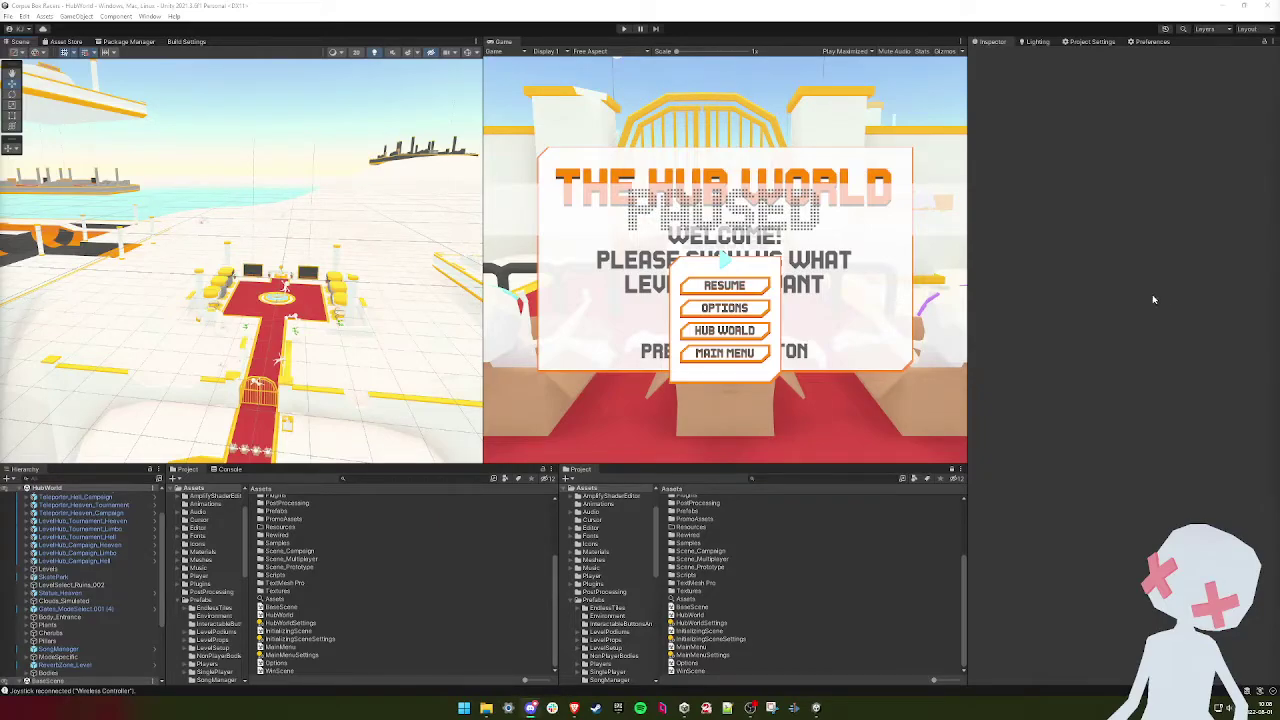
- Move LevelPodium_Reverser2 from the Heaven group into the Limbo group under the Tournament levels
mouse_move(1245, 8)
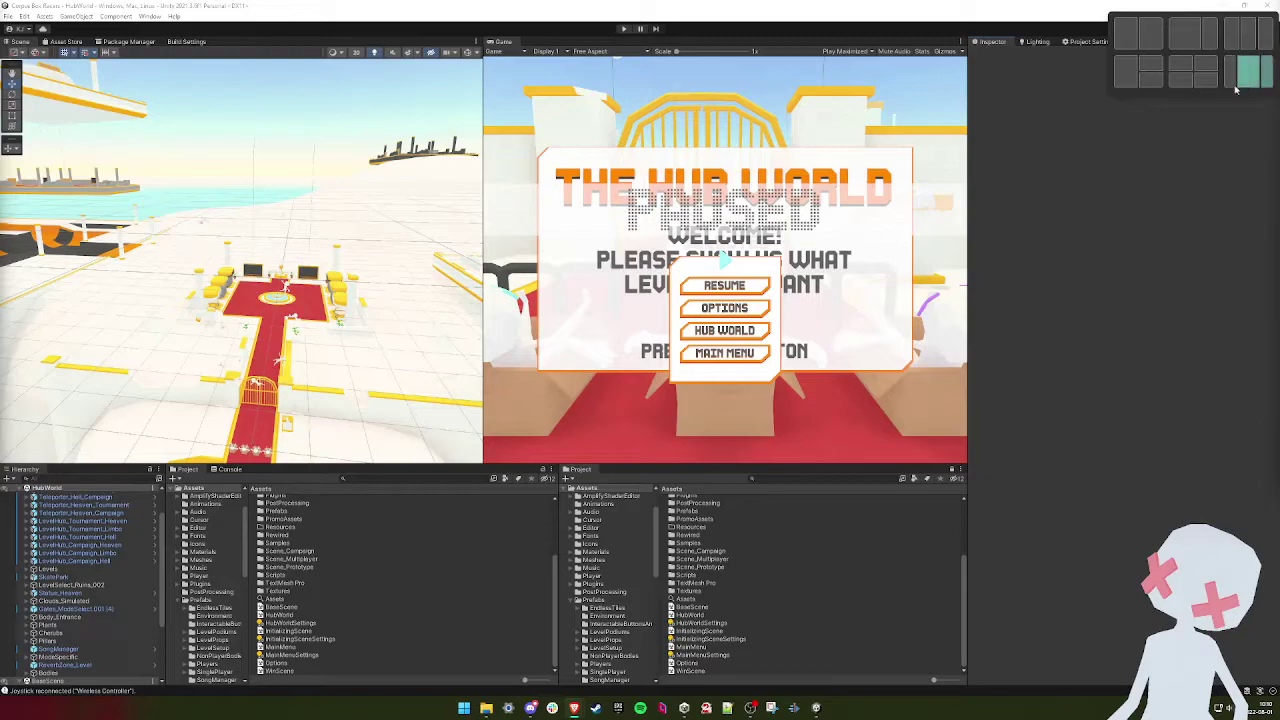
mouse_move(368, 253)
right_down()
mouse_move(400, 258)
mouse_move(268, 243)
mouse_move(270, 226)
mouse_move(268, 250)
mouse_move(231, 222)
mouse_move(270, 215)
mouse_move(405, 244)
mouse_move(392, 254)
right_up()
click(336, 284)
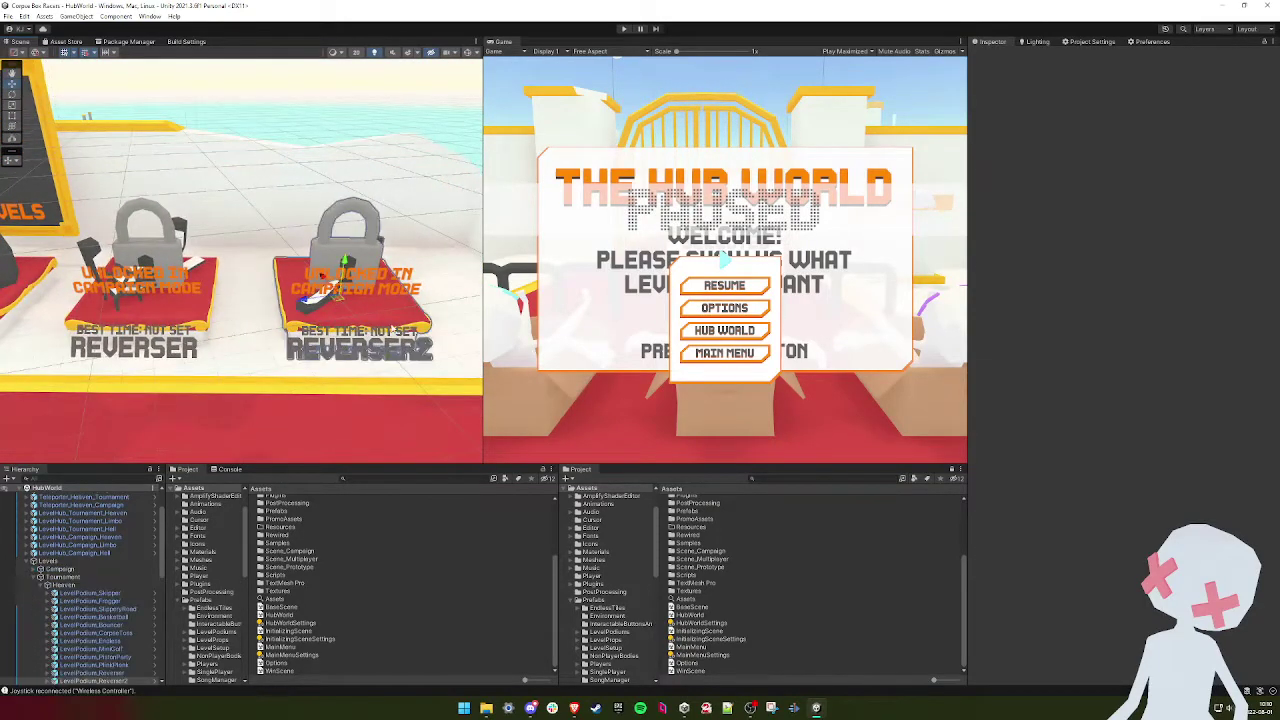
right_drag(336, 284, 377, 308)
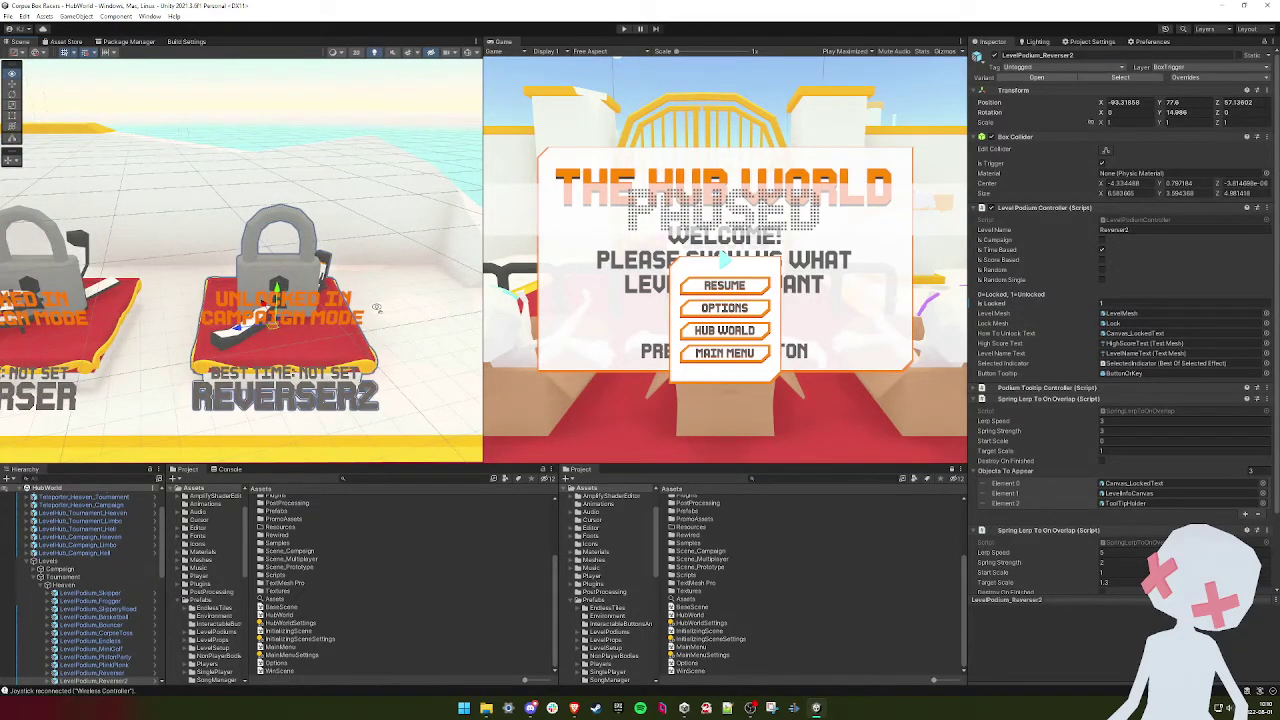
right_drag(377, 308, 310, 363)
scroll(342, 259, down, 2)
scroll(400, 262, up, 2)
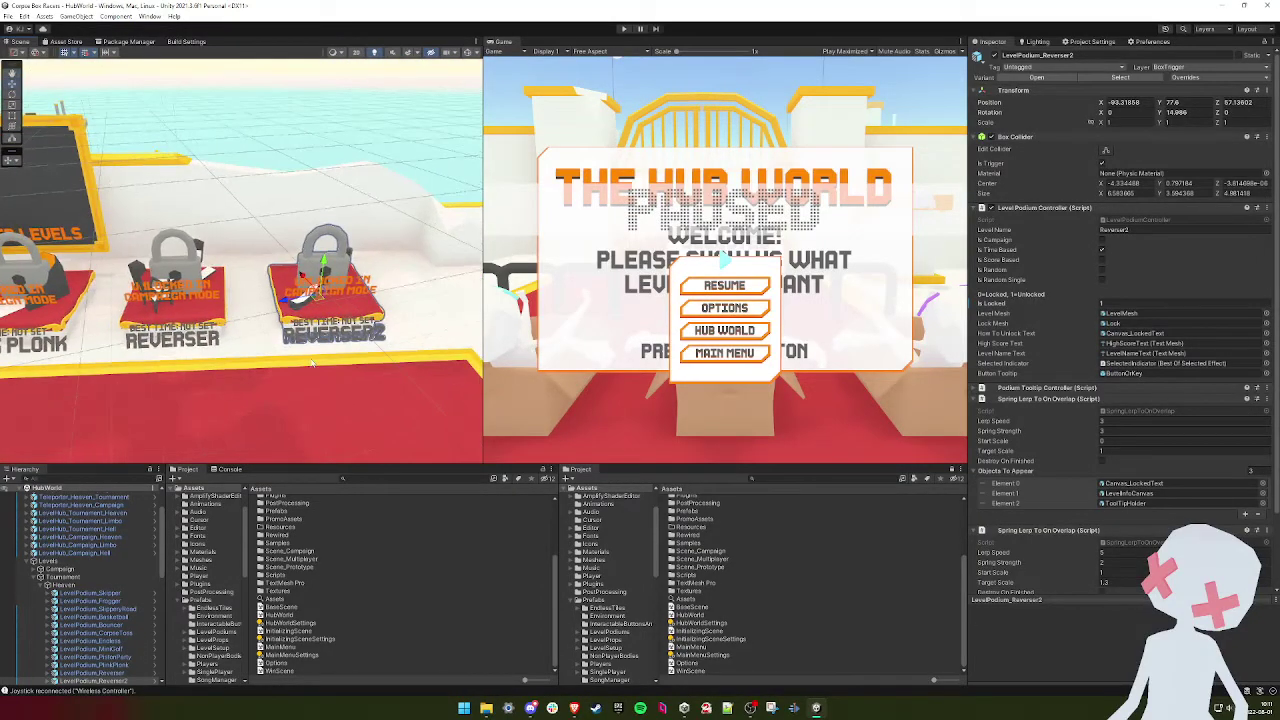
scroll(100, 578, down, 5)
click(100, 554)
click(100, 561)
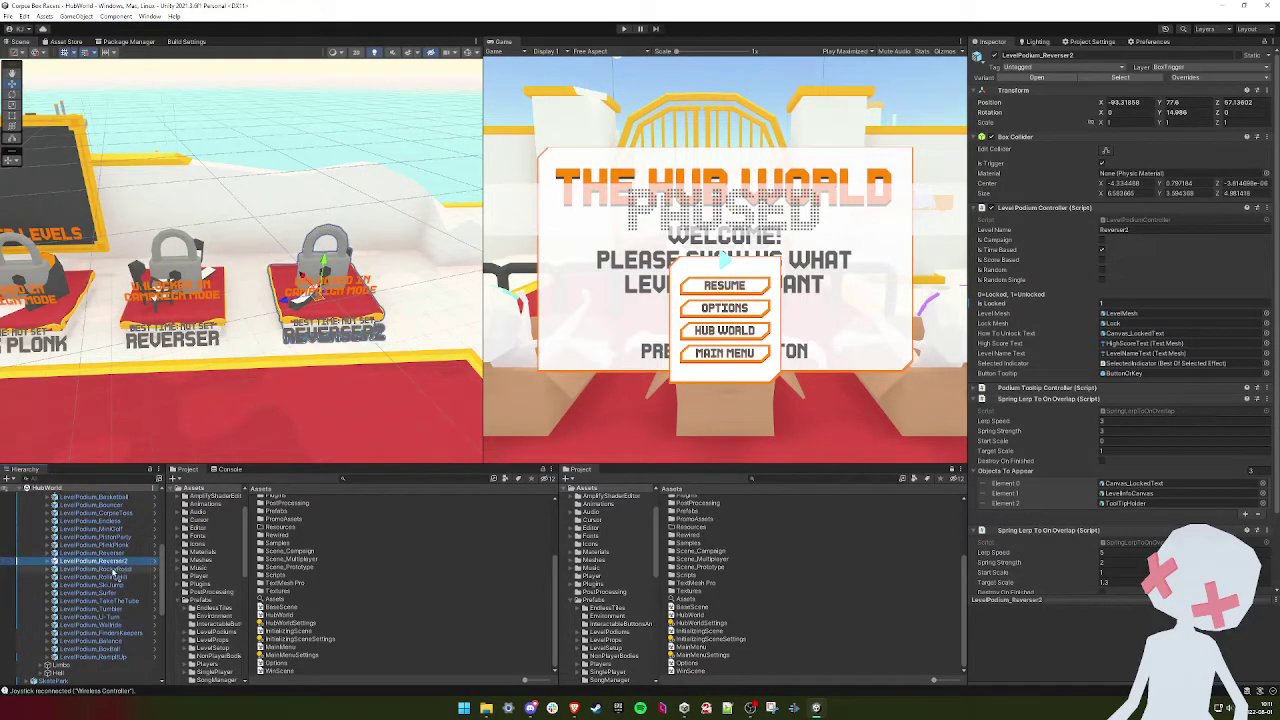
drag(79, 643, 59, 666)
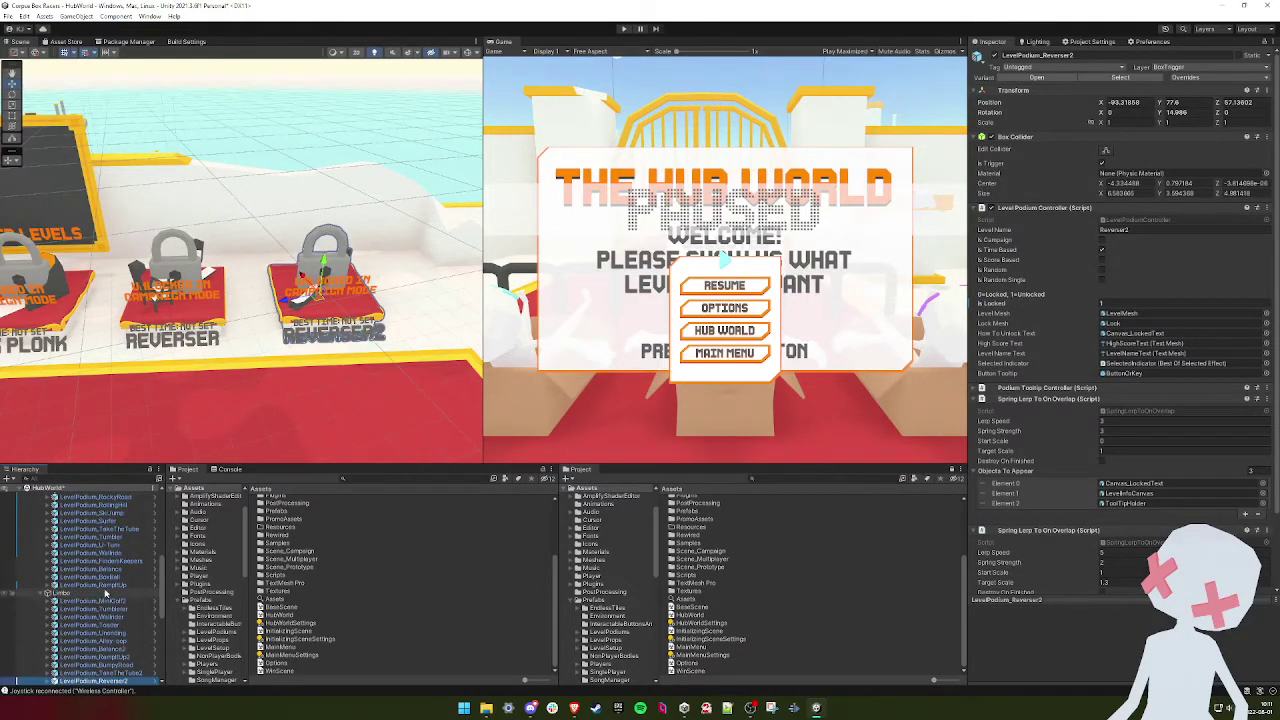
- Collapse the Heaven group and delete the LevelPodium_Reverser2 element from the Level Podiums list of LevelHub_Tournament_Heaven
scroll(105, 592, up, 5)
click(63, 551)
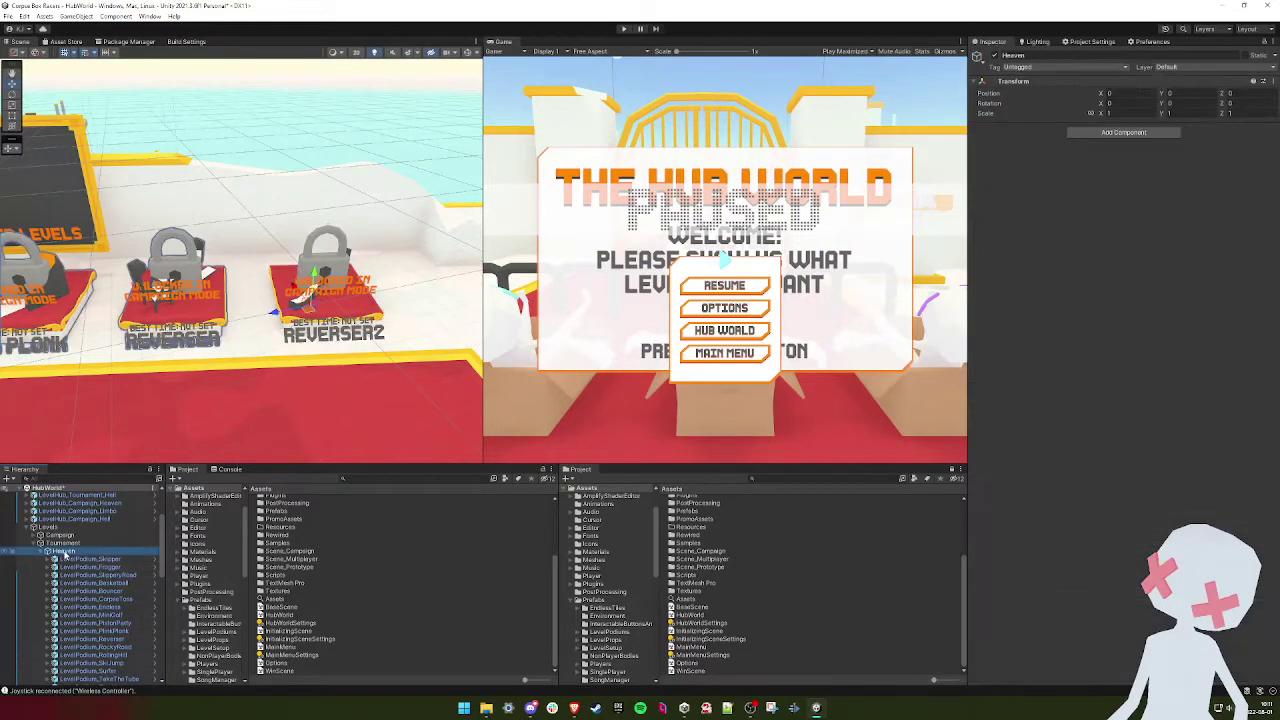
click(42, 551)
scroll(100, 565, up, 3)
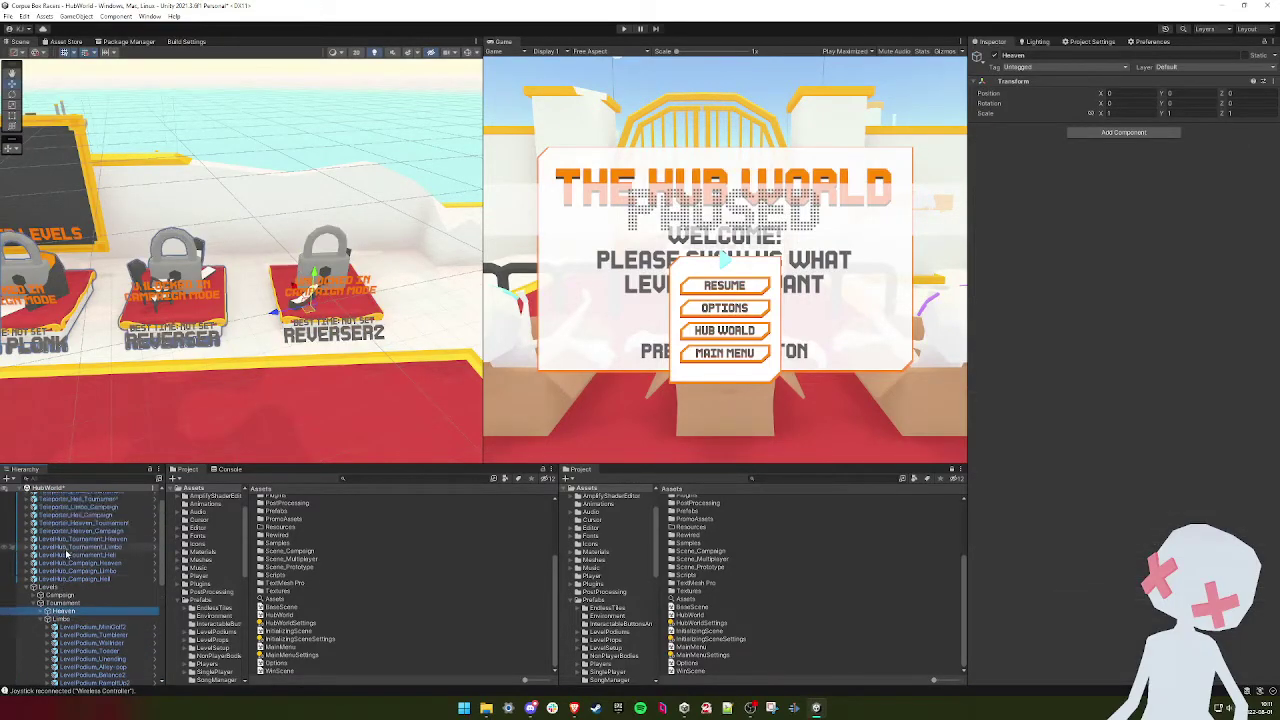
click(97, 540)
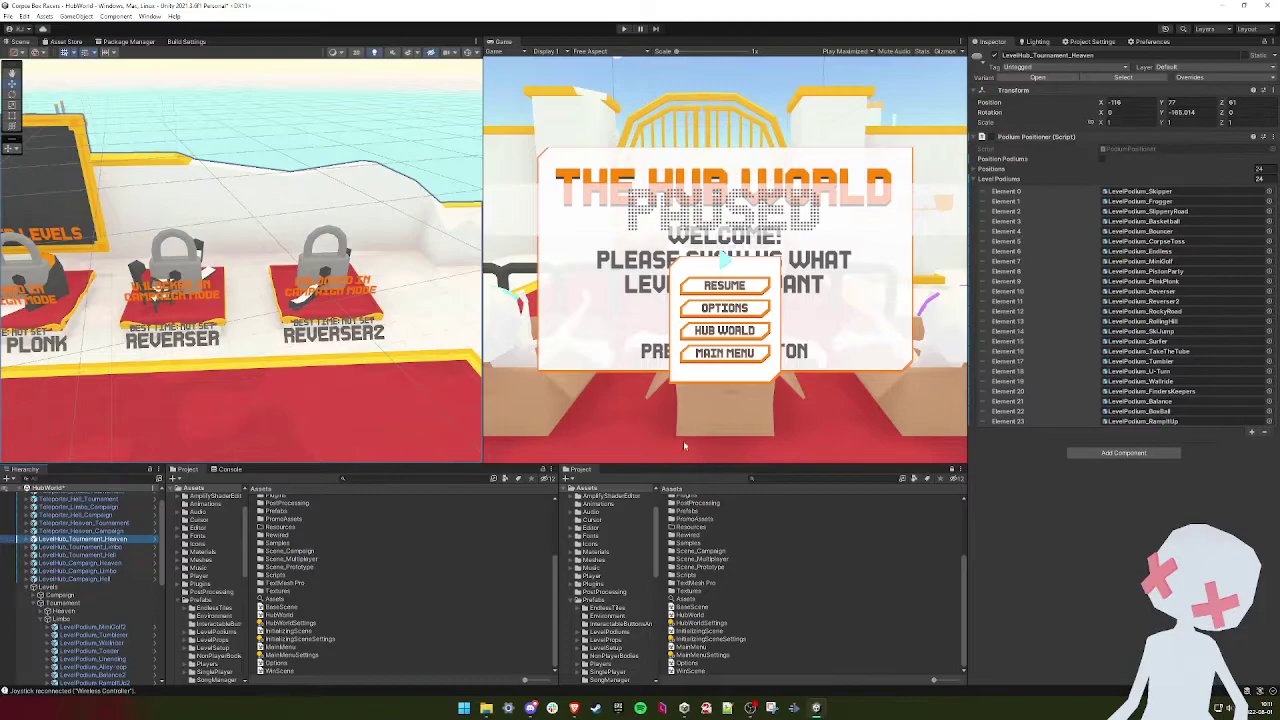
right_click(1181, 304)
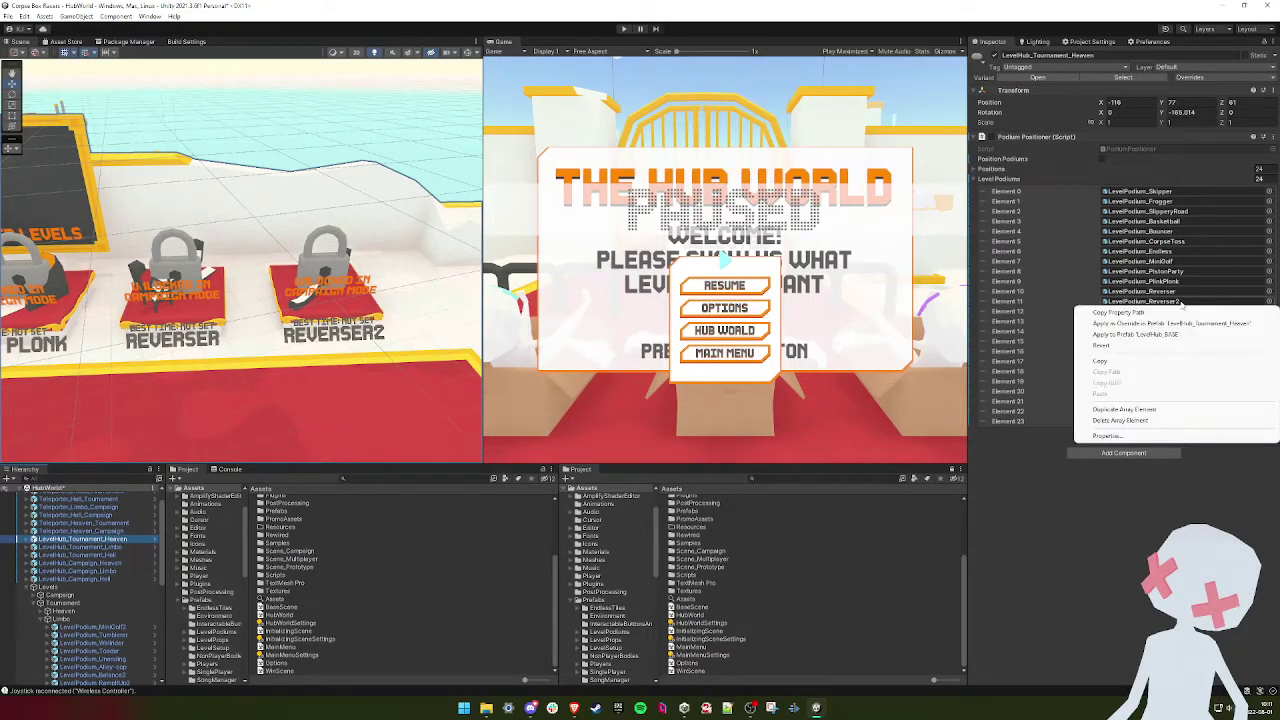
click(1128, 421)
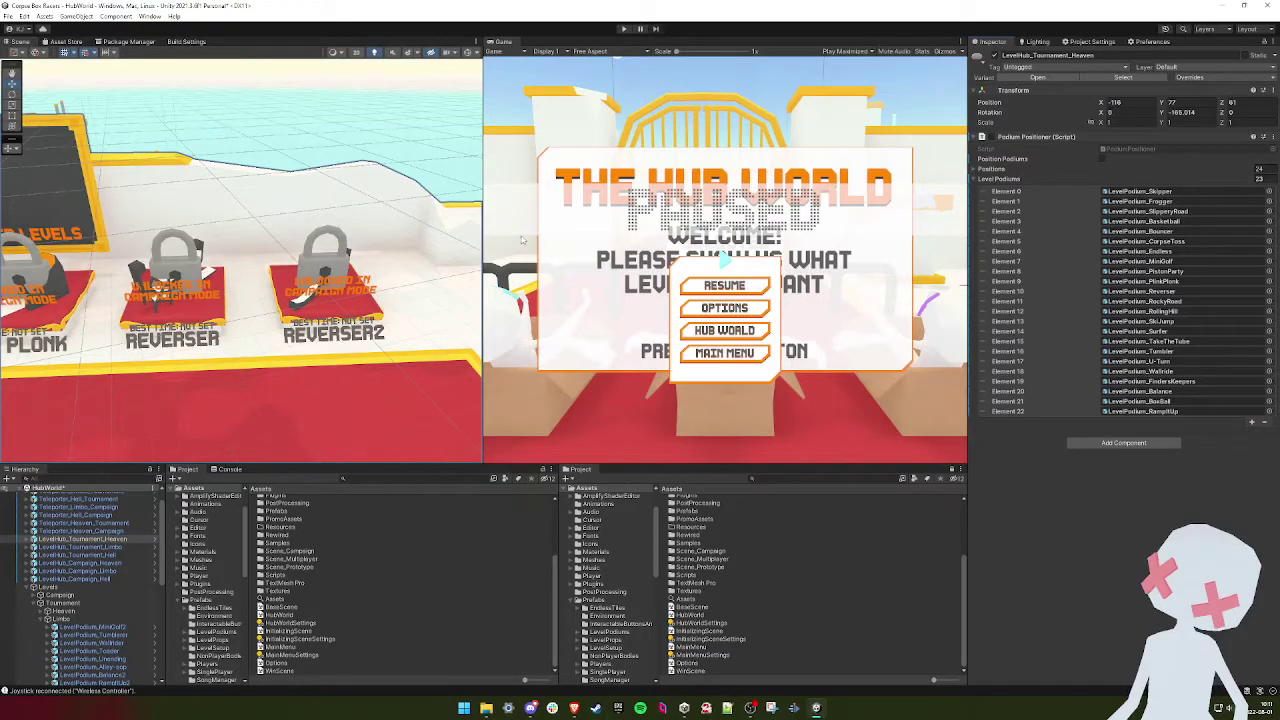
- Add LevelPodium_Reverser2 from the Limbo group to the Level Podiums list of LevelHub_Tournament_Limbo
click(108, 548)
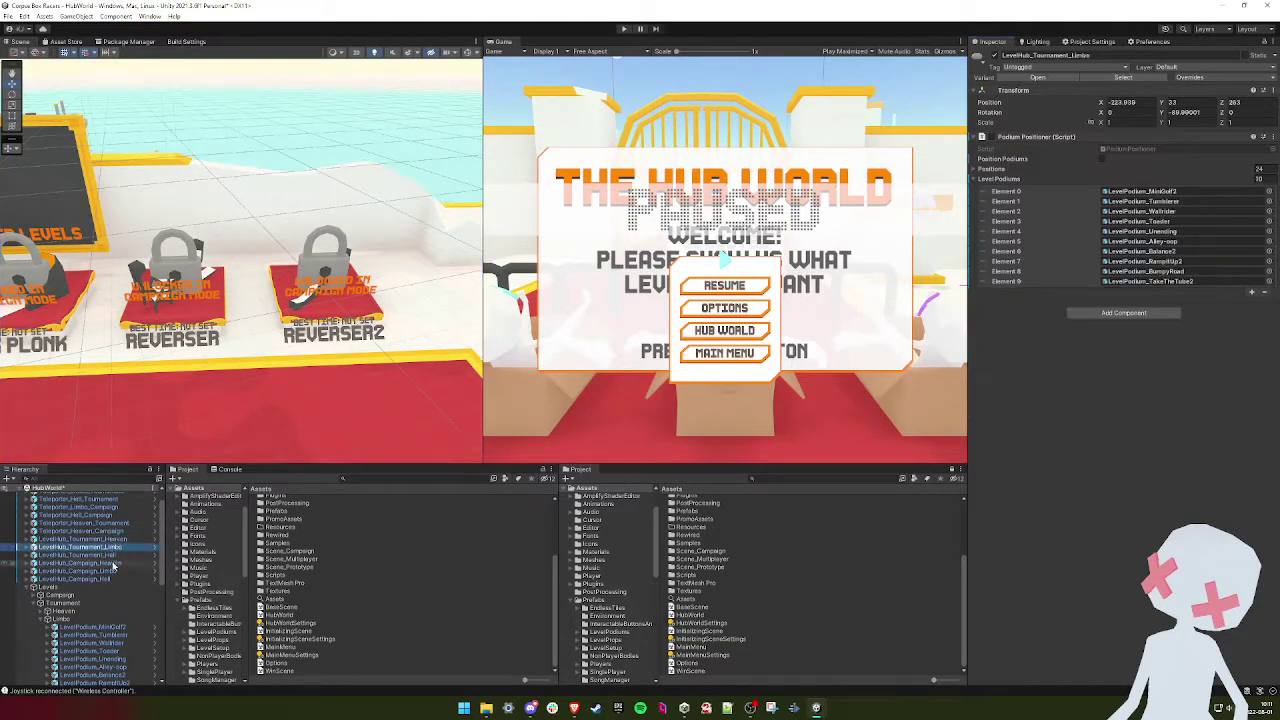
scroll(95, 595, down, 3)
scroll(95, 595, down, 1)
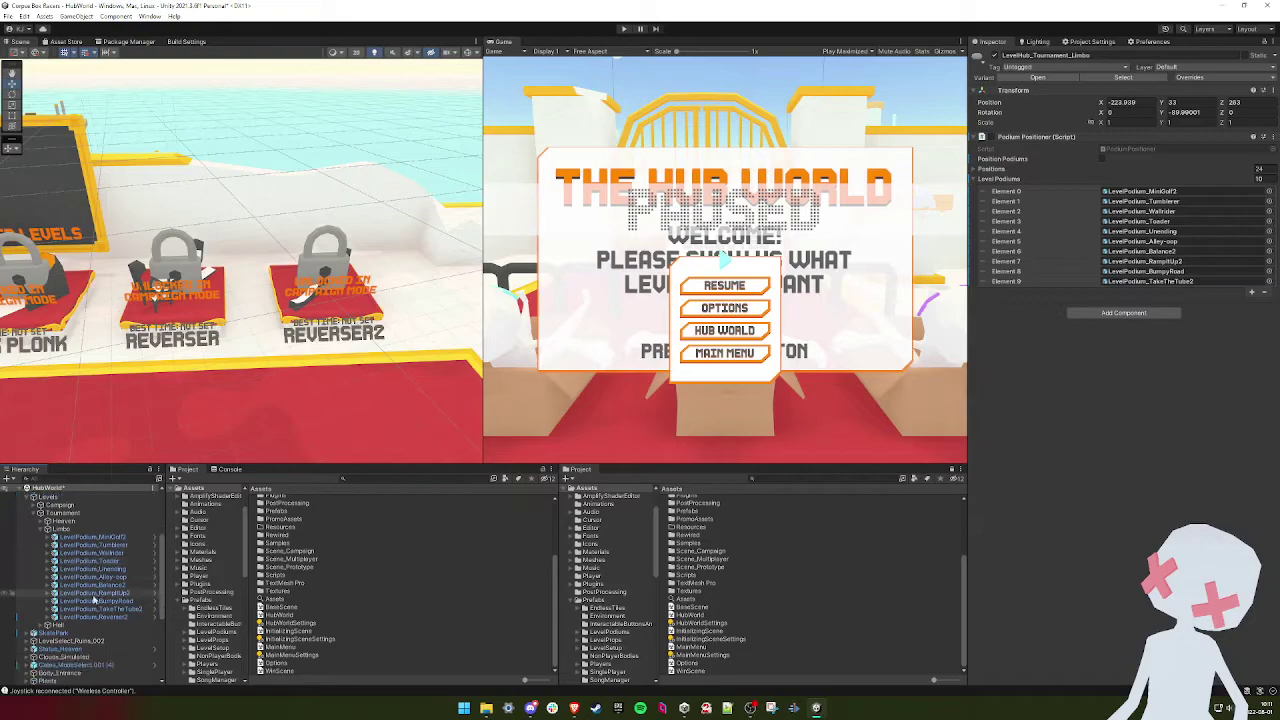
drag(98, 617, 1012, 182)
- Reposition the Limbo tournament podiums by enabling the Podium Positioner script, triggering Position Podiums, and disabling the script again
click(991, 137)
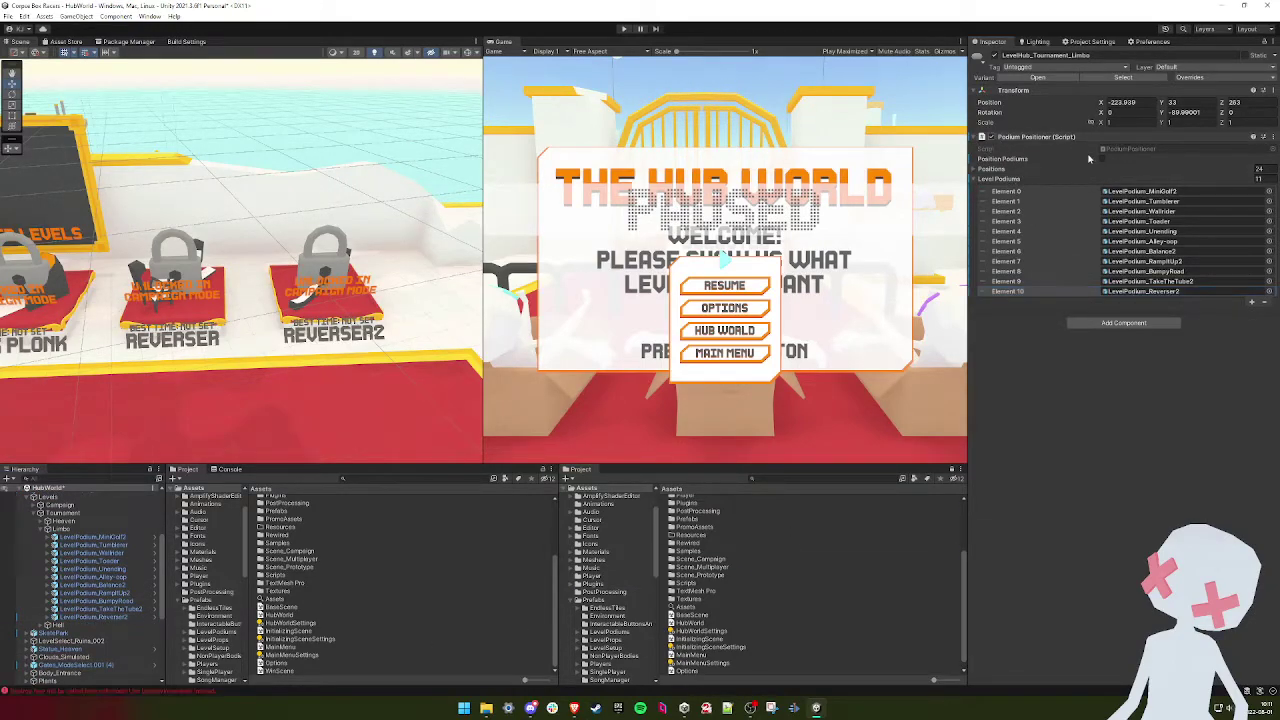
click(1101, 158)
click(991, 137)
- In the LevelPodium_Reverser2 prefab, assign the Environment_Limbo material to the three Podium_LOD meshes and LevelMesh, then return to the scene
key(f)
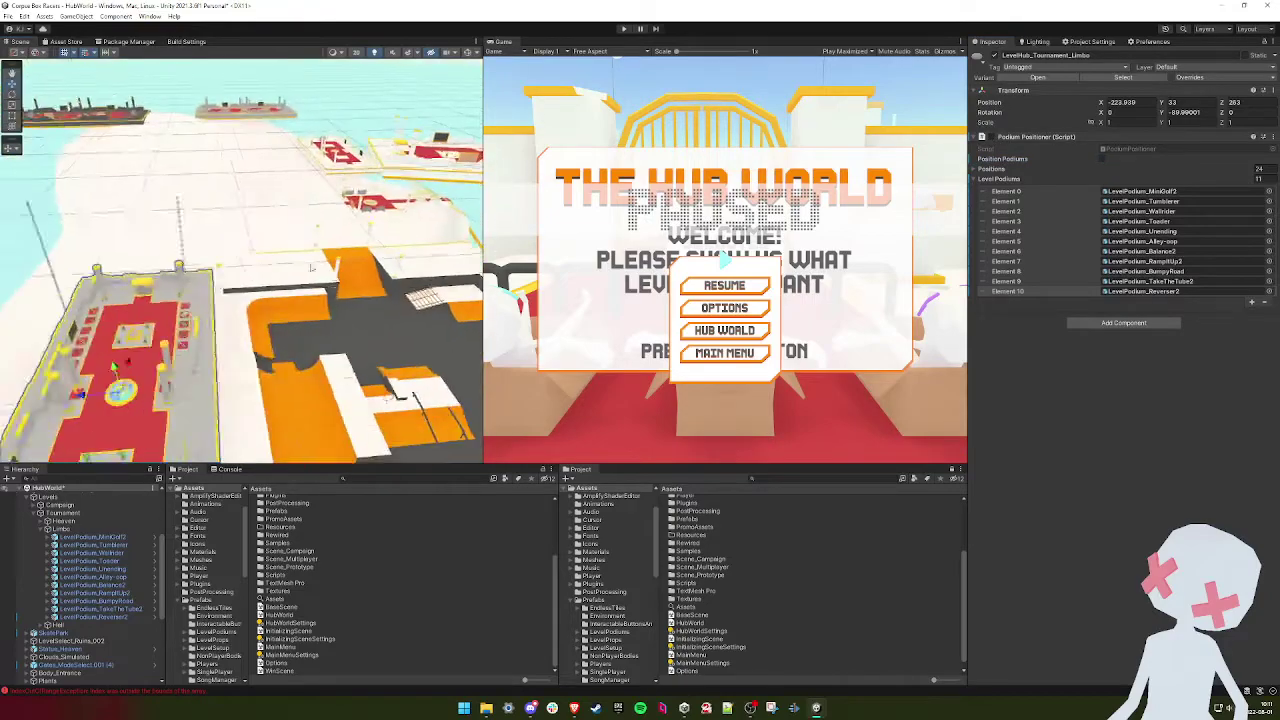
alt+drag(364, 260, 330, 274)
right_drag(330, 273, 298, 297)
click(293, 313)
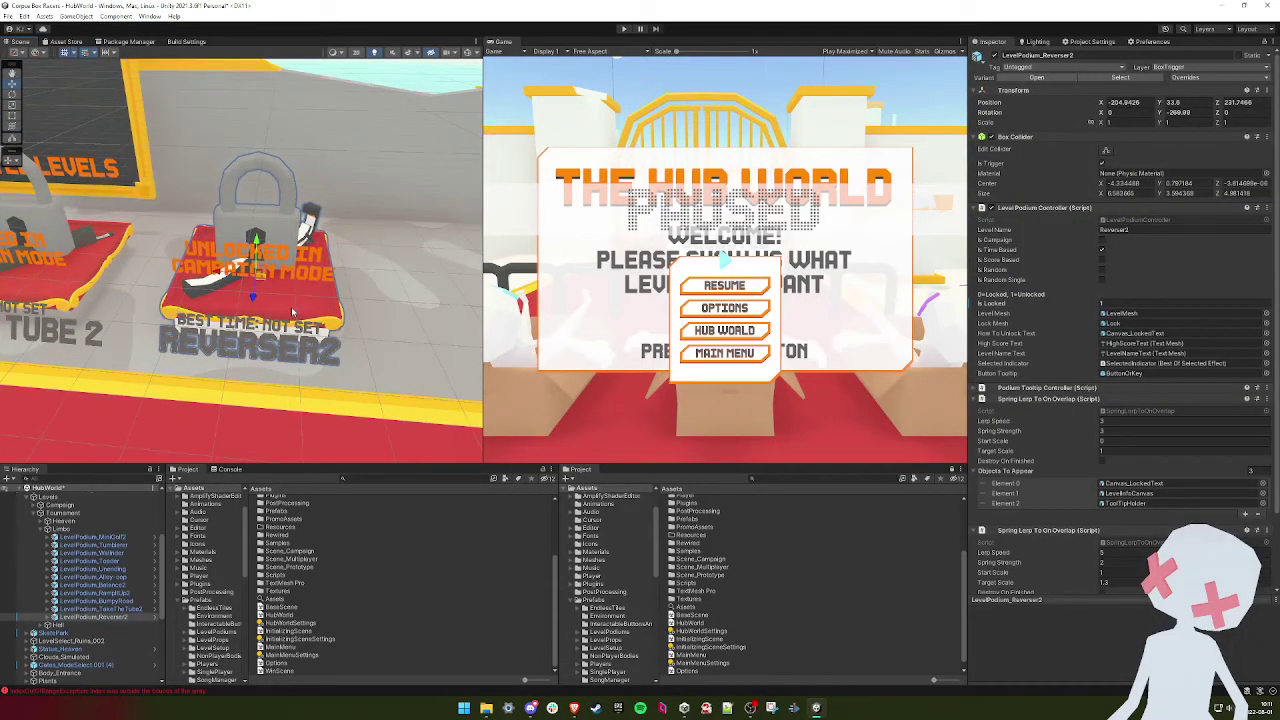
click(155, 617)
click(98, 541)
shift+click(100, 556)
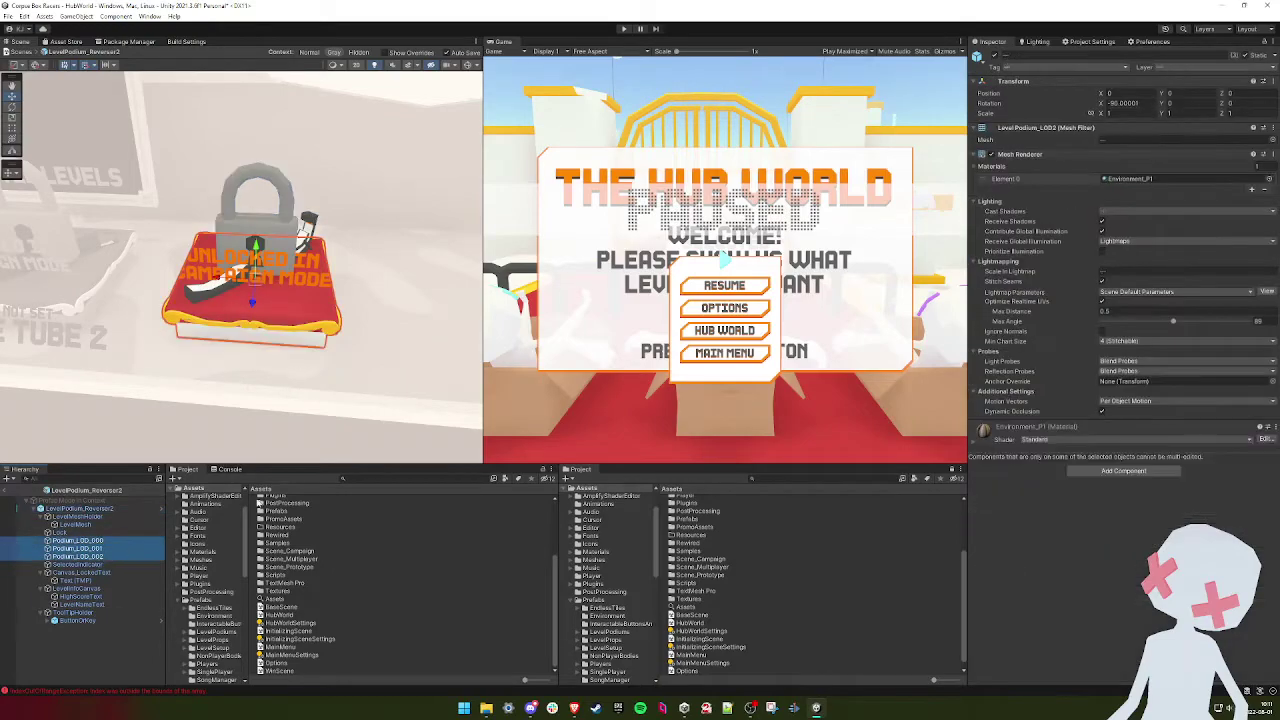
ctrl+click(92, 525)
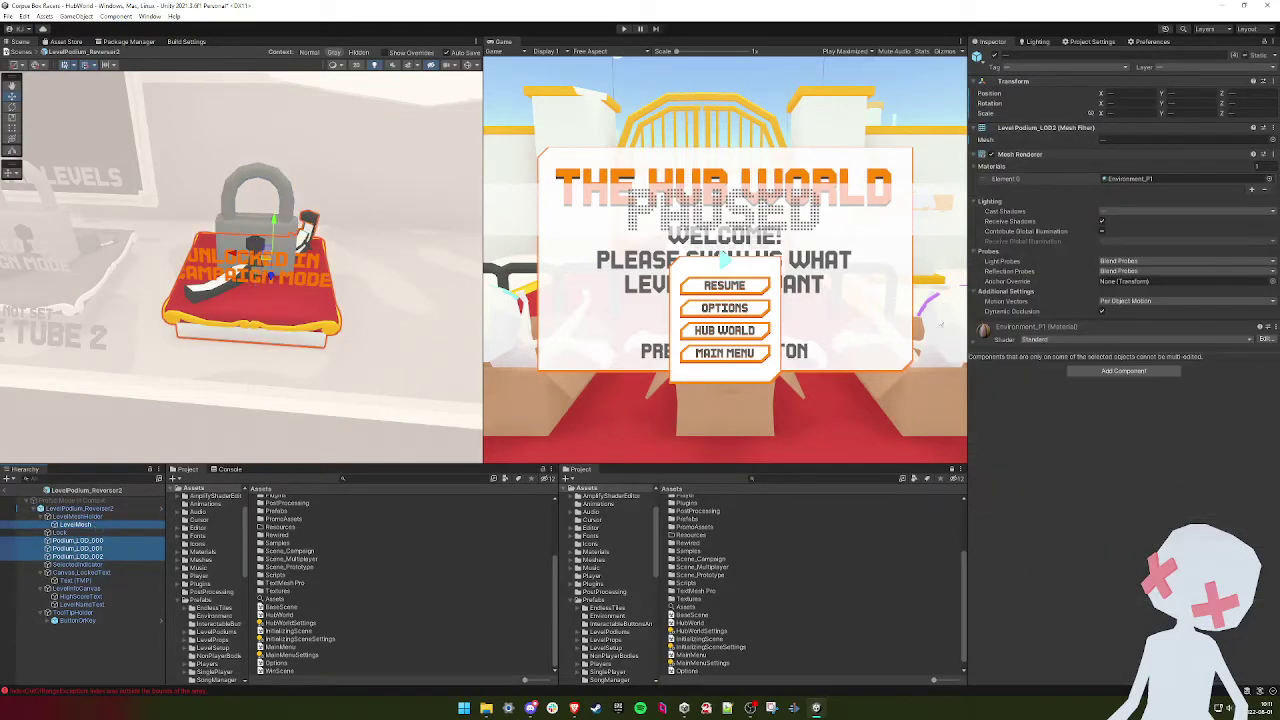
click(1269, 178)
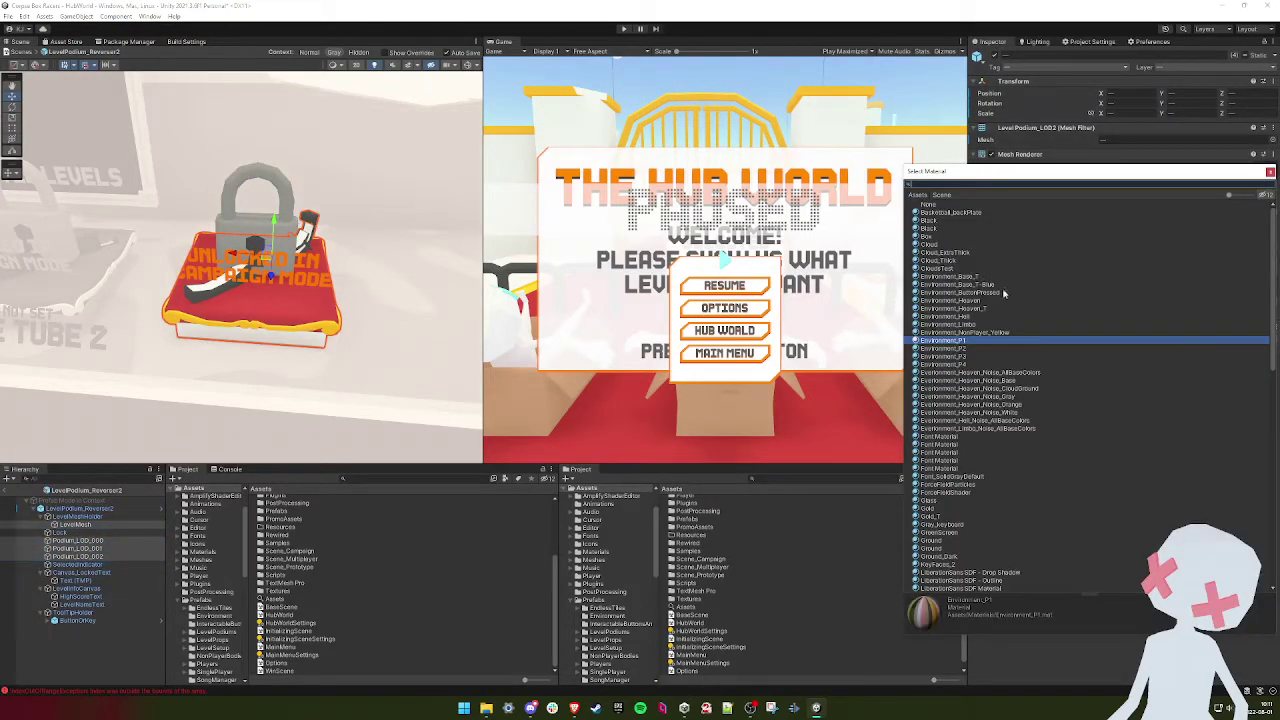
double_click(960, 324)
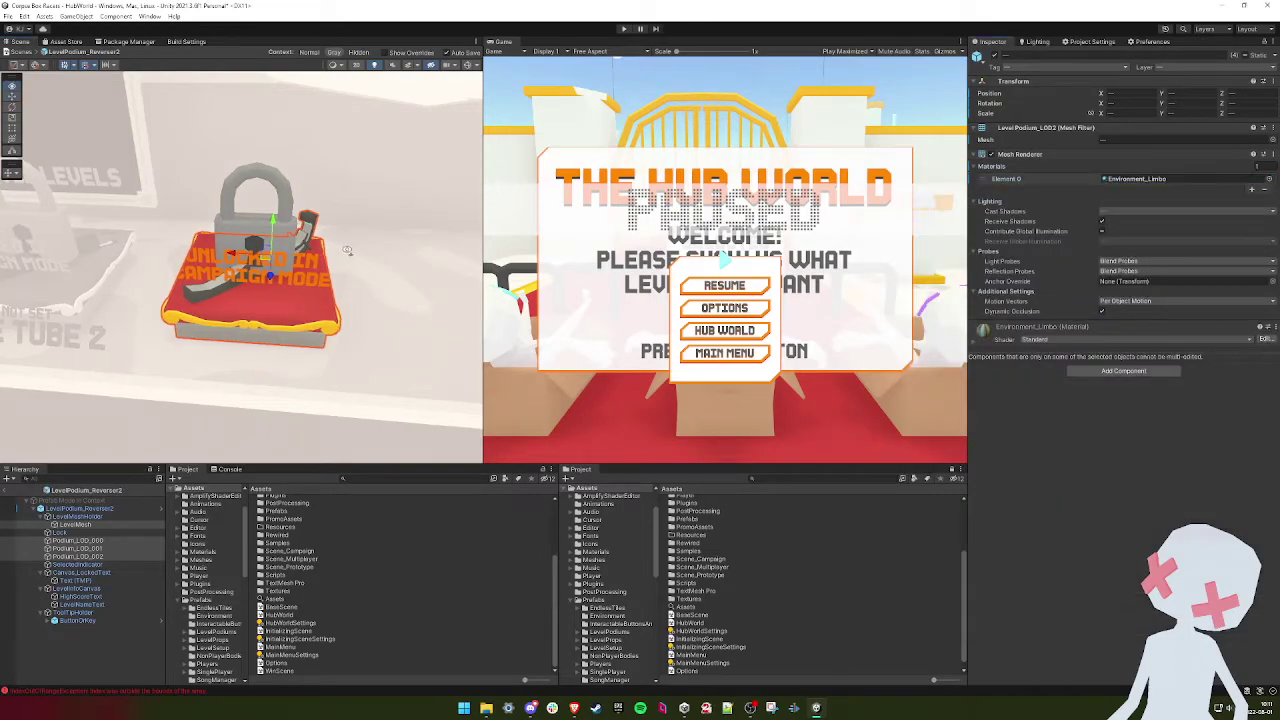
right_drag(345, 251, 364, 237)
click(7, 490)
- Inspect the Heaven tournament hub's podiums, from the spot beside Reverser to the Balance podium
key(s)
right_drag(278, 373, 207, 363)
key(w)
right_drag(205, 358, 365, 294)
key(w)
right_drag(275, 268, 236, 342)
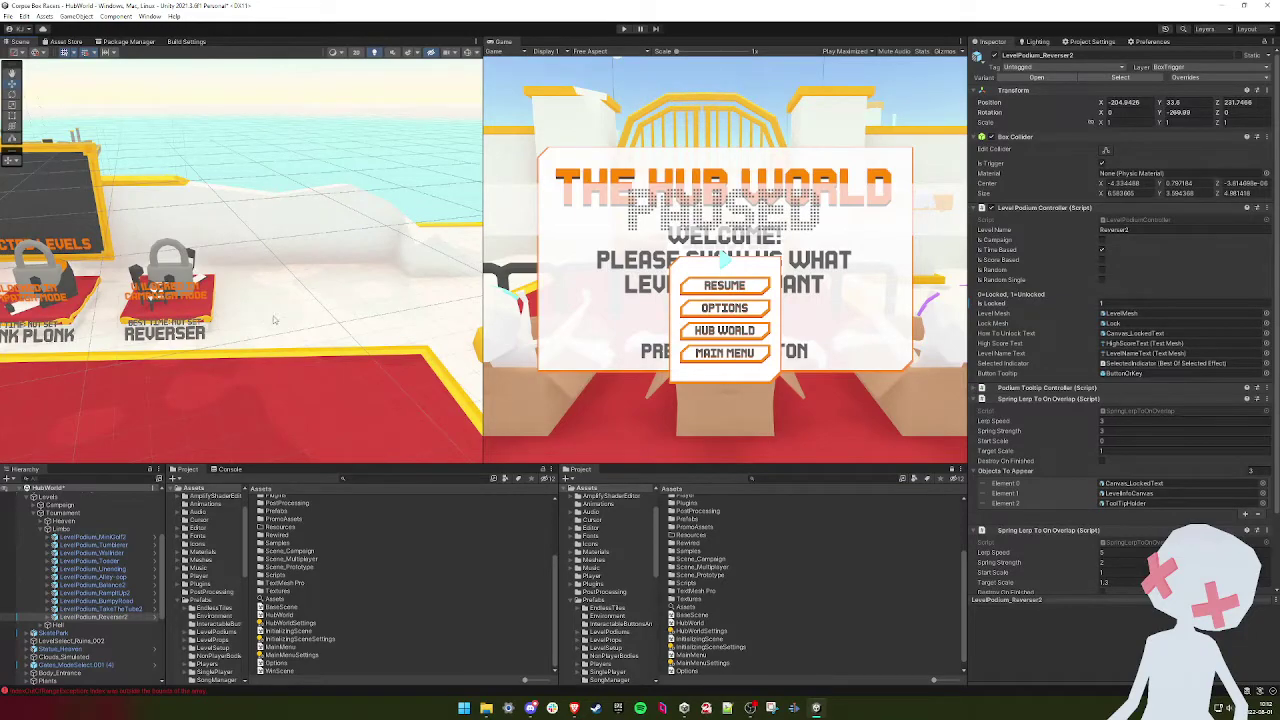
right_drag(386, 350, 275, 345)
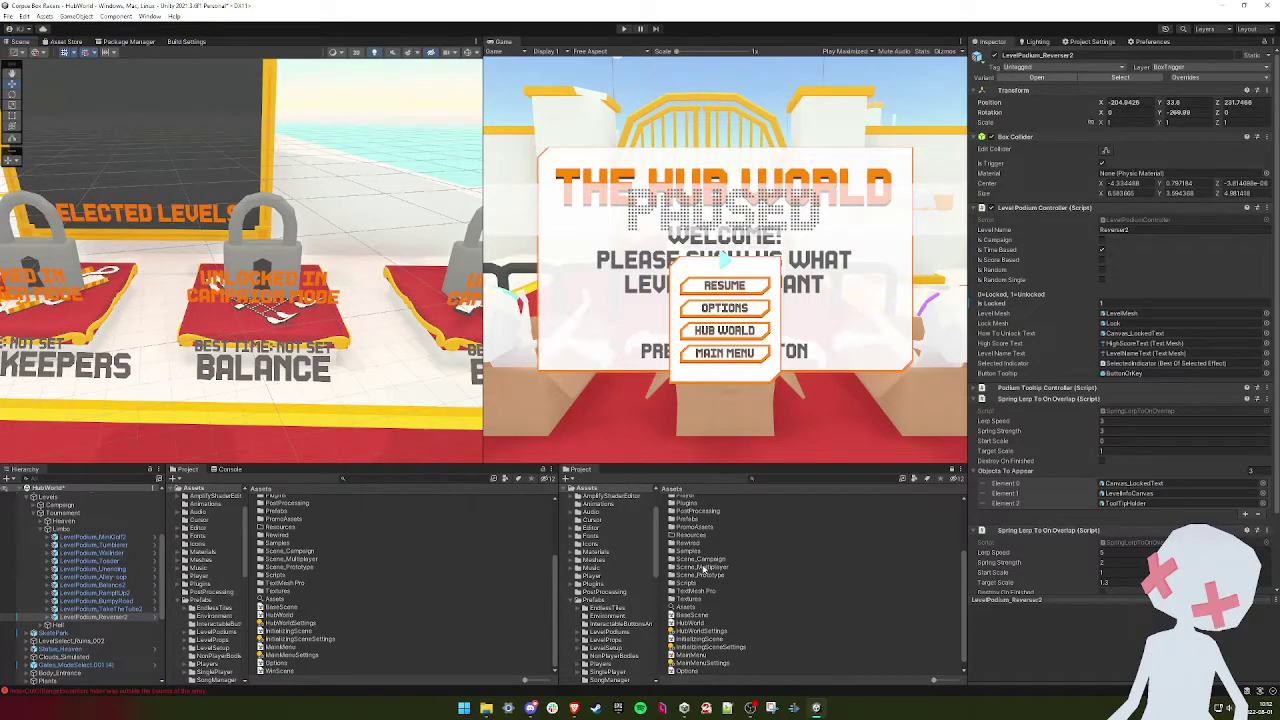
- Open the Balance scene from the Heaven folder of Scene_Multiplayer, saving the modified HubWorld scene
double_click(703, 567)
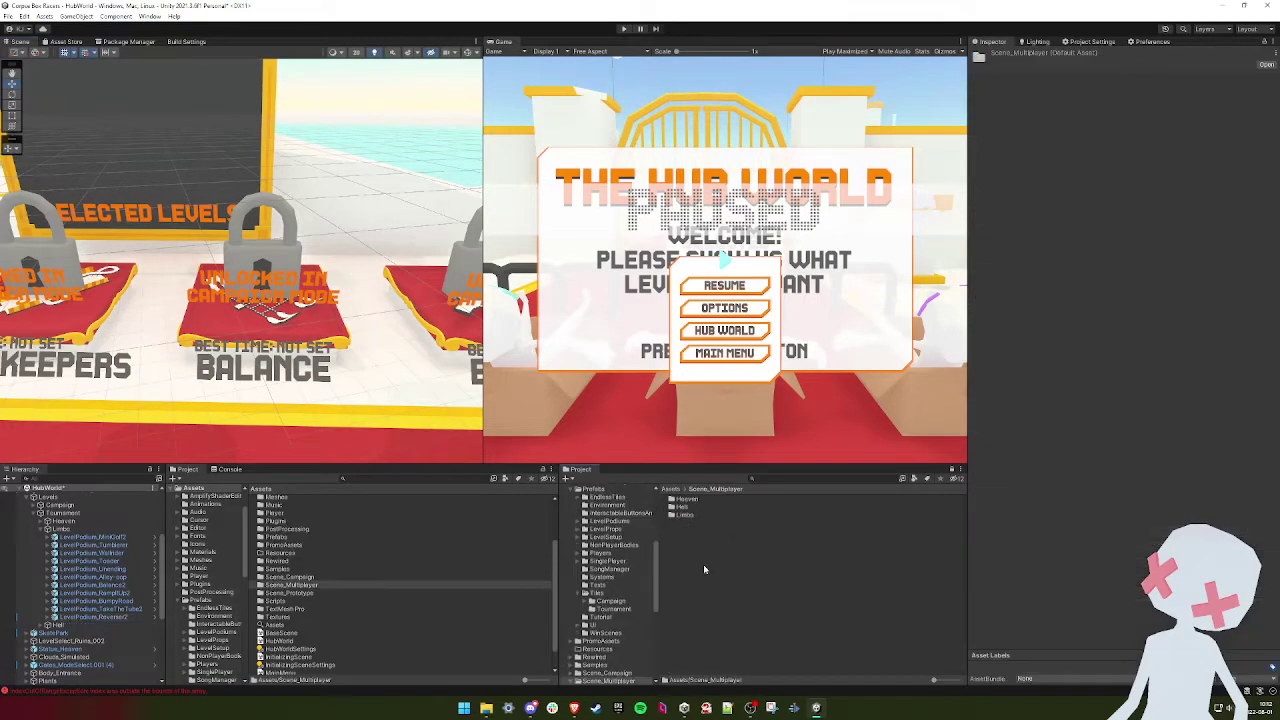
double_click(686, 499)
click(687, 508)
double_click(687, 508)
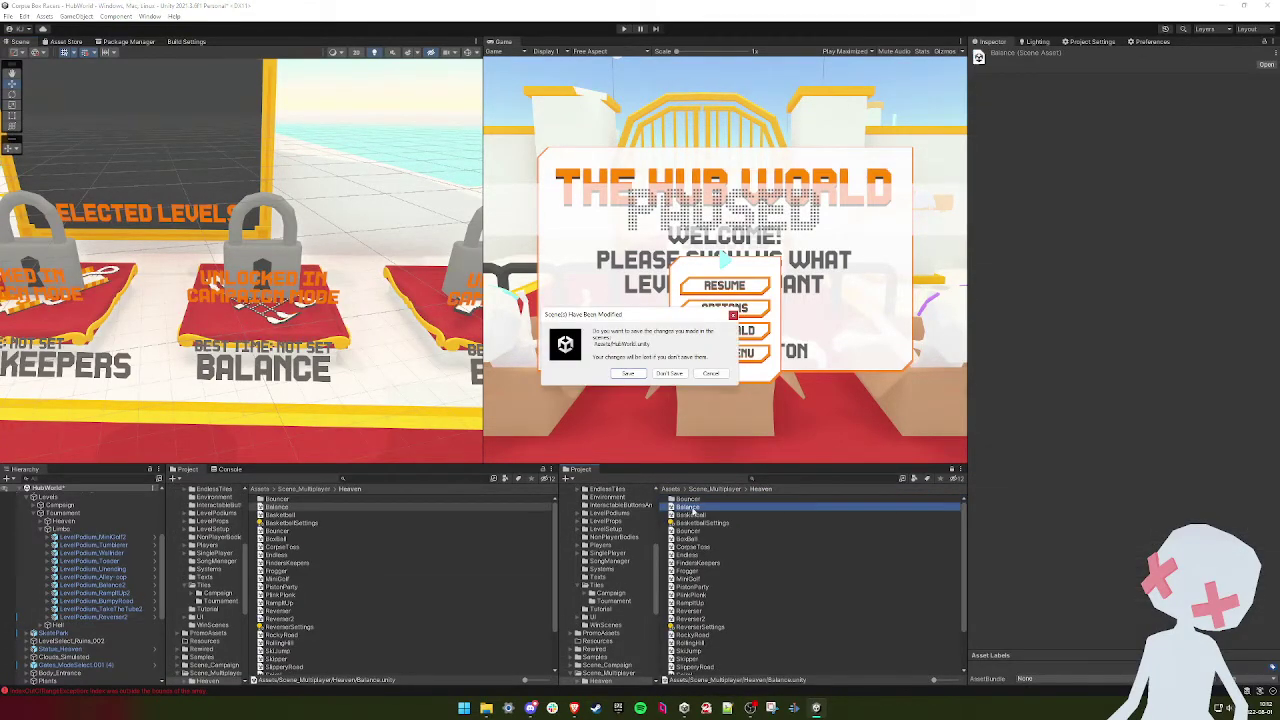
click(632, 376)
right_drag(355, 396, 302, 337)
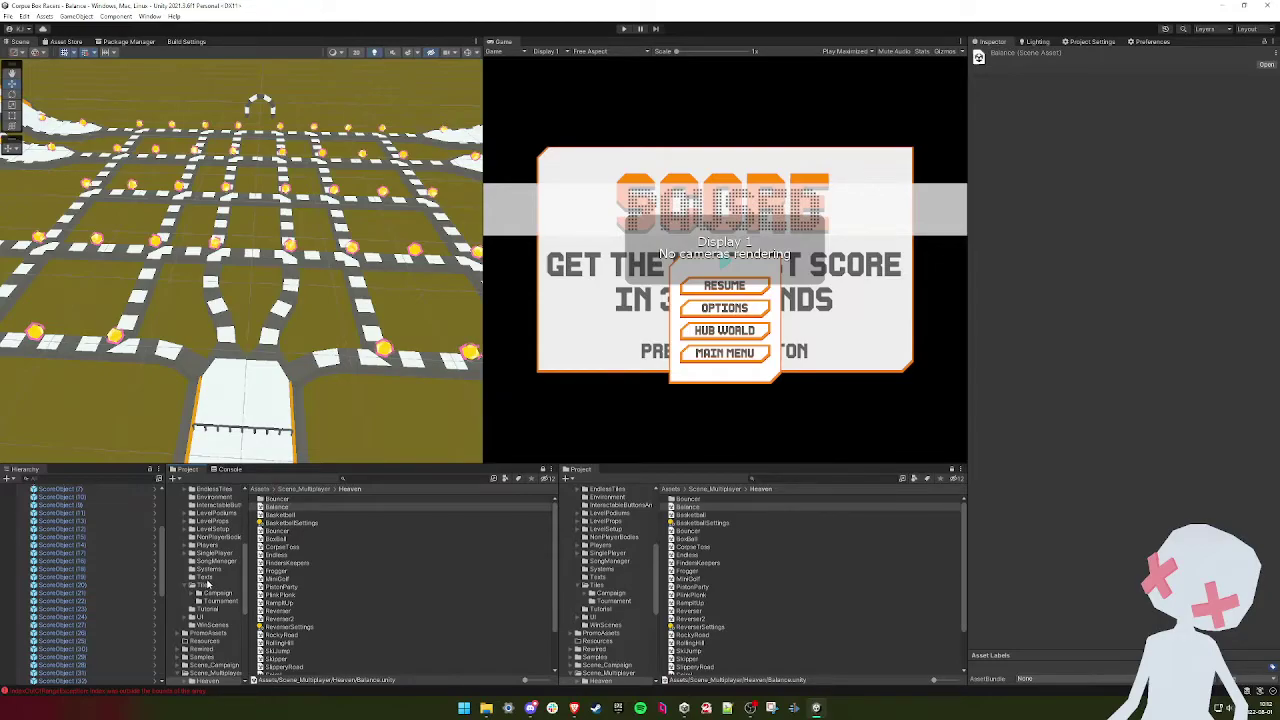
- Open the LevelBase file from the Meshes/Levels/SinglePlayer folder in Blender
scroll(207, 585, up, 3)
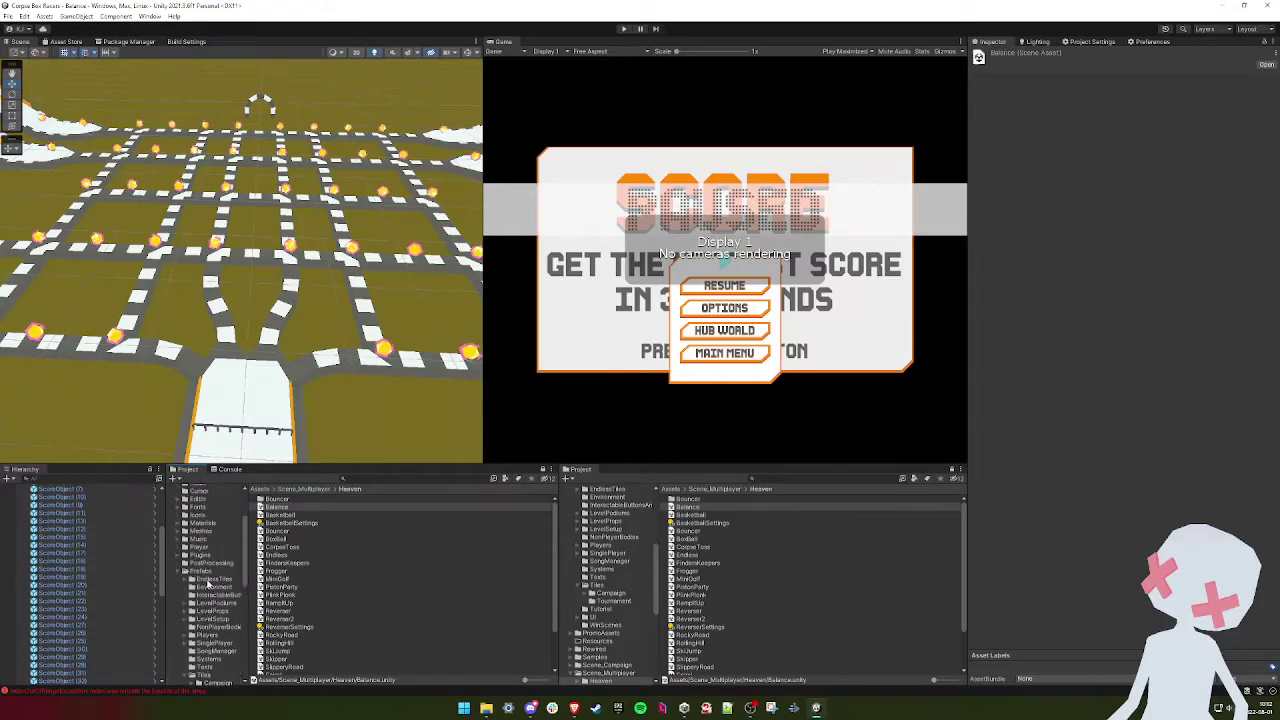
click(200, 531)
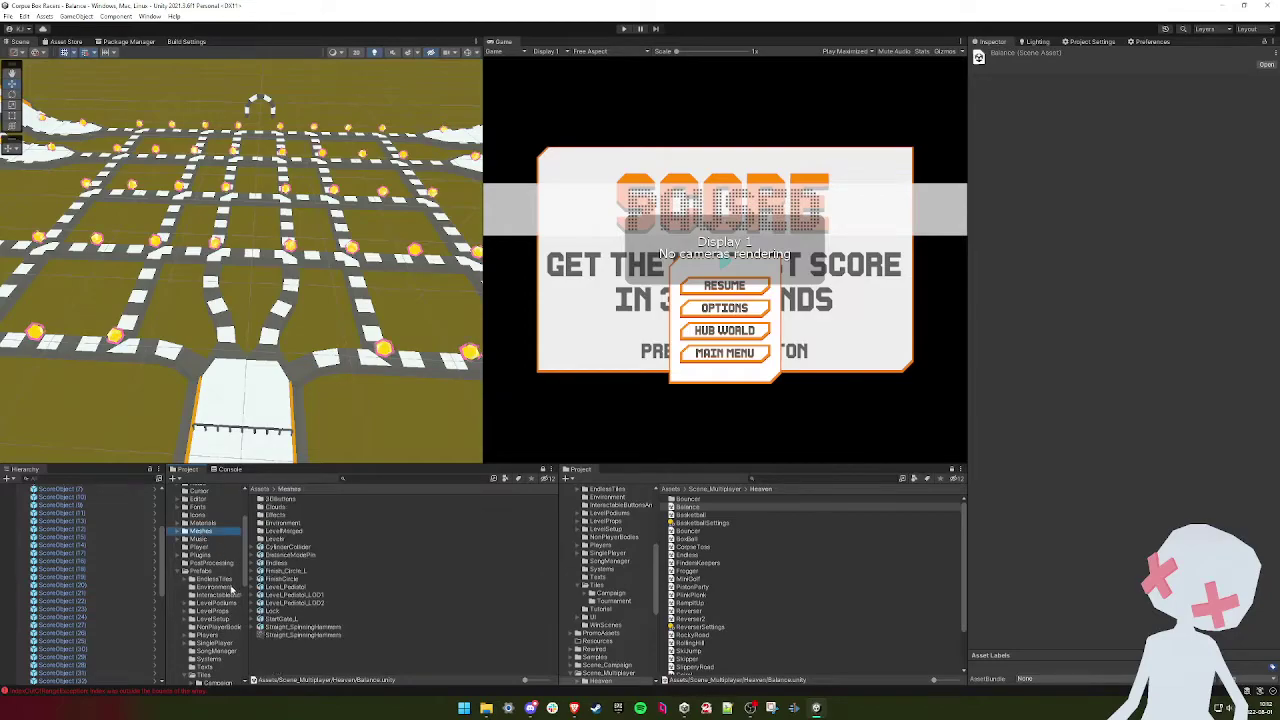
double_click(270, 541)
double_click(279, 507)
scroll(285, 620, down, 5)
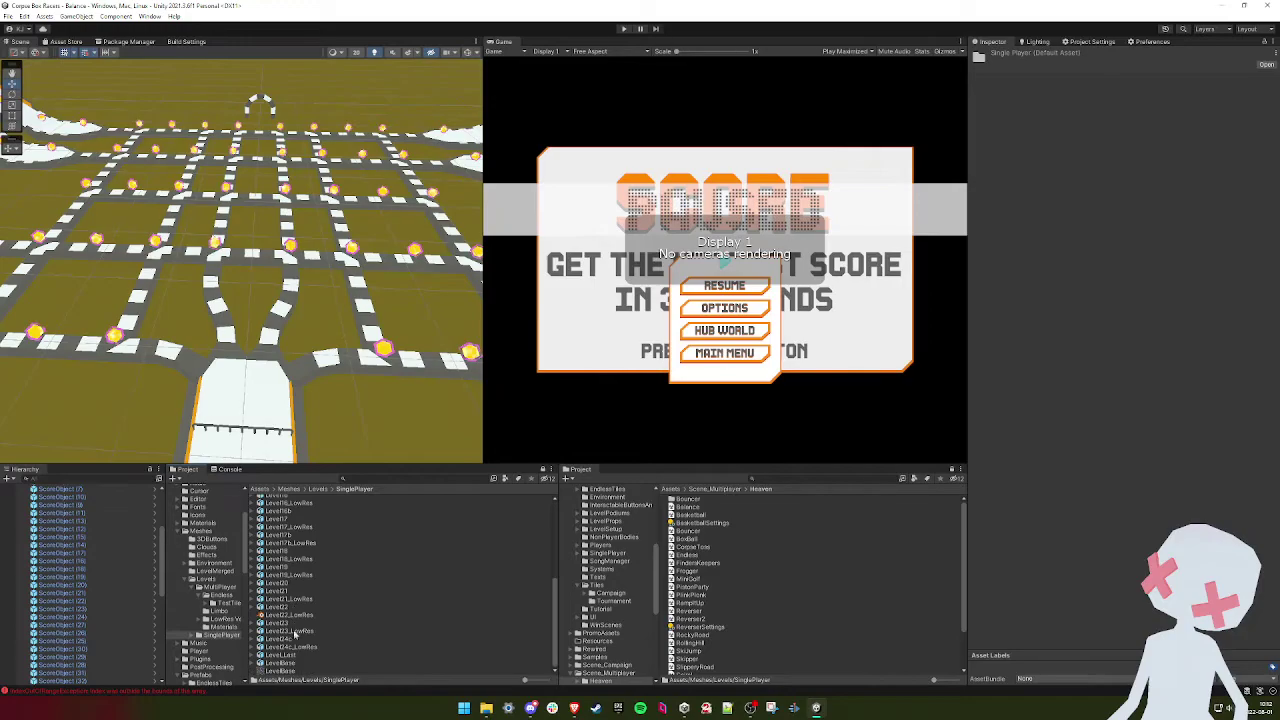
double_click(285, 665)
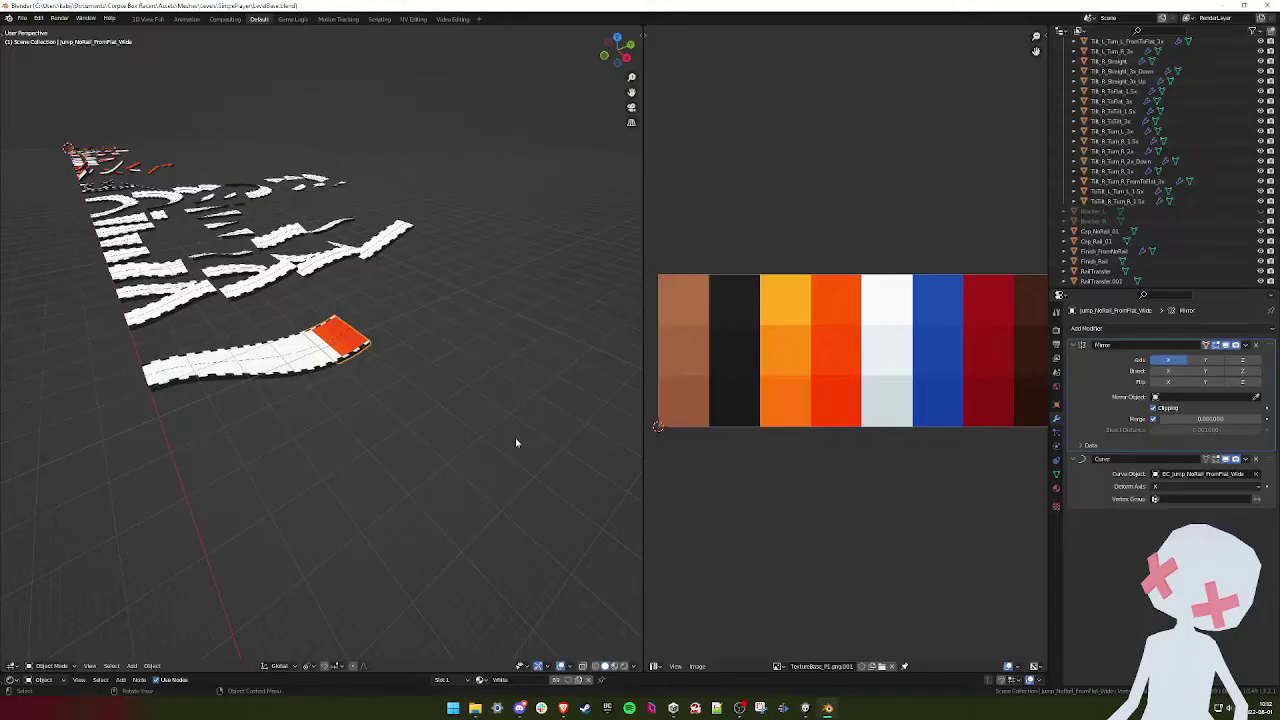
- In top view, move Start_ToNoRail and the start tile beside it 10 units along negative X
scroll(467, 424, up, 2)
middle_drag(467, 424, 493, 433)
scroll(366, 433, down, 3)
mouse_move(363, 437)
shift+middle_down()
mouse_move(536, 431)
mouse_move(152, 423)
mouse_move(431, 418)
mouse_move(380, 430)
shift+middle_up()
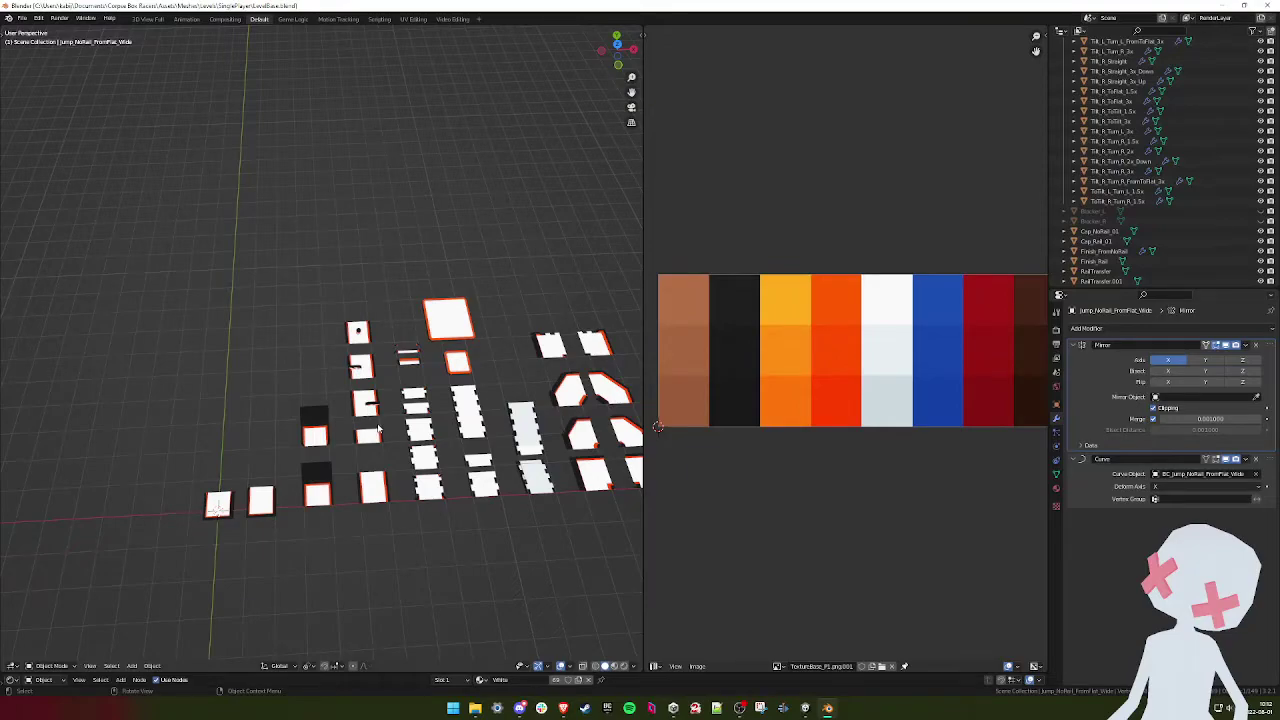
mouse_move(378, 428)
middle_down()
mouse_move(418, 446)
mouse_move(481, 427)
mouse_move(330, 420)
mouse_move(356, 426)
middle_up()
scroll(340, 428, up, 3)
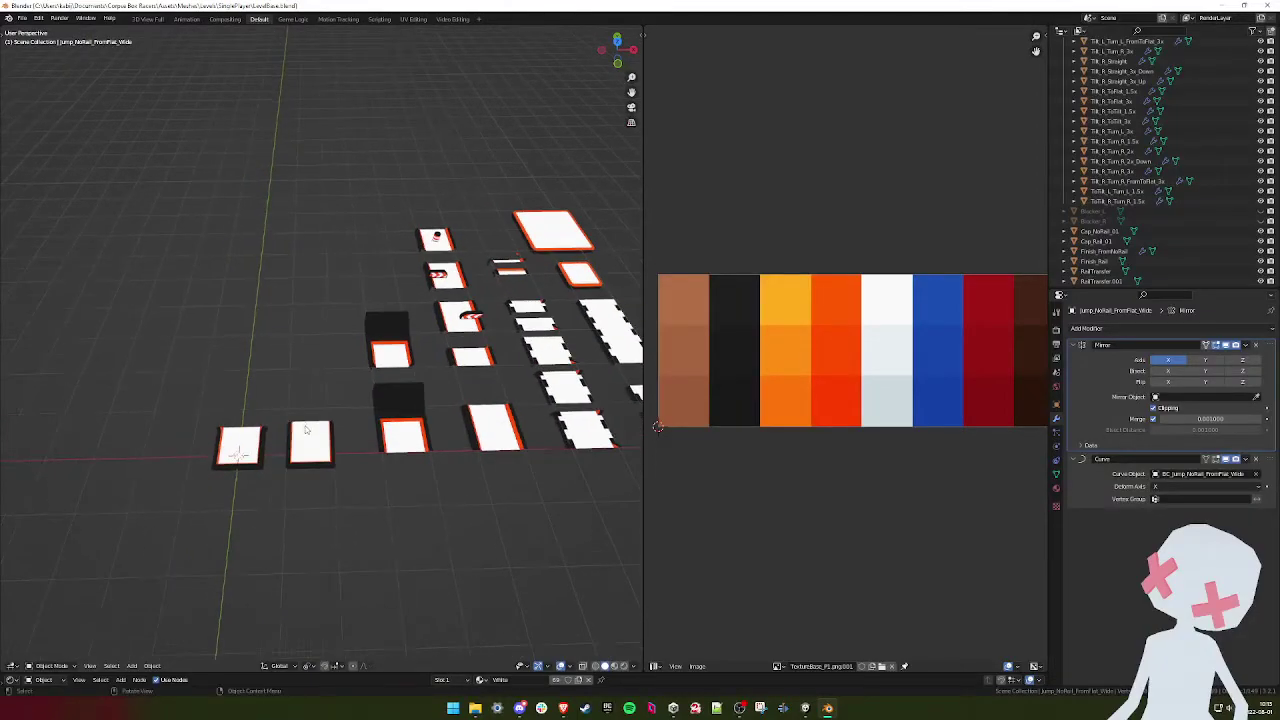
click(312, 435)
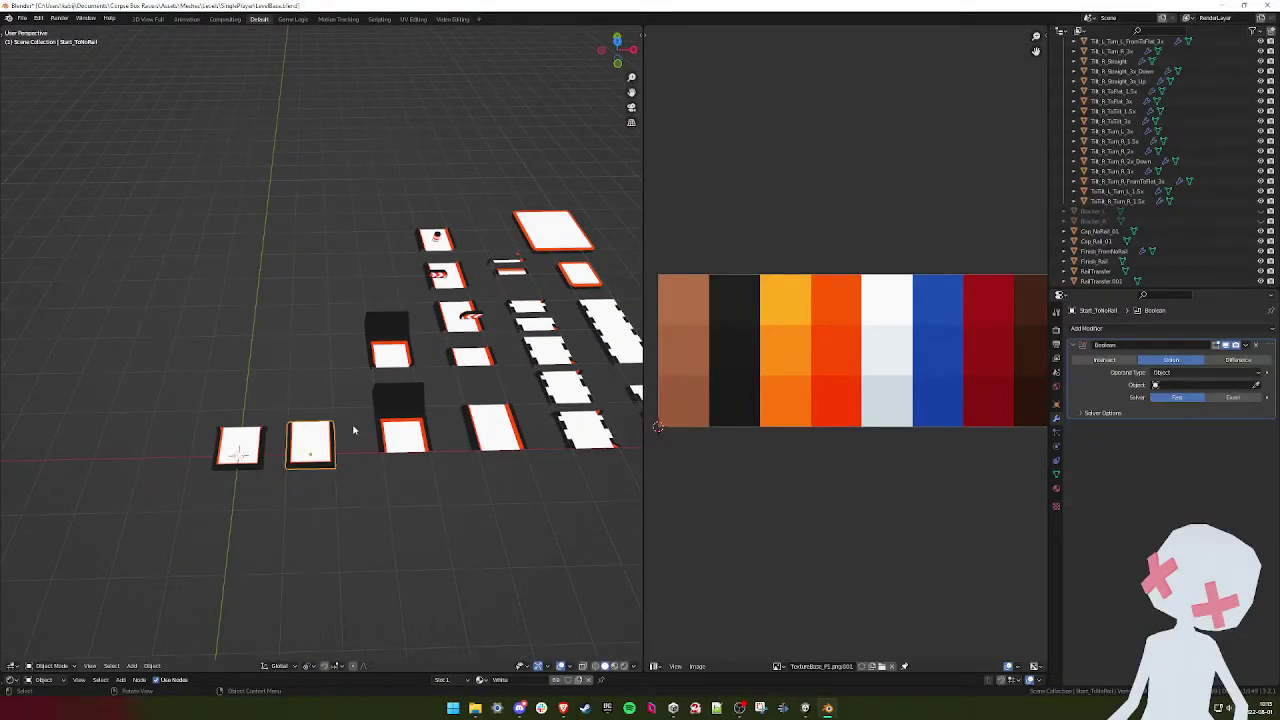
key(KP_7)
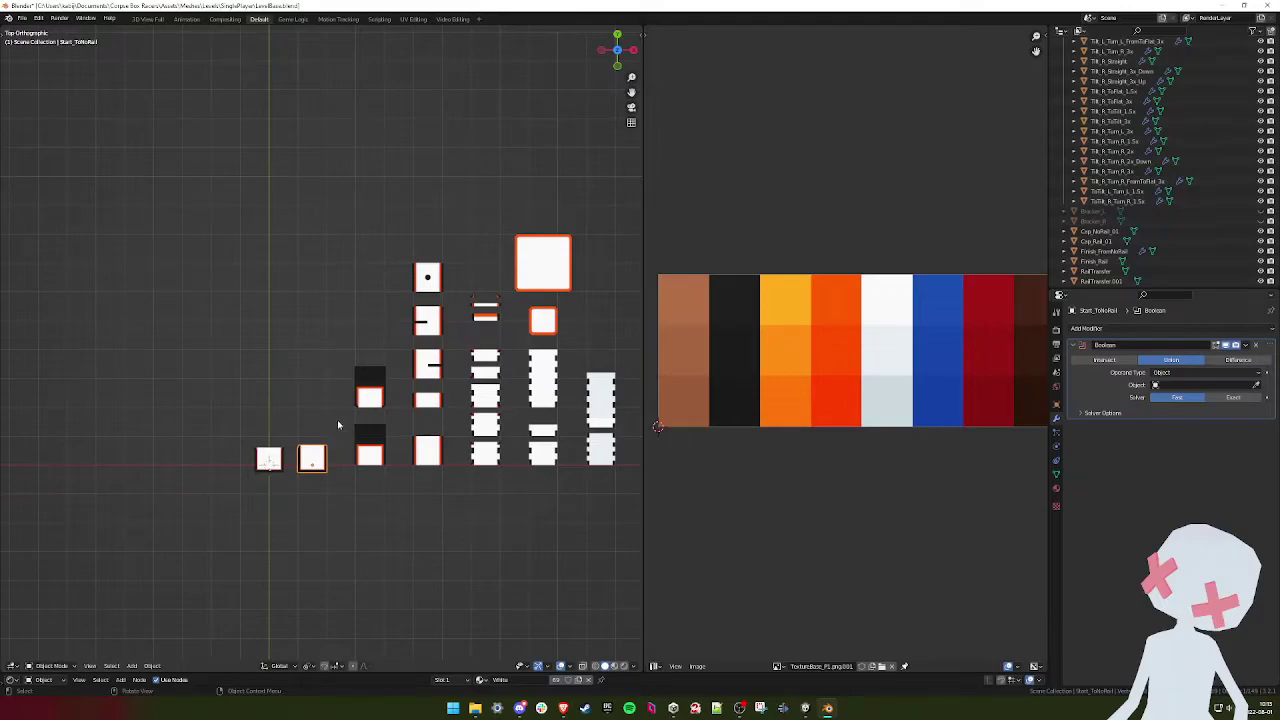
drag(331, 428, 223, 468)
key(g)
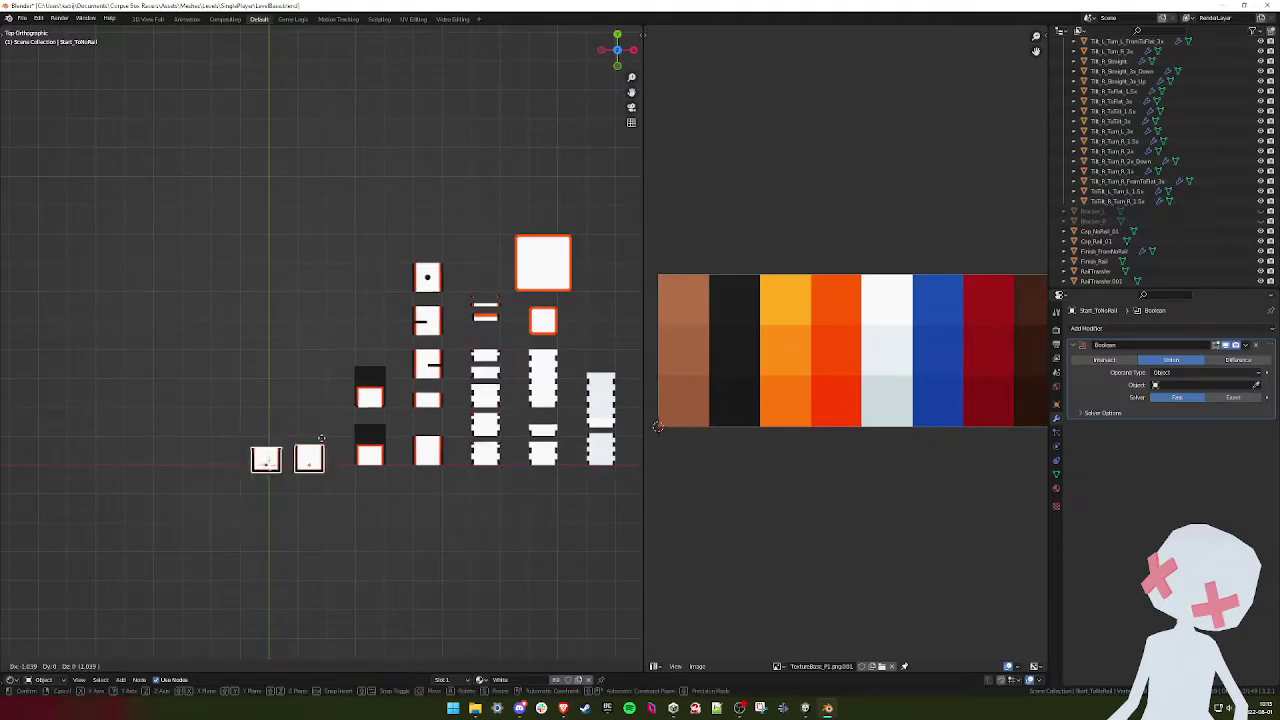
click(295, 443)
- Shift both start tiles along the X axis until Start_ToNoRail is centred on the origin
scroll(273, 463, up, 5)
shift+middle_drag(273, 468, 374, 297)
key(g)
key(x)
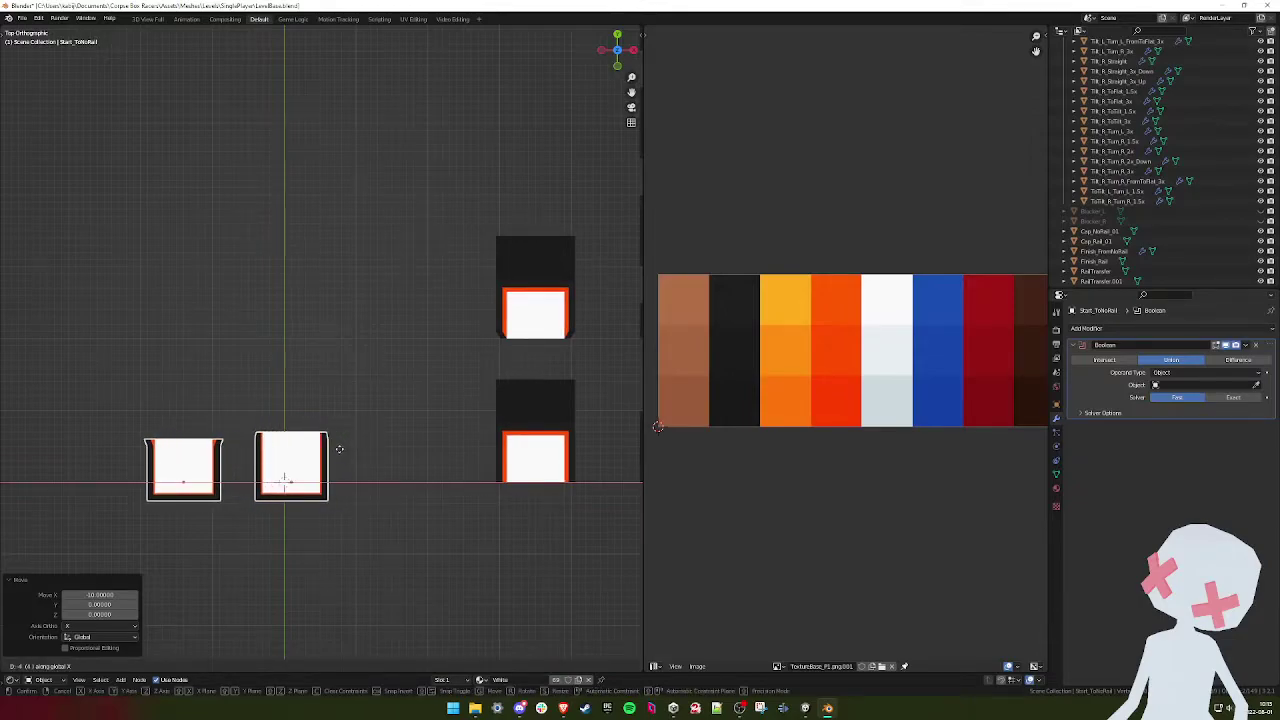
click(335, 451)
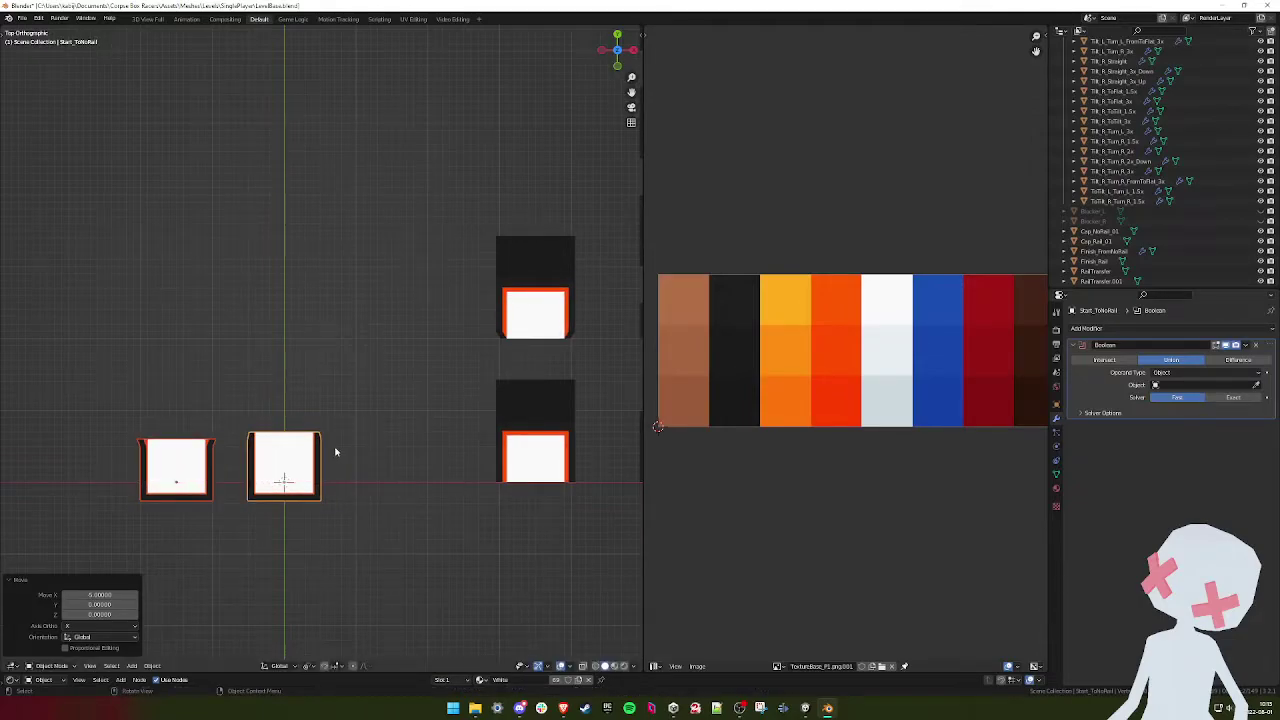
- Duplicate the large square 2x2 NoRail platform and place the copy 90 units along negative X, above the start tiles
scroll(335, 449, down, 4)
shift+middle_drag(377, 420, 351, 472)
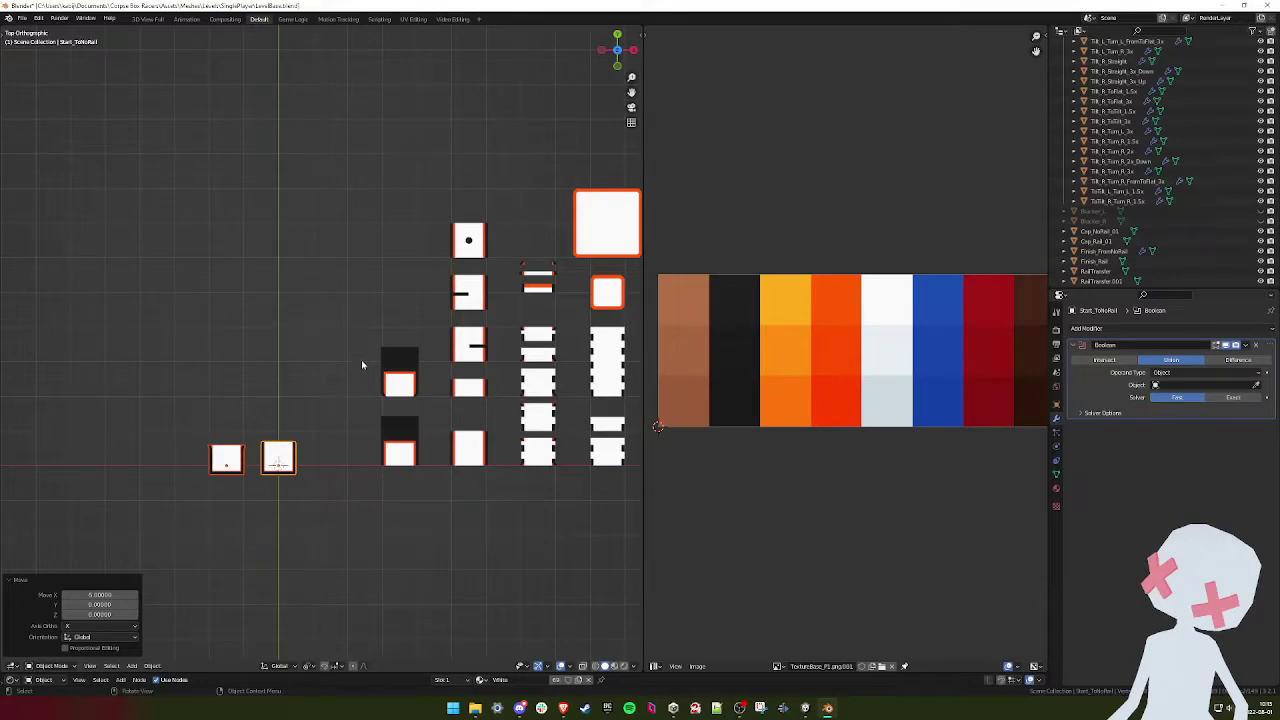
shift+middle_drag(365, 366, 417, 360)
scroll(423, 362, down, 2)
scroll(474, 394, up, 2)
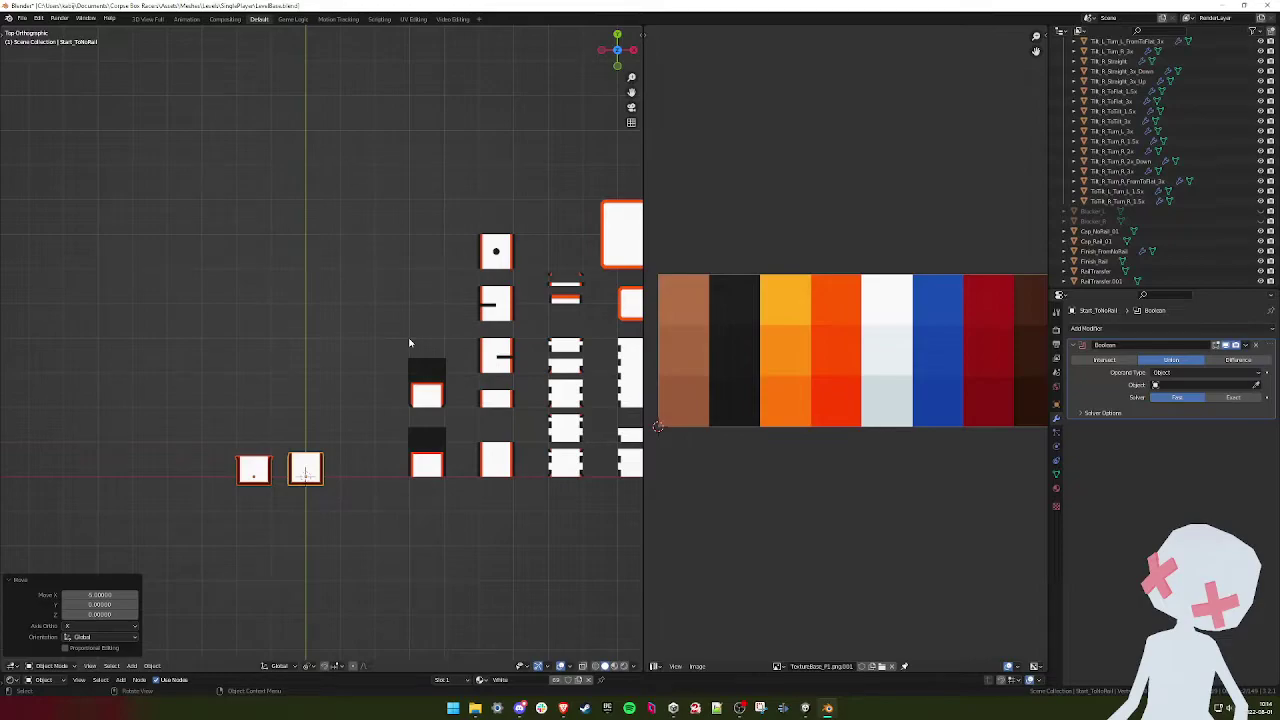
scroll(450, 330, down, 3)
shift+middle_drag(496, 296, 491, 310)
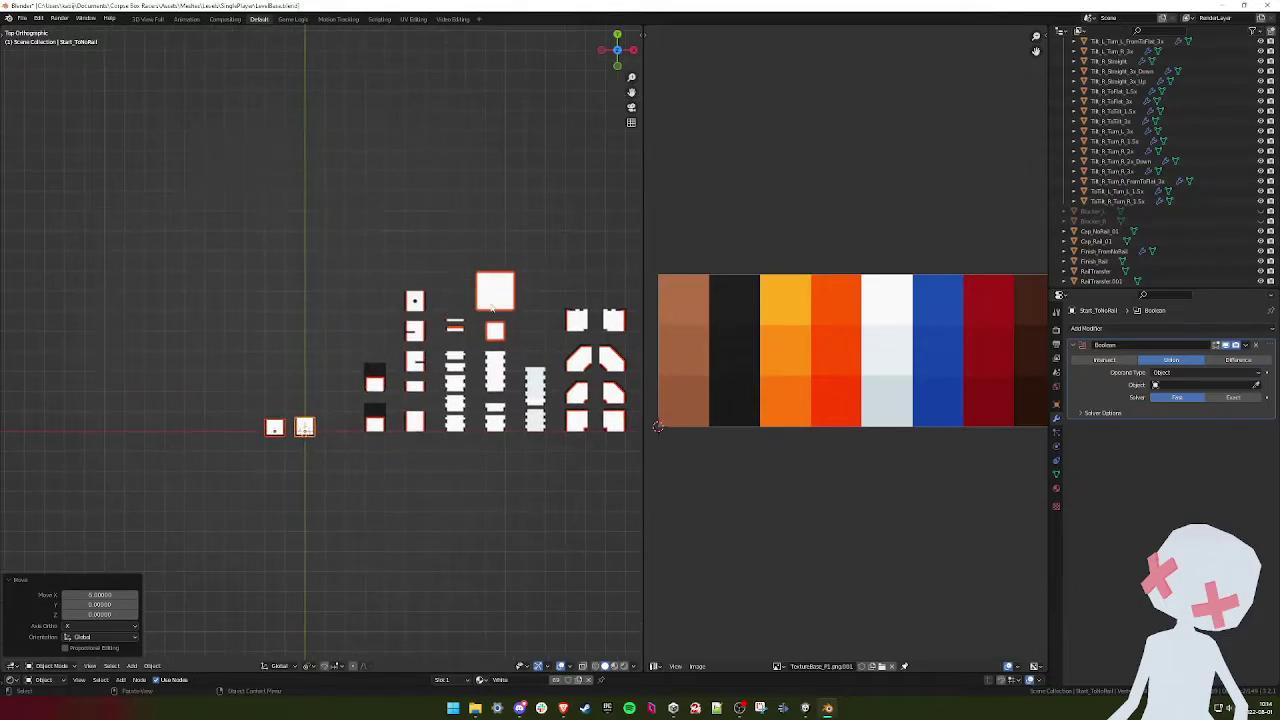
click(491, 310)
key(shift+d)
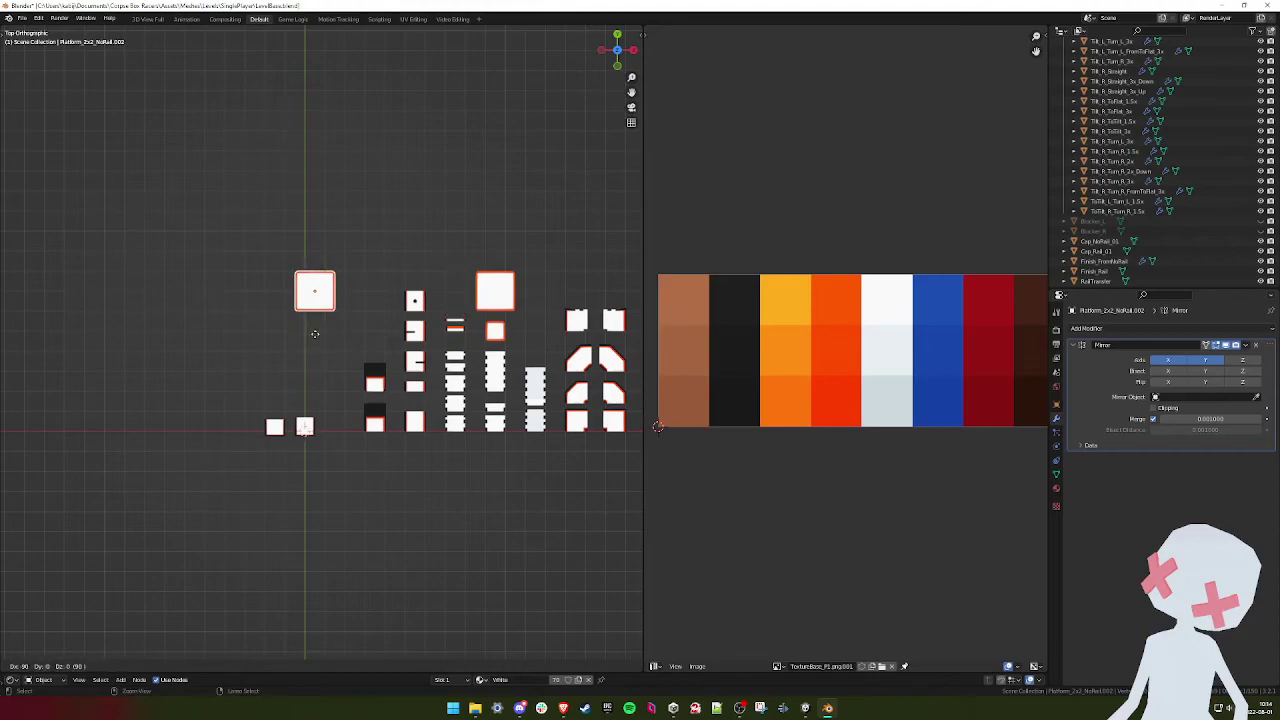
click(312, 335)
scroll(306, 337, up, 4)
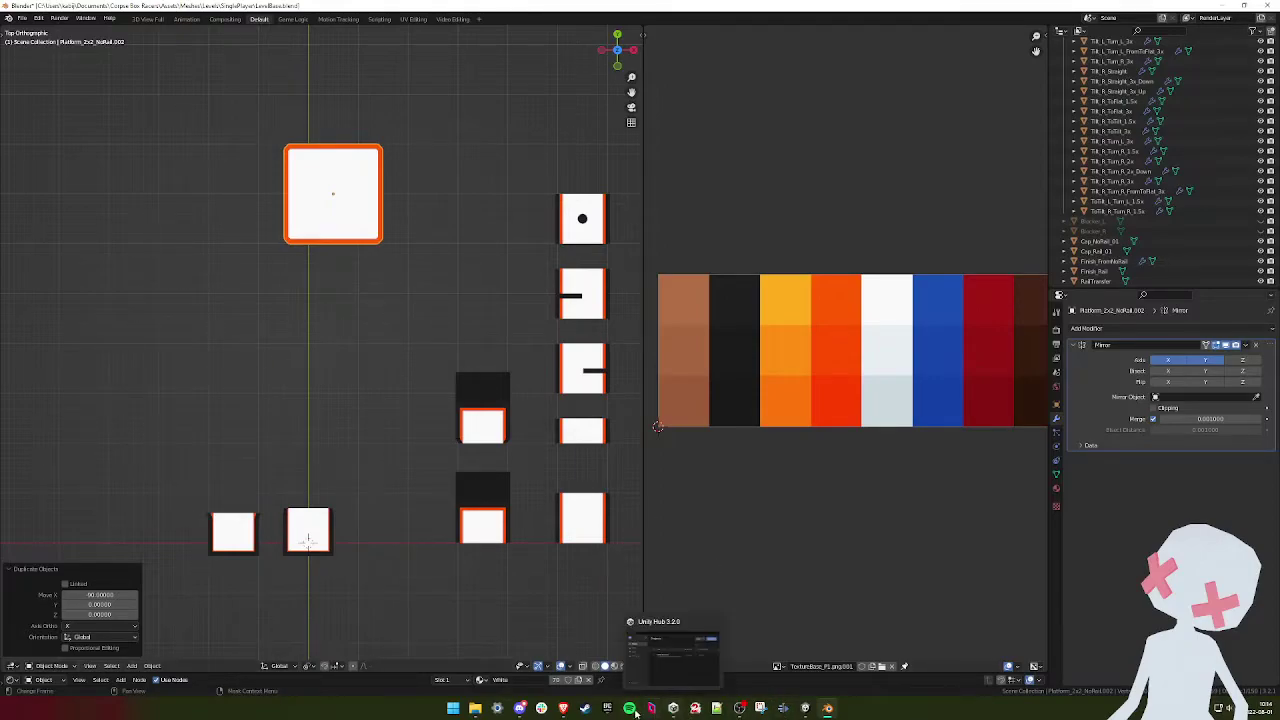
- Find Krita through the system search, pin it to the taskbar and launch it
click(454, 708)
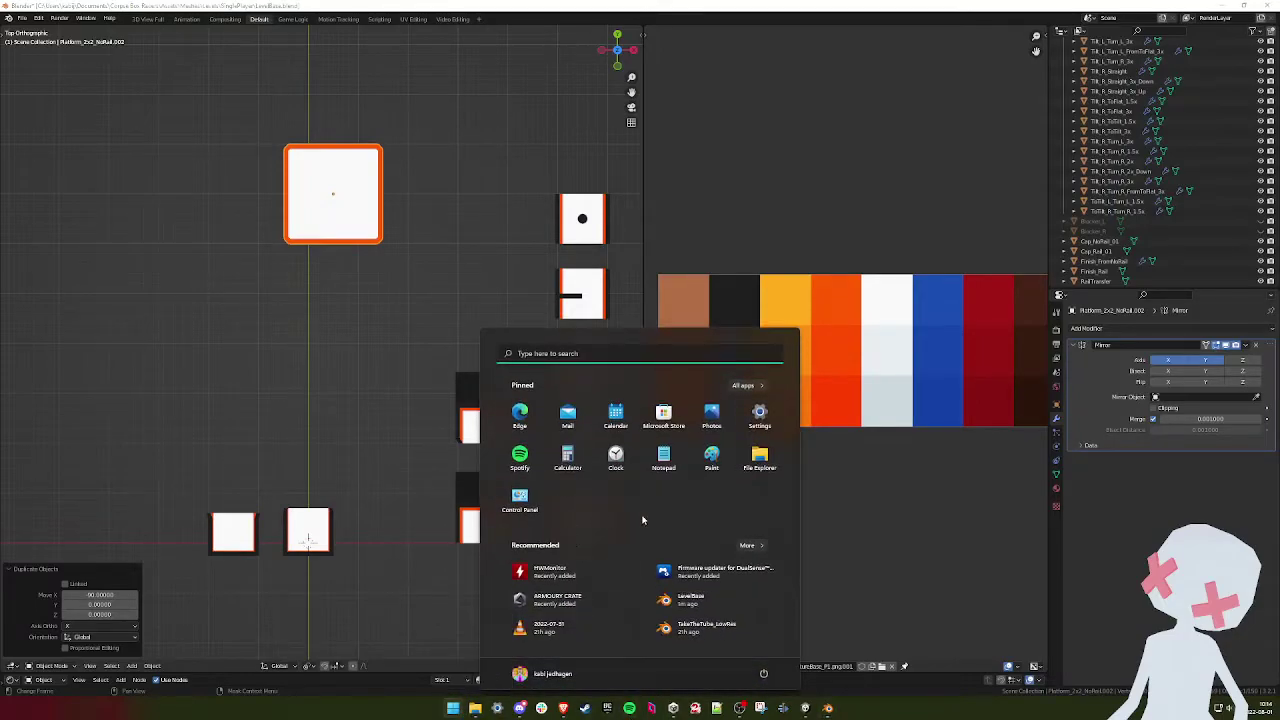
text(krita)
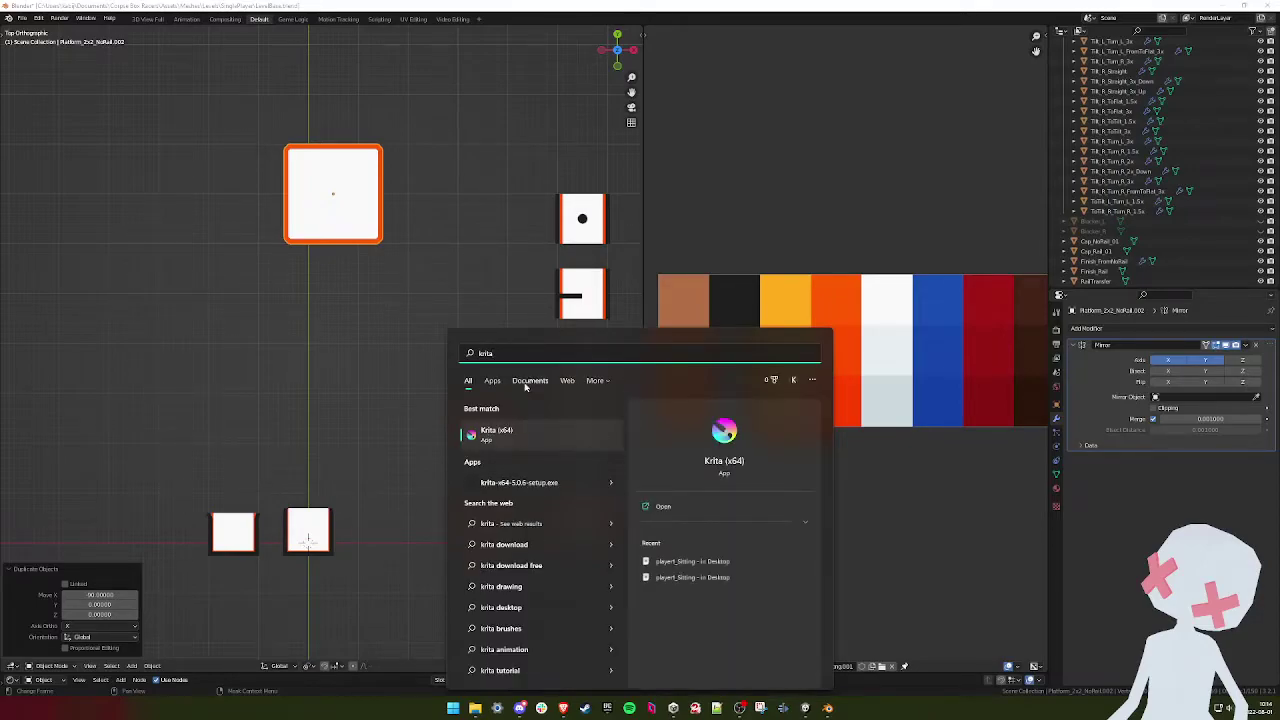
right_click(516, 437)
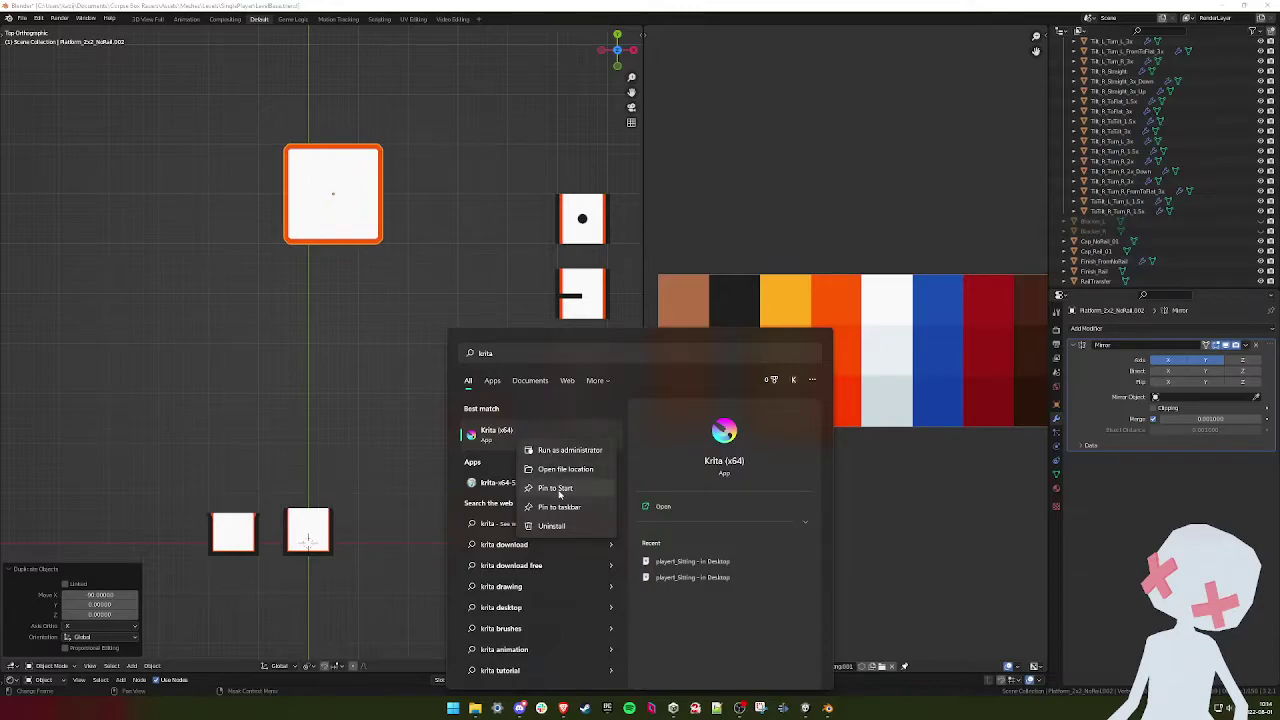
click(558, 507)
click(839, 708)
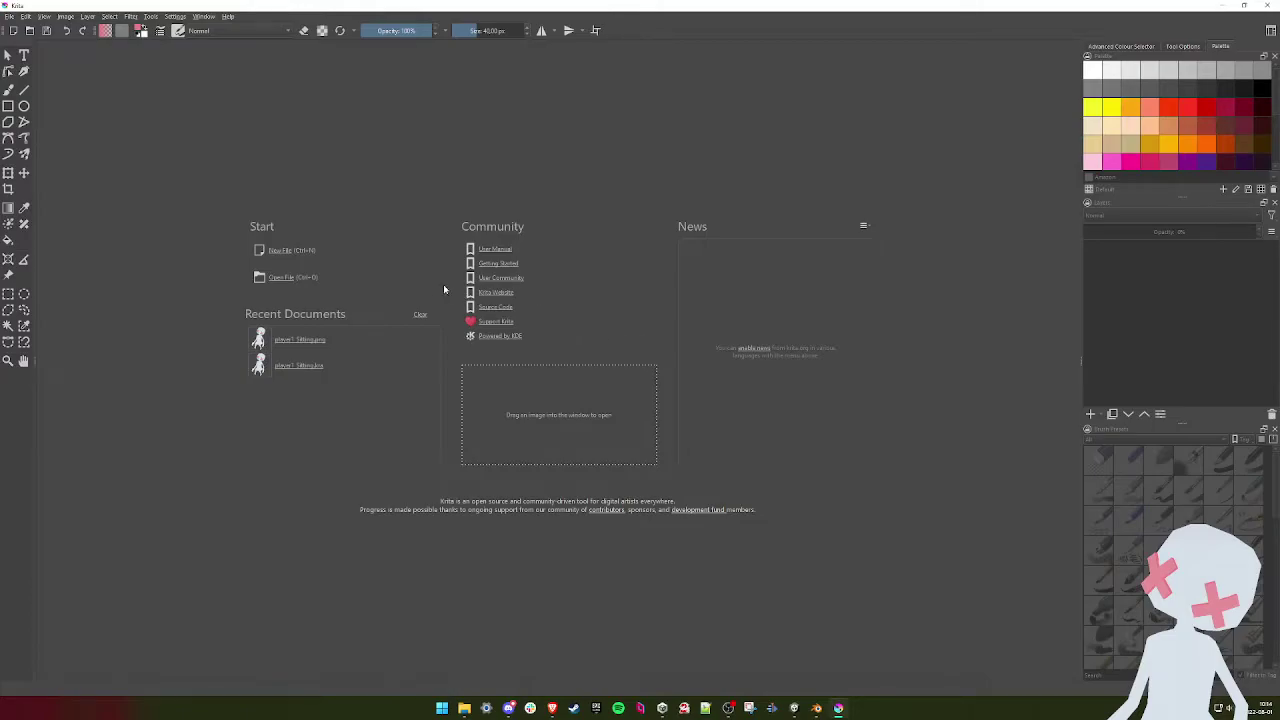
- Create a new blank 3000 × 3000 px document and bring up the Advanced Colour Selector
click(285, 250)
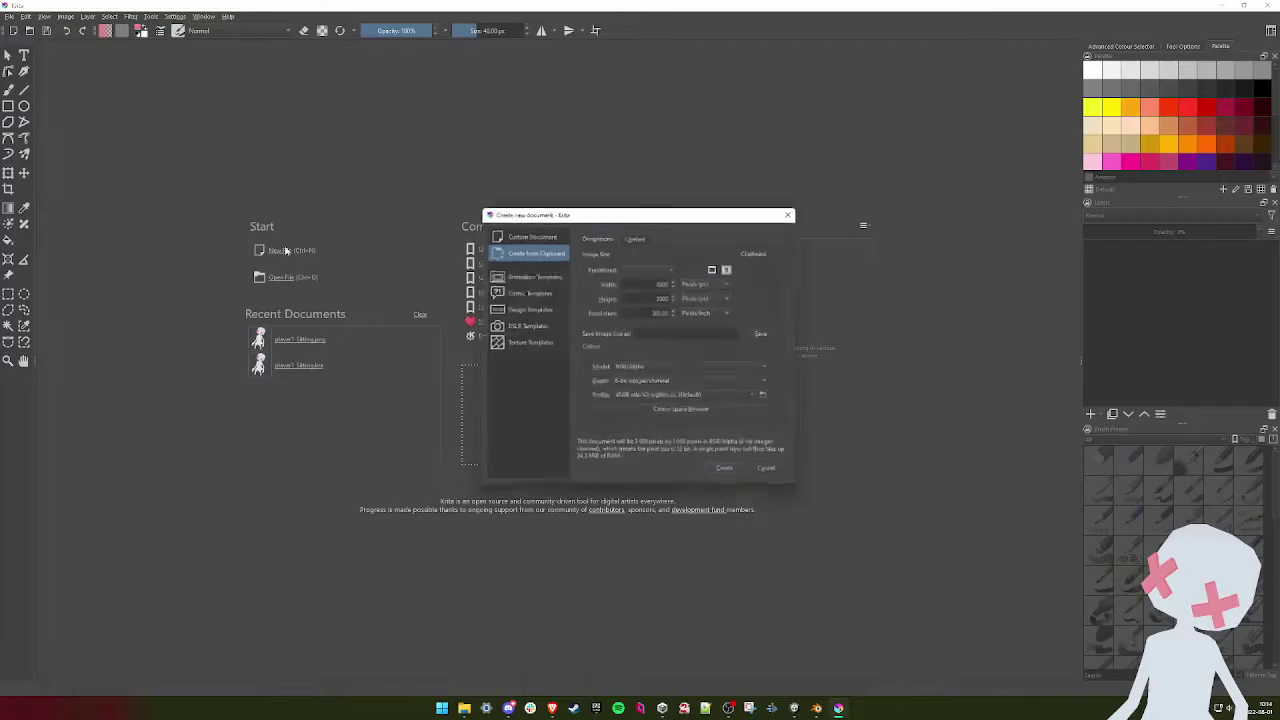
click(733, 472)
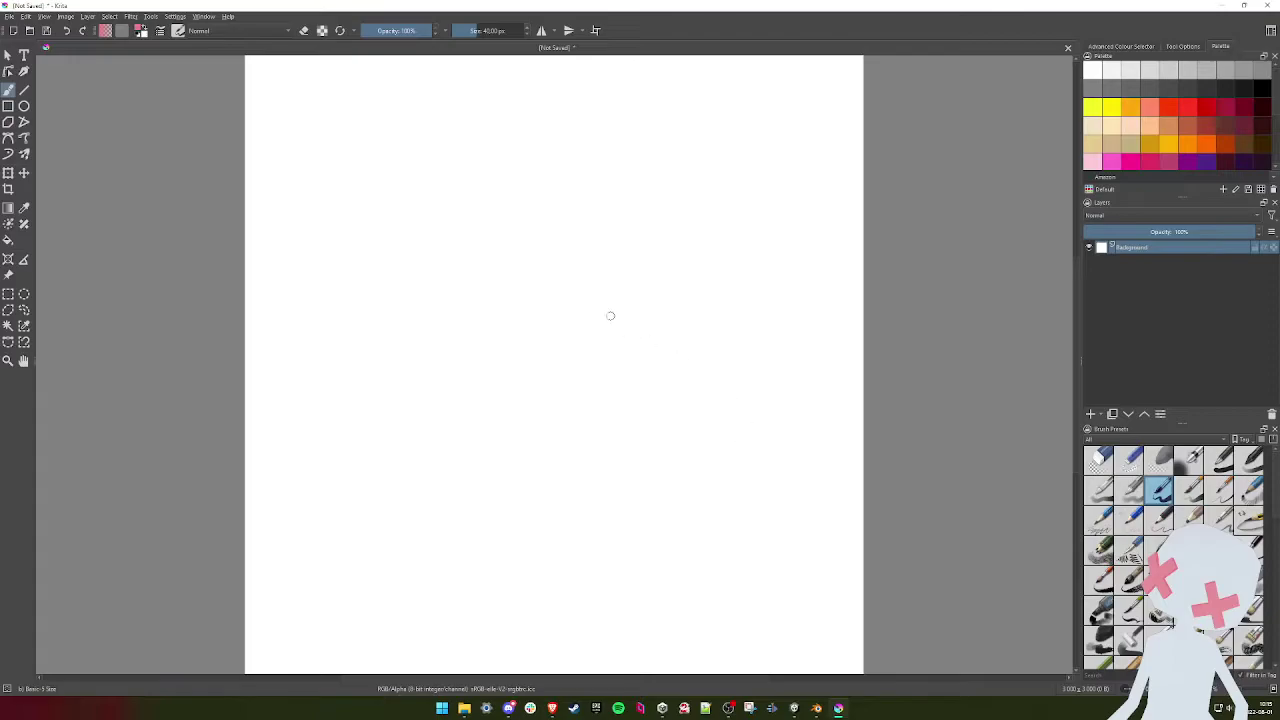
click(1120, 46)
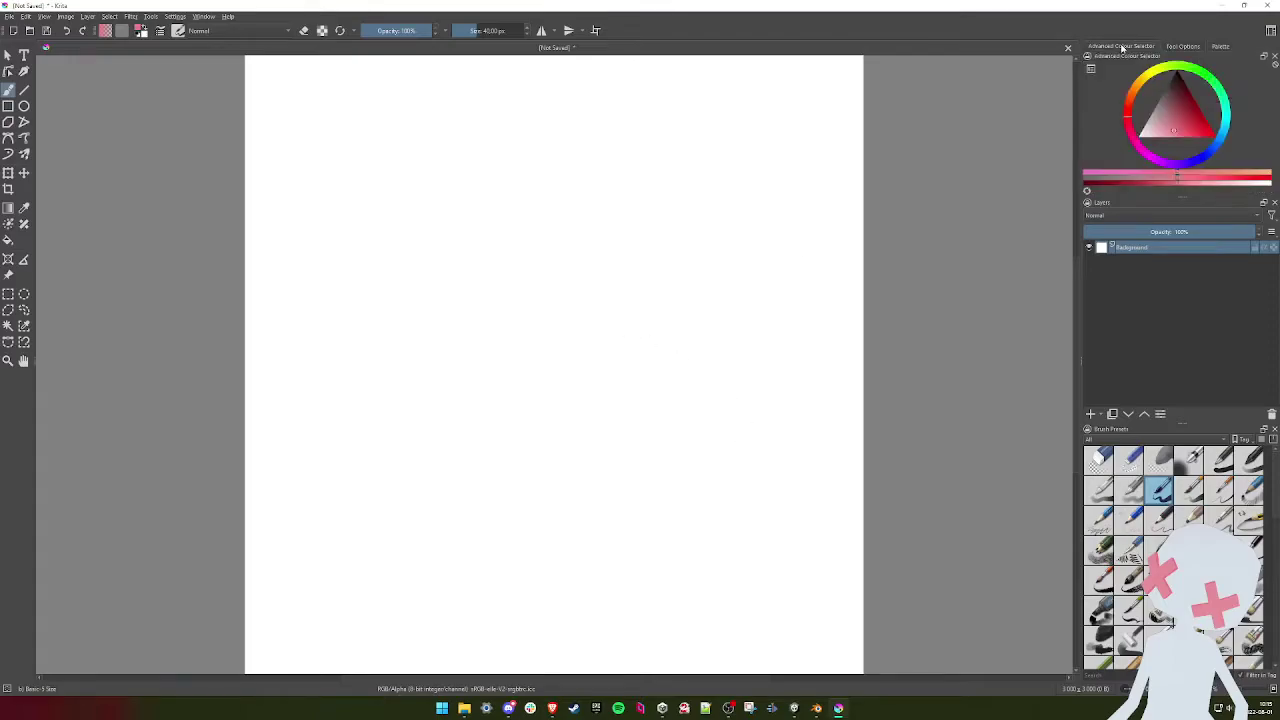
- Paint a test stroke across the blank canvas and clear it
scroll(700, 322, up, 1)
scroll(700, 322, up, 2)
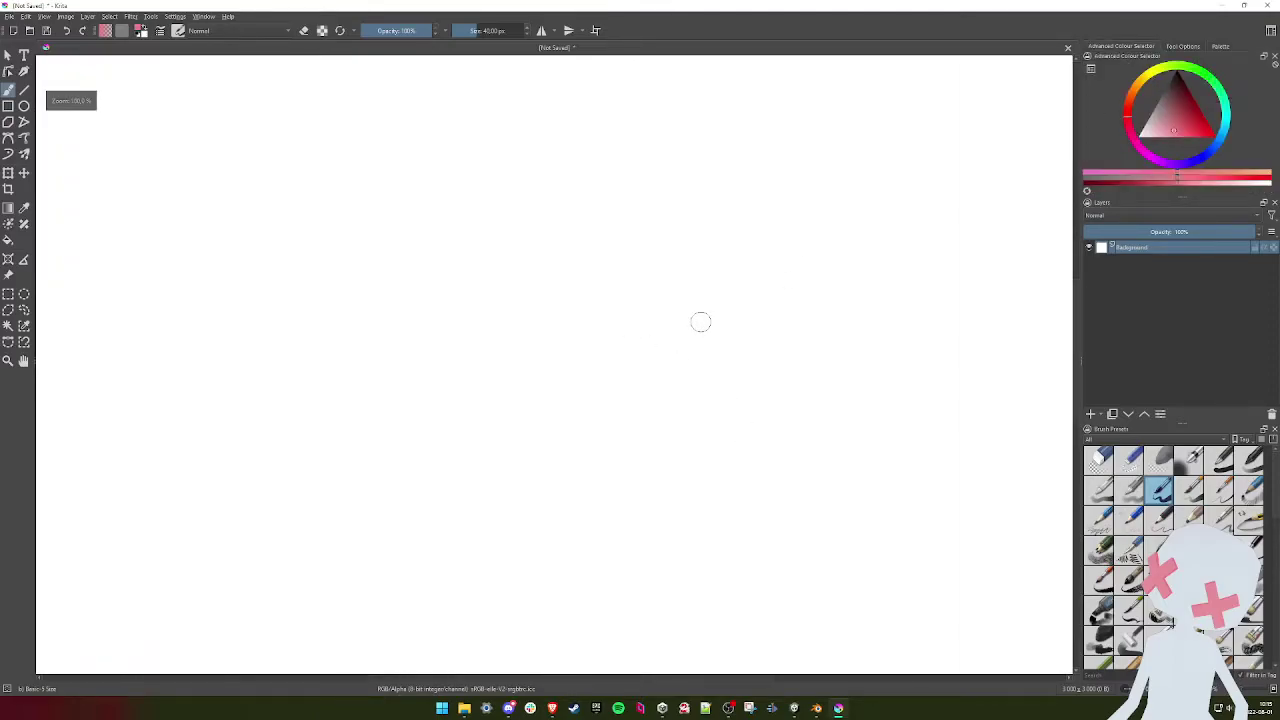
scroll(640, 312, down, 1)
scroll(606, 297, up, 1)
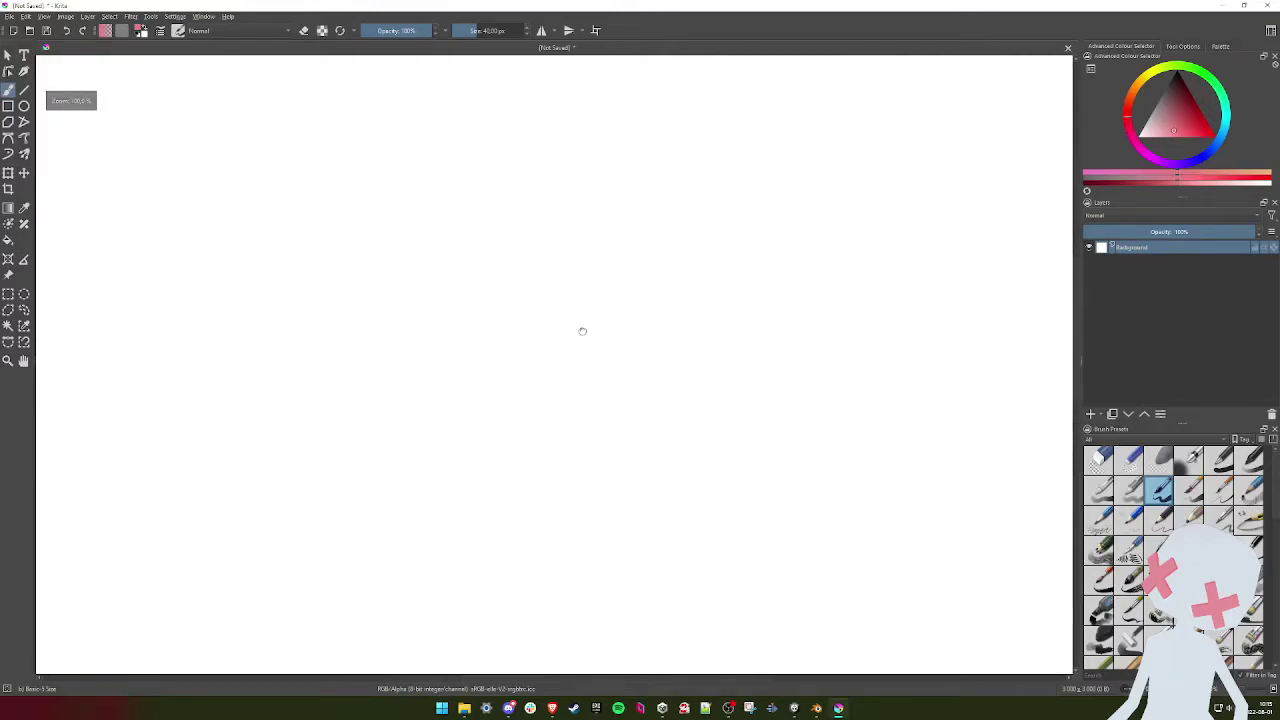
scroll(586, 466, down, 1)
scroll(597, 400, up, 1)
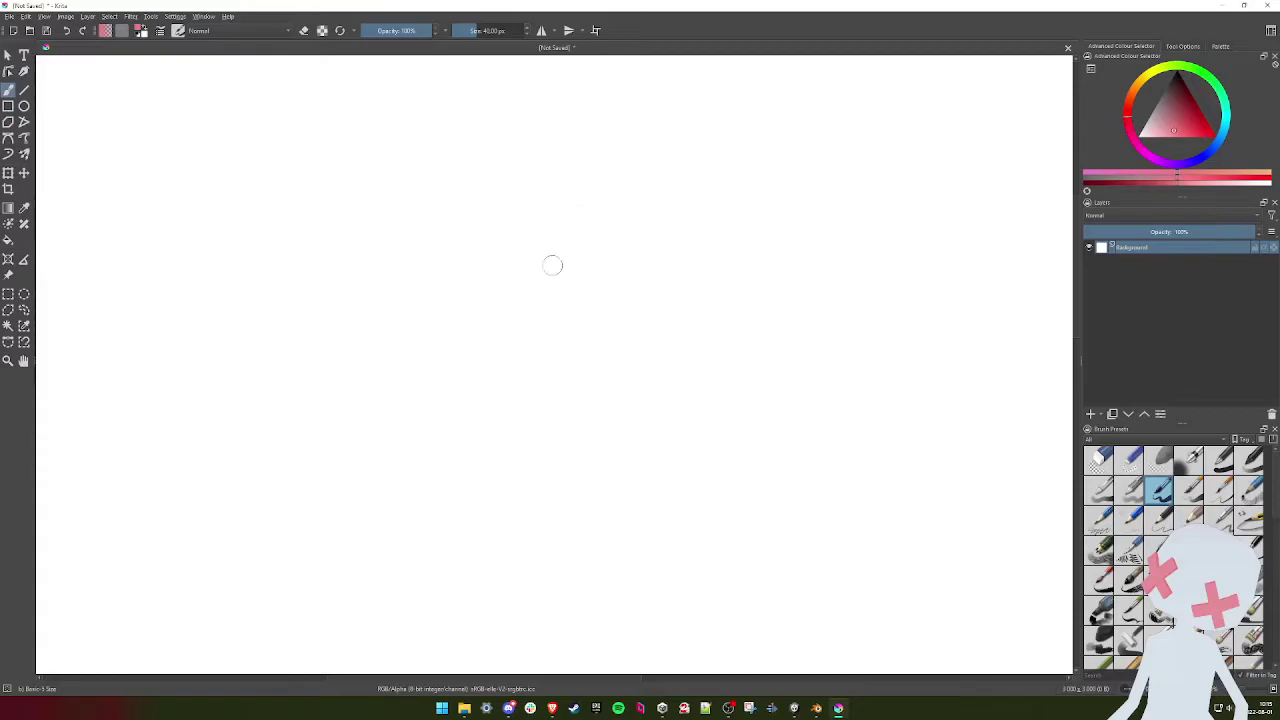
mouse_move(283, 156)
mouse_down()
mouse_move(344, 181)
mouse_move(629, 222)
mouse_up()
key(Delete)
- In Wacom Tablet Properties, map the pen's screen area to Monitor 1 and close the settings
click(443, 708)
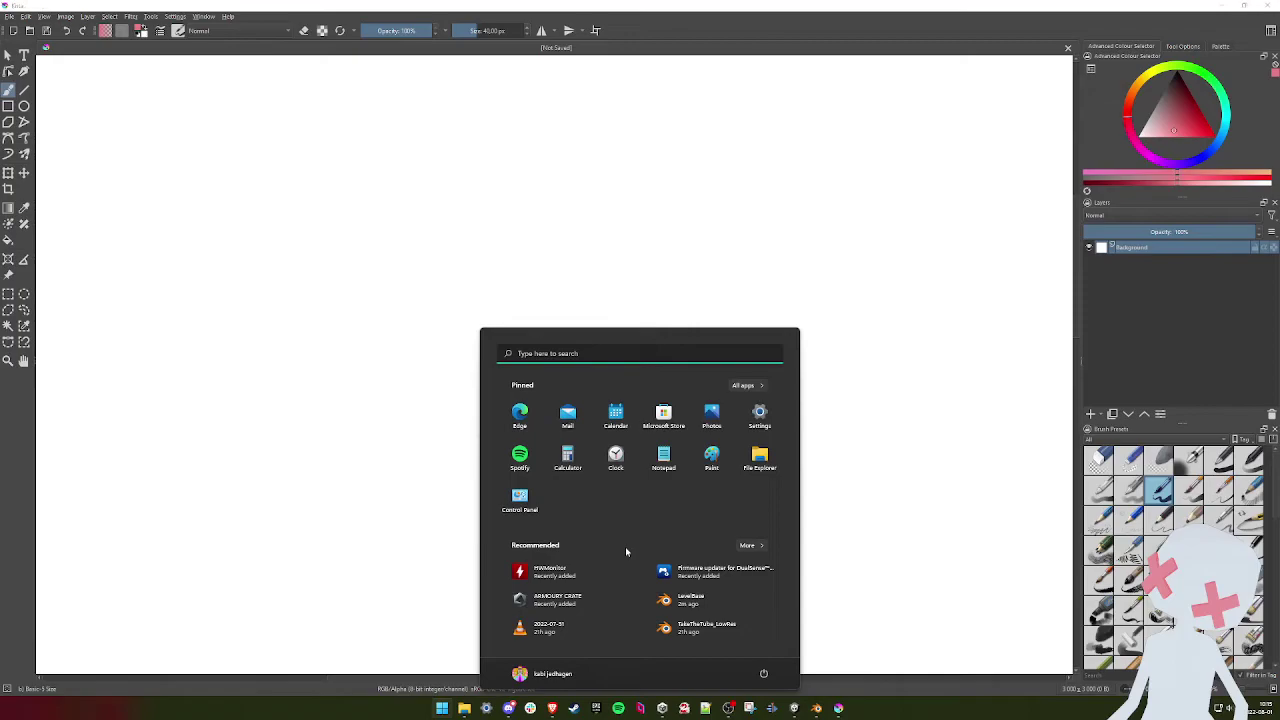
text(wacom)
key(Return)
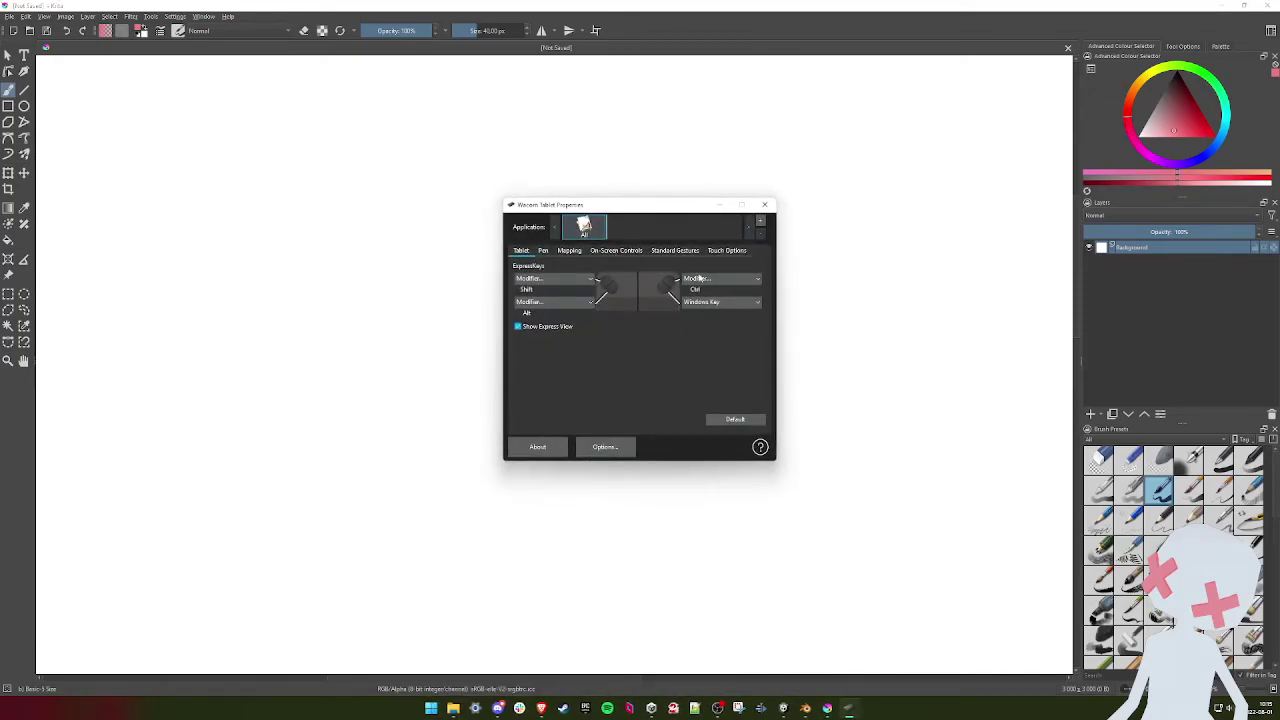
click(569, 250)
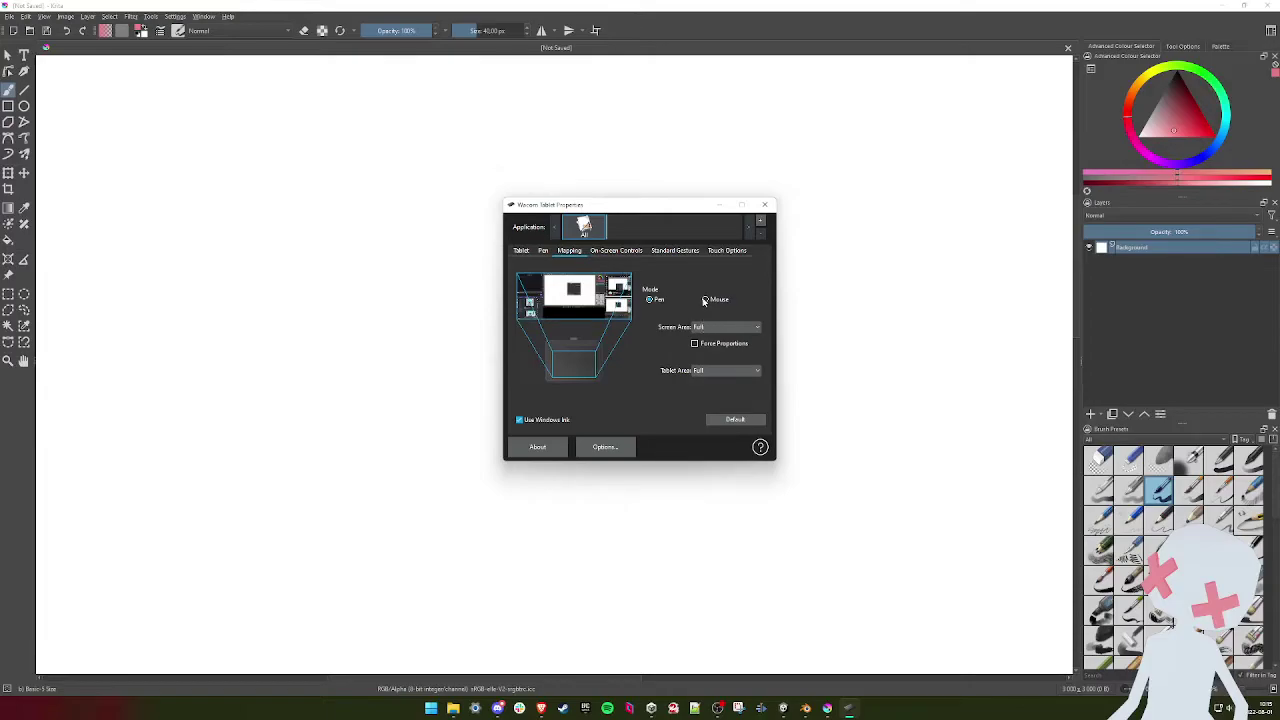
click(725, 329)
click(721, 353)
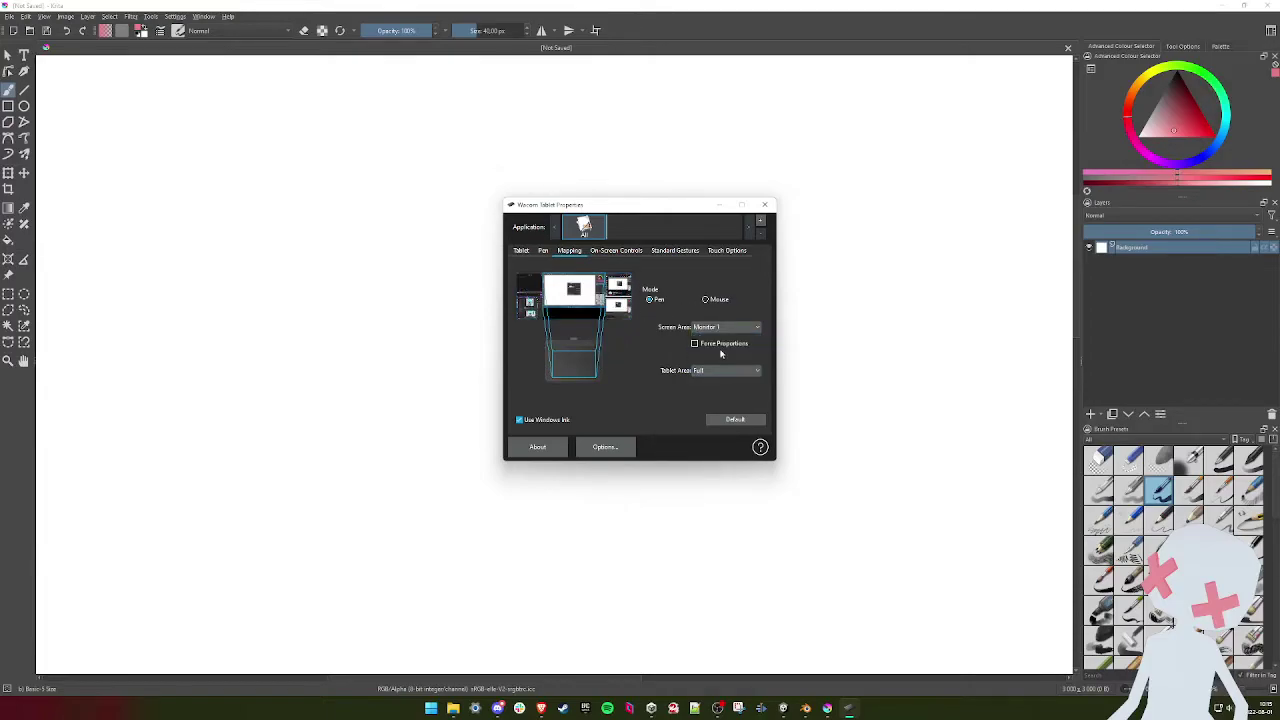
click(766, 205)
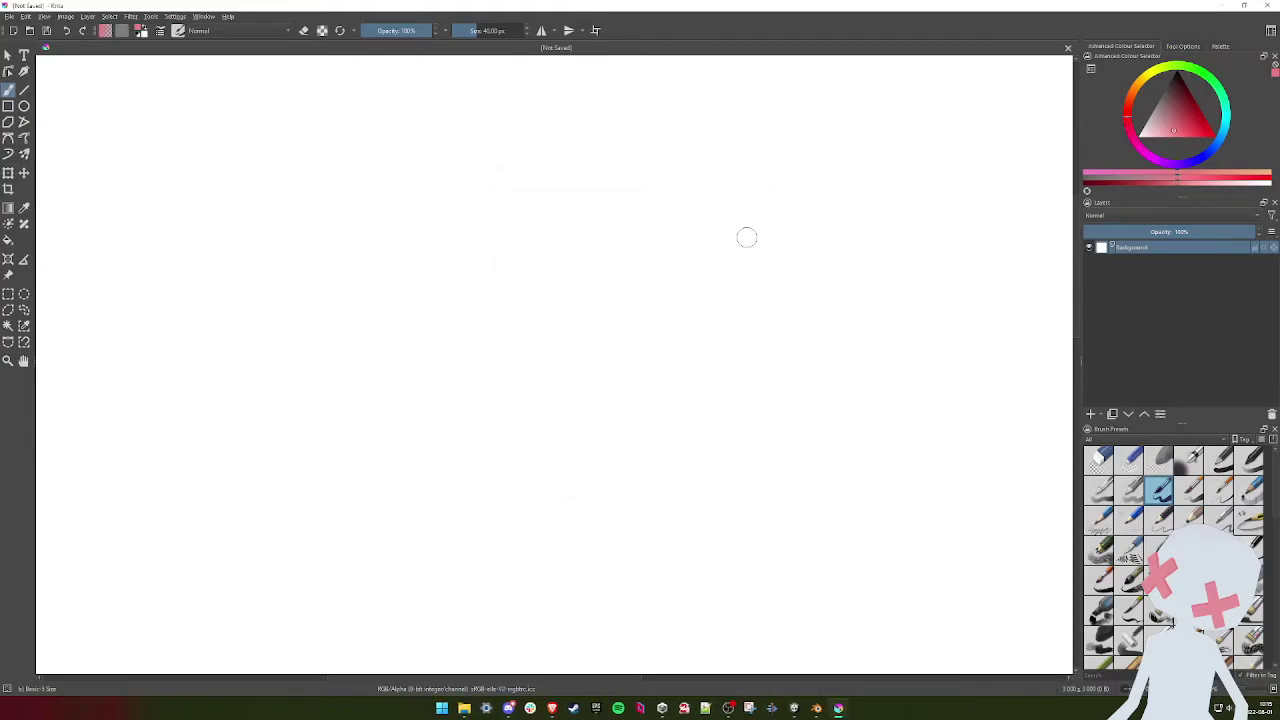
- Switch the brush to the Basic-1 preset, trying strokes on the canvas and undoing them
drag(712, 195, 600, 249)
key(ctrl+z)
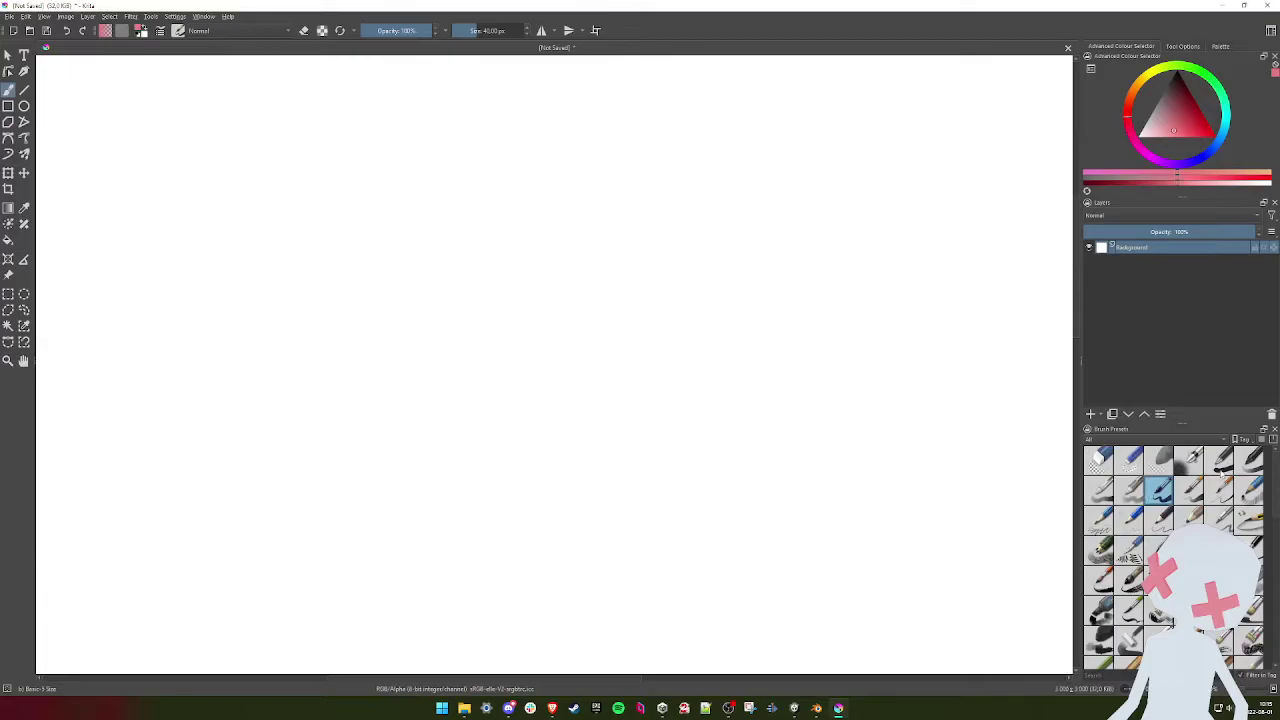
click(1219, 462)
mouse_move(605, 228)
mouse_down()
mouse_move(674, 200)
mouse_move(722, 272)
mouse_up()
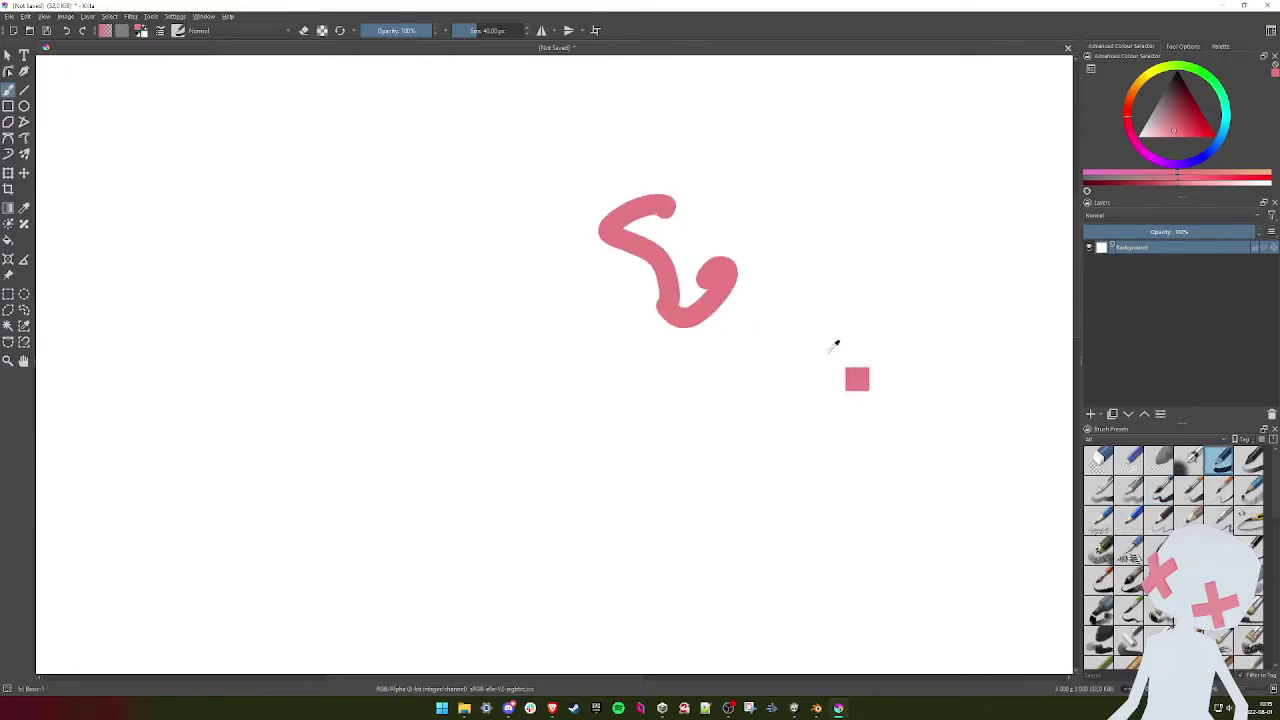
key(ctrl+z)
- Set the brush size to 5 px, undoing the strokes painted to test it
drag(480, 30, 459, 30)
drag(670, 219, 653, 294)
key(ctrl+z)
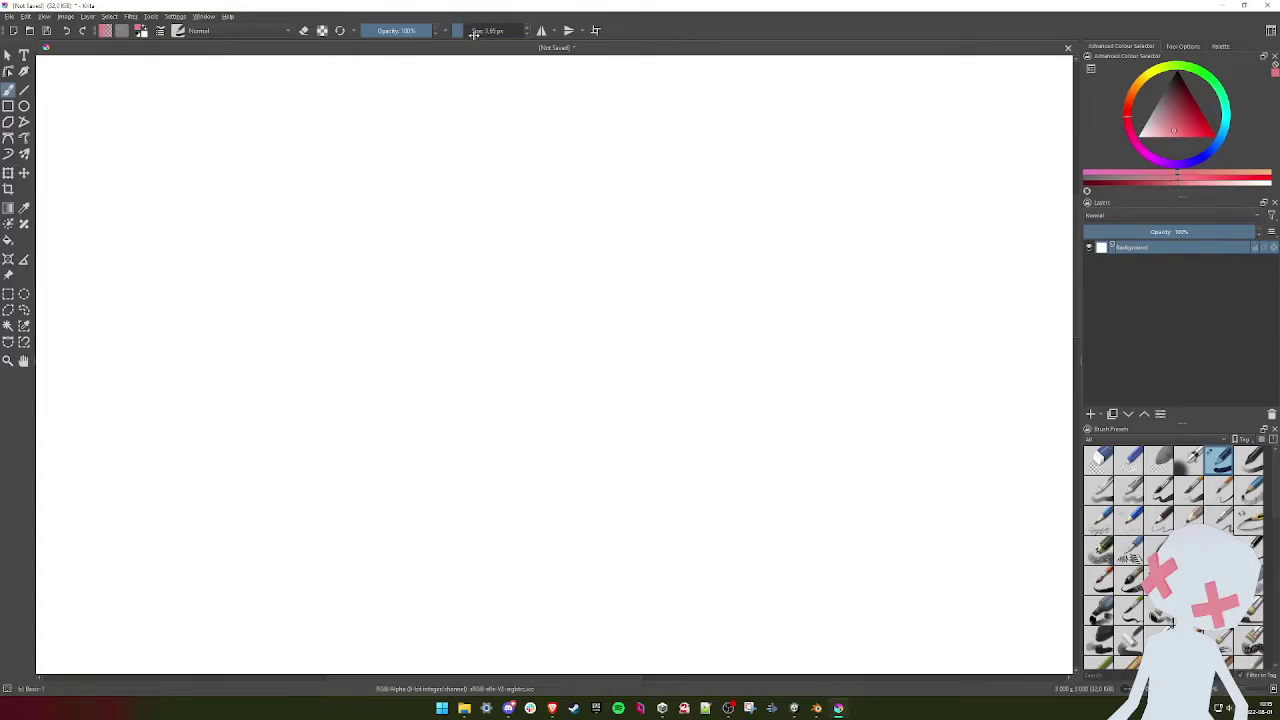
drag(495, 31, 466, 34)
right_click(476, 32)
text(5)
key(Return)
mouse_move(647, 340)
mouse_down()
mouse_move(680, 223)
mouse_move(750, 302)
mouse_up()
key(ctrl+z)
key(ctrl+z)
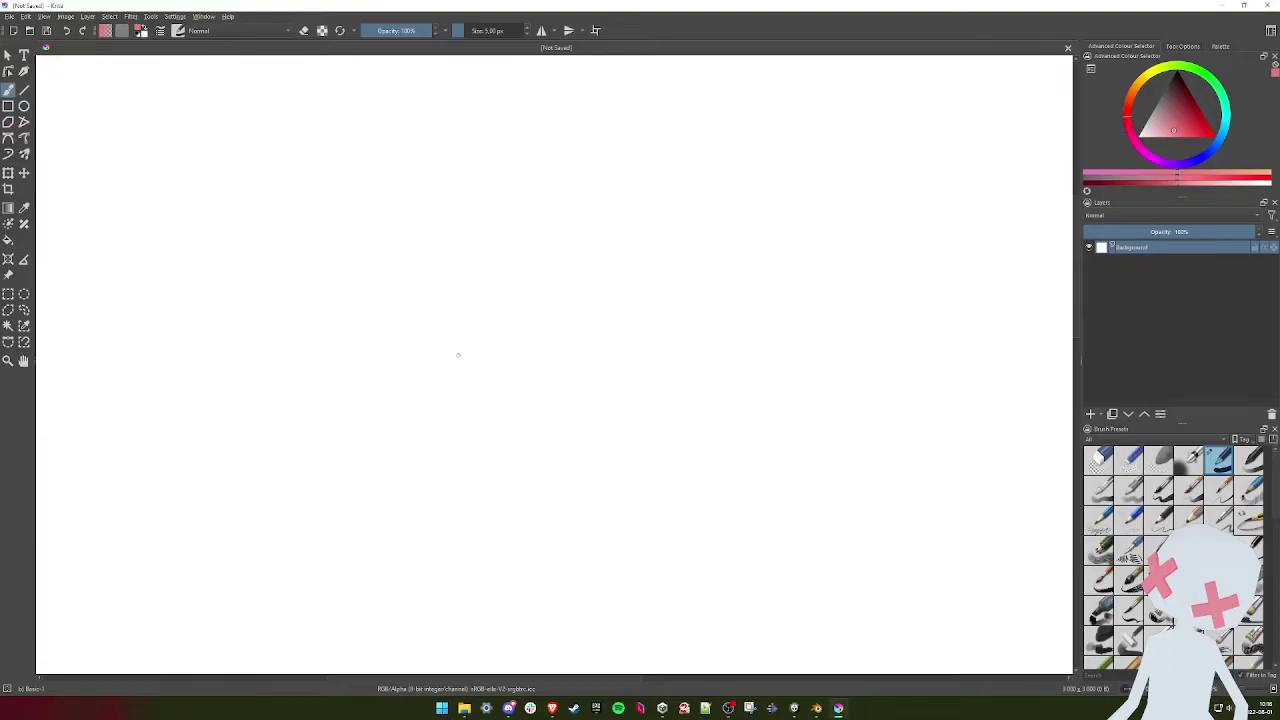
- Sketch a small four-sided tile left of the canvas centre and a cluster of four diamond-shaped platforms to its upper right
mouse_move(431, 342)
mouse_down()
mouse_move(428, 364)
mouse_move(466, 346)
mouse_move(430, 341)
mouse_up()
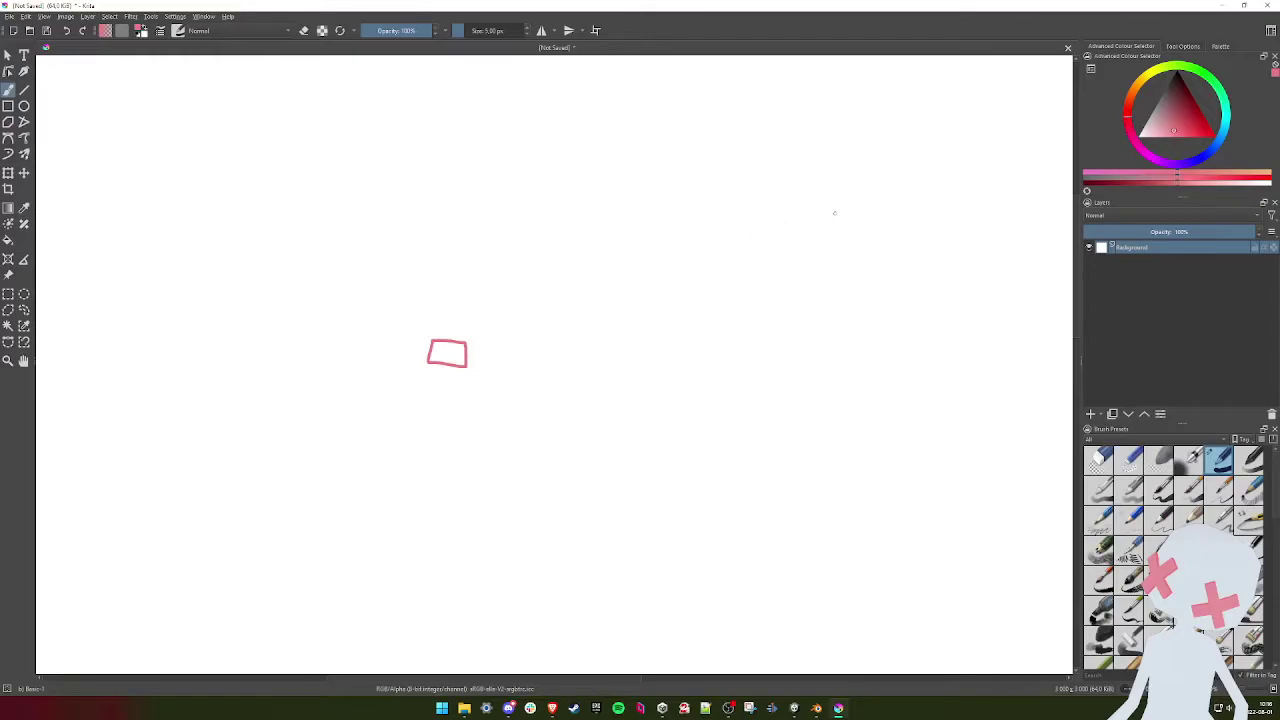
mouse_move(736, 204)
mouse_down()
mouse_move(684, 221)
mouse_move(760, 252)
mouse_move(780, 219)
mouse_move(730, 201)
mouse_up()
mouse_move(813, 167)
mouse_down()
mouse_move(768, 186)
mouse_move(825, 206)
mouse_move(855, 184)
mouse_move(812, 168)
mouse_move(743, 177)
mouse_move(694, 152)
mouse_move(788, 156)
mouse_up()
mouse_move(685, 172)
mouse_down()
mouse_move(714, 184)
mouse_move(650, 208)
mouse_move(668, 170)
mouse_move(684, 170)
mouse_up()
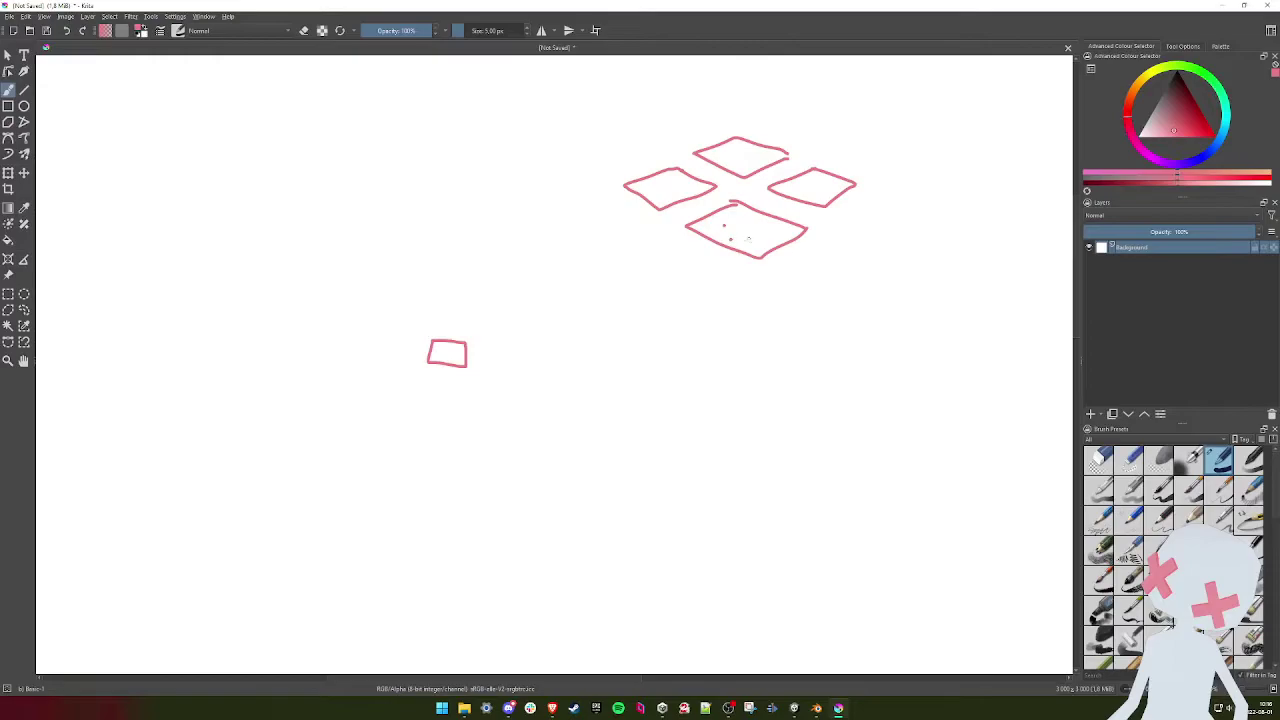
- Add scattered dots on the four diamond platforms and draw edge lines along their inner sides
click(748, 228)
mouse_move(698, 219)
mouse_down()
mouse_move(729, 205)
mouse_move(700, 218)
mouse_move(712, 214)
mouse_move(664, 211)
mouse_move(696, 171)
mouse_move(716, 179)
mouse_move(714, 160)
mouse_up()
mouse_move(700, 158)
mouse_down()
mouse_move(778, 184)
mouse_move(773, 203)
mouse_move(815, 207)
mouse_move(794, 223)
mouse_up()
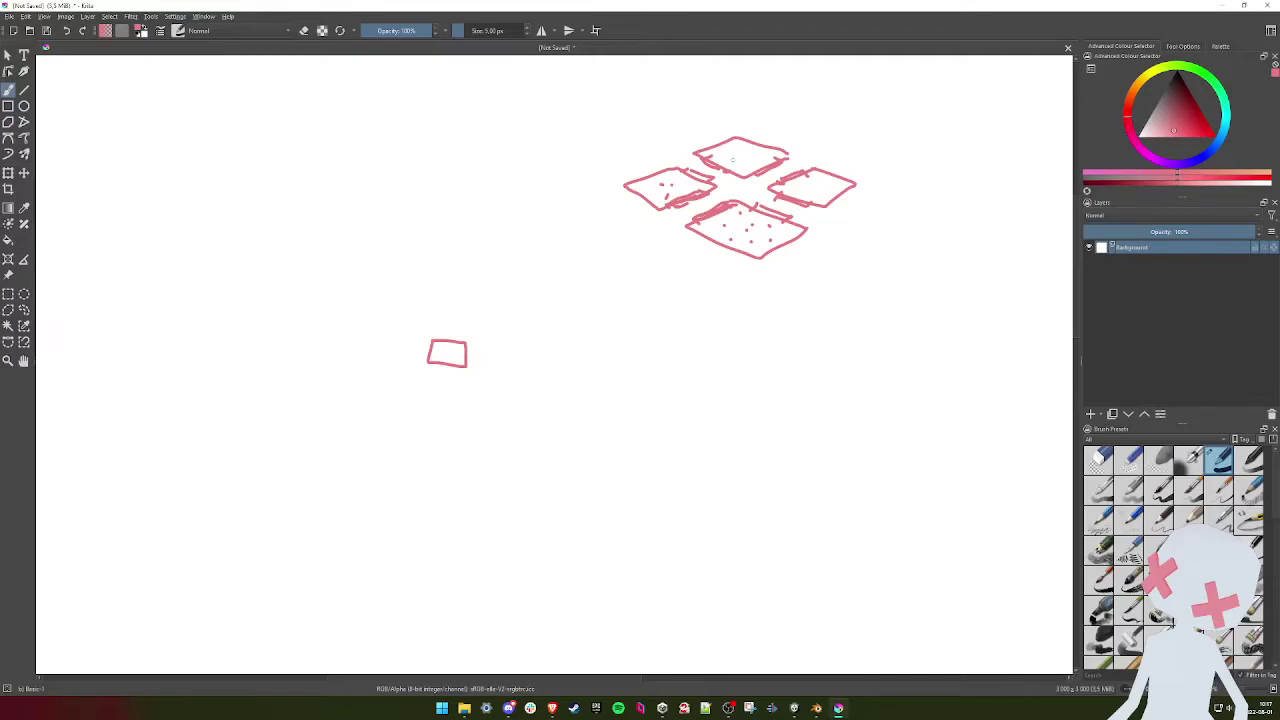
click(750, 153)
click(805, 185)
click(821, 184)
- Sketch a narrow walkway extending from the front platform, paint out the dividing line in white and add a short line across it
mouse_move(697, 238)
mouse_down()
mouse_move(686, 250)
mouse_move(725, 264)
mouse_move(740, 254)
mouse_up()
key(ctrl+z)
mouse_move(743, 282)
mouse_down()
mouse_move(777, 280)
mouse_move(776, 262)
mouse_up()
drag(778, 263, 771, 248)
key(x)
mouse_move(765, 258)
mouse_down()
mouse_move(771, 244)
mouse_move(736, 249)
mouse_up()
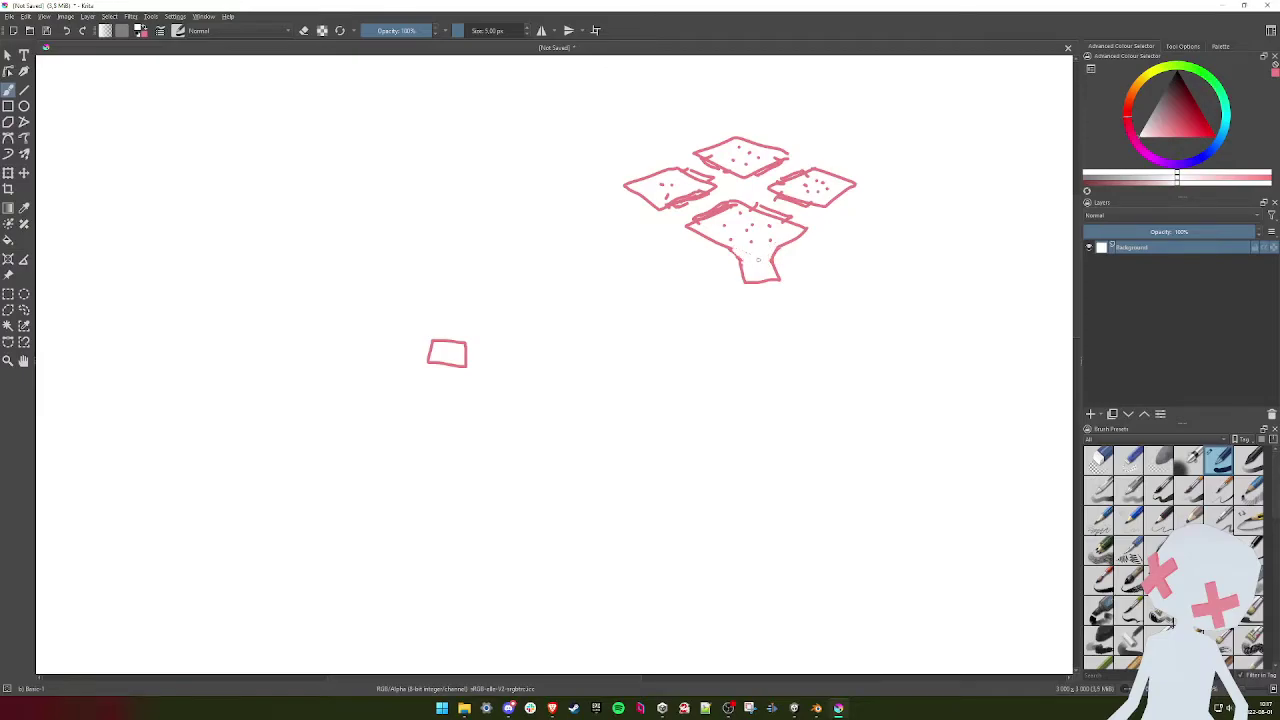
key(x)
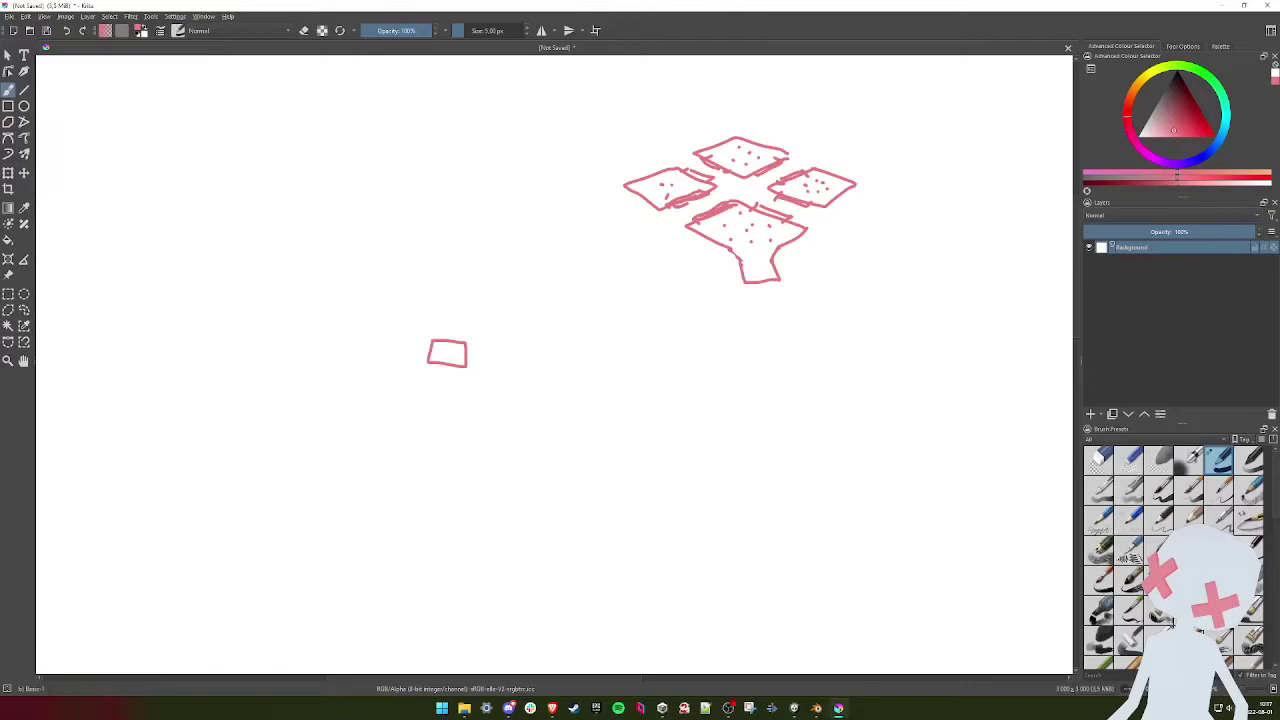
key(x)
mouse_move(747, 263)
mouse_down()
mouse_move(740, 252)
mouse_move(771, 259)
mouse_up()
key(x)
drag(745, 267, 766, 266)
- Copy the whole platform cluster with a rectangular selection, paste it and move the copy straight down below the original
click(8, 173)
key(ctrl+r)
mouse_move(606, 120)
mouse_down()
mouse_move(718, 158)
mouse_move(915, 298)
mouse_move(905, 317)
mouse_up()
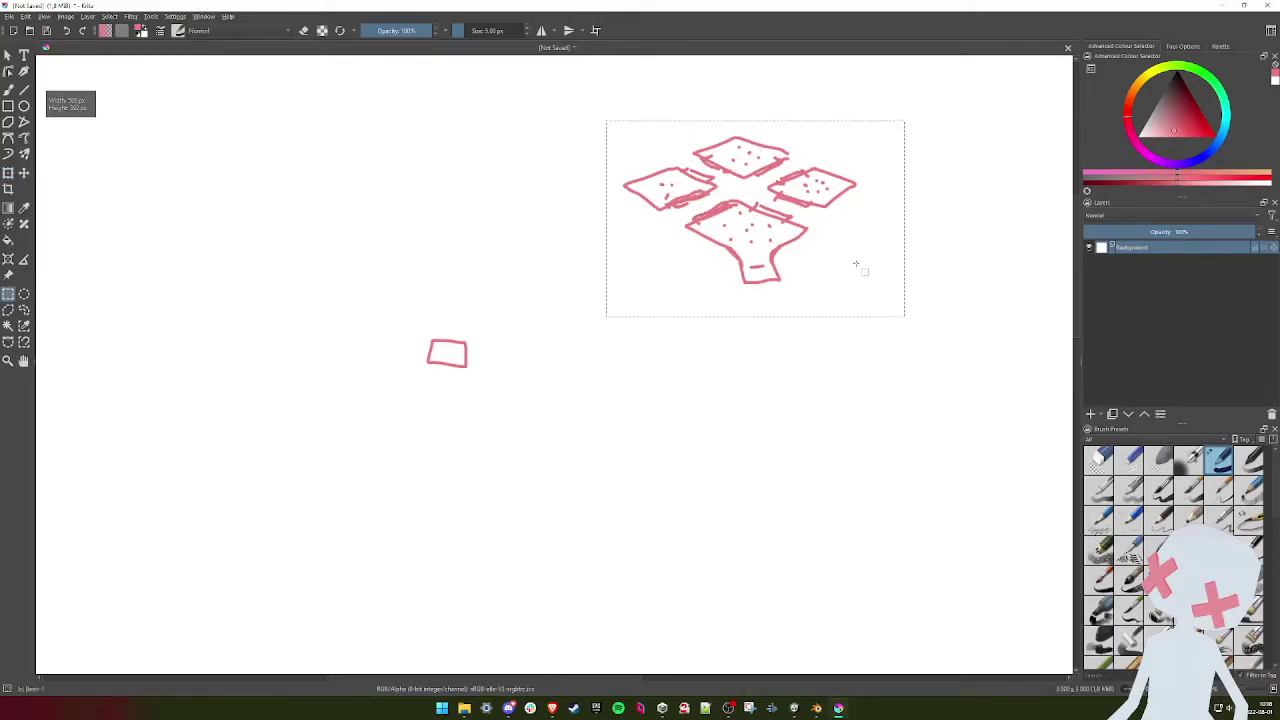
key(ctrl+c)
key(ctrl+v)
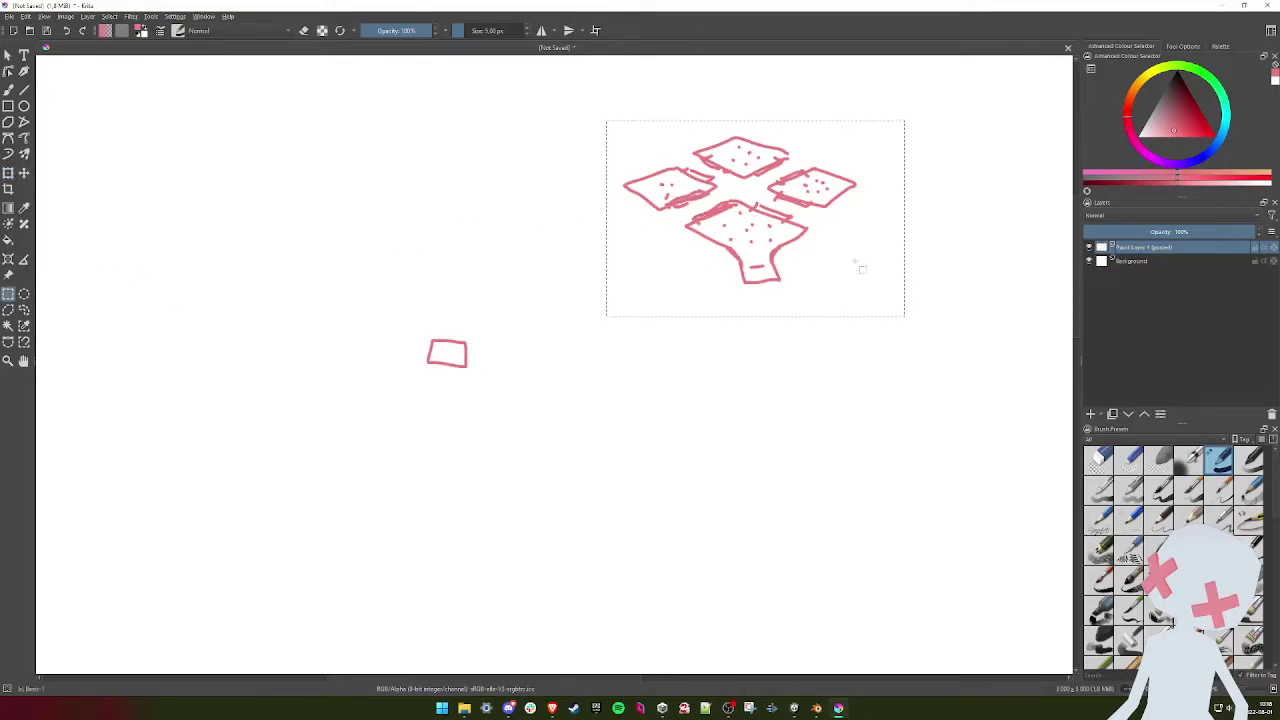
click(832, 340)
key(t)
drag(823, 324, 823, 533)
- Select the copy's three rear platforms with a polygonal selection and move them slightly up, away from the front platform
key(ctrl+r)
click(8, 309)
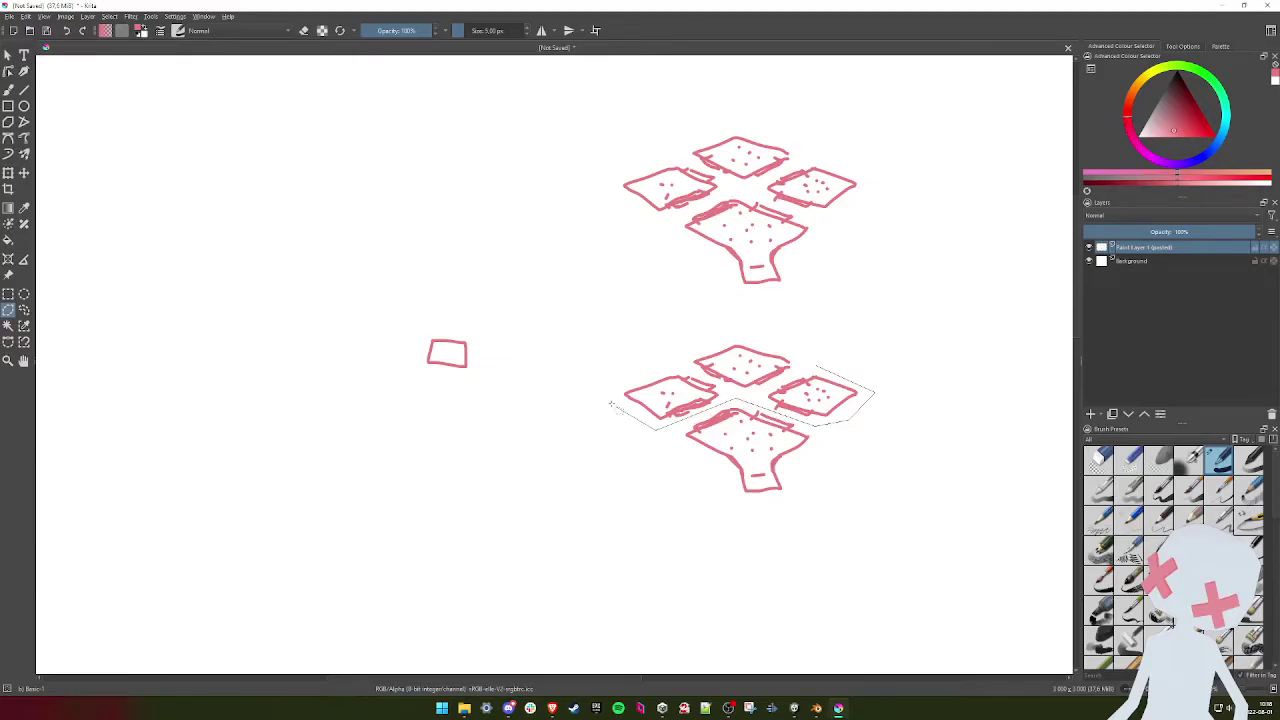
key(t)
drag(762, 372, 763, 363)
key(ctrl+r)
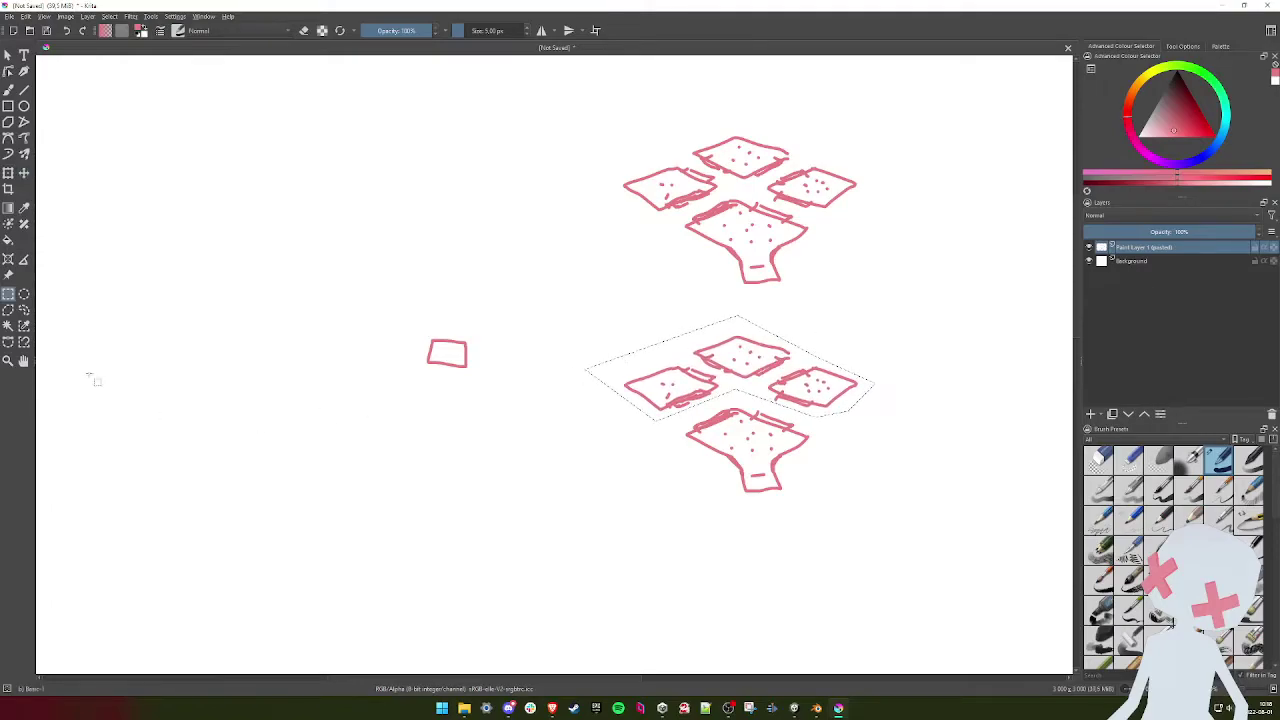
- Select the lower cluster's rearmost platform with a polygonal selection and move it slightly up
click(8, 311)
click(858, 399)
click(805, 353)
click(748, 390)
click(672, 354)
click(690, 330)
click(757, 318)
double_click(812, 349)
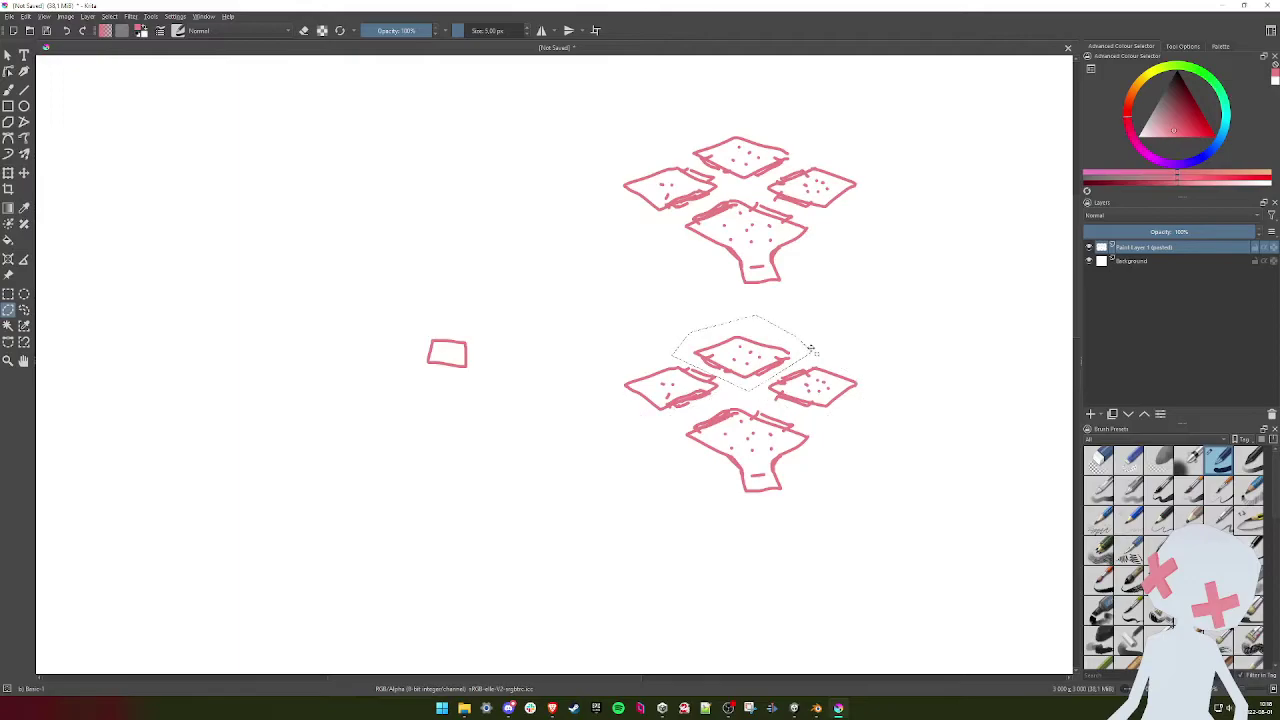
key(t)
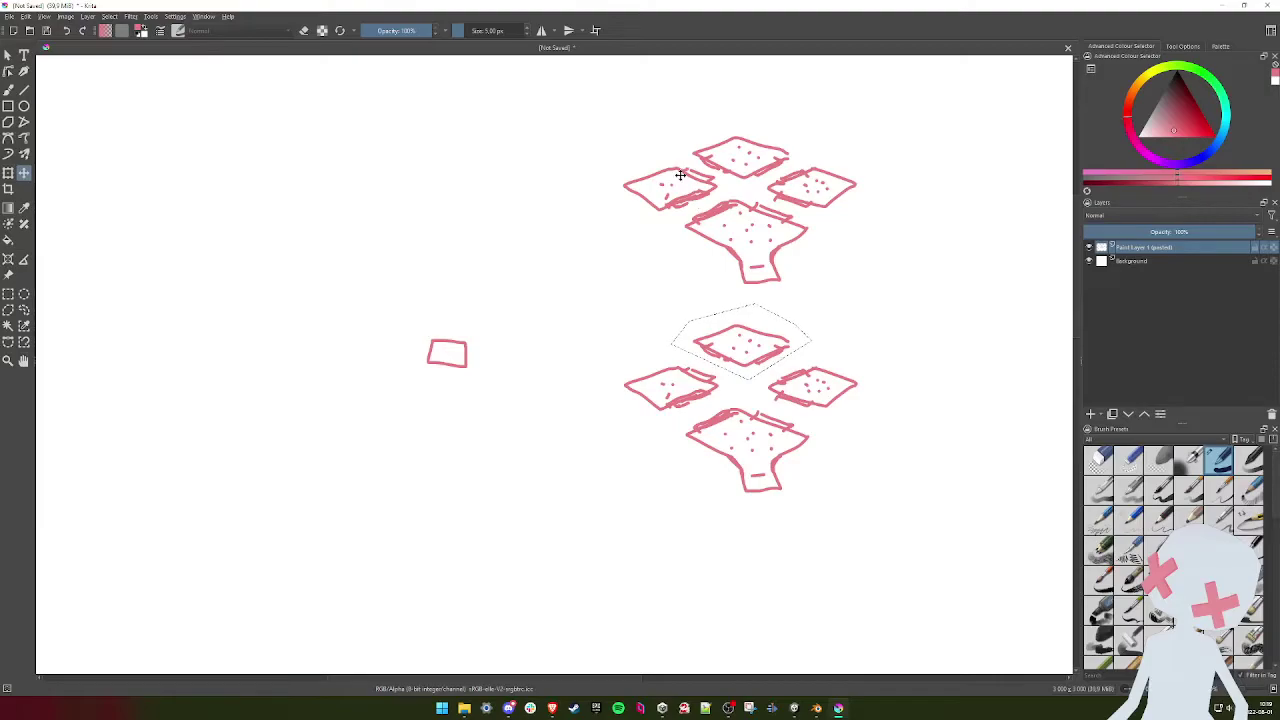
- Paste two copies of the rear platform and place one on each side of it, forming a row of three
key(ctrl+v)
drag(809, 306, 668, 326)
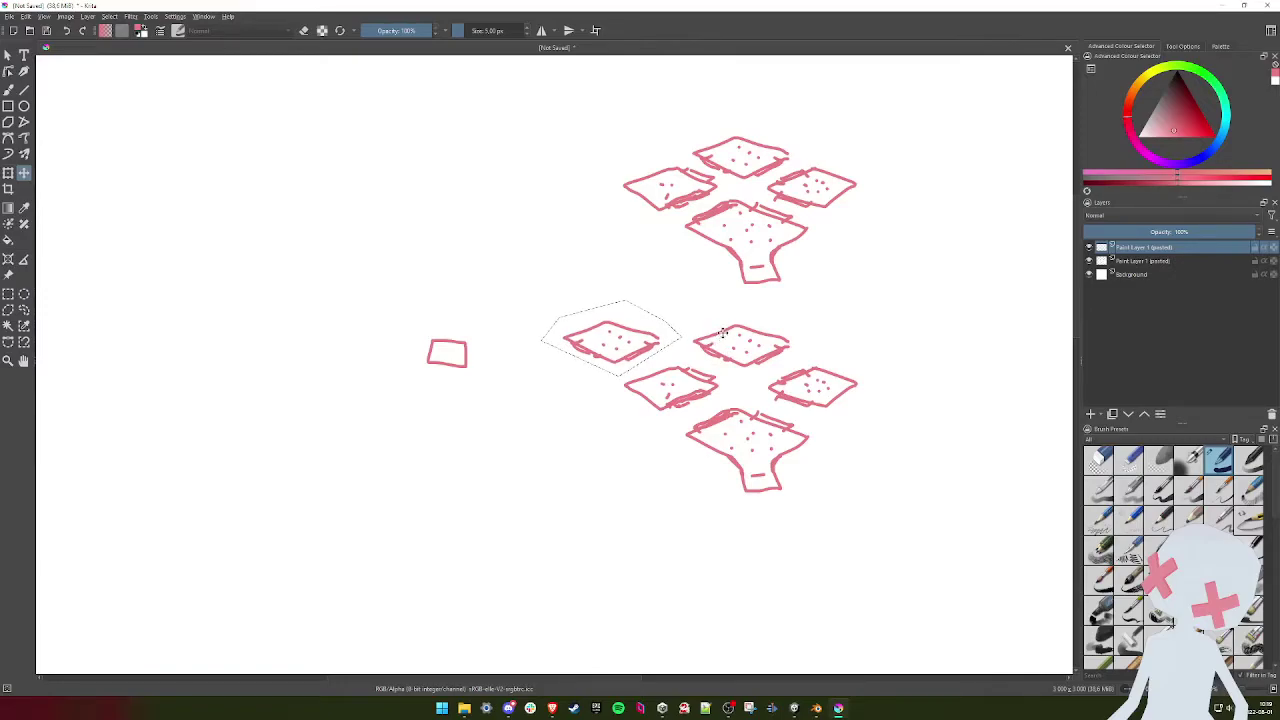
key(ctrl+v)
key(ctrl+r)
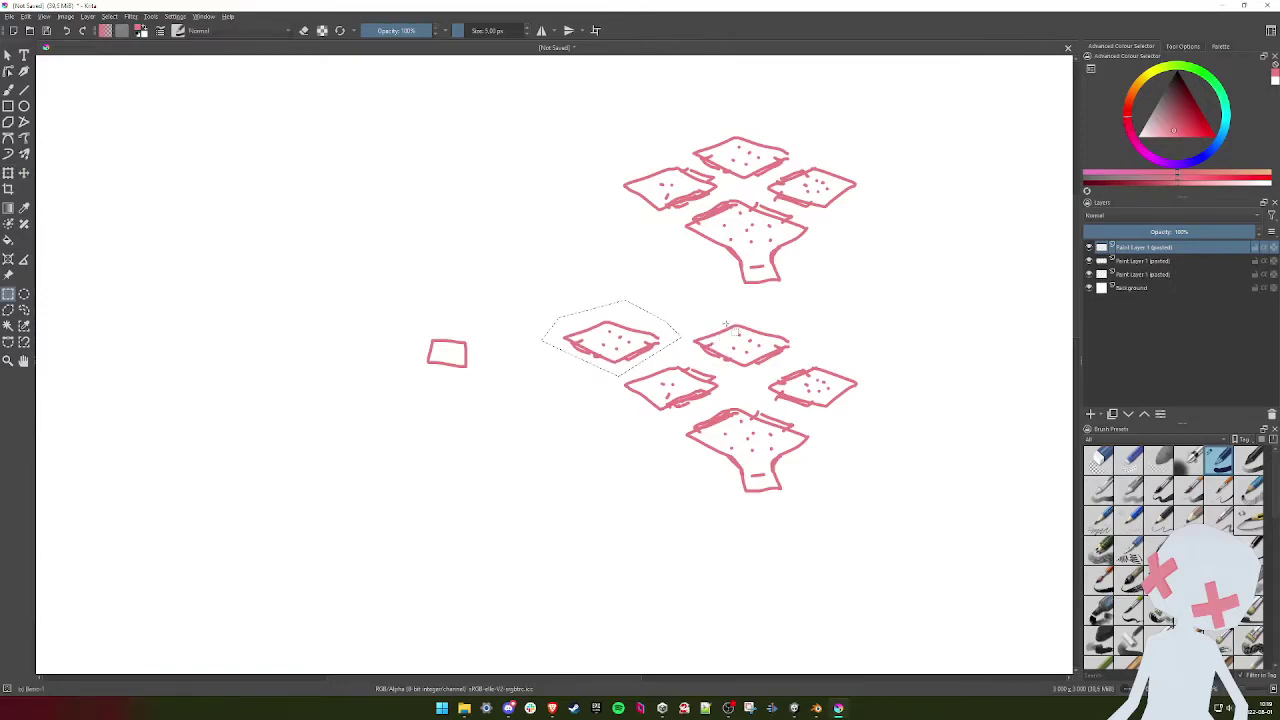
click(730, 330)
key(g)
key(t)
drag(731, 338, 852, 336)
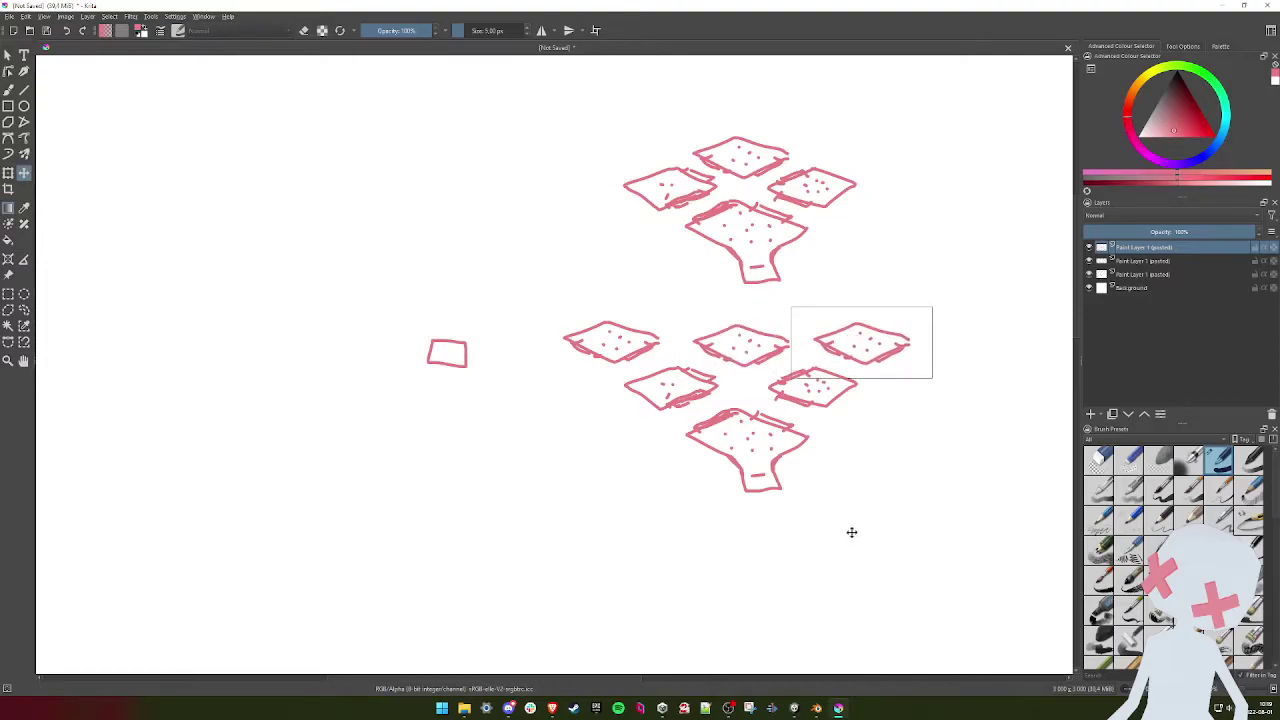
- Merge the pasted platform layers into one and move the six-platform cluster down, clear of the upper sketch
key(ctrl+e)
drag(770, 417, 797, 508)
key(ctrl+z)
key(ctrl+e)
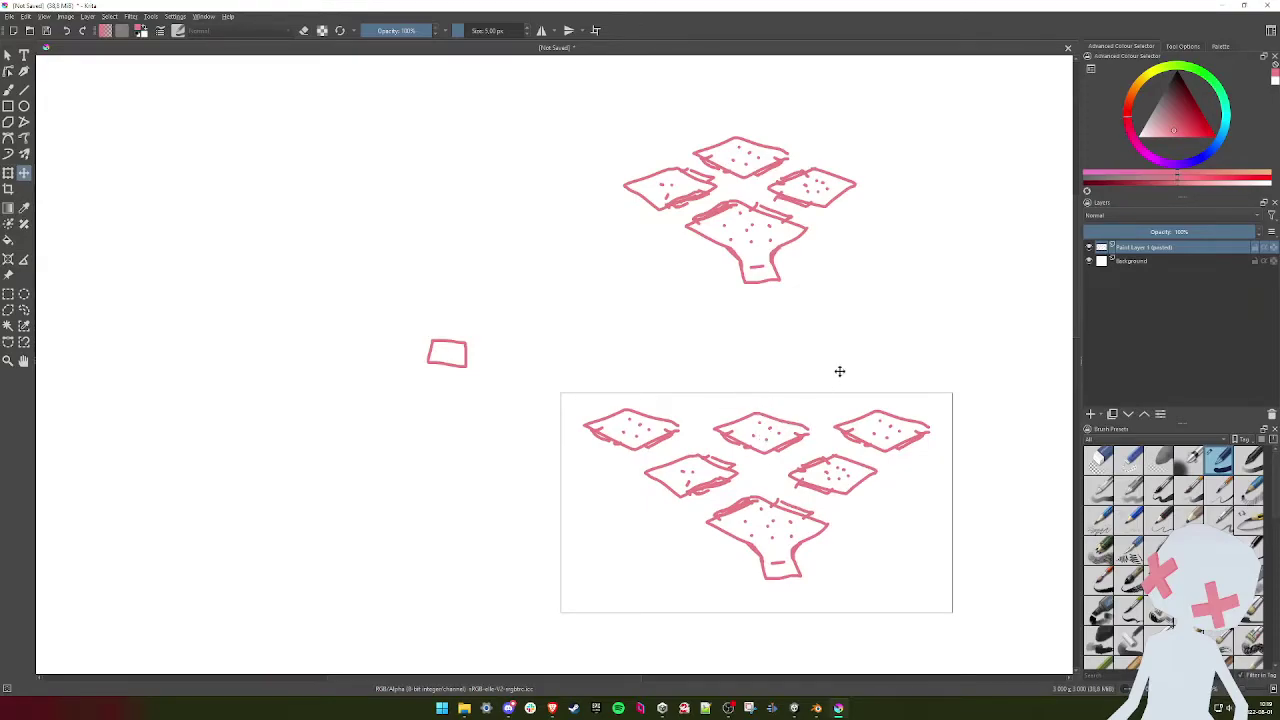
- Remove the small stray square from the Background layer by filling it with white and painting over its remaining outline
key(Page_Down)
key(ctrl+r)
drag(416, 339, 499, 375)
key(f)
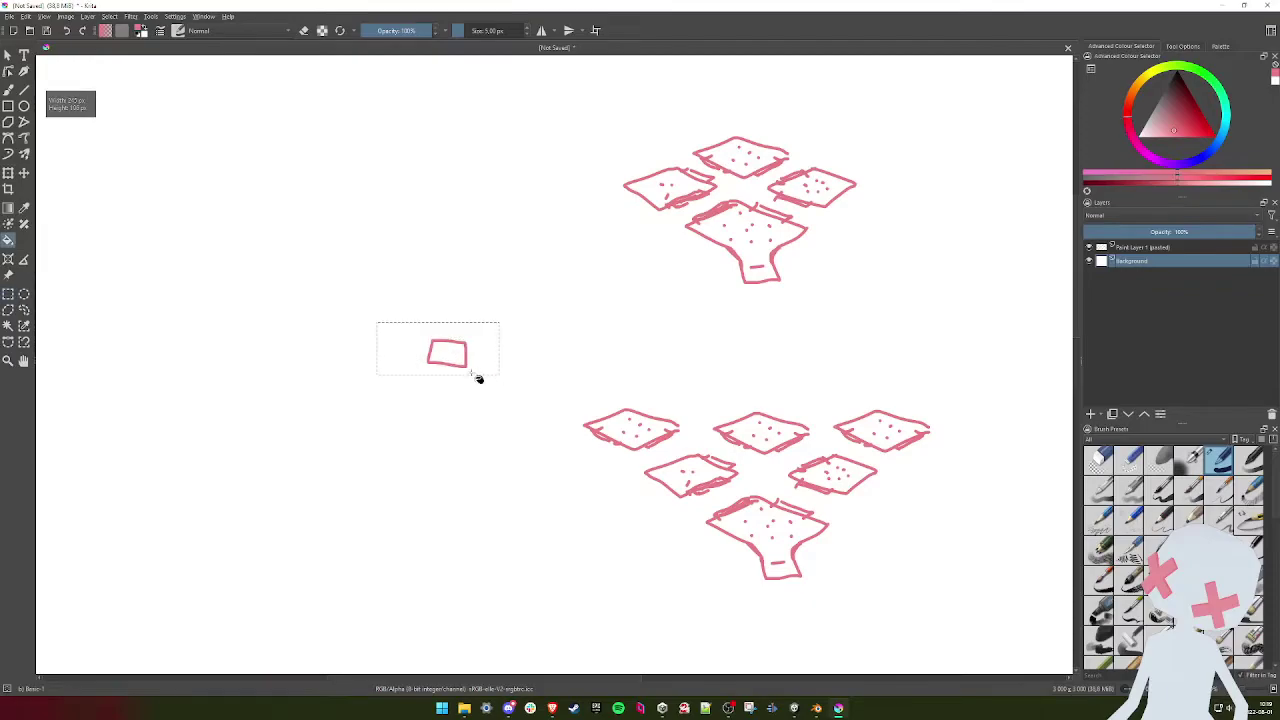
key(x)
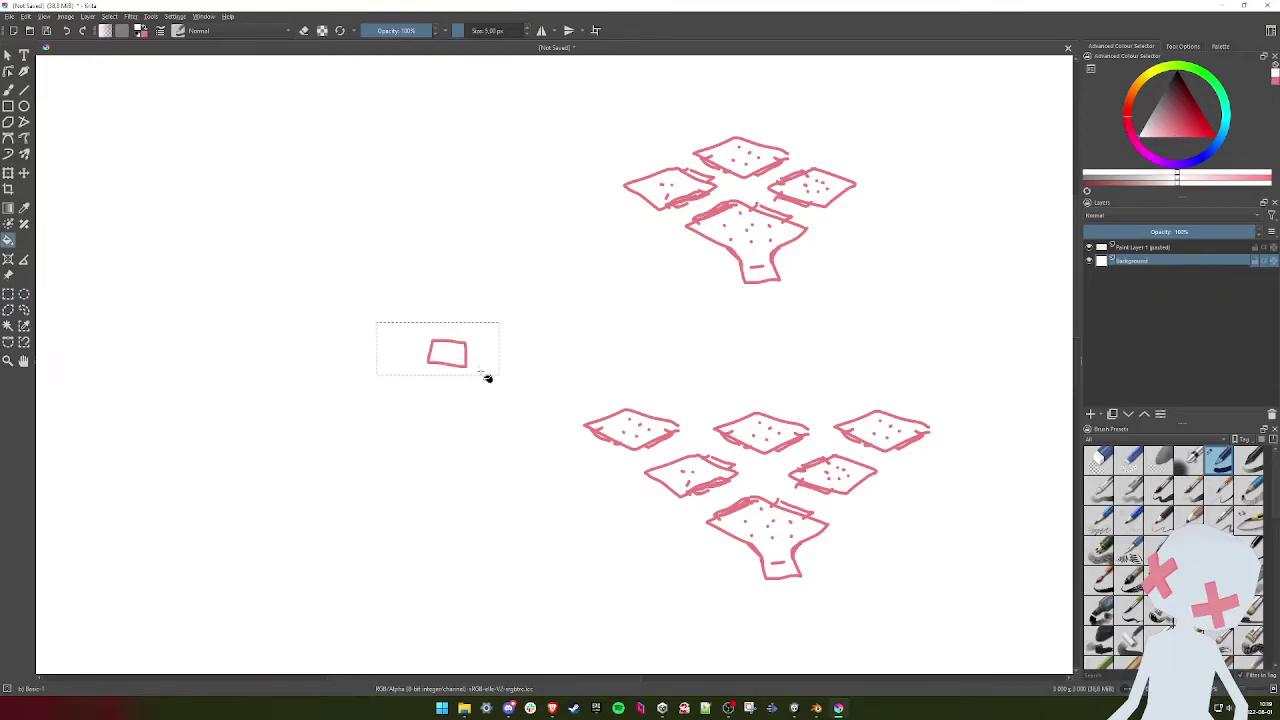
click(474, 368)
key(ctrl+r)
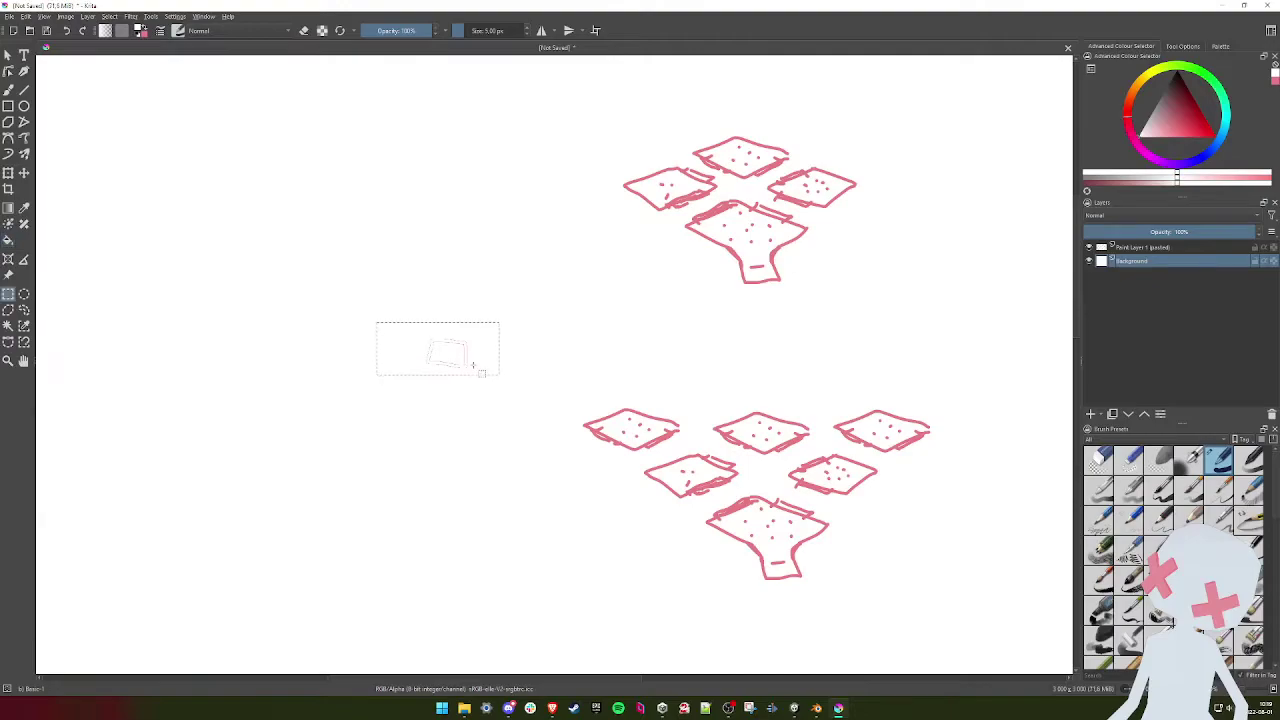
click(479, 372)
key(b)
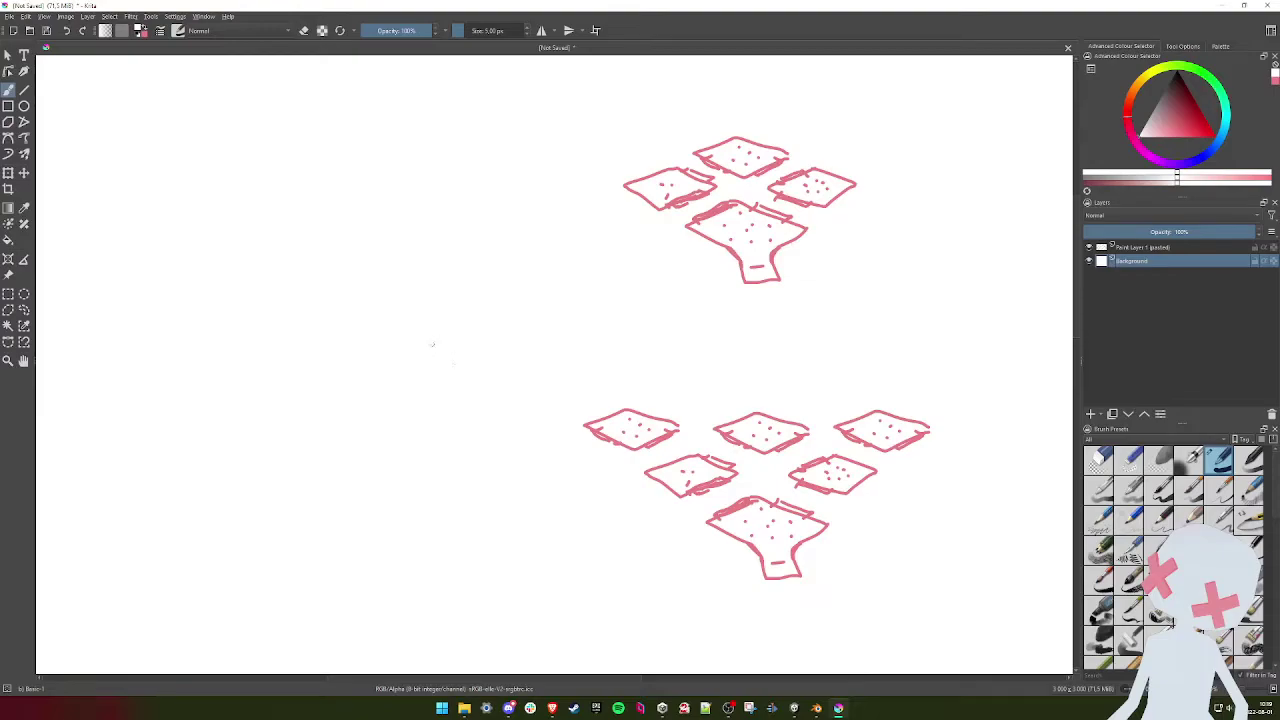
- Duplicate the pasted six-platform layer and move the copy to the empty area left of the two sketches
key(ctrl+r)
click(1143, 247)
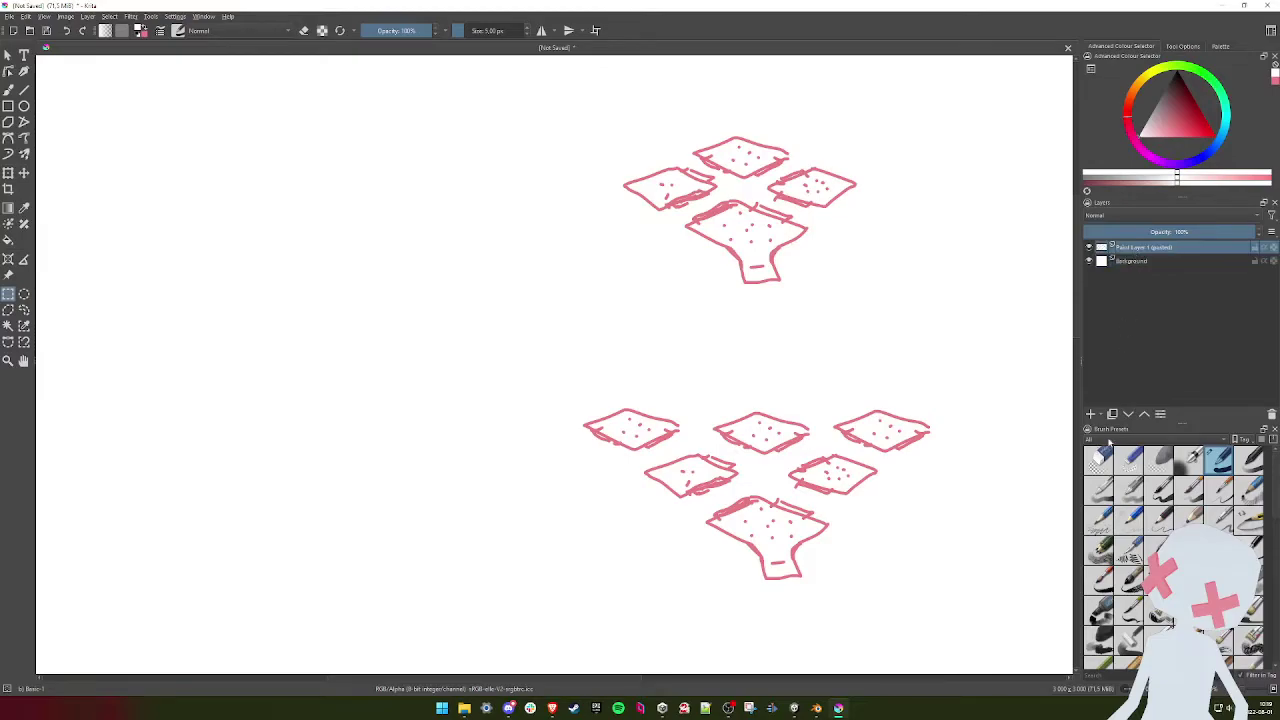
click(1112, 414)
key(t)
mouse_move(810, 452)
mouse_down()
mouse_move(348, 350)
mouse_move(396, 353)
mouse_up()
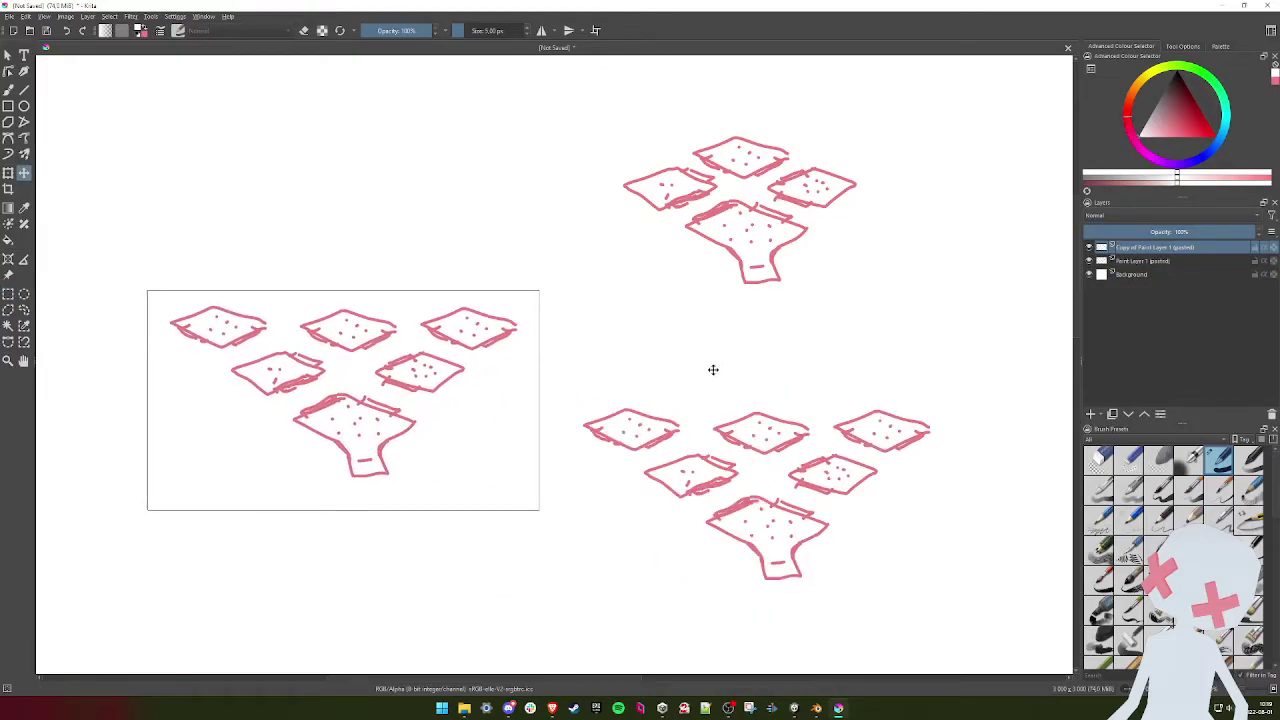
key(ctrl+r)
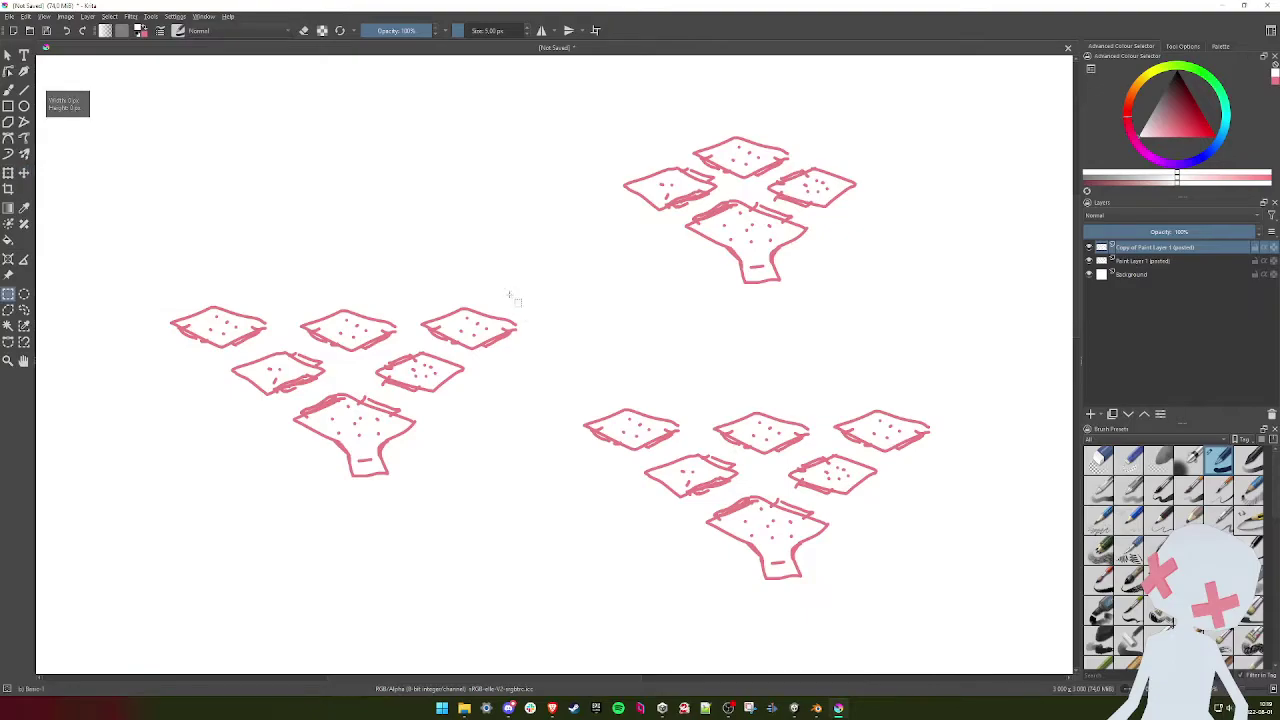
- Paste another platform and place it behind the left cluster, between its middle and right rear platforms
key(ctrl+v)
key(t)
drag(740, 345, 400, 278)
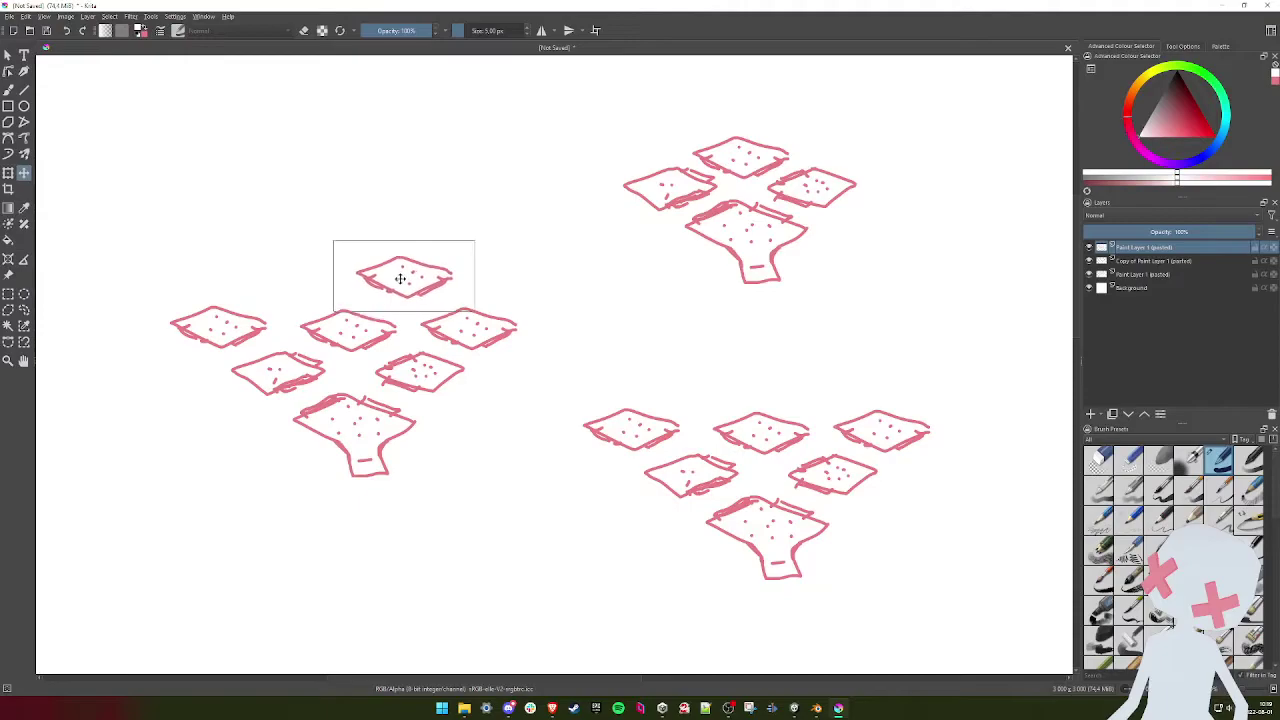
- Try adding a second pasted platform behind the left cluster, beside the first one
key(ctrl+v)
drag(754, 348, 317, 289)
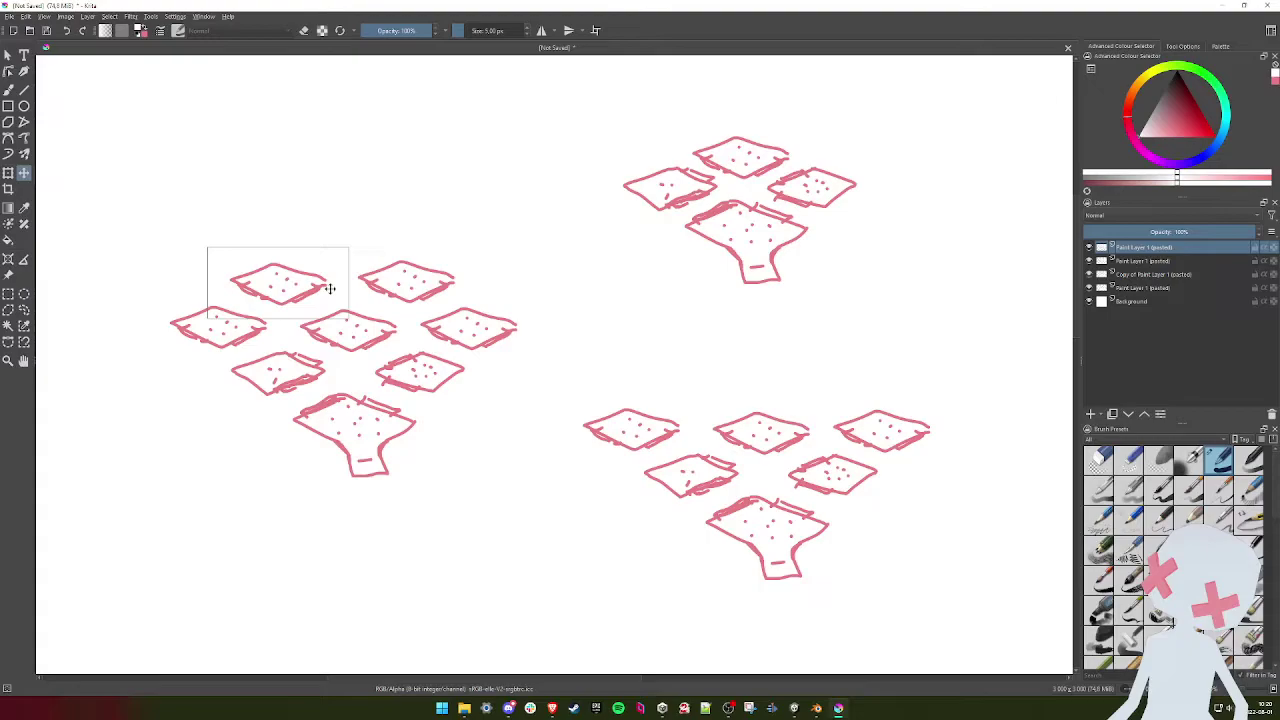
key(ctrl+r)
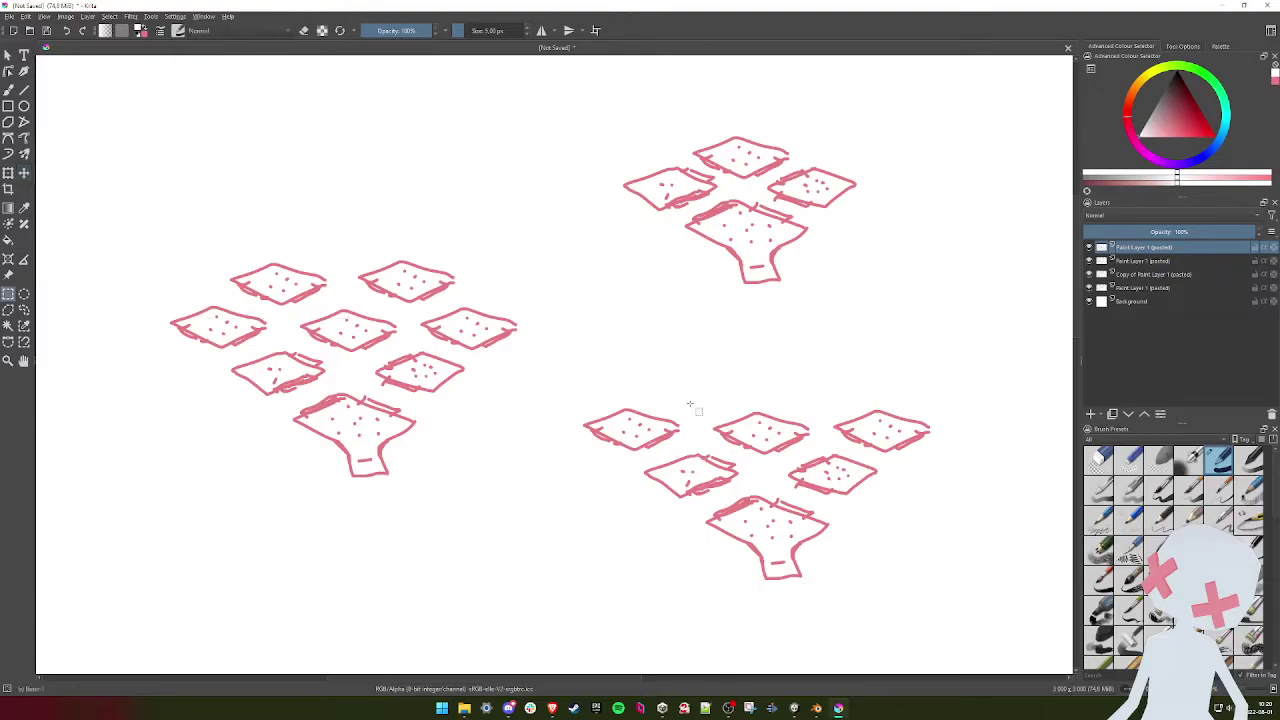
key(b)
key(ctrl+z)
- Sketch a pink curved jump line in the lower cluster from the left middle-row platform to the rear-left platform
key(x)
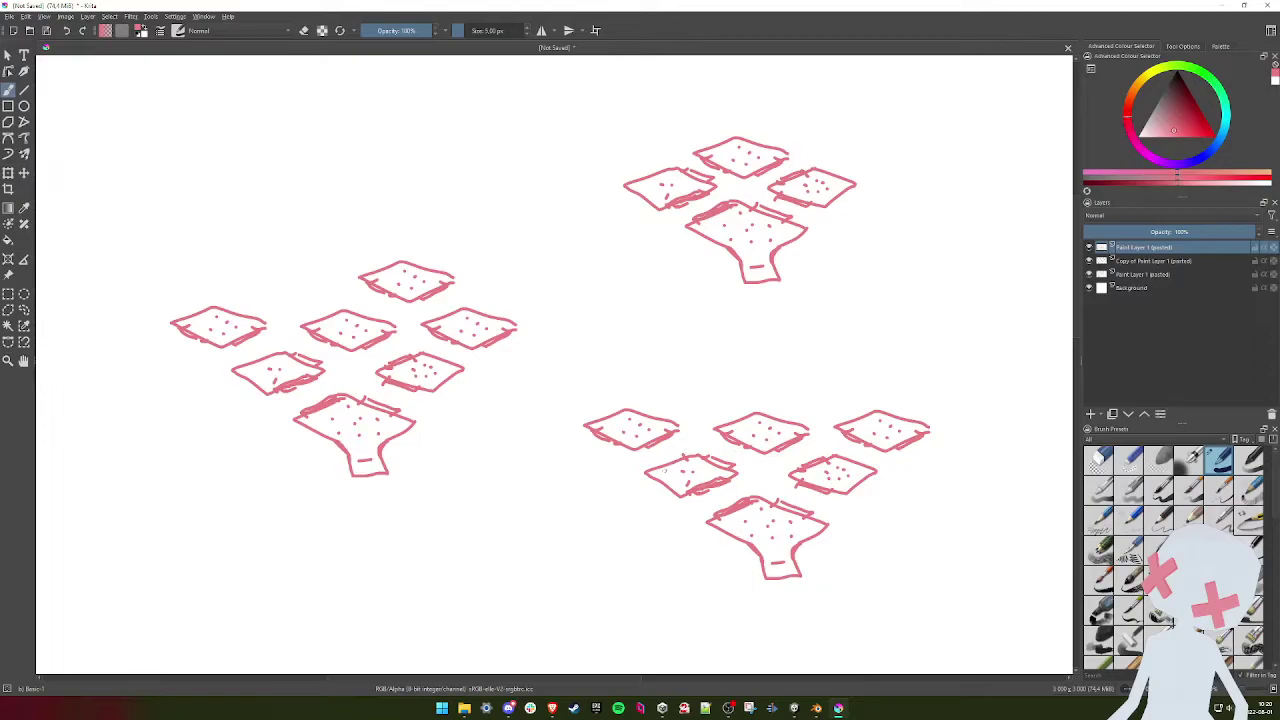
drag(686, 460, 666, 469)
mouse_move(680, 451)
mouse_down()
mouse_move(673, 415)
mouse_move(655, 430)
mouse_up()
mouse_move(746, 432)
mouse_down()
mouse_move(752, 454)
mouse_move(710, 448)
mouse_move(728, 456)
mouse_up()
key(ctrl+z)
key(ctrl+z)
drag(714, 184, 728, 200)
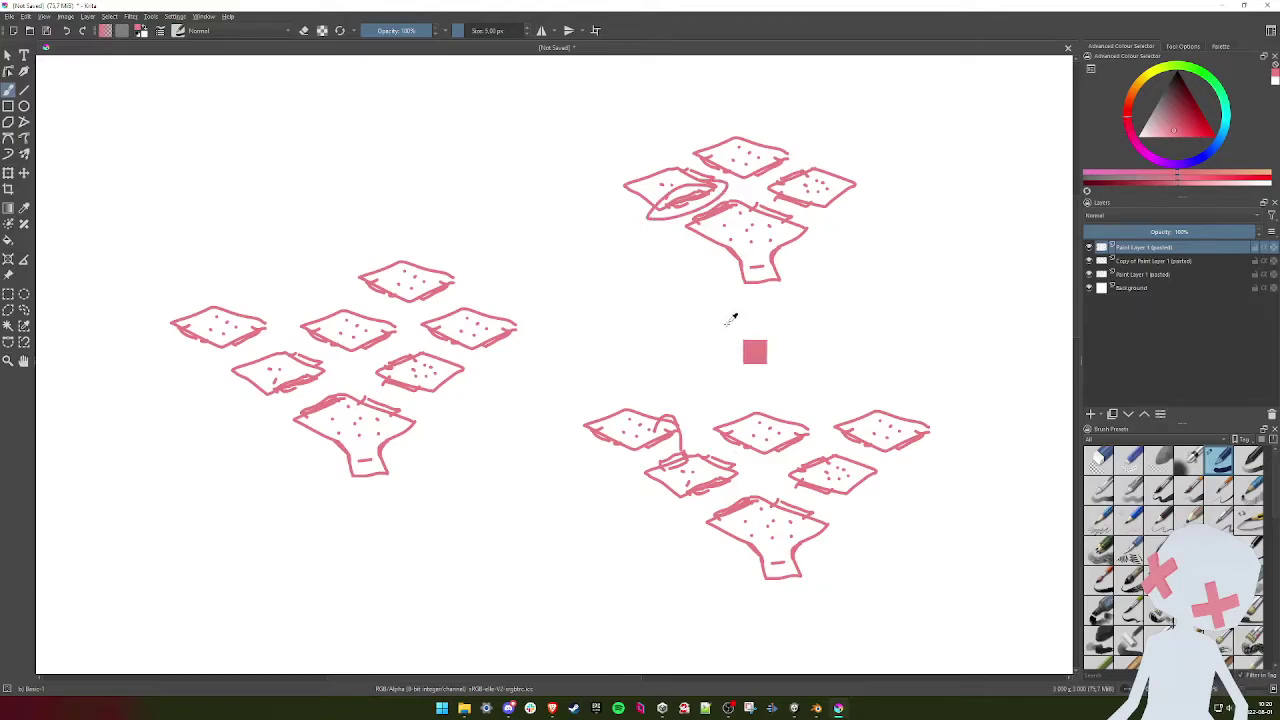
key(ctrl+z)
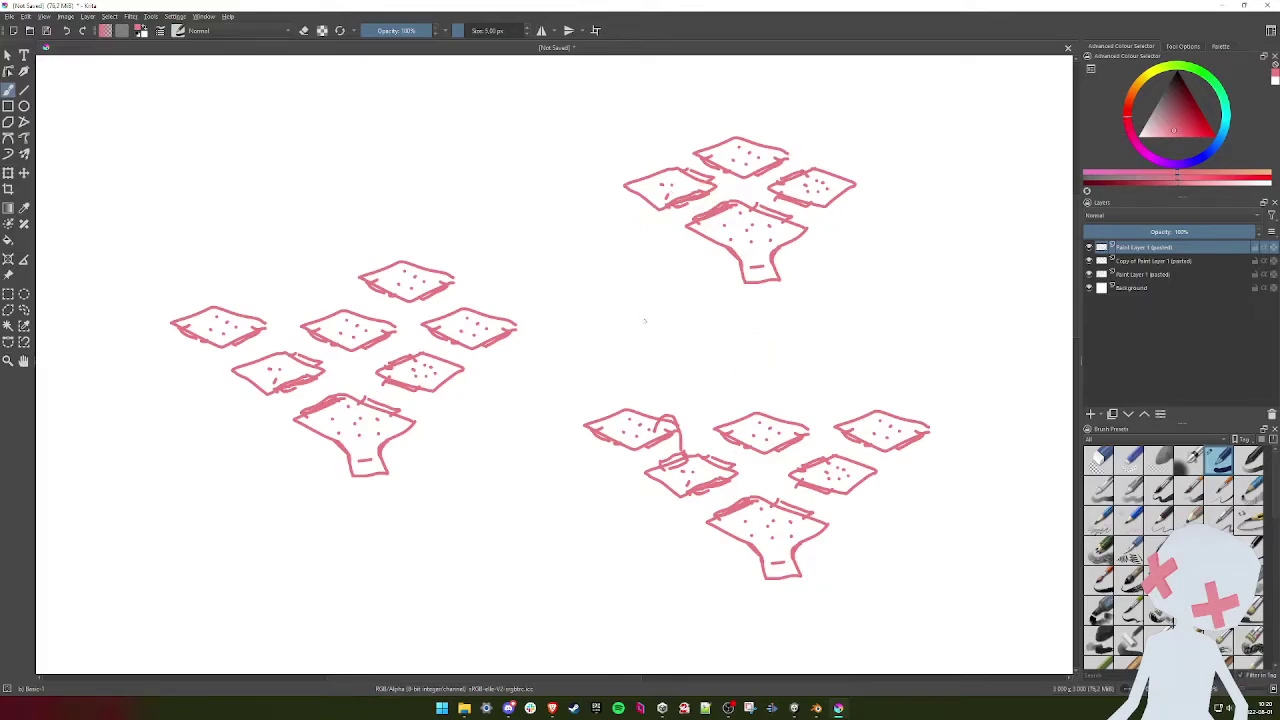
mouse_move(556, 218)
mouse_down()
mouse_move(599, 274)
mouse_move(603, 229)
mouse_move(616, 297)
mouse_up()
key(ctrl+z)
- Sketch a cartoon character with outstretched arms and legs between the clusters, adding a screaming face and shading strokes on its head
mouse_move(586, 353)
mouse_down()
mouse_move(659, 338)
mouse_move(750, 367)
mouse_move(746, 348)
mouse_move(760, 350)
mouse_move(757, 372)
mouse_move(605, 365)
mouse_move(587, 418)
mouse_move(593, 365)
mouse_move(568, 365)
mouse_move(664, 360)
mouse_move(578, 360)
mouse_move(640, 284)
mouse_move(655, 332)
mouse_move(603, 341)
mouse_move(506, 253)
mouse_move(484, 258)
mouse_move(486, 274)
mouse_move(582, 317)
mouse_up()
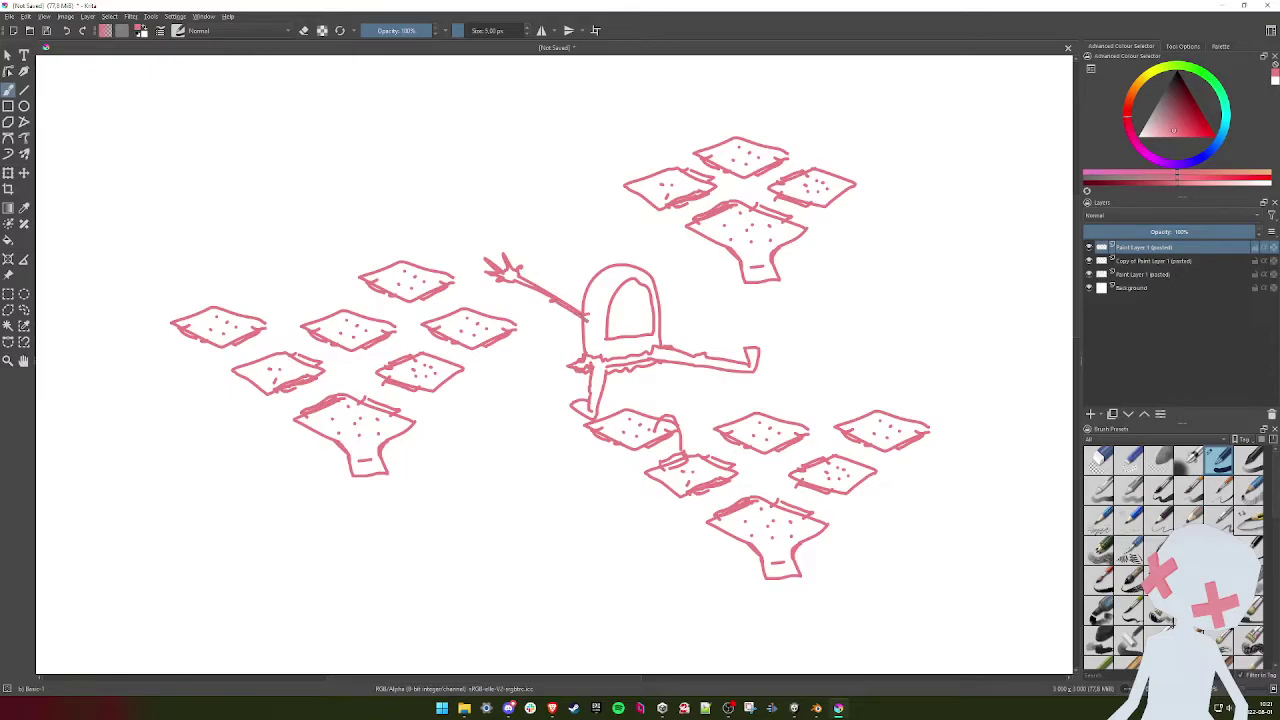
drag(660, 296, 692, 228)
mouse_move(694, 224)
mouse_down()
mouse_move(696, 235)
mouse_move(710, 218)
mouse_move(660, 296)
mouse_move(616, 297)
mouse_move(648, 286)
mouse_move(648, 304)
mouse_up()
drag(625, 311, 633, 326)
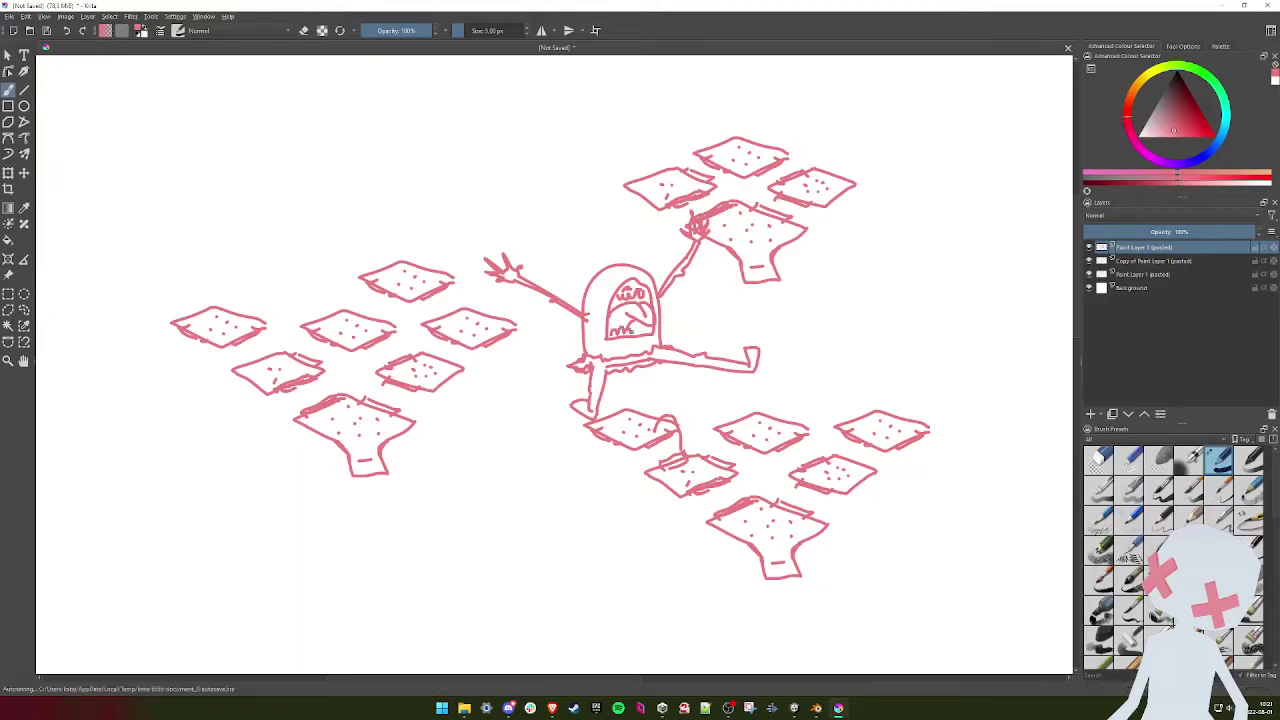
drag(612, 284, 600, 307)
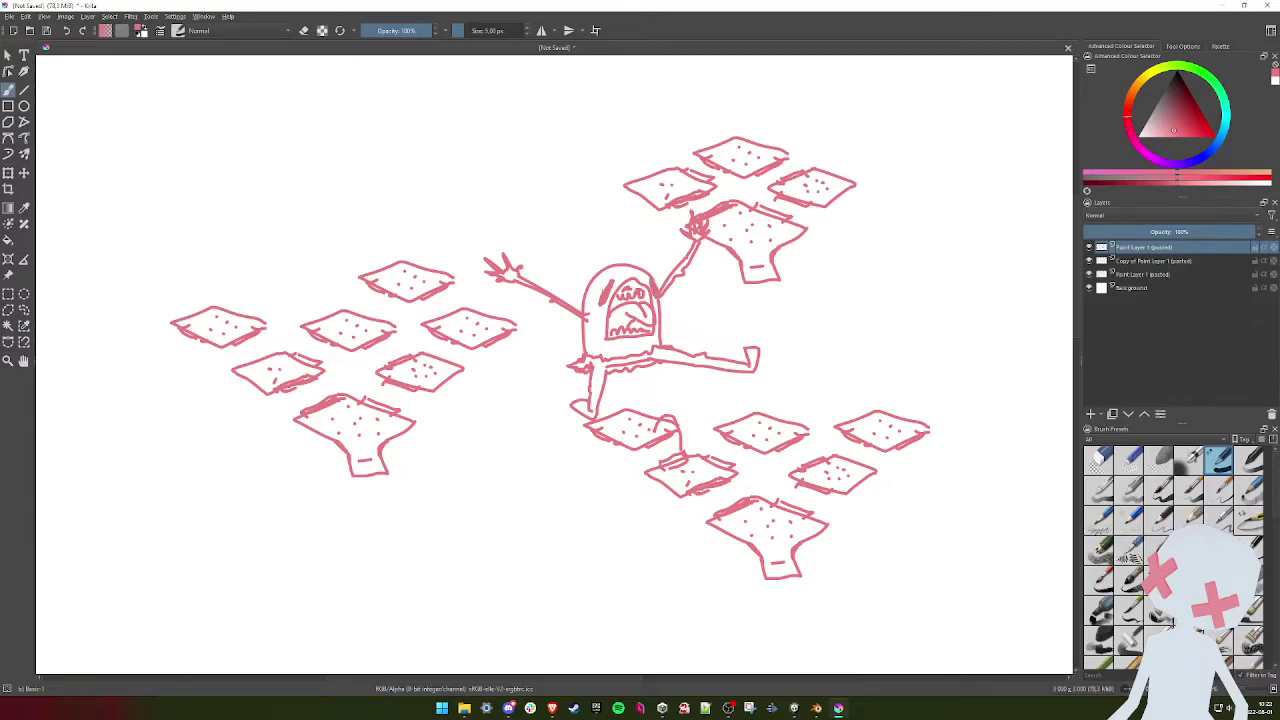
drag(605, 307, 601, 312)
drag(582, 347, 569, 362)
- Switch to Blender and move the duplicated Platform_2x2_NoRail.002 onto the Y axis, directly behind the start tile at the origin
mouse_move(830, 714)
click(816, 708)
shift+middle_drag(320, 302, 397, 297)
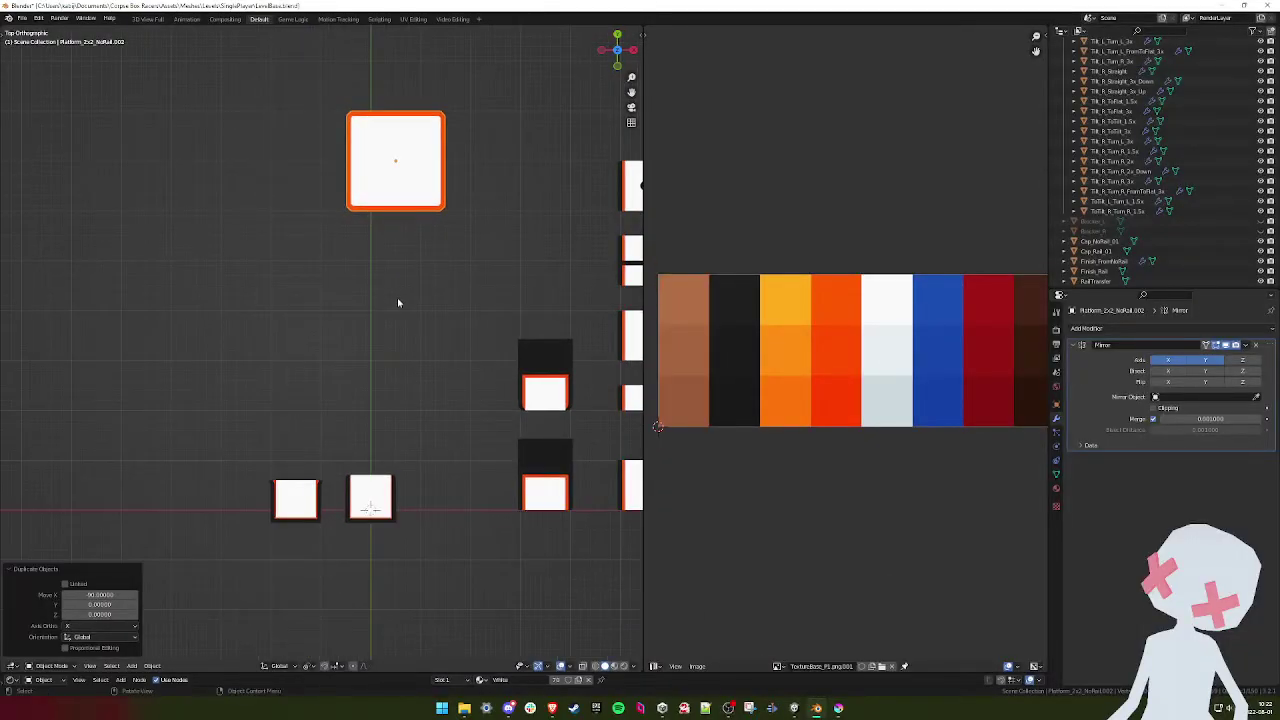
key(g)
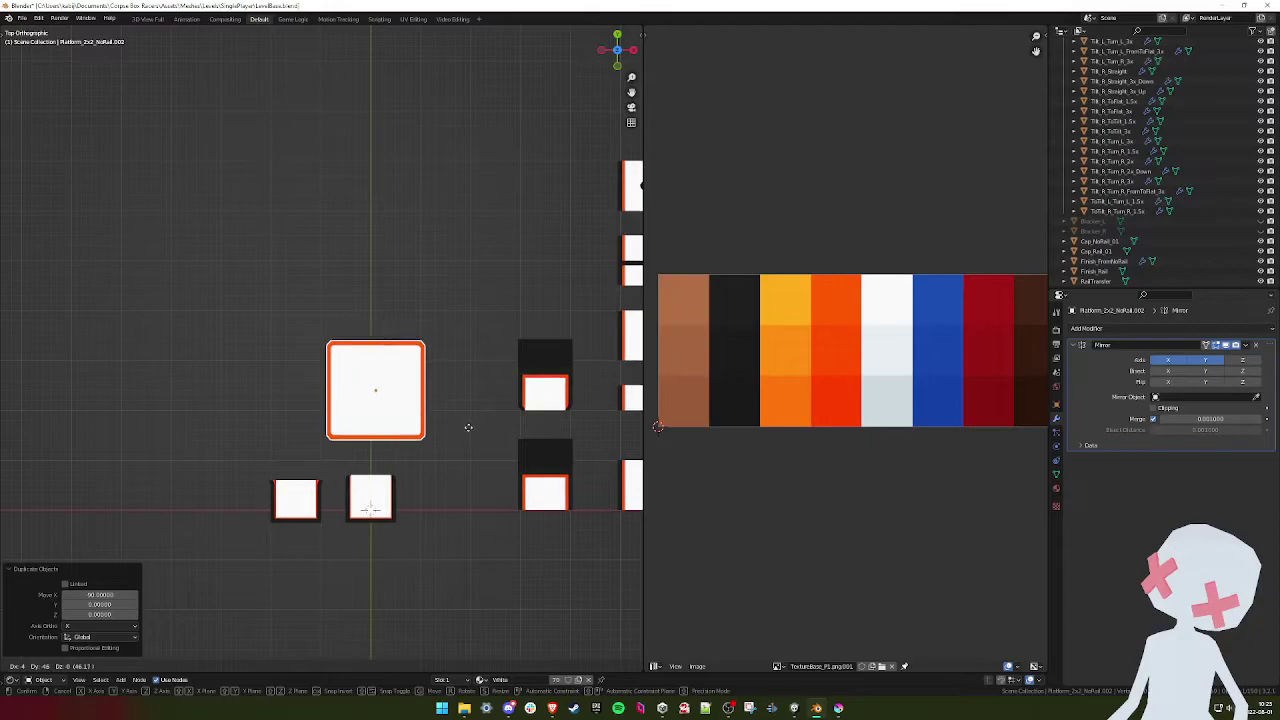
click(460, 436)
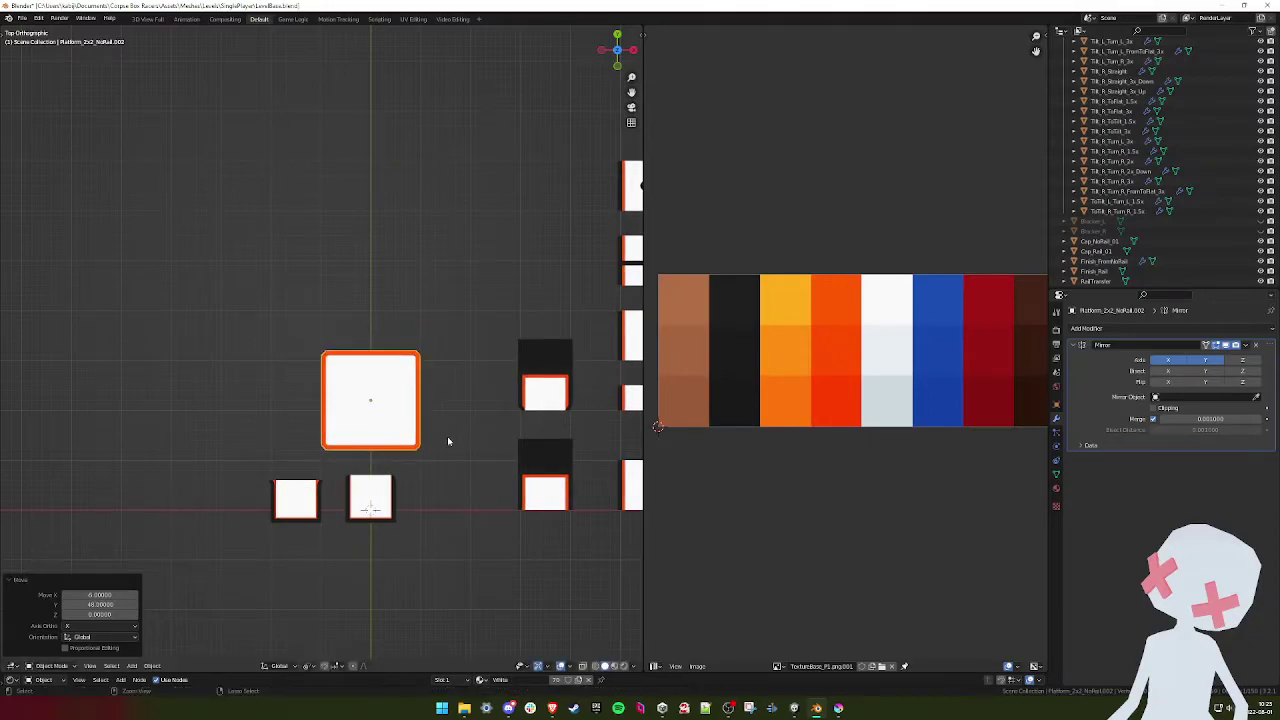
scroll(451, 440, up, 5)
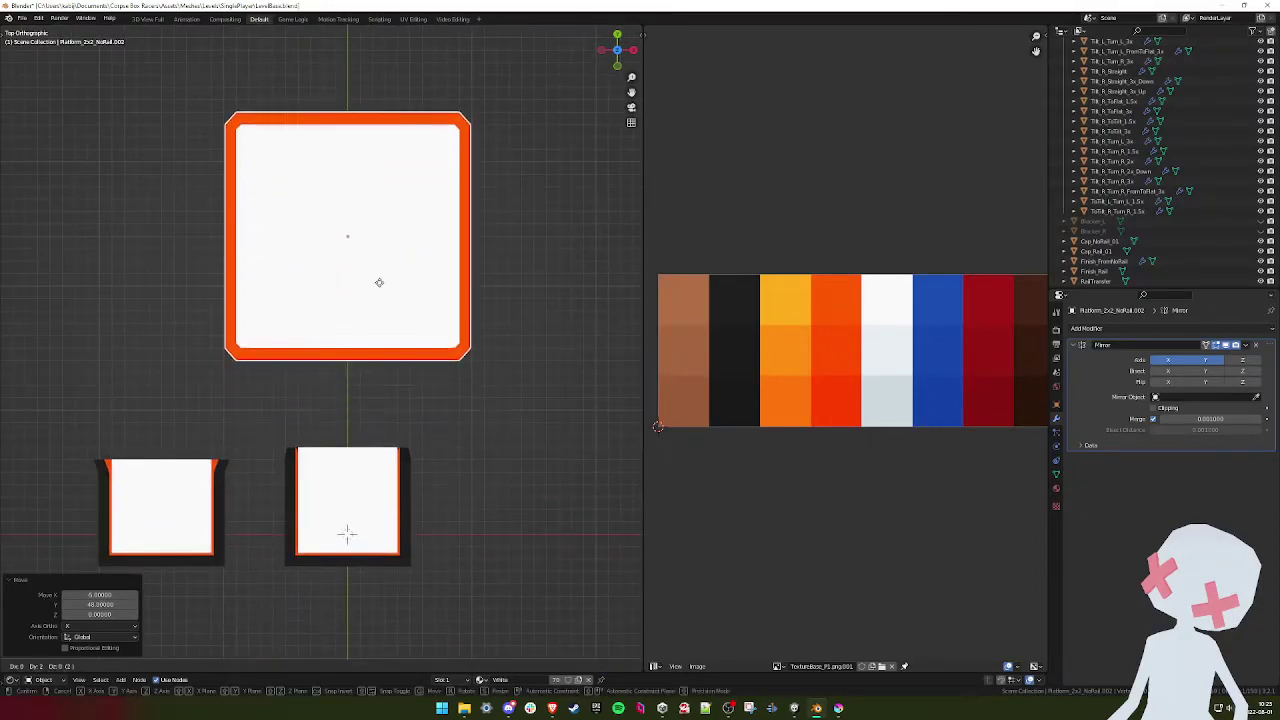
click(376, 286)
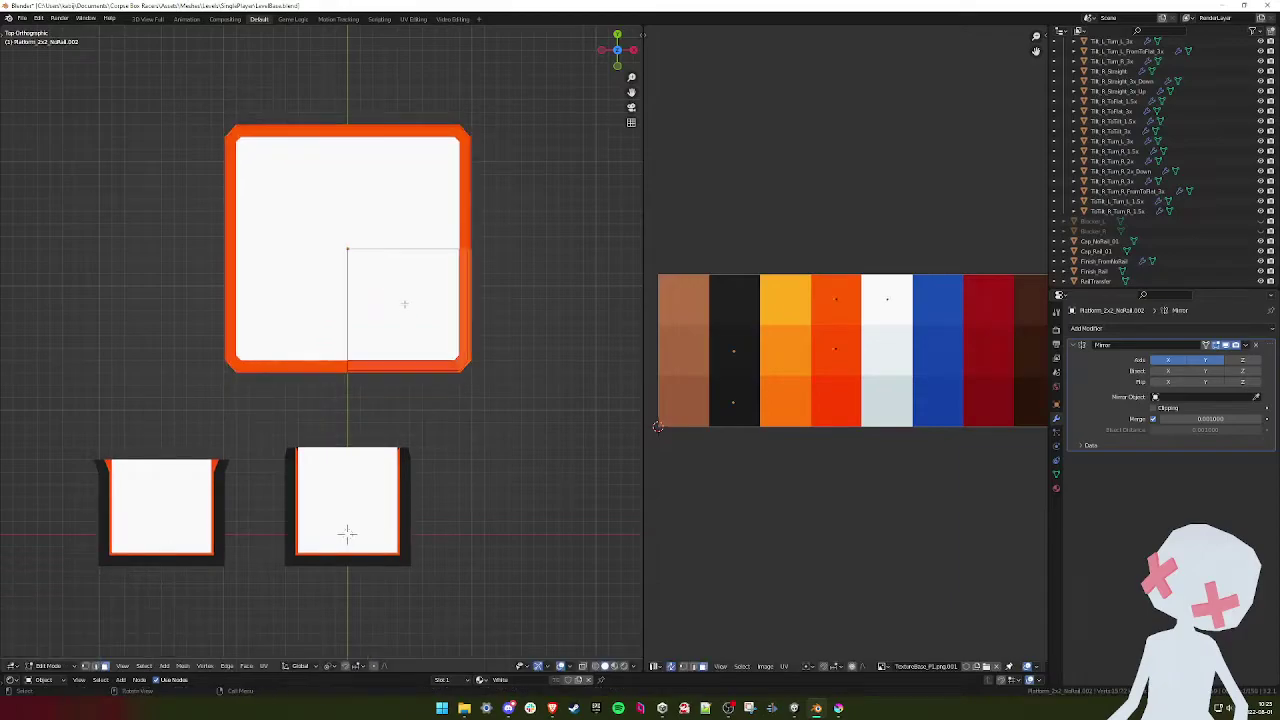
- Enlarge the platform by moving its mirrored mesh's side and front edge vertices outward by equal amounts
shift+middle_drag(403, 303, 371, 240)
key(Tab)
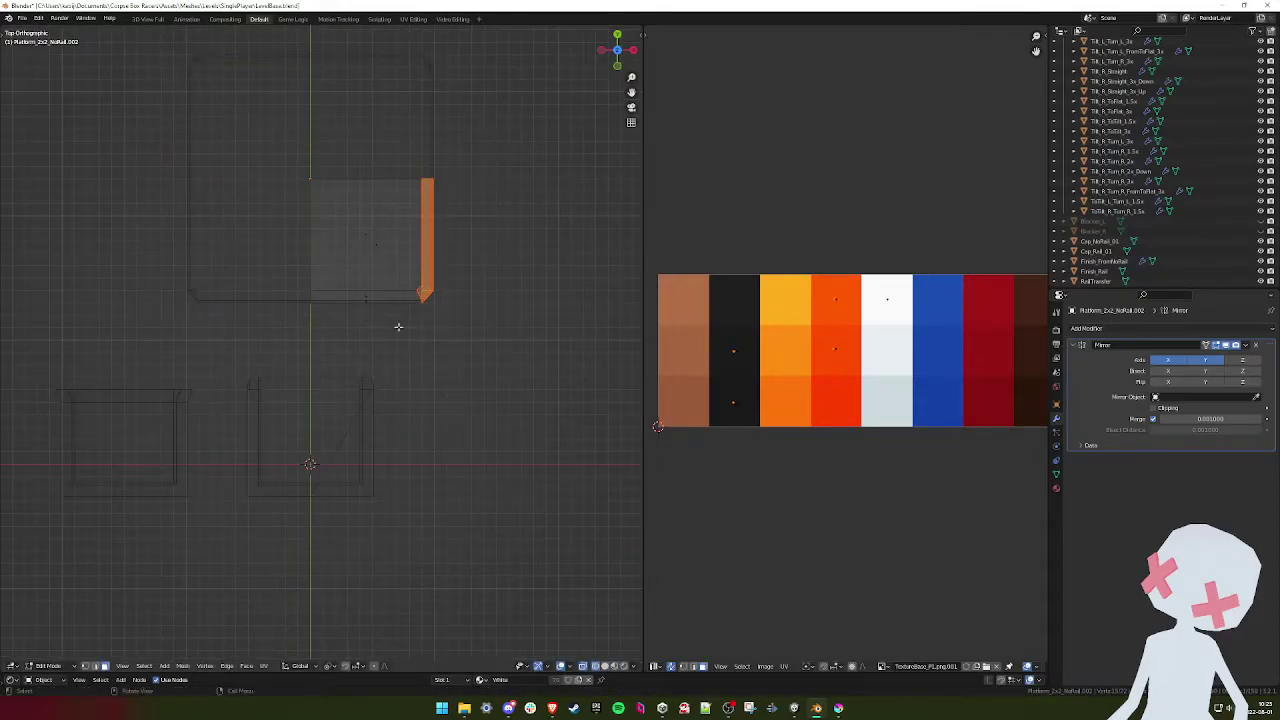
click(89, 667)
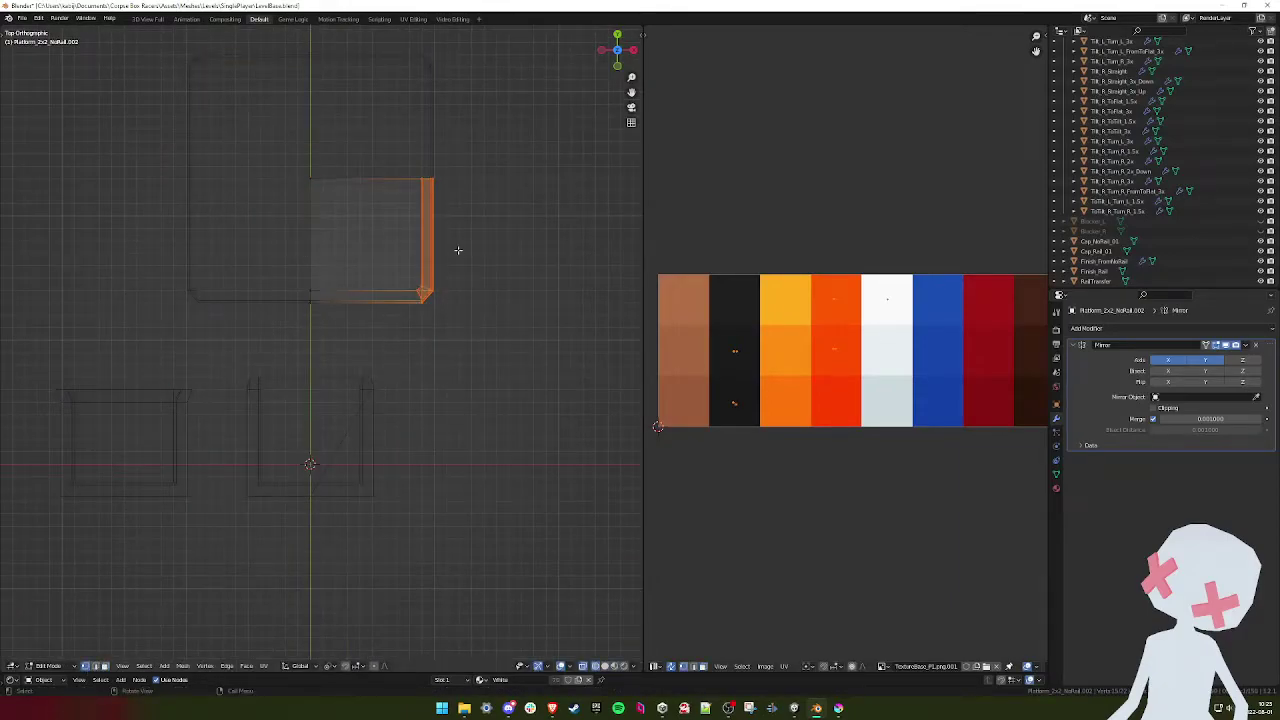
key(g)
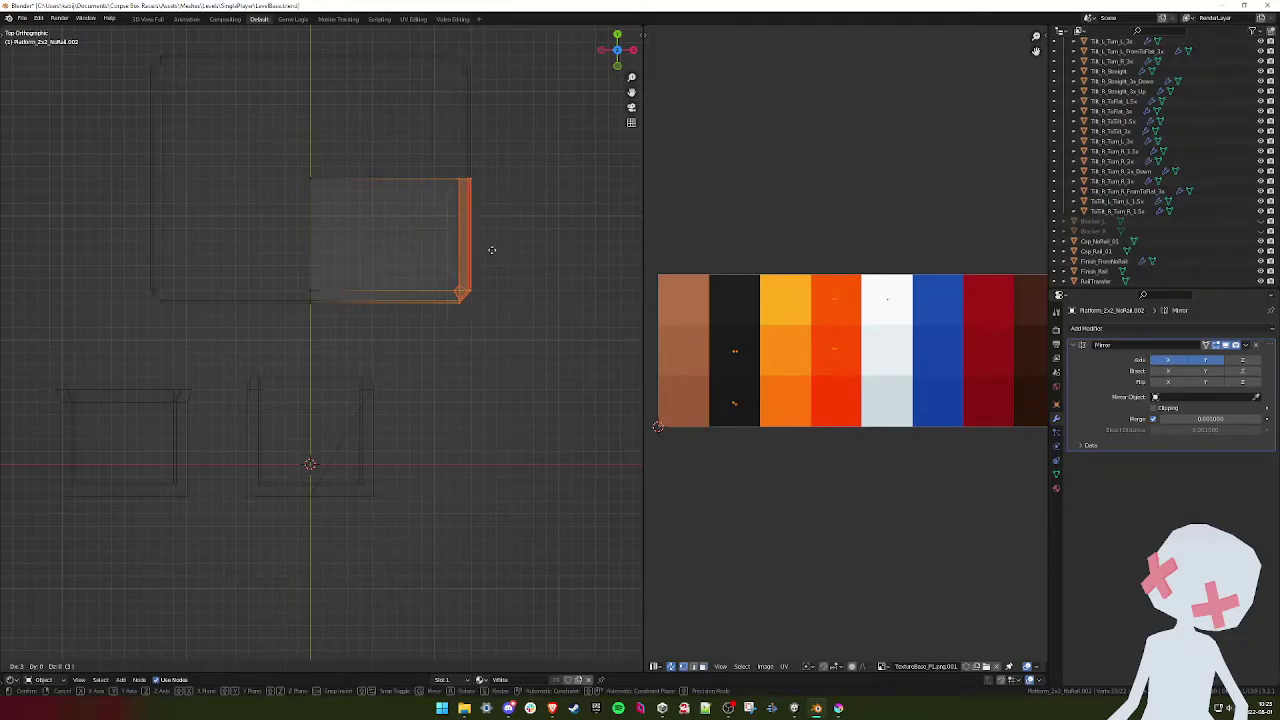
click(531, 249)
shift+click(286, 313)
key(g)
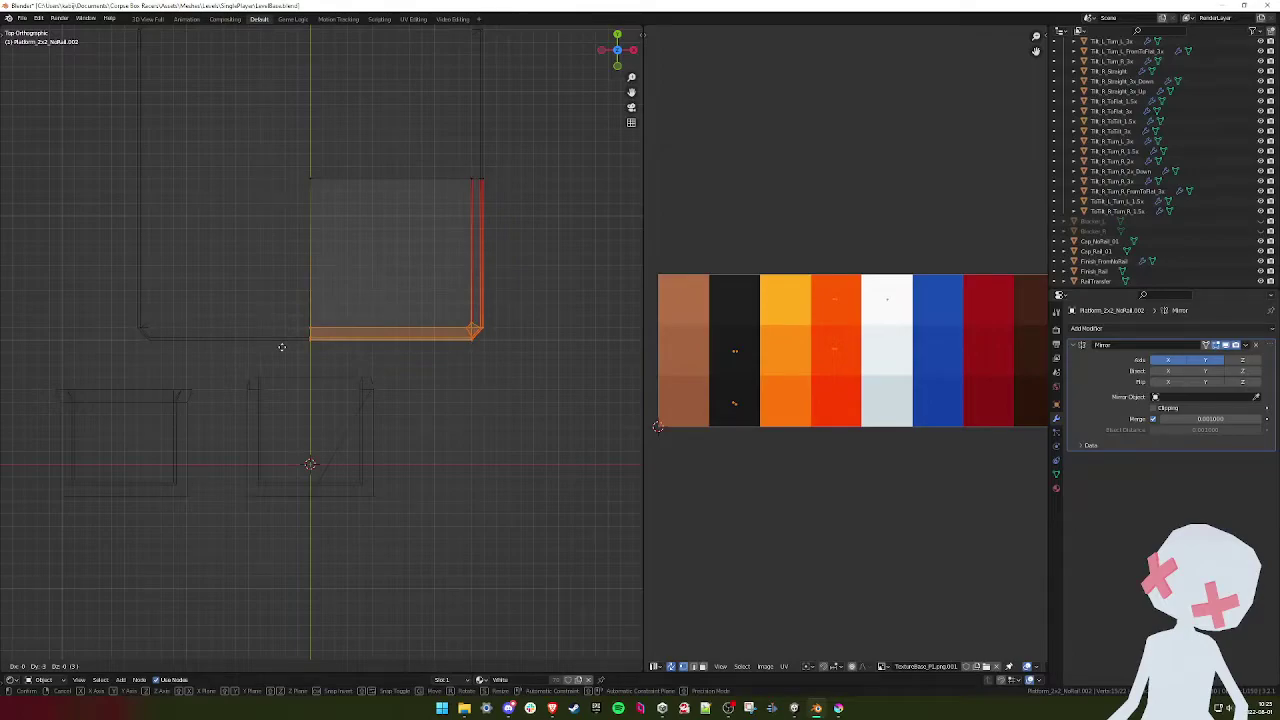
click(280, 354)
- Leave mesh editing and move the enlarged platform 2 units along Y toward the start tile
key(Tab)
scroll(343, 274, down, 1)
shift+middle_drag(349, 274, 390, 284)
key(g)
ctrl+click(386, 306)
scroll(391, 298, down, 5)
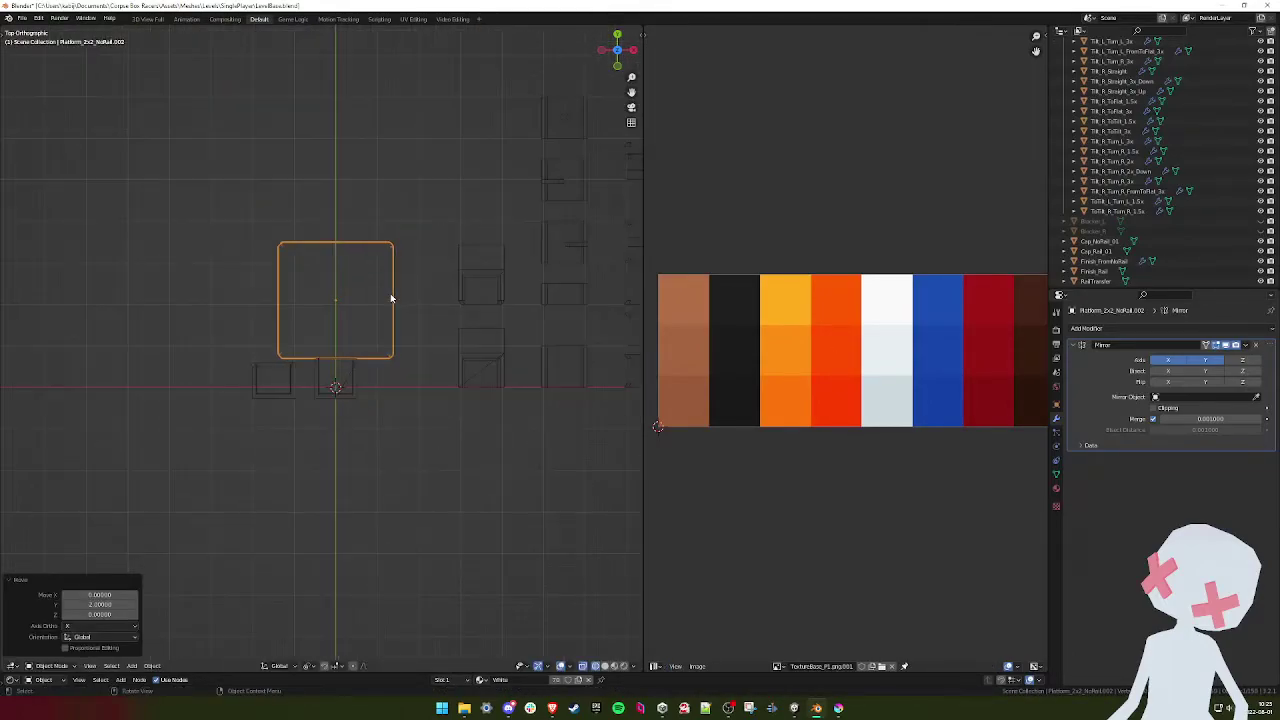
- Save the level as a new file named Platformer.blend in the Levels/MultiPlayer meshes folder
click(22, 18)
click(45, 97)
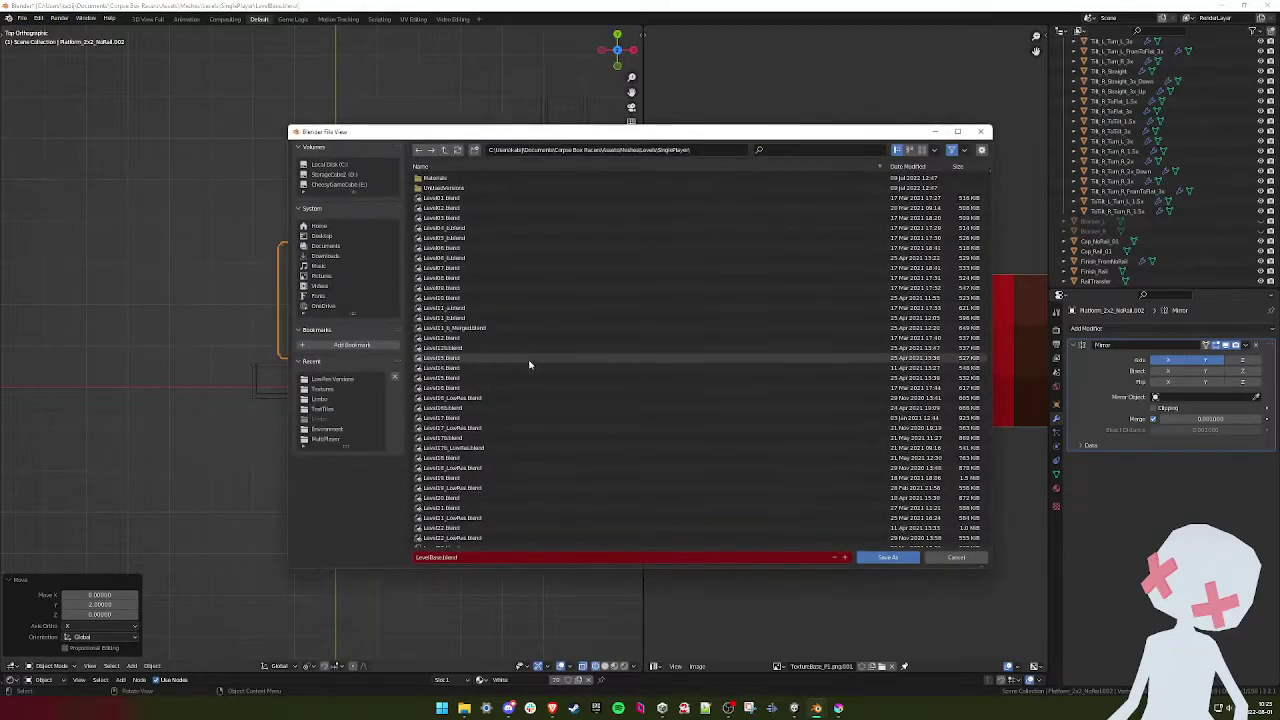
click(445, 150)
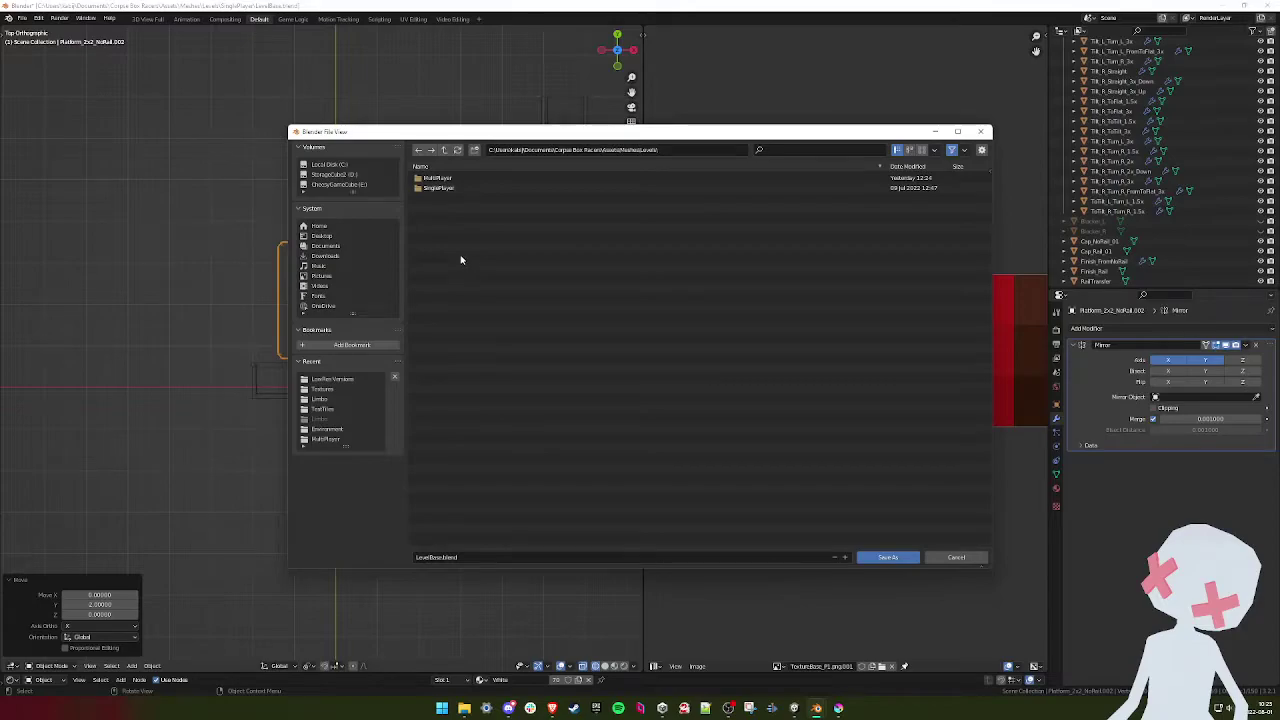
double_click(435, 179)
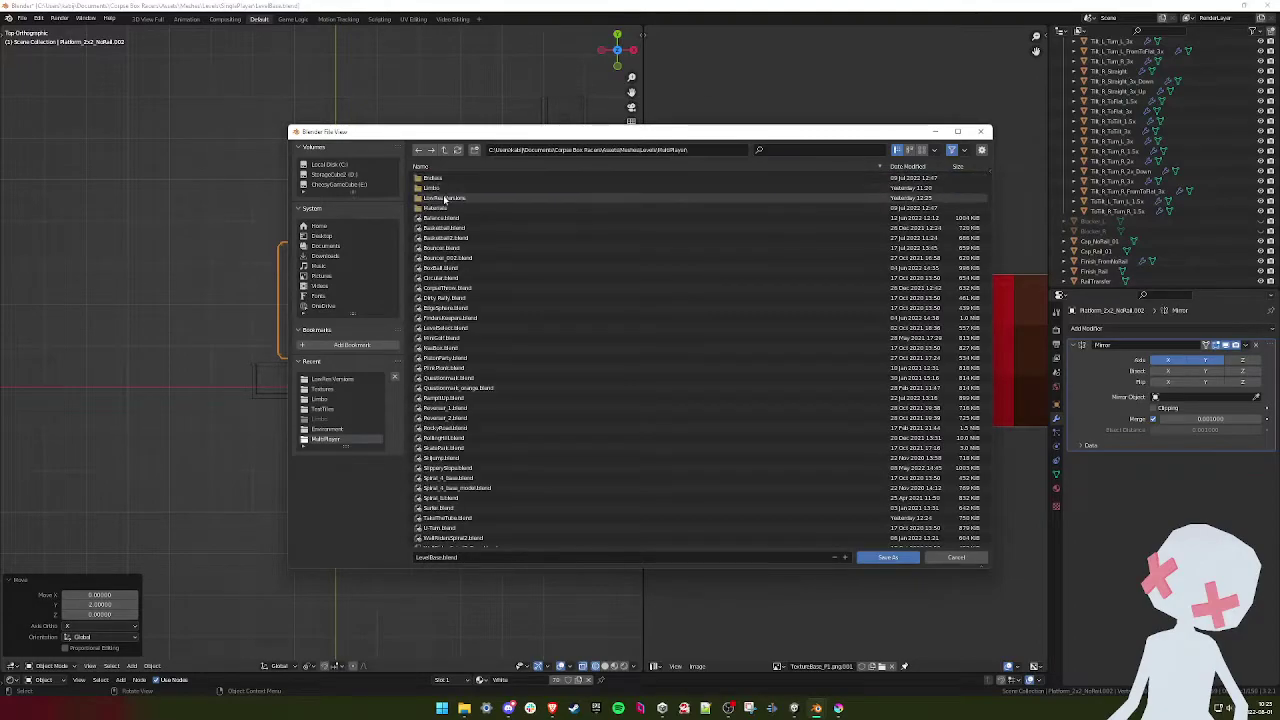
double_click(442, 188)
click(445, 150)
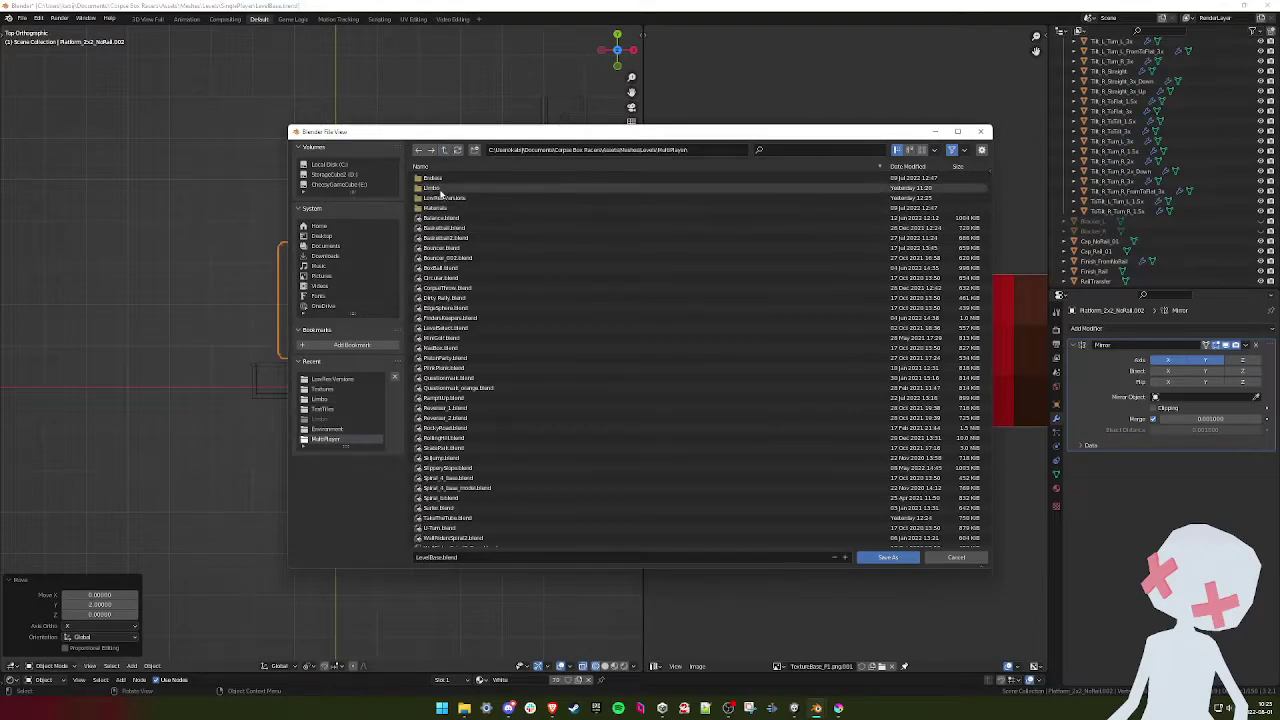
click(450, 559)
key(BackSpace)
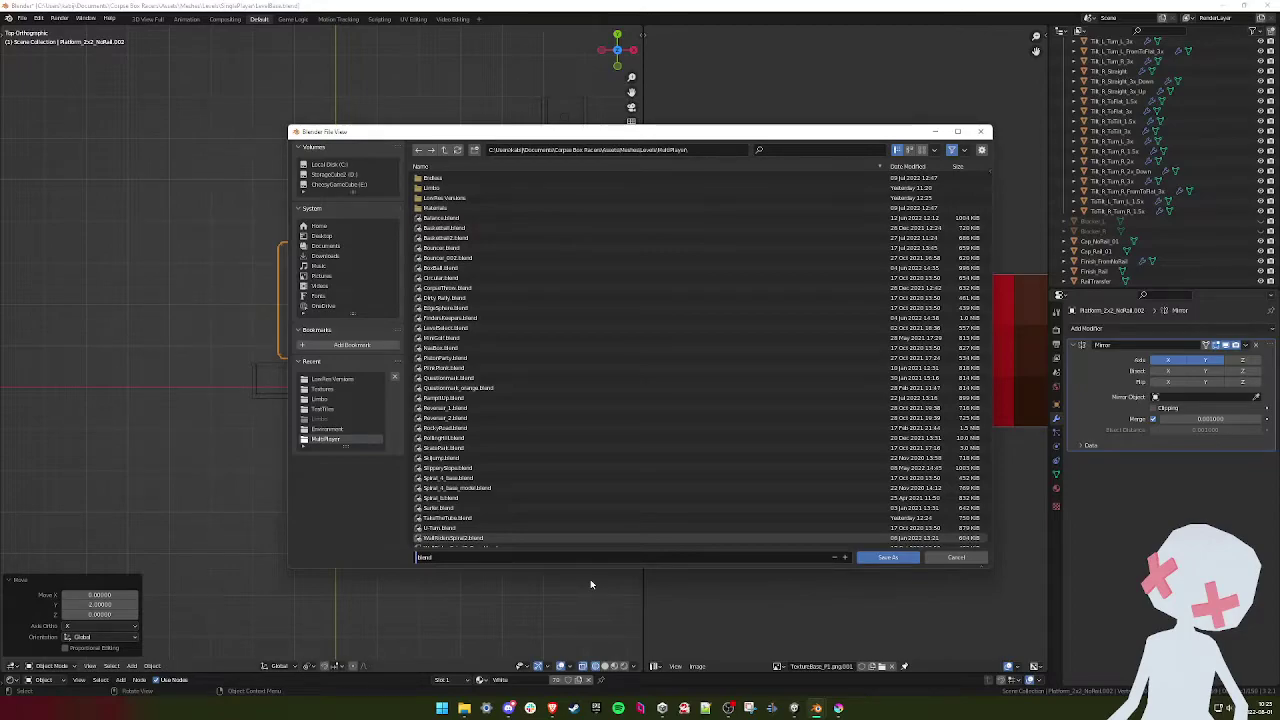
text(Tri)
key(BackSpace)
key(BackSpace)
key(BackSpace)
text(Platform)
click(880, 558)
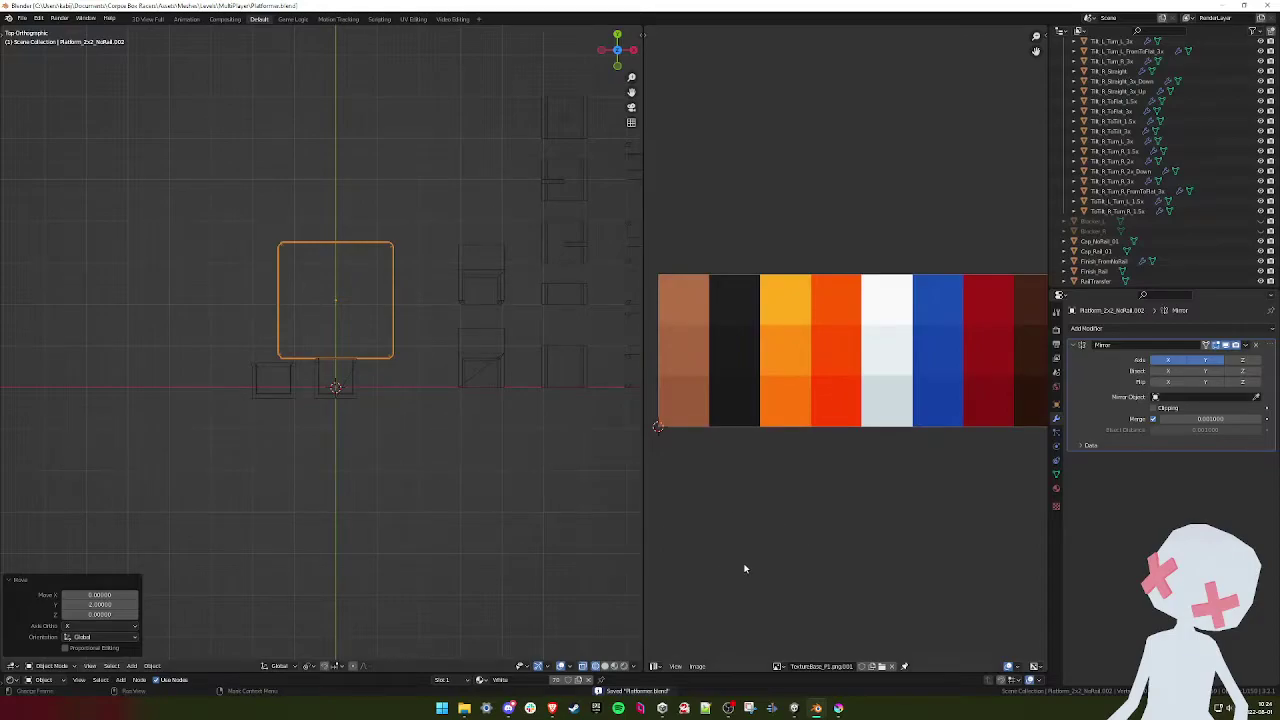
- Switch to Unity and open the Assets/Meshes/Levels/MultiPlayer folder
mouse_move(838, 708)
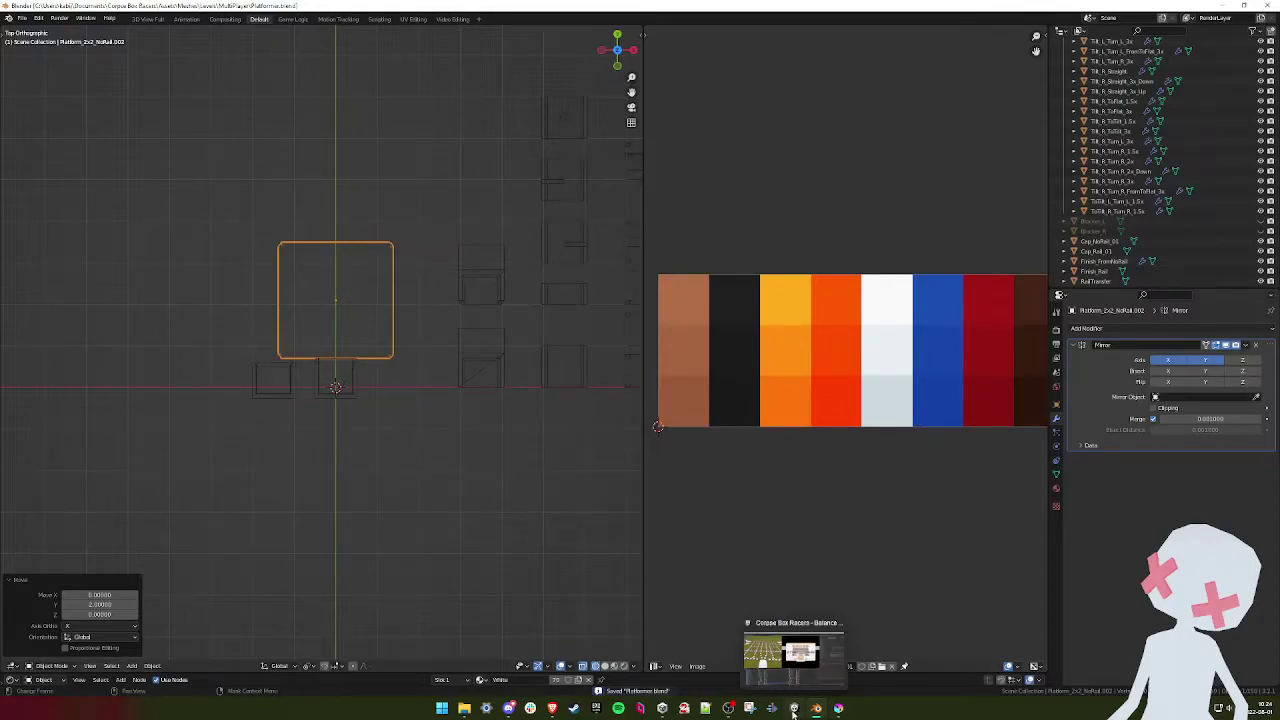
click(794, 708)
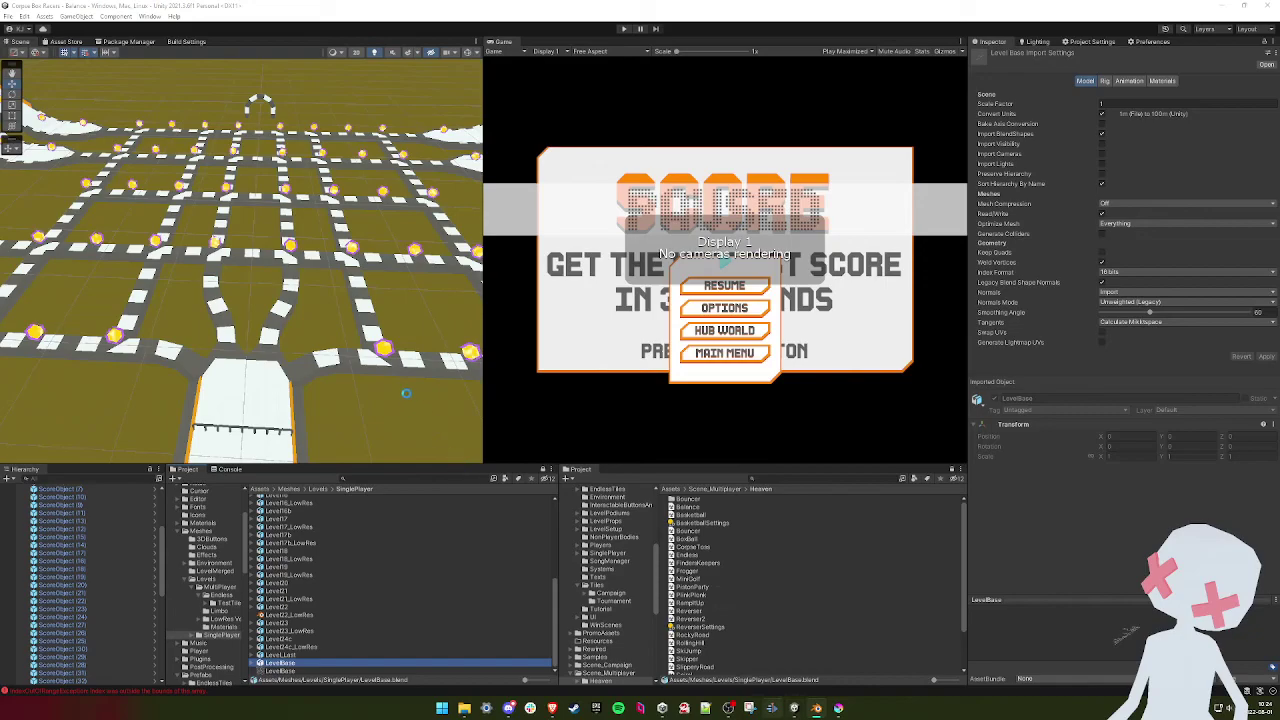
click(318, 489)
double_click(280, 499)
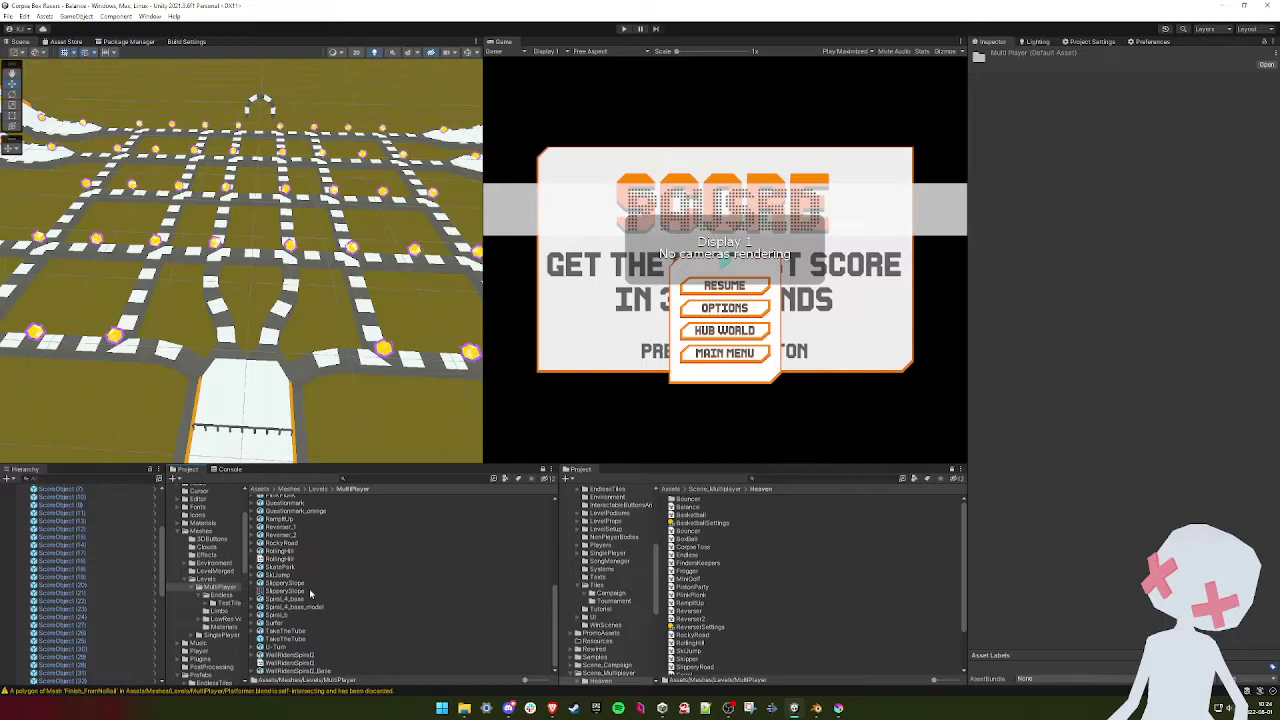
scroll(306, 588, up, 1)
scroll(306, 586, down, 1)
click(318, 489)
double_click(285, 508)
scroll(311, 609, down, 5)
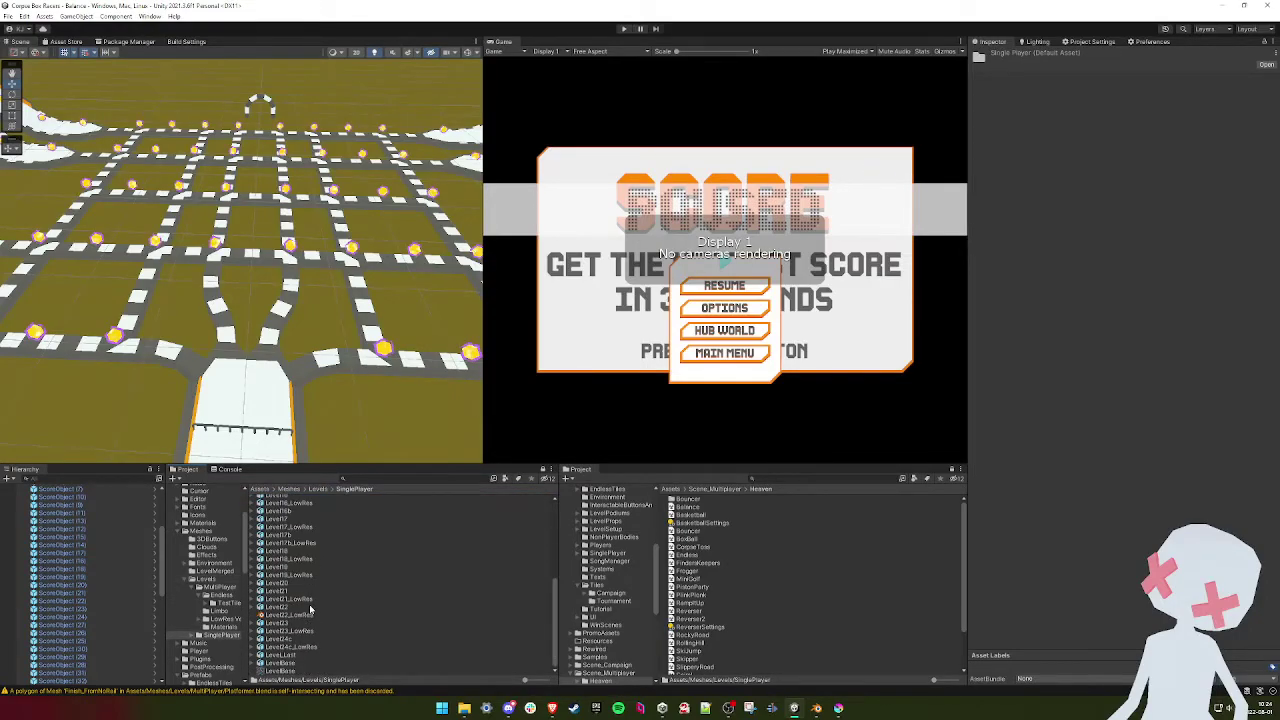
scroll(311, 609, up, 5)
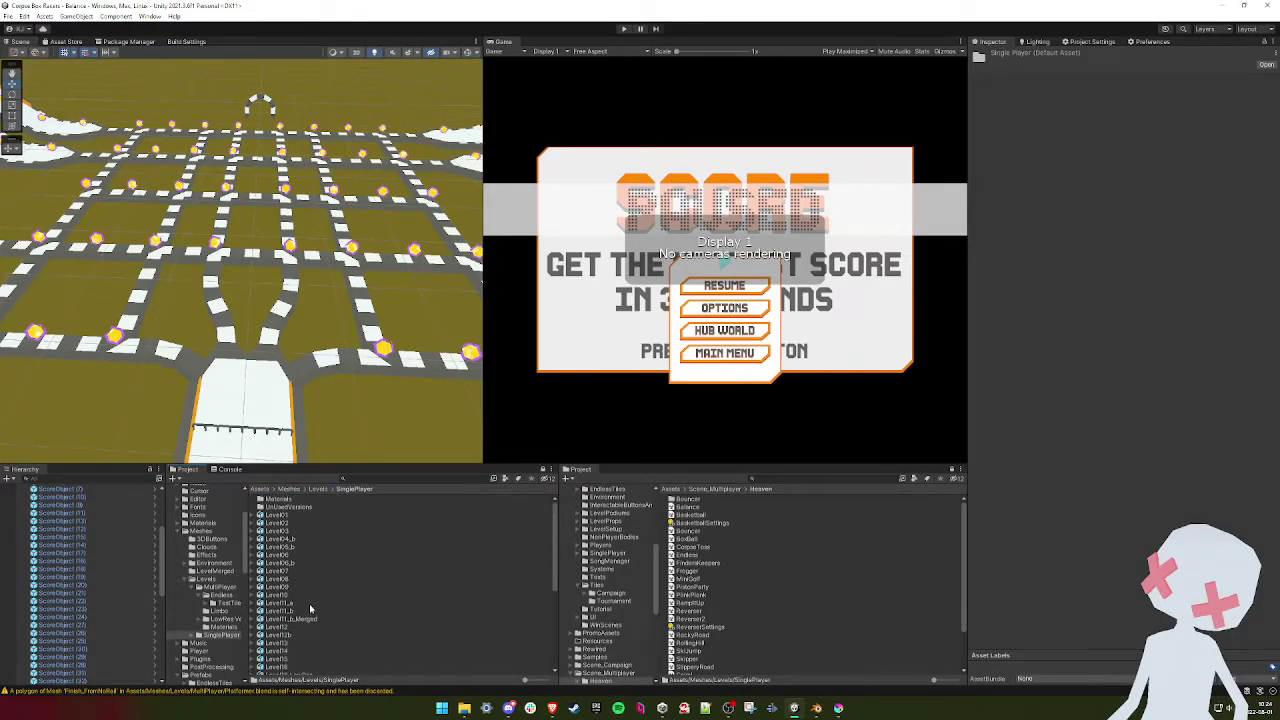
- Return to the MultiPlayer meshes folder and select the Platformer model to show its import settings
click(320, 490)
double_click(288, 503)
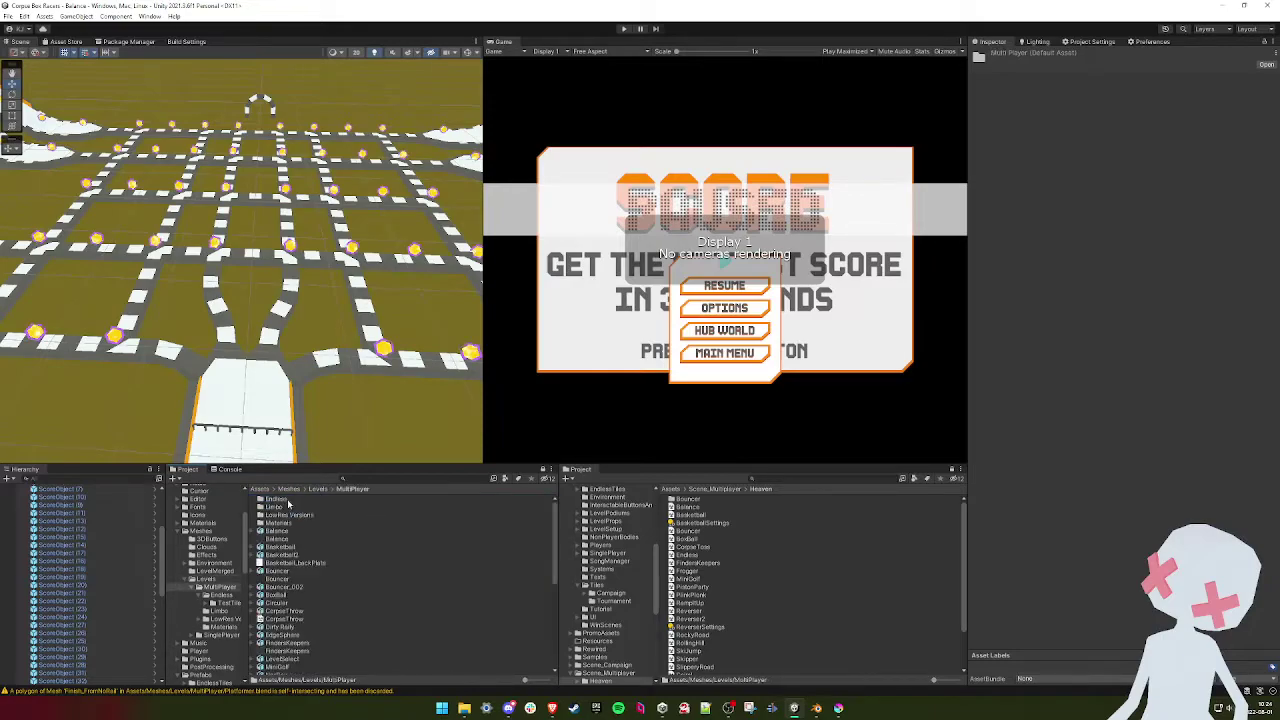
scroll(341, 589, down, 4)
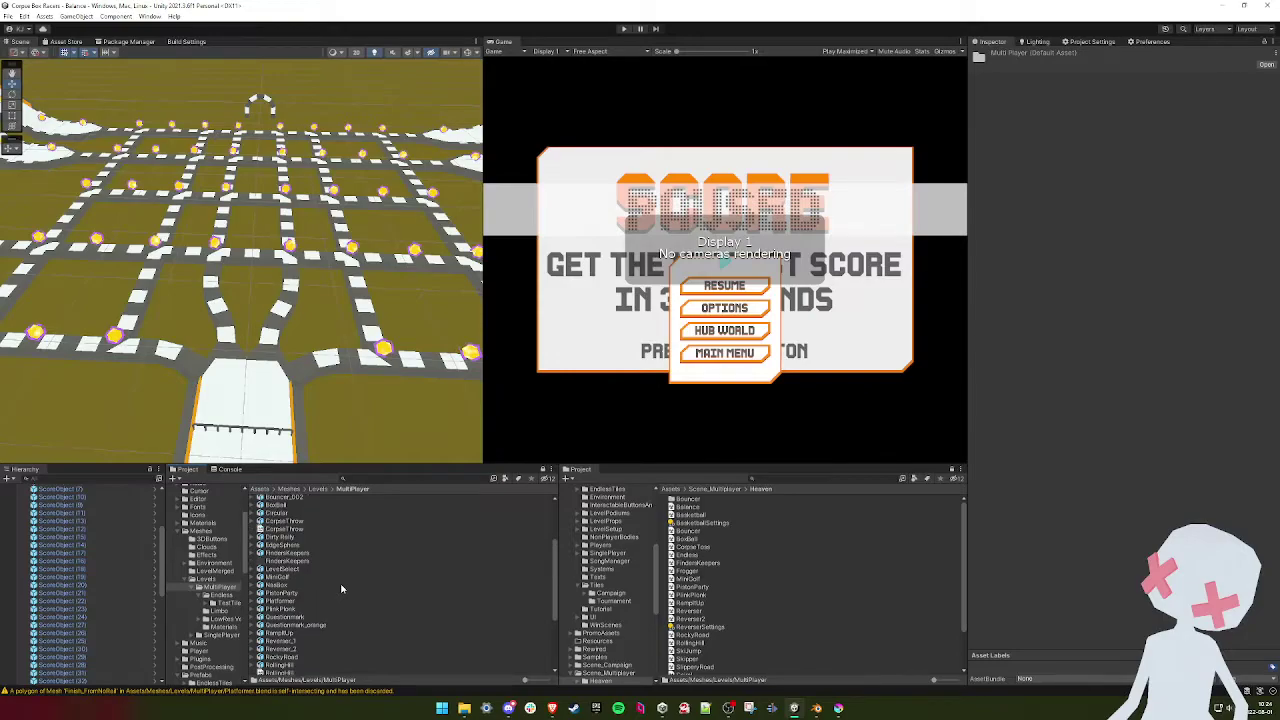
click(336, 603)
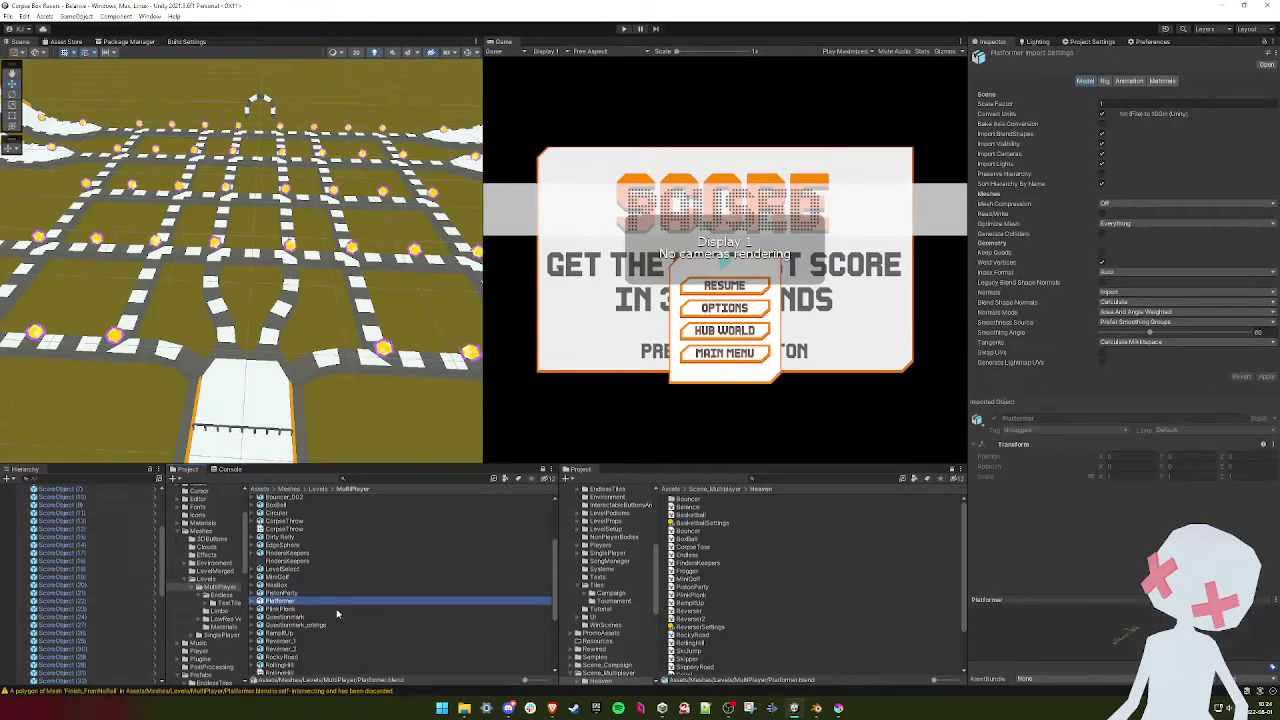
scroll(334, 605, down, 5)
scroll(333, 601, up, 5)
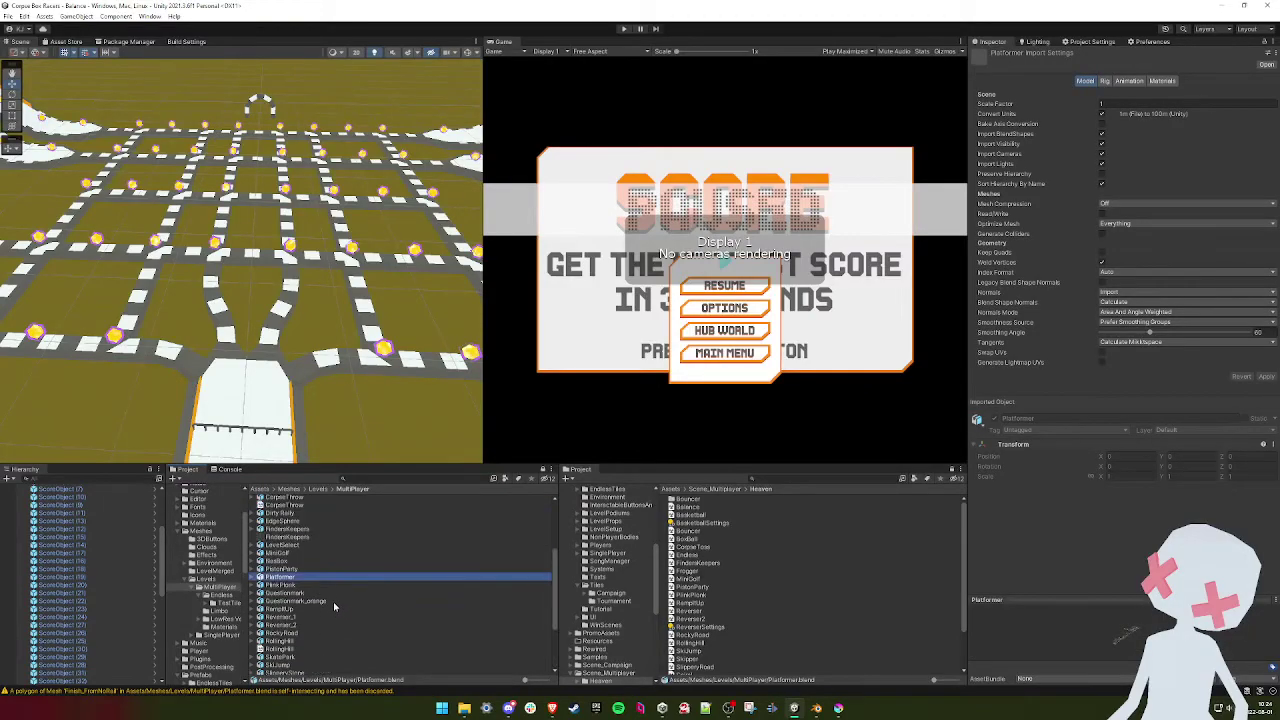
- Disable blend shape, visibility, camera and light import for the Platformer model and enable Read/Write
click(1101, 154)
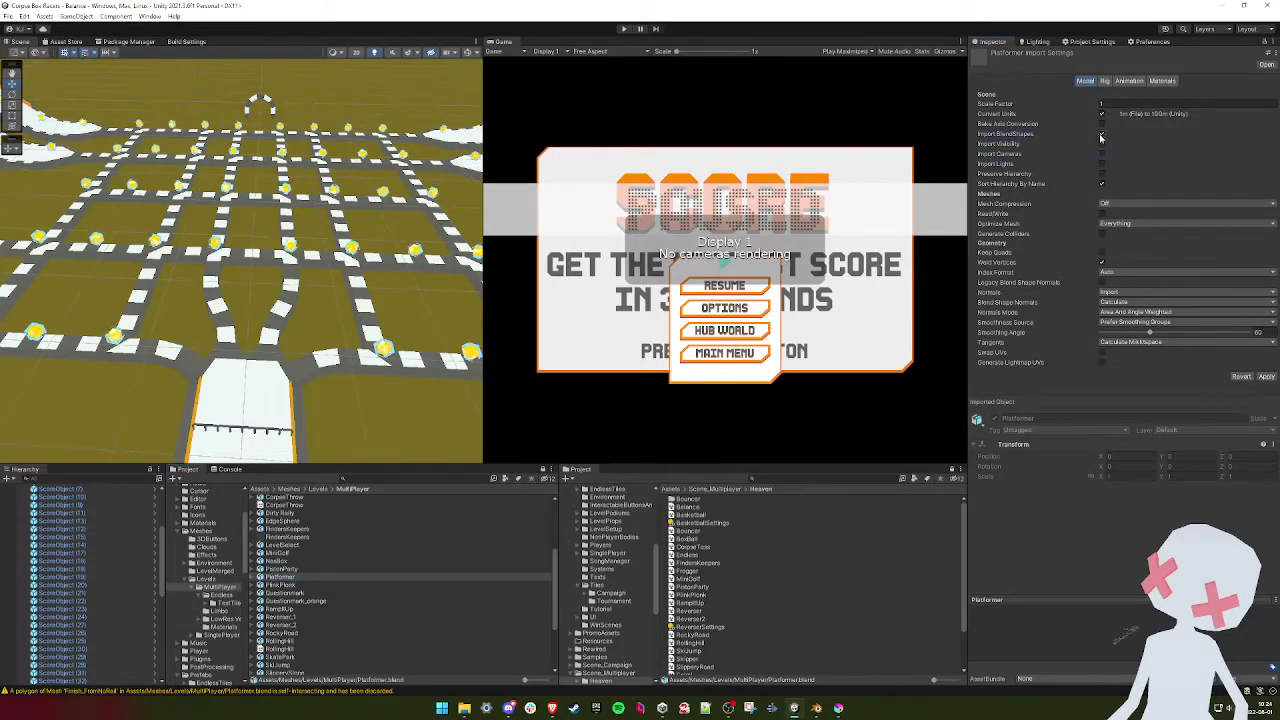
click(1102, 133)
click(1102, 213)
- Change the Platformer model's rig animation type and disable its constraint and animation import
click(1104, 80)
click(1121, 95)
click(1115, 104)
click(1128, 80)
- Set the Platformer model's Material Creation Mode to None and apply the import settings
click(1162, 80)
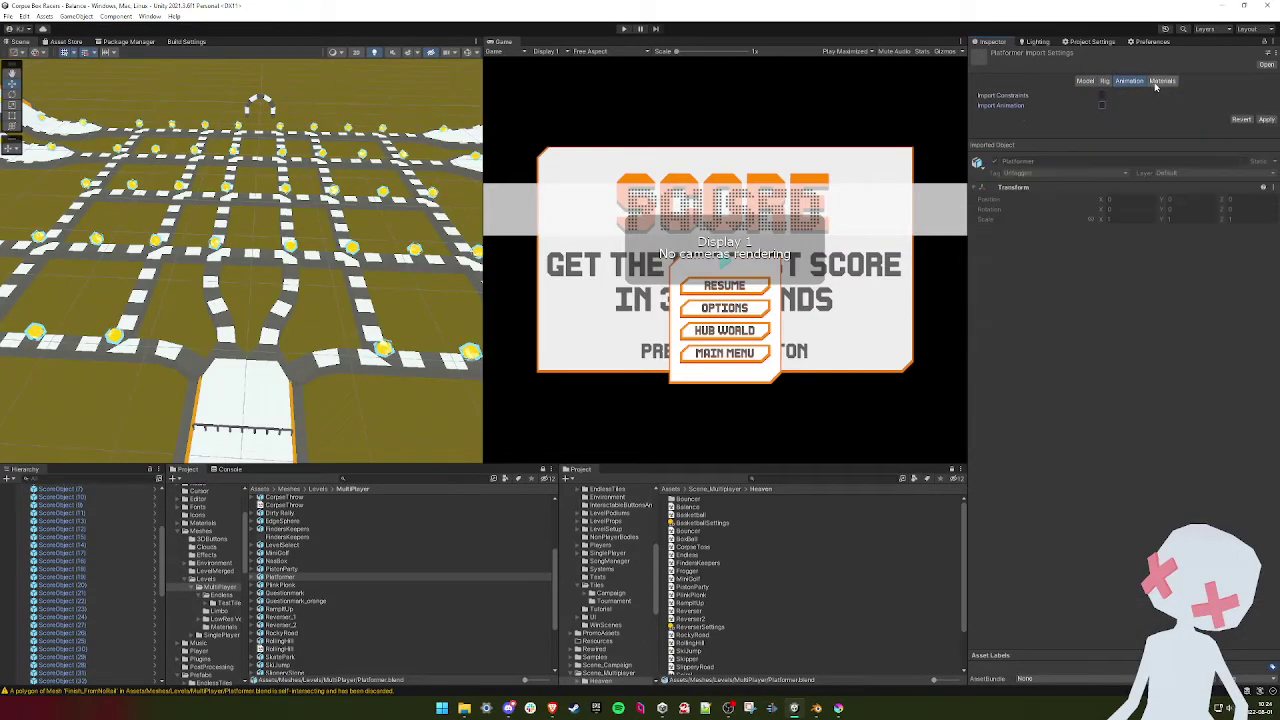
click(1124, 95)
click(1124, 105)
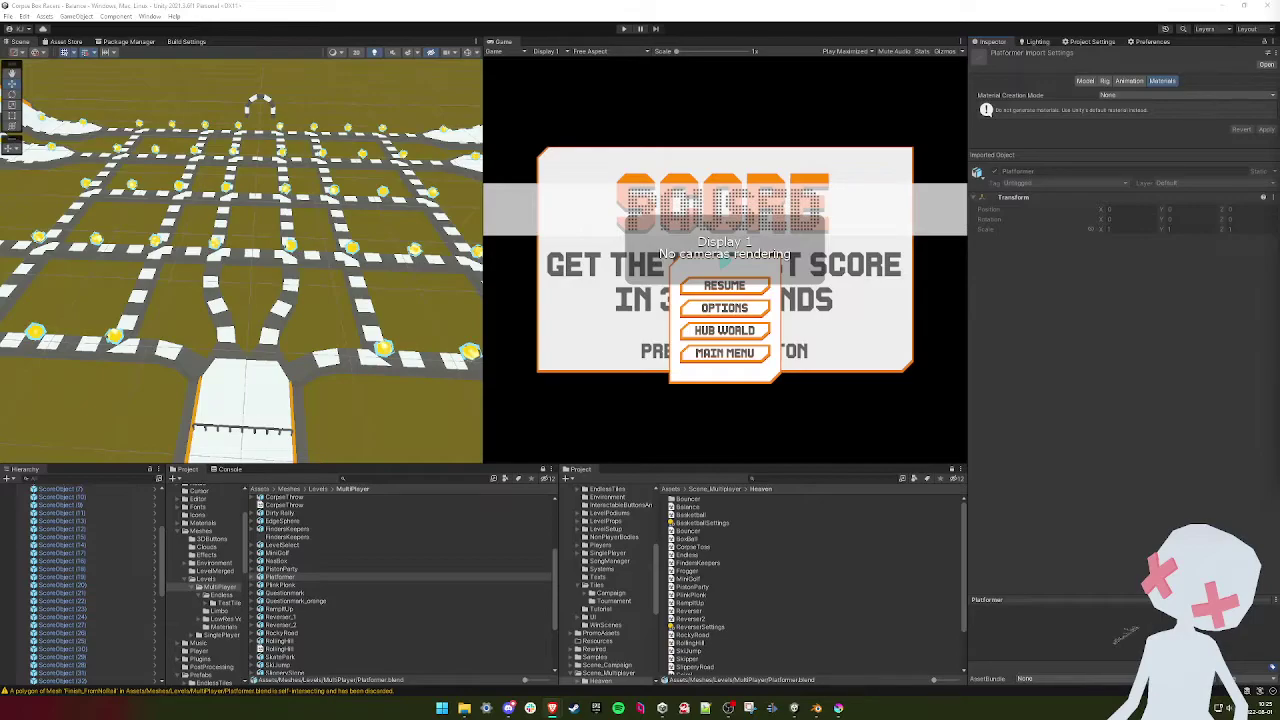
click(1084, 81)
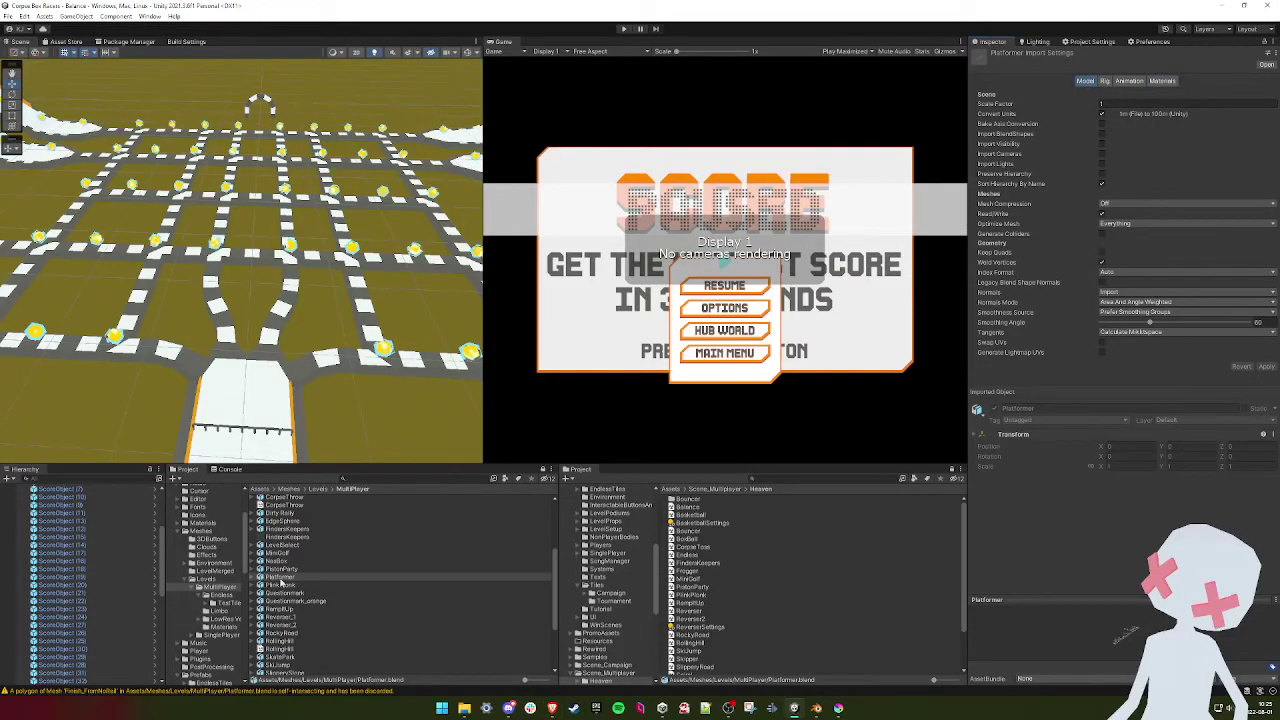
- Delete all numbered ScoreObject copies and the old Balance level mesh from the scene, keeping the original ScoreObject
scroll(98, 582, up, 4)
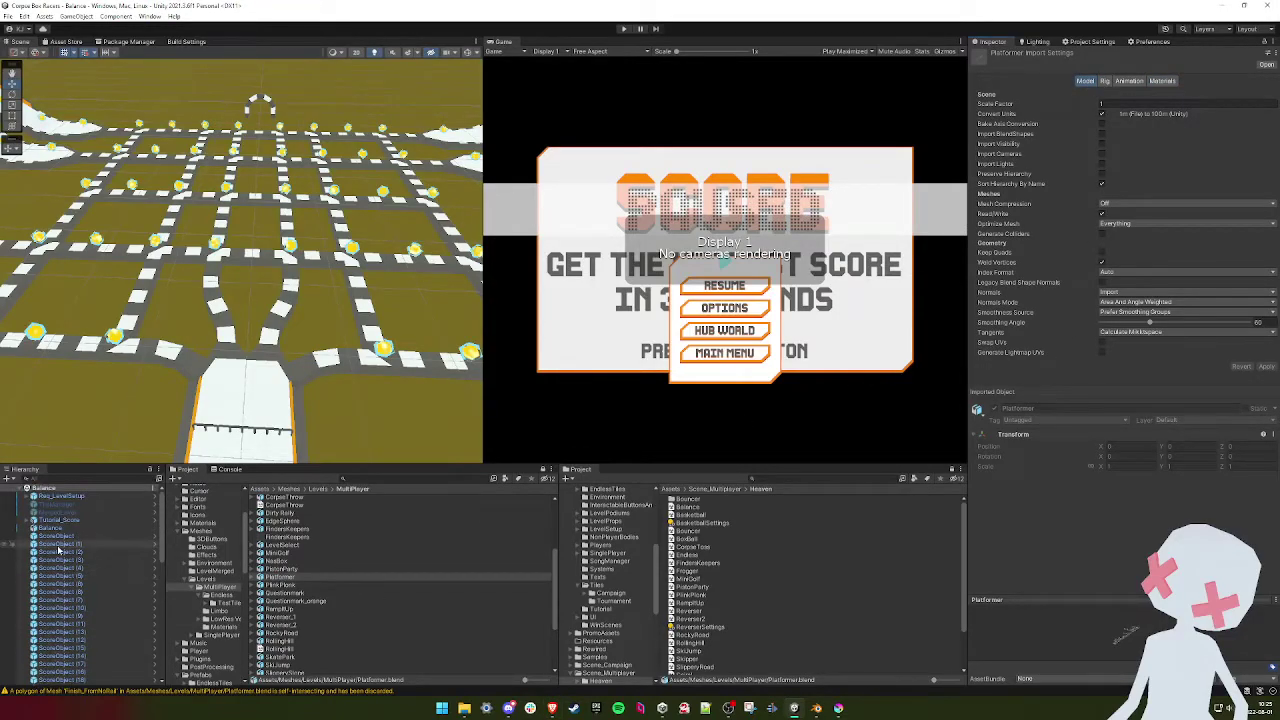
click(58, 545)
scroll(73, 564, down, 11)
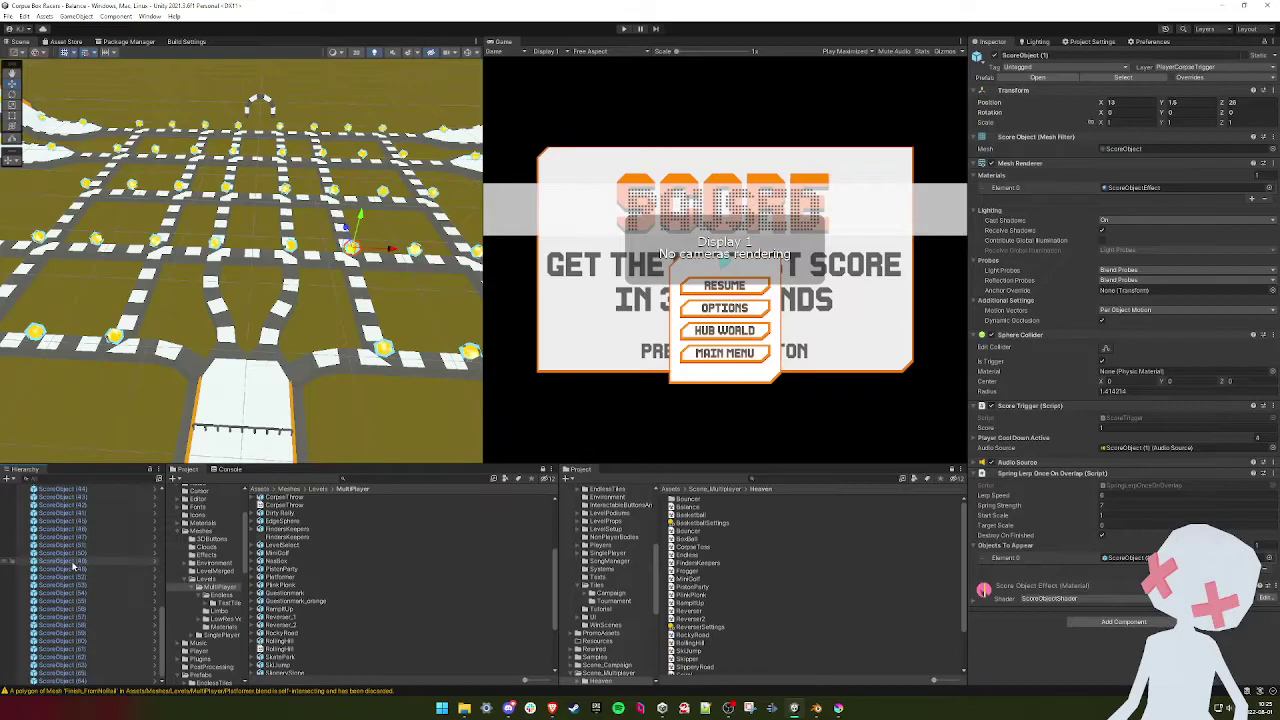
shift+click(82, 680)
key(Delete)
click(42, 528)
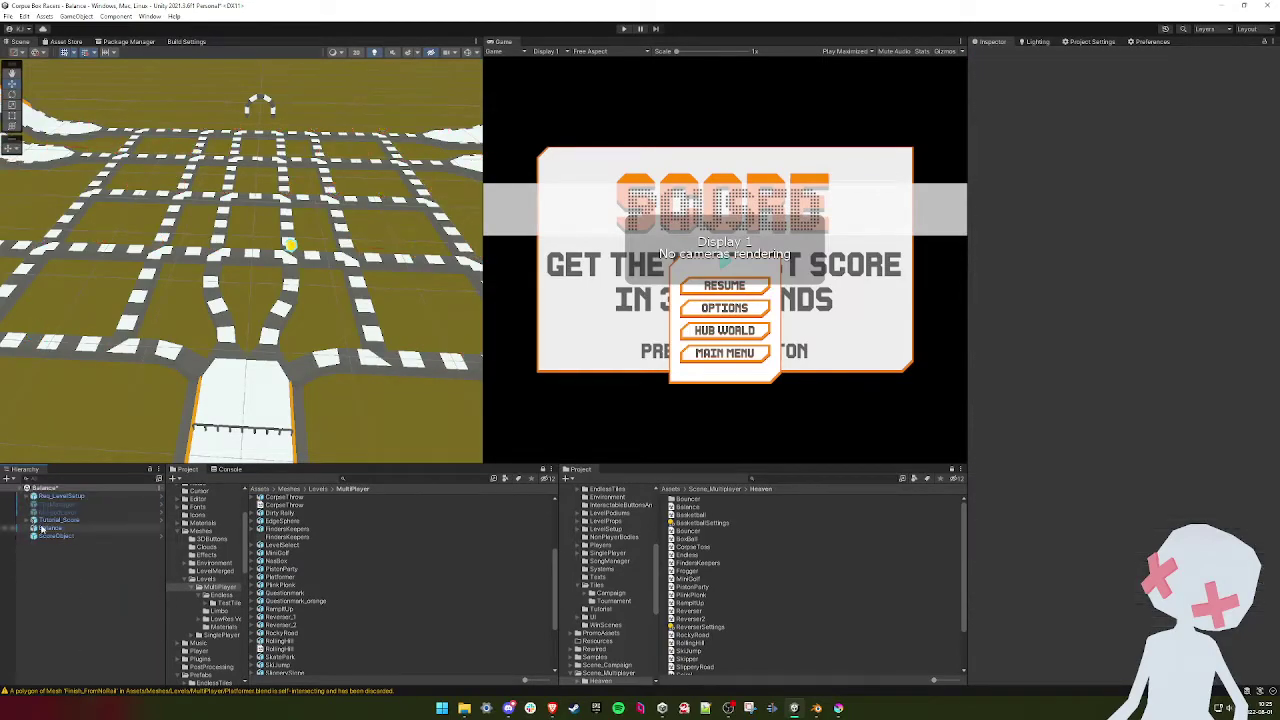
key(Delete)
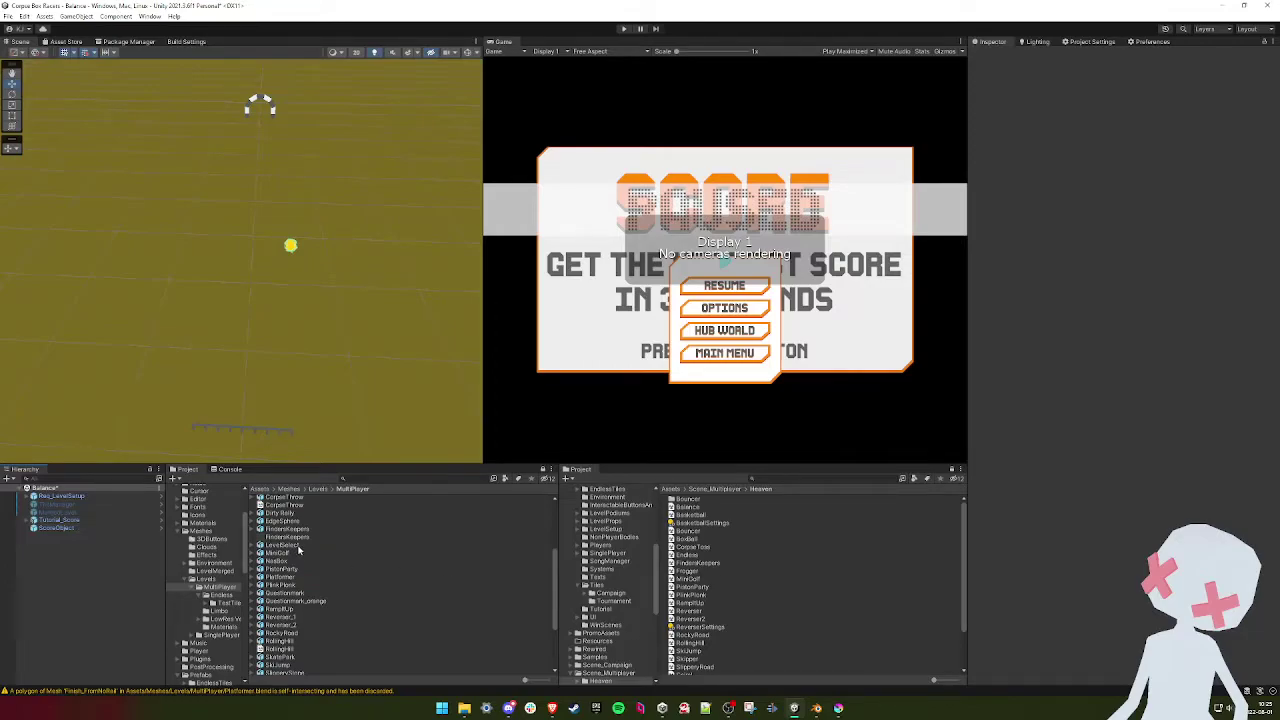
- Add the Platformer model to the Balance scene with a Y rotation of 180, and load BaseScene alongside it
drag(280, 578, 35, 558)
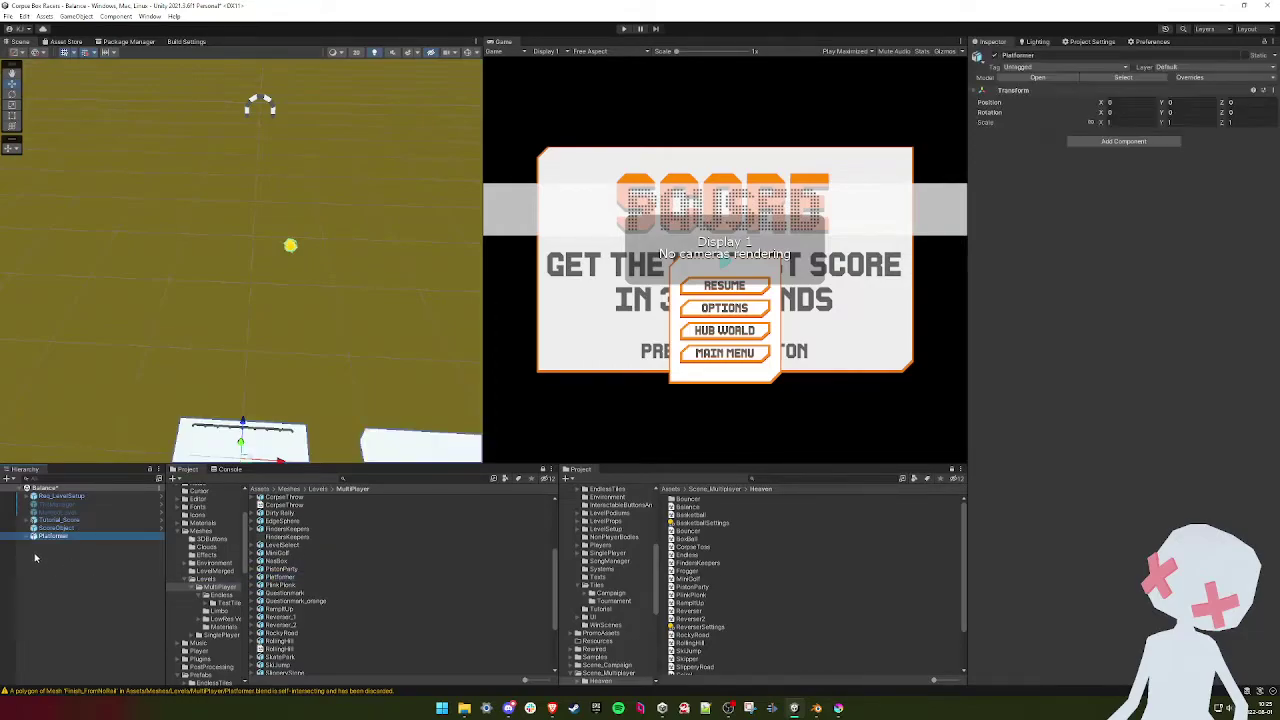
right_drag(283, 356, 289, 361)
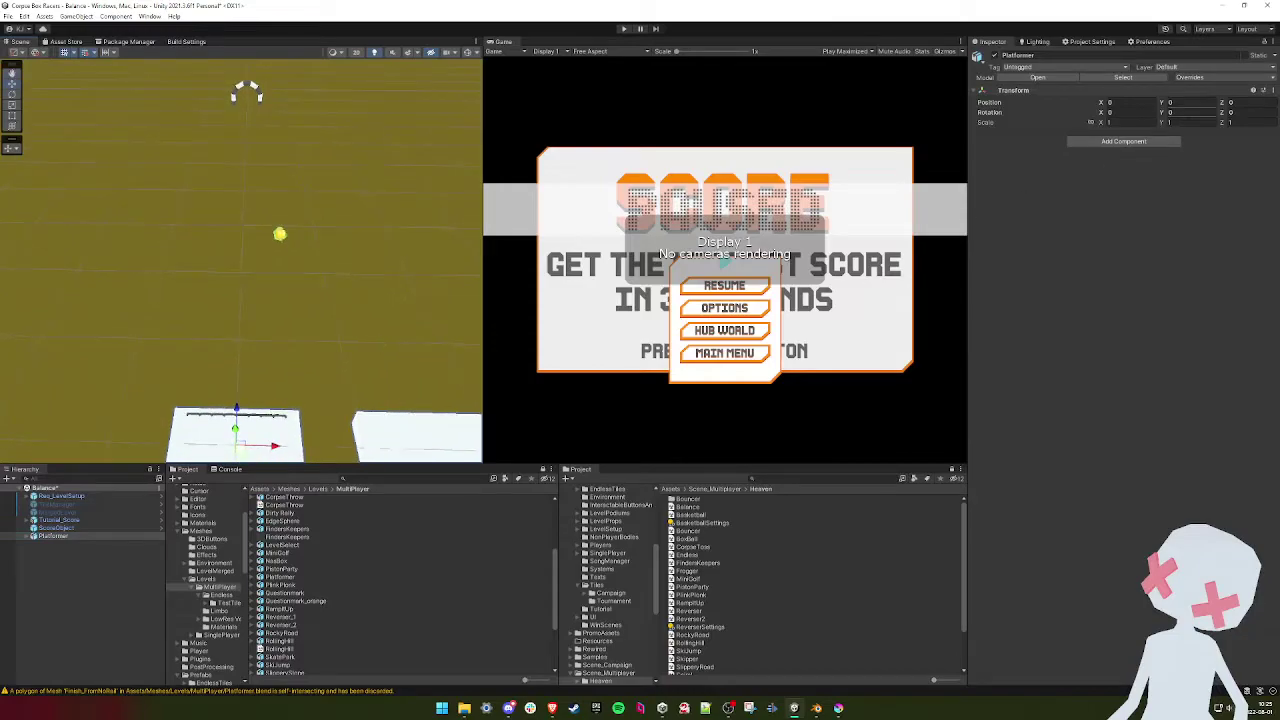
text(180)
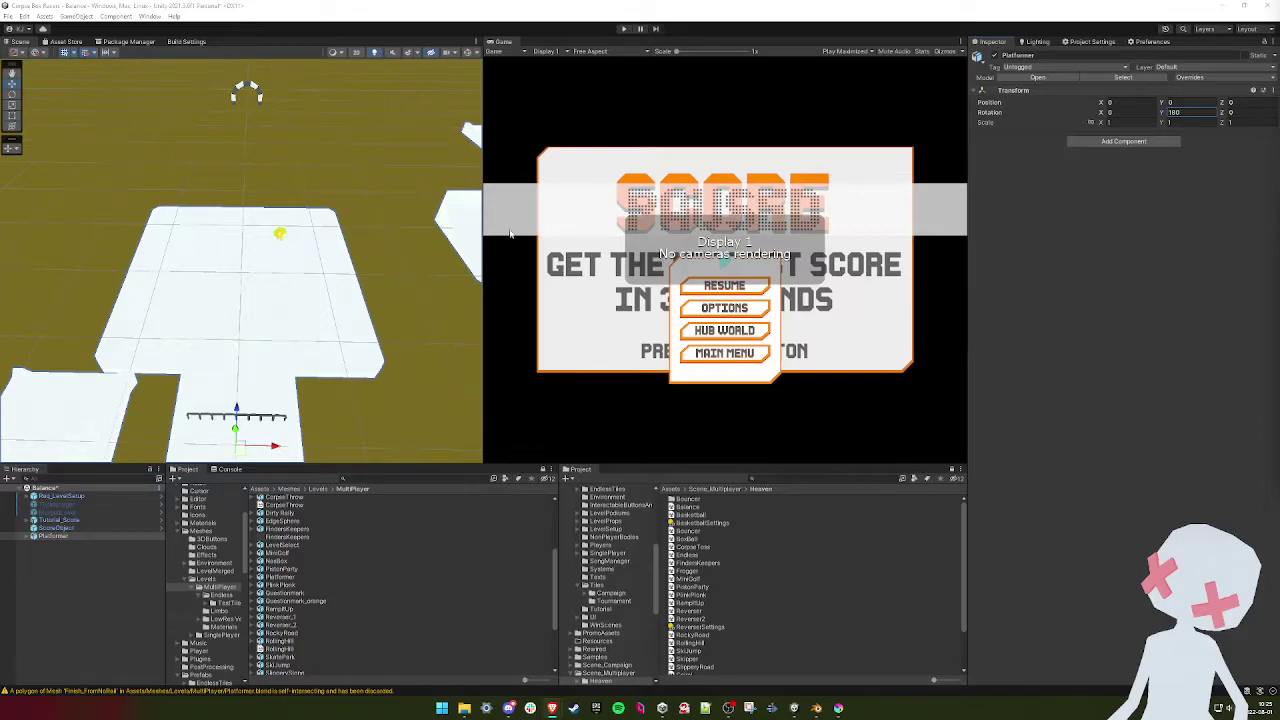
right_drag(268, 325, 297, 301)
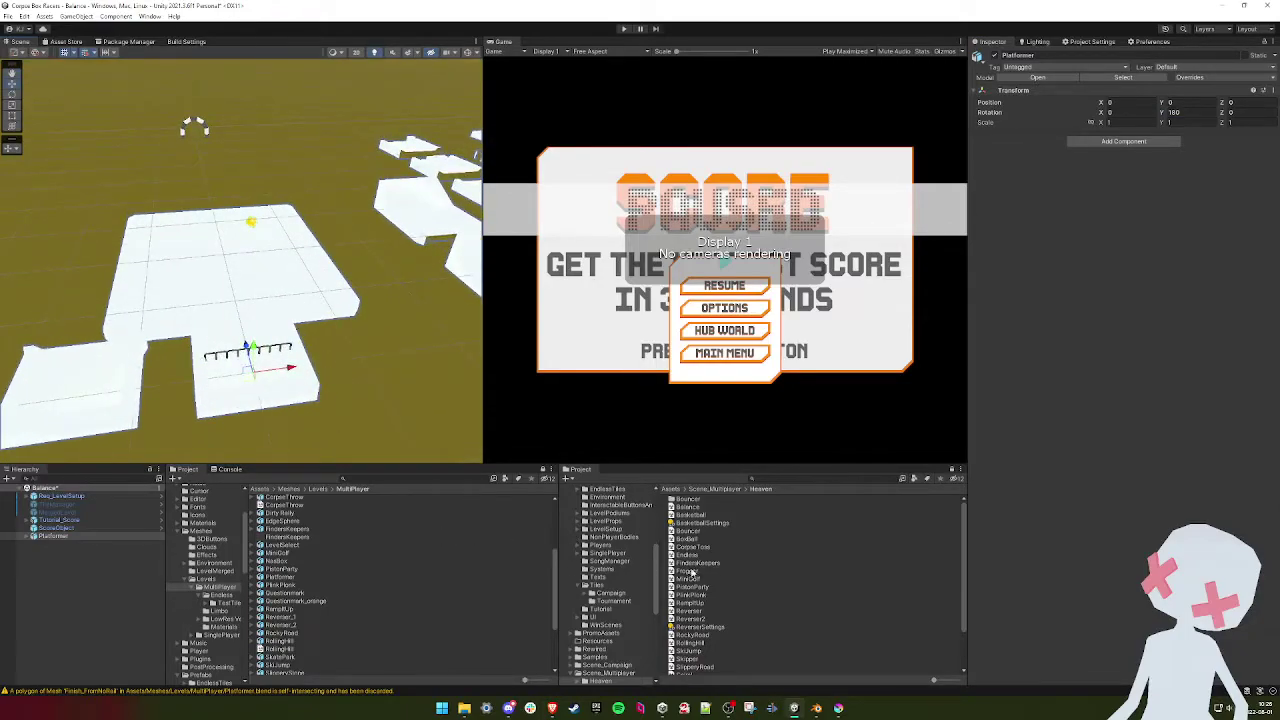
click(671, 490)
drag(688, 607, 57, 577)
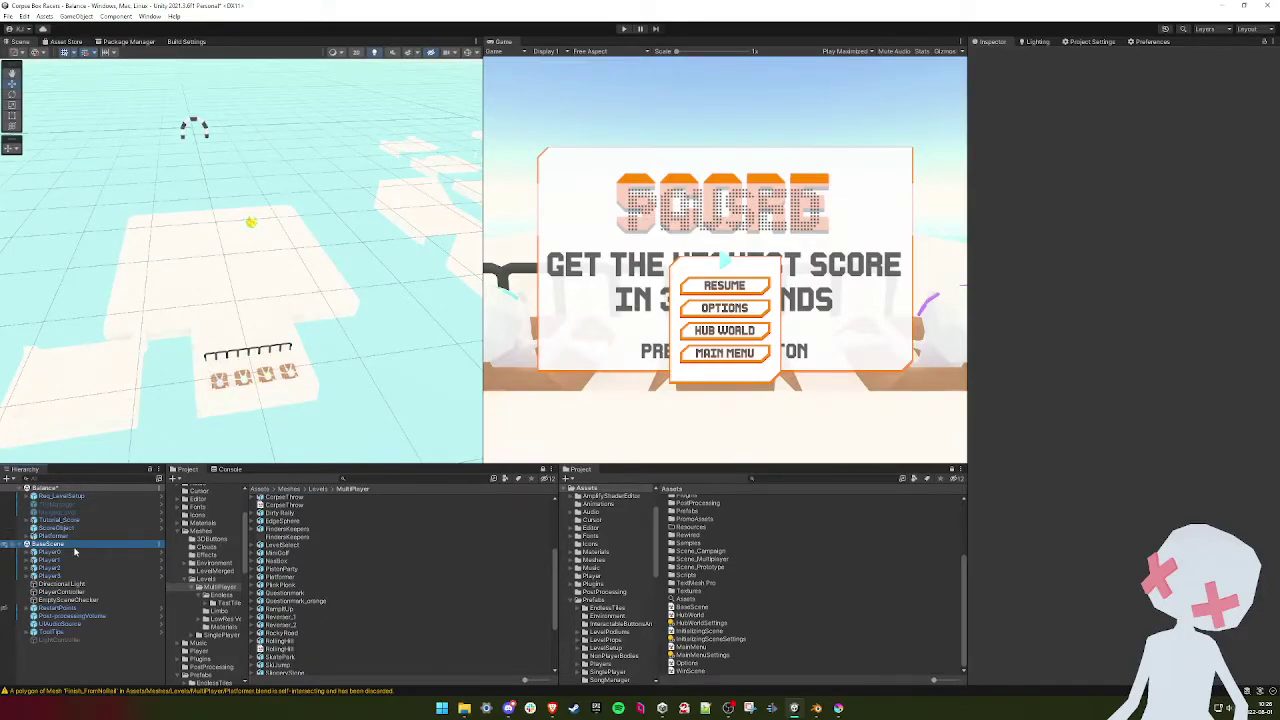
- Select all child tiles of the Platformer object and add a Mesh Collider to them
click(55, 537)
key(Right)
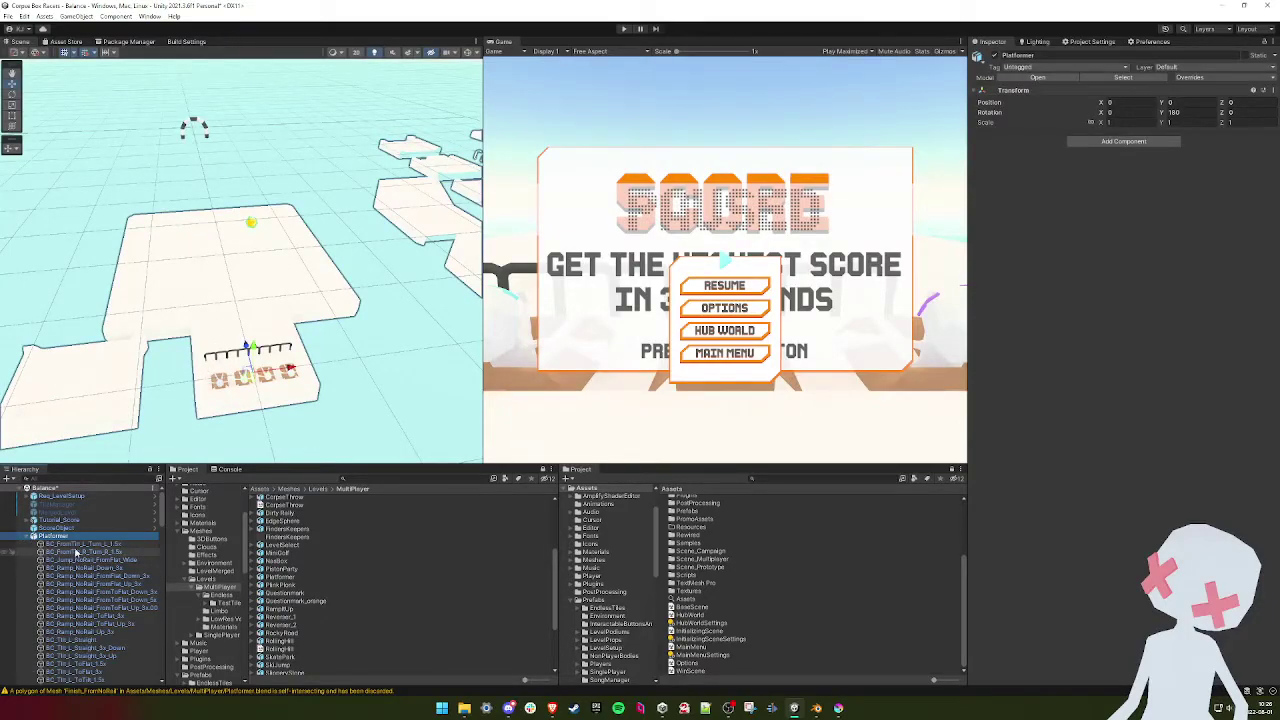
click(78, 545)
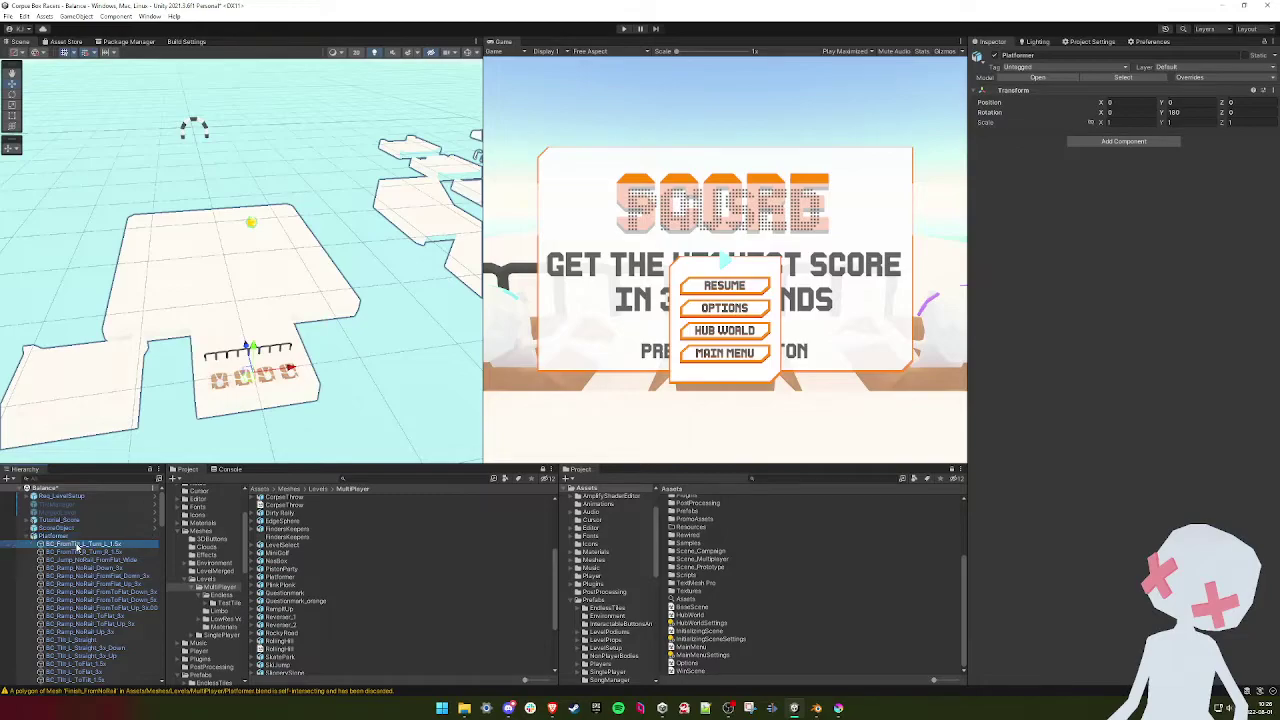
scroll(80, 555, down, 10)
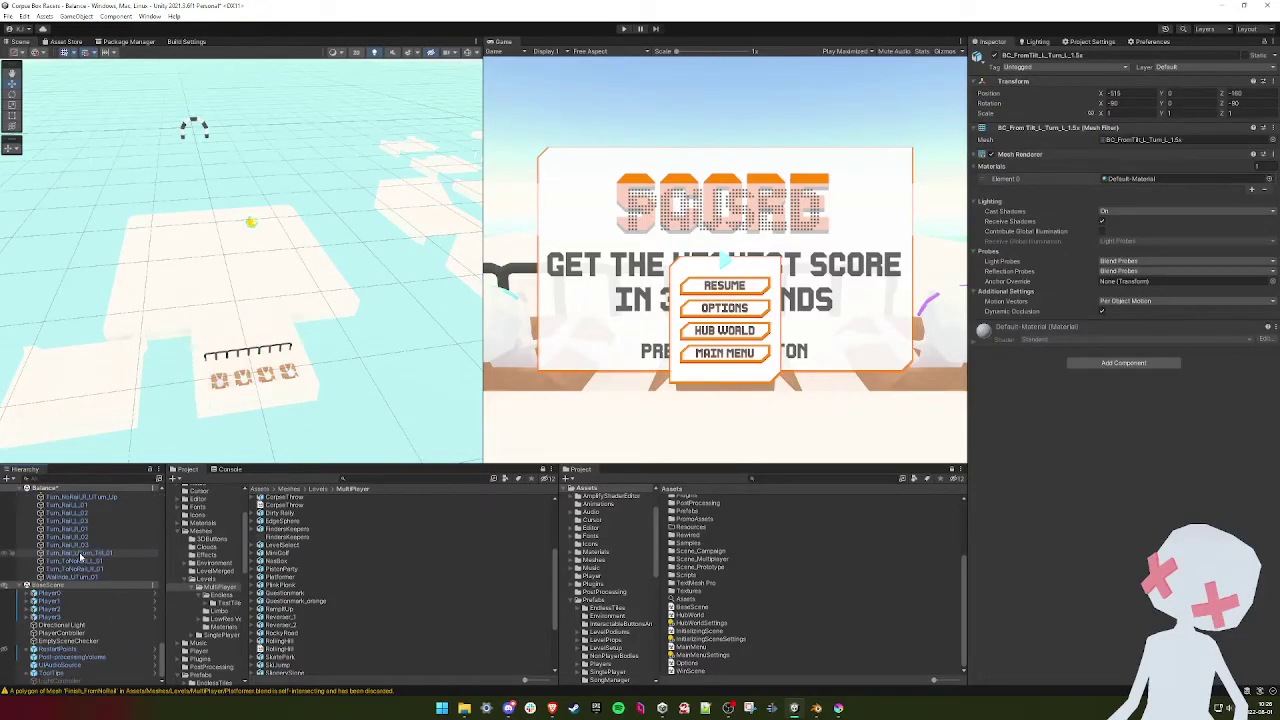
shift+click(90, 577)
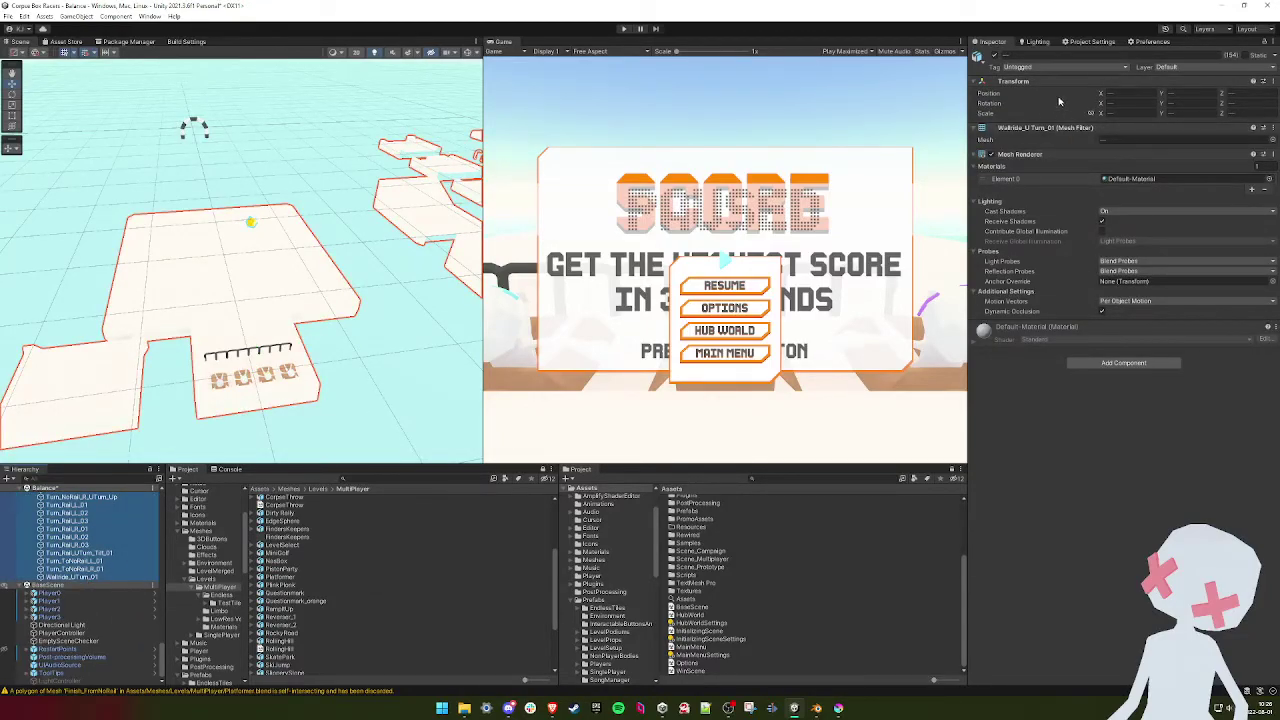
click(1032, 70)
click(1146, 372)
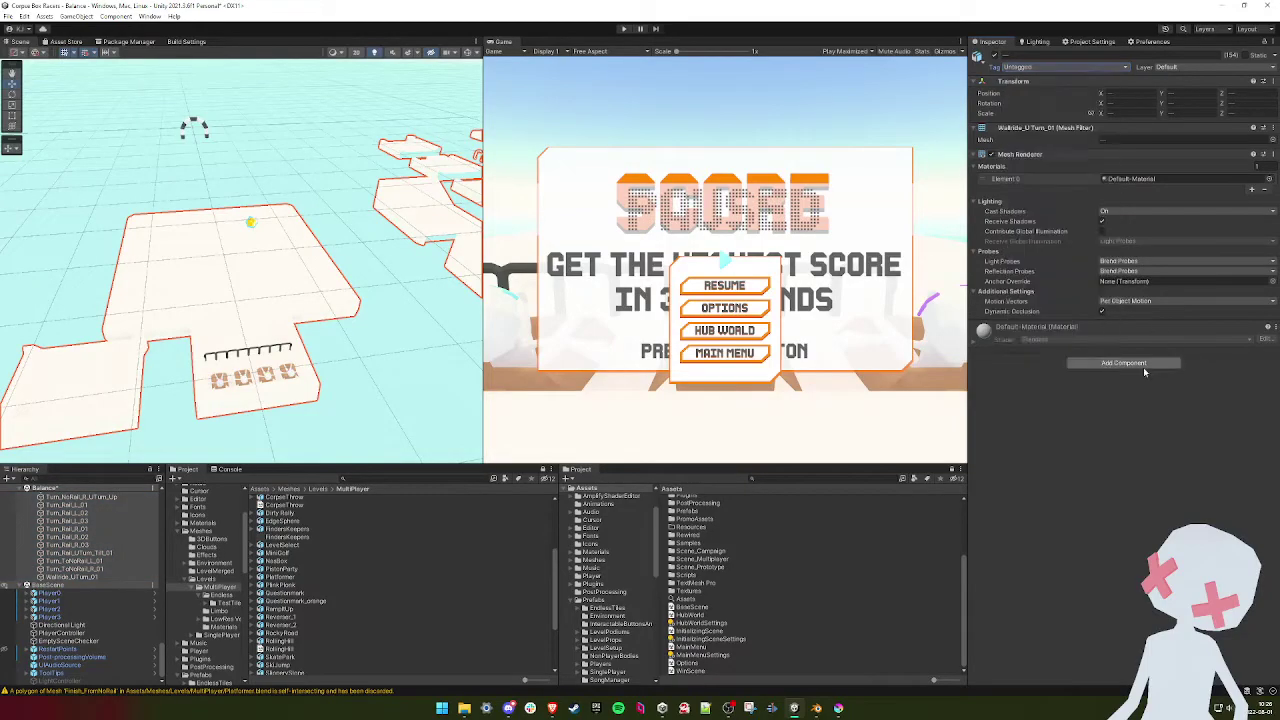
click(1145, 366)
text(mesh)
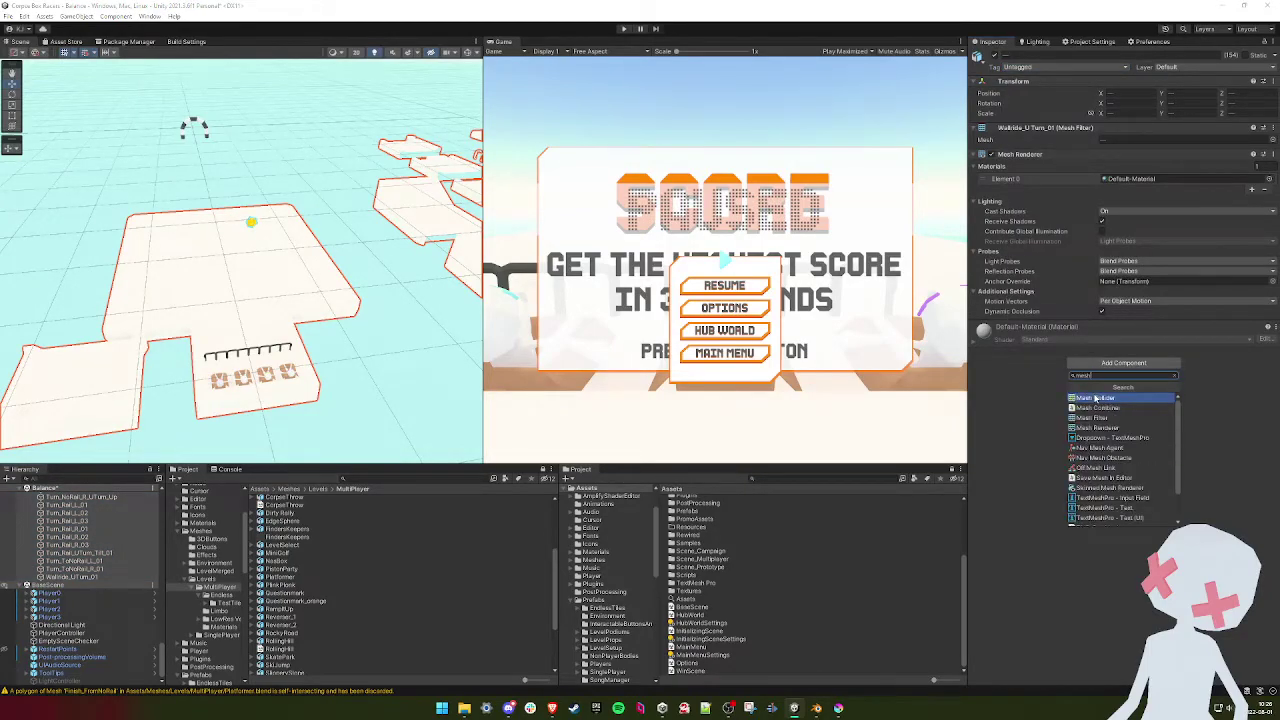
click(1095, 398)
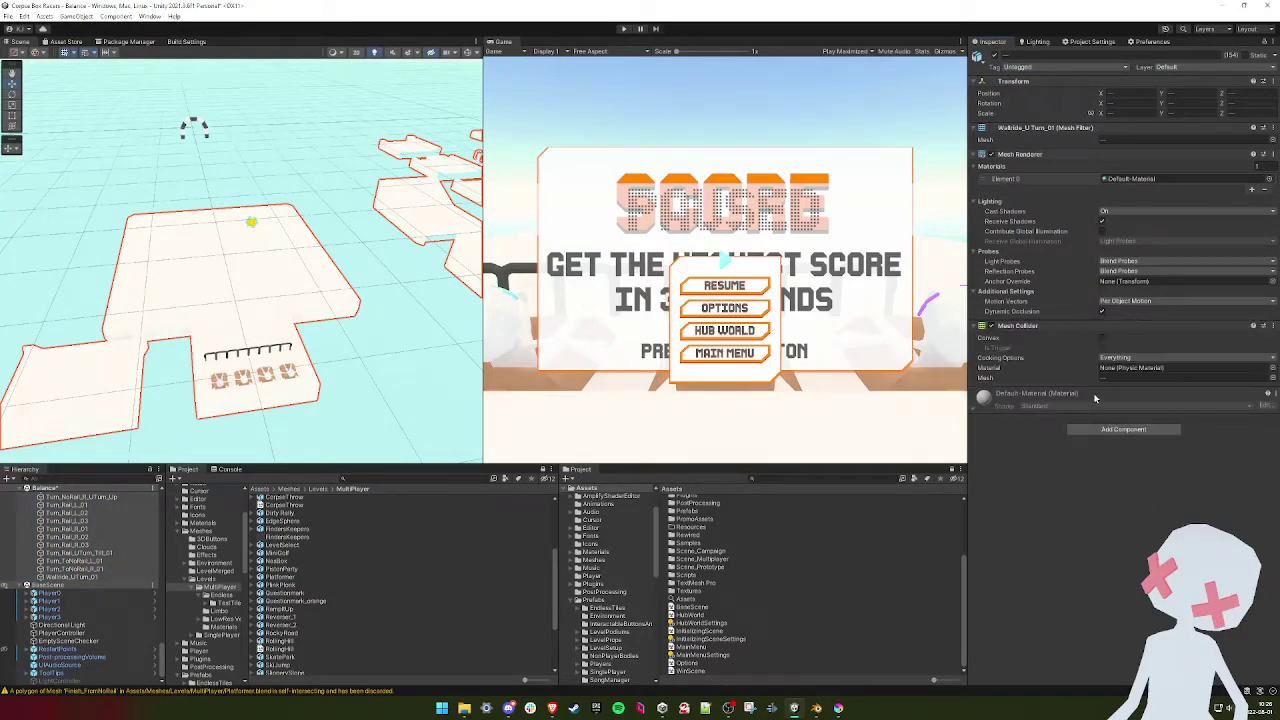
- Set the selected Platformer tiles' collider material to Ground, and set both their tag and layer to Ground
click(1272, 370)
double_click(944, 302)
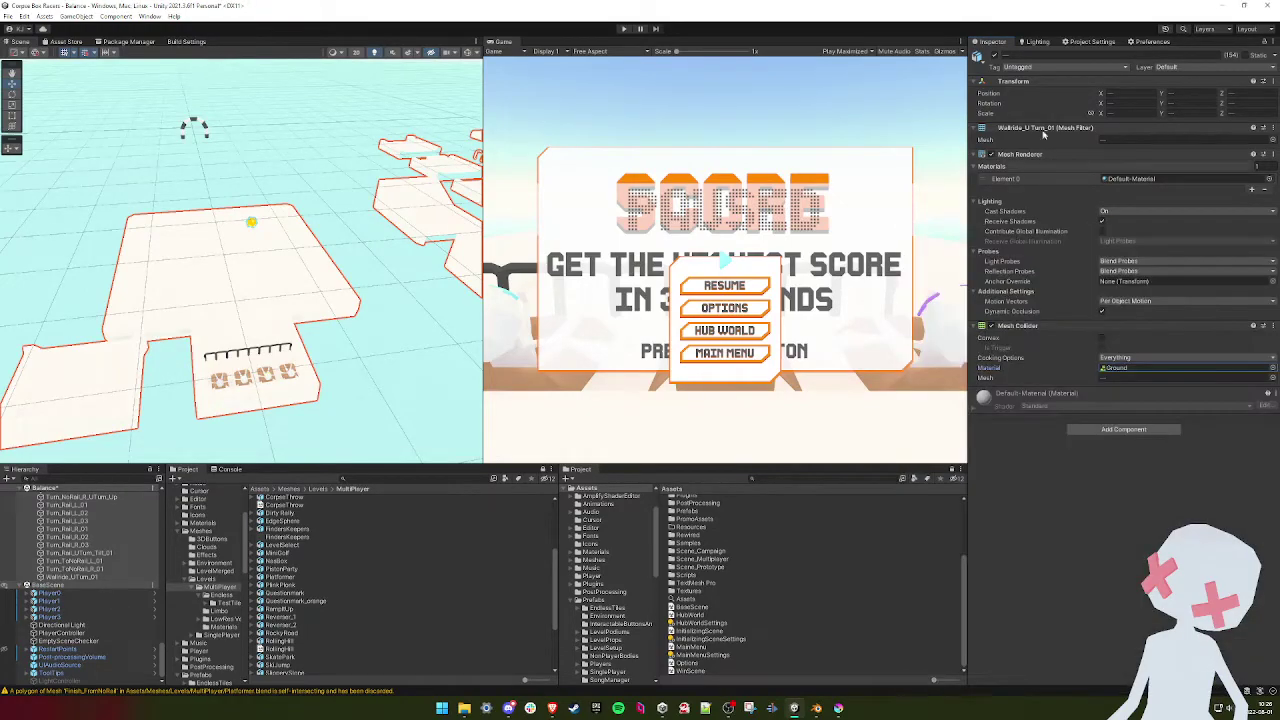
click(1026, 70)
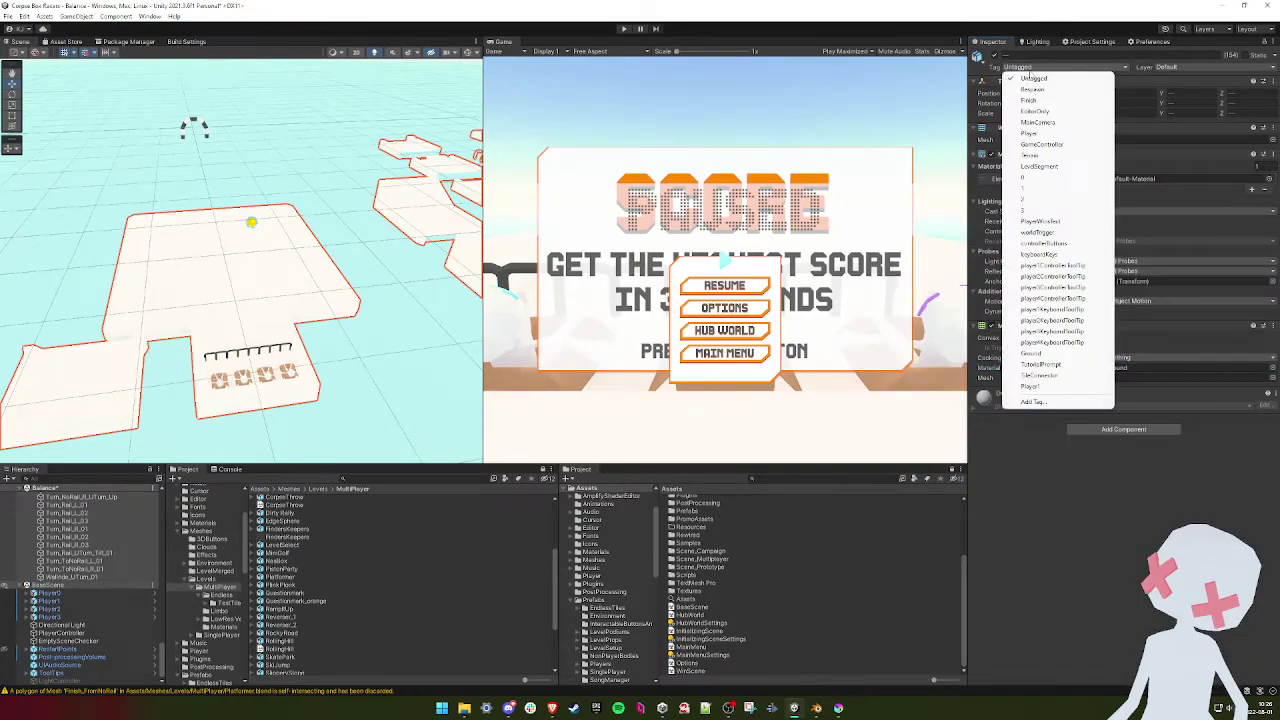
click(1040, 358)
click(1190, 67)
click(1200, 362)
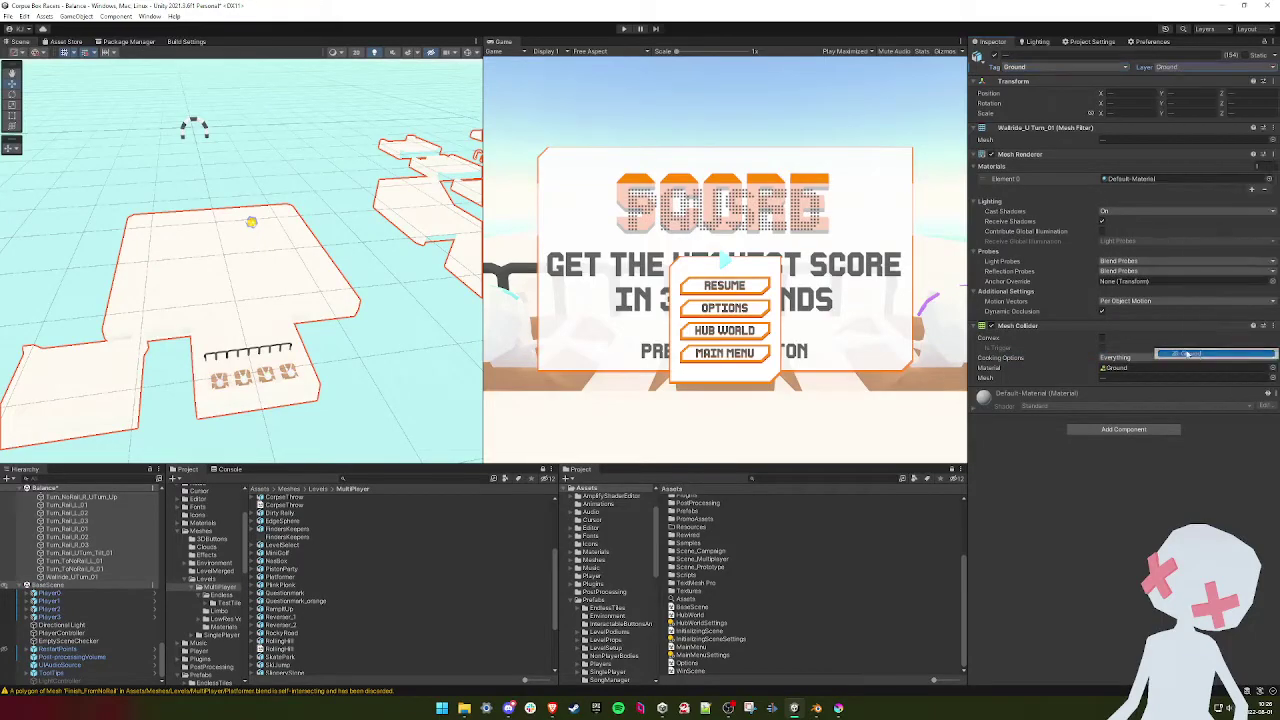
- Replace the selected tiles' default material with Everionment_Heaven_Noise_AllBaseColors
click(1268, 178)
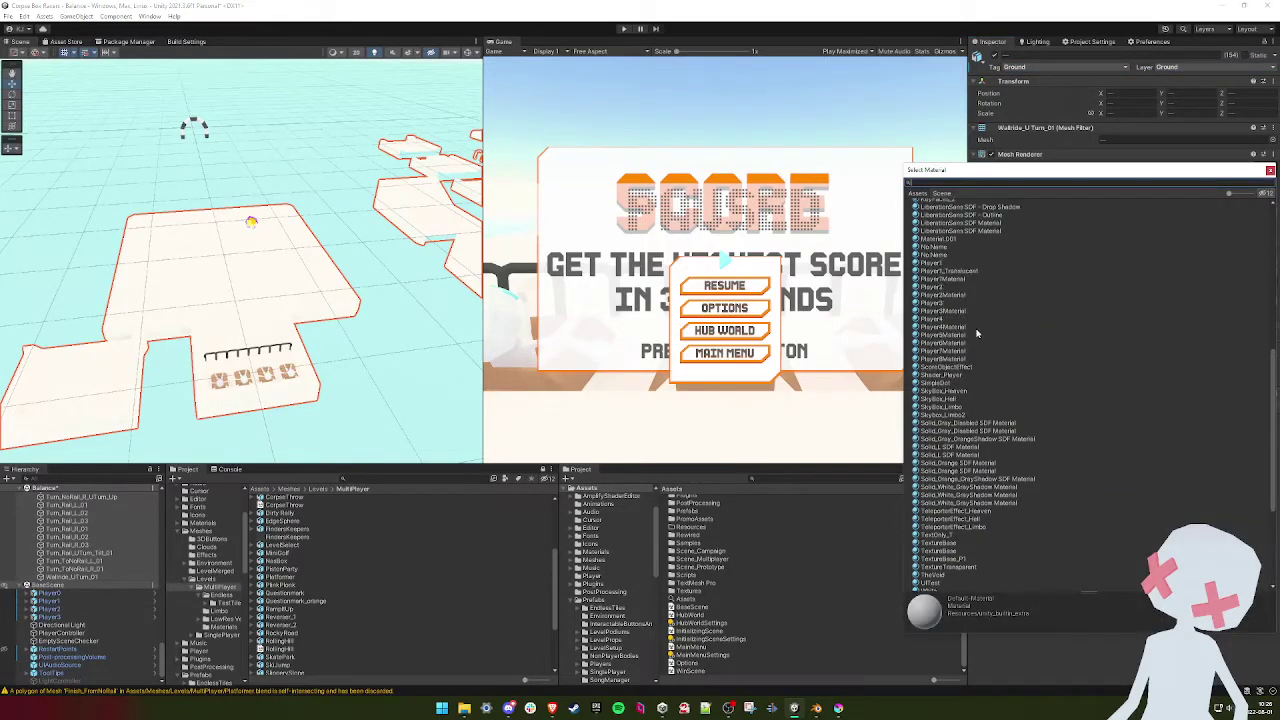
scroll(977, 333, up, 10)
click(1016, 428)
click(995, 419)
click(988, 411)
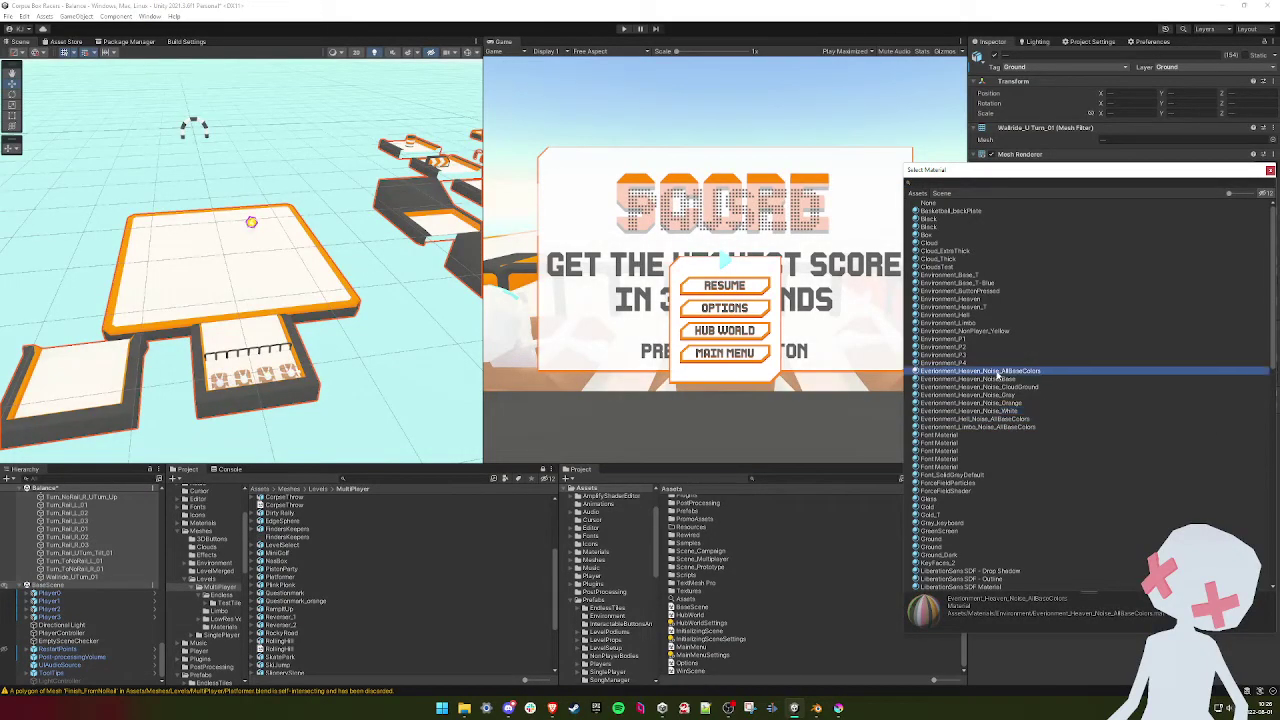
double_click(998, 371)
scroll(269, 292, up, 5)
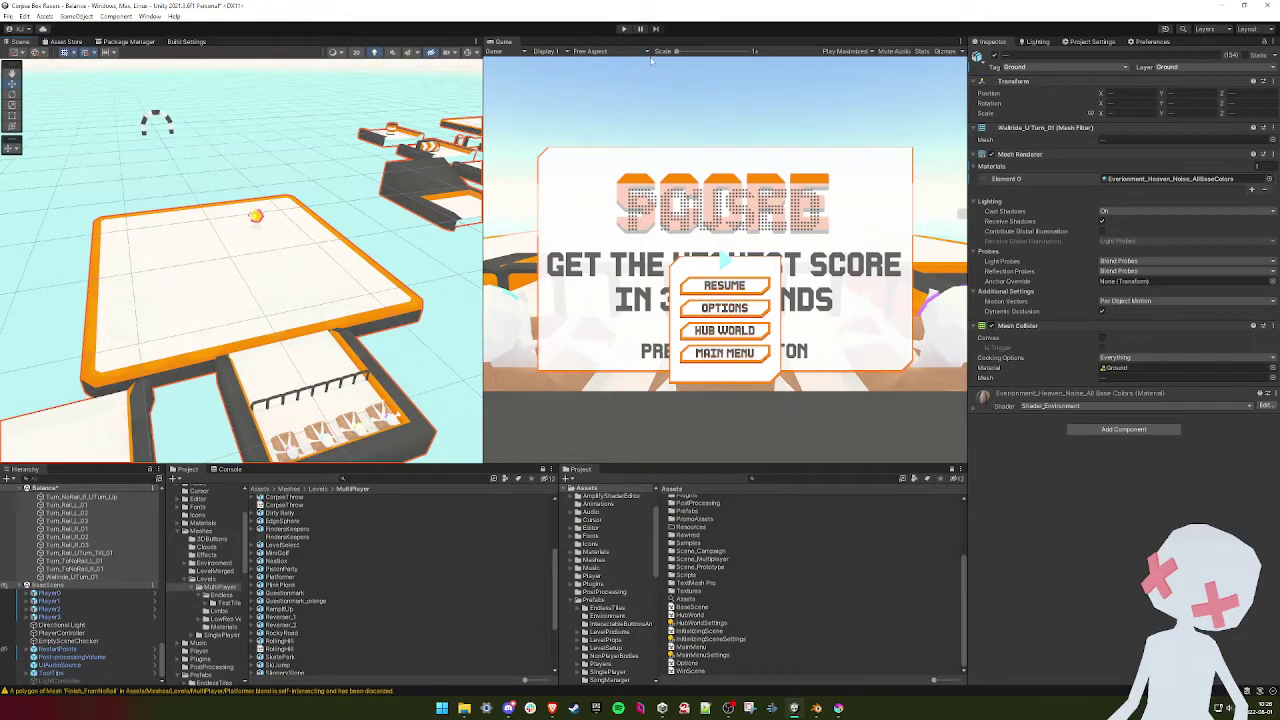
- Briefly run and stop the Balance scene, and enable Use Debug Setup on the Req_LevelSetup object
click(623, 29)
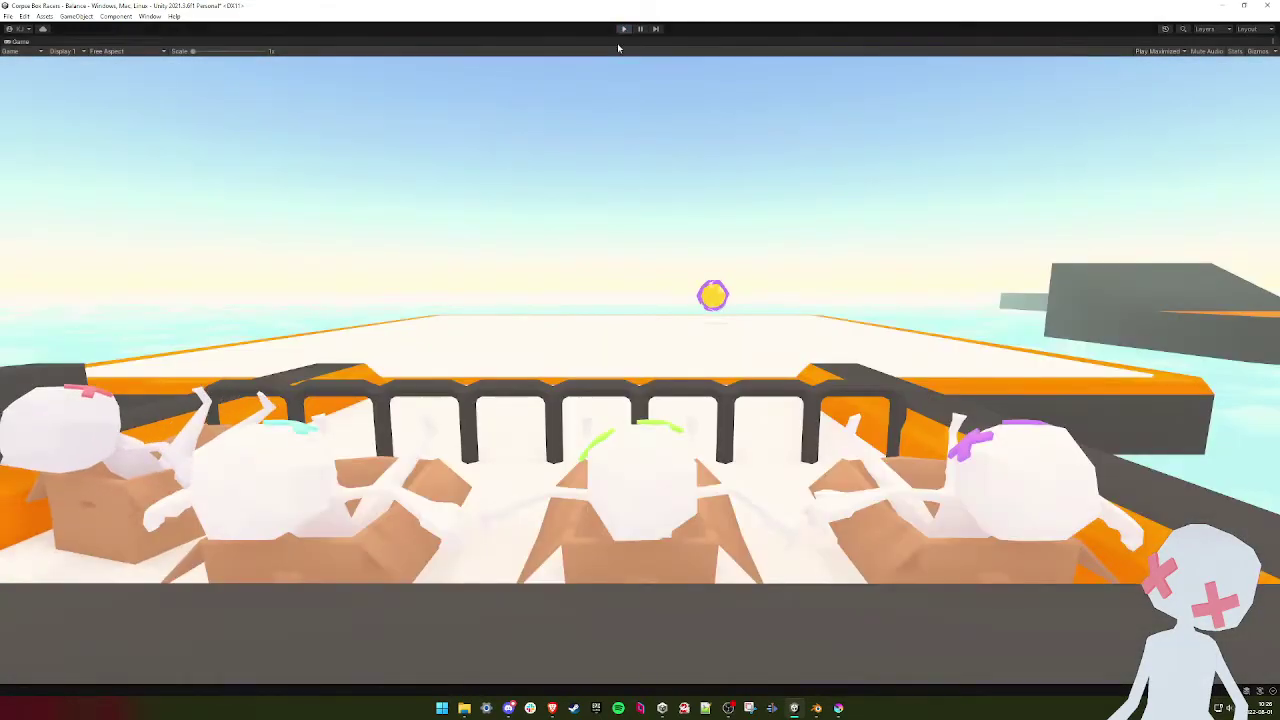
click(621, 29)
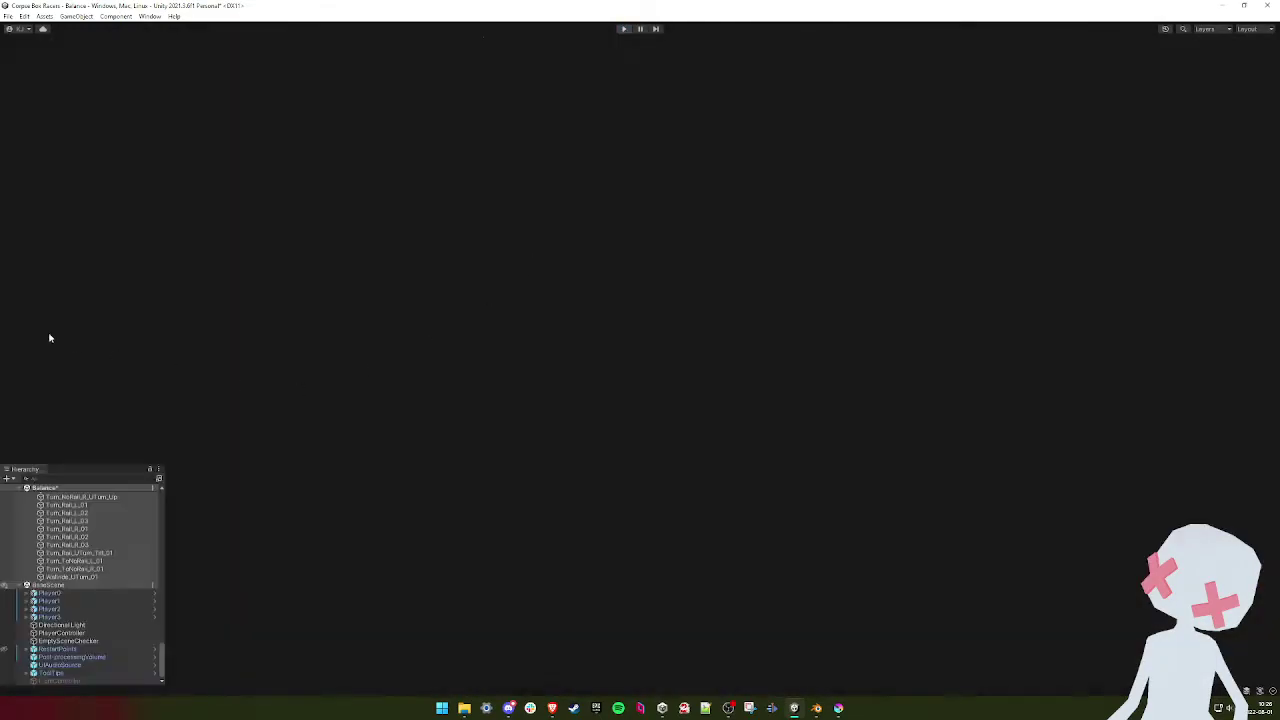
scroll(99, 548, up, 10)
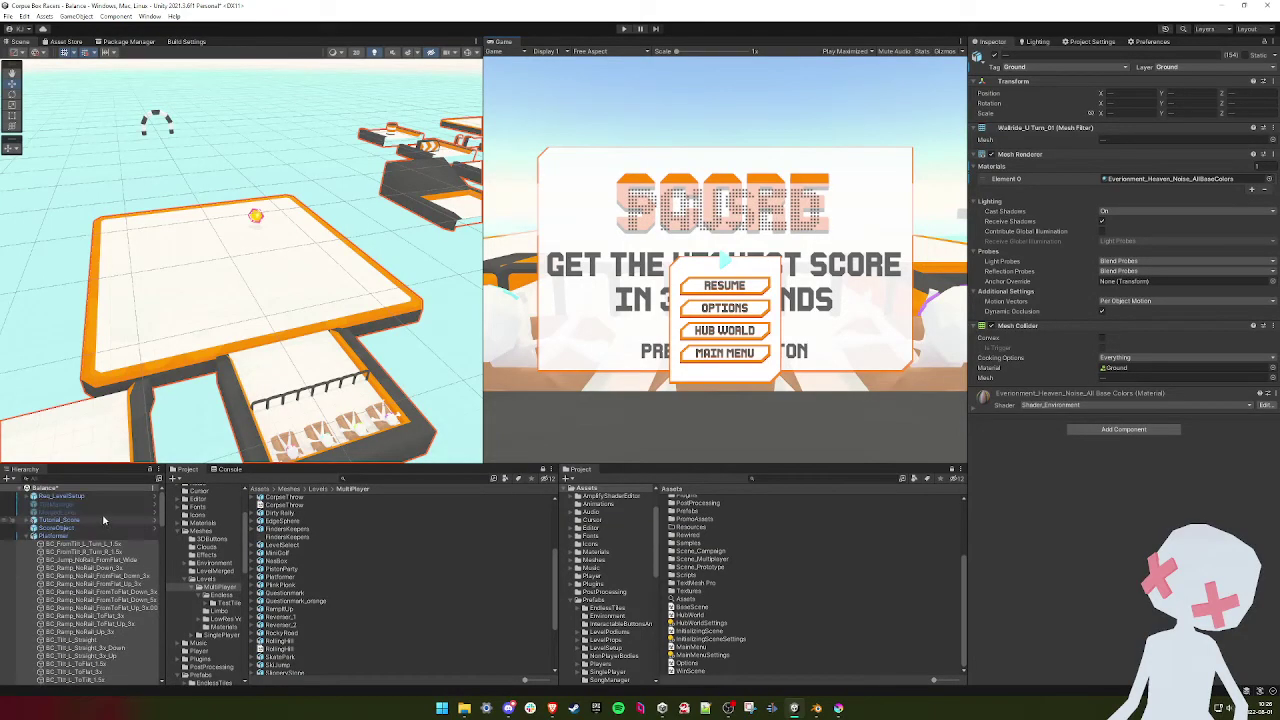
click(97, 496)
click(1101, 396)
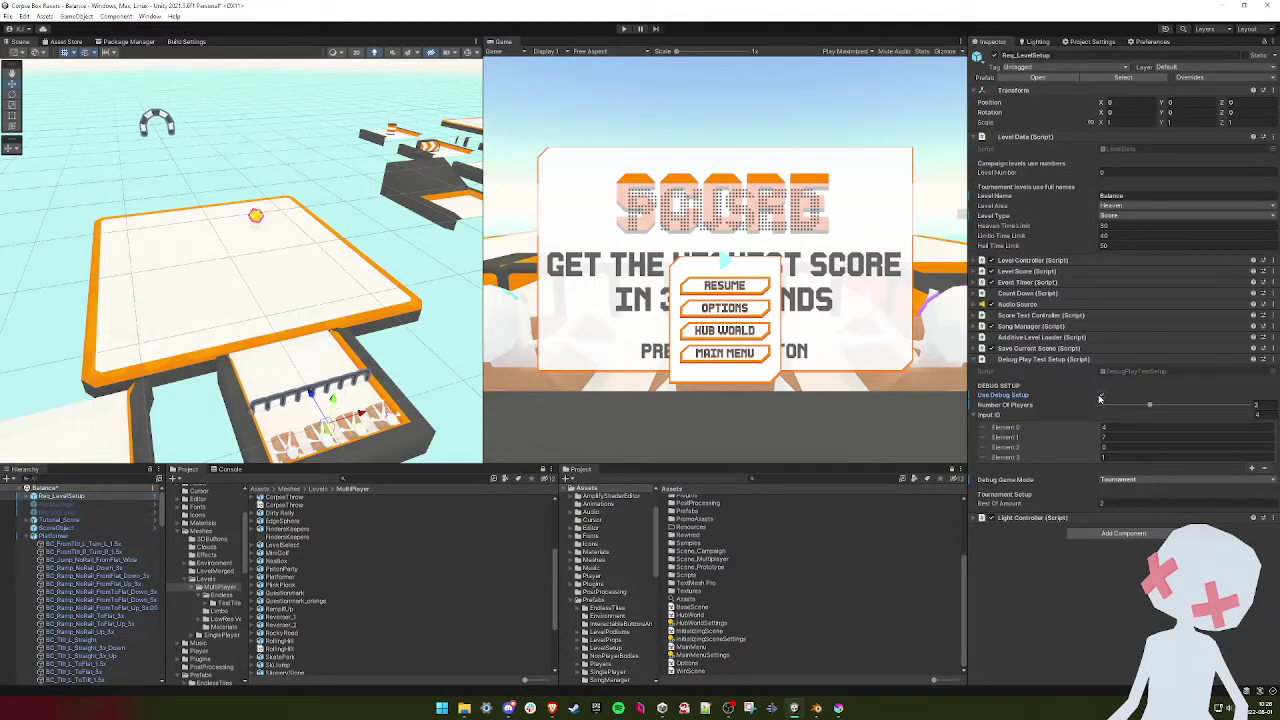
- Play-test the Balance level in split screen, driving player one around the large platform, and stop the game
click(622, 29)
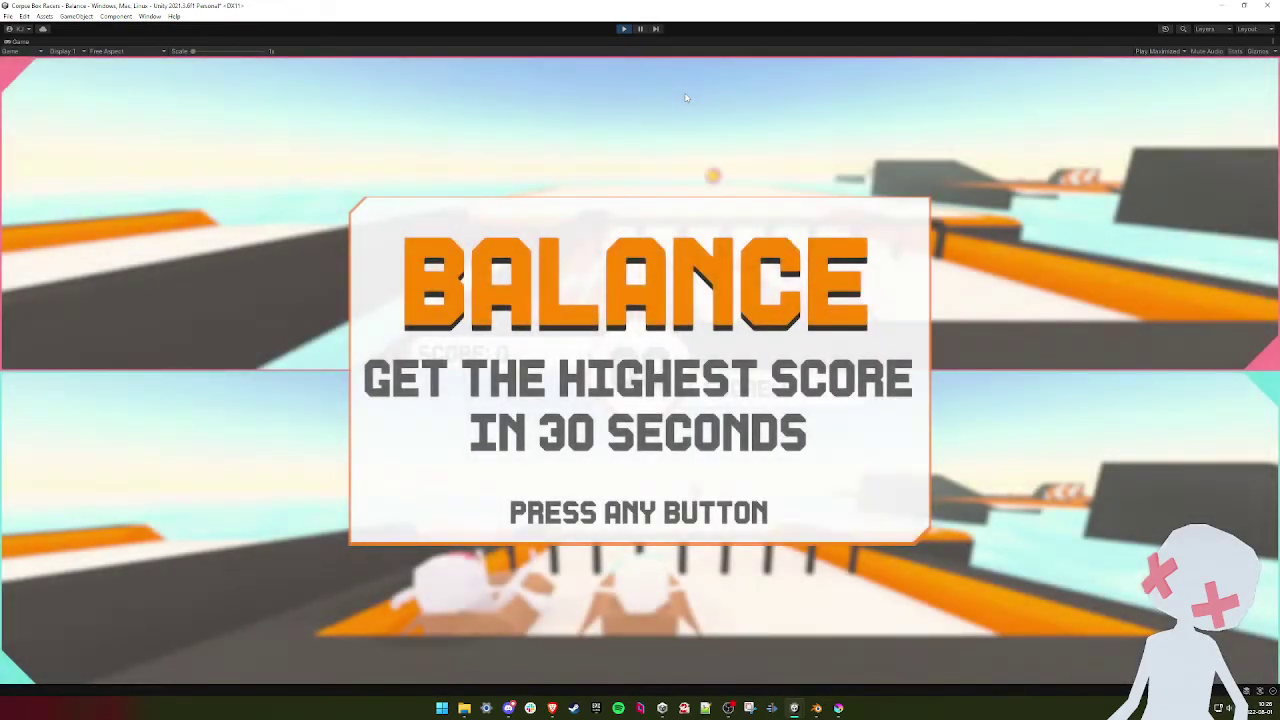
key(space)
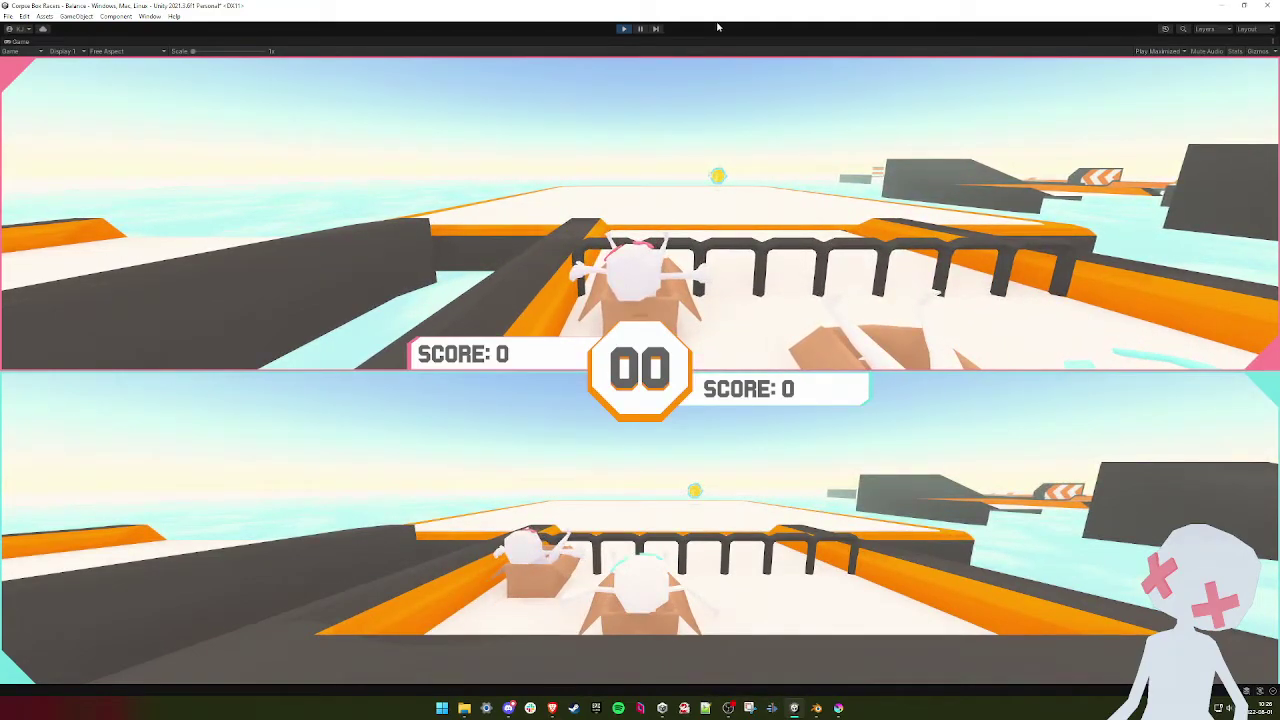
key(w)
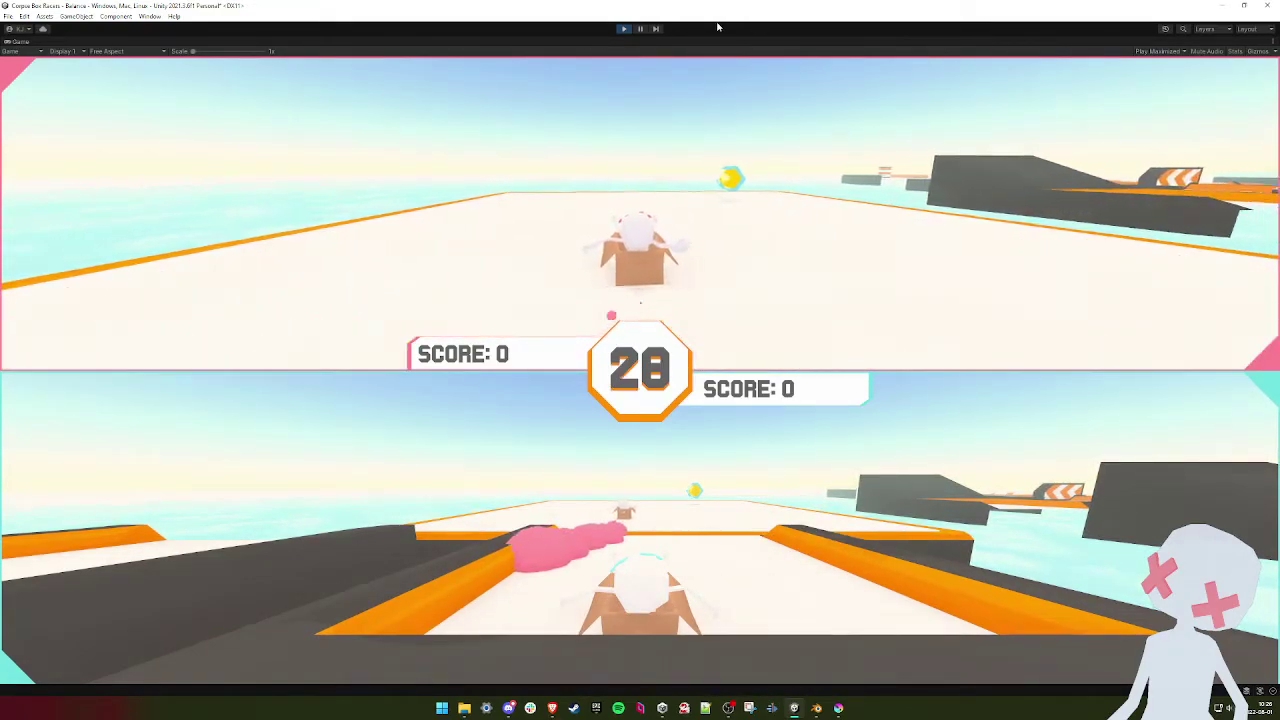
key(d)
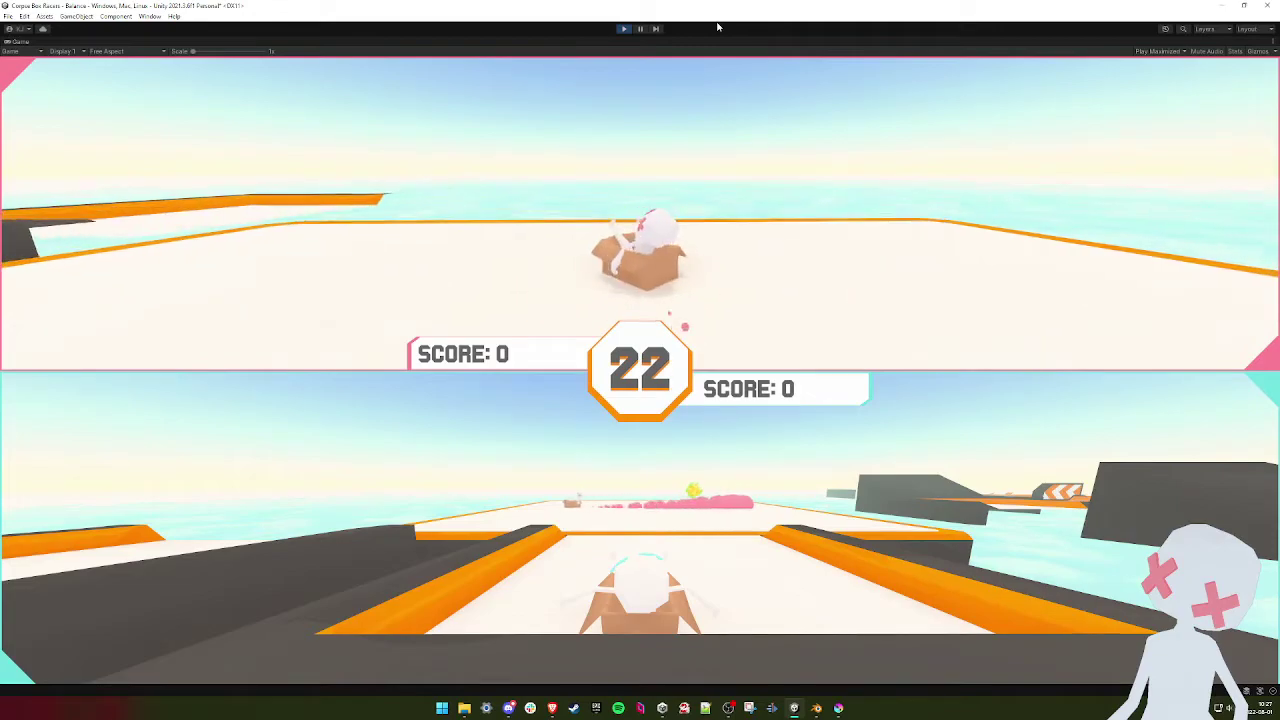
click(623, 29)
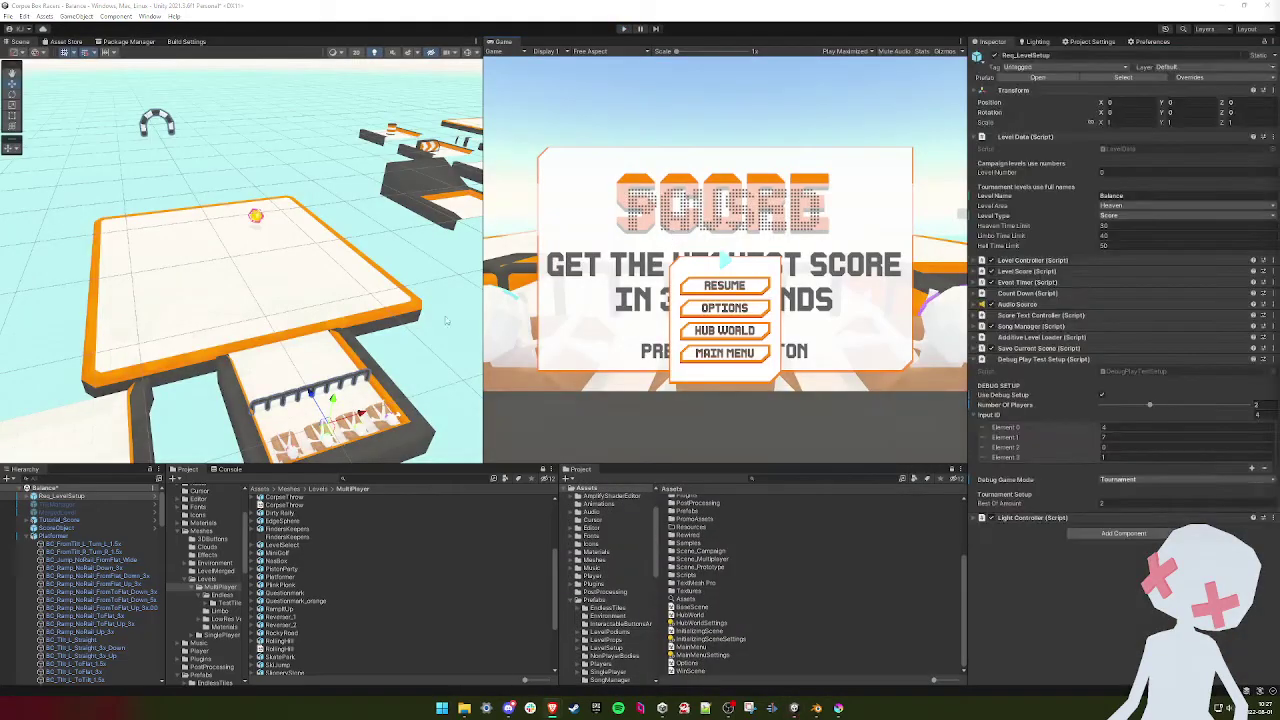
mouse_move(371, 308)
middle_down()
mouse_move(358, 326)
mouse_move(394, 289)
mouse_move(370, 289)
middle_up()
right_drag(370, 289, 371, 291)
- In Blender, enlarge the Platform_2x2_NoRail.002 mesh by moving its front edge outward along Y and its side edge 4 units along X
click(815, 708)
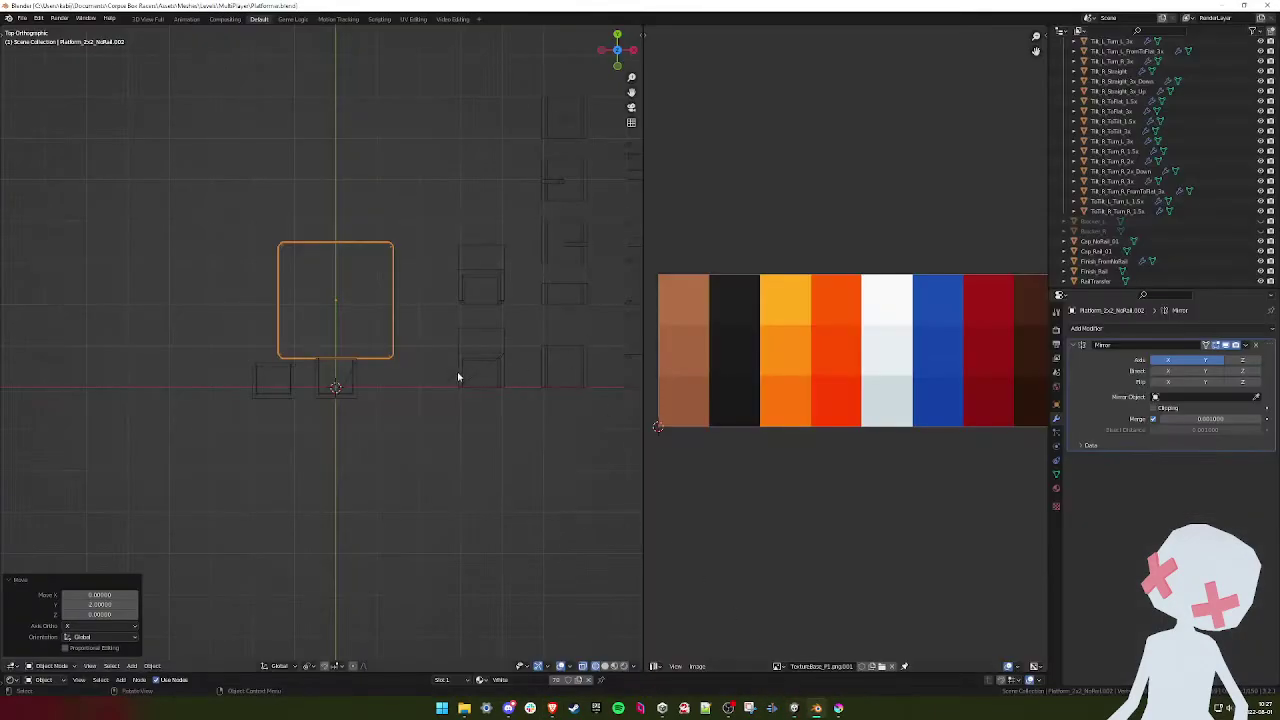
key(Tab)
scroll(420, 348, up, 4)
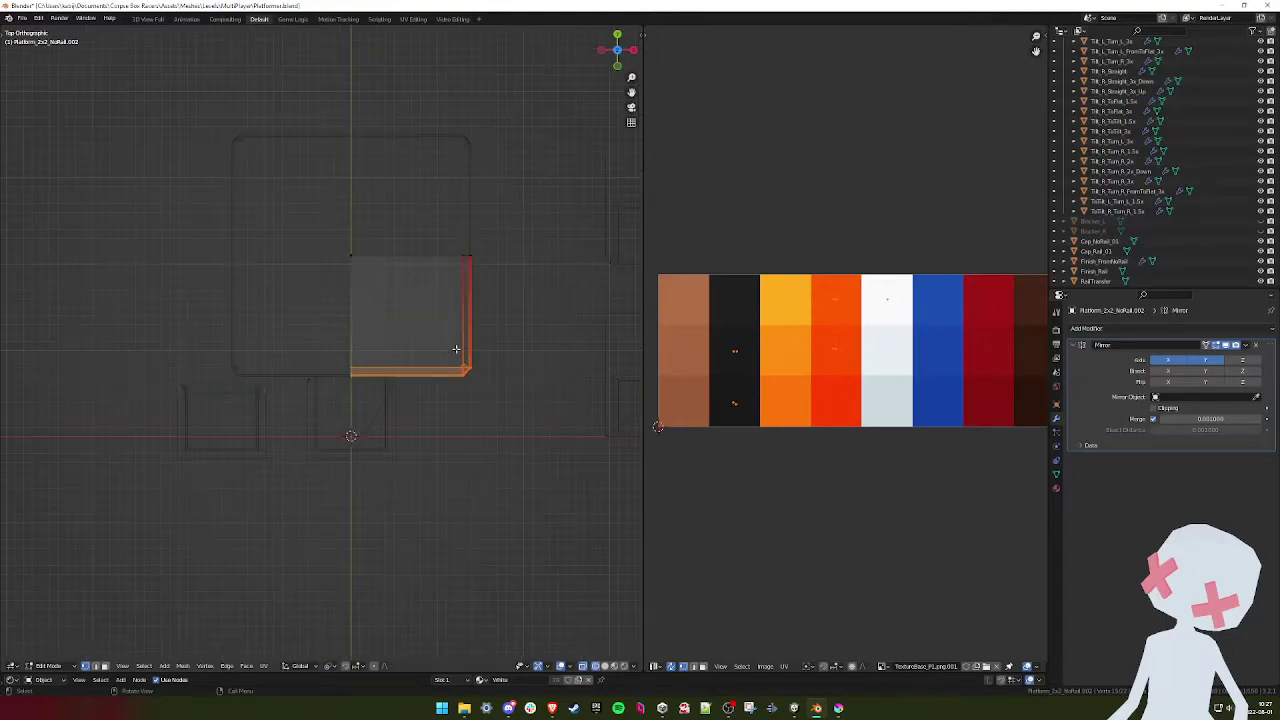
right_click(456, 357)
scroll(456, 357, down, 5)
scroll(456, 357, up, 5)
key(g)
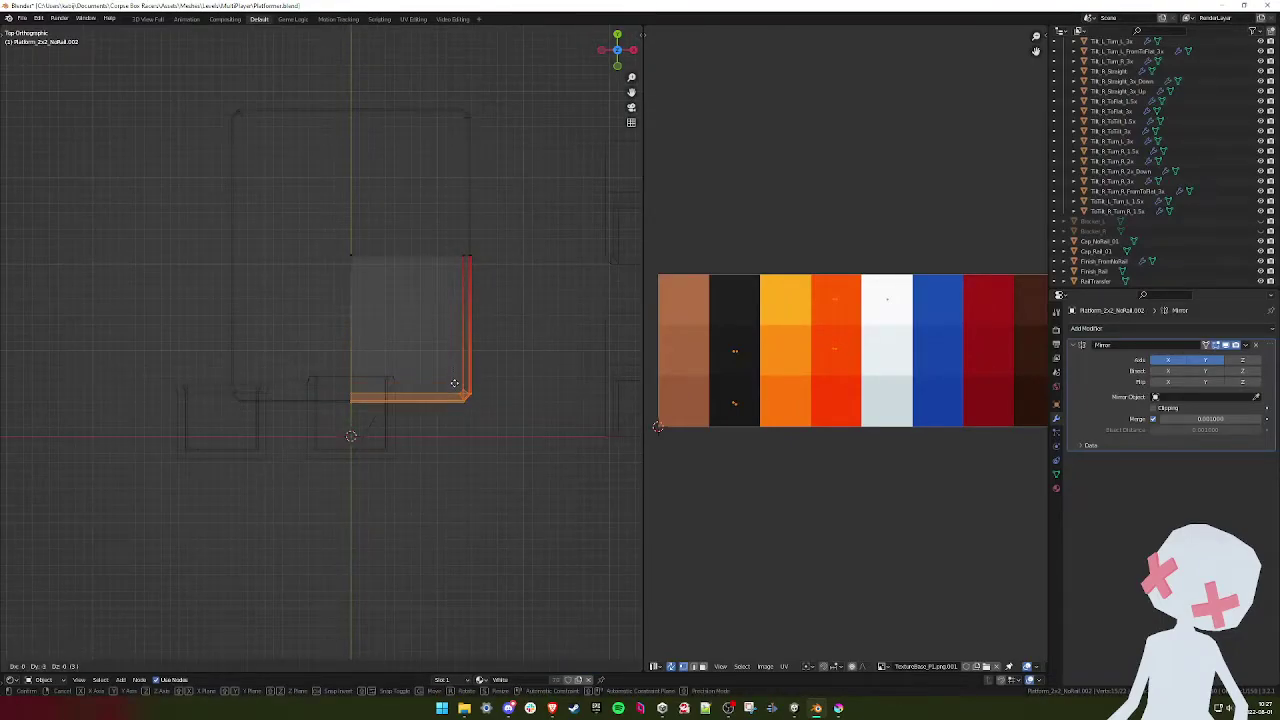
ctrl+click(455, 393)
drag(497, 434, 439, 240)
key(g)
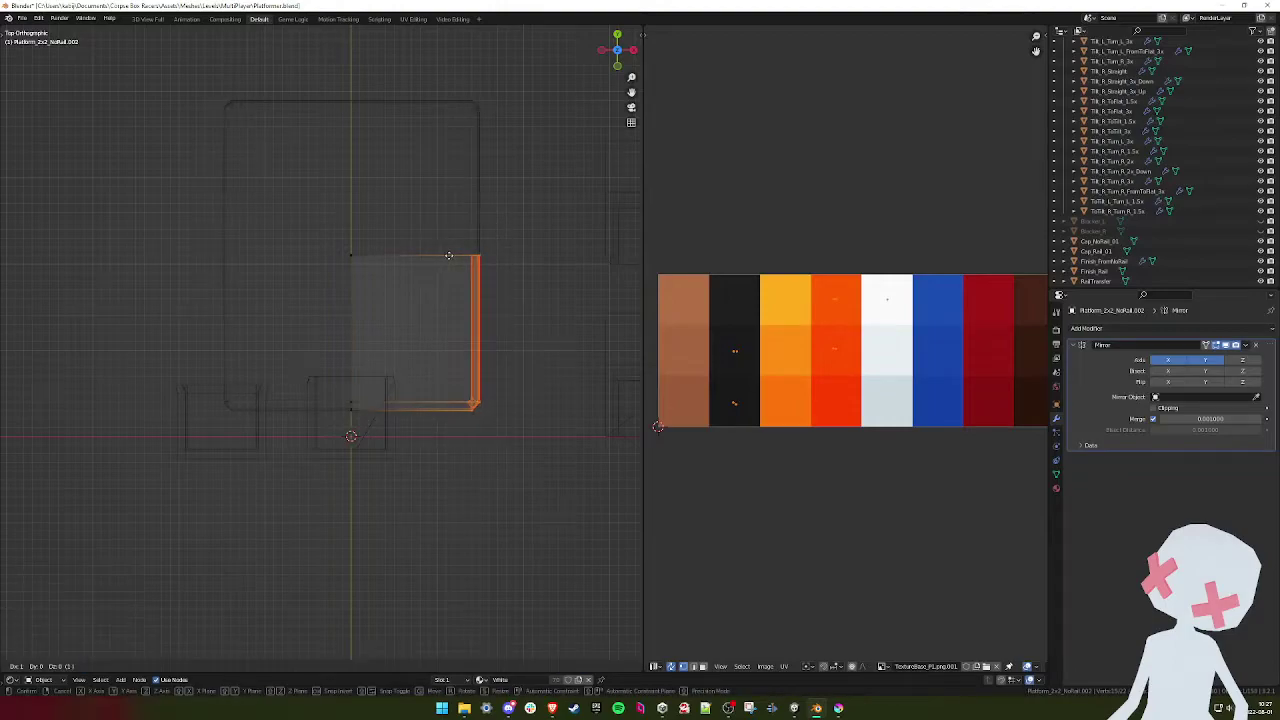
ctrl+click(469, 257)
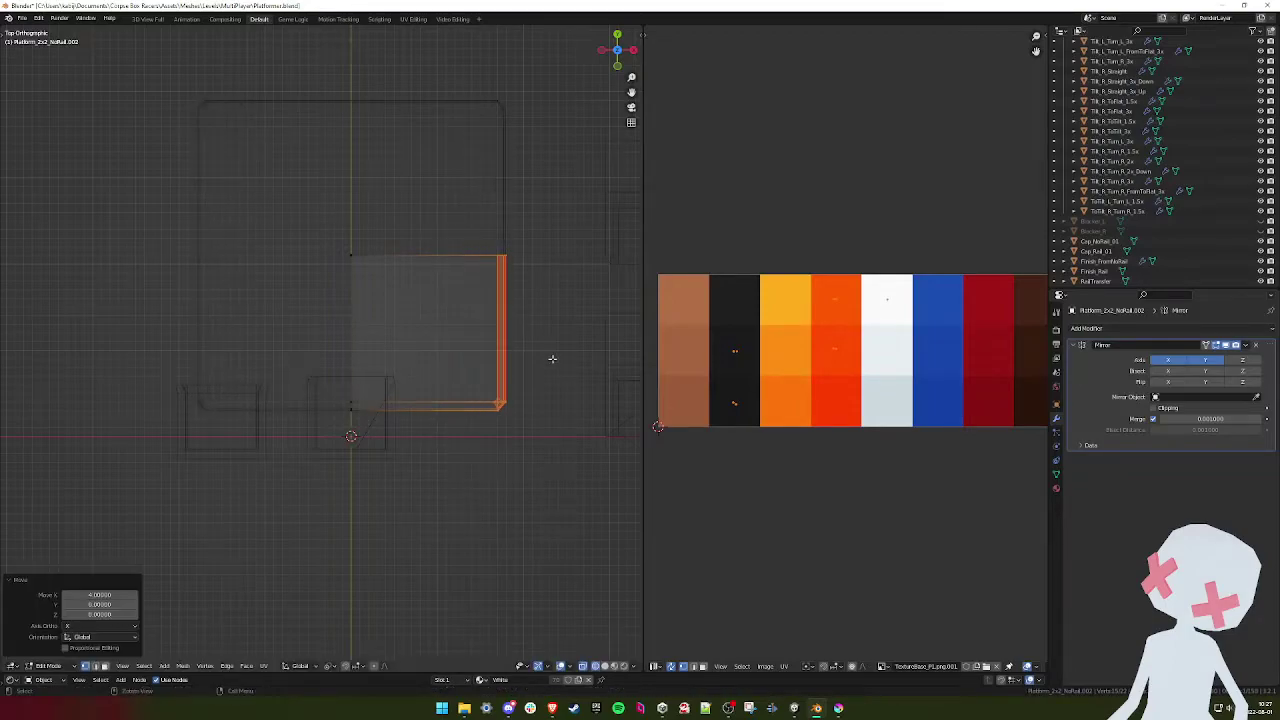
- Move the enlarged platform object 4 units along Y so its front edge meets the start tile
key(Tab)
key(g)
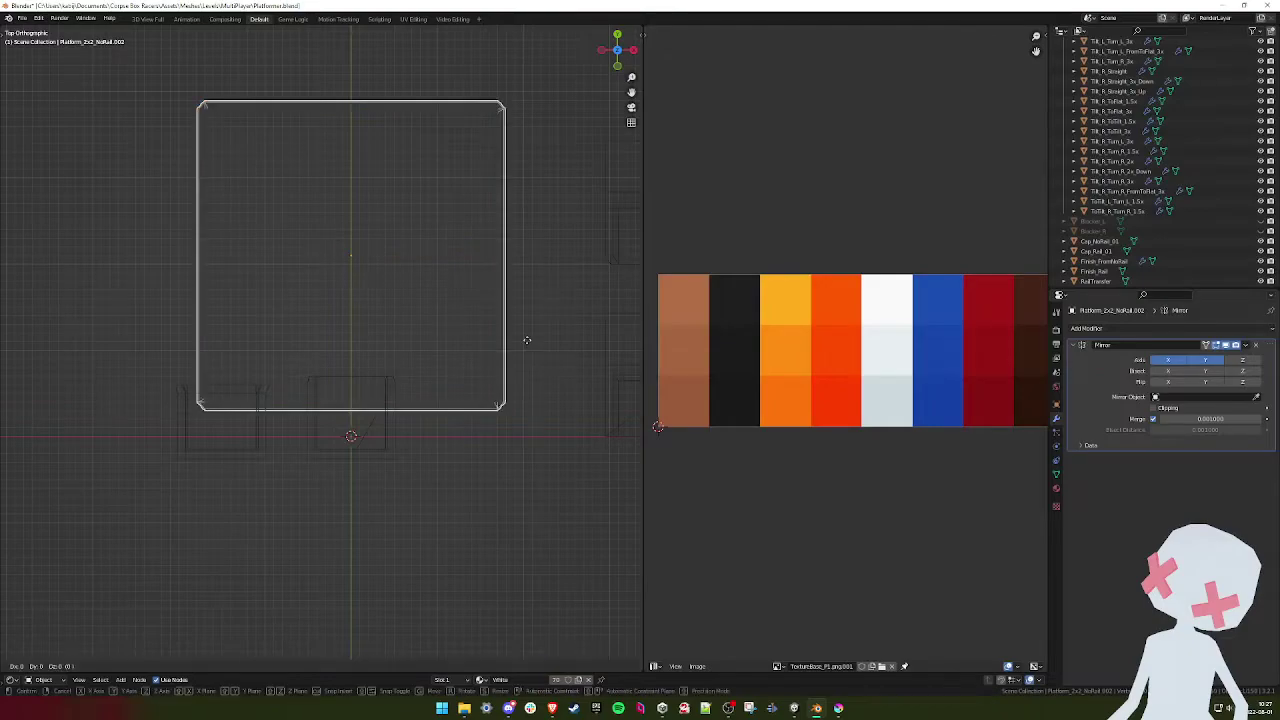
ctrl+click(522, 330)
- Switch back to Unity and play-test the Balance level, driving player one over the enlarged platform
key(alt+Tab)
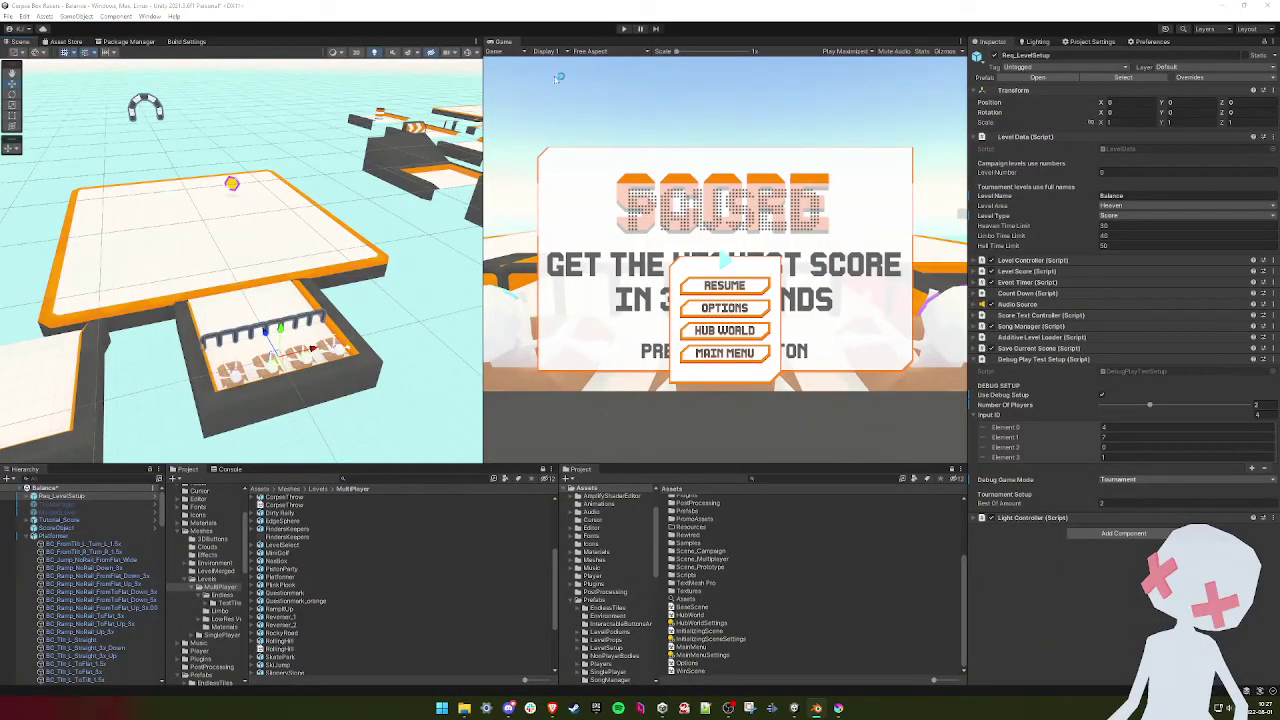
click(626, 28)
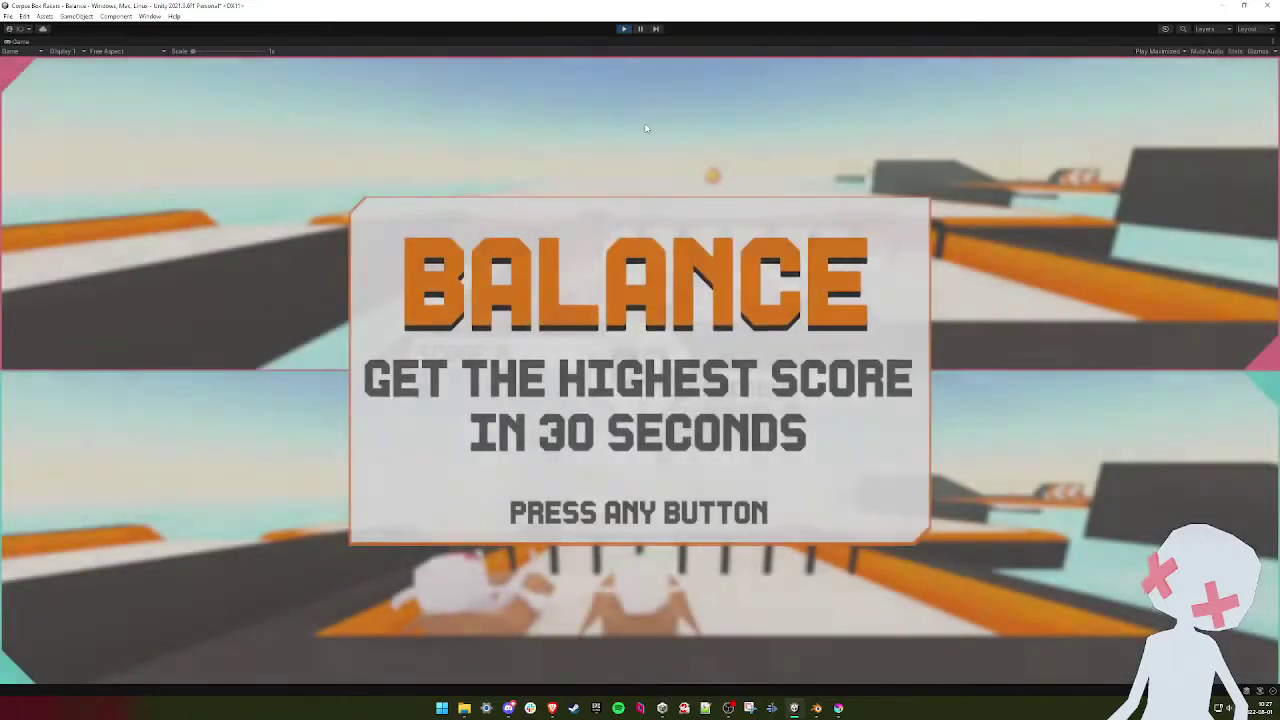
key(space)
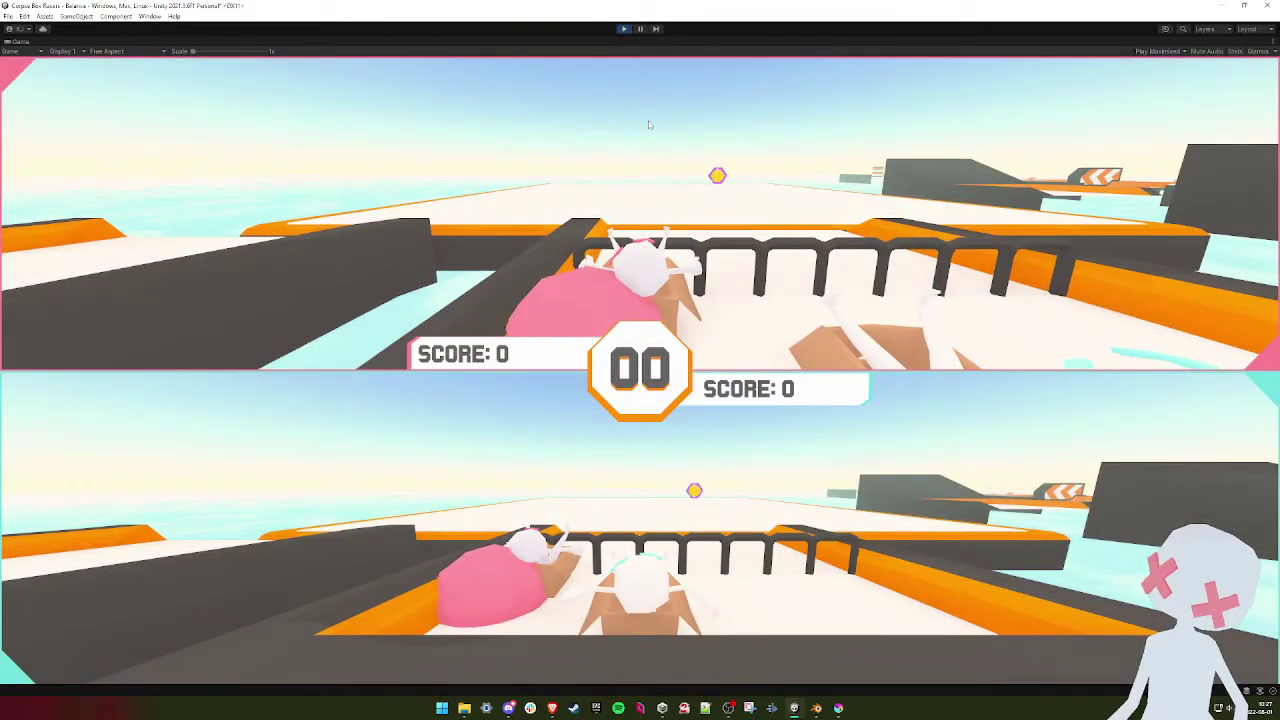
key(w)
key(d)
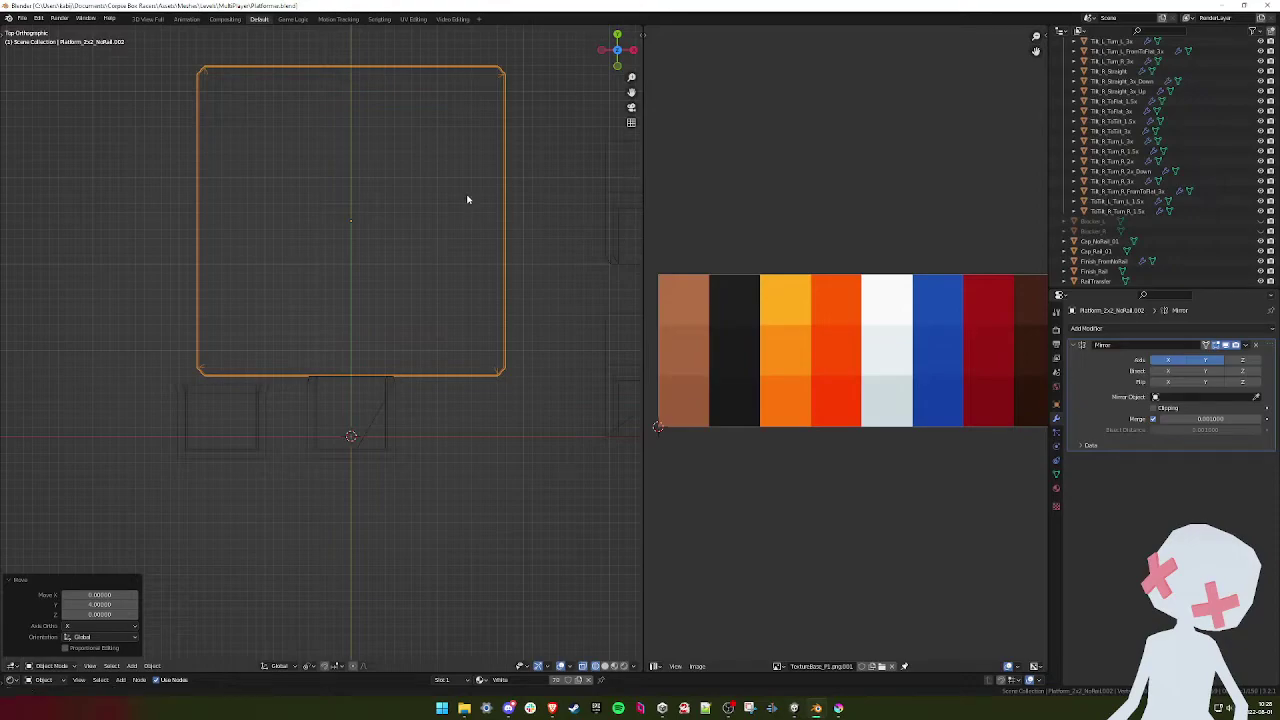
- In Blender, widen the platform mesh further along X and move its front edge -4 units along Y
key(Tab)
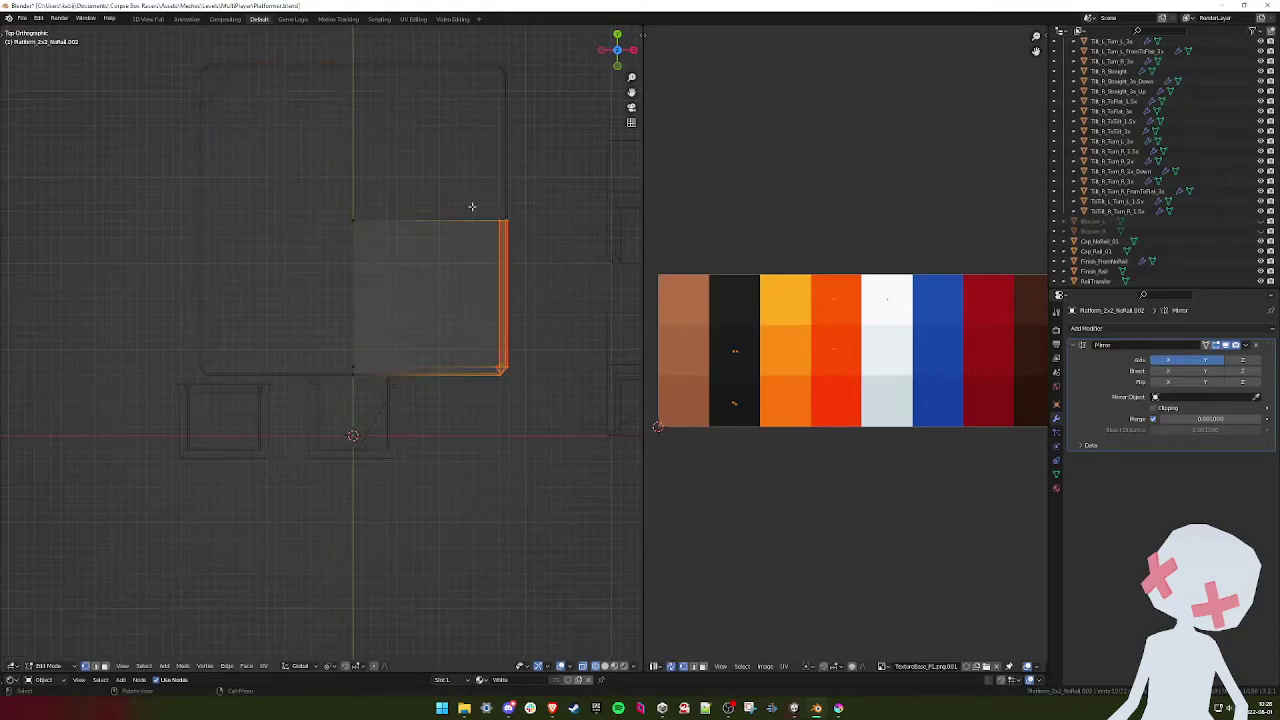
key(Tab)
key(g)
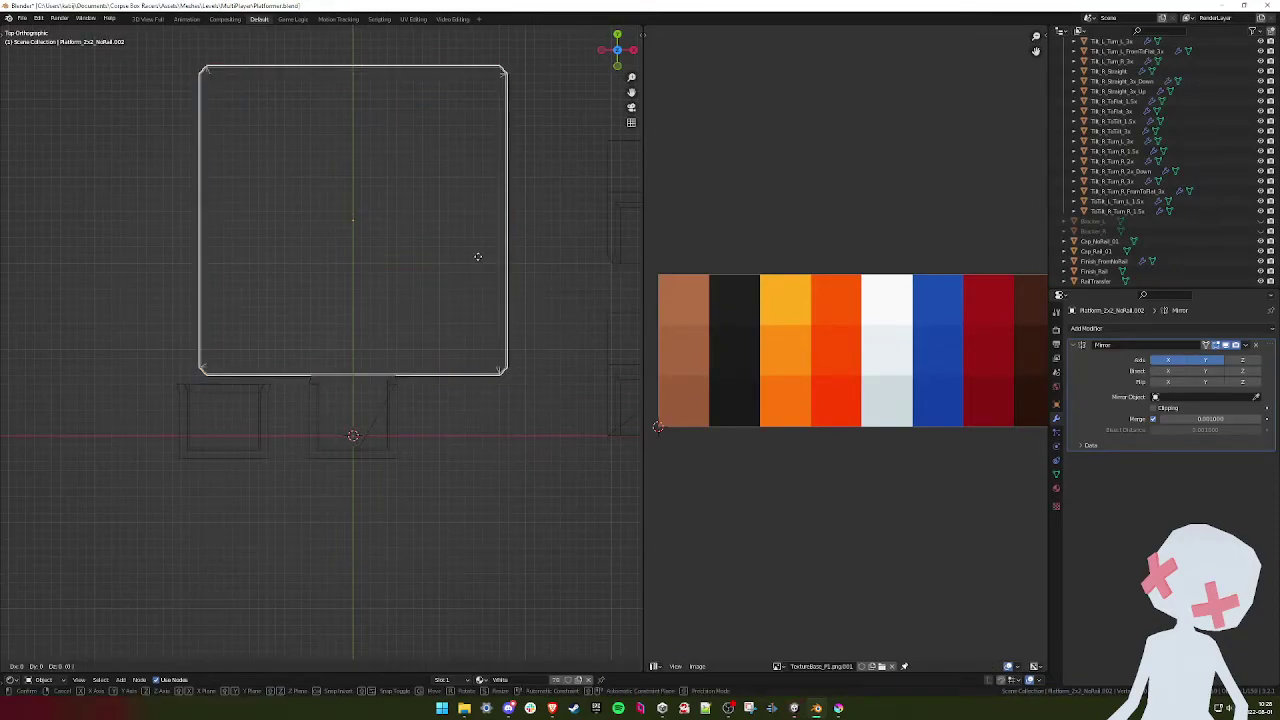
click(477, 256)
key(Tab)
key(g)
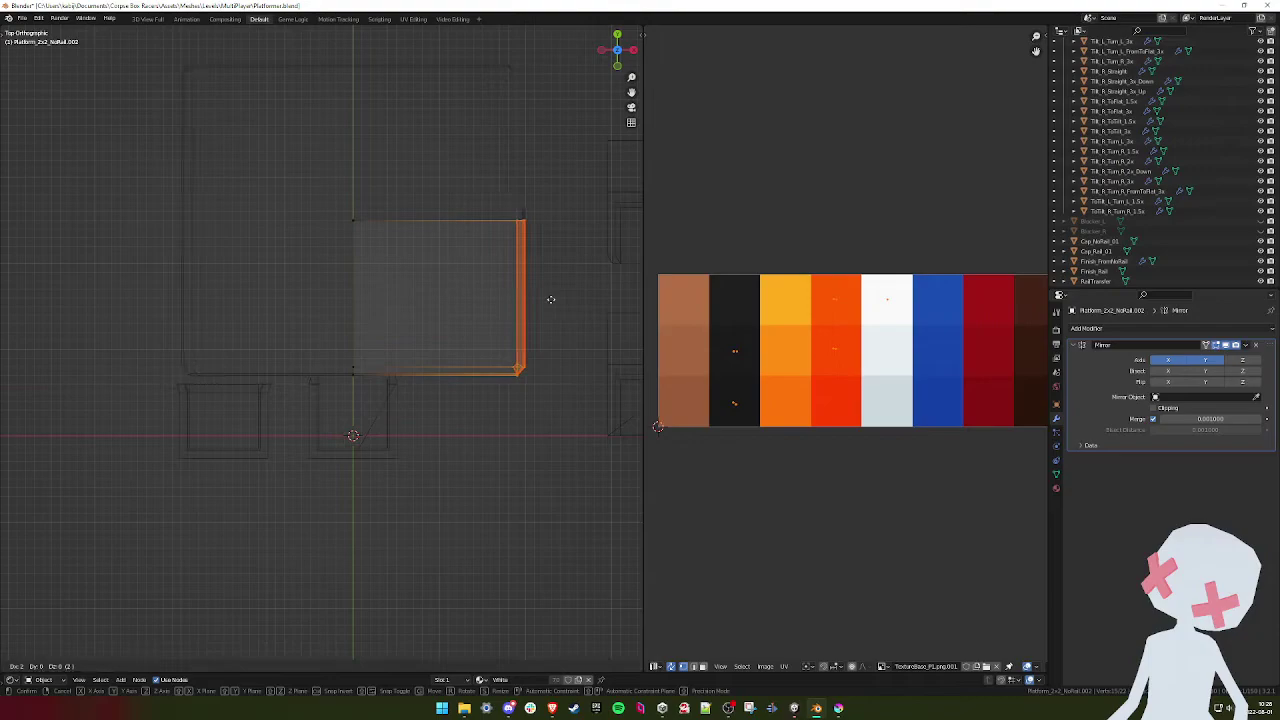
click(571, 297)
drag(571, 297, 297, 414)
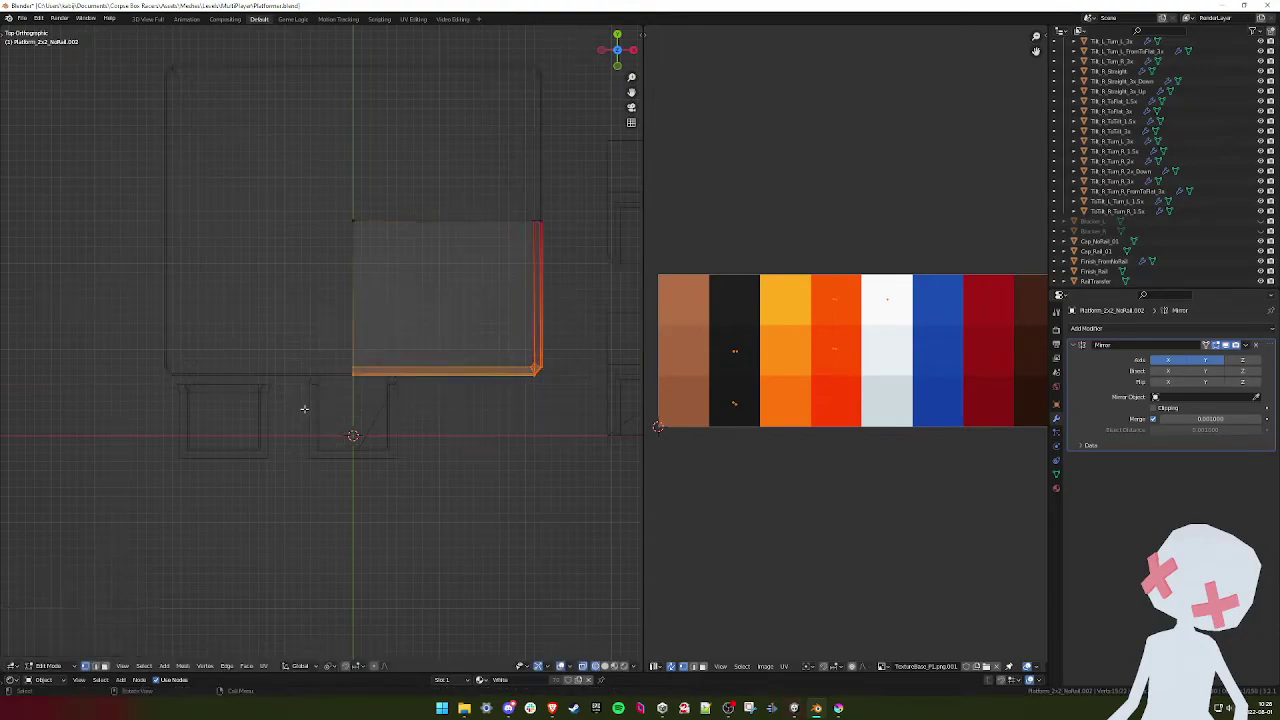
key(g)
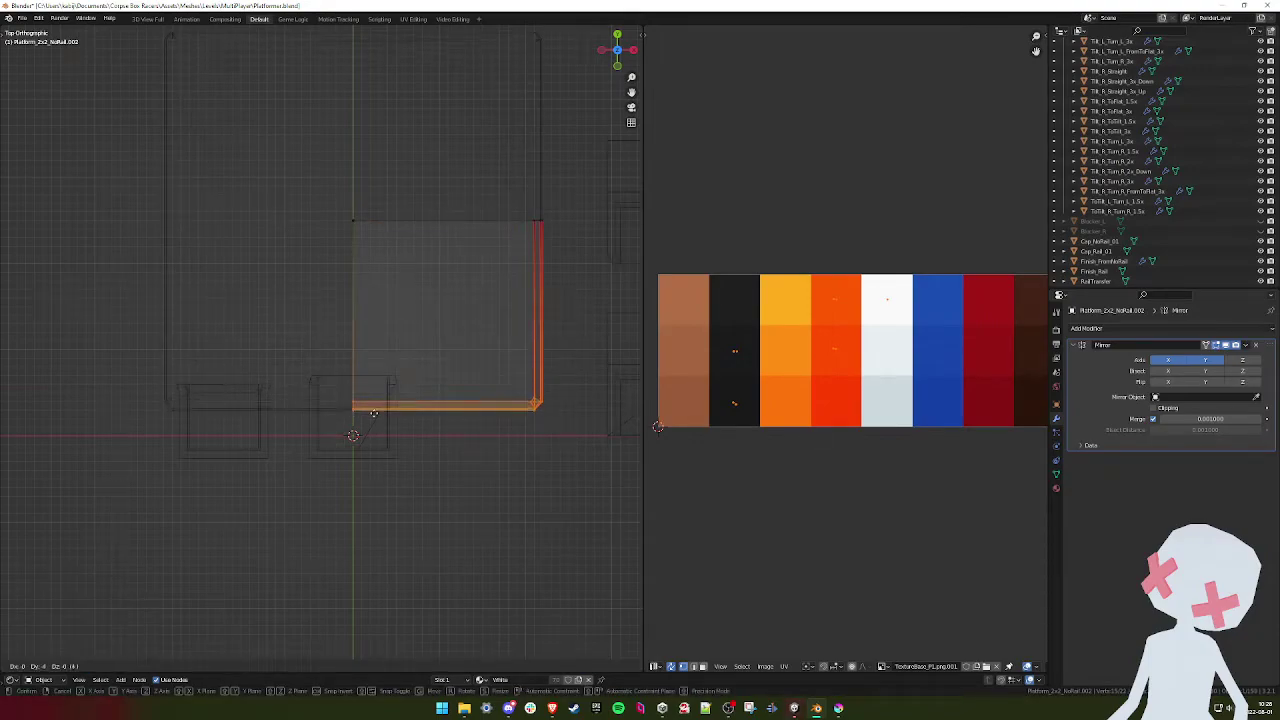
click(373, 413)
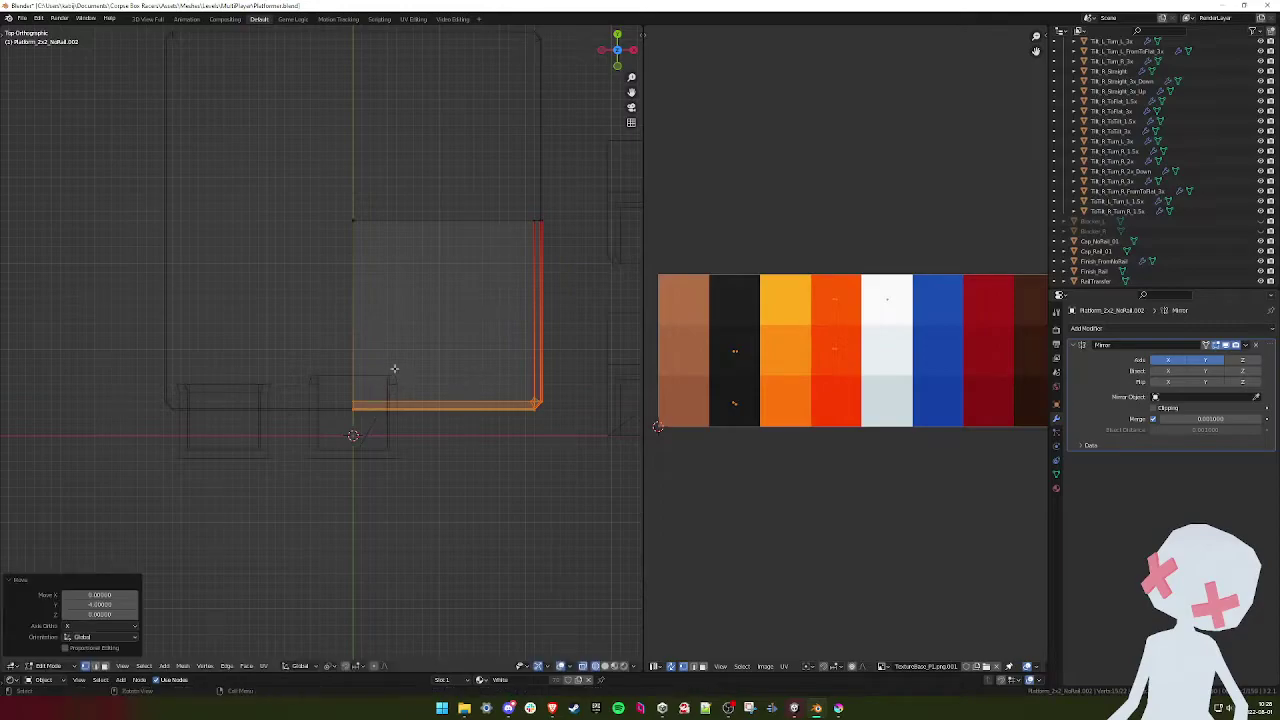
- Move the whole enlarged platform along Y until its front edge no longer overlaps the start tile
key(Tab)
key(g)
click(397, 328)
shift+middle_drag(440, 316, 435, 378)
key(g)
ctrl+click(435, 382)
key(Tab)
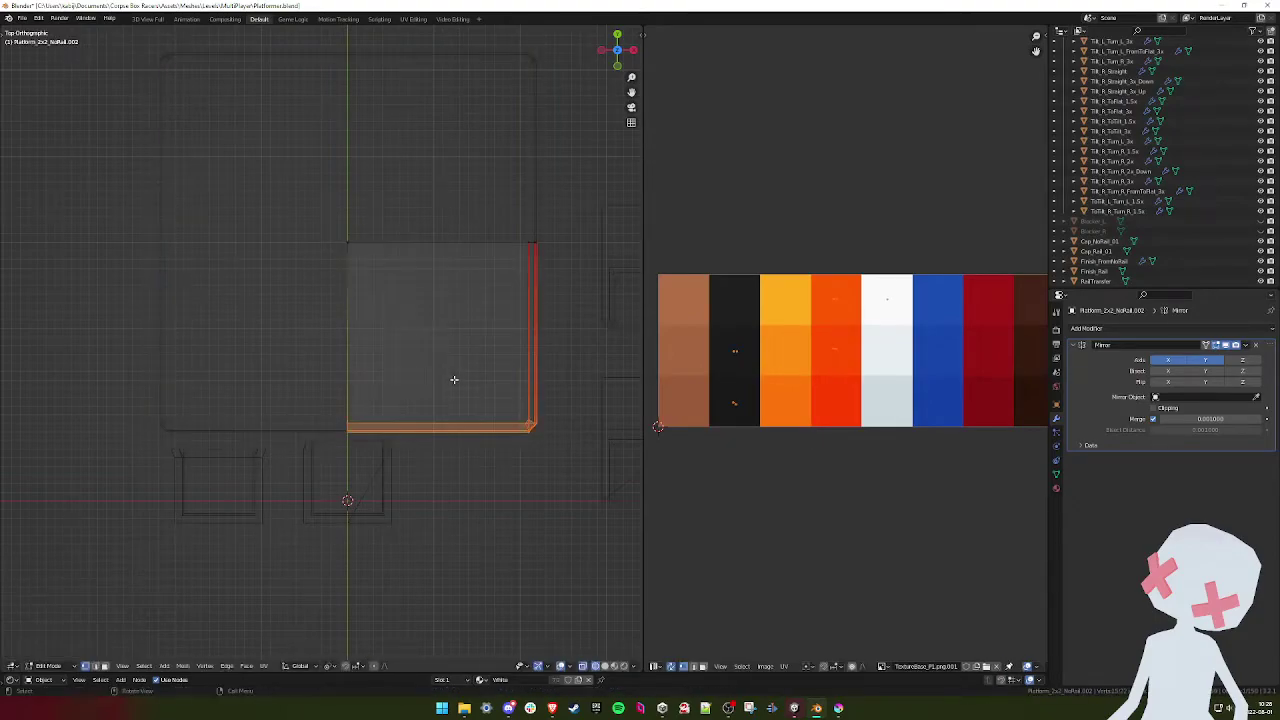
key(Tab)
- Switch to Unity and play-test the Balance level, driving player one across the enlarged platform to the score pickup, and stop play mode
key(alt+Tab)
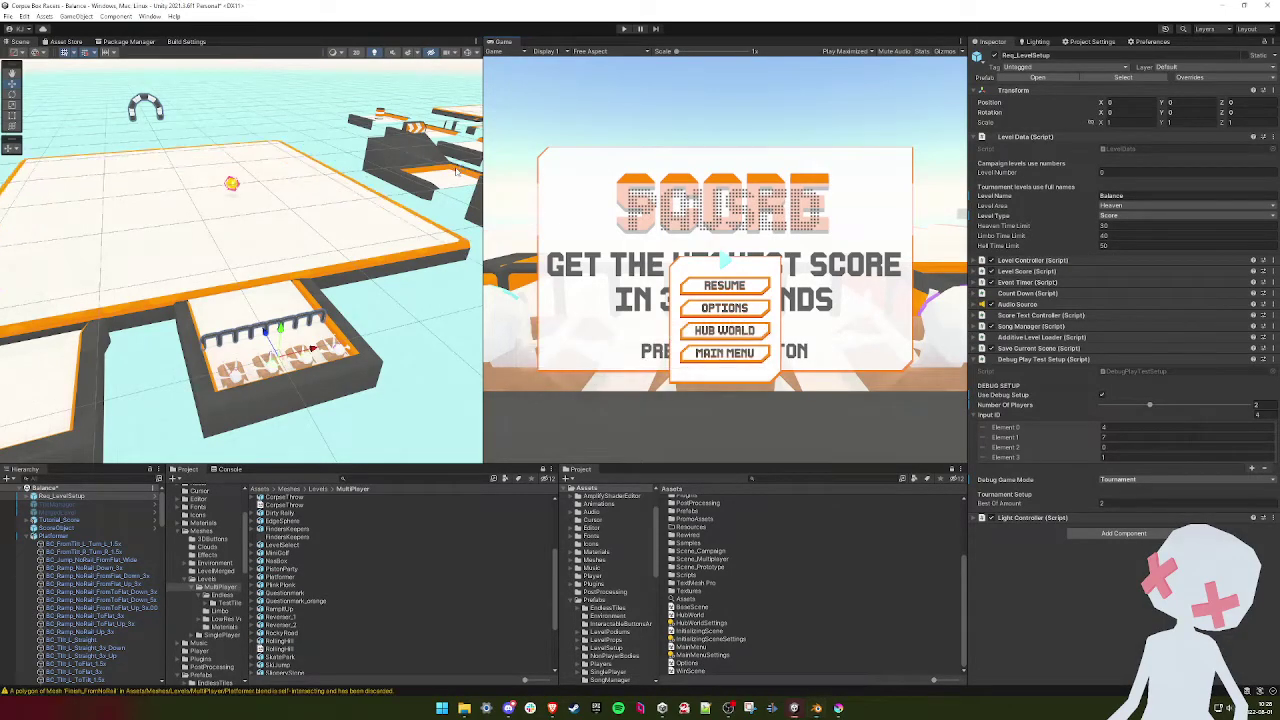
click(625, 29)
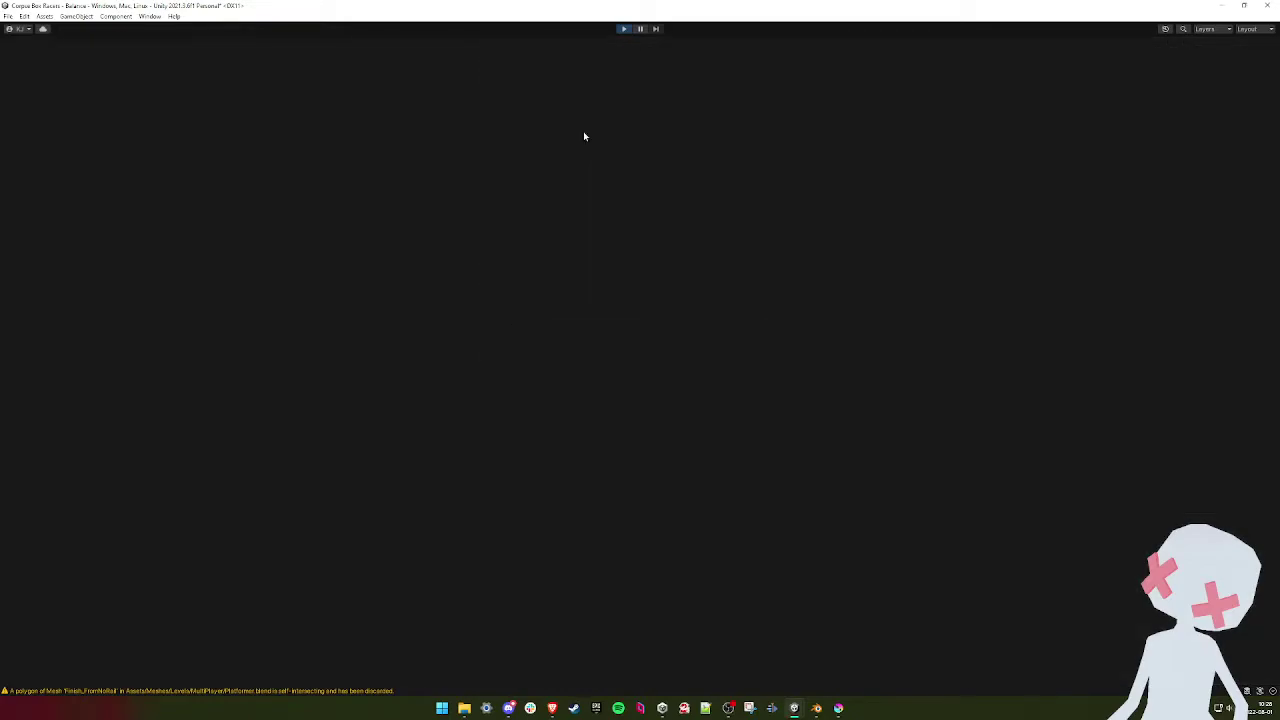
key(space)
key(w)
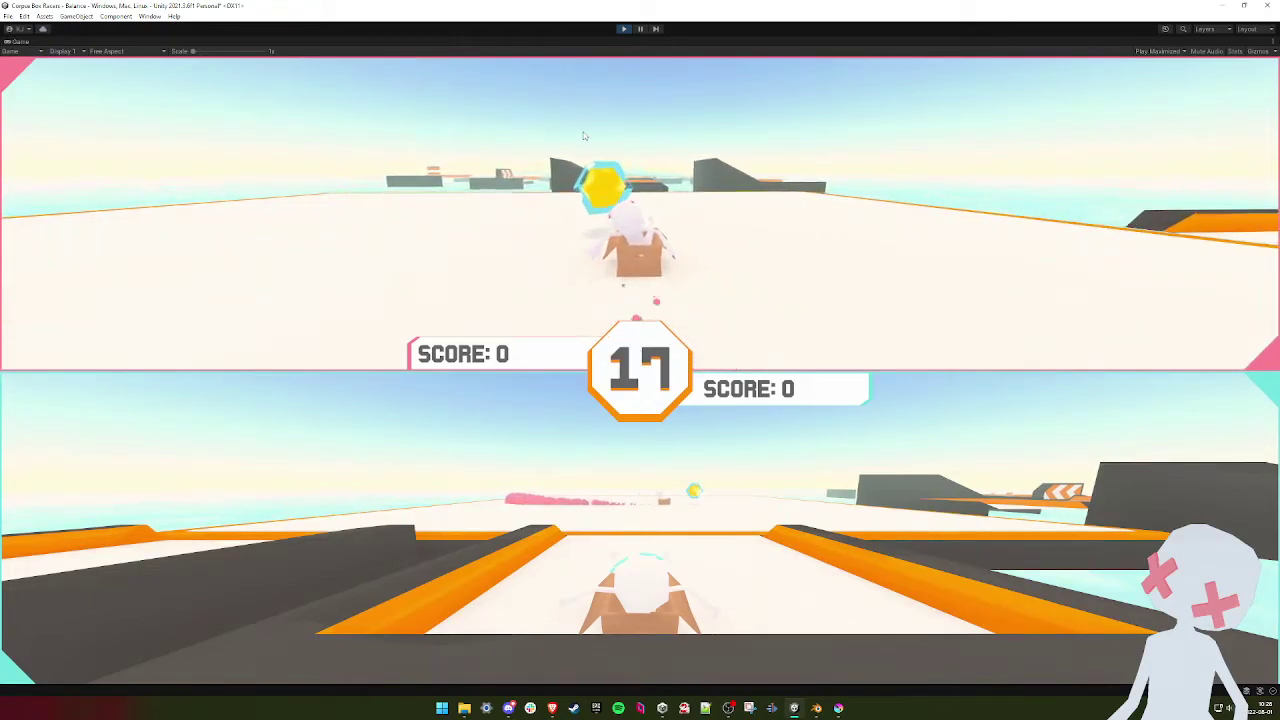
click(624, 29)
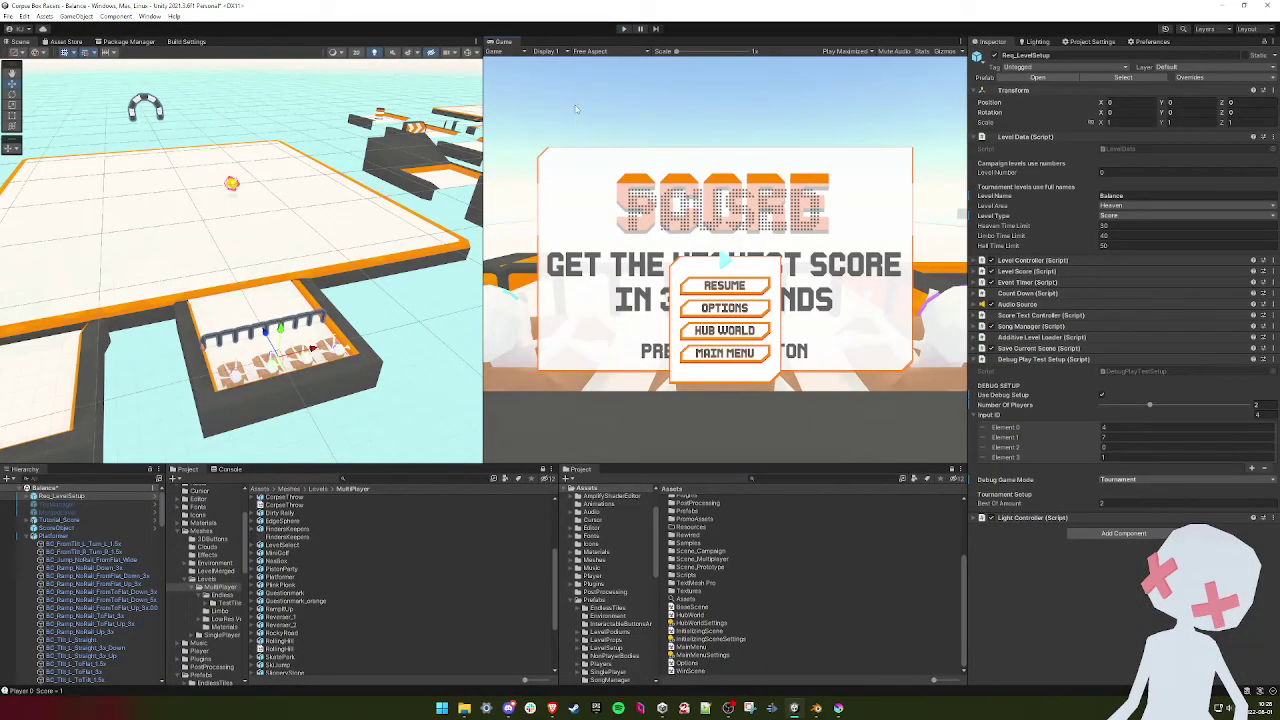
right_drag(356, 263, 300, 257)
- Switch to Blender, show the level pieces textured in top view, and duplicate the small ramp to a spot near the enlarged platform
key(alt+Tab)
scroll(418, 255, down, 3)
shift+middle_drag(459, 271, 352, 269)
scroll(374, 274, down, 3)
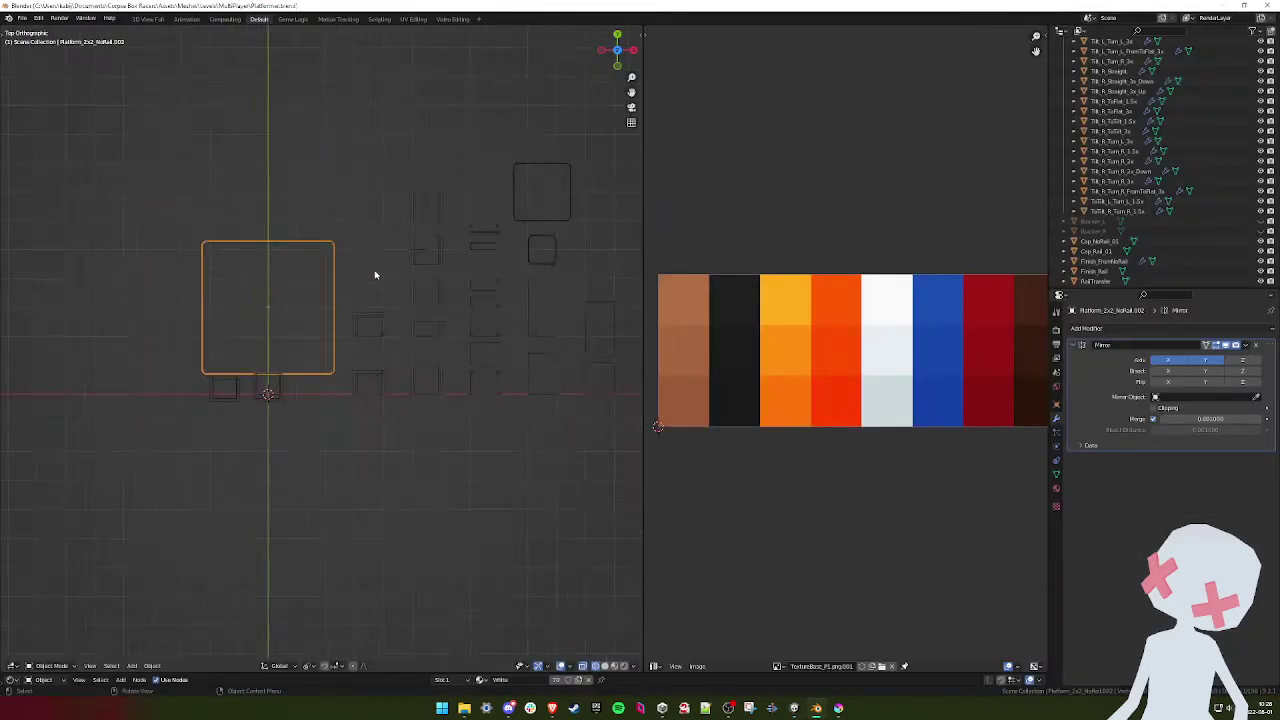
key(shift+z)
mouse_move(566, 316)
shift+middle_down()
mouse_move(344, 289)
mouse_move(407, 290)
shift+middle_up()
shift+middle_drag(407, 290, 307, 307)
scroll(343, 320, up, 5)
click(298, 291)
scroll(416, 293, up, 7)
scroll(315, 298, down, 5)
key(KP_7)
scroll(327, 291, down, 5)
key(shift+d)
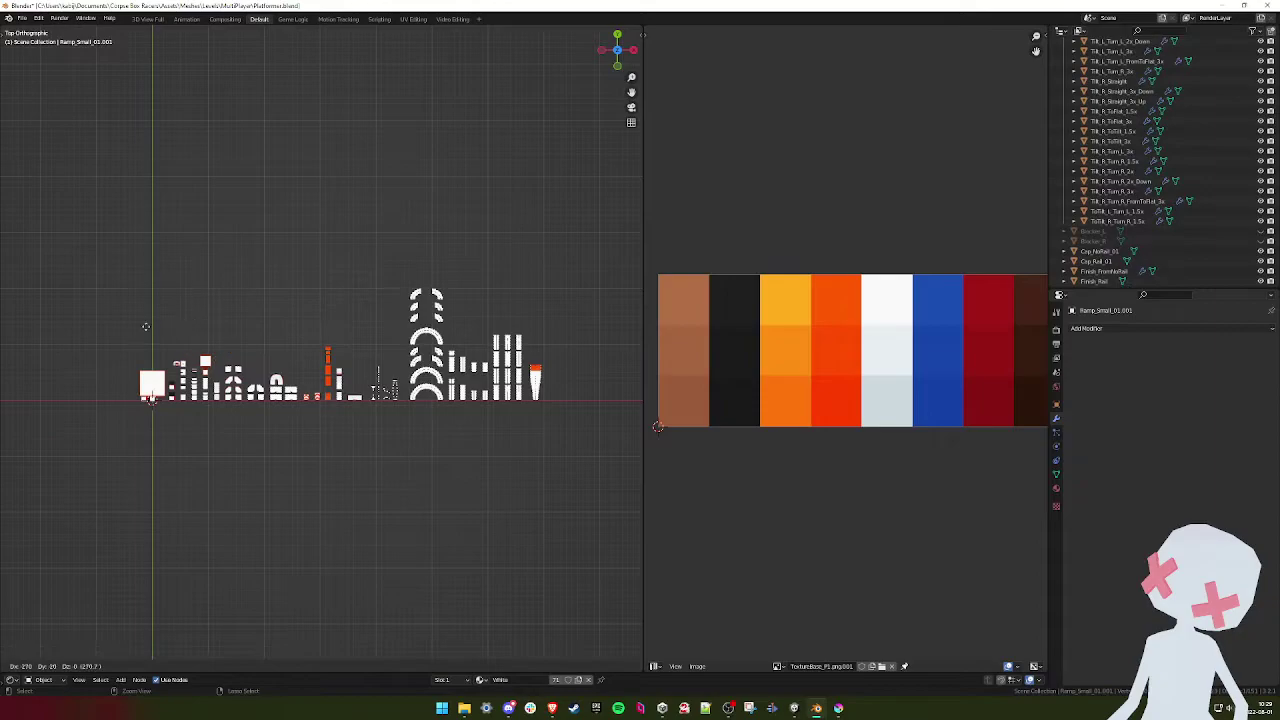
ctrl+click(145, 334)
- Position the ramp copy centred against the far edge of the enlarged platform
key(g)
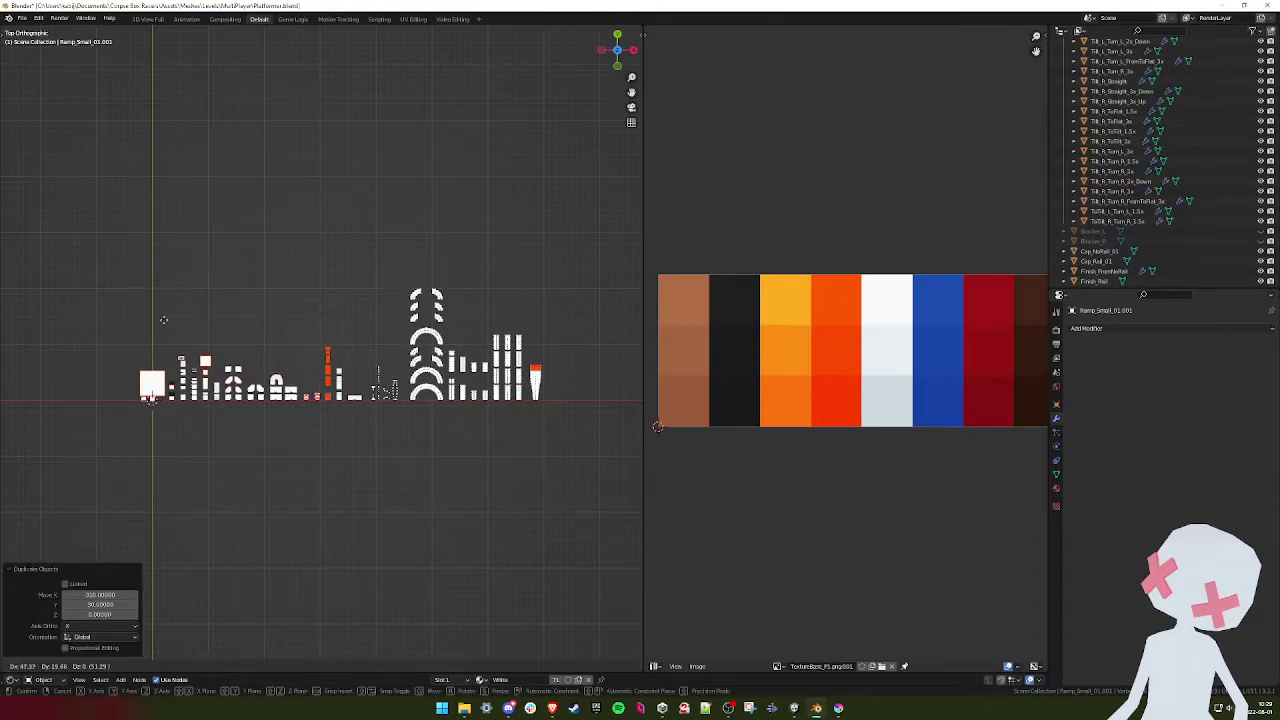
click(141, 327)
scroll(143, 333, up, 5)
key(KP_Decimal)
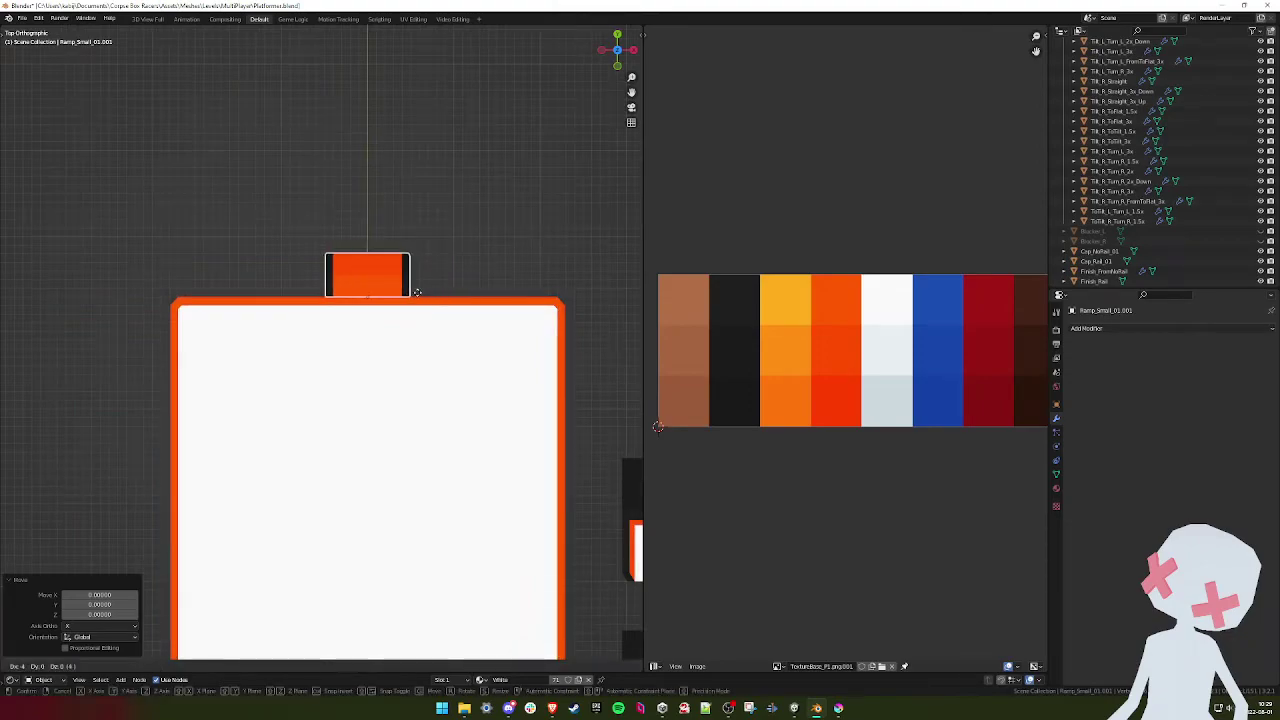
- Enter edit mode on the ramp copy, turn on X-Ray at full opacity, and select the vertices of its +X side
key(Tab)
key(z)
key(z)
key(z)
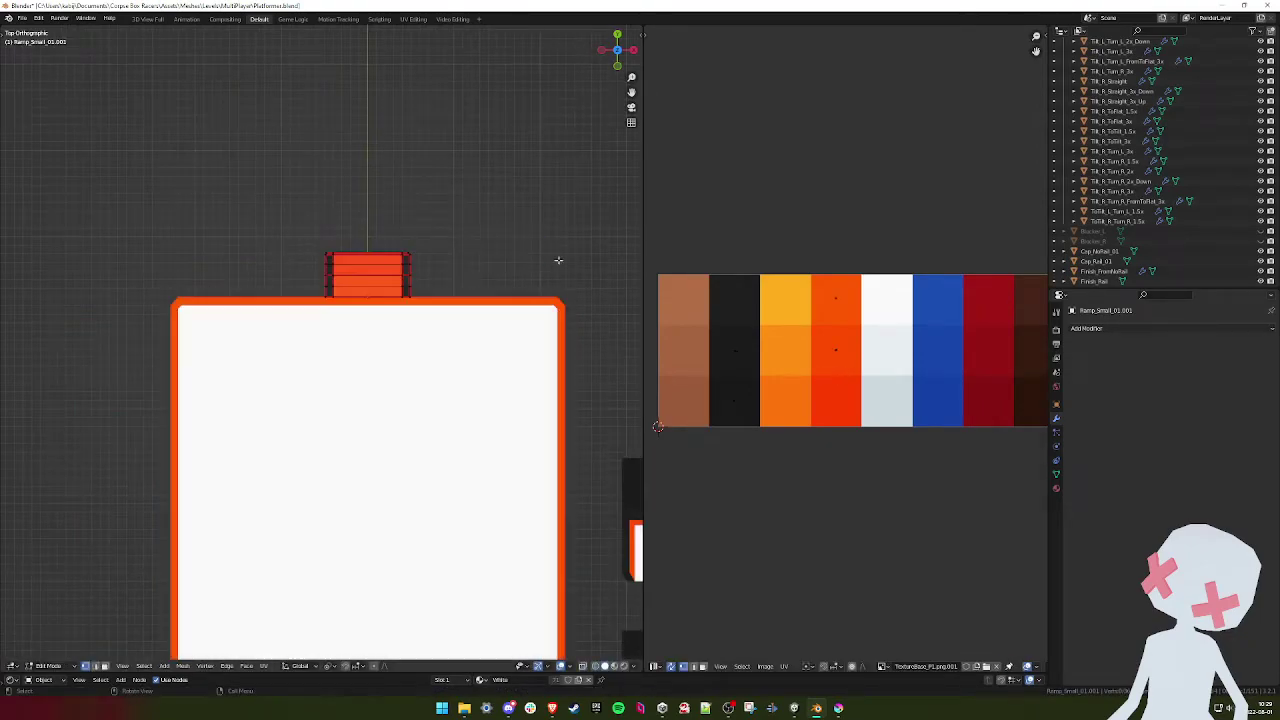
click(583, 666)
click(634, 668)
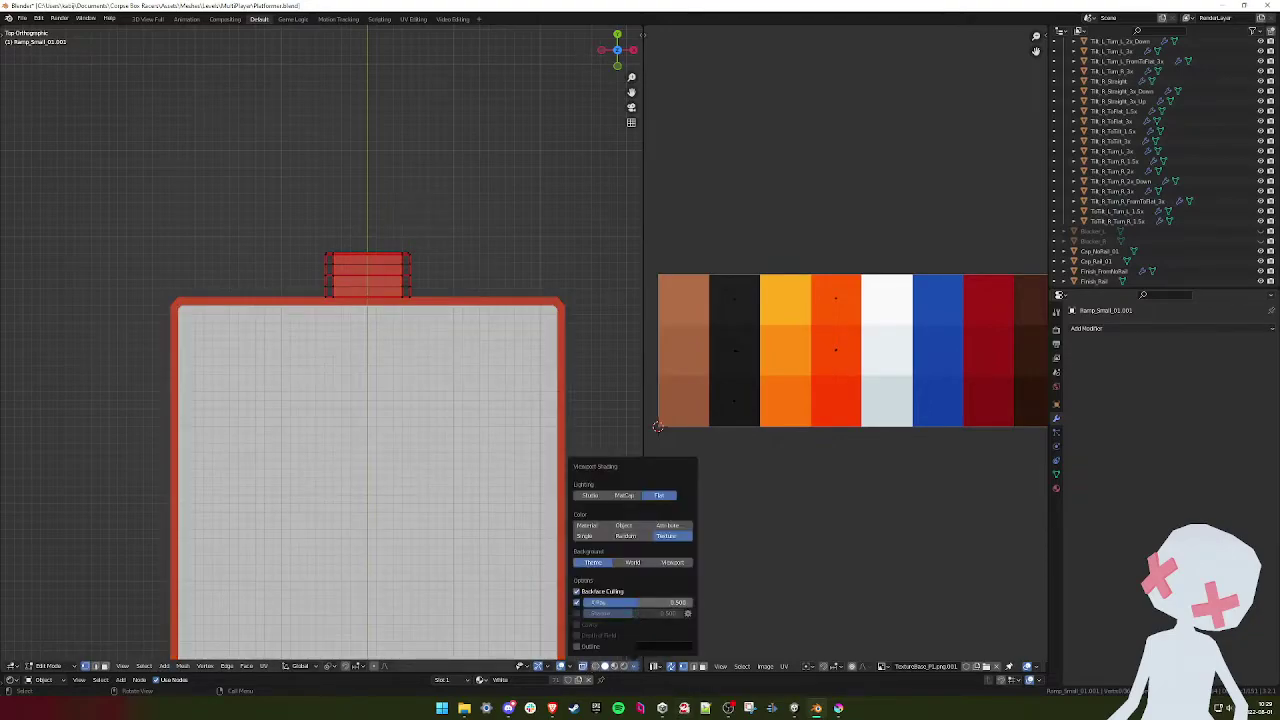
drag(635, 605, 690, 605)
shift+drag(453, 224, 385, 306)
shift+middle_drag(419, 268, 384, 233)
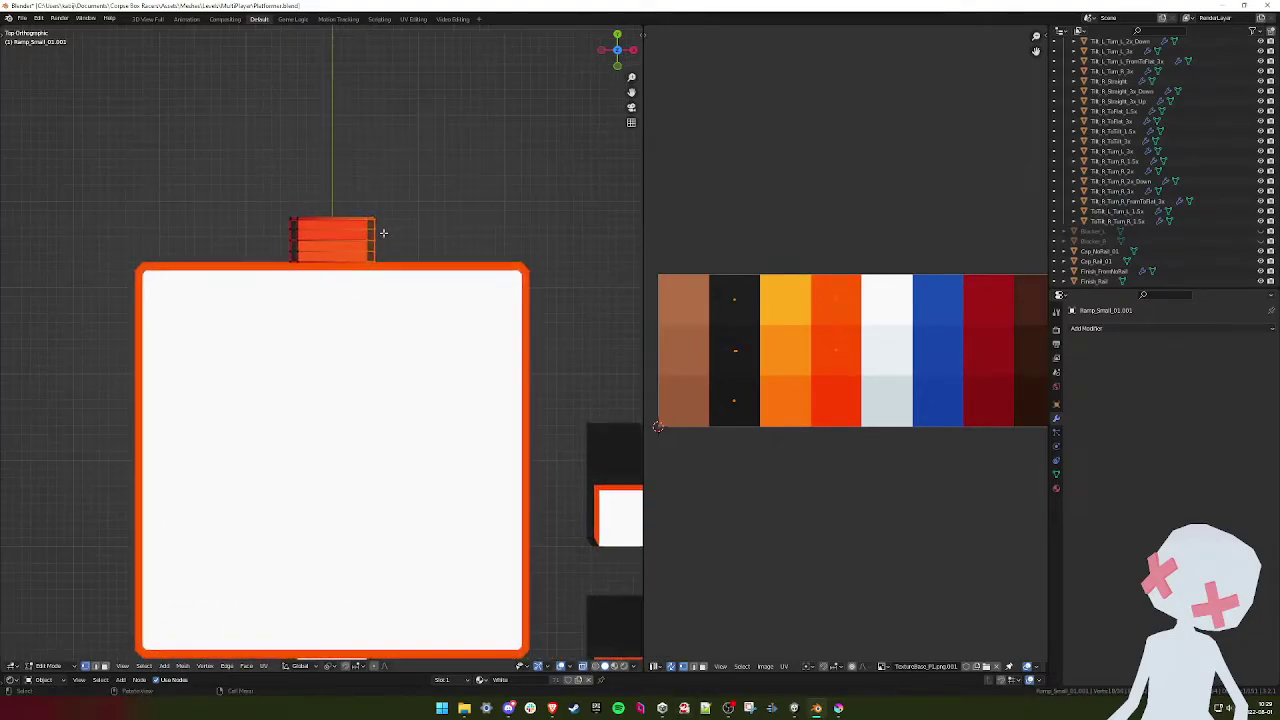
- Add a loop cut through the middle of the ramp and flatten it by scaling to 0 along X
scroll(383, 232, up, 6)
key(ctrl+r)
click(423, 243)
right_click(423, 243)
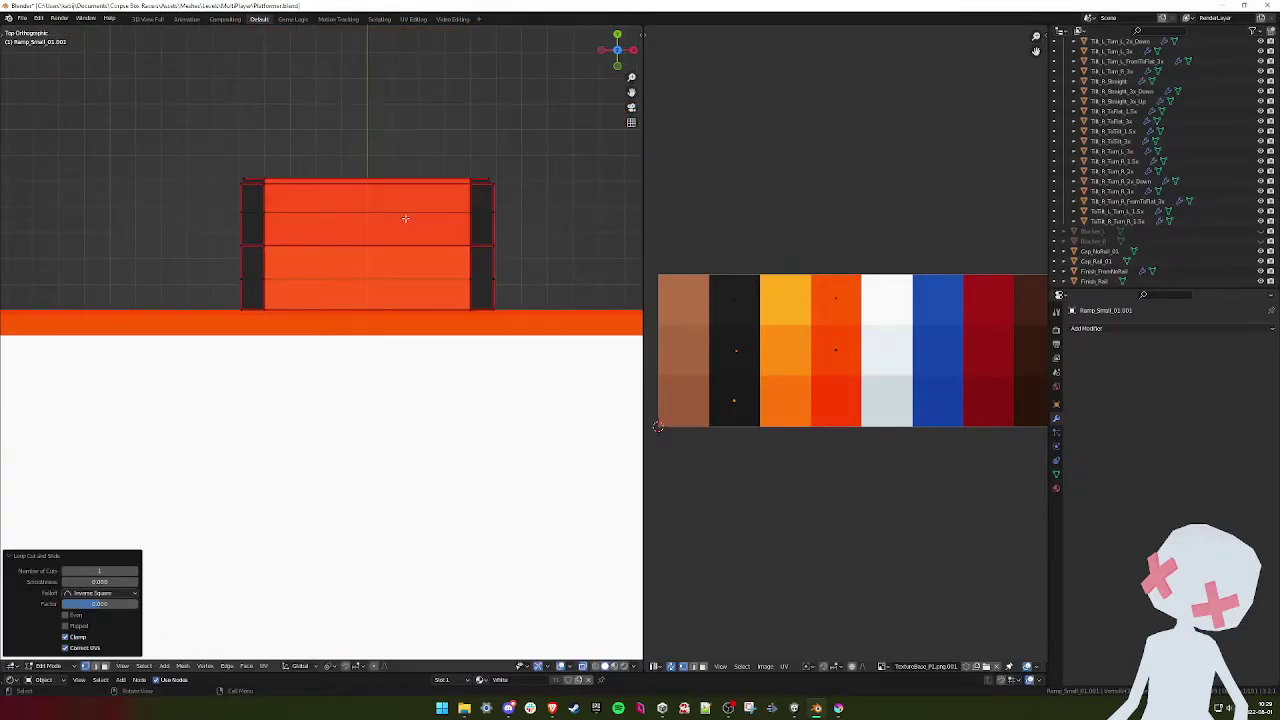
key(s)
key(x)
key(0)
key(Return)
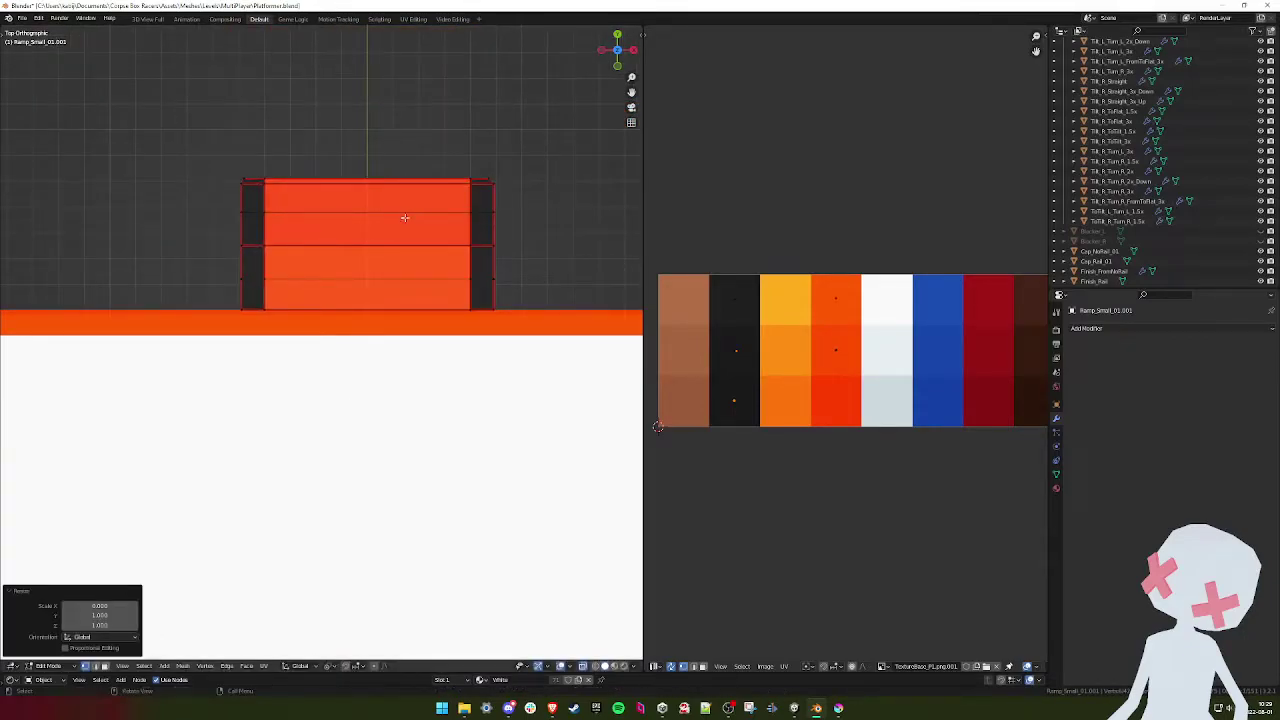
key(q)
- Try to delete the vertices of the ramp's -X half in wireframe view
mouse_move(431, 221)
shift+middle_down()
mouse_move(368, 229)
mouse_move(360, 271)
shift+middle_up()
key(shift+z)
scroll(316, 265, up, 3)
drag(310, 78, 49, 509)
key(x)
click(142, 390)
- Add another centred loop cut across the ramp's long edges, without sliding it
middle_drag(280, 322, 343, 272)
key(ctrl+r)
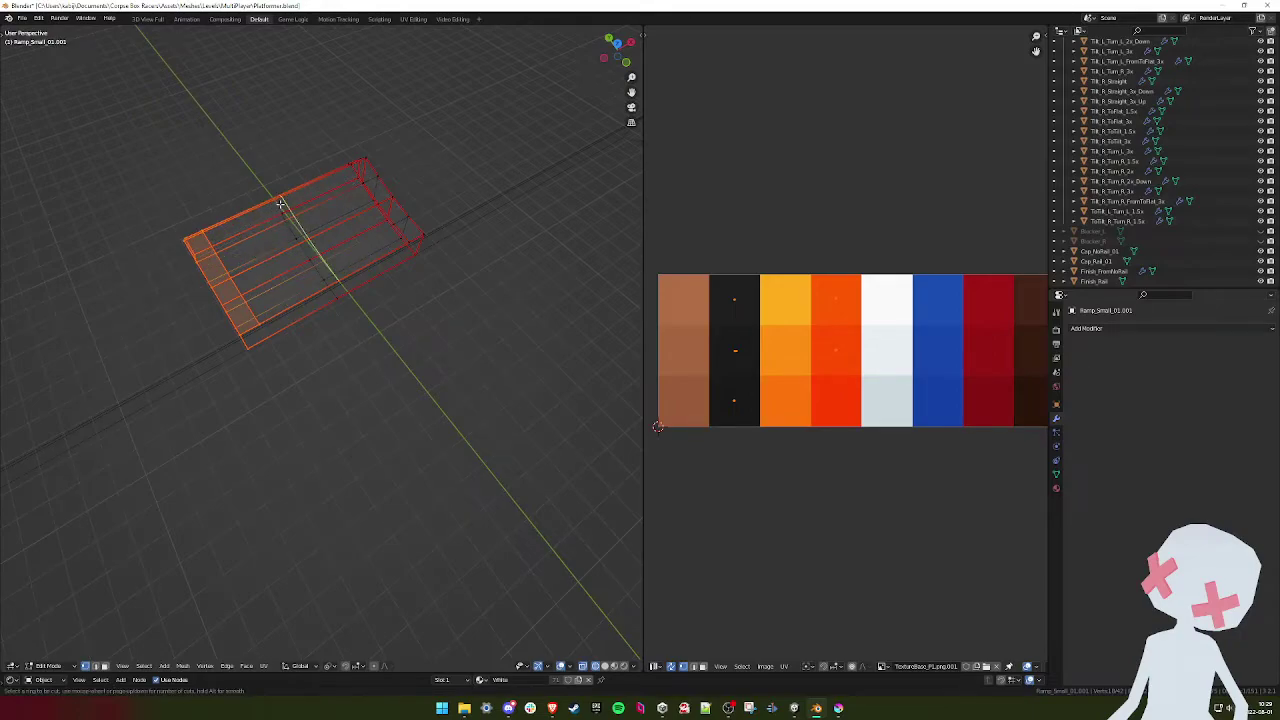
click(276, 207)
right_click(276, 207)
middle_drag(278, 208, 440, 212)
shift+middle_drag(359, 167, 354, 300)
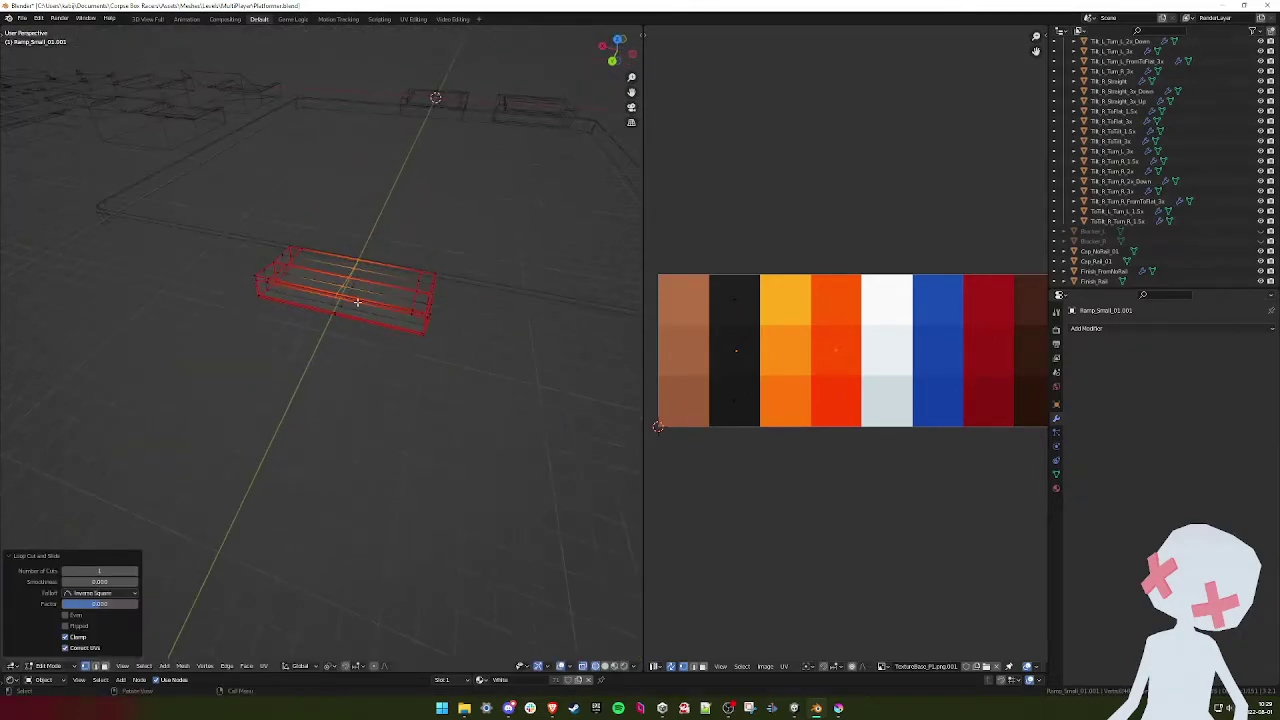
- Cut the ramp's outer face at the centre line with the Knife tool
scroll(351, 300, up, 6)
key(shift+z)
scroll(349, 284, down, 4)
key(k)
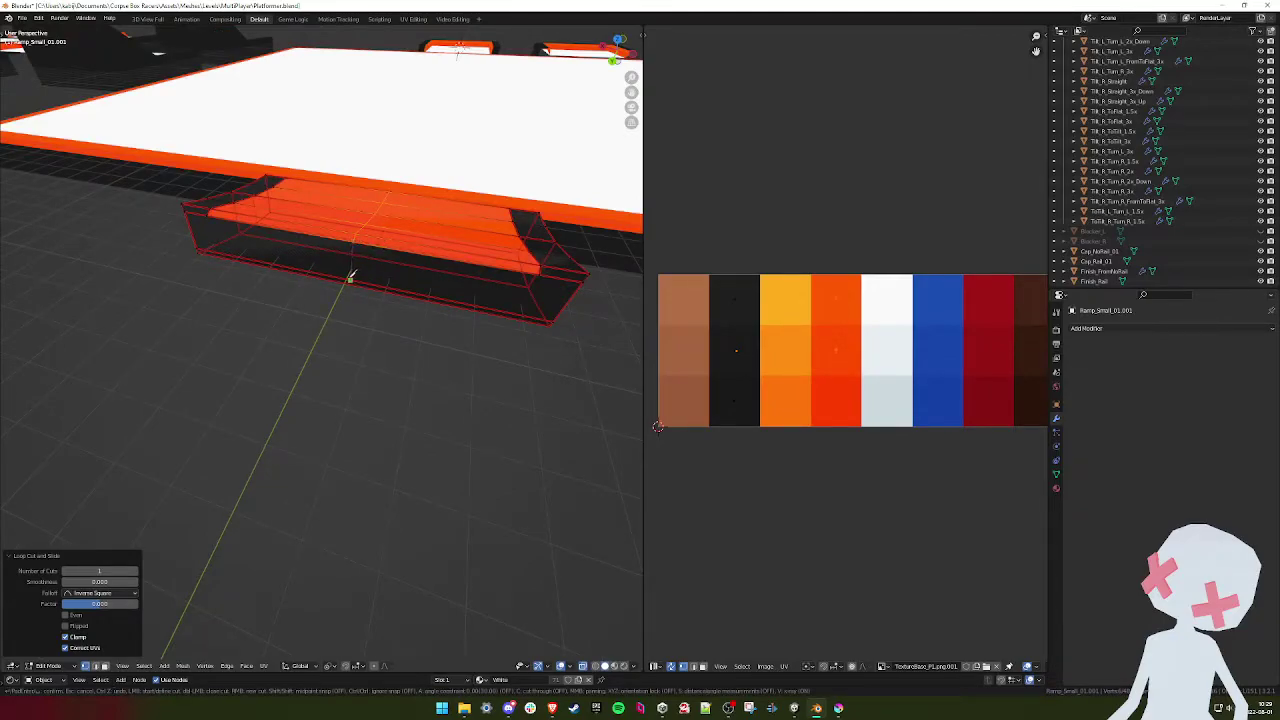
click(350, 278)
key(Return)
- Delete all vertices of the ramp's -X half, leaving the half up to the centre line
scroll(362, 276, down, 4)
key(KP_7)
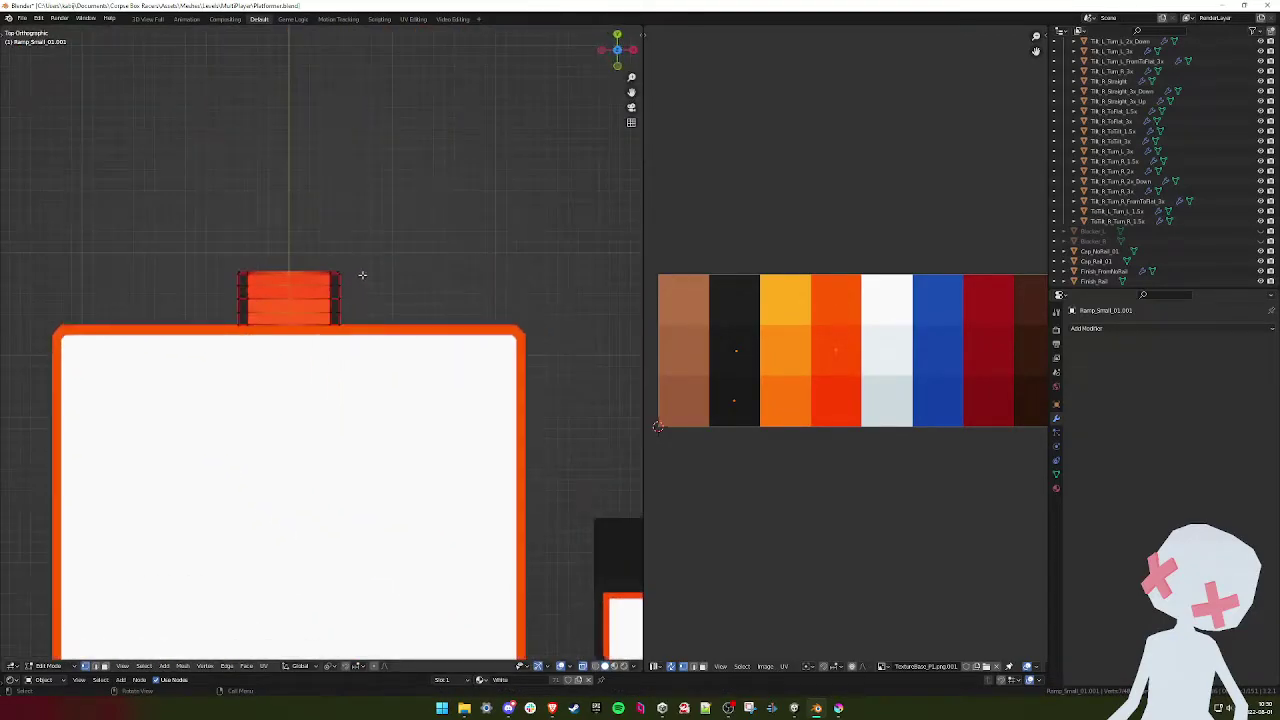
shift+middle_drag(289, 291, 346, 297)
scroll(346, 297, up, 3)
key(z)
drag(330, 200, 201, 377)
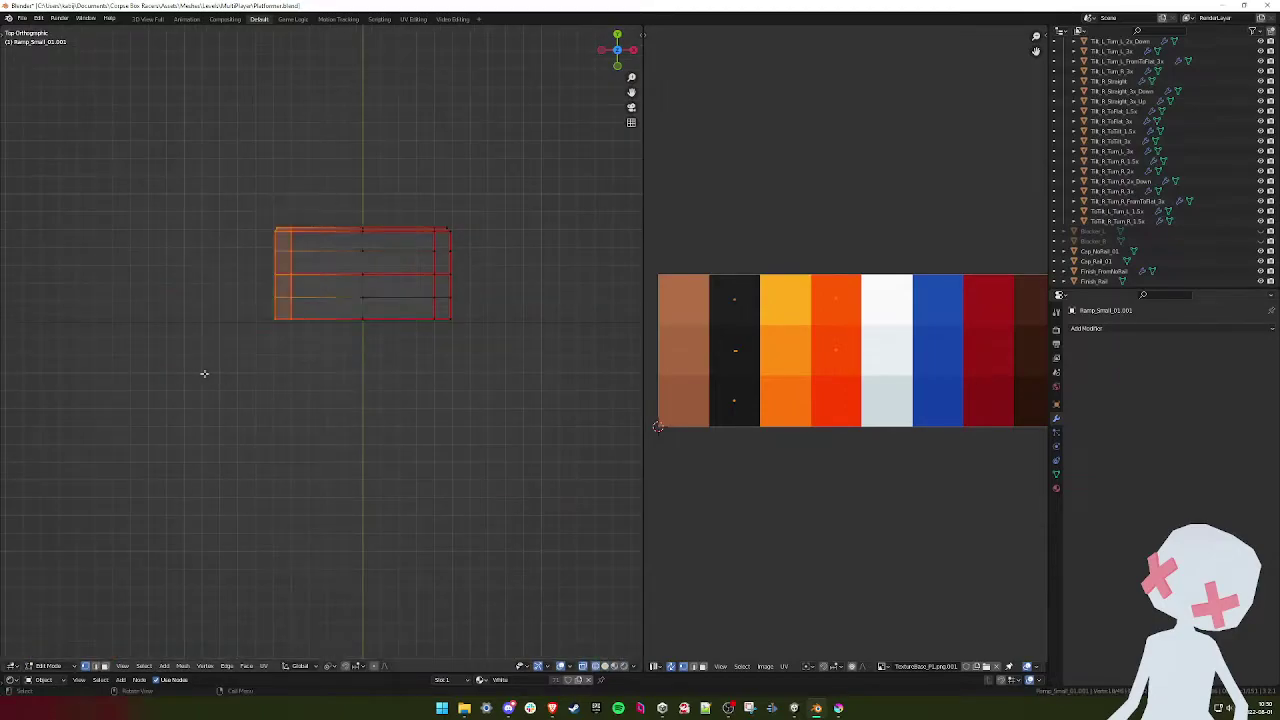
key(x)
click(228, 344)
key(shift+z)
mouse_move(298, 318)
middle_down()
mouse_move(371, 268)
mouse_move(377, 354)
mouse_move(330, 347)
middle_up()
key(KP_7)
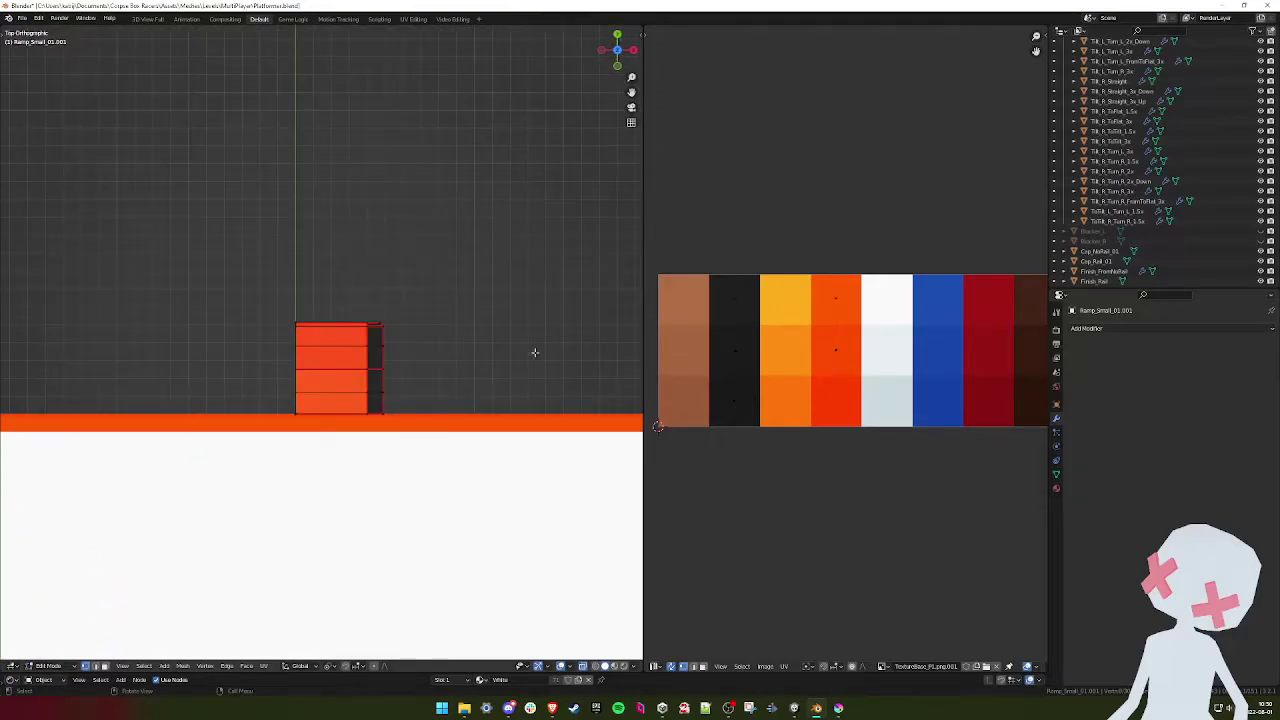
- Add a Mirror modifier on the X axis to the half ramp and enable Clipping
click(1128, 329)
click(1071, 444)
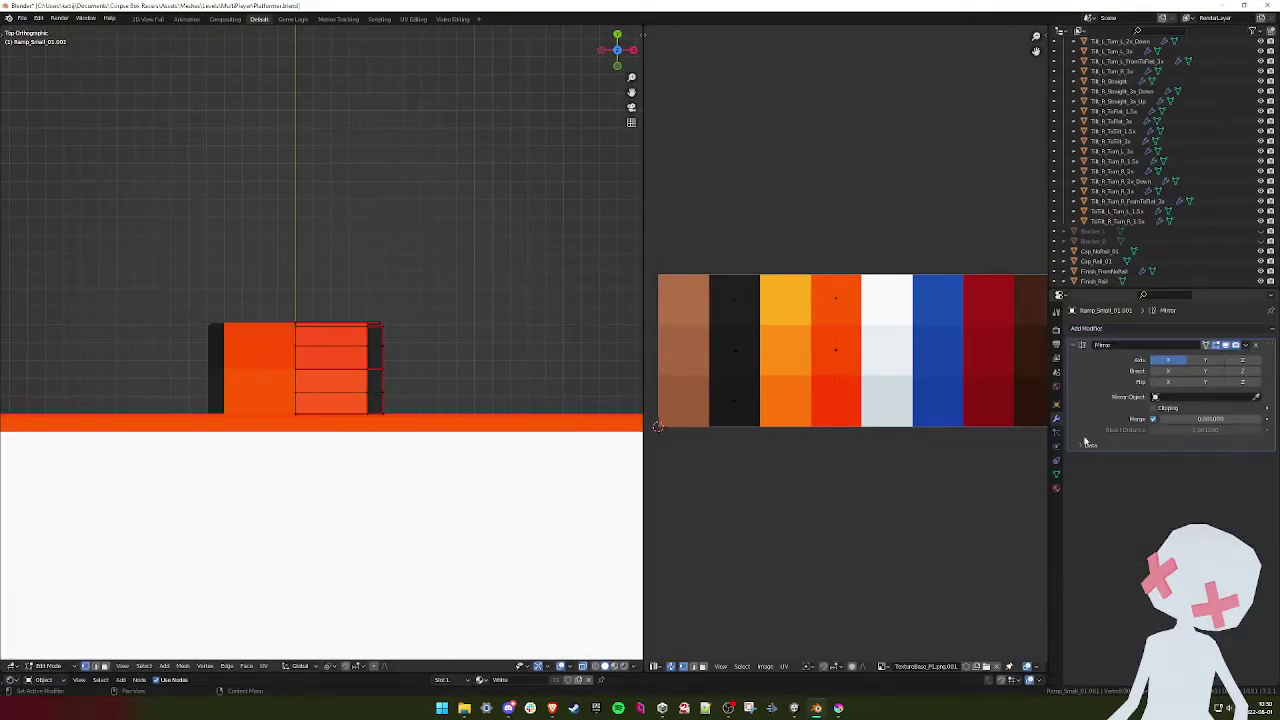
shift+middle_drag(306, 366, 338, 345)
key(shift+z)
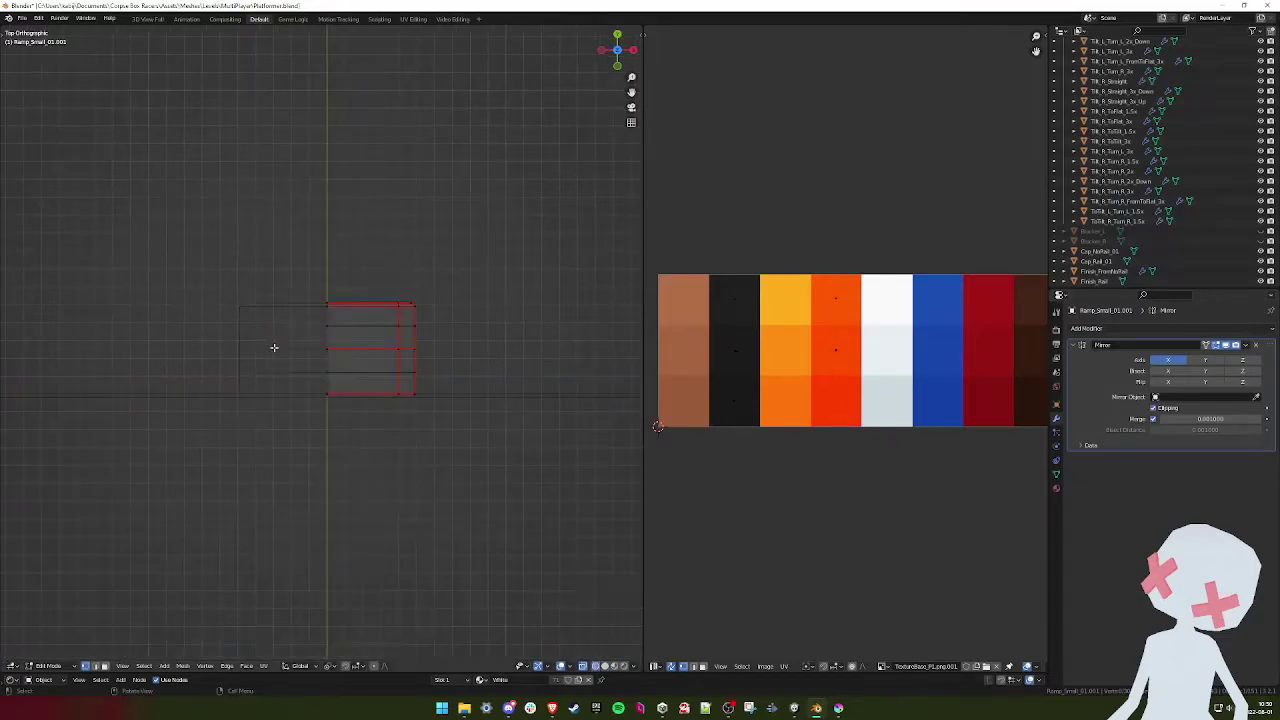
key(shift+z)
- Select the ramp's centre-line vertices and move them against the mirror plane so they clip to it
drag(339, 293, 291, 432)
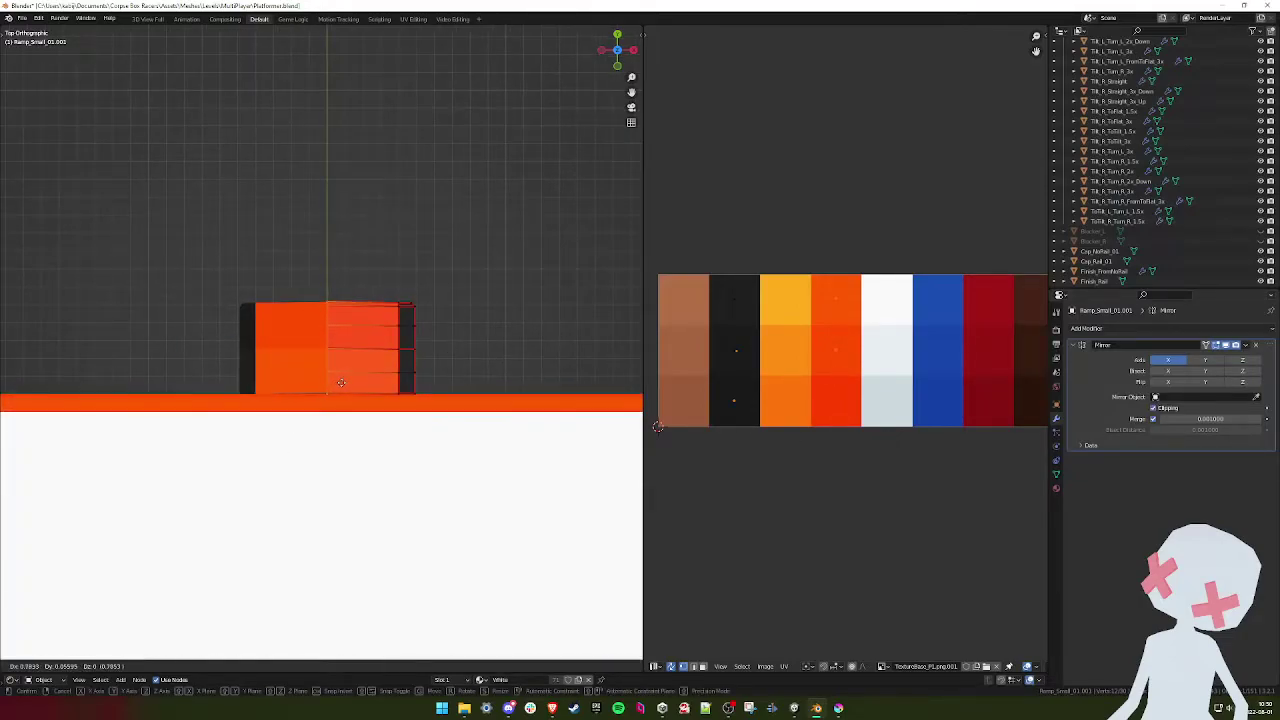
key(g)
key(Return)
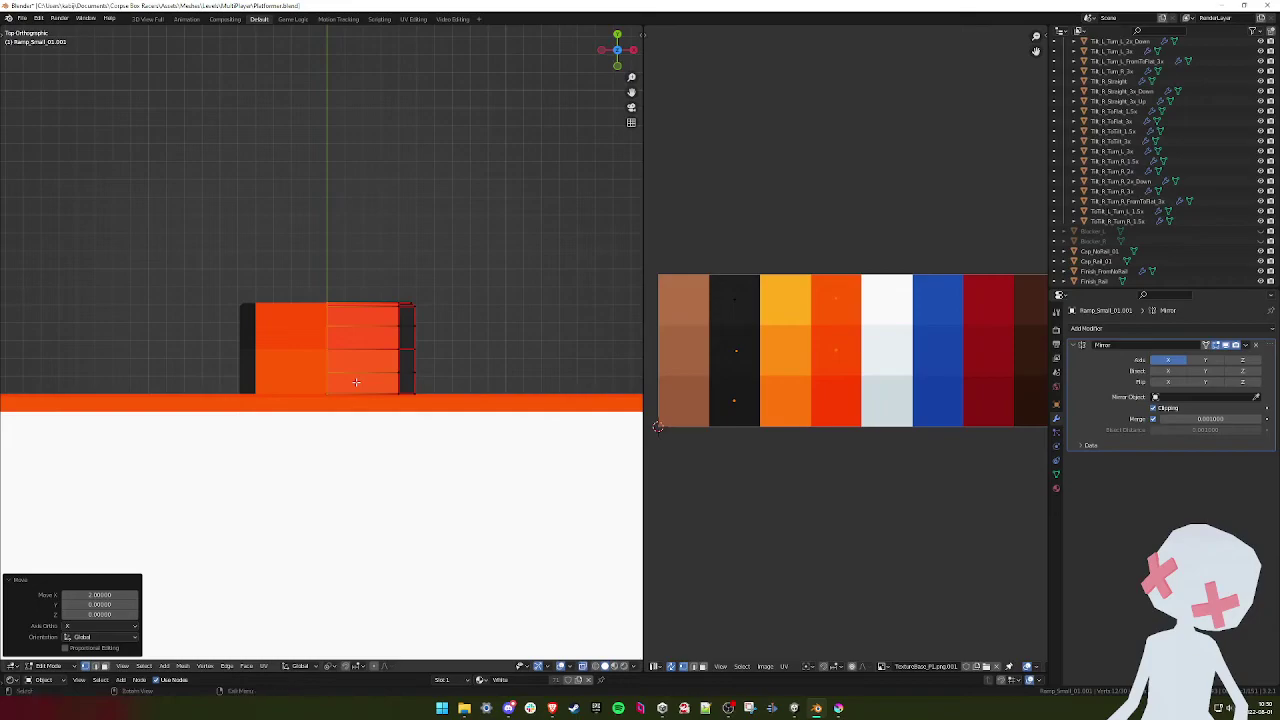
key(g)
right_click(408, 392)
- Widen the mirrored ramp by moving its outer side vertices outward along X
shift+middle_drag(427, 372, 357, 365)
scroll(395, 305, down, 2)
key(g)
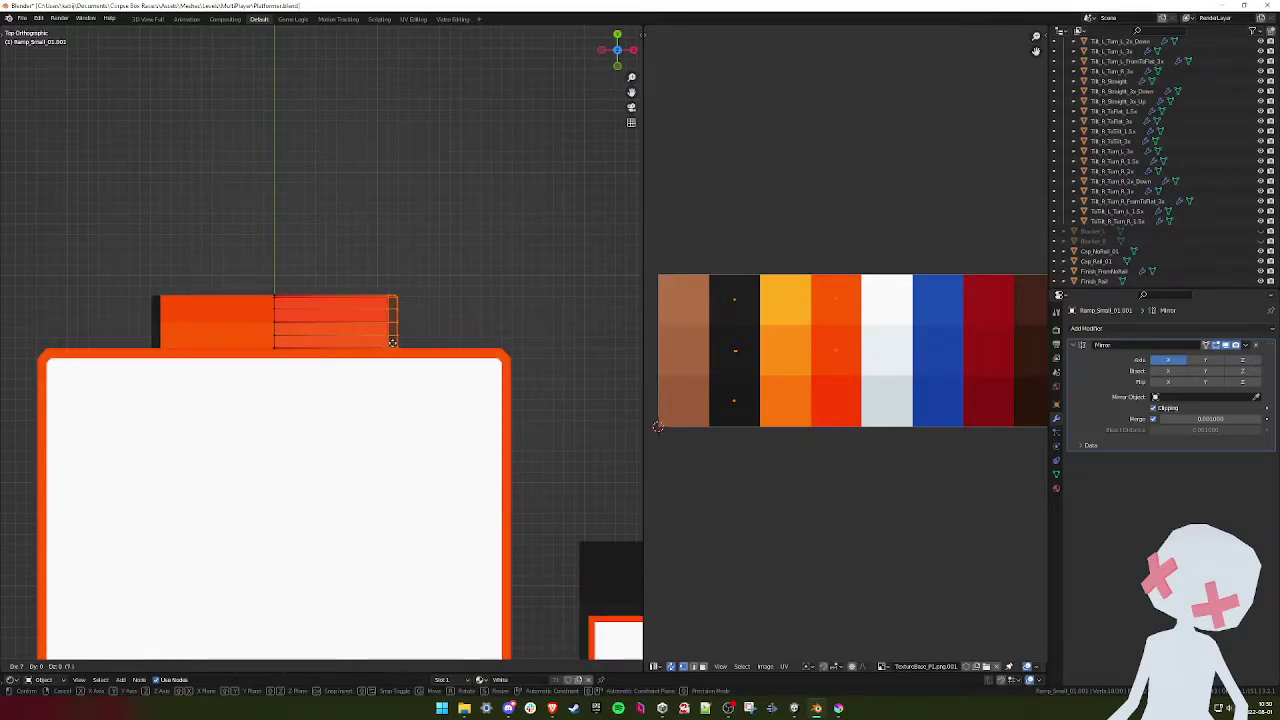
click(387, 344)
scroll(358, 349, down, 2)
scroll(360, 350, down, 2)
middle_drag(371, 351, 449, 296)
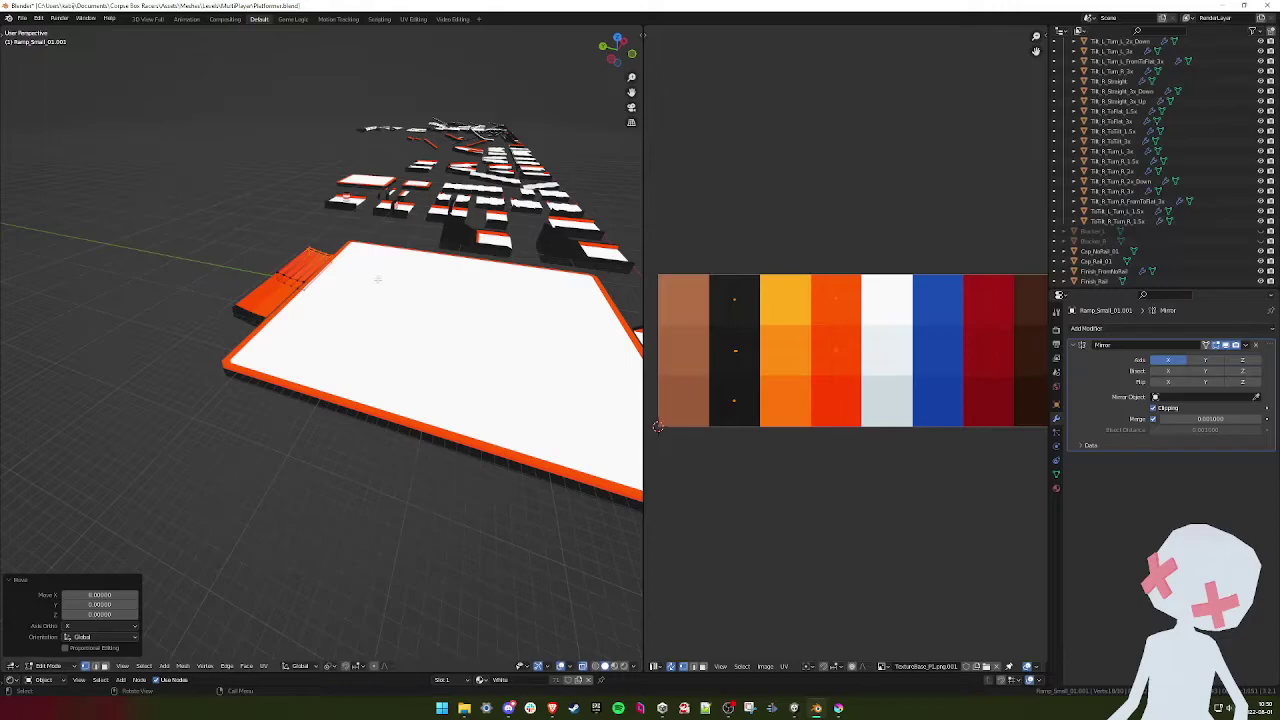
key(KP_7)
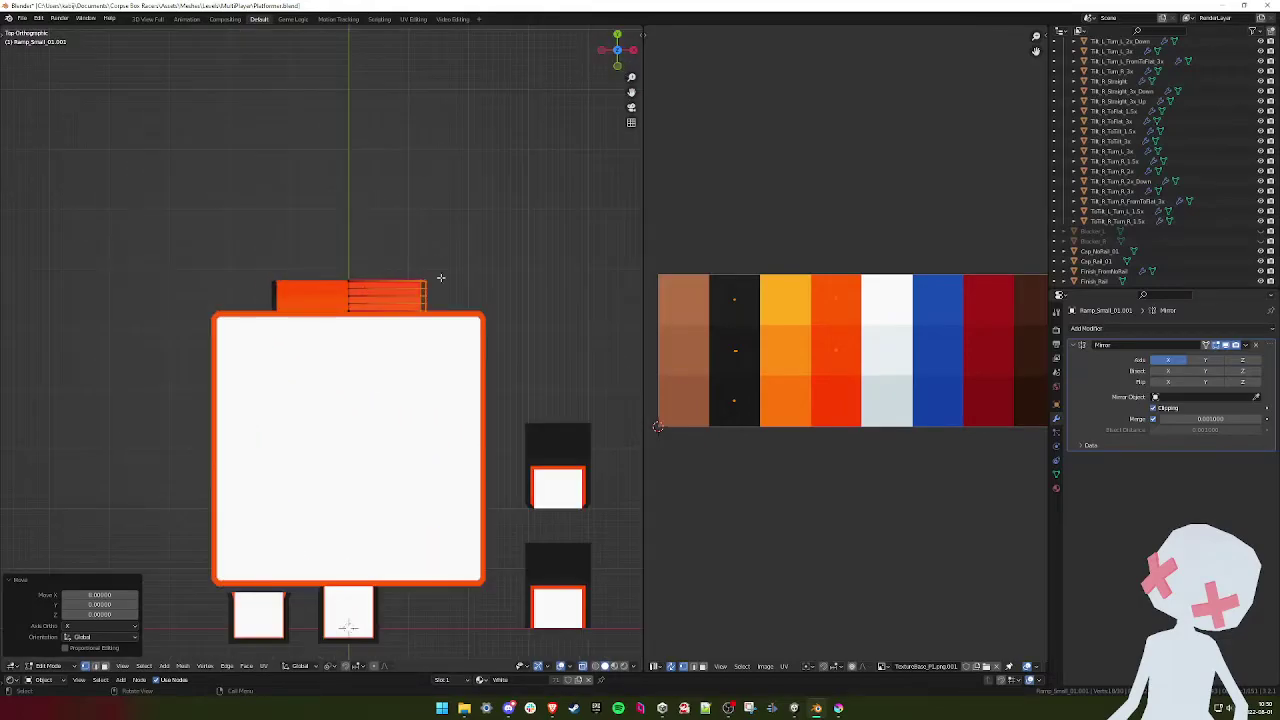
- Narrow the ramp by moving its outer side vertices -6 units along X
key(g)
key(x)
ctrl+click(418, 289)
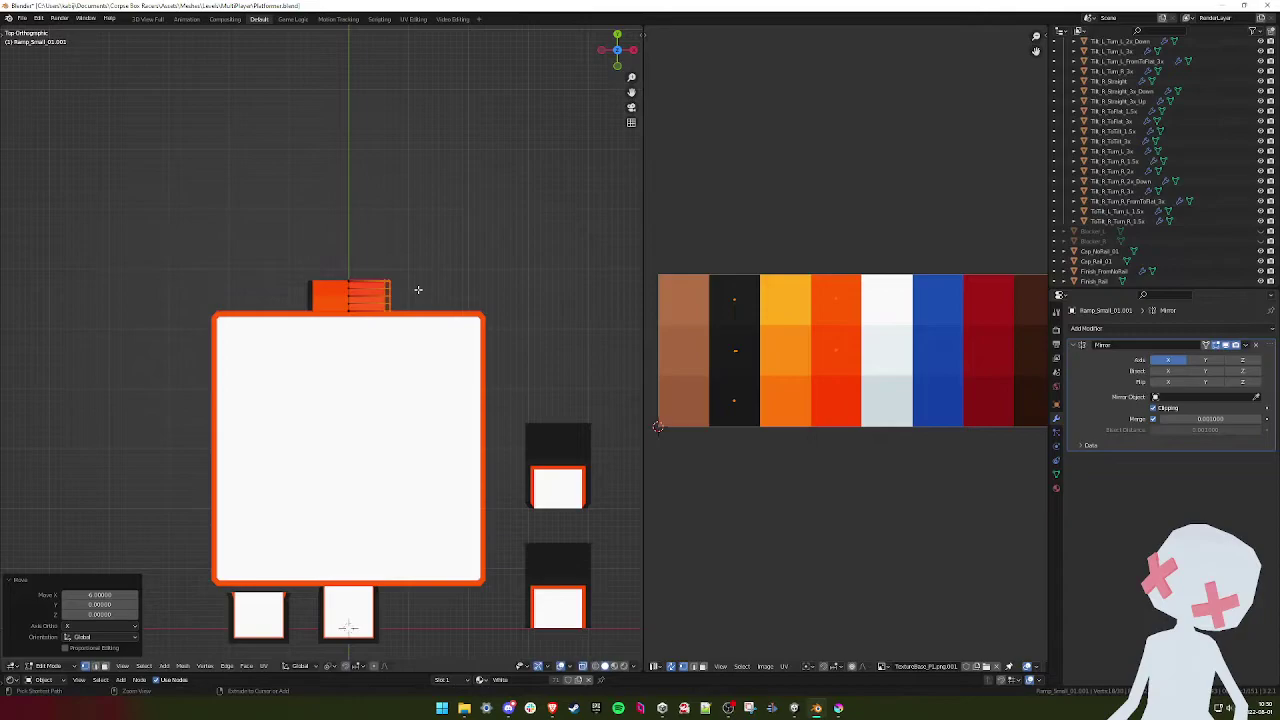
key(g)
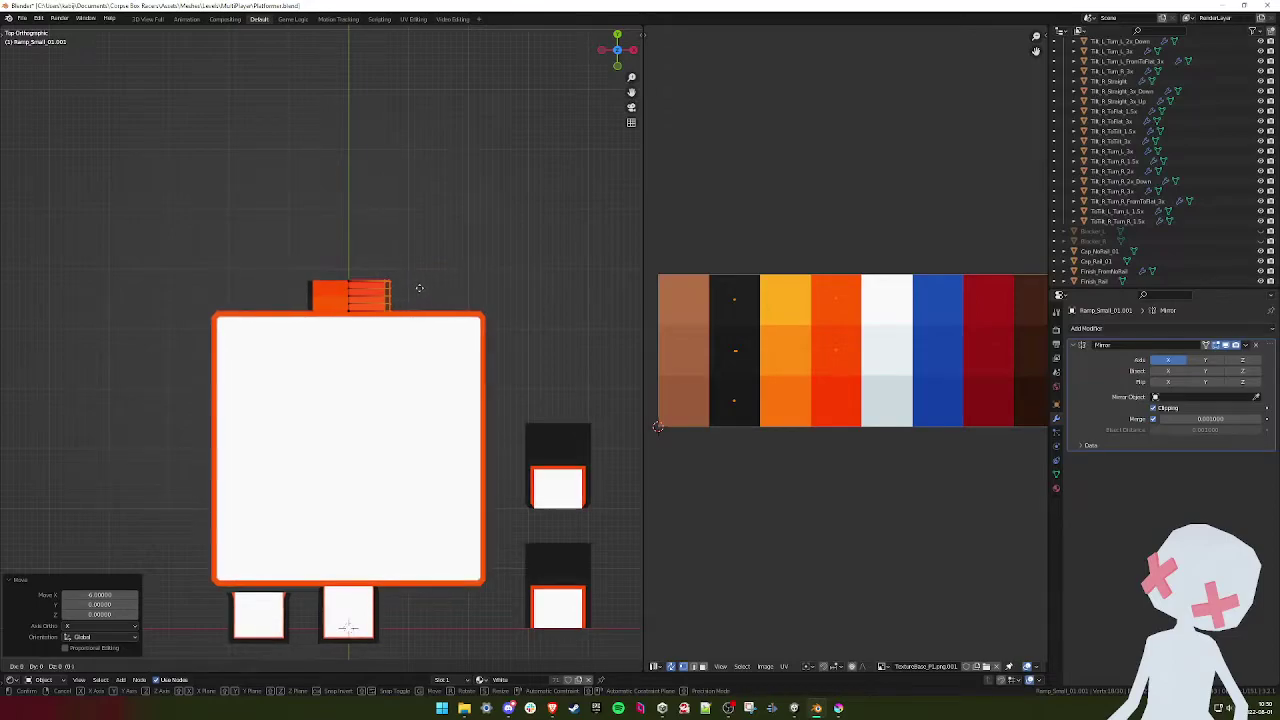
click(416, 288)
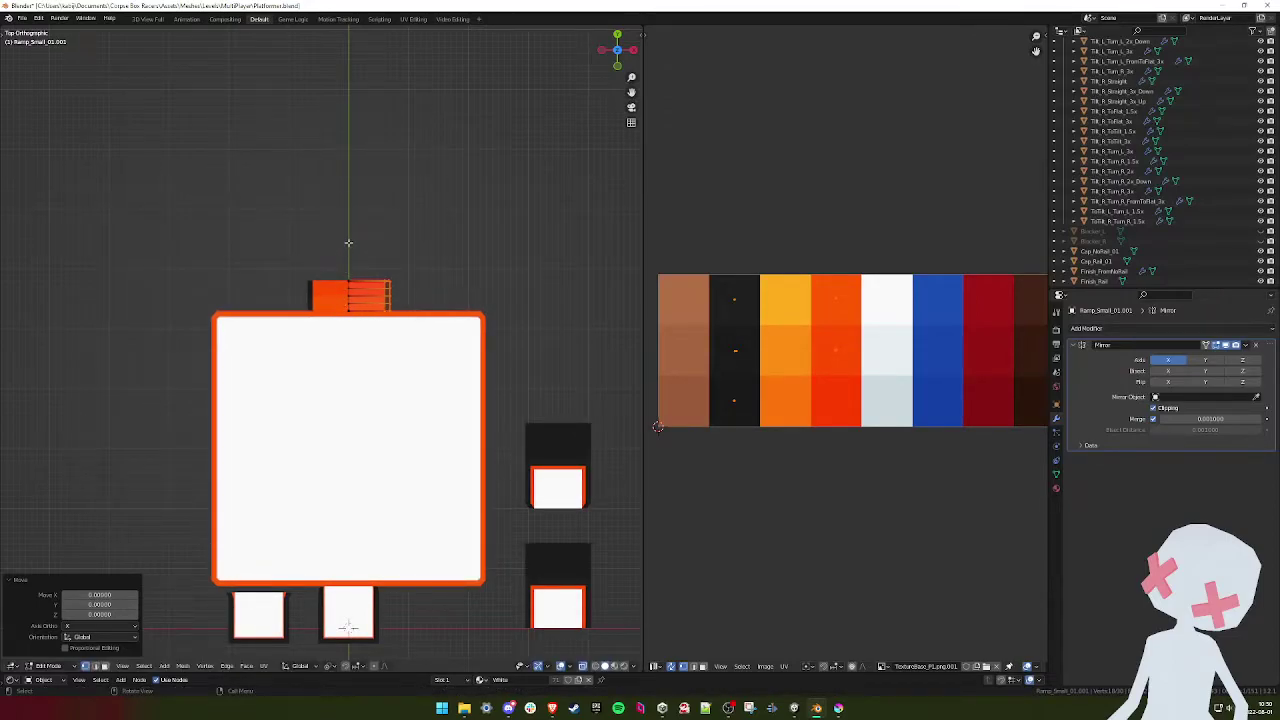
- Try a wider ramp by moving its outer side vertices 10 units along X, and move them back -10 units
key(g)
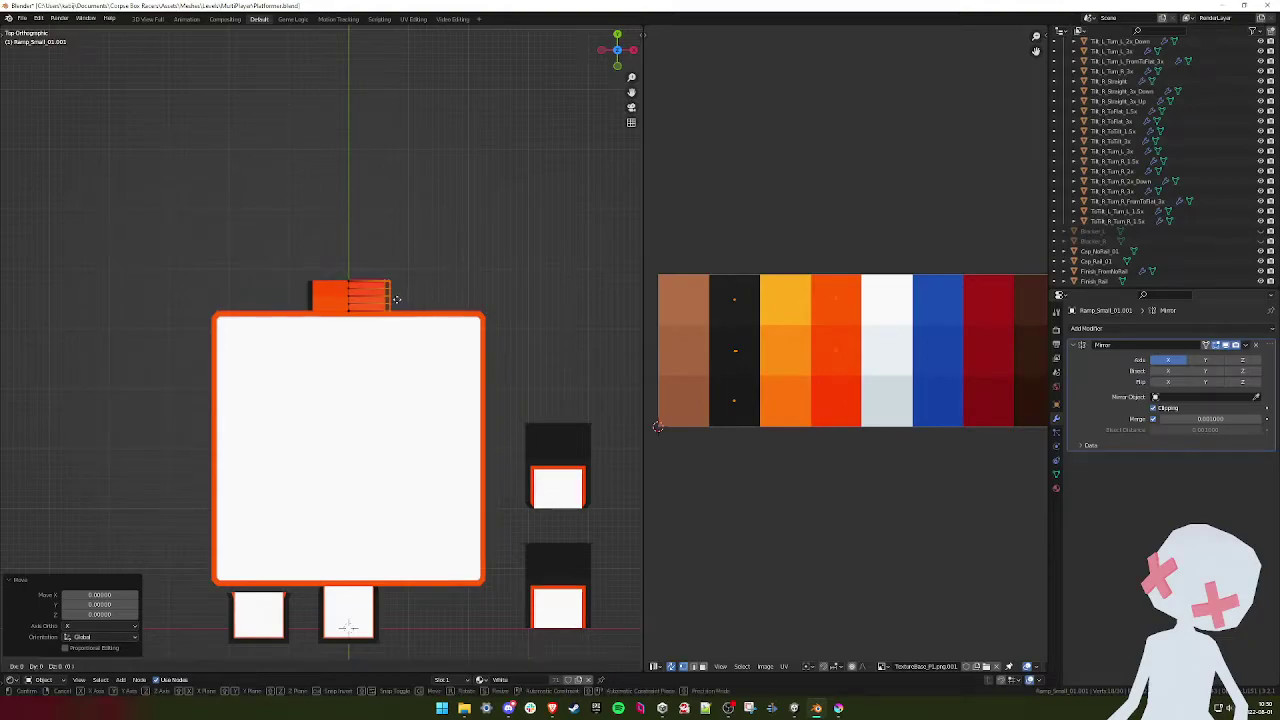
click(457, 301)
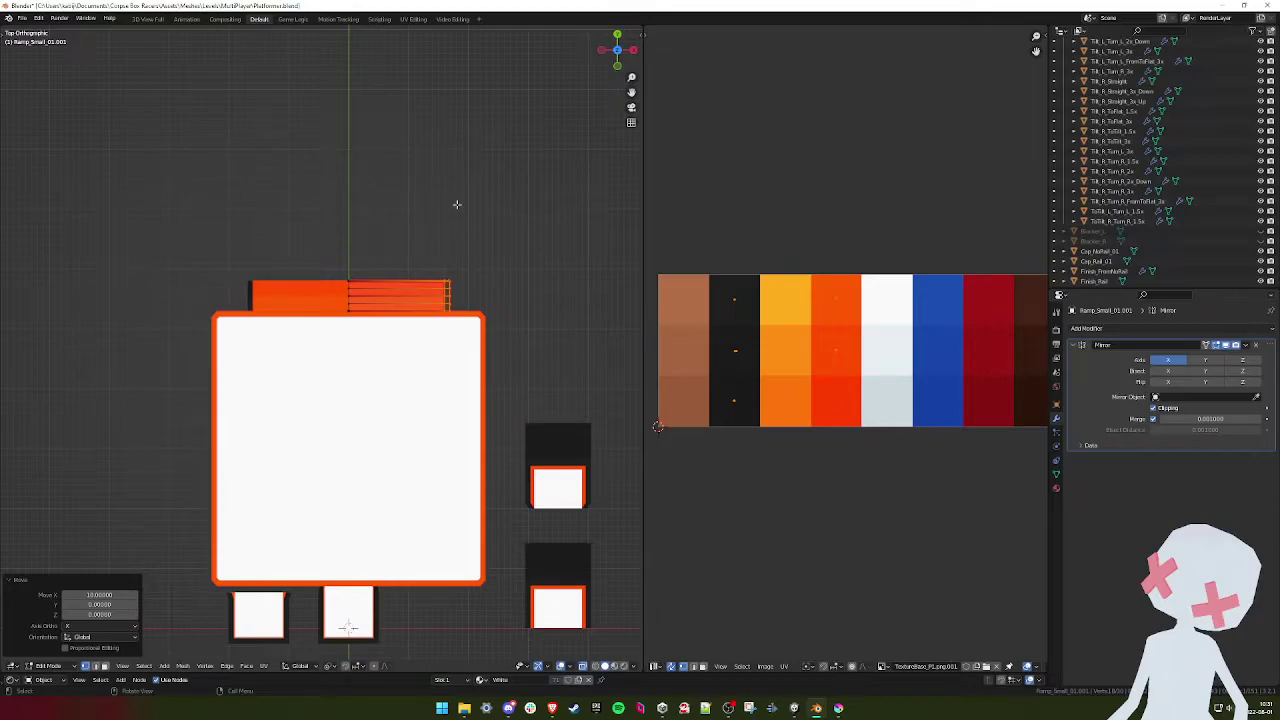
key(s)
key(x)
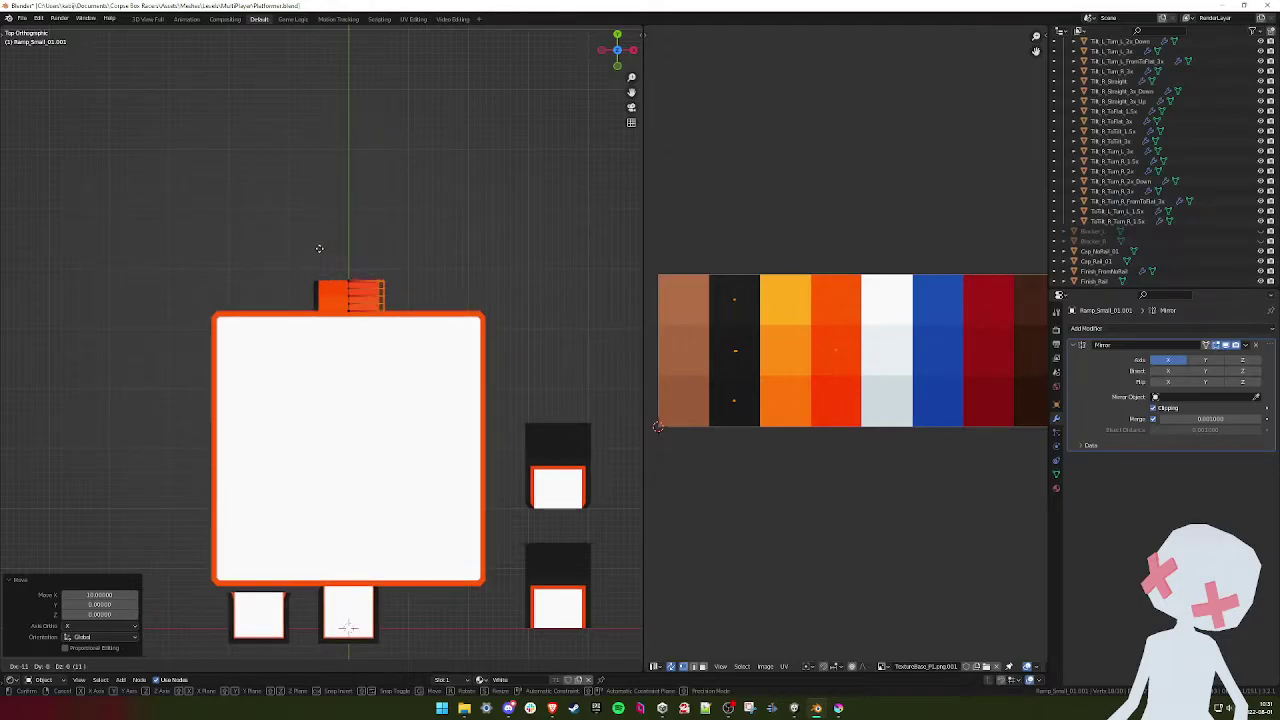
click(324, 247)
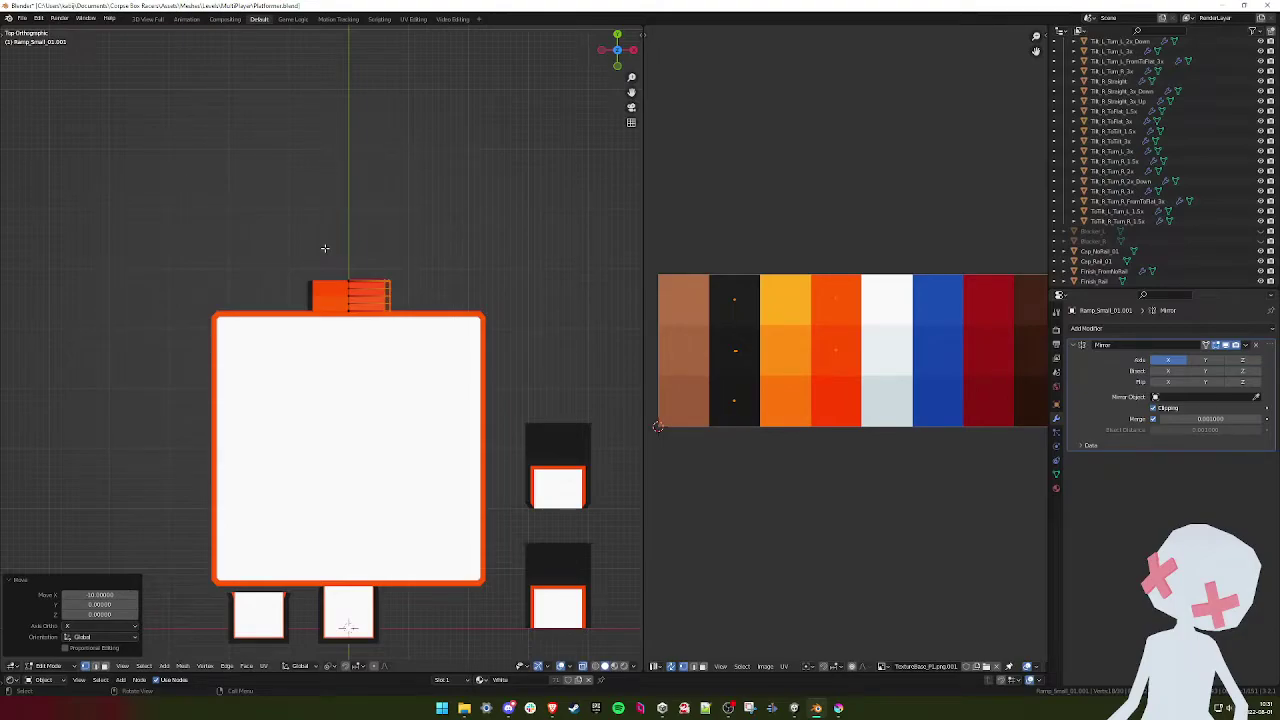
key(g)
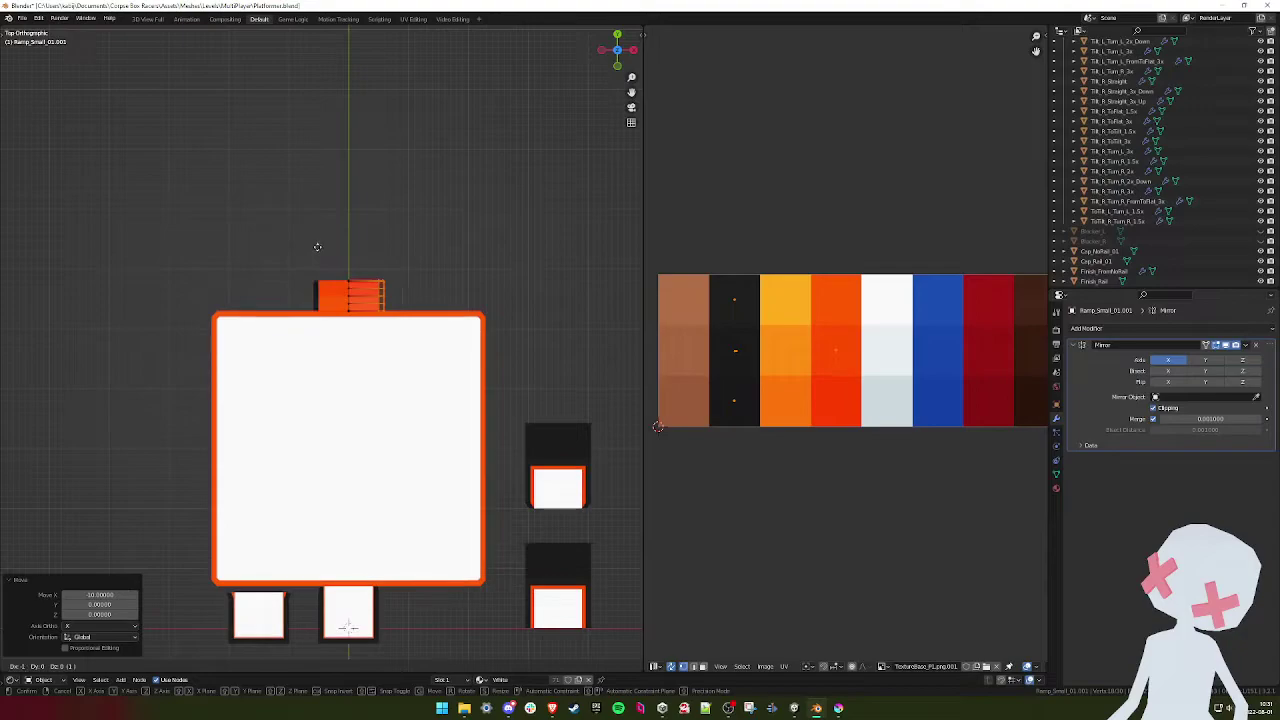
click(324, 247)
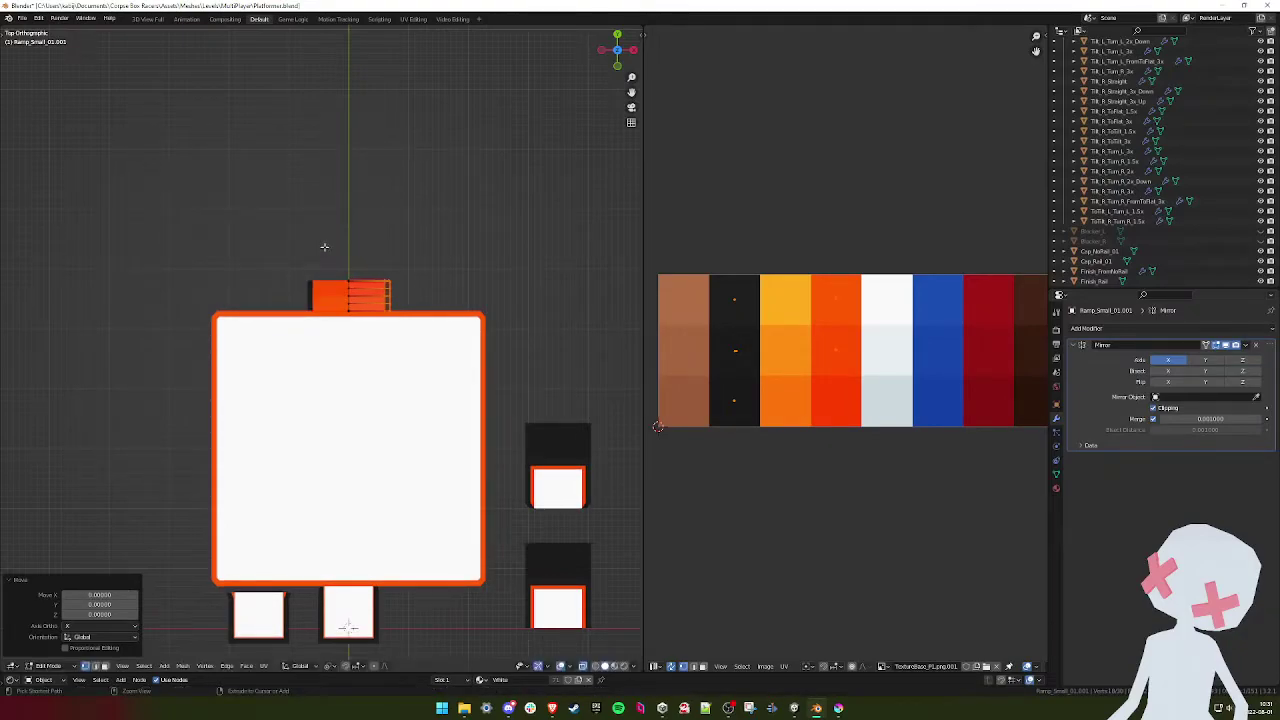
- Leave mesh editing and move the whole ramp 1 unit along Y at the large platform's far edge
middle_drag(361, 309, 347, 334)
scroll(350, 330, up, 3)
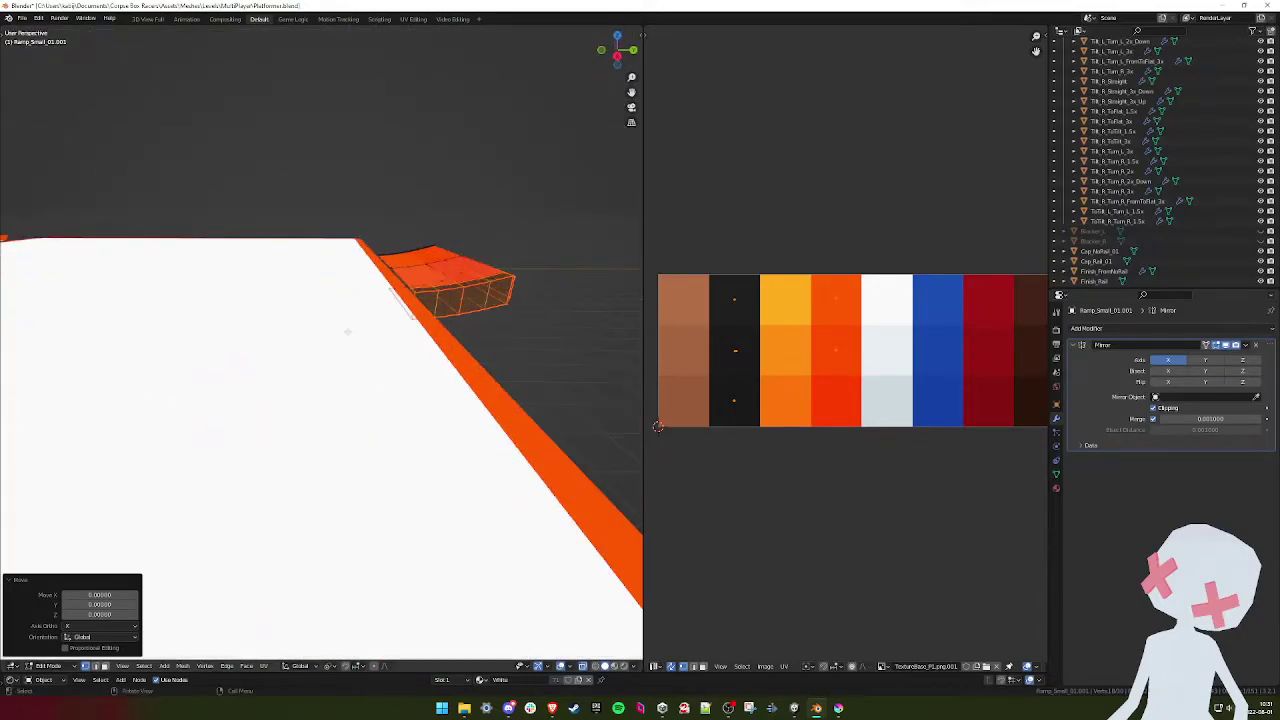
key(Tab)
key(KP_7)
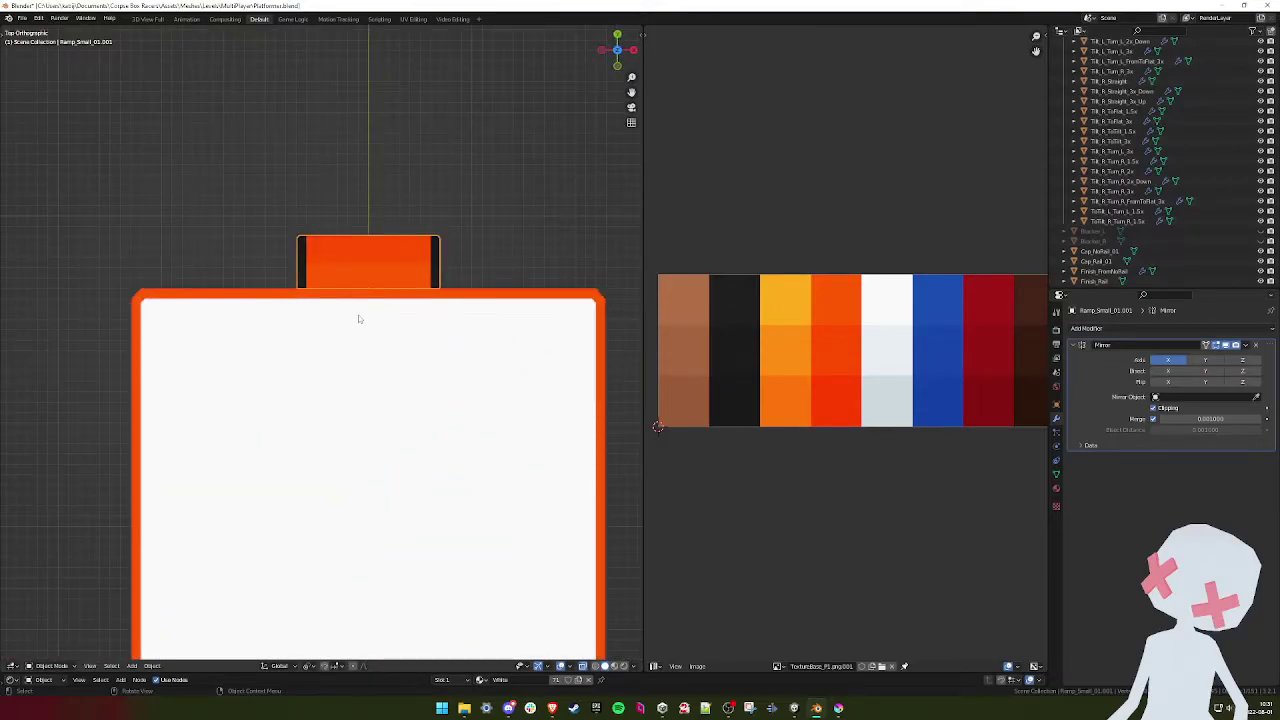
key(g)
click(358, 321)
- Examine from several angles how the ramp meets the platform's edge
middle_drag(358, 321, 480, 250)
scroll(287, 269, up, 4)
shift+middle_drag(287, 269, 327, 328)
shift+middle_drag(295, 296, 294, 355)
scroll(331, 337, up, 3)
middle_drag(330, 332, 354, 290)
scroll(330, 332, down, 3)
key(KP_7)
scroll(311, 337, down, 1)
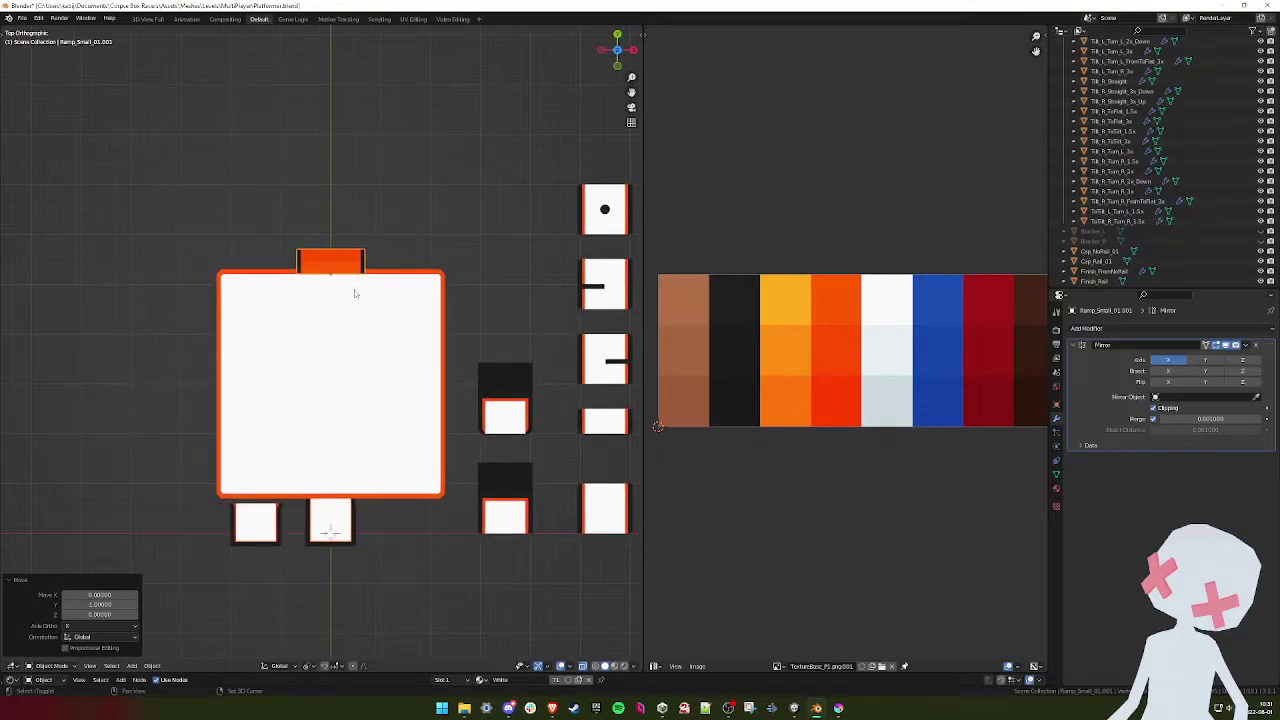
- Duplicate the ramp over the large platform's -X edge and rotate the copy 90°
key(shift+d)
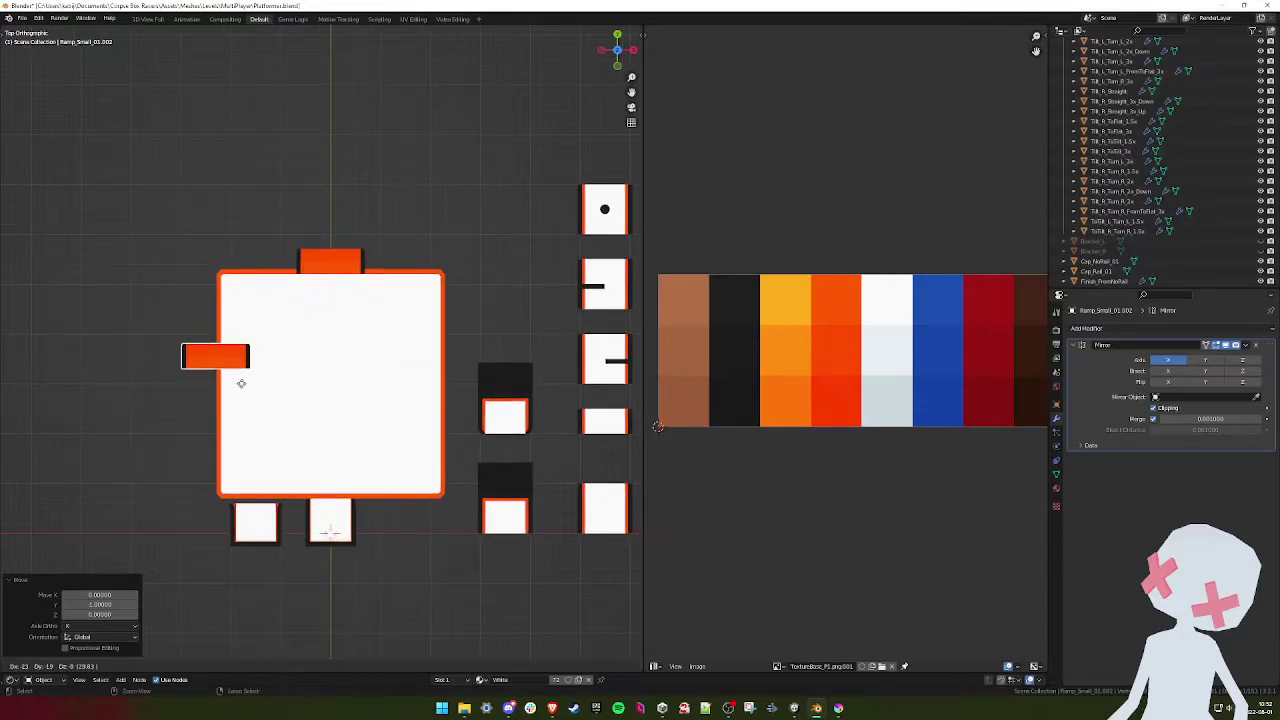
click(290, 400)
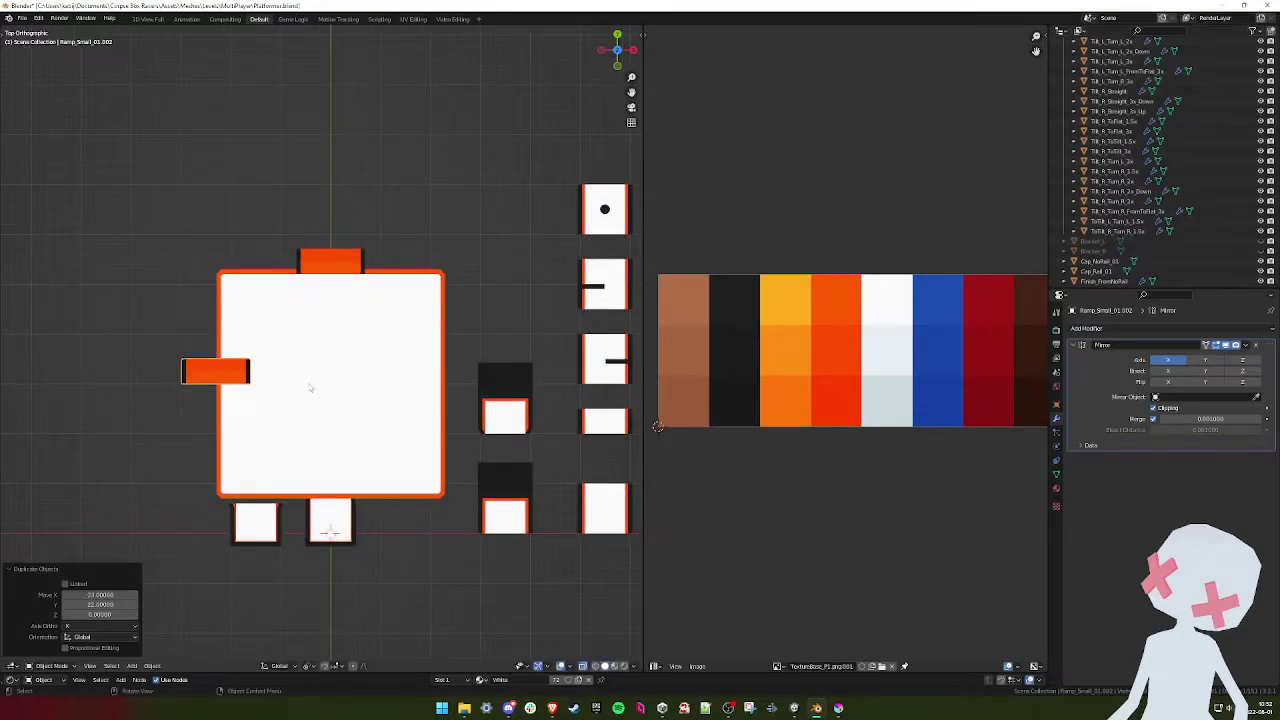
key(r)
key(9)
key(0)
key(Return)
- Move the rotated ramp copy 1 unit along X against the platform's side edge
key(g)
key(x)
key(1)
key(Return)
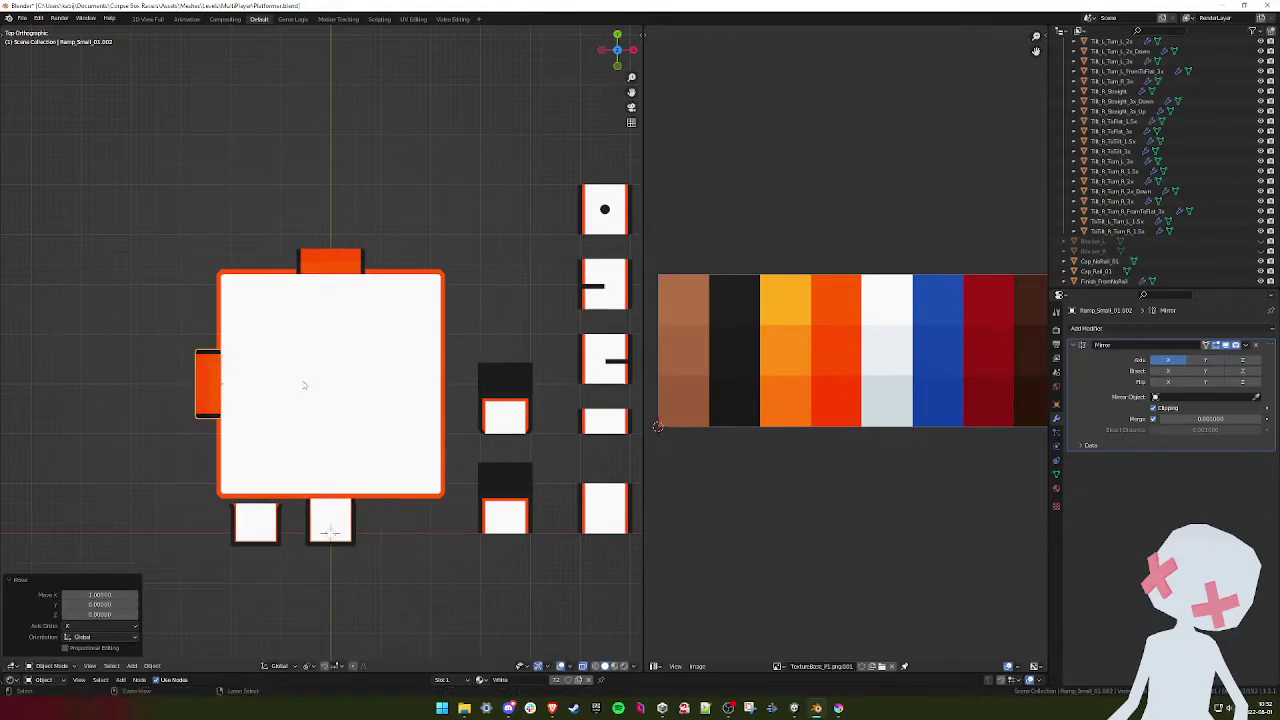
- Duplicate the side ramp 40 units along X and rotate the new copy 180°
key(shift+d)
click(500, 380)
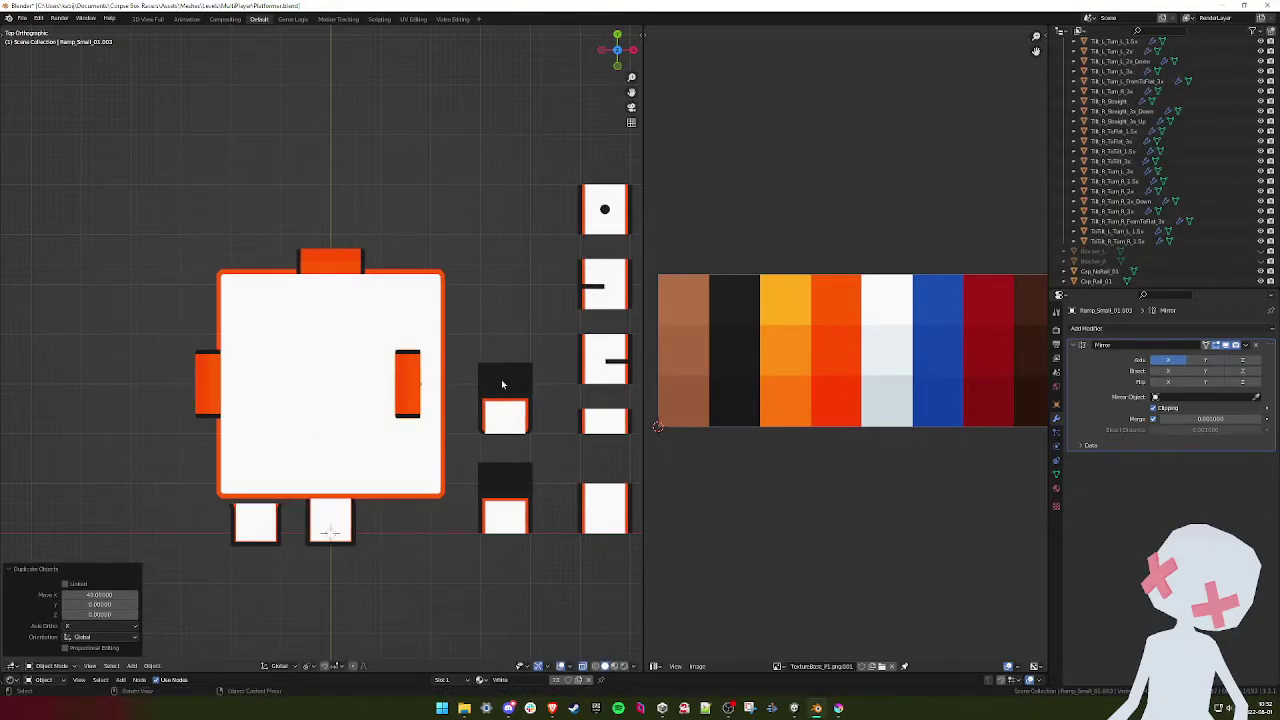
key(r)
key(1)
key(8)
key(0)
key(Return)
- Move the second side ramp 4 units along X so it attaches to the platform's opposite edge
key(g)
key(x)
ctrl+click(523, 384)
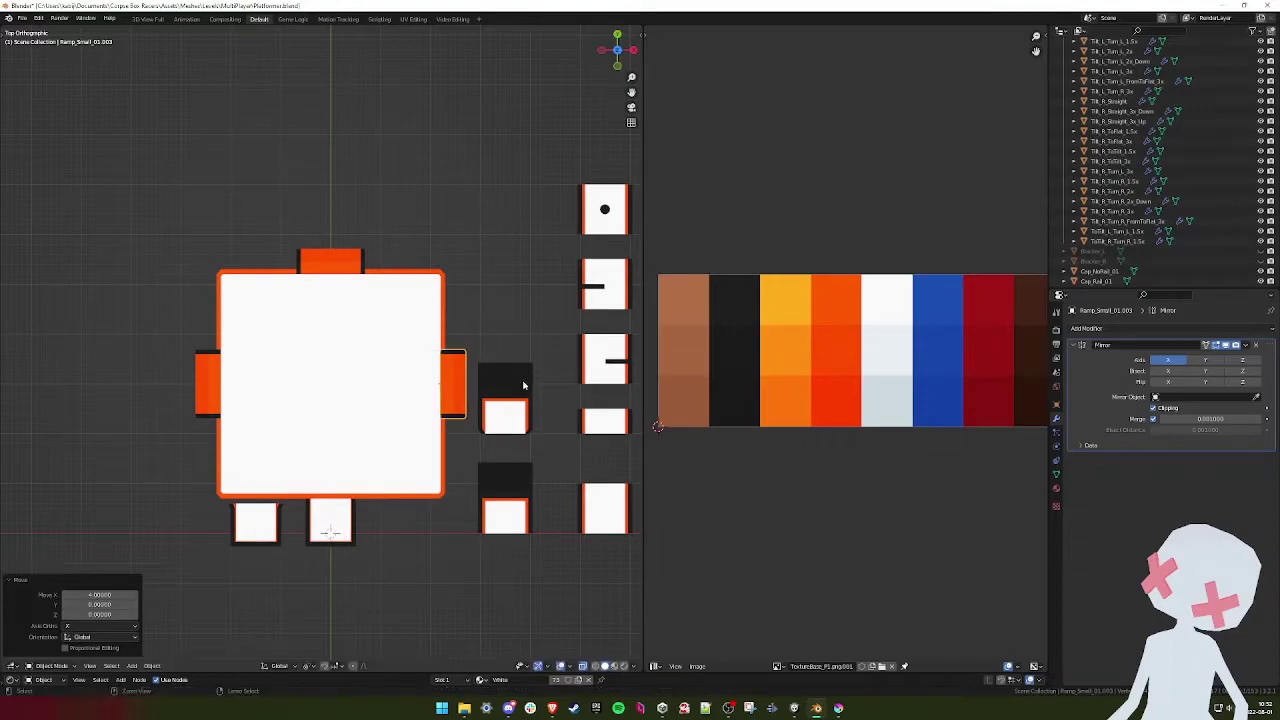
- Switch to Unity, select the three new small ramps around the platform and add a Mesh Collider to them
key(alt+Tab)
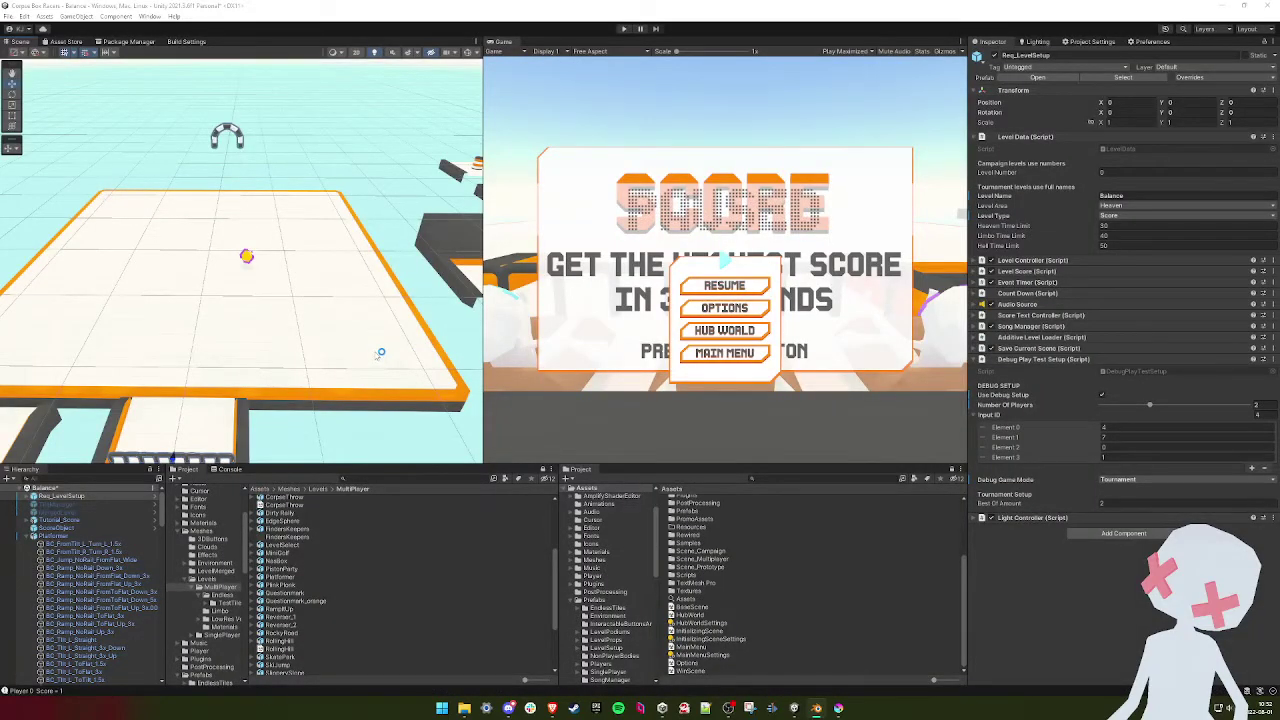
click(387, 253)
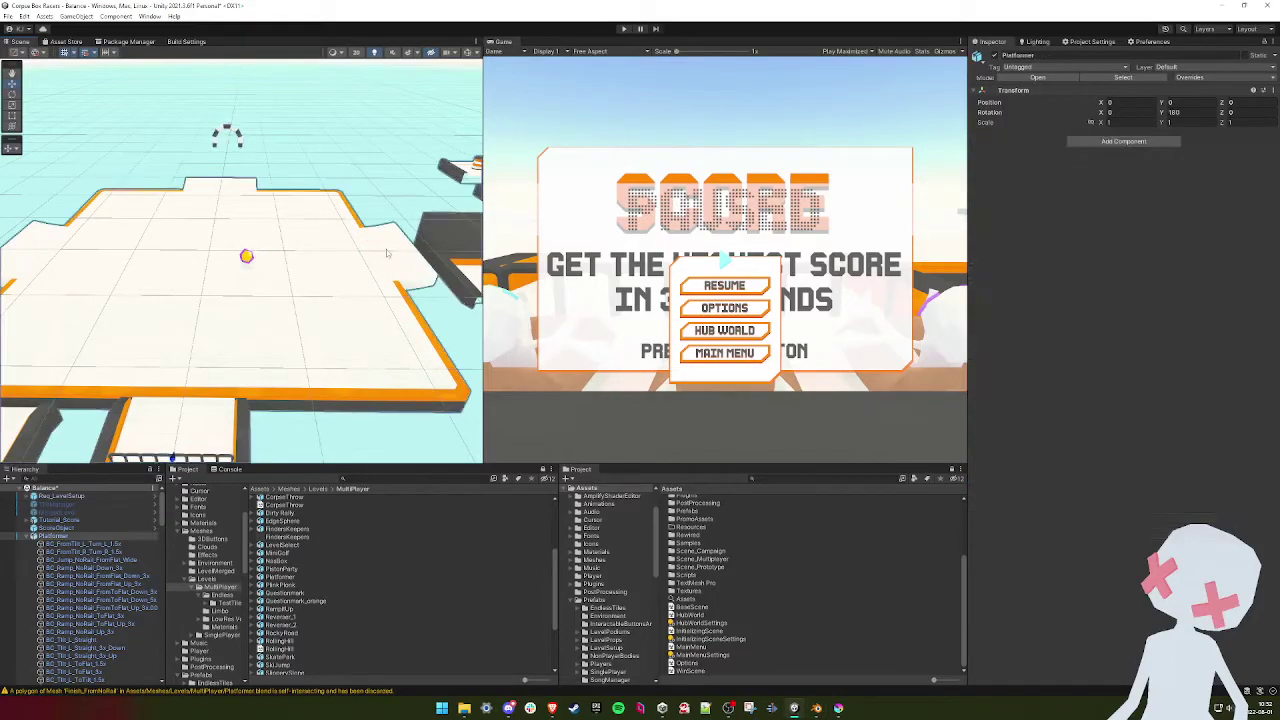
shift+click(220, 186)
shift+click(44, 242)
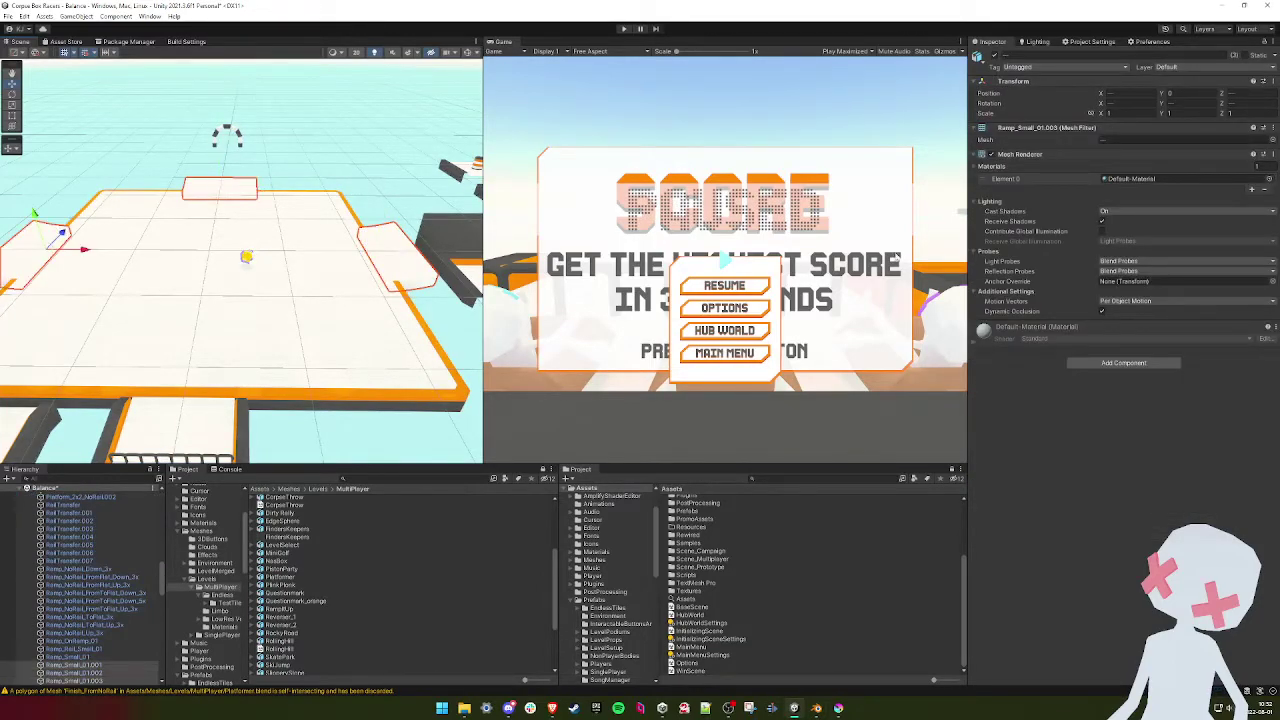
click(1105, 367)
click(1097, 401)
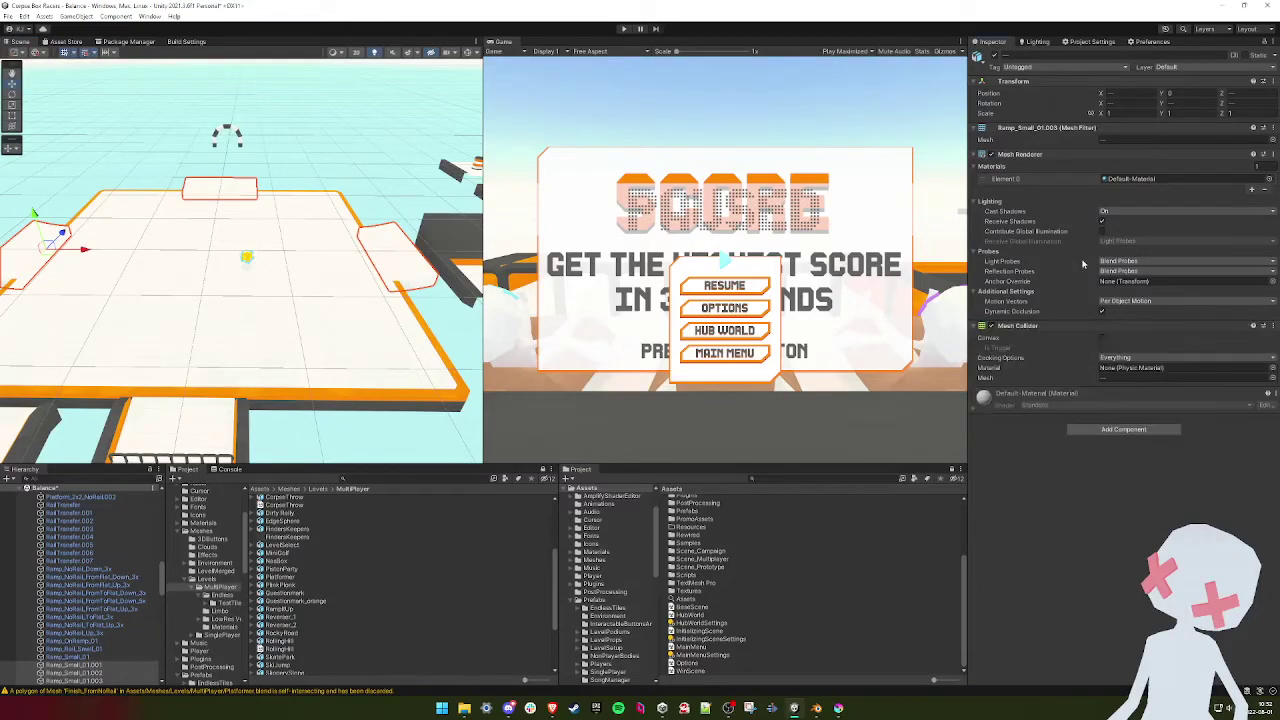
- Set the three ramps' tag and layer to Ground and assign the Ground physic material to their colliders
click(1046, 67)
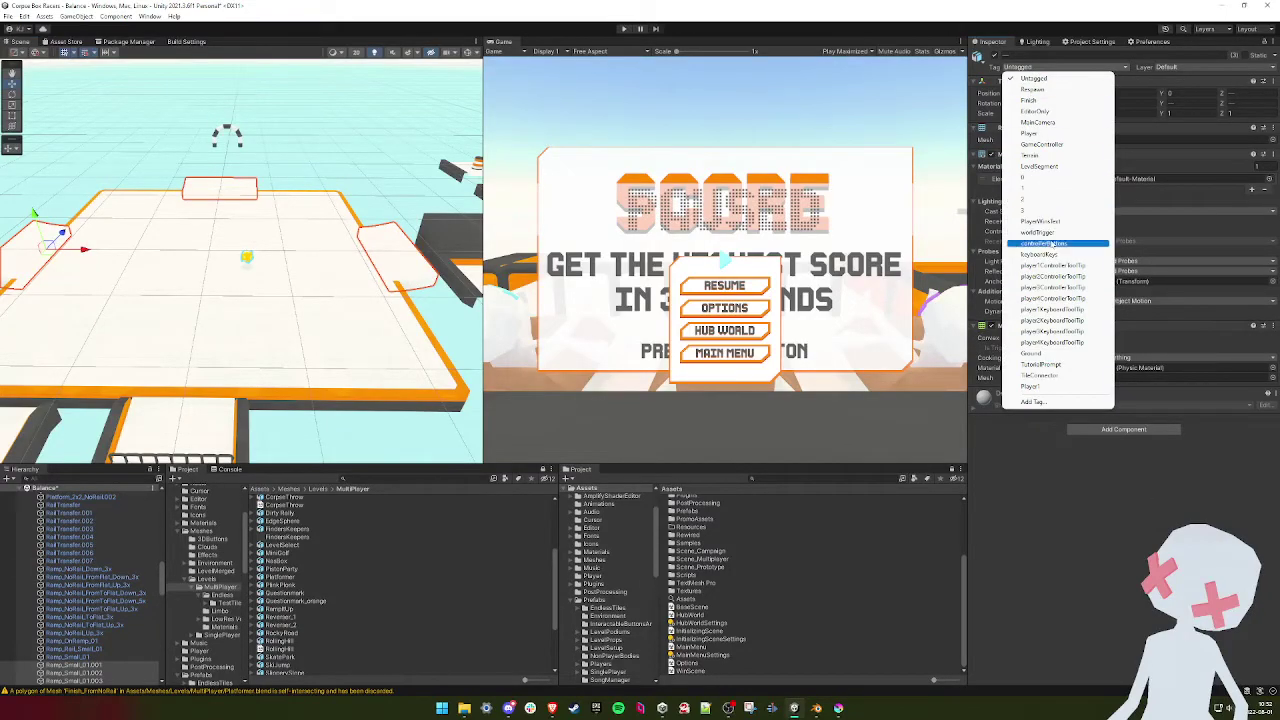
click(1032, 353)
click(1176, 67)
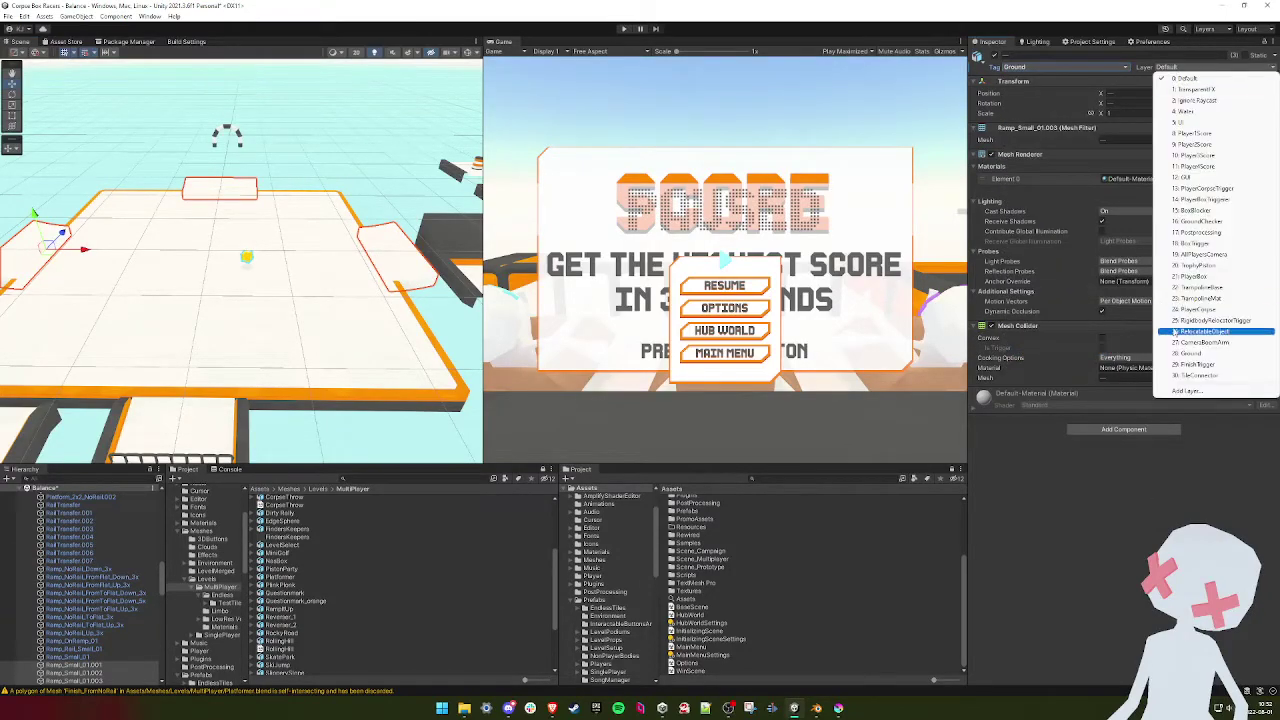
click(1192, 353)
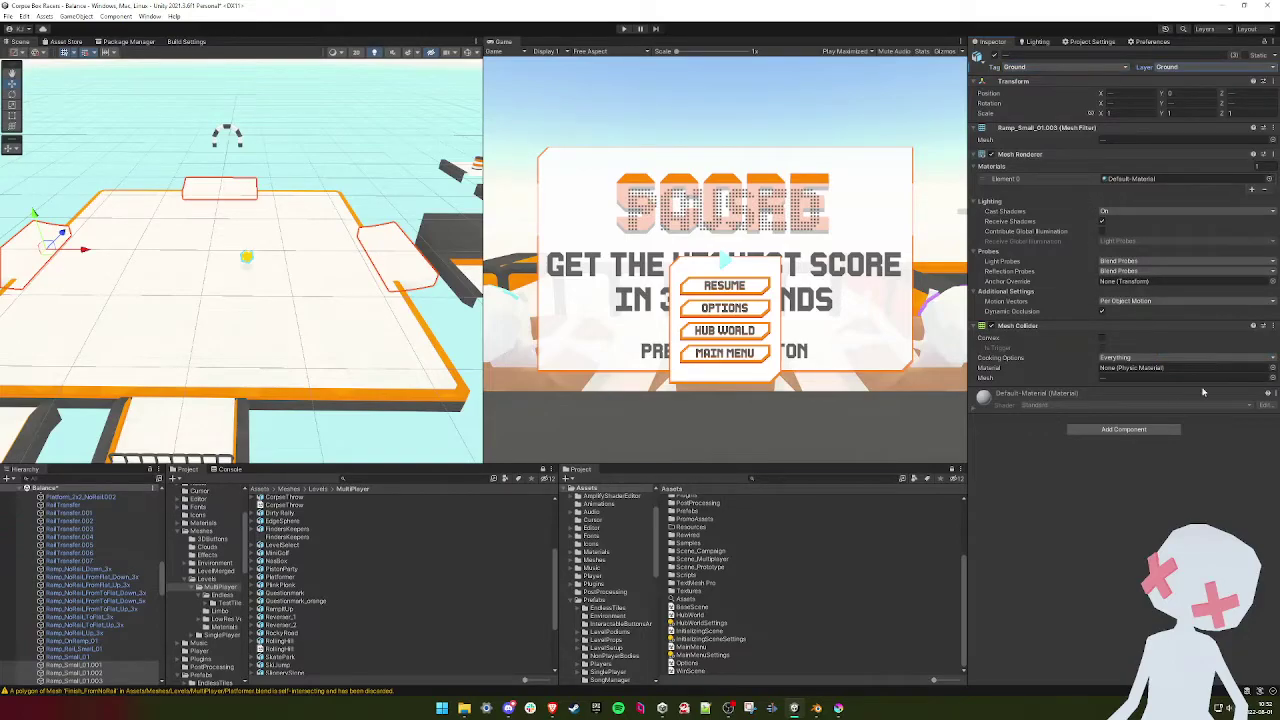
click(1273, 367)
double_click(1066, 308)
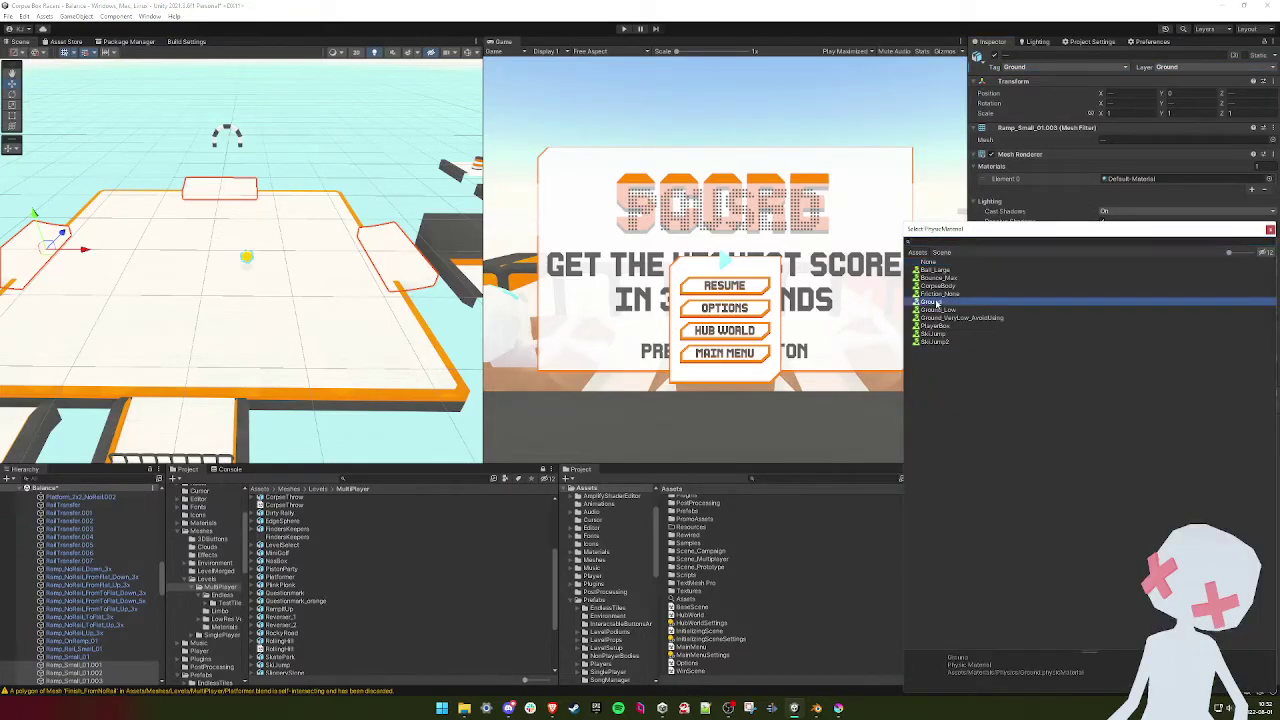
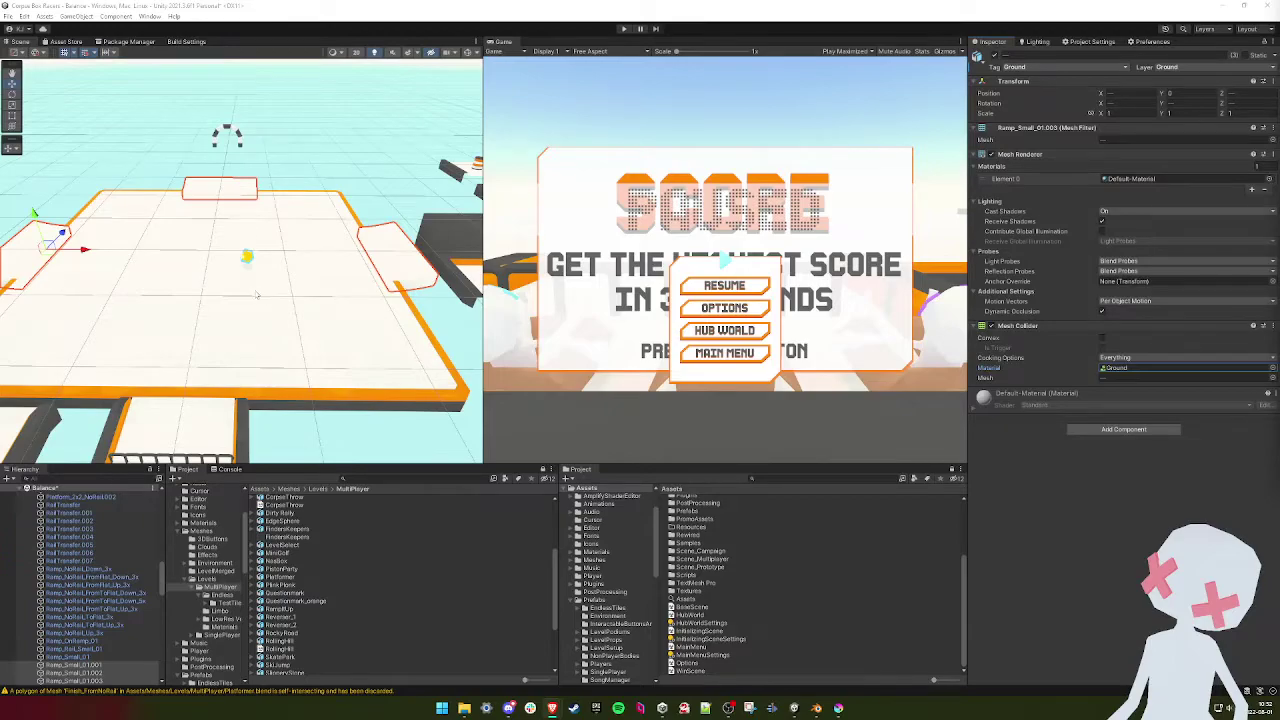
- Assign the Everionment_Heaven_Noise_AllBaseColors material to the three ramps and check it on one of them
click(1269, 178)
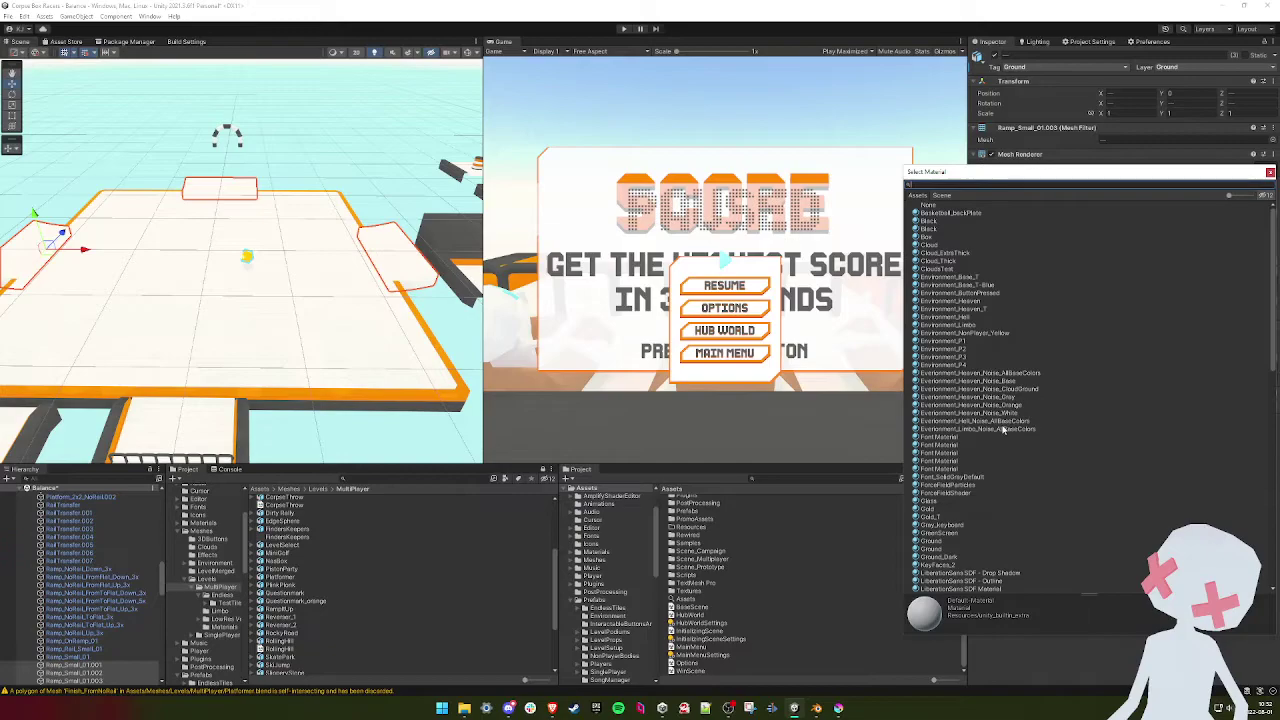
double_click(999, 375)
right_drag(309, 269, 390, 262)
scroll(259, 264, down, 8)
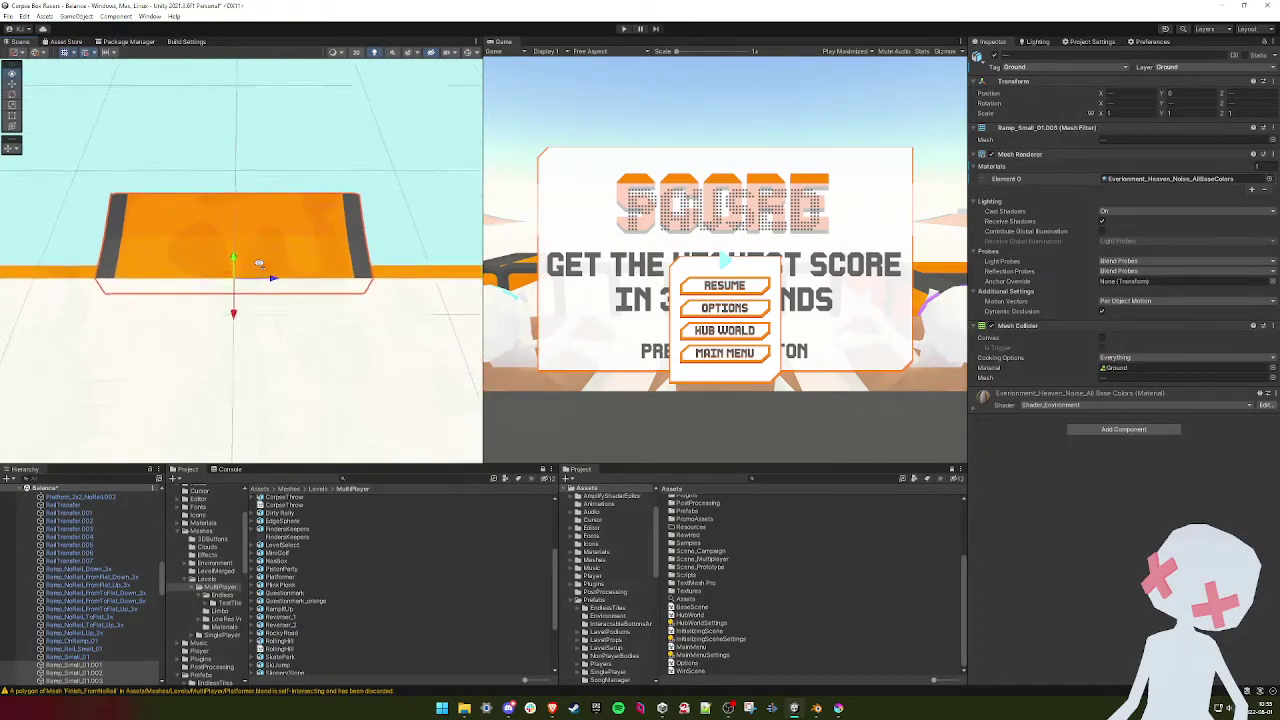
right_drag(259, 264, 240, 215)
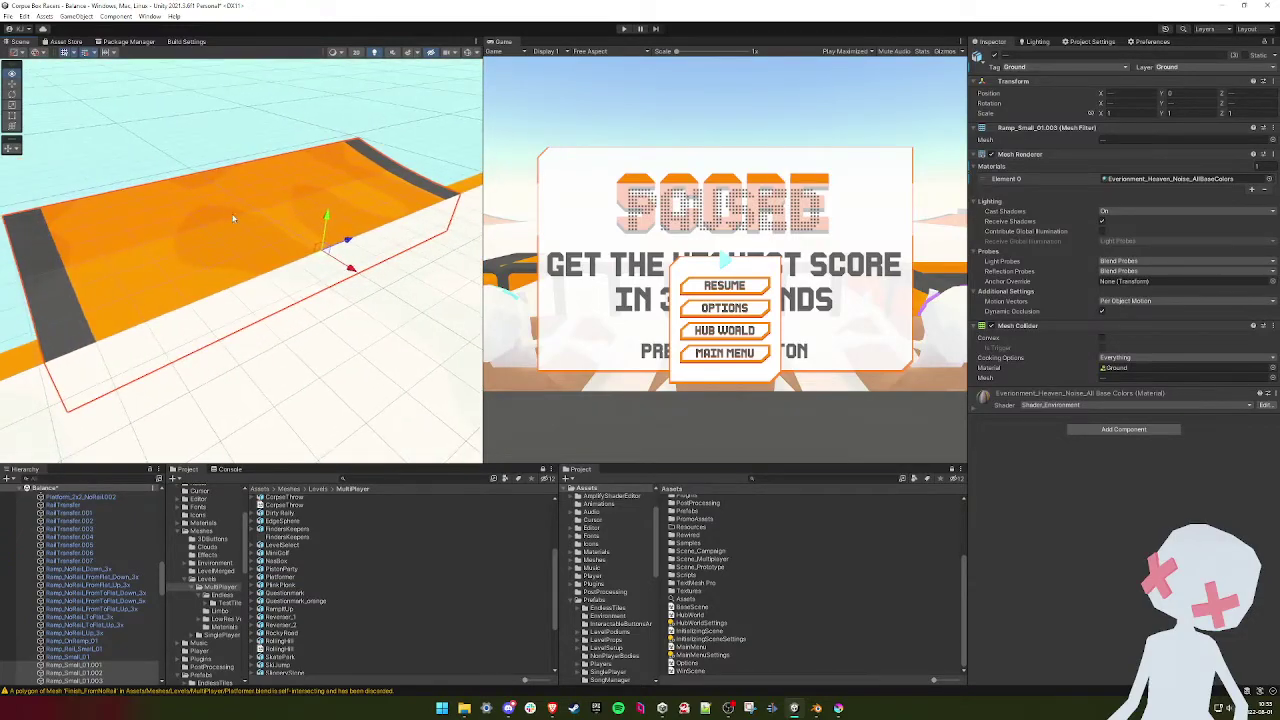
- Try the Heaven Noise White, Orange, Gray and CloudGround materials on the ramps, and reassign AllBaseColors
click(1269, 178)
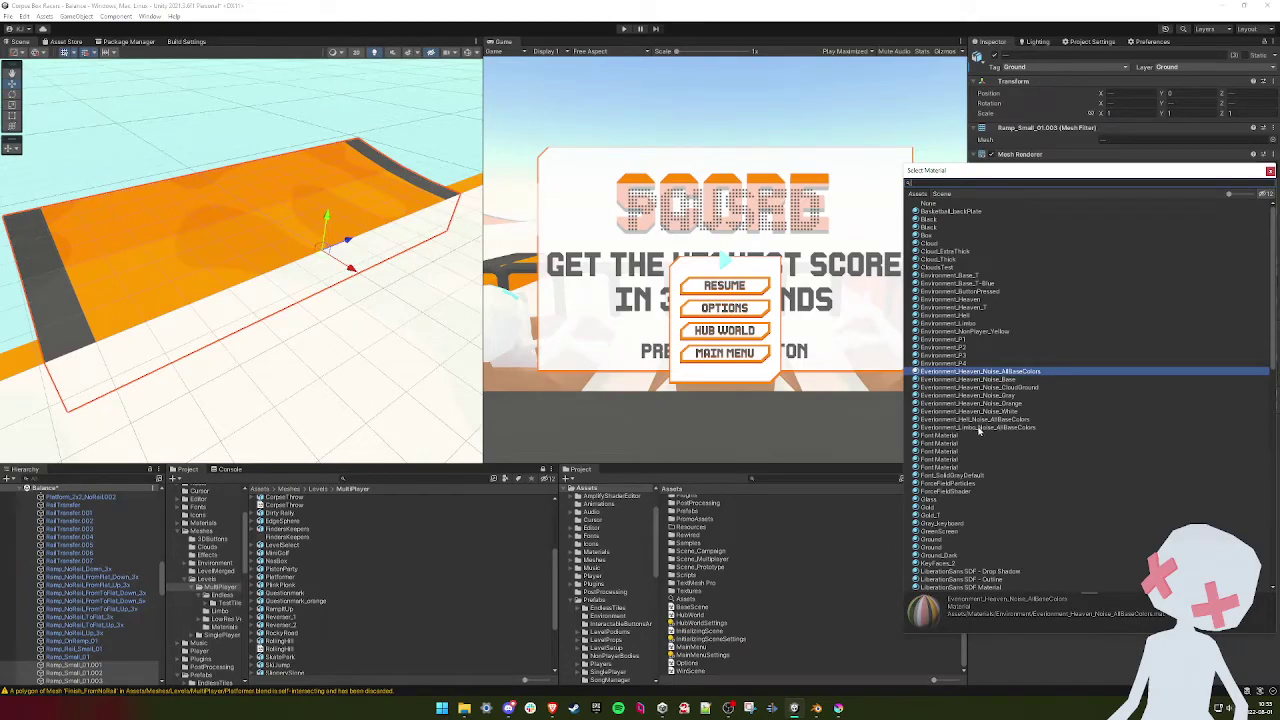
click(994, 411)
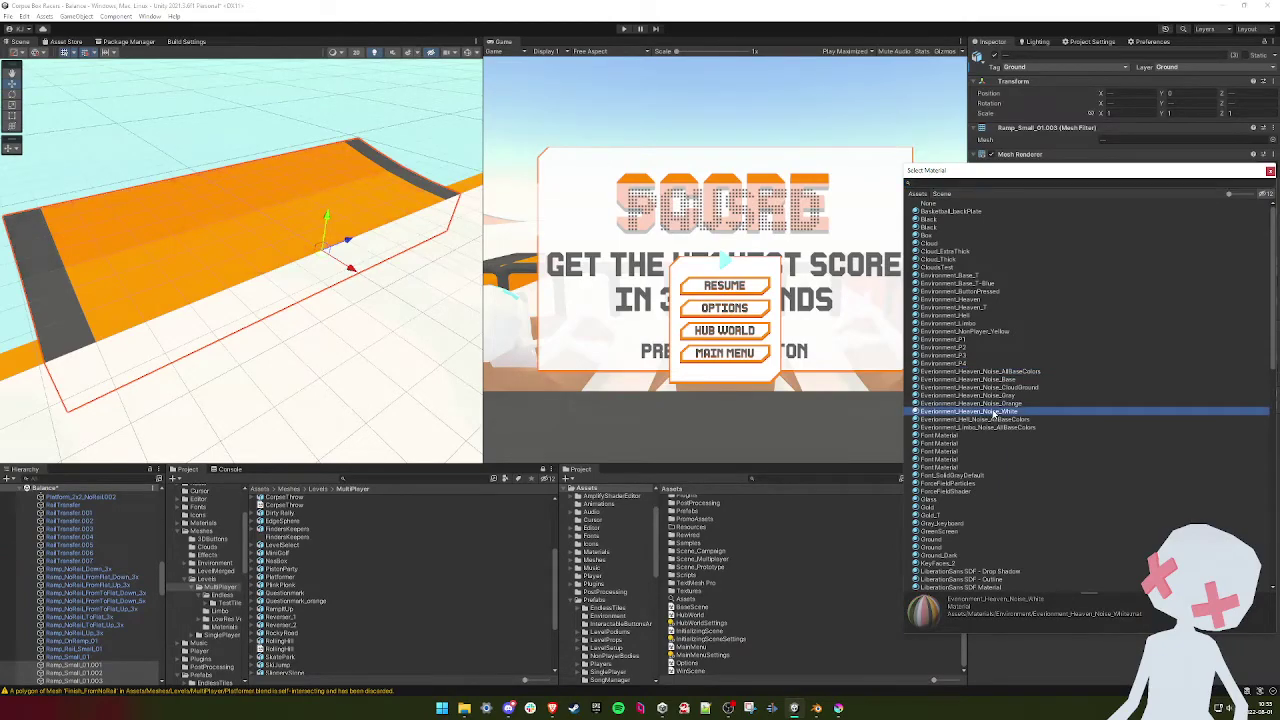
click(1004, 403)
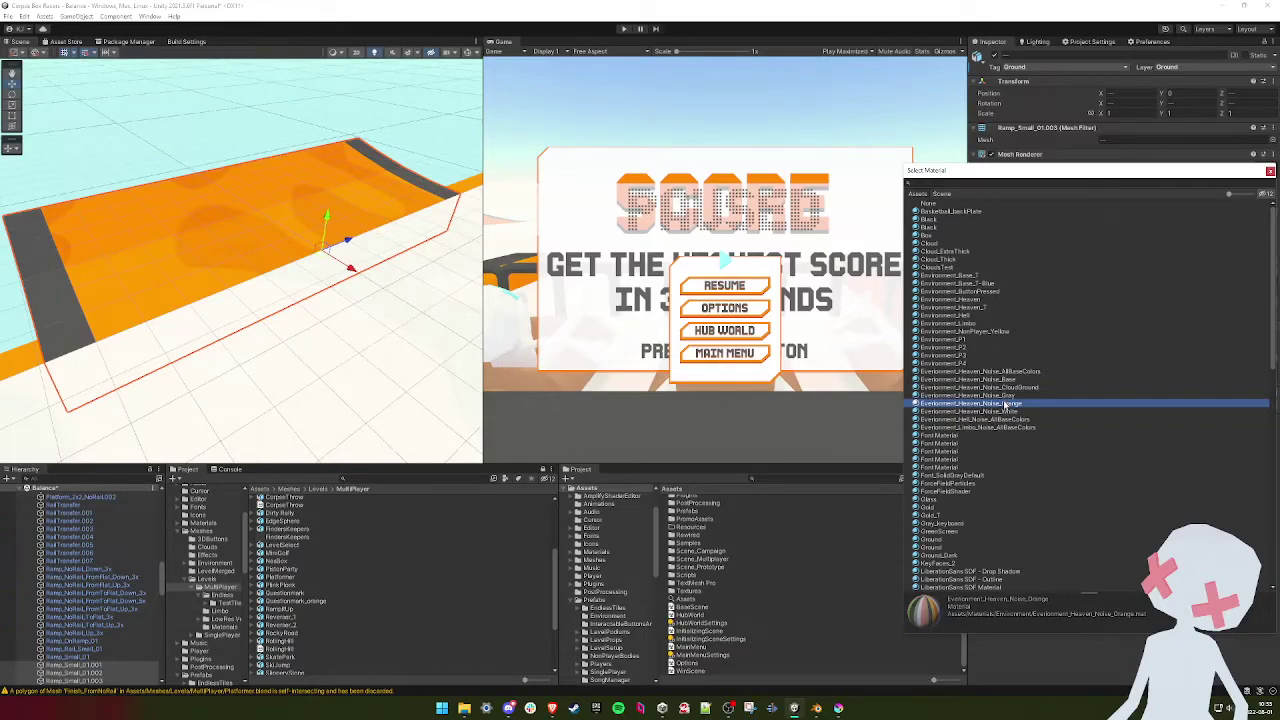
click(1006, 396)
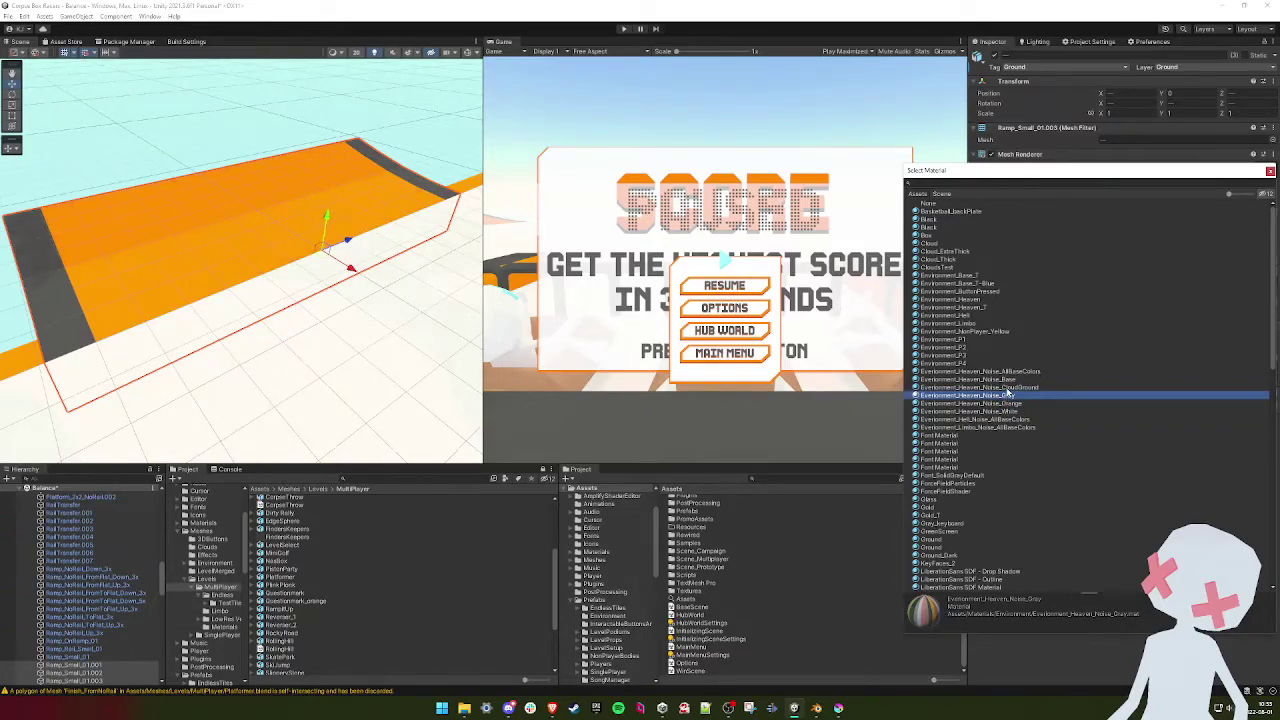
click(1007, 388)
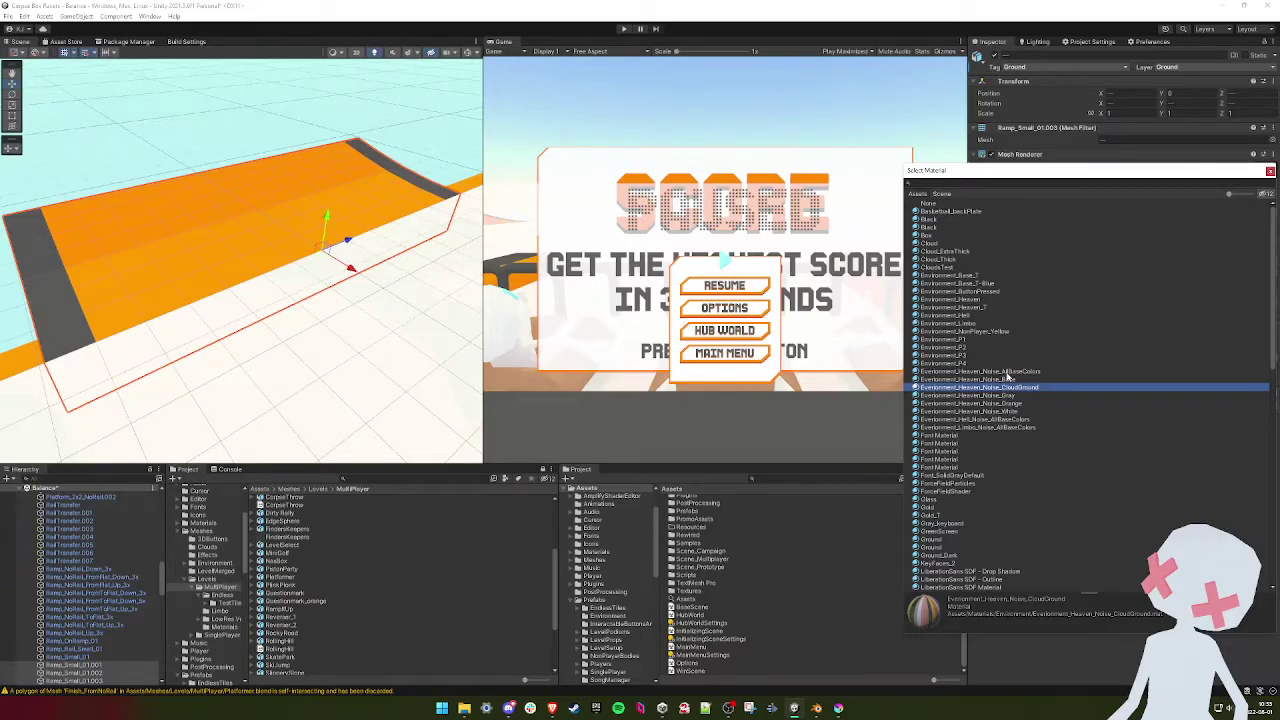
click(1005, 372)
- Inspect the colours and placement of the ramps around the platform's edges
alt+drag(329, 315, 385, 305)
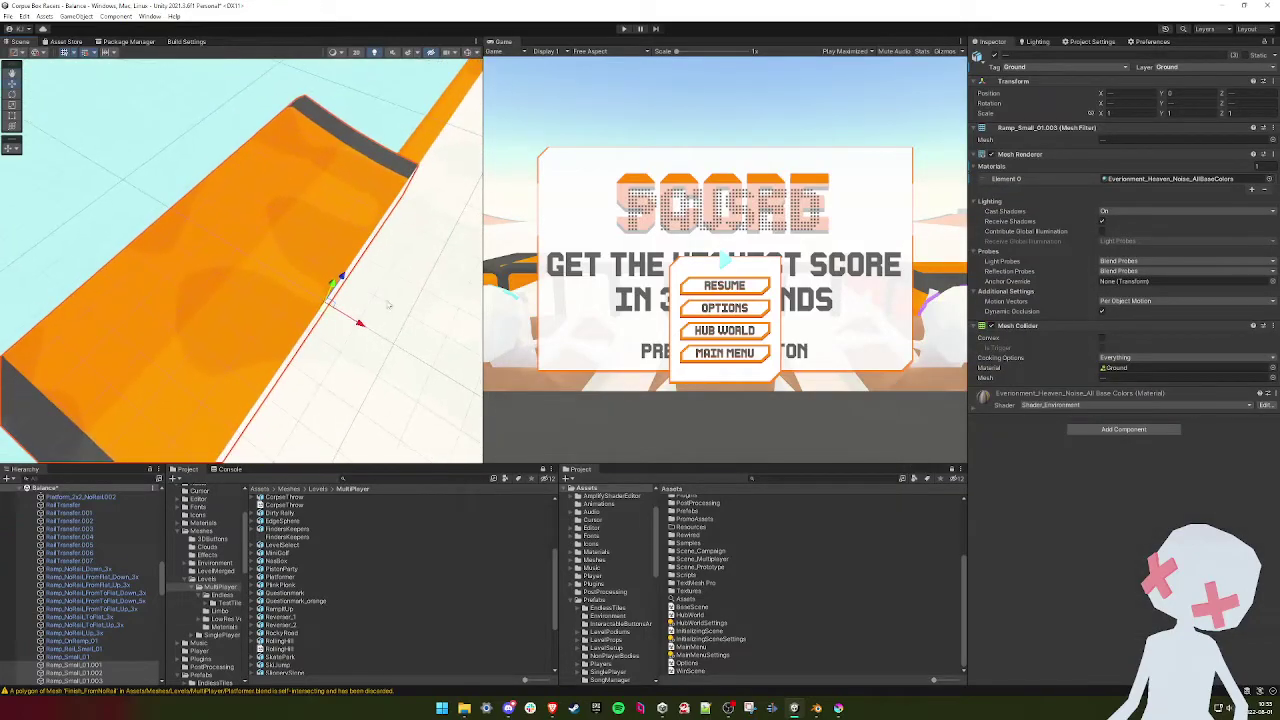
right_drag(397, 229, 422, 262)
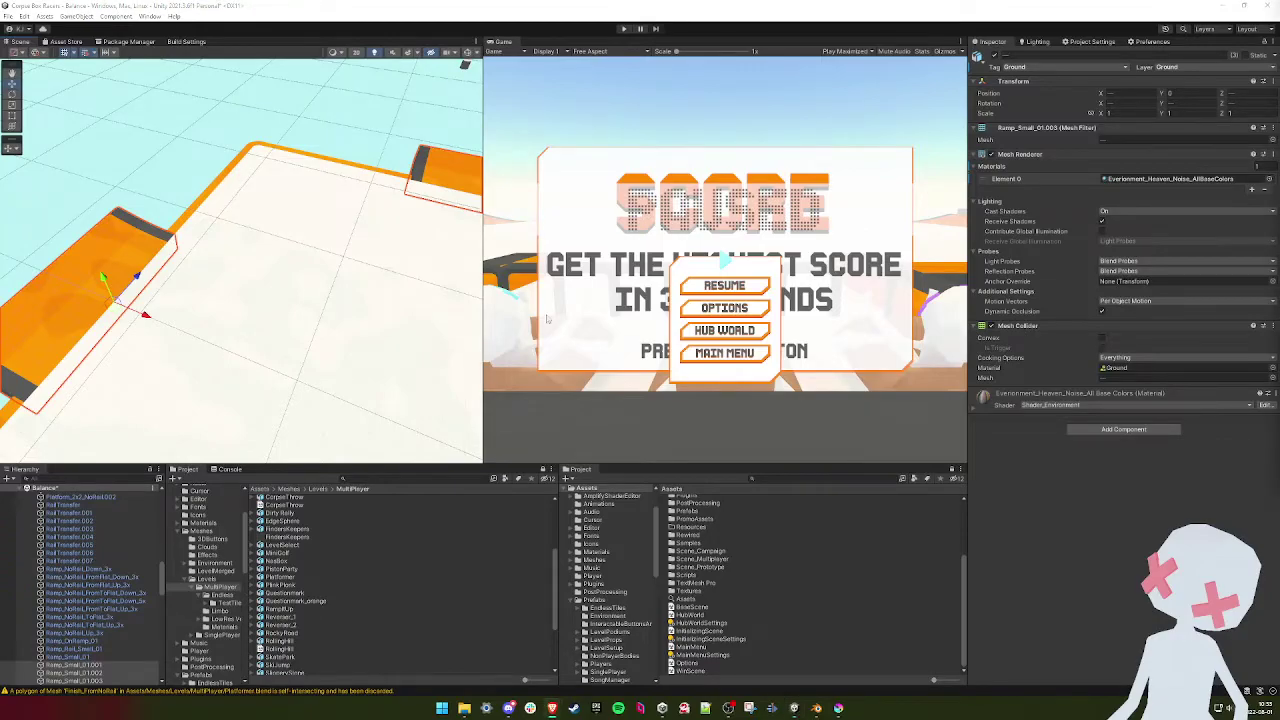
right_drag(295, 279, 180, 254)
key(w)
key(w)
key(s)
- Switch to Blender and widen the image editor to show more of the colour palette texture
click(820, 708)
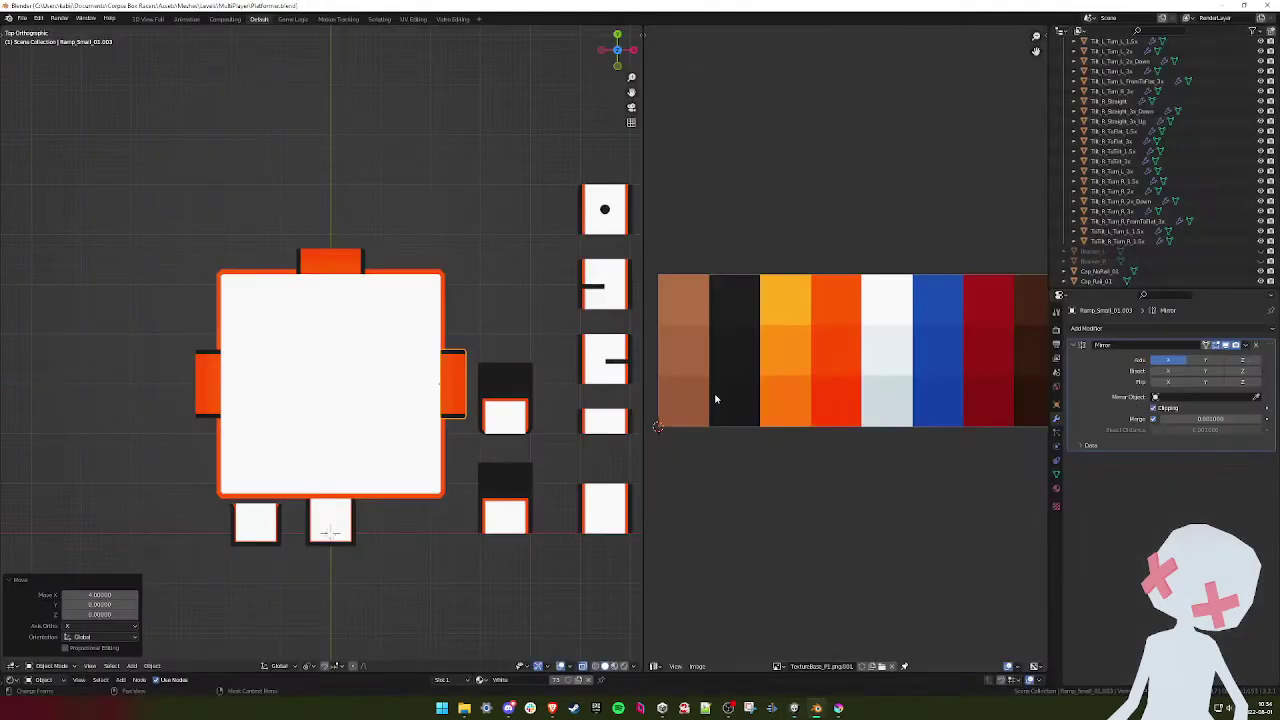
drag(630, 217, 480, 240)
scroll(663, 266, down, 2)
scroll(663, 266, up, 3)
middle_drag(660, 263, 773, 263)
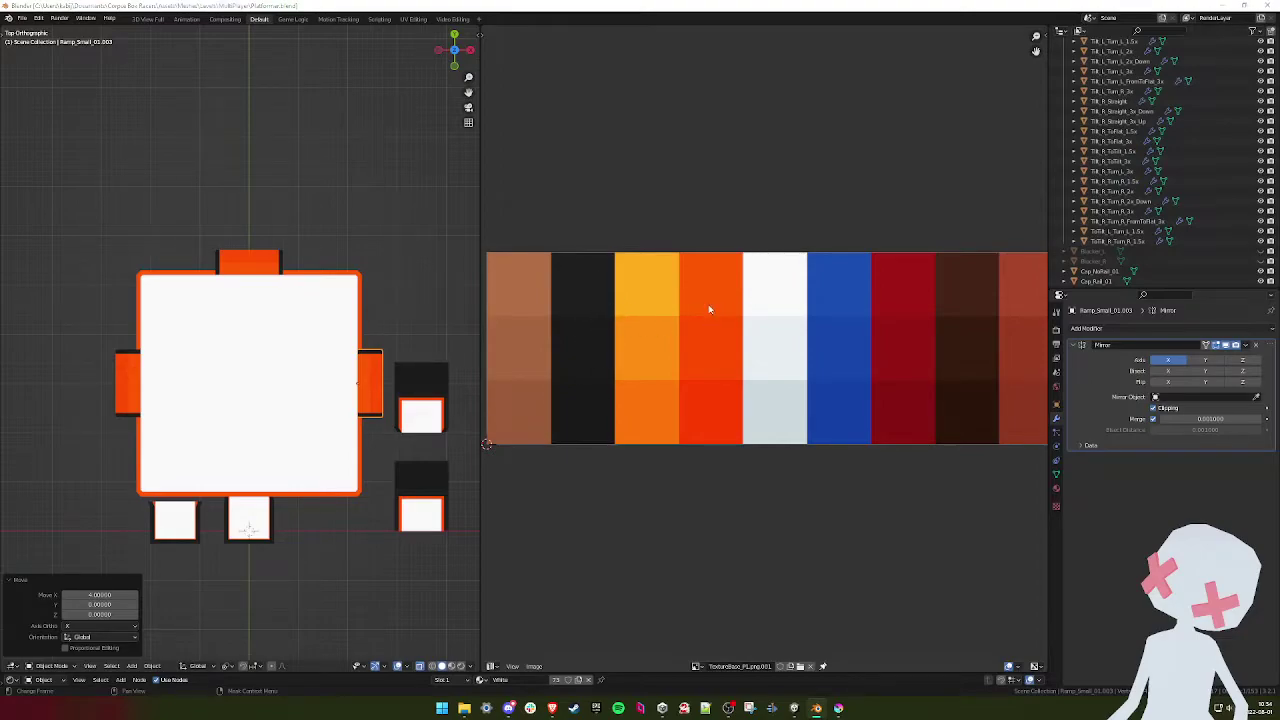
- Compare the ramps in Unity with Blender's palette texture and examine the full range of its colour swatches
key(alt+Tab)
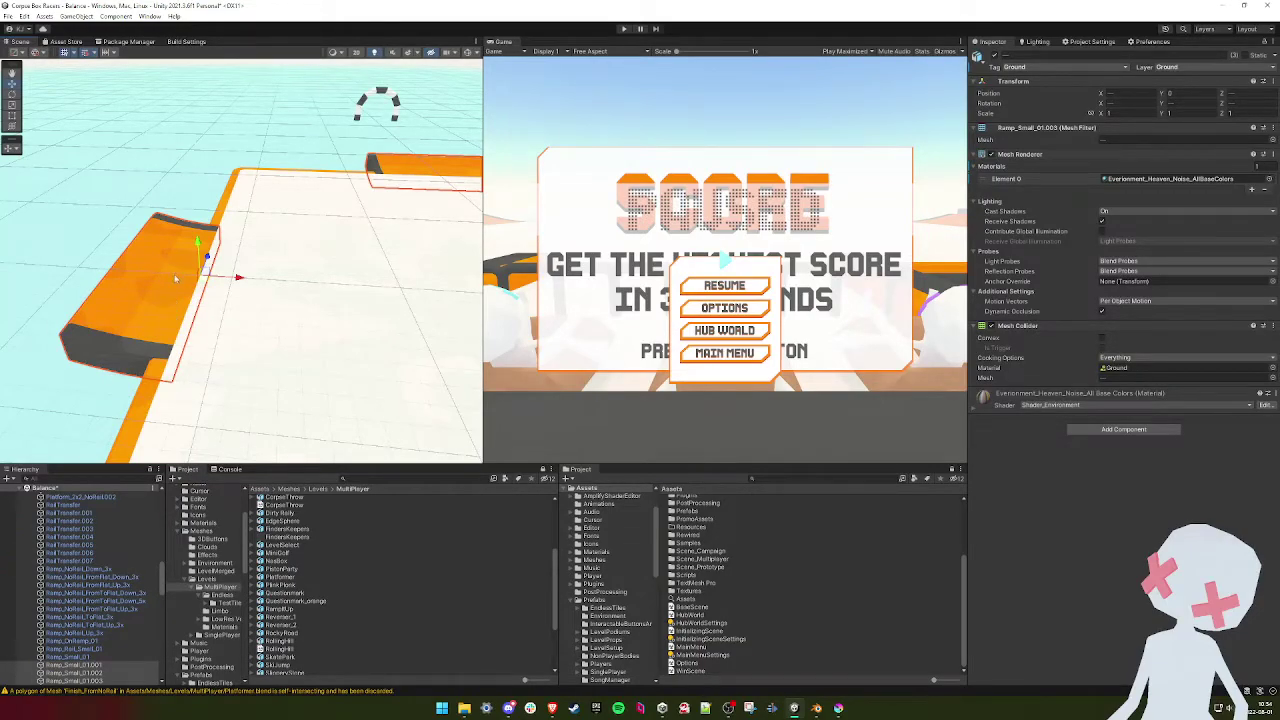
key(alt+Tab)
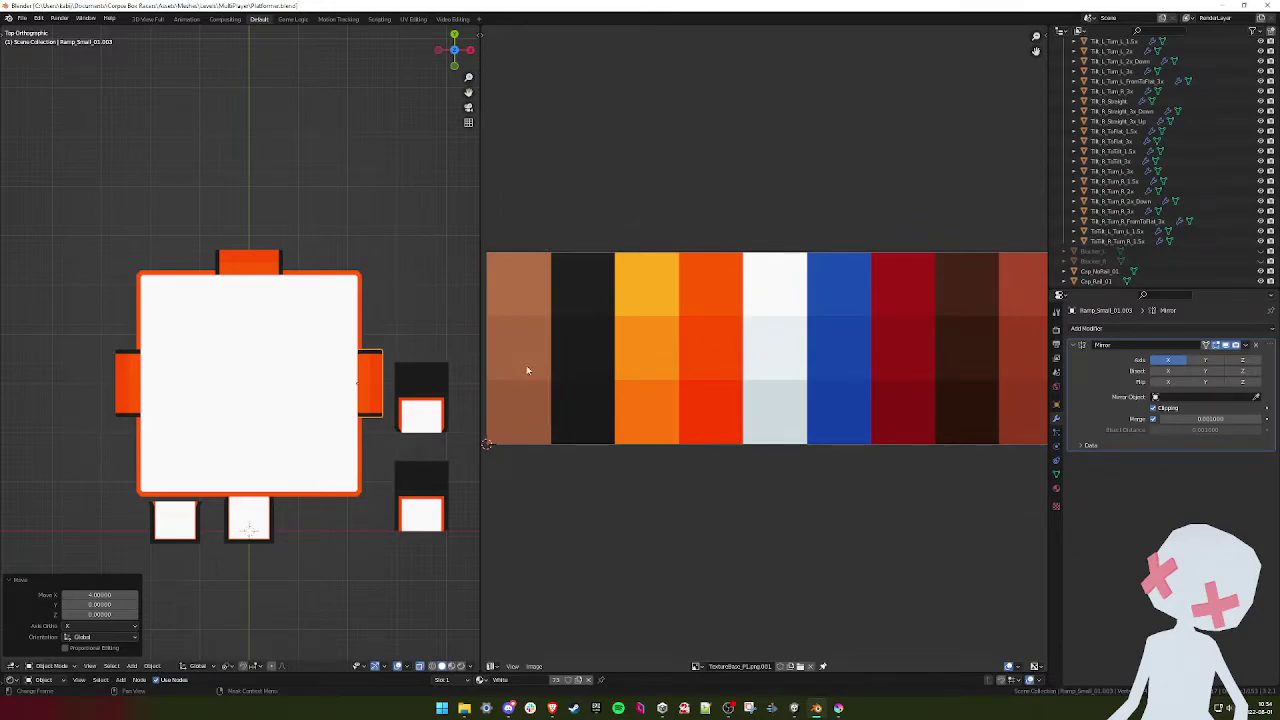
middle_drag(834, 251, 668, 270)
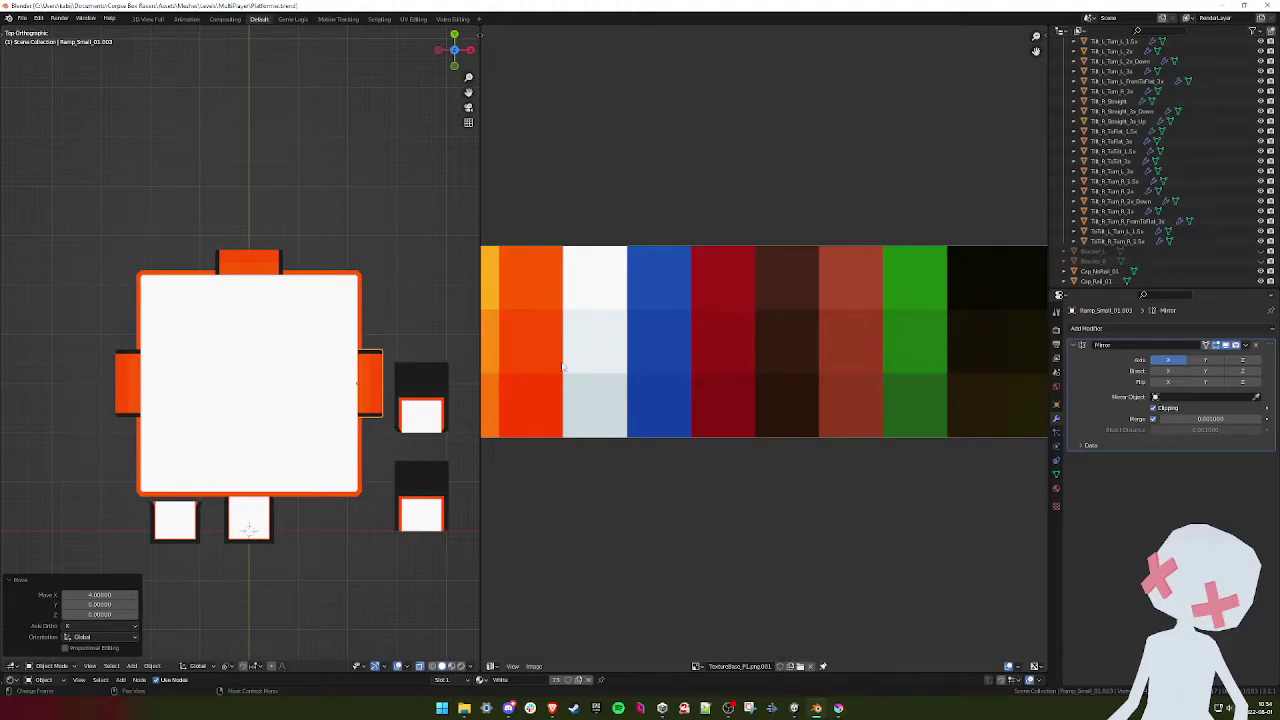
middle_drag(562, 367, 714, 387)
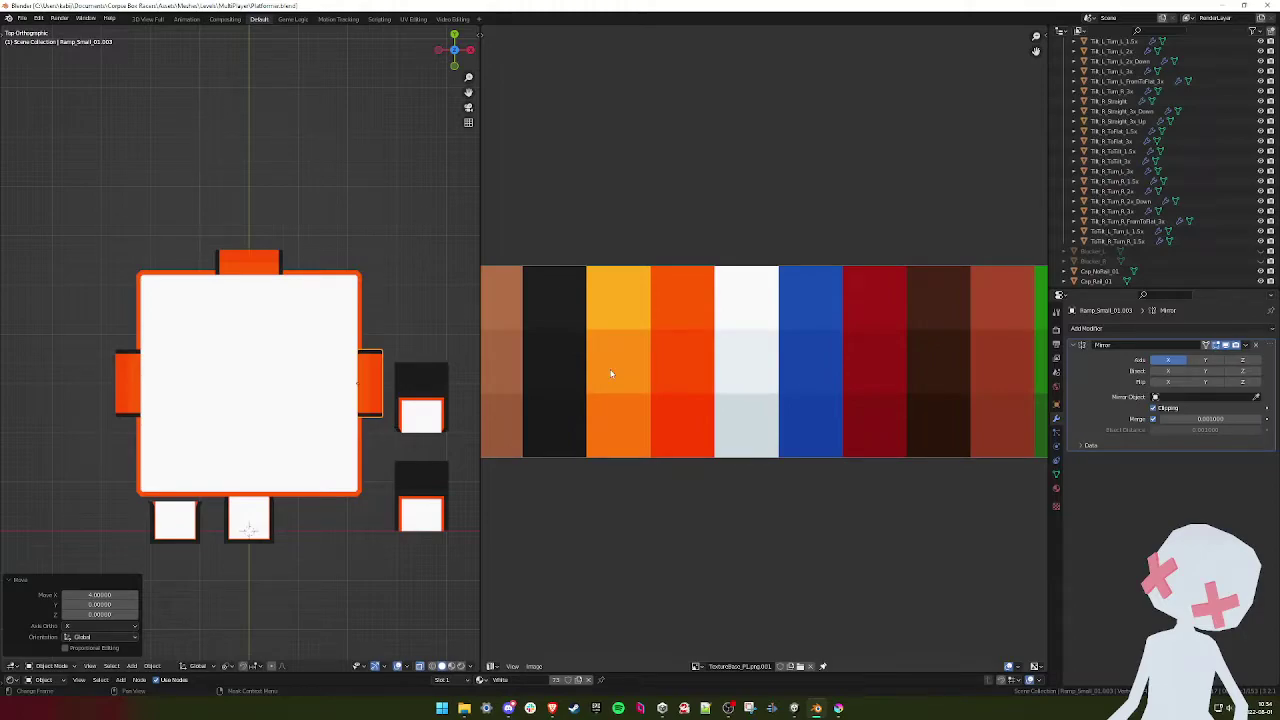
ctrl+scroll(780, 371, right, 5)
scroll(707, 376, down, 2)
ctrl+scroll(707, 376, right, 3)
ctrl+scroll(690, 366, left, 2)
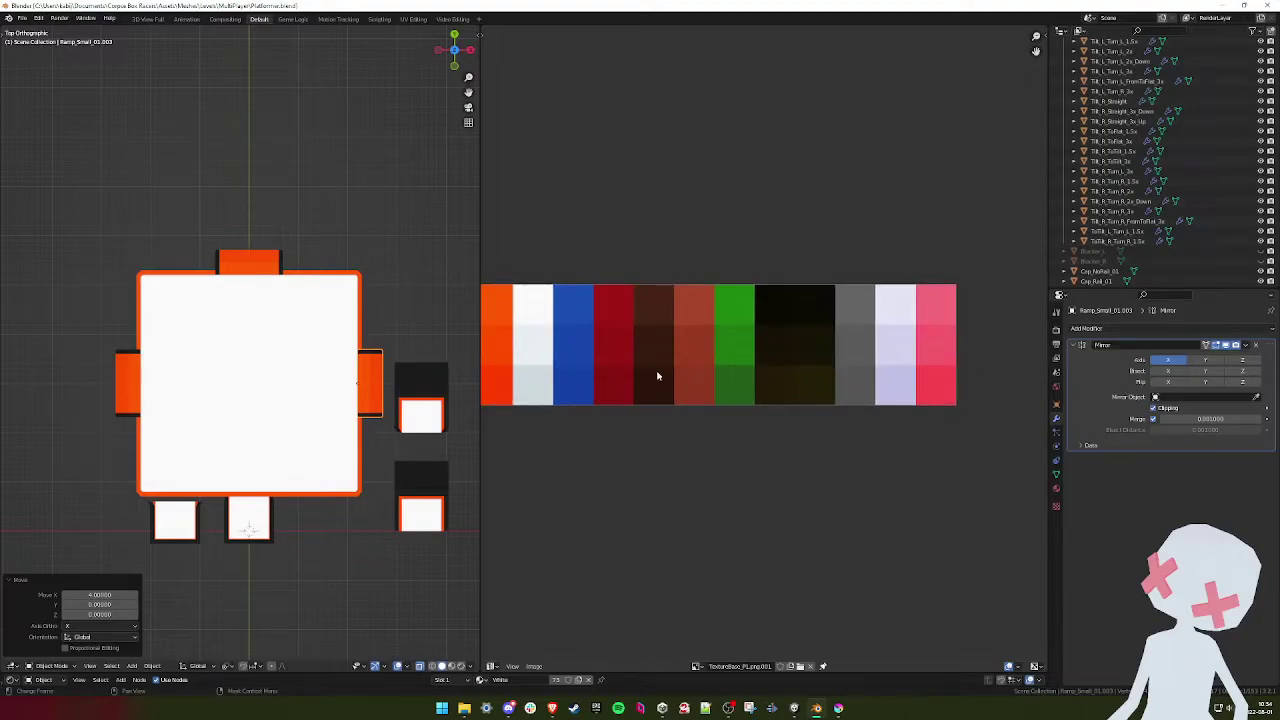
ctrl+scroll(808, 397, left, 3)
ctrl+scroll(991, 357, right, 2)
ctrl+scroll(522, 375, left, 2)
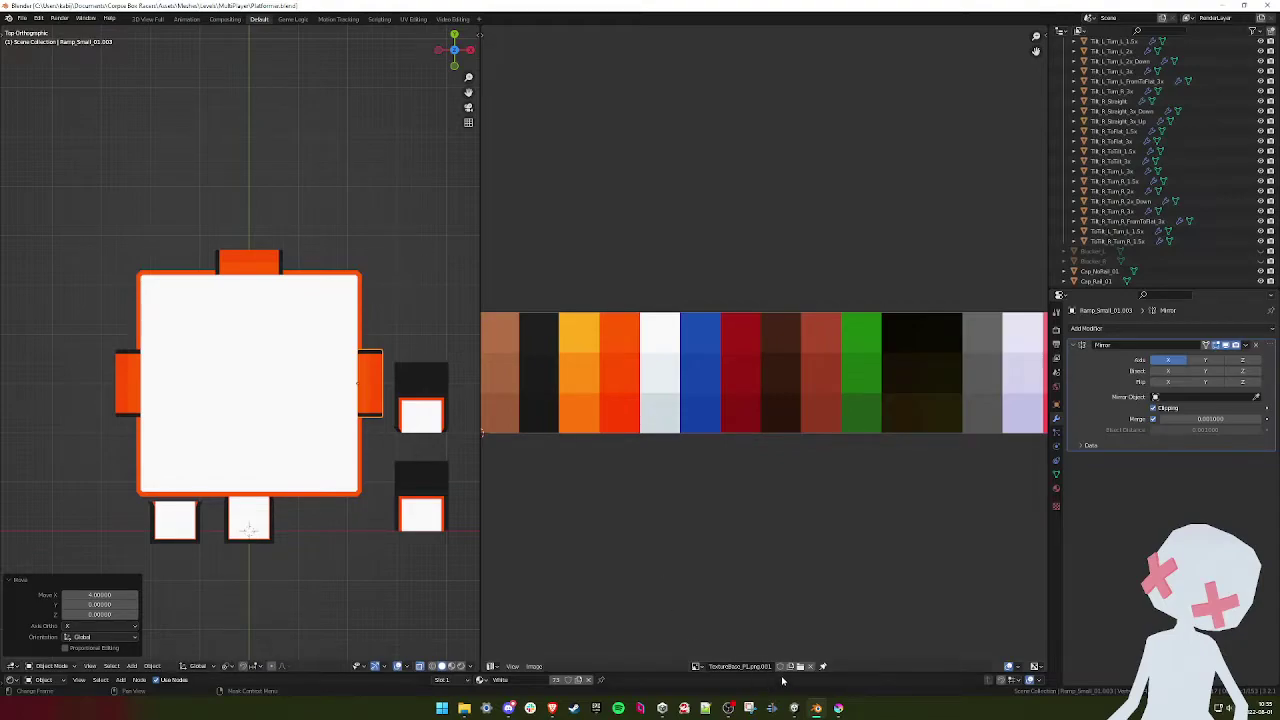
- Switch to Unity and inspect the orange ramps on the platform's edges up close and from above
click(795, 709)
right_drag(222, 394, 283, 294)
drag(285, 312, 238, 258)
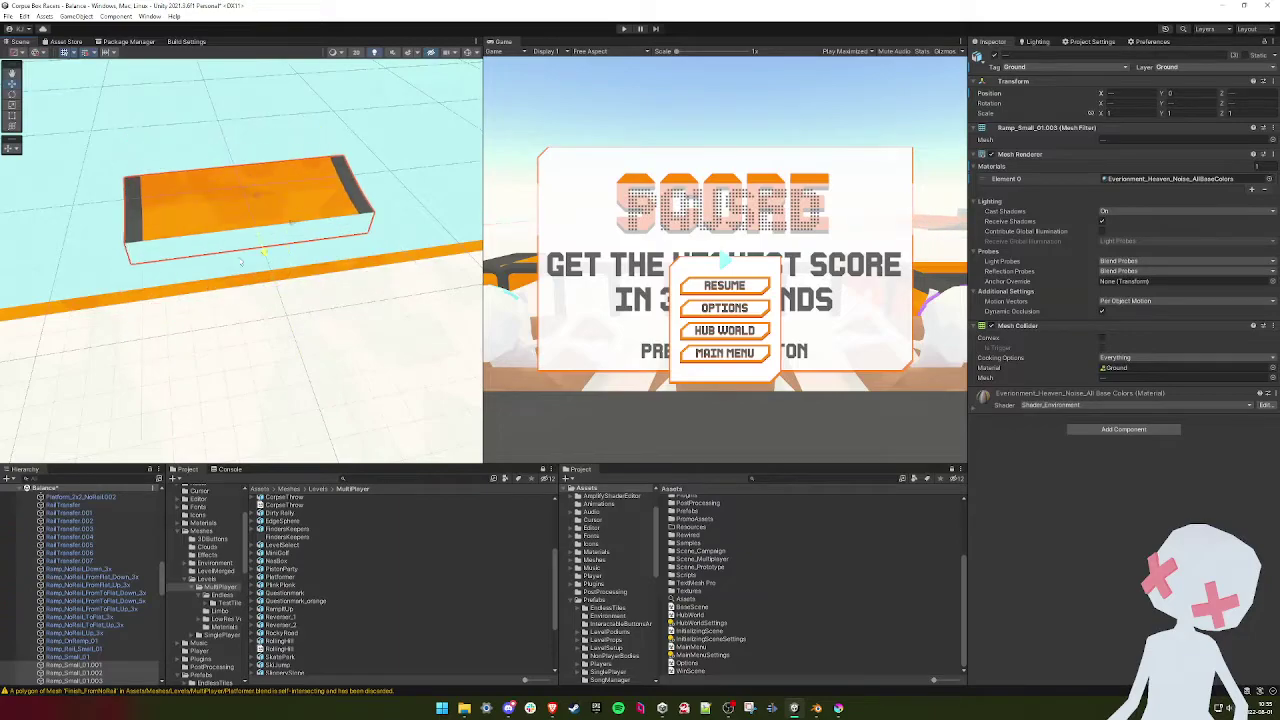
alt+drag(272, 343, 262, 322)
drag(250, 279, 283, 313)
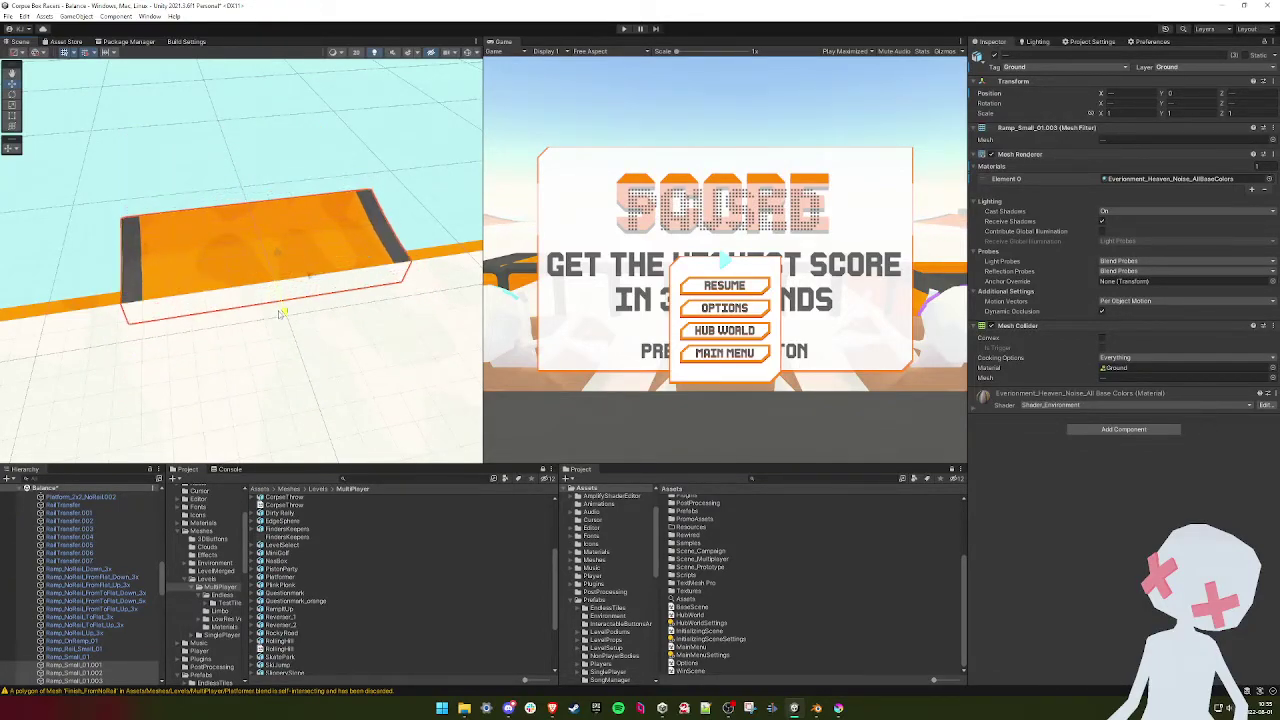
right_drag(220, 343, 328, 328)
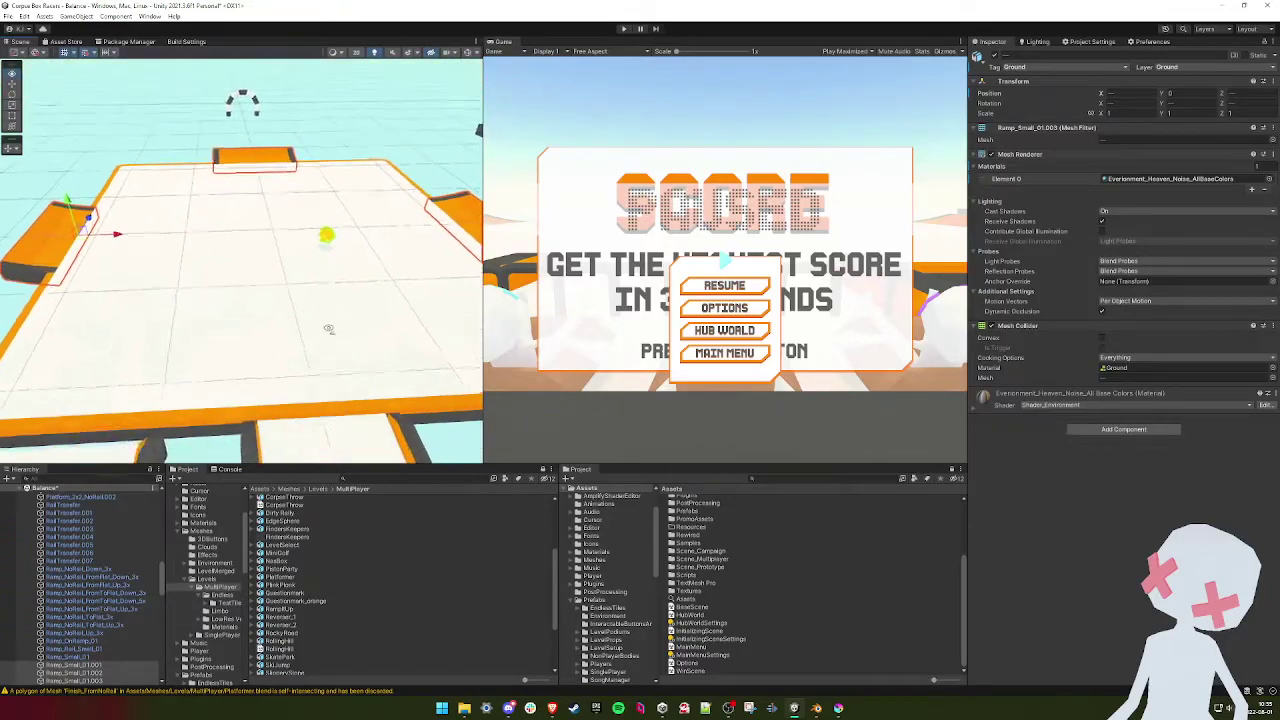
scroll(329, 328, down, 3)
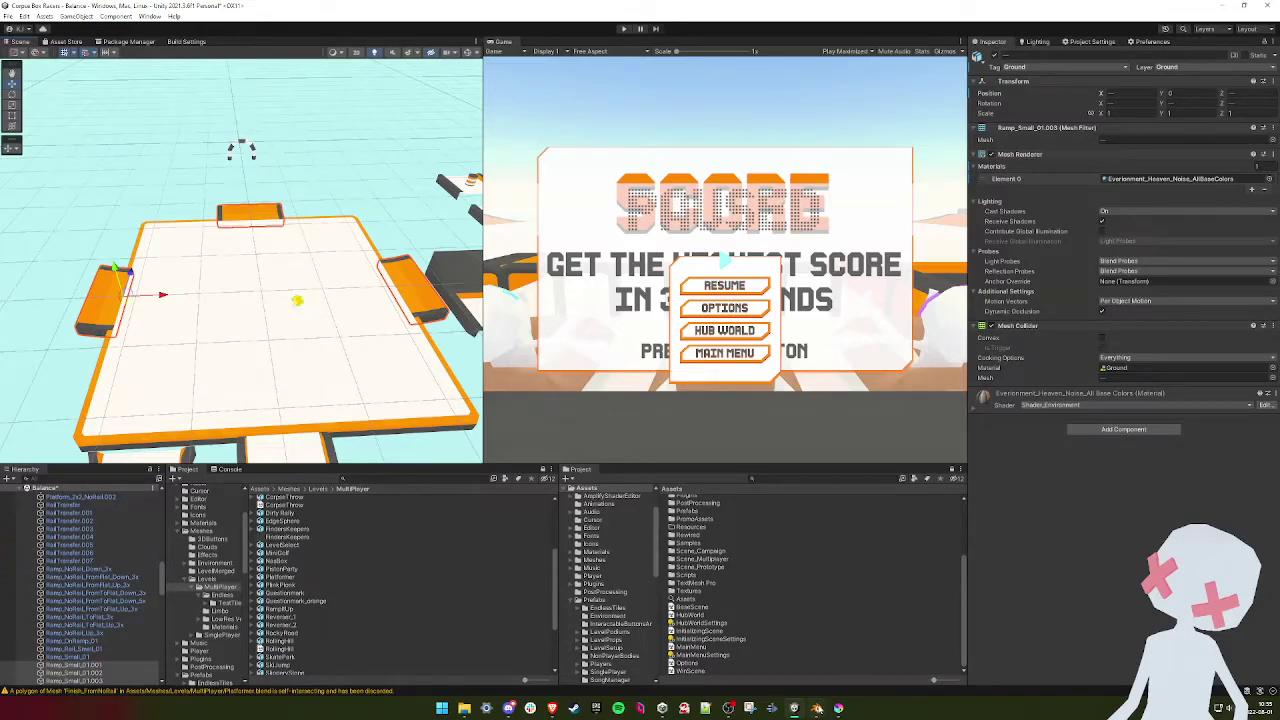
- Switch to Blender and delete all the unused track pieces, keeping the large platform, its three attached ramps and the start piece
click(817, 708)
scroll(378, 389, down, 8)
scroll(335, 377, down, 2)
shift+middle_drag(432, 376, 299, 332)
scroll(354, 374, down, 2)
scroll(231, 366, down, 2)
drag(449, 236, 177, 382)
key(KP_Decimal)
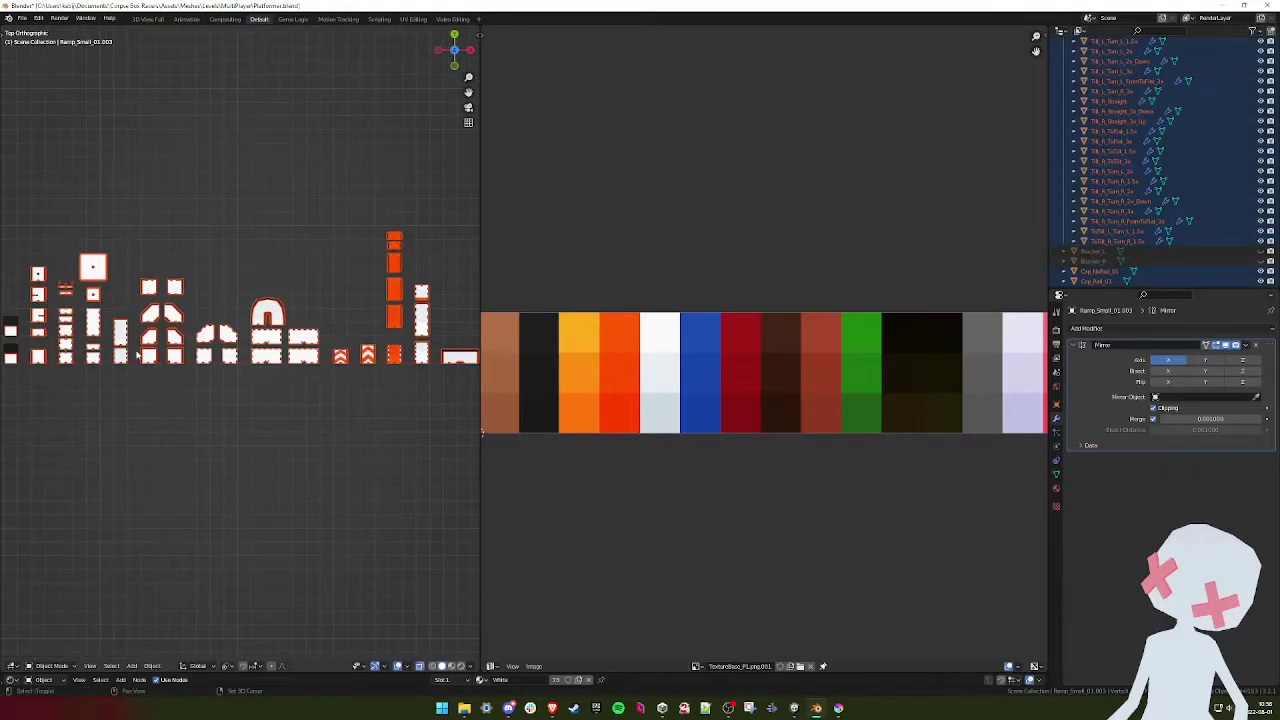
shift+middle_drag(137, 355, 401, 366)
scroll(331, 366, up, 5)
shift+drag(358, 280, 322, 450)
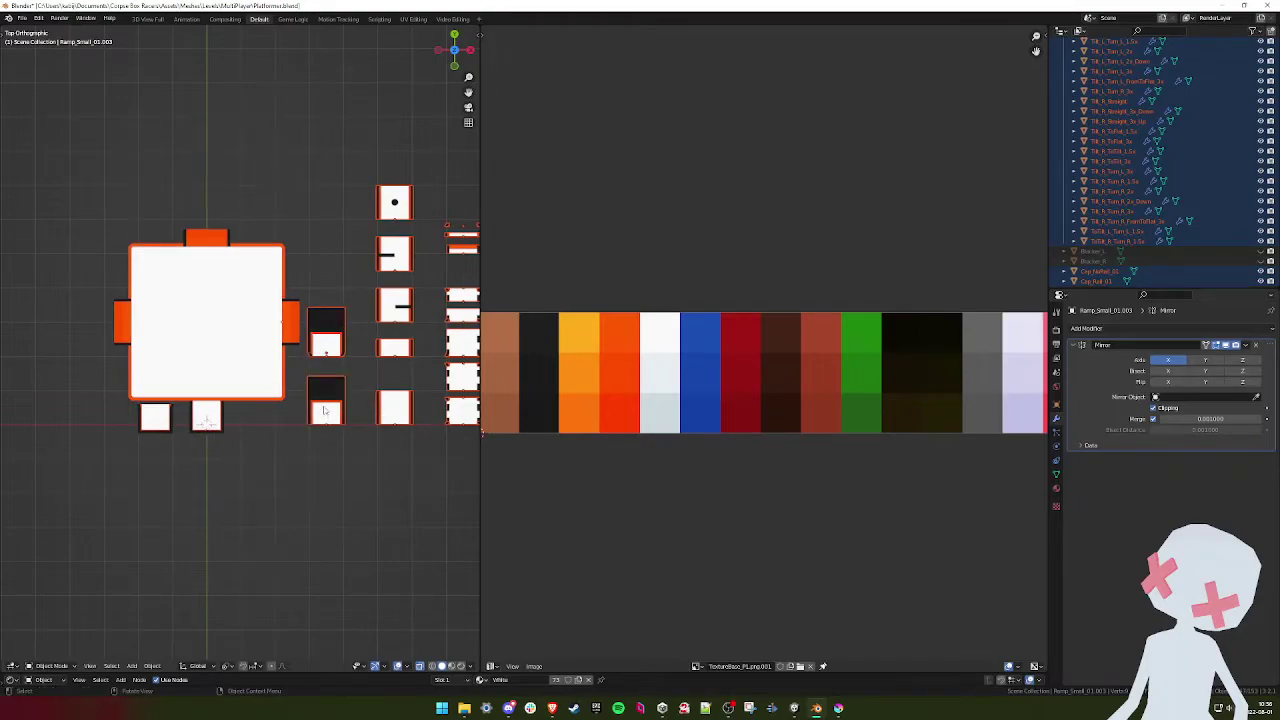
key(Delete)
click(147, 428)
key(Delete)
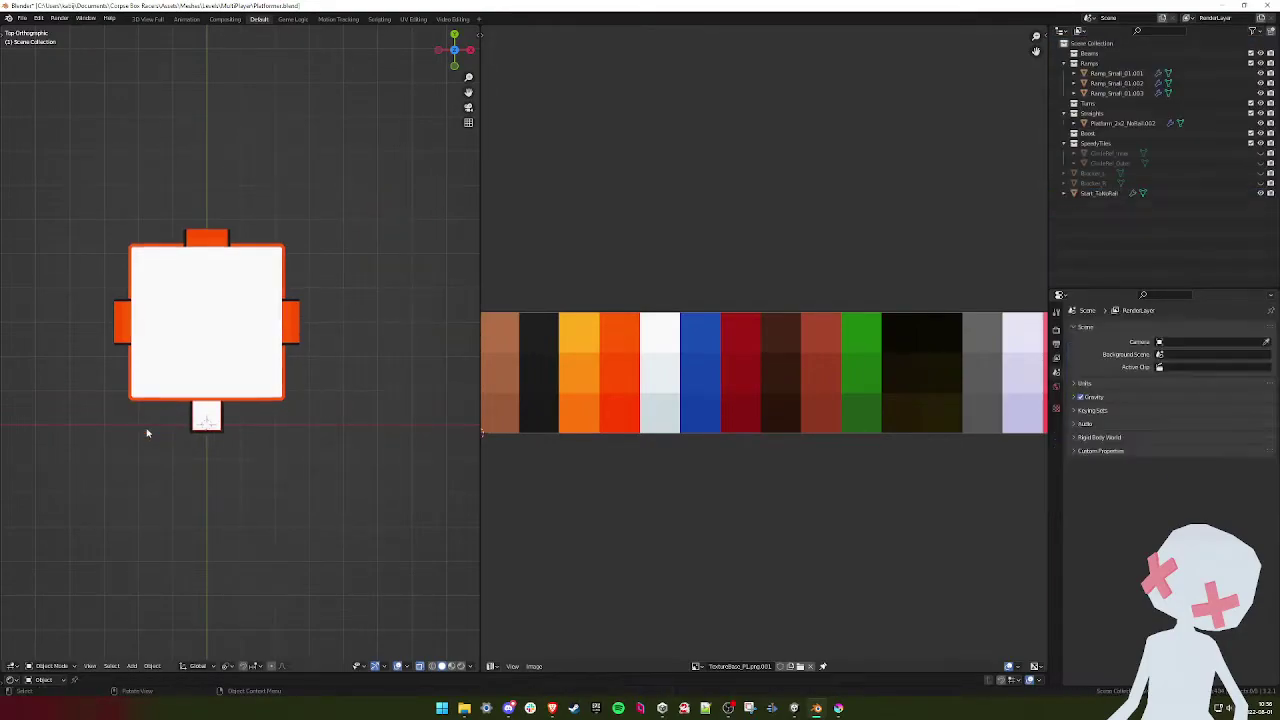
scroll(198, 415, up, 4)
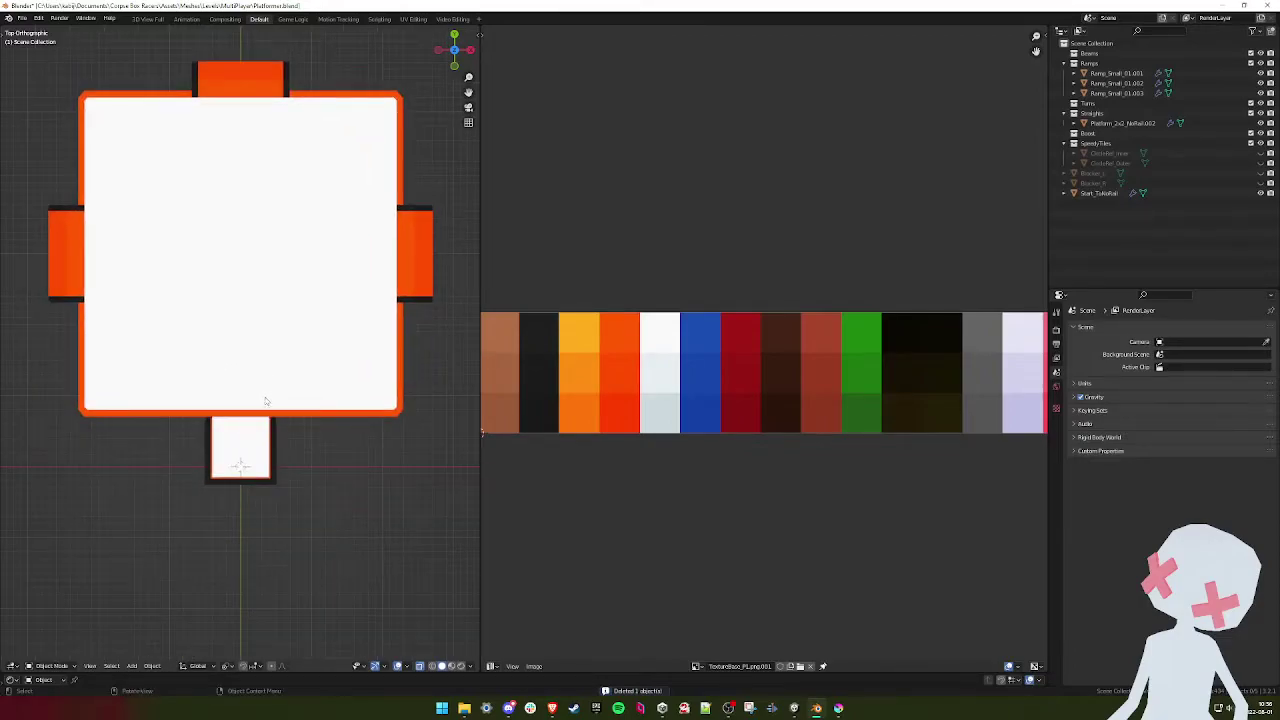
- Duplicate the large platform with its three ramps and place the copy 60 units along Y
click(256, 438)
scroll(338, 450, down, 3)
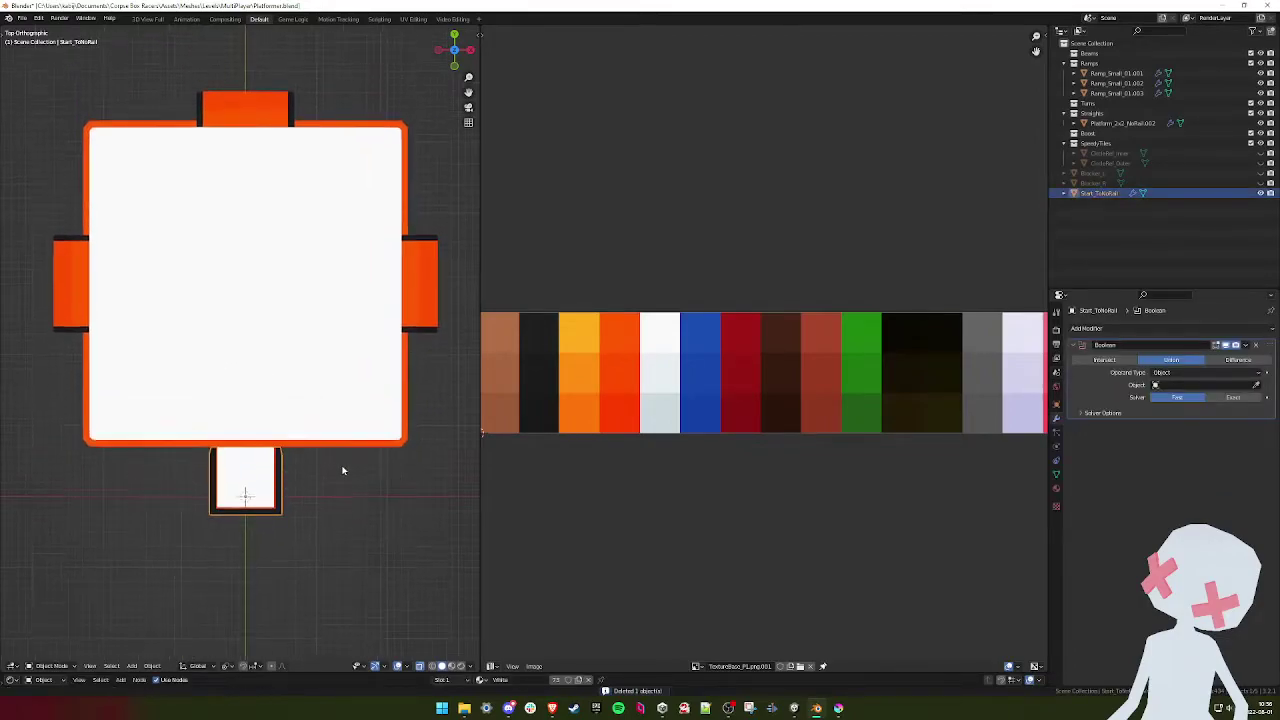
drag(288, 243, 150, 320)
scroll(226, 334, down, 2)
shift+middle_drag(236, 351, 269, 431)
key(shift+d)
key(BackSpace)
key(BackSpace)
key(6)
key(0)
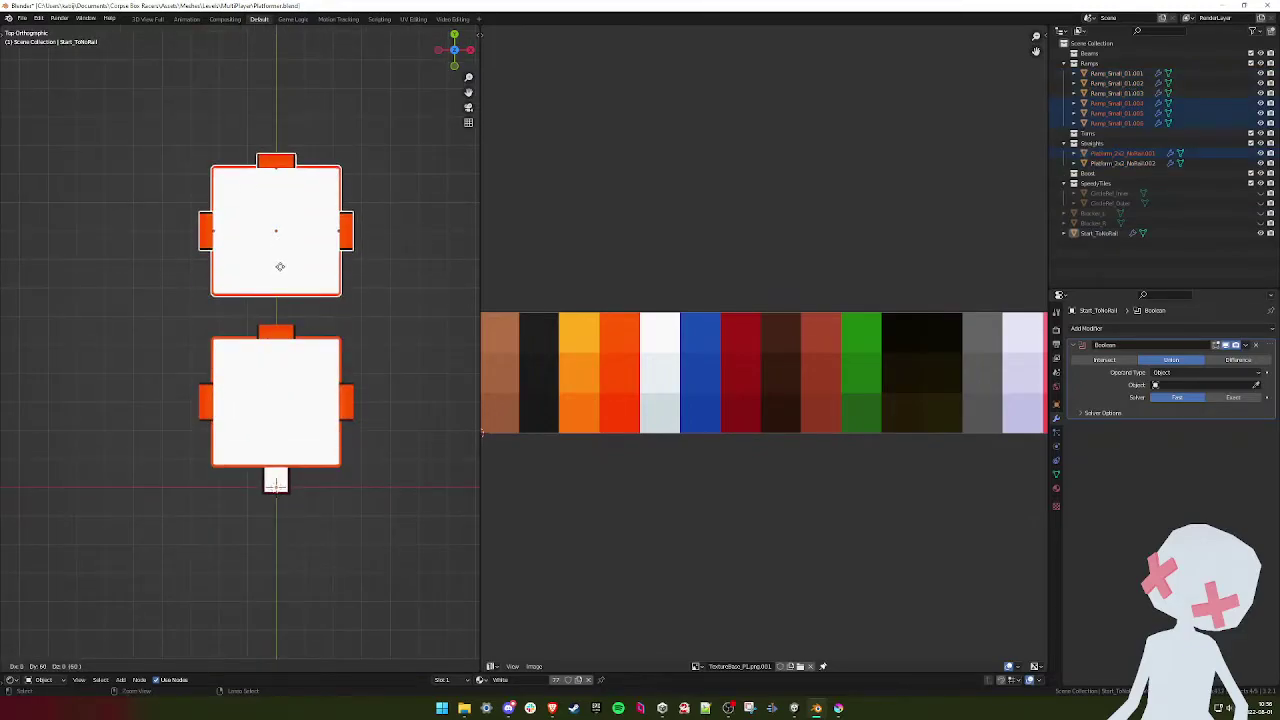
ctrl+click(280, 266)
- Duplicate the far ramp of the second platform towards its near edge and rotate the copy 180 degrees
click(297, 163)
key(shift+d)
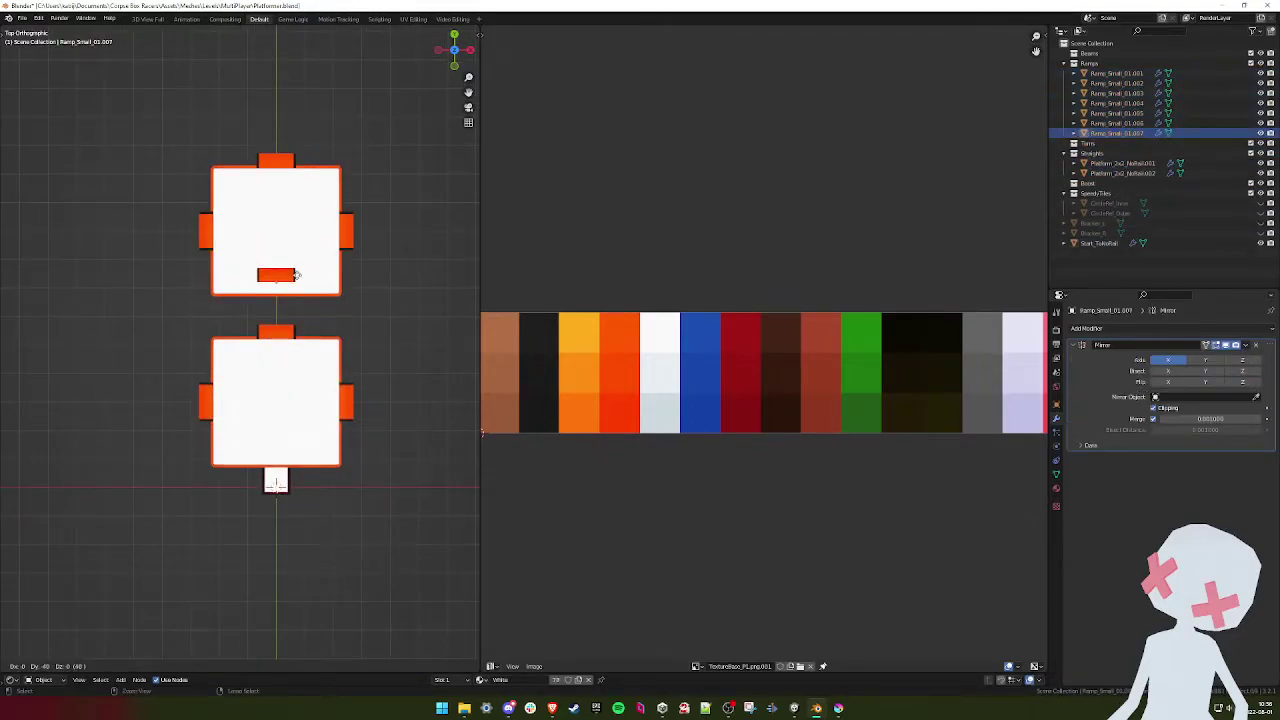
ctrl+click(295, 301)
text(r180)
key(Return)
- Move the rotated ramp flush against the second platform's near edge and save Platformer.blend
key(g)
ctrl+click(294, 274)
scroll(294, 274, up, 5)
shift+middle_drag(294, 274, 283, 364)
key(g)
ctrl+click(278, 395)
scroll(280, 397, down, 3)
key(ctrl+s)
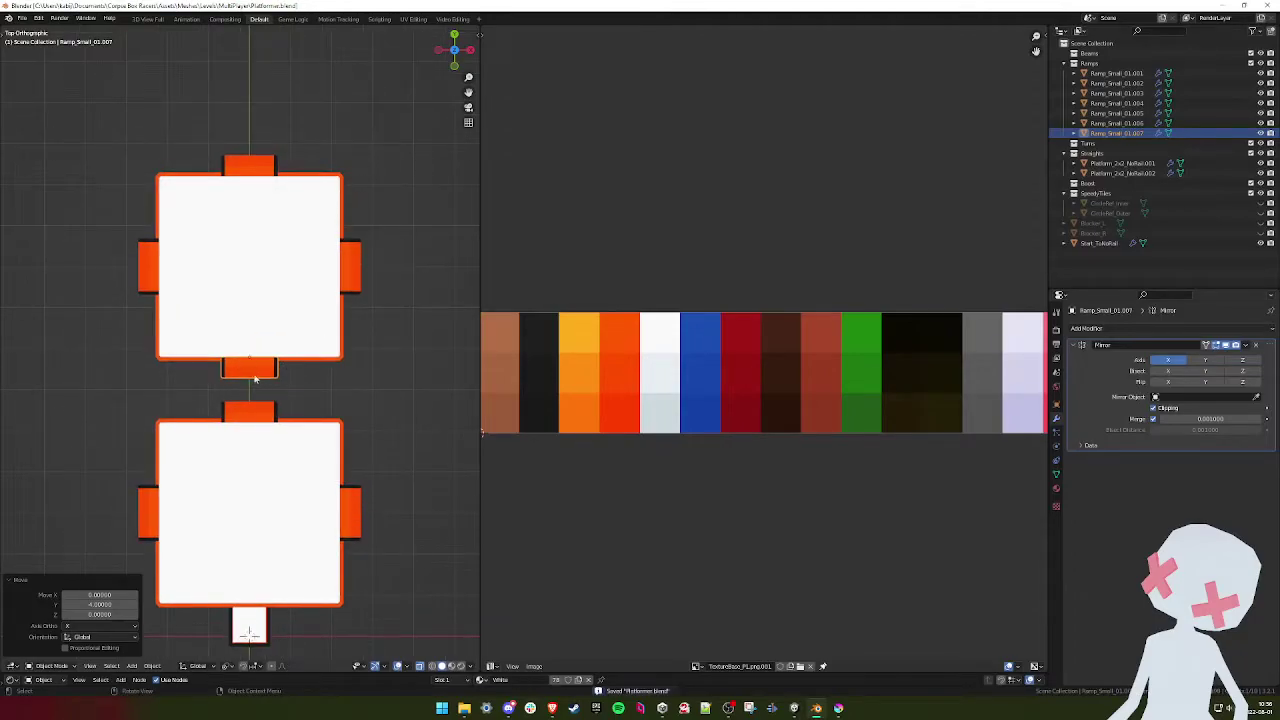
- Switch to Unity and check the second platform's material and collider settings
mouse_move(816, 707)
click(776, 671)
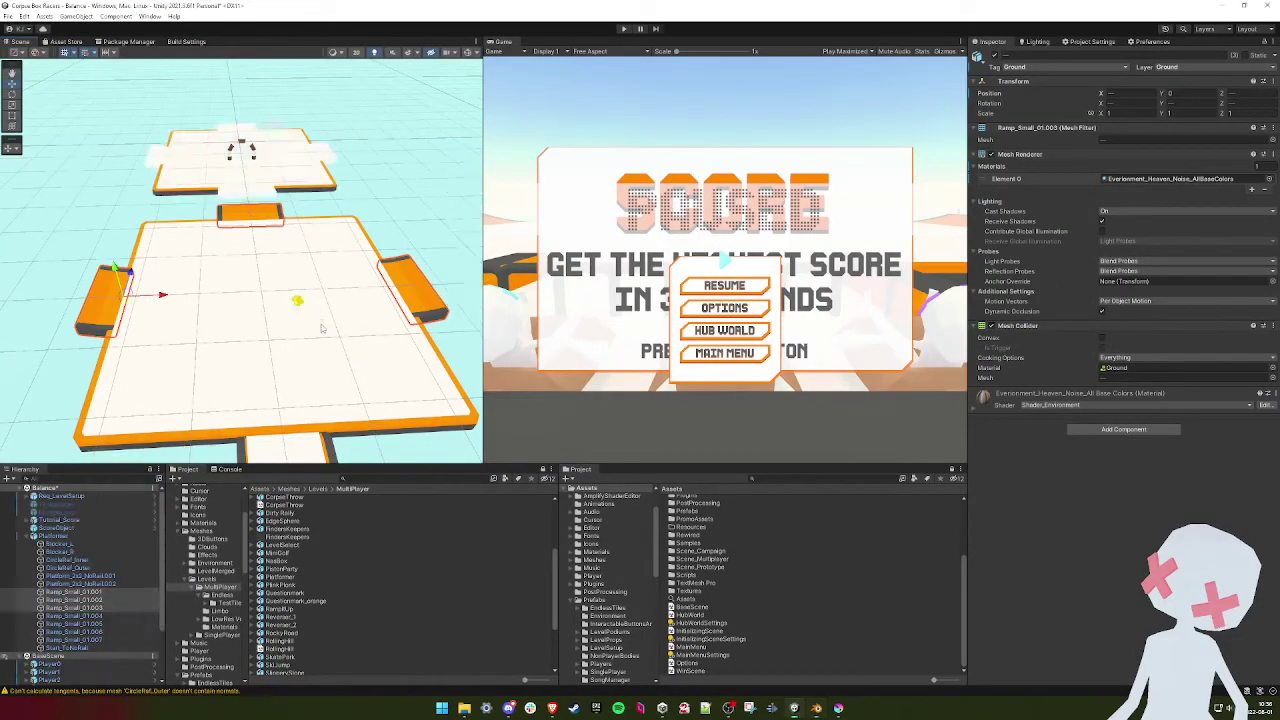
alt+drag(290, 214, 357, 264)
scroll(286, 257, up, 5)
click(331, 243)
click(331, 243)
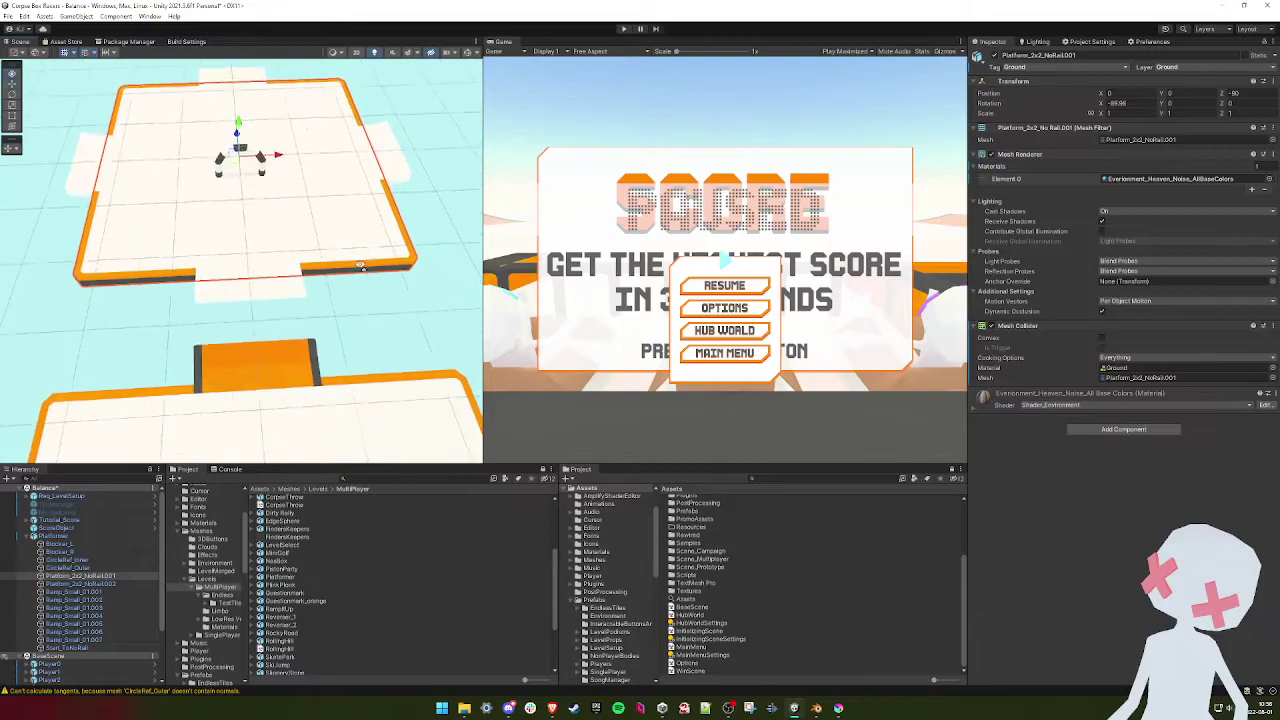
scroll(357, 264, down, 4)
- Add a Mesh Collider with the Ground physic material to the four ramps around the second platform
click(354, 402)
click(353, 402)
alt+drag(348, 388, 264, 304)
click(264, 305)
click(268, 308)
shift+click(406, 159)
right_drag(320, 236, 306, 168)
shift+click(274, 153)
shift+click(142, 236)
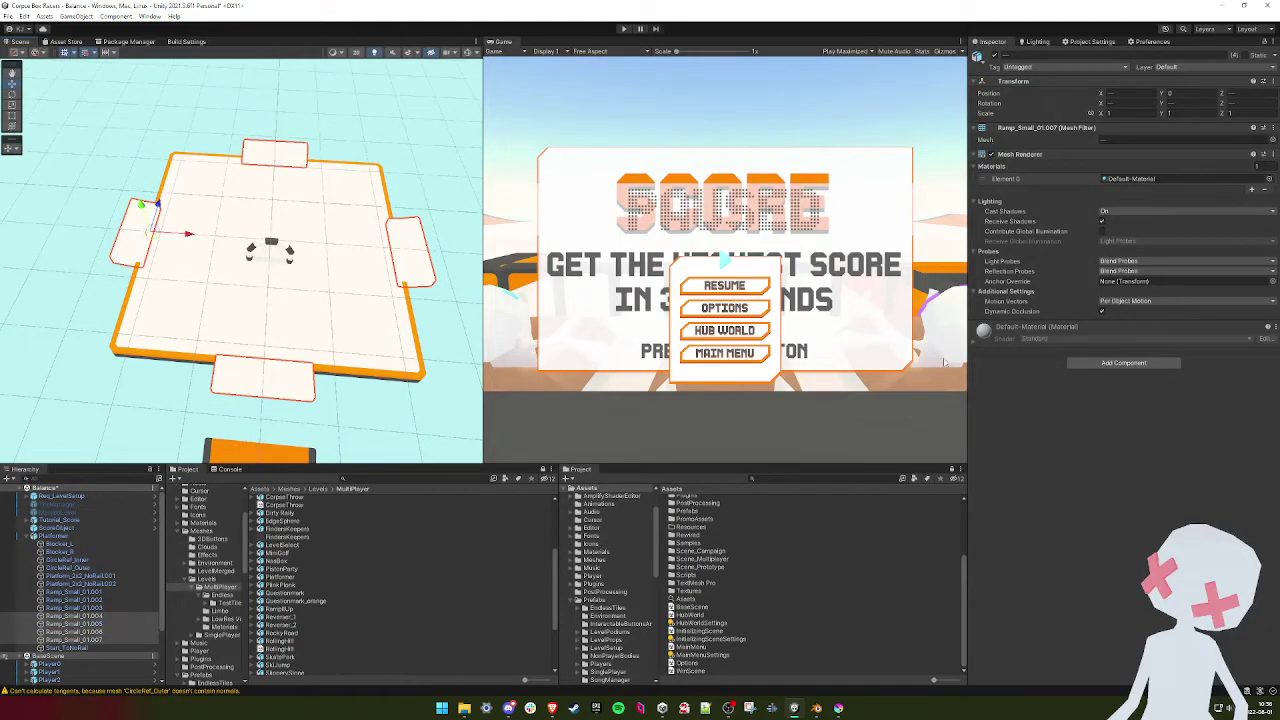
click(1098, 367)
click(1098, 400)
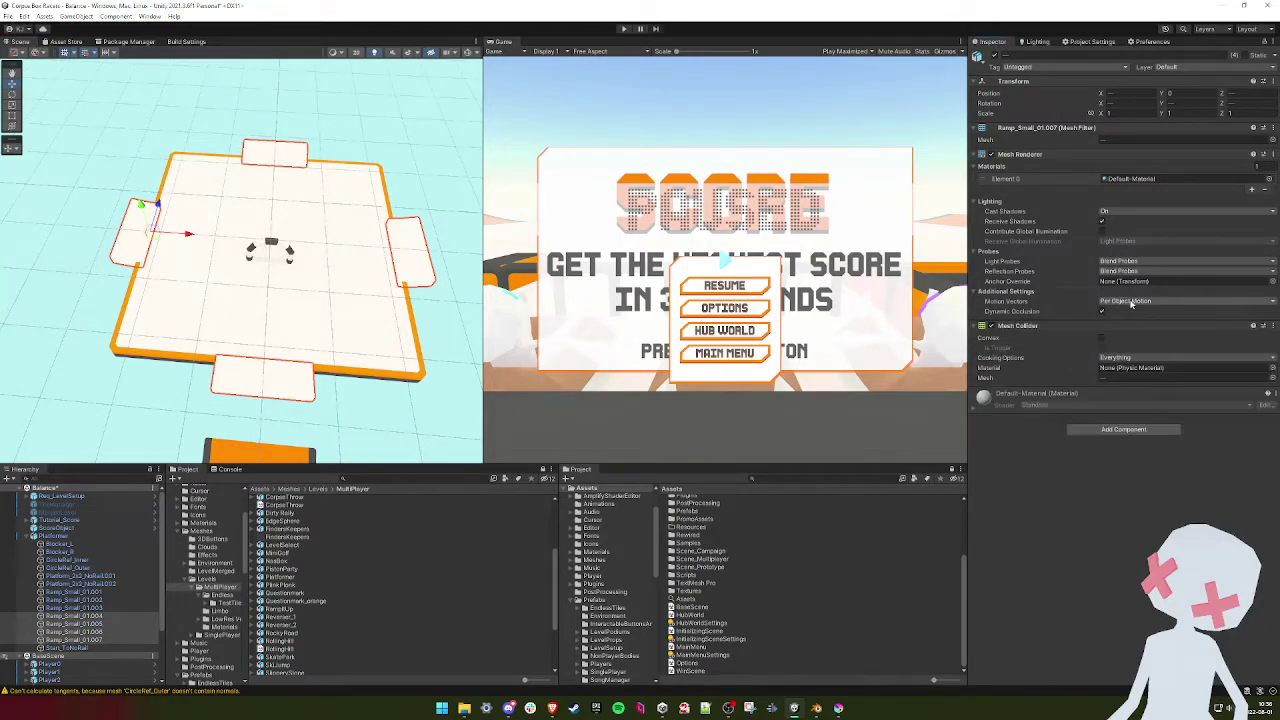
click(1272, 368)
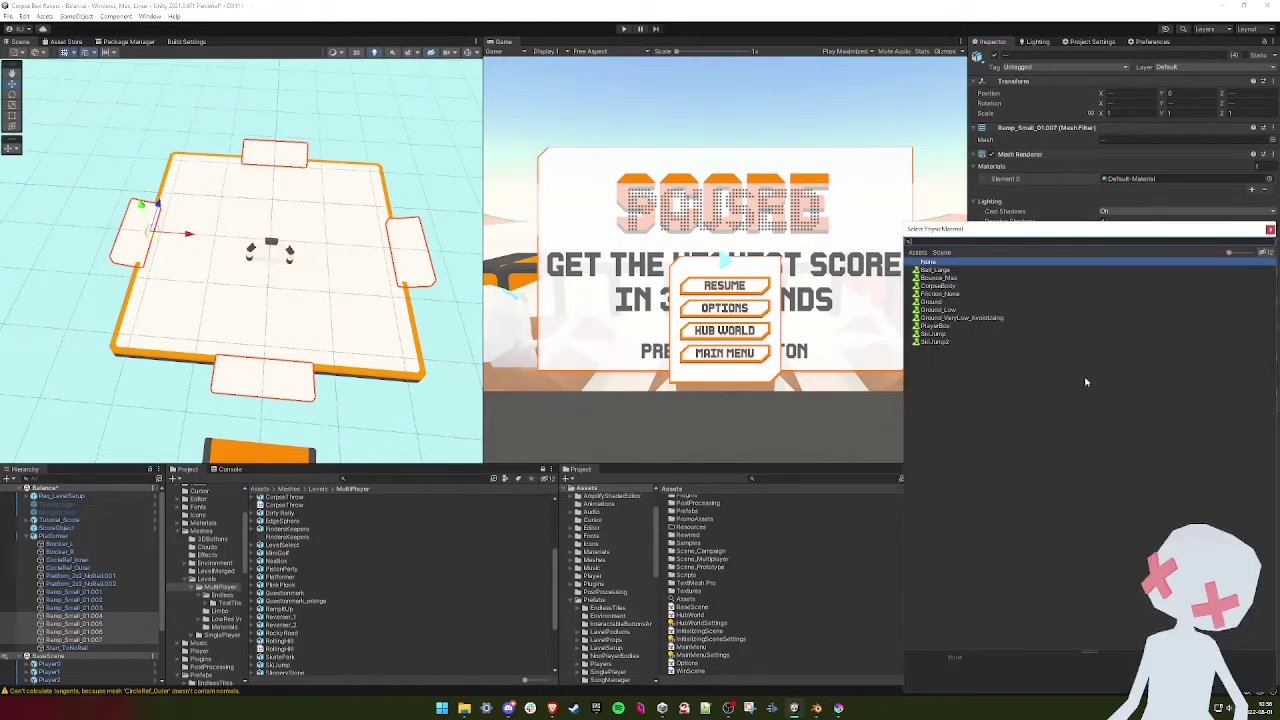
double_click(940, 301)
- Set both the tag and the layer of the second platform's four ramps to Ground
click(1020, 67)
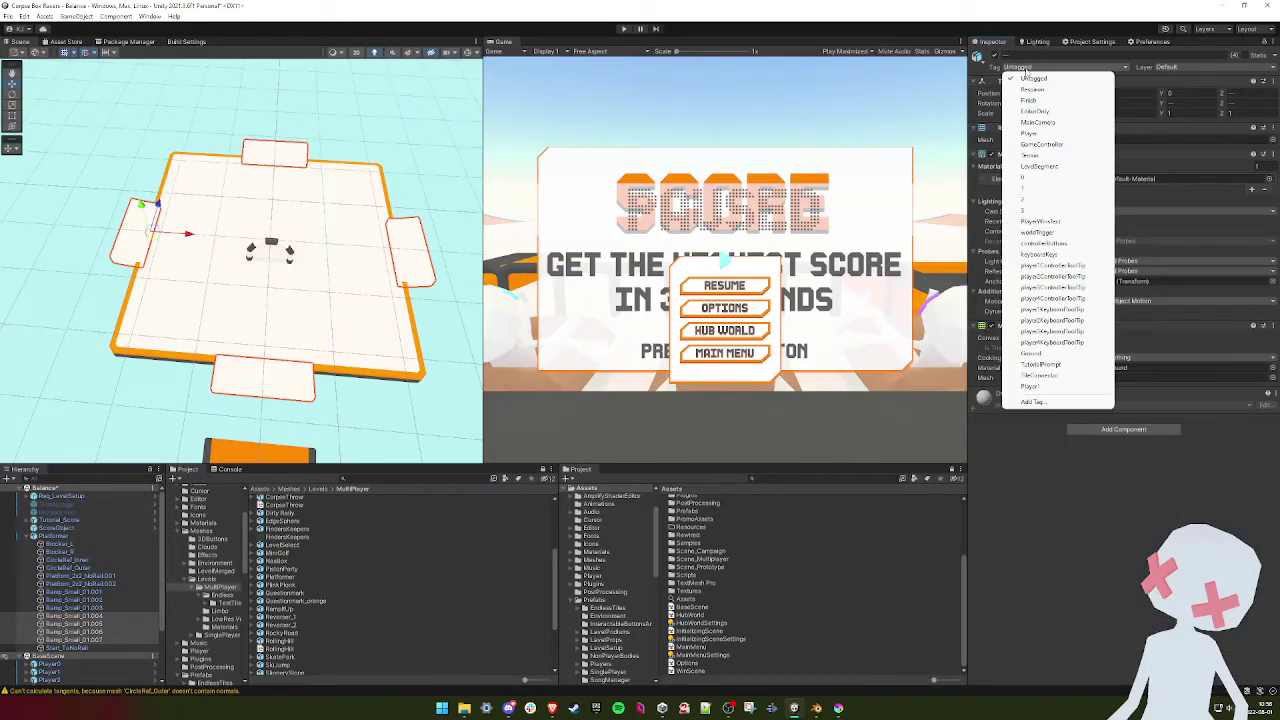
click(1032, 353)
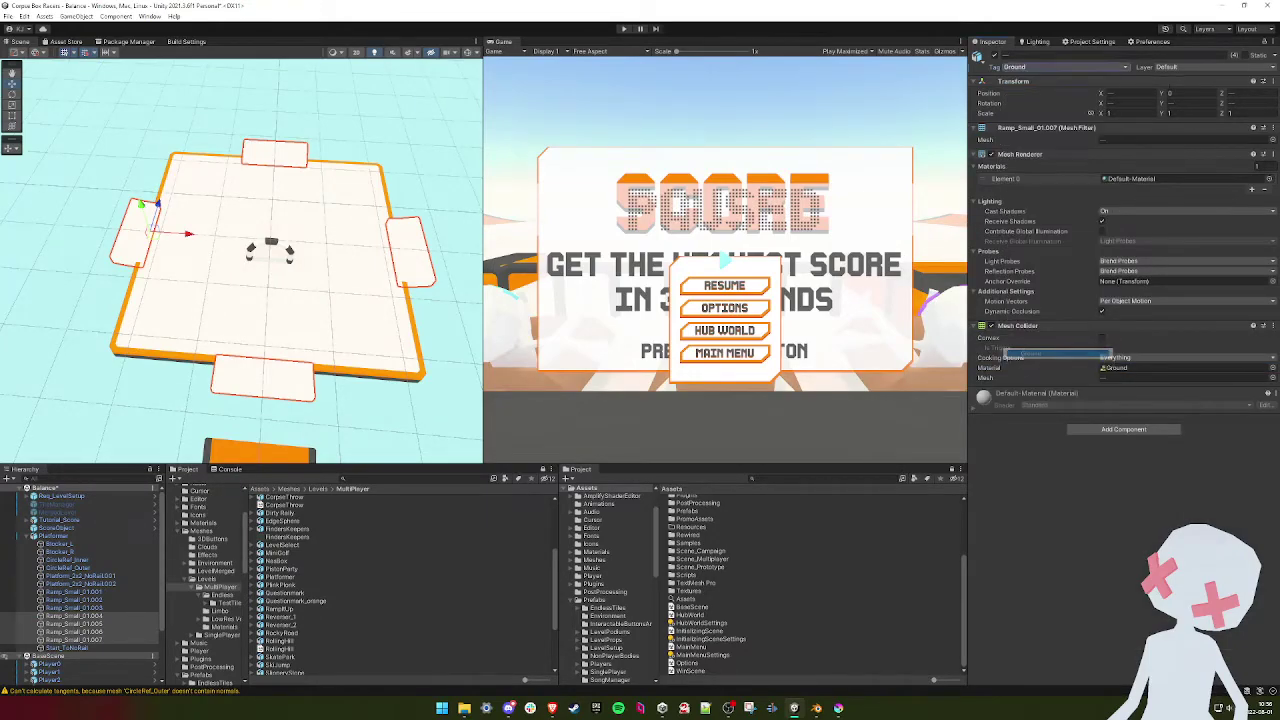
click(1178, 67)
click(1175, 353)
- Assign the Everionment_Heaven_Noise_AllBaseColors material to the four selected ramps
right_drag(308, 240, 205, 222)
click(1270, 179)
scroll(1043, 380, up, 8)
double_click(1022, 376)
right_drag(346, 271, 350, 244)
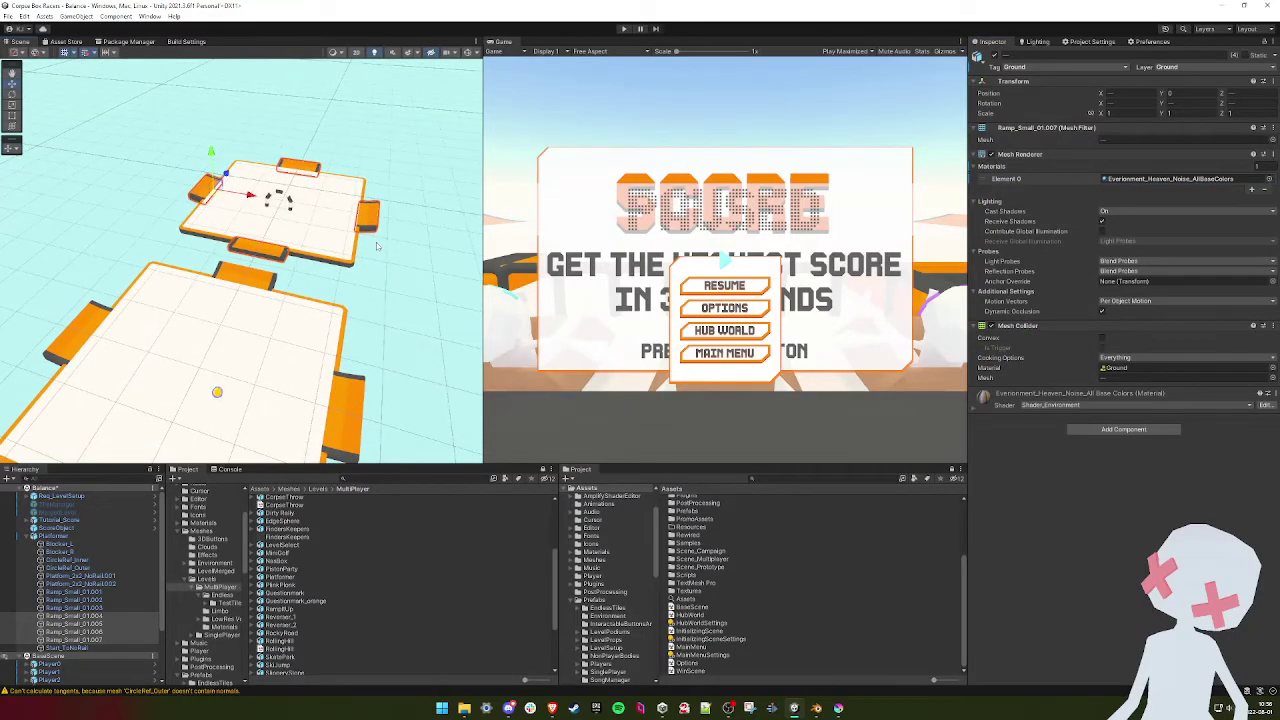
- Set the level name in Req_LevelSetup to Platformer and check the list of scenes in the build
click(104, 497)
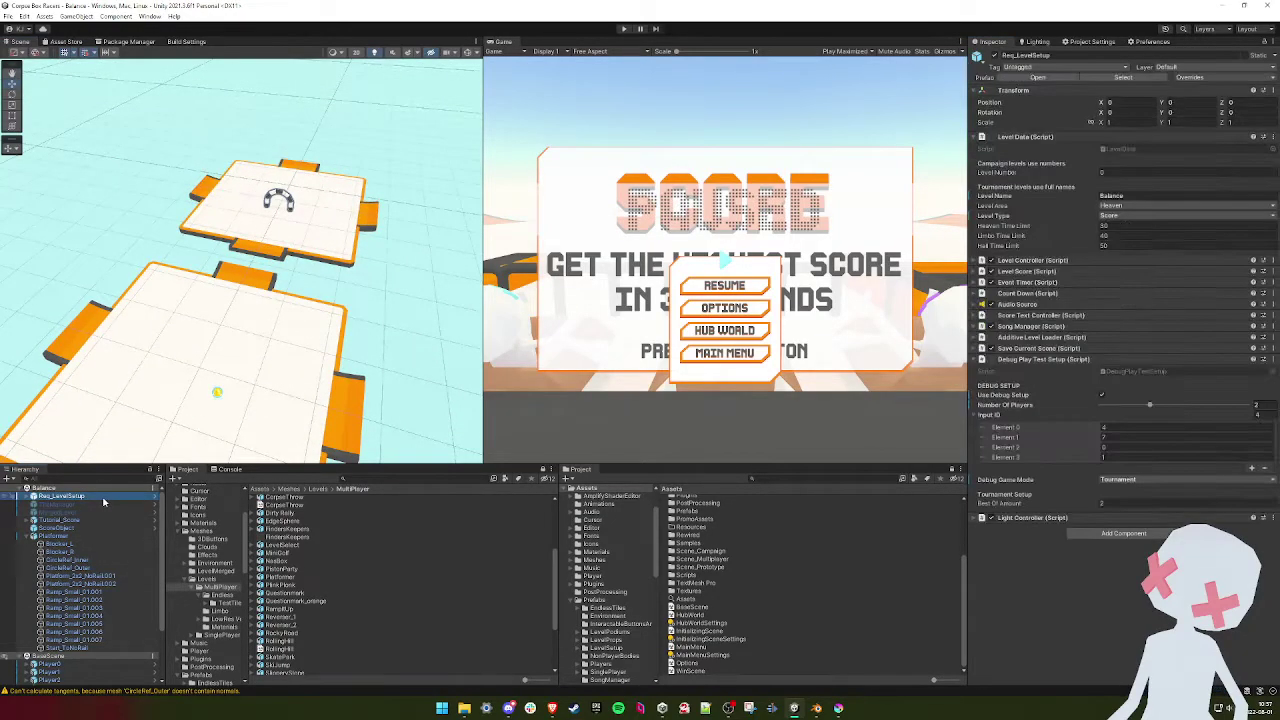
click(1138, 195)
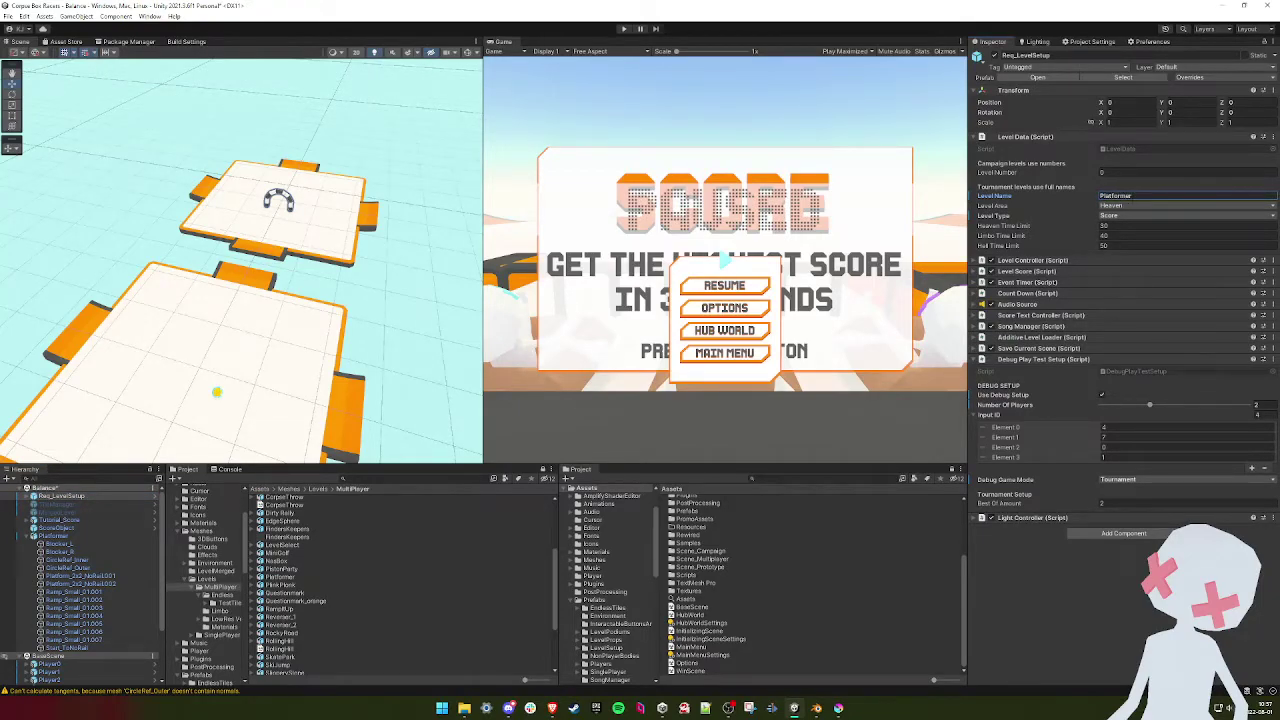
click(184, 42)
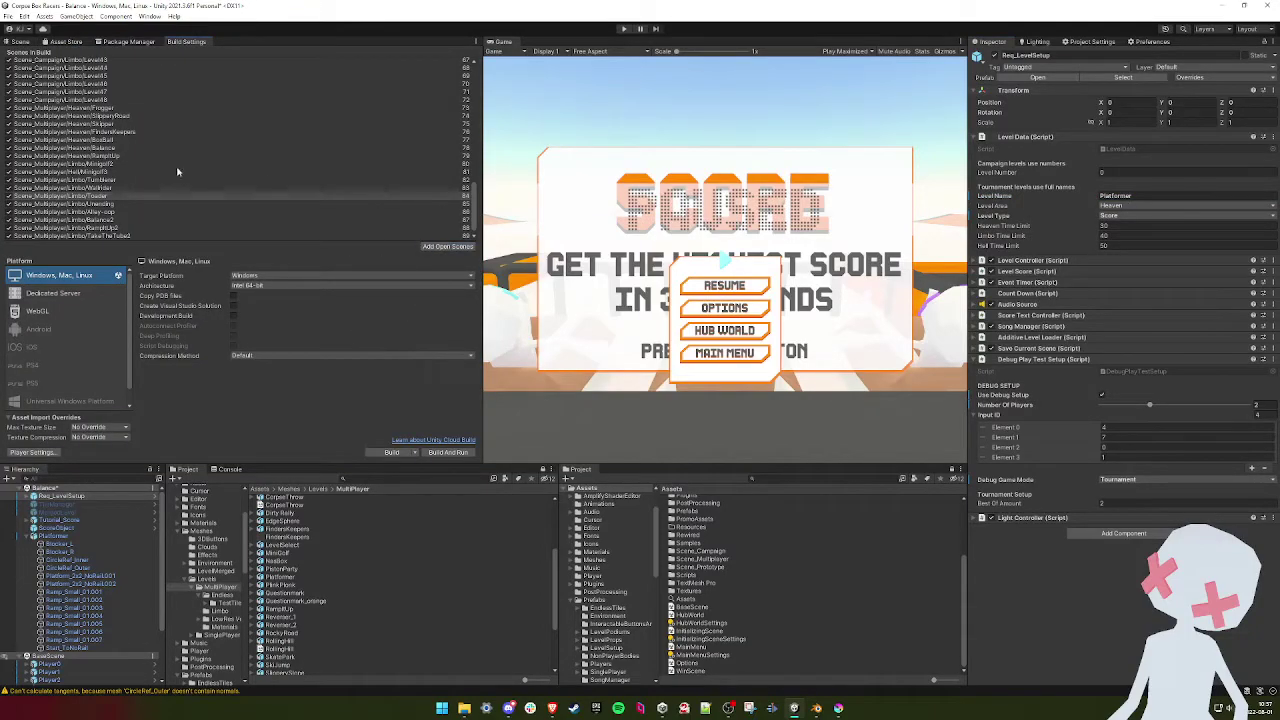
click(17, 42)
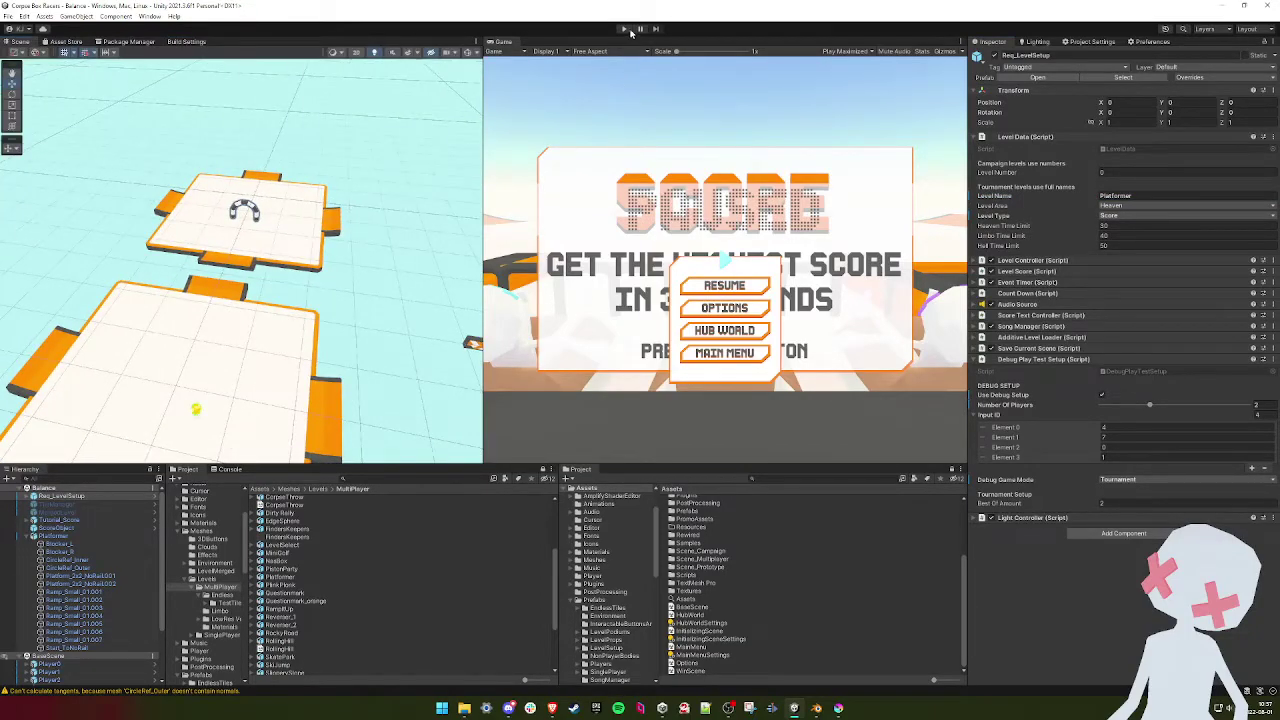
- Play-test the level by starting the round and driving forward from the start piece across the platforms
click(625, 29)
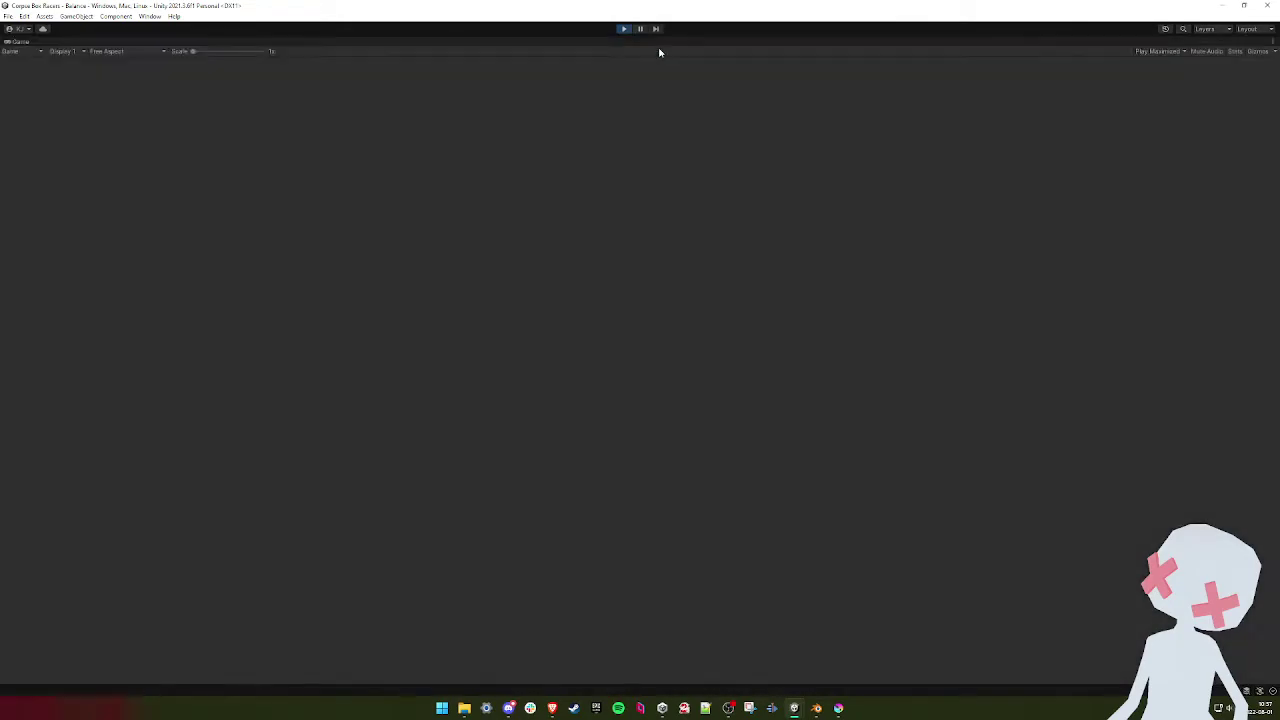
key(space)
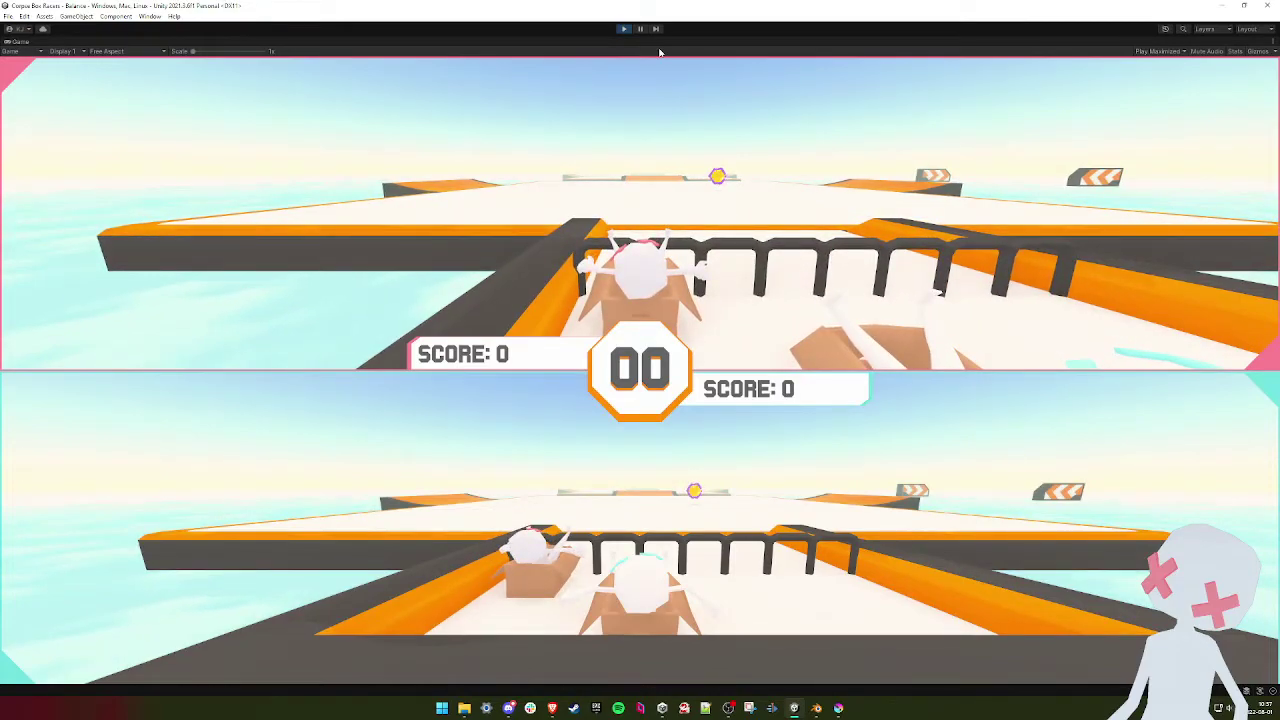
key(w)
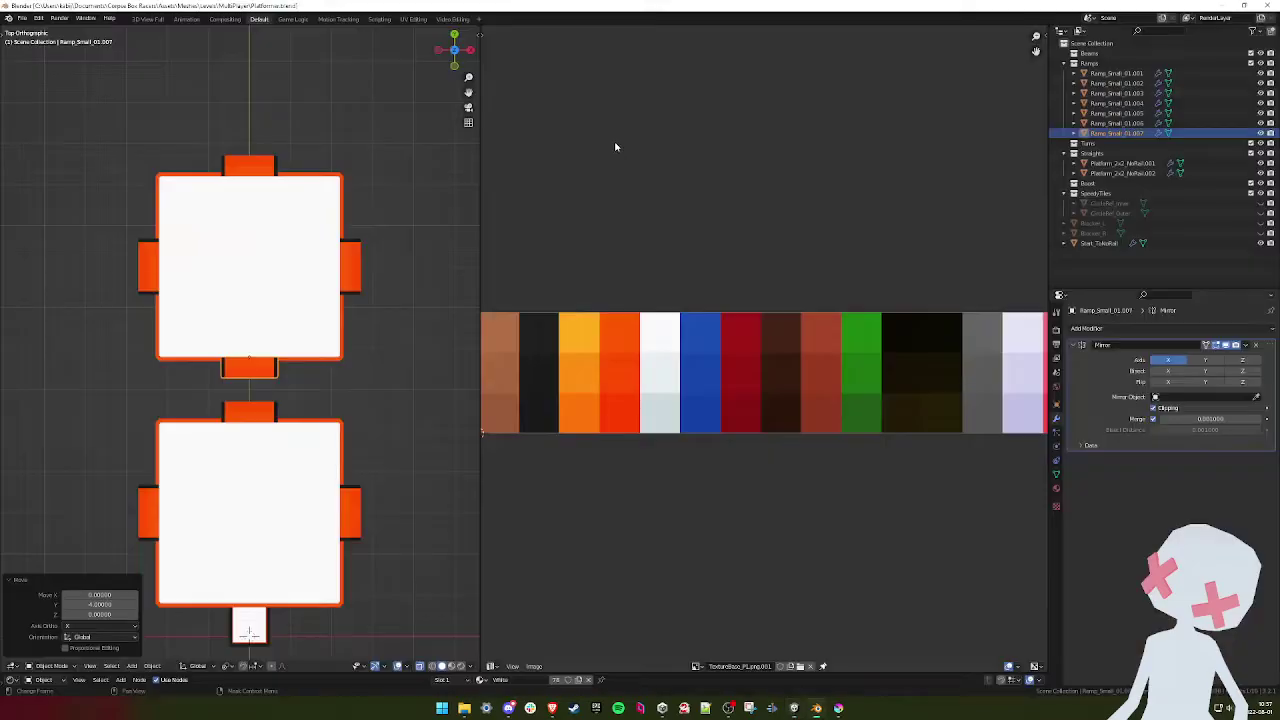
- In Blender, move the second platform and its four ramps 7 units farther from the first along Y
drag(193, 332, 186, 338)
key(g)
key(y)
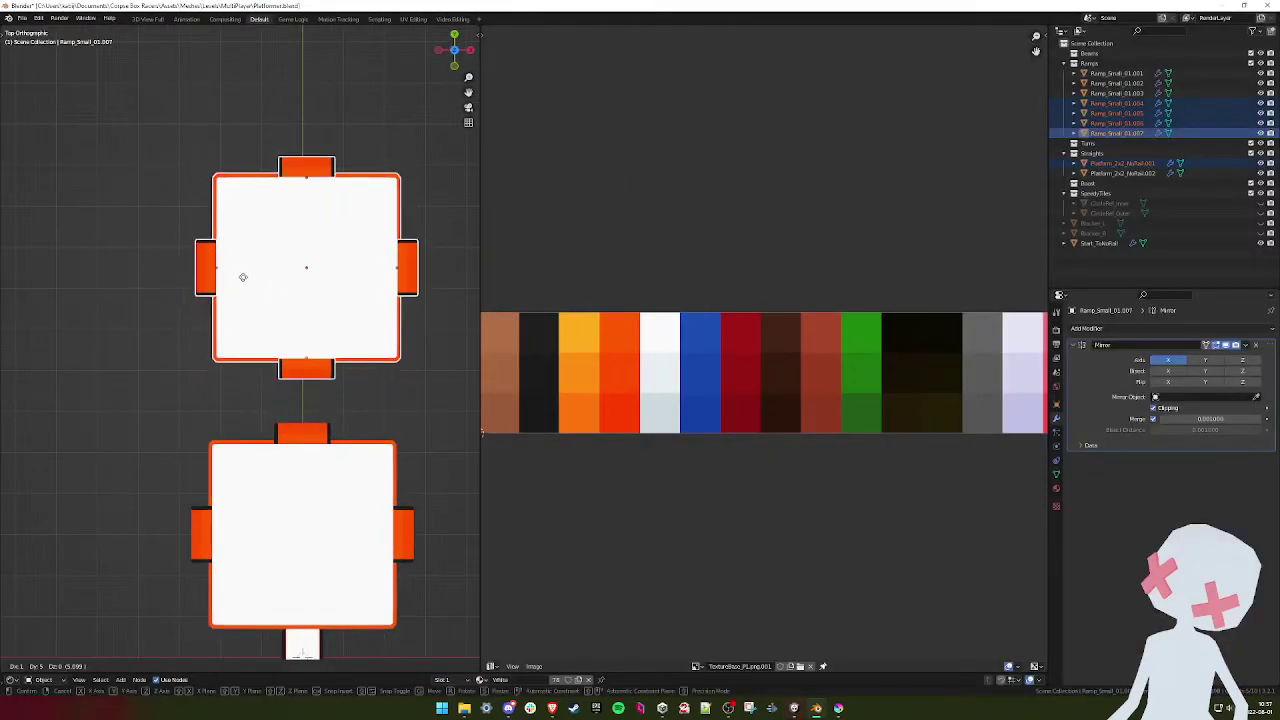
click(238, 272)
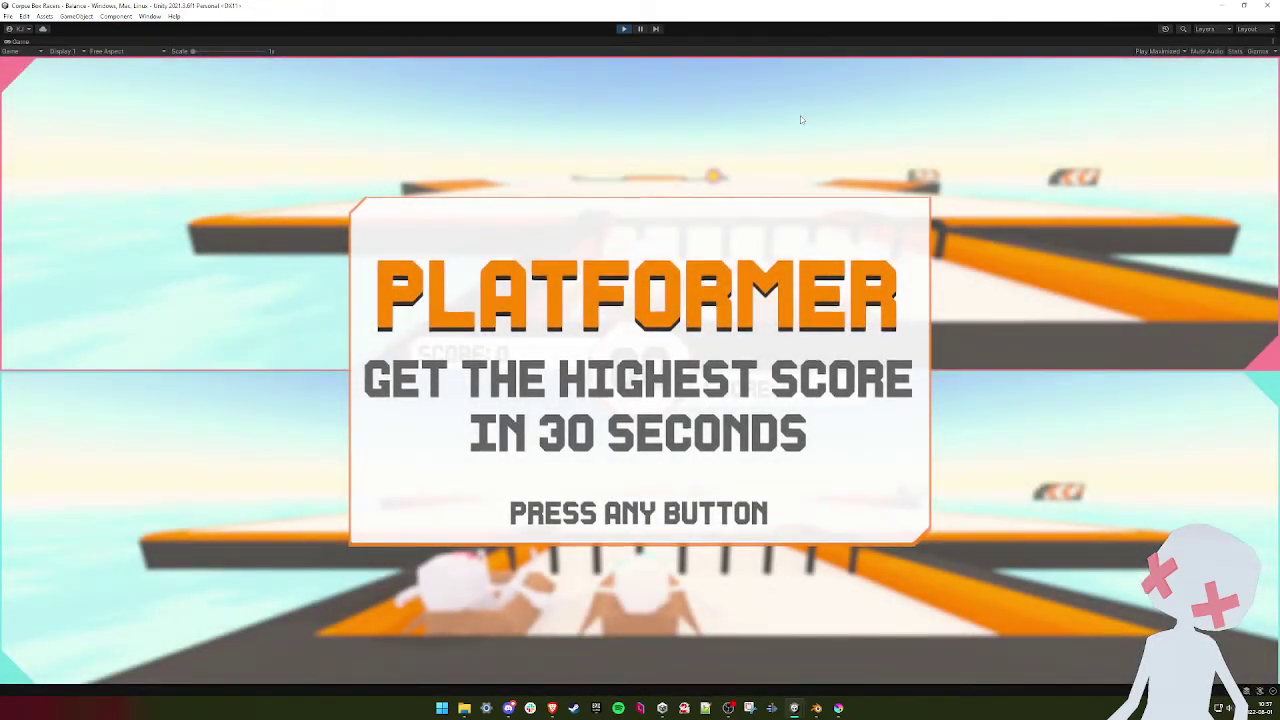
- Play-test the wider gap between the platforms in Unity, driving forward from the start, and stop the game
key(space)
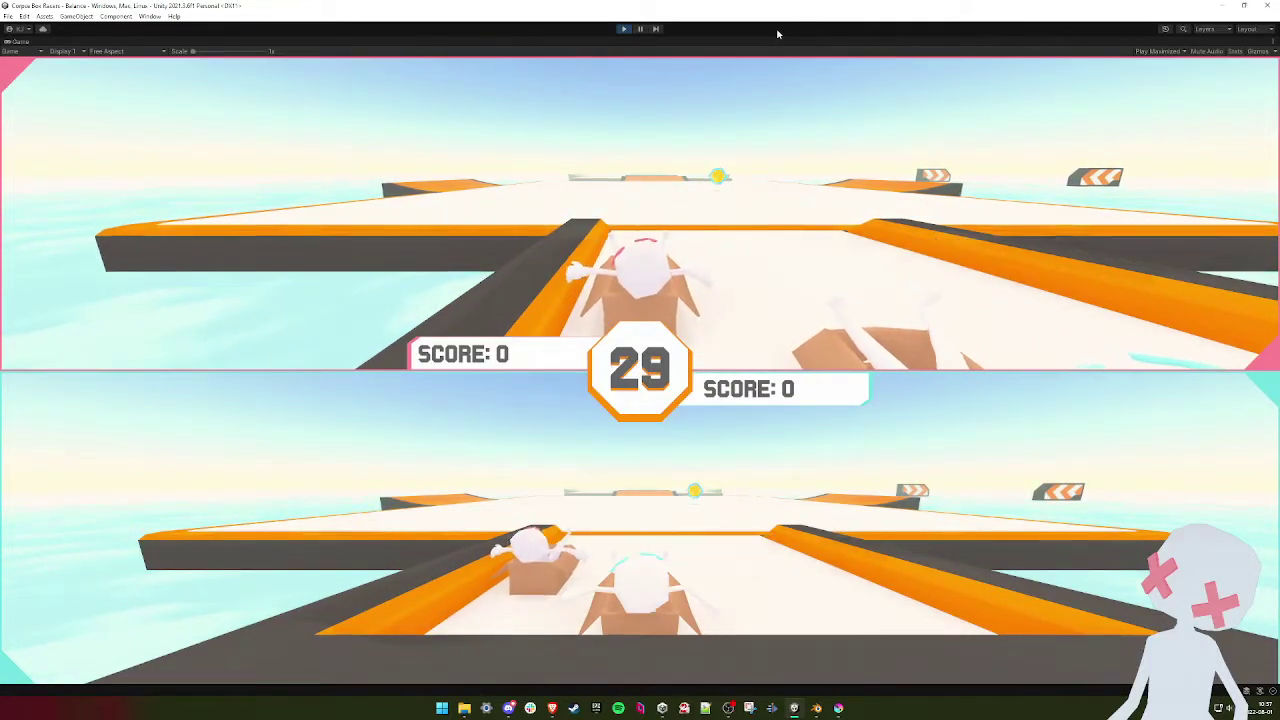
key(w)
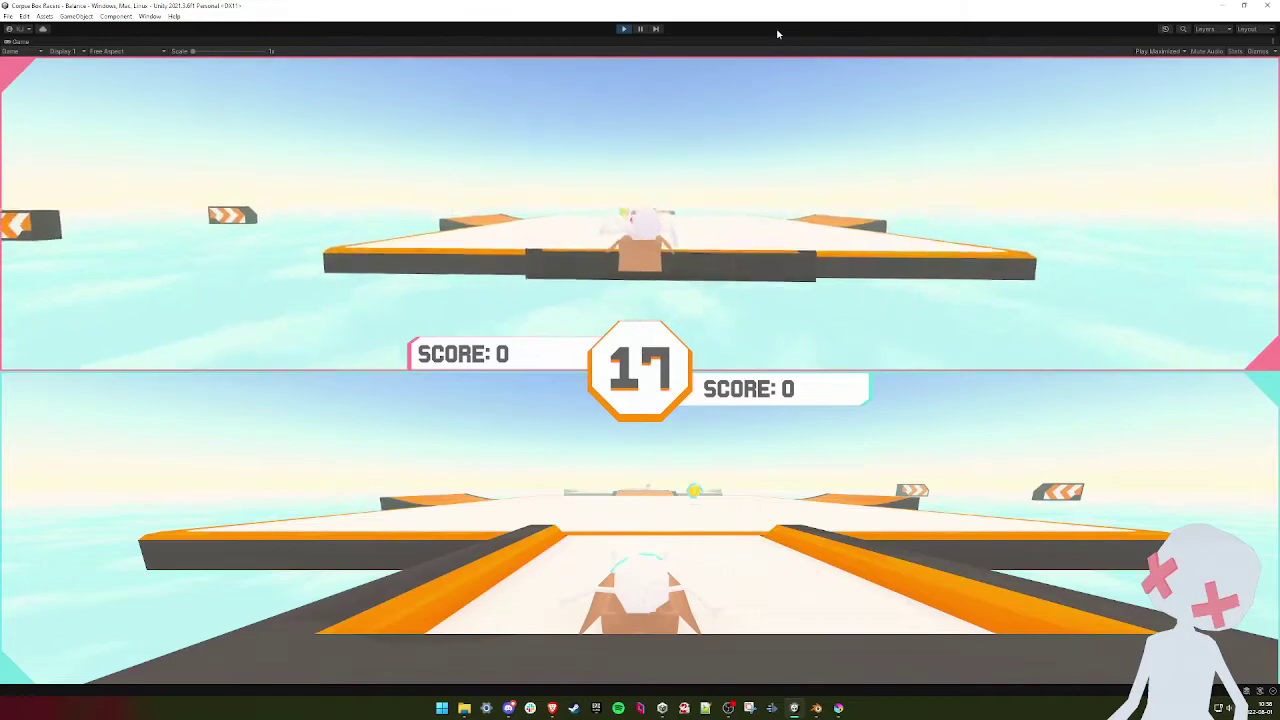
click(622, 29)
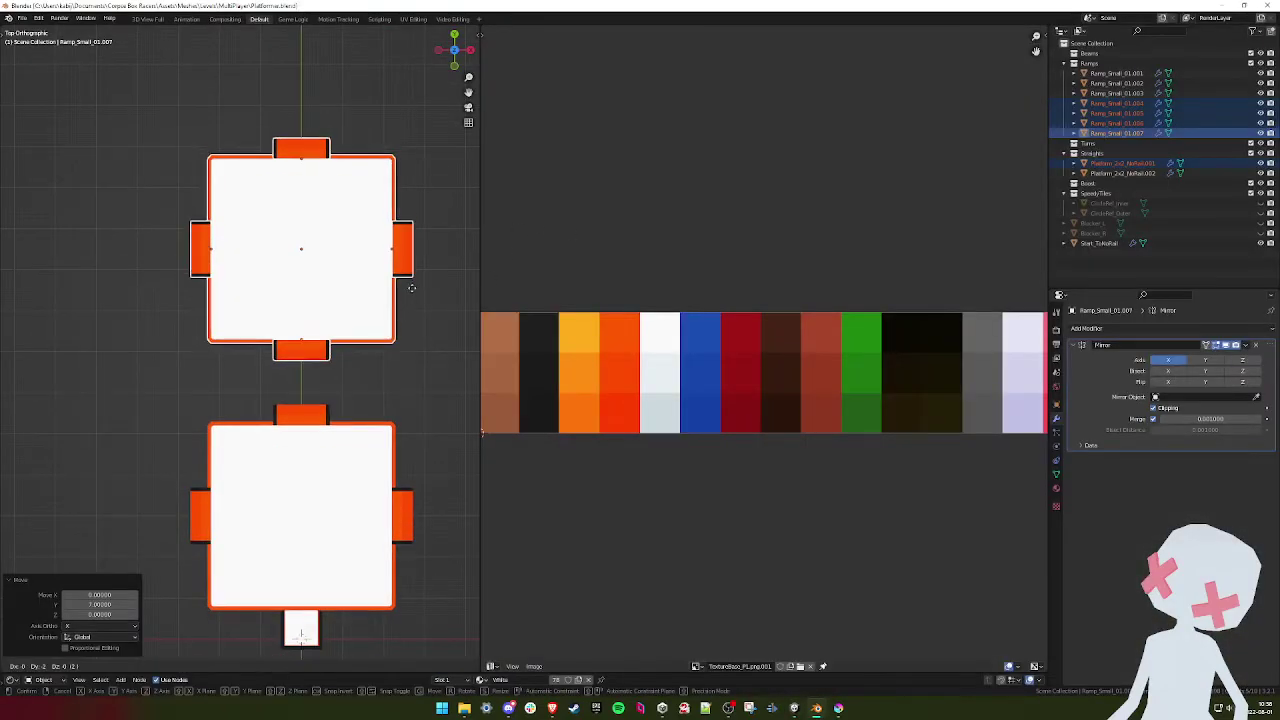
- In Blender, move the second platform and its ramps 2 units back towards the first platform along Y
click(412, 293)
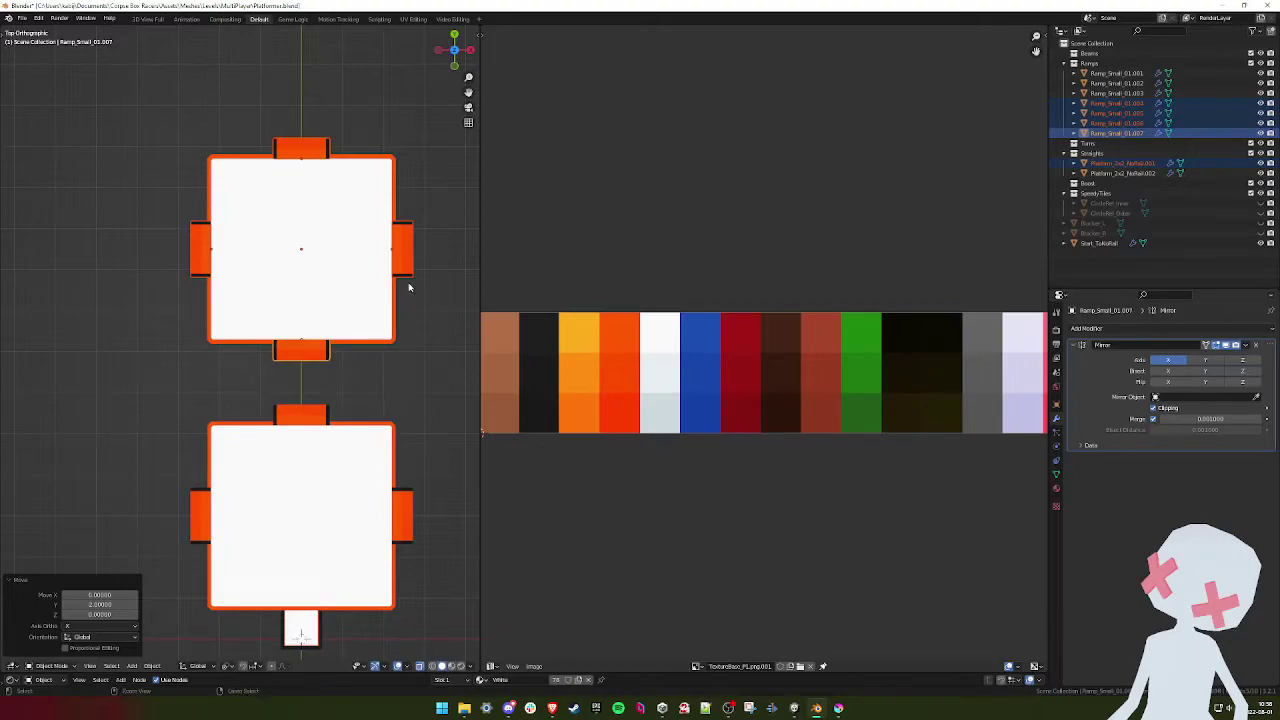
middle_drag(394, 287, 321, 294)
scroll(375, 298, down, 3)
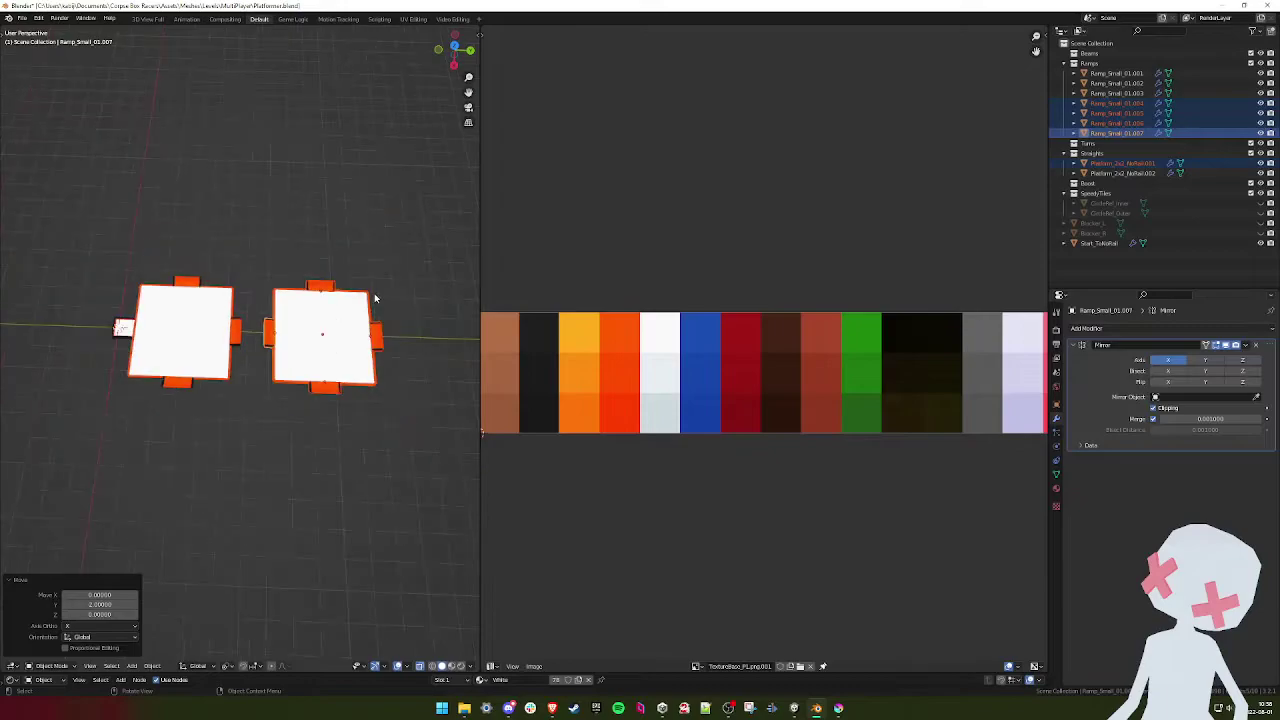
- Select all seven ramps, with the first platform's ramp facing the gap as the active one, and link their object data
click(379, 328)
click(330, 340)
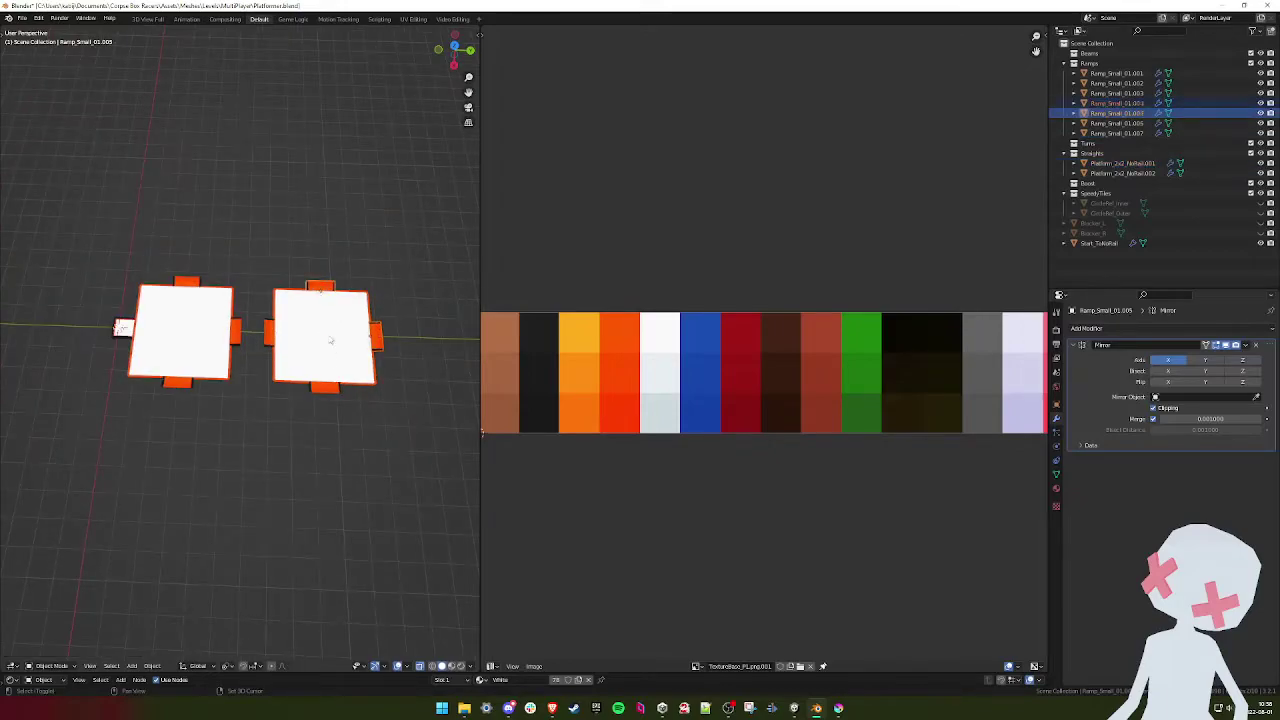
shift+click(321, 391)
shift+click(269, 332)
shift+click(235, 332)
shift+click(185, 281)
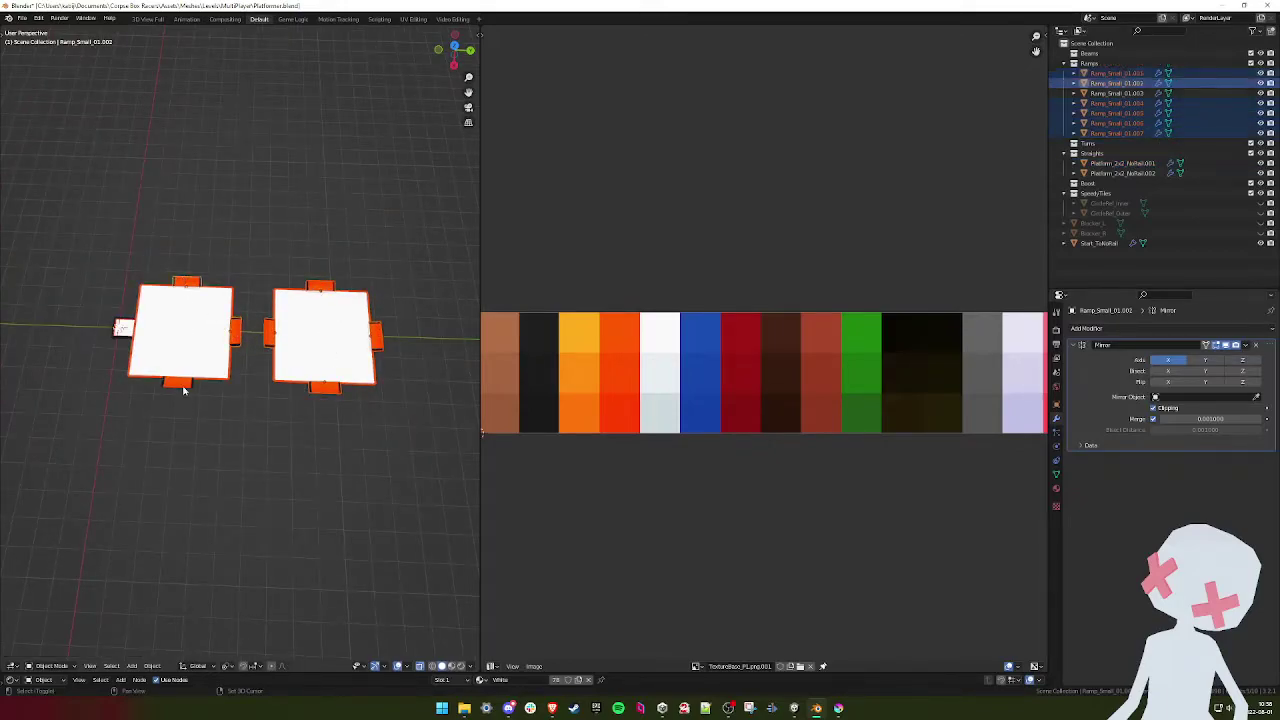
shift+click(178, 383)
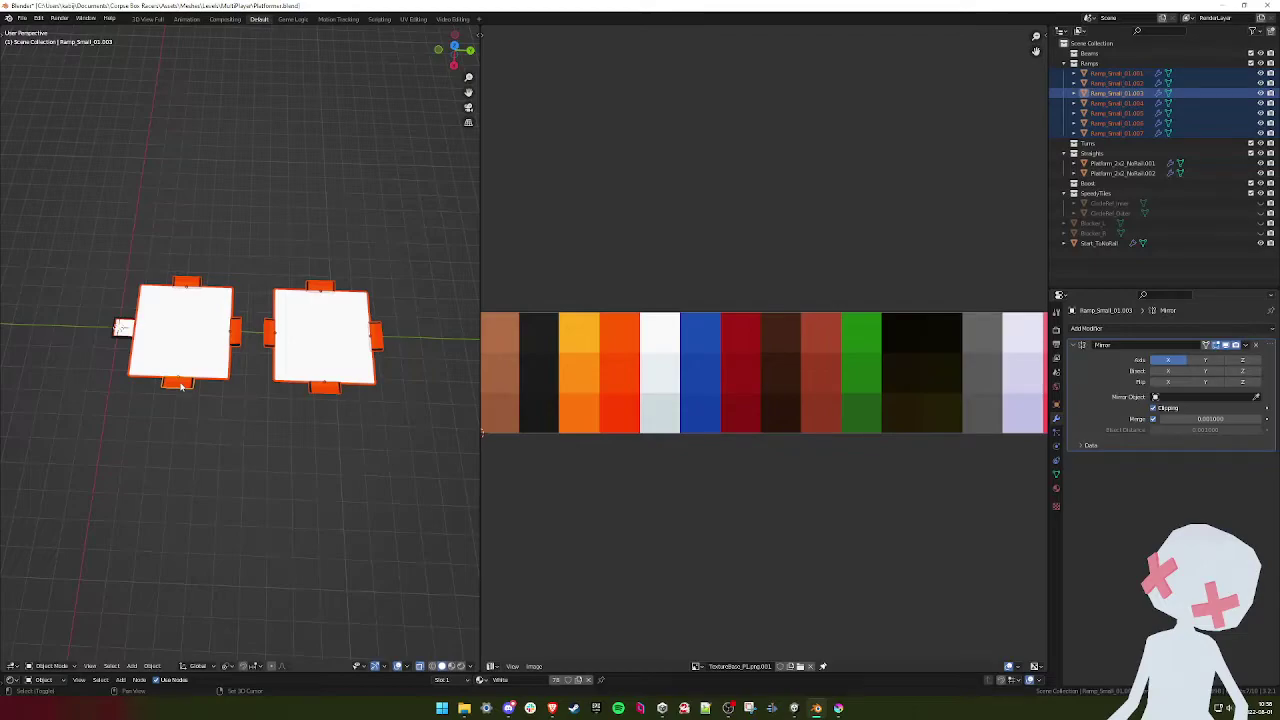
shift+click(237, 340)
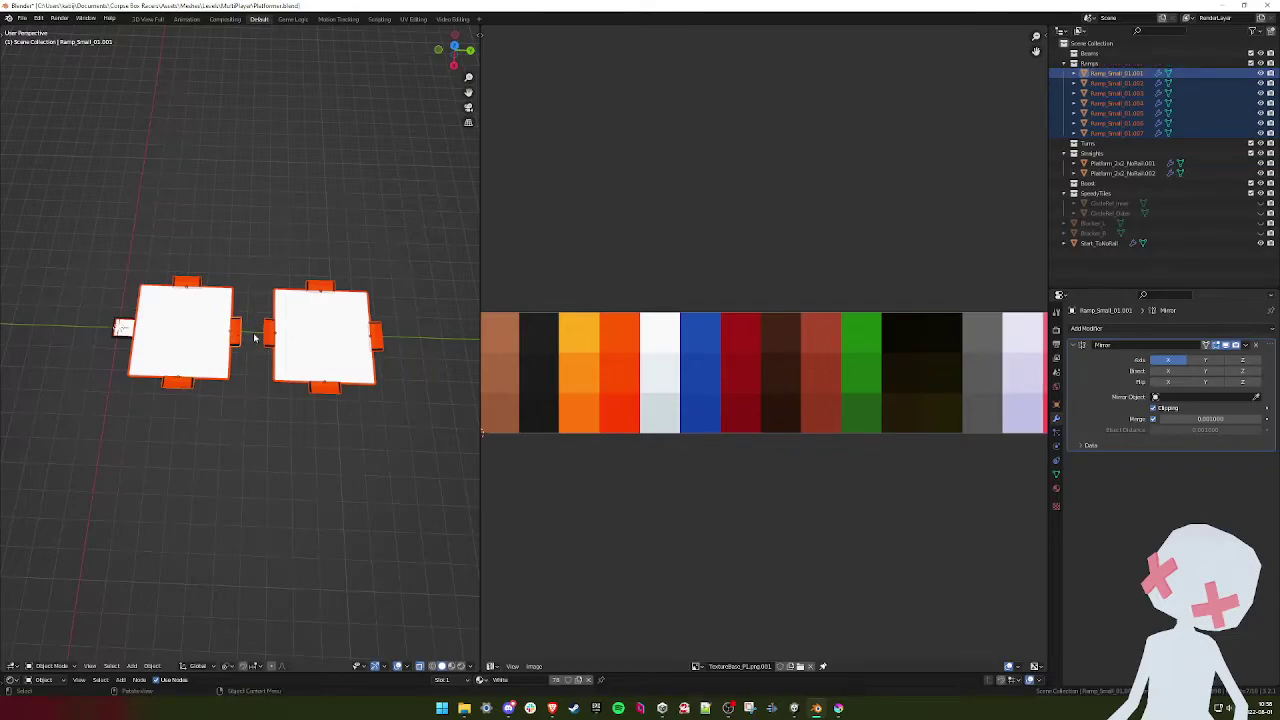
key(ctrl+l)
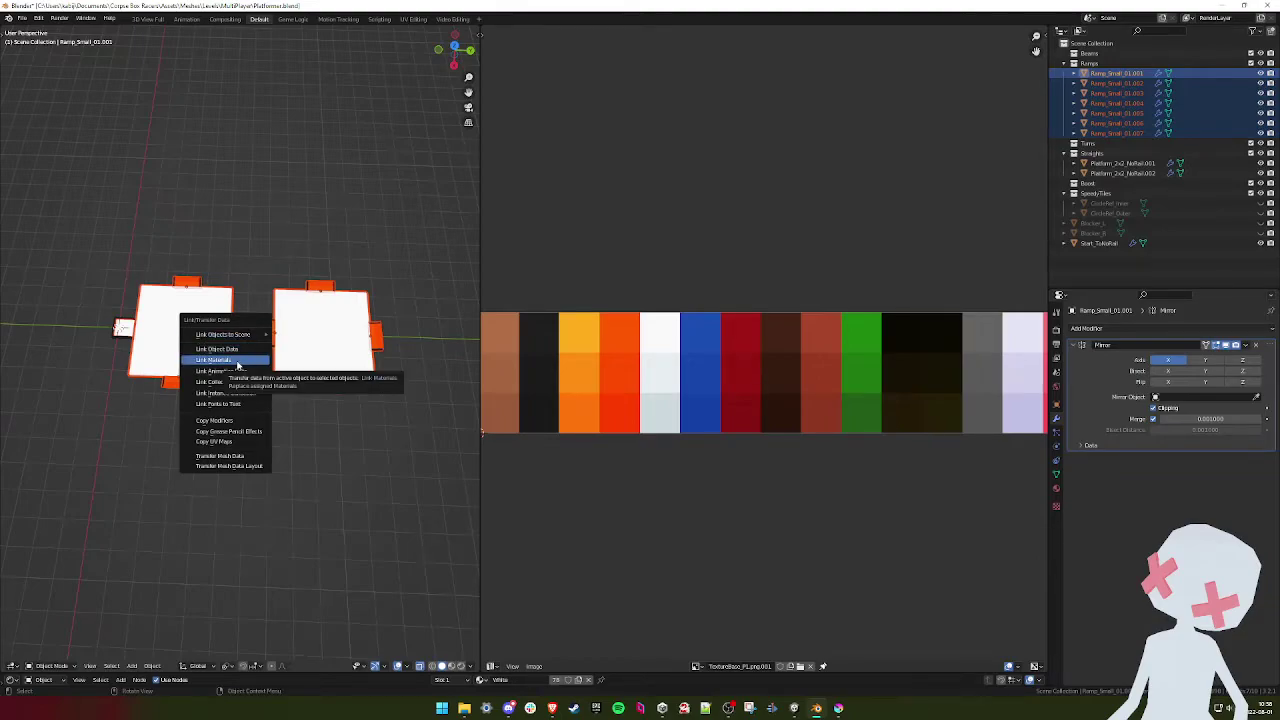
mouse_move(257, 338)
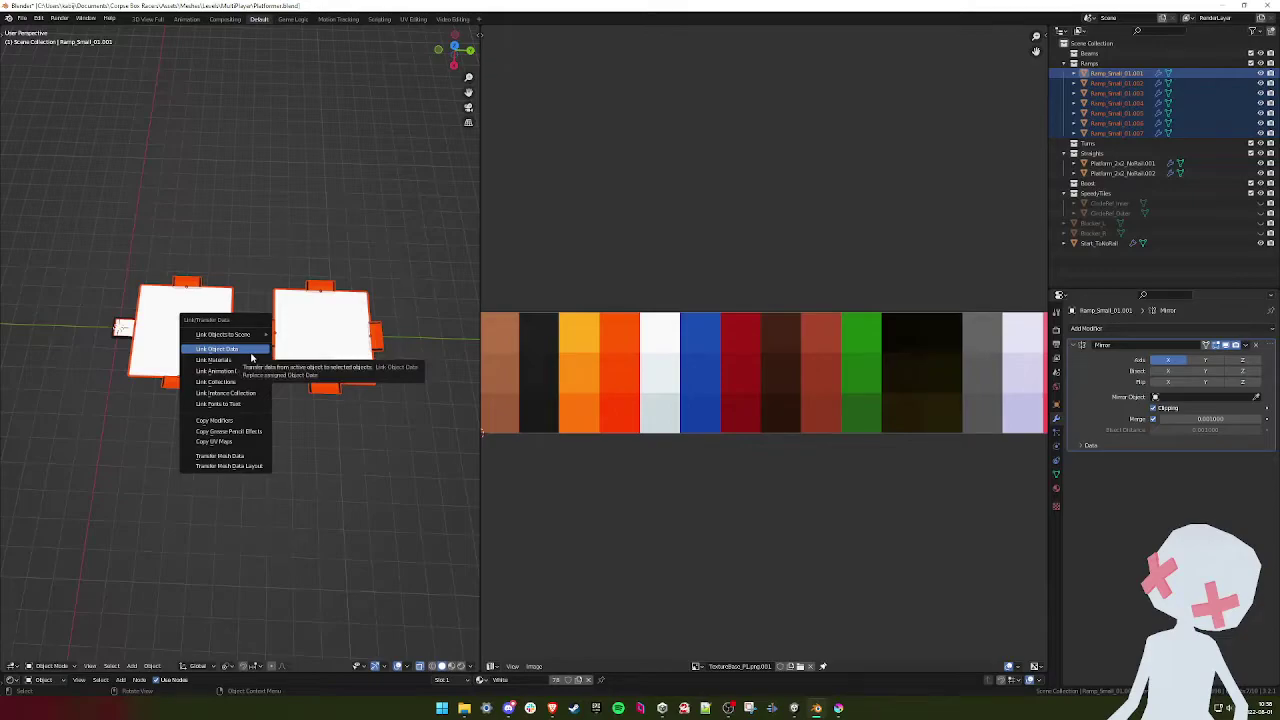
click(251, 357)
- In the shared ramp mesh, raise the outer end about 0.3 units in Z with smooth proportional editing, working from the side view
scroll(243, 357, up, 5)
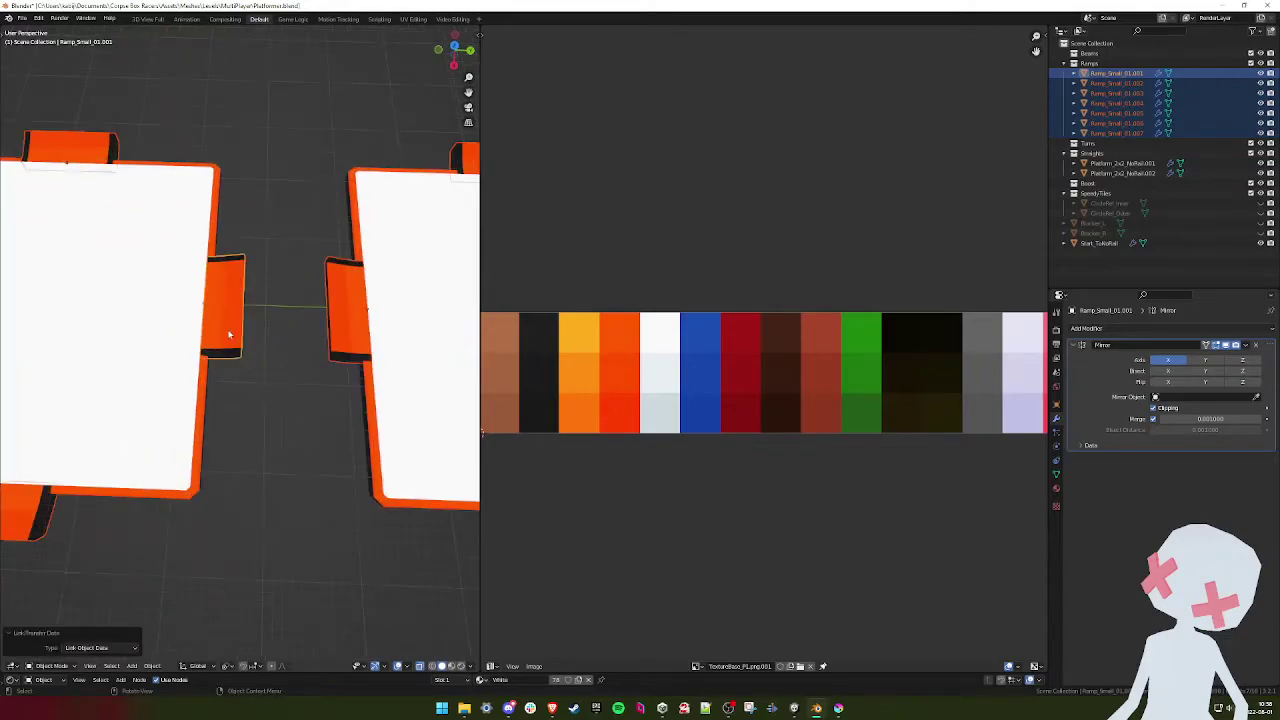
key(Tab)
key(g)
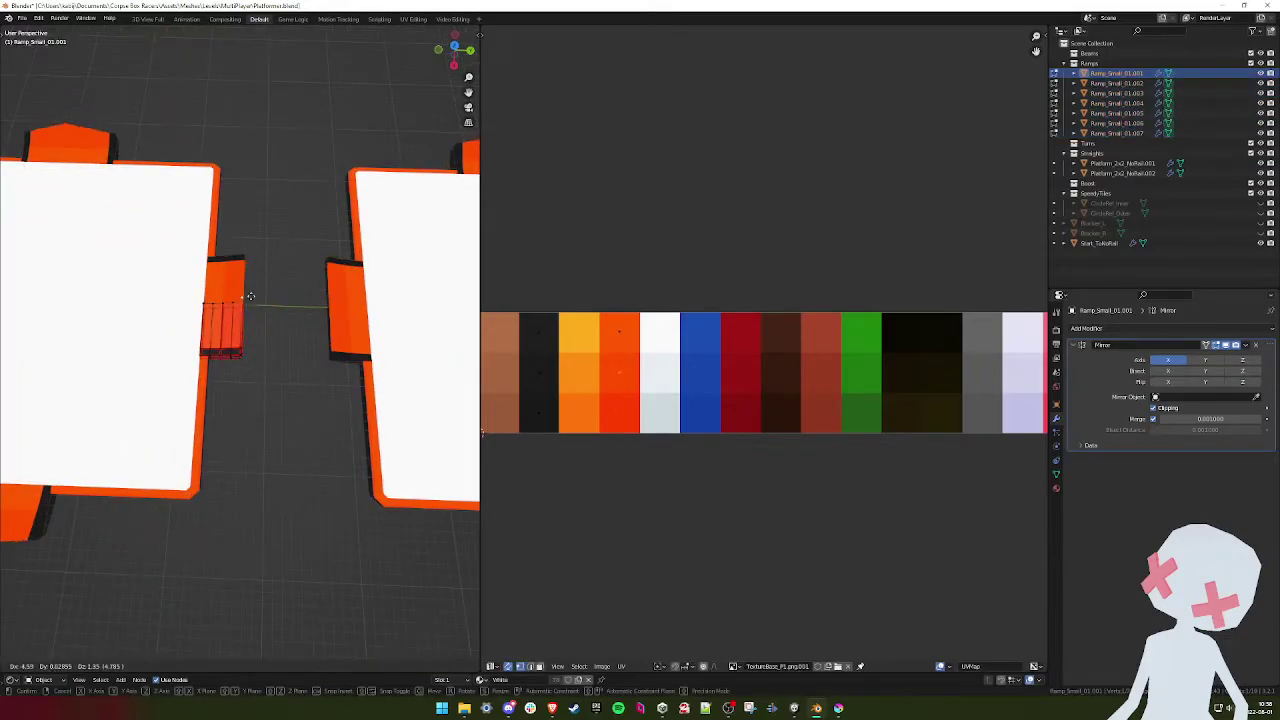
middle_drag(251, 348, 263, 320)
key(KP_1)
key(KP_3)
scroll(262, 314, up, 5)
shift+middle_drag(256, 274, 226, 383)
key(z)
shift+middle_drag(257, 244, 263, 311)
scroll(263, 311, up, 5)
drag(339, 226, 271, 364)
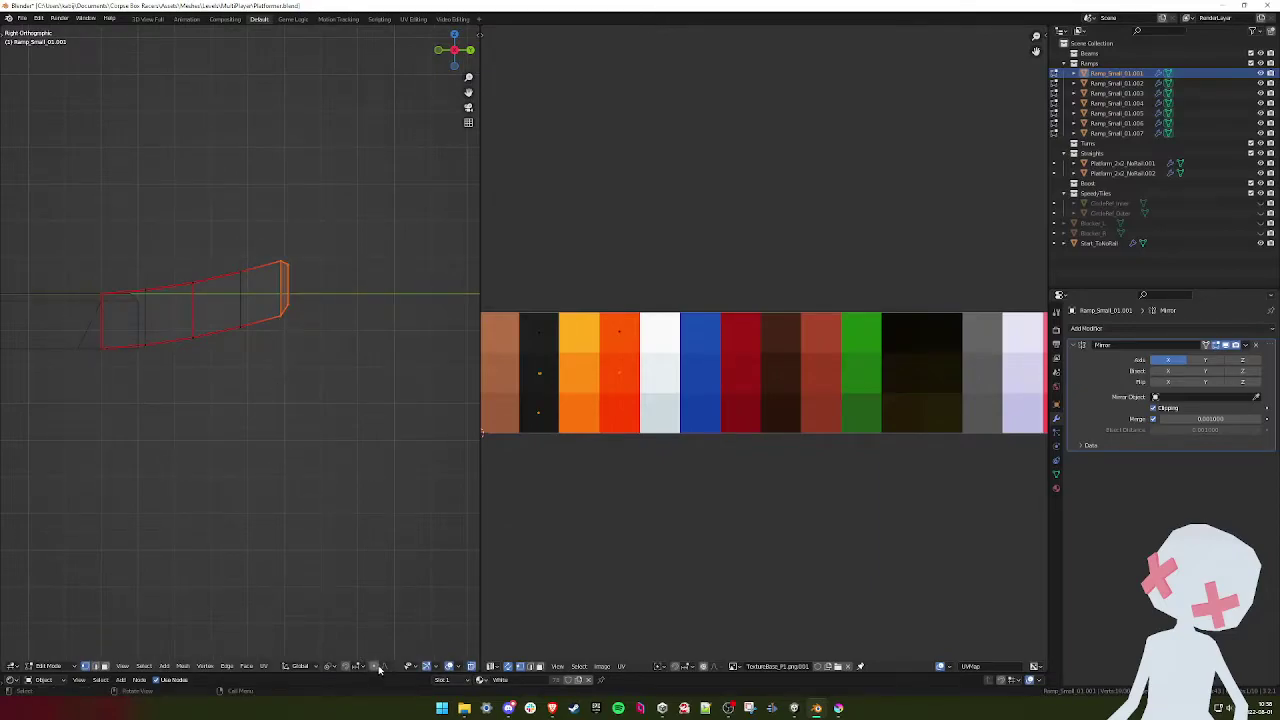
key(g)
scroll(354, 361, up, 2)
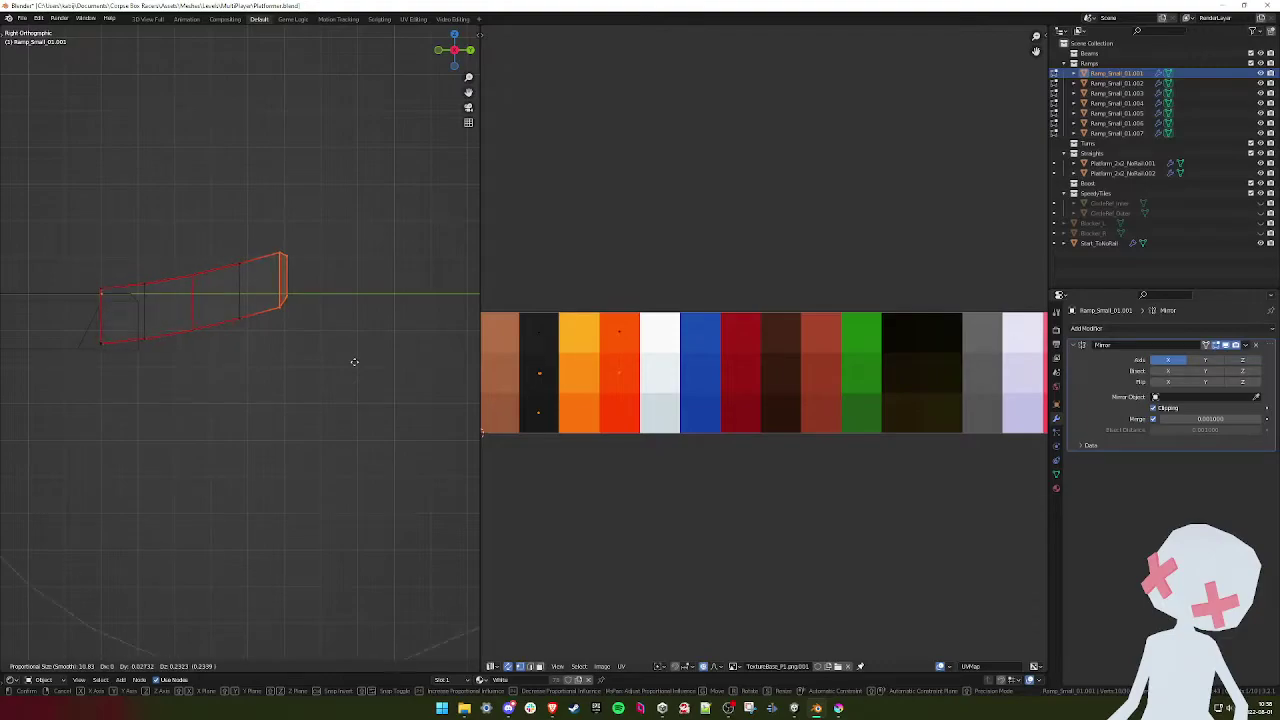
scroll(354, 361, up, 2)
scroll(354, 361, down, 2)
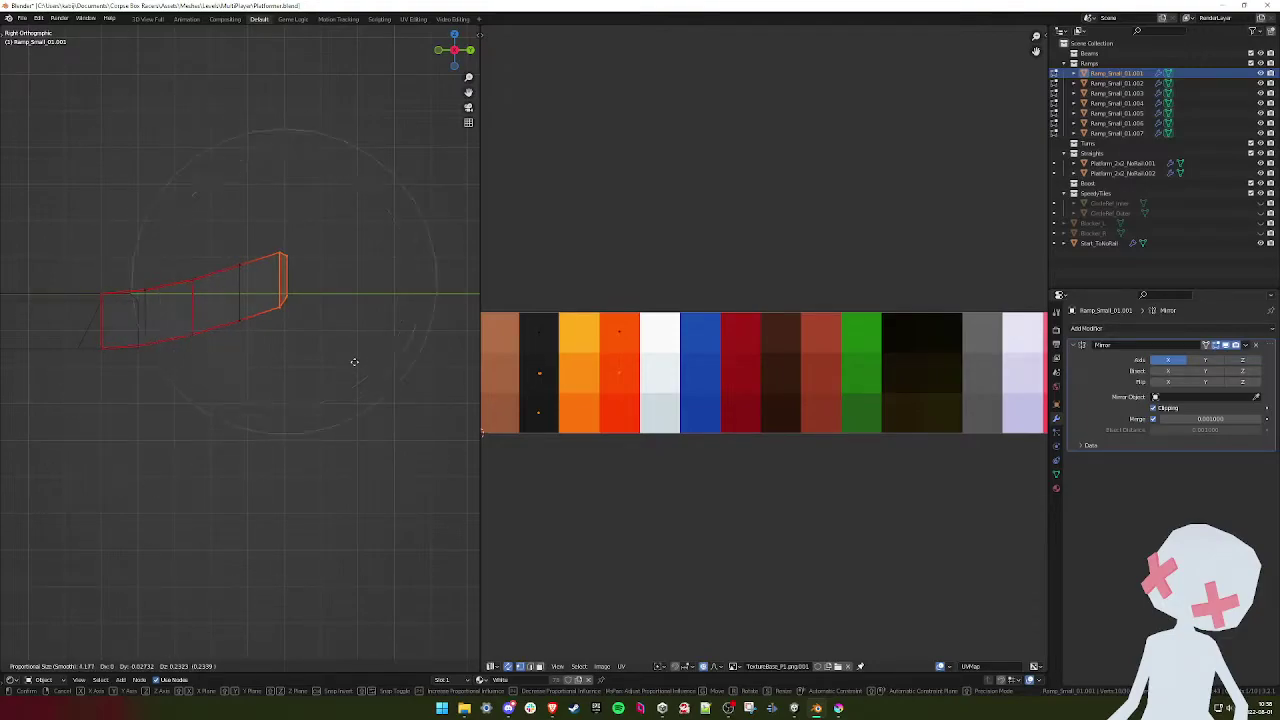
scroll(354, 361, up, 2)
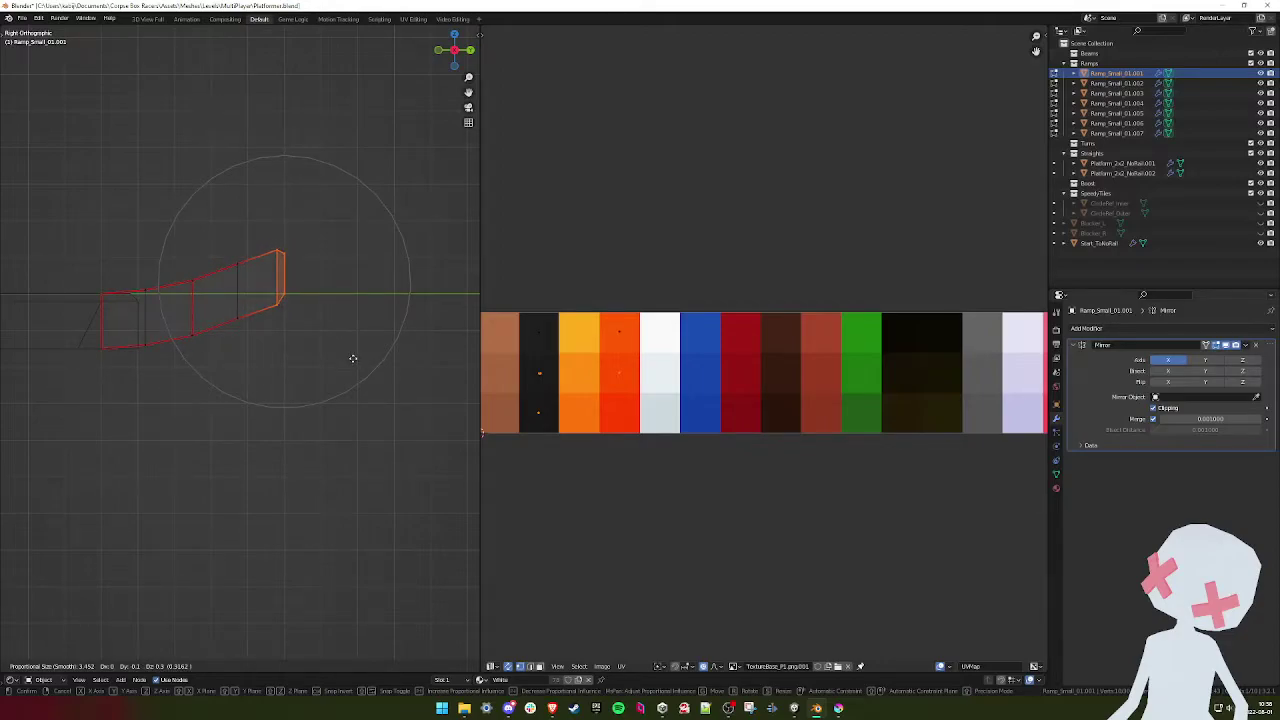
click(353, 356)
- Raise the ramp's tip another 0.2 units in Z, using a smaller proportional radius of about 1.33
key(g)
scroll(342, 300, up, 2)
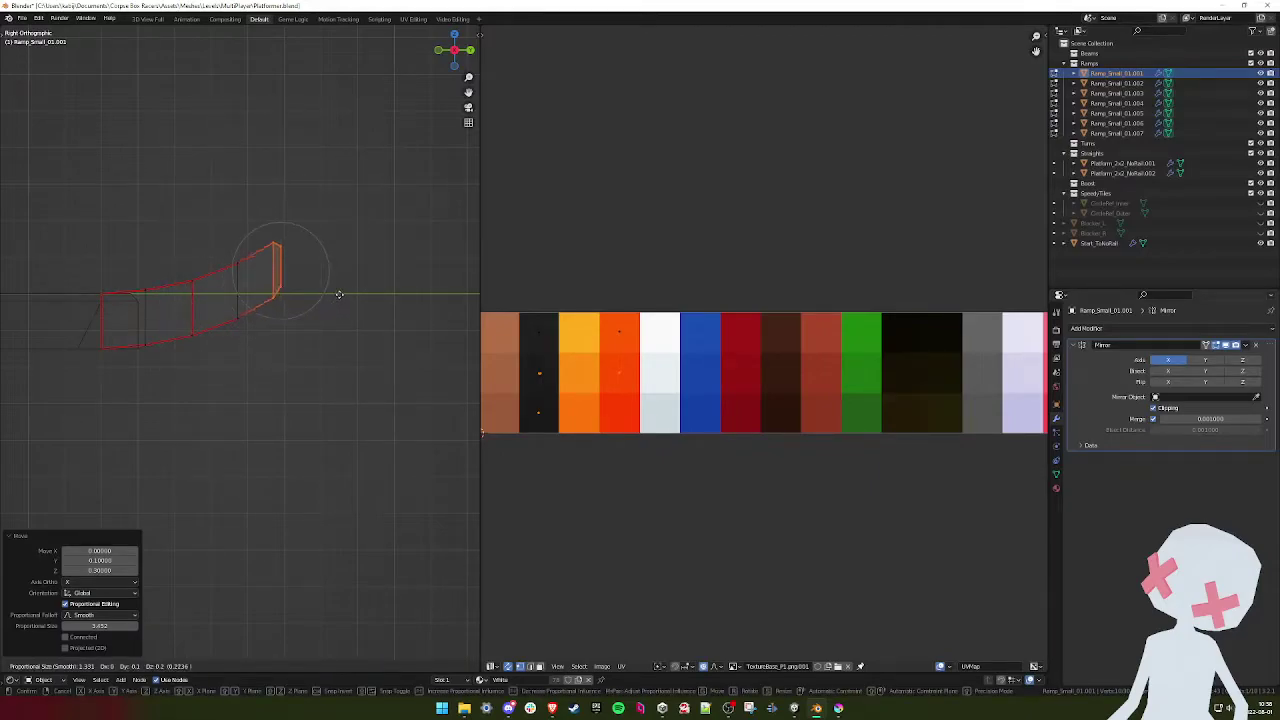
click(341, 296)
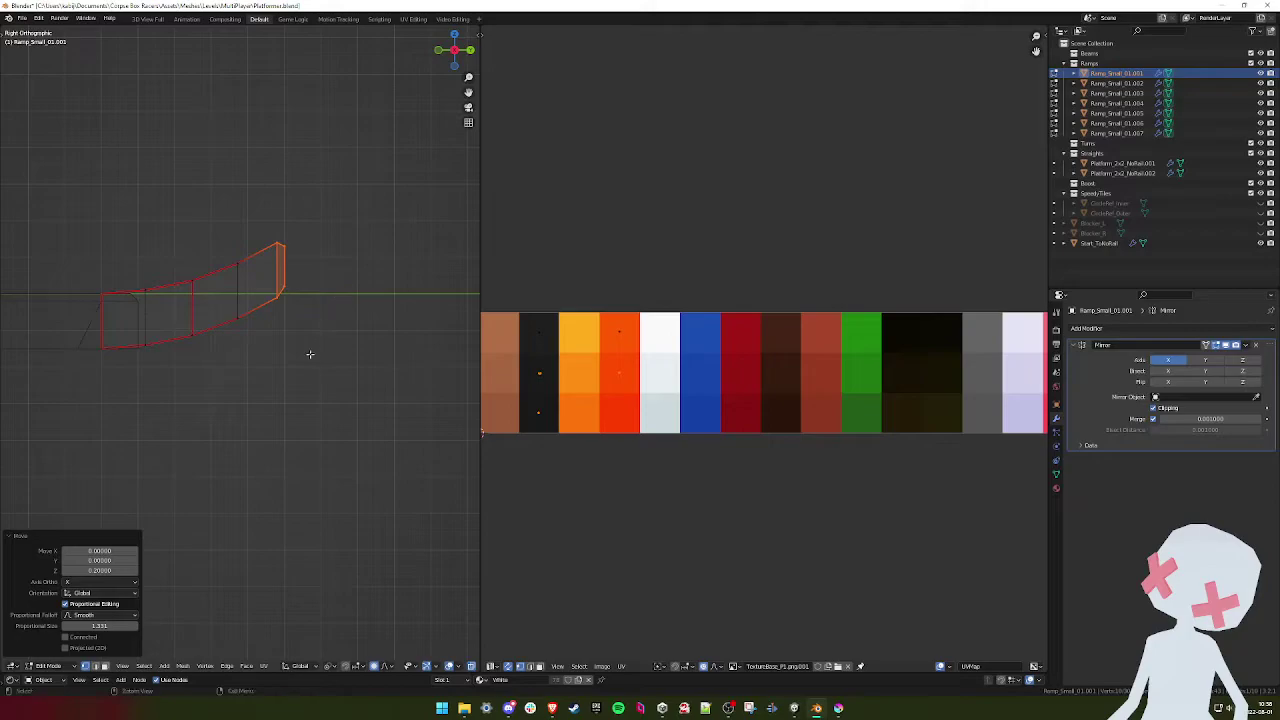
- In Unity, start the game and play-test the steeper ramps by driving forward and jumping from the first platform to the second
key(alt+Tab)
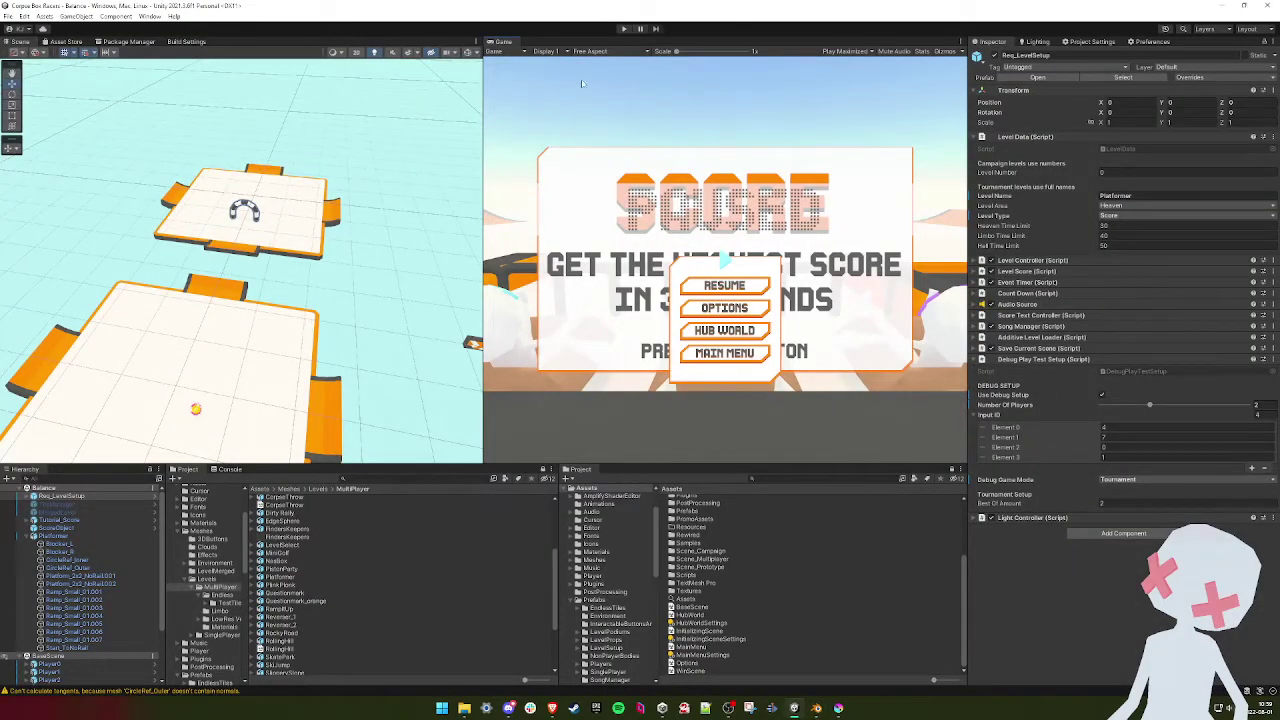
click(622, 30)
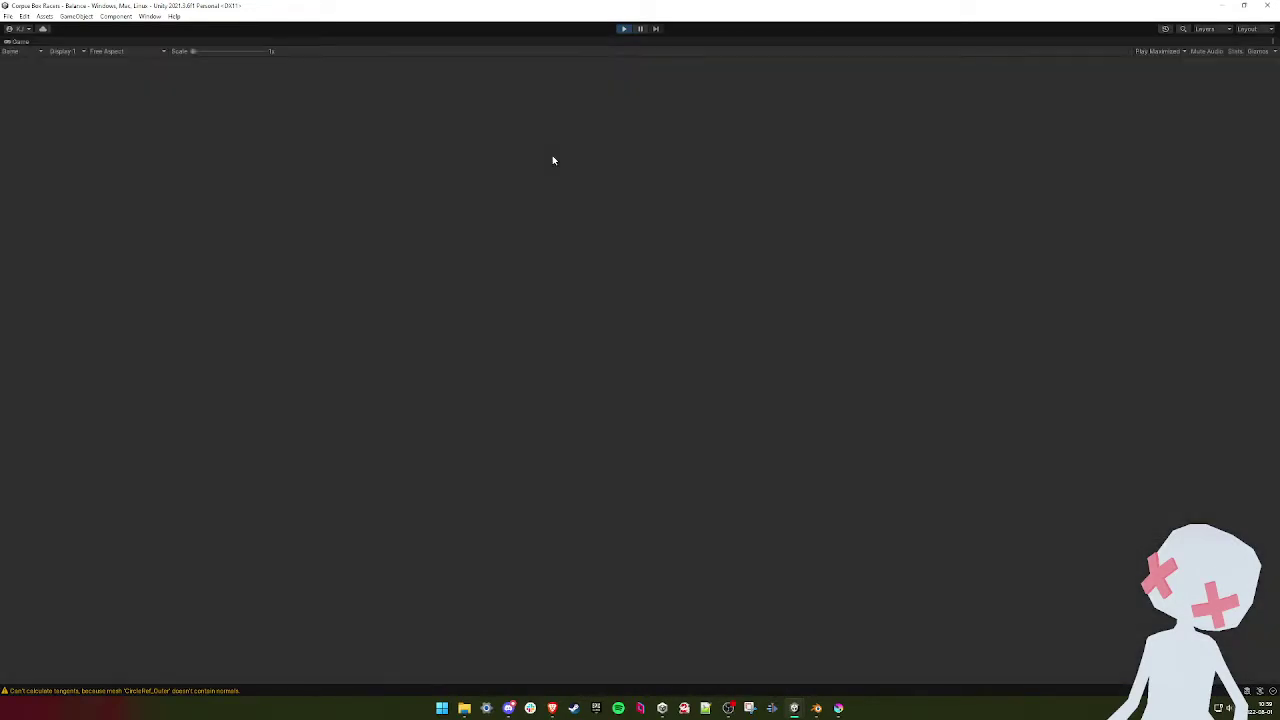
key(space)
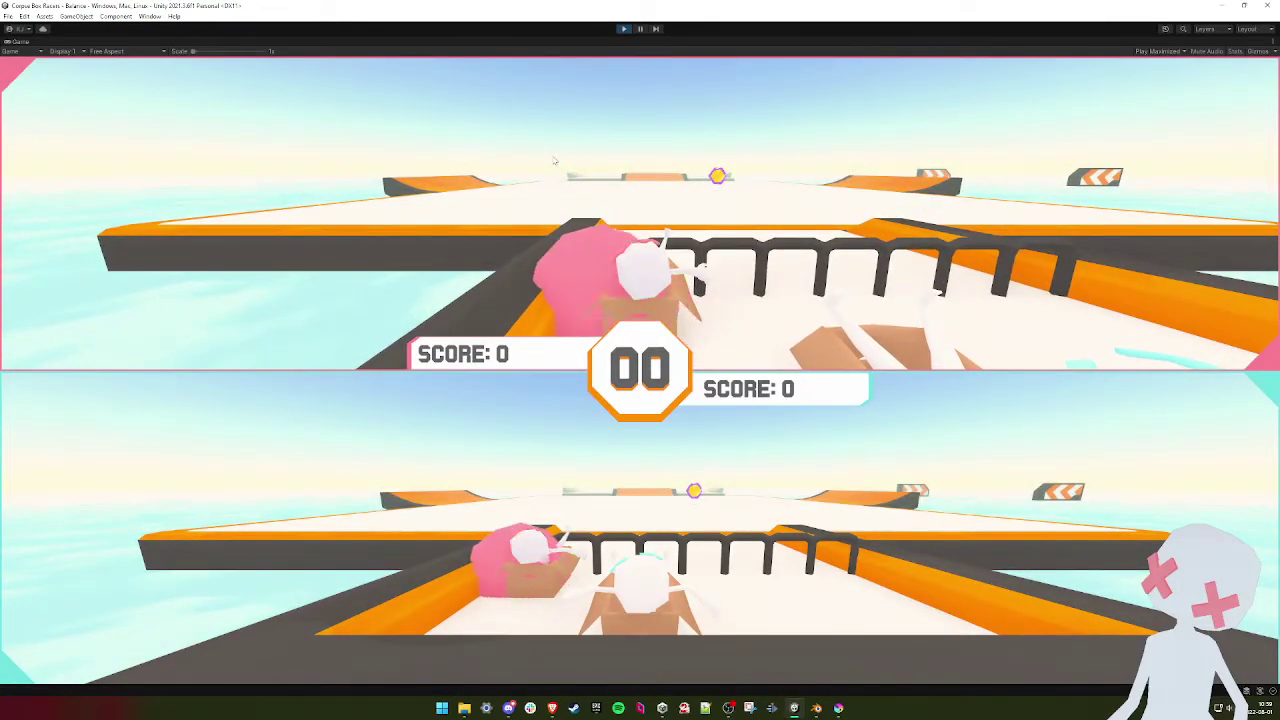
key(w)
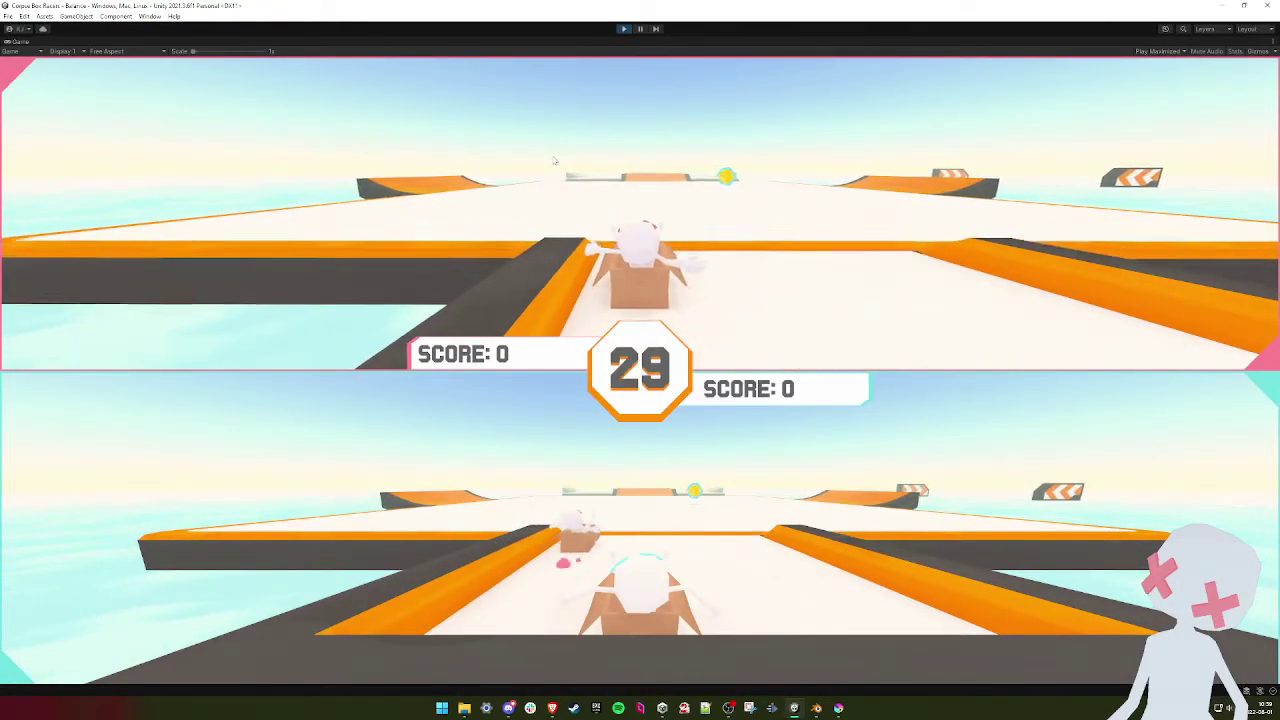
key(w)
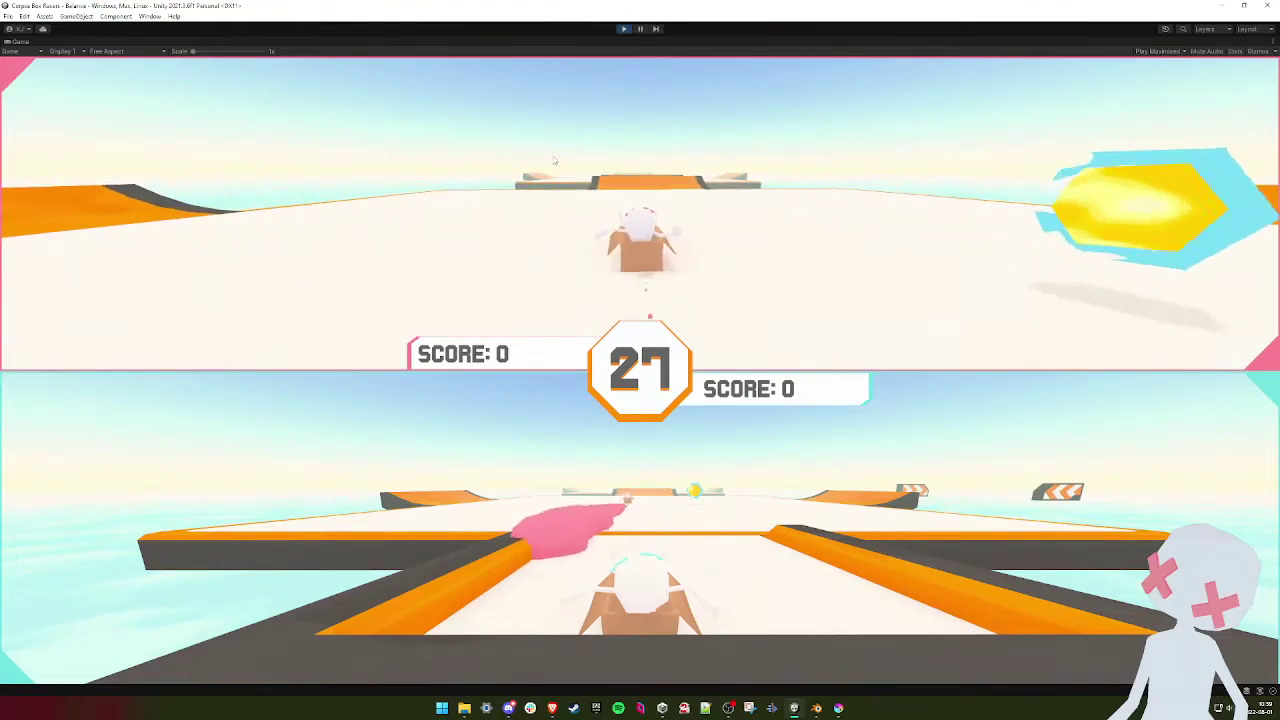
key(w)
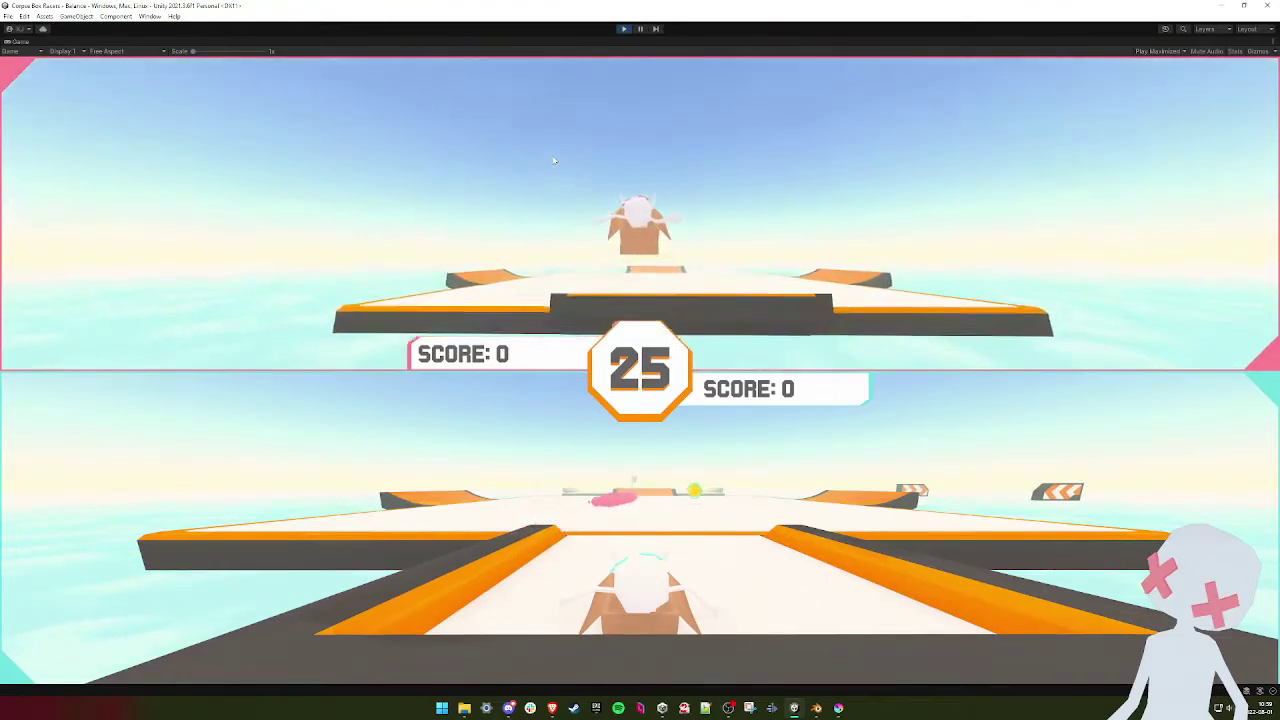
key(w)
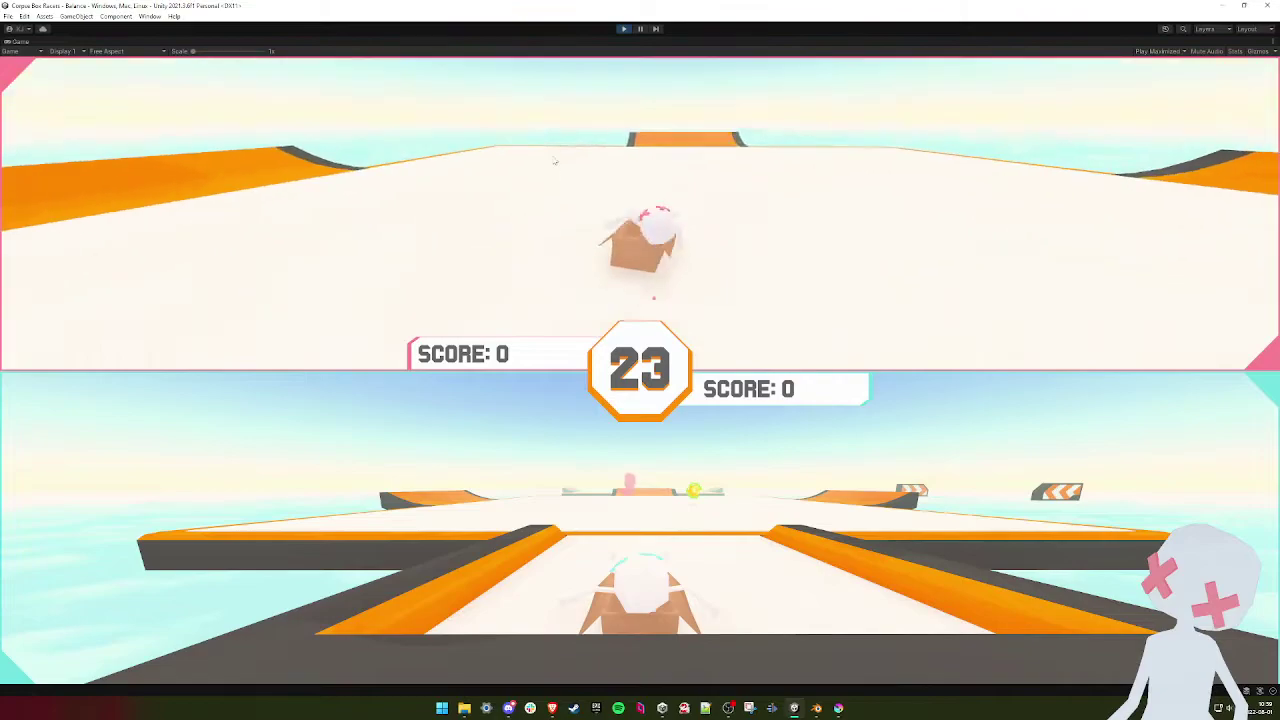
- Turn around on the second platform, jump back to the first, and drive at the gap ramp again to test it both ways
key(w)
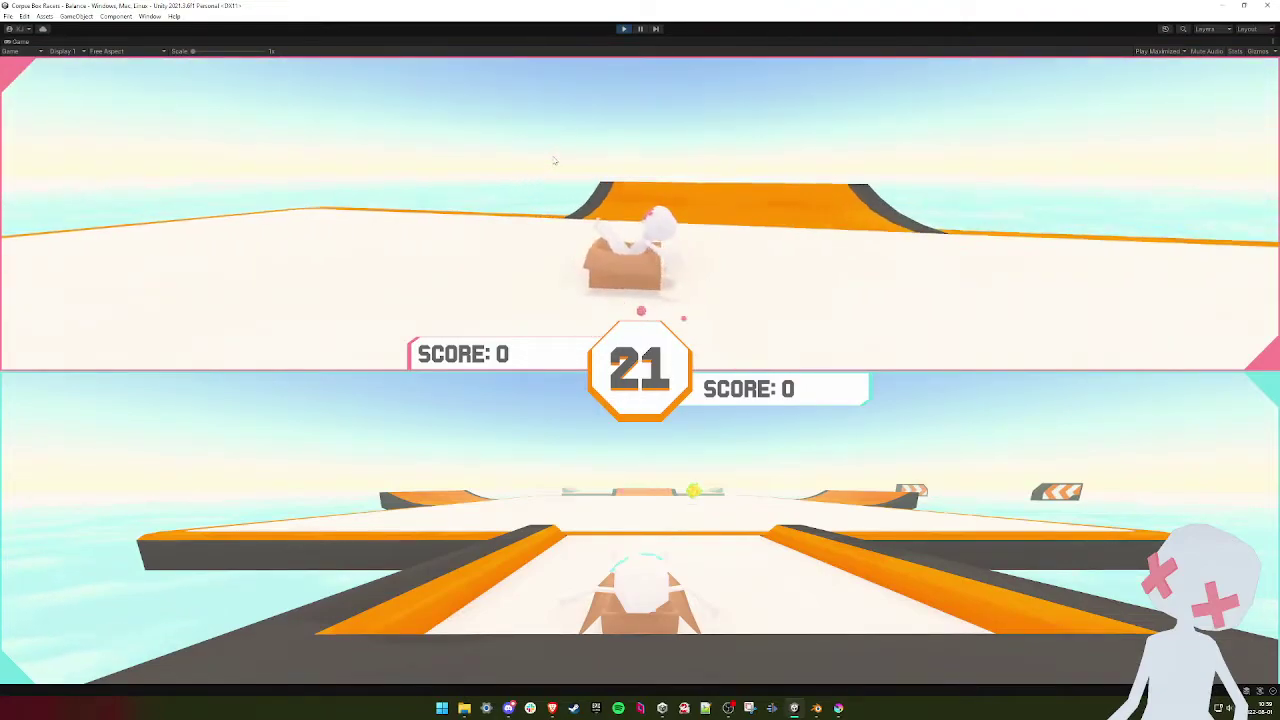
key(w)
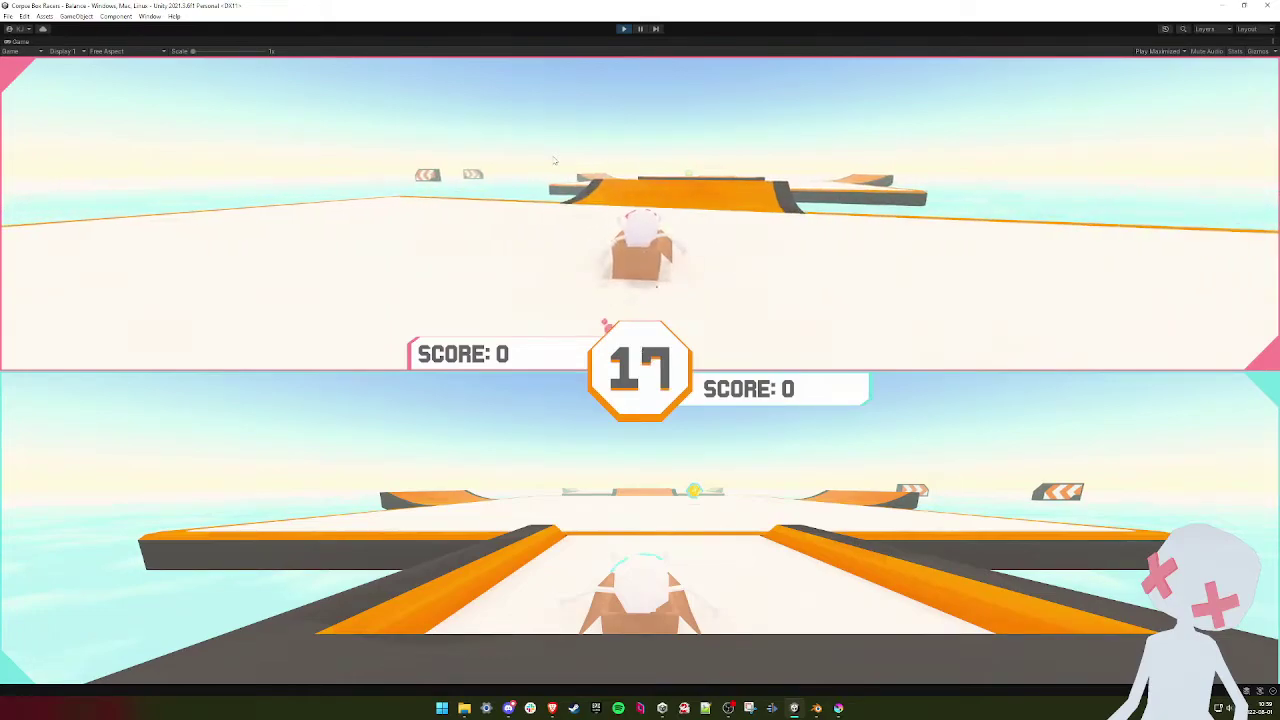
key(w)
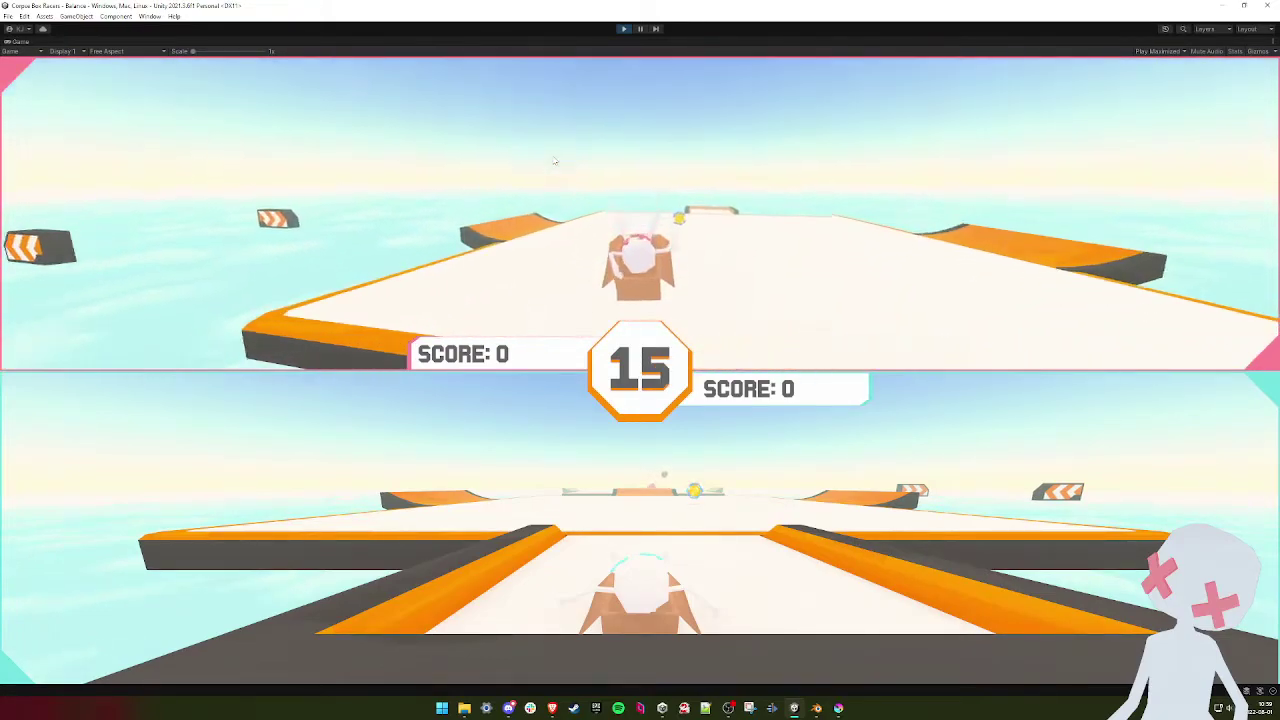
key(w)
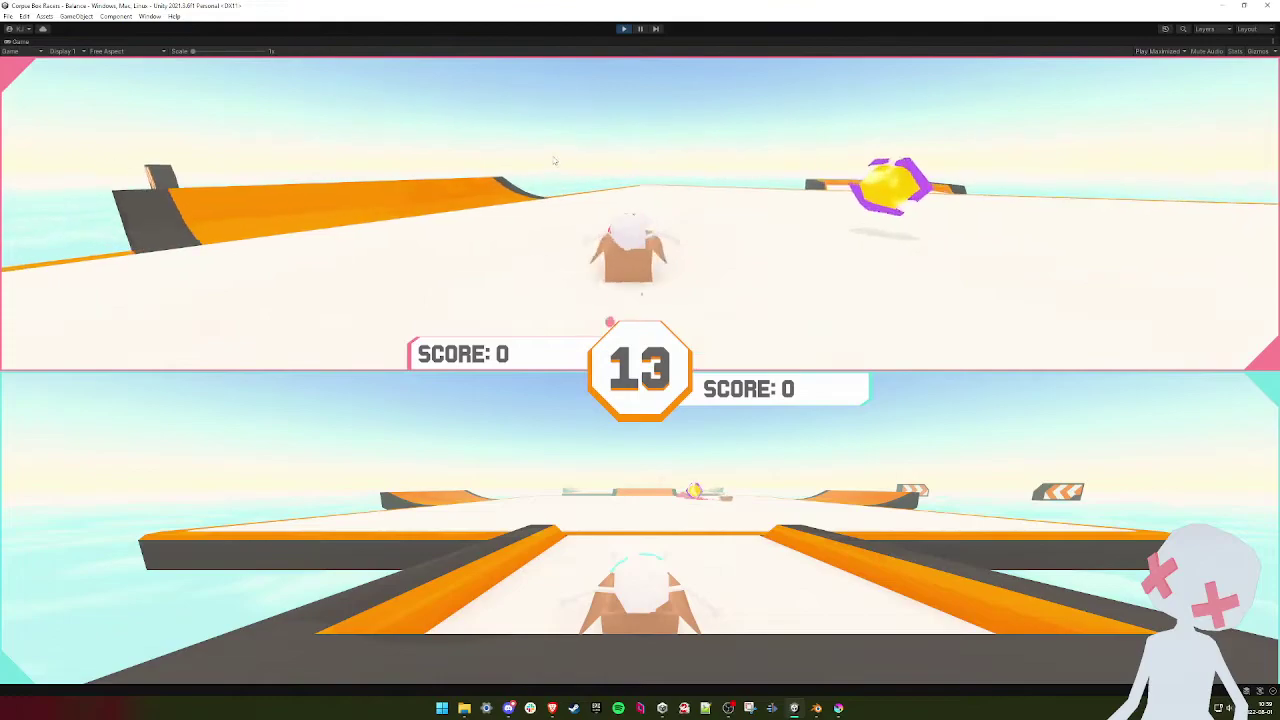
key(w)
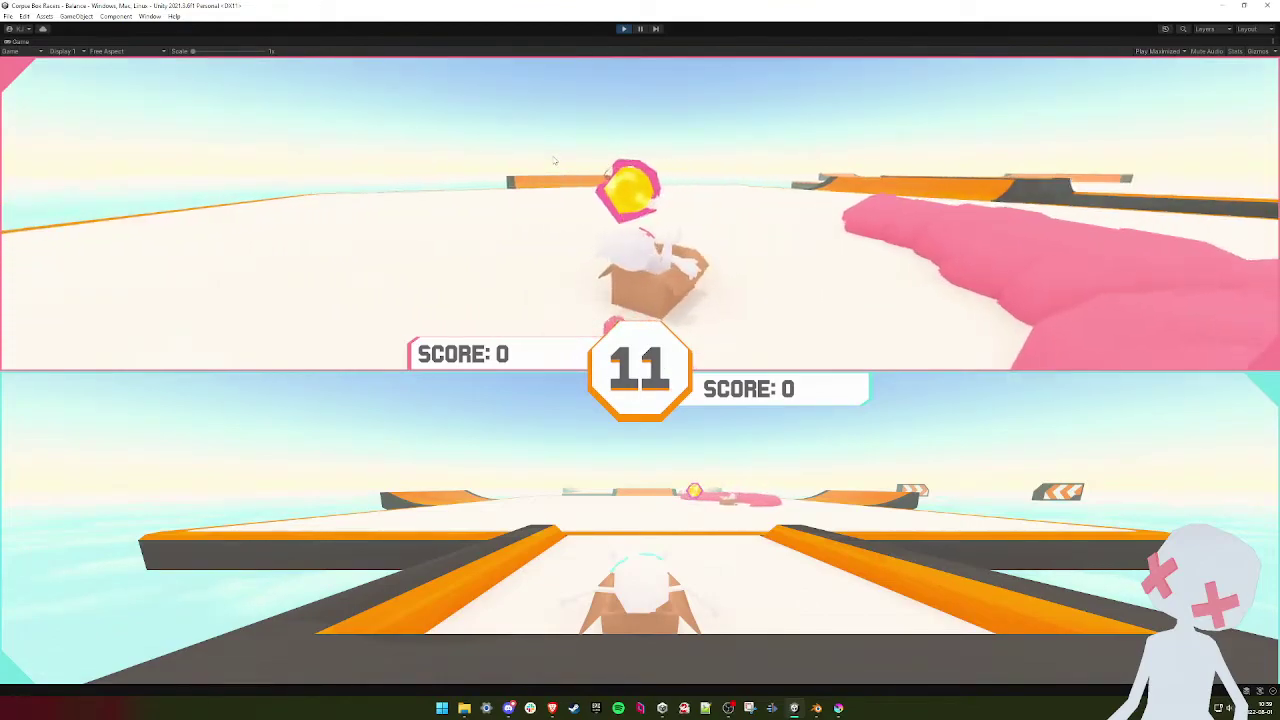
key(w)
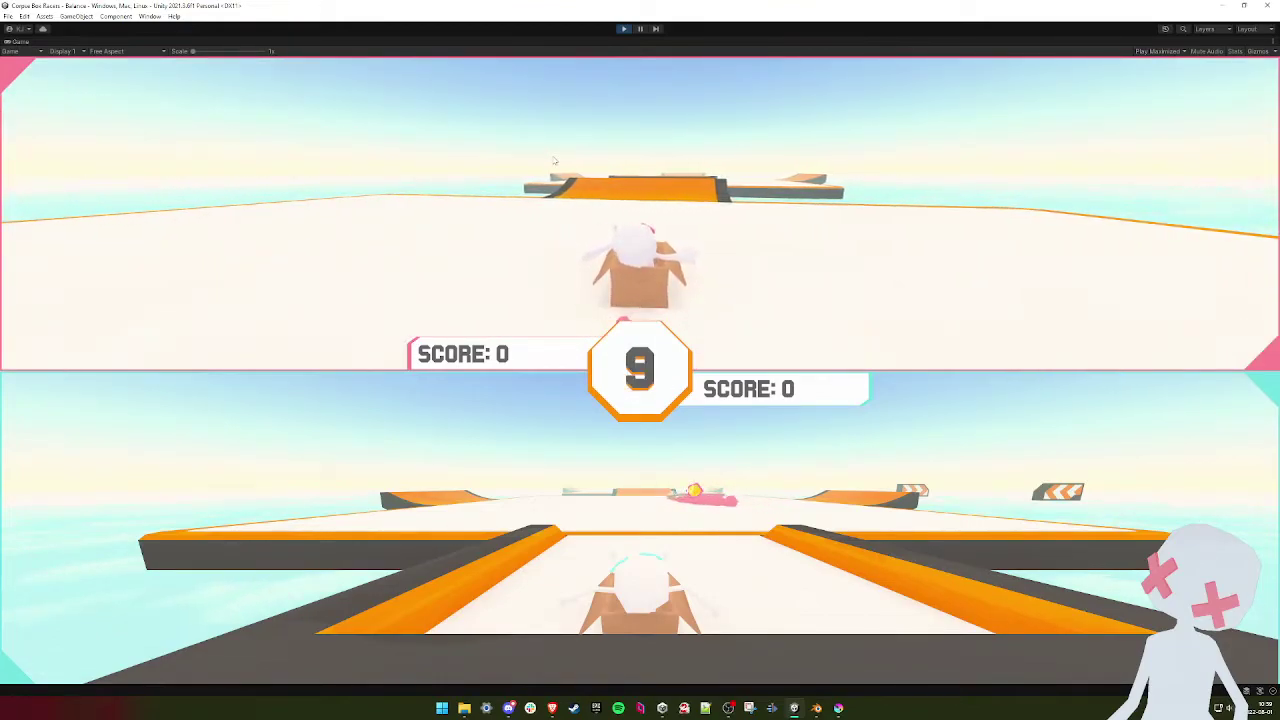
key(w)
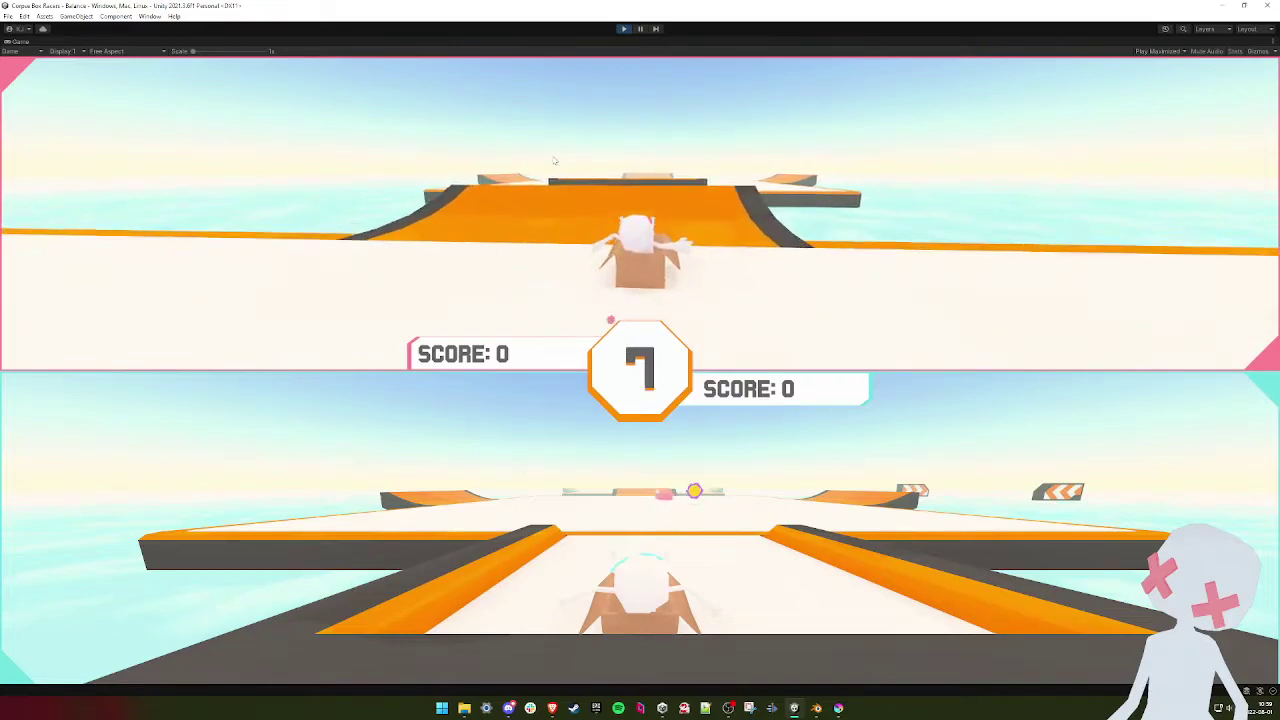
key(w)
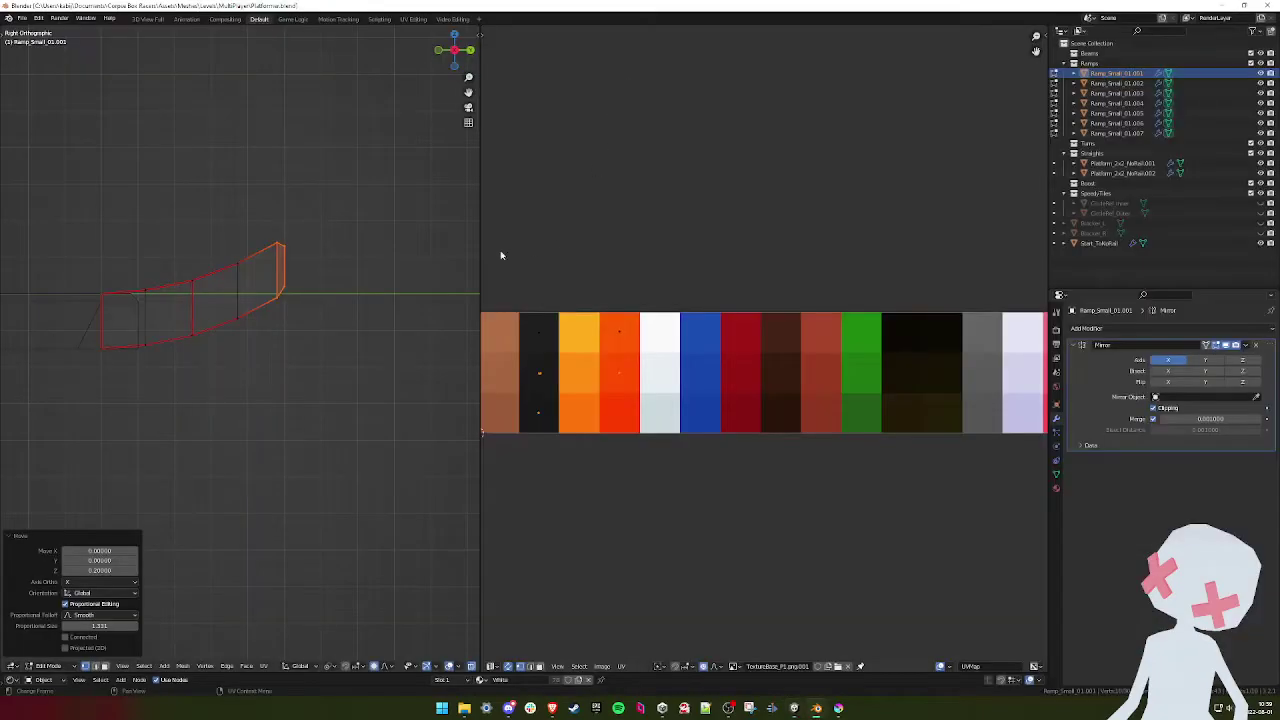
- In Blender, move the second platform and its four ramps 4 units farther from the first along Y, and save the file
key(KP_7)
key(z)
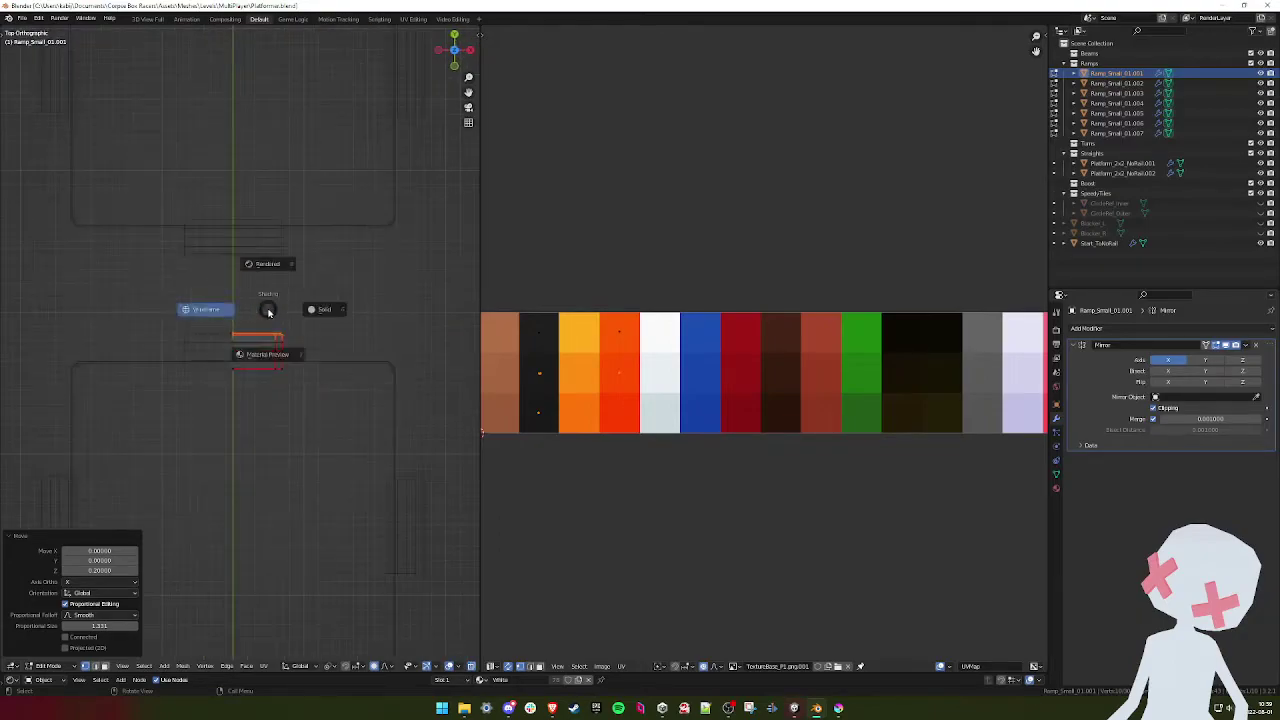
click(300, 318)
scroll(266, 297, down, 5)
shift+middle_drag(272, 275, 285, 371)
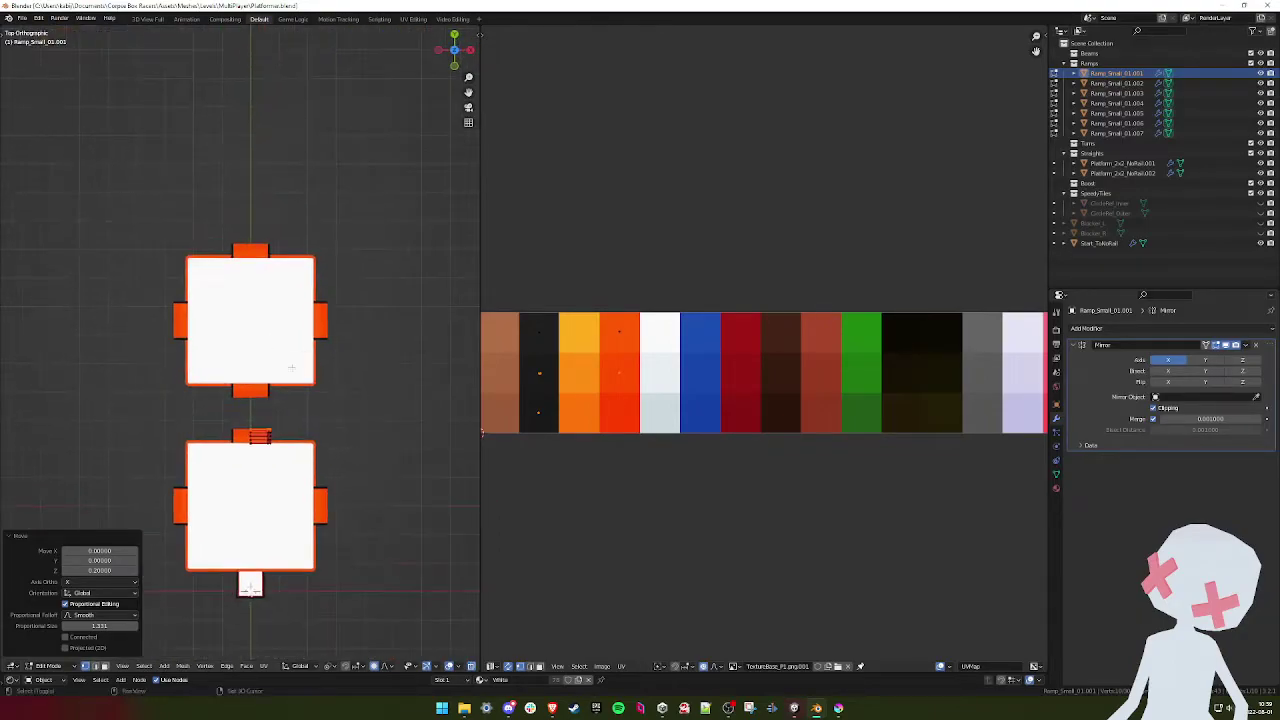
key(Tab)
drag(383, 193, 101, 390)
key(g)
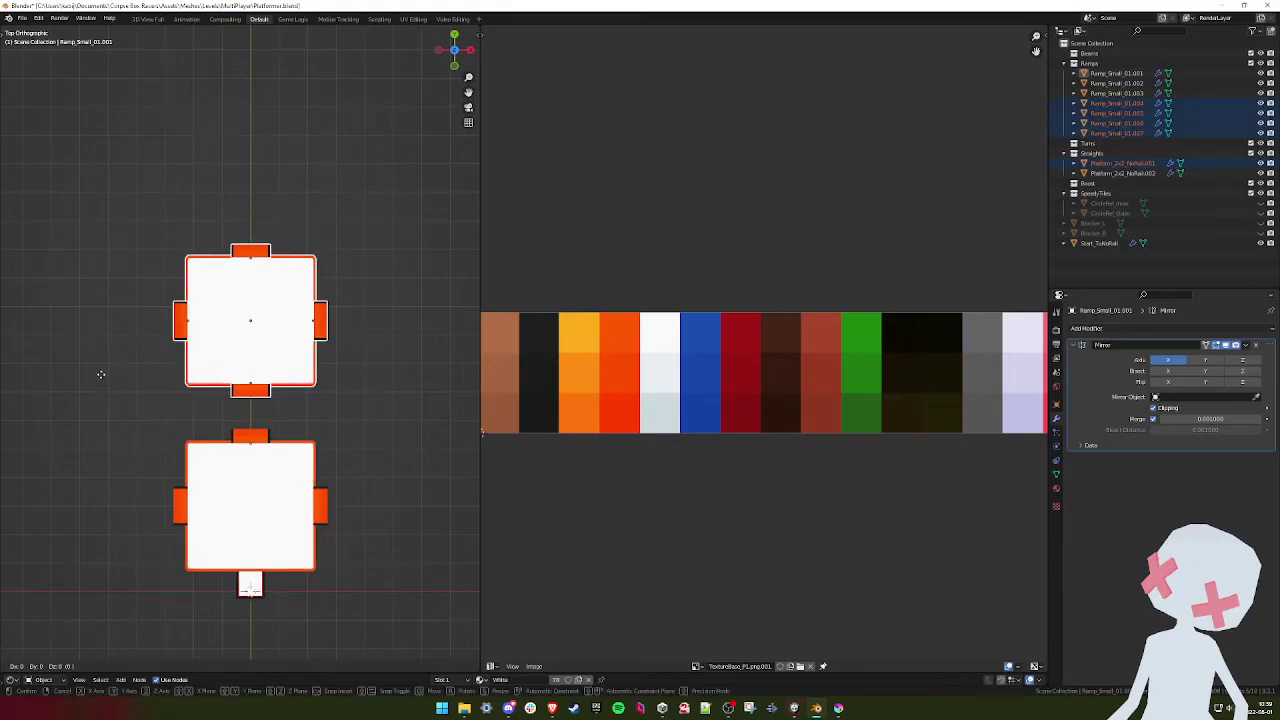
scroll(101, 374, up, 4)
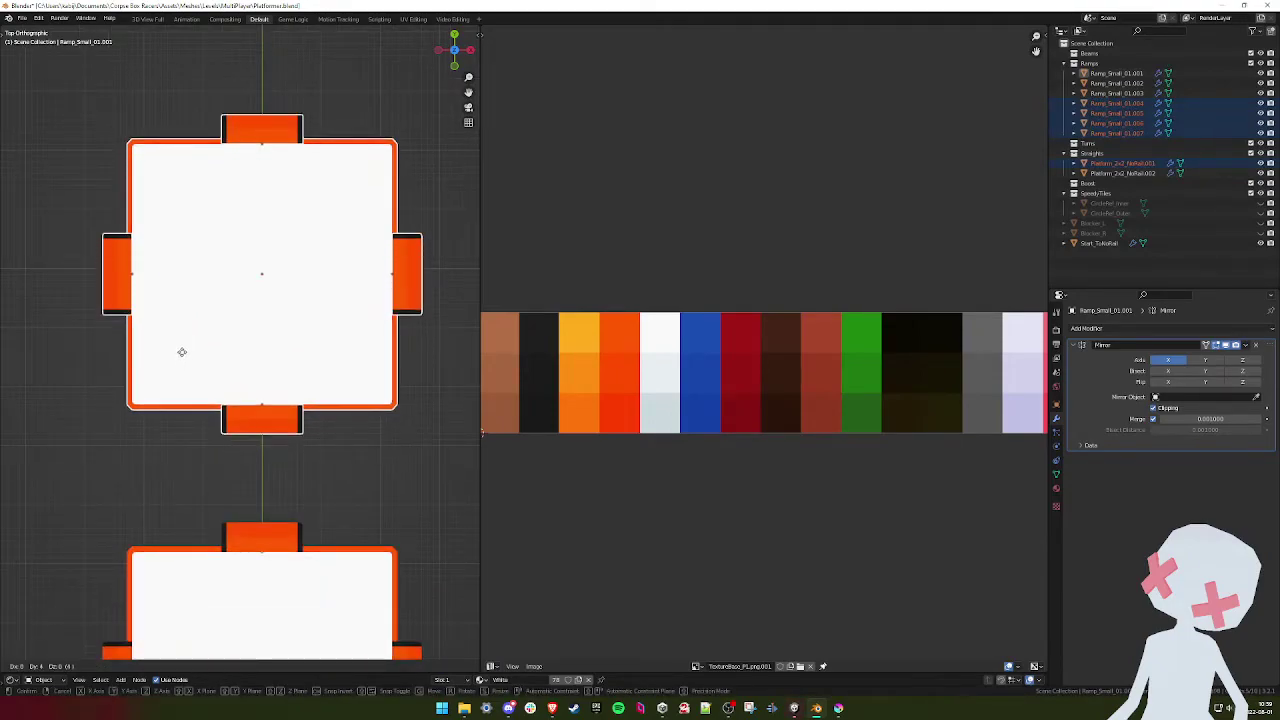
click(181, 352)
key(ctrl+s)
- In Unity, start the game and play-test the jump across the widened gap between the two platforms
key(alt+Tab)
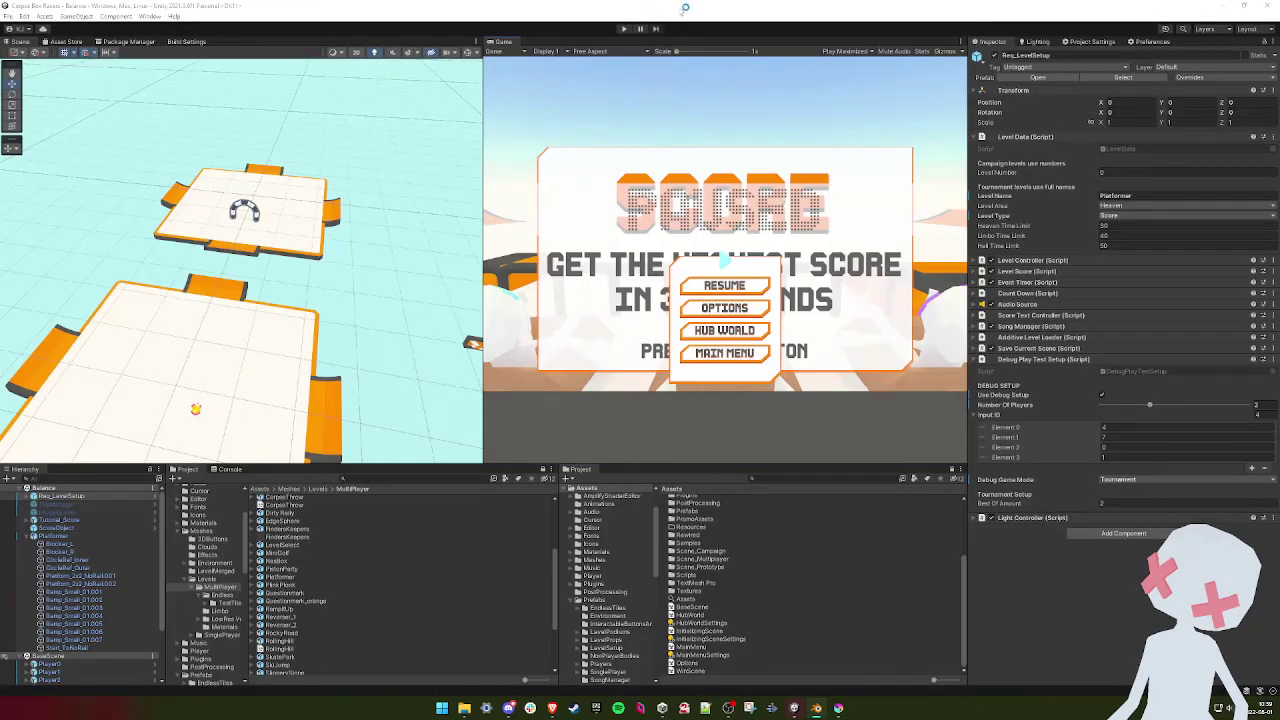
click(624, 29)
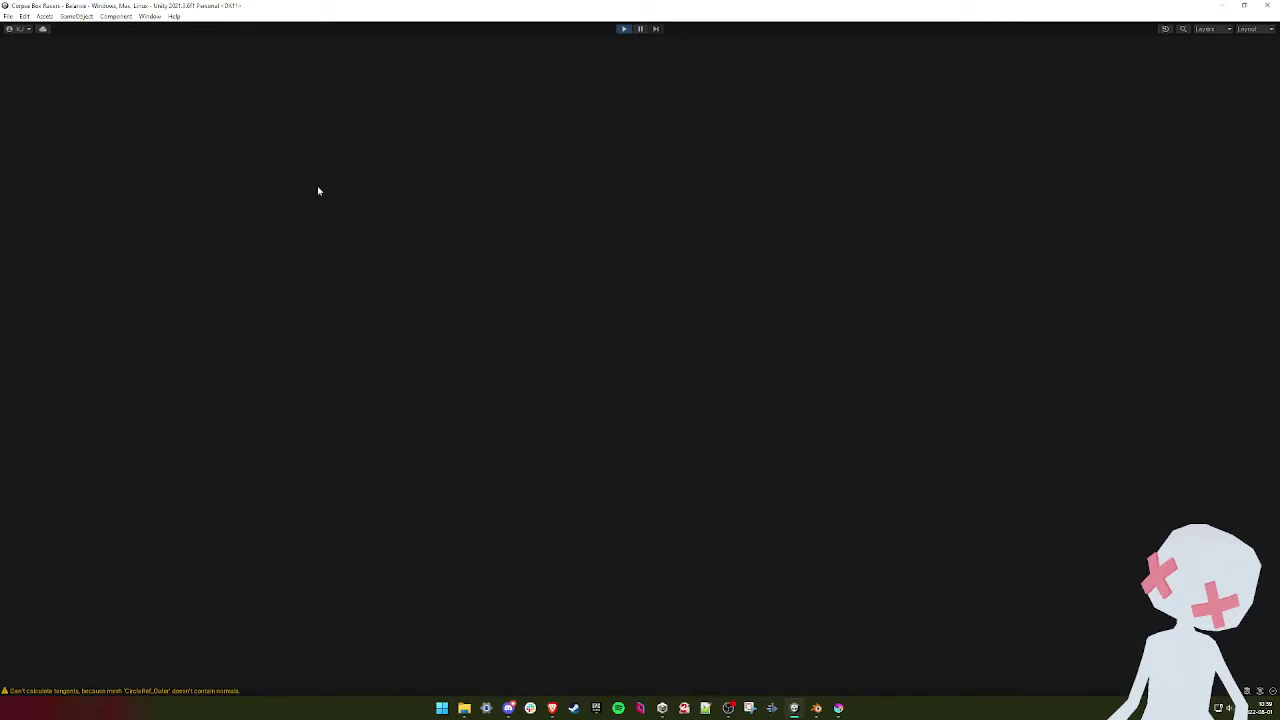
key(space)
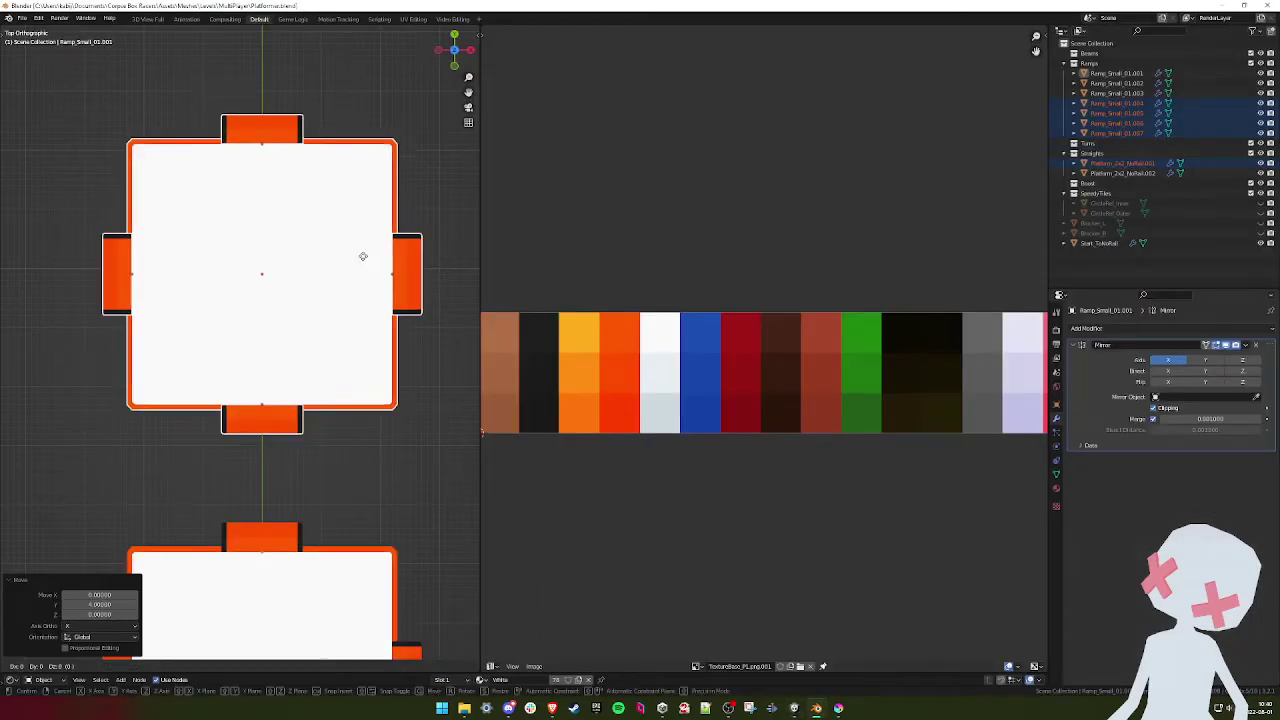
- In Blender, move the second platform and its four ramps another 2 units away along Y, and save the file
click(364, 247)
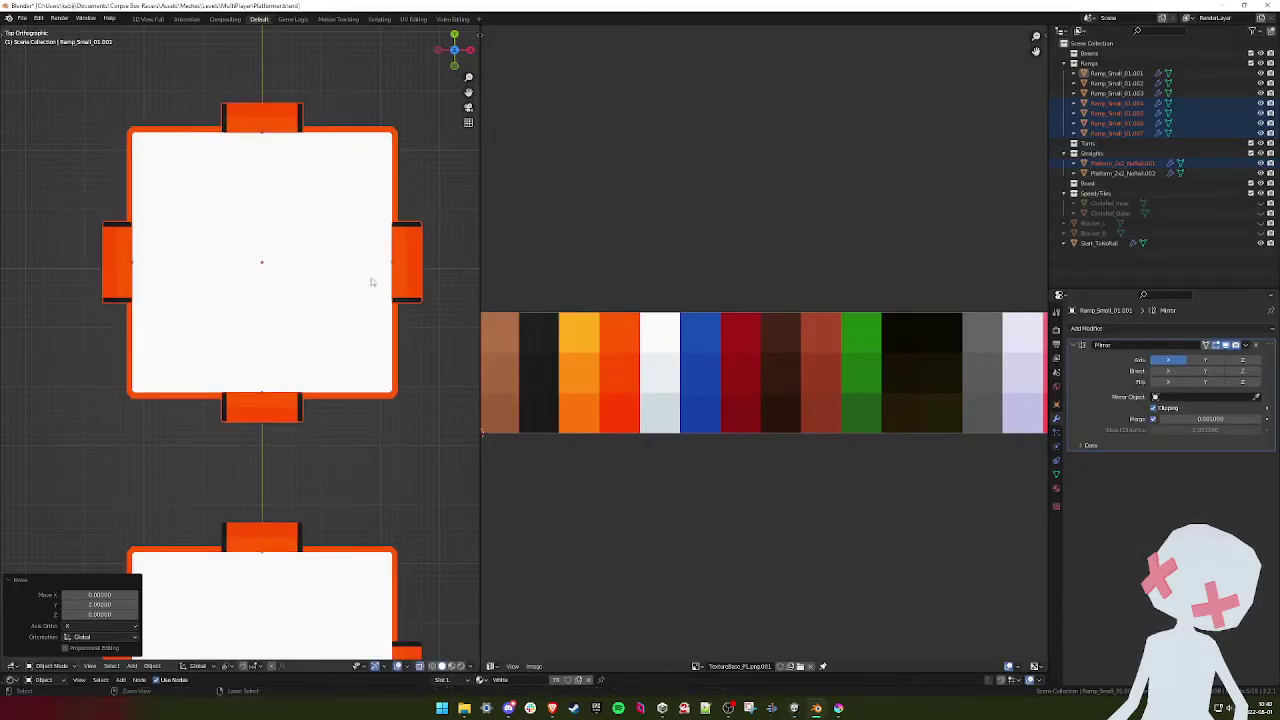
key(ctrl+s)
scroll(371, 281, down, 5)
shift+middle_drag(331, 307, 354, 268)
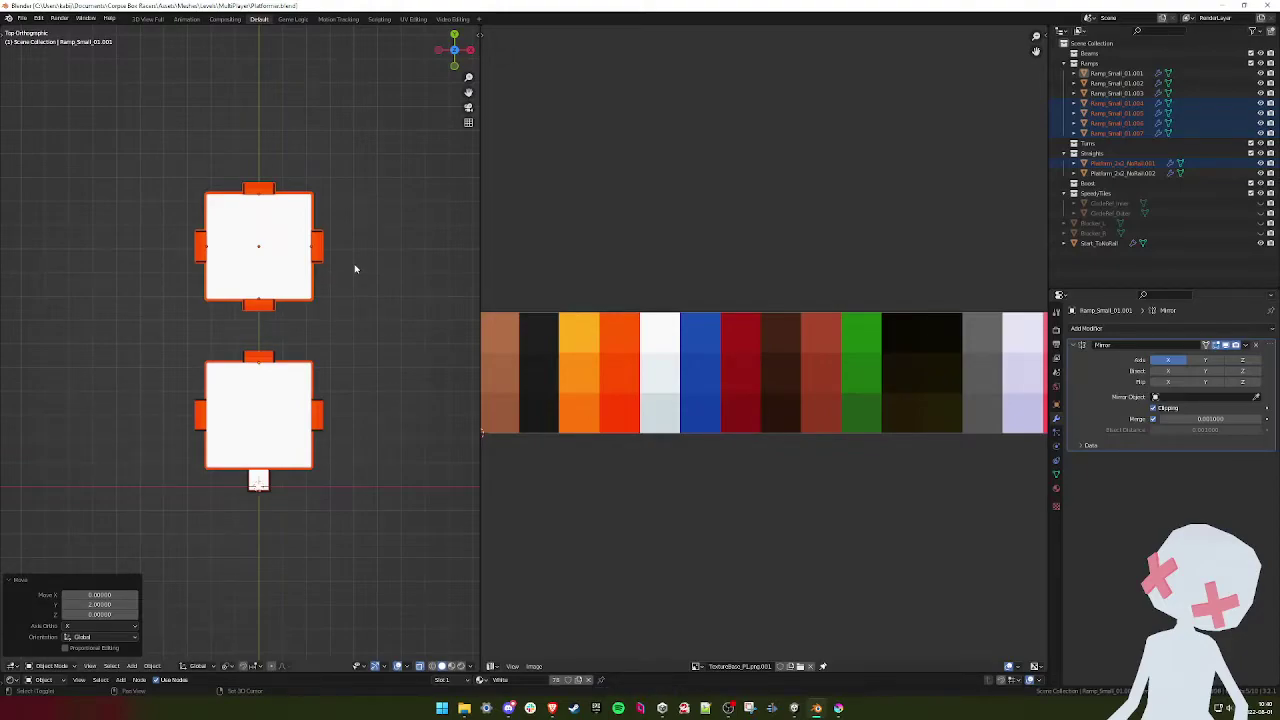
- Try rotating the second platform with its ramps, cancel the rotation, and set the transform pivot point to Median Point
shift+middle_drag(354, 268, 246, 249)
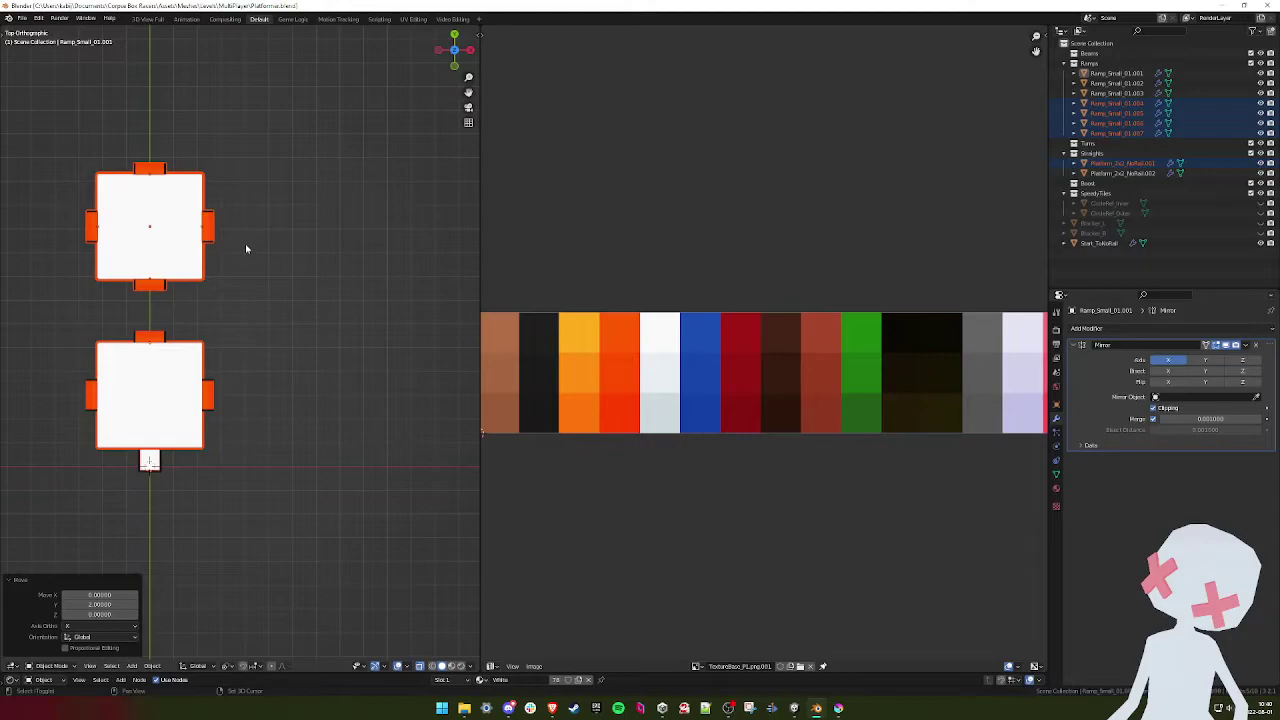
key(r)
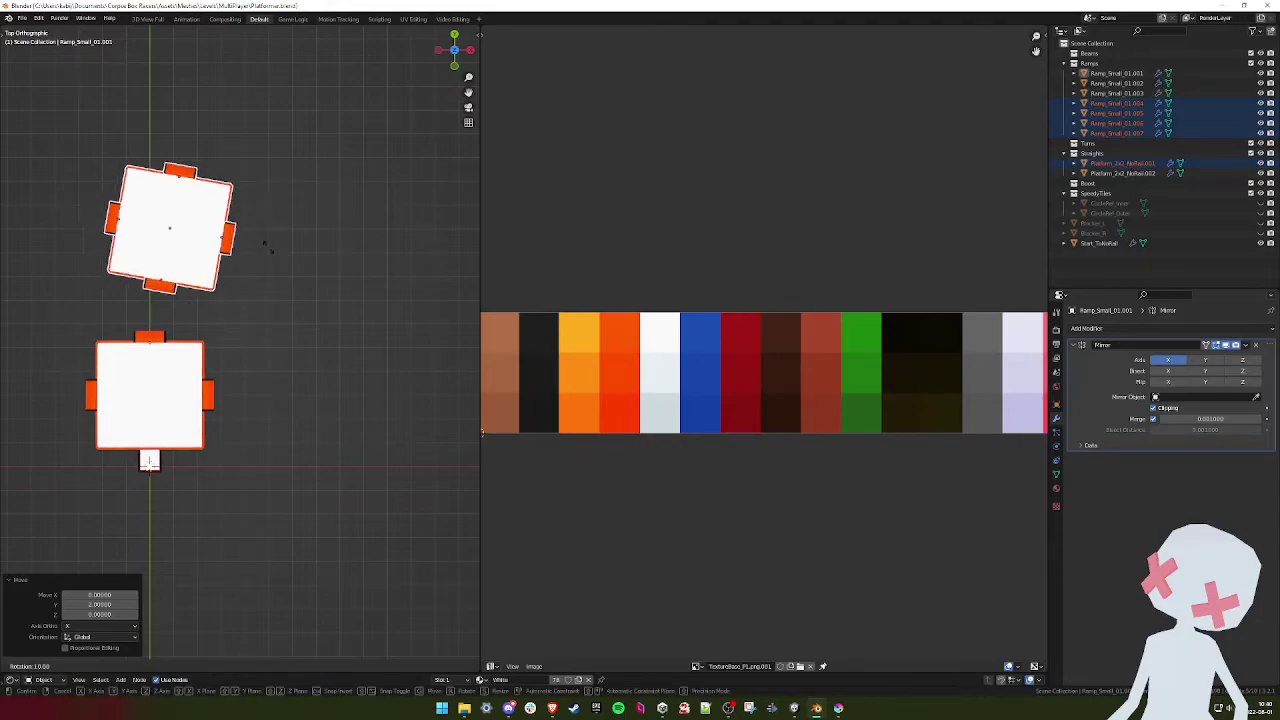
key(Escape)
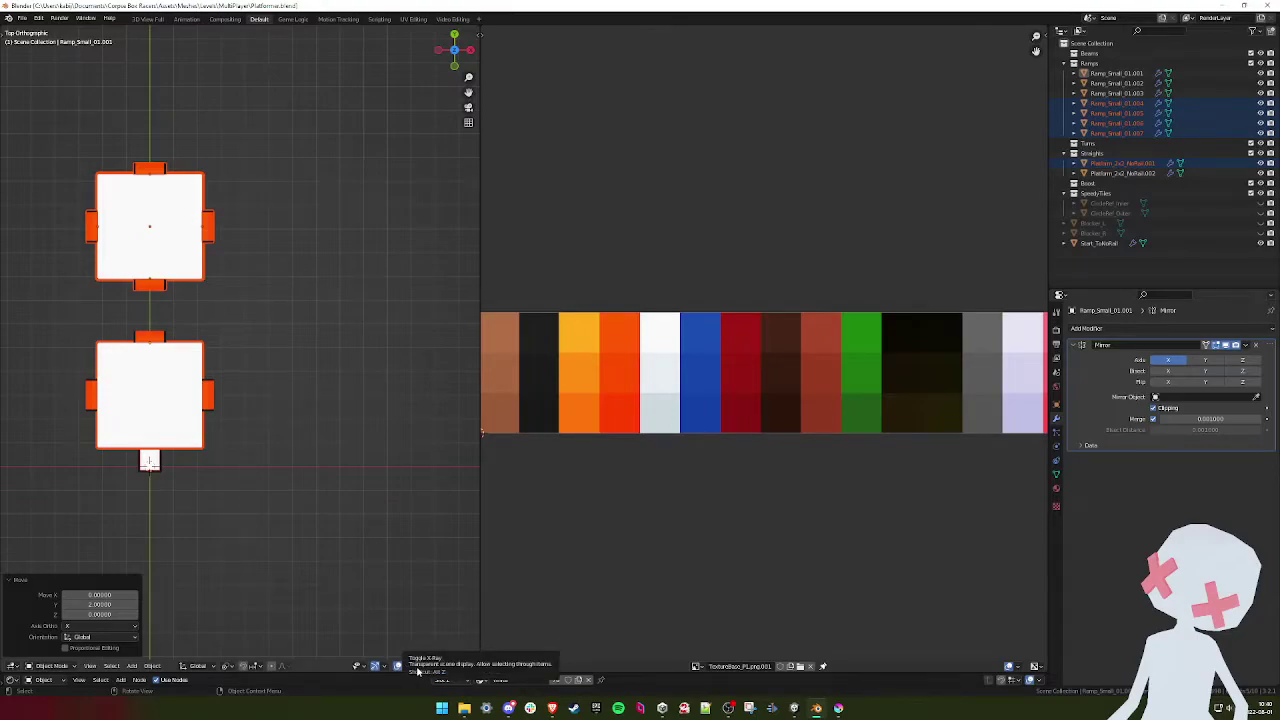
click(226, 668)
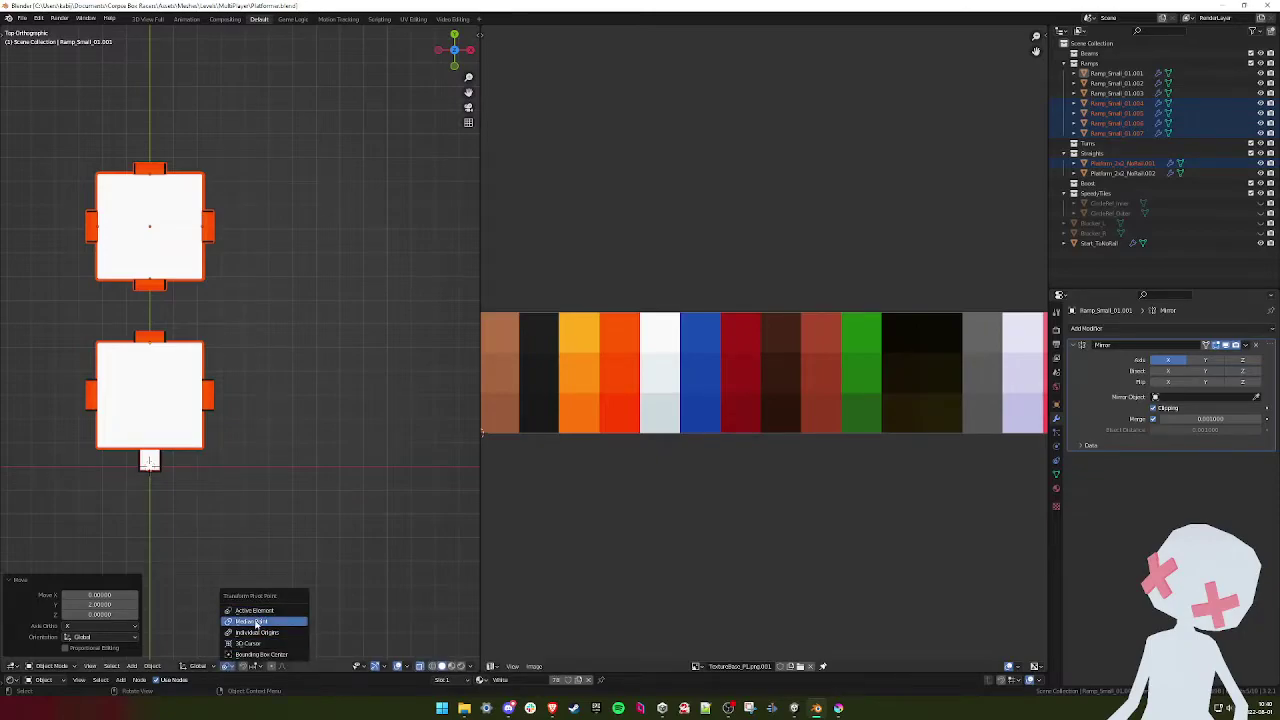
click(255, 622)
- Duplicate the second platform with its four ramps and place the copy off to the side of the existing platforms
scroll(264, 397, down, 3)
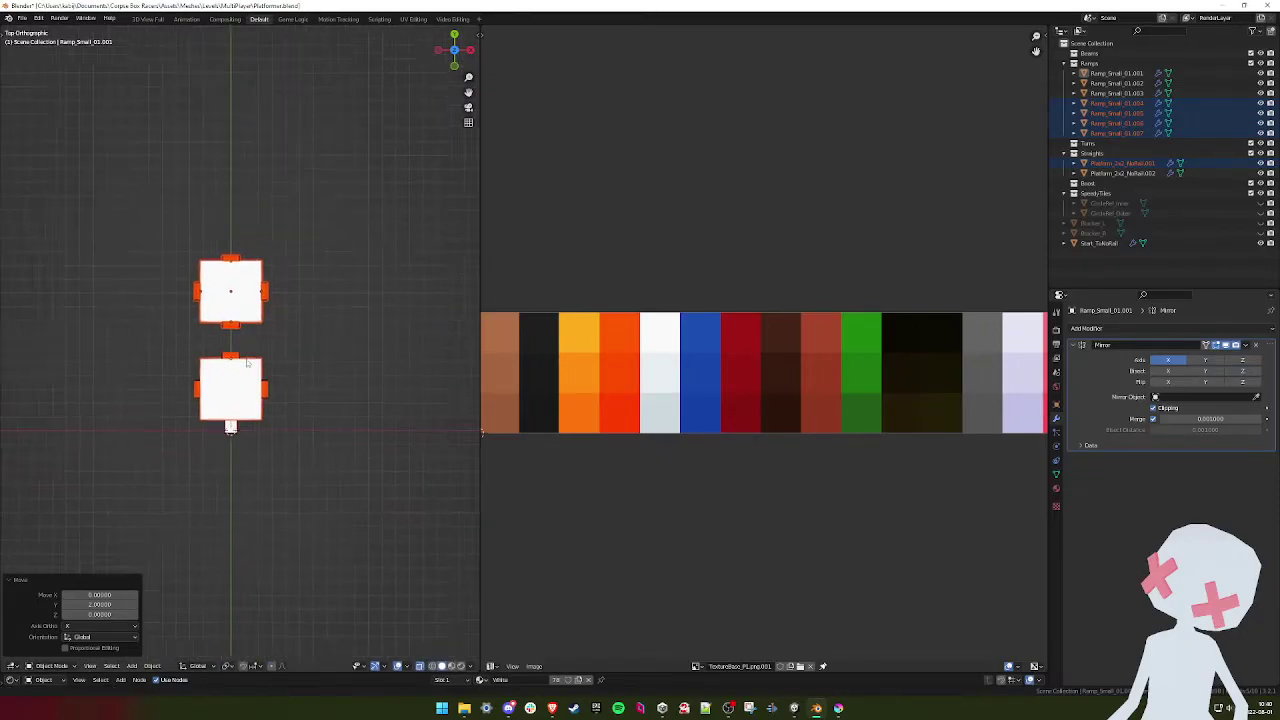
shift+middle_drag(257, 362, 152, 357)
key(shift+d)
click(410, 453)
- Try duplicating the first platform with its three ramps in place, and delete that copy
shift+middle_drag(243, 384, 388, 363)
click(292, 400)
scroll(292, 400, up, 3)
shift+middle_drag(394, 411, 251, 364)
key(shift+d)
right_click(304, 388)
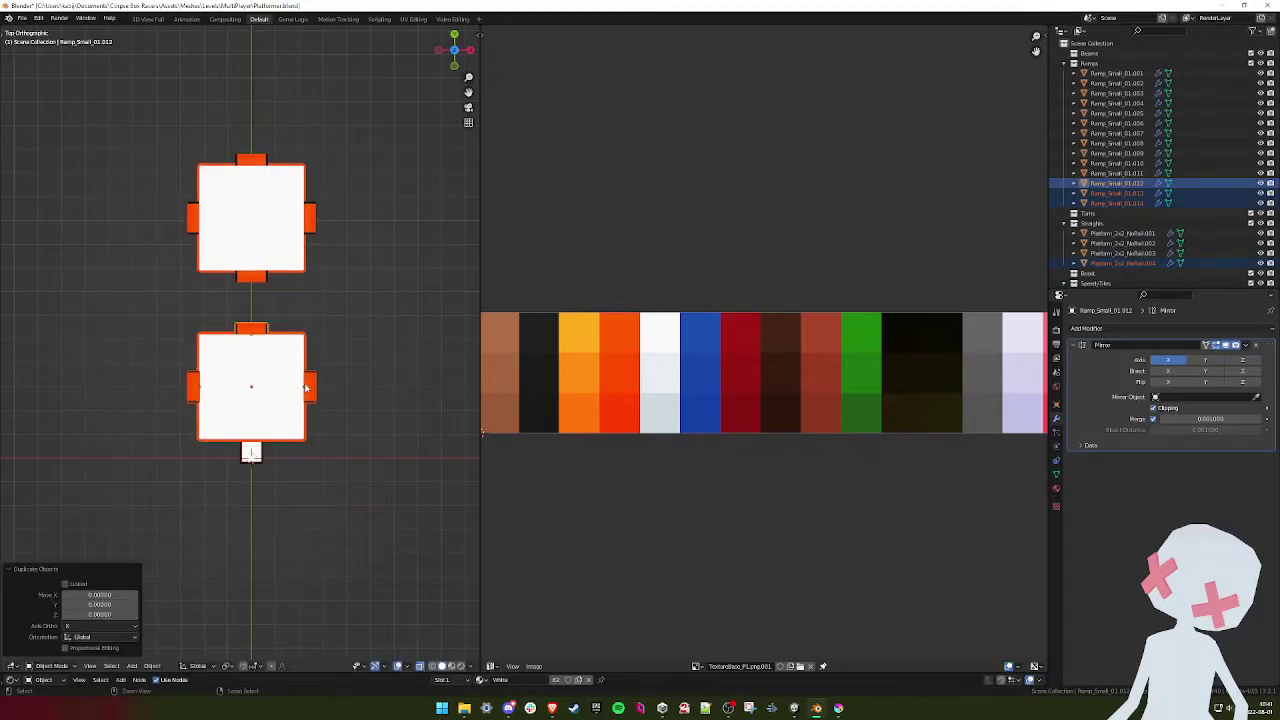
key(Delete)
- Rotate the first platform with its three ramps by 45° and move them 4 units in X and 3 units in Y
drag(357, 313, 97, 440)
text(r45)
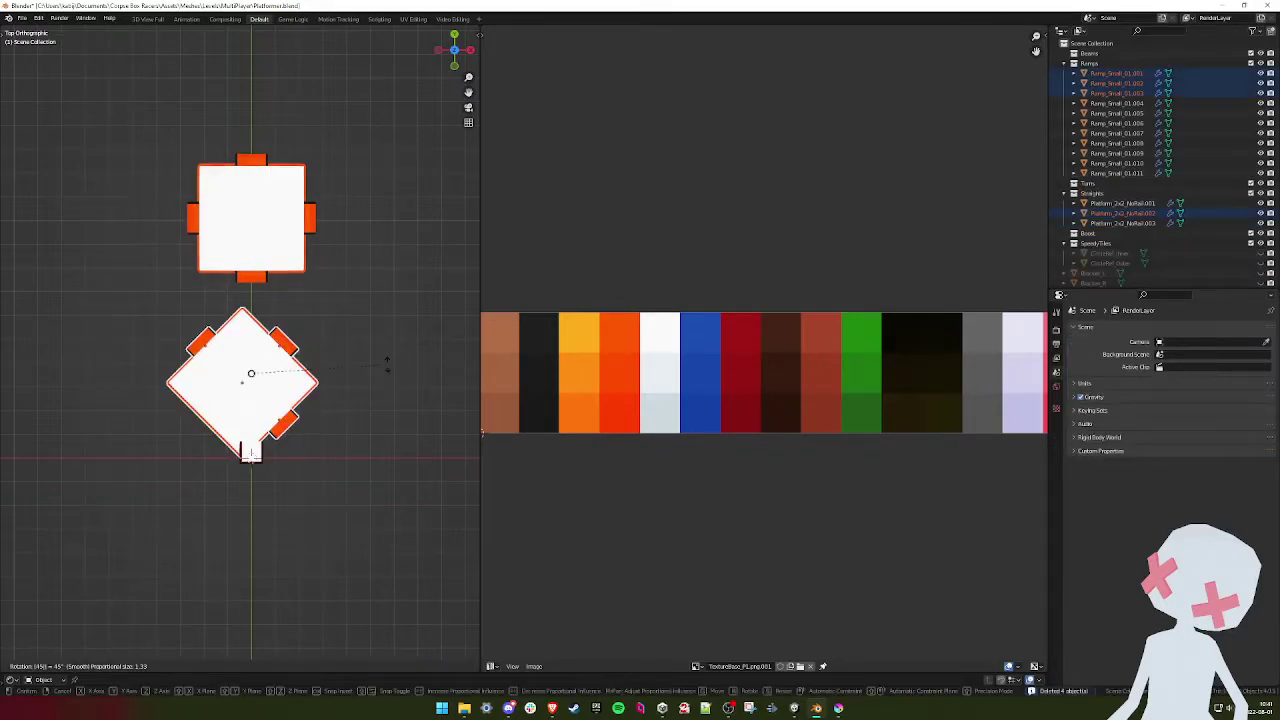
key(Return)
scroll(299, 374, up, 2)
key(g)
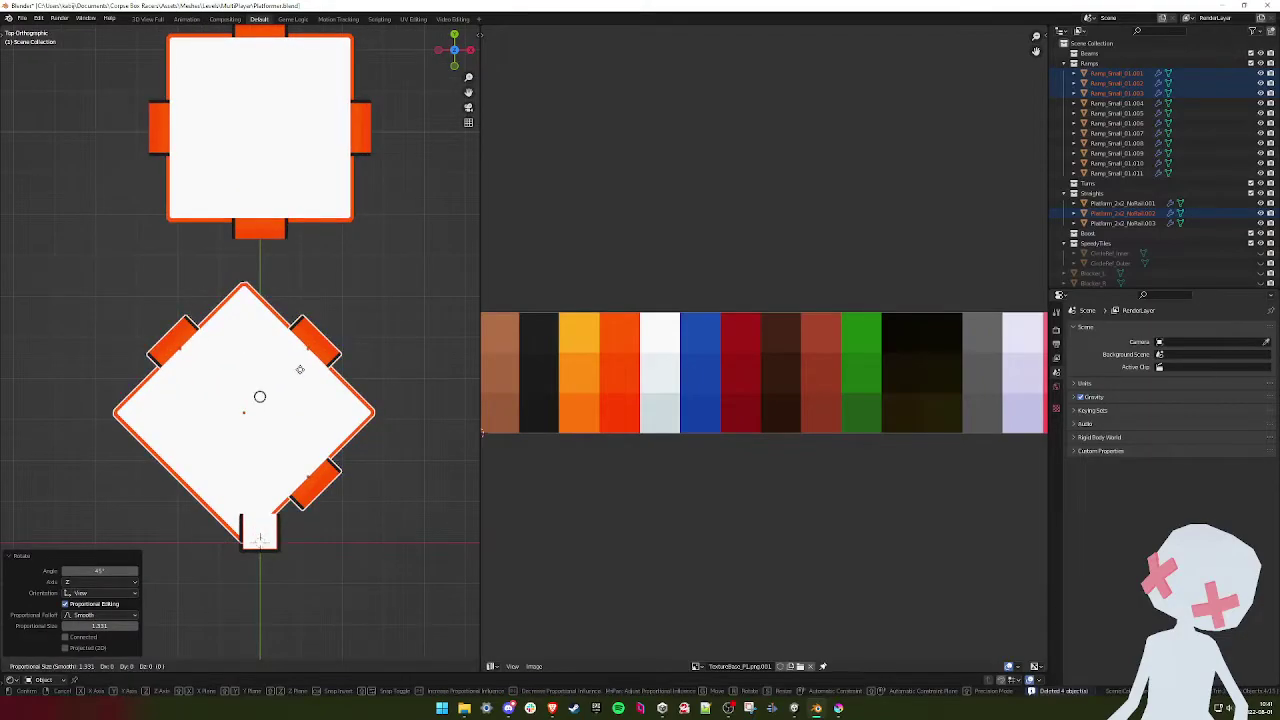
click(313, 357)
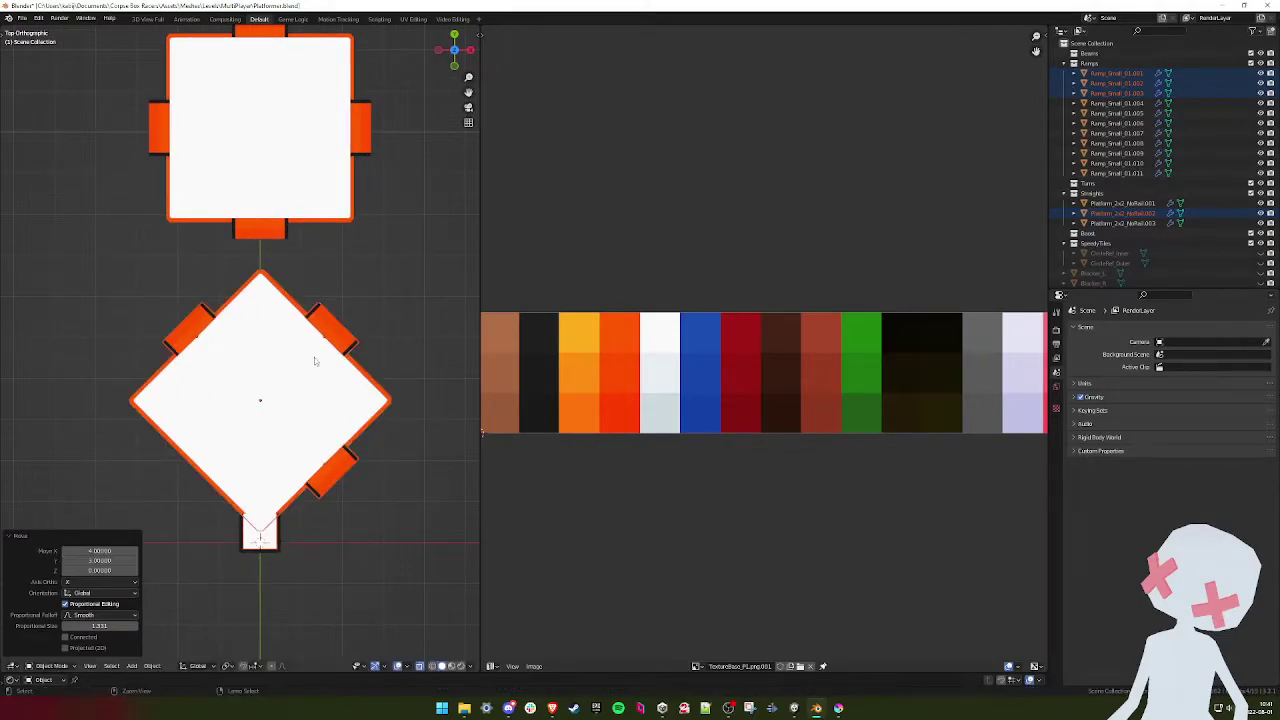
- Switch the viewport to wireframe display and undo the first platform's last move and rotation
scroll(310, 375, up, 3)
key(shift+z)
scroll(268, 363, up, 3)
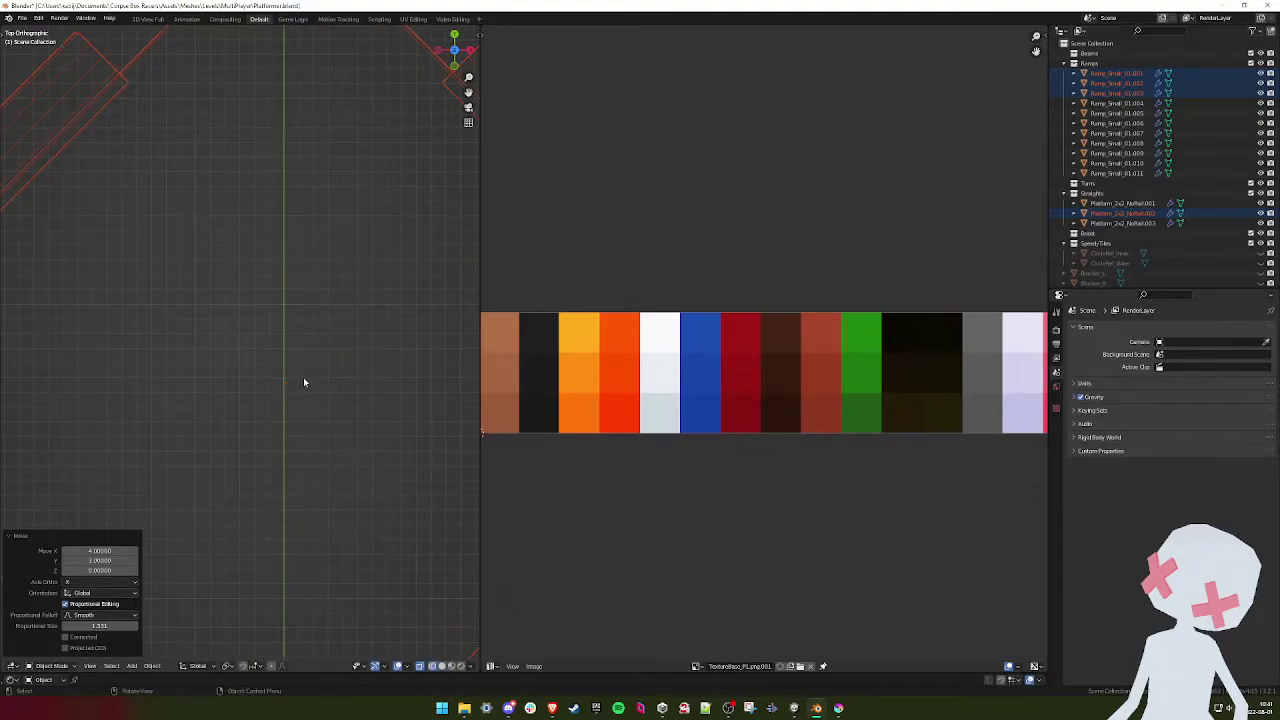
key(KP_Decimal)
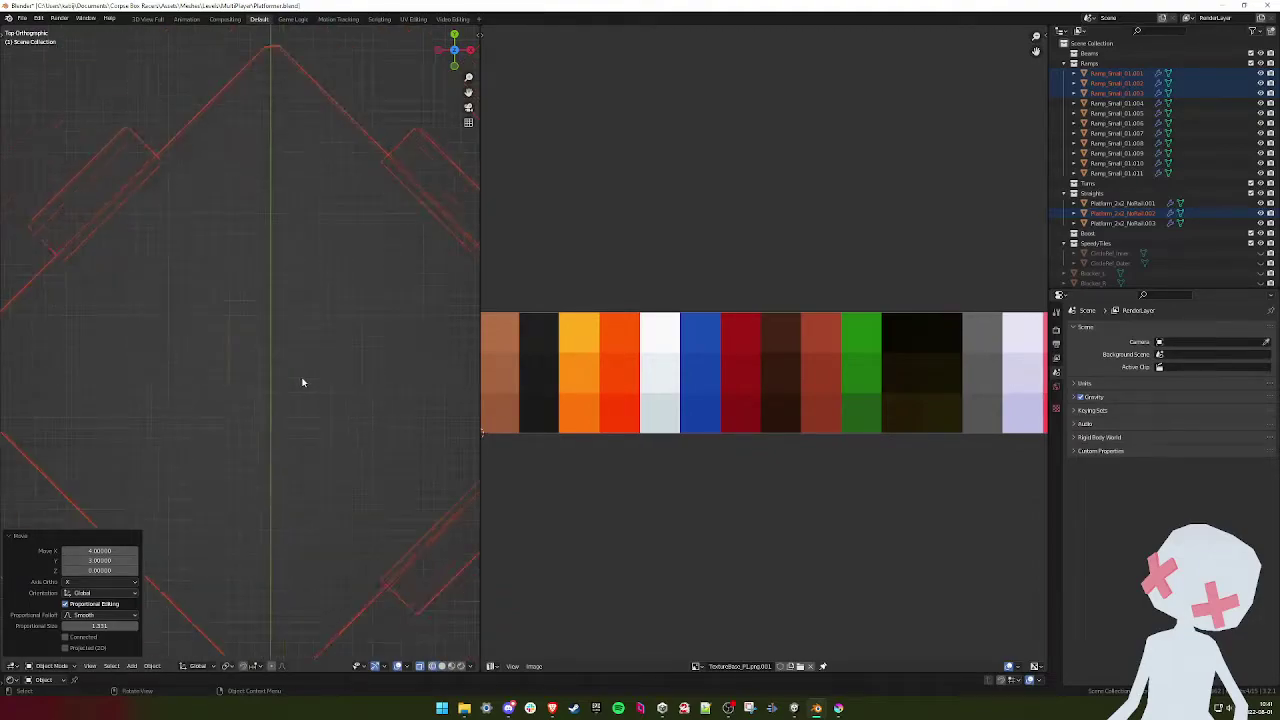
key(ctrl+z)
key(ctrl+z)
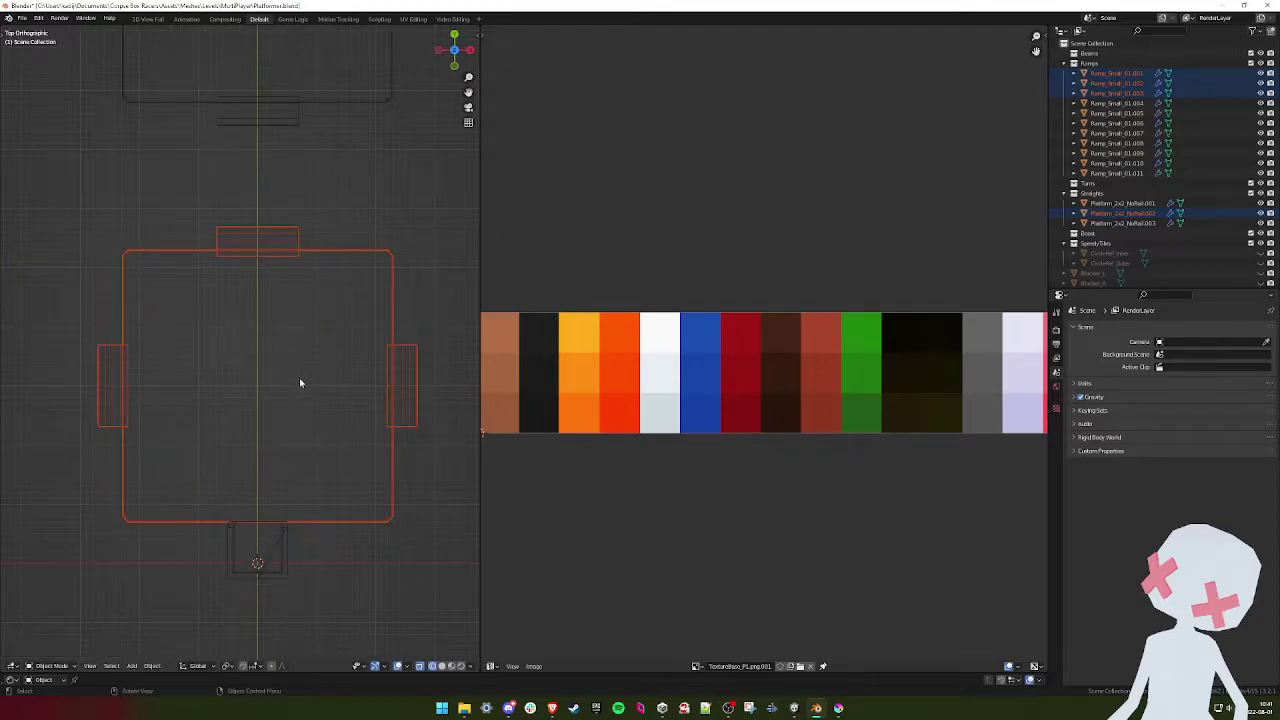
- Rotate the first platform and its three ramps 45° about the platform's own centre, using it as the Active Element pivot
click(367, 253)
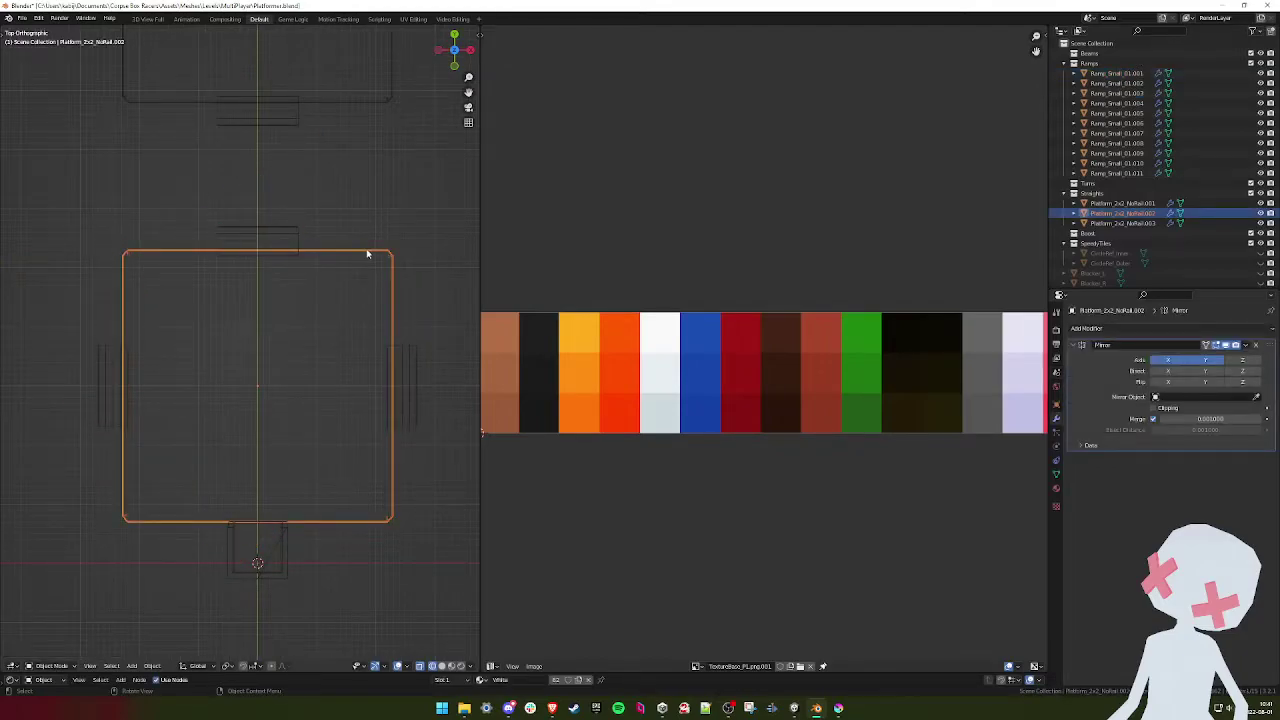
drag(415, 208, 82, 457)
shift+click(349, 253)
shift+click(346, 255)
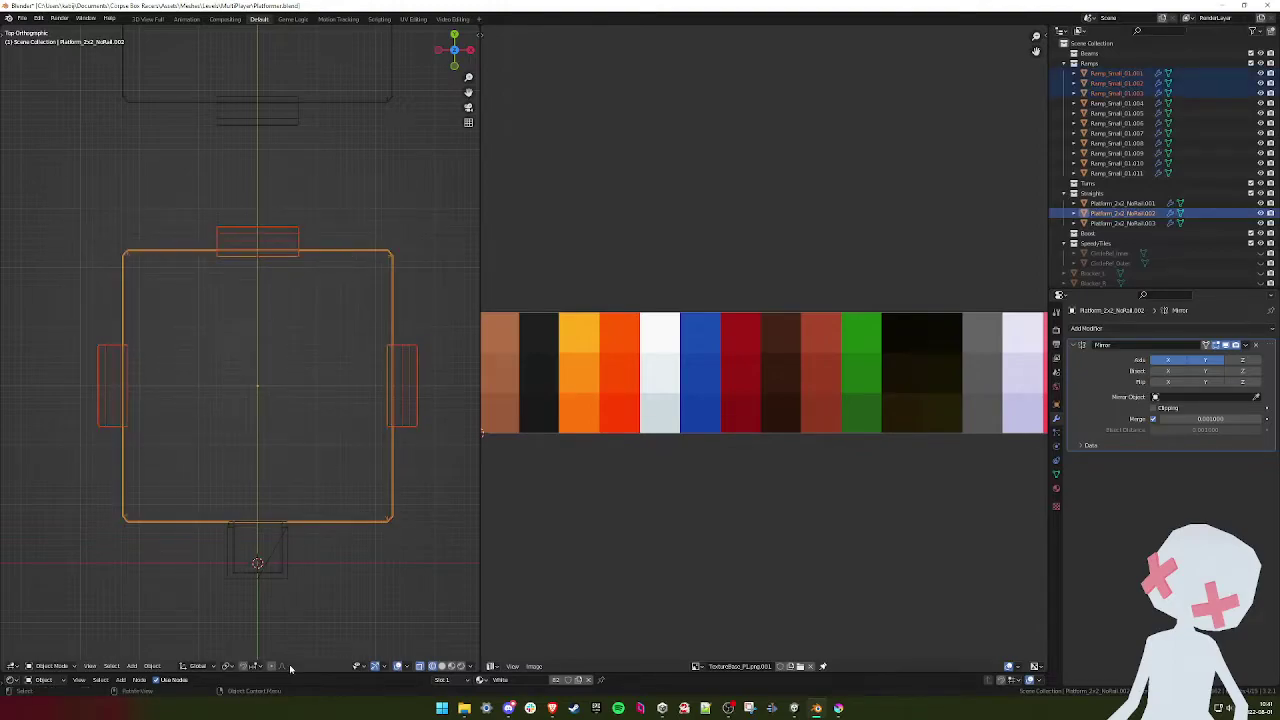
click(226, 666)
click(245, 609)
key(r)
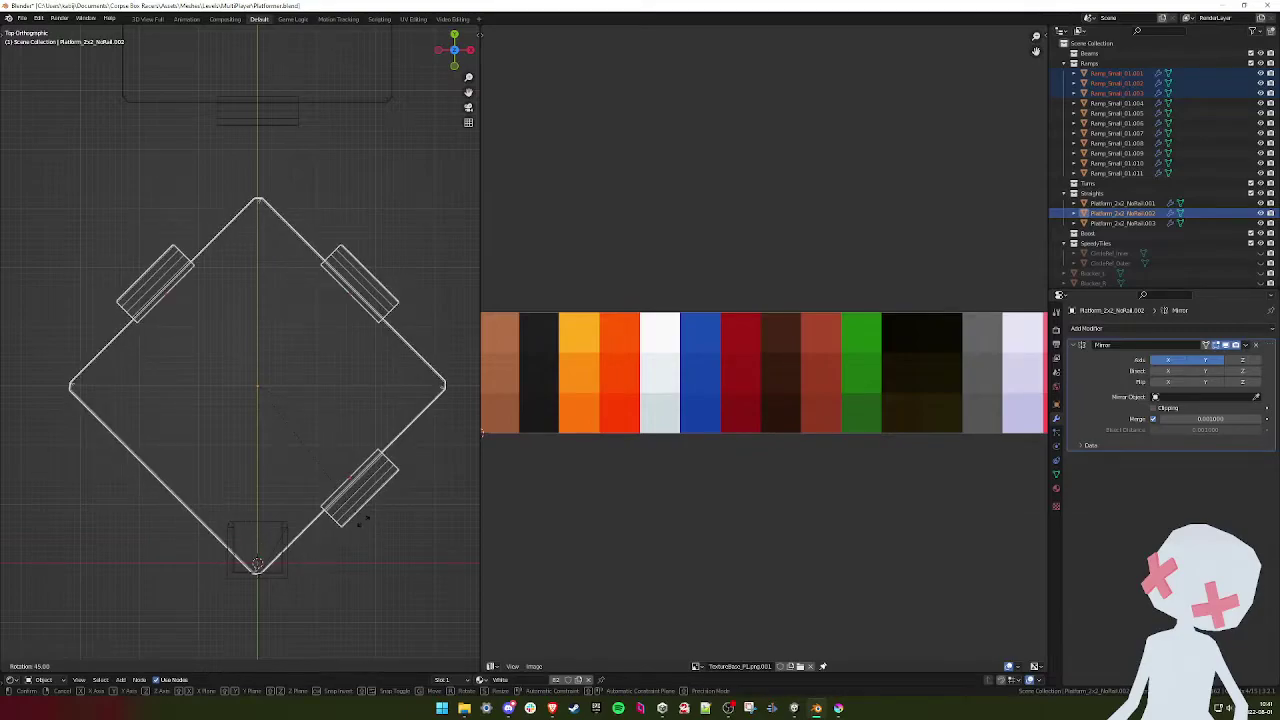
click(364, 522)
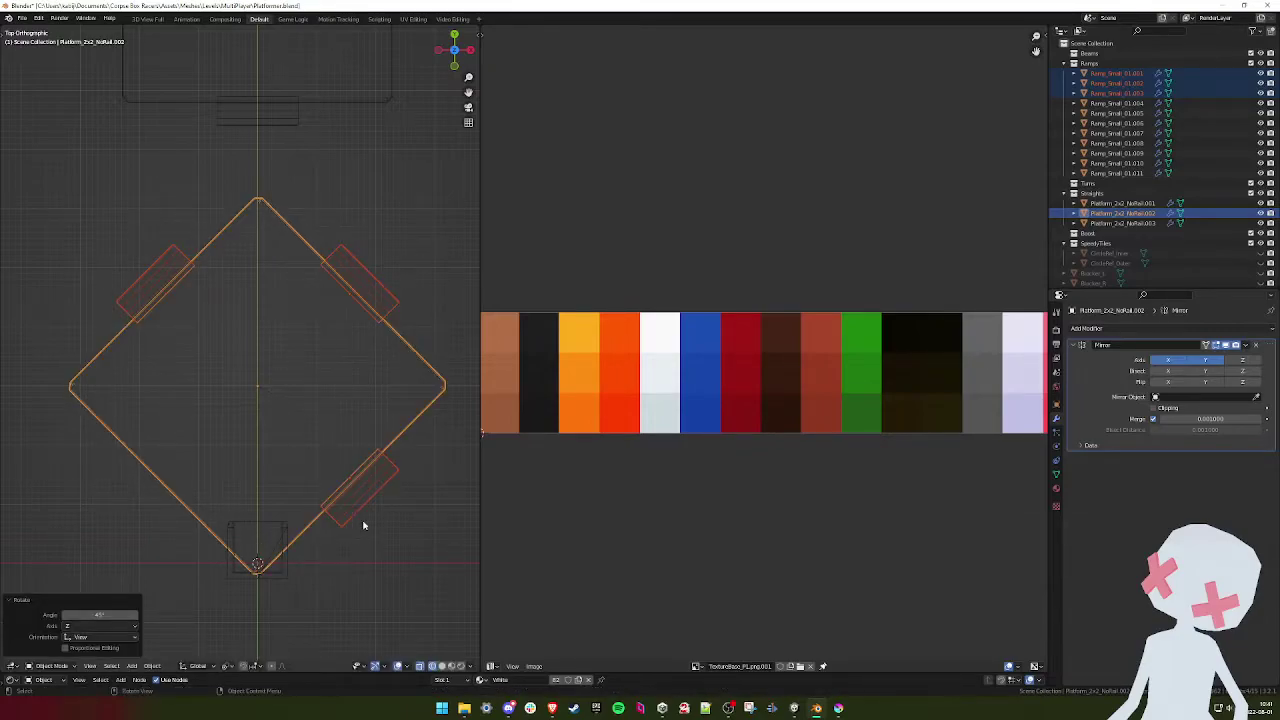
- Rotate the upper square platform and its four ramps 45°, with the platform active, and move them 10 units along Y
scroll(297, 454, down, 4)
shift+middle_drag(268, 379, 263, 498)
drag(369, 109, 176, 331)
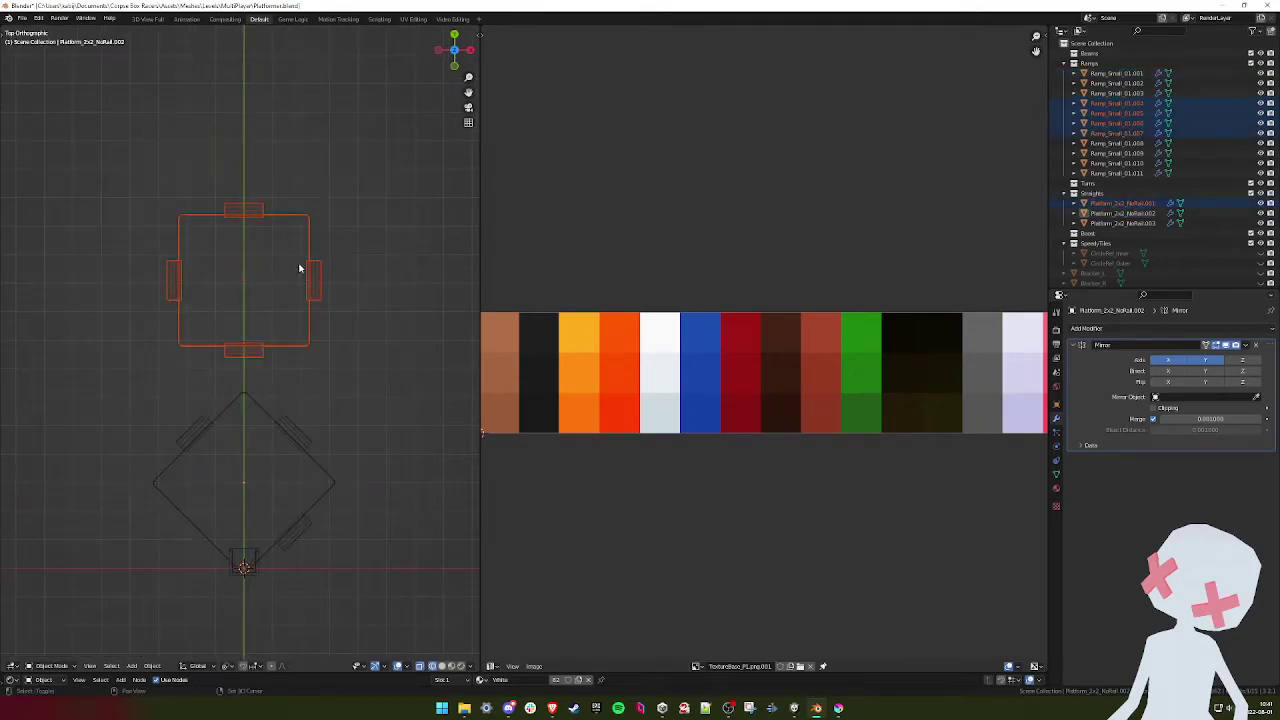
shift+click(309, 233)
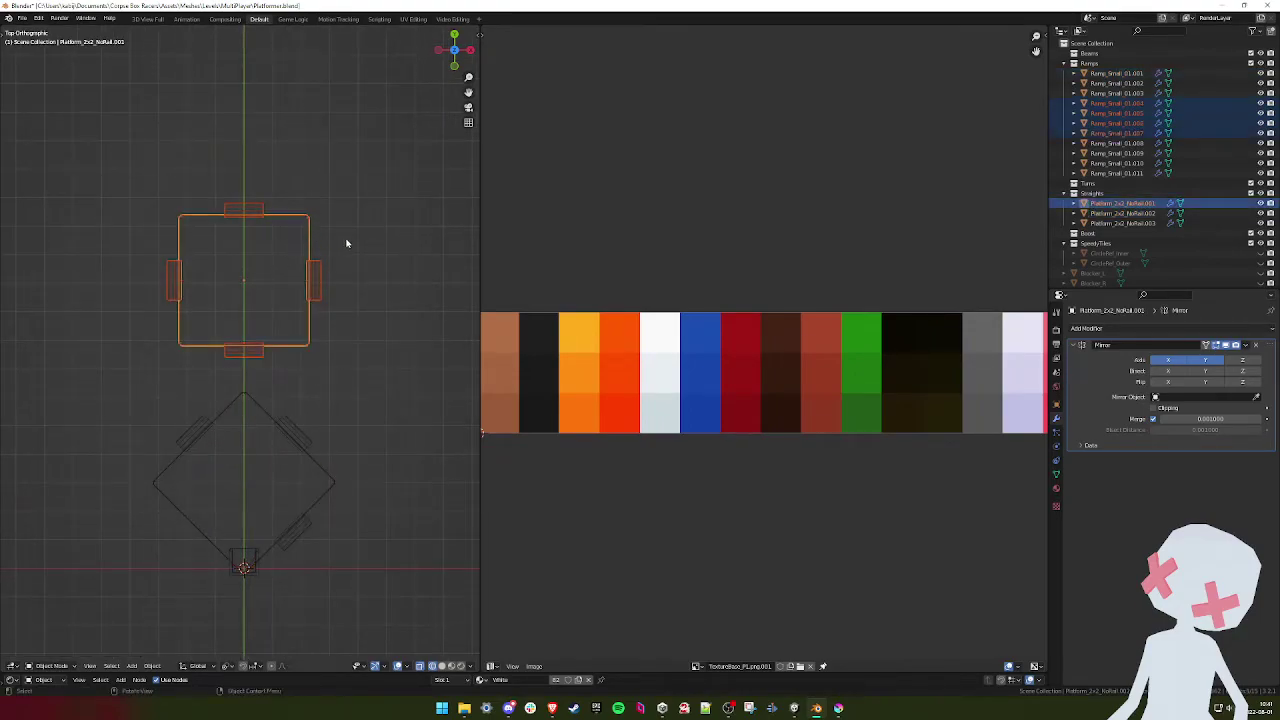
text(r45)
key(Return)
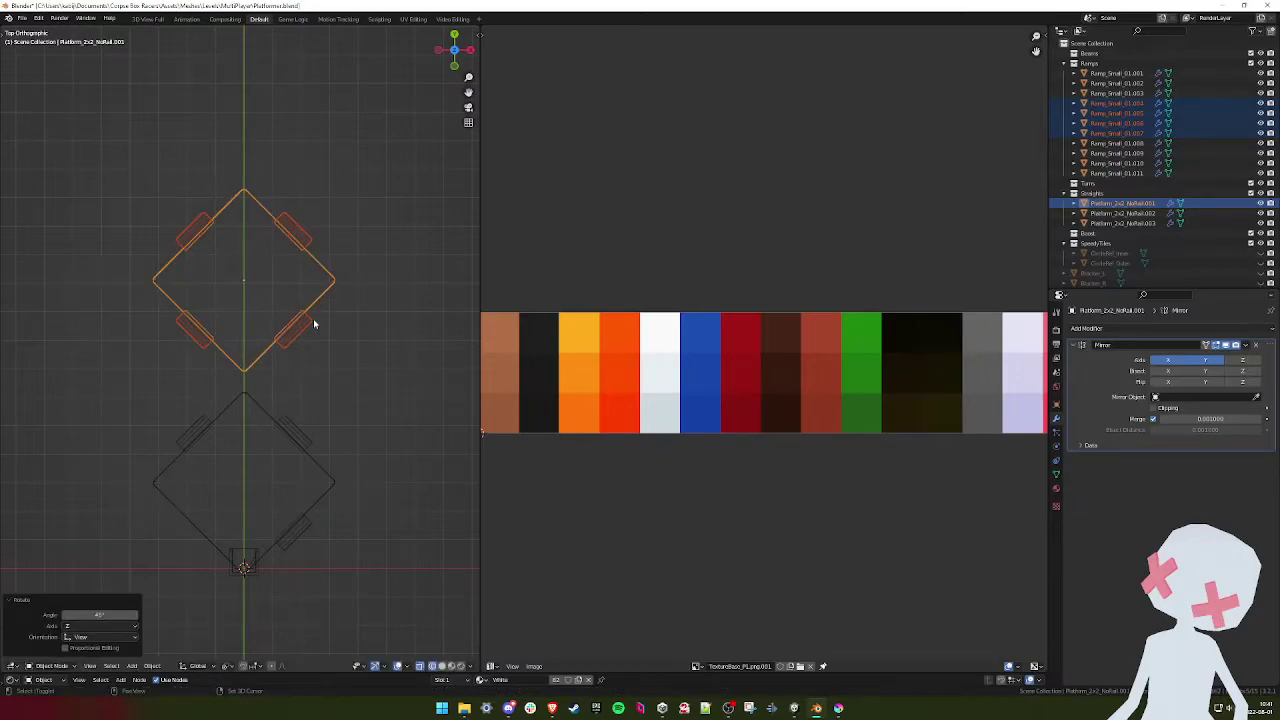
text(gy10)
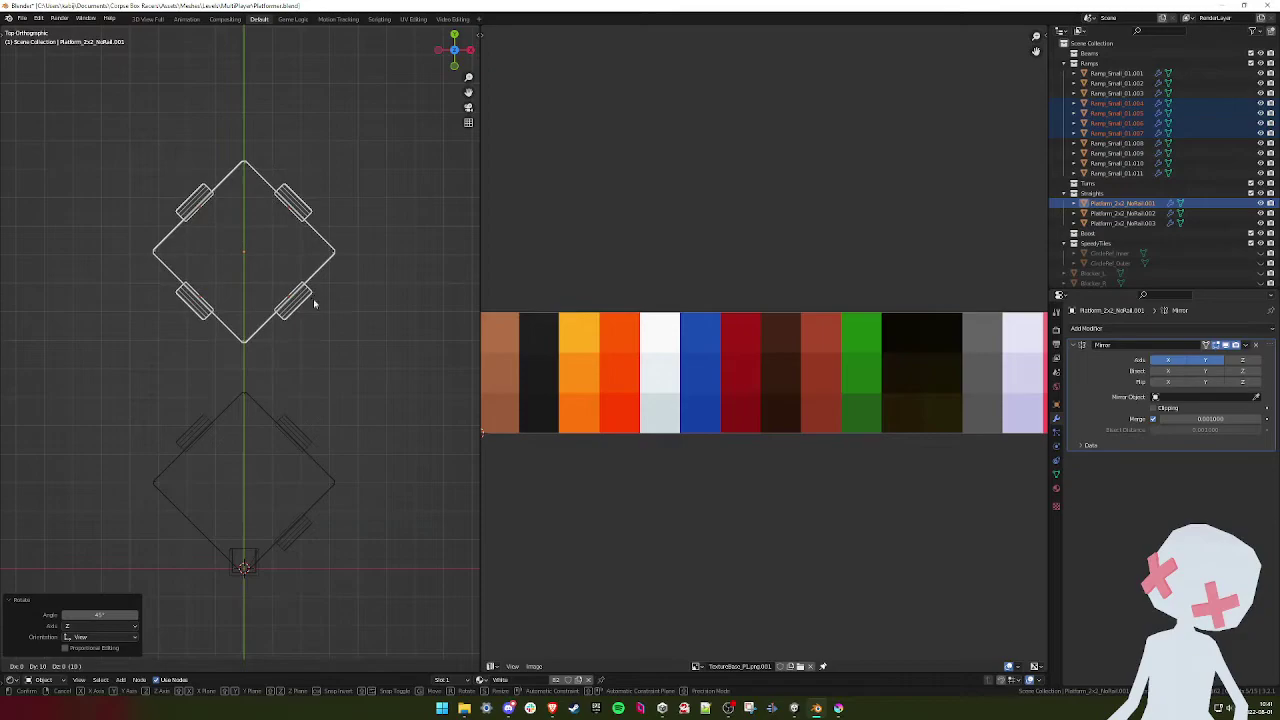
key(Return)
- Duplicate the upper platform with its ramps 50 units along X and -30 along Y, and move the original group 20 units along Y
key(shift+d)
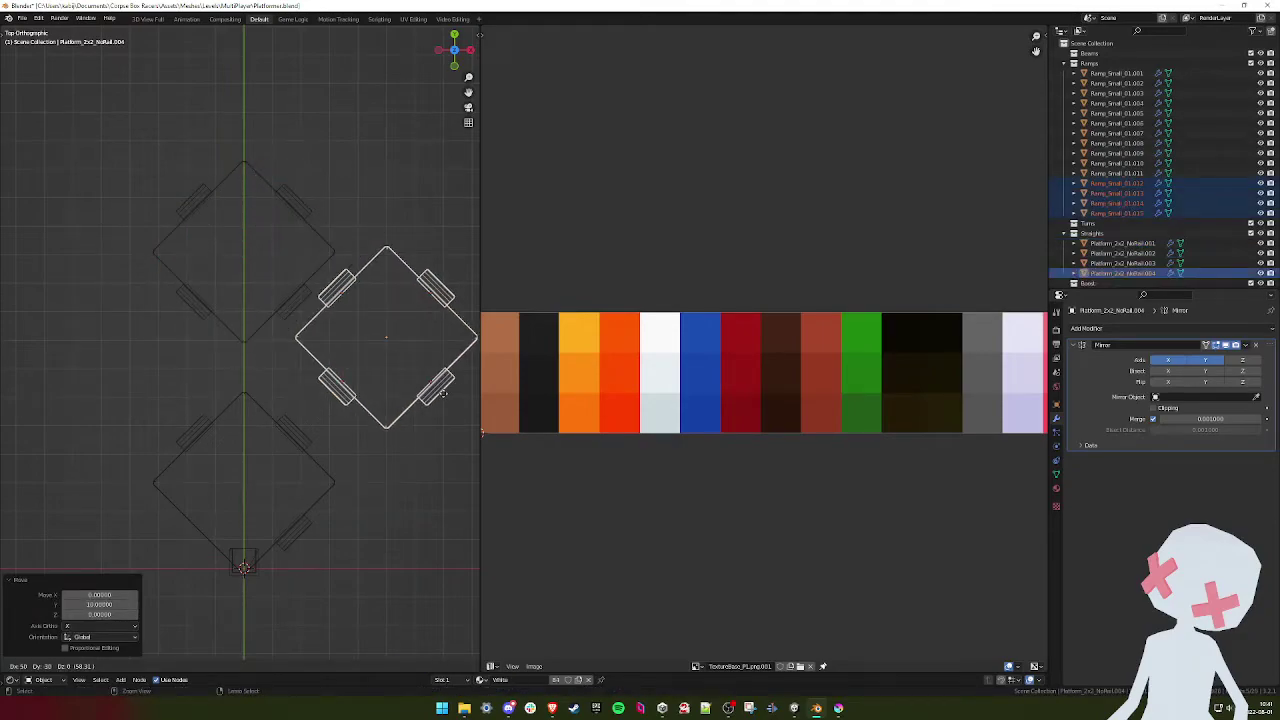
click(443, 393)
drag(316, 158, 139, 312)
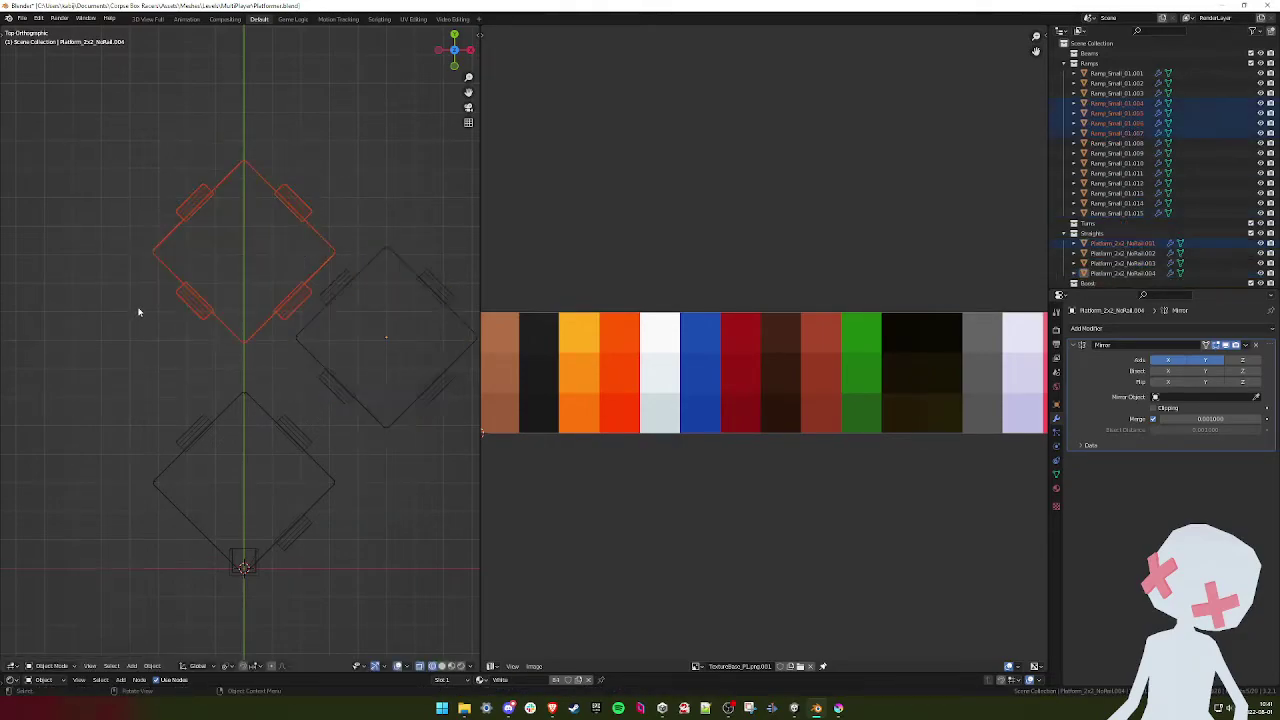
text(gy20)
key(Return)
- Duplicate the topmost platform with its ramps -50 units along X and -50 along Y, and save the file
shift+middle_drag(218, 328, 233, 319)
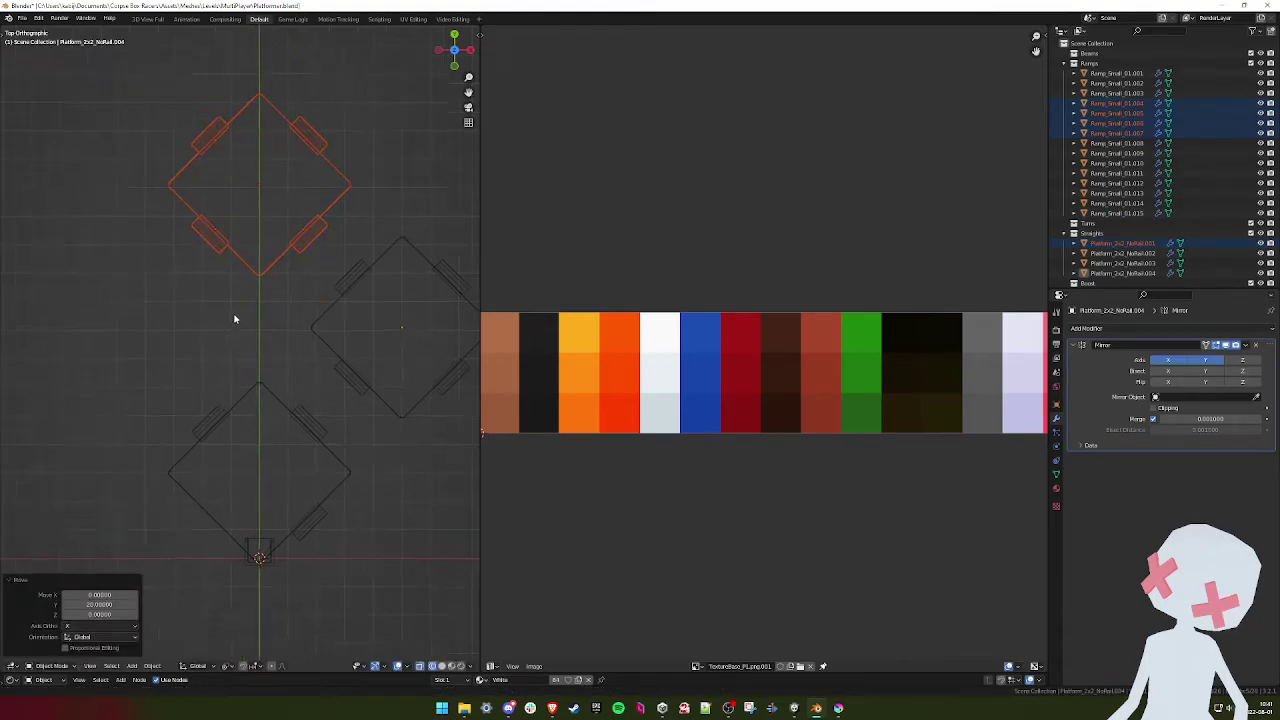
key(shift+d)
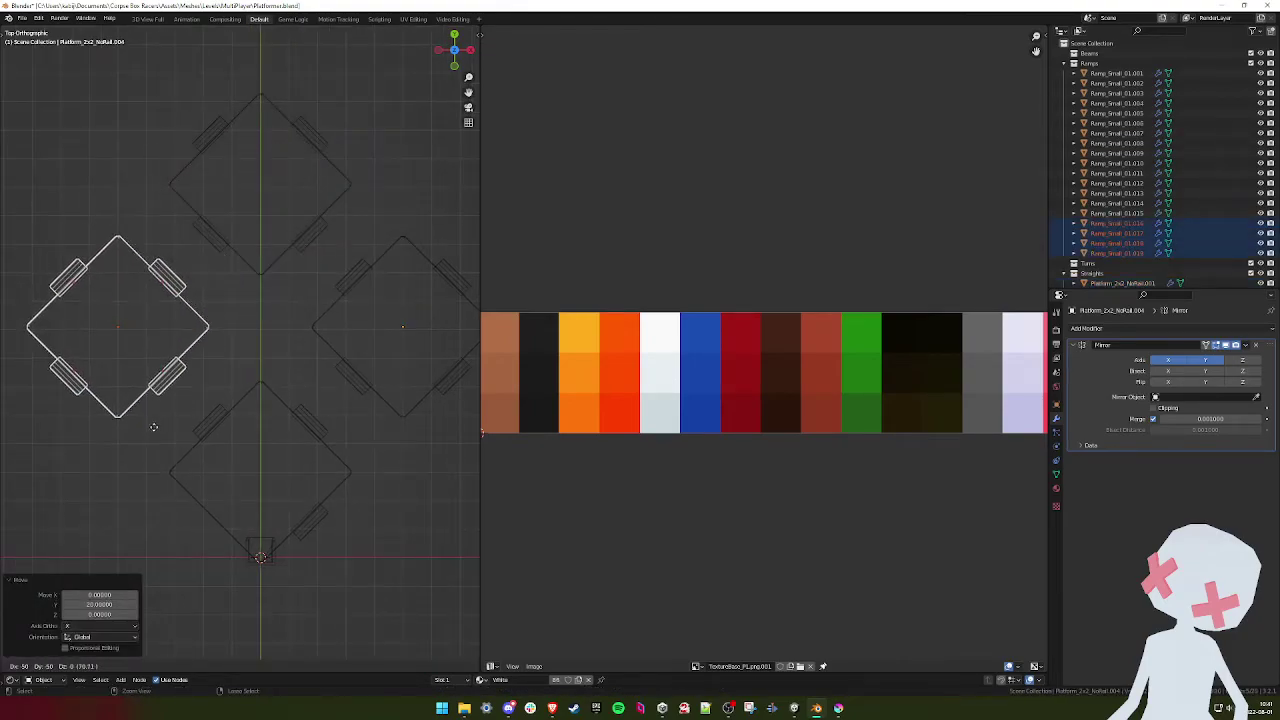
click(153, 427)
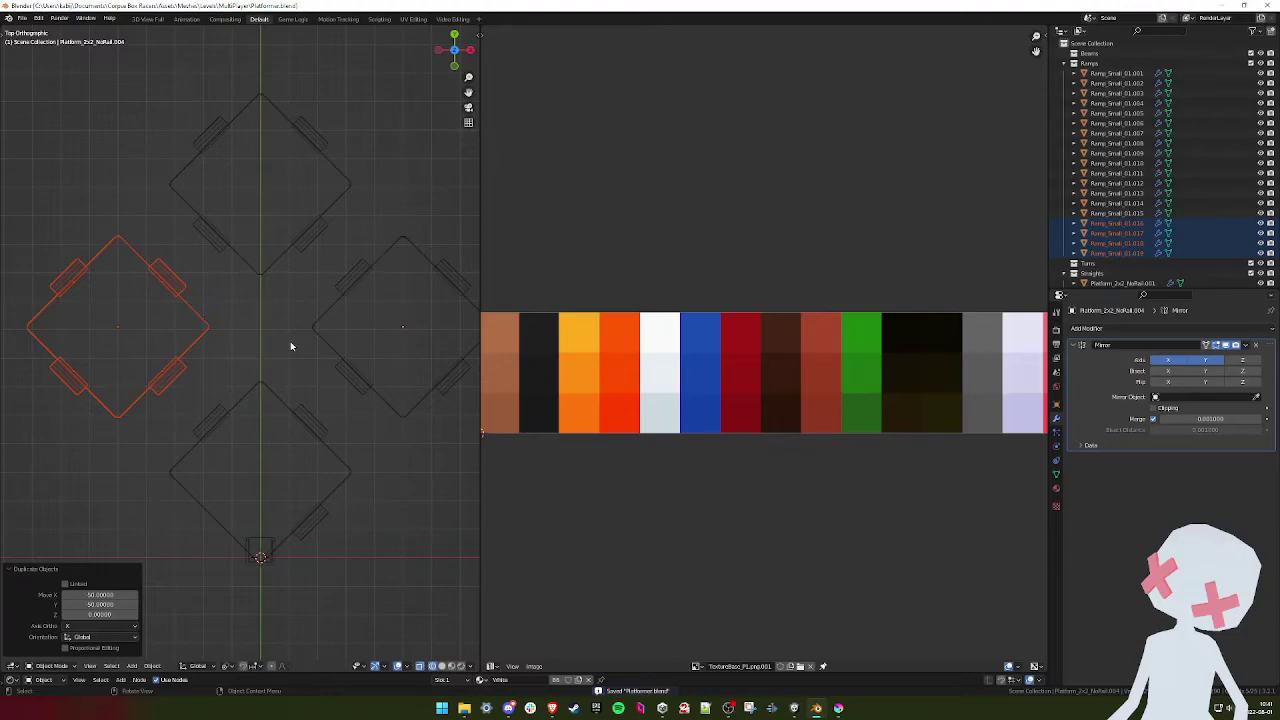
- Switch to Unity and revert the Position override of the misplaced ramp Ramp_Small_01.003 beside the first platform
key(alt+Tab)
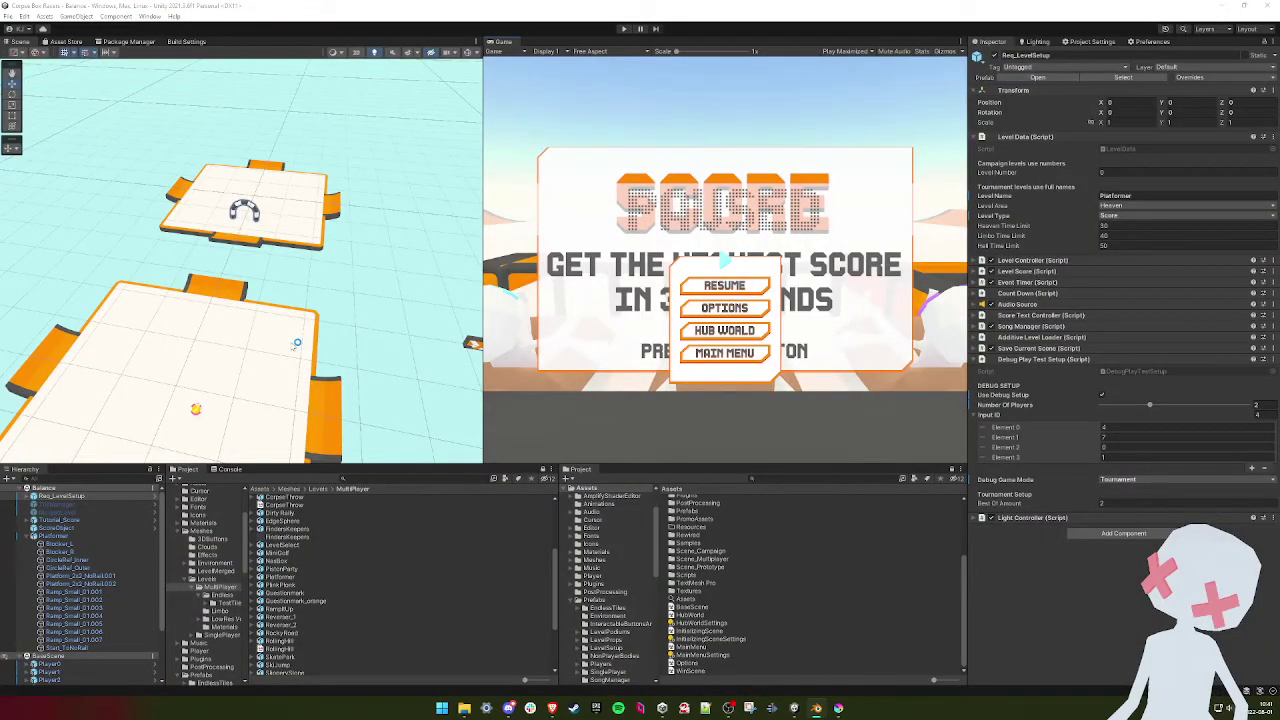
right_drag(294, 347, 336, 376)
scroll(200, 398, down, 4)
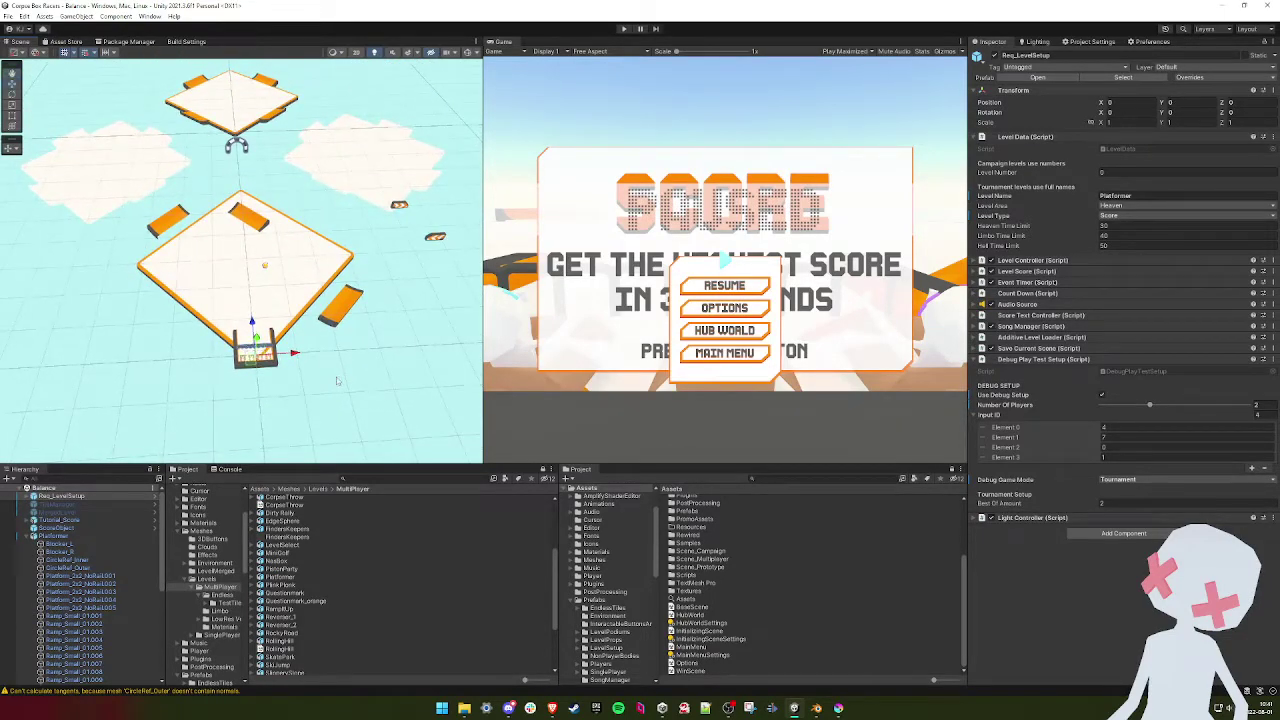
click(341, 314)
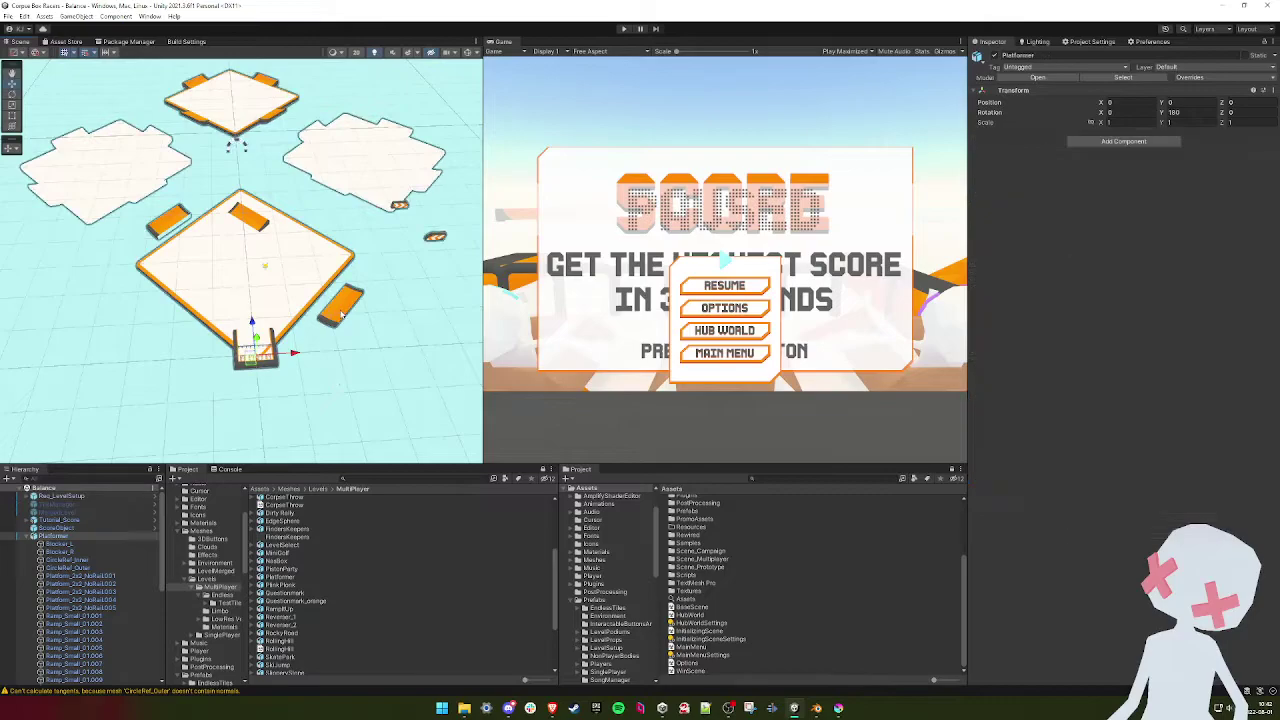
click(341, 314)
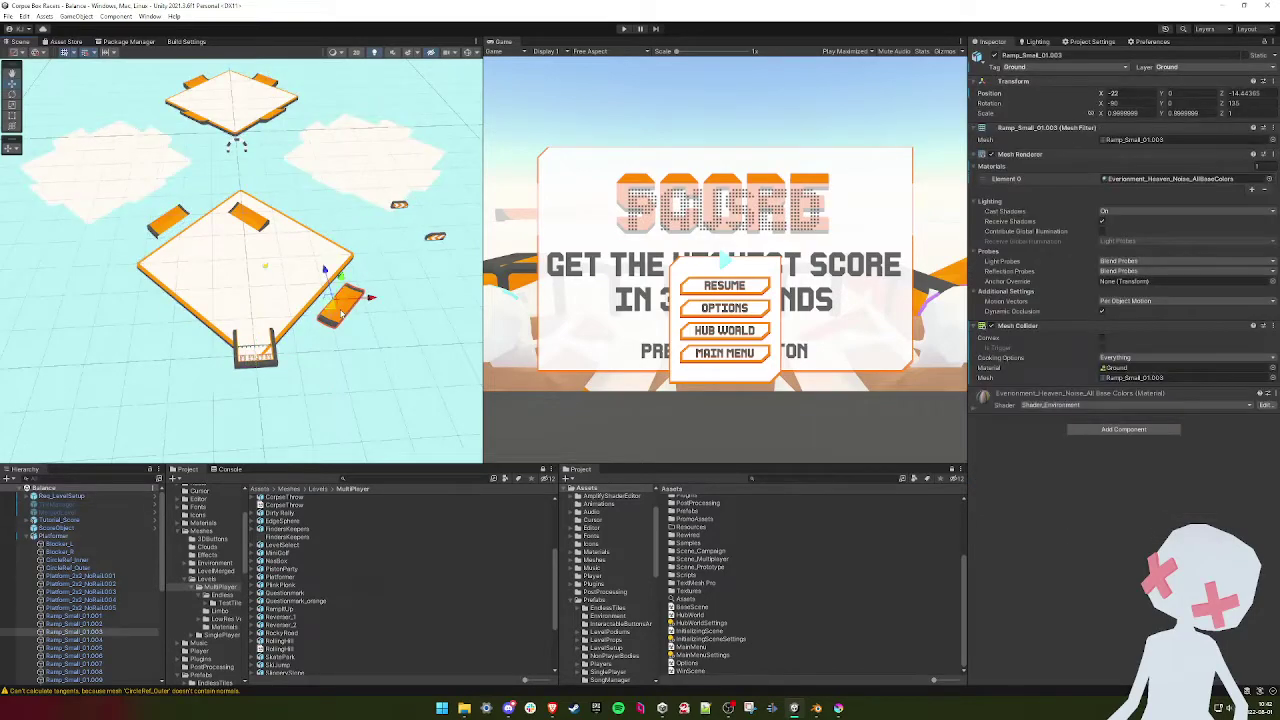
right_click(996, 95)
click(1018, 123)
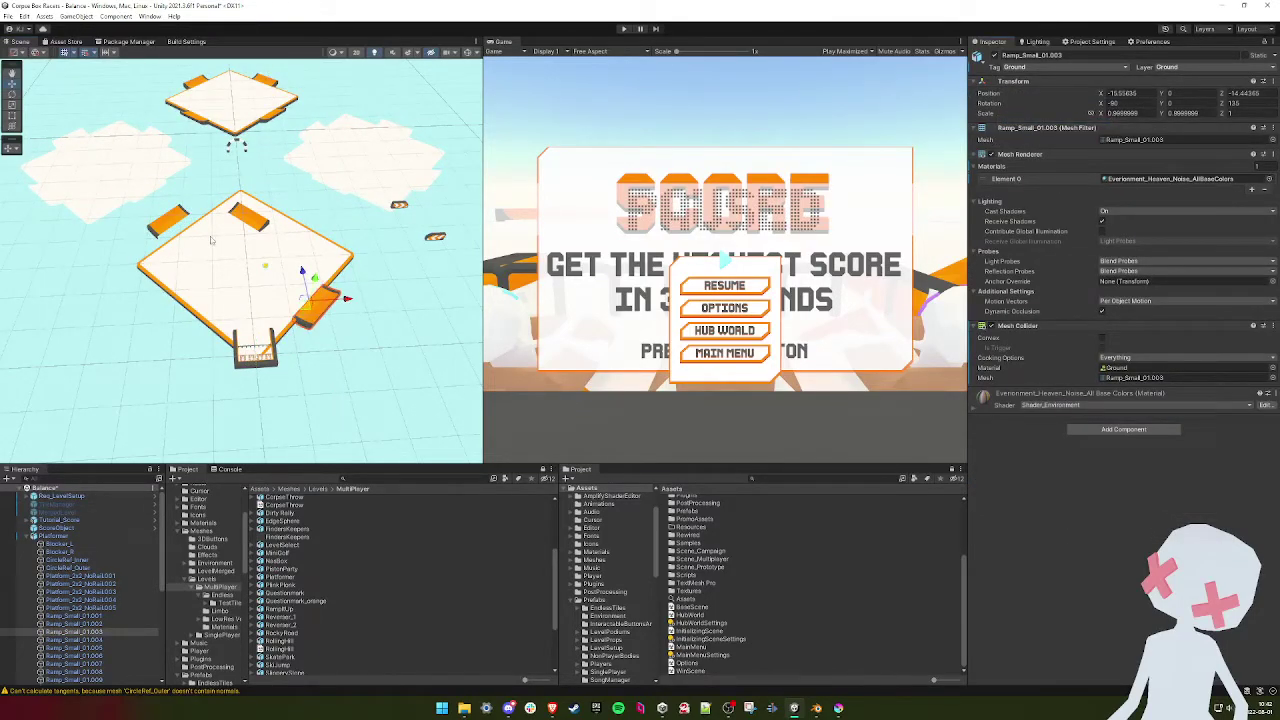
- Revert the Position override of Ramp_Small_01.001, the ramp lying on the first platform
click(242, 220)
click(241, 218)
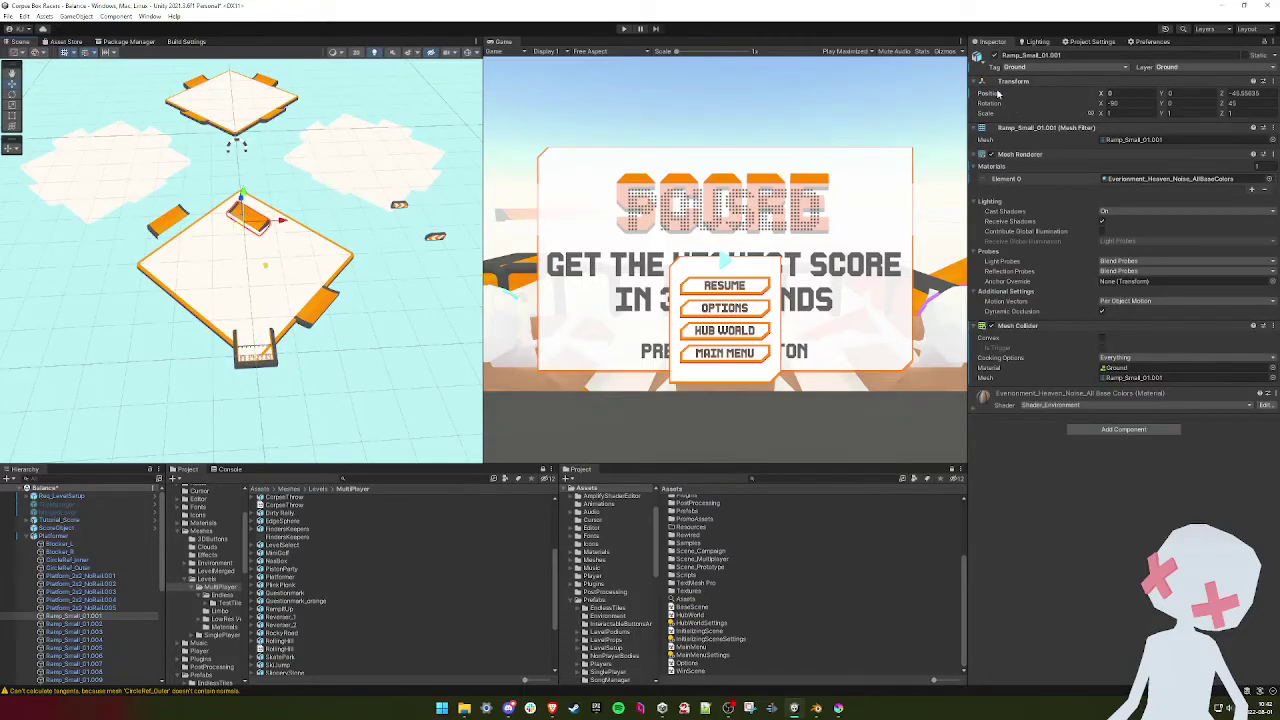
right_click(997, 94)
click(1040, 120)
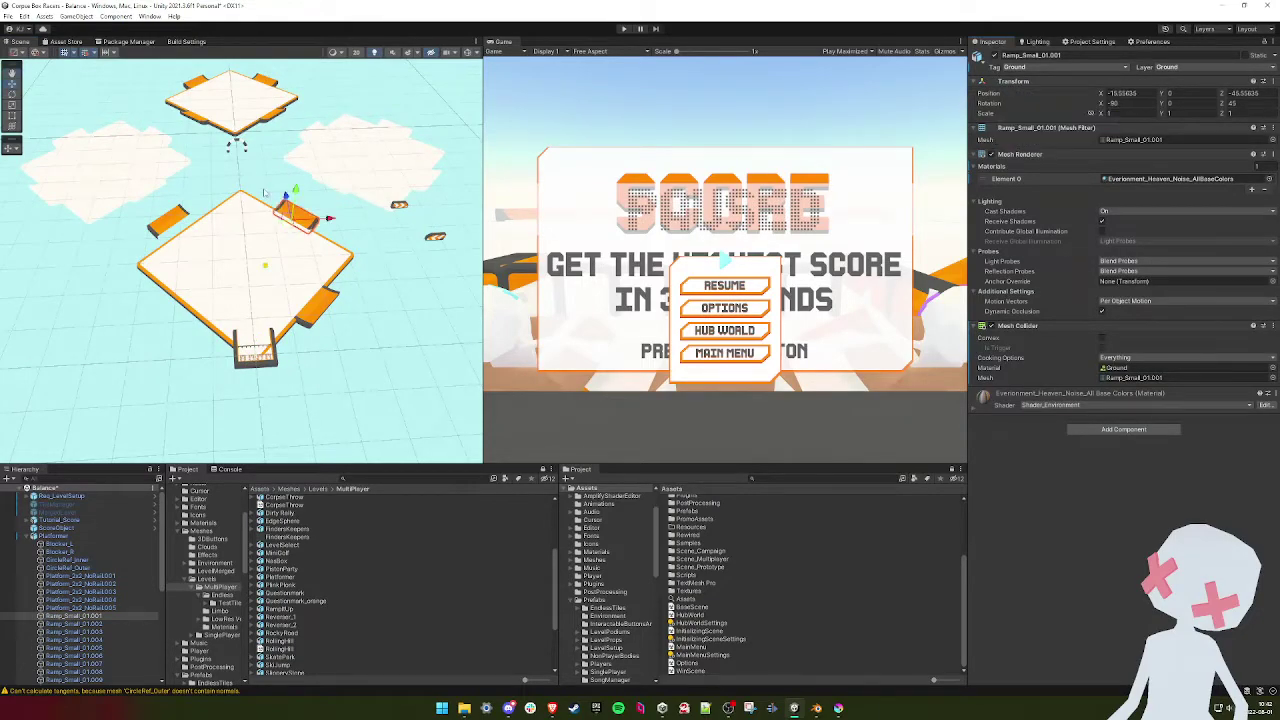
- Revert the Position override of Ramp_Small_01.002 and inspect the ramps around the first platform
click(172, 216)
right_click(992, 95)
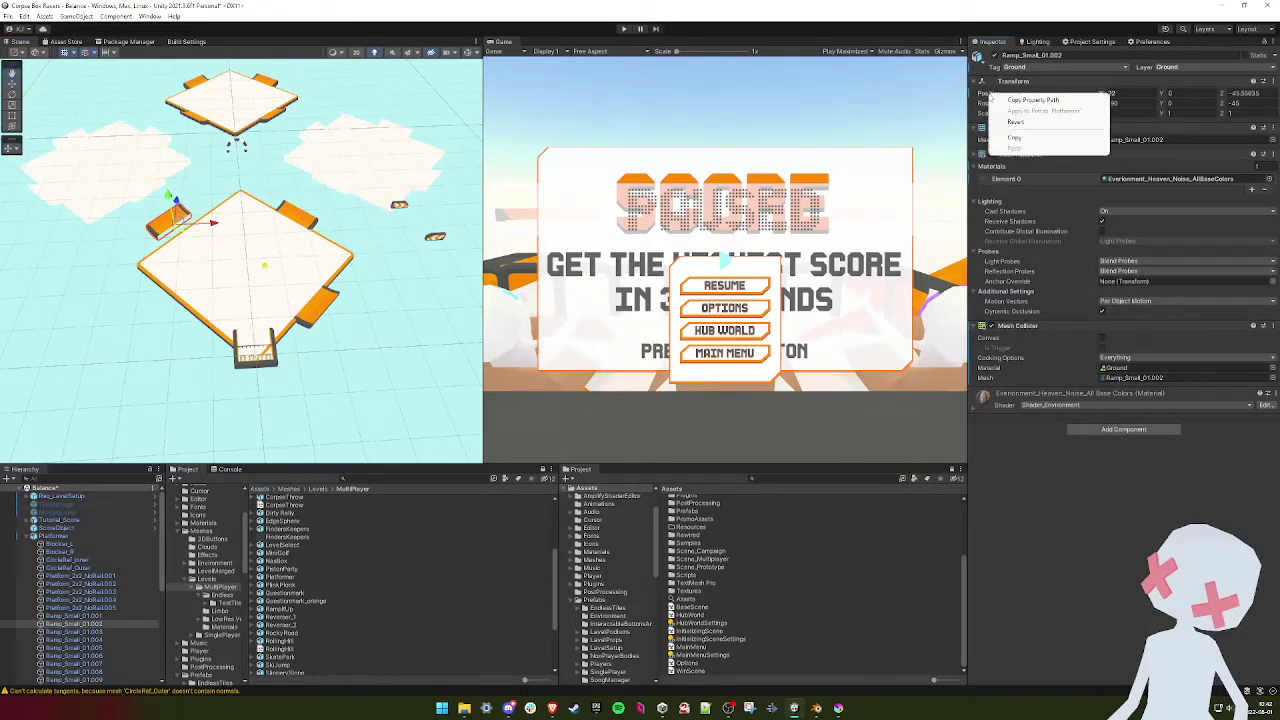
click(1040, 124)
scroll(330, 200, up, 2)
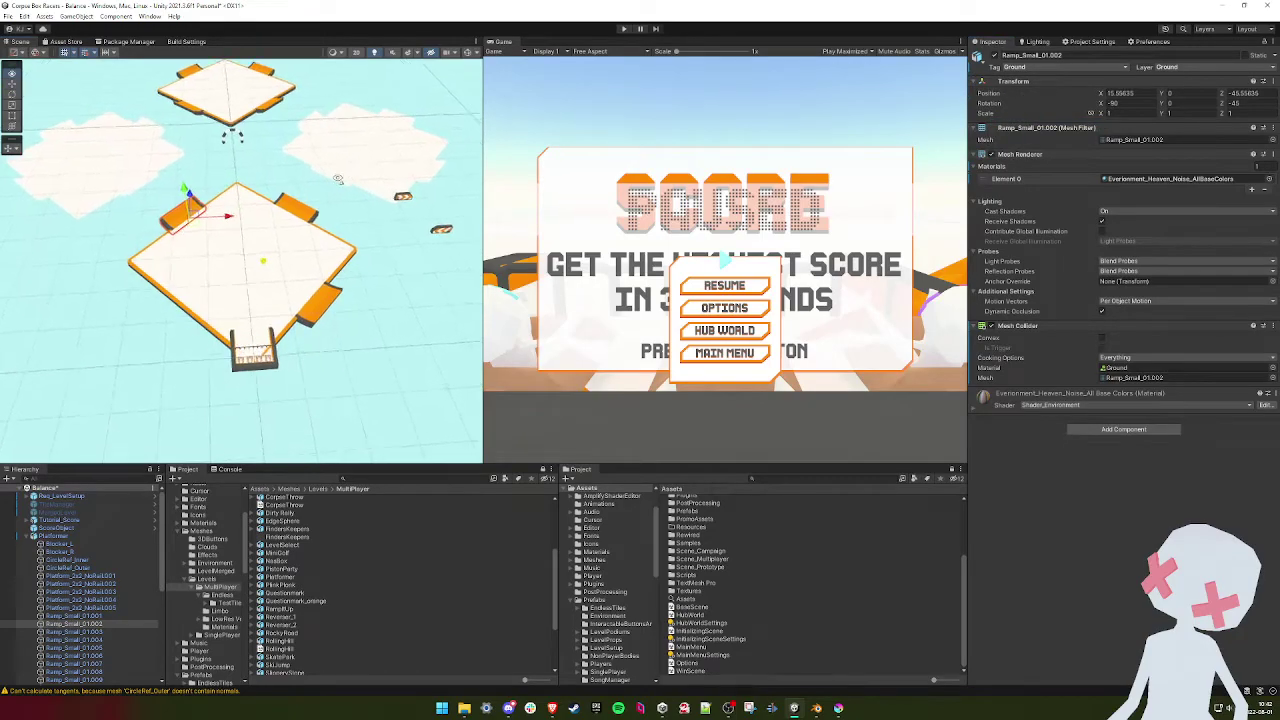
mouse_move(323, 235)
right_down()
mouse_move(320, 254)
mouse_move(319, 243)
right_up()
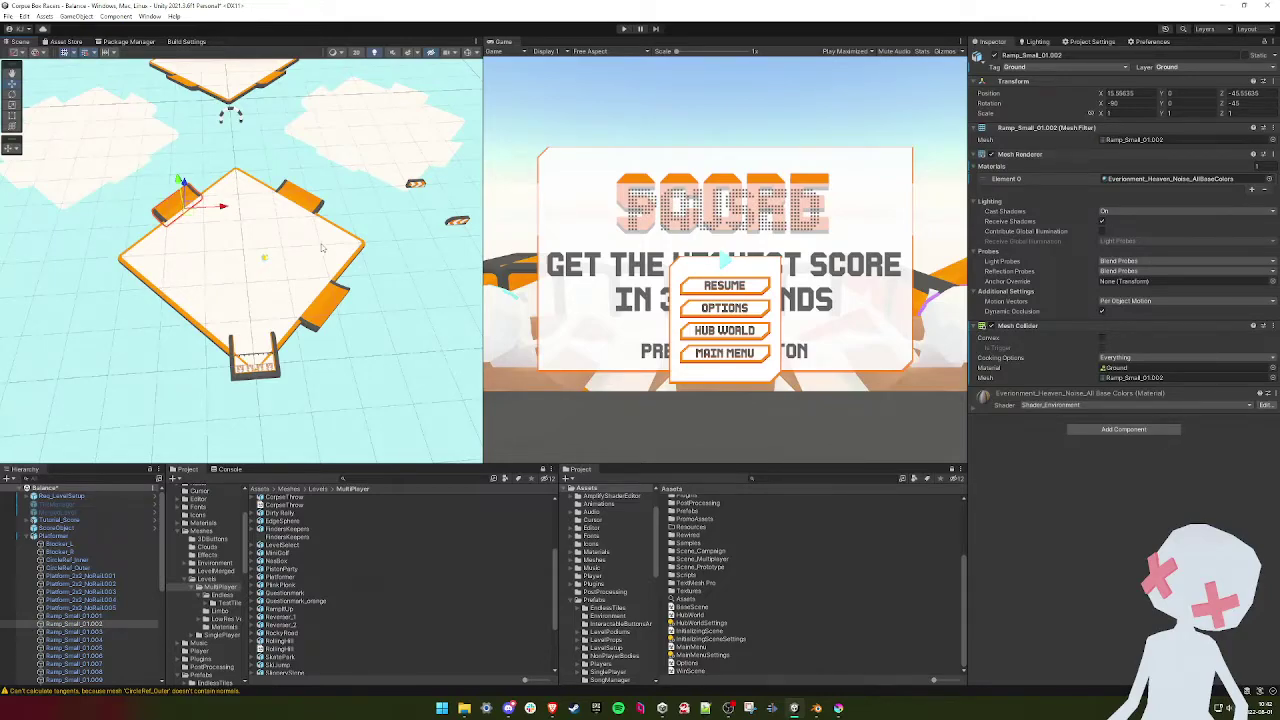
right_drag(205, 273, 283, 218)
- Switch to Blender, move all four platforms with their ramps 6 units along Y away from the start piece, and save
key(alt+Tab)
scroll(237, 251, down, 4)
drag(362, 158, 113, 440)
scroll(220, 404, up, 5)
scroll(283, 257, up, 4)
key(g)
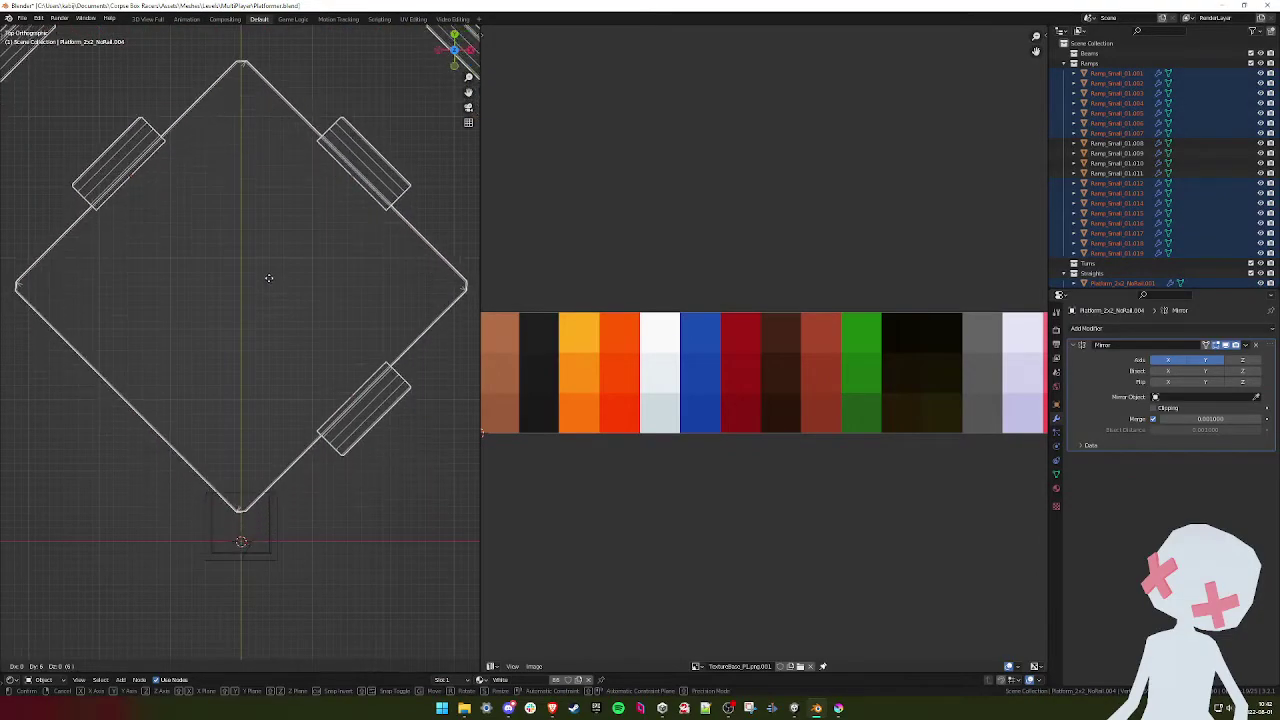
click(269, 288)
key(g)
click(262, 275)
key(g)
click(266, 309)
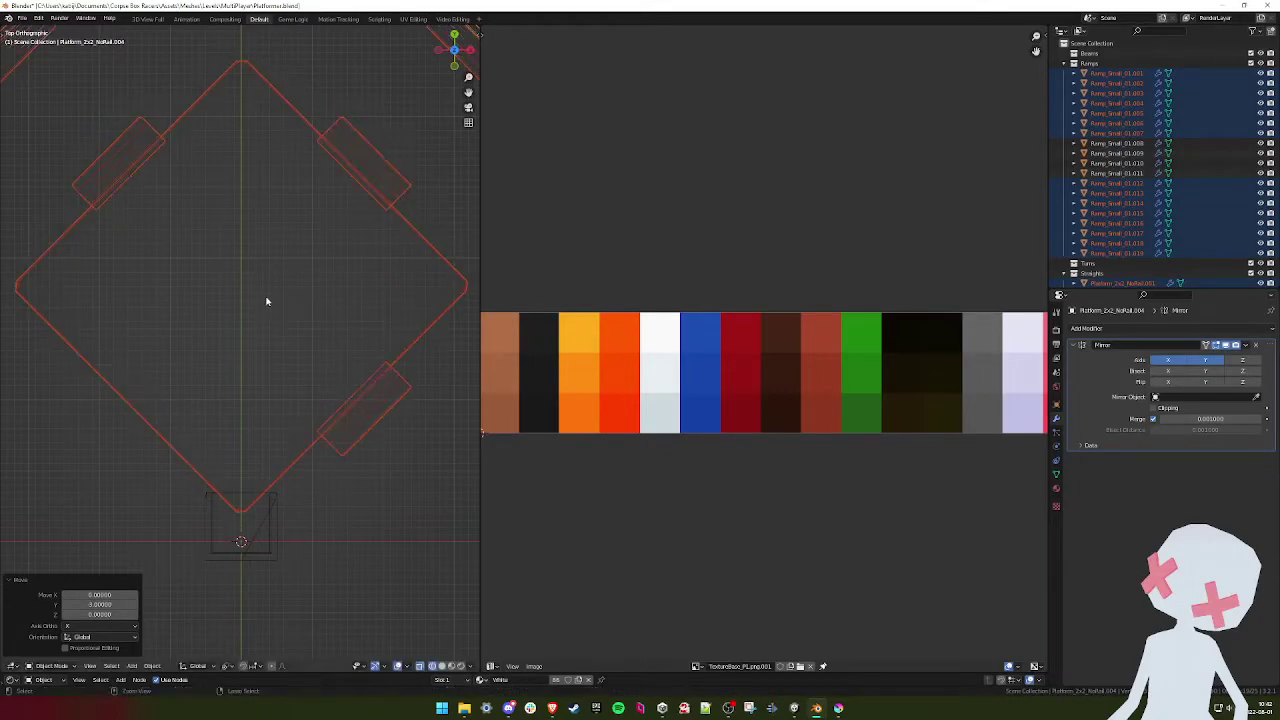
- Switch to Unity and select all child objects of Platformer, from Blocker_L to Start_ToNoRail
key(alt+Tab)
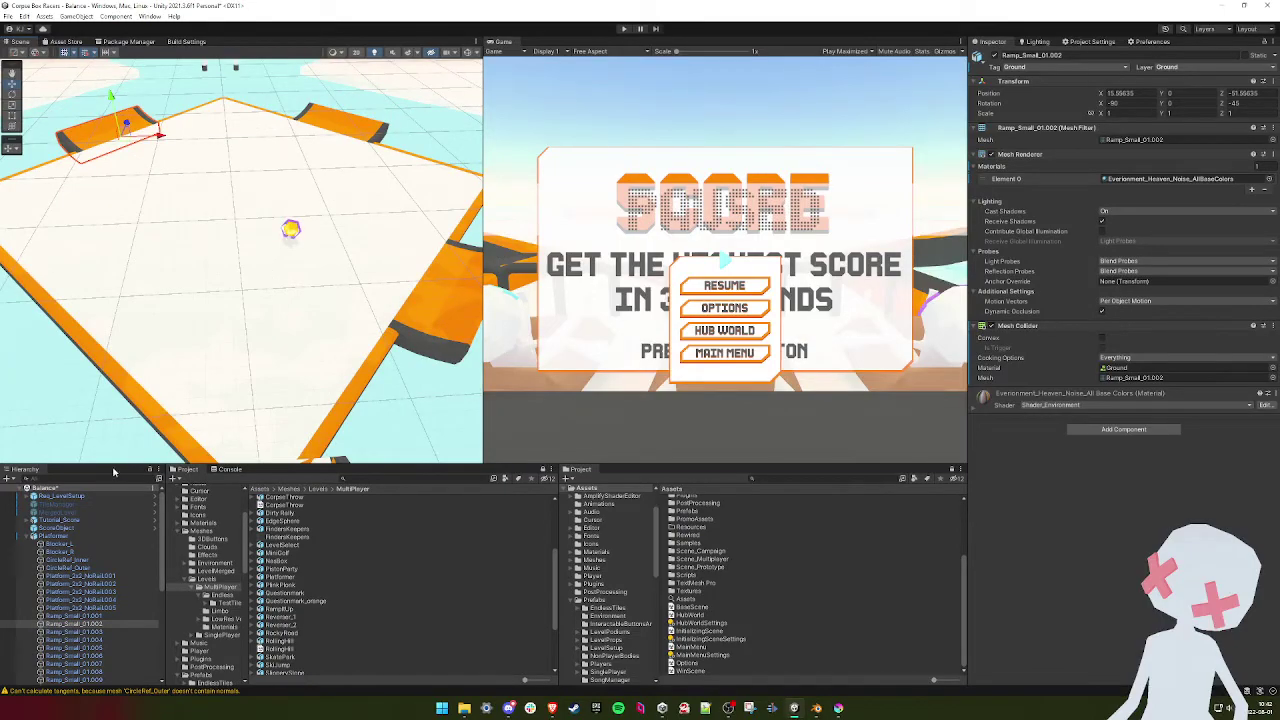
click(62, 544)
scroll(74, 556, down, 7)
shift+click(80, 577)
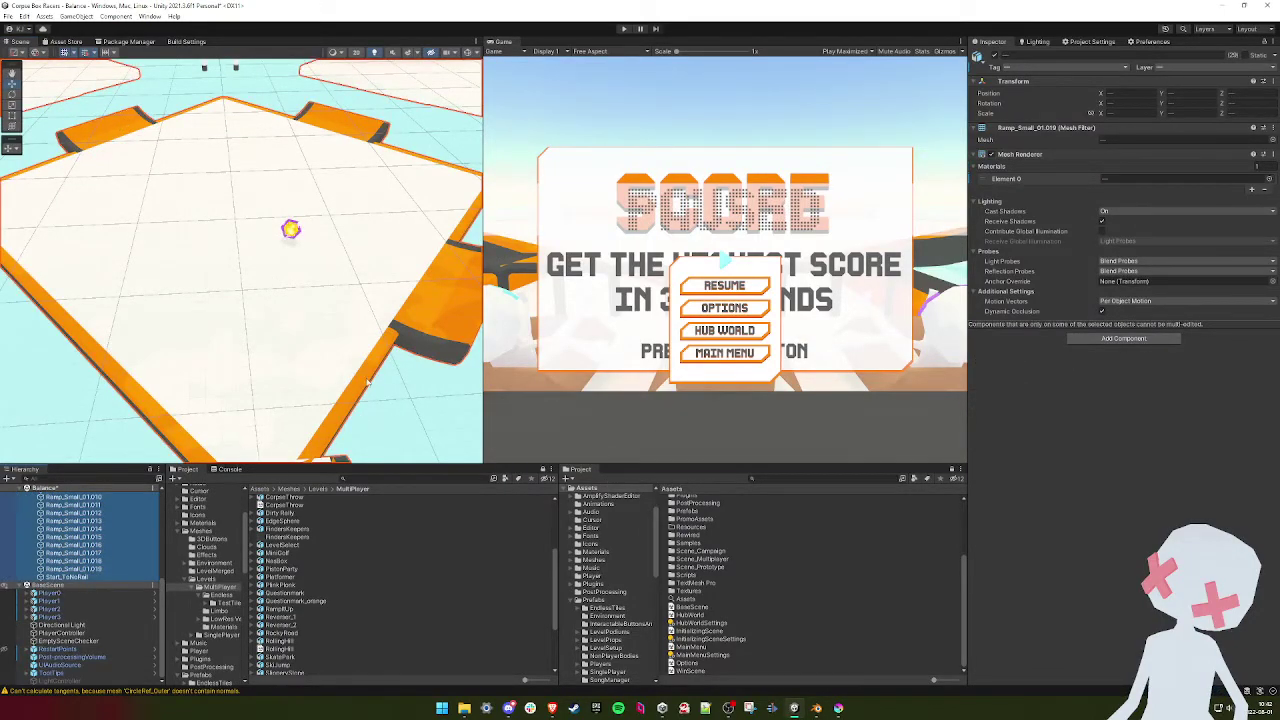
scroll(367, 383, down, 10)
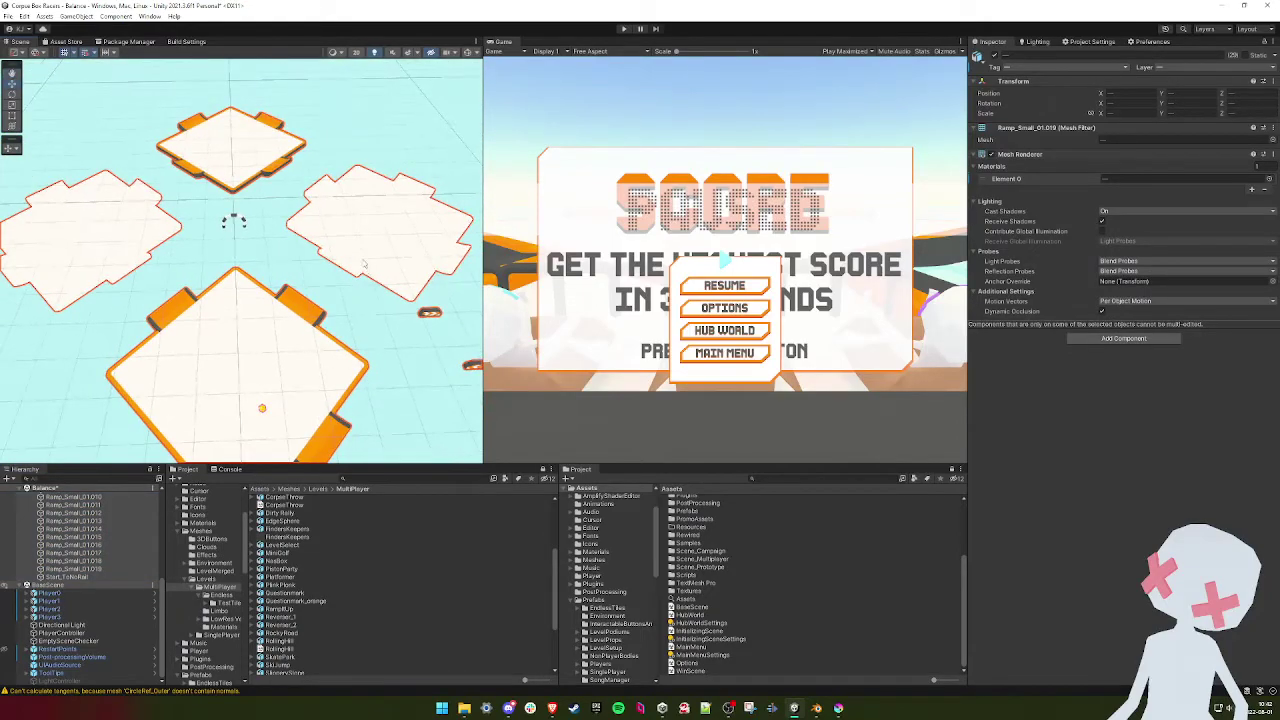
- Select only the two new untextured side platforms together with all of their ramps
click(365, 244)
click(365, 243)
shift+click(349, 264)
shift+click(322, 187)
shift+click(413, 183)
shift+click(457, 259)
click(72, 243)
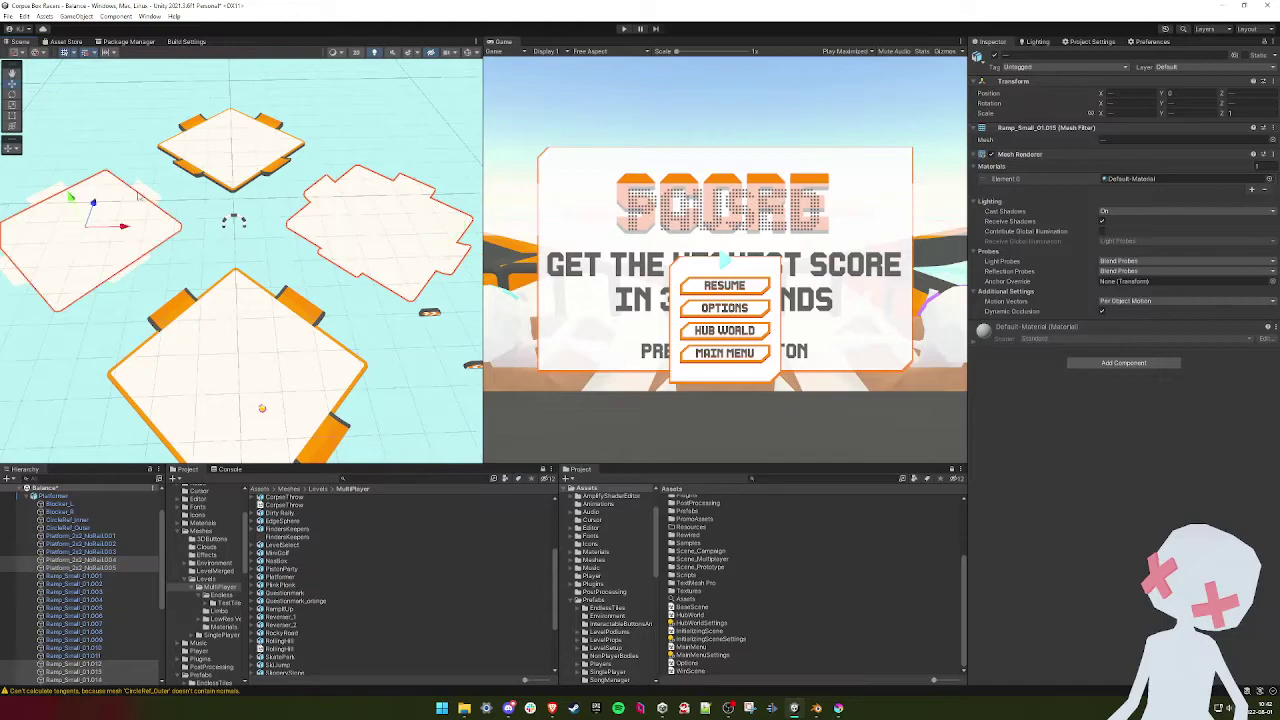
click(135, 272)
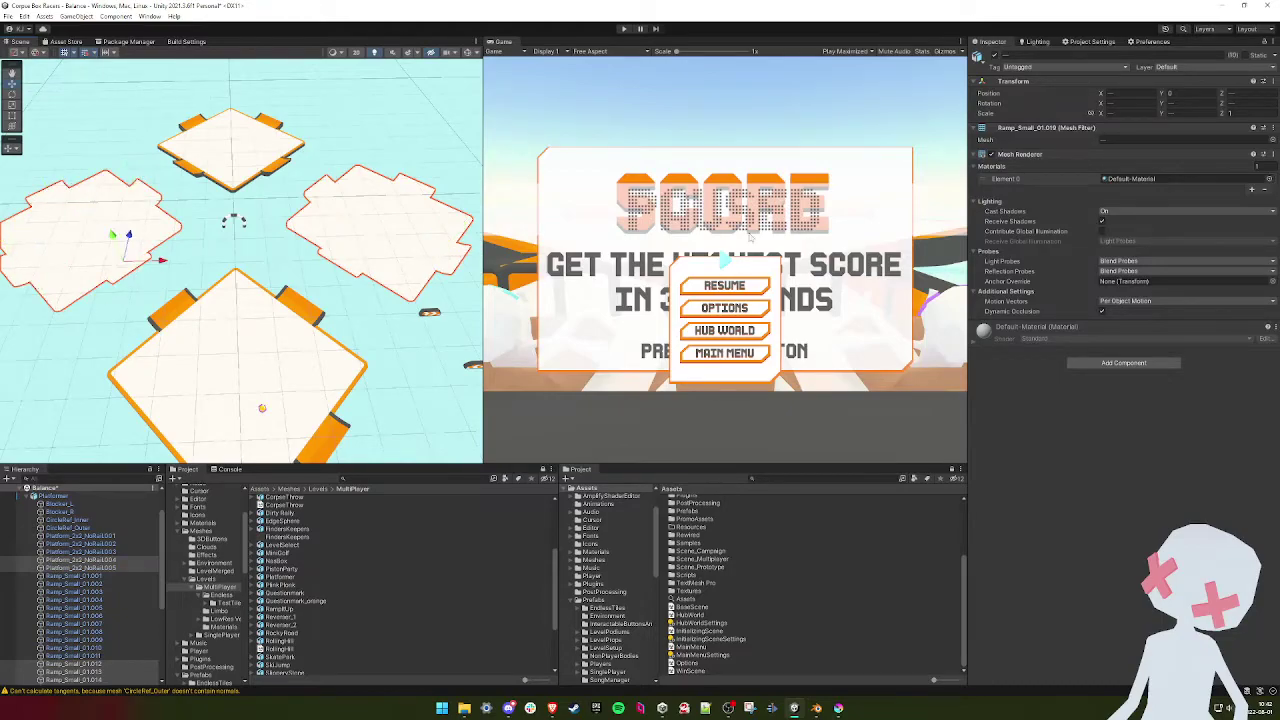
- Add a Mesh Collider to the selected platforms and ramps, with Ground as its physic material
click(1086, 362)
click(1089, 397)
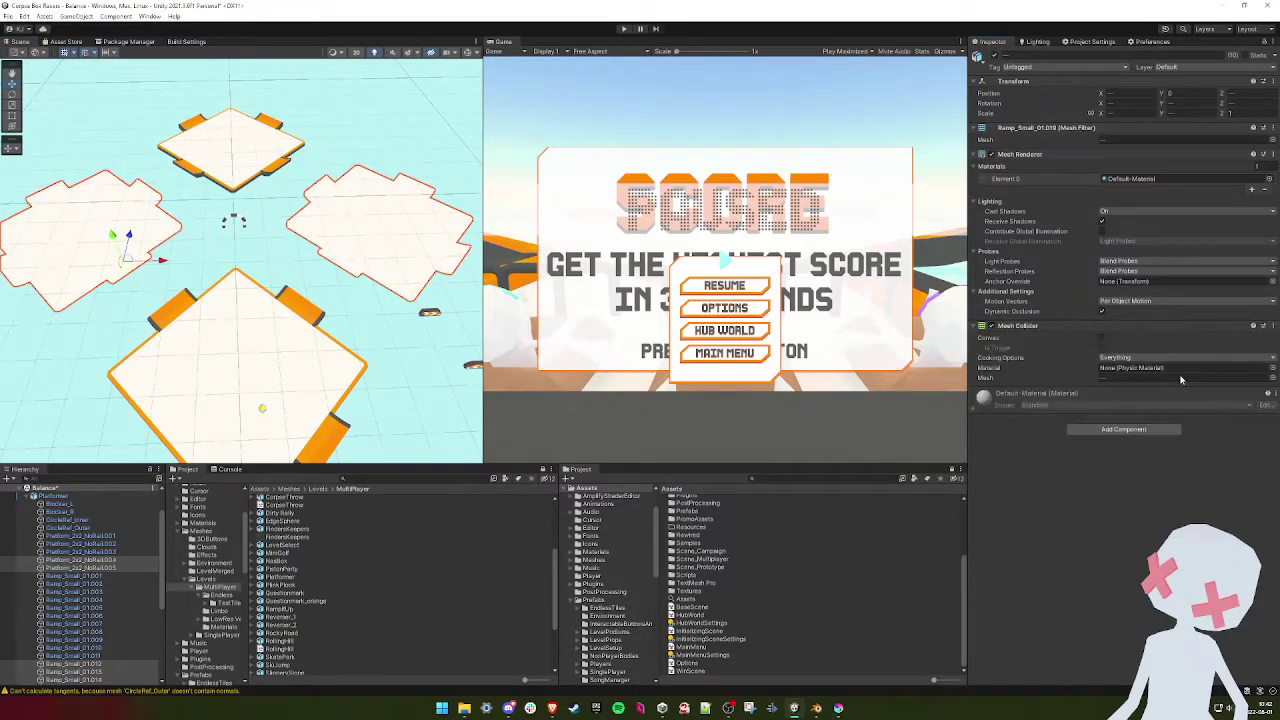
click(1272, 370)
double_click(933, 311)
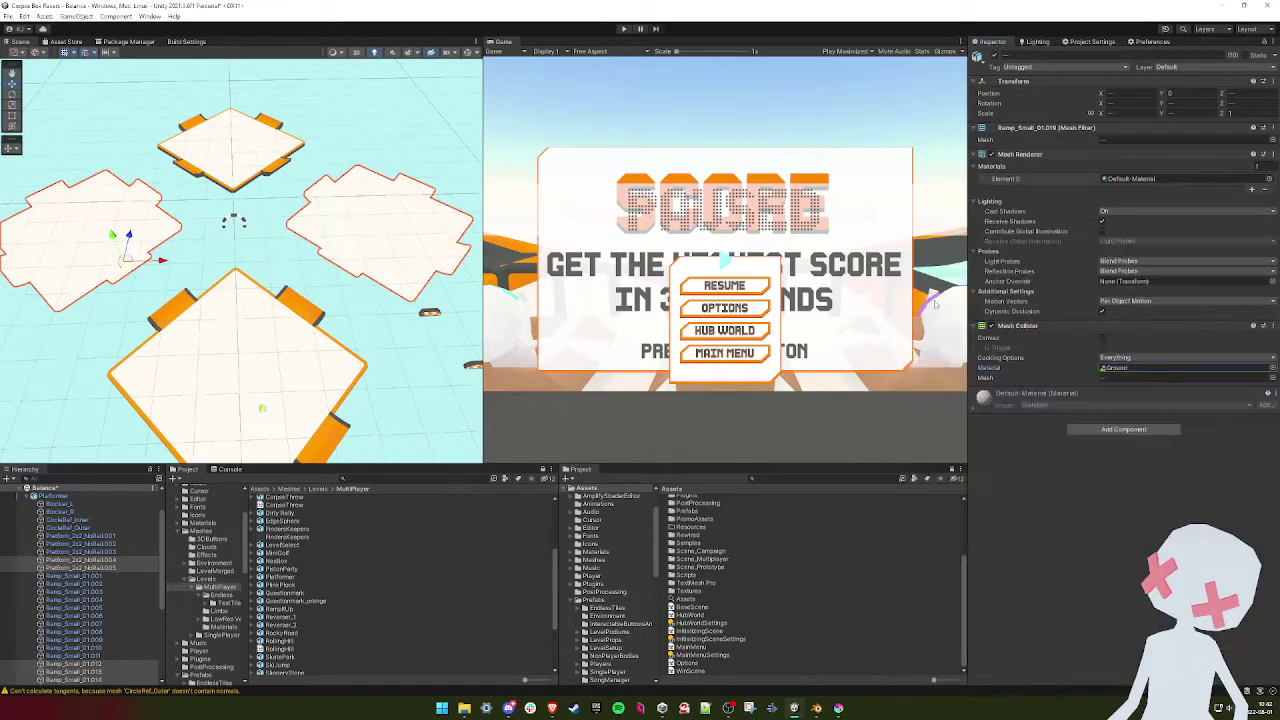
- Set both the tag and the layer of the selected platforms and ramps to Ground
click(1040, 67)
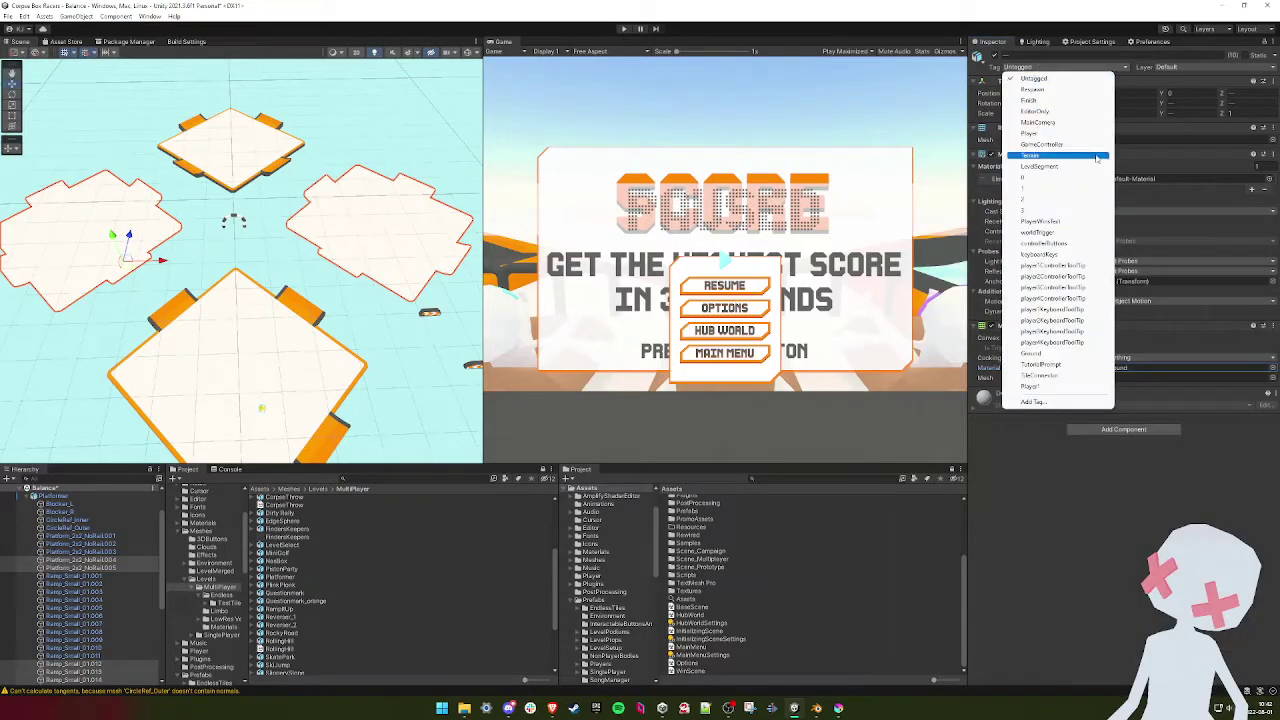
click(1032, 353)
click(1168, 67)
click(1191, 353)
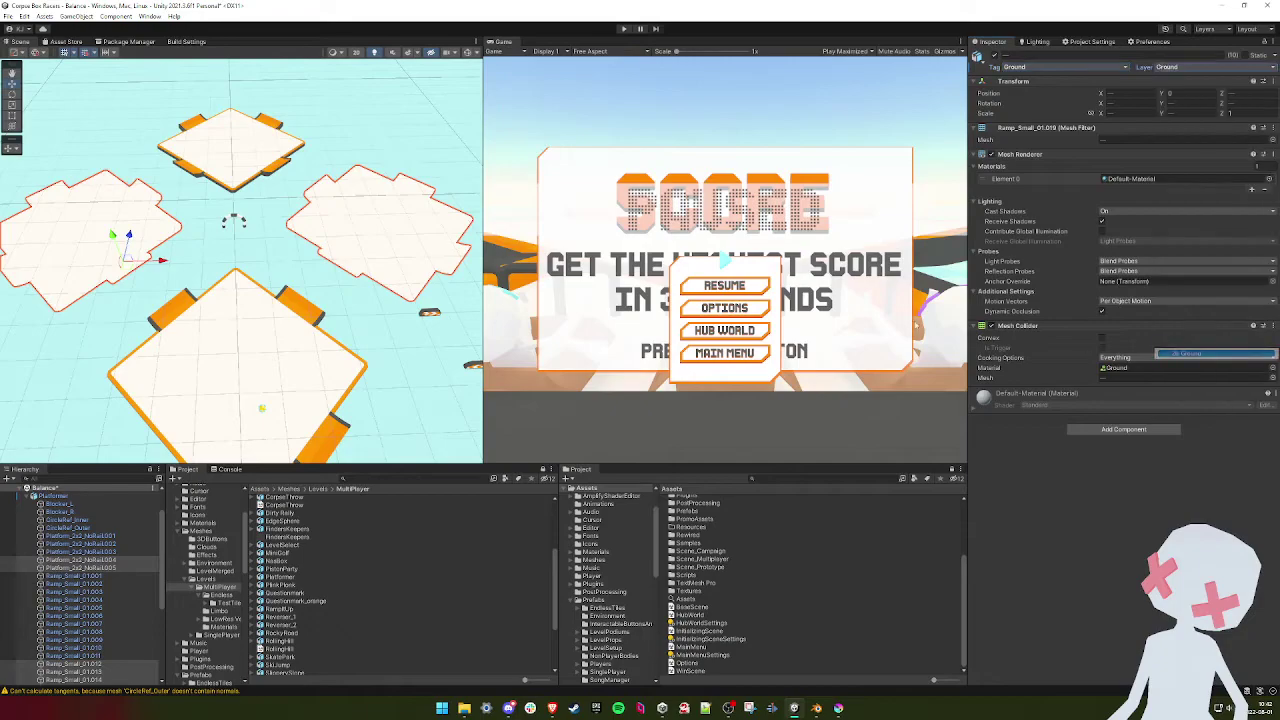
- Assign the Everionment_Heaven_Noise_AllBaseColors material to the selected platforms and ramps
click(1265, 178)
scroll(1004, 372, up, 15)
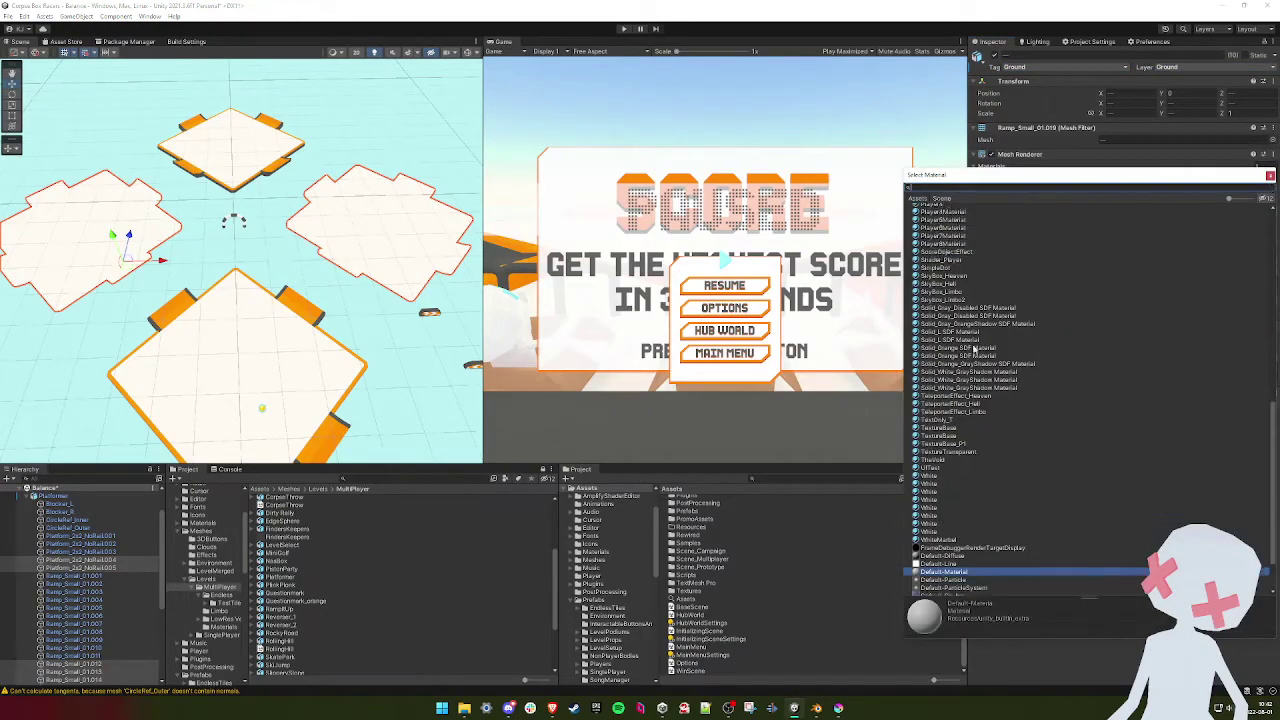
double_click(1004, 377)
- Run the game in play mode to test the new platform layout
click(623, 28)
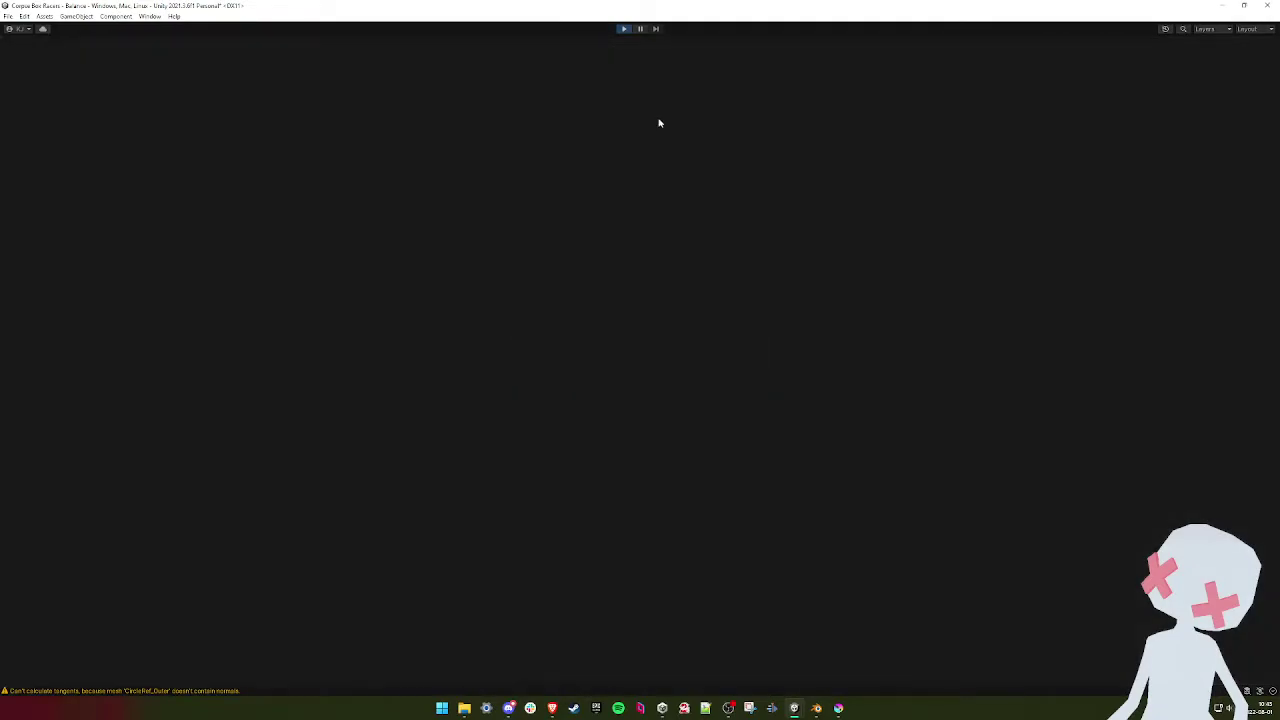
key(space)
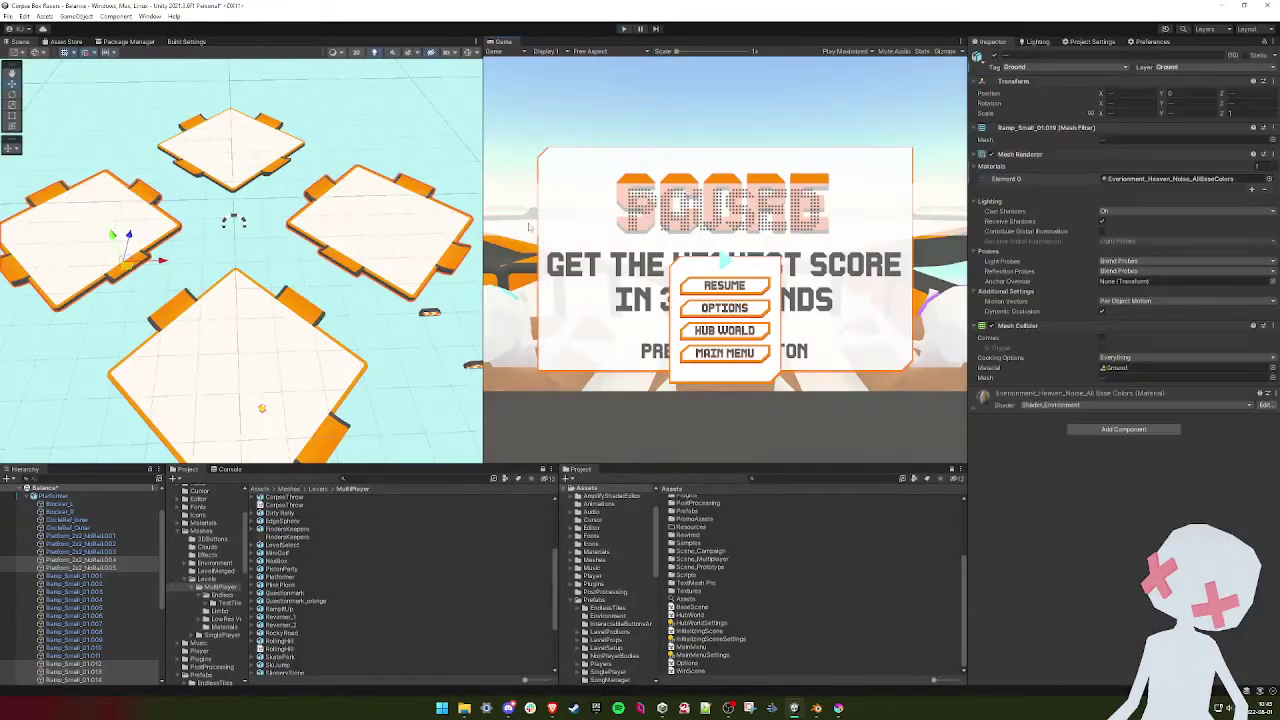
- Switch to Blender and delete the ramp on the start-facing side of the platform nearest the start piece
alt+drag(198, 228, 322, 227)
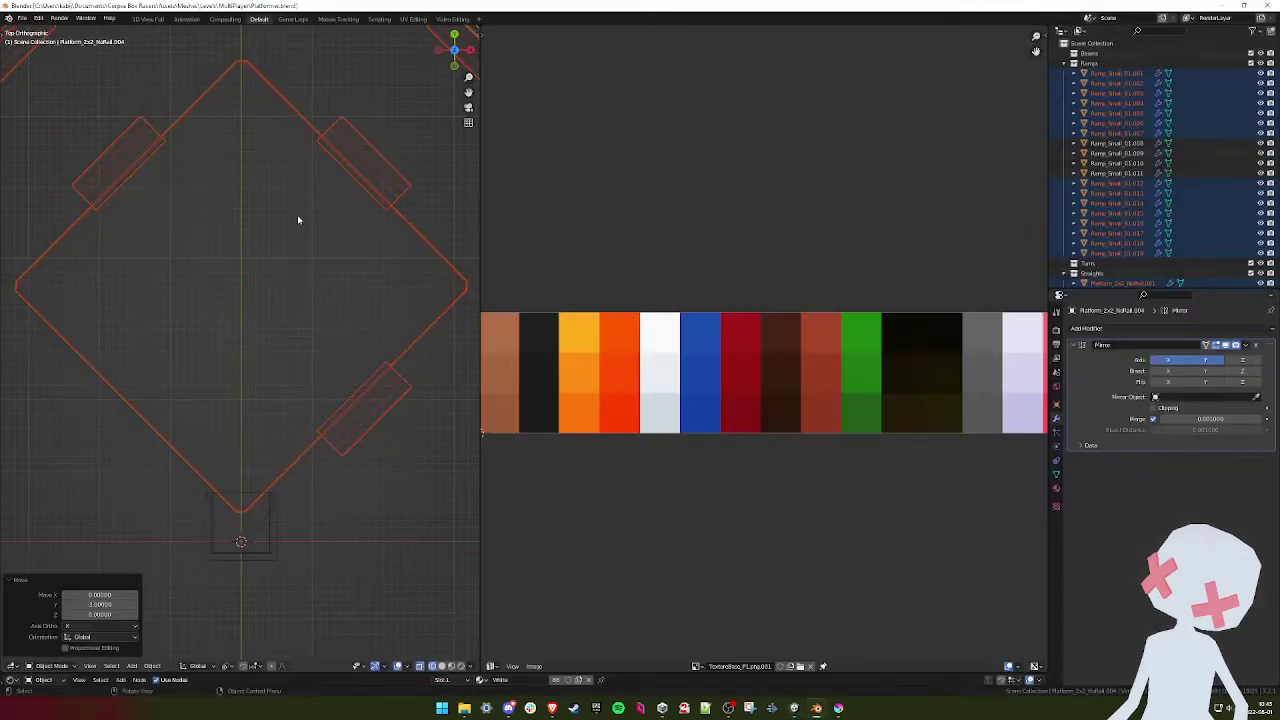
scroll(297, 219, down, 6)
scroll(1143, 174, down, 2)
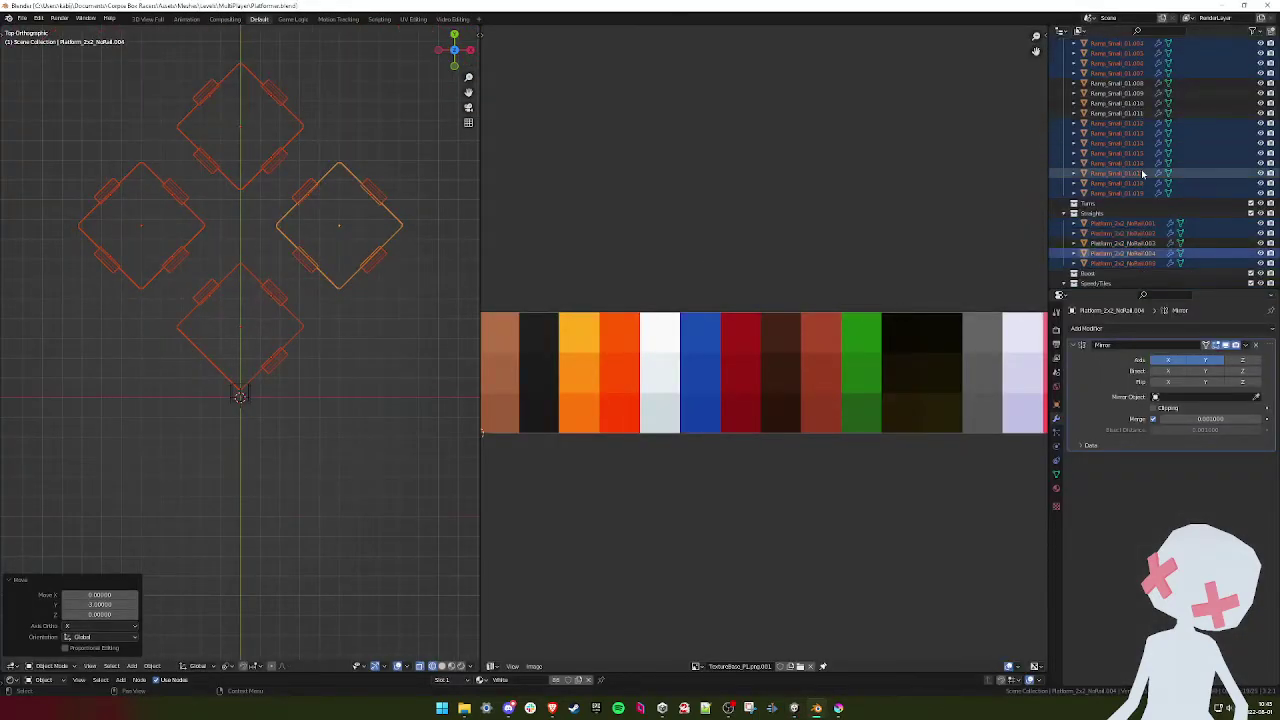
click(280, 363)
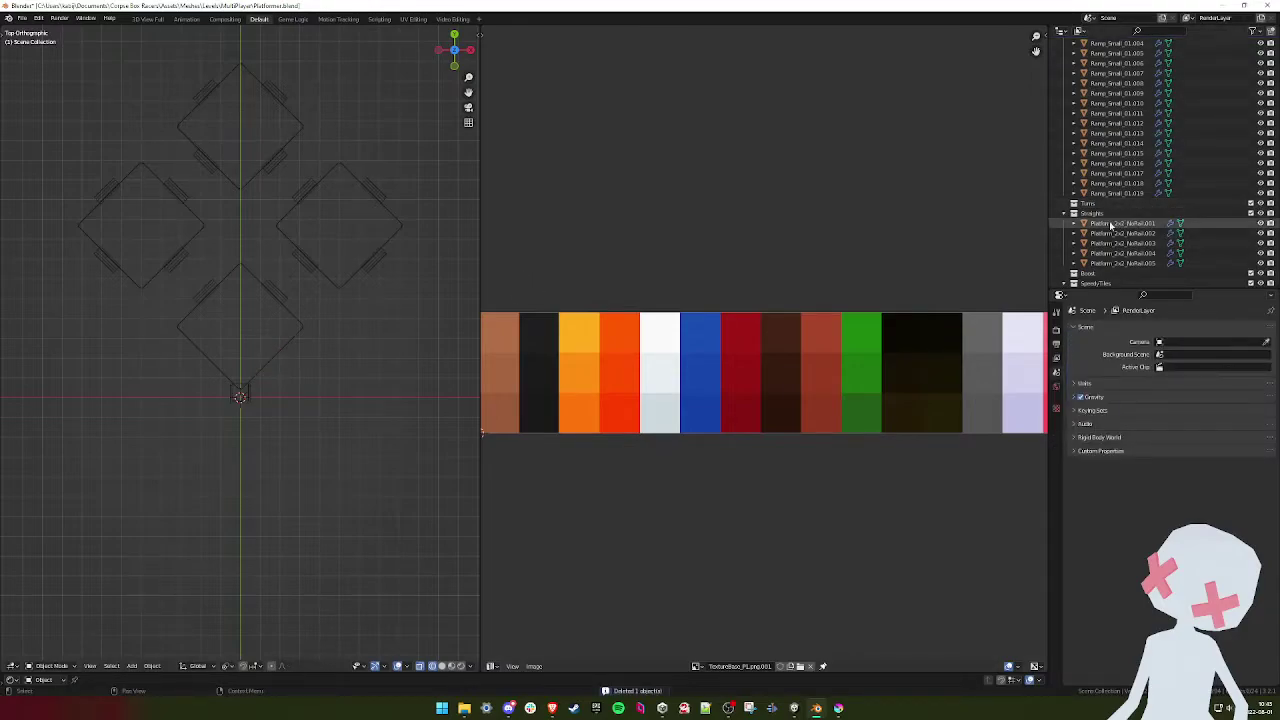
- Unhide and delete the objects CircleRef_Inner, CircleRef_Outer, Blocker_L and Blocker_R
scroll(1092, 249, down, 2)
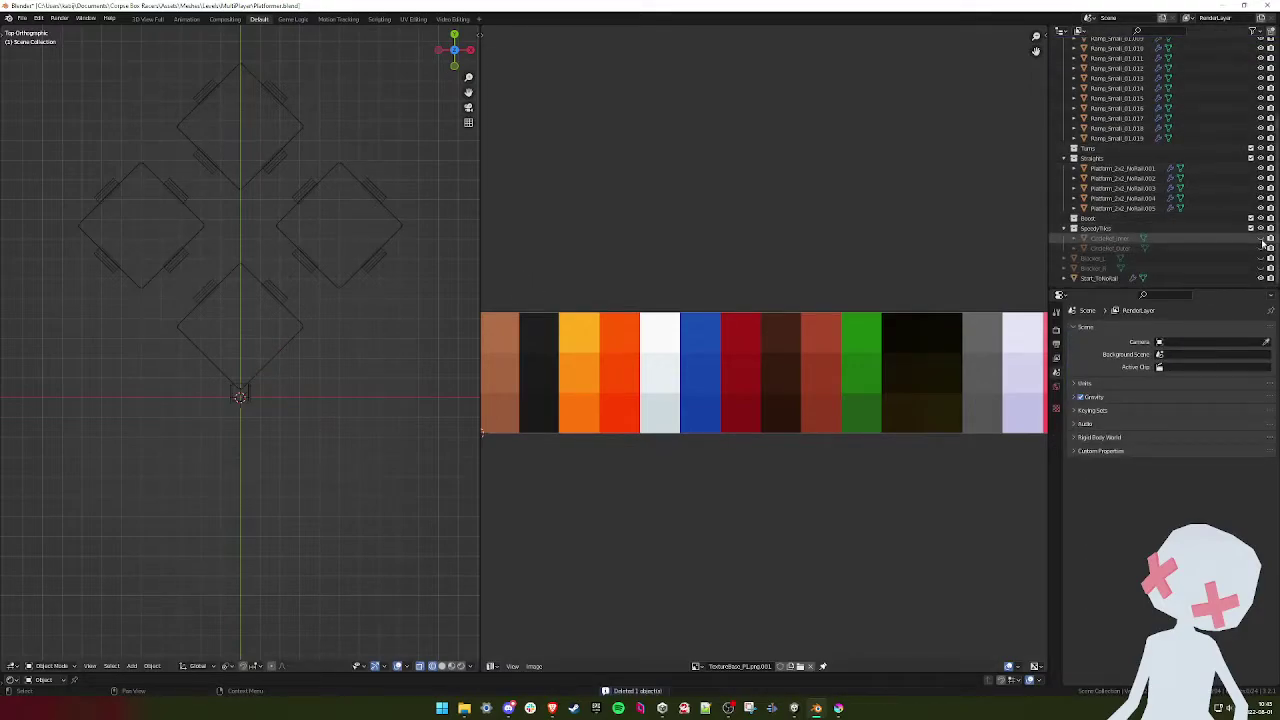
click(1110, 238)
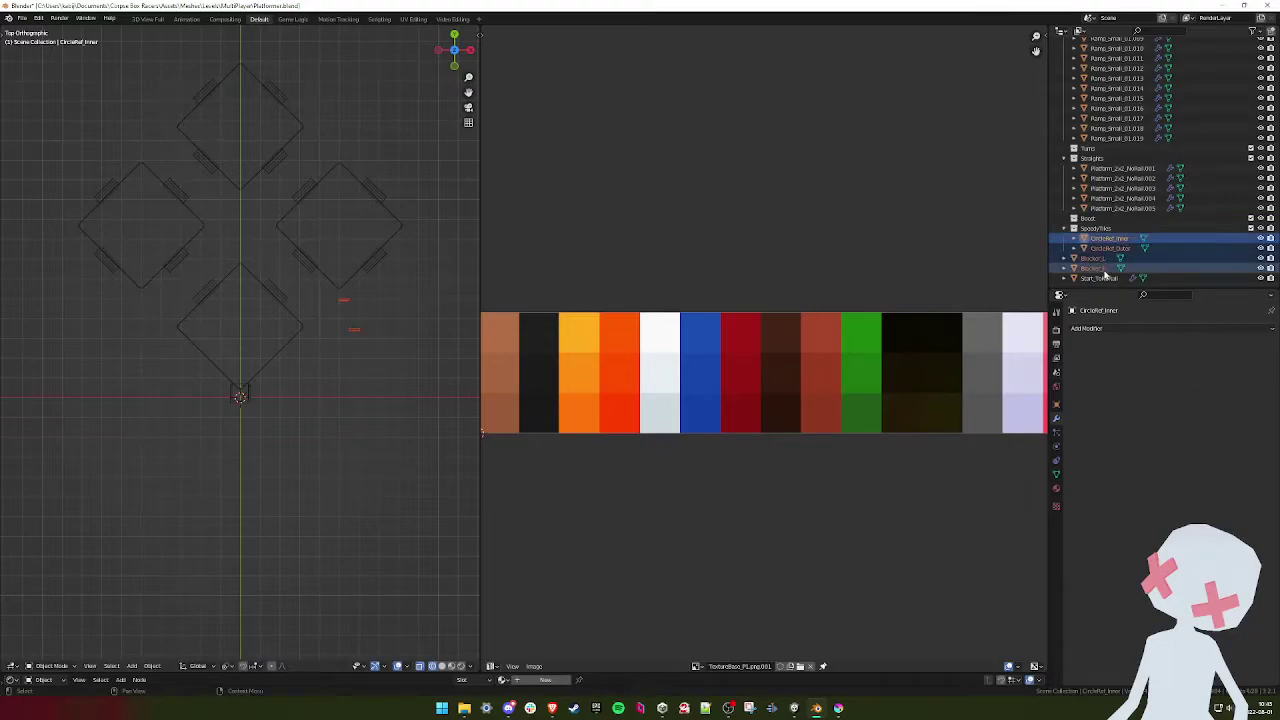
key(x)
- Try applying the Mirror modifier on the platform nearest the start piece, inspect its mesh, and undo the change
shift+middle_drag(349, 304, 263, 305)
scroll(380, 217, up, 7)
scroll(311, 246, up, 2)
shift+middle_drag(348, 217, 307, 291)
scroll(310, 265, up, 1)
click(314, 246)
scroll(314, 245, down, 8)
scroll(314, 244, up, 6)
scroll(287, 288, down, 4)
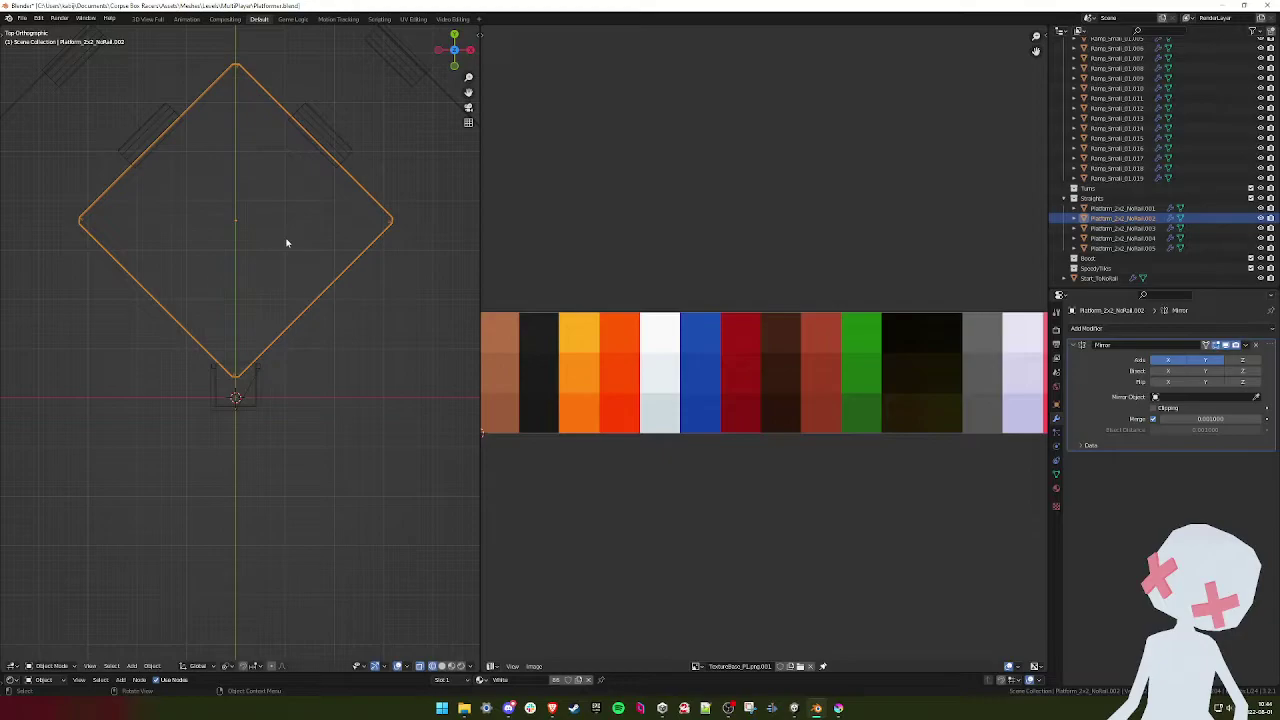
click(1245, 344)
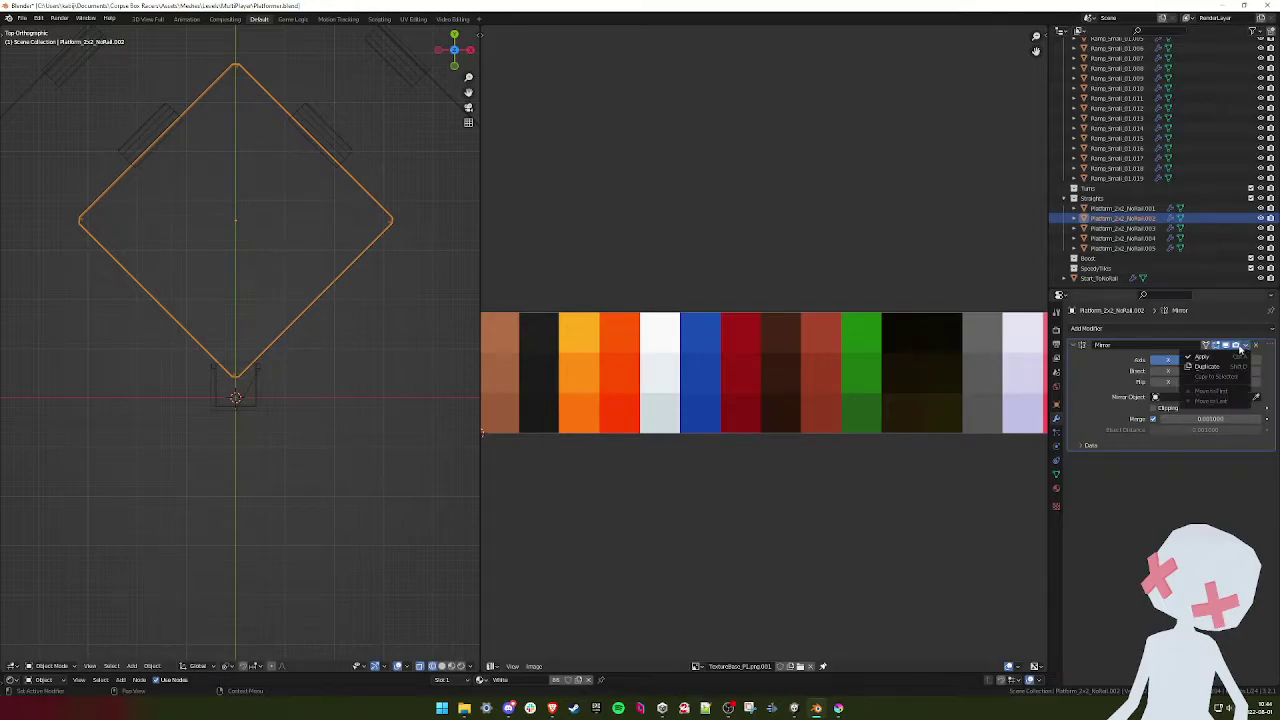
click(1205, 351)
scroll(314, 363, up, 2)
key(Tab)
scroll(223, 302, up, 6)
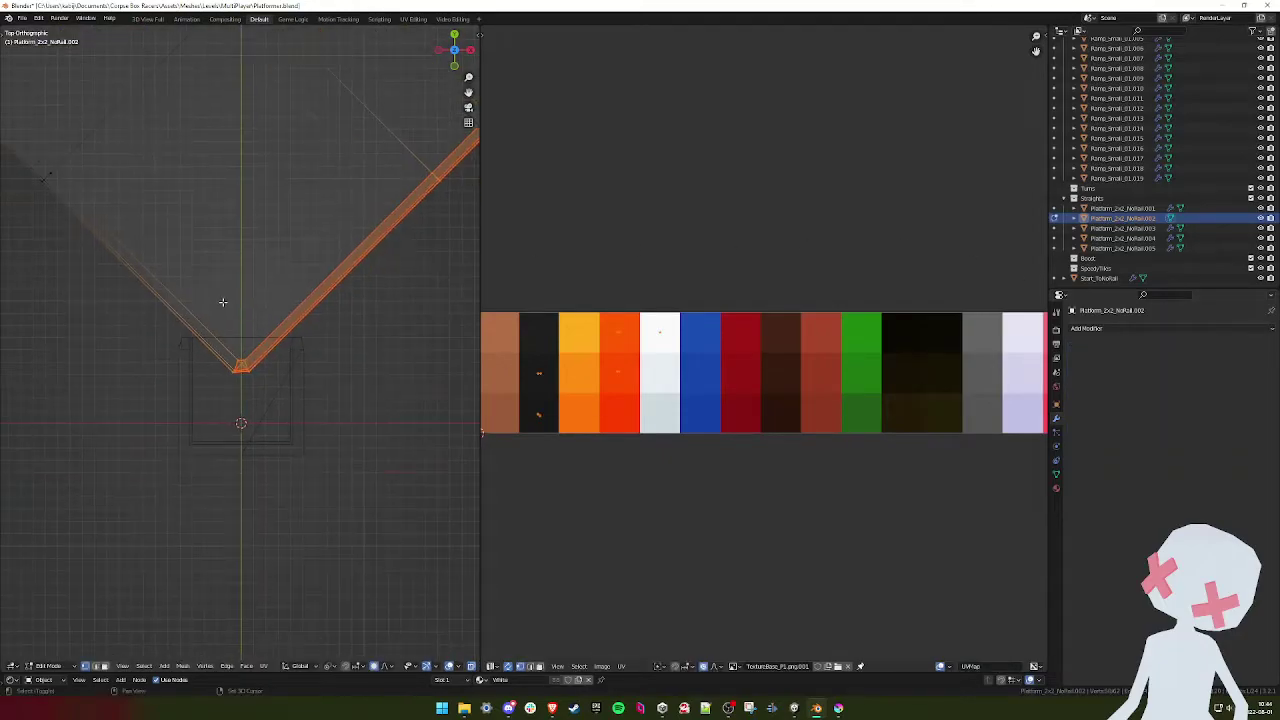
key(Tab)
key(Tab)
key(Tab)
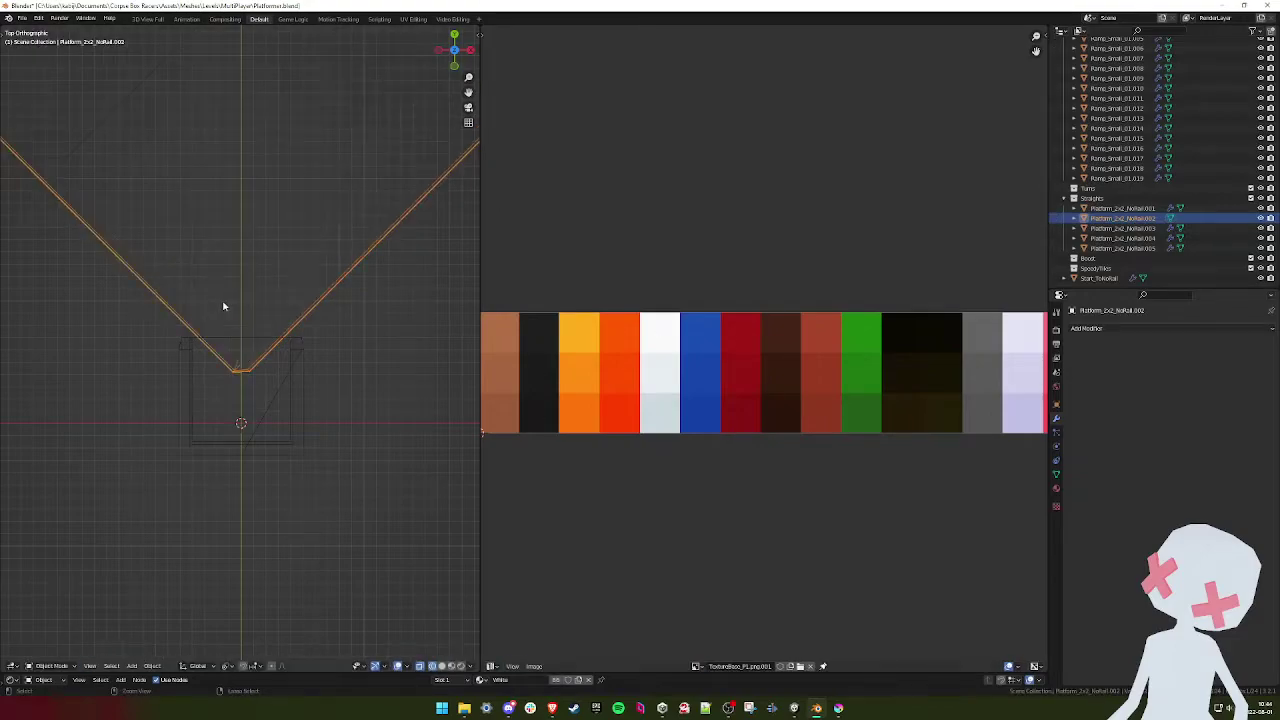
key(ctrl+z)
- Open the Start_ToNoRail mesh for editing and try a knife cut through its middle, from the closed end to the open end
scroll(224, 306, down, 4)
scroll(249, 320, up, 5)
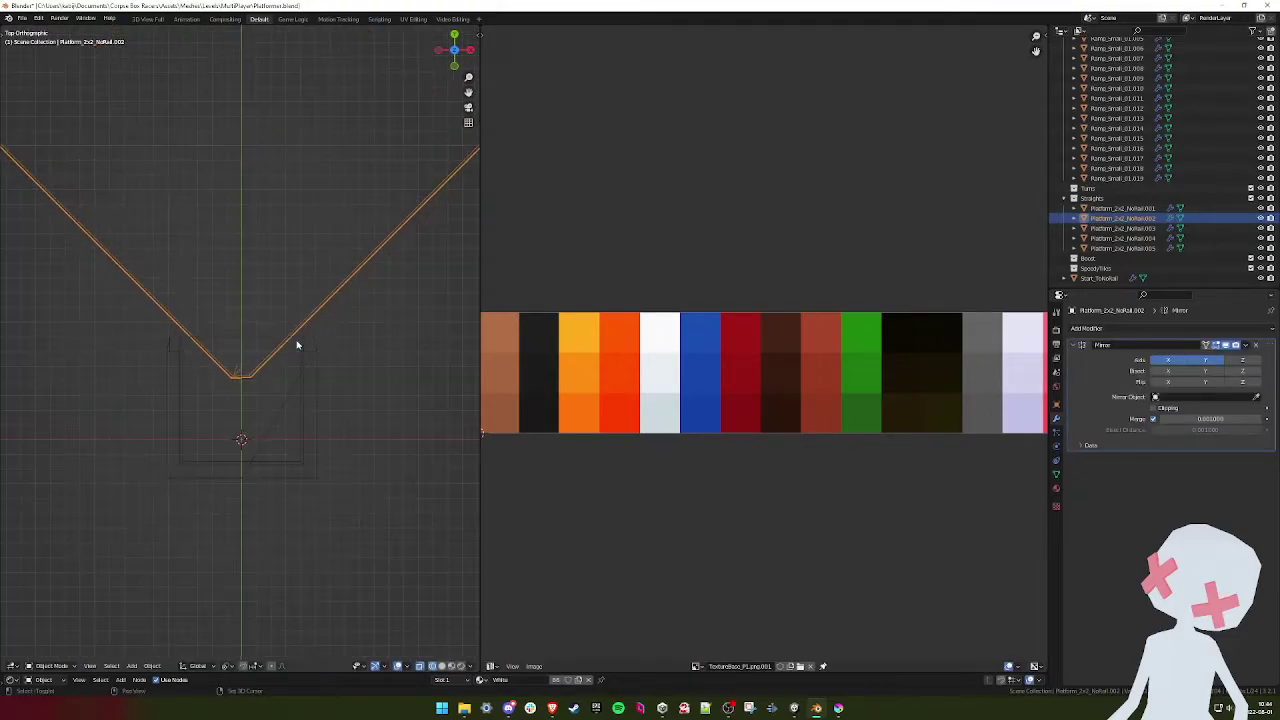
click(297, 341)
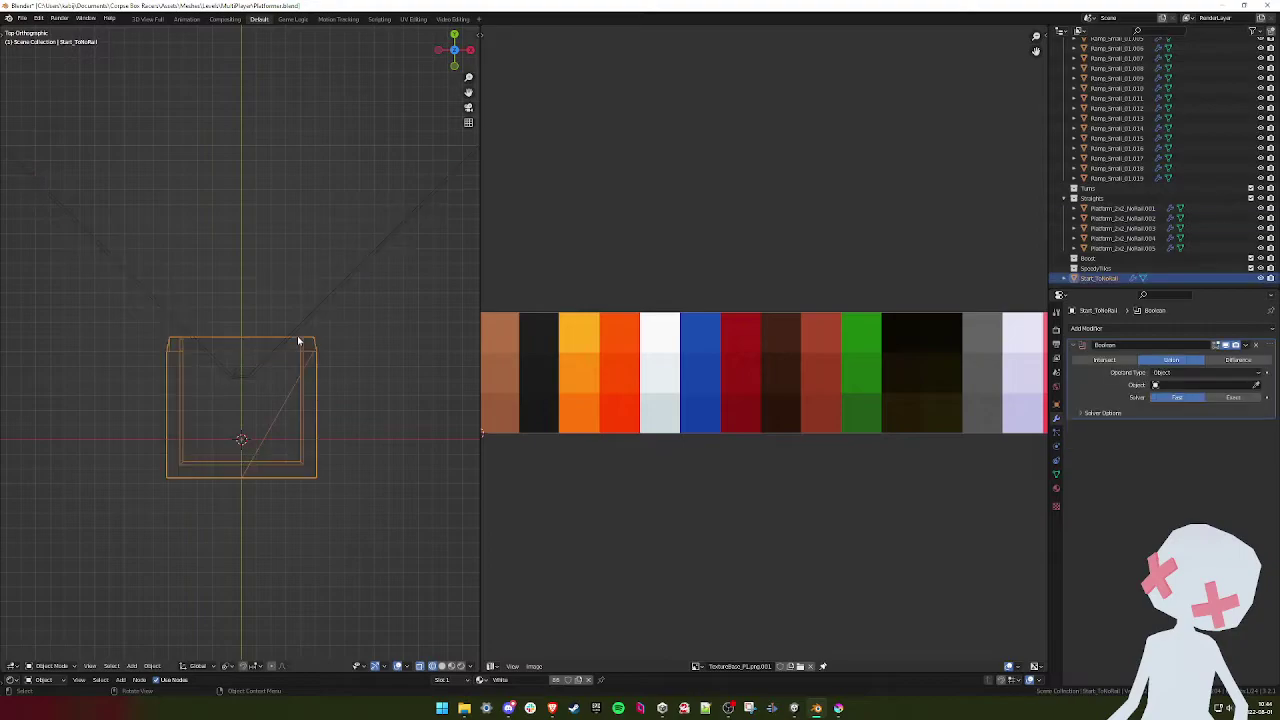
key(Tab)
scroll(295, 343, up, 3)
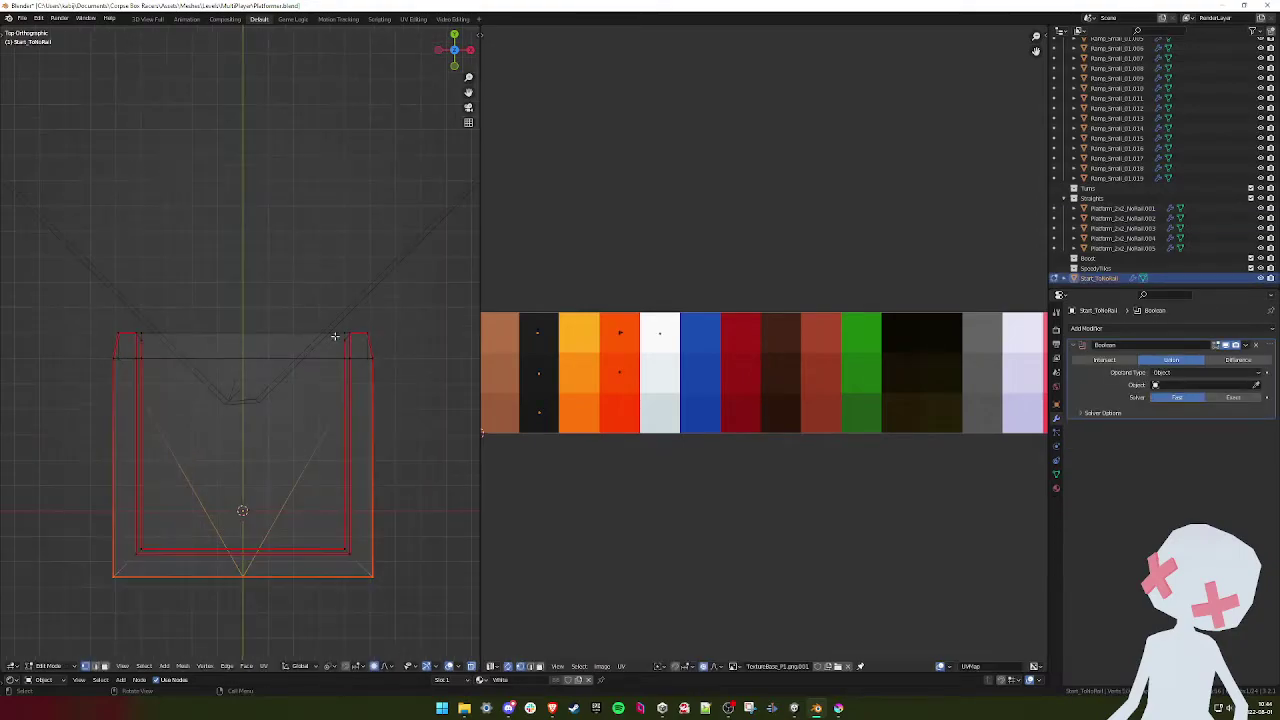
key(ctrl+r)
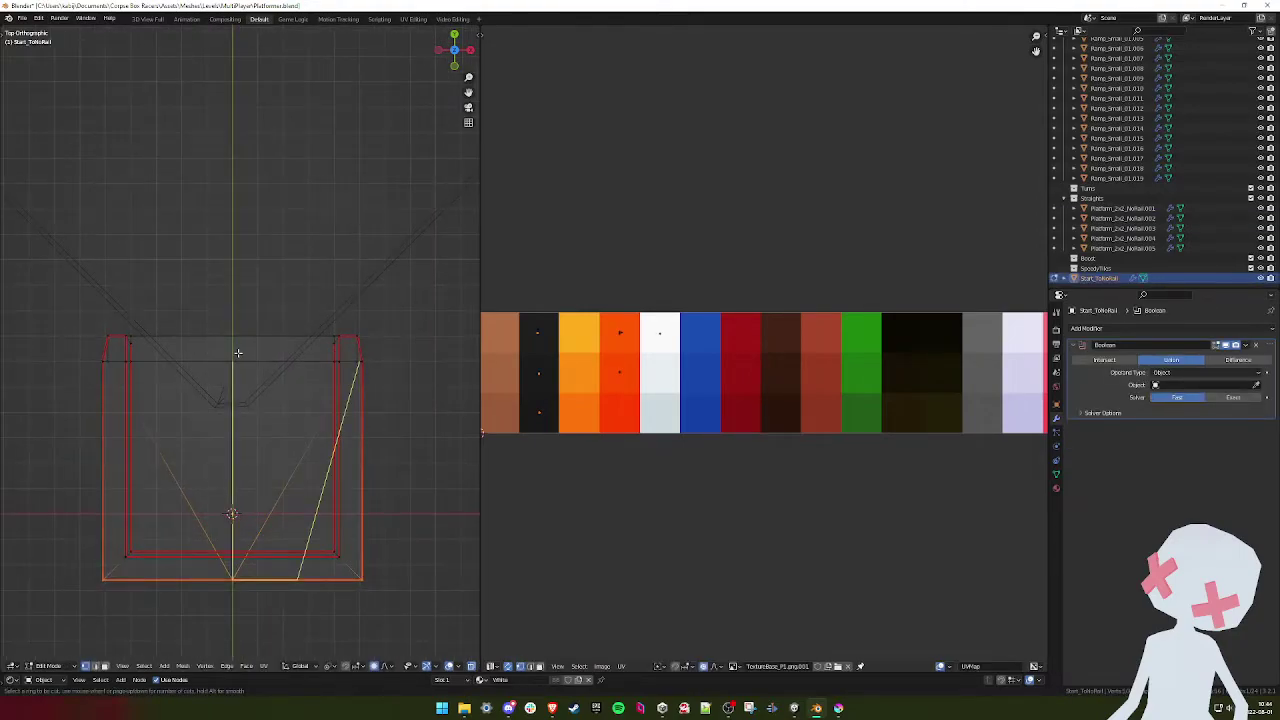
middle_drag(238, 353, 253, 325)
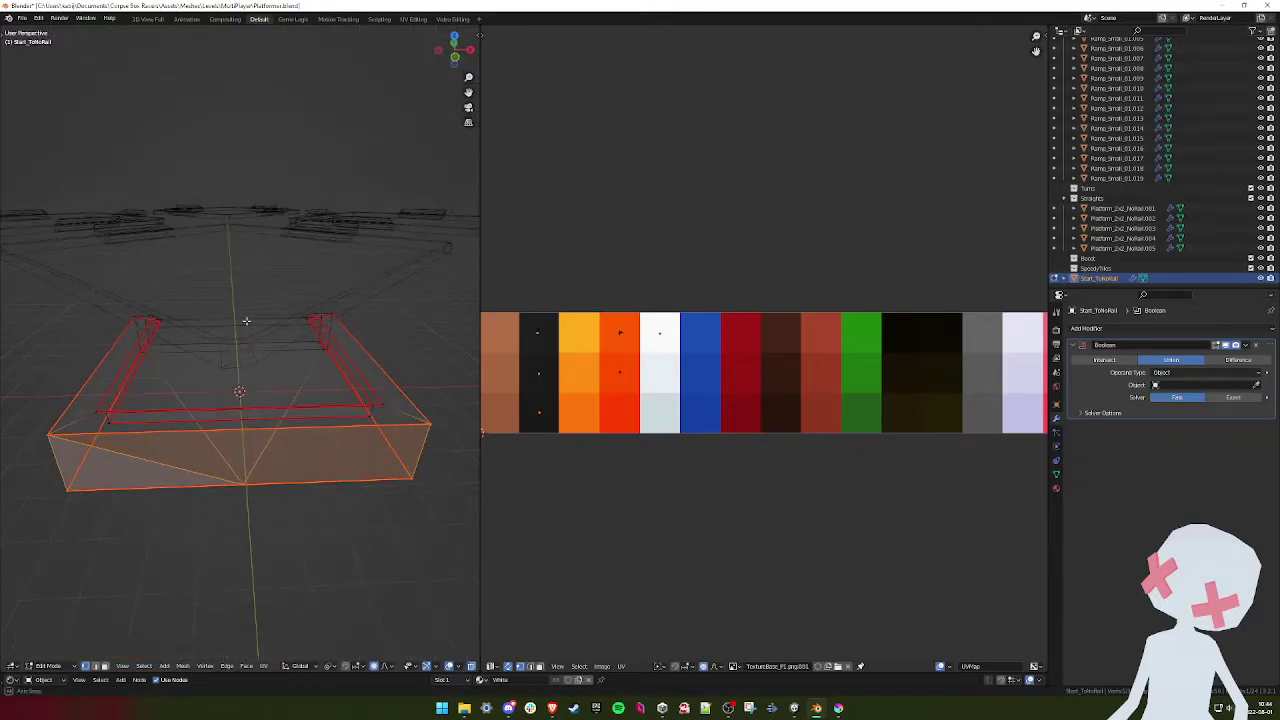
key(k)
click(244, 482)
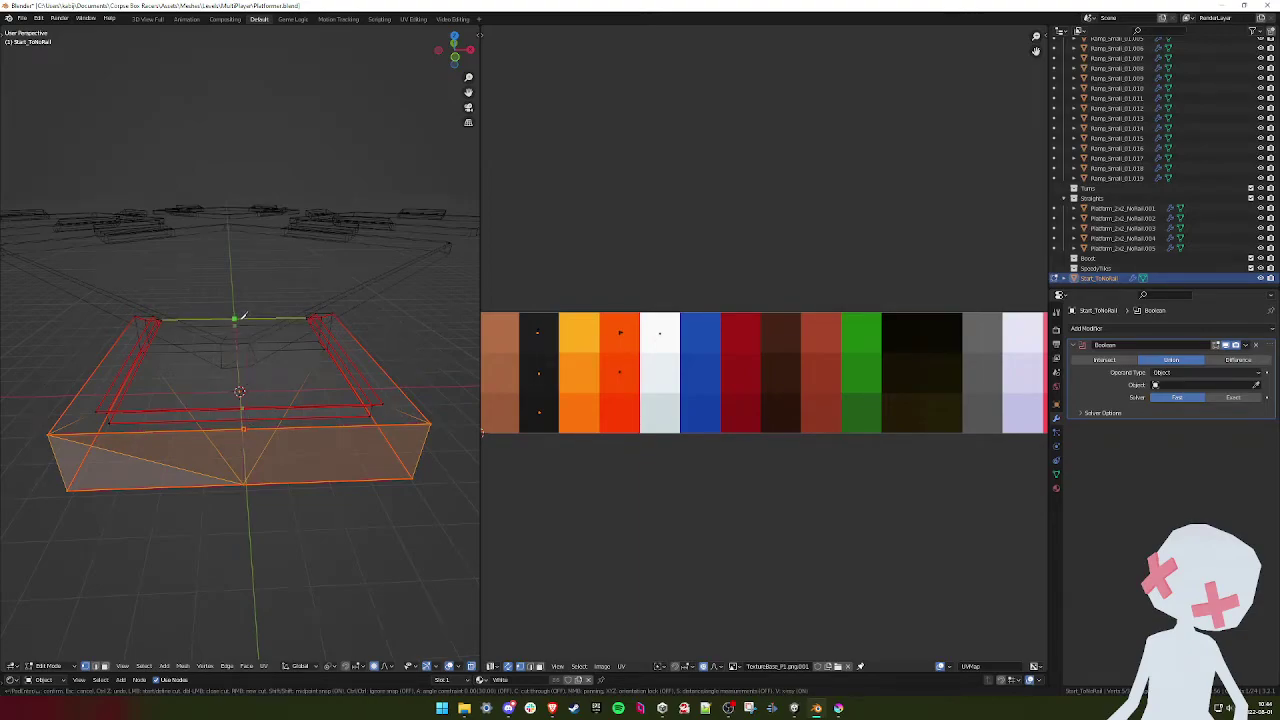
key(Return)
- In solid top view, knife-cut the start piece along its centre line to the midpoint of its open-end edge
mouse_move(261, 362)
middle_down()
mouse_move(257, 417)
mouse_move(266, 329)
middle_up()
key(KP_7)
key(shift+z)
scroll(250, 380, up, 3)
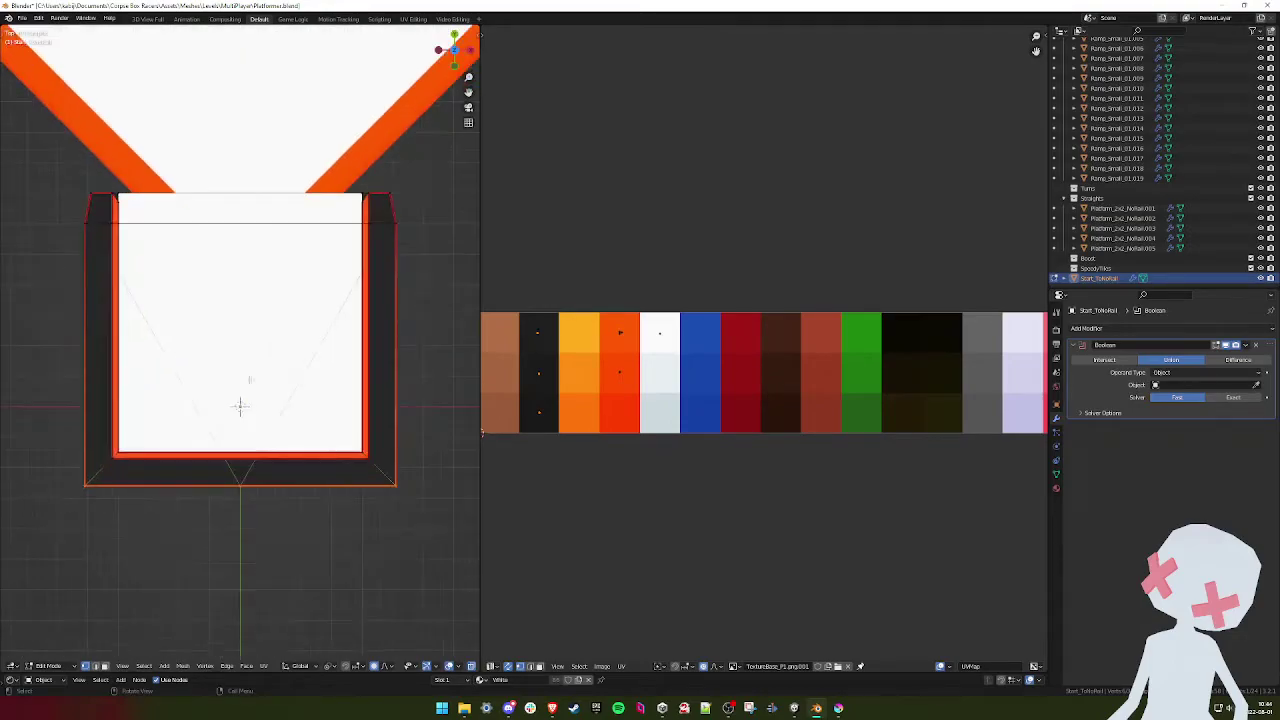
key(k)
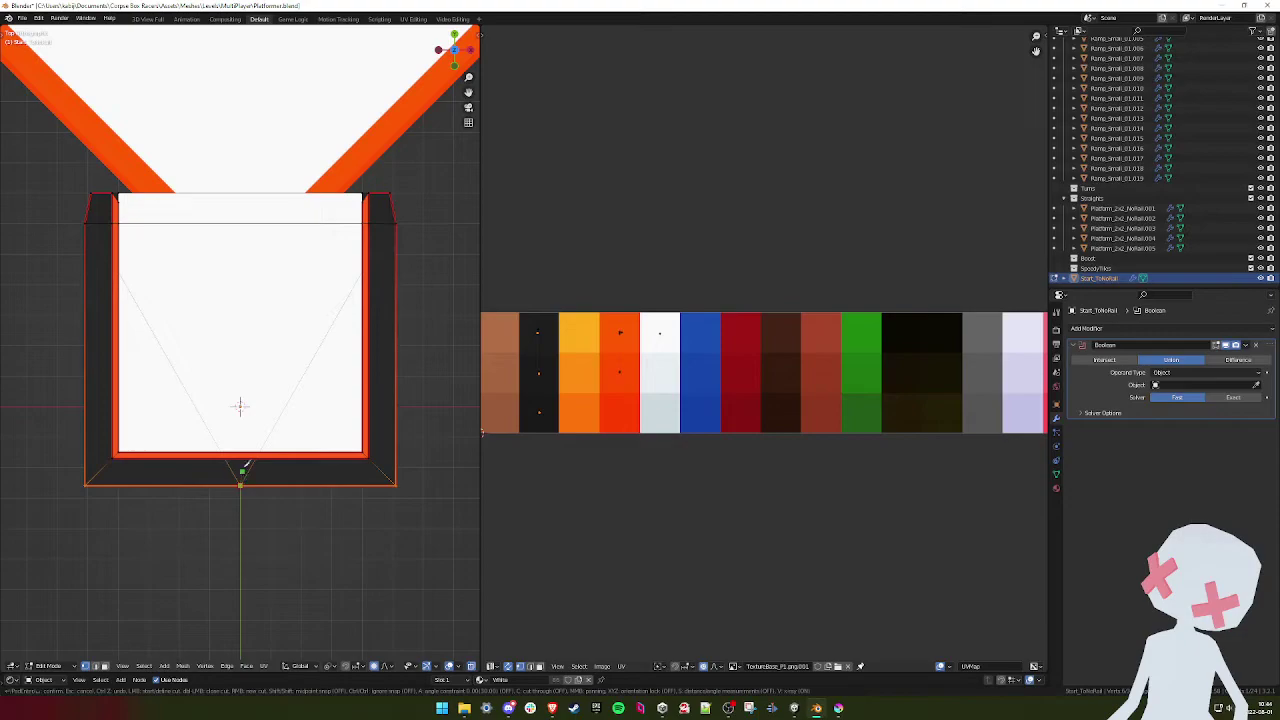
shift+click(243, 194)
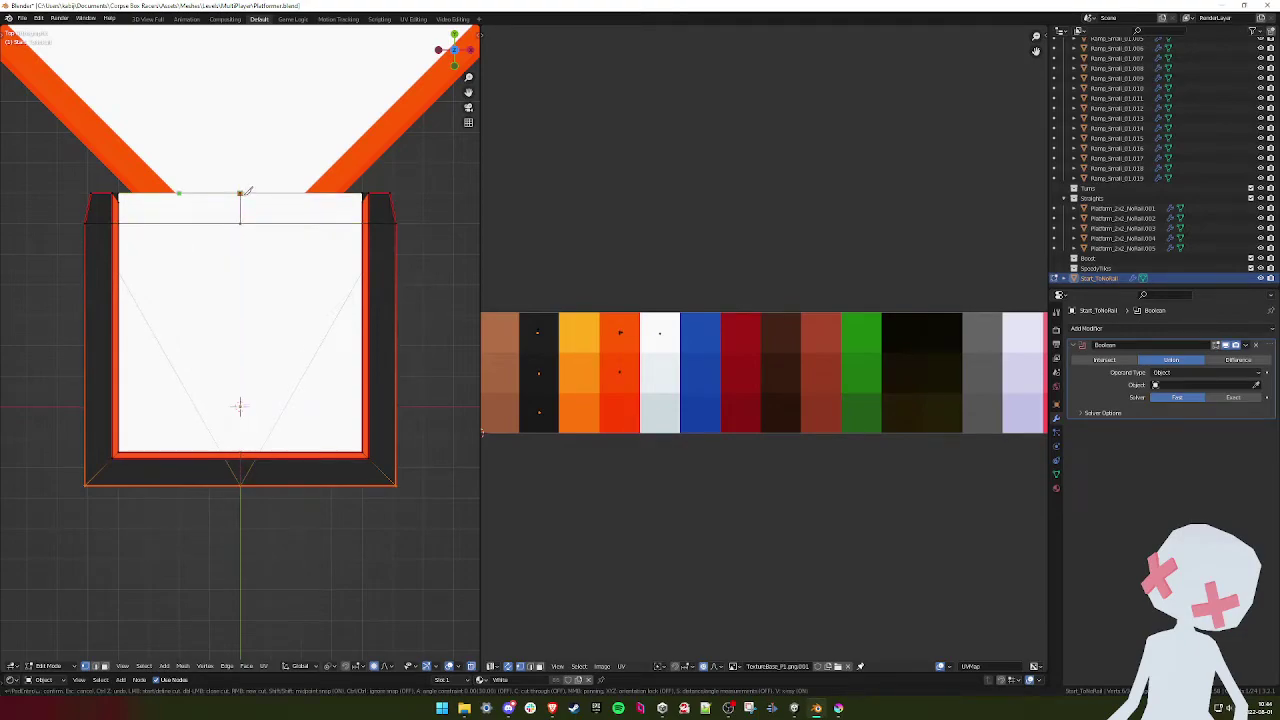
key(Return)
- Extend the centre cut across the start piece's floor and merge the stray vertex with At Last
key(k)
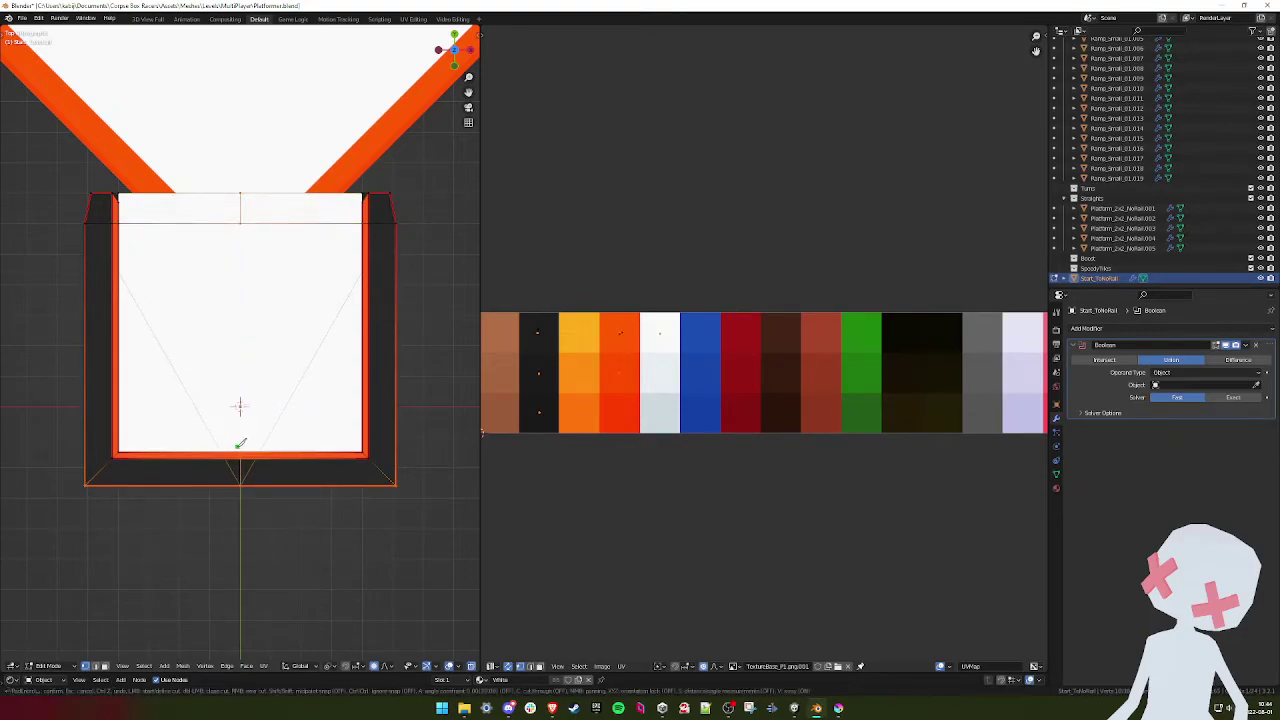
click(241, 452)
key(Return)
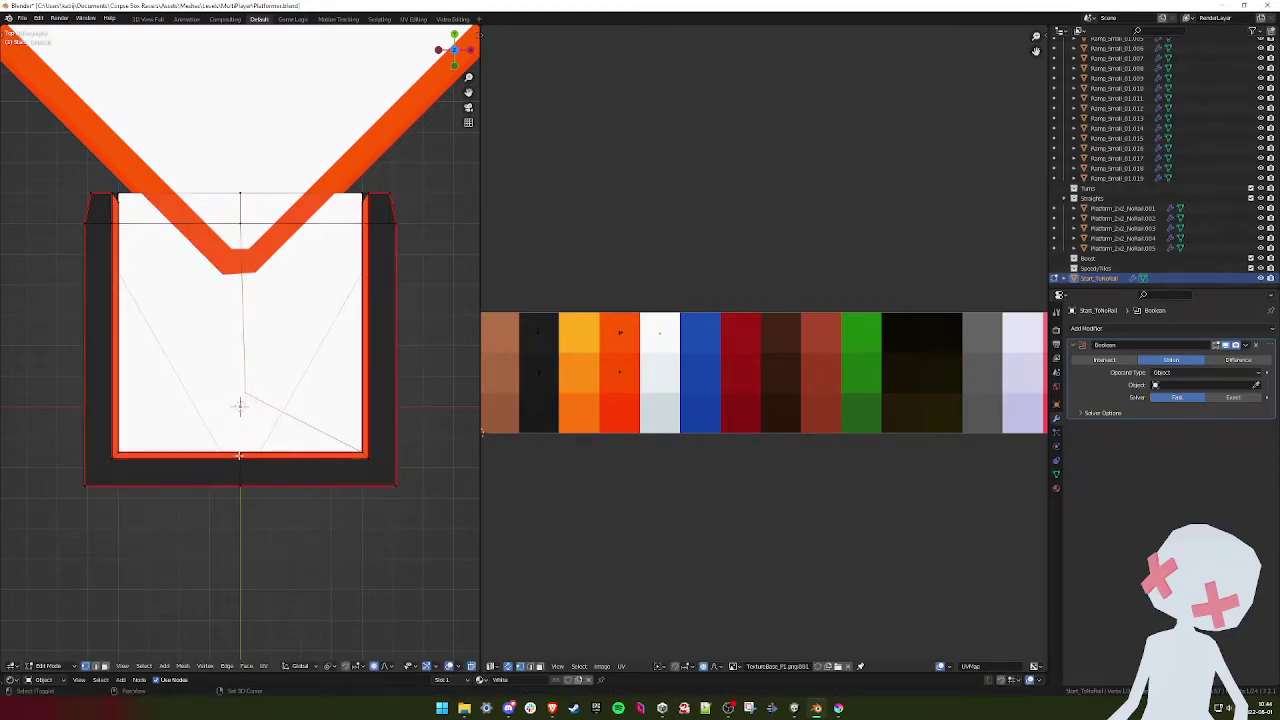
key(m)
click(208, 493)
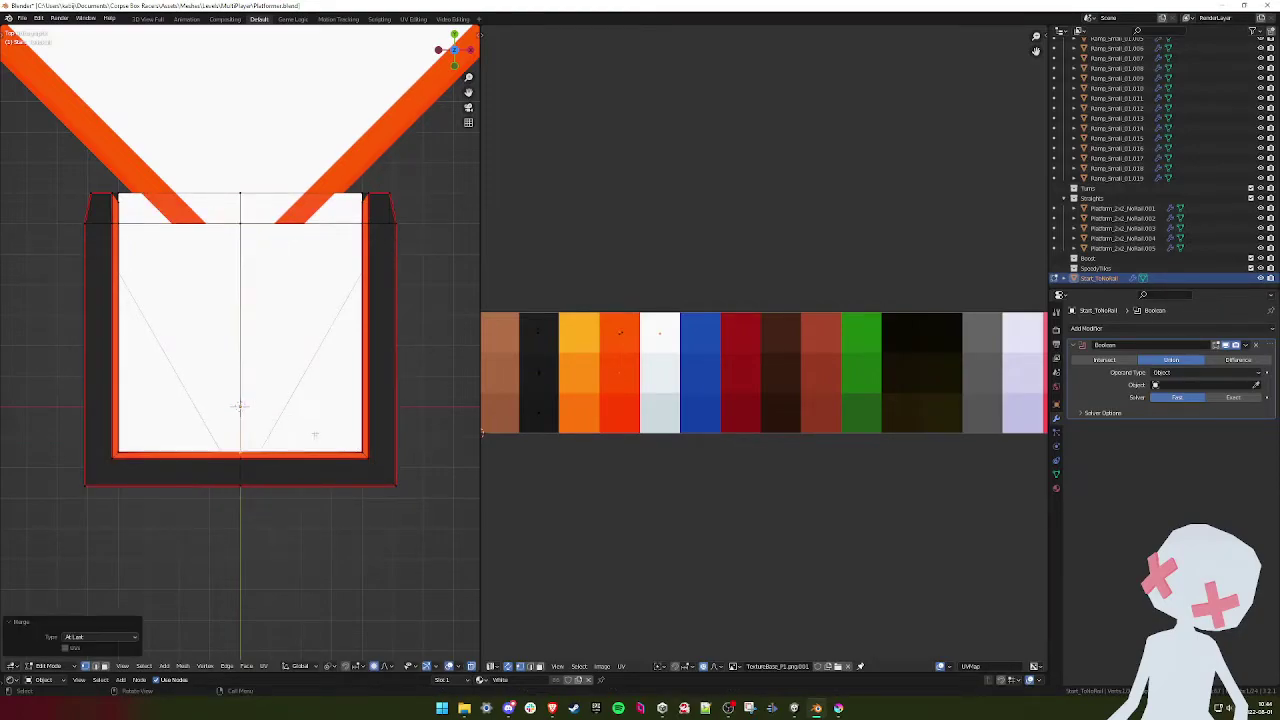
- Extrude the edge loop at the start piece's open end forward until its outer corners meet the platform's edges
scroll(284, 390, down, 2)
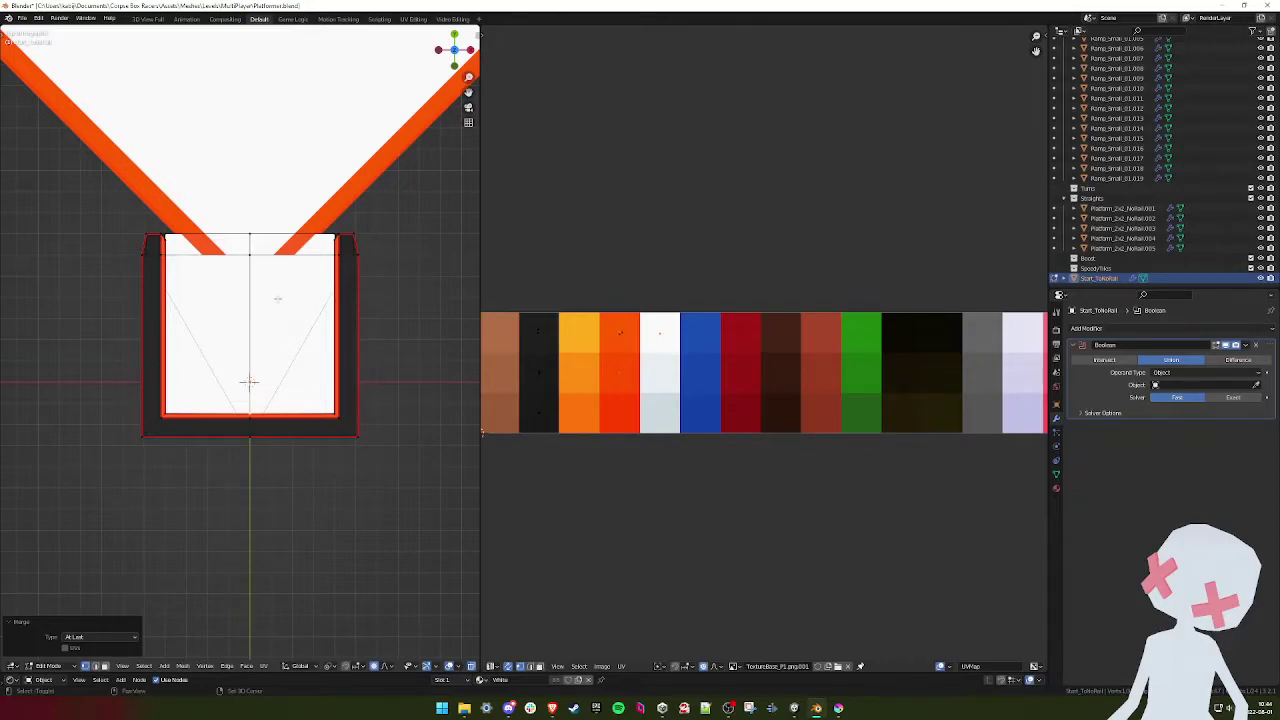
shift+middle_drag(271, 304, 253, 394)
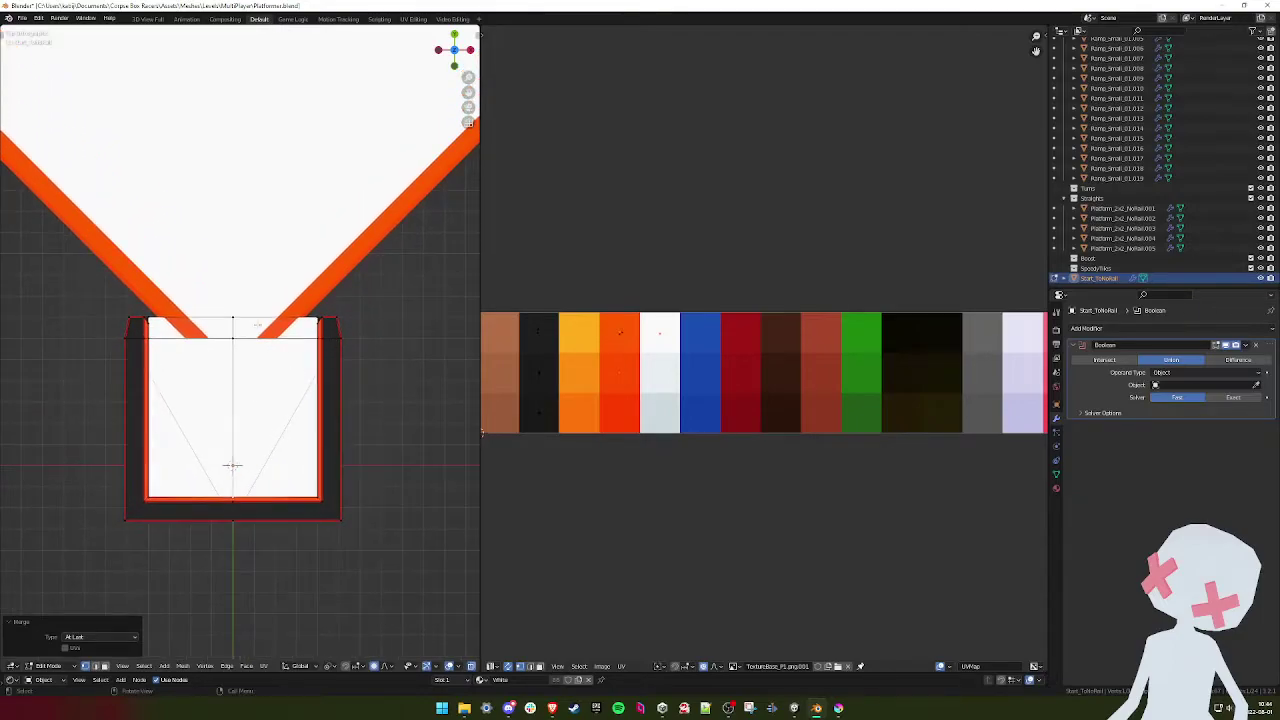
scroll(189, 387, up, 2)
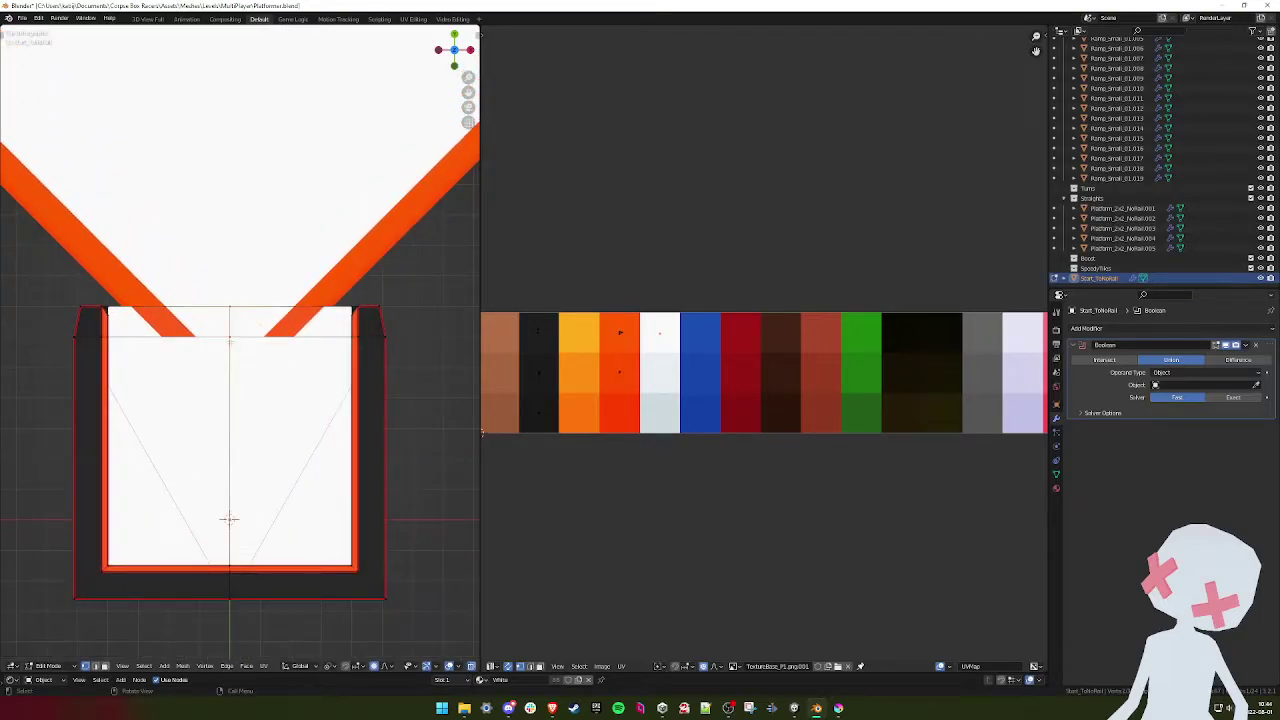
shift+middle_drag(410, 290, 219, 296)
alt+click(184, 358)
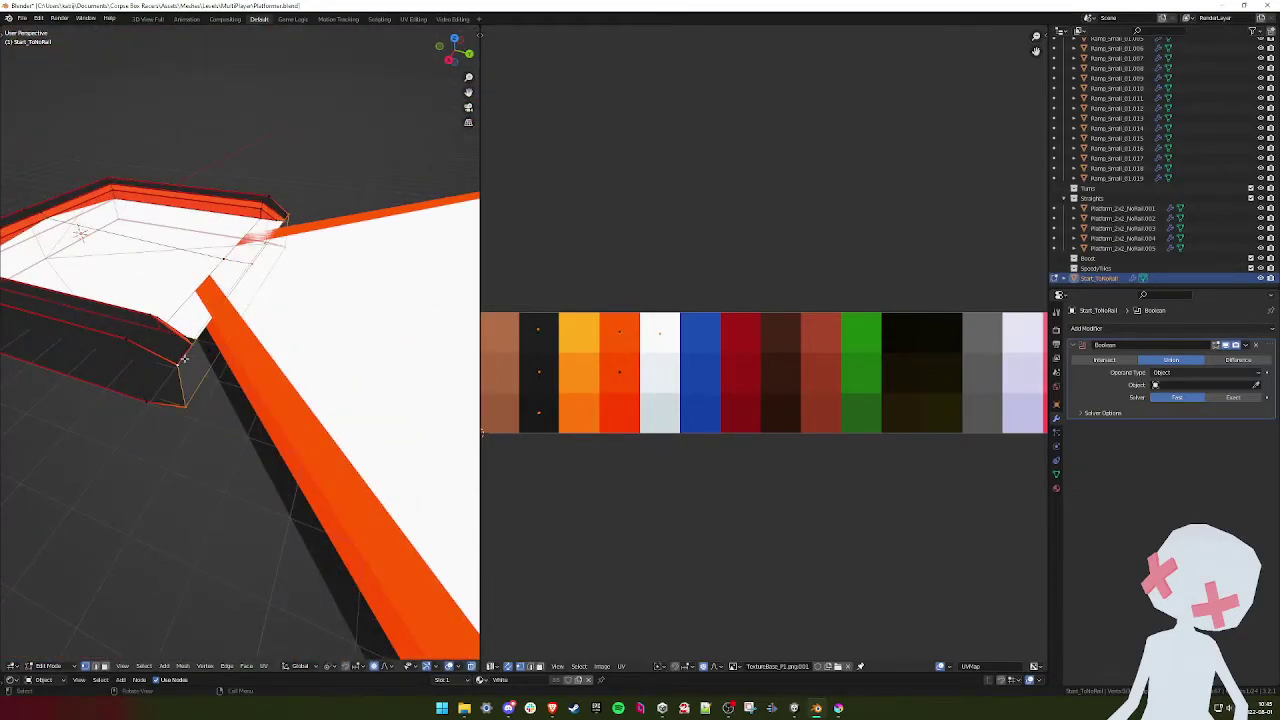
middle_drag(185, 359, 200, 359)
key(KP_7)
key(e)
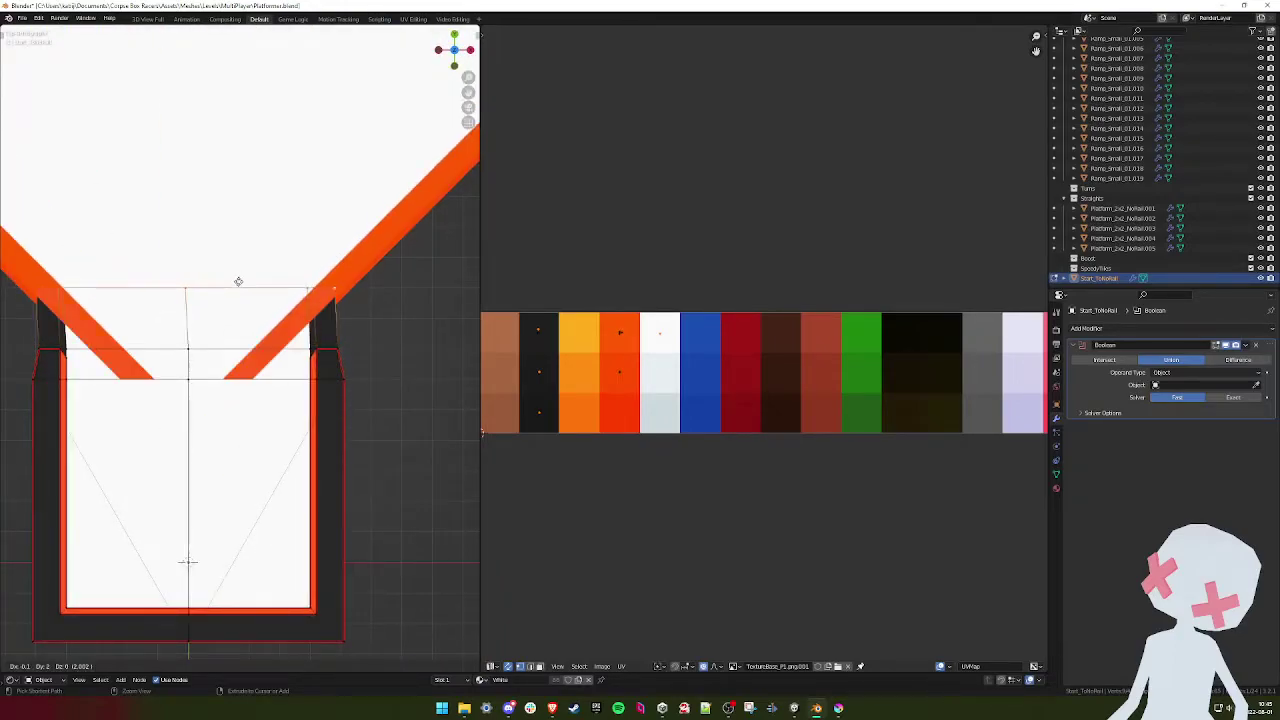
click(240, 298)
drag(370, 287, 265, 320)
key(g)
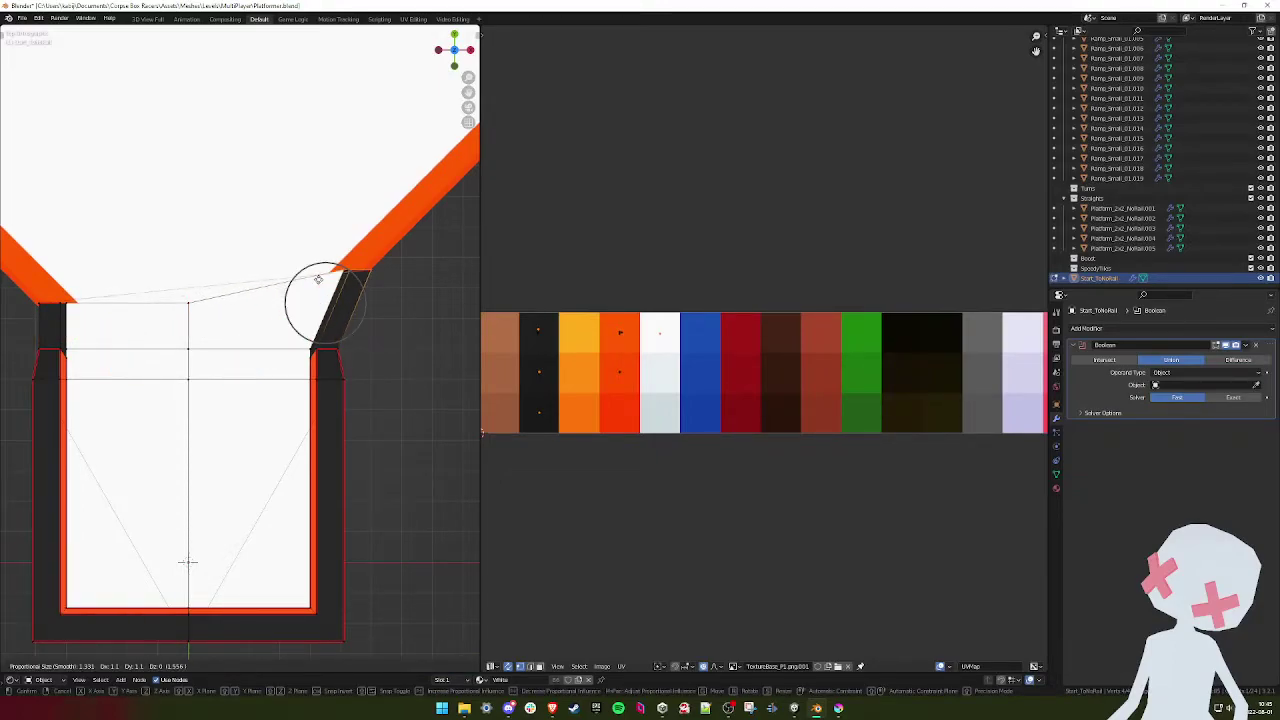
key(Escape)
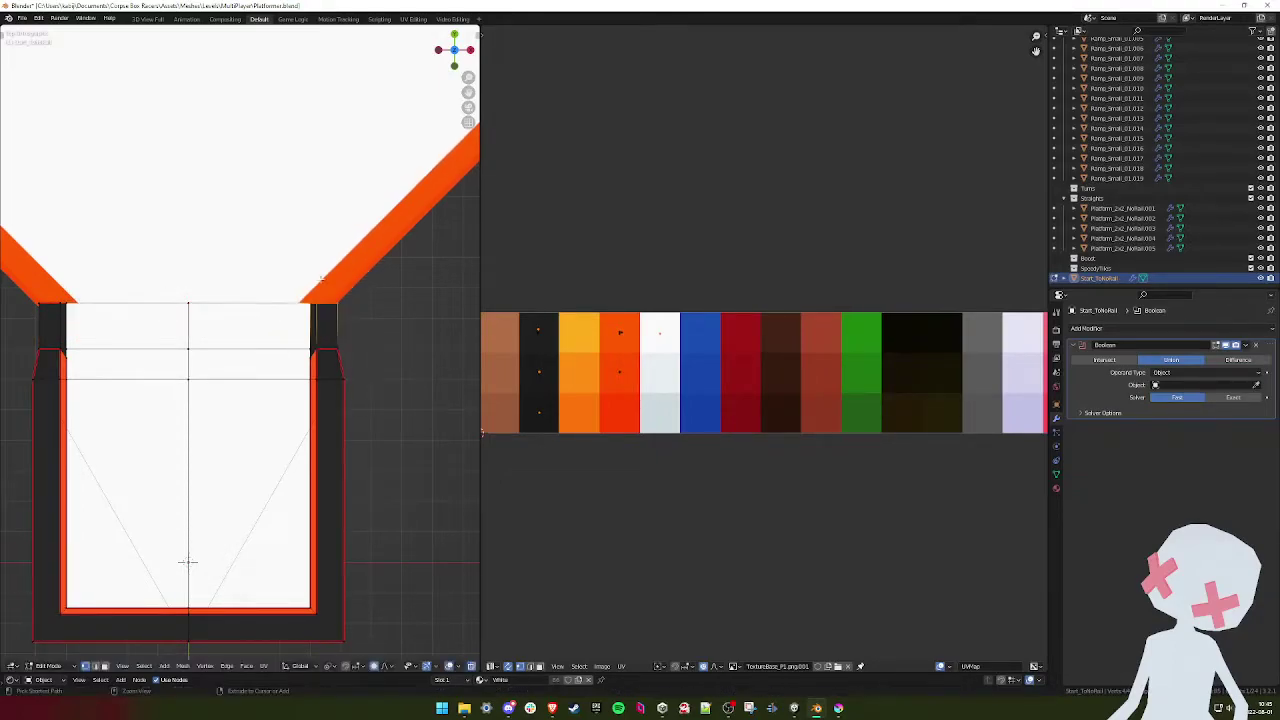
- Finish editing the mesh and set Platform_2x2_NoRail.002 as the object of the start piece's Boolean modifier
shift+middle_drag(204, 324, 217, 317)
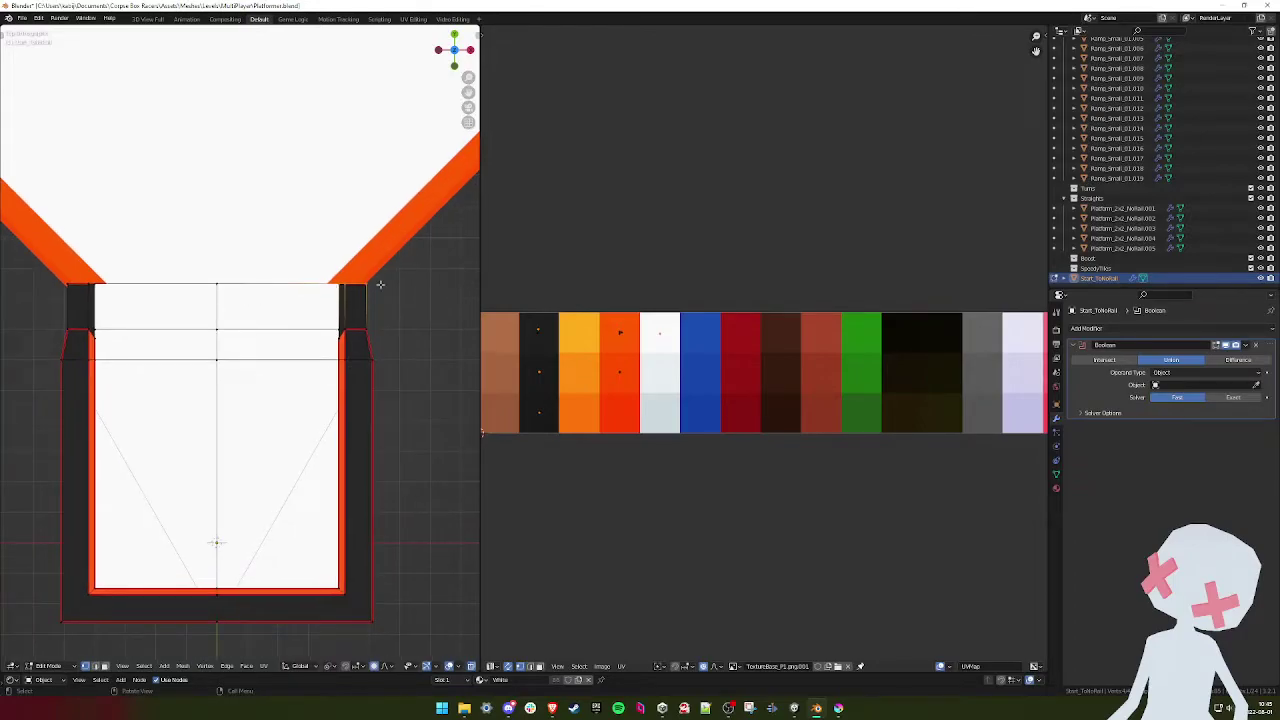
middle_drag(392, 291, 293, 302)
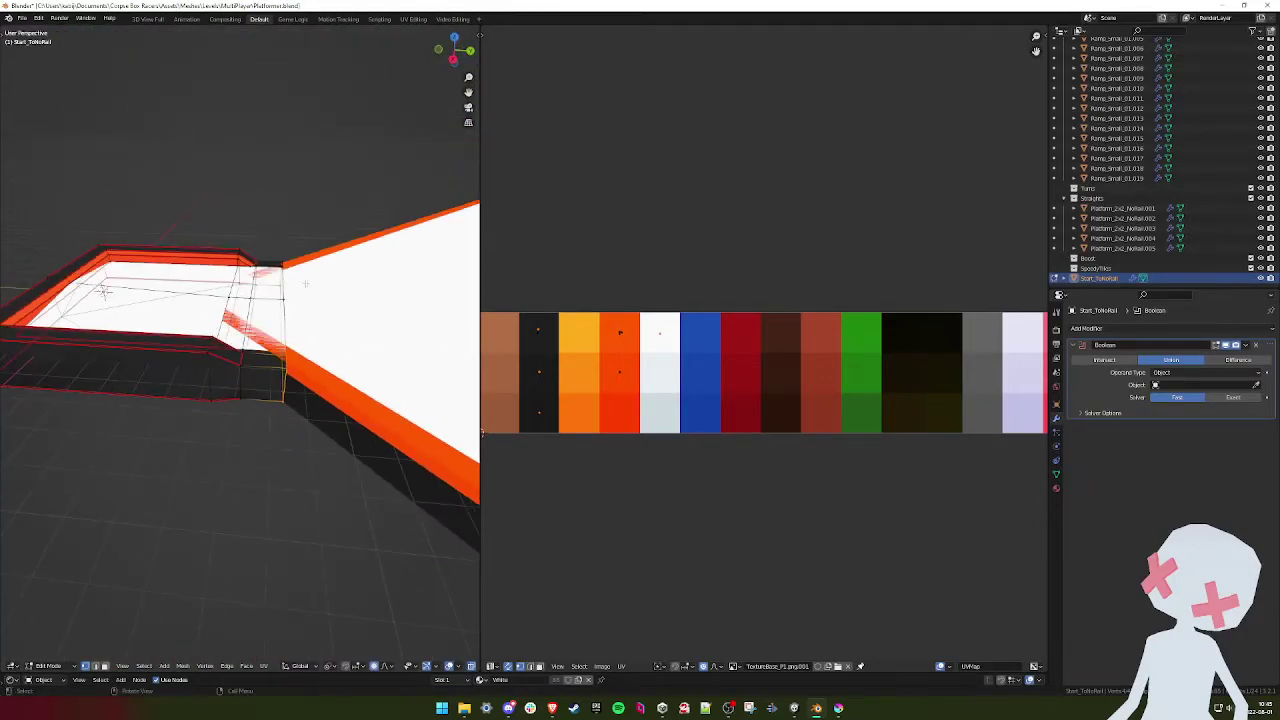
key(Tab)
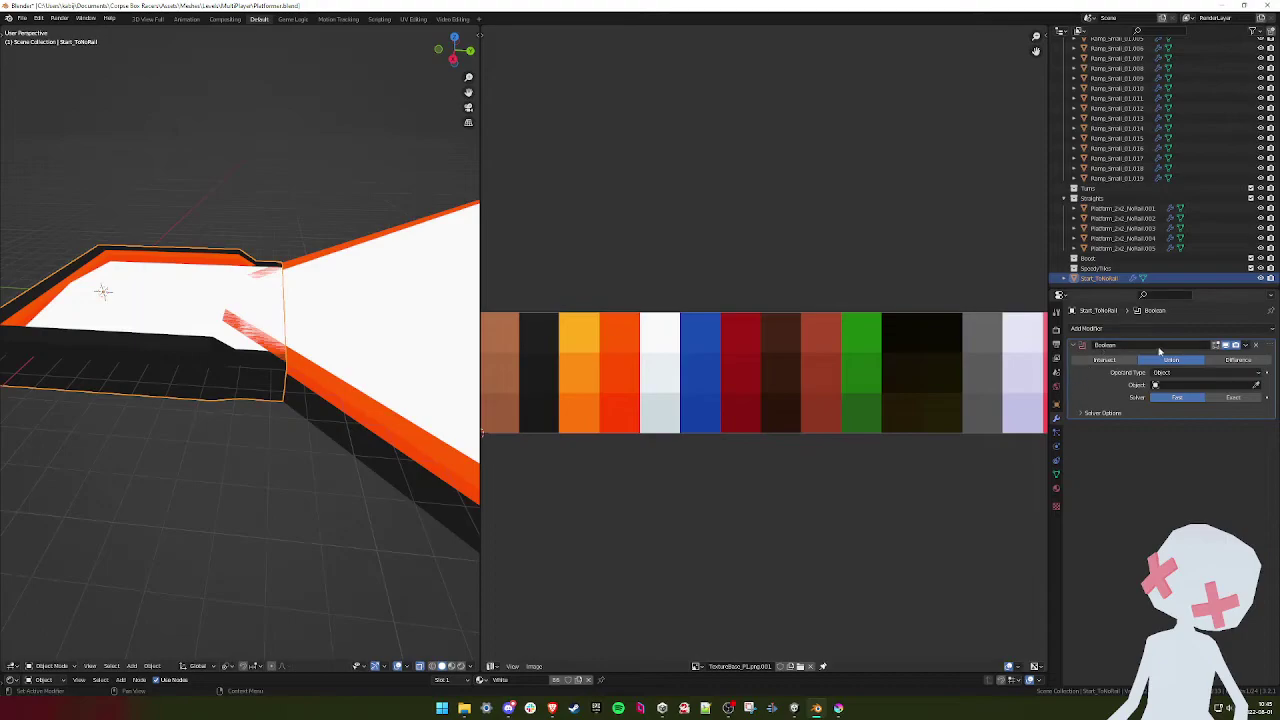
click(1242, 385)
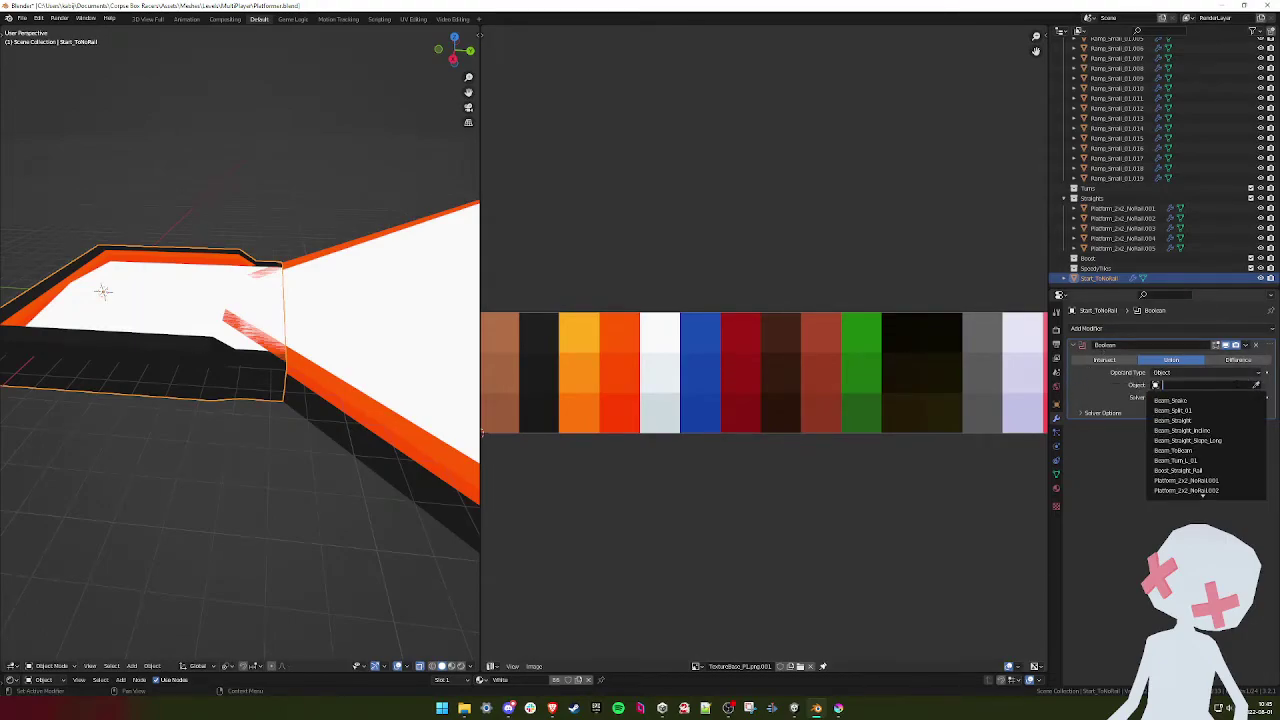
click(330, 296)
click(1256, 385)
click(340, 258)
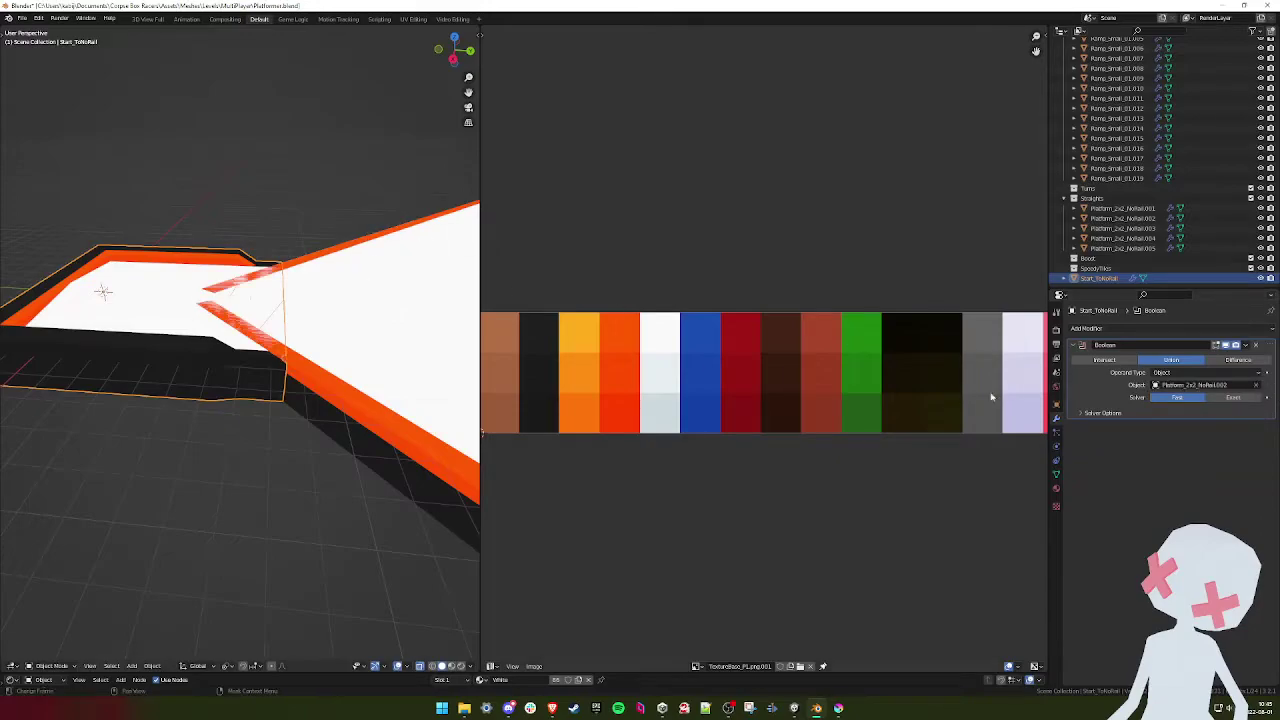
- Hide the platform joined to the start piece and try the Boolean's Difference and Intersect operations
click(403, 355)
key(h)
click(163, 303)
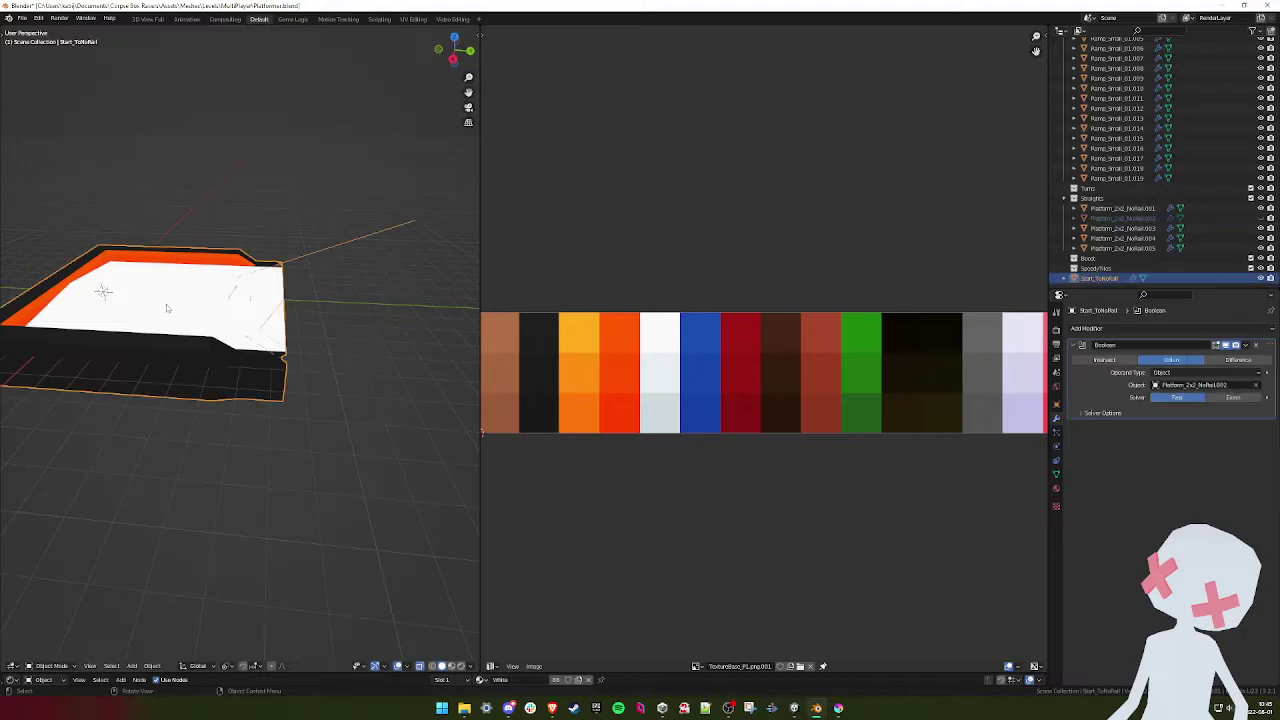
click(1237, 360)
click(1104, 360)
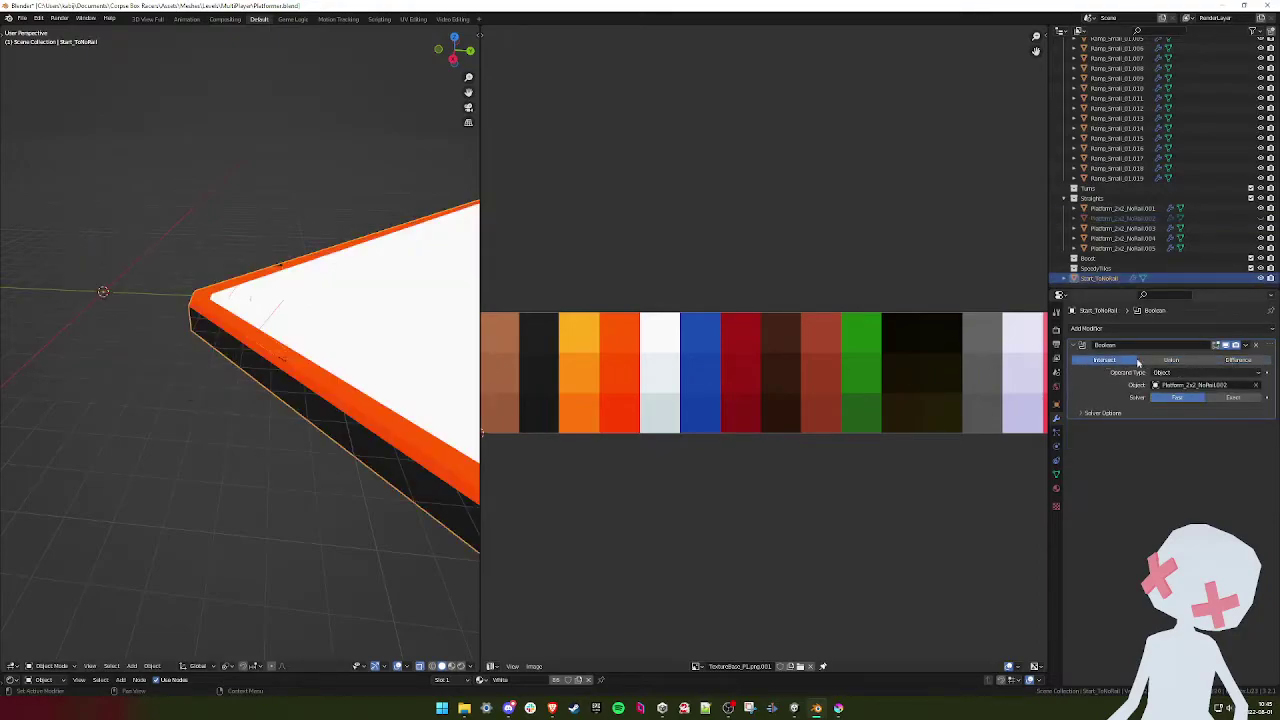
- Try the start piece's Boolean modifier with the Union operation and the Exact solver, and check the joined mesh
click(1170, 360)
click(1233, 398)
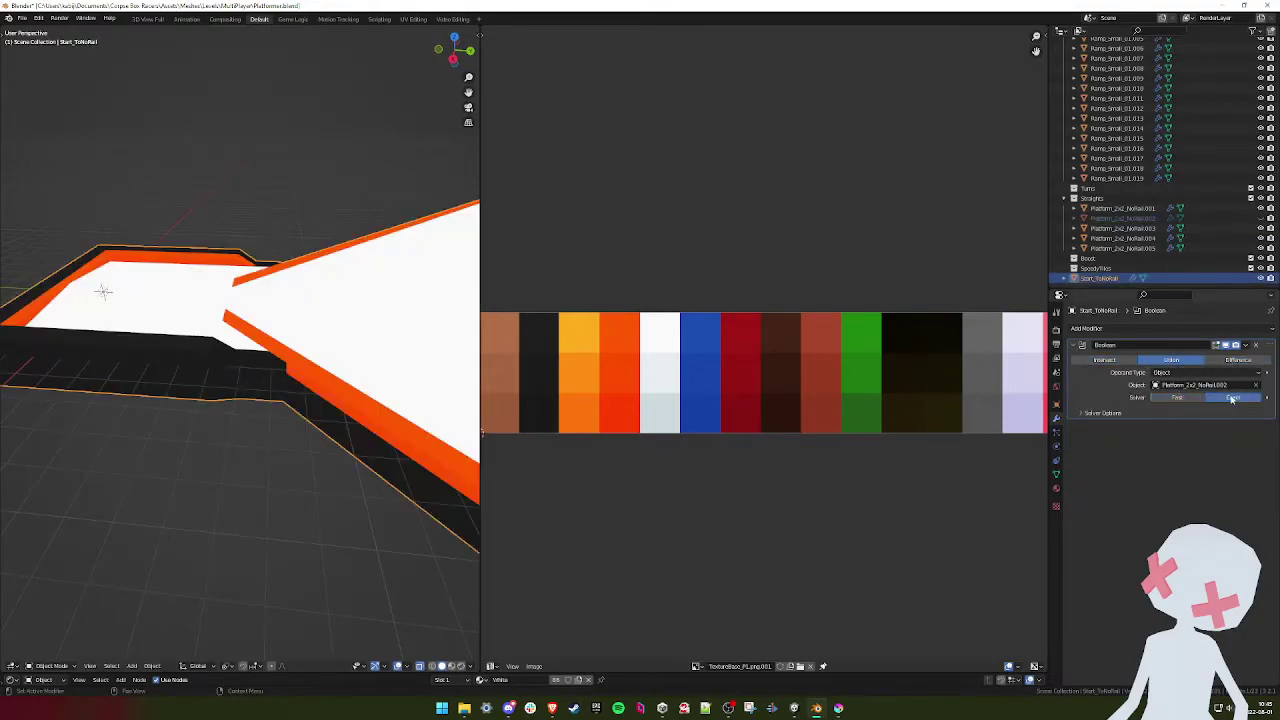
middle_drag(231, 329, 256, 290)
scroll(302, 334, down, 7)
scroll(300, 329, up, 4)
scroll(241, 336, up, 5)
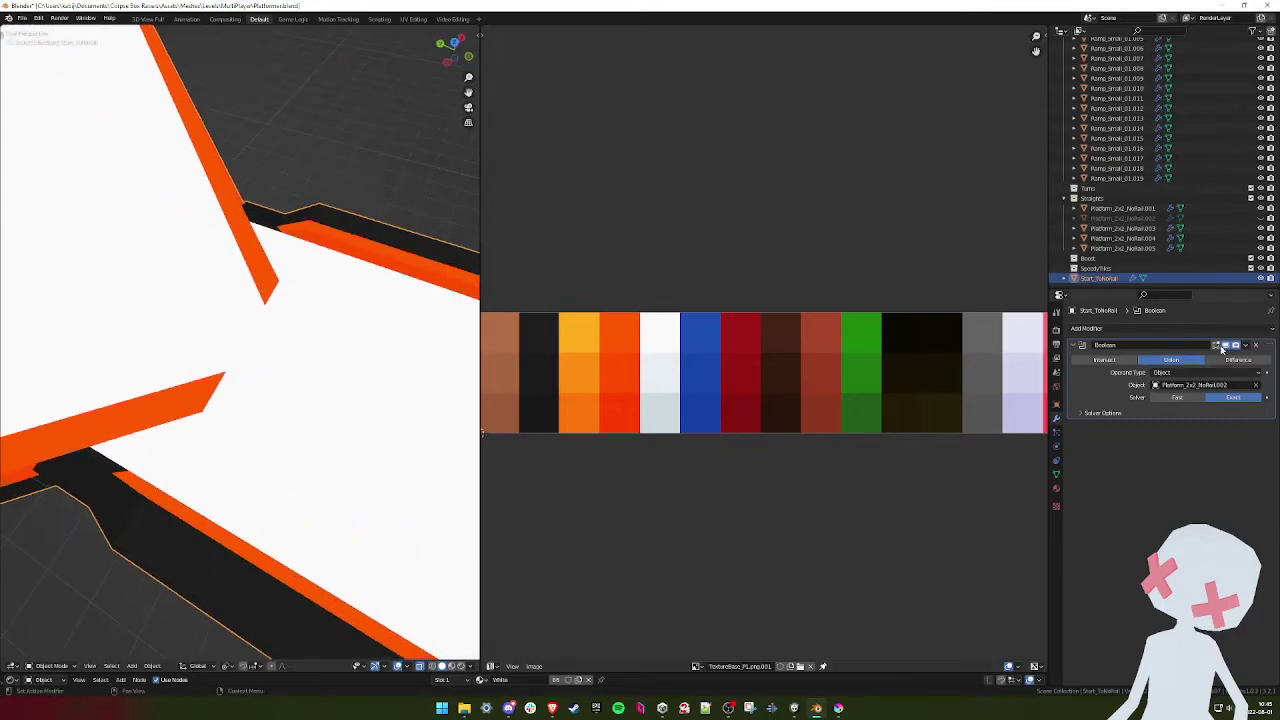
key(Tab)
key(Tab)
middle_drag(210, 360, 130, 330)
- Remove the Boolean modifier from the start piece and unhide Platform_2x2_NoRail.002
click(1256, 345)
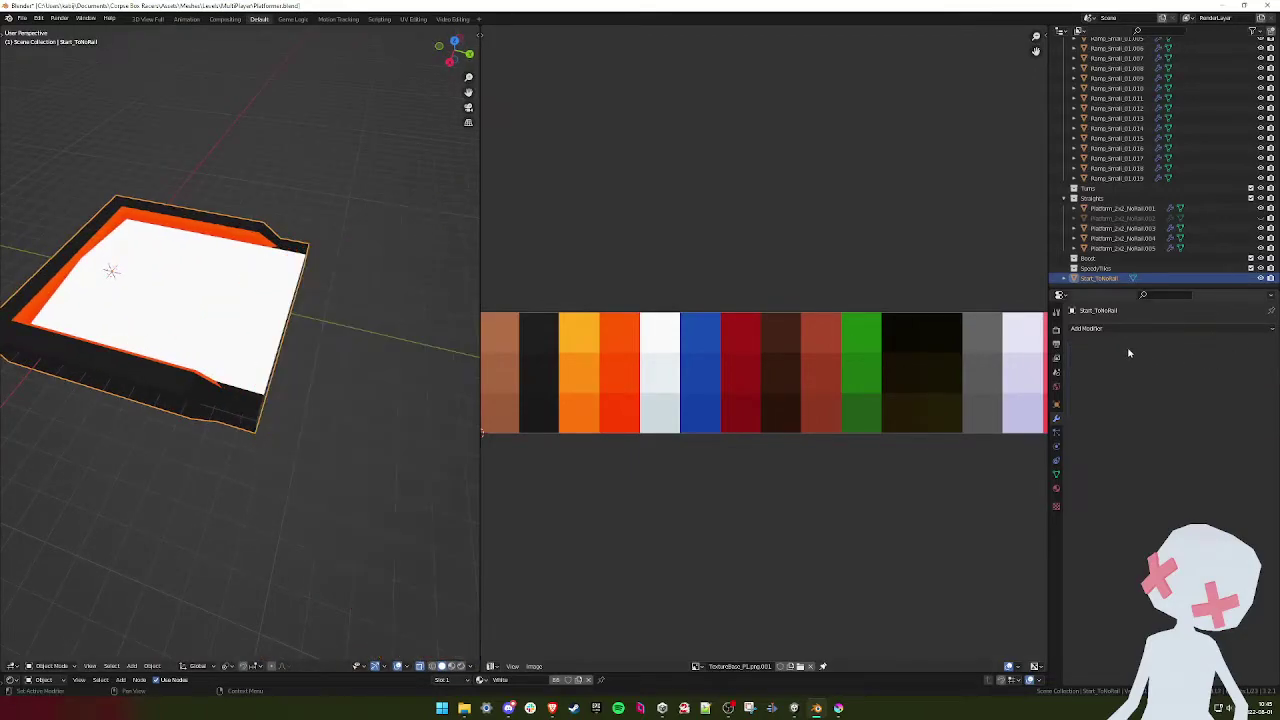
scroll(1142, 246, up, 2)
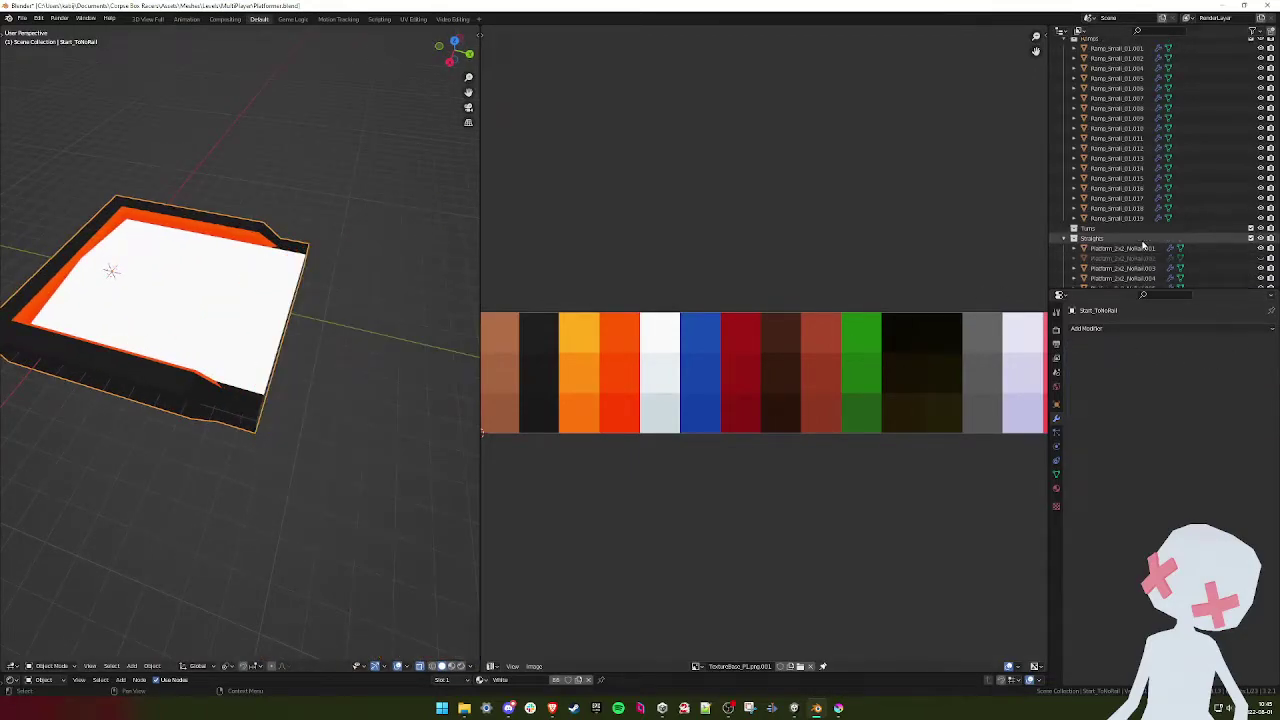
click(1260, 258)
middle_drag(380, 299, 325, 357)
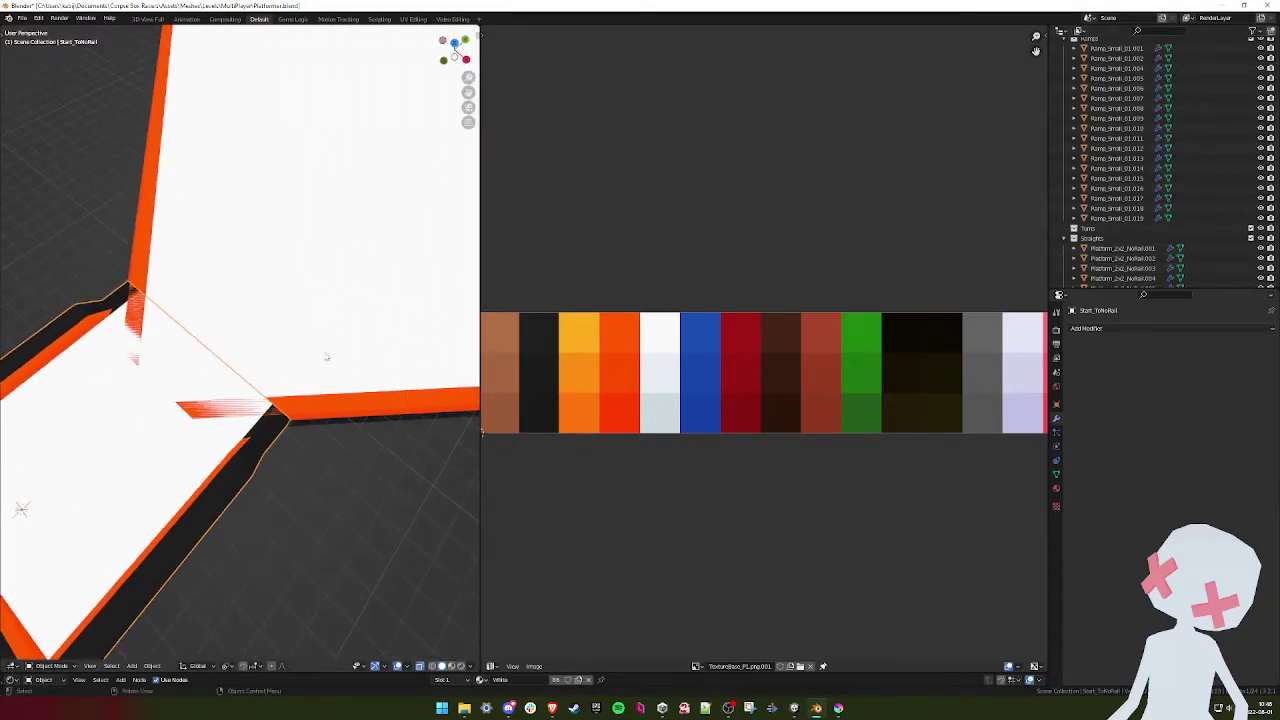
- Apply the Mirror modifier on Platform_2x2_NoRail.002 and open its mesh for editing
click(325, 357)
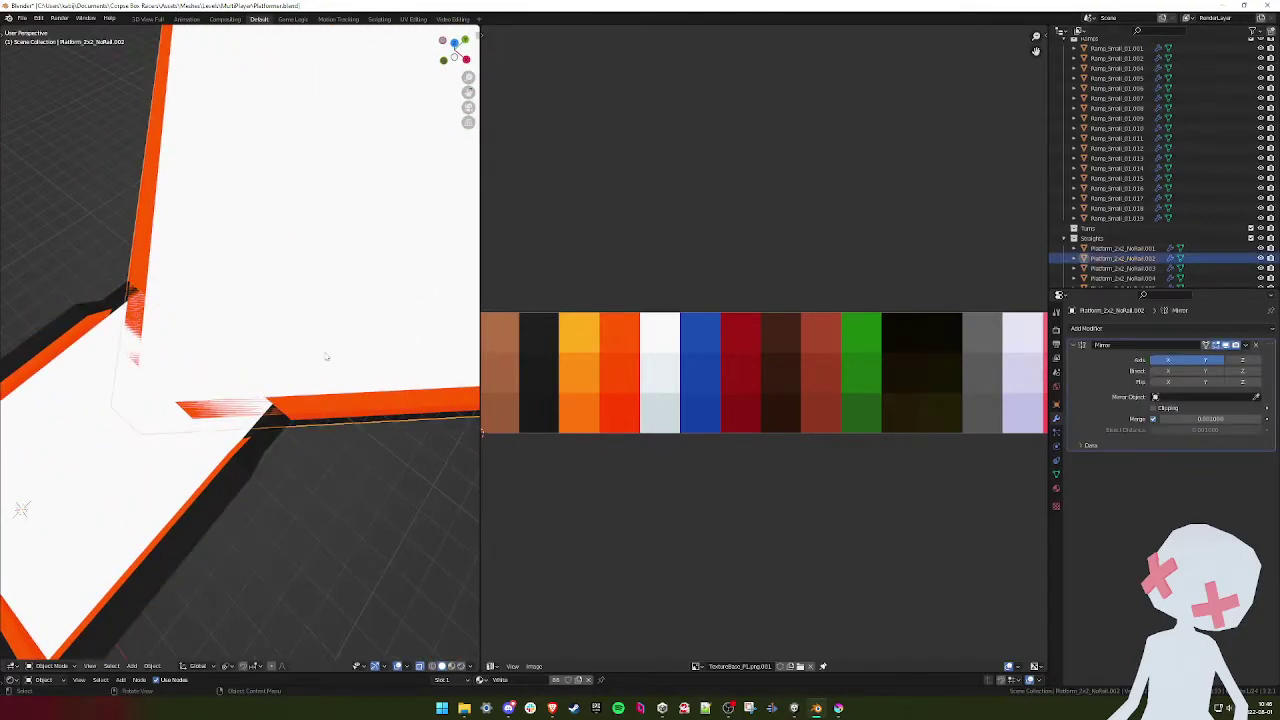
click(1244, 348)
click(1155, 380)
middle_drag(363, 386, 255, 358)
key(Tab)
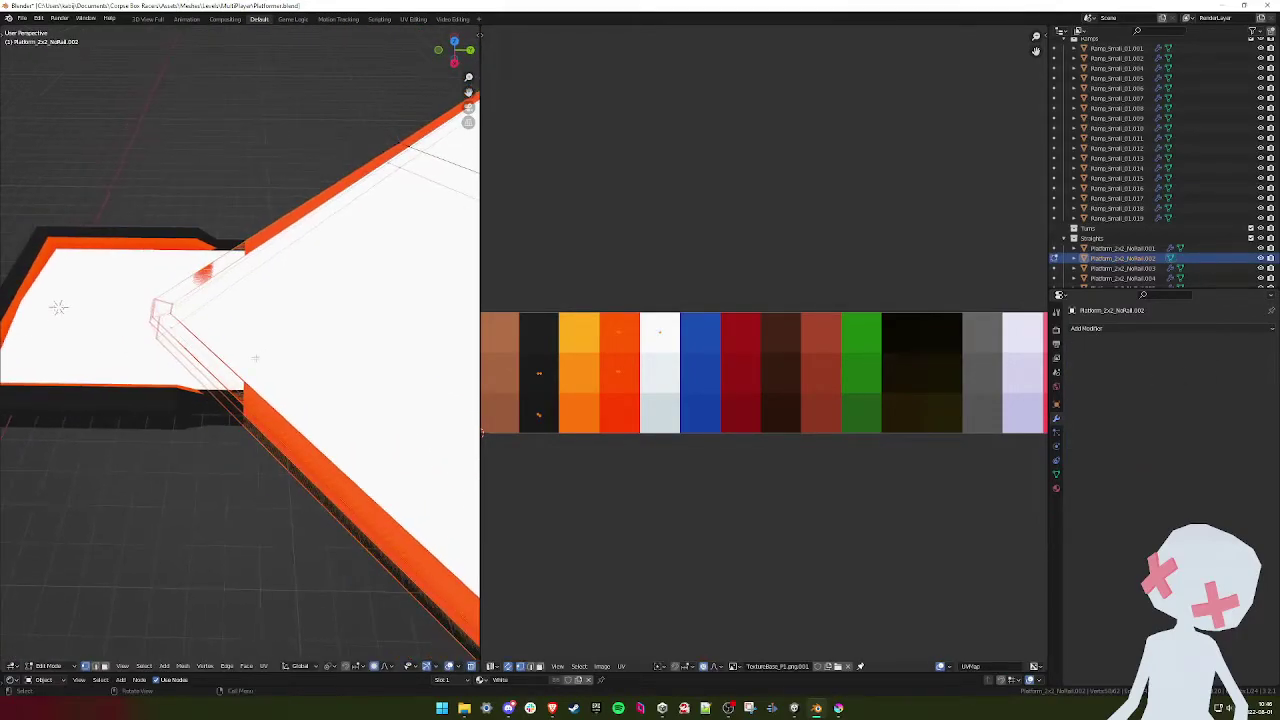
- Bisect the platform's mesh in top view with a straight horizontal cut along the start piece's open end
key(KP_7)
scroll(265, 330, up, 3)
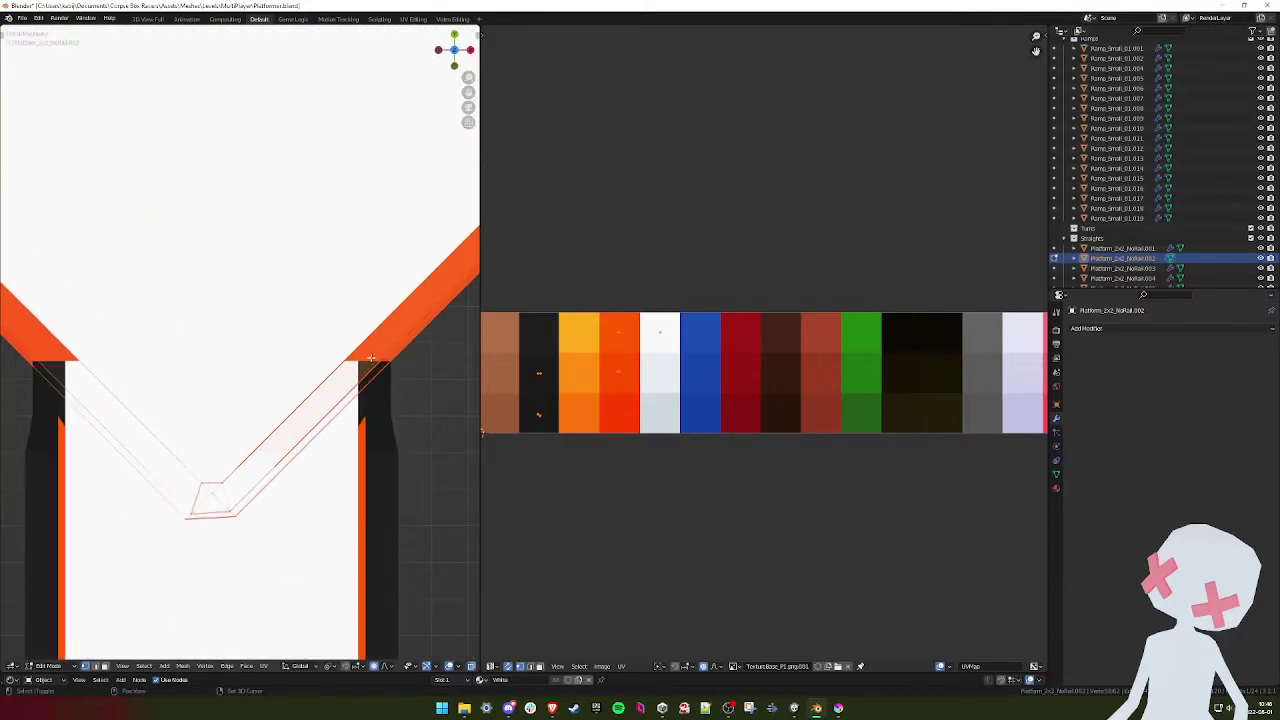
shift+middle_drag(371, 358, 372, 335)
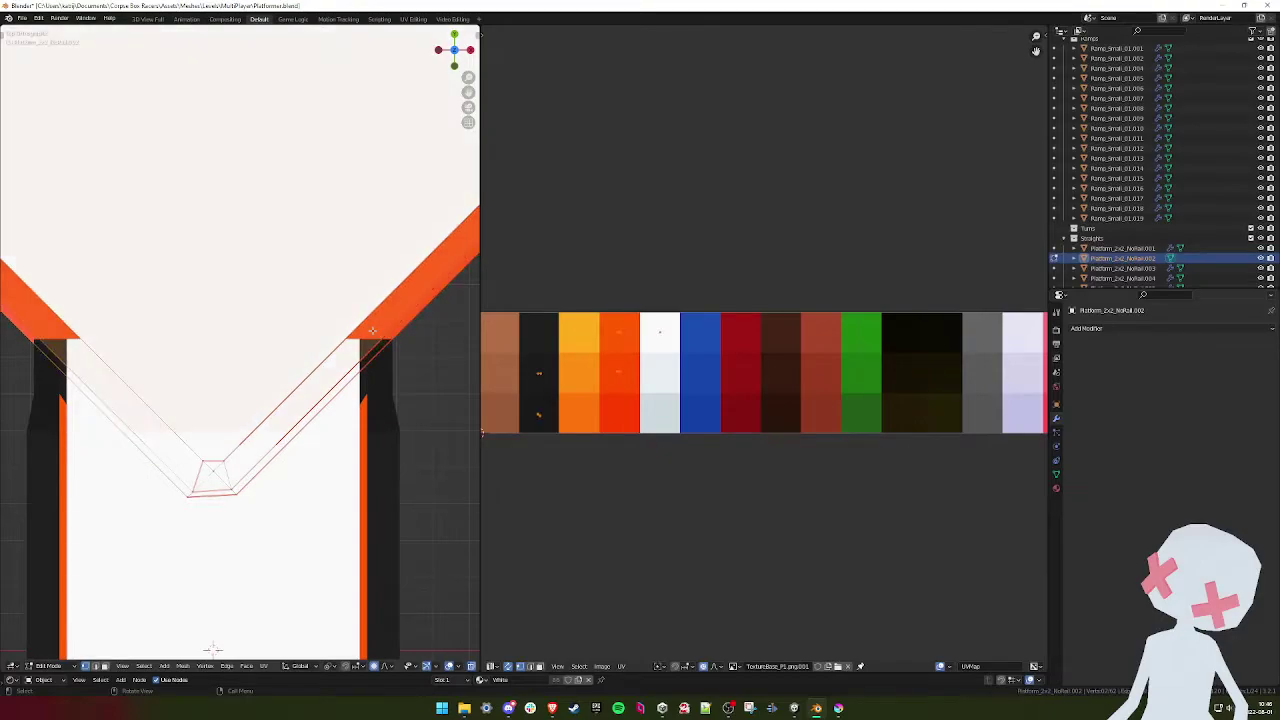
scroll(372, 331, up, 5)
scroll(372, 341, up, 3)
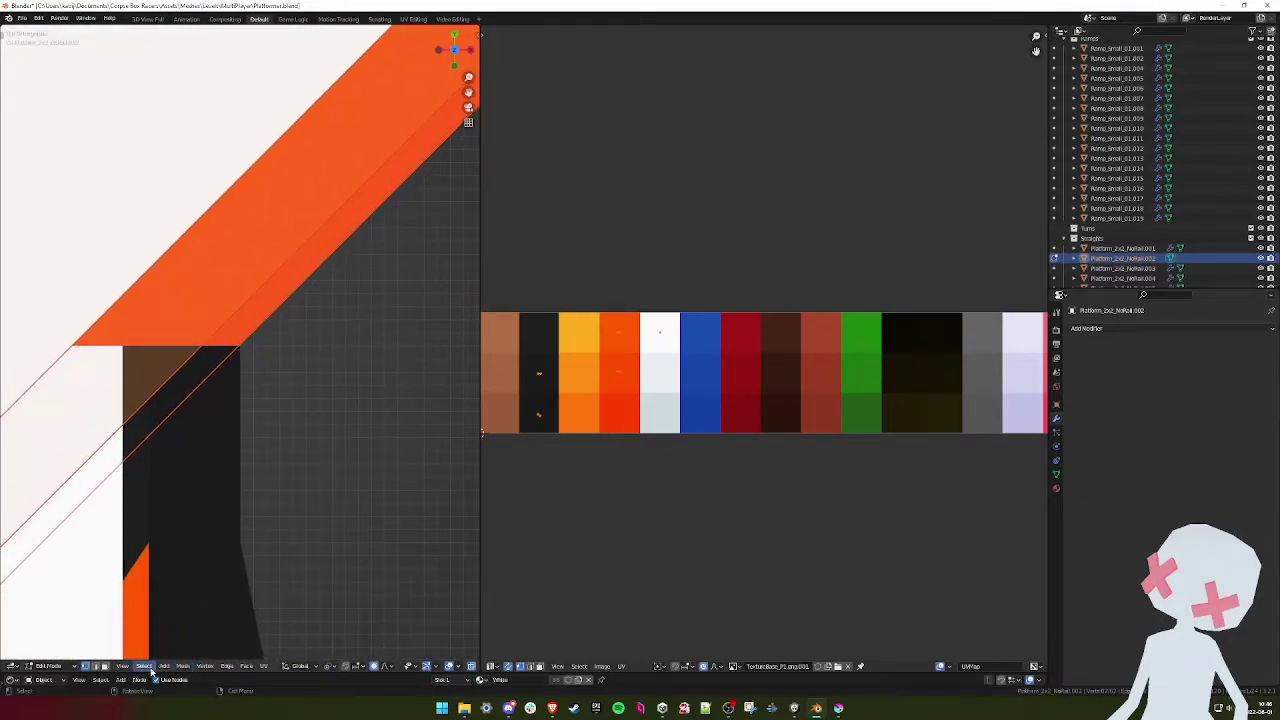
click(183, 666)
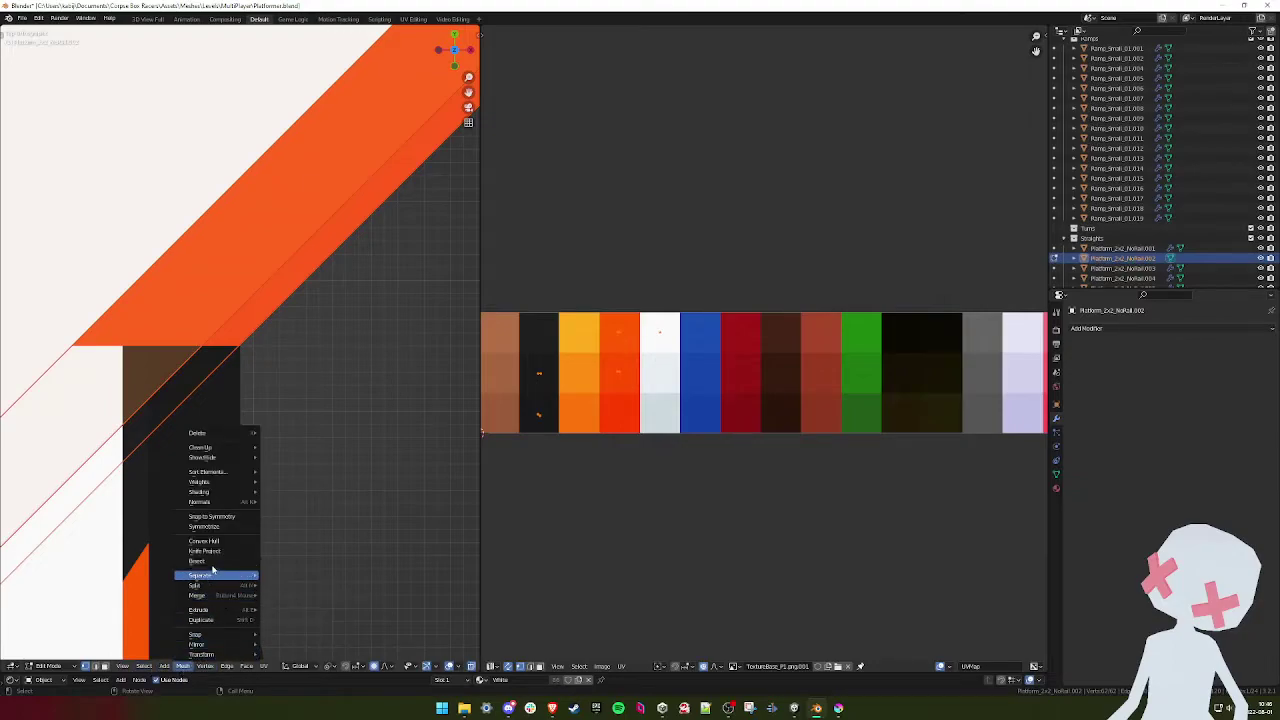
click(215, 571)
drag(247, 345, 2, 343)
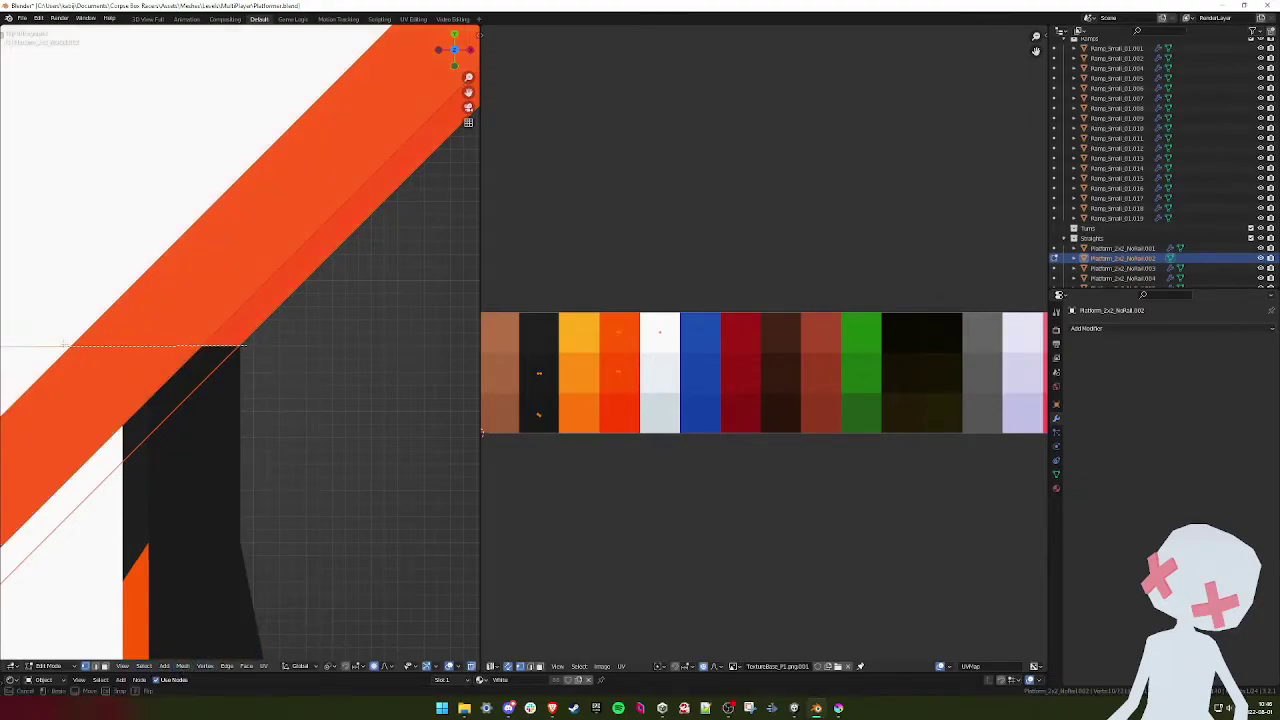
- Delete the vertices of the platform's corner tip that overlaps the start piece
shift+middle_drag(197, 404, 355, 390)
scroll(355, 390, down, 2)
key(alt+z)
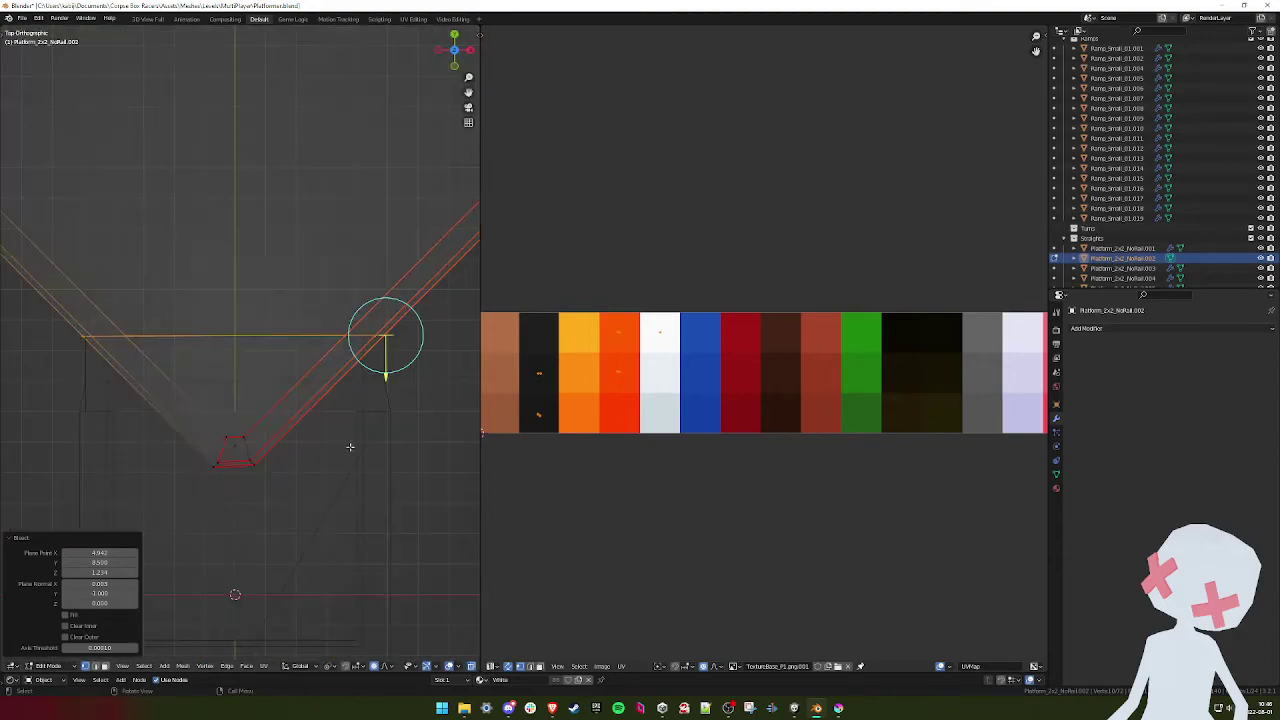
drag(348, 421, 14, 520)
key(x)
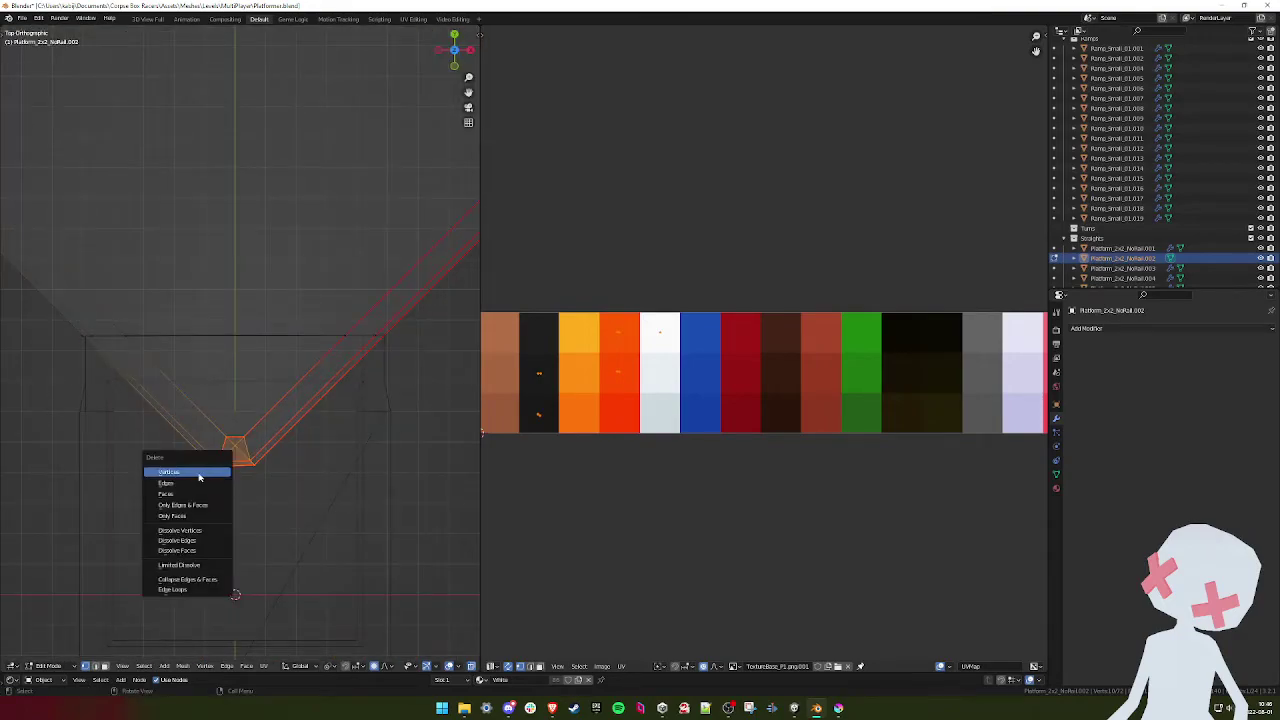
click(198, 473)
- Switch to editing the start piece and knife a cut along its side wall from the platform's rim to the existing wall vertex
mouse_move(383, 376)
middle_down()
mouse_move(280, 331)
mouse_move(306, 352)
mouse_move(332, 338)
mouse_move(250, 390)
mouse_move(215, 370)
mouse_move(231, 357)
mouse_move(262, 372)
mouse_move(205, 362)
mouse_move(222, 355)
middle_up()
key(shift+z)
key(Tab)
click(233, 358)
key(Tab)
key(k)
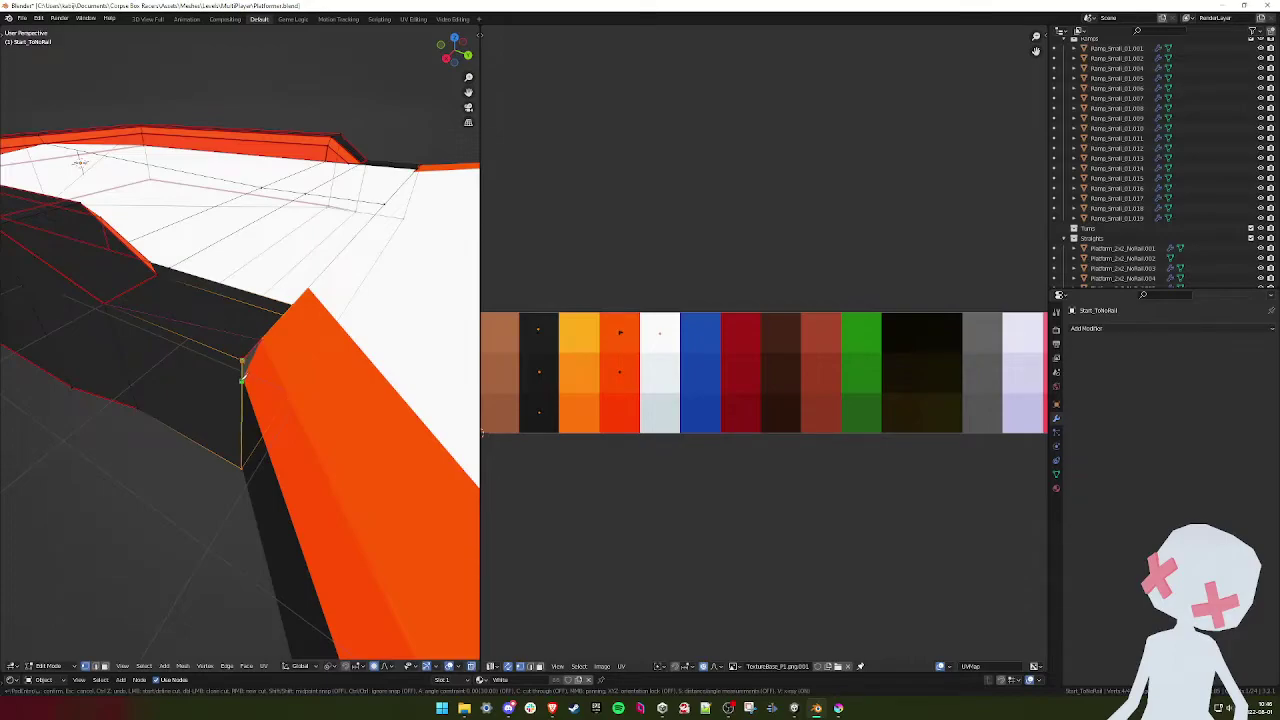
click(222, 372)
click(103, 306)
key(Return)
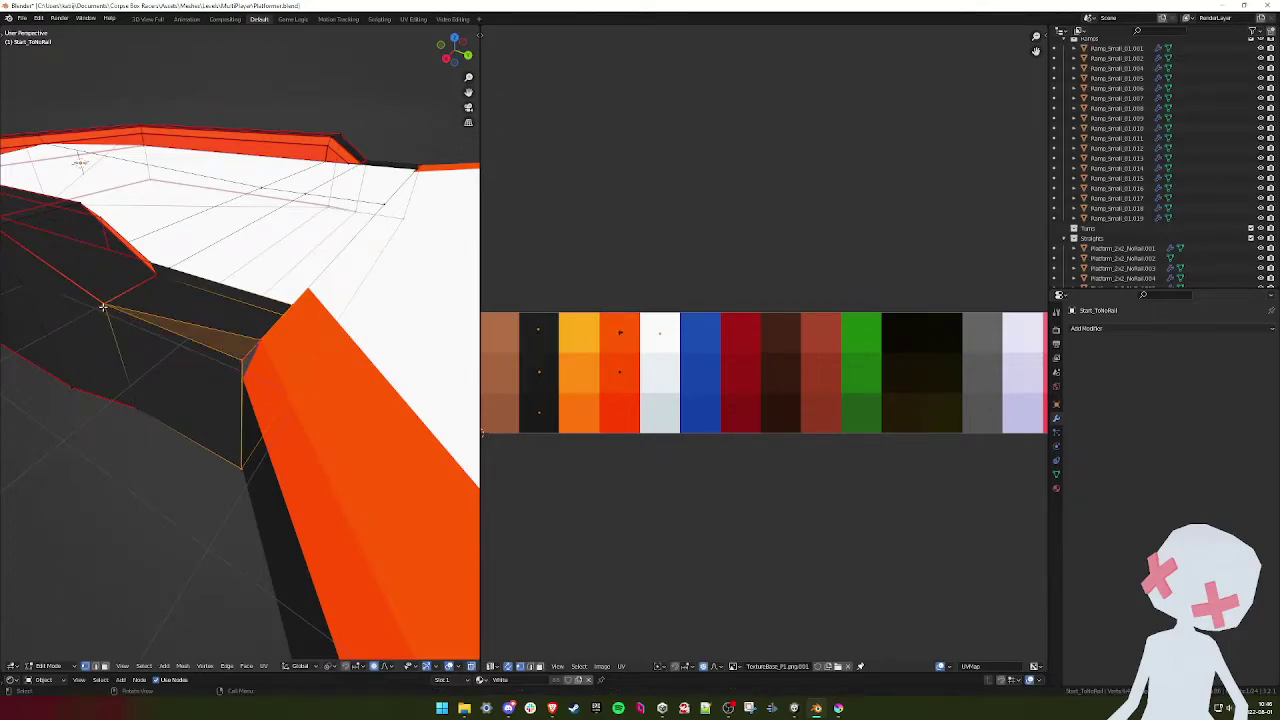
- Knife a second cut on the same side wall from the wall vertex to the lower corner of the platform's orange rim
middle_drag(234, 339, 279, 352)
key(k)
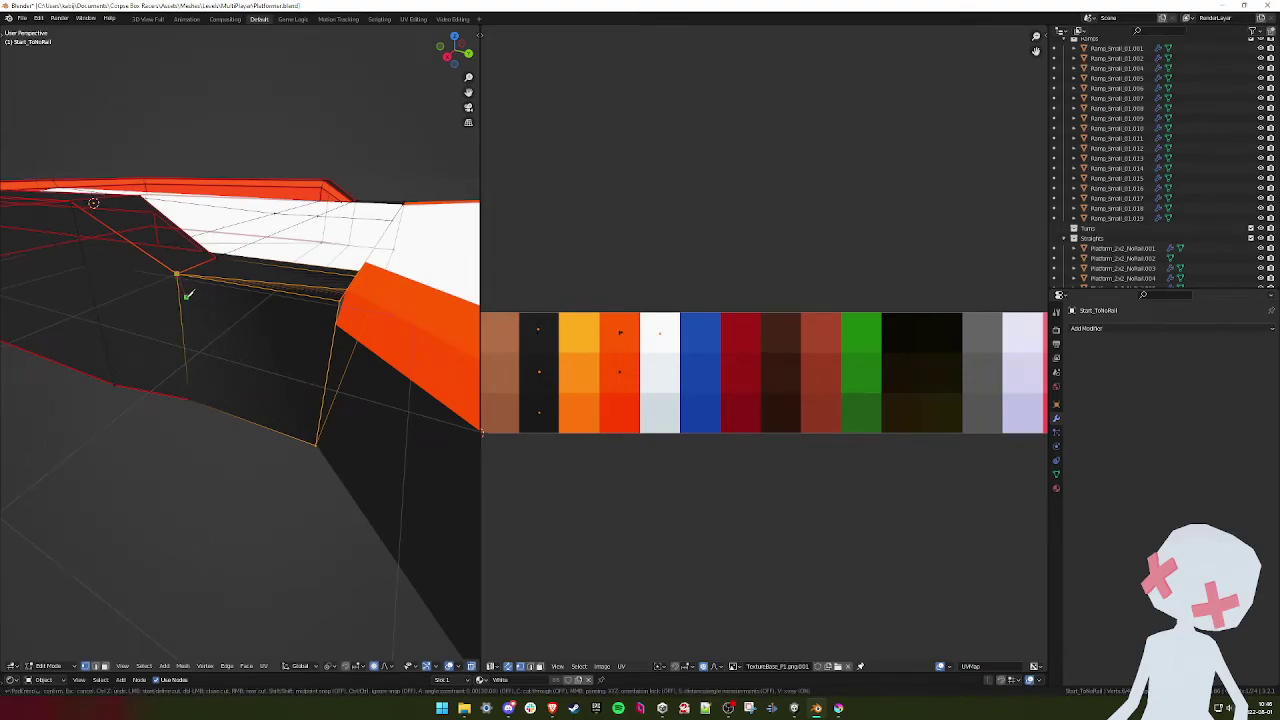
click(336, 322)
key(Return)
middle_drag(349, 331, 236, 334)
middle_drag(335, 165, 268, 273)
- Examine from above, in wireframe, how both corners of the start piece's open end line up with the platform's cut edge
key(KP_7)
scroll(232, 346, up, 6)
scroll(286, 354, up, 1)
scroll(286, 354, up, 2)
mouse_move(8, 389)
shift+middle_down()
mouse_move(298, 343)
mouse_move(273, 326)
shift+middle_up()
scroll(274, 354, down, 7)
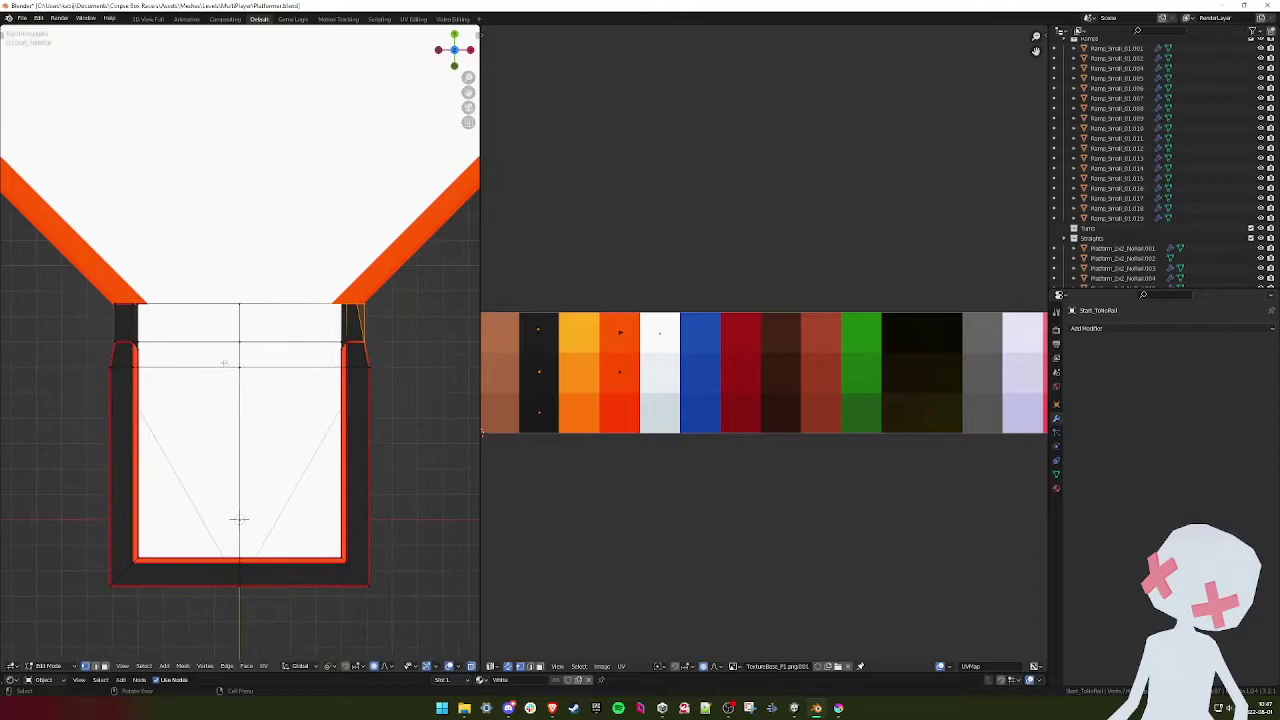
key(shift+z)
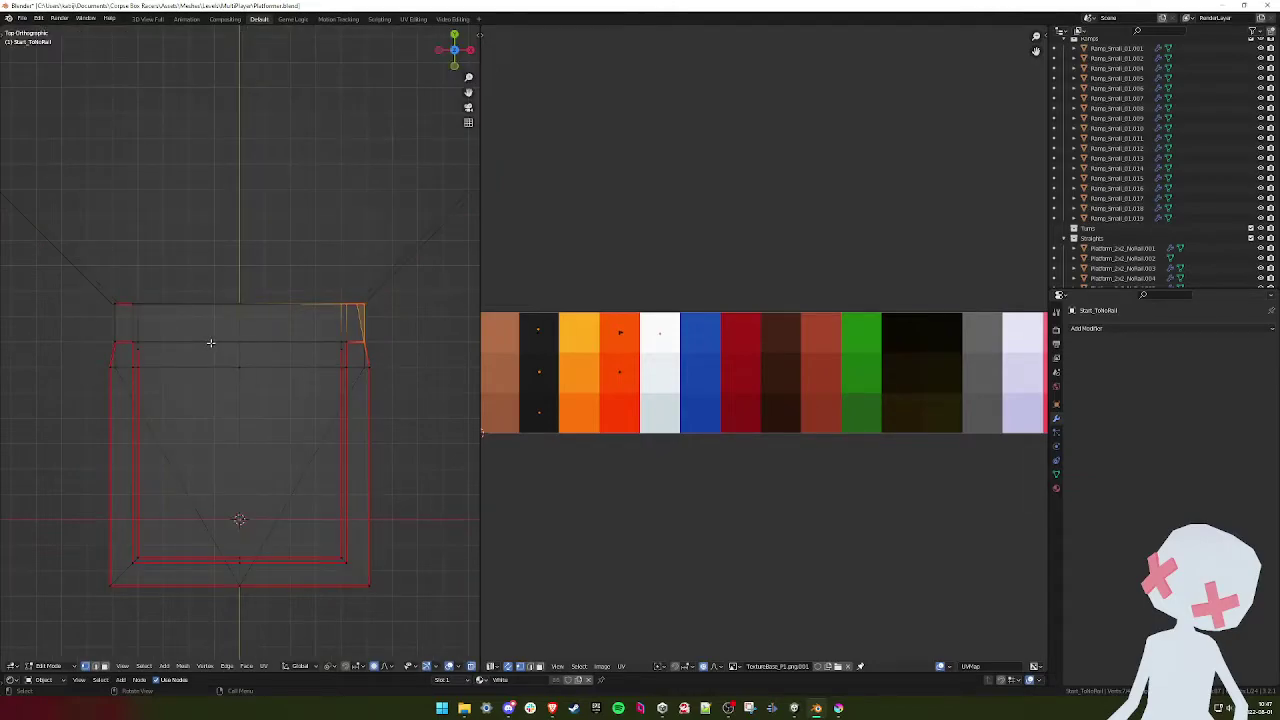
scroll(160, 327, up, 6)
shift+middle_drag(297, 327, 363, 383)
shift+middle_drag(98, 328, 224, 358)
shift+middle_drag(369, 346, 202, 351)
scroll(289, 345, down, 3)
shift+middle_drag(353, 358, 419, 377)
scroll(146, 314, down, 9)
shift+middle_drag(166, 294, 261, 500)
shift+middle_drag(297, 382, 277, 497)
scroll(277, 497, down, 6)
- Leave the start piece's mesh, select the trimmed platform and compare its cut corners with the start piece's corners
key(Tab)
click(397, 286)
scroll(273, 381, up, 6)
scroll(273, 381, up, 5)
scroll(306, 354, down, 11)
shift+middle_drag(280, 376, 259, 229)
scroll(241, 339, up, 10)
shift+middle_drag(204, 332, 338, 341)
scroll(130, 303, up, 4)
shift+middle_drag(130, 303, 354, 369)
scroll(248, 327, up, 4)
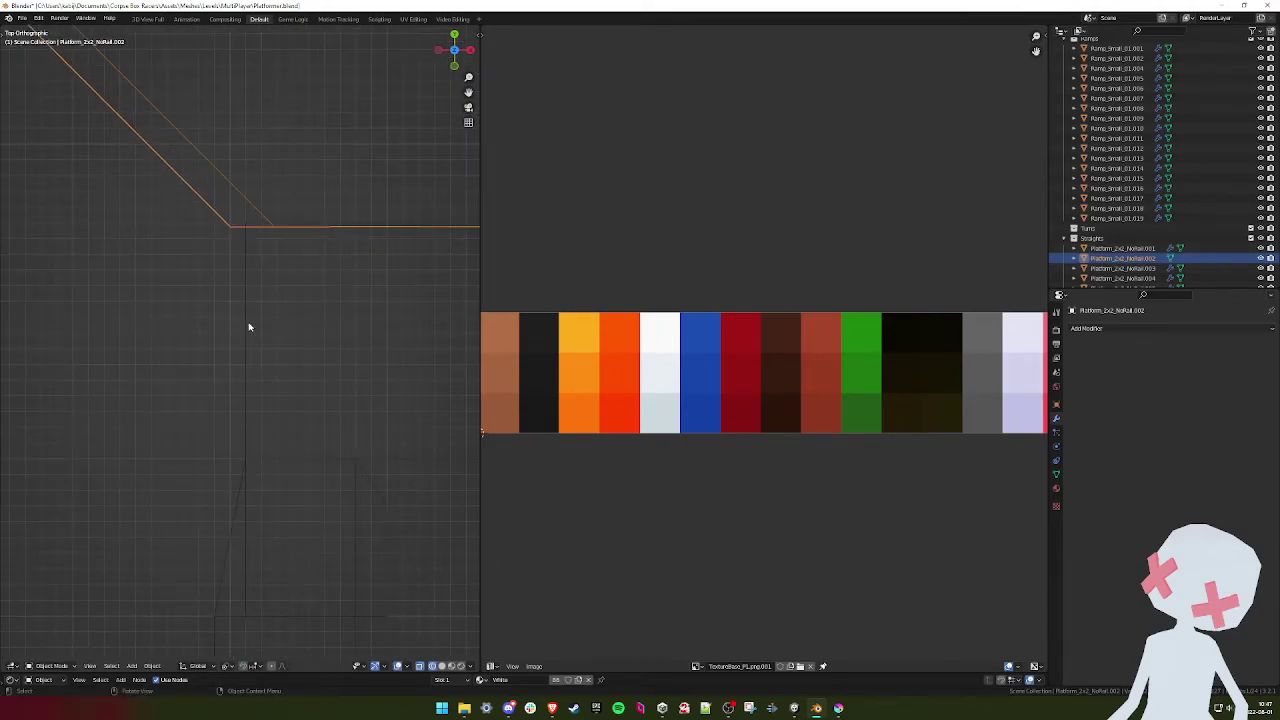
shift+middle_drag(249, 327, 258, 400)
scroll(247, 343, up, 2)
scroll(249, 343, down, 8)
shift+middle_drag(462, 375, 92, 327)
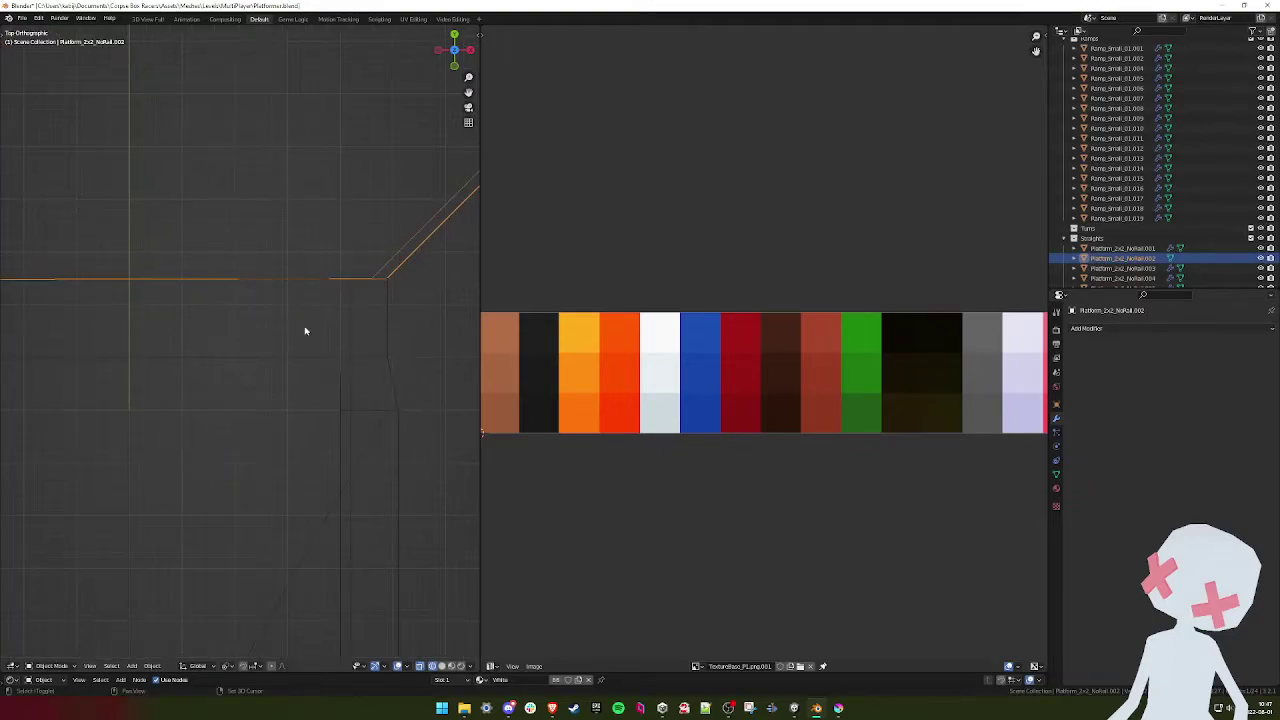
middle_drag(305, 331, 235, 327)
key(KP_7)
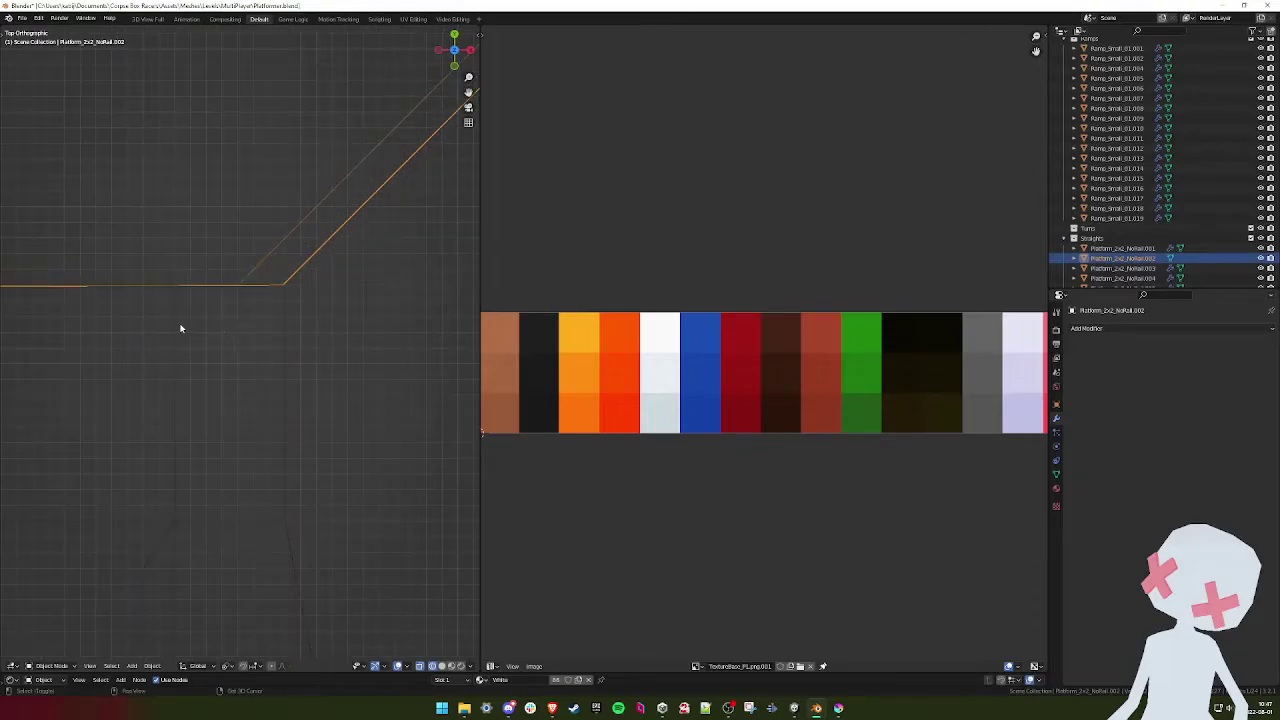
scroll(180, 328, down, 8)
shift+middle_drag(80, 331, 158, 331)
scroll(289, 332, up, 6)
shift+middle_drag(333, 321, 251, 297)
- Move the outer vertices of the platform's misaligned cut corner 0.1 along X to meet the start piece's corner
key(Tab)
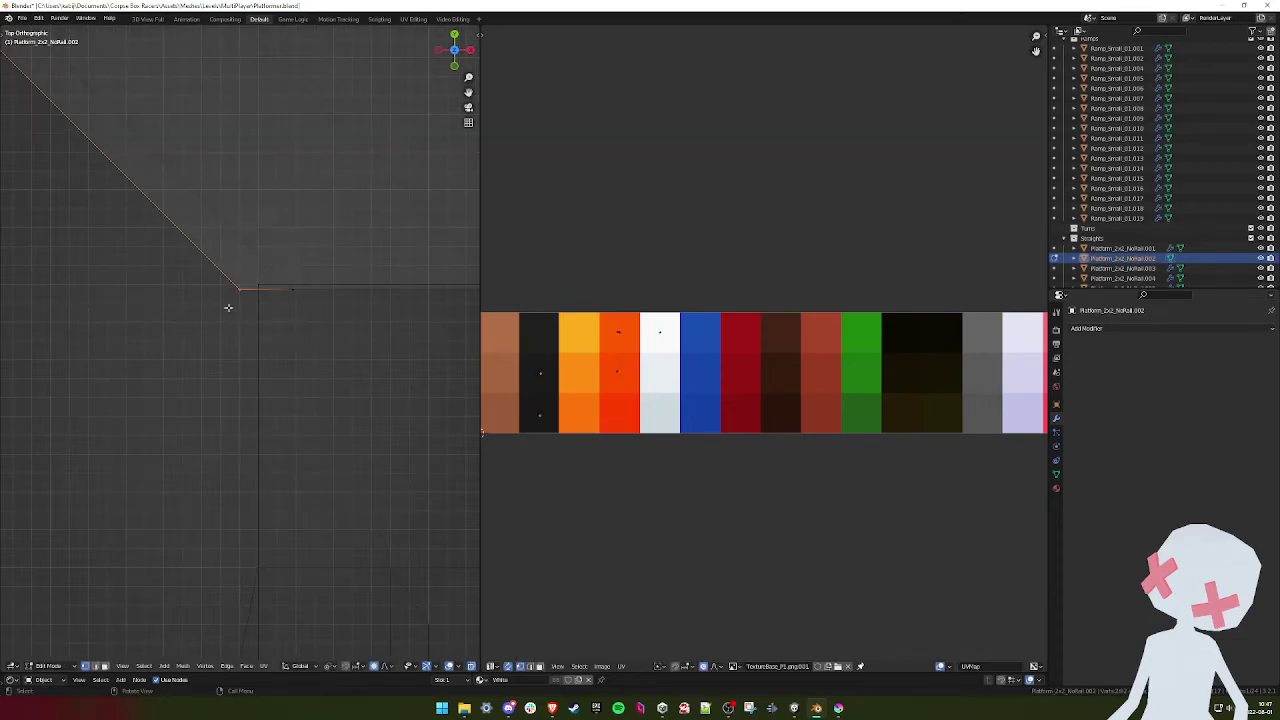
key(g)
click(243, 305)
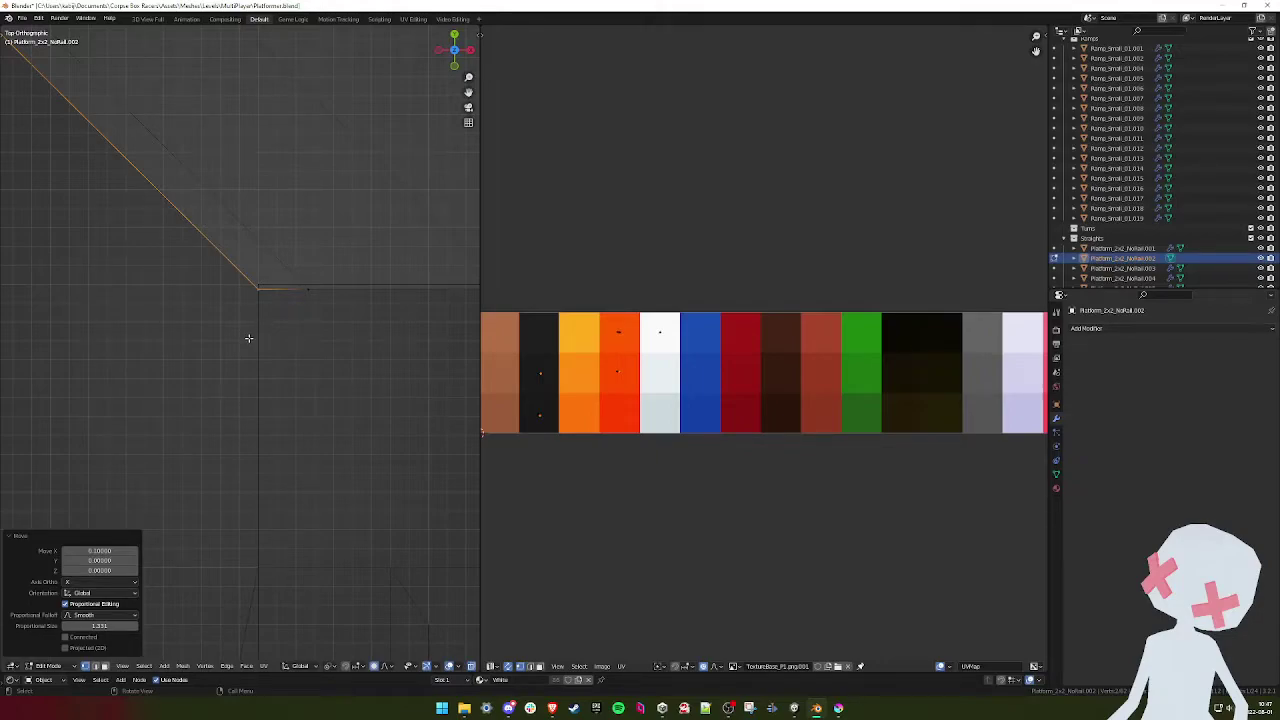
middle_drag(249, 337, 213, 340)
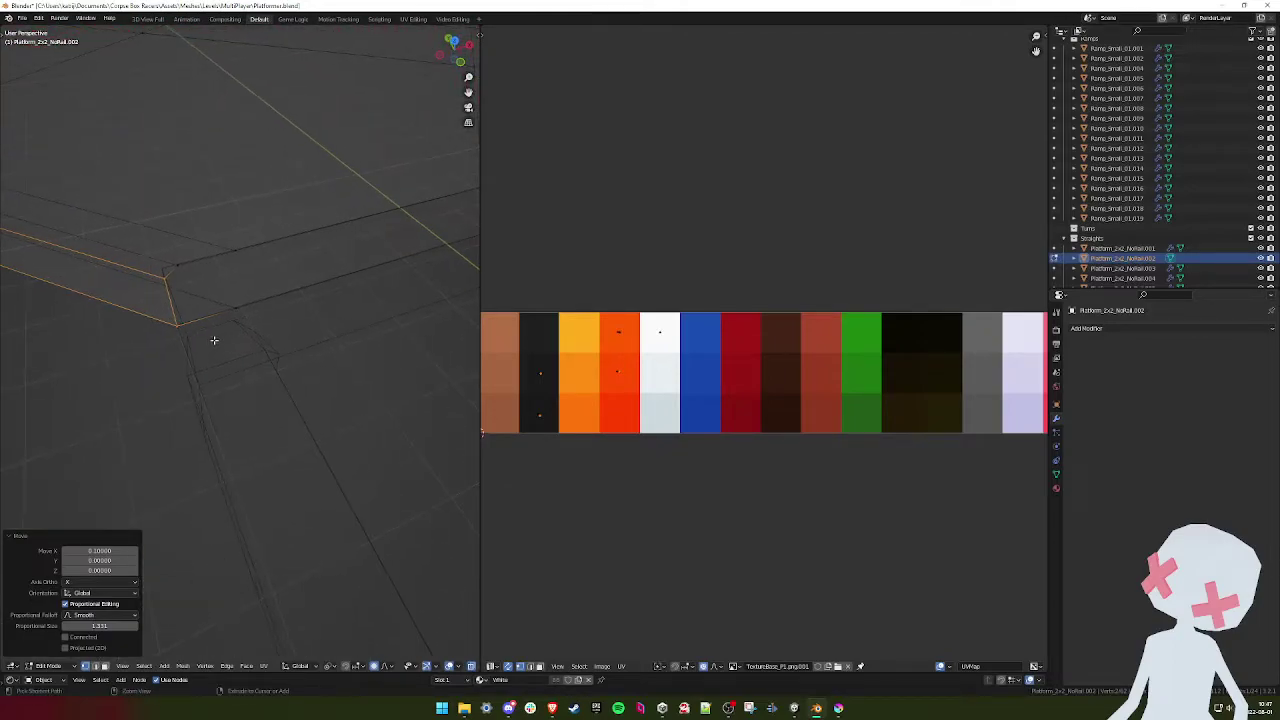
key(KP_7)
mouse_move(211, 337)
shift+middle_down()
mouse_move(243, 391)
mouse_move(252, 369)
mouse_move(323, 320)
mouse_move(352, 328)
mouse_move(294, 309)
mouse_move(231, 334)
shift+middle_up()
scroll(246, 394, up, 4)
scroll(291, 339, down, 4)
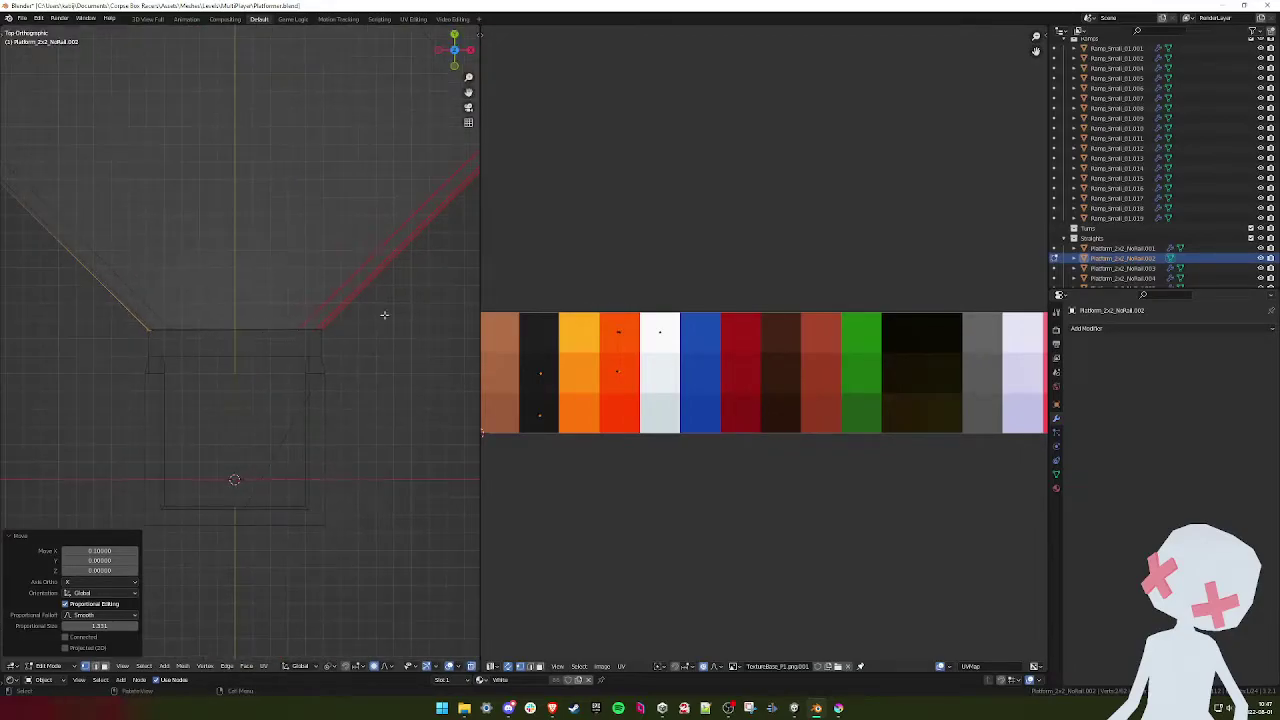
- Select the vertices along the platform's whole cut edge and snap the selection to the grid
drag(383, 317, 135, 342)
scroll(146, 326, up, 5)
shift+middle_drag(146, 326, 319, 375)
scroll(208, 364, up, 2)
scroll(207, 364, up, 1)
key(q)
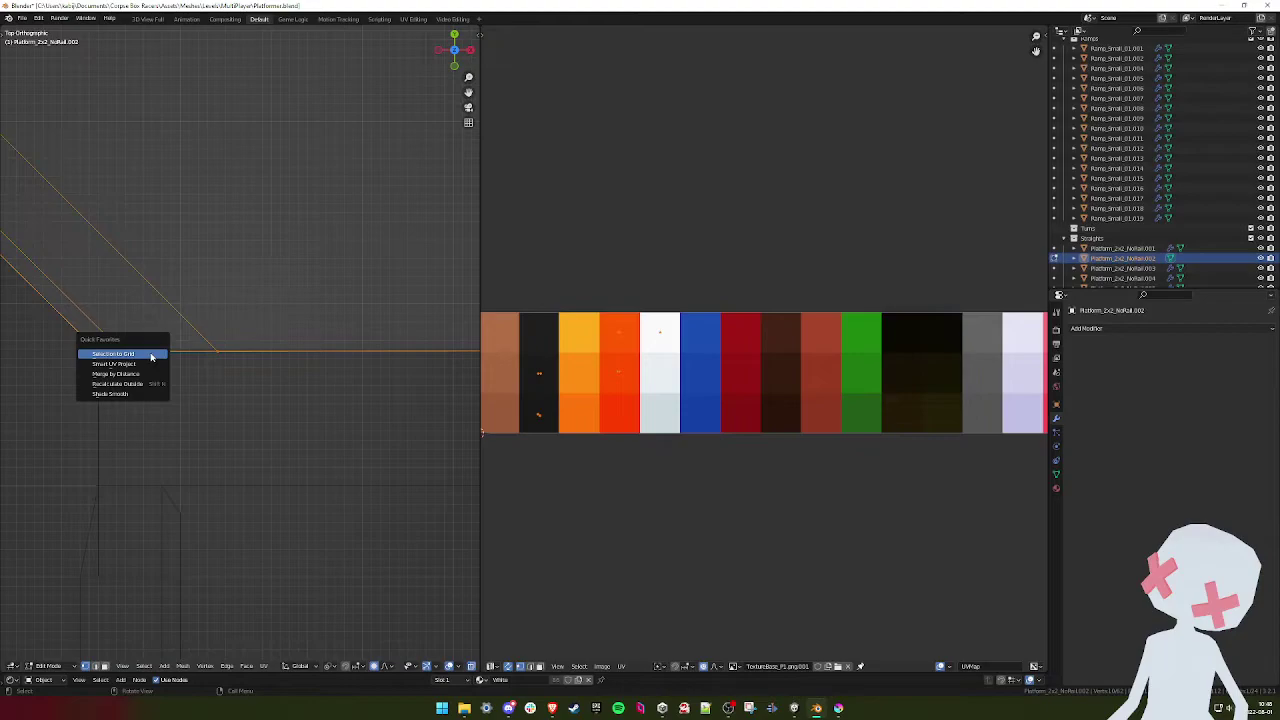
click(150, 355)
- Return to the start piece's mesh and knife a cut along its opposite side wall to the front edge
middle_drag(121, 359, 280, 320)
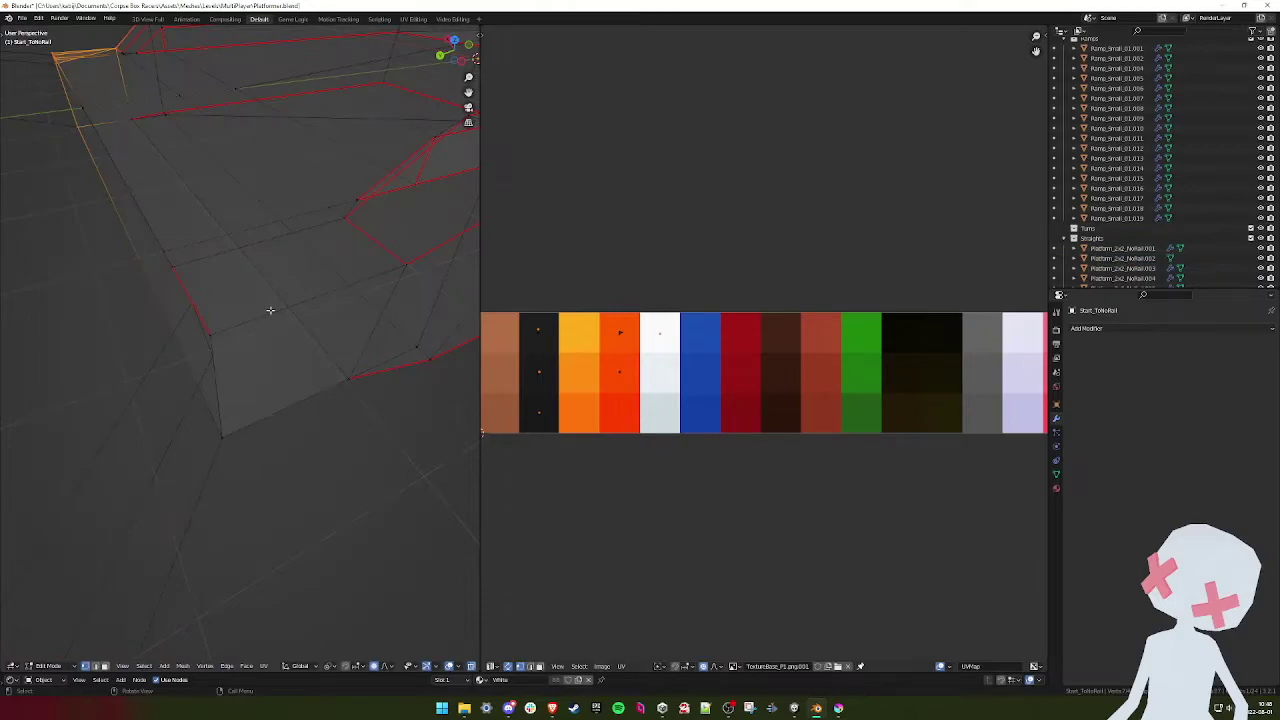
middle_drag(270, 310, 272, 302)
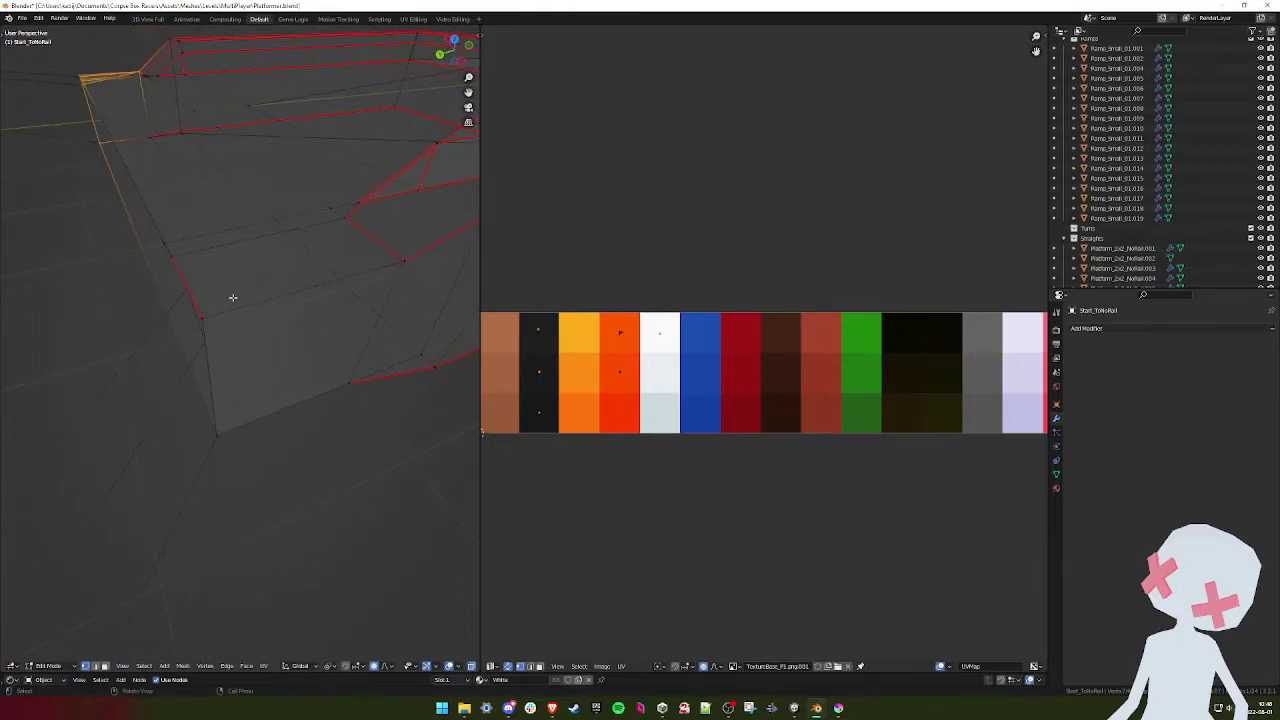
key(k)
click(189, 290)
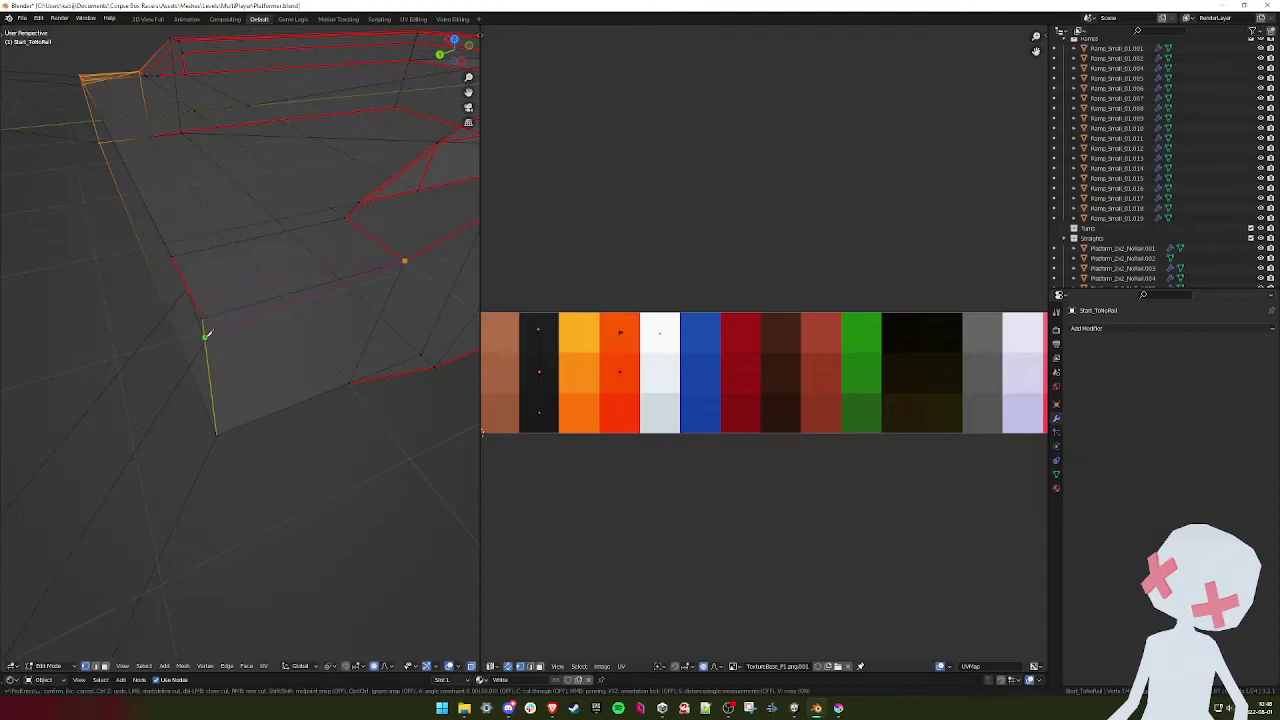
key(Return)
- Snap the new front-edge vertex of the start piece to the grid and merge the adjacent stray vertices
middle_drag(243, 346, 205, 278)
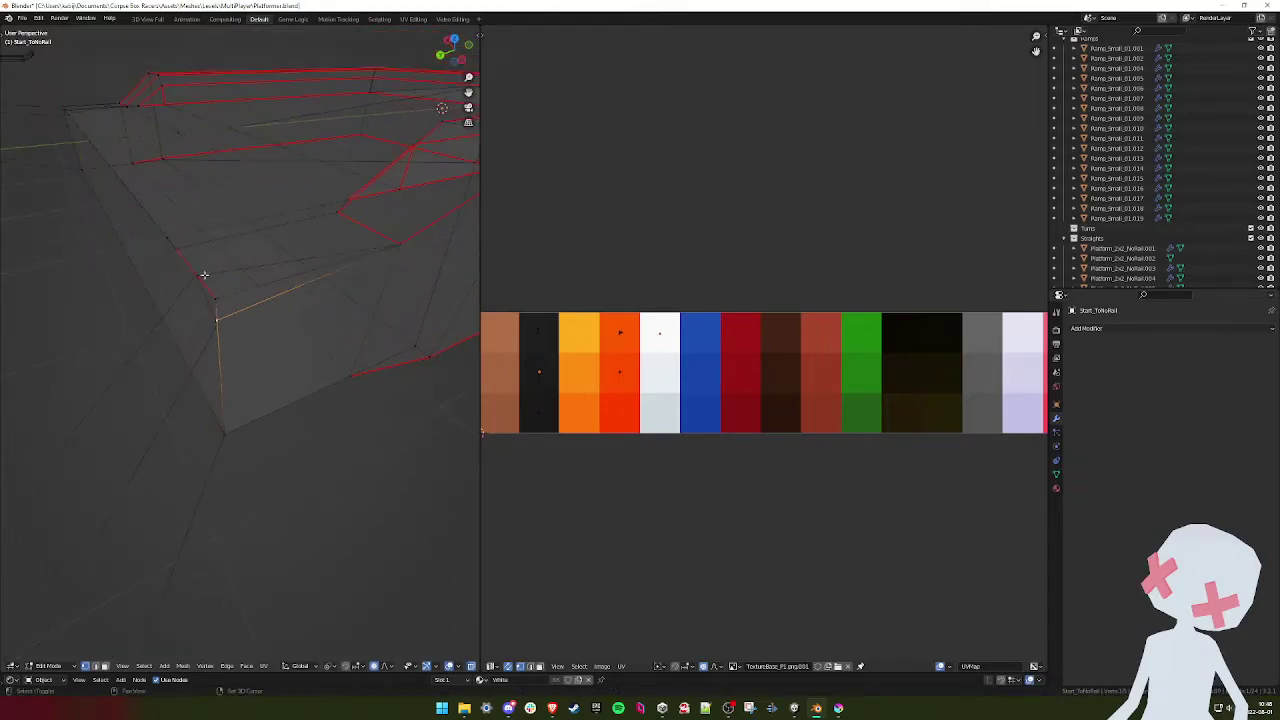
key(KP_7)
key(q)
click(205, 290)
middle_drag(204, 289, 153, 256)
key(m)
click(157, 255)
- Merge the remaining stray vertices along the start piece's front corner edge
middle_drag(254, 271, 214, 333)
click(192, 271)
key(m)
click(194, 271)
middle_drag(189, 280, 214, 300)
click(168, 277)
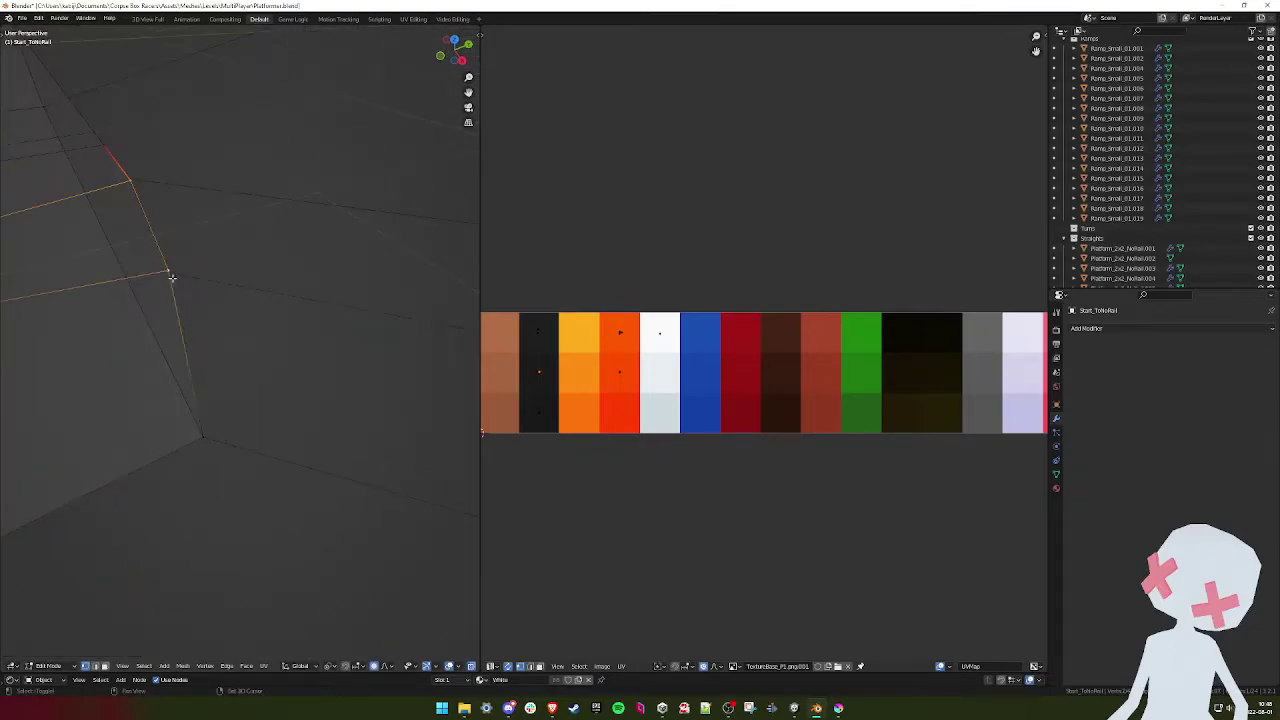
key(KP_7)
key(m)
click(226, 290)
- Disable proportional editing and move the inner edge of the start piece's connecting section inward, in line with the platform's orange border
mouse_move(245, 311)
middle_down()
mouse_move(183, 291)
mouse_move(303, 323)
mouse_move(251, 352)
mouse_move(167, 354)
mouse_move(268, 356)
mouse_move(252, 324)
middle_up()
scroll(183, 291, down, 4)
key(shift+z)
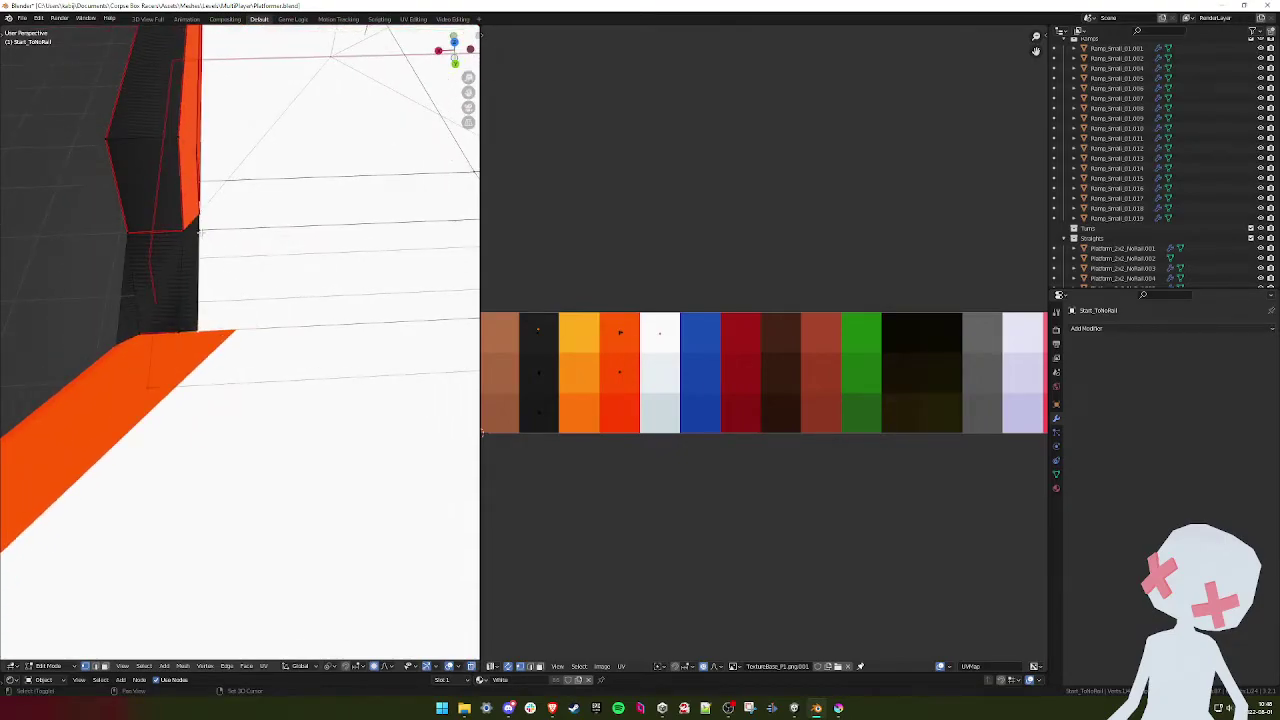
key(KP_7)
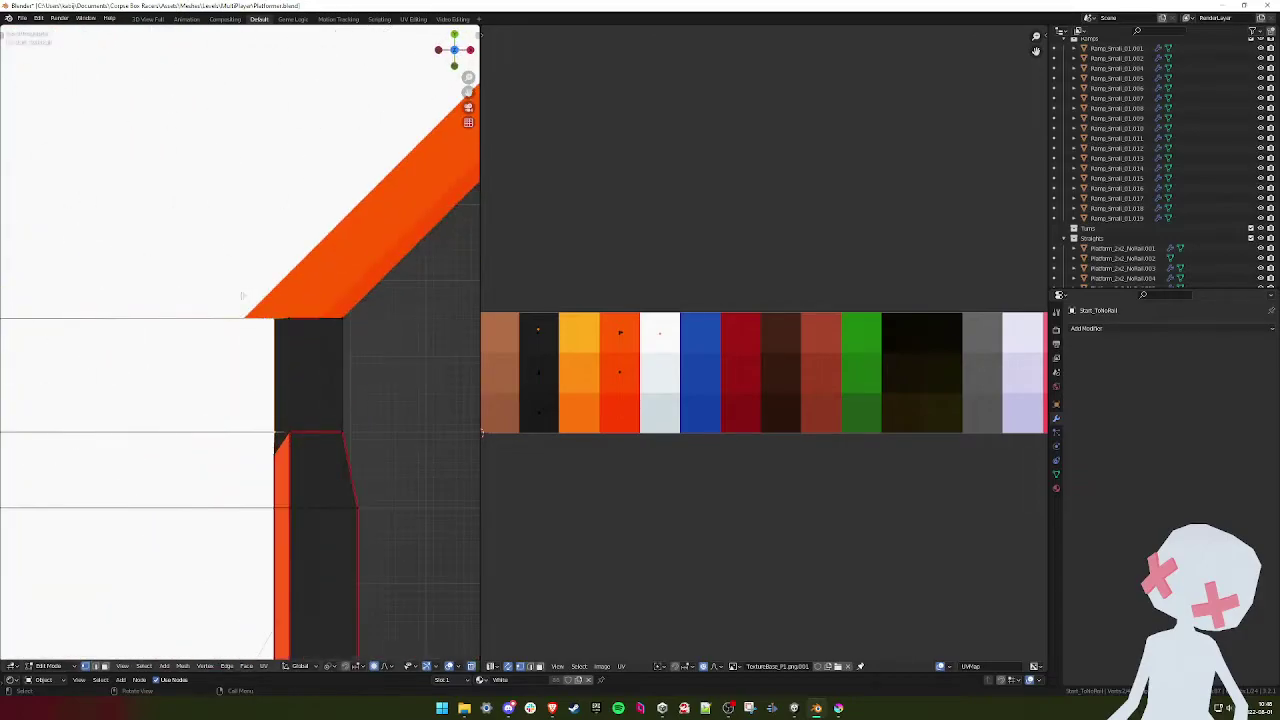
key(g)
key(Escape)
click(373, 666)
drag(480, 318, 943, 340)
shift+middle_drag(582, 357, 560, 344)
key(g)
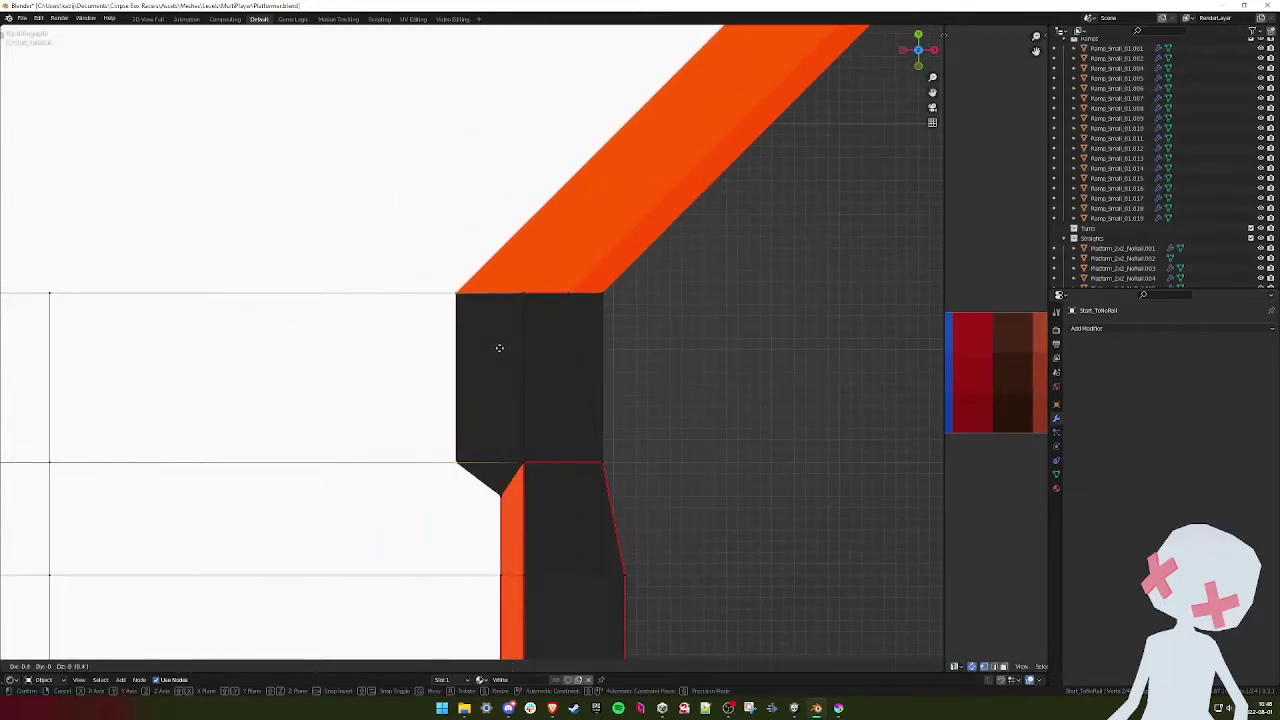
click(500, 346)
- Move the matching inner edge on the connecting section's opposite side inward by 0.4 along X
scroll(420, 370, down, 4)
shift+middle_drag(397, 377, 641, 375)
scroll(391, 379, up, 4)
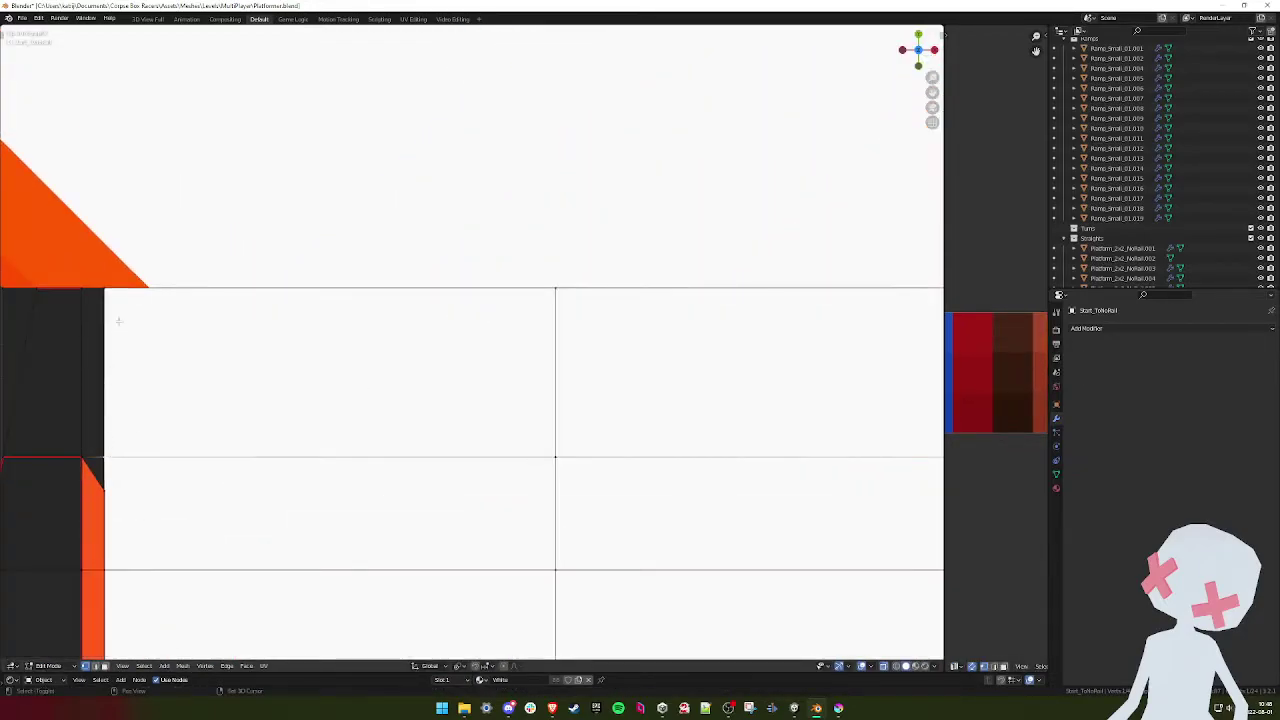
key(g)
click(242, 337)
- Select the dark top faces on both sides of the connecting section and move their UVs onto the orange swatch
scroll(369, 381, down, 7)
scroll(560, 357, up, 3)
middle_drag(560, 357, 148, 213)
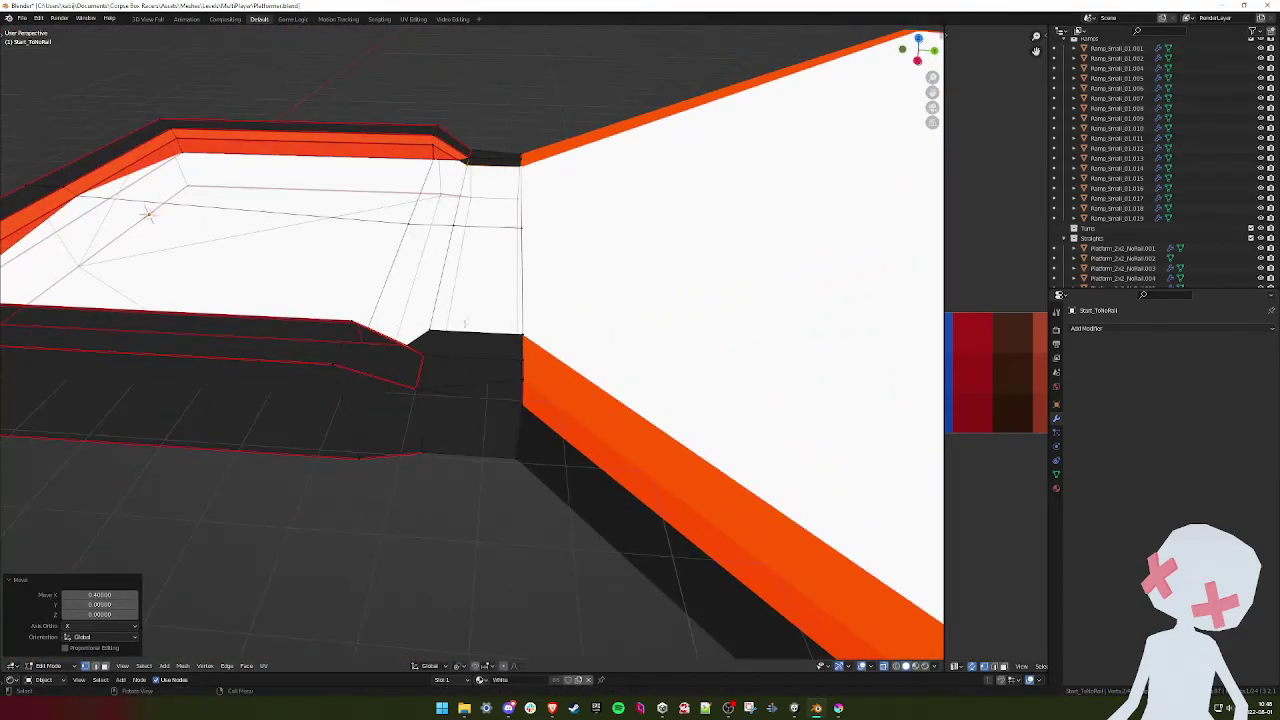
click(104, 666)
click(464, 348)
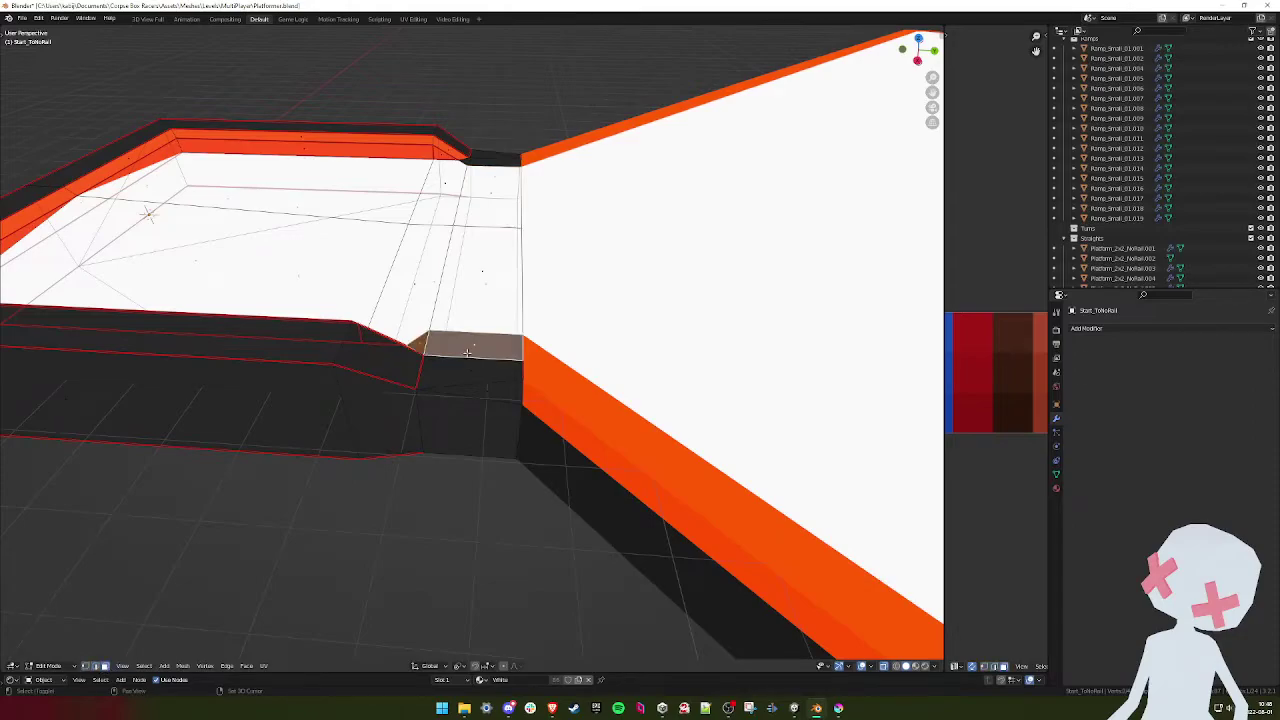
shift+click(475, 368)
drag(946, 281, 681, 281)
middle_drag(417, 292, 228, 368)
shift+middle_drag(228, 368, 50, 368)
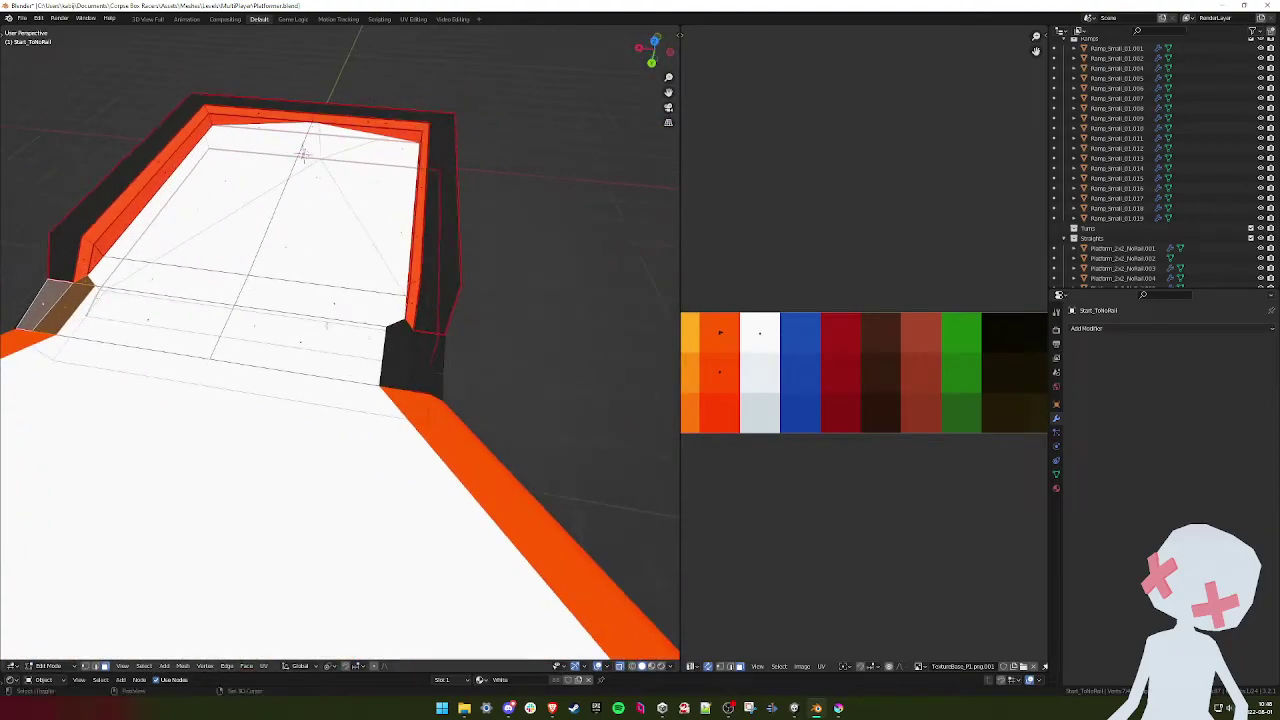
scroll(451, 357, up, 2)
shift+click(438, 344)
shift+click(476, 372)
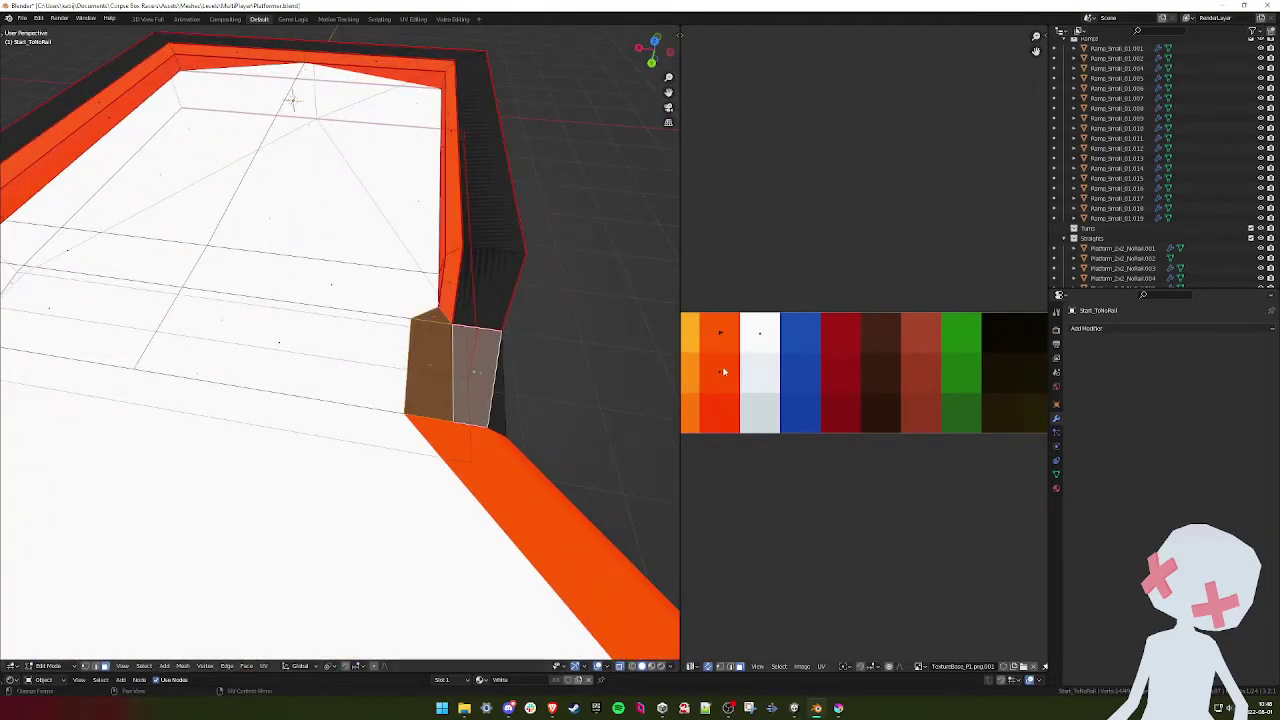
middle_drag(754, 369, 825, 371)
key(g)
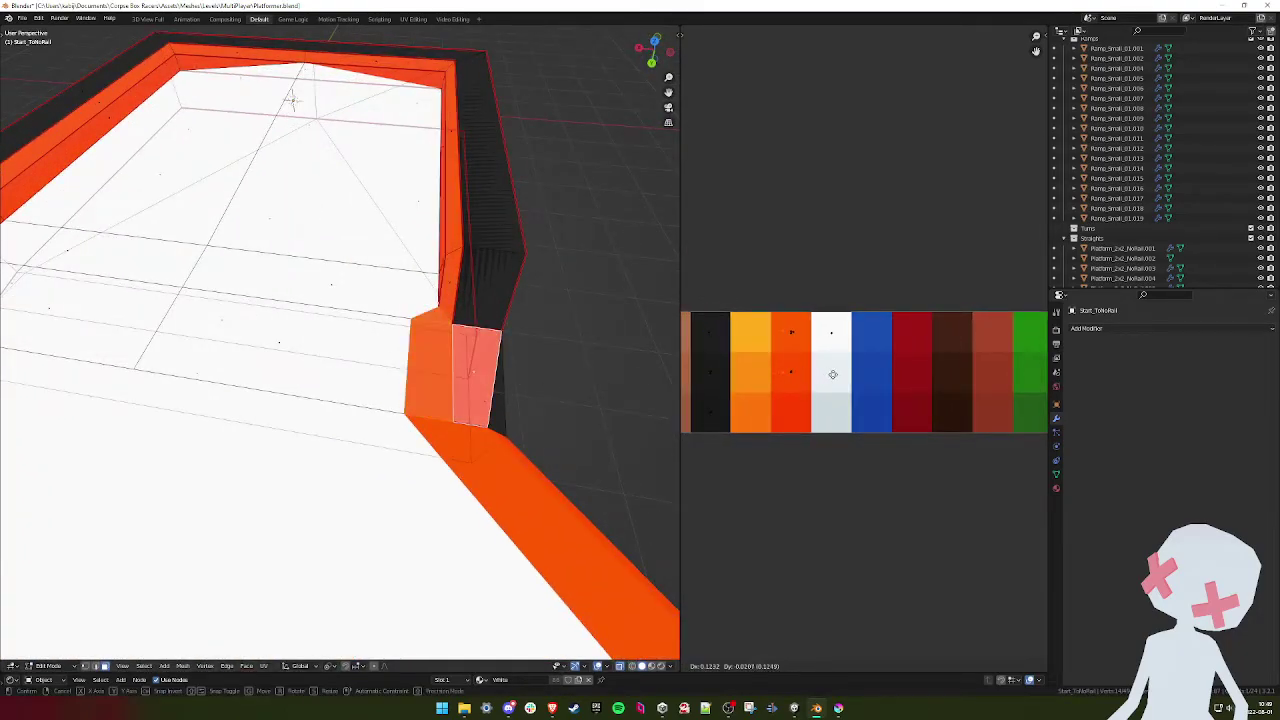
click(834, 376)
- Select the remaining dark outer faces on both sides of the connecting section and move their UVs onto the orange swatch
shift+middle_drag(408, 365, 305, 355)
click(397, 372)
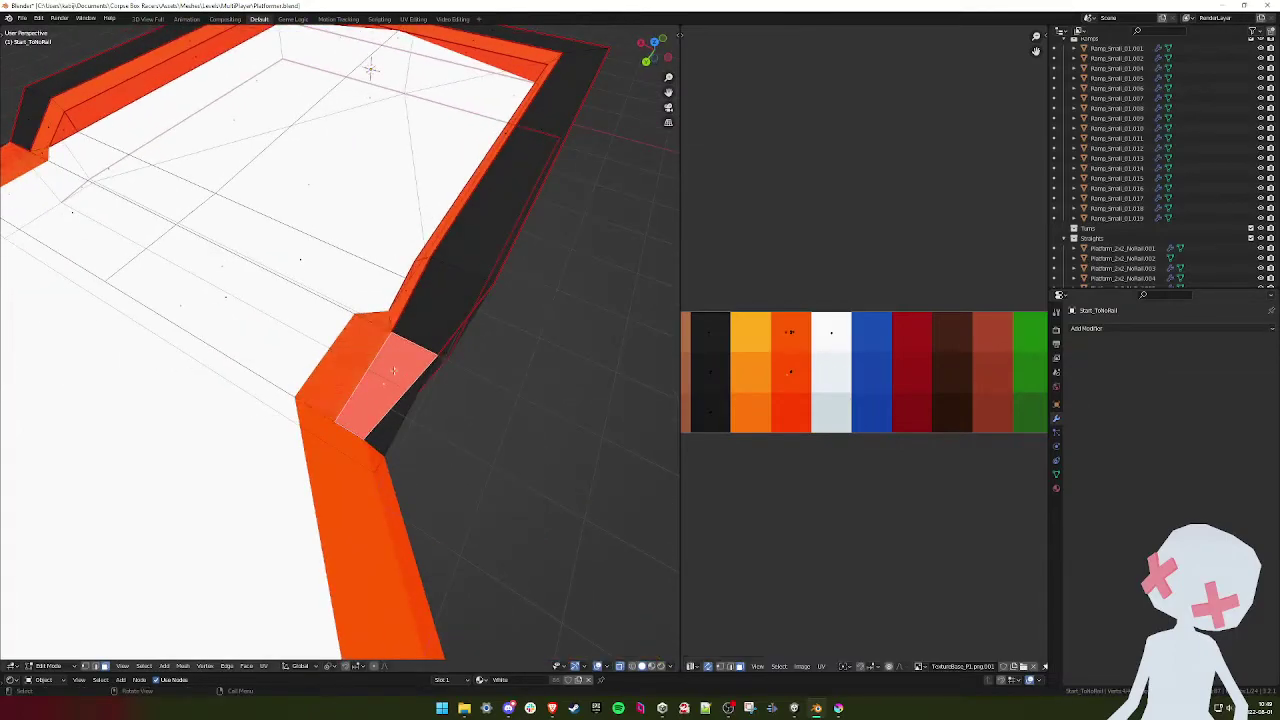
shift+middle_drag(390, 365, 550, 410)
click(145, 197)
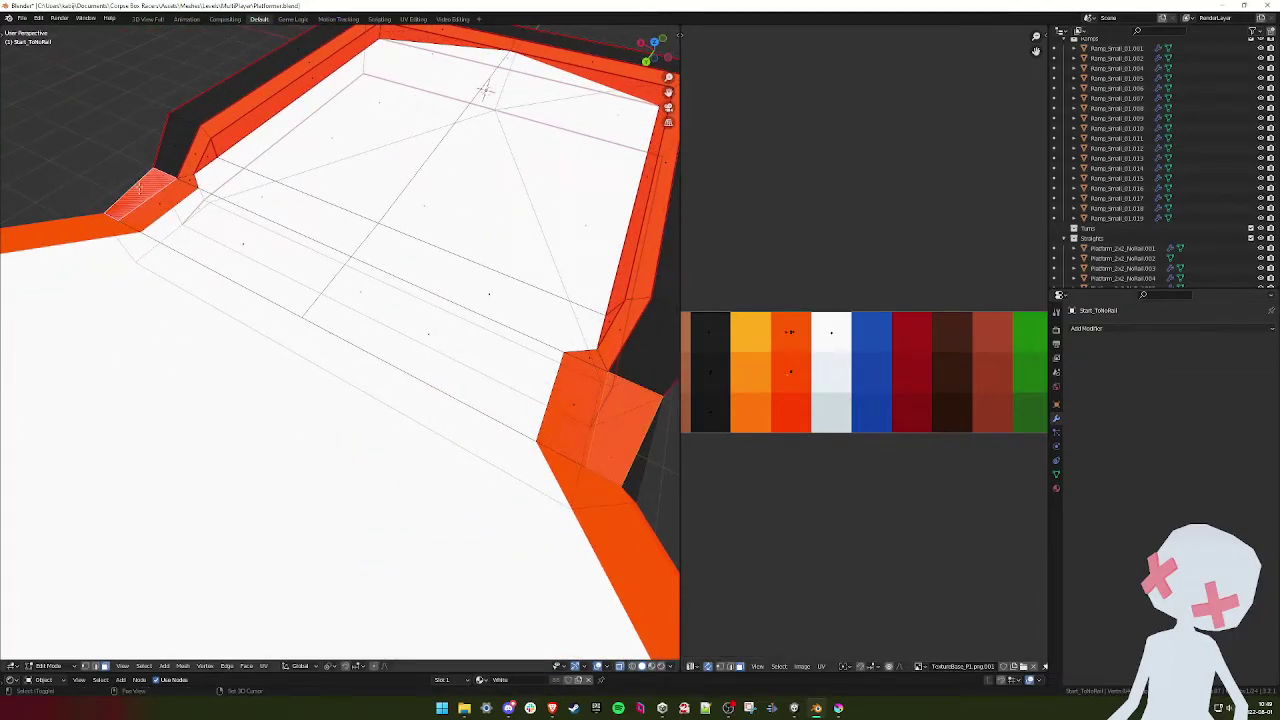
middle_drag(488, 393, 409, 343)
click(401, 487)
middle_drag(330, 280, 653, 294)
click(459, 459)
key(g)
click(857, 388)
- Leave mesh editing, save the Blender file, and switch to Unity to inspect the updated start section
key(Tab)
scroll(380, 369, down, 6)
middle_drag(380, 369, 412, 339)
key(ctrl+s)
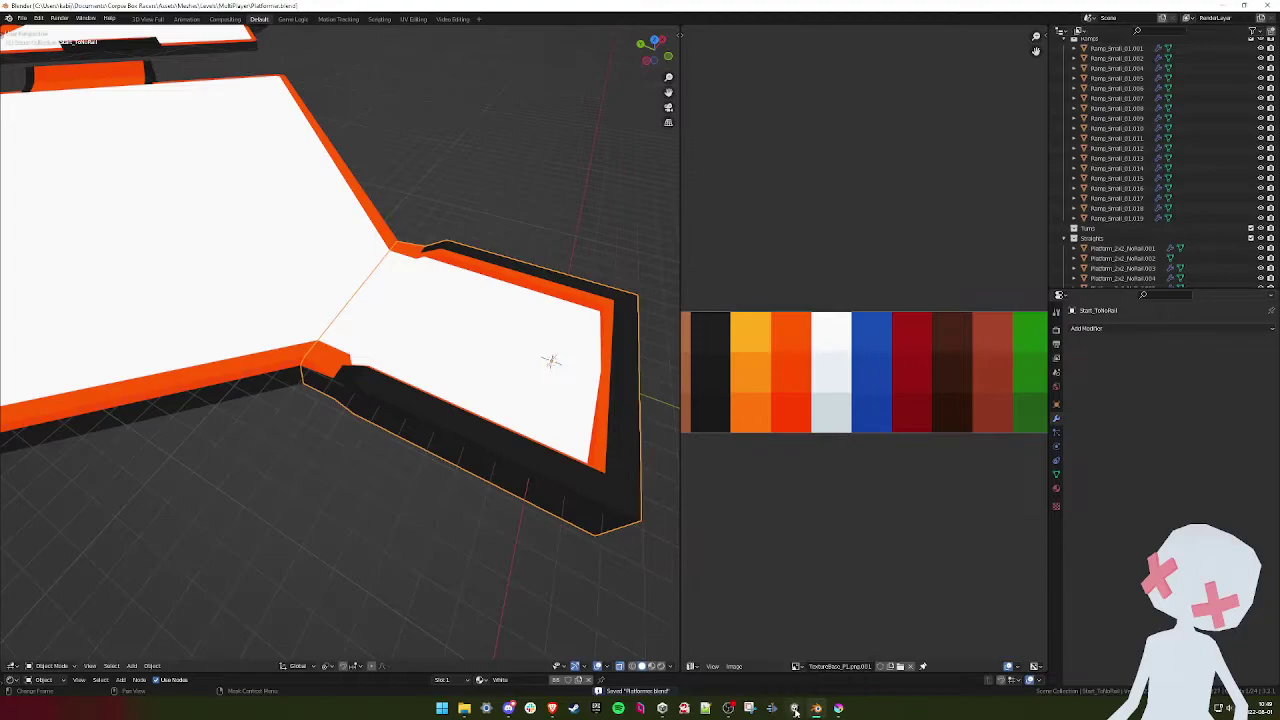
click(838, 708)
right_drag(316, 326, 285, 327)
scroll(284, 325, up, 10)
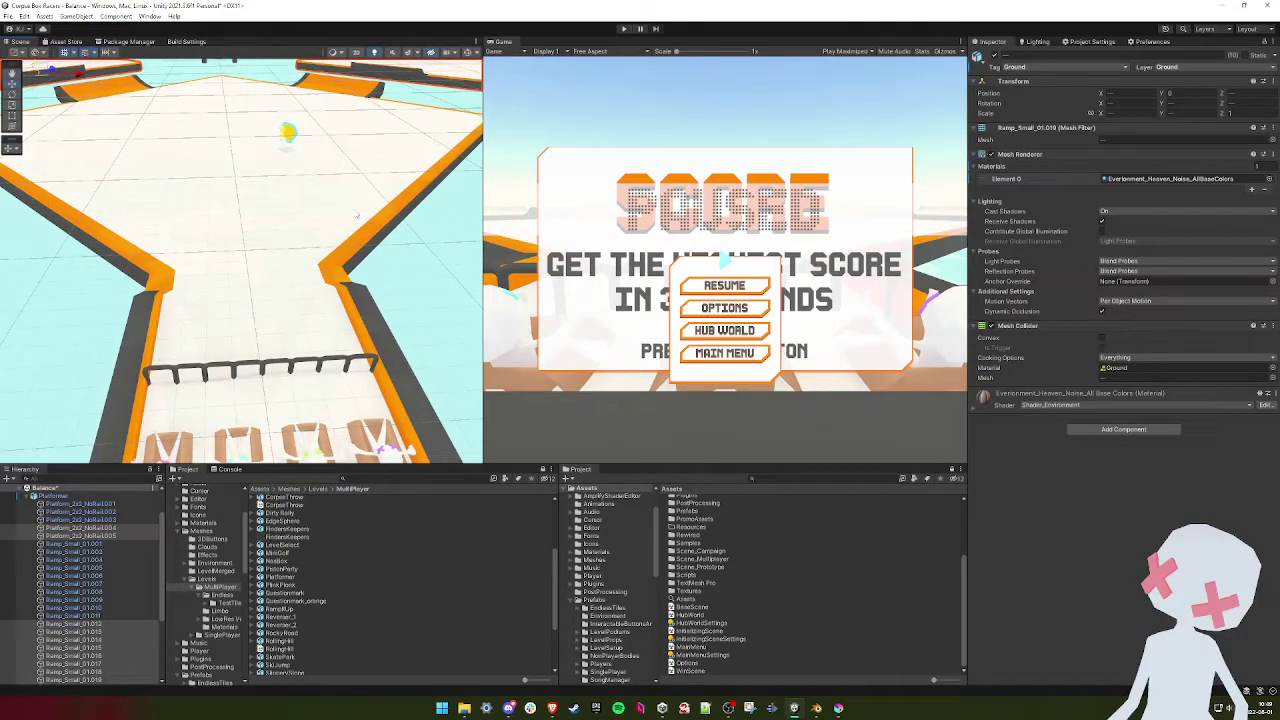
- Playtest the Platformer level from the start area in two short runs, stopping the game after each
click(623, 29)
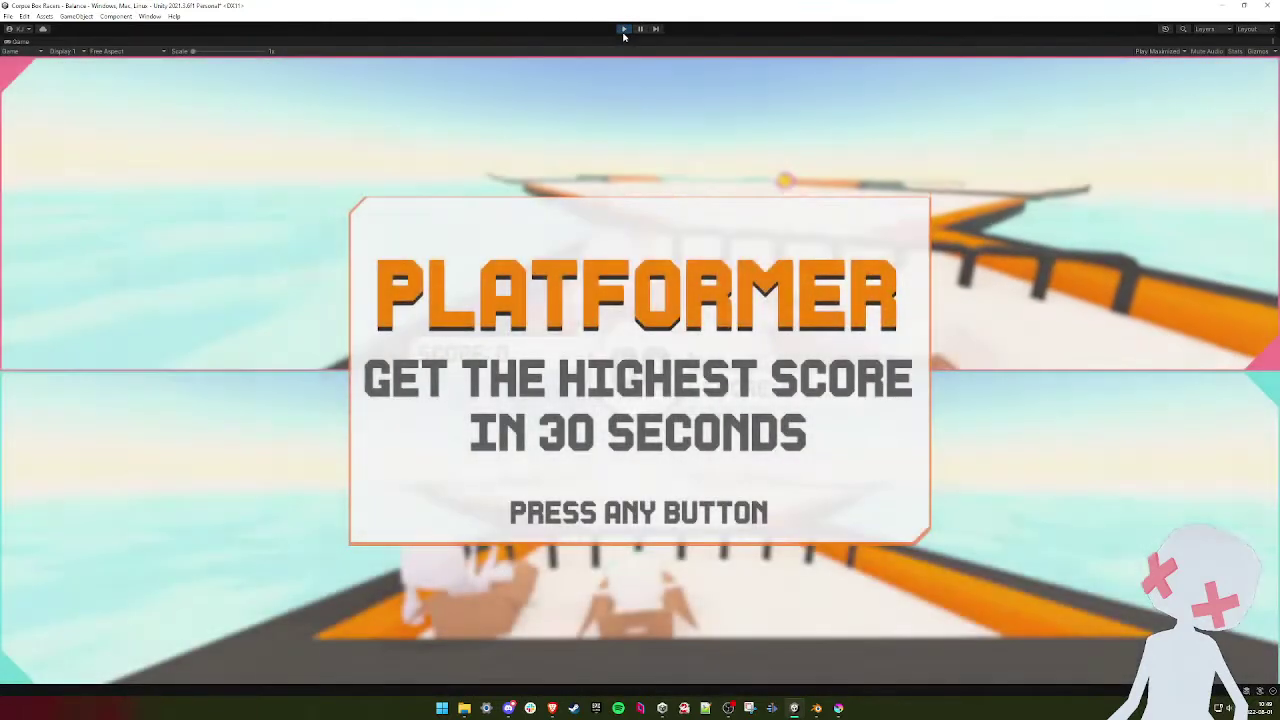
key(space)
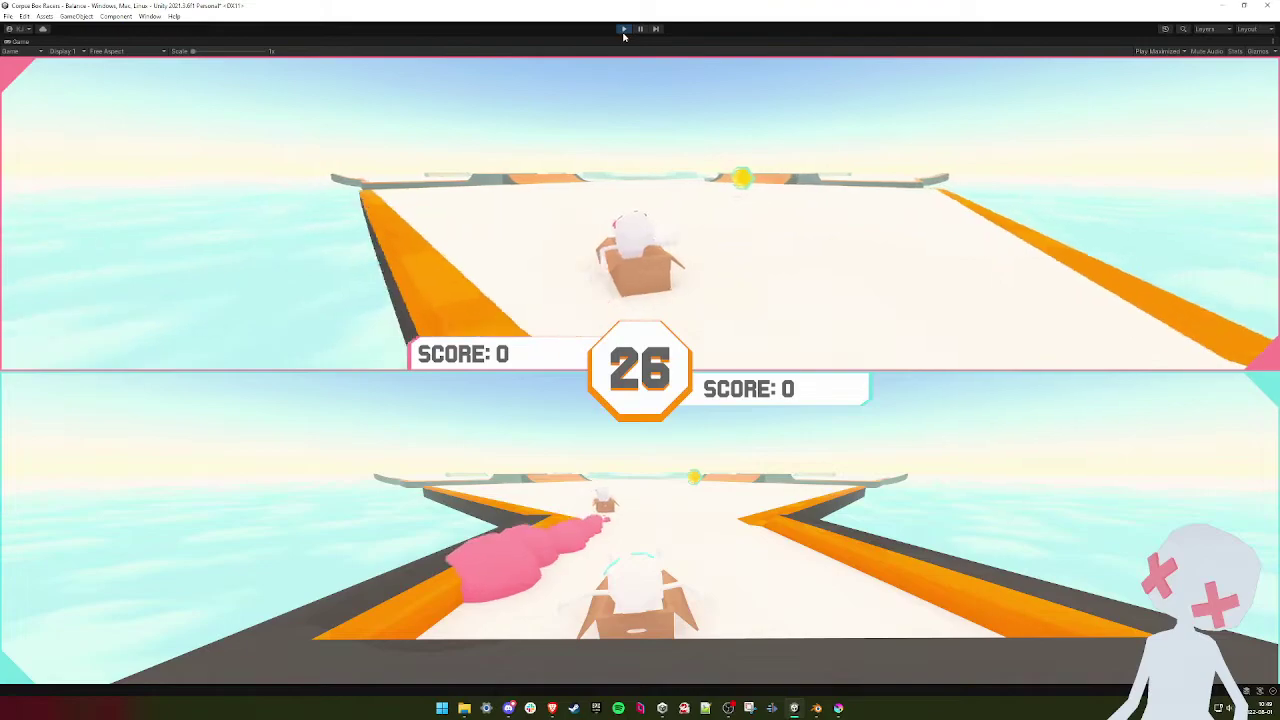
click(627, 29)
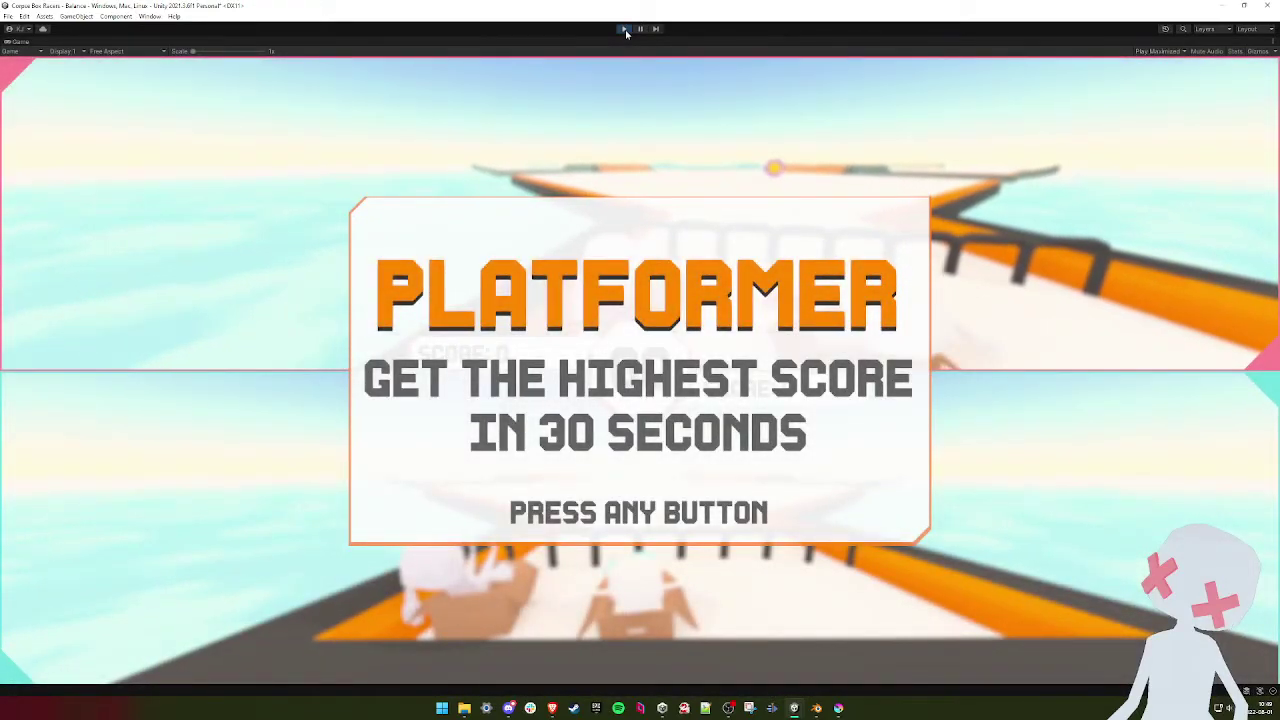
key(space)
click(625, 29)
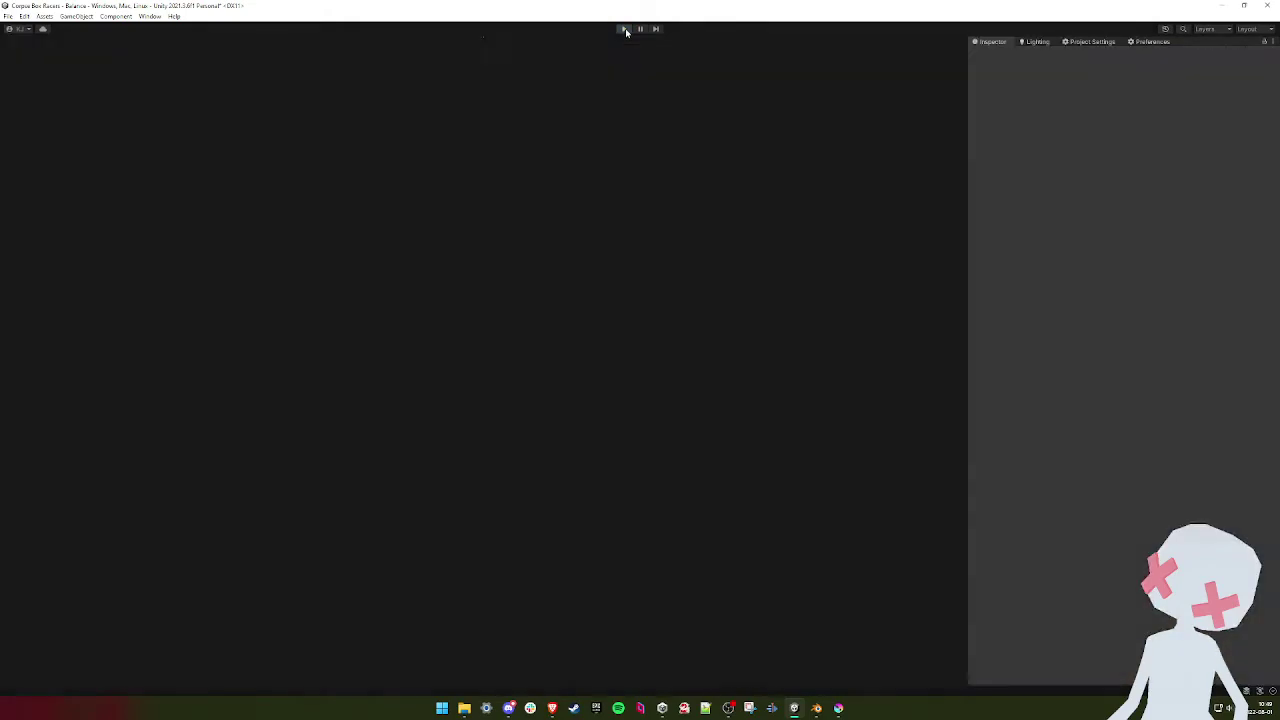
- Set the Game view to Play Focused, then start and stop the game
alt+drag(262, 176, 317, 131)
right_drag(317, 131, 217, 172)
click(848, 51)
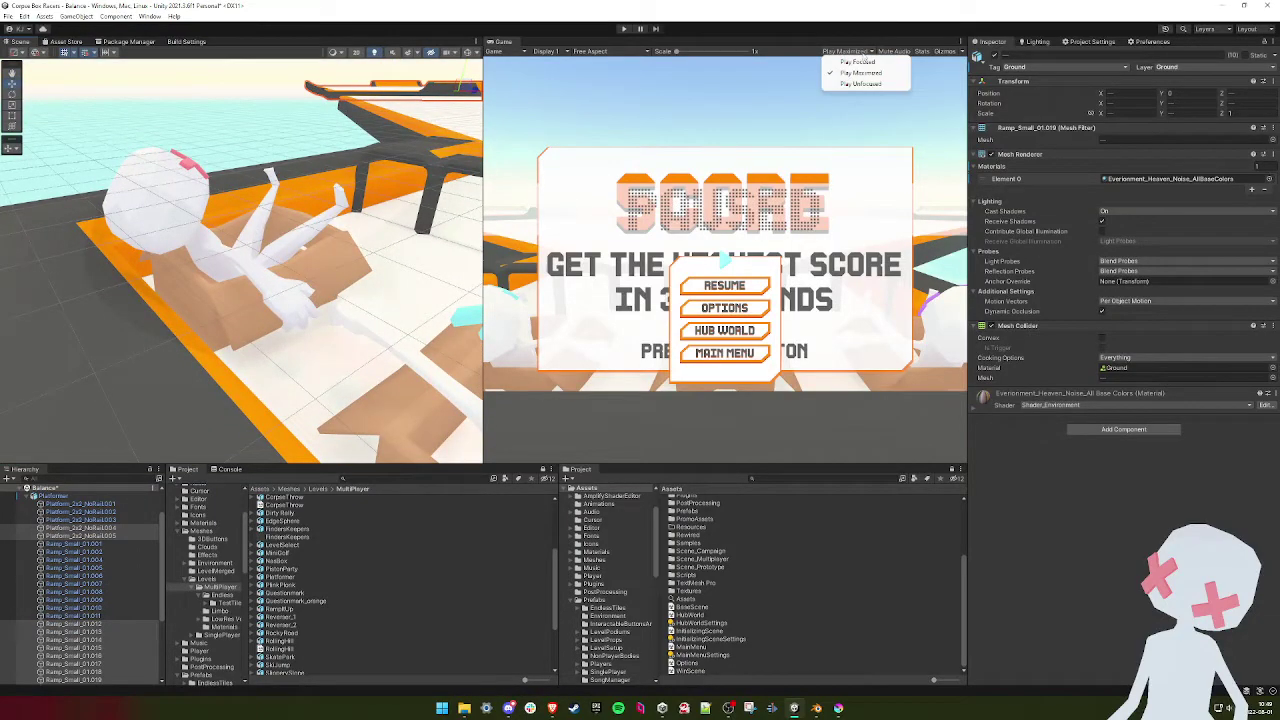
click(862, 60)
click(625, 28)
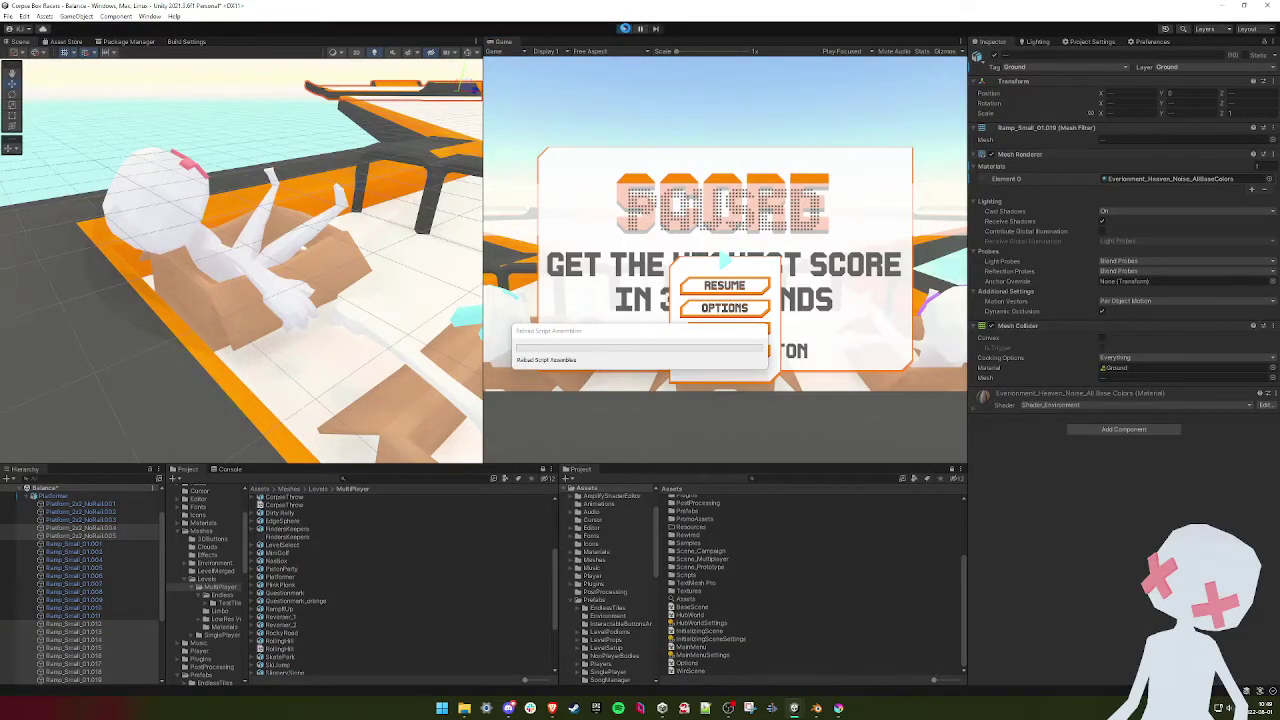
click(625, 29)
- Inspect the start area, return to Blender and knife a cut between the rear floor corners of the start piece through its centre line
click(271, 280)
key(w)
right_drag(271, 280, 218, 214)
key(alt+Tab)
middle_drag(366, 364, 364, 412)
key(Tab)
scroll(418, 356, up, 2)
scroll(350, 348, up, 2)
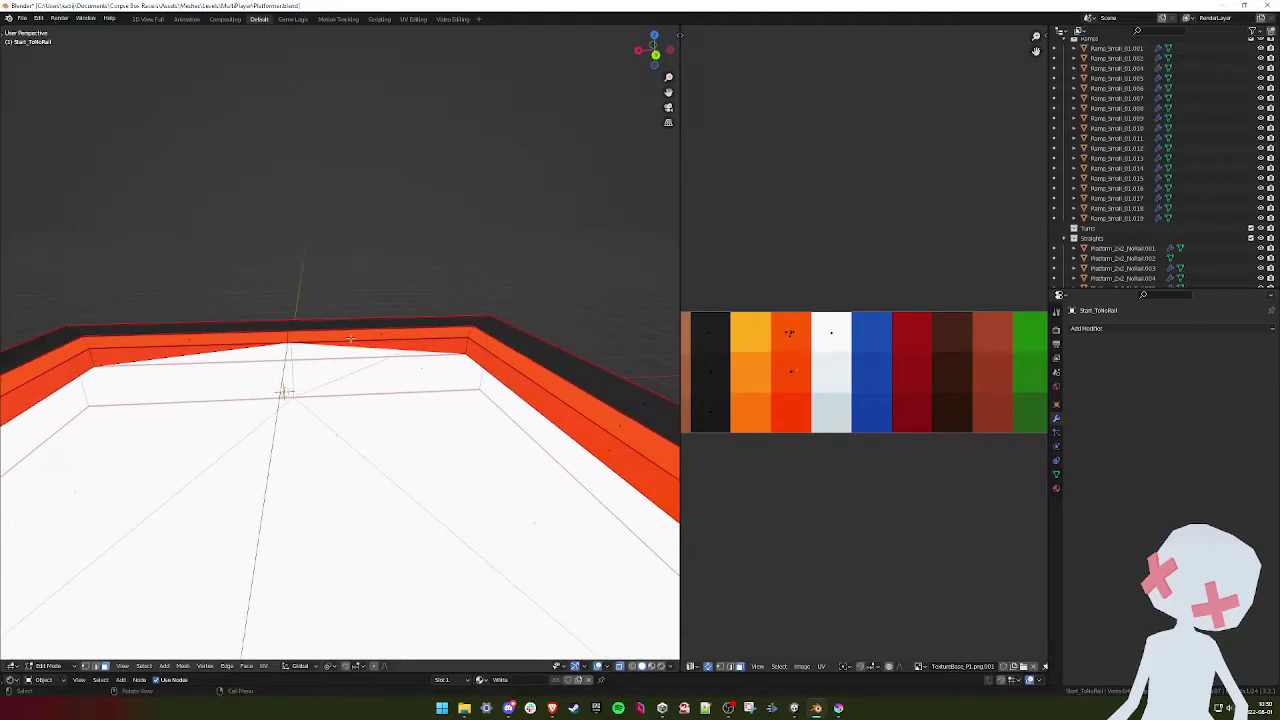
middle_drag(351, 339, 356, 370)
key(k)
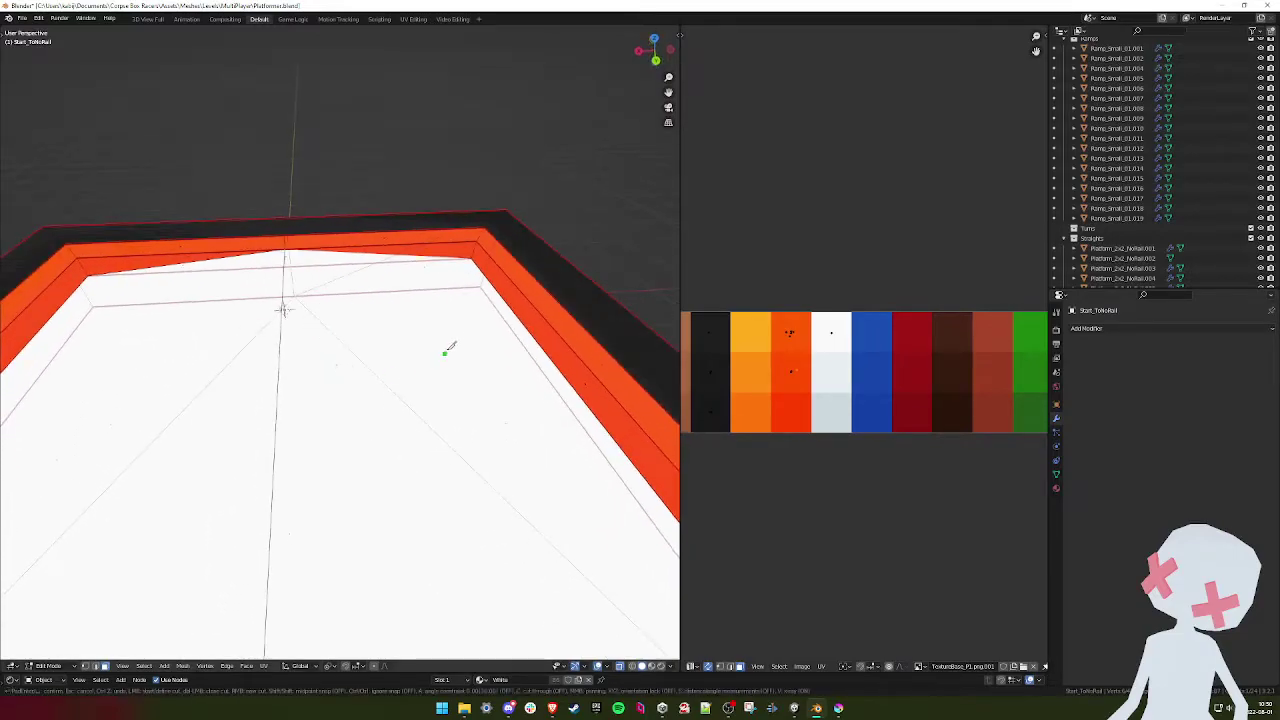
click(478, 252)
click(283, 284)
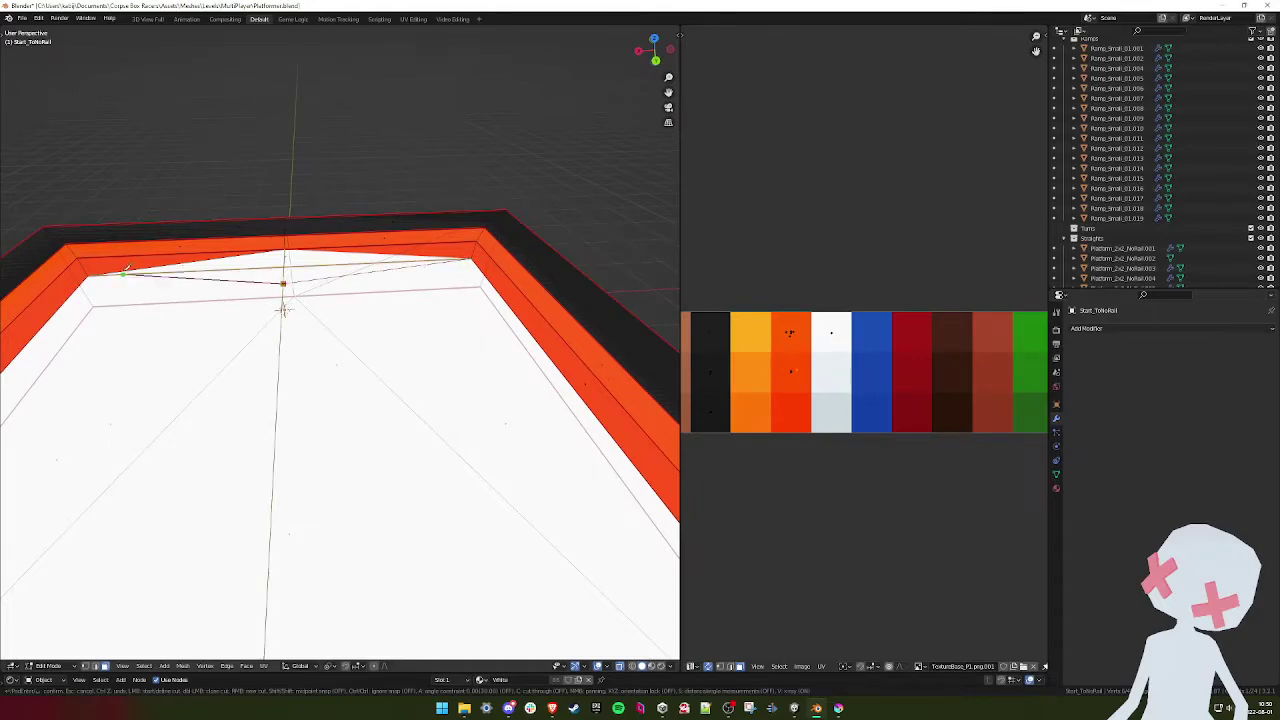
click(89, 275)
key(Return)
- Merge the stray vertices at the middle of the start piece's rear floor edge using At Last
middle_drag(431, 410, 313, 348)
middle_drag(333, 655, 381, 312)
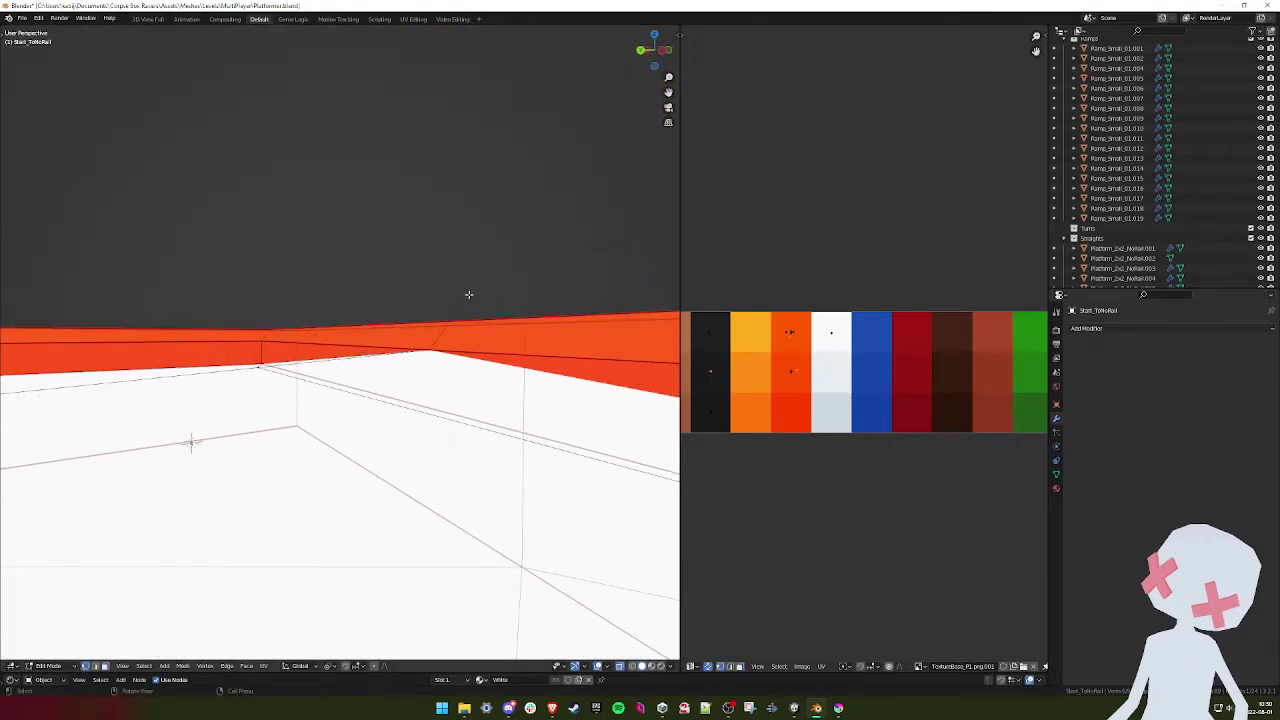
middle_drag(433, 346, 491, 380)
key(k)
key(Escape)
middle_drag(477, 371, 380, 570)
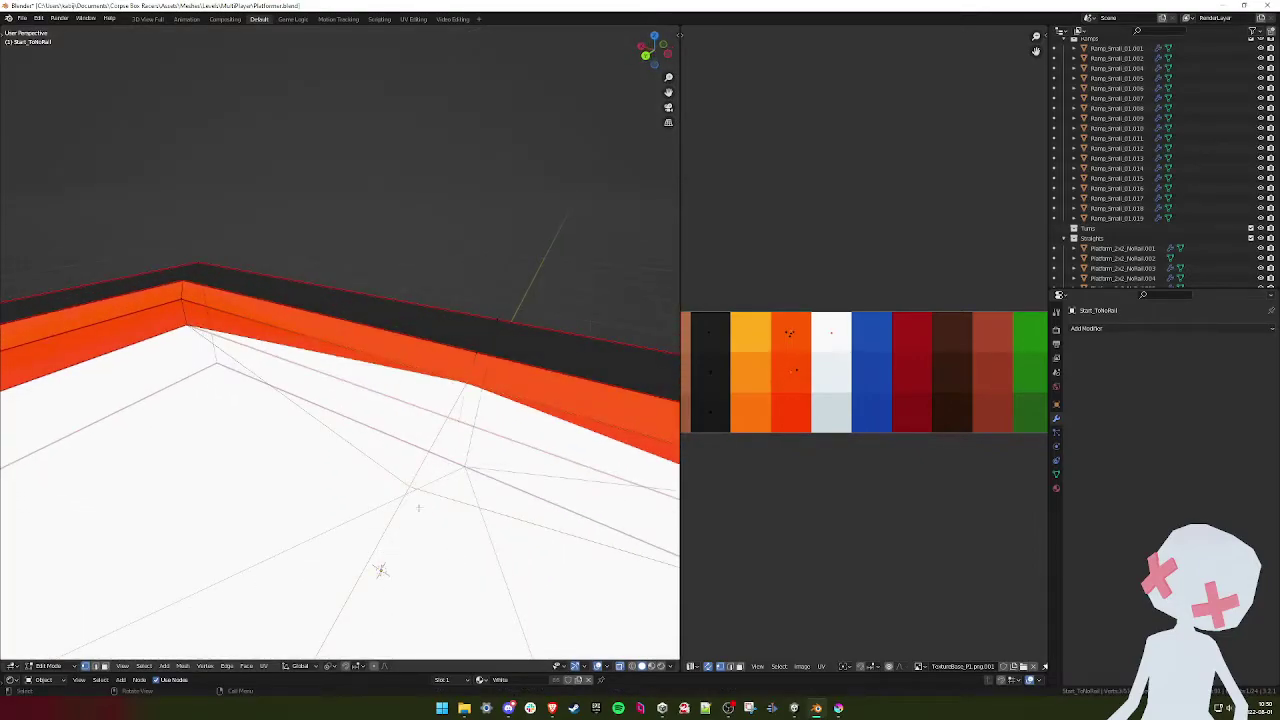
middle_drag(417, 465, 435, 448)
key(m)
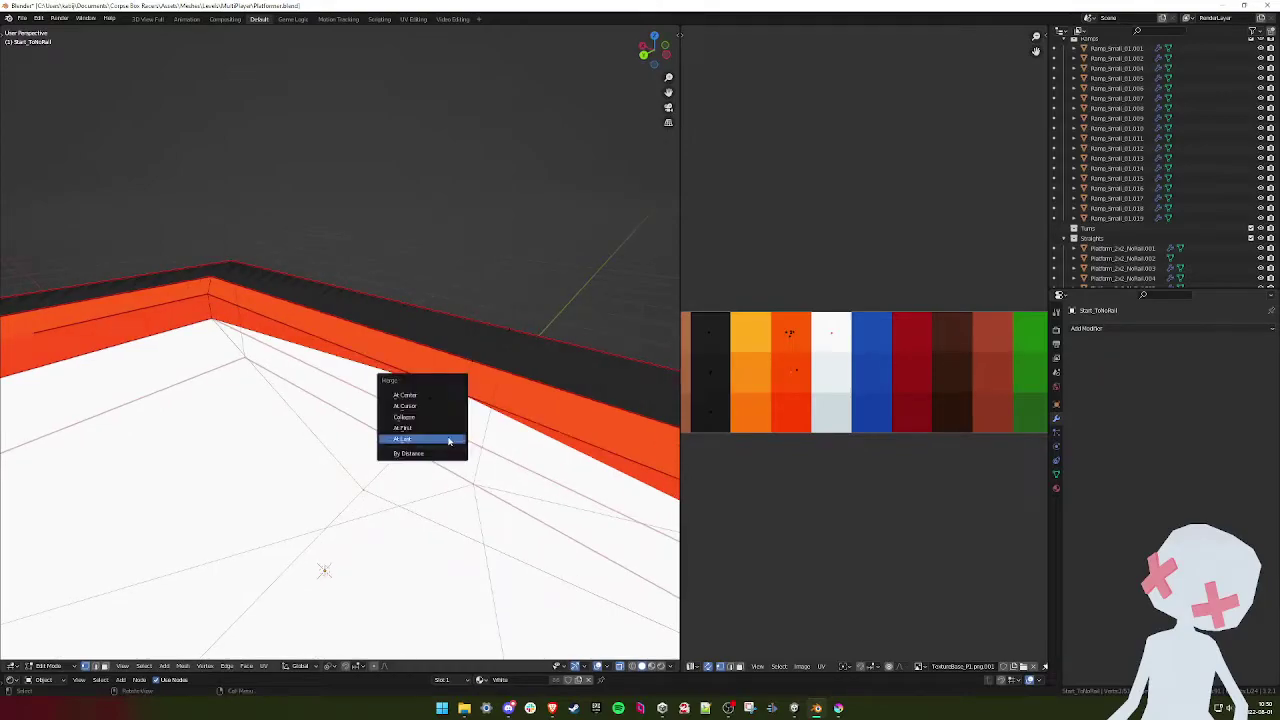
click(439, 444)
- Move the UV of the white face on the start piece's rear wall onto the orange swatch and save the file
middle_drag(323, 570, 509, 440)
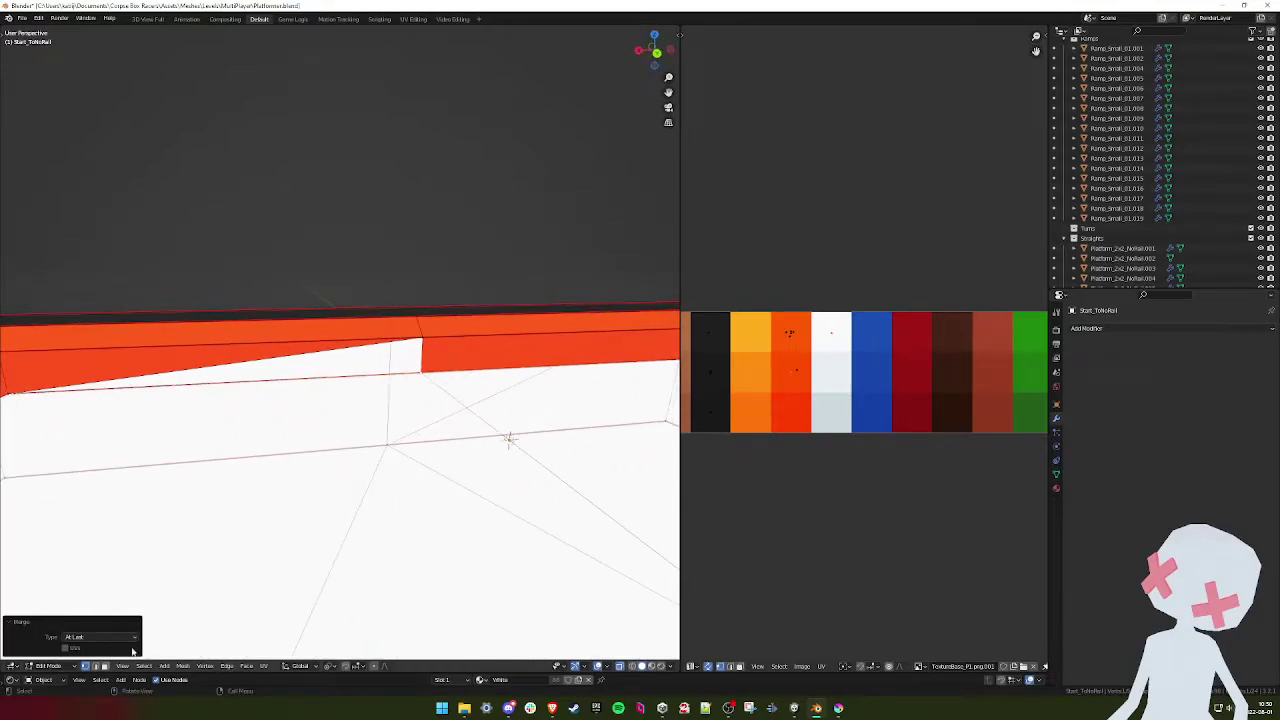
click(104, 665)
click(310, 360)
mouse_move(414, 369)
middle_down()
mouse_move(364, 408)
mouse_move(283, 398)
mouse_move(420, 371)
middle_up()
key(g)
click(742, 414)
key(Tab)
scroll(363, 389, down, 3)
key(ctrl+s)
- Switch to Unity, start the game, and set the Game view to Play Maximized
key(alt+Tab)
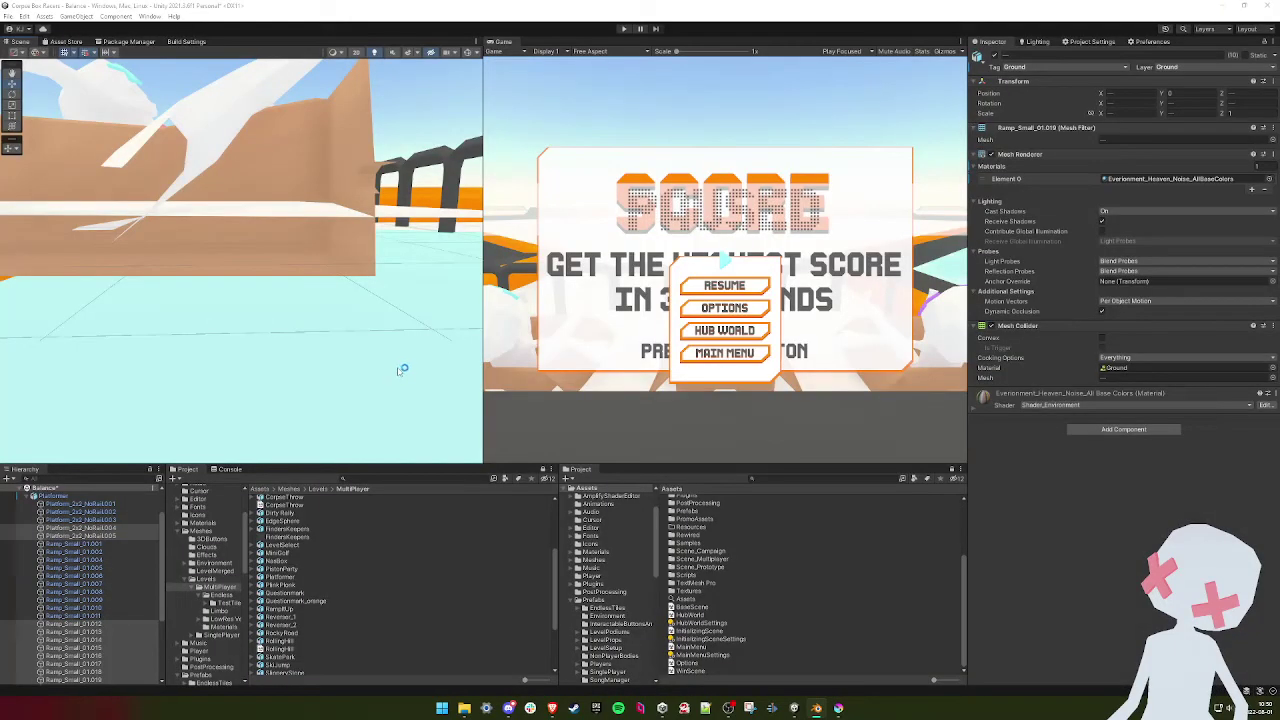
click(622, 28)
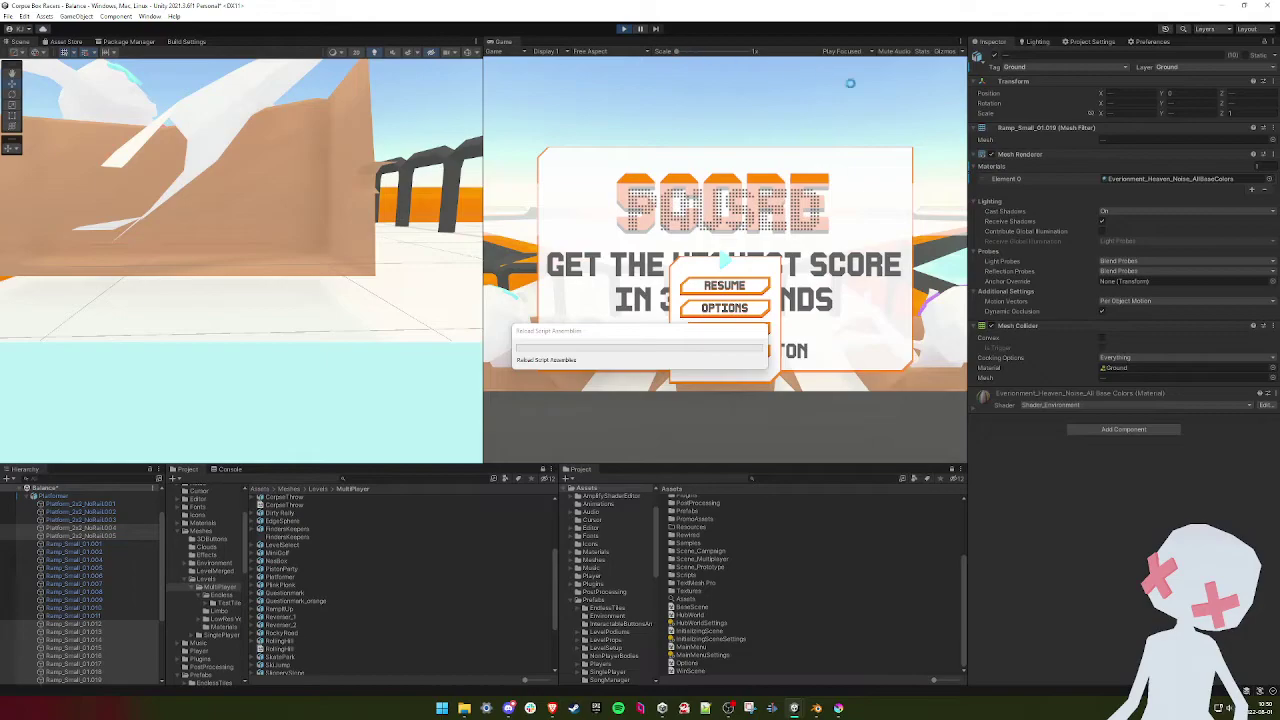
click(866, 52)
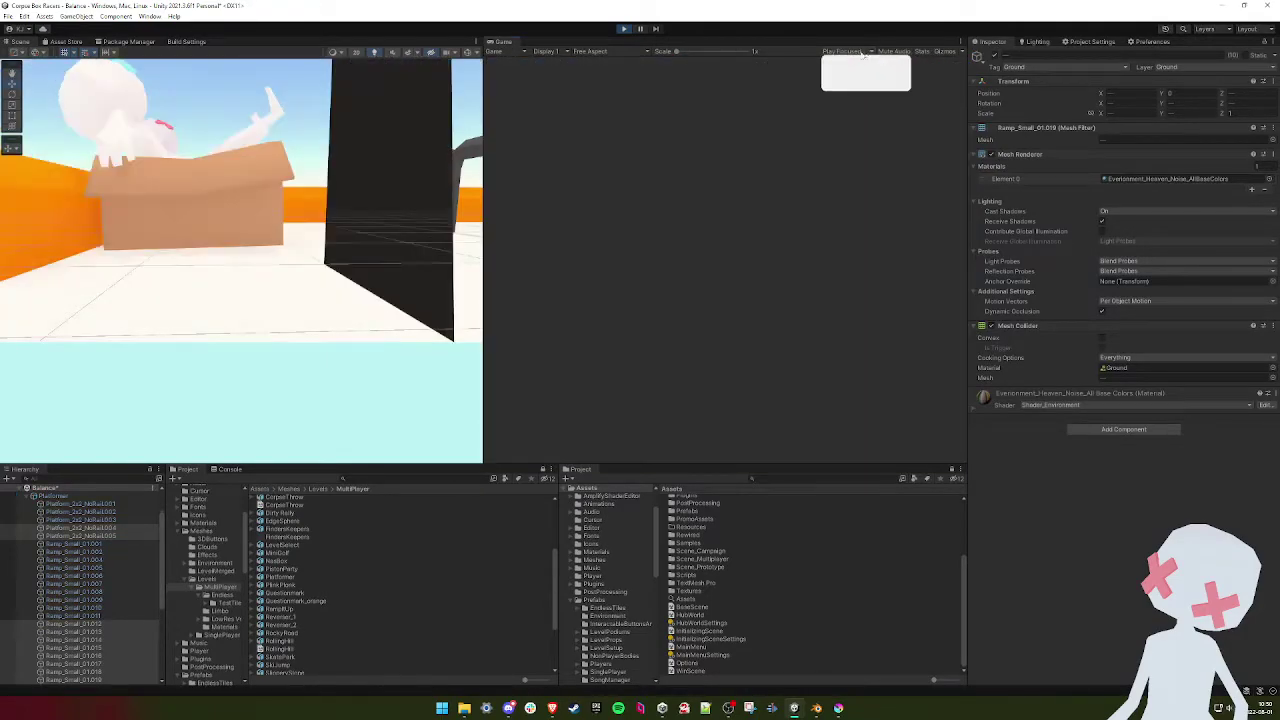
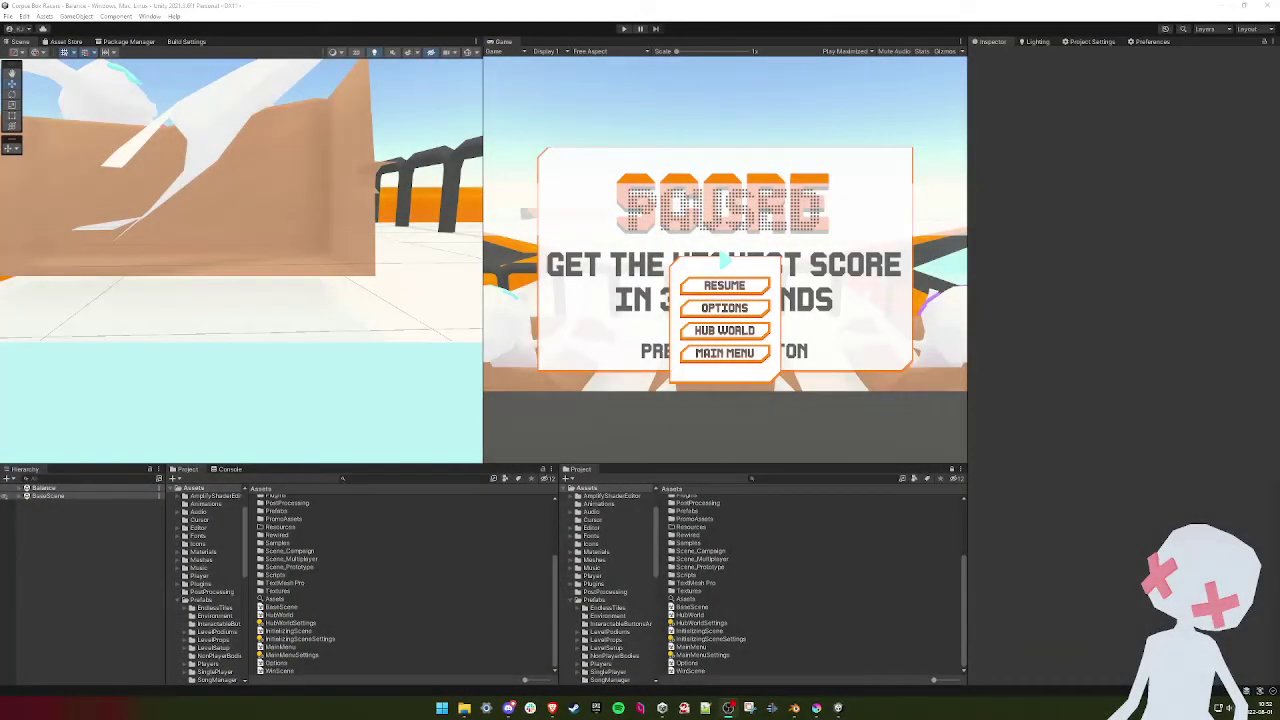
- Look over the start section in the scene and playtest the level maximized before stopping the game
right_drag(289, 260, 350, 322)
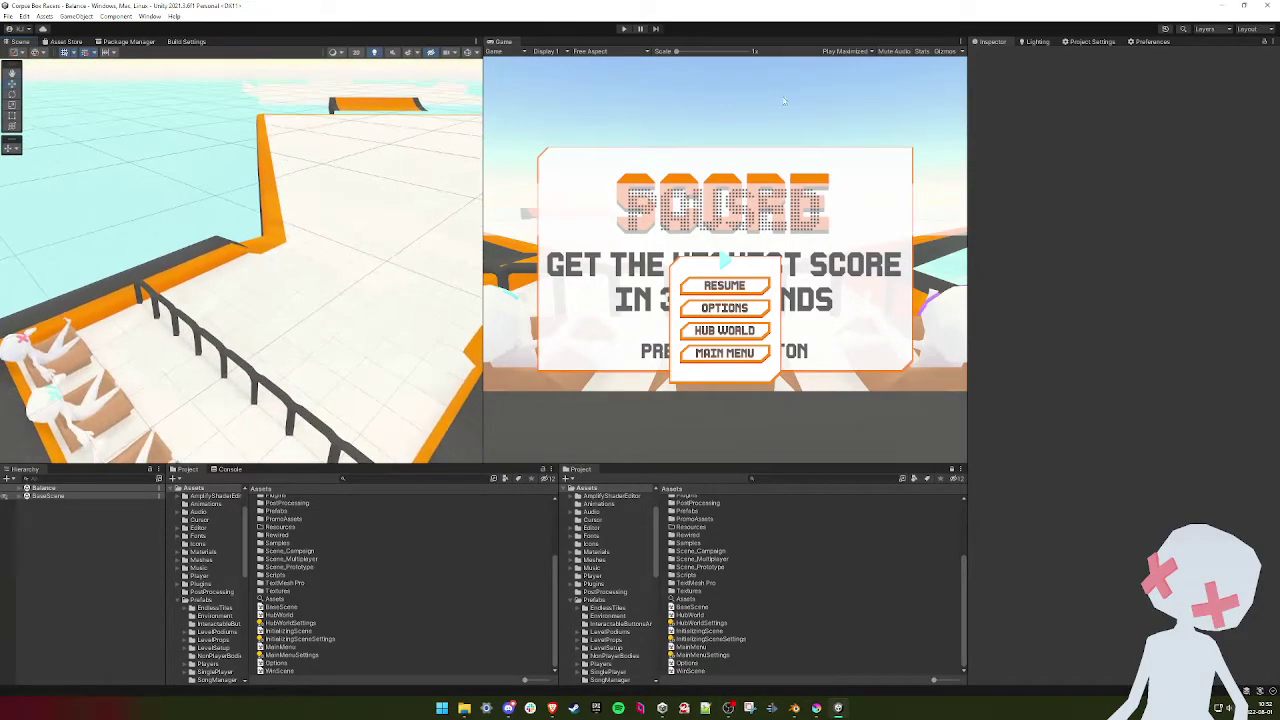
click(623, 29)
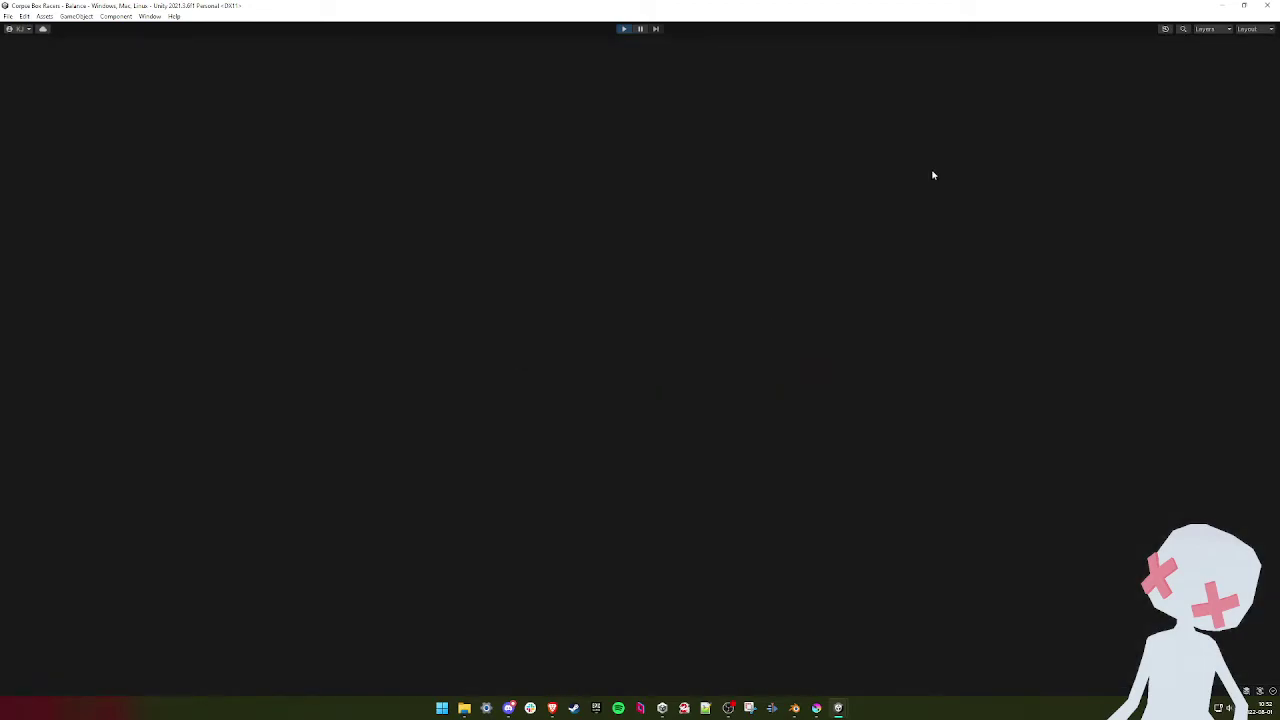
key(space)
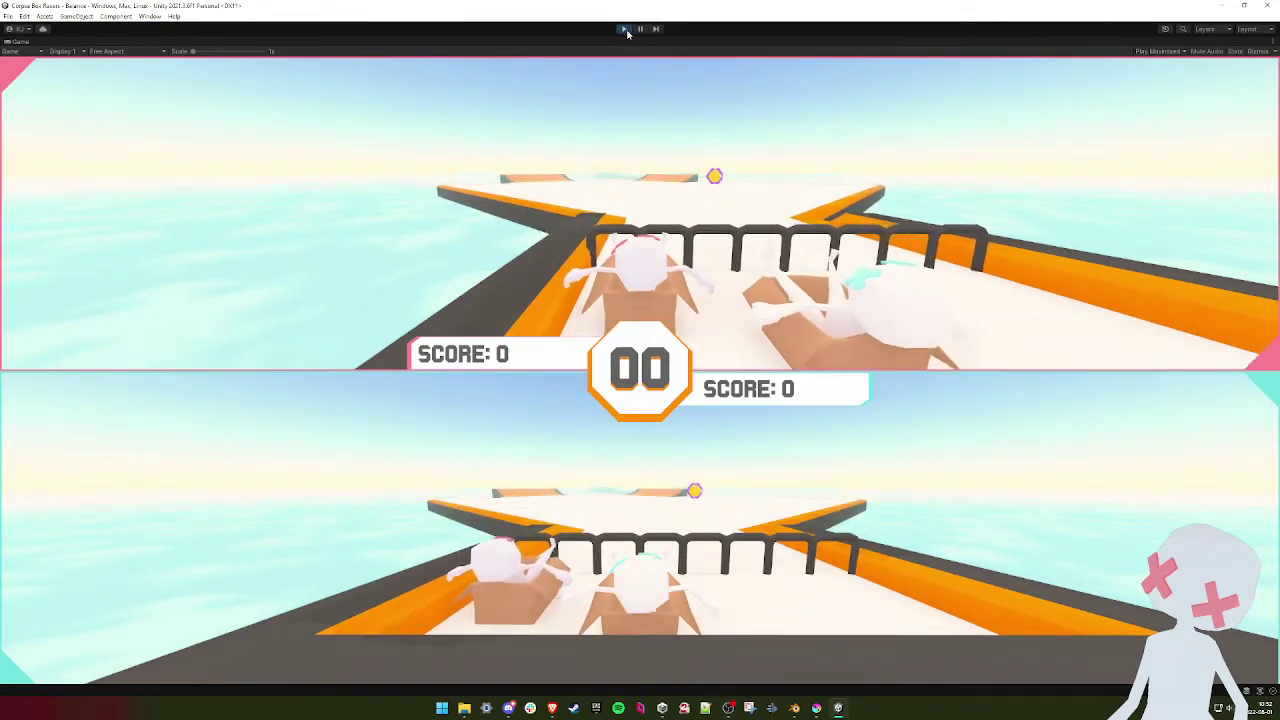
click(623, 29)
- Select the misplaced ramp Ramp_Small_01.001 on the platform and revert its position to the prefab value
right_drag(351, 251, 446, 280)
click(297, 276)
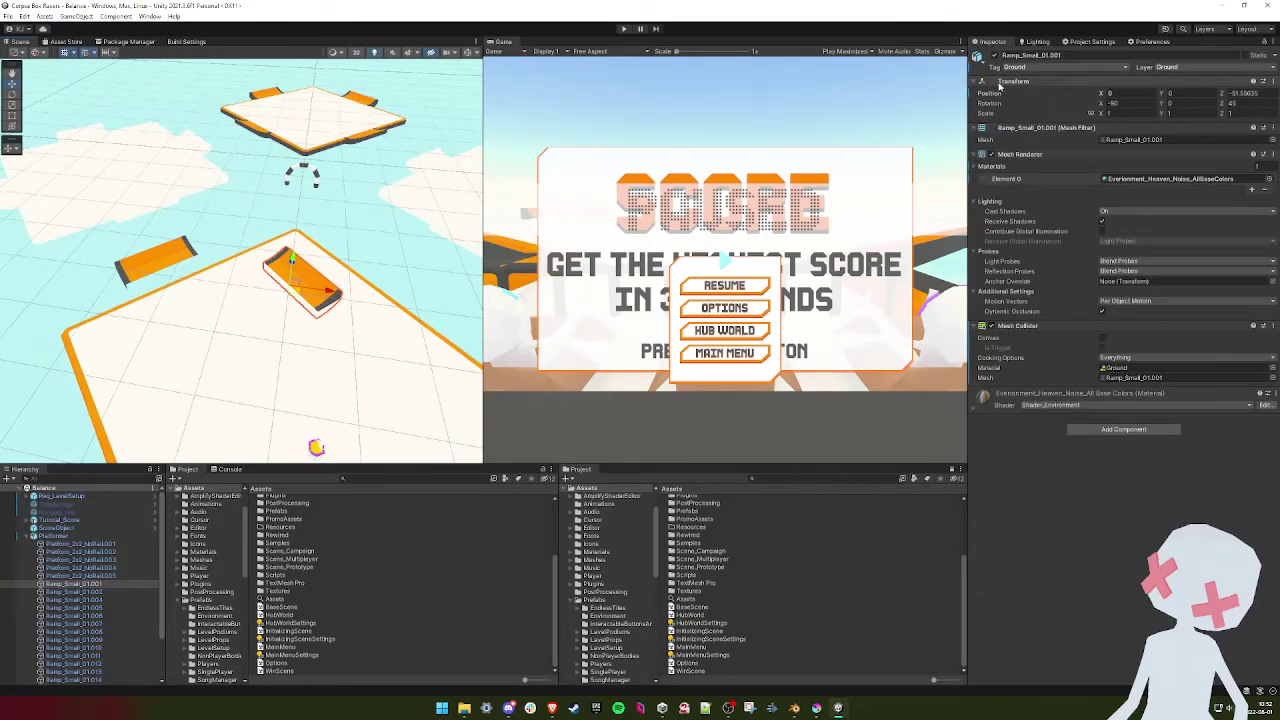
right_click(991, 93)
click(1019, 120)
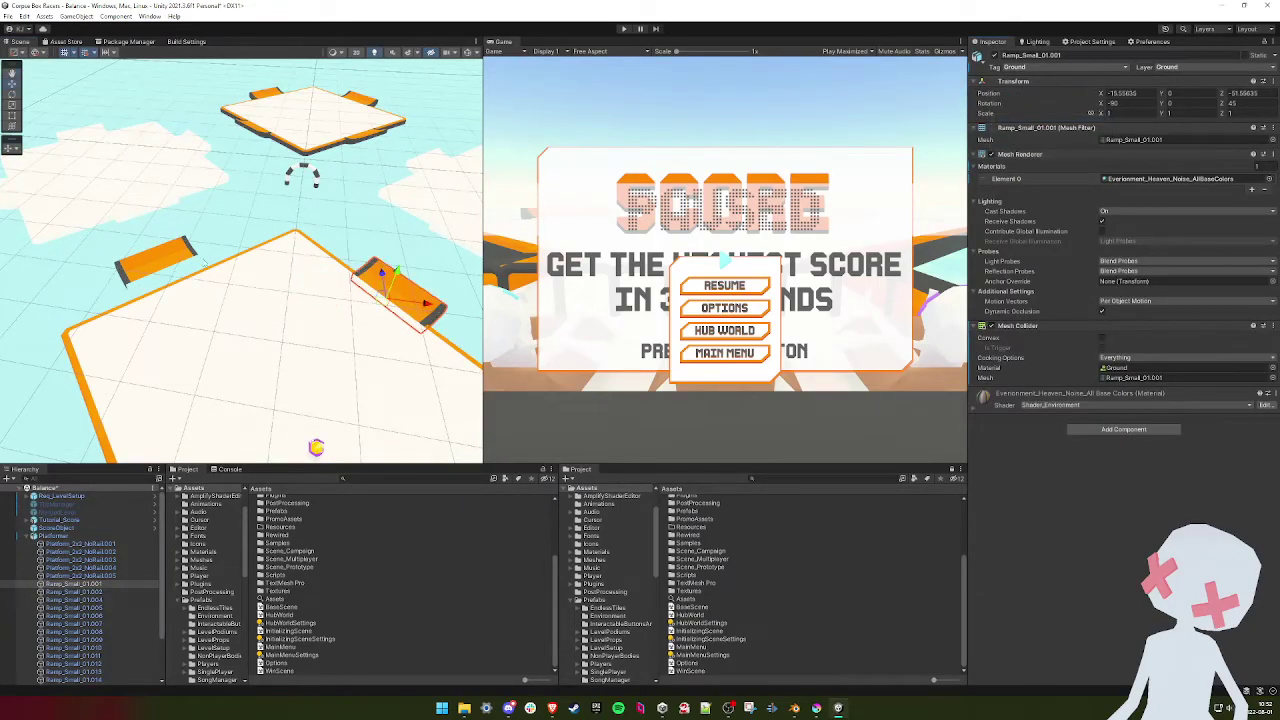
- Revert the position of the platform's other ramp, Ramp_Small_01.002, to its prefab value
click(157, 260)
right_click(993, 93)
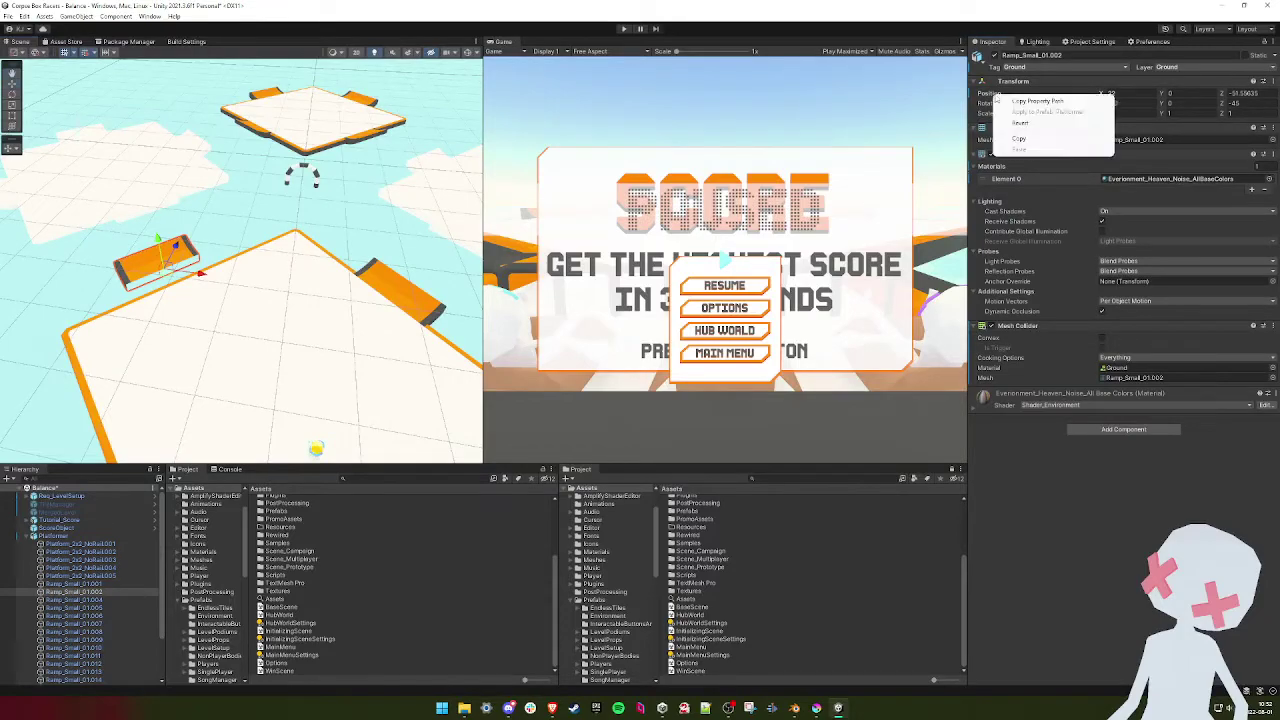
click(1015, 124)
- Add a Mesh Collider with the Ground physics material to the two untextured side platforms and all their ramps together
right_drag(198, 264, 291, 248)
click(343, 172)
click(343, 172)
shift+click(268, 152)
shift+click(358, 137)
shift+click(423, 188)
right_drag(303, 209, 438, 234)
shift+click(160, 200)
shift+click(177, 217)
shift+click(203, 163)
shift+click(86, 156)
shift+click(30, 208)
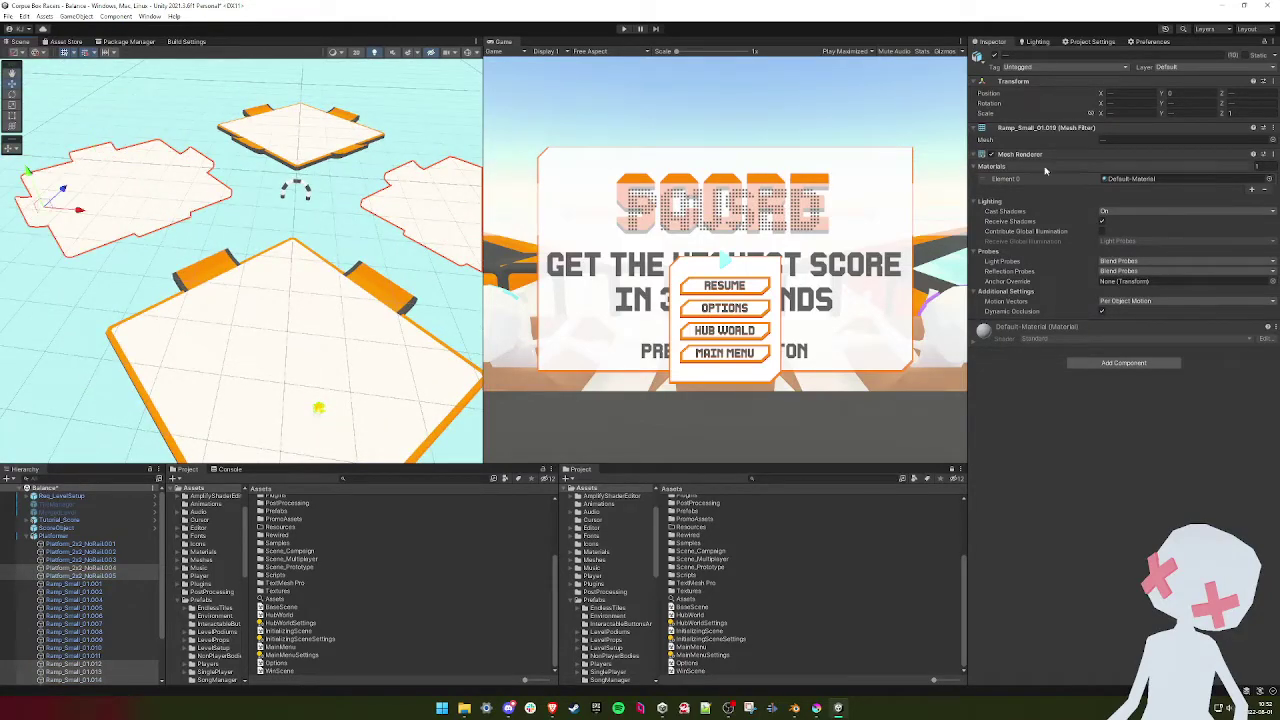
click(1117, 366)
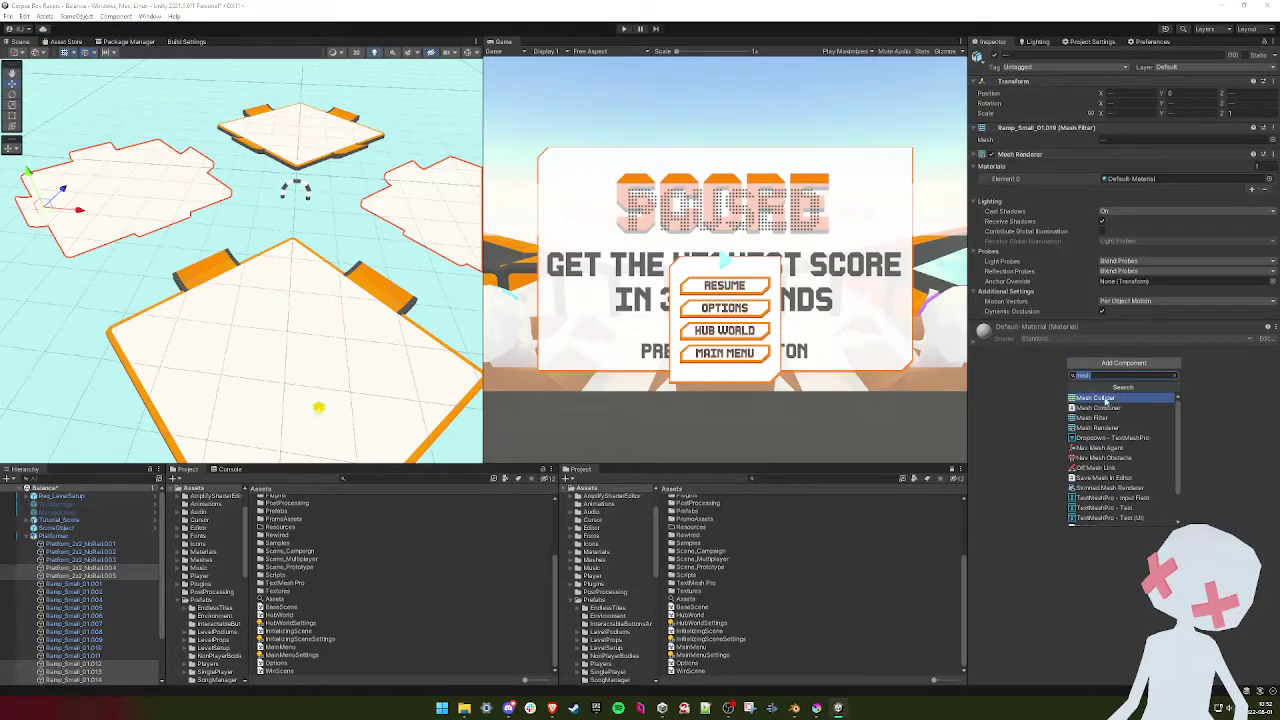
click(1106, 397)
click(1272, 368)
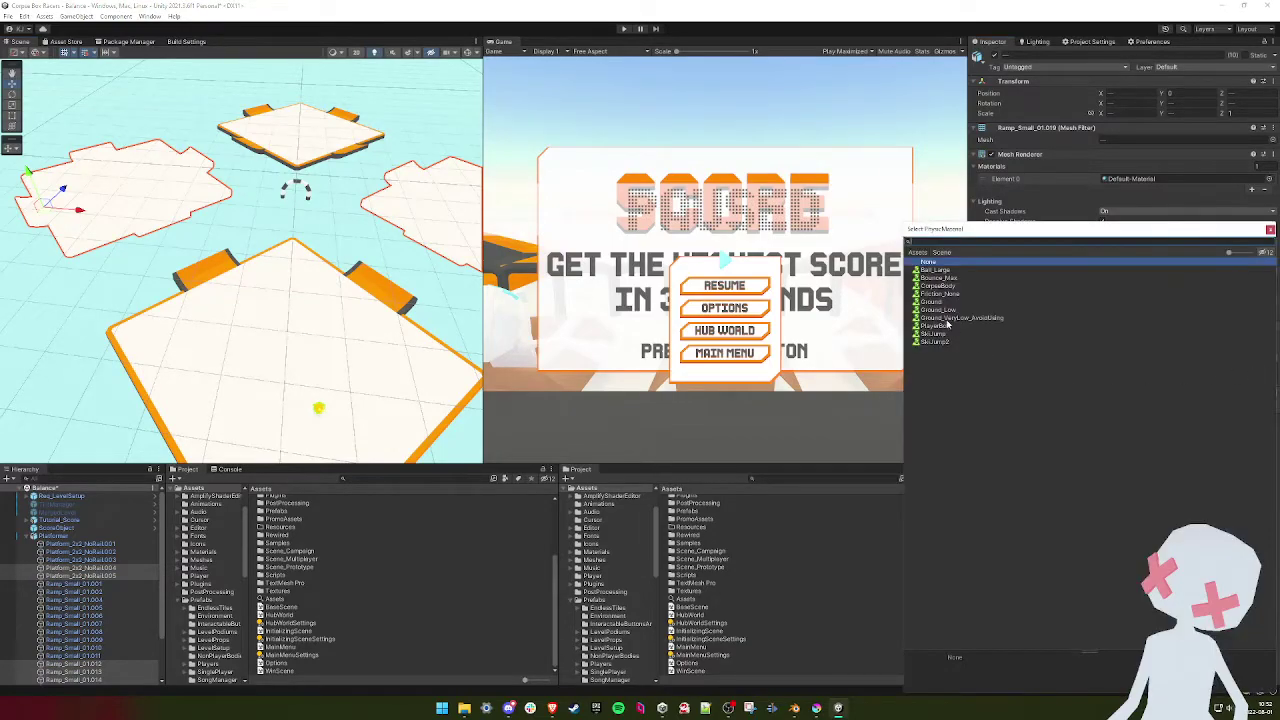
double_click(937, 302)
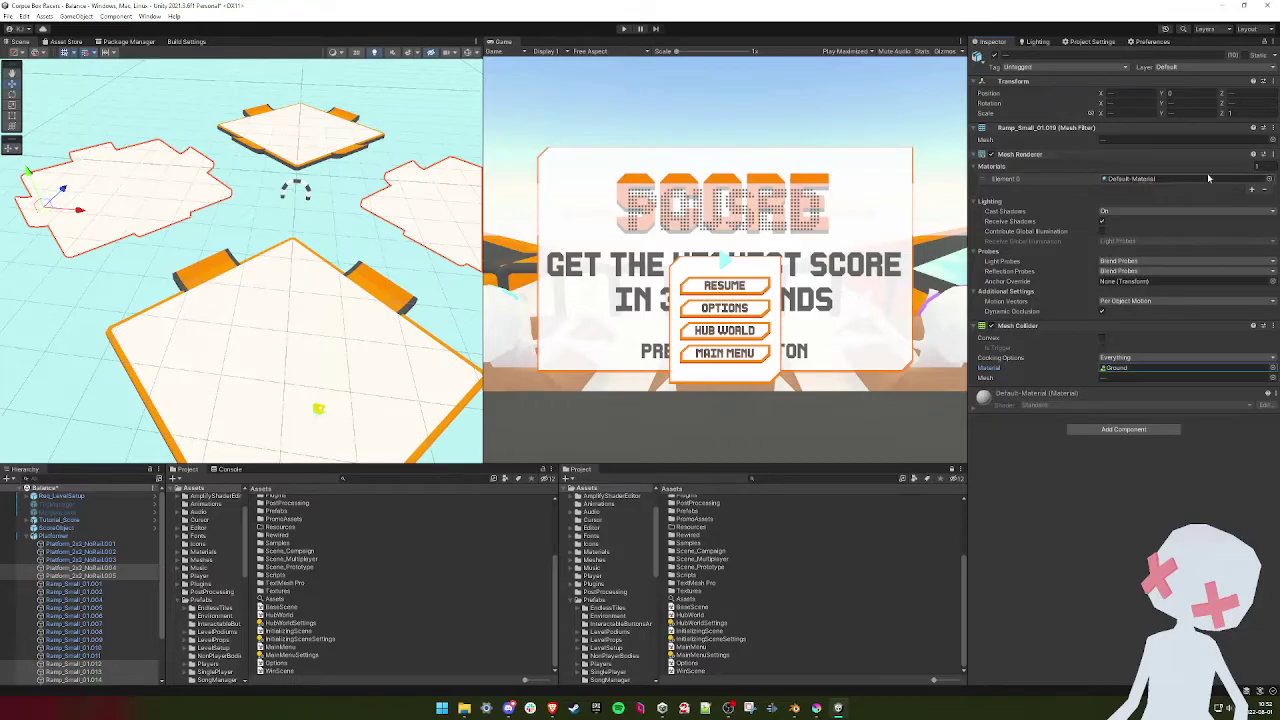
- Assign the Everionment_Heaven_Noise_AllBaseColors material to the selected platforms and ramps, and set their tag and layer to Ground
click(1270, 179)
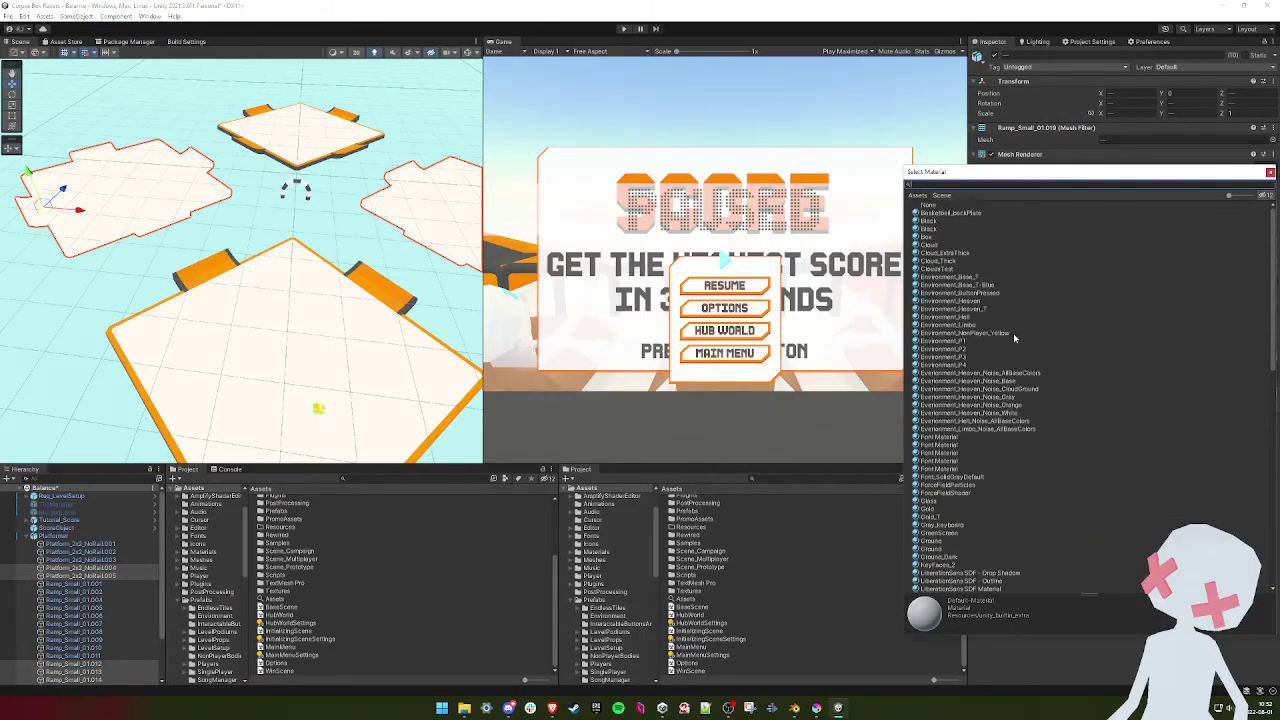
double_click(1010, 374)
click(1030, 67)
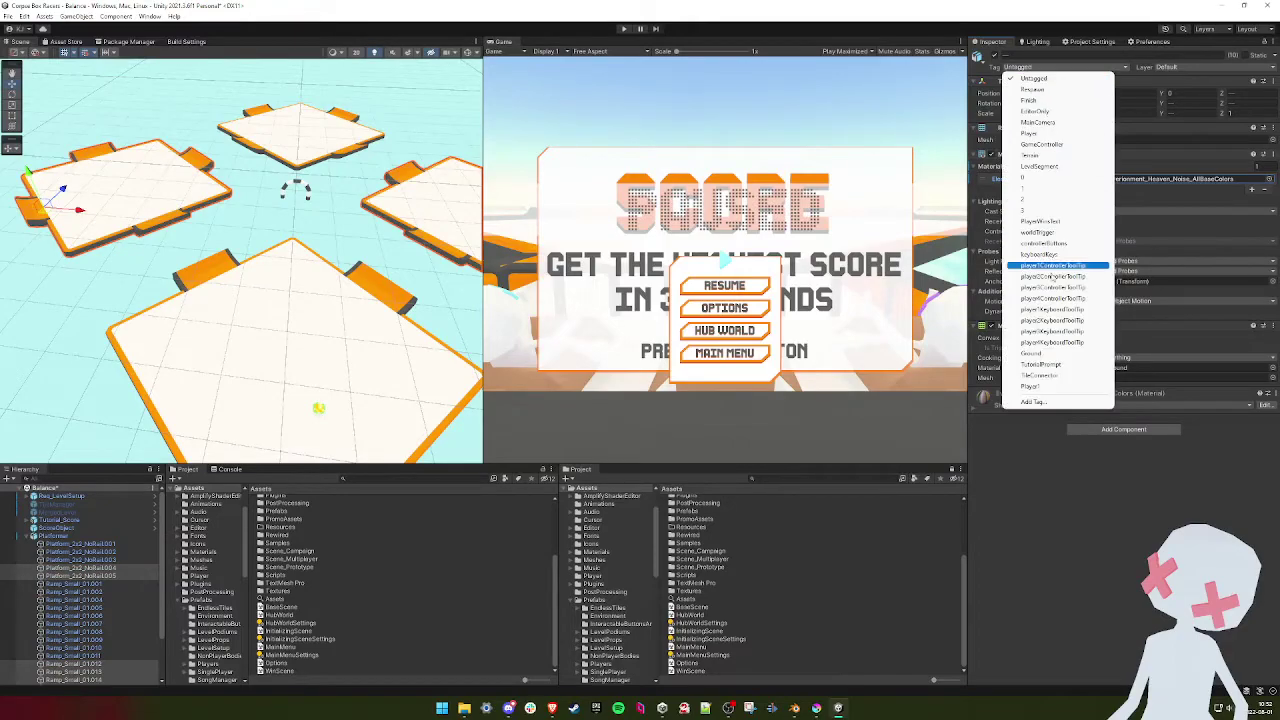
click(1028, 353)
click(1180, 67)
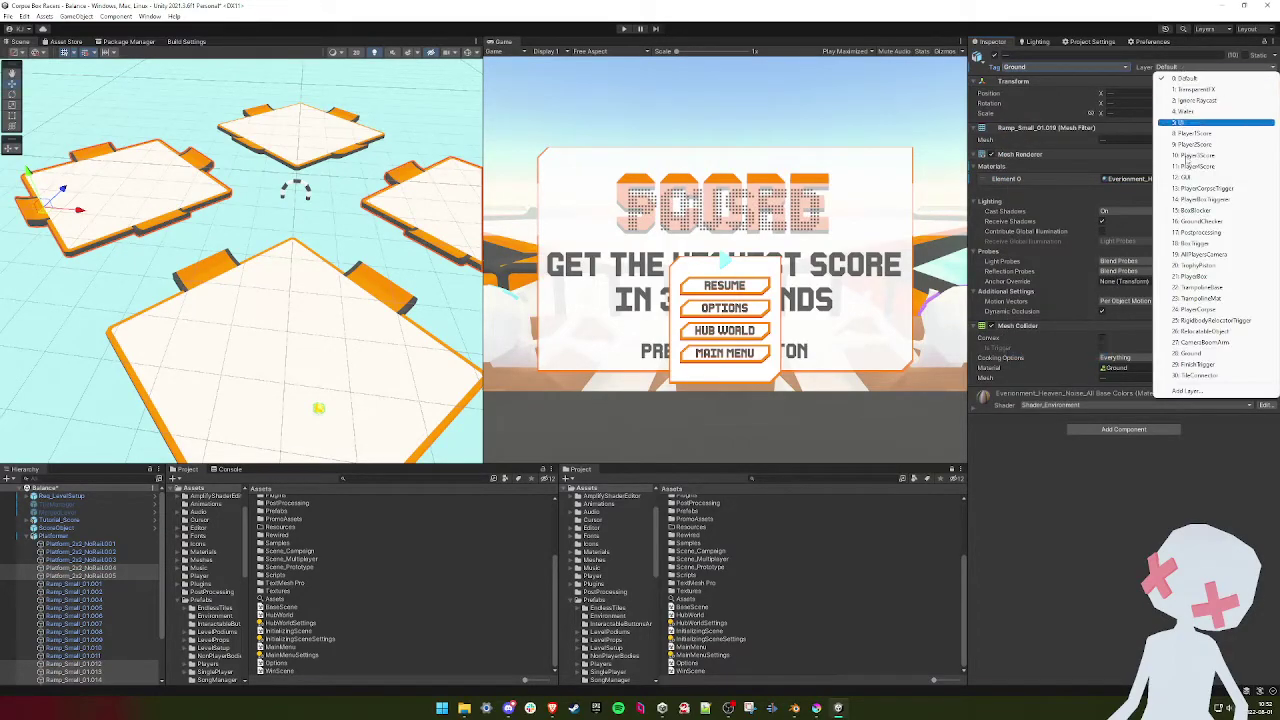
click(1200, 353)
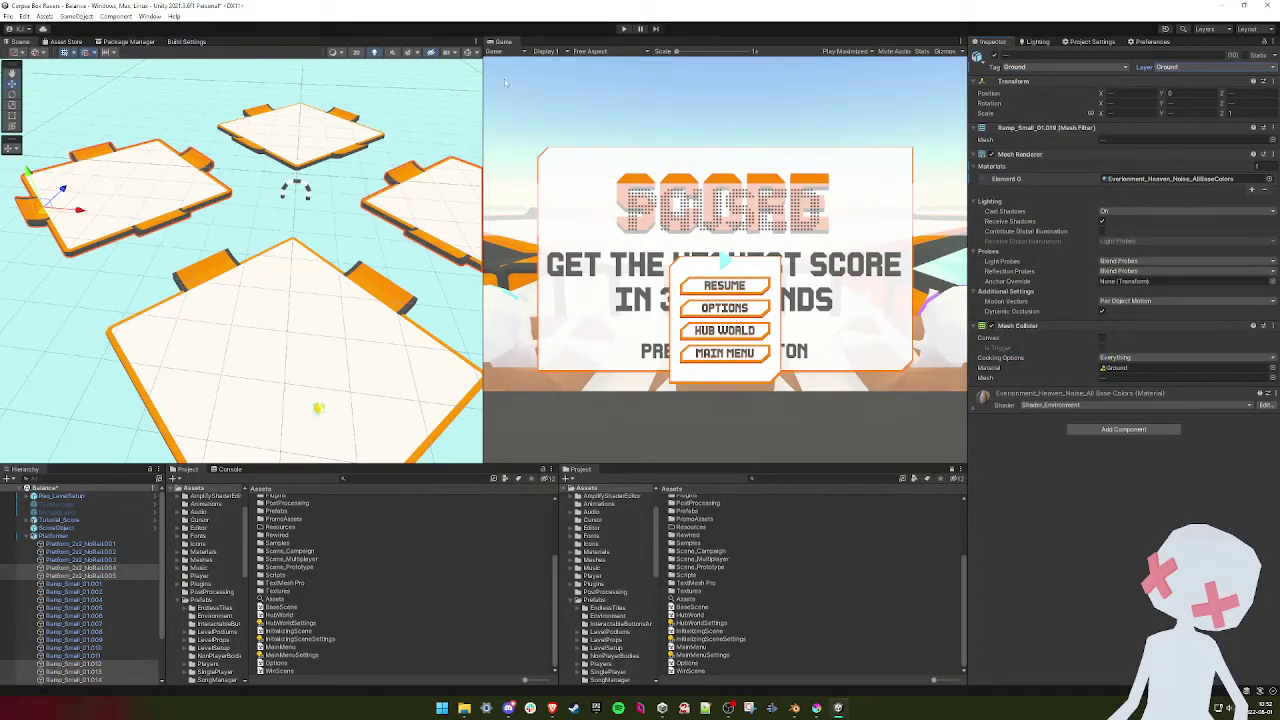
- Playtest the level from the start section onto the first platform, collecting a score object, and stop the game
click(622, 30)
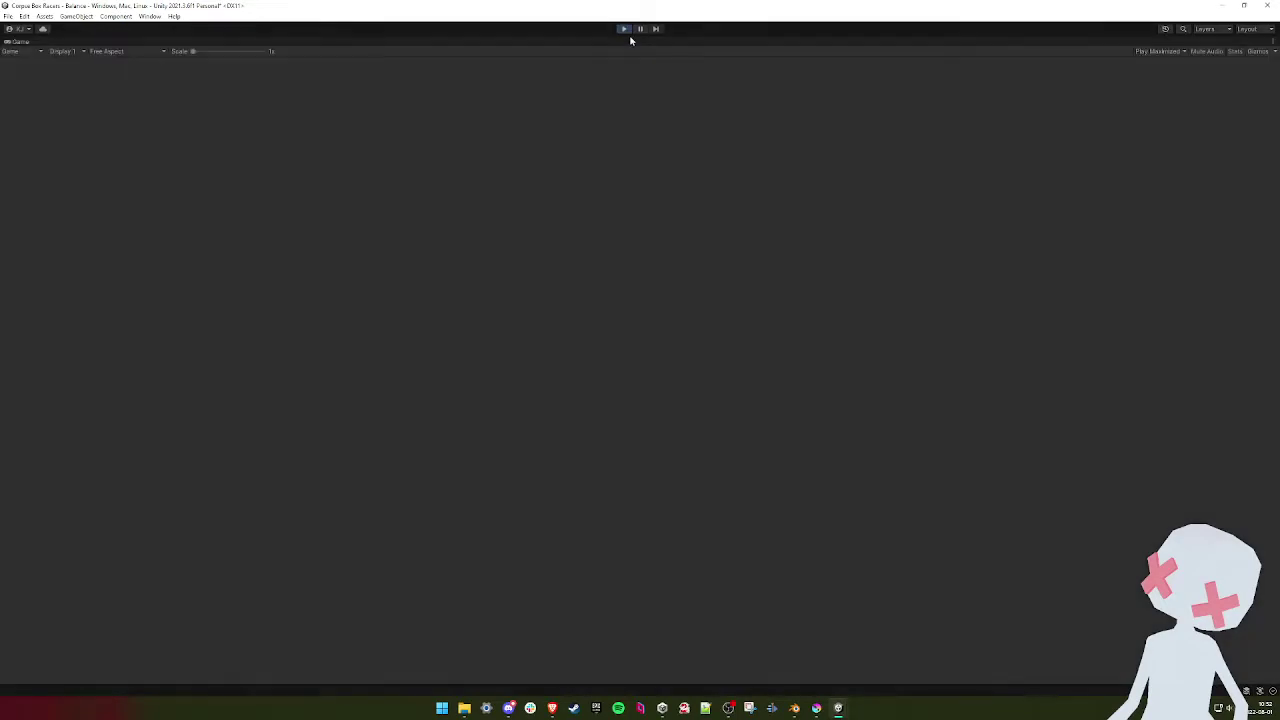
key(space)
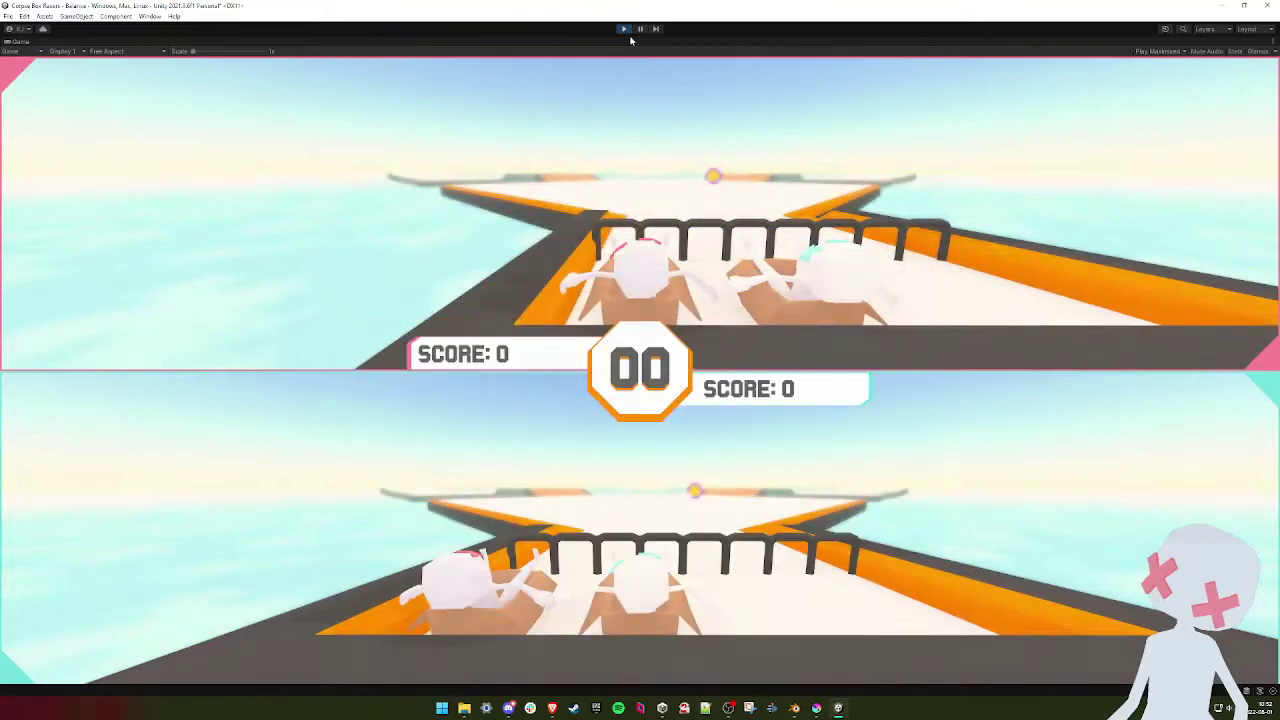
key(w)
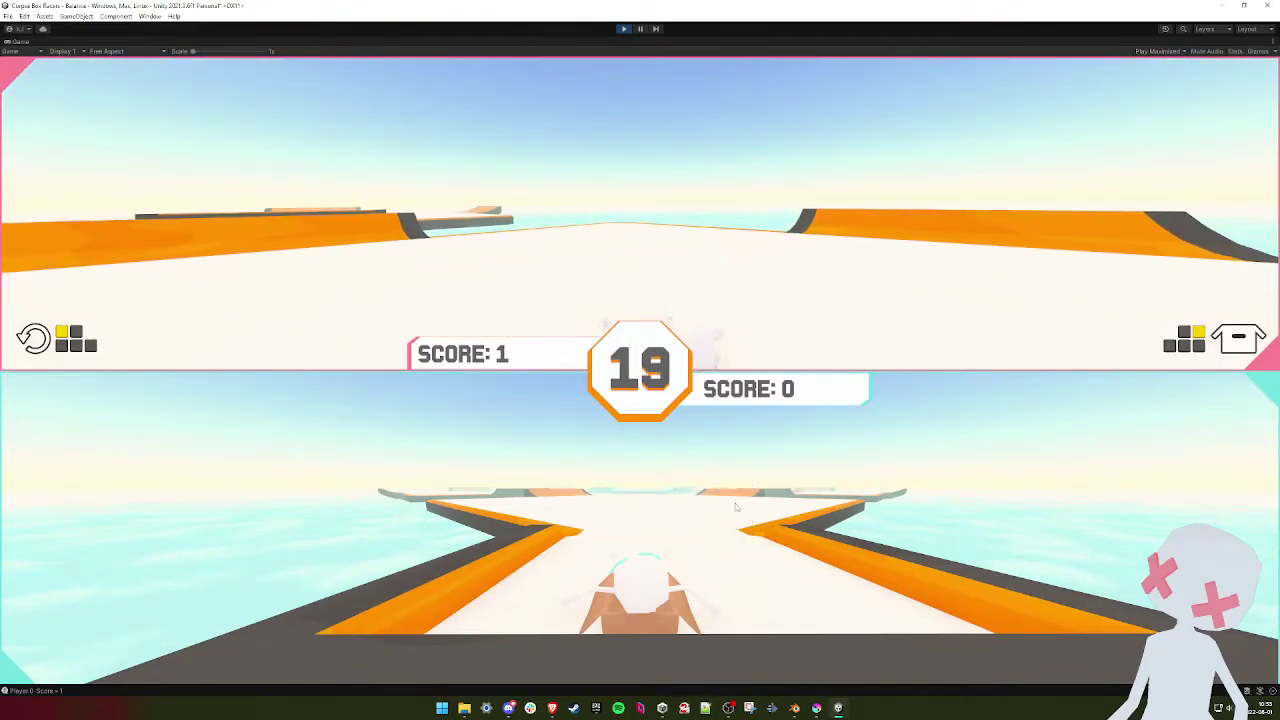
click(622, 28)
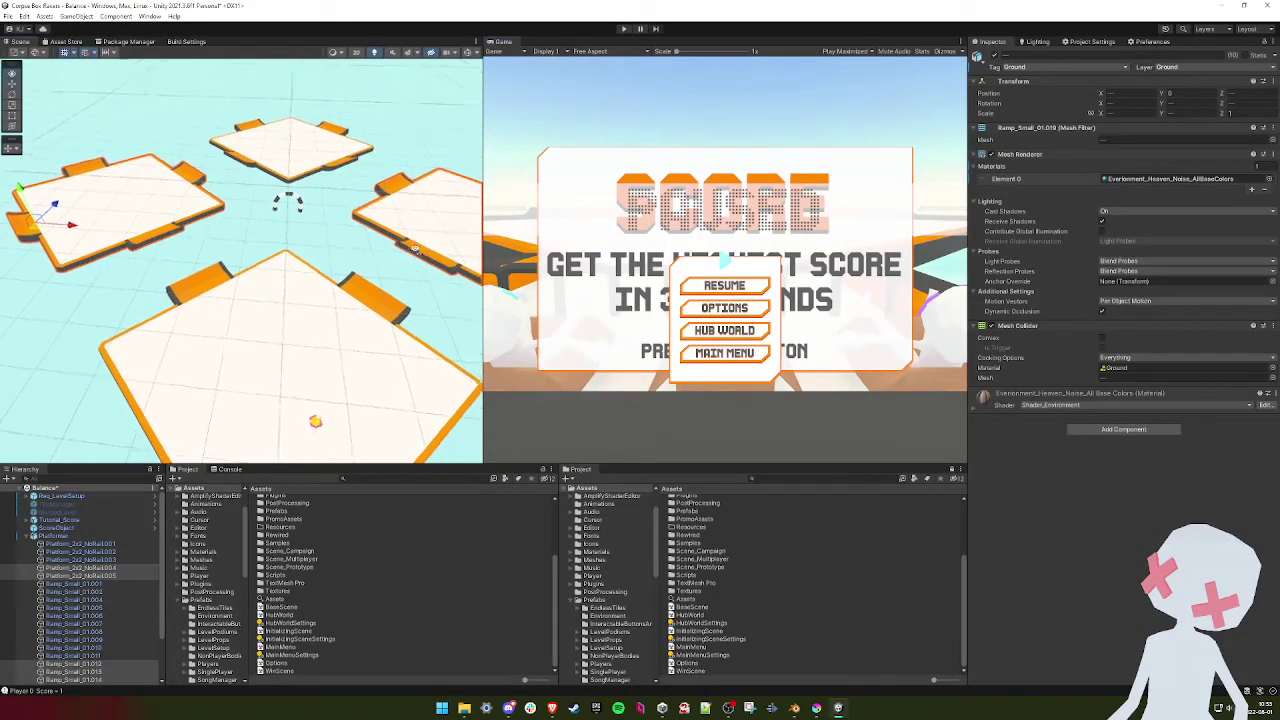
- Revert the ScoreObject's position to its prefab value and move it forward along the centre line to Z 20
right_drag(415, 249, 450, 305)
key(w)
click(307, 327)
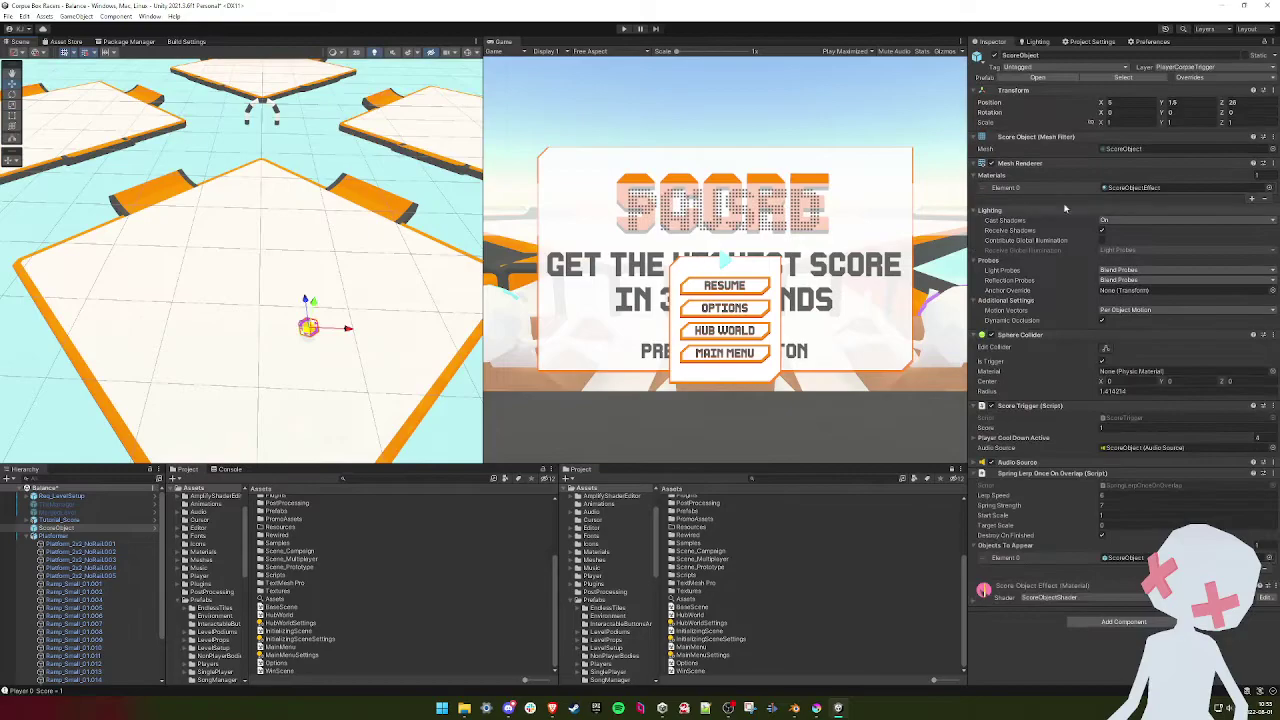
right_click(988, 103)
click(1028, 133)
scroll(398, 250, down, 2)
key(f)
drag(250, 331, 256, 225)
key(w)
right_drag(314, 231, 302, 259)
key(e)
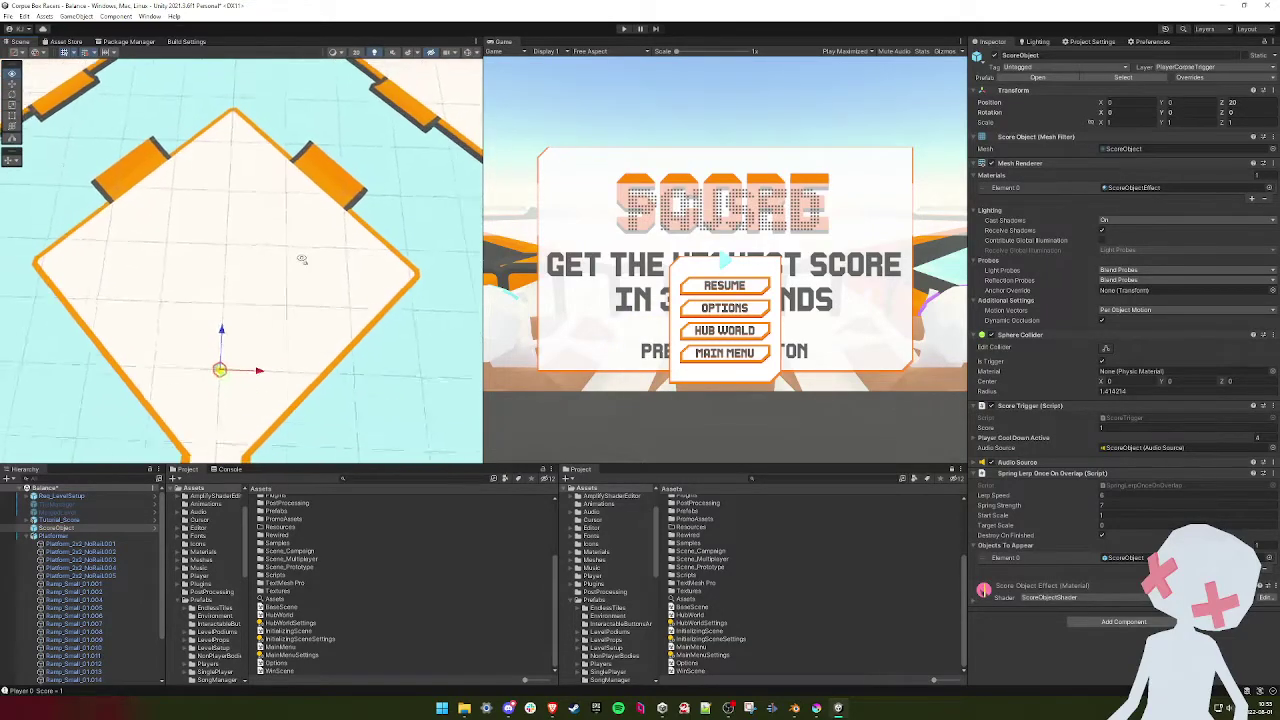
- Switch the scene to a top-down view and move the ScoreObject to the first platform's centre at Z 36
scroll(303, 263, down, 2)
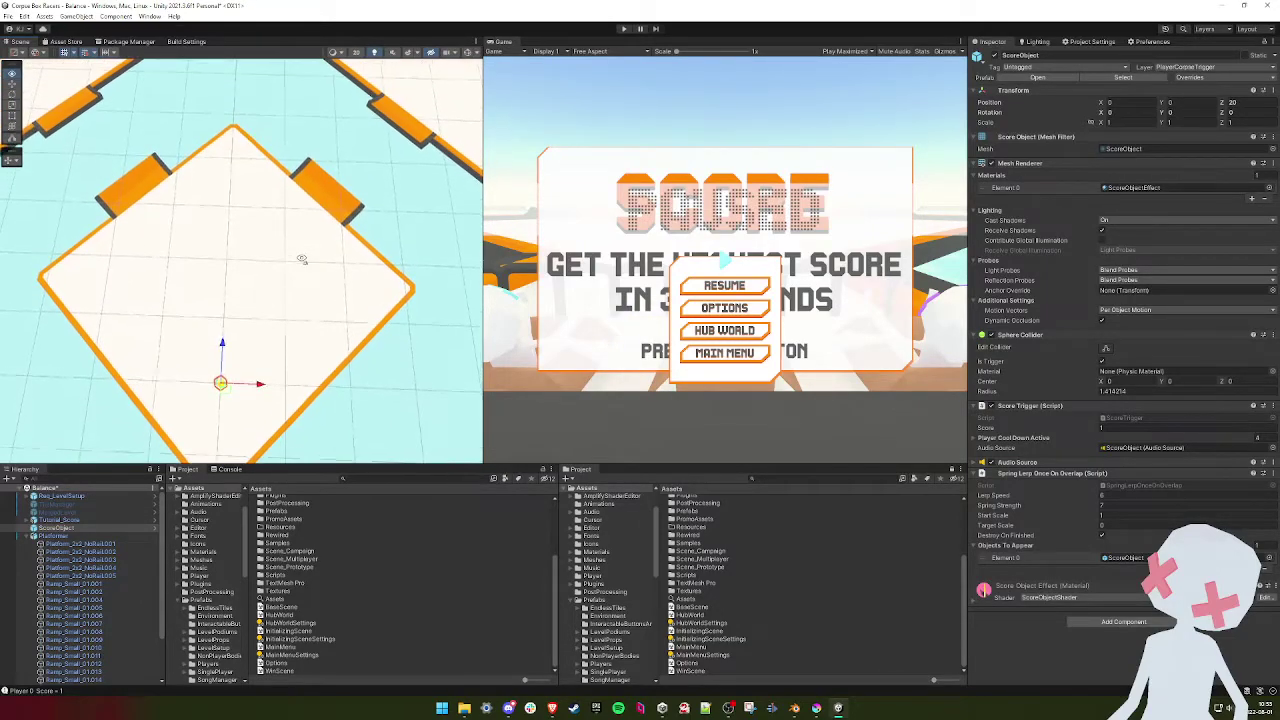
click(13, 161)
click(47, 206)
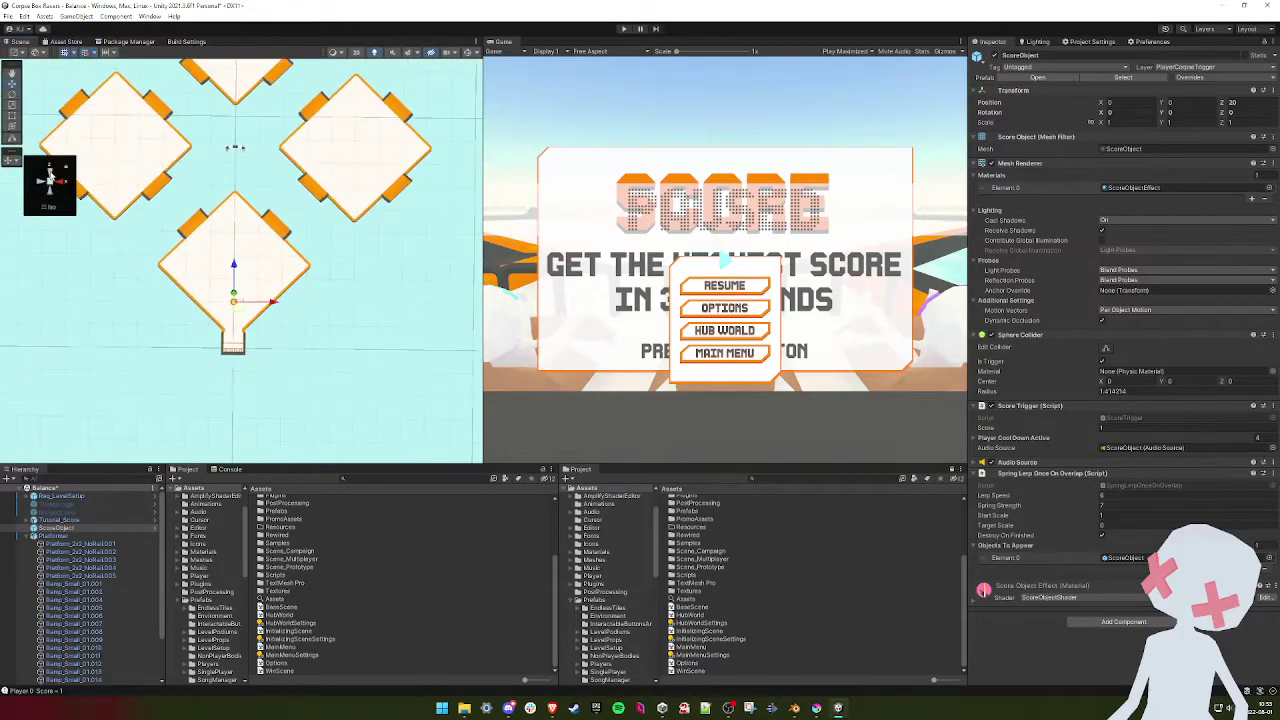
click(48, 171)
click(49, 174)
scroll(259, 255, up, 8)
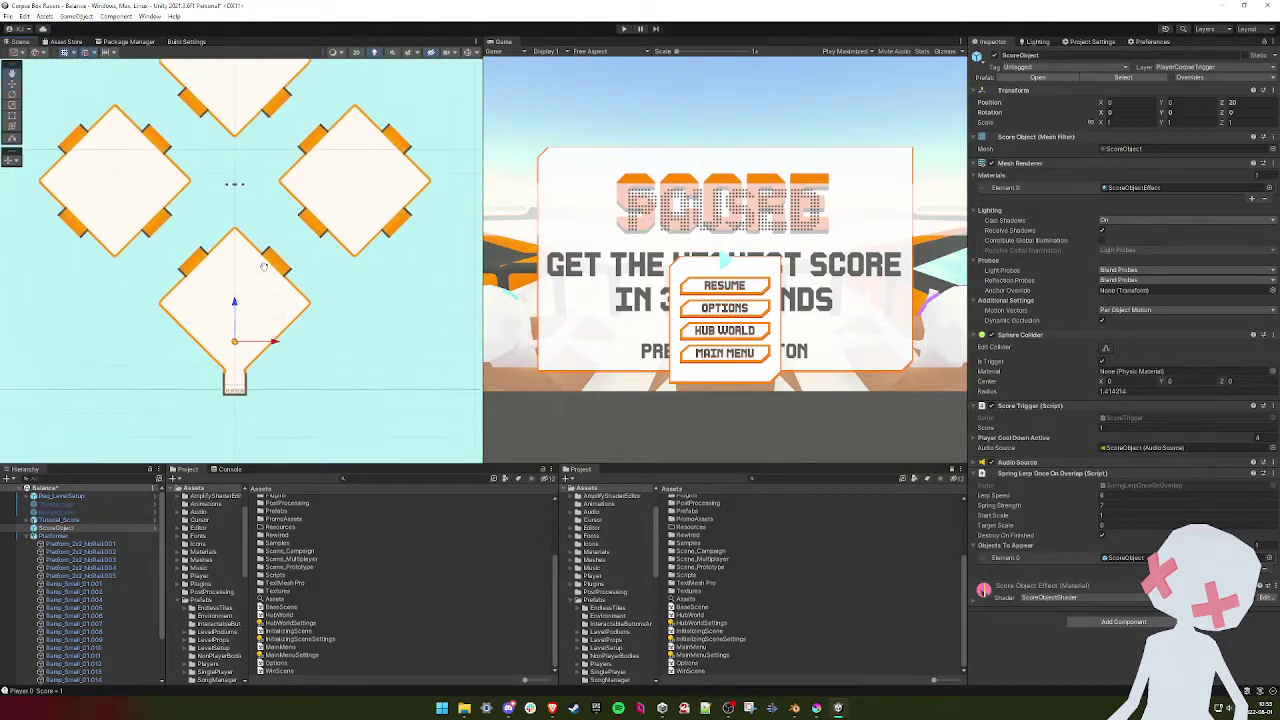
key(f)
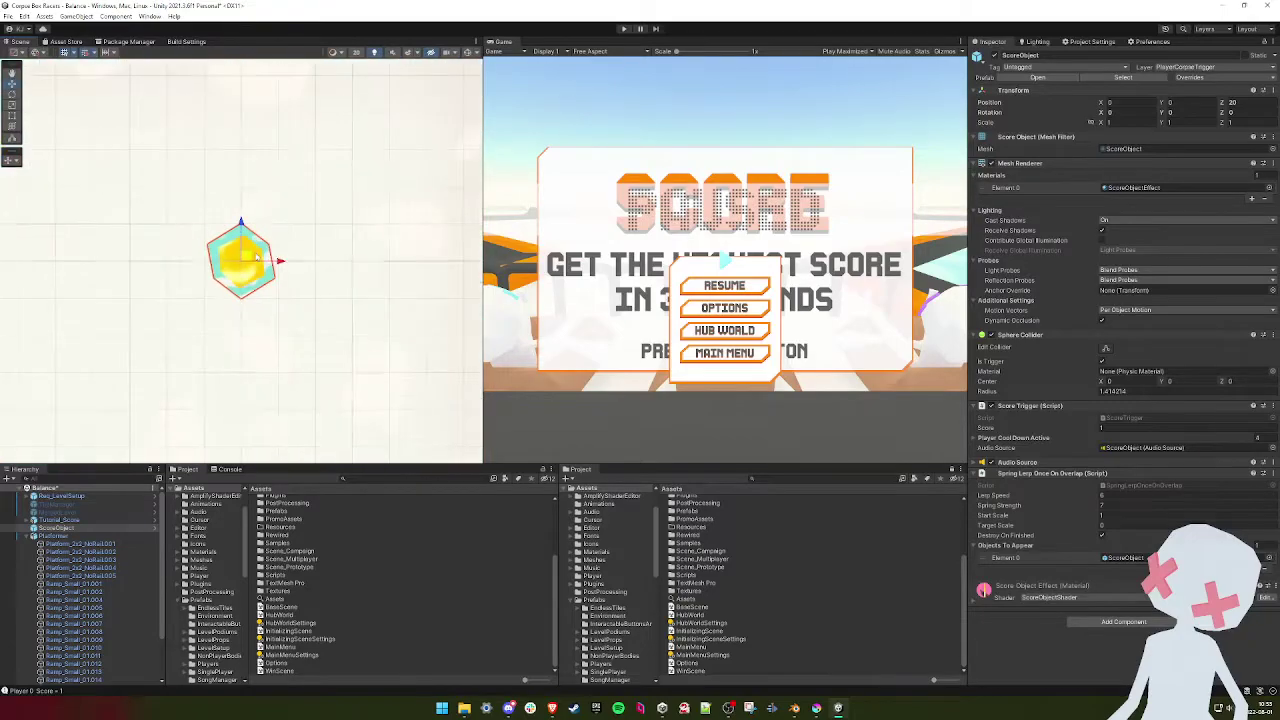
scroll(258, 255, down, 3)
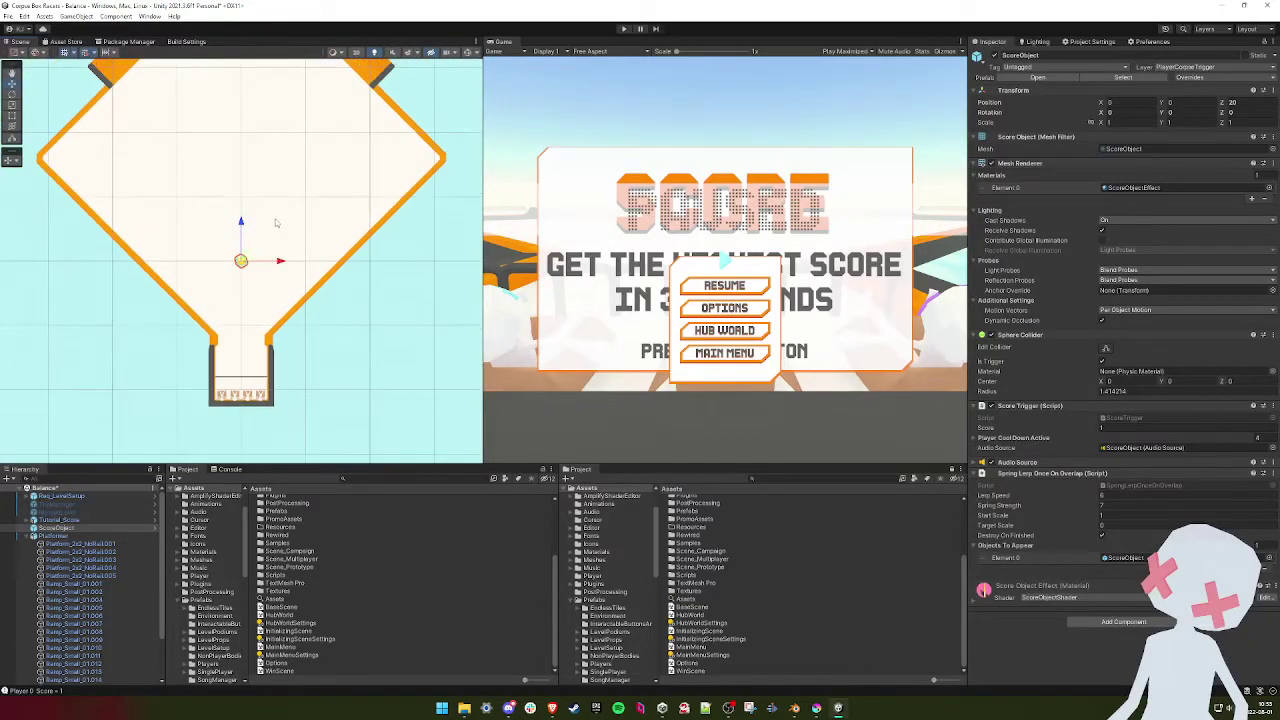
middle_drag(276, 223, 271, 271)
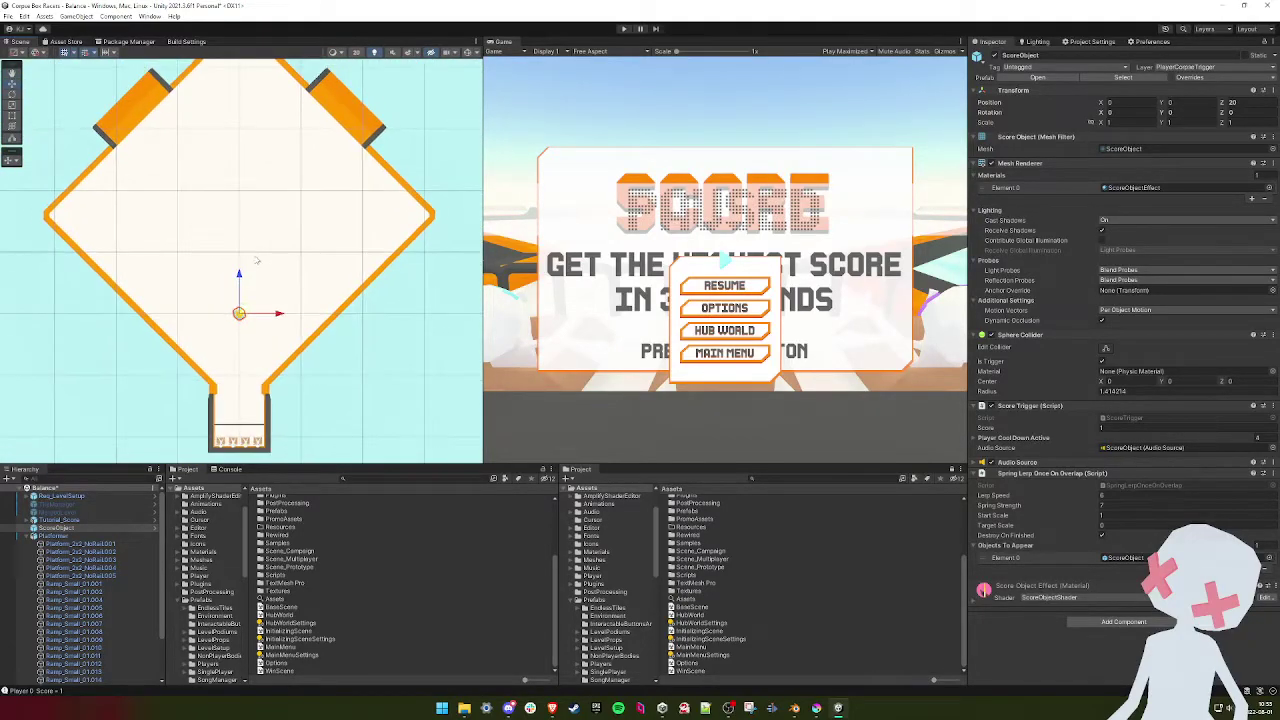
drag(244, 280, 239, 184)
middle_drag(274, 243, 277, 264)
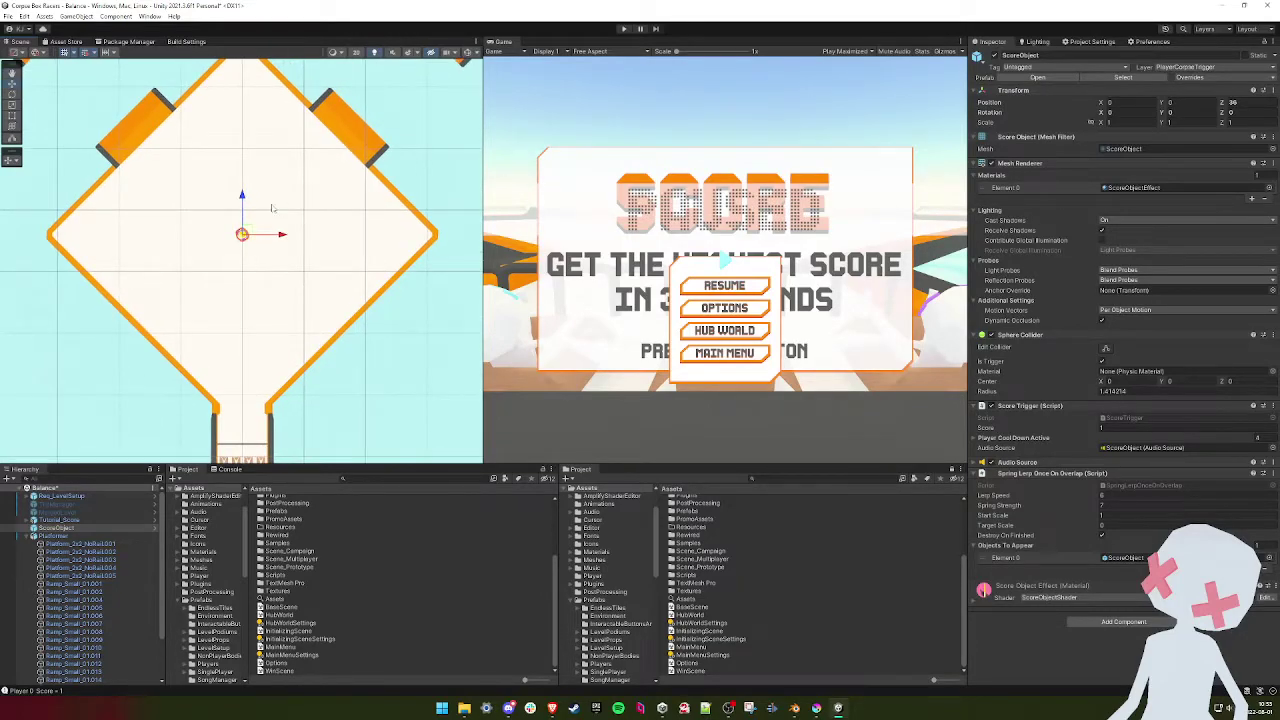
- Duplicate the ScoreObject twice, placing the copies on the centre line near the platform's entrance and near its far corner
key(ctrl+d)
drag(241, 201, 237, 72)
key(ctrl+d)
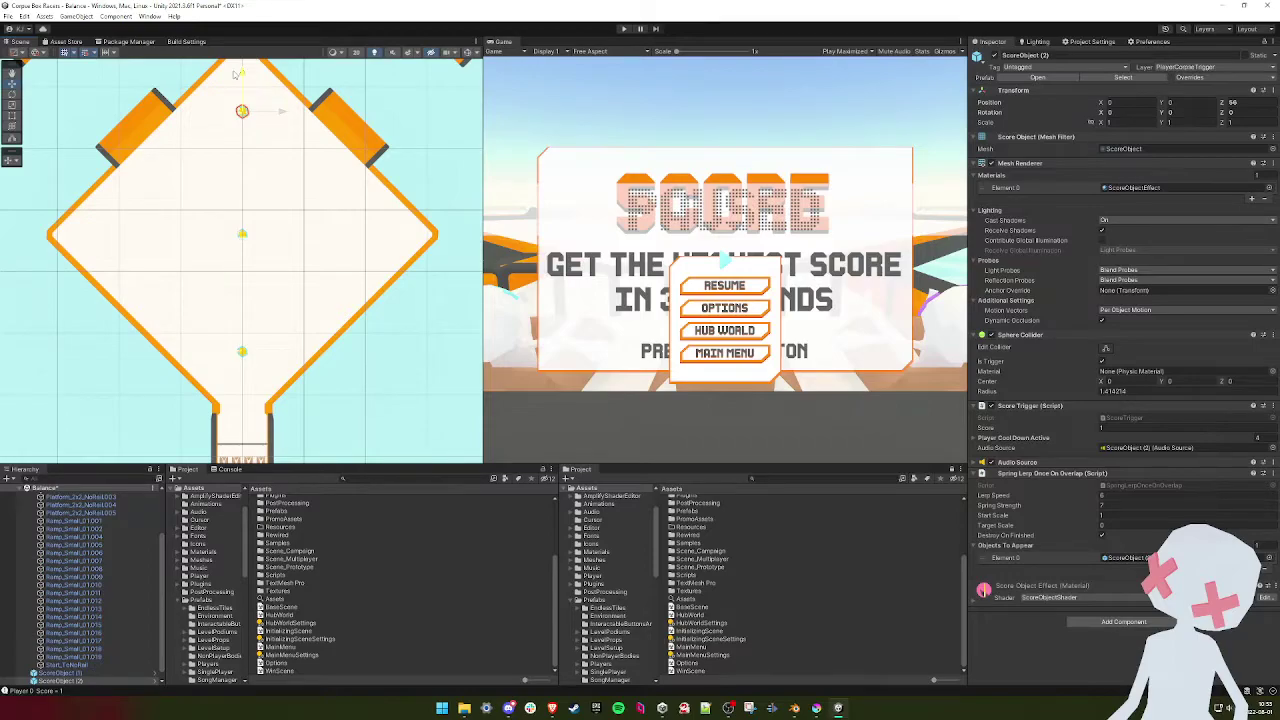
- Duplicate more score objects to both side corners, in front of both ramps, and near the front-left edge at X -12, Z 27
key(ctrl+d)
drag(263, 120, 305, 160)
key(ctrl+d)
key(ctrl+d)
key(ctrl+d)
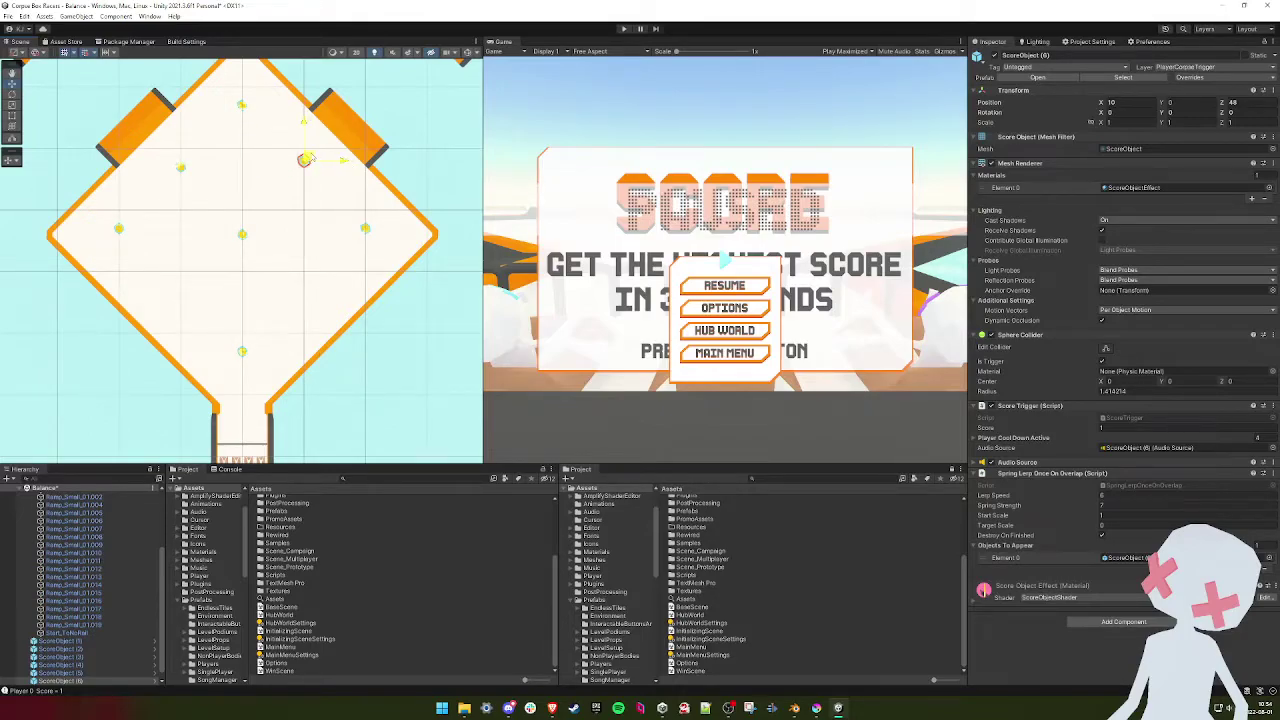
drag(305, 160, 312, 166)
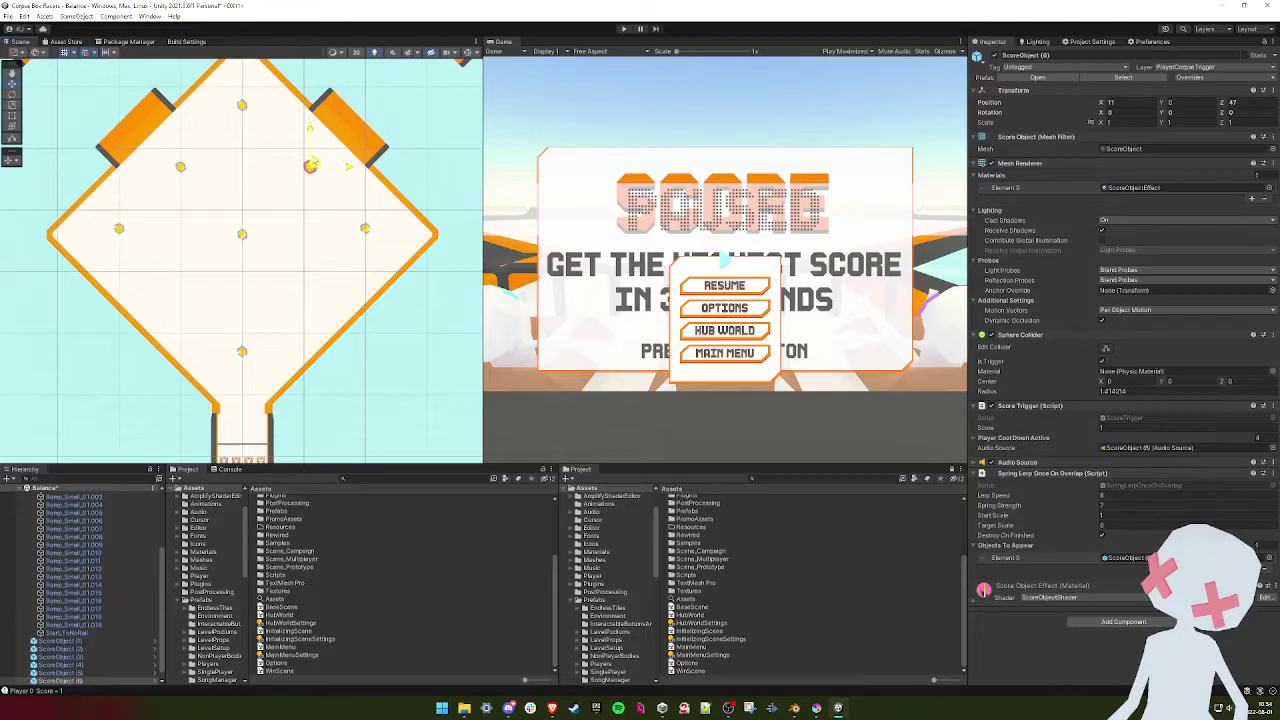
drag(313, 160, 173, 287)
key(ctrl+d)
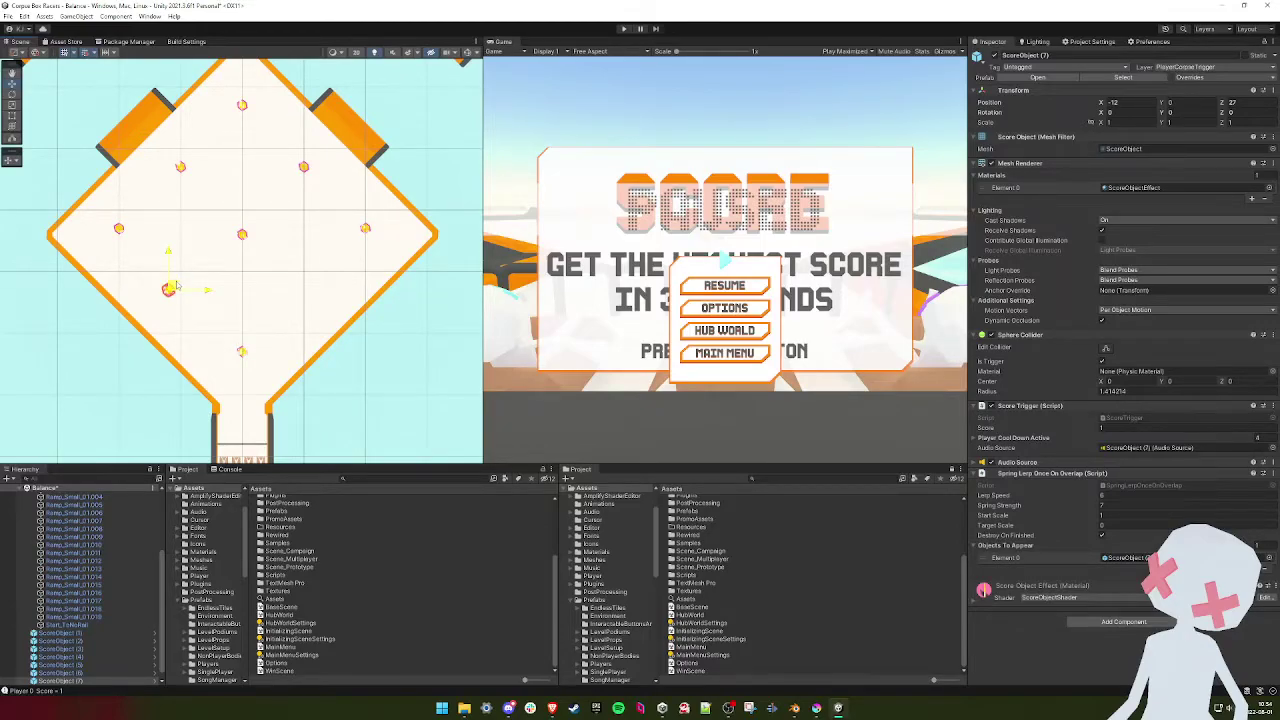
- Create an empty object named ScoreObjectHolder in the Balance scene and move it to the platform's centre at Z 36
scroll(70, 632, up, 5)
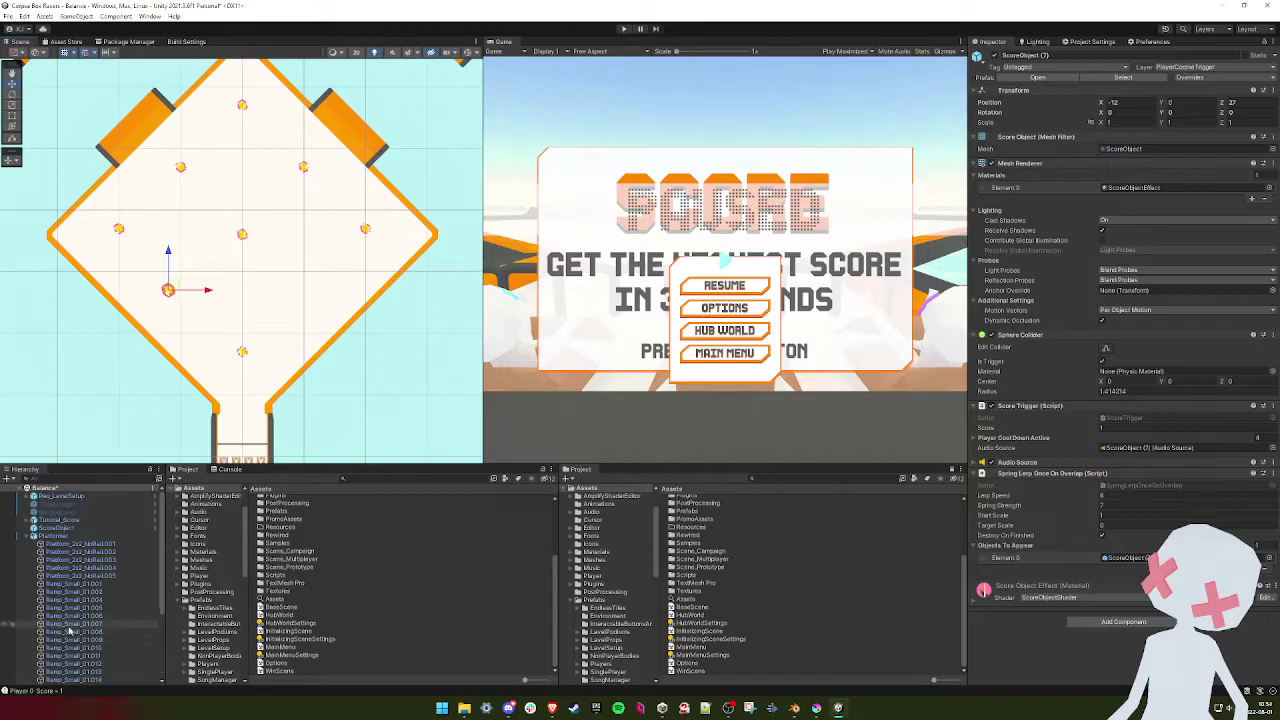
right_click(40, 490)
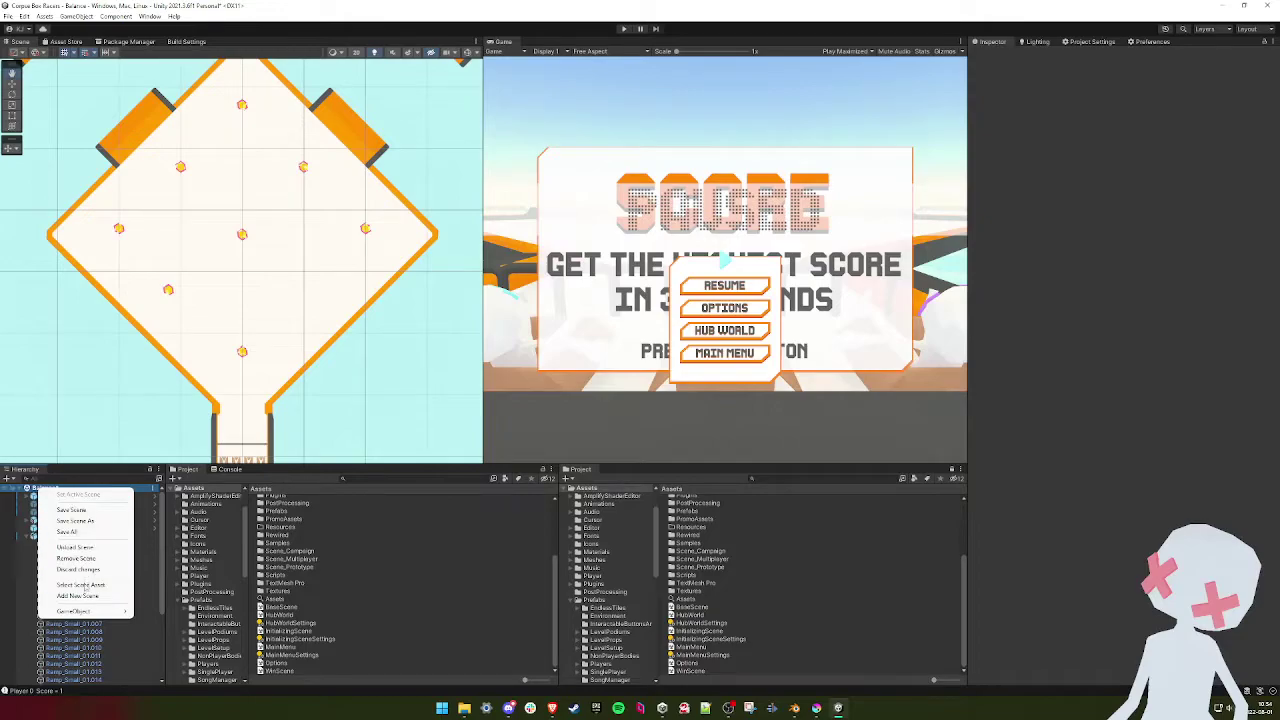
mouse_move(82, 611)
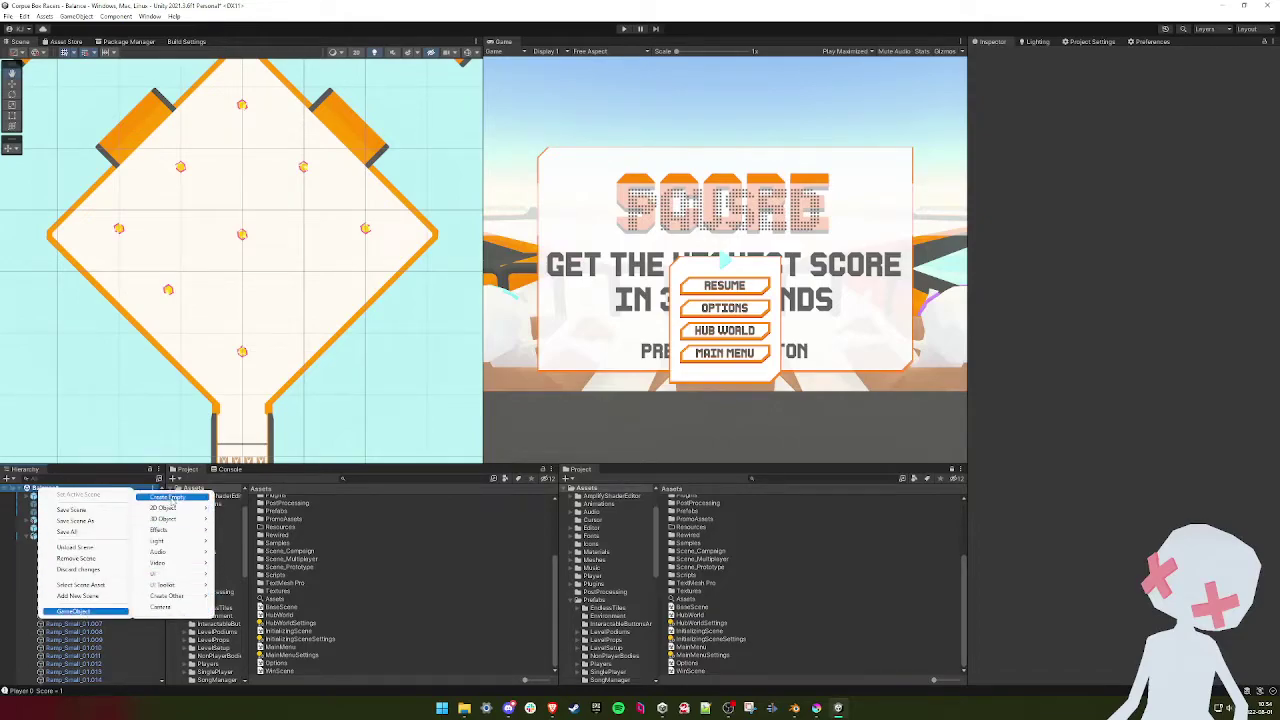
click(165, 497)
text(C)
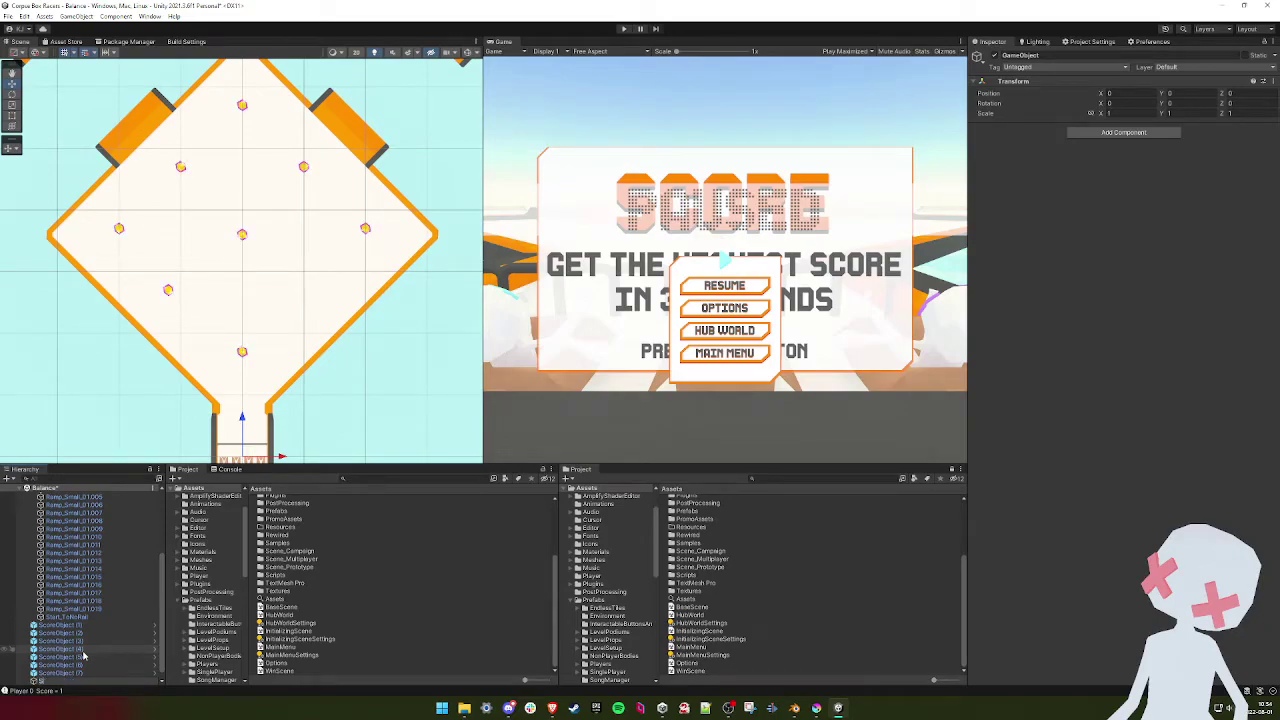
text(coreObjectHolder)
key(Return)
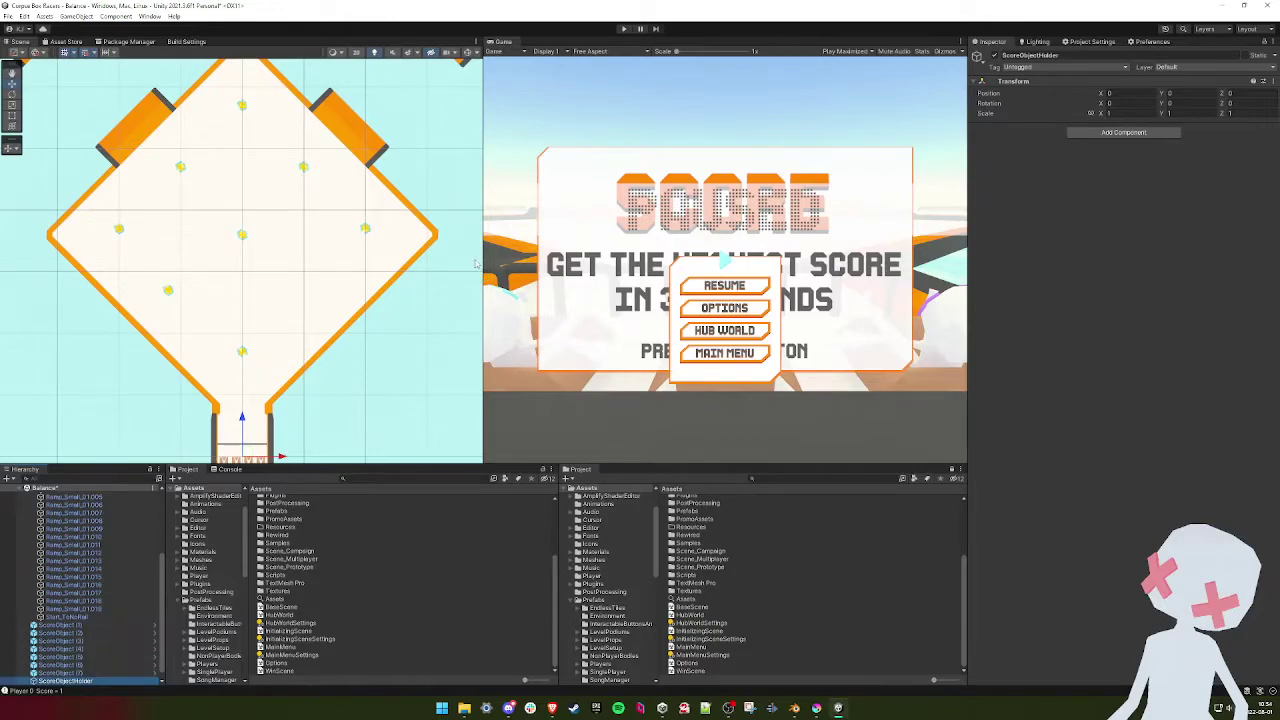
drag(245, 413, 241, 195)
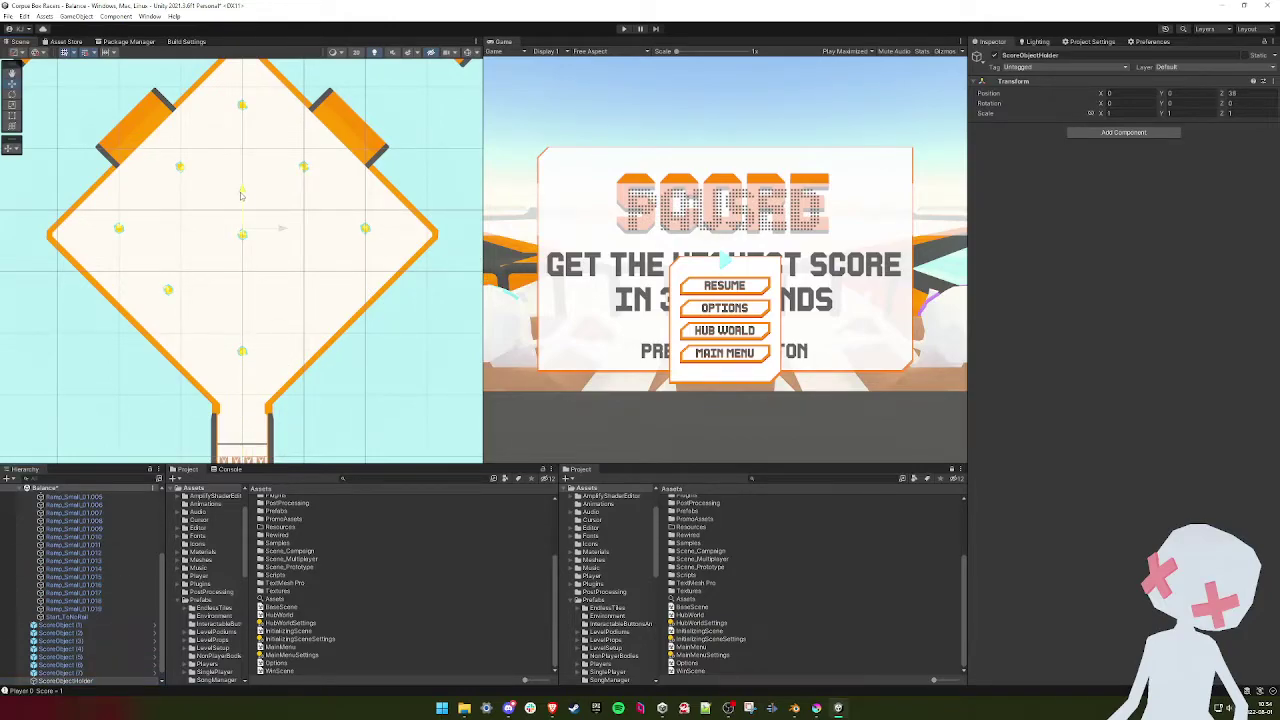
- Parent the score object copies (1) to (7) under ScoreObjectHolder
click(60, 625)
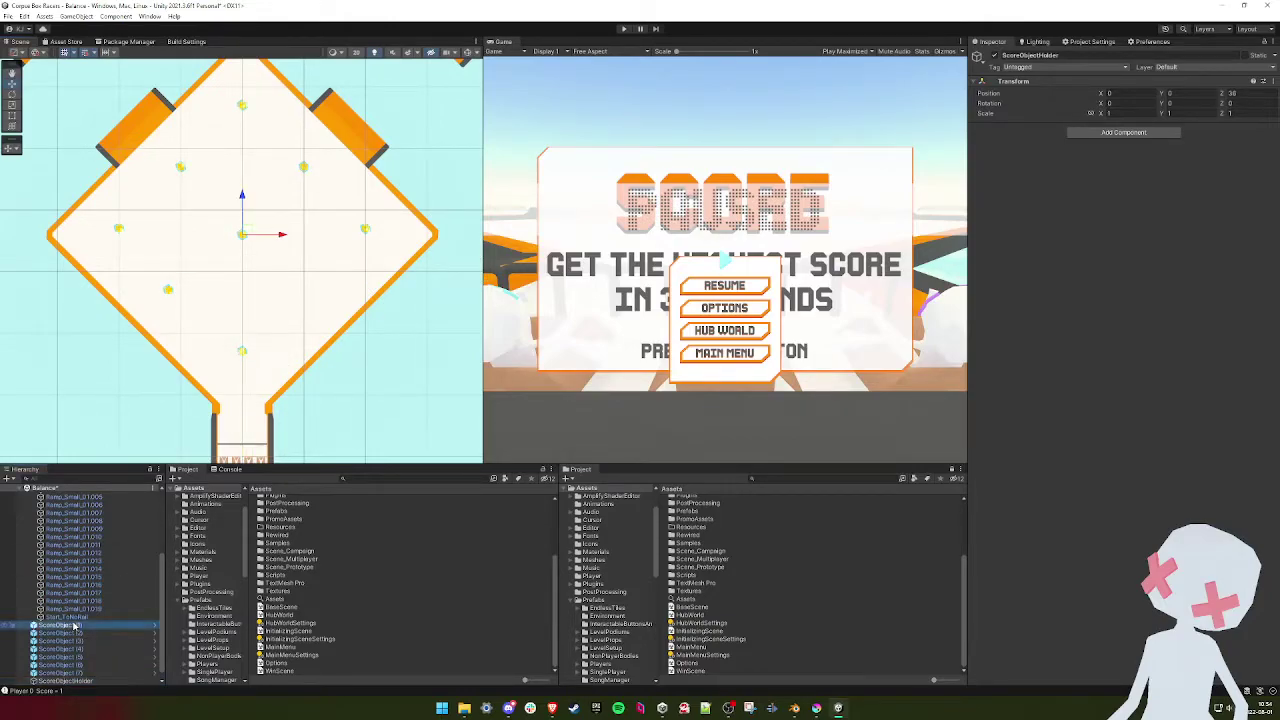
shift+click(78, 673)
drag(77, 676, 66, 521)
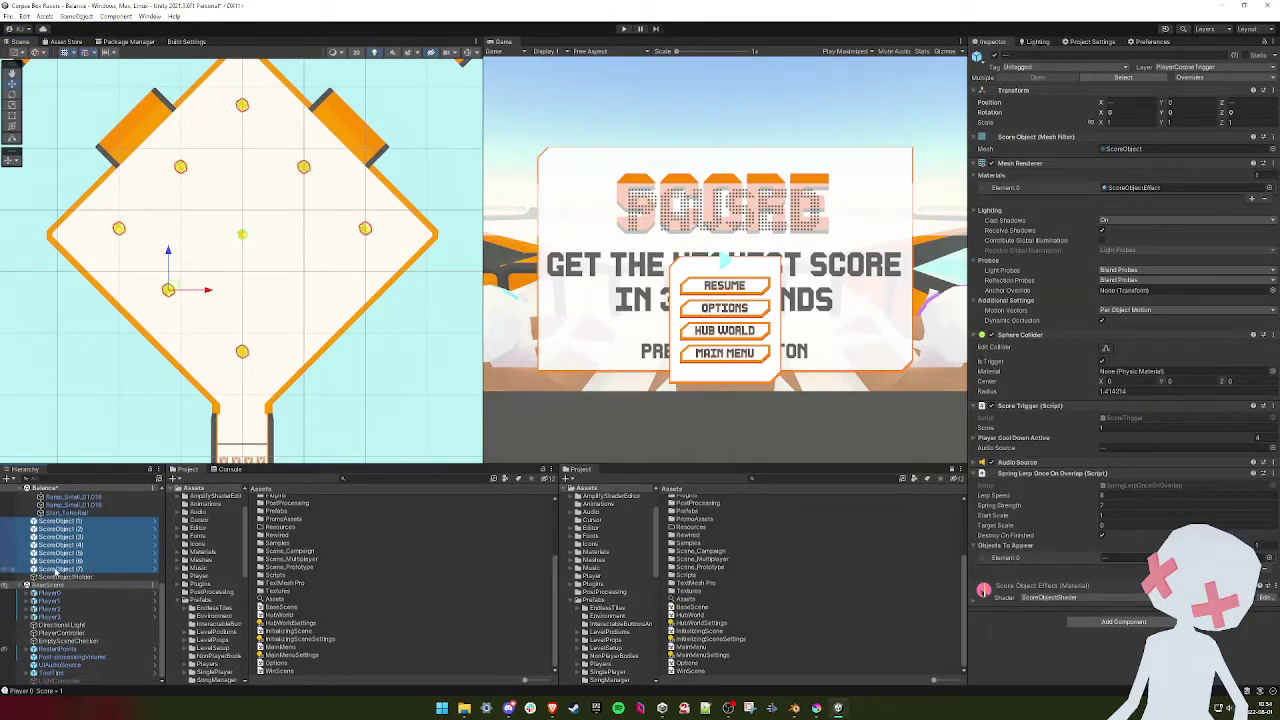
scroll(68, 580, up, 3)
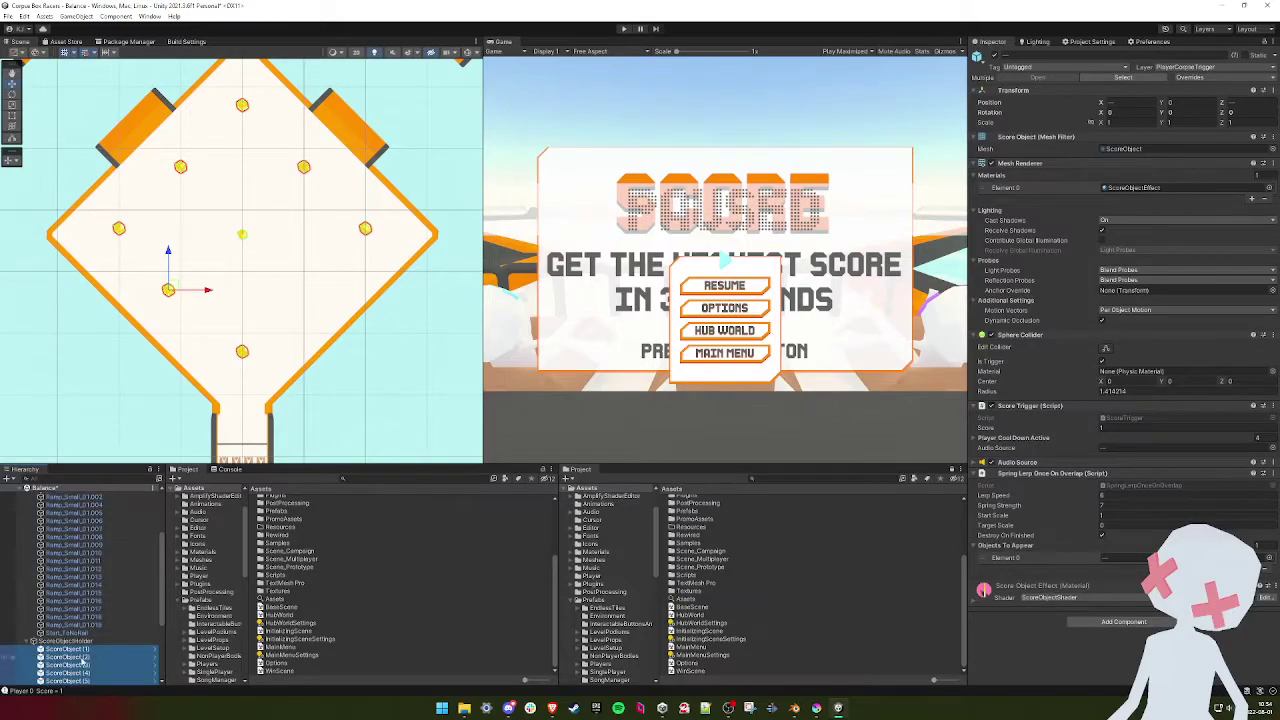
- Parent the original ScoreObject under ScoreObjectHolder
click(66, 650)
scroll(75, 610, down, 3)
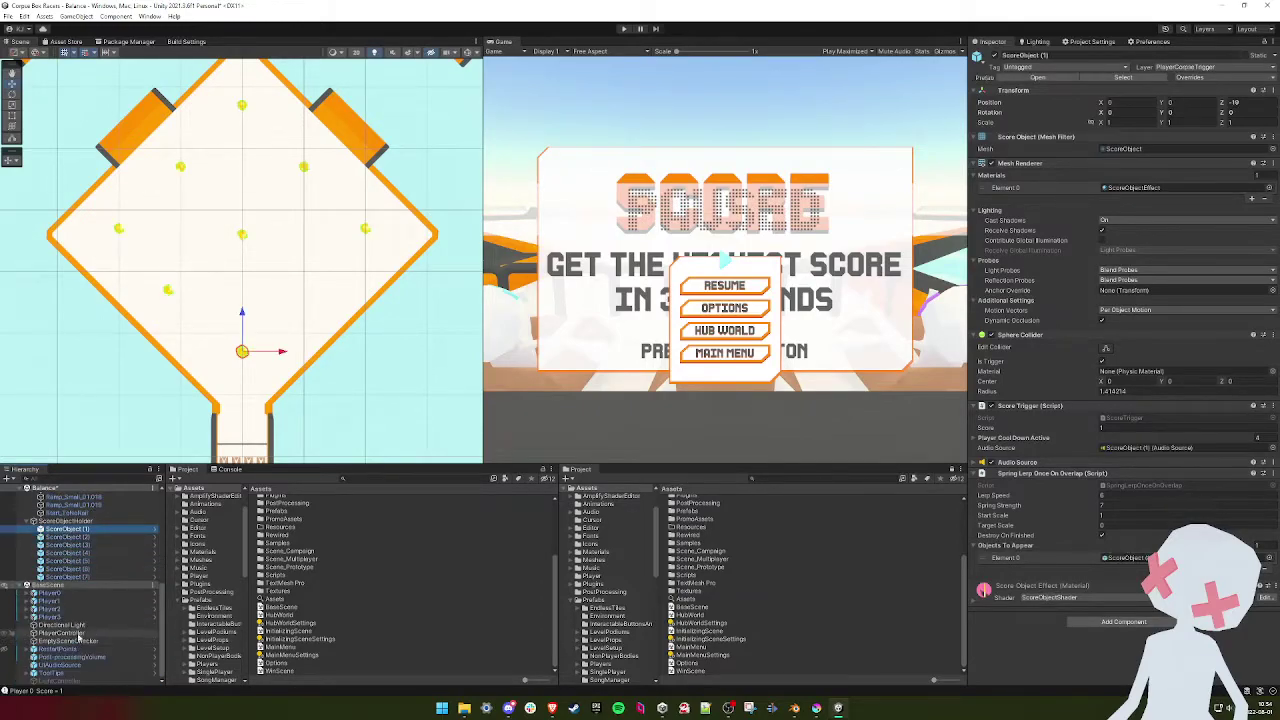
scroll(83, 578, up, 1)
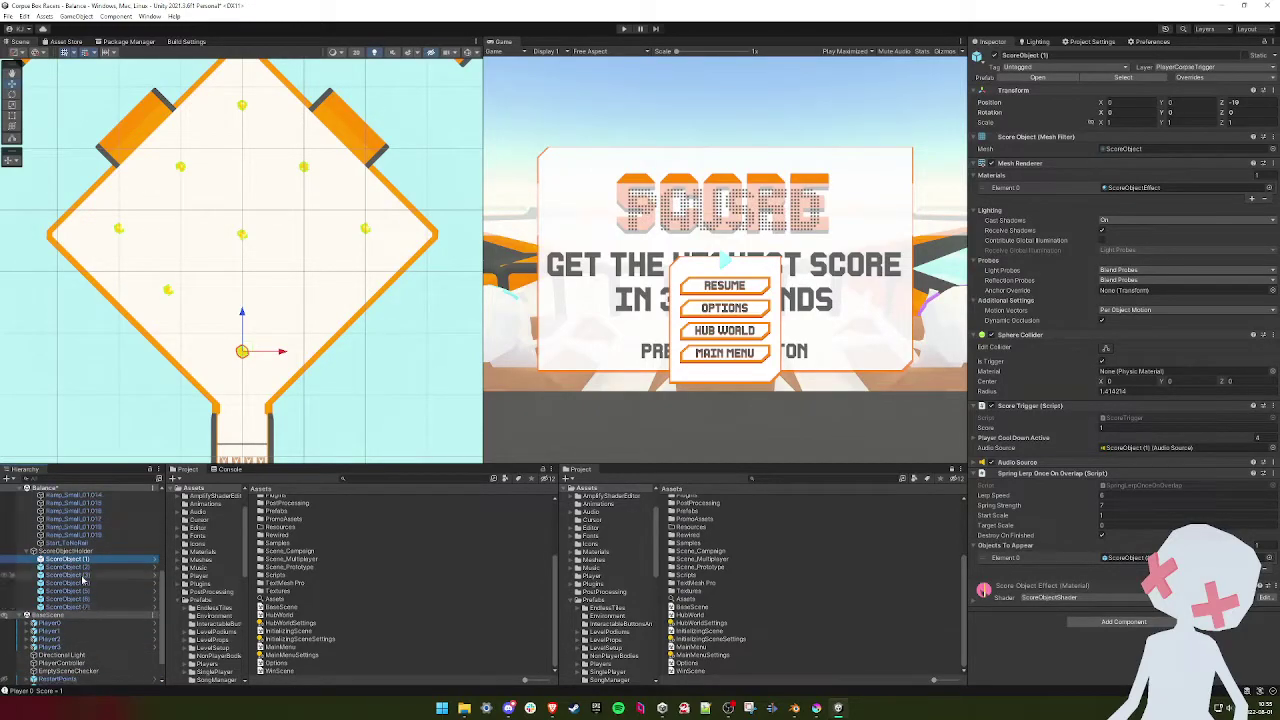
scroll(83, 560, down, 1)
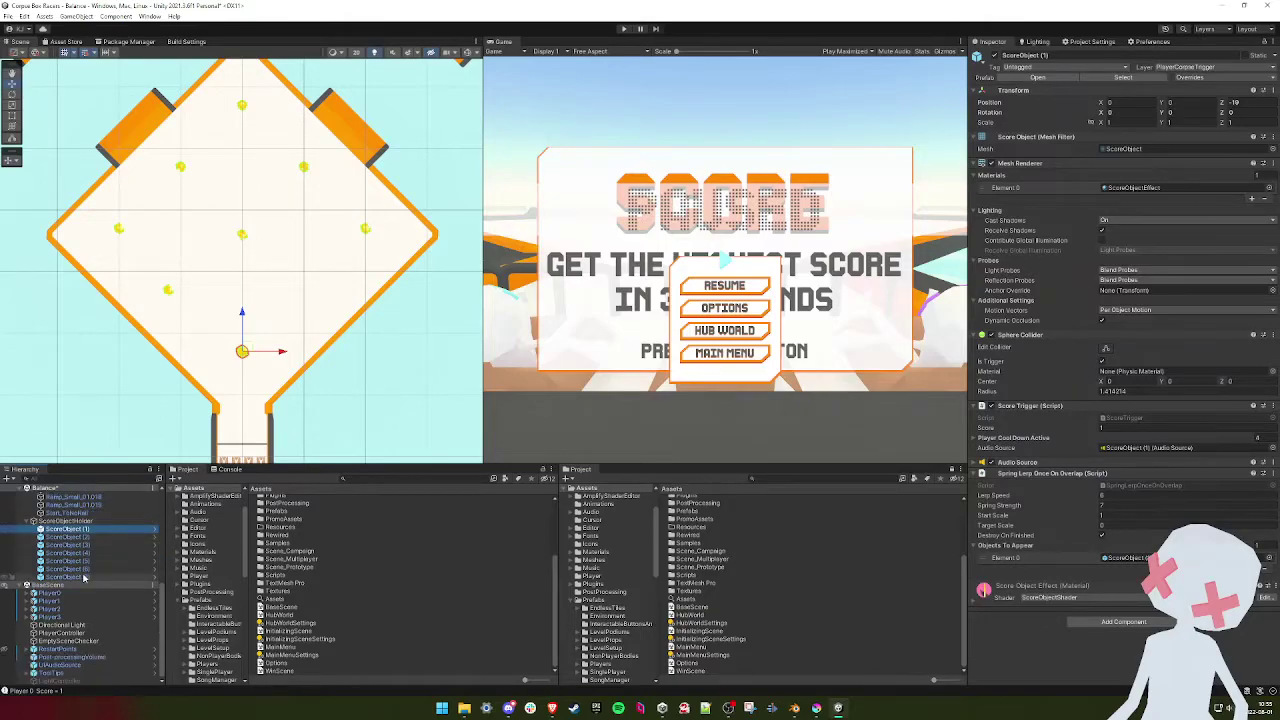
scroll(83, 578, up, 8)
click(72, 528)
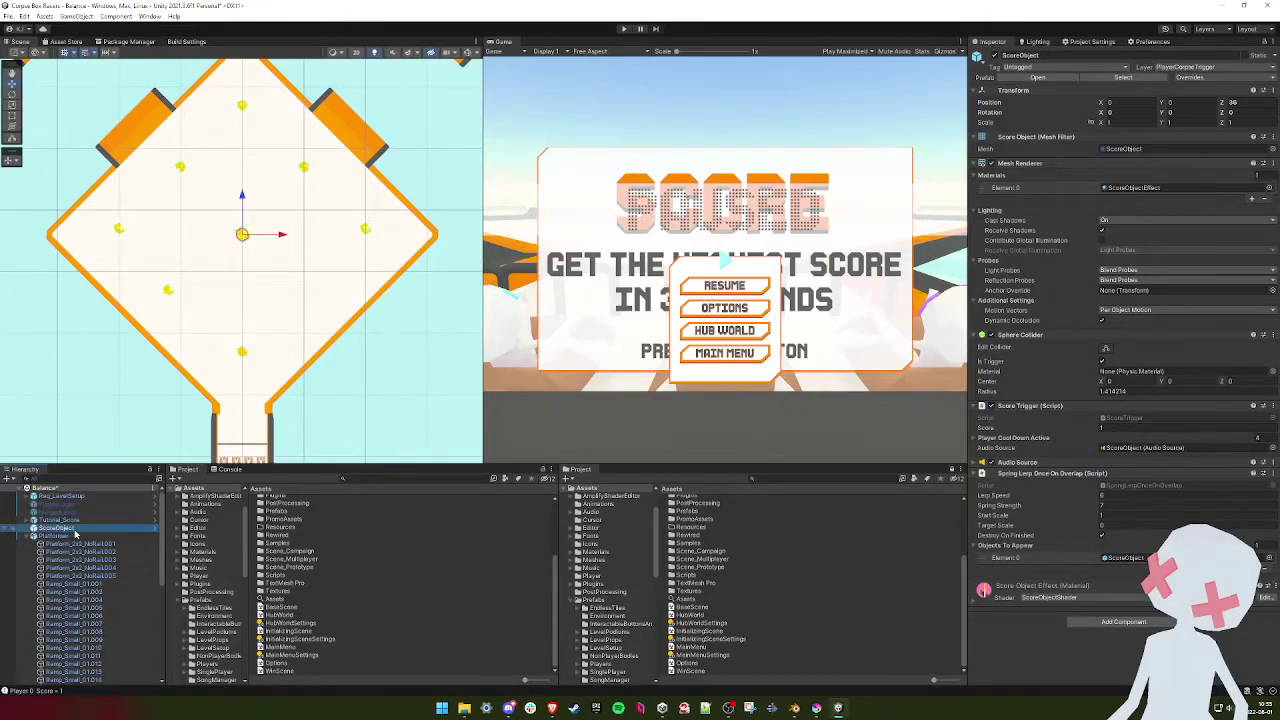
scroll(80, 680, down, 4)
drag(78, 685, 68, 620)
- Delete the score object copies (1) to (7) from ScoreObjectHolder, keeping only the original
click(67, 624)
shift+click(68, 671)
key(Delete)
- Duplicate the centre ScoreObject within the holder, placing copies near both side corners and near the entrance at X -1, Z -19
click(73, 617)
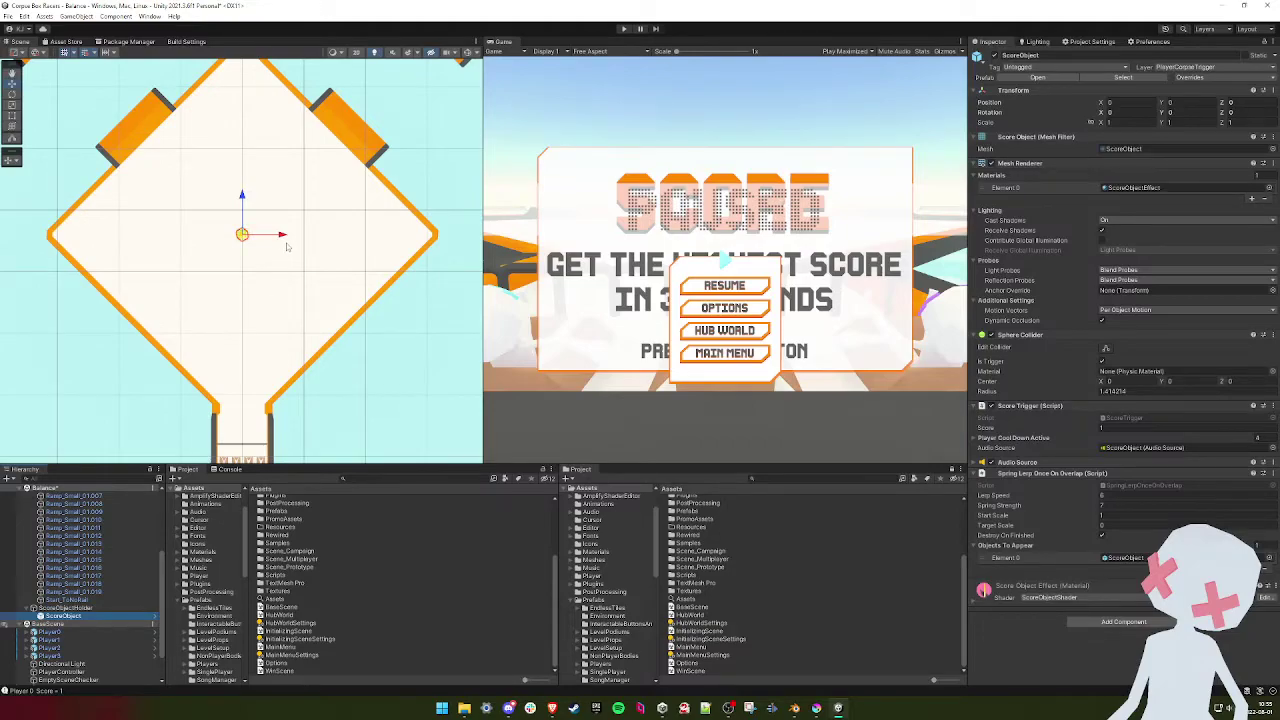
drag(233, 246, 235, 350)
key(ctrl+d)
key(ctrl+d)
- Move ScoreObjectHolder to Z 30 and duplicate score objects into a 3 by 3 grid with 20-unit spacing
click(75, 608)
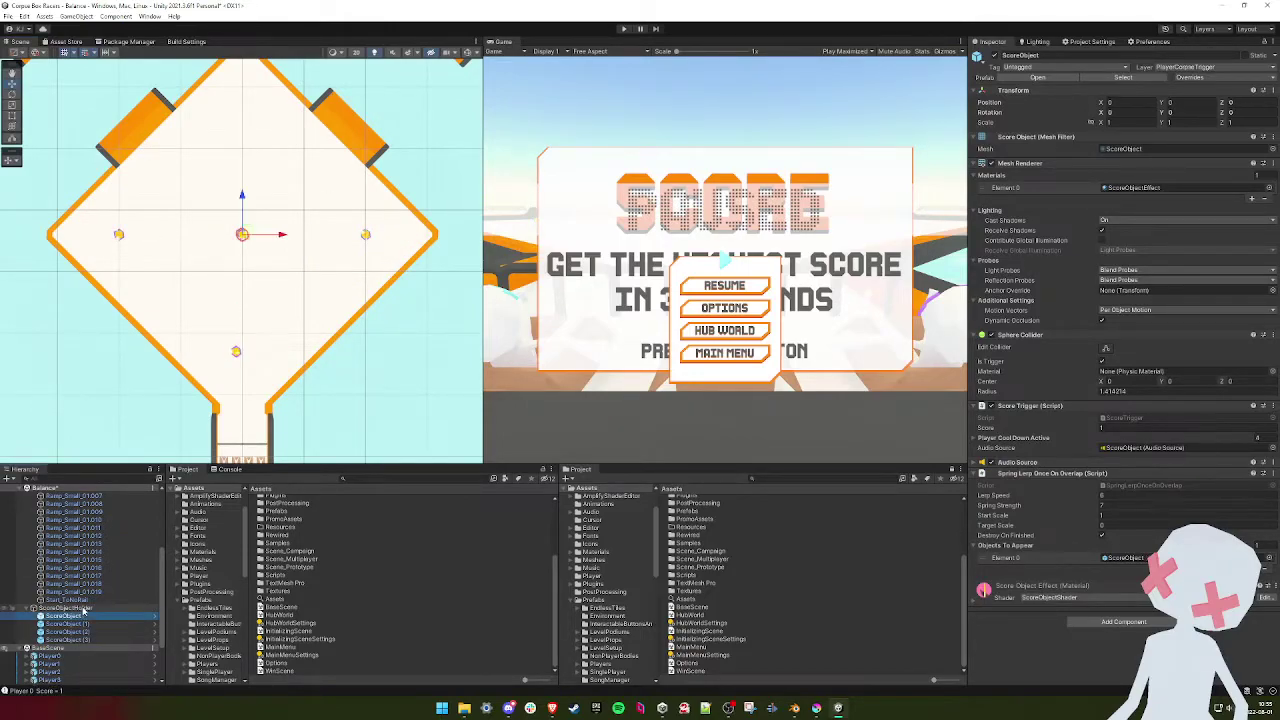
drag(245, 203, 289, 277)
click(75, 640)
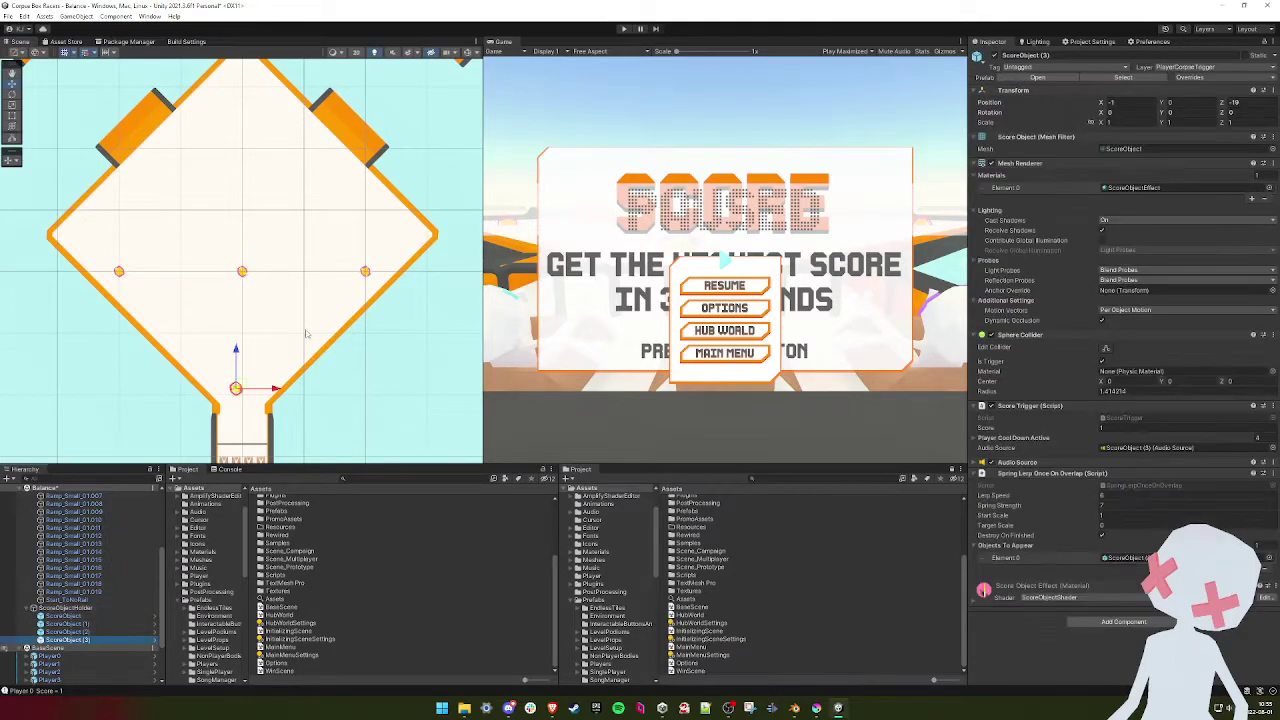
drag(238, 386, 372, 393)
key(ctrl+d)
key(ctrl+d)
key(ctrl+d)
key(ctrl+d)
key(ctrl+d)
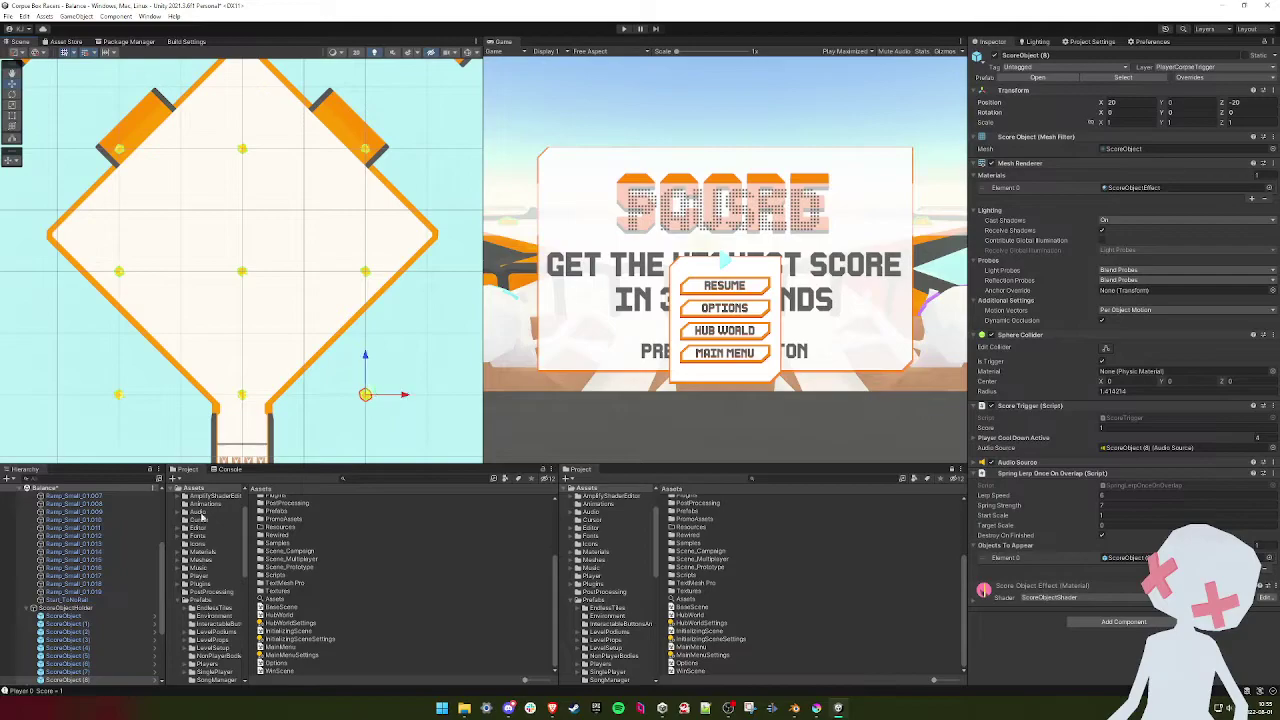
- Try rotating ScoreObjectHolder about 45 degrees around Y and moving it to Z 36, and undo both changes
click(65, 607)
drag(267, 243, 310, 296)
key(w)
drag(242, 234, 243, 200)
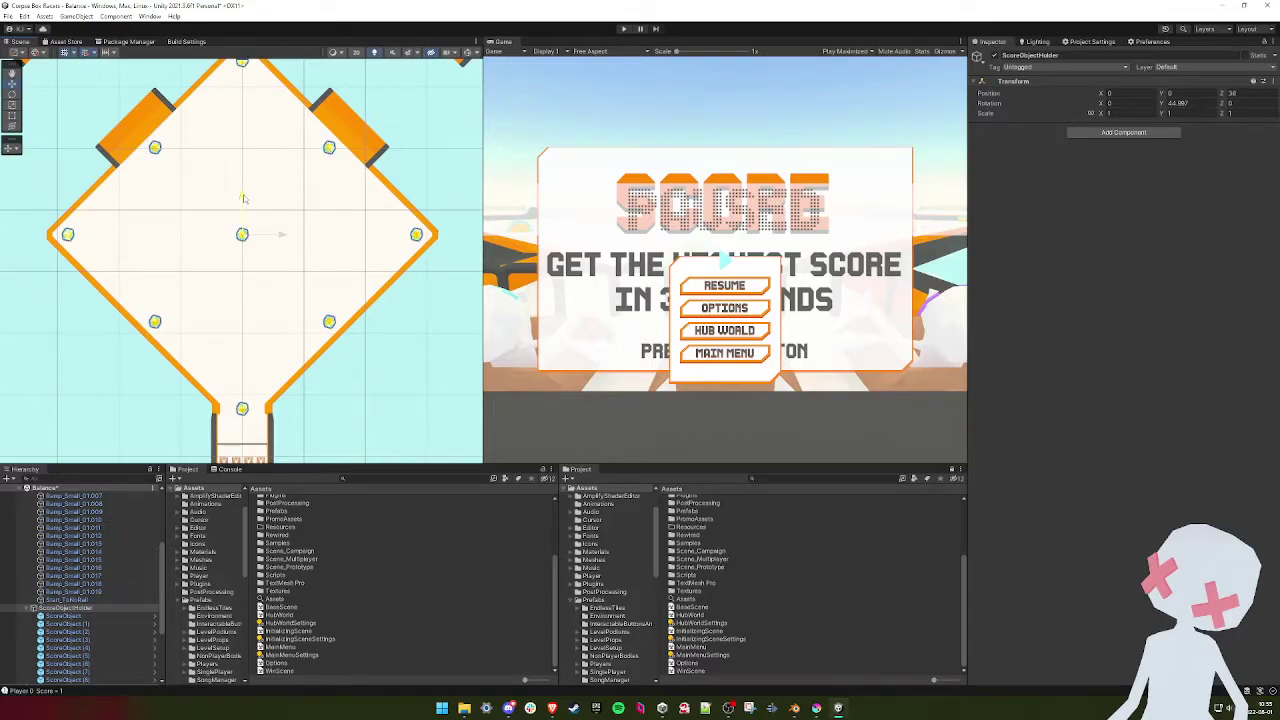
key(ctrl+z)
key(ctrl+z)
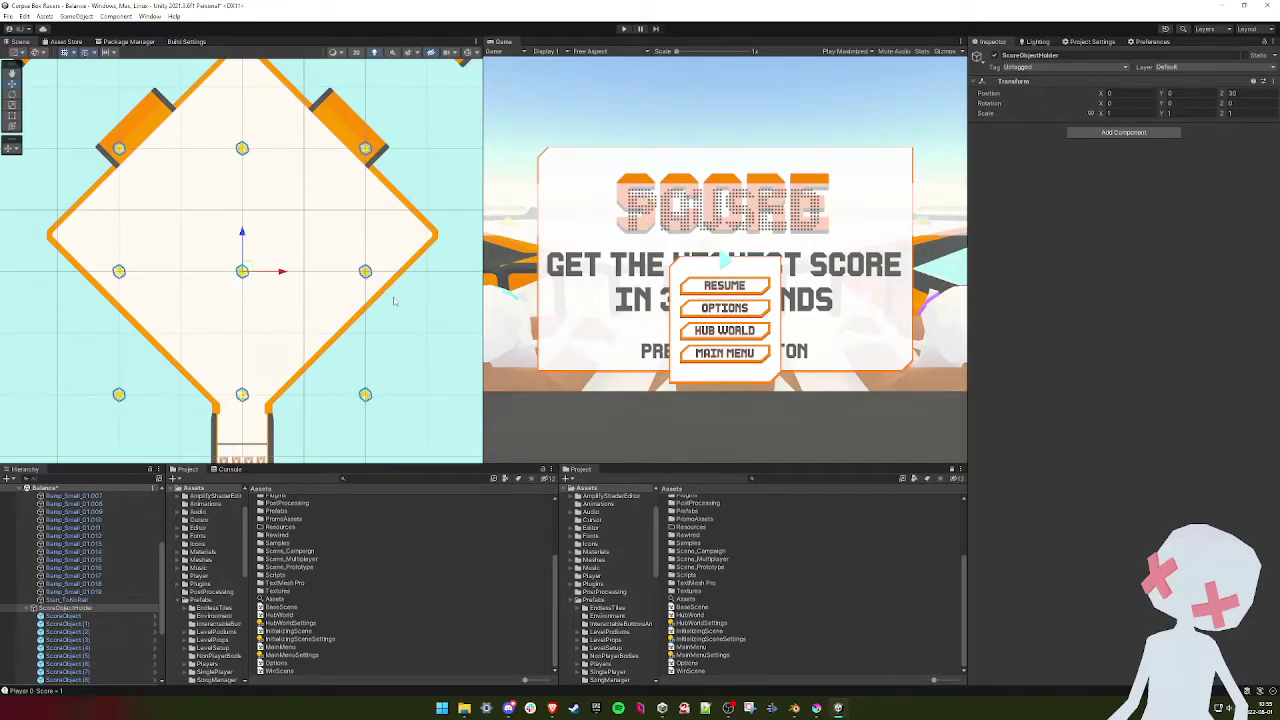
- Move the right column of the score object grid inward to X 15
click(365, 271)
shift+click(366, 149)
shift+click(366, 395)
drag(404, 394, 375, 396)
- Move the grid's left column to X -15, its front row to Z -15 and its back row to Z 15
shift+click(118, 393)
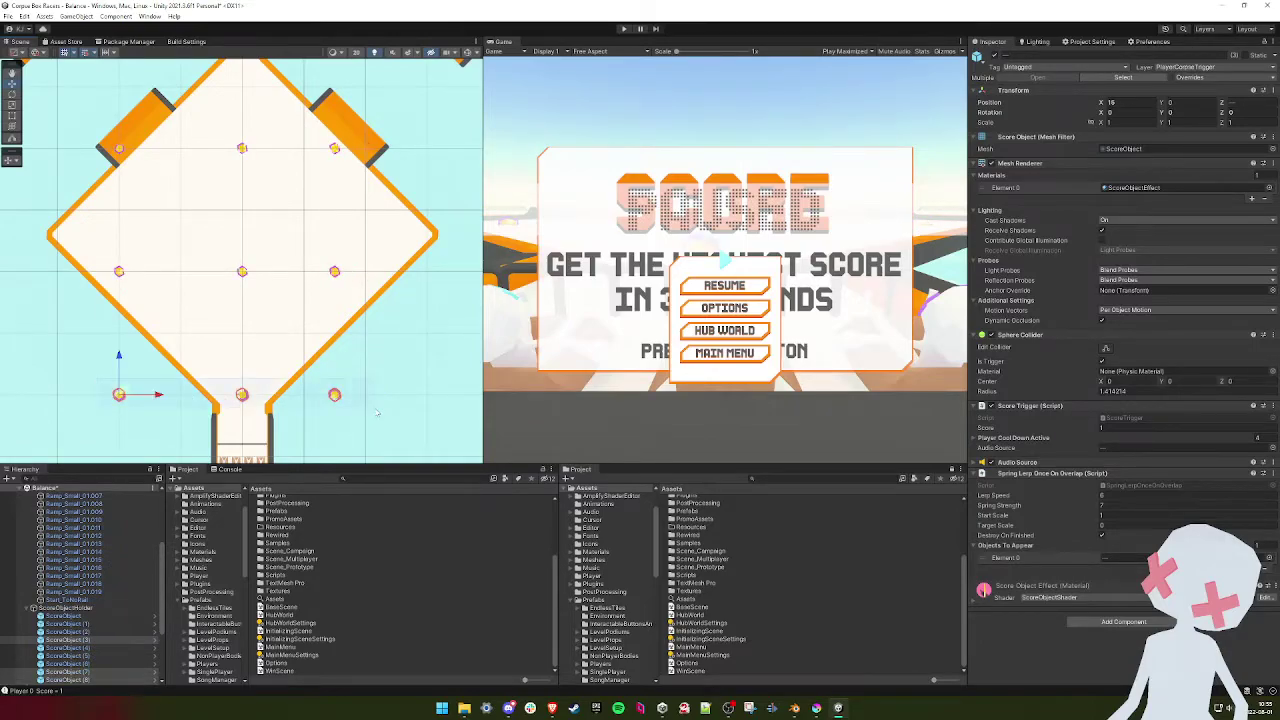
drag(118, 355, 100, 135)
drag(157, 272, 184, 274)
click(118, 363)
drag(152, 364, 184, 364)
drag(386, 134, 125, 170)
drag(243, 117, 243, 149)
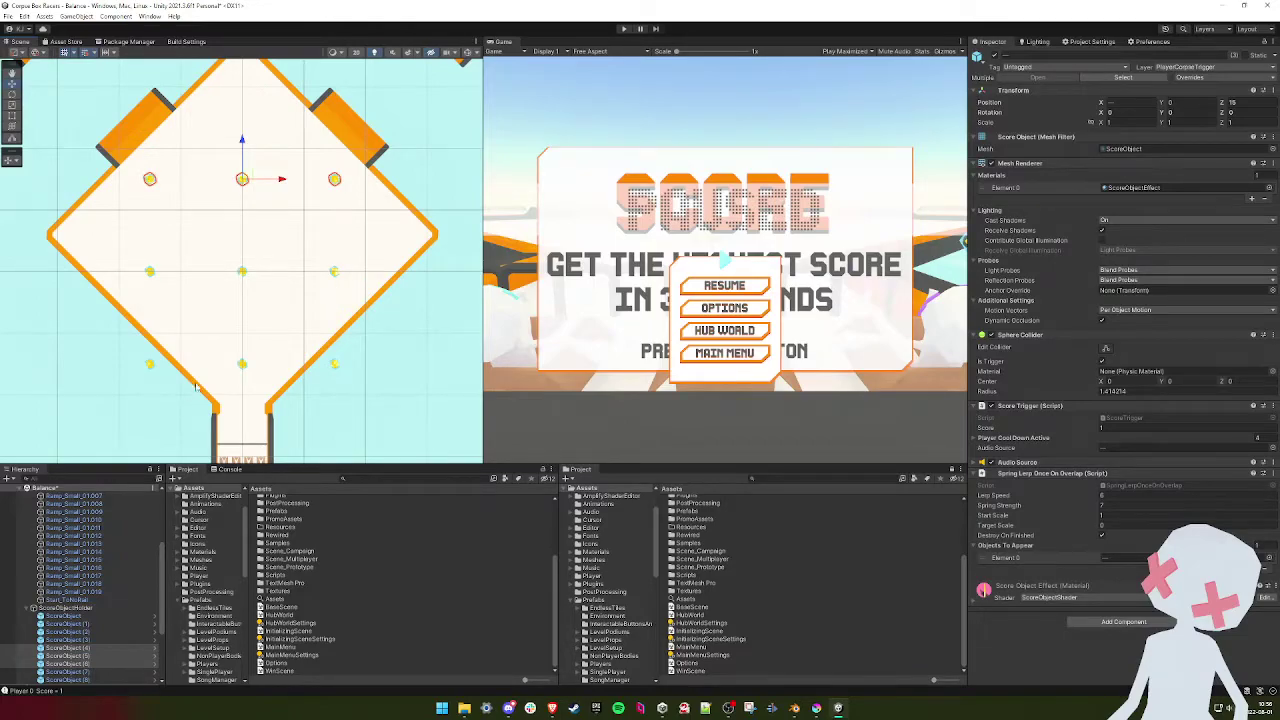
- Rotate ScoreObjectHolder about 45 degrees around Y and move it to Z 37 so the grid matches the diamond platform
click(70, 608)
key(e)
drag(276, 294, 241, 332)
key(w)
drag(244, 238, 248, 200)
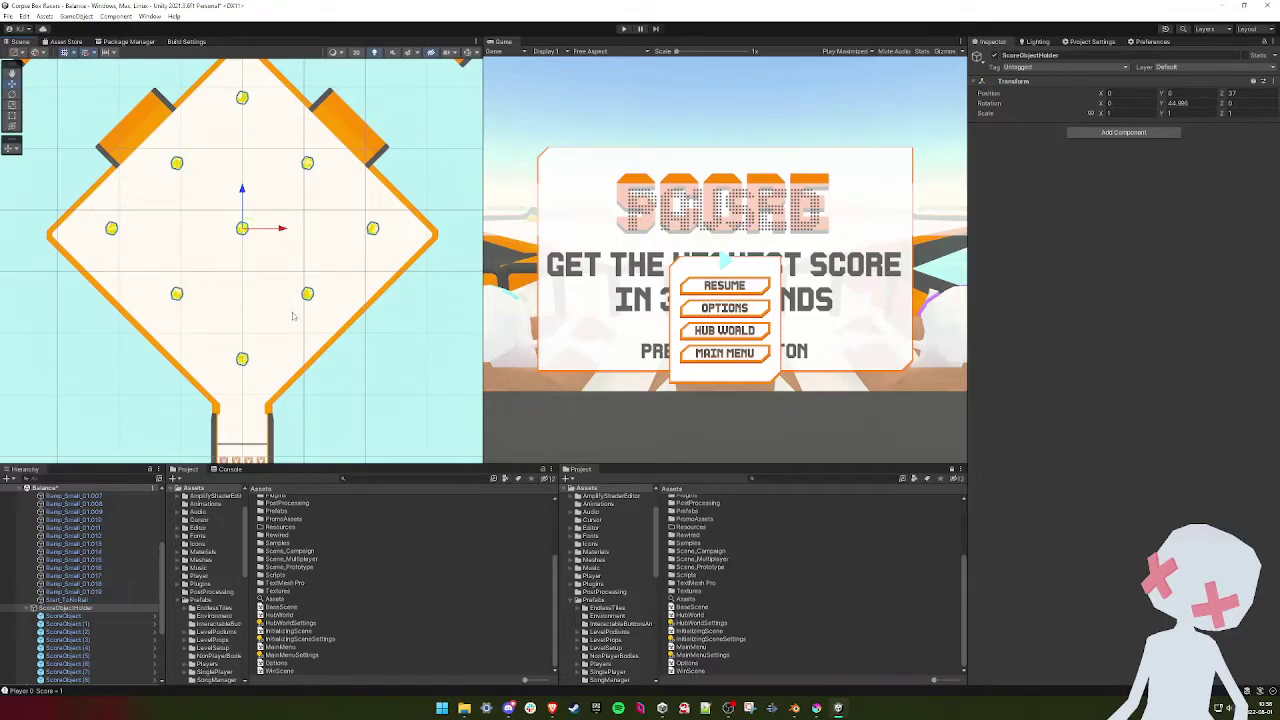
- Playtest the level briefly to check the score object layout on the first platform
click(625, 29)
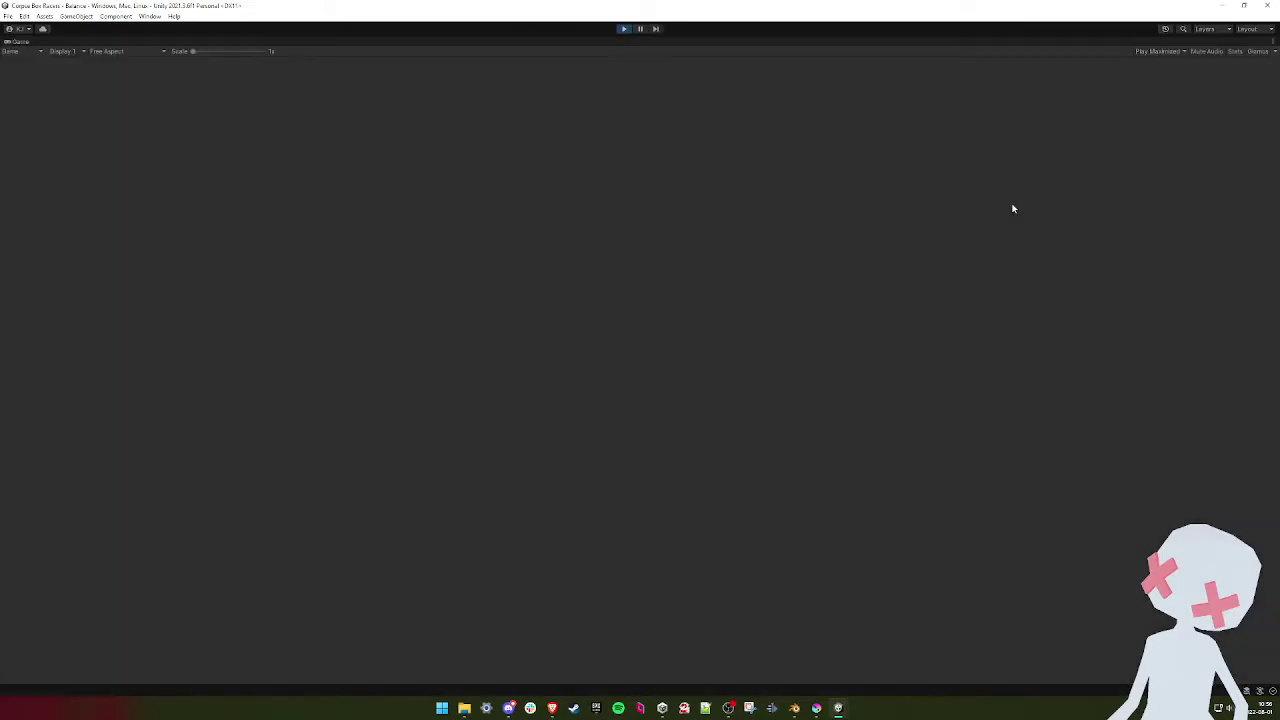
key(space)
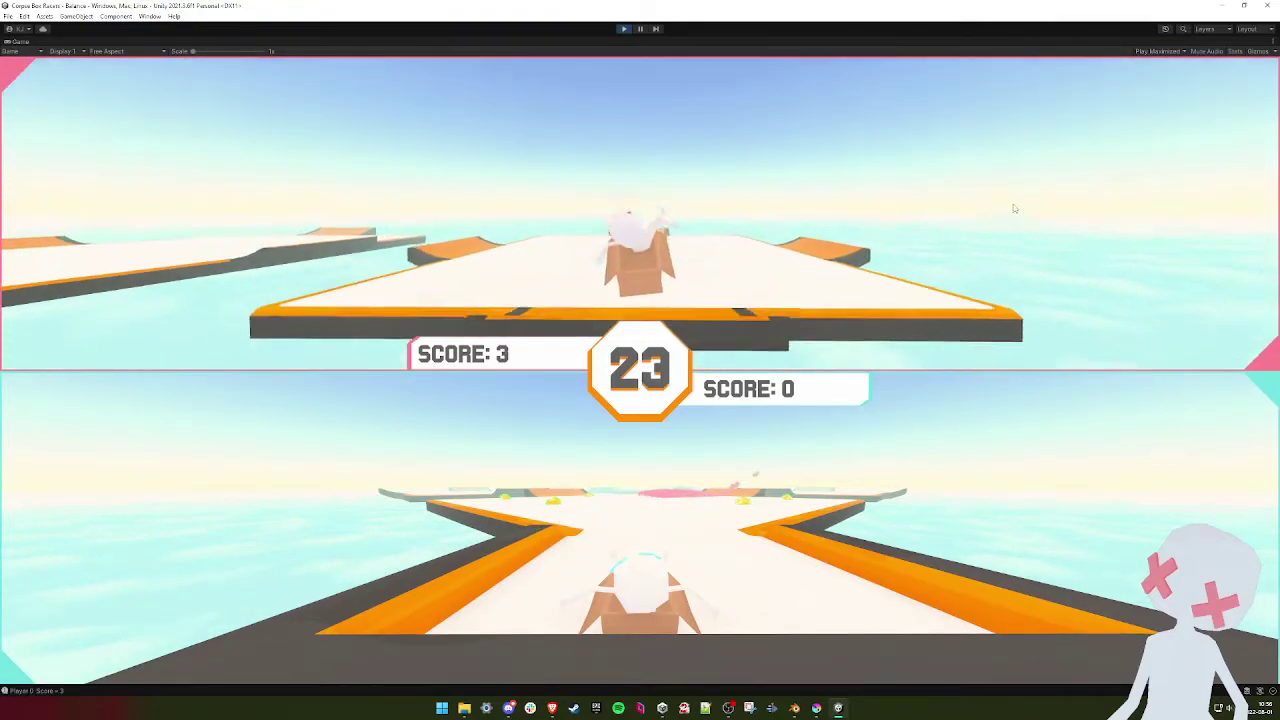
click(623, 28)
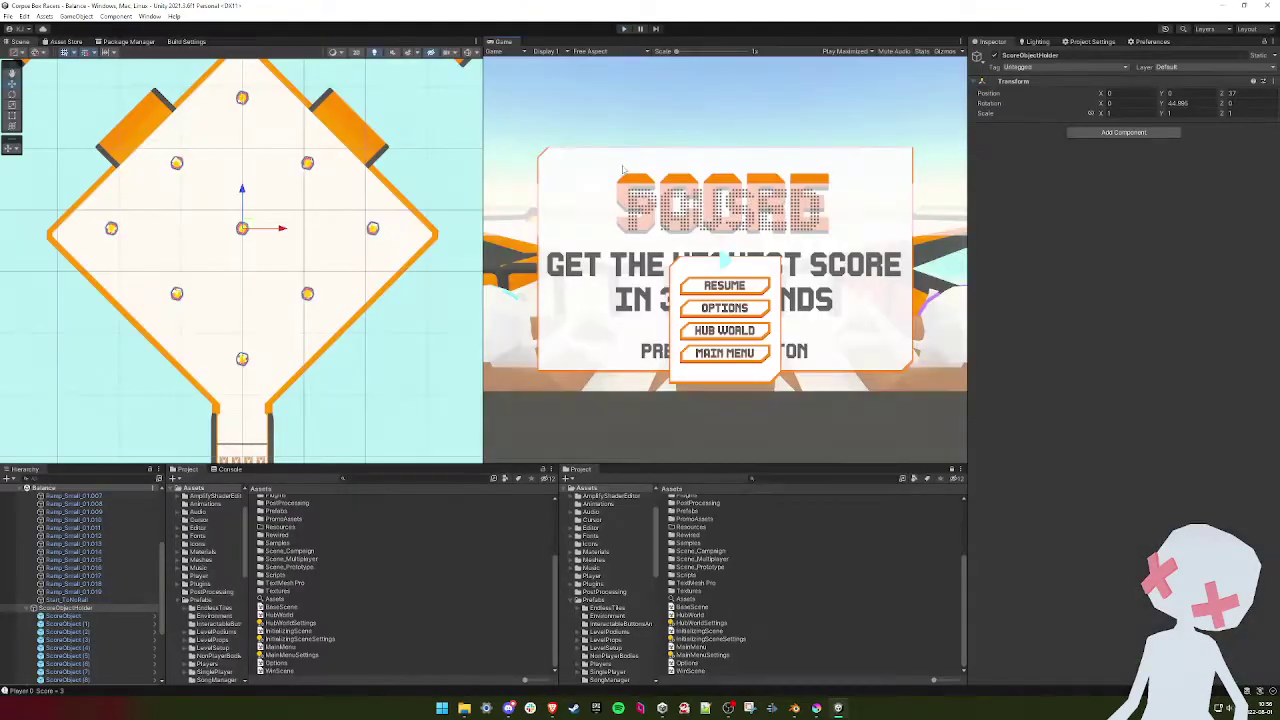
- Raise ScoreObjectHolder to Y 1
mouse_move(303, 271)
alt+mouse_down()
mouse_move(277, 228)
mouse_move(305, 278)
alt+mouse_up()
scroll(348, 272, up, 3)
scroll(348, 272, down, 3)
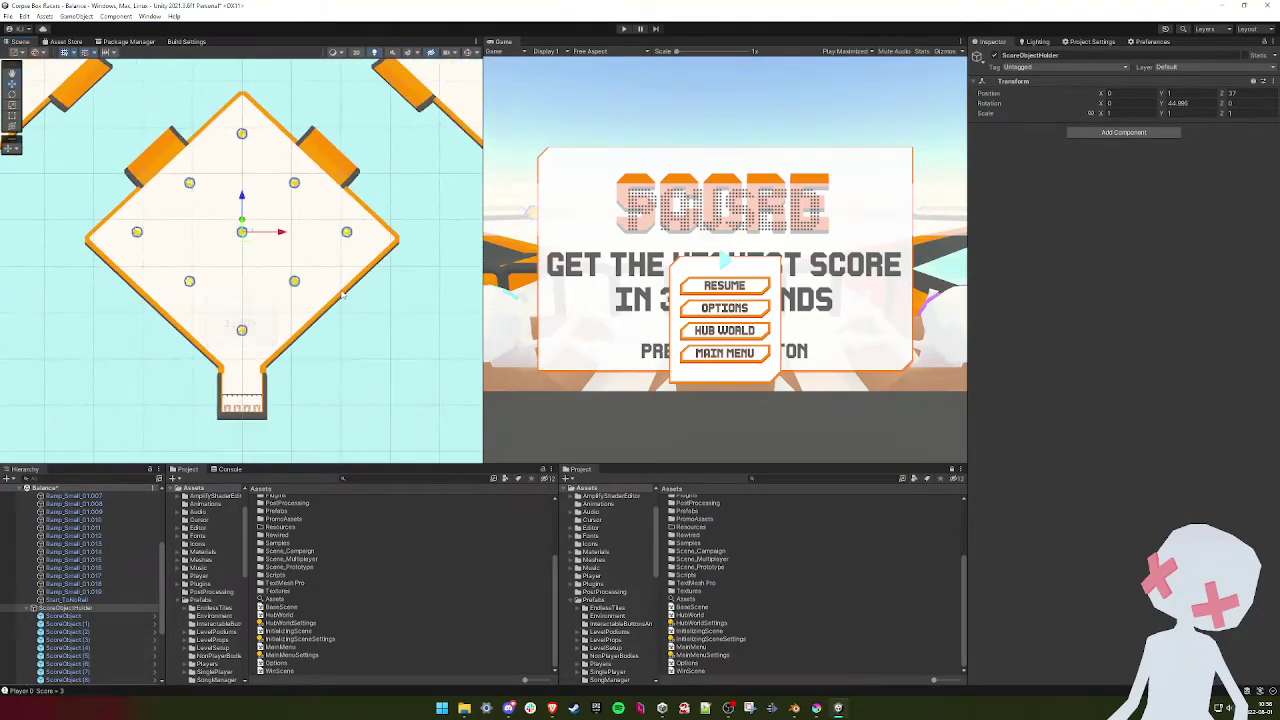
click(12, 148)
click(52, 160)
click(52, 160)
- Duplicate ScoreObjectHolder and place the copy on the right platform at X 50, Z 88
scroll(245, 225, down, 5)
middle_drag(285, 210, 277, 316)
click(288, 298)
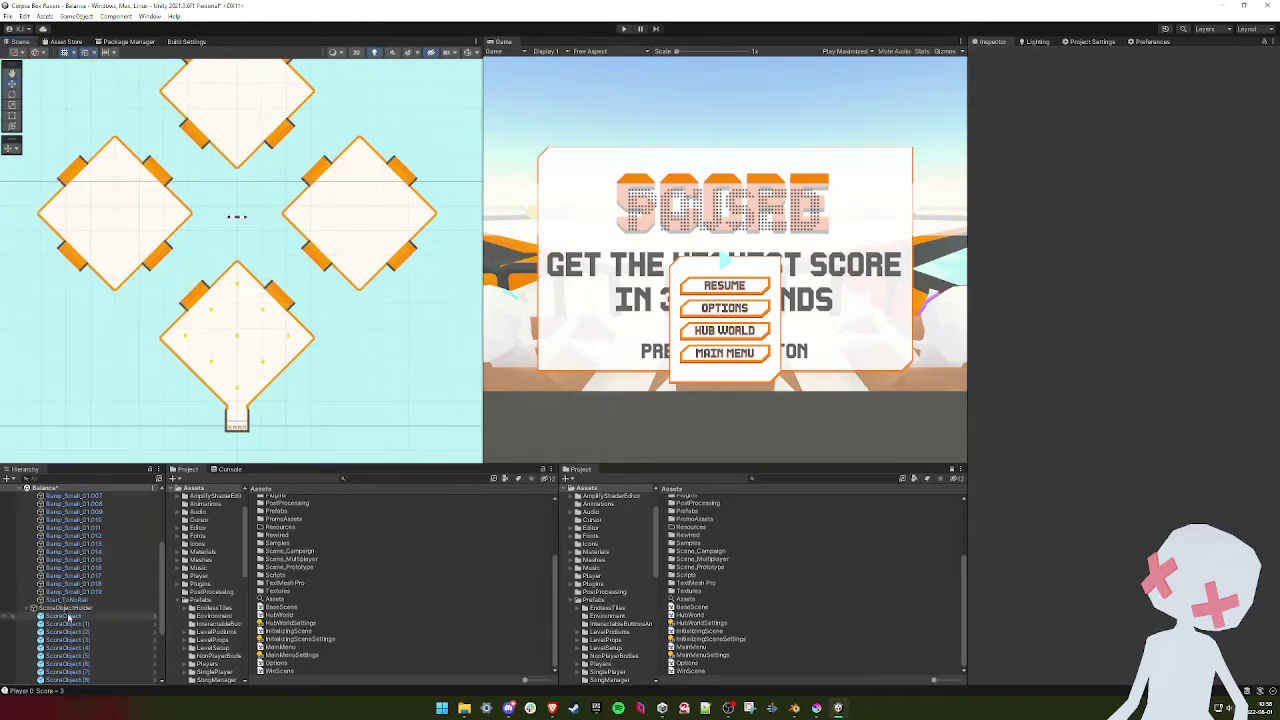
click(66, 608)
key(ctrl+d)
drag(250, 328, 366, 205)
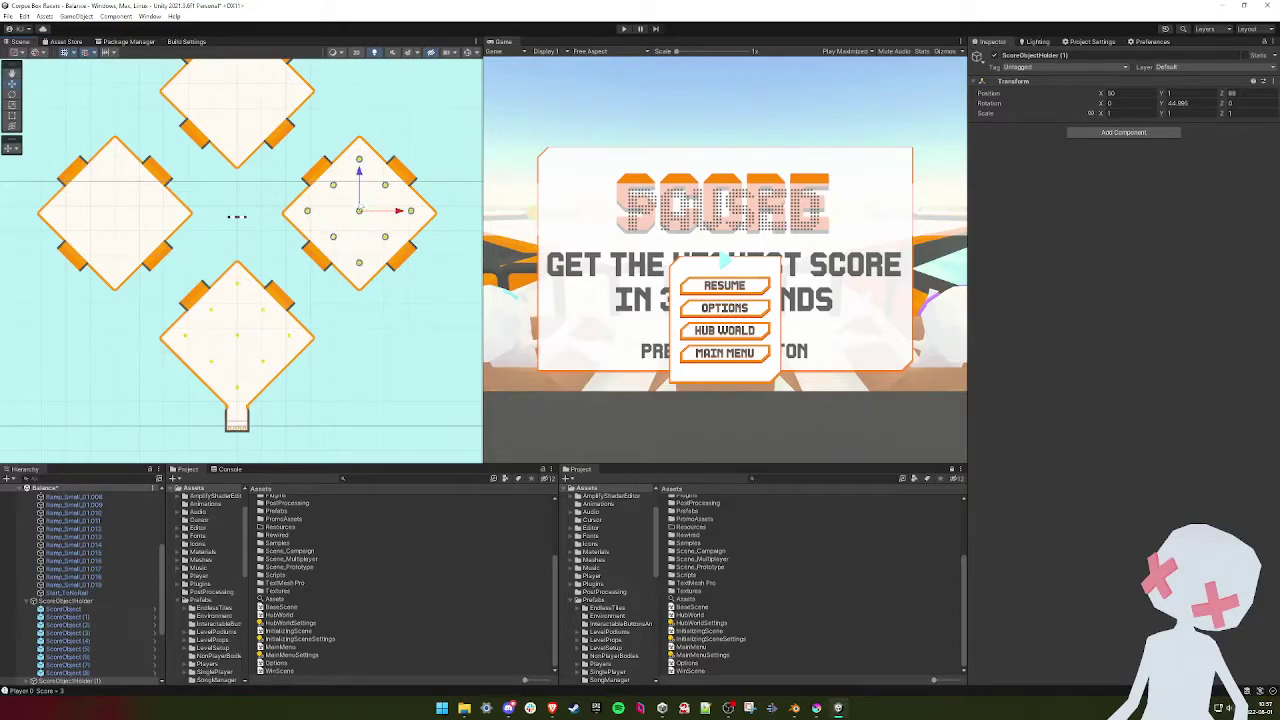
- Duplicate the score object group onto the far platform at X 0, Z 137 and the left platform at X -50, Z 87
middle_drag(376, 203, 384, 268)
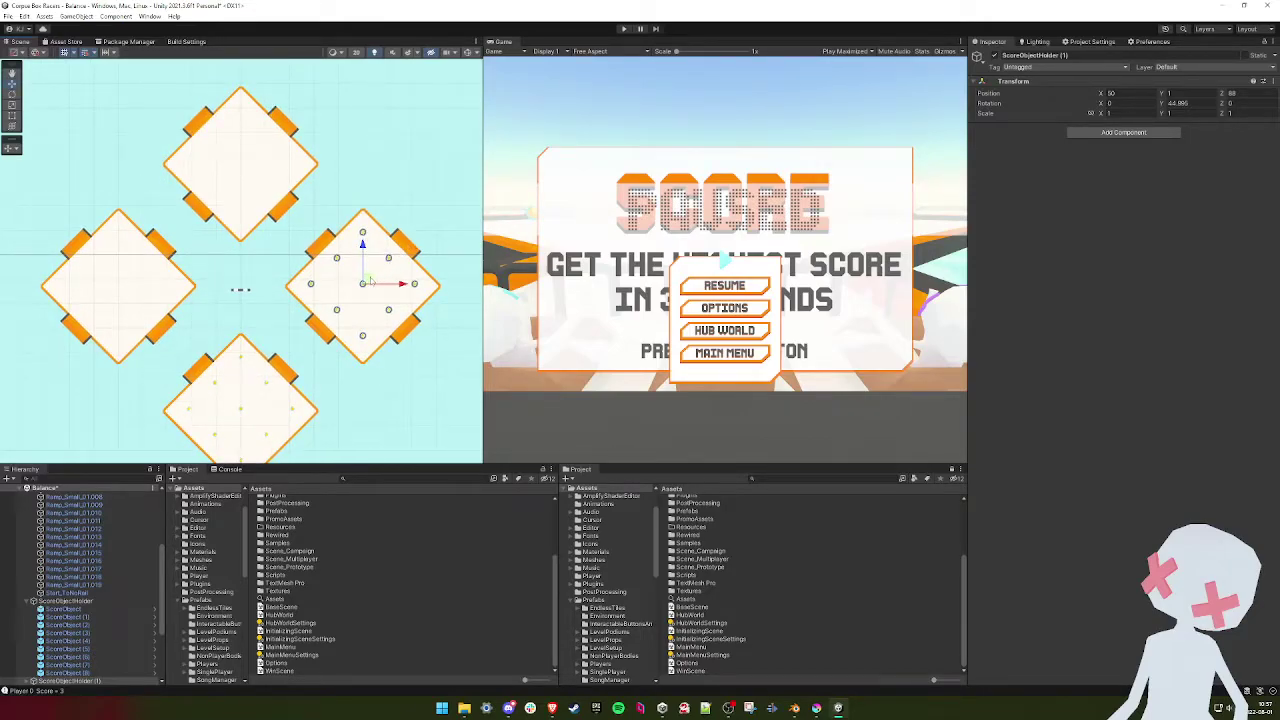
middle_drag(375, 282, 414, 300)
key(ctrl+d)
drag(405, 300, 287, 181)
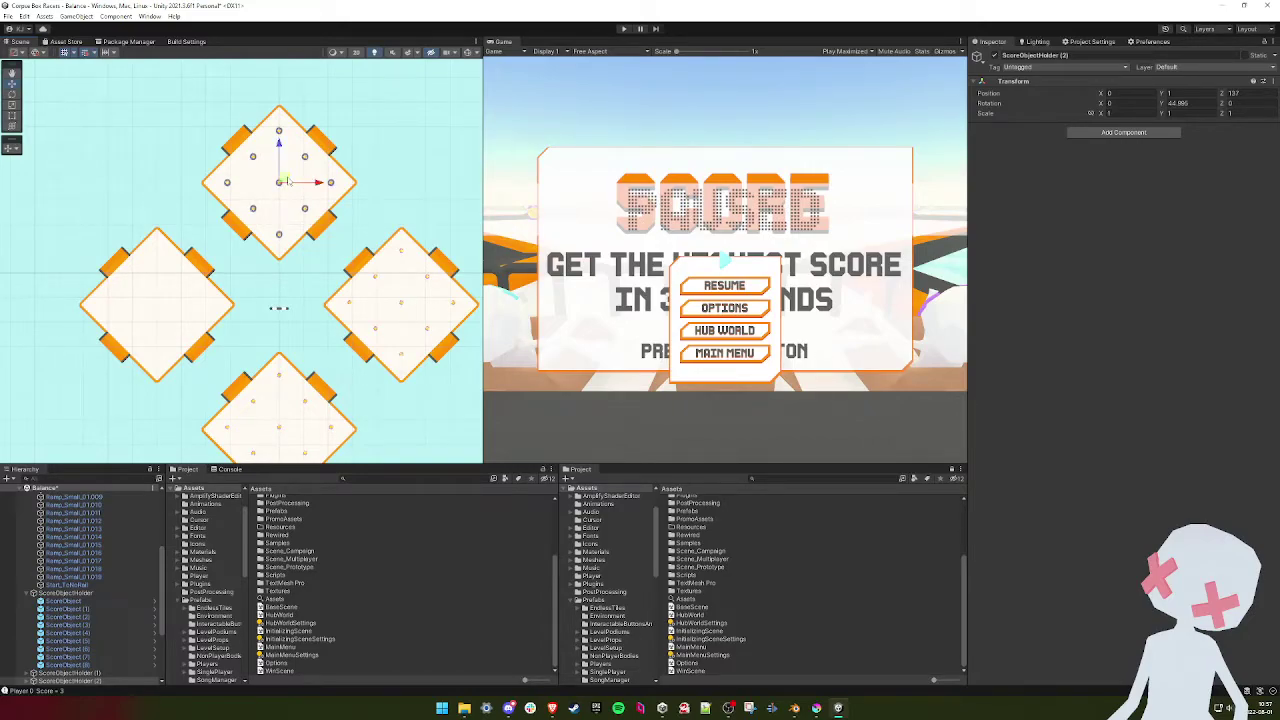
middle_drag(304, 249, 320, 223)
key(ctrl+d)
drag(301, 153, 178, 274)
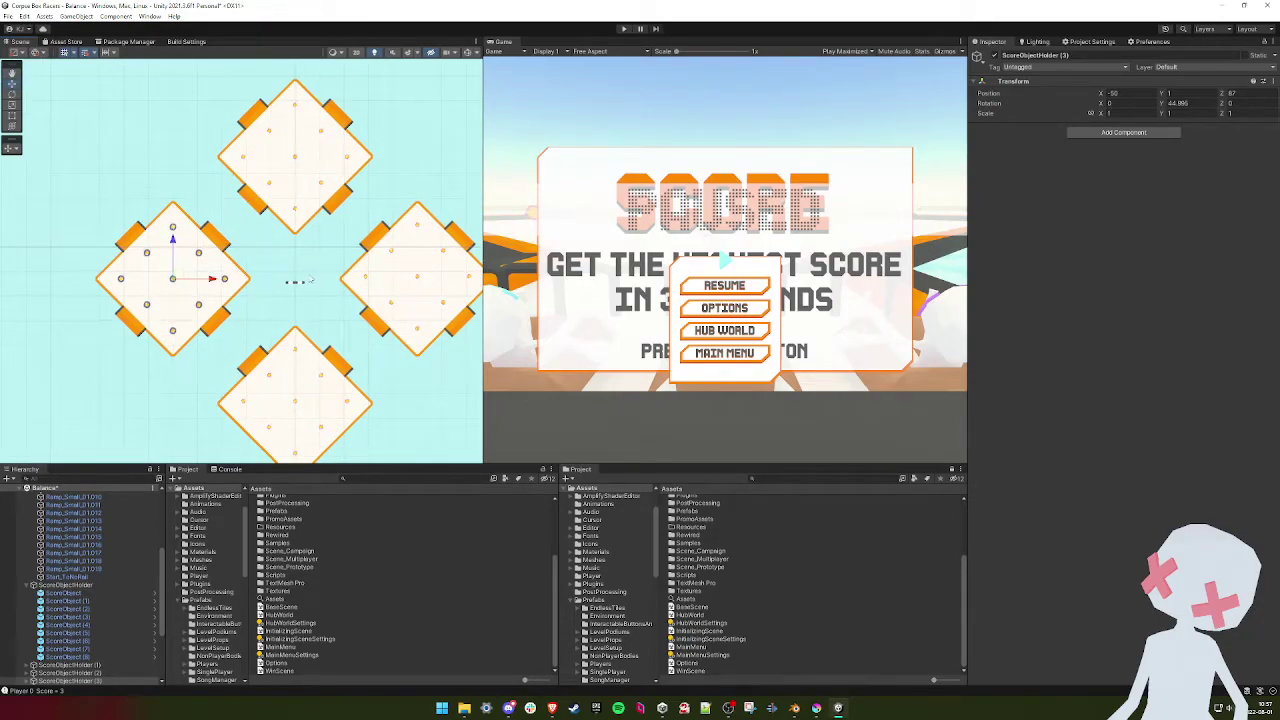
- Playtest the level, collecting score objects across the platforms, and return to editing
click(622, 28)
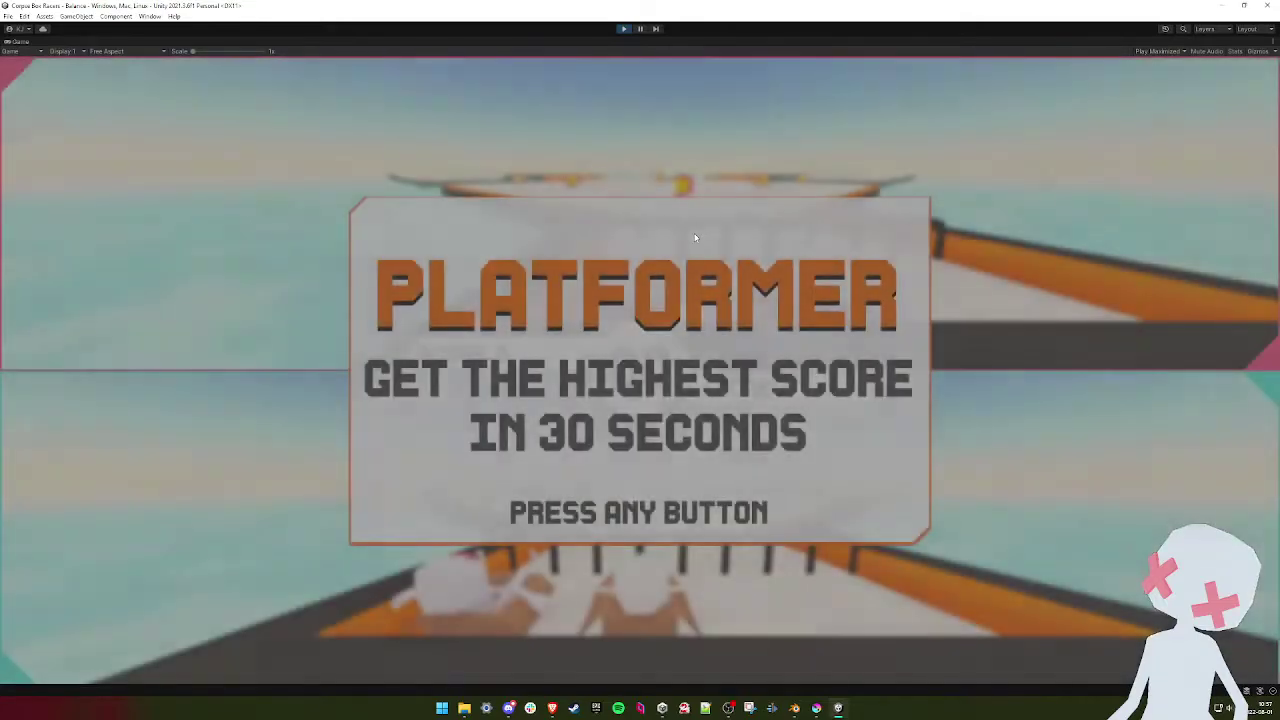
key(space)
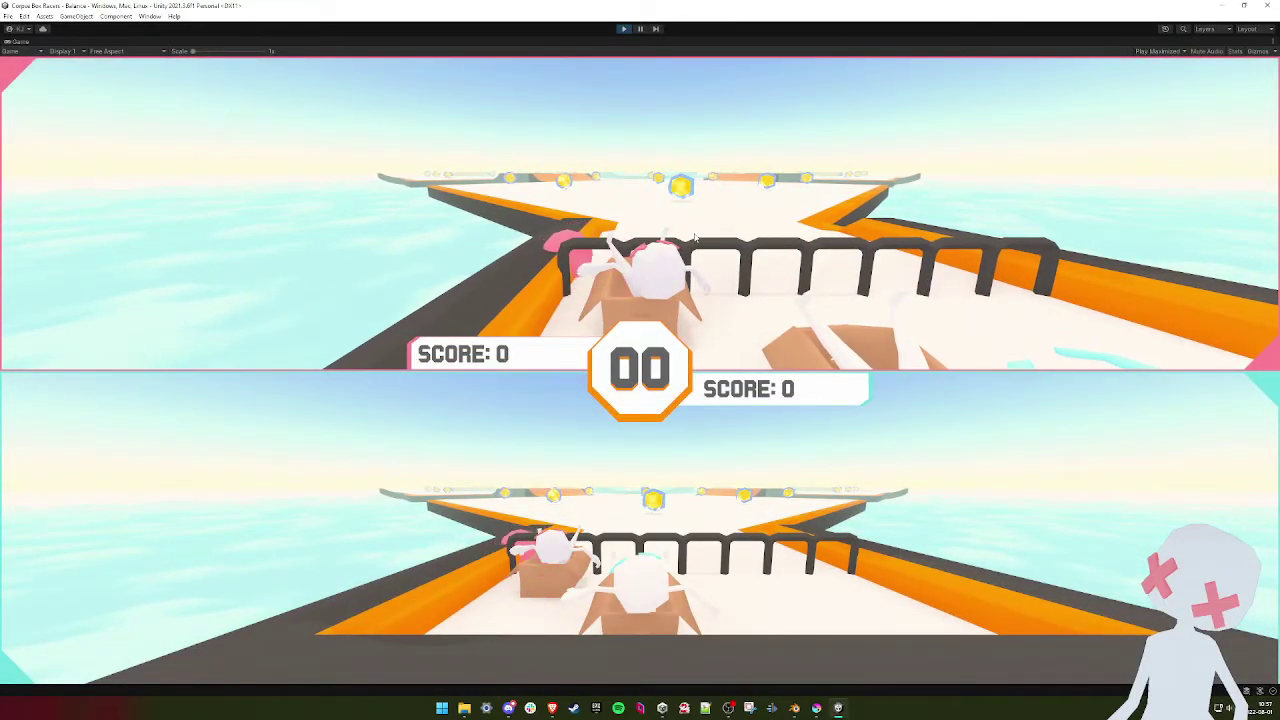
key(w)
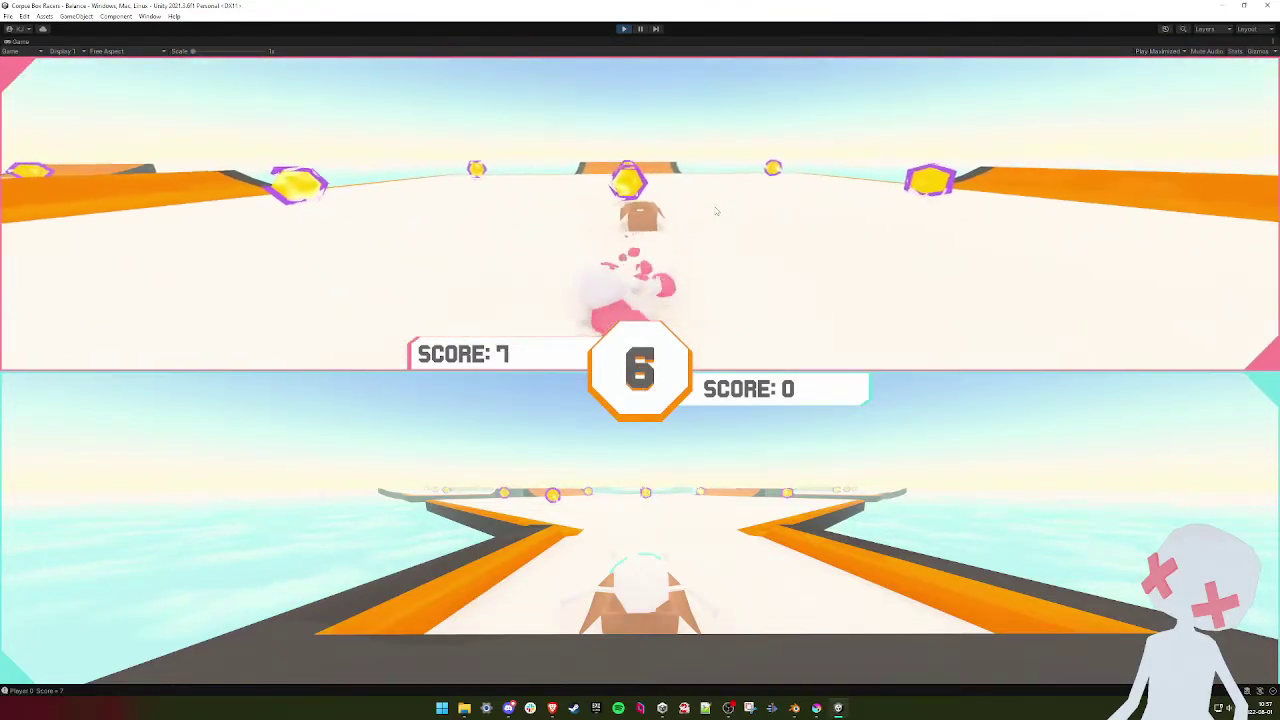
click(624, 29)
drag(272, 231, 294, 216)
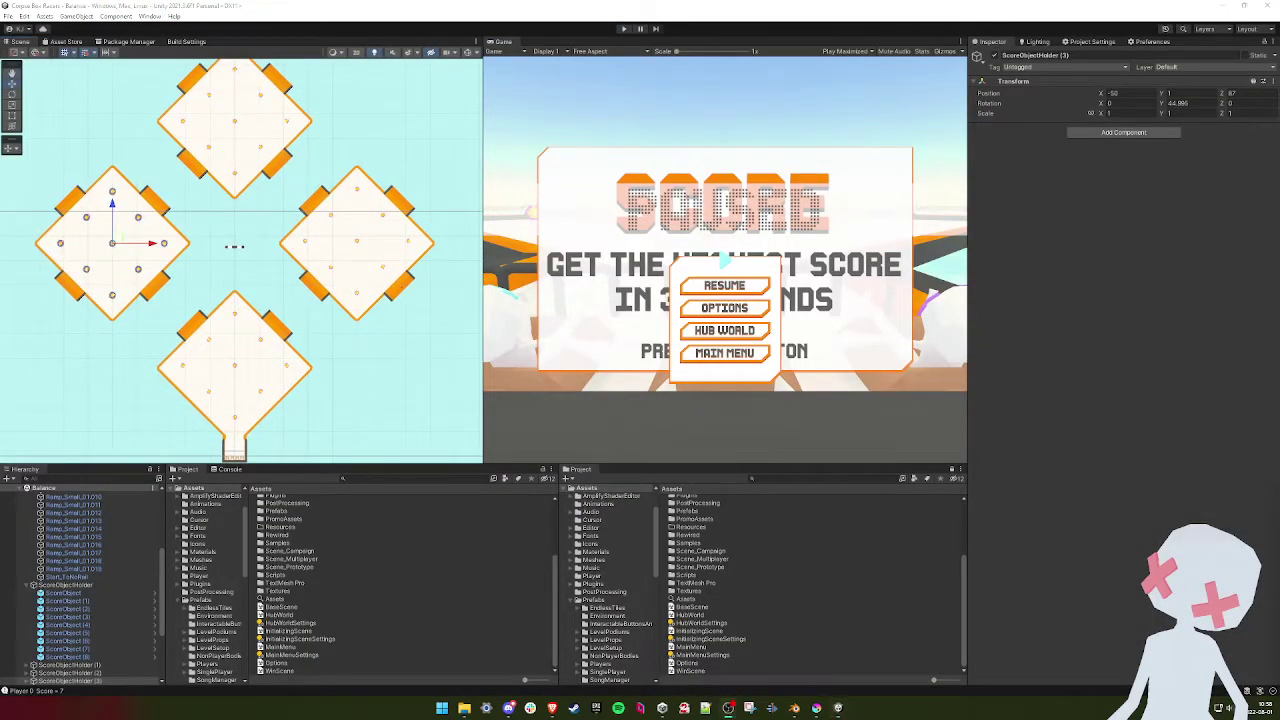
- Switch to Blender and delete the six outward-facing ramps from the right, far and left platforms
click(795, 709)
scroll(577, 380, down, 4)
middle_drag(508, 335, 400, 337)
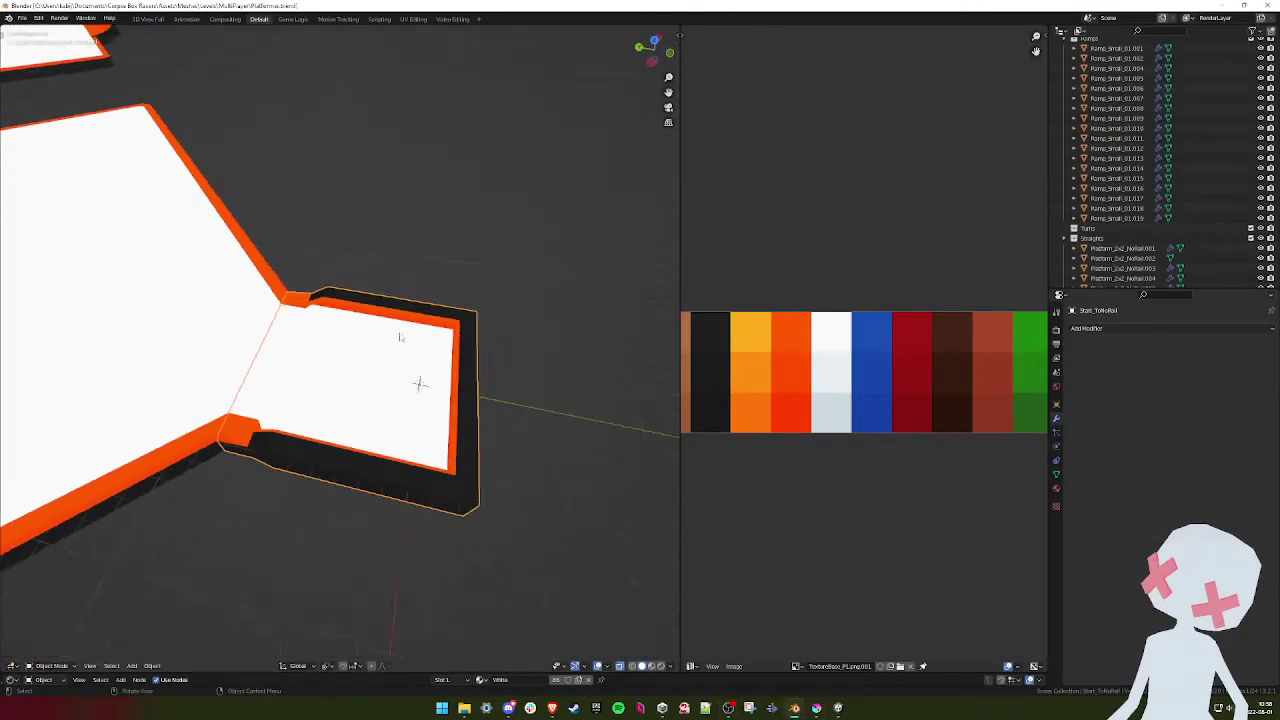
key(KP_7)
scroll(400, 337, down, 15)
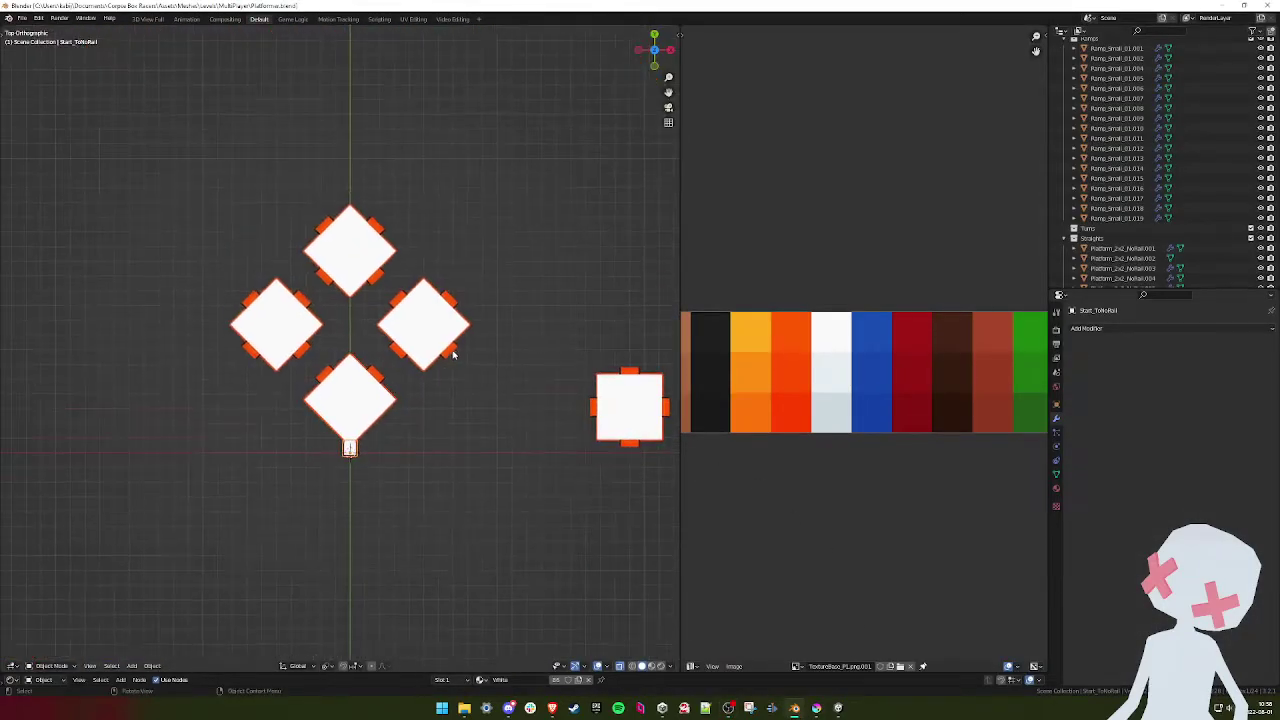
click(455, 317)
shift+click(449, 298)
shift+click(374, 226)
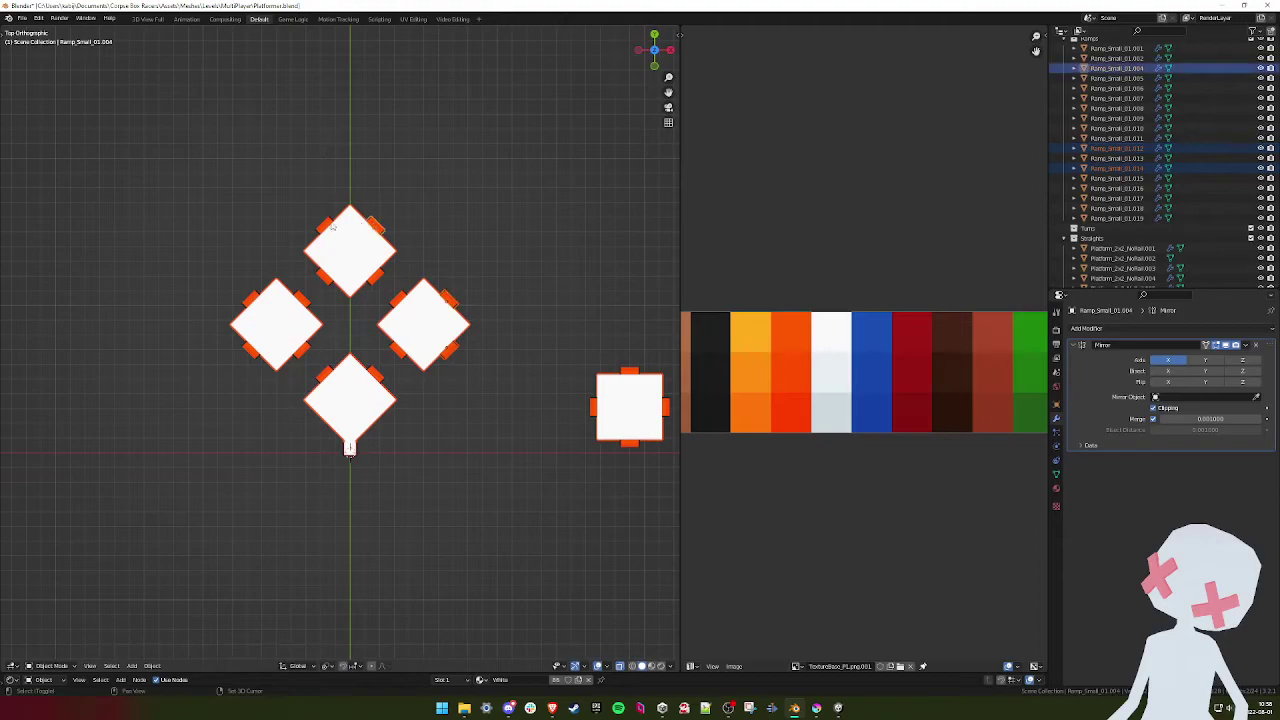
shift+click(324, 225)
shift+click(254, 355)
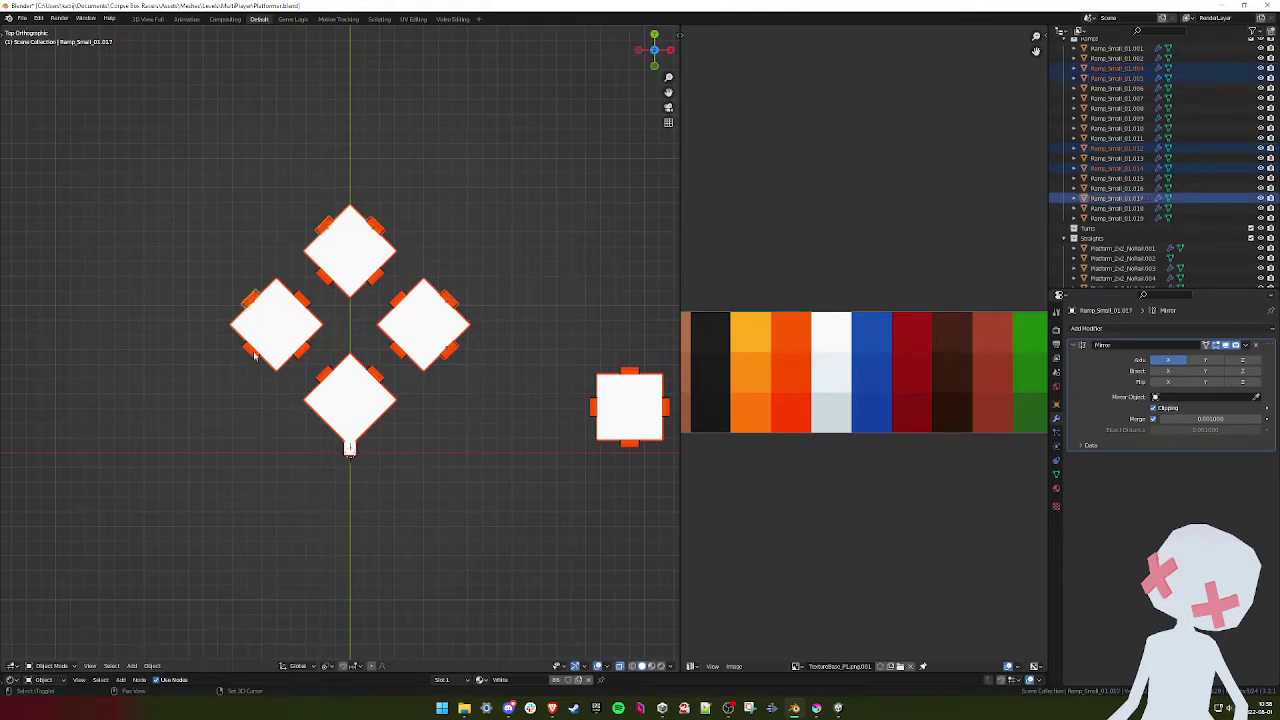
shift+click(408, 372)
shift+middle_drag(414, 371, 408, 327)
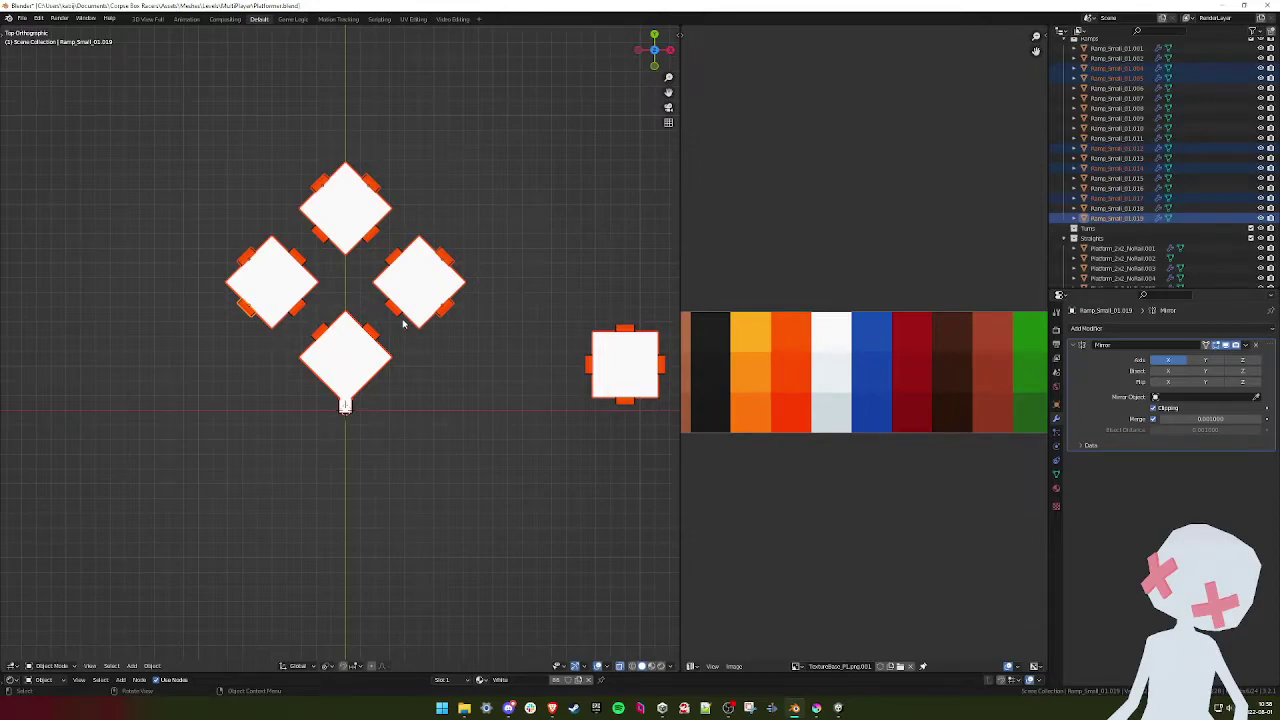
key(Delete)
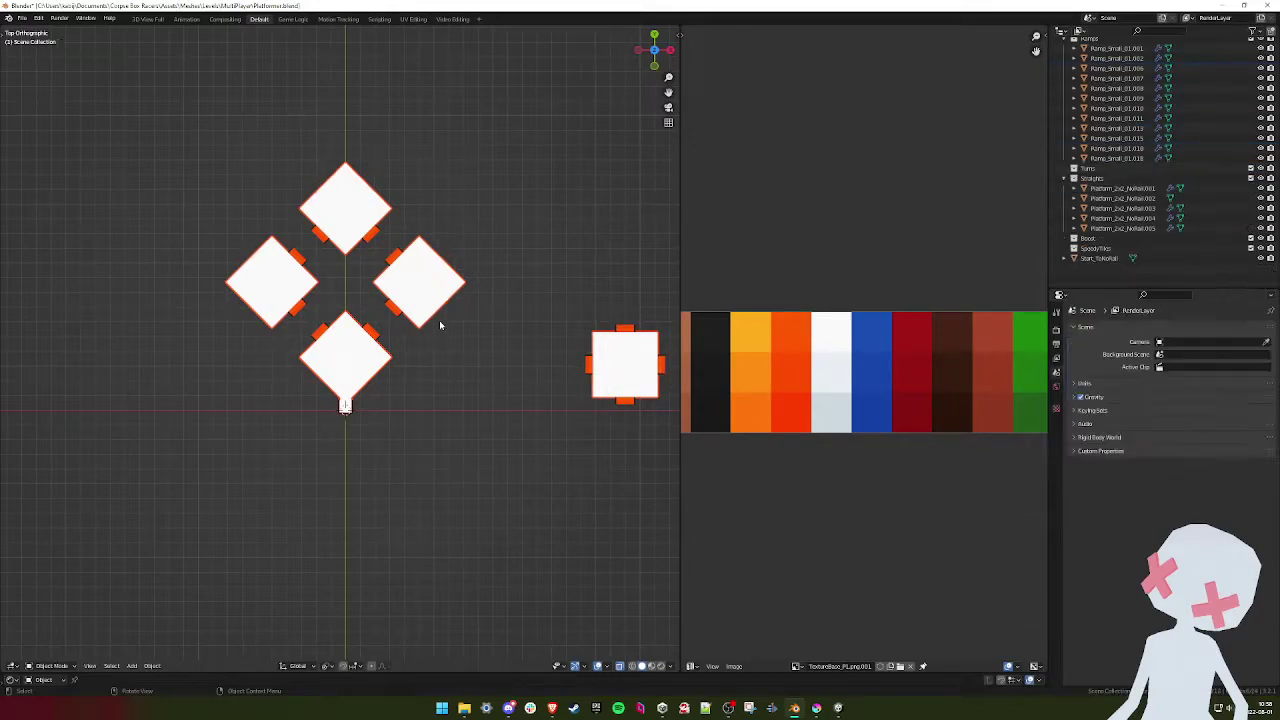
- Save the Platformer.blend file and switch back to Unity to load the updated level
shift+middle_drag(437, 323, 425, 338)
key(ctrl+s)
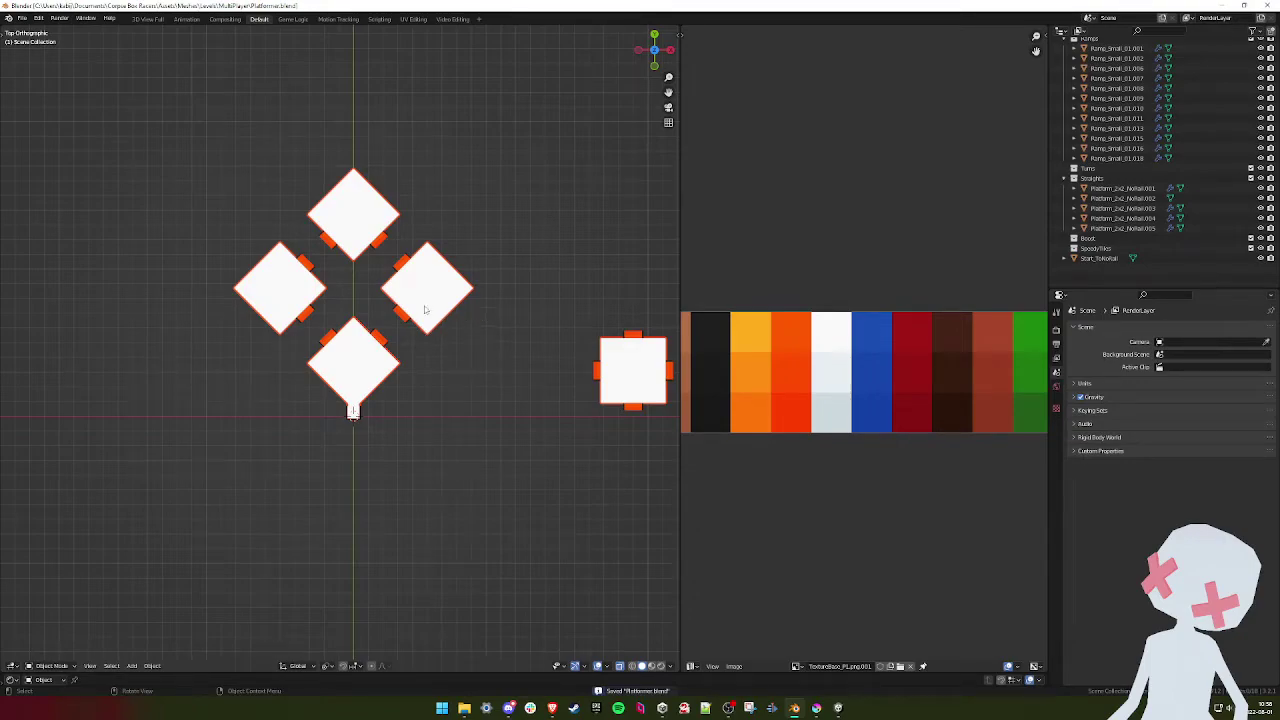
click(832, 710)
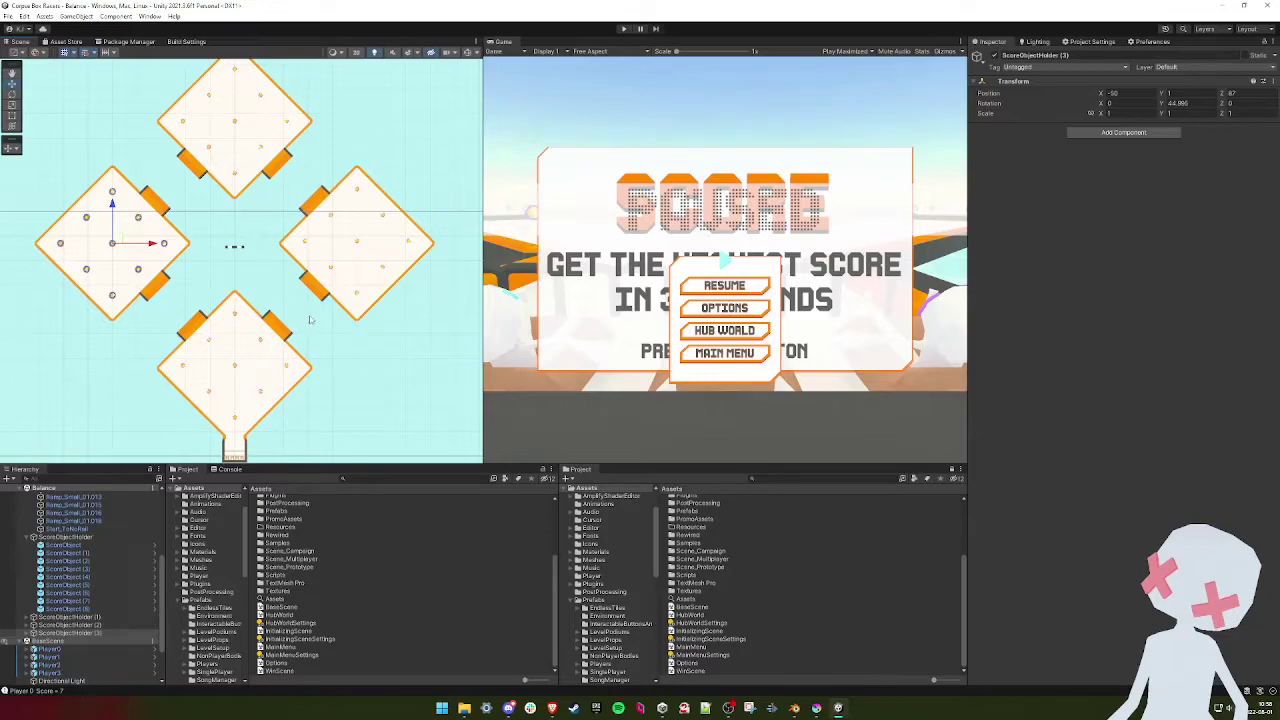
- Deactivate the spare square platform apart from the four-platform layout together with its four ramps
scroll(310, 318, down, 8)
click(392, 326)
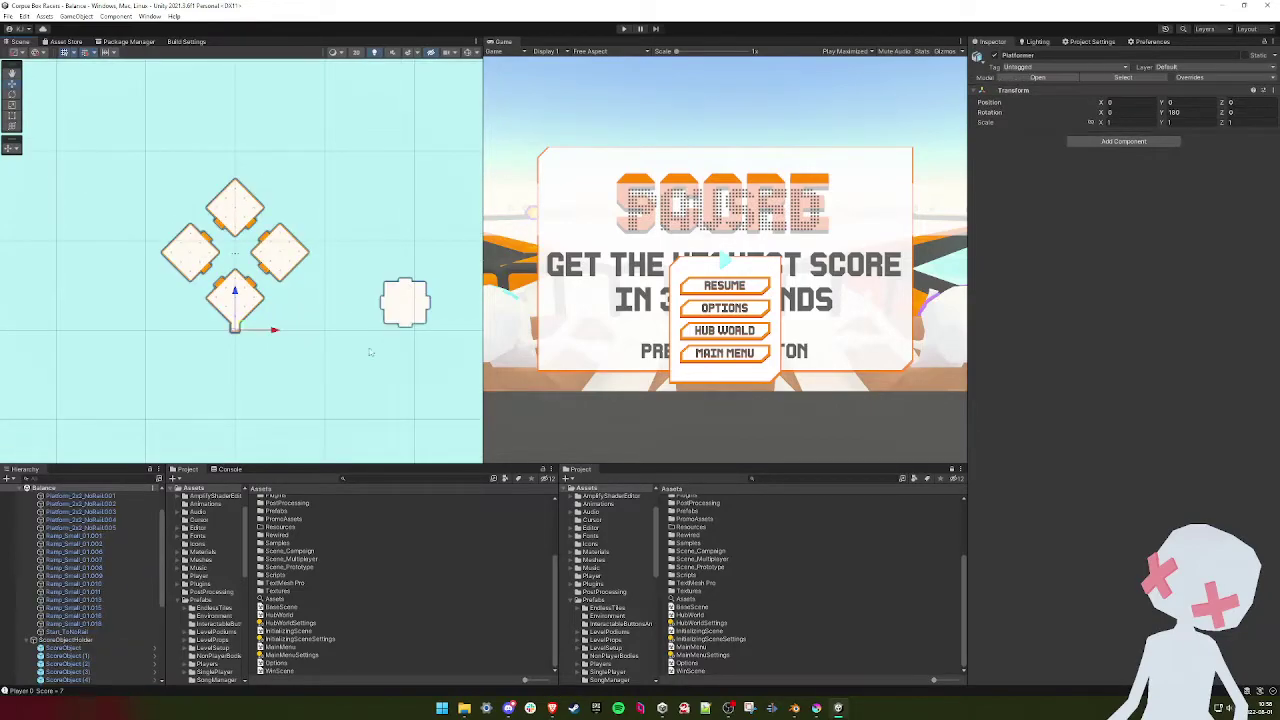
click(414, 306)
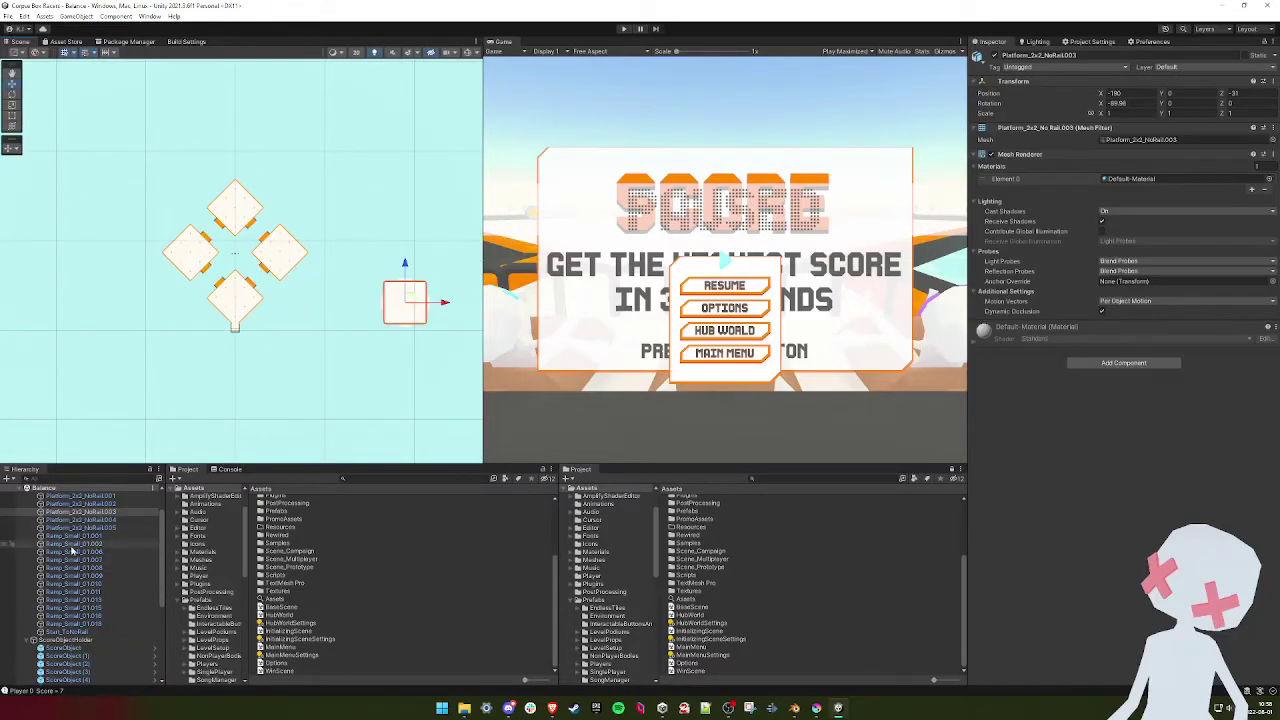
scroll(73, 549, up, 2)
scroll(421, 330, up, 2)
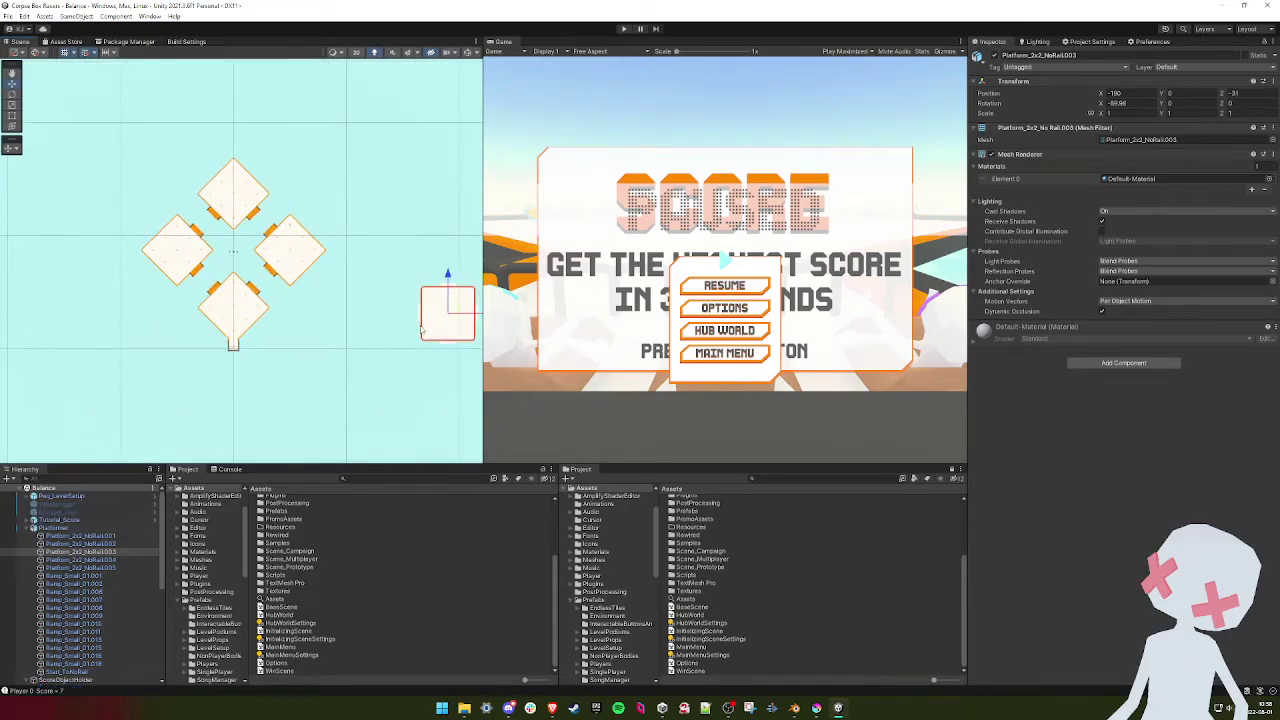
key(f)
shift+click(367, 225)
shift+click(254, 108)
shift+click(88, 262)
shift+click(230, 416)
click(998, 56)
- Inspect the four connected platforms from a perspective angle and return to a top view
key(f)
middle_drag(150, 243, 360, 251)
scroll(178, 253, up, 2)
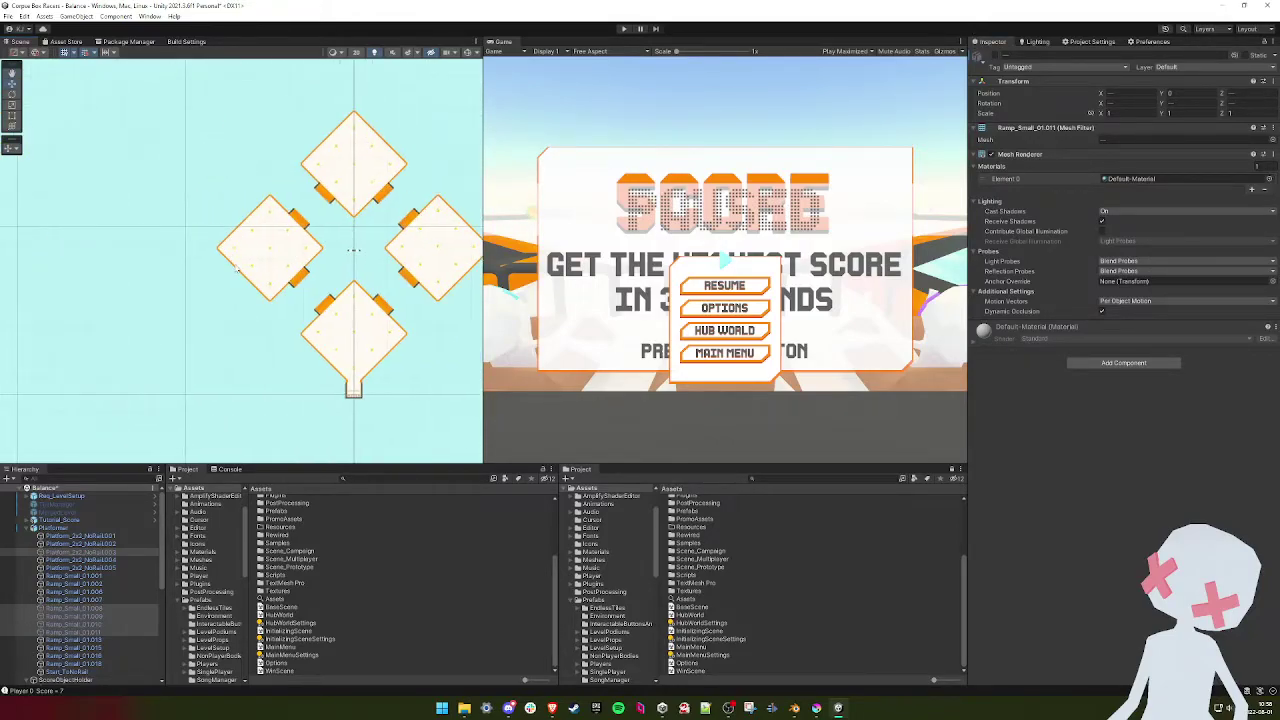
alt+drag(241, 268, 320, 208)
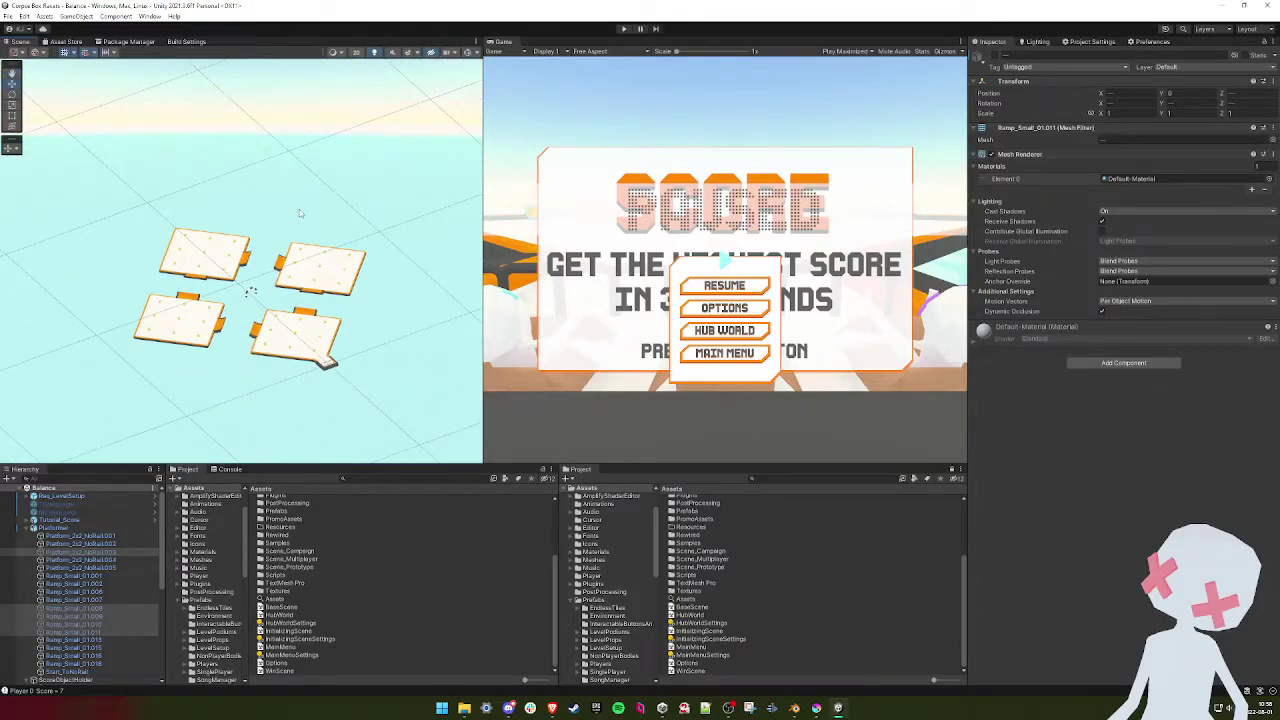
scroll(302, 256, up, 3)
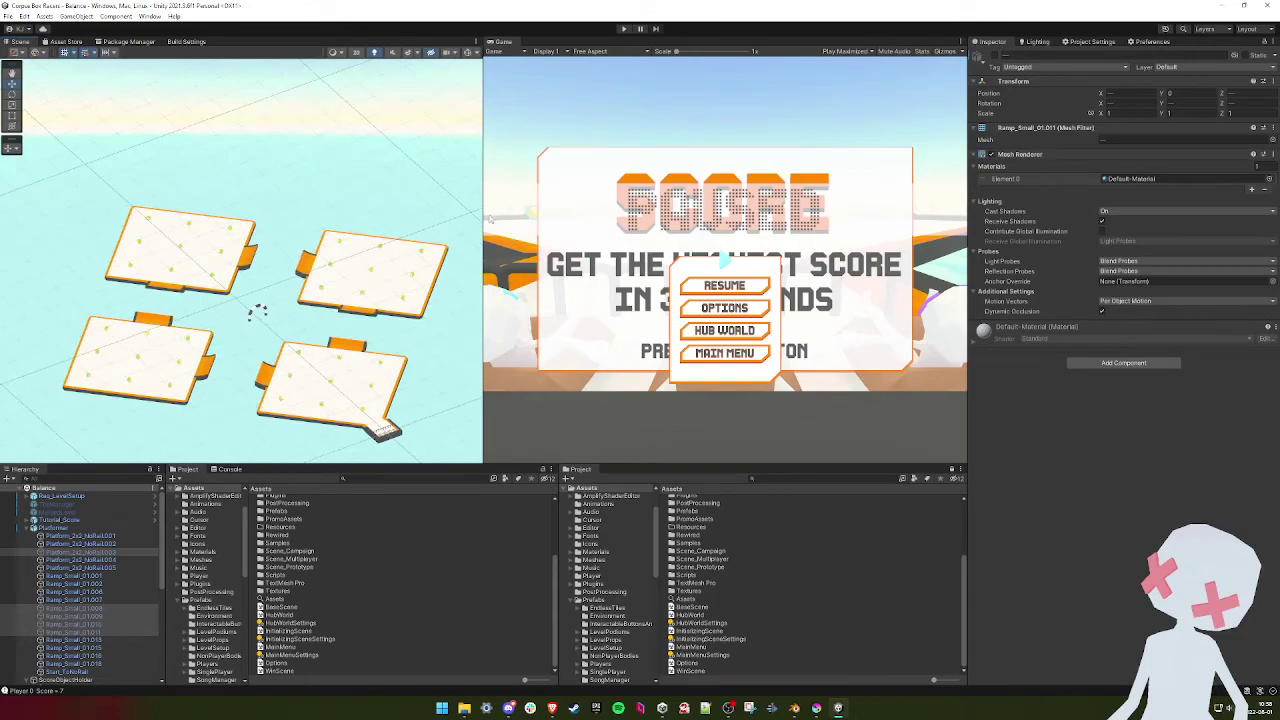
click(19, 148)
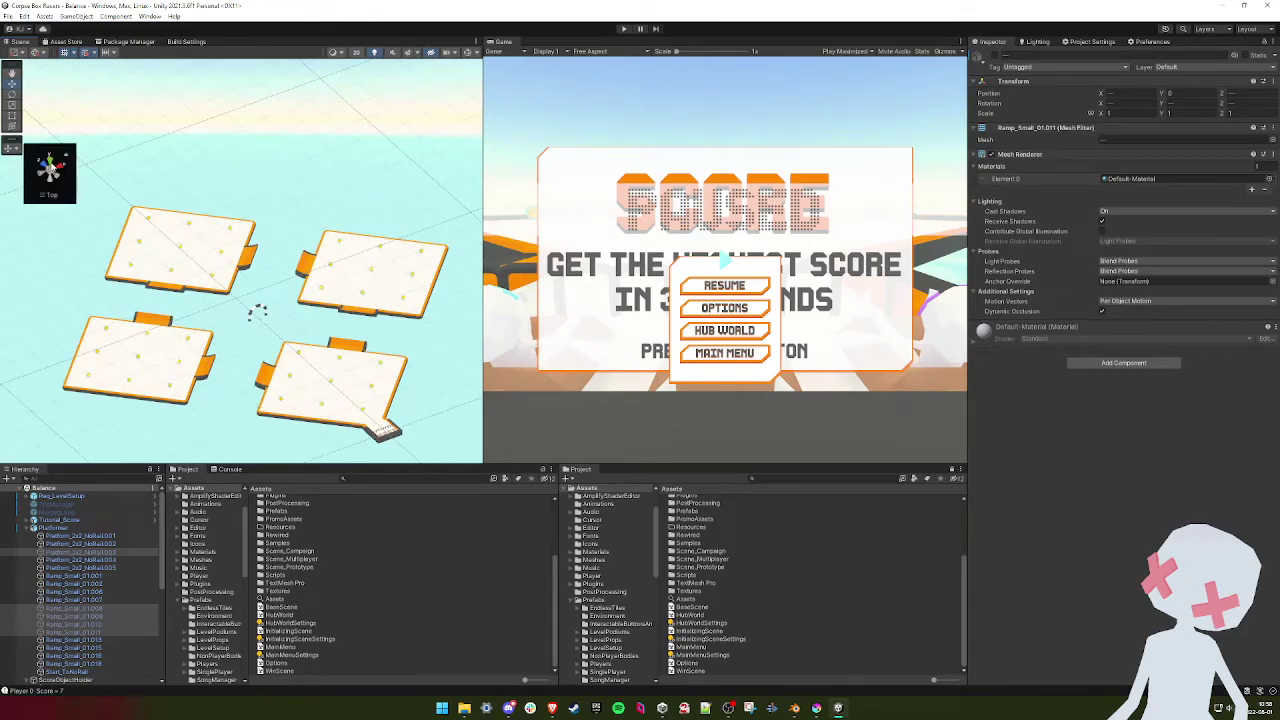
click(50, 161)
middle_drag(354, 327, 338, 311)
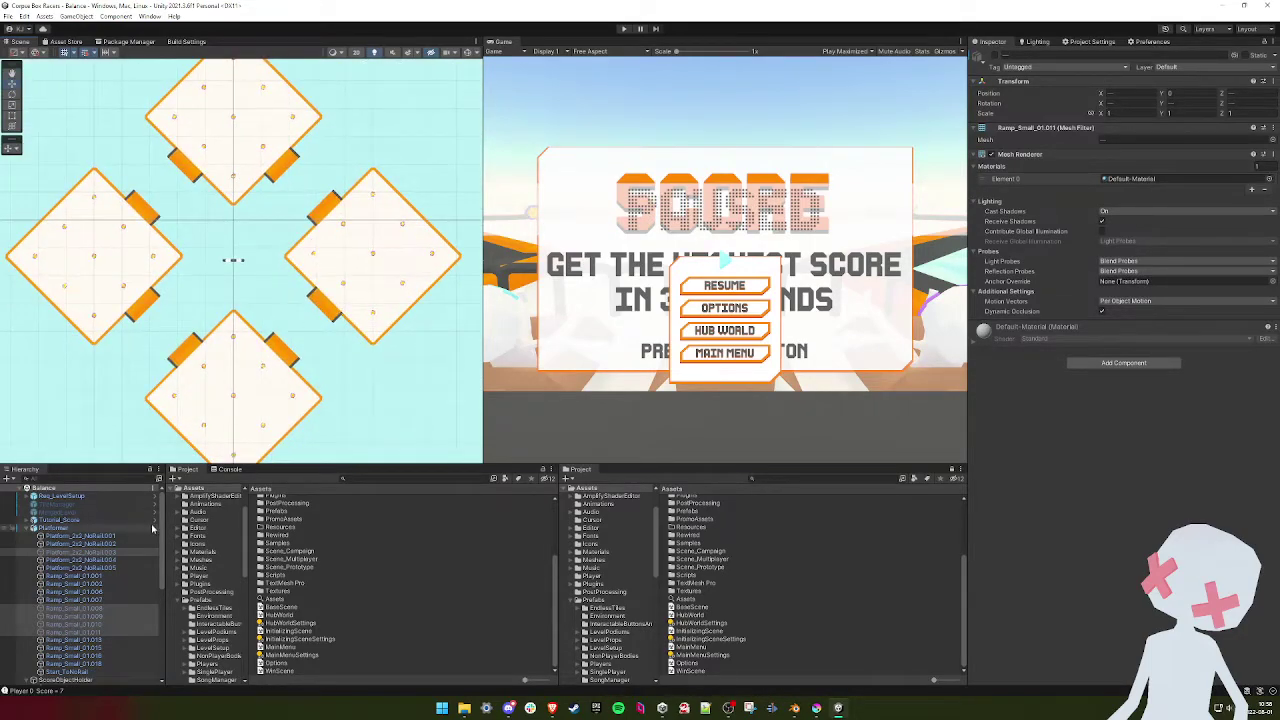
- Duplicate the near platform's ScoreObjectHolder, move the copy to X 25, Z 62 between the near and right platforms, and rotate it to 0 degrees
click(27, 528)
click(33, 536)
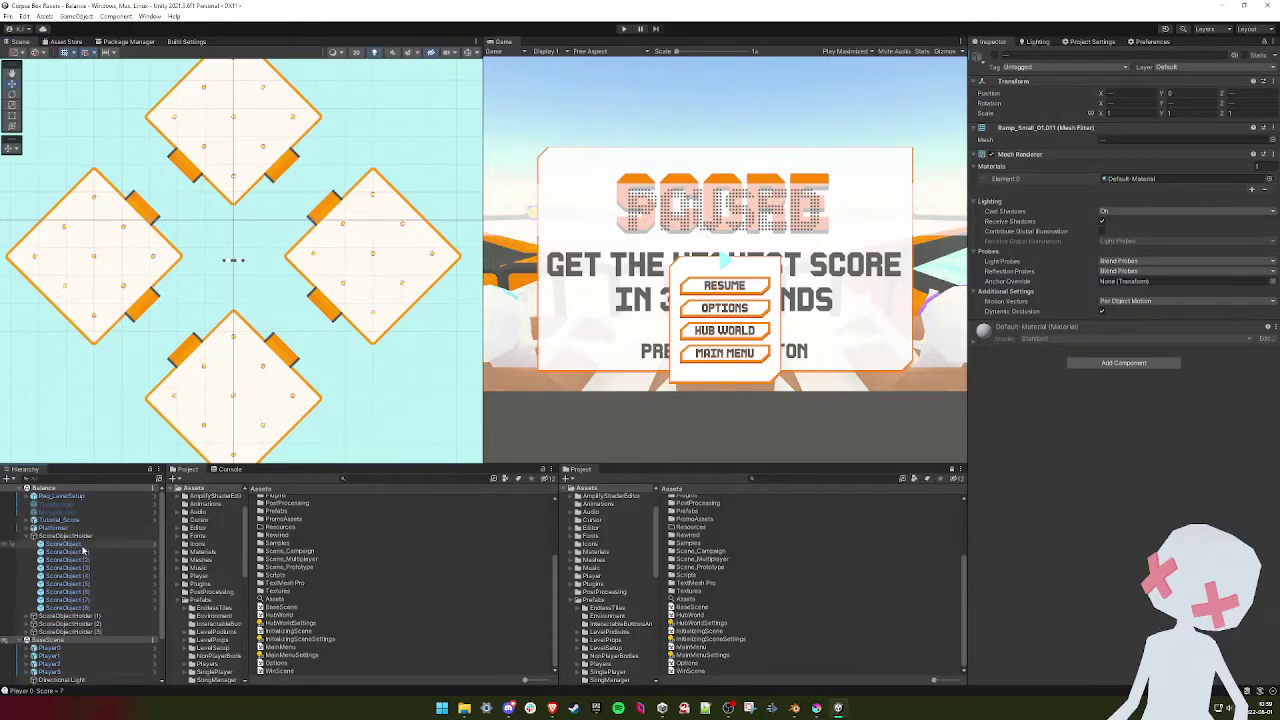
click(80, 537)
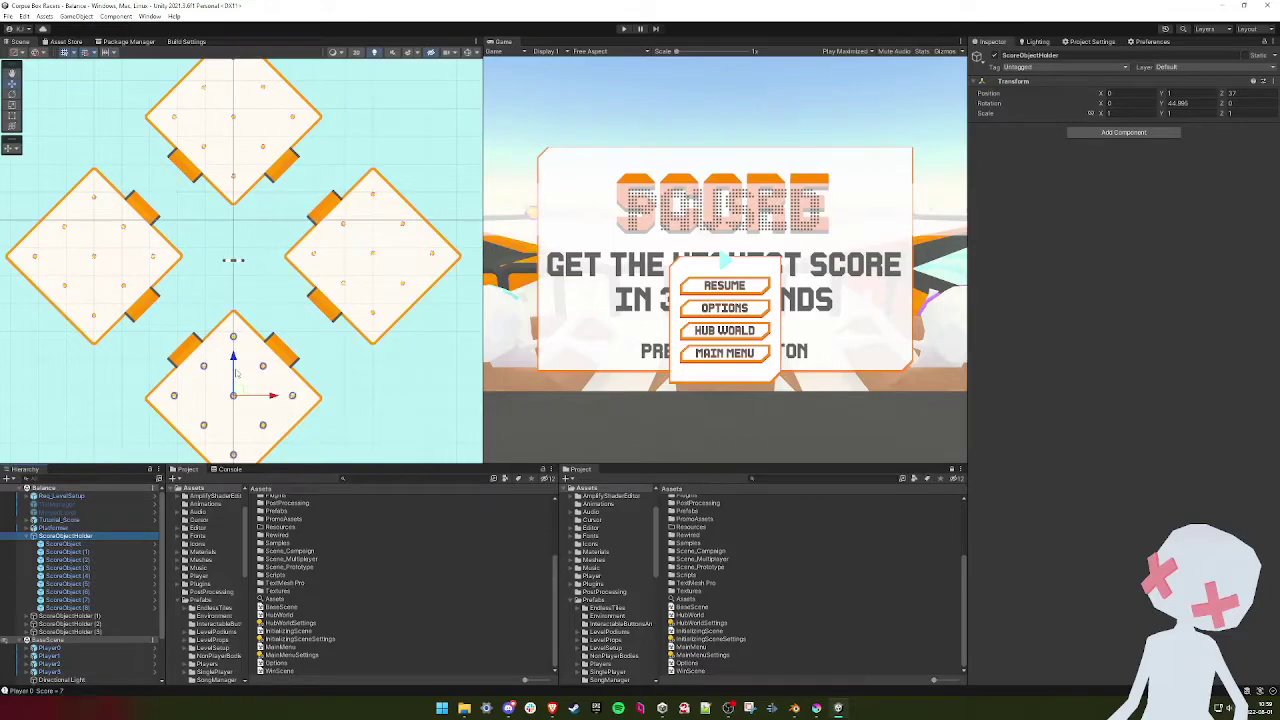
key(ctrl+d)
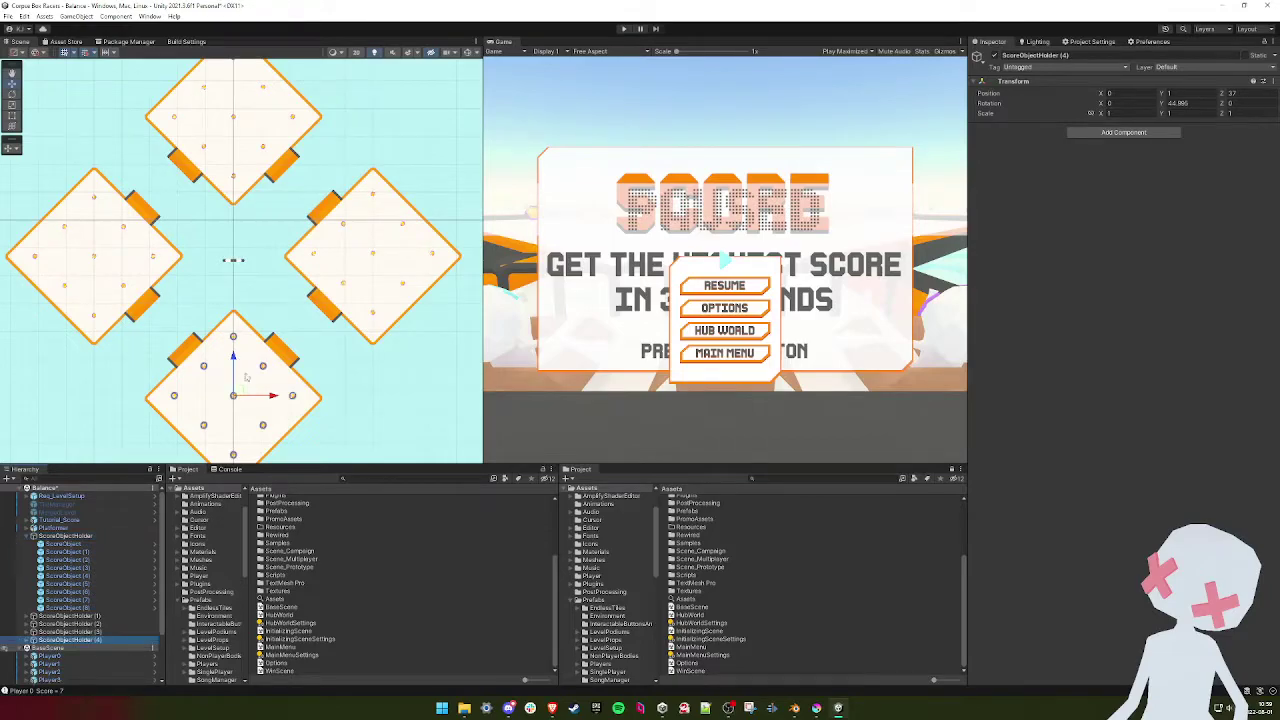
drag(241, 393, 311, 321)
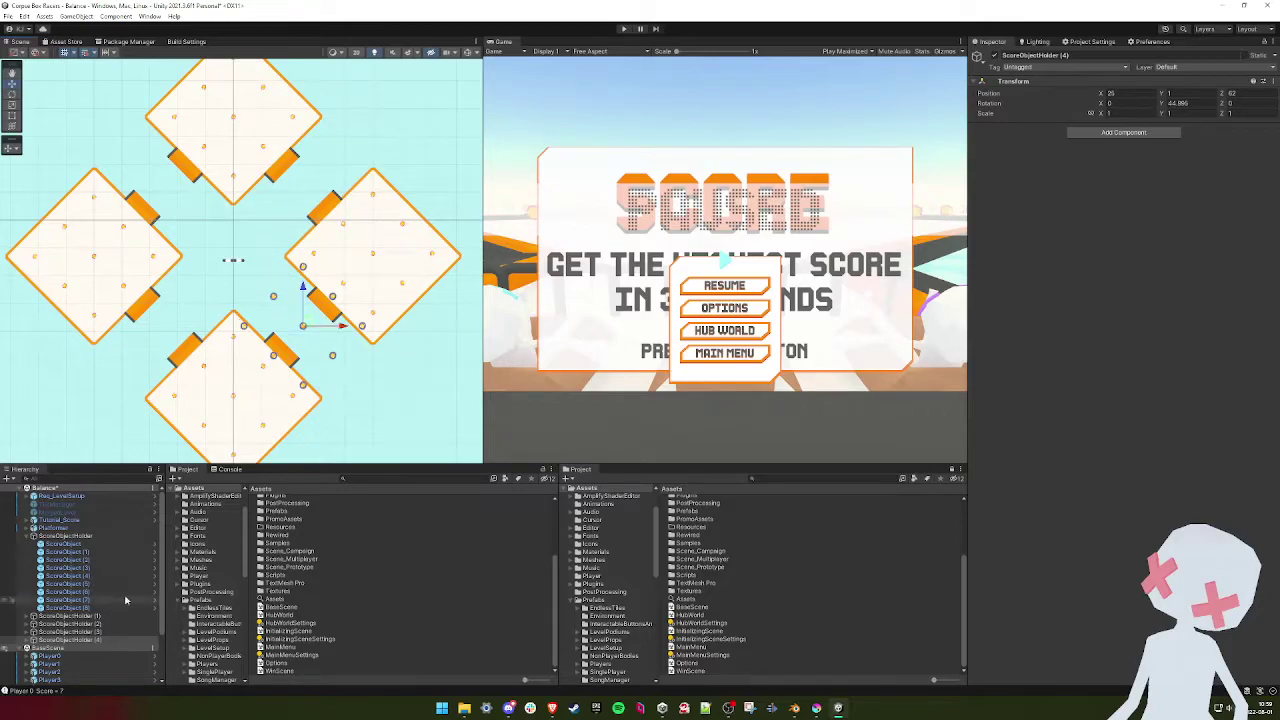
key(e)
key(t)
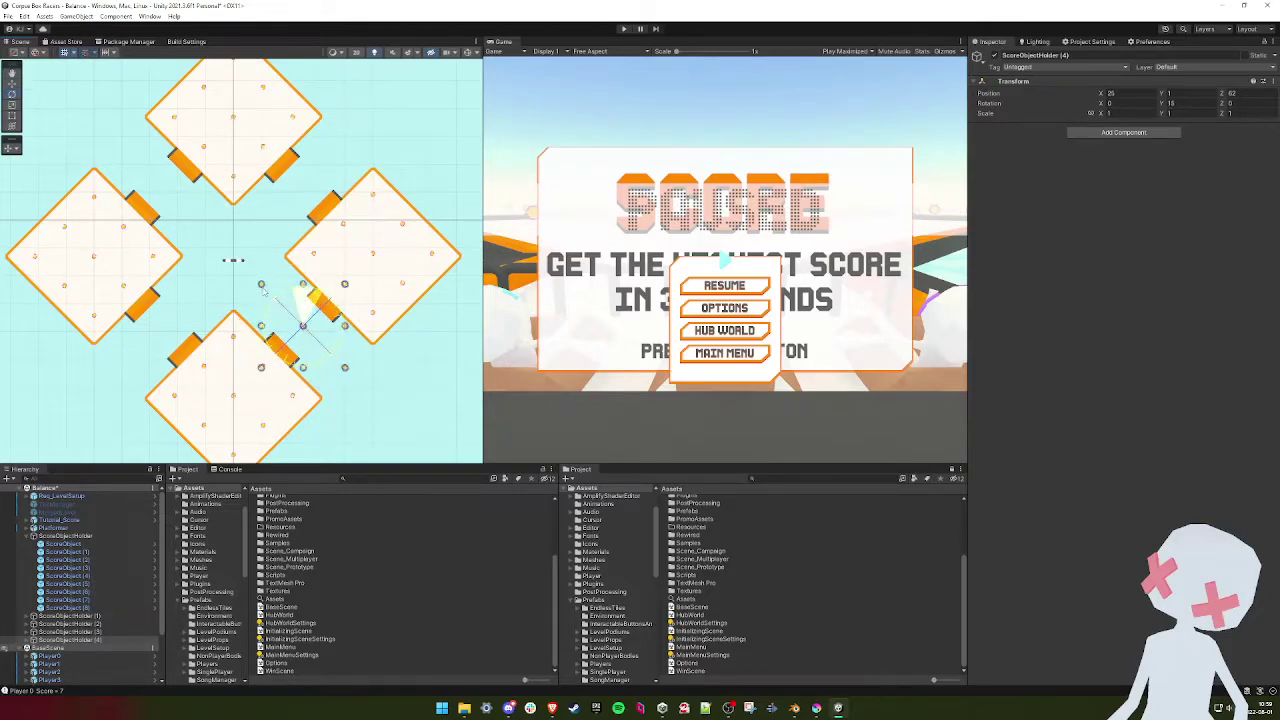
- Delete the row of three score objects closest to the level start from the duplicated group
scroll(60, 610, down, 2)
click(75, 610)
click(26, 610)
scroll(80, 610, down, 4)
click(80, 528)
shift+click(81, 592)
key(f)
scroll(260, 321, down, 8)
scroll(259, 322, down, 10)
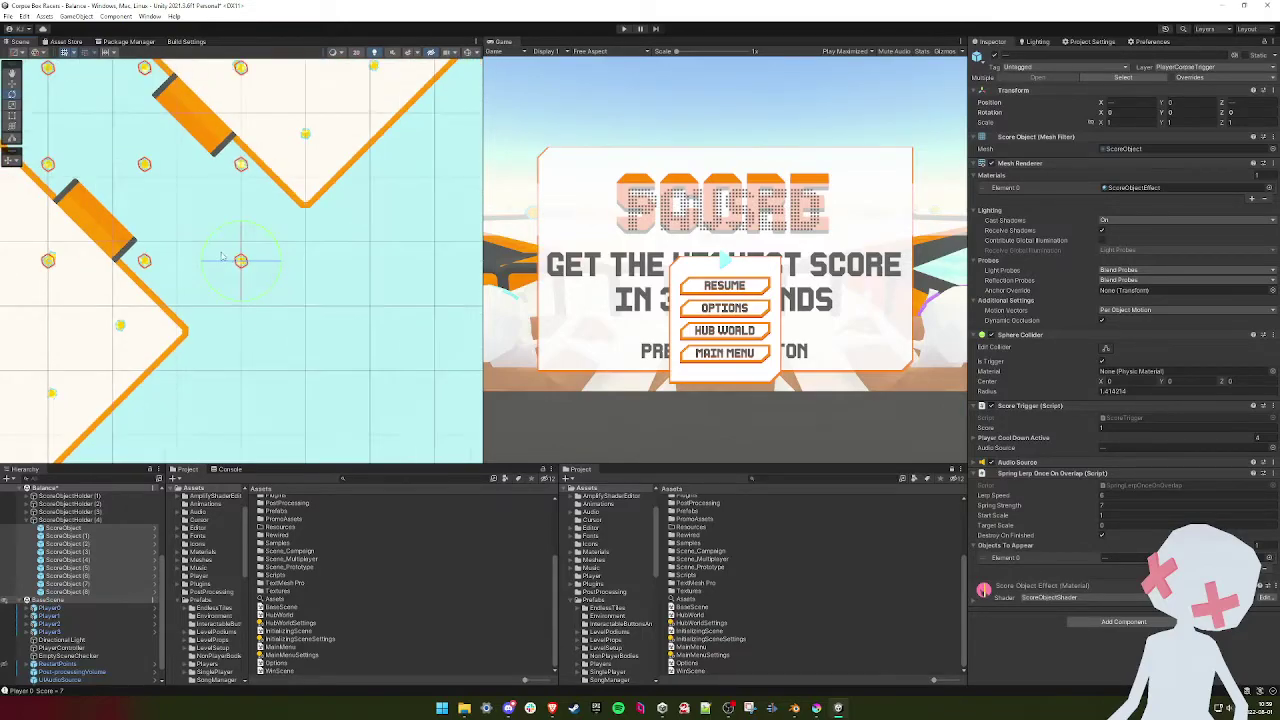
scroll(188, 226, down, 2)
middle_drag(189, 229, 322, 327)
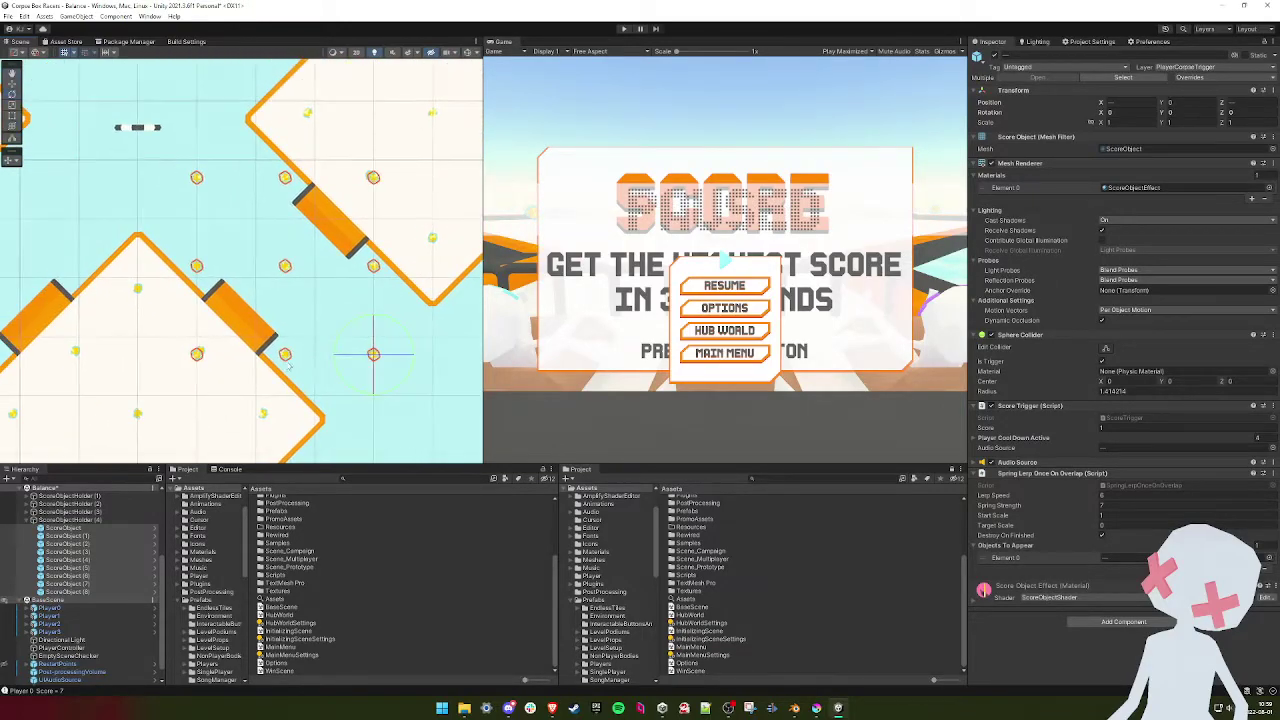
click(198, 355)
click(286, 355)
shift+click(374, 356)
key(Delete)
- Delete the opposite outer row of three score objects from the duplicated group, keeping only the middle row
click(374, 178)
click(285, 178)
click(197, 178)
key(Delete)
- Bring the two outer score objects of the remaining row closer to the centre one, placing the left one at X -6
click(374, 268)
key(w)
drag(412, 266, 359, 267)
click(197, 266)
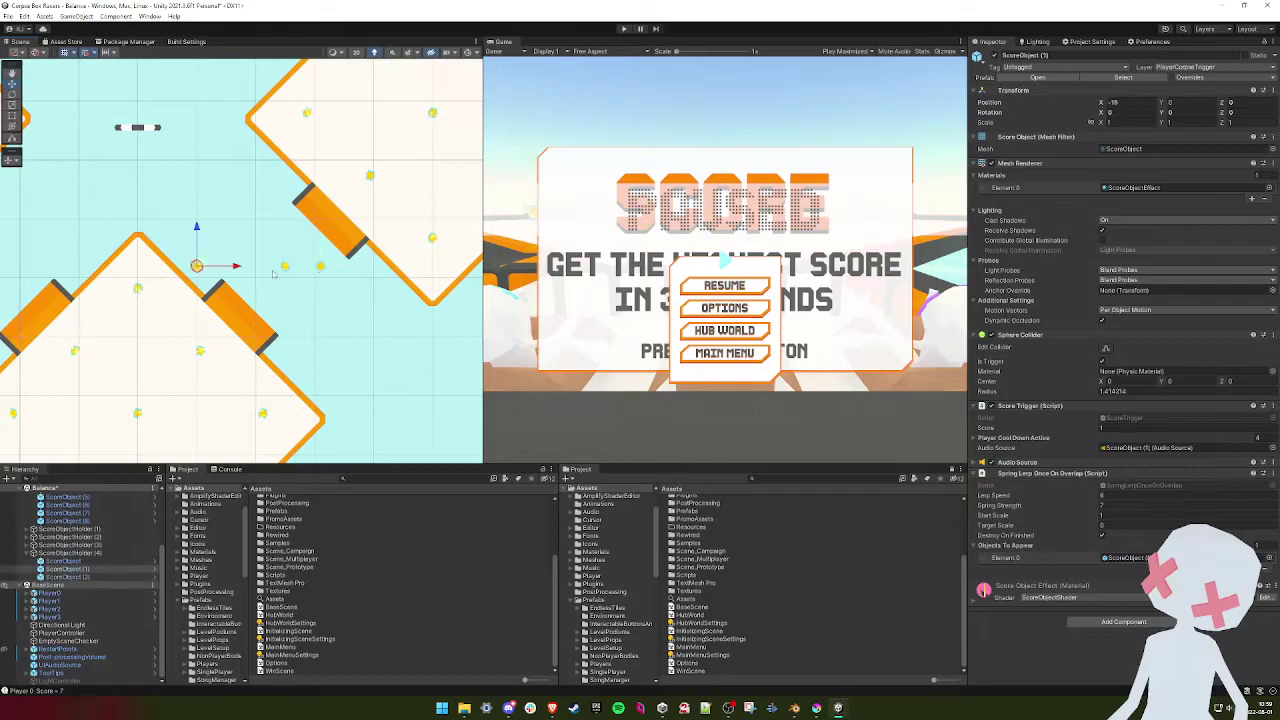
drag(250, 268, 293, 270)
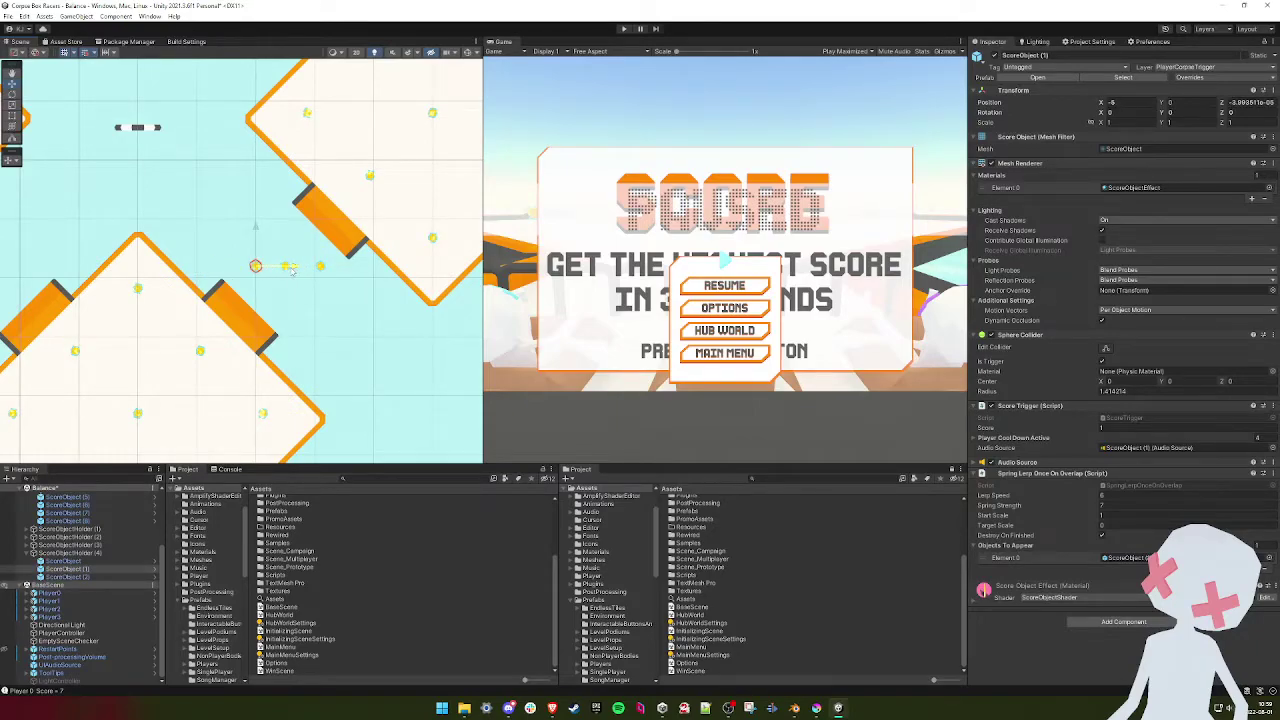
click(82, 554)
key(e)
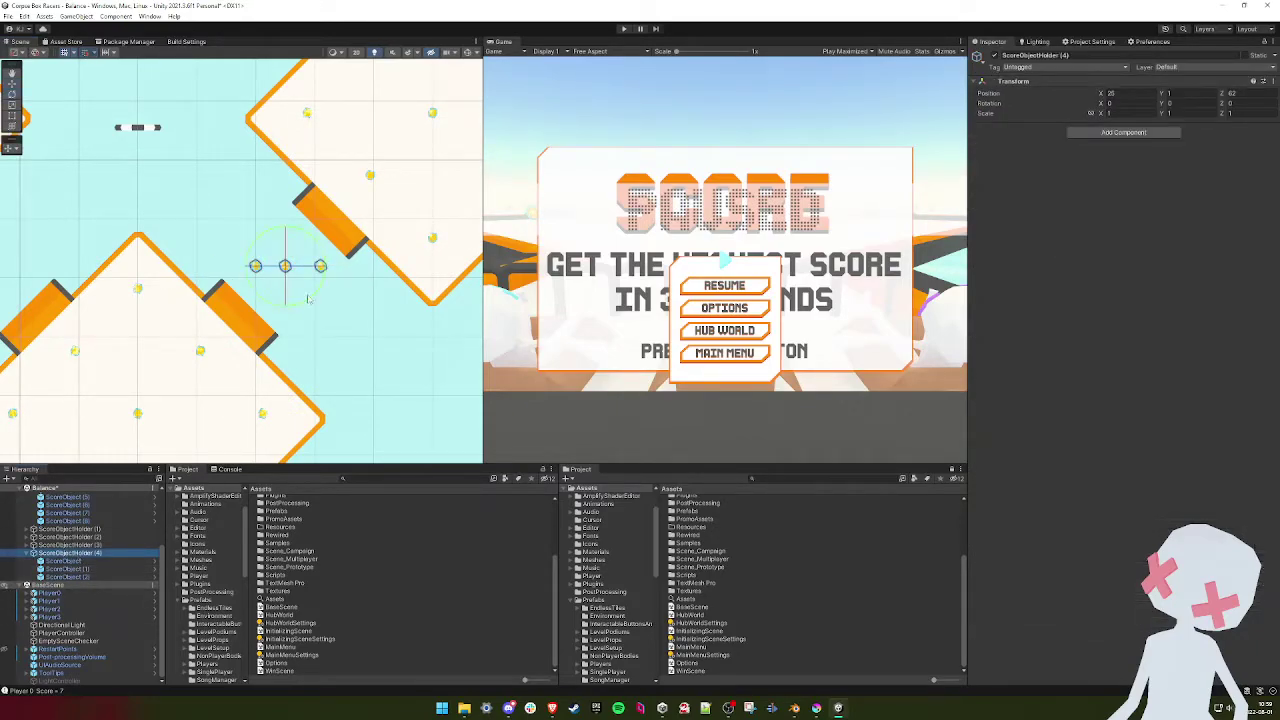
key(w)
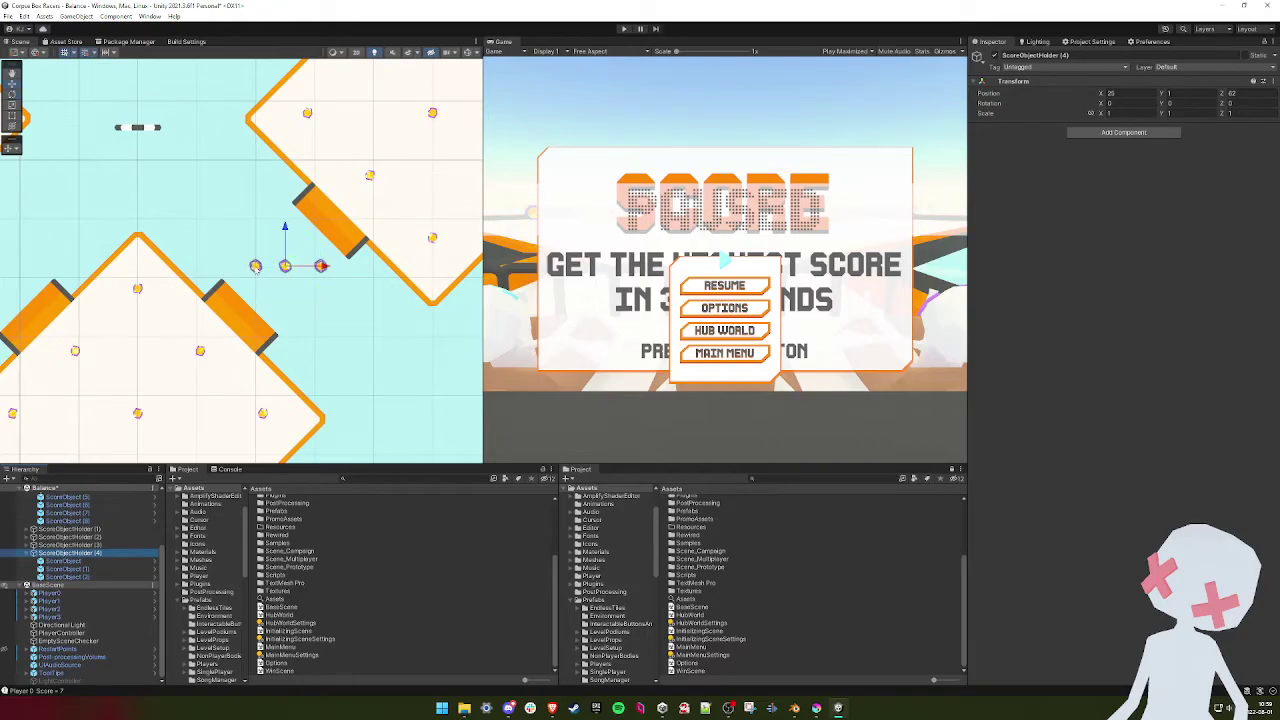
click(254, 266)
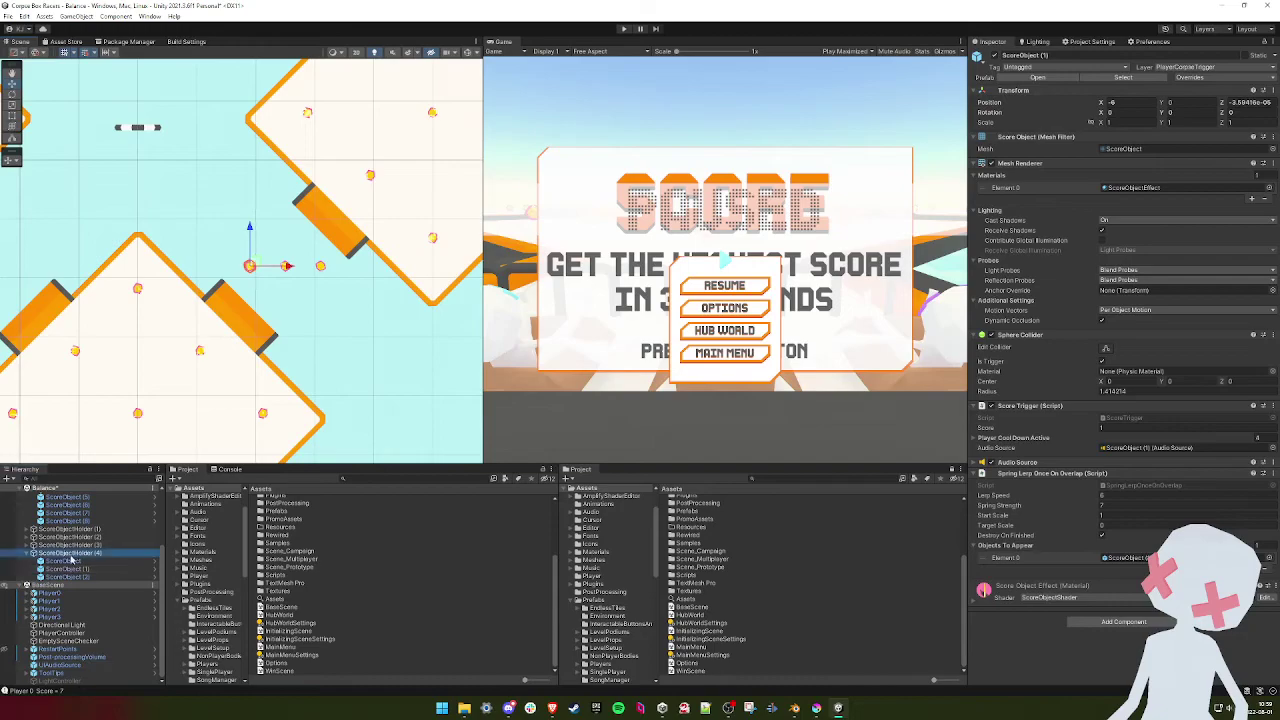
- Rotate the three-object group about 45 degrees around Y and place it at X 25, Z 61 between the facing ramps
click(322, 254)
key(e)
drag(306, 296, 276, 342)
key(w)
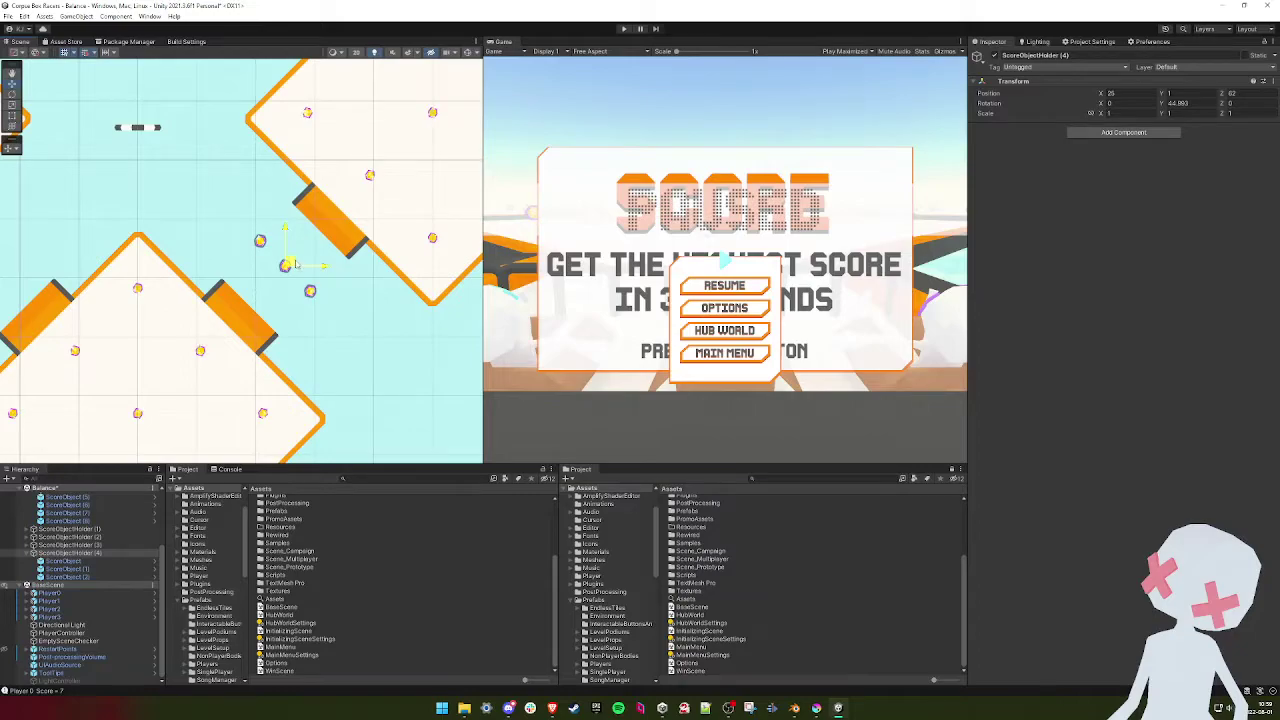
drag(287, 265, 296, 268)
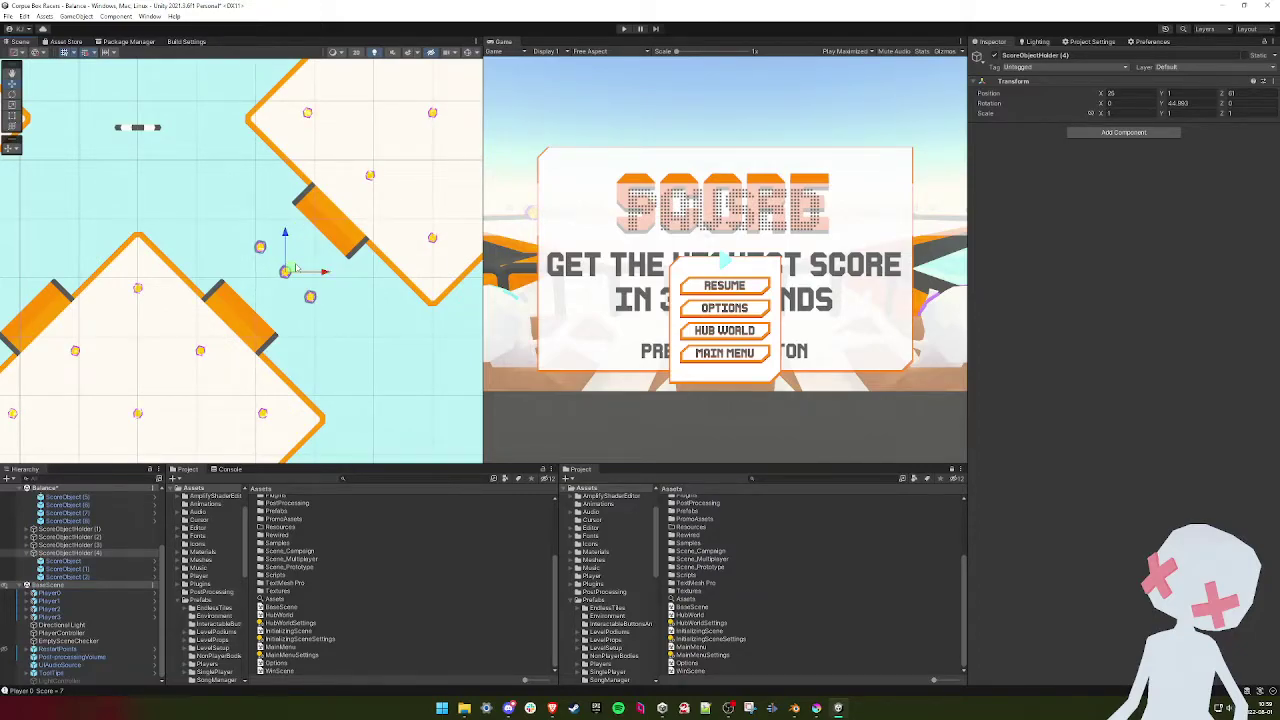
- Duplicate the three-object group and place the copy at X -25, Z 112 between the left and far platforms' ramps
mouse_move(343, 279)
middle_down()
mouse_move(357, 279)
mouse_move(338, 280)
middle_up()
alt+drag(338, 281, 401, 301)
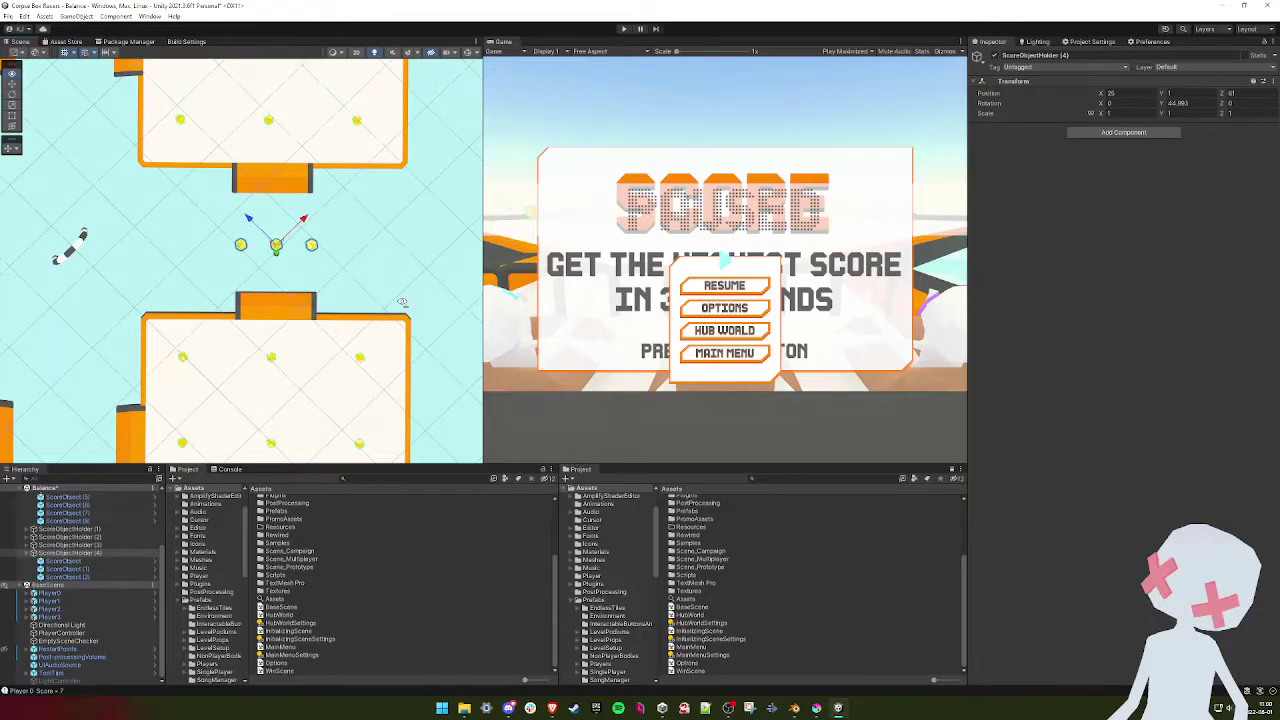
scroll(400, 305, down, 3)
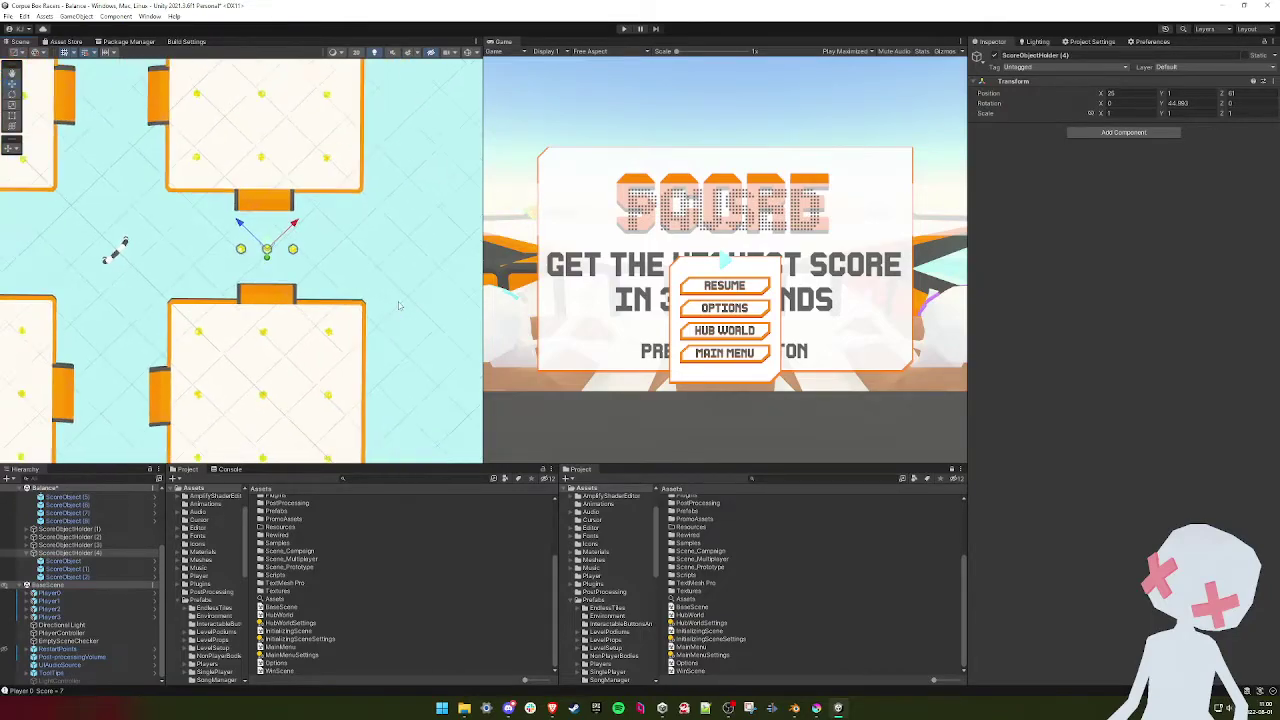
middle_drag(332, 285, 441, 270)
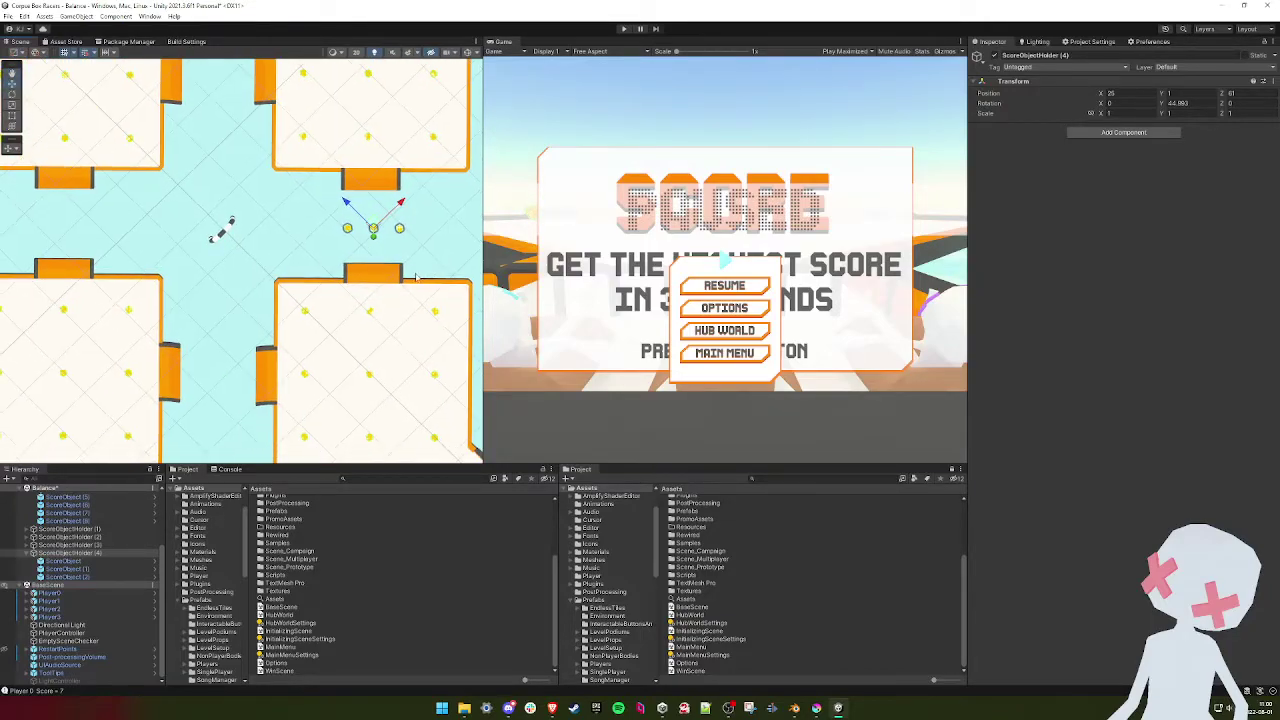
key(ctrl+d)
drag(374, 228, 64, 221)
middle_drag(222, 280, 230, 264)
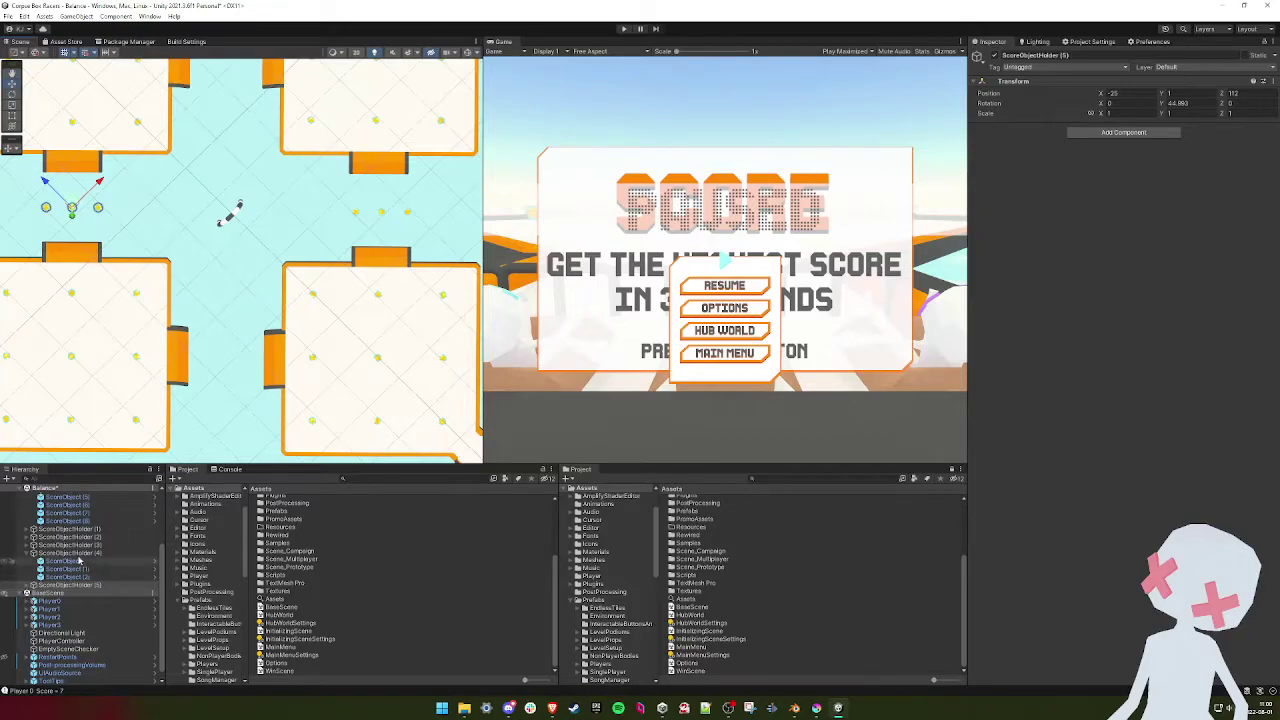
- Raise both three-object groups between the ramps to Y 5
click(75, 553)
middle_drag(316, 240, 285, 256)
alt+drag(285, 256, 271, 191)
drag(284, 234, 284, 214)
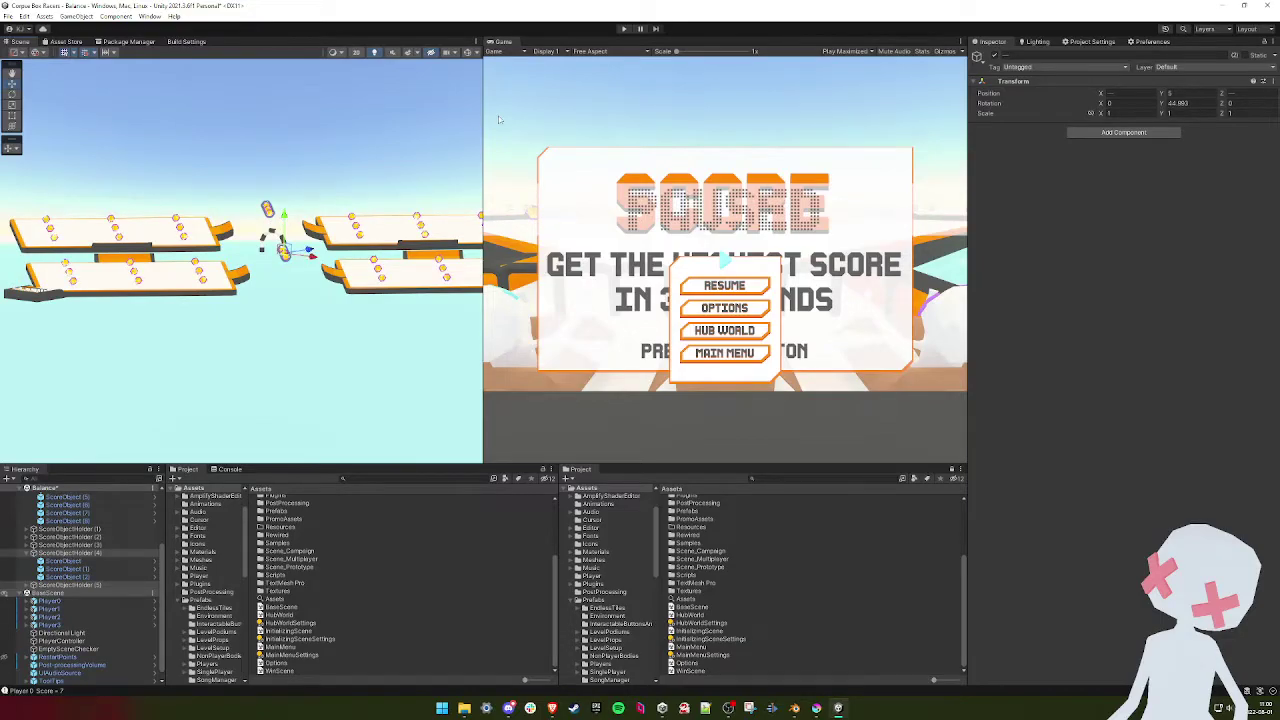
- Playtest the level with the raised score objects between the ramps, and return to the Unity editor
click(624, 29)
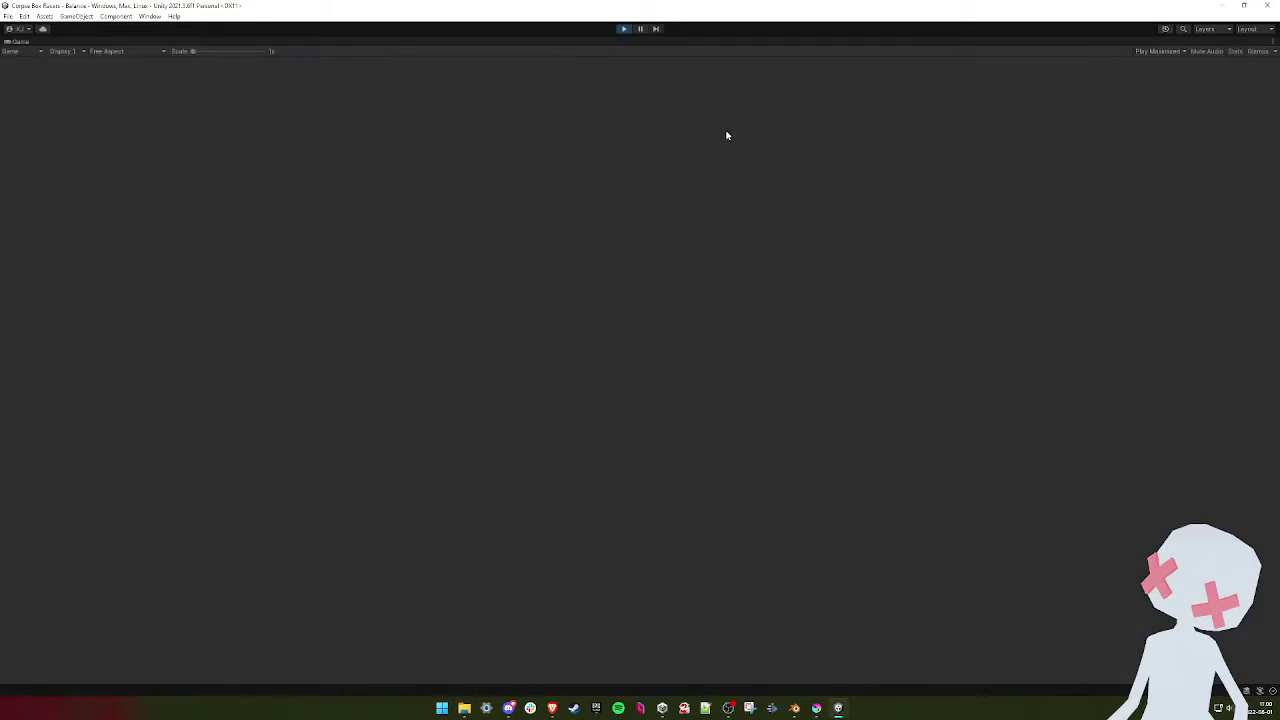
key(space)
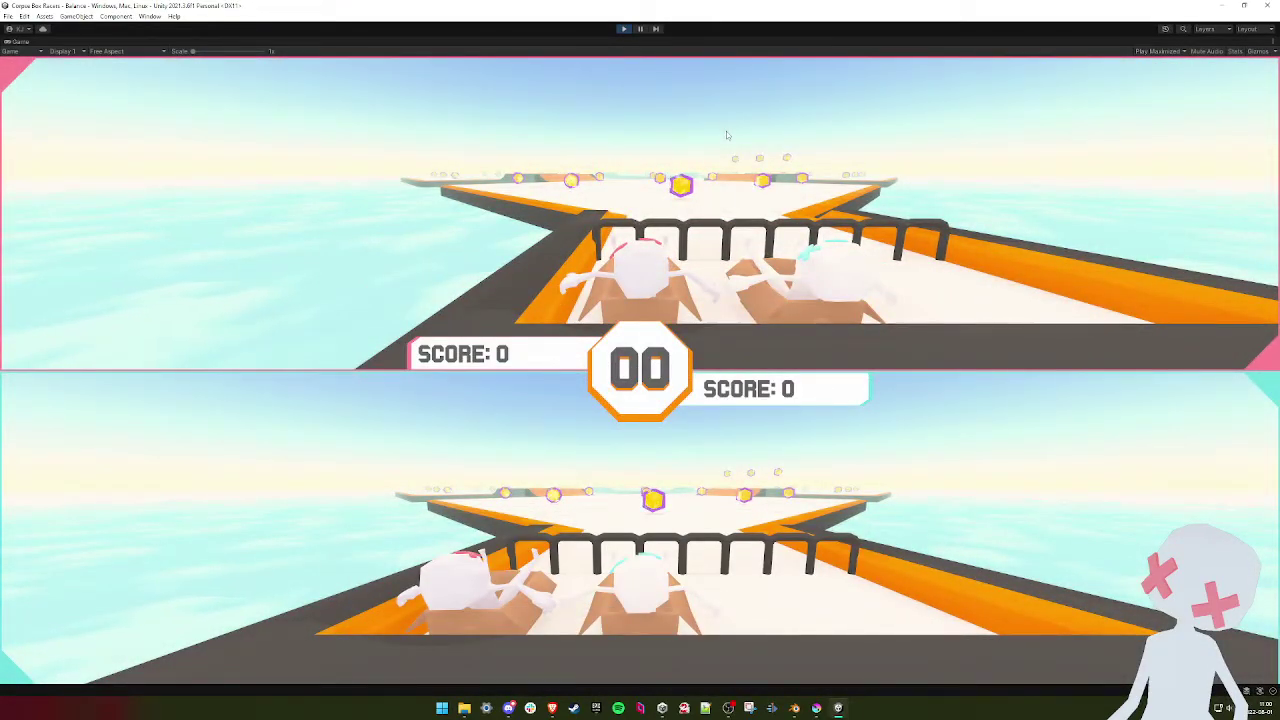
key(w)
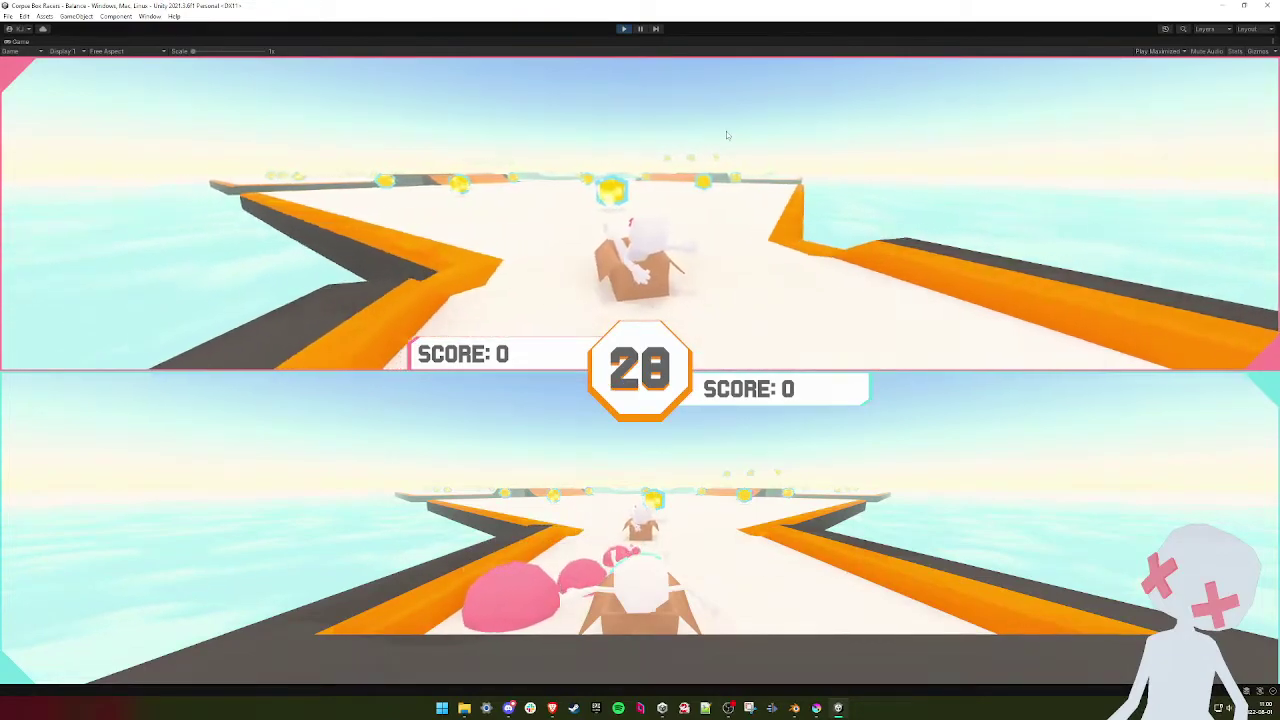
key(d)
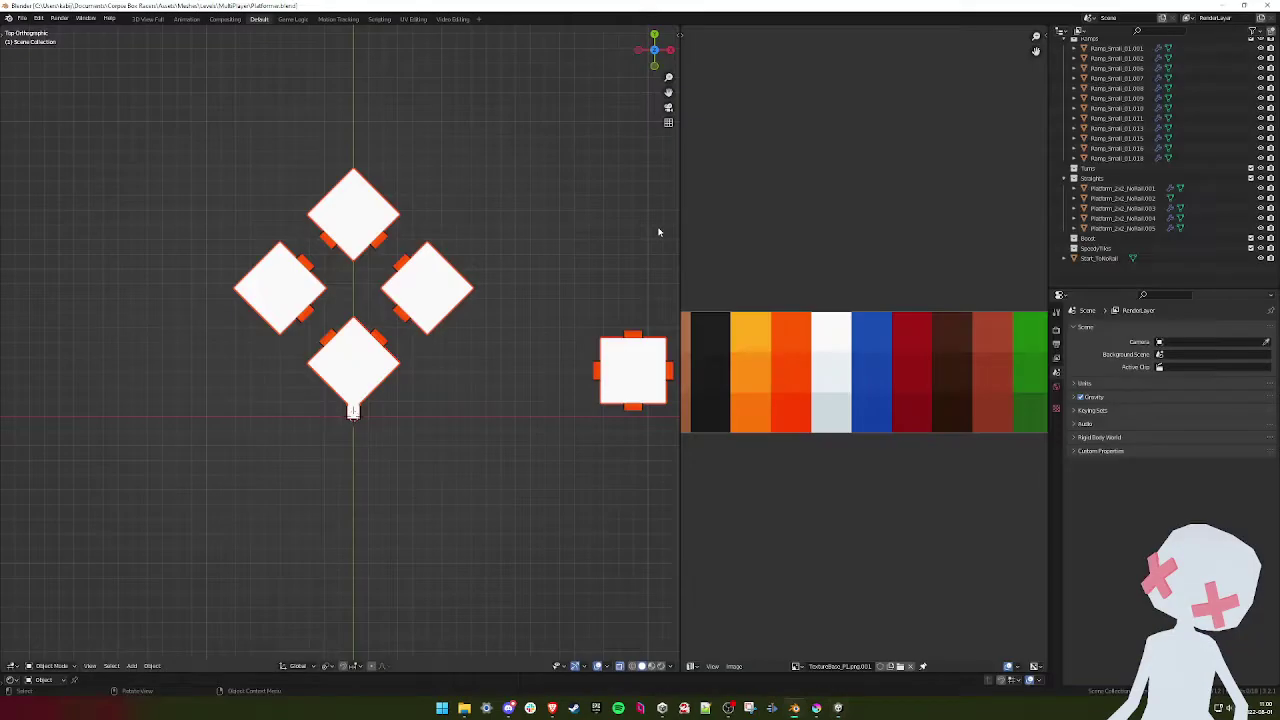
key(alt+Tab)
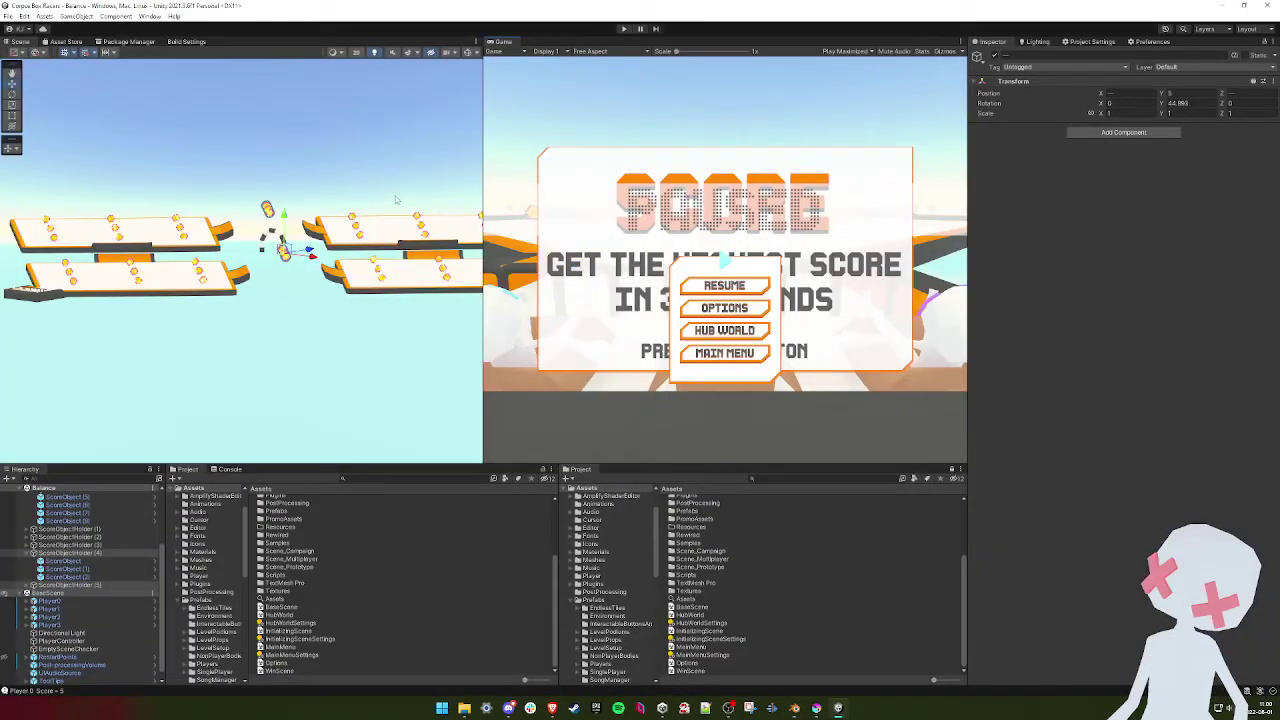
- Duplicate the three-object group for the near and left platforms' ramps, placing it at X -25, Z 62 and rotating it to about 135 degrees
alt+drag(396, 200, 290, 236)
click(12, 148)
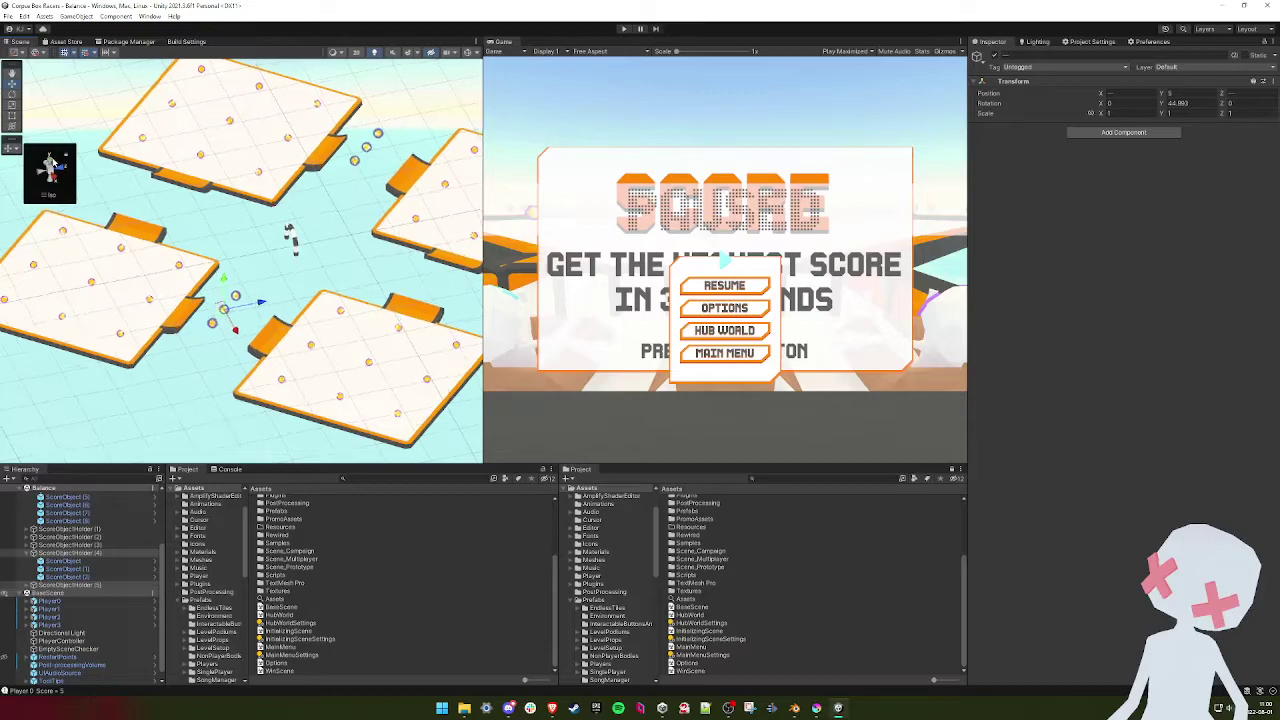
click(51, 159)
scroll(266, 215, down, 3)
mouse_move(264, 207)
middle_down()
mouse_move(318, 313)
mouse_move(266, 219)
middle_up()
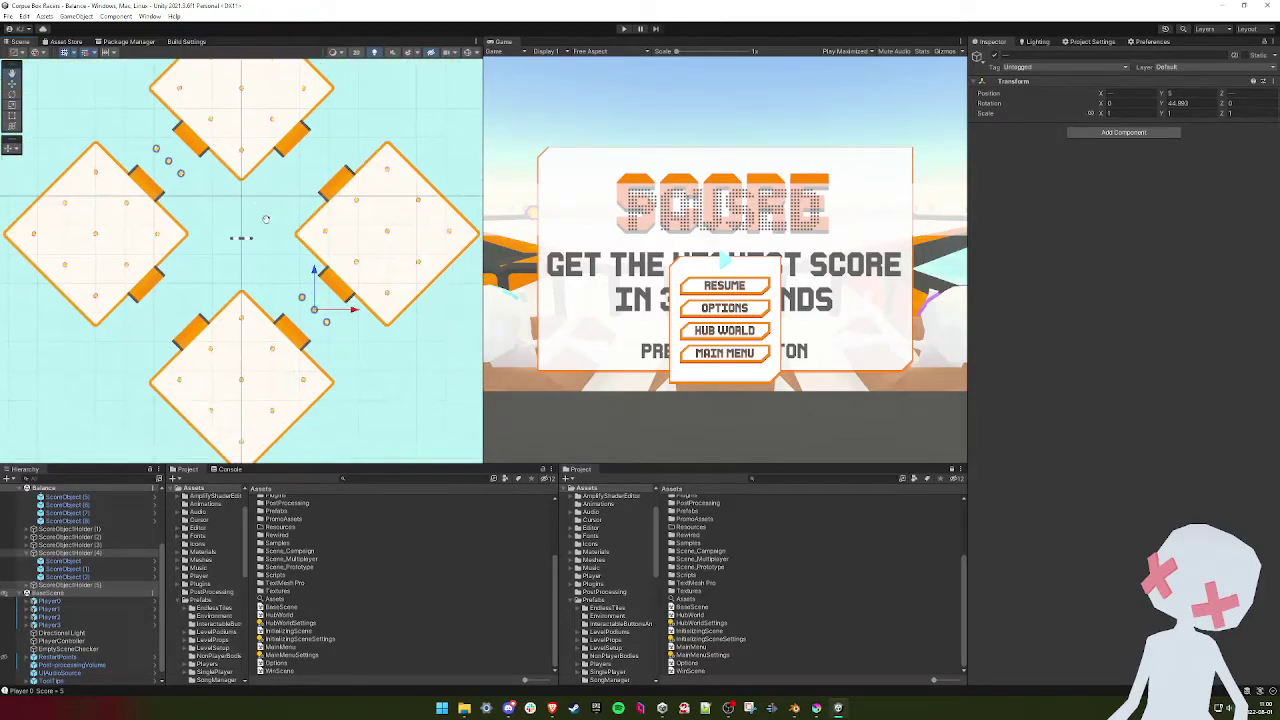
click(88, 553)
click(26, 553)
key(ctrl+d)
drag(320, 302, 51, 362)
key(e)
key(w)
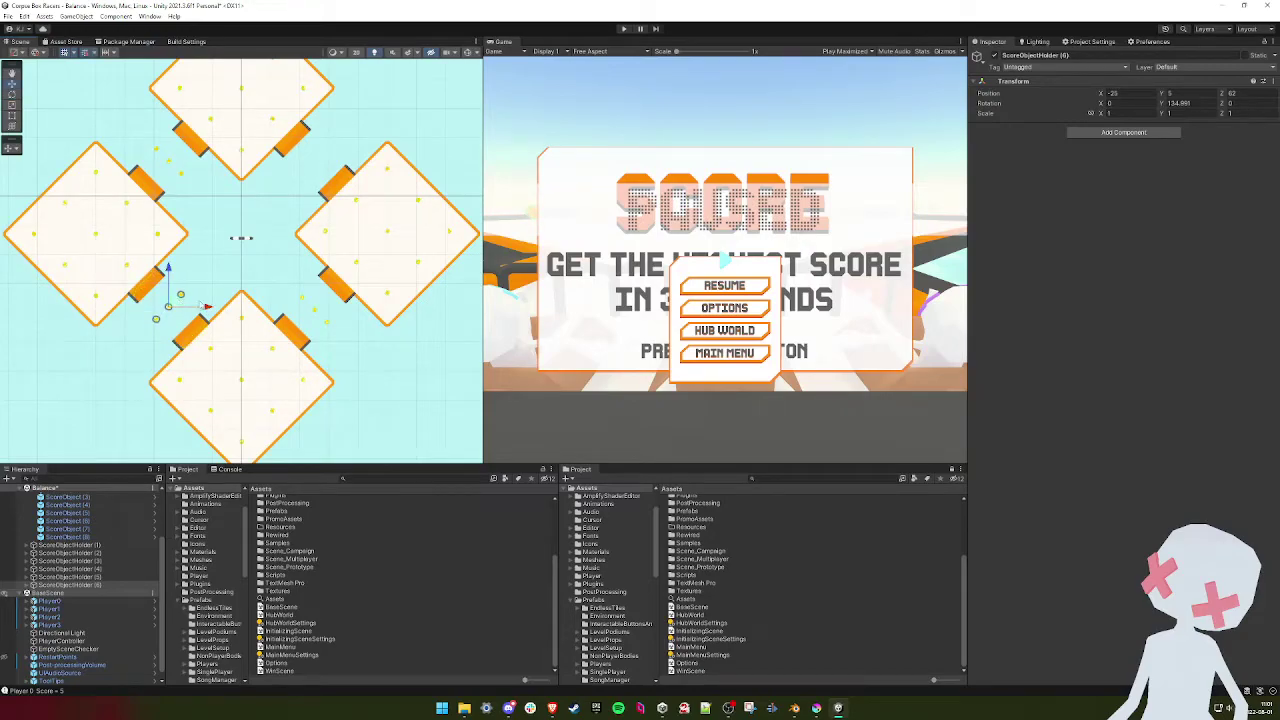
- Duplicate the three-object group and place the copy at X 25, Z 112 between the far and right platforms' ramps
key(ctrl+d)
drag(180, 302, 325, 162)
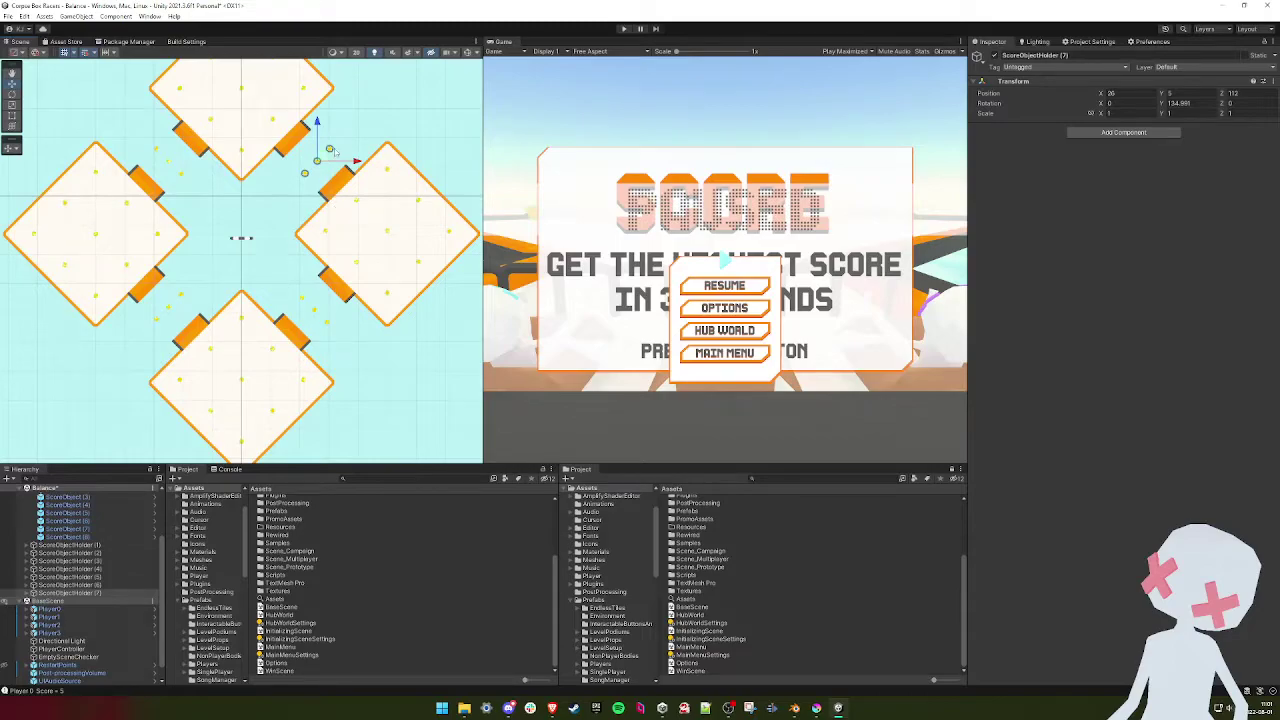
drag(329, 148, 323, 150)
click(348, 236)
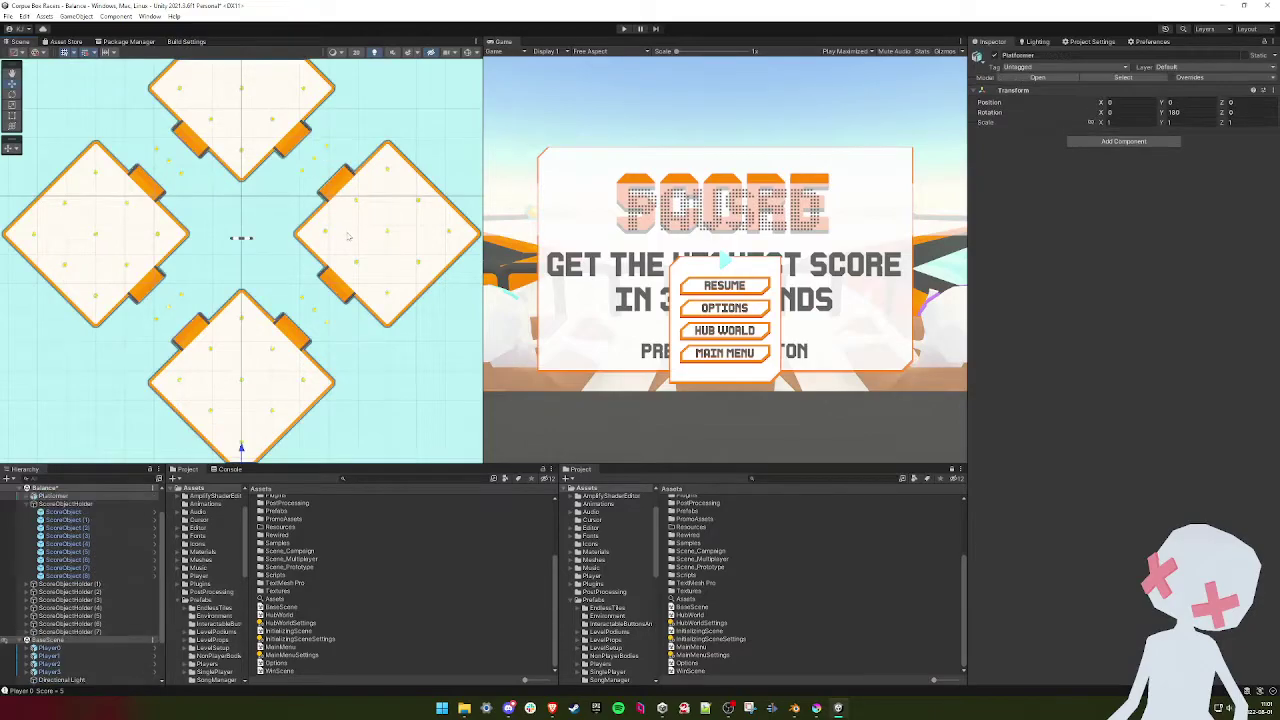
click(305, 173)
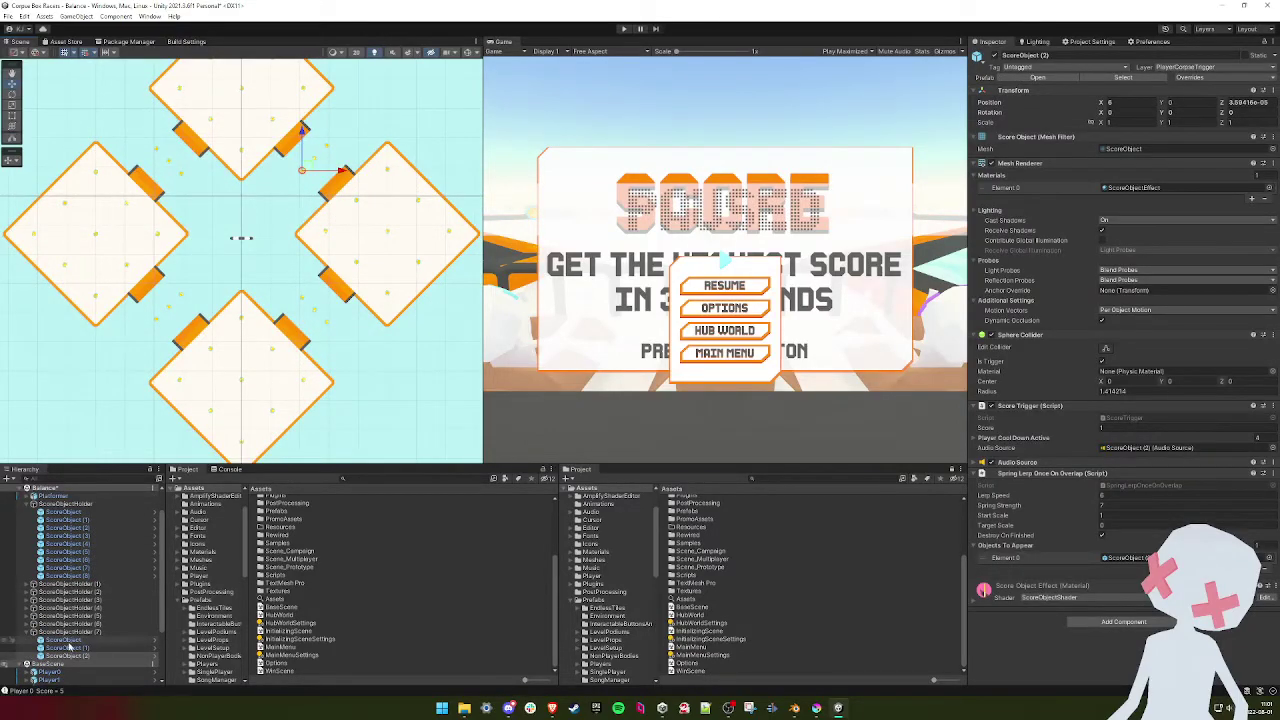
click(320, 123)
middle_drag(377, 153, 398, 202)
alt+drag(398, 202, 276, 221)
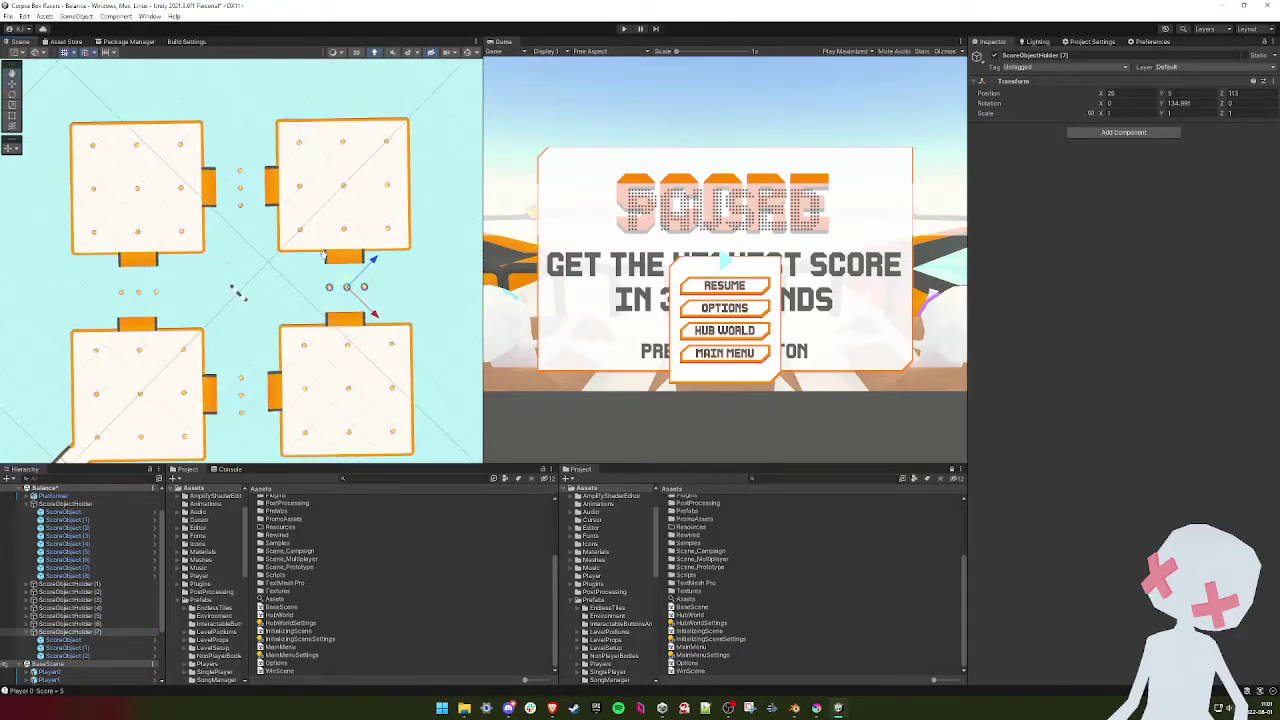
middle_drag(325, 255, 268, 250)
drag(283, 280, 281, 282)
middle_drag(157, 282, 176, 276)
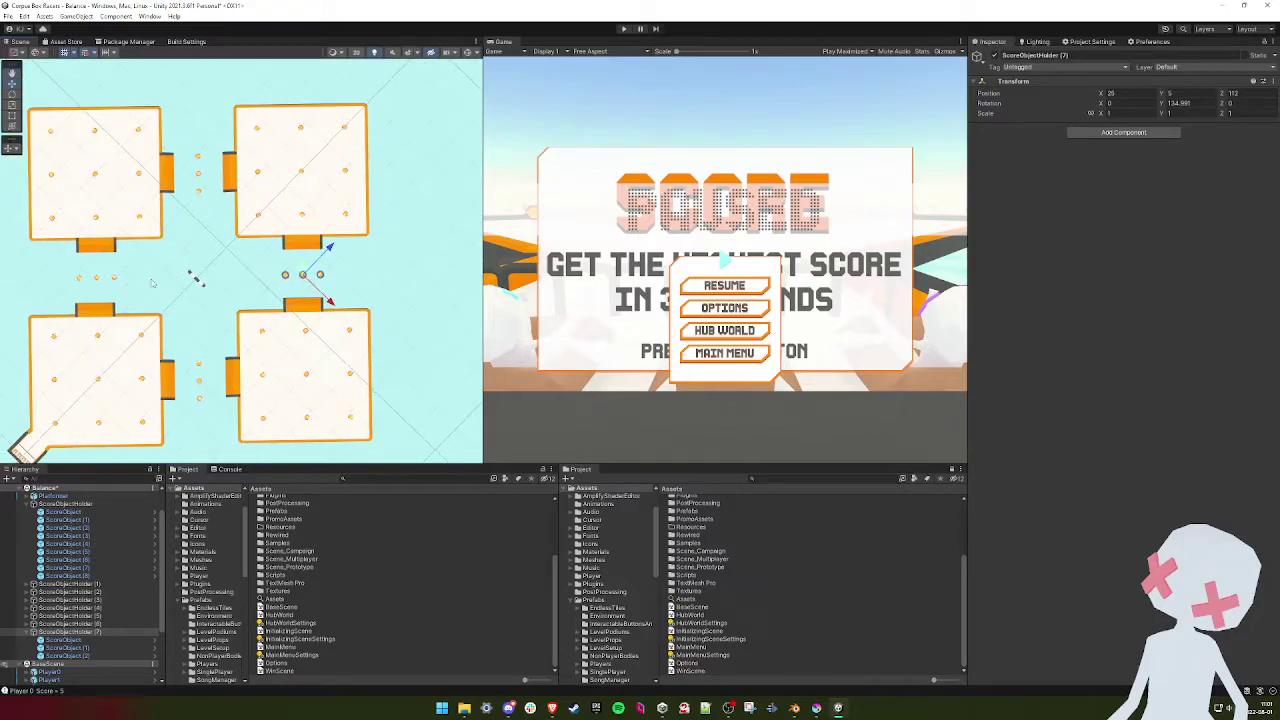
click(152, 283)
- Disable Use Debug Setup on the Req_LevelSetup object and collapse the expanded score object holders in the hierarchy
alt+drag(180, 299, 245, 258)
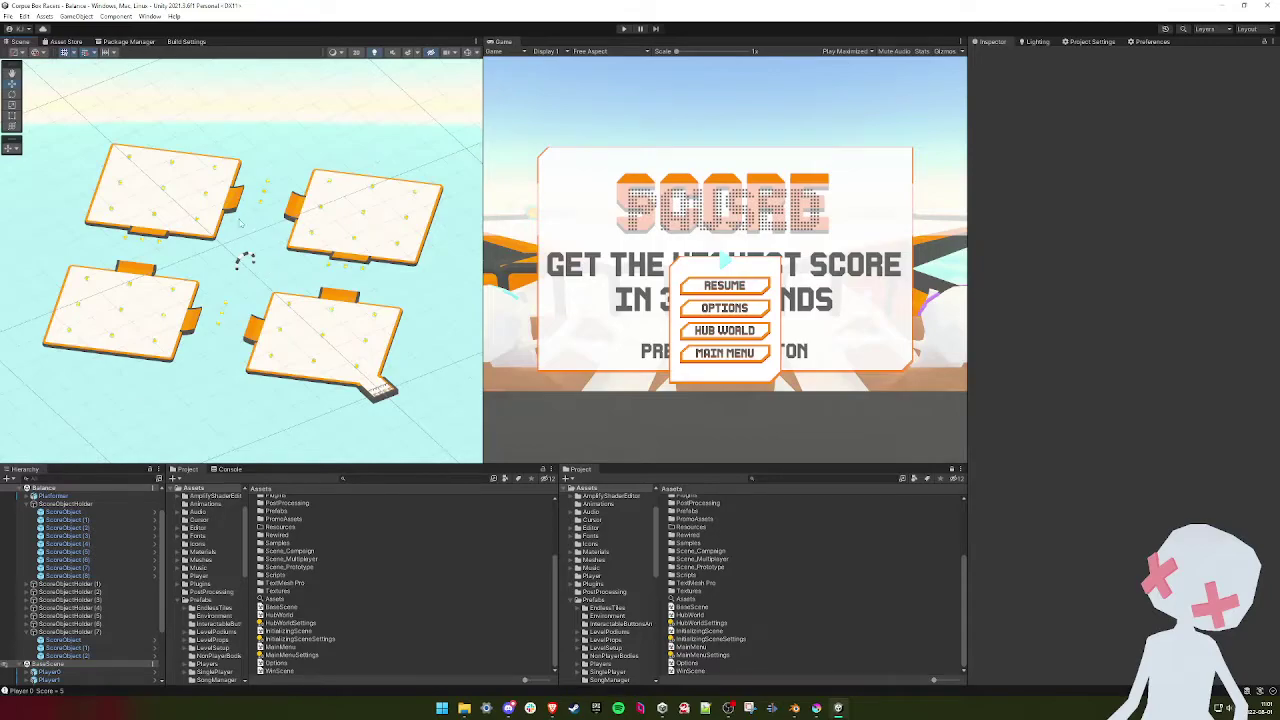
alt+drag(269, 248, 305, 251)
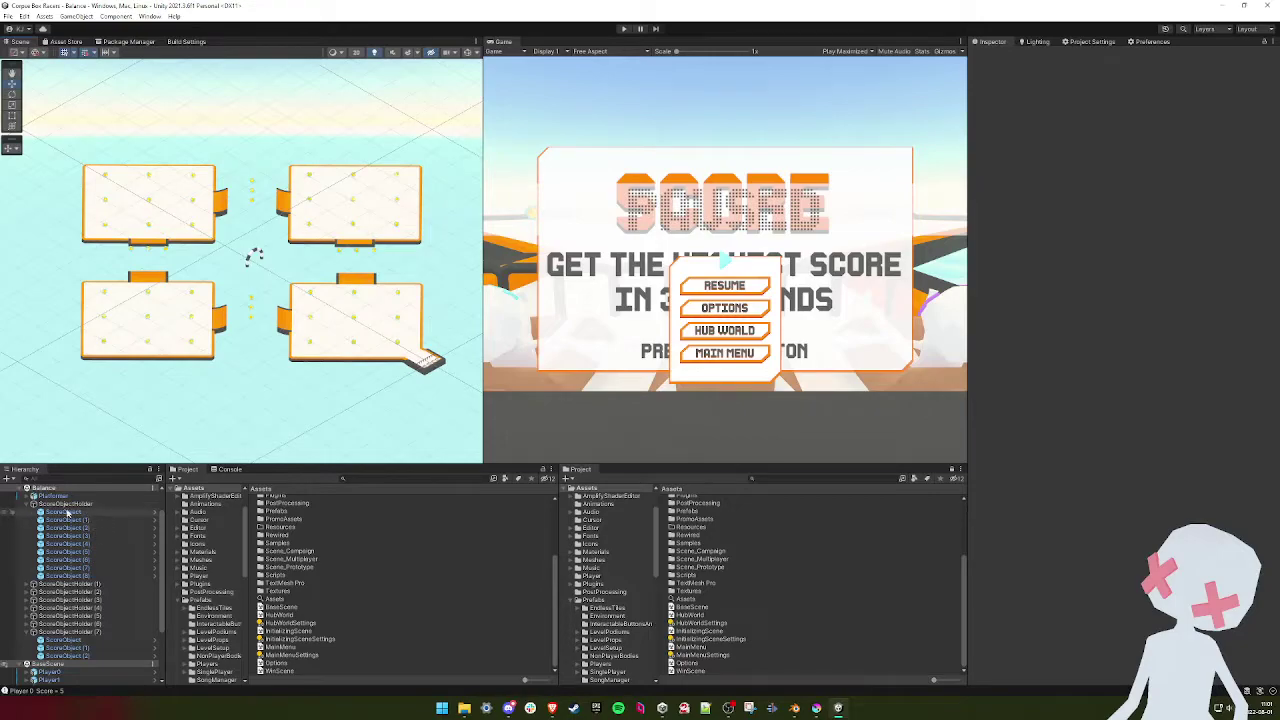
scroll(25, 540, up, 2)
click(25, 540)
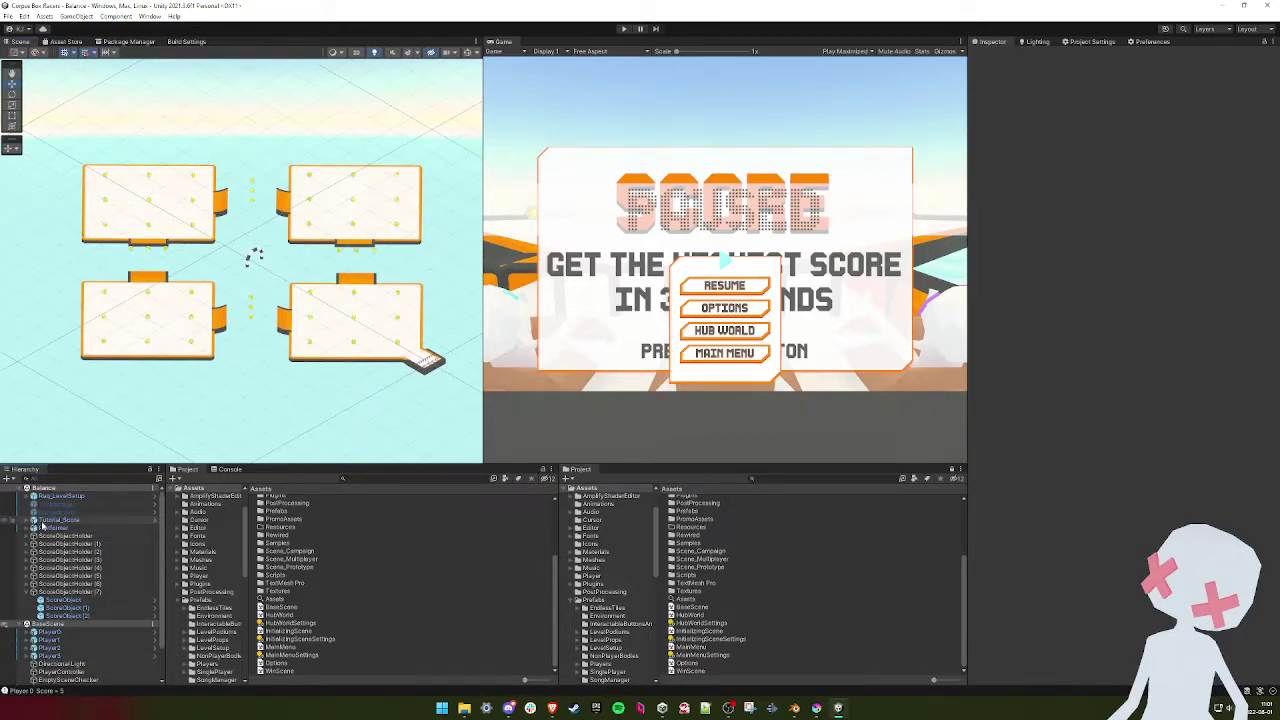
click(58, 496)
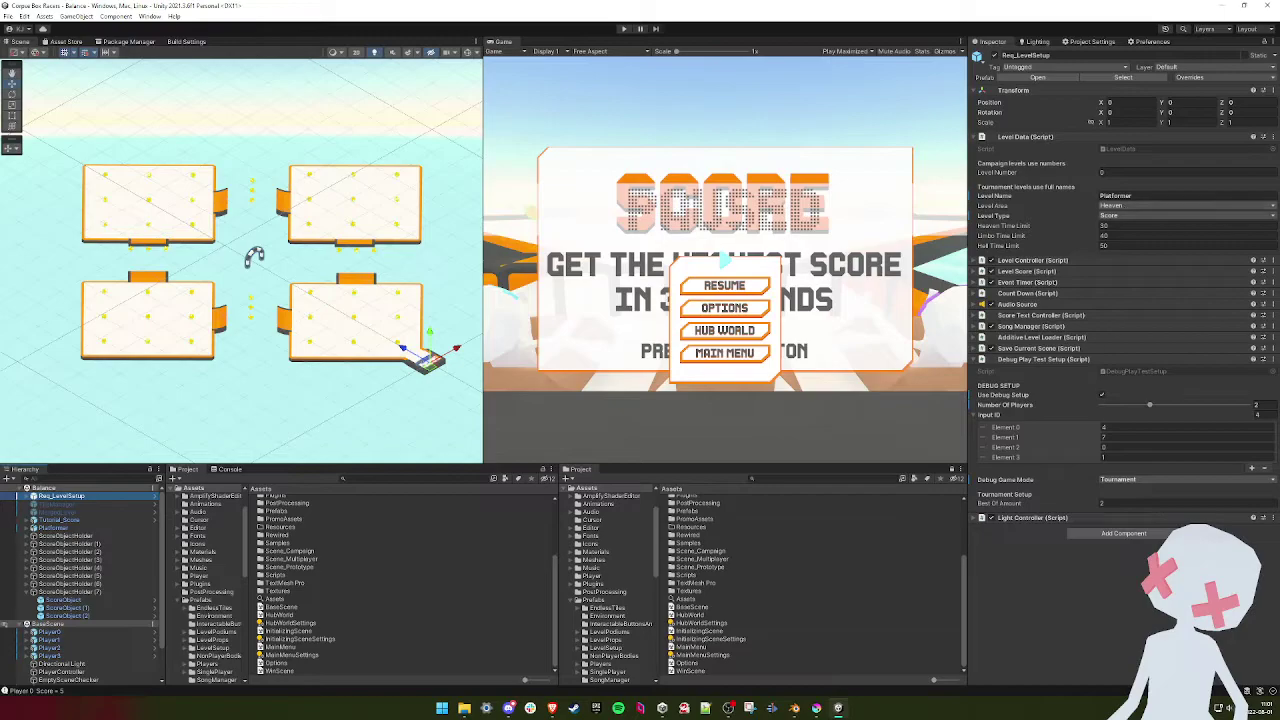
click(1102, 395)
alt+drag(275, 352, 306, 363)
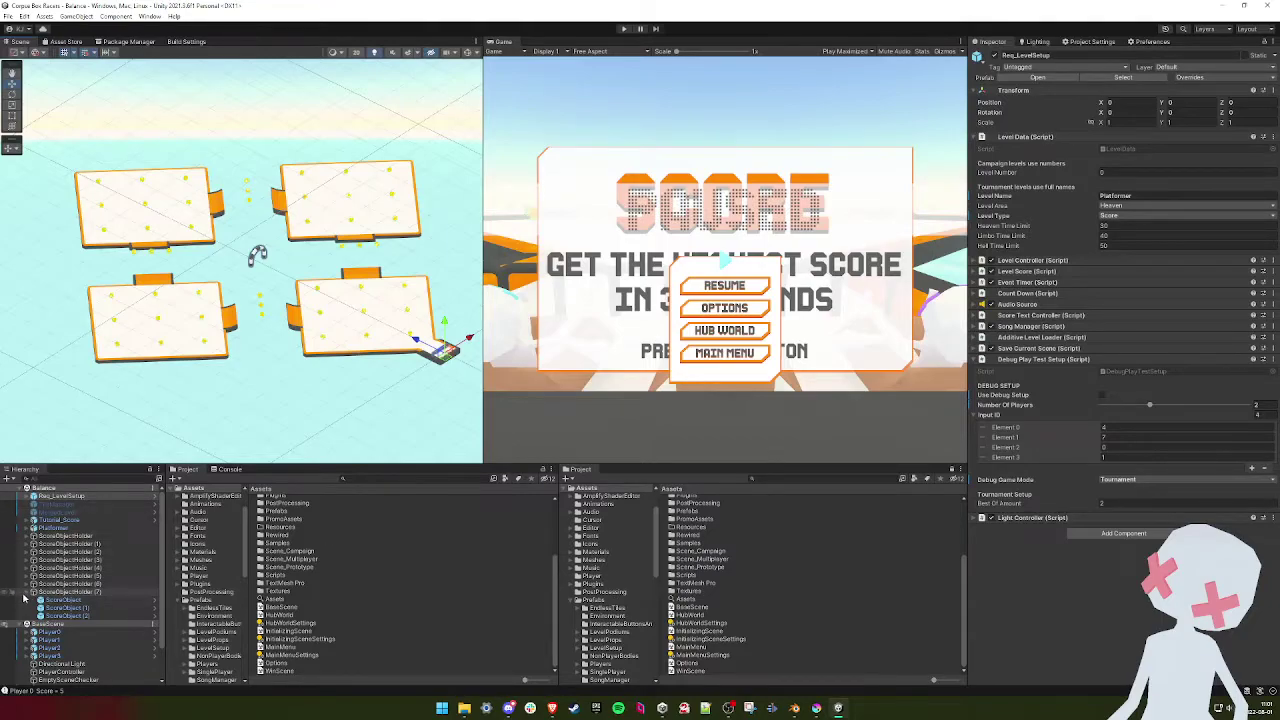
click(27, 591)
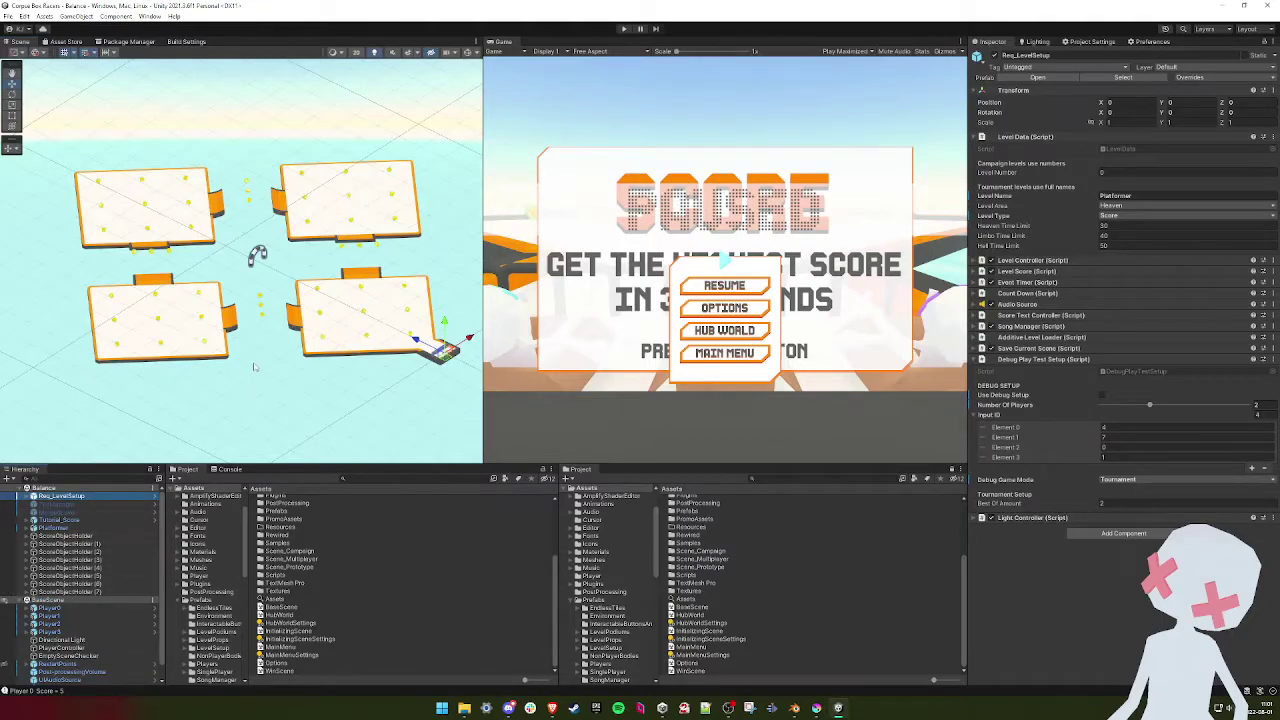
middle_drag(253, 369, 244, 379)
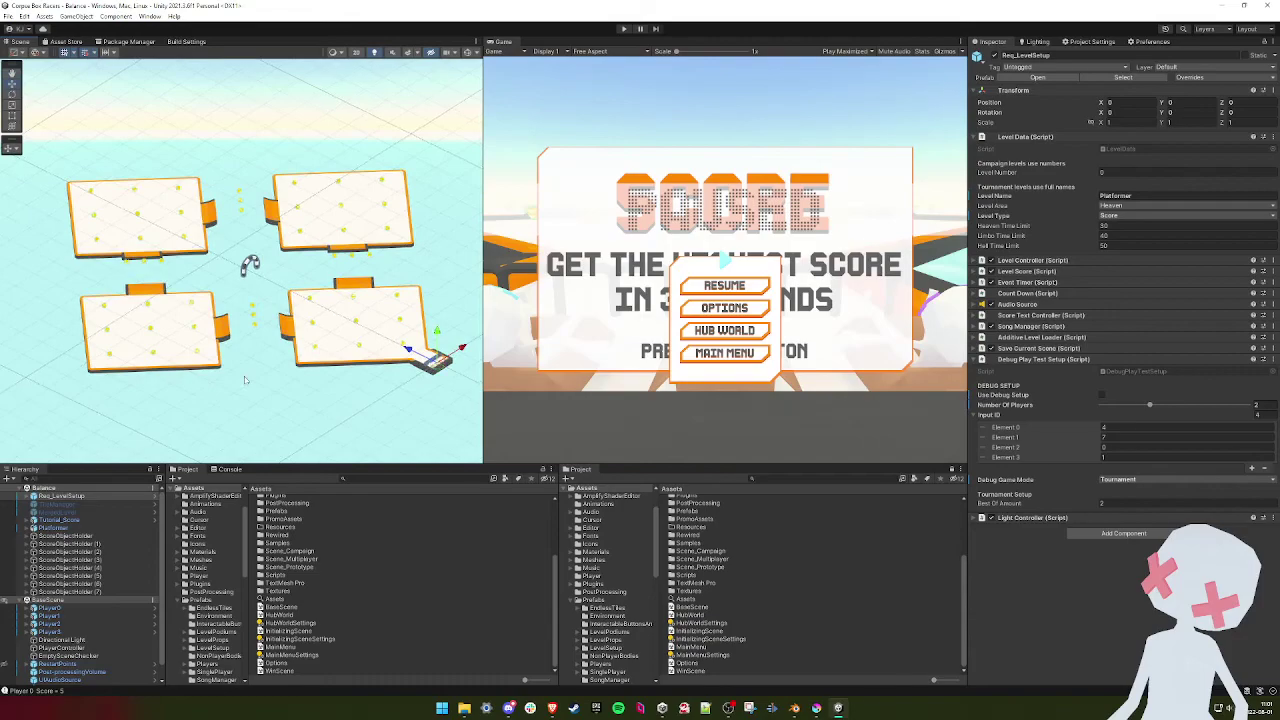
- Save the scene as a new scene named Platformer2 in the Scene_Multiplayer/Limbo folder
key(ctrl+shift+s)
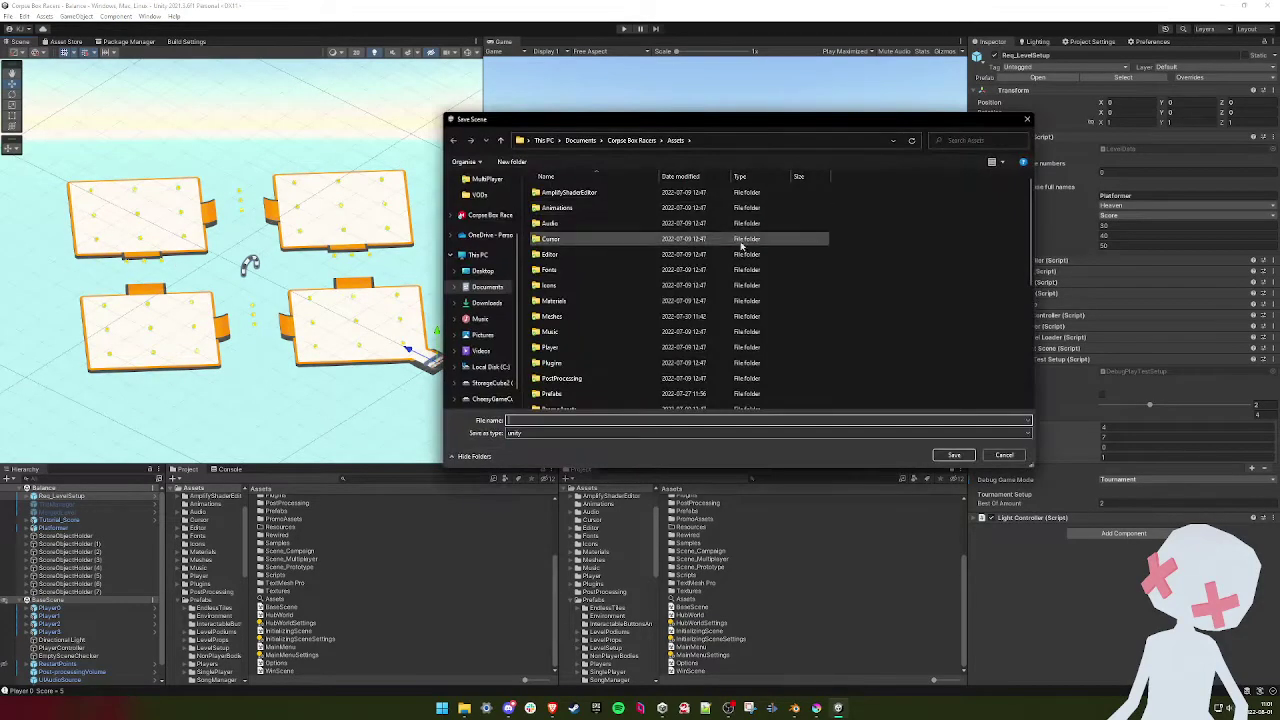
scroll(578, 290, down, 3)
double_click(576, 249)
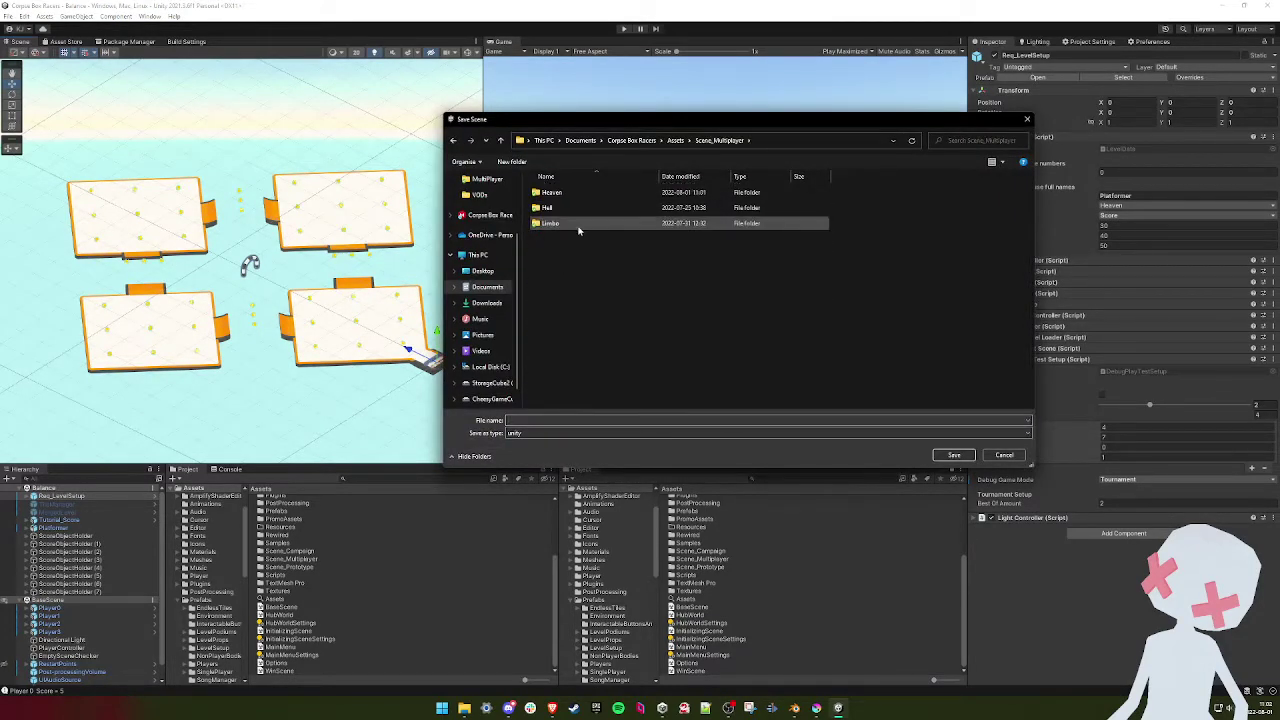
double_click(562, 227)
click(652, 420)
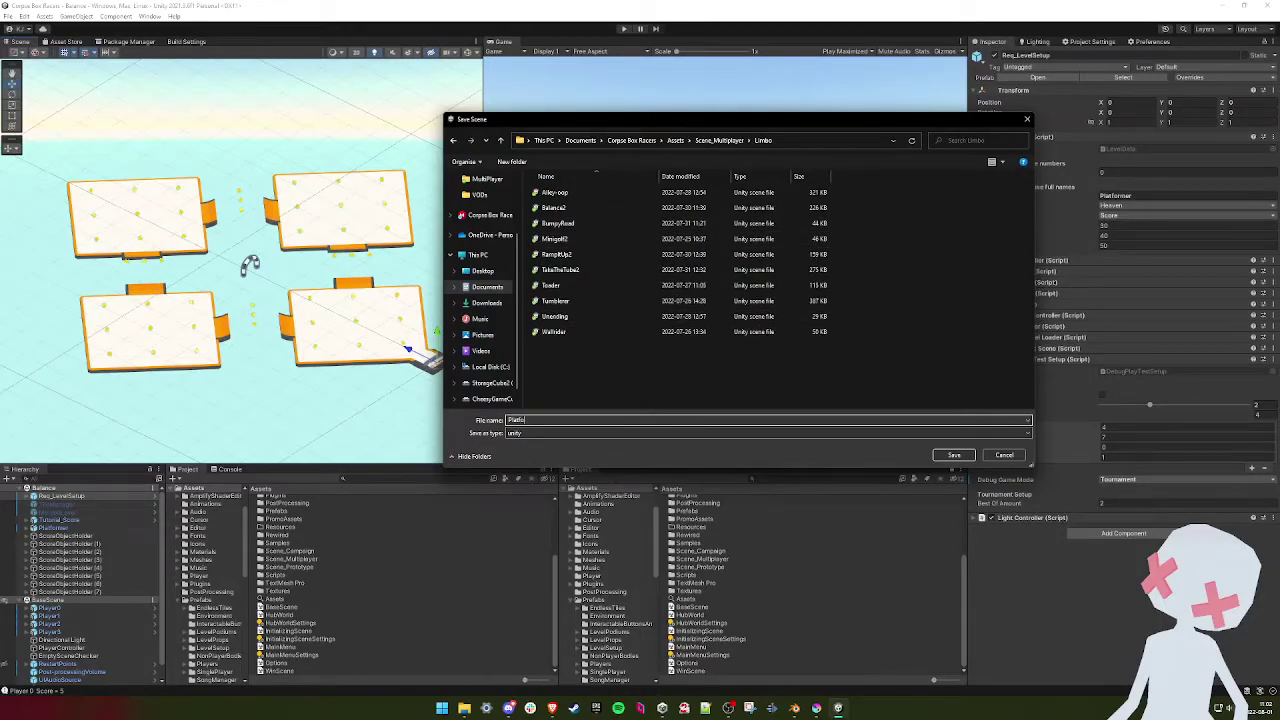
key(Return)
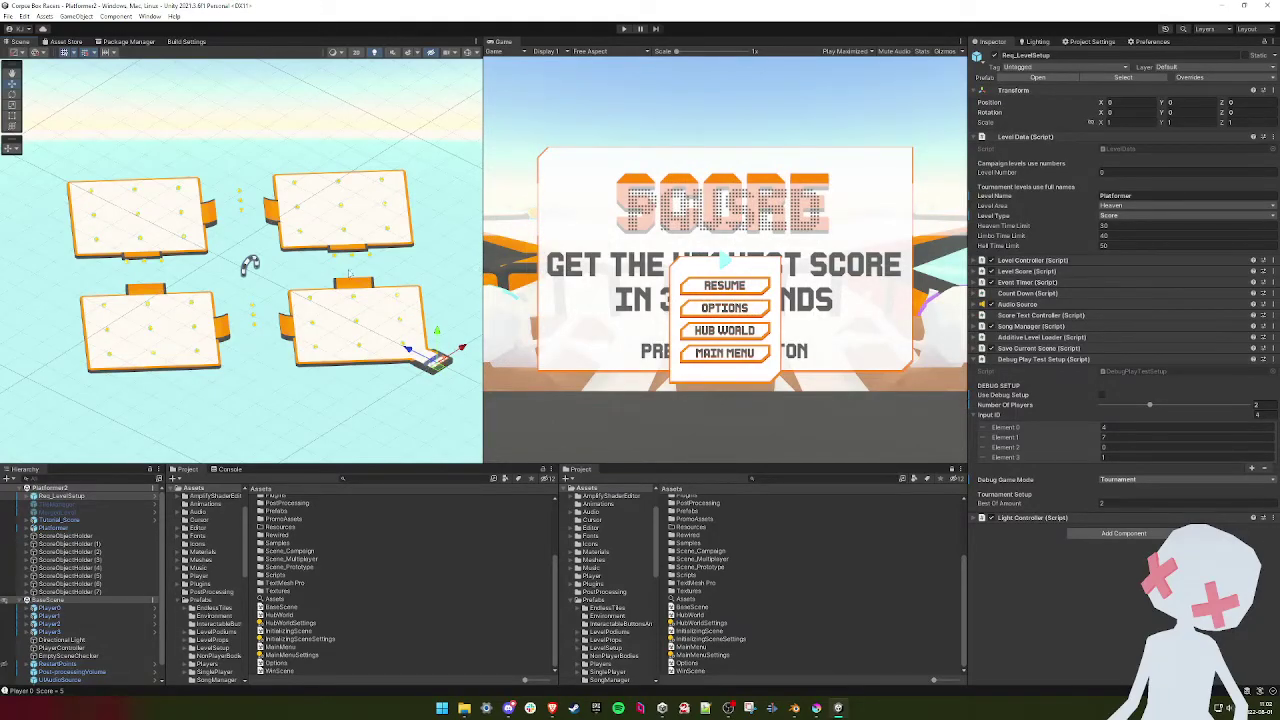
alt+drag(335, 283, 262, 335)
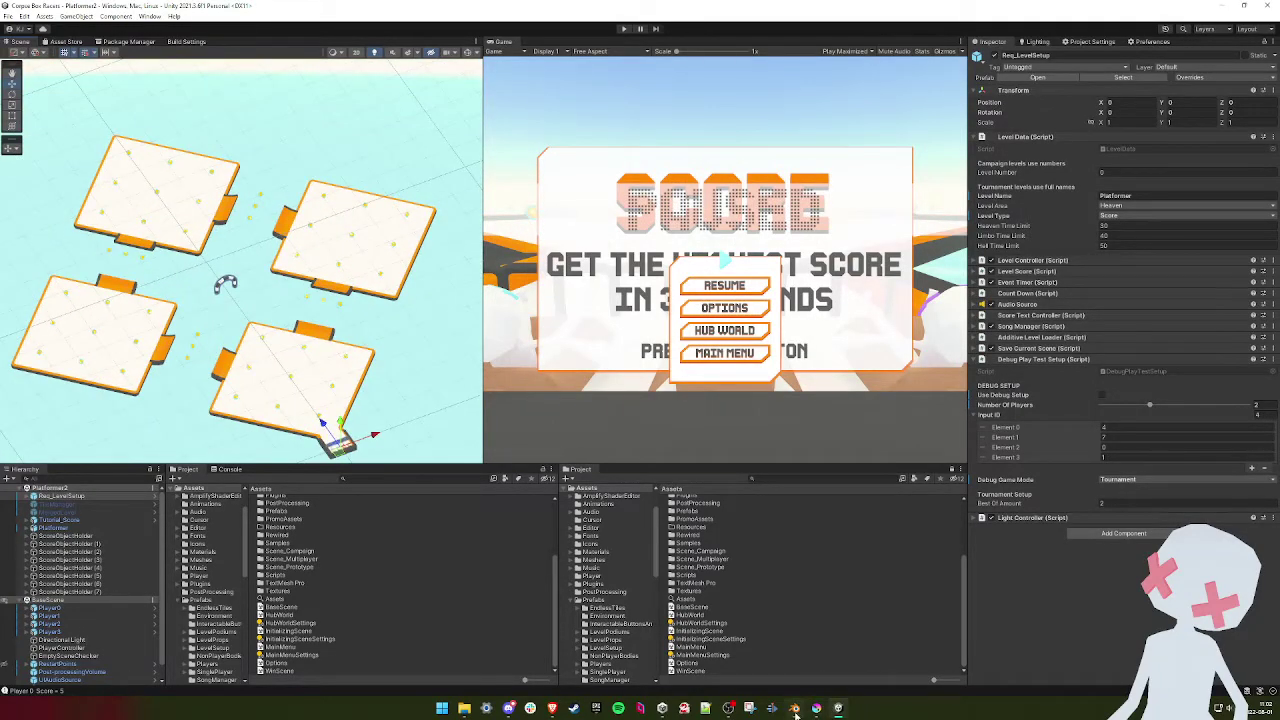
- Switch to Blender and save the level file as Platformer2.blend in the MultiPlayer/Limbo folder
click(795, 708)
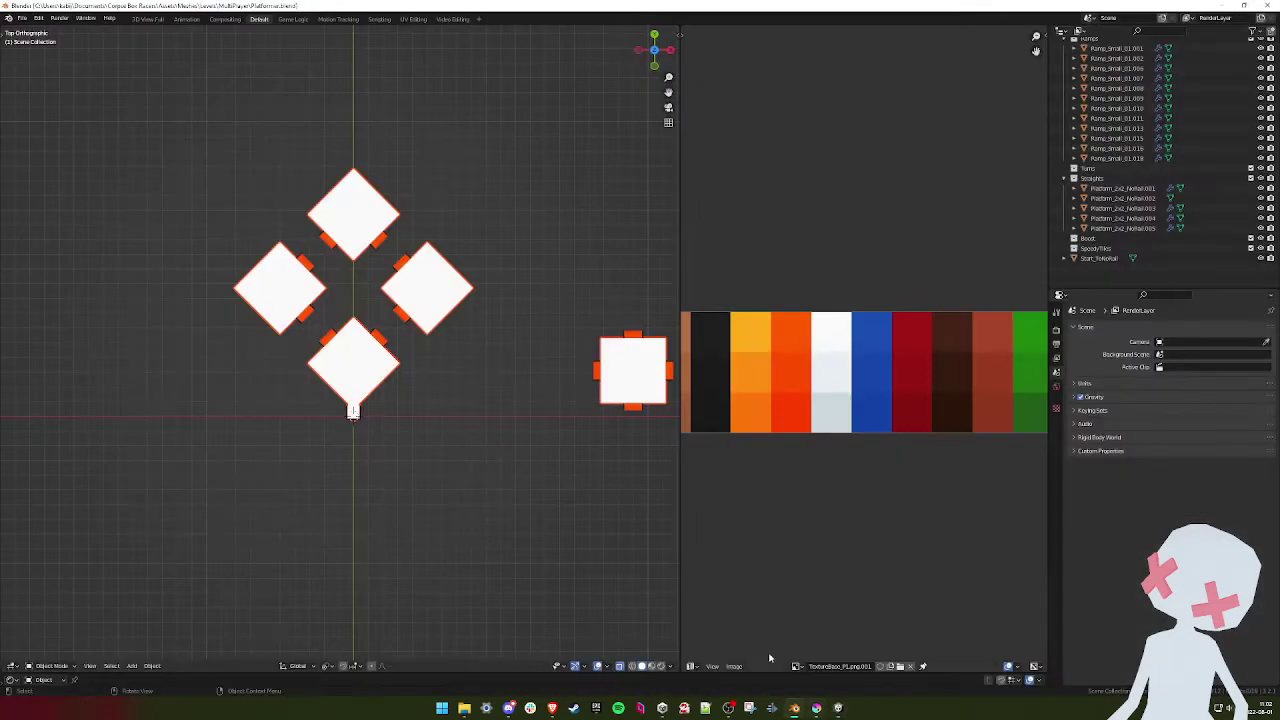
click(22, 19)
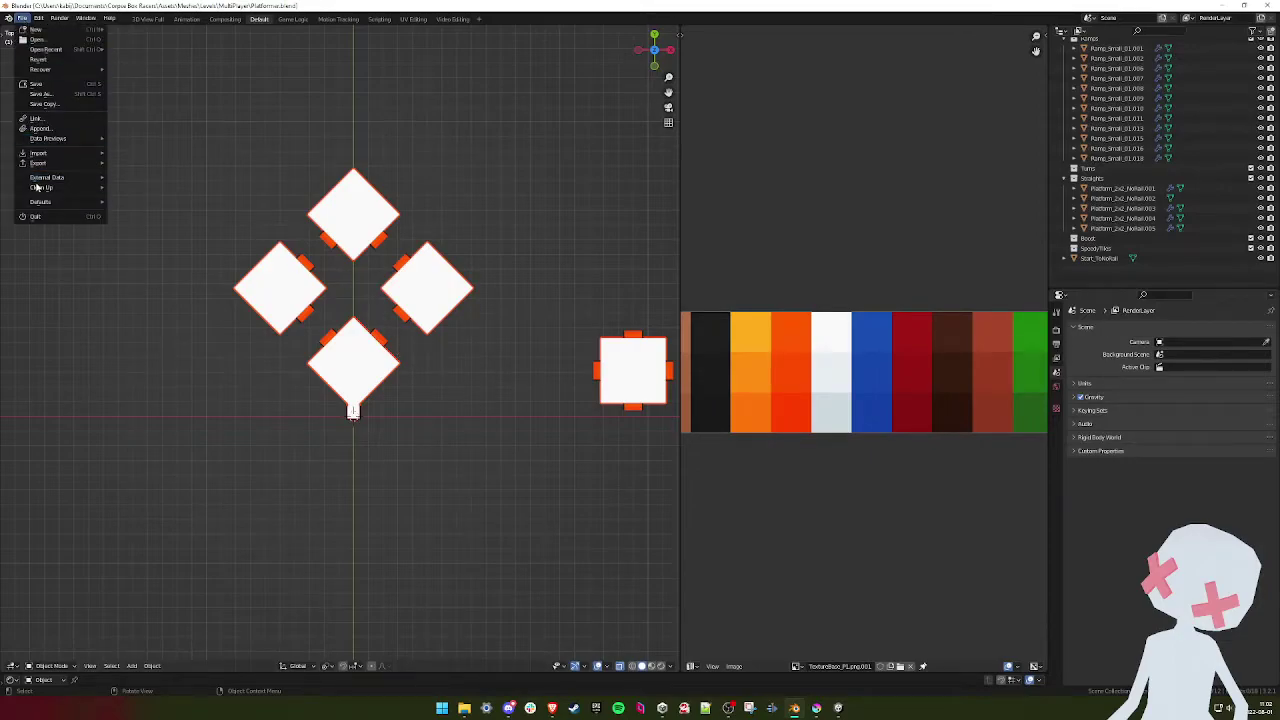
click(40, 93)
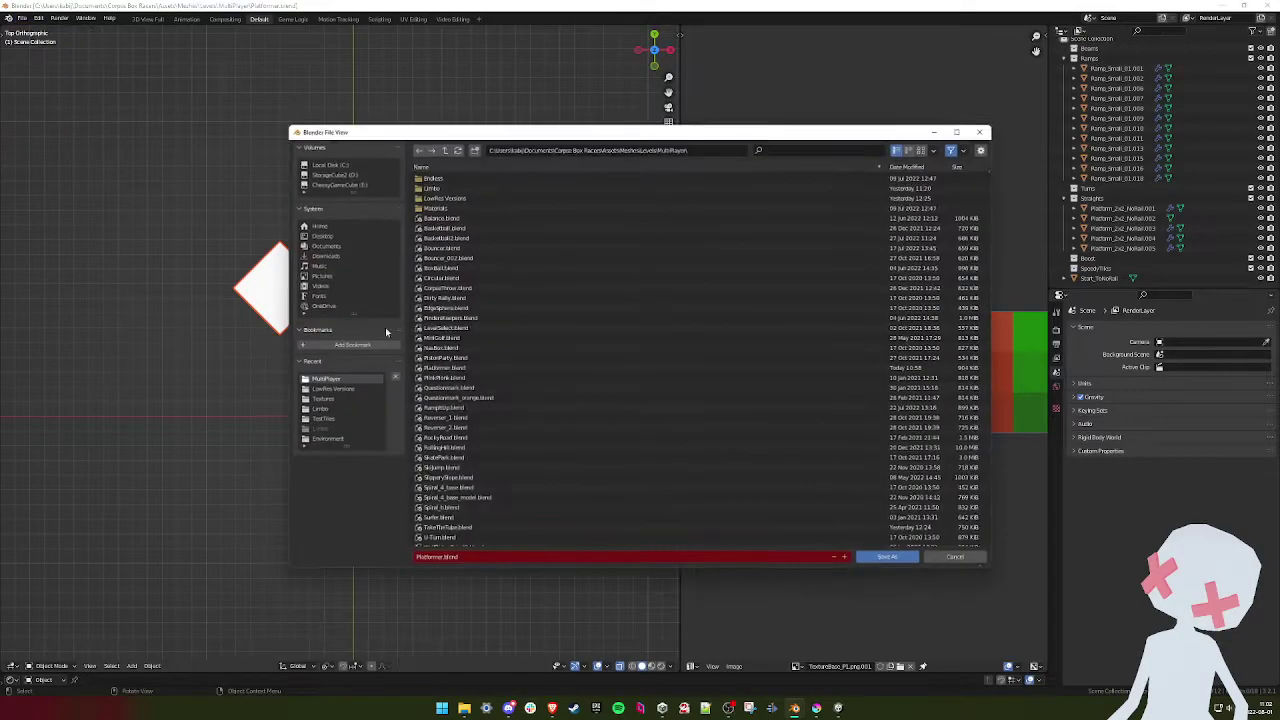
double_click(433, 187)
click(442, 557)
click(442, 557)
text(2)
key(Return)
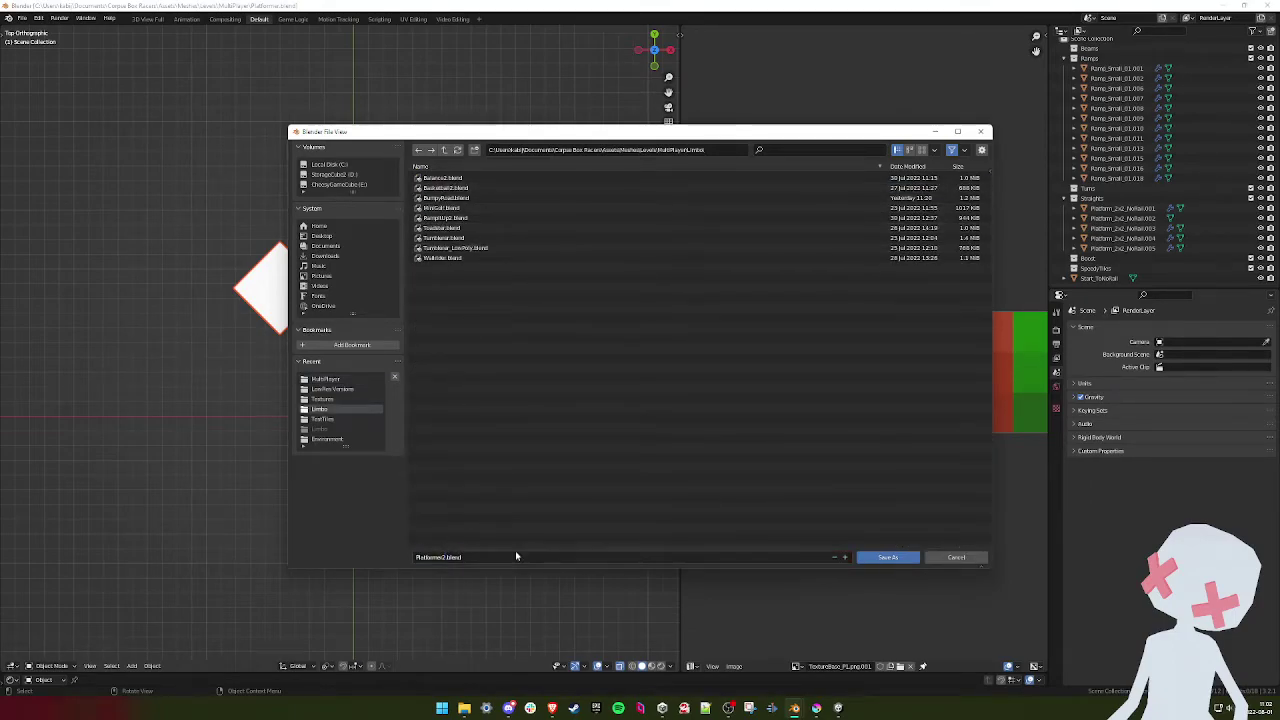
click(888, 557)
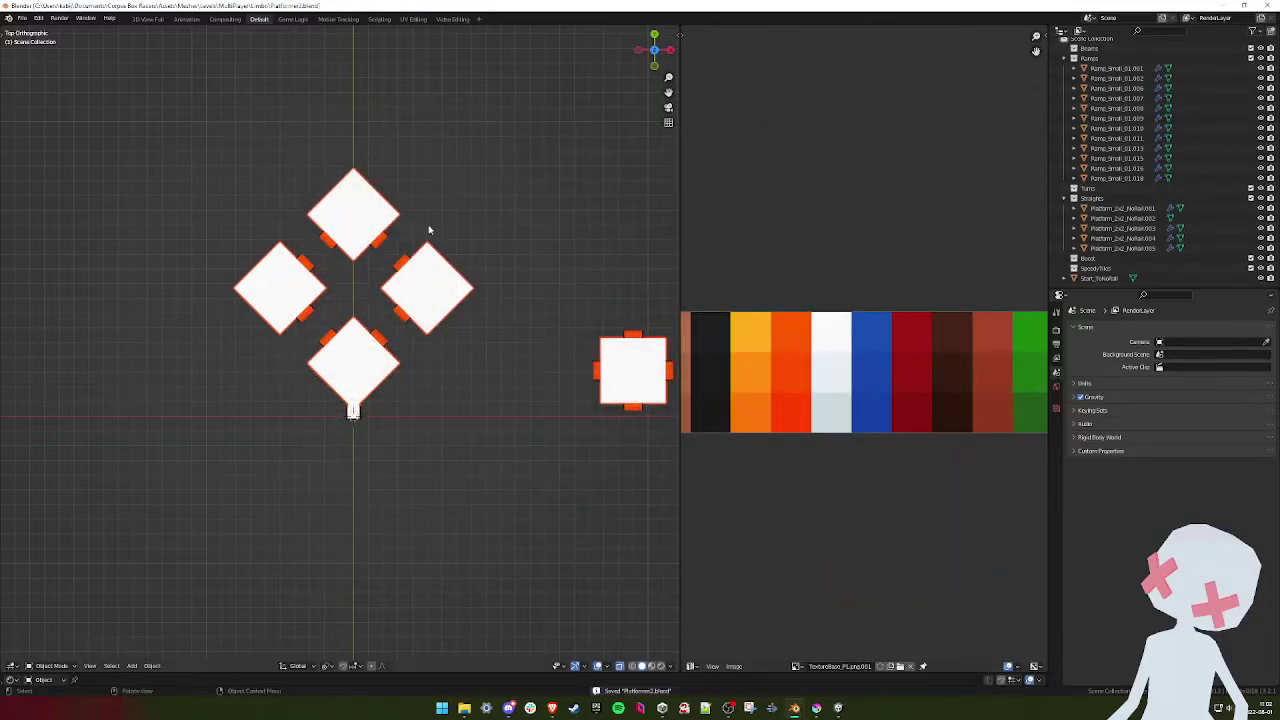
- Reopen the recent file Platformer.blend and select the level's four platforms with their ramps and start piece
click(22, 18)
mouse_move(60, 49)
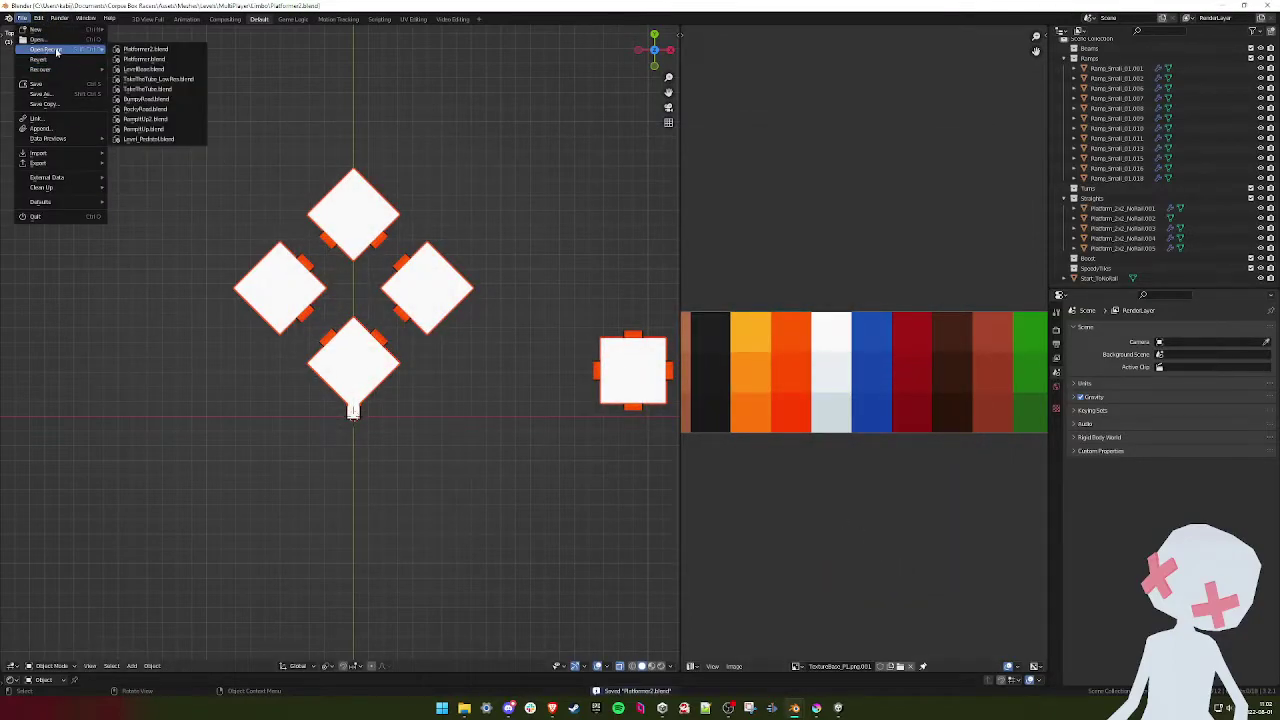
click(162, 59)
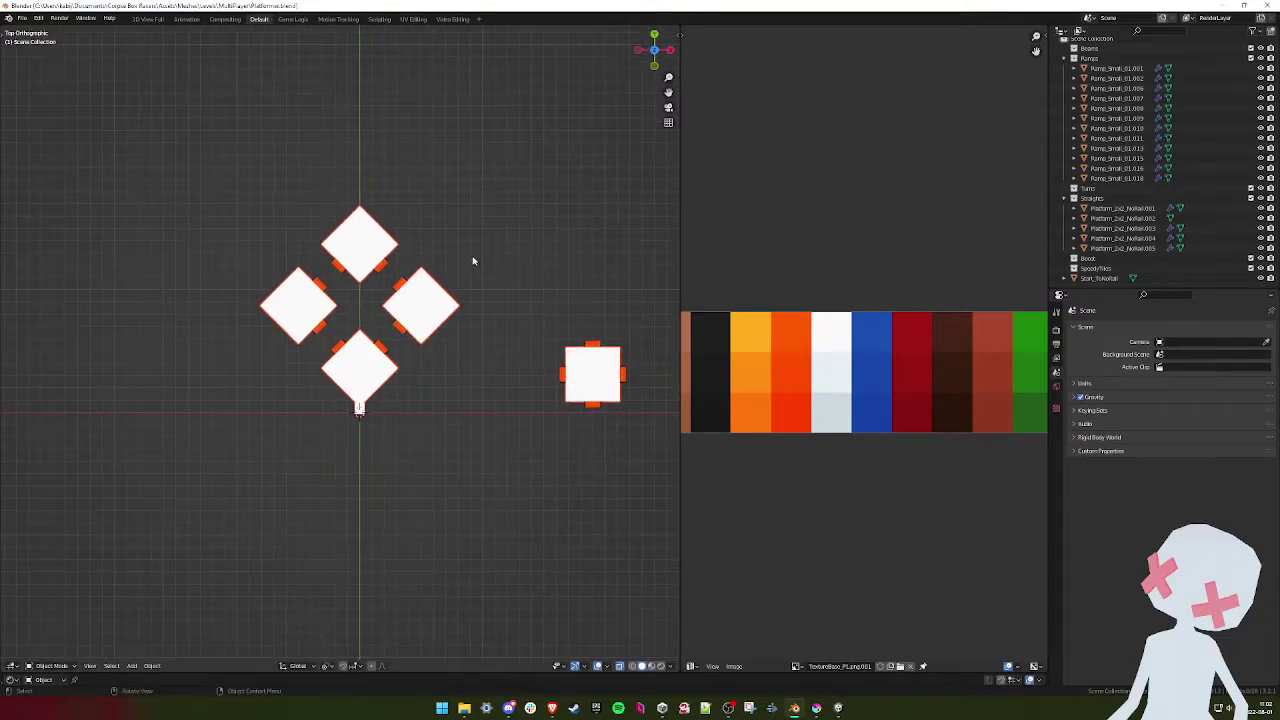
drag(516, 193, 186, 396)
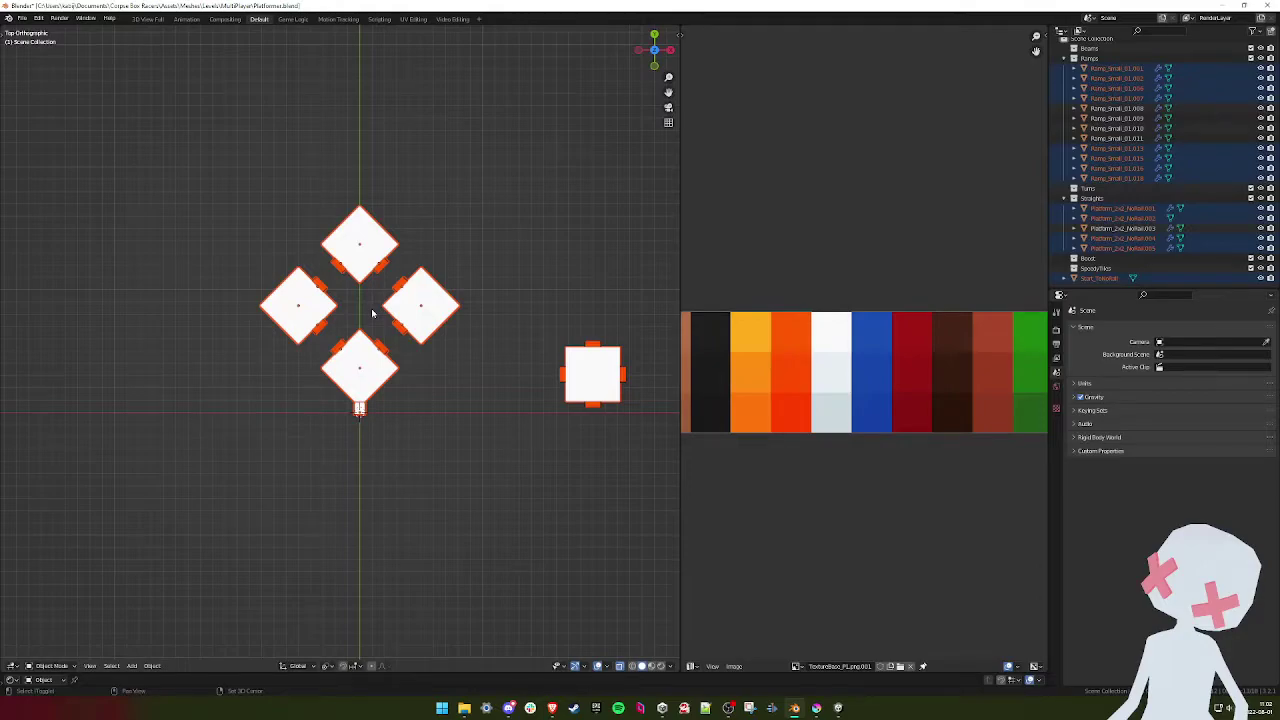
- Save the file as Platformer_LowPoly.blend in the LowRes Versions folder
click(22, 18)
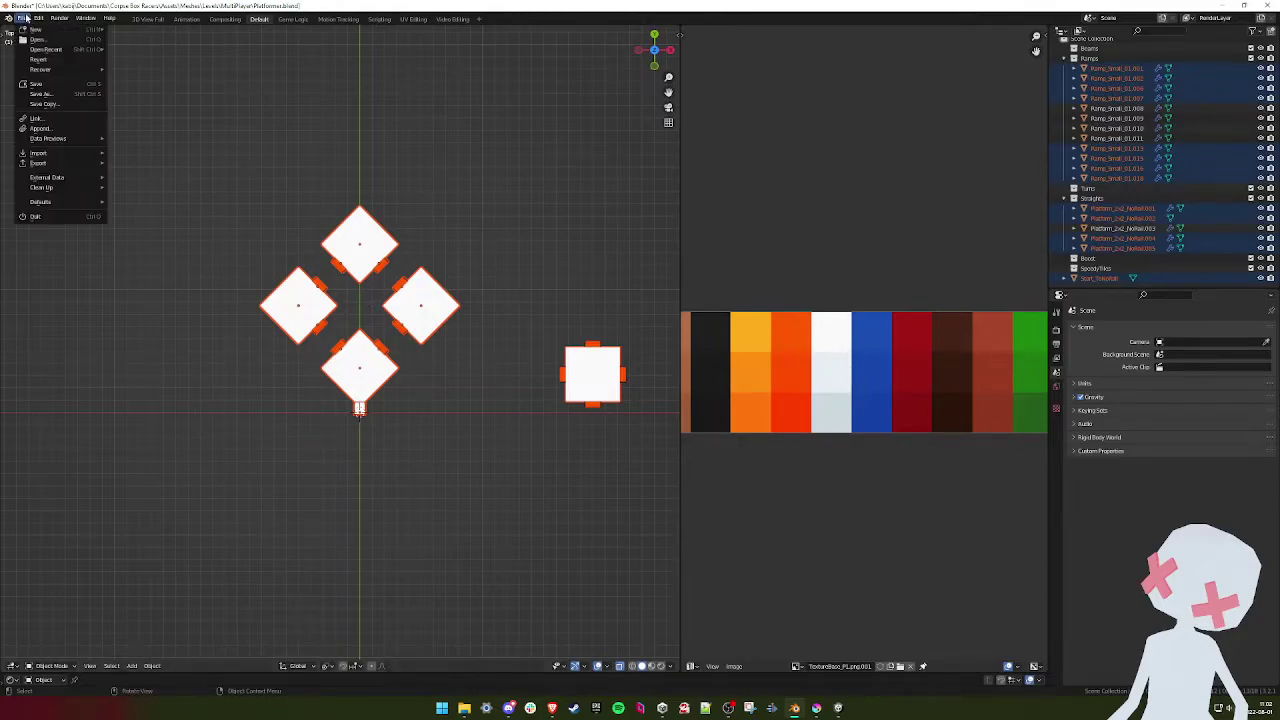
mouse_move(59, 50)
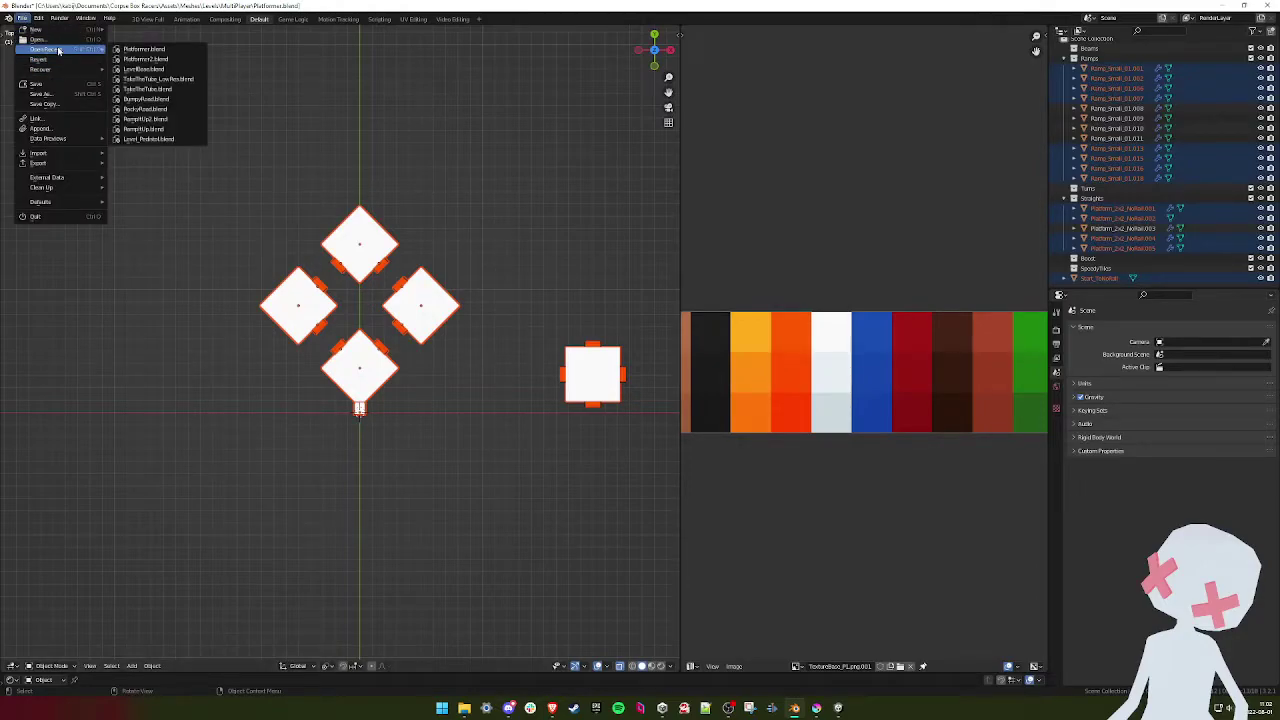
click(44, 94)
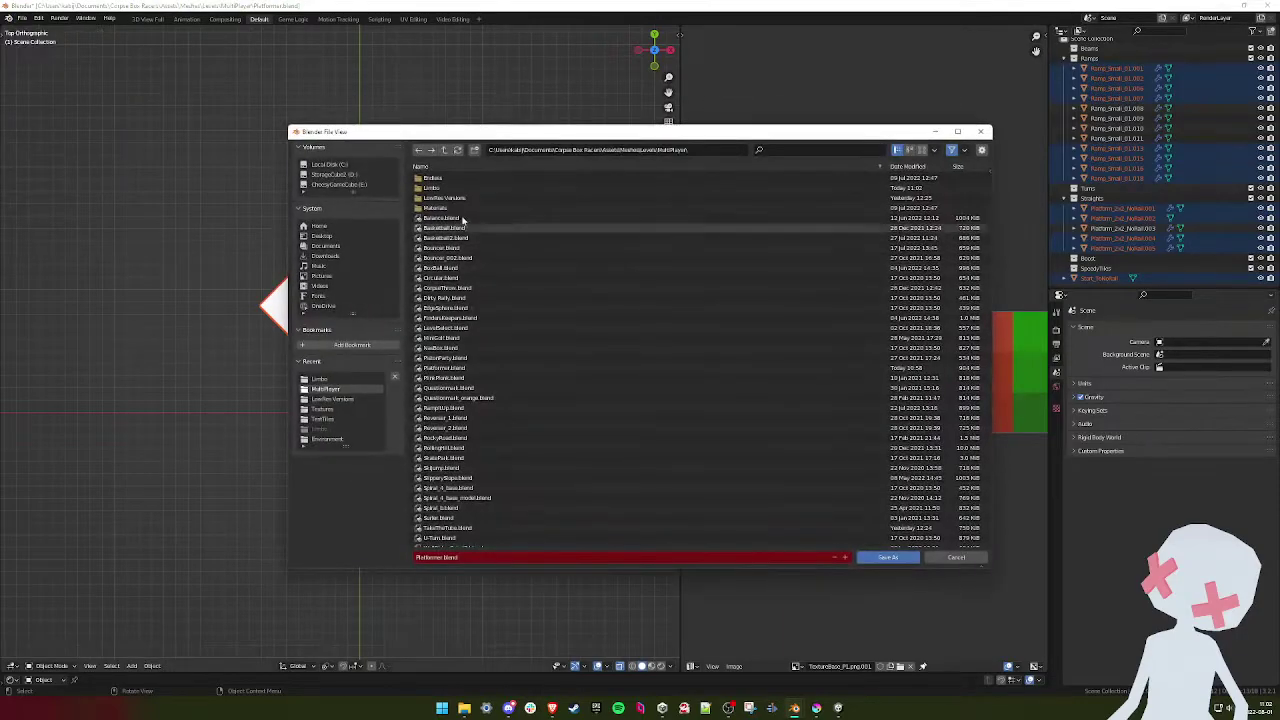
click(450, 203)
click(445, 557)
click(445, 557)
text(_LowR)
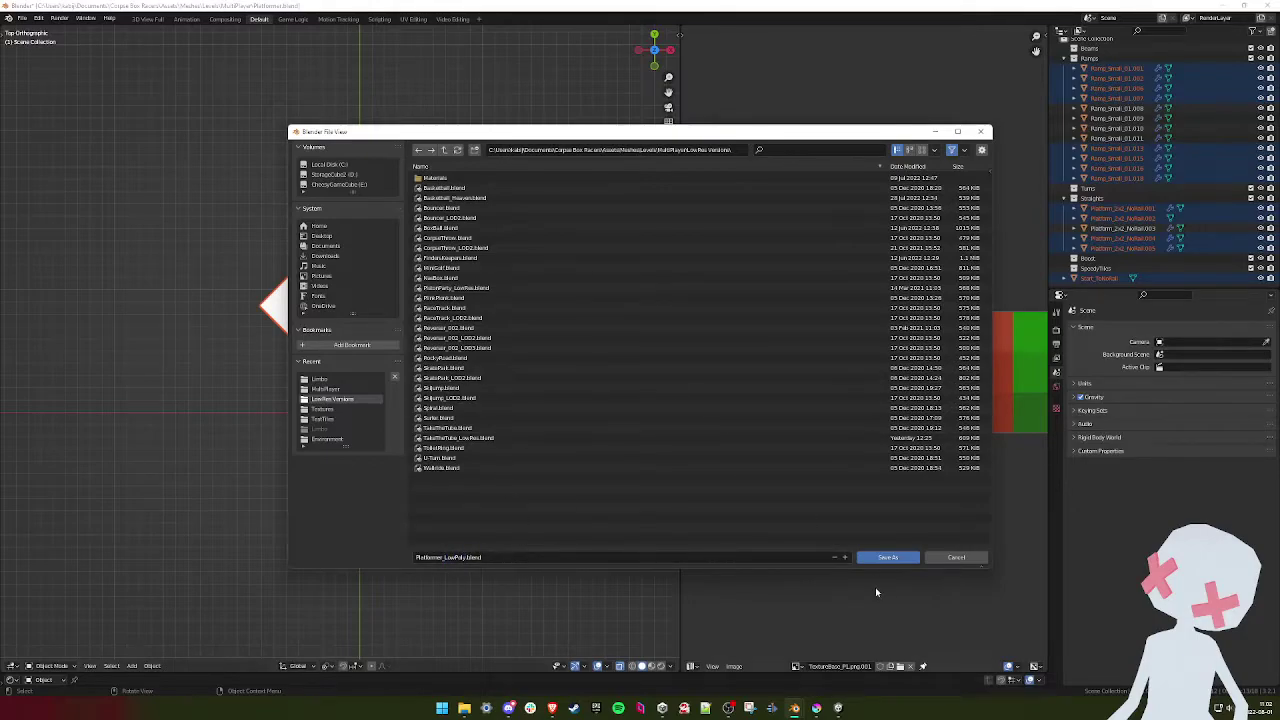
click(884, 557)
- Delete the spare platform and its four ramps beside the level, and select the remaining pieces with the start piece active
key(Delete)
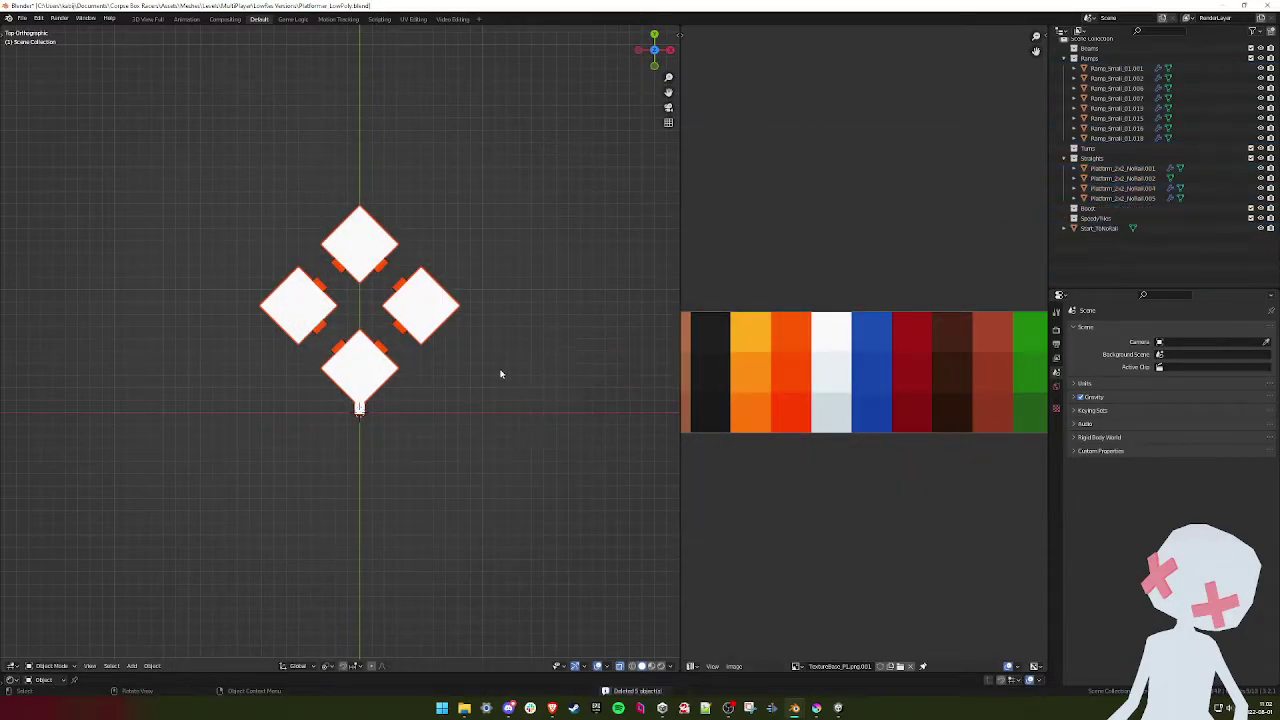
drag(496, 176, 220, 412)
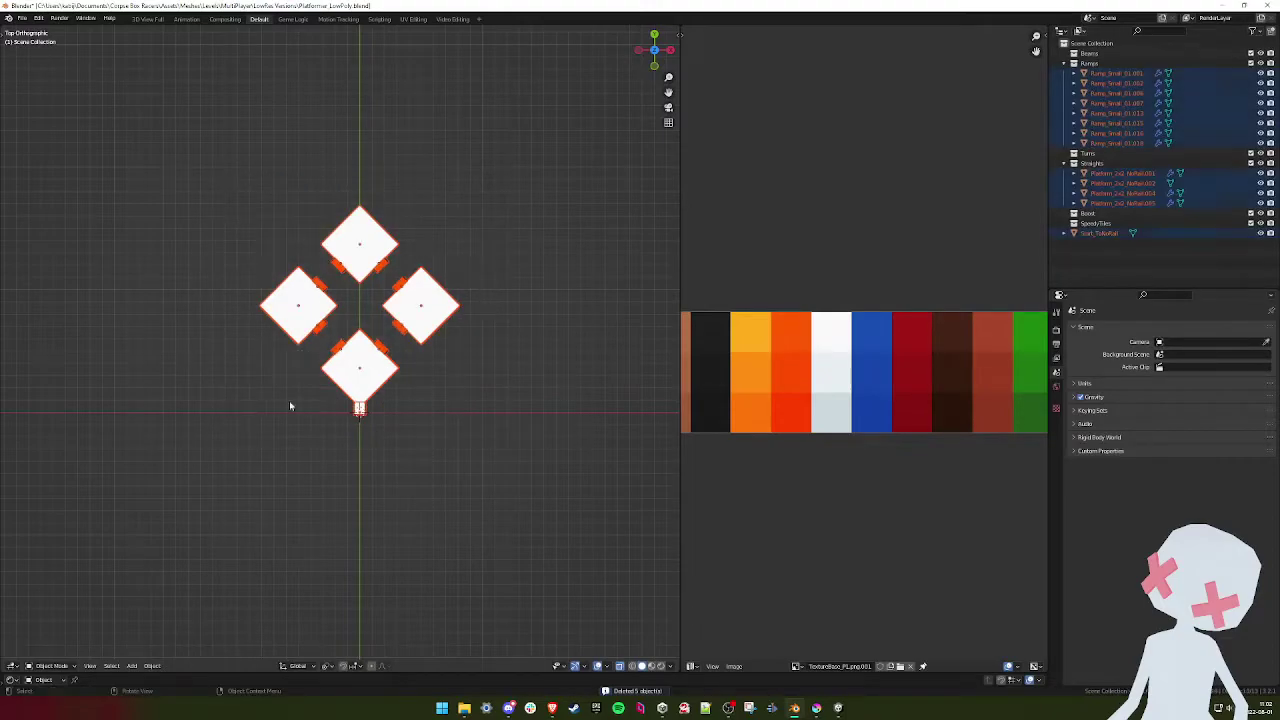
shift+click(359, 409)
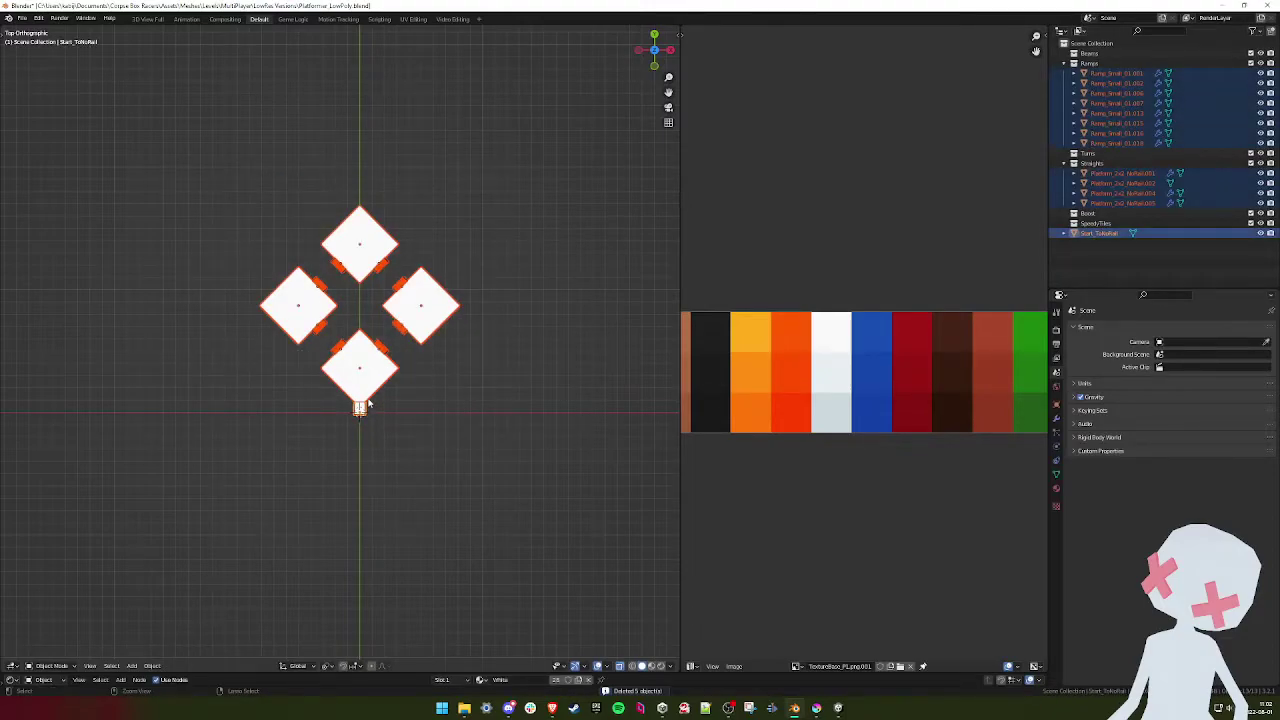
- Apply the Mirror modifiers of the right, upper and left platforms
click(1118, 193)
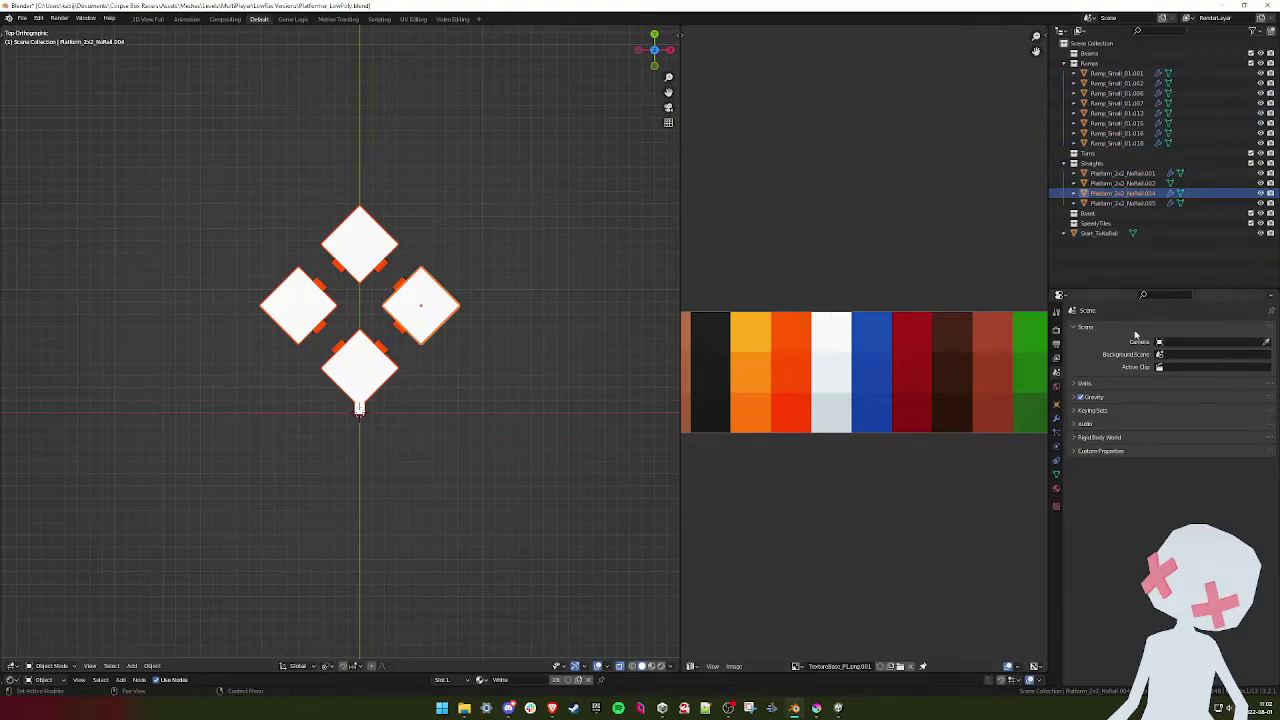
click(1056, 418)
click(1245, 345)
click(1215, 357)
click(359, 244)
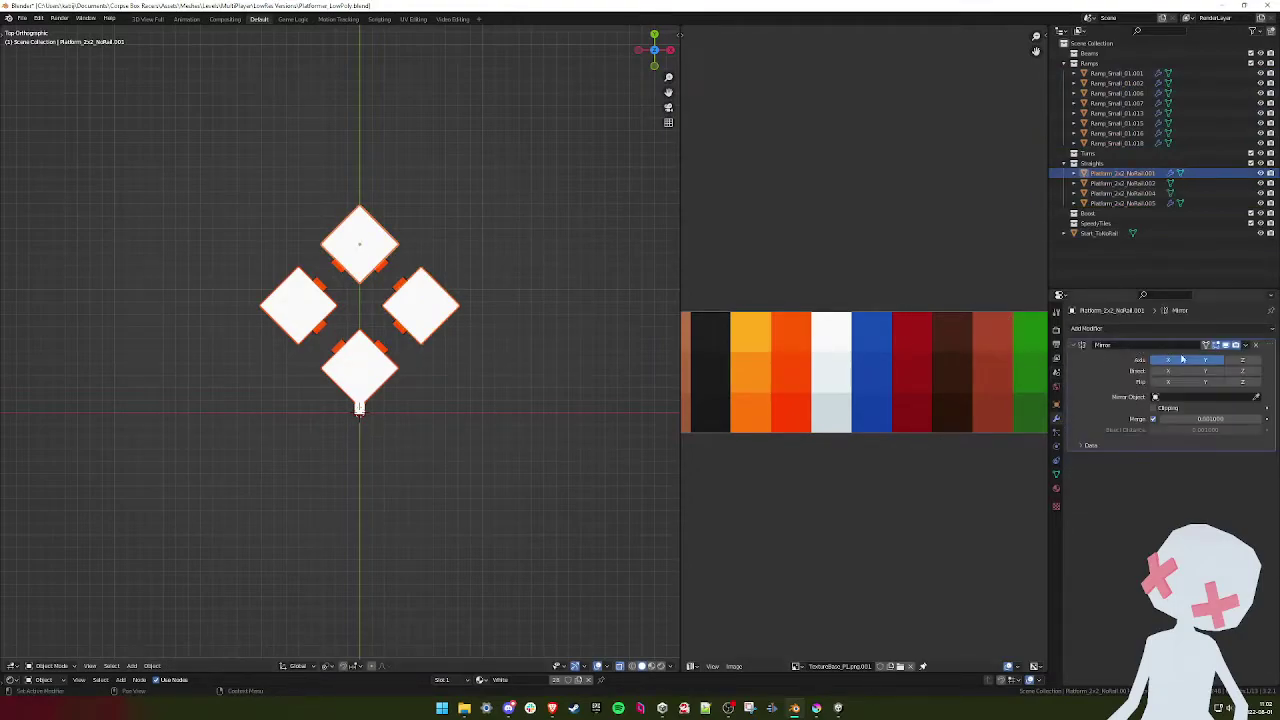
click(1247, 345)
click(1205, 358)
click(1120, 203)
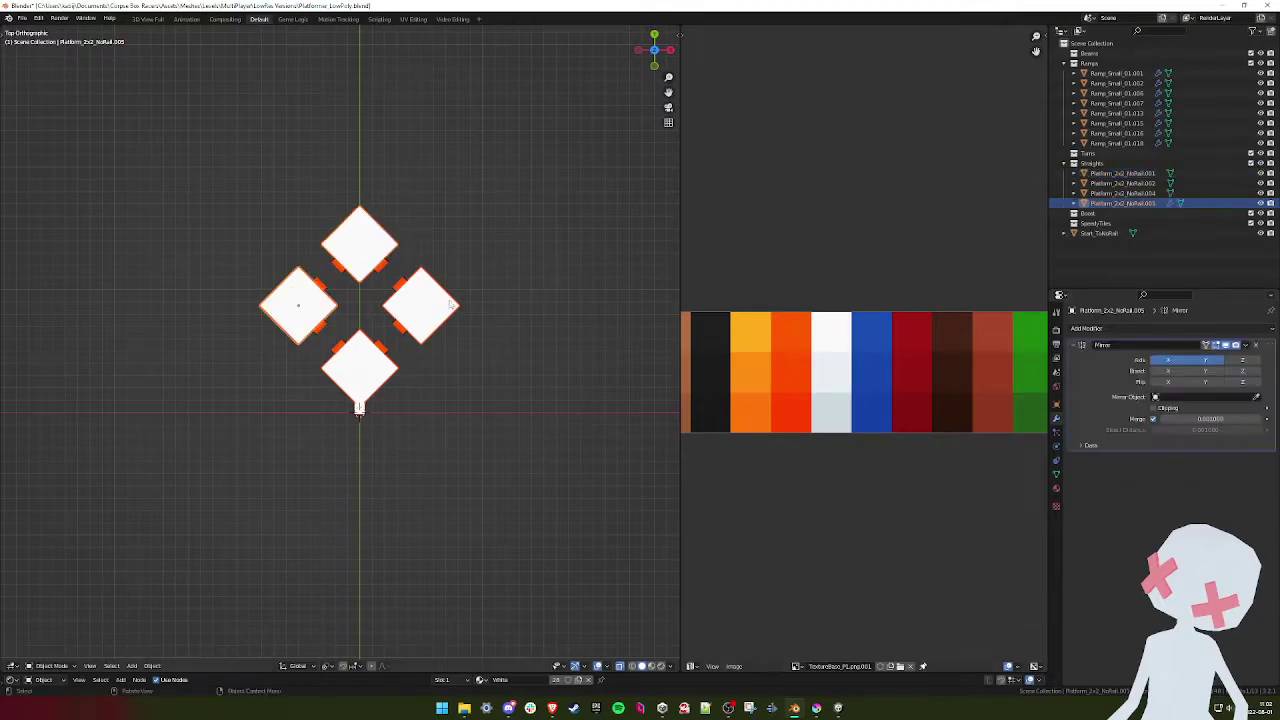
click(1245, 345)
click(1205, 358)
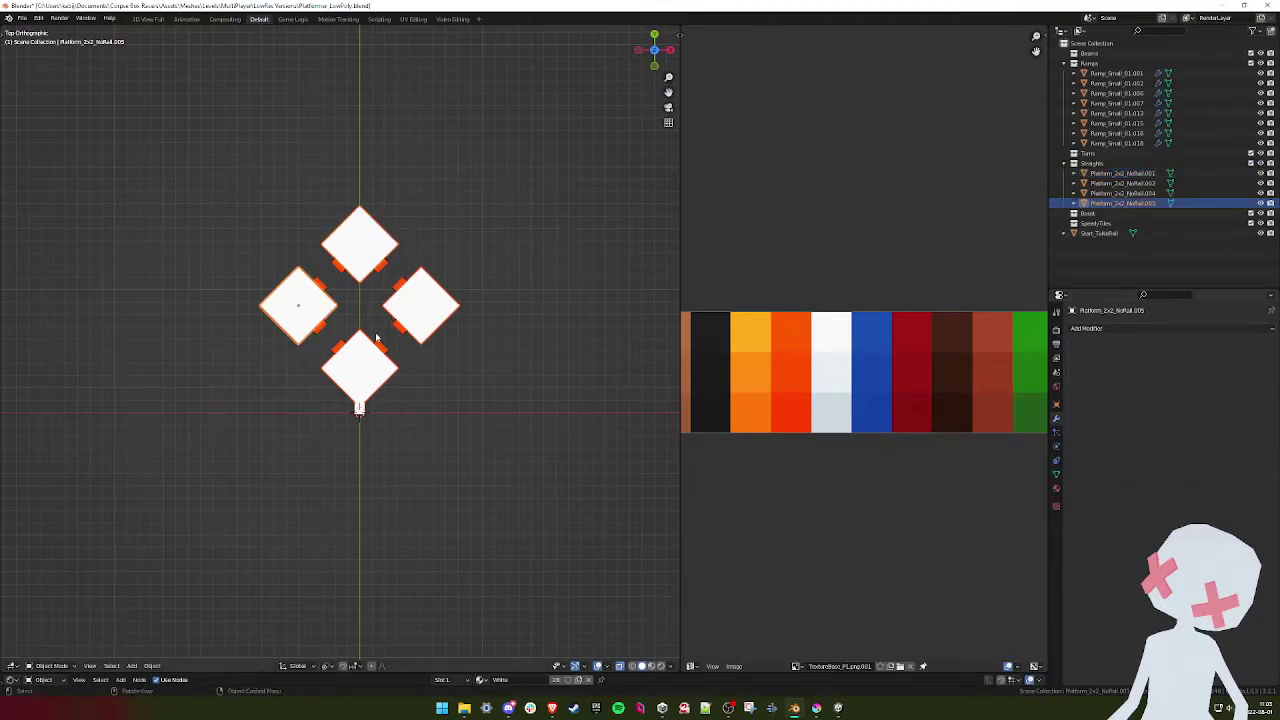
- Try to apply the Mirror modifier to the right platform's two ramps, undoing the last change
click(406, 333)
click(1243, 345)
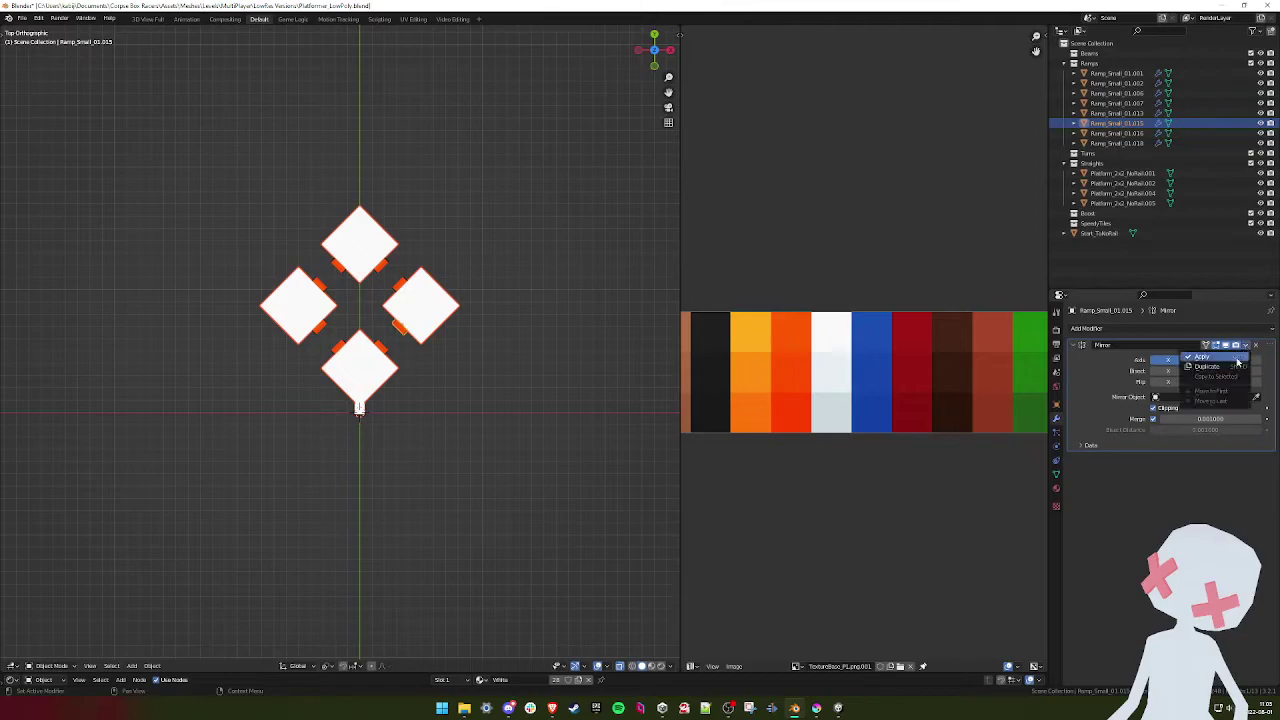
click(400, 285)
click(1243, 345)
click(1217, 366)
key(ctrl+z)
click(1244, 345)
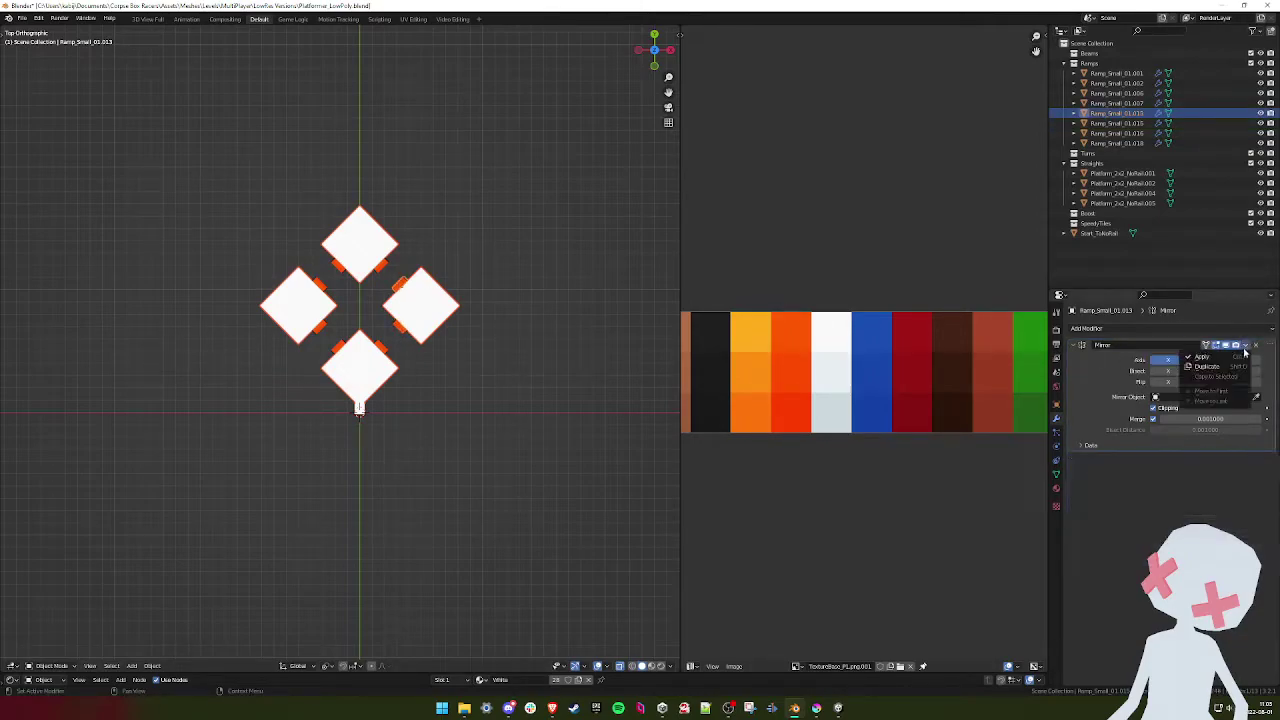
- Select the ramps of the upper, left and lower platforms and apply the active lower platform ramp's Mirror modifier as single-user data
click(381, 265)
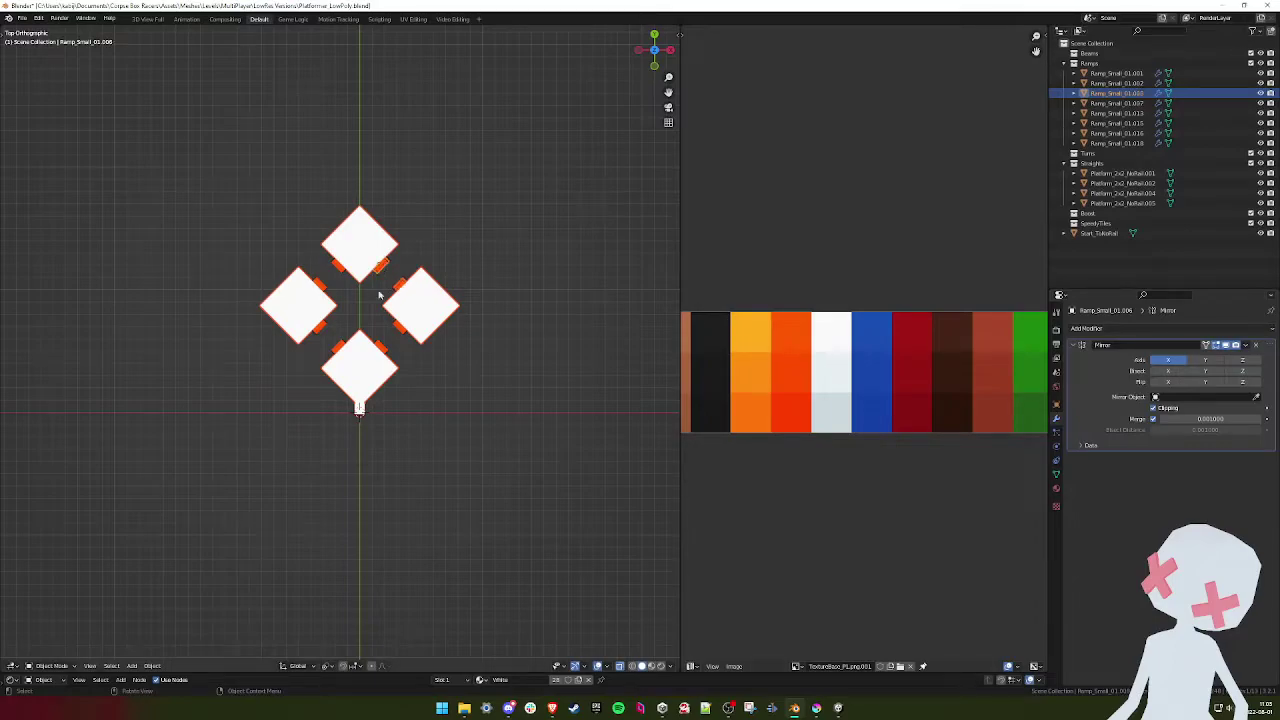
shift+click(340, 265)
shift+click(343, 345)
shift+click(320, 330)
shift+click(320, 330)
click(1245, 345)
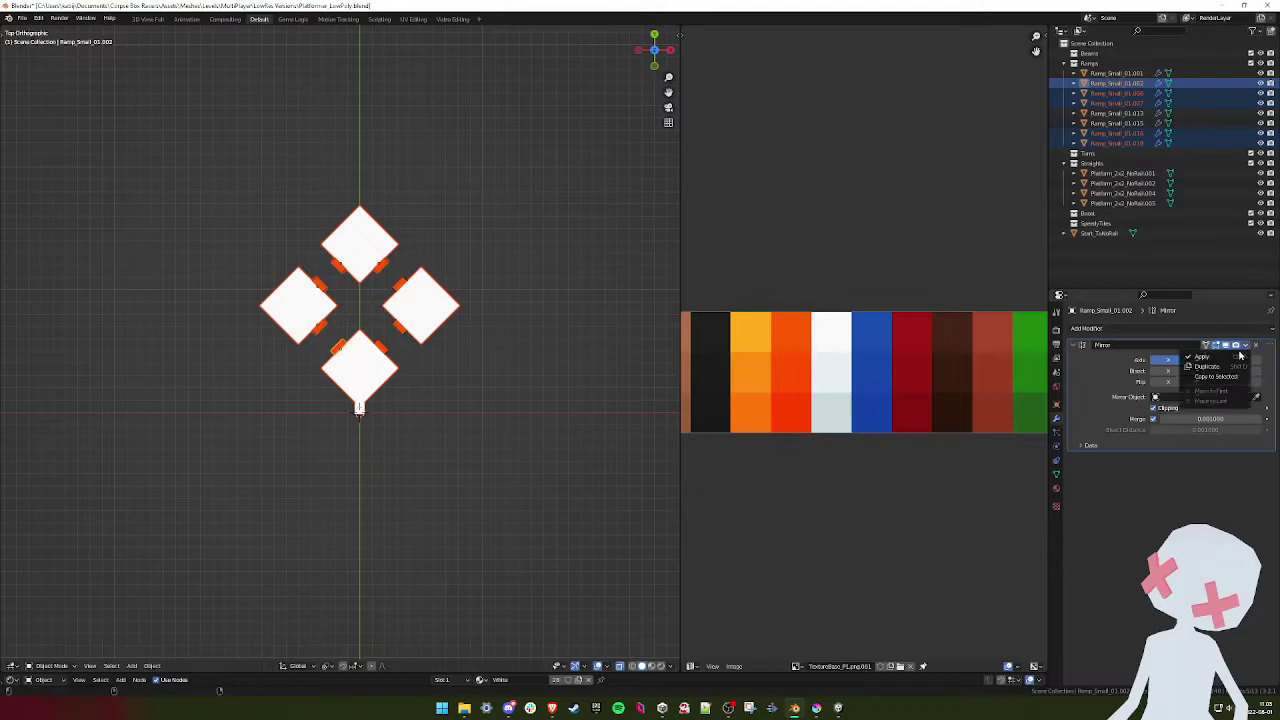
click(1240, 357)
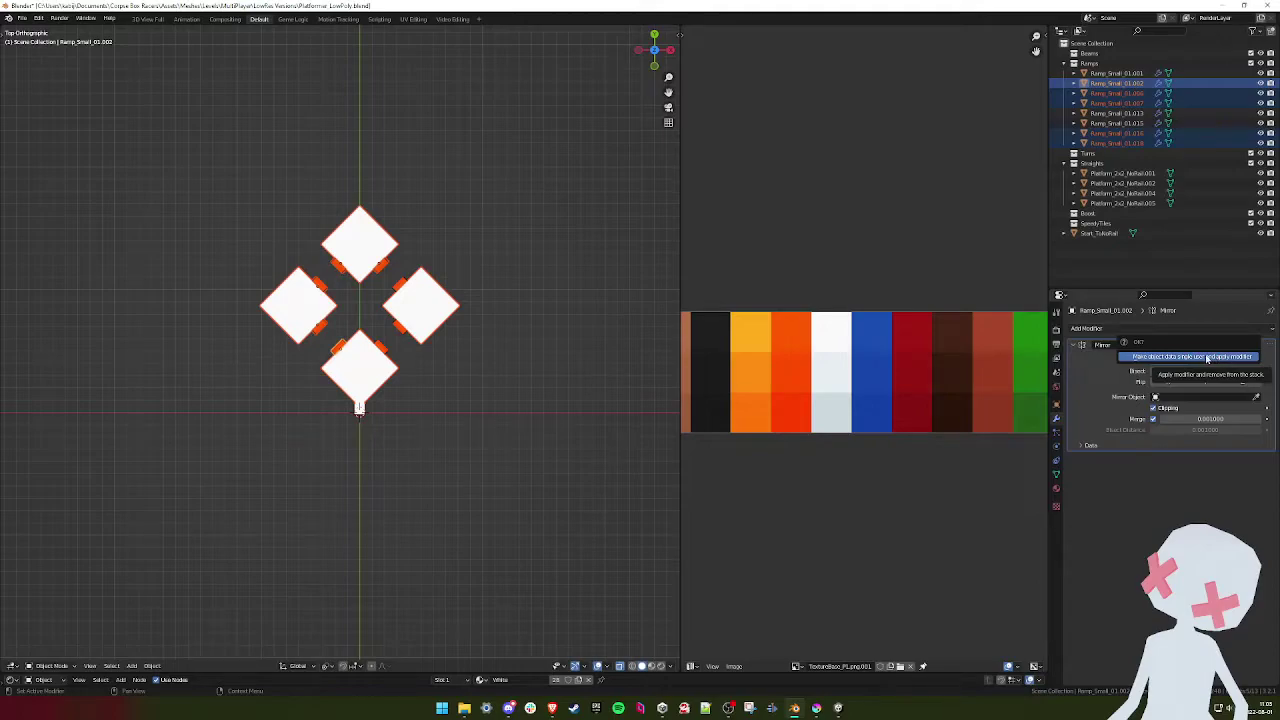
click(1206, 357)
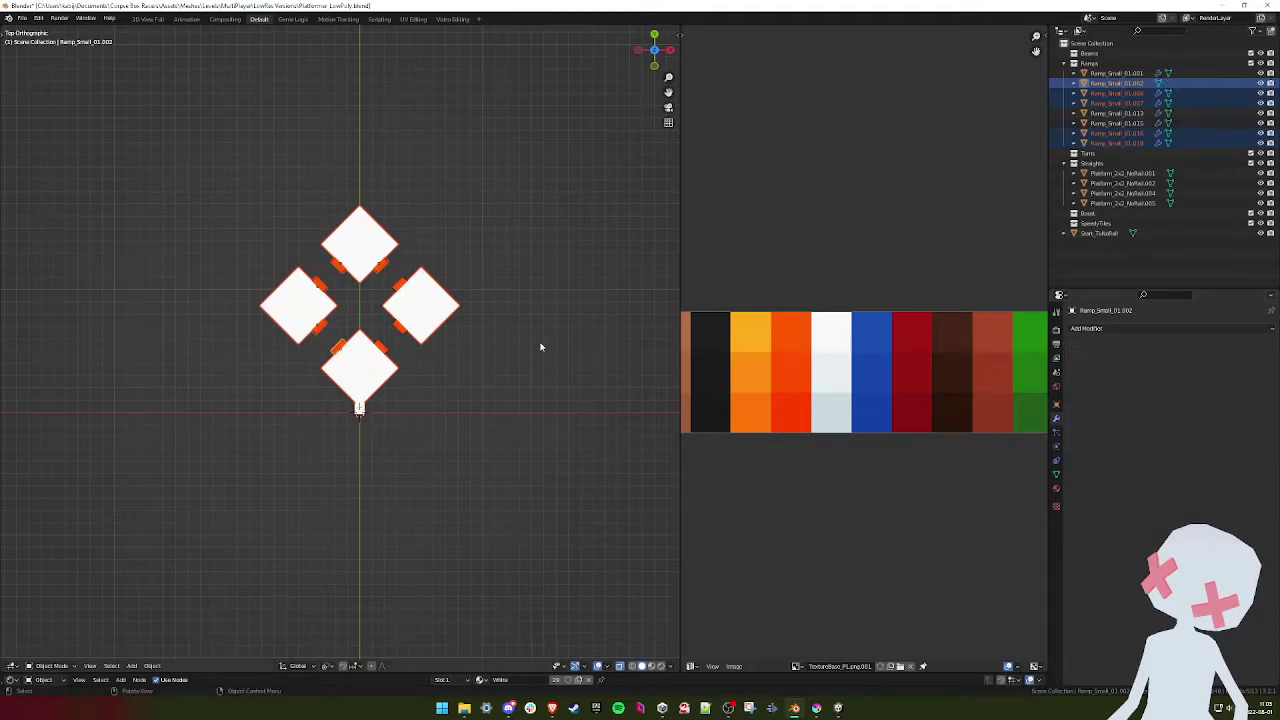
- Apply the Mirror modifier to the upper platform's left ramp, making its object data single-user
click(323, 330)
shift+click(323, 285)
shift+click(339, 268)
click(1246, 345)
click(1236, 356)
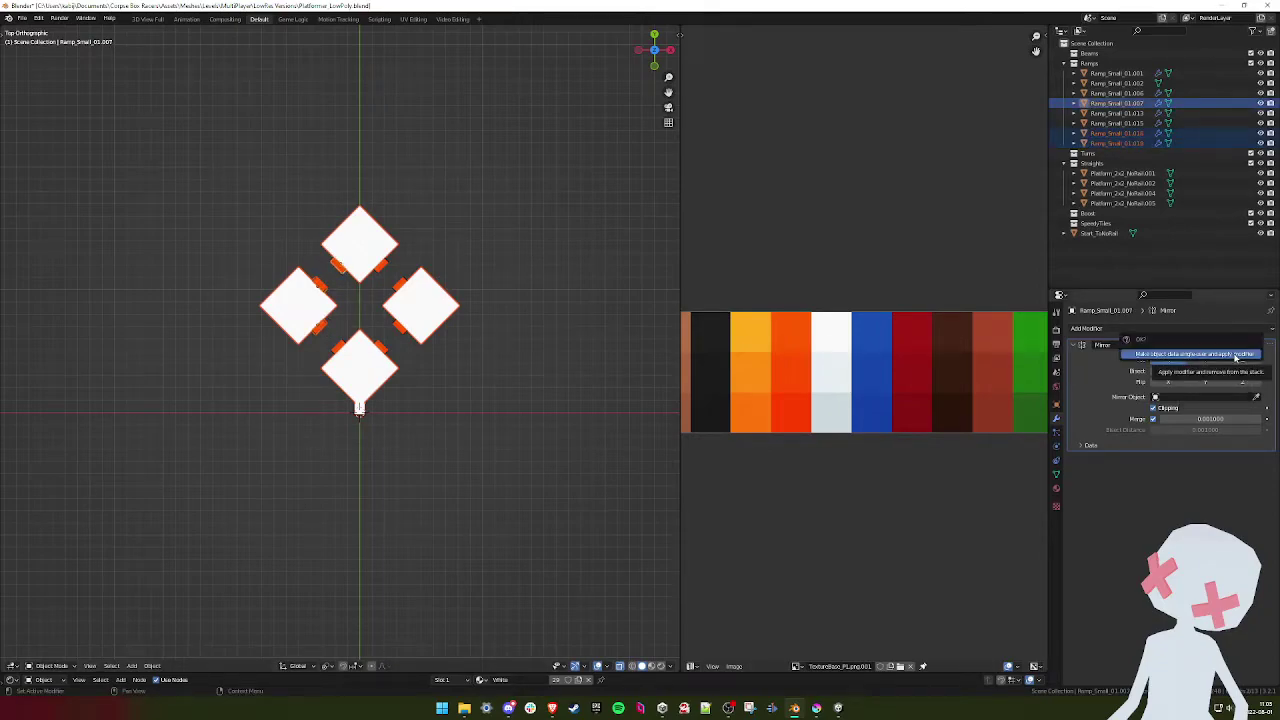
click(1236, 357)
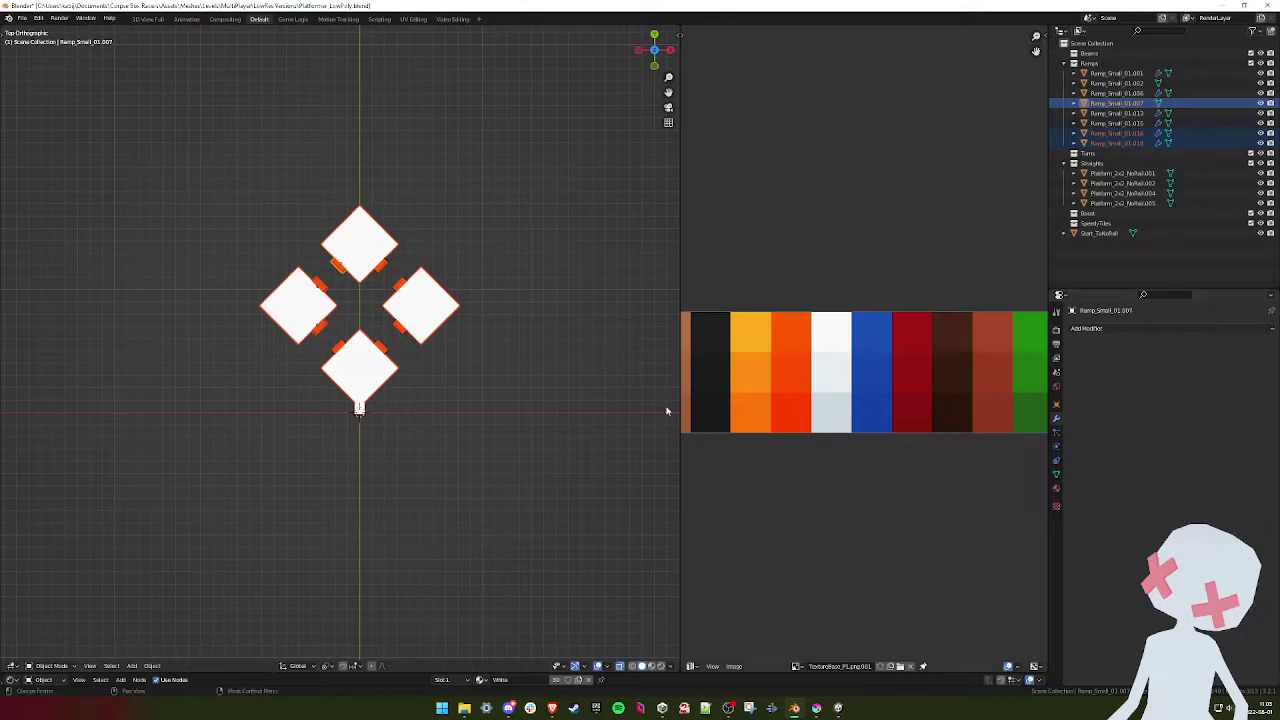
- Try to apply the Mirror modifier to the left platform's two ramps and the lower platform's right ramp
click(321, 286)
click(1246, 345)
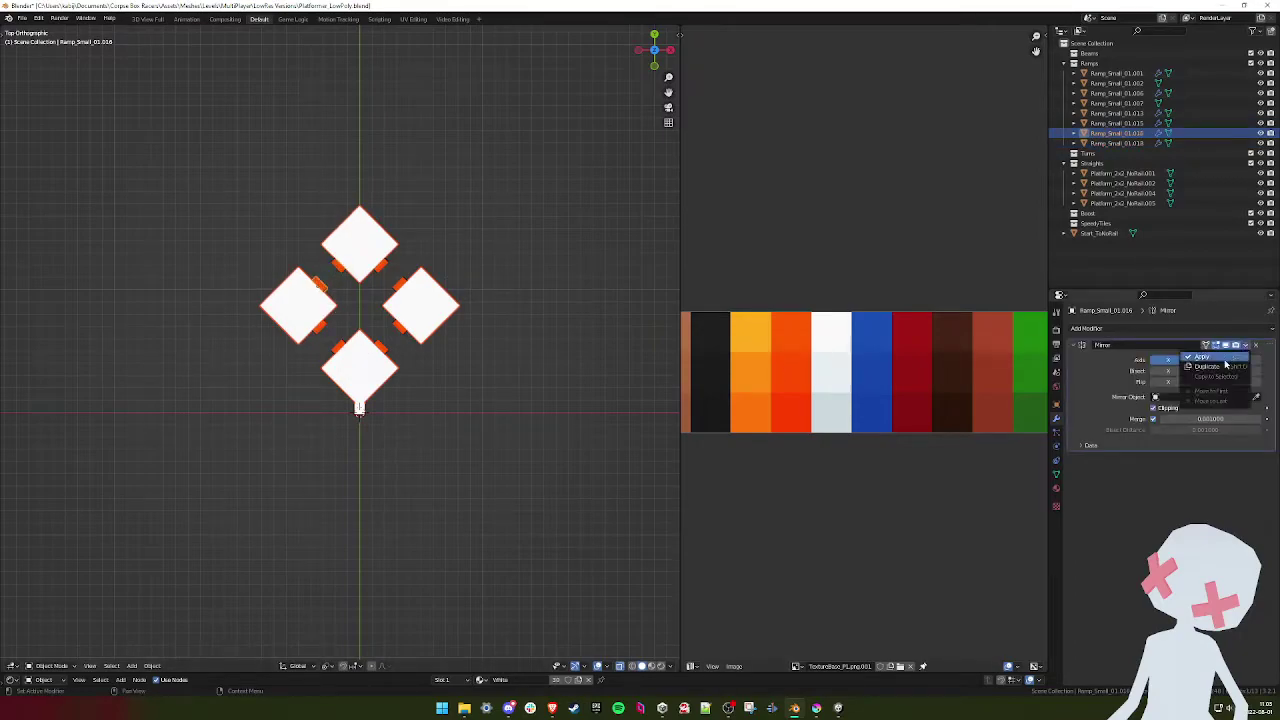
click(320, 334)
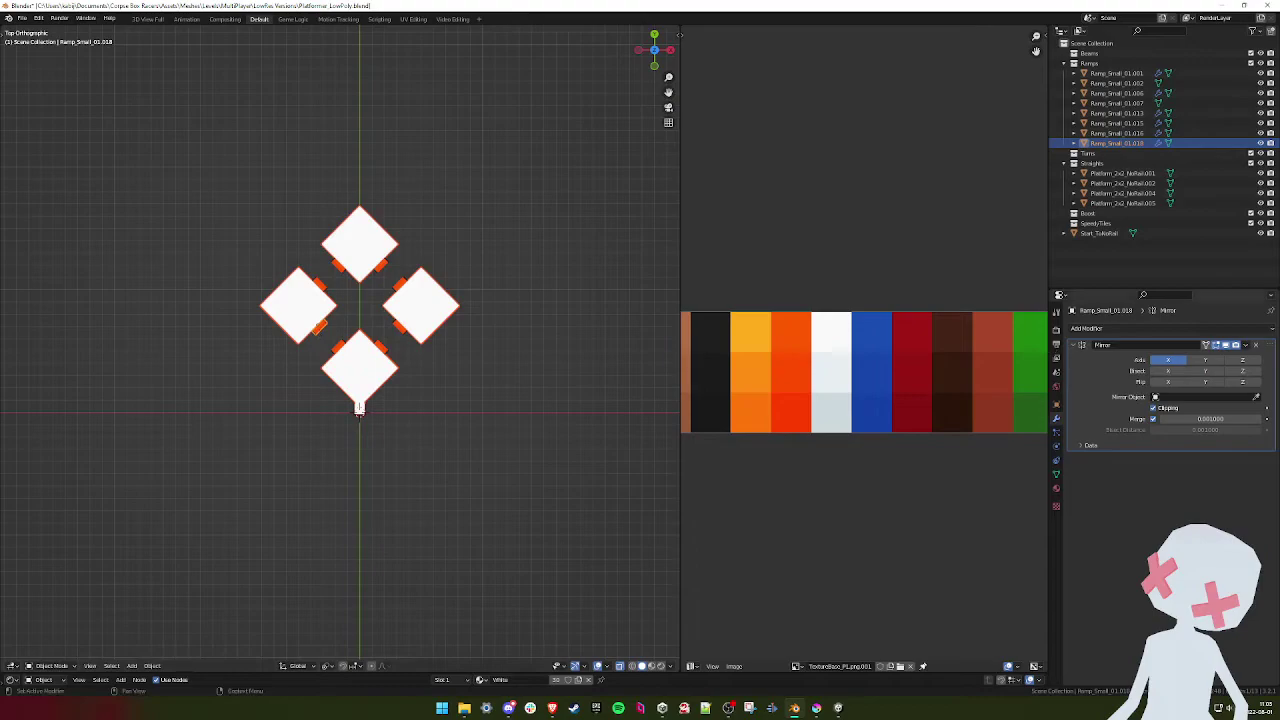
click(1246, 346)
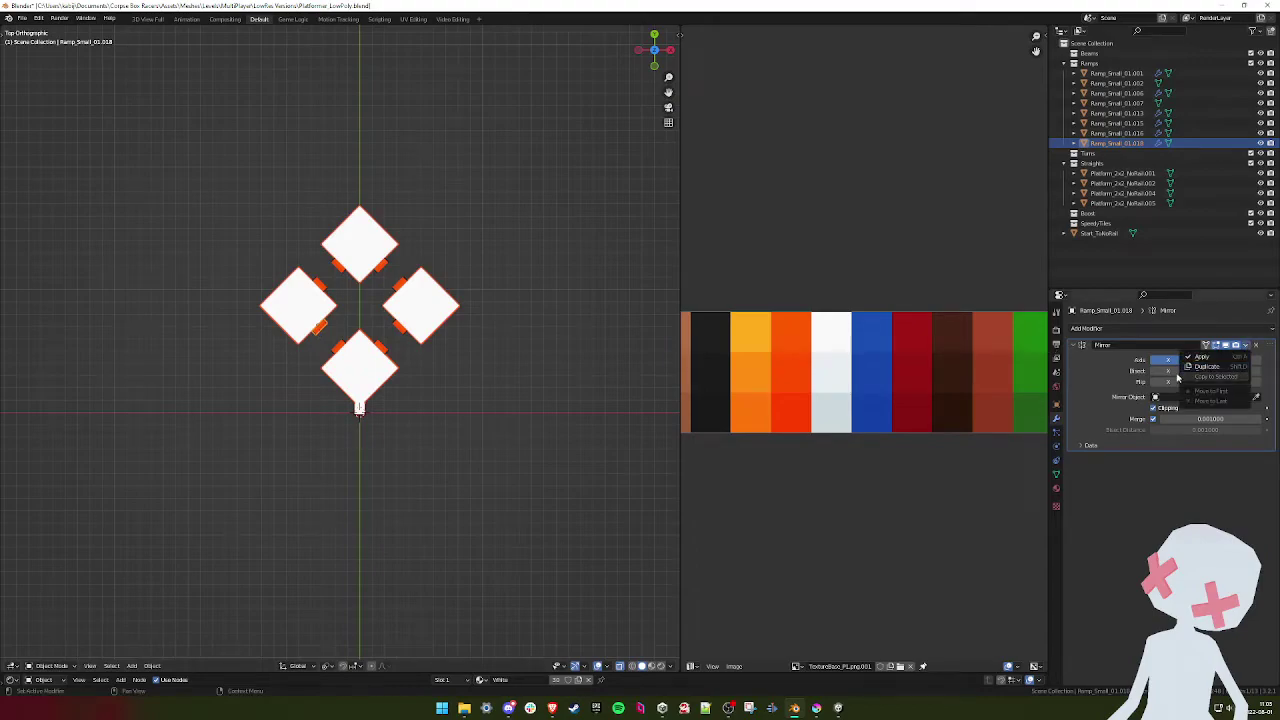
click(337, 349)
click(383, 350)
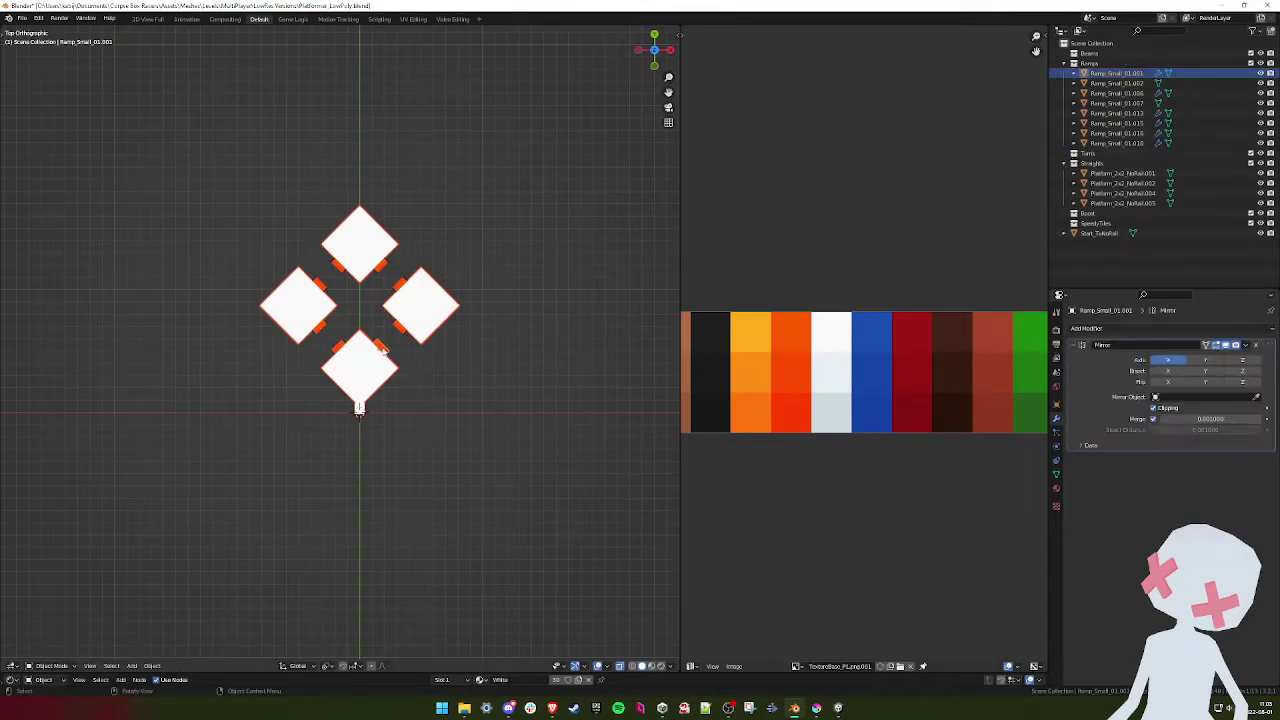
click(1247, 346)
- Apply the Mirror modifier as single-user data to the right platform's lower ramp and the lower platform's right ramp
click(399, 330)
click(1247, 346)
click(1215, 354)
click(1247, 347)
click(1222, 358)
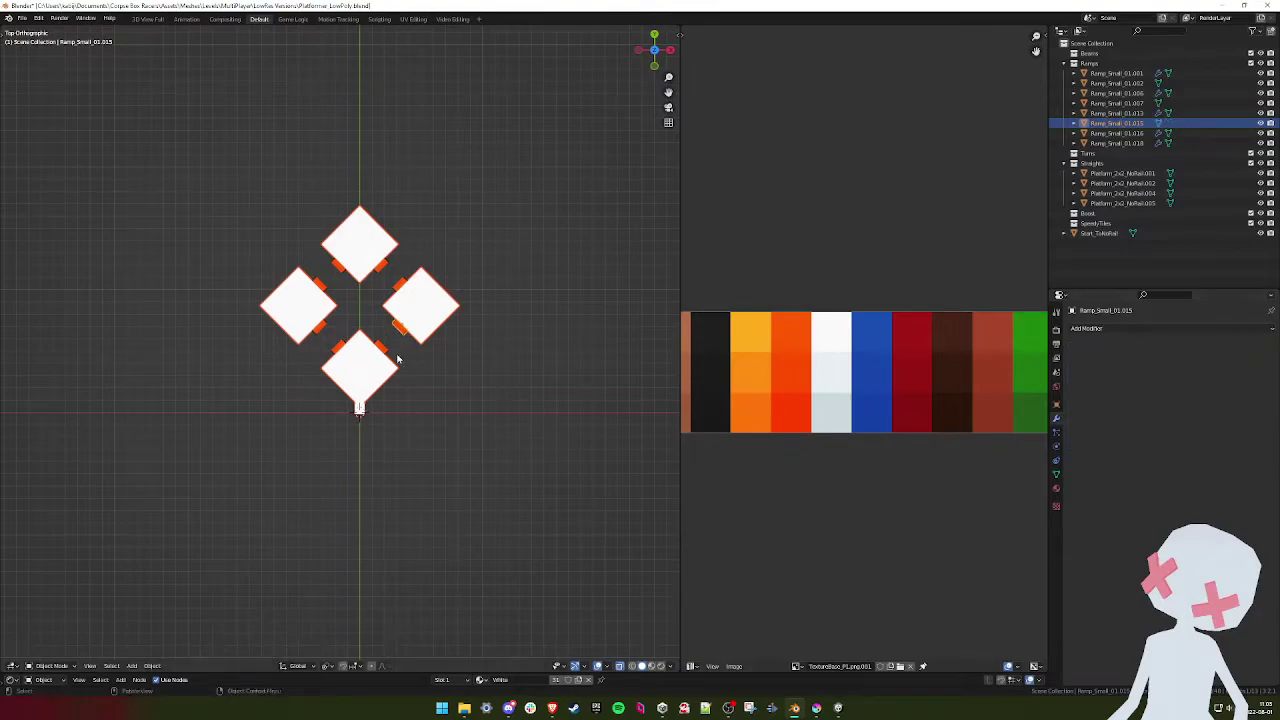
click(401, 361)
click(1247, 346)
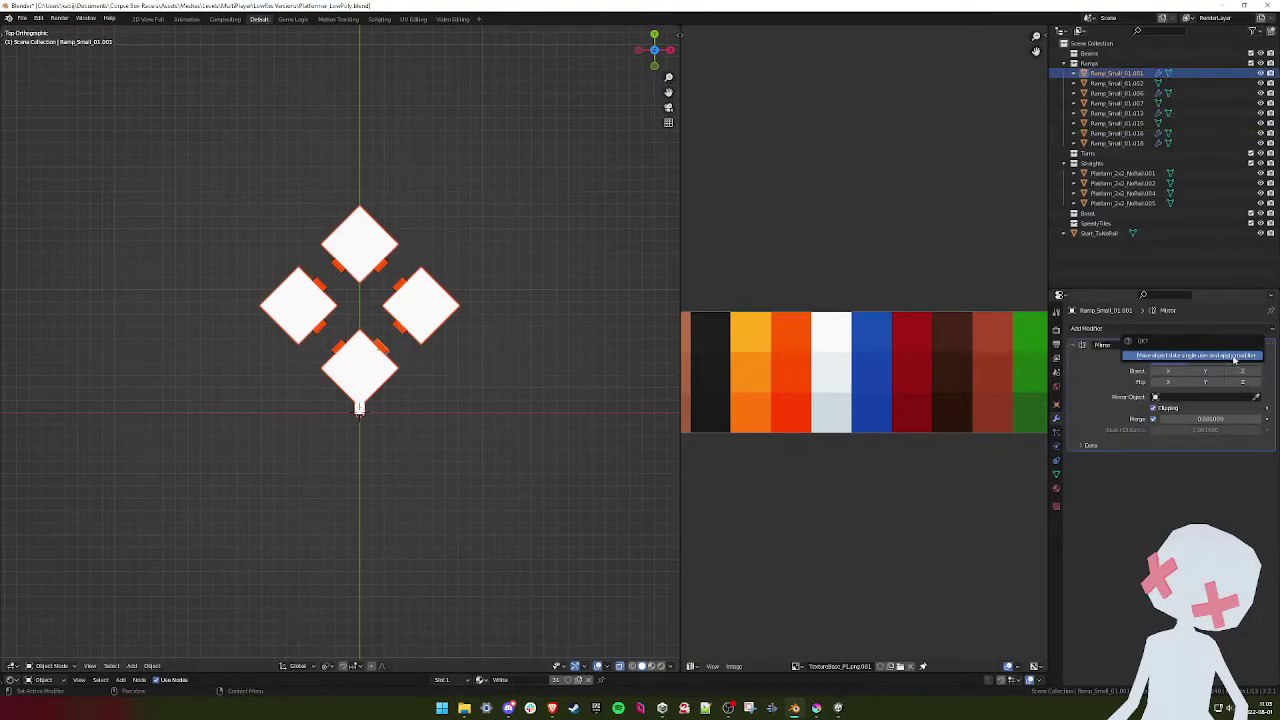
click(1215, 356)
- Apply the Mirror modifier as single-user data to the right platform's upper ramp and the upper platform's right ramp
click(410, 318)
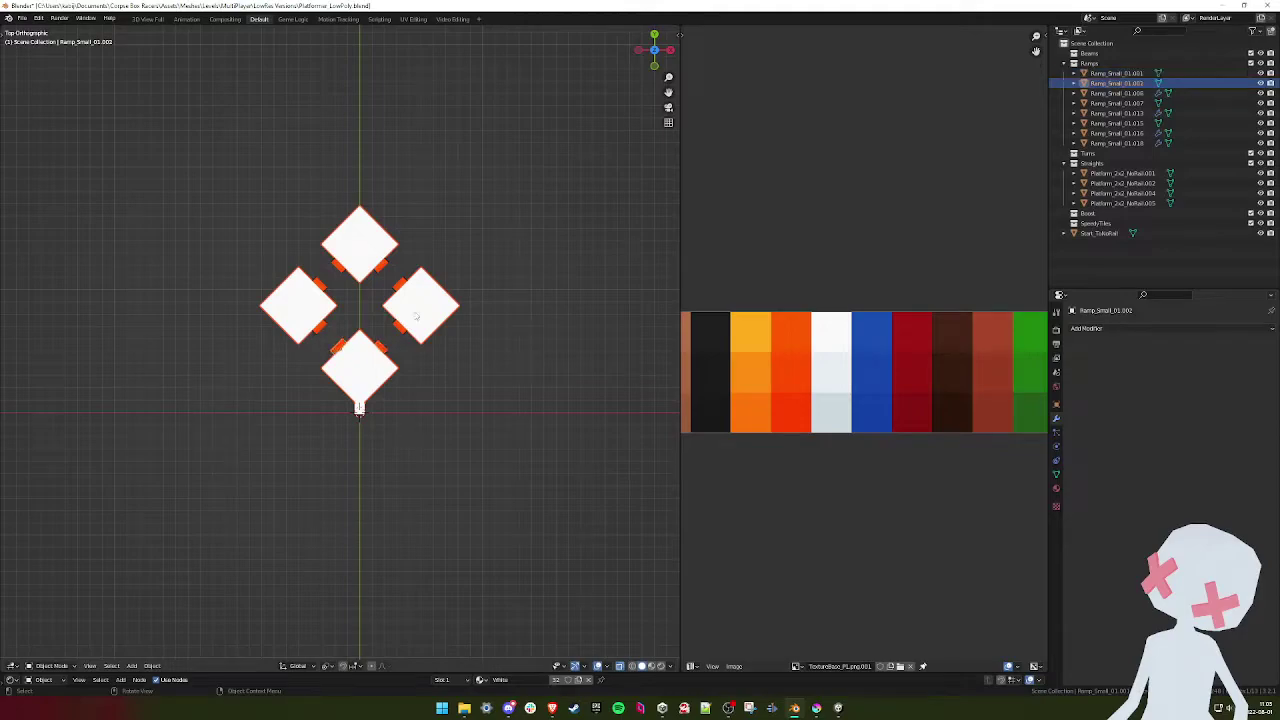
click(401, 292)
click(1246, 347)
click(1215, 356)
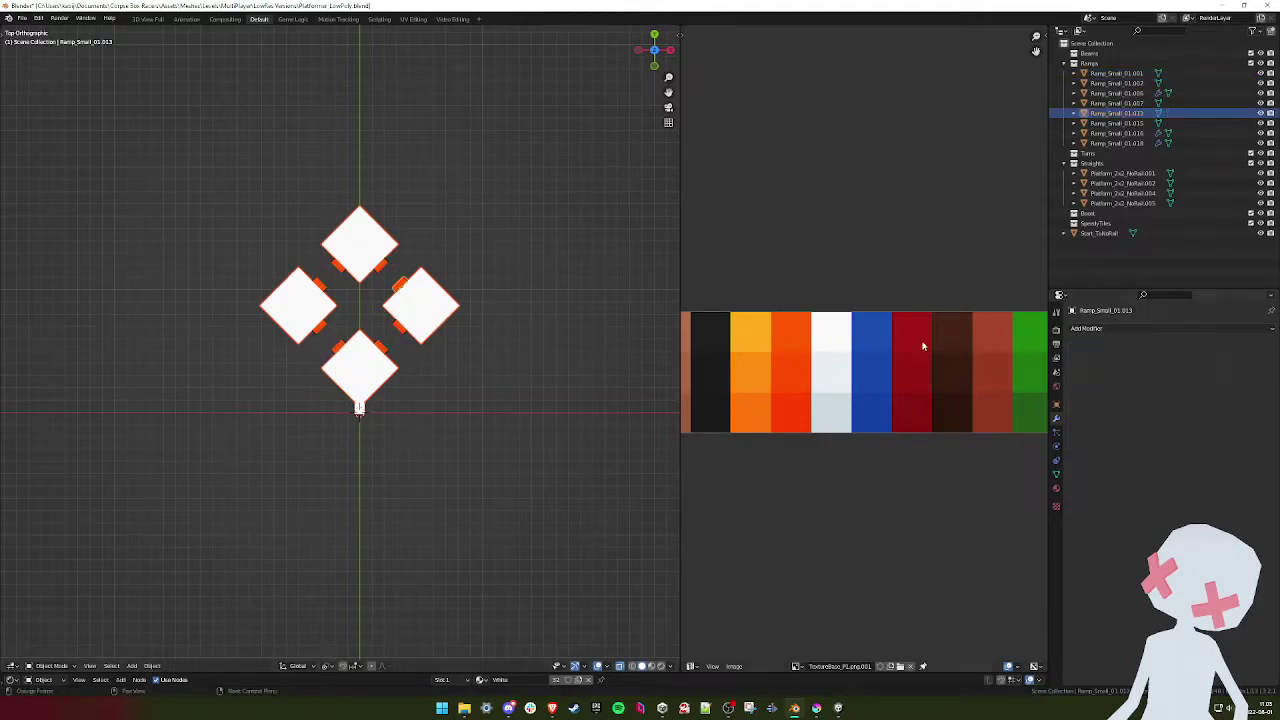
click(374, 258)
click(1246, 347)
click(1225, 357)
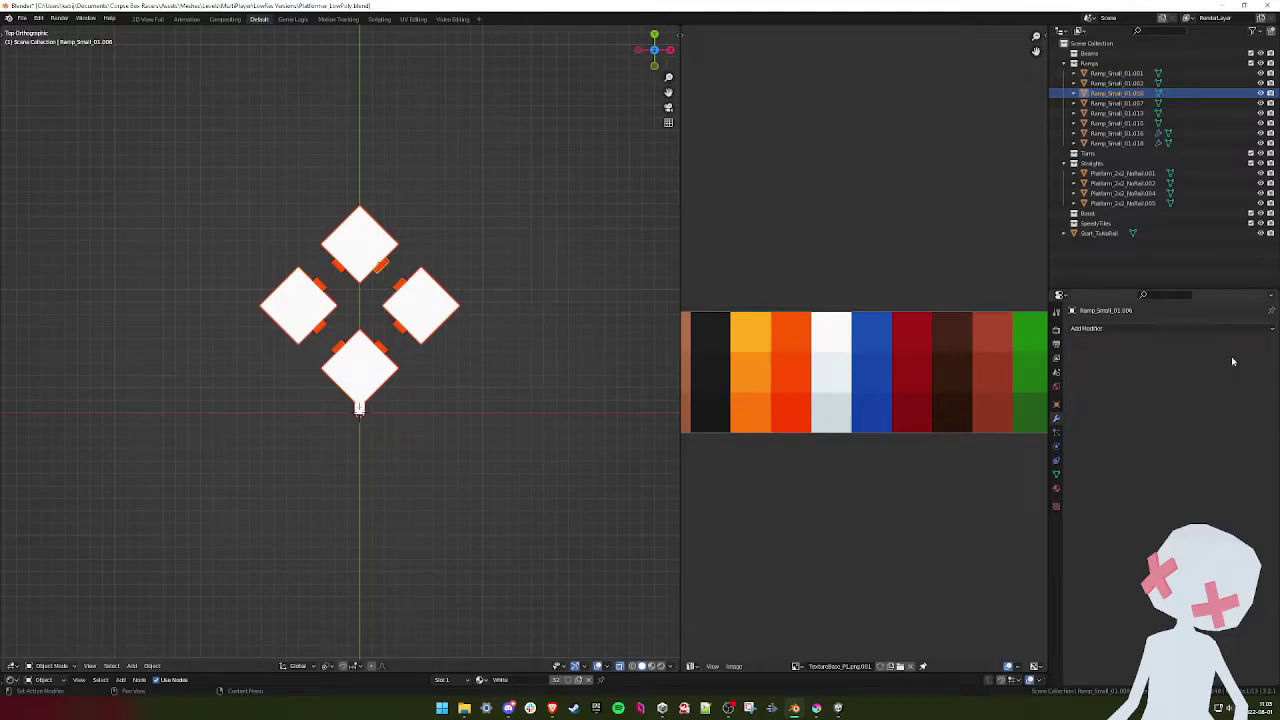
- Apply the Mirror modifier to the left platform's upper and lower ramps, making their object data single-user
click(340, 268)
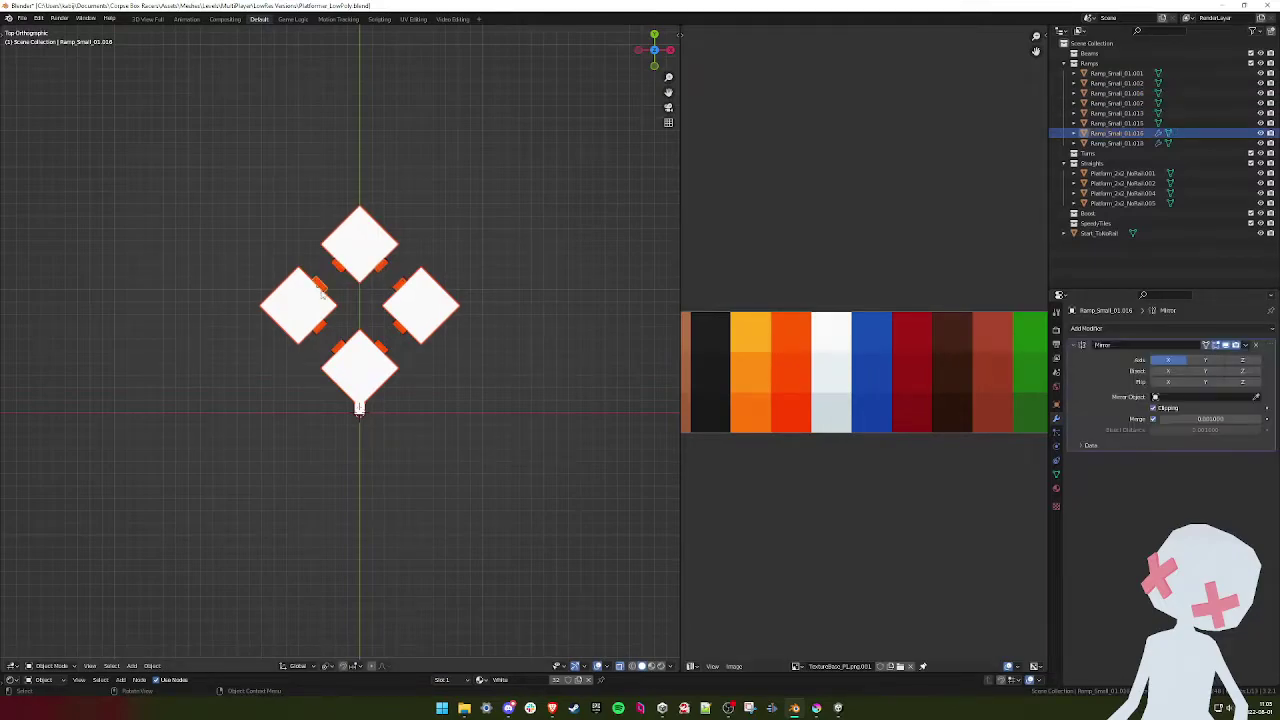
click(1245, 346)
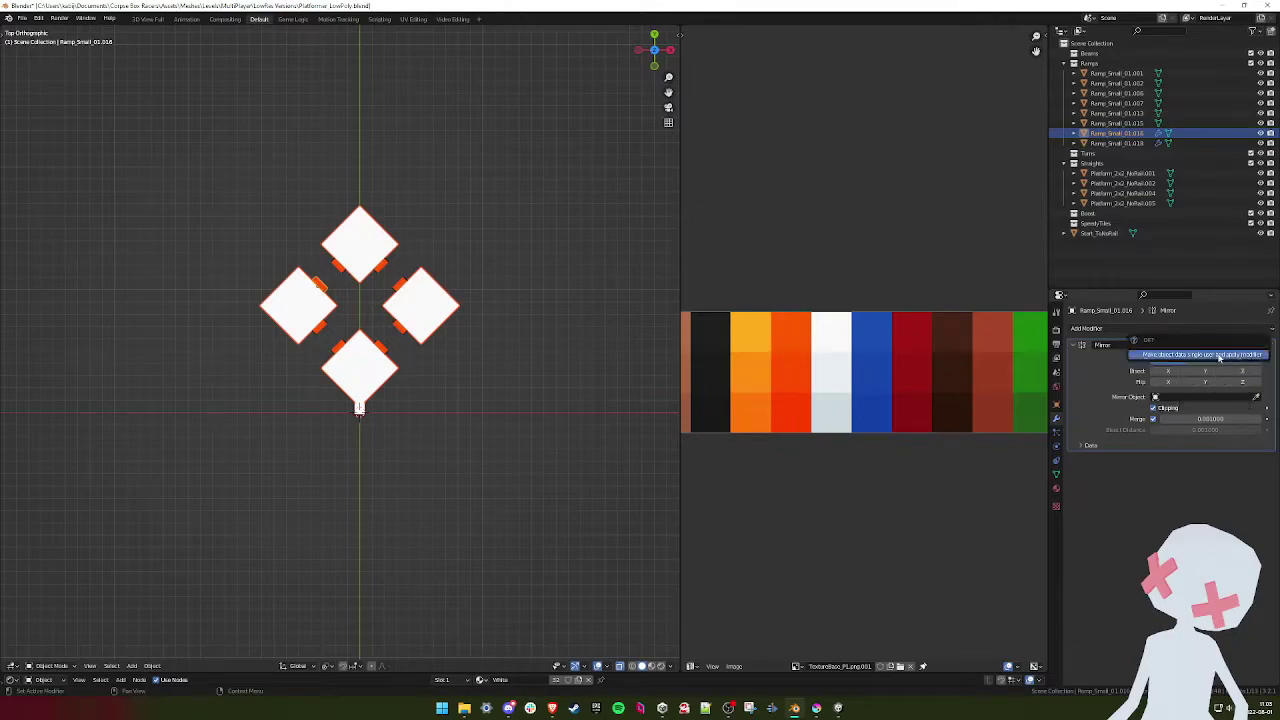
click(1224, 358)
click(290, 330)
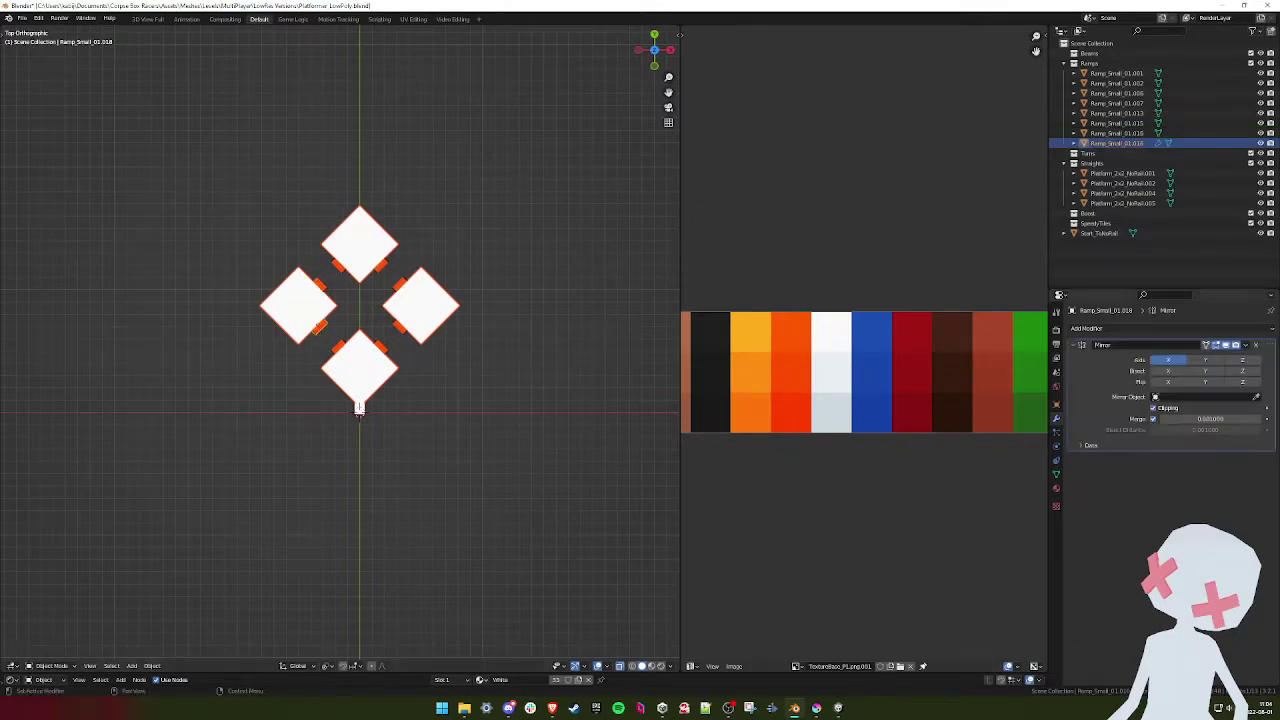
click(1245, 346)
click(1215, 357)
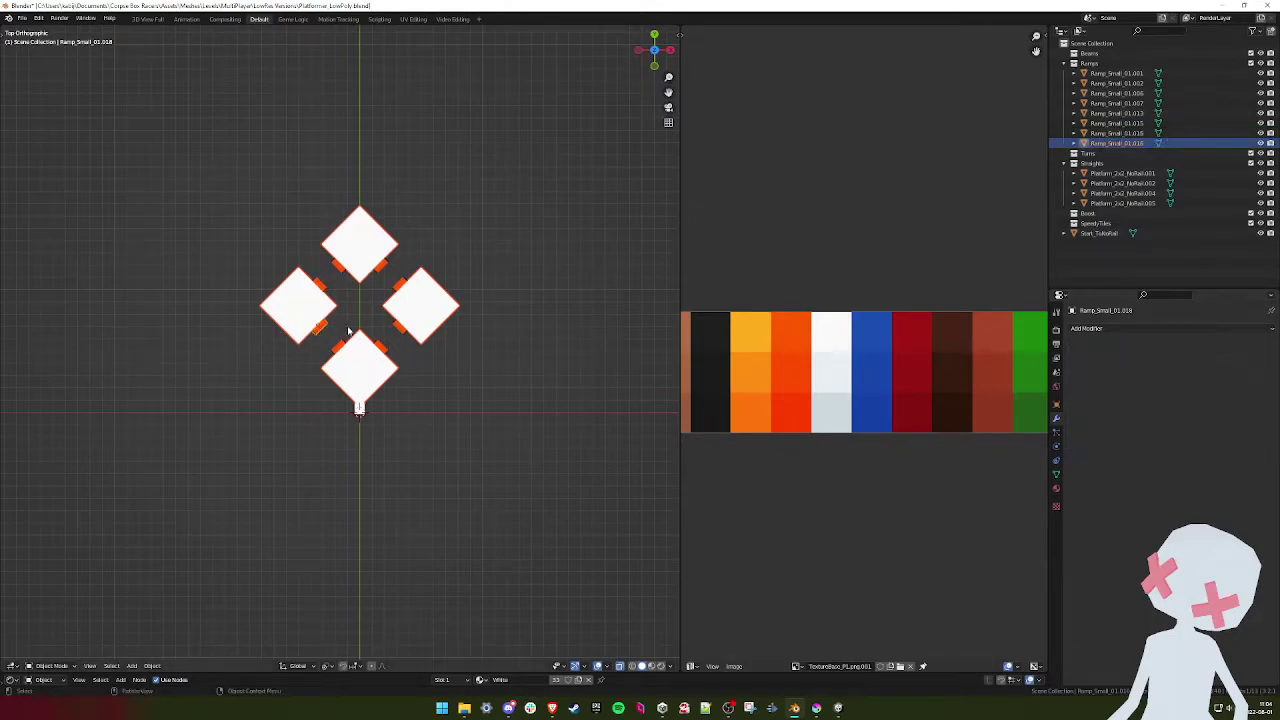
- Check the pieces for leftover modifiers, and join all platforms and ramps into the start piece
click(337, 350)
click(379, 345)
click(400, 330)
click(287, 292)
click(362, 350)
click(357, 242)
drag(527, 175, 168, 400)
shift+click(360, 405)
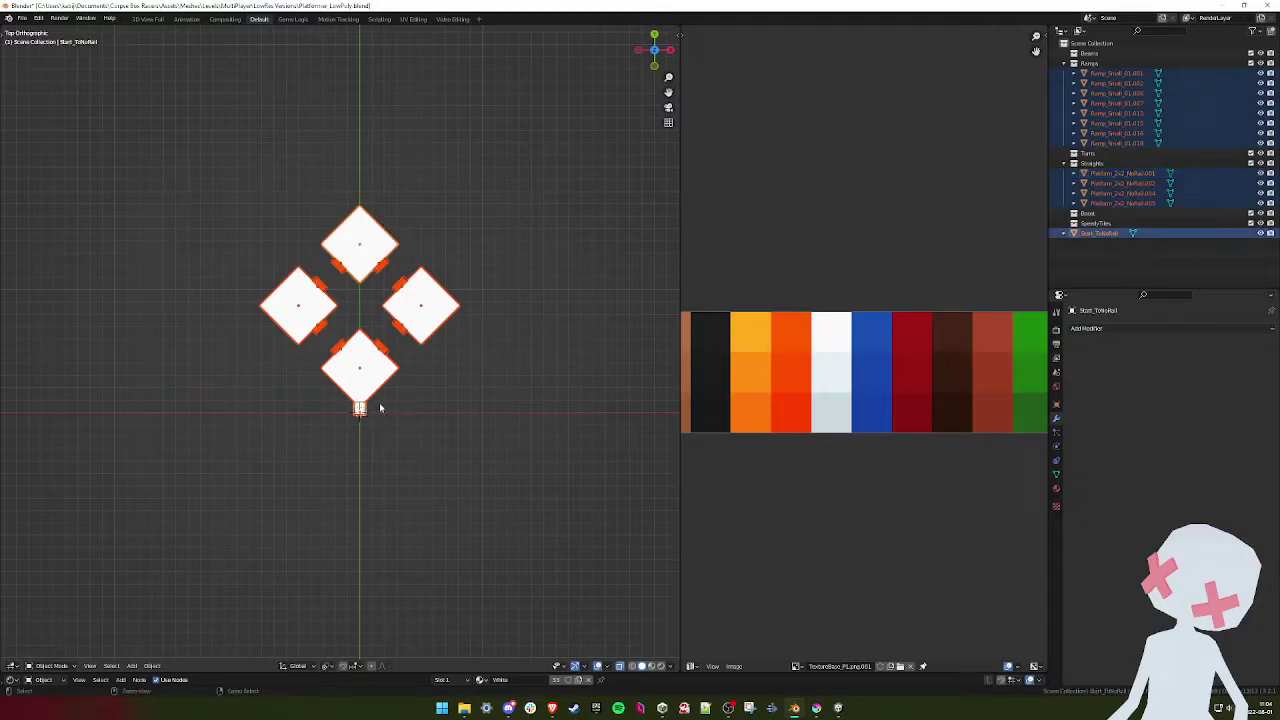
key(ctrl+j)
- Merge the joined mesh's overlapping vertices by distance and return to Object Mode
key(Tab)
key(q)
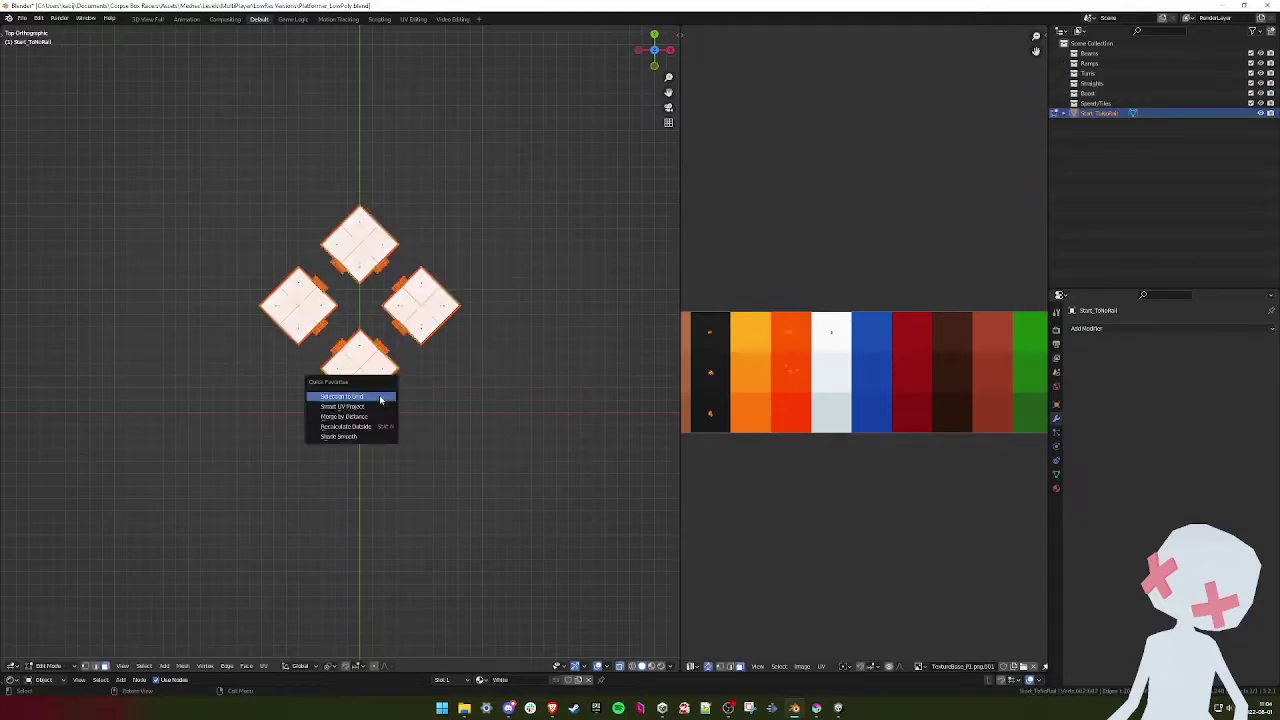
click(362, 416)
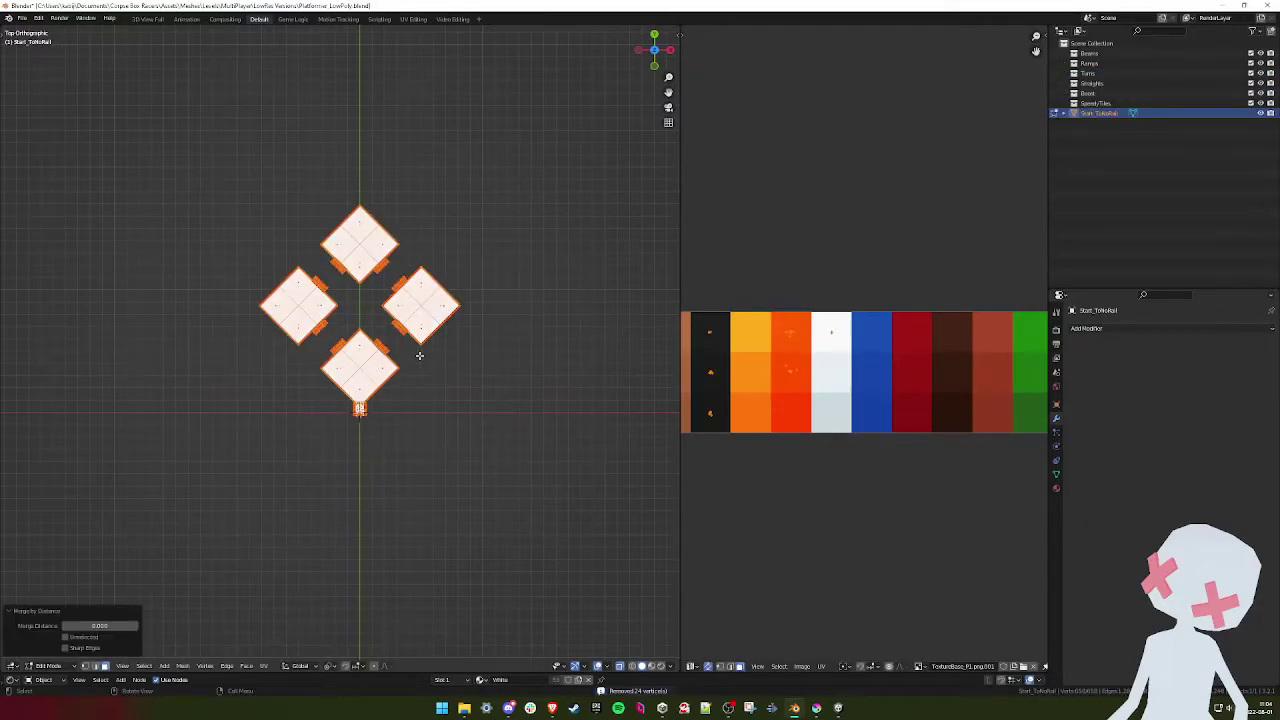
key(Tab)
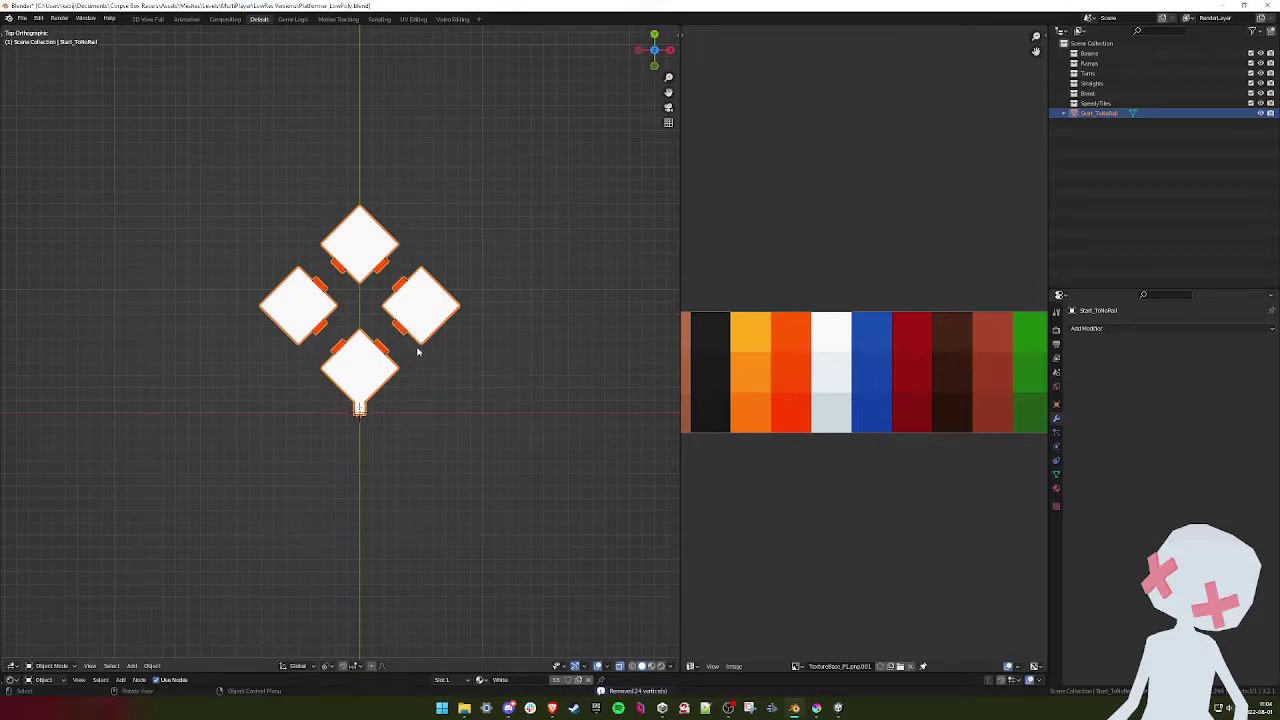
- Rename the joined object Platformer_LowPoly and save the file
key(F2)
text(Plat)
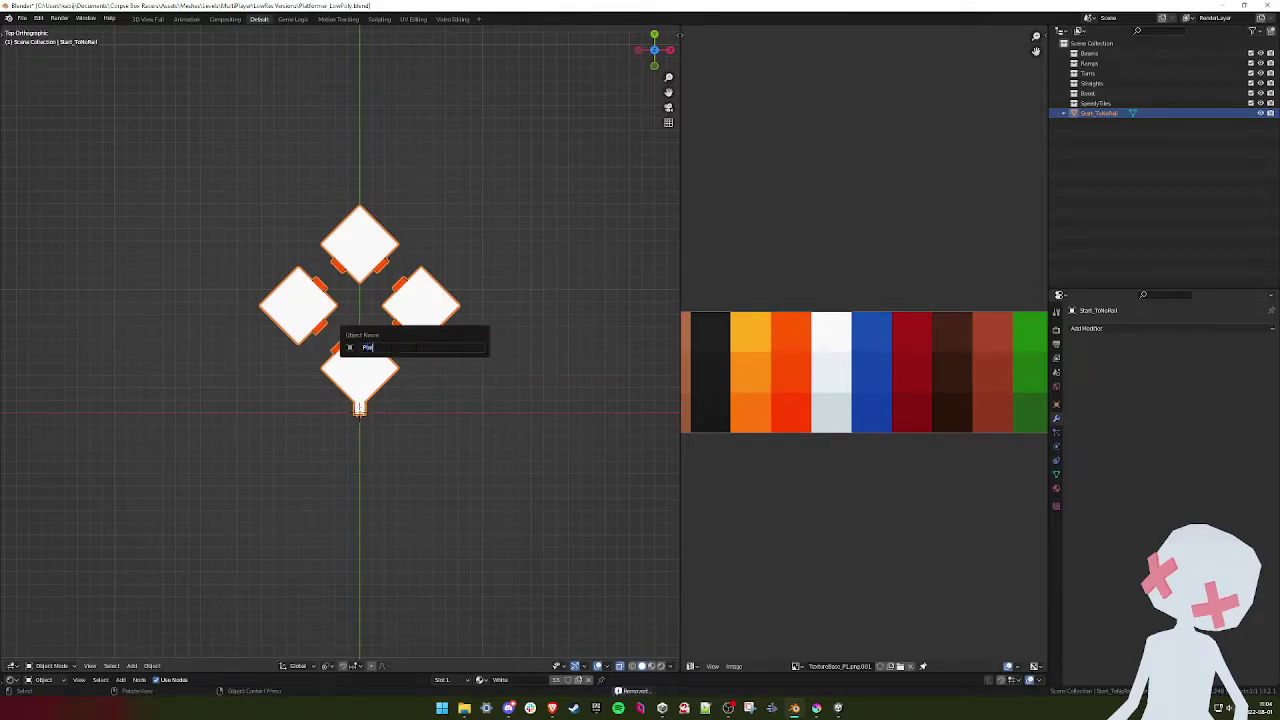
text(former_LowPoly)
key(Return)
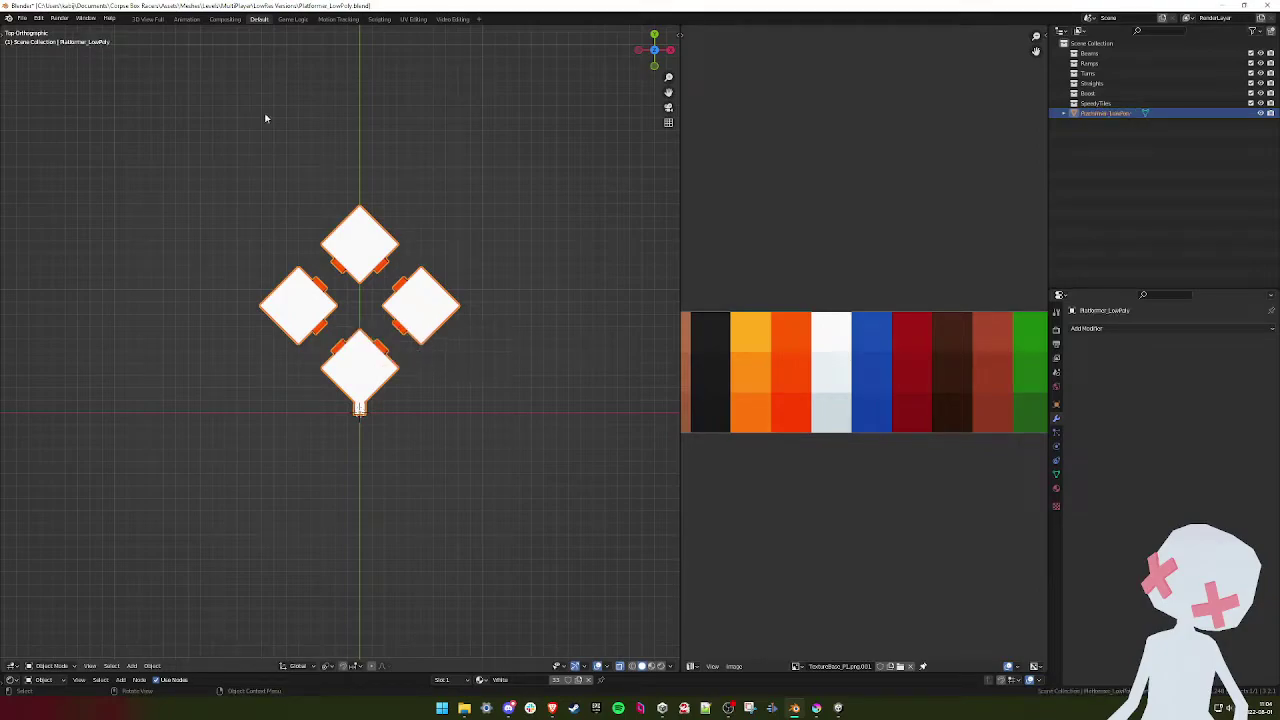
key(ctrl+s)
- Open the recent file Platformer2.blend and select the upper, left and right platforms with their ramps
click(22, 18)
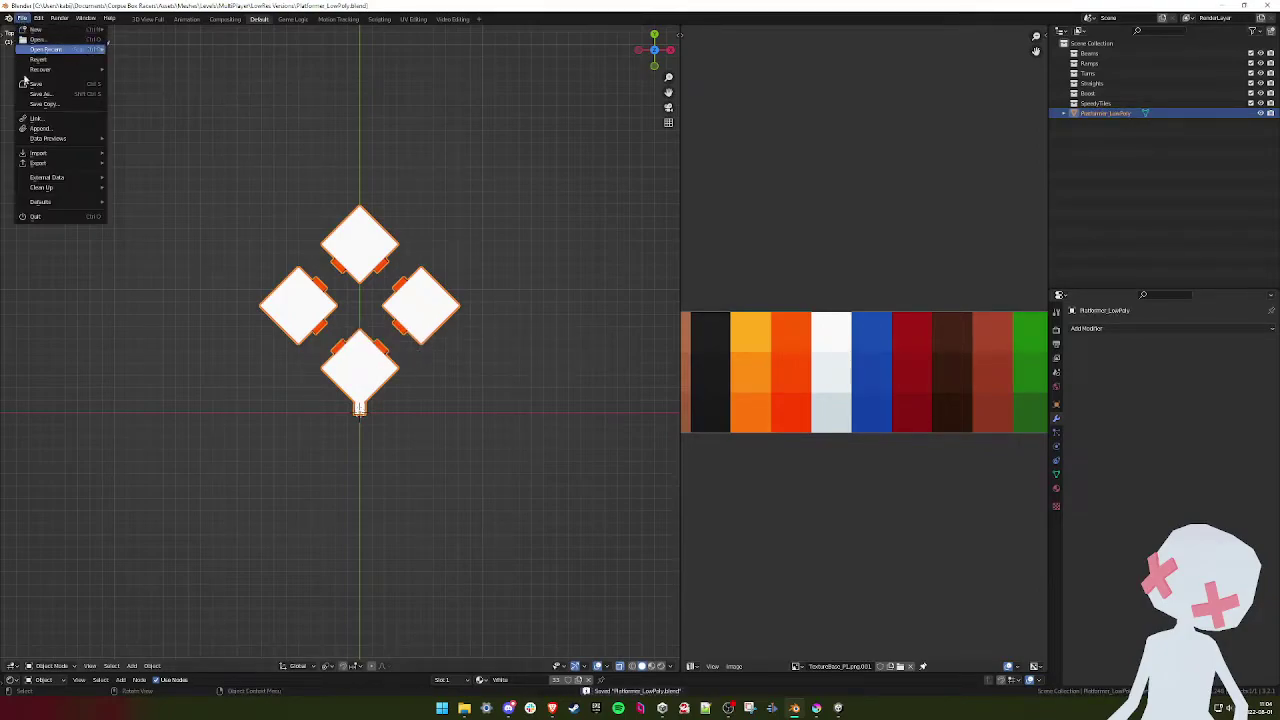
mouse_move(50, 55)
click(145, 69)
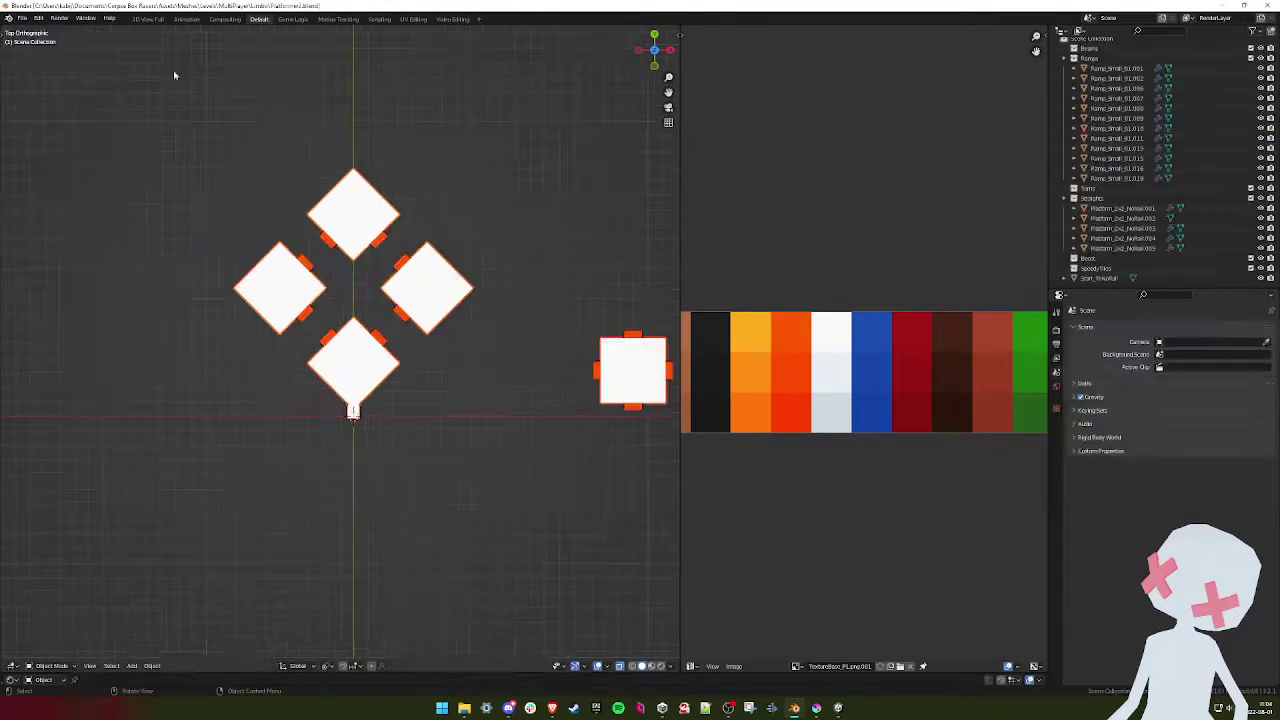
scroll(432, 294, up, 3)
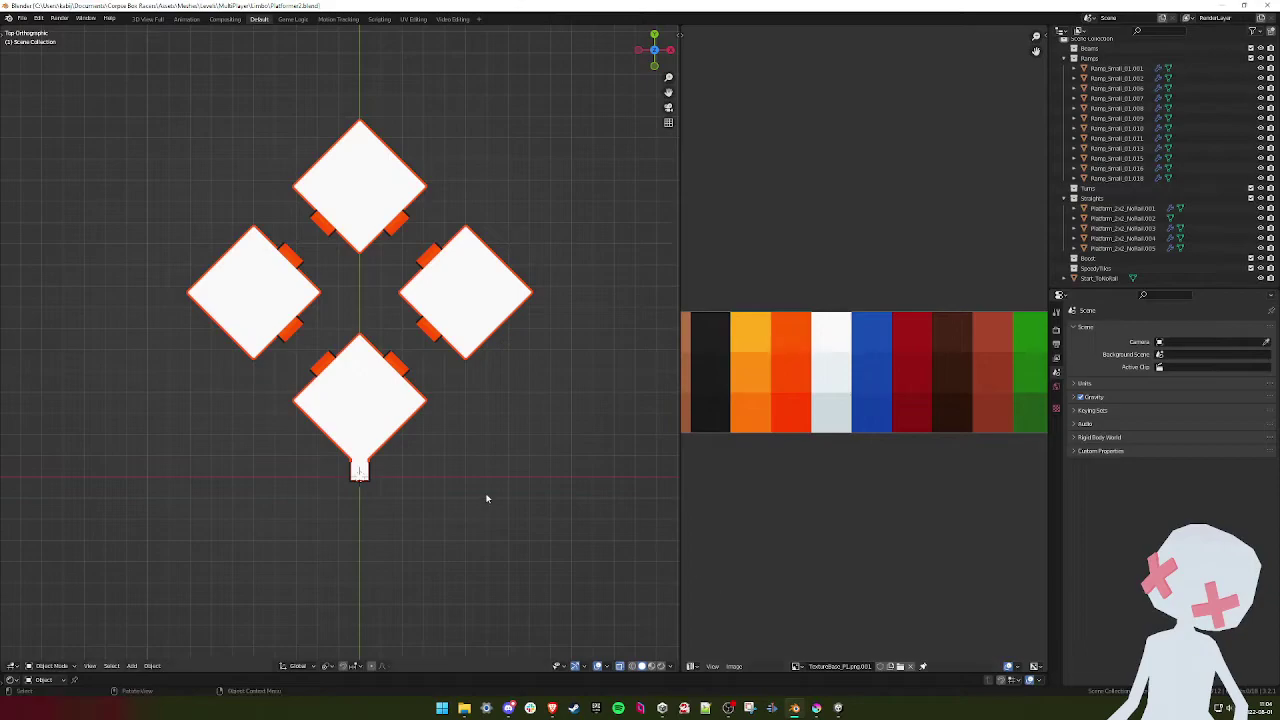
shift+middle_drag(421, 358, 429, 374)
drag(617, 117, 153, 352)
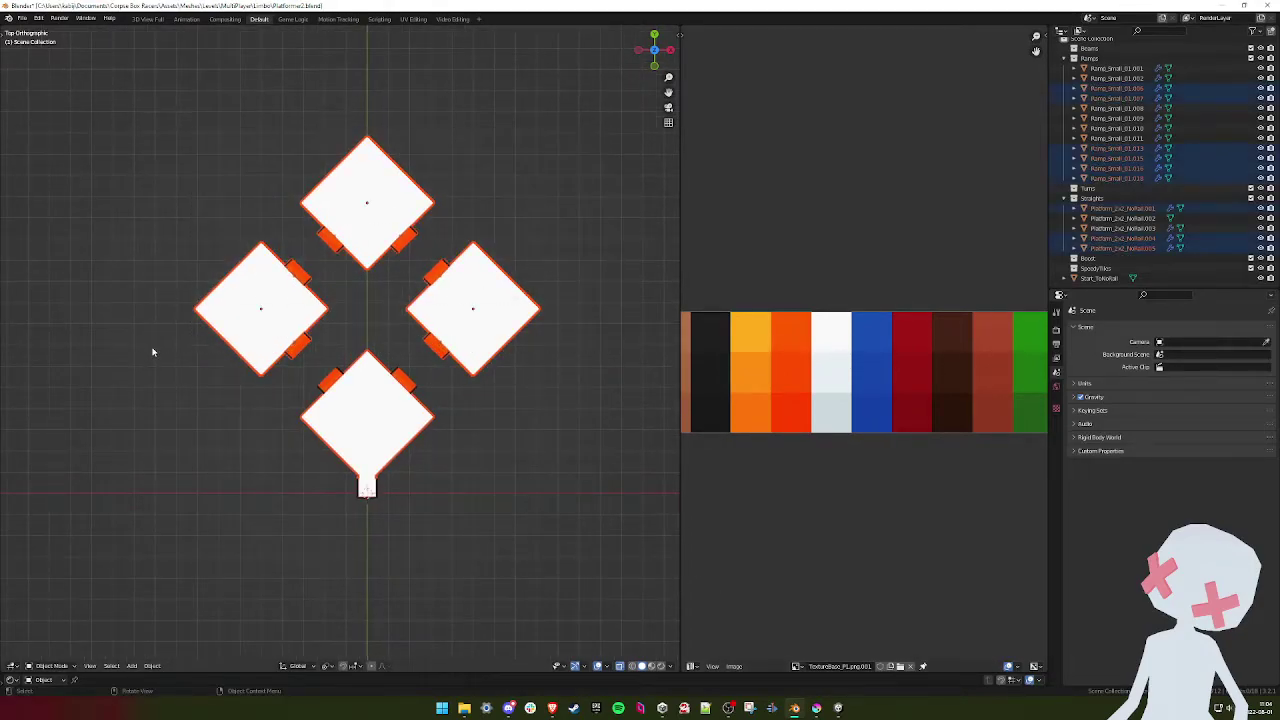
- Switch to Krita and circle one of the sketched platform layouts as a reference, undoing the marks
click(816, 708)
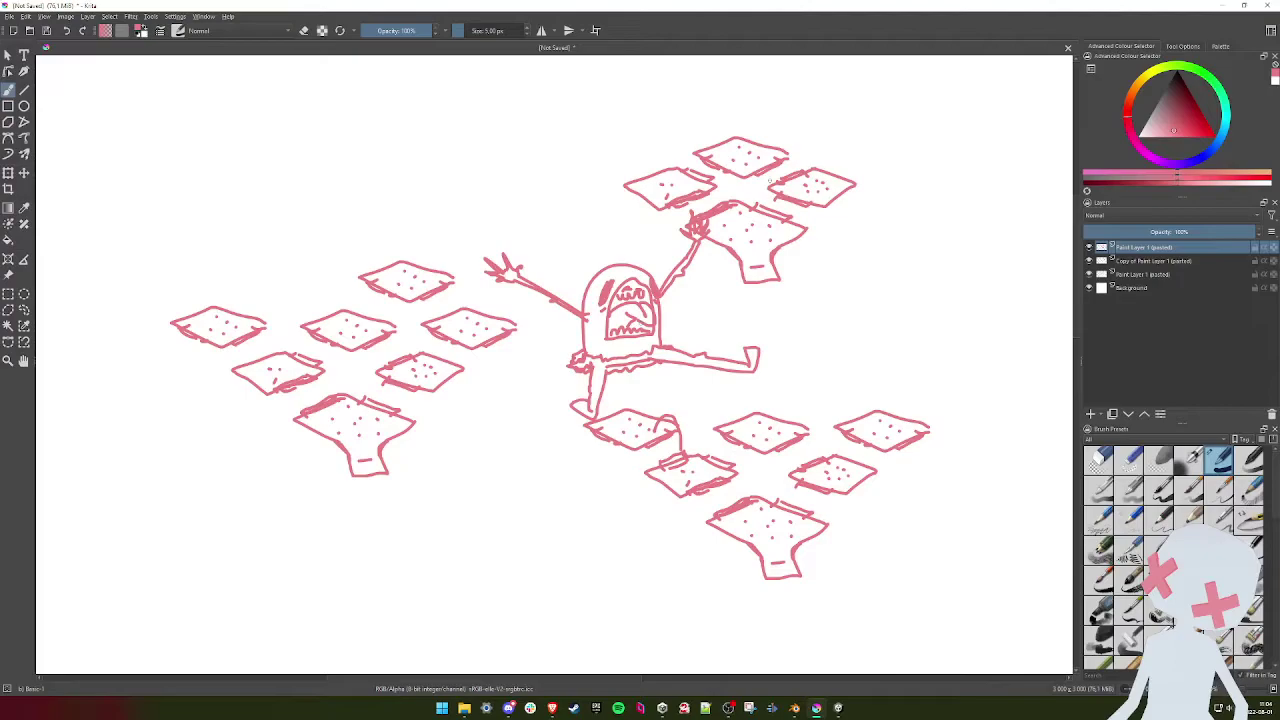
mouse_move(878, 103)
mouse_down()
mouse_move(523, 306)
mouse_move(790, 131)
mouse_up()
key(ctrl+z)
mouse_move(886, 91)
mouse_down()
mouse_move(864, 252)
mouse_move(808, 98)
mouse_up()
key(ctrl+z)
mouse_move(938, 408)
mouse_down()
mouse_move(914, 390)
mouse_move(543, 514)
mouse_move(986, 443)
mouse_move(936, 403)
mouse_up()
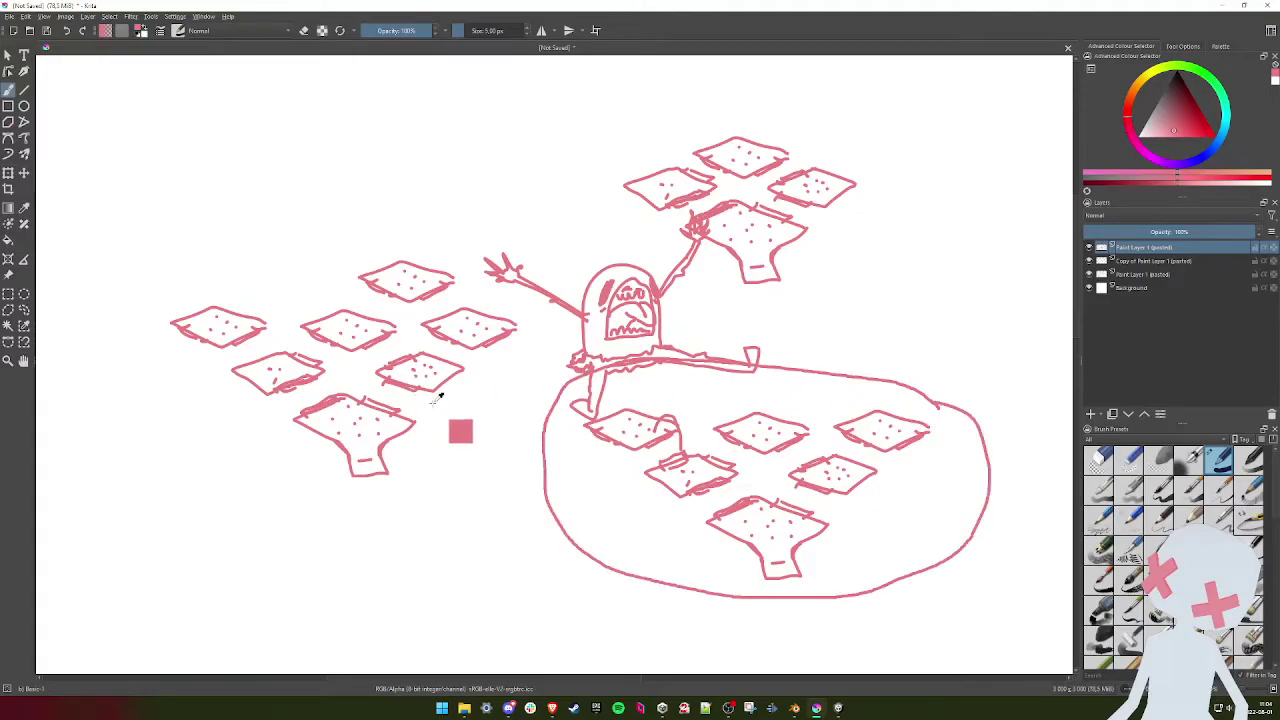
key(ctrl+z)
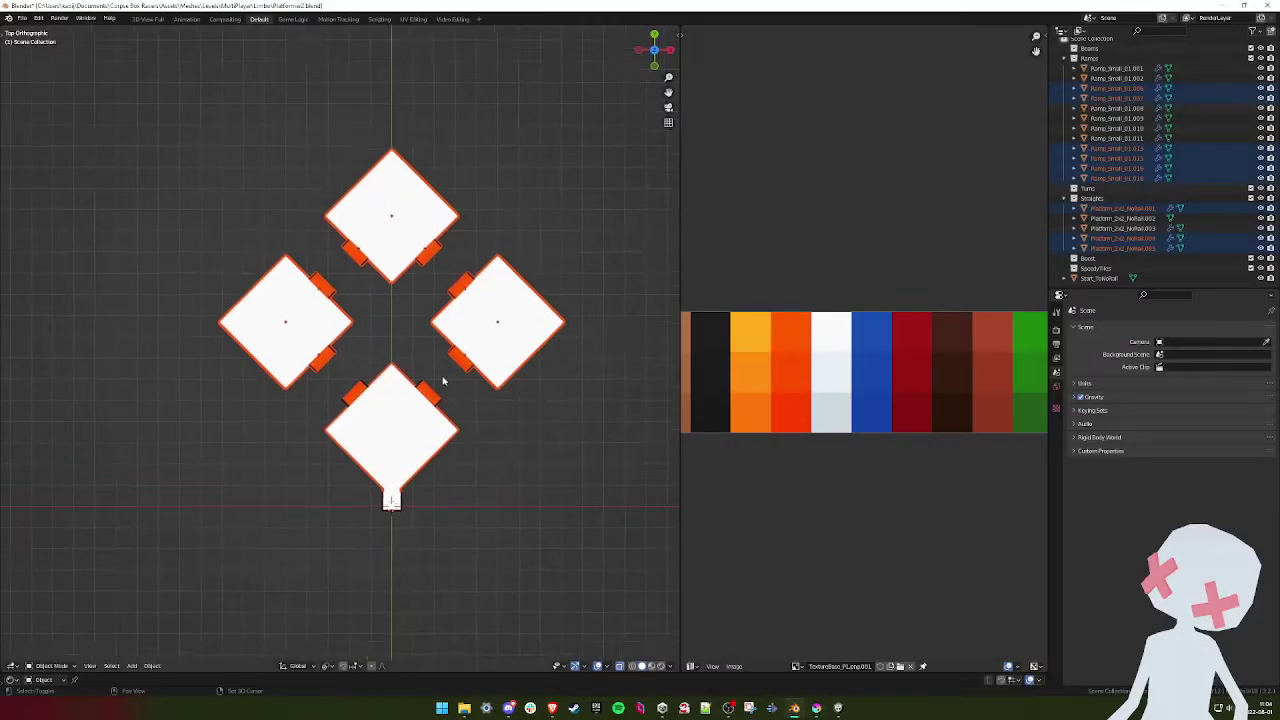
- Switch back to Blender, raise the selected platforms and ramps 4 m along Z, and save the file
key(KP_3)
key(g)
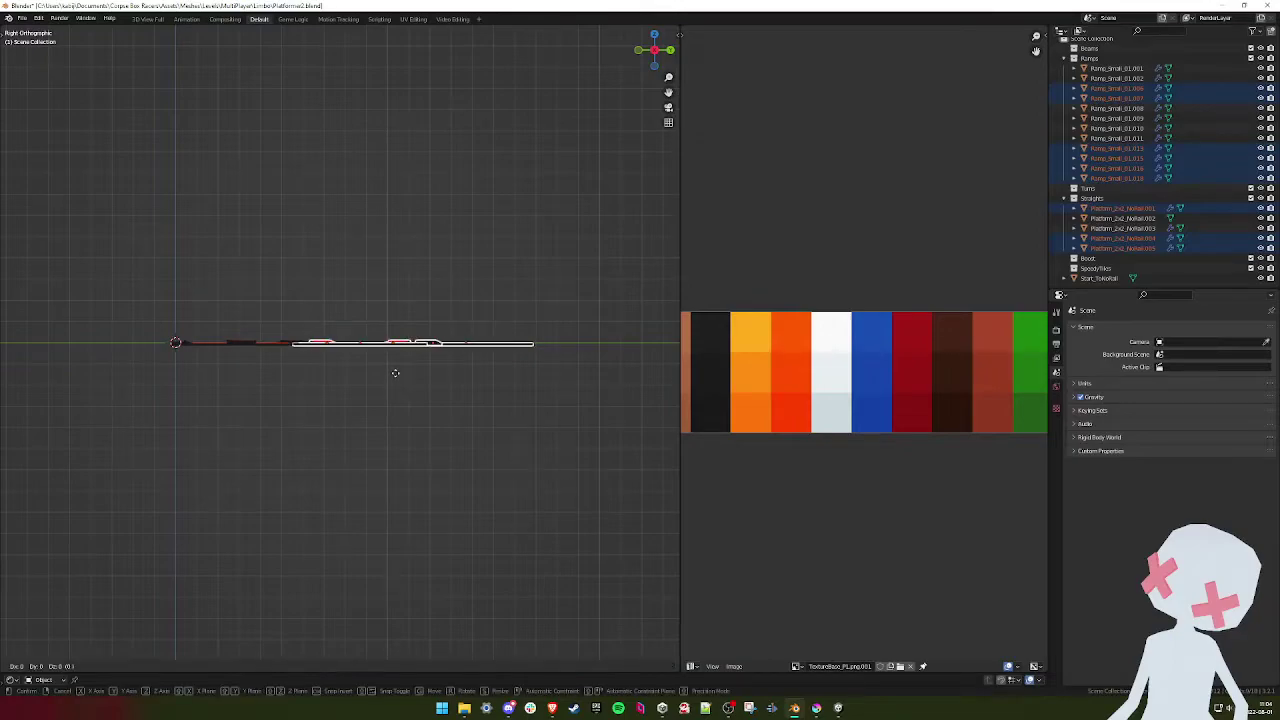
right_click(396, 373)
scroll(380, 370, up, 6)
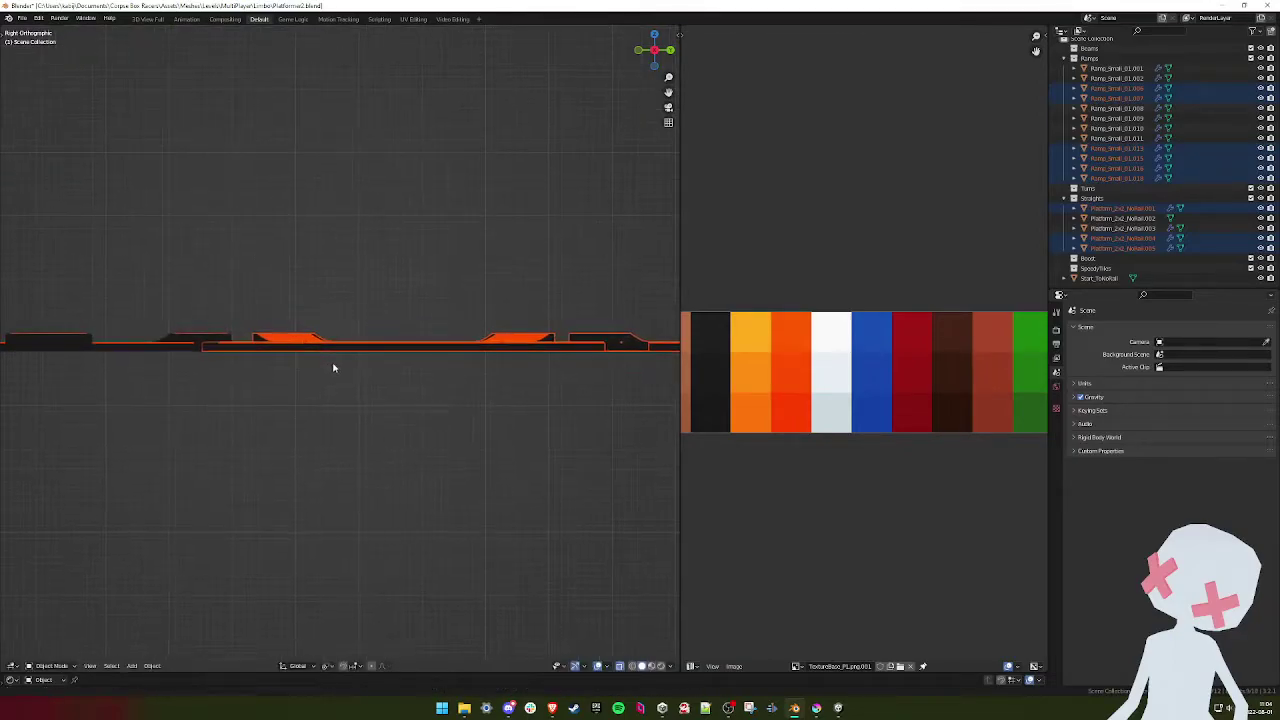
key(g)
key(z)
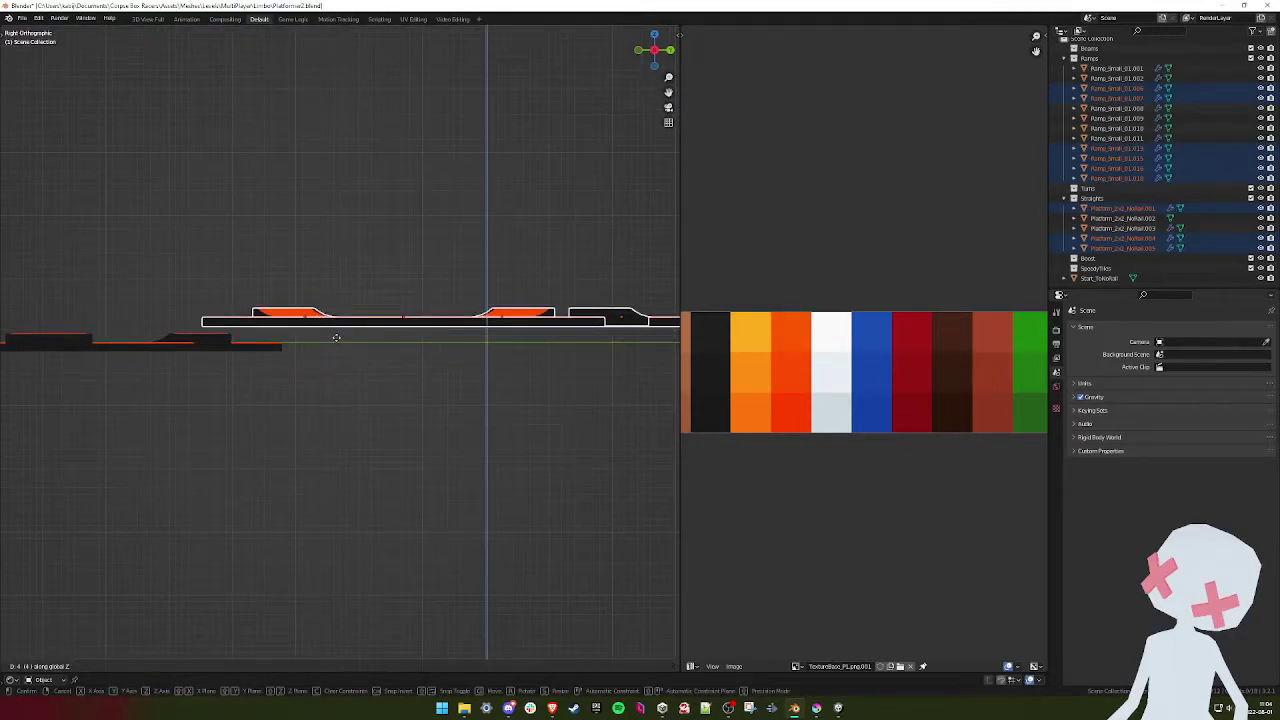
click(336, 337)
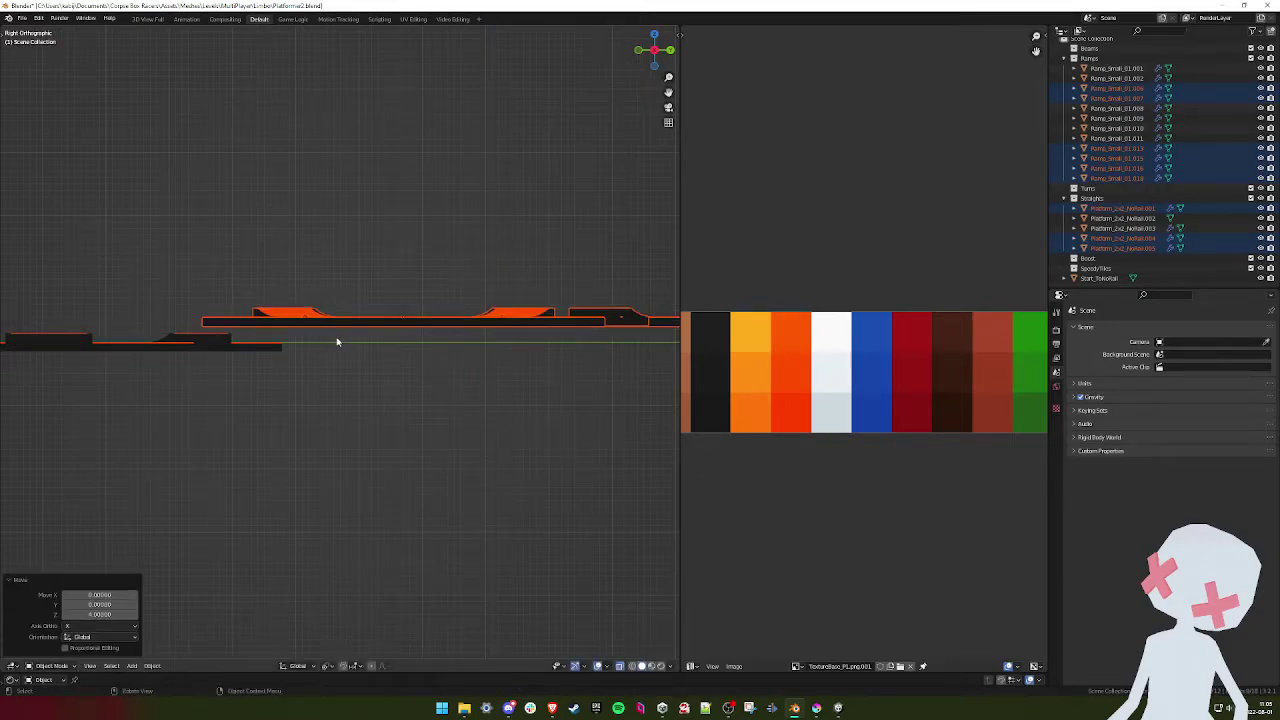
key(ctrl+s)
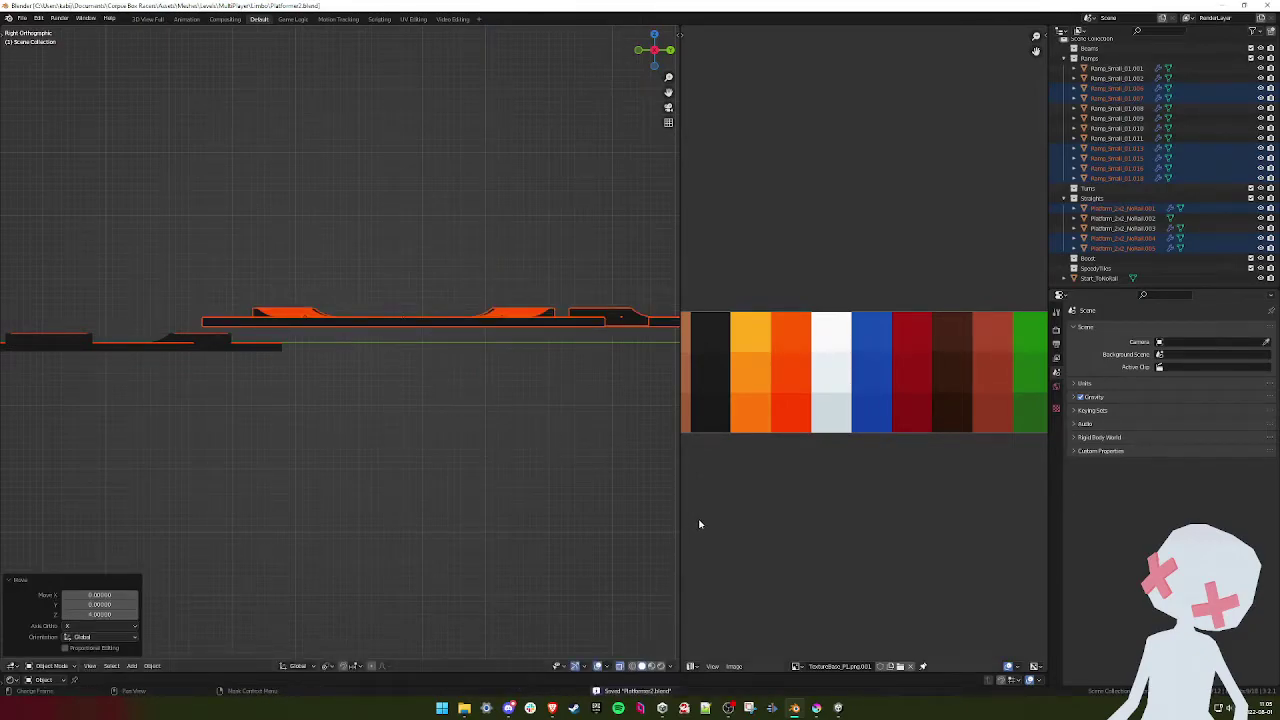
- Switch to Unity, locate the scene's Platformer model asset in the project, and open the Limbo folder beside it
click(838, 708)
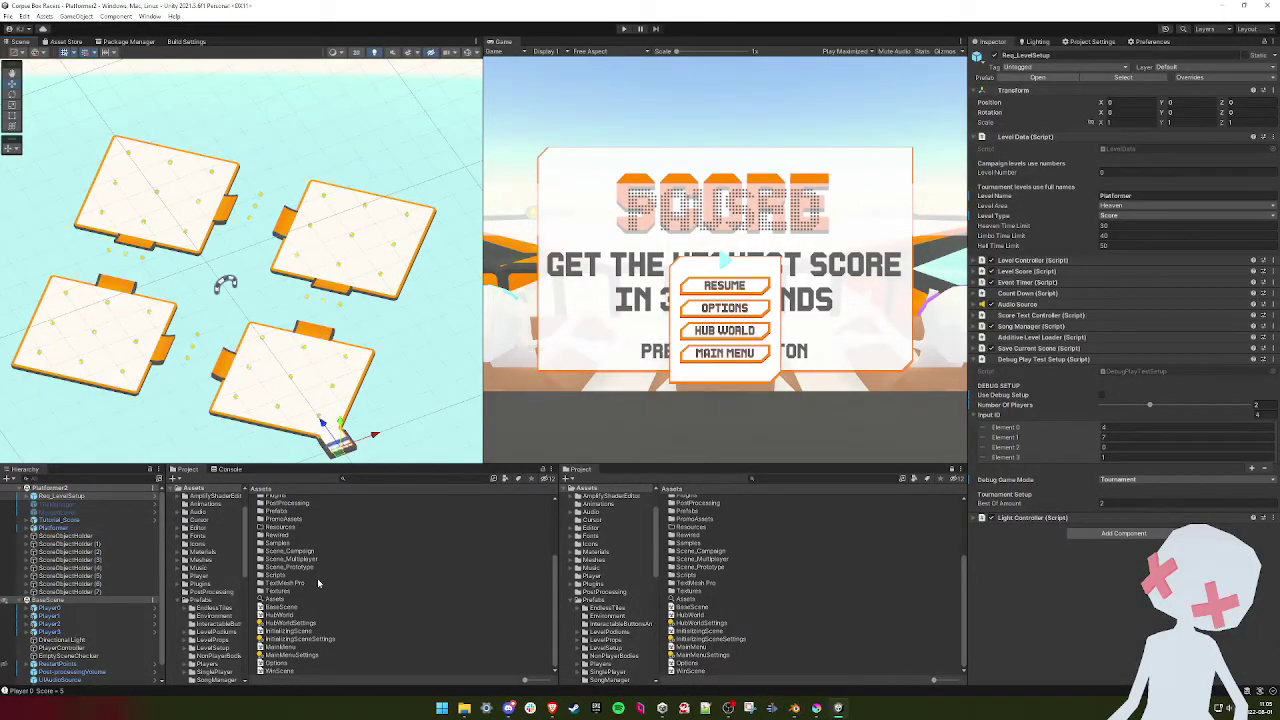
right_click(61, 529)
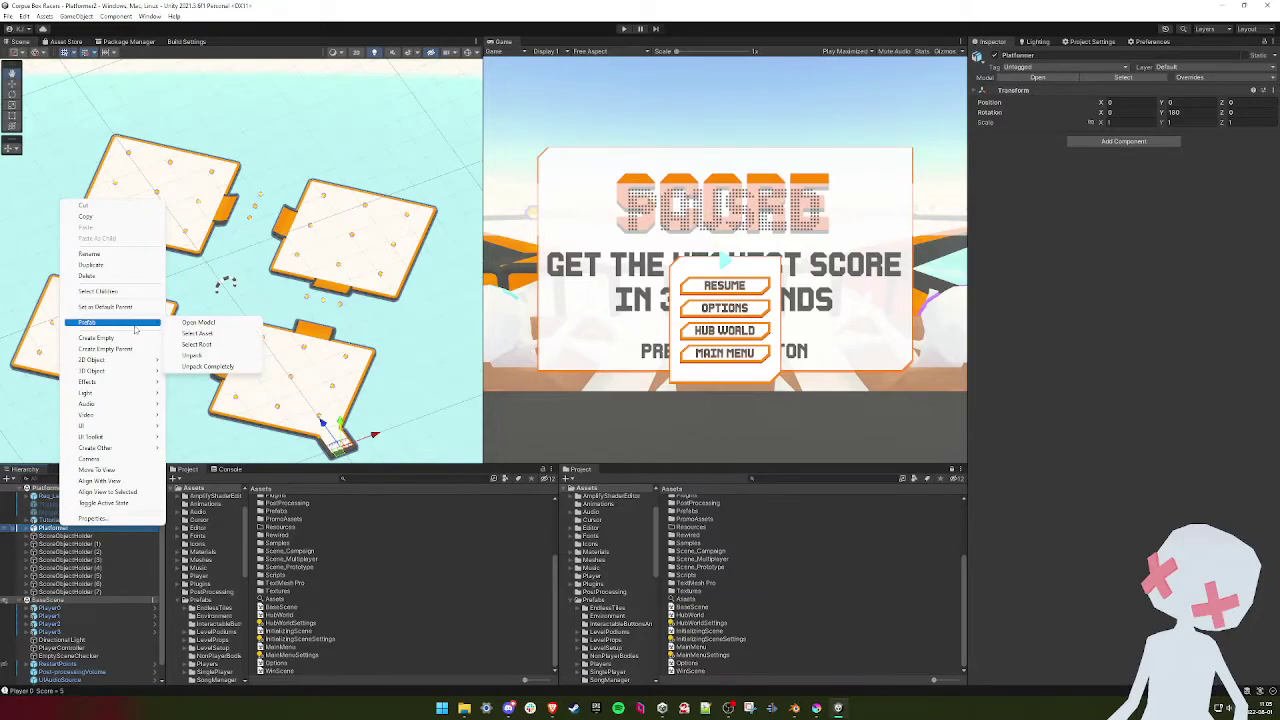
click(214, 334)
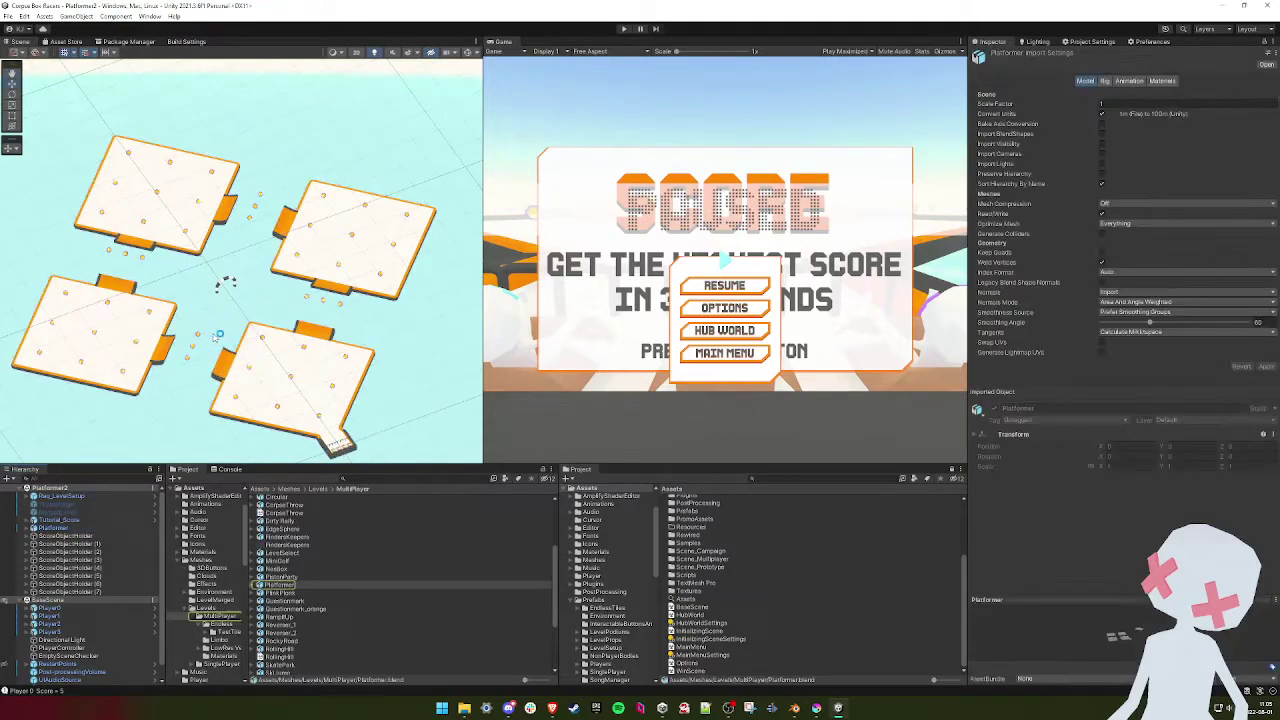
click(280, 585)
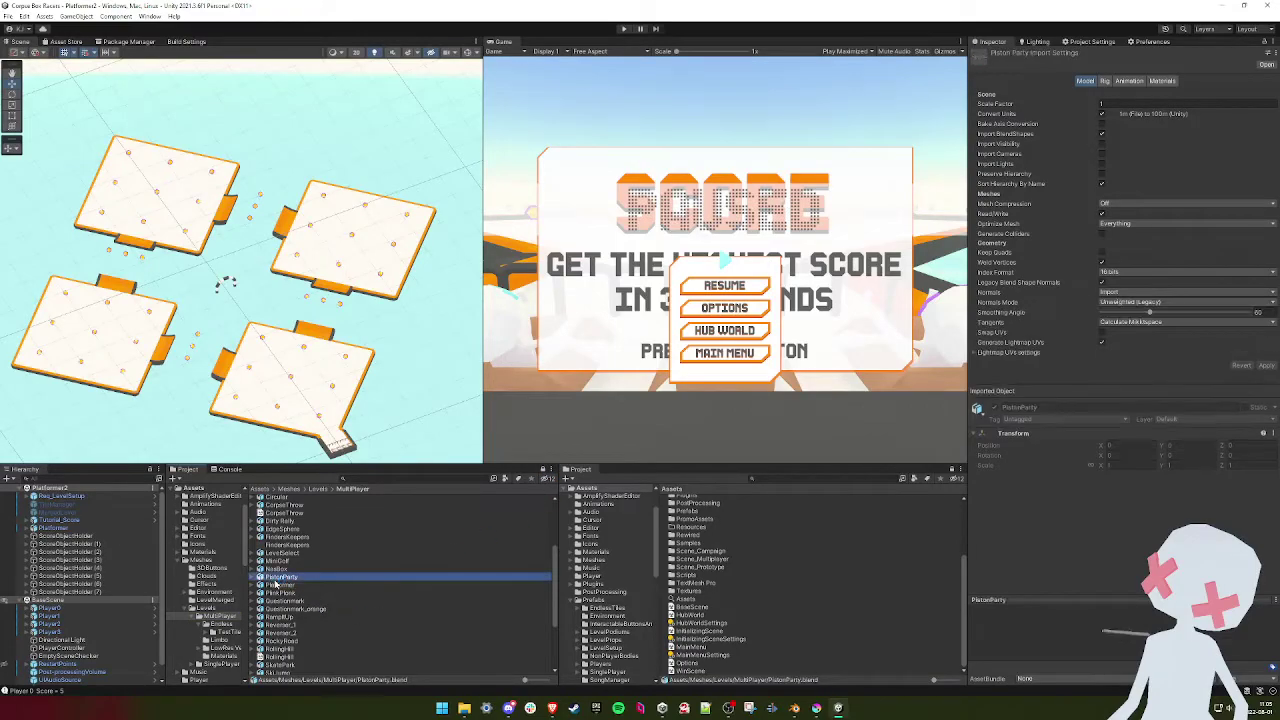
scroll(289, 569, up, 3)
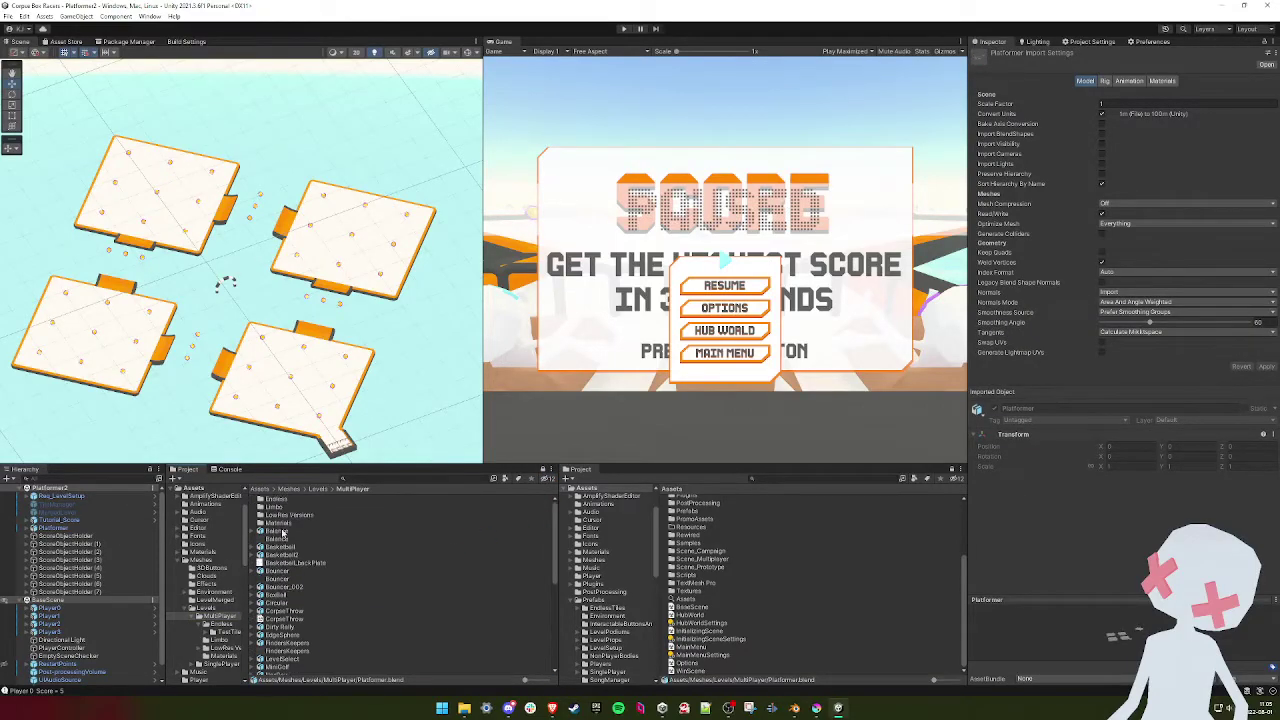
double_click(275, 508)
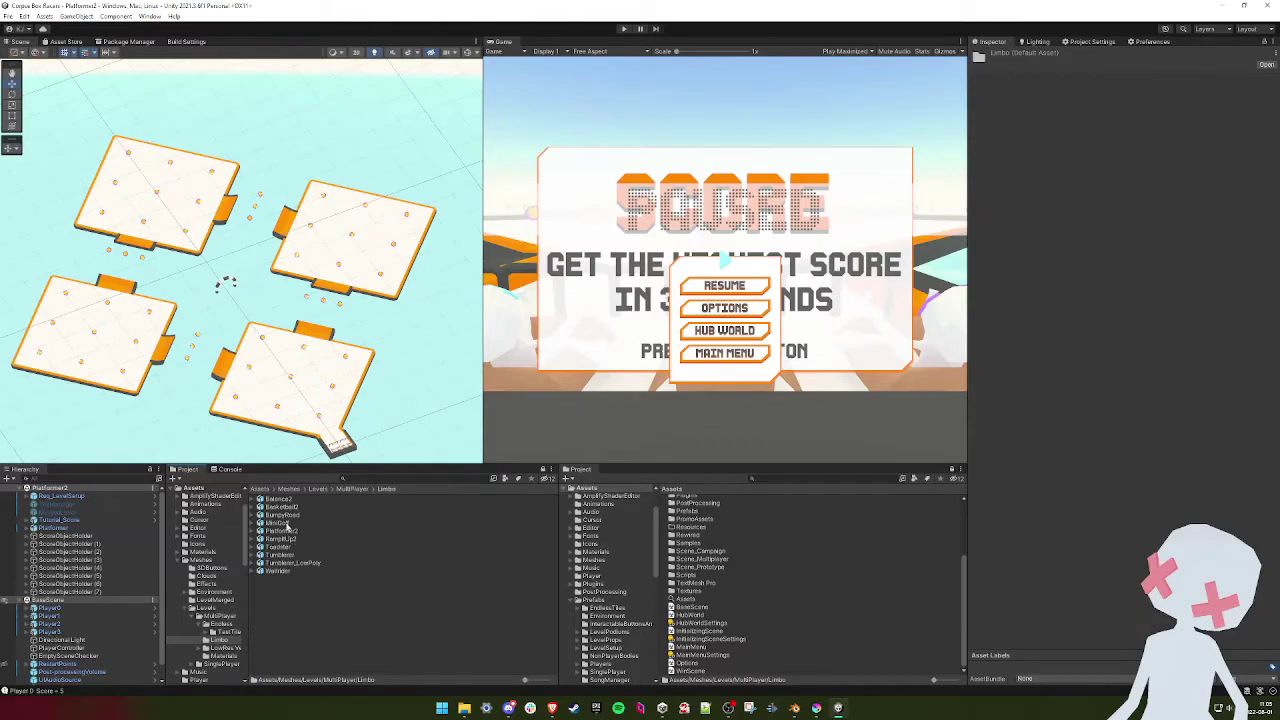
- Add the Limbo Platformer2 model to the scene with a Y rotation of 180, and delete the old Platformer object
drag(287, 533, 57, 528)
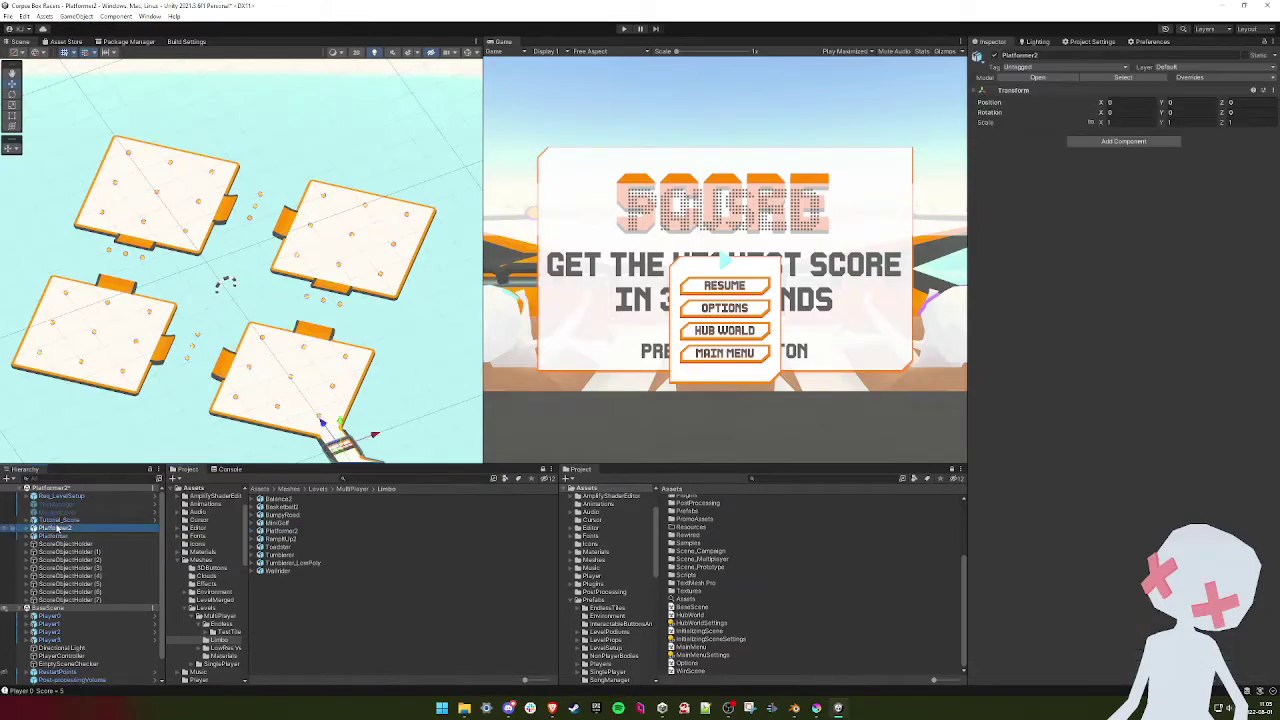
text(180)
alt+drag(275, 298, 350, 205)
click(56, 537)
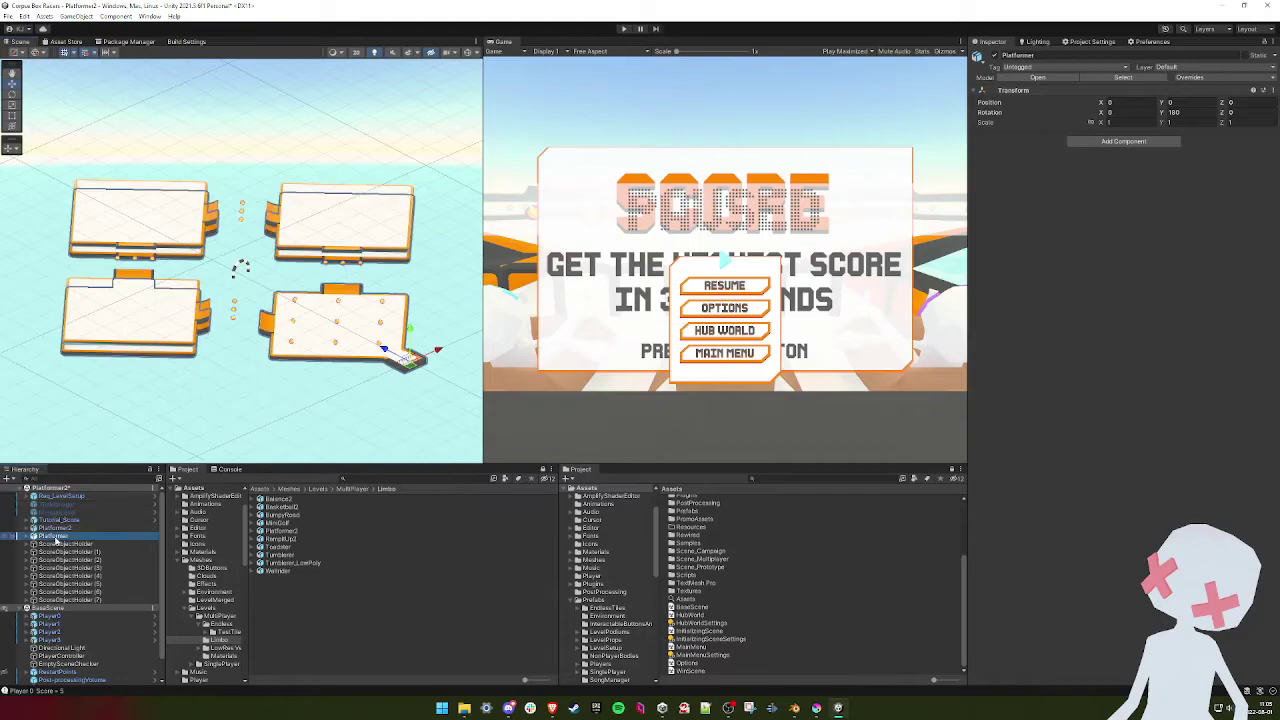
key(Delete)
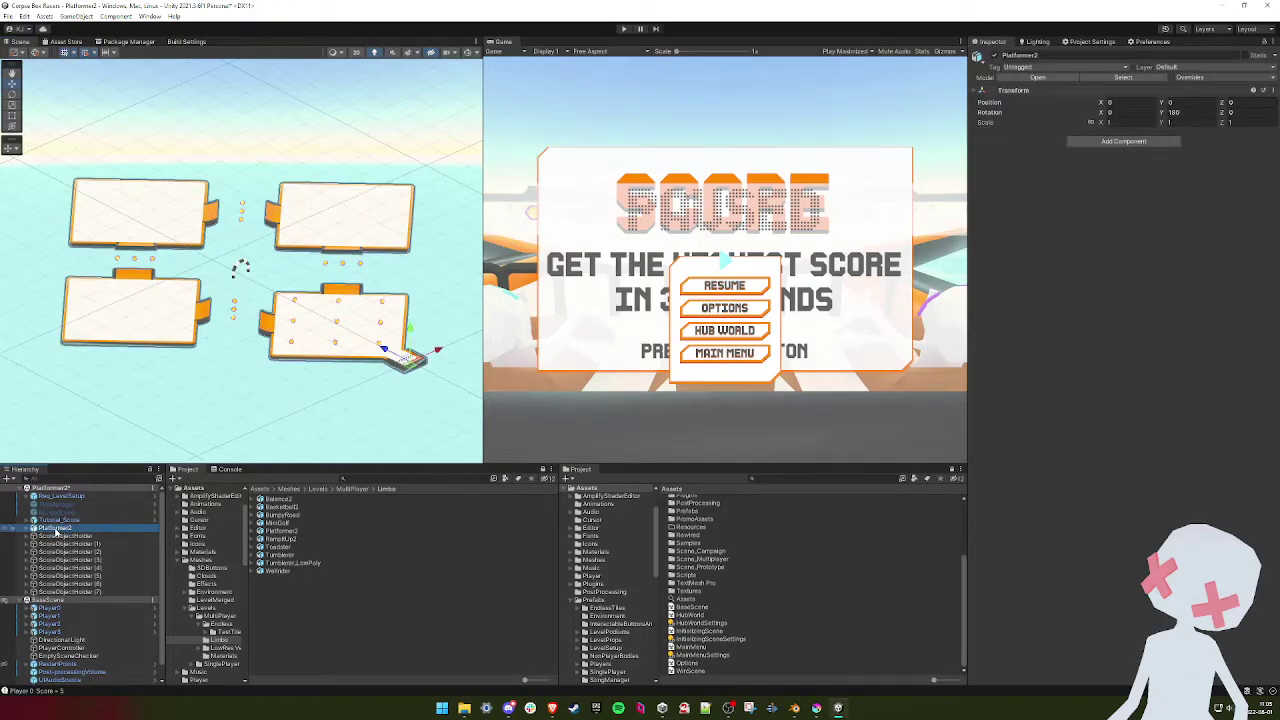
- Turn off visibility, camera and light import for the Platformer2 model asset, and change its rig's animation type
click(284, 531)
click(1101, 166)
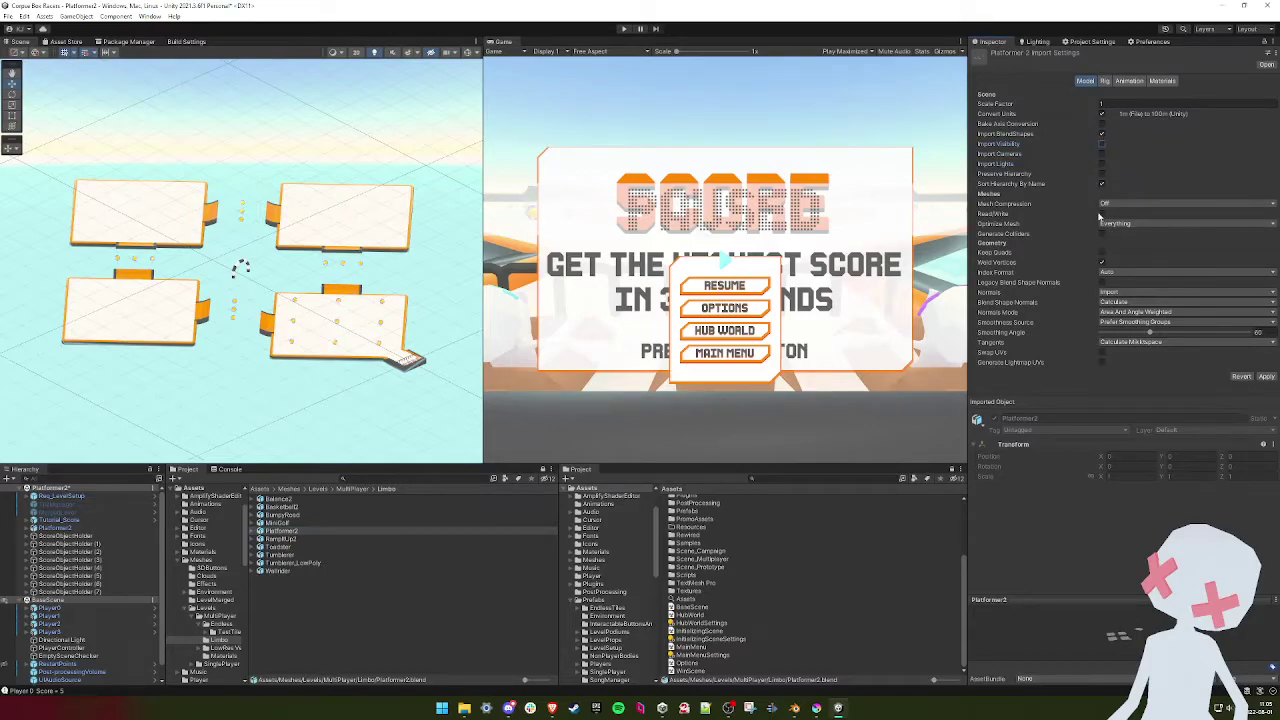
click(1105, 81)
click(1115, 97)
- Disable animation import for Platformer2, set its material creation mode to None, and apply the import settings
click(1129, 81)
click(1103, 105)
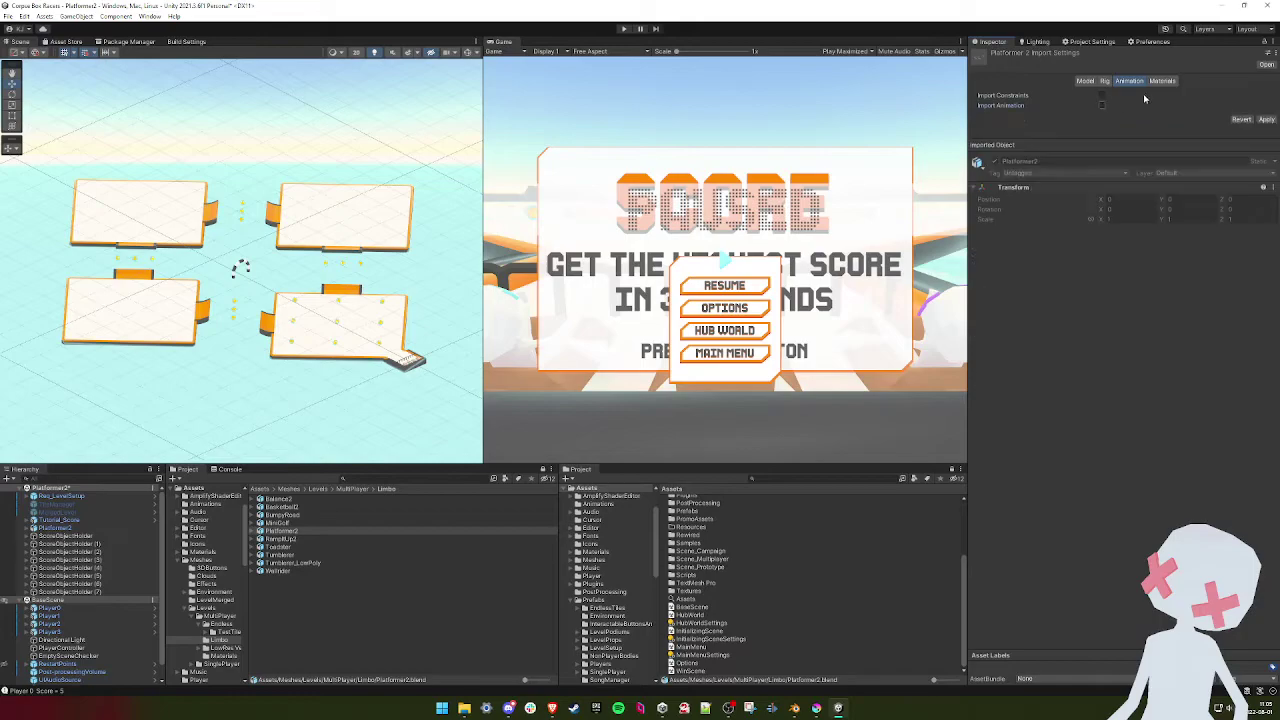
click(1162, 81)
click(1138, 96)
click(1134, 107)
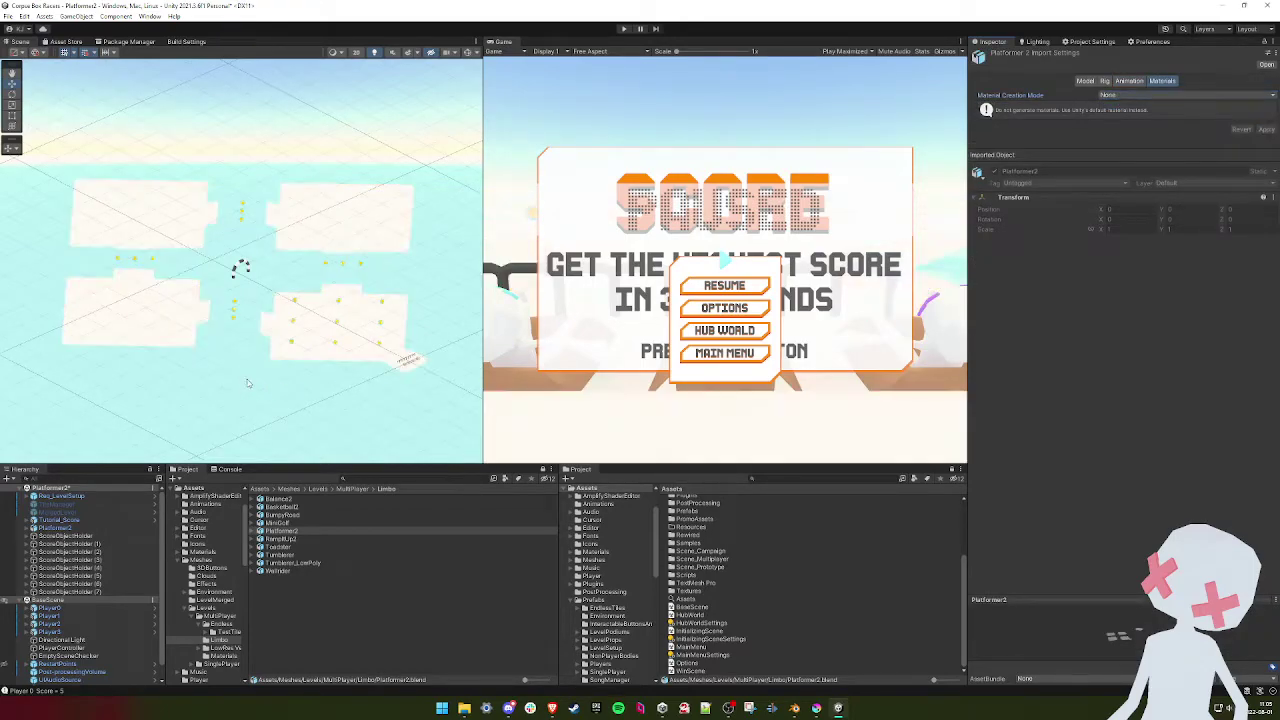
- Add a Mesh Collider with the Ground physics material to every mesh under Platformer2, from Platform_2x2_NoRail.001 through Start_ToNoRail
click(58, 528)
click(27, 528)
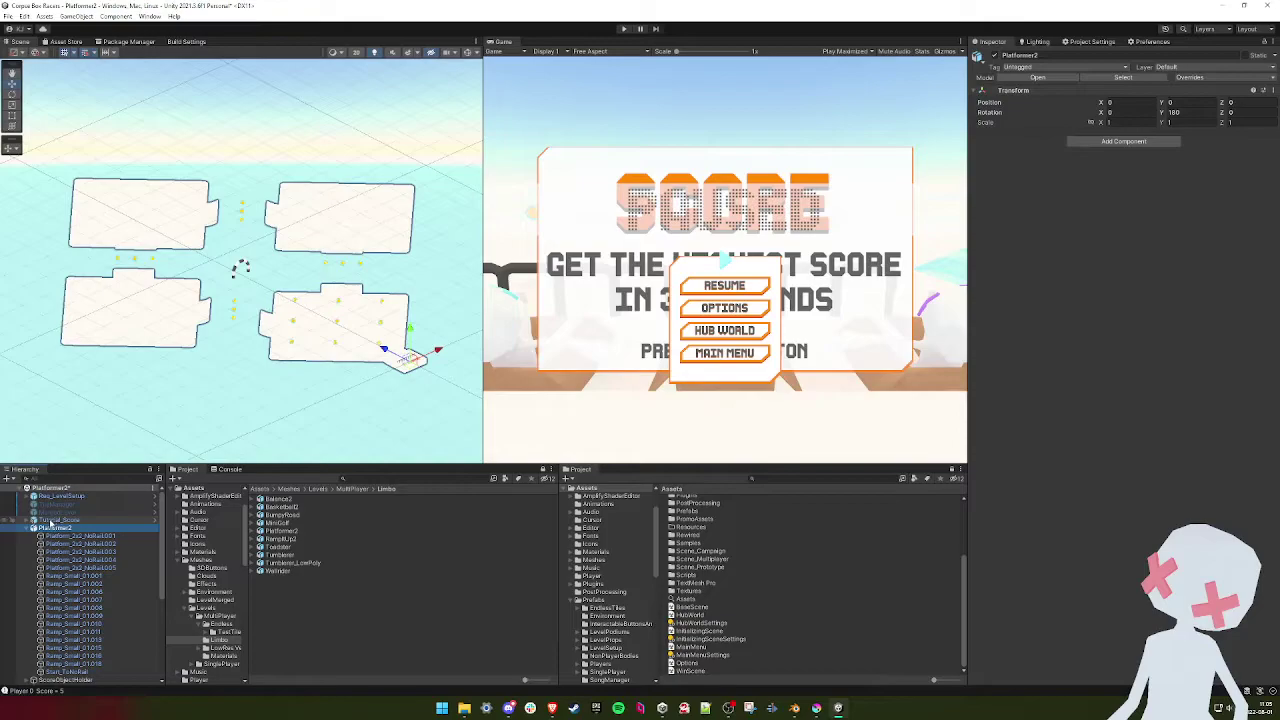
click(80, 536)
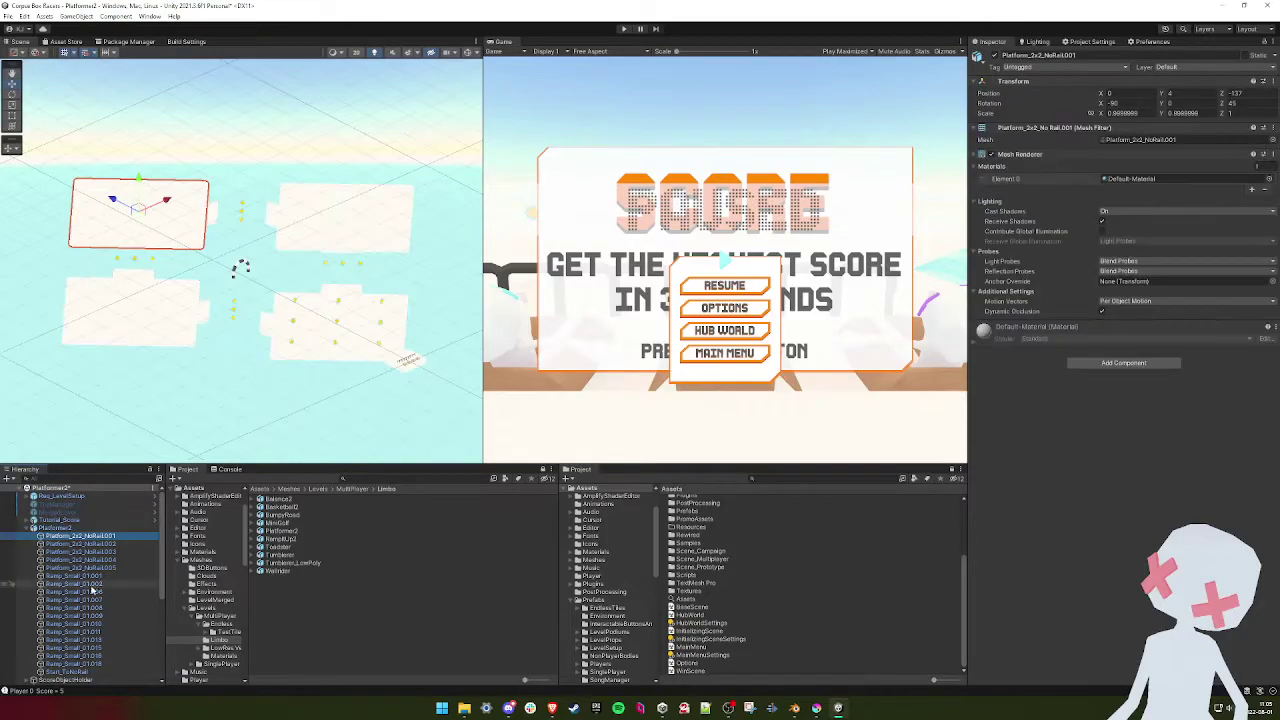
scroll(92, 614, down, 3)
shift+click(92, 614)
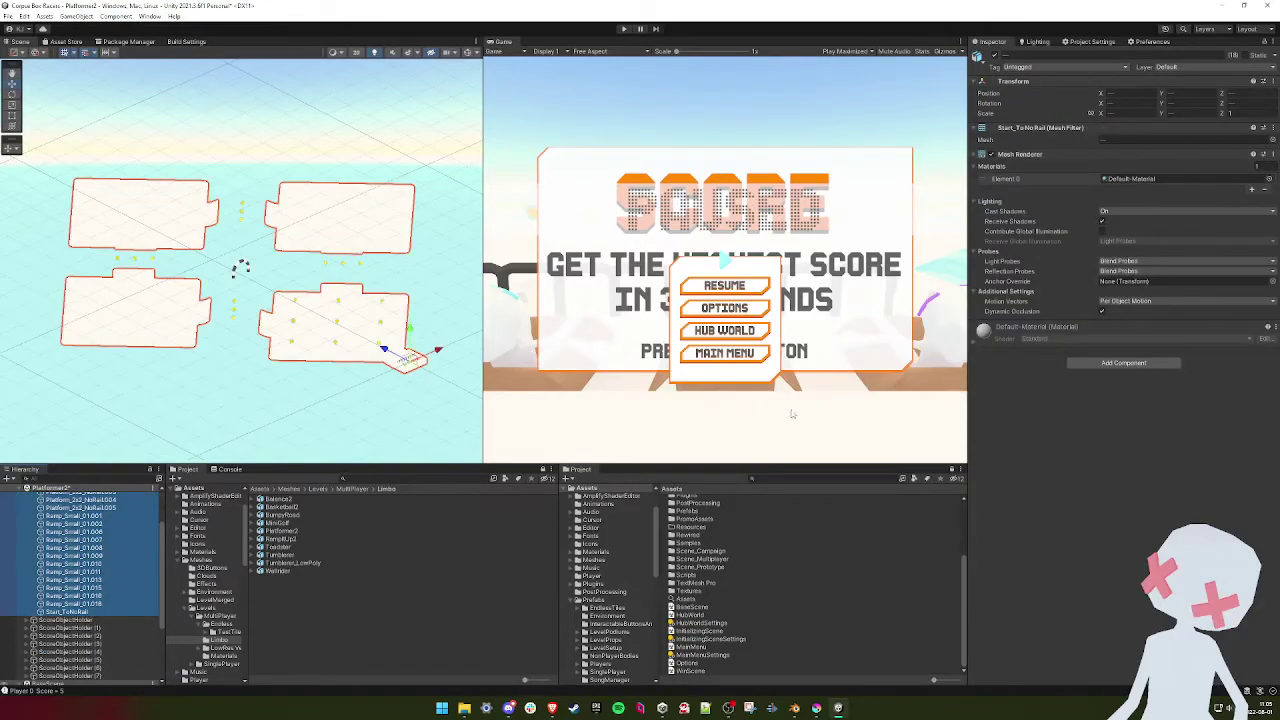
click(1090, 364)
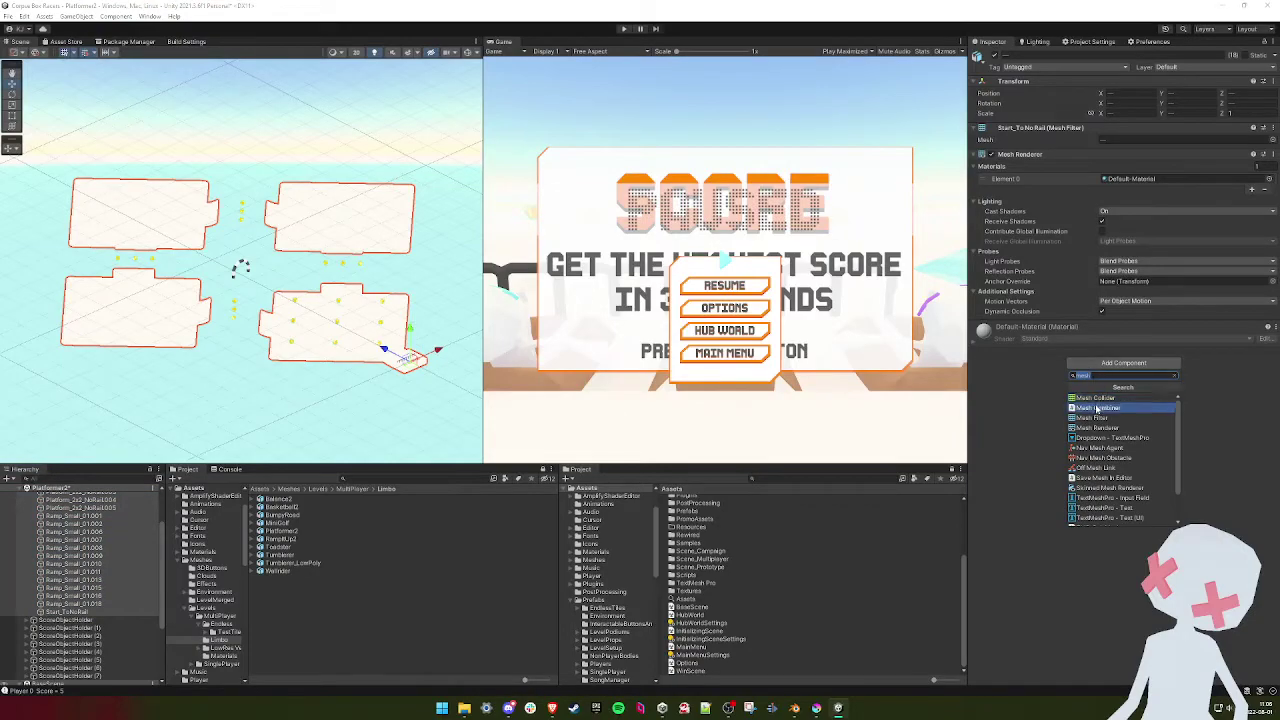
click(1096, 397)
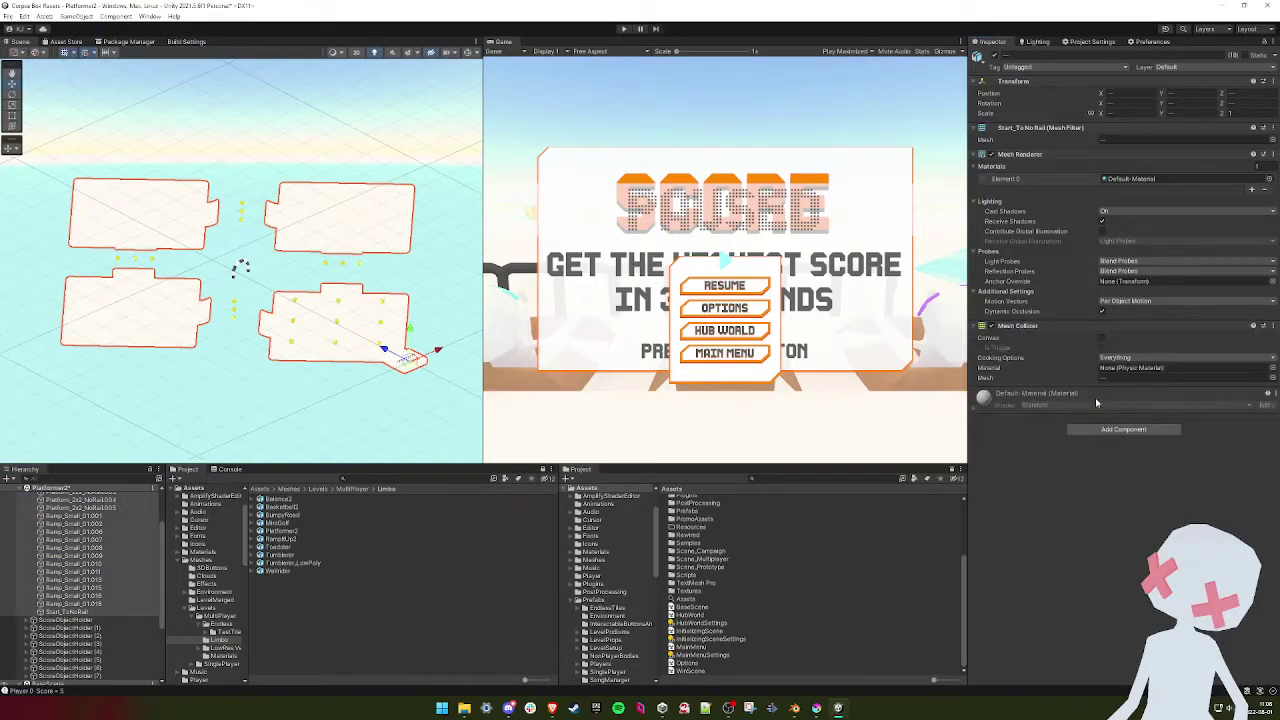
click(1273, 368)
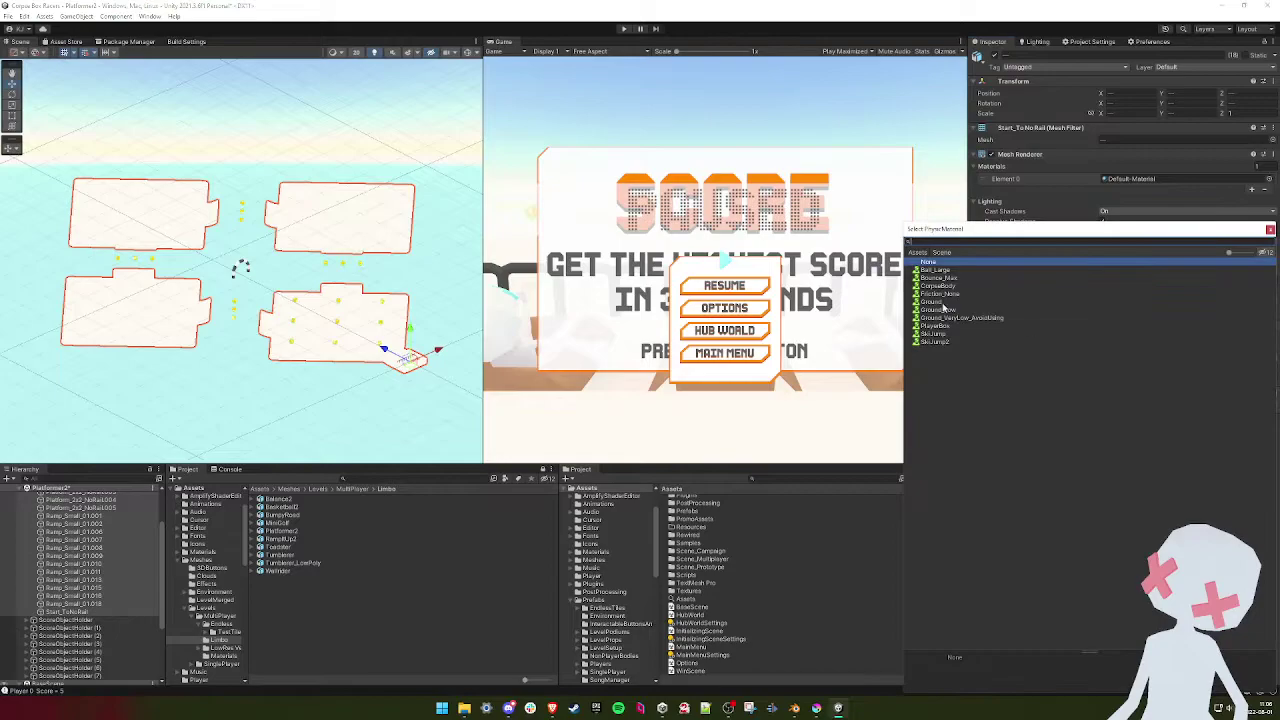
double_click(938, 303)
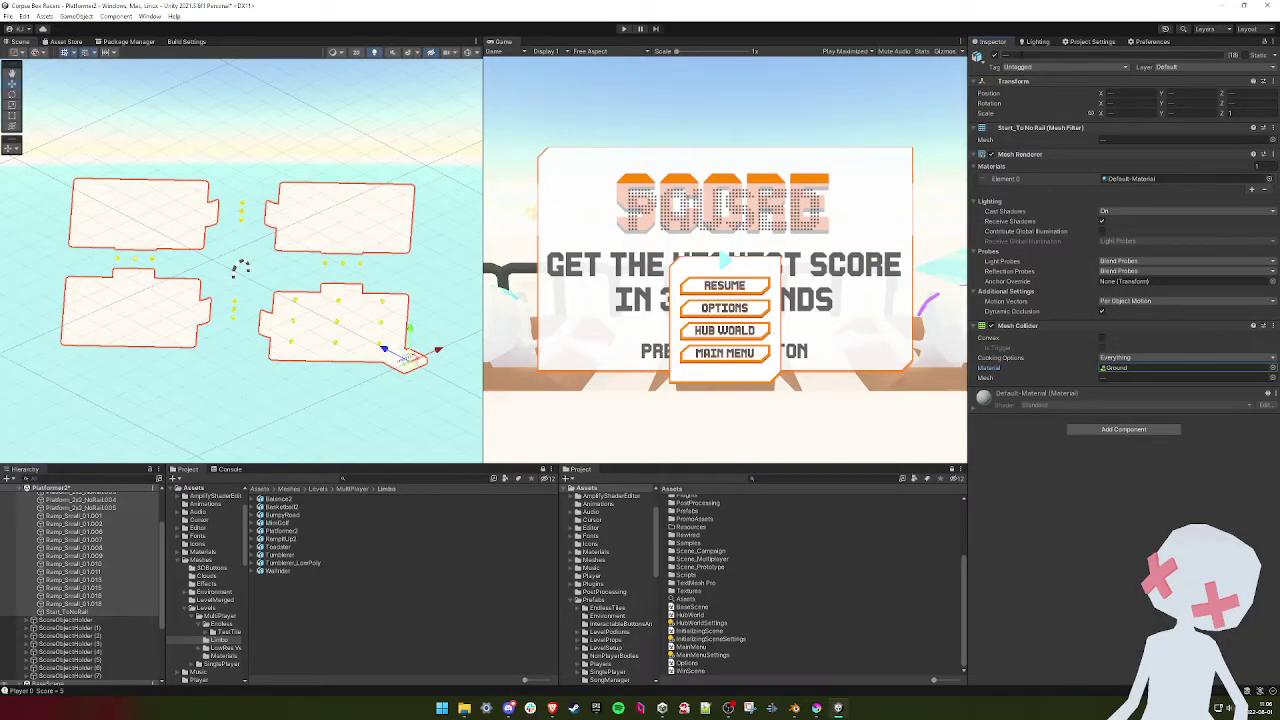
- Set both the tag and the layer of the selected platform and ramp meshes to Ground
click(1030, 67)
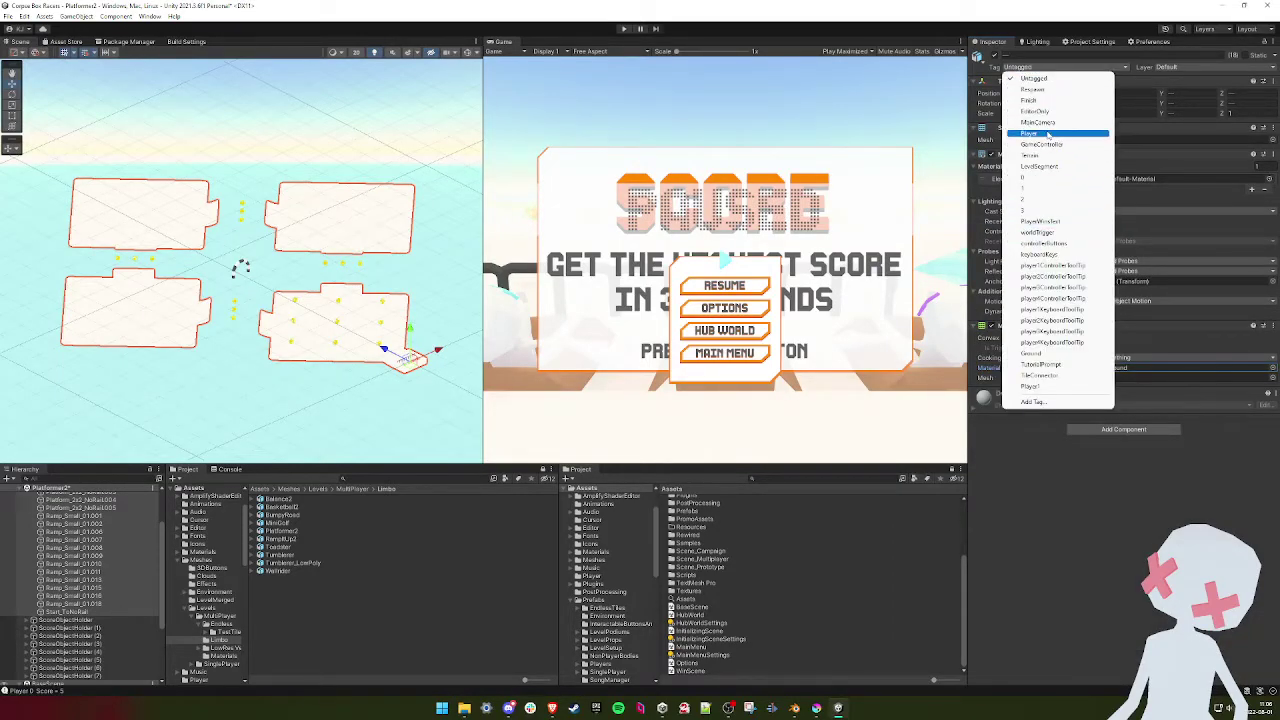
click(1040, 353)
click(1176, 69)
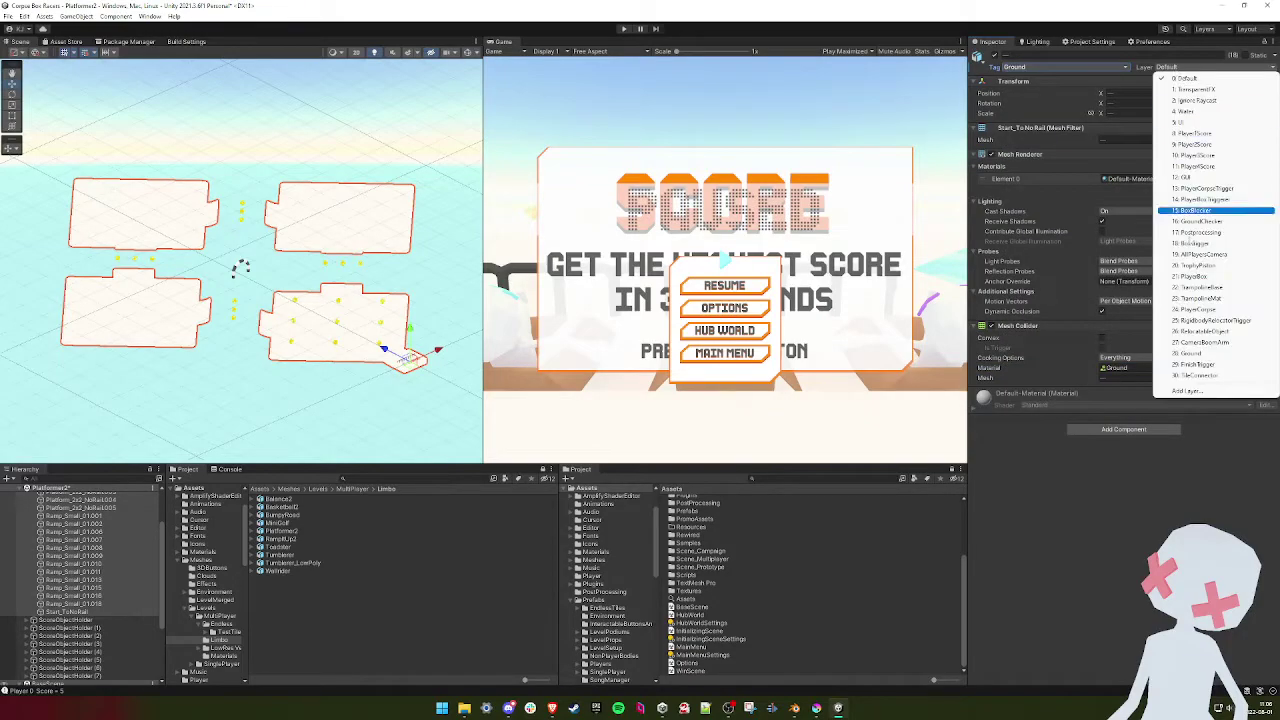
click(1190, 356)
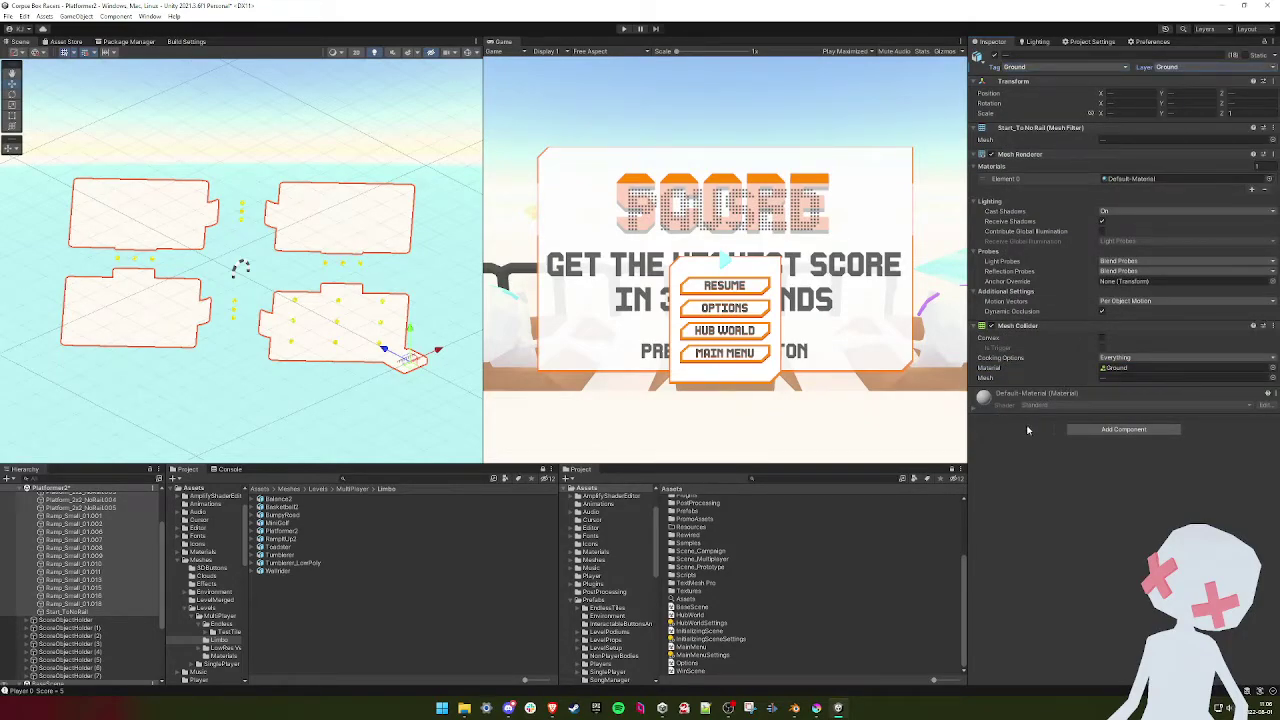
- Assign the Everionment_Limbo_Noise_AllBaseColors material to the selected platform and ramp meshes
click(1269, 178)
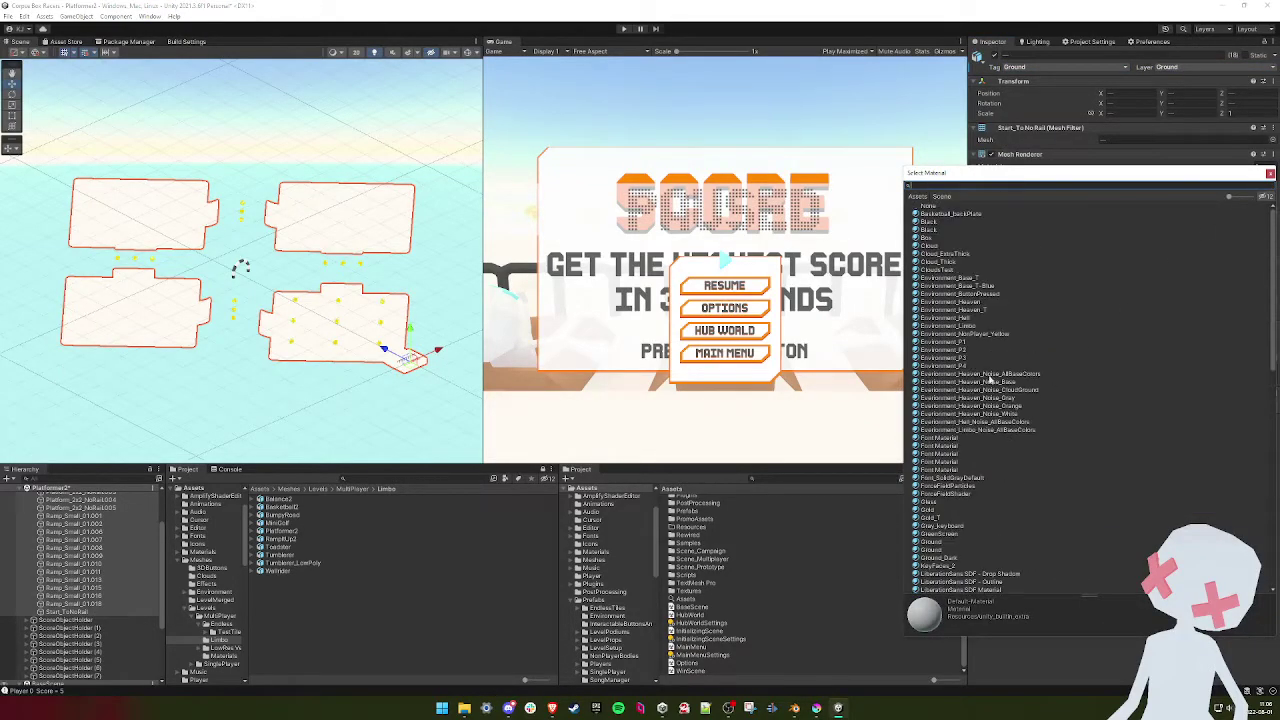
double_click(1001, 373)
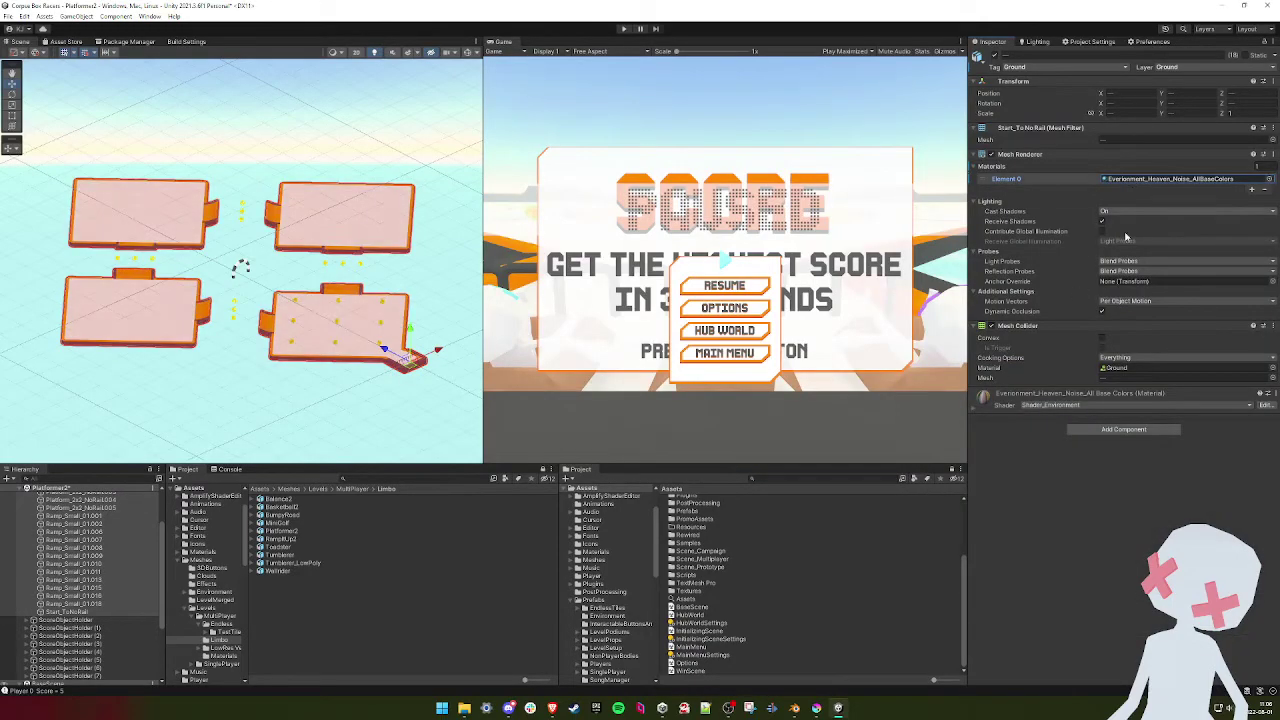
click(1269, 178)
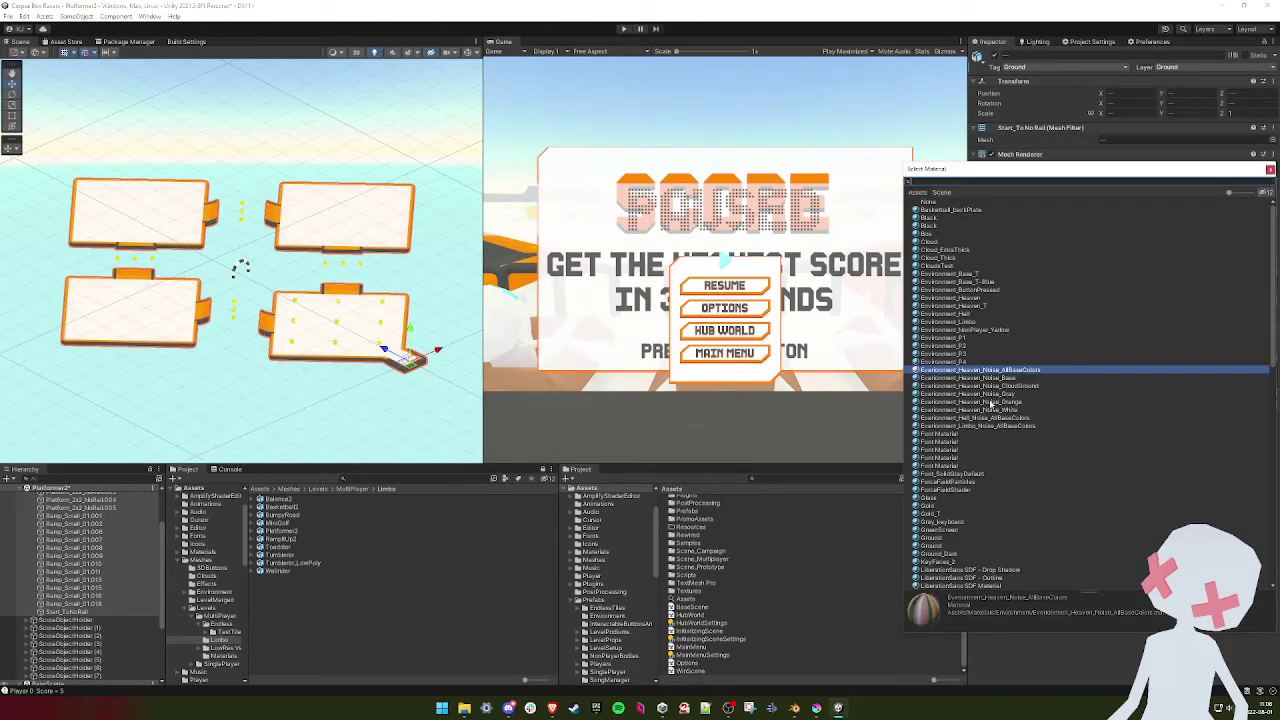
double_click(993, 426)
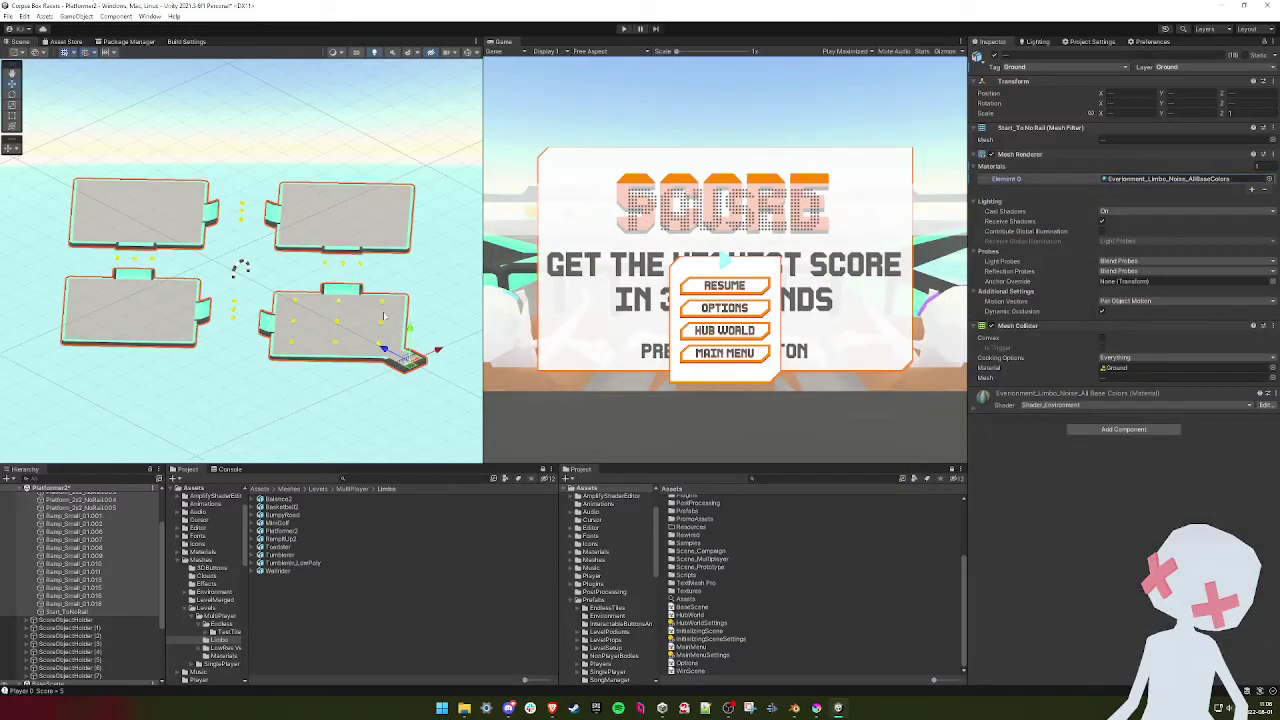
- Set the level area of Req_LevelSetup to Limbo and its level name to Platformer2
scroll(138, 491, up, 3)
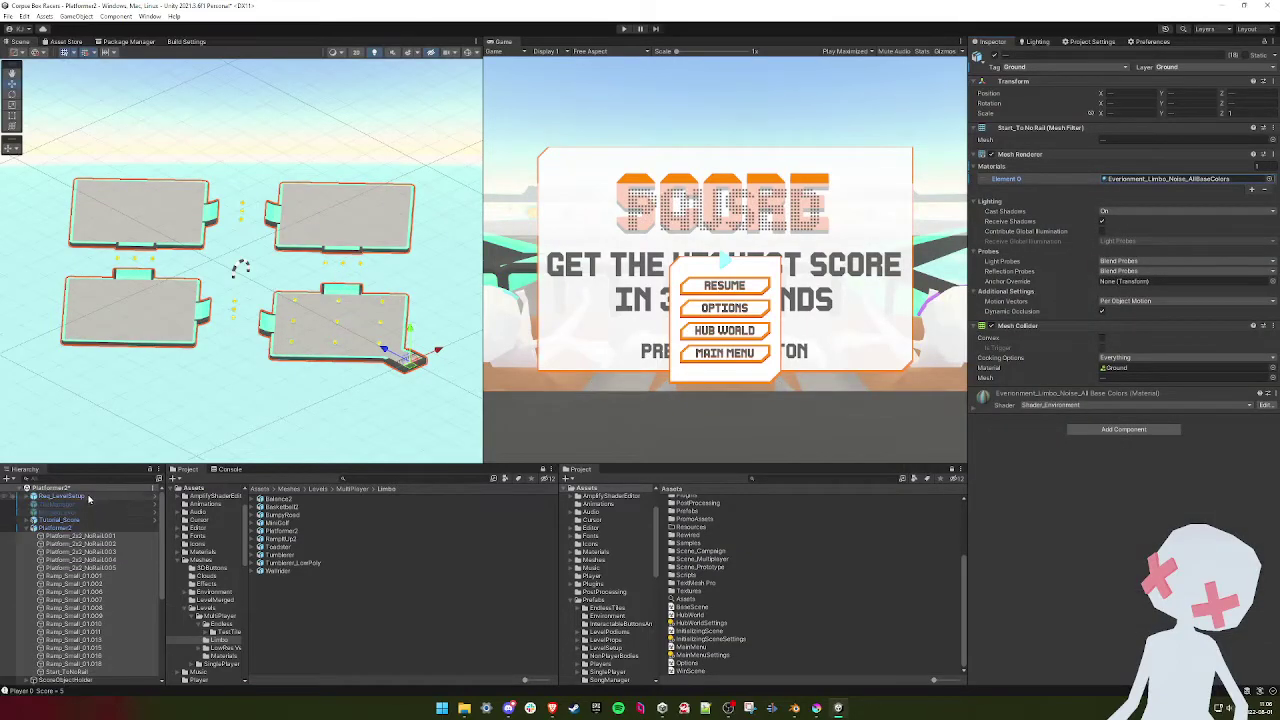
click(62, 496)
click(1119, 206)
click(1115, 226)
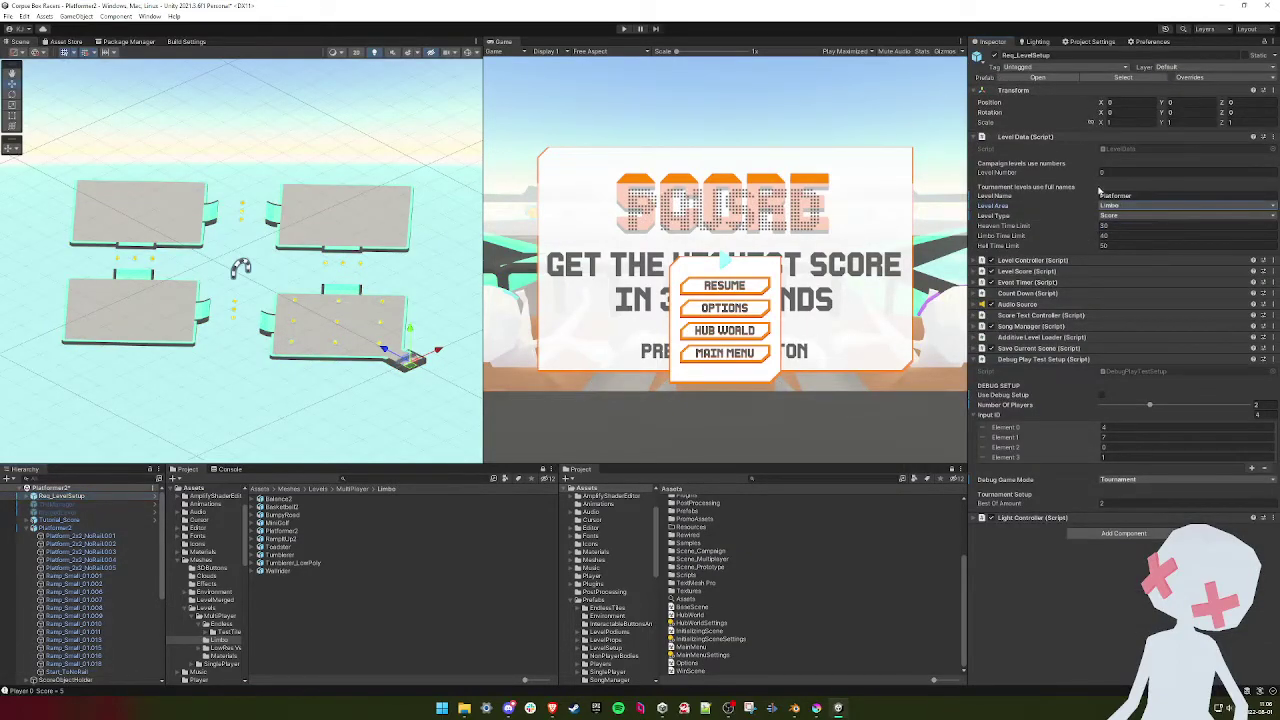
click(1133, 196)
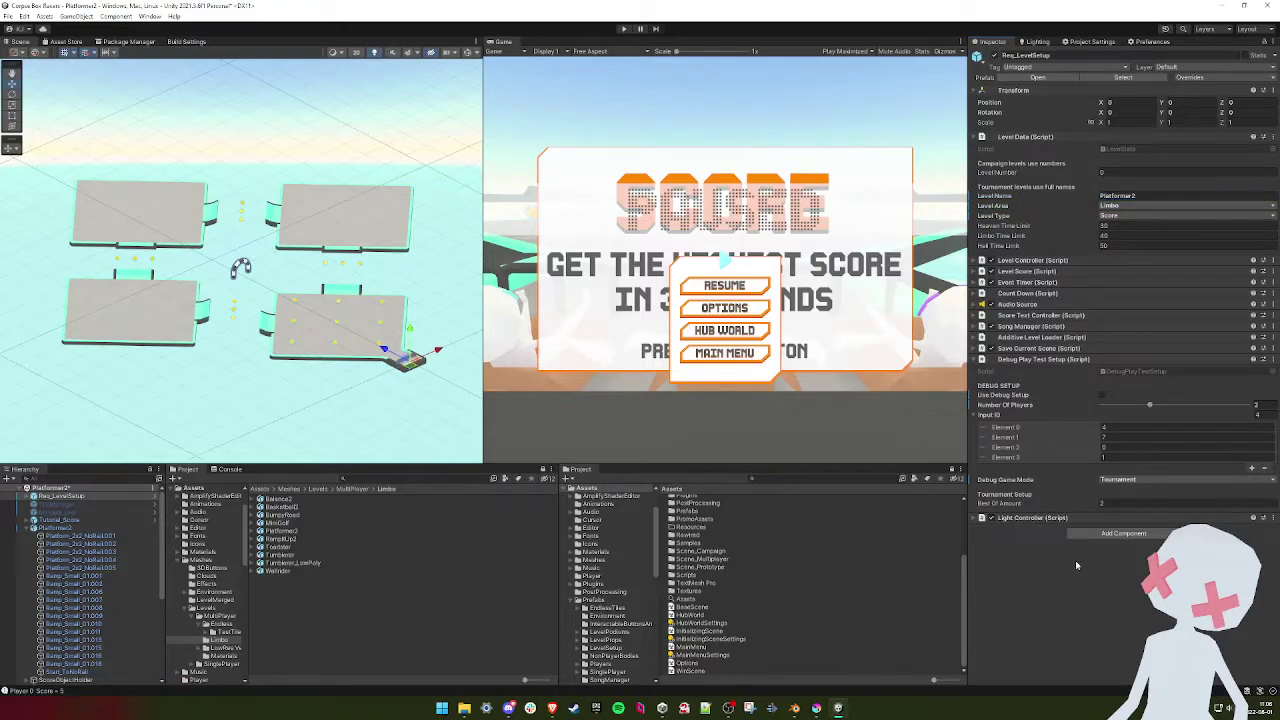
- Play-test the level with the debug setup, driving across the platforms and over a ramp, and stop the game
alt+drag(321, 250, 283, 266)
click(624, 29)
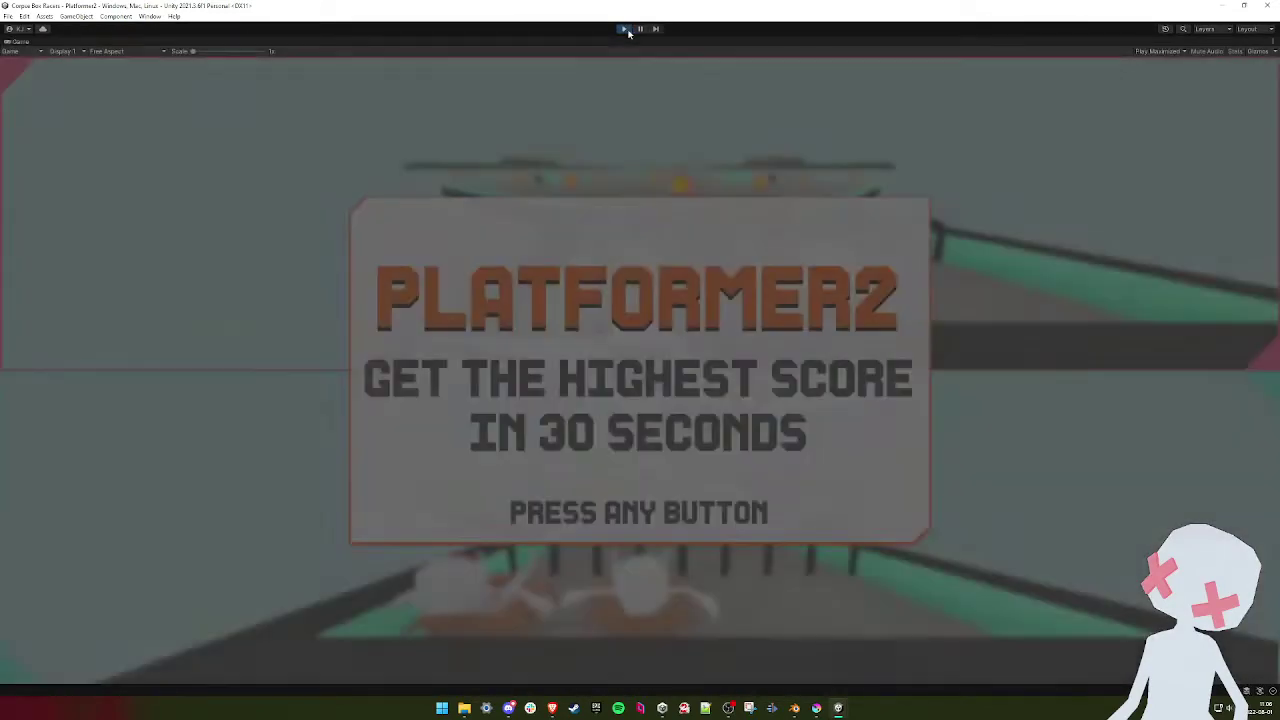
key(space)
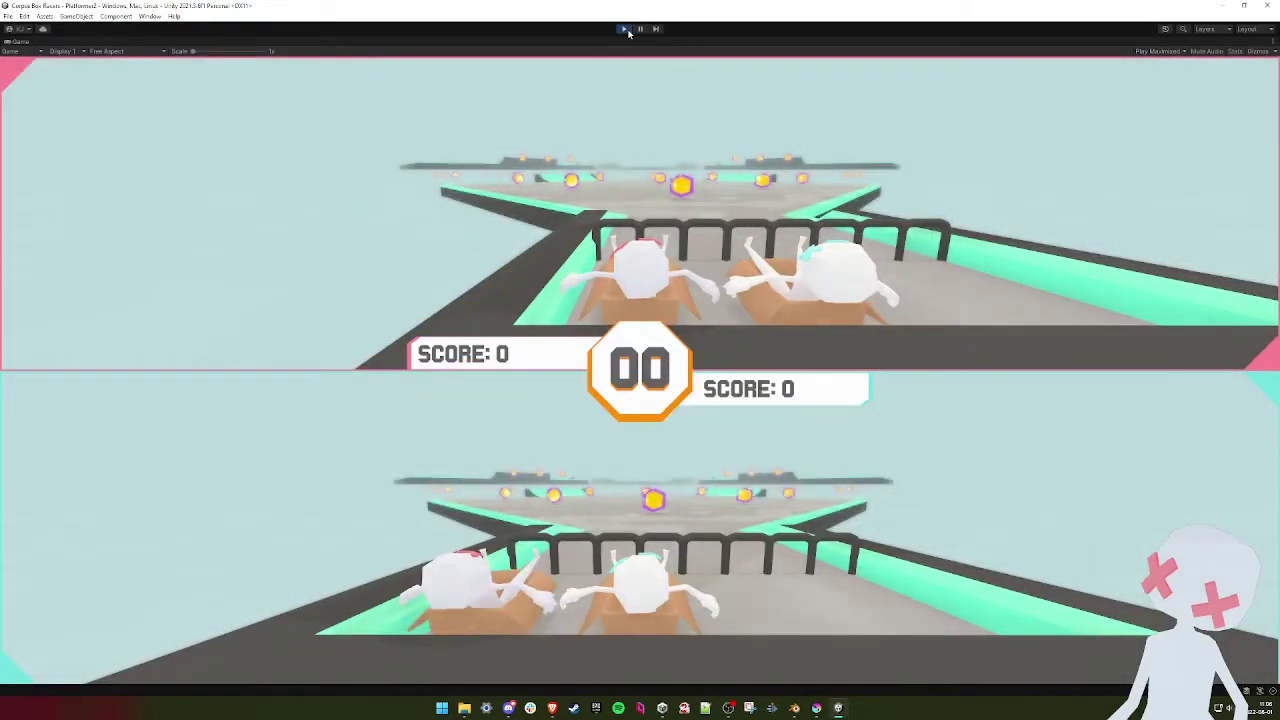
key(w)
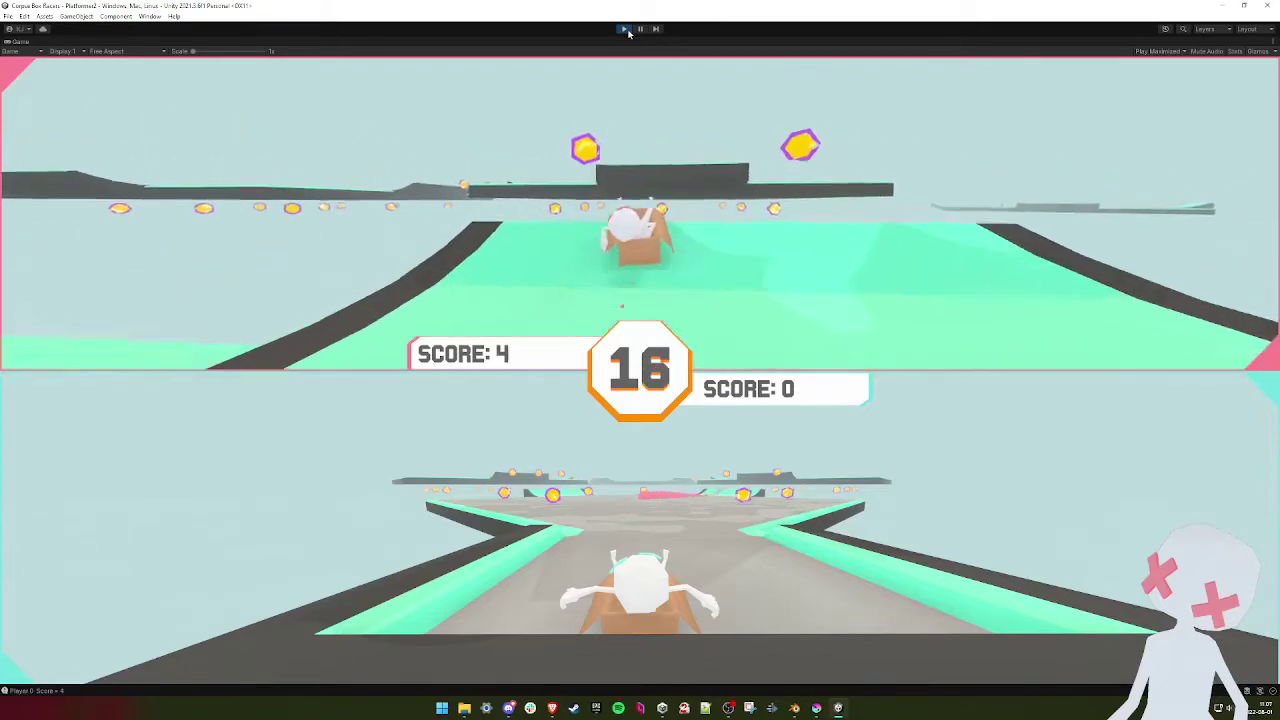
click(632, 30)
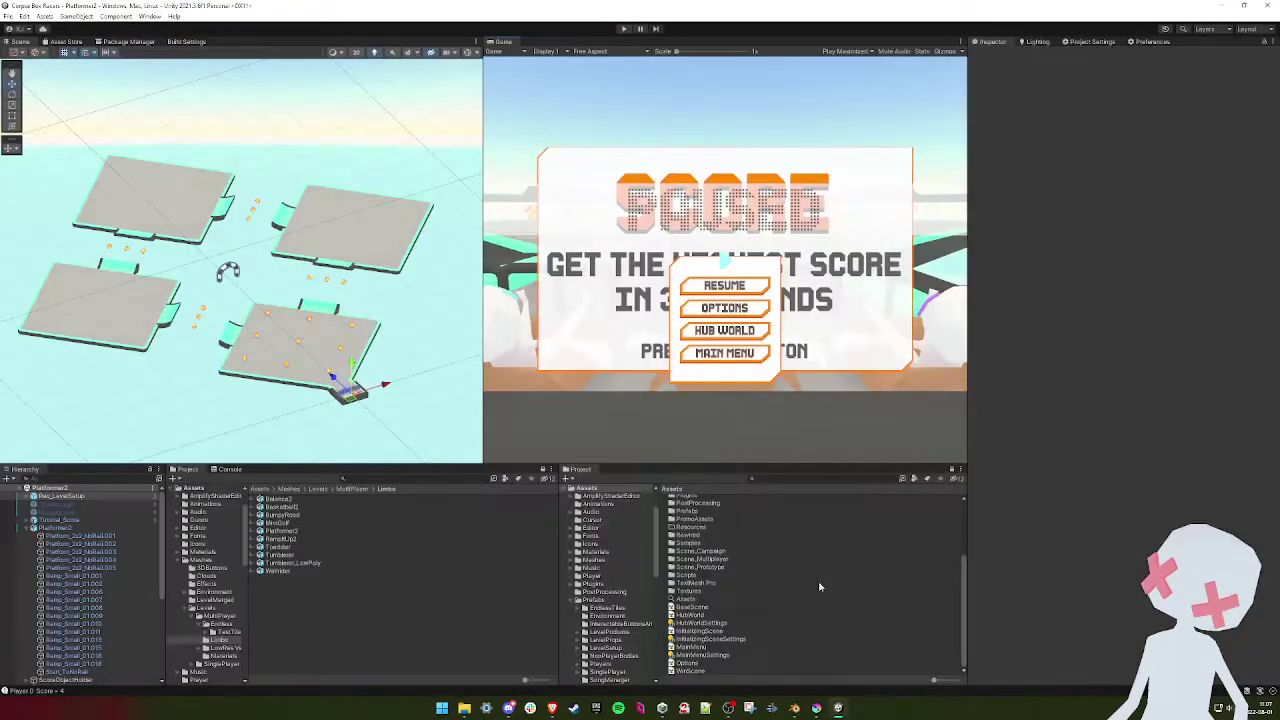
- Switch to Blender and open the small ramp Ramp_Small_01.001 at the first platform's edge for mesh editing
click(795, 710)
middle_drag(257, 332, 404, 420)
scroll(416, 377, down, 3)
click(367, 370)
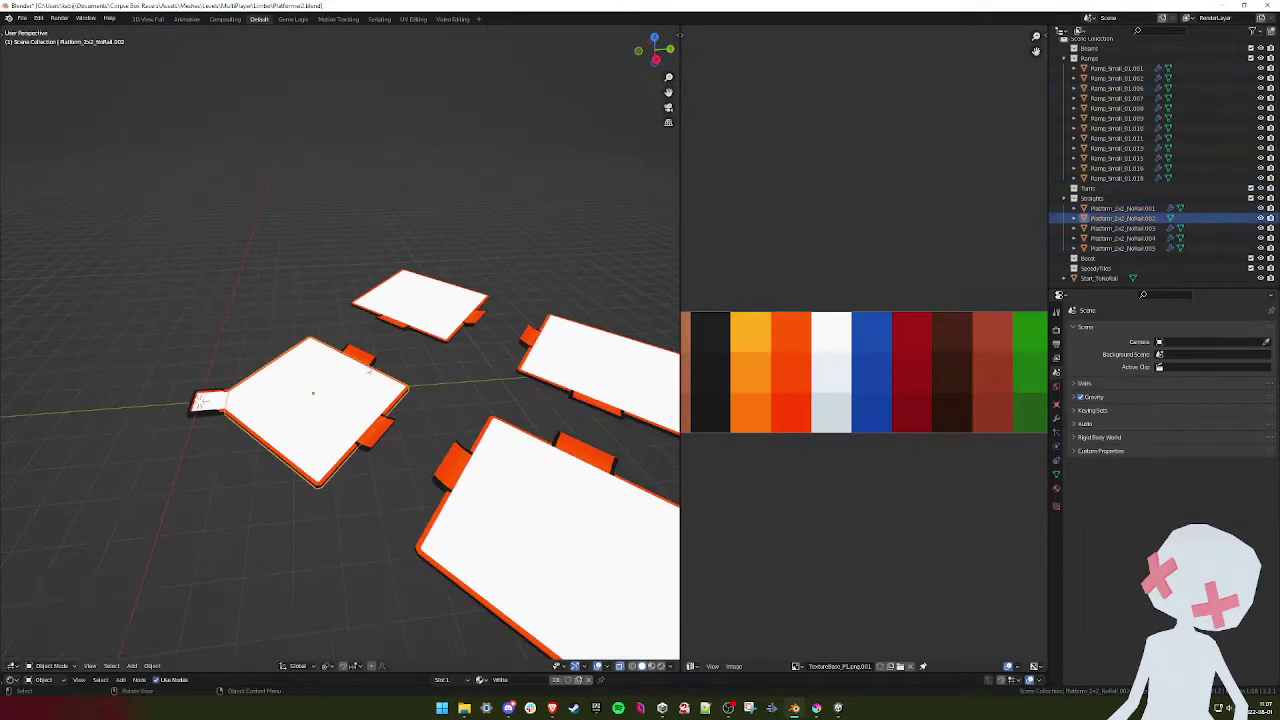
click(366, 356)
click(377, 436)
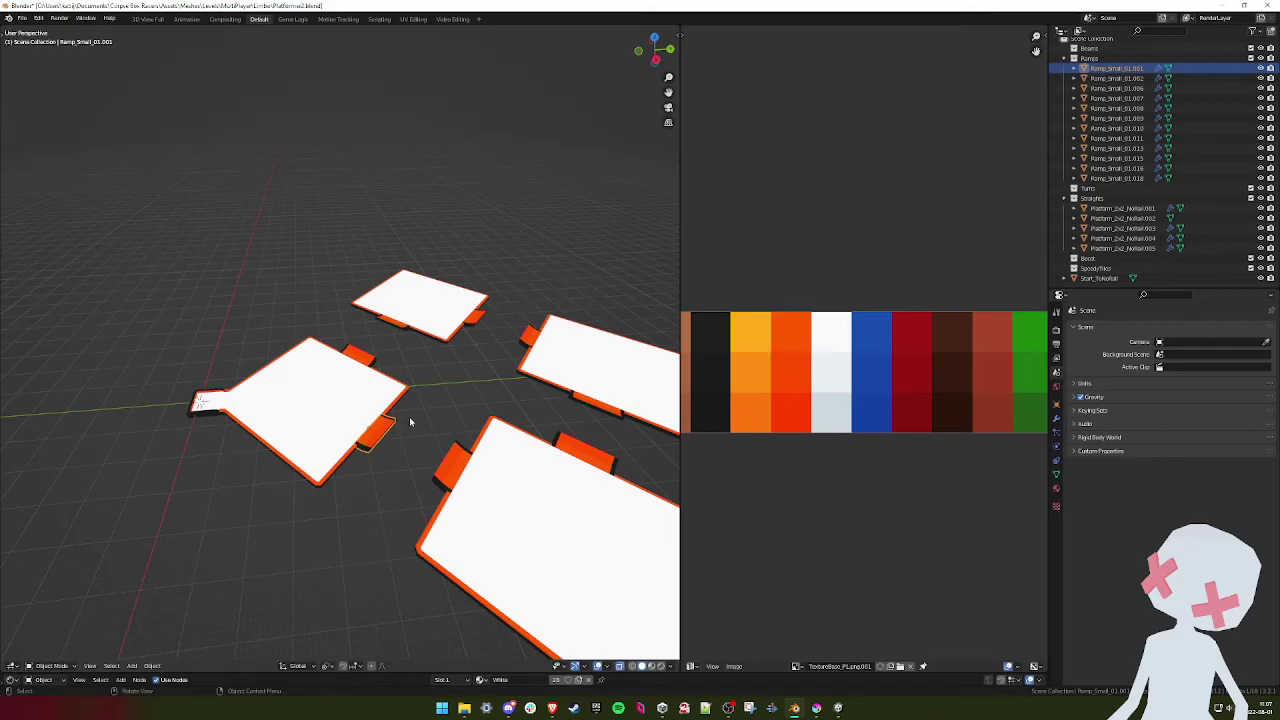
key(Tab)
- In a wireframe side view, move the ramp's tip up about 0.69 and outward with smooth proportional editing, and save the file
key(KP_1)
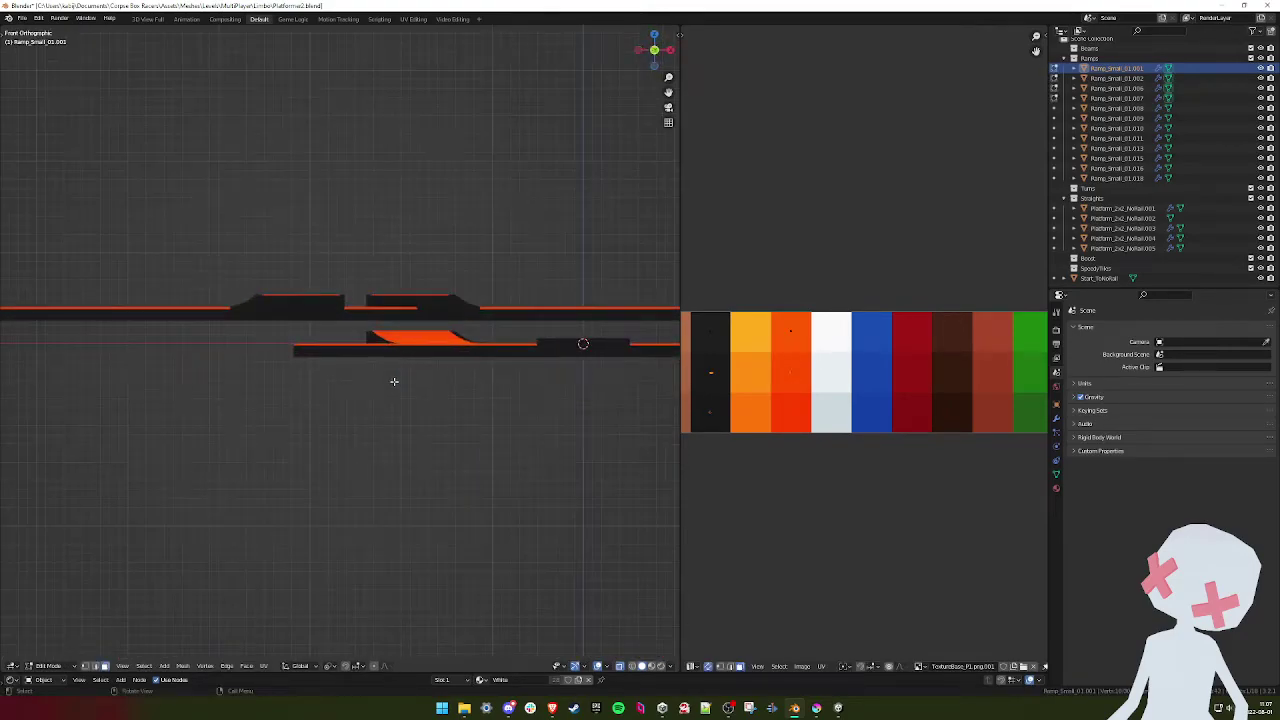
scroll(452, 371, up, 4)
key(KP_3)
scroll(450, 369, down, 3)
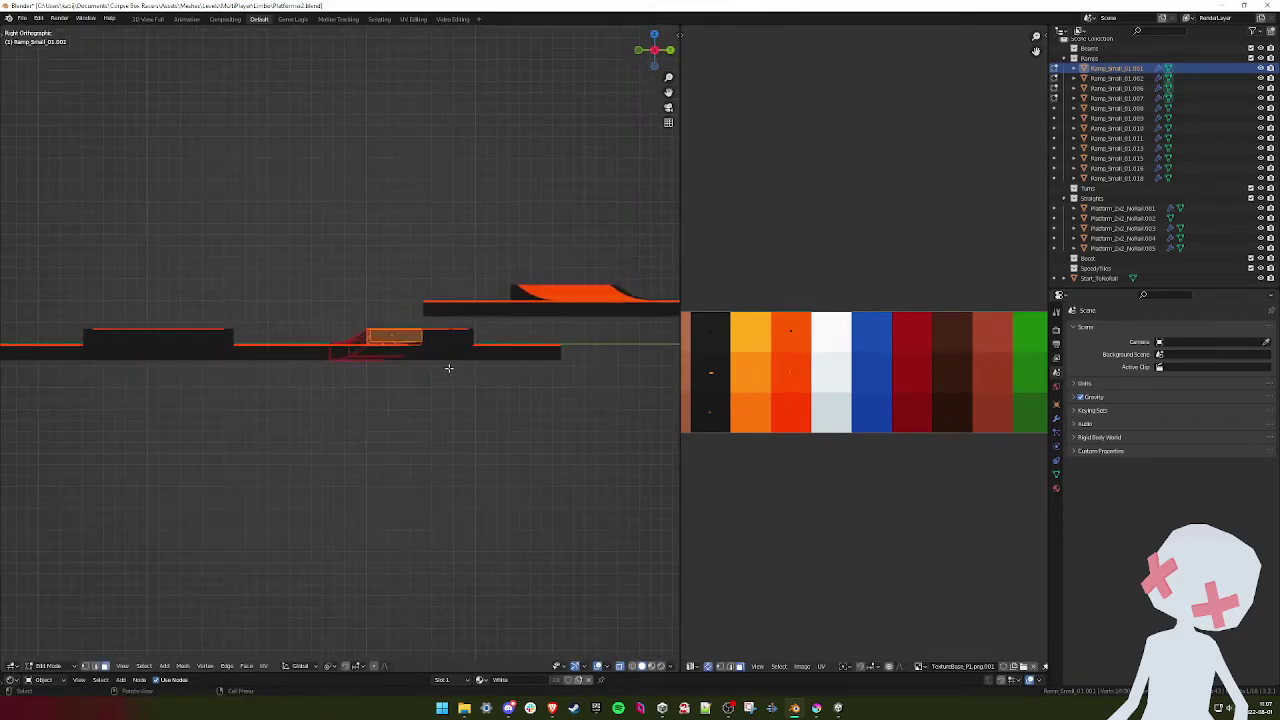
key(KP_6)
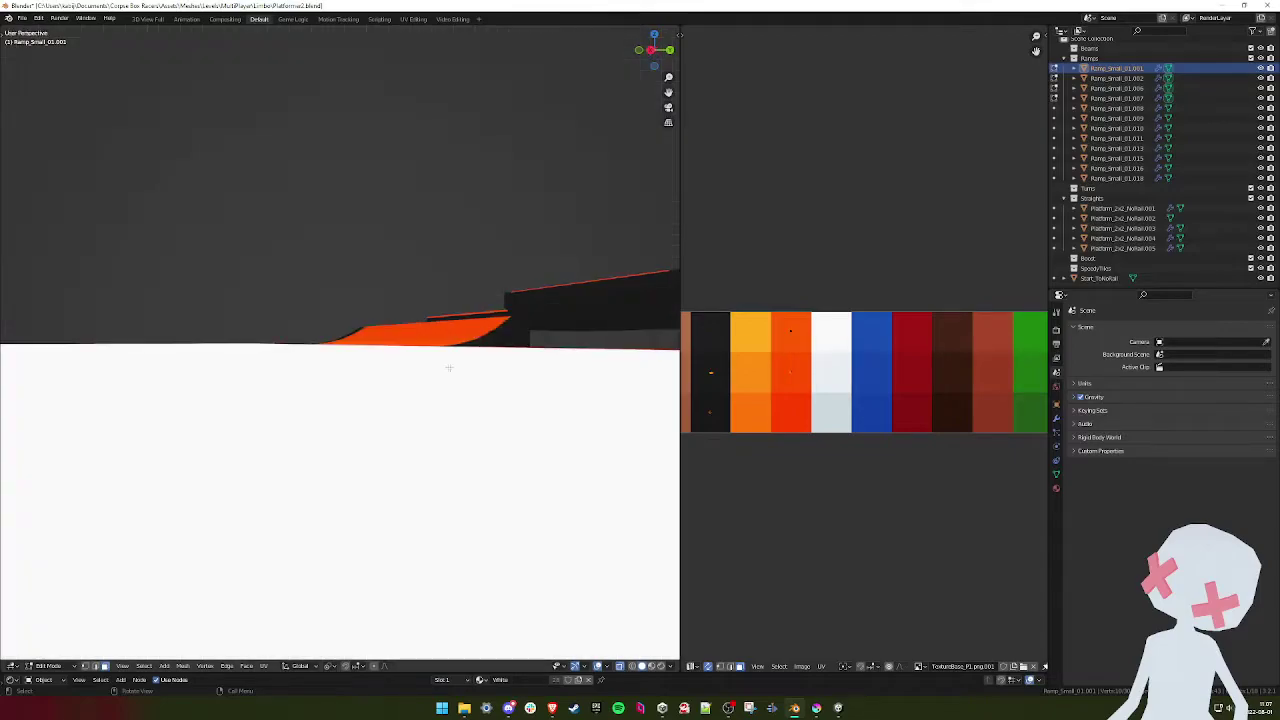
key(KP_5)
key(KP_2)
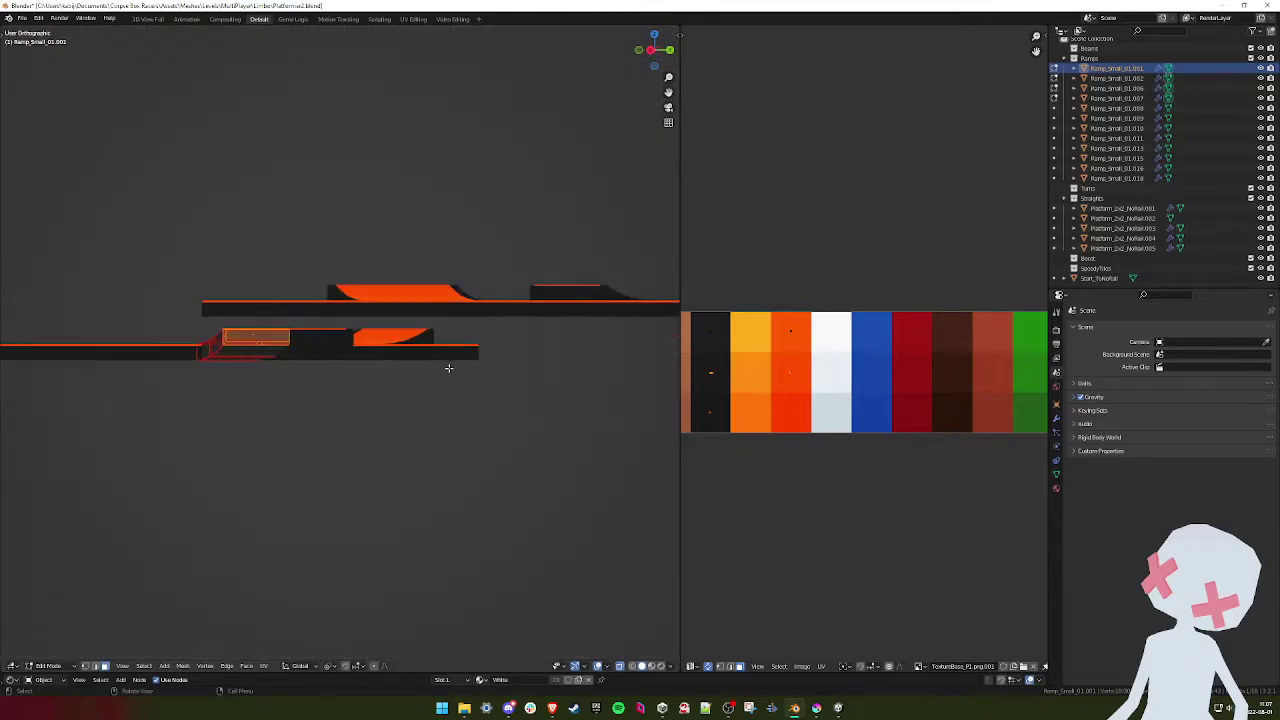
key(KP_6)
key(KP_6)
shift+middle_drag(158, 329, 376, 335)
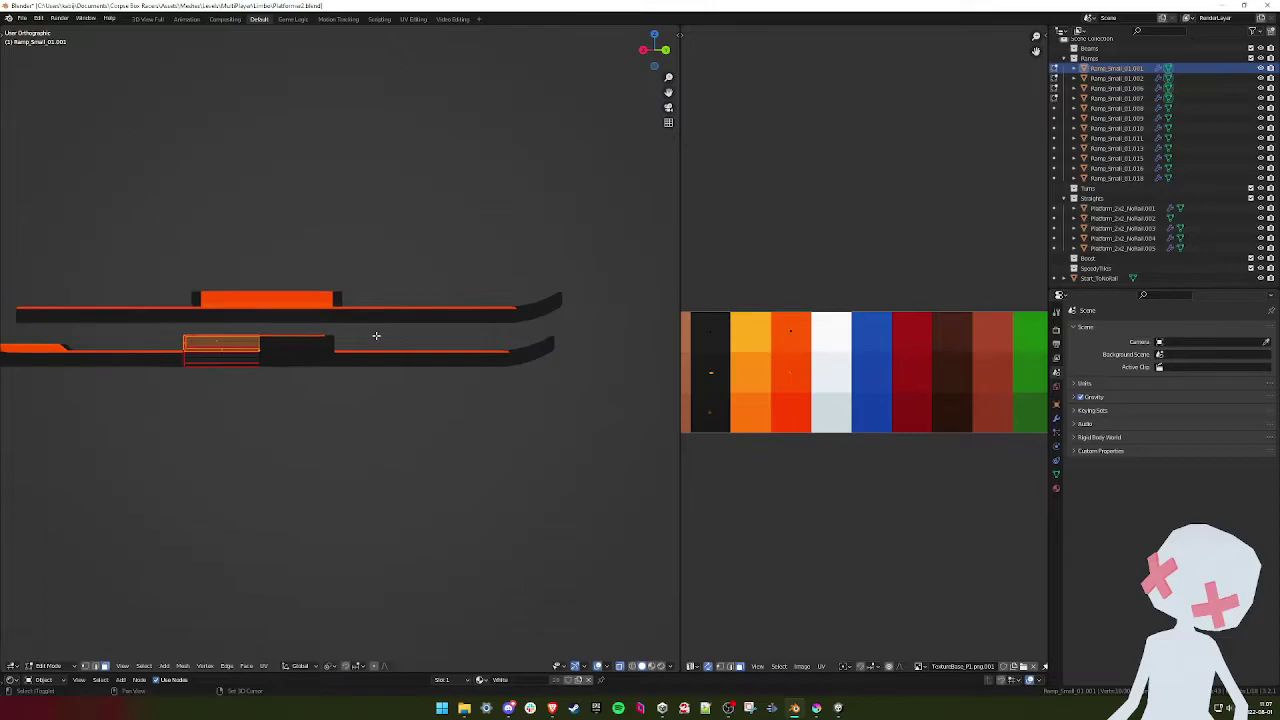
key(KP_6)
key(KP_6)
key(KP_6)
key(KP_6)
key(KP_6)
shift+middle_drag(31, 326, 362, 336)
key(KP_6)
scroll(255, 359, up, 6)
shift+middle_drag(128, 341, 369, 321)
key(z)
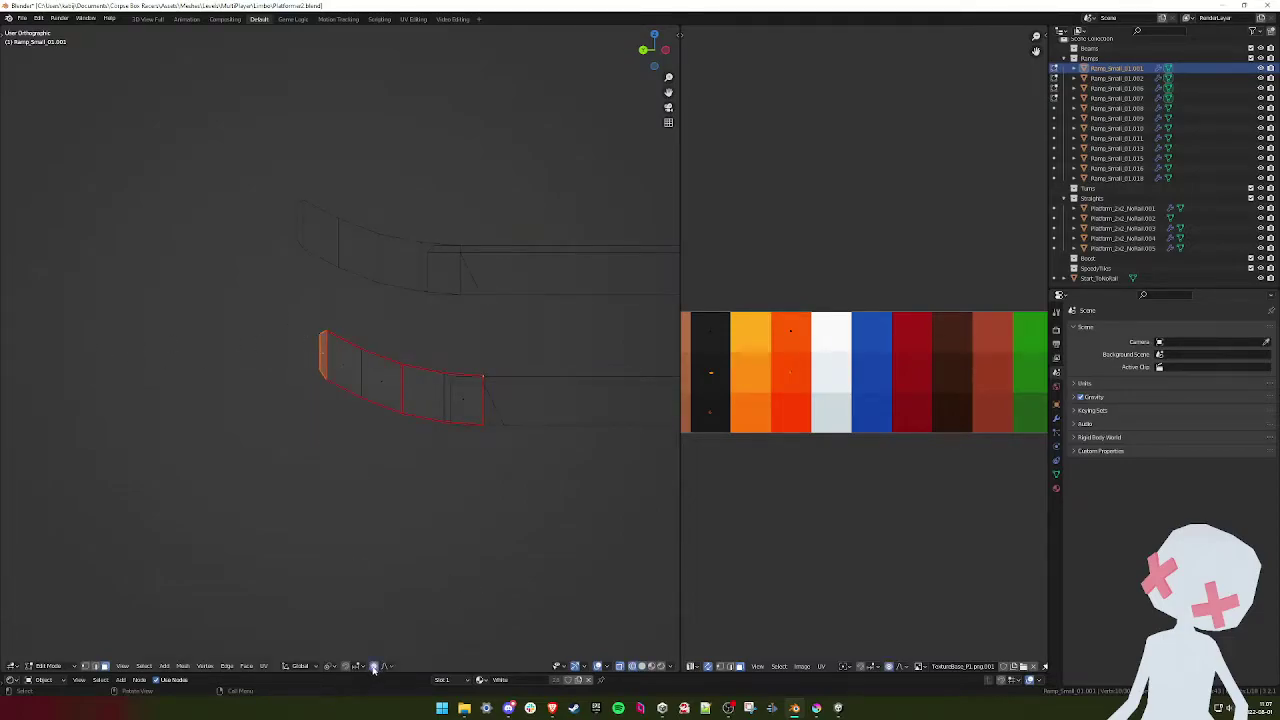
key(g)
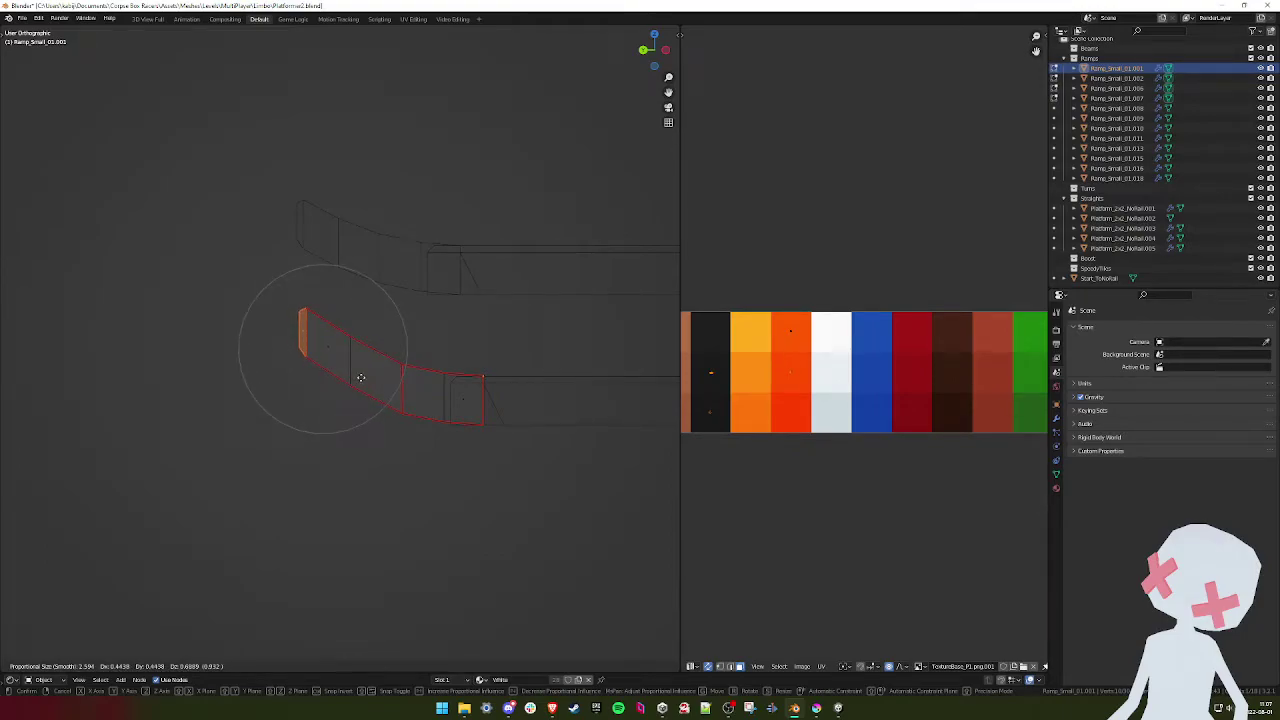
click(361, 377)
key(ctrl+s)
- Switch to Unity, play-test the level by driving across the first platform and over its ramps, and stop the game
key(alt+Tab)
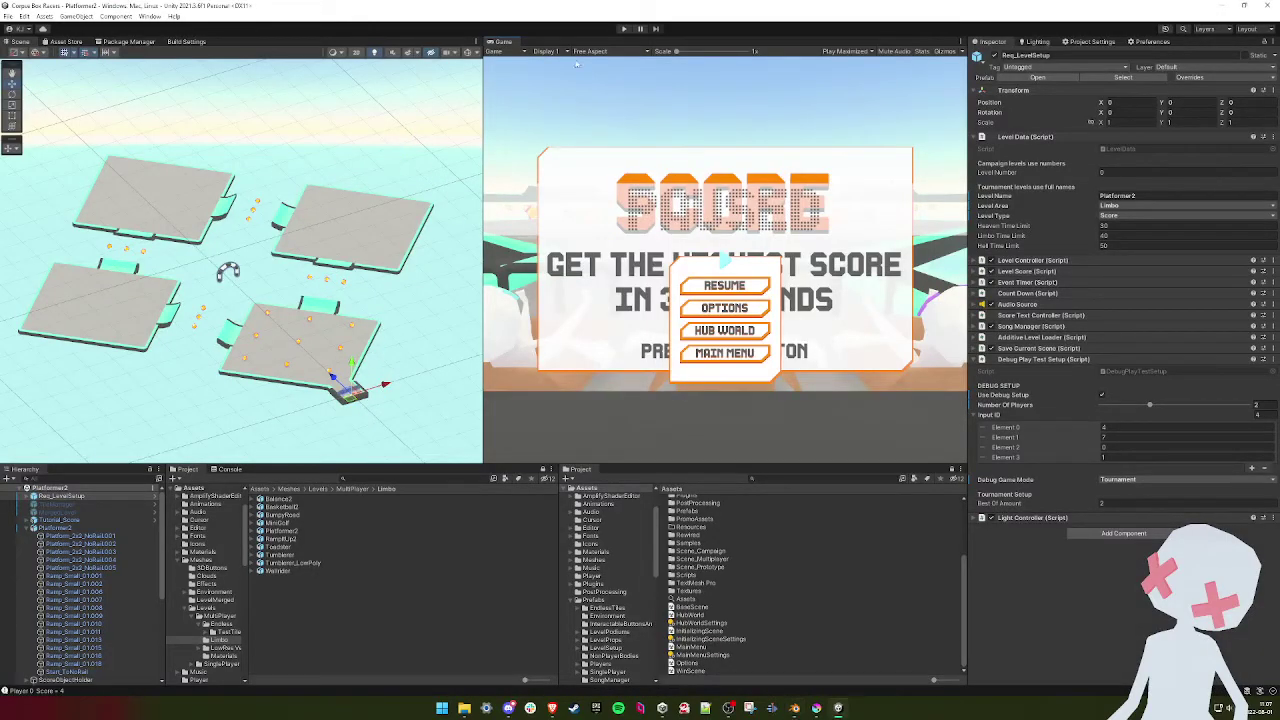
key(ctrl+p)
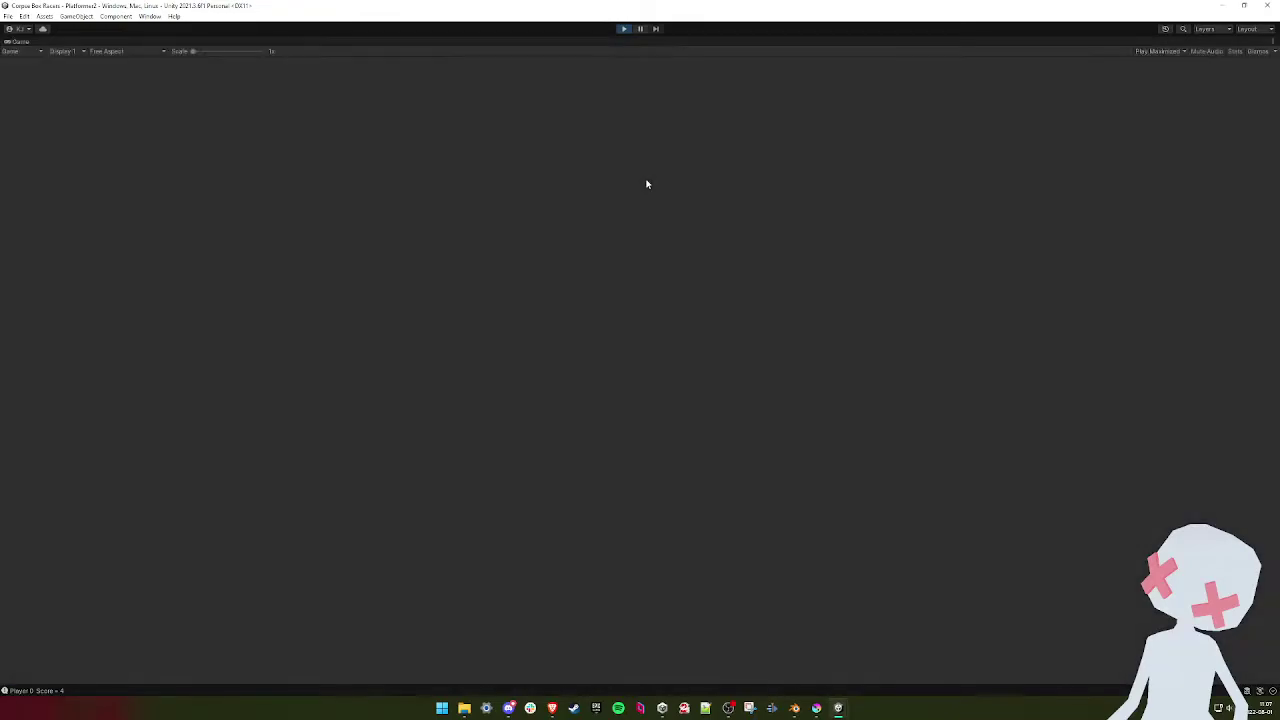
key(space)
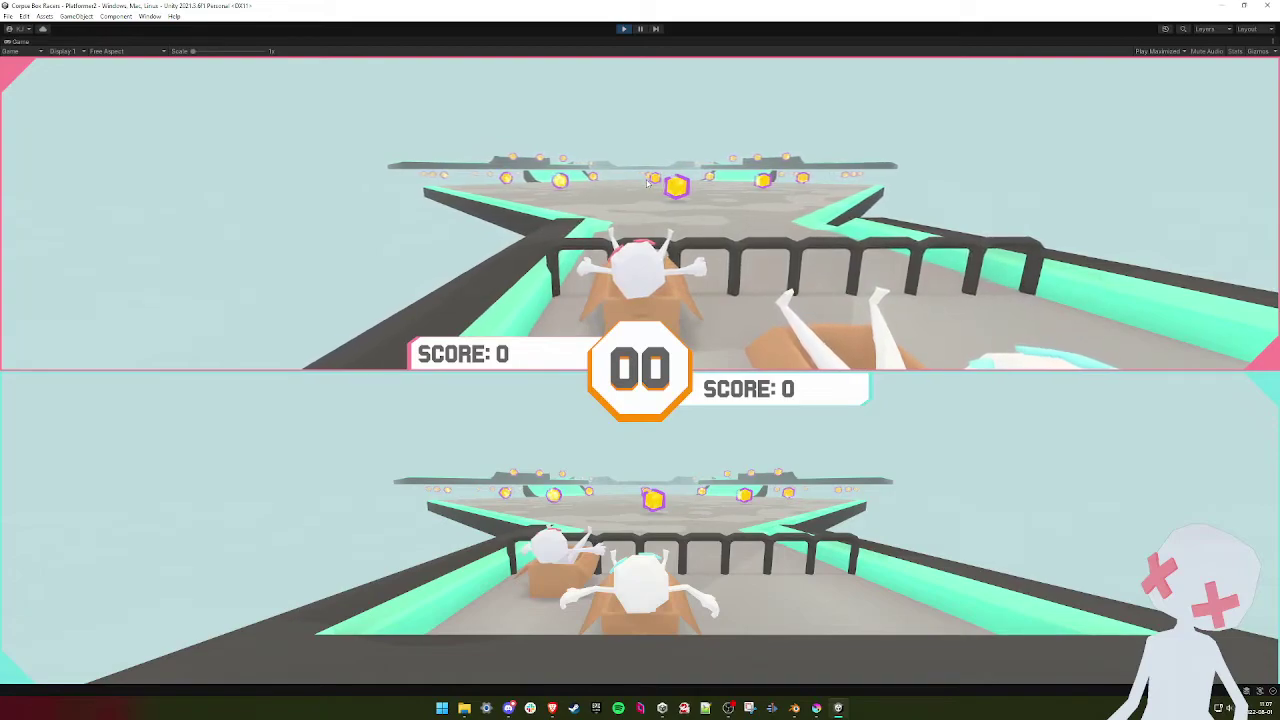
key(w)
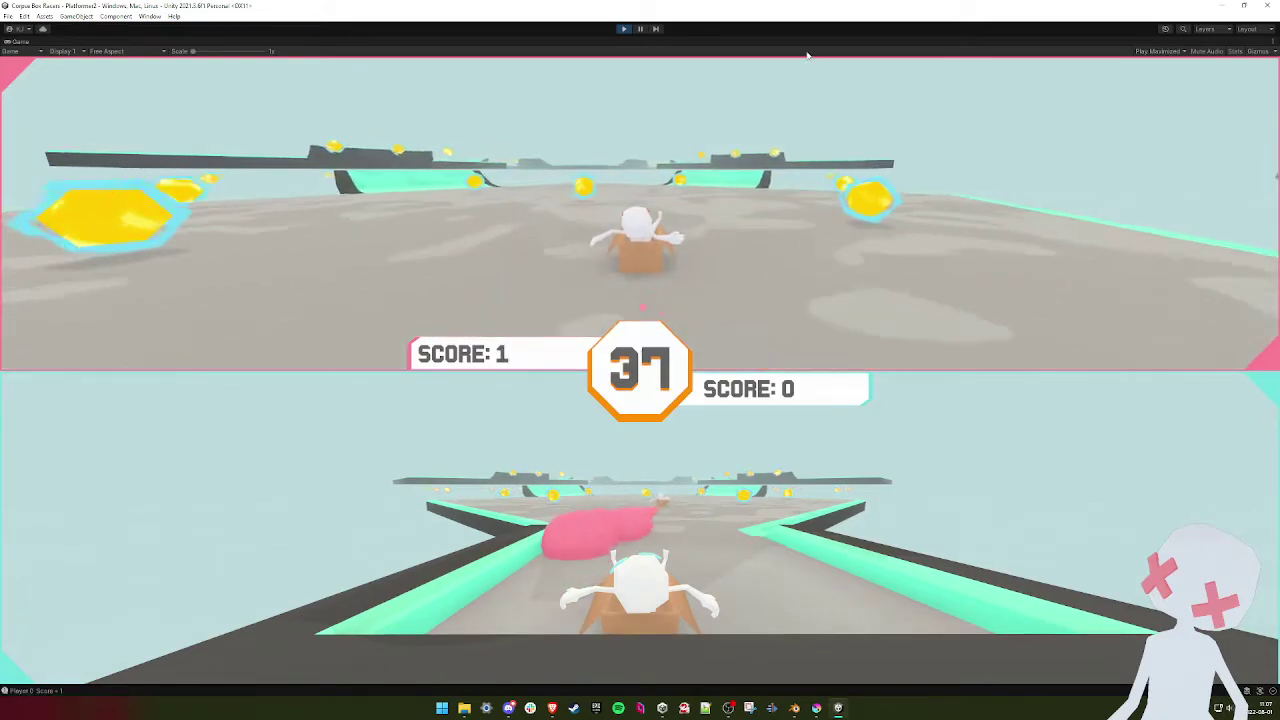
key(d)
key(space)
key(a)
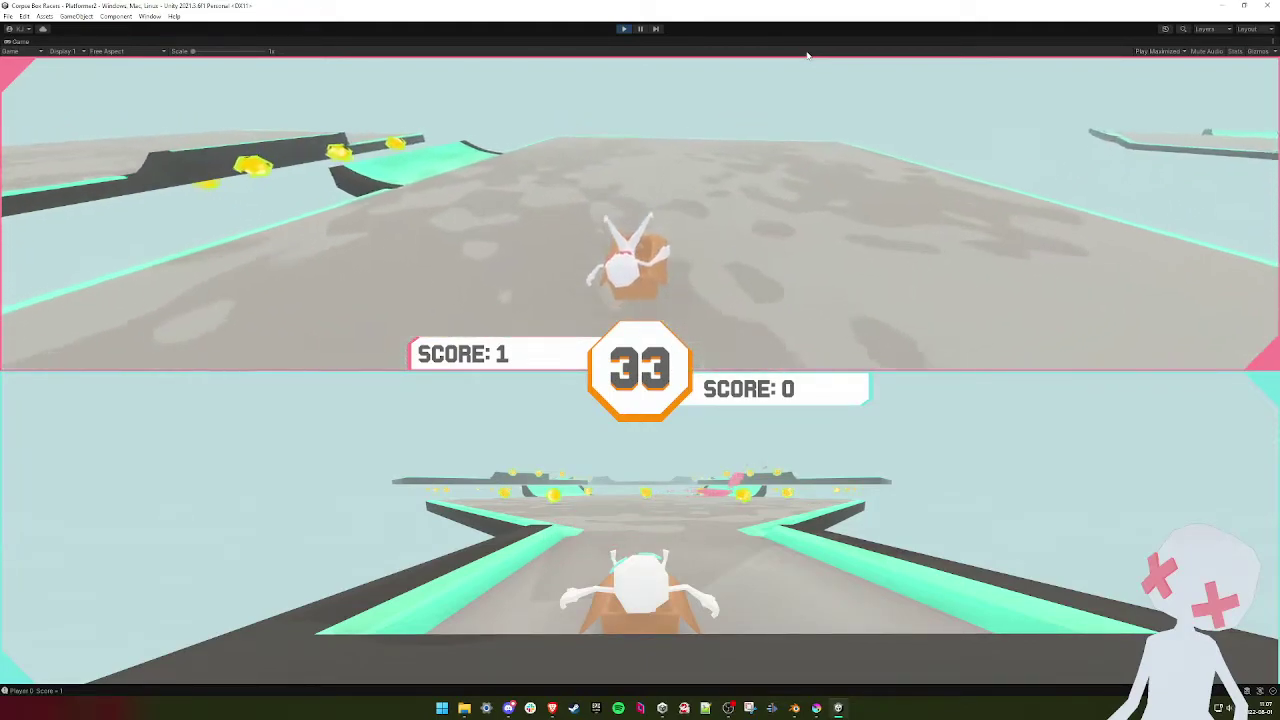
key(a)
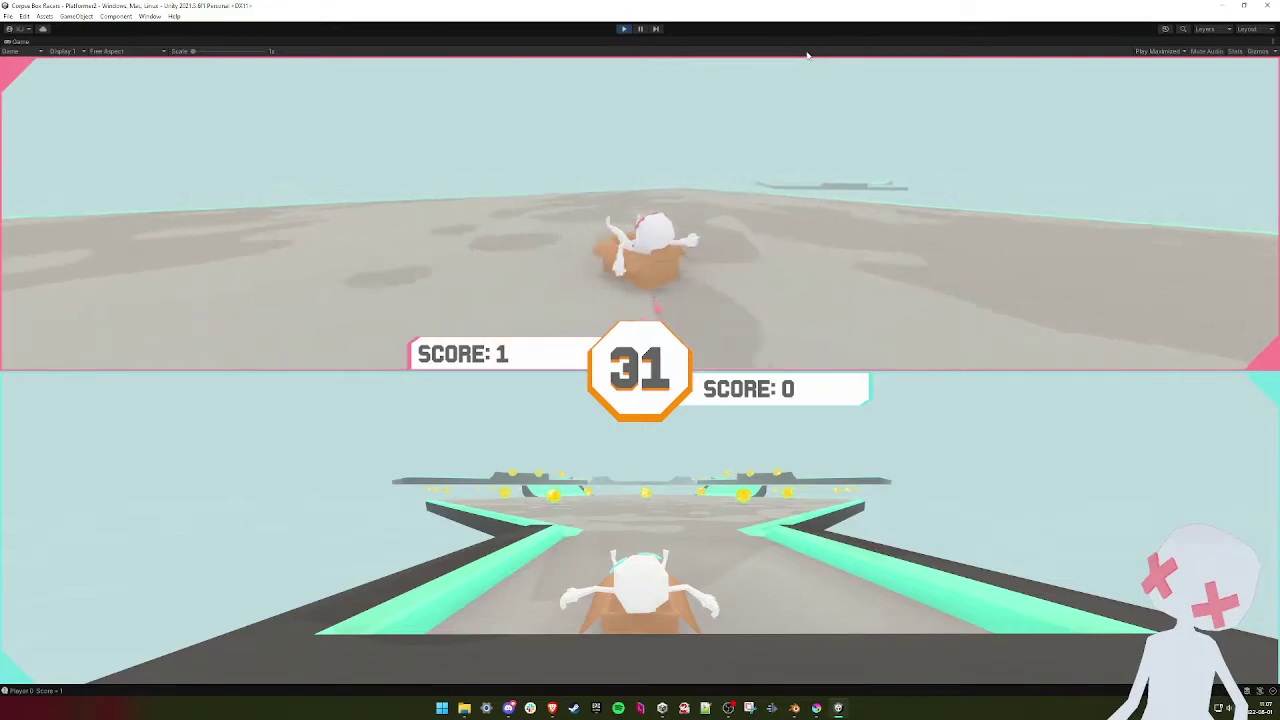
key(a)
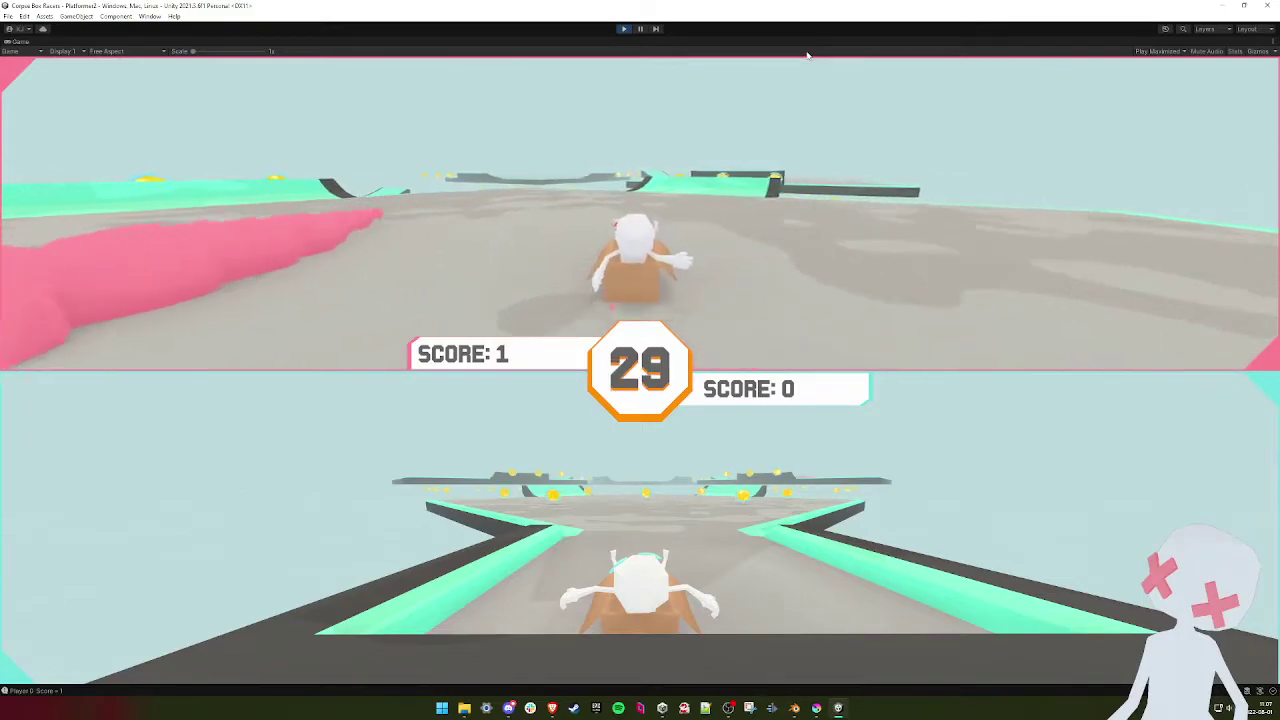
key(w)
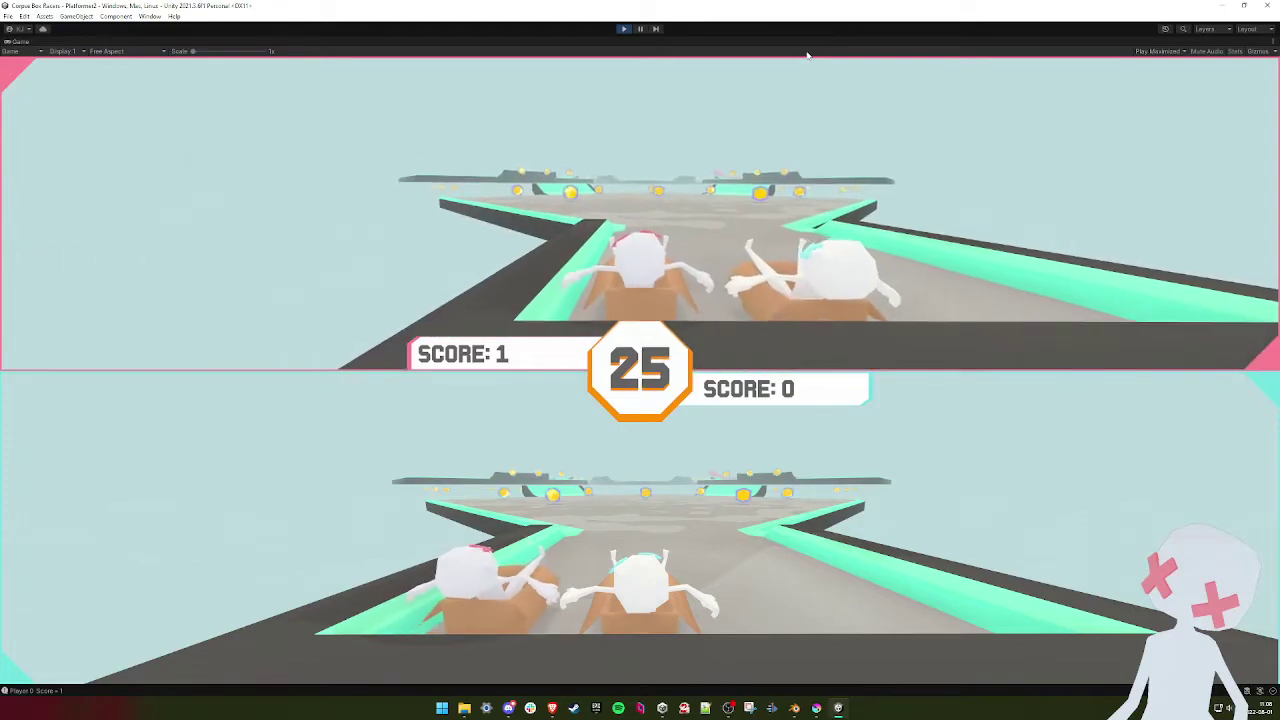
key(w)
key(w)
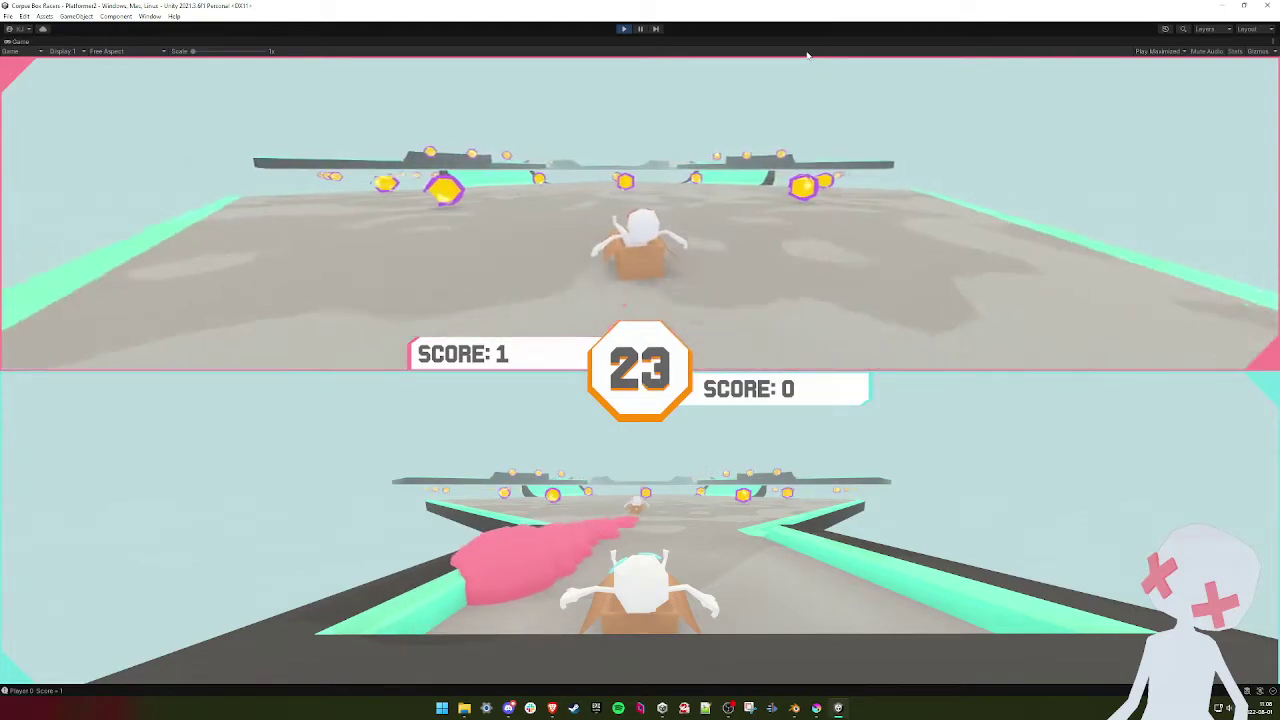
key(w)
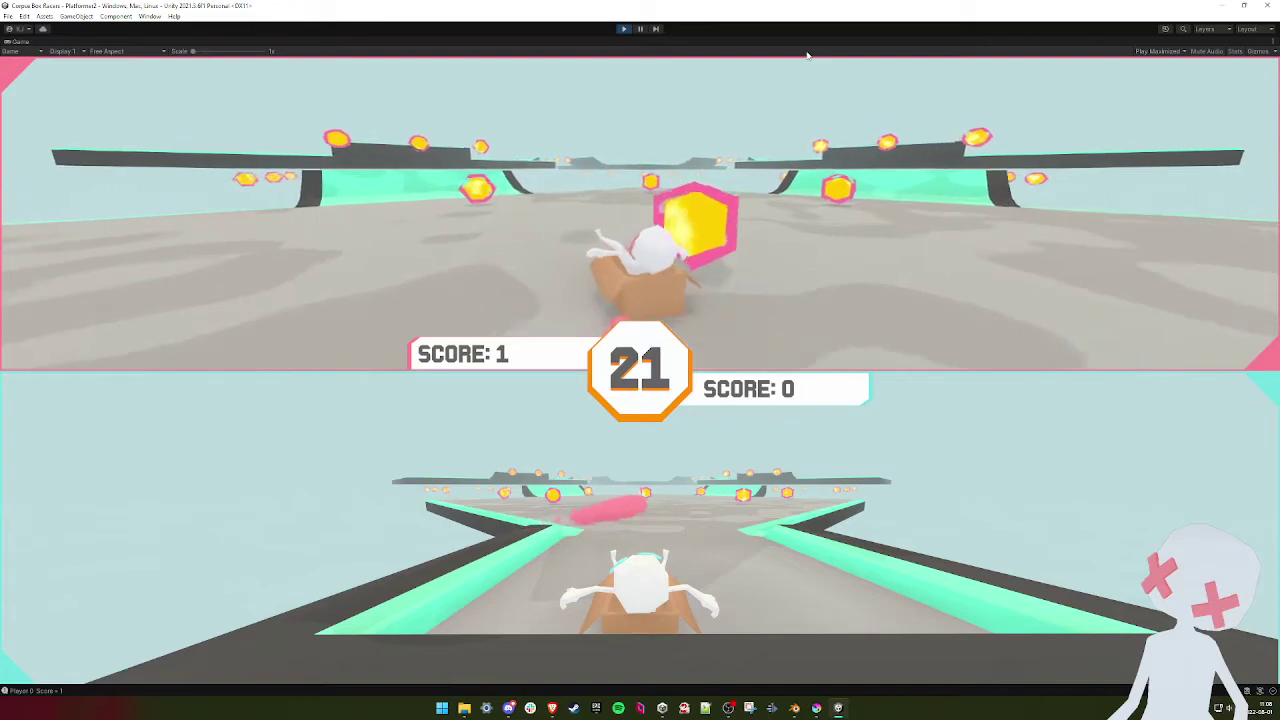
key(w)
key(a)
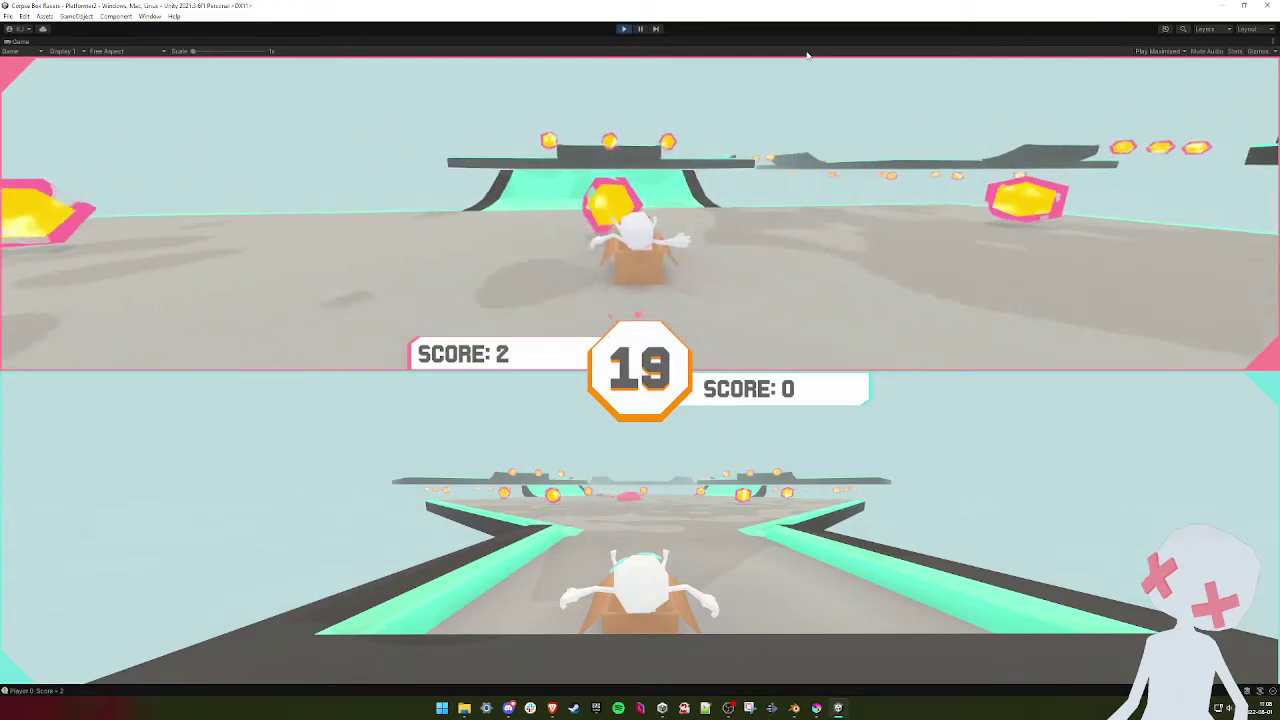
key(a)
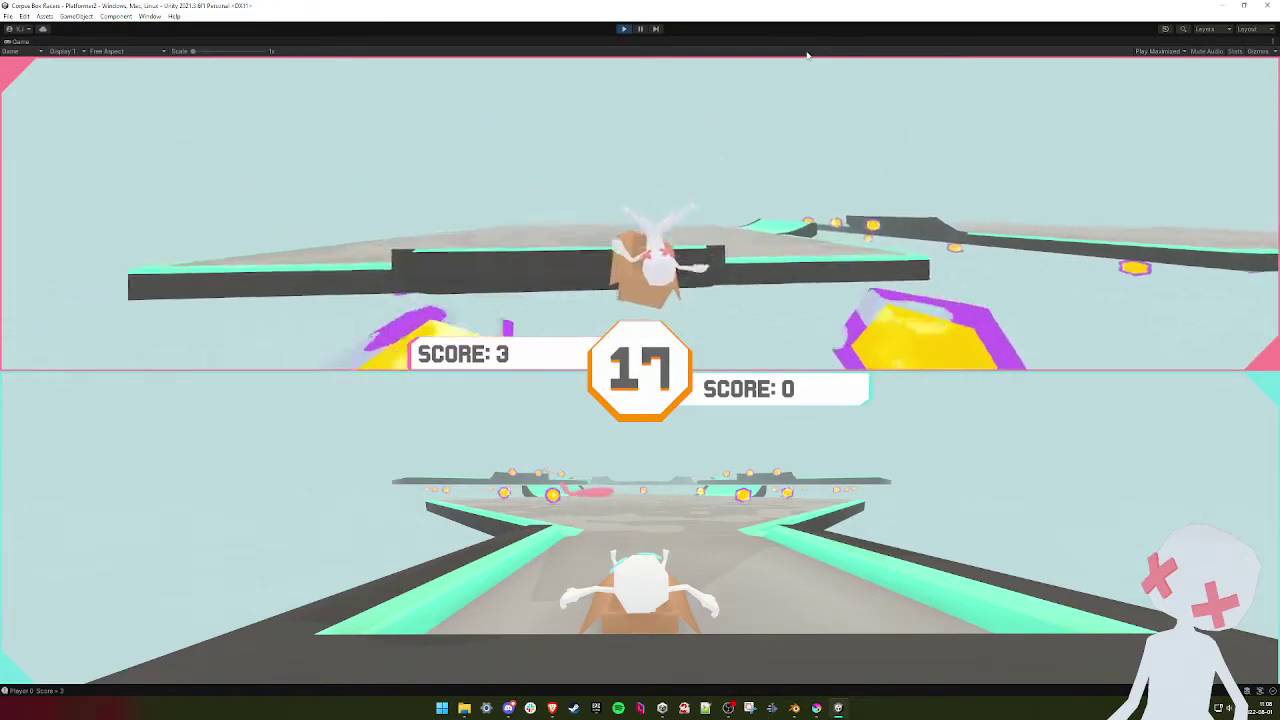
key(a)
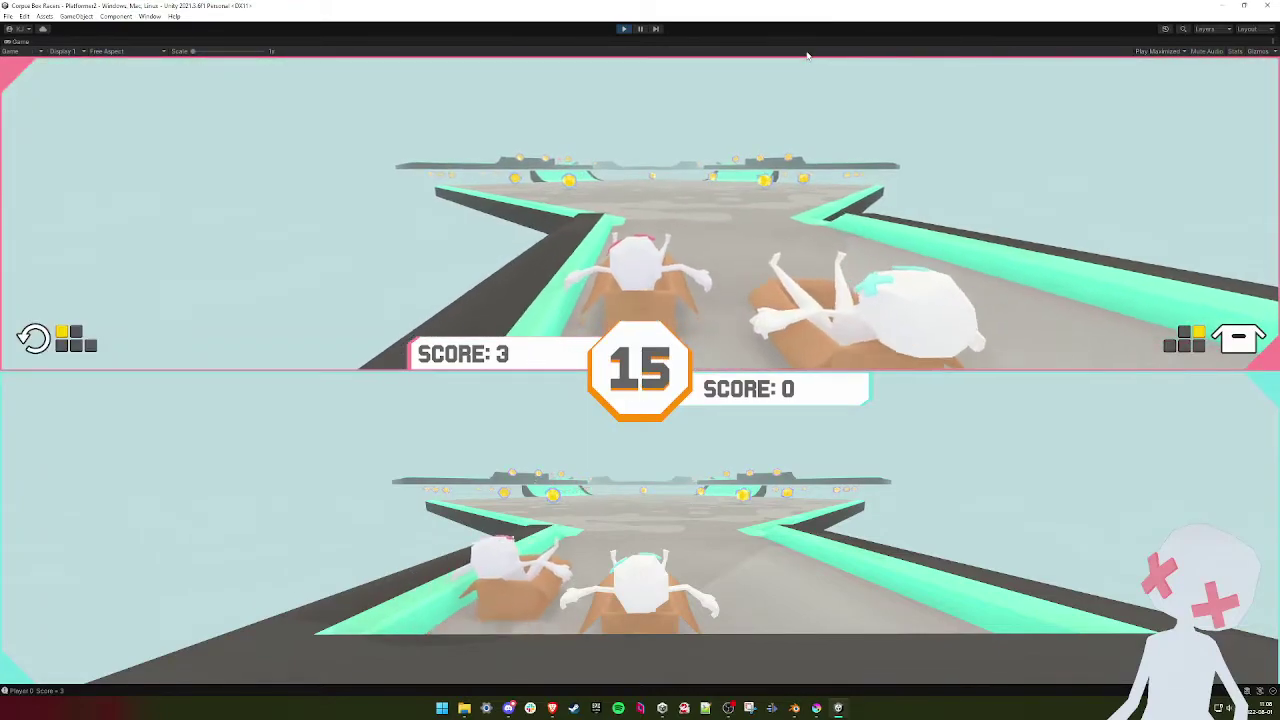
key(w)
key(d)
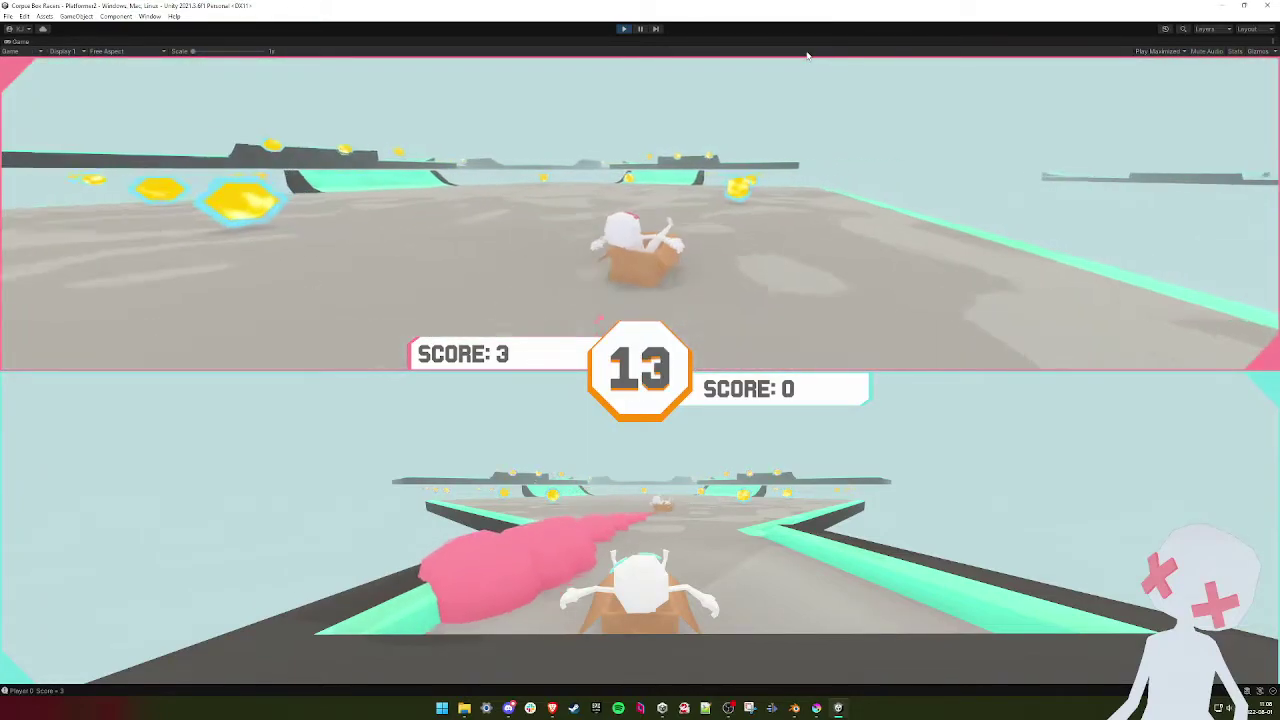
key(a)
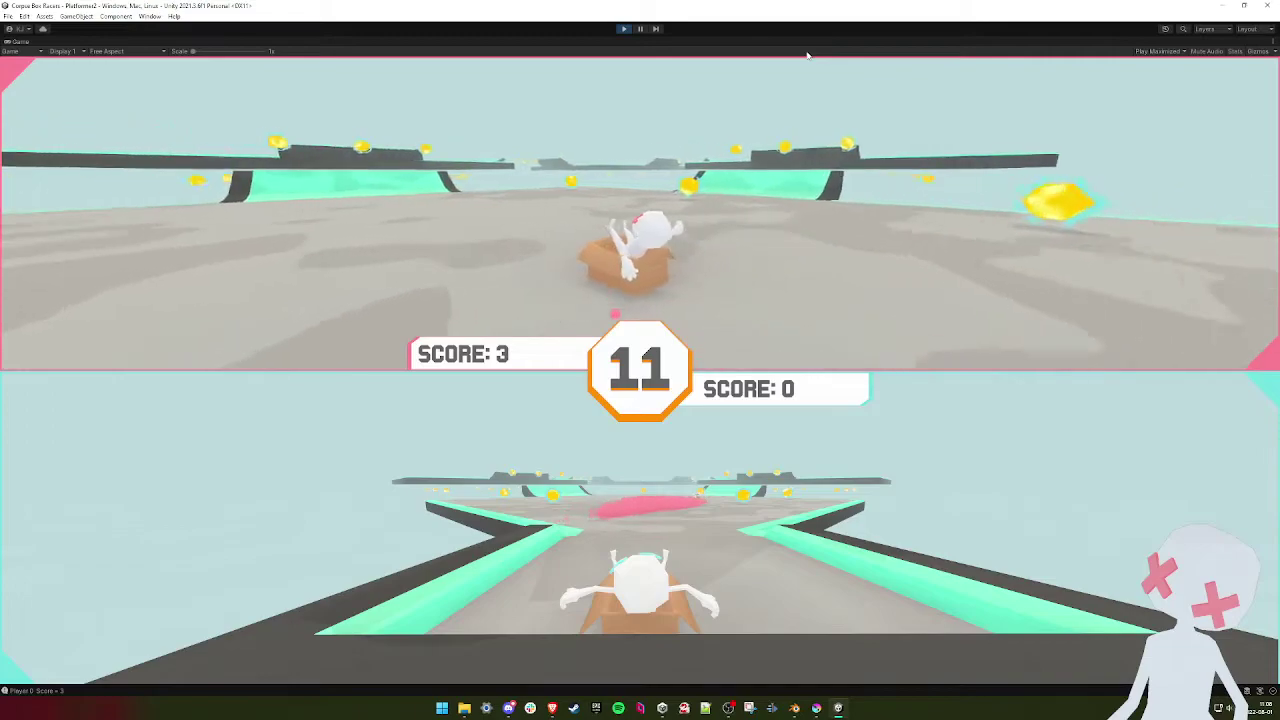
key(a)
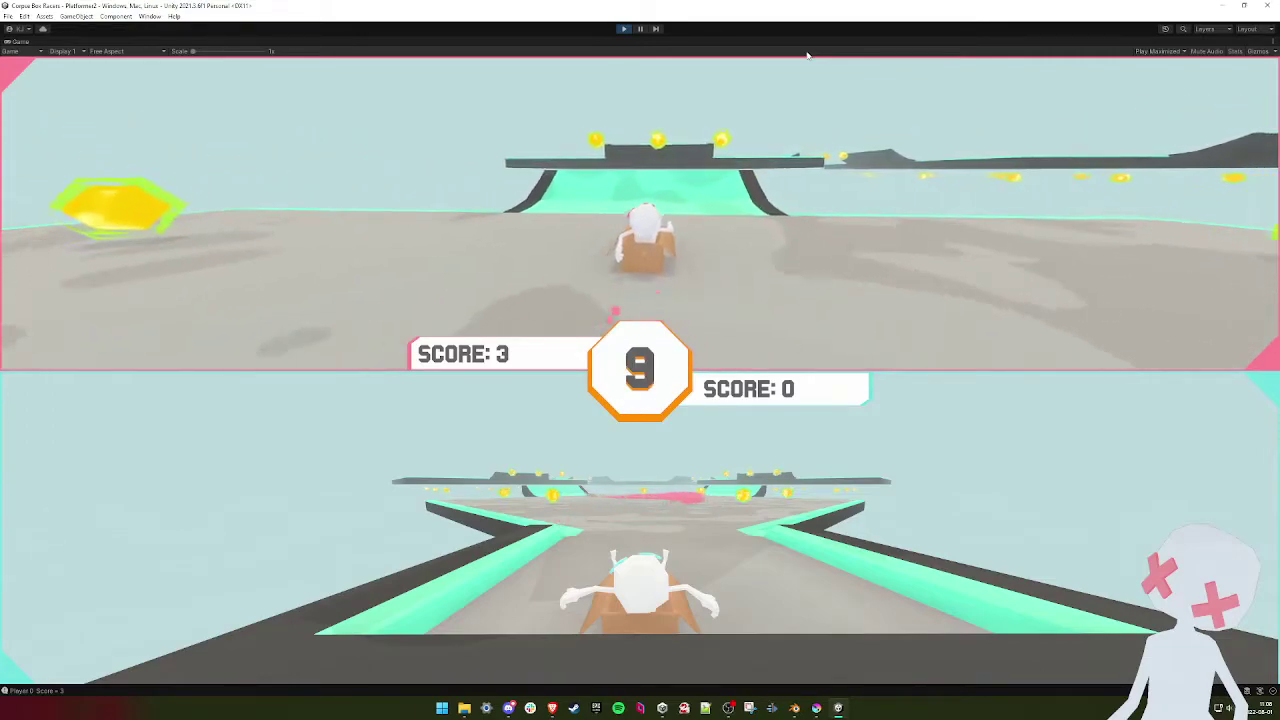
key(d)
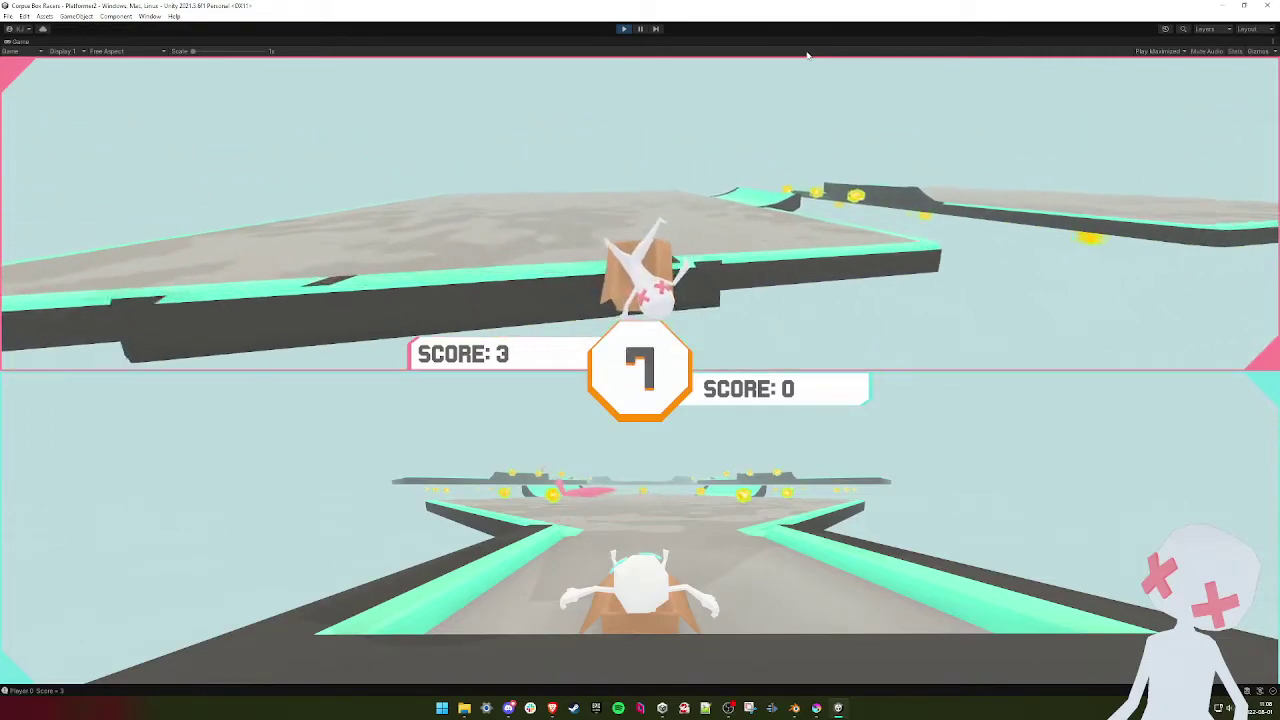
click(625, 29)
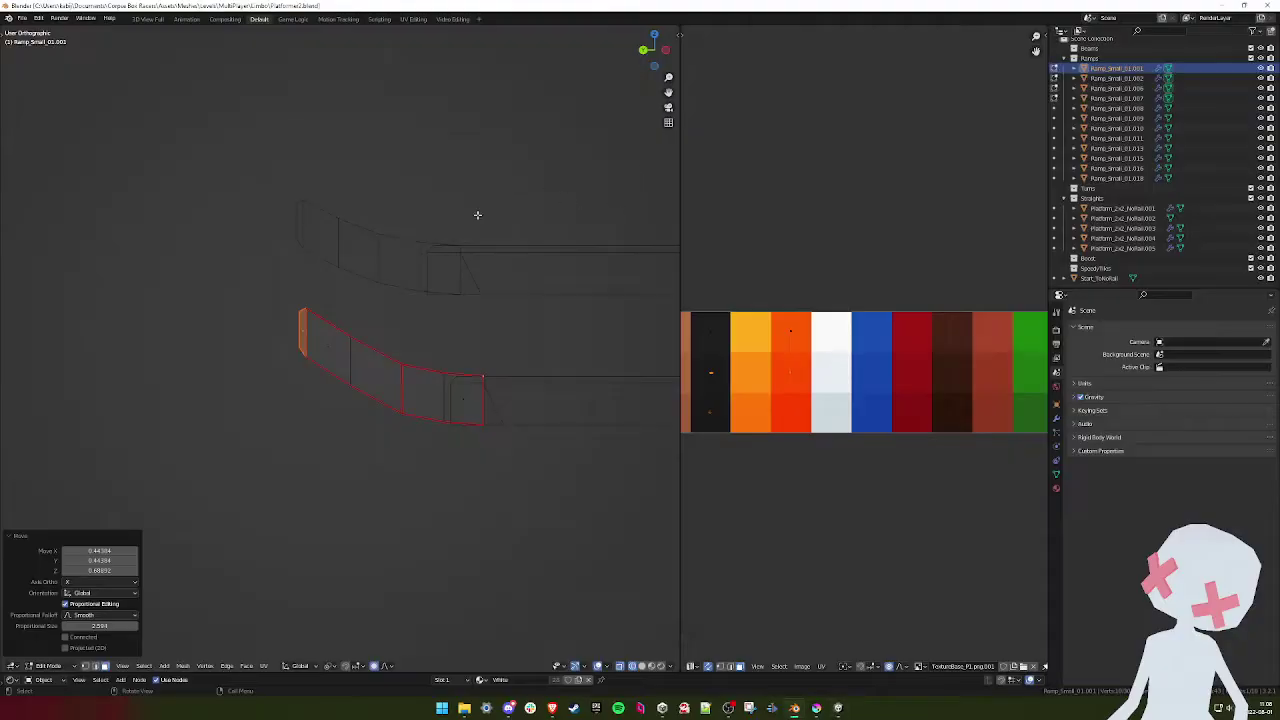
- In Blender, move the ramp's tip outward about 0.39 along X and Y and slightly up with smooth proportional editing, and save the file
key(g)
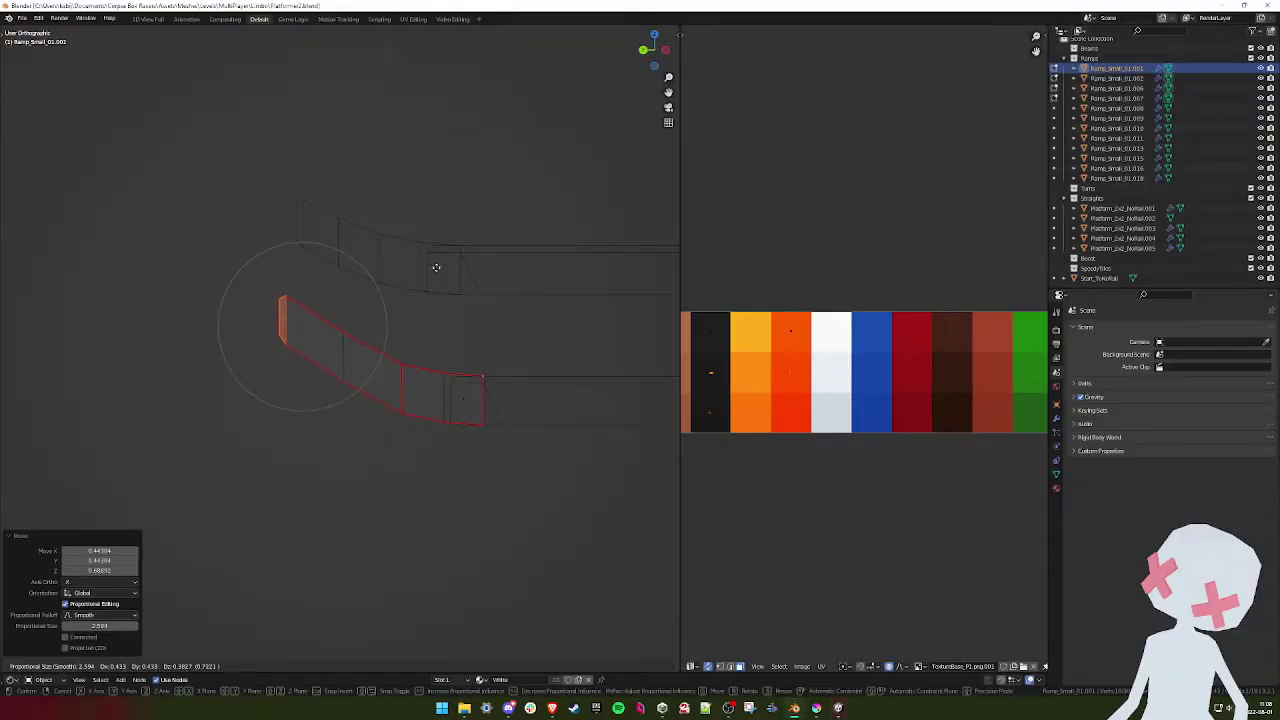
click(438, 266)
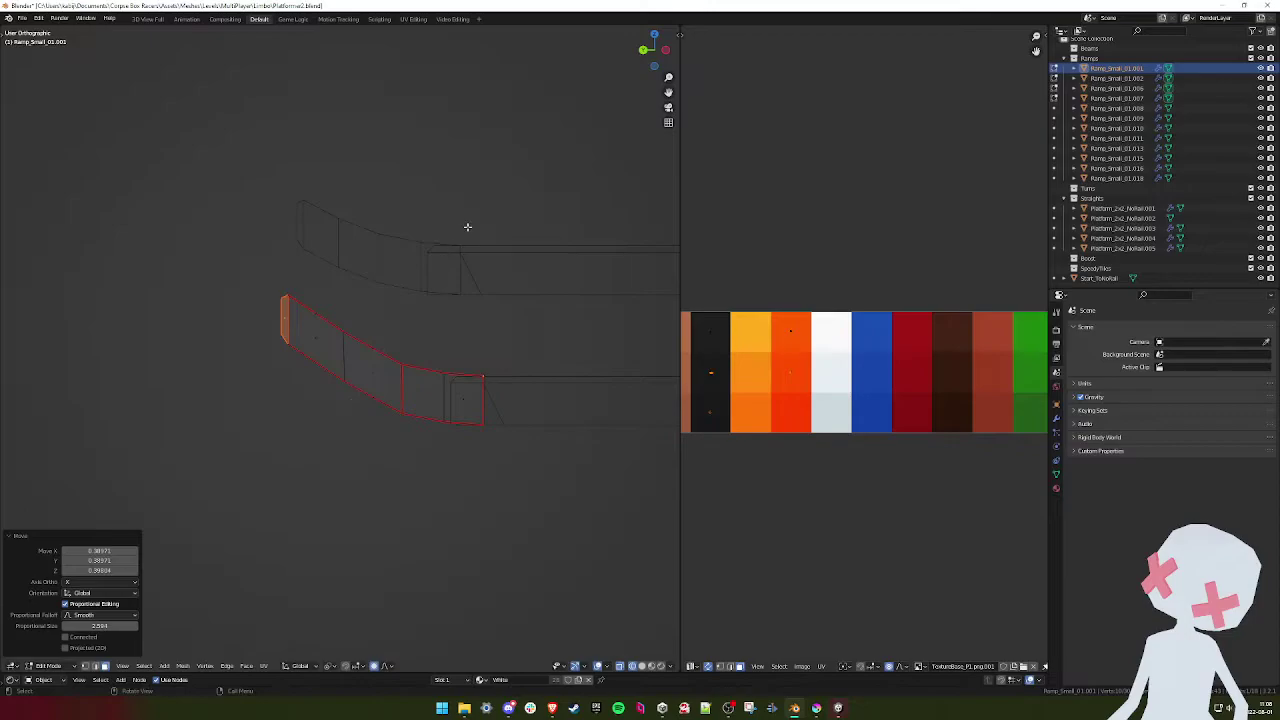
key(alt+Tab)
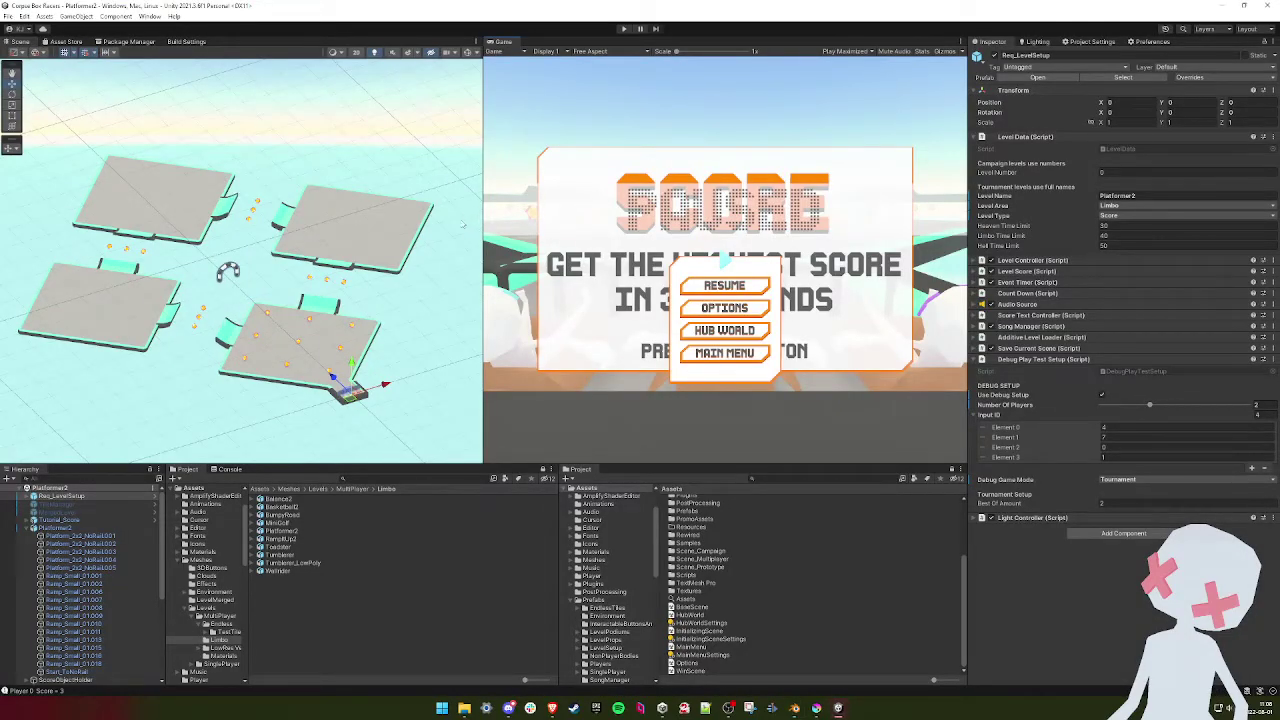
key(alt+Tab)
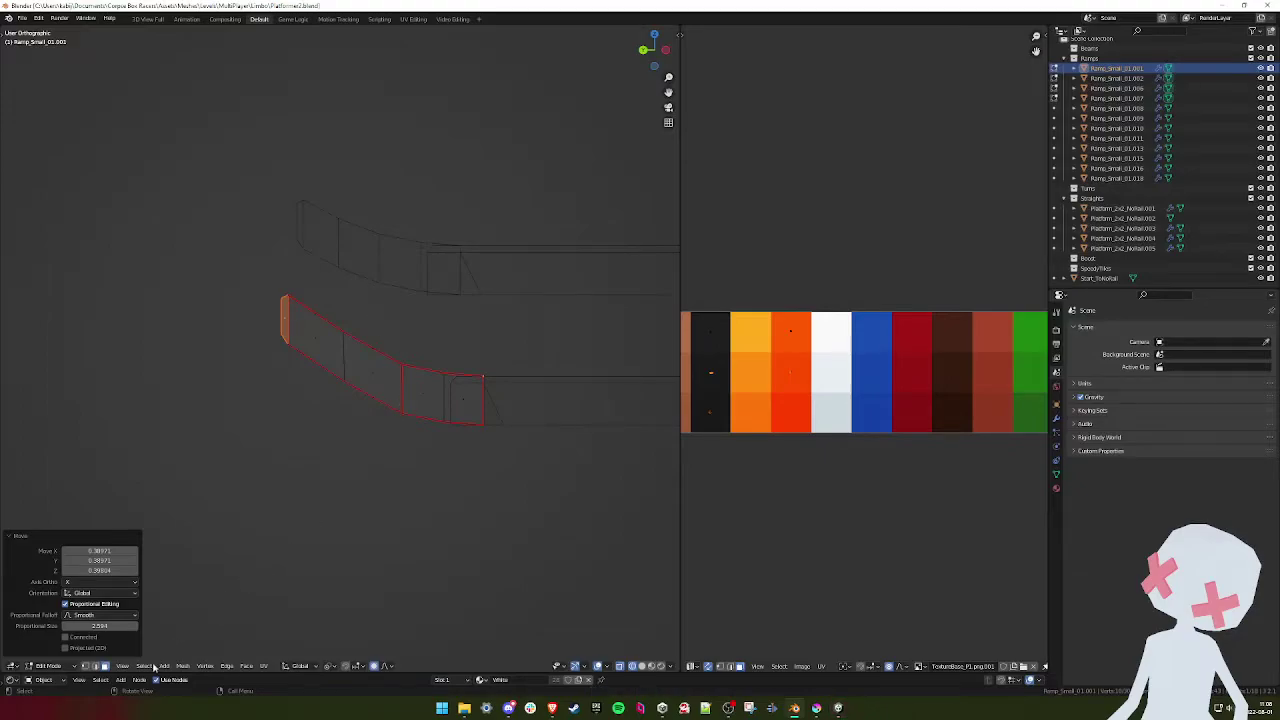
- In vertex select mode, move the ramp's middle cross-section about 0.25 along X and Y and 0.32 up to smooth the curve, and save
click(85, 666)
key(g)
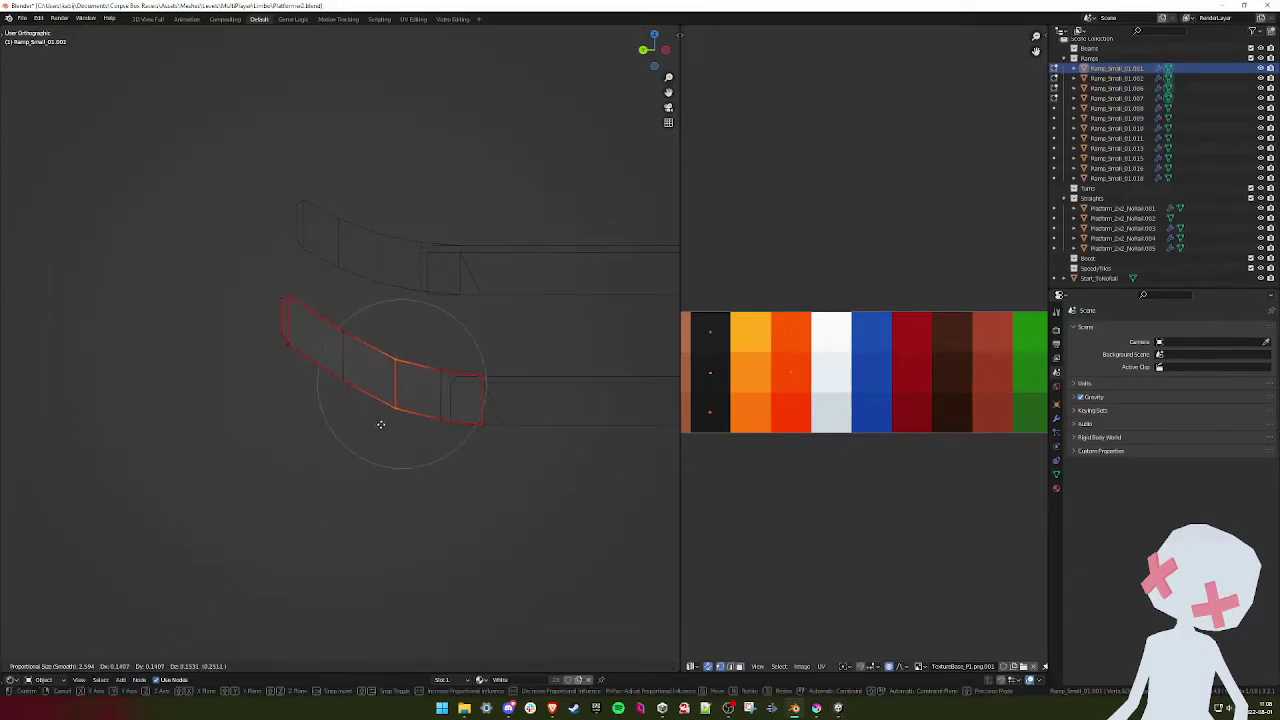
click(375, 418)
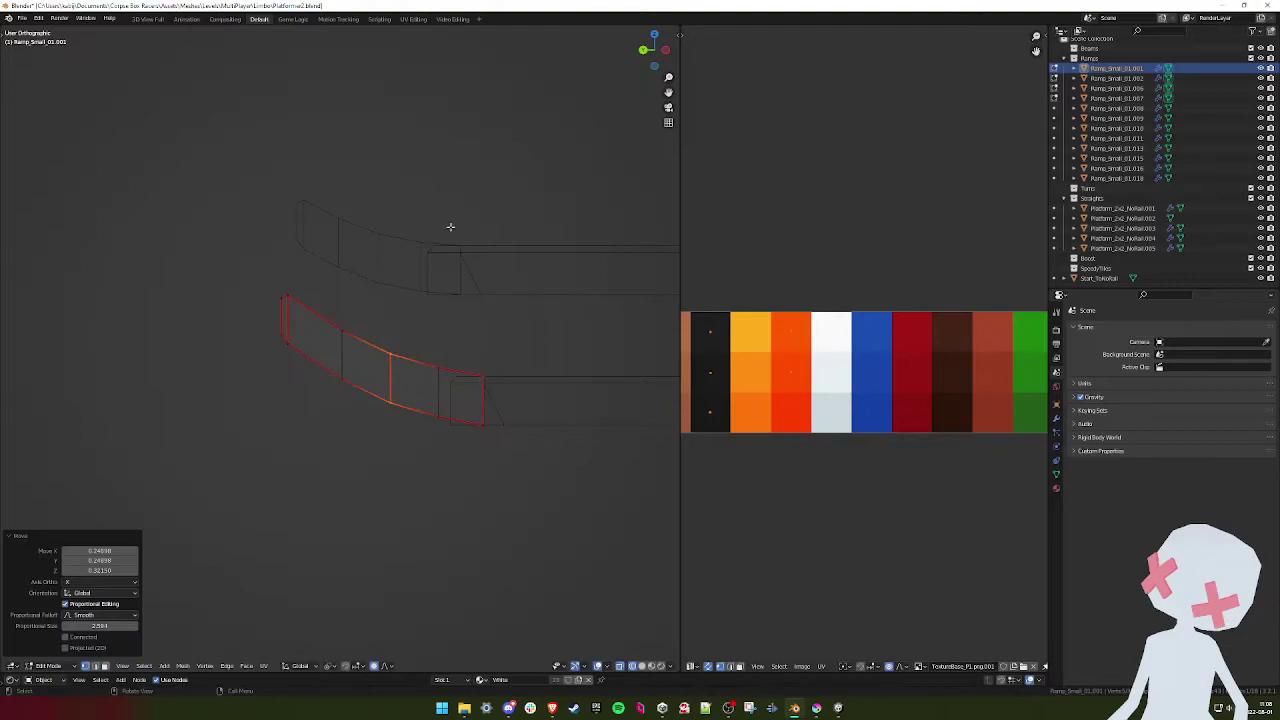
- Switch to Unity, play-test the level with the smoothed ramp curve, and stop the game
key(alt+Tab)
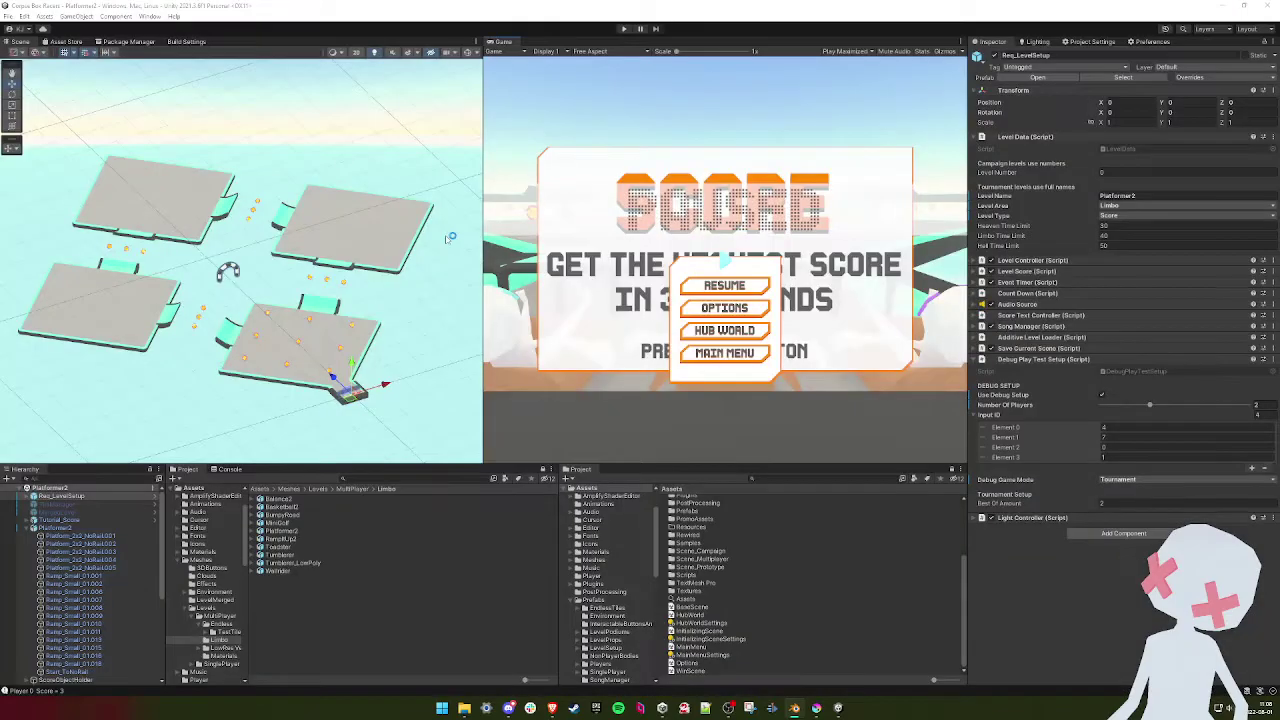
click(624, 29)
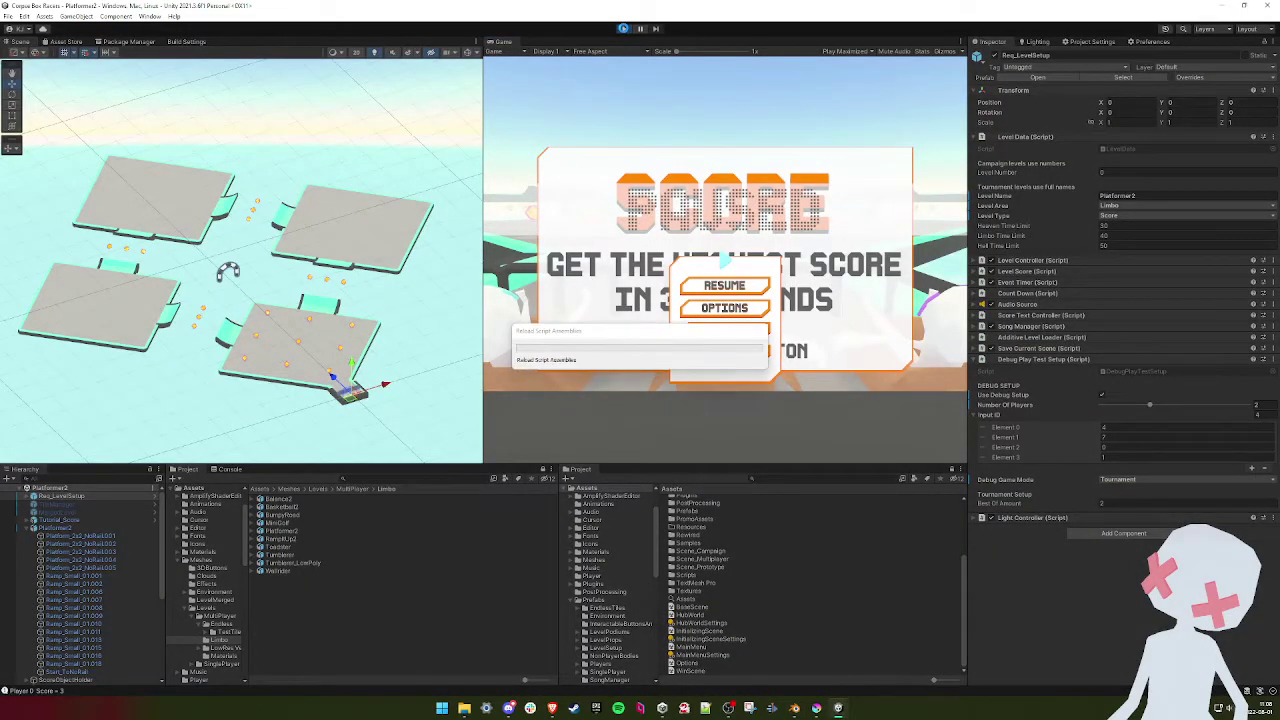
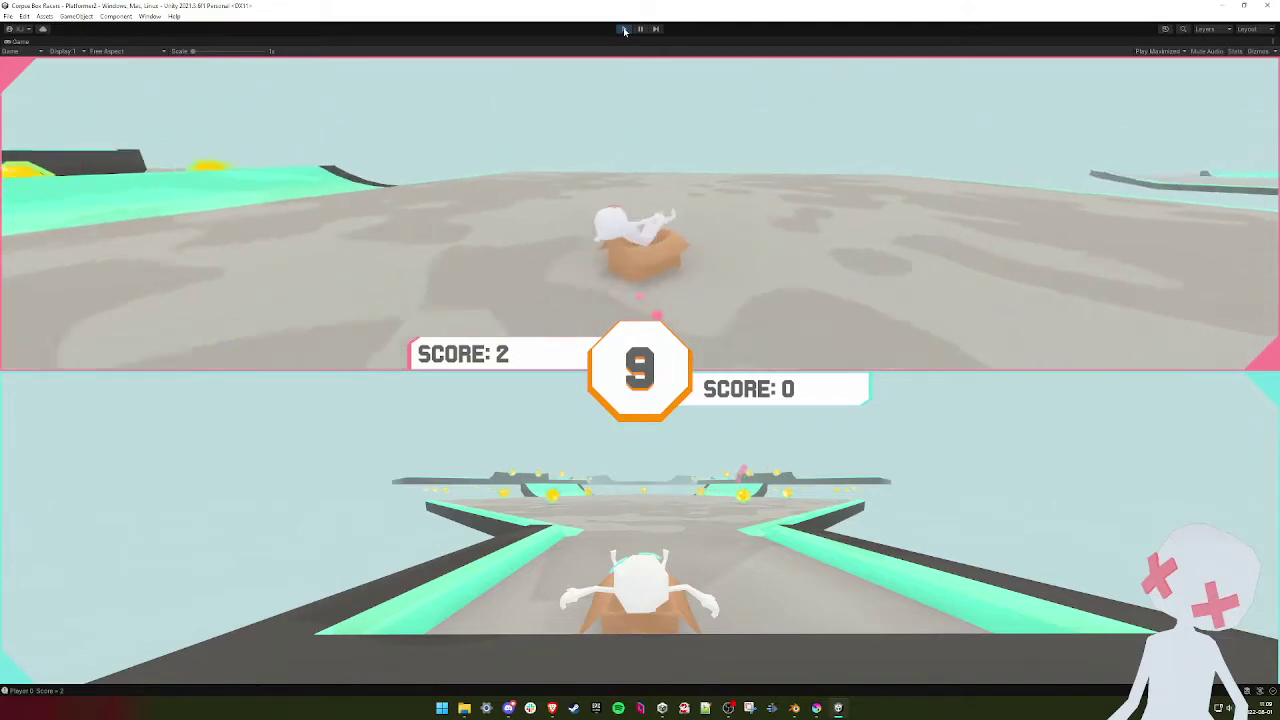
click(624, 29)
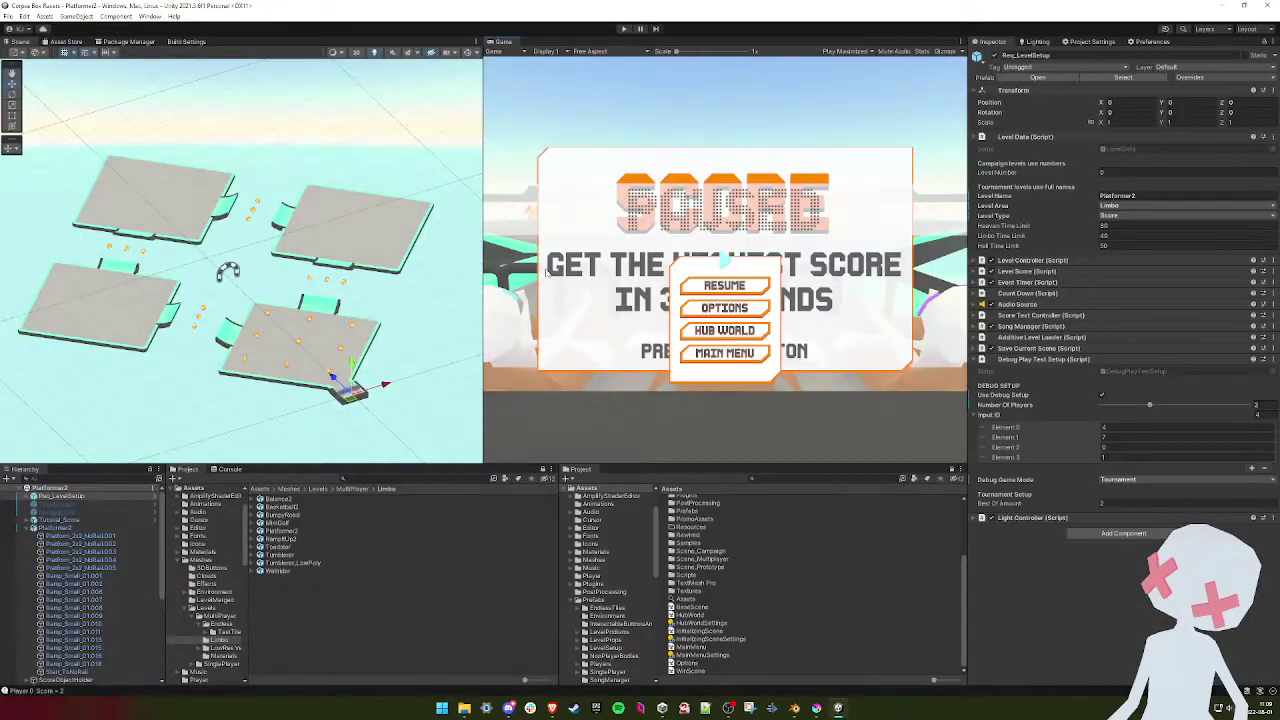
- Switch to Blender, leave mesh editing of the ramps, and return the whole level to solid shading
key(alt+Tab)
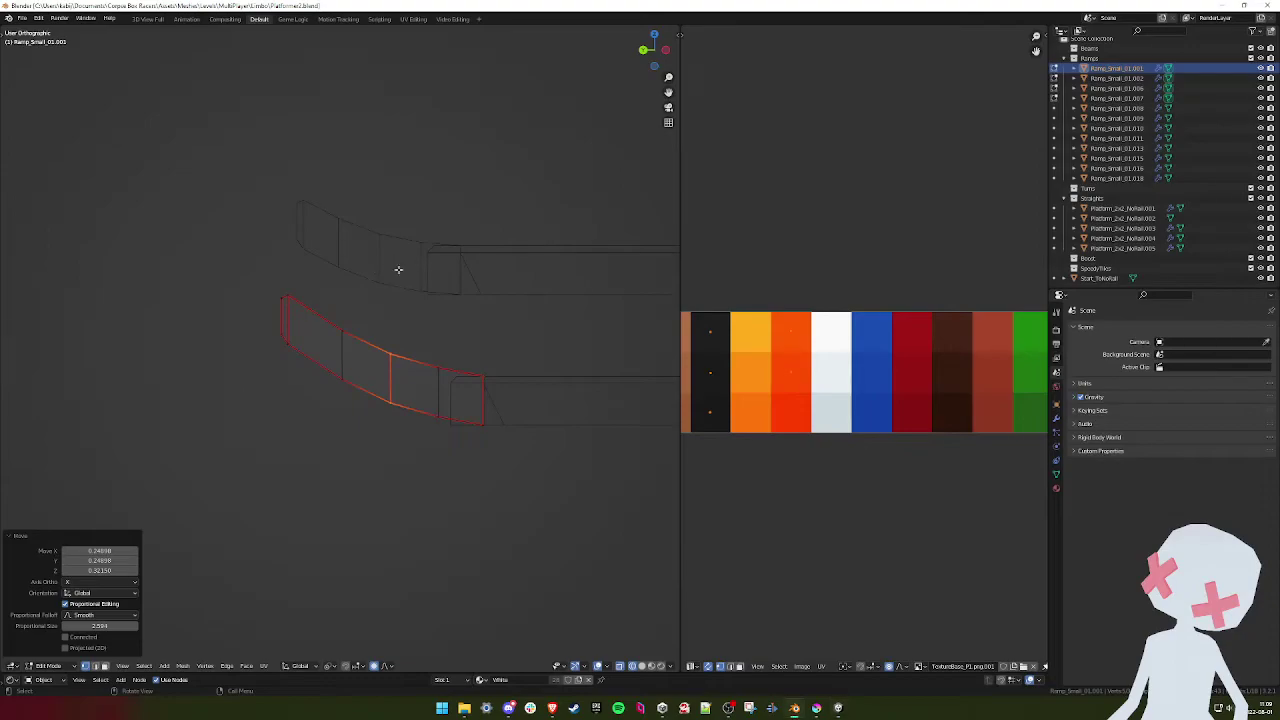
scroll(430, 274, down, 6)
key(Tab)
mouse_move(382, 309)
middle_down()
mouse_move(385, 332)
mouse_move(293, 342)
mouse_move(457, 291)
mouse_move(449, 251)
mouse_move(334, 261)
middle_up()
key(z)
scroll(315, 304, down, 5)
- Select Ramp_Small_01.013, .015, .016 and .018 with Ramp_Small_01.002 as the active object, and link their object data to it
click(371, 314)
middle_drag(371, 314, 366, 357)
shift+click(358, 355)
shift+click(378, 350)
shift+click(287, 327)
shift+click(408, 342)
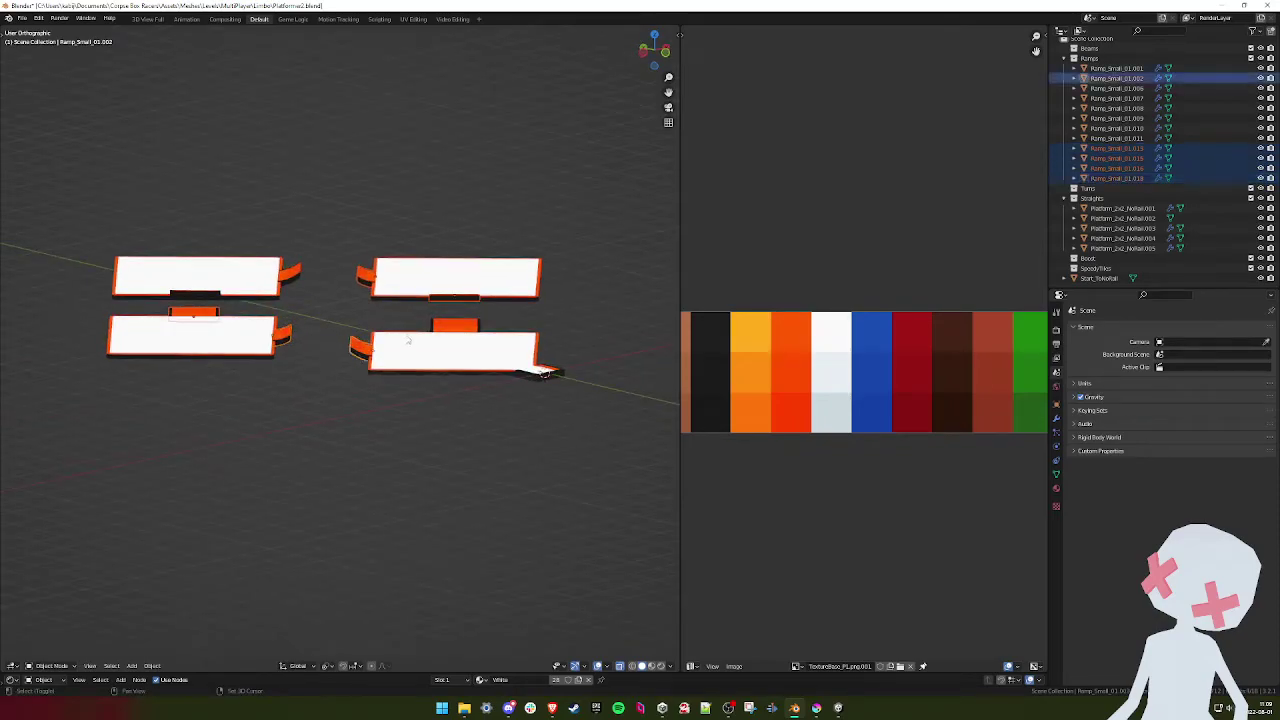
key(ctrl+l)
click(400, 329)
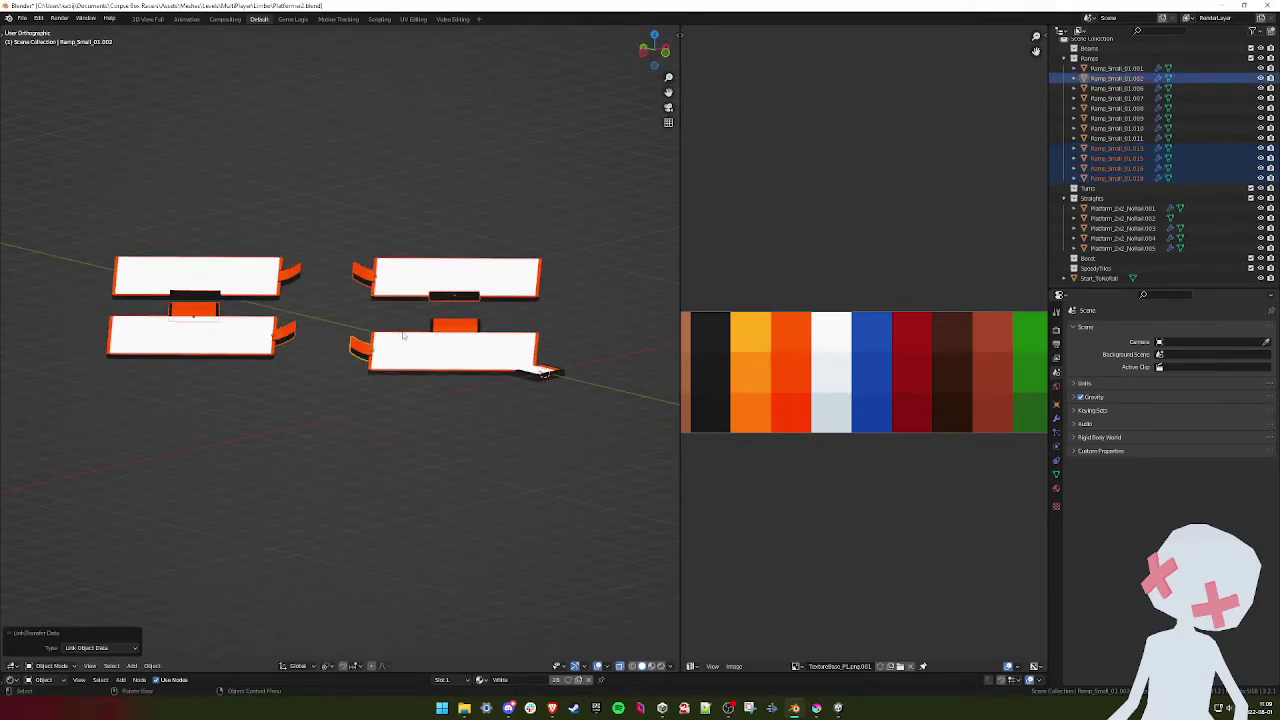
- Trial-move a vertex of Ramp_Small_01.002 to check which ramps share its mesh, cancel the move, and save the file
middle_drag(323, 311, 382, 323)
scroll(382, 323, up, 3)
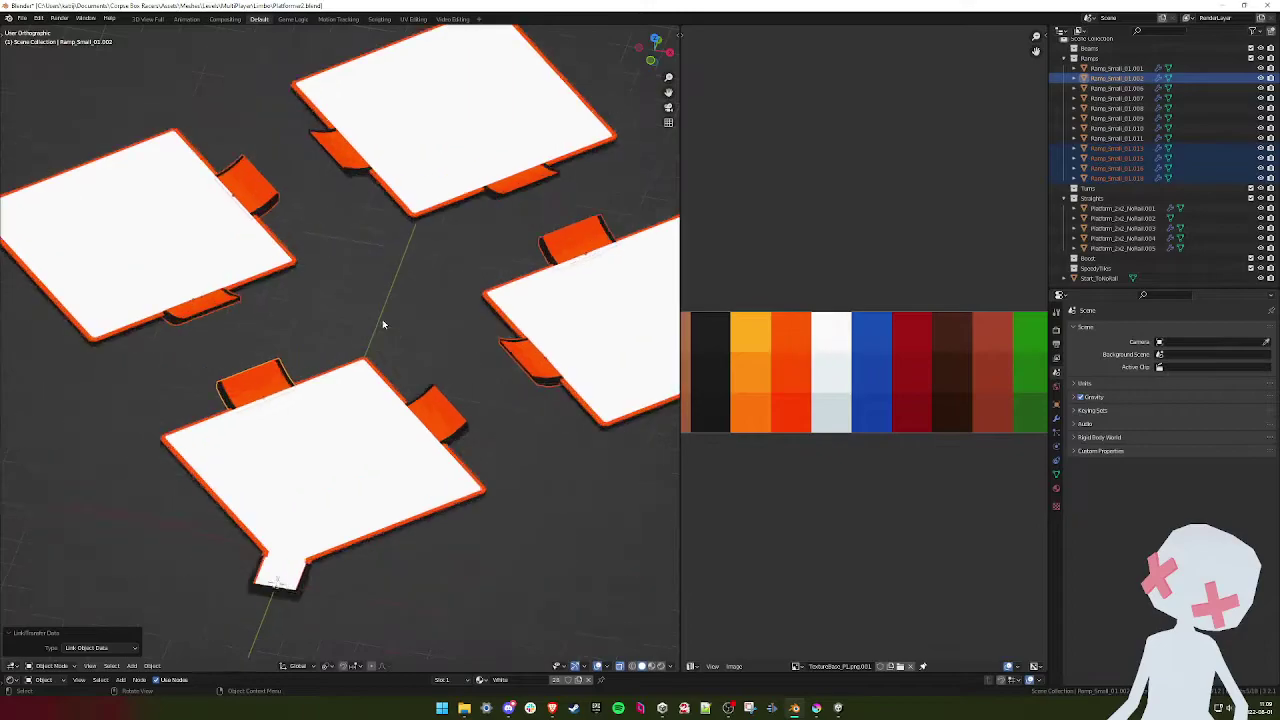
scroll(382, 323, down, 2)
scroll(382, 323, up, 2)
middle_drag(382, 323, 437, 323)
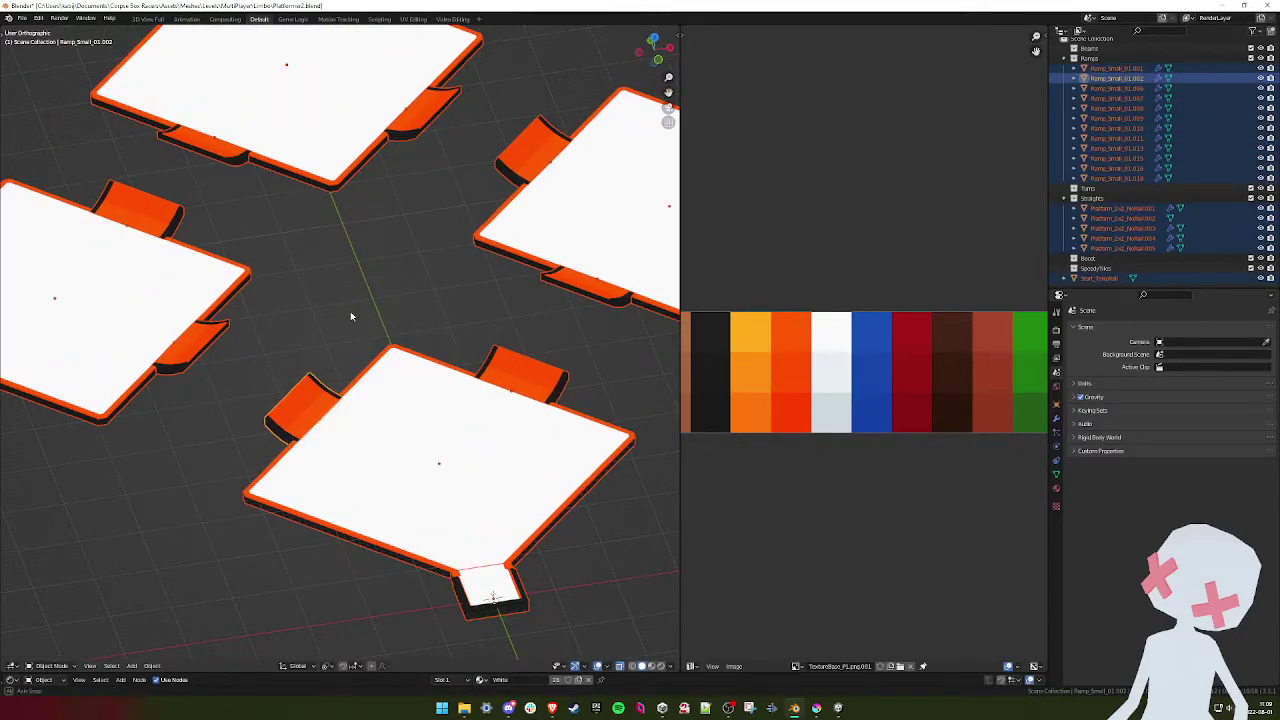
middle_drag(350, 311, 409, 315)
click(413, 349)
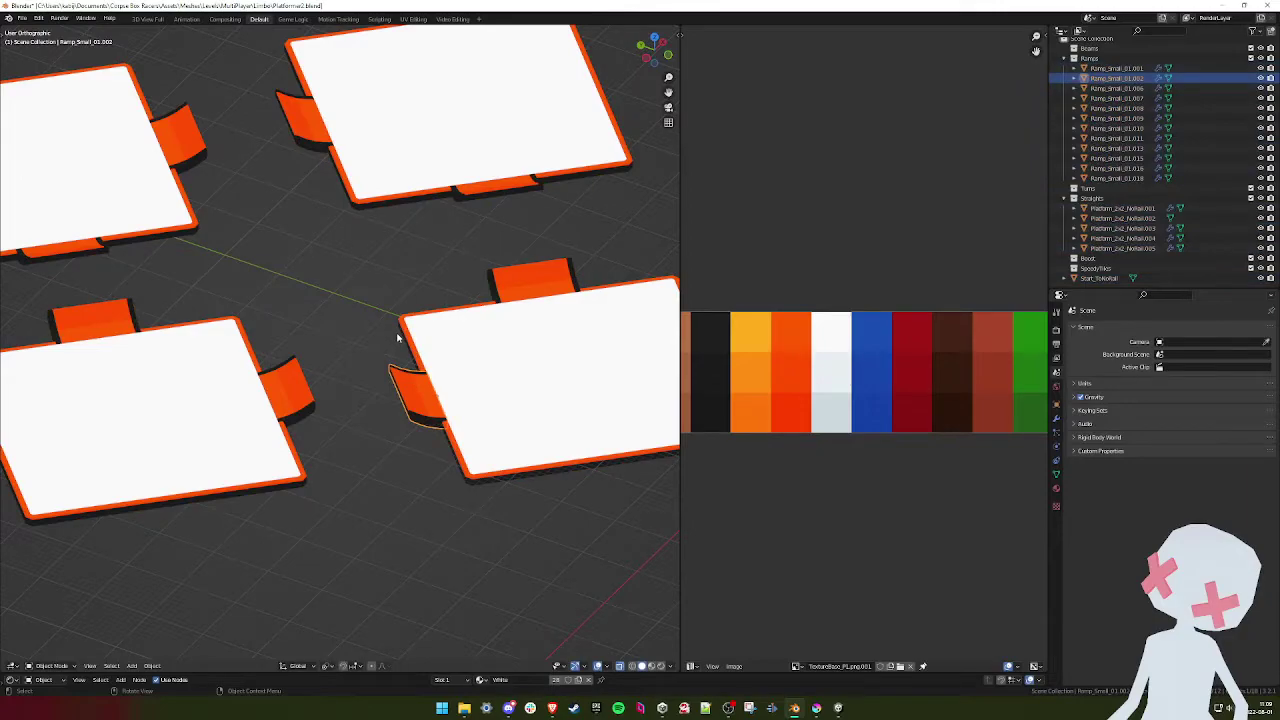
key(Tab)
key(g)
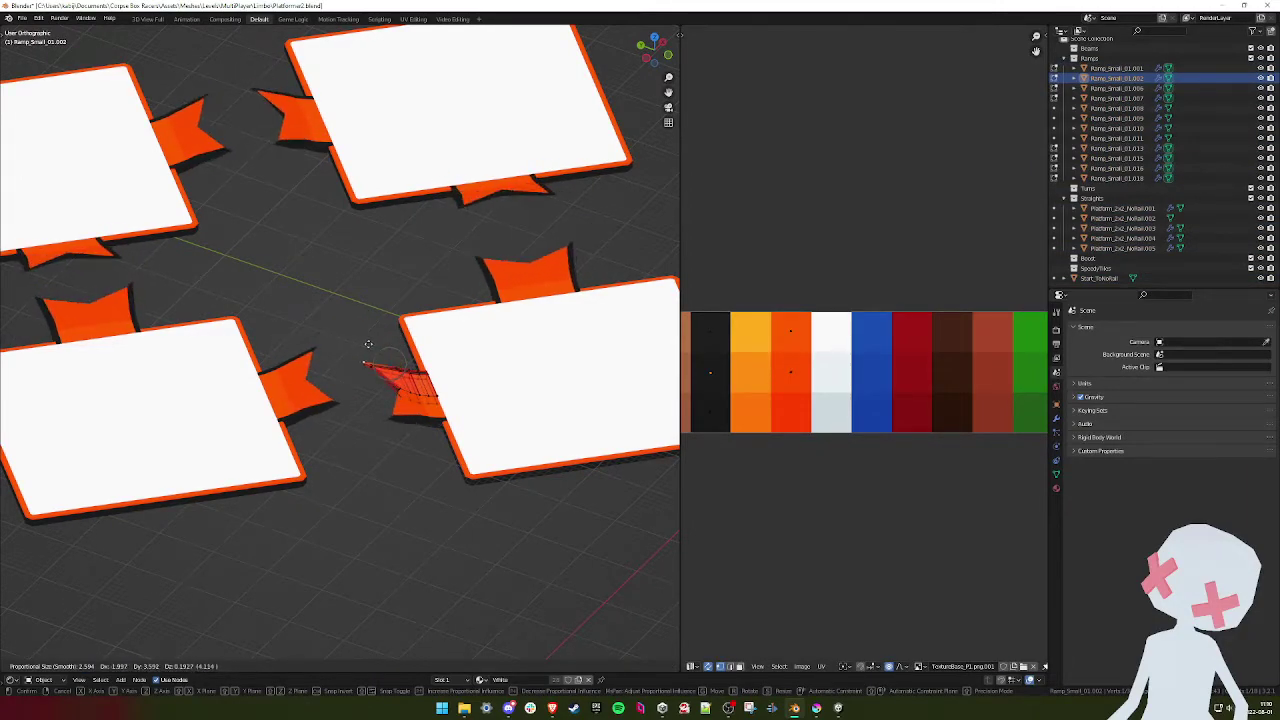
key(Escape)
mouse_move(349, 311)
shift+middle_down()
mouse_move(344, 336)
mouse_move(311, 326)
mouse_move(300, 300)
mouse_move(344, 318)
shift+middle_up()
key(Tab)
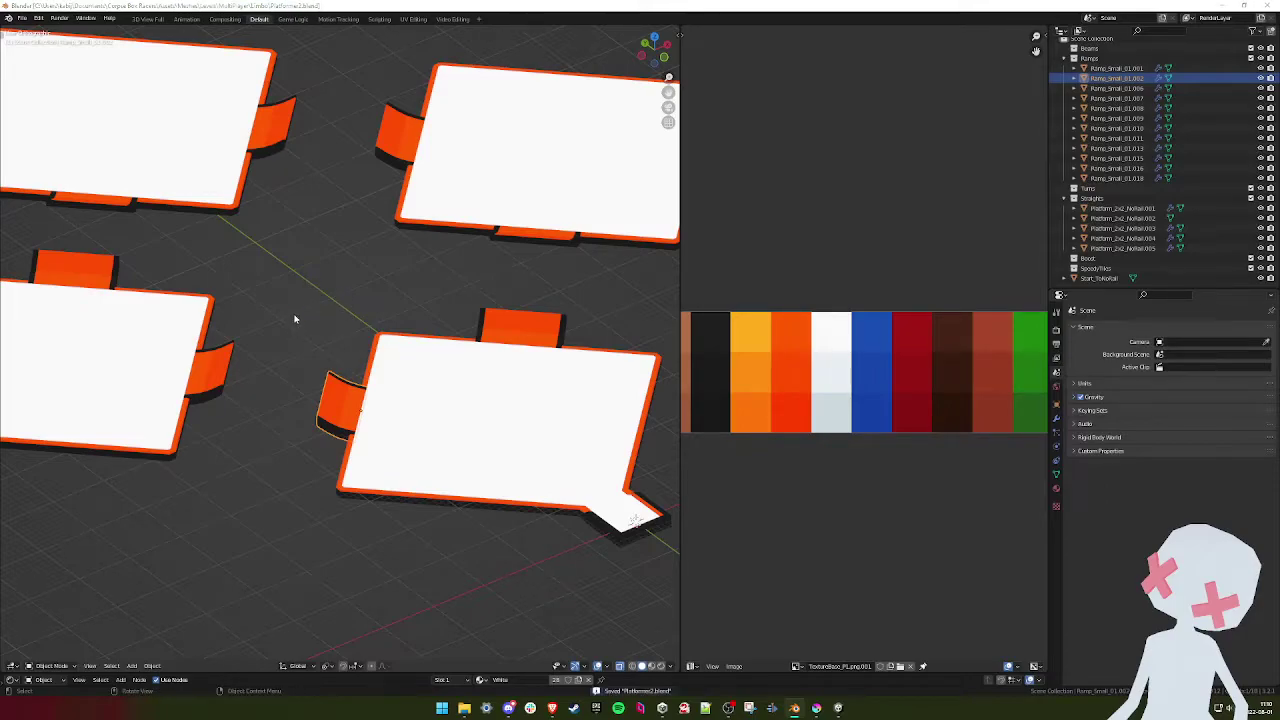
- Switch to Unity, play-test the level with the relinked ramps, and stop the game
key(alt+Tab)
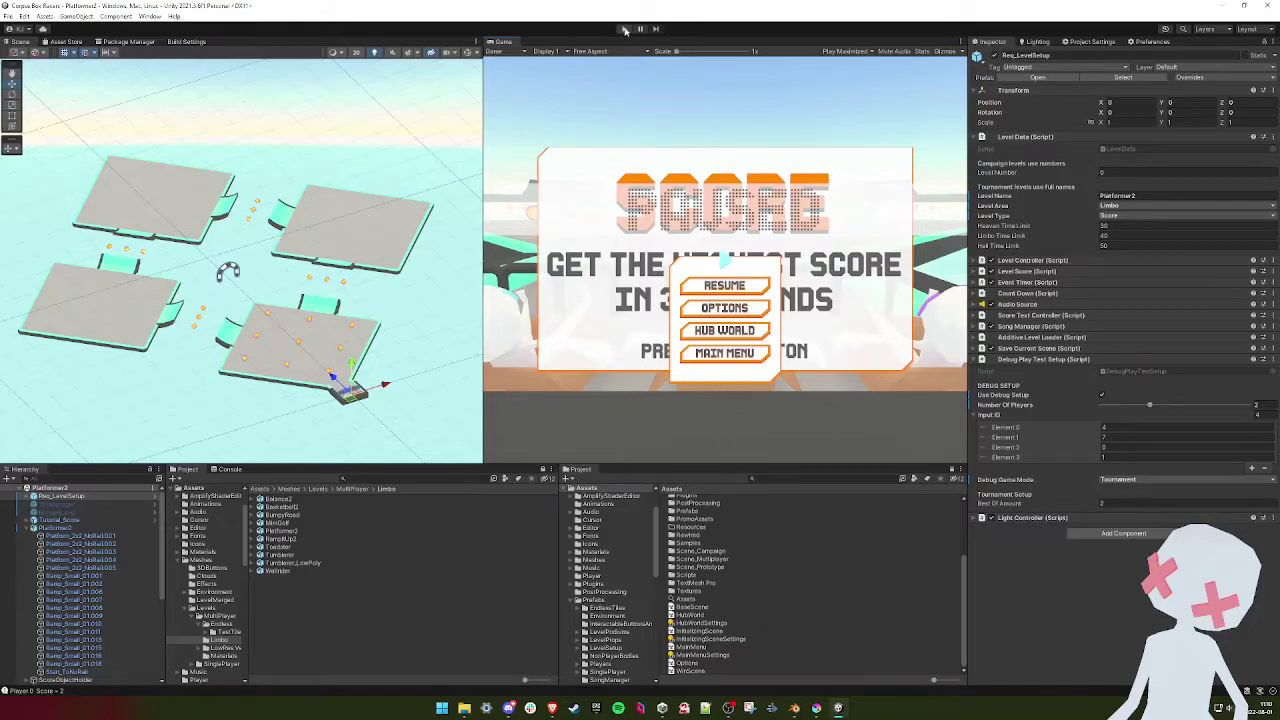
click(623, 29)
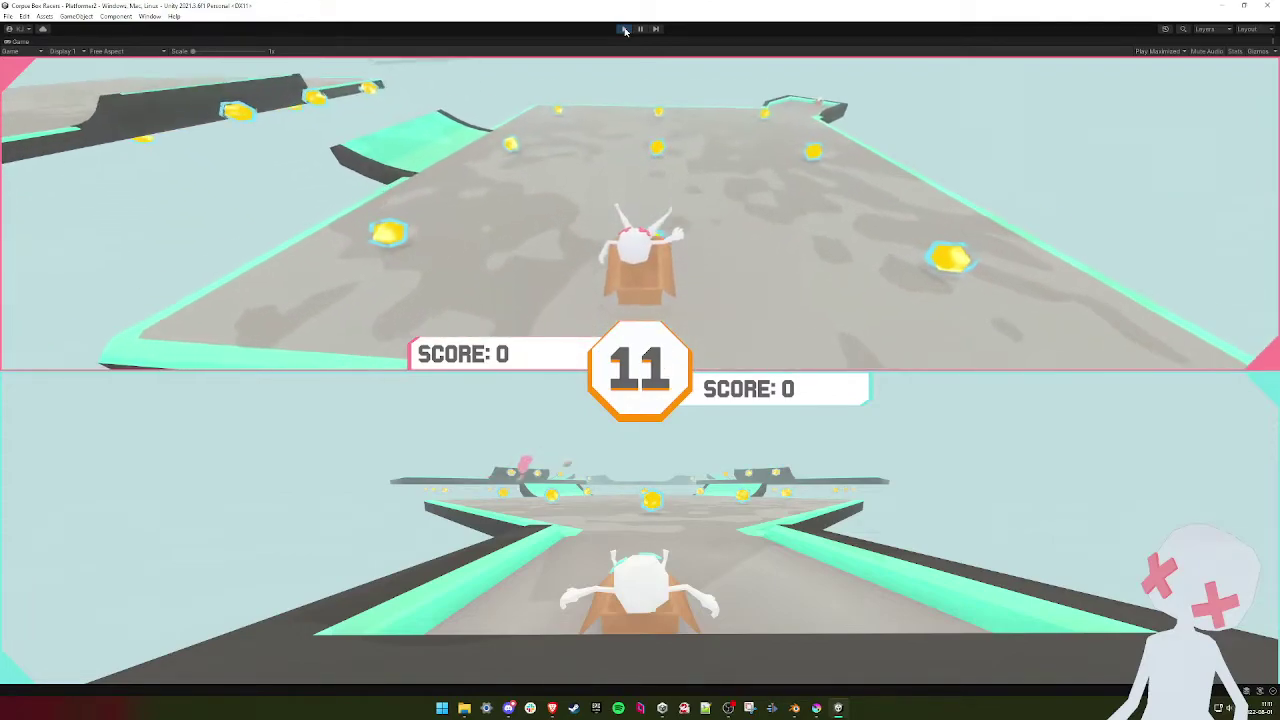
click(625, 29)
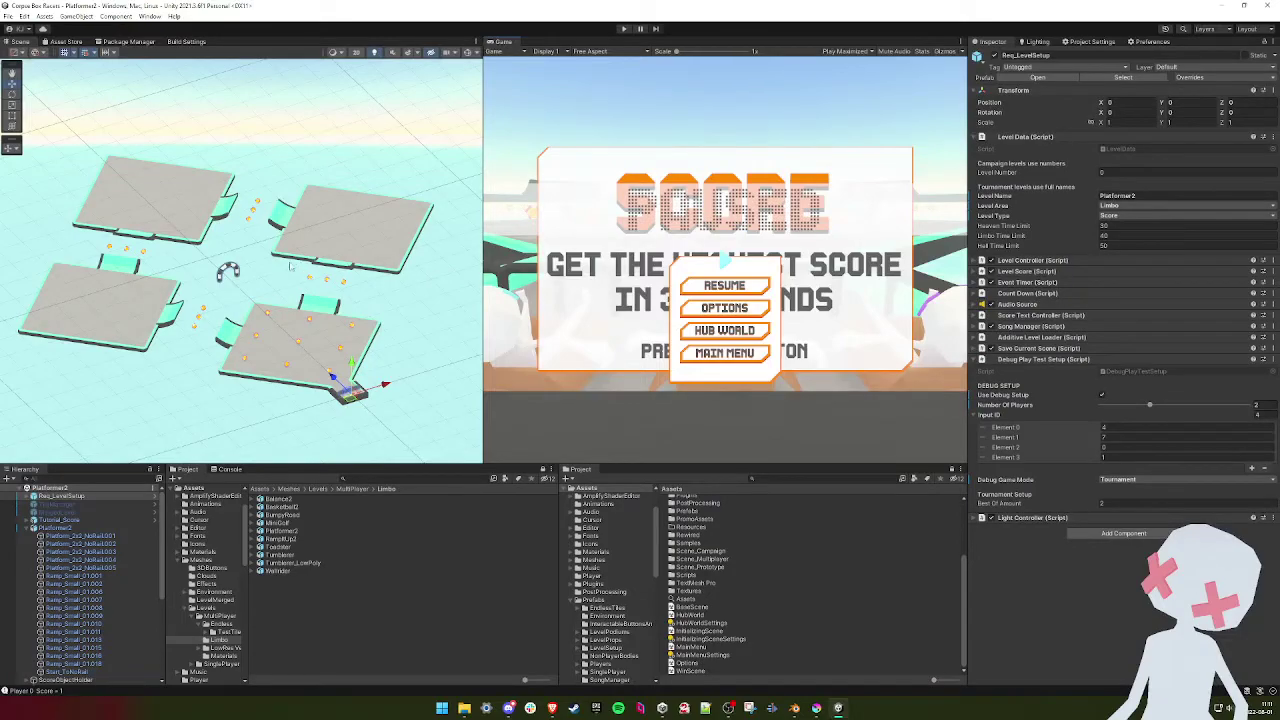
middle_drag(349, 394, 522, 329)
- Switch to Blender and select the whole level in object mode to look over the ramps
key(alt+Tab)
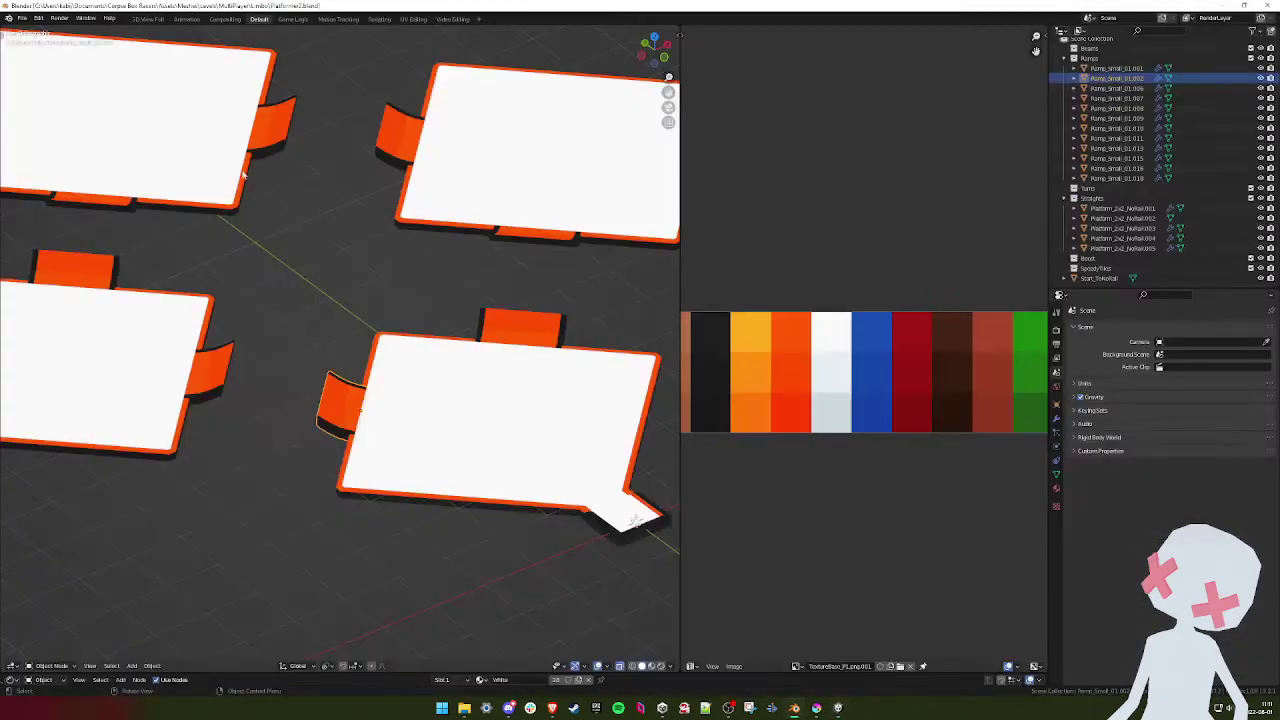
key(Tab)
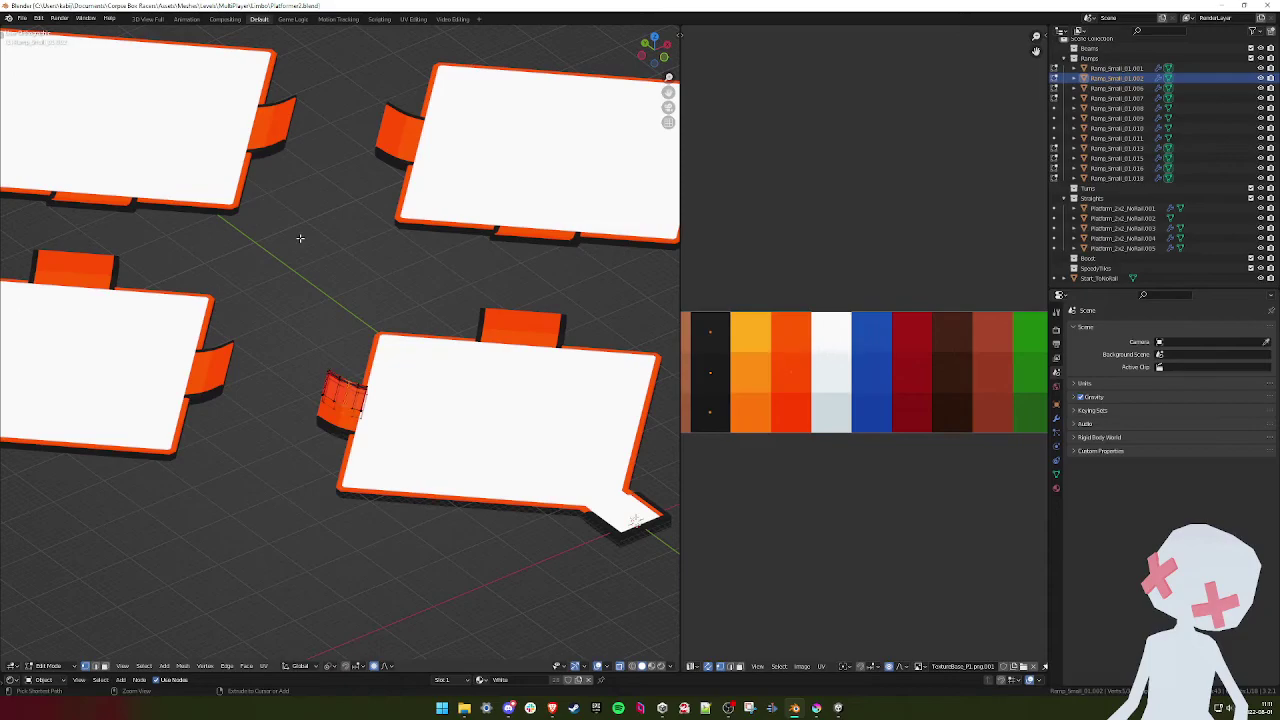
key(Tab)
key(a)
key(ctrl+z)
key(ctrl+z)
key(ctrl+z)
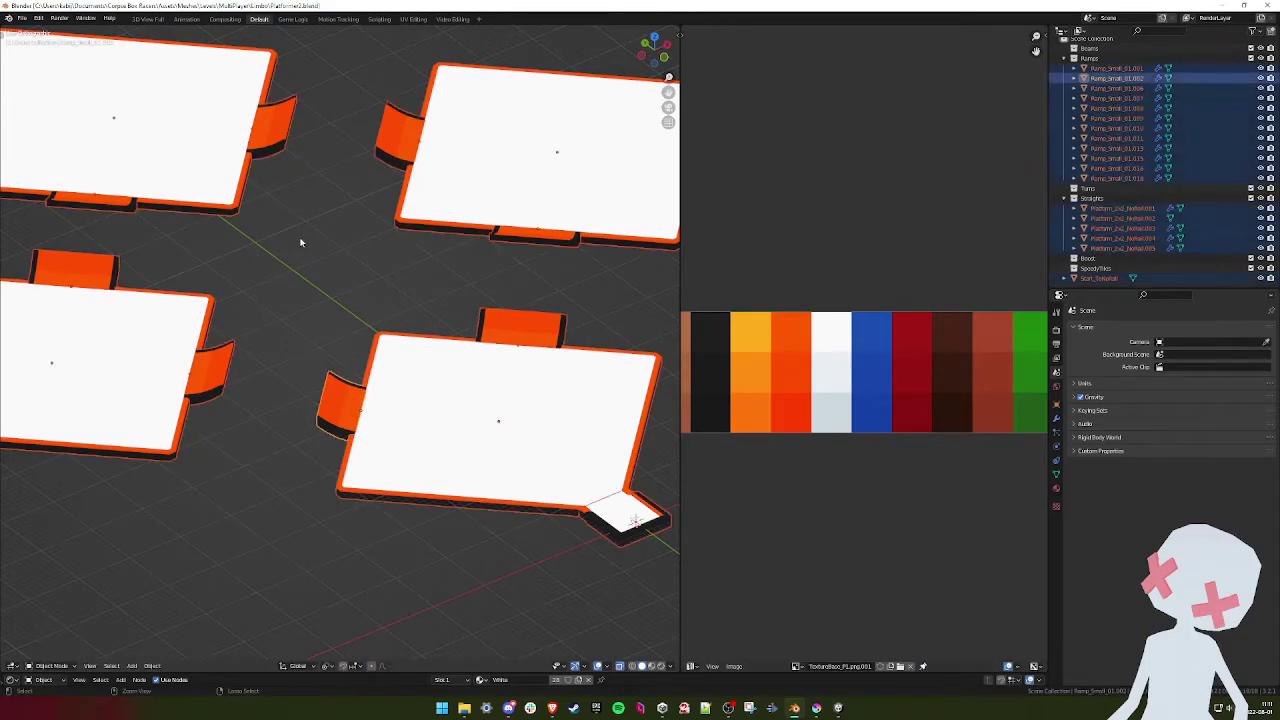
middle_drag(300, 239, 350, 233)
- Check which ramps share the mesh of Ramp_Small_01.018 by trial-moving one of its vertices and cancelling the move
click(305, 352)
shift+scroll(355, 235, down, 1)
key(Tab)
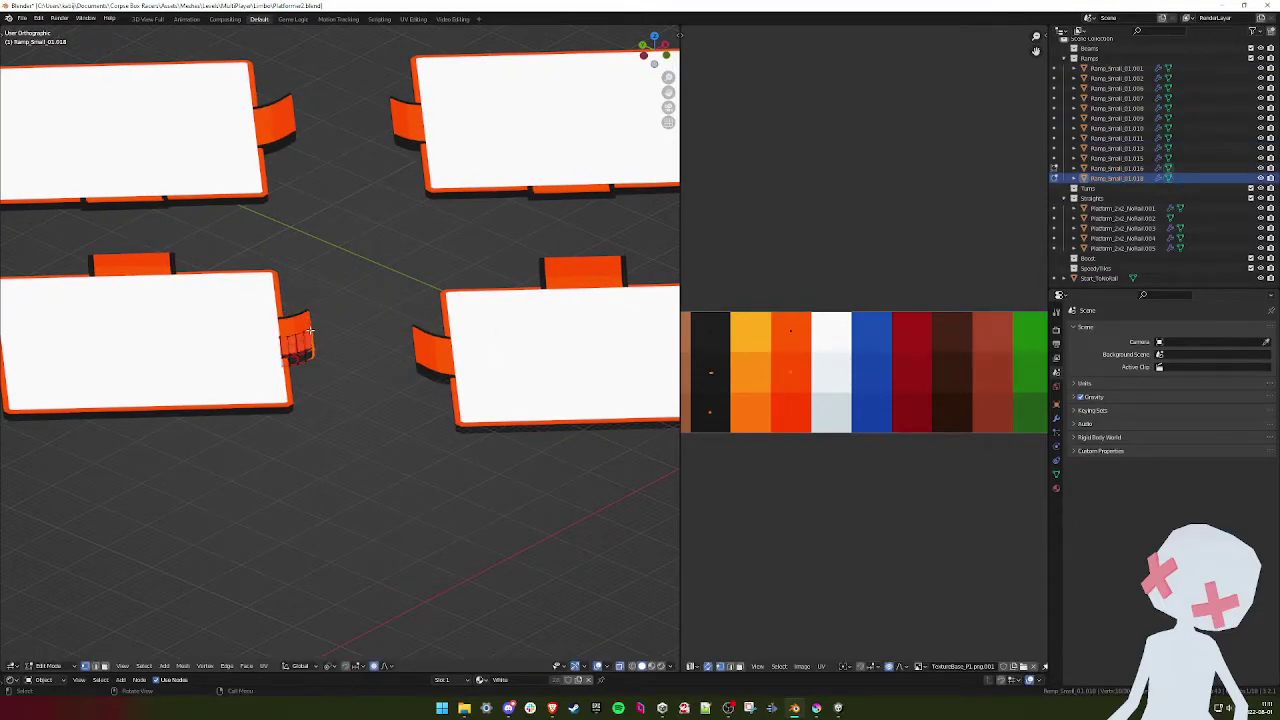
key(g)
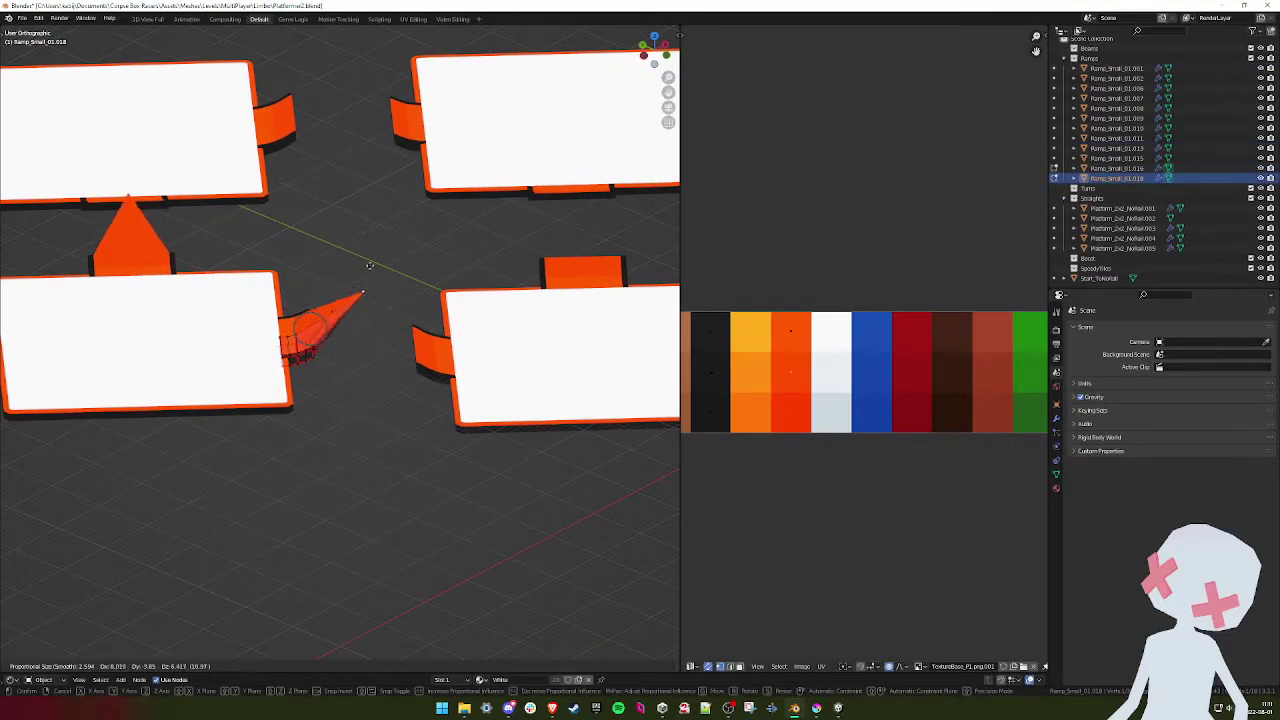
key(Escape)
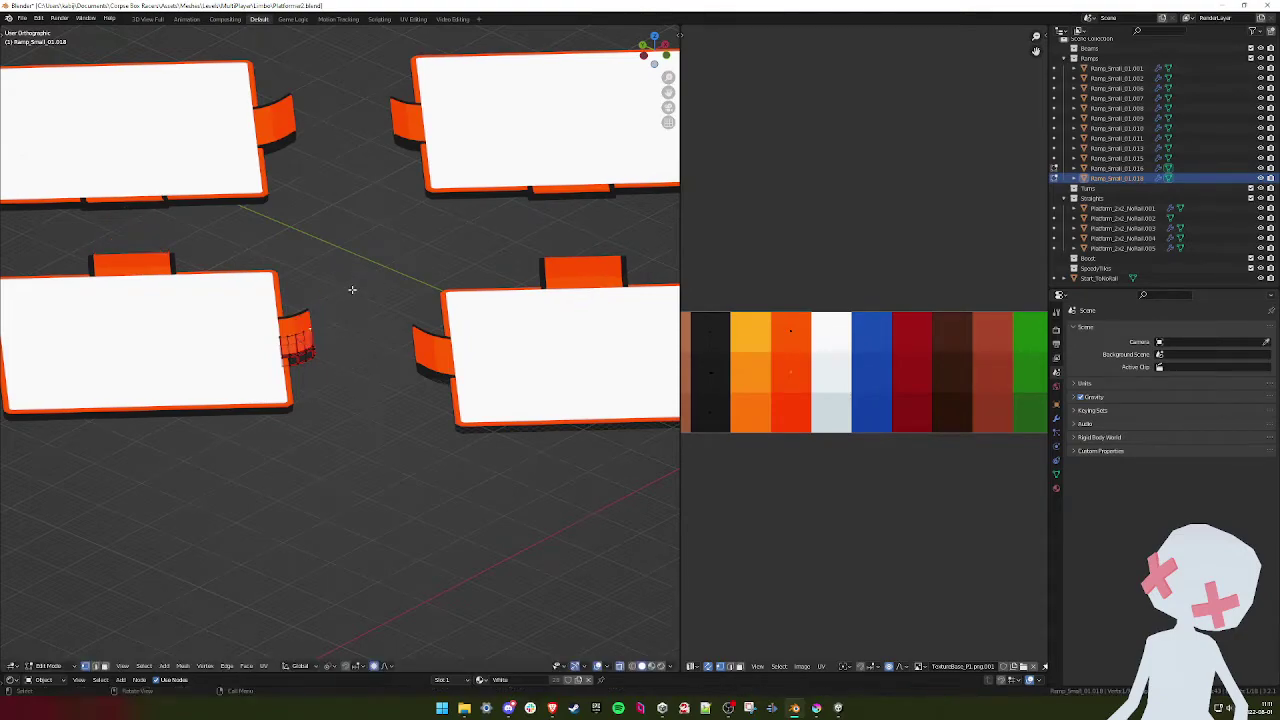
middle_drag(392, 265, 590, 165)
key(Tab)
- Link the object data of Ramp_Small_01.013 and .016 to Ramp_Small_01.002 as the active object
click(208, 182)
shift+click(598, 197)
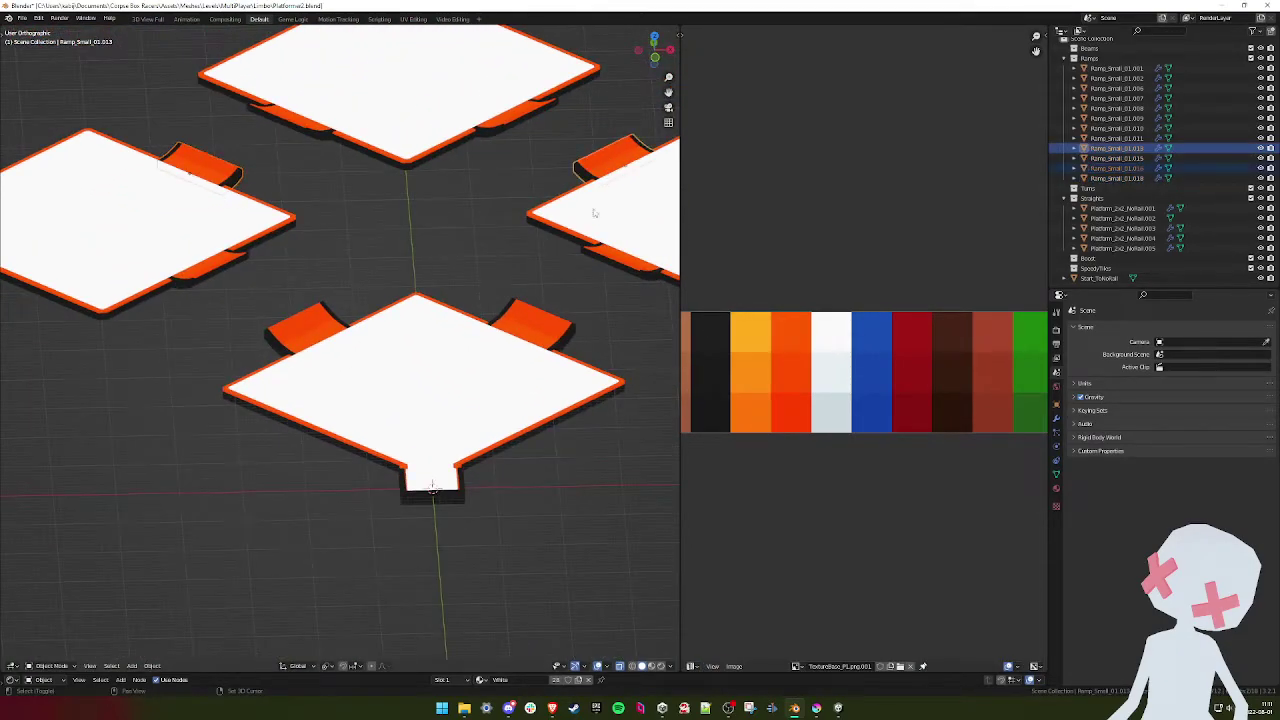
shift+click(327, 322)
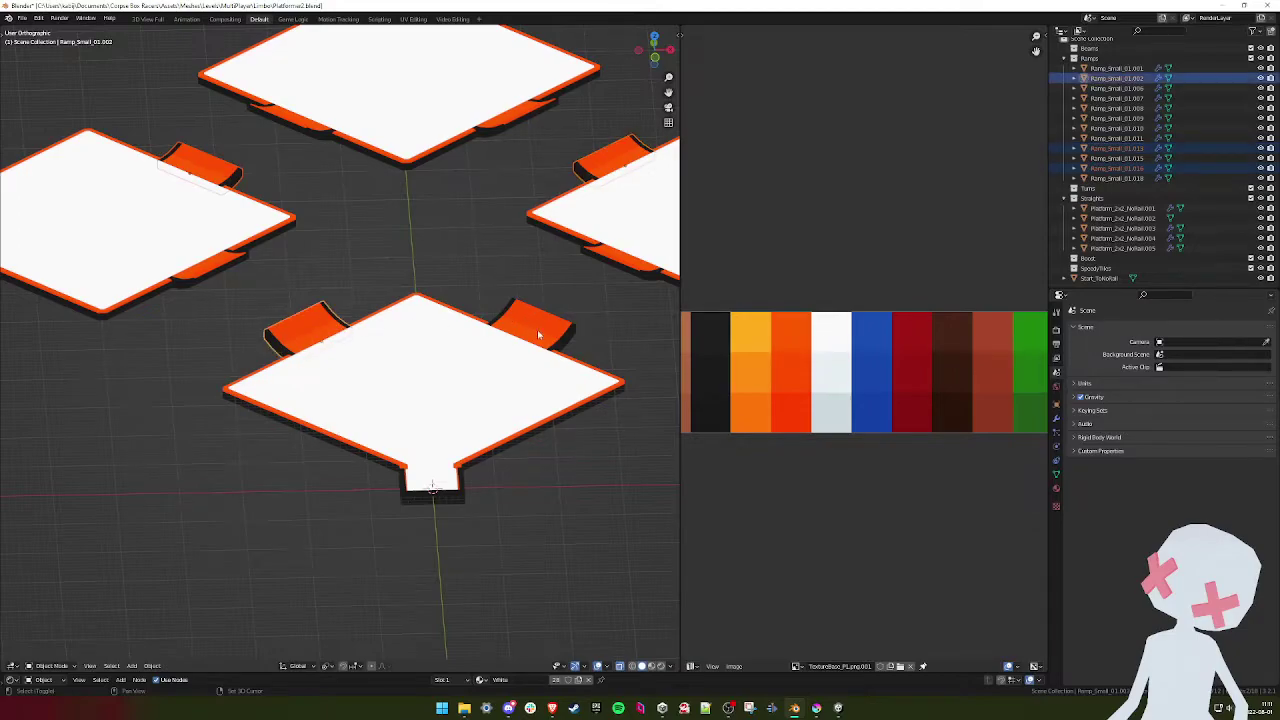
key(ctrl+l)
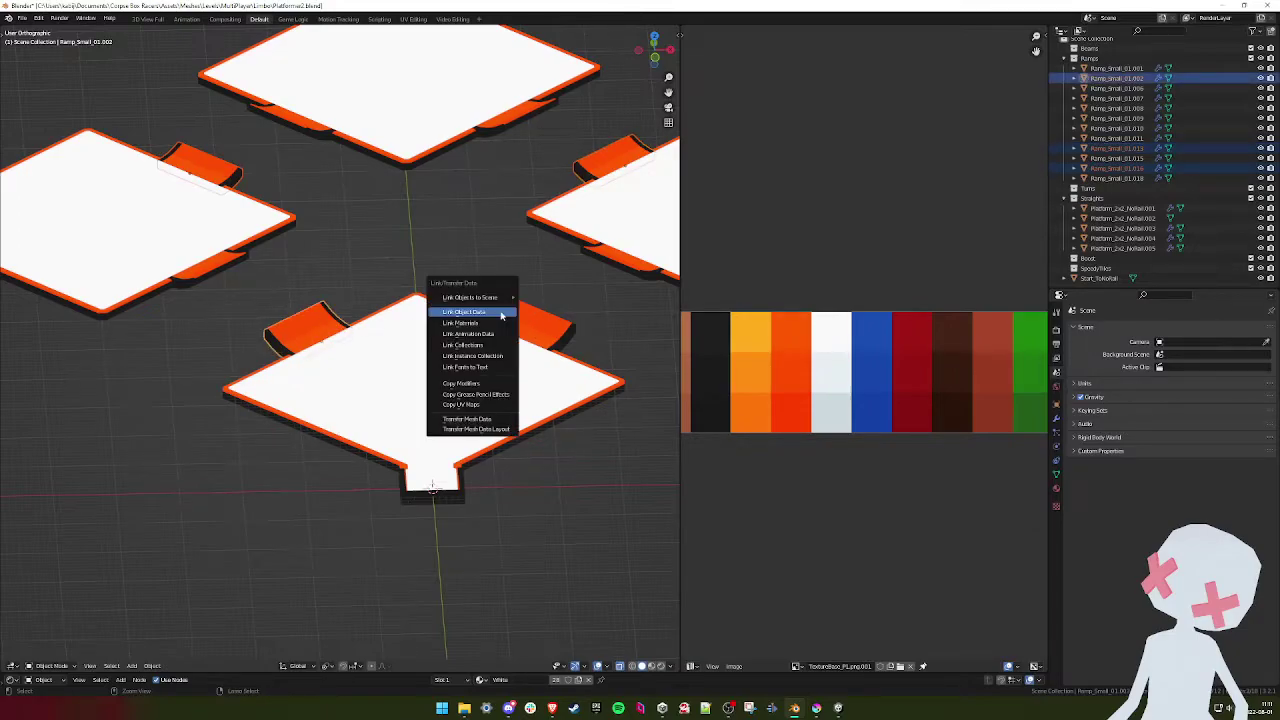
click(498, 312)
- Trial-move a vertex of Ramp_Small_01.001 to check which ramps follow it, and cancel the move
click(544, 320)
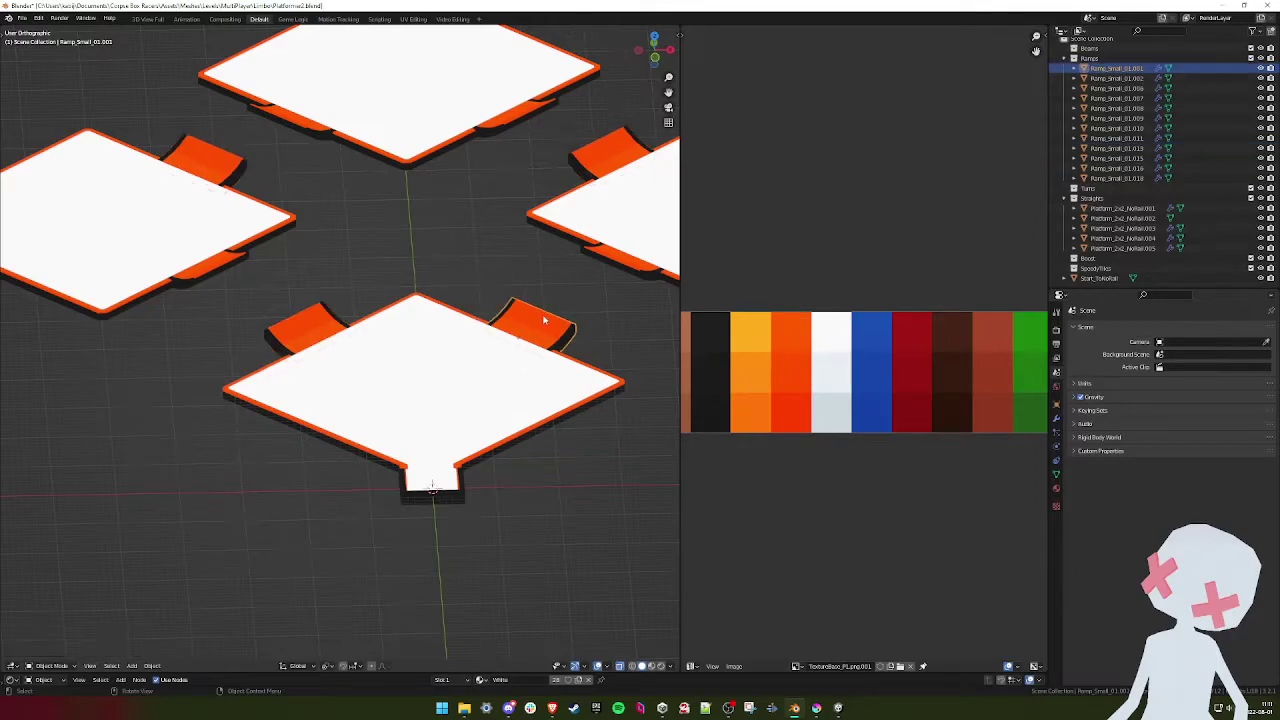
key(Tab)
key(g)
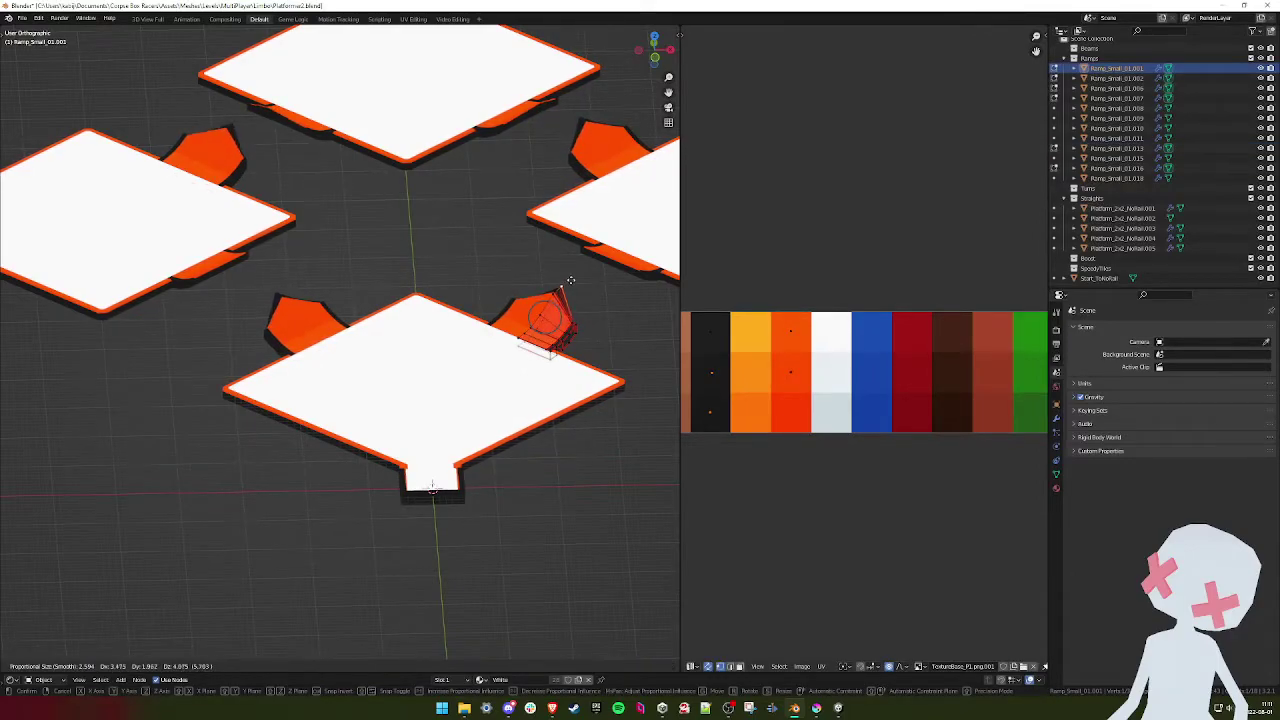
key(Escape)
key(Tab)
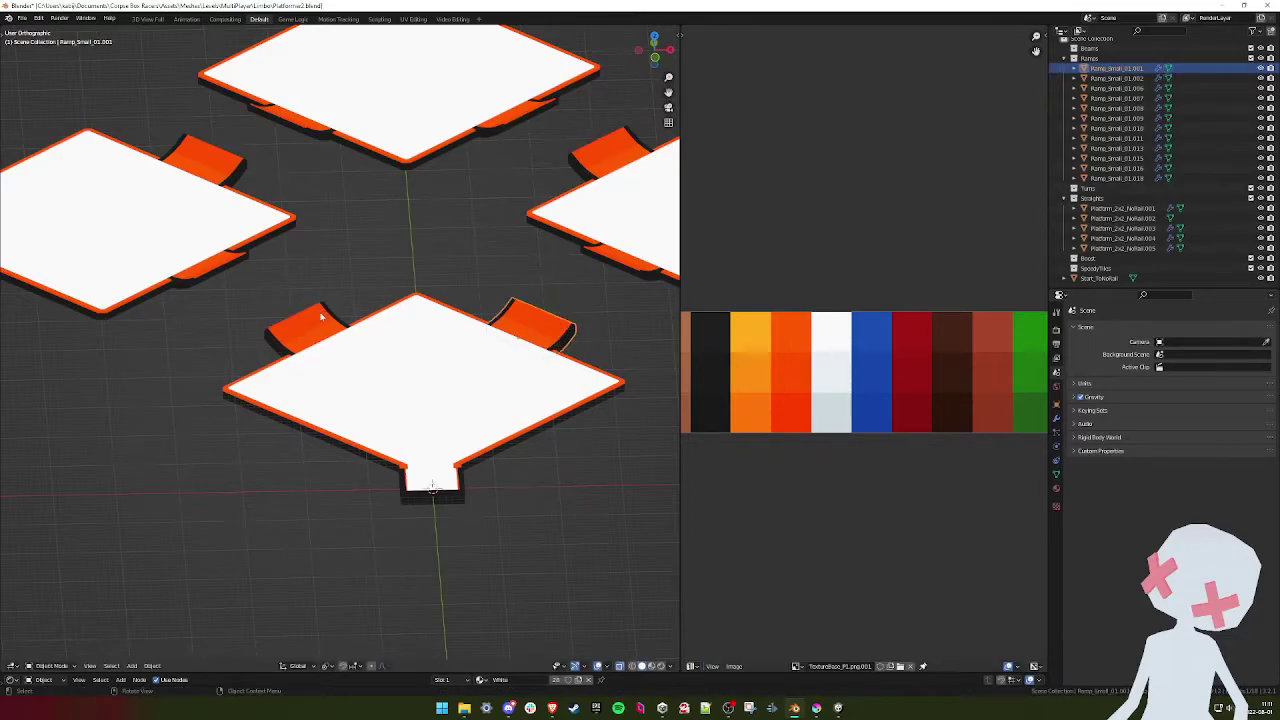
- Compare mesh sharing again with cancelled trial vertex moves on Ramp_Small_01.002 and Ramp_Small_01.001
click(320, 313)
key(Tab)
key(g)
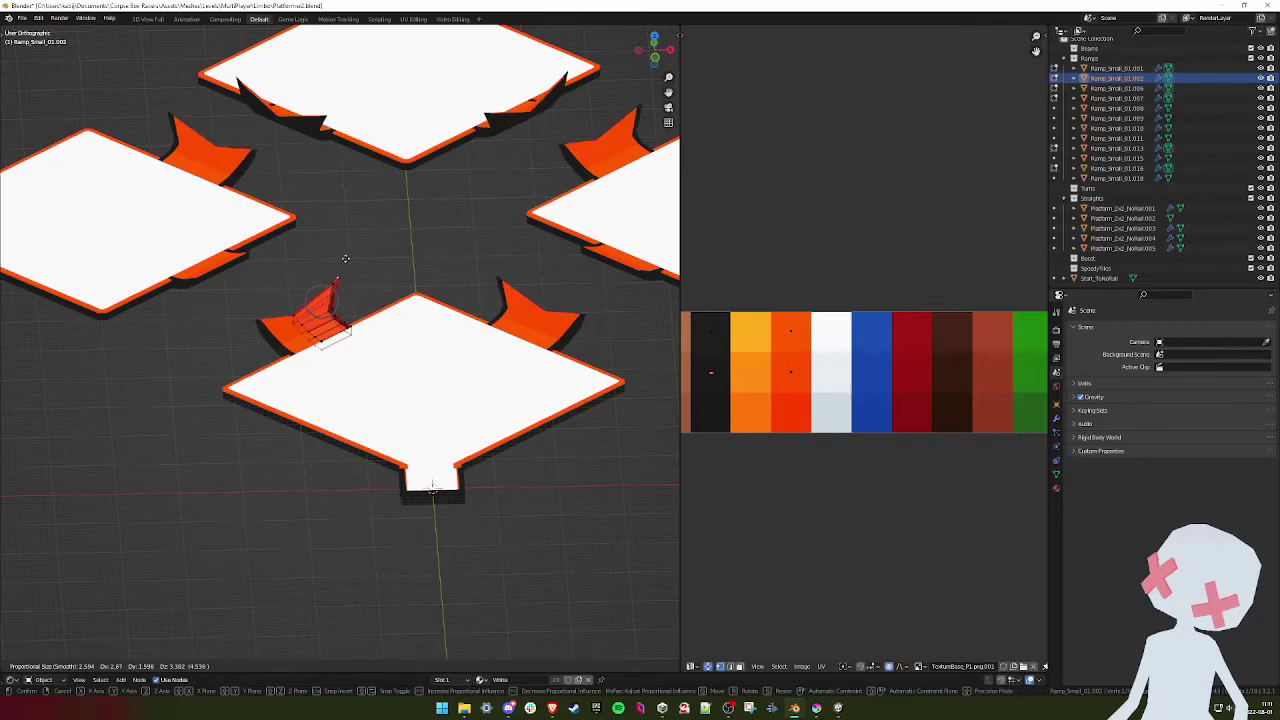
key(Escape)
middle_drag(366, 257, 473, 329)
click(436, 428)
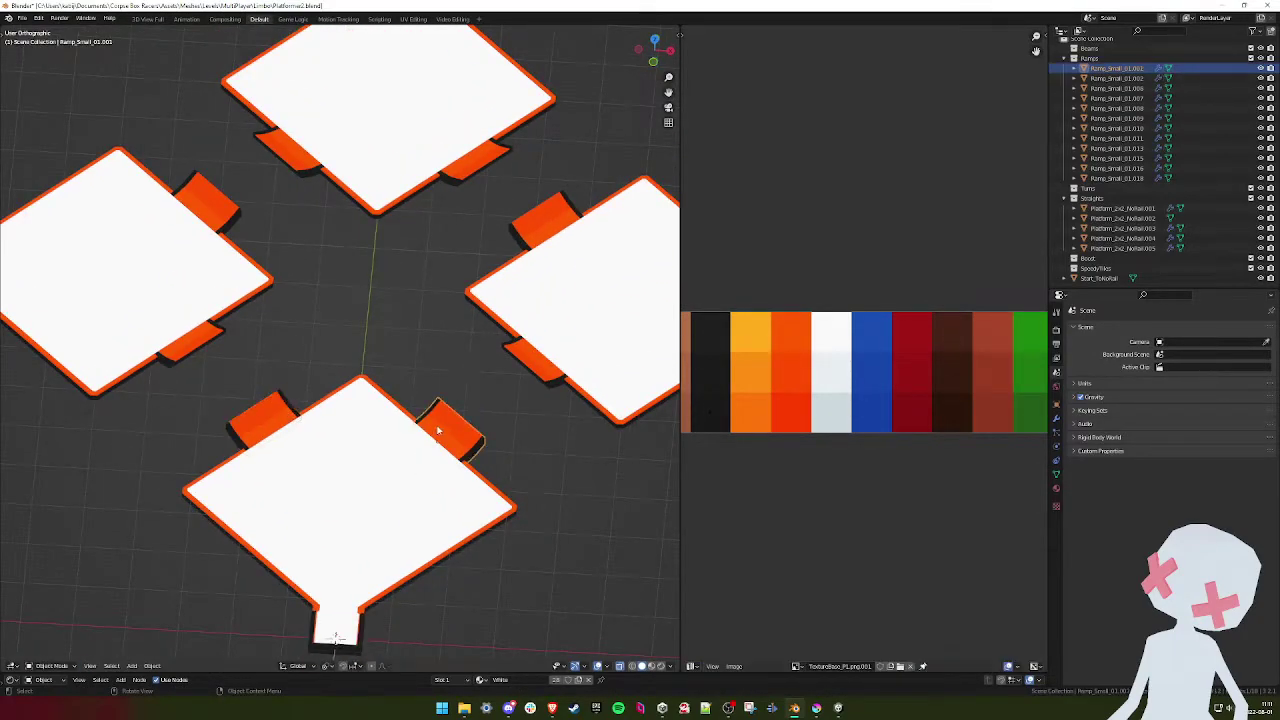
key(g)
key(Escape)
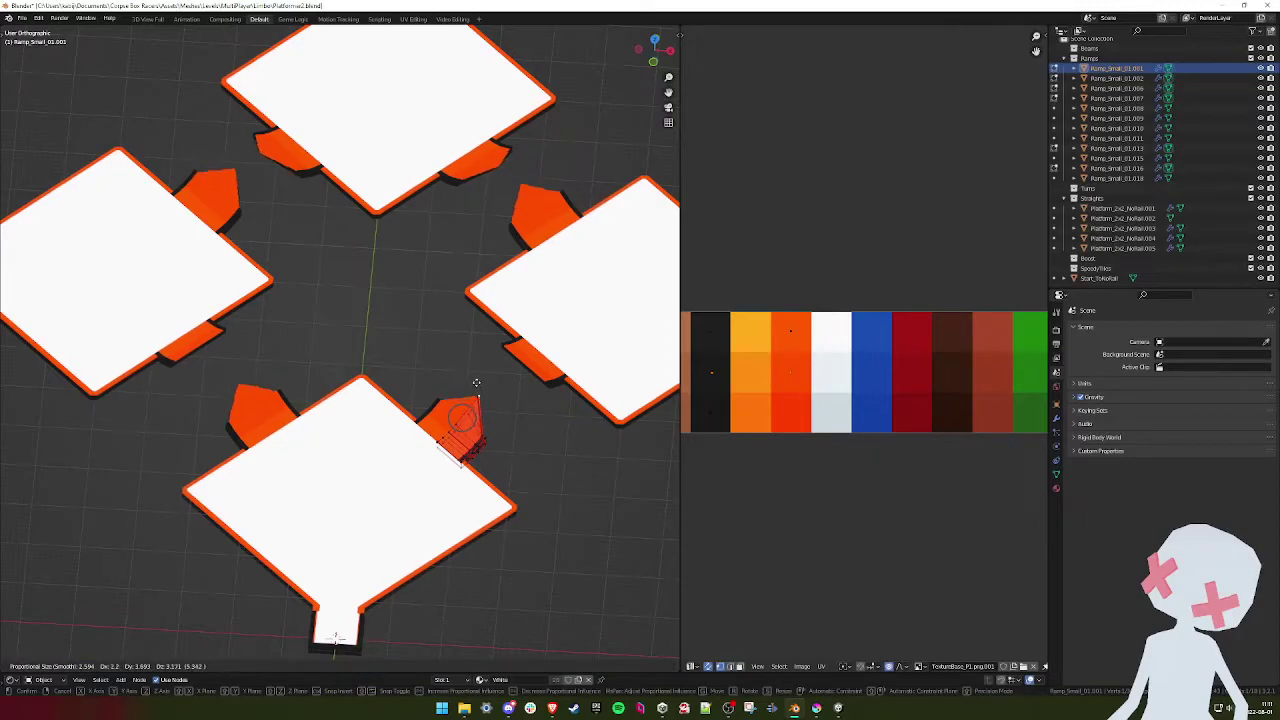
key(Tab)
- Delete the far platform's two ramps, Ramp_Small_01.006 and Ramp_Small_01.007
shift+middle_drag(491, 214, 492, 247)
click(474, 200)
shift+click(300, 194)
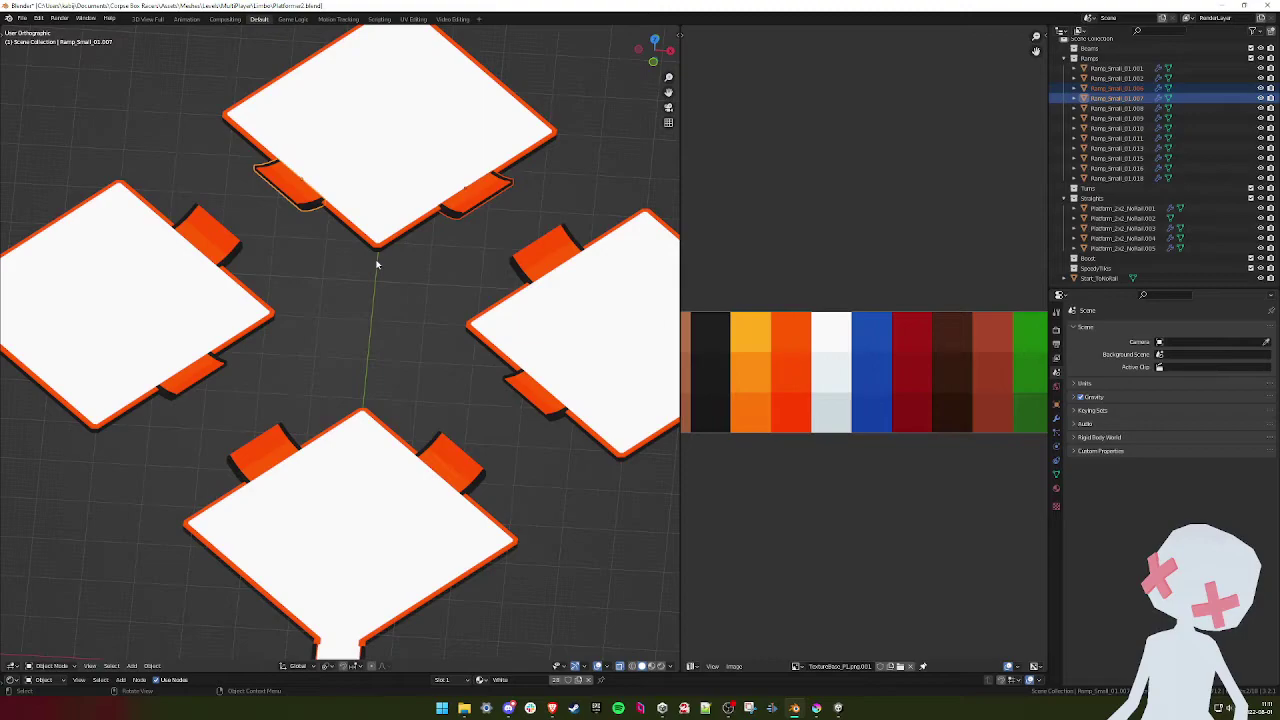
key(Delete)
- In top view, duplicate Ramp_Small_01.015 by -50 along X and 50 along Y onto the far platform's left front edge
click(520, 382)
key(KP_7)
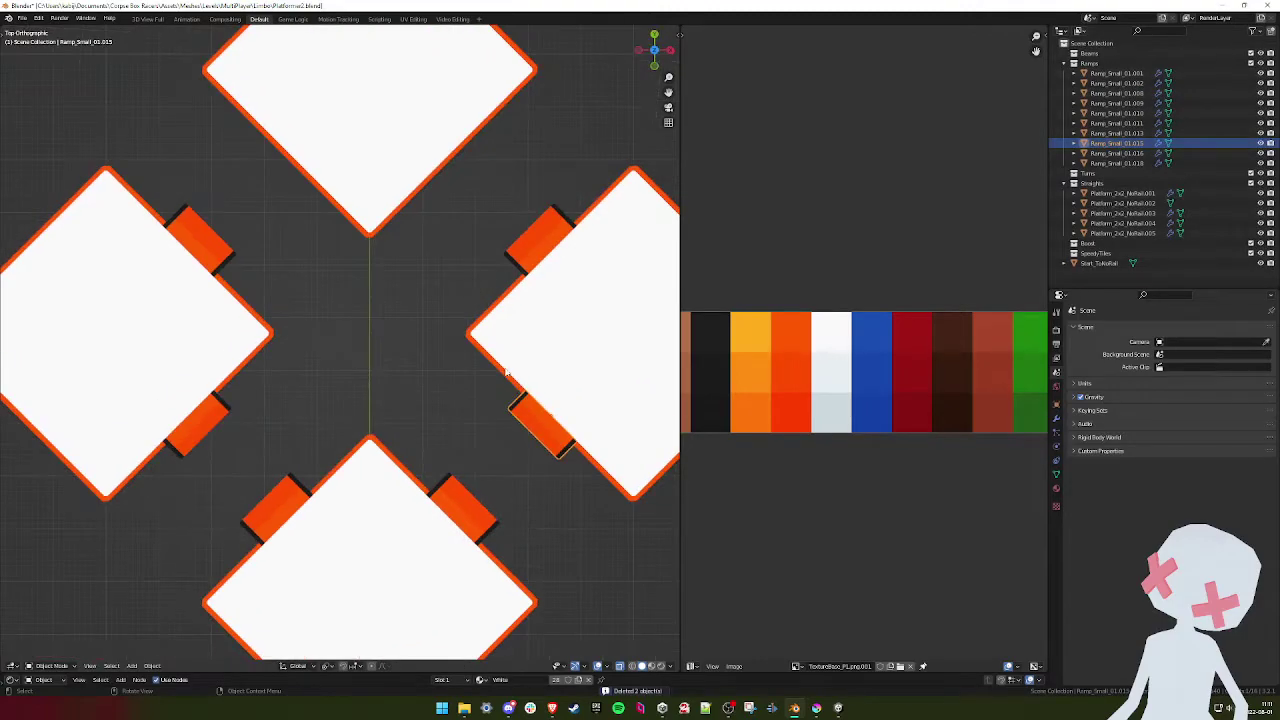
key(shift+d)
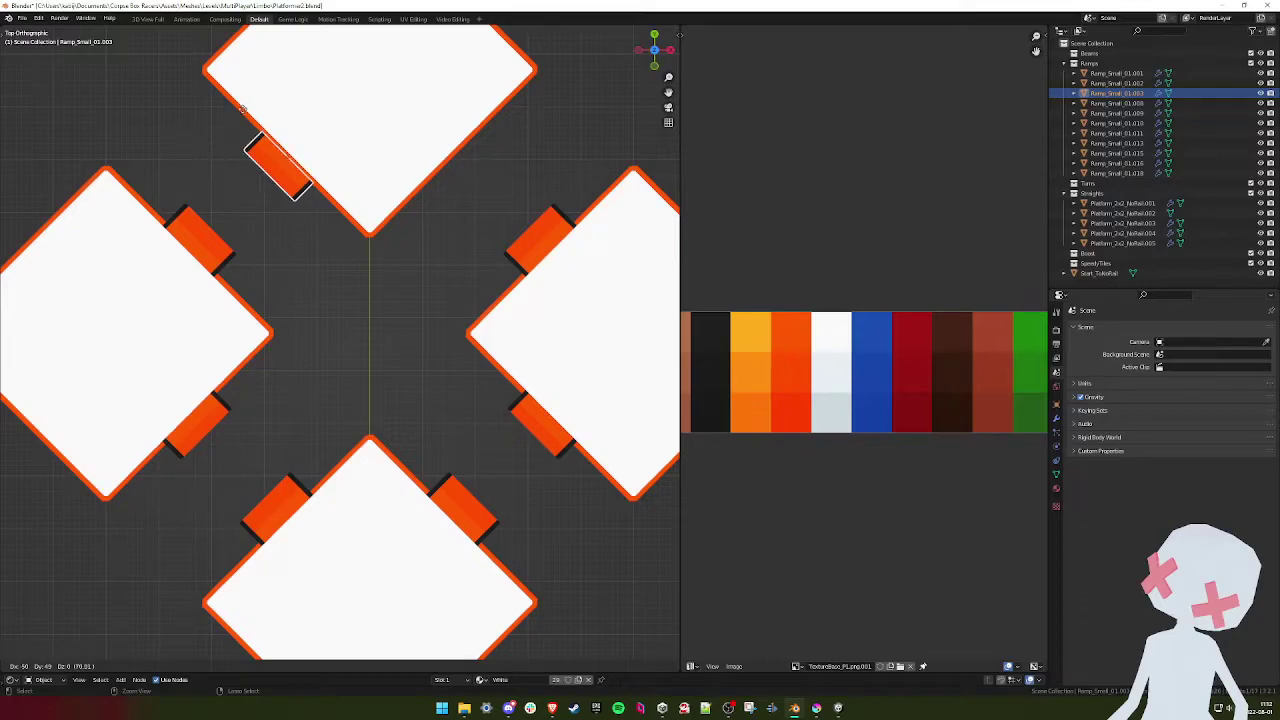
click(242, 108)
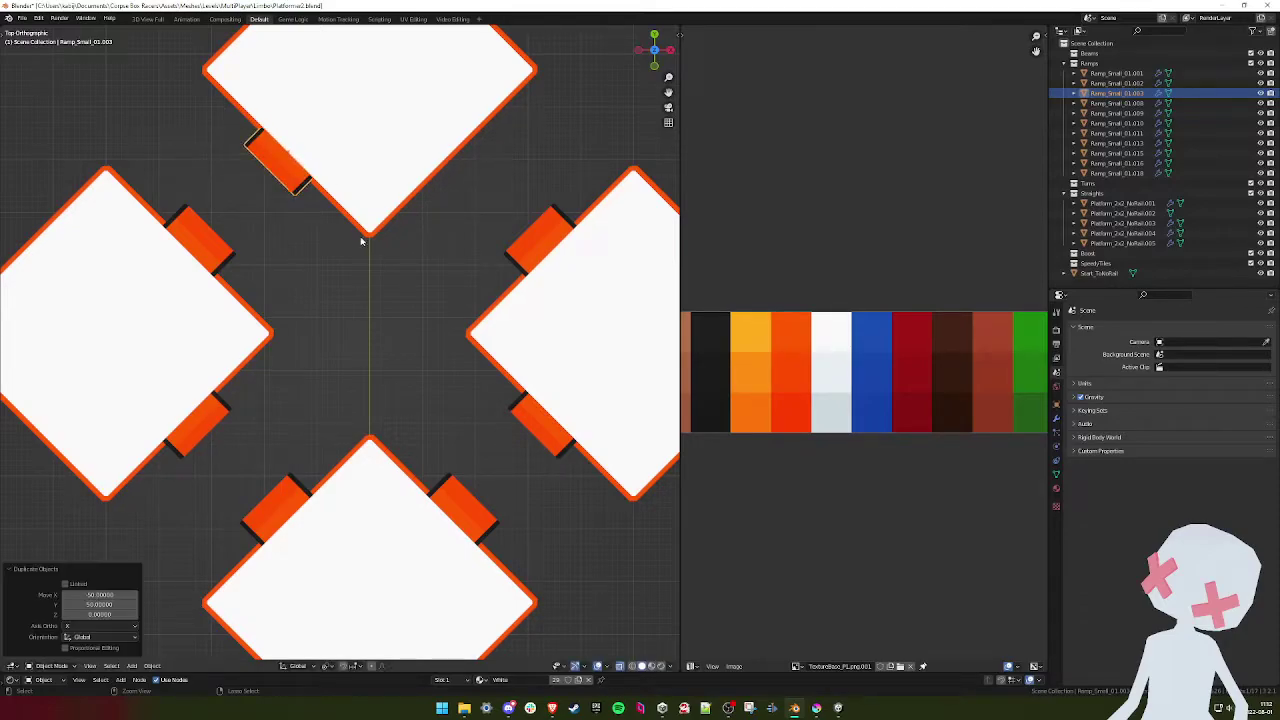
- Duplicate the left platform's front ramp by 50 along X and Y onto the far platform's right front edge
click(229, 432)
key(shift+d)
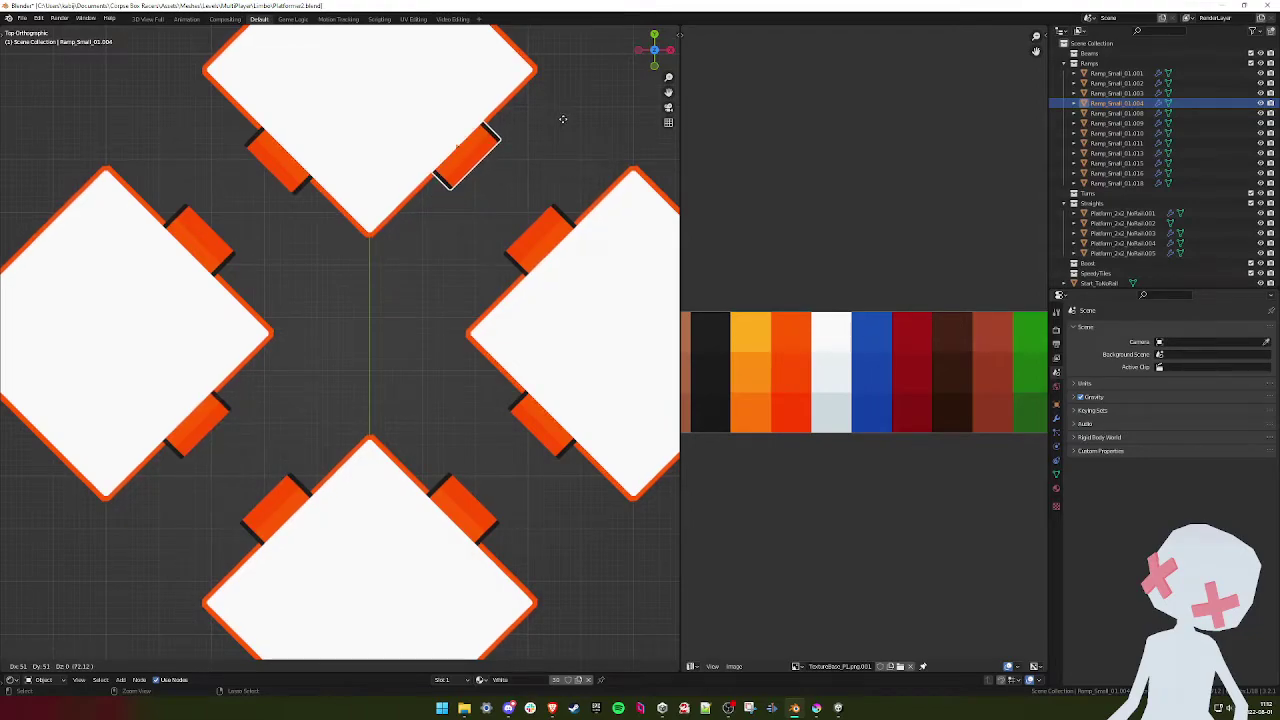
click(559, 122)
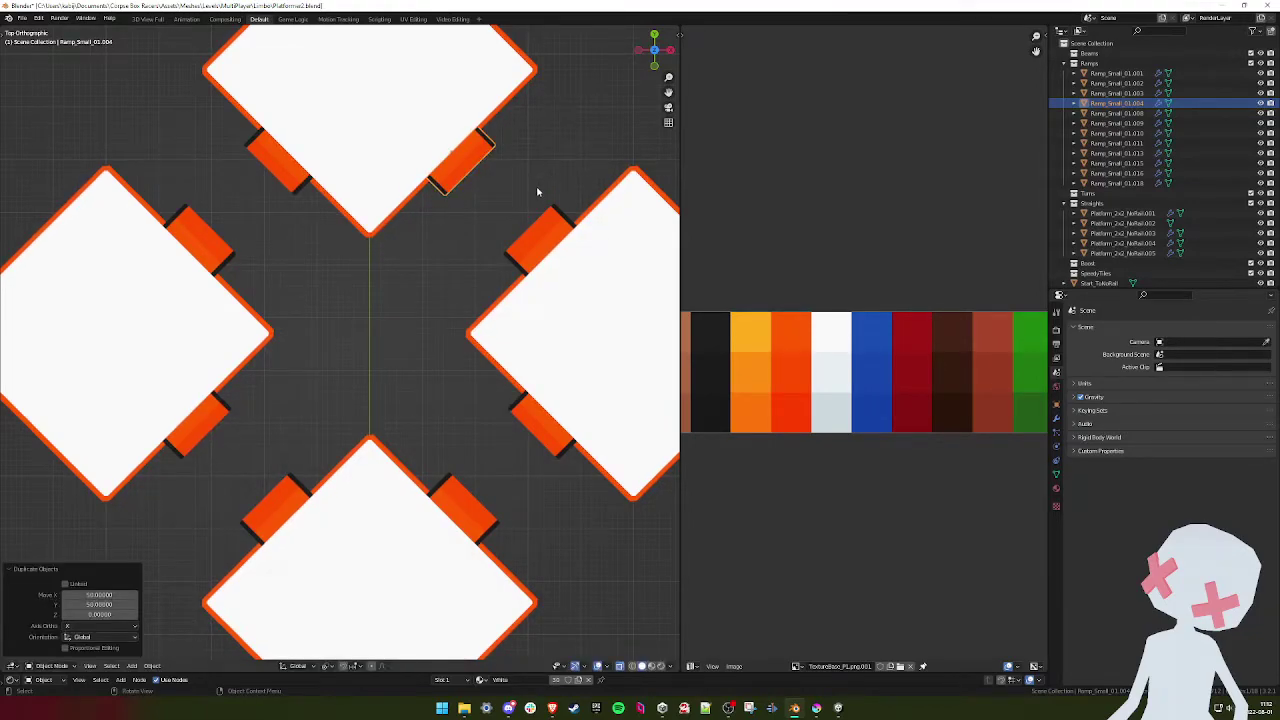
right_click(536, 188)
- Select the far platform with its two new ramps, raise them 5 units along Z in front view, and save the file
middle_drag(586, 157, 459, 258)
key(KP_5)
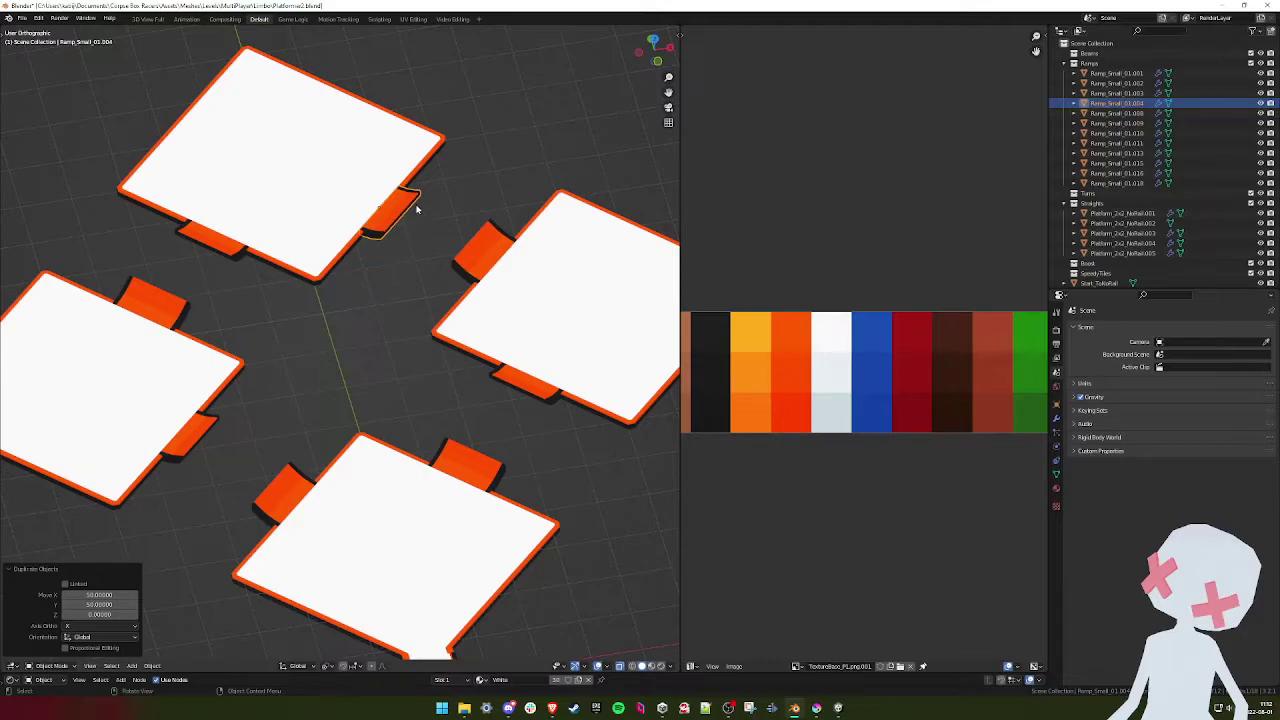
mouse_move(410, 222)
middle_down()
mouse_move(459, 200)
mouse_move(418, 223)
middle_up()
middle_drag(294, 237, 392, 204)
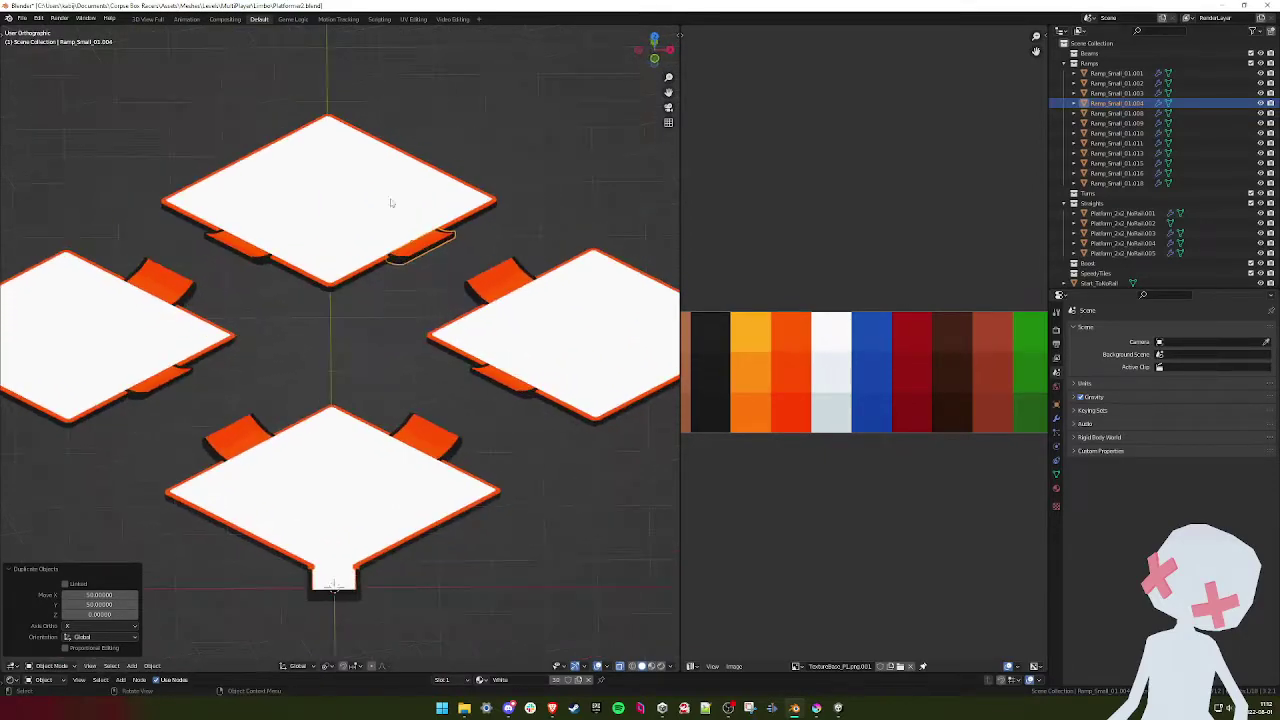
drag(415, 146, 253, 263)
key(KP_1)
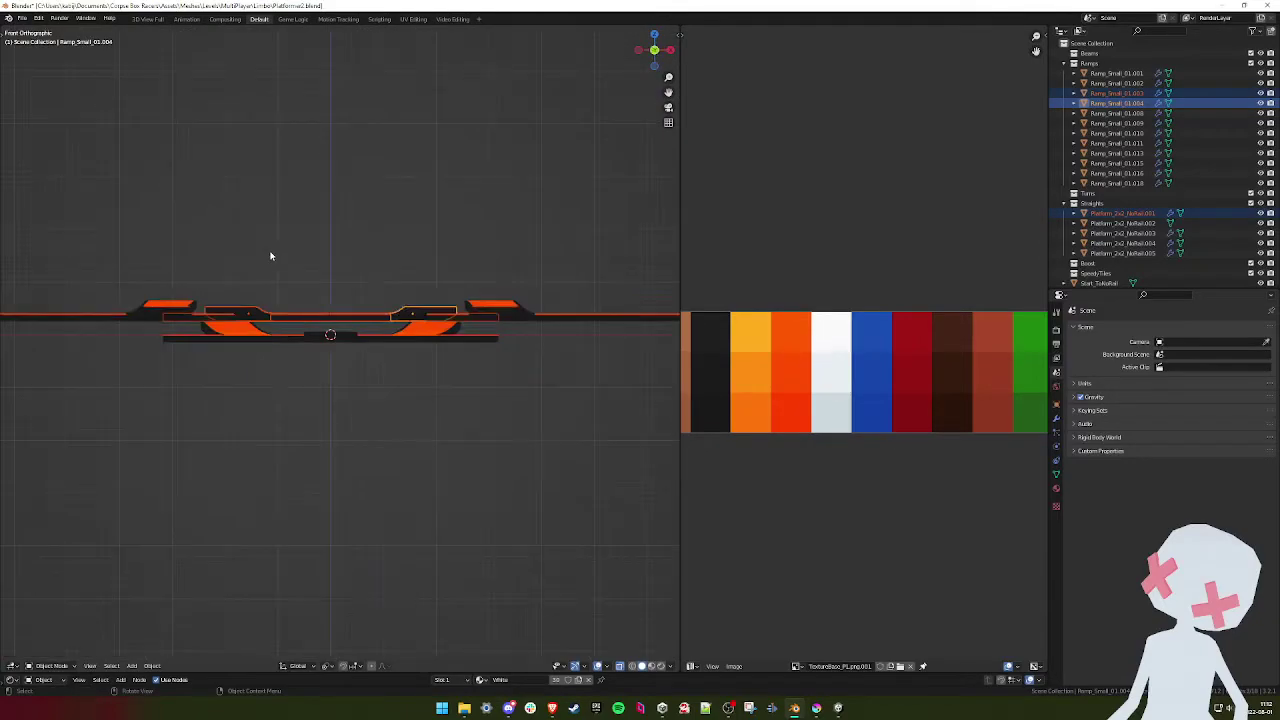
key(g)
key(z)
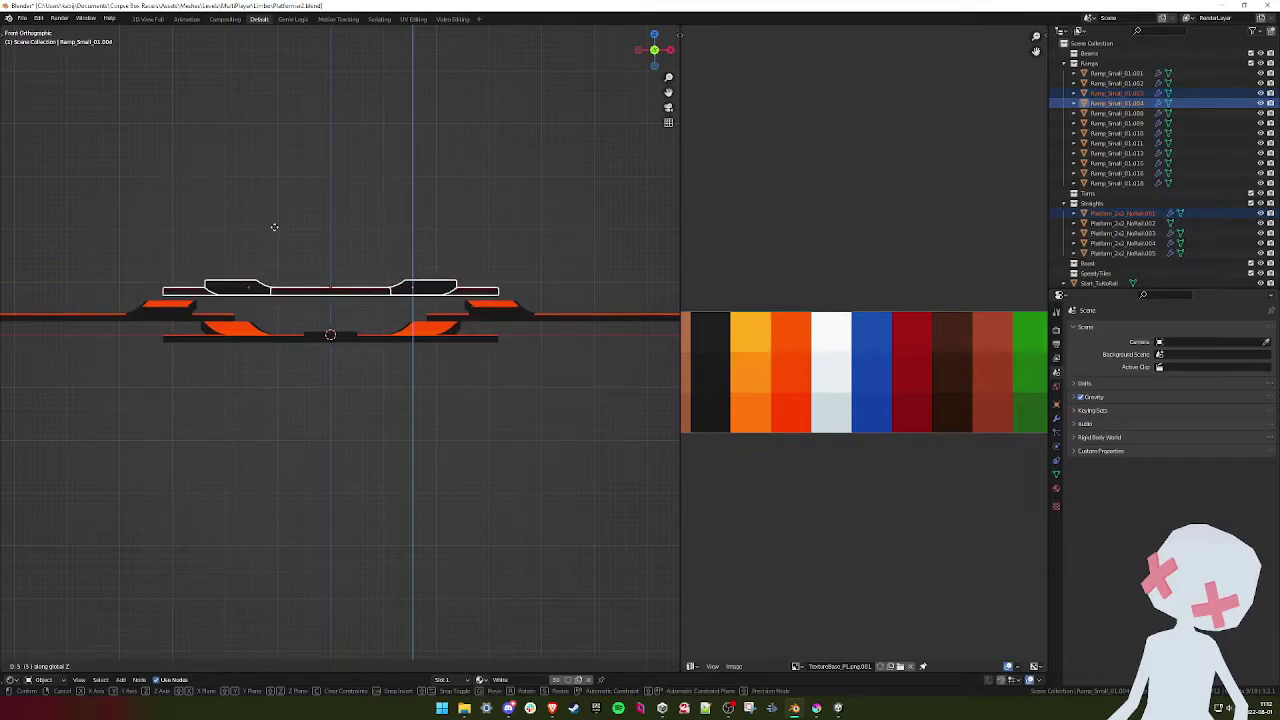
click(274, 227)
- Switch to Unity and assign the Everionment_Limbo_Noise_AllBaseColors material to the far platform's ramps, Ramp_Small_01.003 and Ramp_Small_01.004
key(alt+Tab)
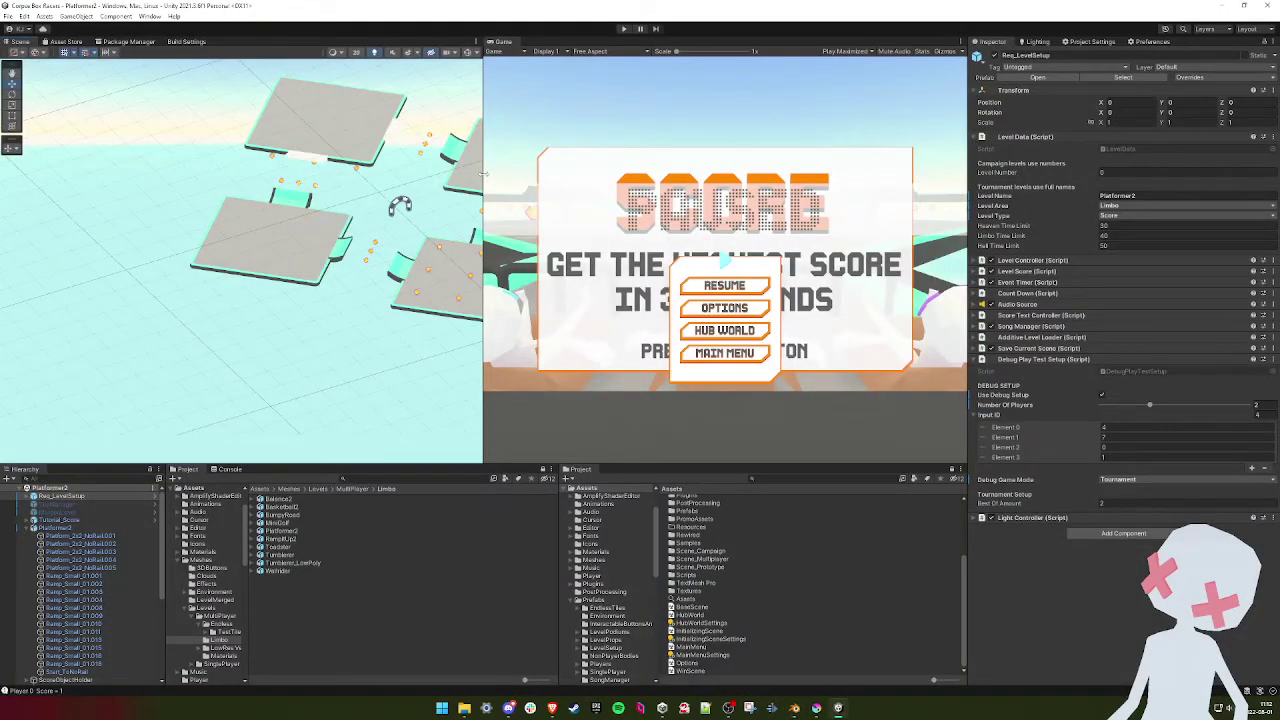
click(398, 134)
shift+click(311, 157)
click(1267, 179)
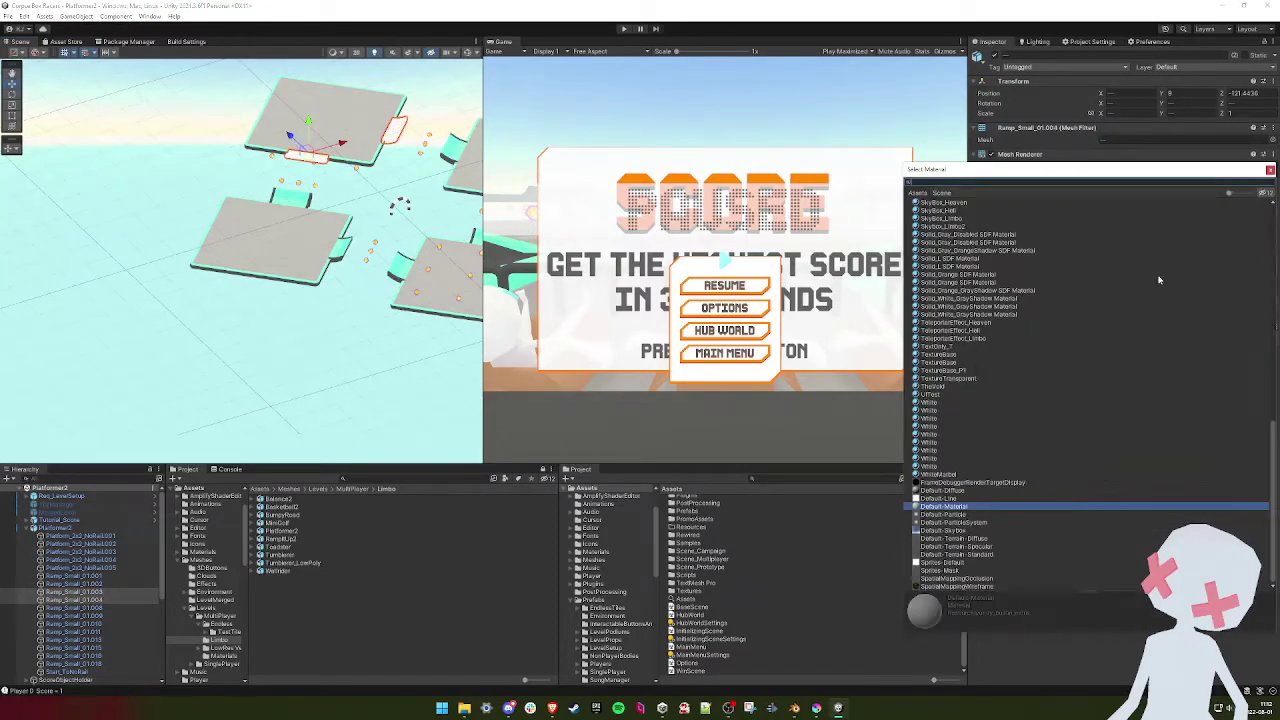
double_click(1015, 426)
click(1126, 363)
click(1090, 403)
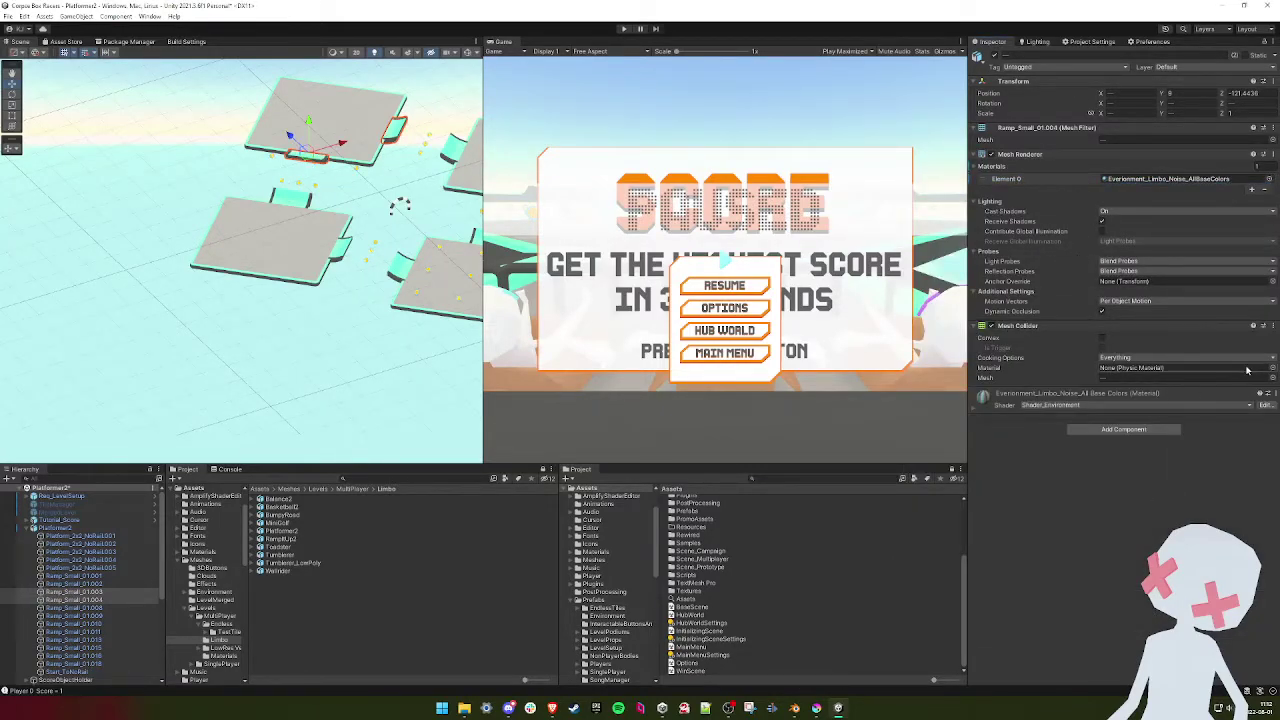
- Set the physic material, tag and layer of the far platform's two ramps to Ground
click(1271, 368)
double_click(940, 302)
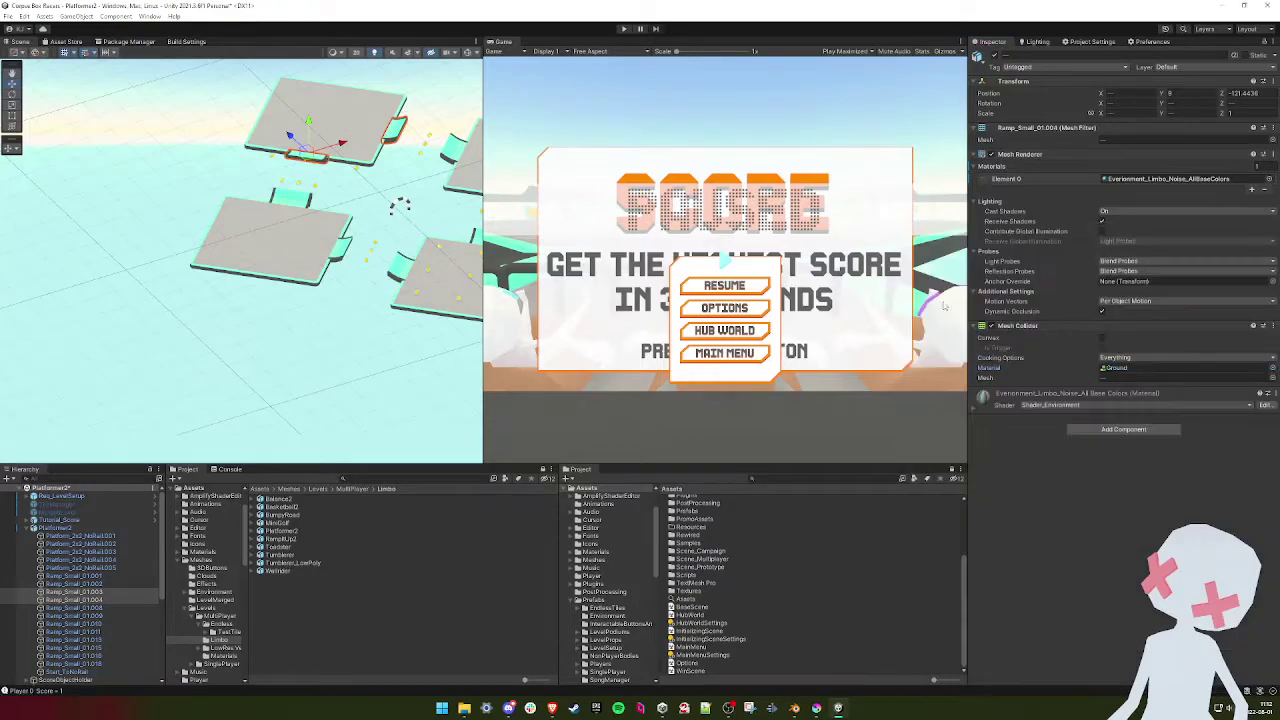
click(1030, 67)
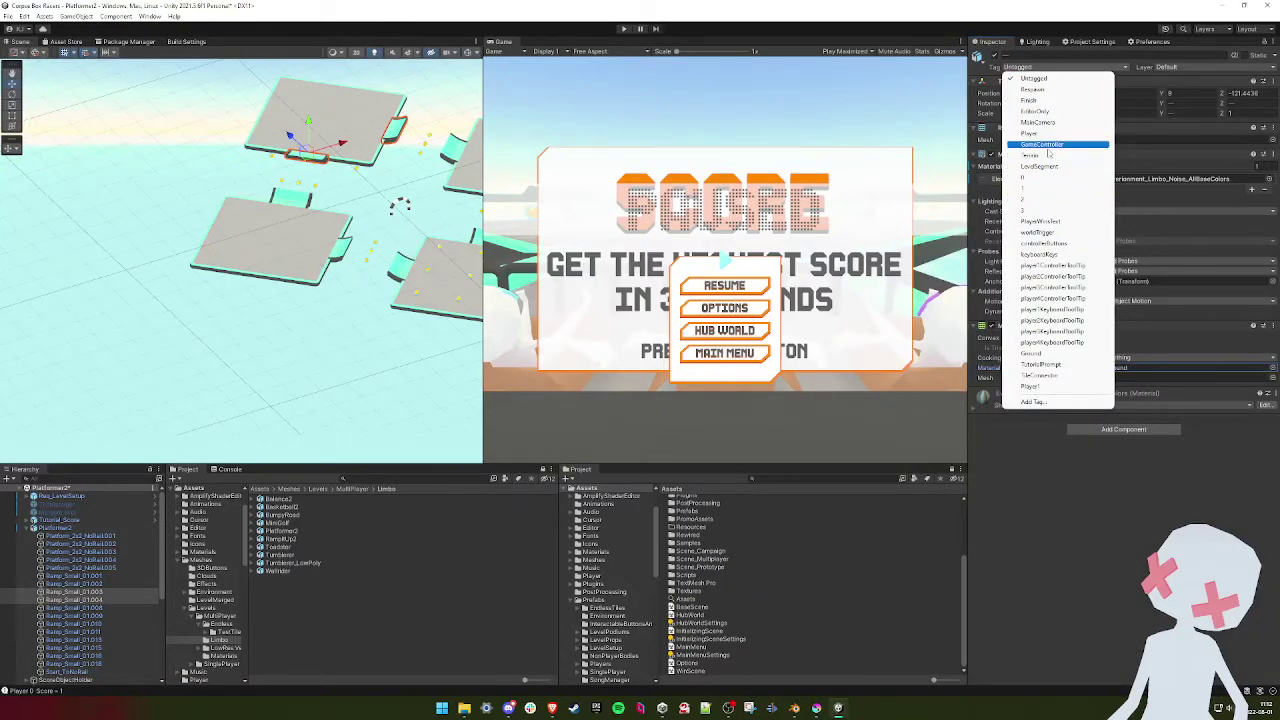
click(1040, 354)
click(1180, 69)
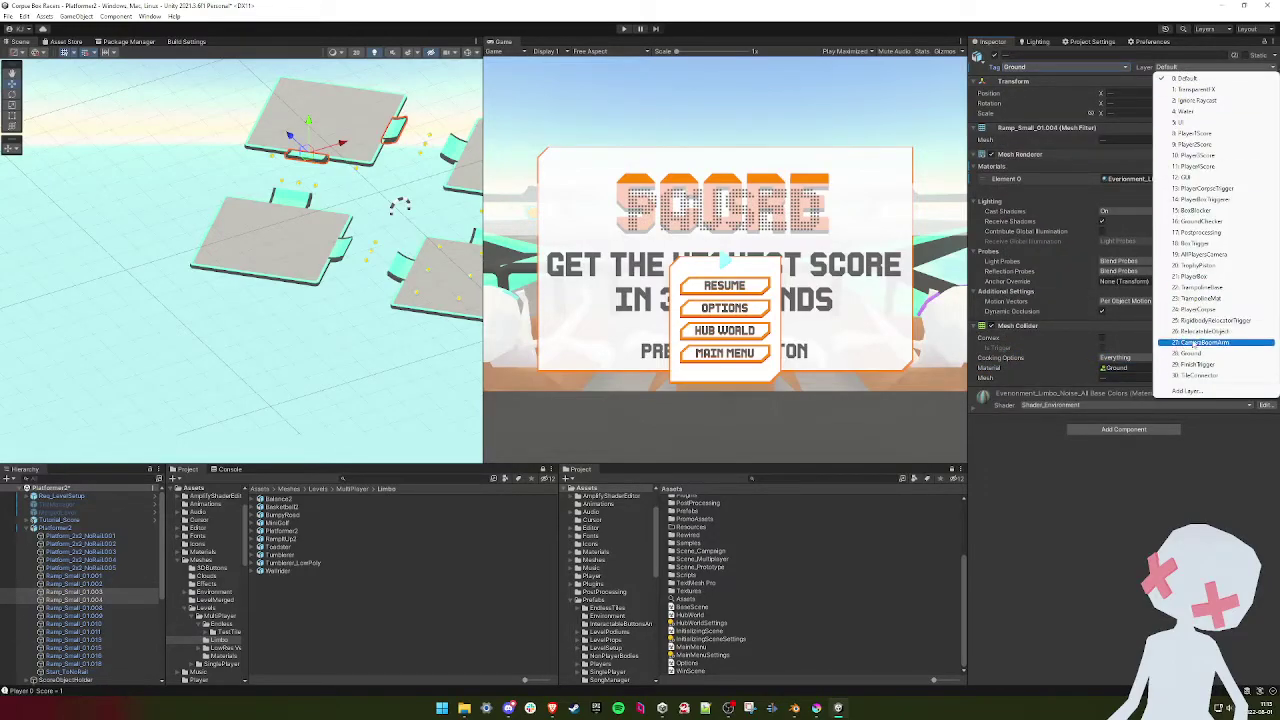
click(1196, 354)
- Play-test Platformer2 across its platforms and new ramps, stop the game, inspect the level in the scene view, and switch to Blender
click(623, 29)
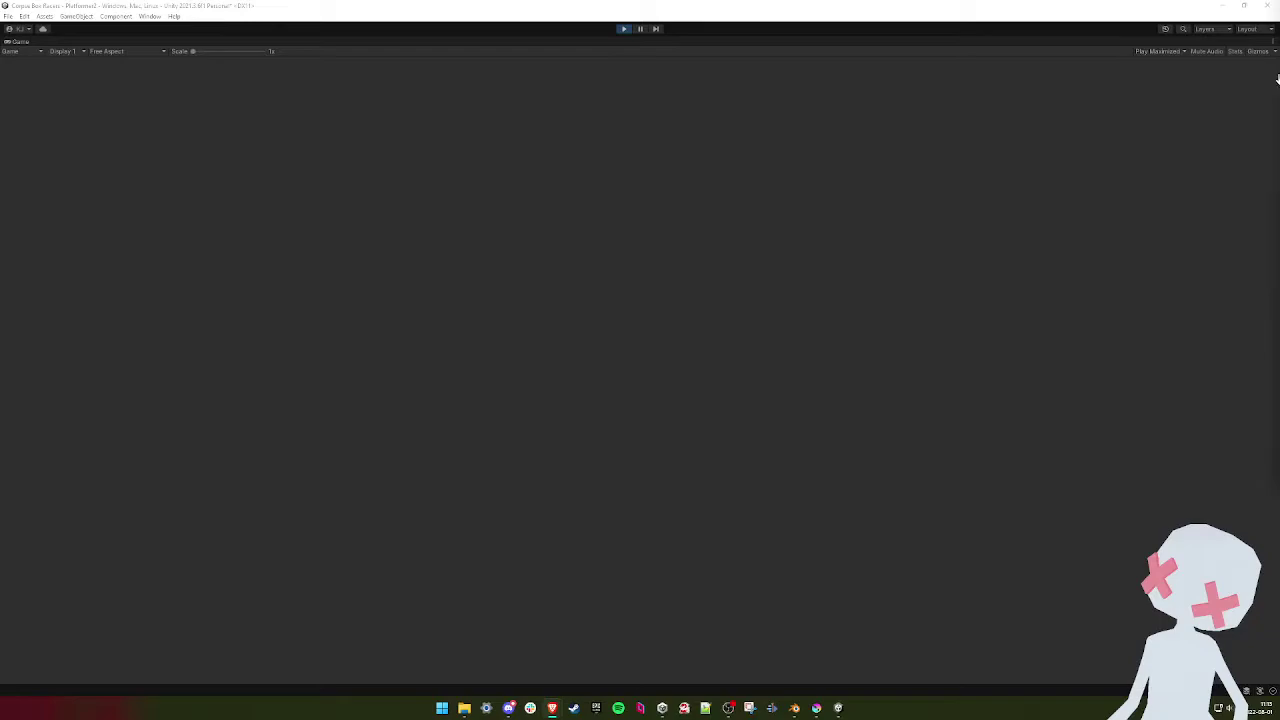
click(604, 257)
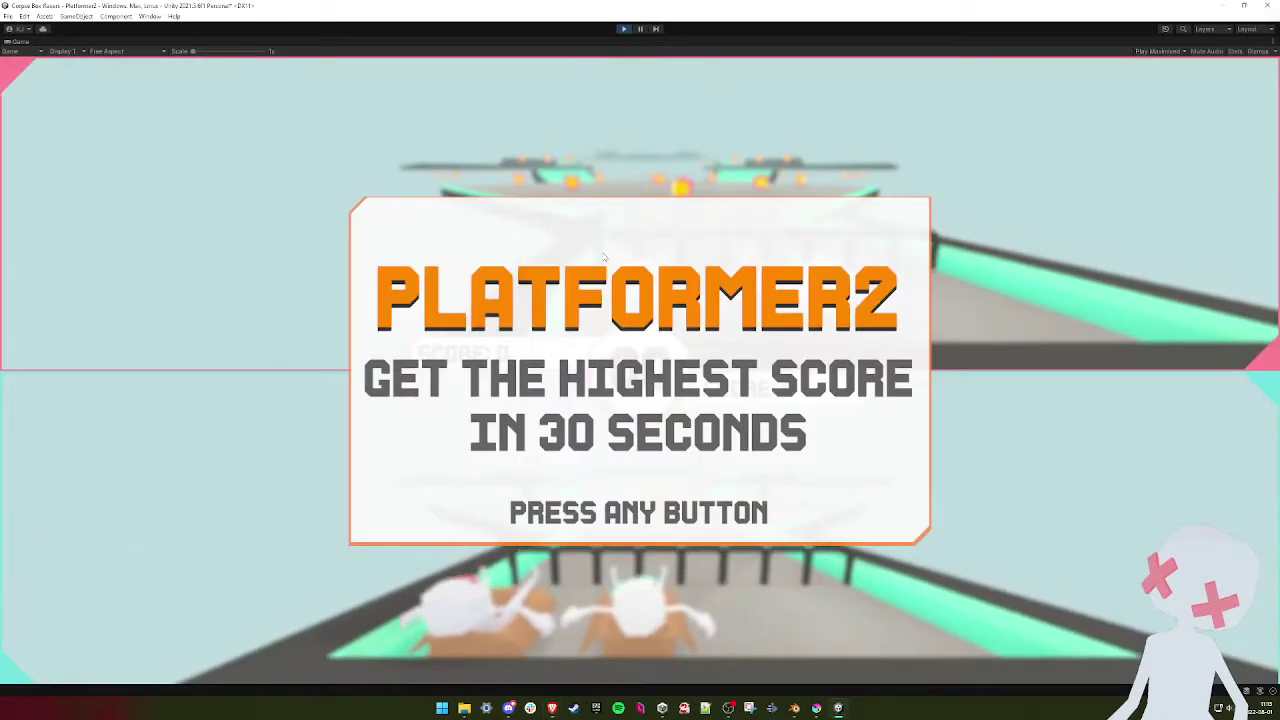
key(space)
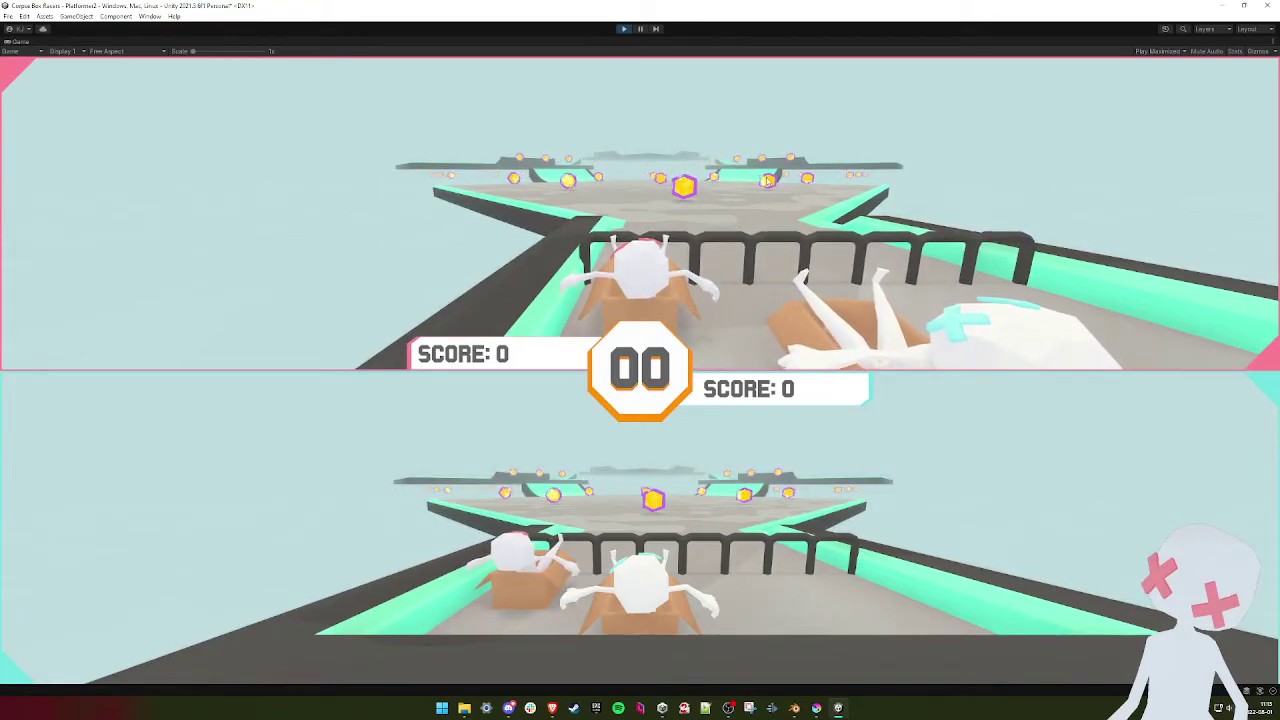
key(w)
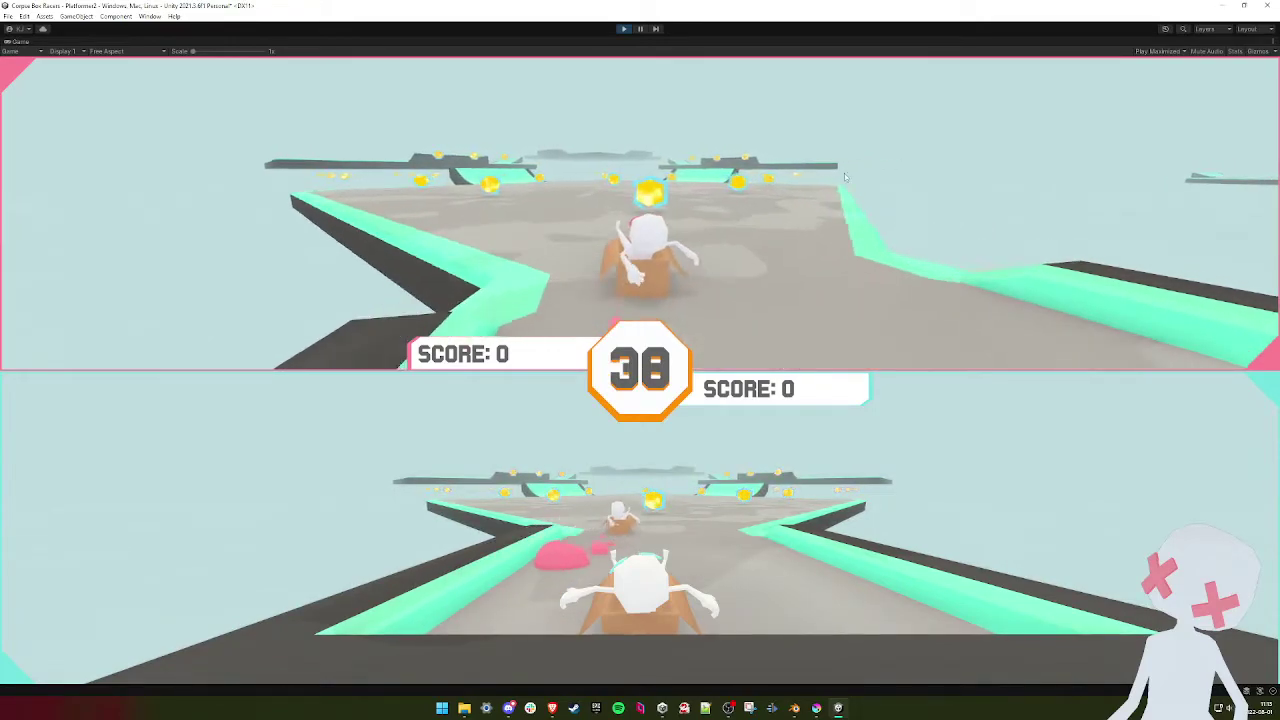
key(w)
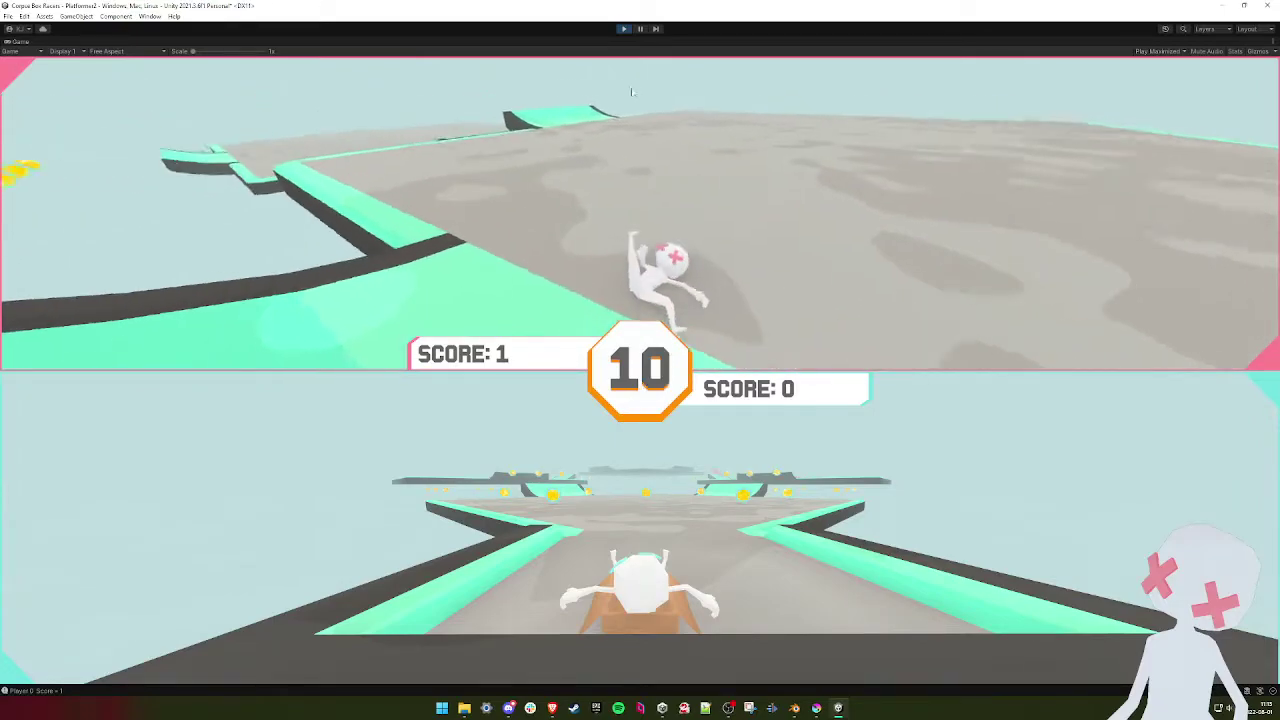
click(623, 29)
middle_drag(386, 333, 216, 426)
alt+drag(380, 344, 110, 455)
middle_drag(110, 455, 369, 309)
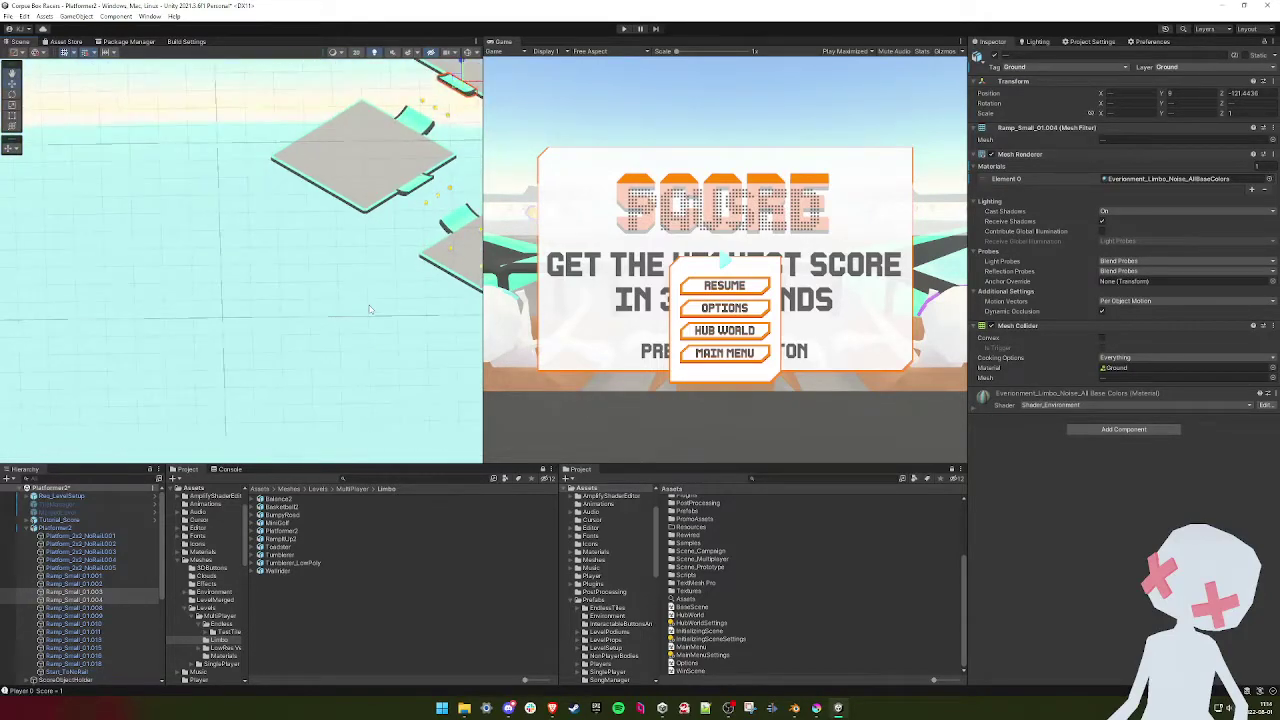
scroll(369, 309, up, 1)
click(795, 708)
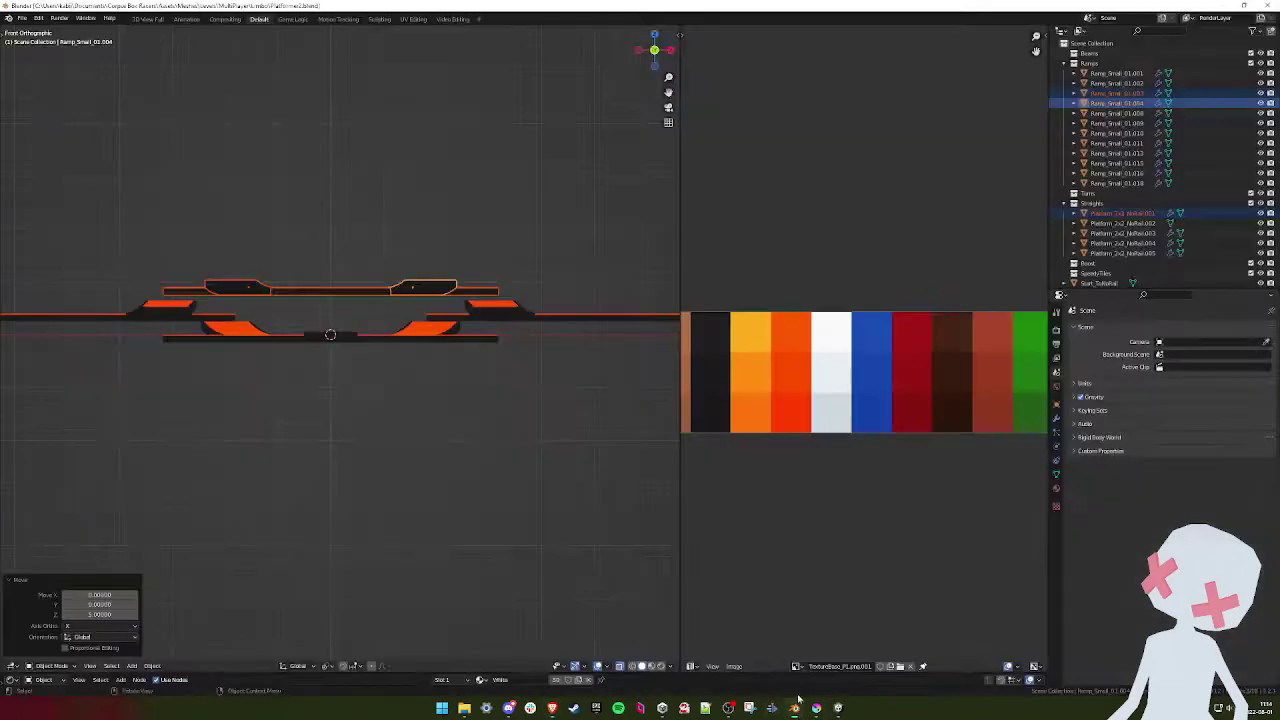
middle_drag(412, 313, 426, 270)
click(330, 297)
key(Tab)
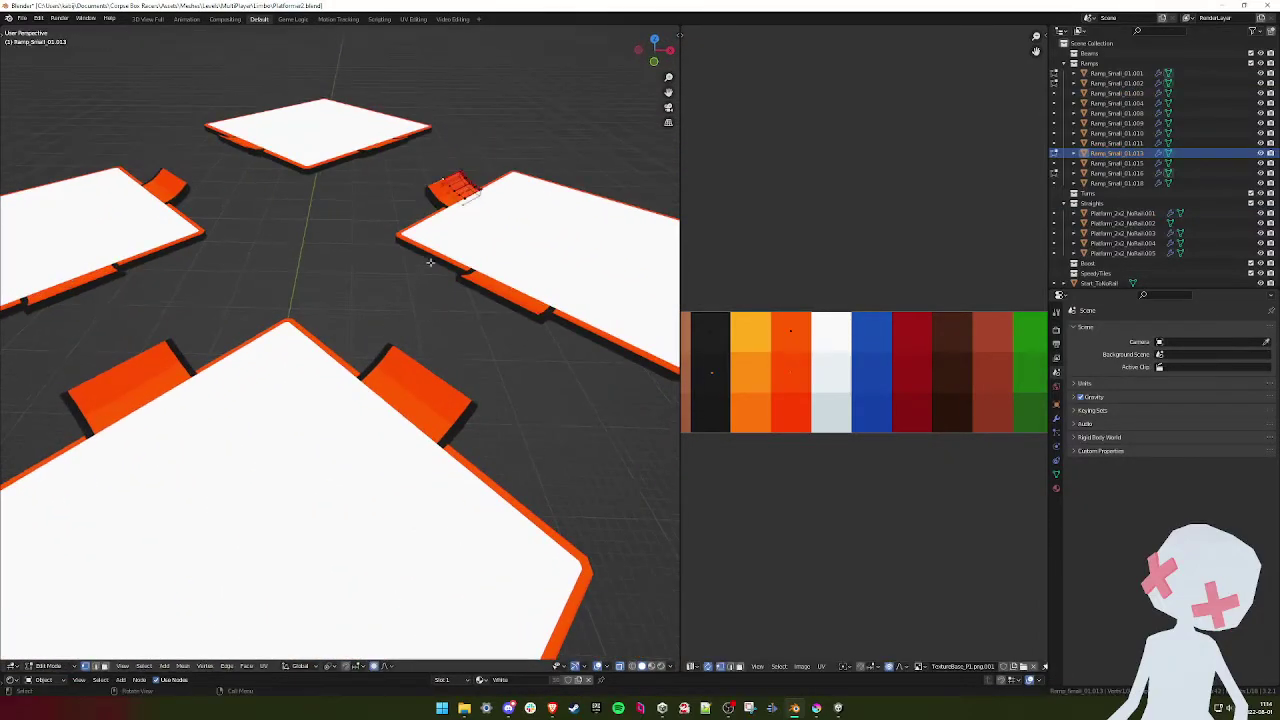
key(g)
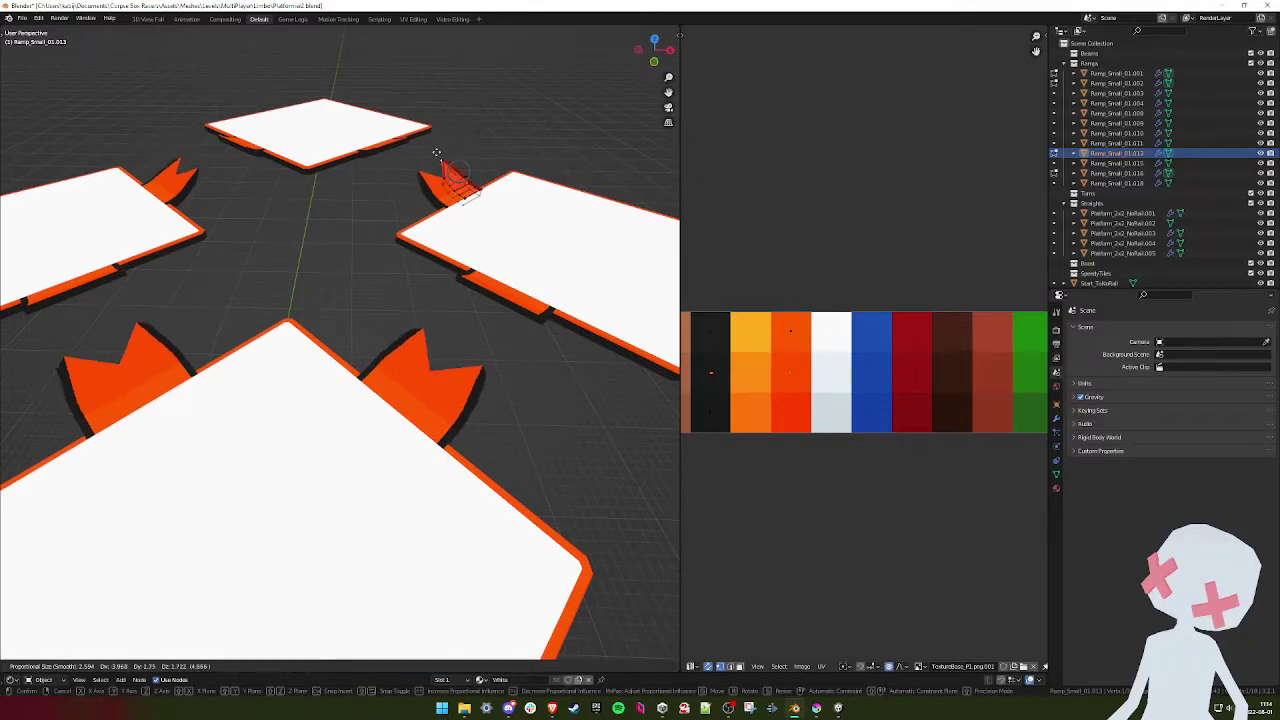
right_click(434, 151)
middle_drag(490, 281, 353, 332)
key(Tab)
- In front view, lower the highest platform and its two ramps 1 unit along Z, and save the file
scroll(400, 285, up, 4)
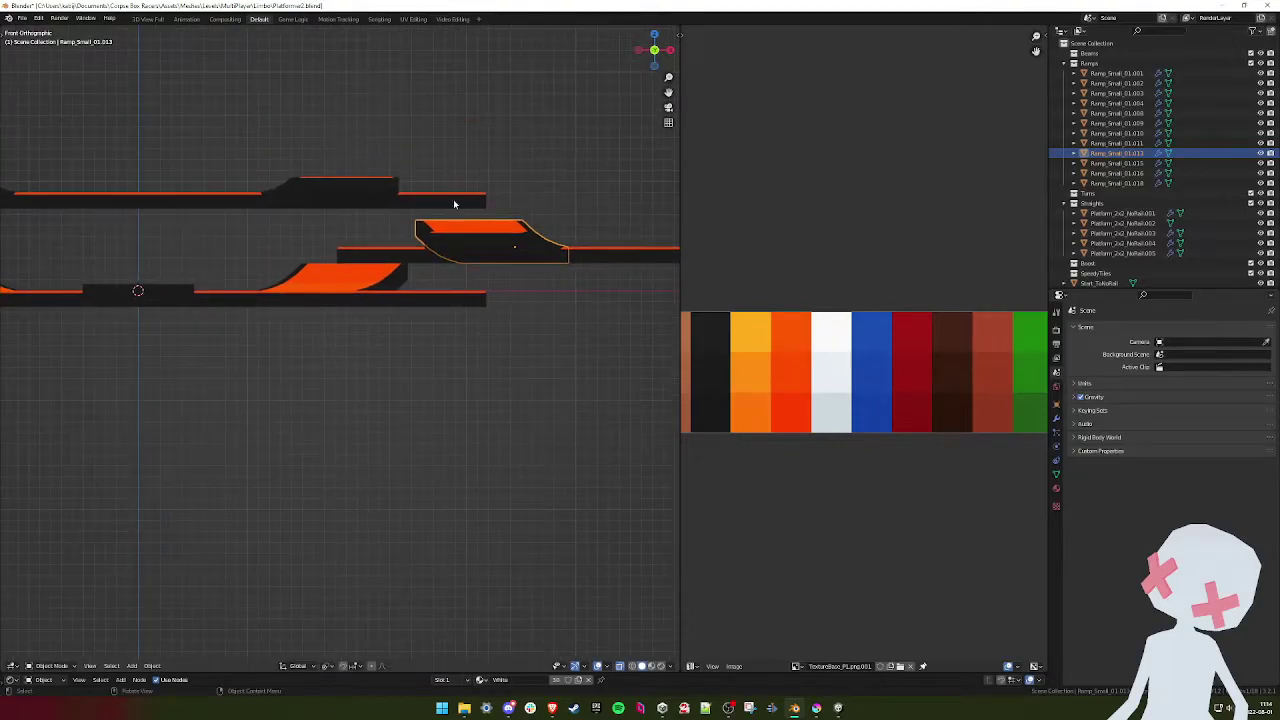
shift+middle_drag(449, 222, 536, 217)
drag(535, 137, 20, 215)
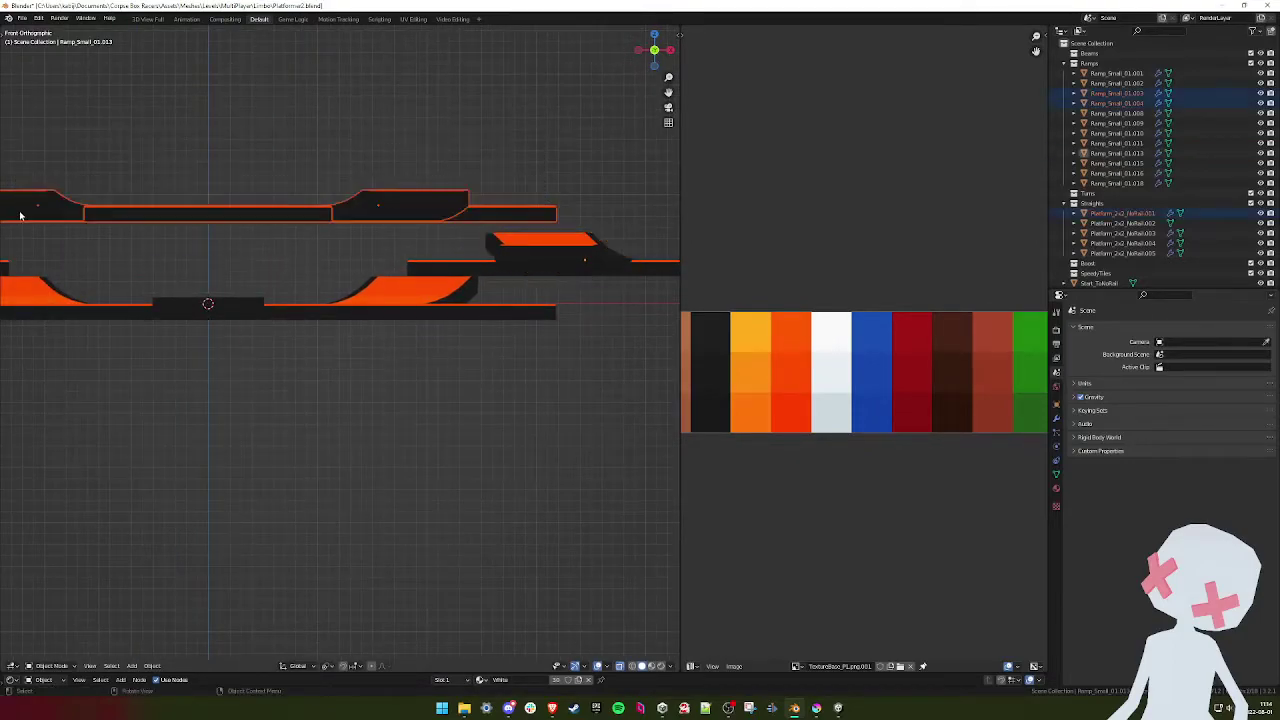
text(gz-1)
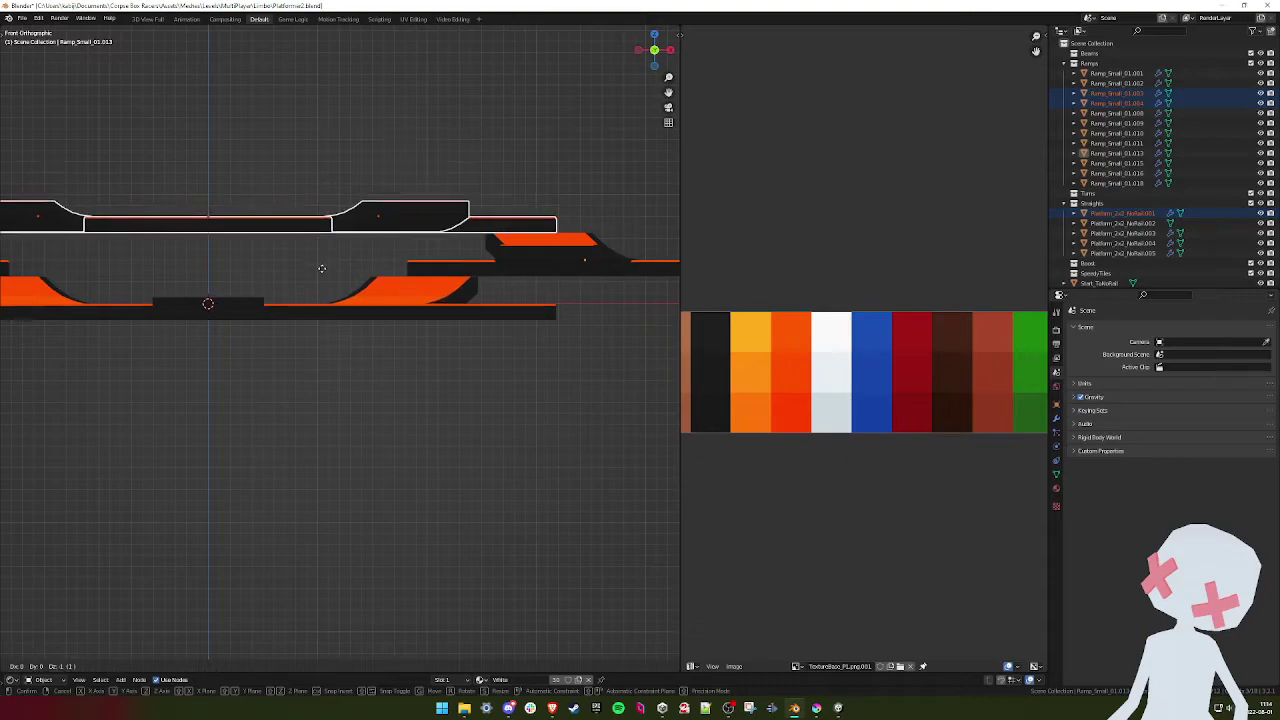
key(Return)
key(ctrl+s)
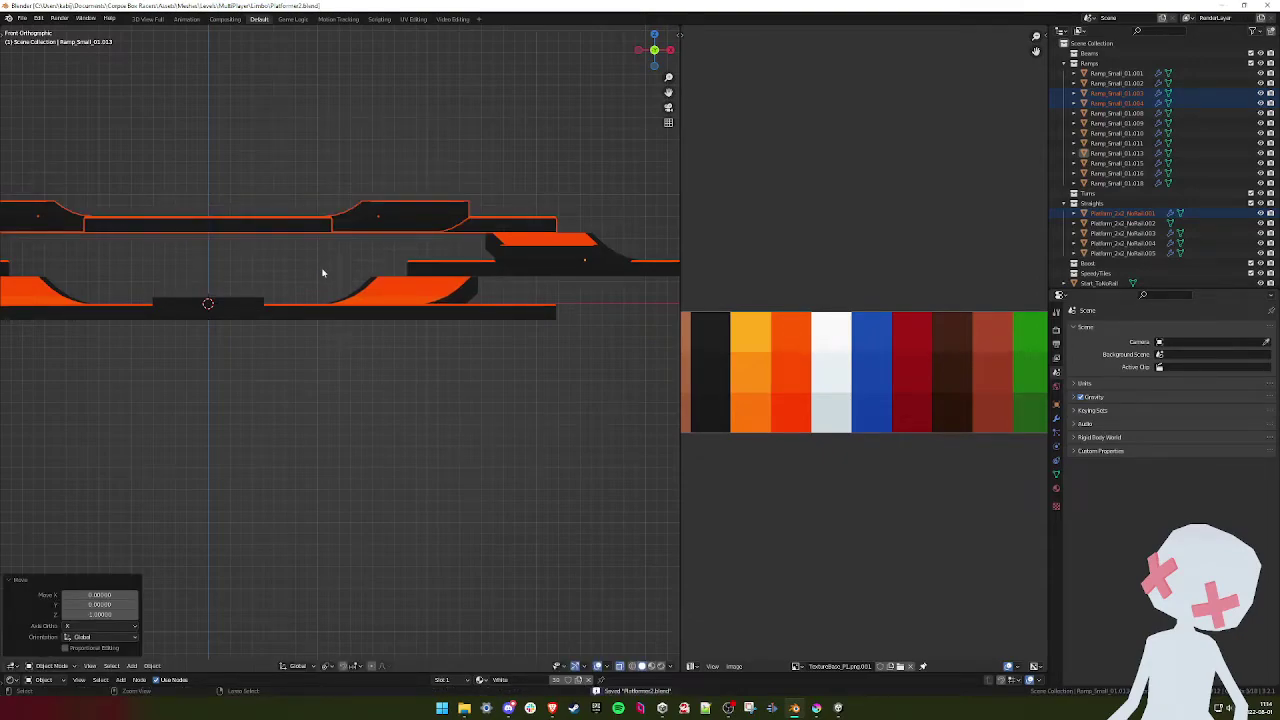
- Switch to Unity, play-test the jump onto the lowered far platform, and stop the game
click(838, 708)
mouse_move(816, 709)
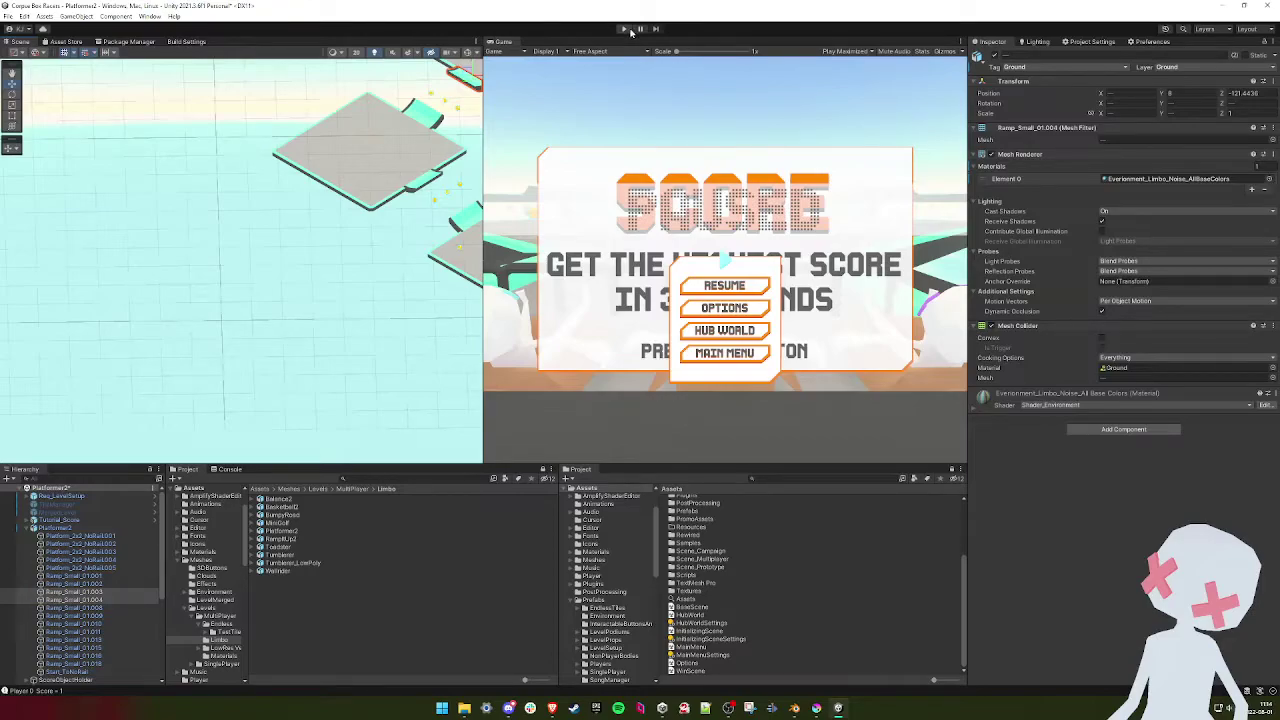
click(626, 29)
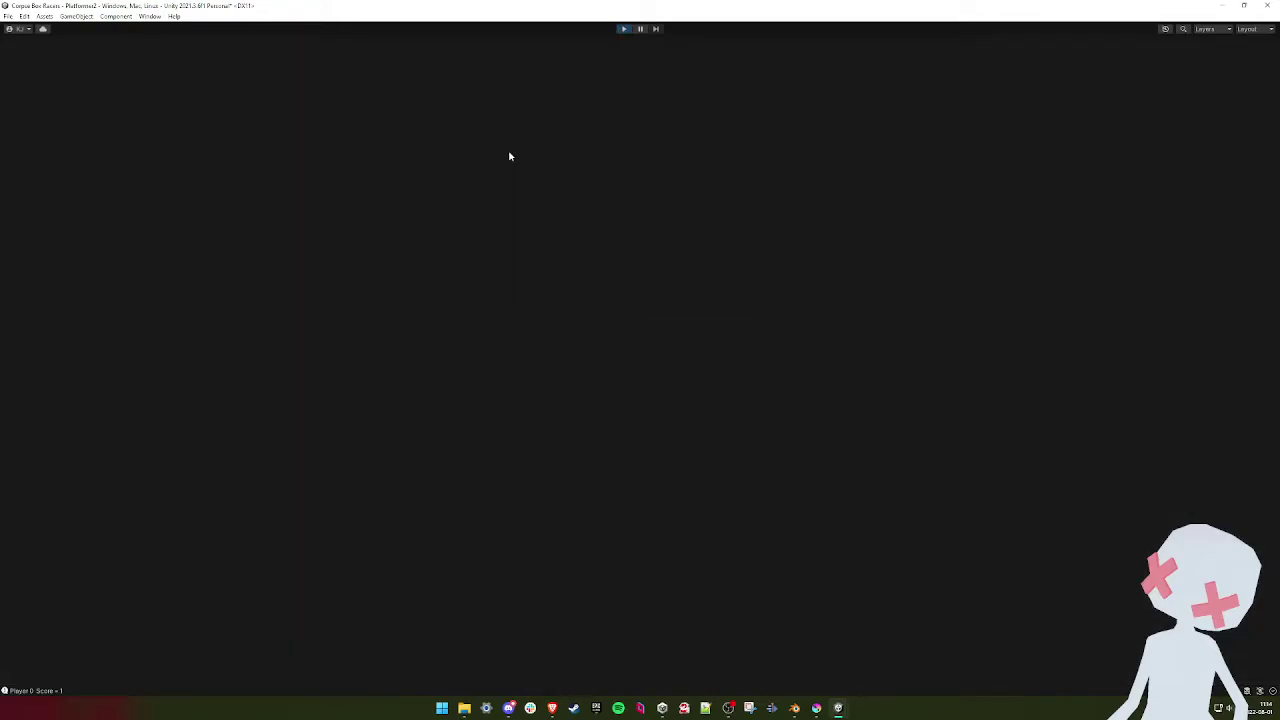
key(space)
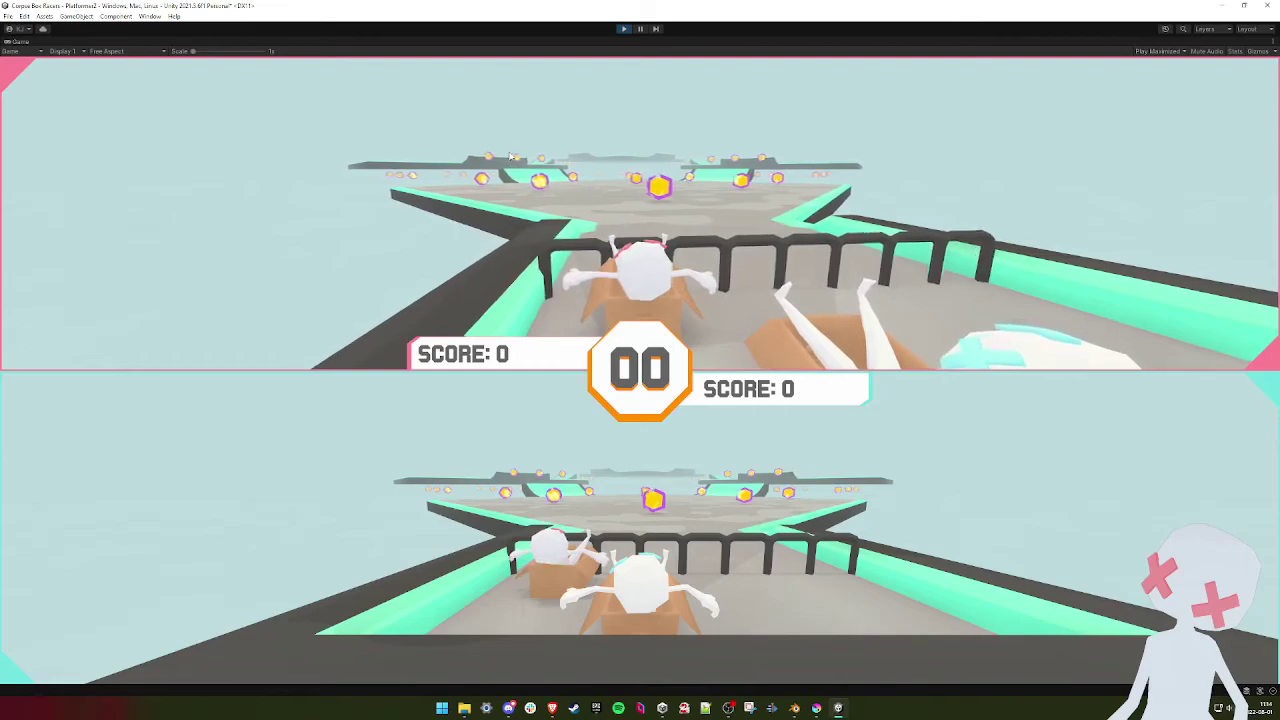
key(w)
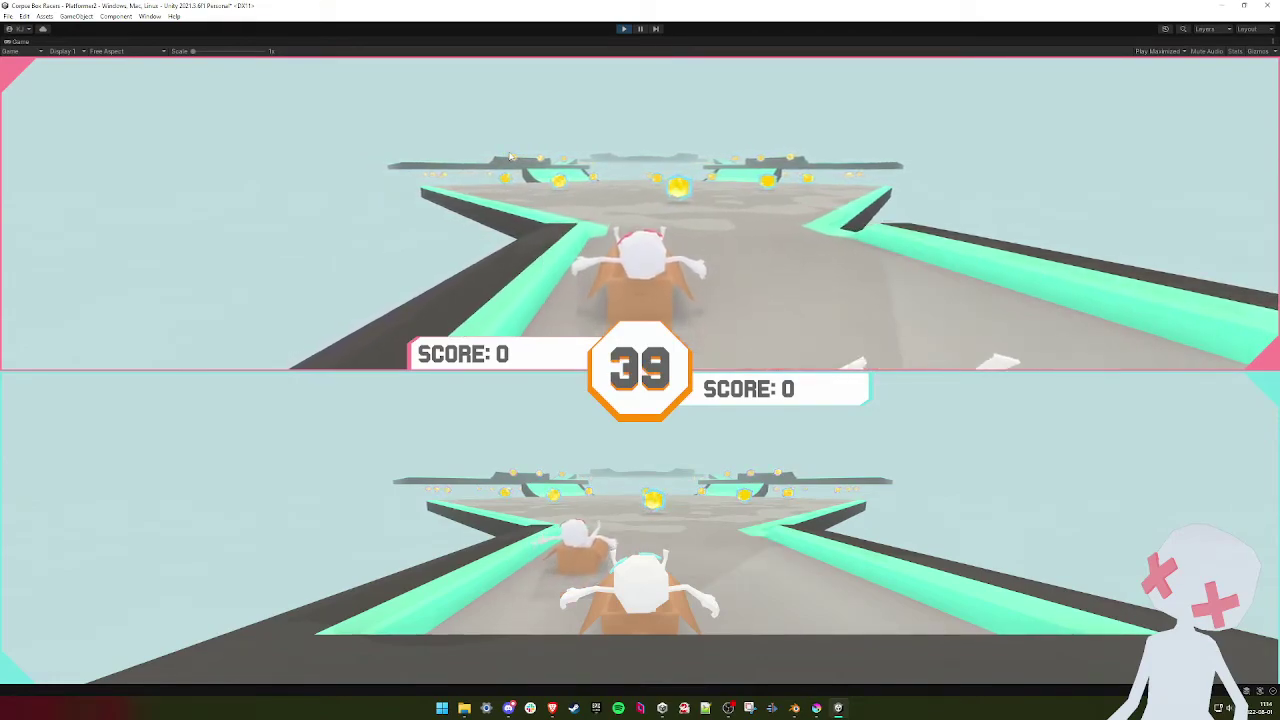
key(d)
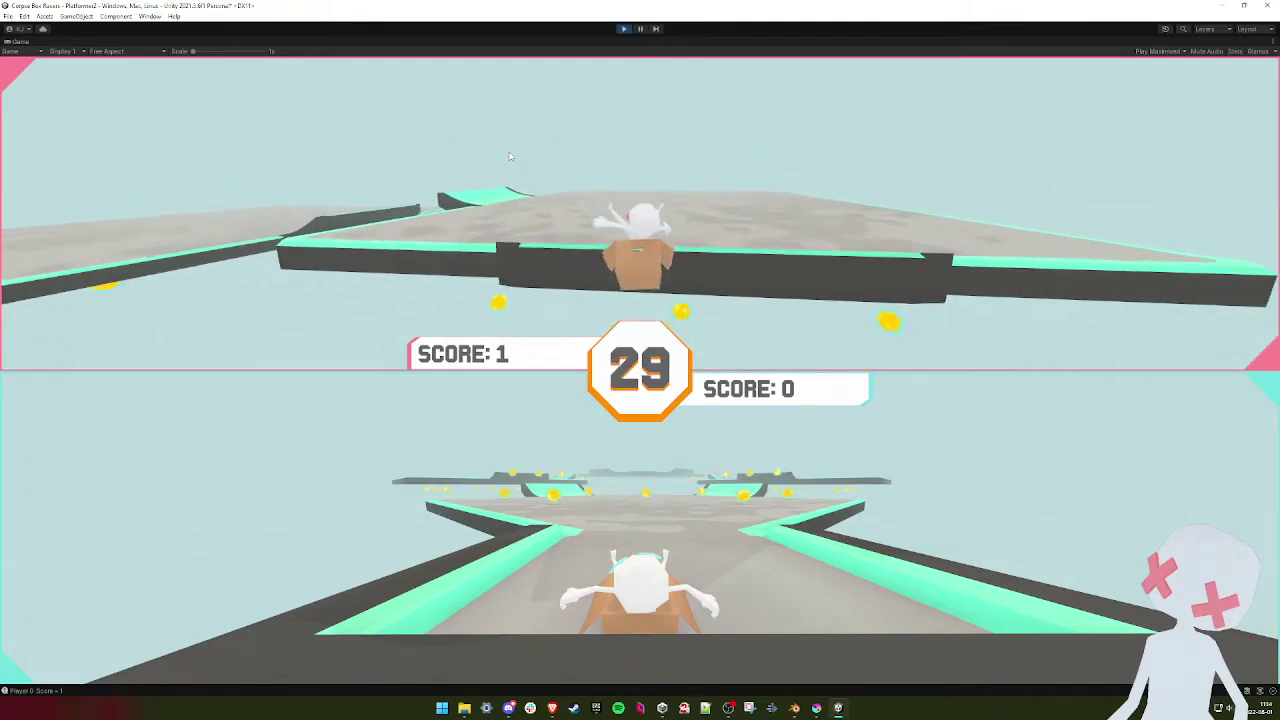
click(625, 29)
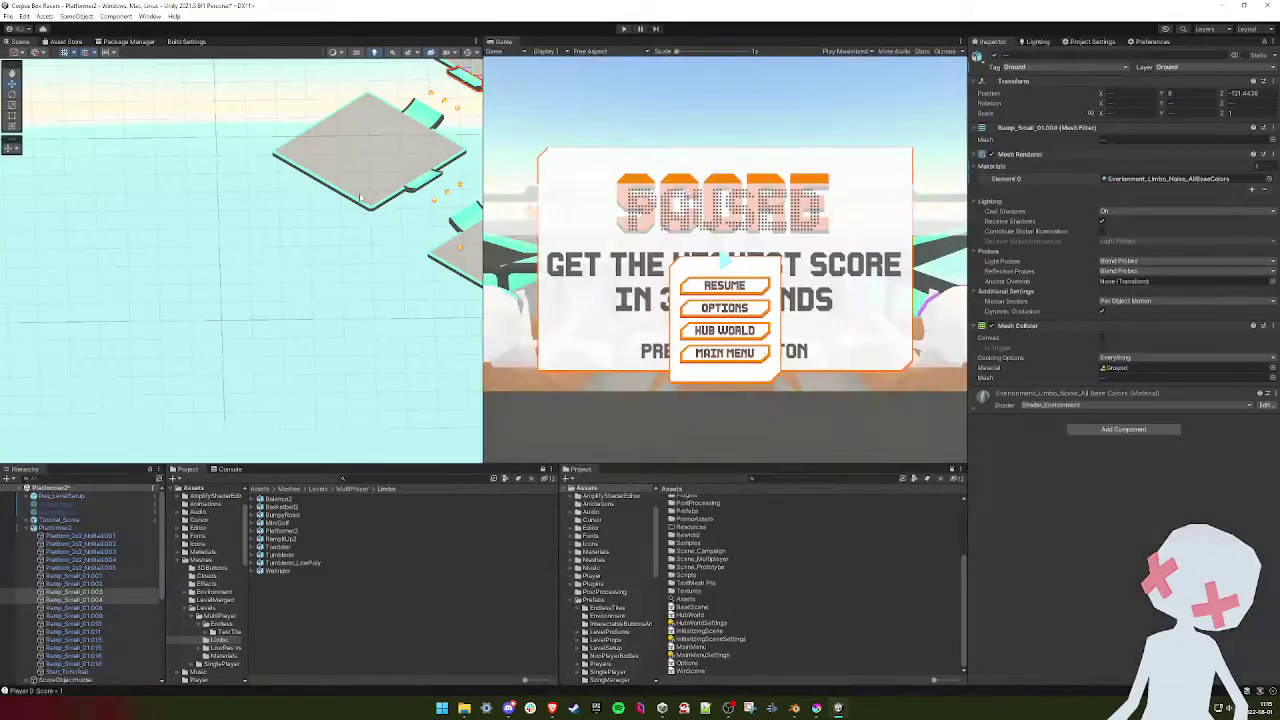
- Raise the coin group ScoreObjectHolder (1) to a Y position of 5
middle_drag(411, 163, 354, 202)
alt+drag(400, 204, 280, 212)
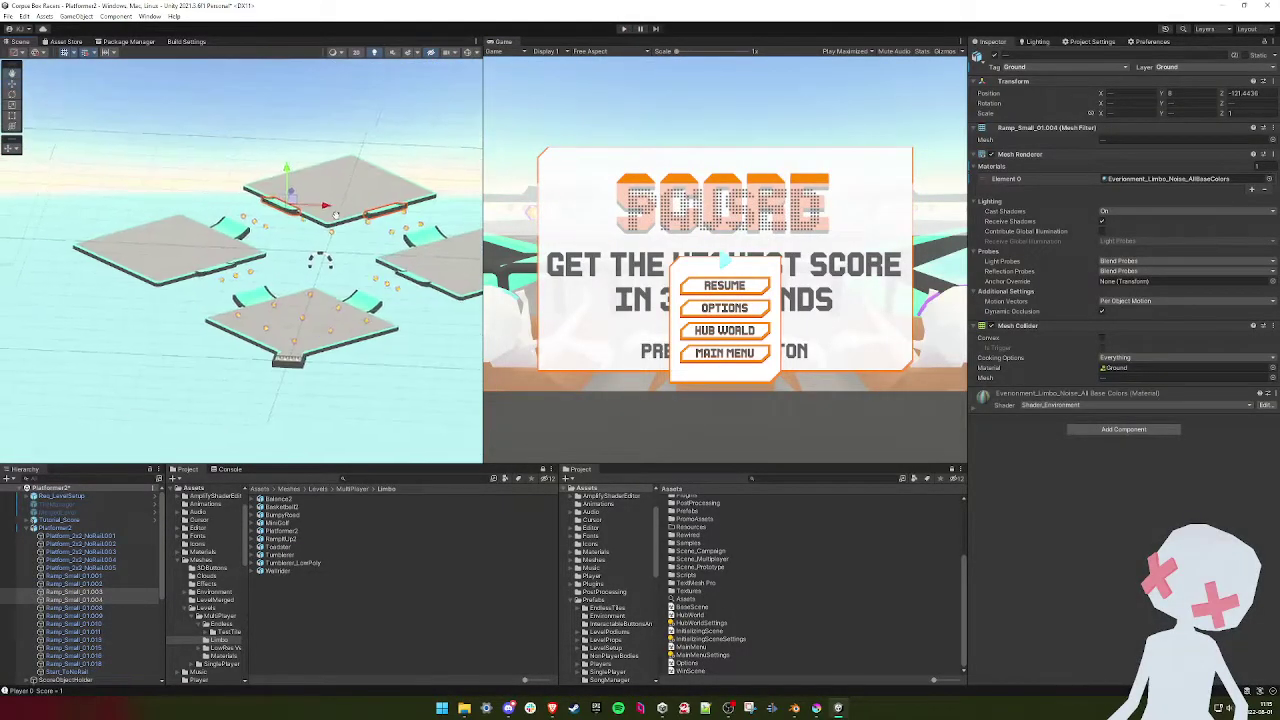
middle_drag(360, 215, 383, 233)
alt+drag(383, 233, 405, 234)
click(405, 234)
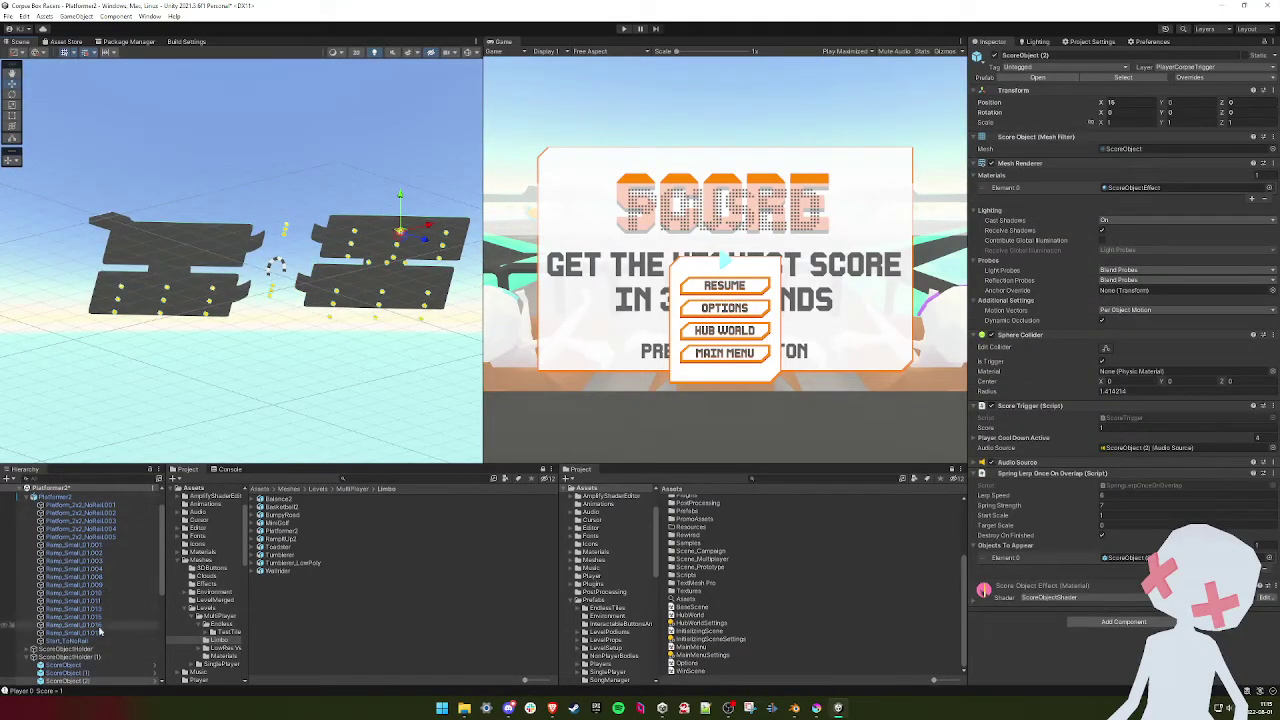
scroll(98, 635, down, 4)
click(97, 537)
alt+drag(232, 218, 225, 326)
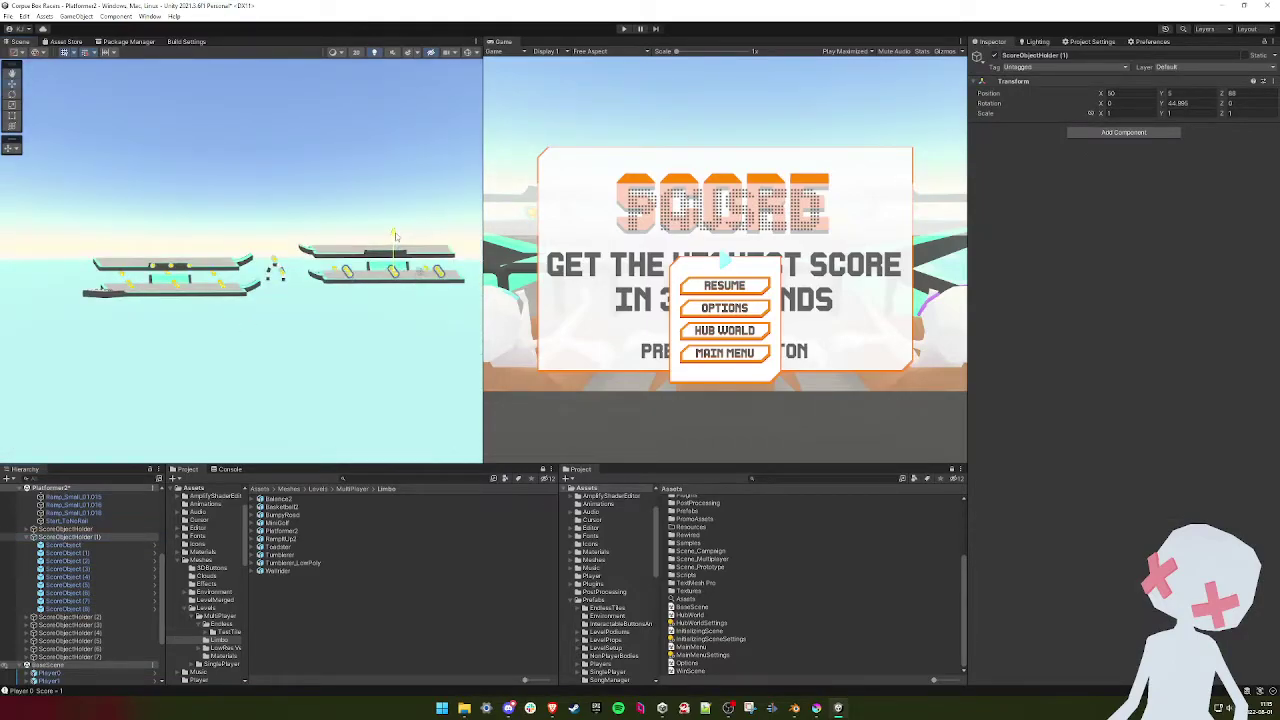
alt+drag(395, 236, 335, 305)
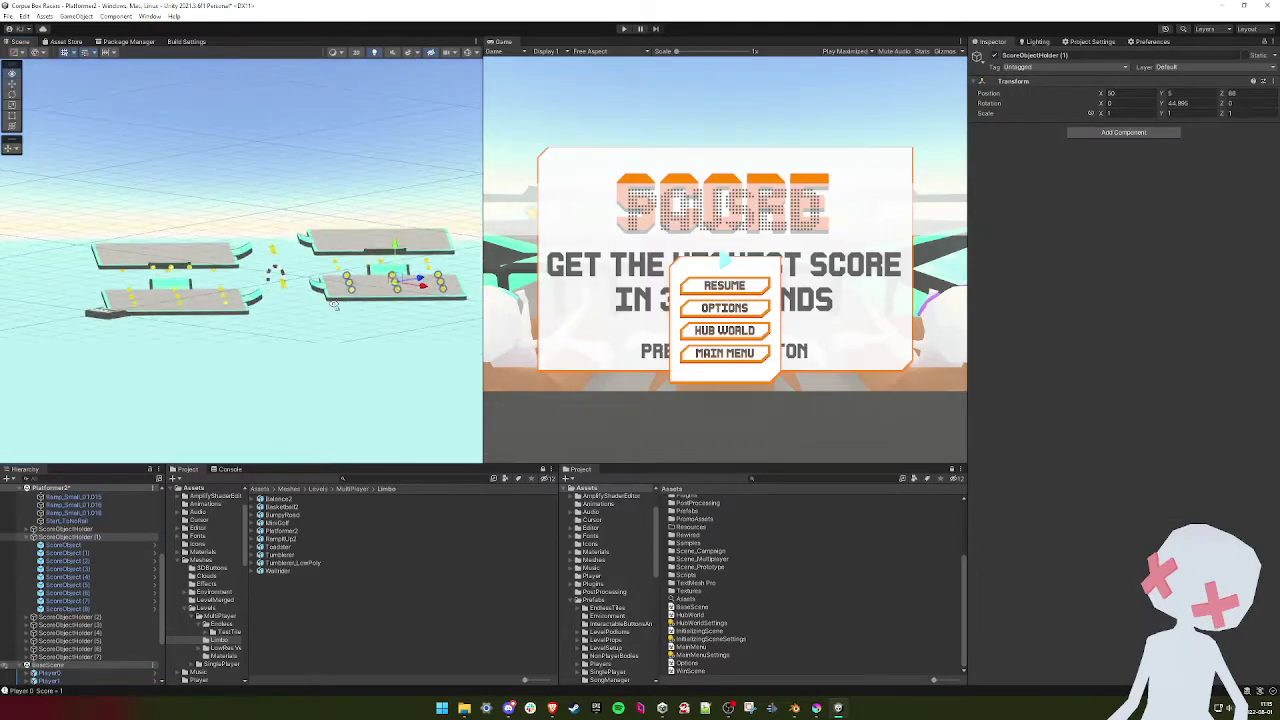
- Raise ScoreObjectHolder (2) to a Y position of 8 and ScoreObjectHolder (3) to a Y position of 4
click(67, 617)
drag(380, 222, 381, 200)
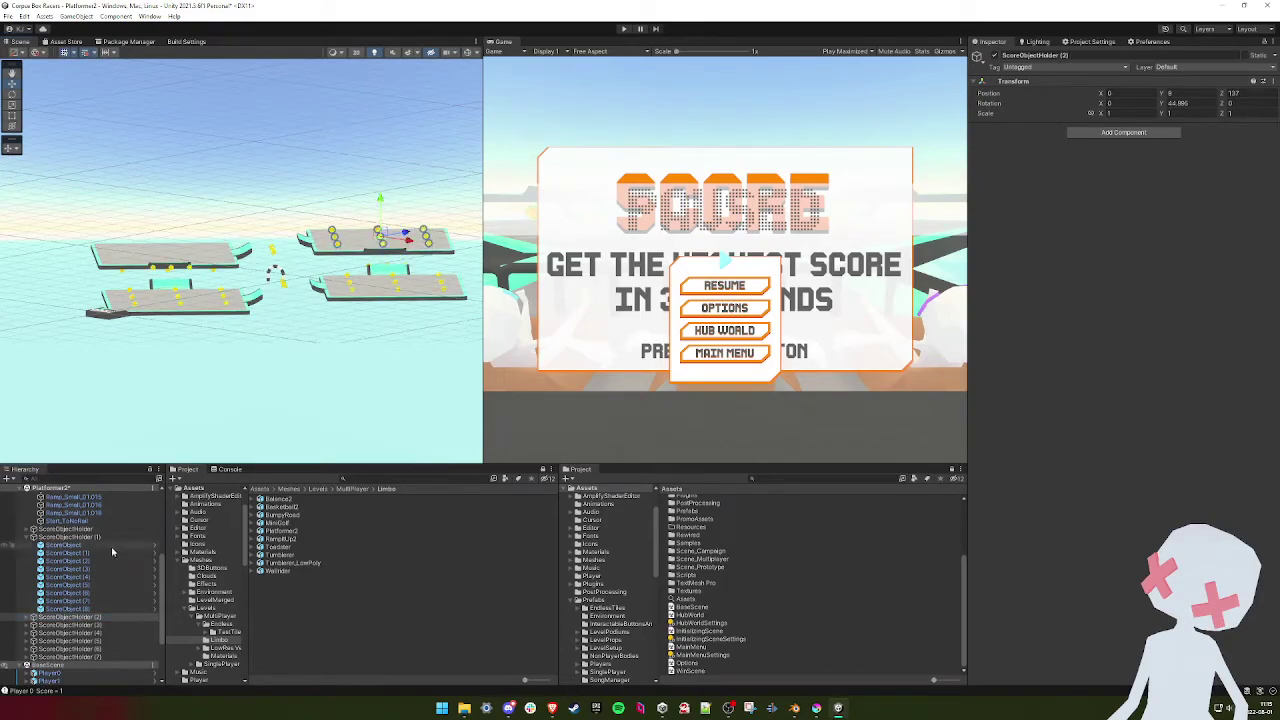
click(85, 626)
drag(168, 224, 166, 217)
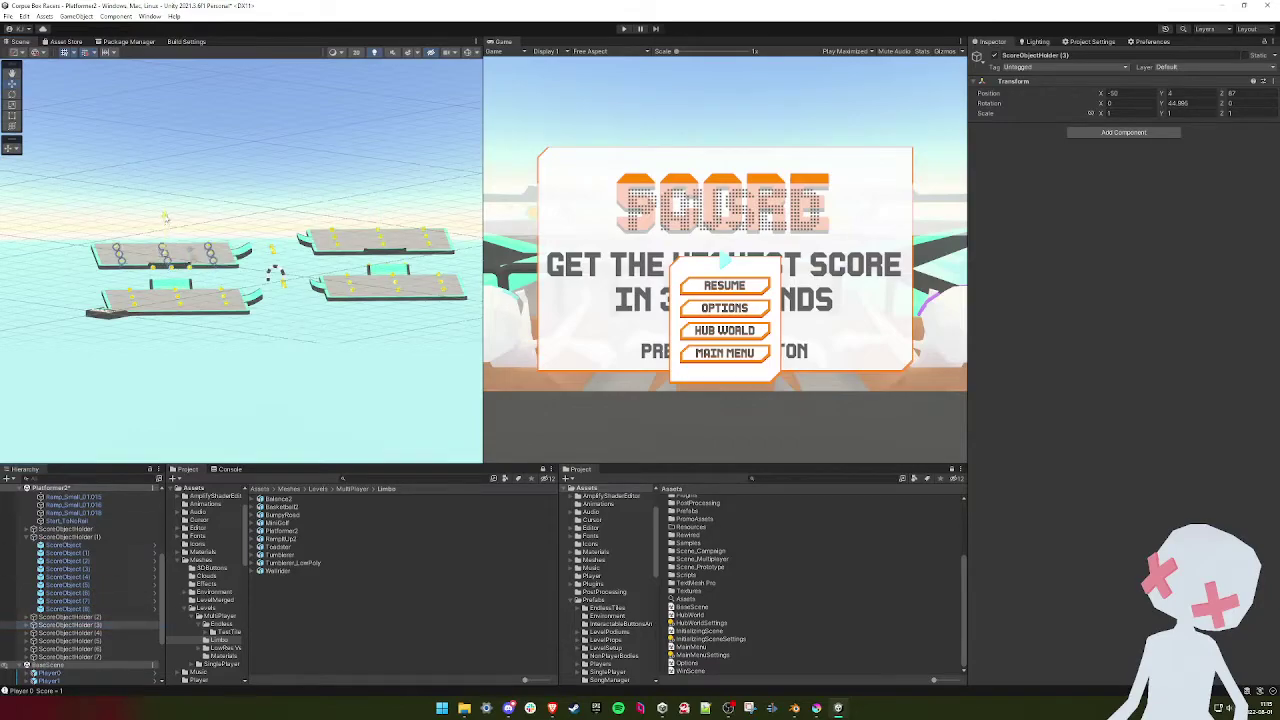
- Raise ScoreObjectHolder (7) to a Y position of 11 and check its height against ScoreObjectHolder (6)
scroll(96, 608, down, 2)
click(90, 627)
alt+drag(401, 256, 158, 256)
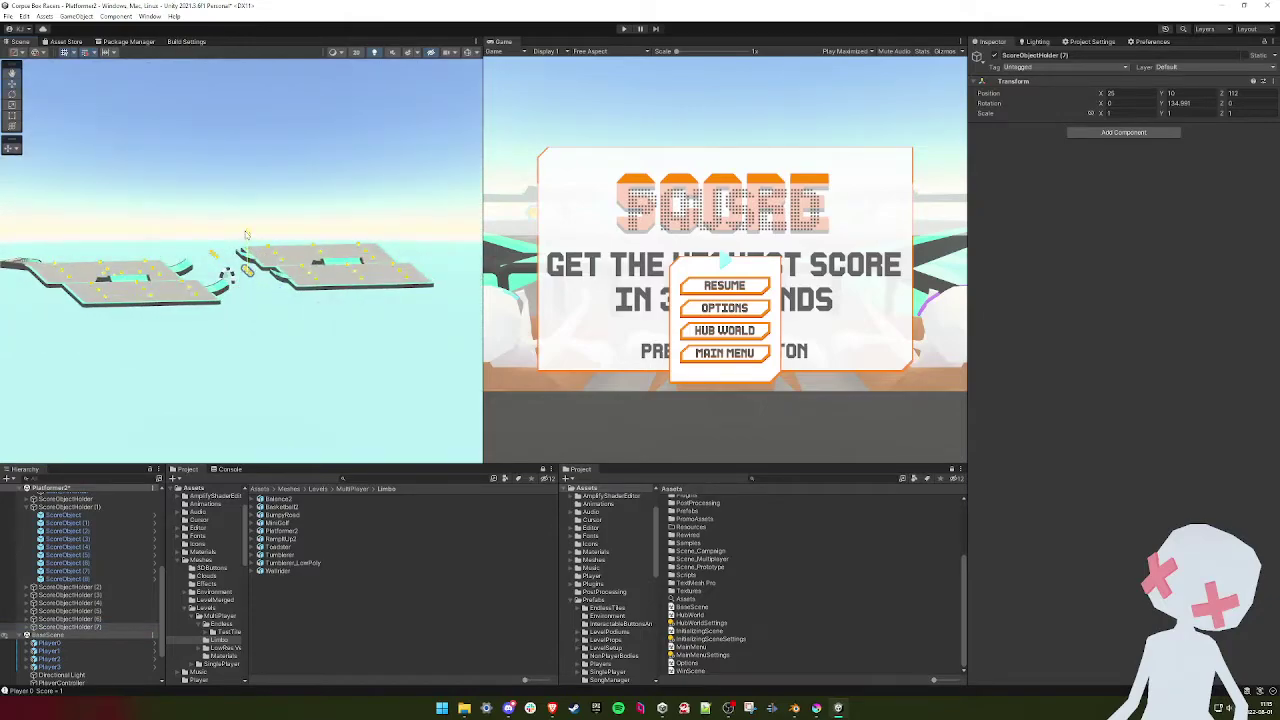
click(97, 620)
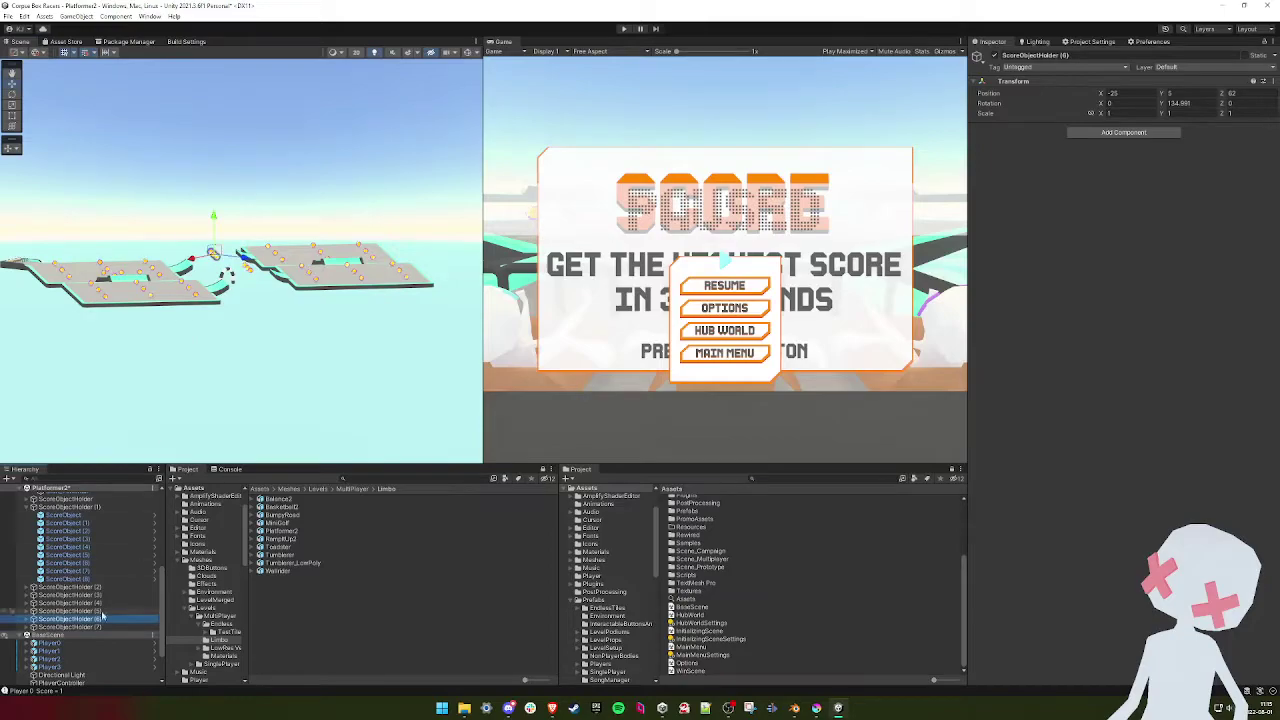
click(93, 627)
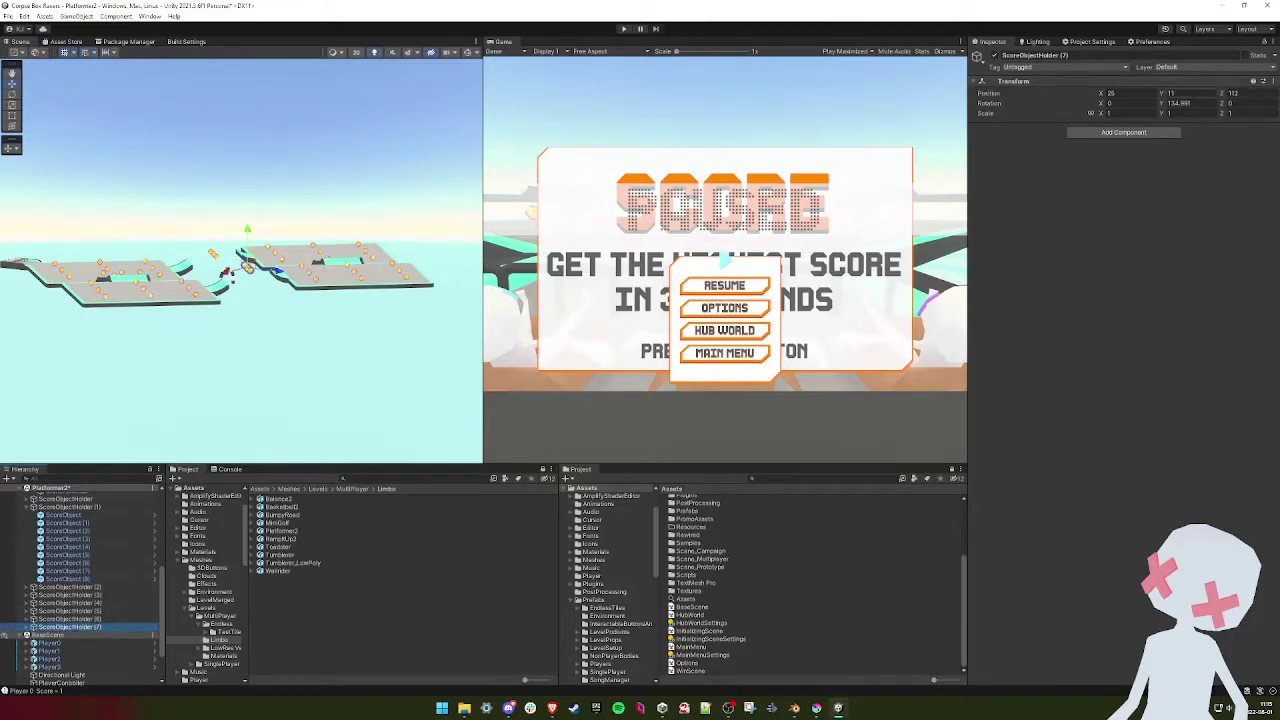
click(83, 619)
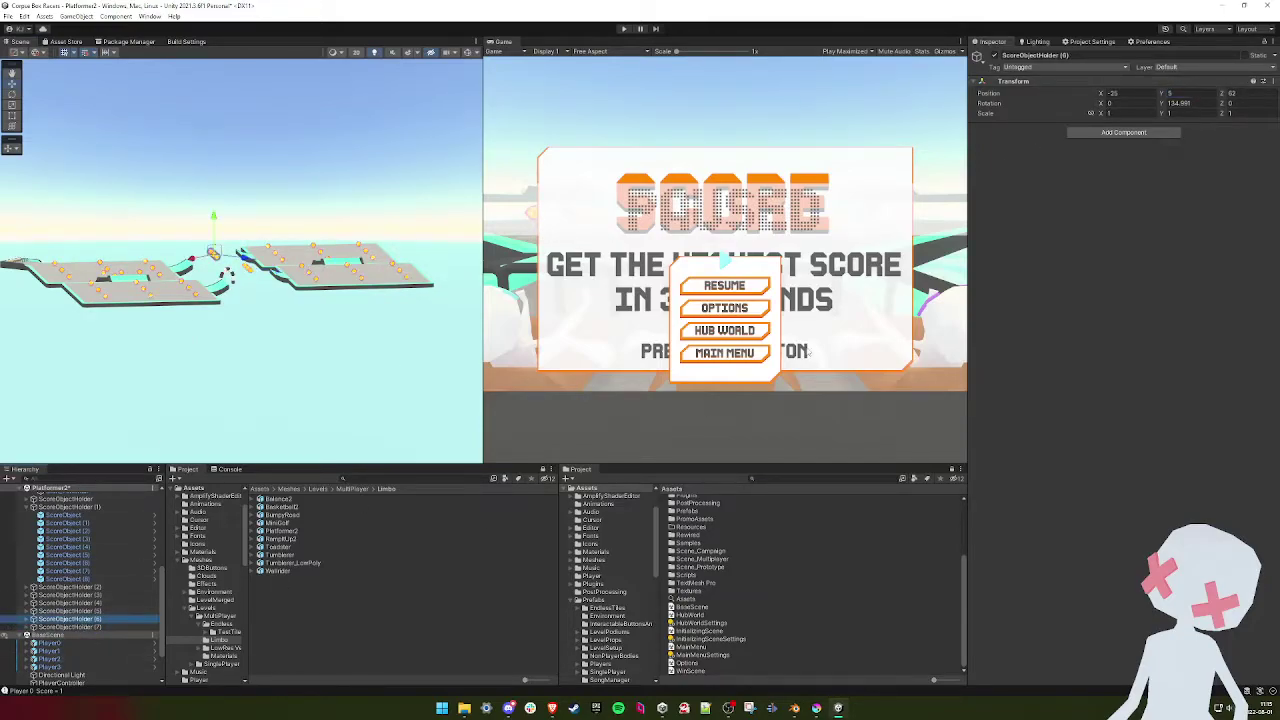
- Try ScoreObjectHolder (6) at a Y position of 11 and settle it at a Y position of 7
click(1185, 93)
text(11)
mouse_move(294, 318)
alt+mouse_down()
mouse_move(389, 286)
mouse_move(383, 306)
mouse_move(277, 303)
alt+mouse_up()
right_drag(278, 303, 472, 307)
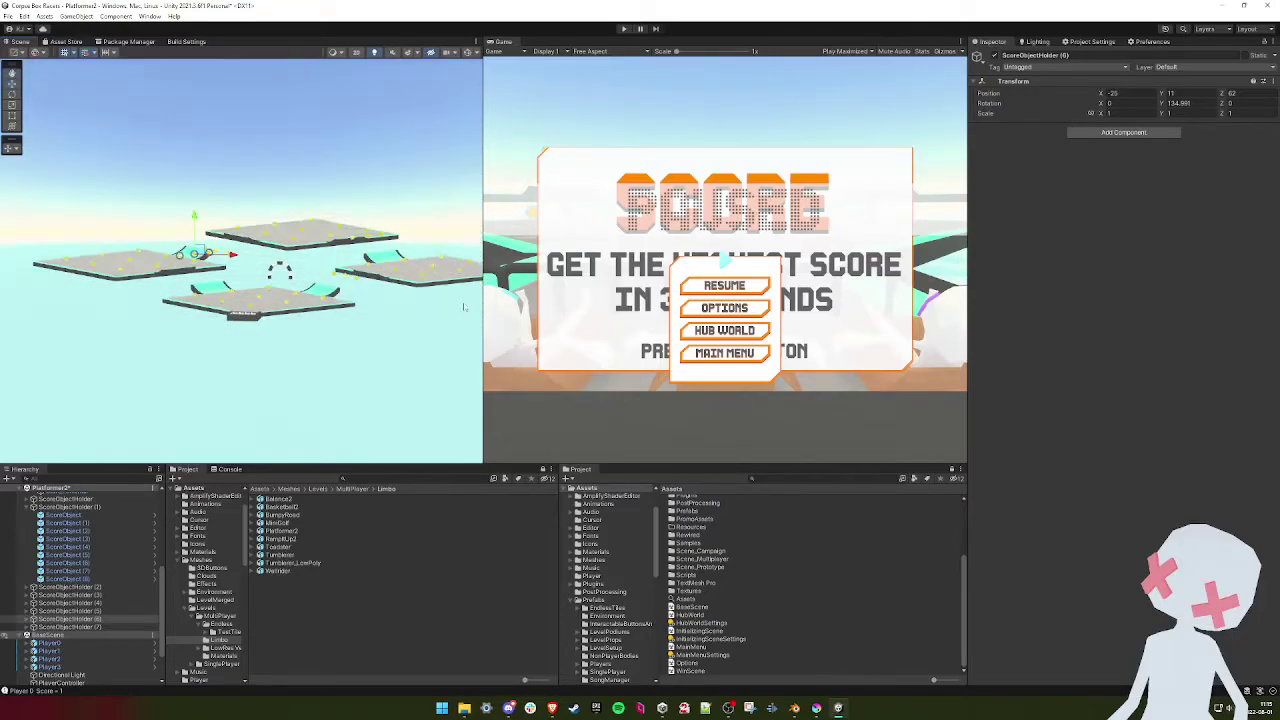
mouse_move(255, 241)
right_down()
mouse_move(337, 254)
mouse_move(256, 228)
right_up()
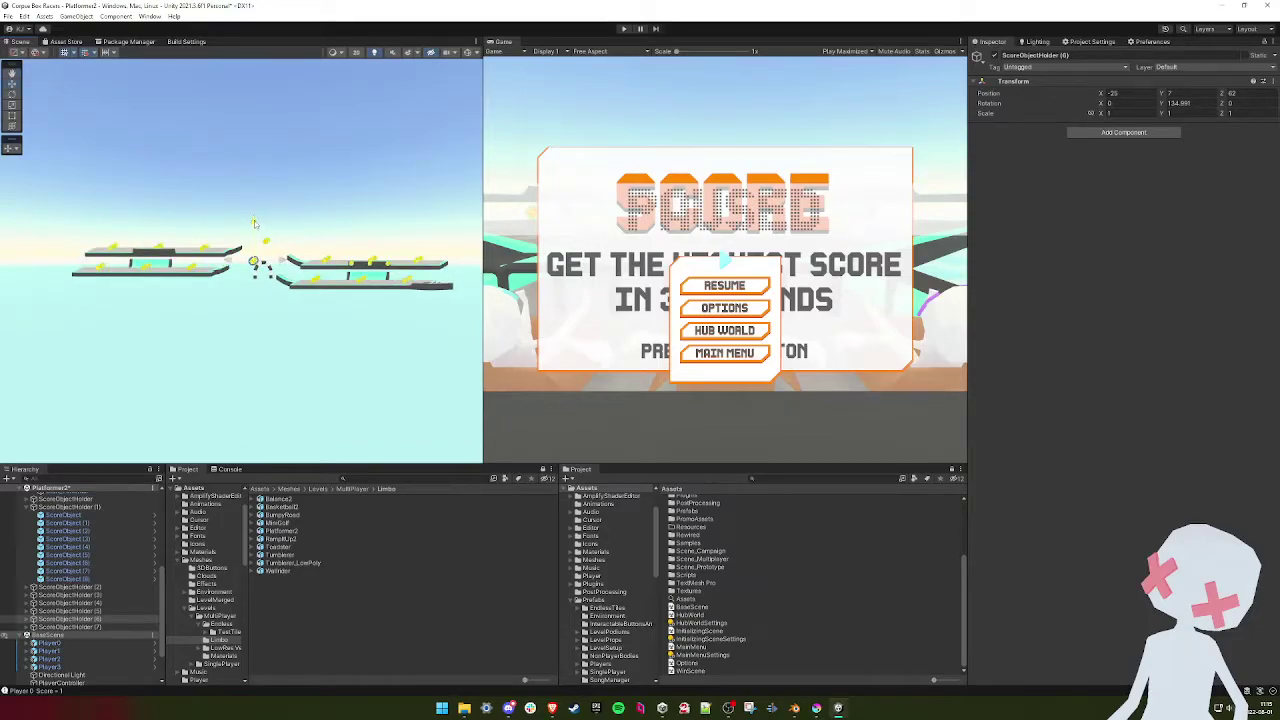
right_drag(254, 222, 218, 292)
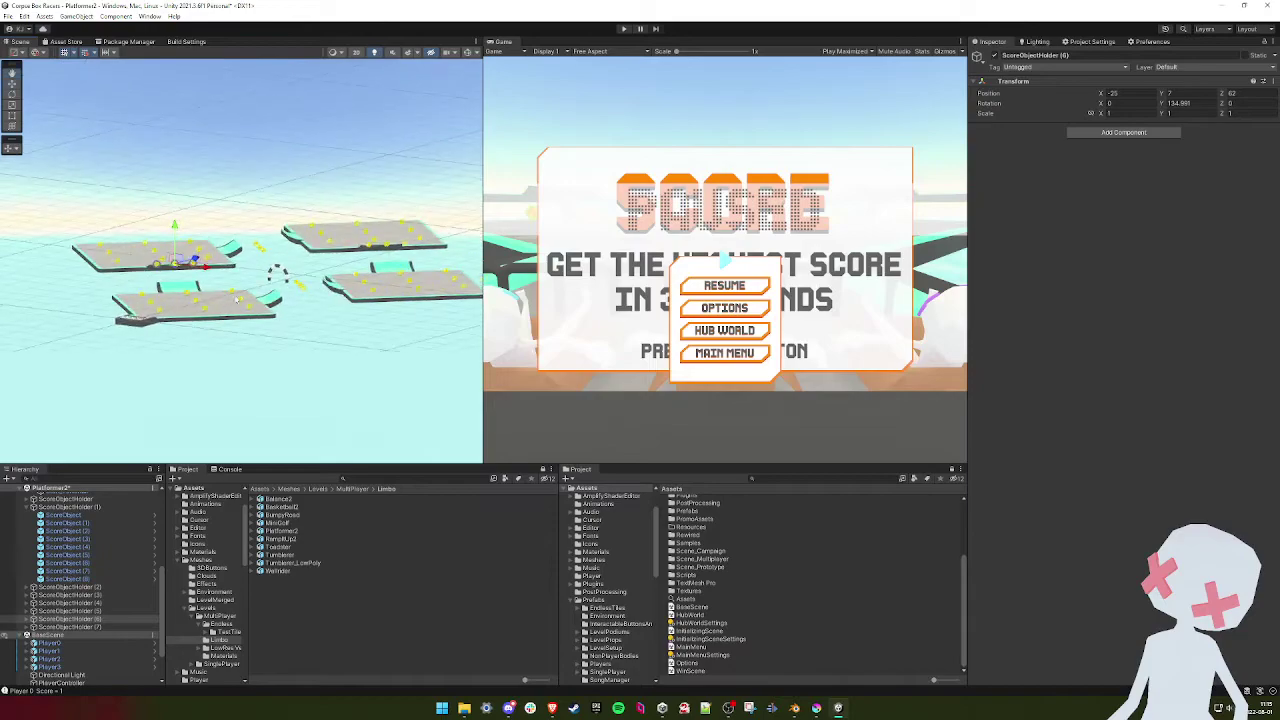
- Raise ScoreObjectHolder (5) to a Y position of 11 and check it from the side against the platforms
click(97, 611)
key(f)
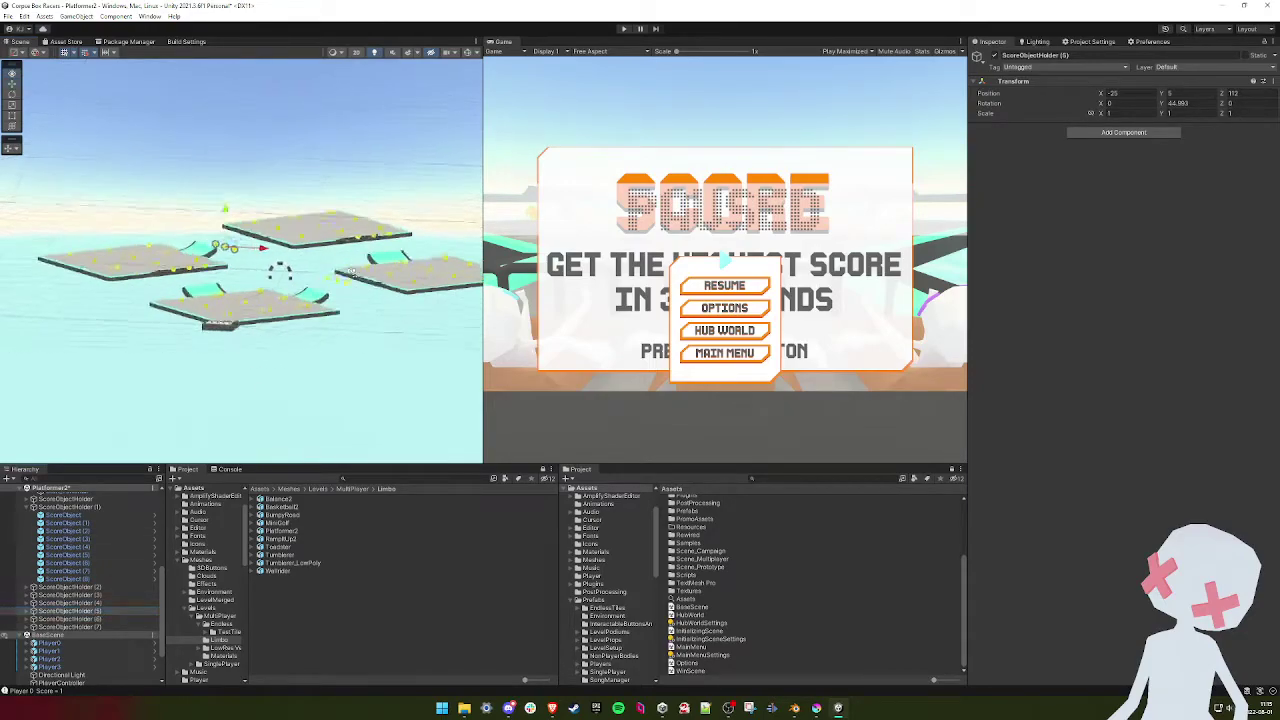
text(11)
alt+drag(349, 232, 269, 213)
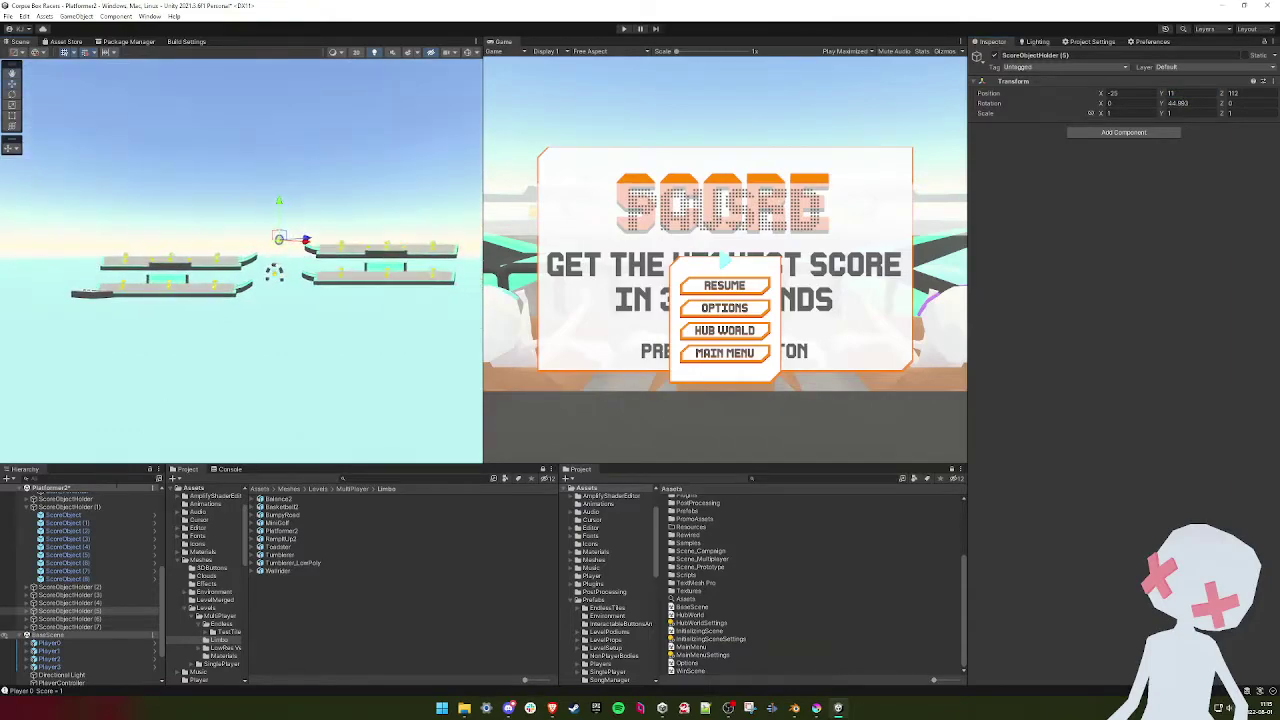
- Compare ScoreObjectHolder (4), (5) and (6), and raise ScoreObjectHolder (4) to a Y position of 7
click(97, 619)
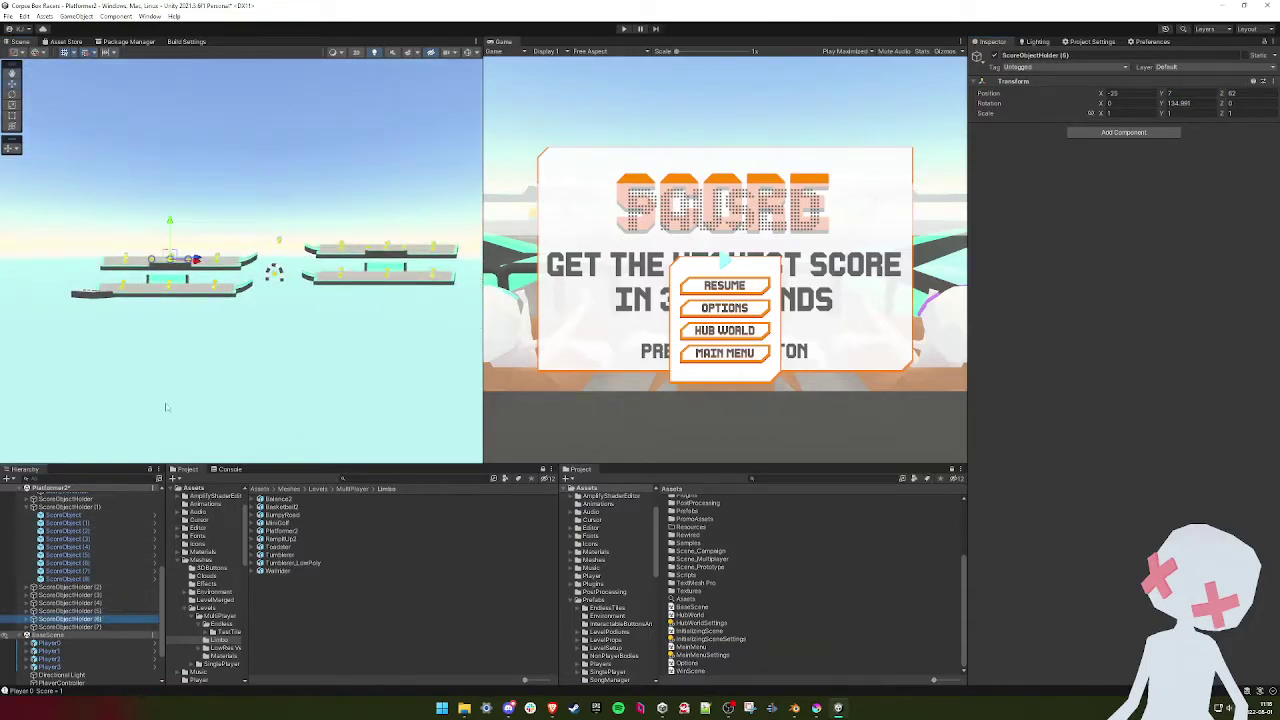
alt+drag(131, 405, 181, 432)
click(86, 611)
click(91, 603)
alt+drag(332, 326, 274, 298)
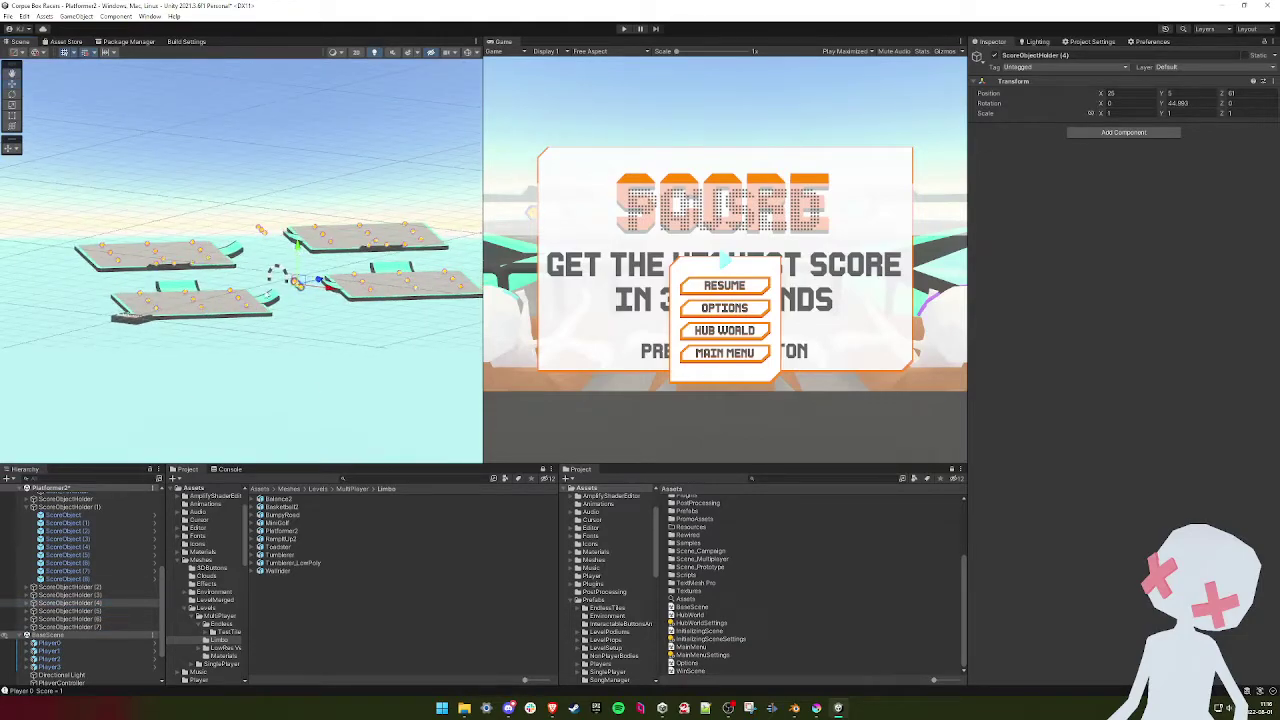
click(96, 611)
click(95, 619)
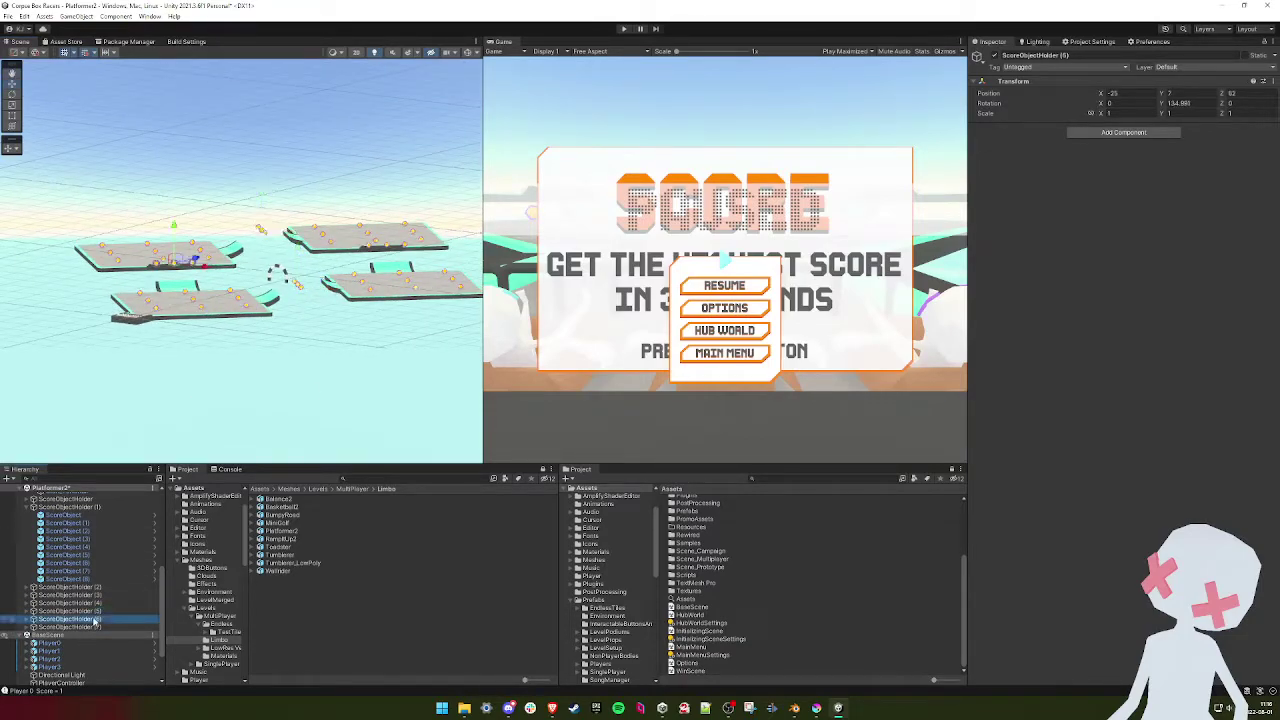
click(95, 603)
drag(298, 247, 298, 242)
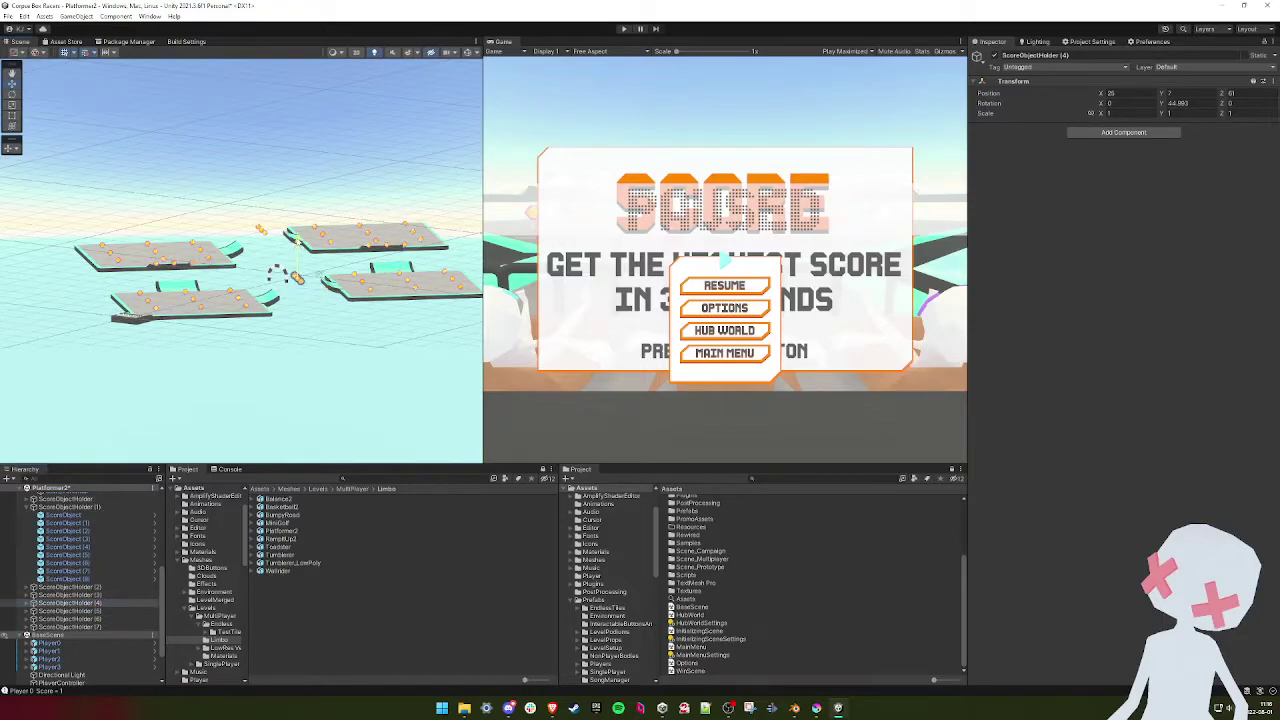
- Play-test the Platformer2 level twice, collecting coins across the platforms, stop the game and switch to Blender
click(624, 30)
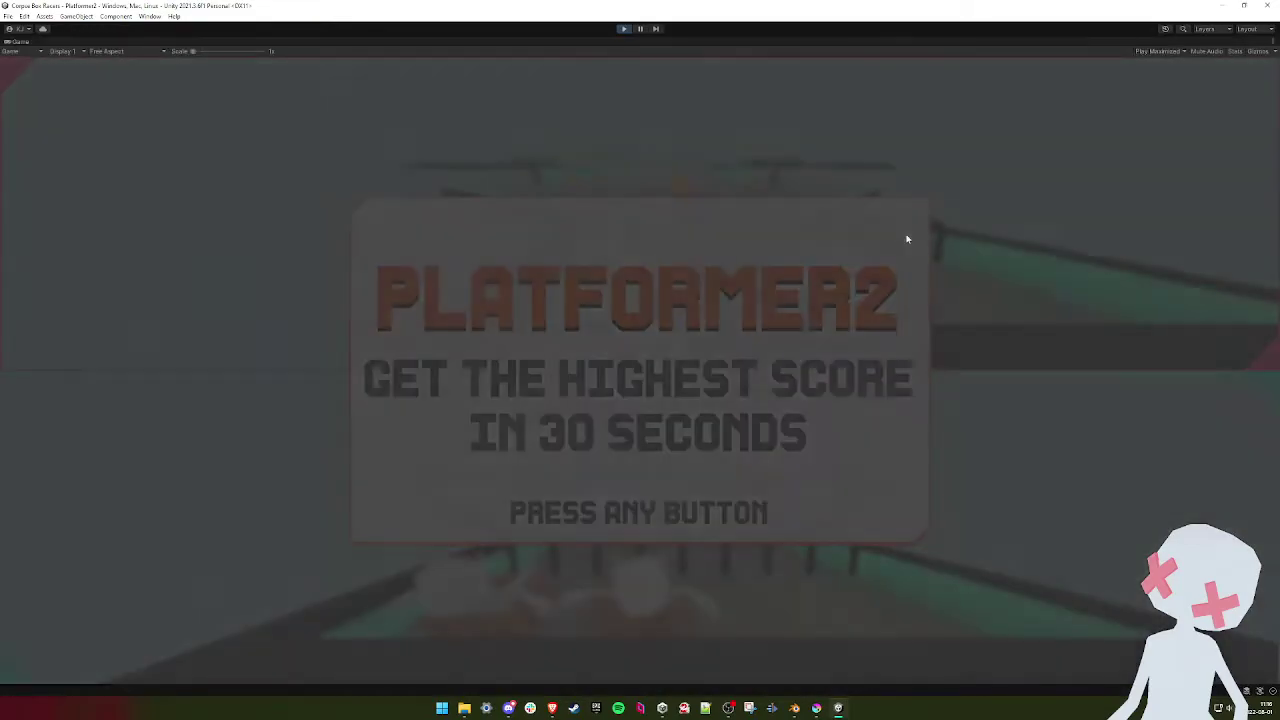
key(space)
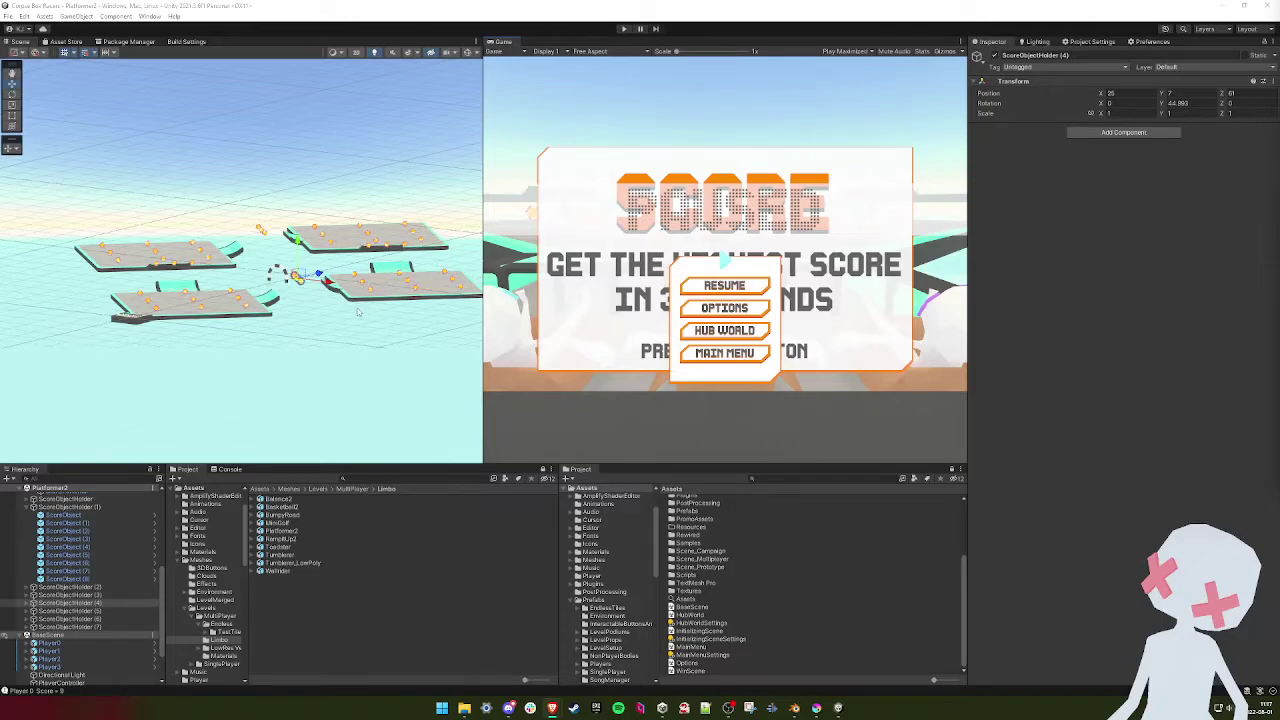
click(624, 28)
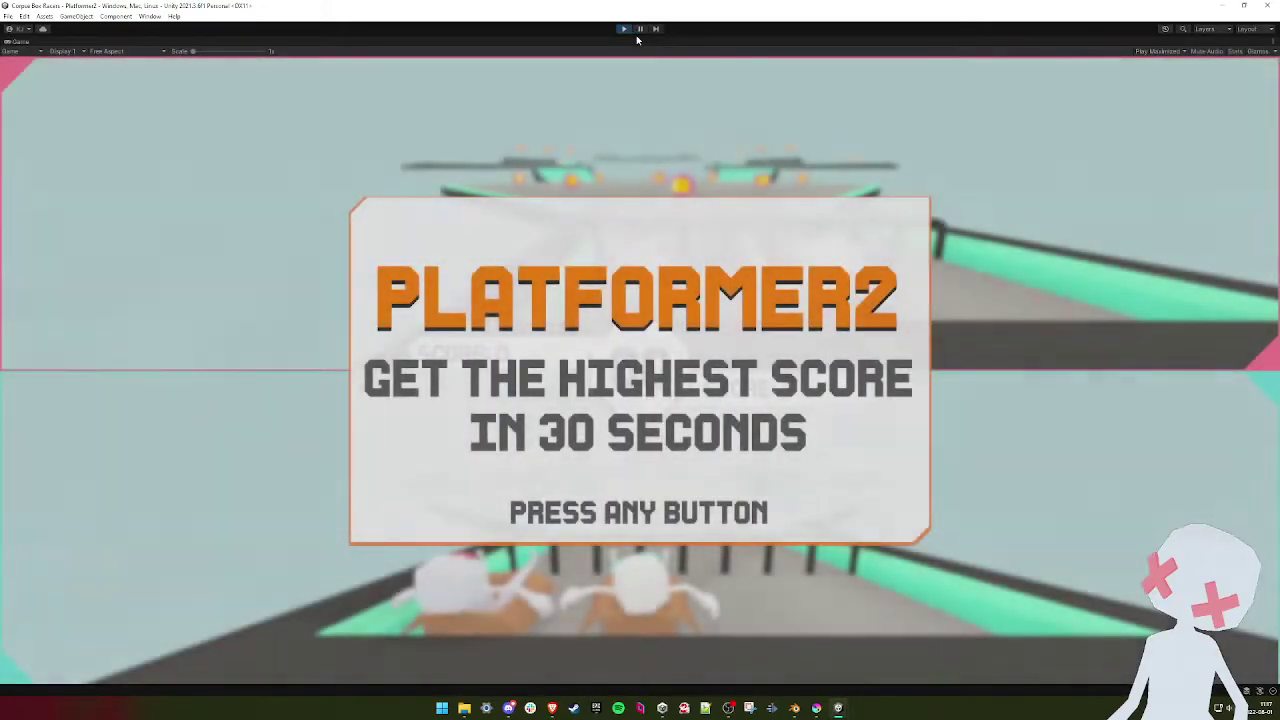
key(space)
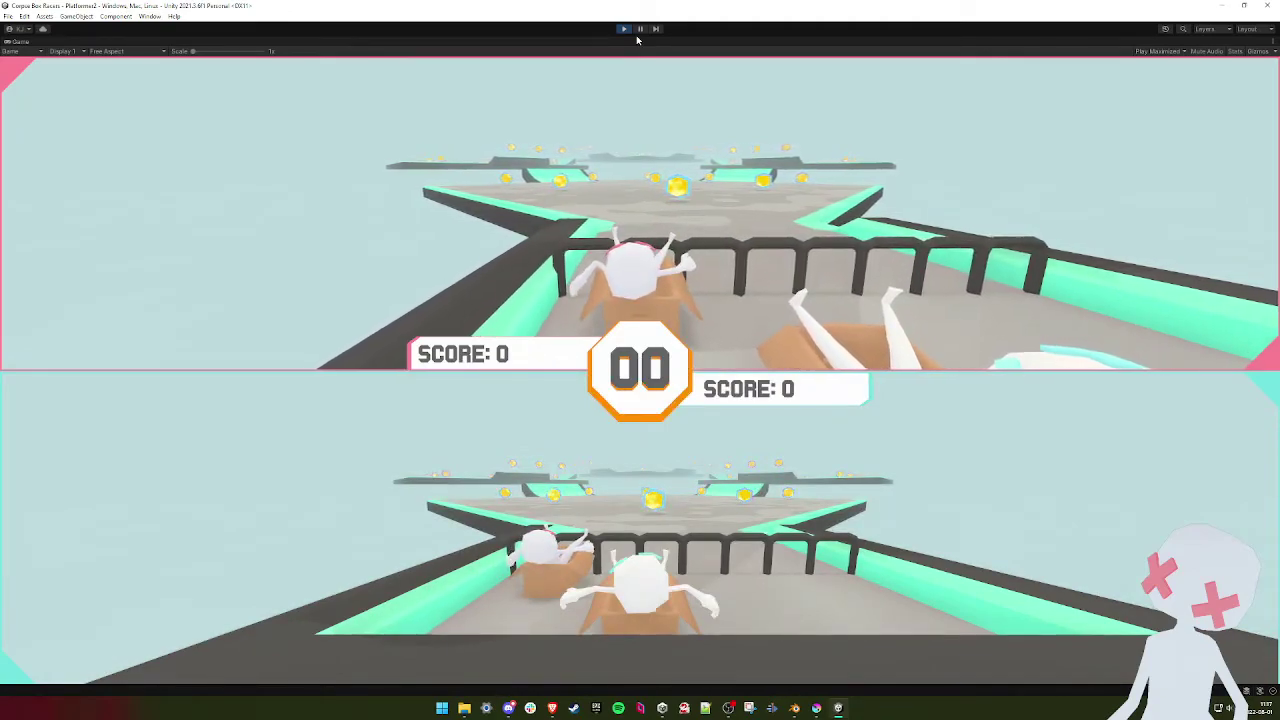
key(w)
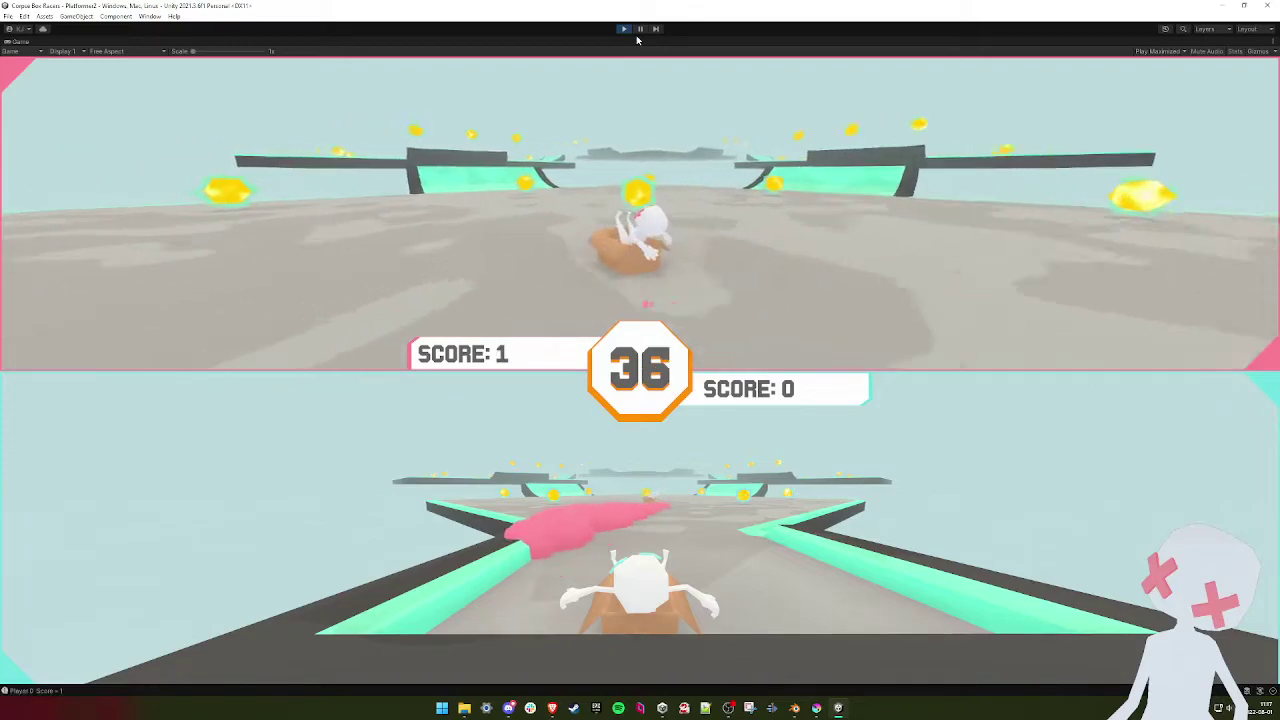
key(a)
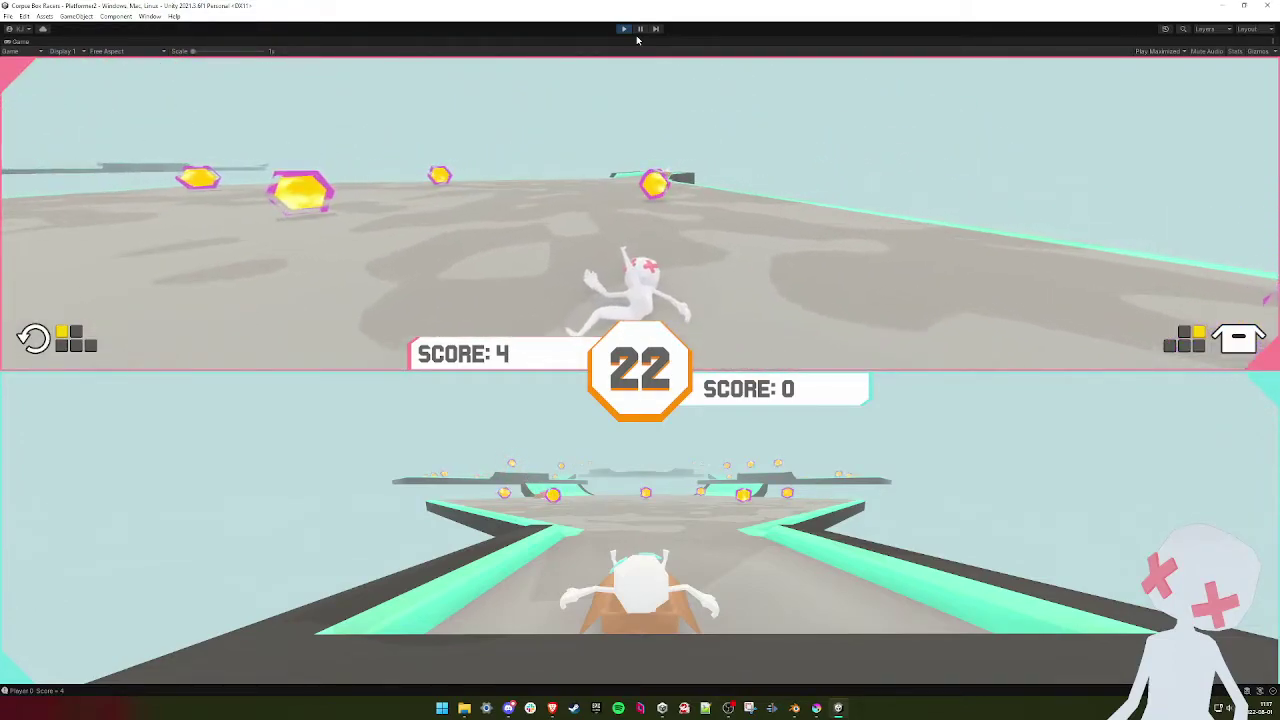
click(621, 30)
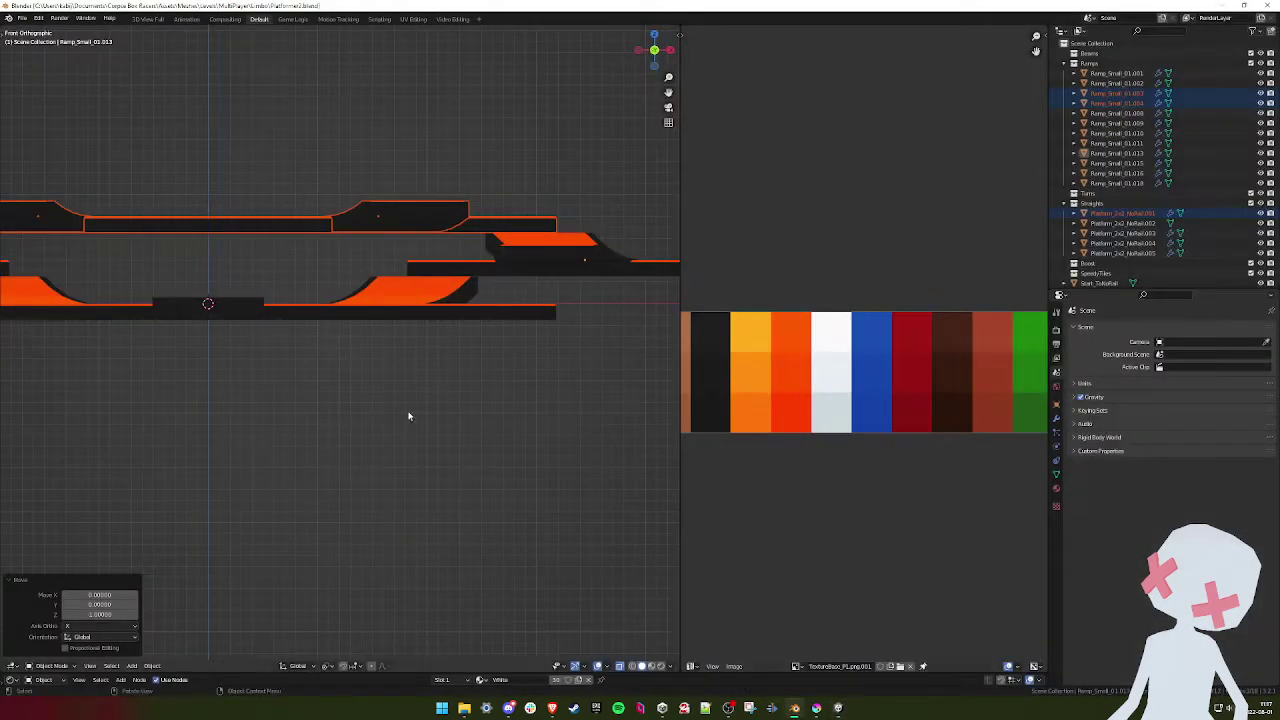
middle_drag(408, 417, 338, 395)
key(KP_7)
shift+middle_drag(350, 271, 389, 343)
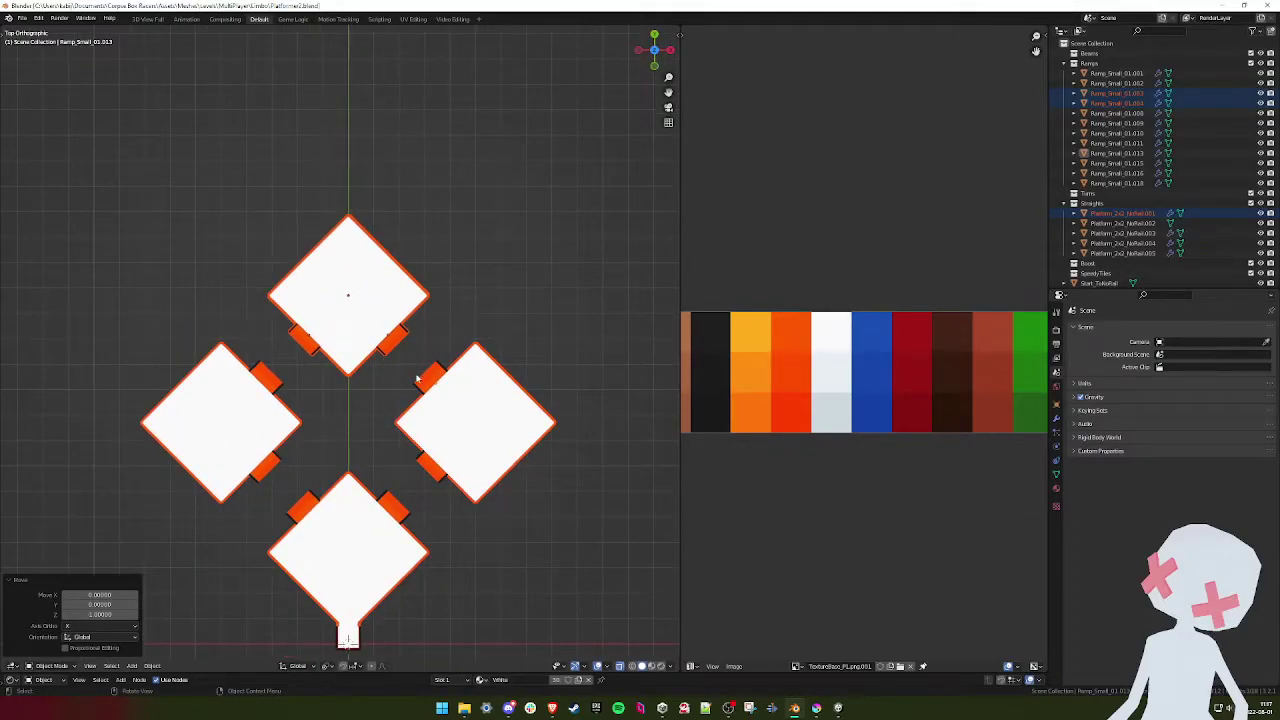
click(398, 497)
shift+click(296, 508)
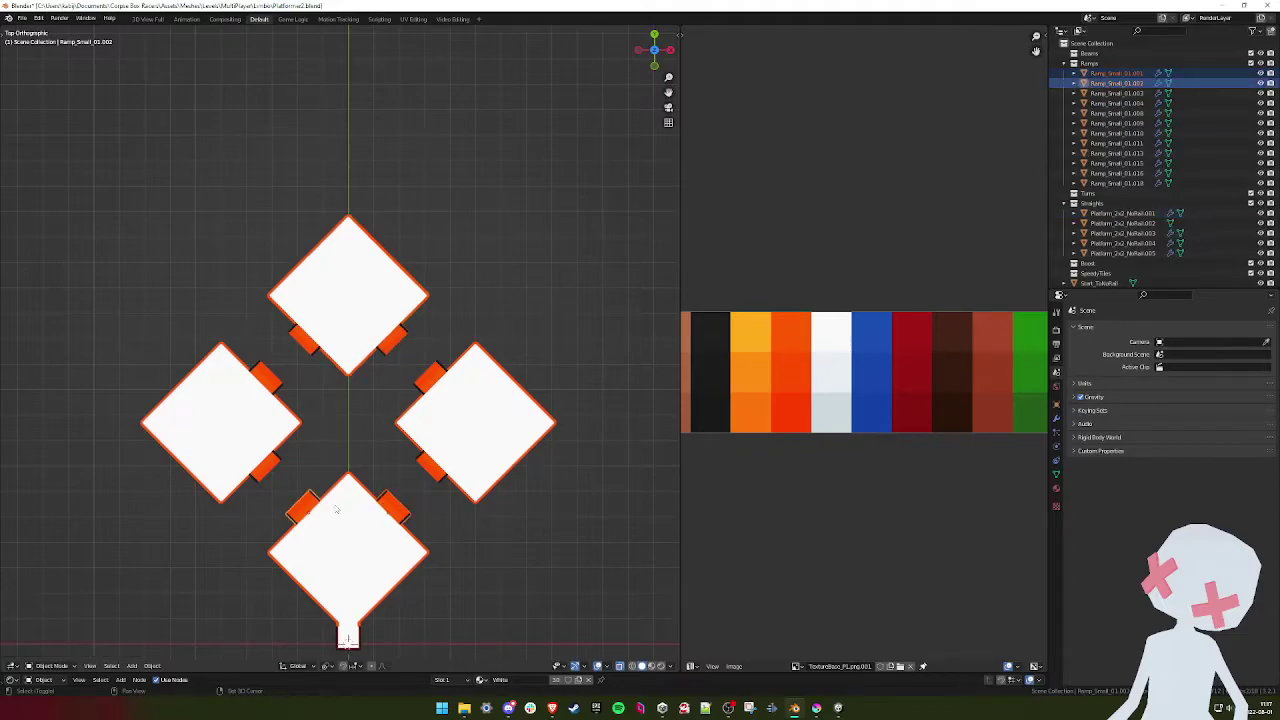
key(shift+d)
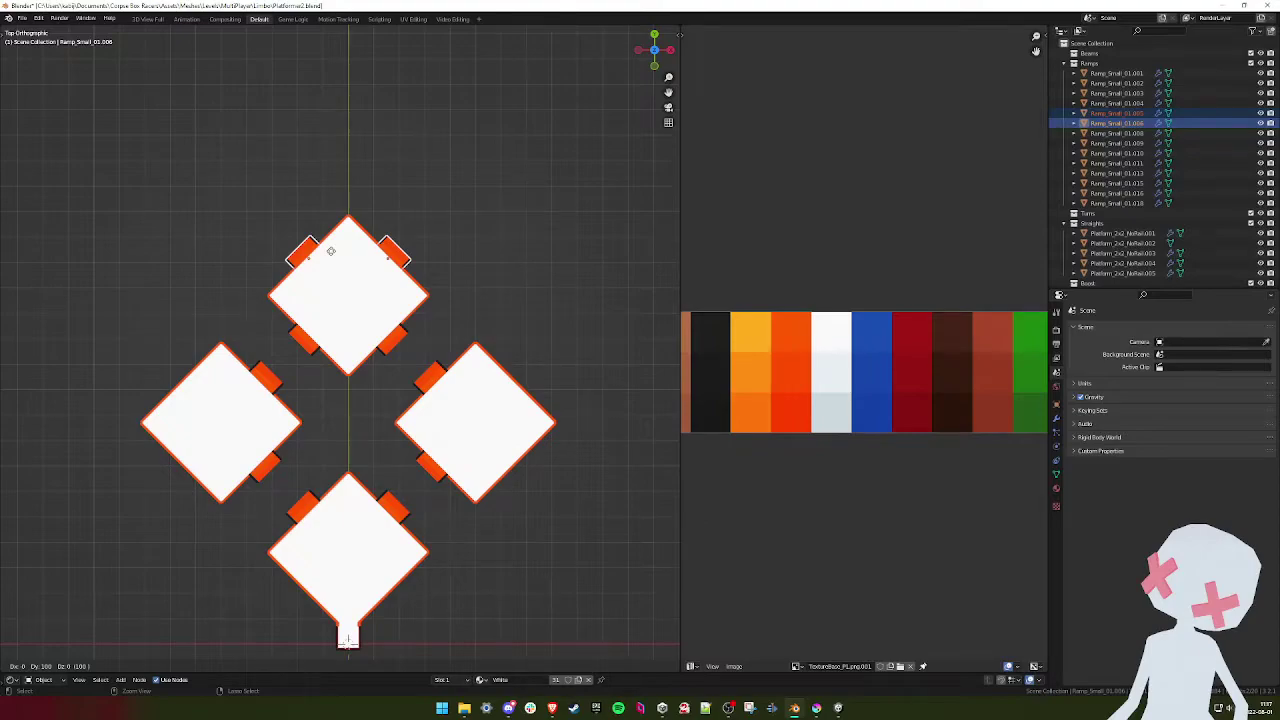
right_click(331, 251)
key(g)
right_click(363, 339)
key(Delete)
- Duplicate the far middle platform with its two ramps to -100 in X, and duplicate that copy 200 in X to the opposite side
drag(428, 200, 298, 352)
scroll(338, 345, down, 1)
key(shift+d)
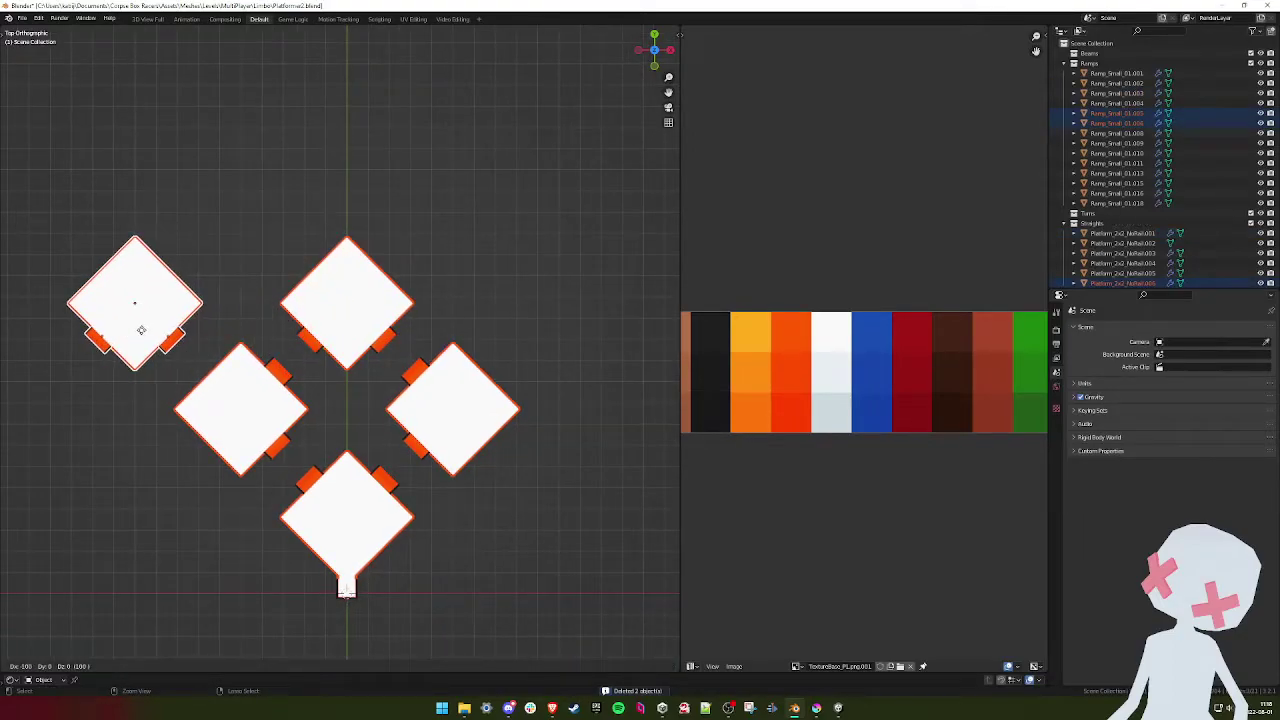
click(137, 330)
key(shift+d)
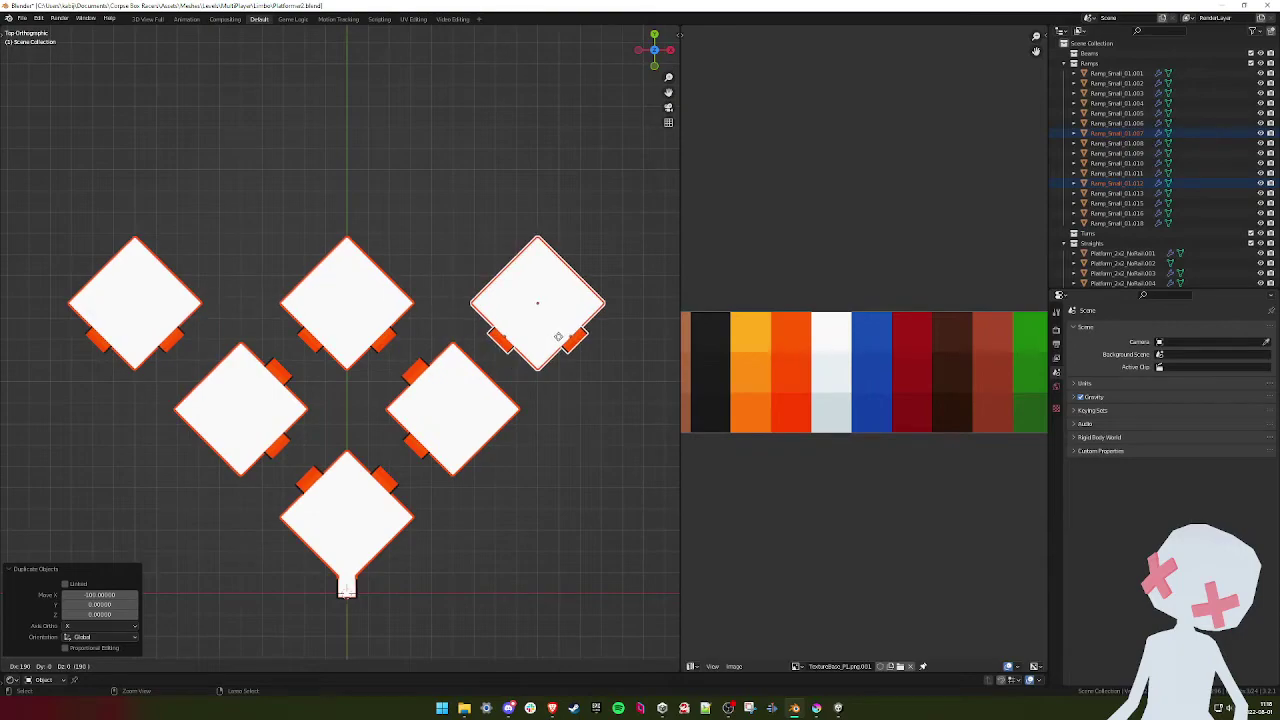
click(571, 406)
- Switch to Krita, try adding strokes to the level layout sketch, undo them and return to Blender
click(815, 708)
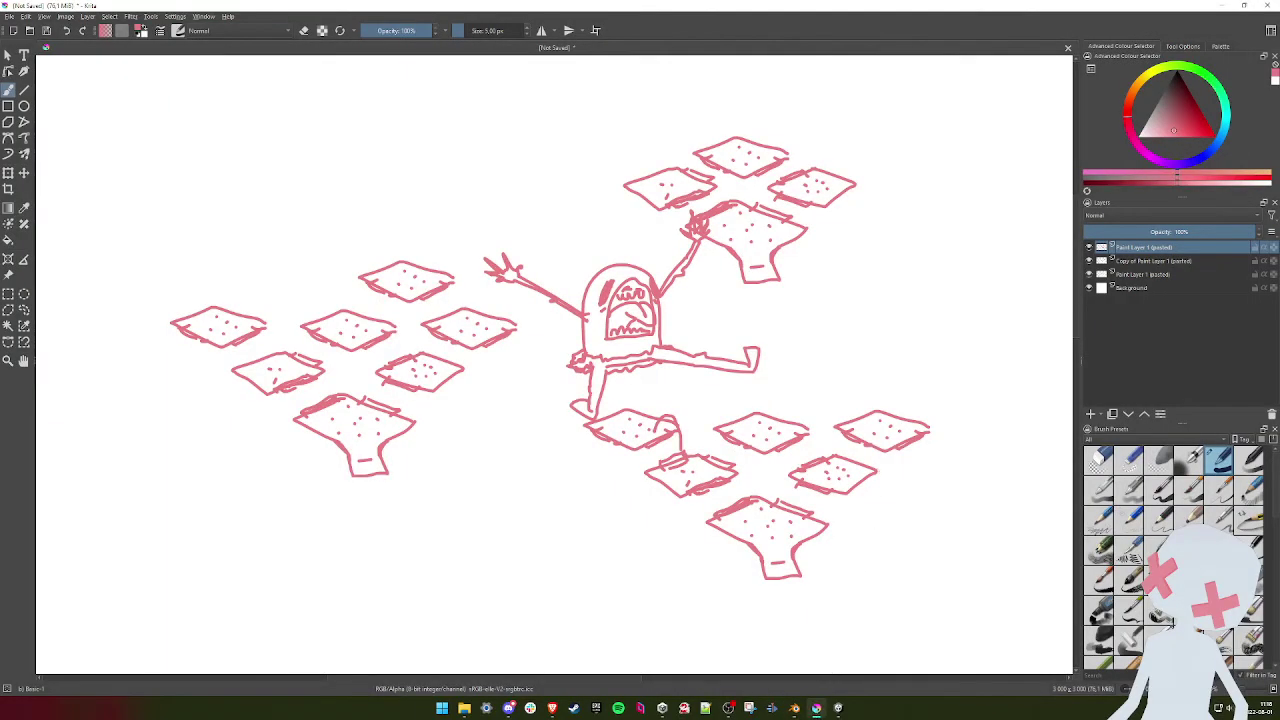
drag(643, 385, 663, 392)
mouse_move(954, 406)
mouse_down()
mouse_move(890, 465)
mouse_move(940, 414)
mouse_up()
key(ctrl+z)
key(ctrl+z)
key(alt+Tab)
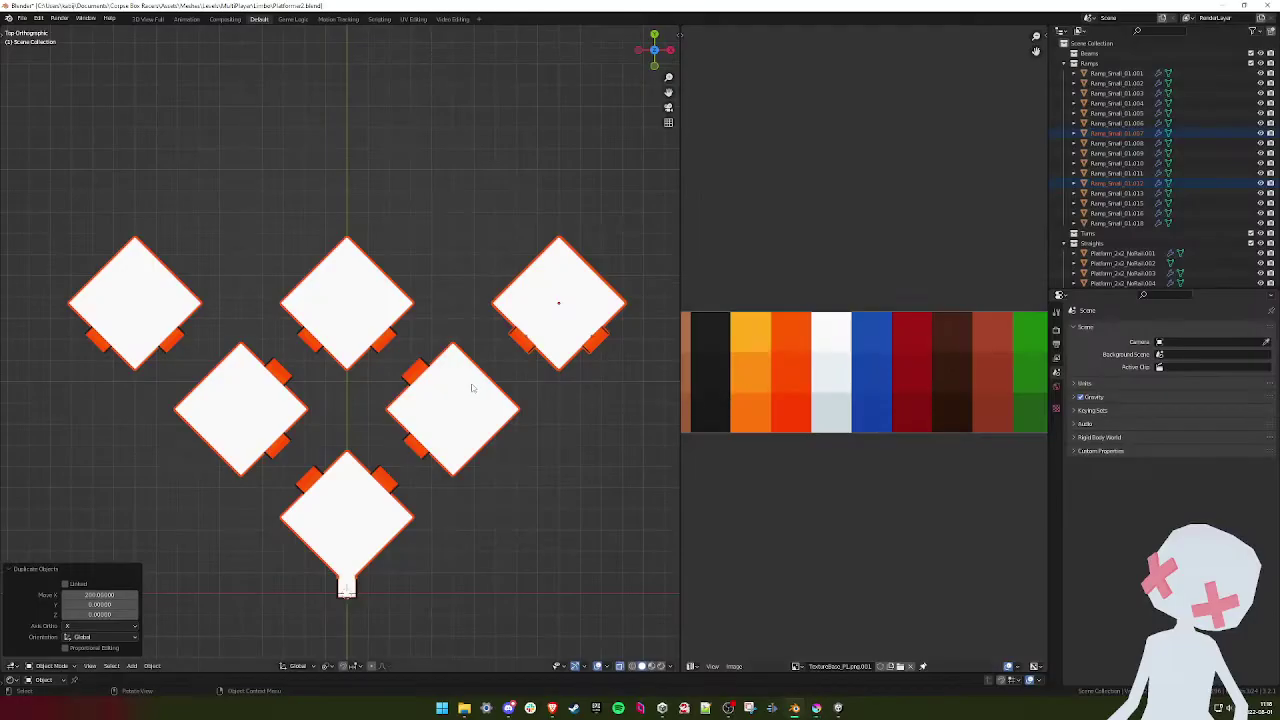
key(shift+d)
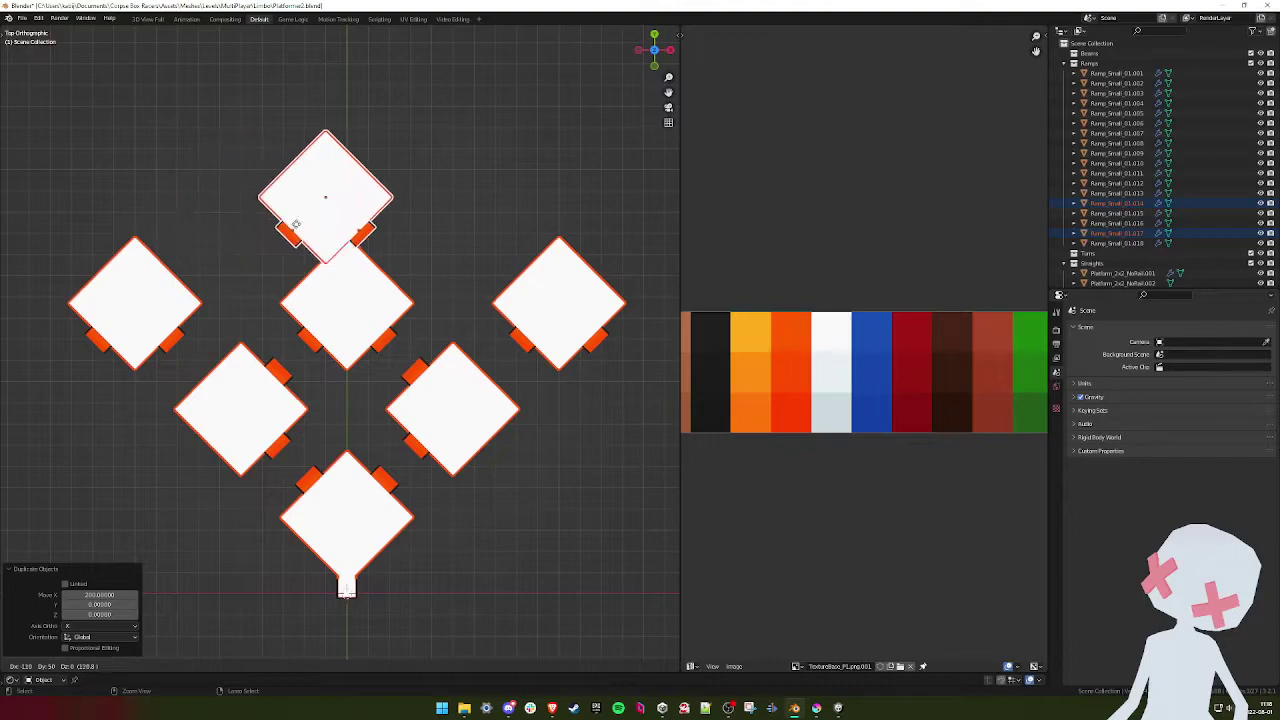
right_click(425, 228)
key(Delete)
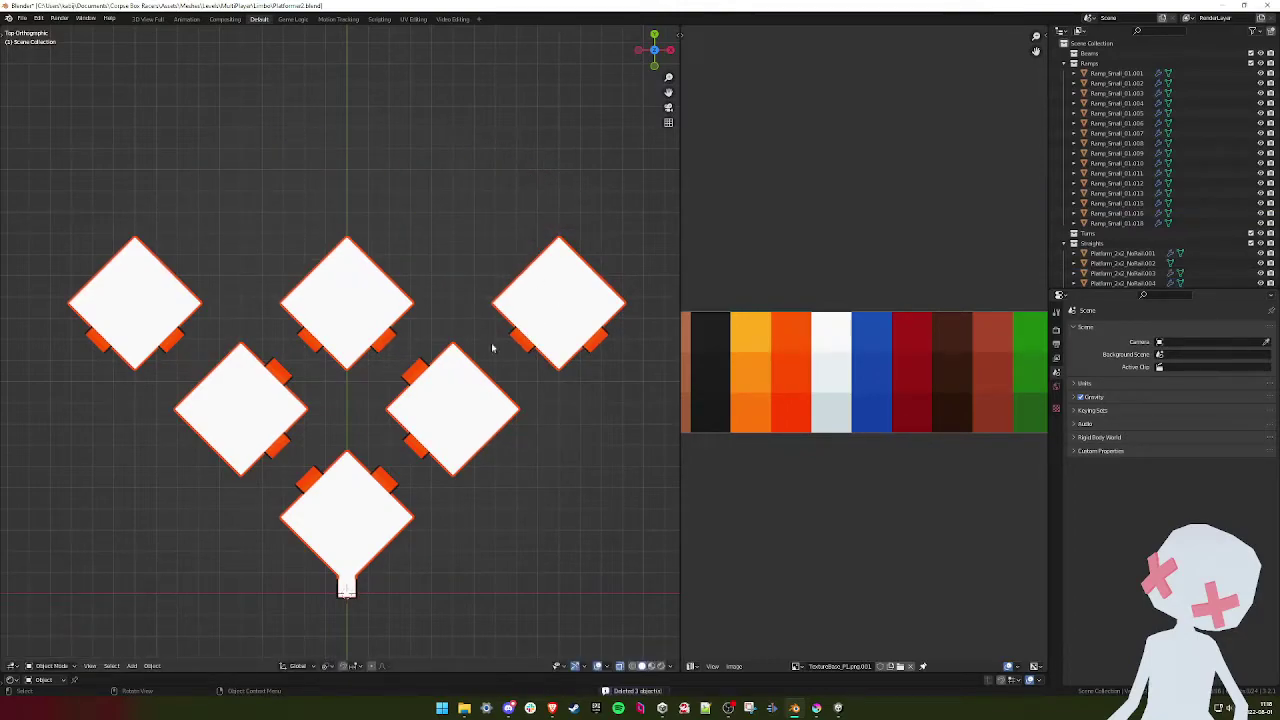
- Duplicate the start platform's right ramp 50 in X and Y onto the right middle platform's outer edge, and raise it 4 units
click(388, 482)
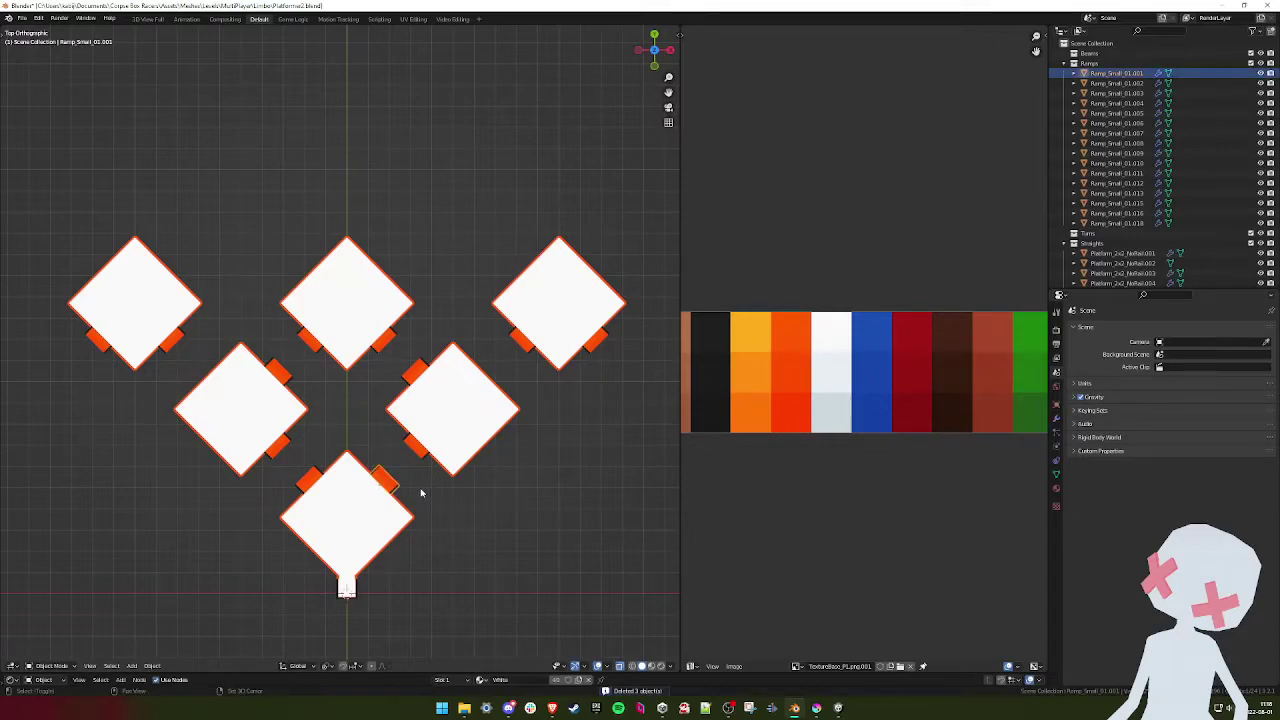
key(shift+d)
click(517, 380)
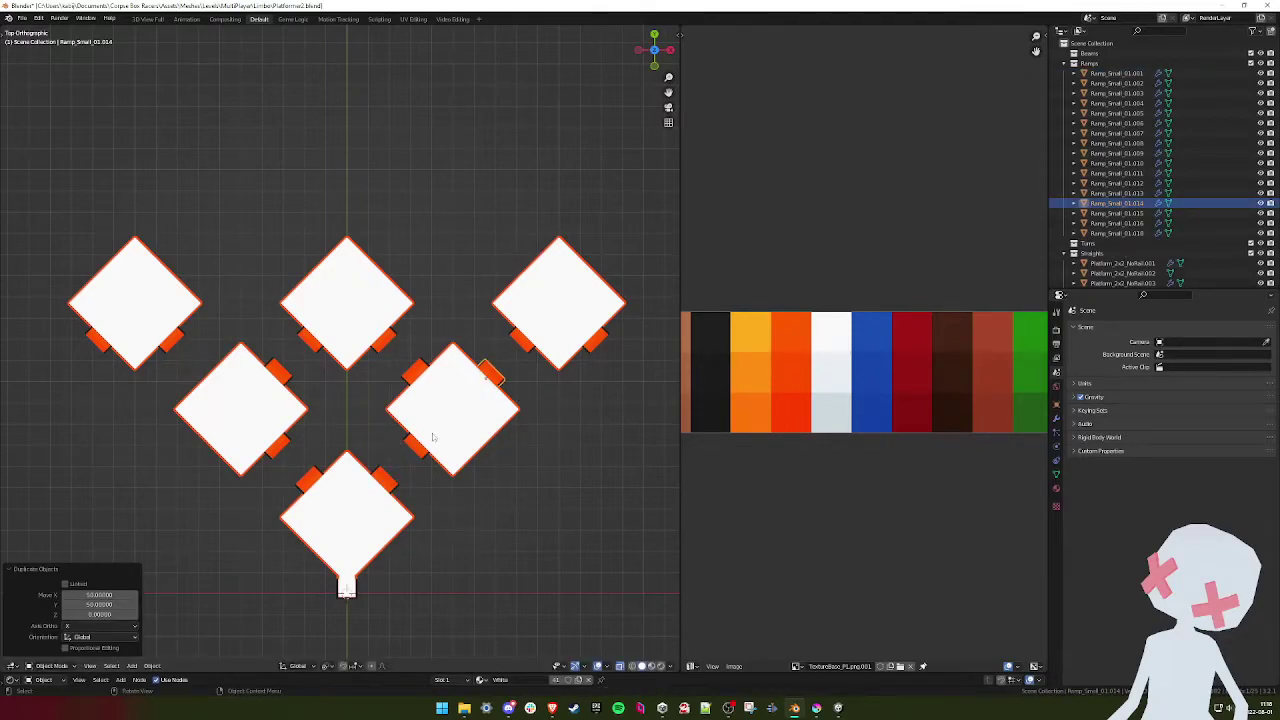
key(KP_1)
scroll(490, 376, up, 3)
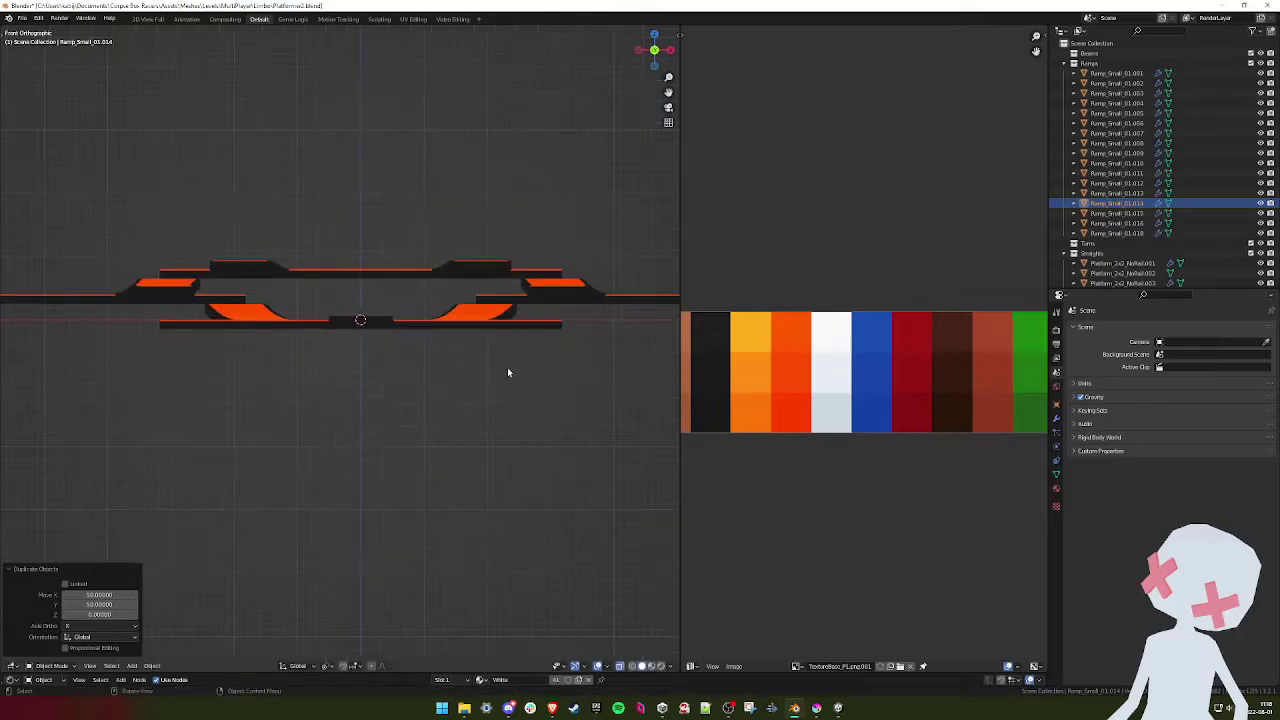
shift+middle_drag(558, 321, 222, 367)
key(g)
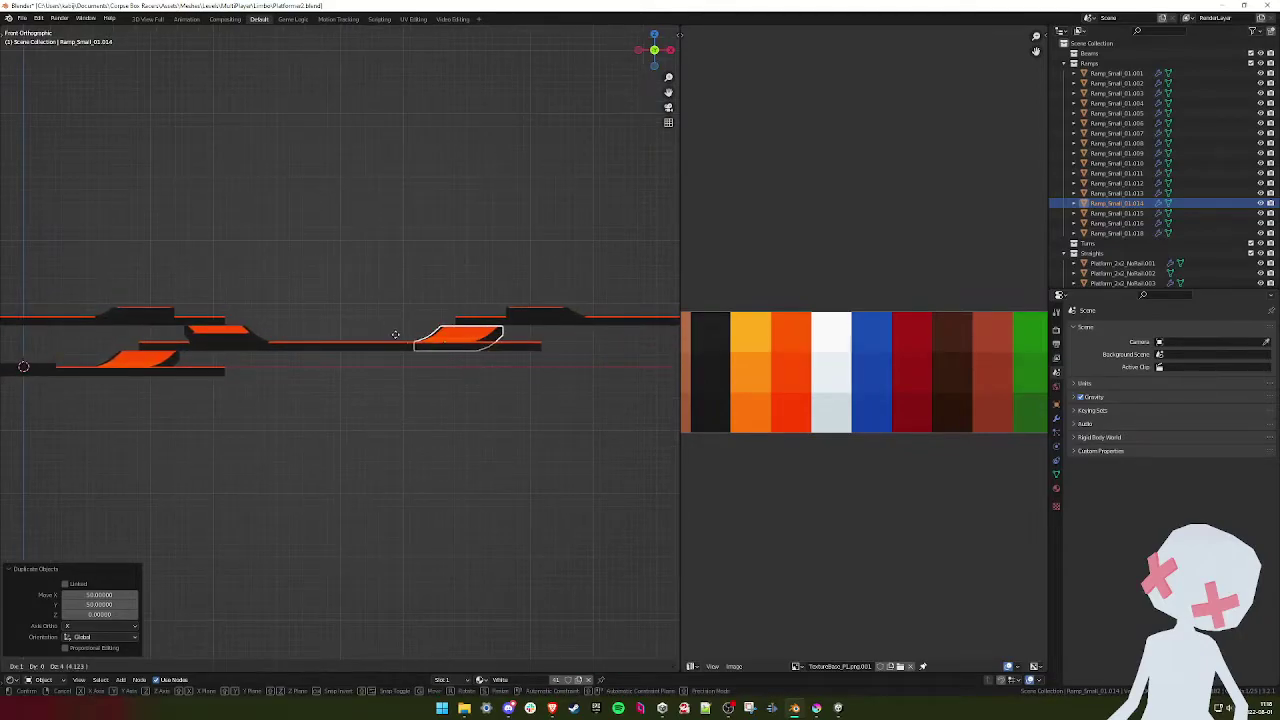
click(396, 336)
scroll(350, 356, down, 3)
middle_drag(350, 356, 352, 384)
- Duplicate the start platform's left ramp -50 in X and 50 in Y onto the left middle platform, and raise it 4 units
click(298, 420)
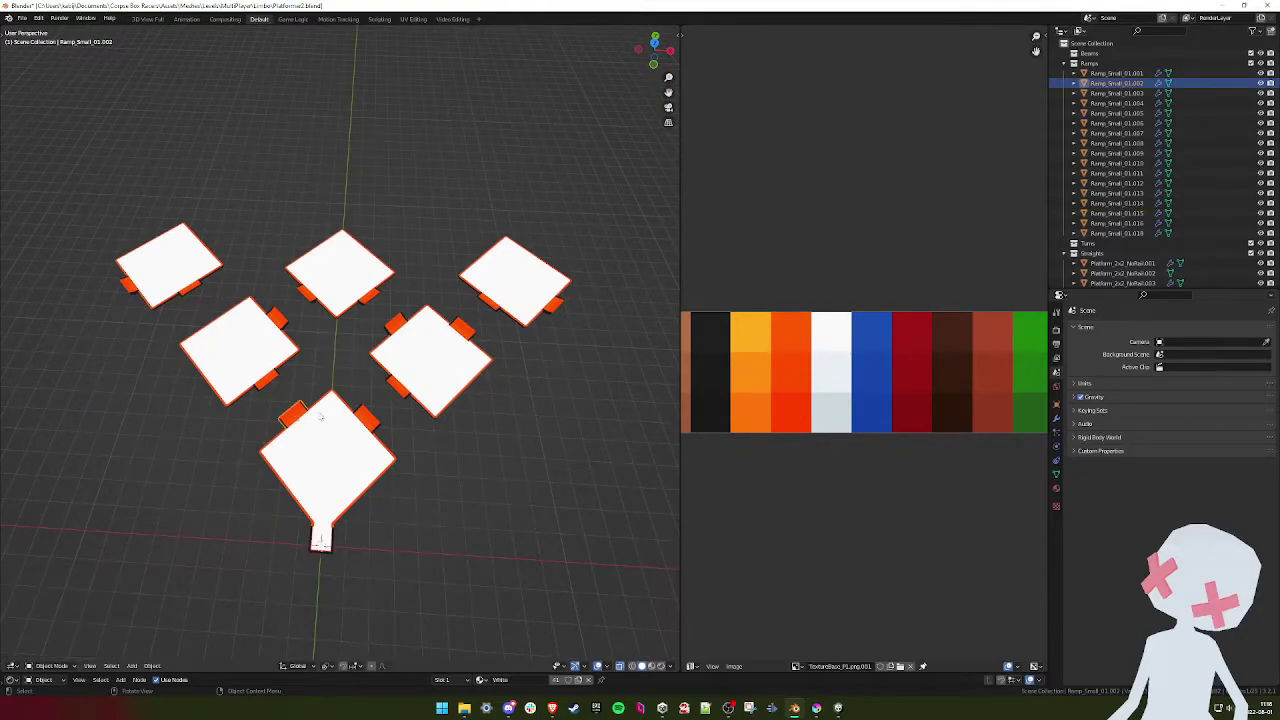
key(KP_7)
key(shift+d)
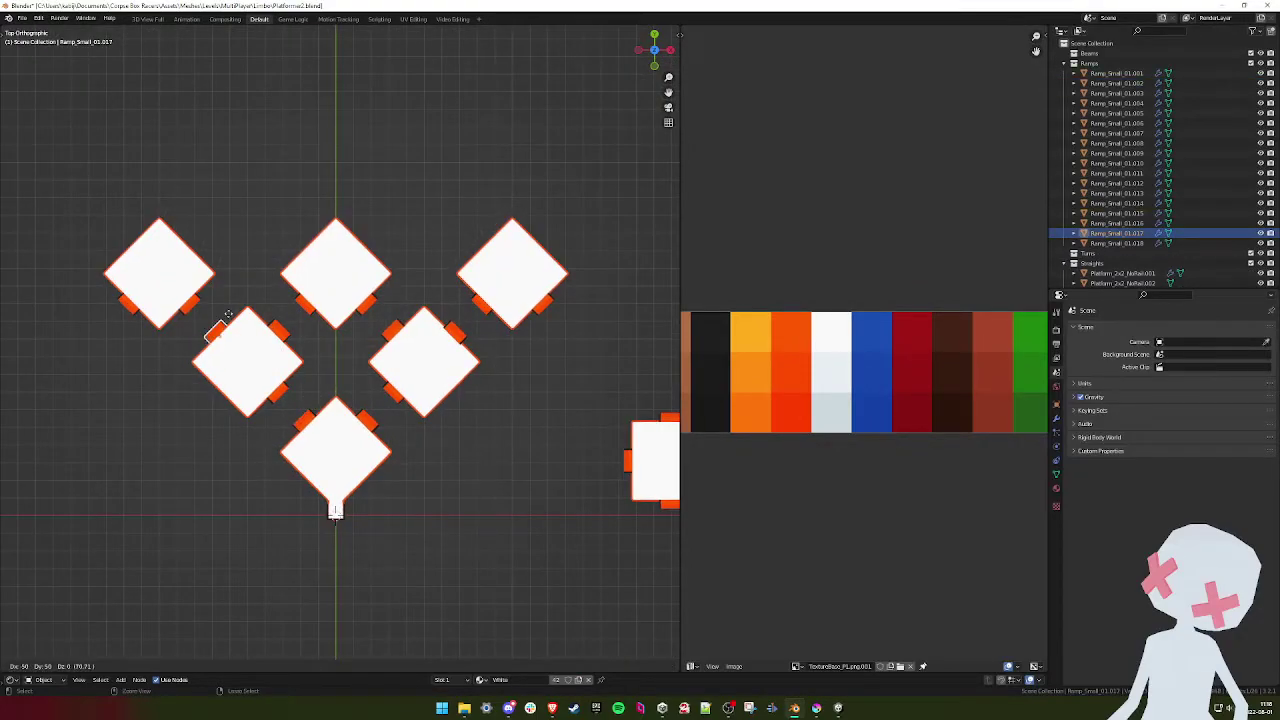
click(228, 315)
key(KP_1)
shift+middle_drag(182, 338, 386, 420)
key(g)
key(z)
click(349, 340)
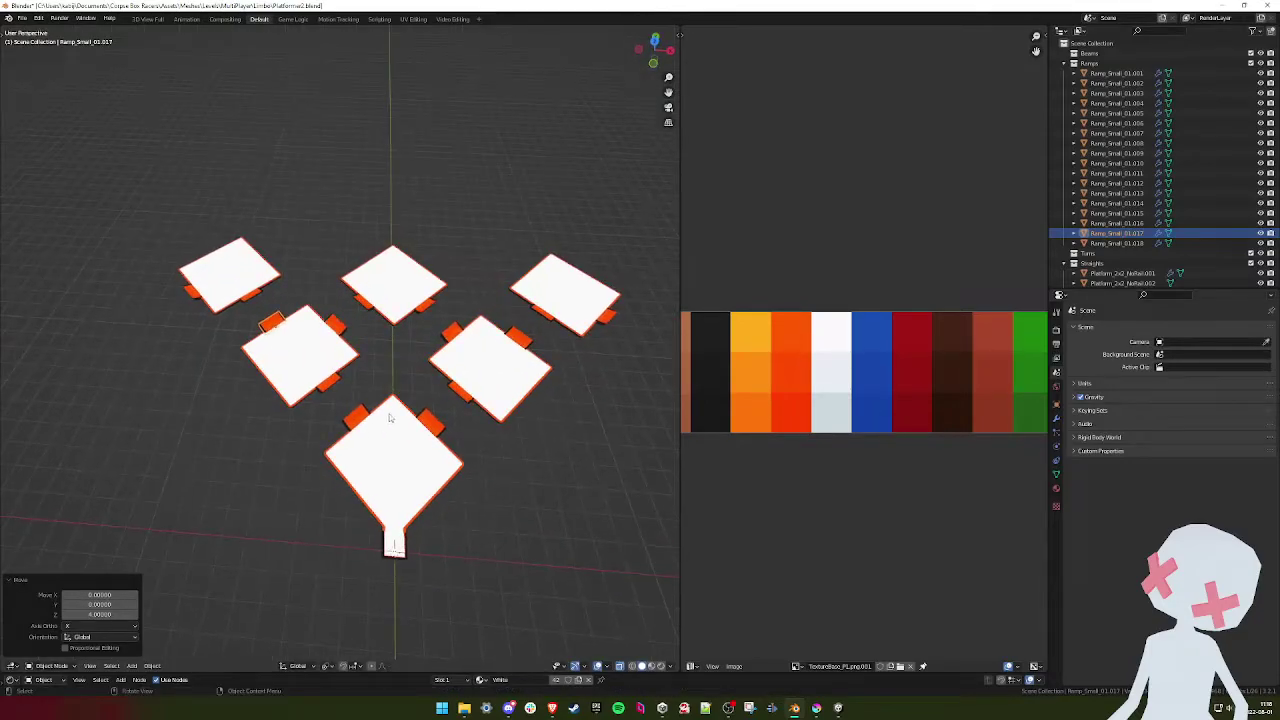
- Delete the outer ramps of the far left and far right platforms, and save Platformer2.blend
key(Delete)
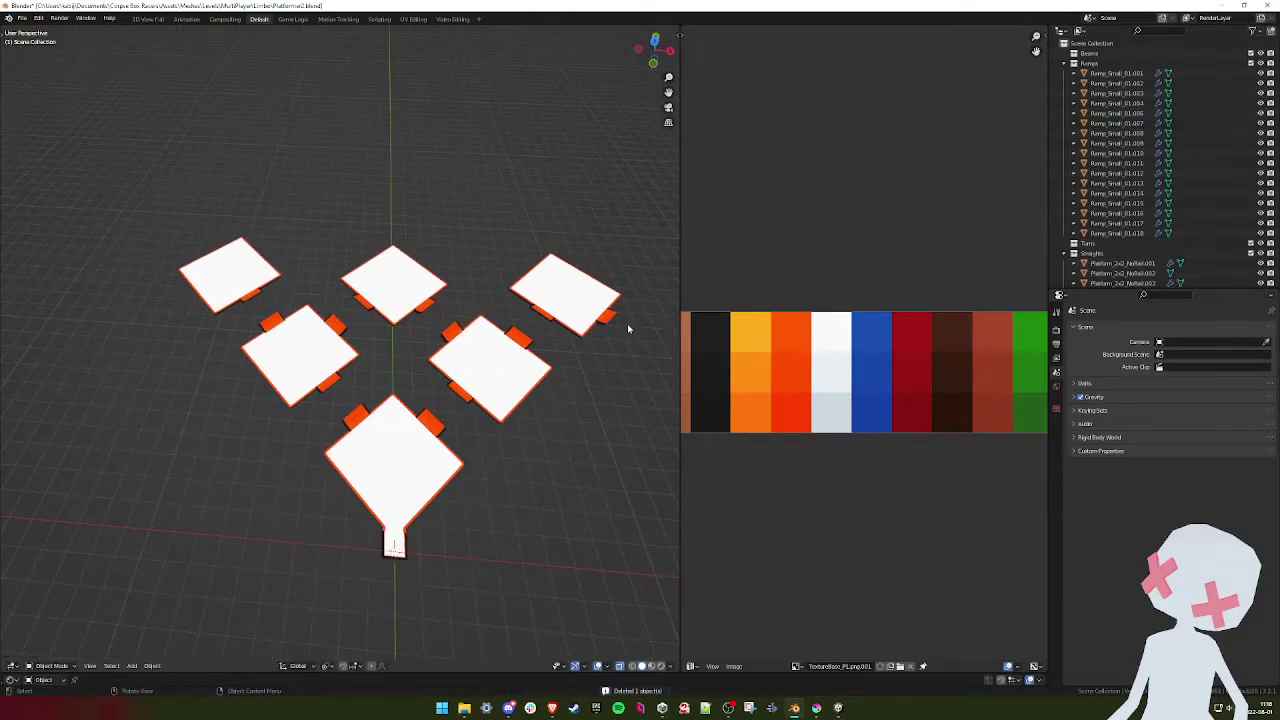
middle_drag(481, 361, 434, 376)
key(ctrl+s)
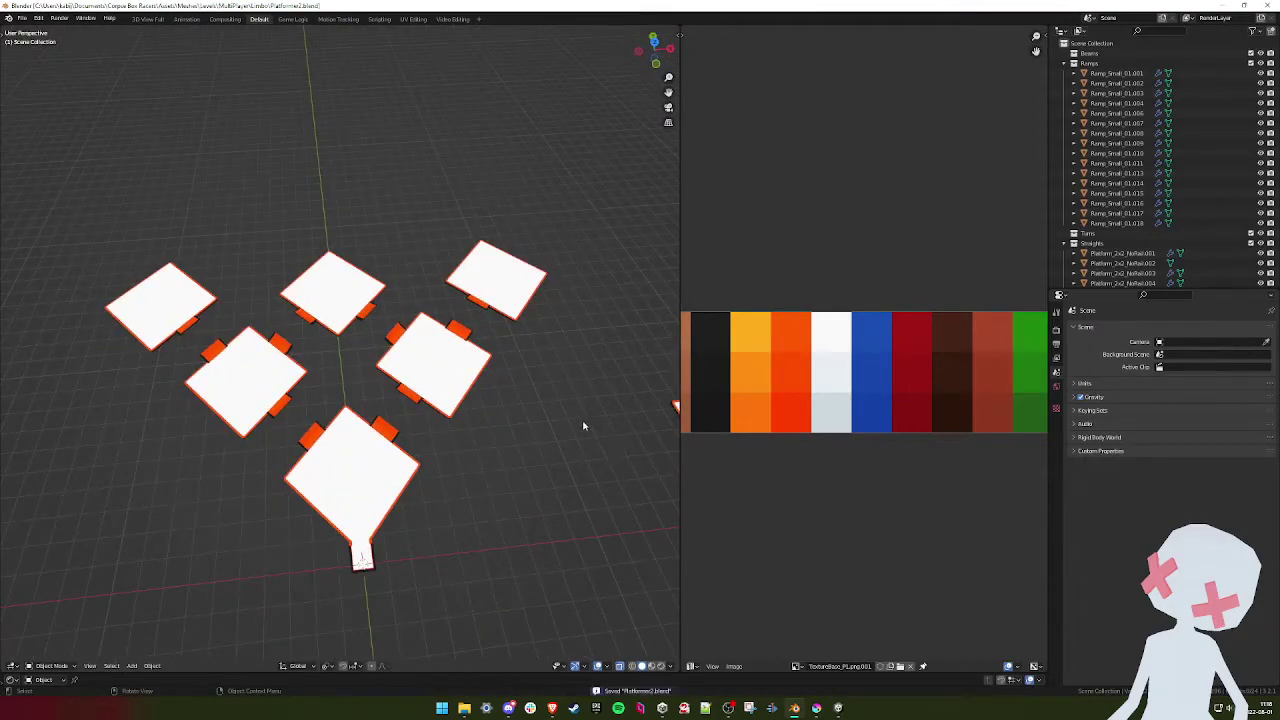
- Delete the spare platform with its four ramps that stands apart from the layout, and save Platformer2.blend
scroll(584, 425, down, 2)
drag(550, 354, 612, 444)
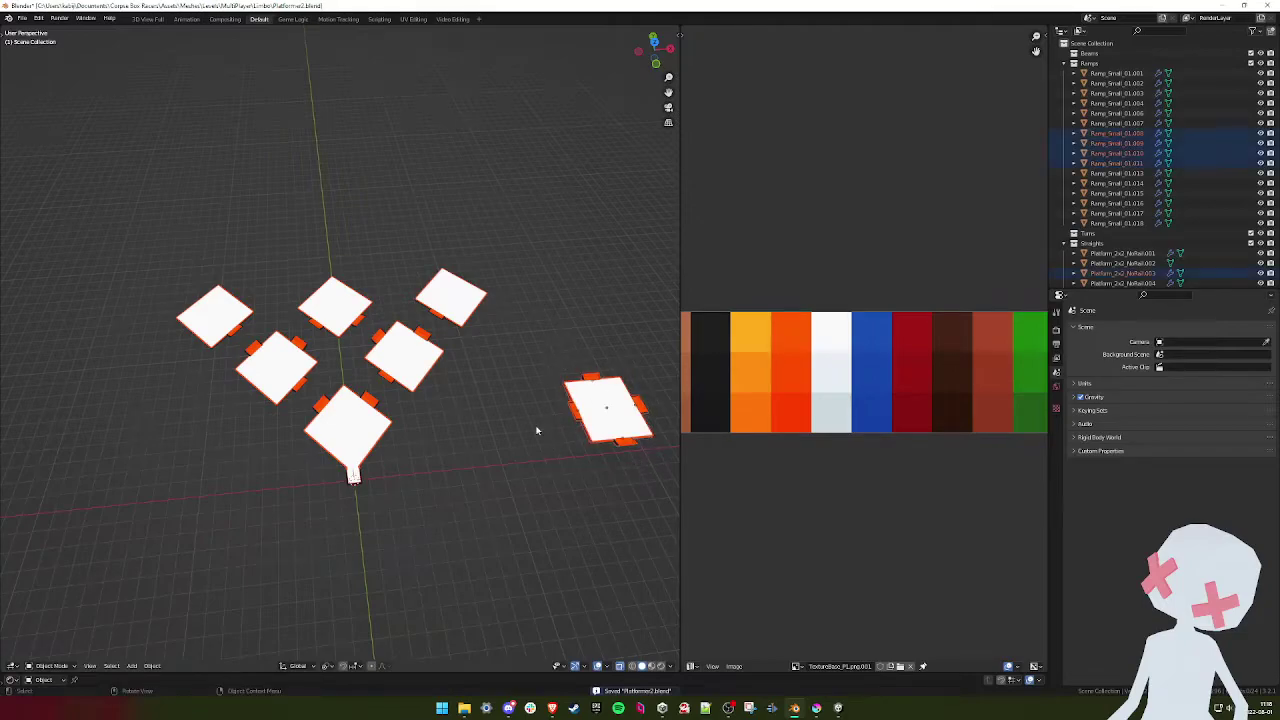
key(Delete)
scroll(414, 417, up, 3)
key(ctrl+s)
- Switch to Unity and add a Mesh Collider with the Ground physics material to the two outer platforms and the two new ramps
click(838, 708)
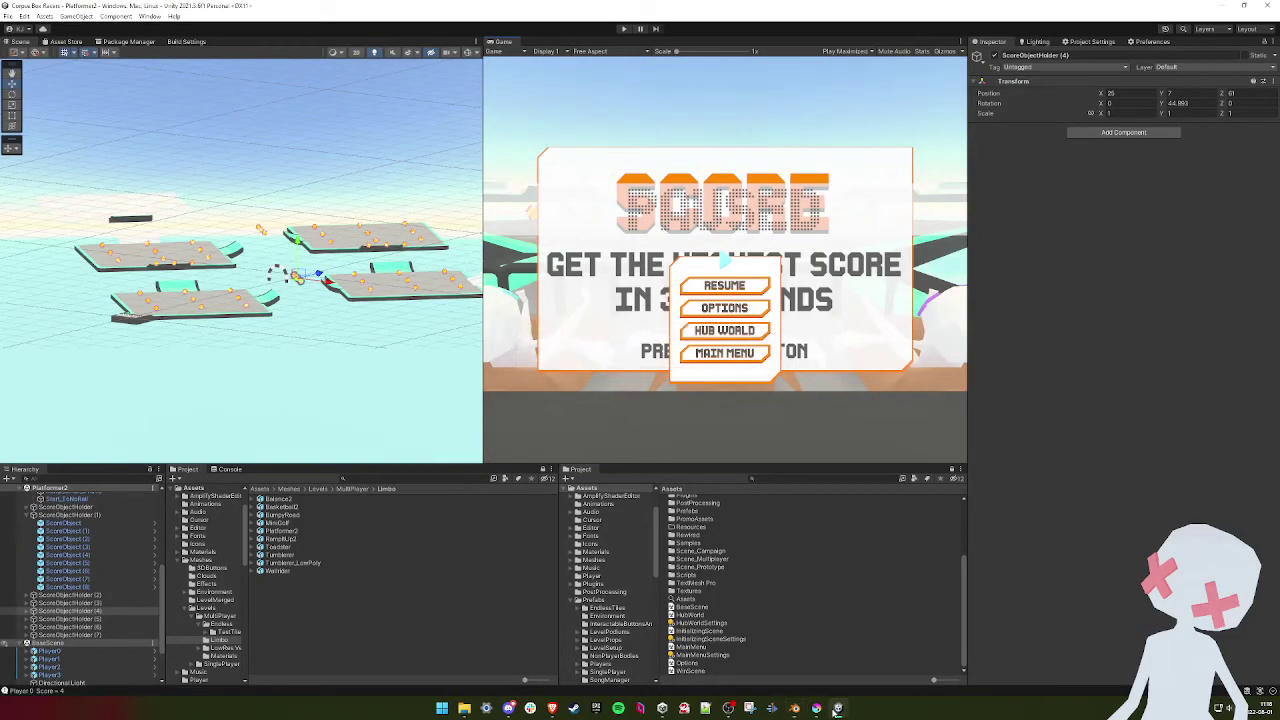
alt+drag(216, 240, 336, 292)
scroll(340, 285, down, 3)
middle_drag(346, 254, 350, 284)
click(352, 289)
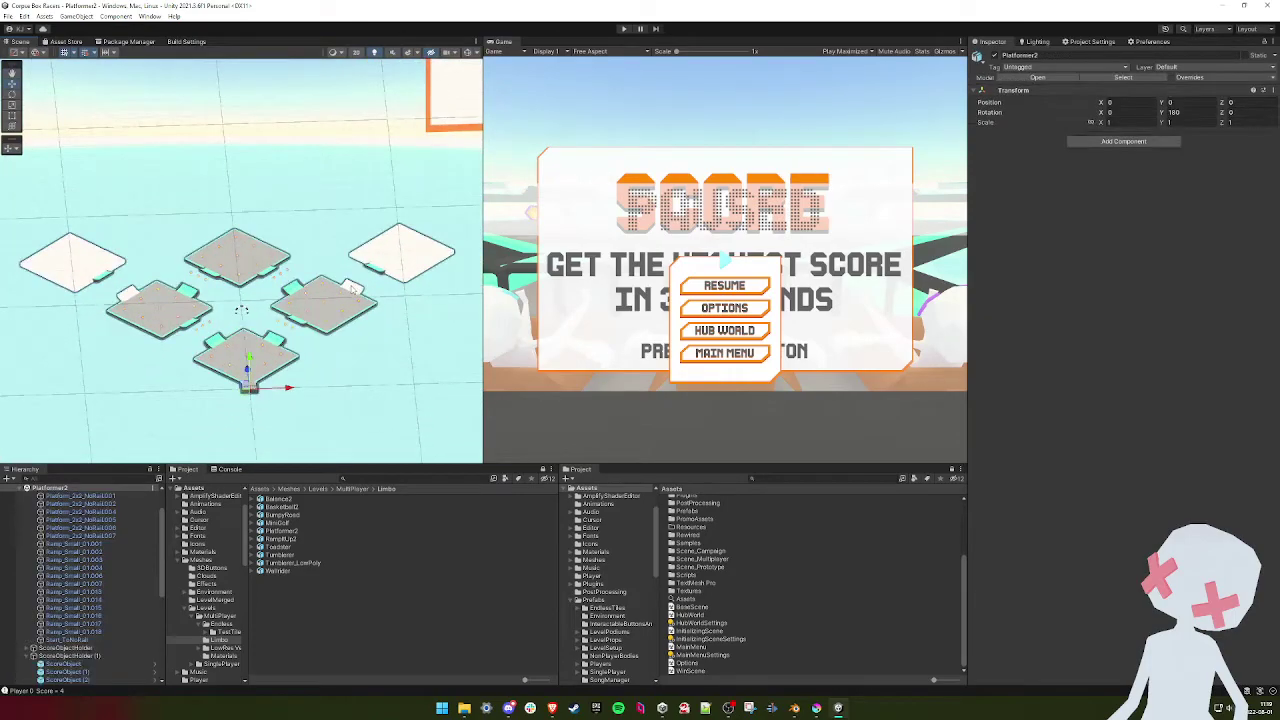
click(352, 289)
shift+click(418, 258)
shift+click(134, 293)
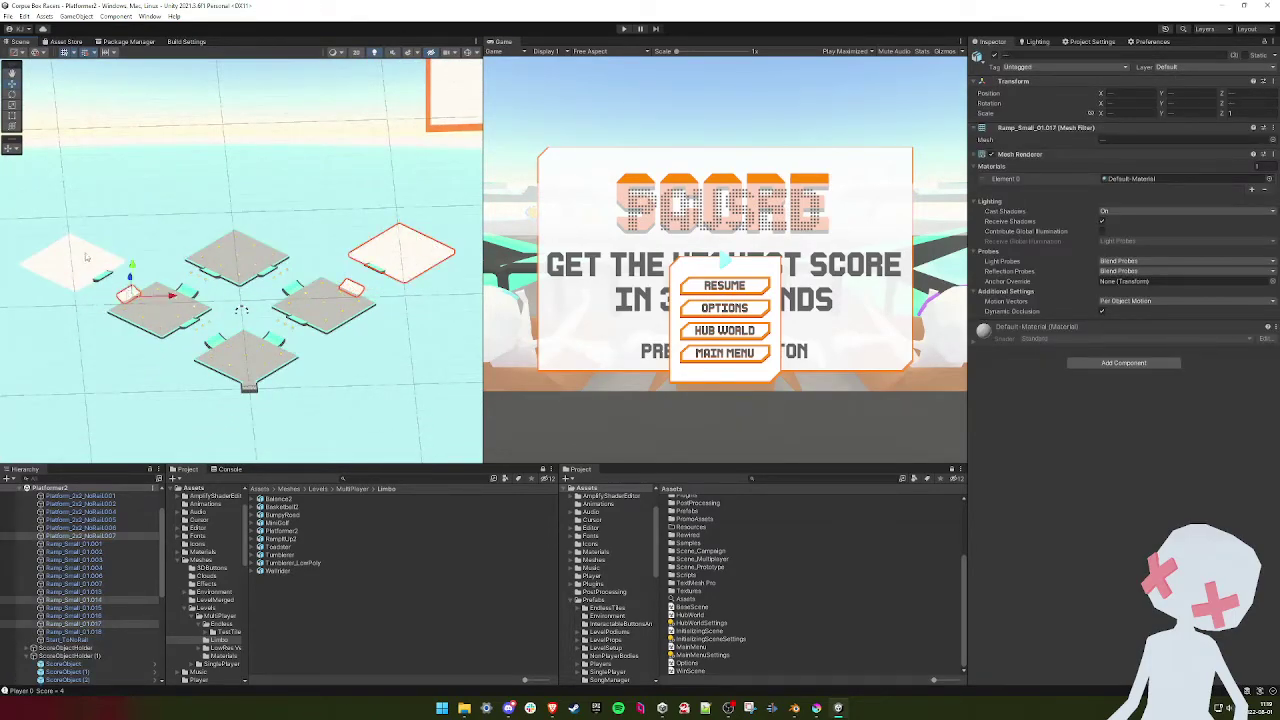
click(1105, 363)
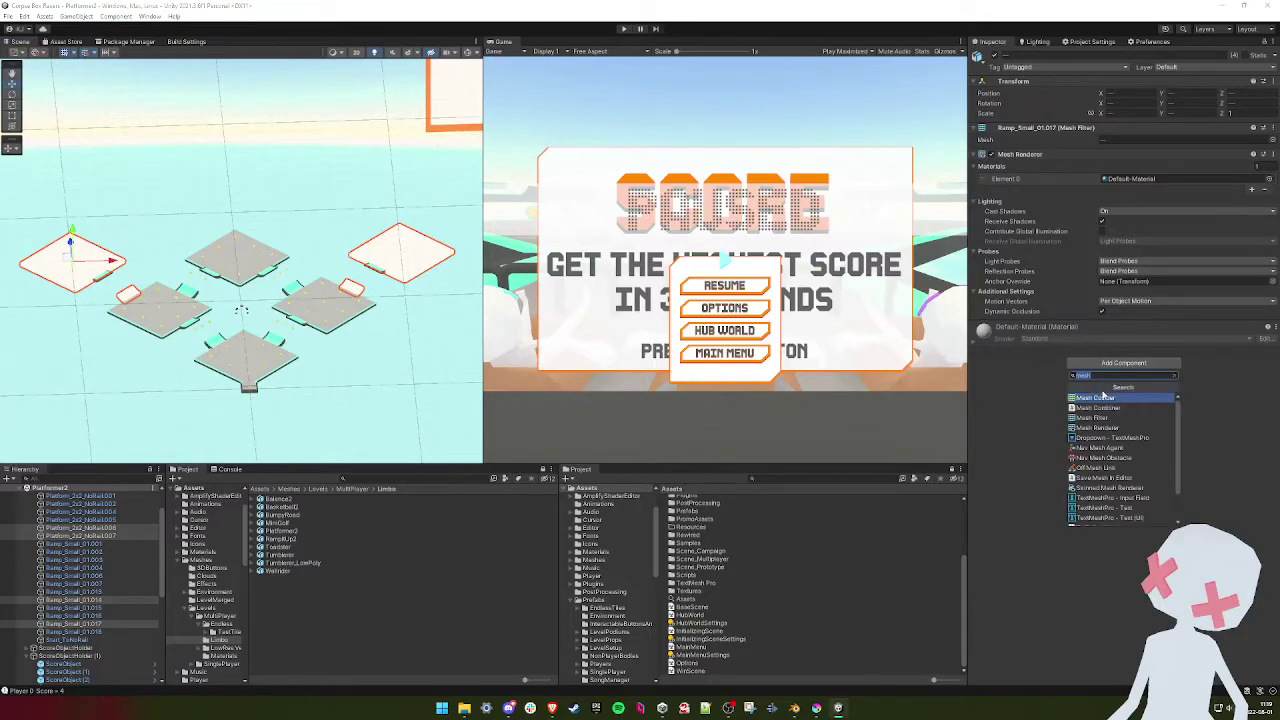
click(1105, 398)
click(1269, 368)
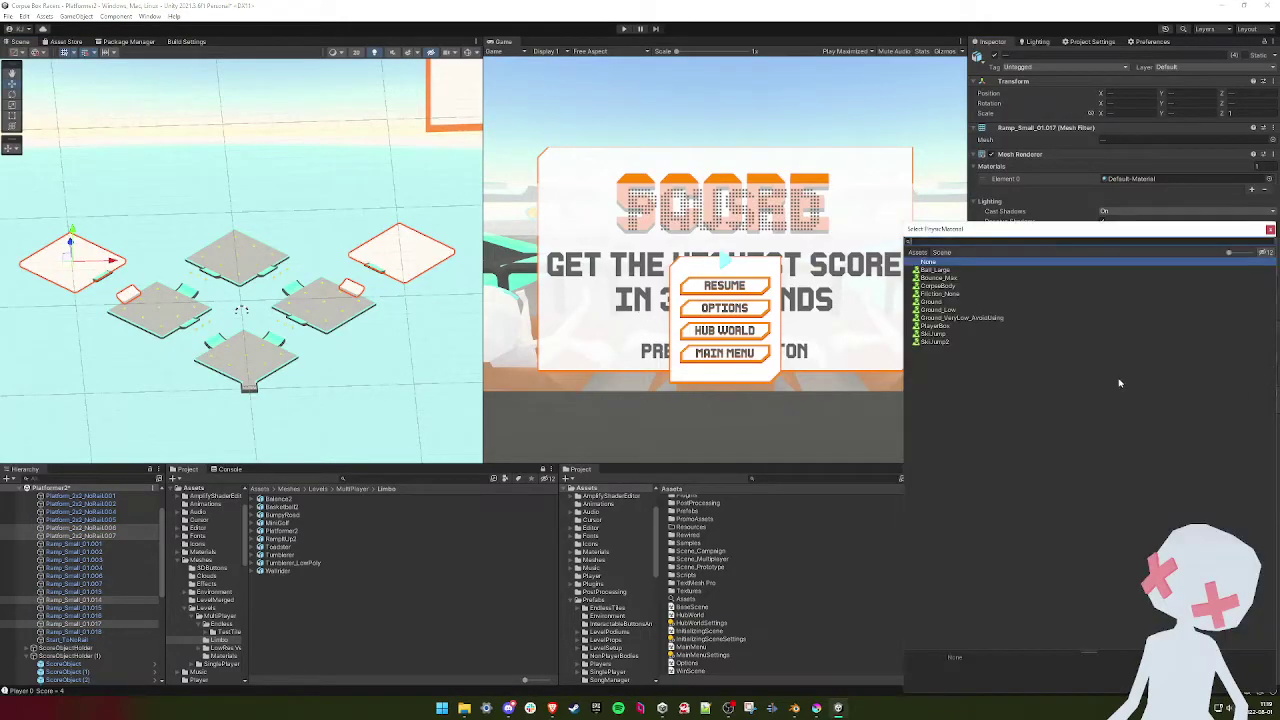
double_click(938, 302)
- Set the selected platforms' and ramps' tag and layer to Ground, and assign them the Everionment_Limbo_Noise_AllBaseColors material
click(1060, 67)
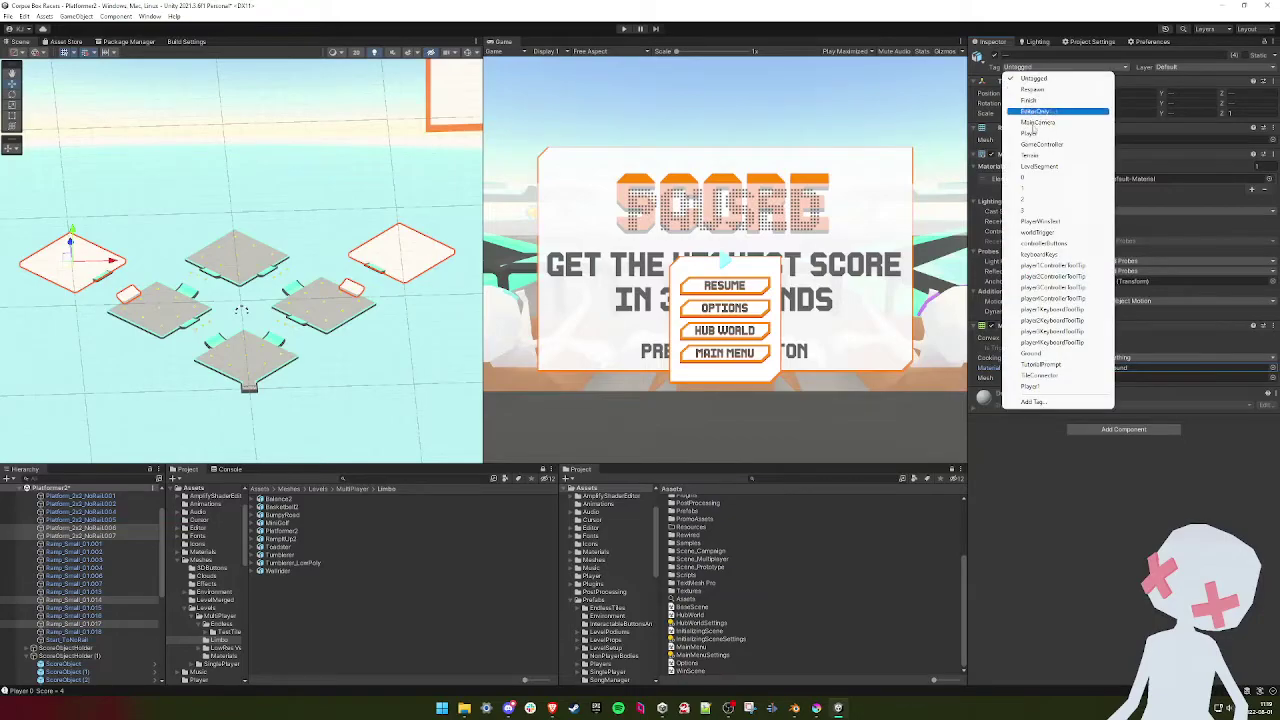
click(1045, 354)
click(1195, 67)
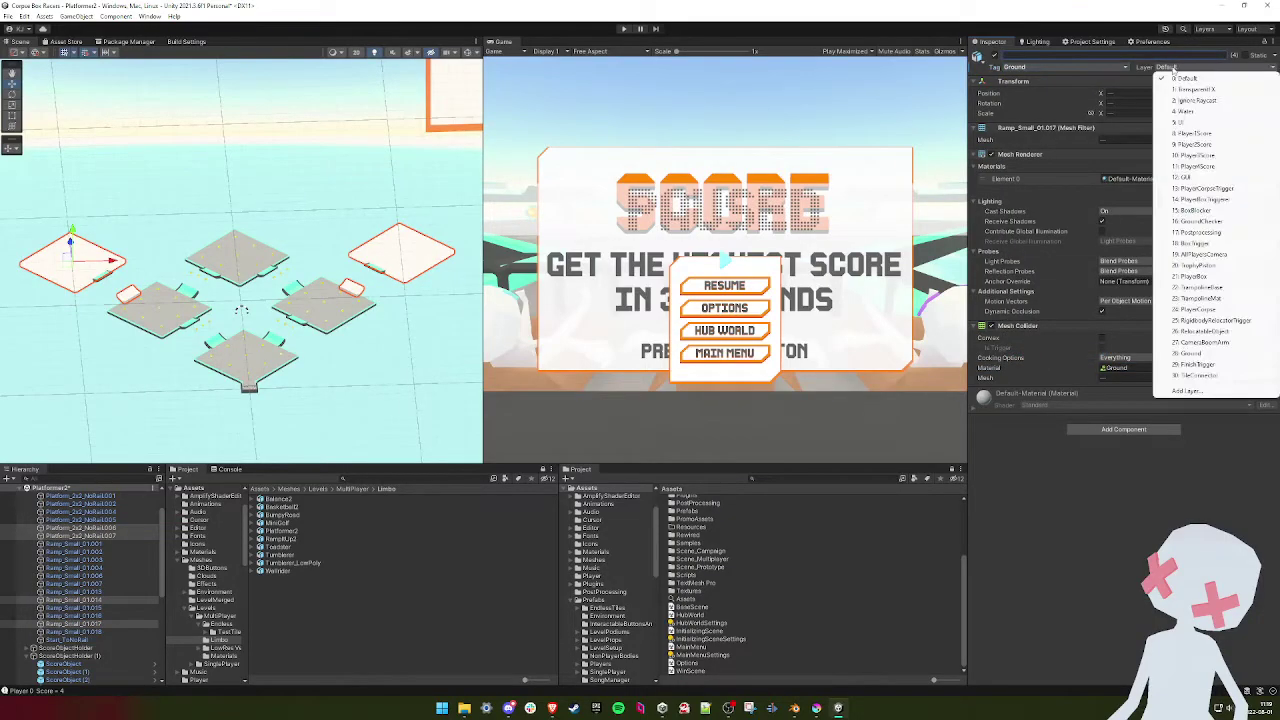
click(1195, 353)
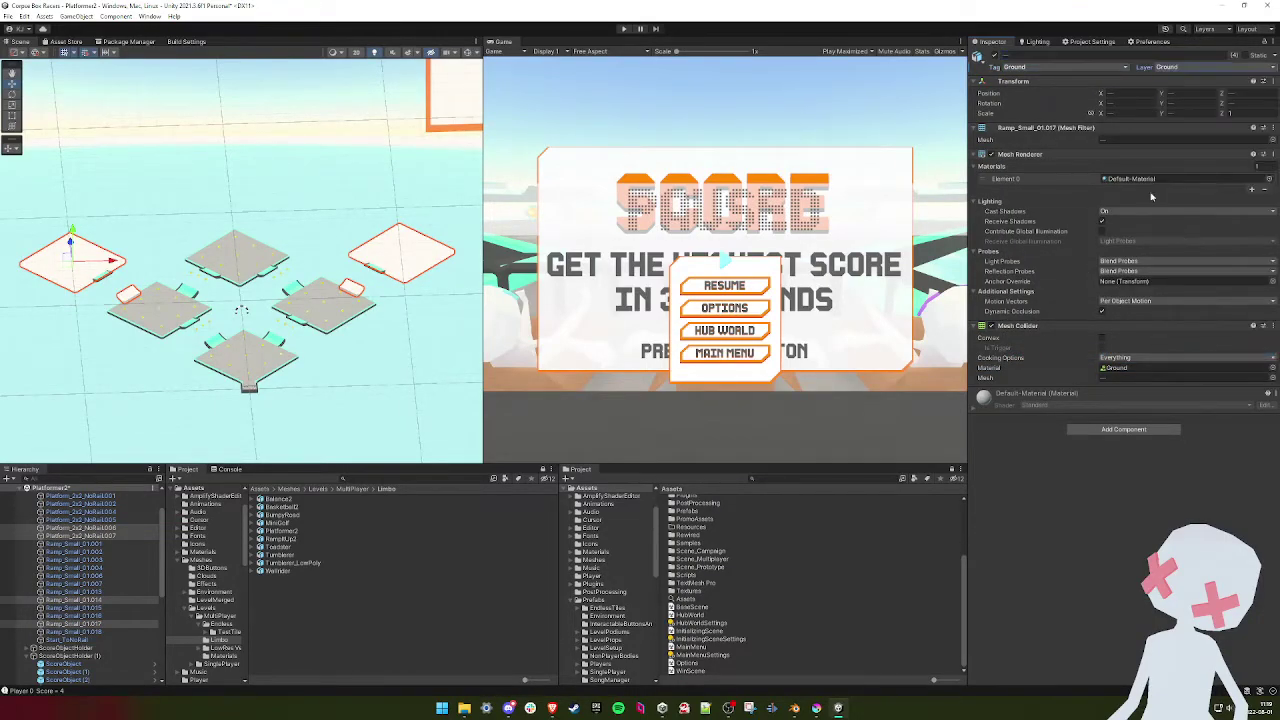
click(1271, 179)
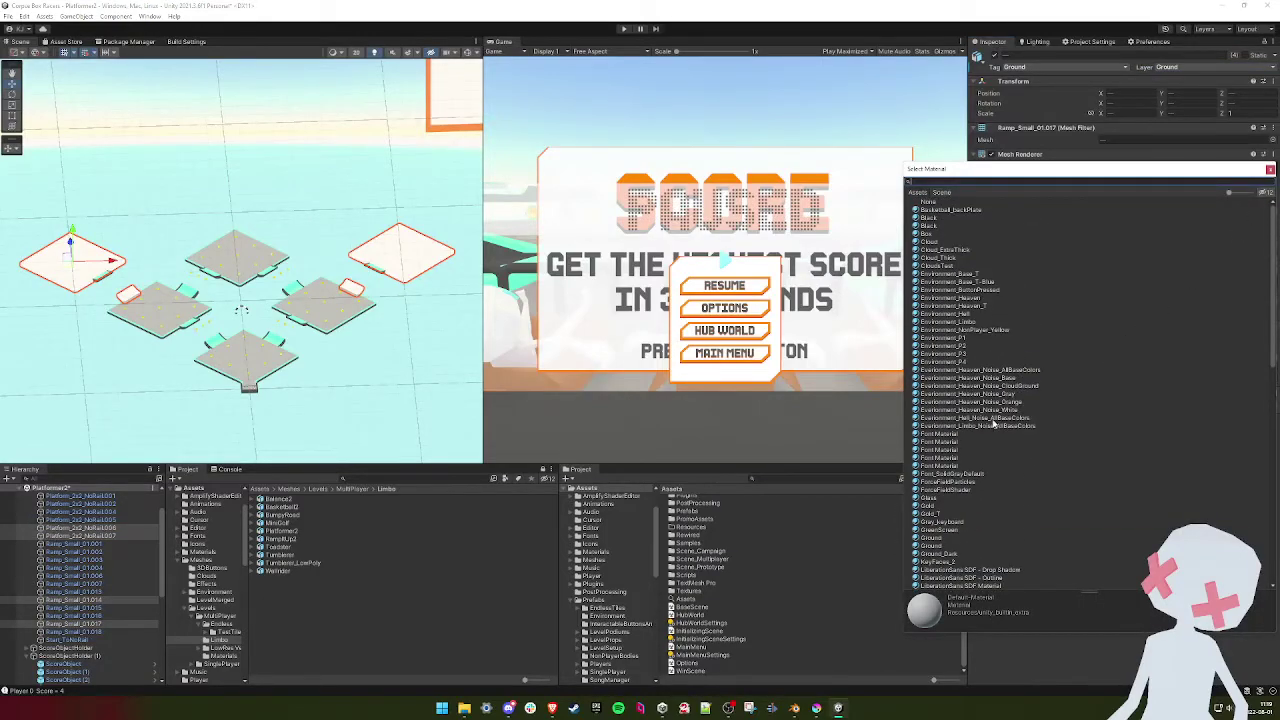
double_click(985, 426)
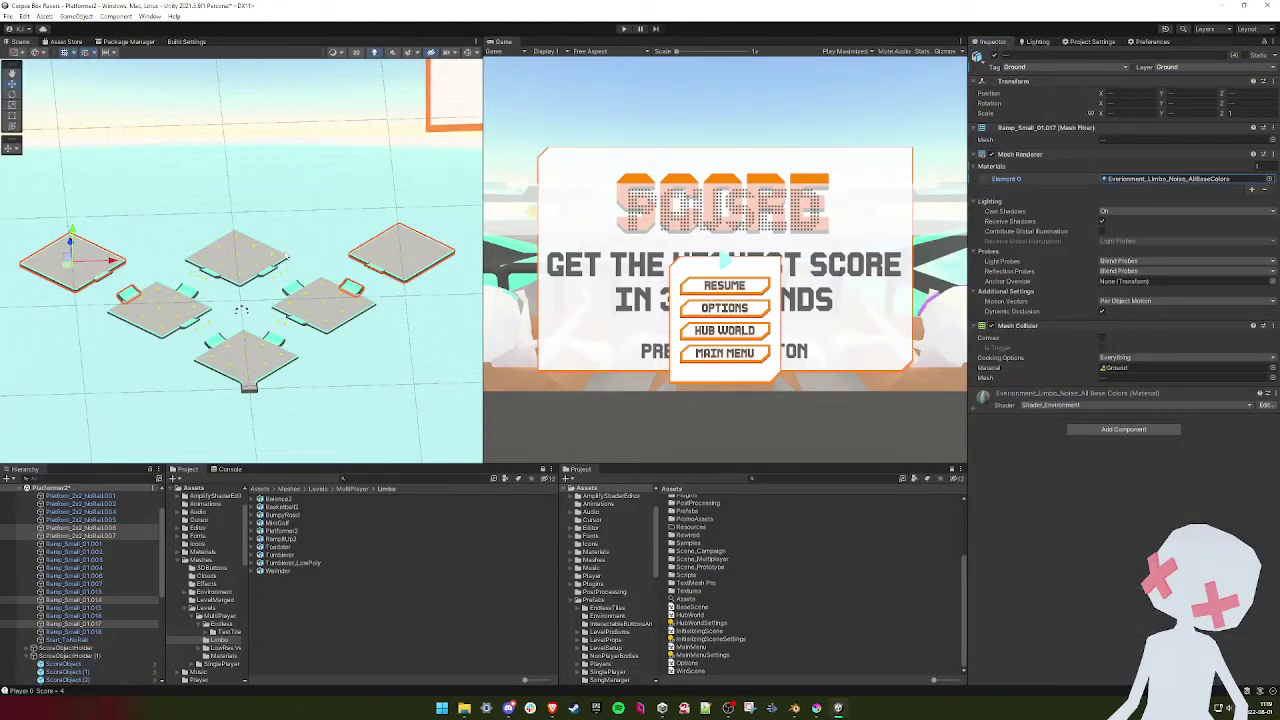
- Duplicate ScoreObjectHolder (7) and move the copy to X -75, over the gap between the left middle and far left platforms
alt+drag(306, 266, 320, 298)
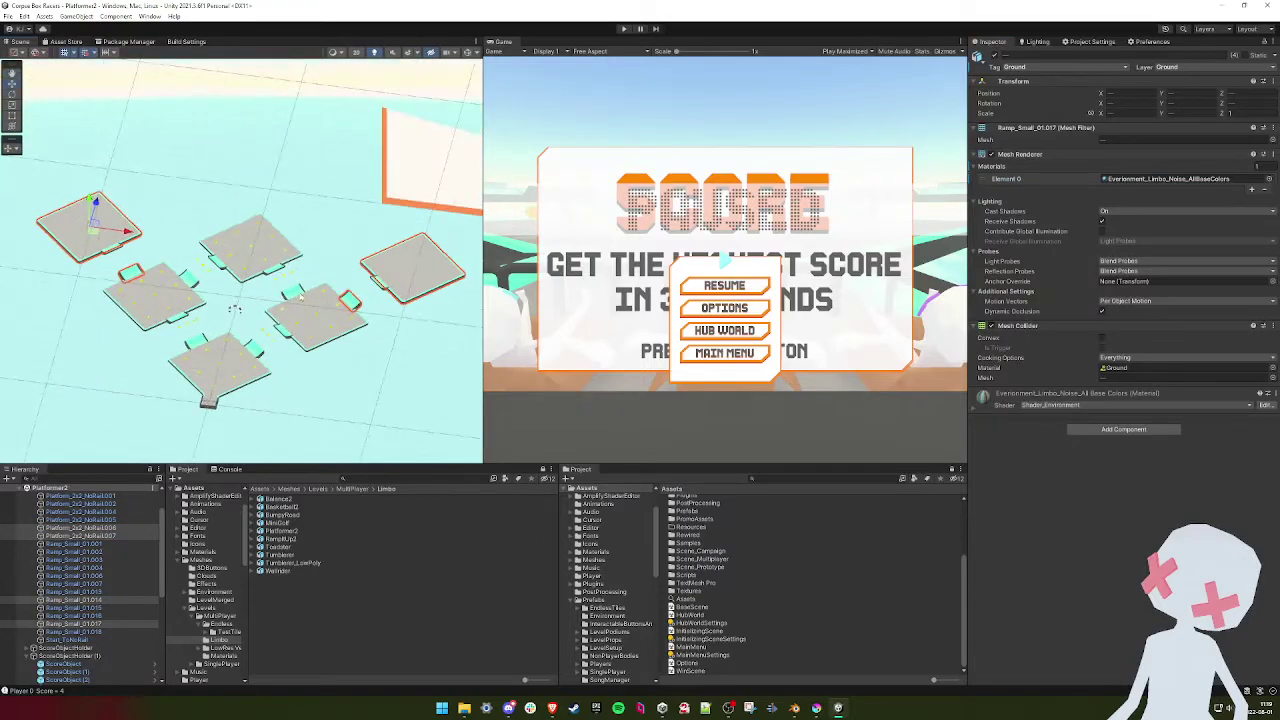
scroll(320, 298, up, 3)
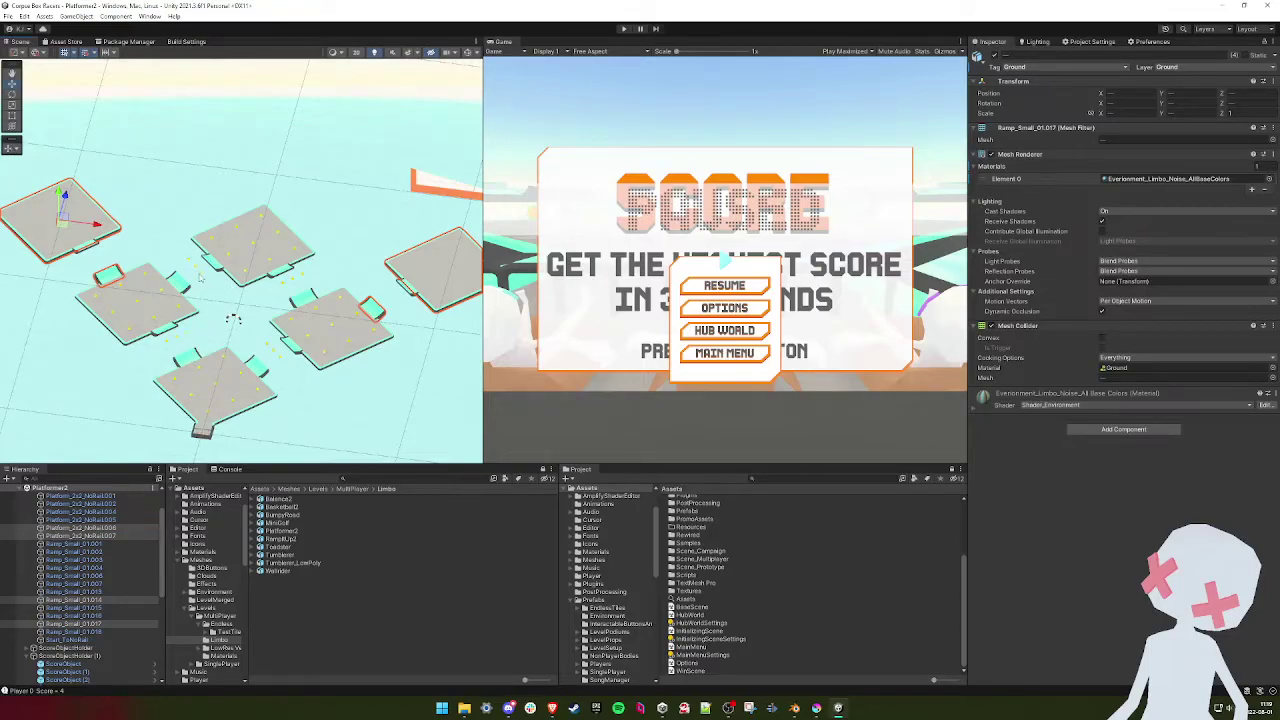
click(284, 287)
click(96, 657)
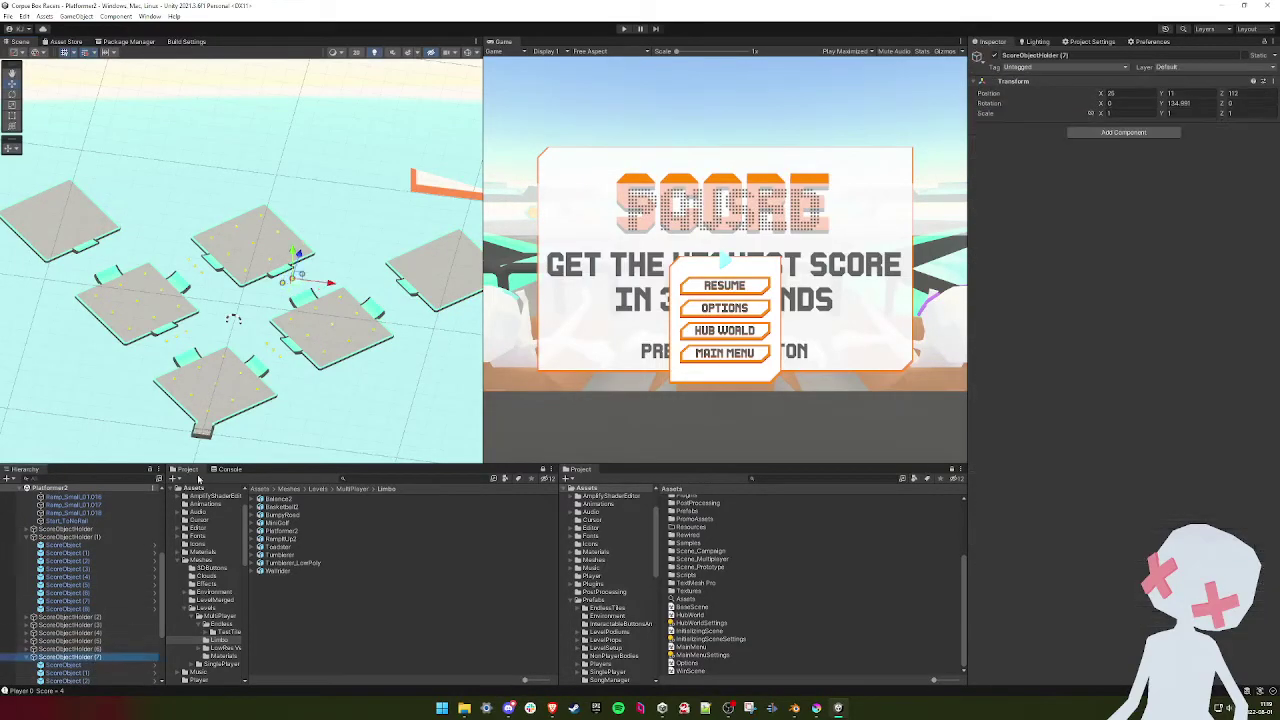
click(12, 148)
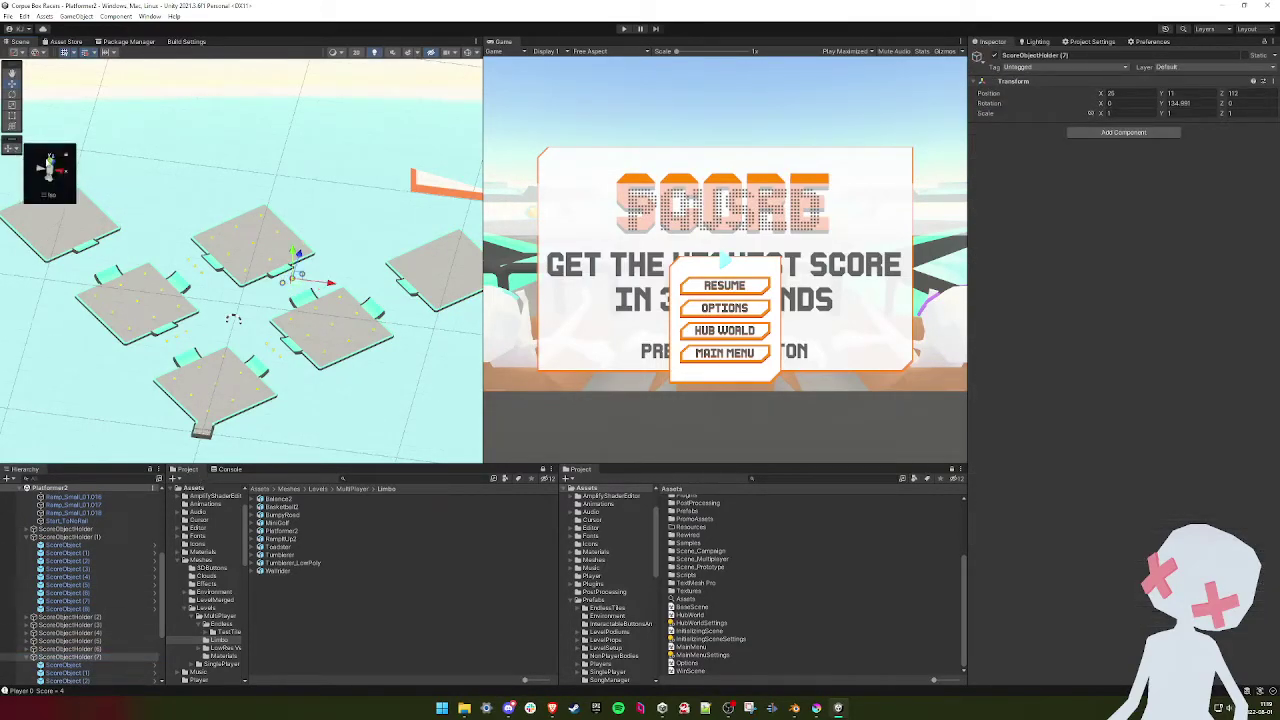
click(47, 161)
middle_drag(280, 295, 356, 332)
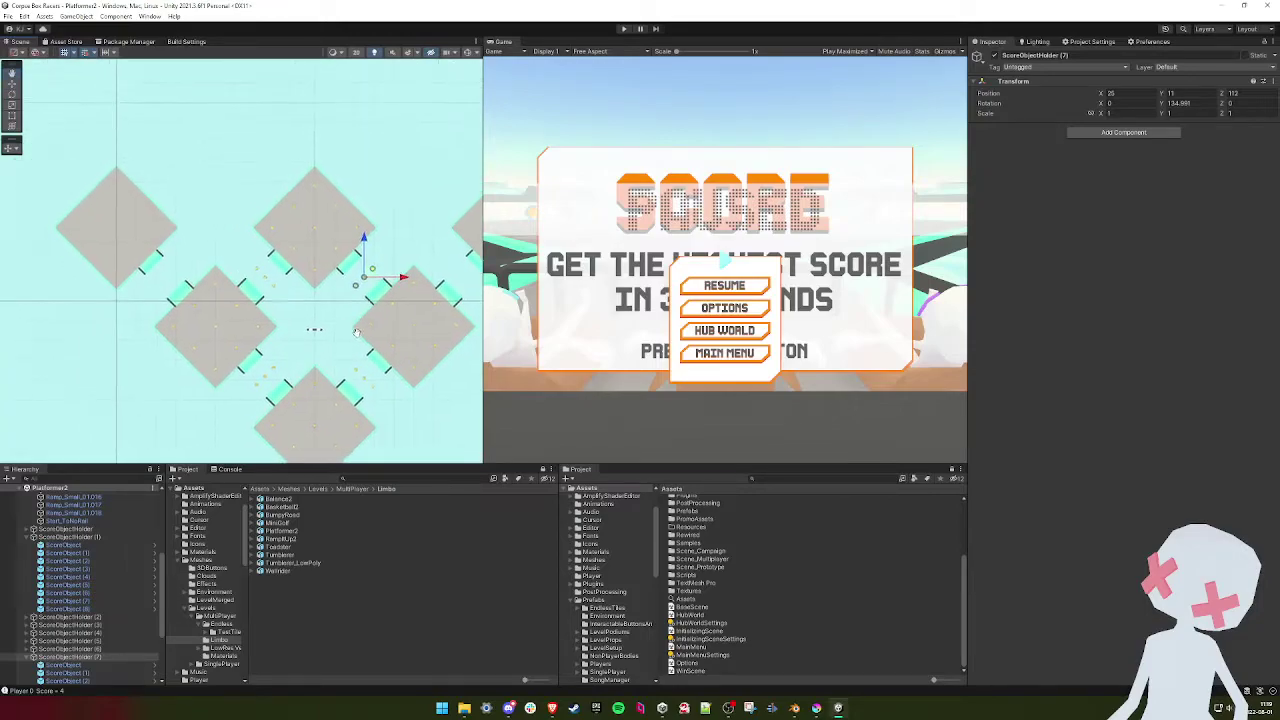
click(372, 298)
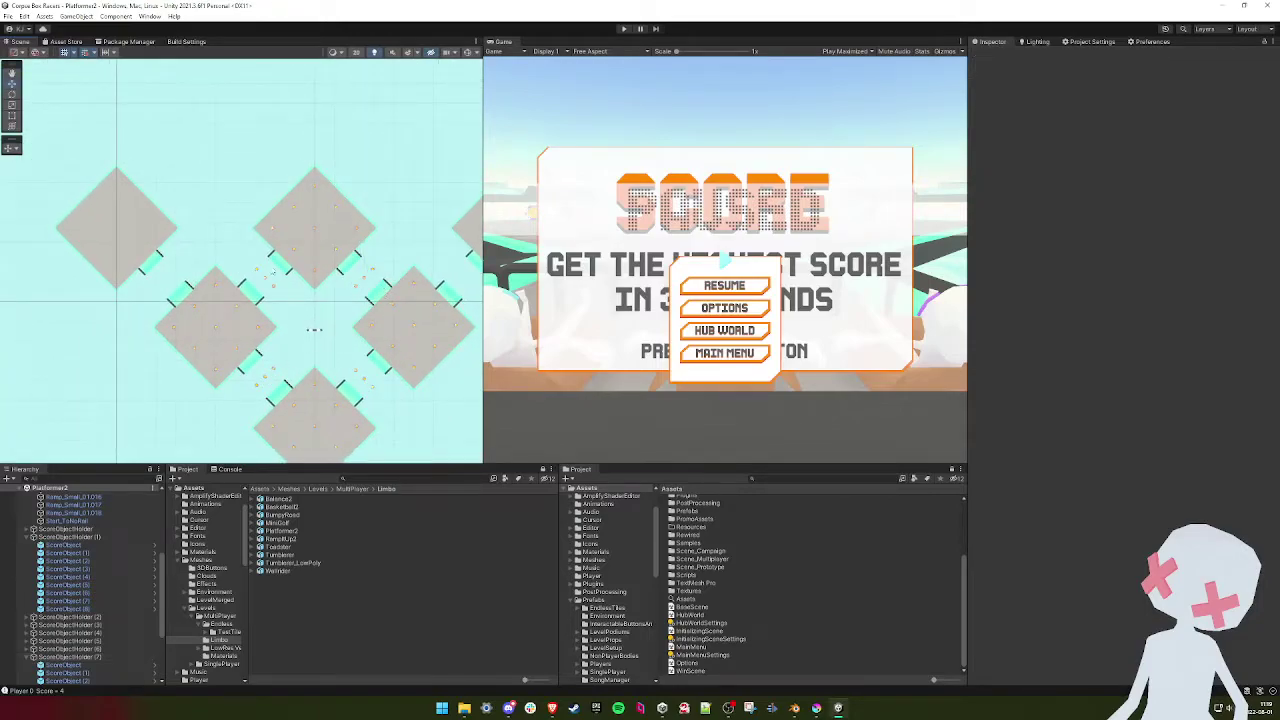
scroll(75, 575, down, 3)
click(76, 554)
key(ctrl+d)
drag(400, 281, 205, 277)
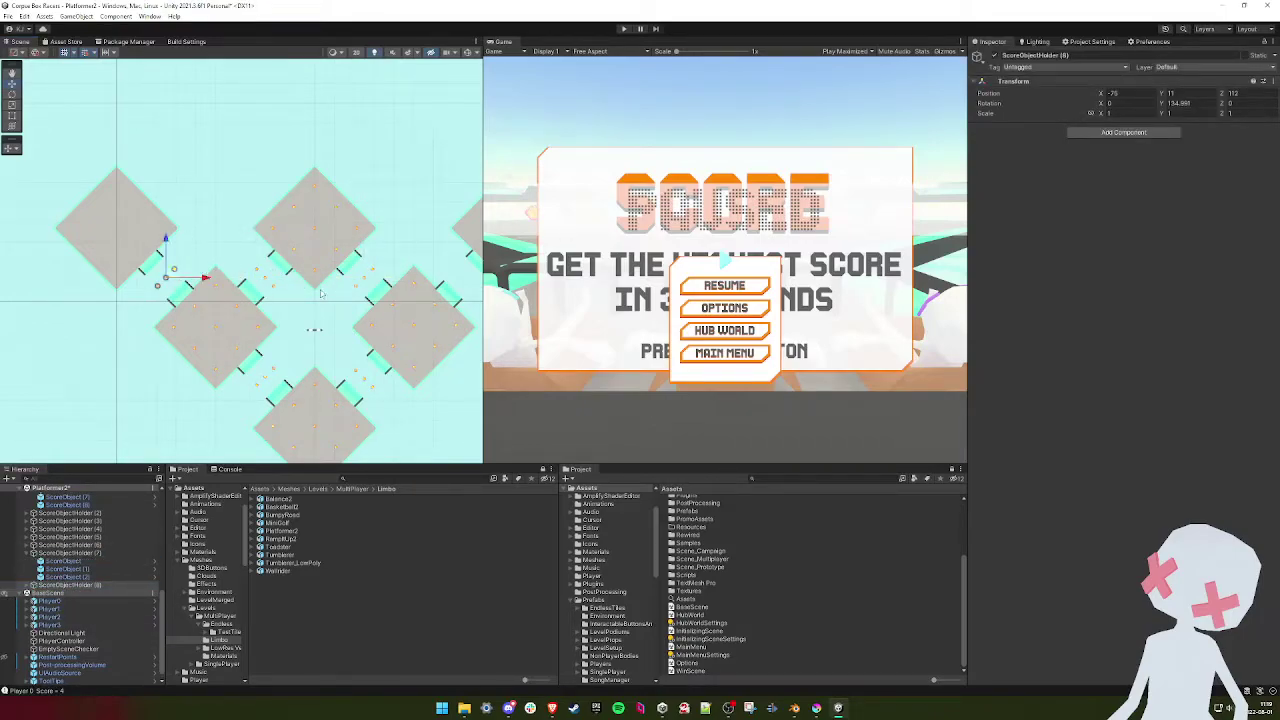
- Duplicate ScoreObjectHolder (5) and move the copy to X 75, over the gap between the right middle and far right platforms
click(90, 546)
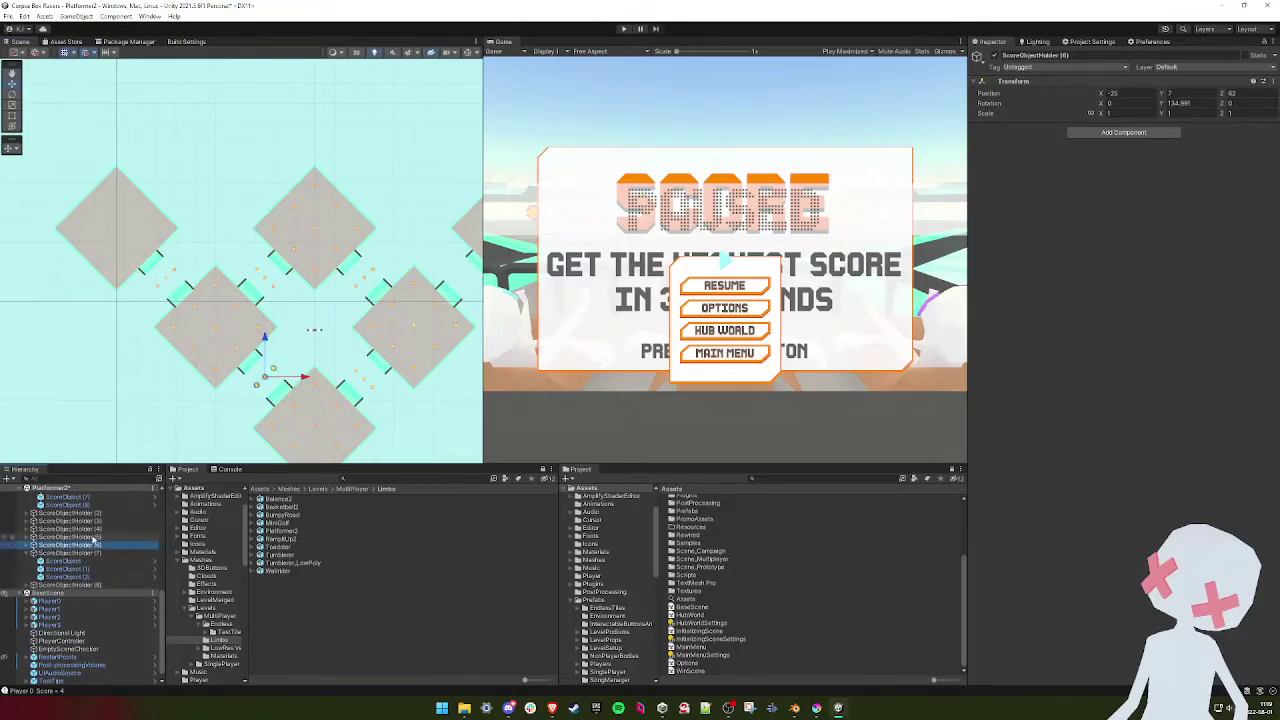
click(93, 537)
middle_drag(362, 260, 259, 262)
key(ctrl+d)
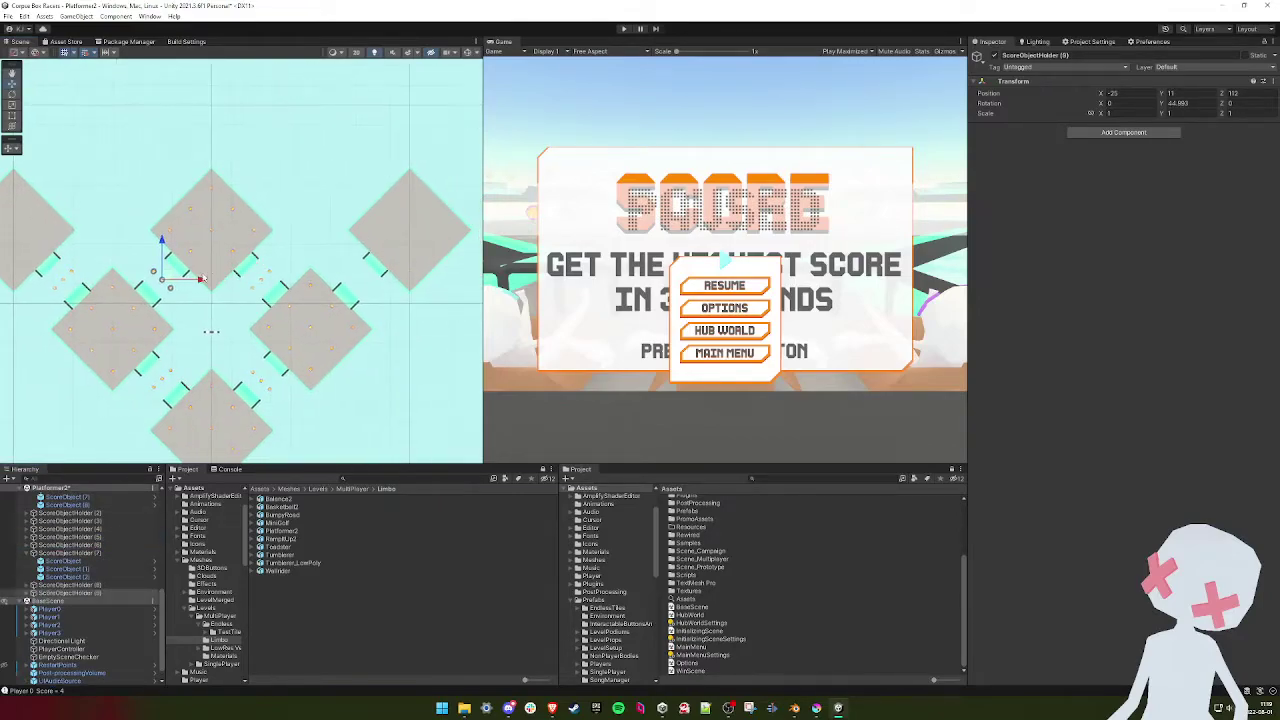
drag(202, 280, 400, 284)
middle_drag(233, 295, 262, 293)
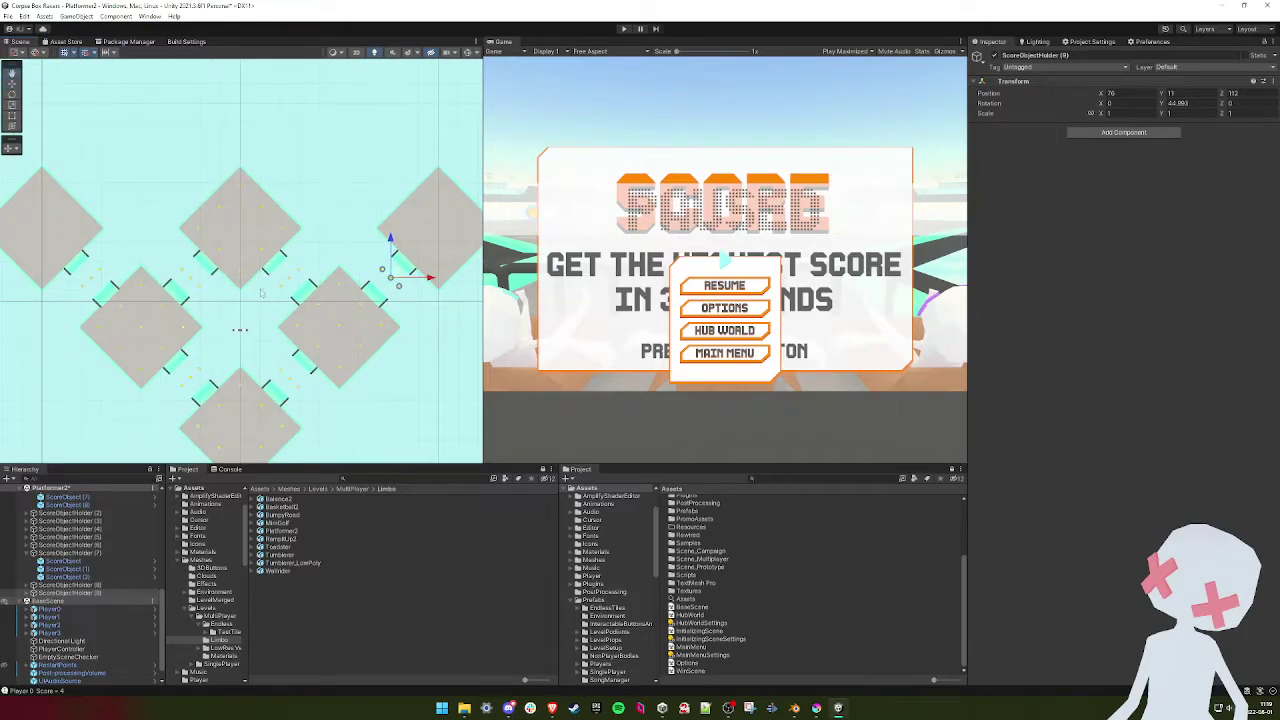
- Duplicate the back centre platform's ScoreObjectHolder (2) and move the copy to X -100, onto the far left platform
click(240, 232)
click(242, 230)
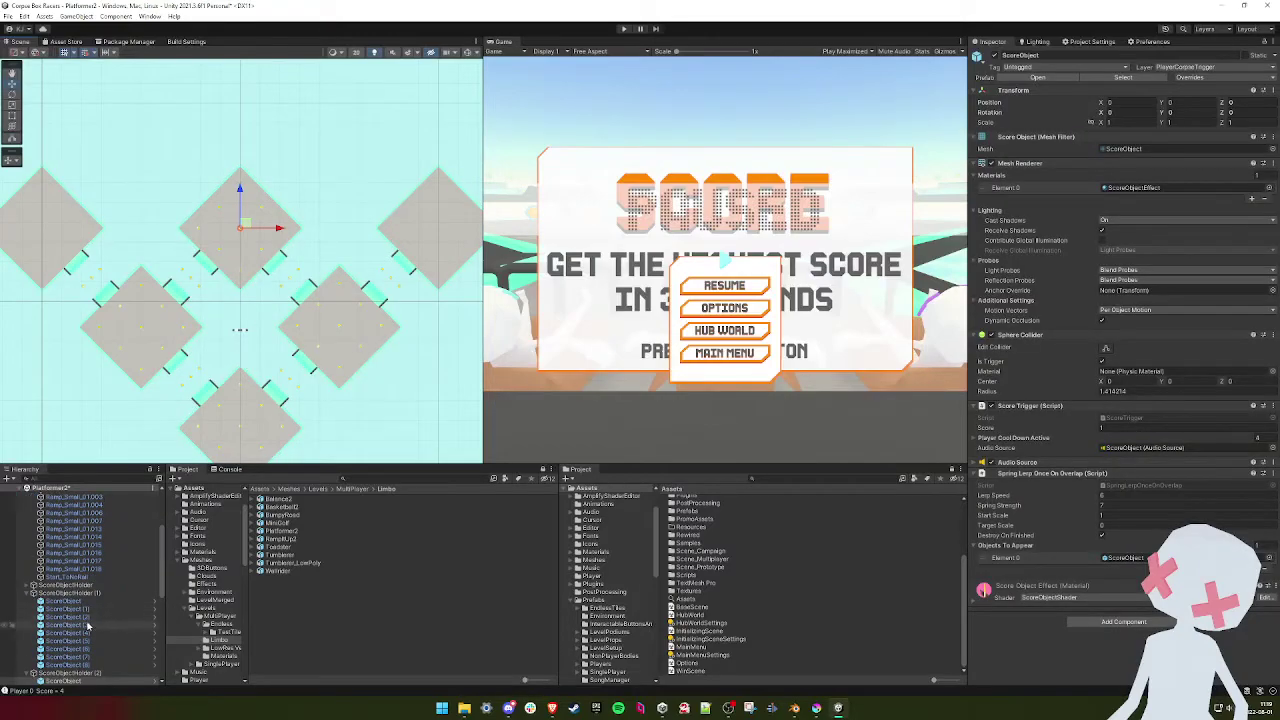
scroll(92, 660, down, 3)
click(80, 583)
middle_drag(332, 222, 385, 236)
key(ctrl+d)
drag(334, 241, 136, 242)
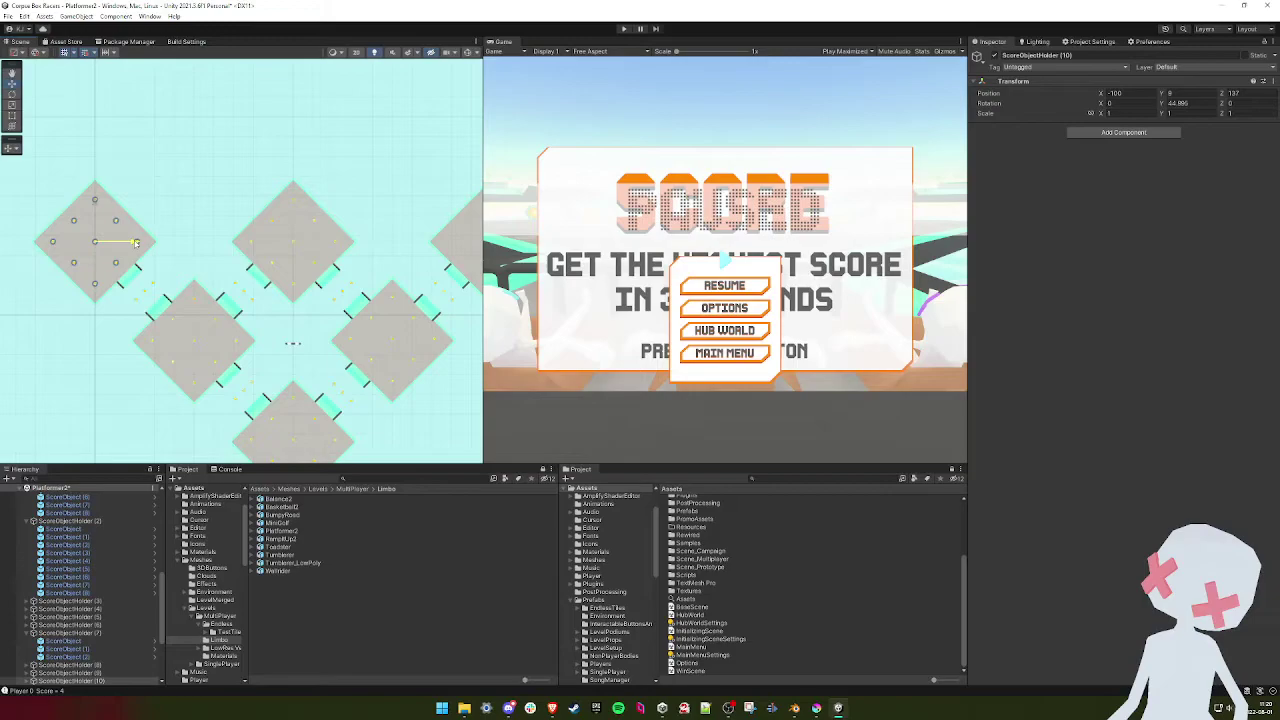
- Duplicate the far left platform's score object holder and move the copy to X 100, onto the far right platform
middle_drag(136, 242, 66, 244)
key(ctrl+d)
drag(66, 243, 456, 253)
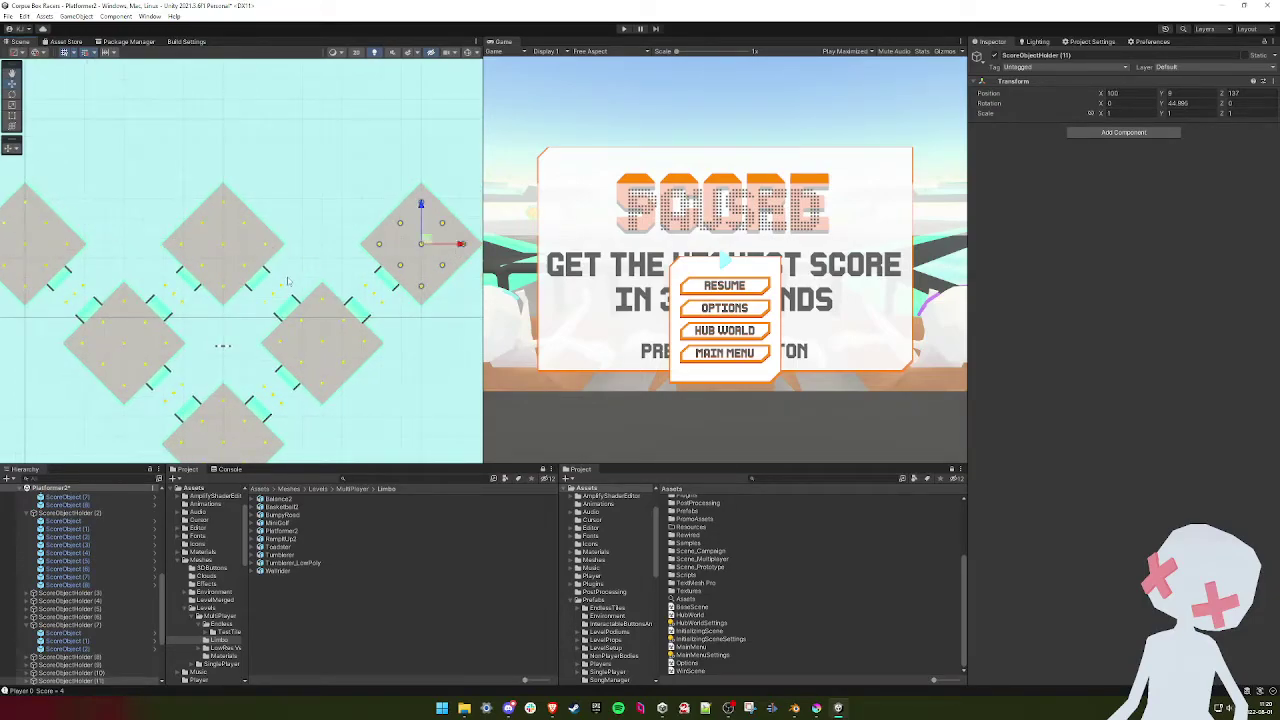
- Play-test the extended level by driving over the platforms and ramps to collect score objects, and stop play mode
alt+drag(293, 283, 280, 246)
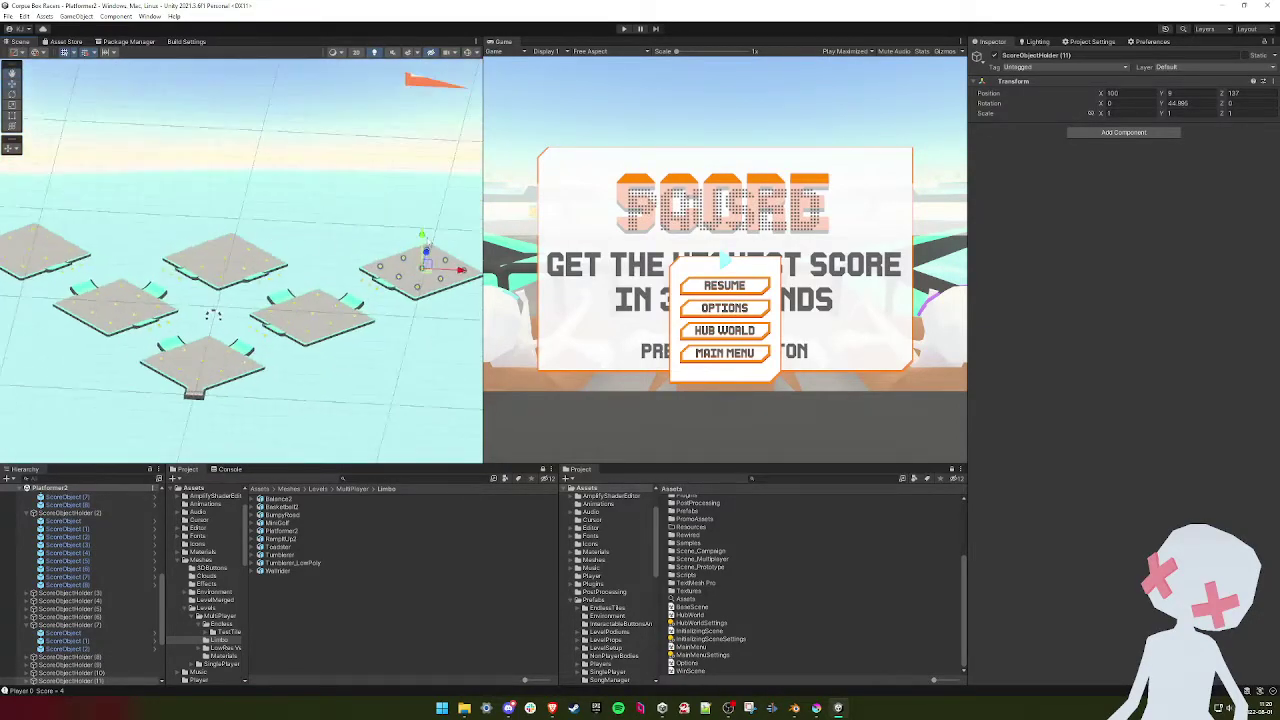
click(624, 28)
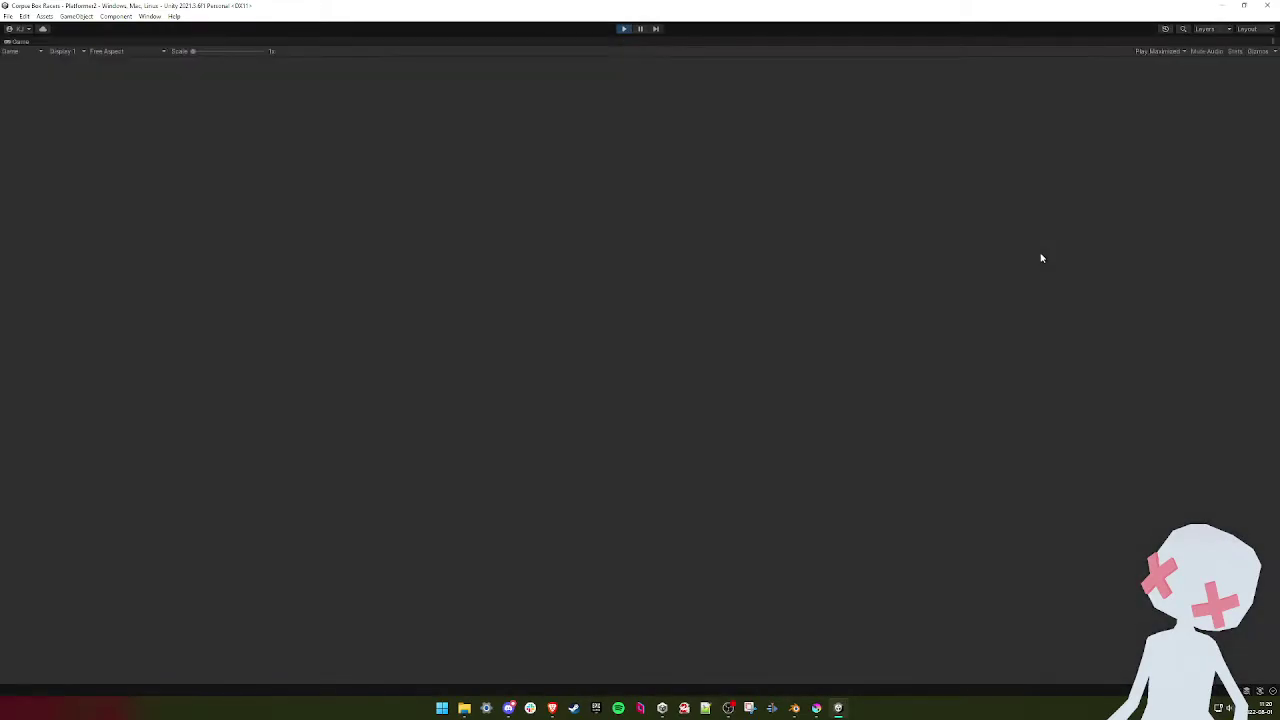
key(space)
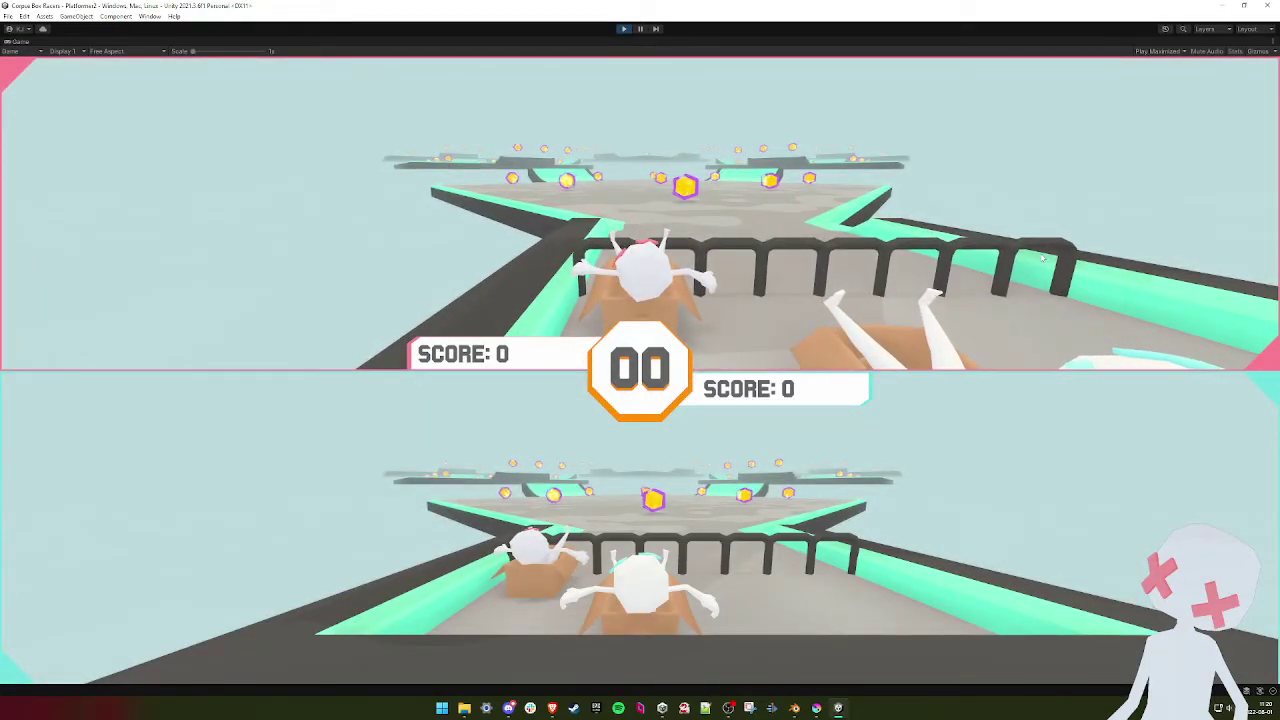
key(w)
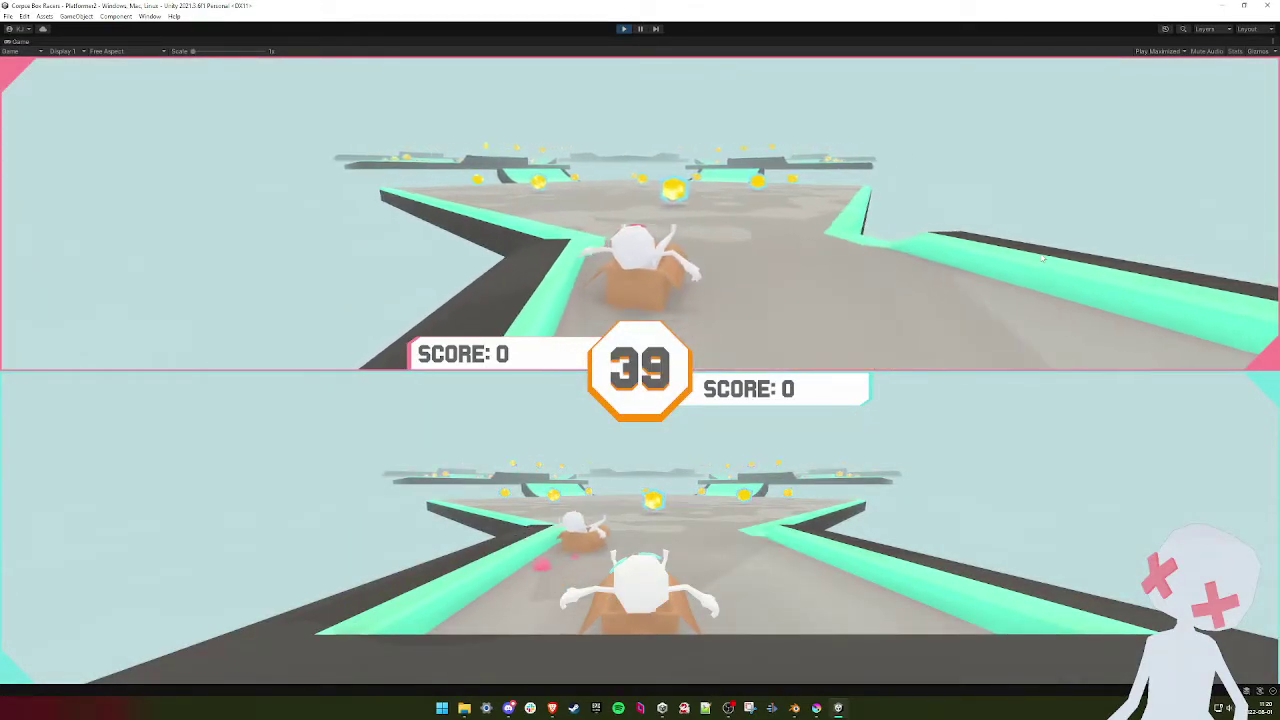
key(d)
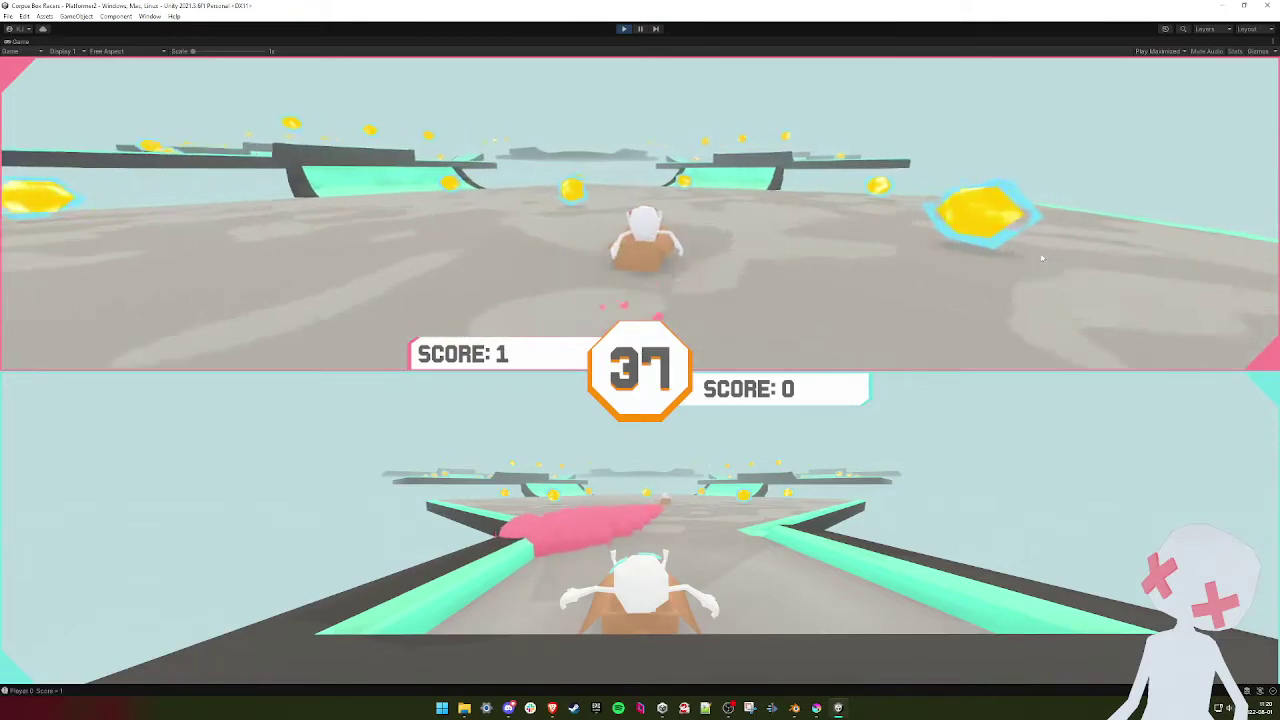
key(d)
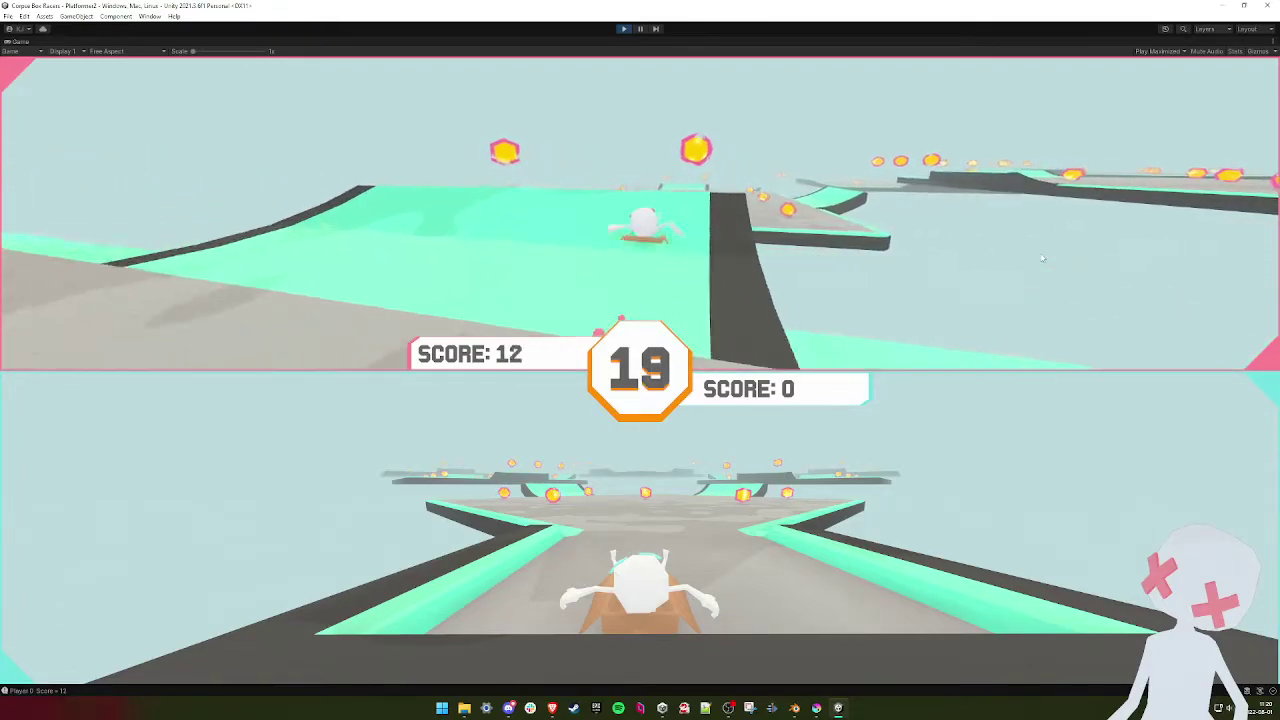
click(624, 29)
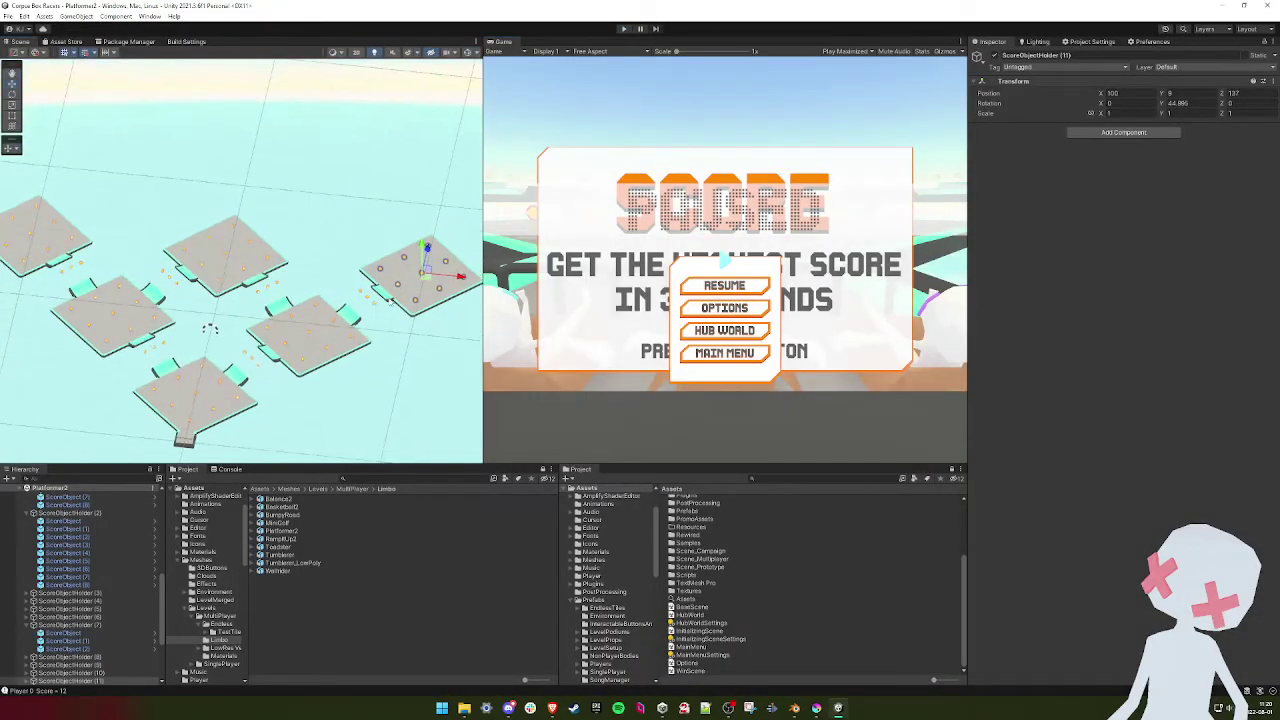
- Add a Mesh Collider with the Ground physic material to Ramp_Small_01.006 and Ramp_Small_01.007, the ramps of the two outer back platforms
middle_drag(246, 253, 324, 244)
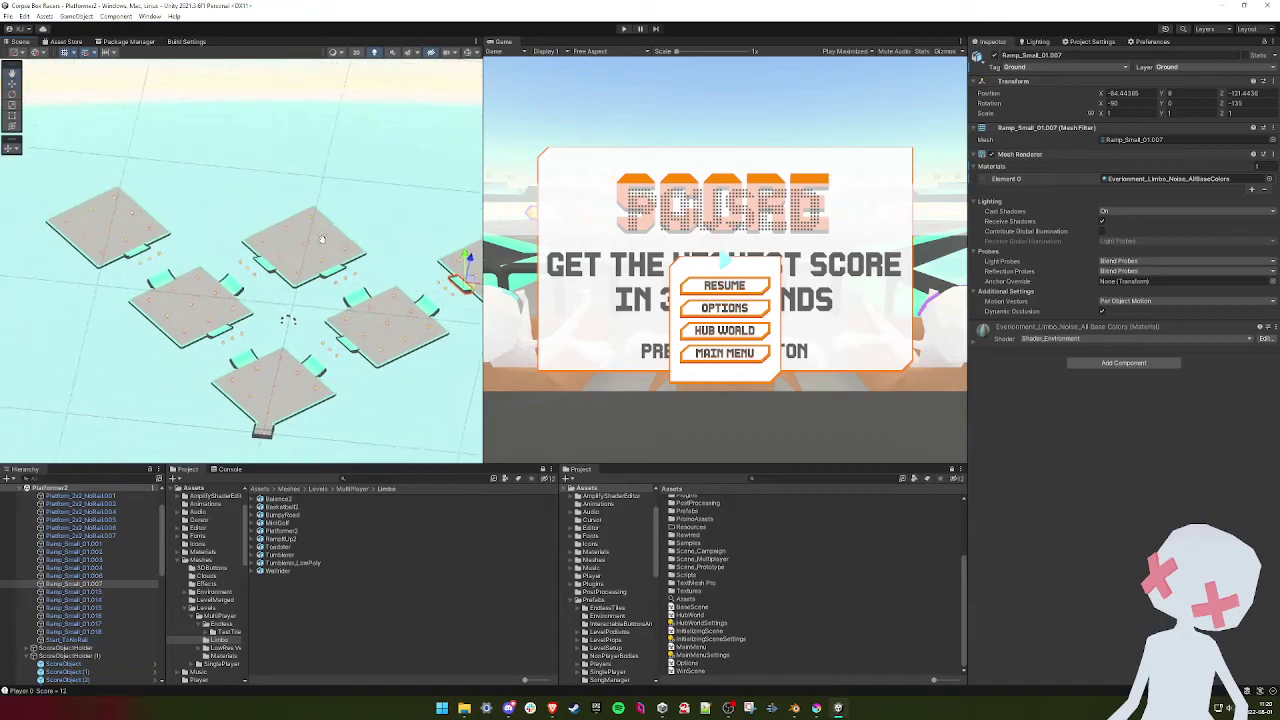
shift+click(140, 254)
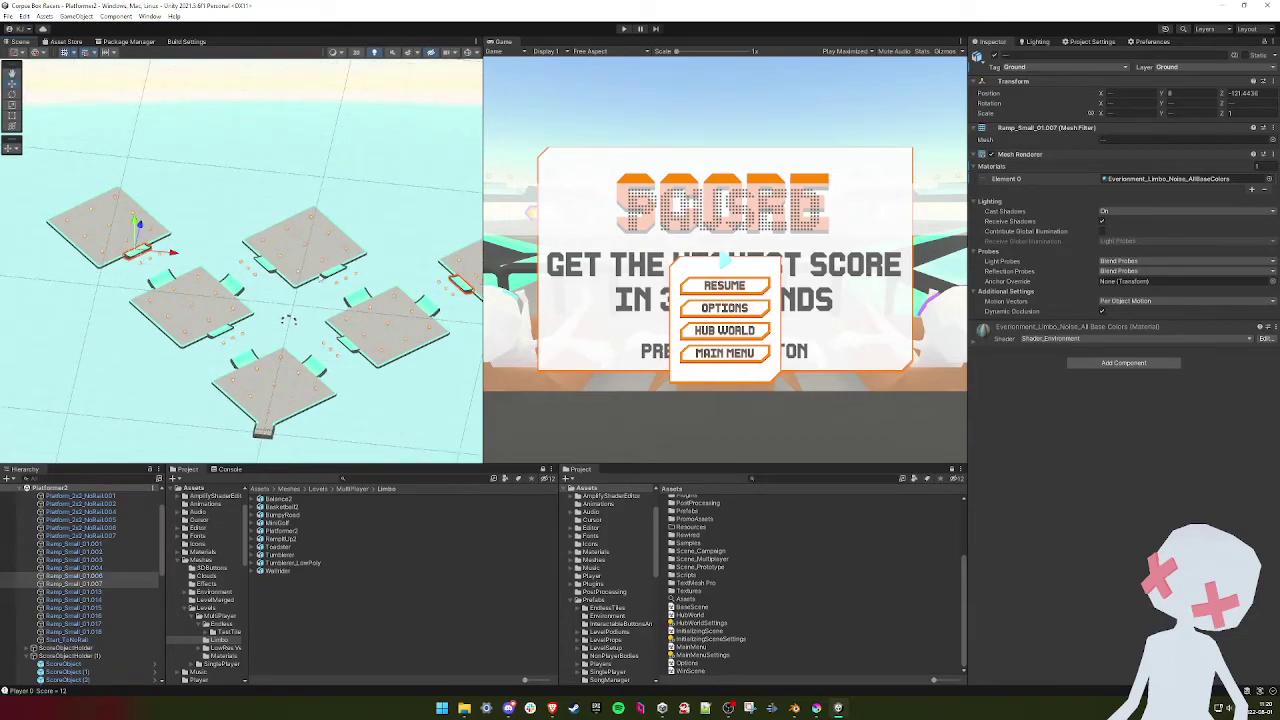
shift+click(265, 267)
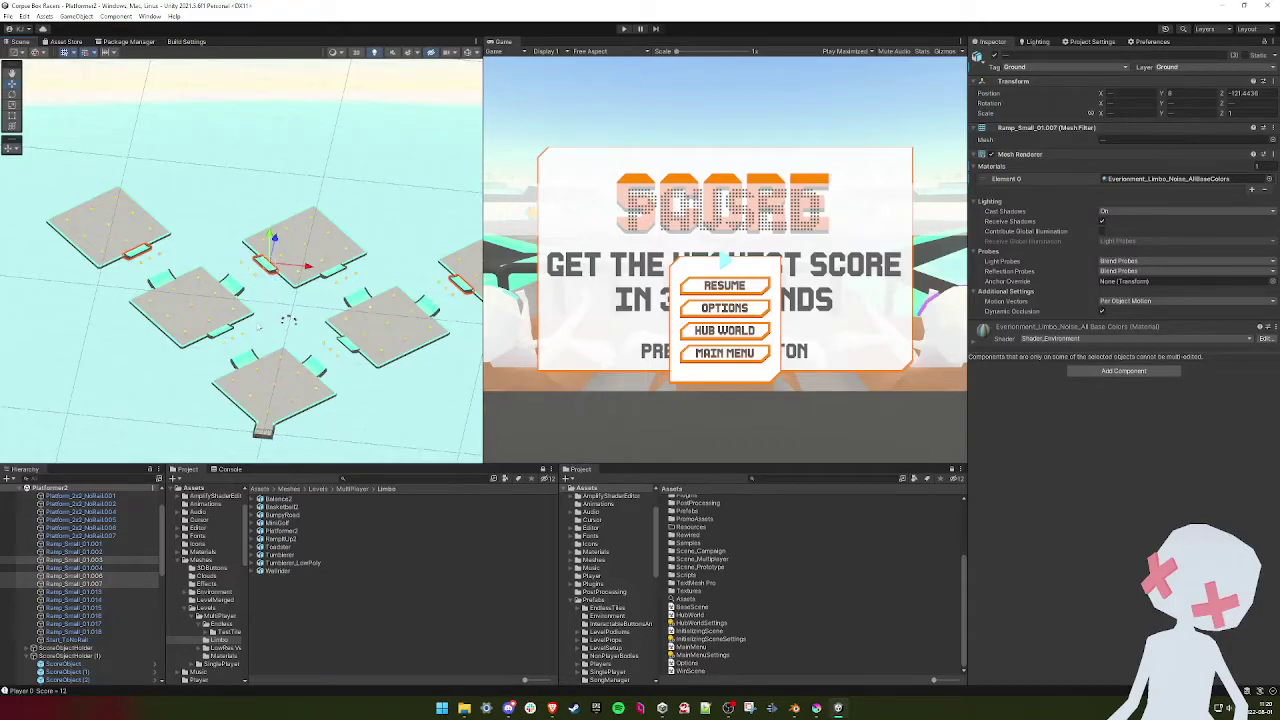
shift+click(265, 265)
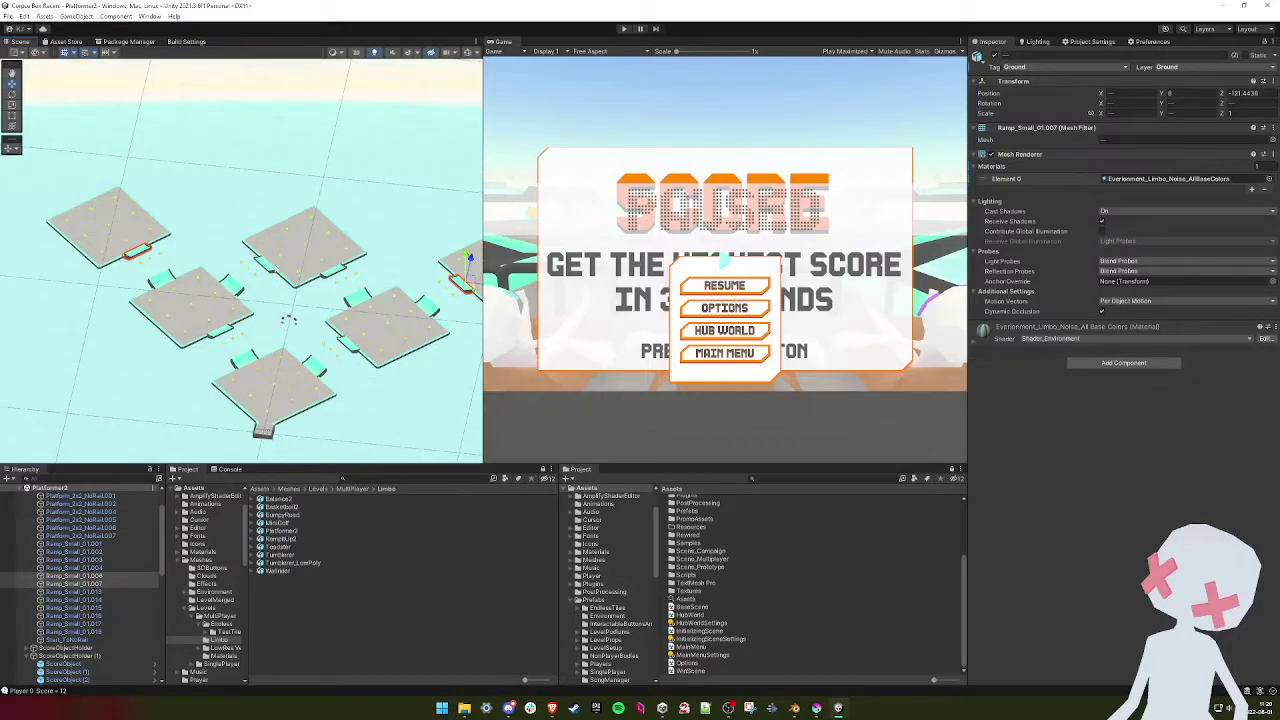
click(1068, 364)
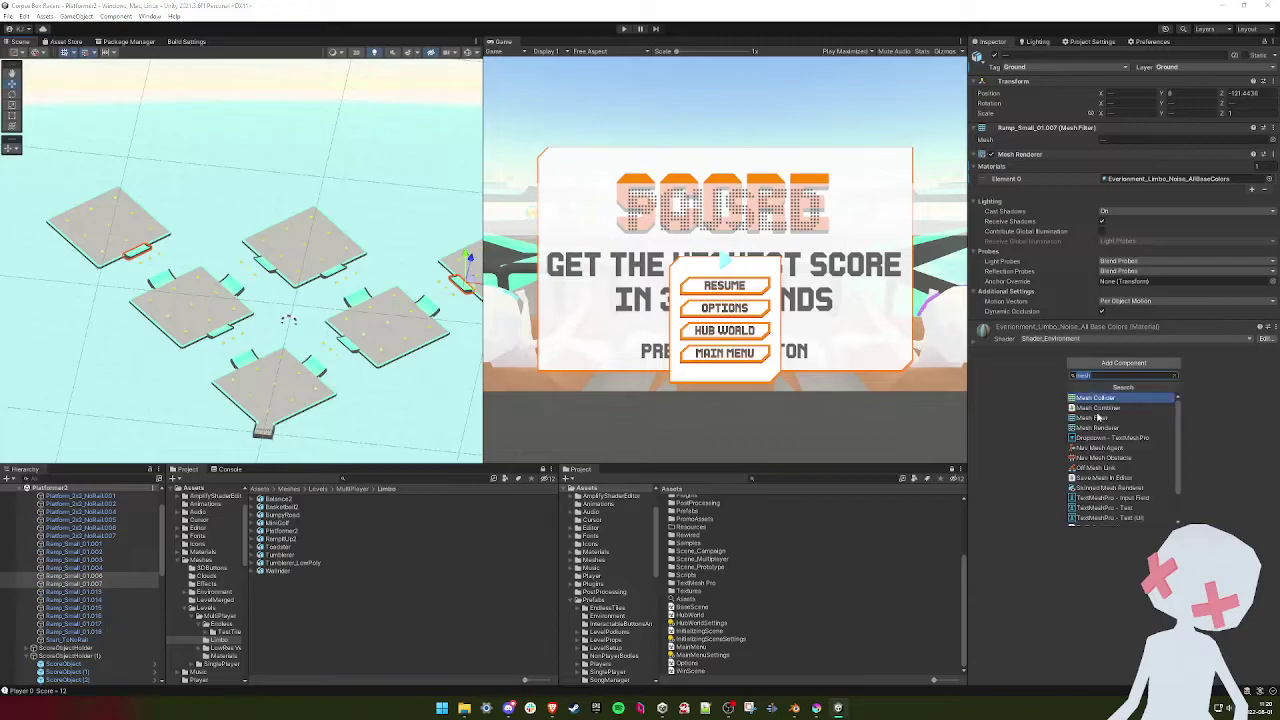
click(1095, 399)
click(1268, 370)
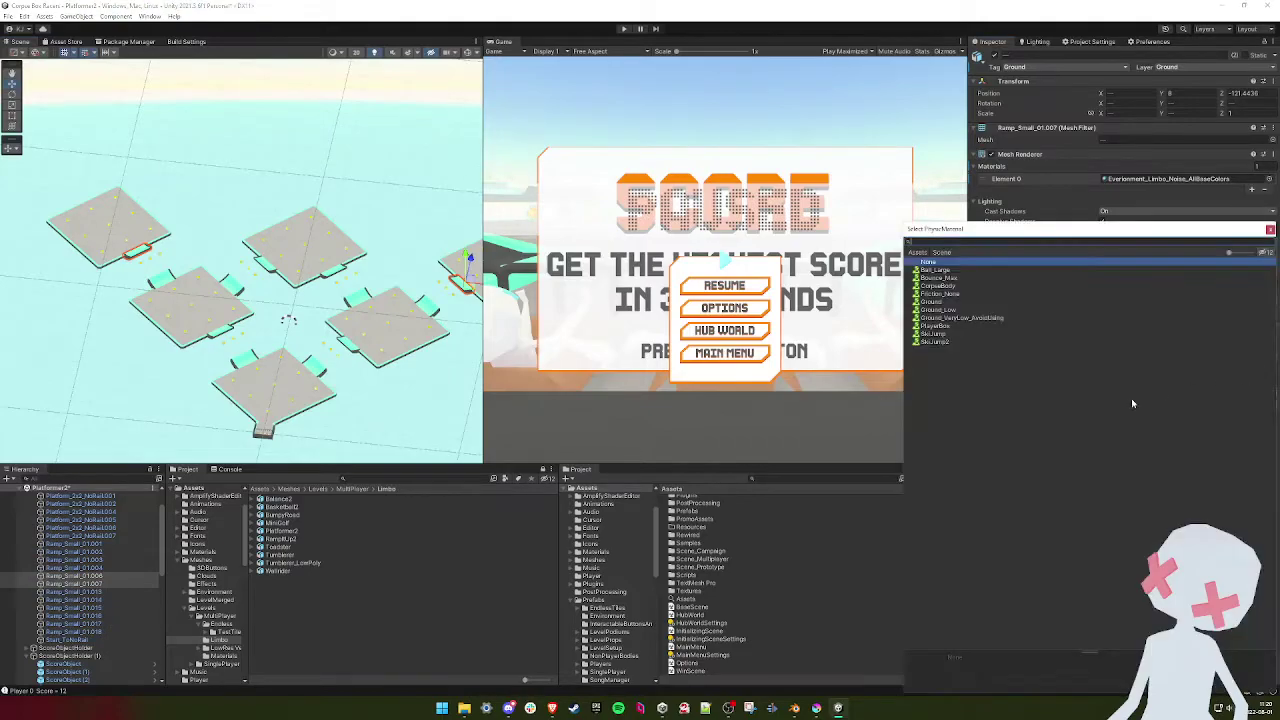
double_click(940, 302)
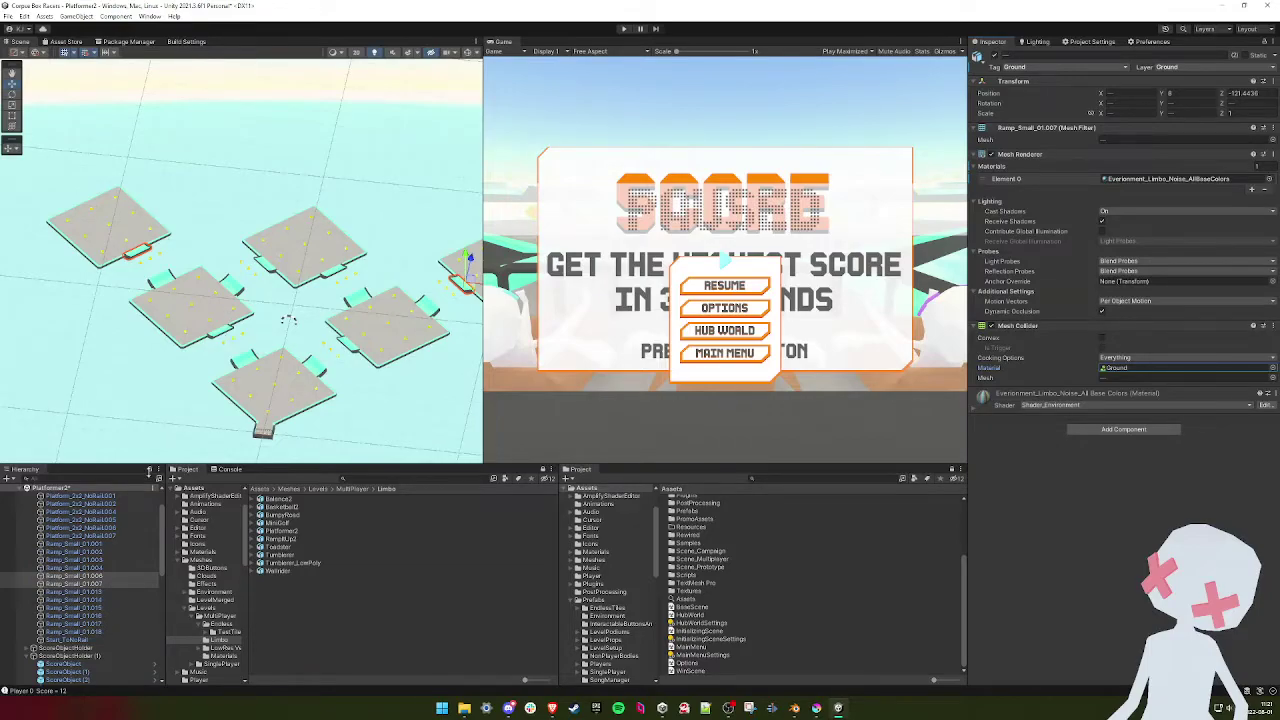
- Inspect the remaining small ramps one by one to check for a Mesh Collider with the Ground material
click(247, 361)
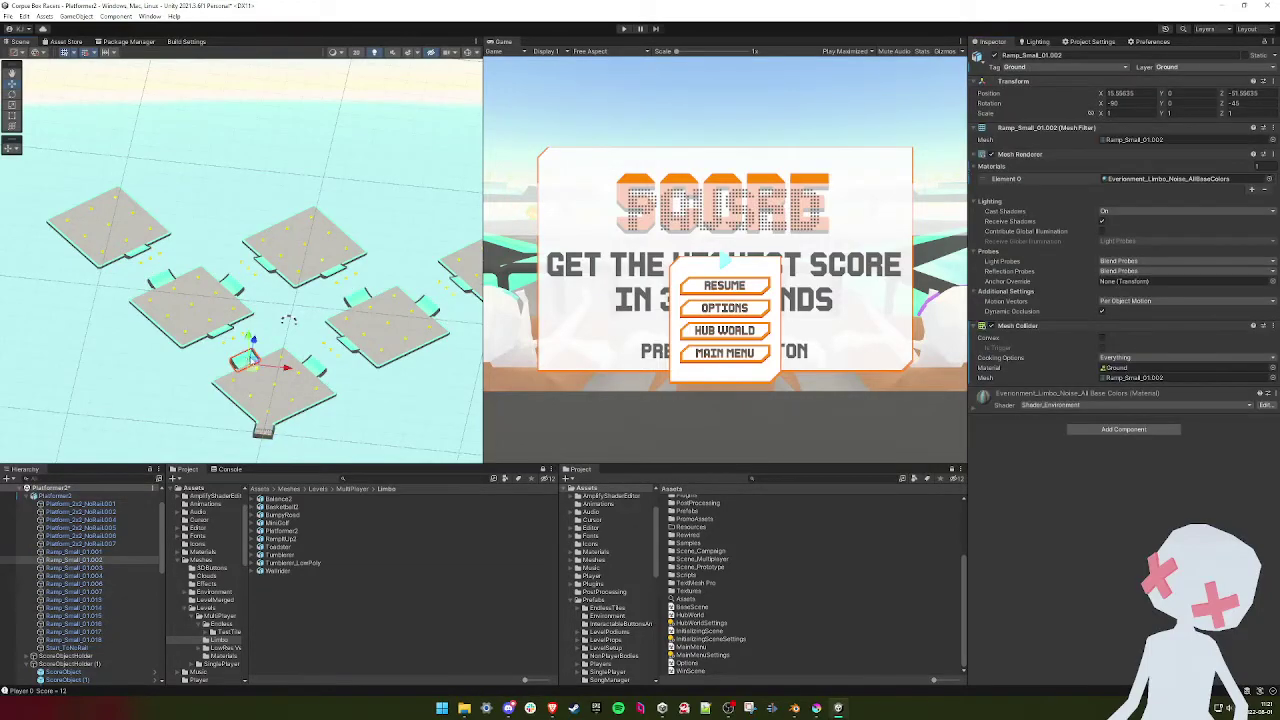
click(315, 368)
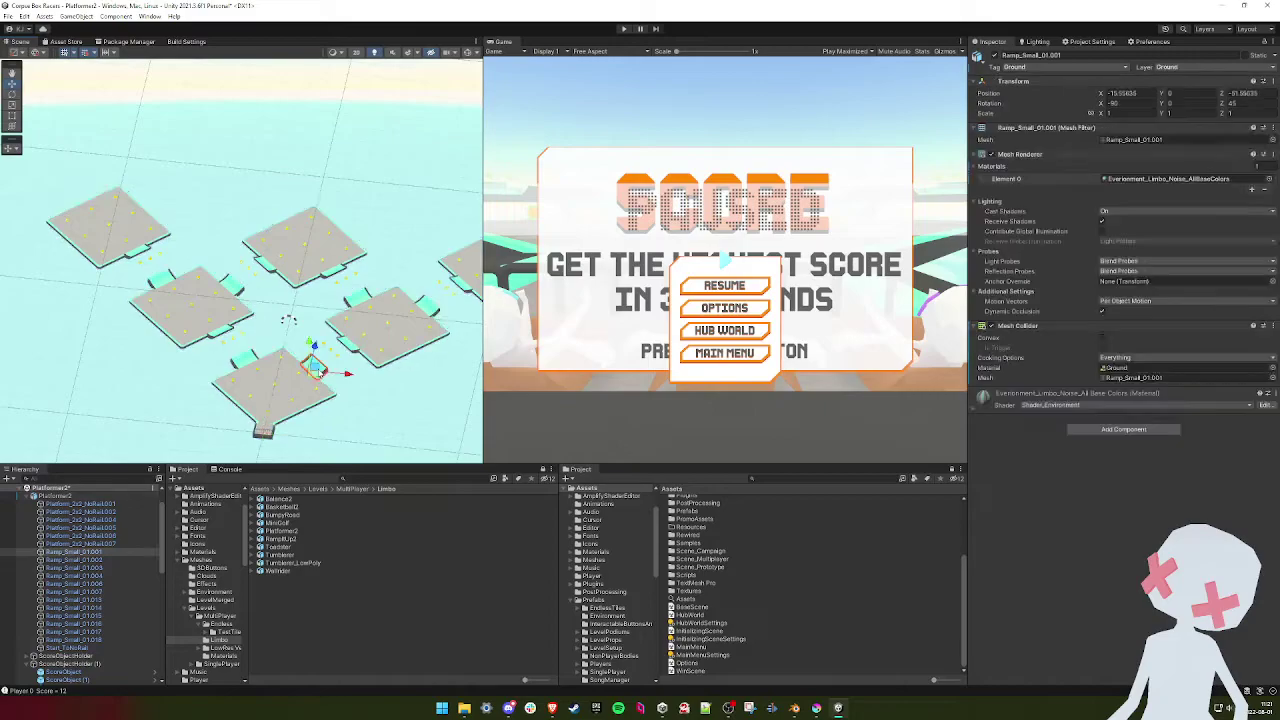
click(352, 346)
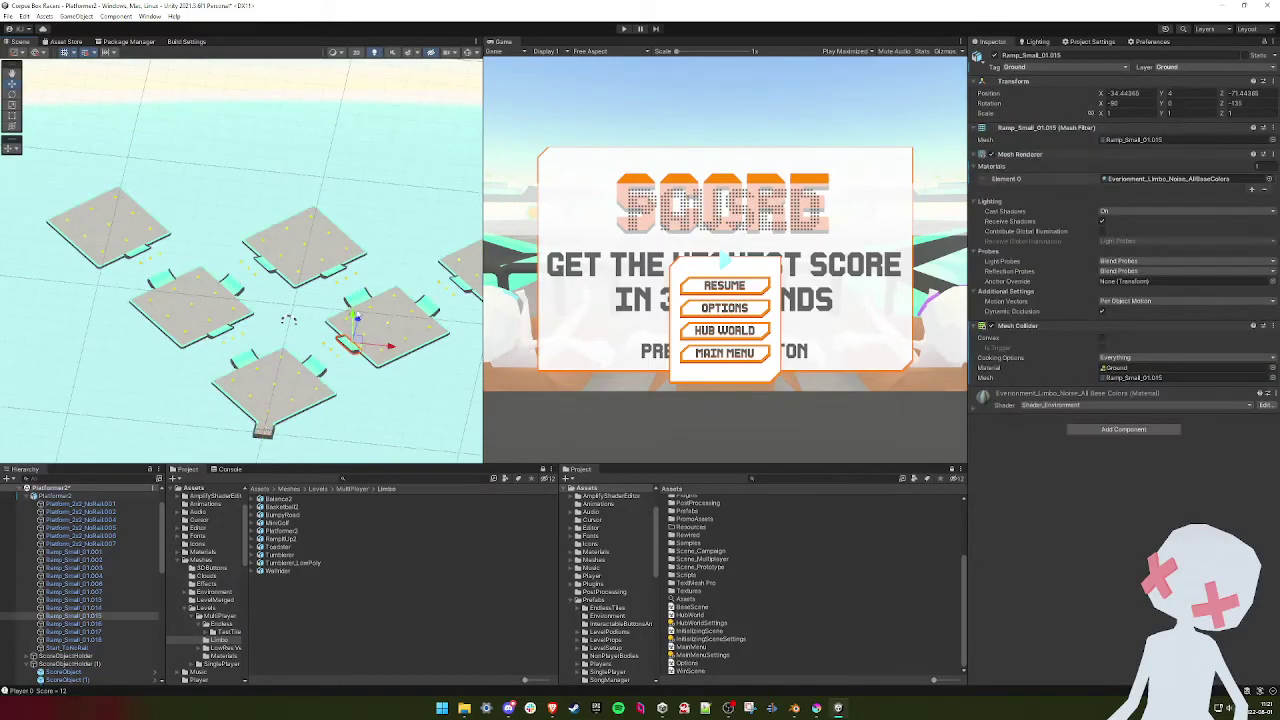
click(362, 298)
click(428, 308)
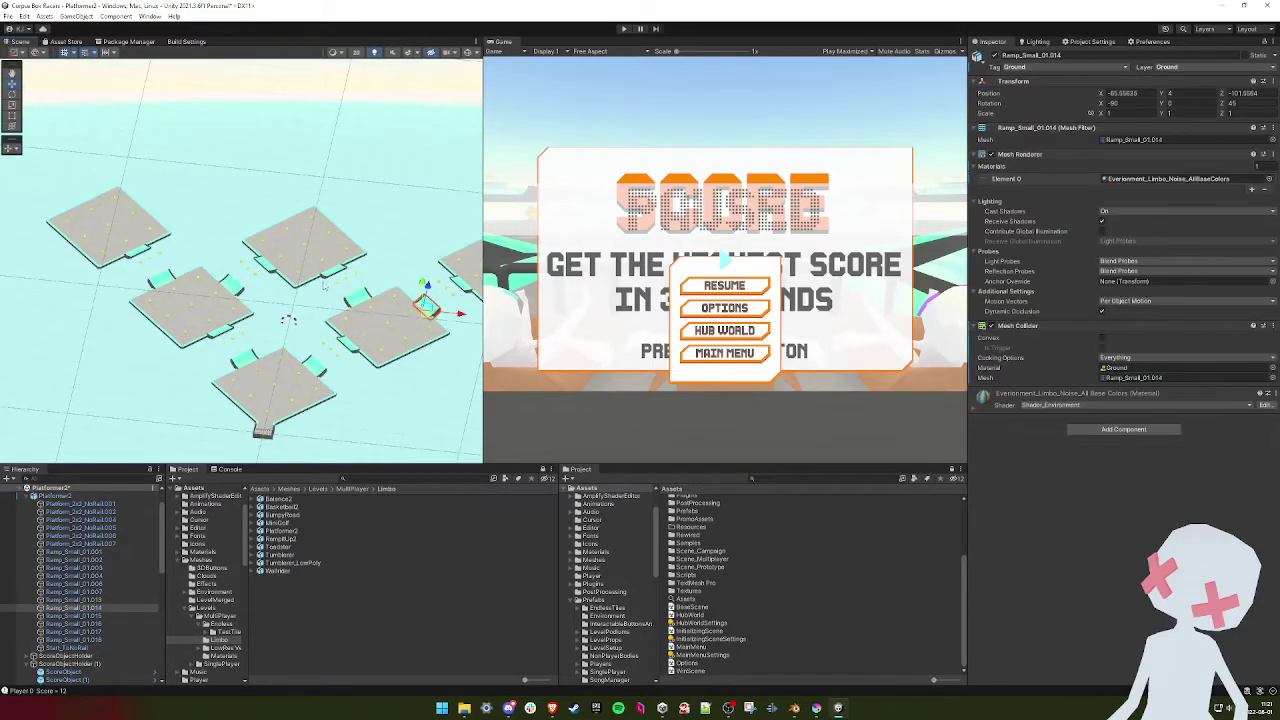
click(334, 271)
click(240, 284)
click(158, 278)
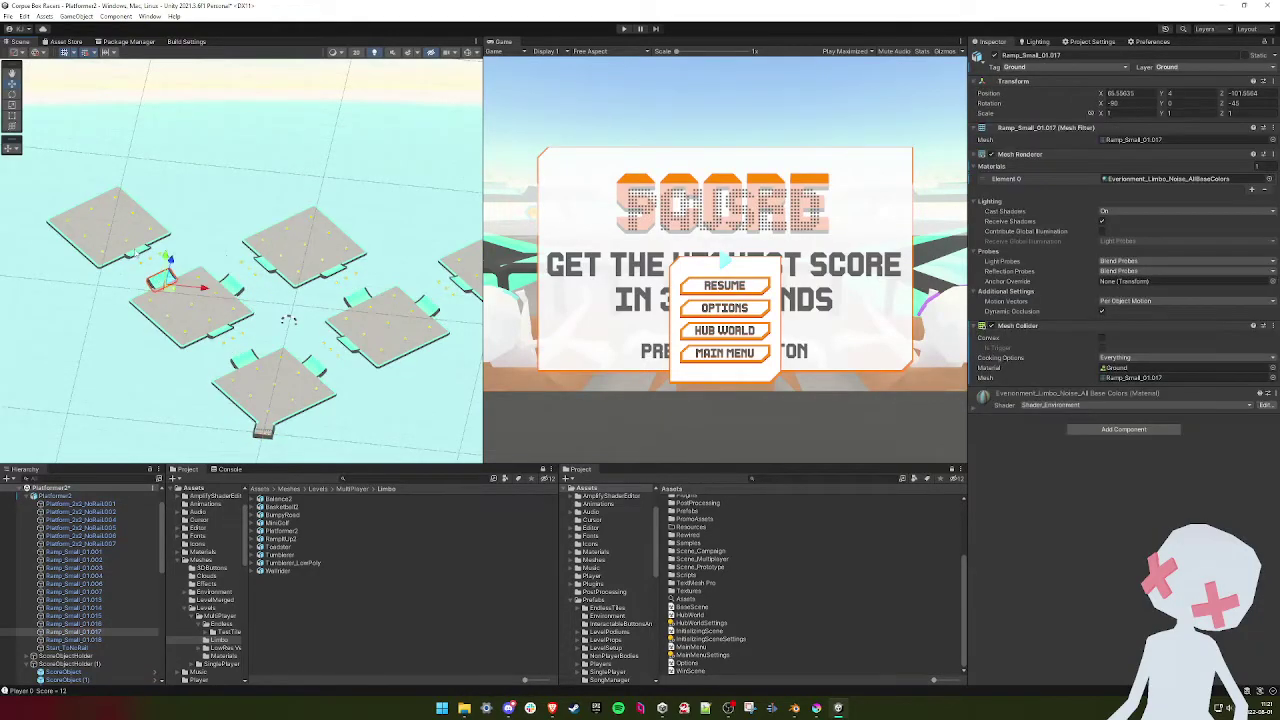
- Inspect the platforms, including the outer back ones, for a Mesh Collider with the Ground material
click(138, 243)
click(311, 260)
click(318, 358)
click(210, 307)
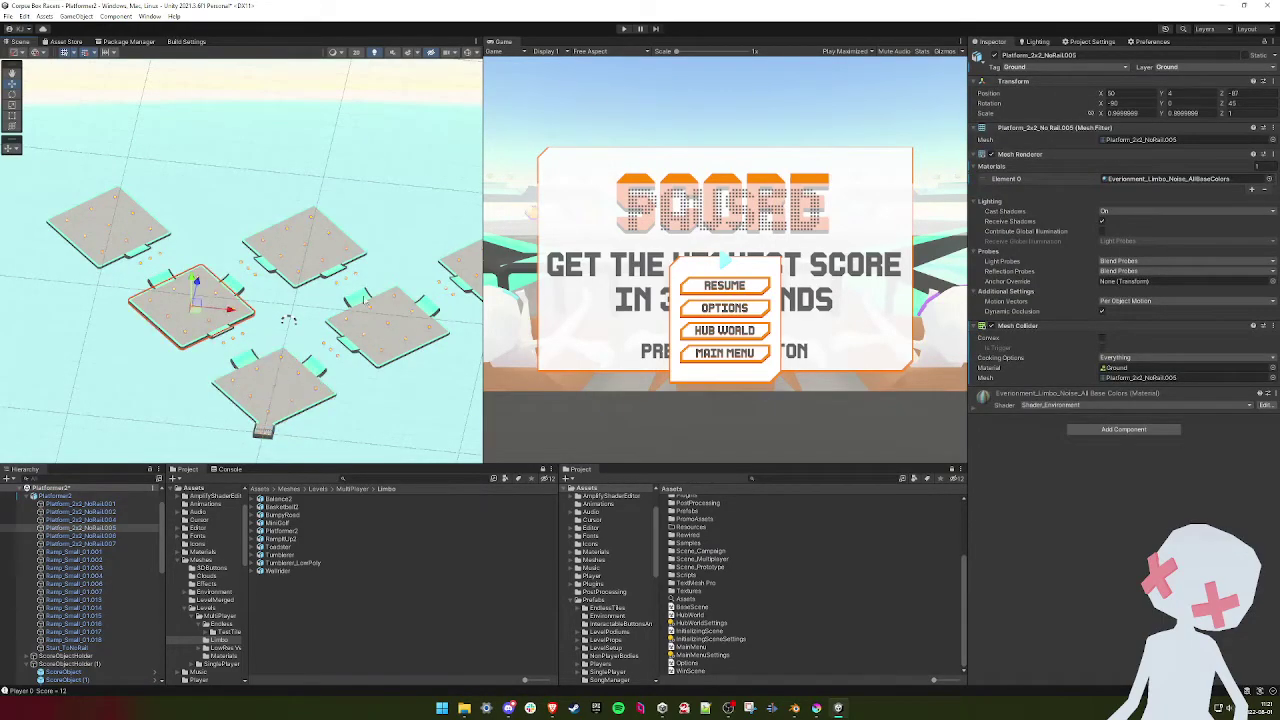
click(458, 264)
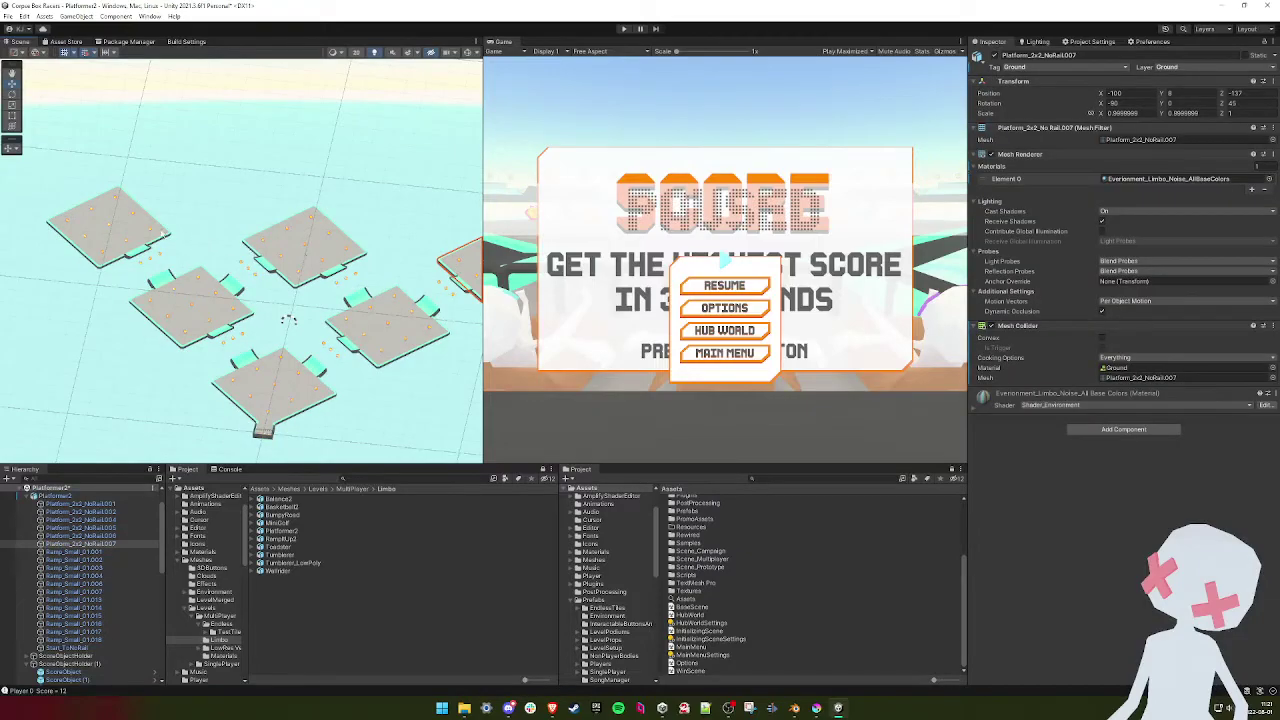
click(162, 233)
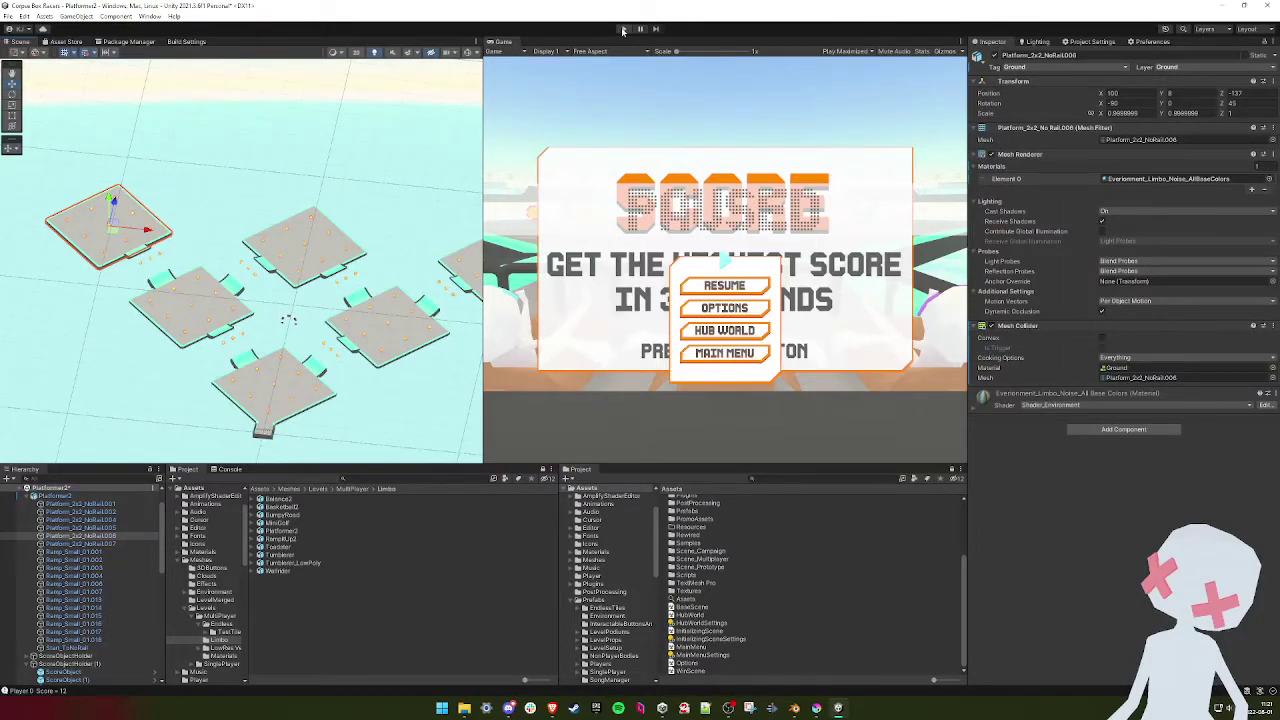
- Save the scene, and save a copy as Platformer3 in the Scene_Multiplayer/Hell folder
alt+drag(262, 262, 308, 295)
key(ctrl+s)
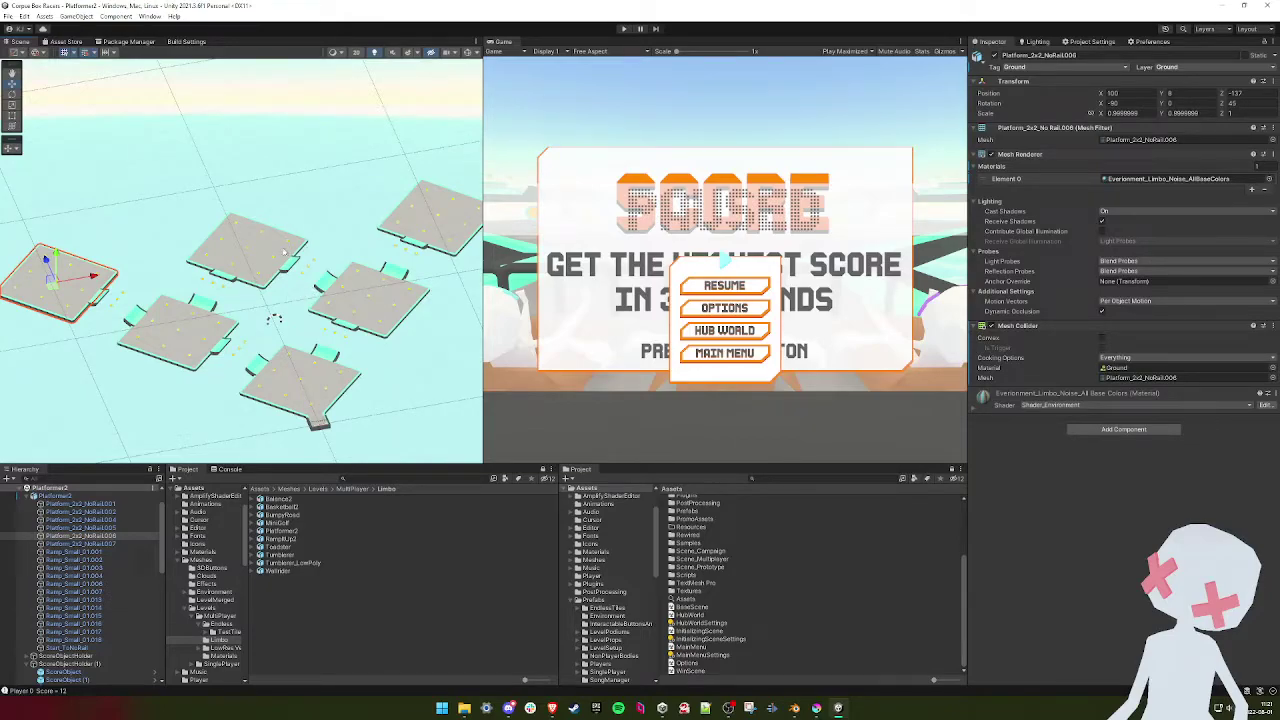
key(ctrl+s)
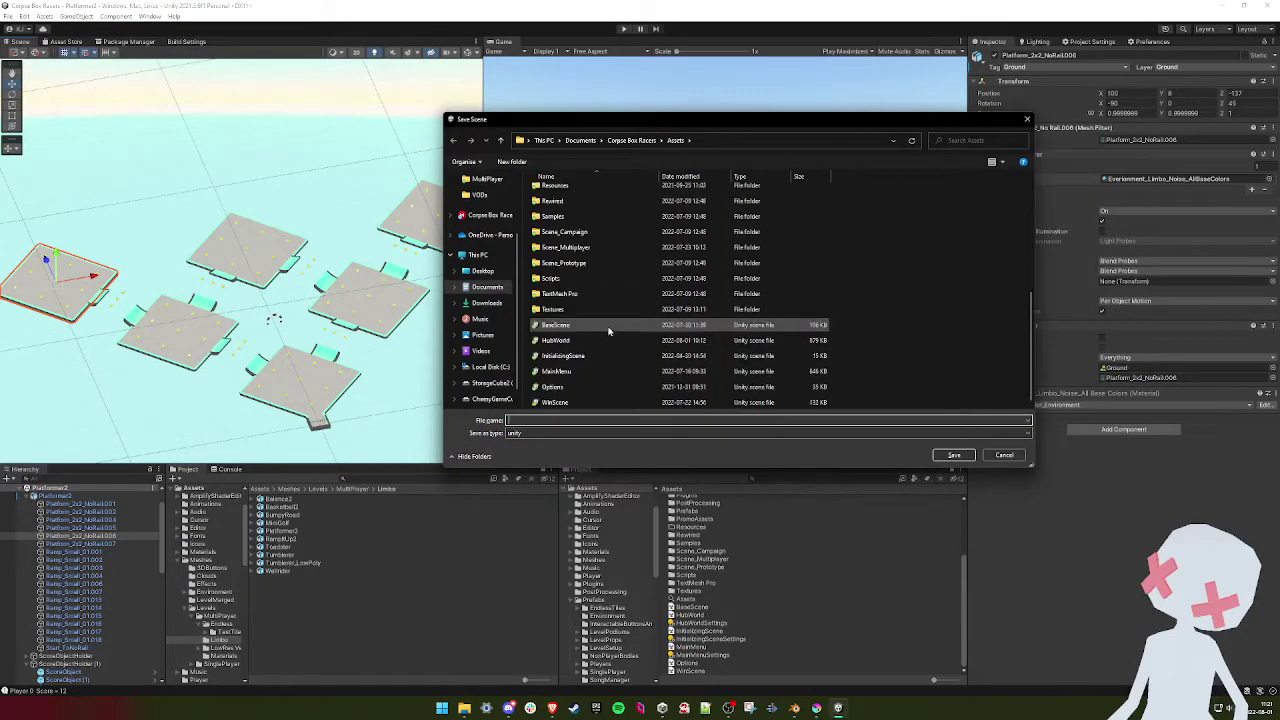
double_click(571, 251)
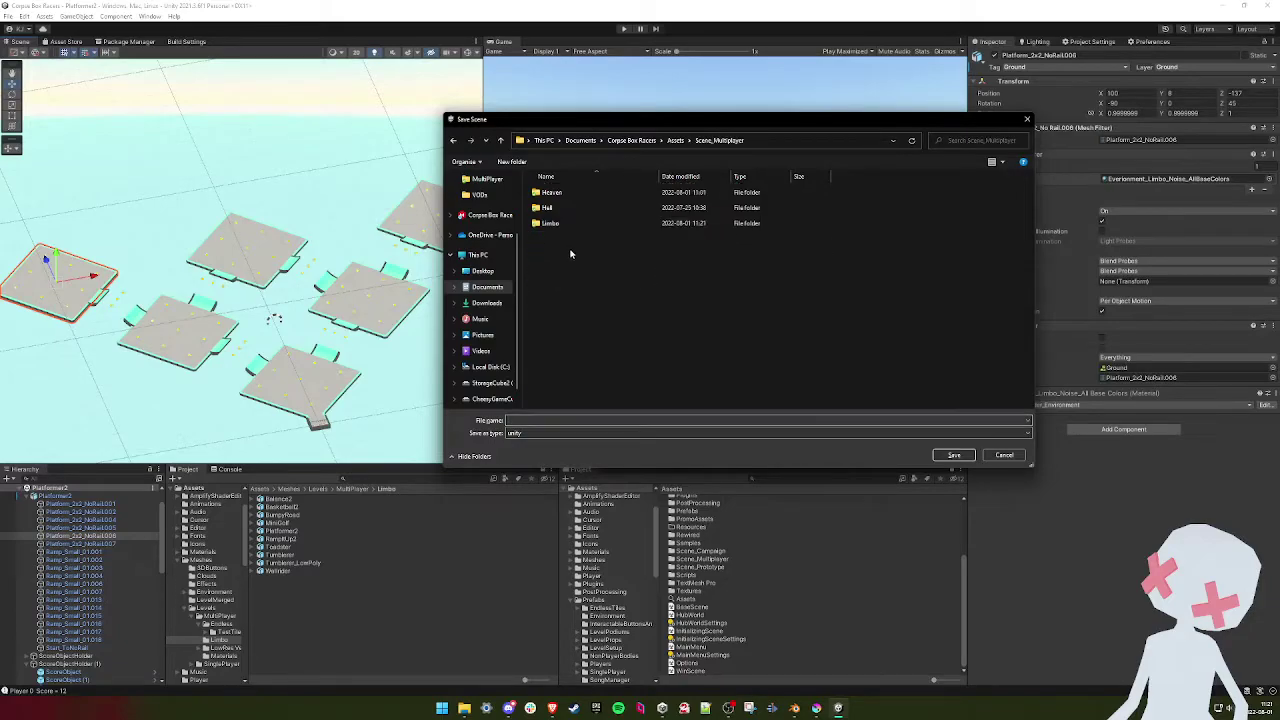
double_click(556, 207)
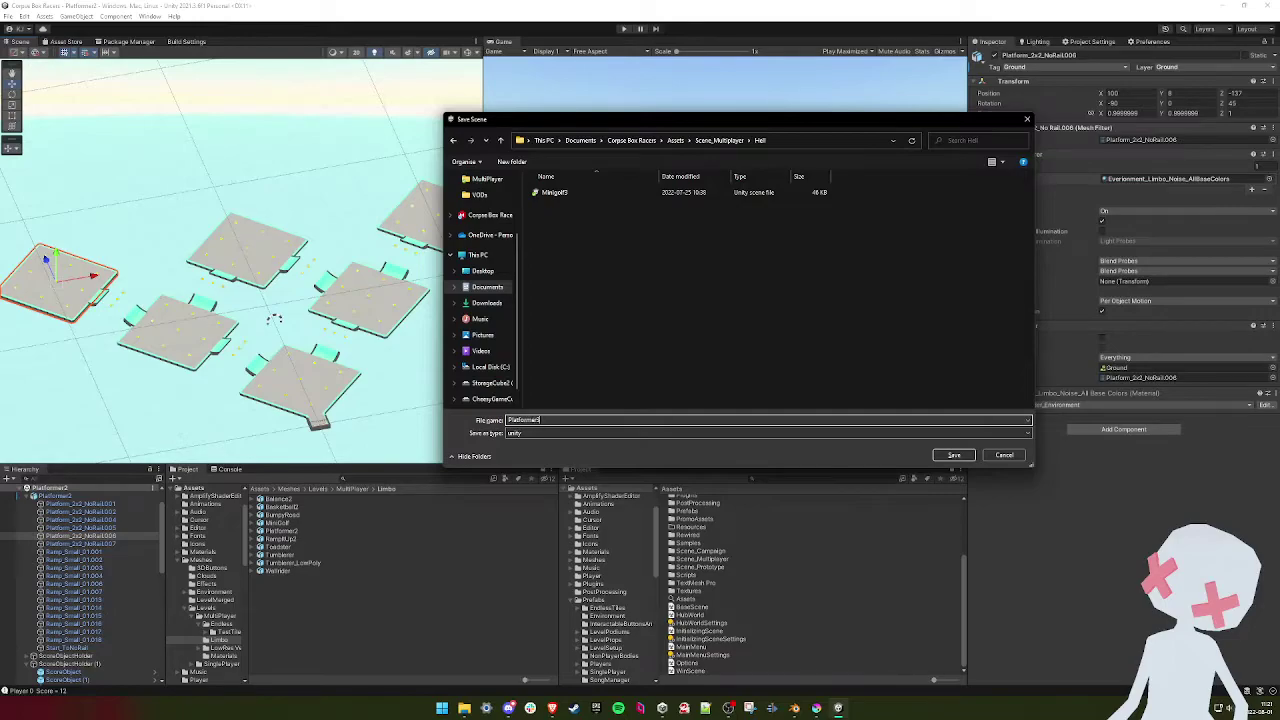
key(Return)
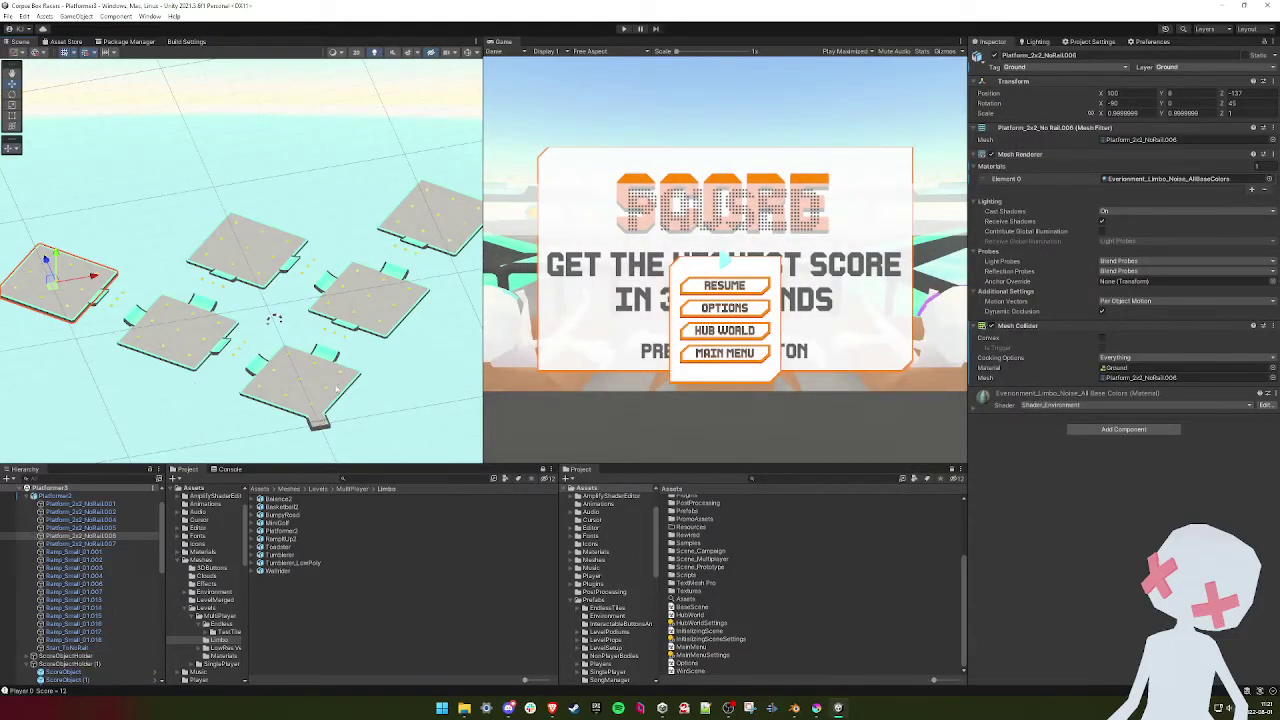
- Switch to Blender and save the level model as Platformer2_LowPoly.blend in the Limbo folder
click(795, 708)
scroll(404, 384, down, 4)
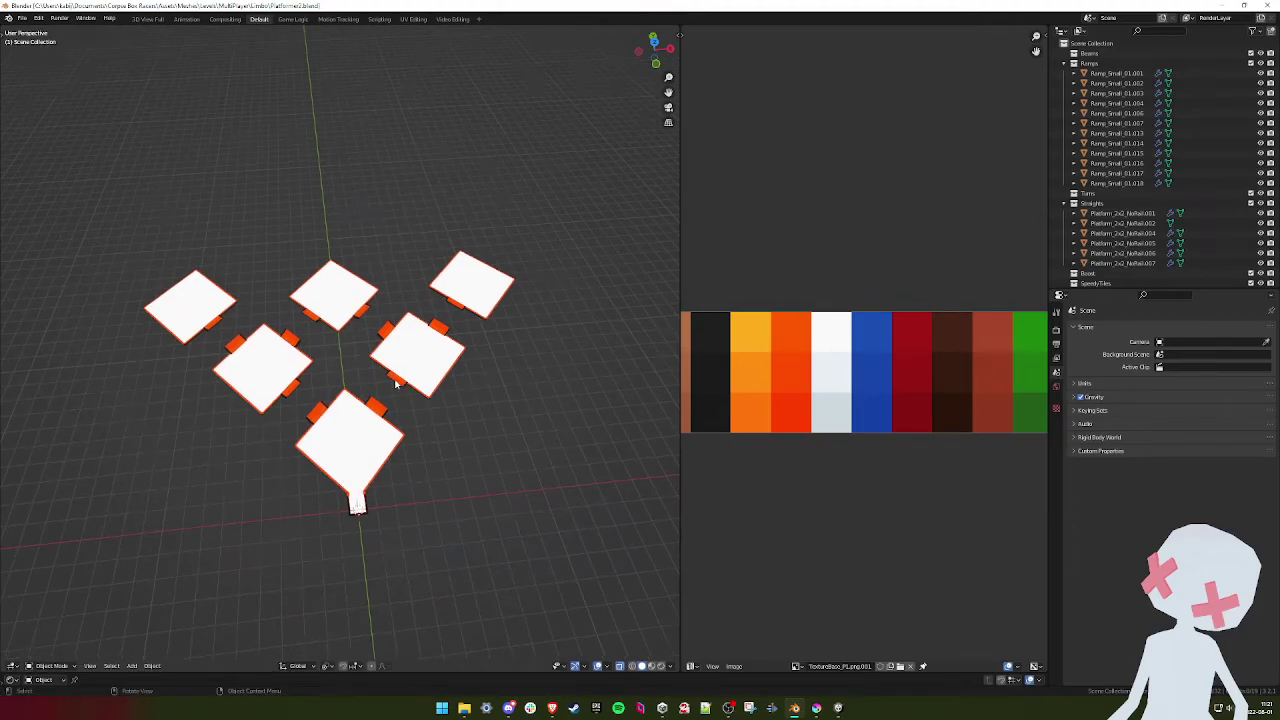
key(ctrl+shift+s)
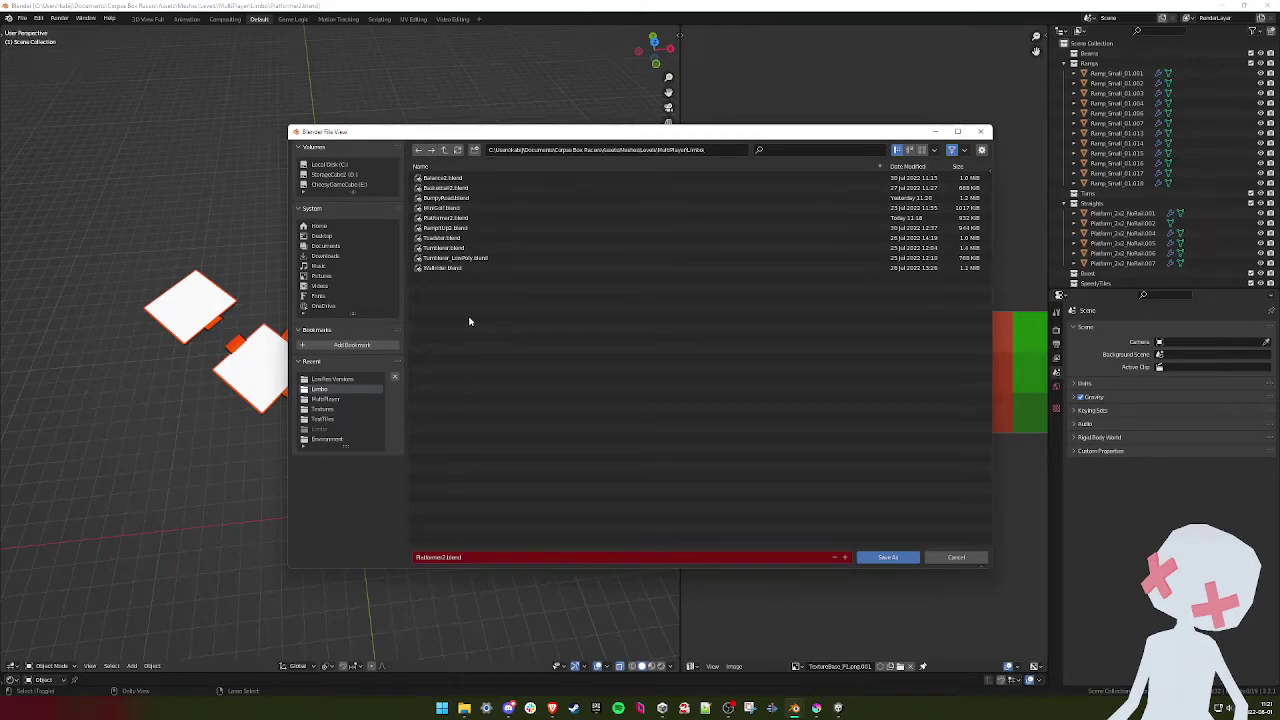
text(_LowPoly)
key(Return)
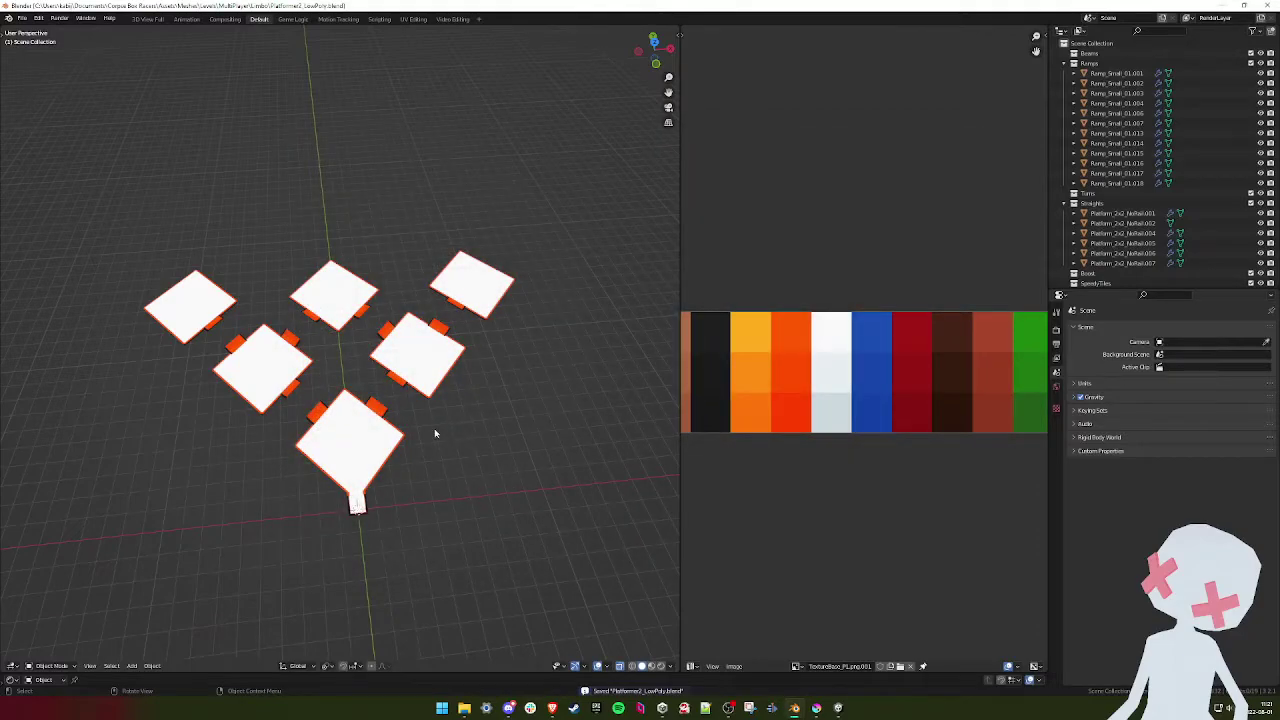
- Apply the Mirror modifier on the back right platform, Platform_2x2_NoRail.007, in top view
click(498, 352)
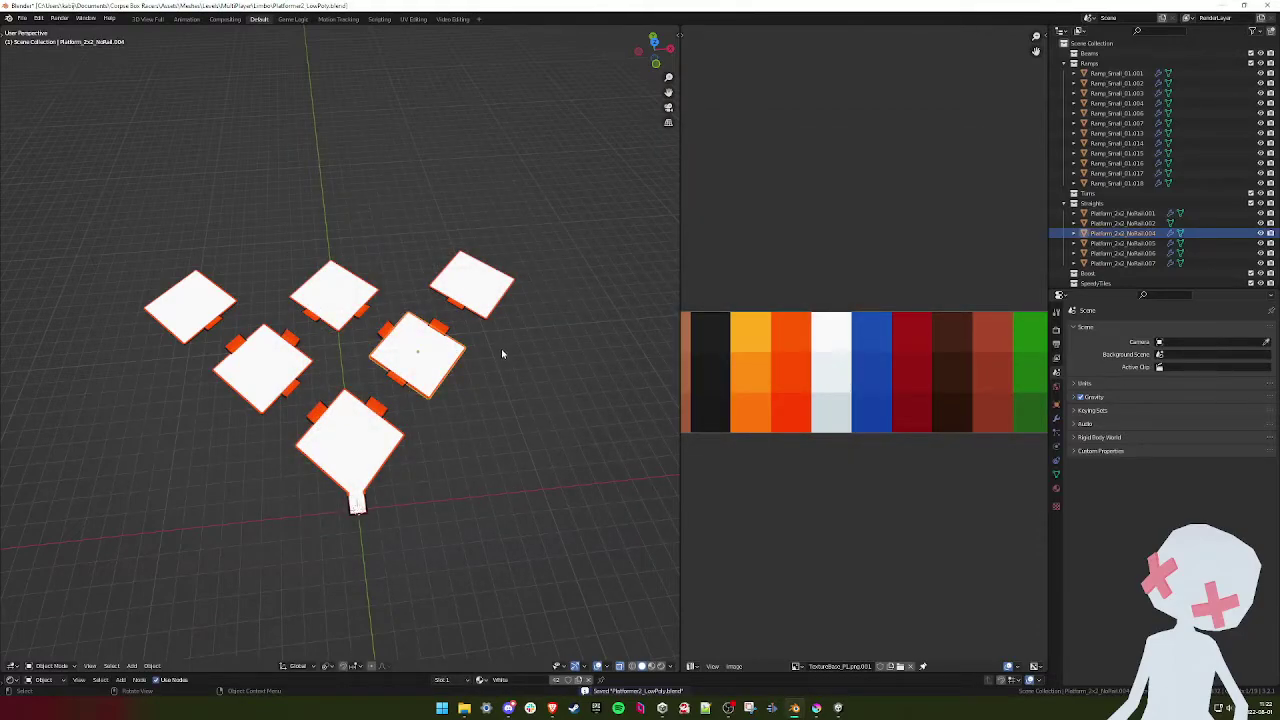
click(1056, 474)
click(1057, 490)
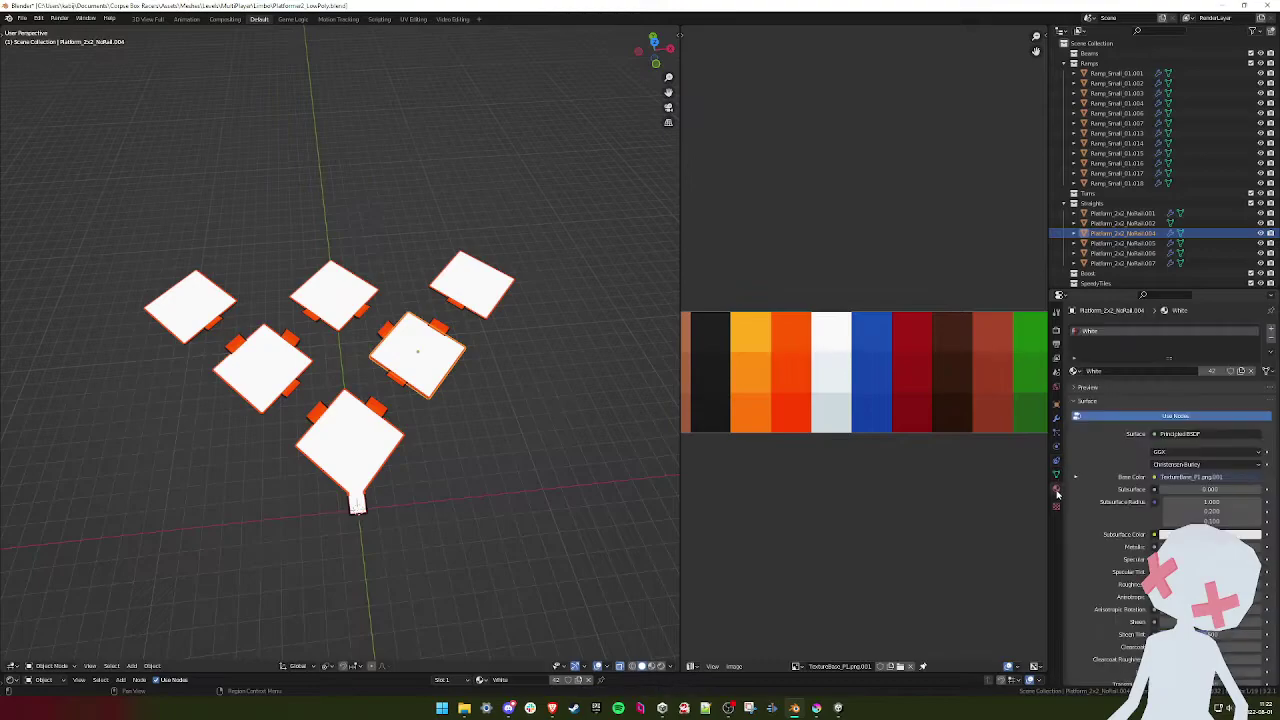
click(1056, 420)
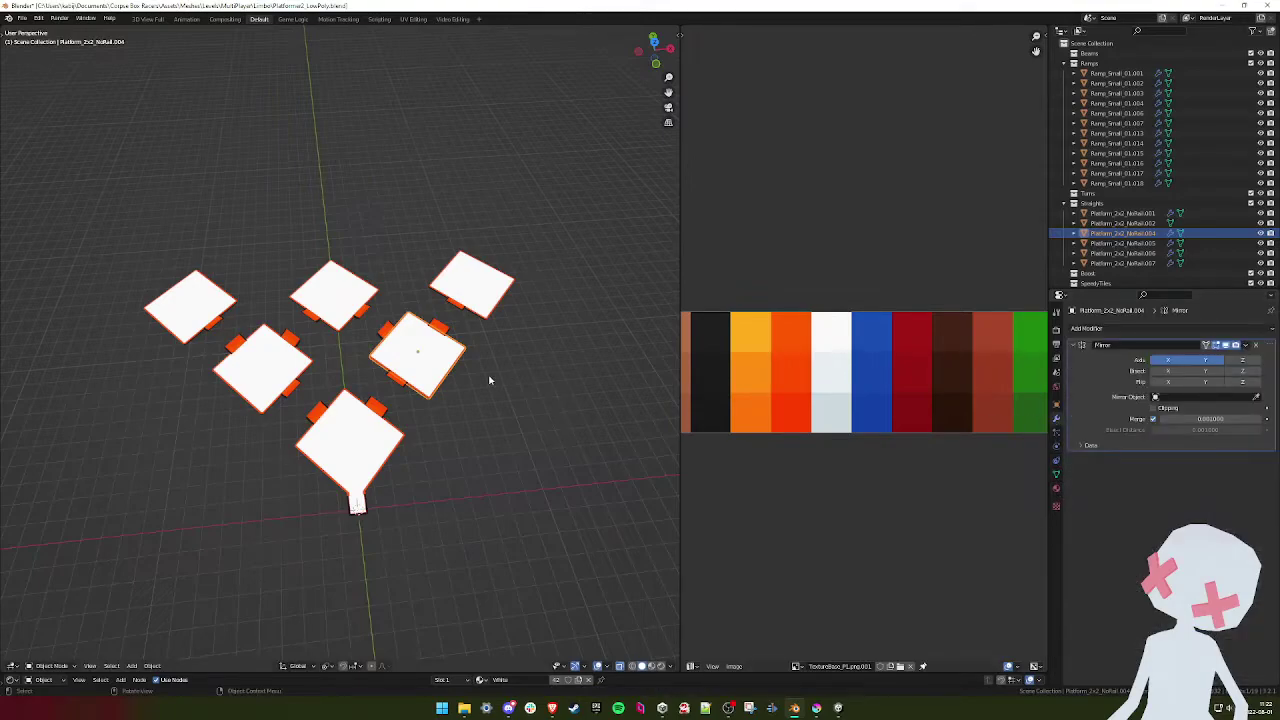
key(KP_7)
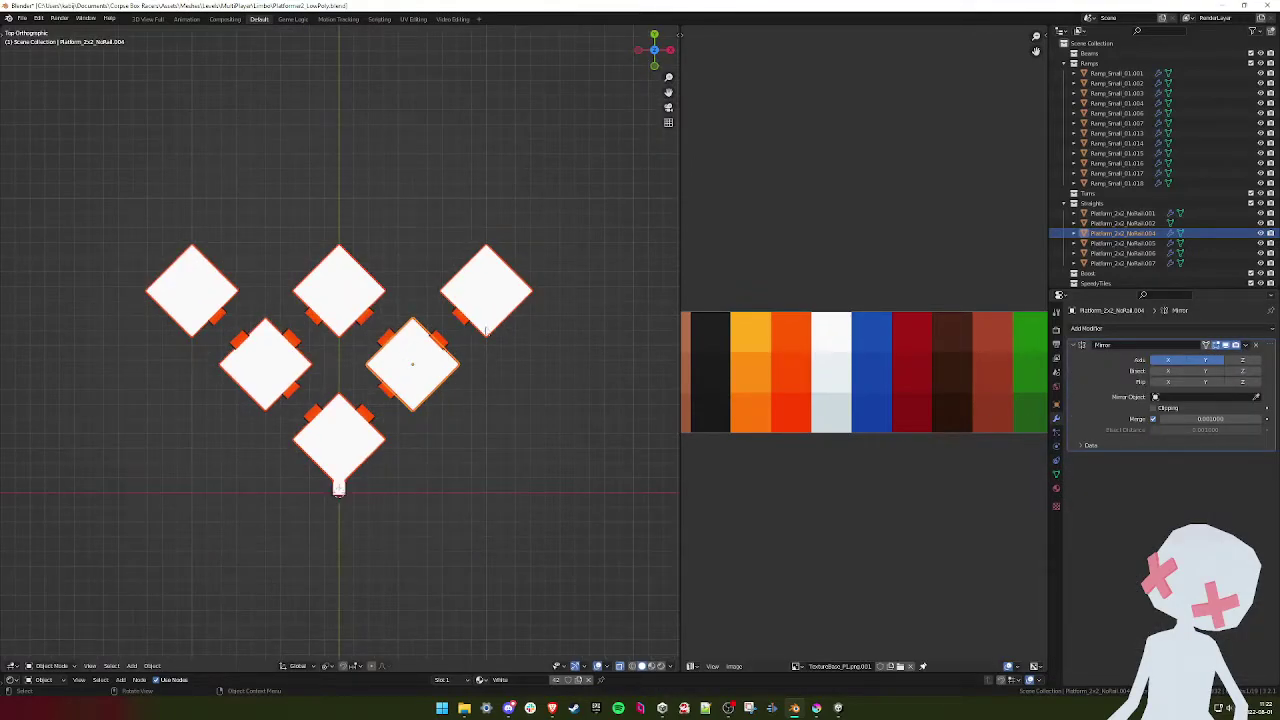
click(477, 336)
click(1245, 345)
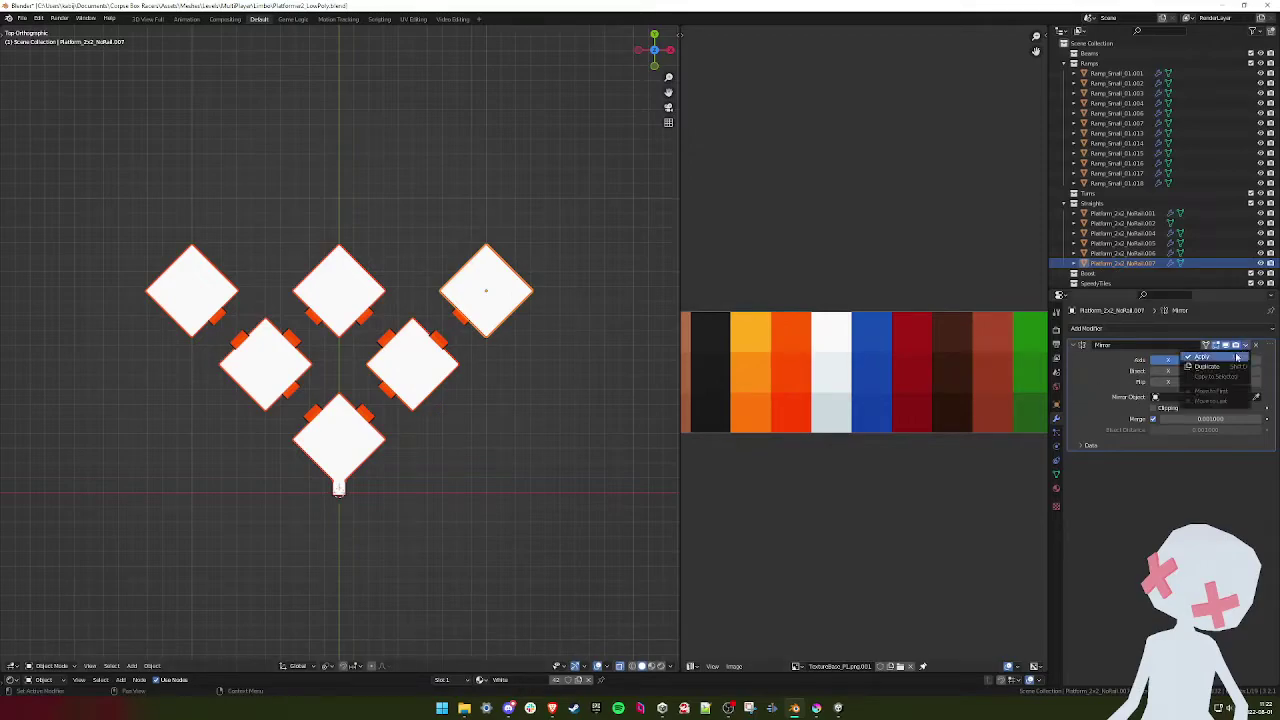
click(1237, 357)
- Apply the Mirror modifiers on Ramp_Small_01.007 and Ramp_Small_01.014, the facing ramps between the middle right and back right platforms
click(460, 320)
click(1242, 347)
click(1237, 357)
click(450, 339)
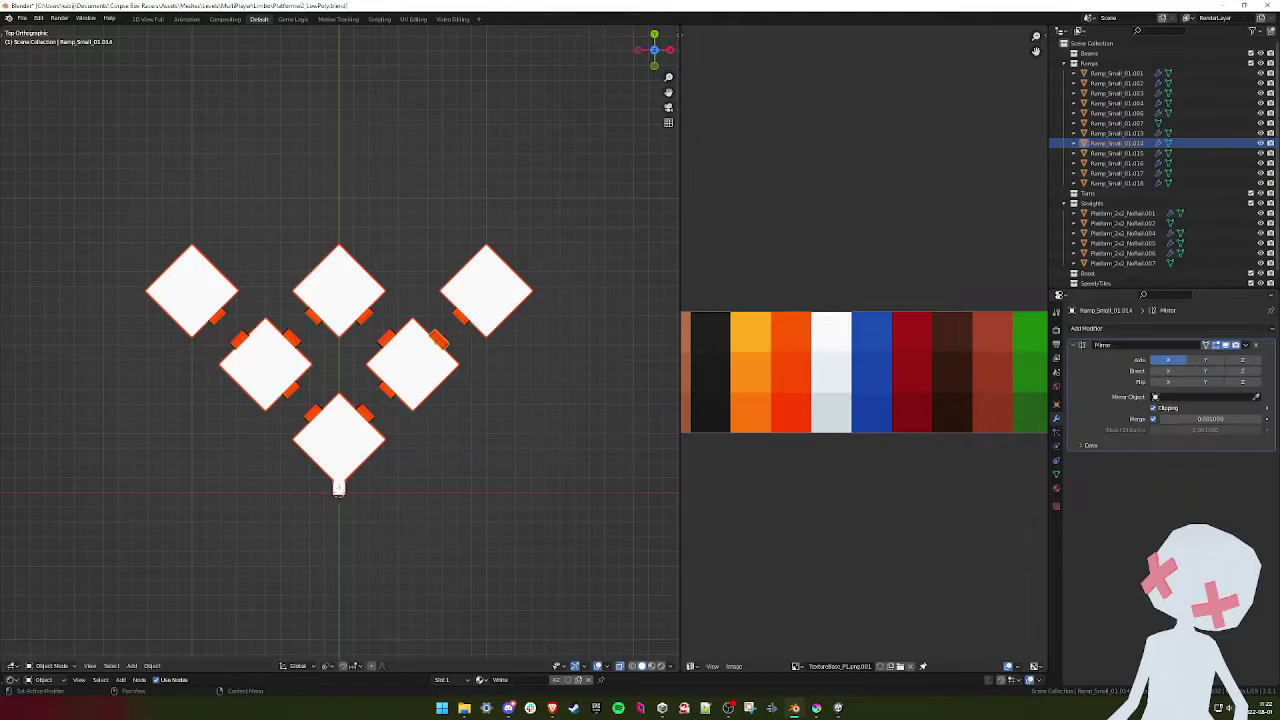
click(1245, 345)
click(1237, 357)
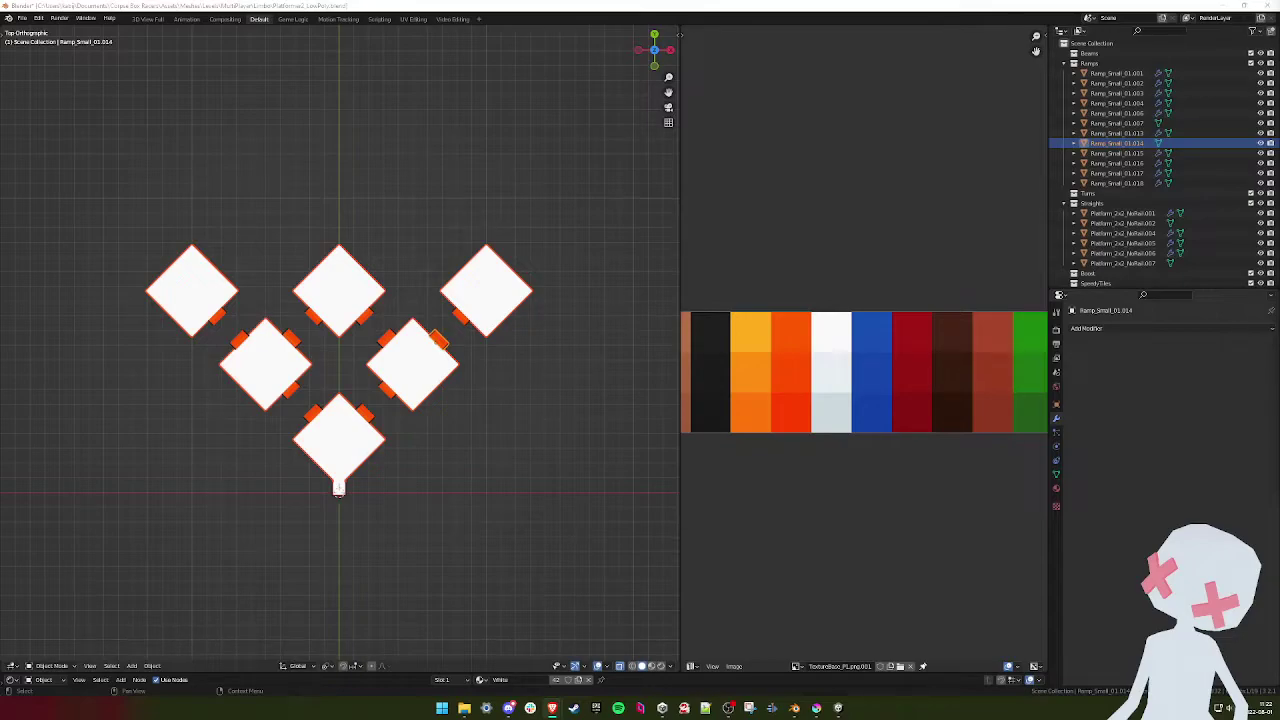
- Try to apply the Mirror modifier to Ramp_Small_01.013 by repeating the last operation
click(22, 18)
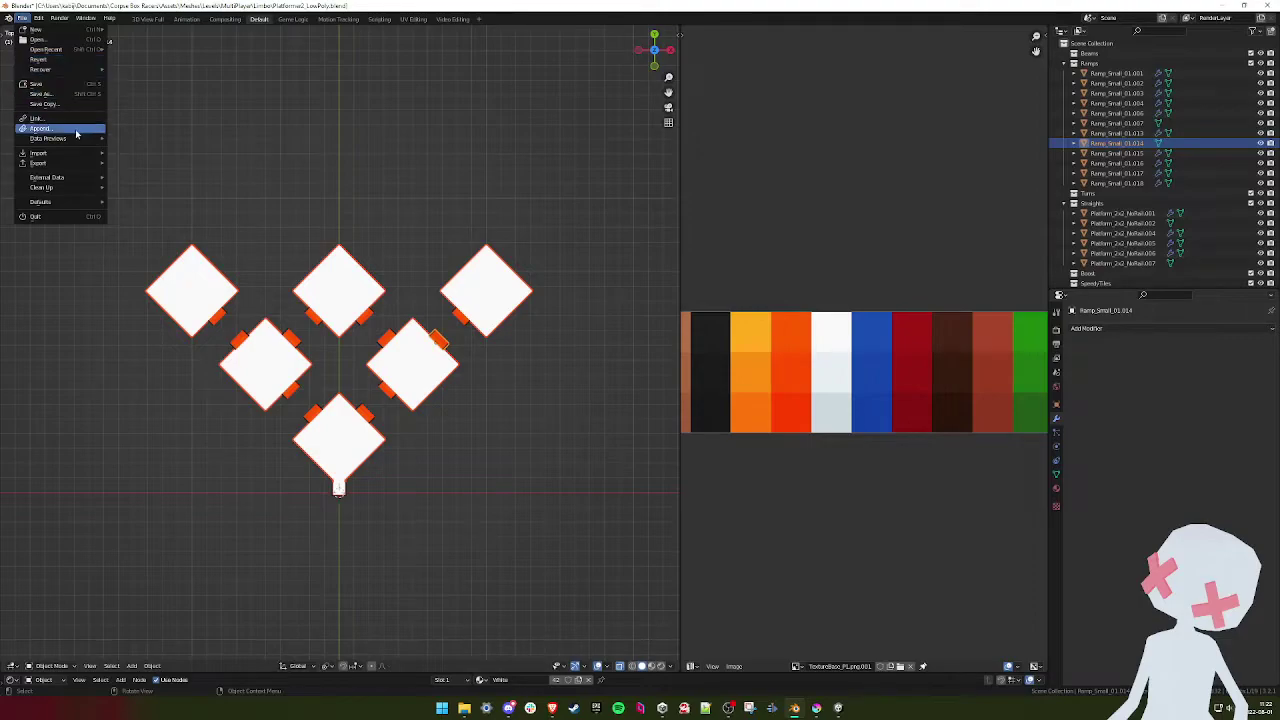
mouse_move(38, 18)
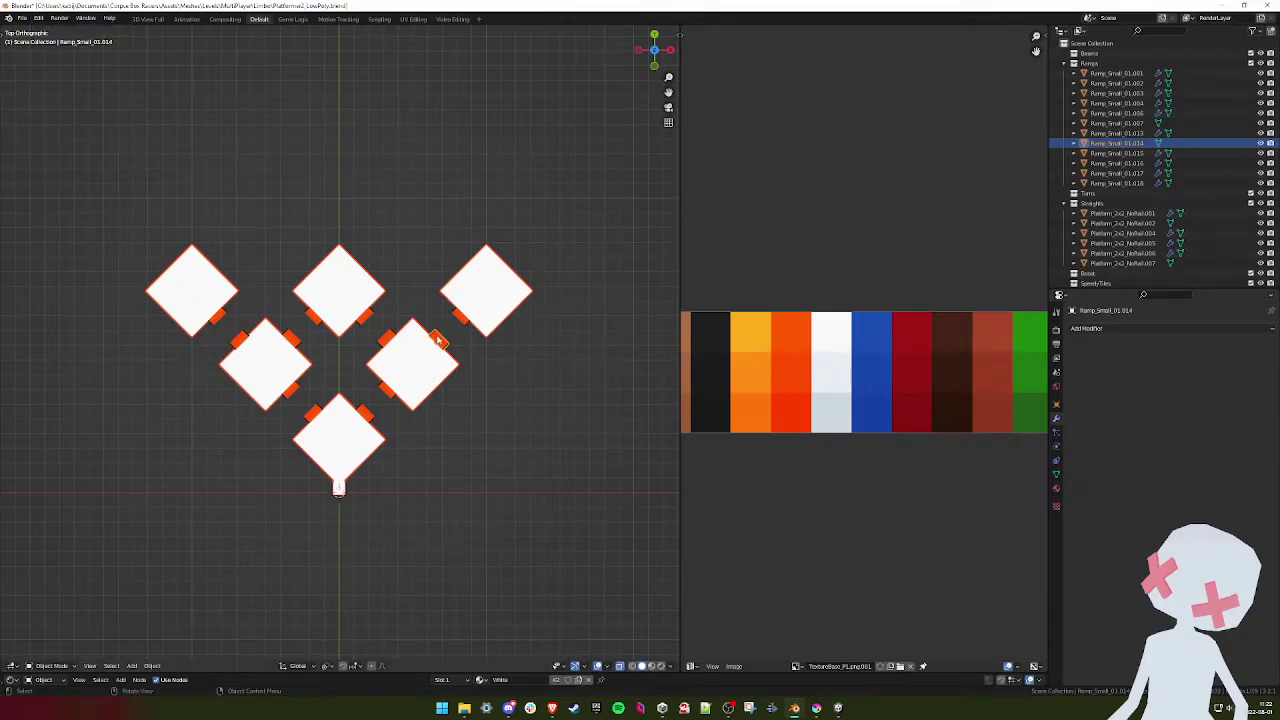
click(390, 340)
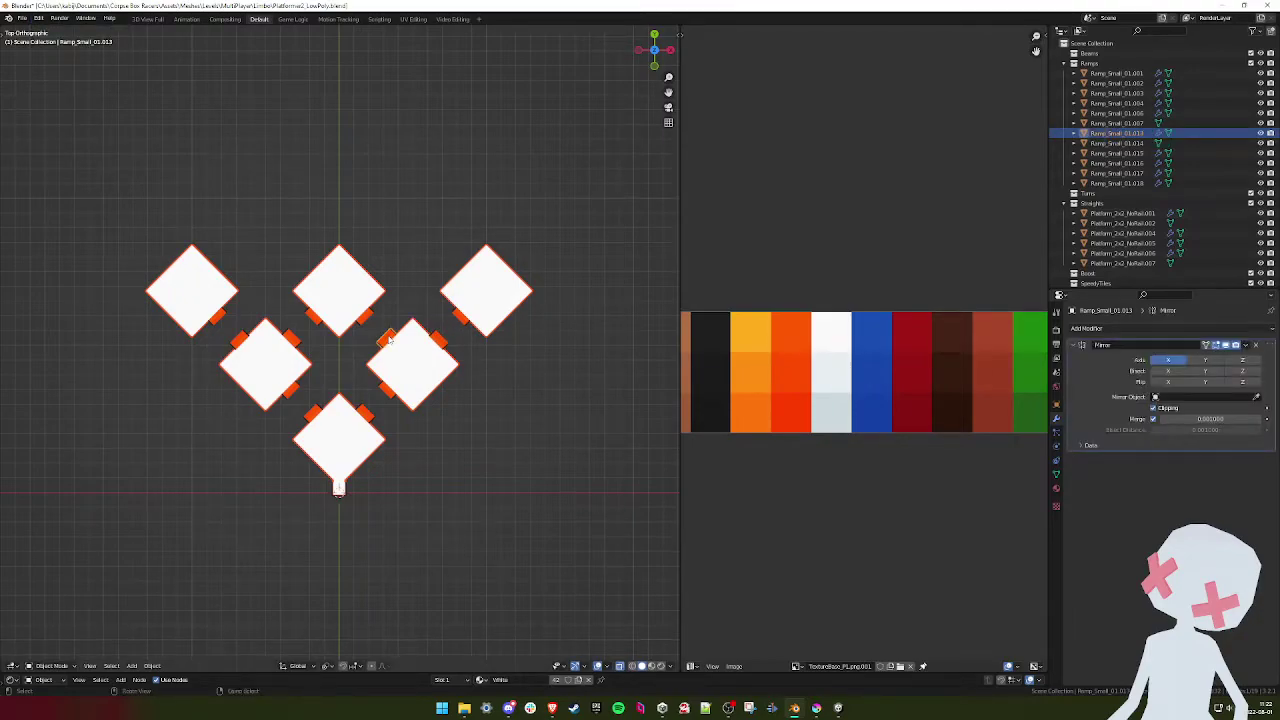
key(shift+r)
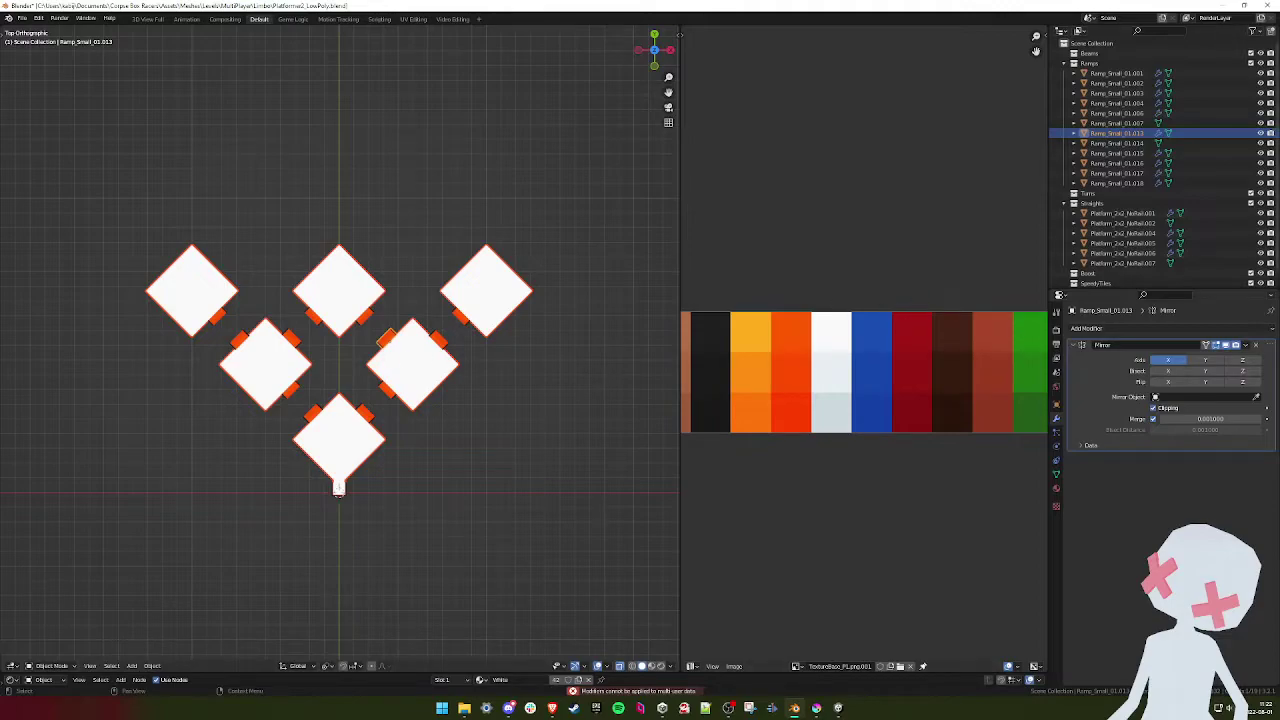
- Apply the Mirror modifier on the middle right platform, Platform_2x2_NoRail.004
click(417, 363)
click(1246, 345)
click(1230, 356)
- Try to apply the Mirror modifier on Ramp_Small_01.013, the inner back ramp of the middle right platform
click(386, 340)
click(1246, 345)
click(374, 320)
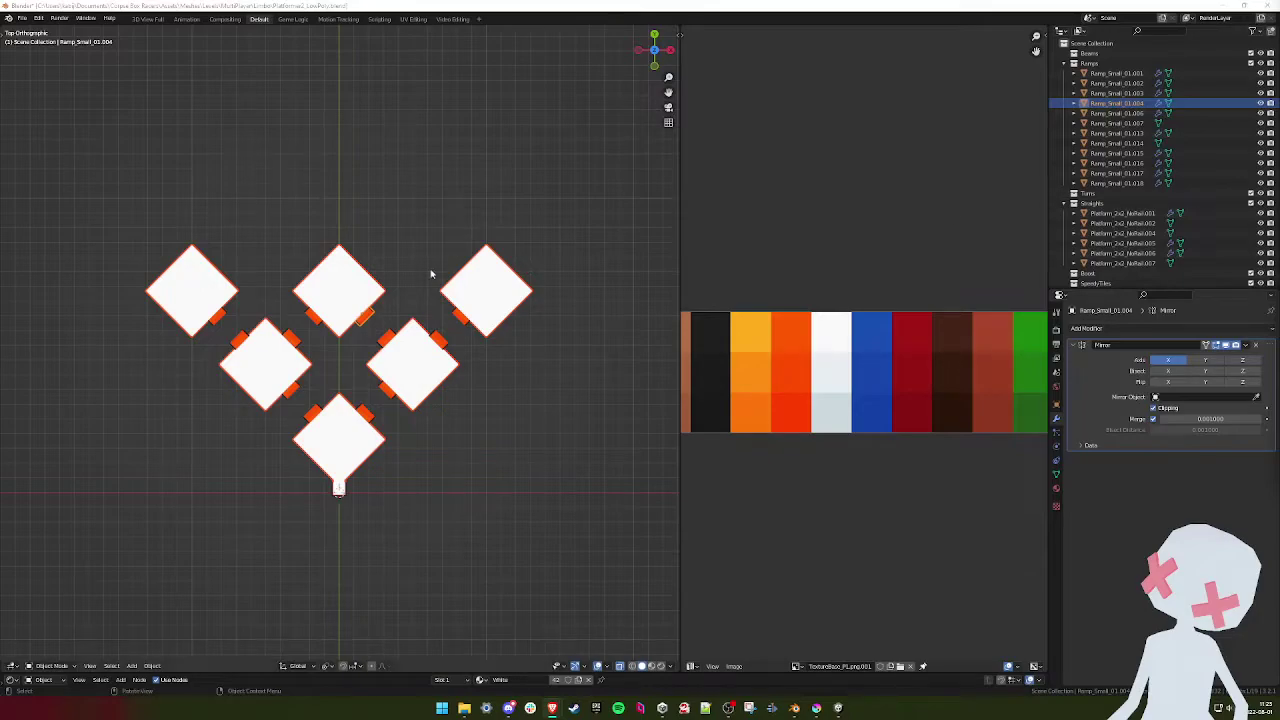
- Select every ramp and platform in the scene and convert them to meshes
key(a)
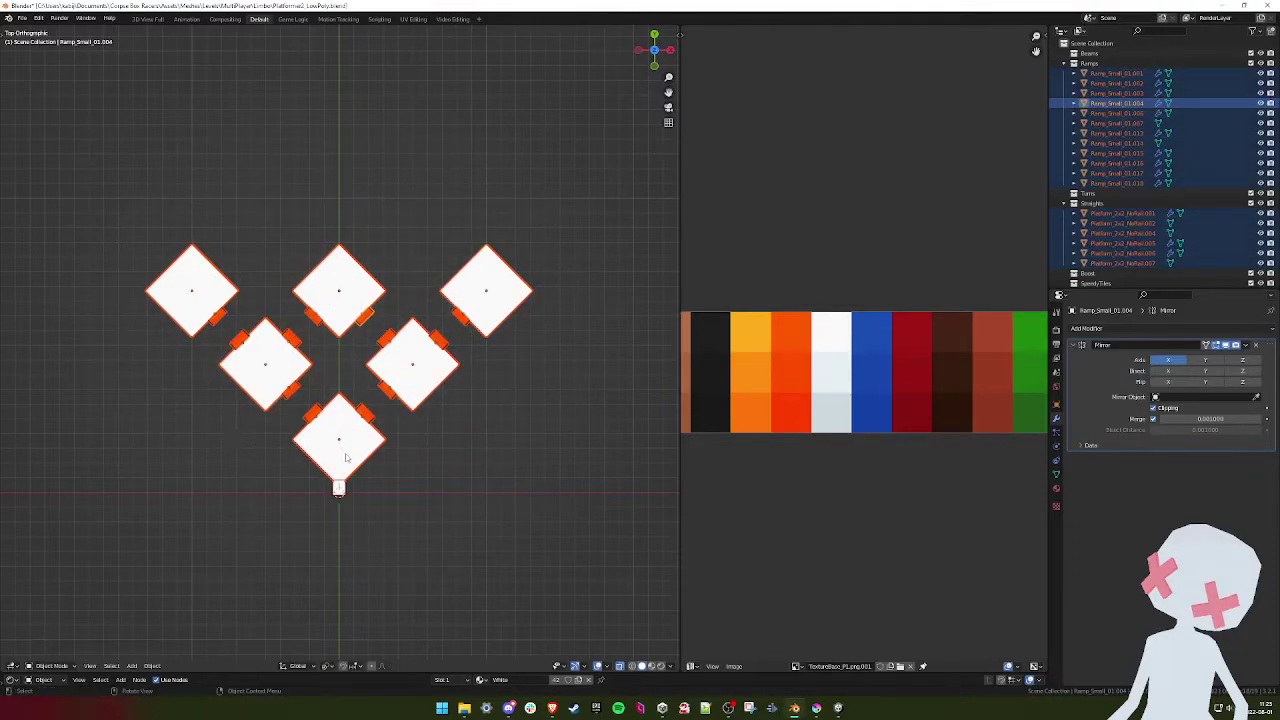
click(152, 665)
mouse_move(189, 644)
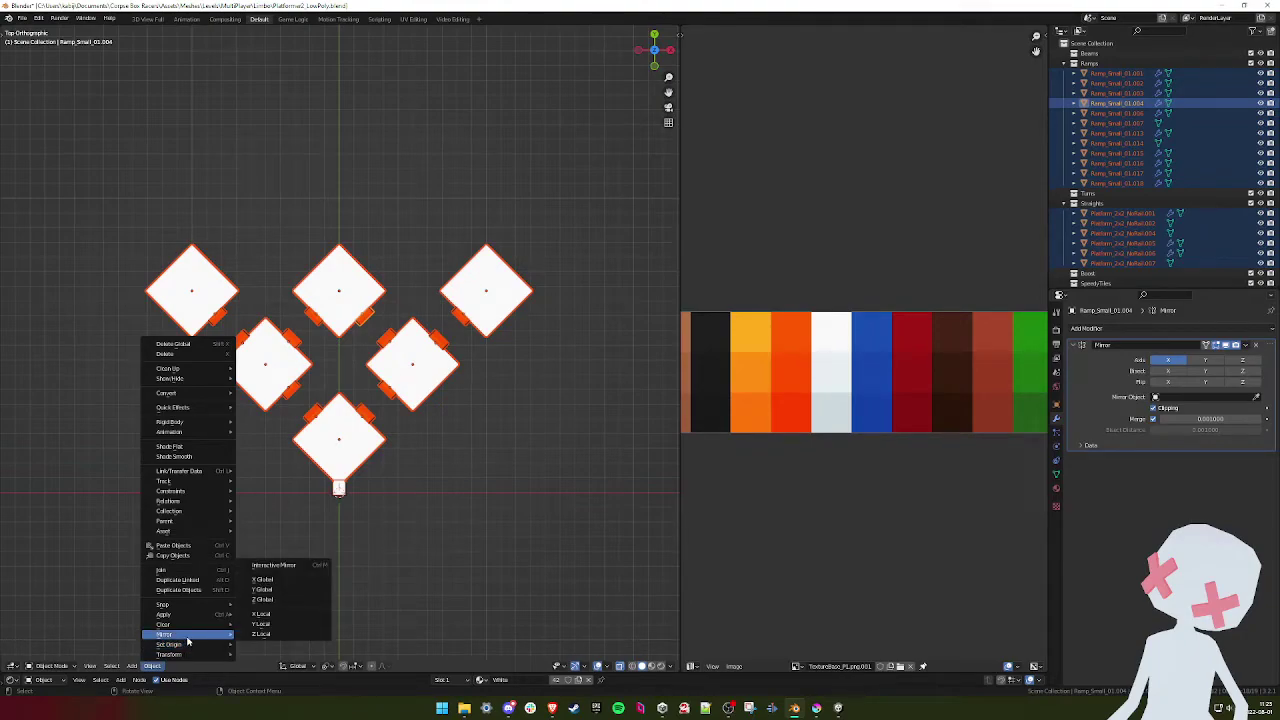
mouse_move(205, 490)
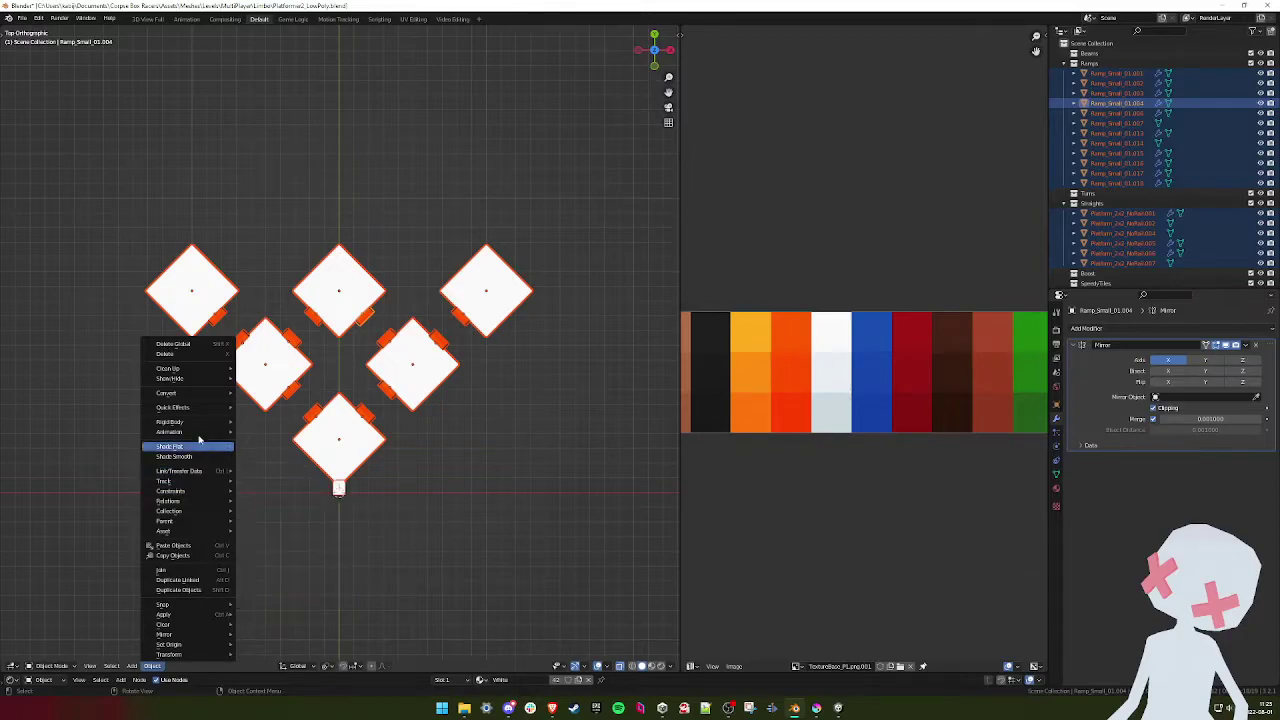
mouse_move(211, 399)
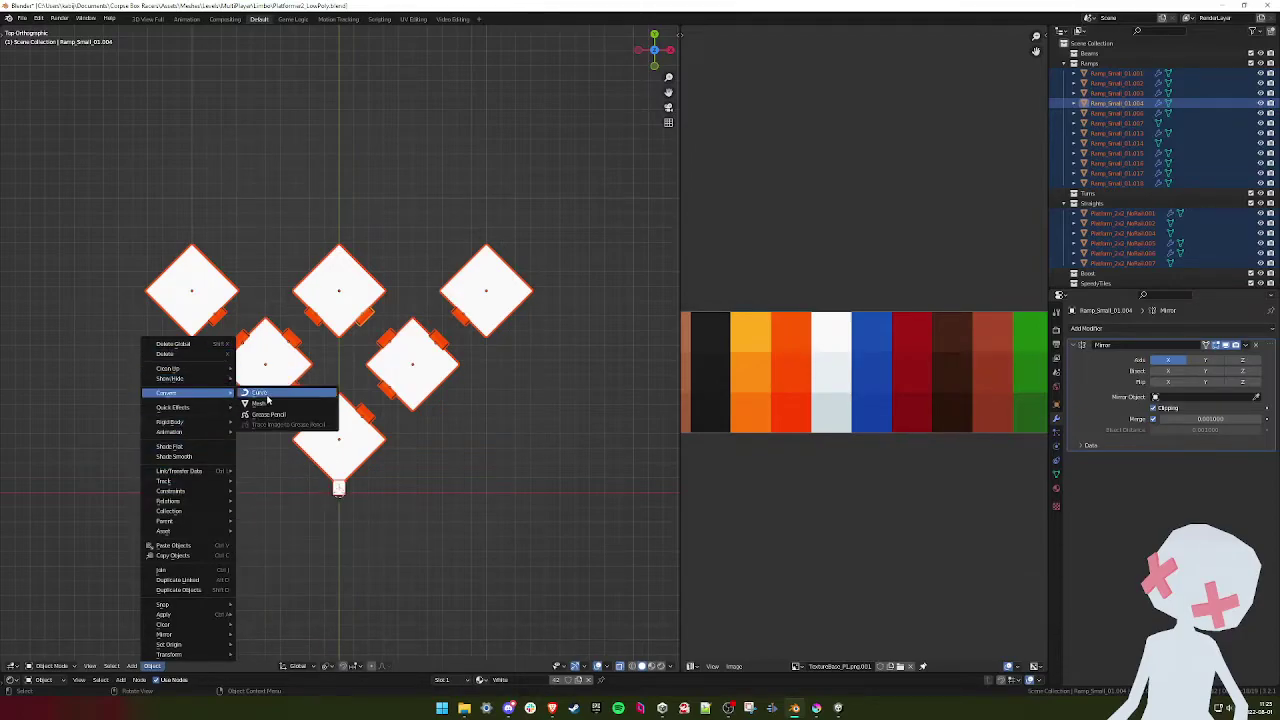
click(276, 404)
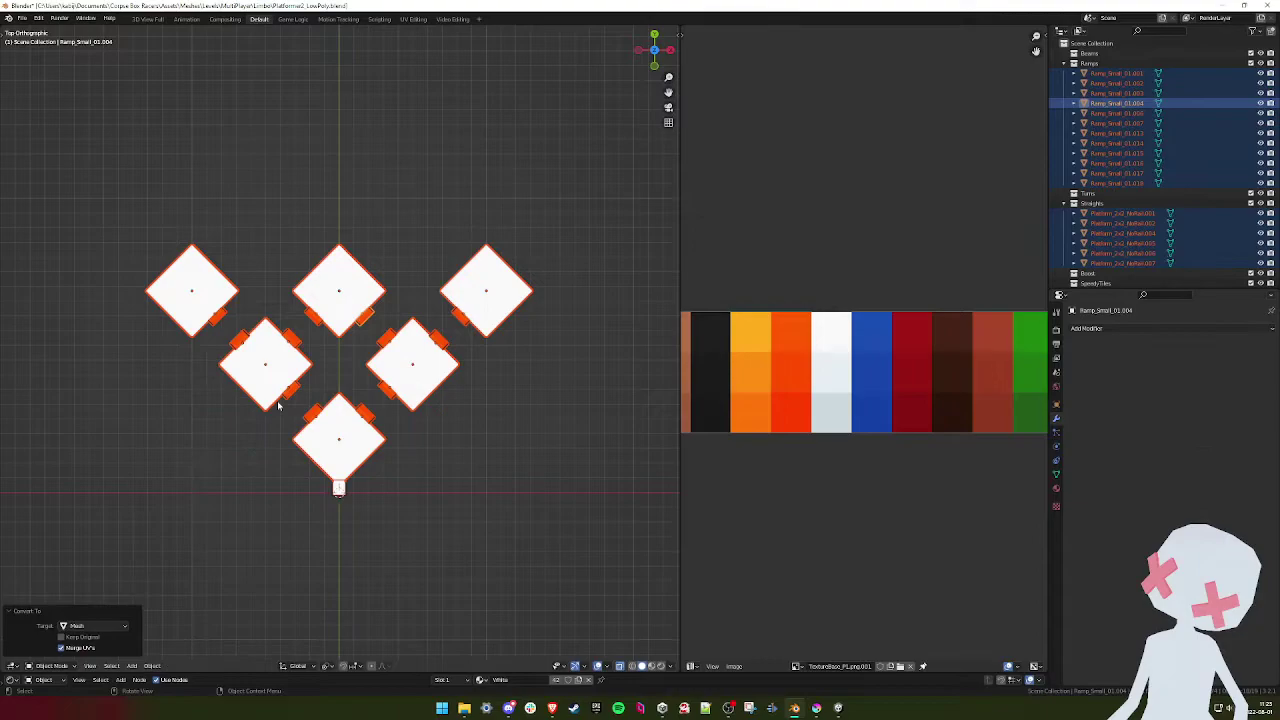
- Join all platforms and ramps into the small start piece at the front of the level
click(335, 436)
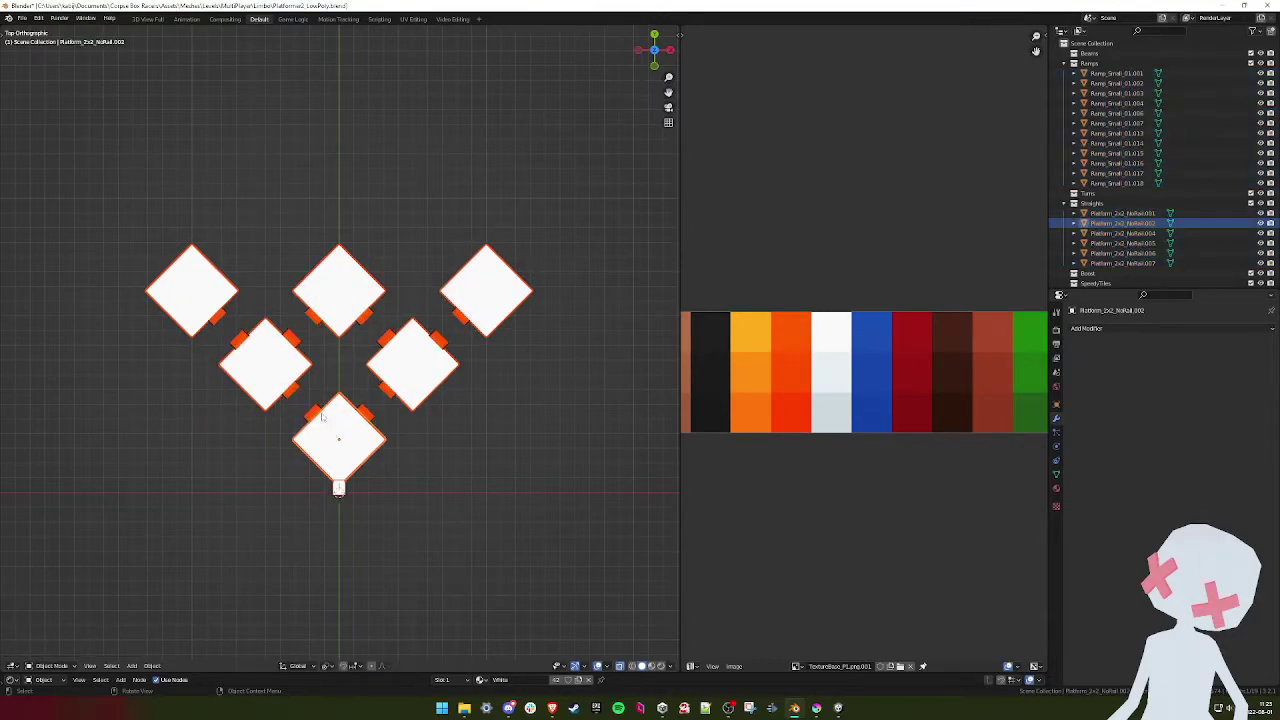
click(283, 388)
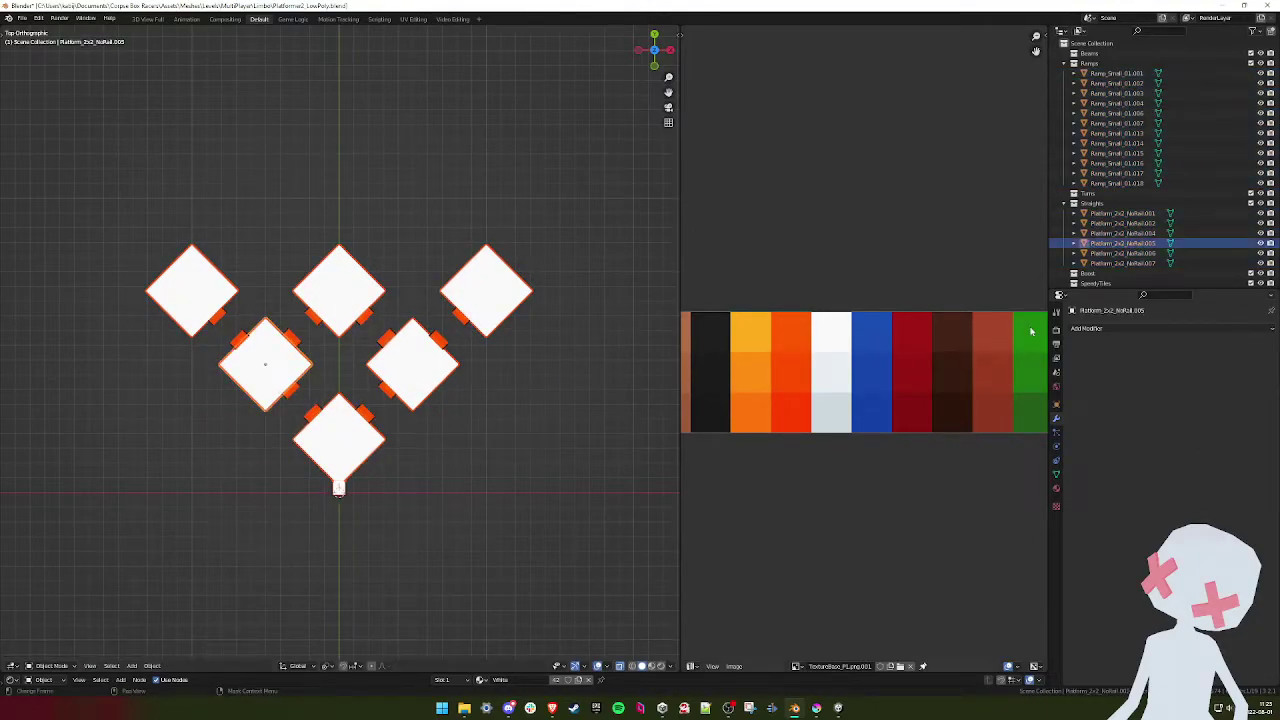
drag(569, 166, 120, 440)
click(339, 489)
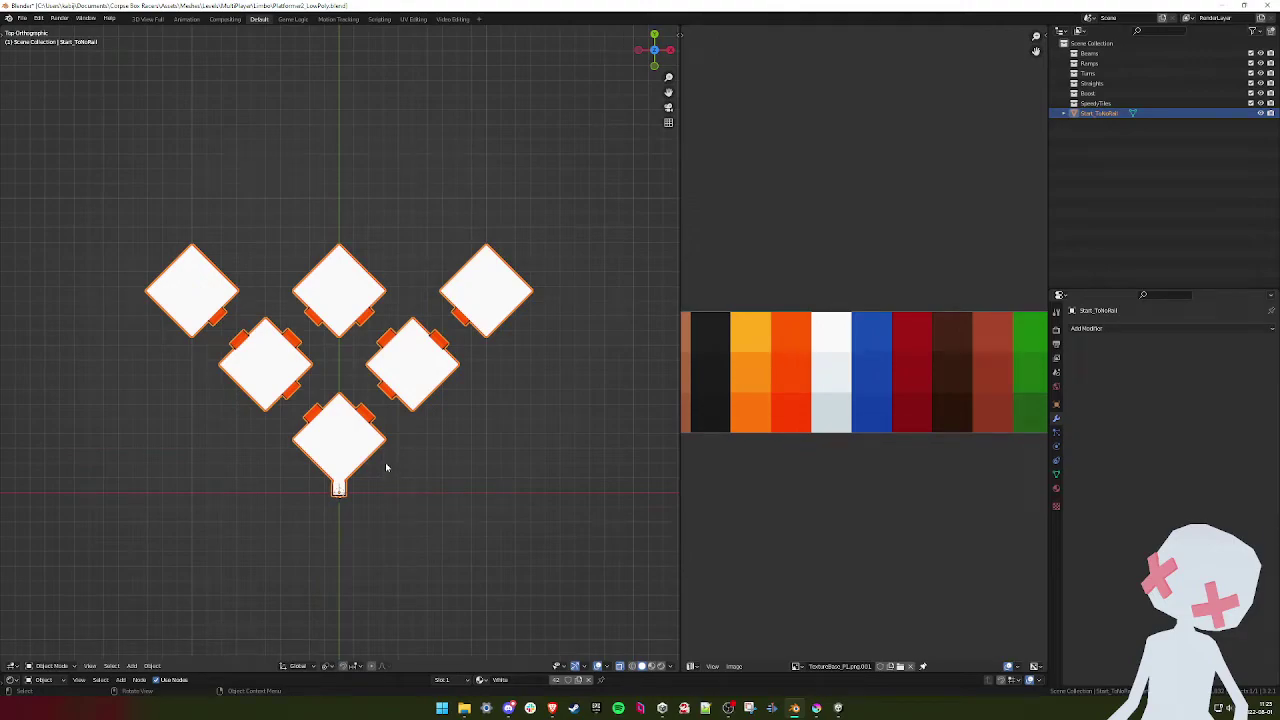
- Merge the joined mesh's vertices by distance in Edit Mode and return to Object Mode
key(Tab)
key(q)
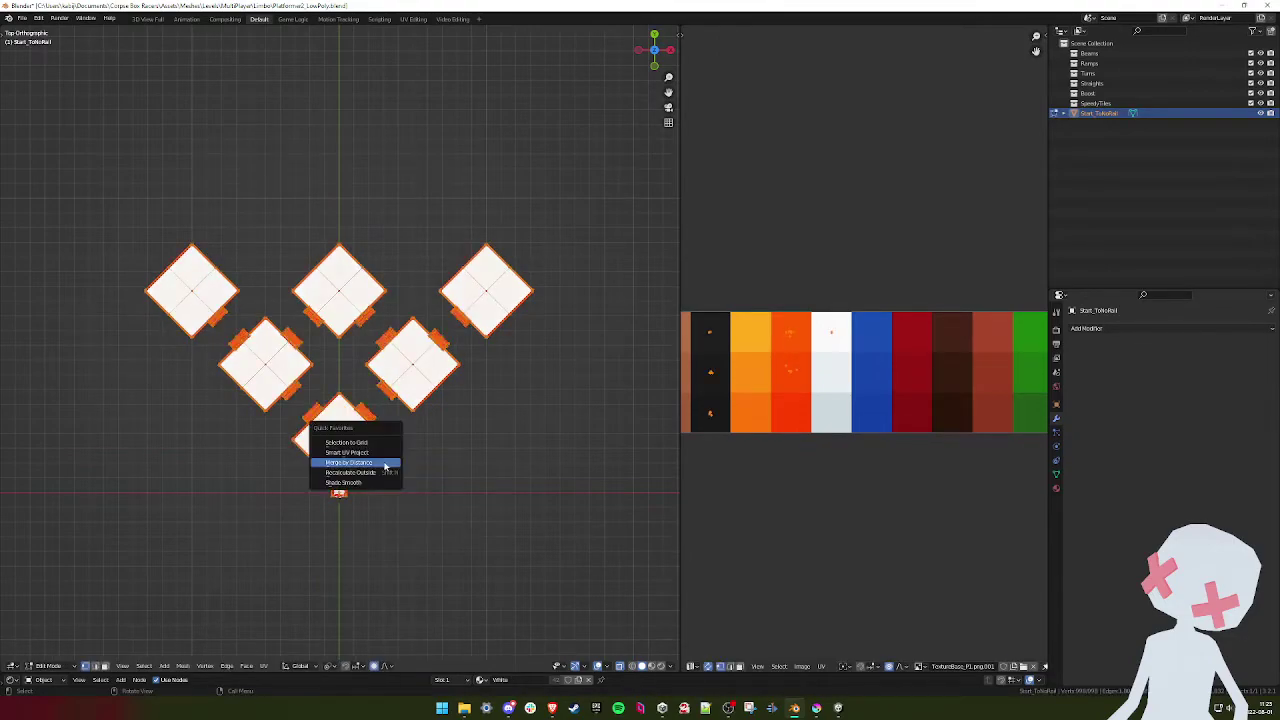
click(384, 464)
key(Tab)
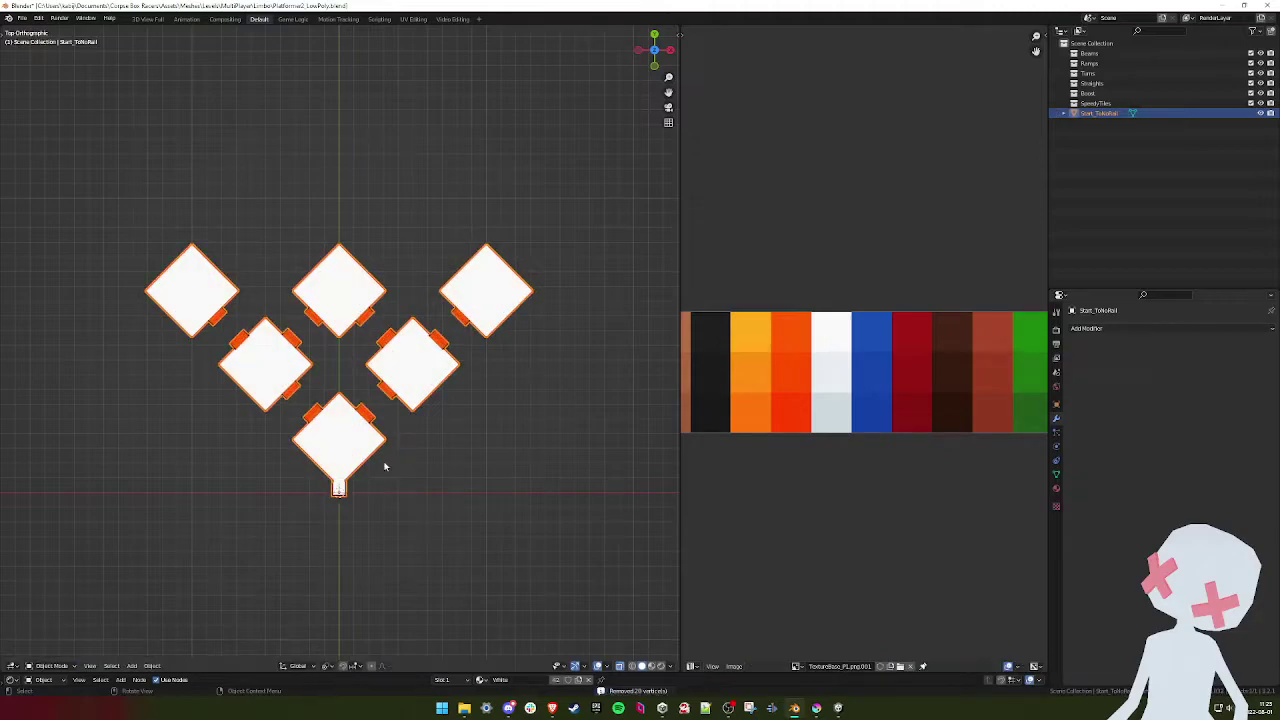
- Rename the joined object Platformer2_LowPoly and save the file under its current name
key(ctrl+shift+s)
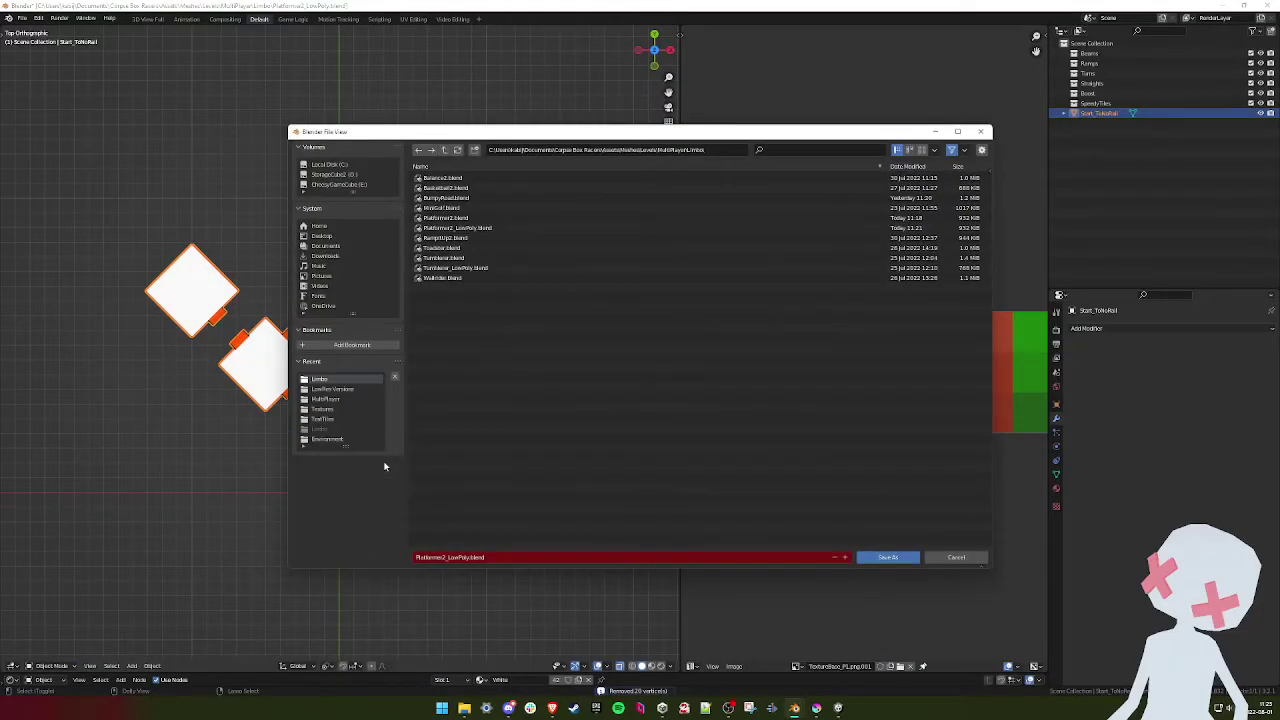
click(959, 559)
key(F2)
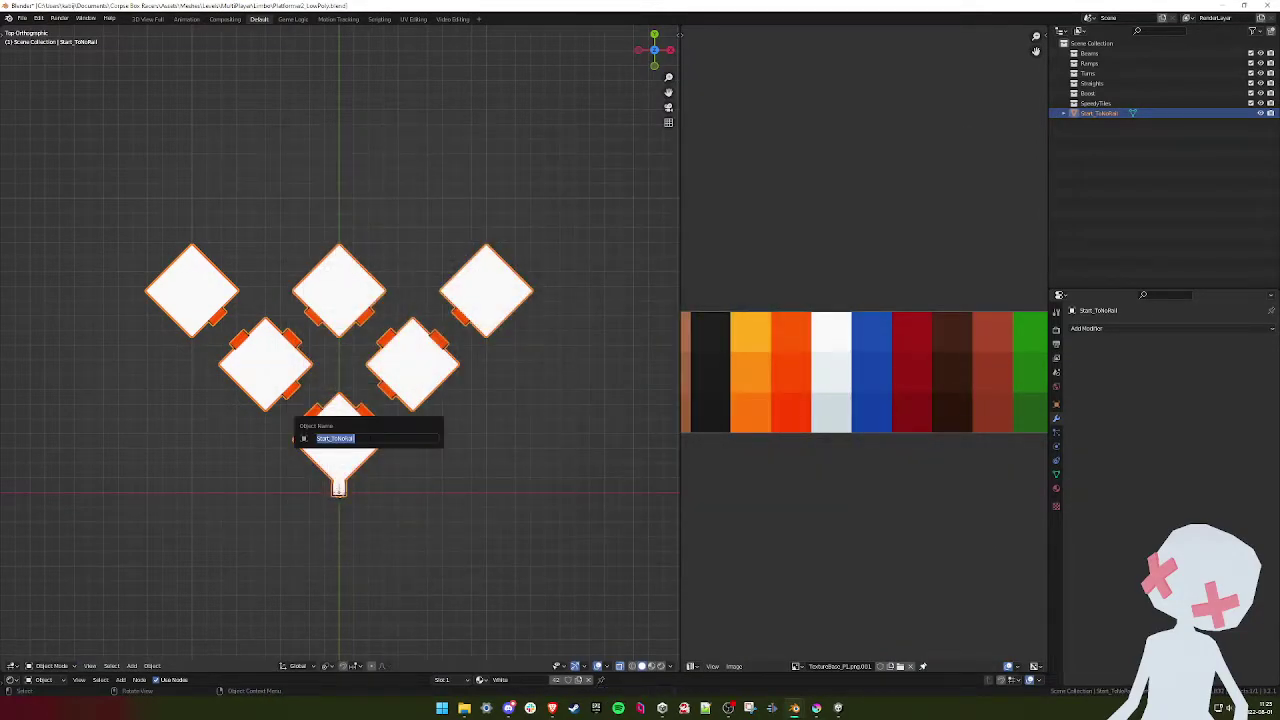
text(Platformer2_LowPoly)
key(Return)
key(ctrl+s)
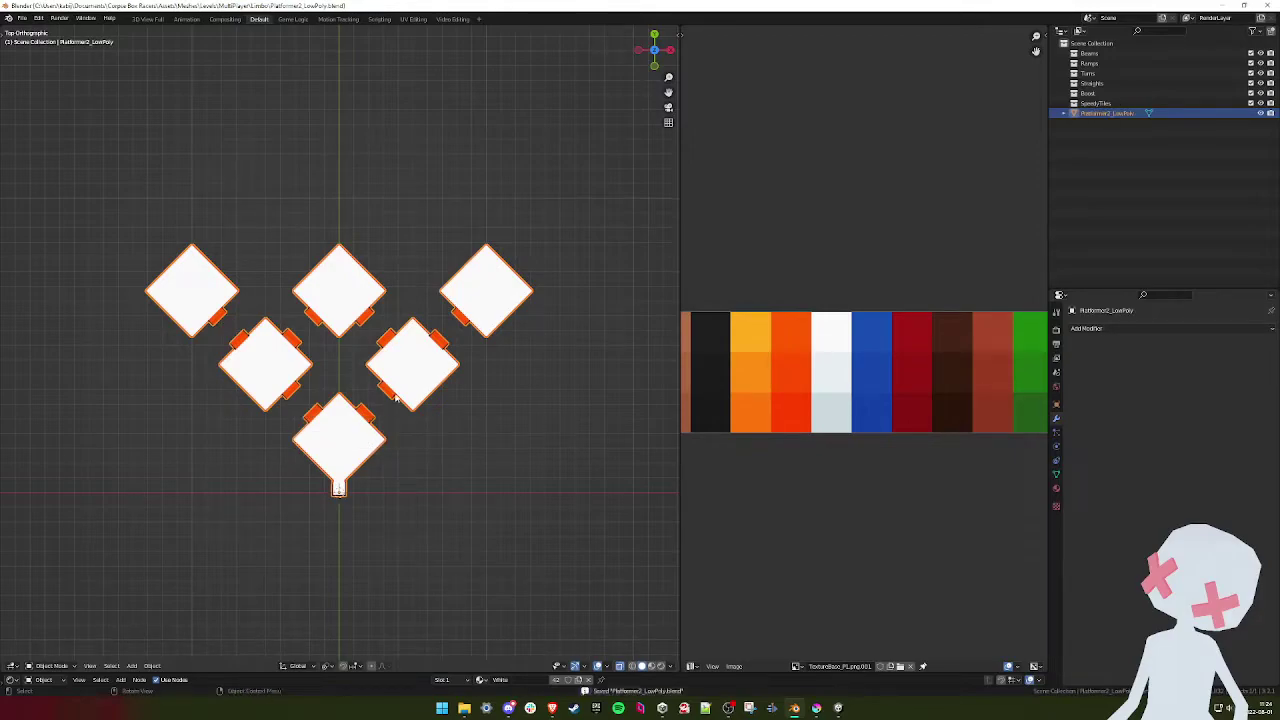
- Reopen the recent file Platformer2.blend from the Limbo folder
click(22, 18)
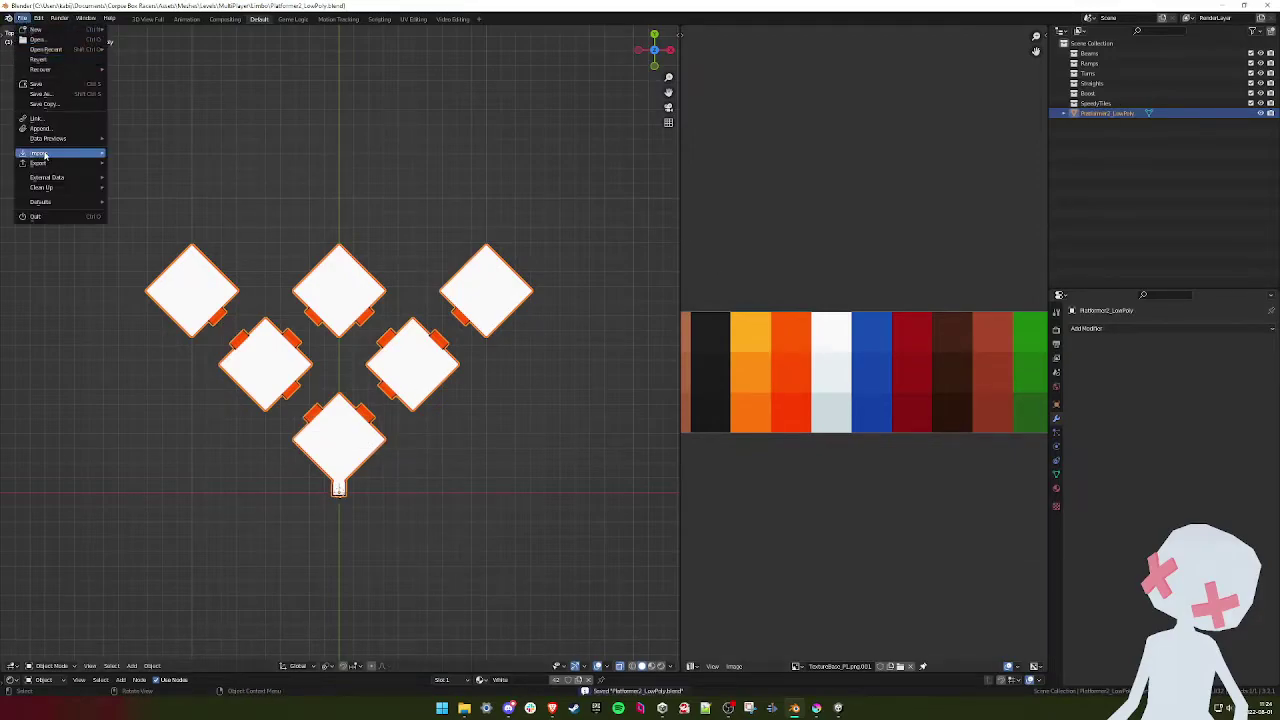
mouse_move(60, 54)
click(165, 59)
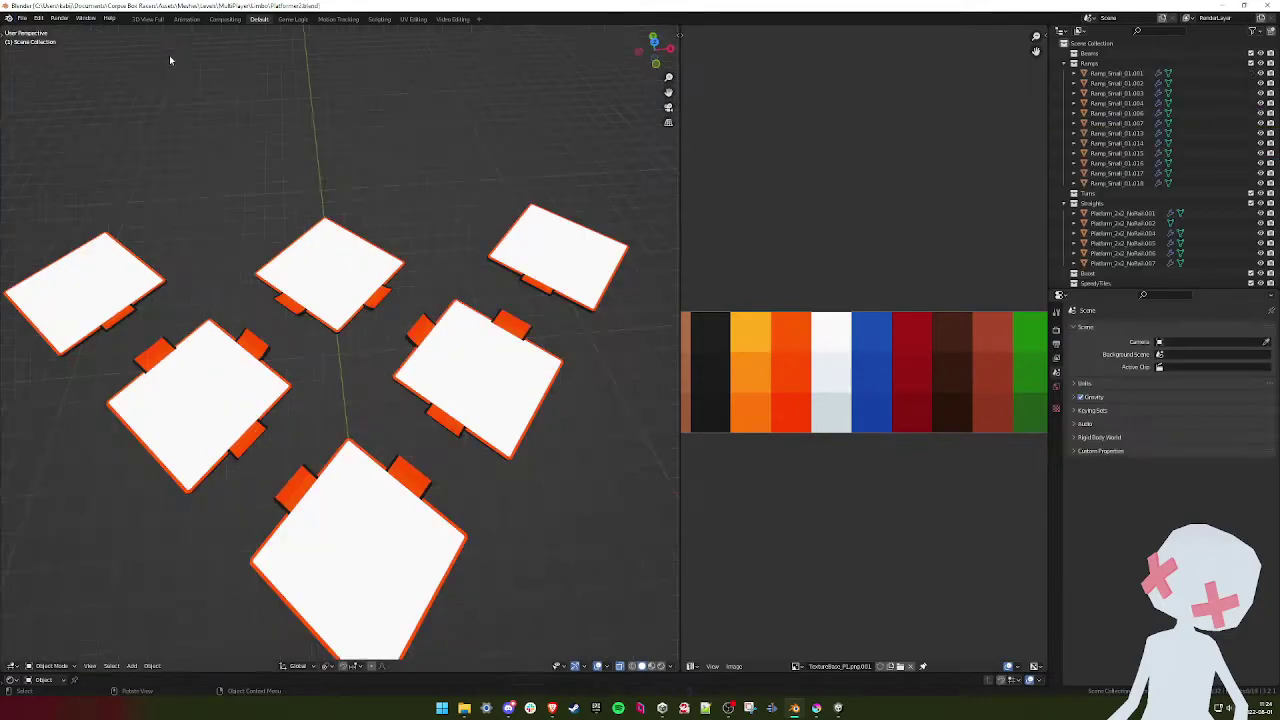
- Create a folder named Hell inside the MultiPlayer folder and save the file there as Platformer3.blend
key(ctrl+shift+s)
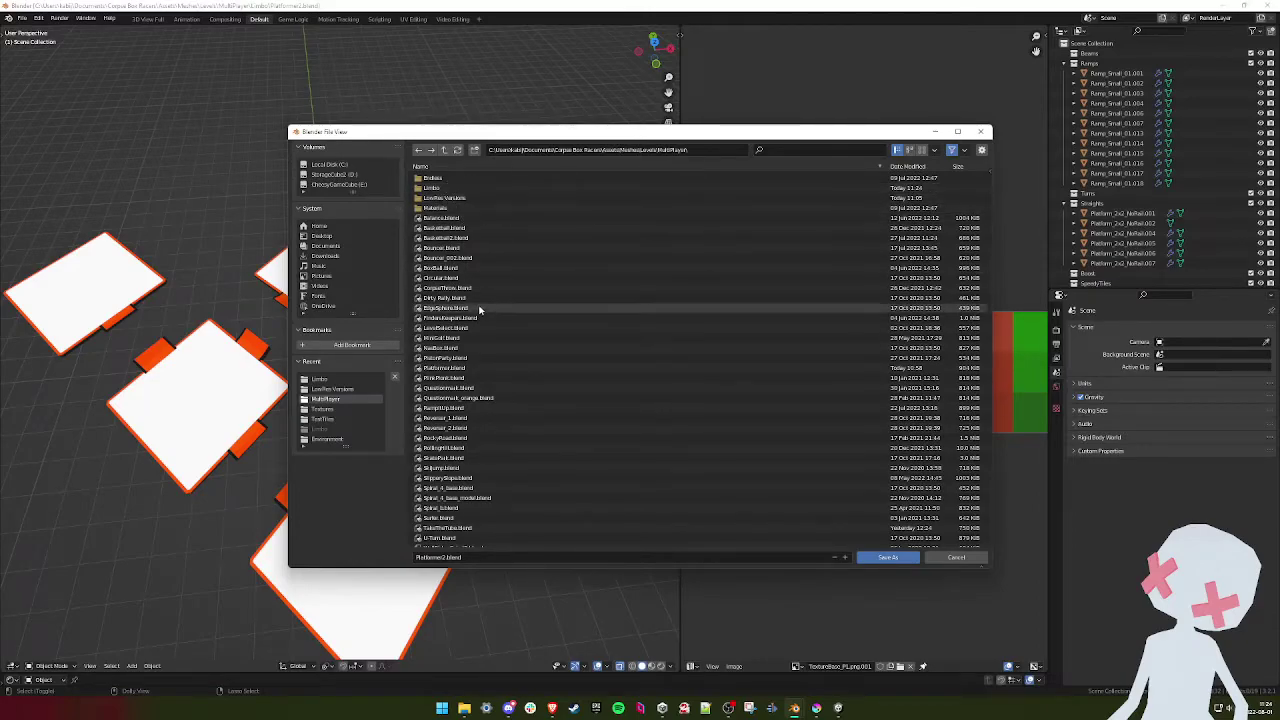
click(474, 149)
text(Hell)
key(Return)
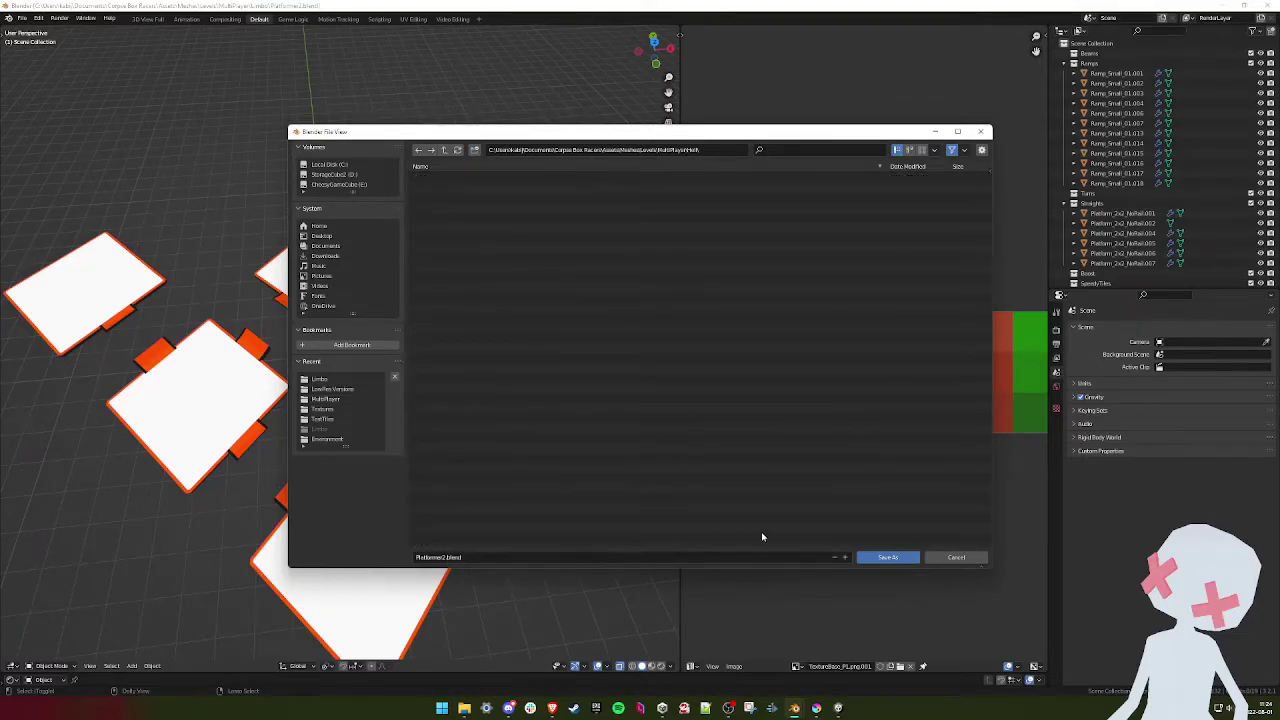
click(447, 557)
click(447, 557)
key(BackSpace)
text(3)
key(Return)
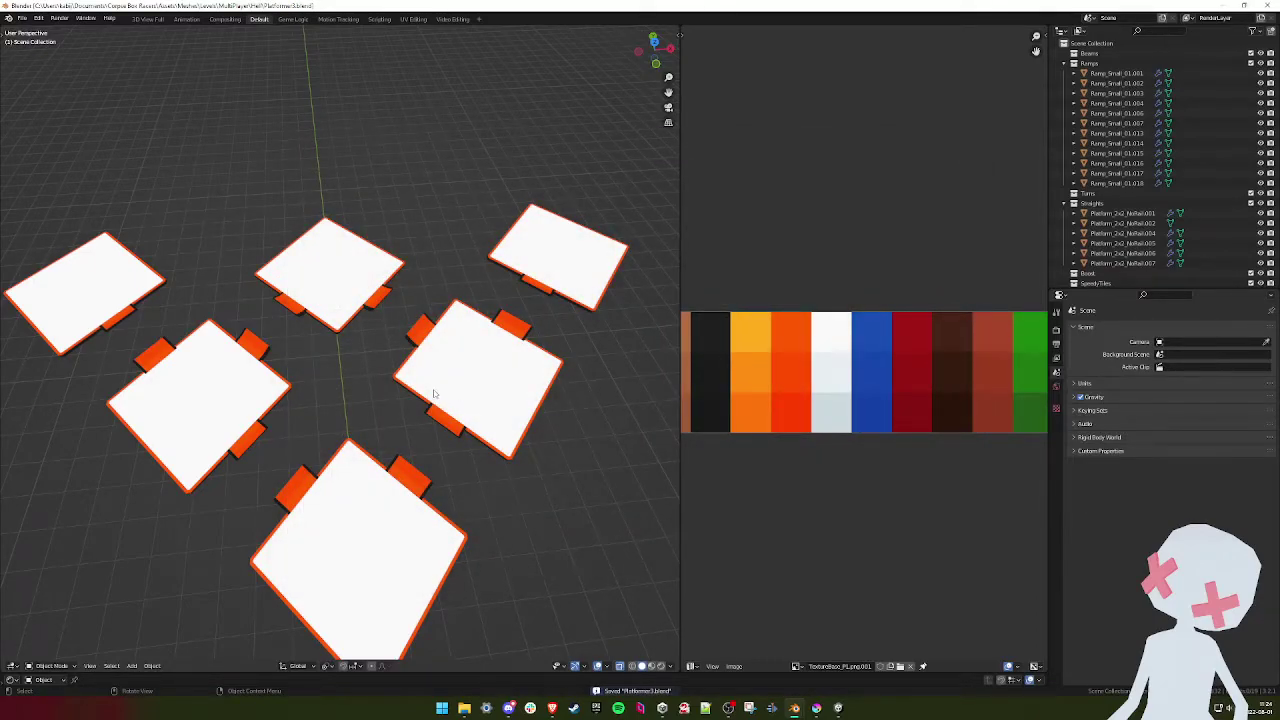
- In top view, duplicate the middle platforms' back ramps onto the inner back sides of the back right and back left platforms, offset 50 units in X and Y
scroll(435, 394, down, 2)
mouse_move(434, 394)
middle_down()
mouse_move(417, 389)
mouse_move(420, 404)
middle_up()
click(344, 298)
shift+click(383, 313)
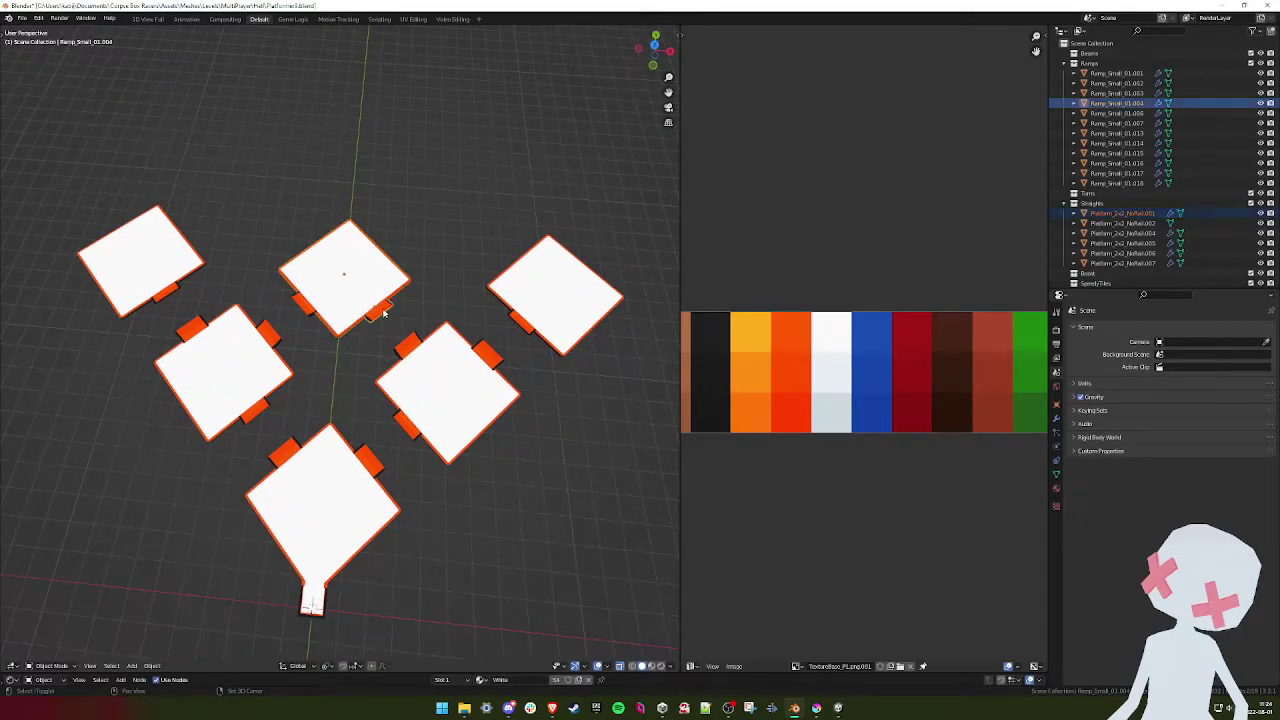
click(428, 356)
key(KP_7)
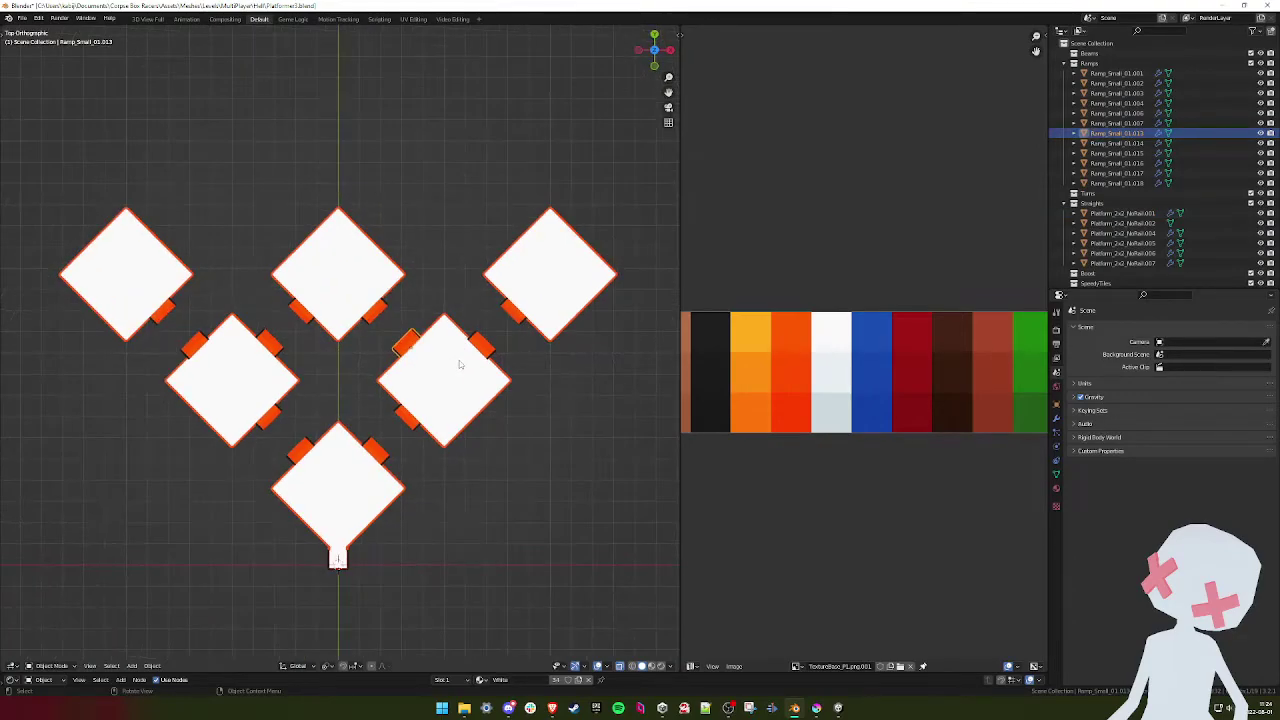
key(shift+d)
click(560, 258)
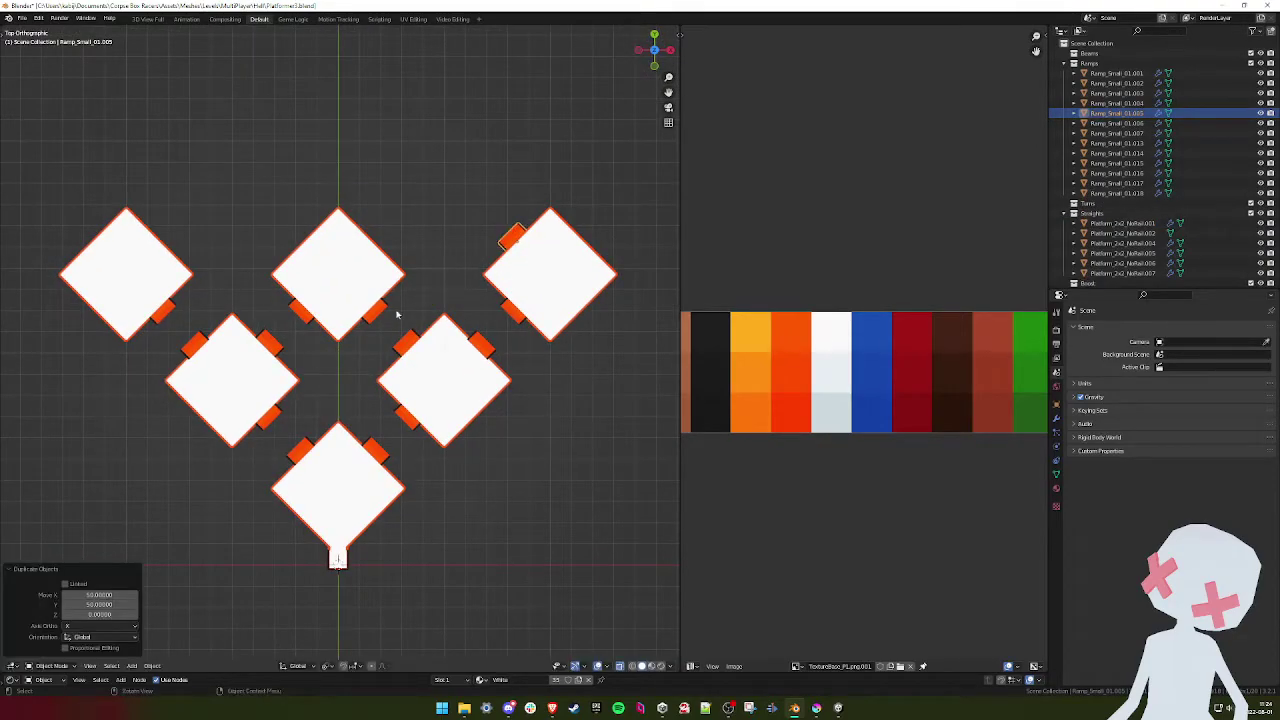
key(shift+d)
click(229, 242)
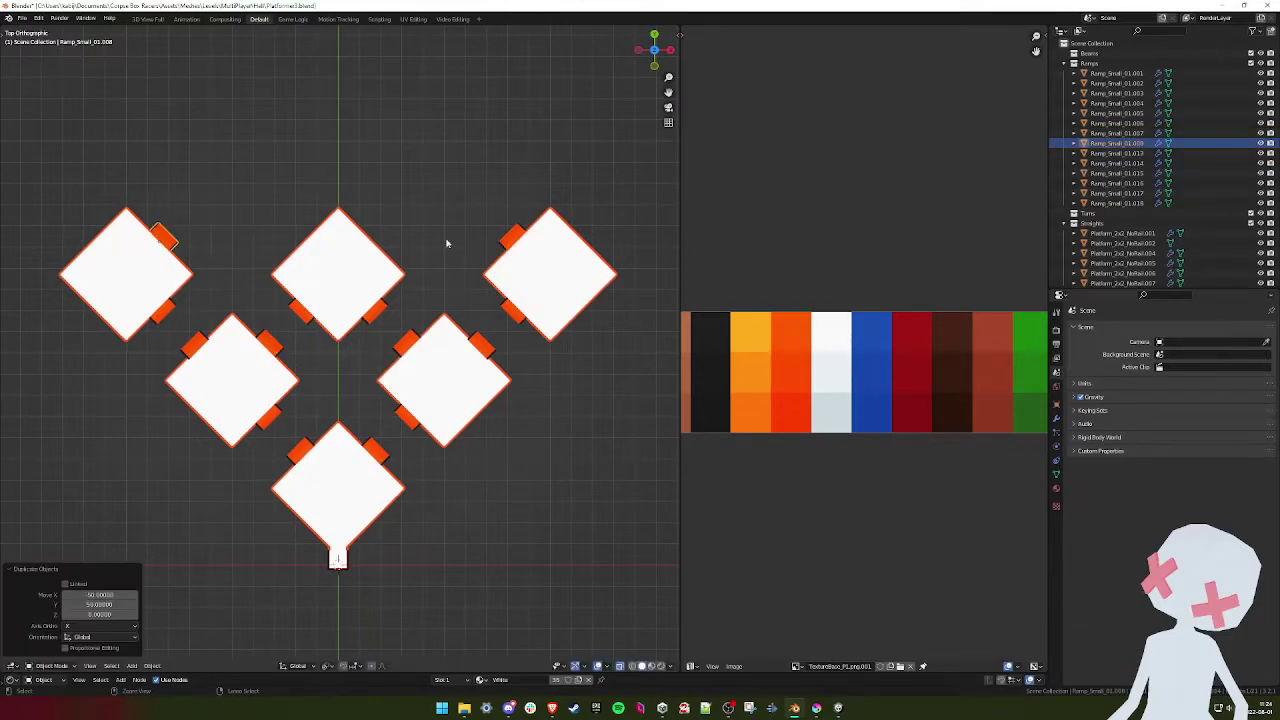
- Raise the two duplicated ramps on the back left and back right platforms 4 units along Z
shift+click(508, 237)
key(KP_1)
scroll(510, 268, up, 6)
shift+middle_drag(593, 312, 163, 294)
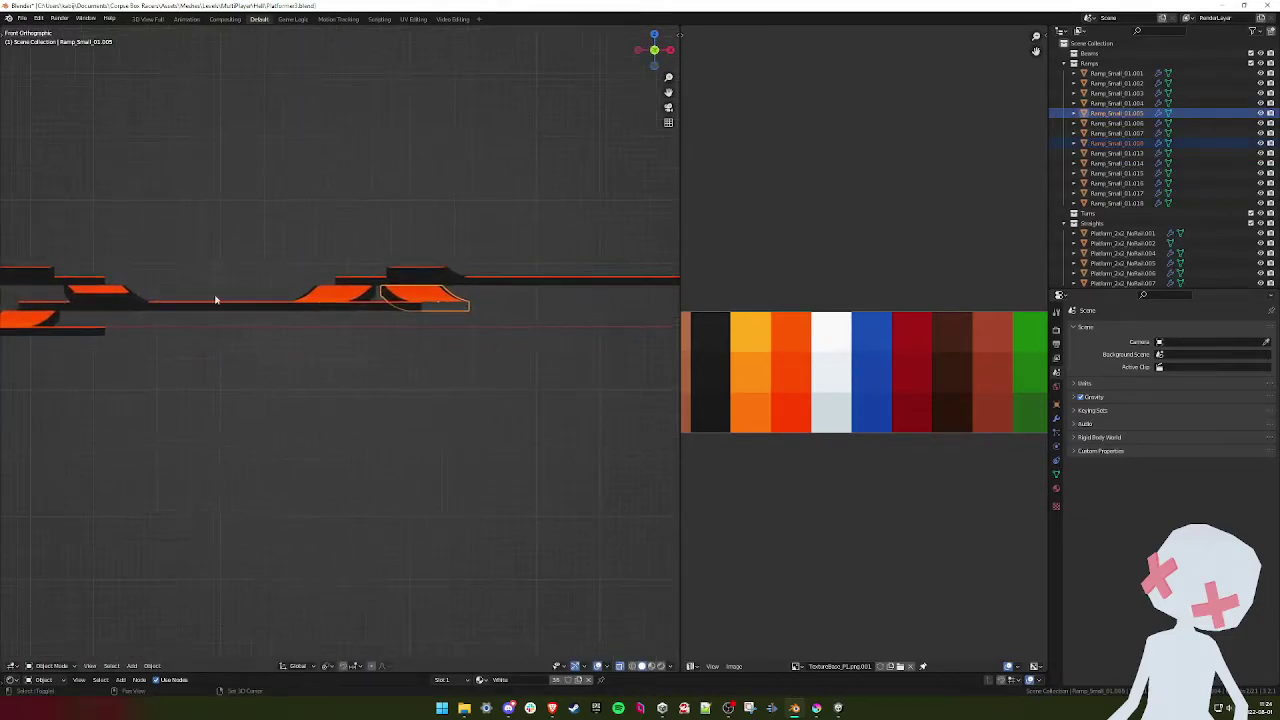
key(g)
key(z)
click(470, 278)
middle_drag(470, 278, 425, 378)
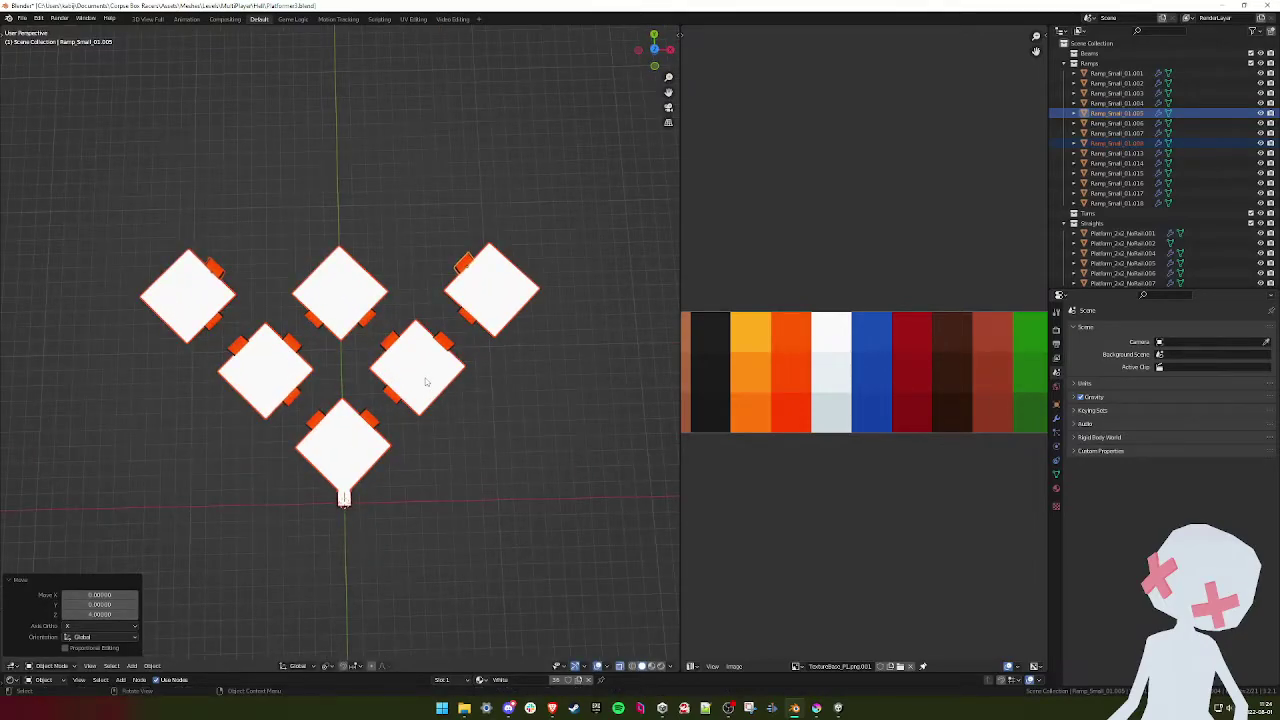
- Duplicate the central back platform with its two ramps, offset 50 units in X and 50 units in Y
key(KP_7)
drag(389, 250, 299, 338)
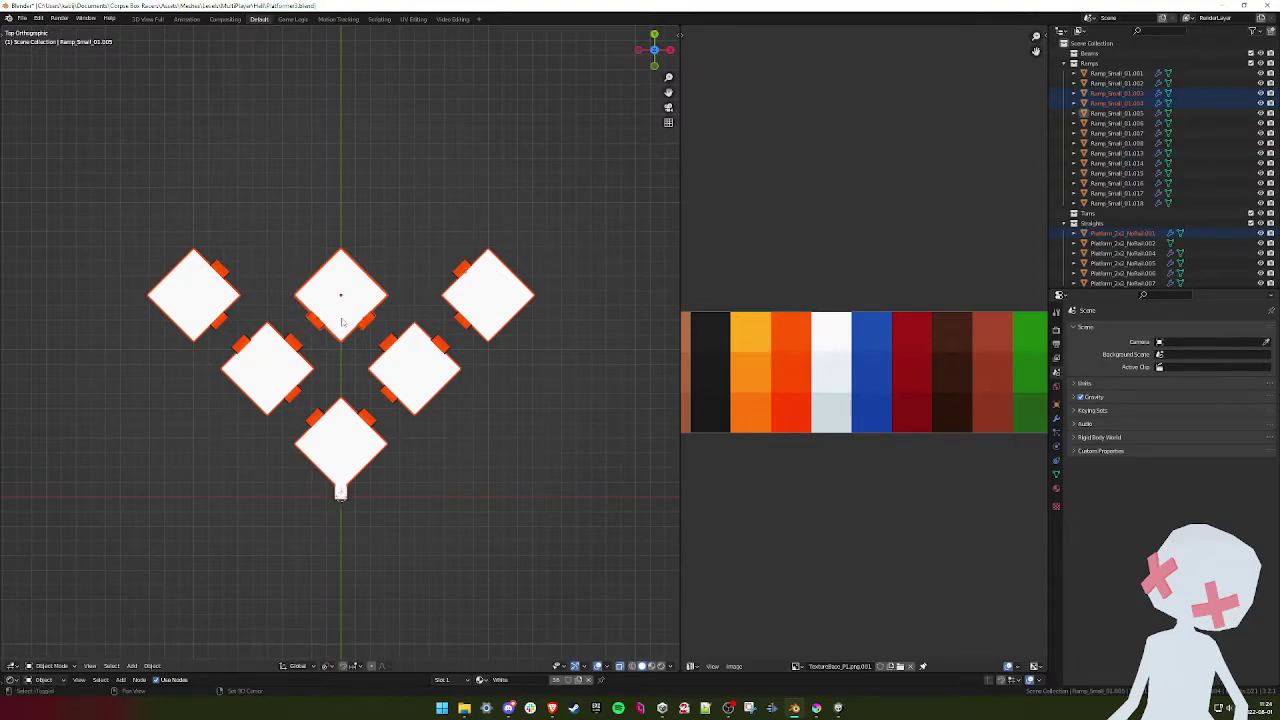
key(shift+d)
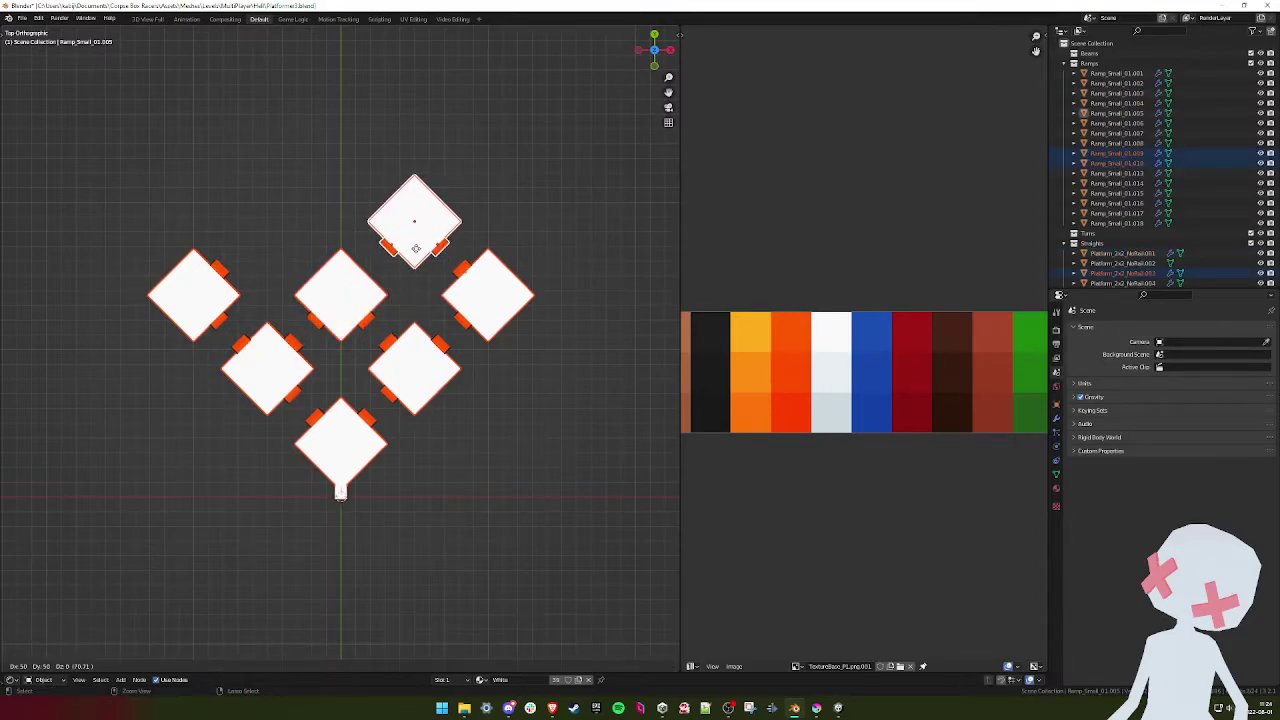
click(415, 248)
- Raise the duplicated platform and its ramps about 4 units along Z and fine-adjust their height by 1 unit in front view
key(KP_1)
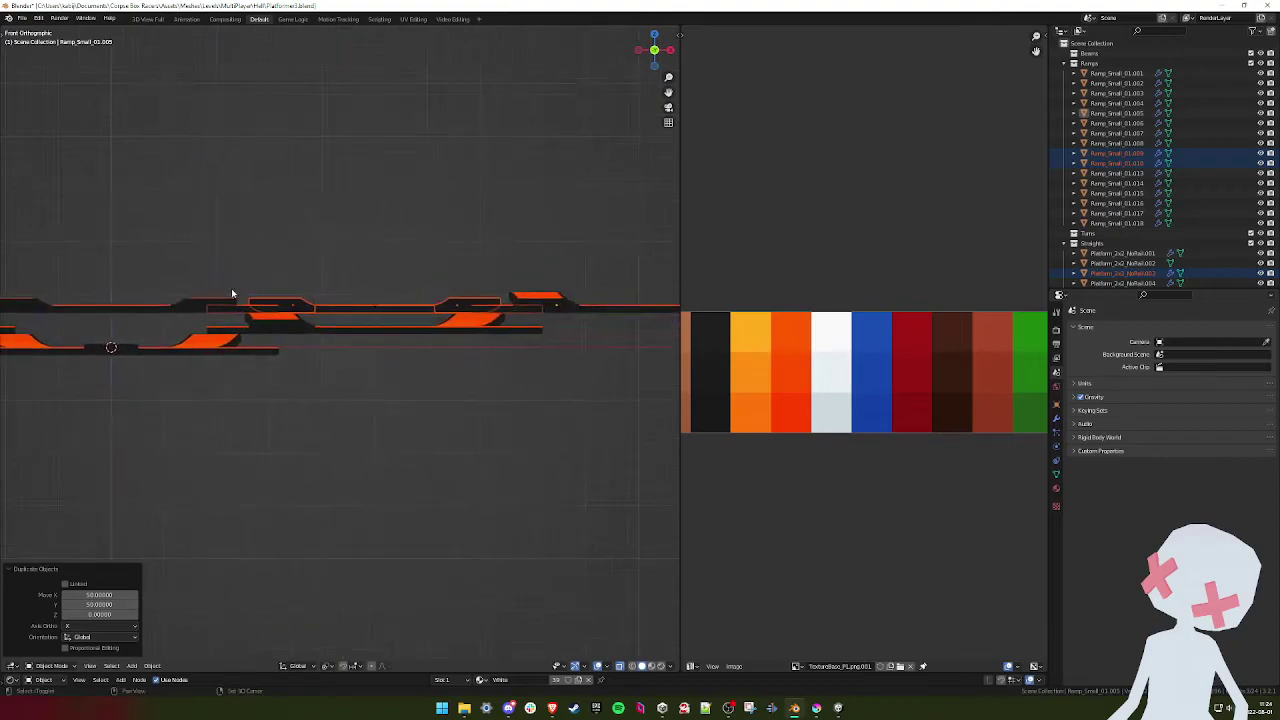
key(g)
key(z)
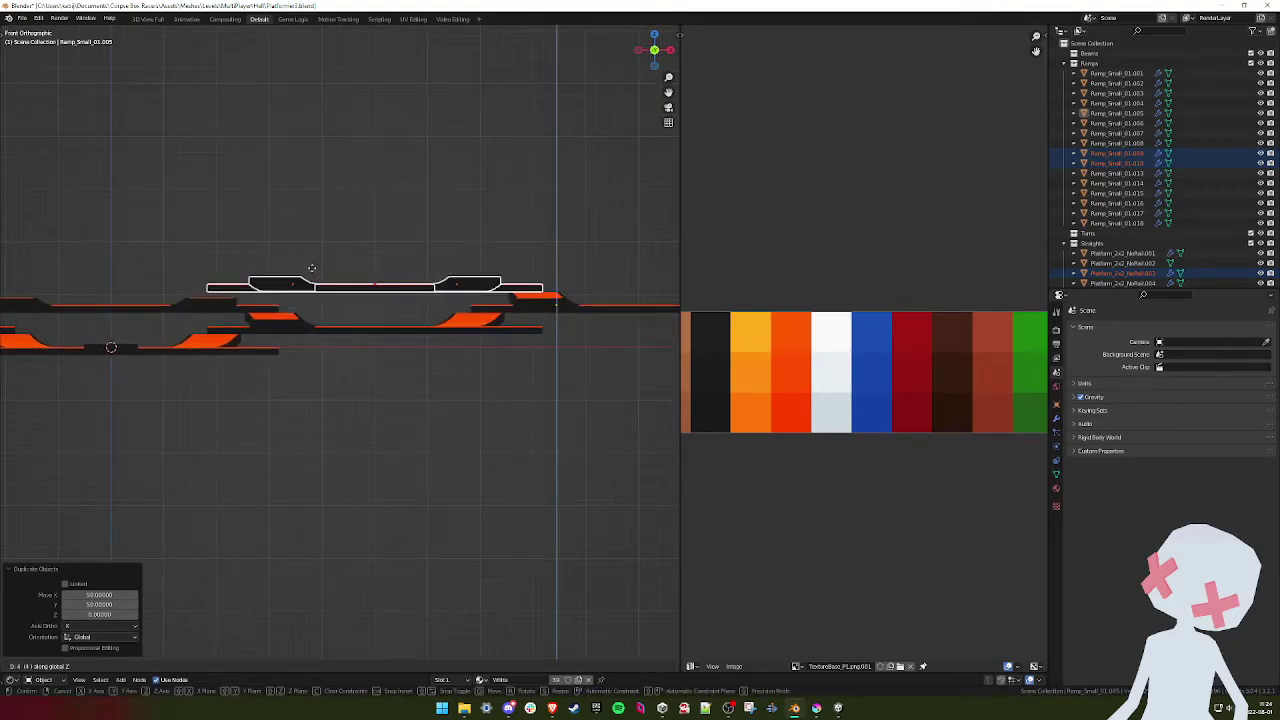
click(312, 270)
scroll(300, 272, up, 4)
shift+middle_drag(272, 274, 362, 331)
key(g)
key(z)
click(322, 291)
scroll(322, 291, down, 5)
- Duplicate the raised platform and its ramps -100 units along X for the opposite side of the new back row
key(KP_7)
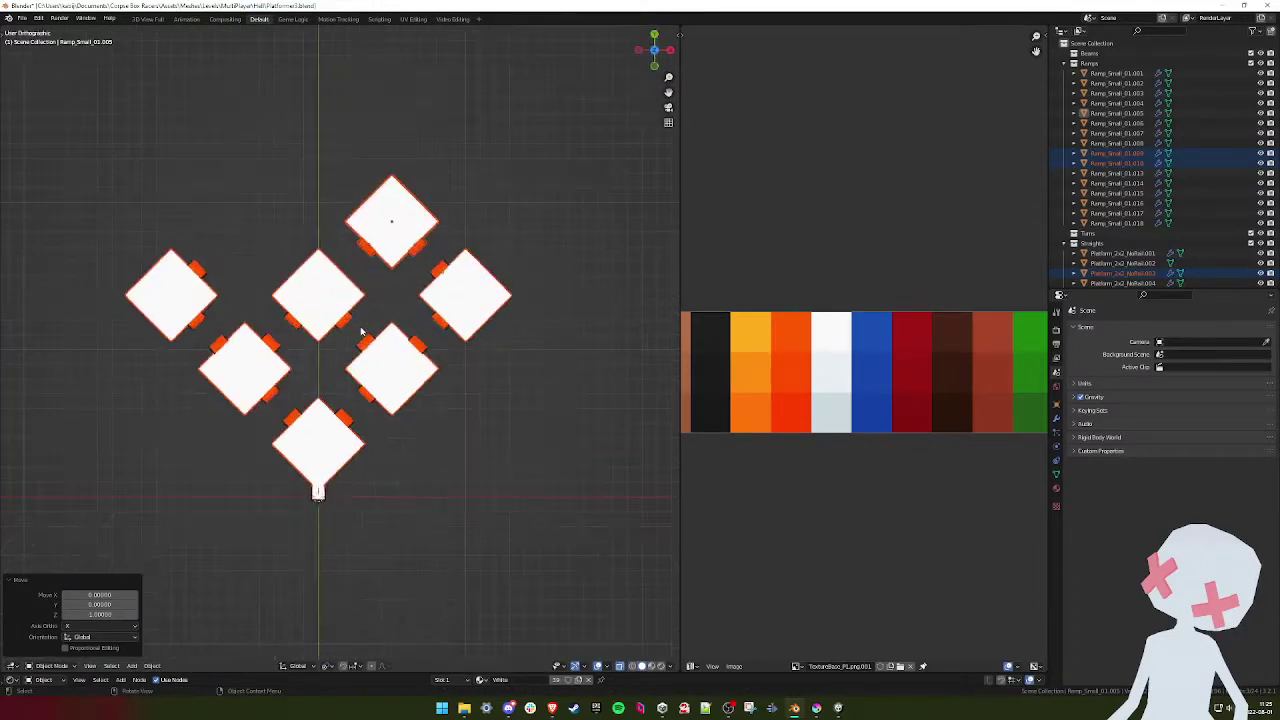
key(shift+d)
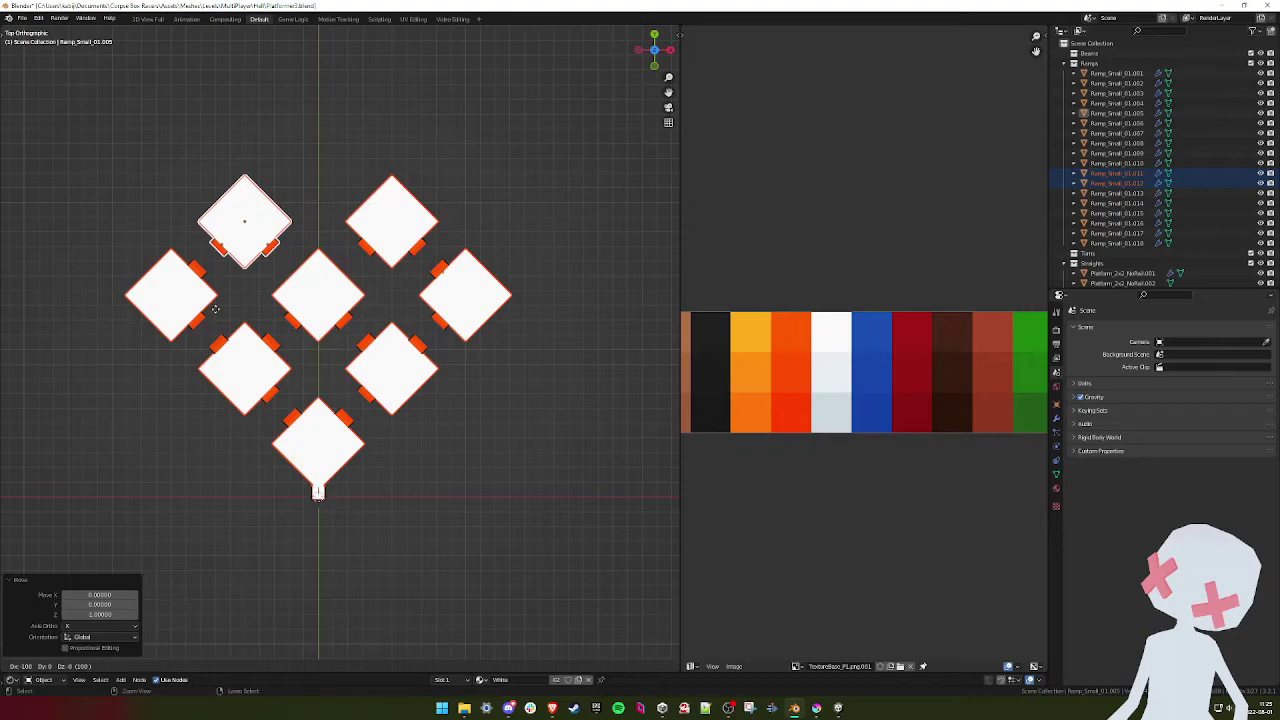
key(Return)
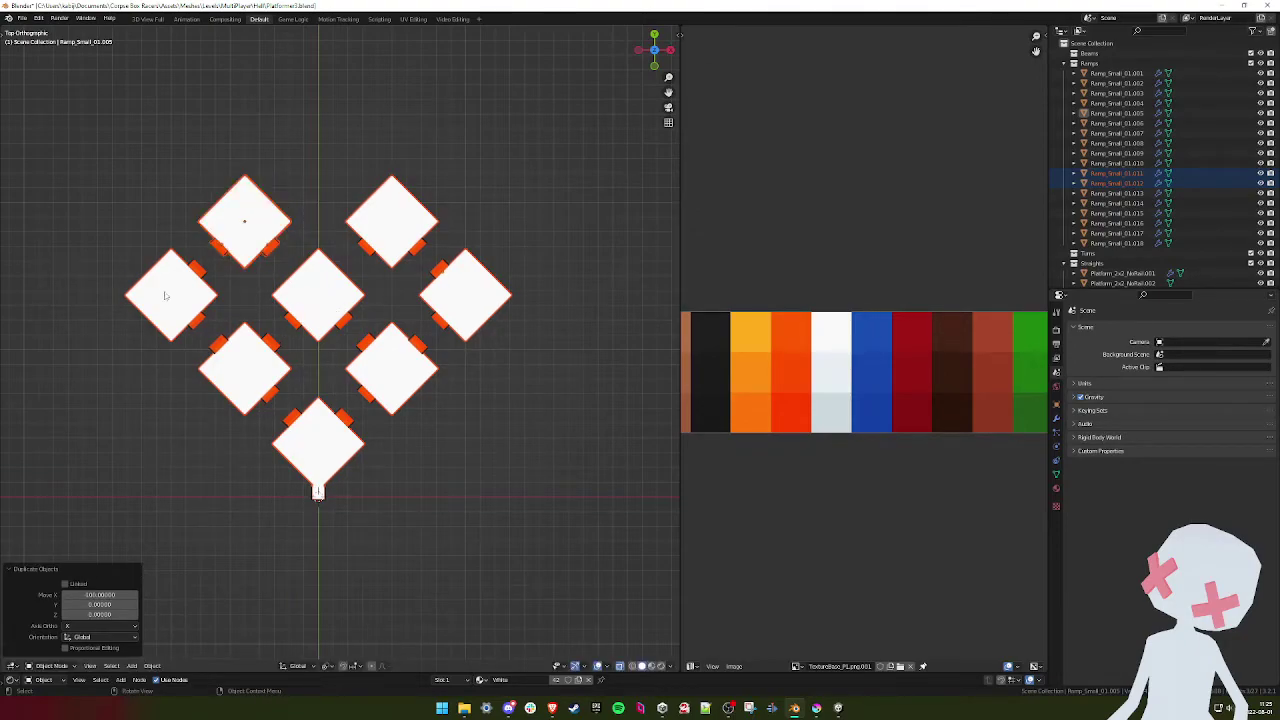
- Duplicate the outer rear ramps of the two second-row platforms onto the central platform, offsetting the left one 50 units in X and Y
click(223, 344)
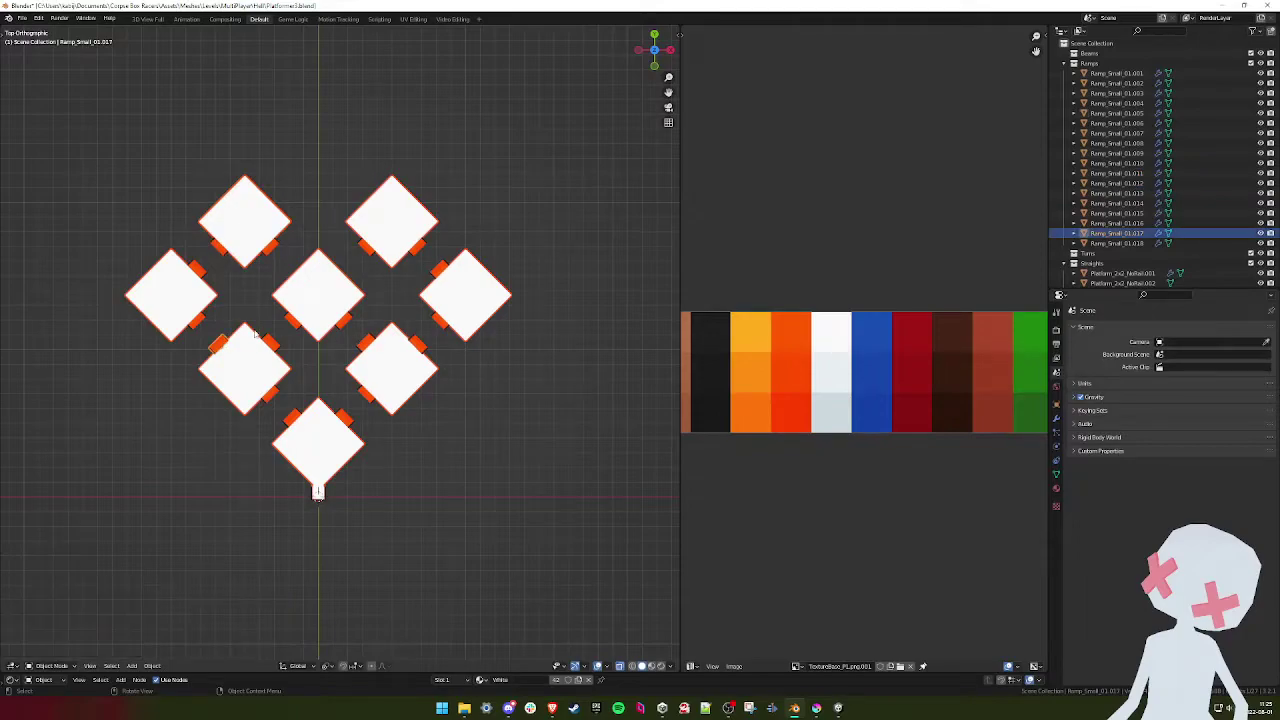
key(shift+d)
key(Return)
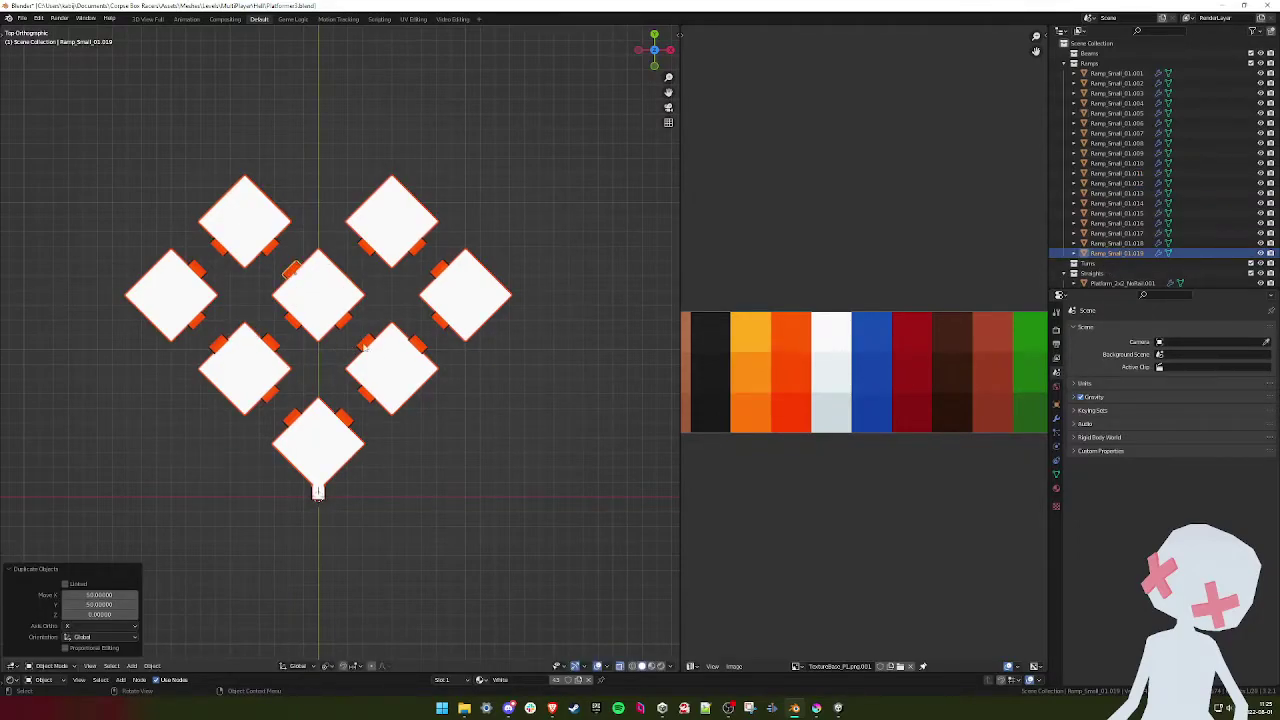
key(ctrl+z)
key(shift+d)
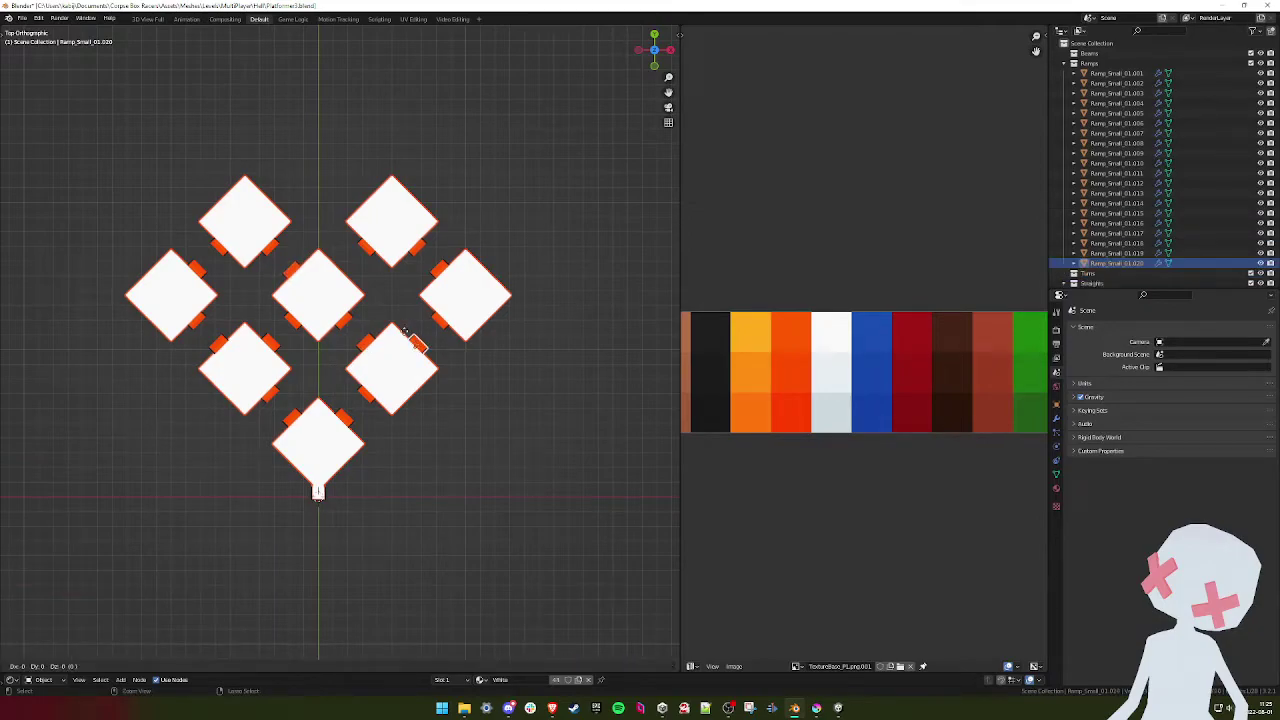
click(355, 278)
middle_drag(355, 278, 432, 350)
shift+click(432, 350)
- Raise the two new ramps on the central platform 4 units along Z in front view
key(KP_1)
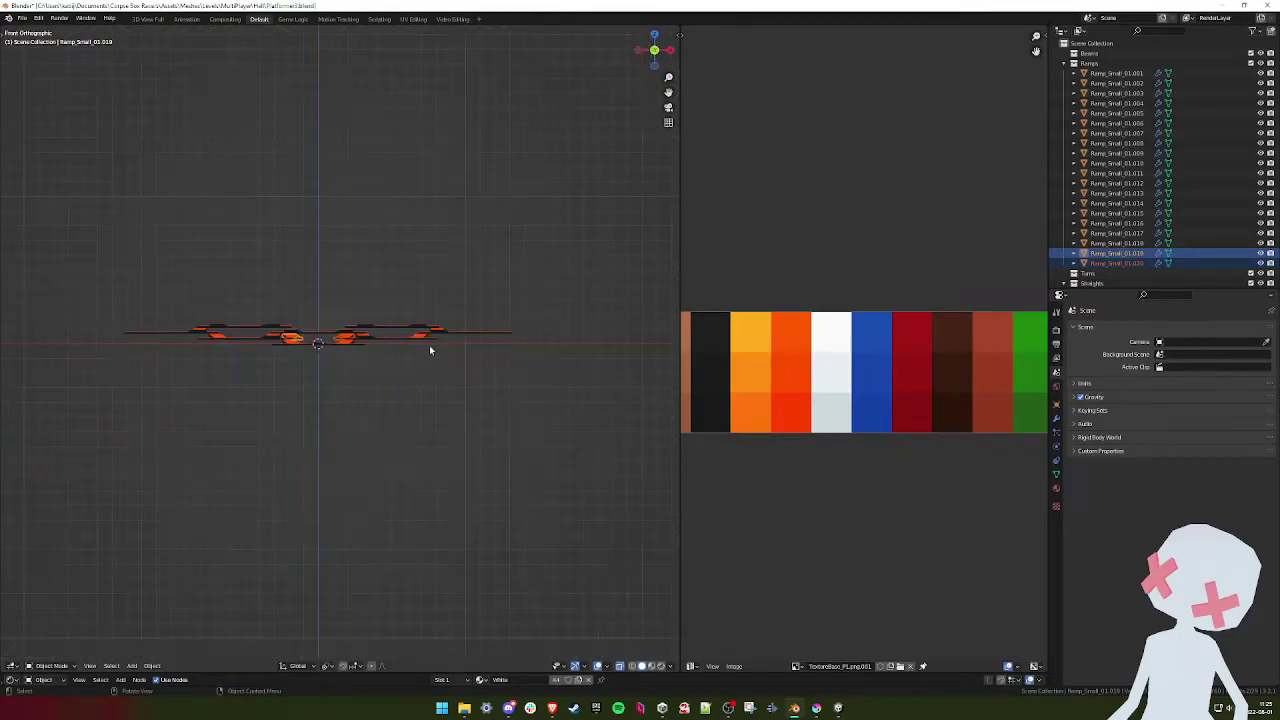
scroll(431, 349, up, 4)
key(g)
key(z)
click(356, 292)
- Save the Platformer3 Blender file and switch to the Unity editor
scroll(356, 292, down, 1)
mouse_move(356, 292)
middle_down()
mouse_move(351, 369)
mouse_move(500, 317)
mouse_move(283, 274)
mouse_move(243, 286)
mouse_move(361, 317)
middle_up()
scroll(351, 369, down, 3)
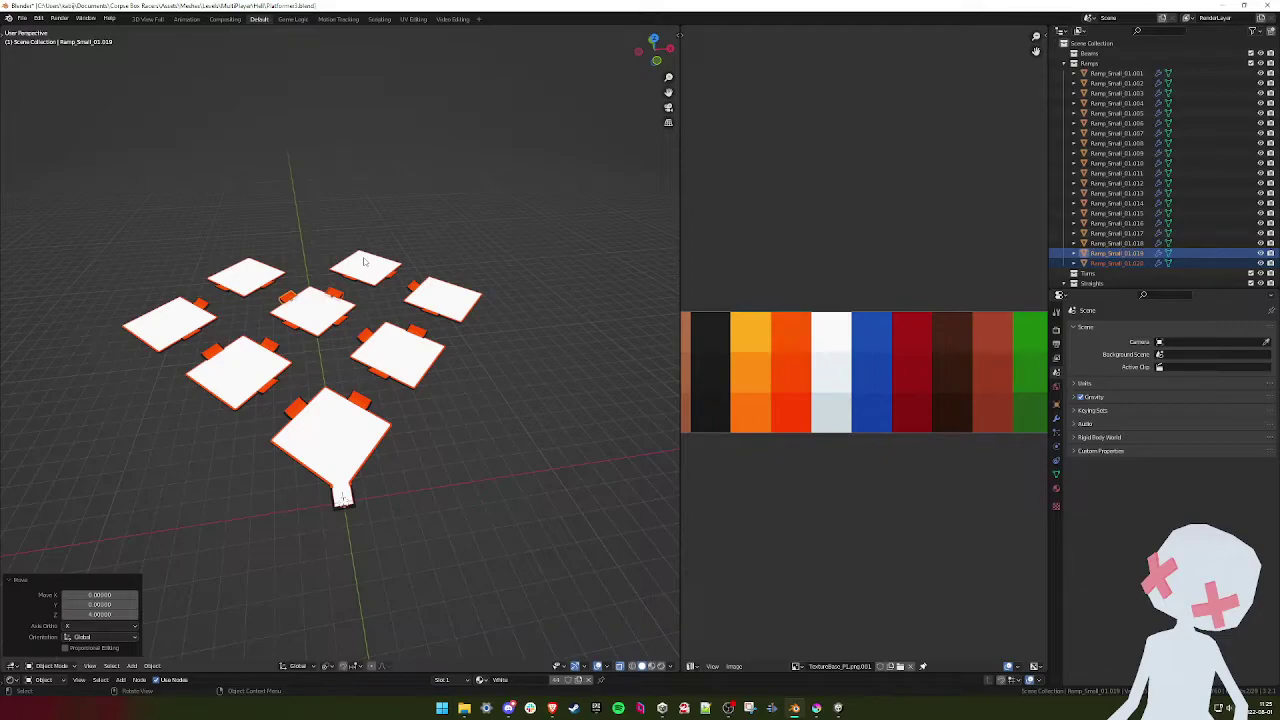
key(ctrl+s)
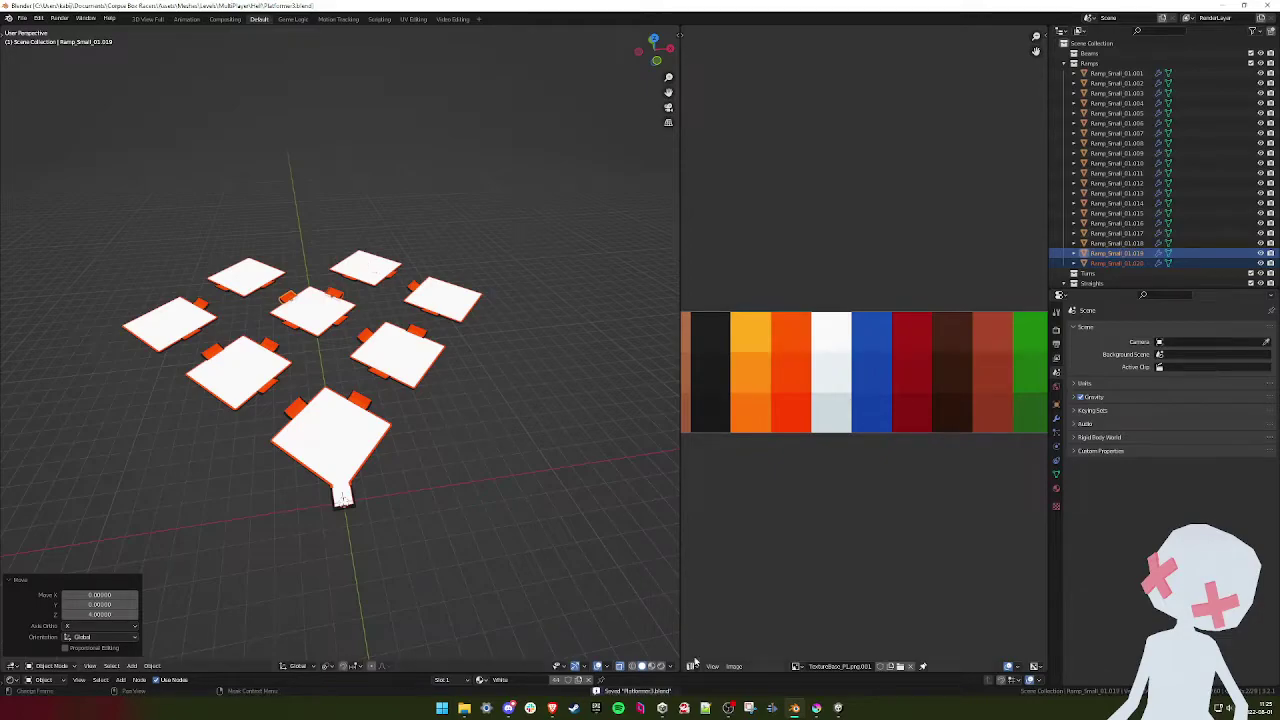
click(838, 708)
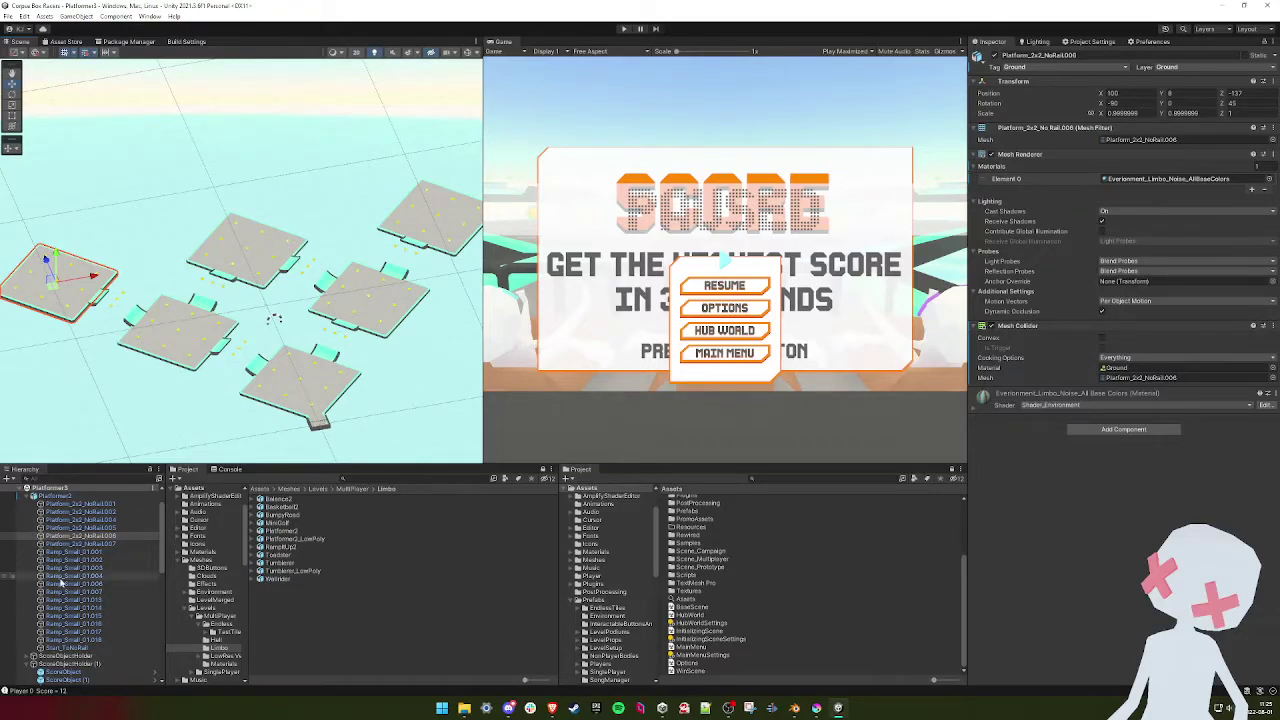
- Assign the Everionment_Hell_Noise_AllBaseColors material to all platform, ramp and start pieces of the Platformer2 model
click(78, 503)
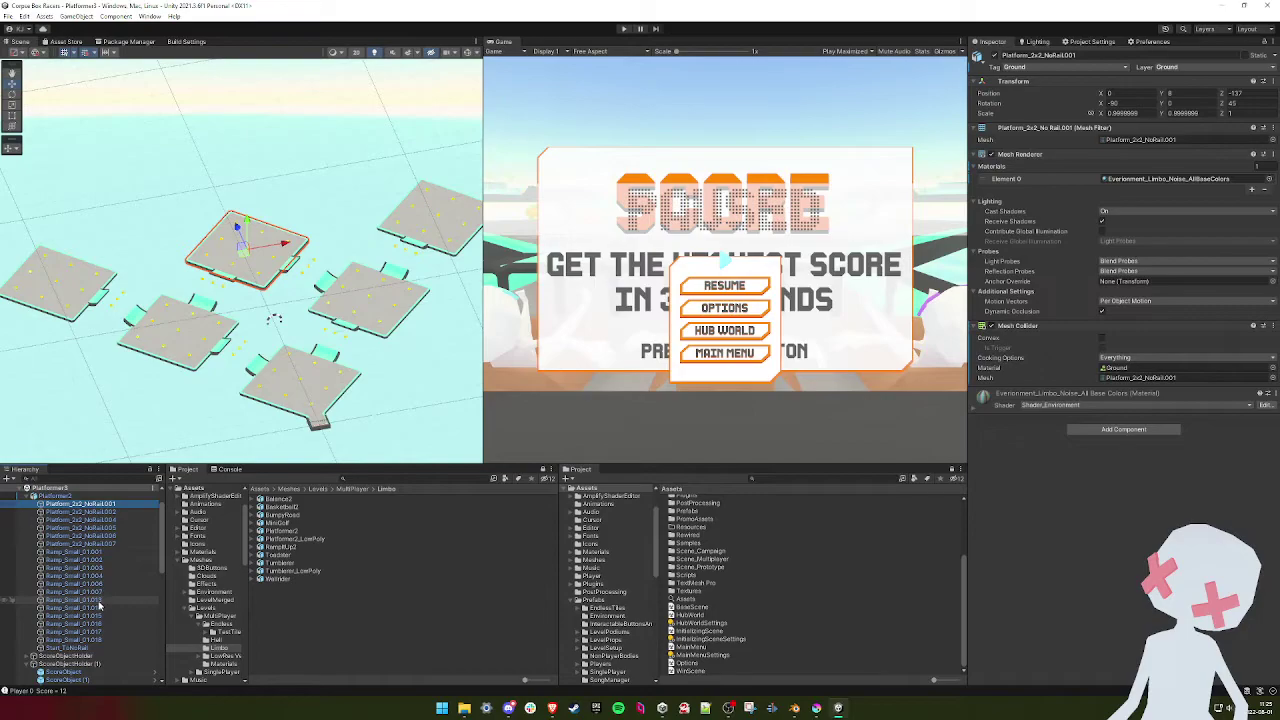
shift+click(72, 648)
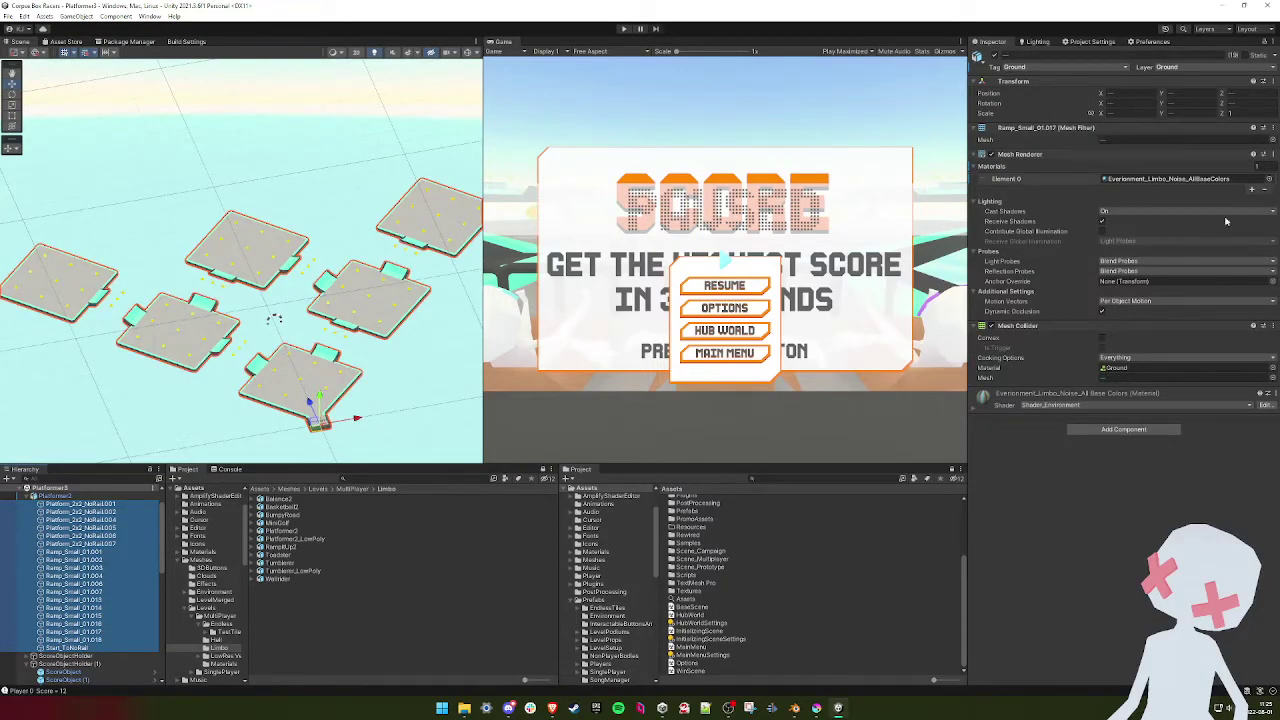
click(1269, 178)
double_click(999, 389)
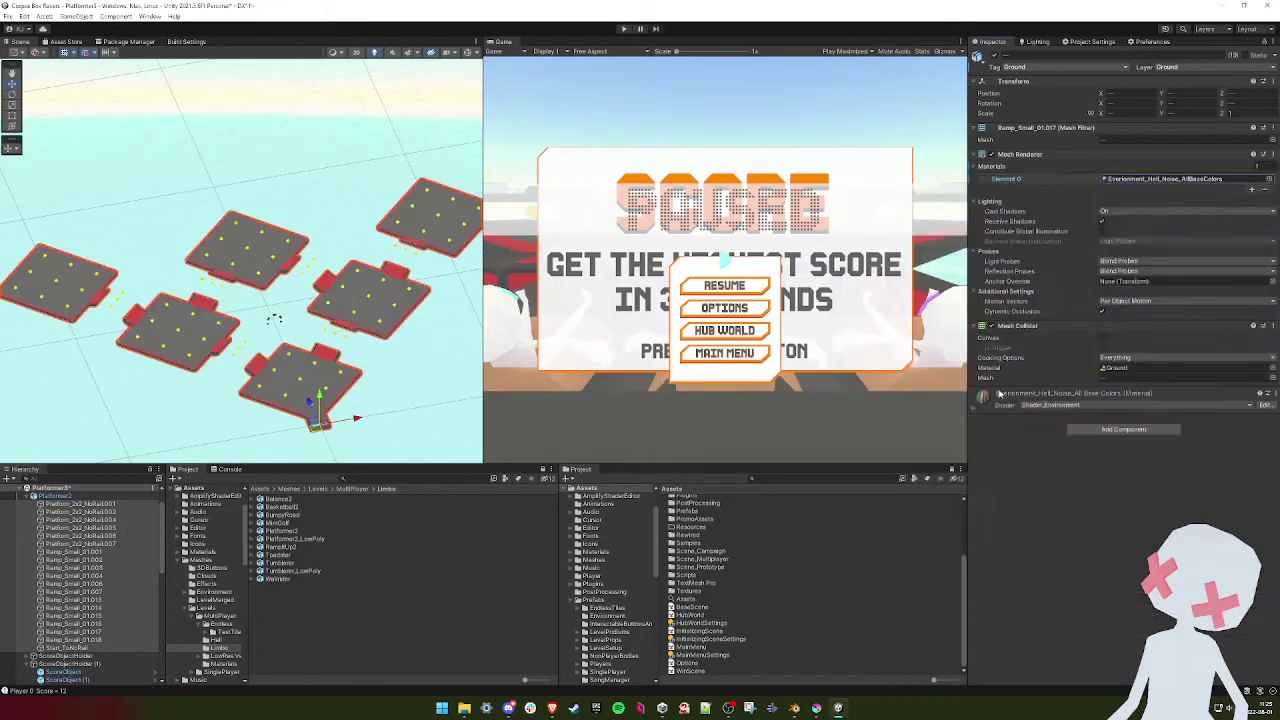
- Set the Level Area of Req_LevelSetup to Hell
scroll(80, 580, up, 1)
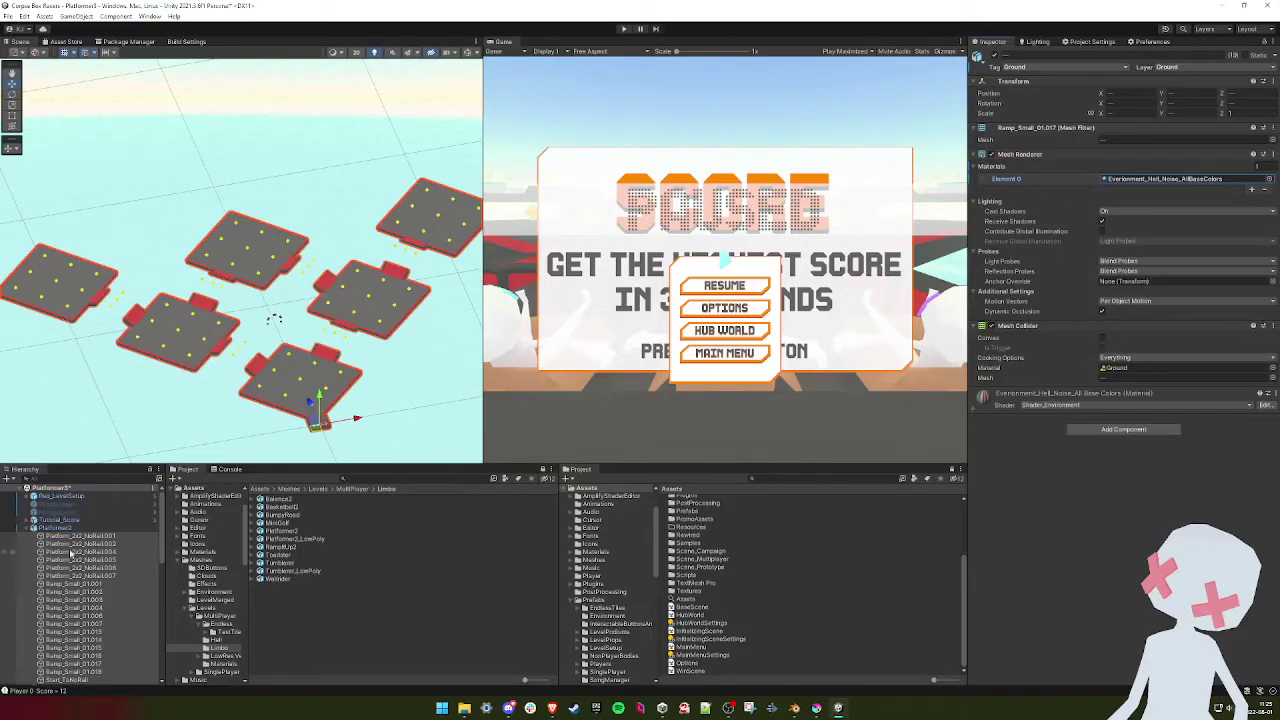
click(62, 496)
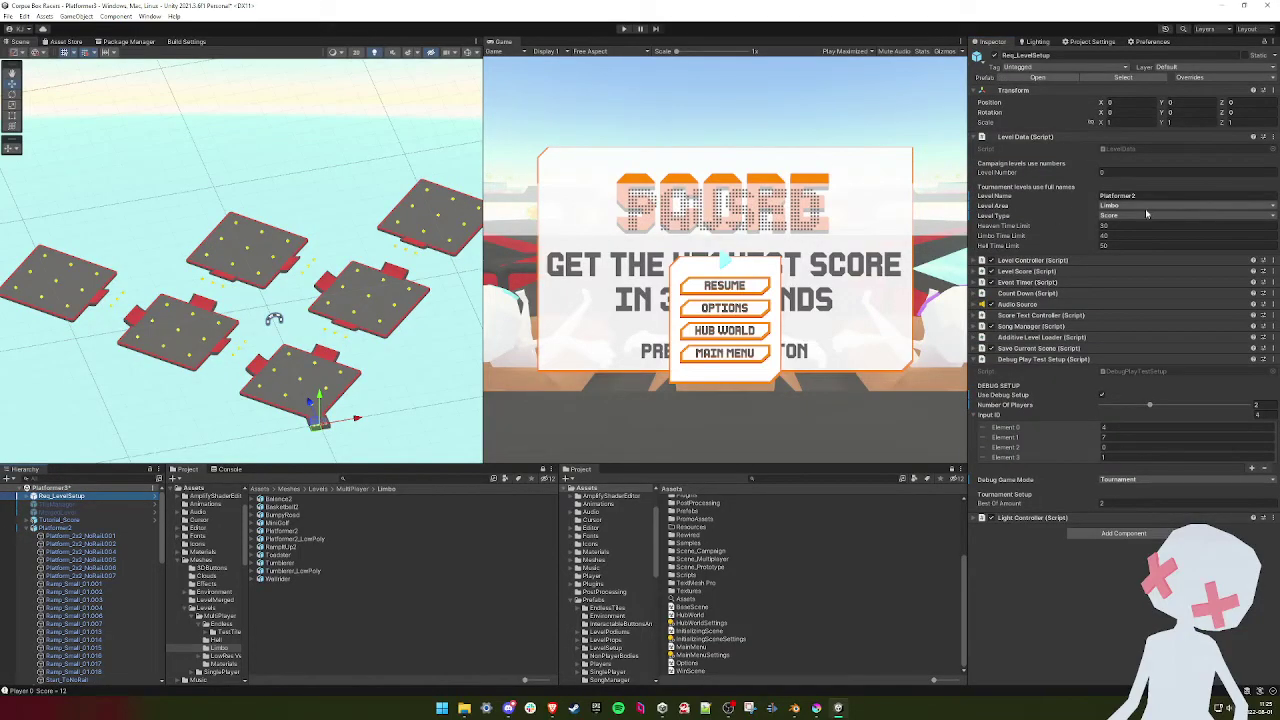
click(1115, 206)
click(1115, 243)
alt+drag(344, 236, 369, 222)
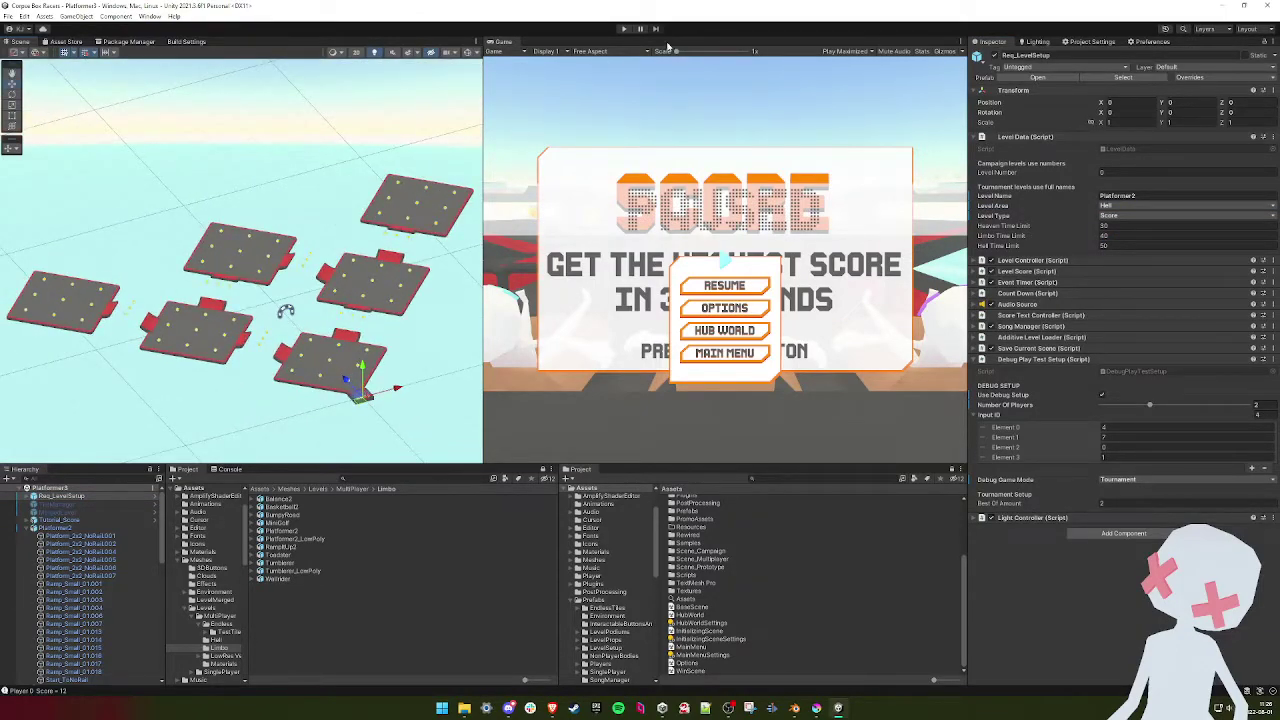
- Playtest the level by starting the round and moving forward onto the first platform, and stop play mode
click(625, 29)
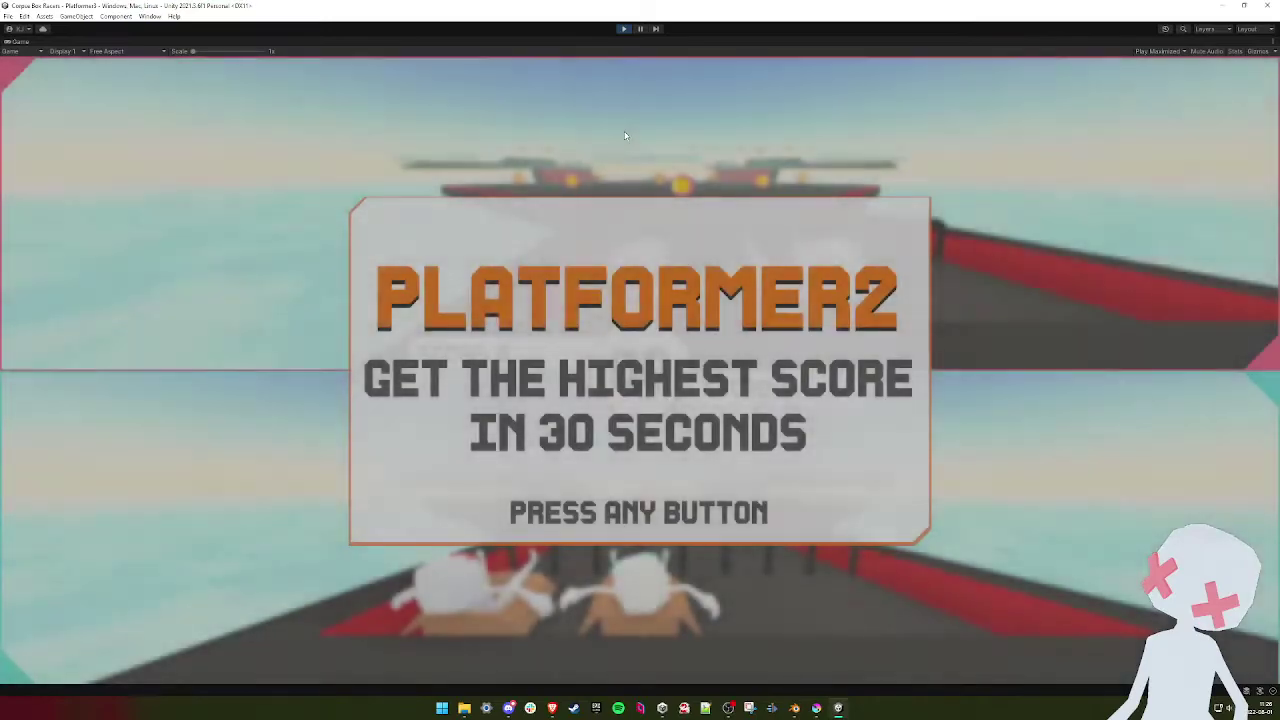
key(space)
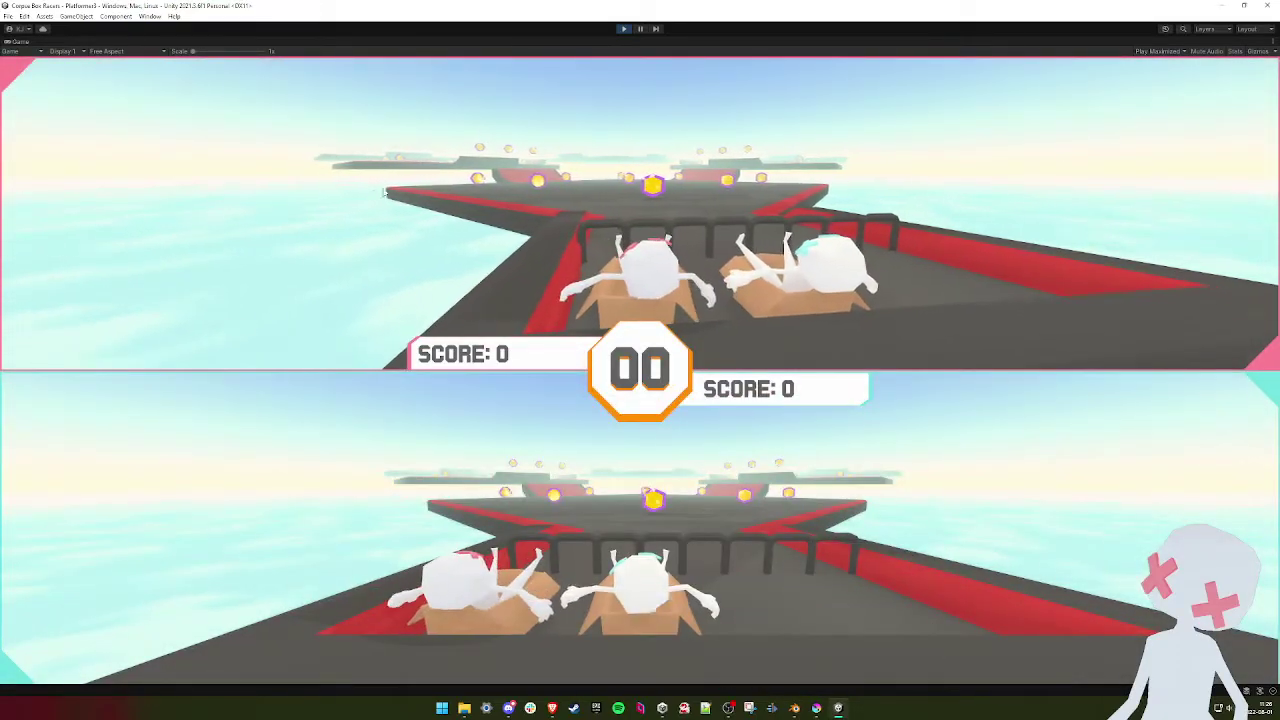
key(w)
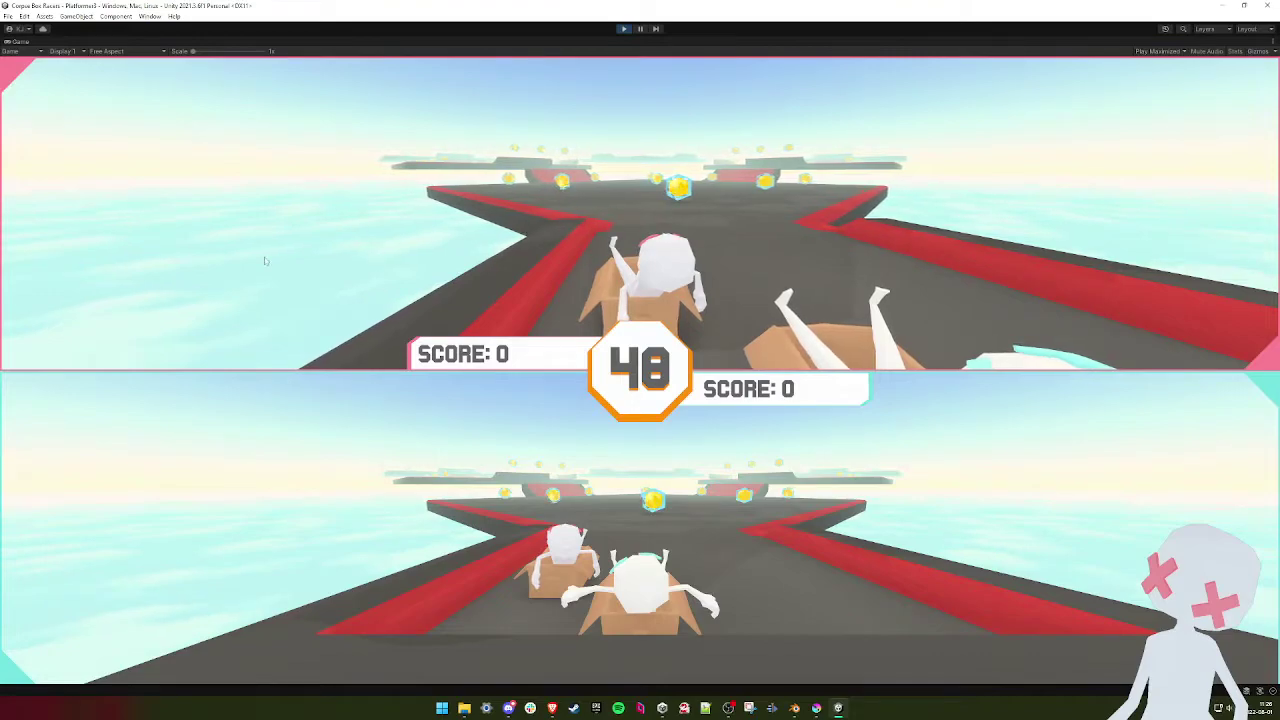
key(w)
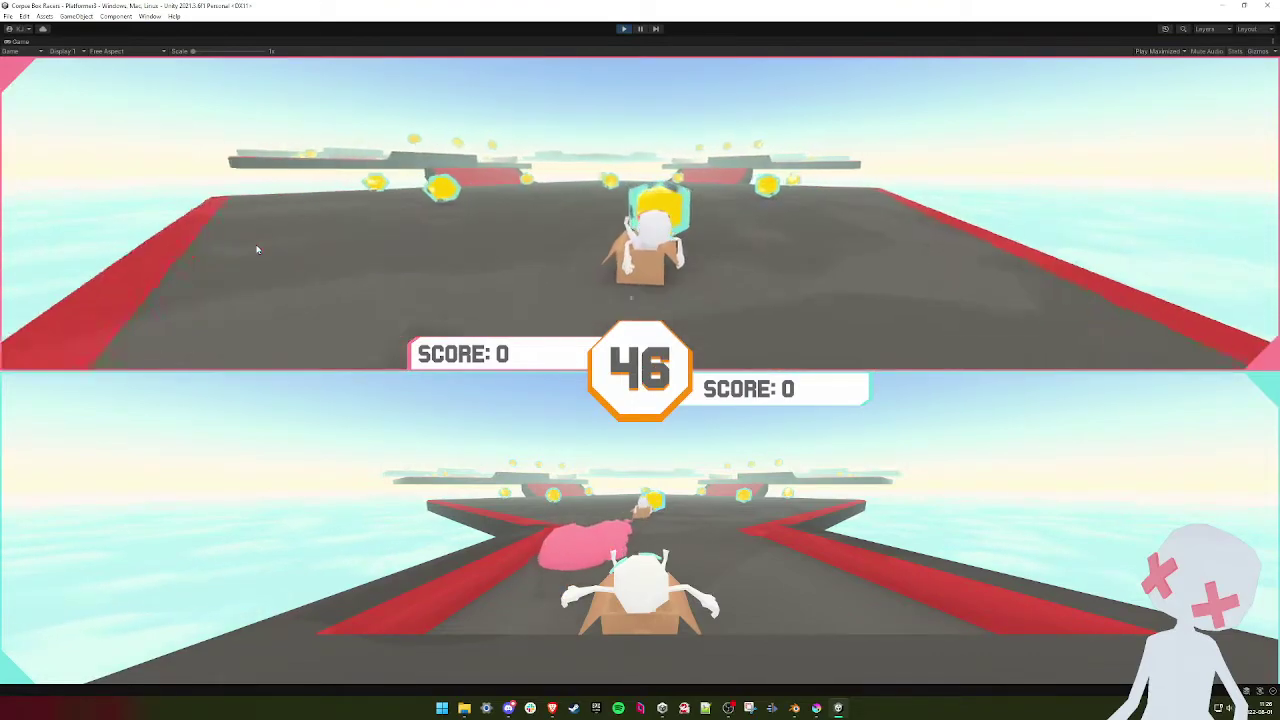
click(624, 29)
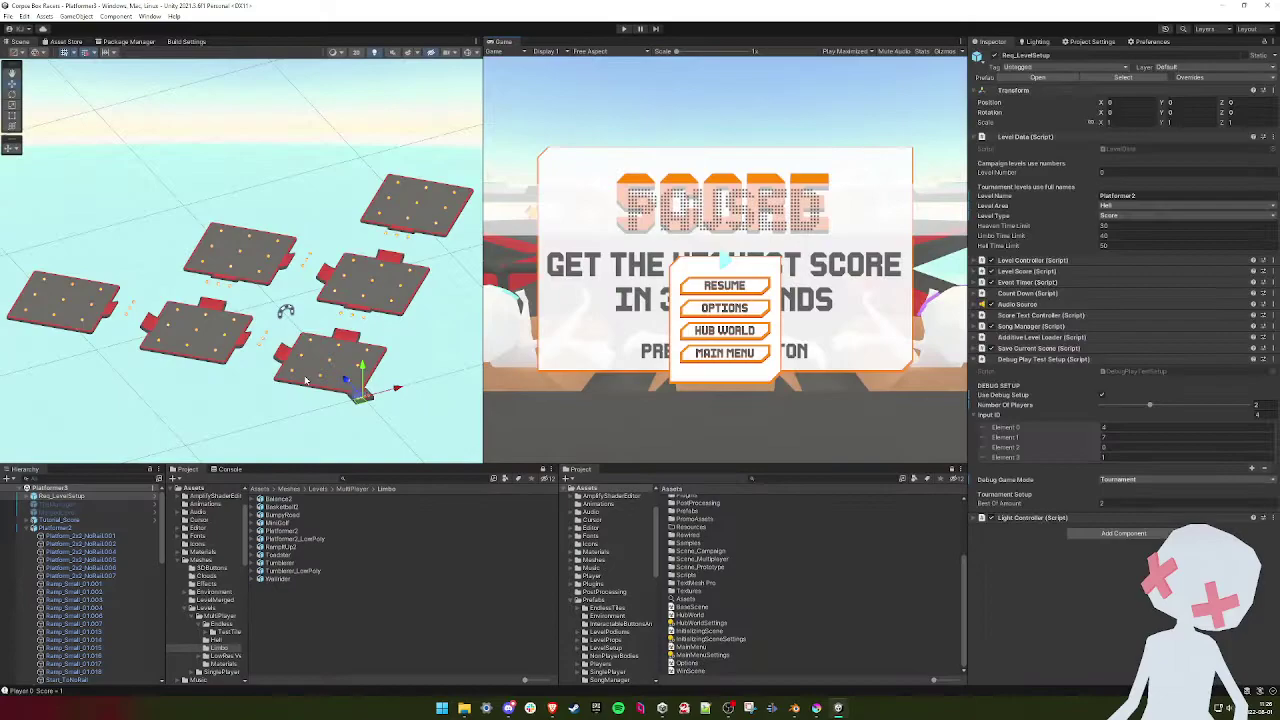
- Delete the Platformer2 model from the scene
click(90, 328)
click(95, 328)
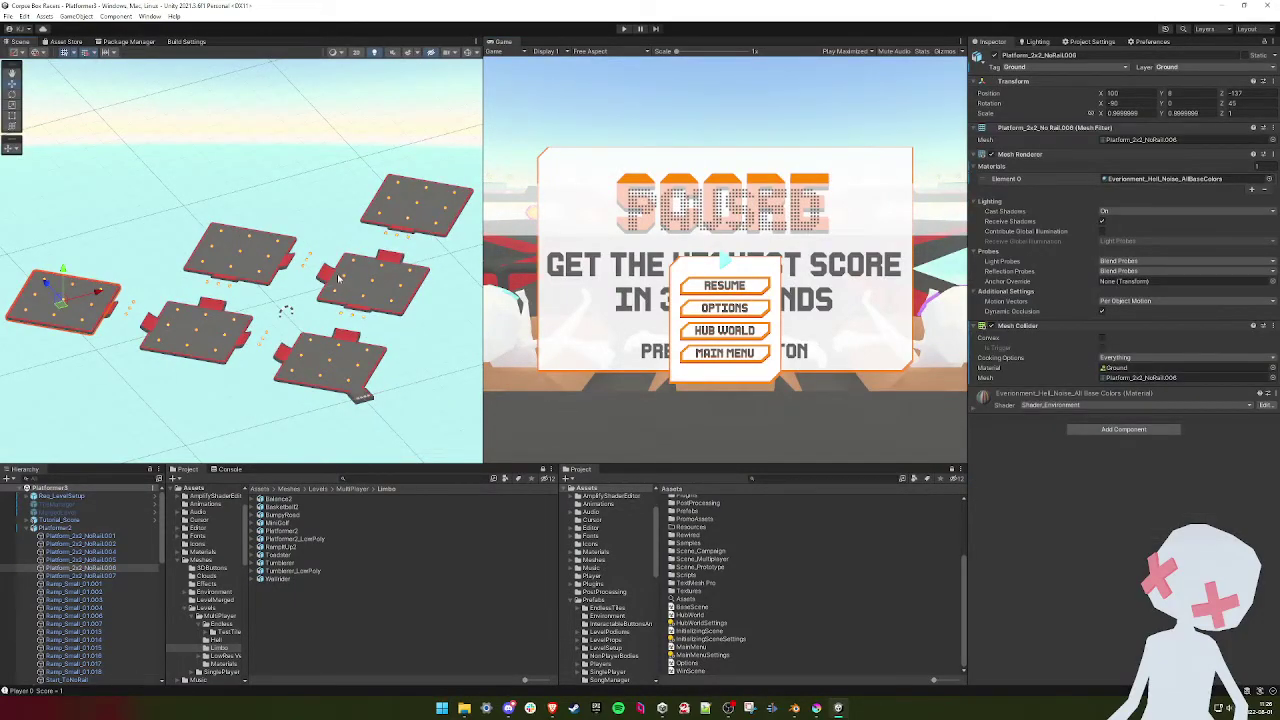
alt+drag(334, 278, 232, 420)
click(68, 529)
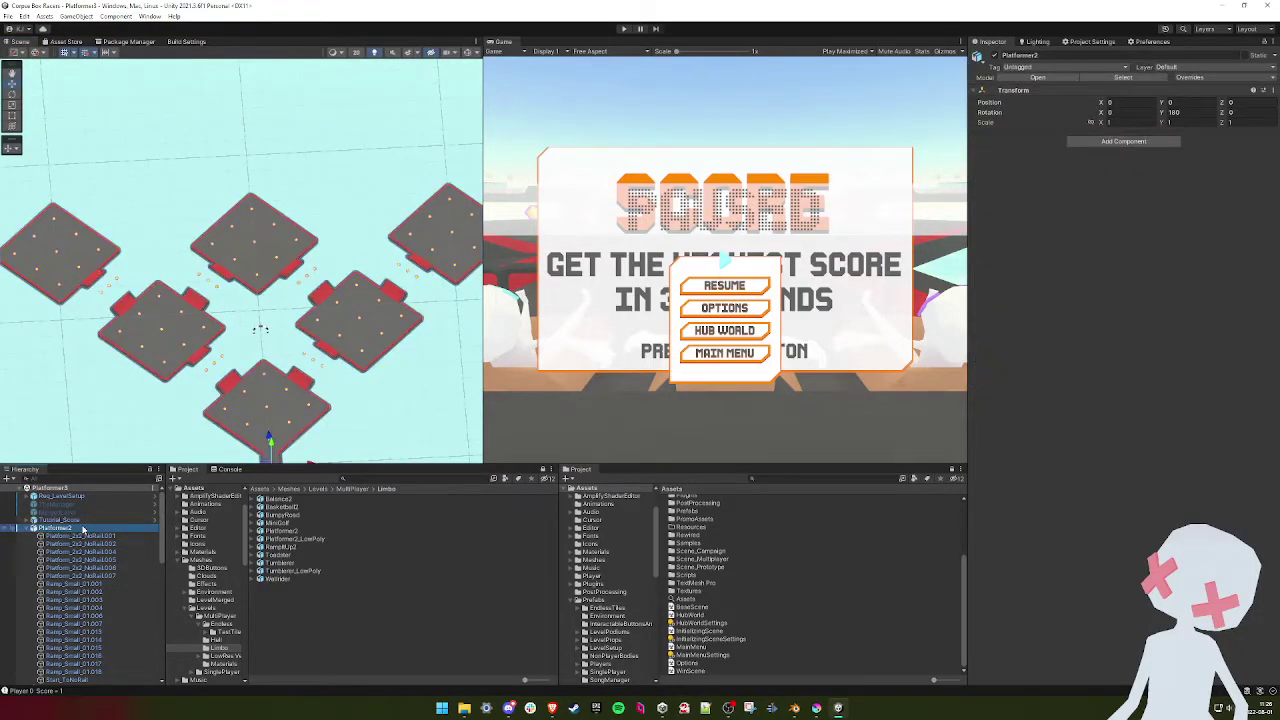
key(Delete)
- Add the Platformer3 model from the MultiPlayer Hell meshes folder to the scene and set its Y rotation to 180
click(348, 489)
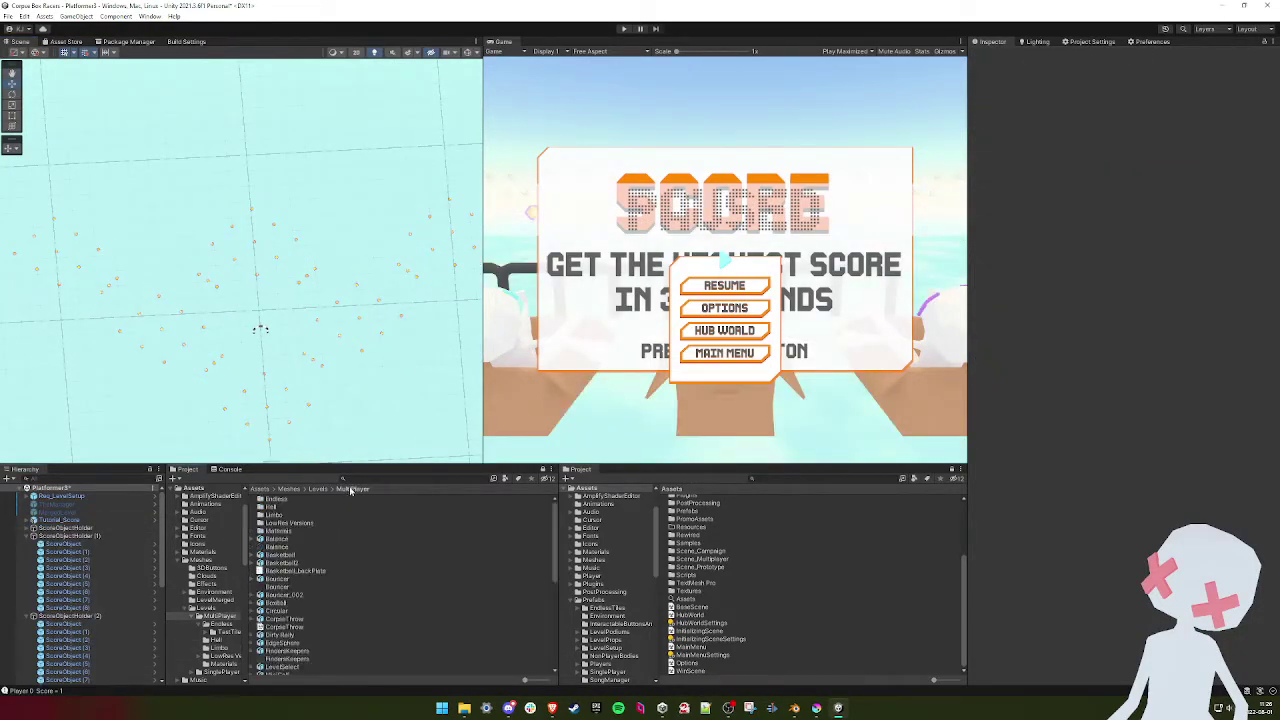
double_click(272, 507)
drag(280, 503, 52, 530)
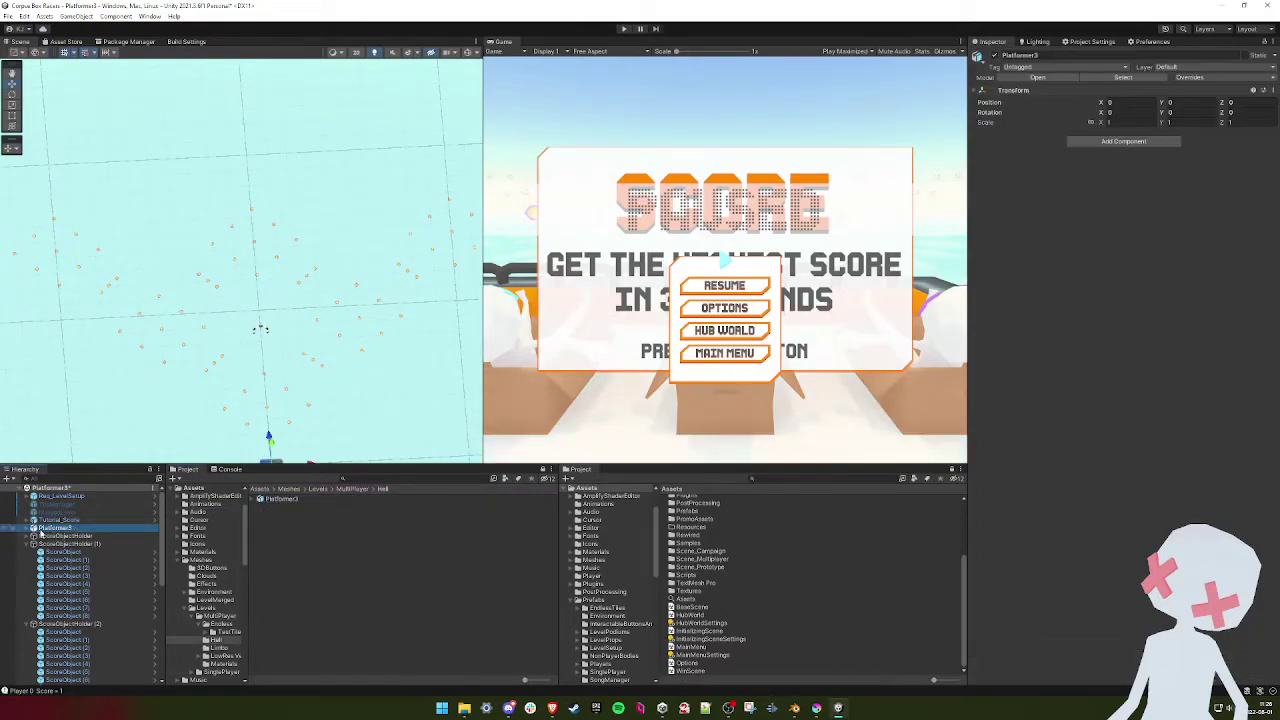
click(1180, 112)
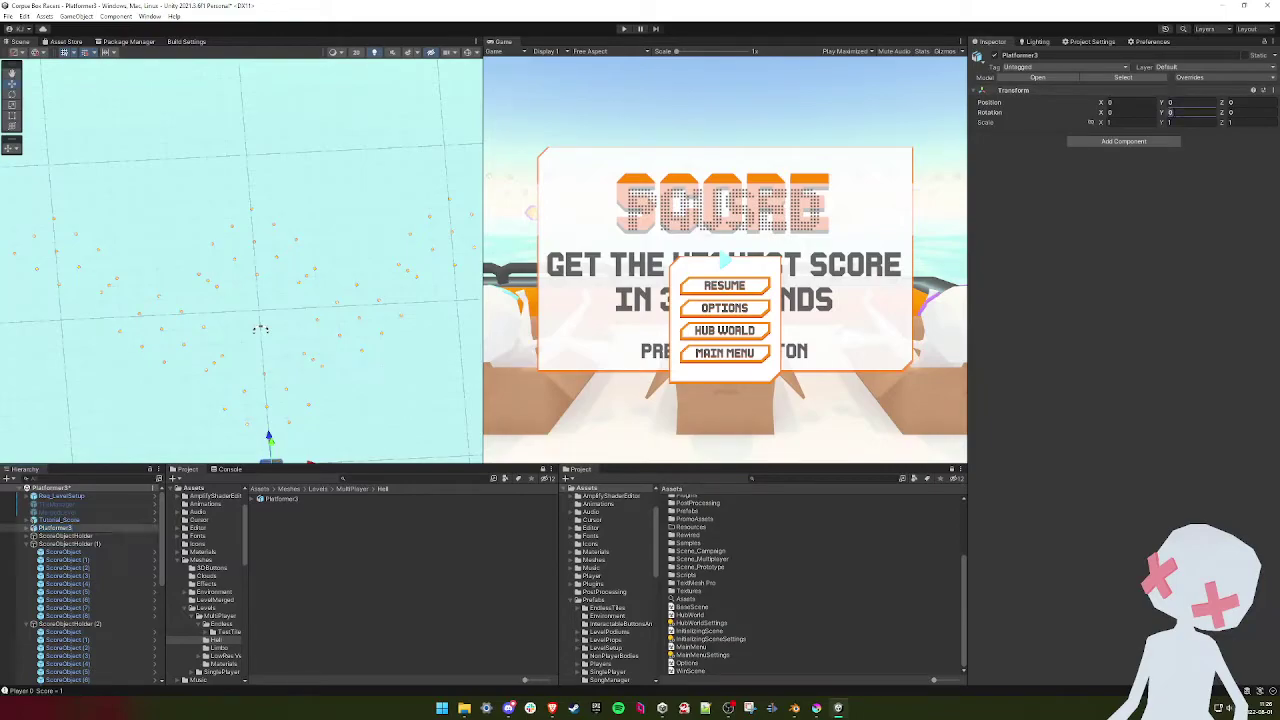
text(180)
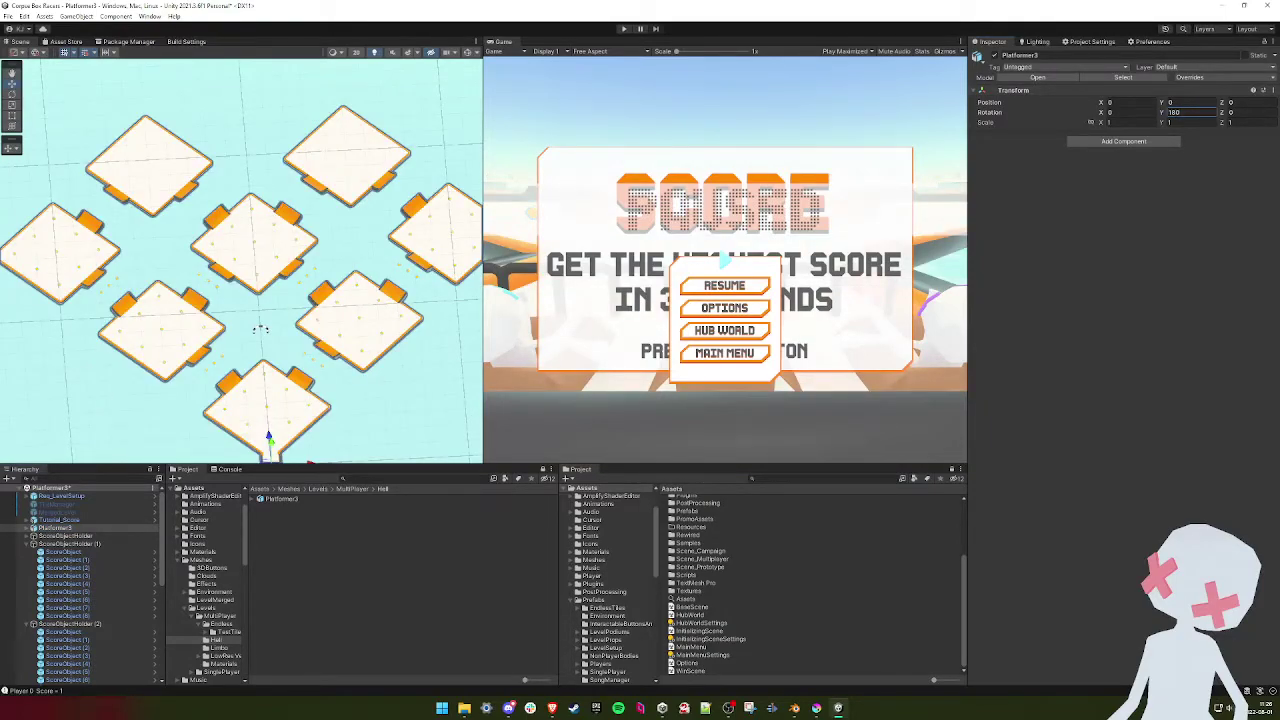
- In the Platformer3 import settings, set Material Creation Mode to None and disable the animation import and rig
click(279, 499)
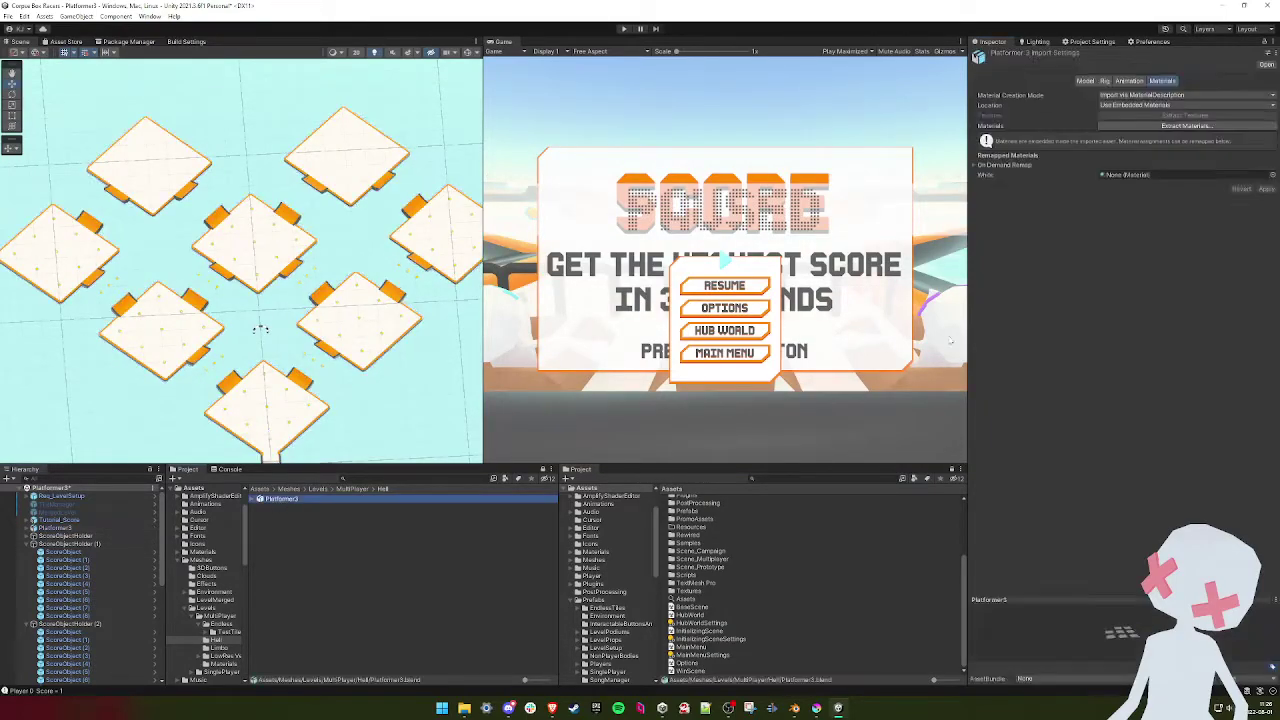
click(1143, 94)
click(1129, 80)
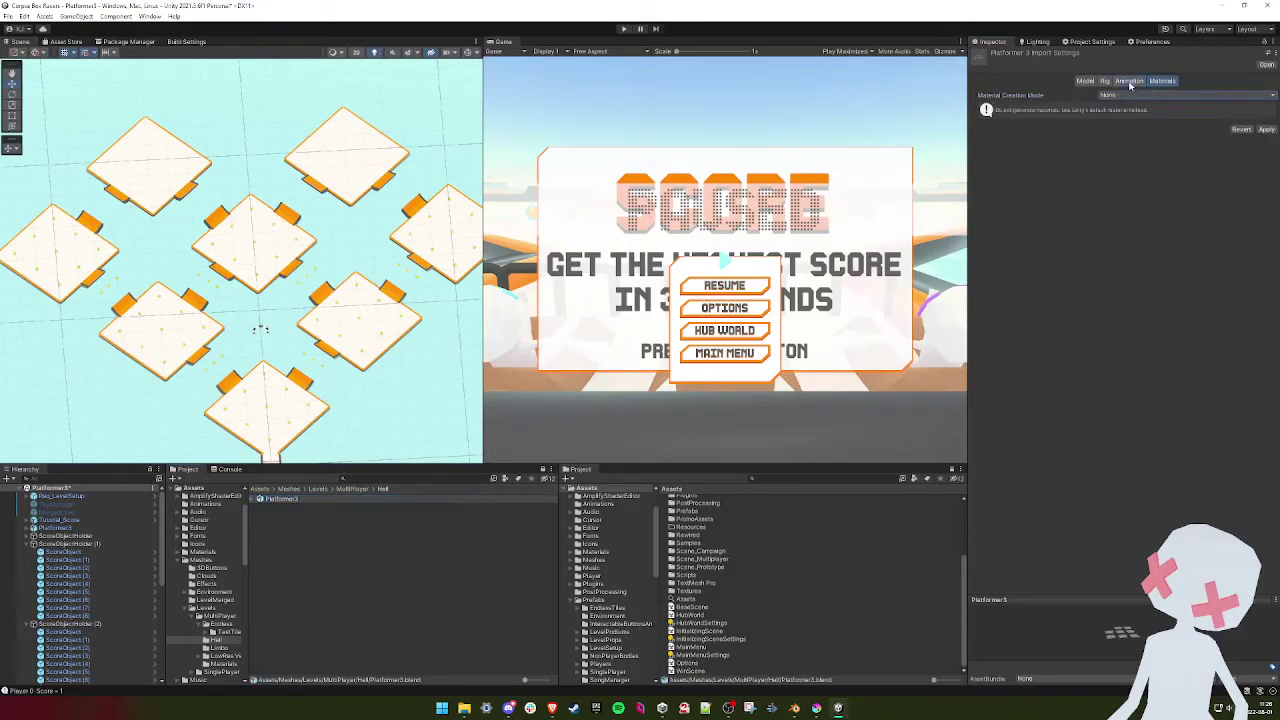
click(1103, 105)
click(1105, 81)
click(1115, 95)
click(1117, 106)
- Disable blend shape, visibility, camera and light import for Platformer3, enable Read/Write, and apply the import settings
click(1086, 80)
click(1102, 153)
click(1102, 143)
click(1102, 133)
click(1102, 213)
click(1262, 367)
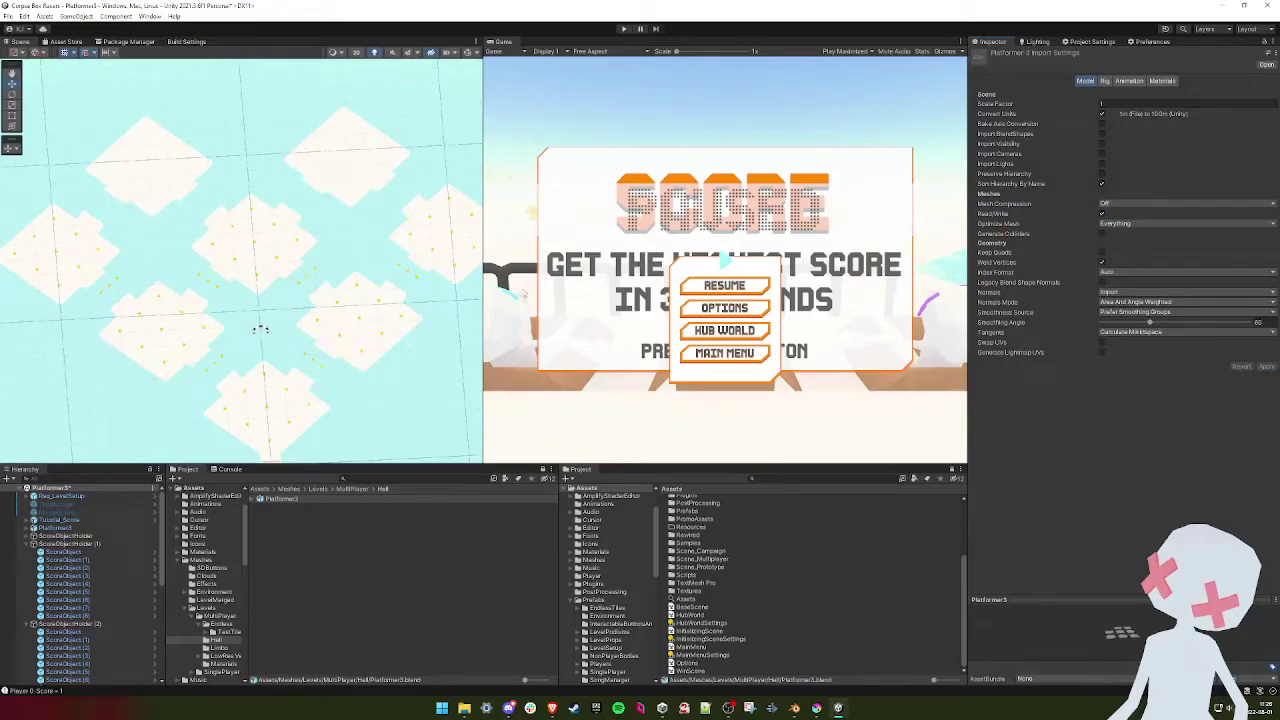
- Assign the Everionment_Hell_Noise_AllBaseColors material to all child pieces of Platformer3
click(27, 527)
click(63, 536)
scroll(80, 580, down, 10)
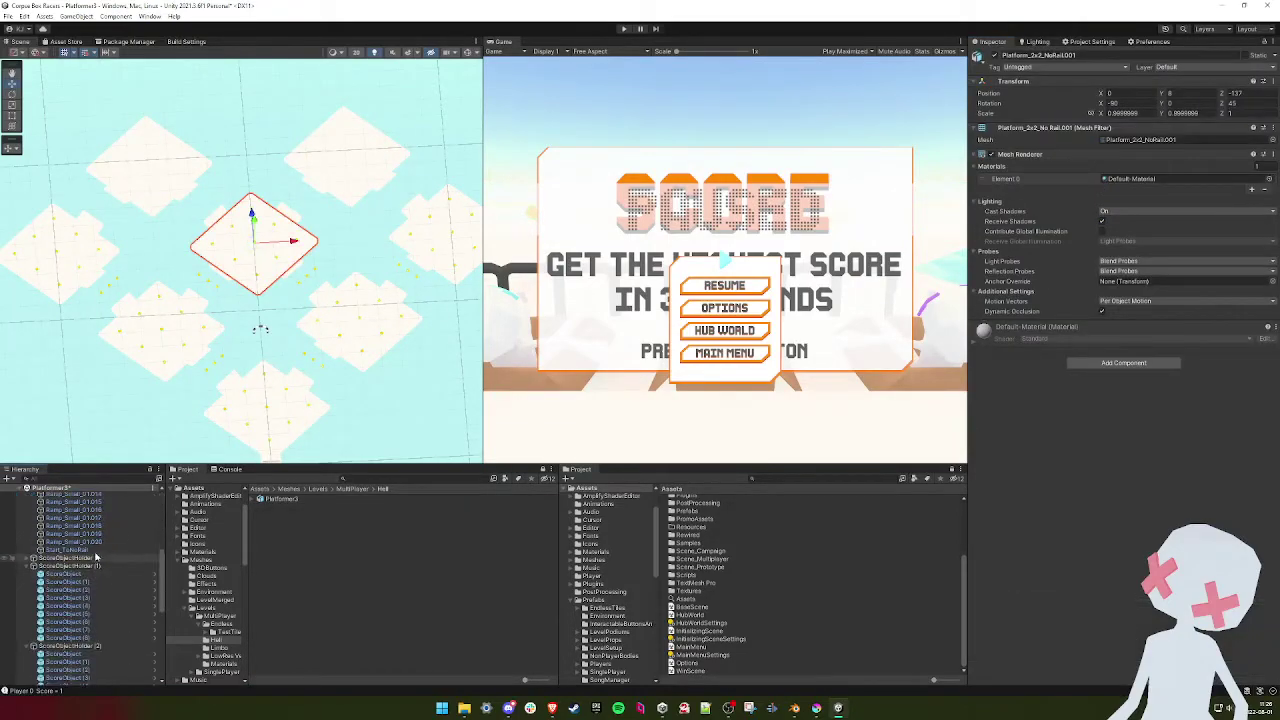
shift+click(65, 549)
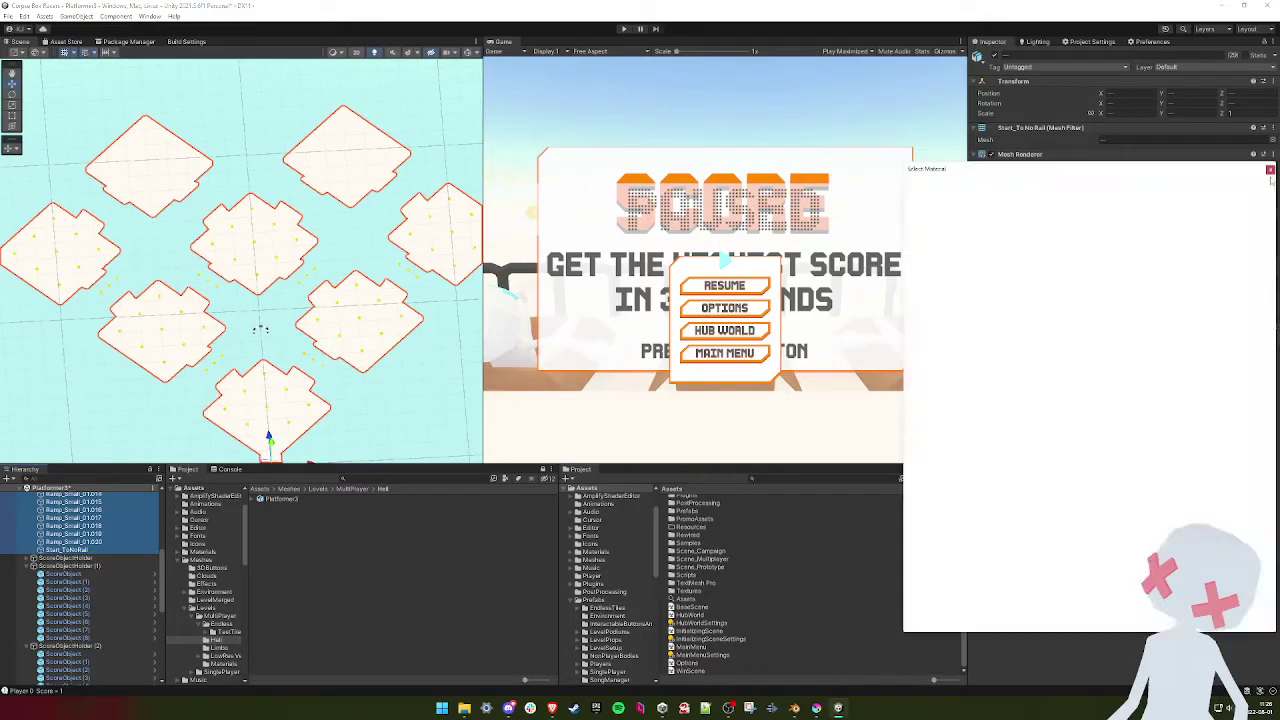
click(1269, 178)
scroll(971, 370, up, 5)
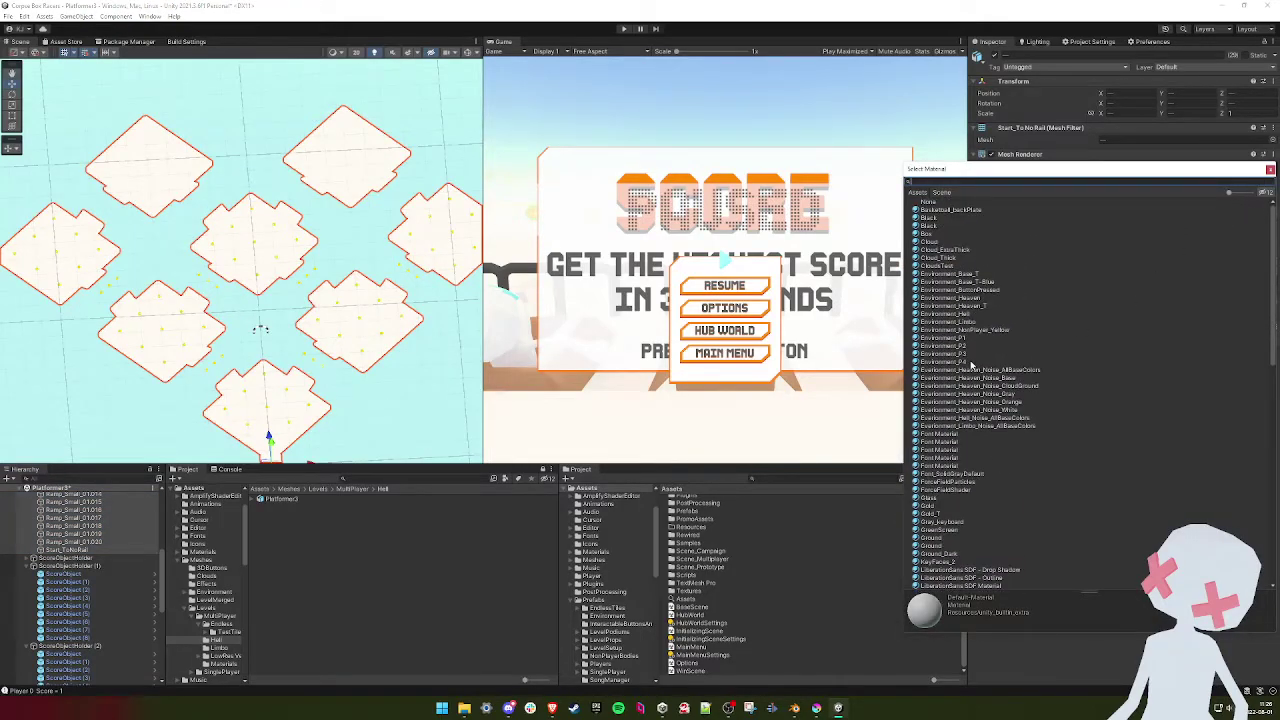
double_click(970, 418)
- Add a Mesh Collider with the Ground physics material to all Platformer3 pieces
click(1123, 362)
text(mesh)
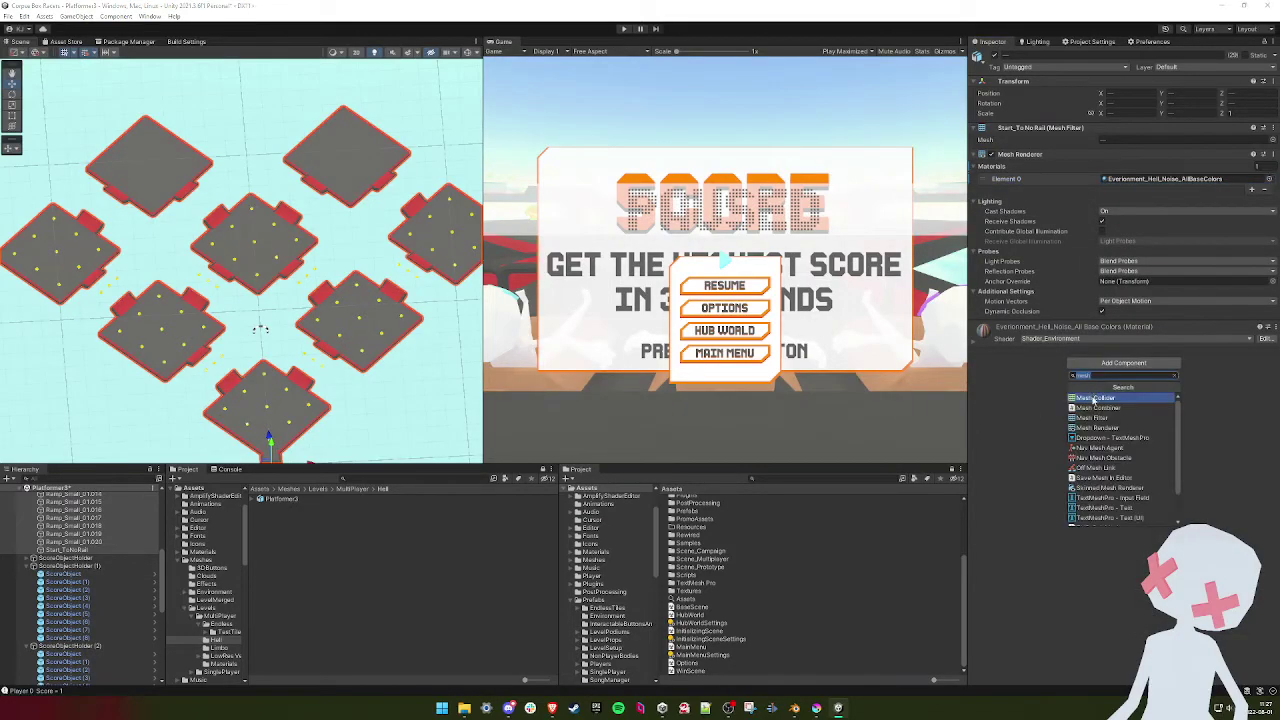
click(1094, 398)
click(1269, 370)
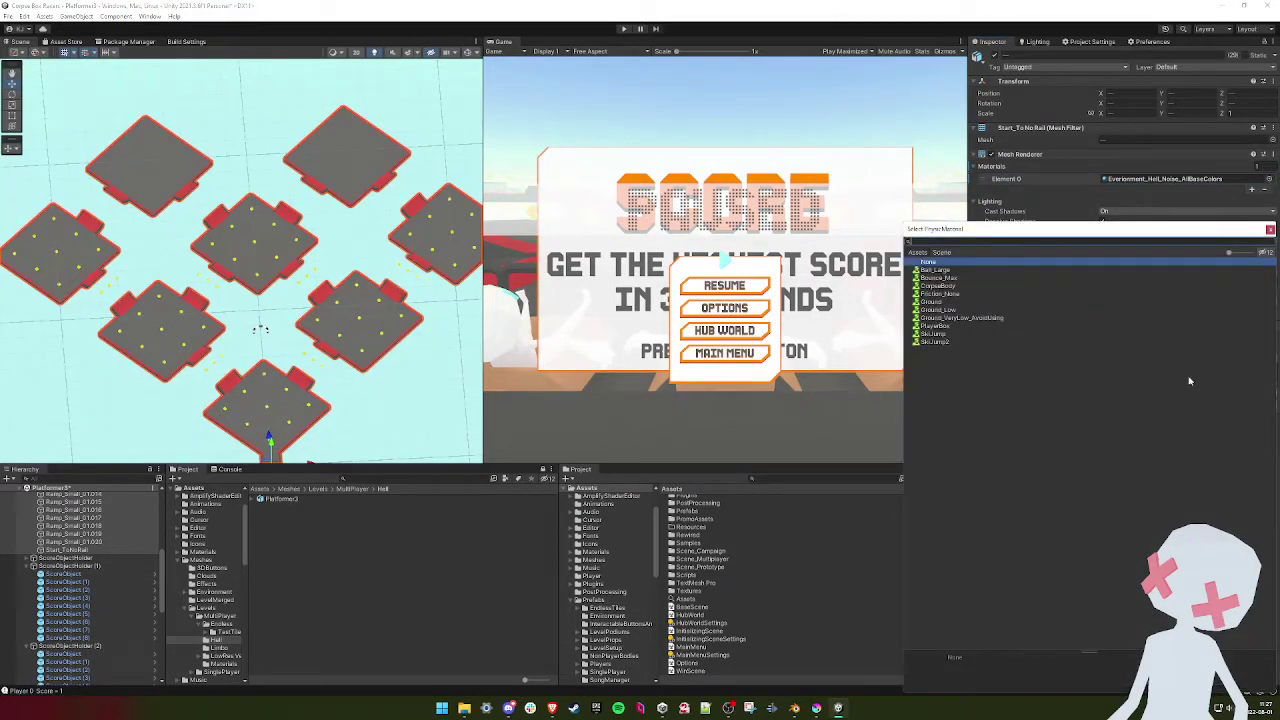
double_click(940, 313)
- Set both the tag and the layer of the Platformer3 pieces to Ground
click(1030, 67)
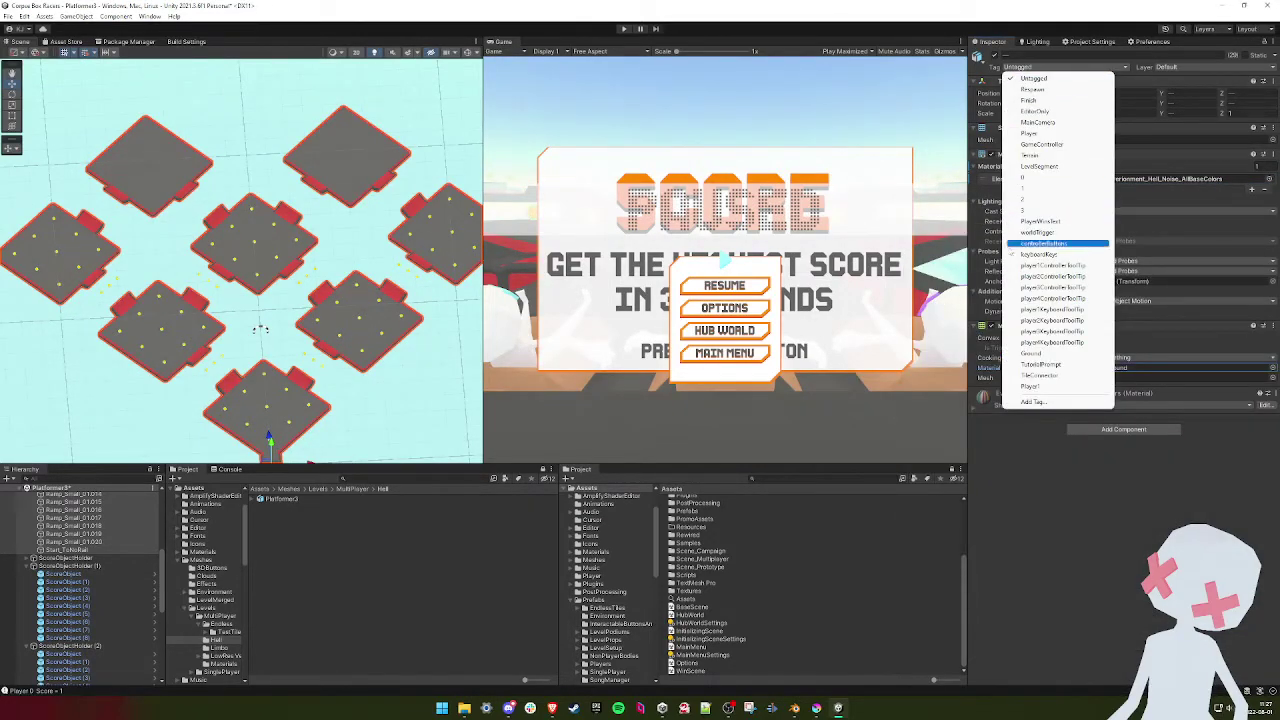
click(1031, 353)
click(1205, 67)
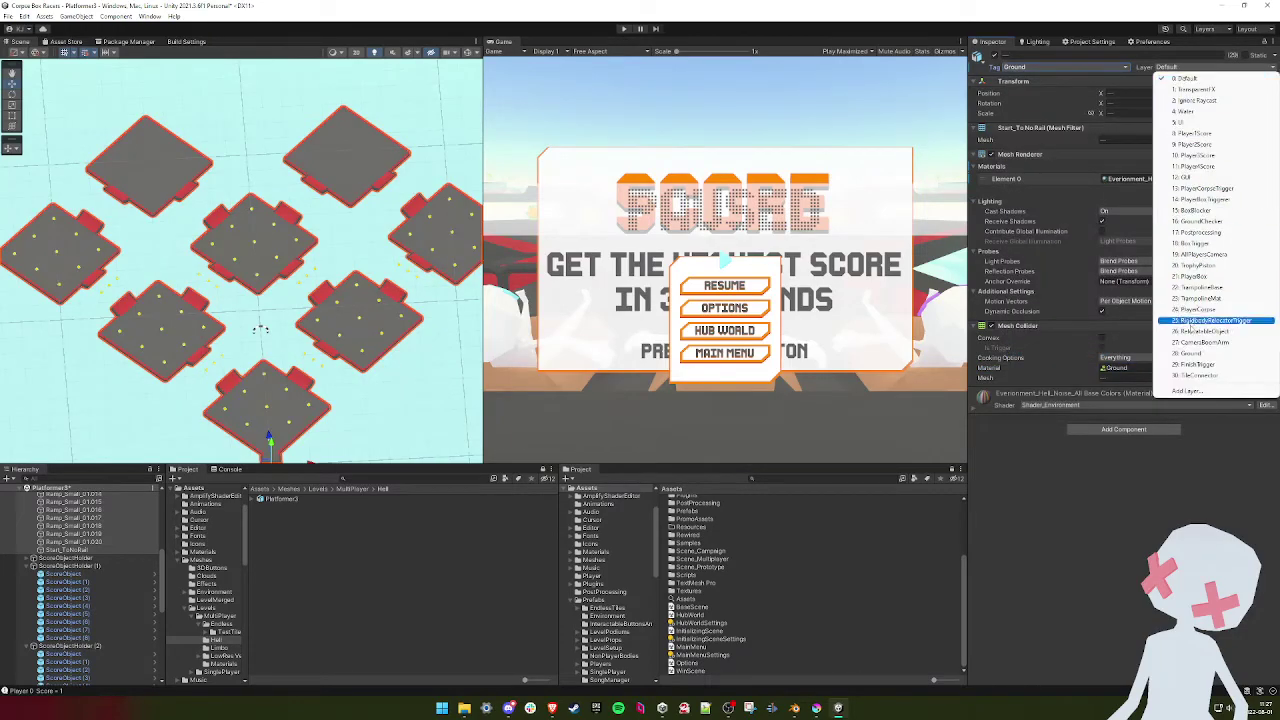
click(1192, 353)
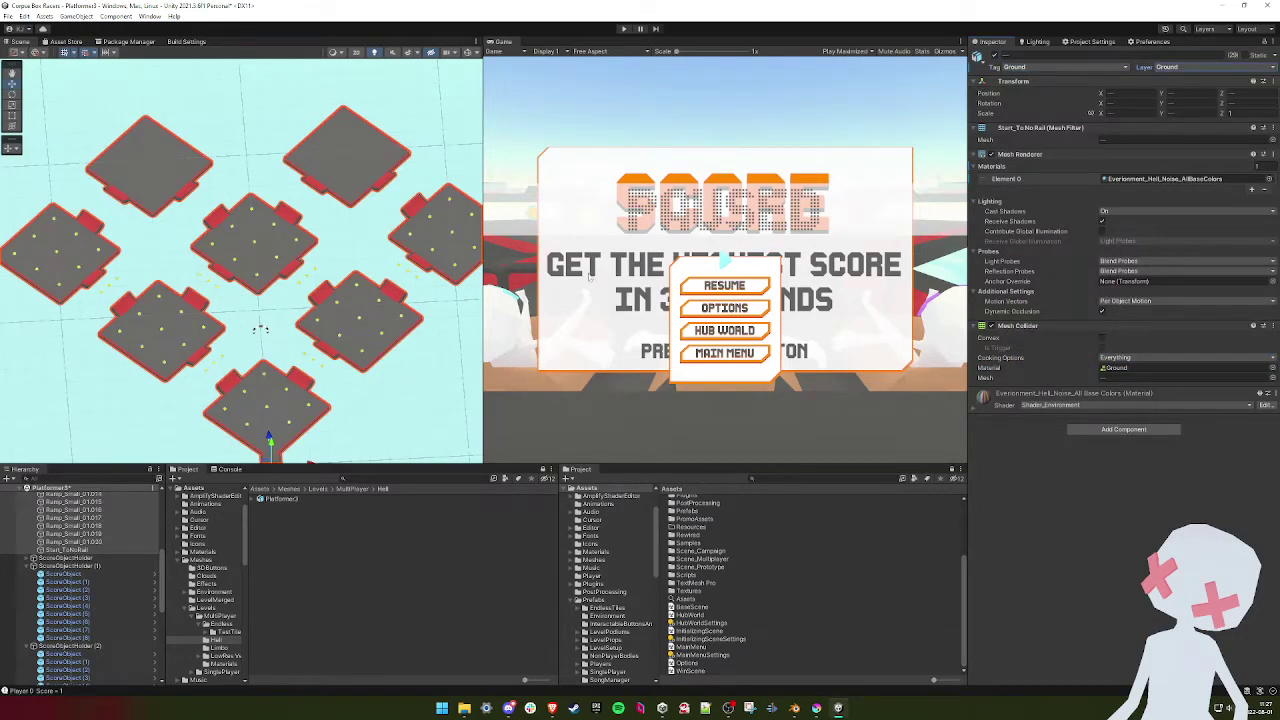
- Collapse the Platformer3 group and the expanded score object holders in the hierarchy
alt+drag(312, 291, 379, 267)
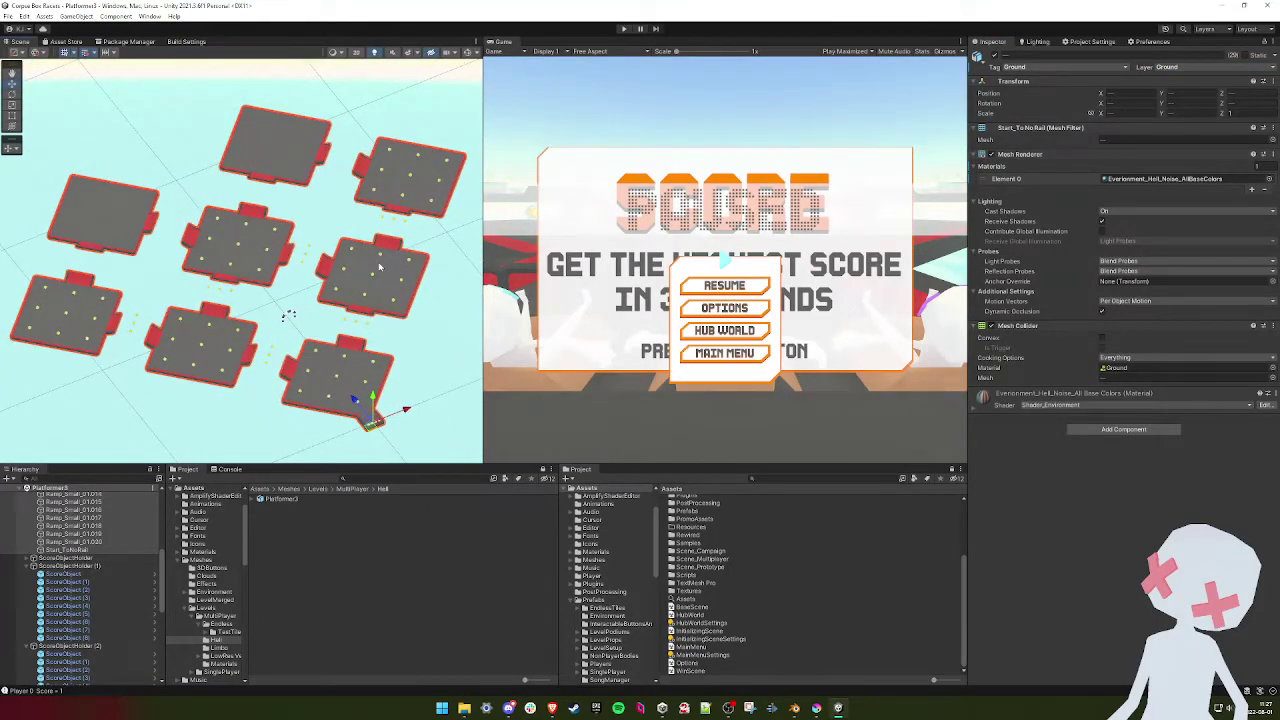
alt+drag(353, 249, 274, 294)
click(268, 305)
click(266, 298)
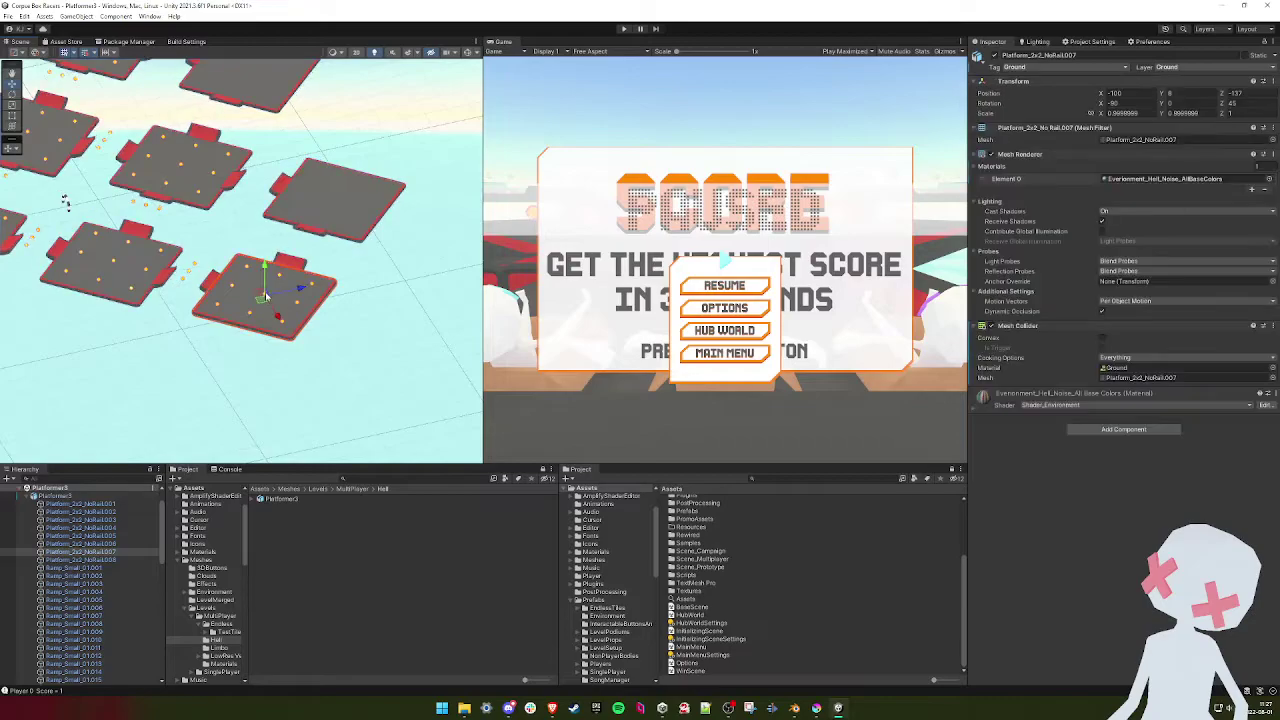
scroll(40, 540, up, 1)
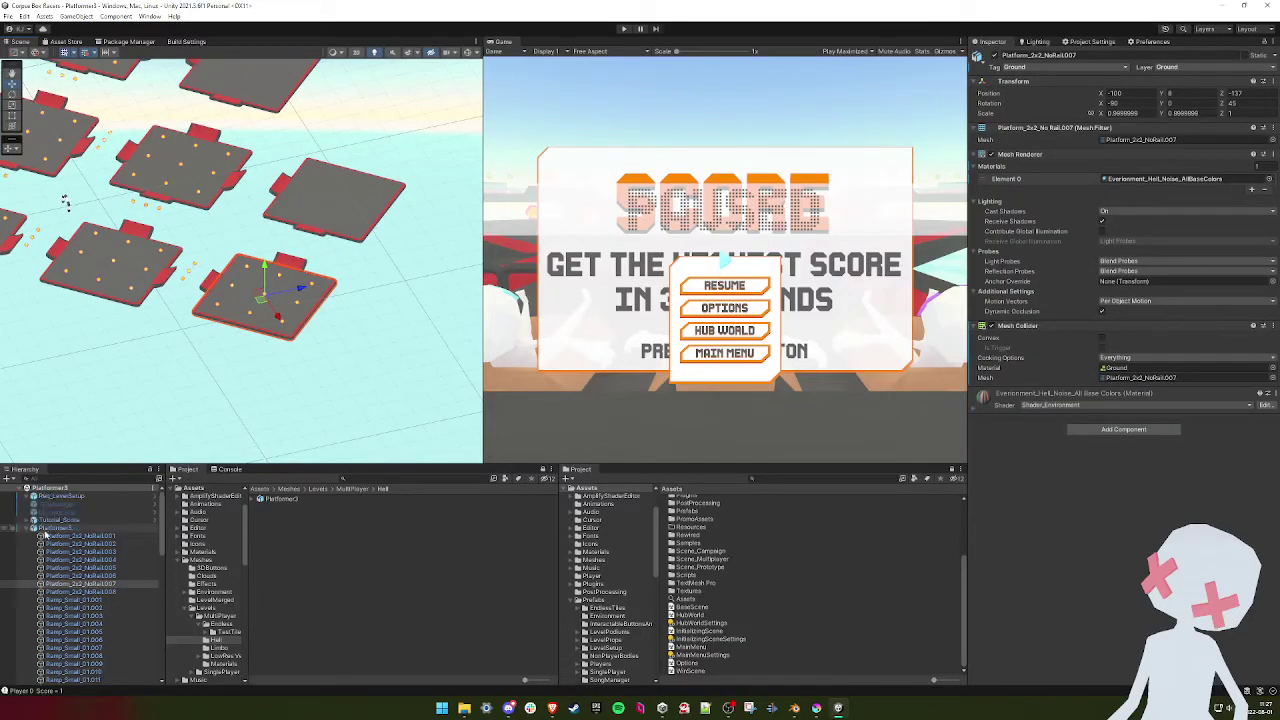
click(30, 532)
scroll(30, 560, down, 5)
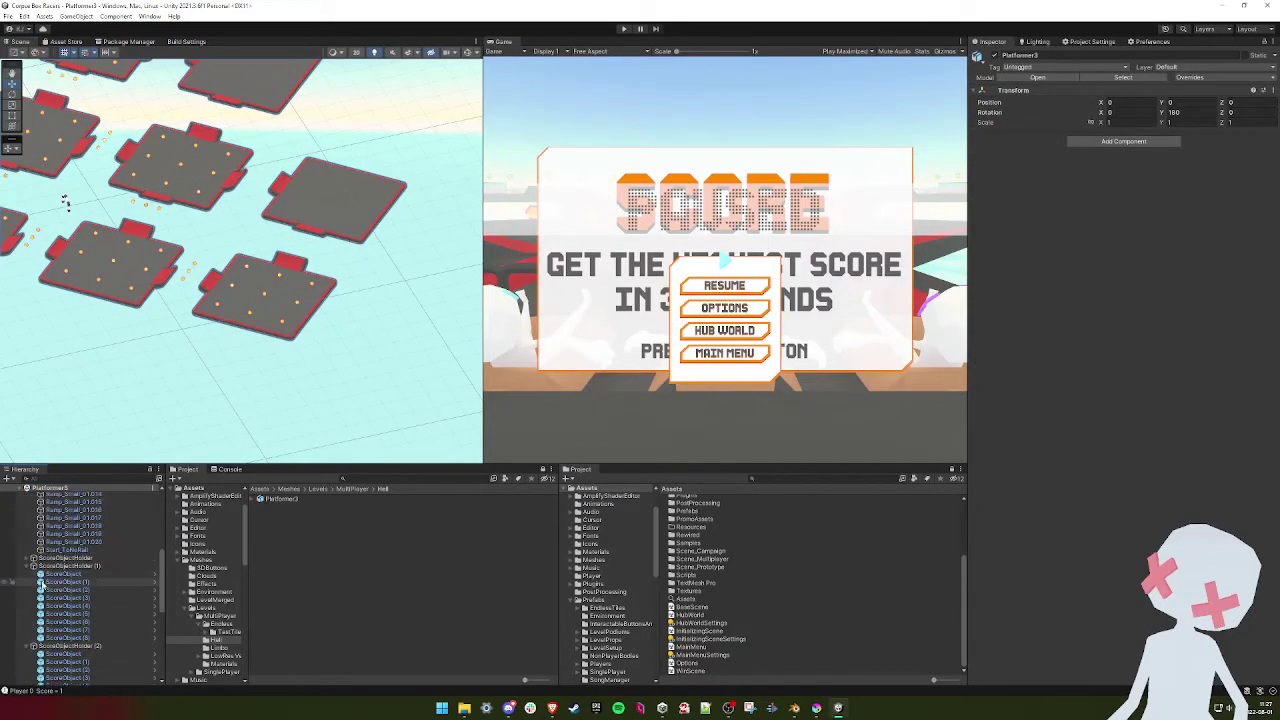
click(26, 566)
click(26, 574)
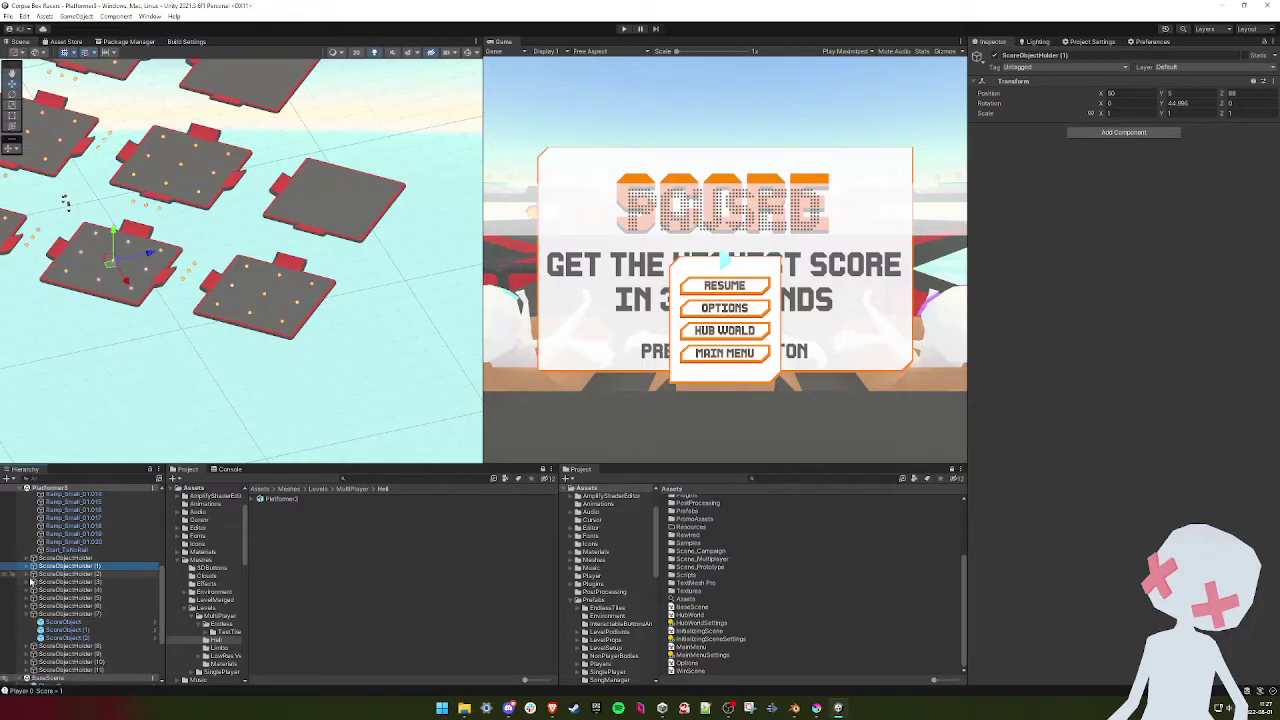
click(26, 614)
scroll(30, 615, up, 5)
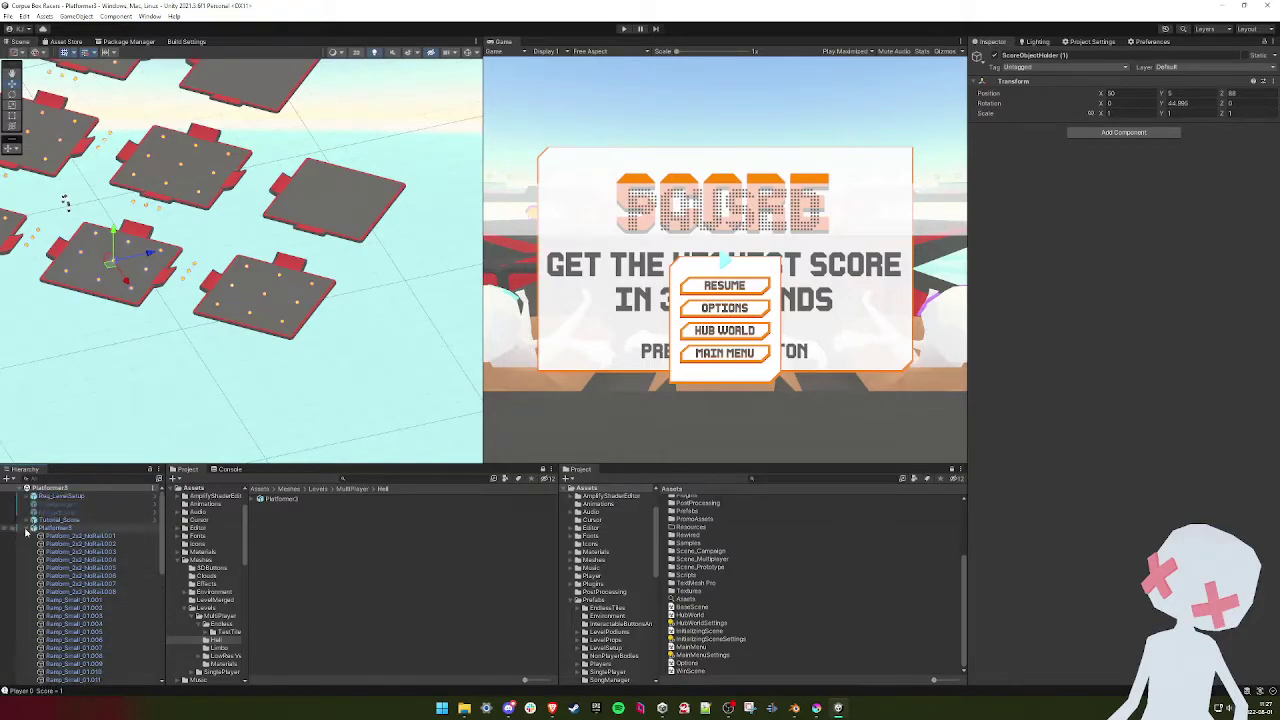
click(26, 528)
- Duplicate ScoreObjectHolder (11) and place the copy over the nearest empty platform at about X 51, Z 187
click(59, 537)
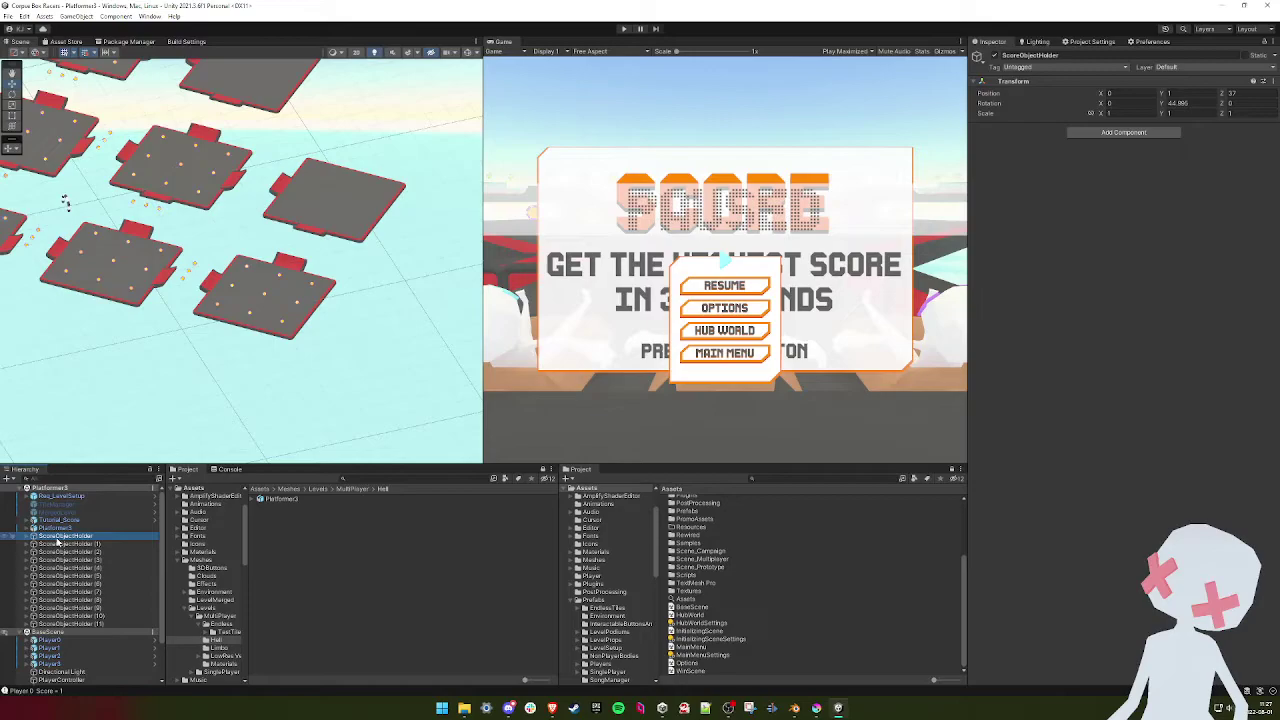
scroll(201, 370, down, 3)
middle_drag(209, 312, 210, 385)
click(99, 624)
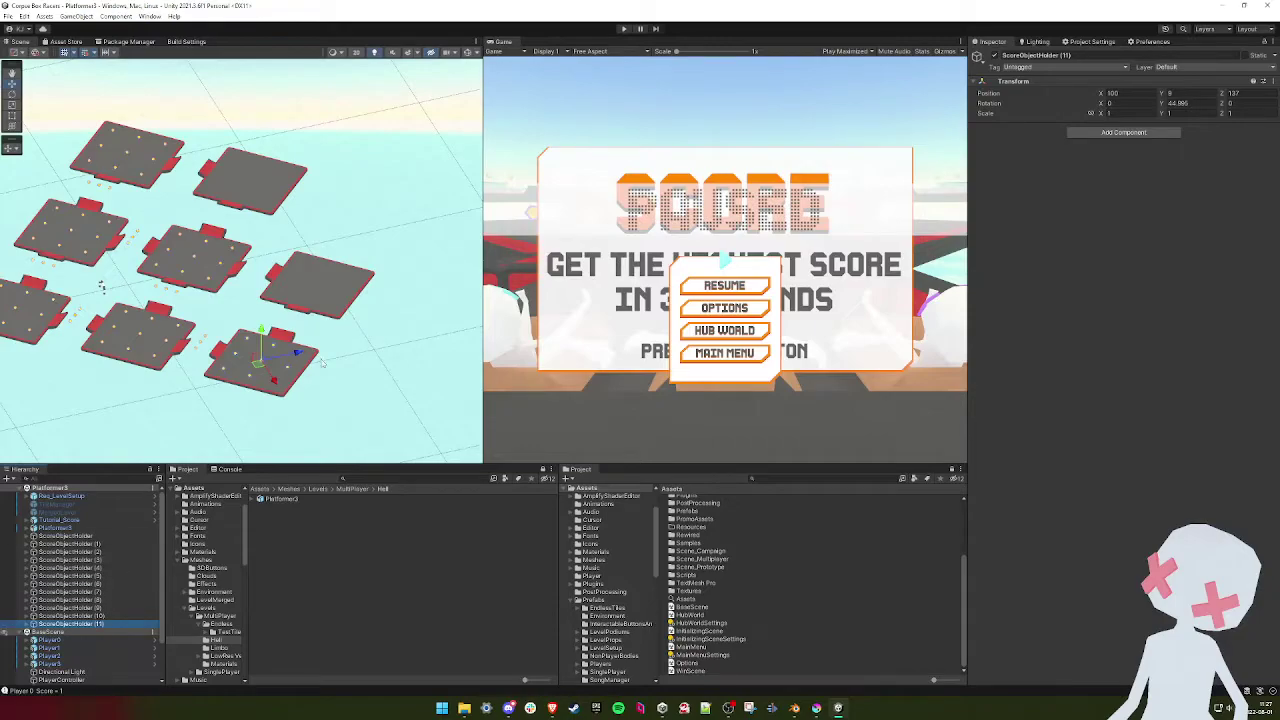
click(14, 150)
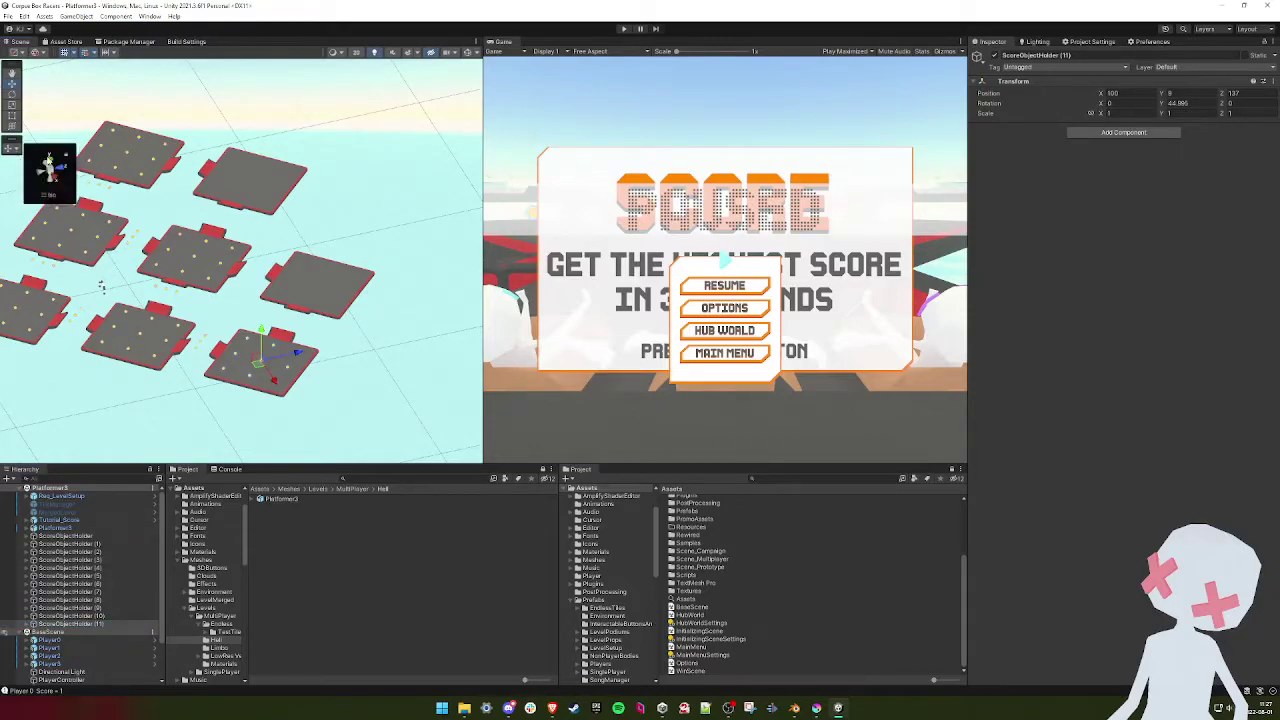
click(48, 160)
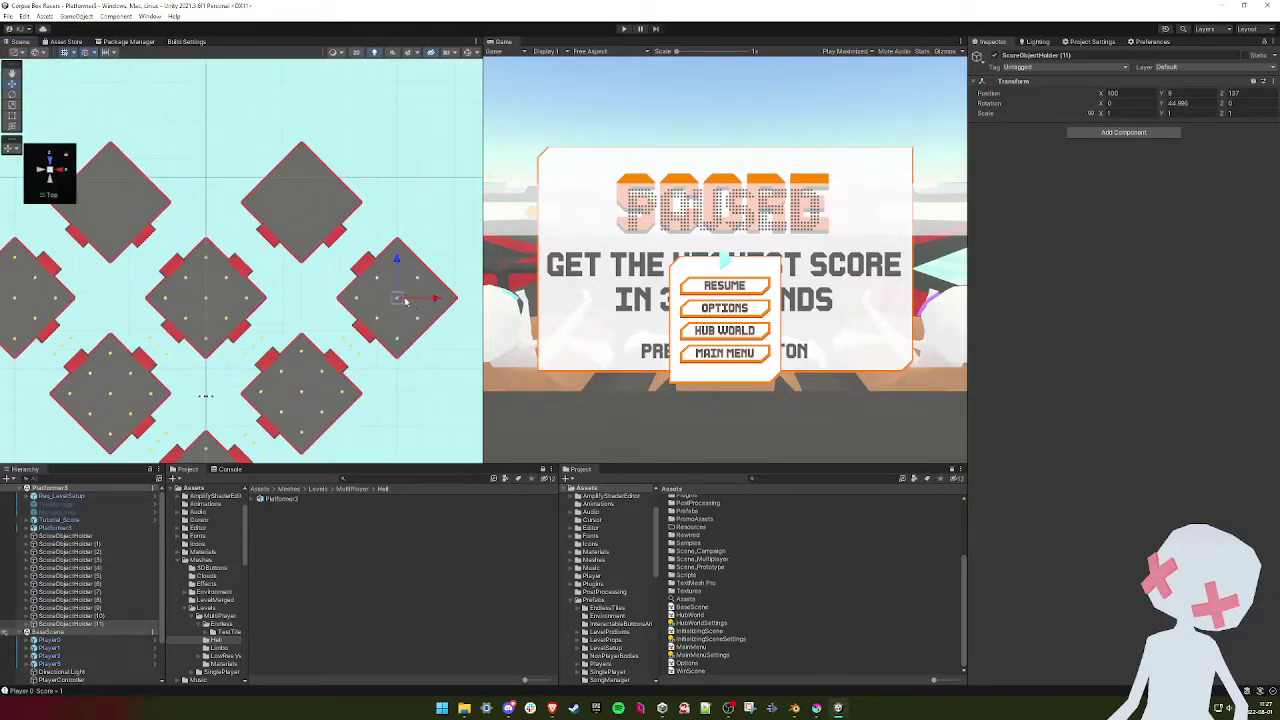
key(ctrl+d)
drag(401, 294, 309, 199)
- Raise the copied nine-object holder to Y 13 and centre it on its platform at X 50
alt+drag(340, 263, 193, 104)
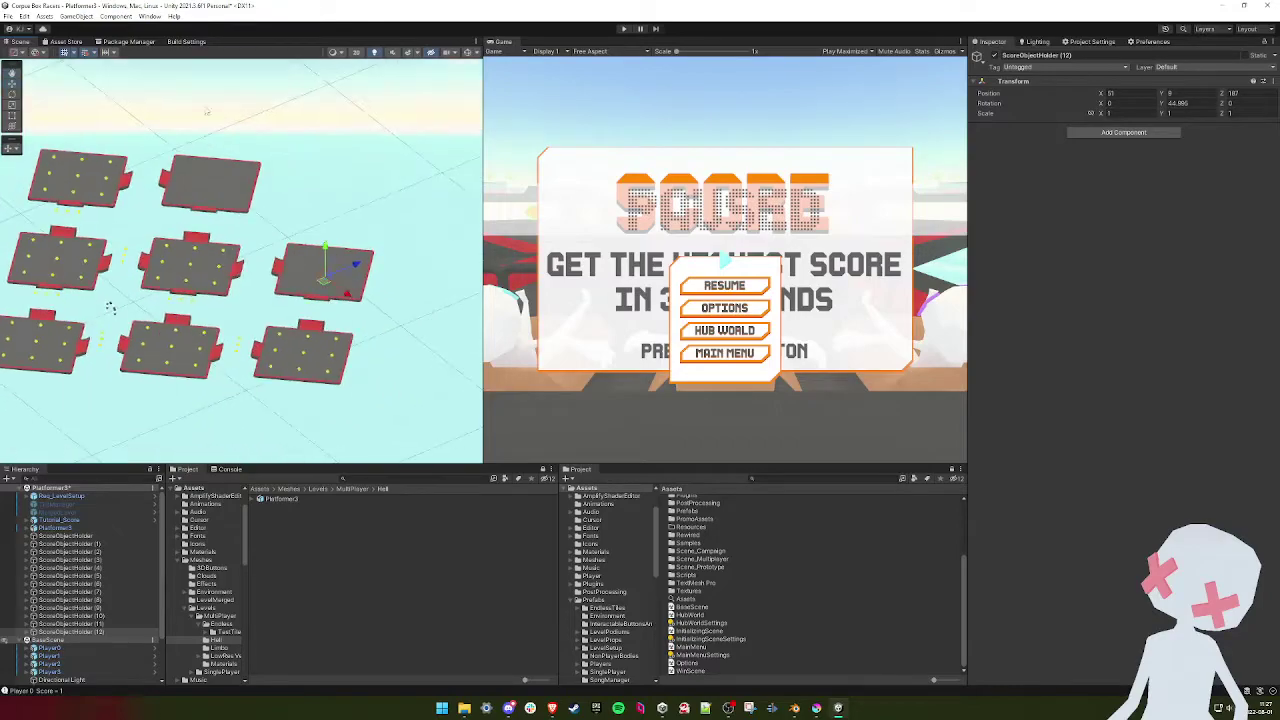
drag(330, 253, 323, 259)
click(13, 147)
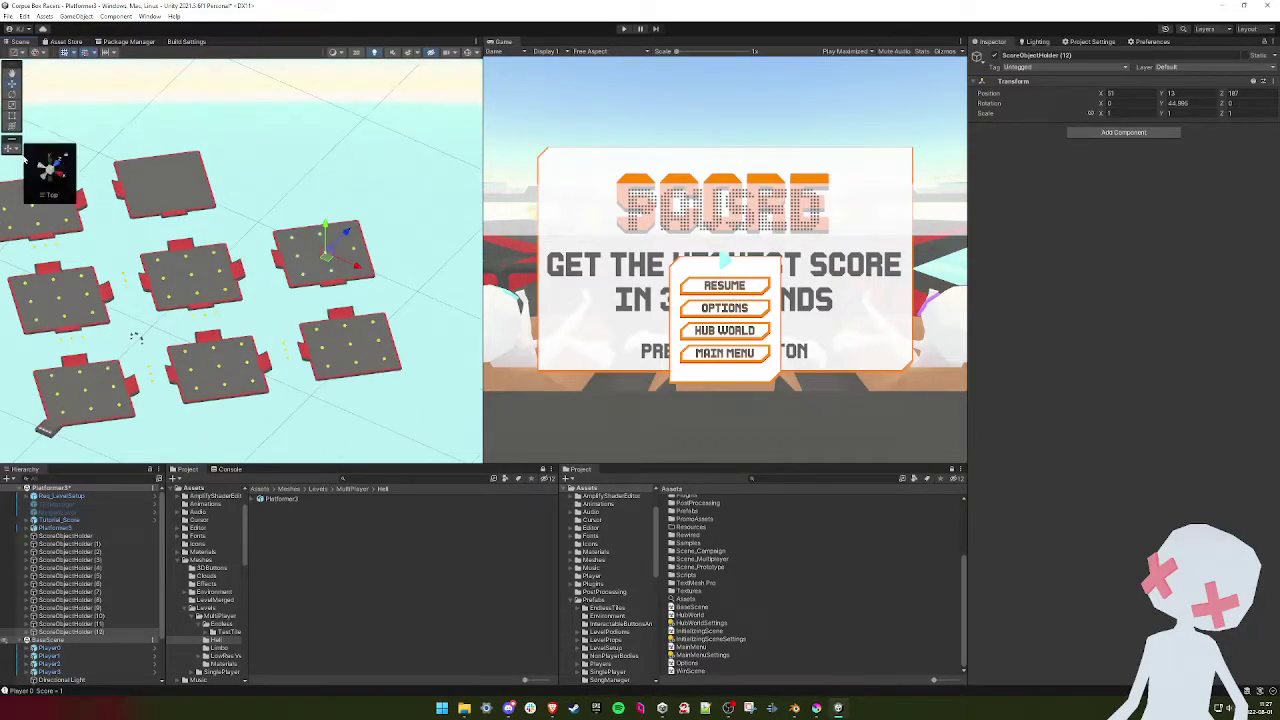
click(49, 161)
middle_drag(277, 224, 282, 248)
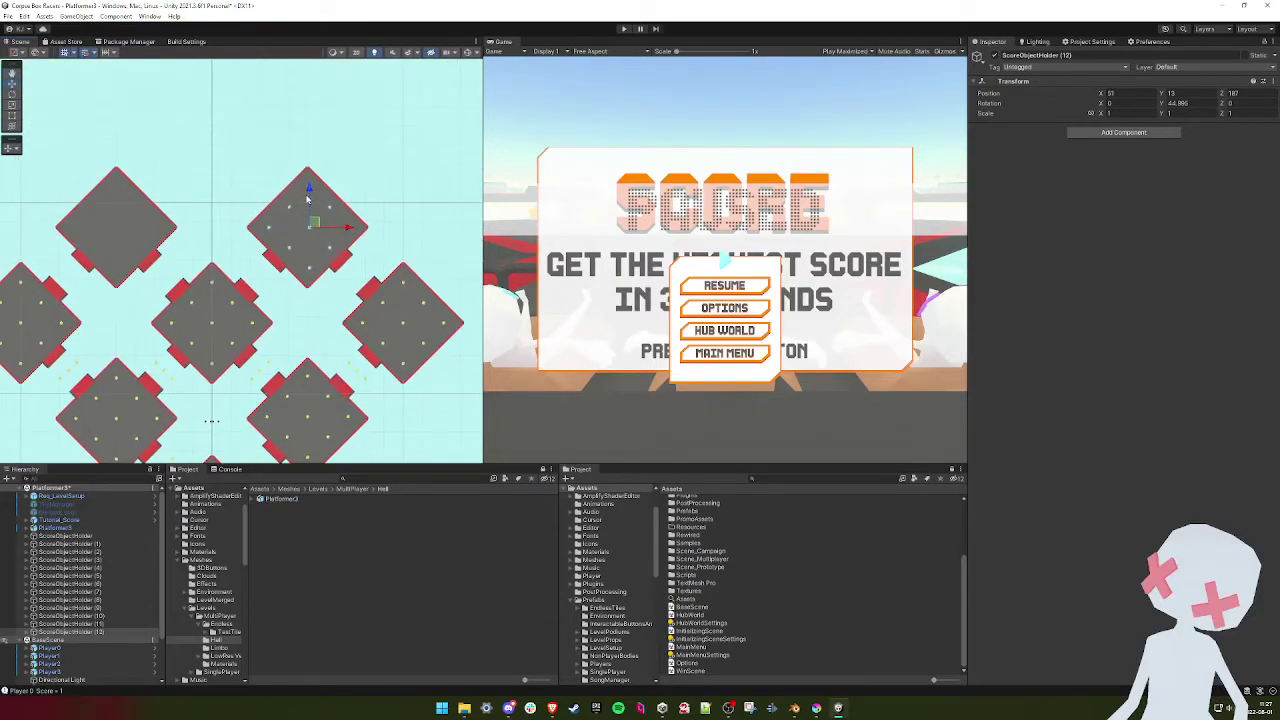
scroll(331, 229, up, 7)
middle_drag(390, 240, 217, 251)
scroll(214, 249, up, 2)
middle_drag(238, 168, 279, 221)
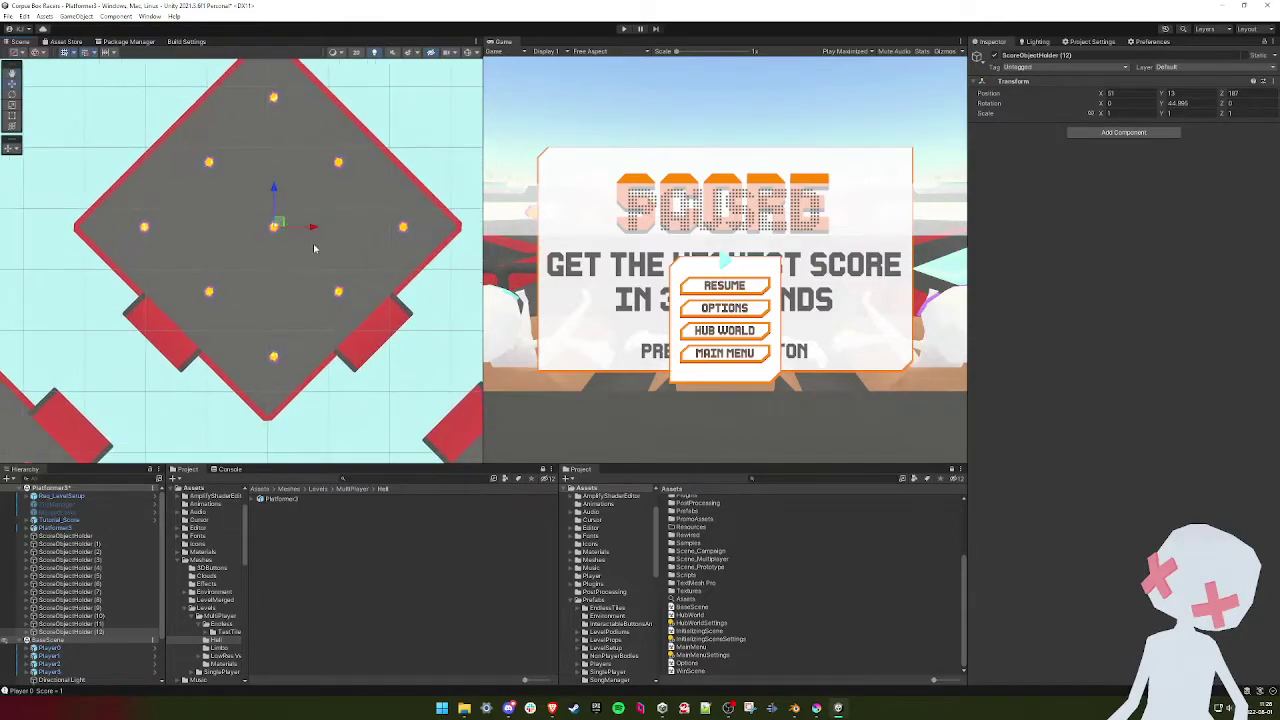
scroll(300, 240, down, 3)
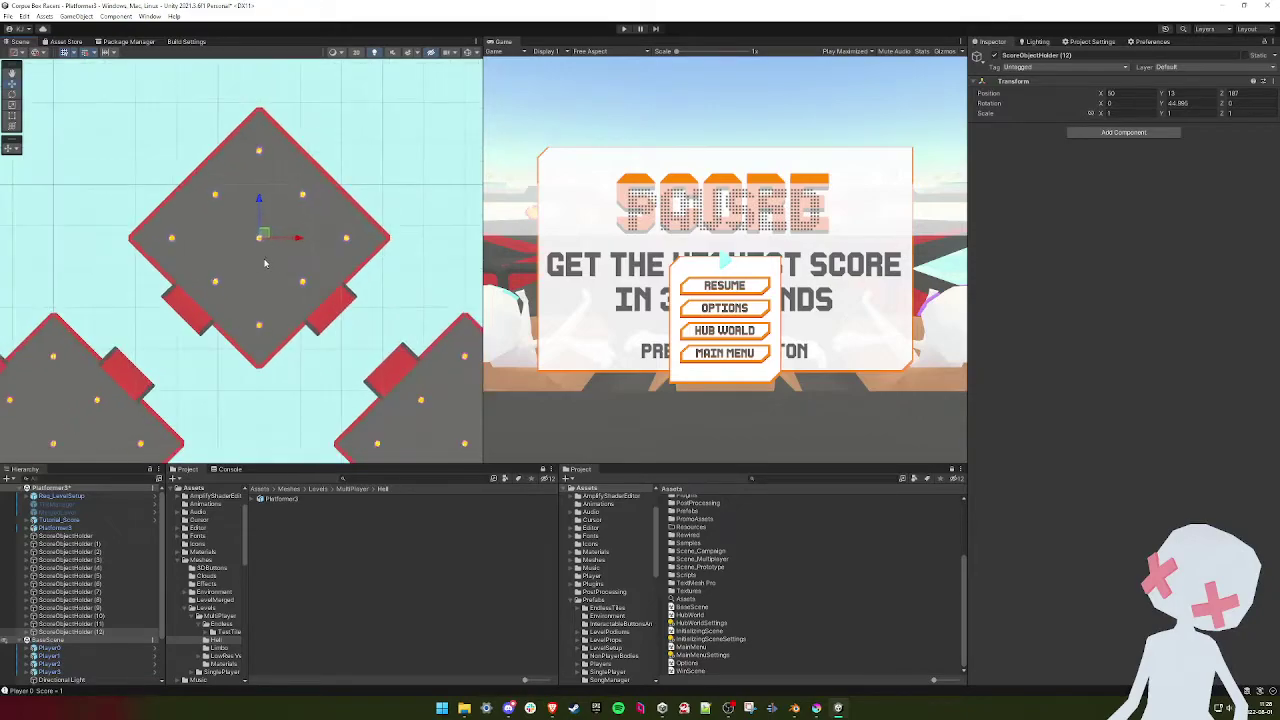
scroll(261, 261, down, 5)
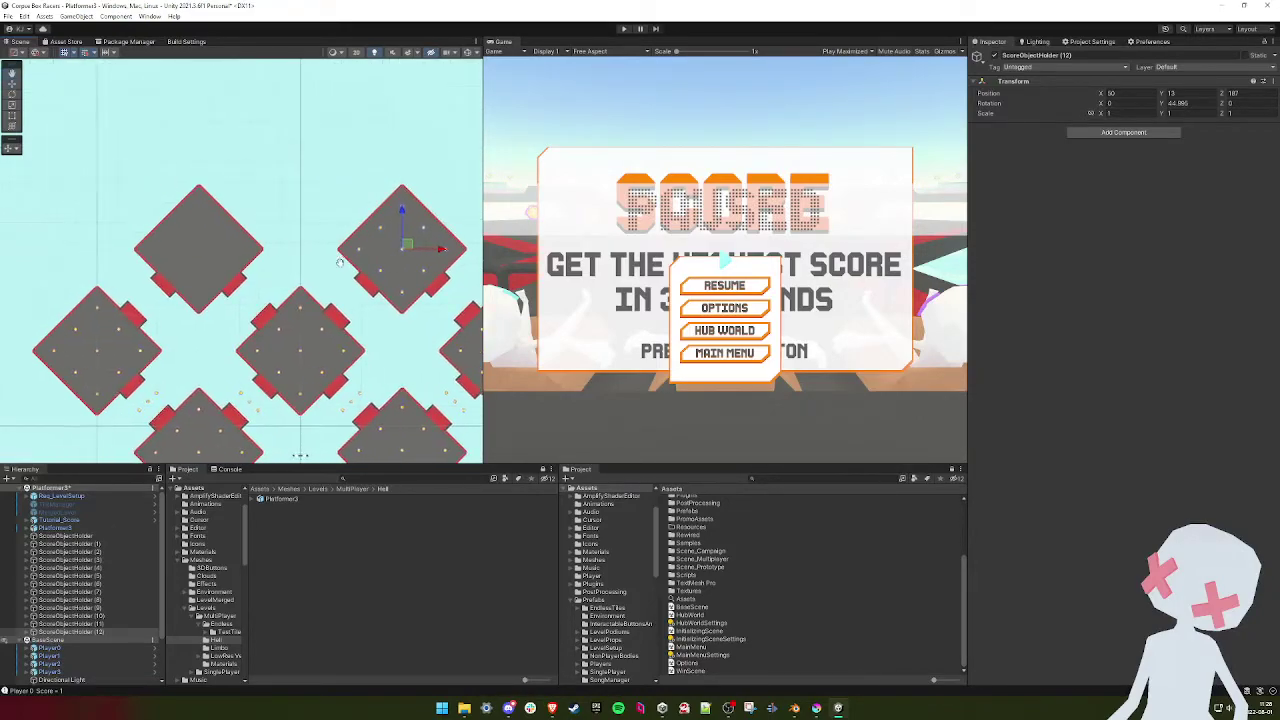
- Duplicate the nine-object holder and centre the copy on the remaining empty platform at X -50
key(ctrl+d)
drag(432, 249, 246, 253)
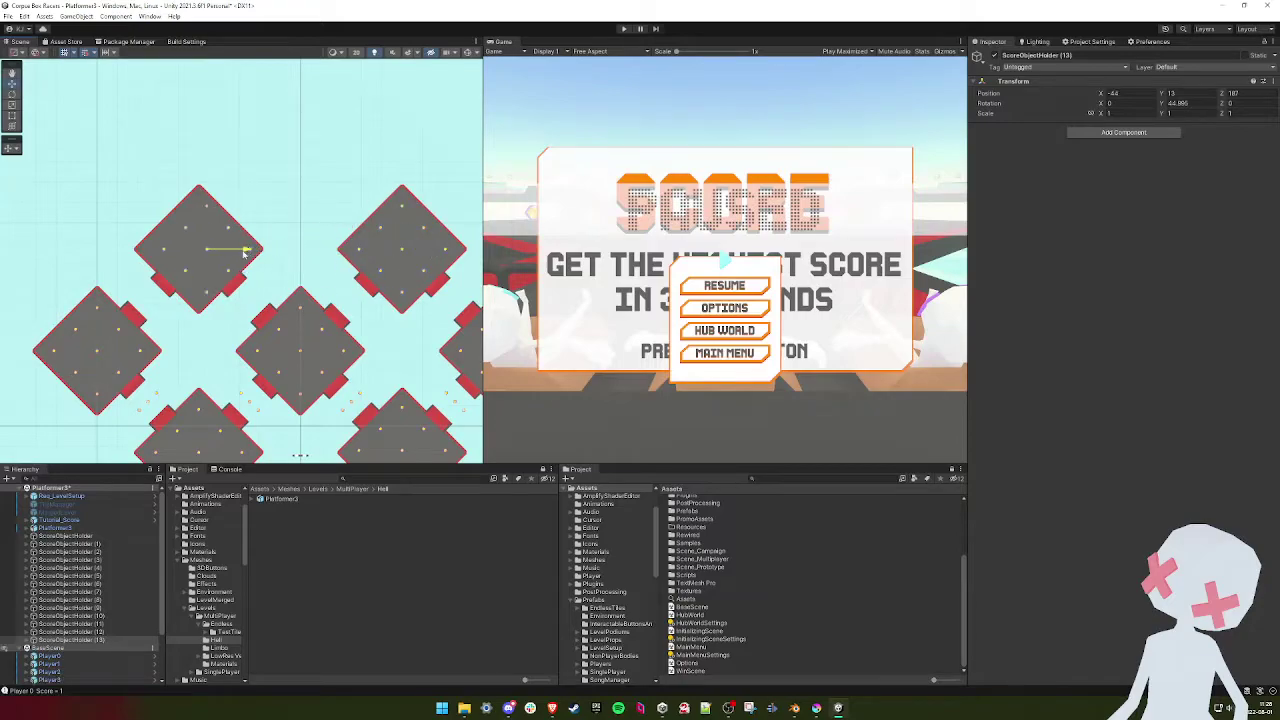
scroll(238, 252, up, 5)
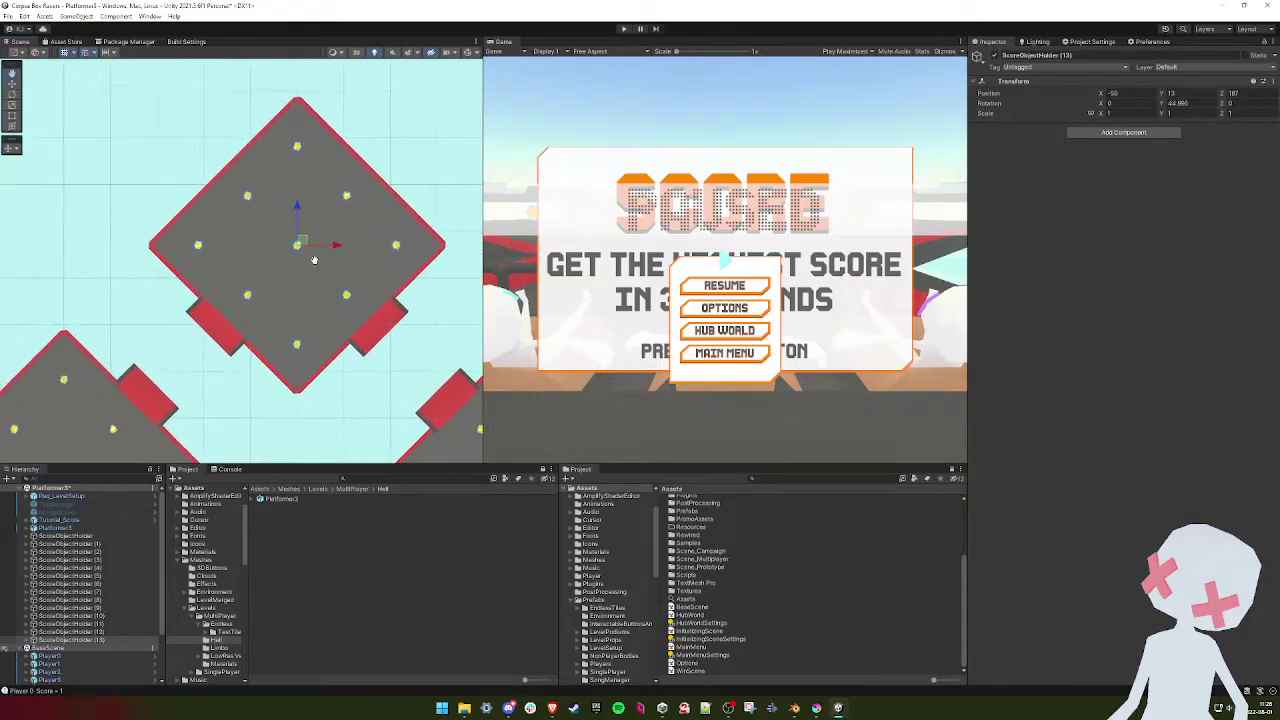
scroll(307, 263, down, 6)
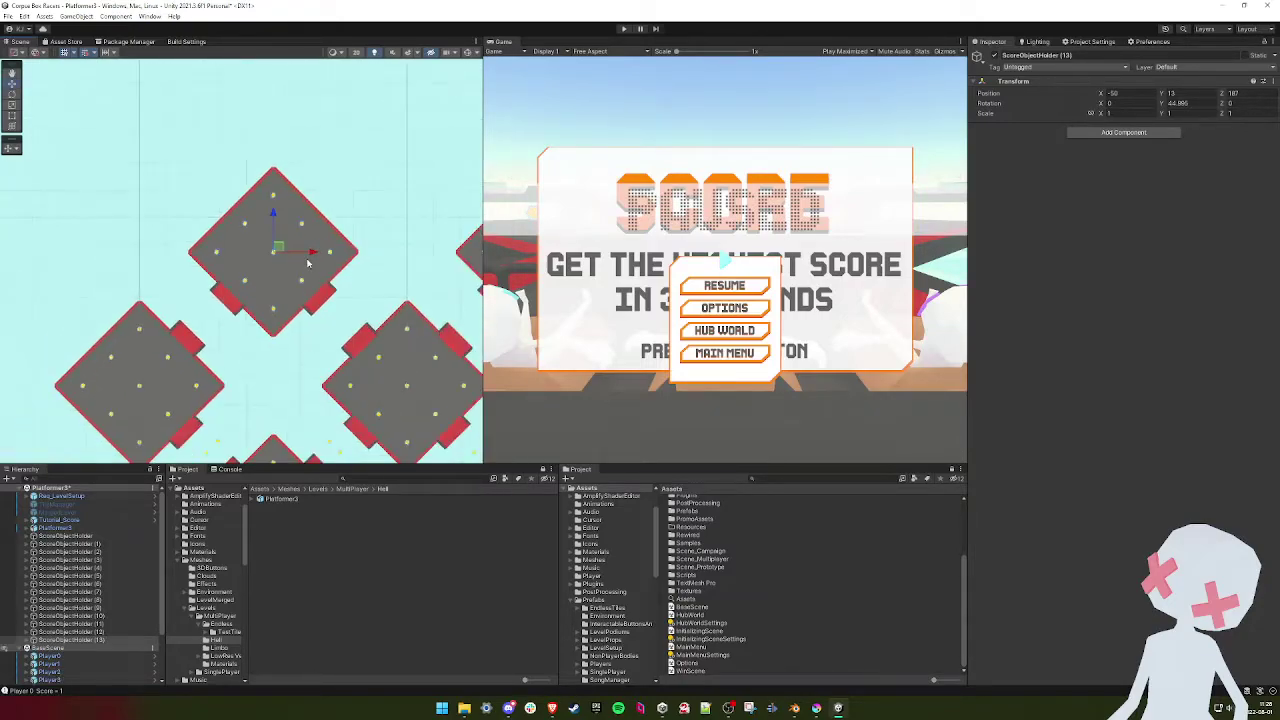
- Duplicate the three-object ScoreObjectHolder (9) and place the copy between the facing ramps at about X 26, Z 162
click(372, 320)
click(372, 320)
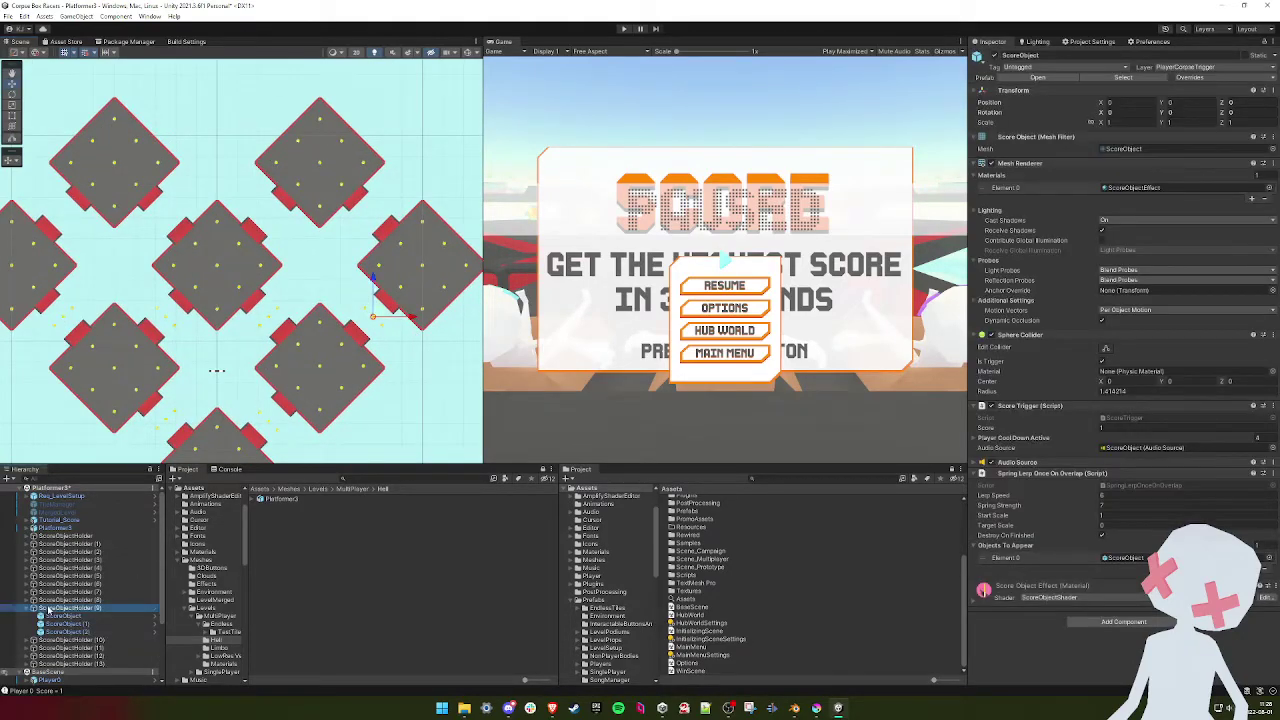
click(48, 610)
key(ctrl+d)
drag(385, 322, 278, 221)
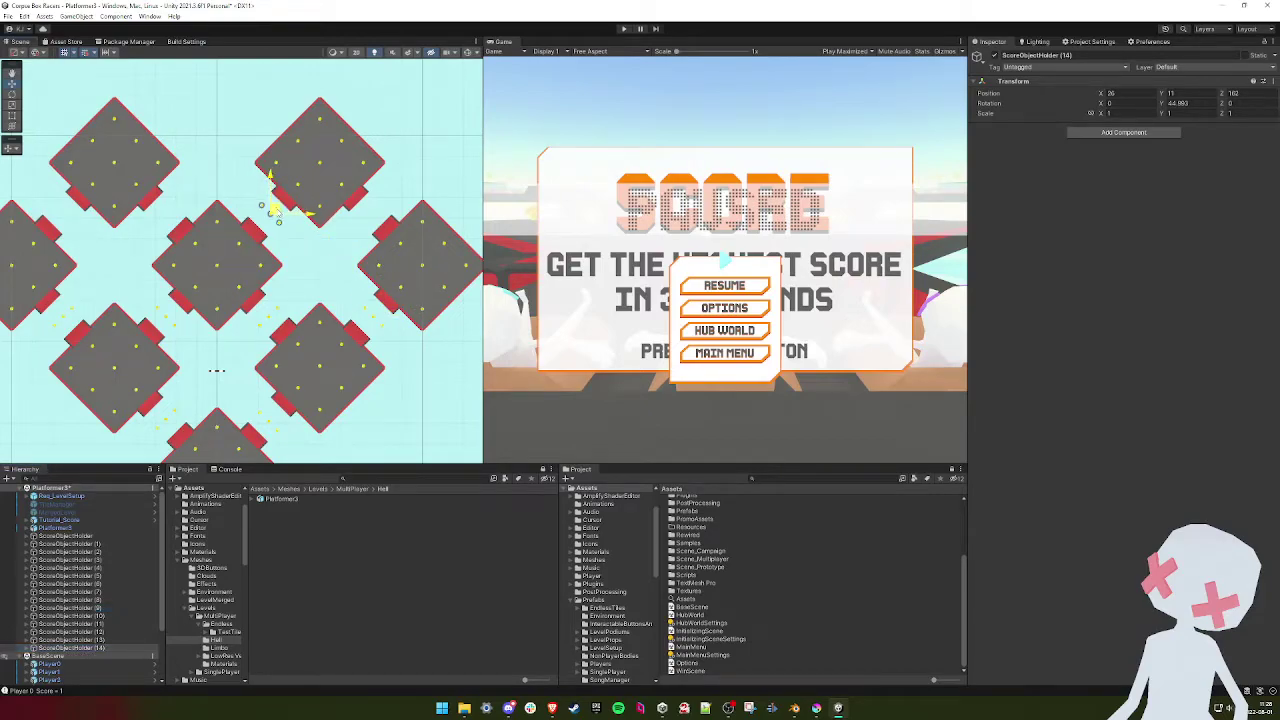
- Raise the copied three-object holder to Y 13, checking its height against the ramps from the side
key(f)
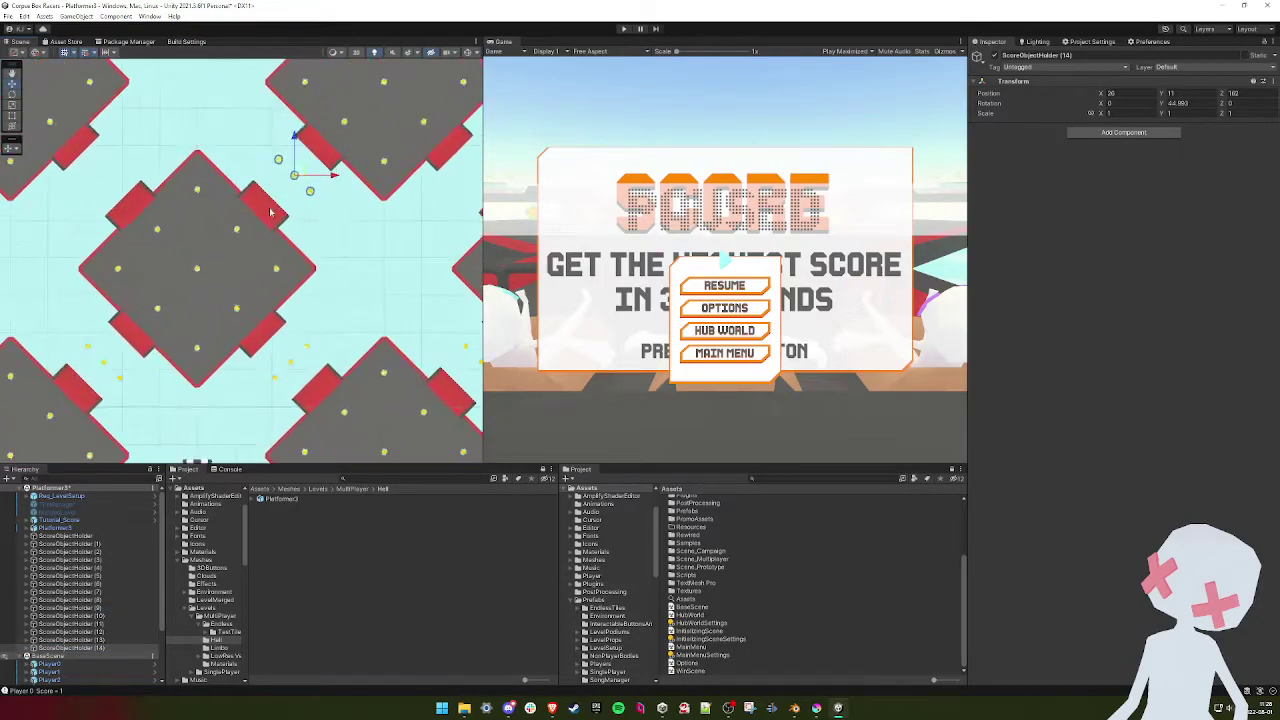
scroll(270, 212, down, 3)
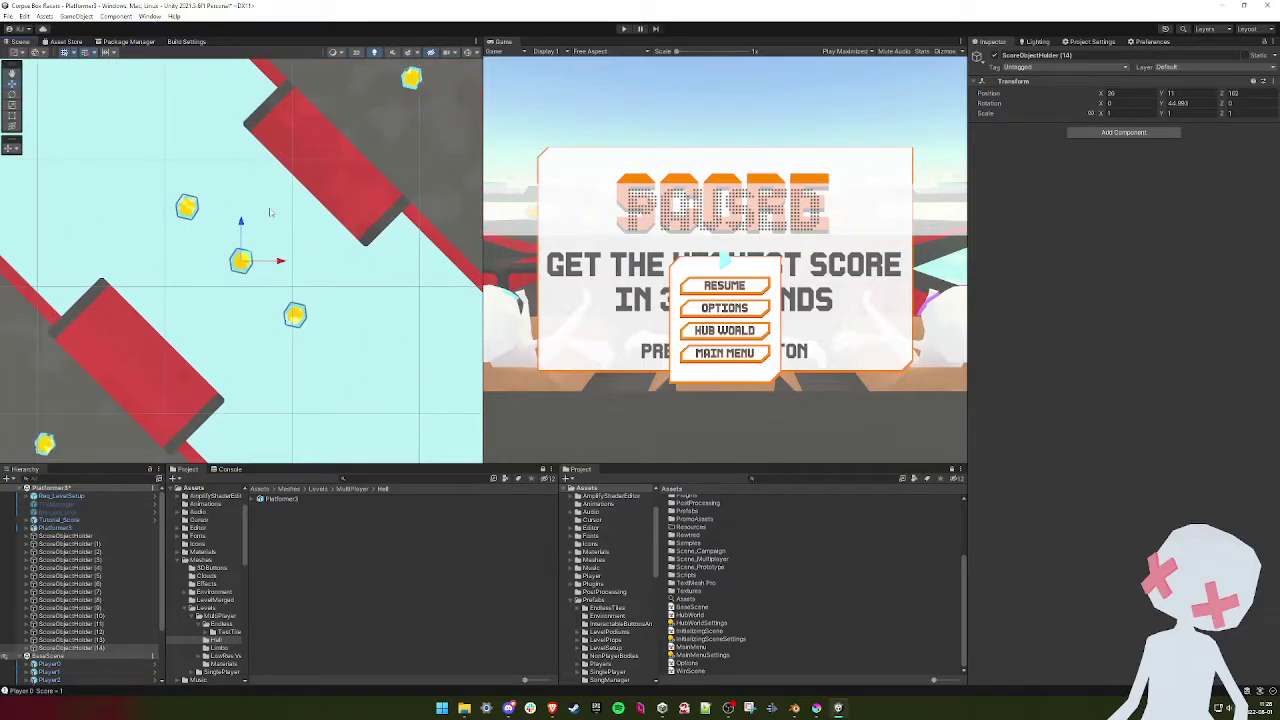
click(14, 149)
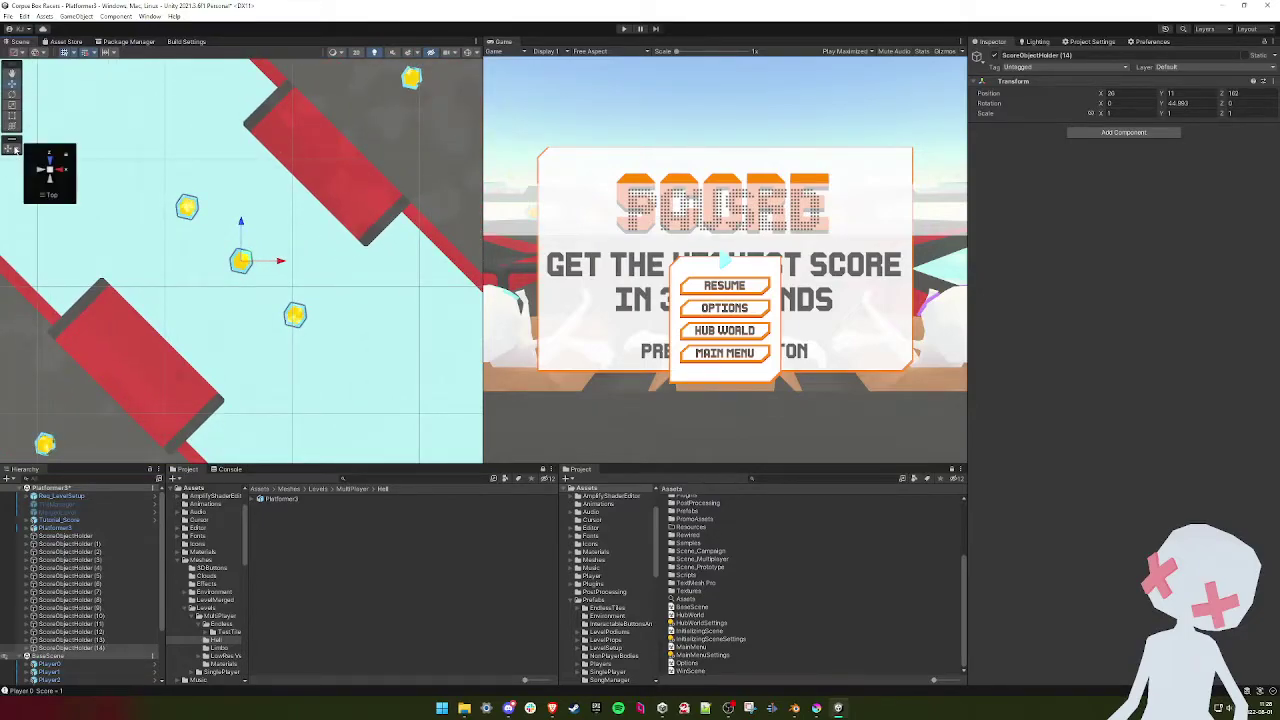
click(59, 164)
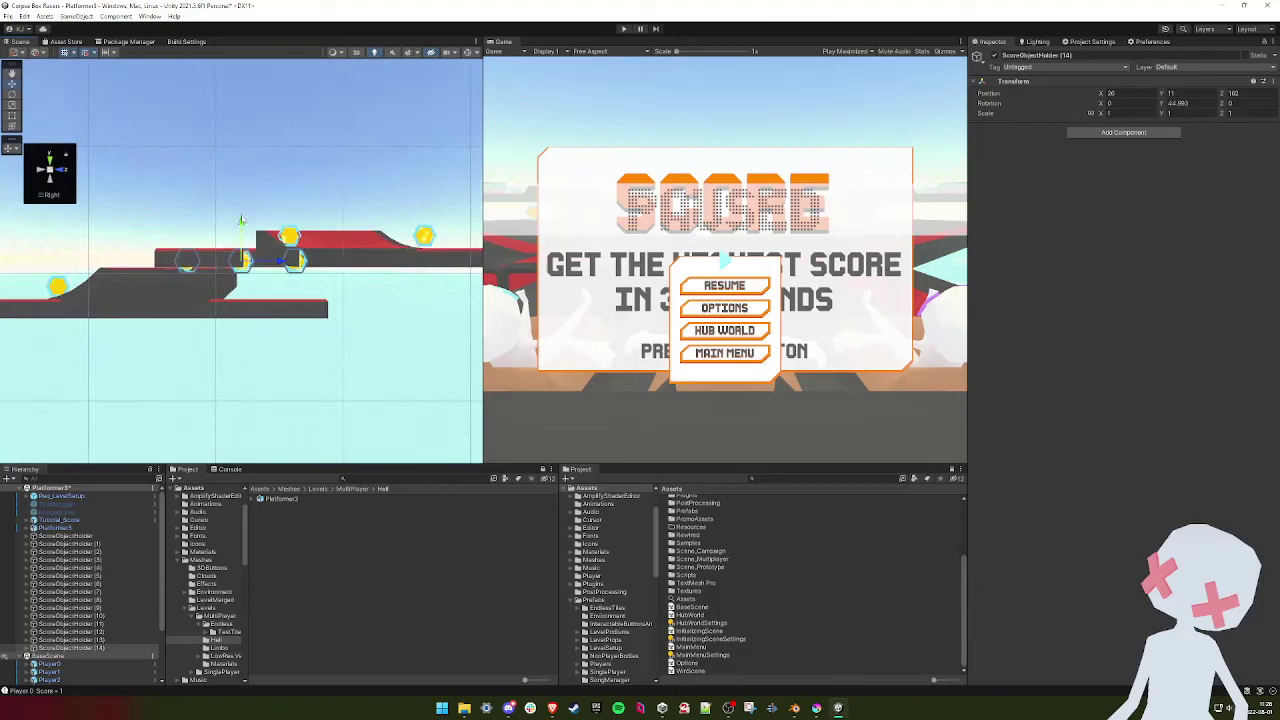
click(241, 211)
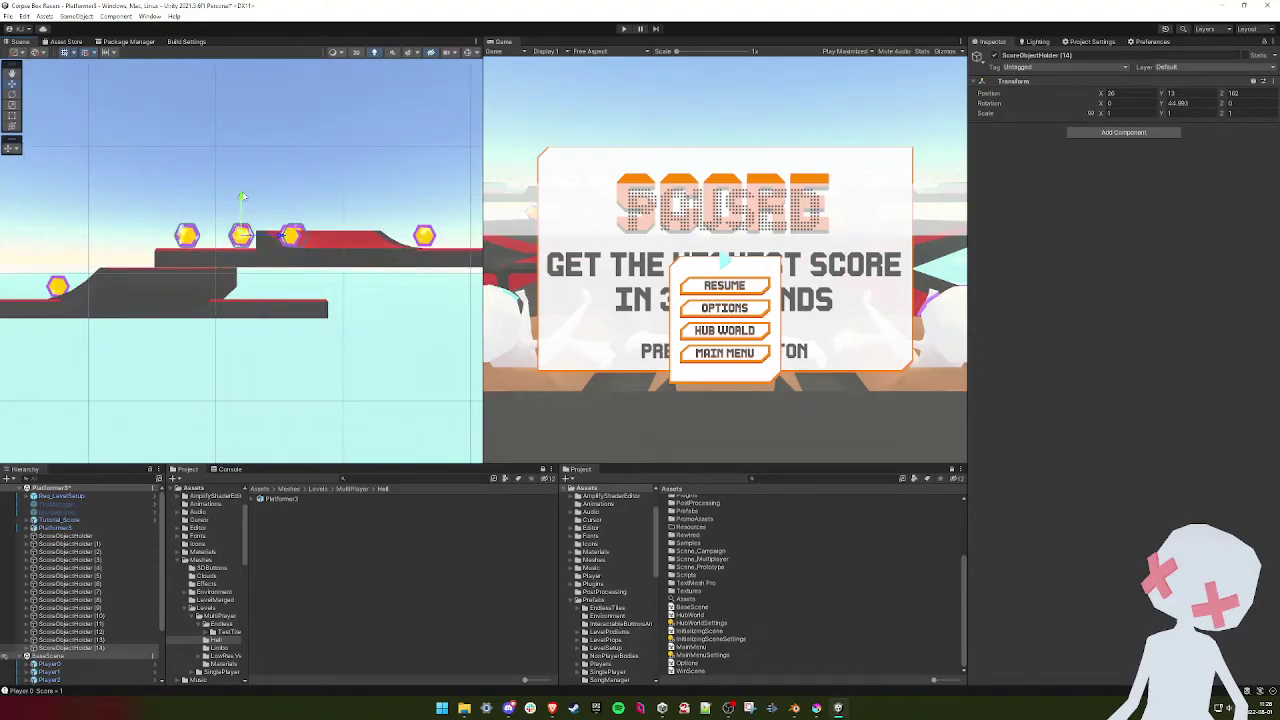
- Duplicate the raised three-object holder and place the copy between the opposite pair of ramps at about X -74
alt+drag(243, 196, 282, 268)
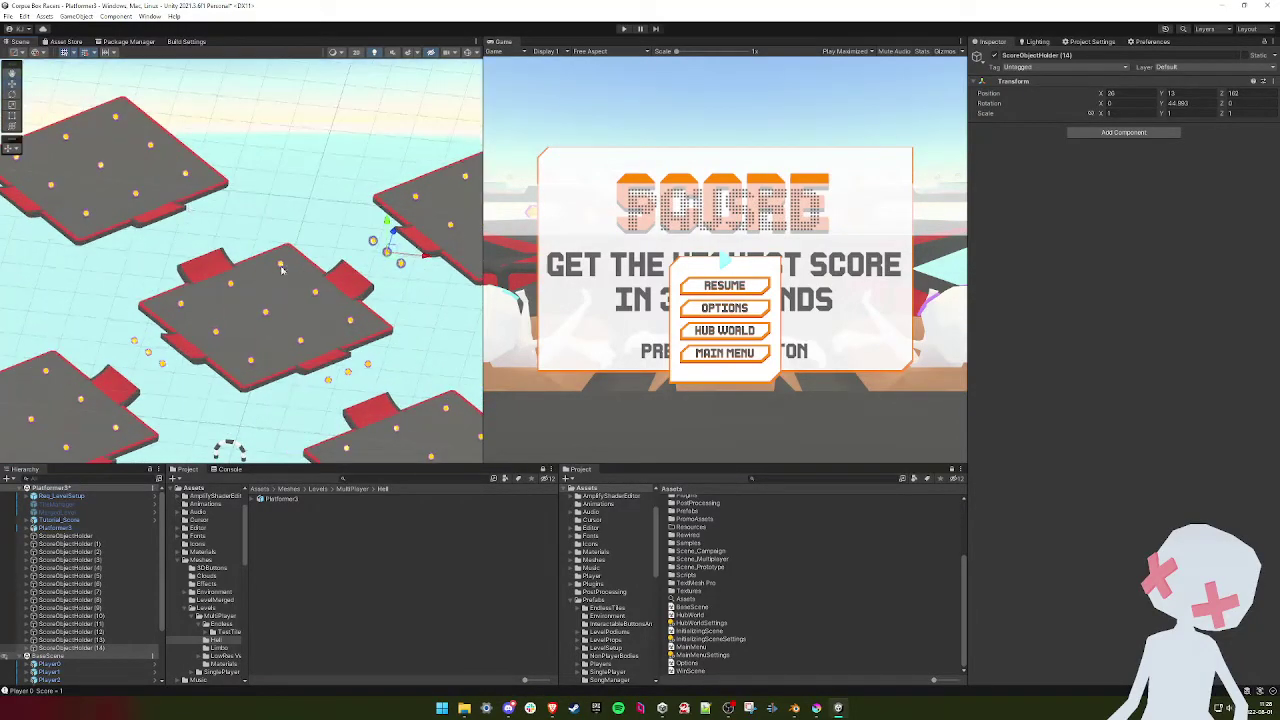
click(50, 153)
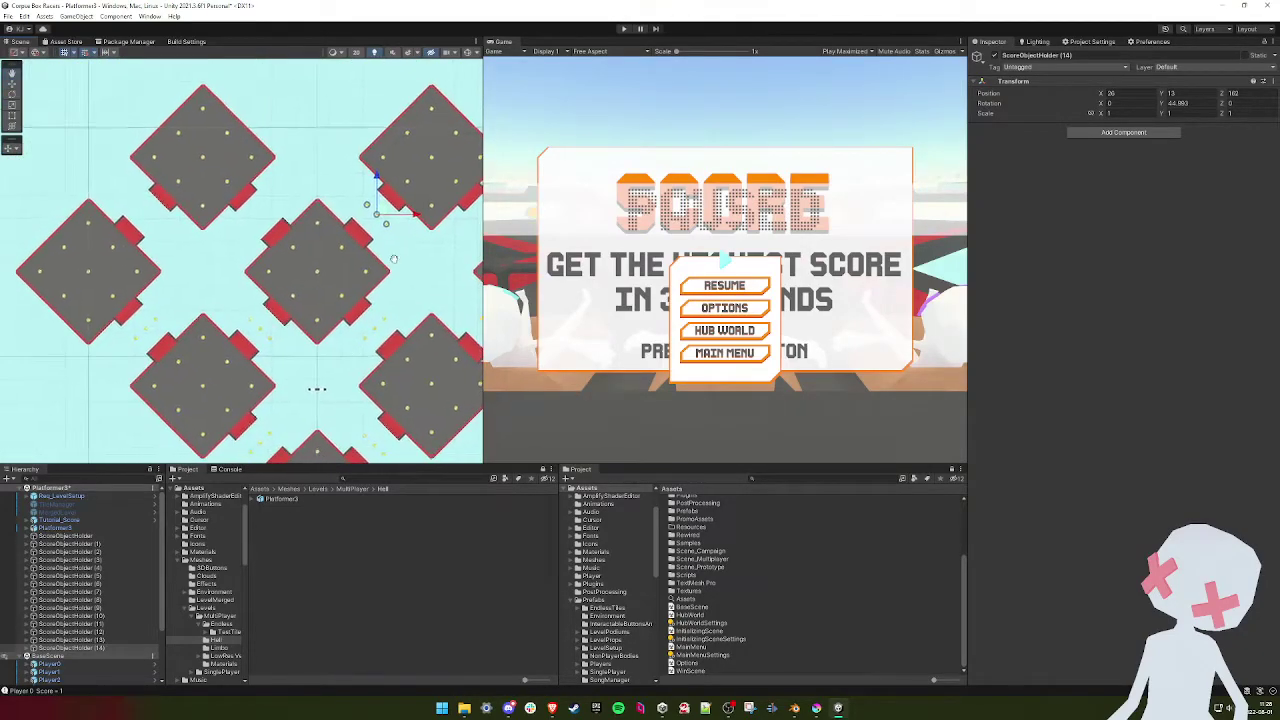
middle_drag(316, 269, 283, 250)
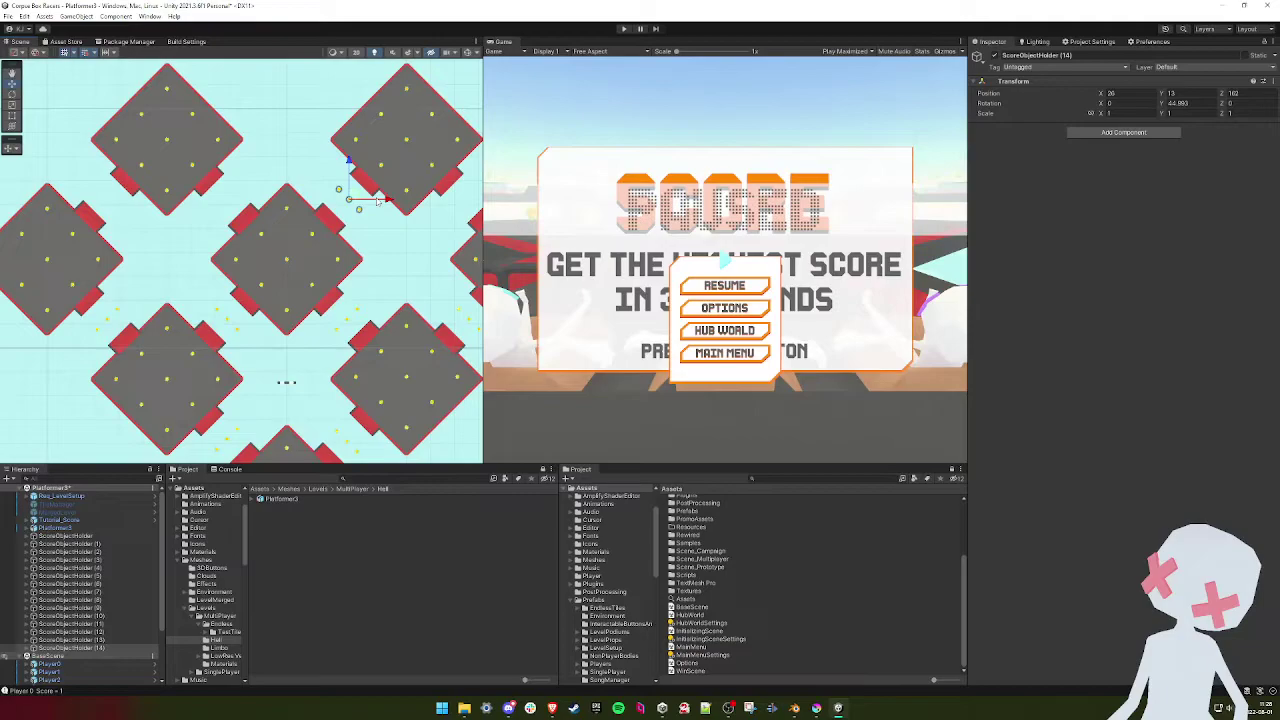
key(ctrl+d)
drag(378, 200, 146, 202)
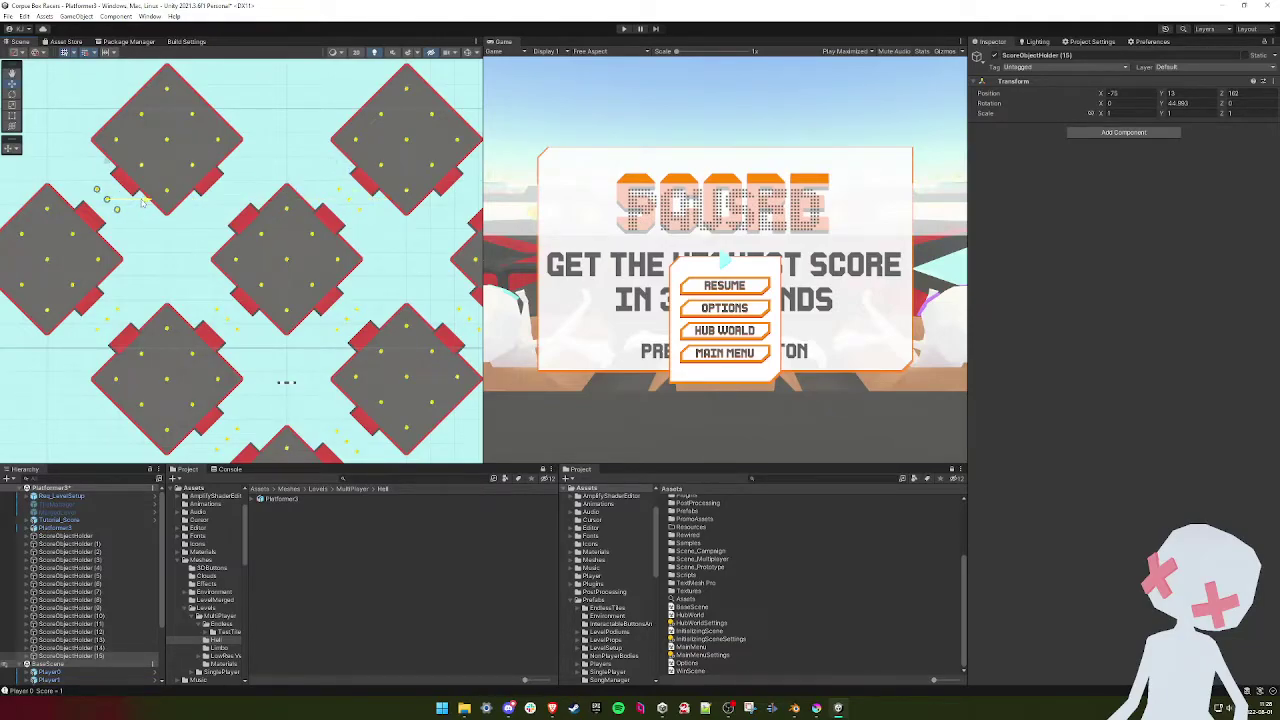
key(f)
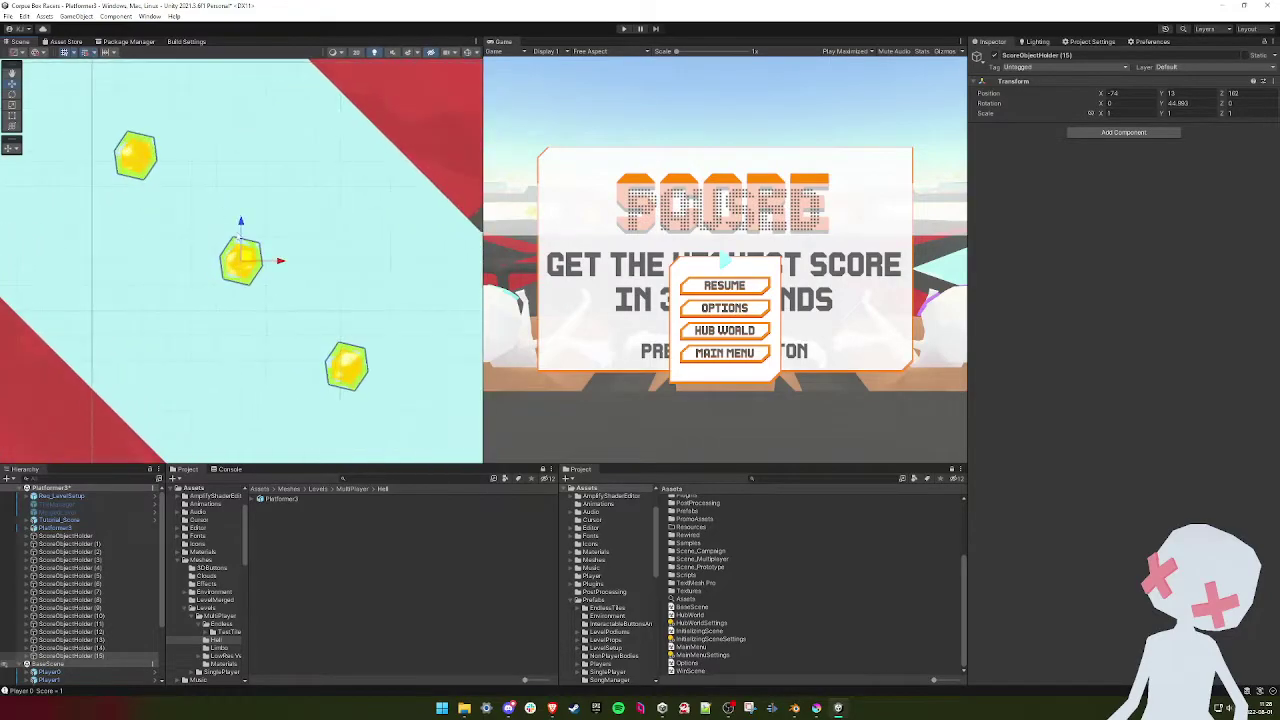
- Fine-tune ScoreObjectHolder (15) between the two facing ramps, moving it to X -74, Z 163
drag(280, 261, 269, 262)
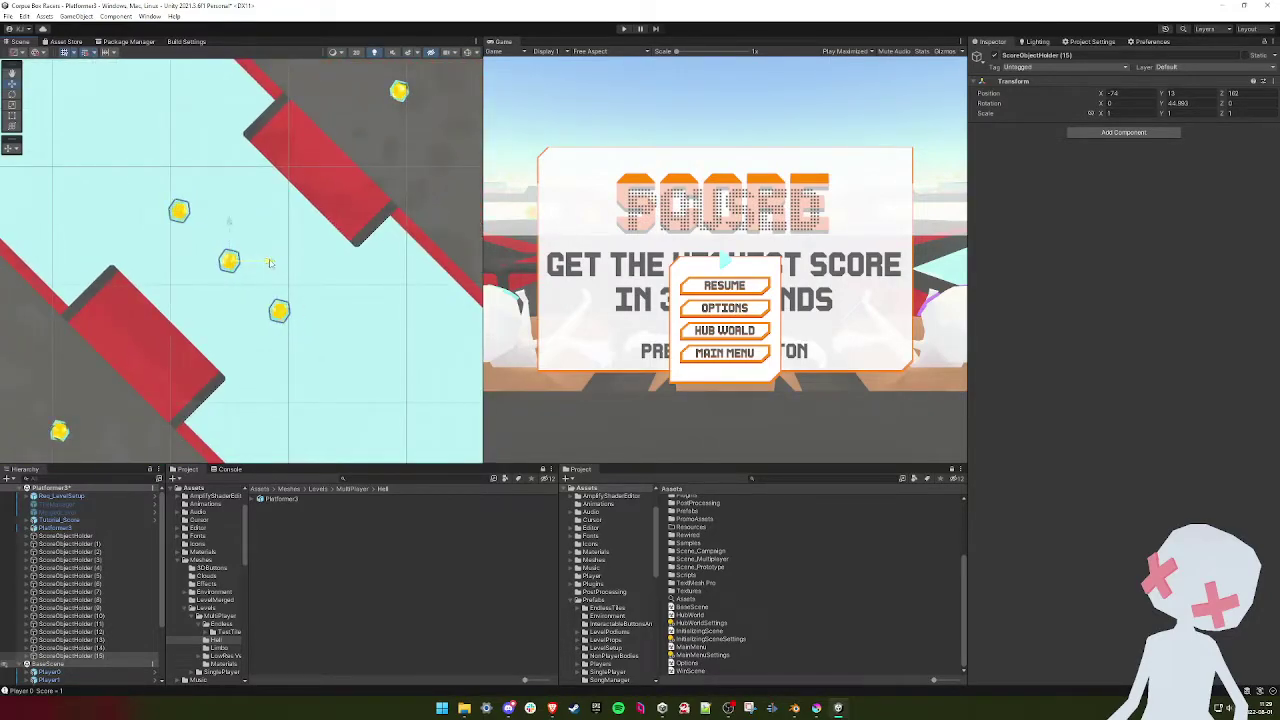
scroll(268, 261, down, 10)
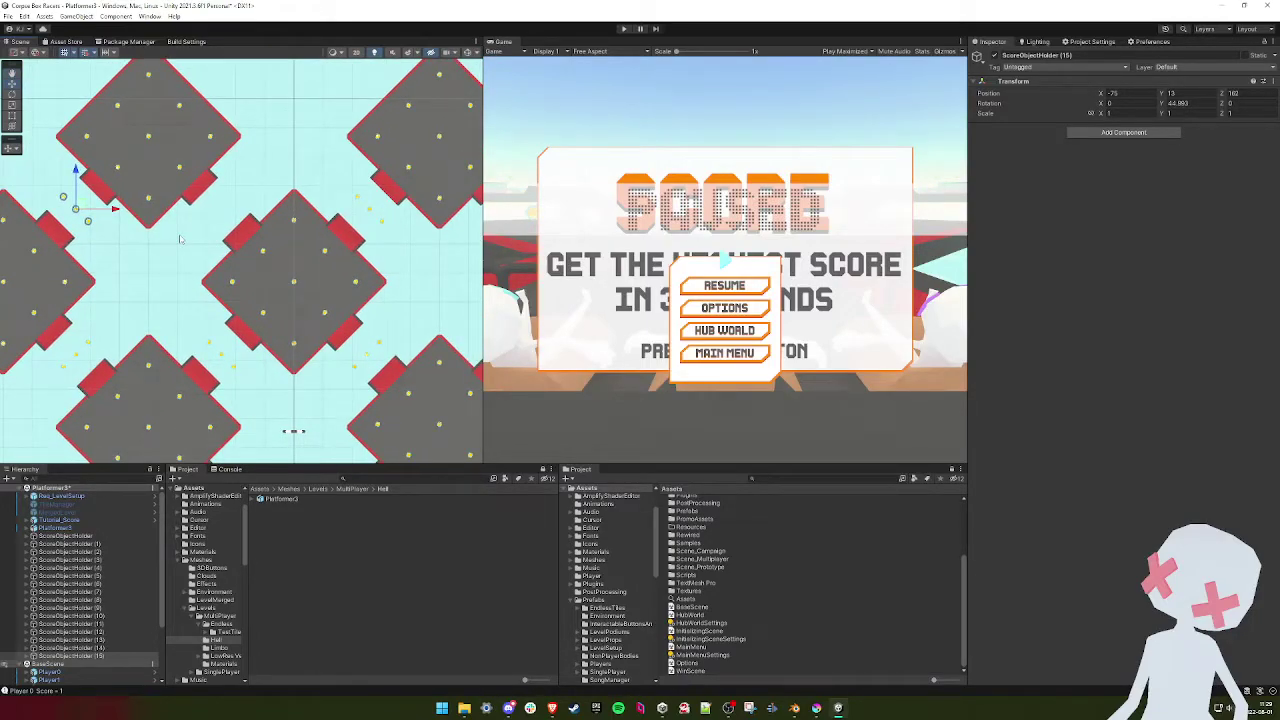
middle_drag(205, 243, 291, 221)
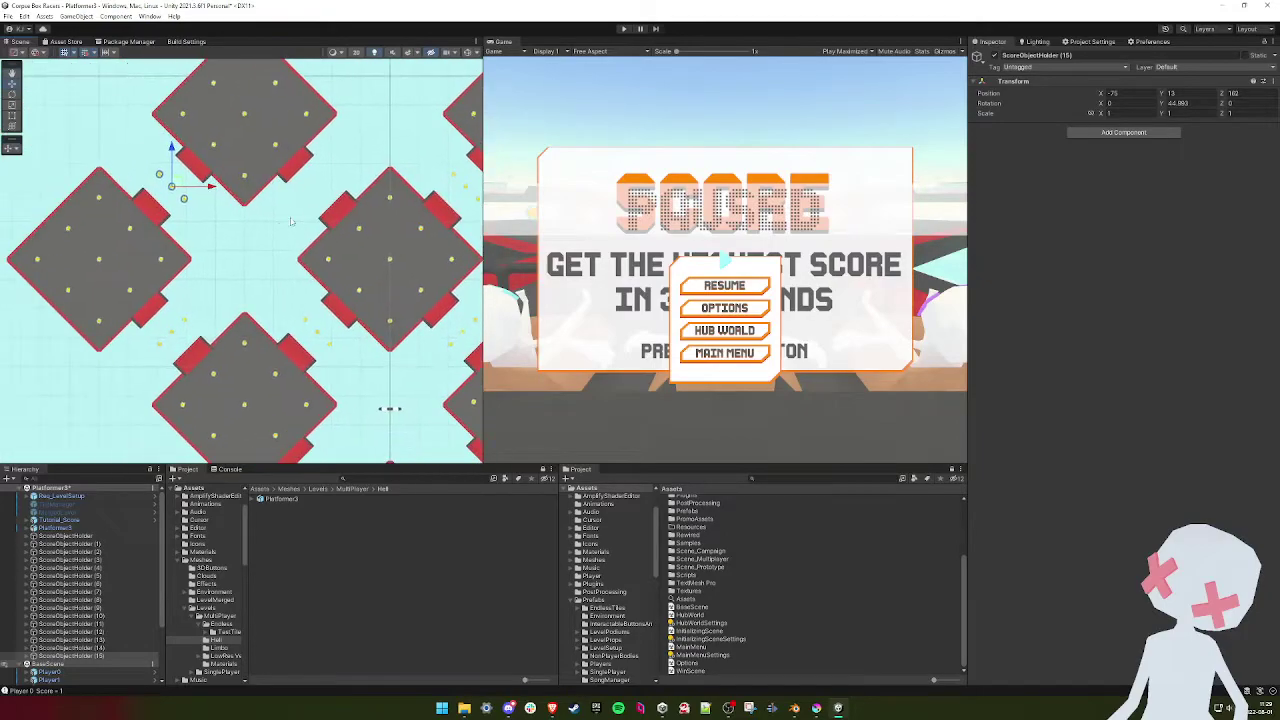
drag(174, 185, 177, 181)
scroll(266, 258, up, 5)
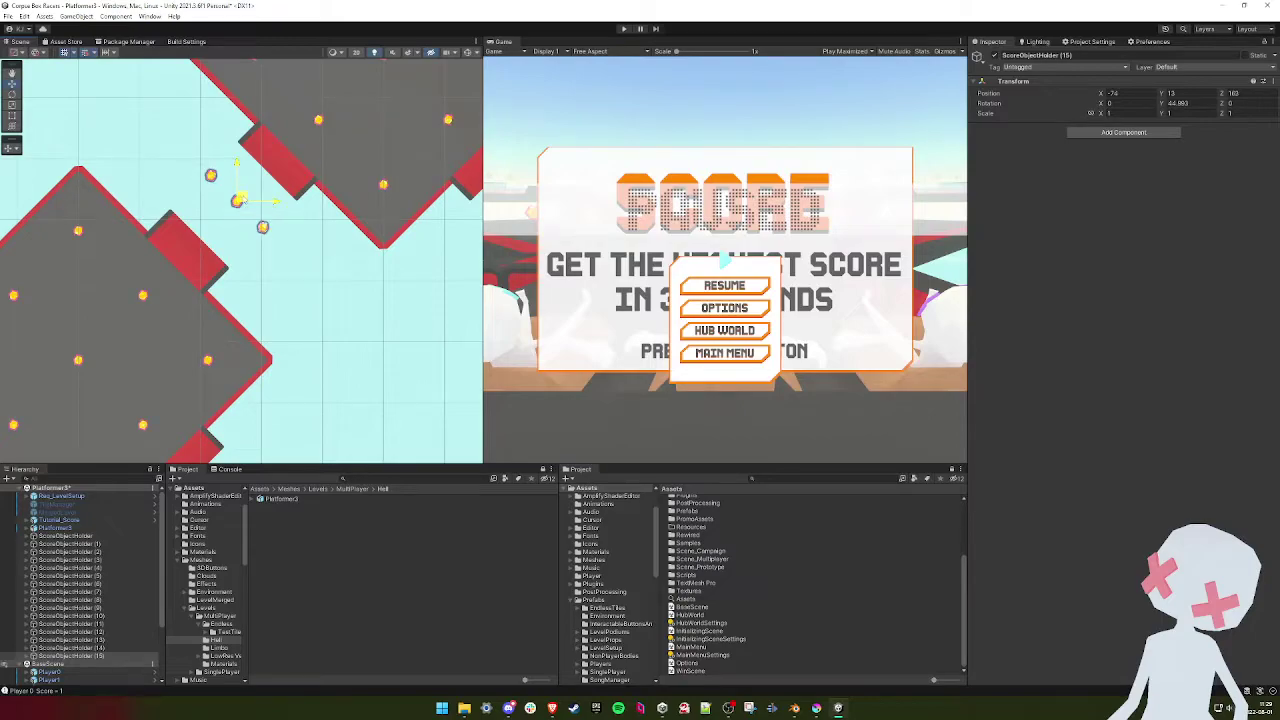
scroll(185, 208, down, 6)
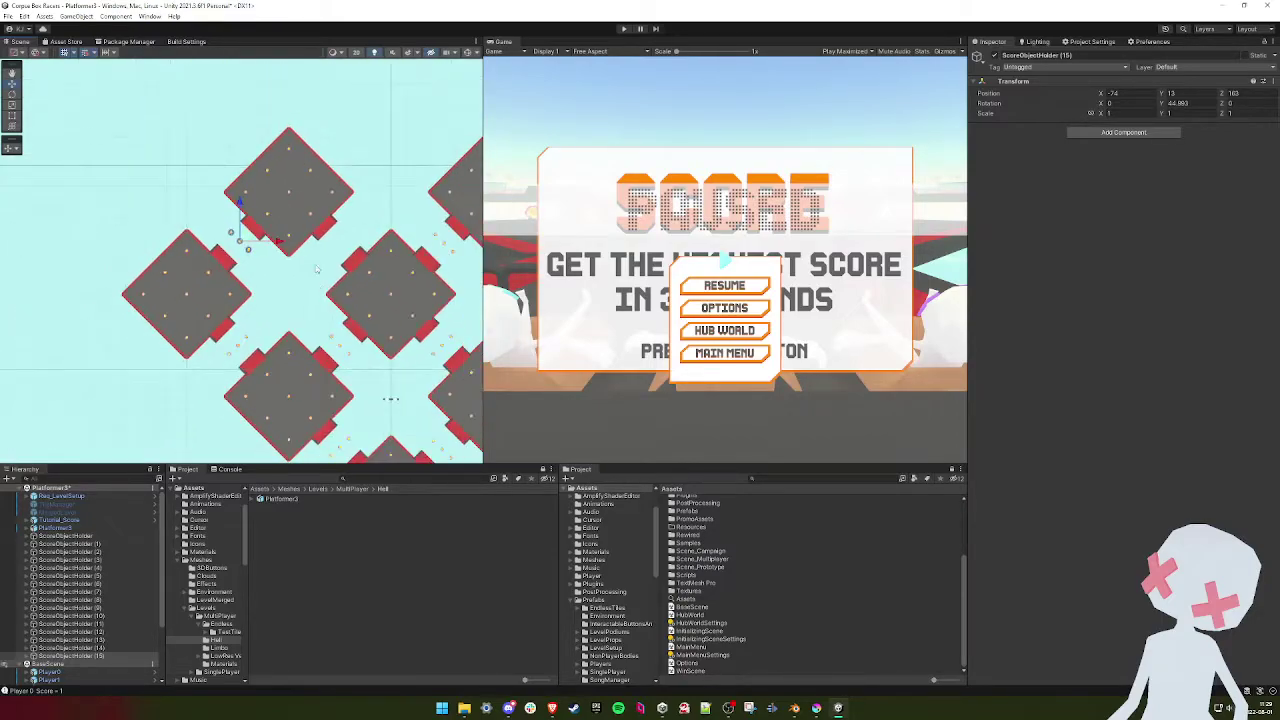
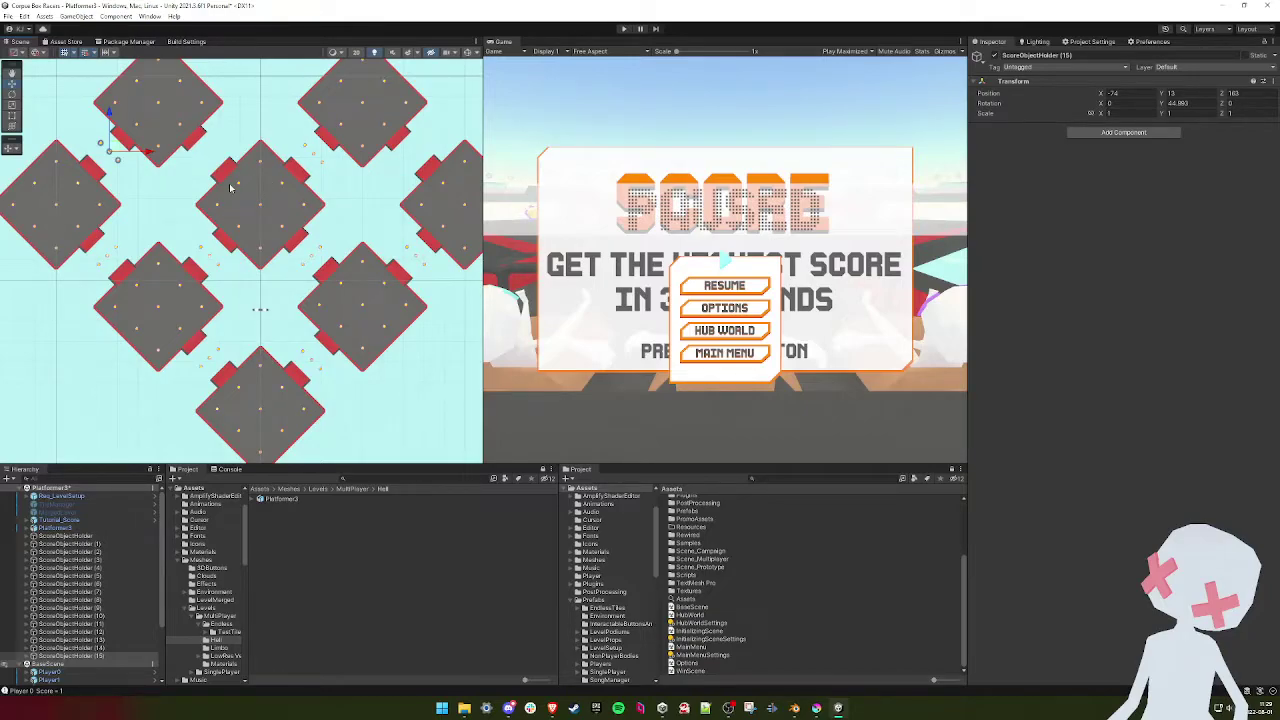
- Duplicate ScoreObjectHolder (8) and place the copy between the facing ramps at X -25, Z 162
click(110, 259)
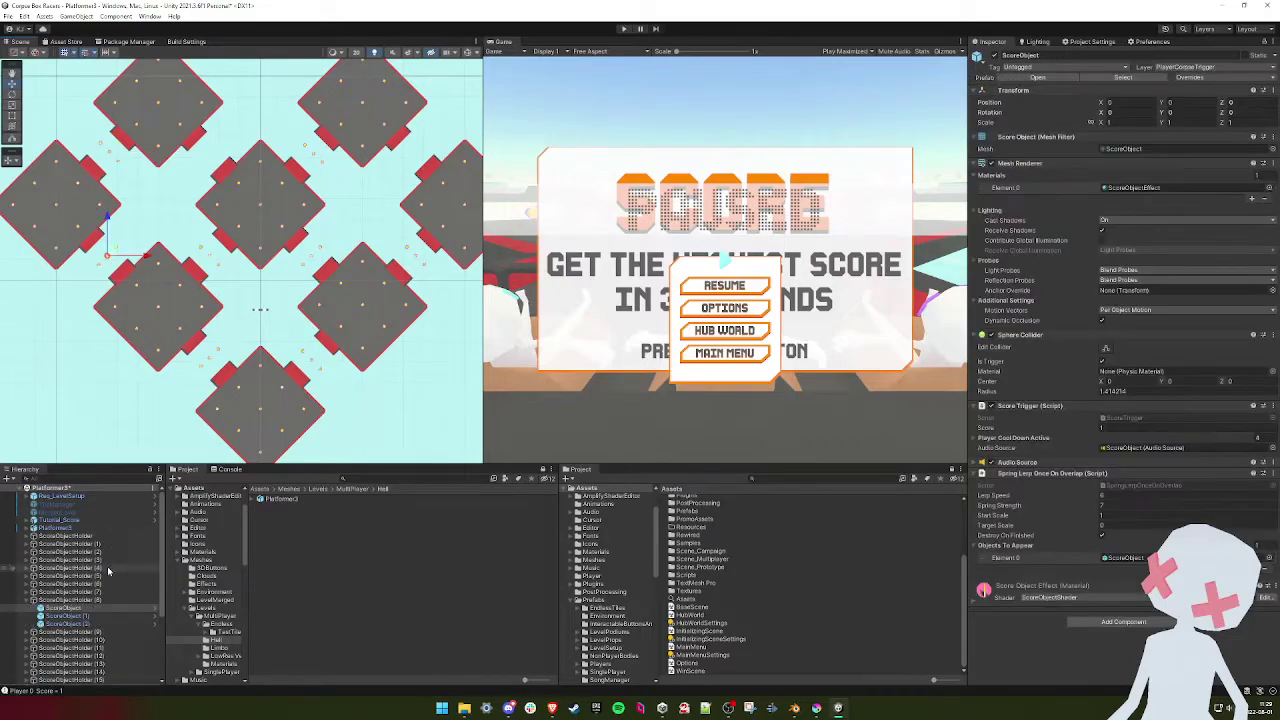
click(76, 602)
middle_drag(118, 264, 126, 310)
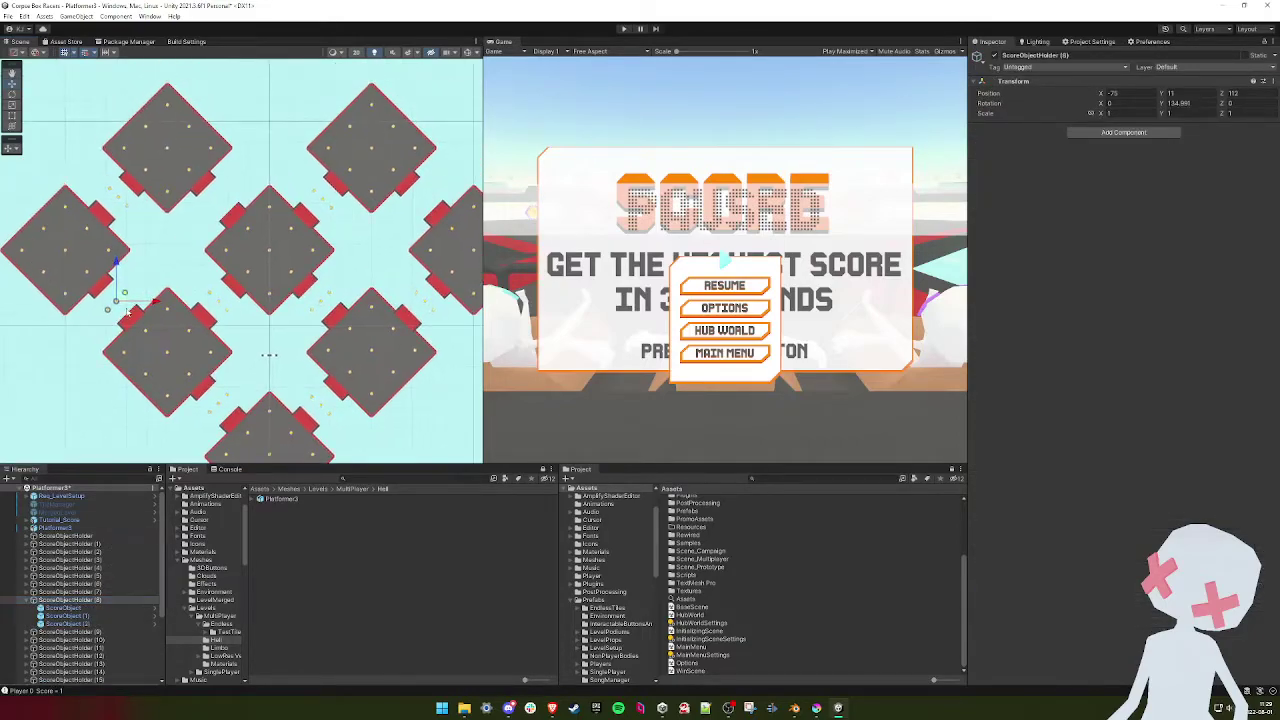
key(ctrl+d)
drag(124, 295, 222, 195)
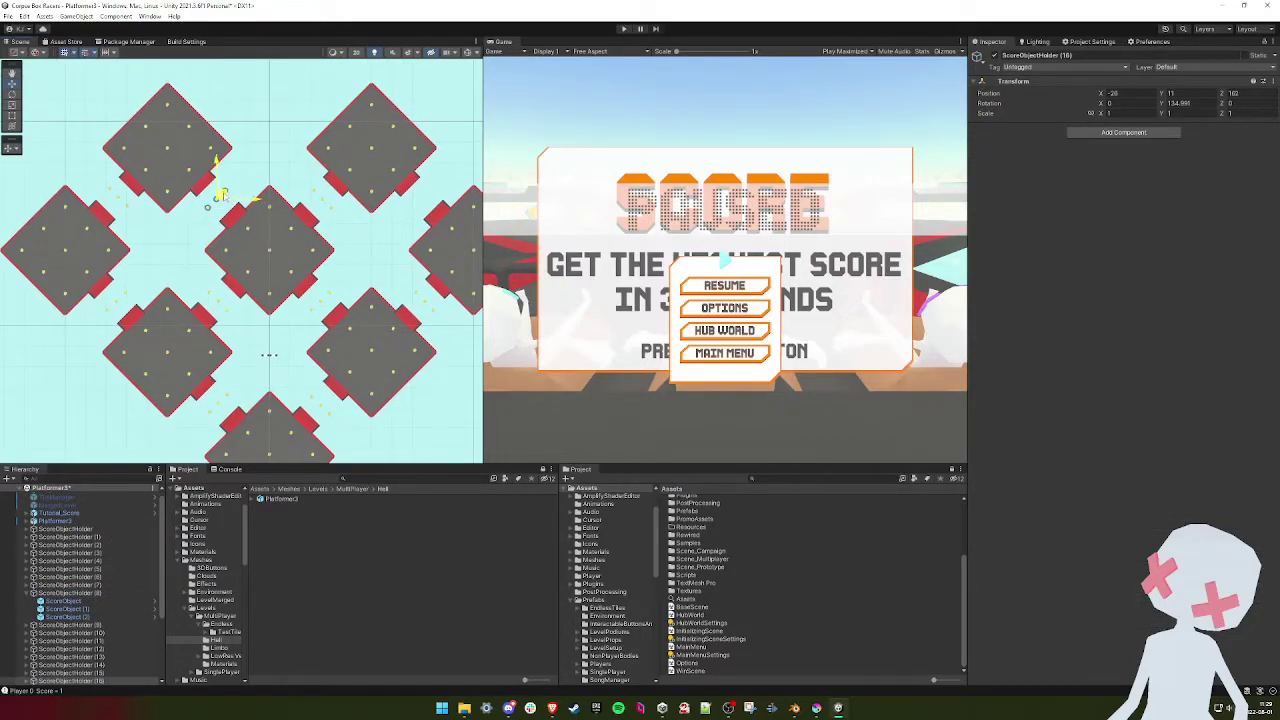
scroll(222, 195, up, 5)
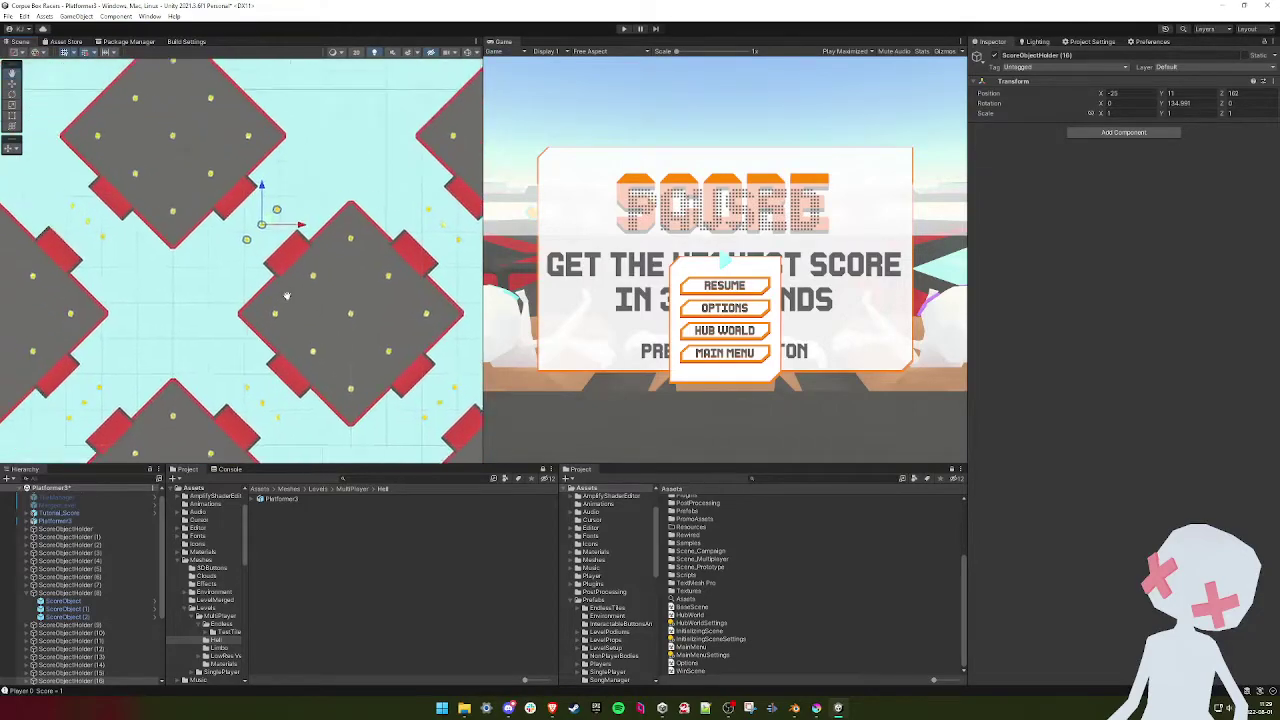
alt+drag(277, 320, 235, 338)
scroll(235, 338, up, 3)
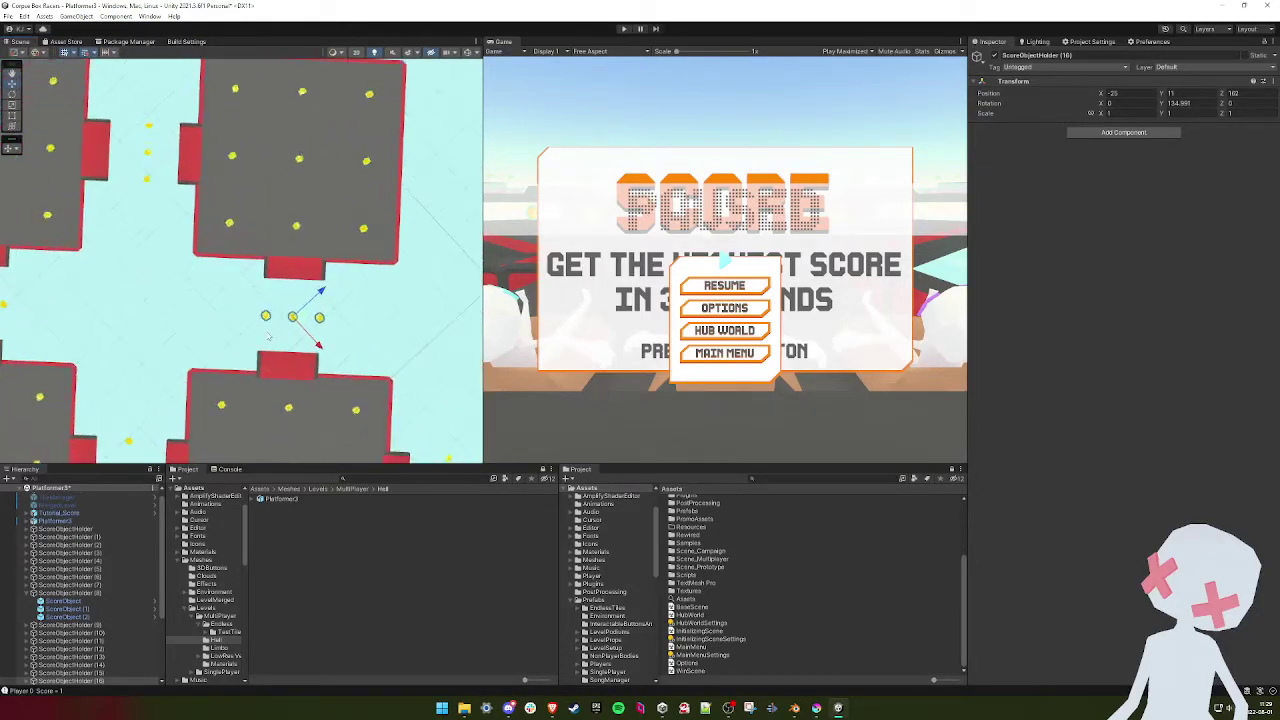
middle_drag(272, 351, 203, 329)
scroll(254, 309, up, 3)
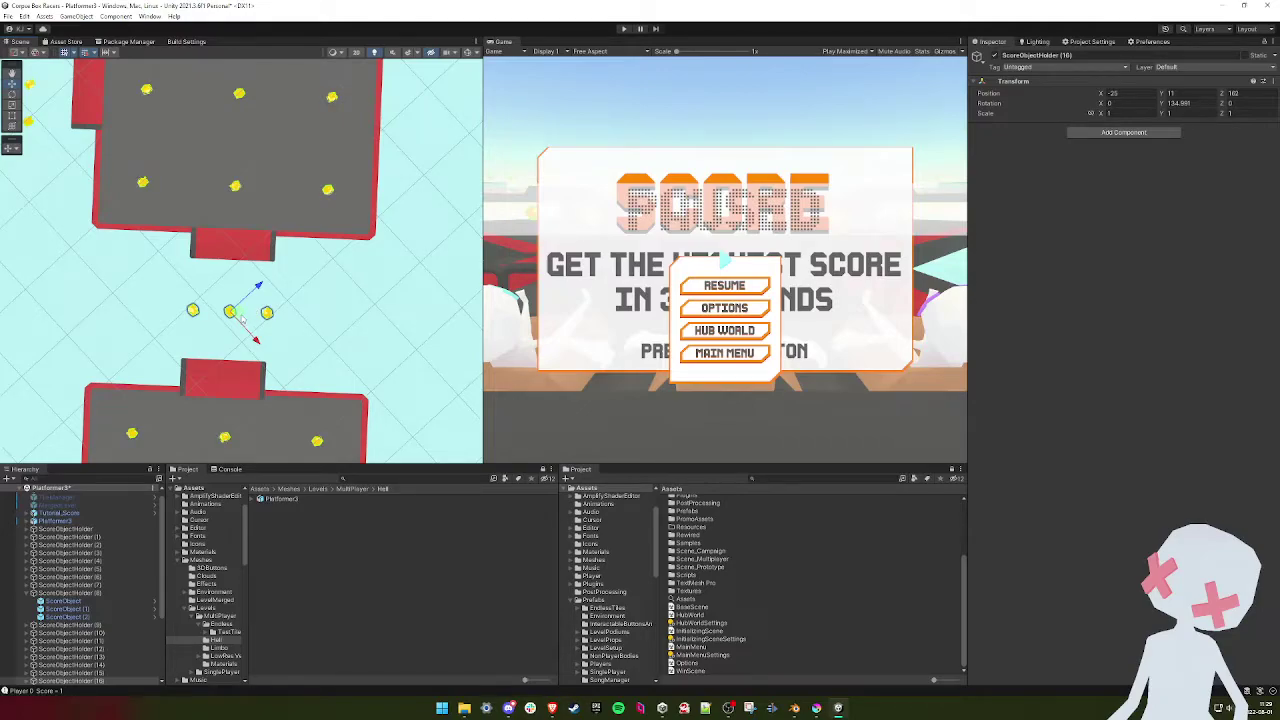
scroll(294, 348, down, 8)
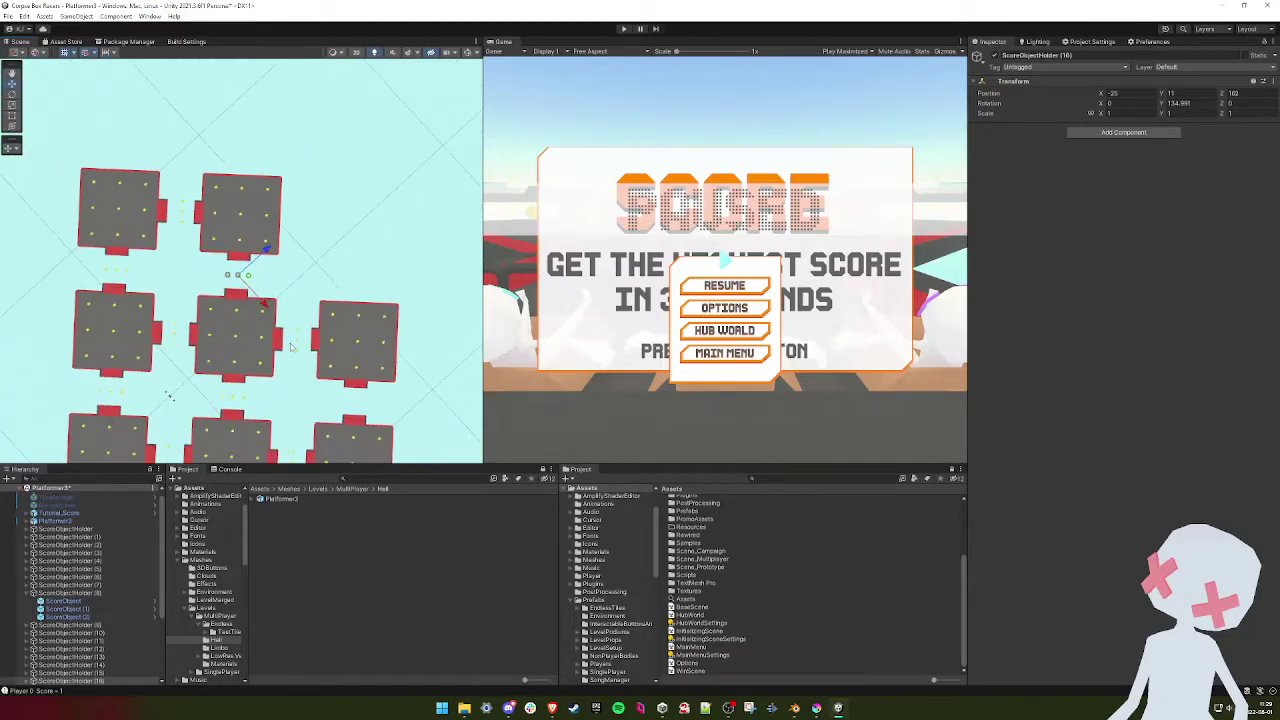
- Duplicate the new score object row and centre the copy in the matching ramp gap at X 75, Z 162
key(ctrl+d)
drag(209, 207, 317, 317)
scroll(313, 314, up, 8)
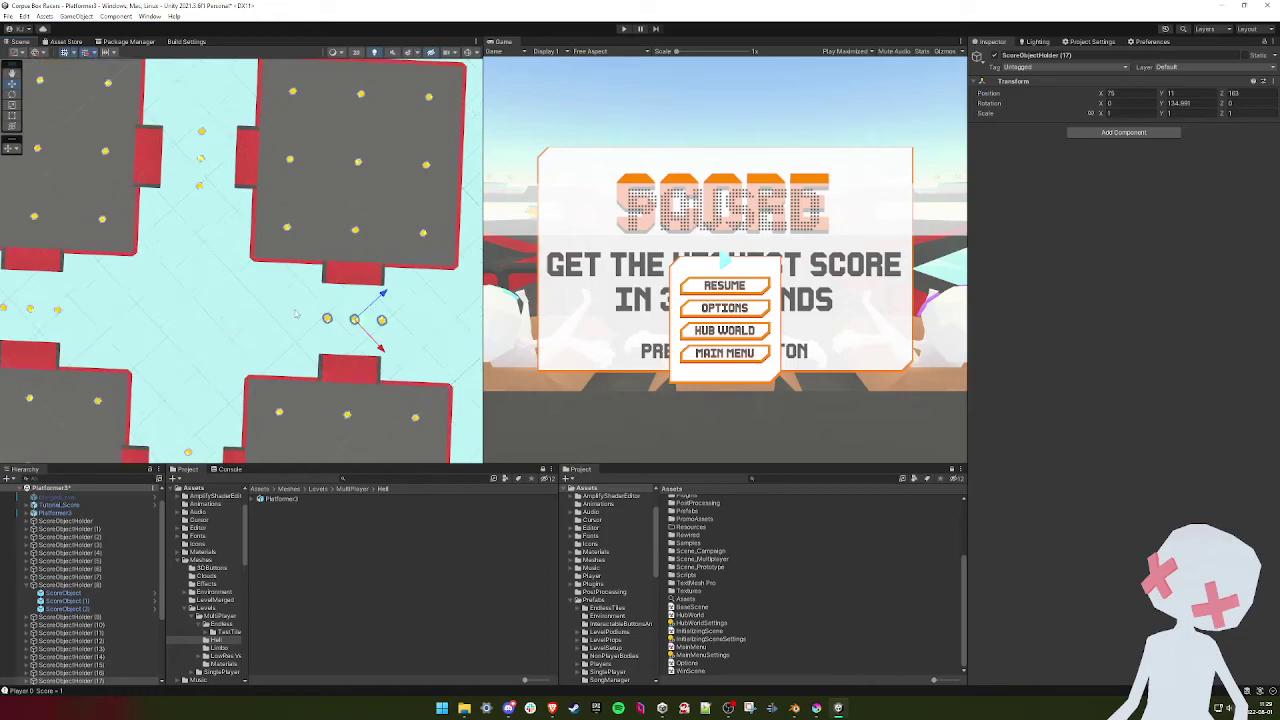
middle_drag(381, 320, 351, 316)
drag(333, 315, 331, 320)
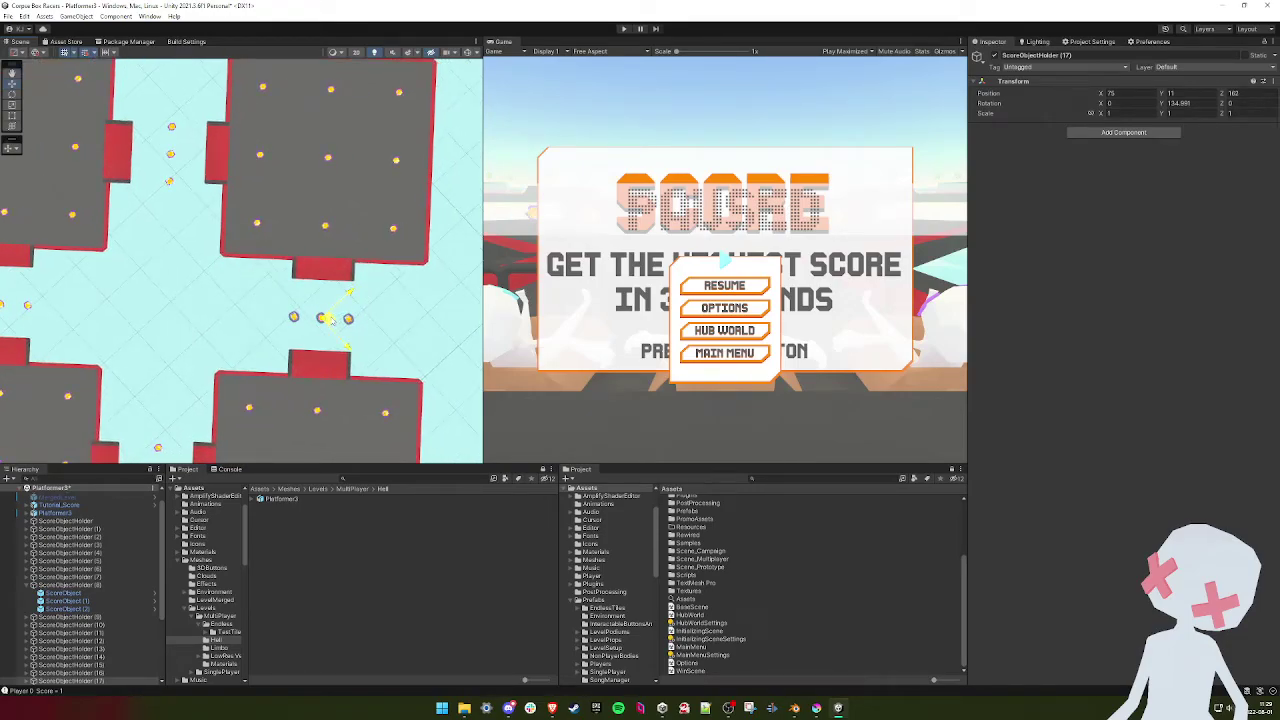
scroll(252, 306, down, 4)
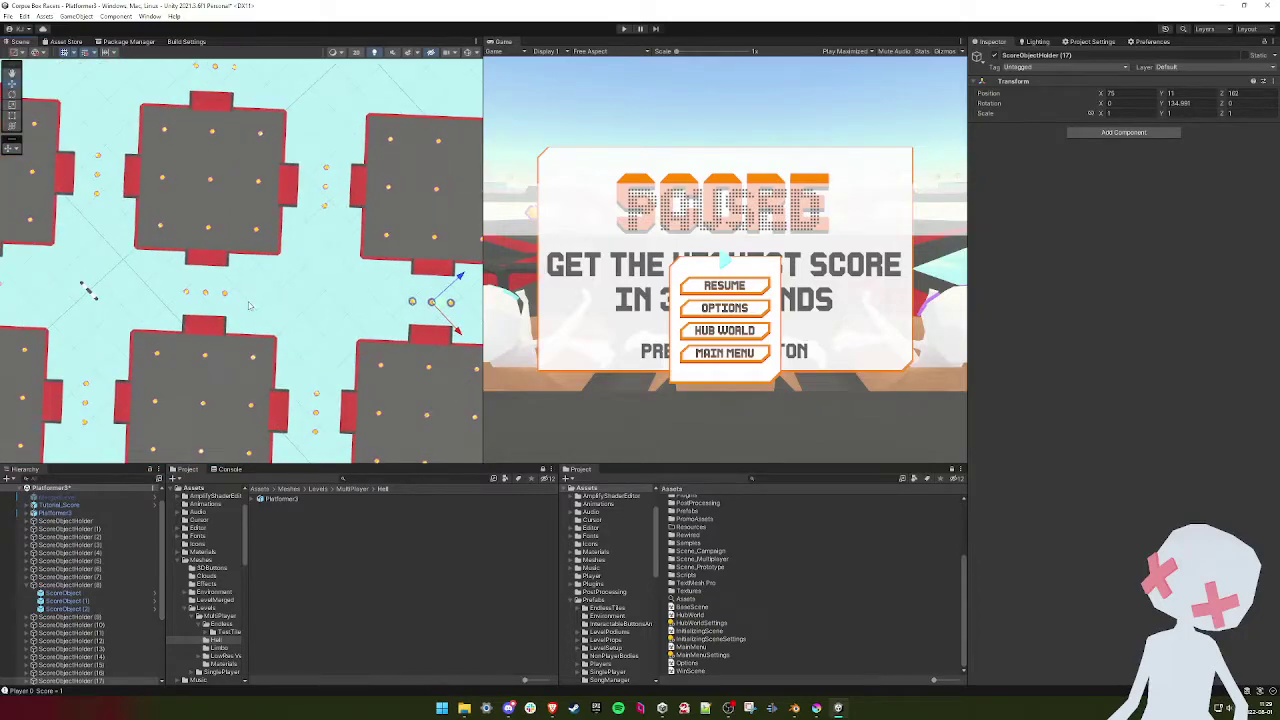
- Raise ScoreObjectHolder (17) to Y 13 using a side view of the platforms
scroll(249, 306, down, 6)
alt+drag(249, 306, 283, 219)
scroll(282, 221, up, 3)
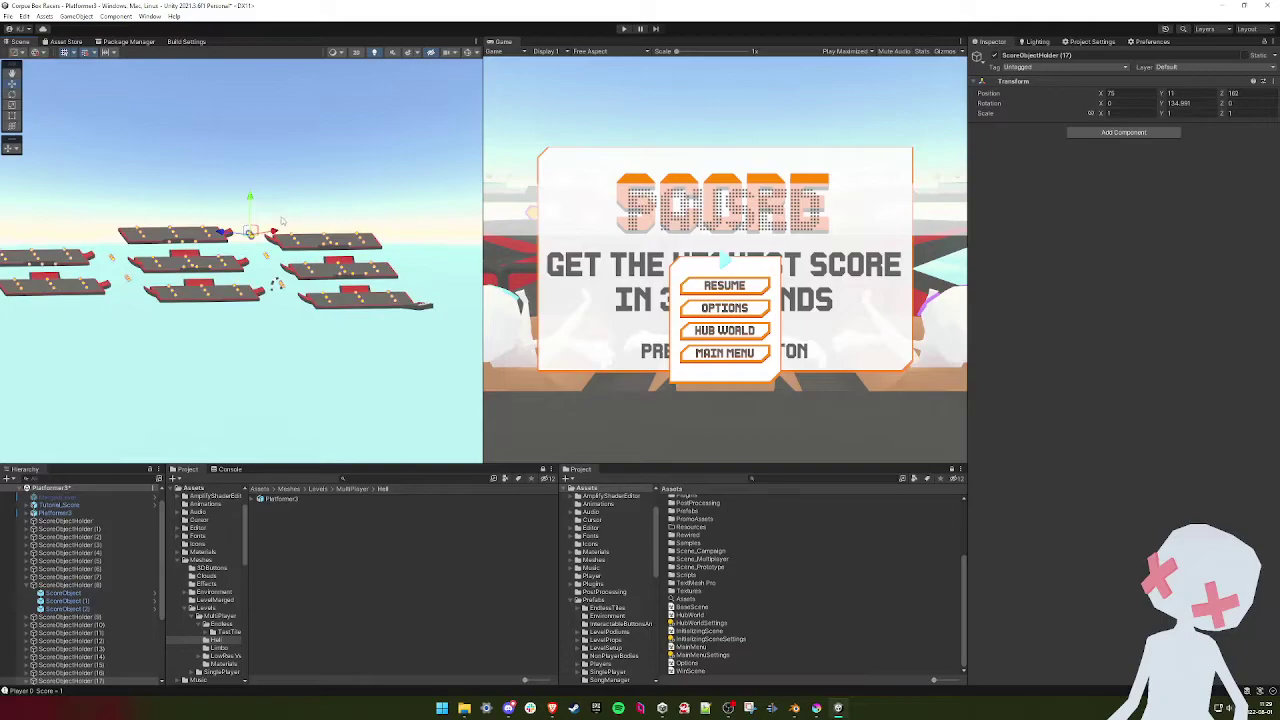
click(13, 148)
click(58, 170)
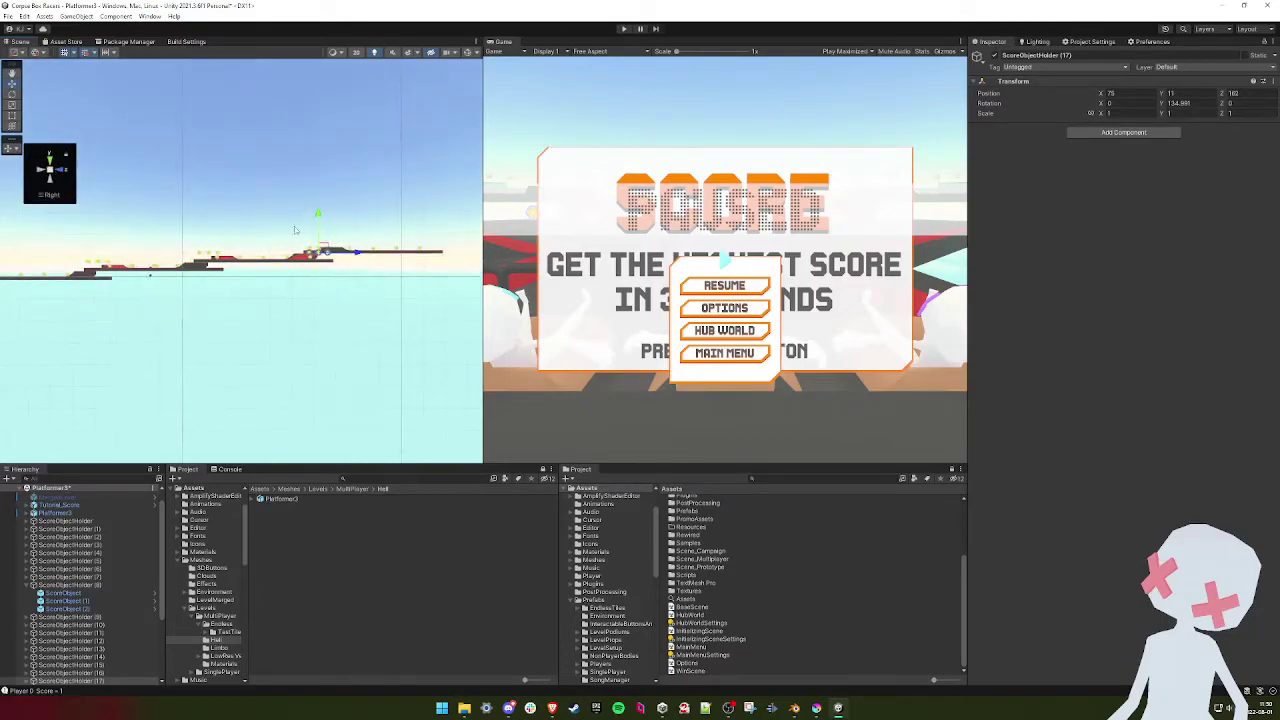
middle_drag(331, 240, 178, 270)
scroll(178, 270, up, 5)
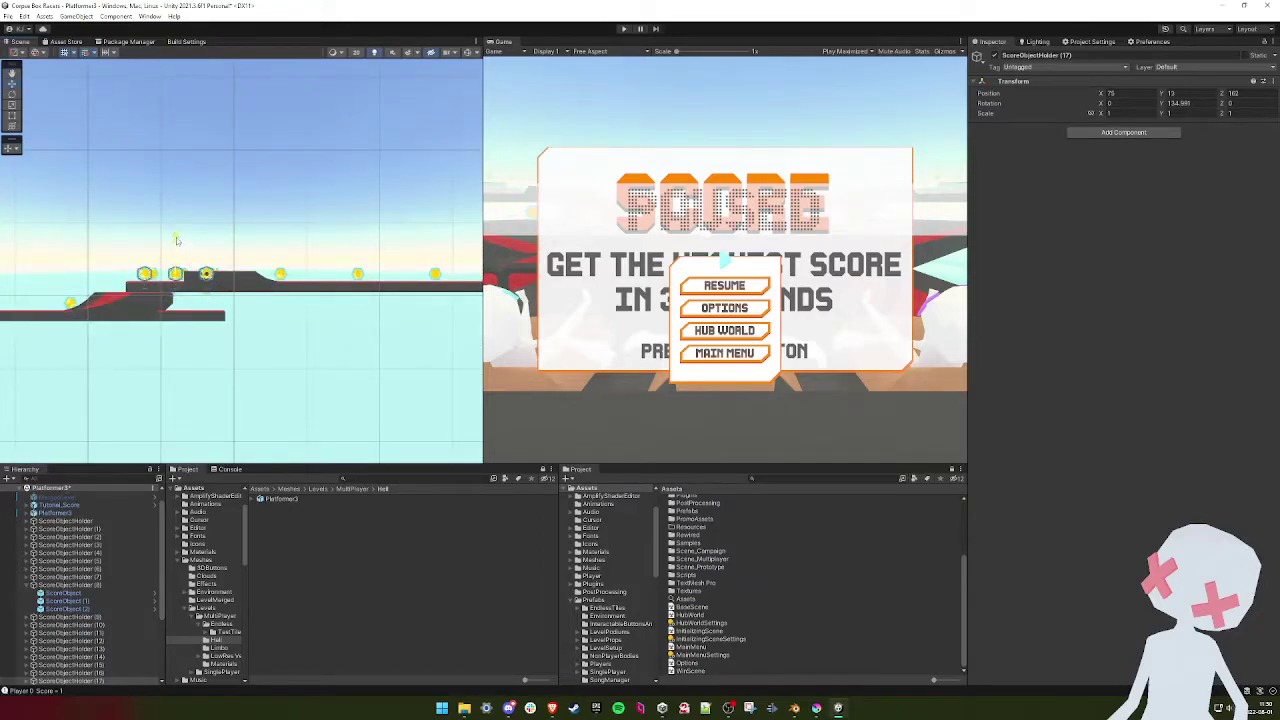
- Select the parent ScoreObjectHolder (16) and raise it to Y 13
alt+drag(177, 242, 150, 236)
mouse_move(150, 236)
middle_down()
mouse_move(250, 229)
mouse_move(140, 229)
middle_up()
alt+drag(140, 229, 300, 330)
middle_drag(385, 182, 321, 230)
click(298, 229)
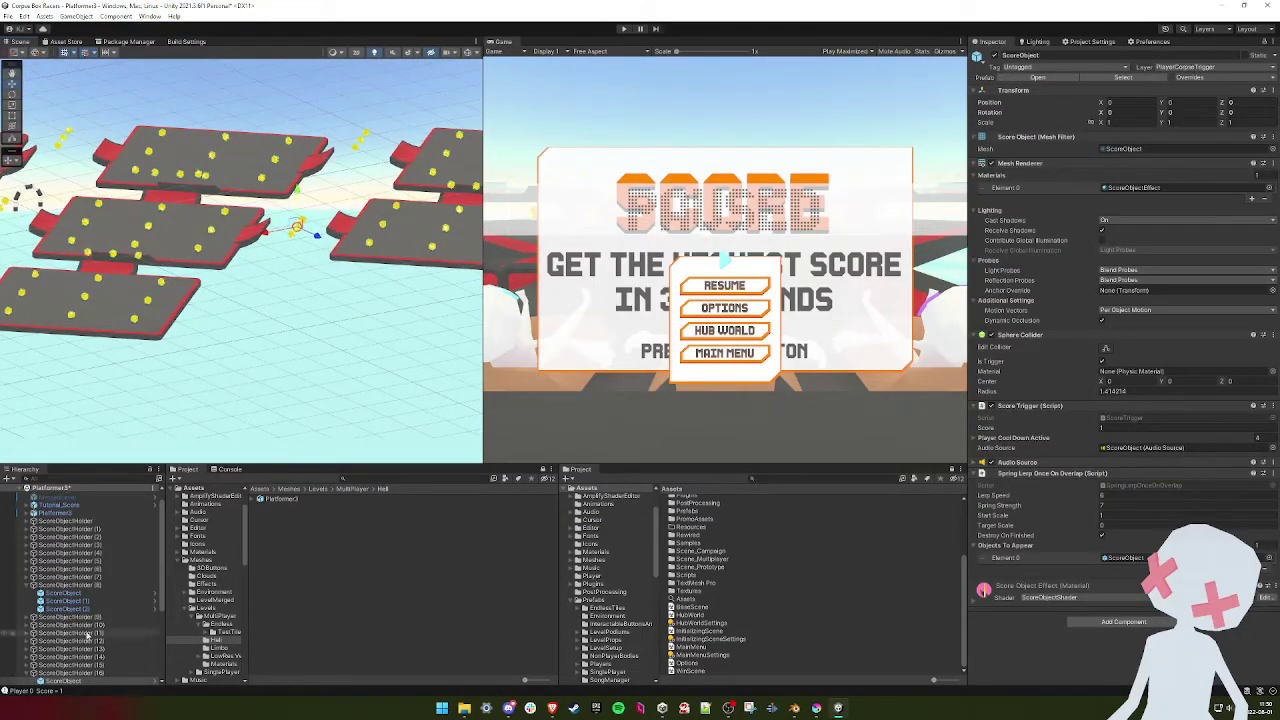
scroll(72, 590, down, 3)
click(72, 583)
alt+drag(345, 250, 331, 161)
alt+drag(361, 214, 285, 270)
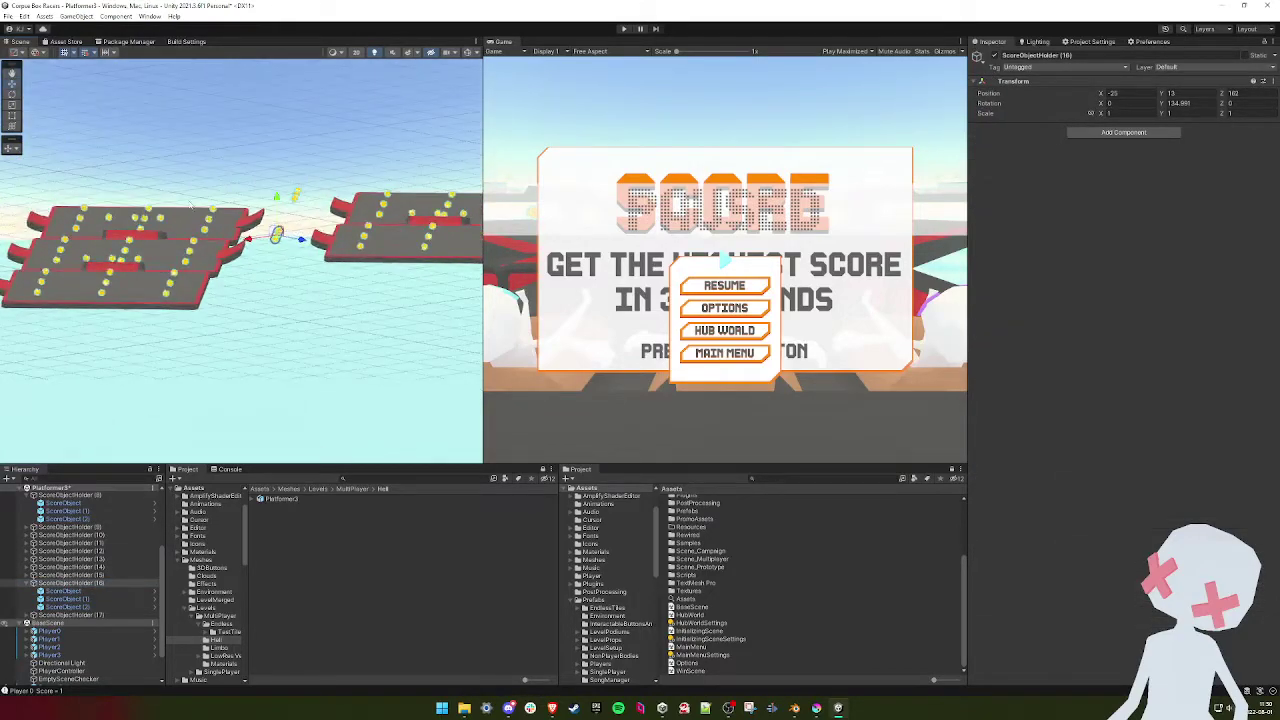
- Inspect the heights and placement of the score object rows between the platforms from the side and from above
click(9, 149)
click(42, 174)
alt+drag(195, 230, 105, 355)
middle_drag(105, 300, 287, 300)
middle_drag(31, 240, 175, 247)
alt+drag(175, 247, 152, 282)
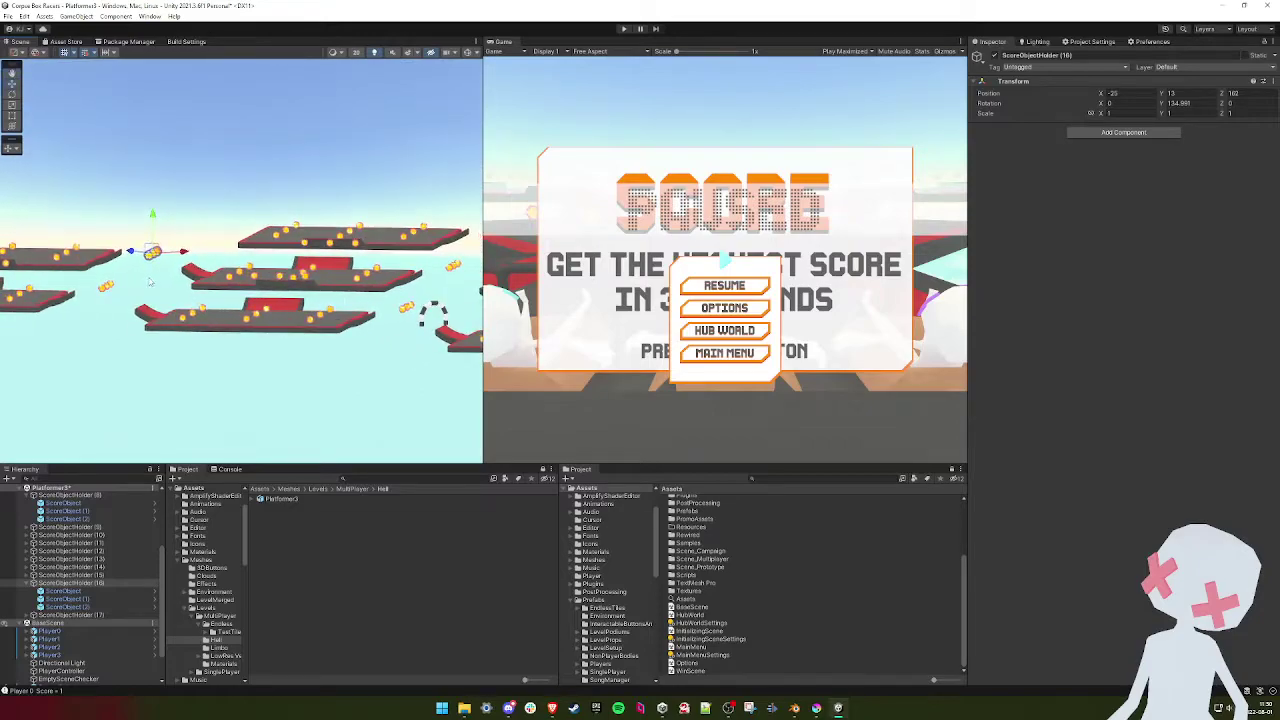
alt+drag(310, 257, 221, 298)
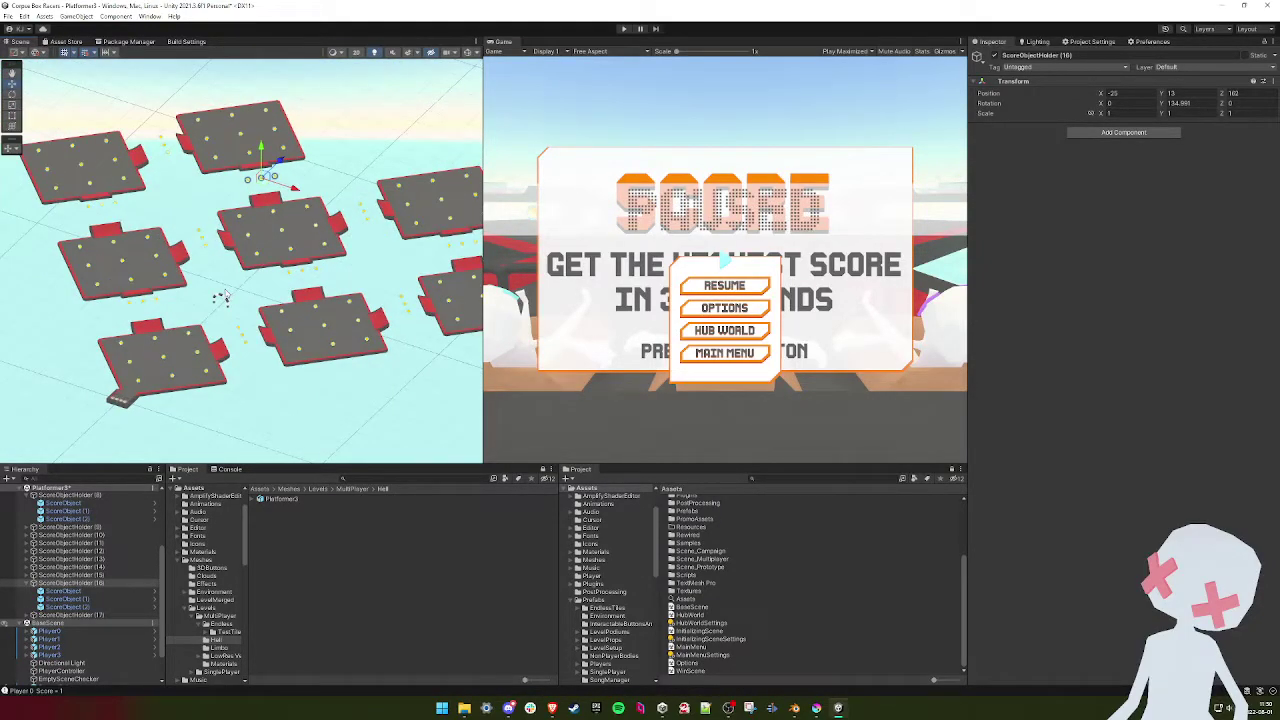
- Check the Level Name in Req_LevelSetup and the scene list in the build settings, returning to the scene view
click(221, 299)
click(1150, 195)
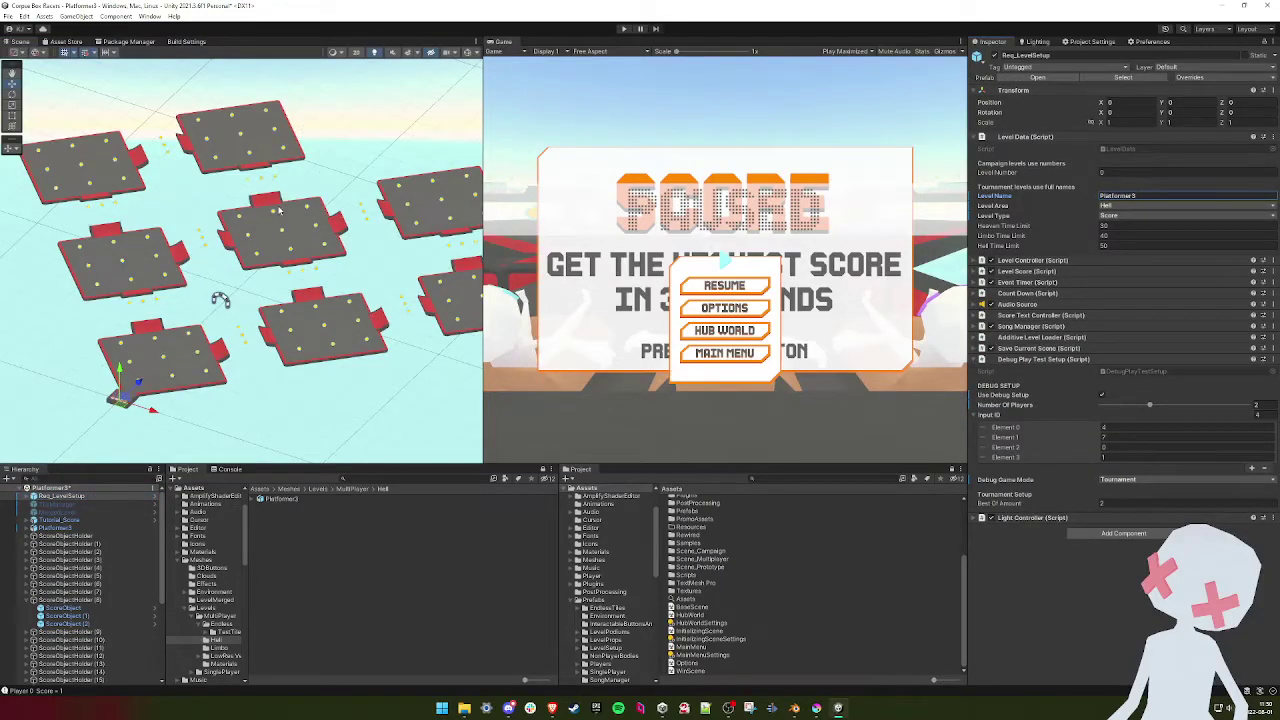
click(199, 43)
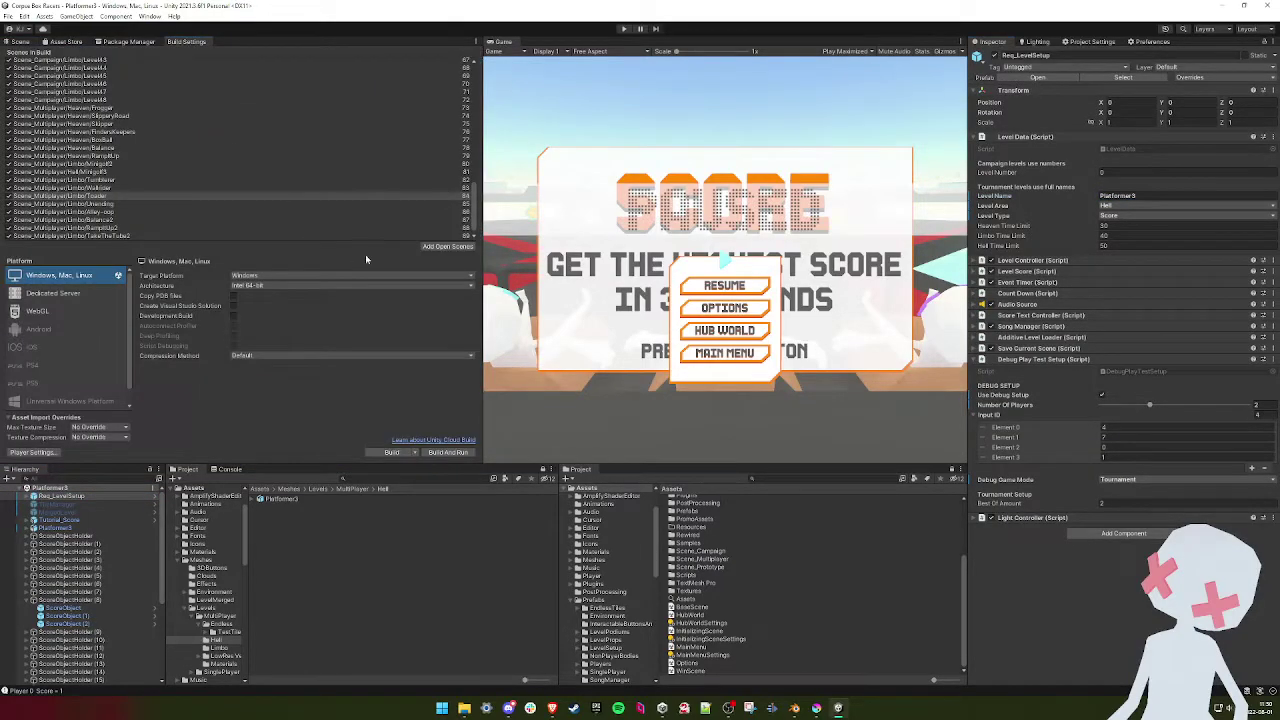
click(18, 42)
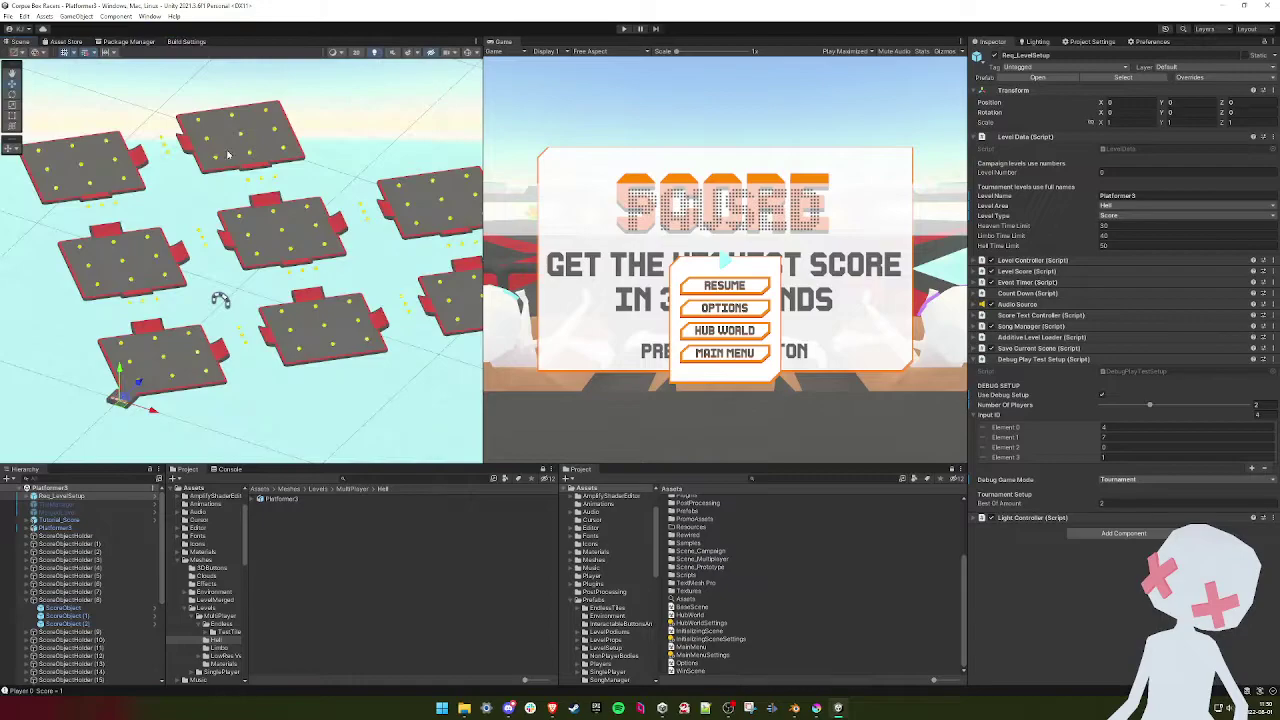
- Play-test the Platformer3 level by driving one player over the ramps and platforms through the score objects, ending play mode after the run
click(624, 29)
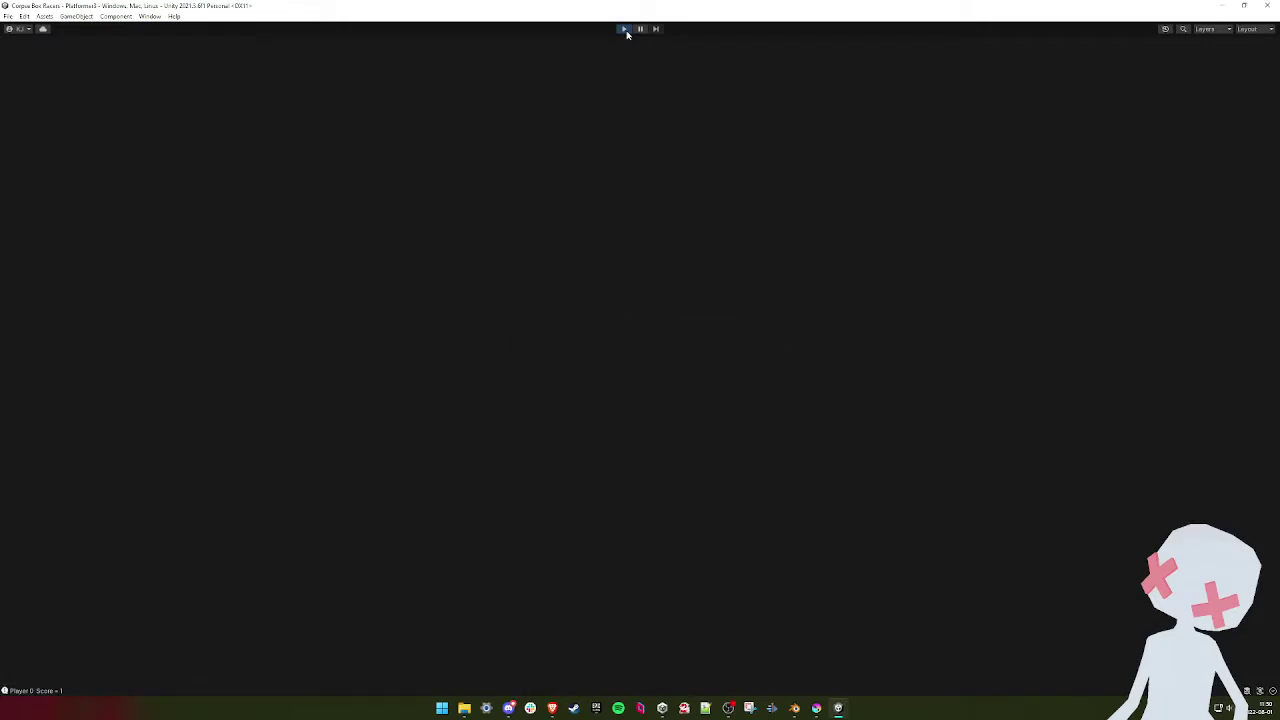
key(space)
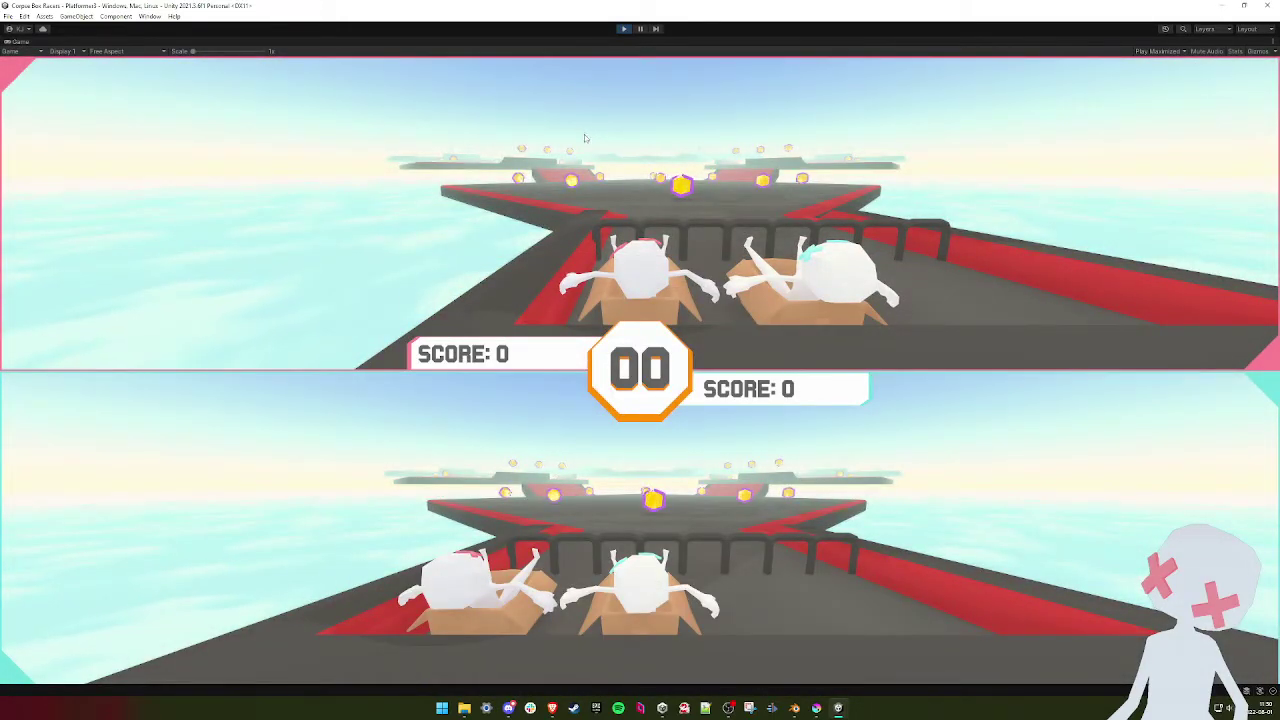
key(w)
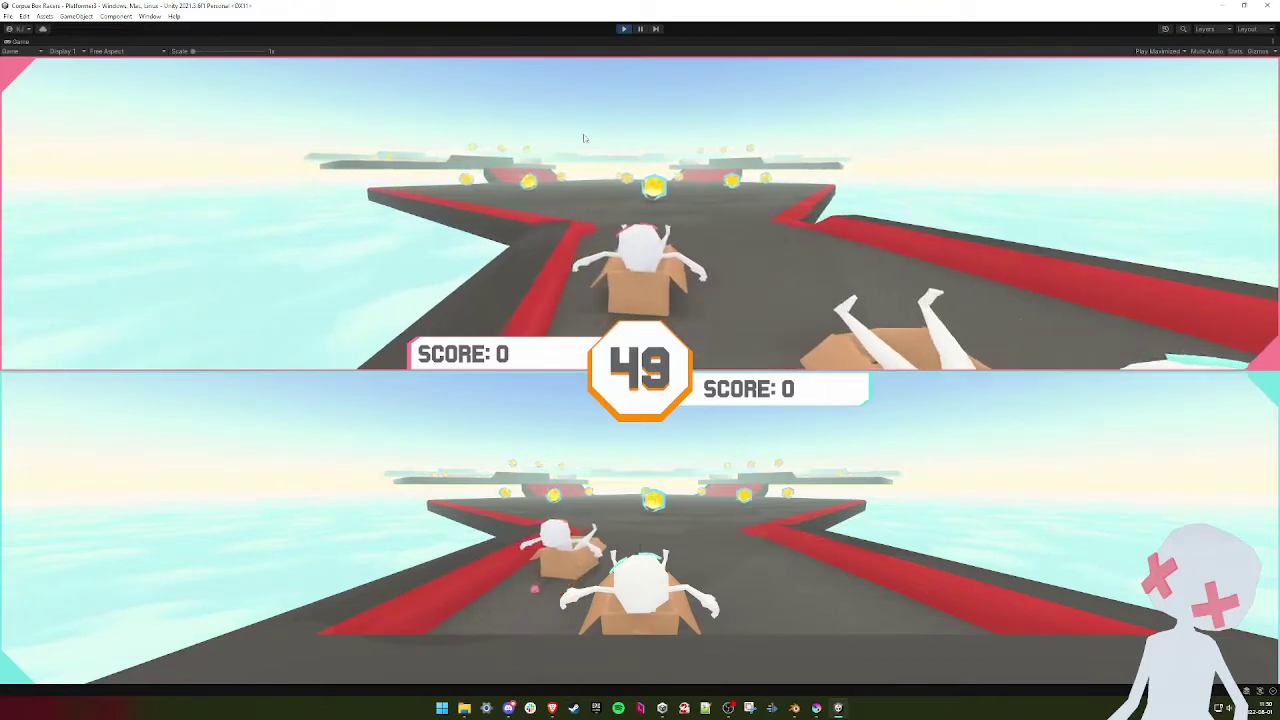
key(w)
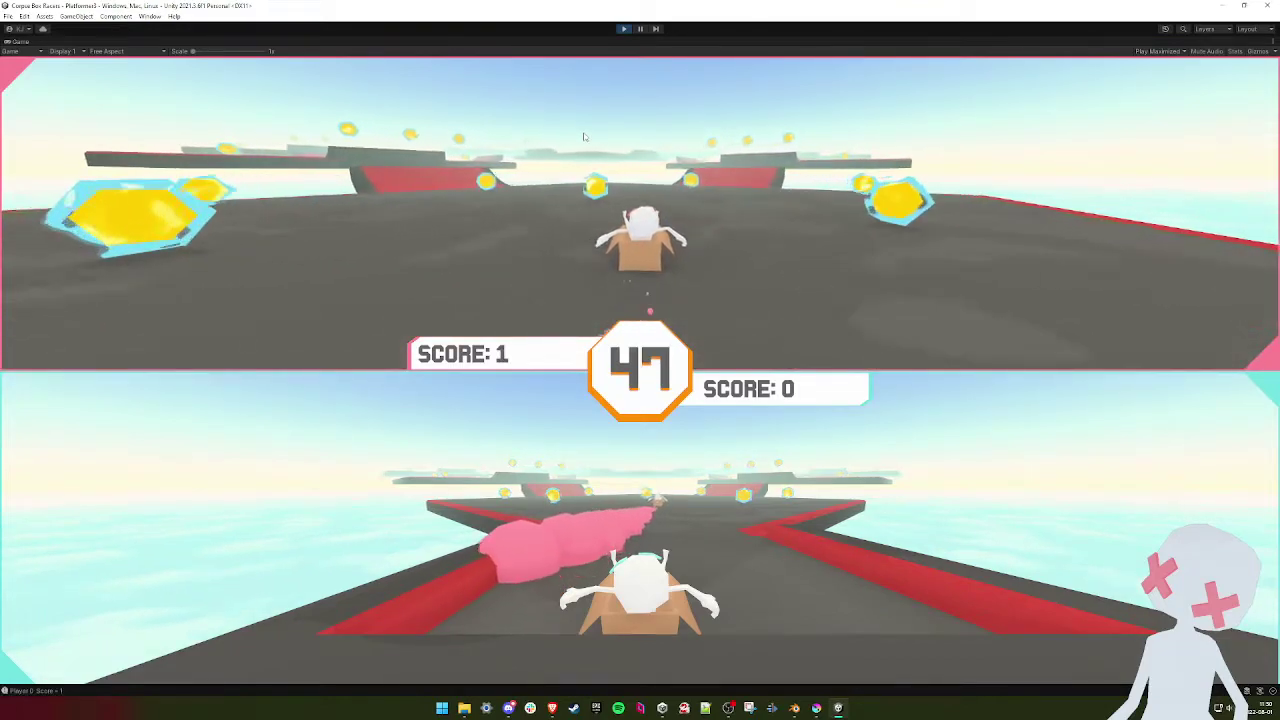
key(w)
key(d)
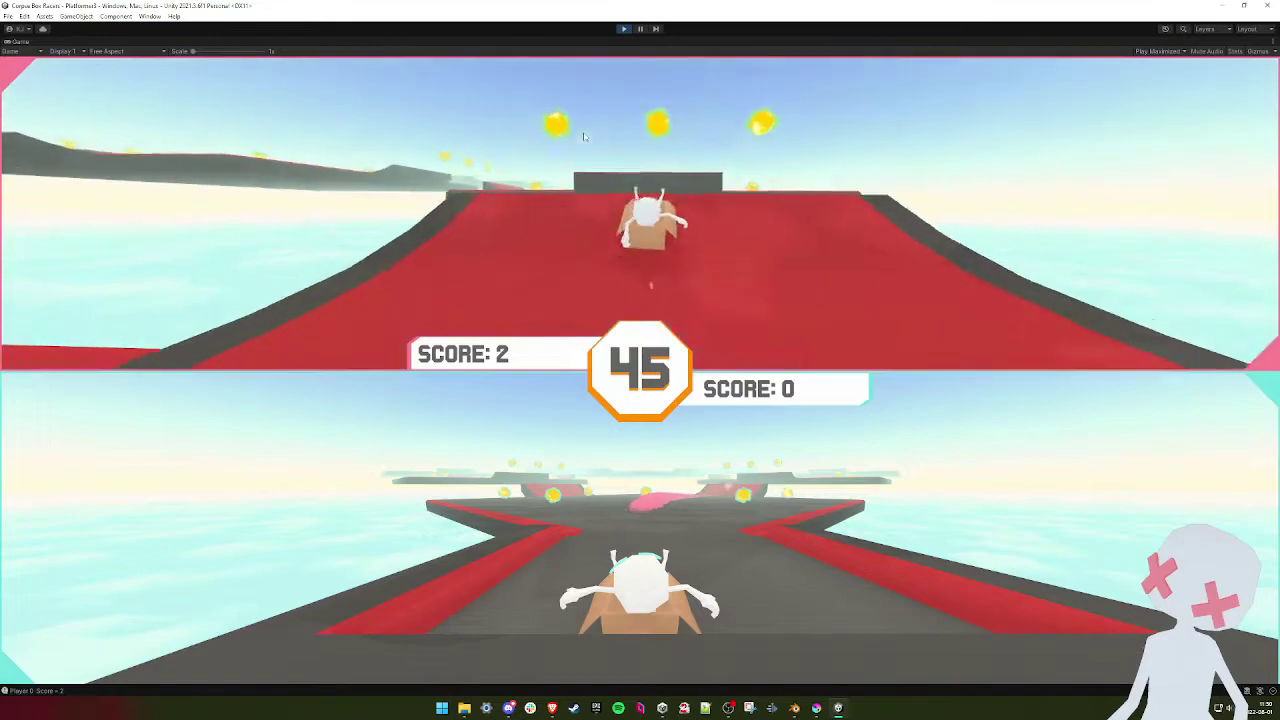
key(w)
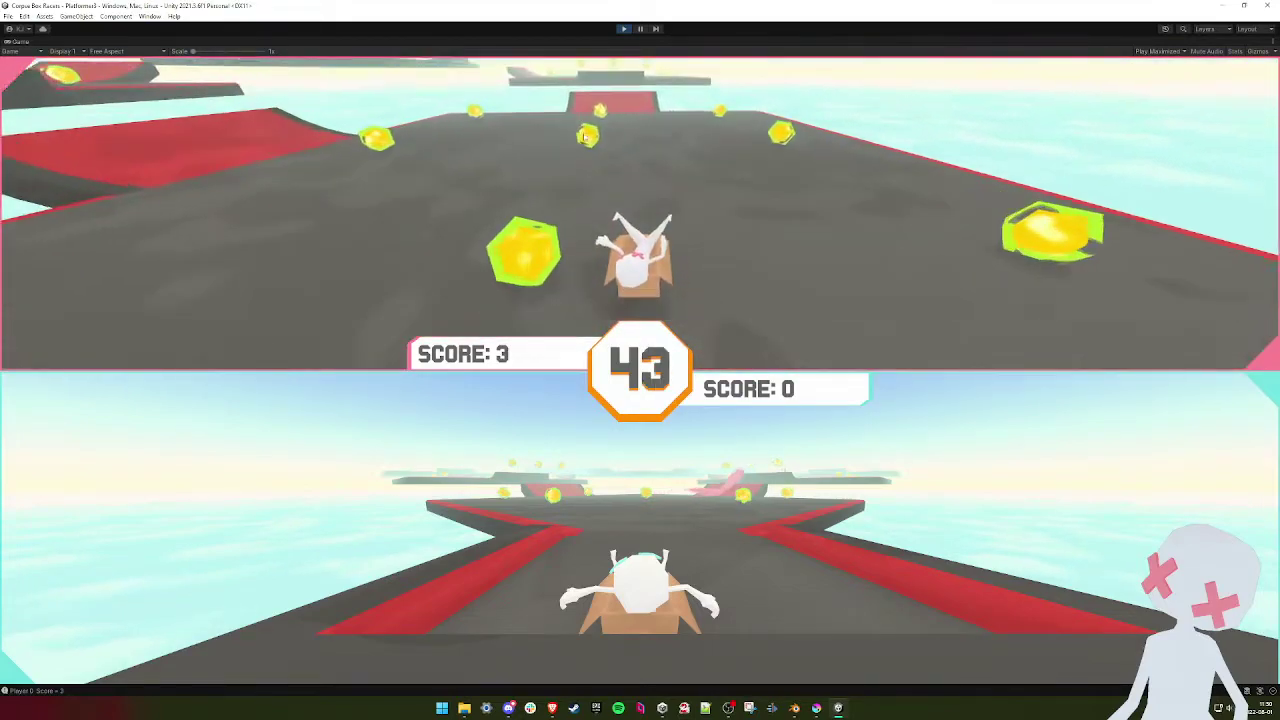
key(w)
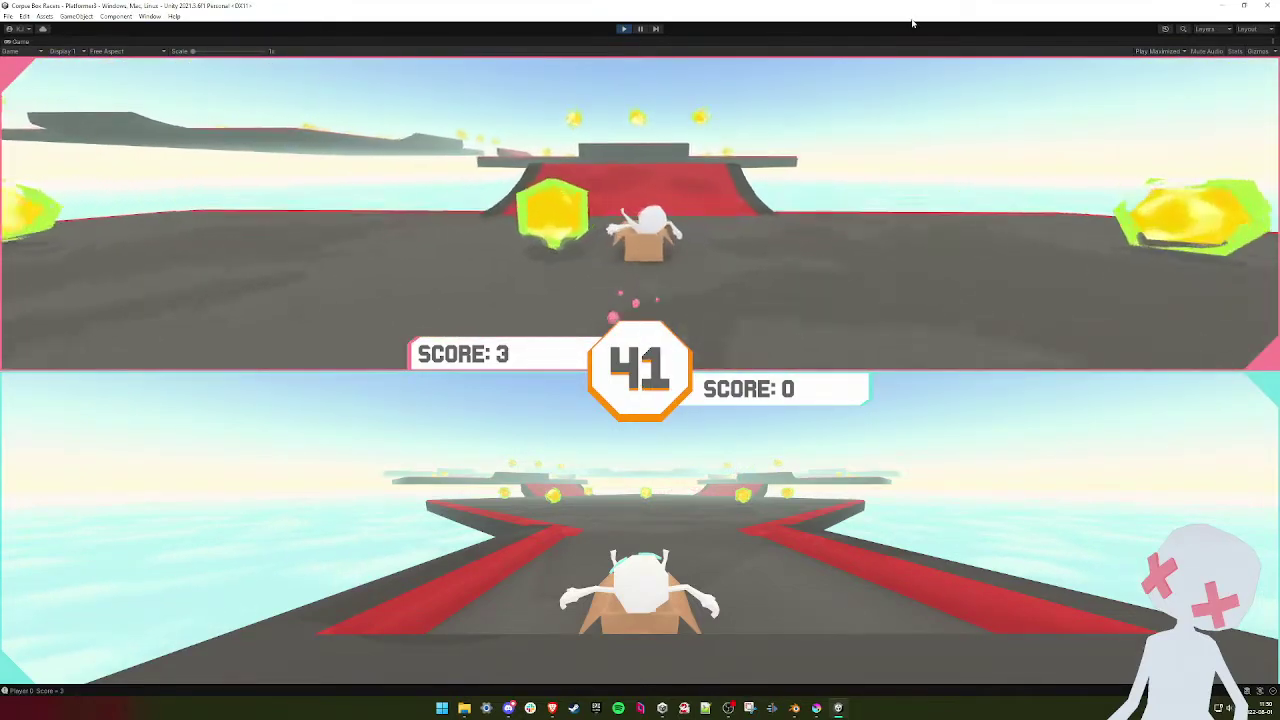
key(w)
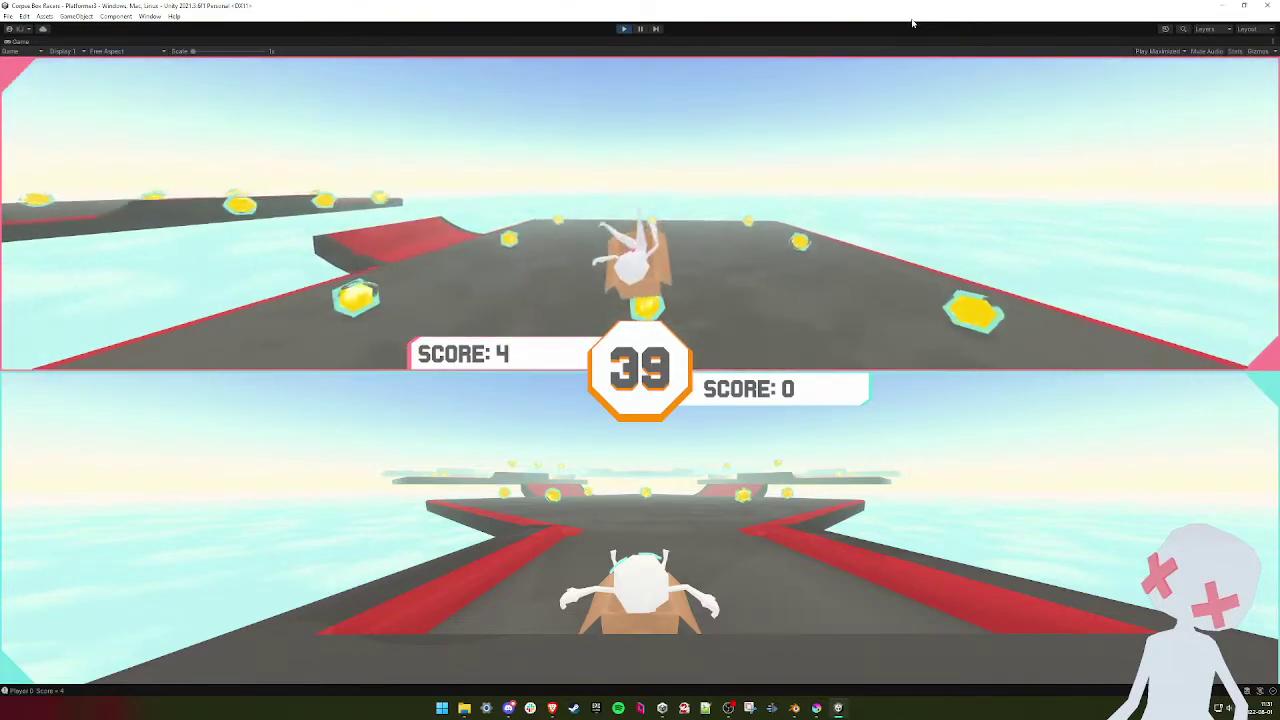
key(w)
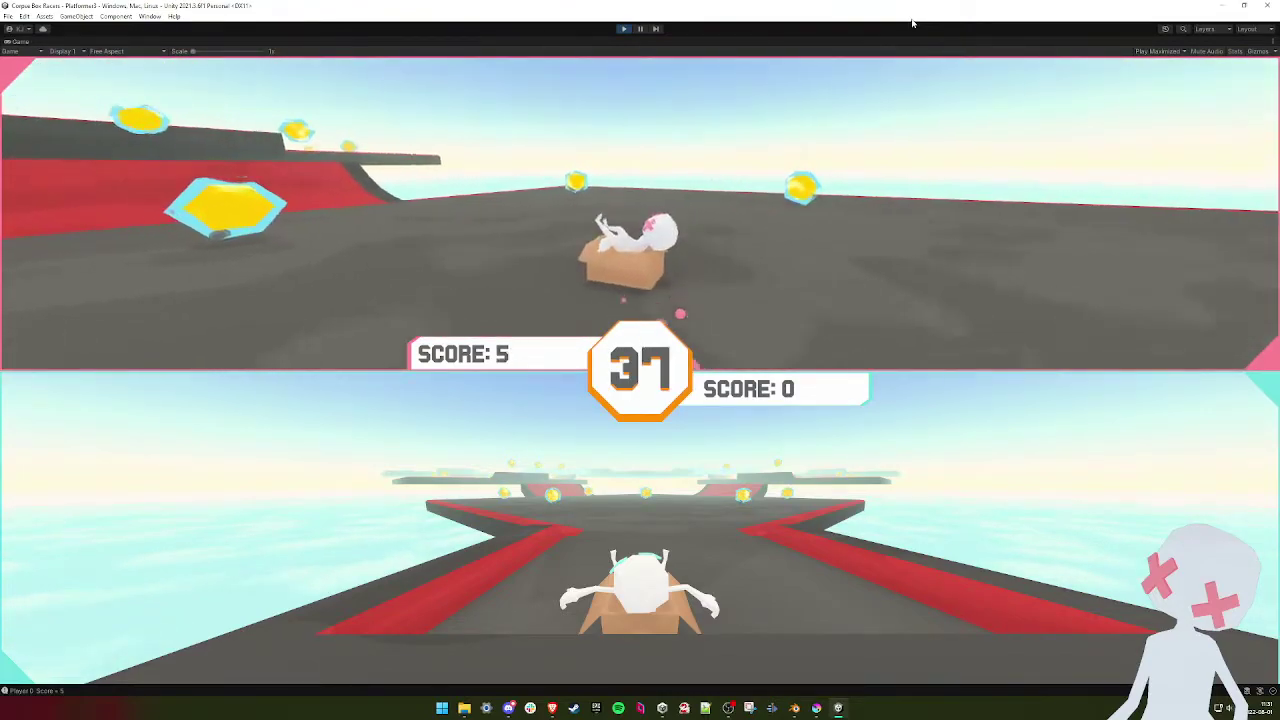
key(w)
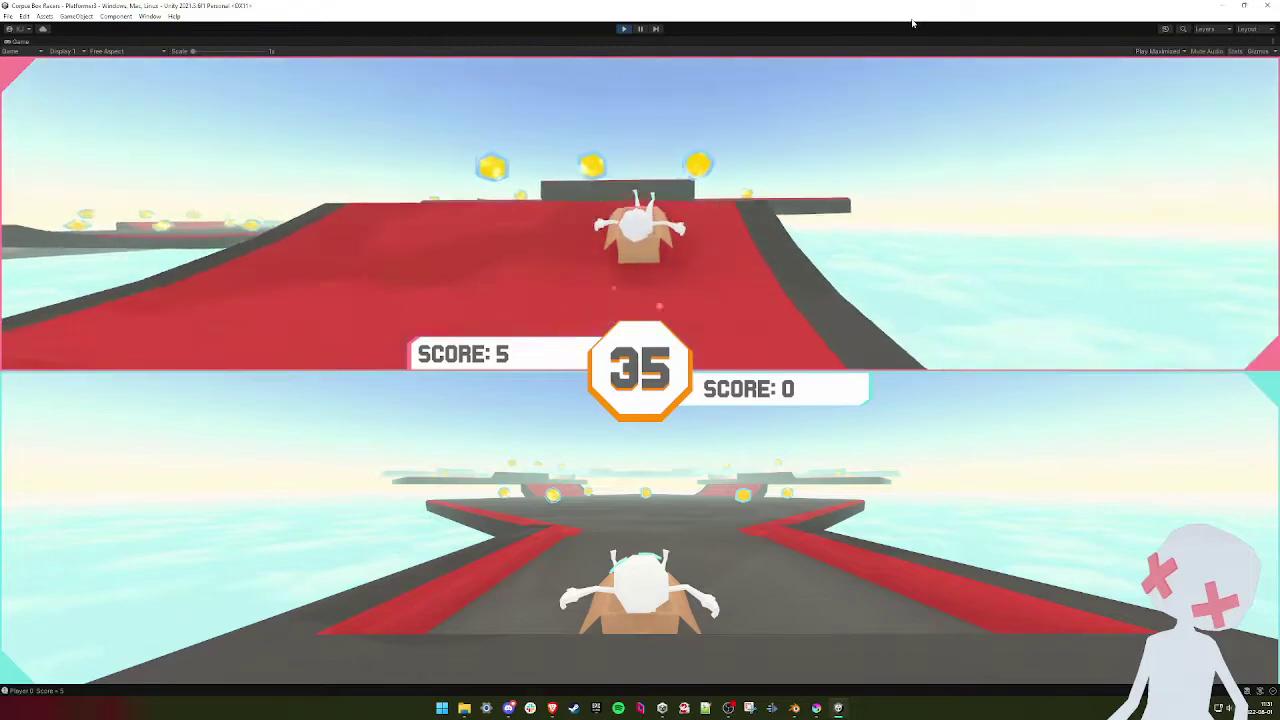
key(w)
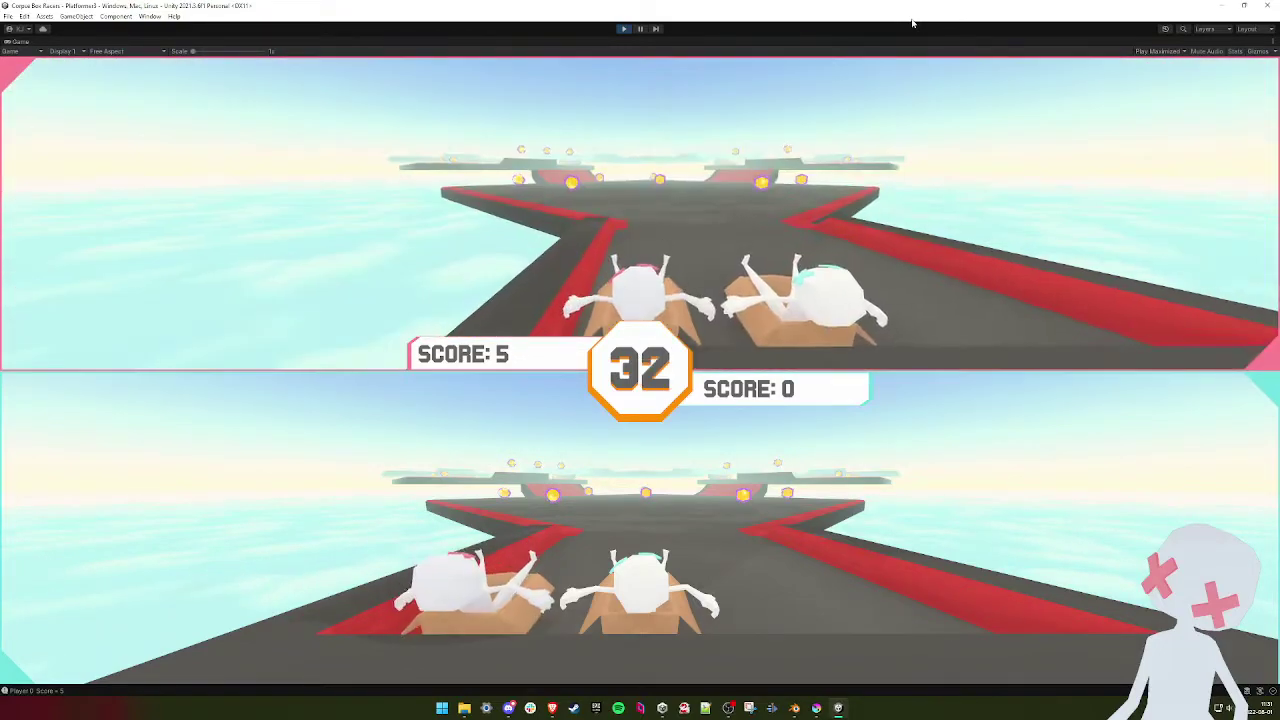
click(624, 29)
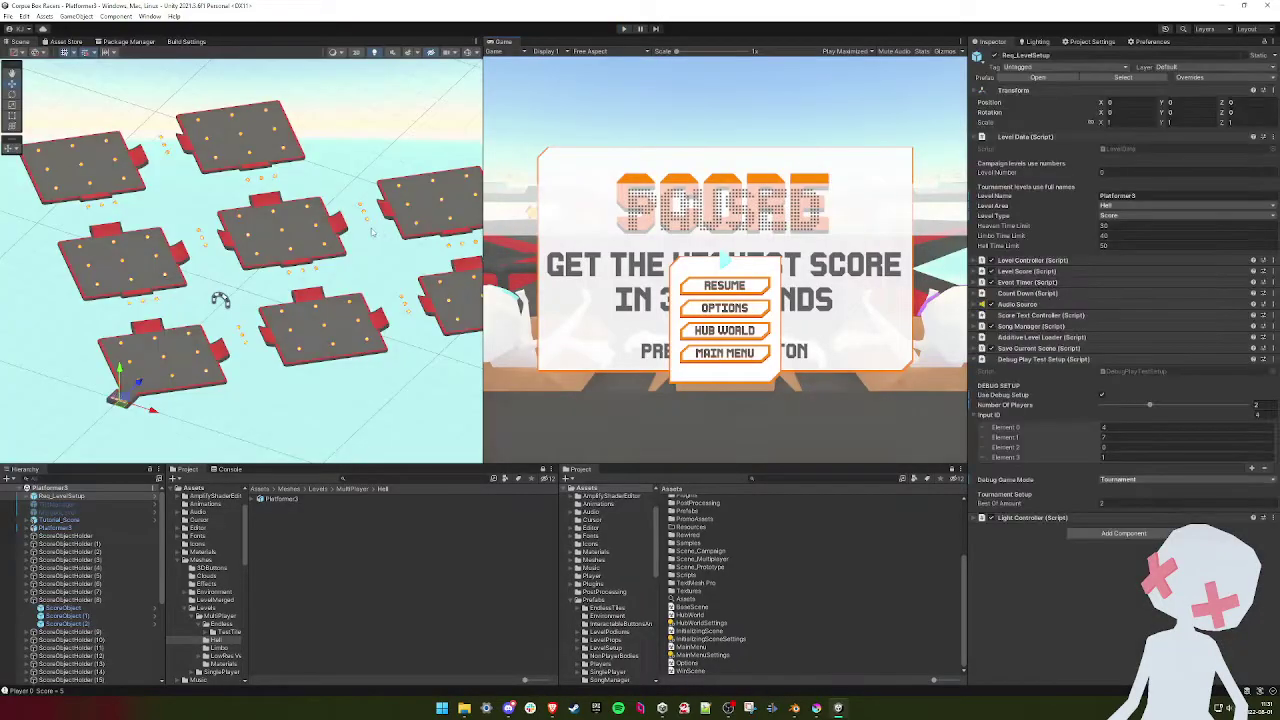
- Inspect the score object rows between the platforms from a low side view and select the parent ScoreObjectHolder (17)
alt+drag(371, 232, 290, 220)
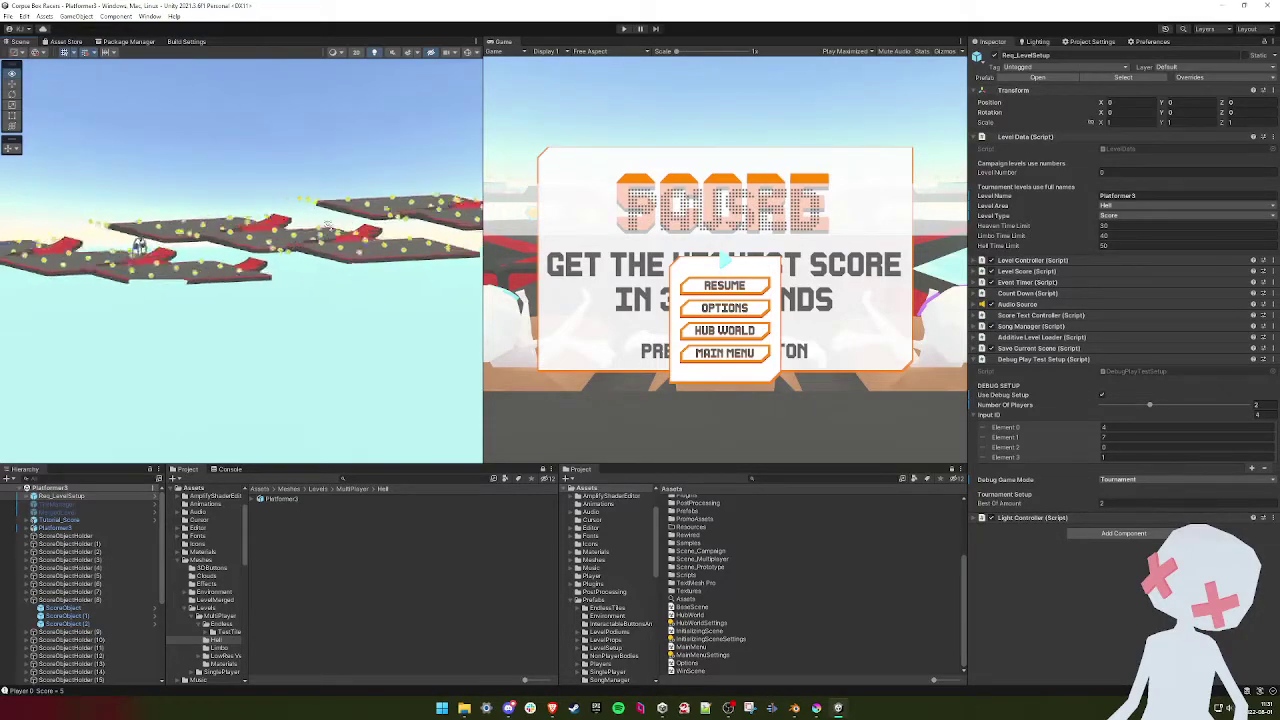
click(247, 242)
alt+drag(248, 243, 352, 216)
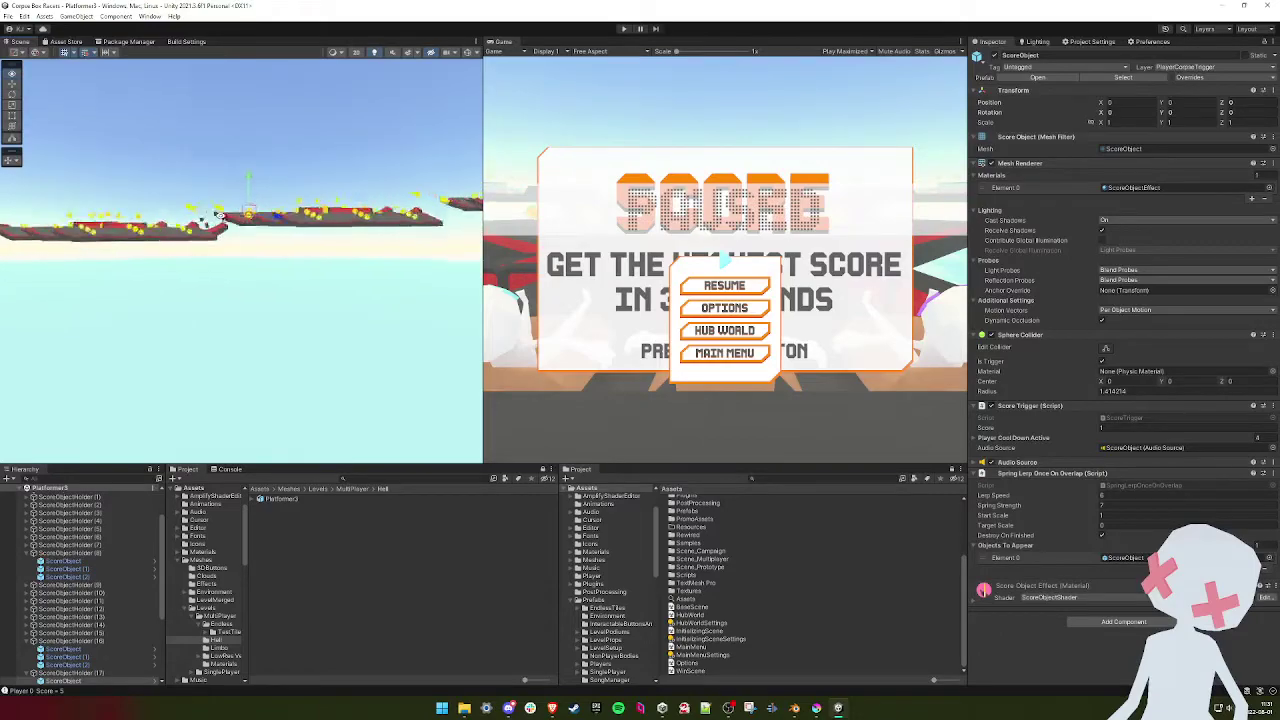
alt+drag(205, 222, 220, 213)
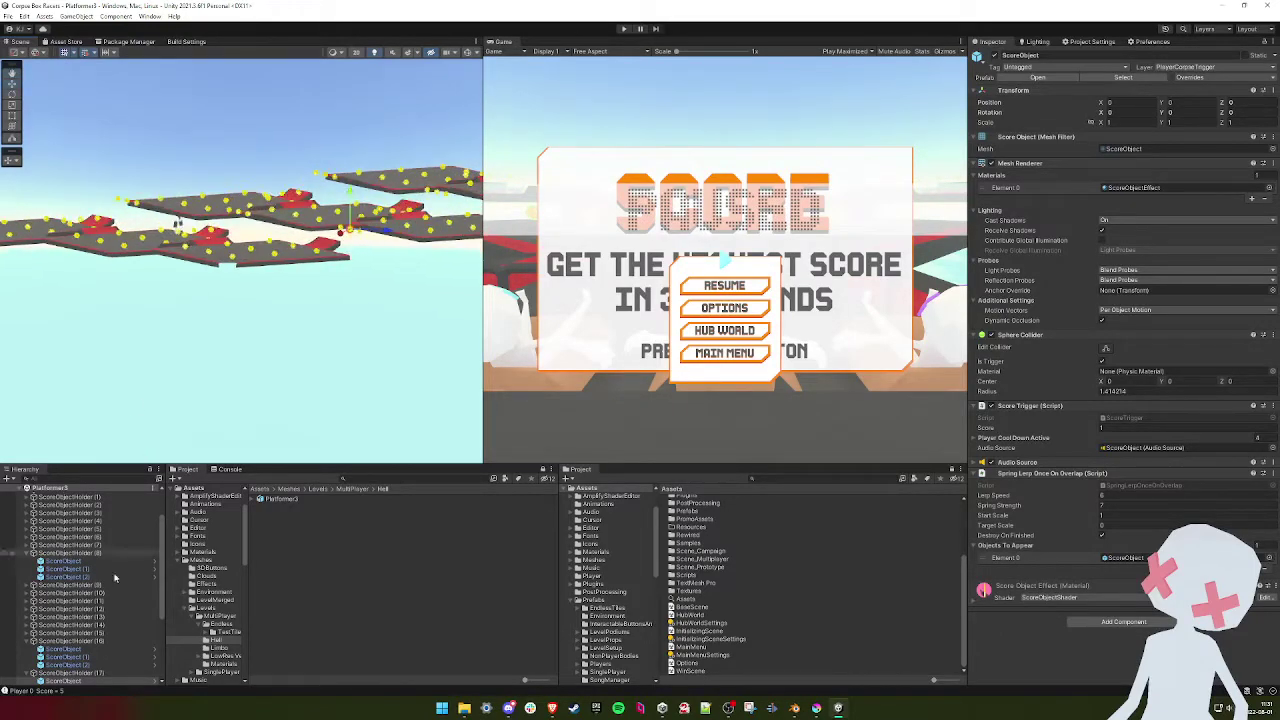
scroll(80, 625, down, 3)
click(74, 612)
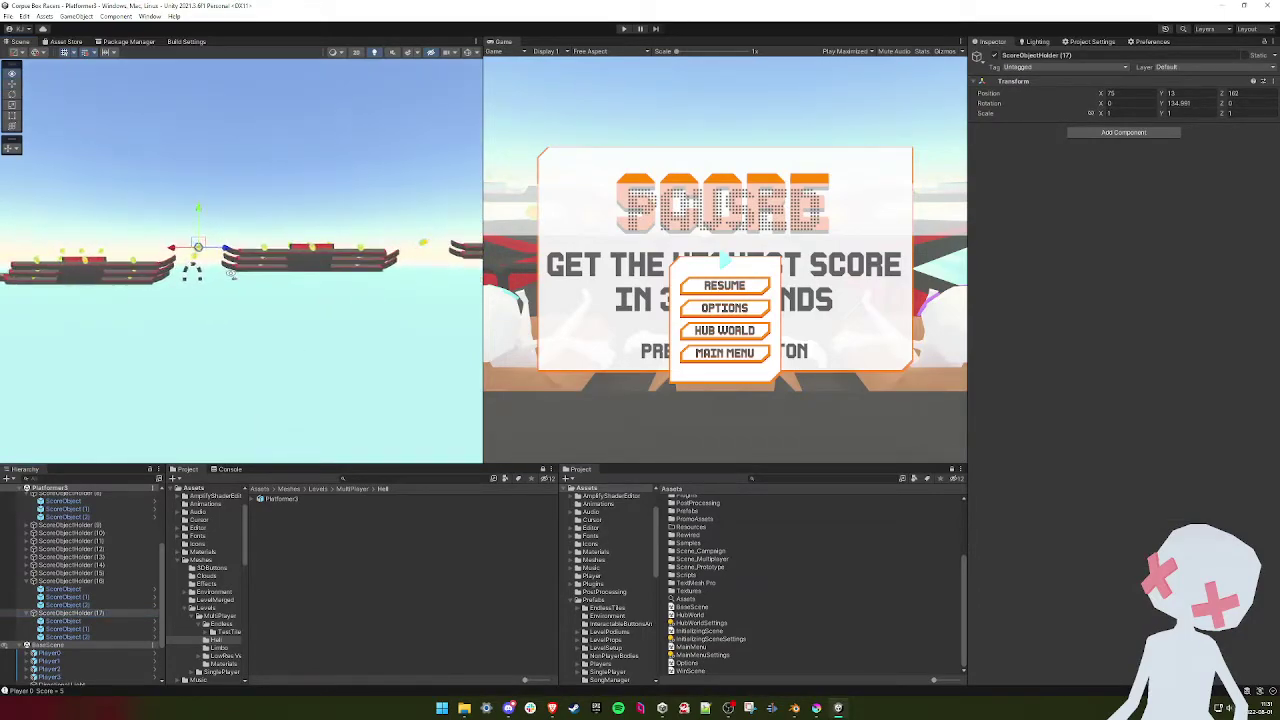
- Select ScoreObjectHolder (14) through (17) together and examine their heights against the platforms from the side and from above
alt+drag(231, 275, 213, 302)
click(76, 581)
alt+drag(236, 300, 150, 303)
ctrl+click(88, 573)
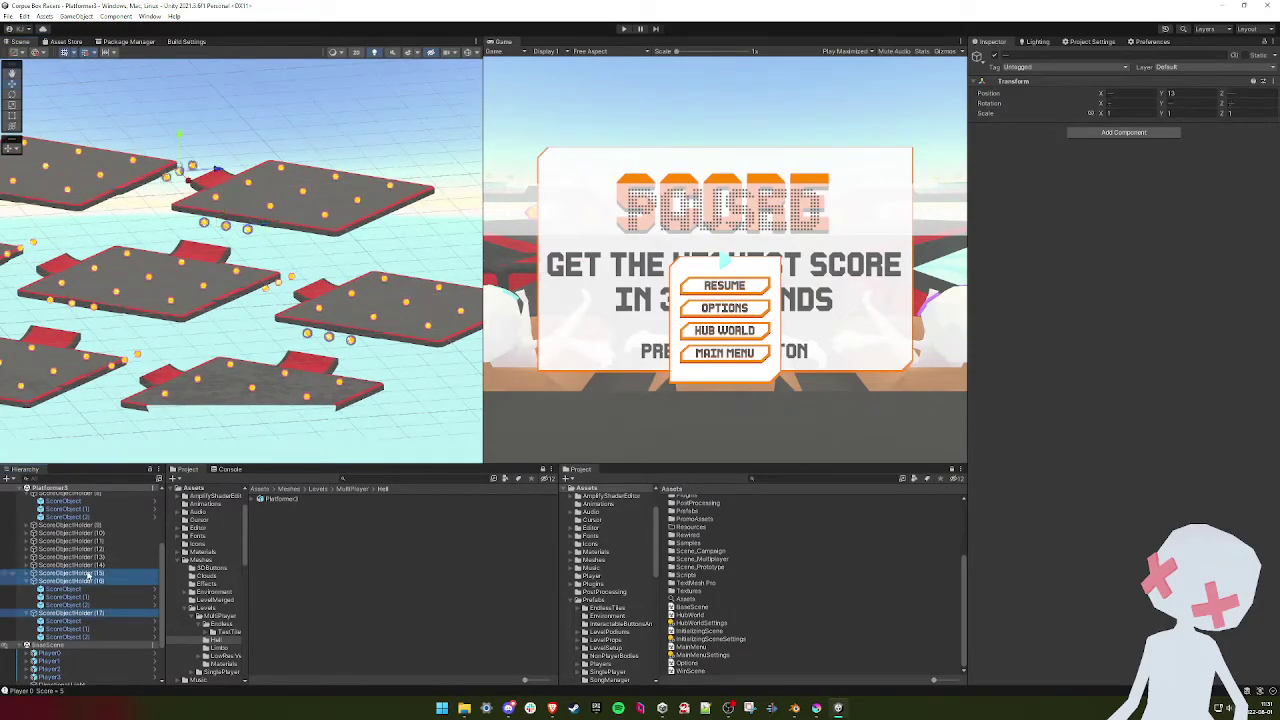
ctrl+click(88, 567)
alt+drag(298, 346, 311, 270)
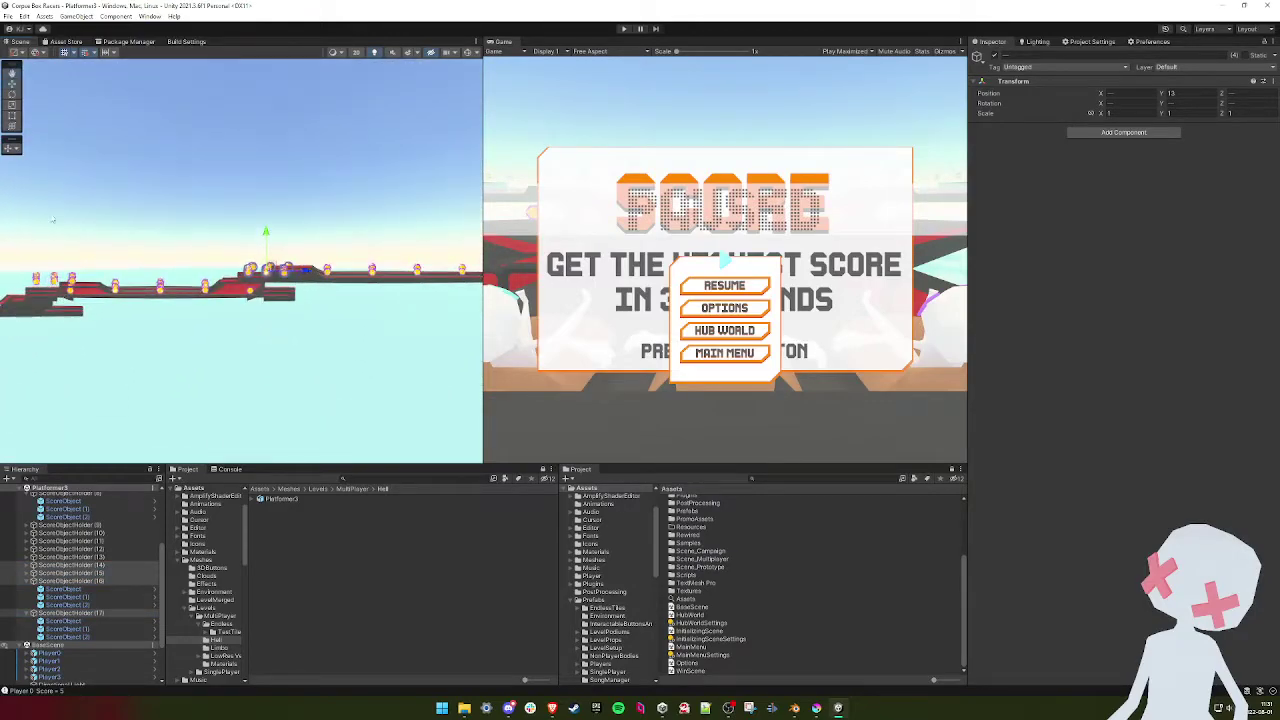
click(15, 150)
click(59, 177)
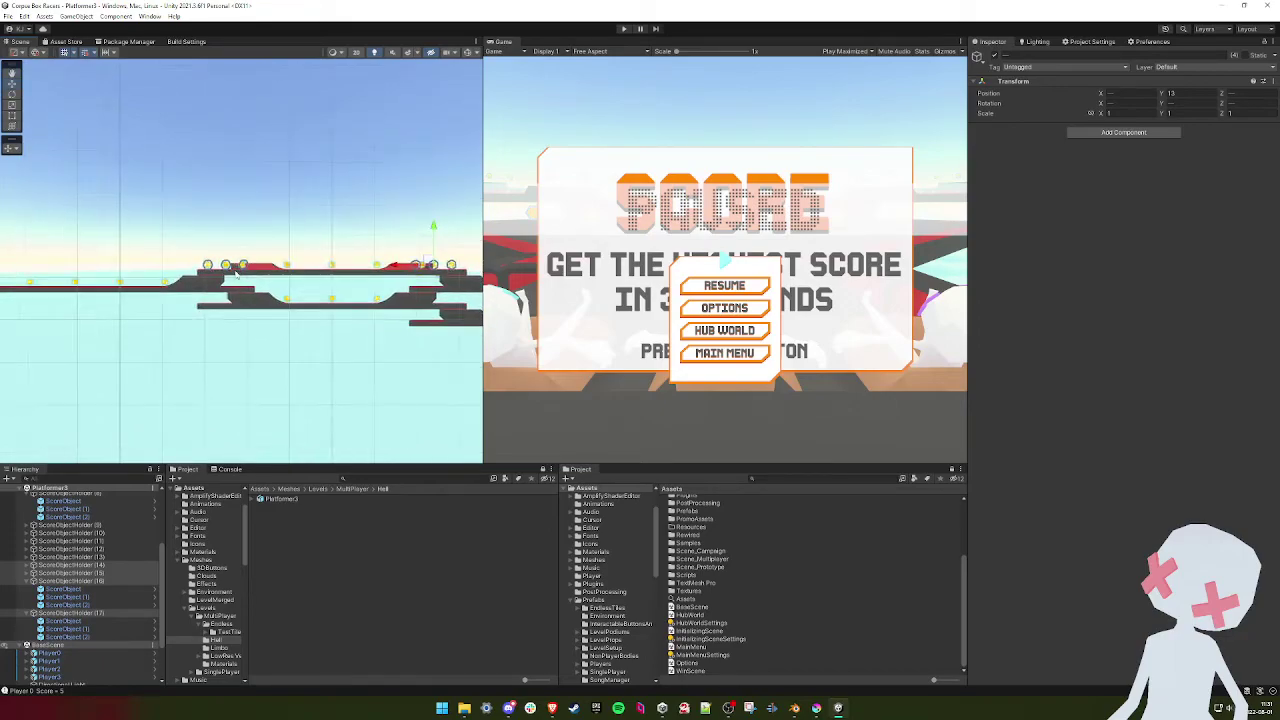
alt+drag(136, 254, 425, 415)
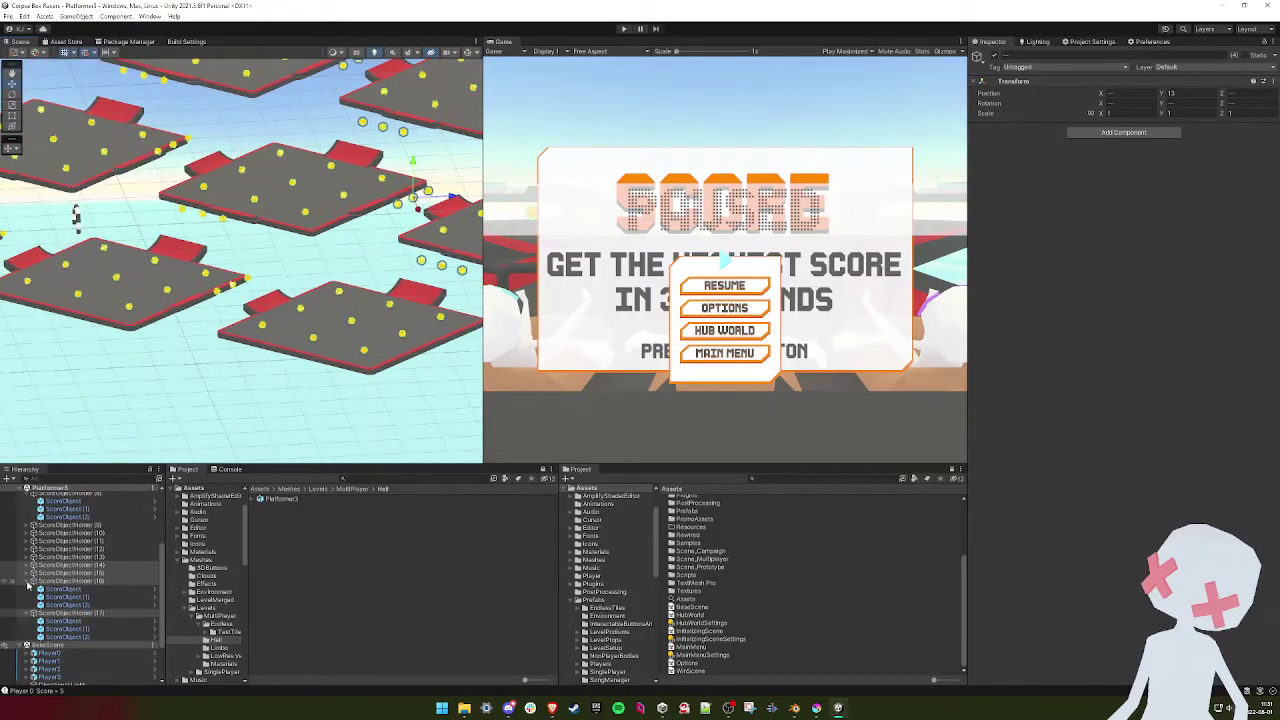
- Collapse ScoreObjectHolder (16), (17) and (8) in the scene hierarchy and compare the positions of holders (13), (9), (14) and (7)
click(26, 581)
click(26, 589)
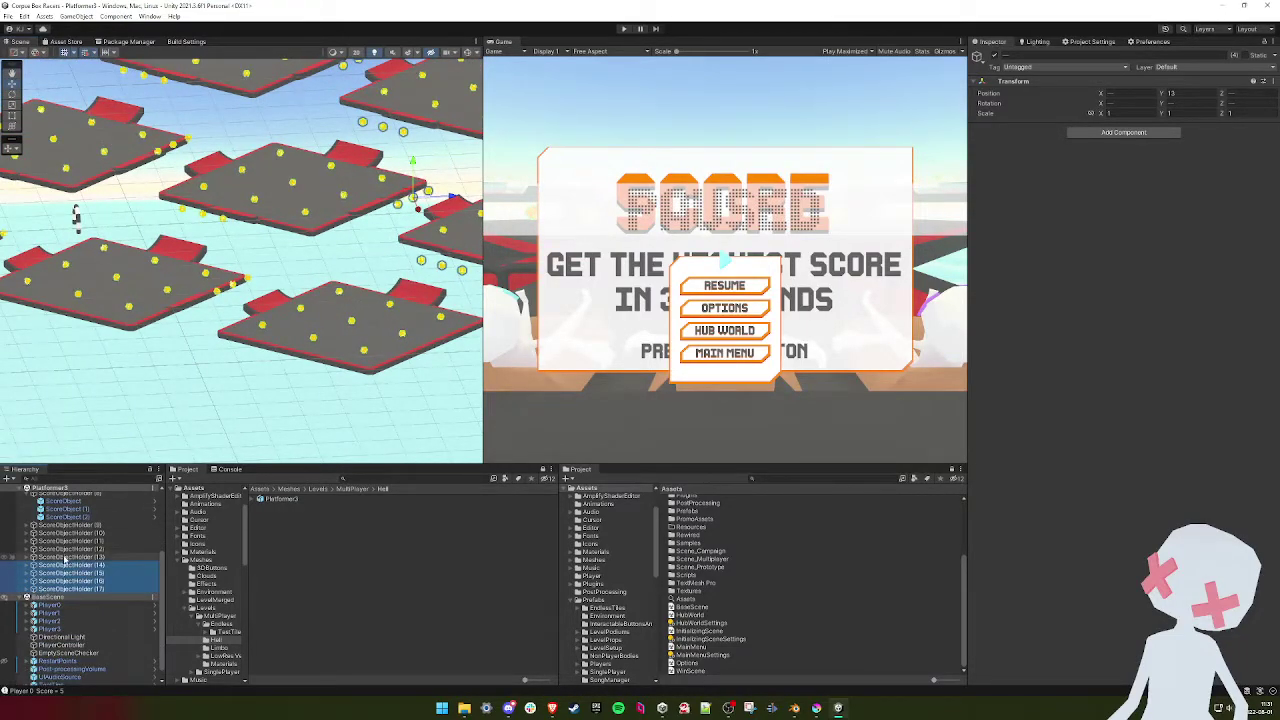
click(65, 557)
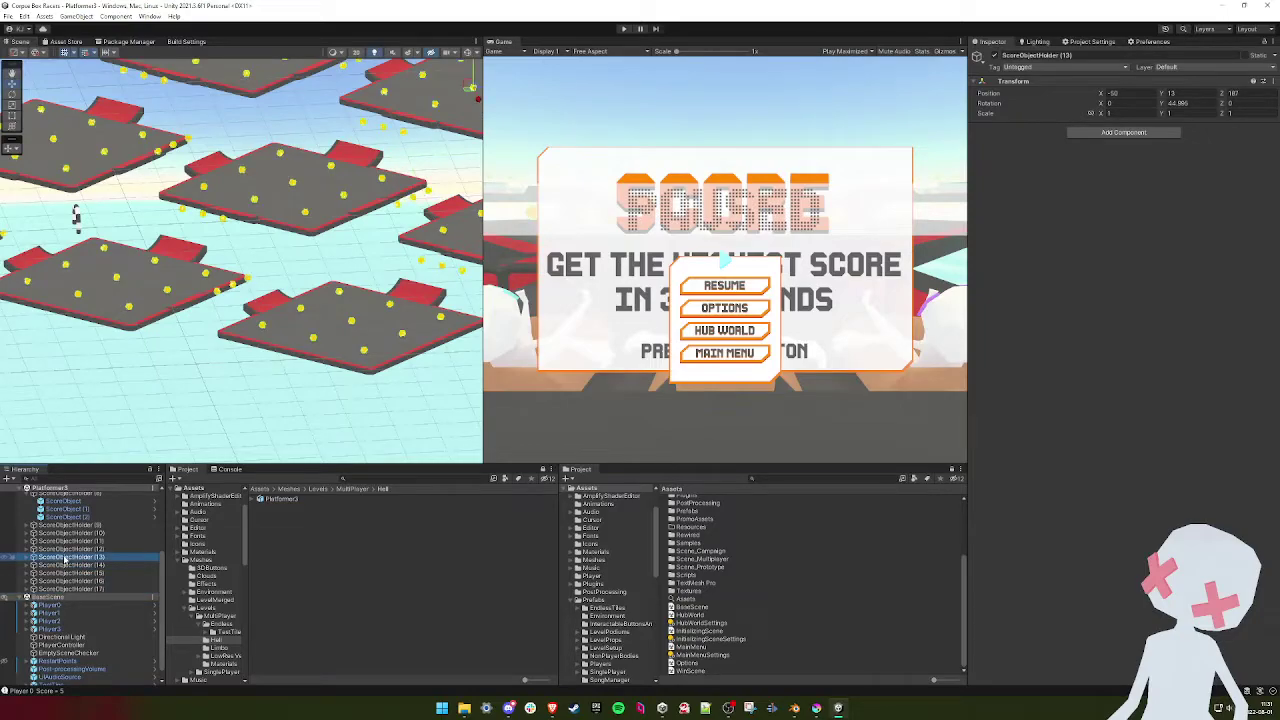
click(65, 525)
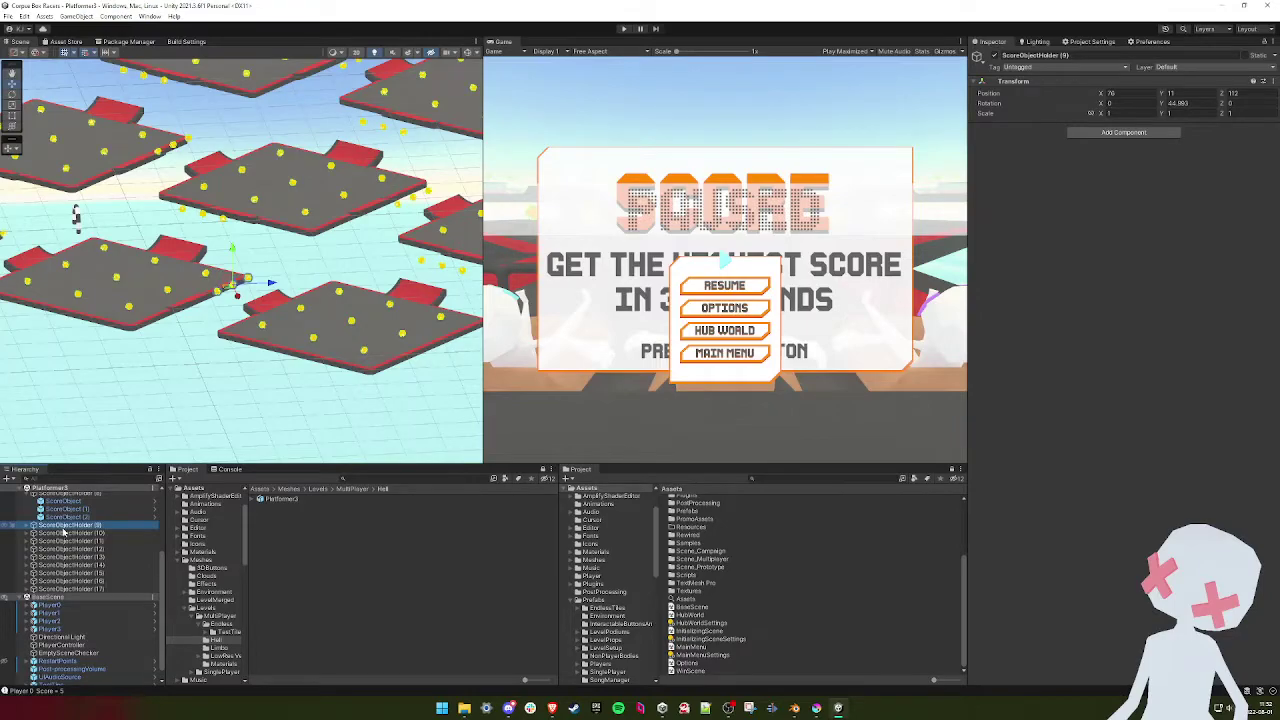
click(79, 566)
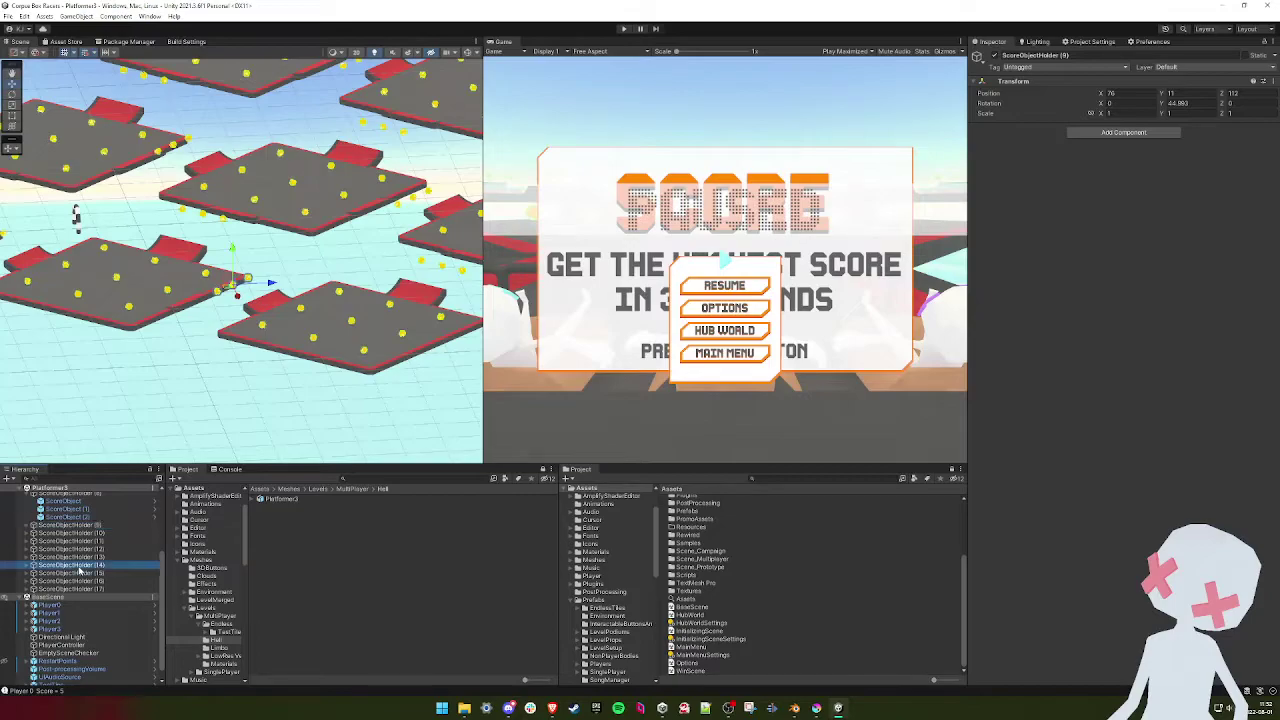
scroll(75, 575, up, 4)
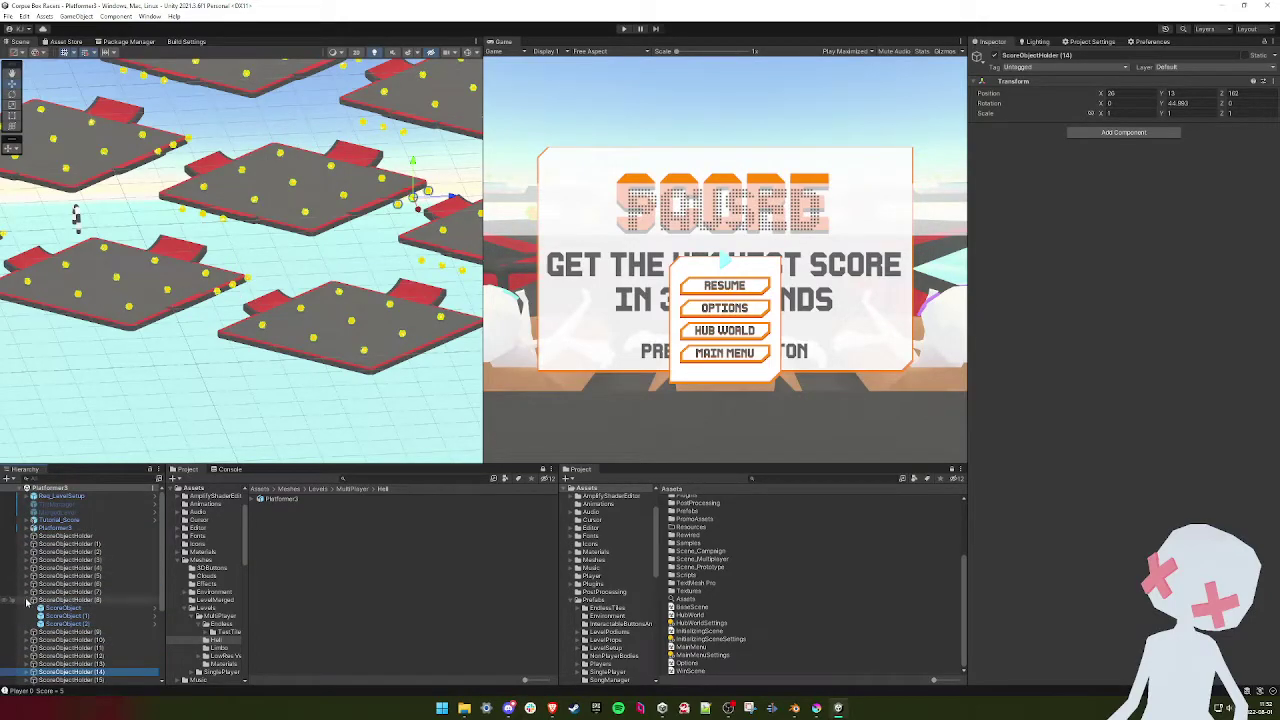
click(28, 600)
click(48, 594)
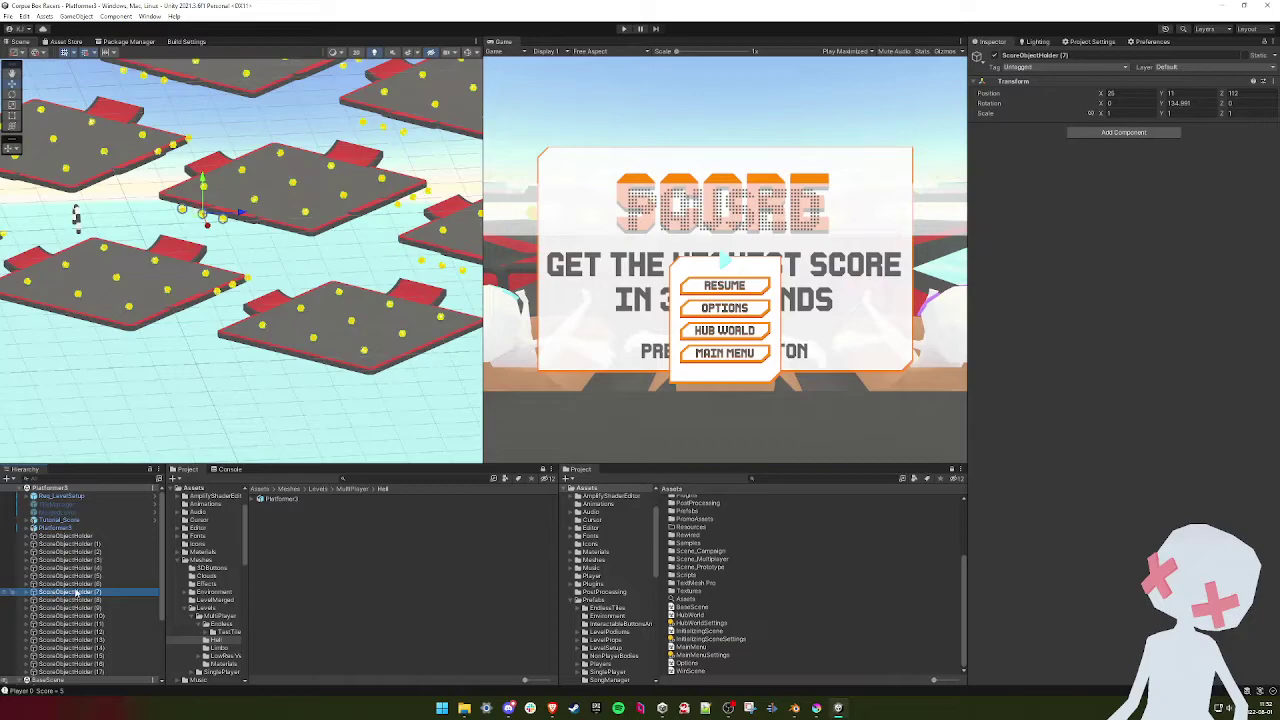
- Select ScoreObjectHolder (14) through (17) and raise them together to Y 15
scroll(78, 590, down, 3)
click(90, 557)
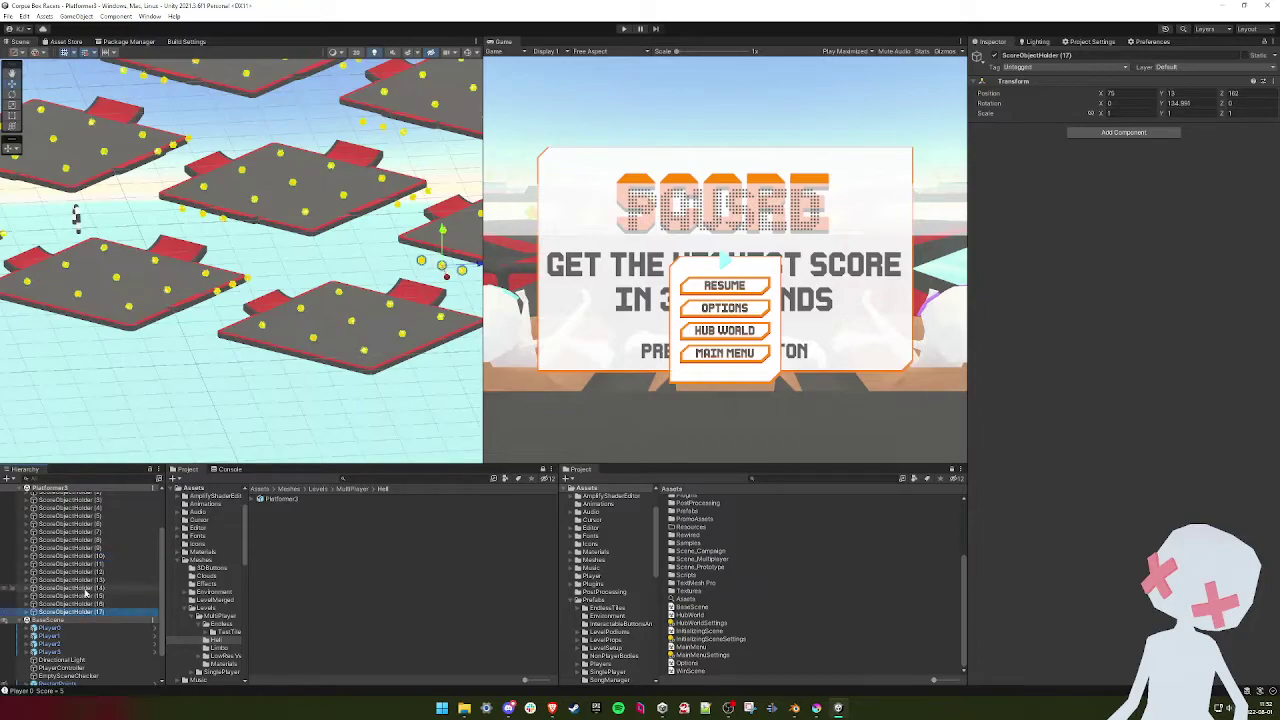
shift+click(82, 611)
key(f)
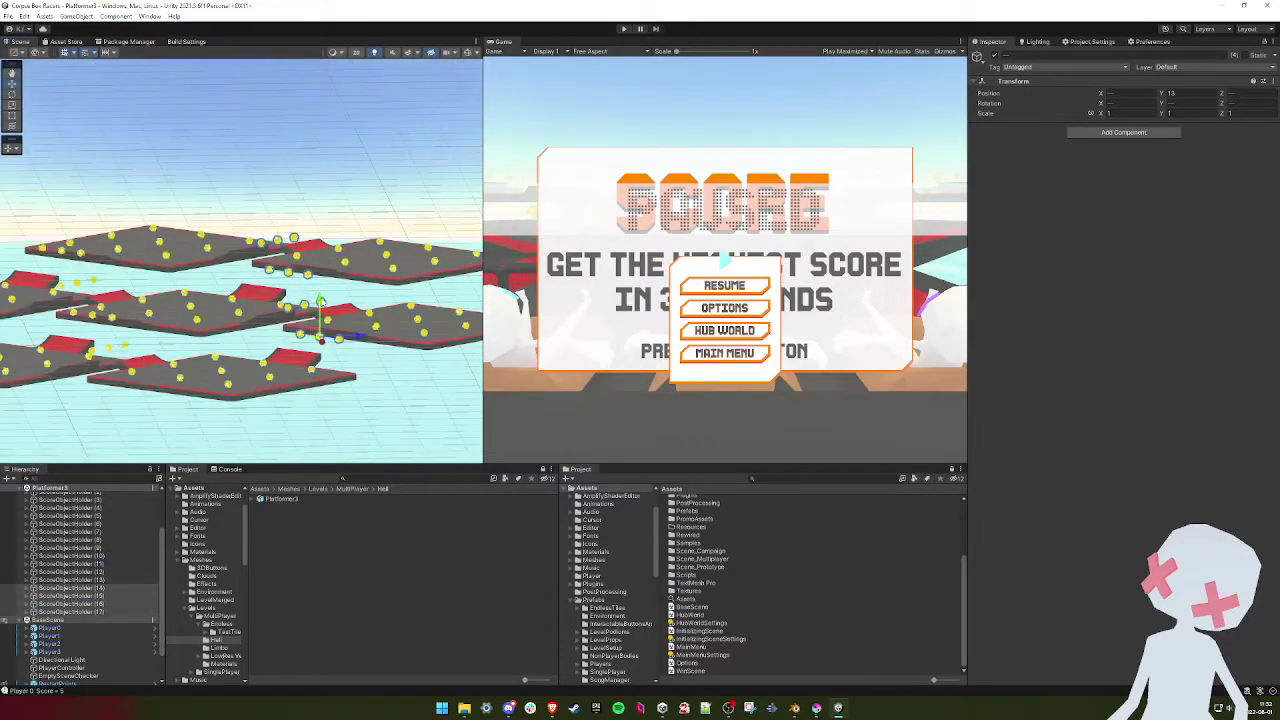
drag(320, 302, 320, 292)
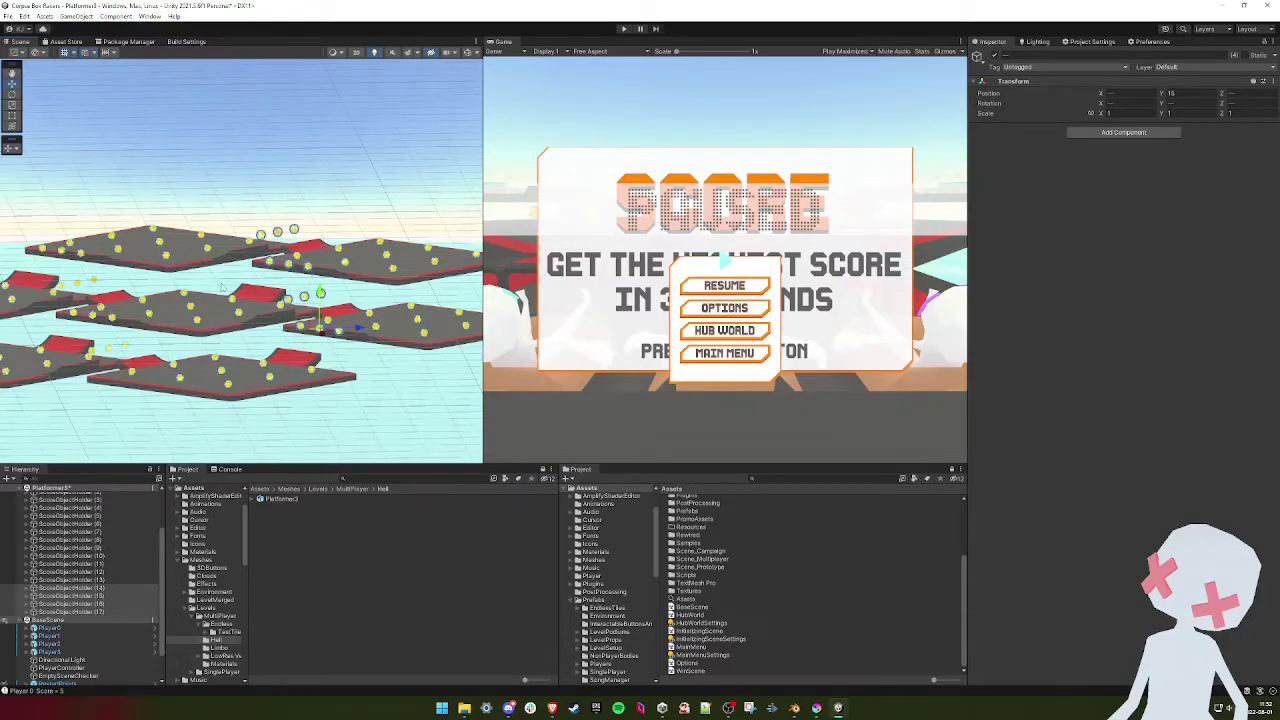
- Play-test the level with the raised score rows, end play mode, and examine the platform layout from above
alt+drag(222, 287, 291, 251)
click(624, 29)
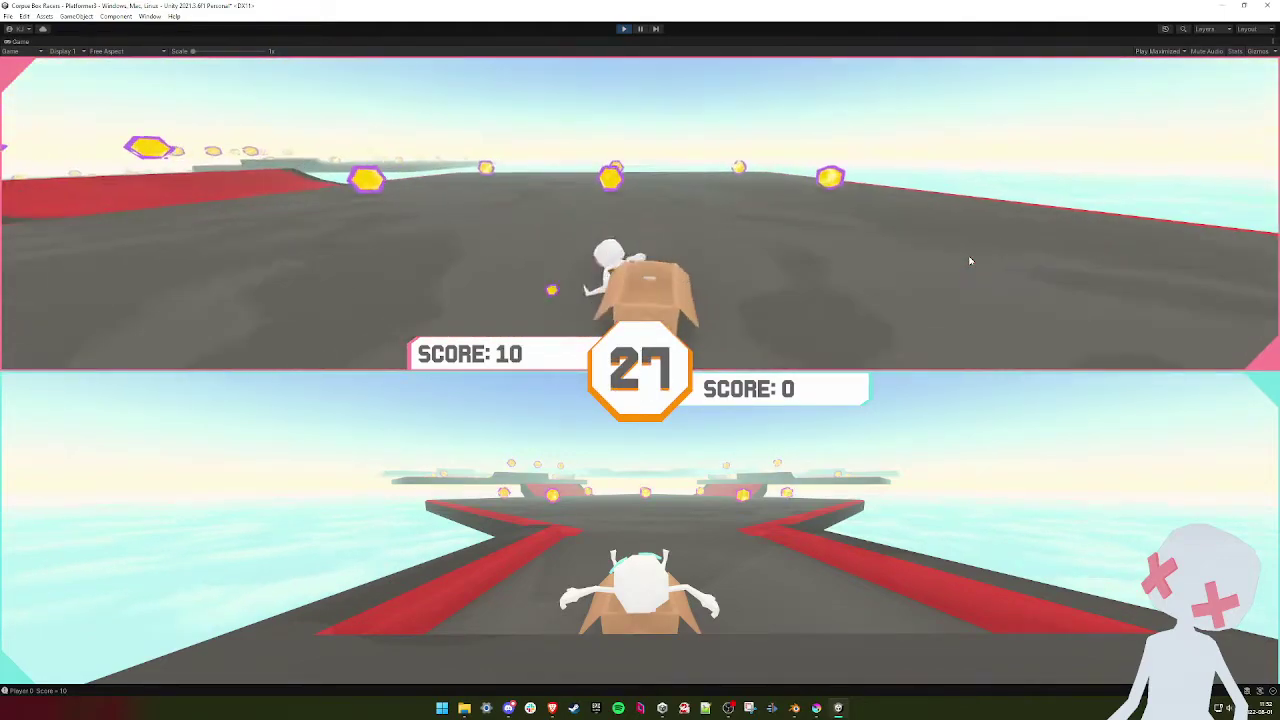
key(ctrl+p)
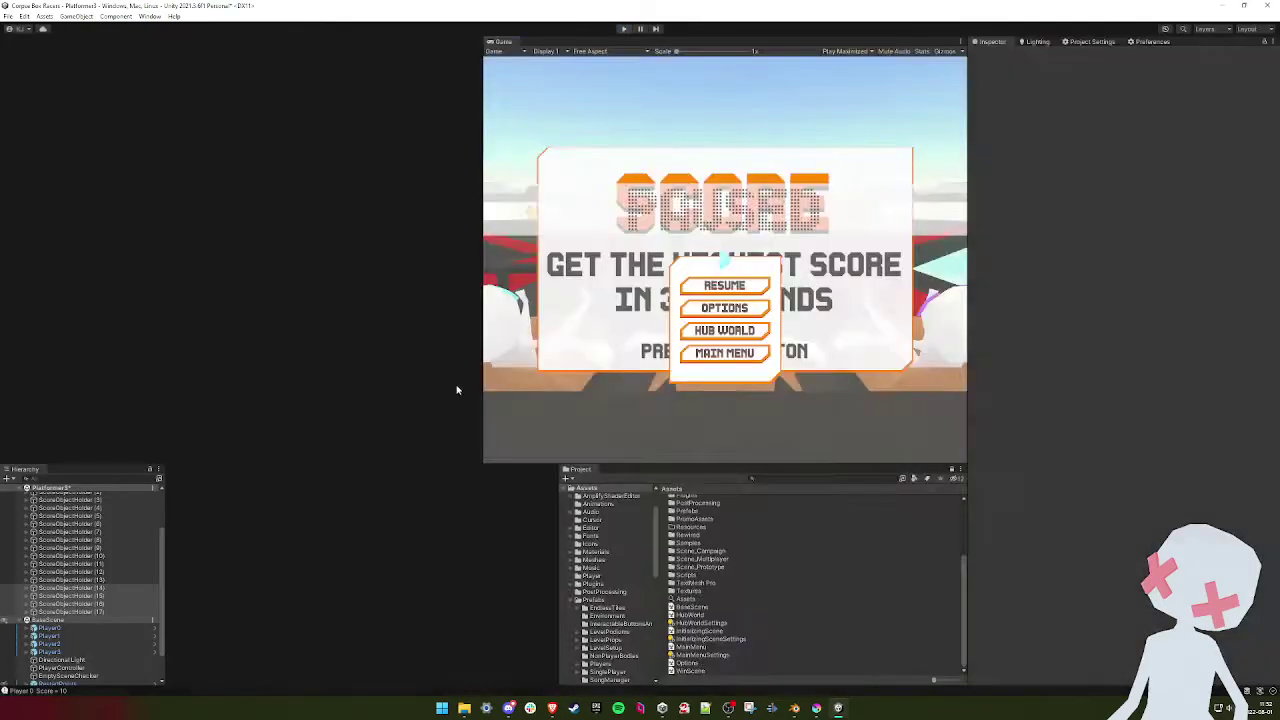
alt+drag(352, 322, 314, 340)
scroll(254, 355, down, 3)
scroll(254, 347, down, 3)
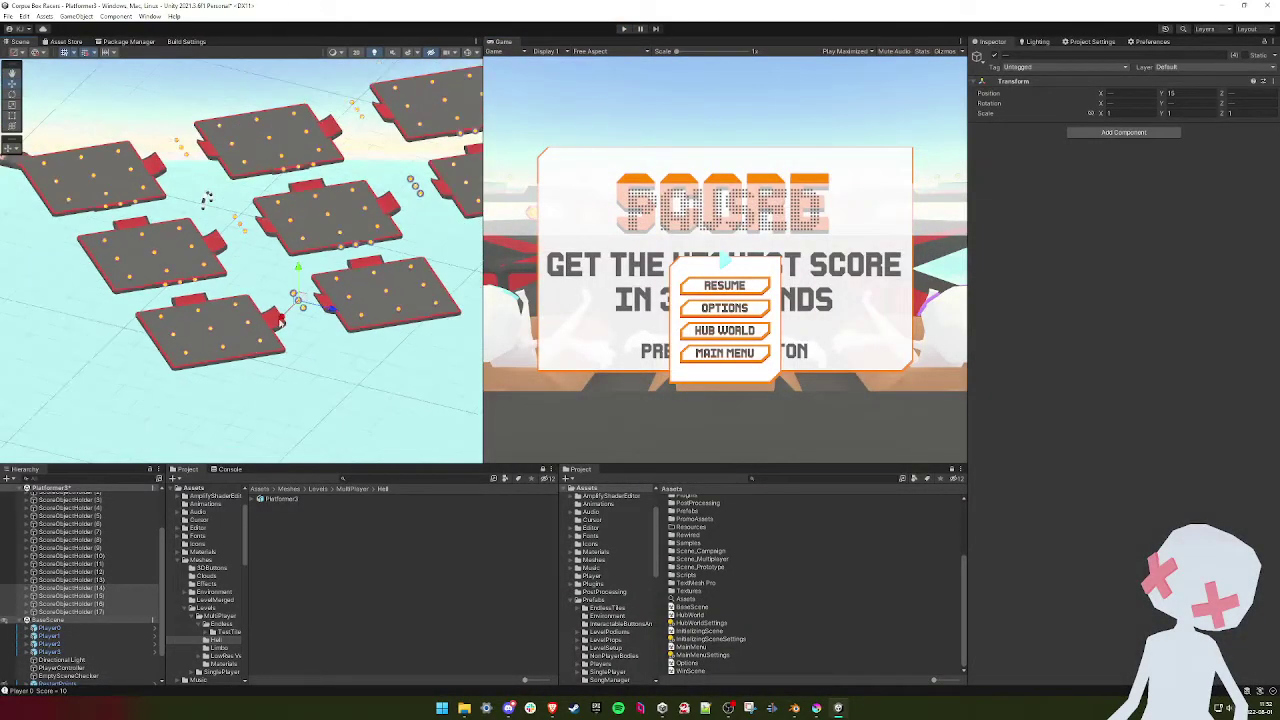
middle_drag(254, 347, 174, 381)
alt+drag(61, 346, 211, 329)
middle_drag(211, 329, 326, 329)
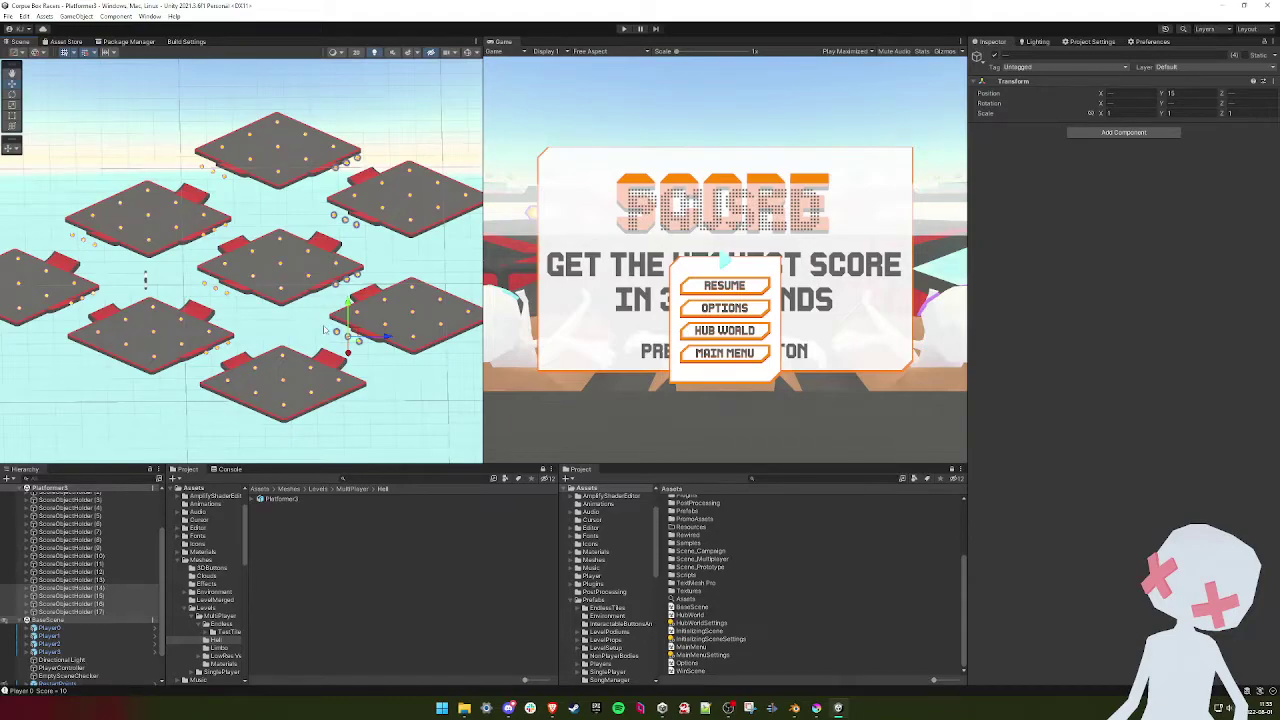
- Switch to Blender and save the level as a new file named Platformer3_LowPoly.blend
click(795, 708)
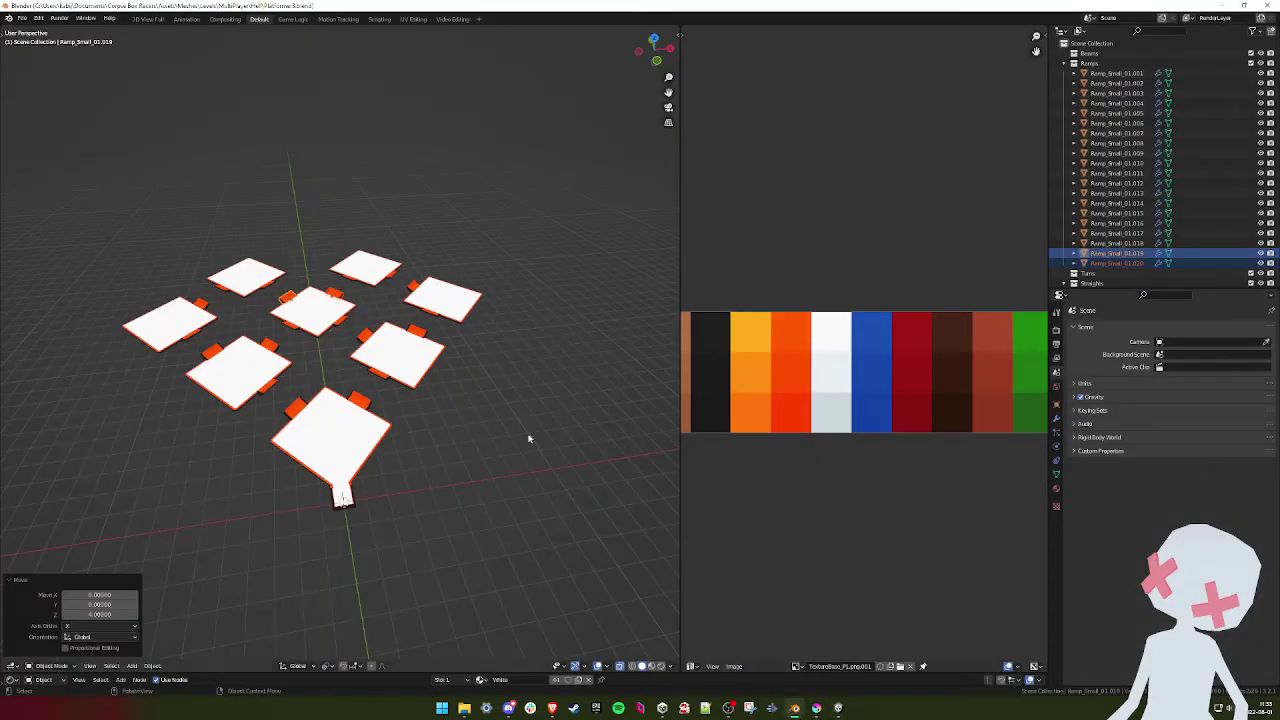
key(ctrl+shift+s)
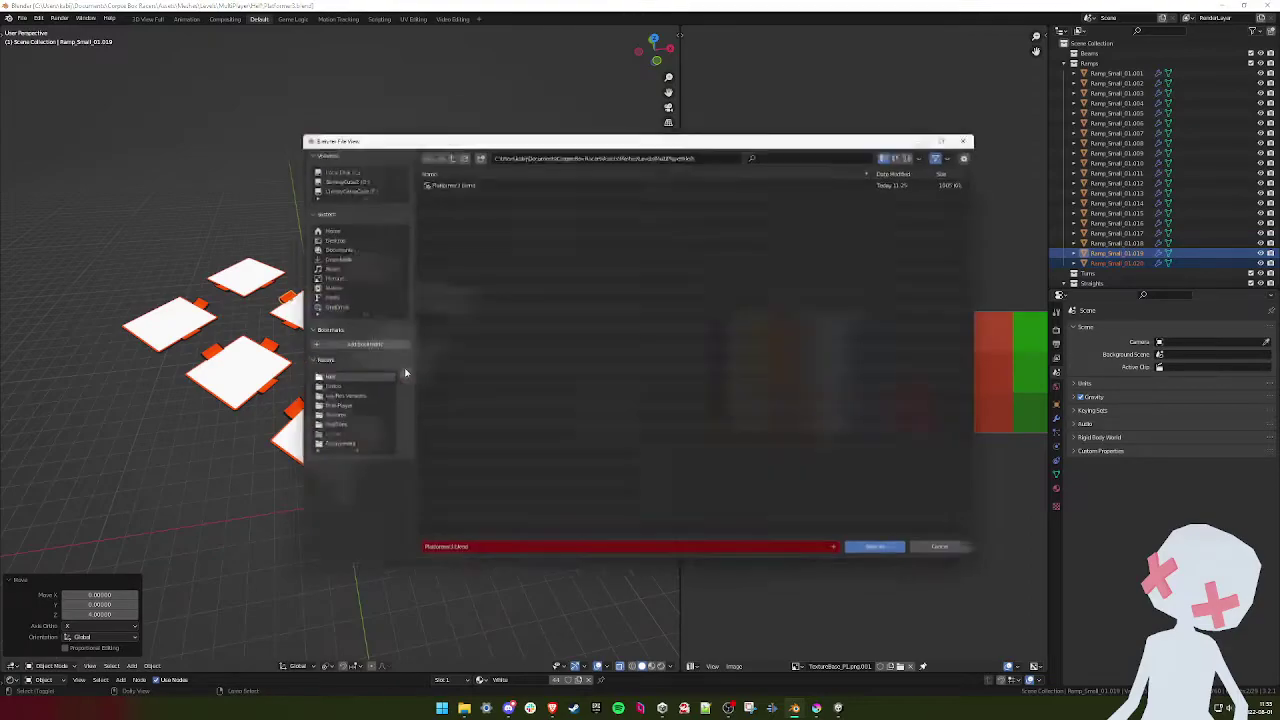
click(458, 560)
click(442, 557)
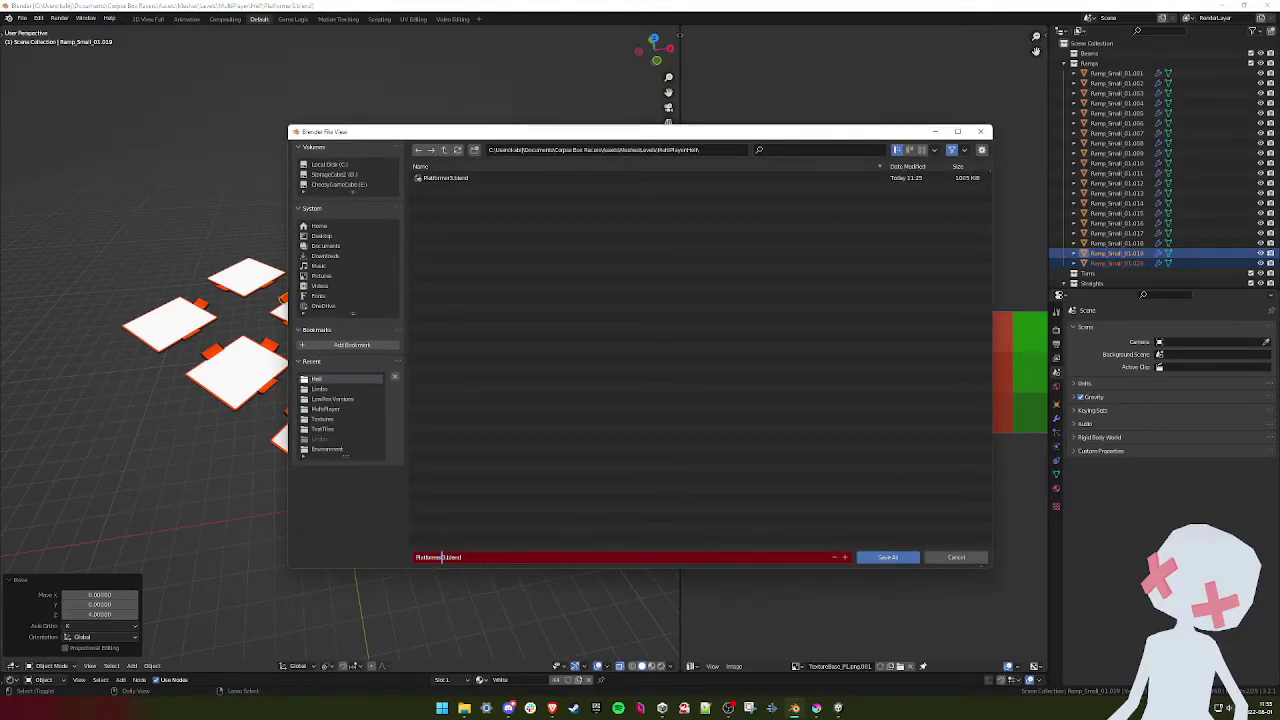
text(_LowPoly)
key(Return)
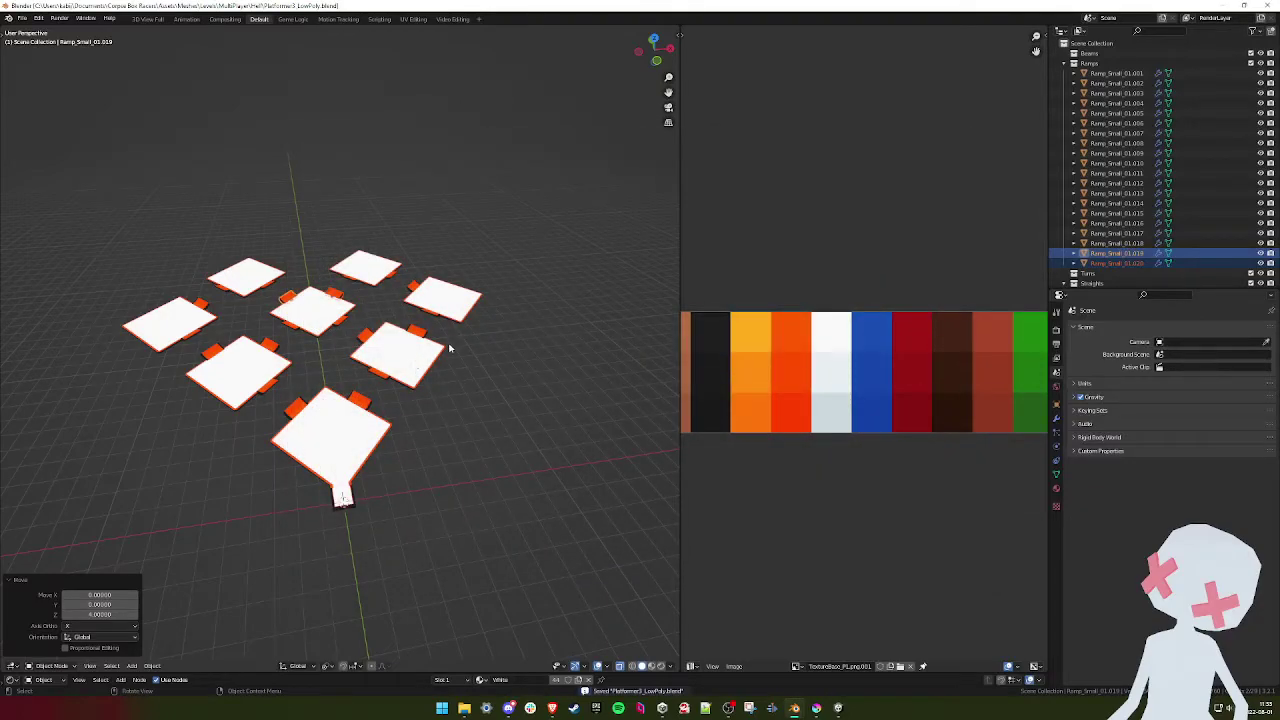
- Select all platforms and ramps from the top view and convert them to plain meshes
mouse_move(449, 347)
middle_down()
mouse_move(422, 356)
mouse_move(459, 365)
middle_up()
key(KP_7)
scroll(410, 357, down, 3)
drag(515, 286, 220, 408)
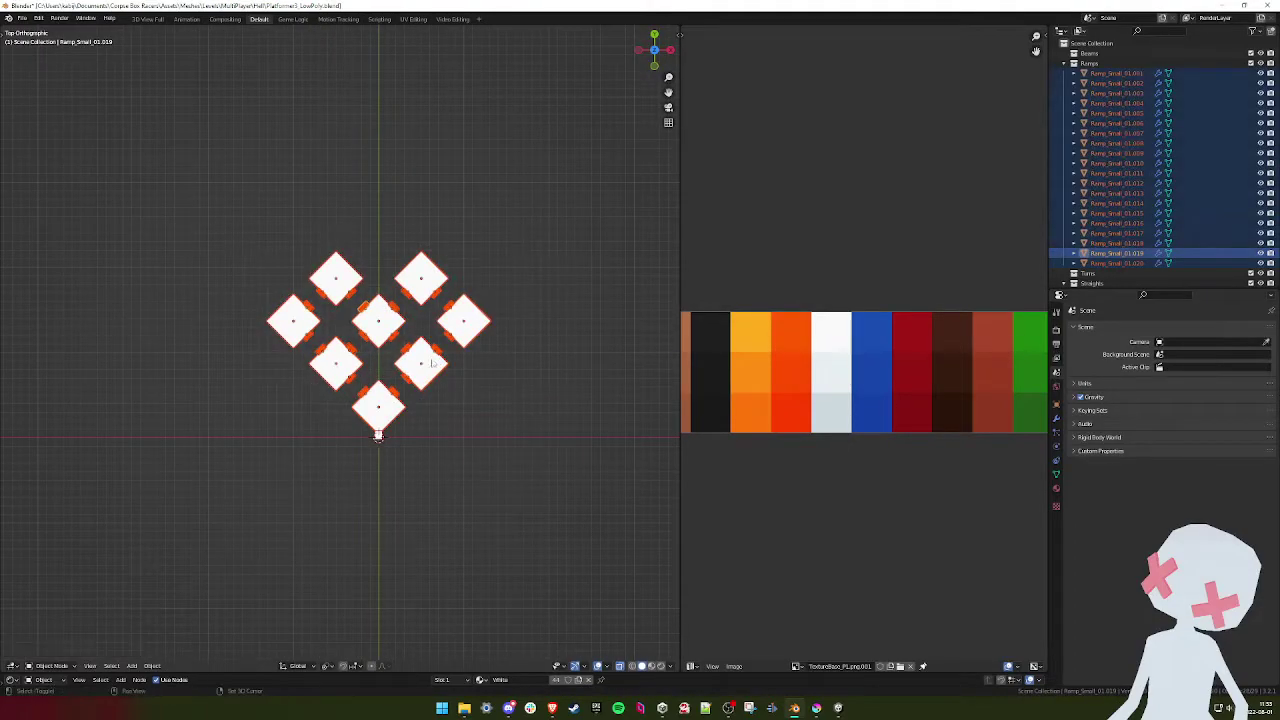
shift+middle_drag(491, 380, 445, 380)
scroll(340, 378, up, 5)
shift+middle_drag(334, 423, 351, 376)
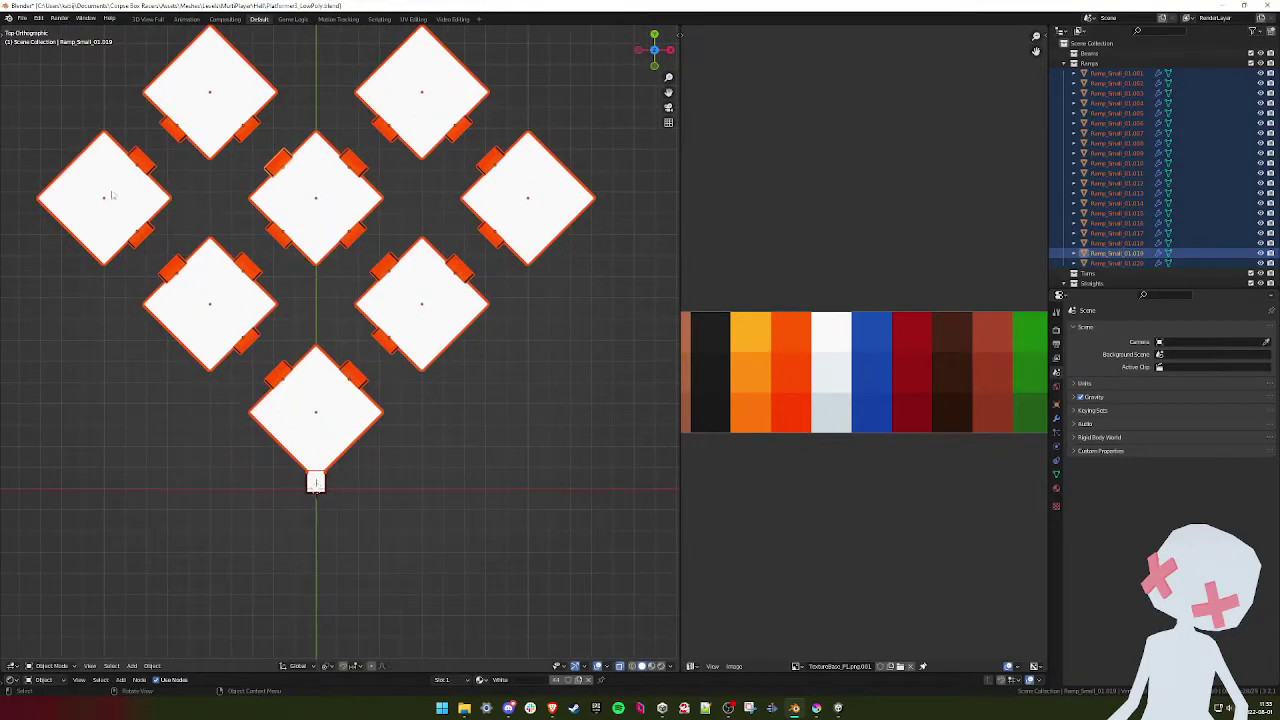
click(152, 665)
mouse_move(183, 470)
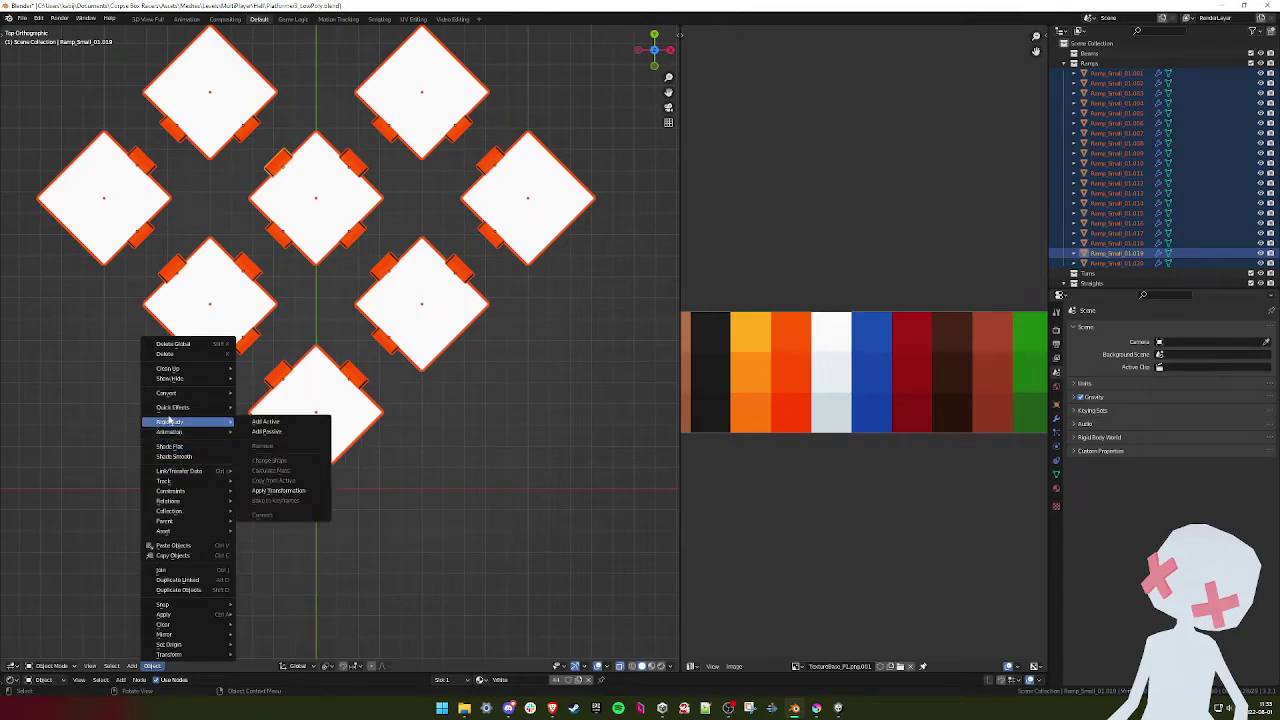
mouse_move(175, 394)
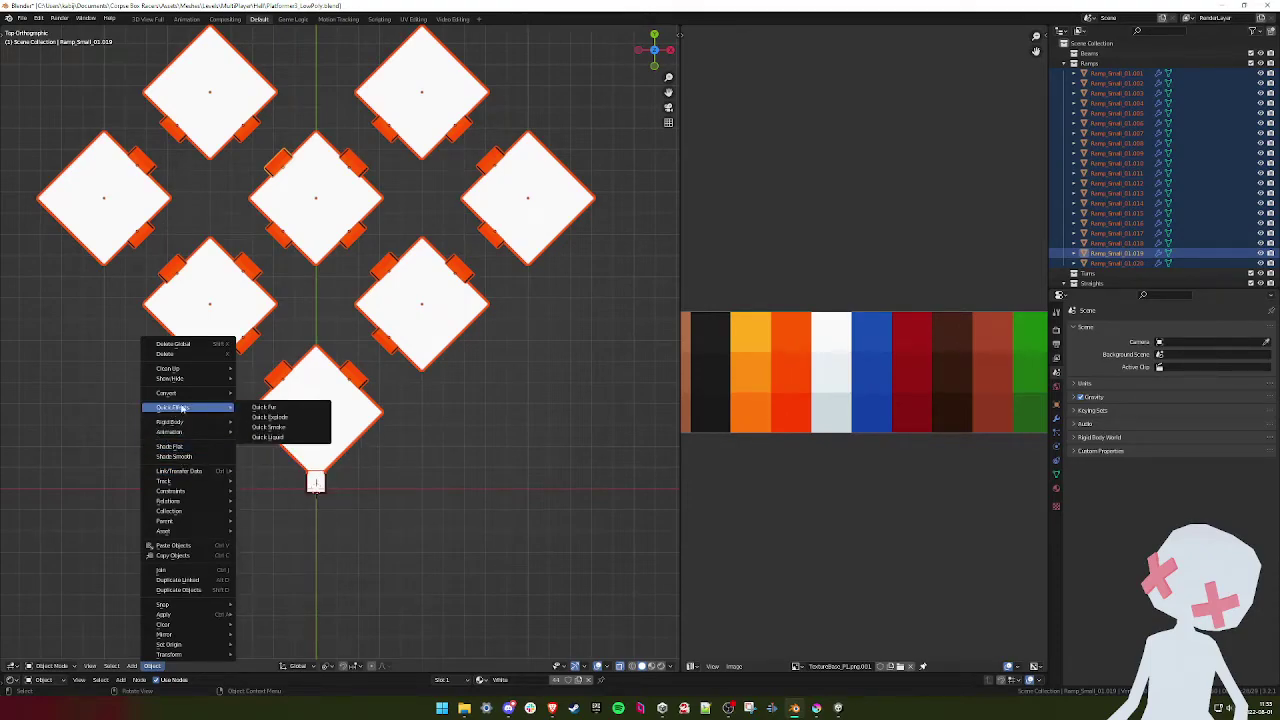
click(262, 407)
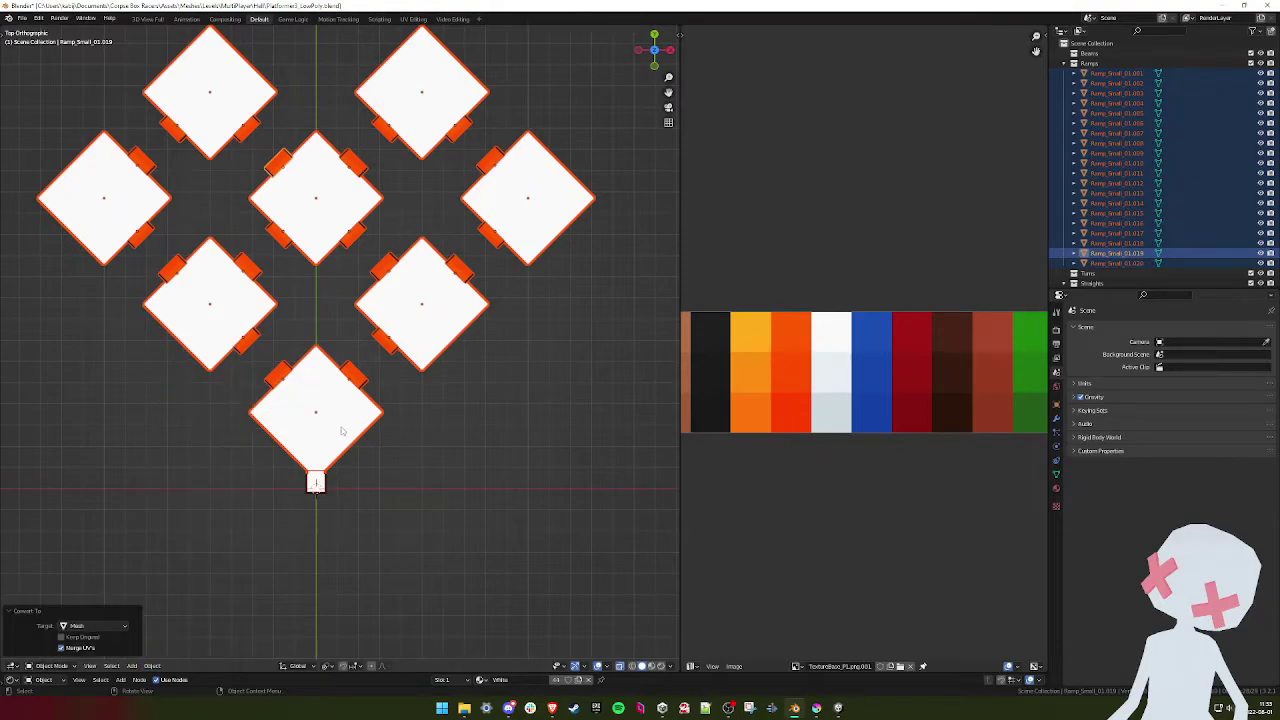
- Join all selected meshes into the start piece and merge the combined object's vertices by distance
shift+click(316, 482)
key(ctrl+j)
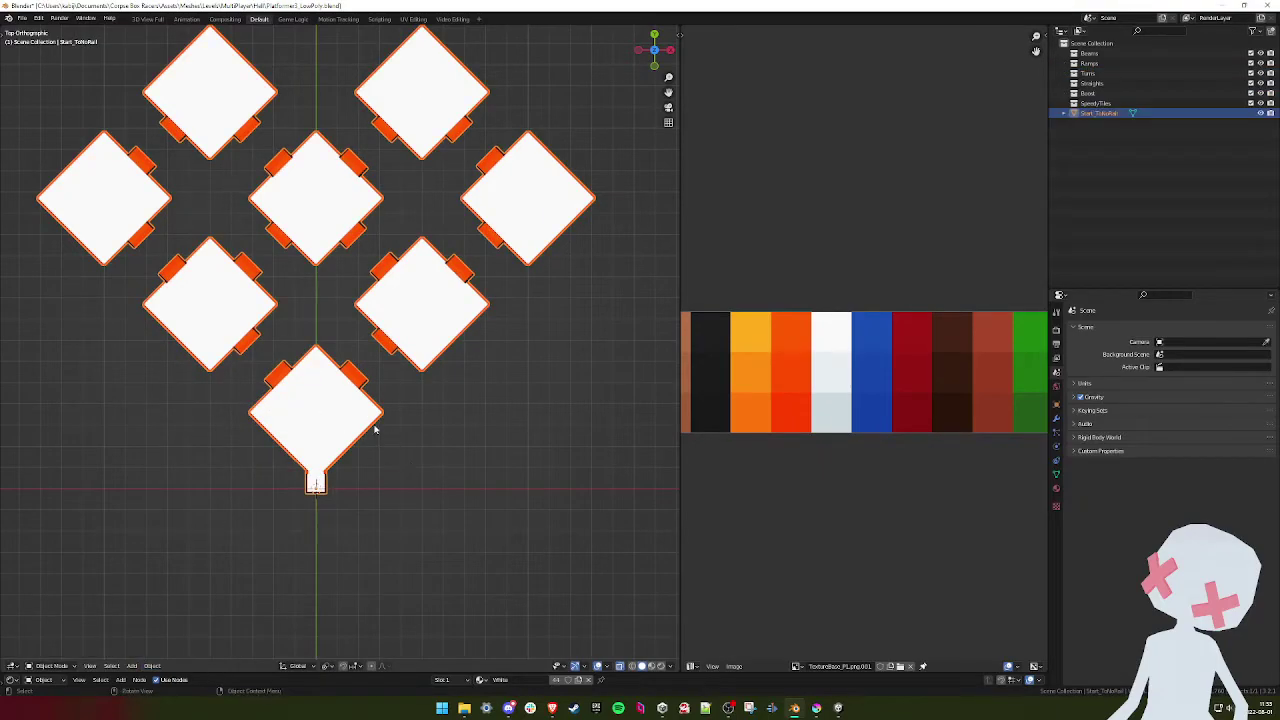
key(Tab)
key(m)
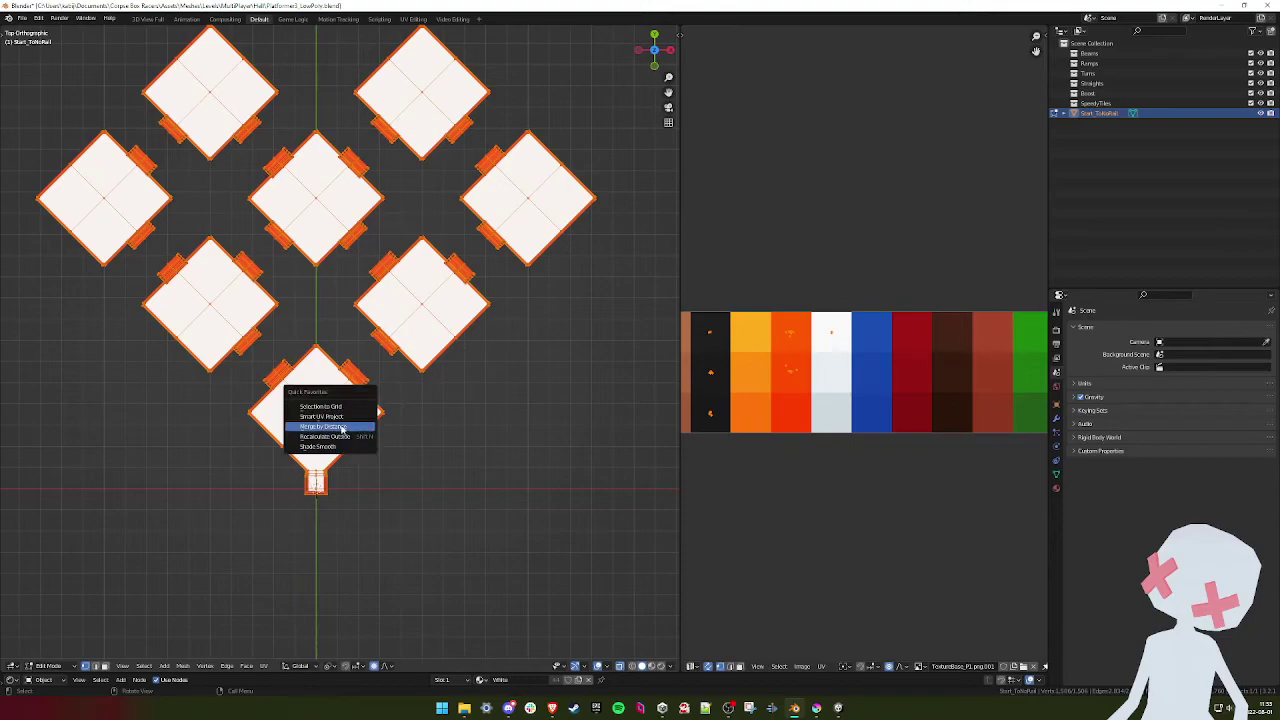
click(338, 430)
key(Tab)
- Examine the joined level from above and in perspective, and save the low-poly Blender file
scroll(338, 430, down, 7)
scroll(354, 420, up, 6)
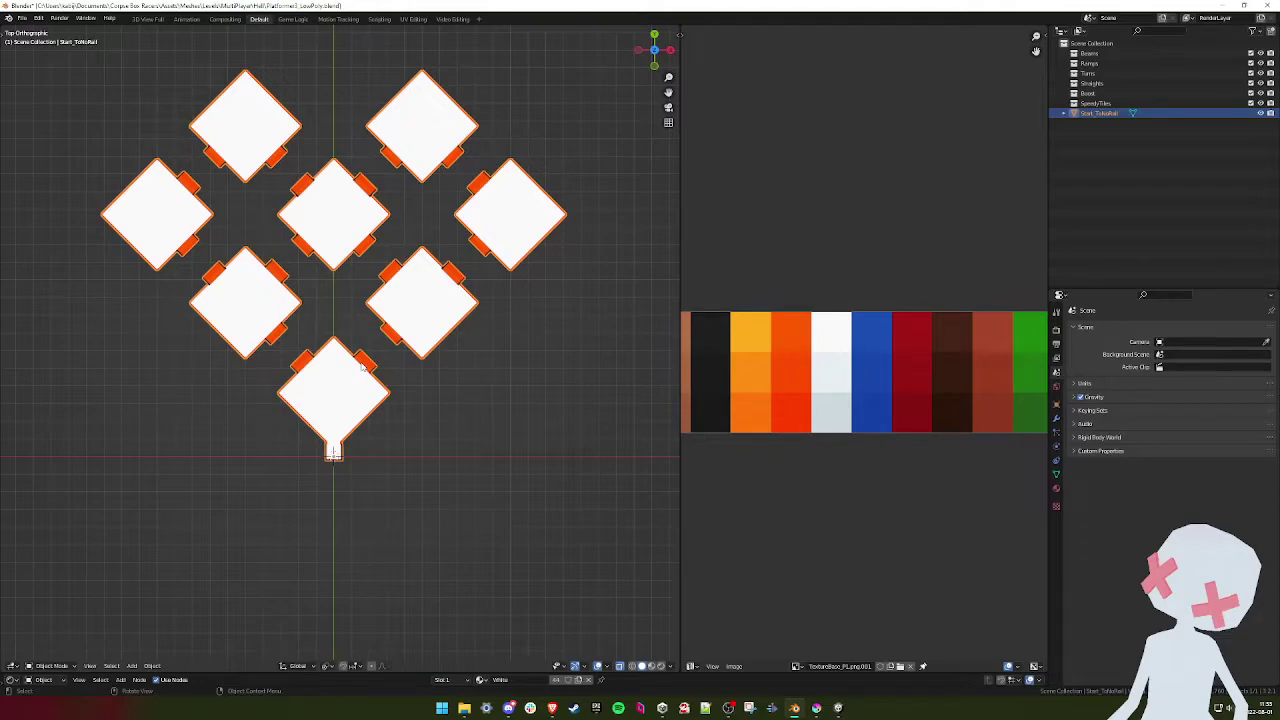
scroll(380, 329, up, 4)
middle_drag(391, 317, 366, 405)
scroll(330, 417, down, 1)
scroll(366, 405, up, 1)
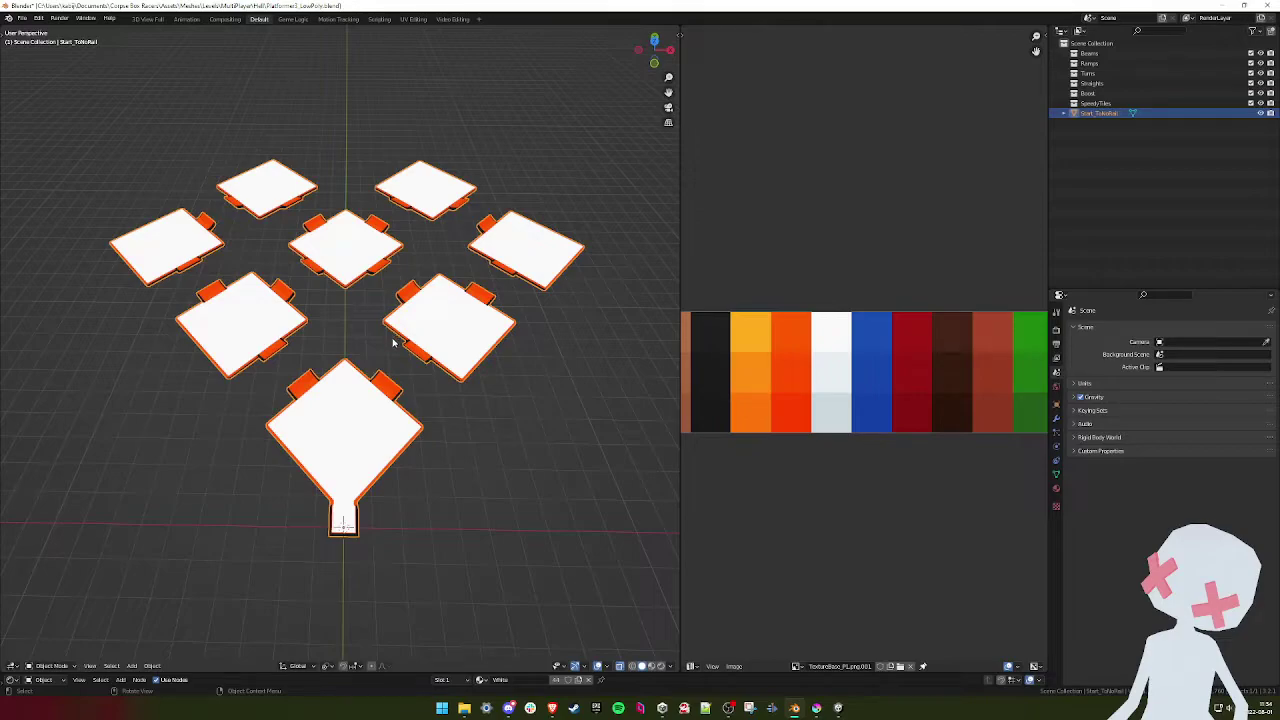
middle_drag(393, 343, 391, 354)
scroll(391, 354, down, 1)
scroll(390, 355, up, 1)
key(ctrl+s)
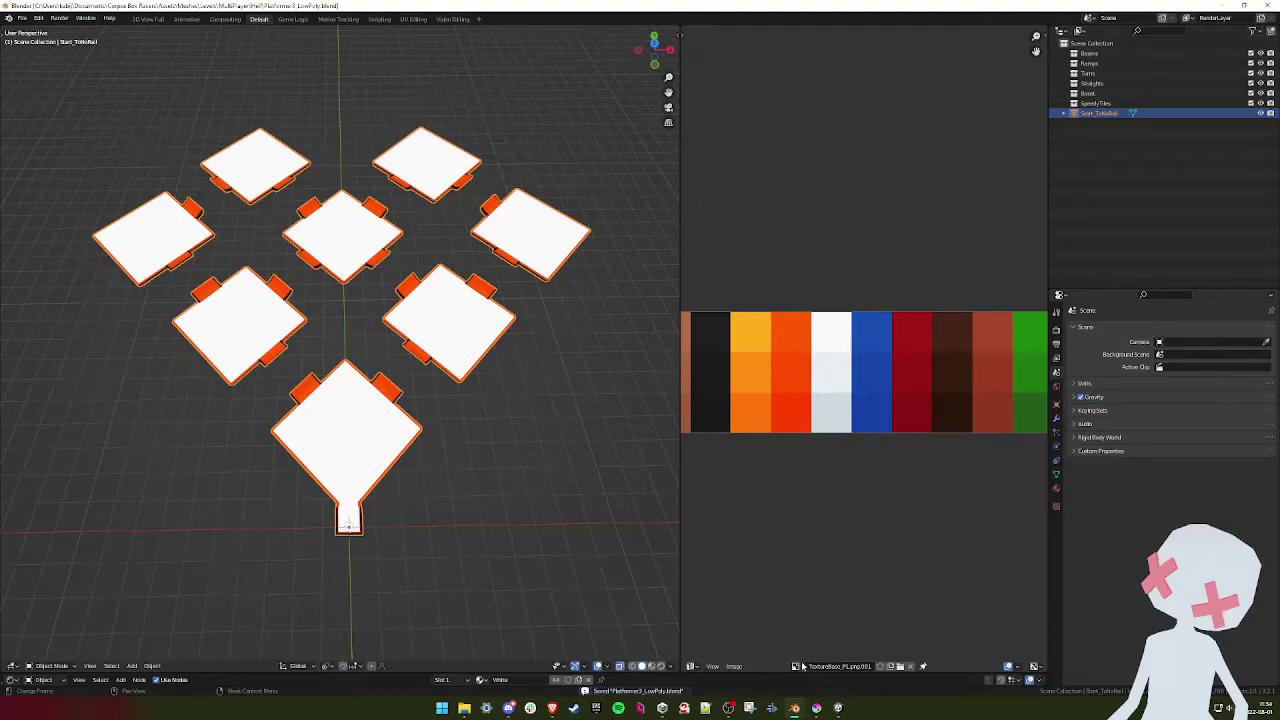
- Switch to Unity and disable the blend shape, visibility, camera and light imports for Platformer3_LowPoly
click(816, 708)
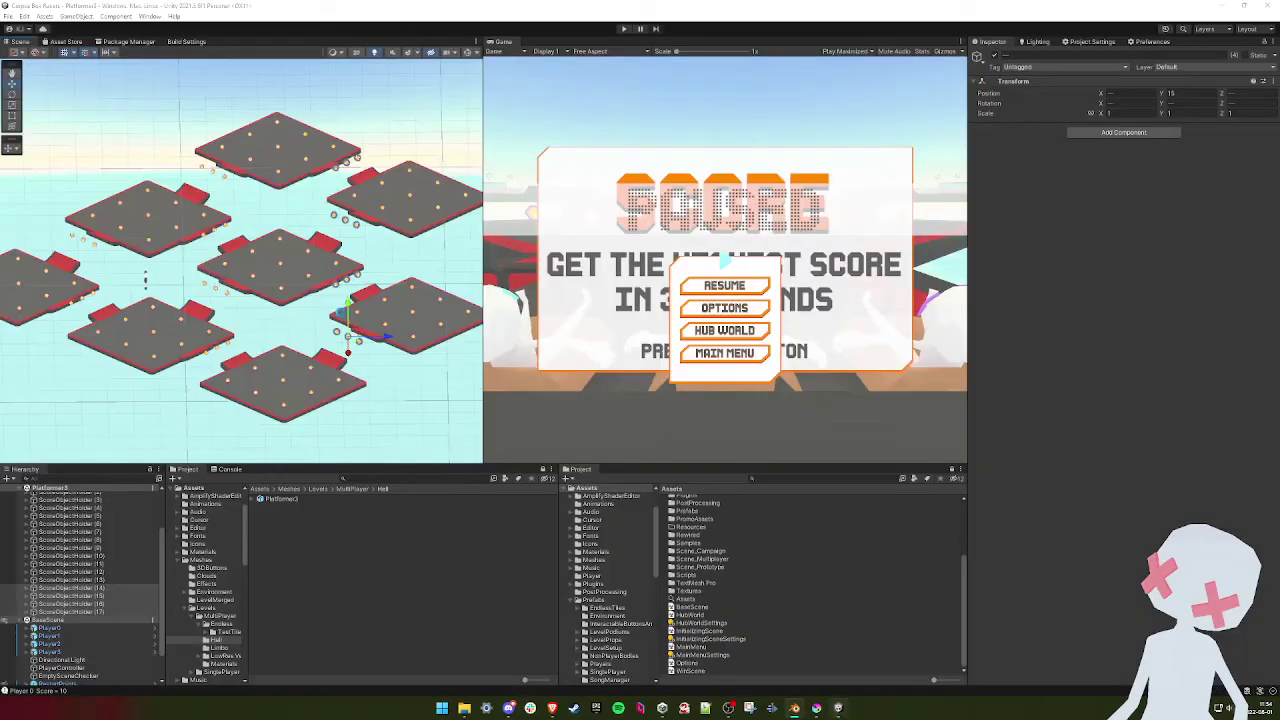
scroll(310, 290, down, 1)
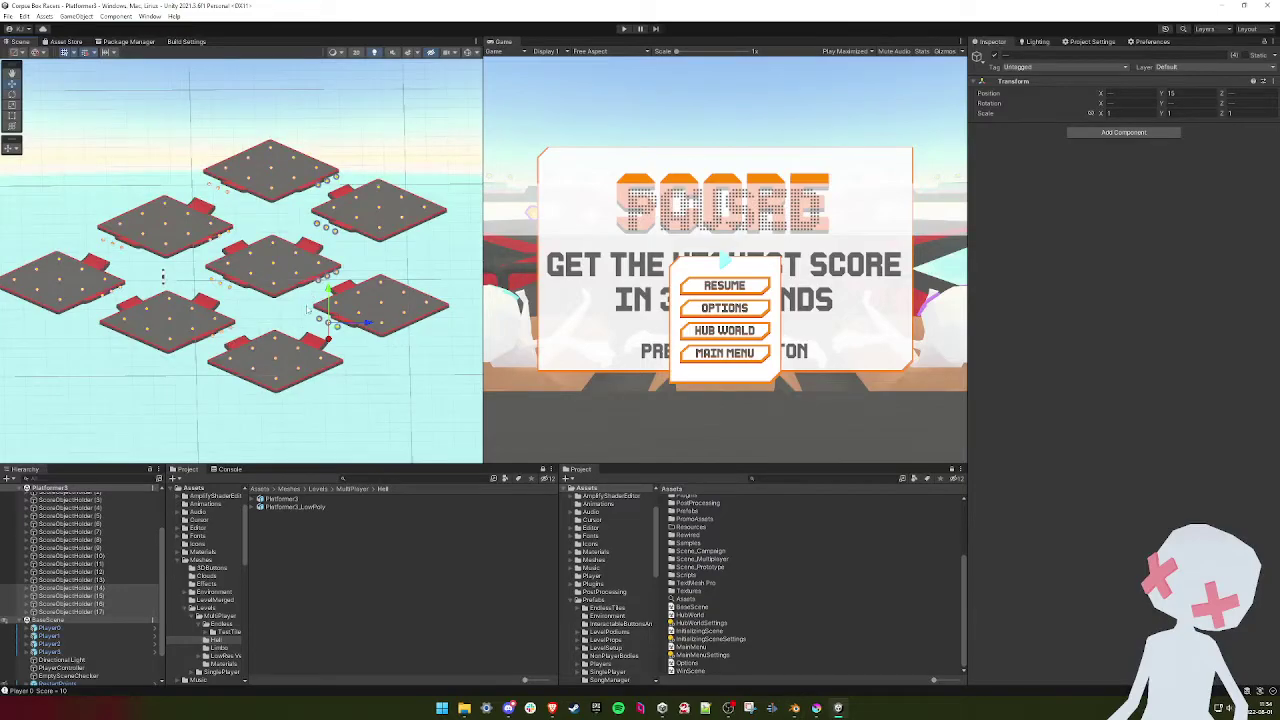
click(295, 507)
click(1103, 163)
click(1102, 134)
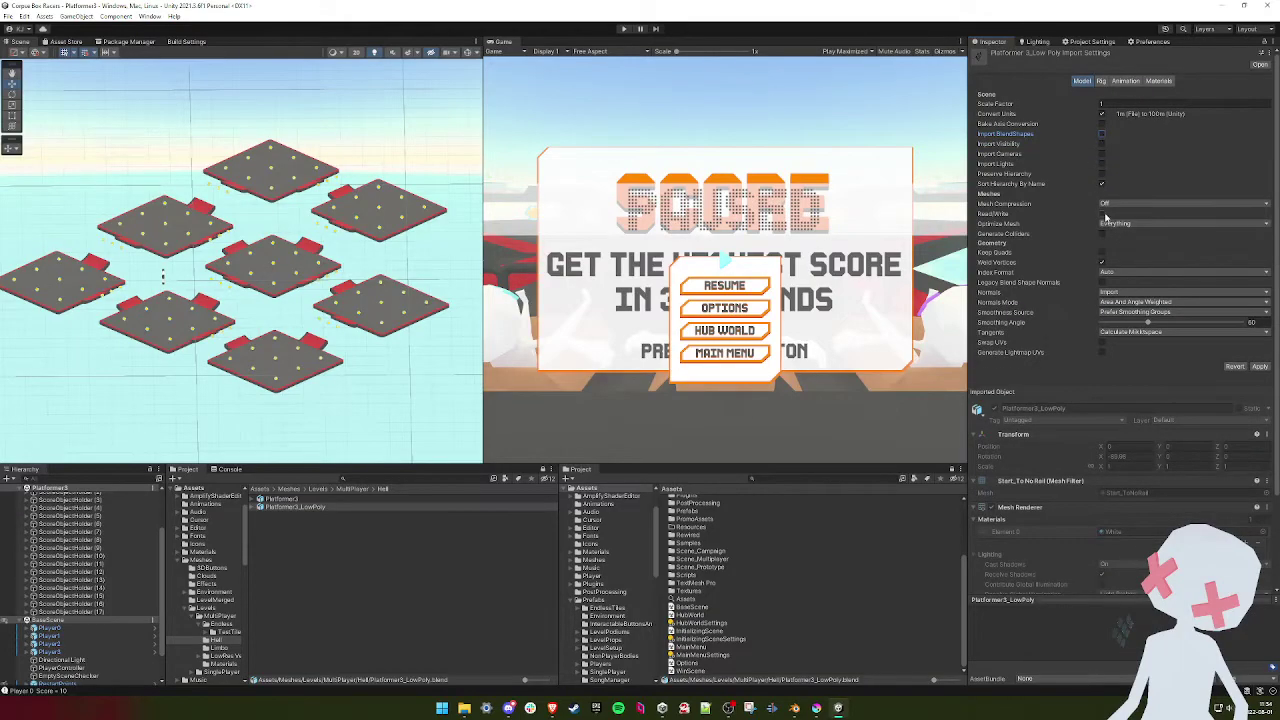
- Set Platformer3_LowPoly's rig animation type to None, disable its animation import, and set its material creation mode to None
click(1103, 82)
click(1119, 95)
click(1122, 105)
click(1125, 82)
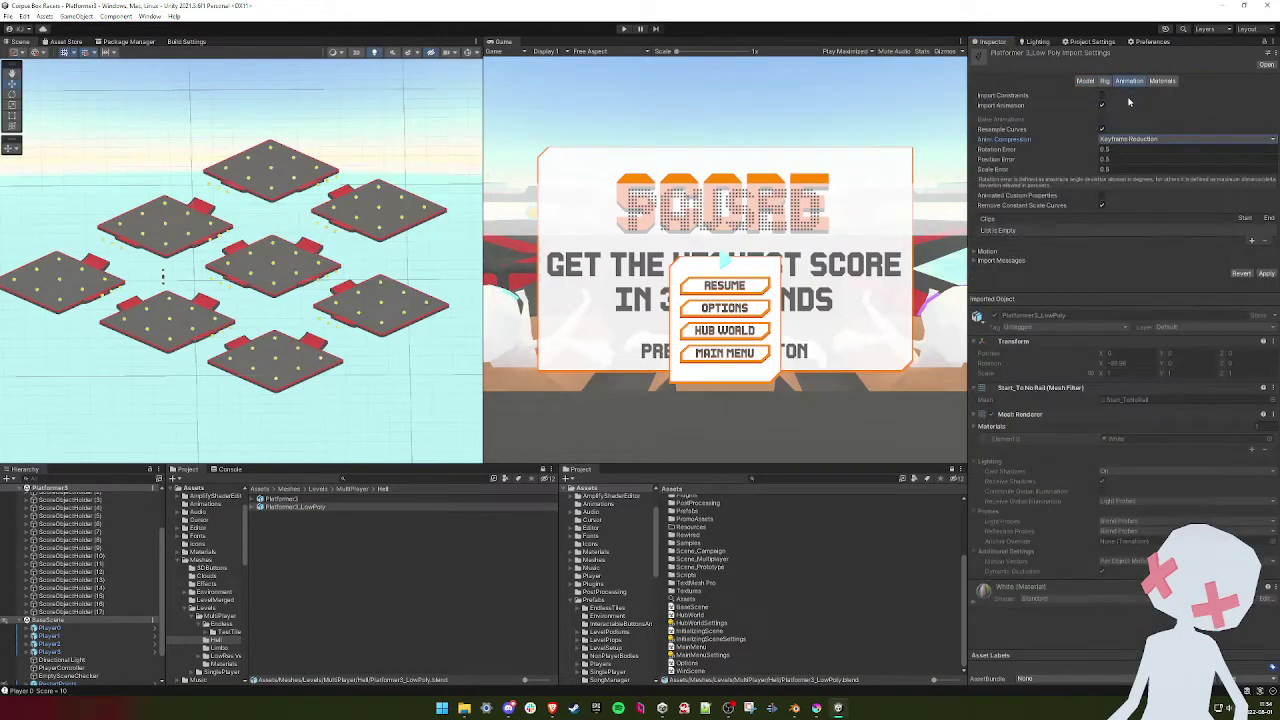
click(1102, 105)
click(1162, 81)
click(1128, 96)
click(1124, 106)
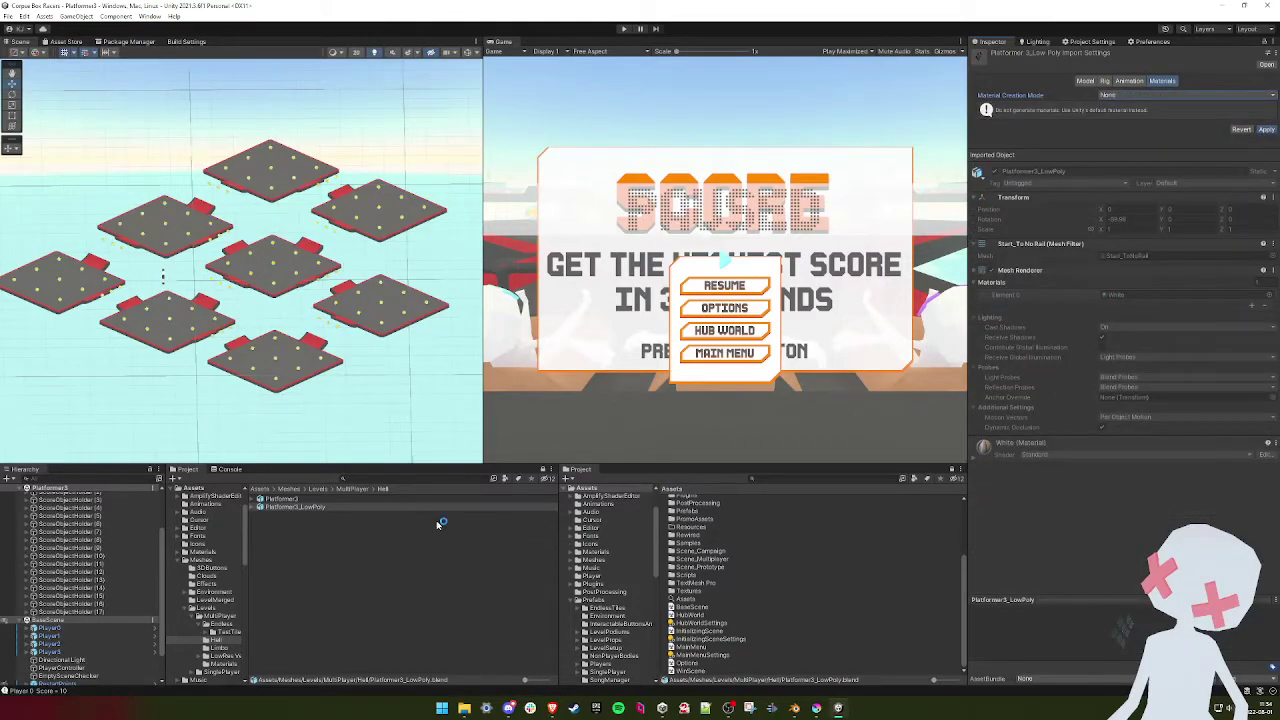
- Browse the MultiPlayer meshes to the LowRes Versions folder and open the import settings of Platformer_LowPoly
click(352, 489)
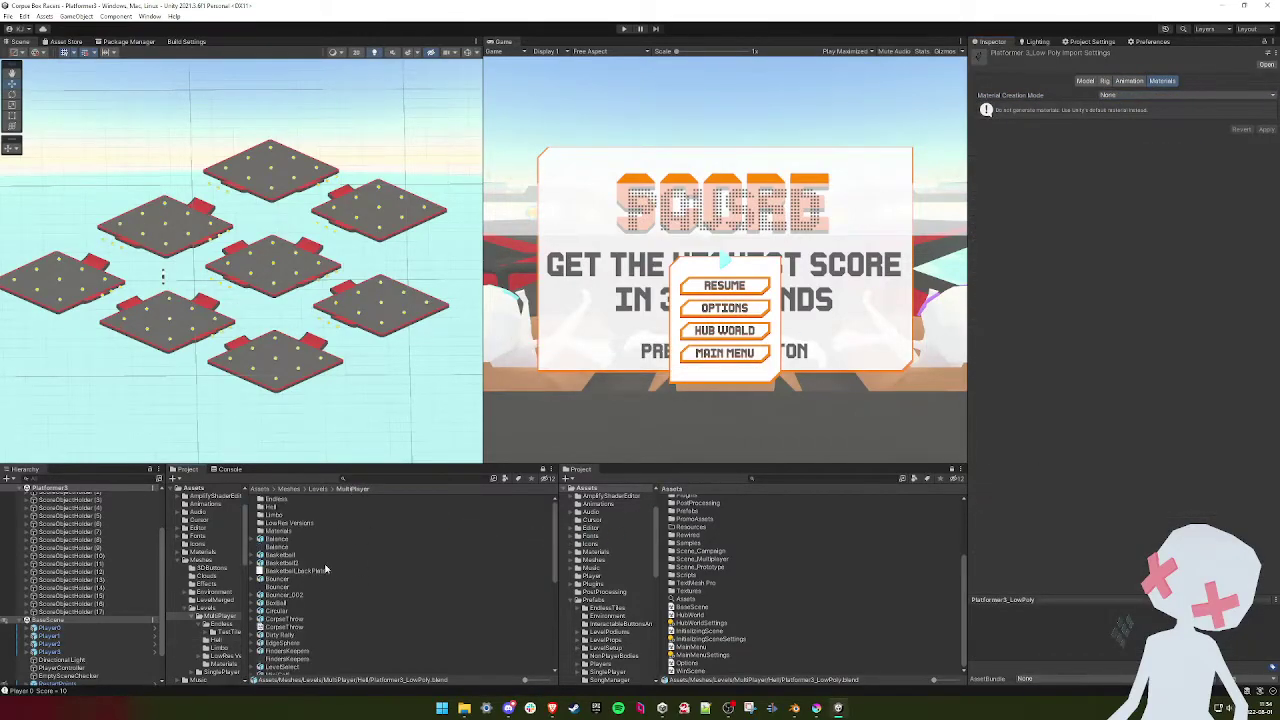
scroll(318, 575, down, 10)
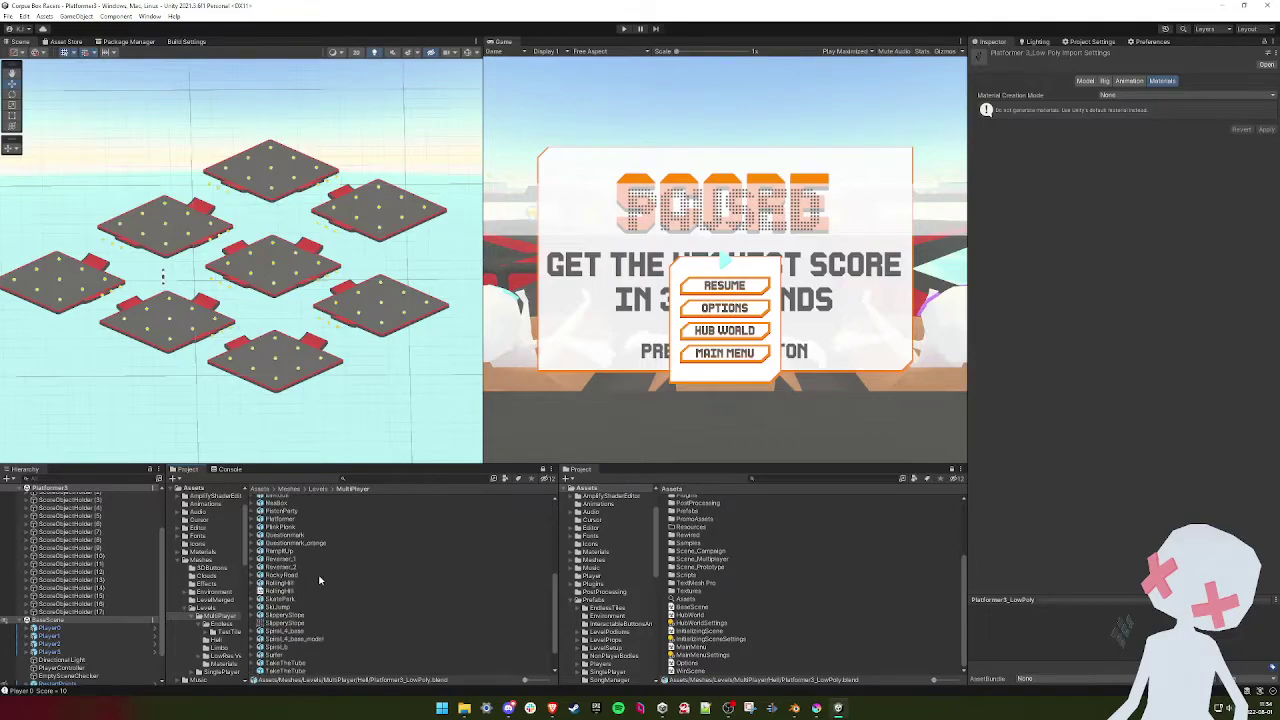
scroll(319, 580, up, 10)
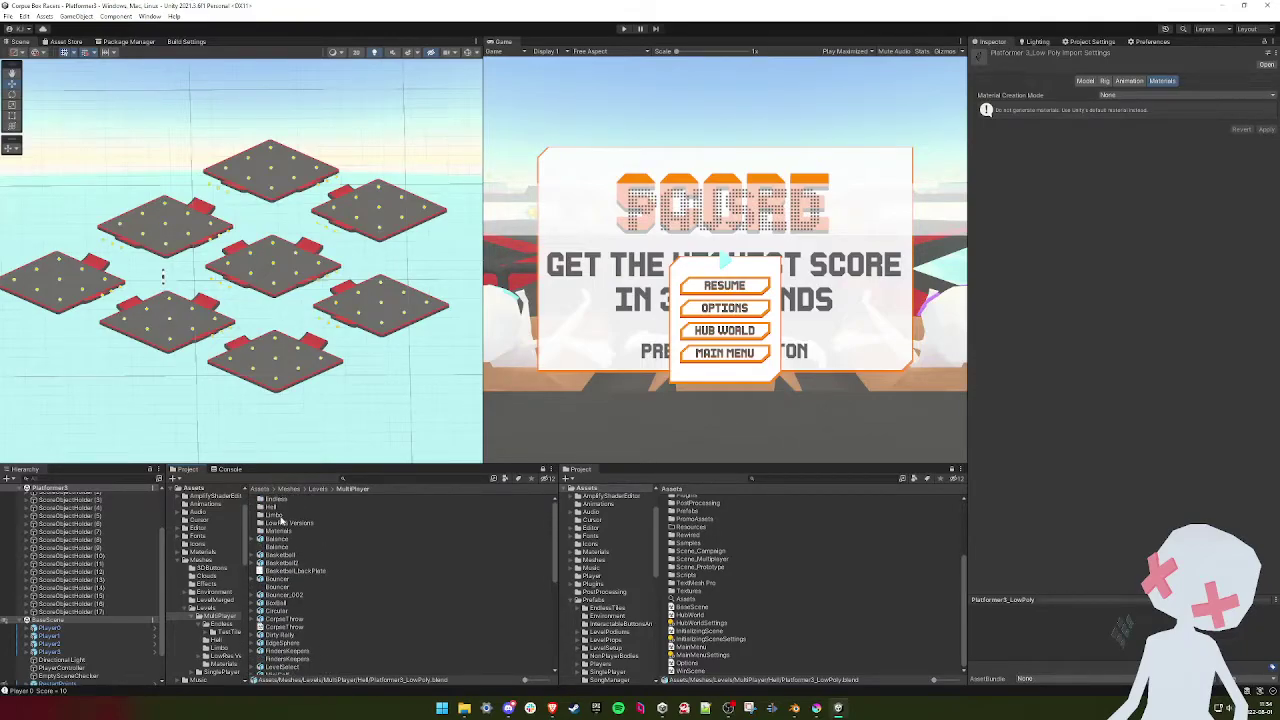
double_click(280, 522)
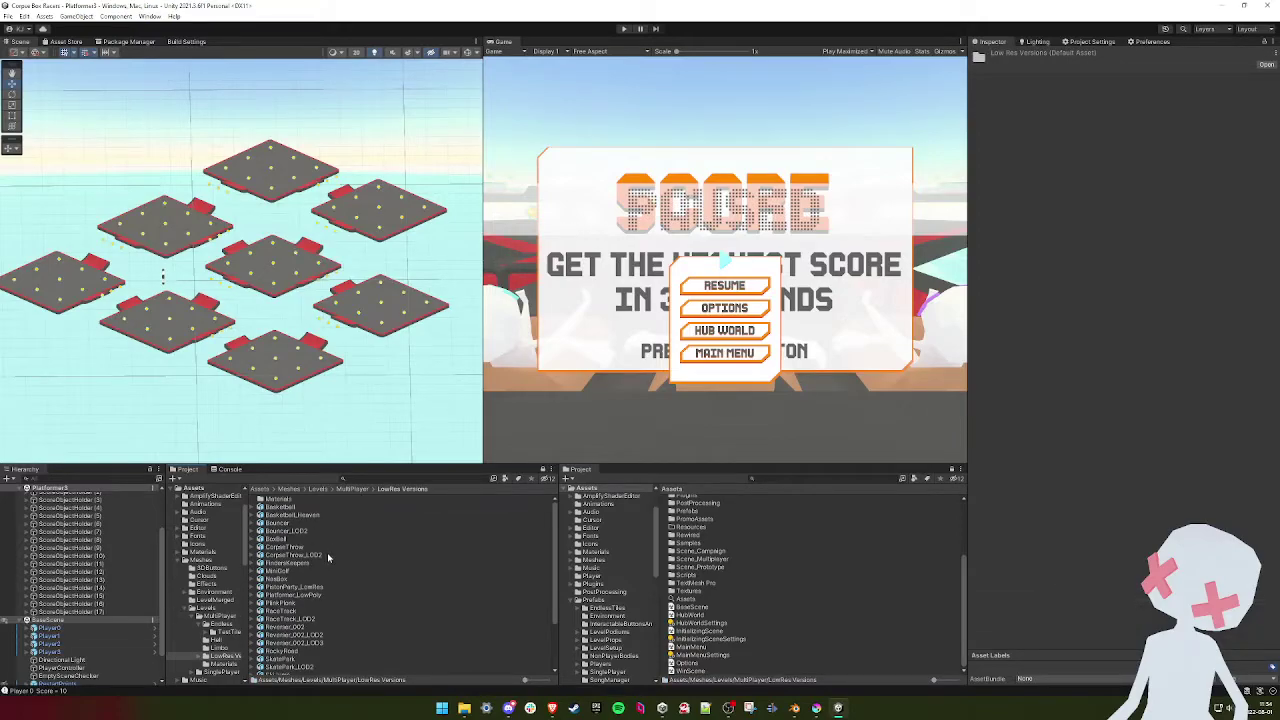
scroll(328, 557, down, 1)
click(305, 566)
- For Platformer_LowPoly, set material creation to None, disable blend shape, visibility, camera and light imports, enable Read/Write, and apply the settings
click(1106, 95)
click(1110, 105)
click(1121, 83)
click(1105, 80)
click(1085, 80)
click(1102, 163)
click(1102, 153)
click(1102, 143)
click(1102, 133)
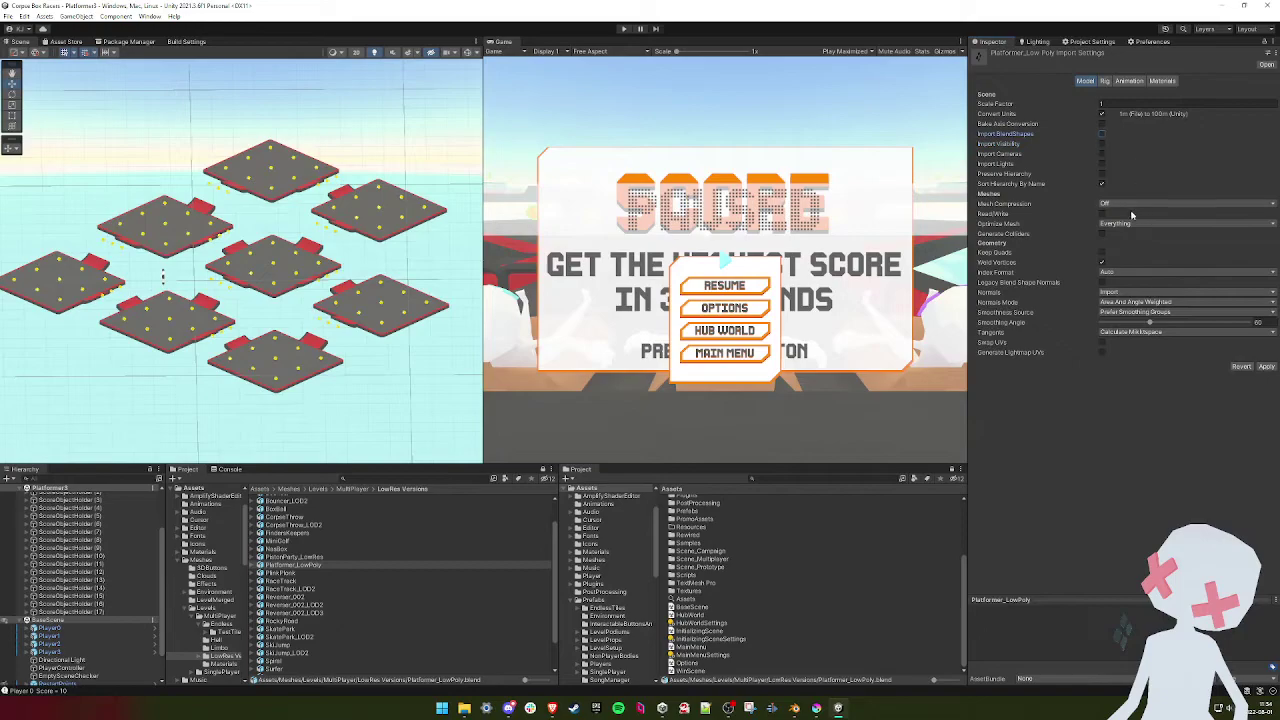
click(1267, 368)
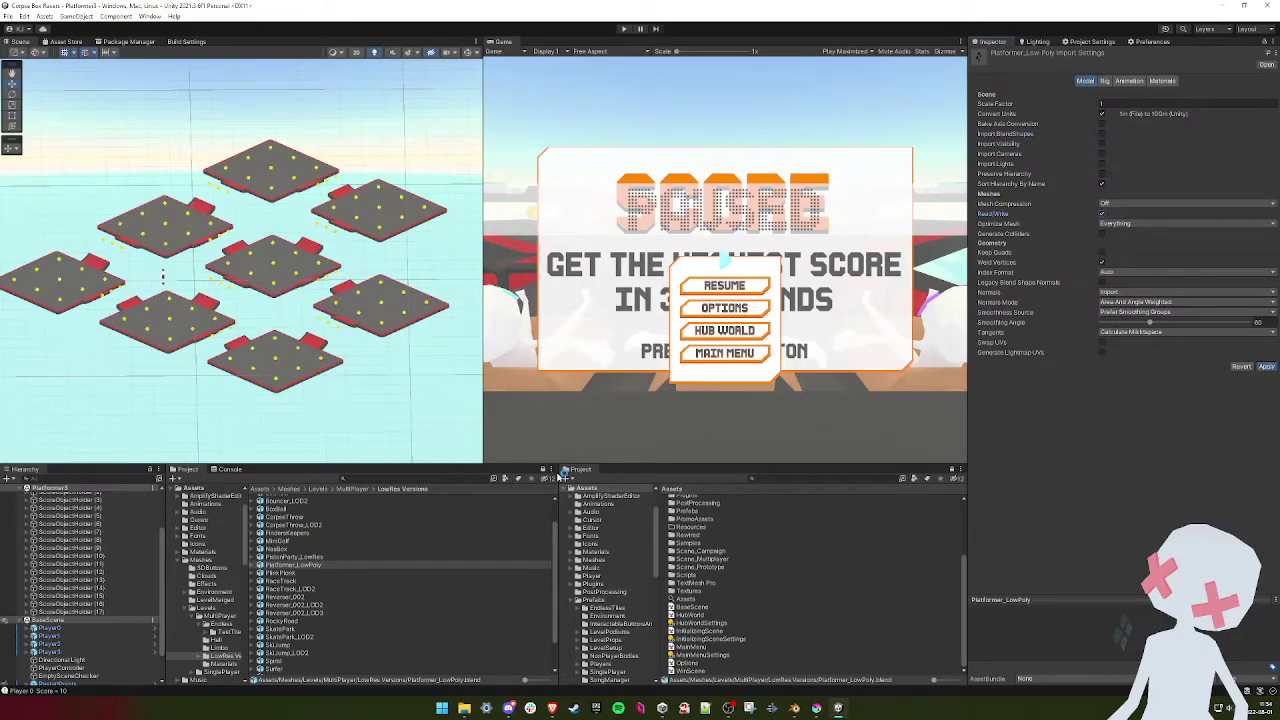
- In the Limbo meshes folder, disable Platformer2_LowPoly's blend shape, visibility, camera and light imports and enable Read/Write
click(352, 489)
scroll(285, 545, up, 2)
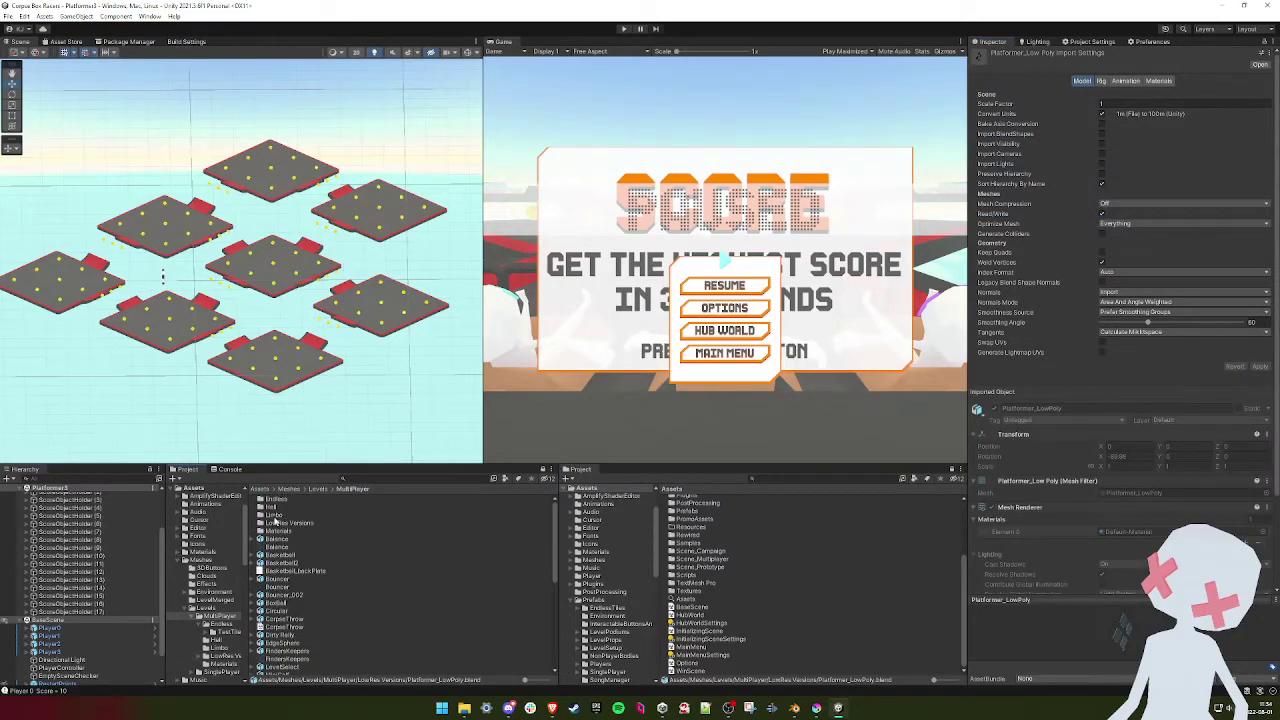
double_click(277, 515)
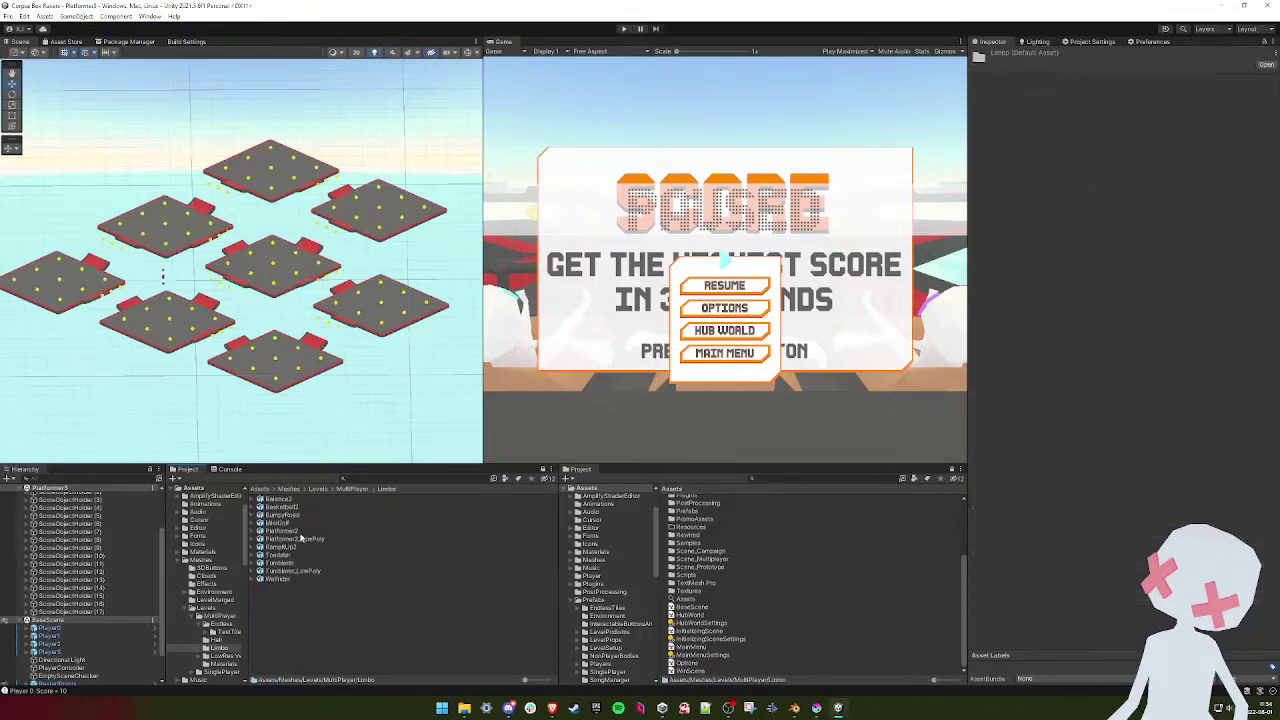
click(295, 539)
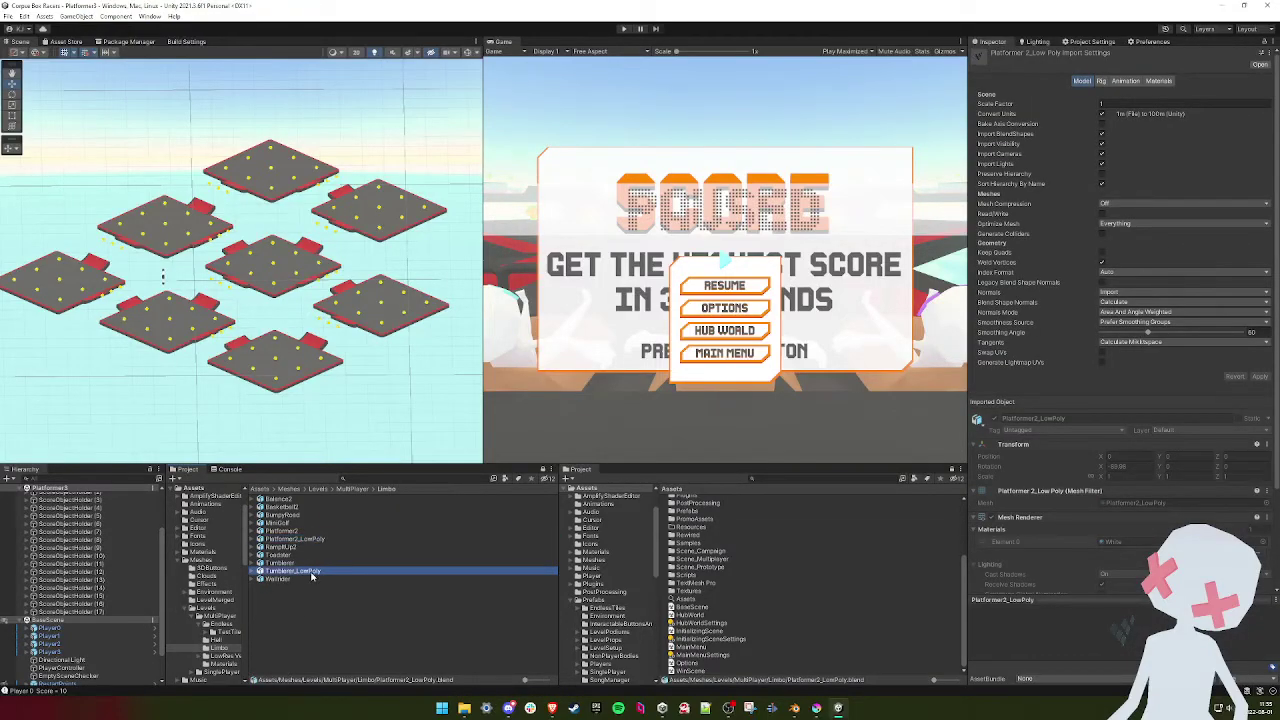
click(300, 571)
click(300, 539)
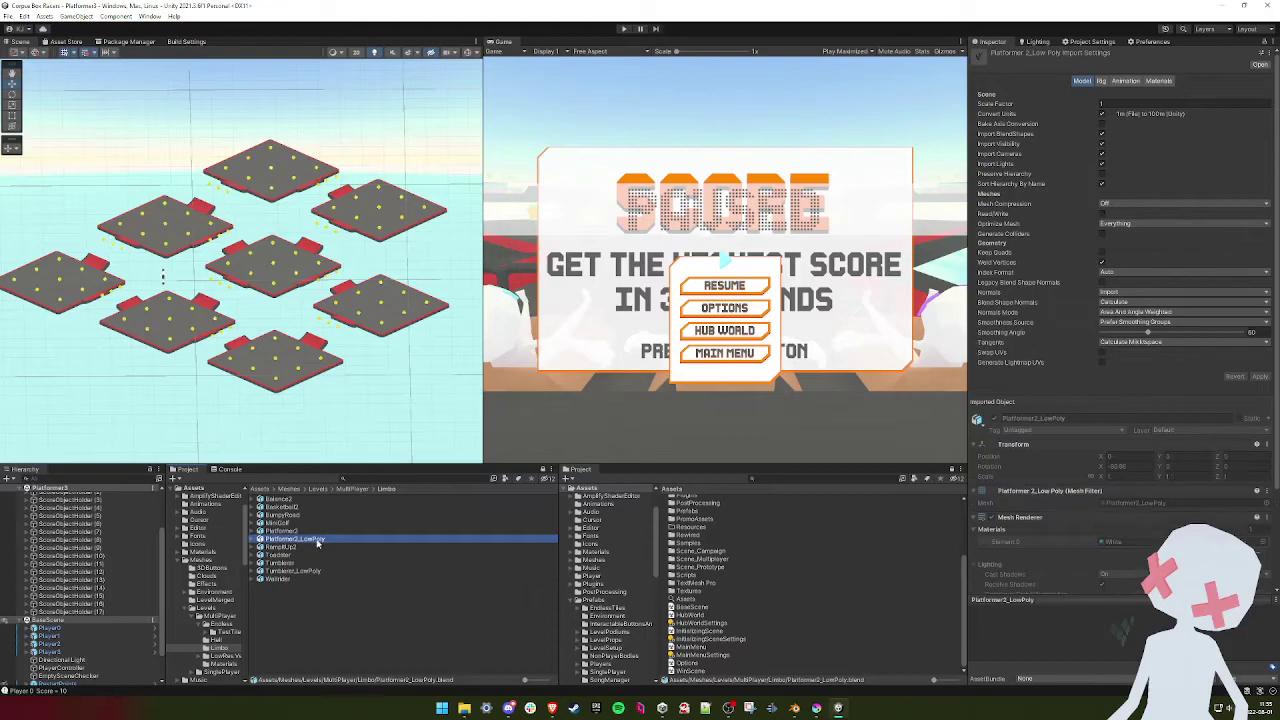
click(1102, 163)
click(1102, 153)
click(1102, 143)
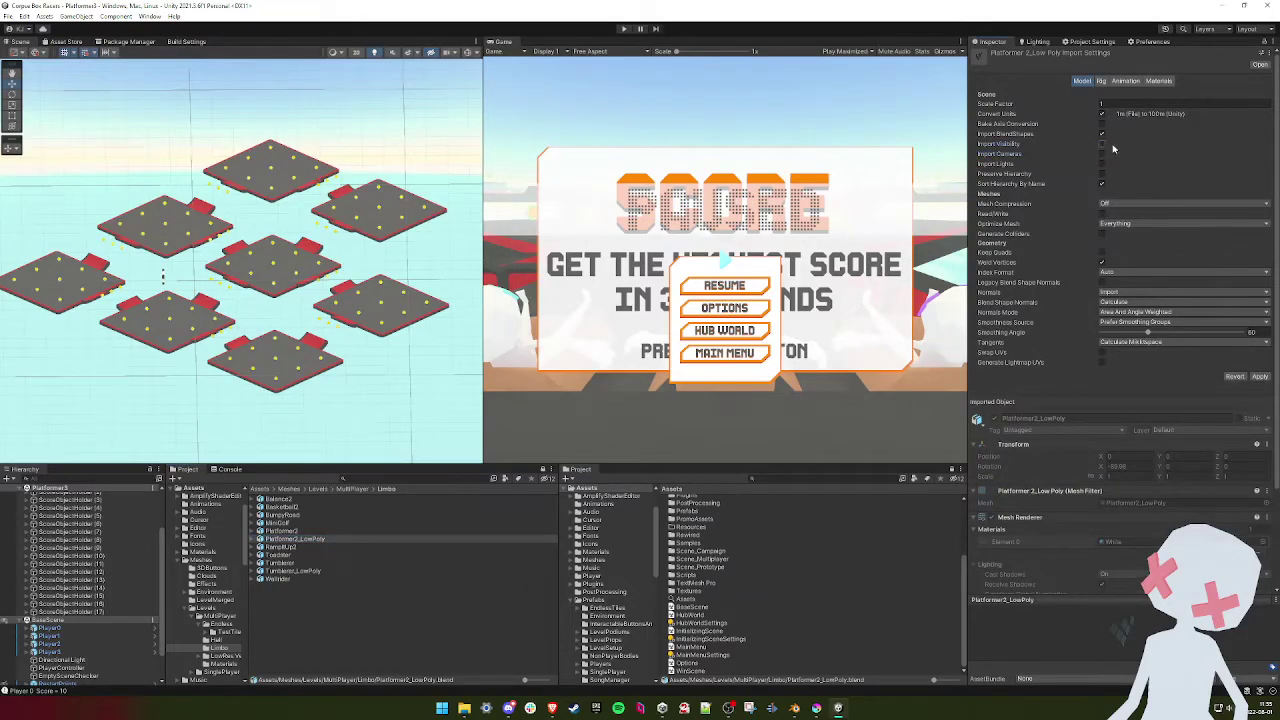
click(1102, 133)
click(1102, 213)
- Set Platformer2_LowPoly's rig animation type to None, disable its animation import, set material creation to None, and apply the settings
click(1102, 82)
click(1115, 95)
click(1118, 106)
click(1128, 83)
click(1102, 105)
click(1162, 80)
click(1185, 95)
click(1130, 102)
click(1267, 131)
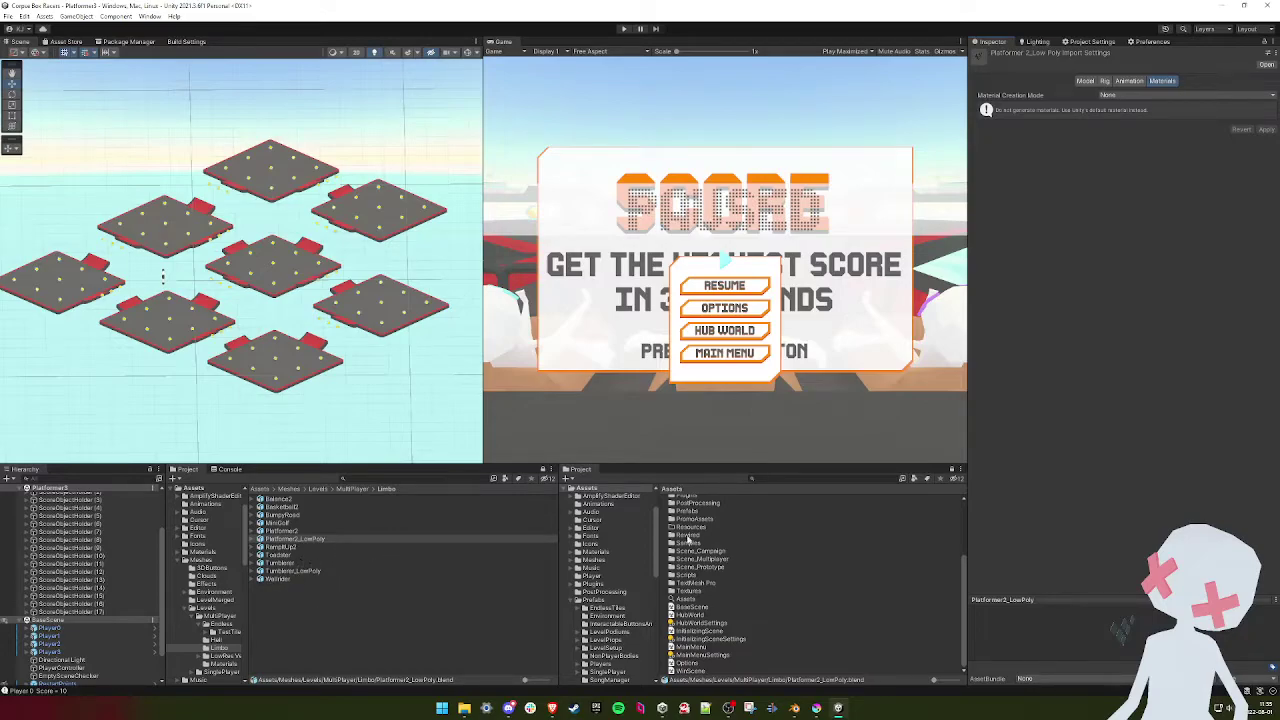
- Open the HubWorld scene and show the scene view's orientation gizmo
click(697, 615)
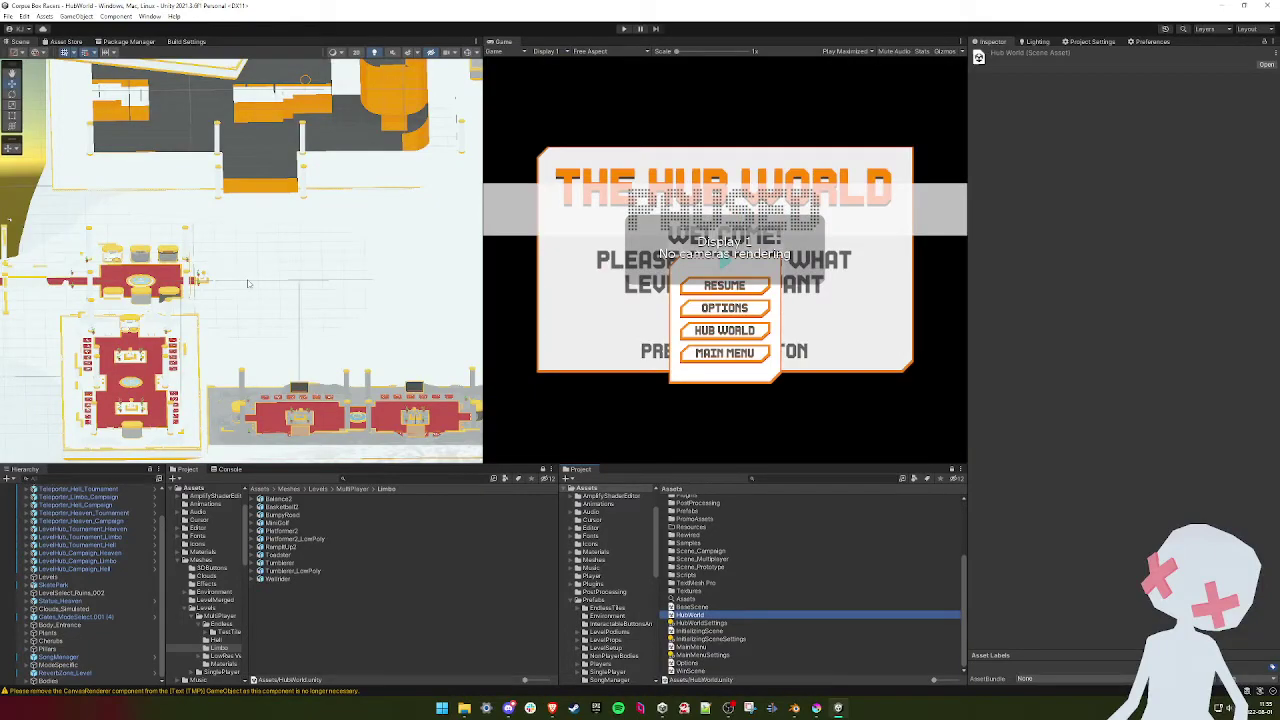
alt+drag(280, 277, 205, 290)
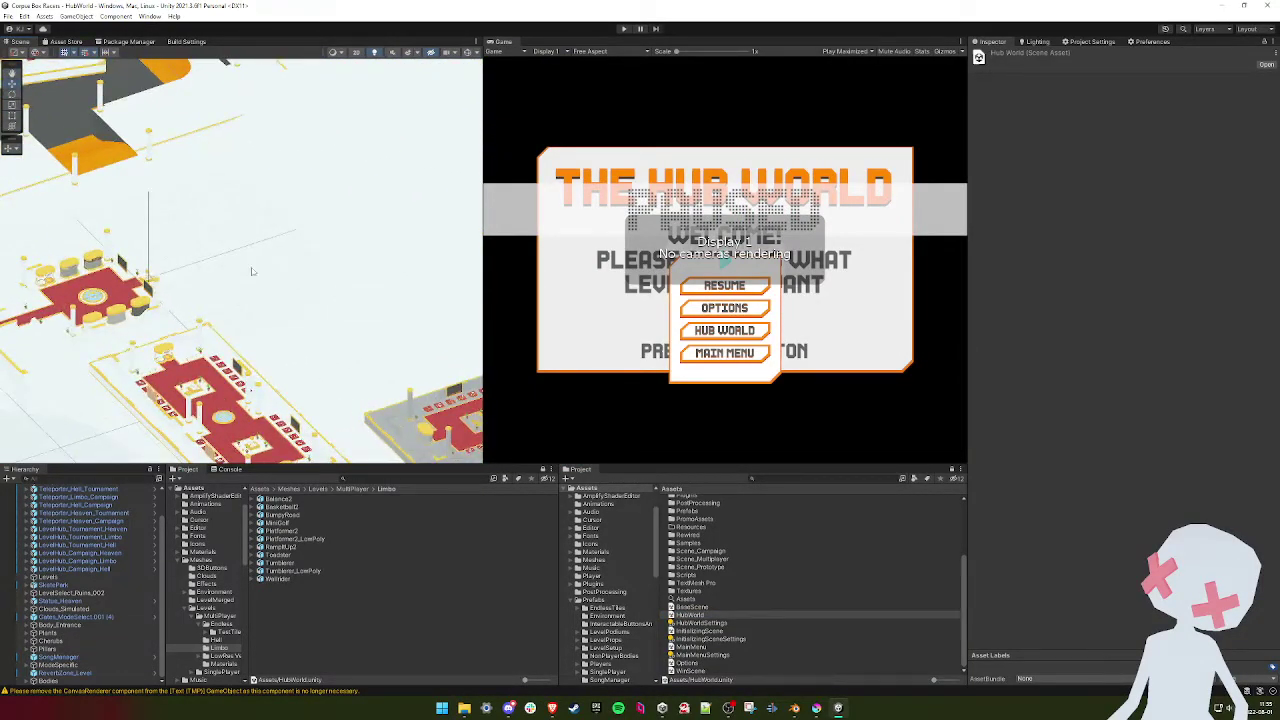
click(9, 478)
click(11, 142)
click(49, 196)
- Toggle the scene view's projection and select the Finders Keepers level podium in the tournament area
right_drag(230, 280, 77, 182)
key(w)
click(49, 195)
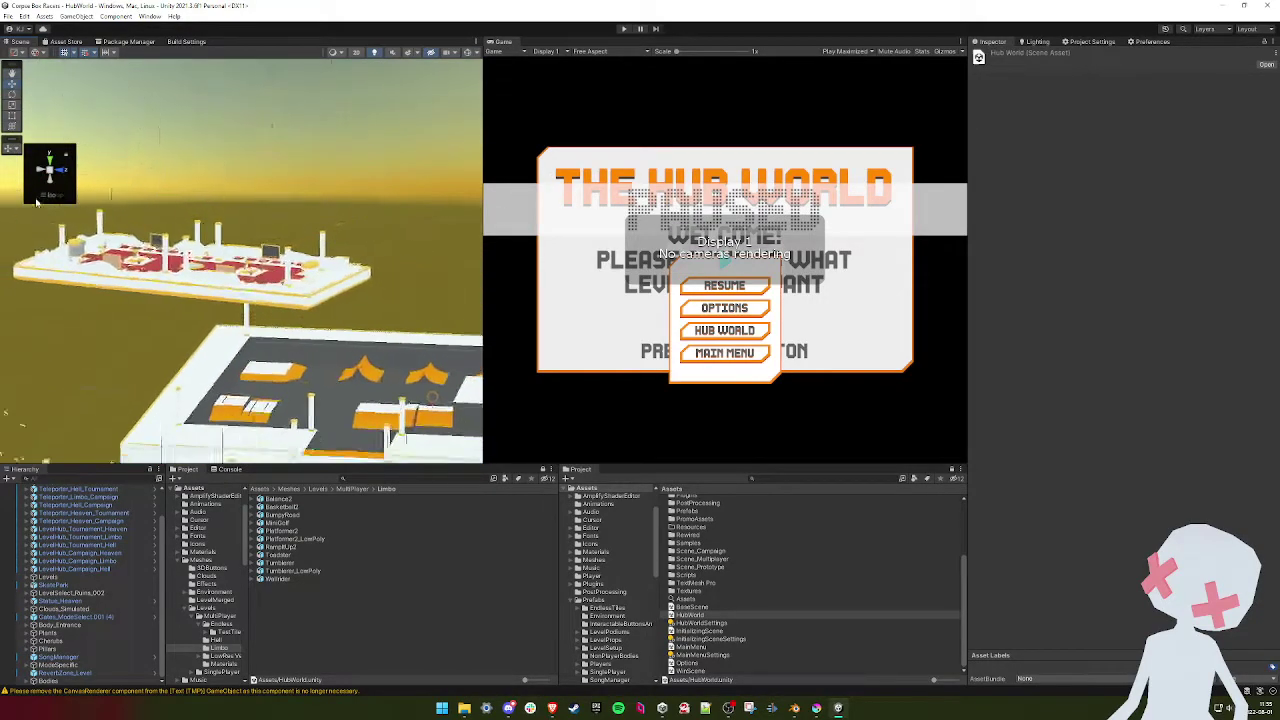
click(49, 195)
right_drag(80, 270, 248, 318)
click(249, 320)
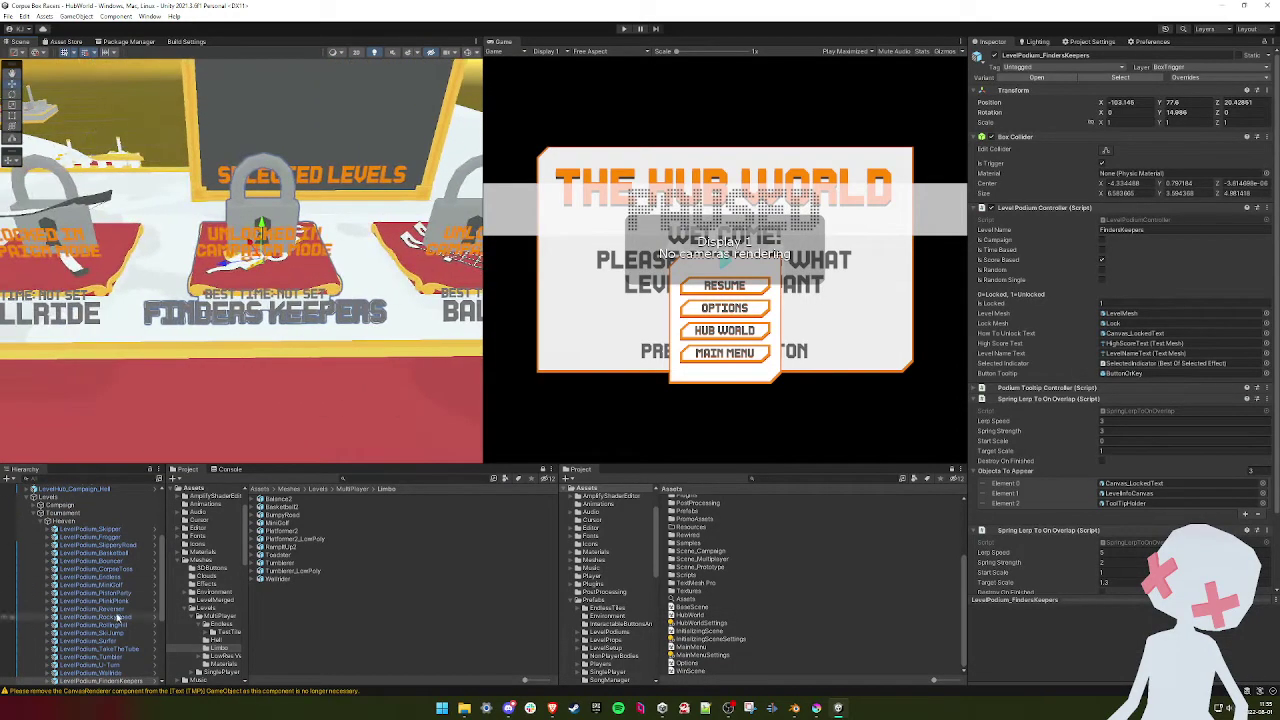
- Locate the prefab asset behind the Finders Keepers level podium in the project
scroll(97, 620, down, 2)
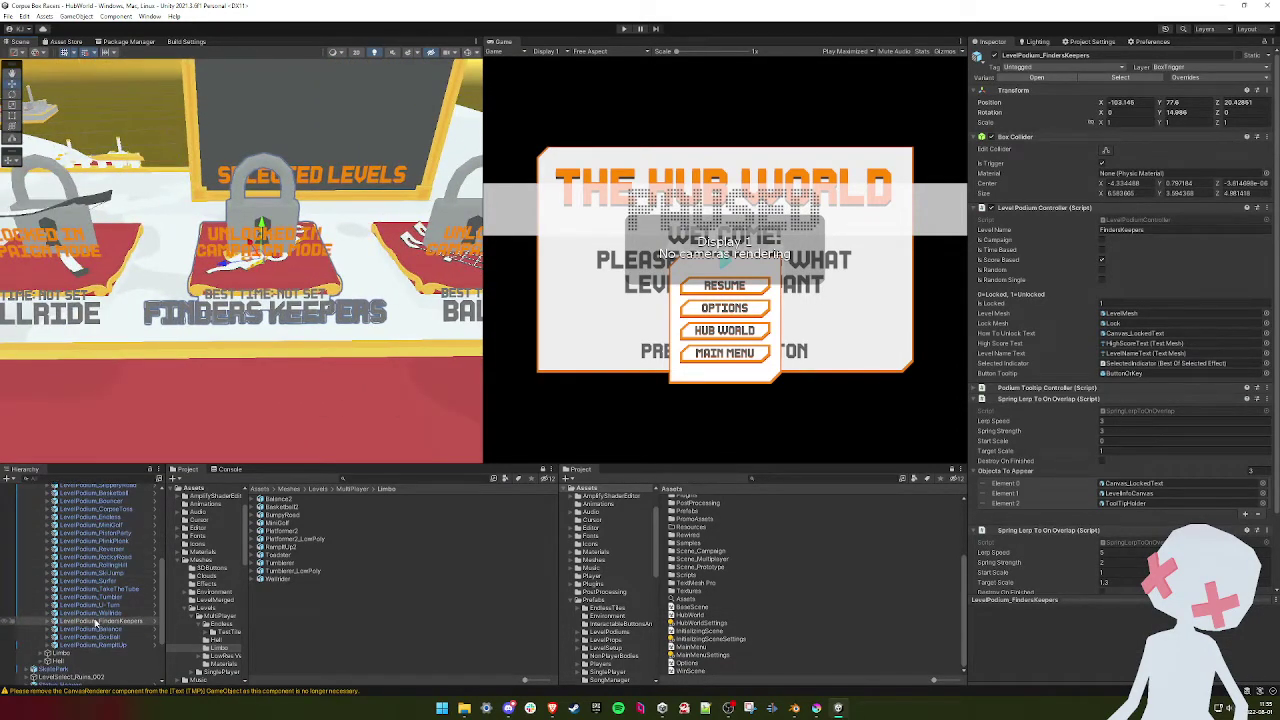
right_click(100, 621)
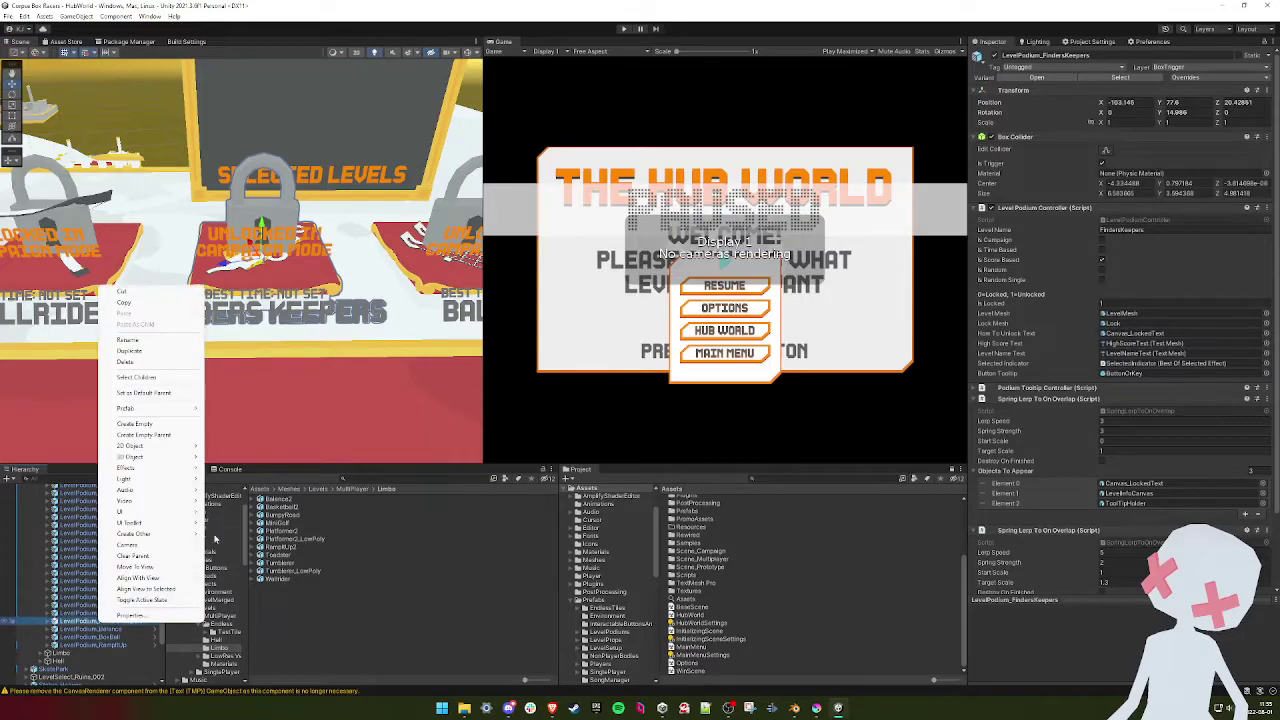
mouse_move(170, 410)
click(240, 422)
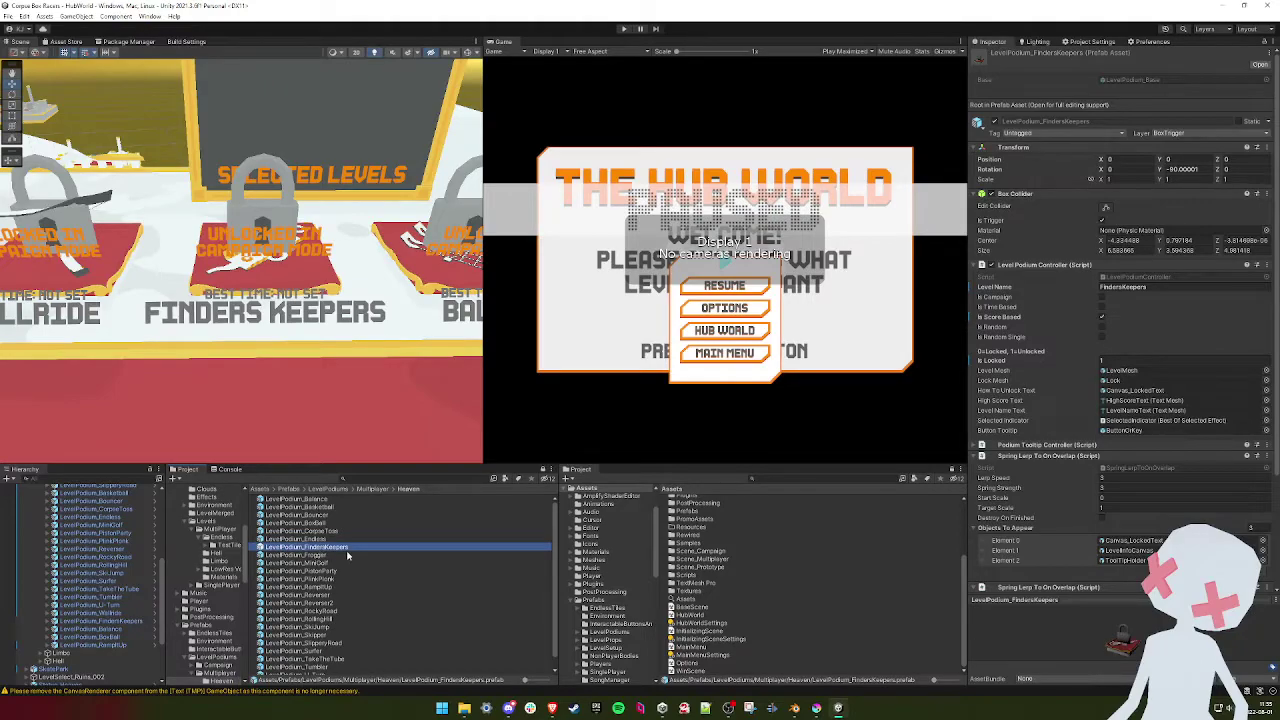
- Duplicate the LevelPodium_FindersKeepers prefab and name the copy LevelPodium_Platformer
key(ctrl+d)
key(BackSpace)
key(BackSpace)
key(BackSpace)
key(BackSpace)
key(BackSpace)
key(BackSpace)
key(BackSpace)
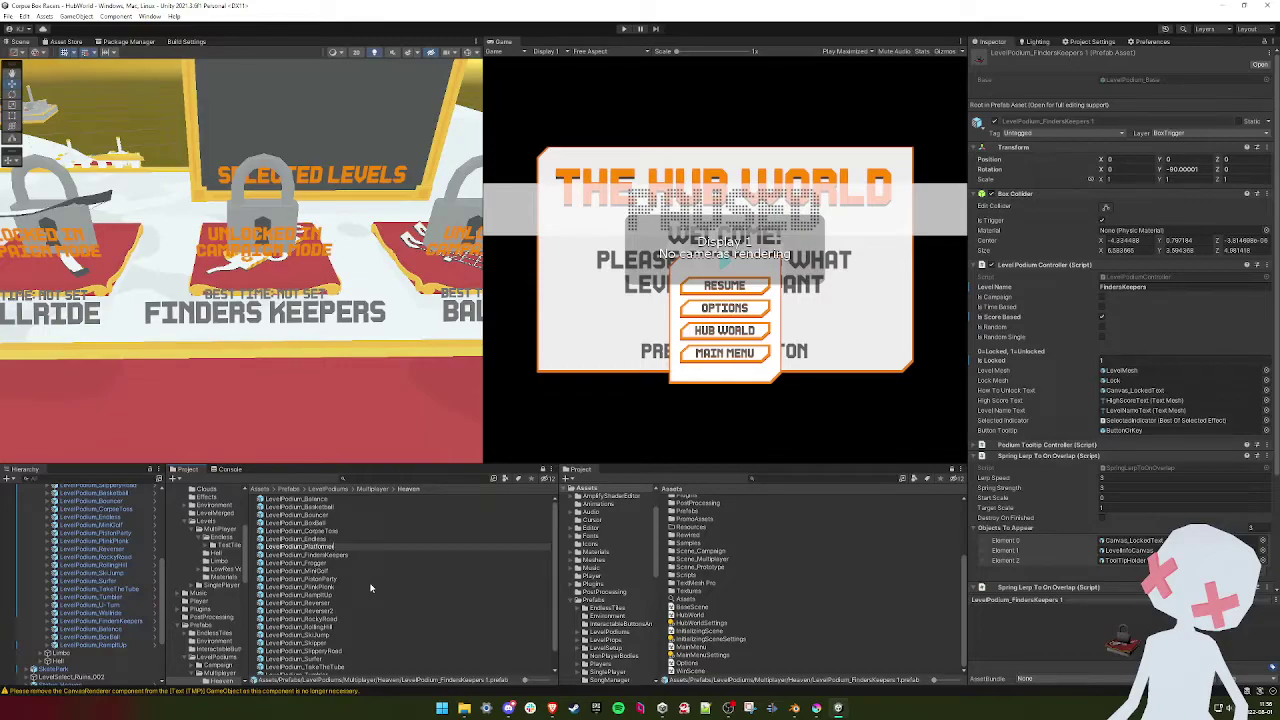
text(Platformer)
key(Return)
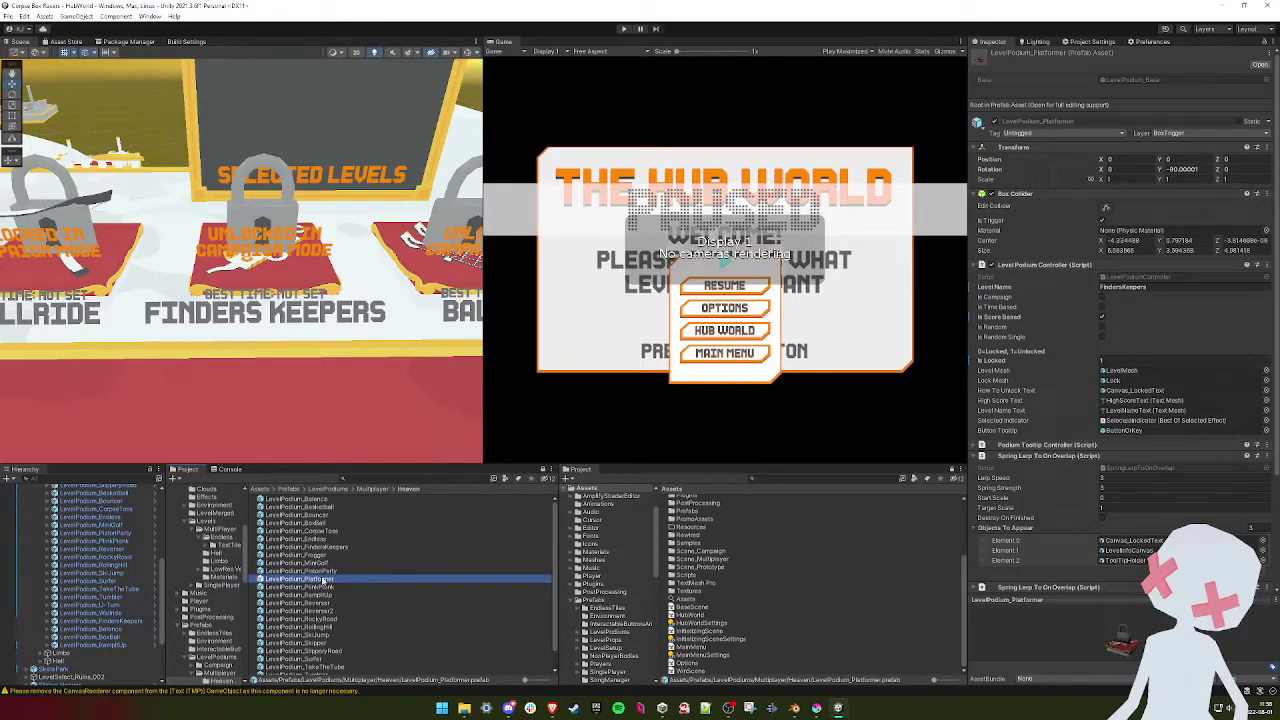
- Open the LevelPodium_Platformer prefab and assign the Platformer_LowPoly mesh to its LevelMesh object
double_click(323, 580)
alt+drag(277, 324, 220, 314)
scroll(203, 310, down, 10)
key(f)
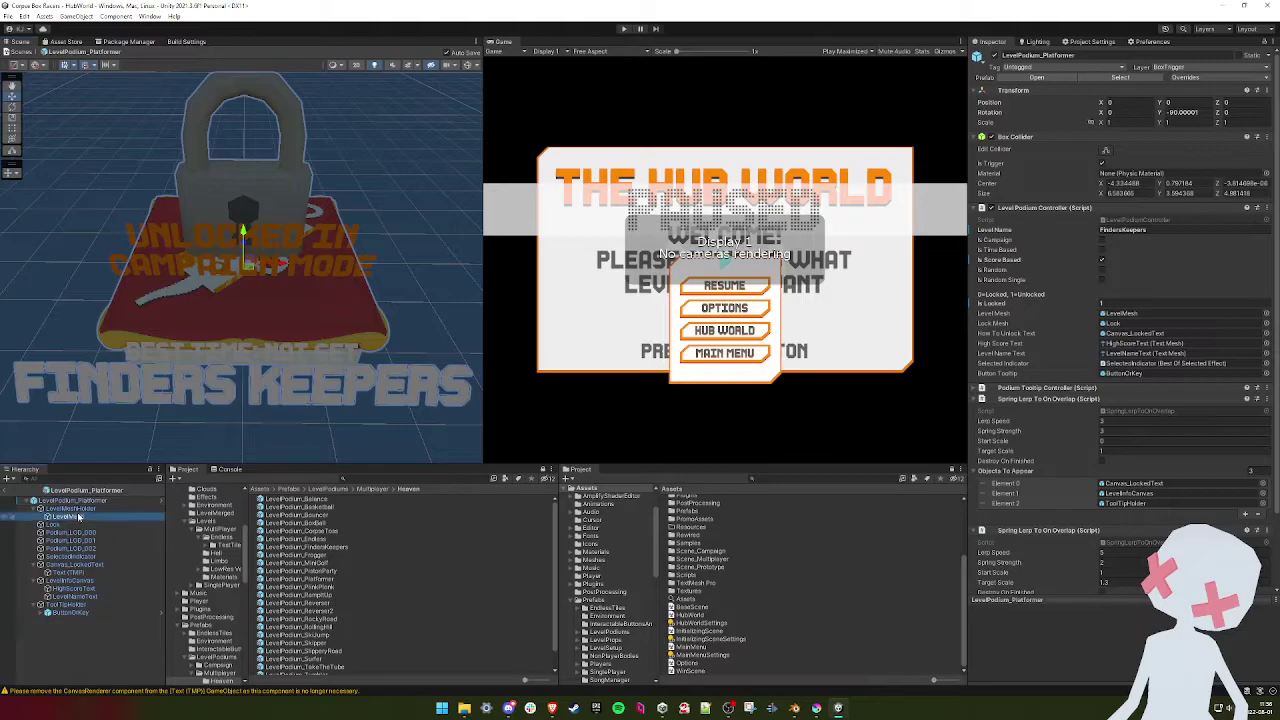
click(1265, 144)
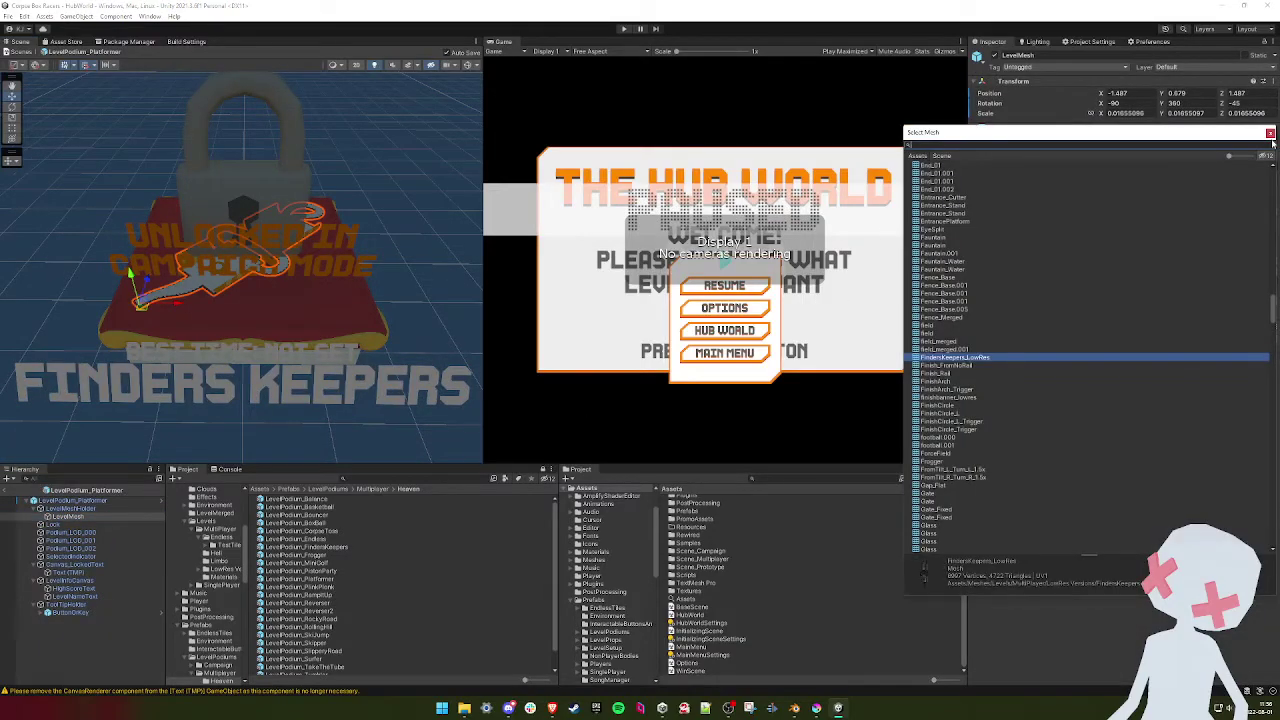
text(platformer)
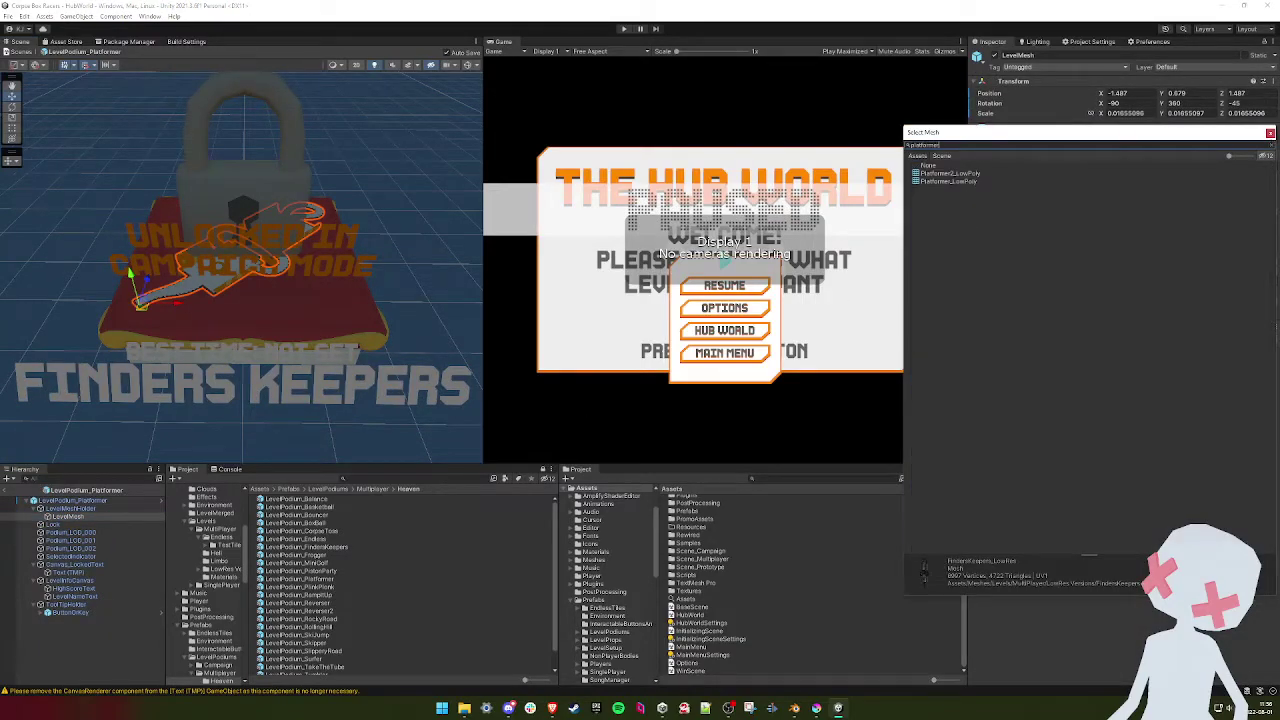
double_click(957, 183)
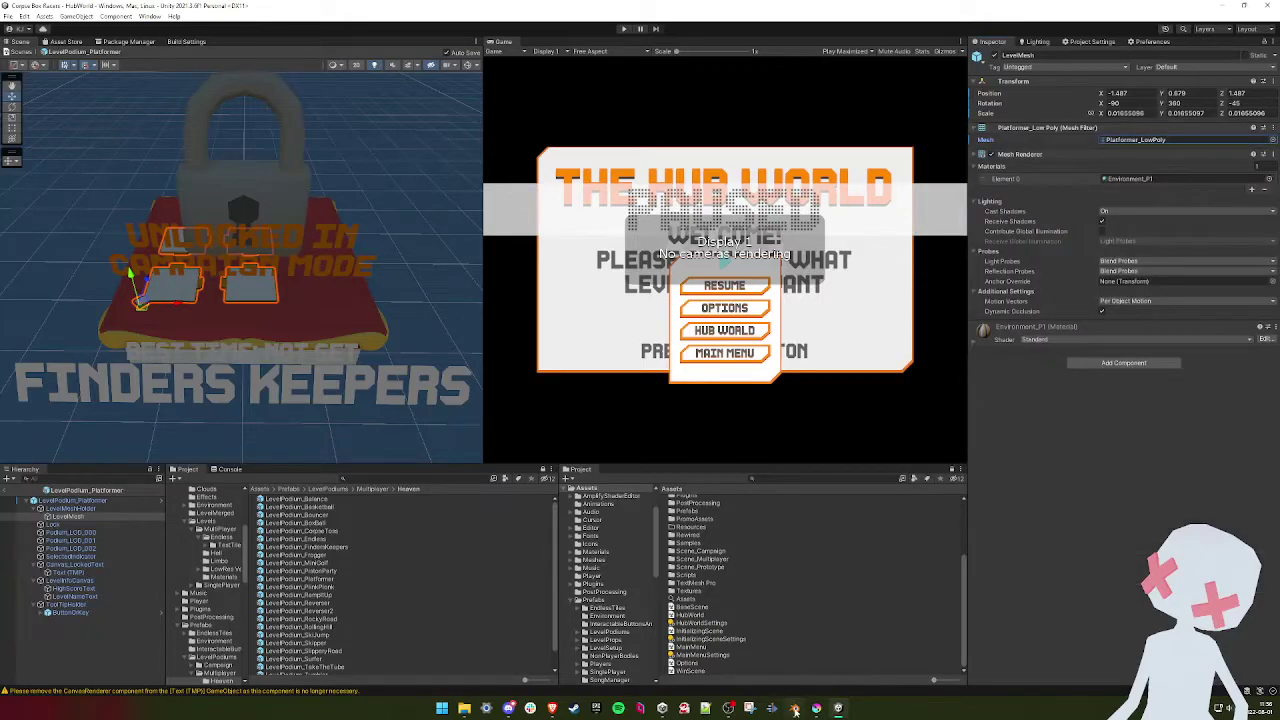
- Switch to Blender, rename the low-poly level object Platformer3_LowPoly, and save the file
click(794, 707)
key(F2)
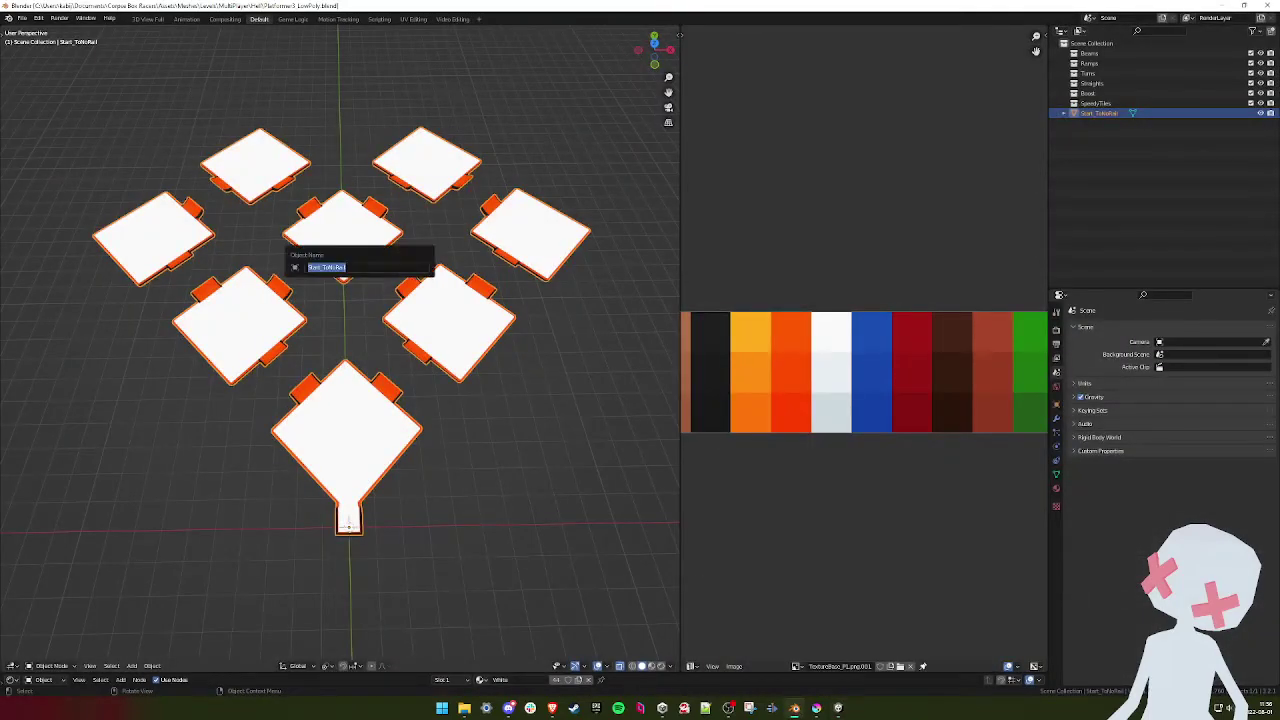
text(Platformer3_LowPoly)
key(Return)
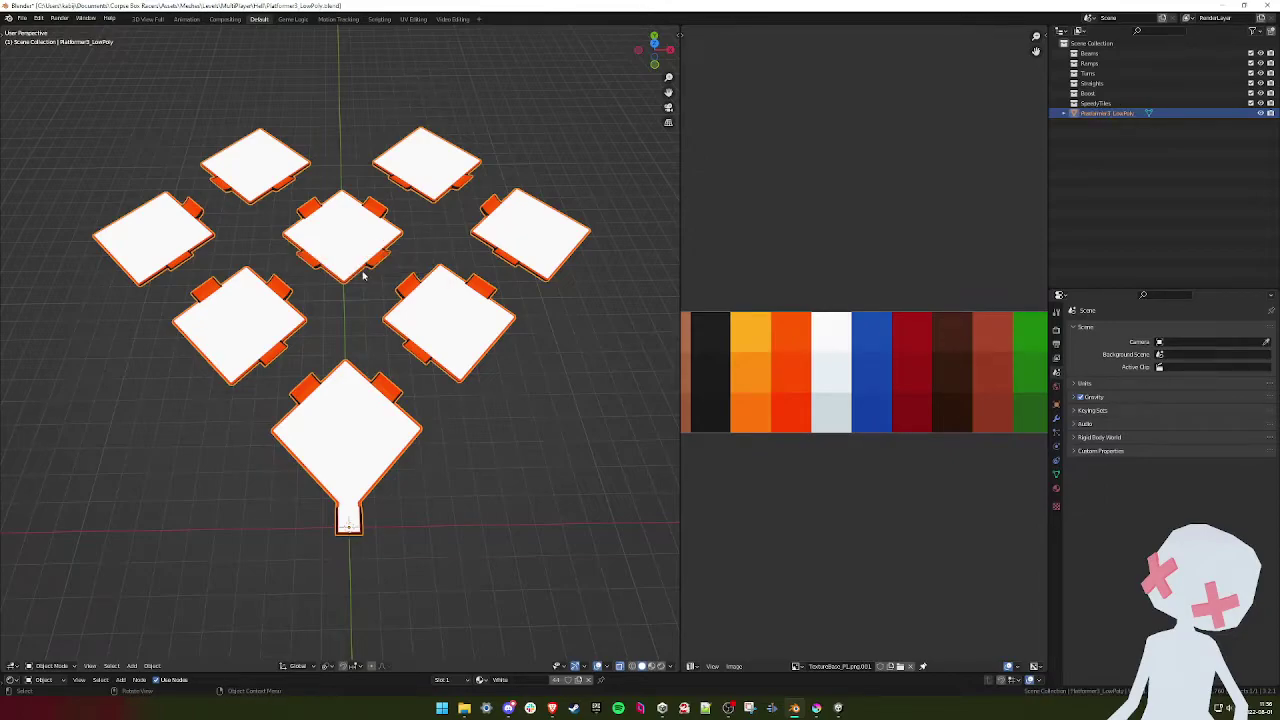
key(ctrl+s)
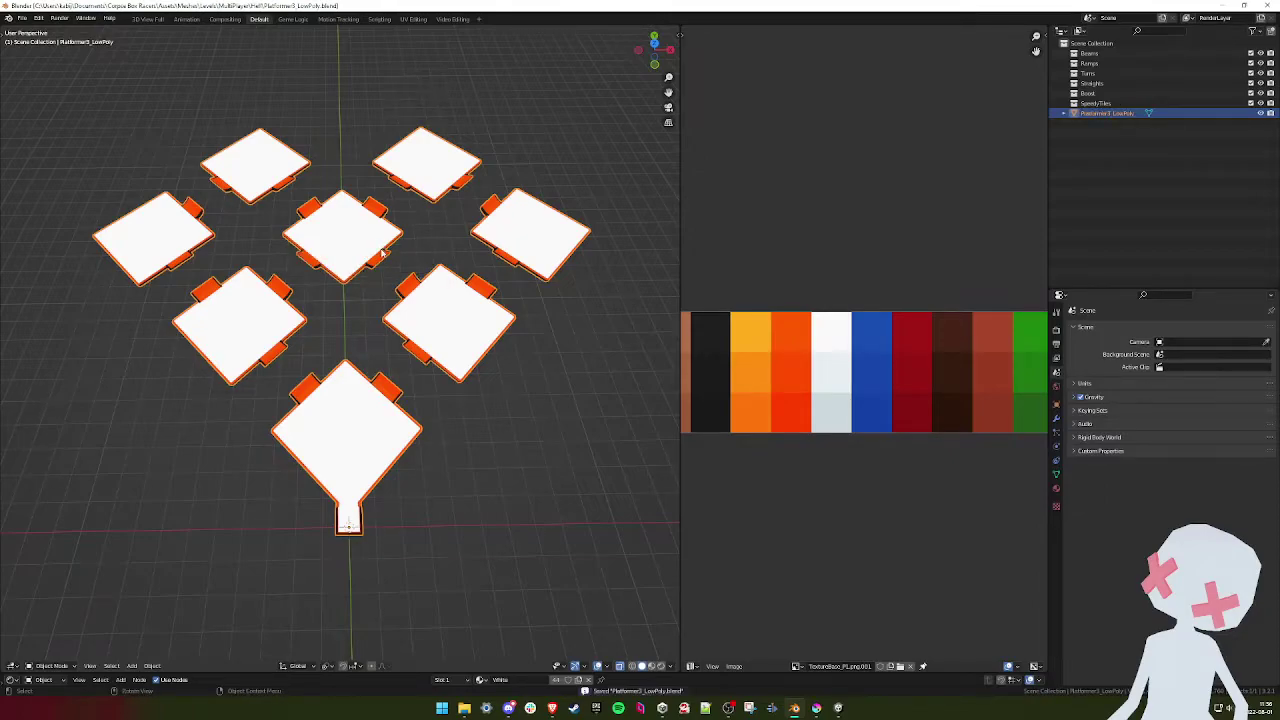
- Switch back to Unity and scale the podium's LevelMesh up uniformly to about 0.025 so it fills the cushion
click(838, 708)
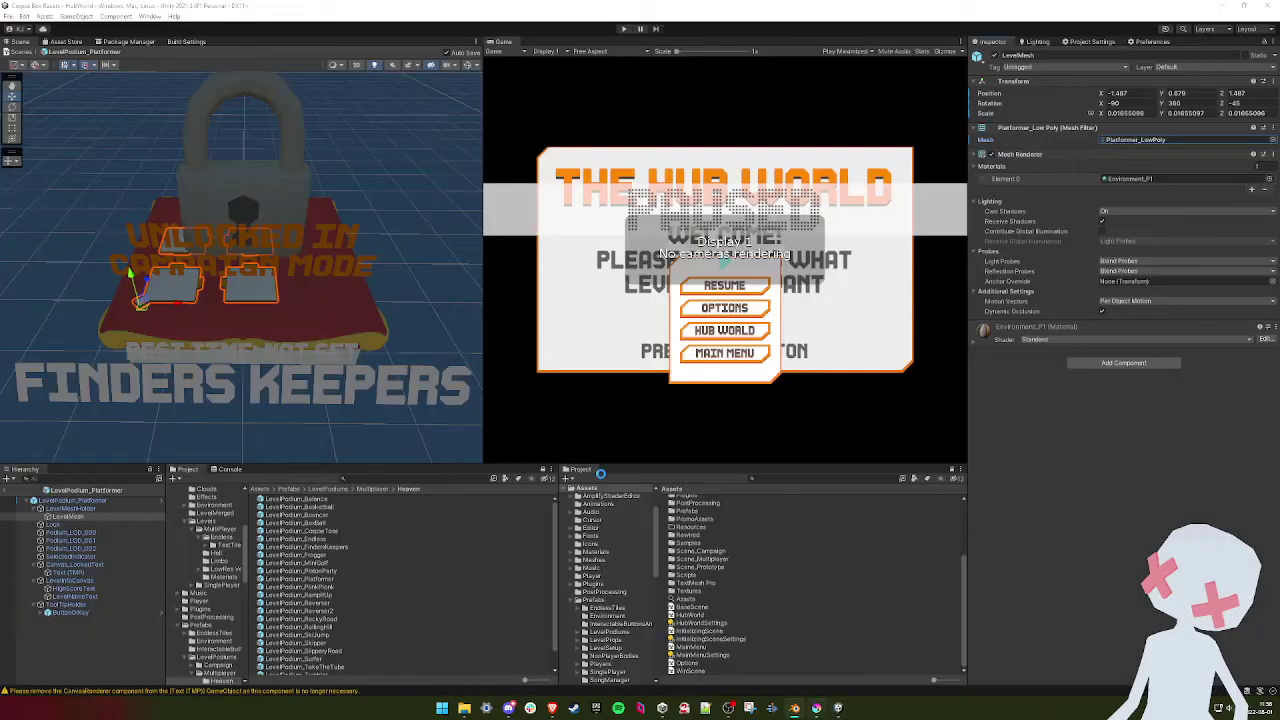
mouse_move(816, 708)
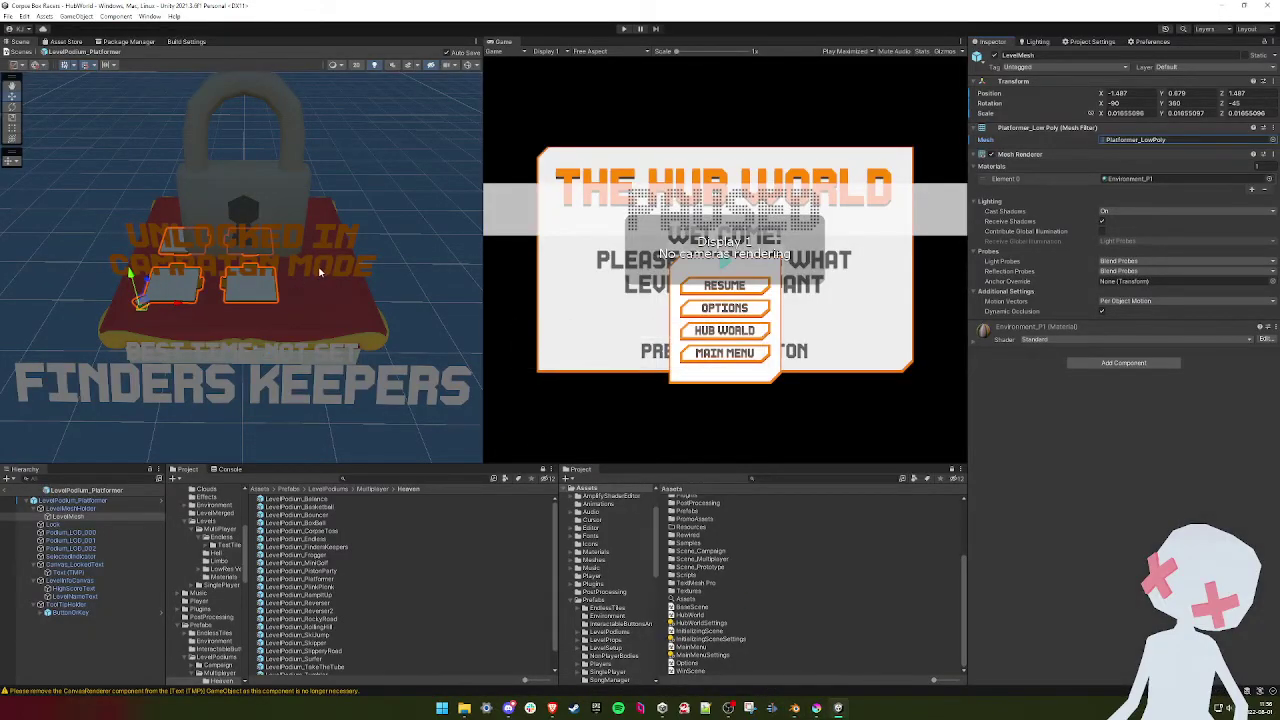
alt+drag(319, 272, 298, 329)
scroll(298, 331, up, 3)
key(e)
key(r)
drag(161, 316, 214, 281)
key(f)
alt+drag(294, 280, 205, 272)
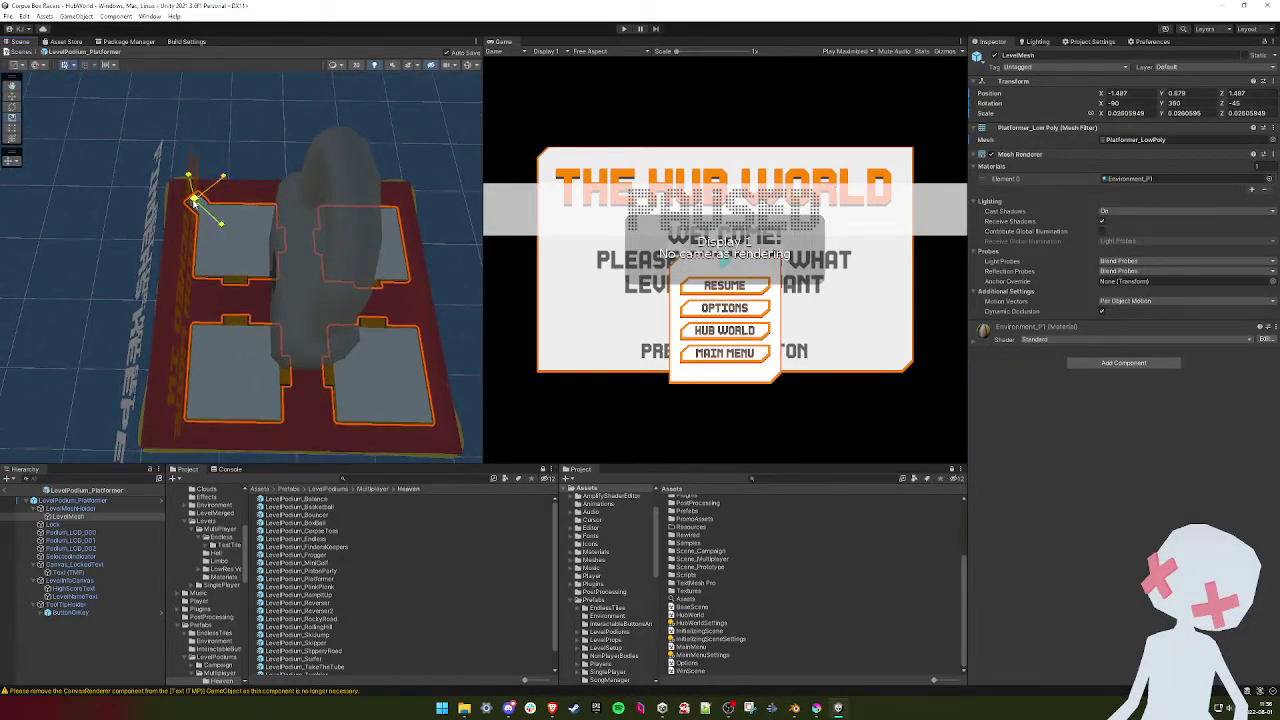
alt+drag(203, 217, 290, 230)
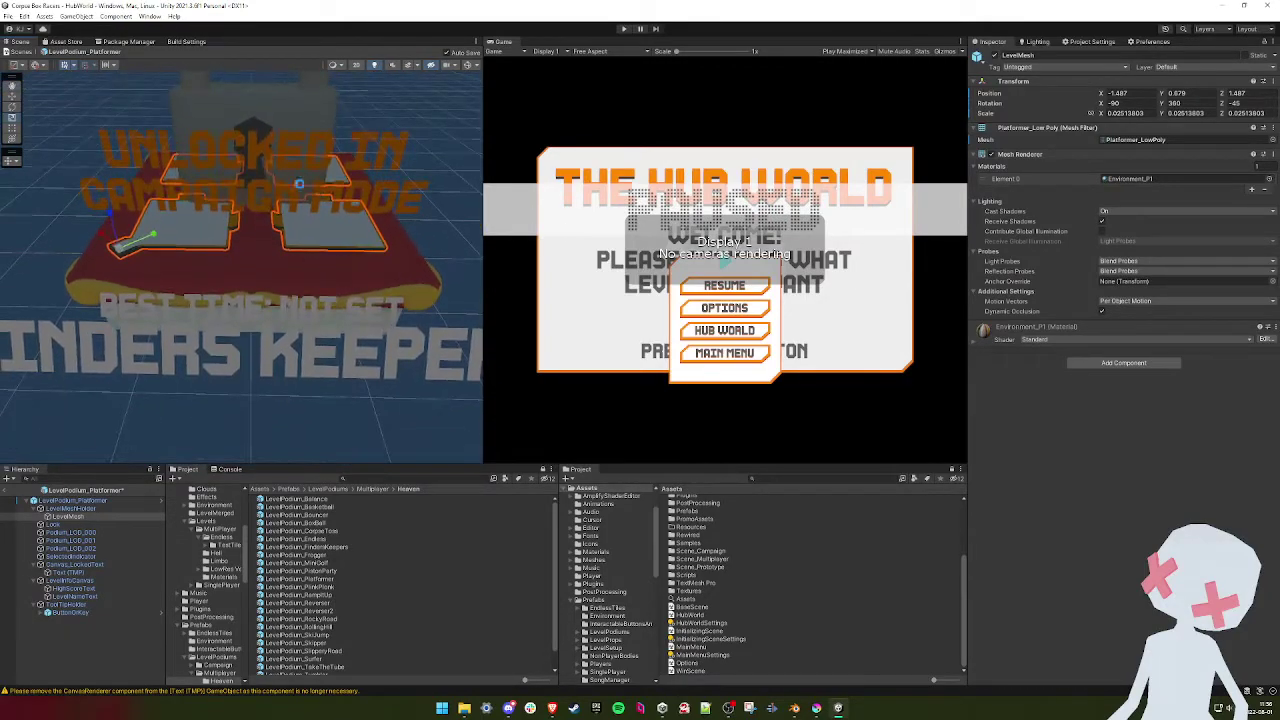
- Set the text of the podium's LevelNameText to "platformer"
click(87, 597)
click(1146, 312)
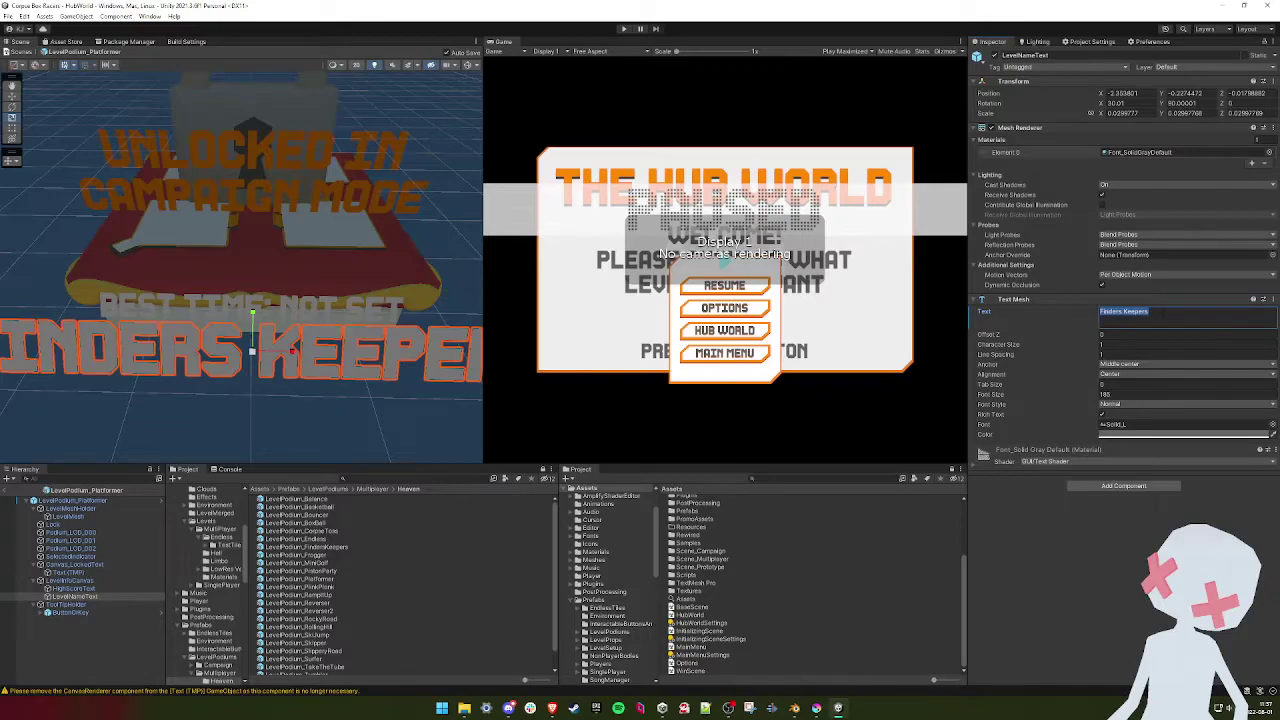
text(pla)
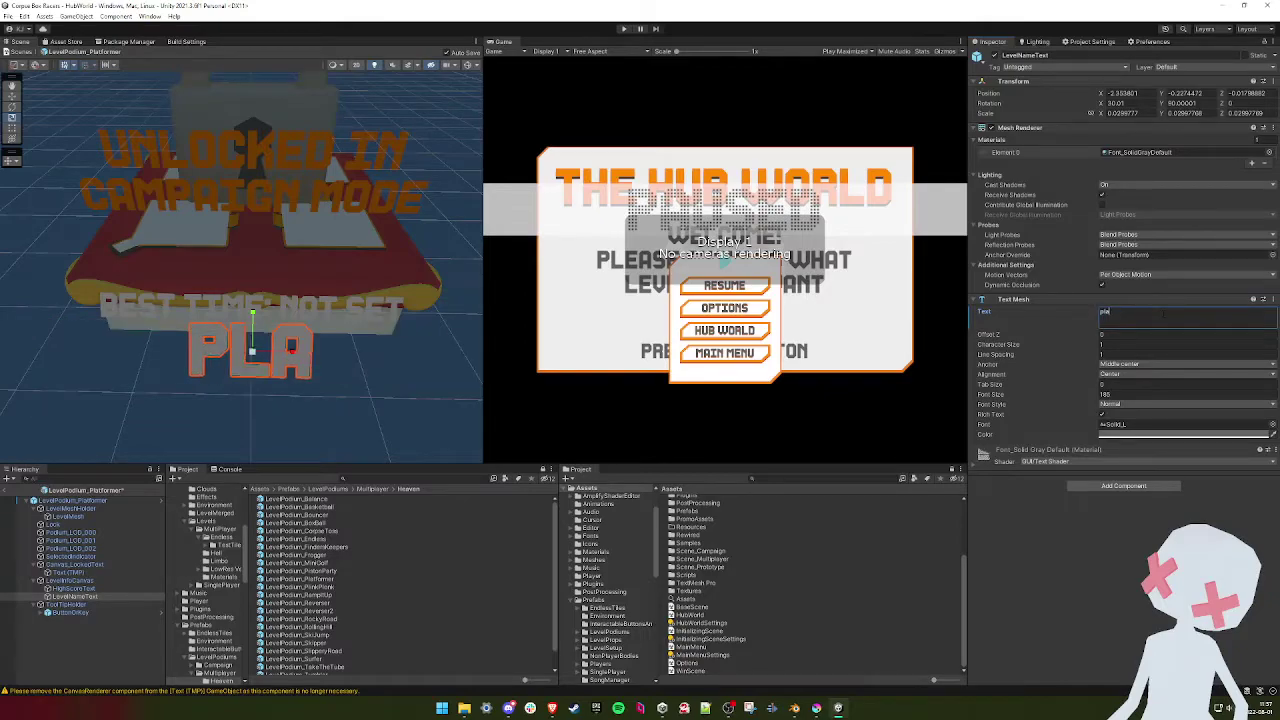
text(tformer)
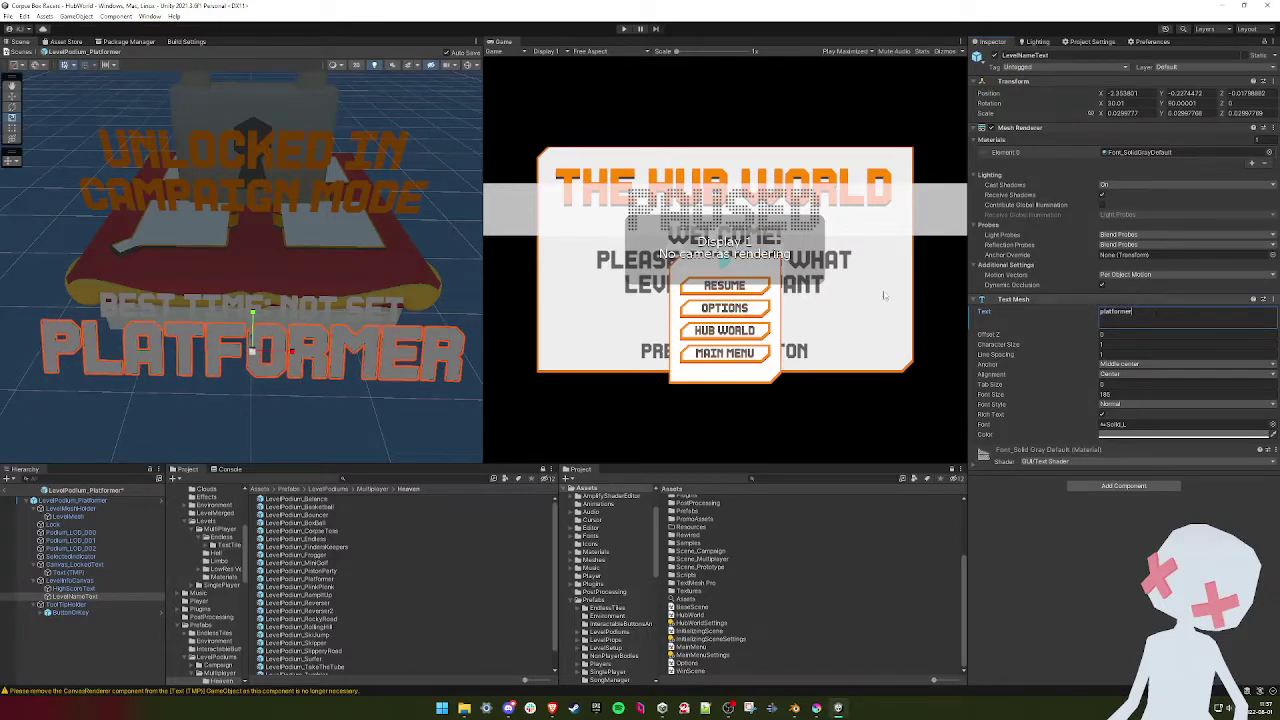
- Set the Level Name of the LevelPodium_Platformer root's podium controller to Platformer
right_drag(290, 352, 305, 318)
click(85, 500)
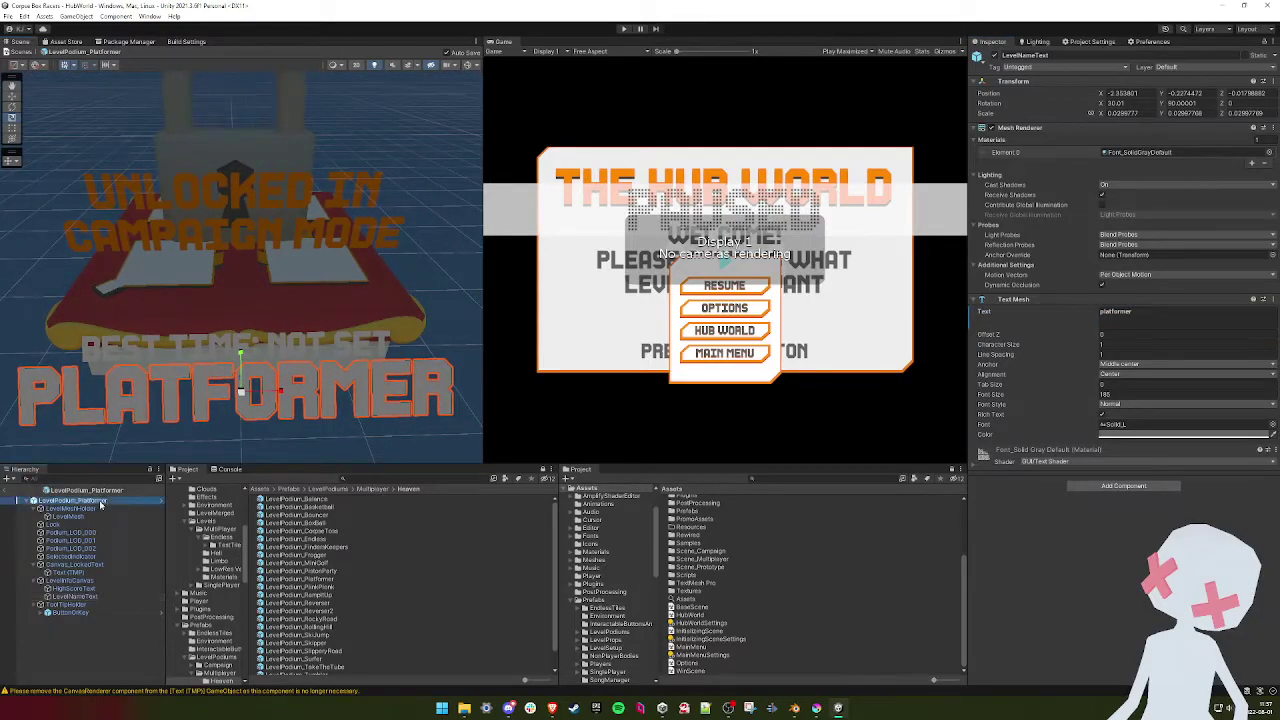
click(1150, 230)
text(plat)
key(BackSpace)
key(BackSpace)
key(BackSpace)
key(BackSpace)
key(BackSpace)
key(BackSpace)
key(BackSpace)
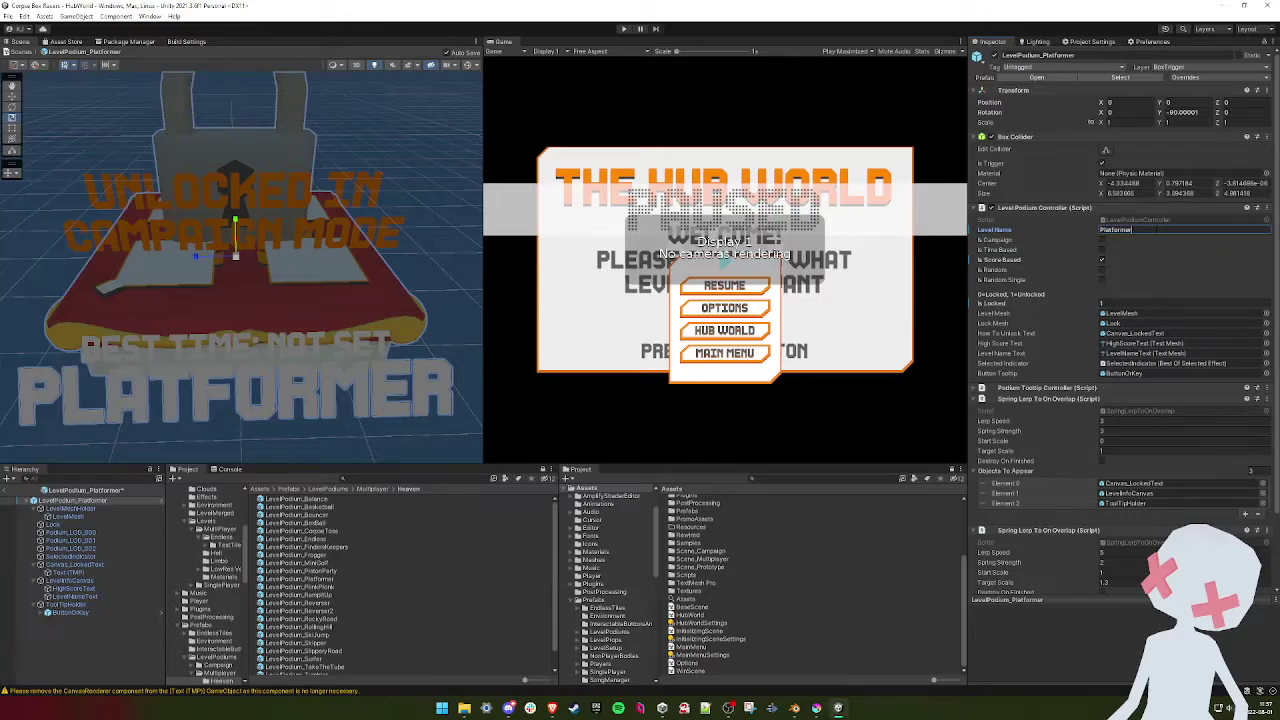
- Leave prefab editing and add LevelPodium_Platformer to the tournament's Heaven levels in the HubWorld scene
right_drag(382, 228, 368, 238)
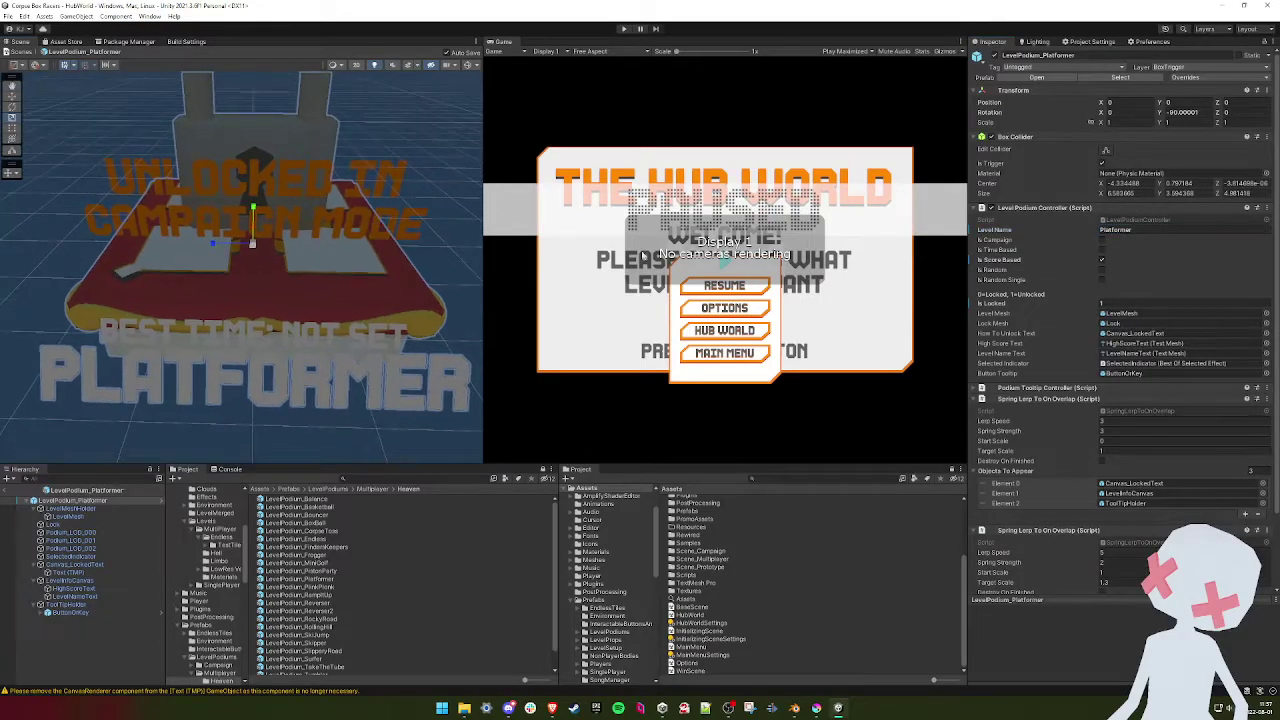
right_drag(250, 307, 250, 307)
alt+drag(250, 308, 252, 262)
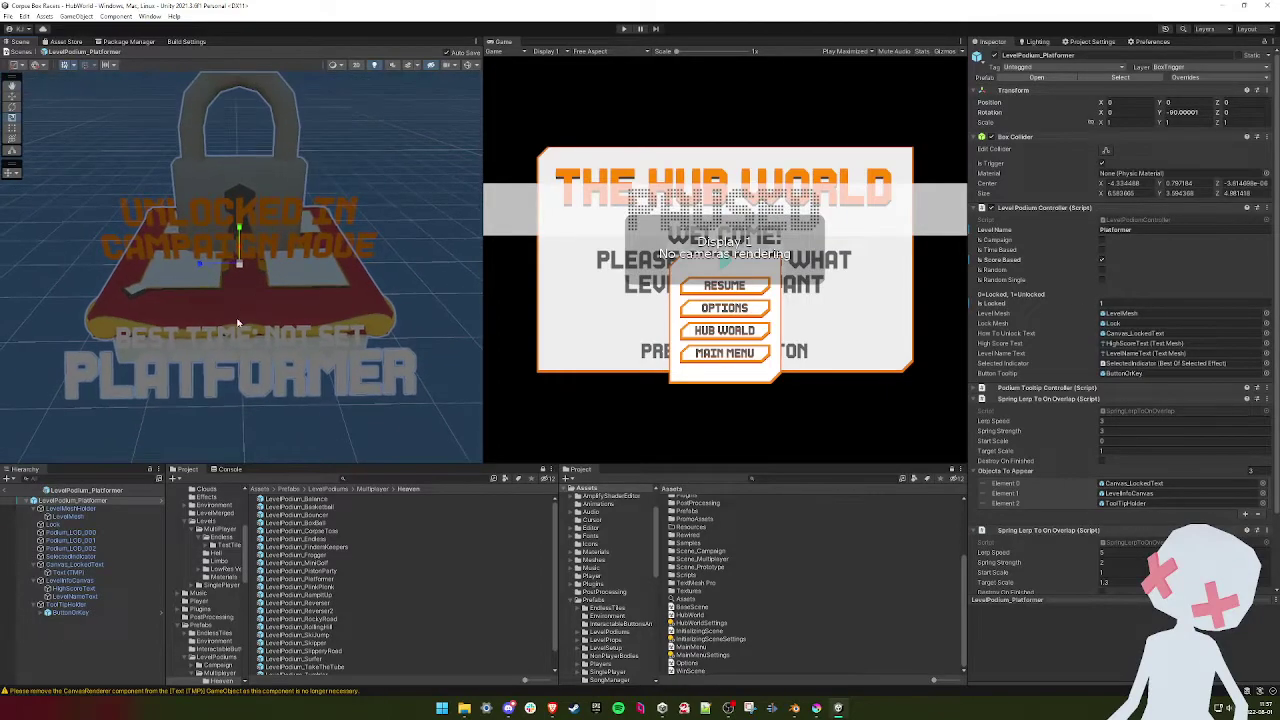
click(7, 491)
scroll(258, 320, down, 4)
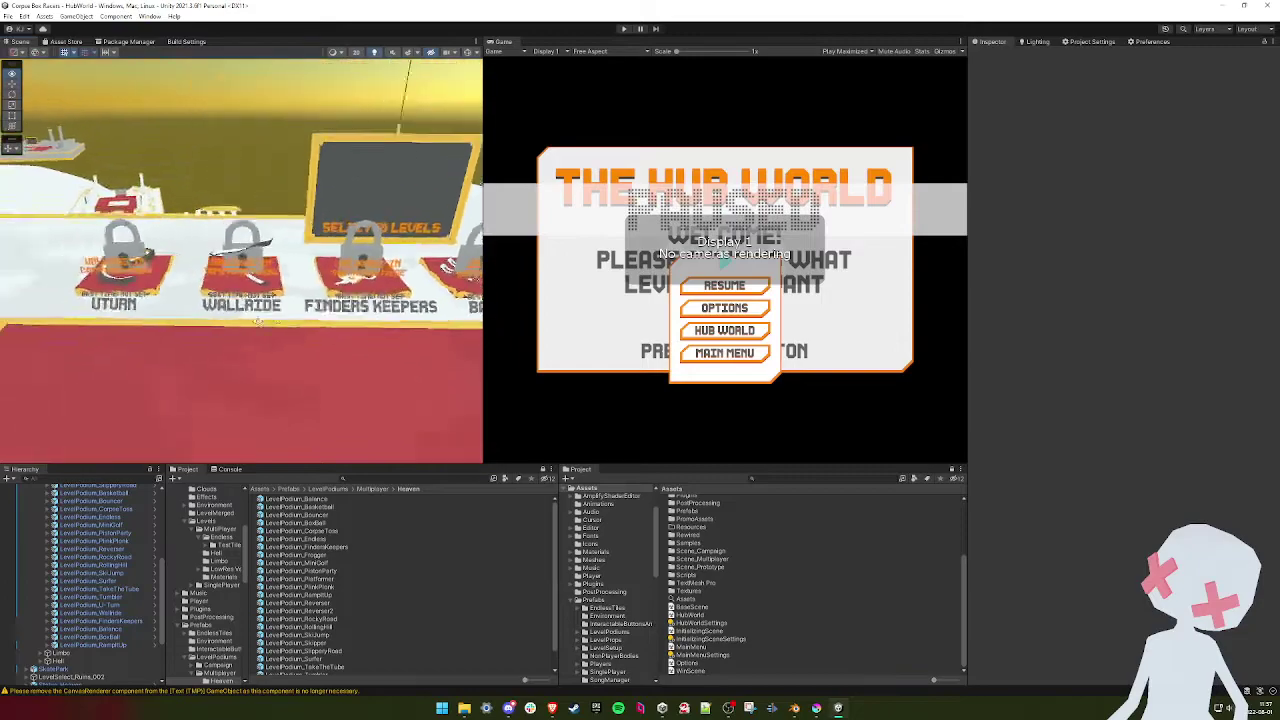
alt+drag(258, 322, 419, 326)
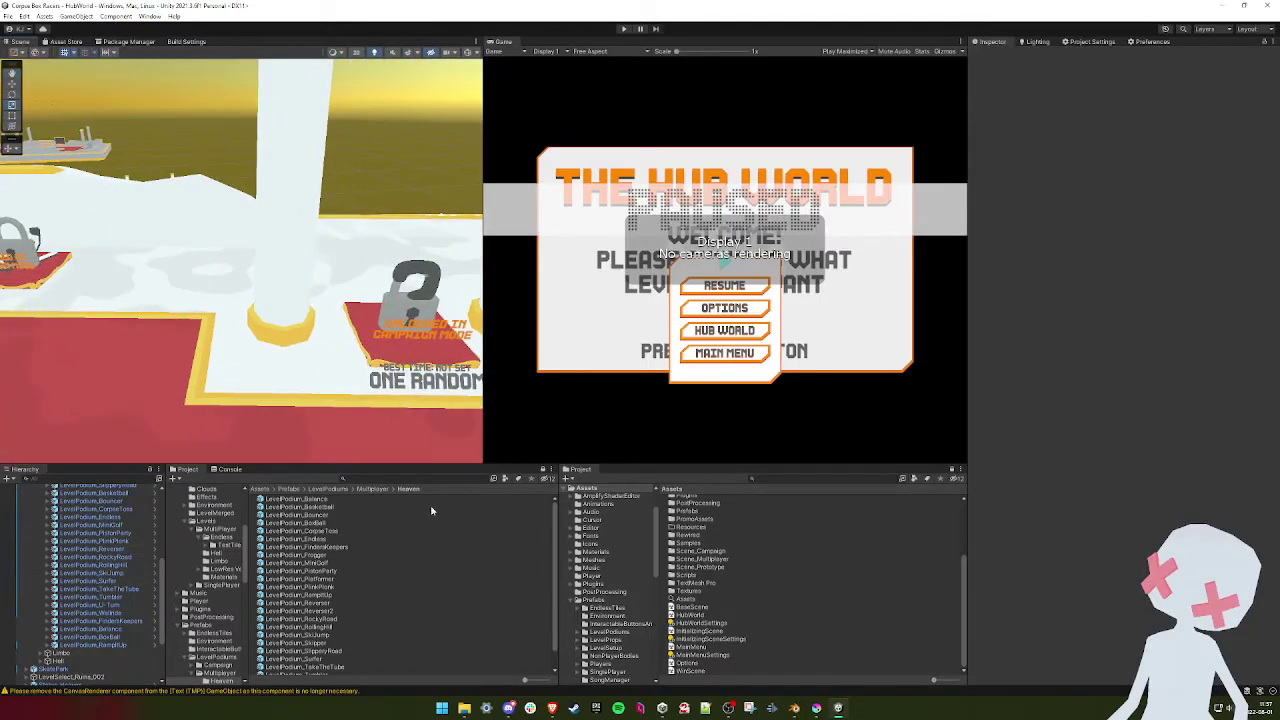
drag(322, 581, 88, 652)
- Add LevelPodium_Platformer to the Level Podiums list of LevelHub_Tournament_Heaven and position the podiums
scroll(107, 545, up, 10)
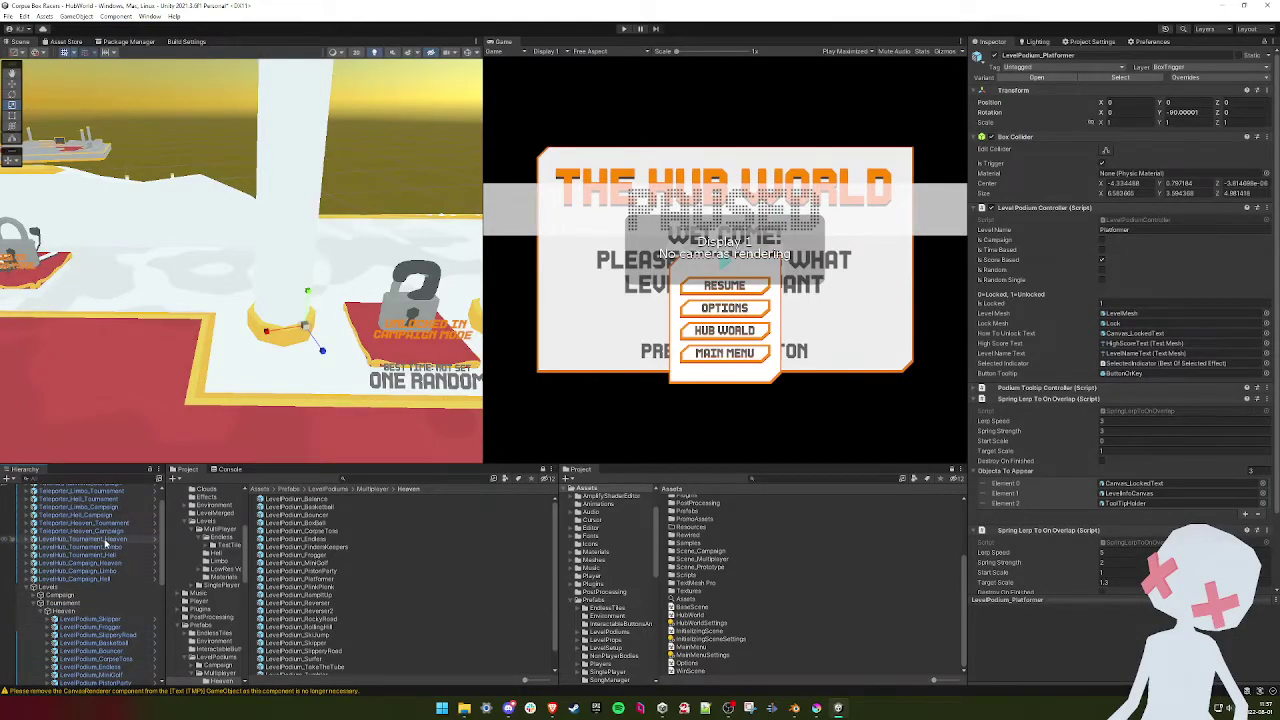
click(104, 540)
scroll(104, 543, down, 5)
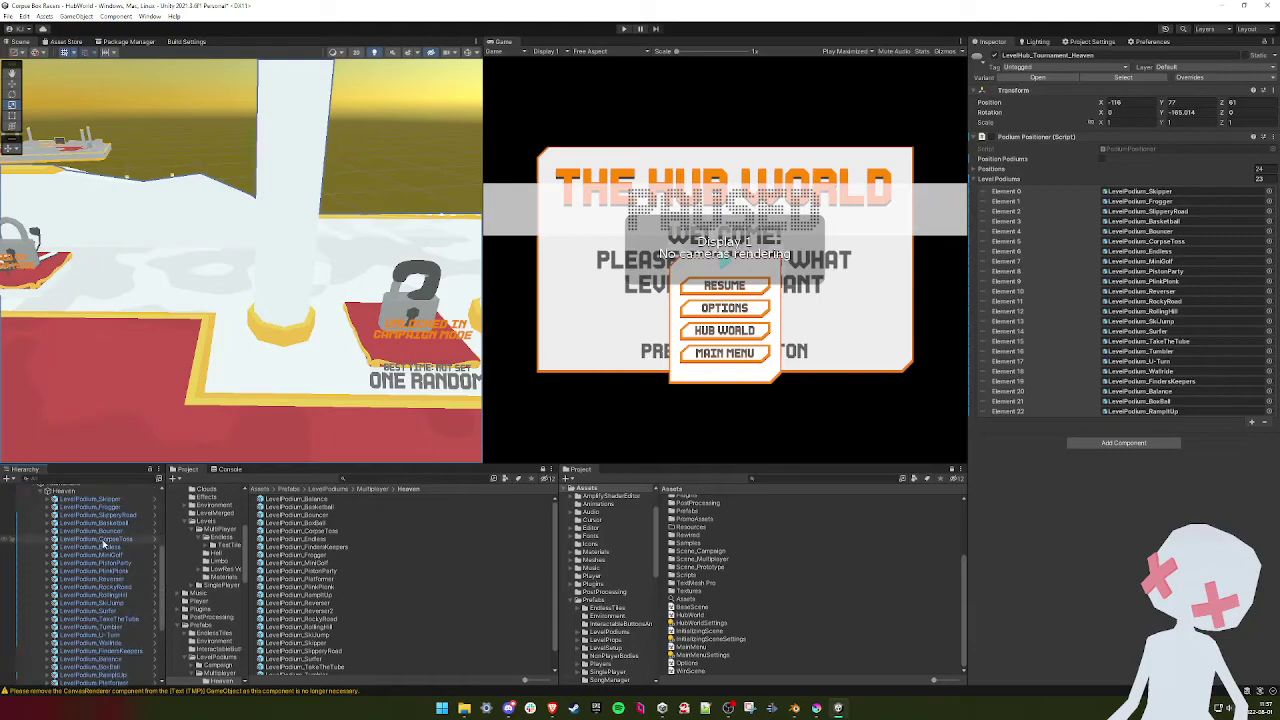
scroll(104, 545, down, 4)
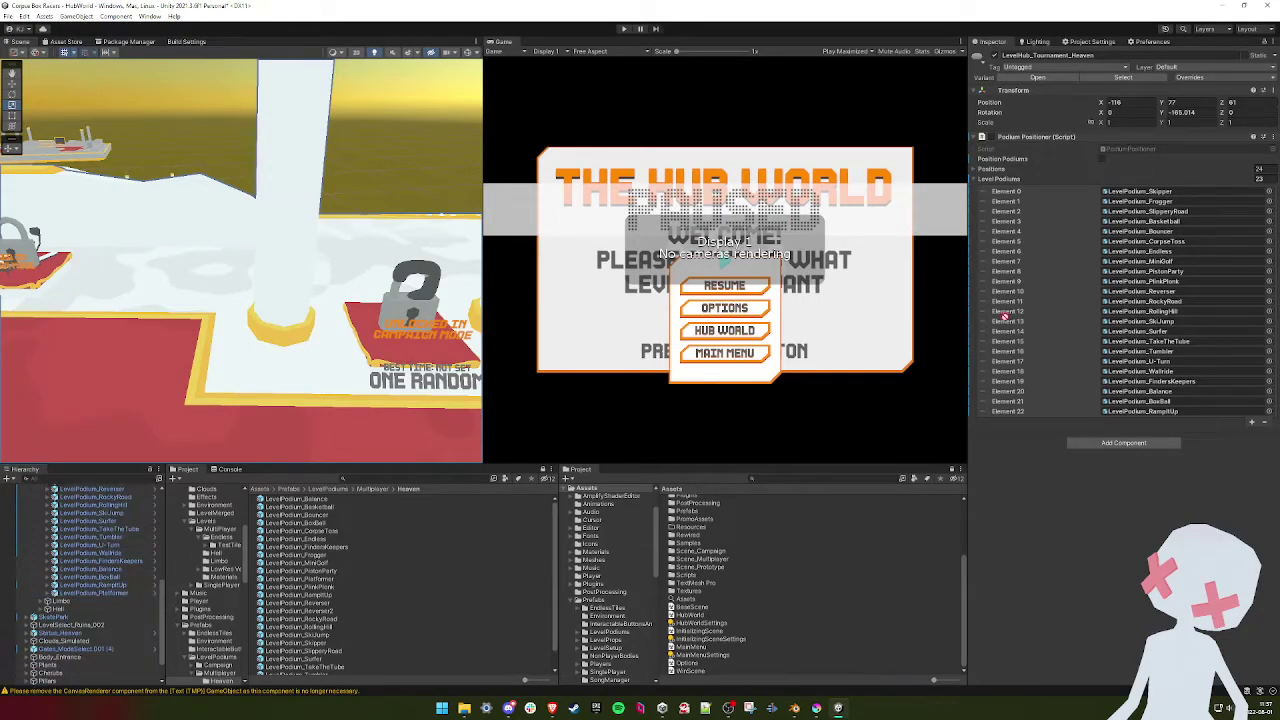
drag(1013, 139, 1003, 181)
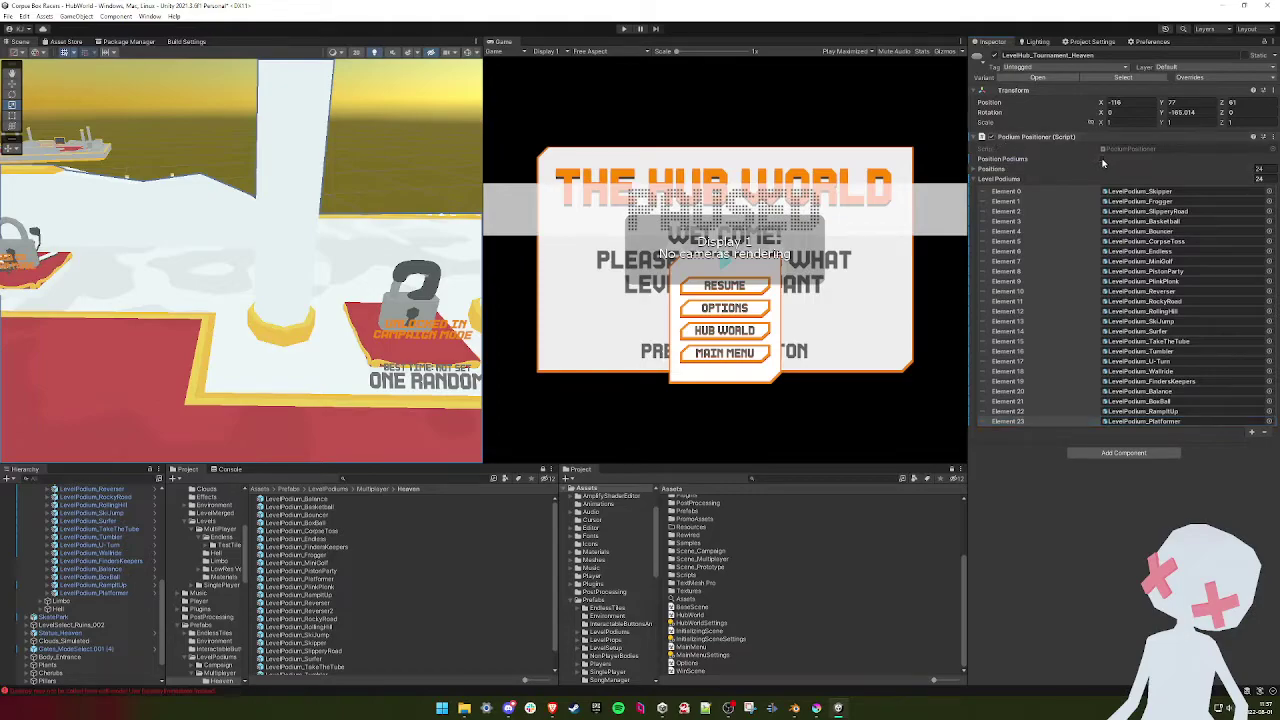
right_drag(200, 280, 233, 348)
key(w)
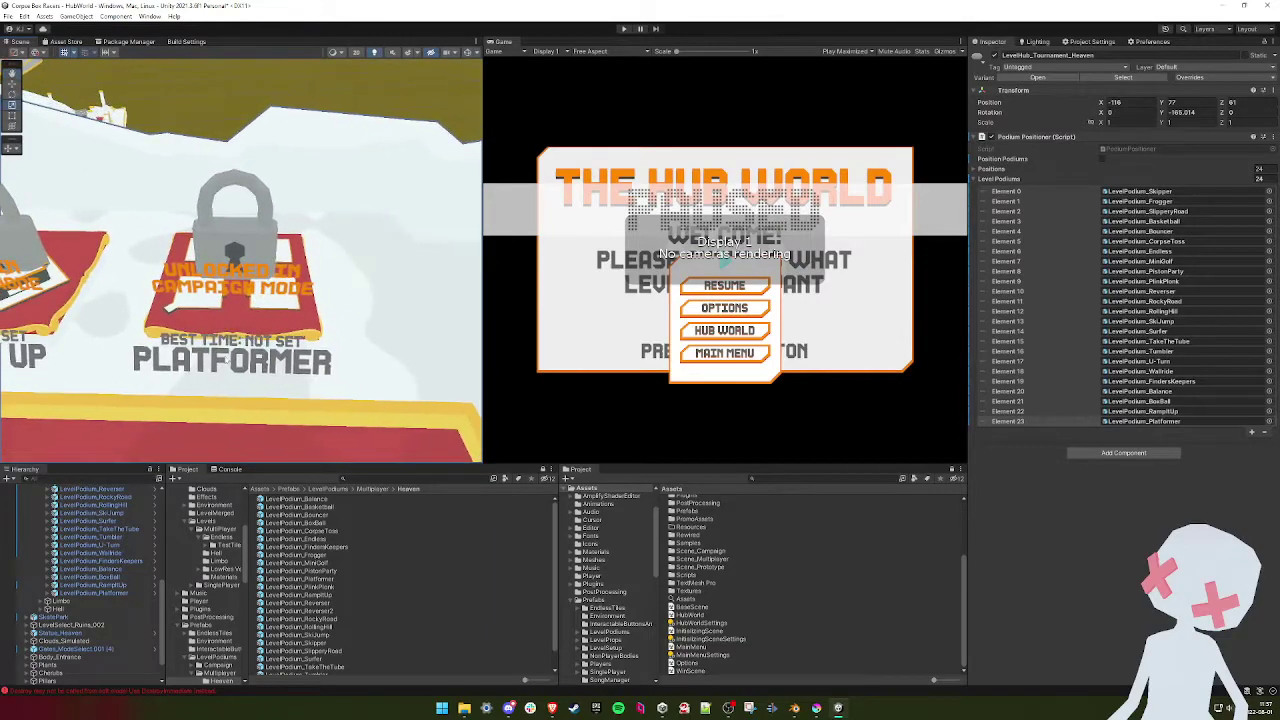
key(s)
right_drag(310, 291, 146, 409)
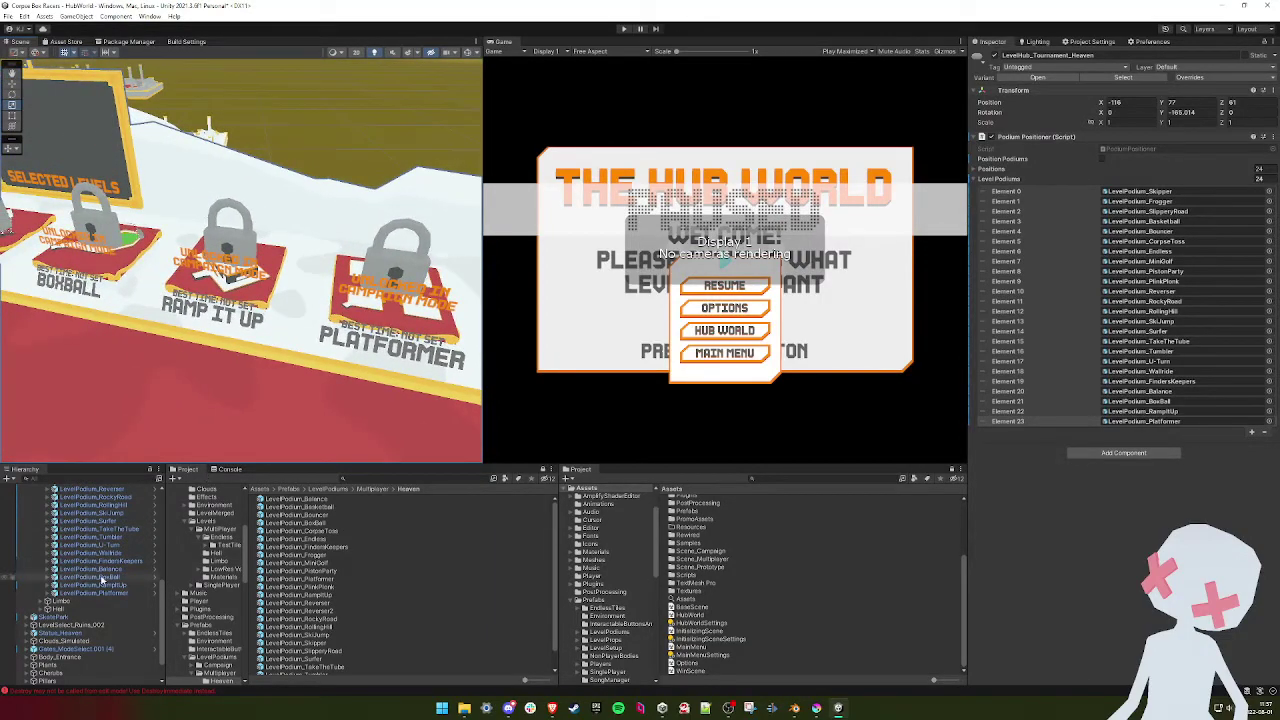
- Collapse the tournament's Heaven levels and expand its Limbo levels in the scene hierarchy
scroll(100, 582, up, 8)
click(46, 632)
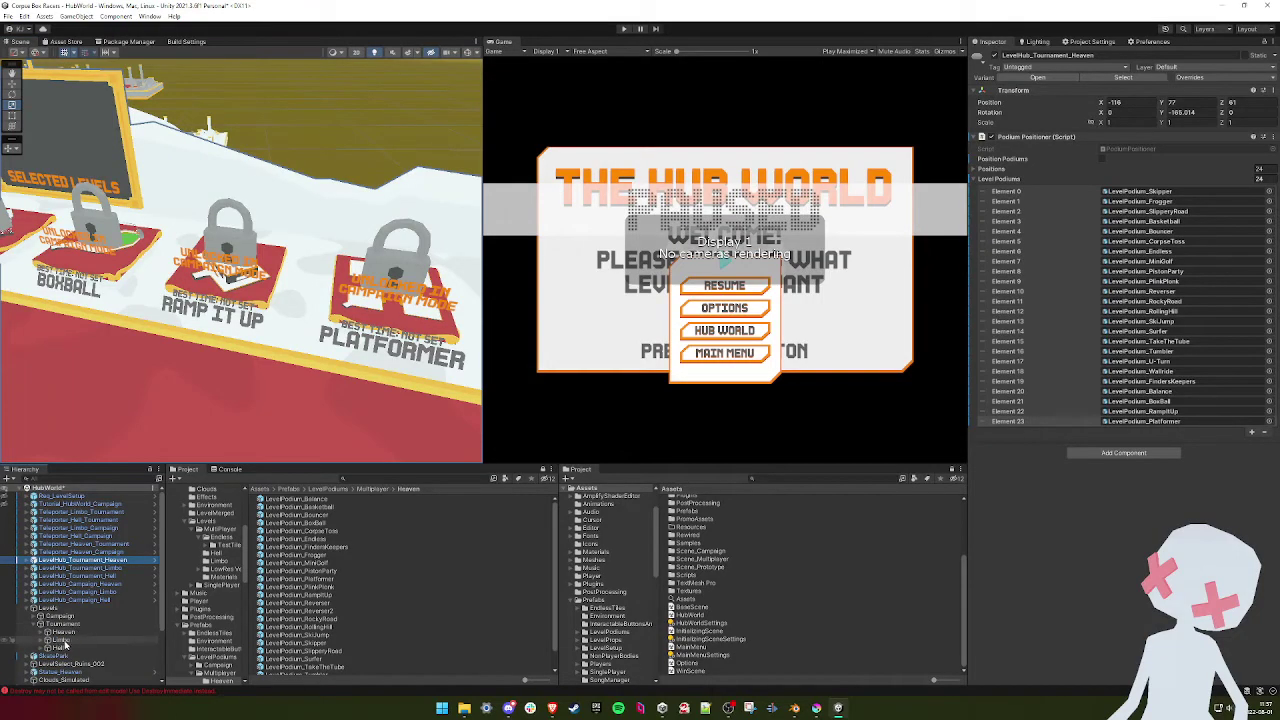
click(64, 640)
click(40, 640)
scroll(99, 593, down, 3)
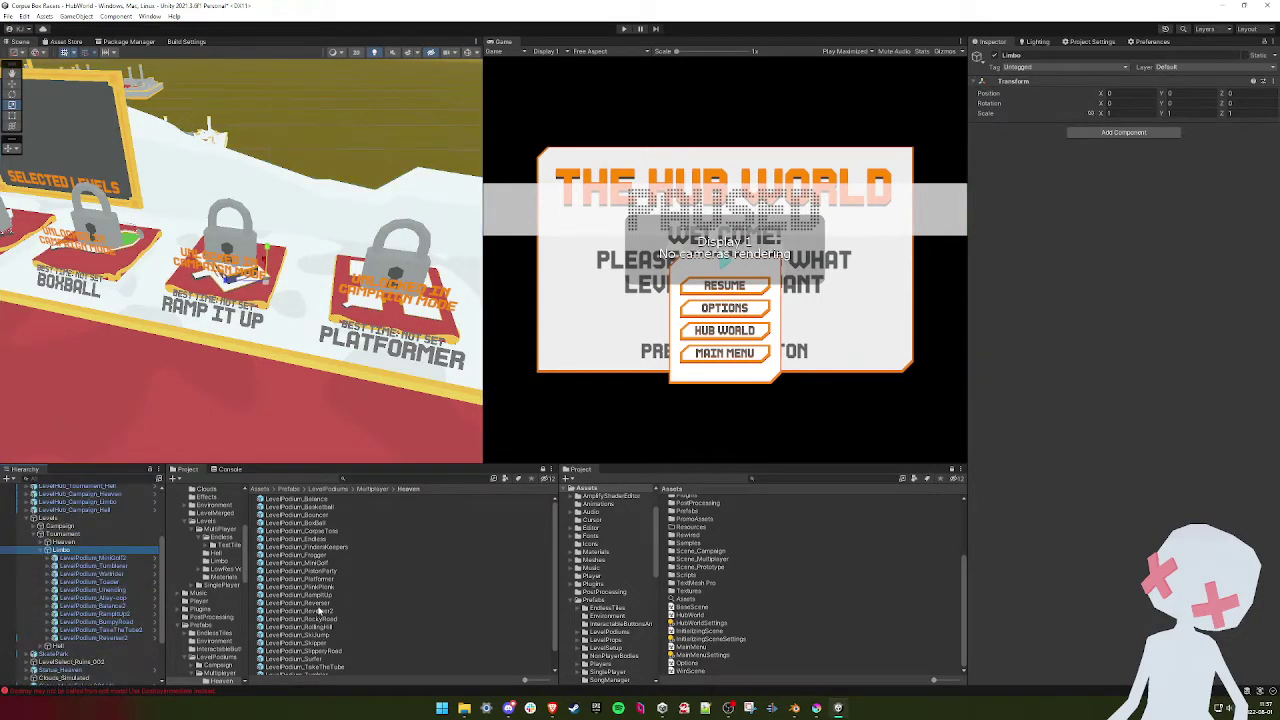
- Open the Prefabs/LevelPodiums/Multiplayer/Limbo folder in the second project browser, keeping the Heaven folder open in the first
click(318, 581)
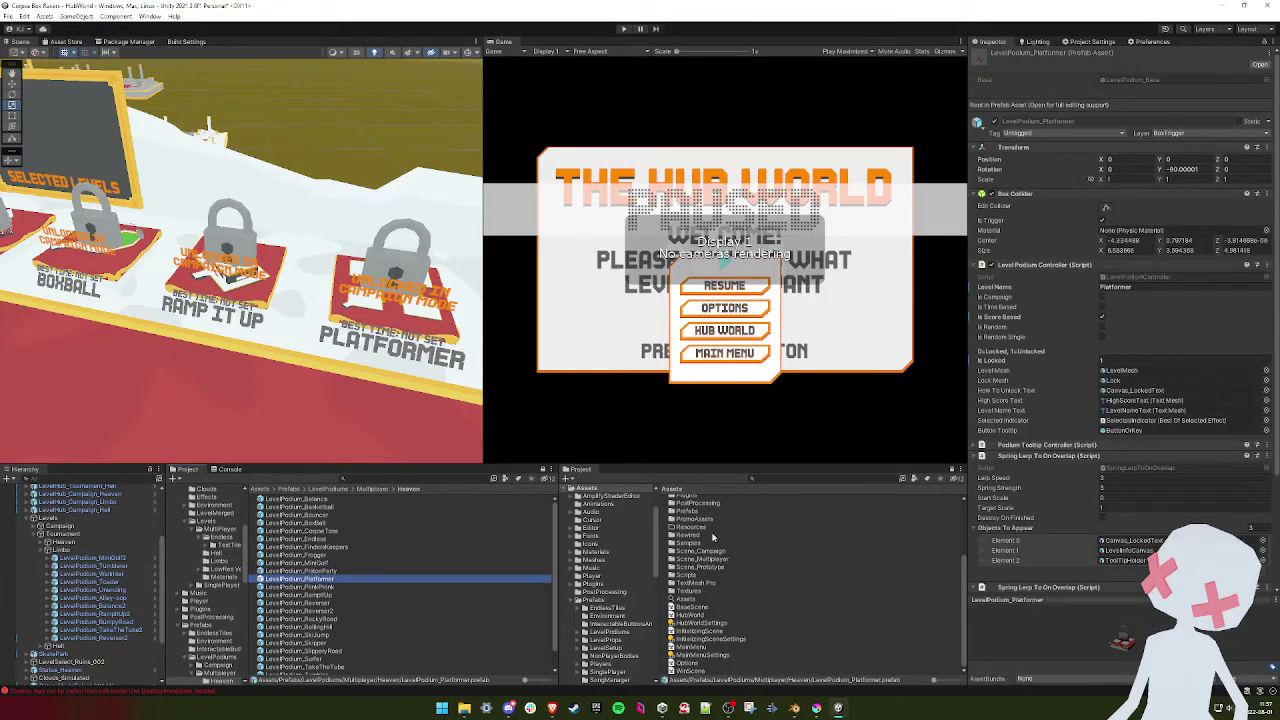
scroll(711, 545, up, 3)
scroll(706, 572, down, 2)
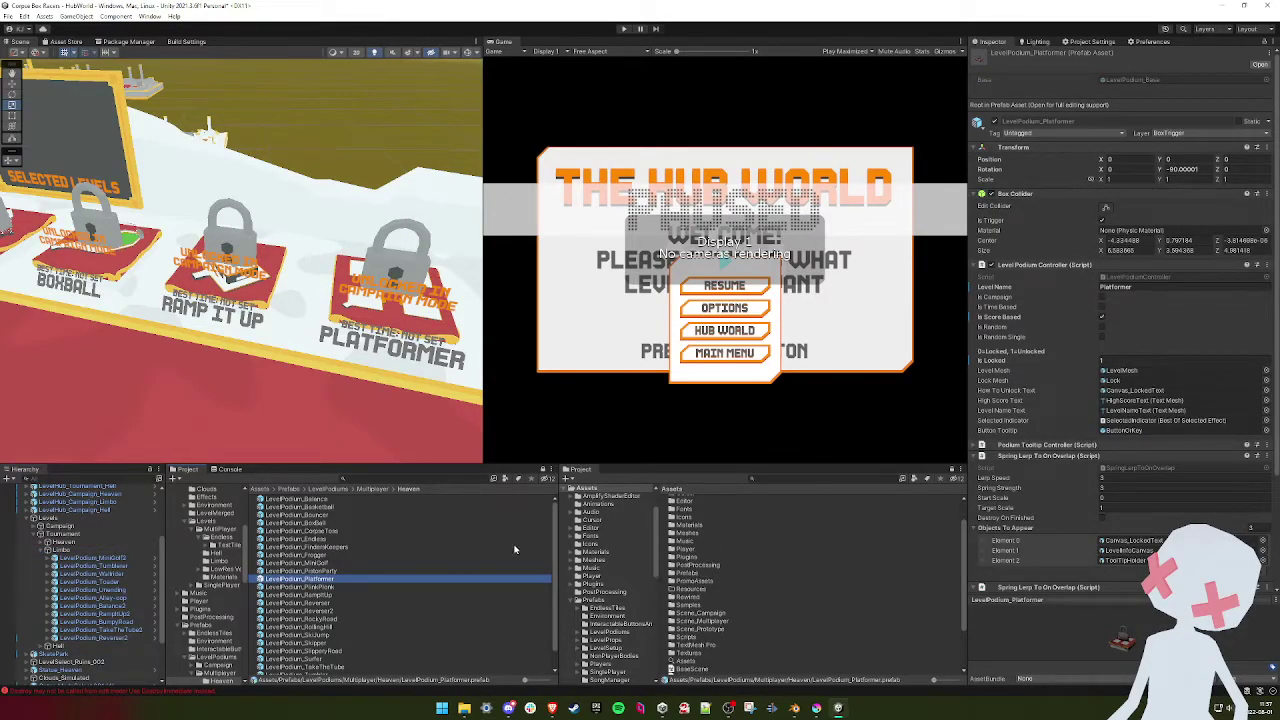
click(958, 469)
click(951, 469)
click(320, 586)
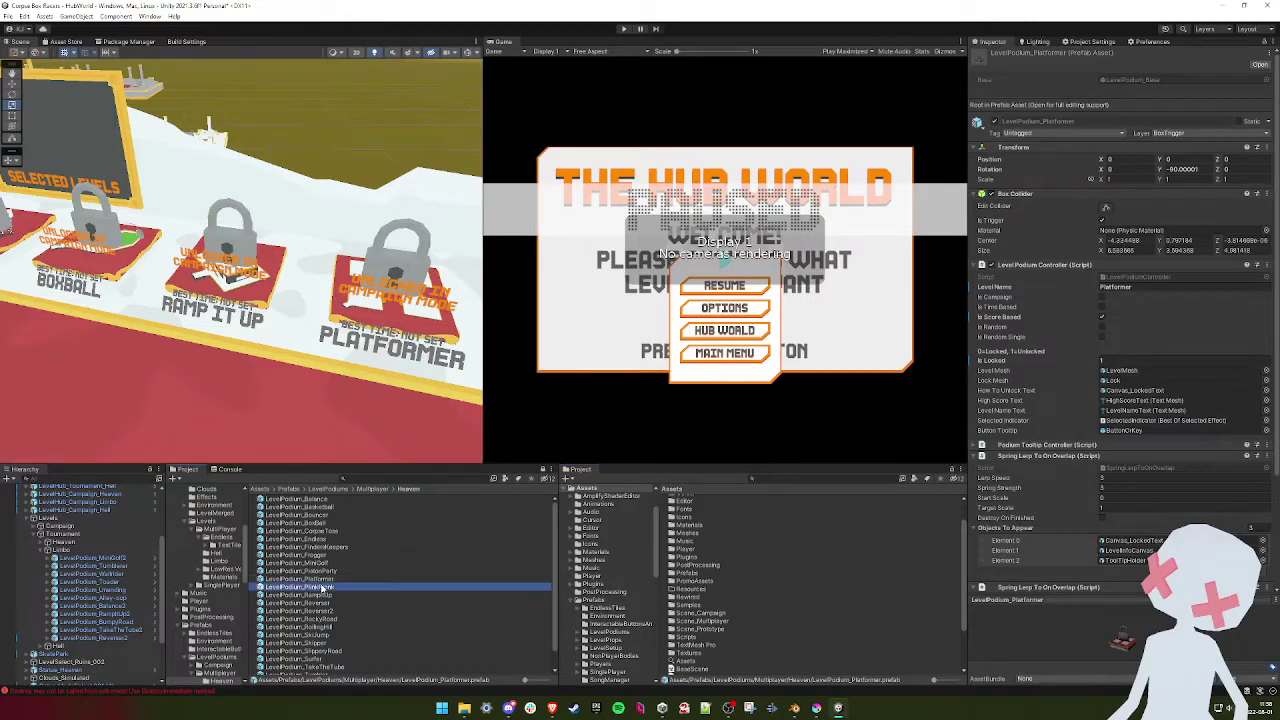
click(712, 579)
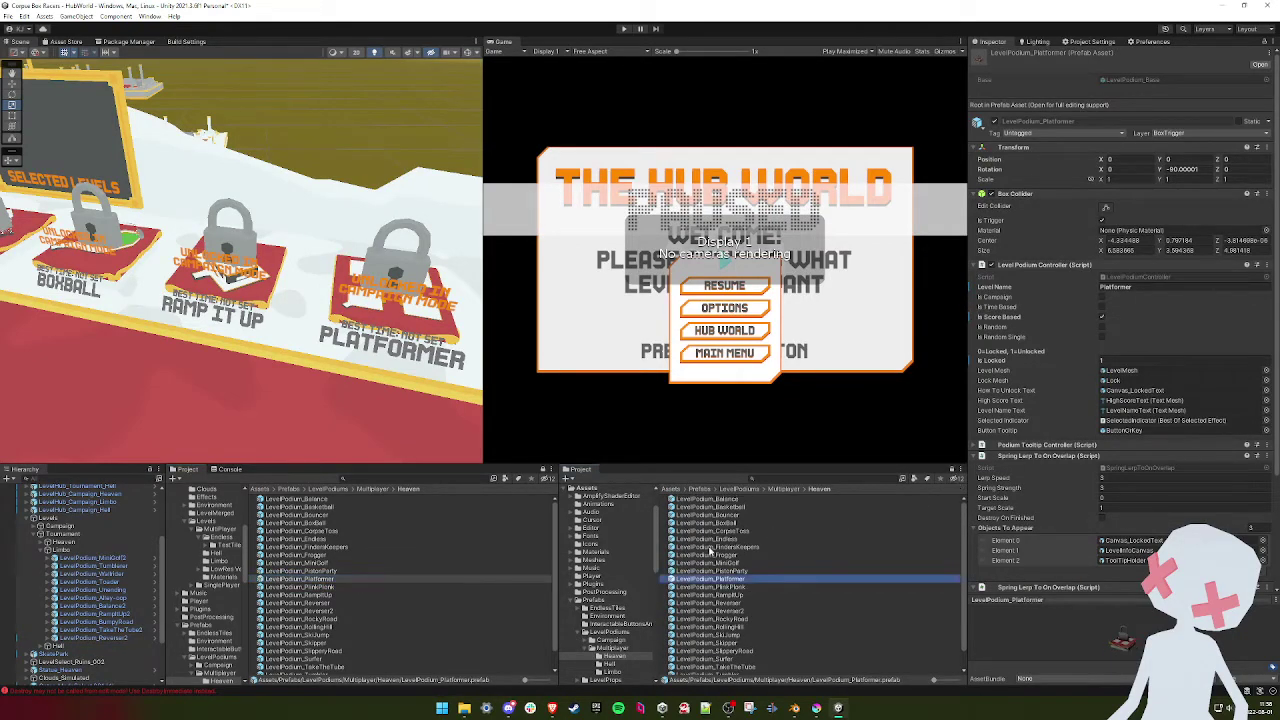
click(784, 490)
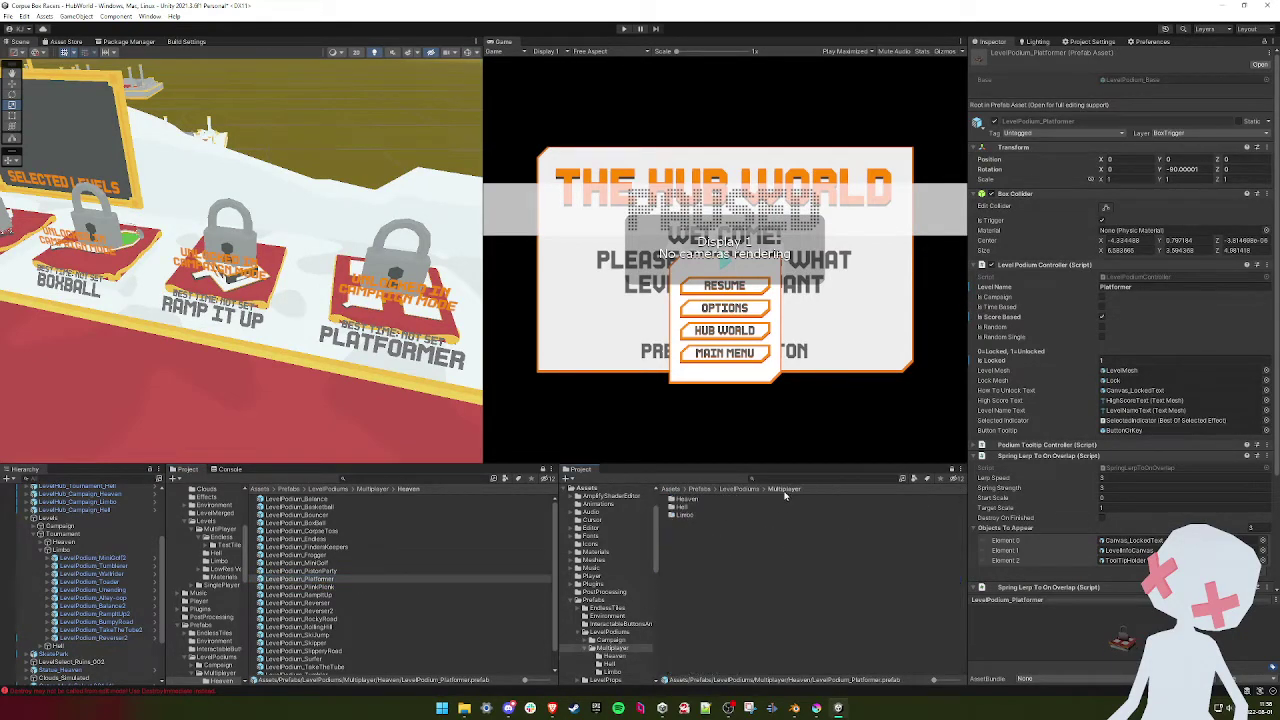
double_click(680, 513)
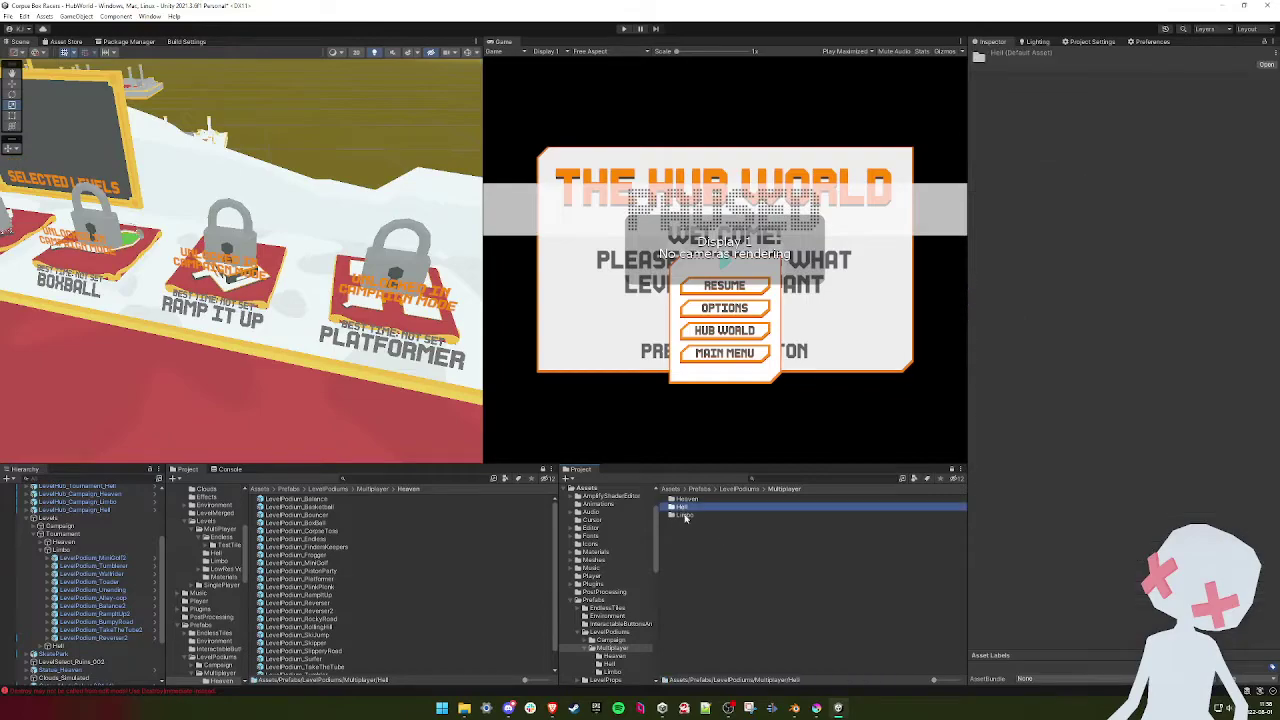
- Duplicate the Heaven LevelPodium_Platformer prefab, move the copy to the Limbo folder and name it LevelPodium_Platformer2
click(318, 580)
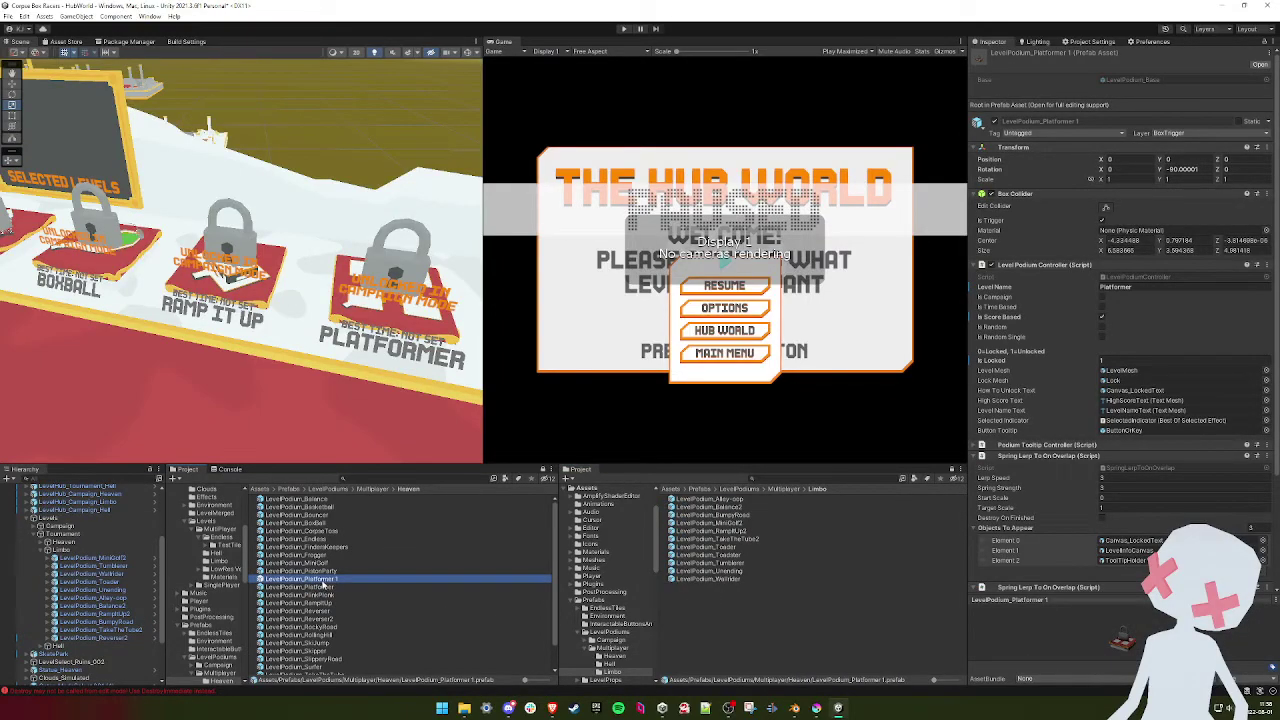
drag(323, 582, 747, 628)
text(2)
key(Return)
- Open LevelPodium_Platformer2 for editing and assign the Platformer2_LowPoly mesh to its LevelMesh
double_click(712, 531)
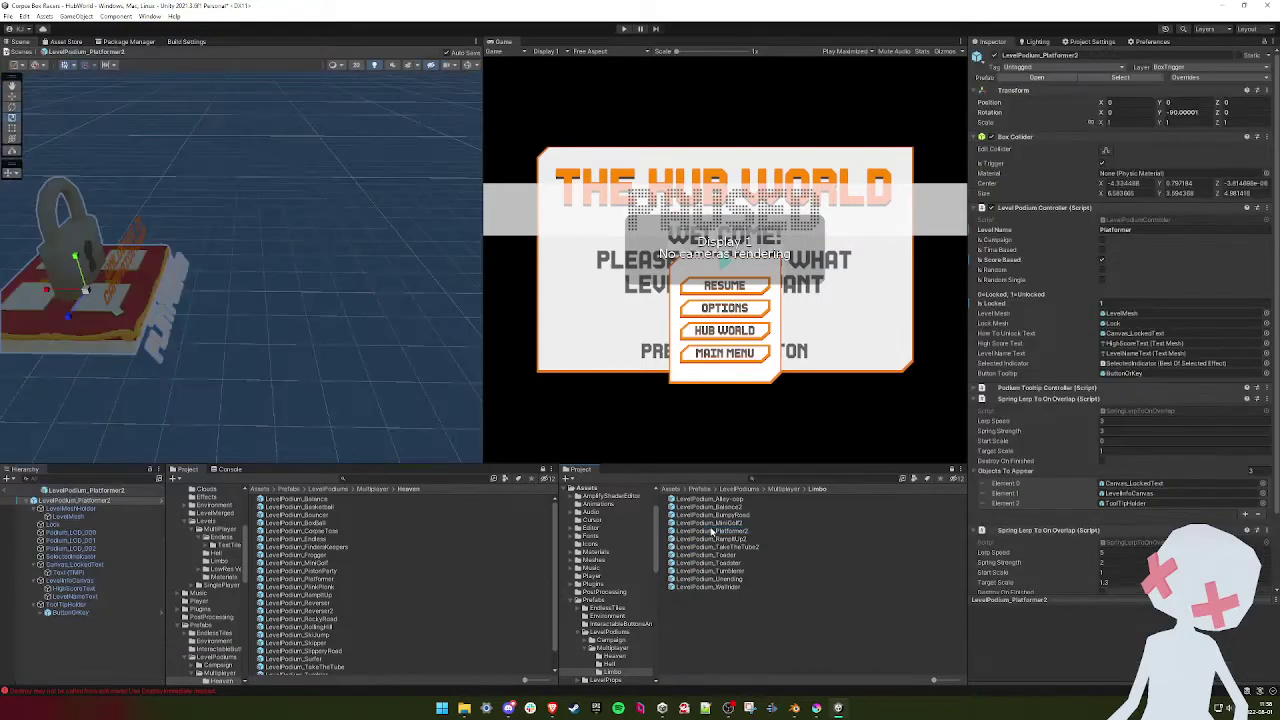
click(88, 522)
click(72, 516)
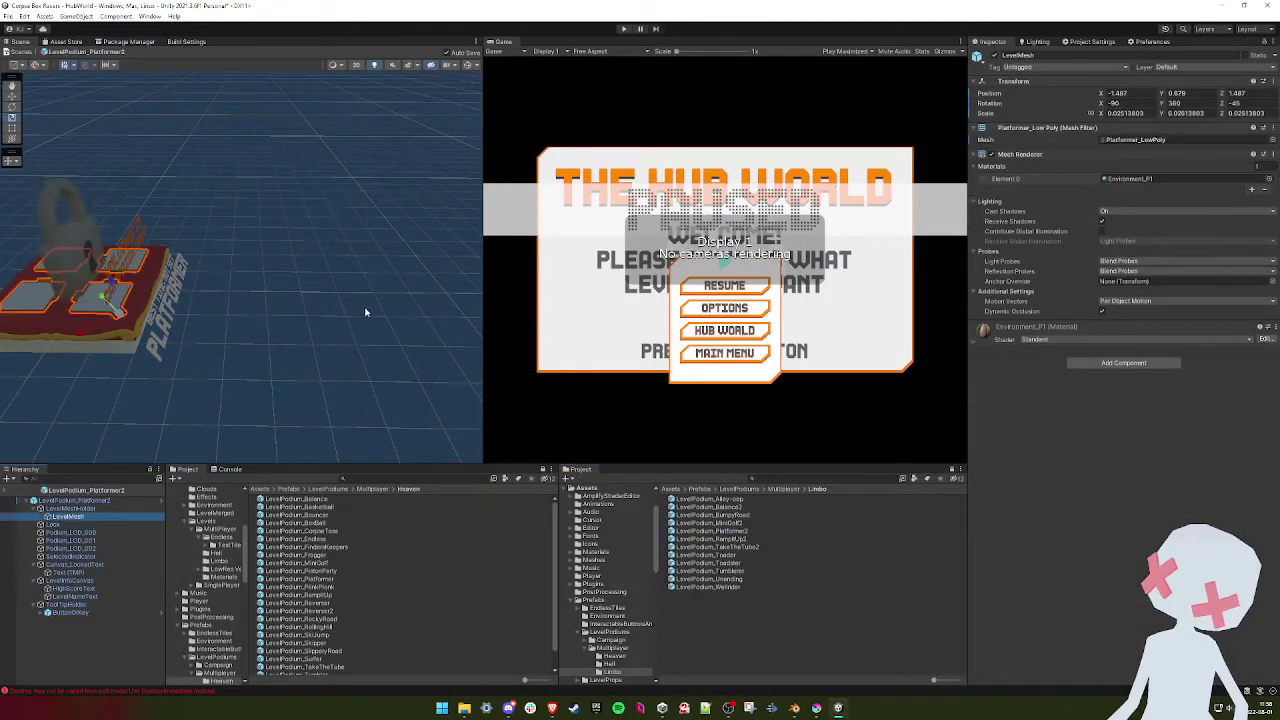
key(f)
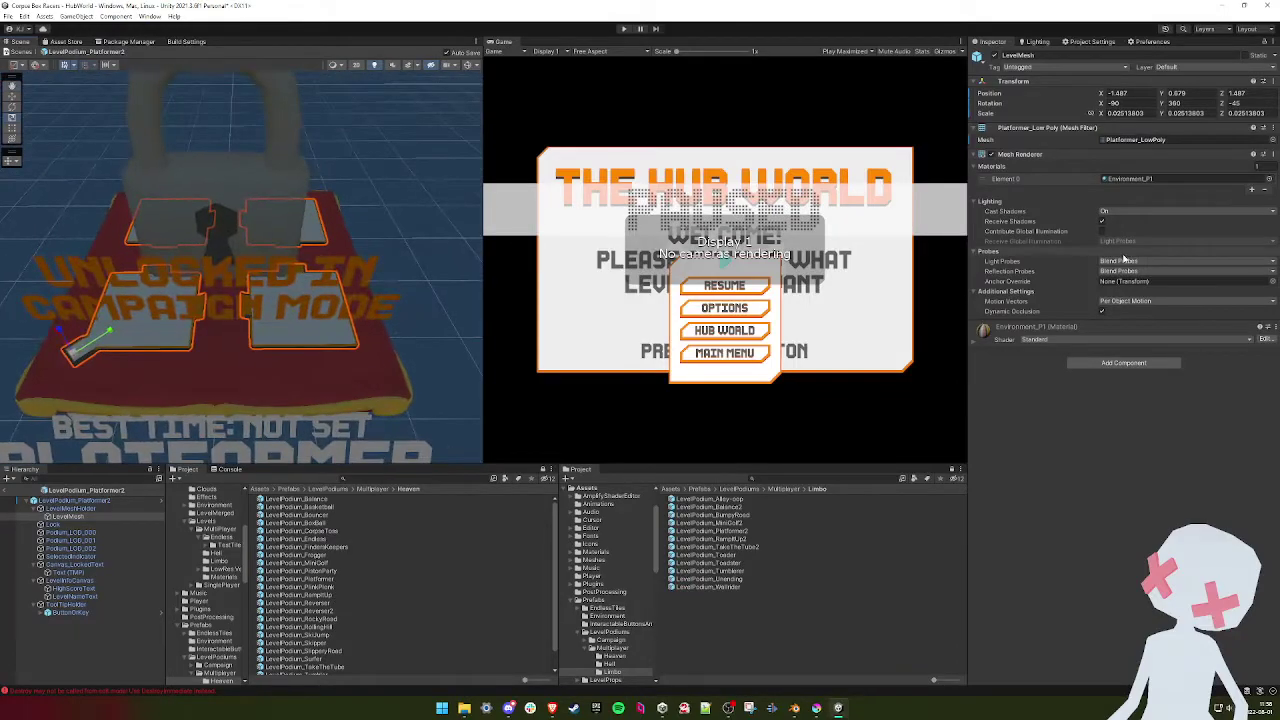
click(1268, 139)
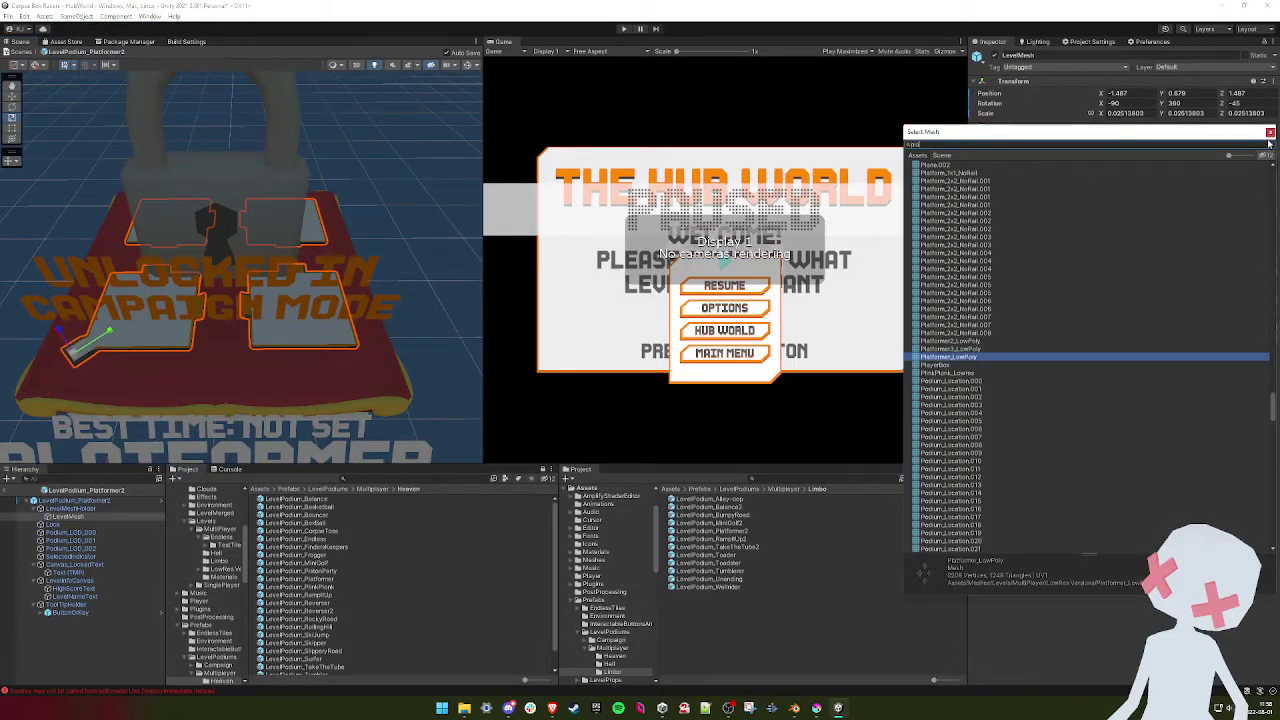
text(platformer)
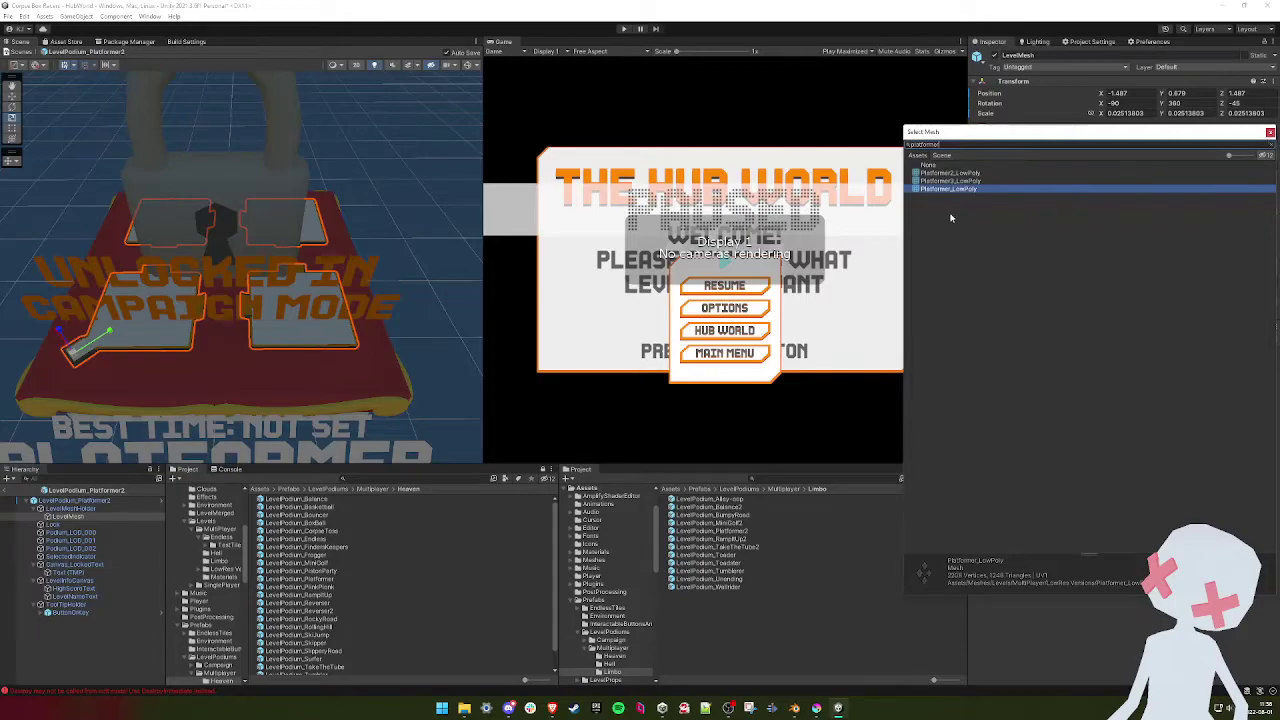
double_click(952, 188)
- Scale LevelMesh down uniformly to about 0.0156 so the platforms fit on the podium
scroll(366, 302, down, 4)
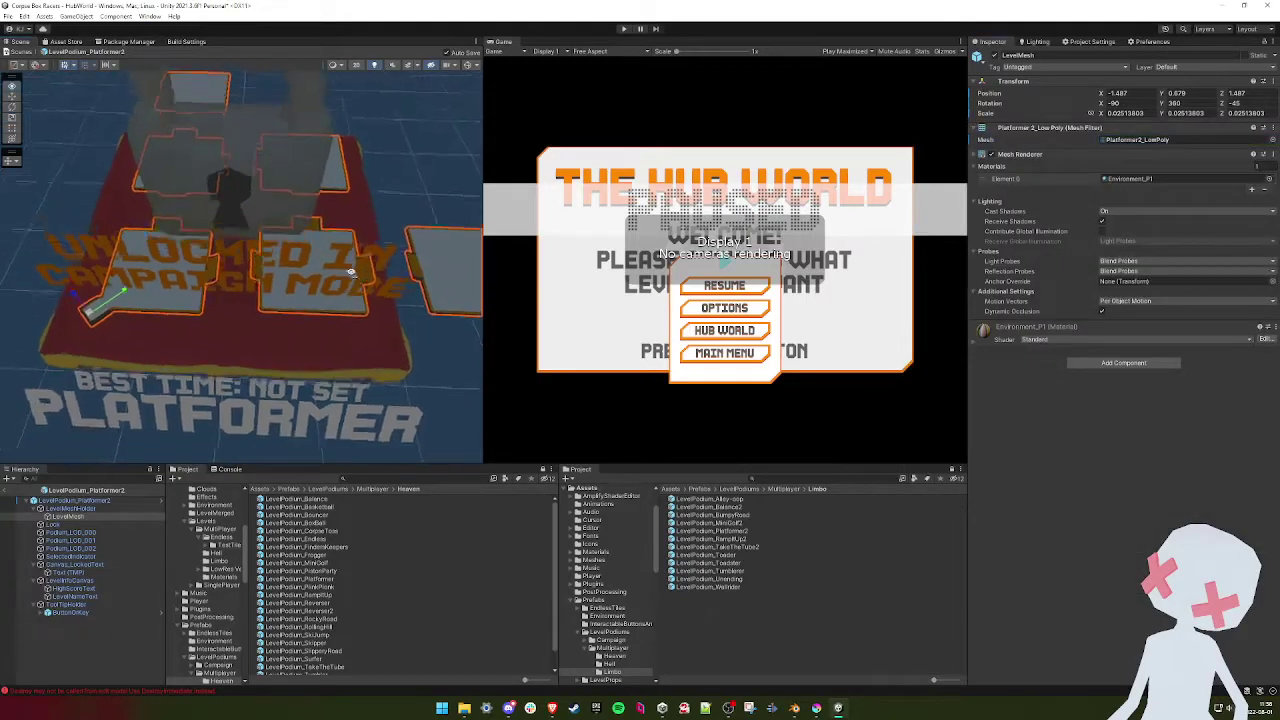
scroll(366, 302, down, 2)
drag(151, 334, 143, 338)
alt+drag(362, 222, 422, 236)
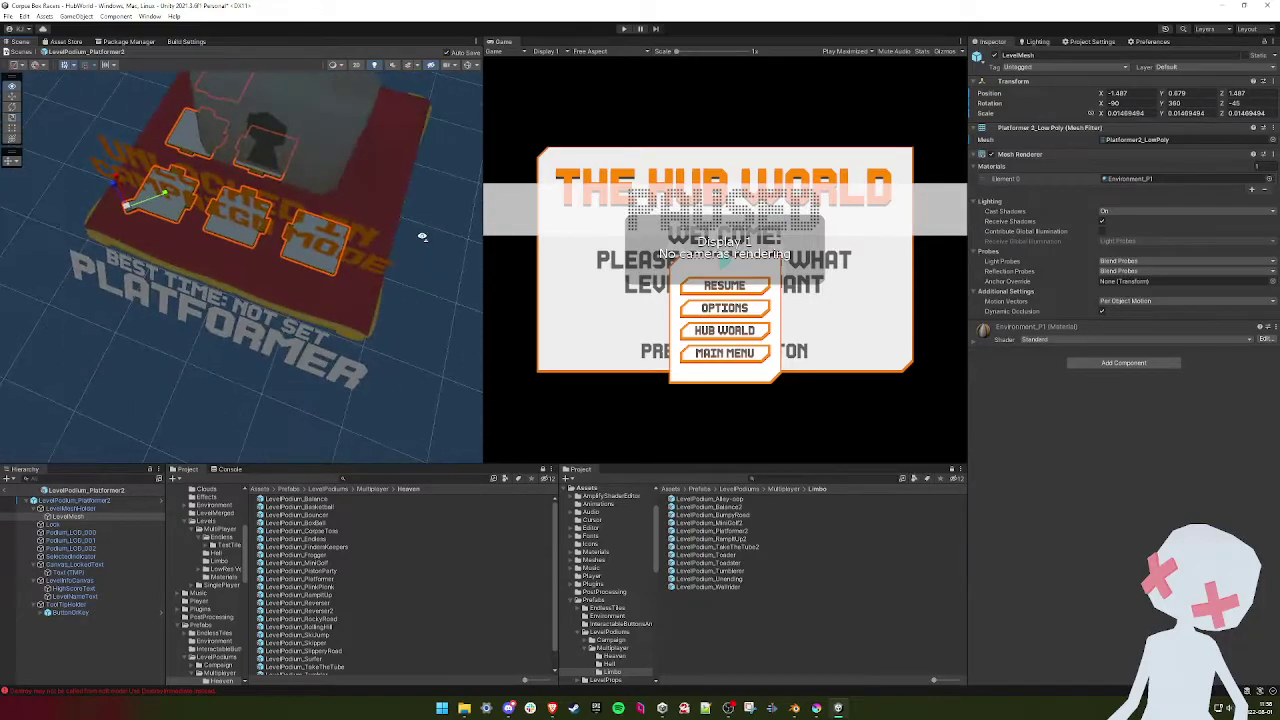
drag(126, 208, 131, 213)
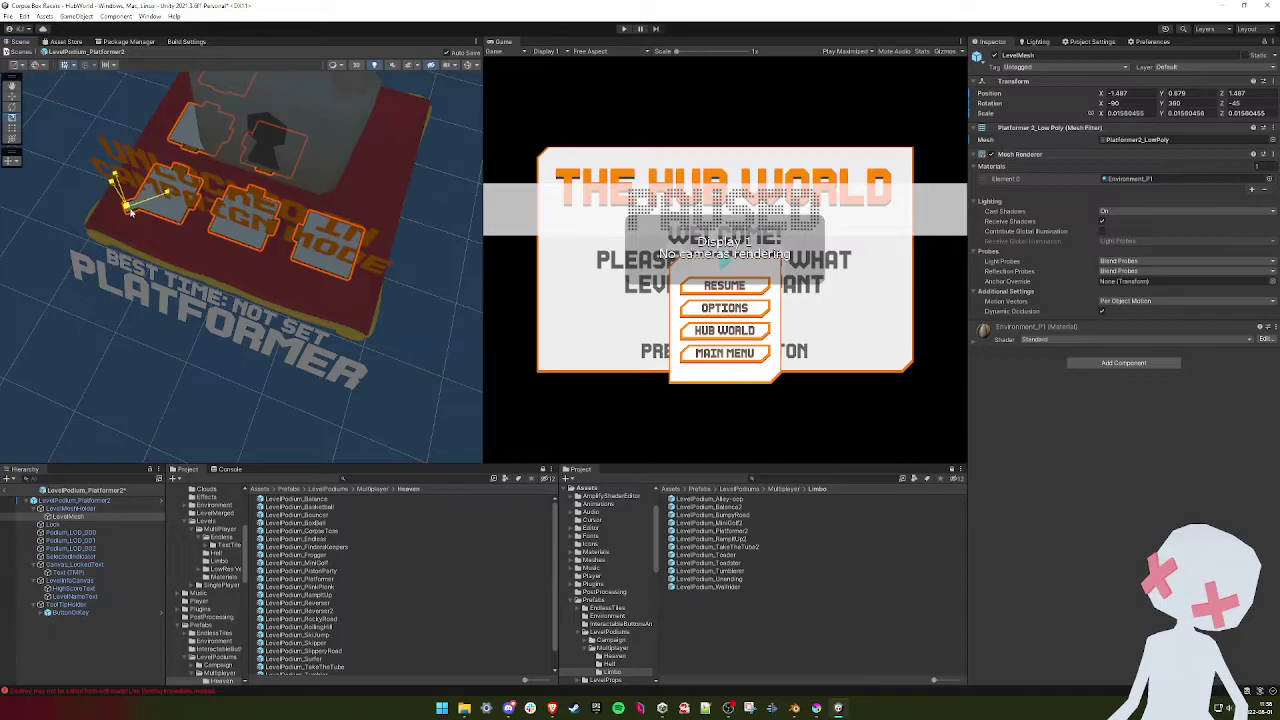
alt+drag(296, 230, 389, 253)
alt+drag(356, 244, 259, 218)
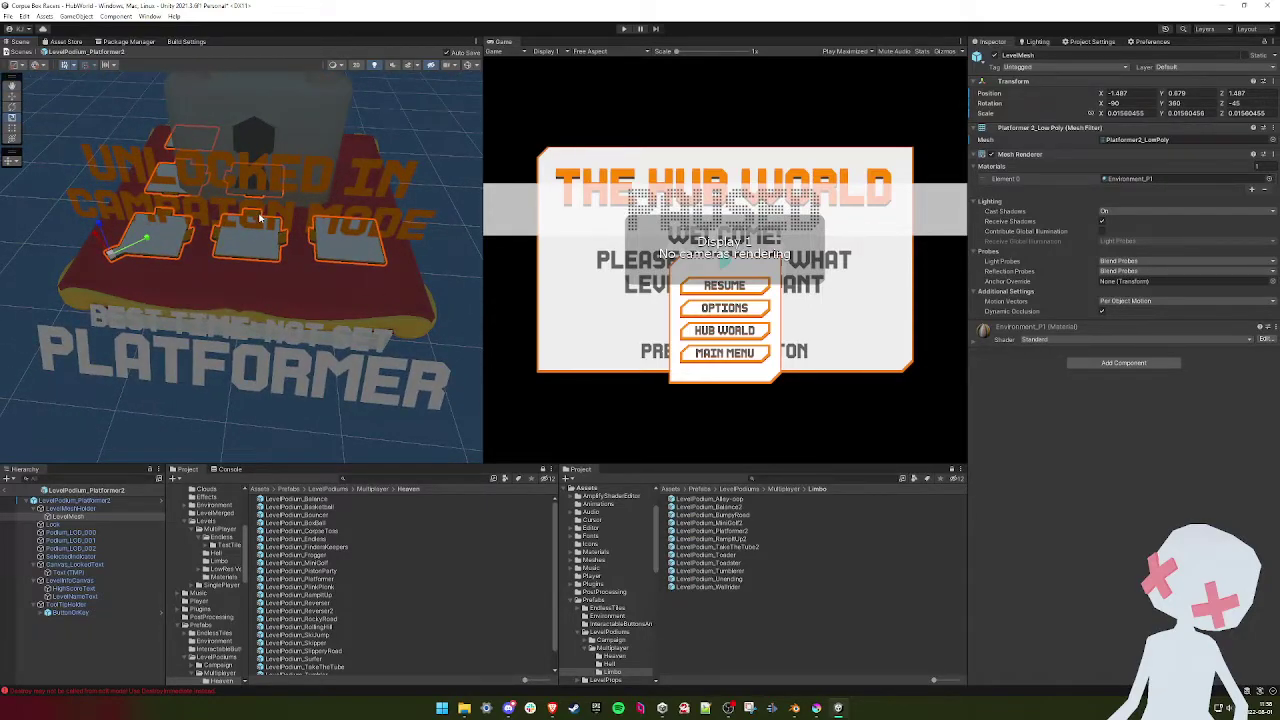
- Move LevelMesh vertically to a Y position of about 0.479 so it rests on the podium surface
alt+drag(260, 225, 141, 172)
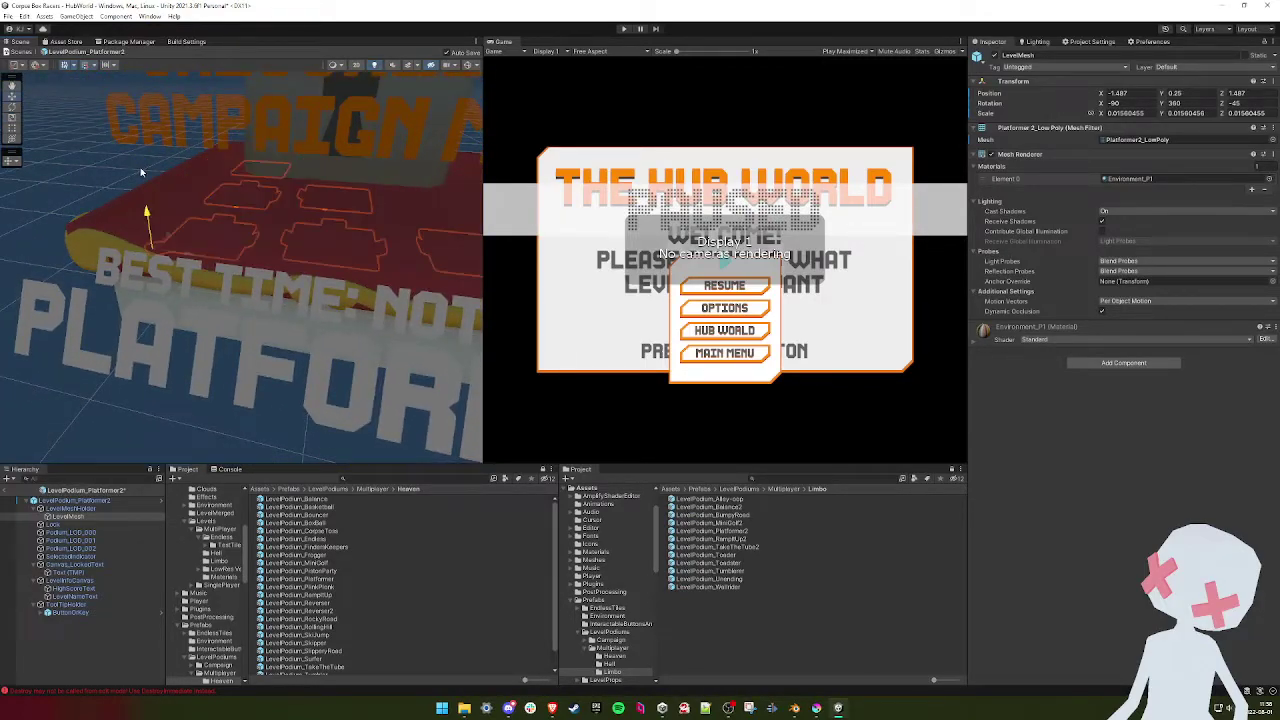
click(40, 65)
click(54, 87)
drag(148, 214, 142, 183)
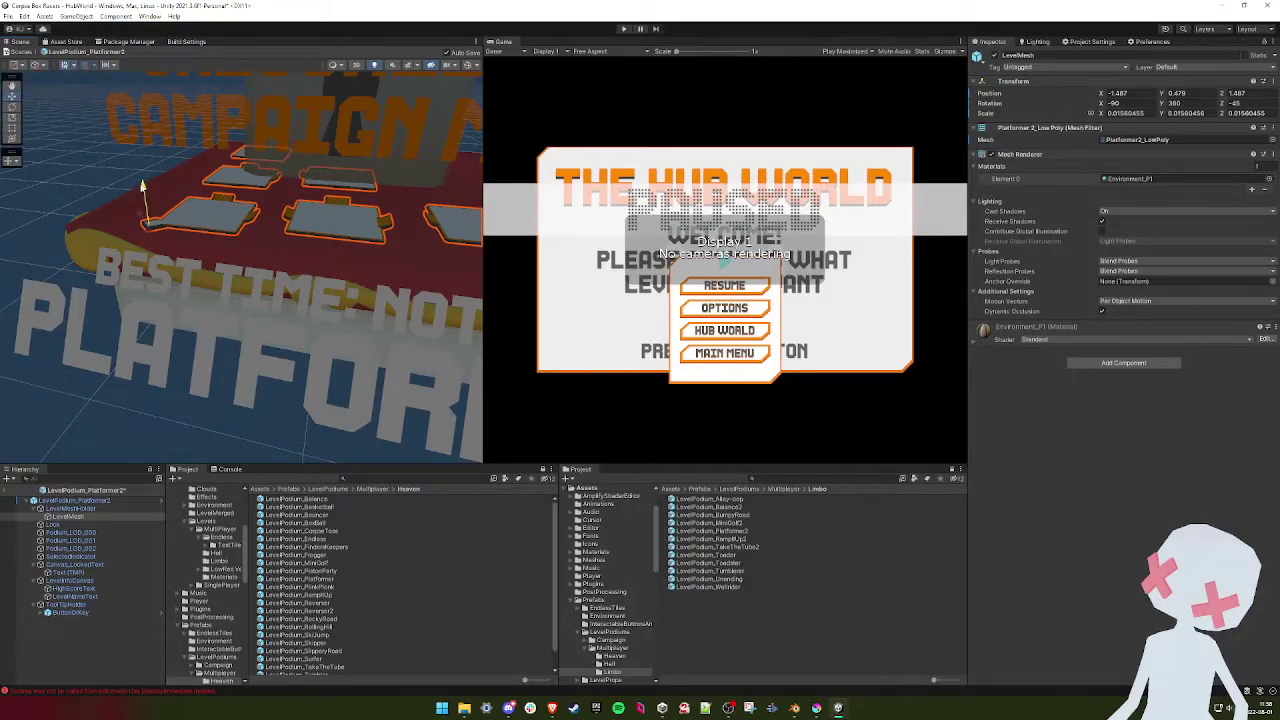
right_drag(197, 191, 240, 219)
key(f)
mouse_move(90, 149)
right_down()
mouse_move(109, 131)
mouse_move(86, 250)
mouse_move(83, 146)
mouse_move(77, 155)
right_up()
key(w)
key(s)
click(38, 64)
click(50, 77)
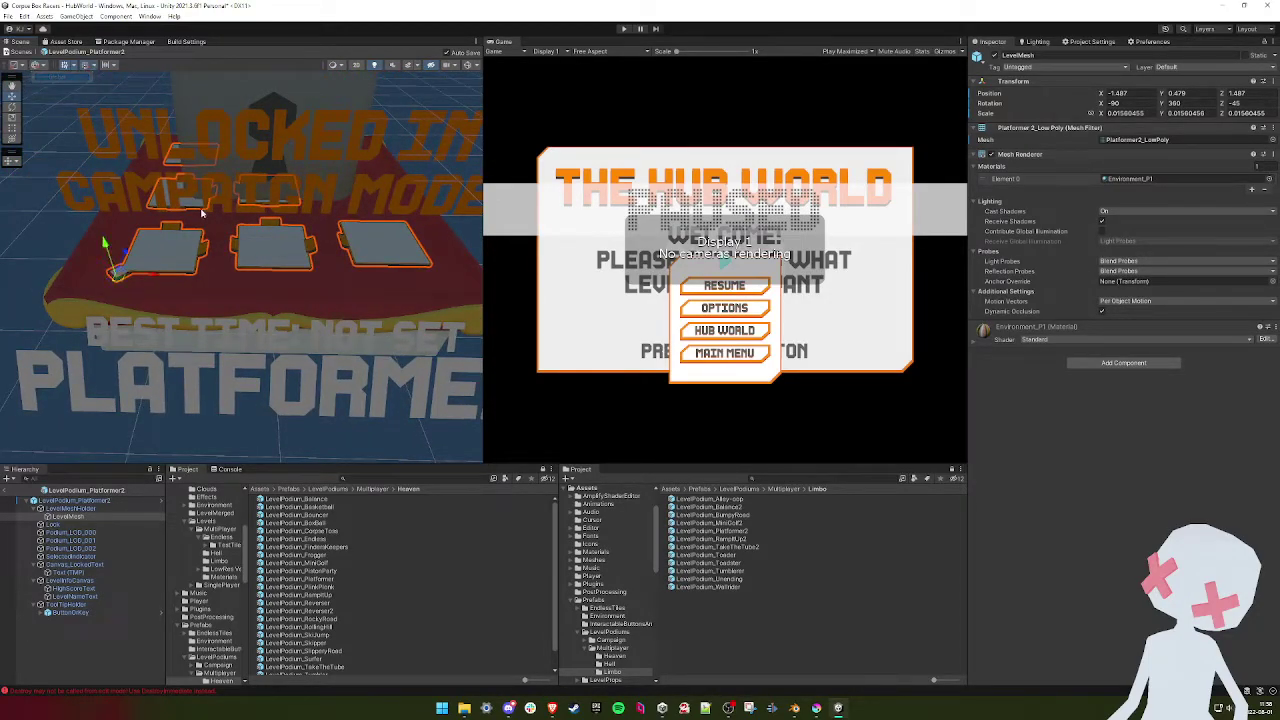
- Set the podium controller's Level Name to Platformer2 and the LevelNameText's text to "platformer 2"
click(90, 501)
click(1150, 230)
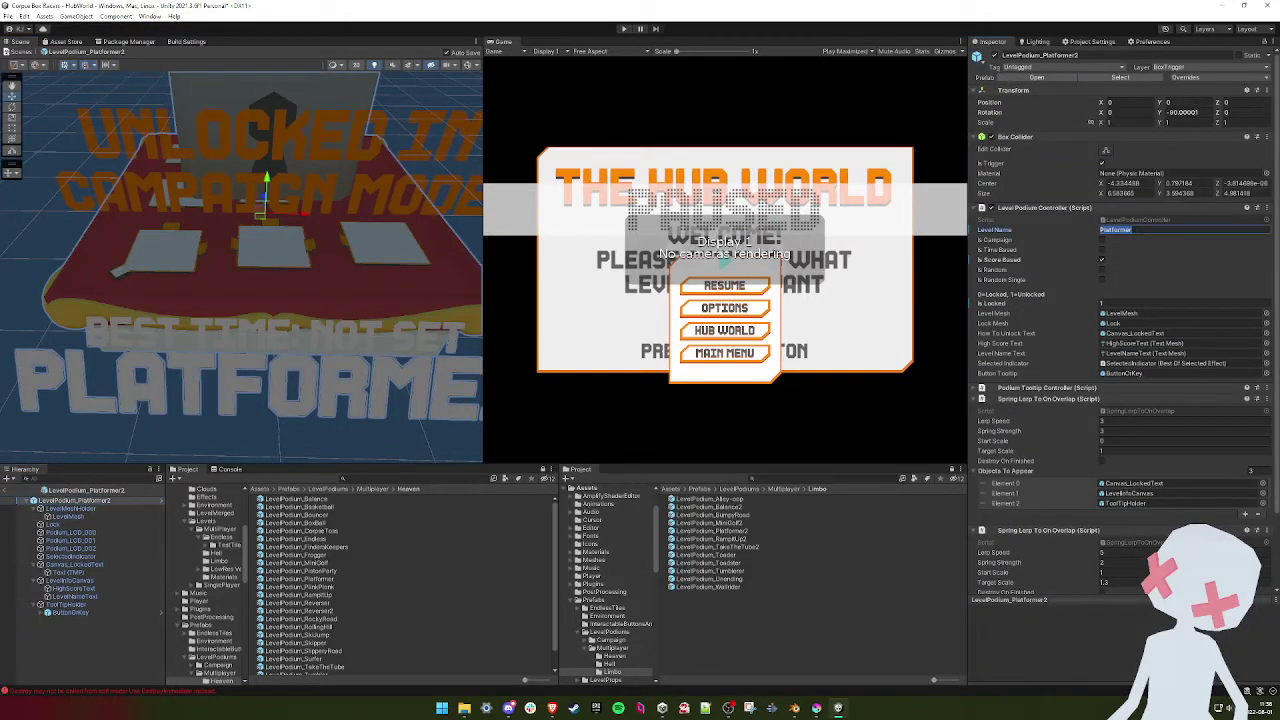
click(85, 597)
click(1130, 313)
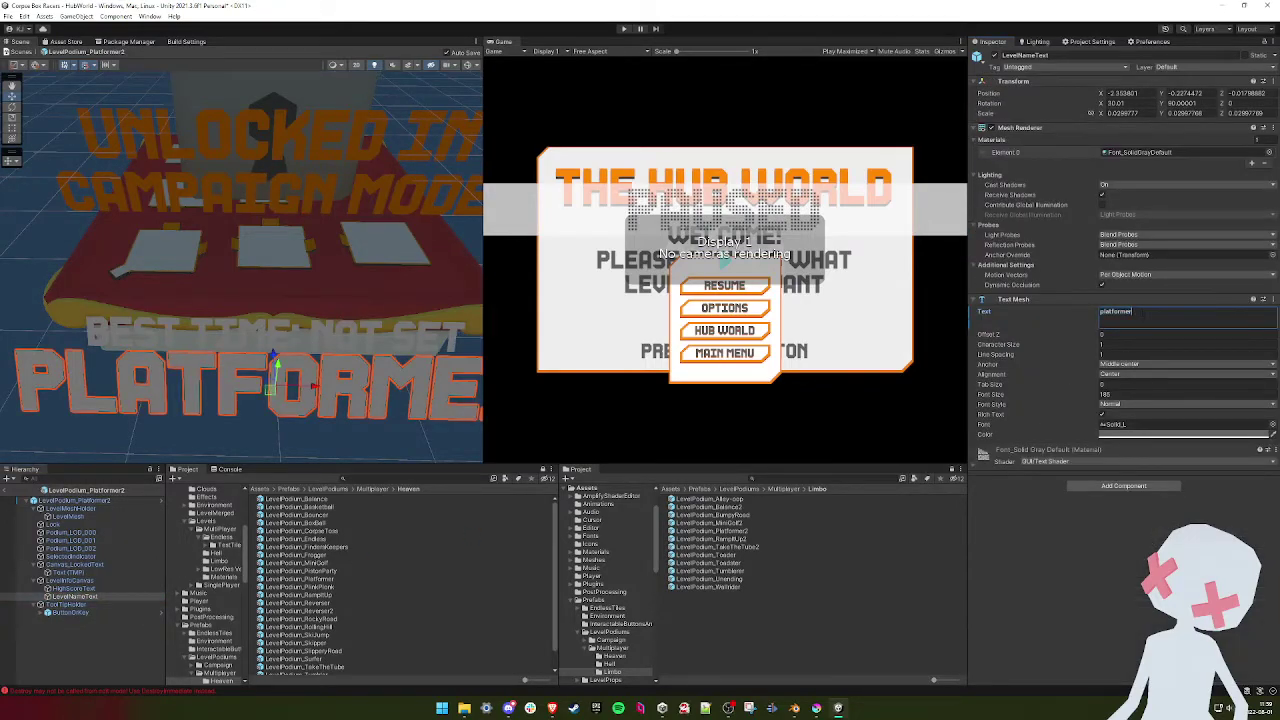
text(2)
scroll(229, 336, down, 3)
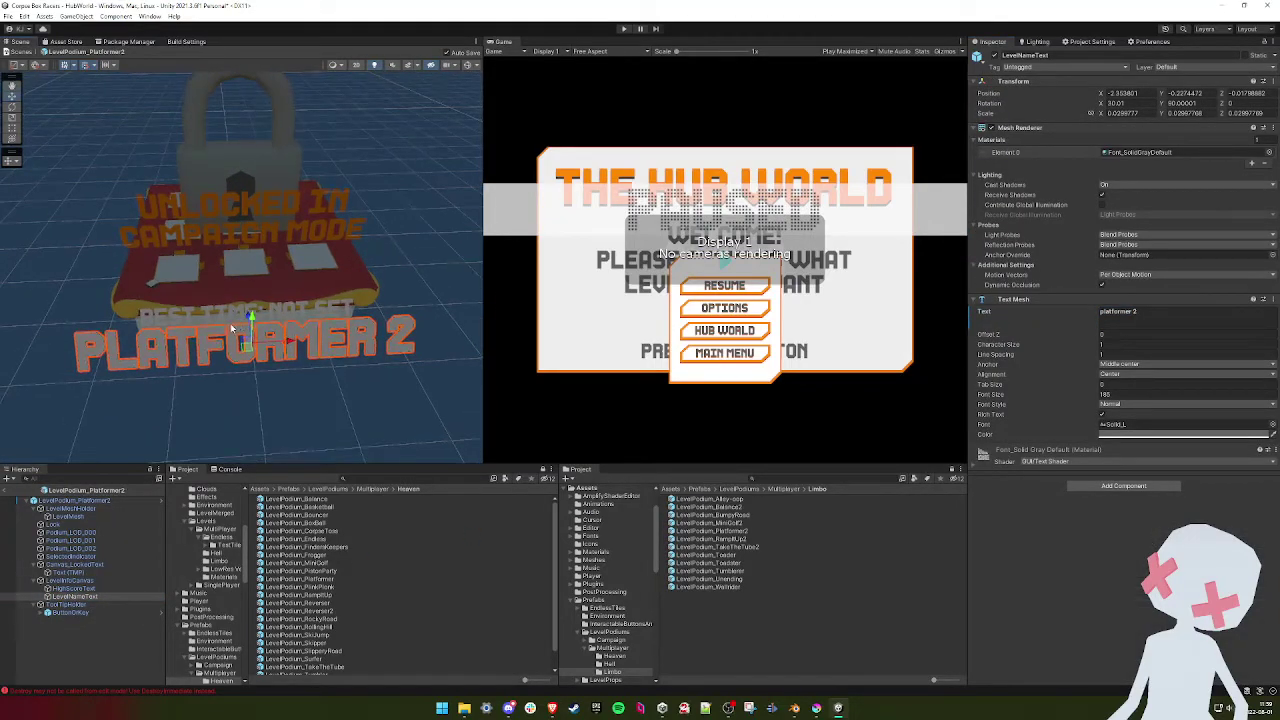
- Assign the Environment_Limbo material to the three Podium_LOD meshes and LevelMesh together
click(70, 532)
shift+click(93, 549)
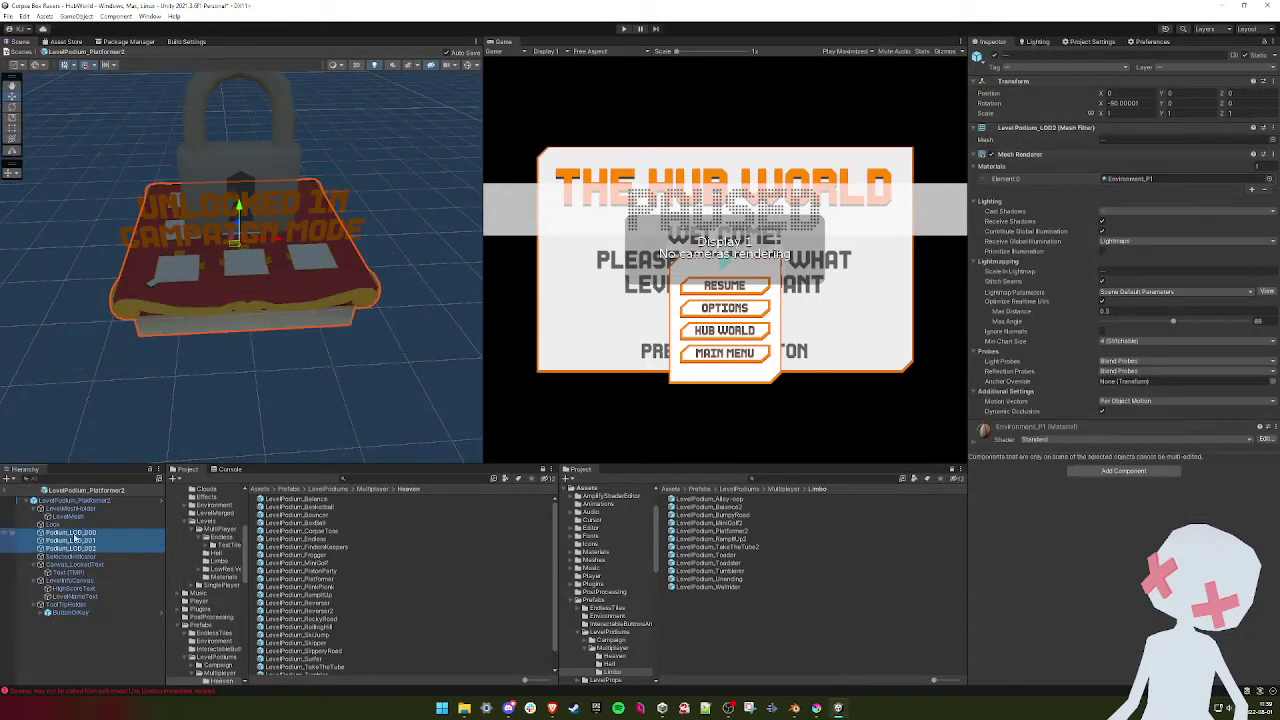
ctrl+click(68, 516)
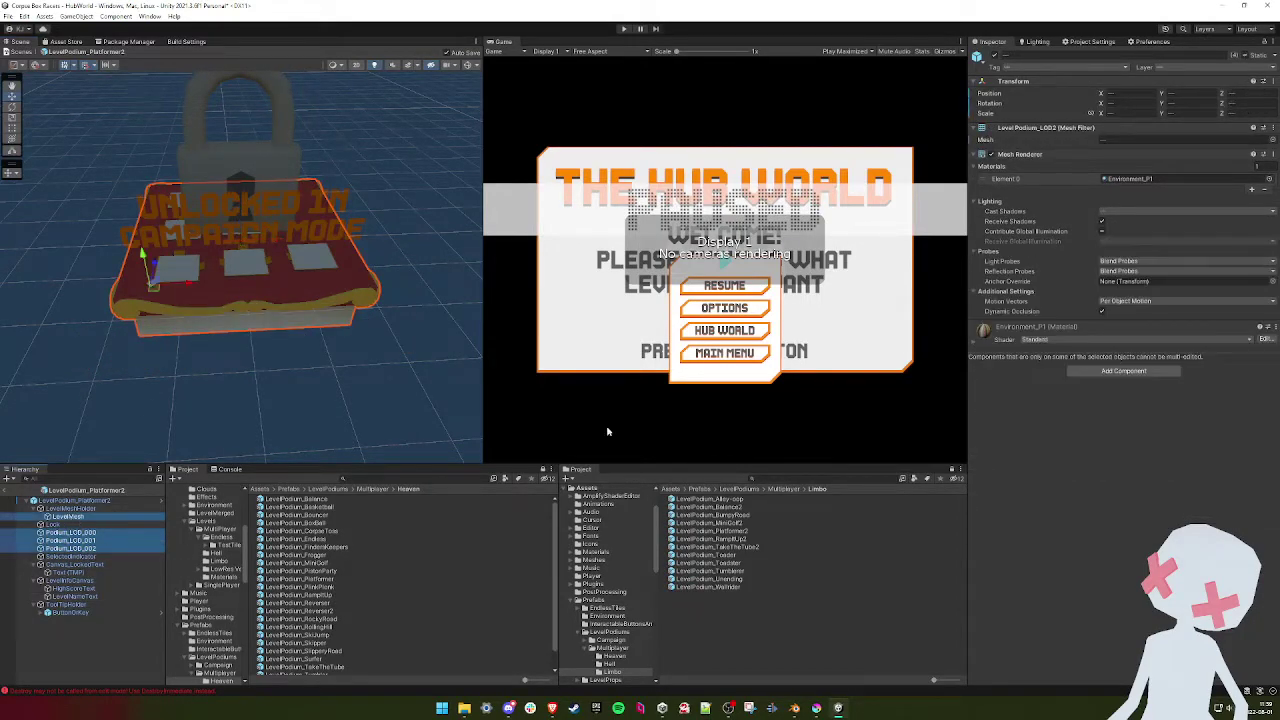
click(1269, 180)
double_click(970, 327)
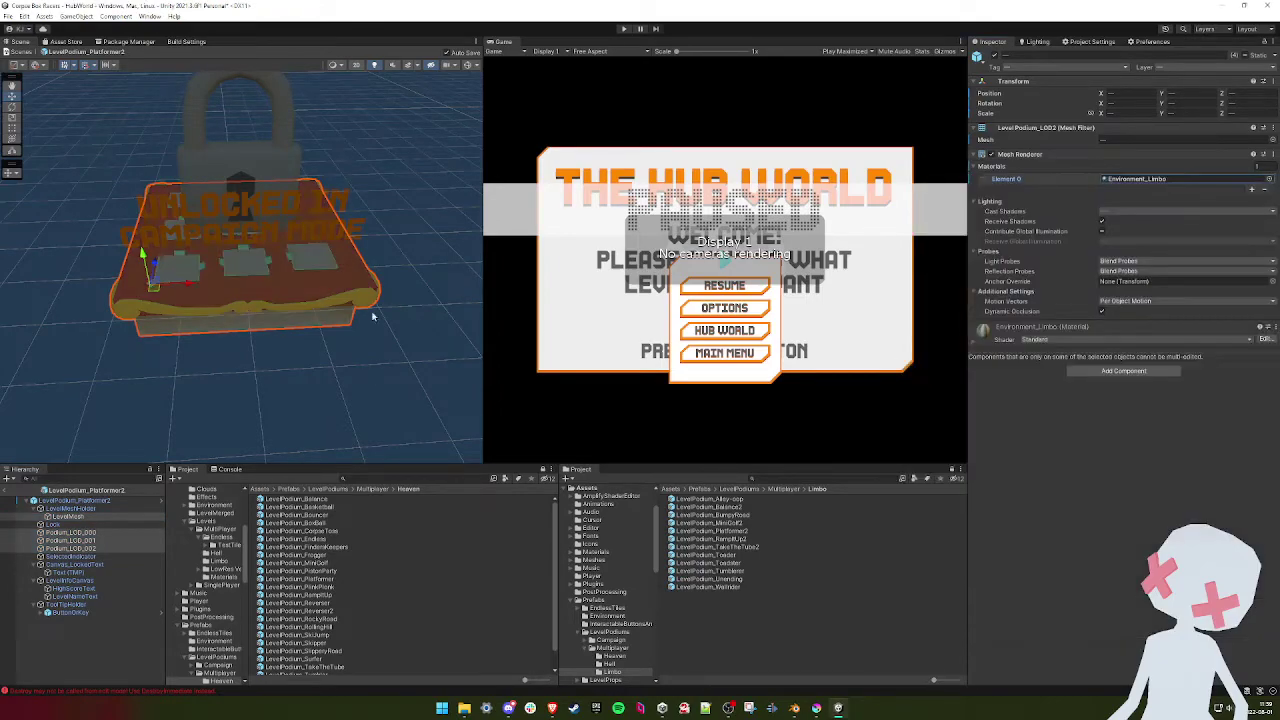
scroll(315, 298, up, 3)
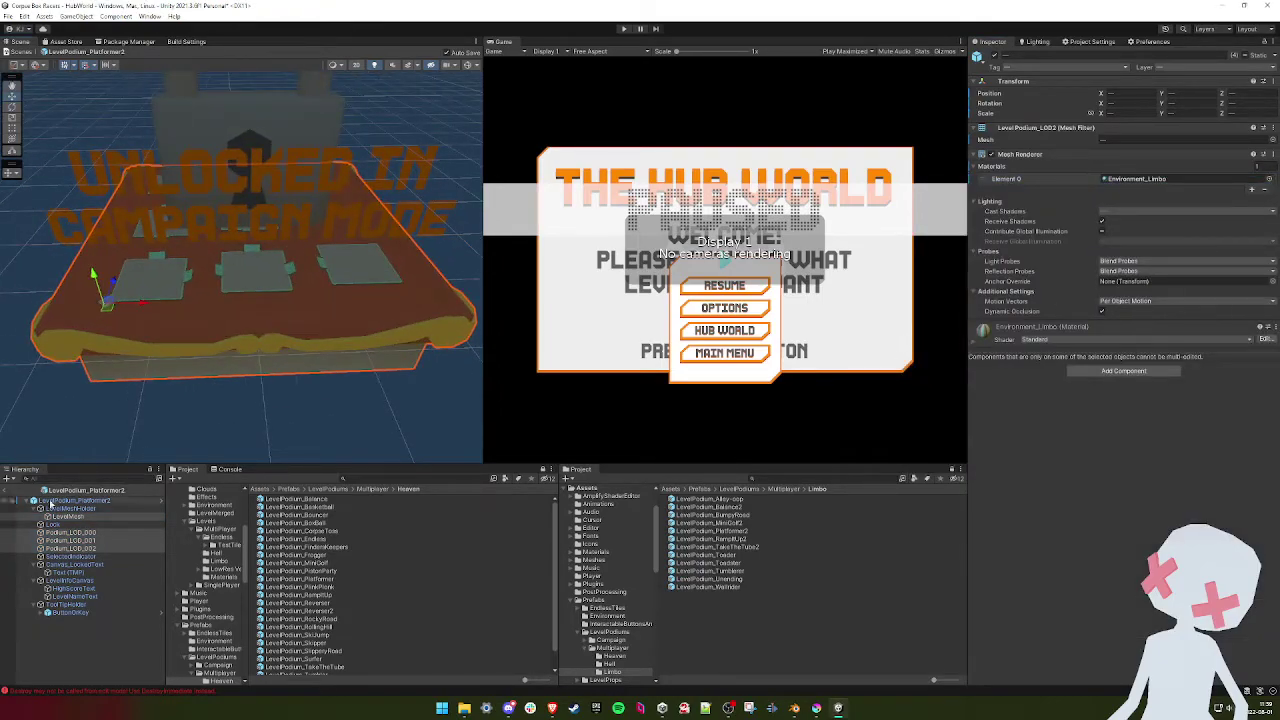
- Leave prefab editing and add LevelPodium_Platformer2 to the tournament's Limbo levels in the HubWorld scene
click(7, 491)
right_drag(226, 352, 204, 302)
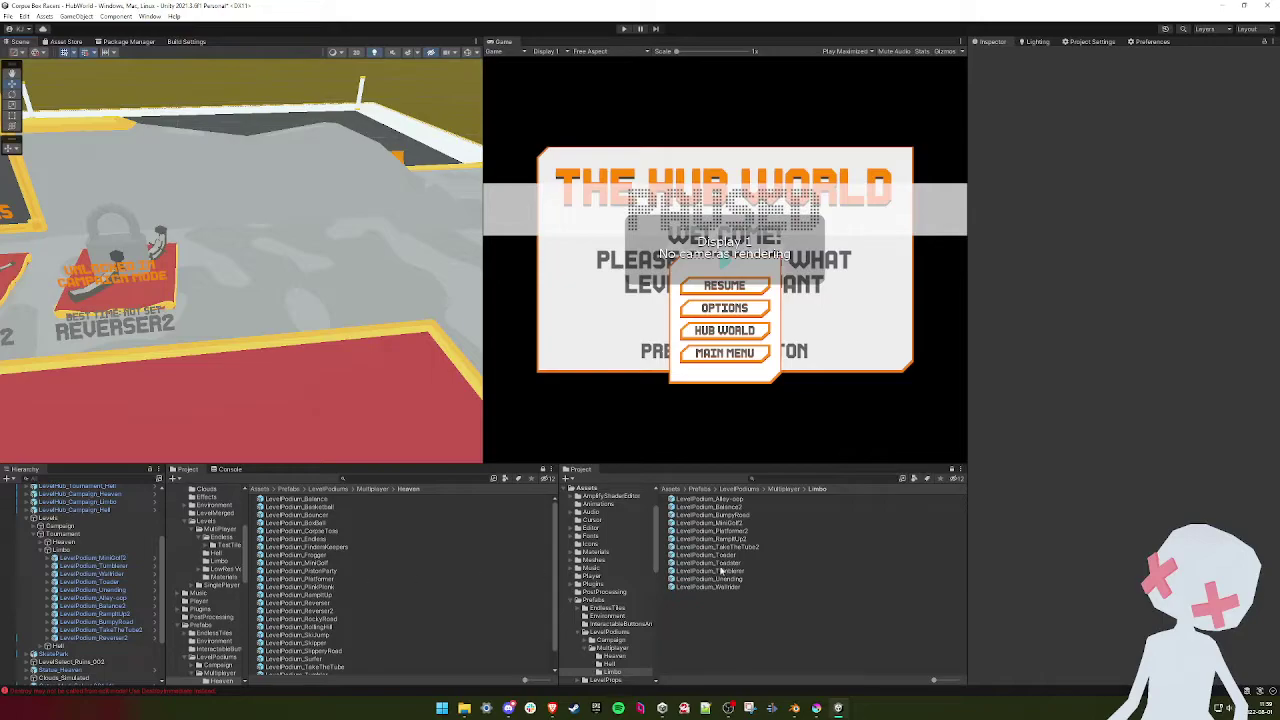
drag(731, 534, 62, 560)
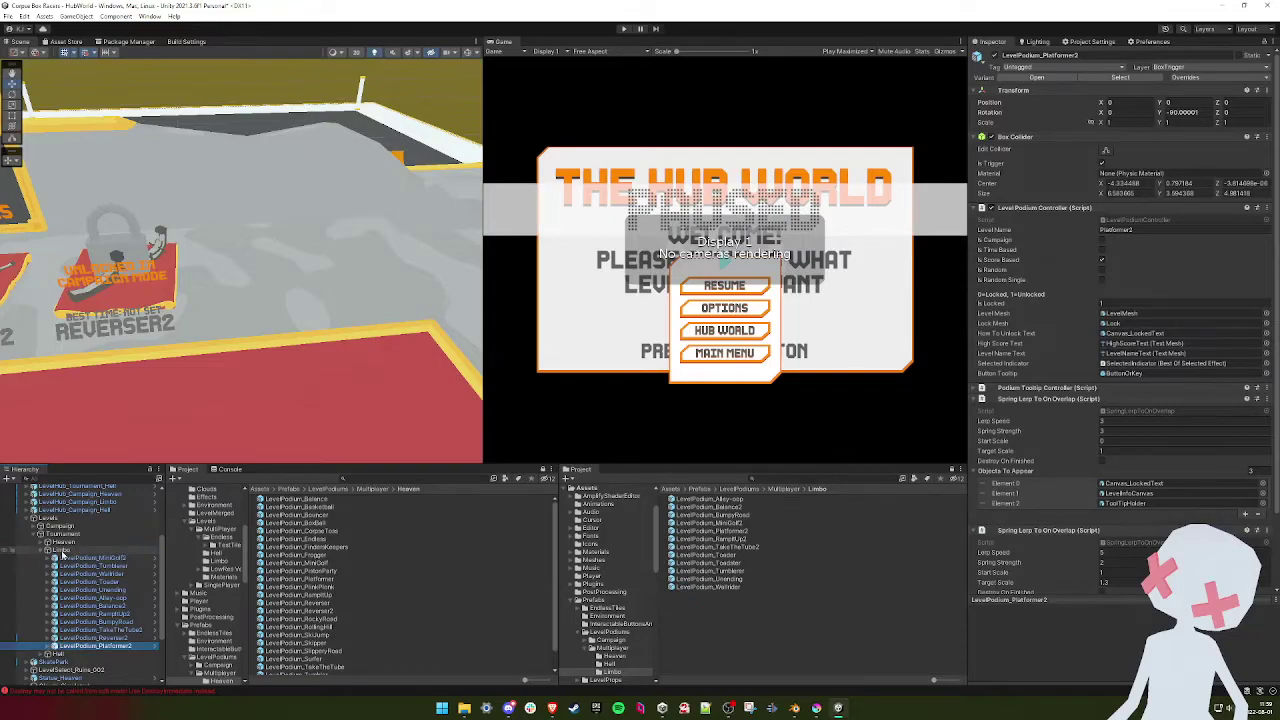
- Add LevelPodium_Platformer2 to the Level Podiums list of LevelHub_Tournament_Limbo and position the podiums
scroll(63, 556, up, 3)
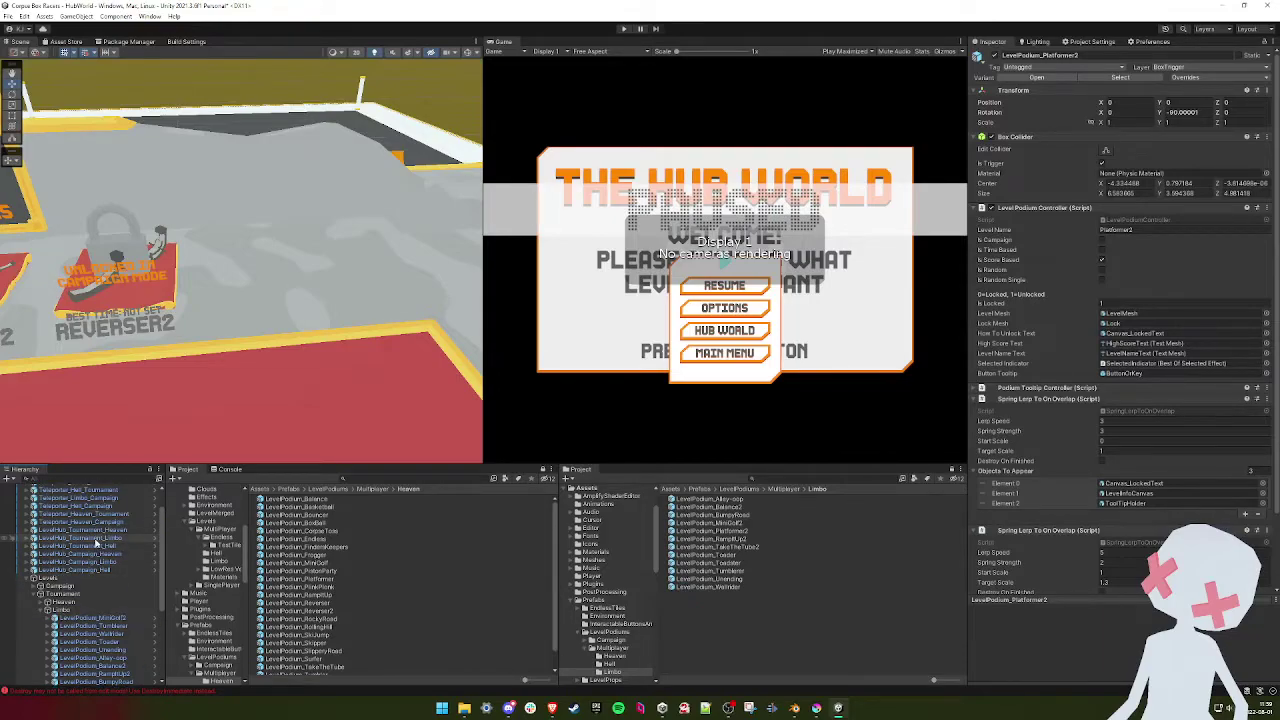
click(97, 541)
scroll(97, 543, down, 3)
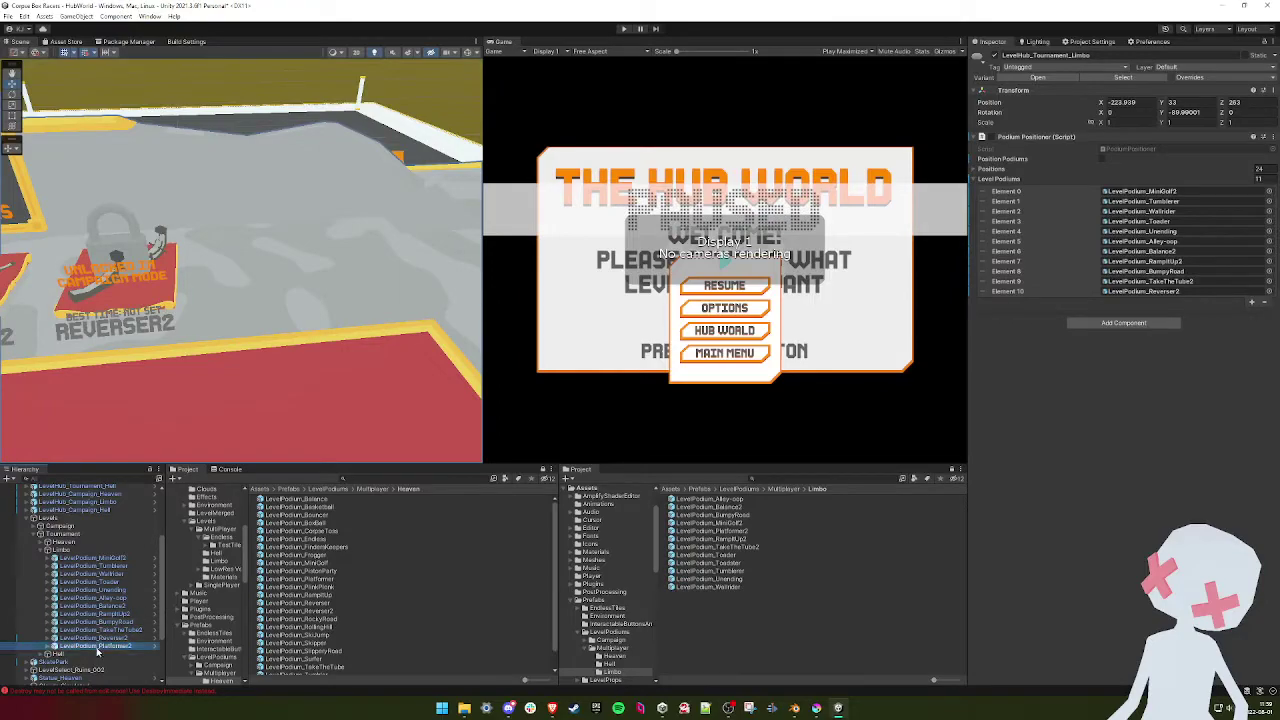
drag(1001, 191, 1003, 184)
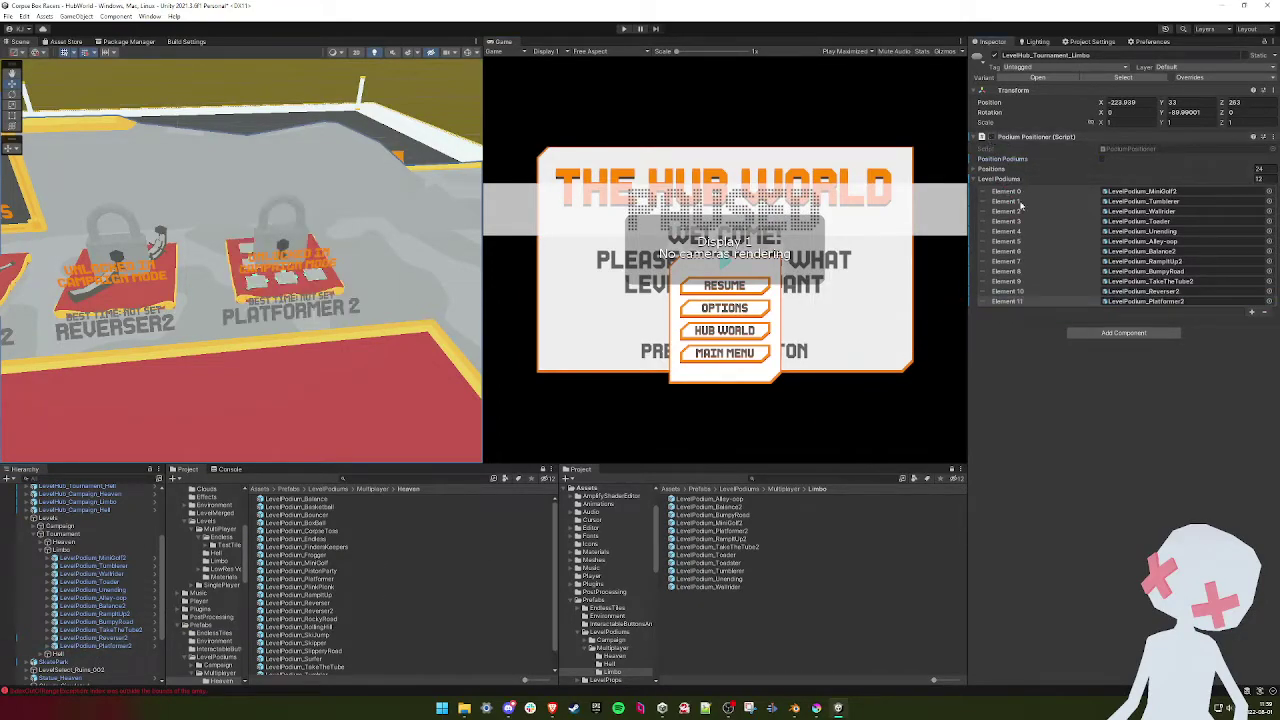
key(w)
mouse_move(225, 290)
right_down()
mouse_move(185, 295)
mouse_move(242, 291)
mouse_move(200, 295)
right_up()
key(s)
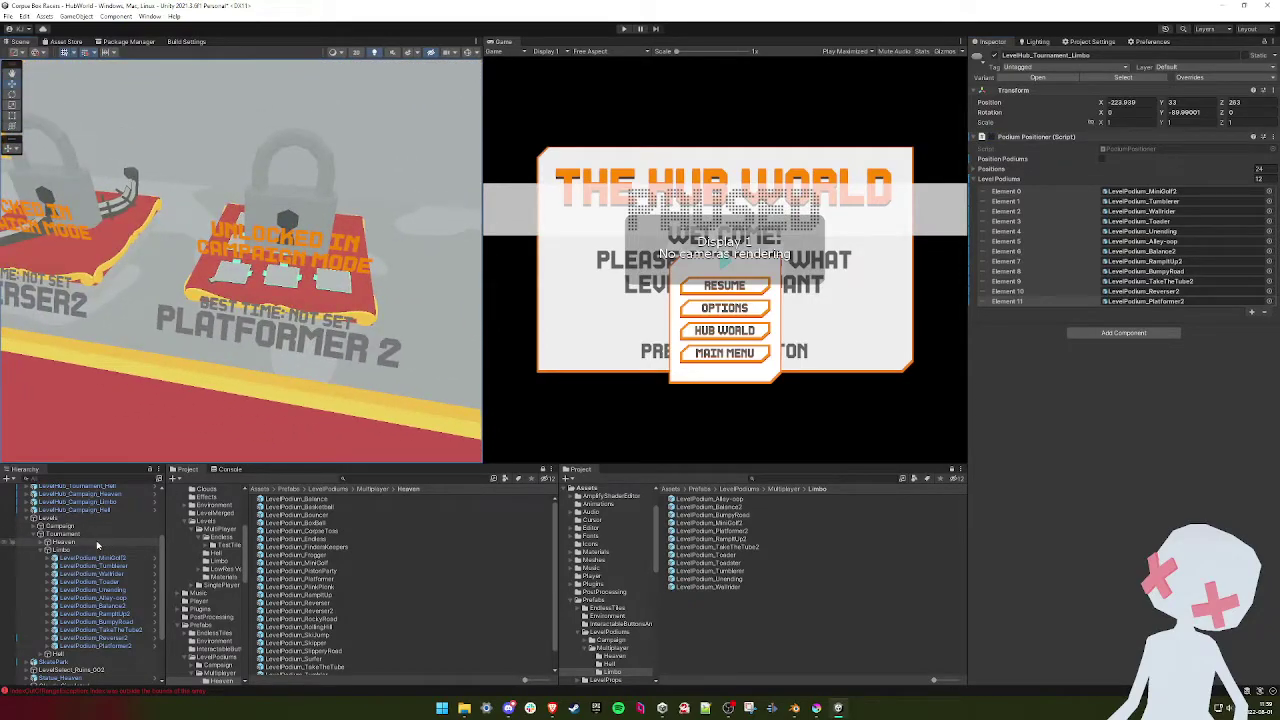
- Disable the Podium Positioner script of LevelHub_Tournament_Heaven and bring the Hell tournament podiums into view
scroll(97, 545, up, 2)
click(90, 529)
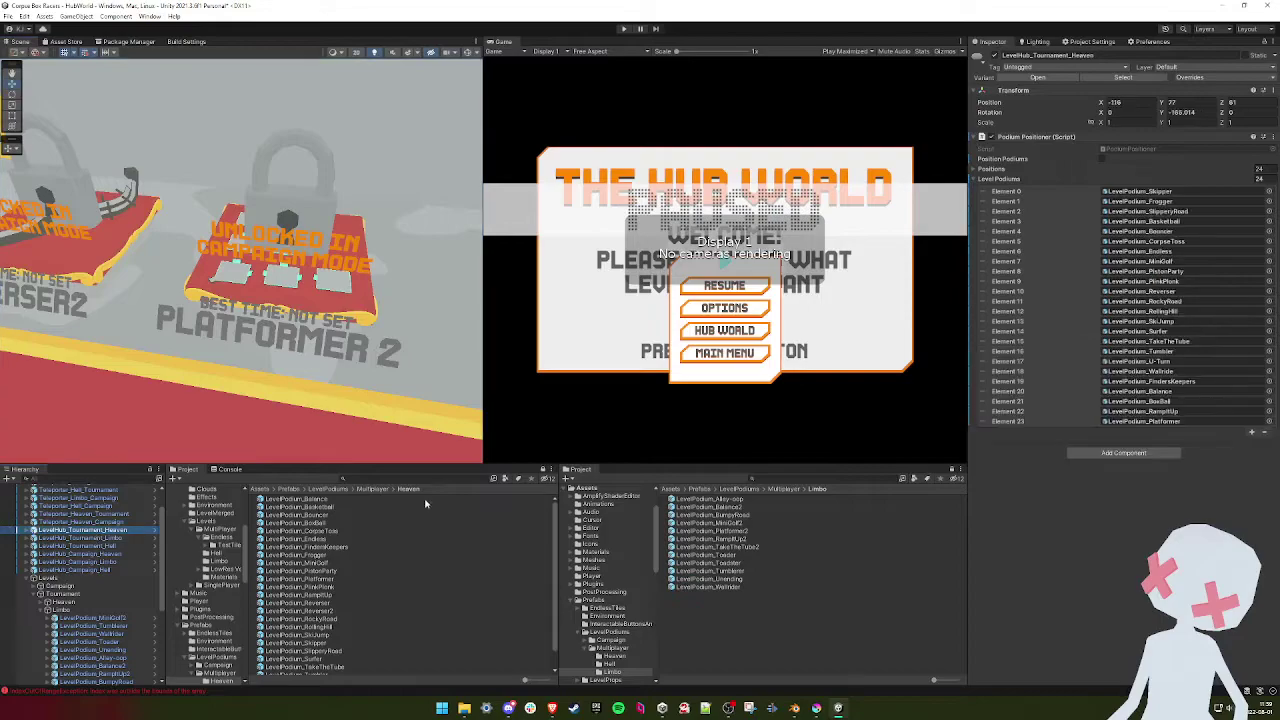
scroll(280, 305, down, 3)
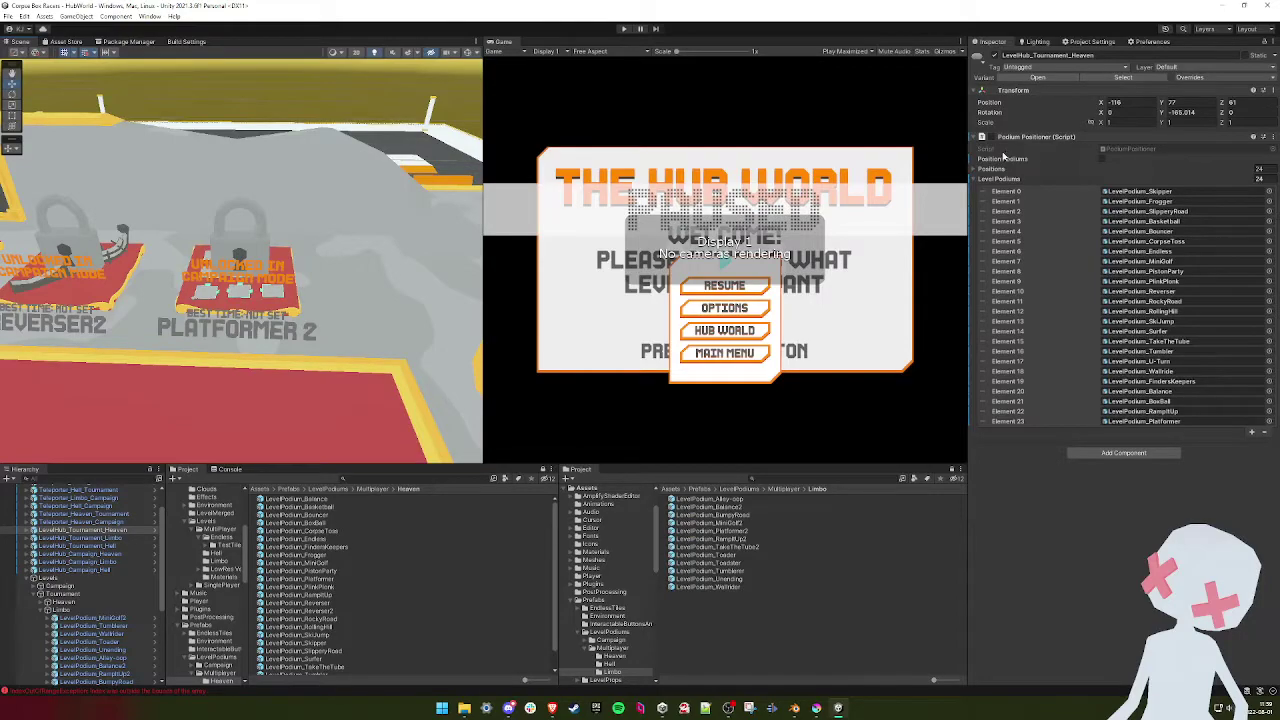
right_drag(205, 276, 362, 309)
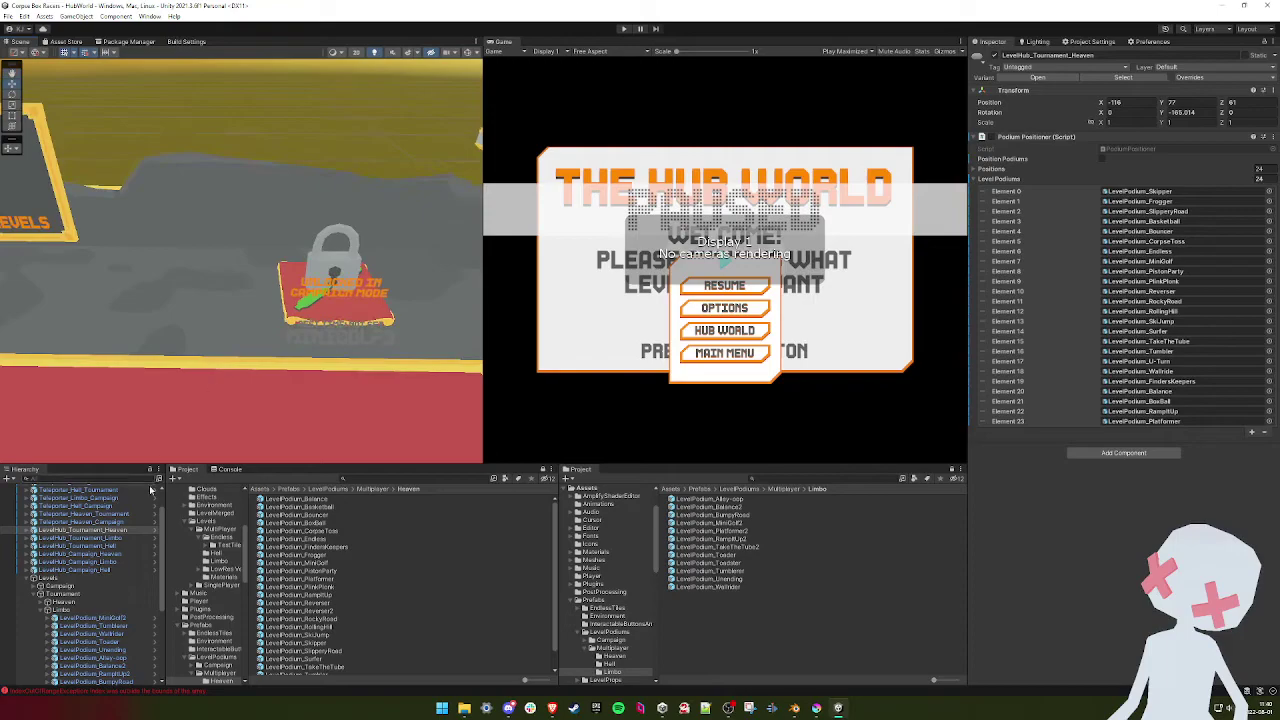
- Copy the LevelPodium_Platformer2 prefab from the Multiplayer Limbo folder into the Multiplayer Hell folder
right_drag(205, 396, 240, 349)
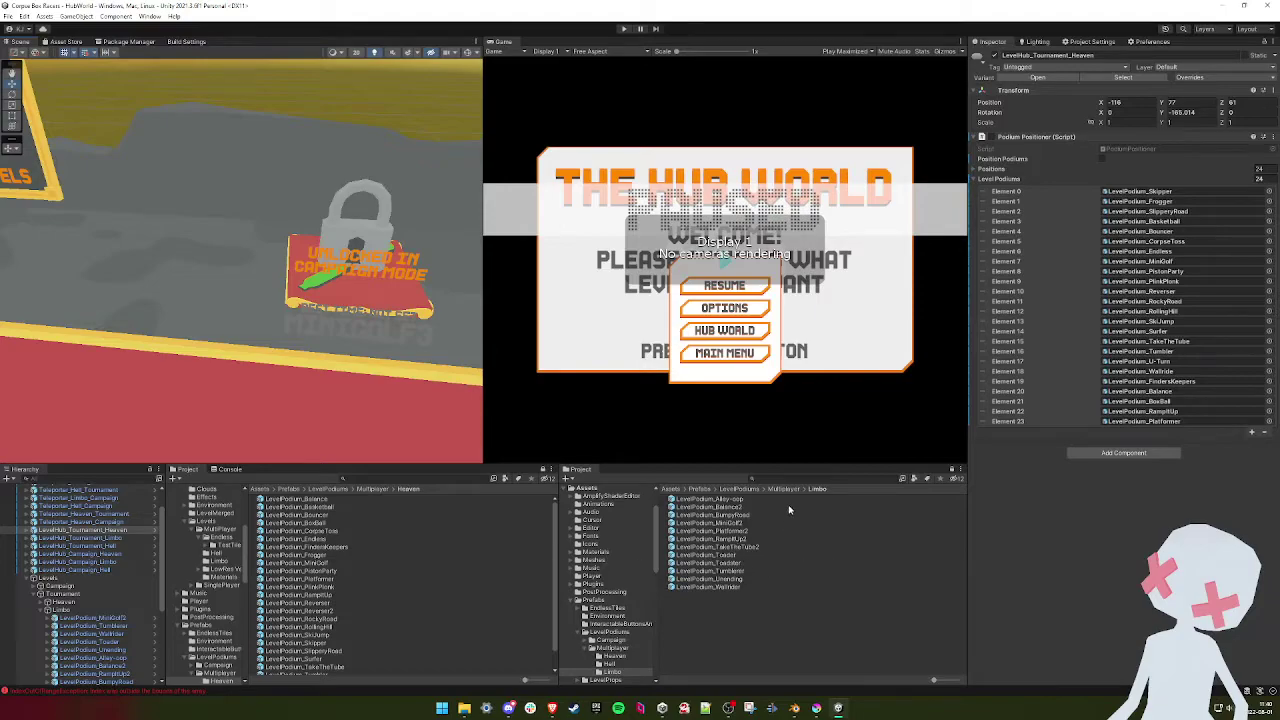
click(376, 489)
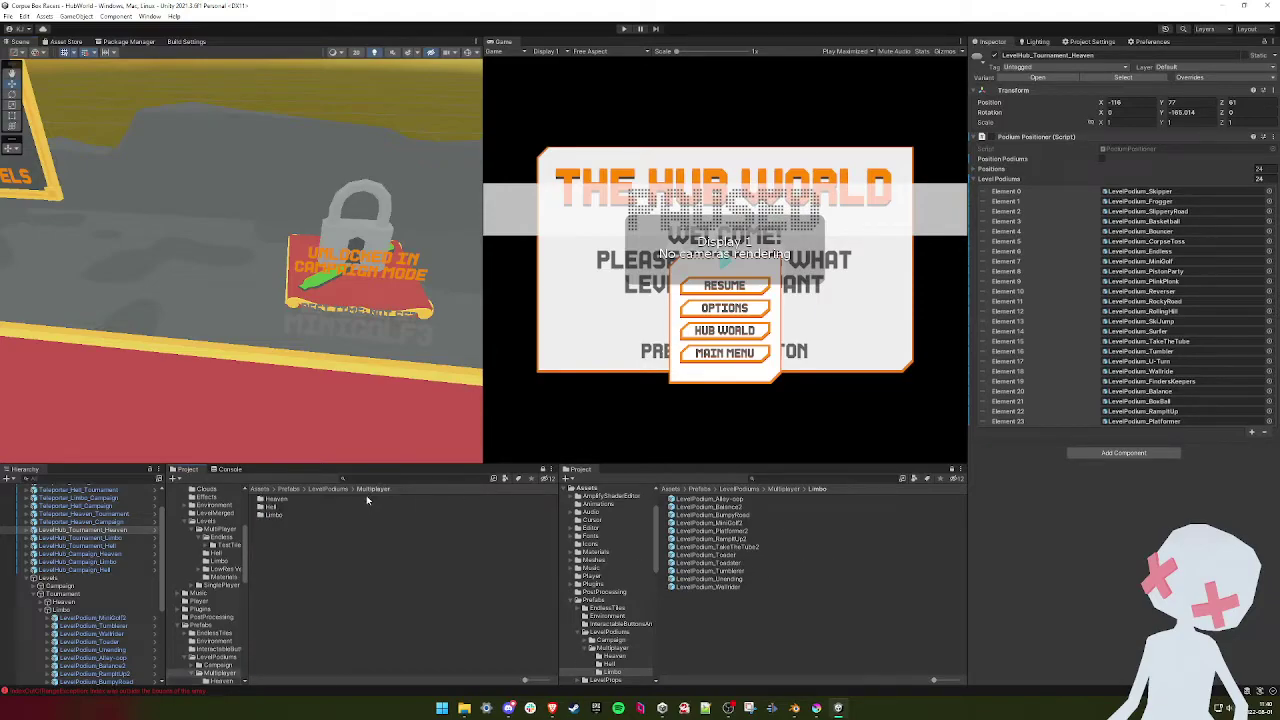
double_click(271, 508)
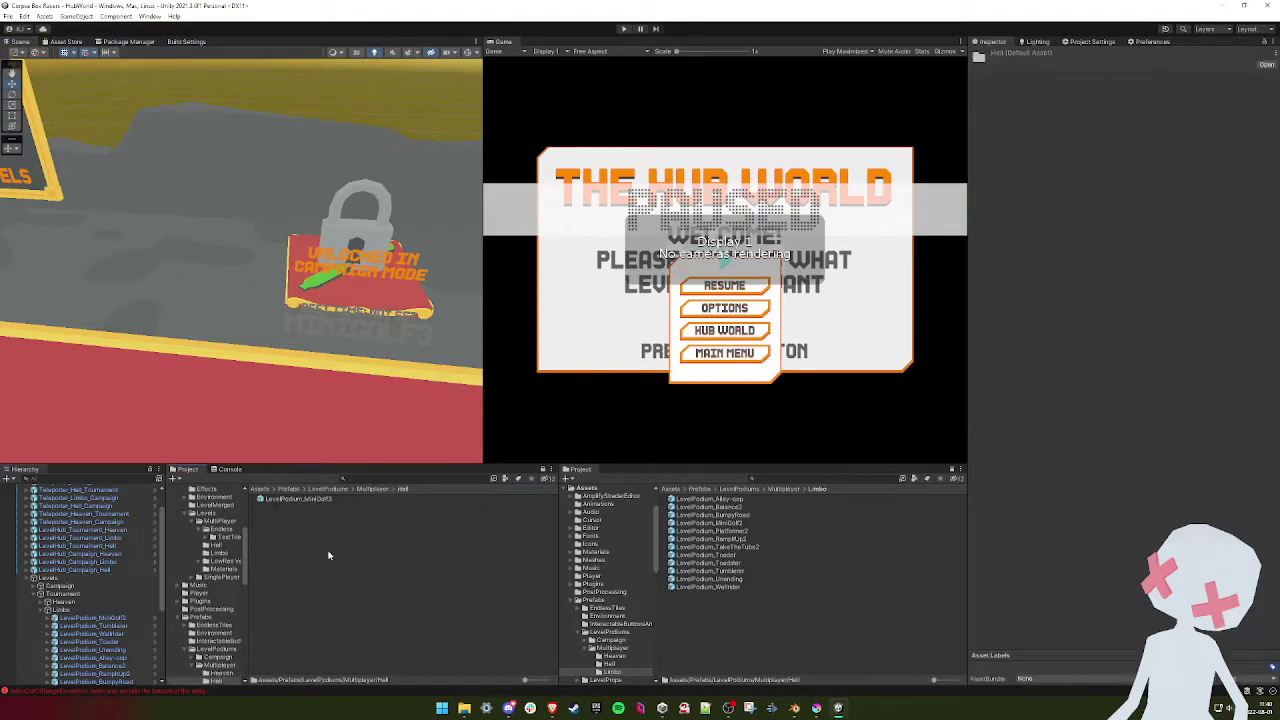
click(726, 531)
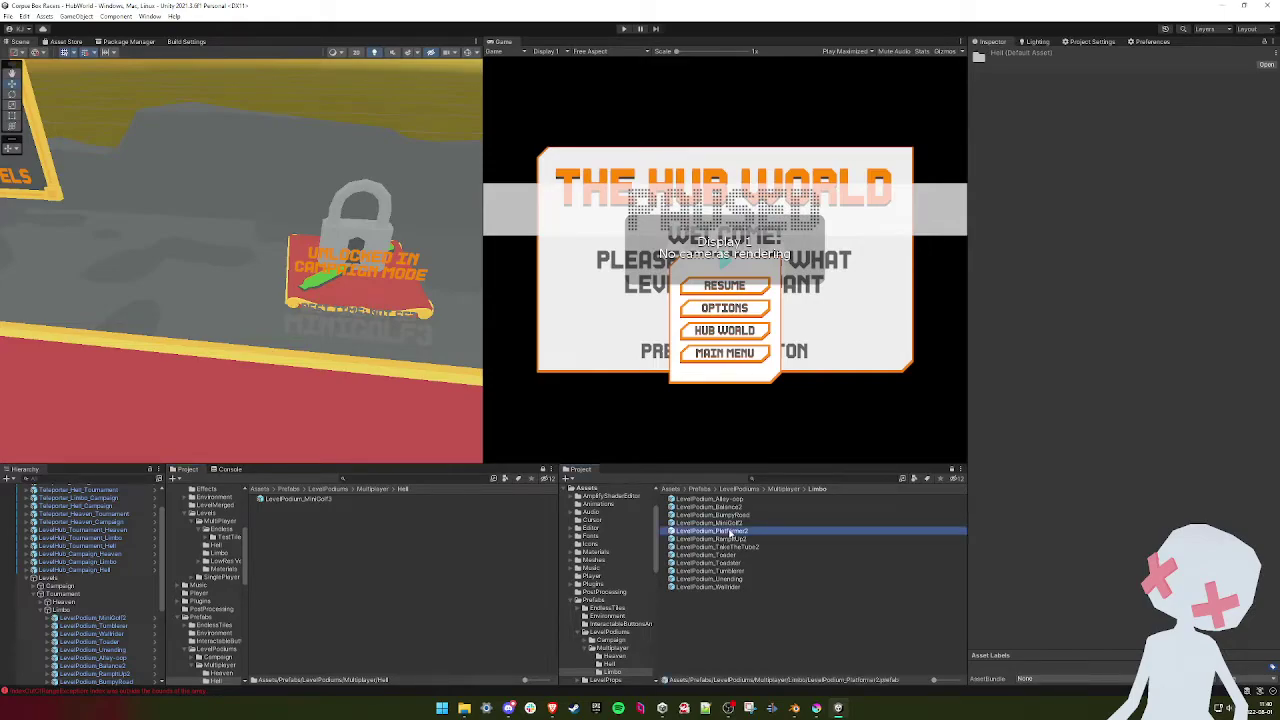
drag(690, 531, 278, 543)
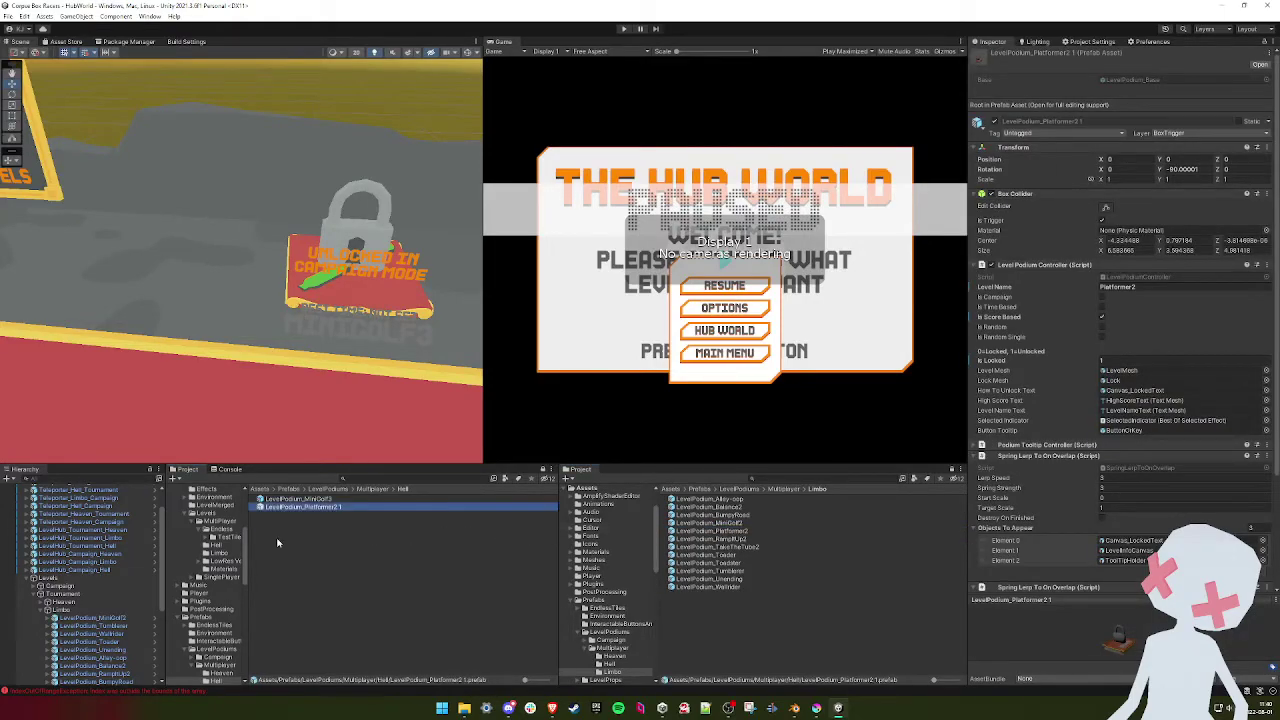
click(321, 534)
- Rename the copied podium prefab in the Hell folder as LevelPodium_Platformer3
click(309, 507)
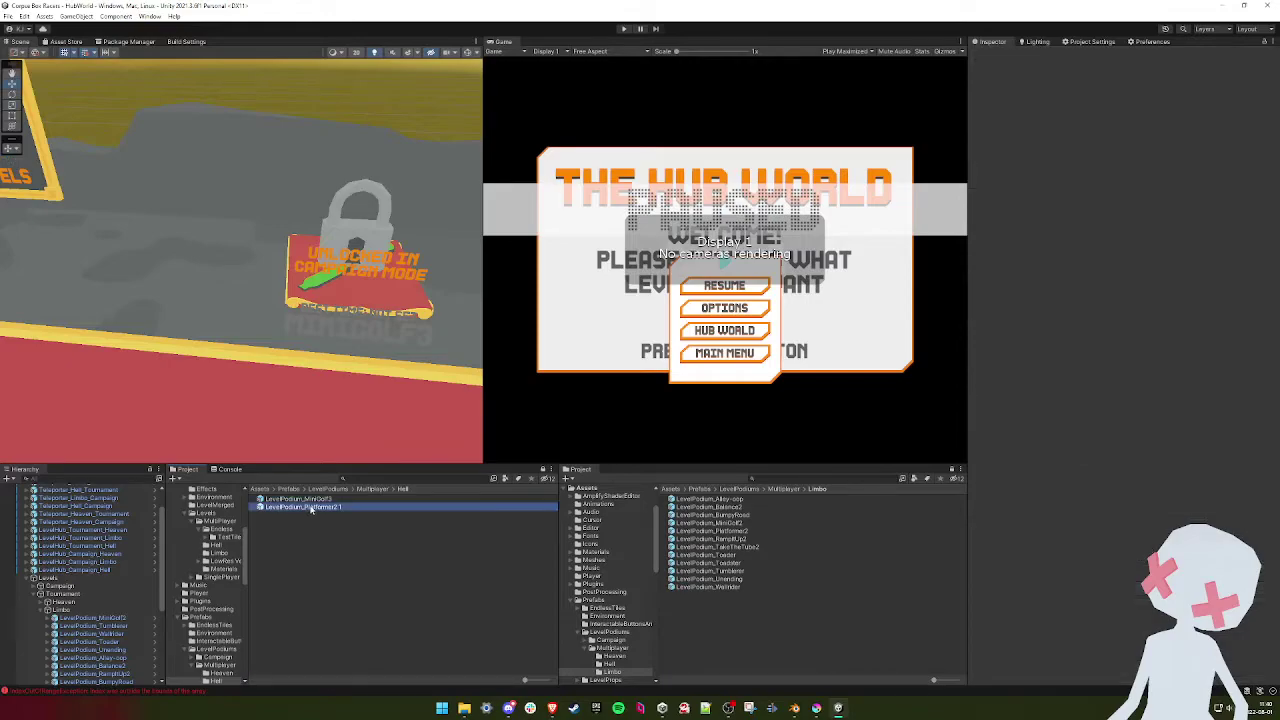
key(F2)
click(341, 506)
key(BackSpace)
text(3)
key(Return)
- Open the LevelPodium_Platformer3 prefab and set the mesh of its LevelMesh object to Platformer3_LowPoly
double_click(320, 507)
right_drag(403, 300, 239, 300)
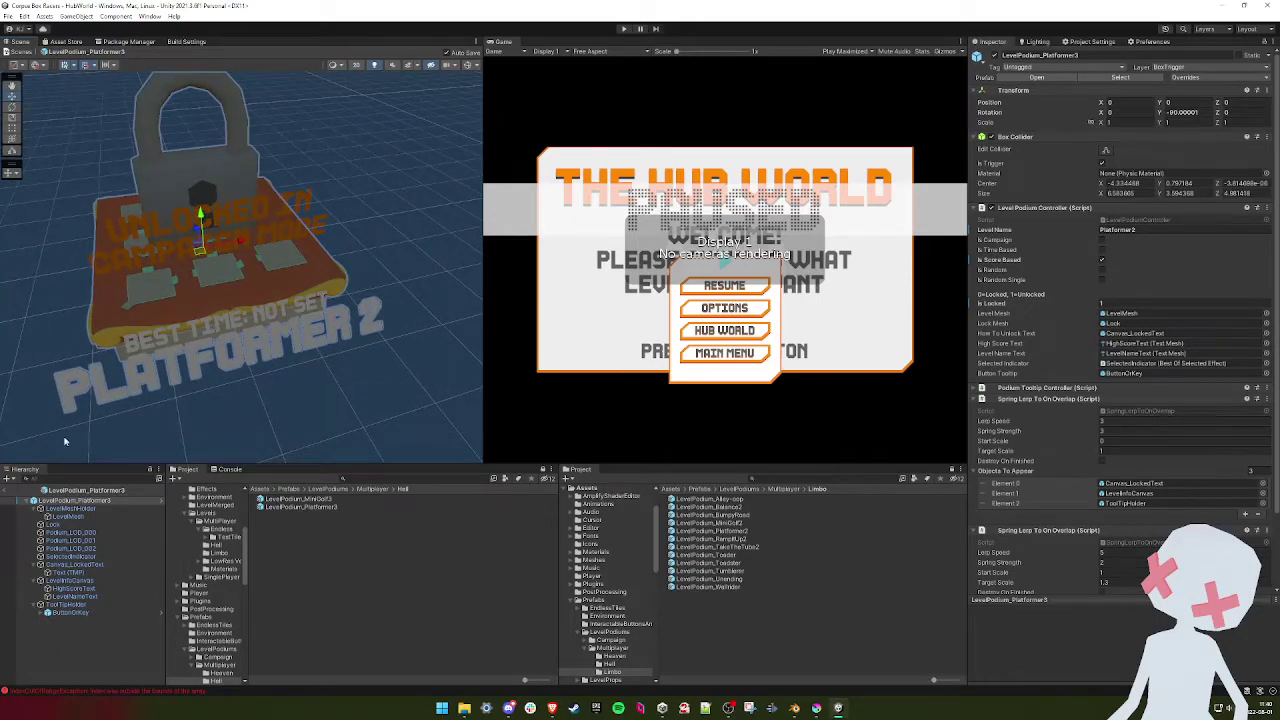
click(67, 516)
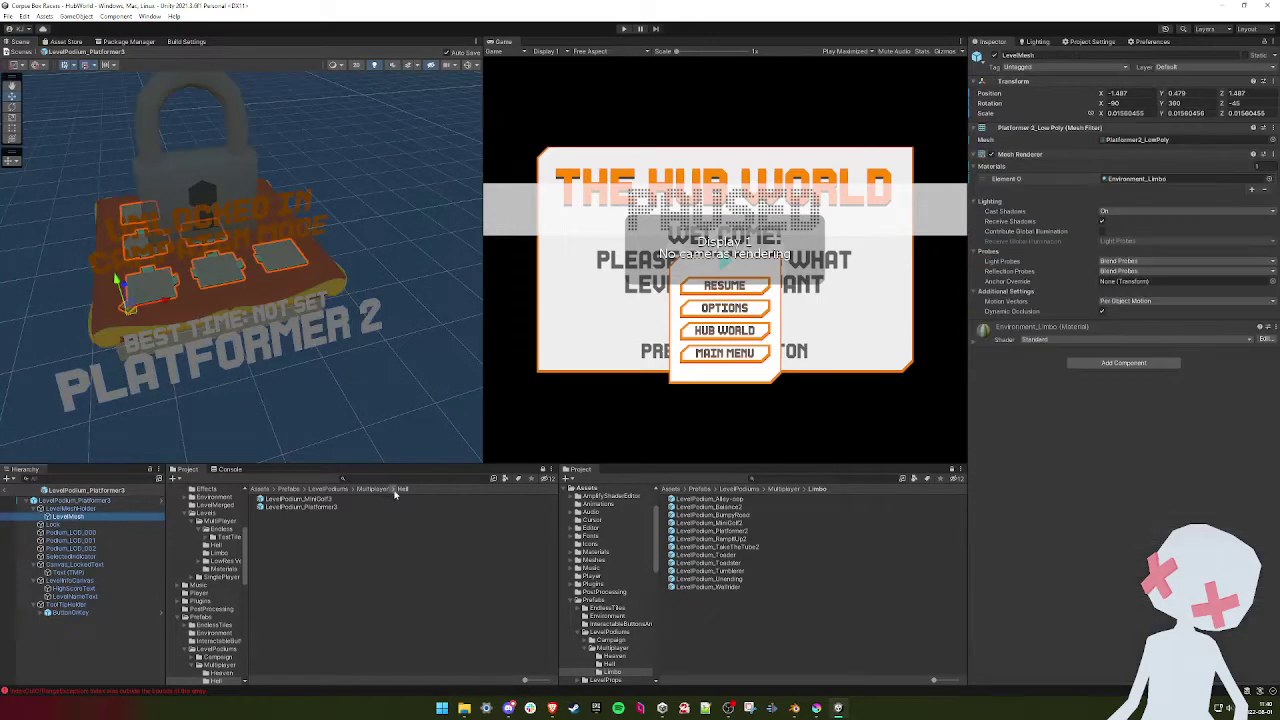
click(1269, 139)
click(950, 367)
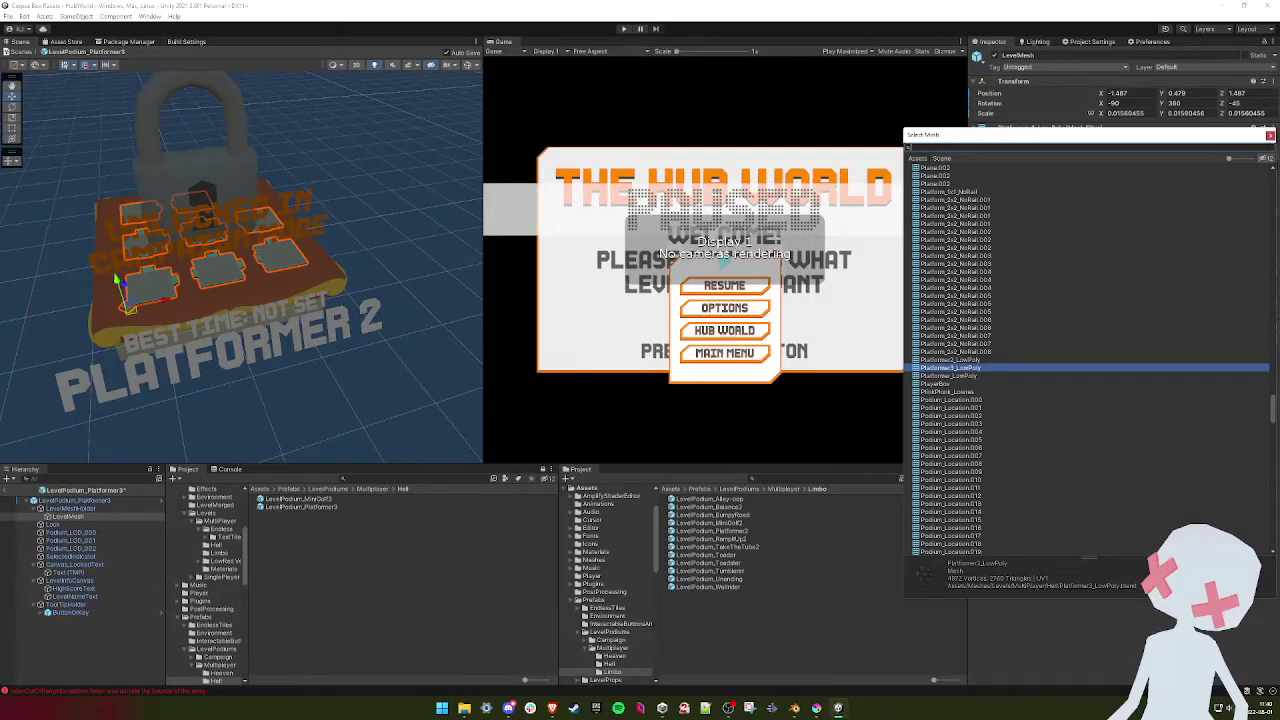
click(1270, 135)
- Assign the Environment_Hell material to LevelMesh and the three Podium_LOD meshes together
alt+drag(283, 303, 400, 172)
ctrl+click(96, 548)
ctrl+click(95, 540)
ctrl+click(94, 532)
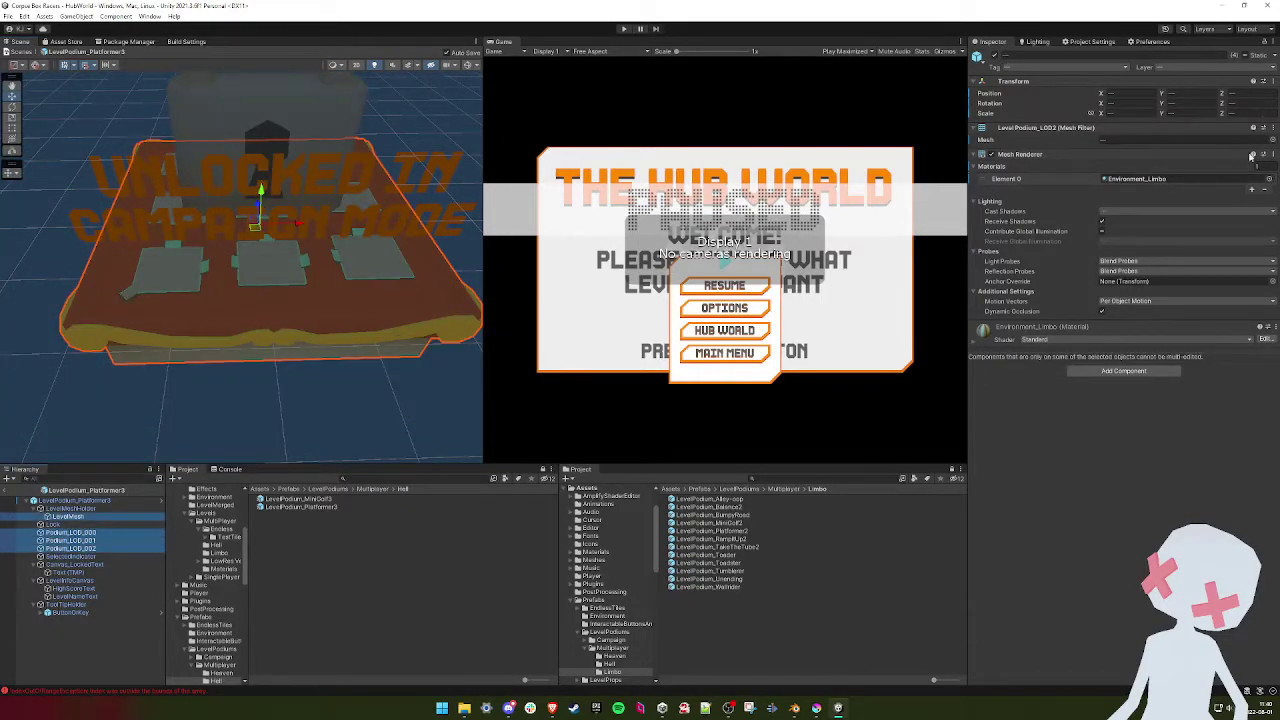
click(1269, 178)
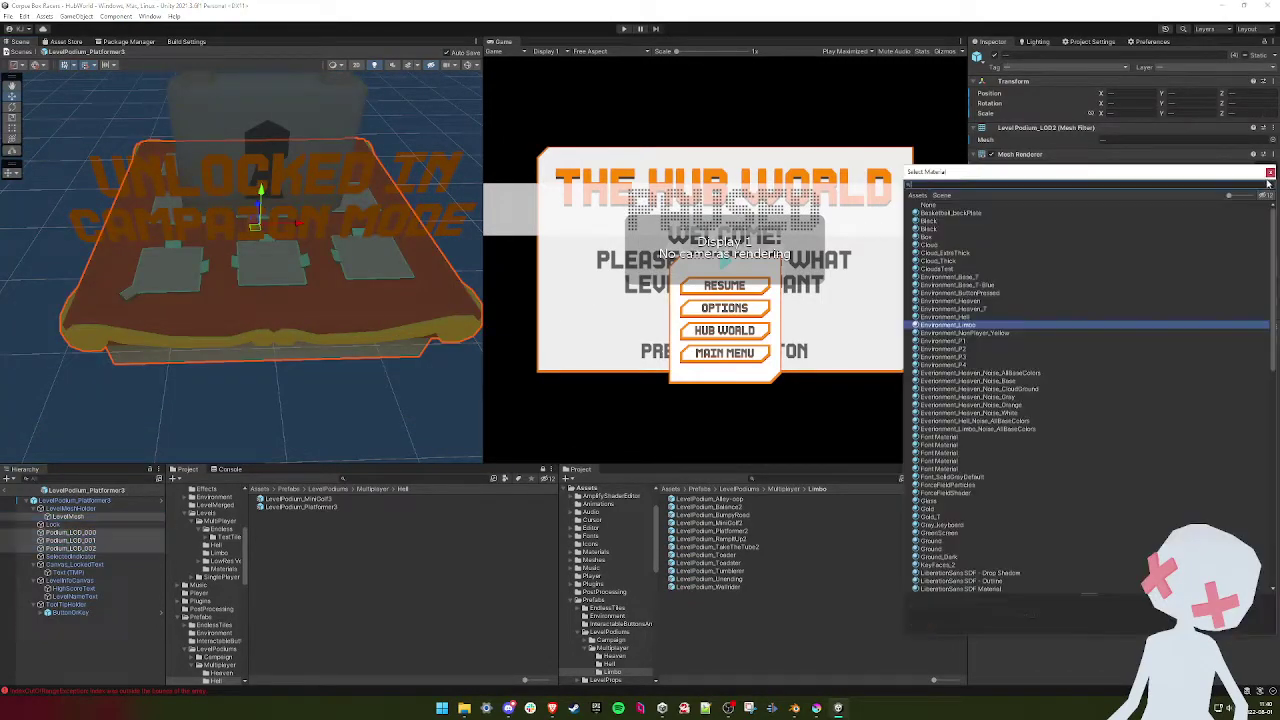
double_click(964, 317)
mouse_move(241, 293)
alt+mouse_down()
mouse_move(247, 281)
mouse_move(238, 315)
mouse_move(246, 269)
mouse_move(223, 304)
alt+mouse_up()
alt+scroll(246, 269, up, 2)
alt+scroll(222, 305, up, 4)
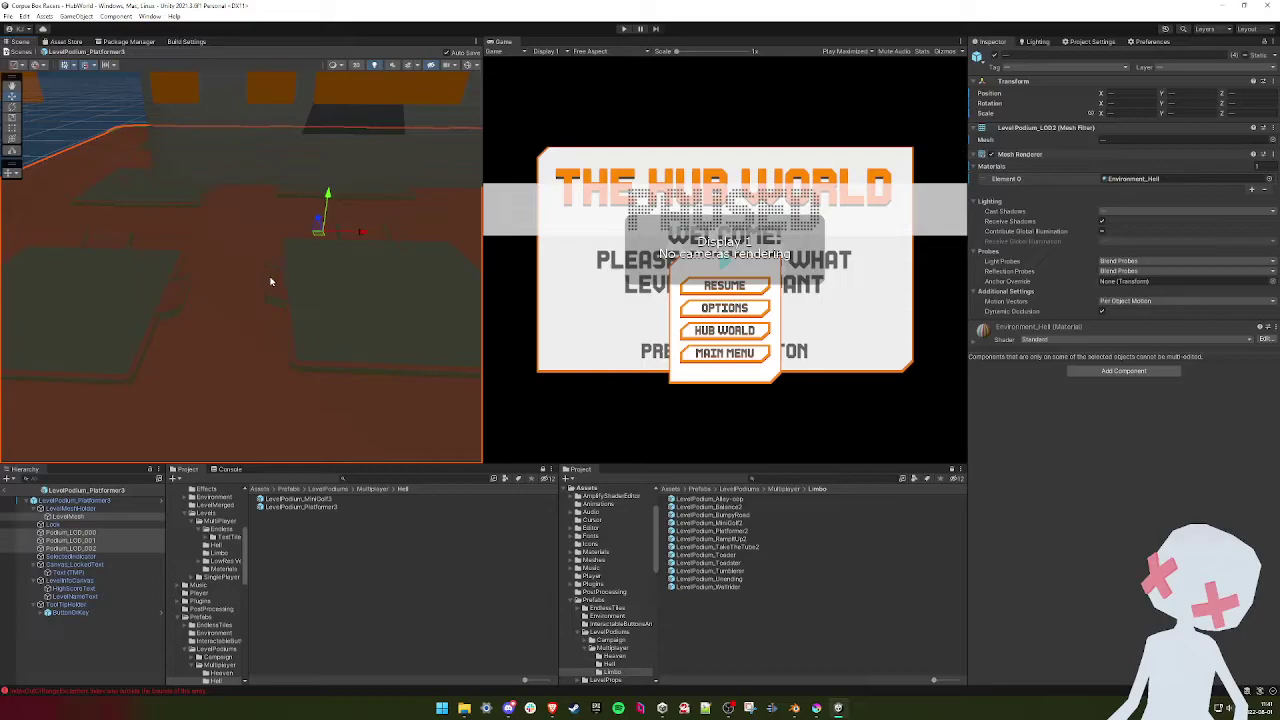
scroll(270, 281, down, 6)
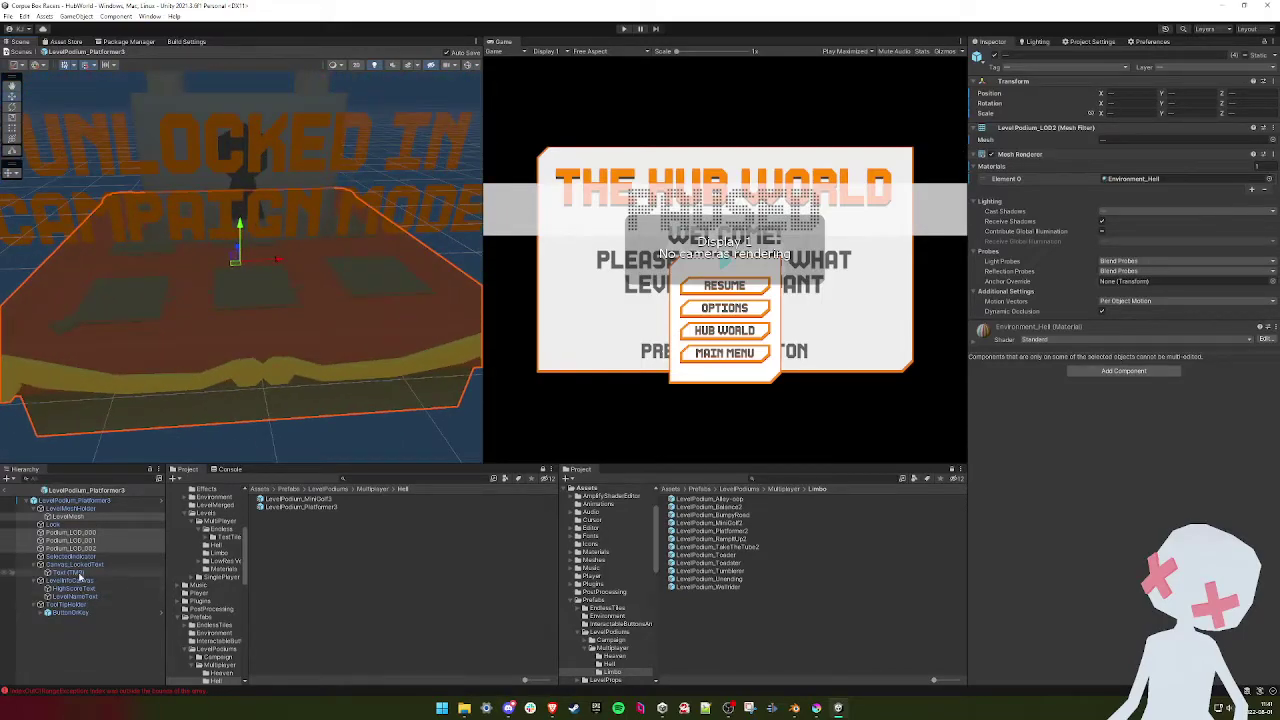
- Change the text of the podium's LevelNameText object to "platformer 3"
double_click(78, 596)
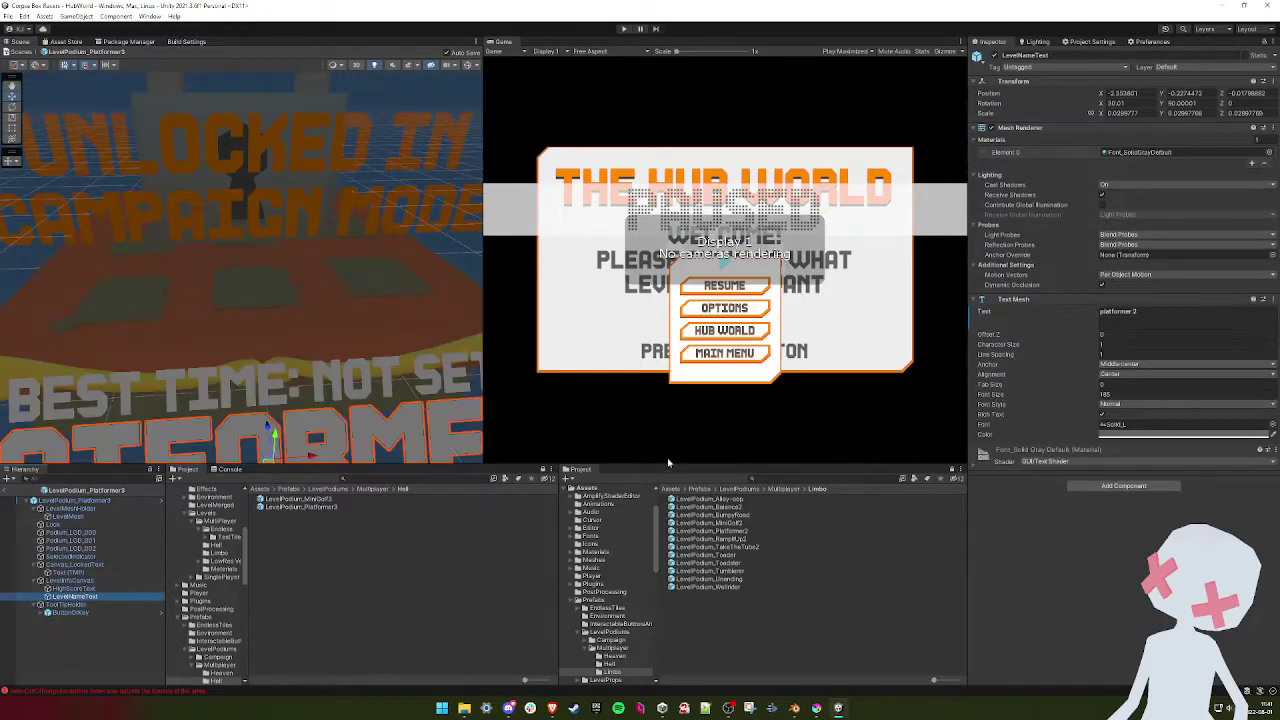
click(1150, 312)
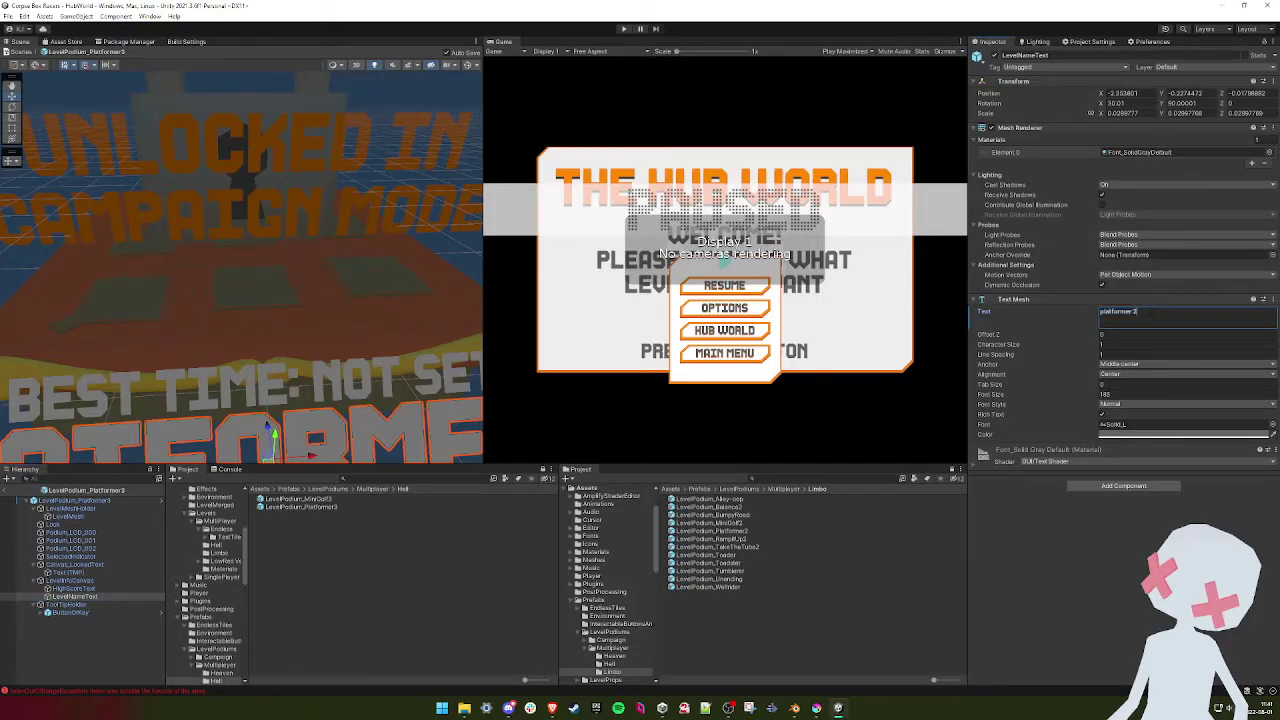
key(BackSpace)
text(3)
key(Return)
key(BackSpace)
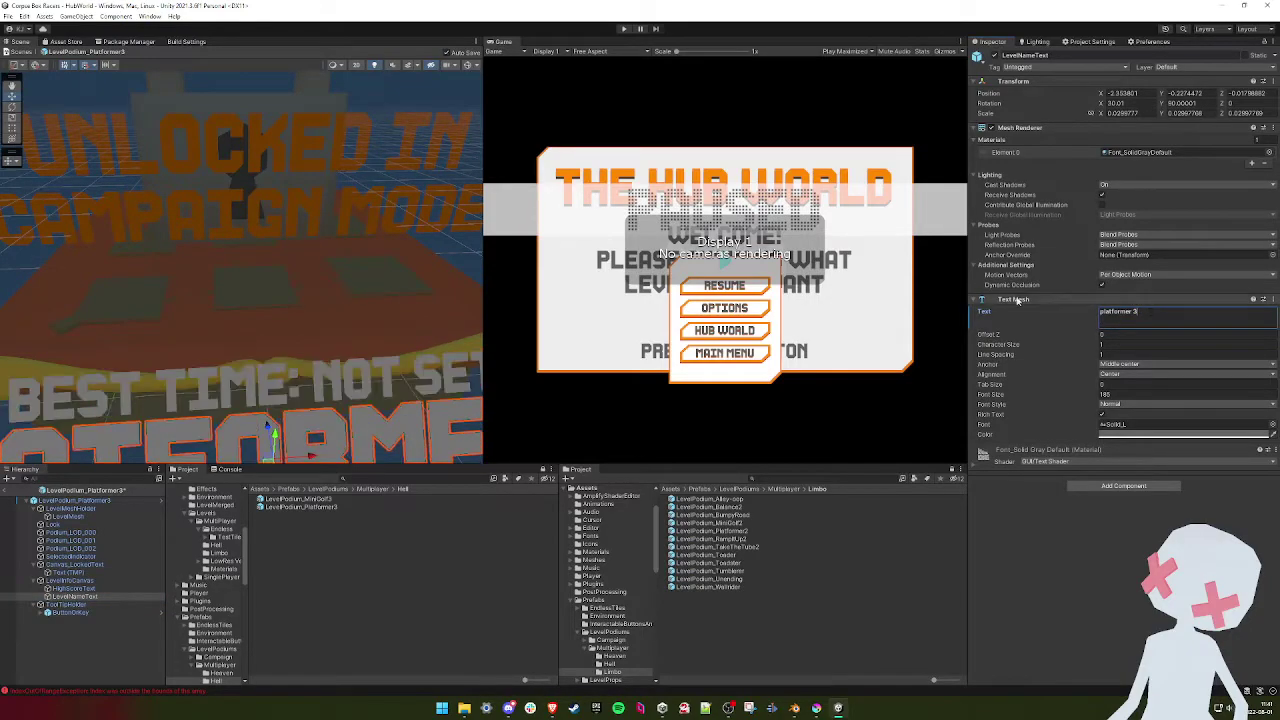
scroll(277, 263, down, 8)
- Set the Level Name in the prefab root's Level Podium Controller script to Platformer3
click(85, 500)
click(1118, 230)
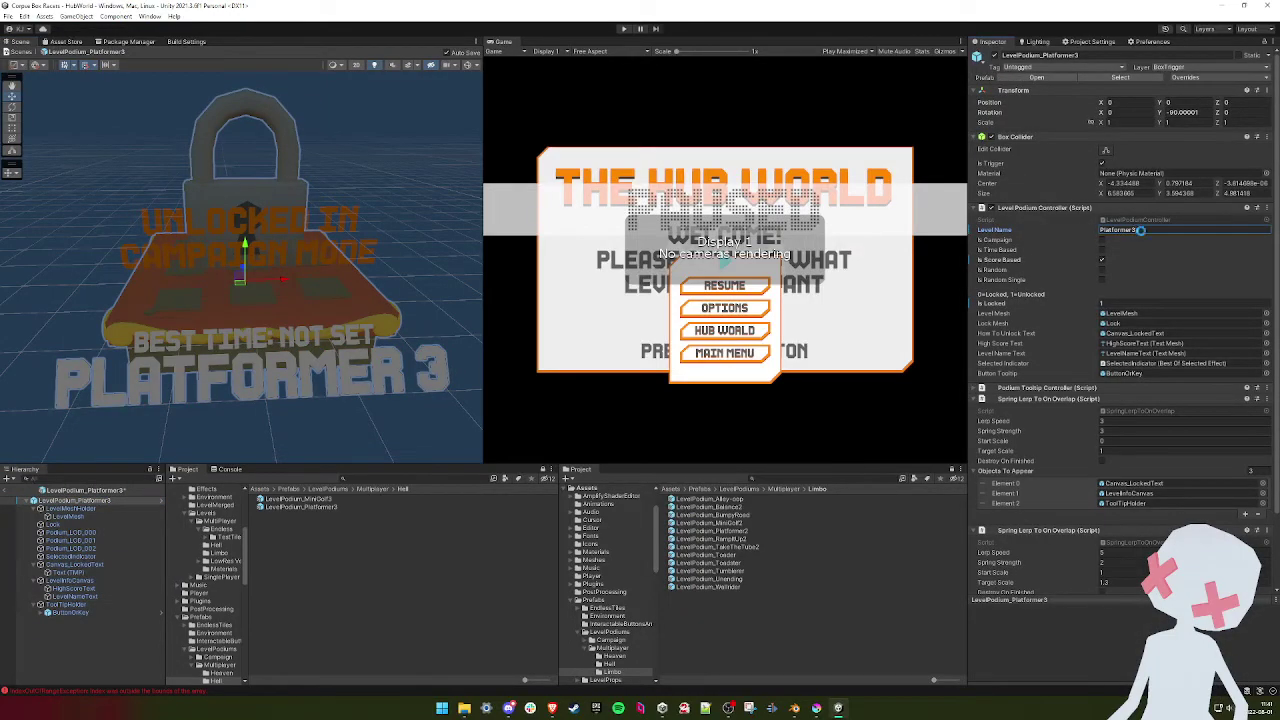
right_drag(191, 273, 147, 333)
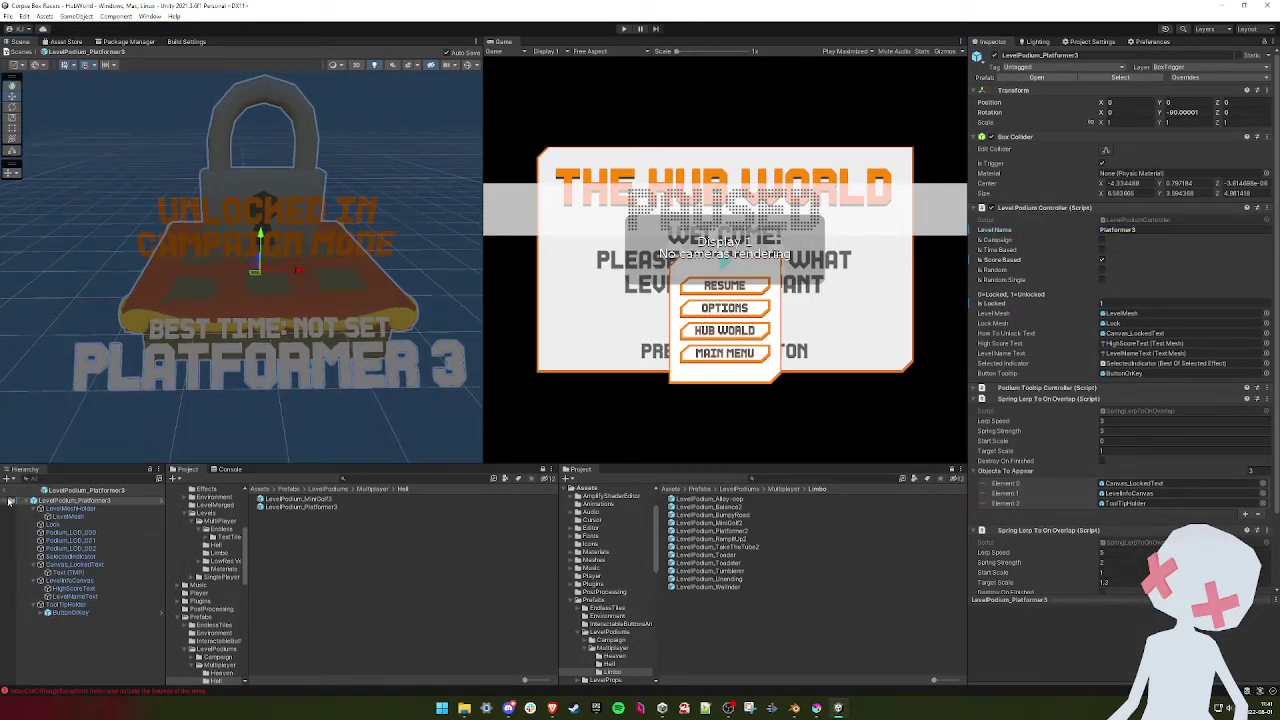
- Leave prefab editing and add LevelPodium_Platformer3 to the tournament's Hell levels in the HubWorld scene
click(9, 493)
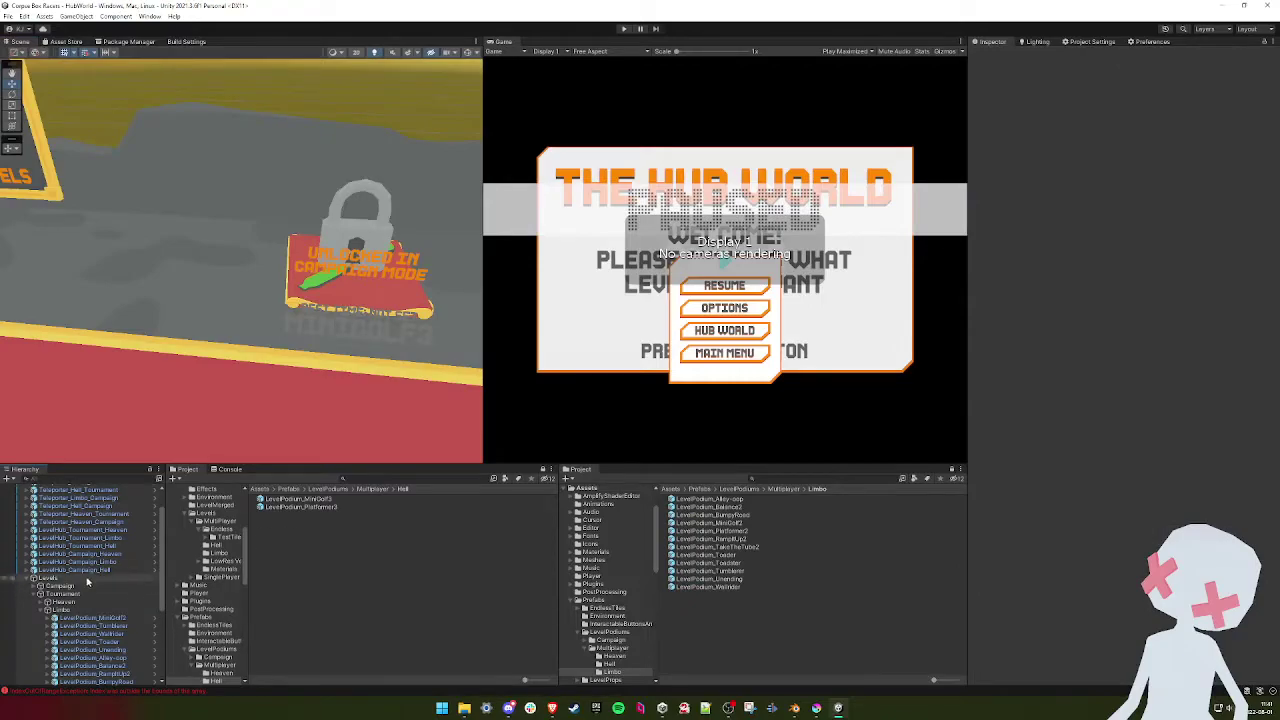
click(41, 610)
click(41, 617)
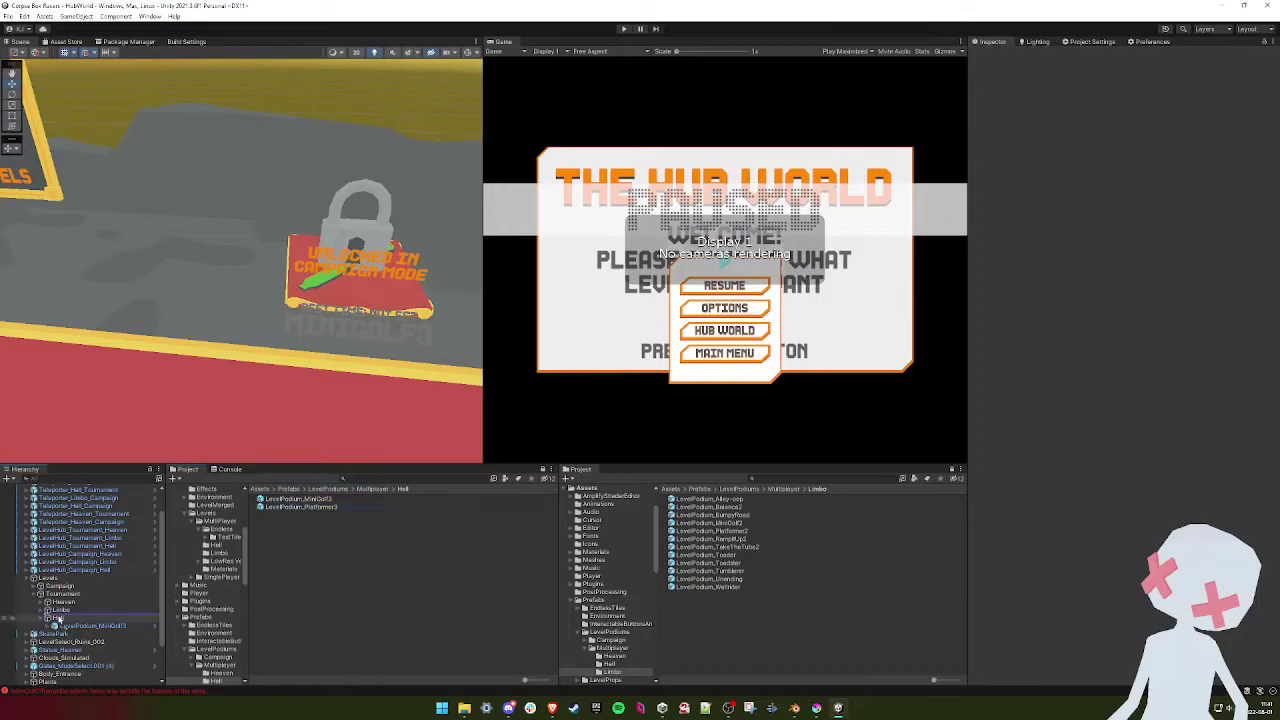
drag(57, 619, 57, 619)
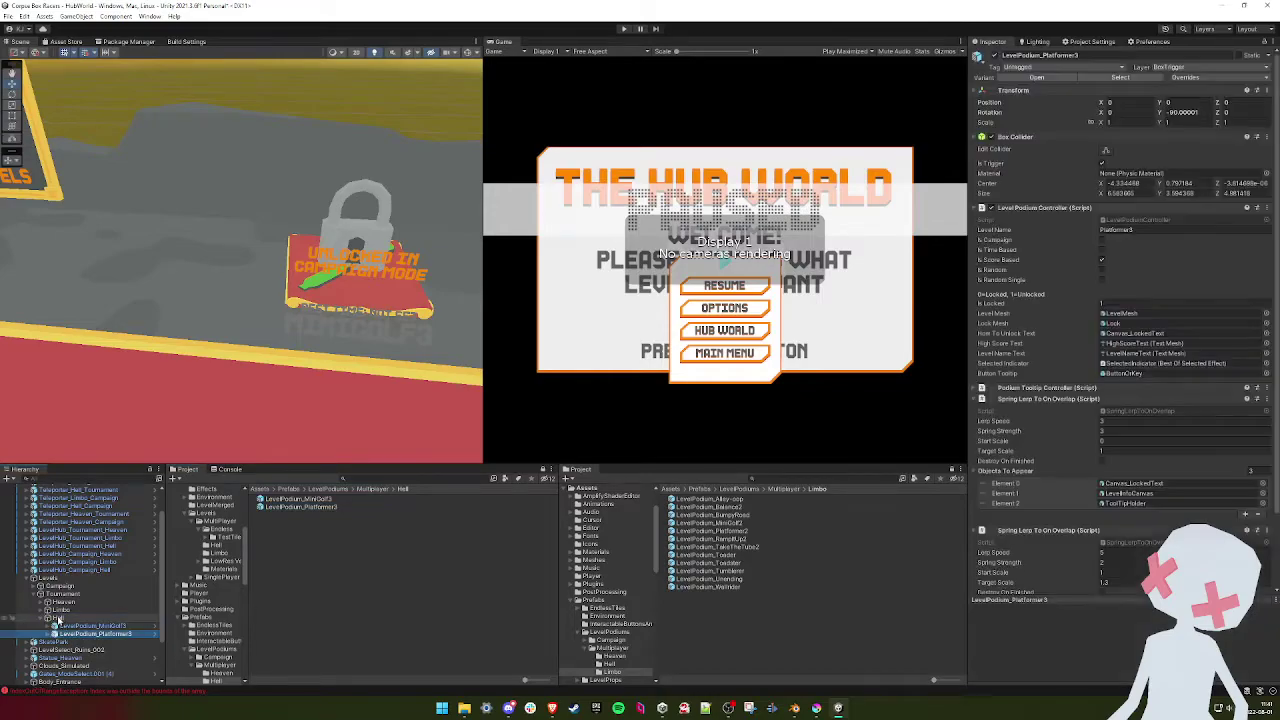
- Add LevelPodium_Platformer3 to the Level Podiums list of LevelHub_Tournament_Hell and position the podiums
scroll(95, 590, up, 2)
click(96, 577)
scroll(96, 577, down, 3)
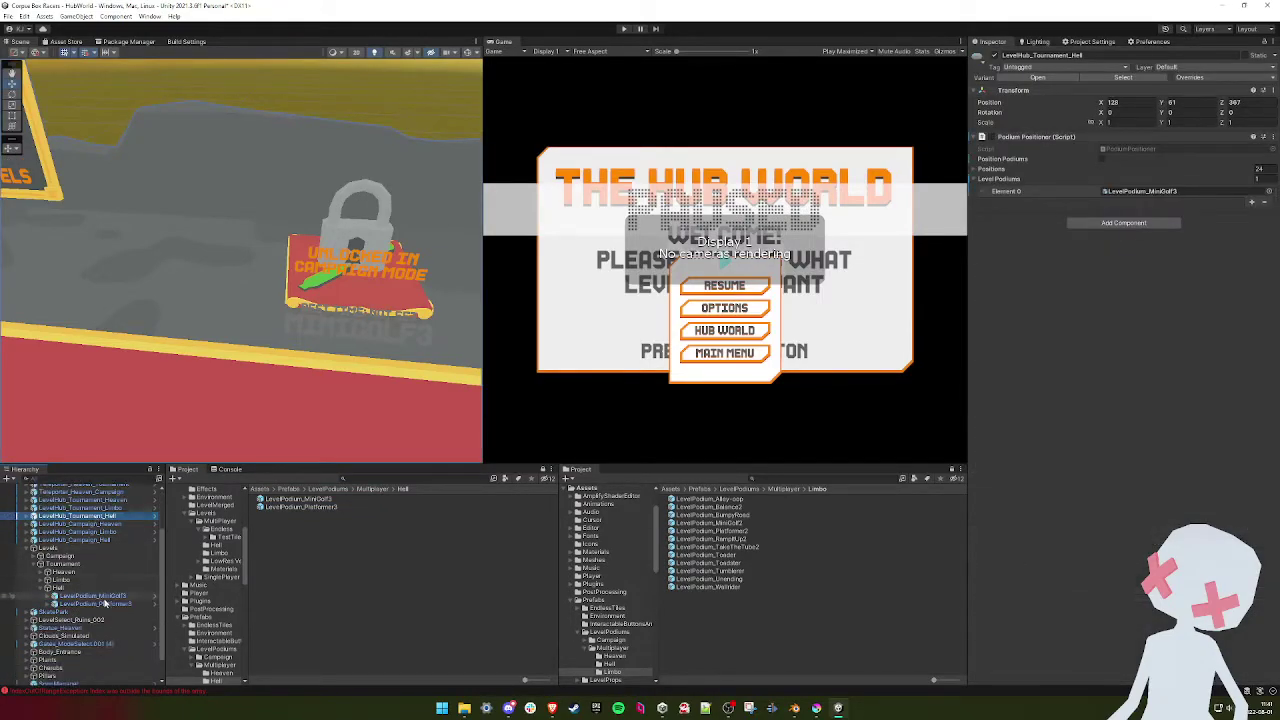
drag(1016, 160, 1008, 180)
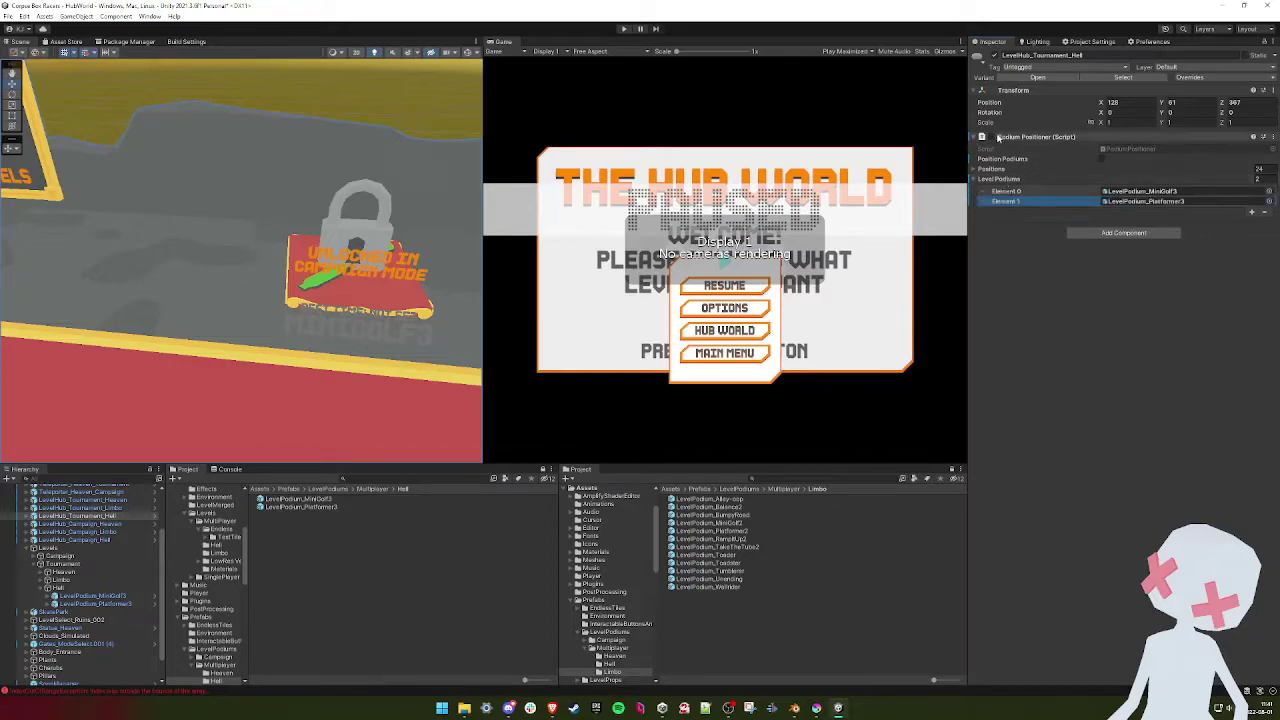
click(1101, 160)
click(992, 137)
alt+drag(240, 286, 276, 283)
scroll(277, 283, up, 5)
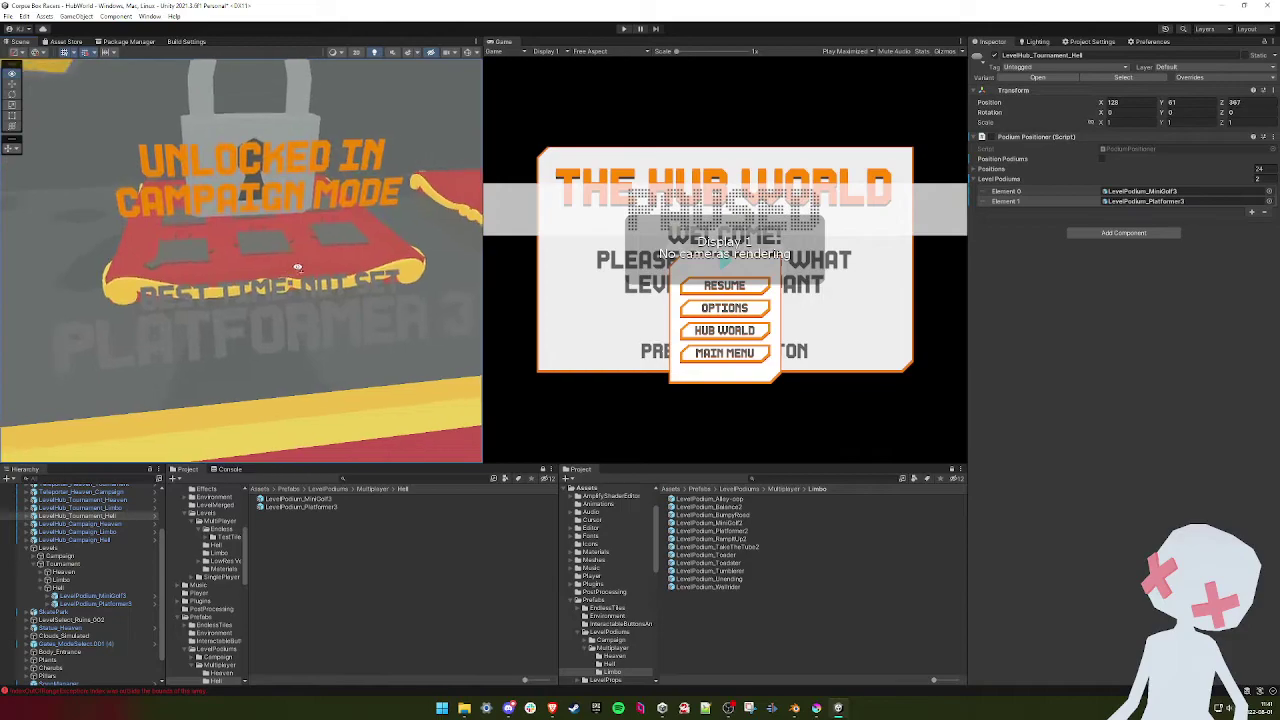
scroll(273, 263, down, 3)
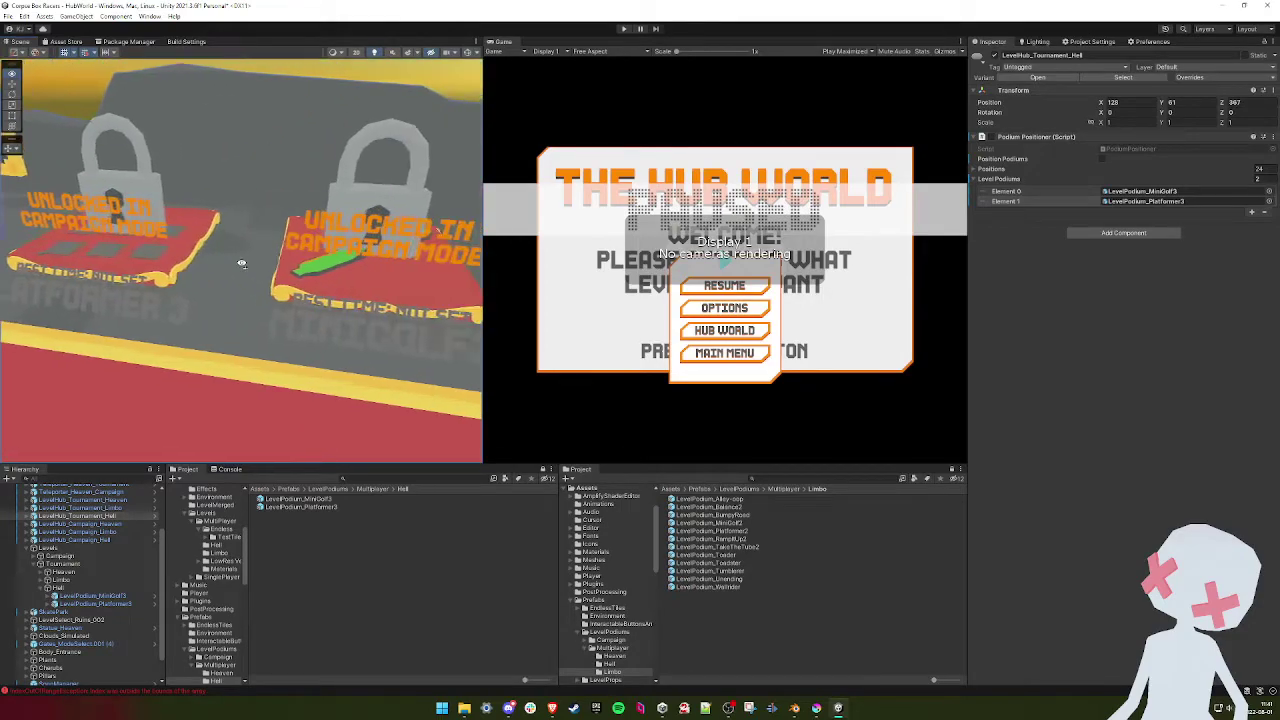
scroll(241, 263, up, 2)
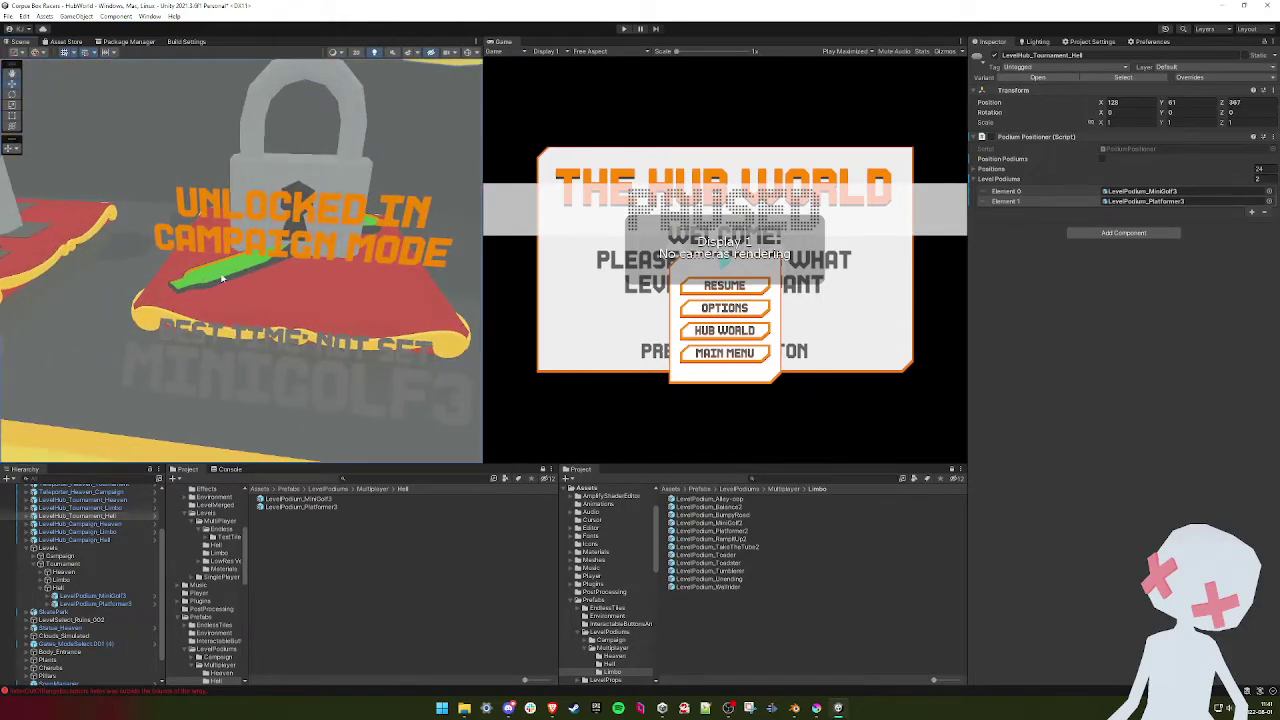
- Assign the Environment_Hell material to LevelMesh in the LevelPodium_MiniGolf3 prefab and return to the scene
click(255, 412)
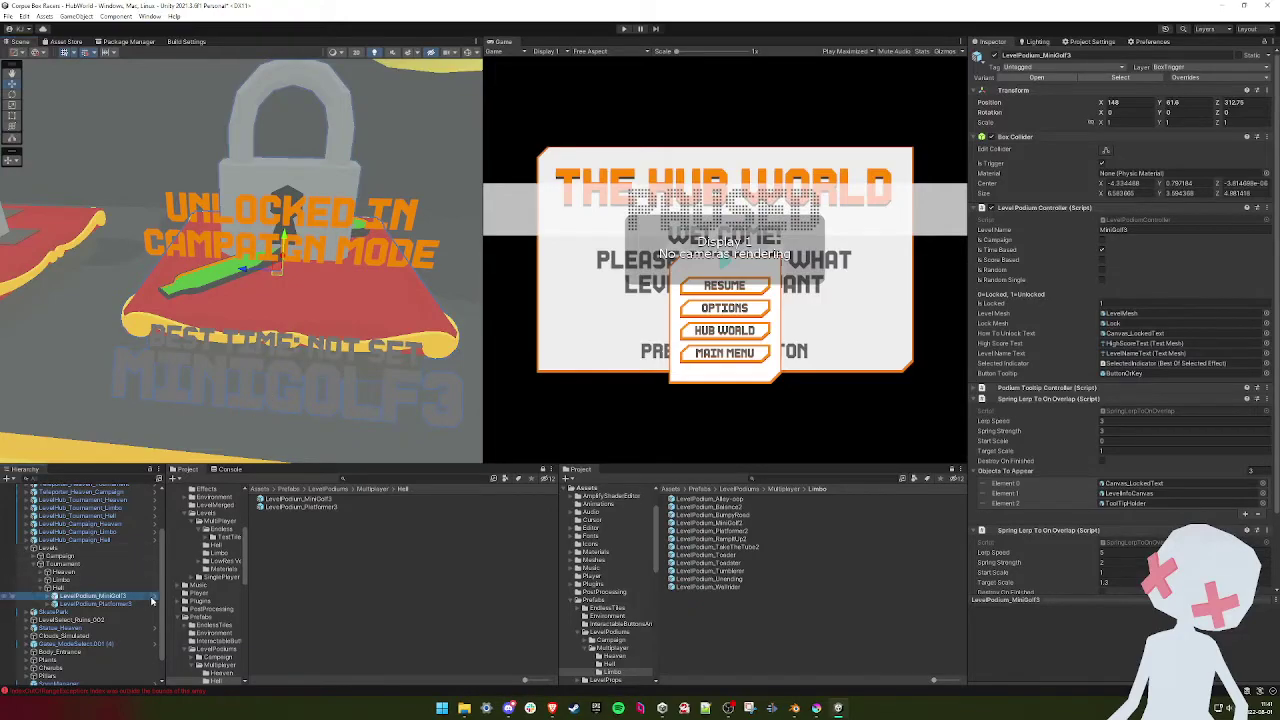
click(154, 597)
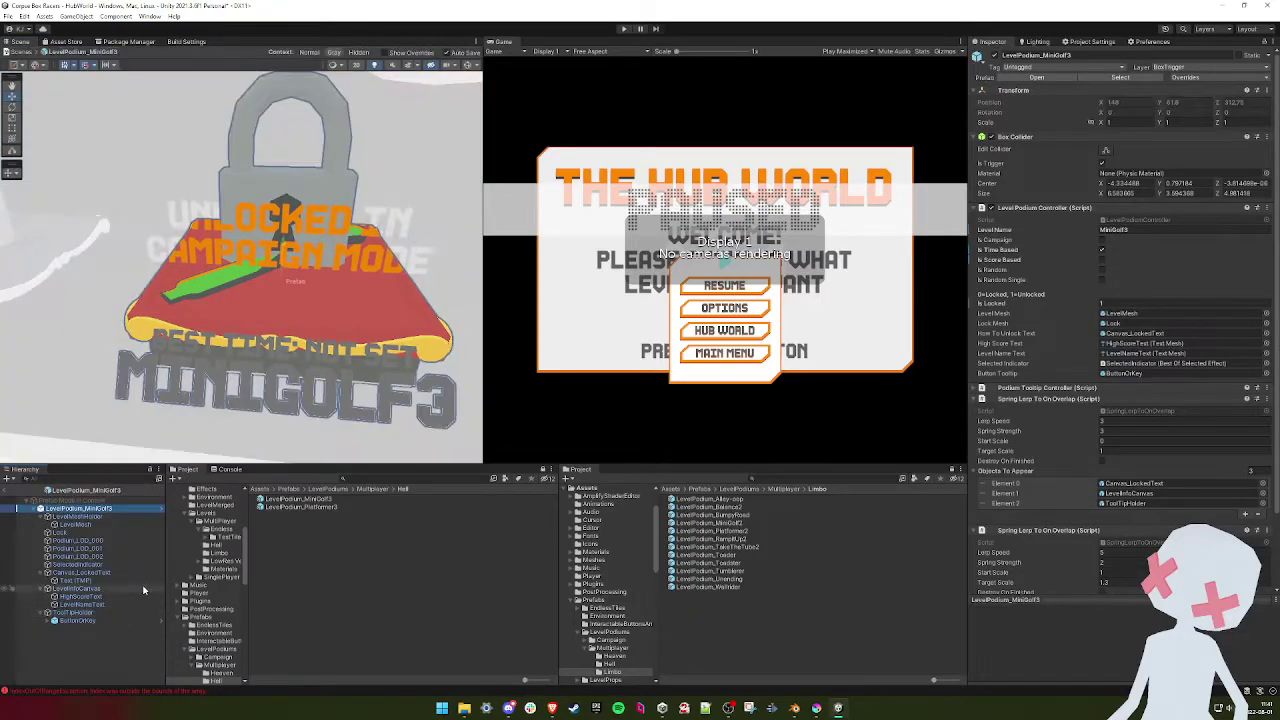
click(102, 523)
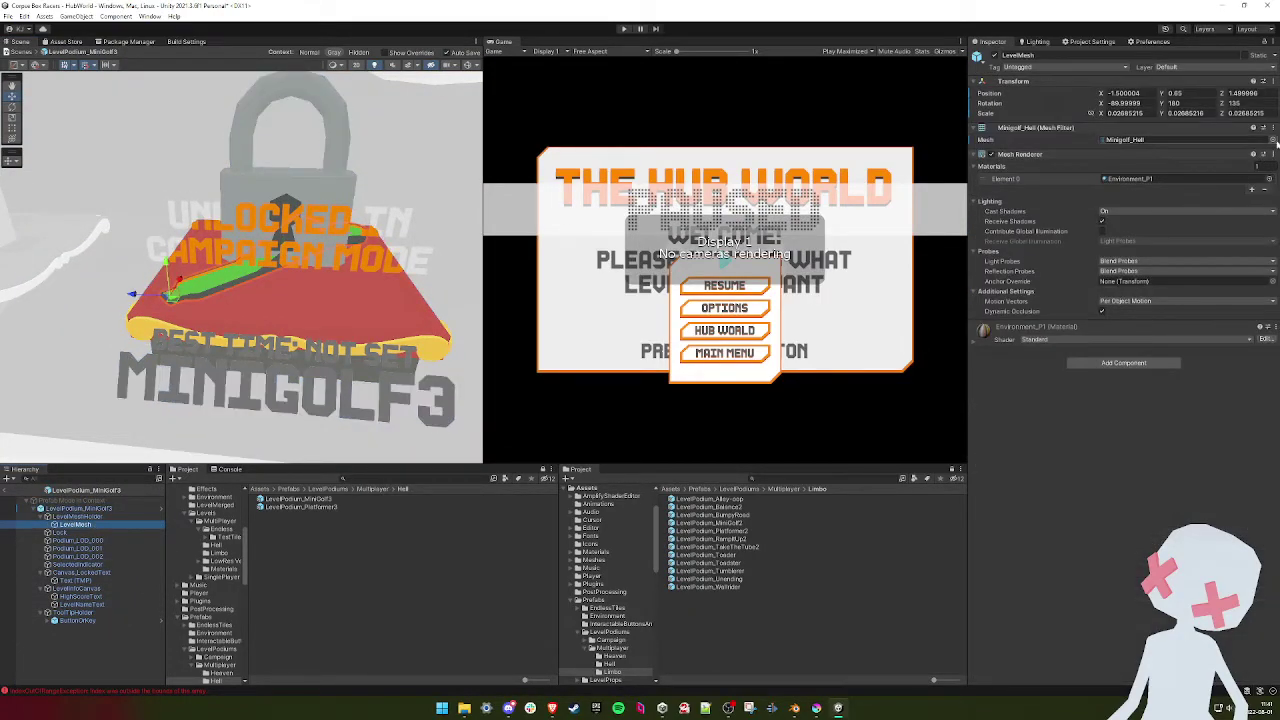
click(1268, 178)
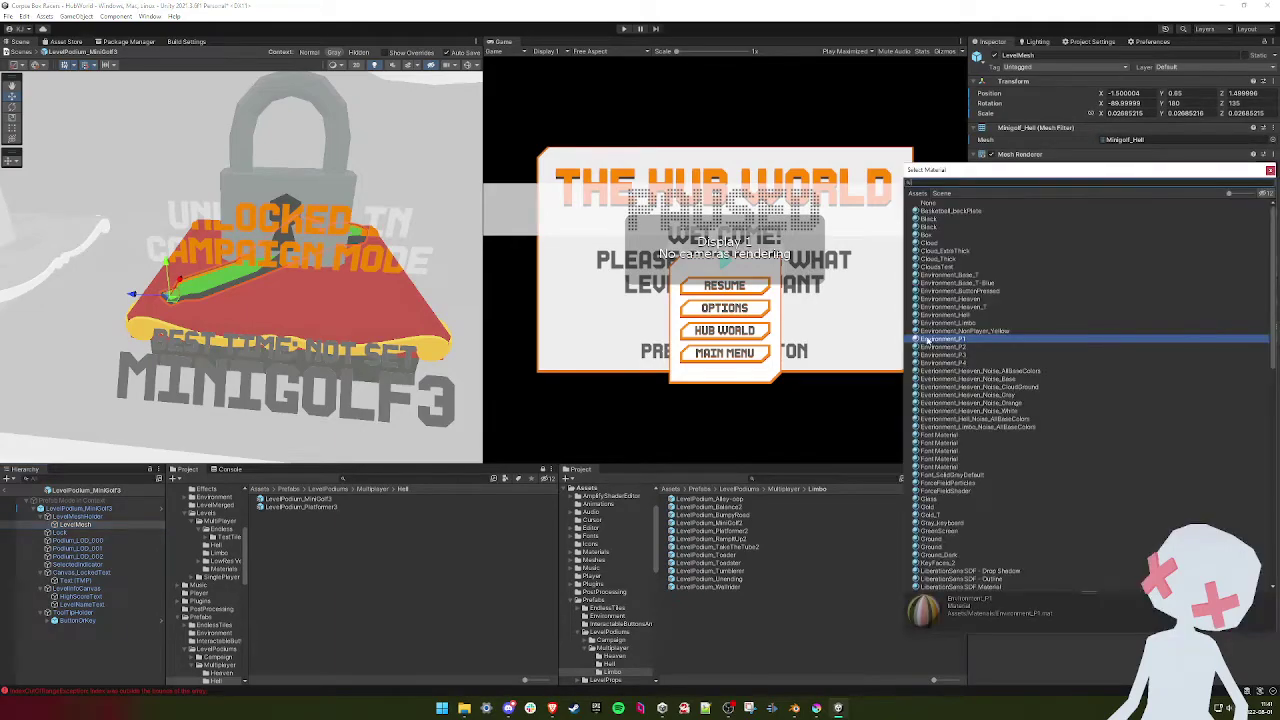
double_click(963, 316)
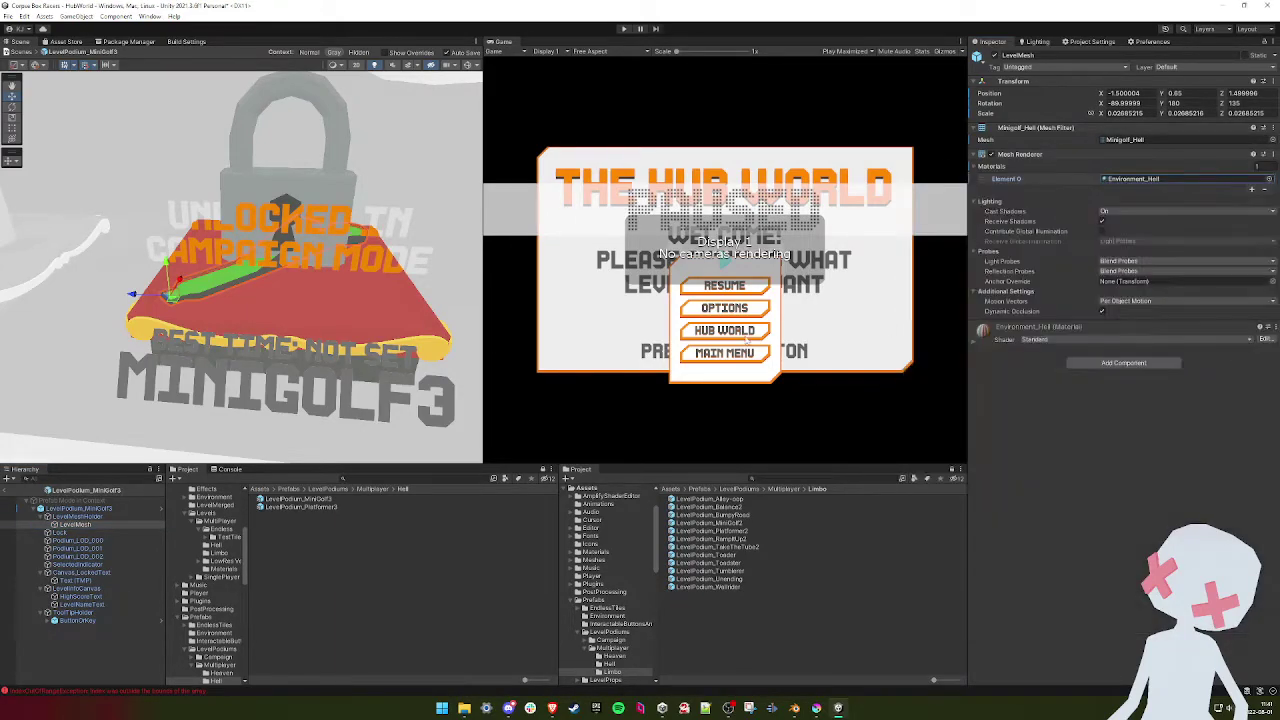
right_drag(407, 331, 319, 325)
click(6, 490)
- Inspect the Platformer 3 and MiniGolf3 podiums and the Tournament Hell teleporter sign in the hub
key(a)
key(s)
scroll(318, 325, up, 5)
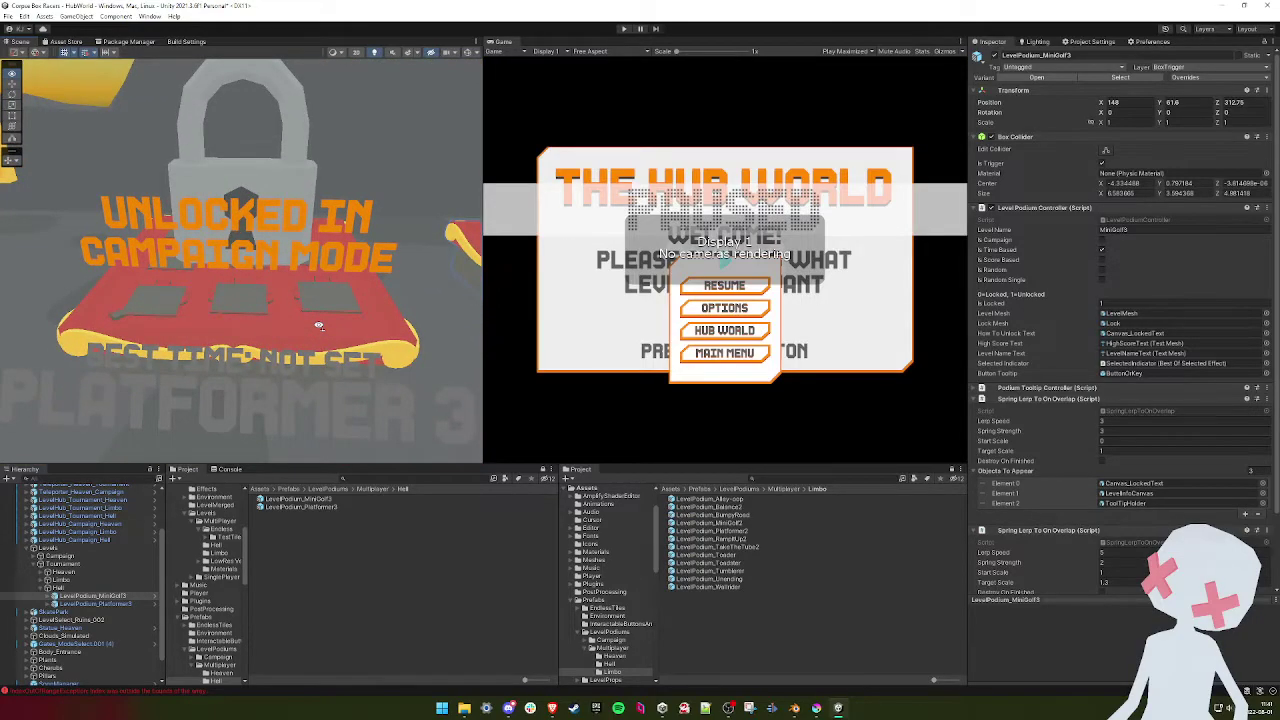
key(s)
right_drag(319, 325, 345, 375)
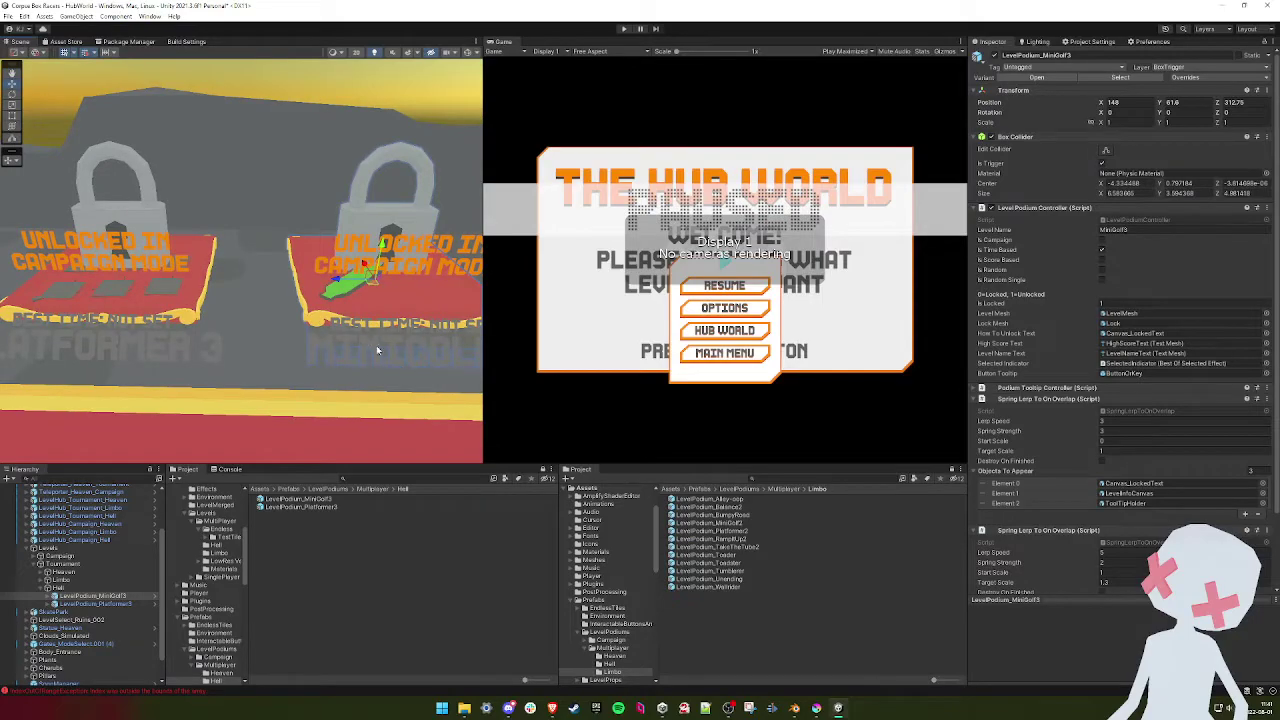
right_drag(131, 347, 210, 340)
key(s)
key(s)
right_drag(271, 393, 243, 188)
click(243, 240)
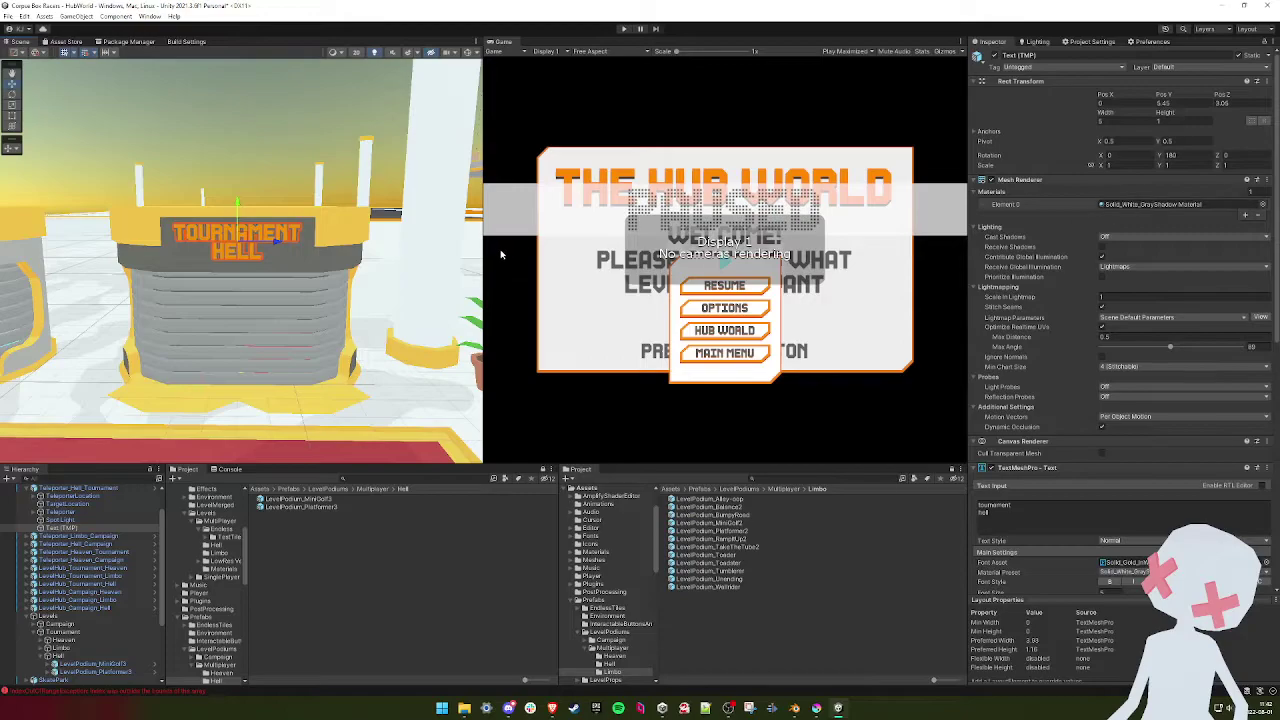
right_drag(230, 280, 319, 313)
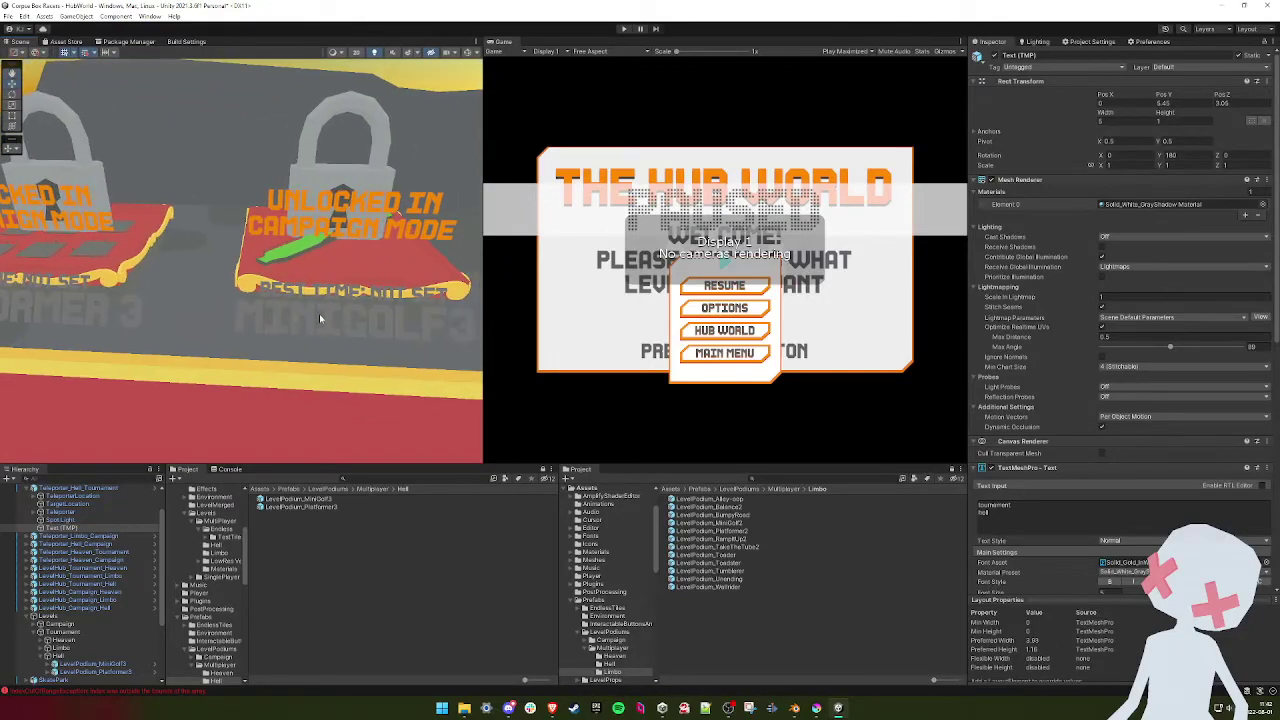
- Open the LevelPodium_MiniGolf3 prefab and search the available materials for "solid" as a replacement on HighScoreText and LevelNameText
click(328, 499)
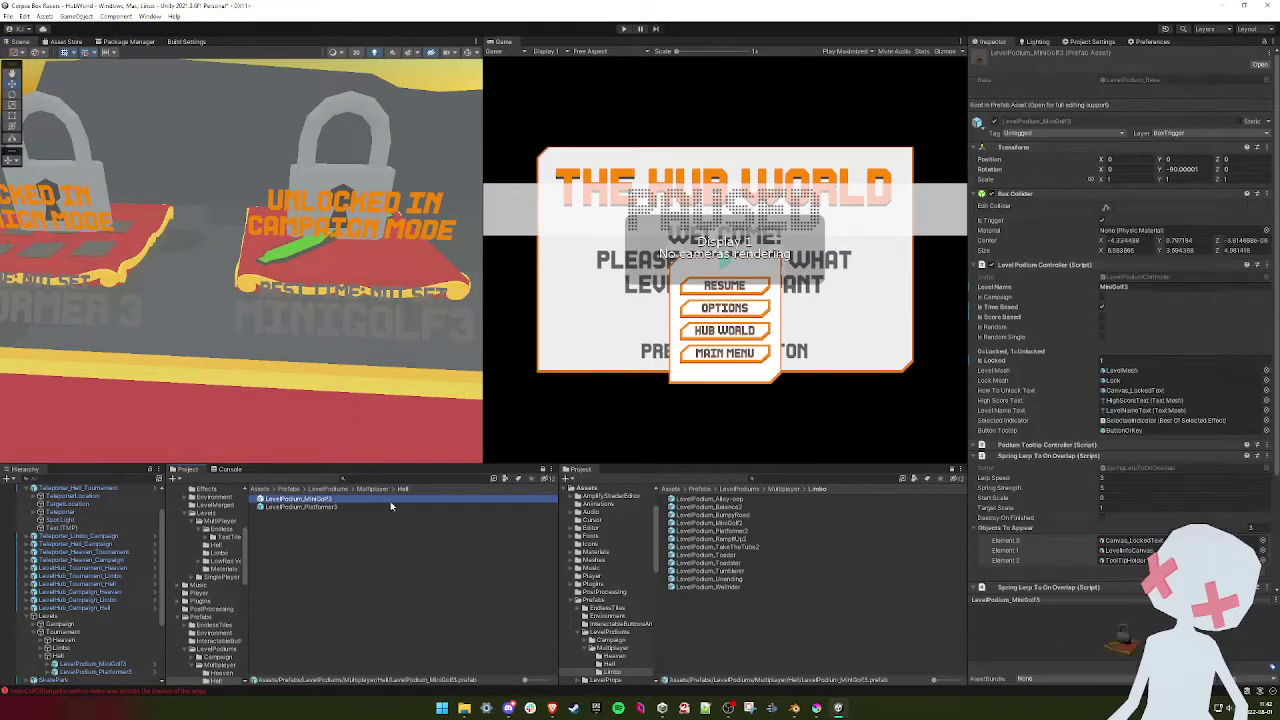
double_click(318, 500)
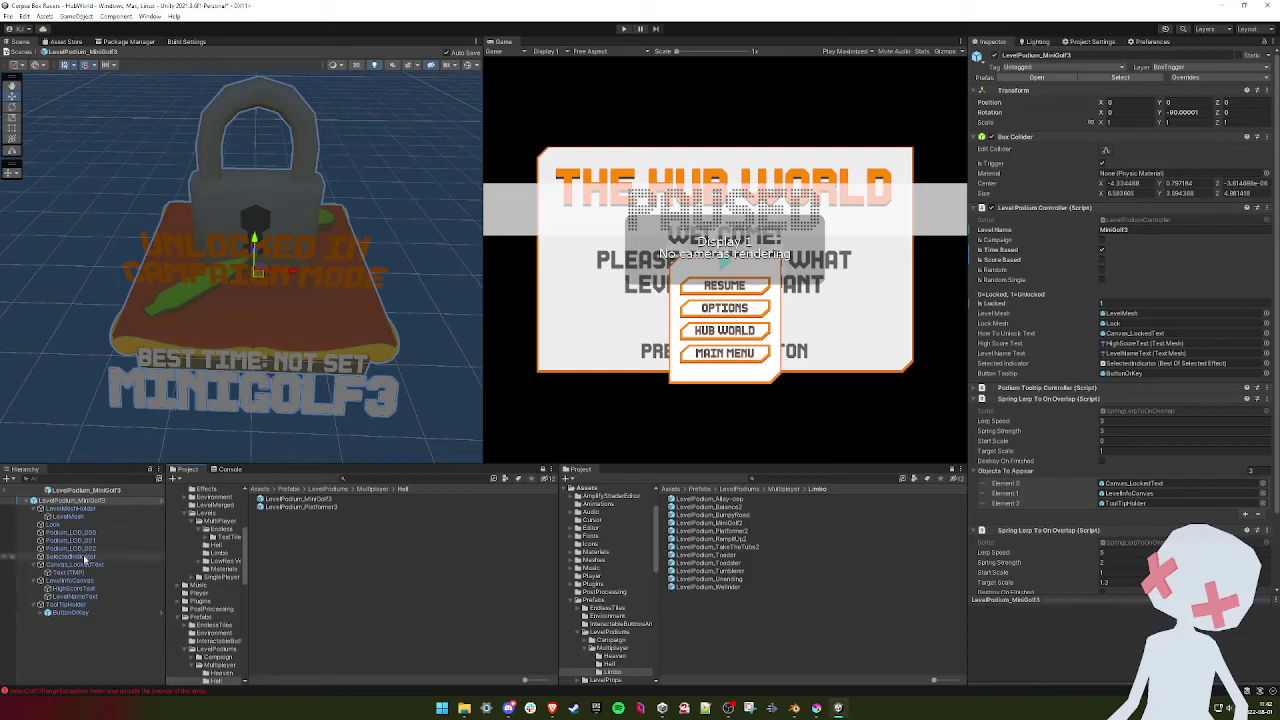
click(80, 589)
ctrl+click(88, 597)
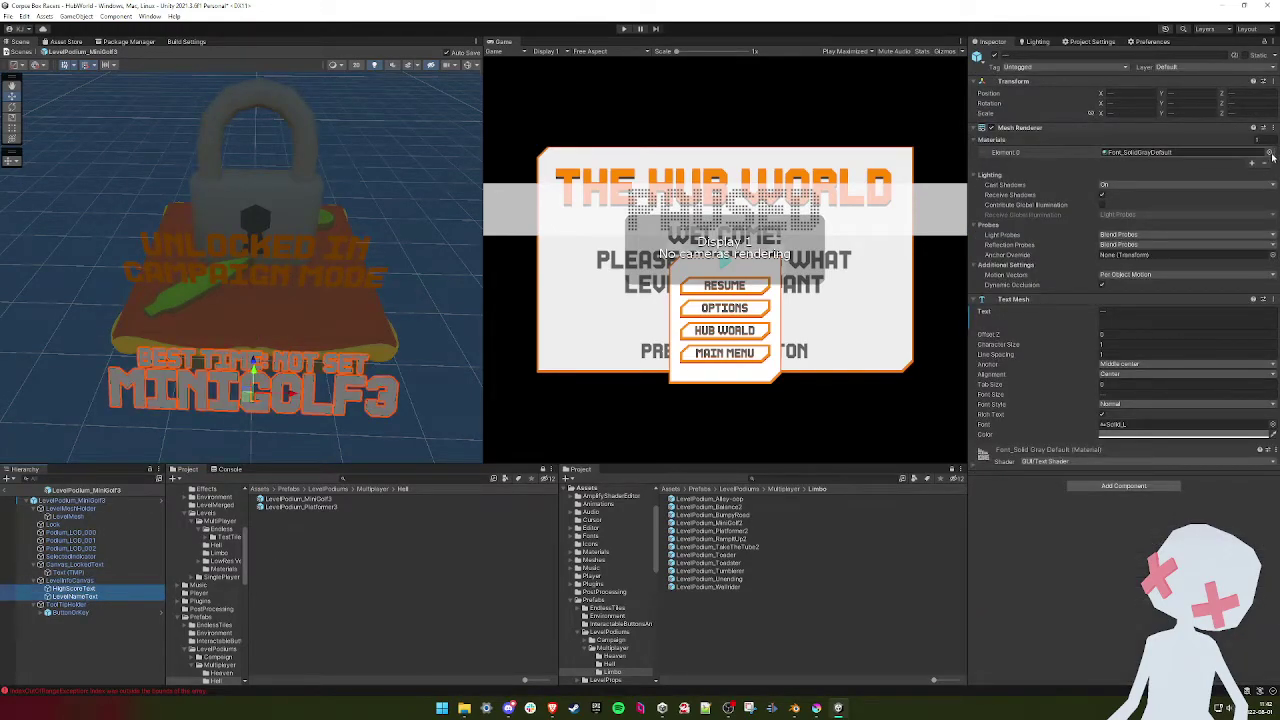
click(1269, 152)
drag(1244, 152, 1065, 128)
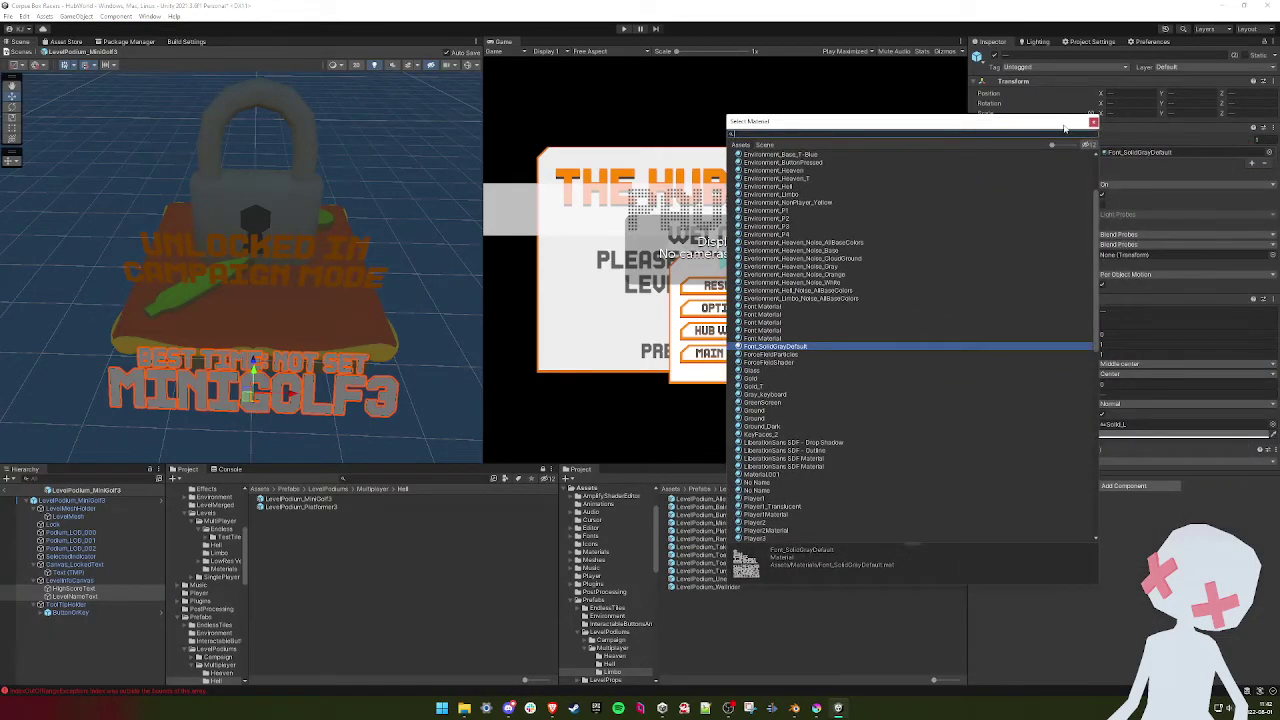
key(BackSpace)
key(BackSpace)
key(BackSpace)
key(BackSpace)
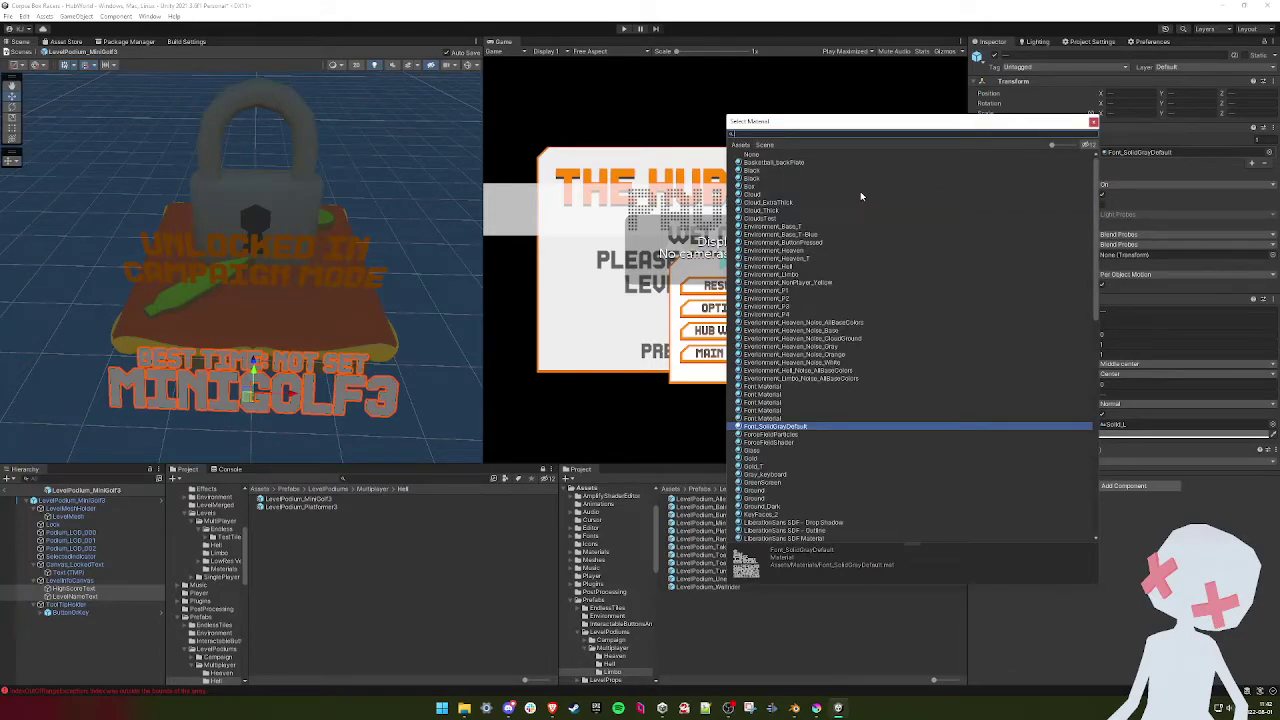
text(sp)
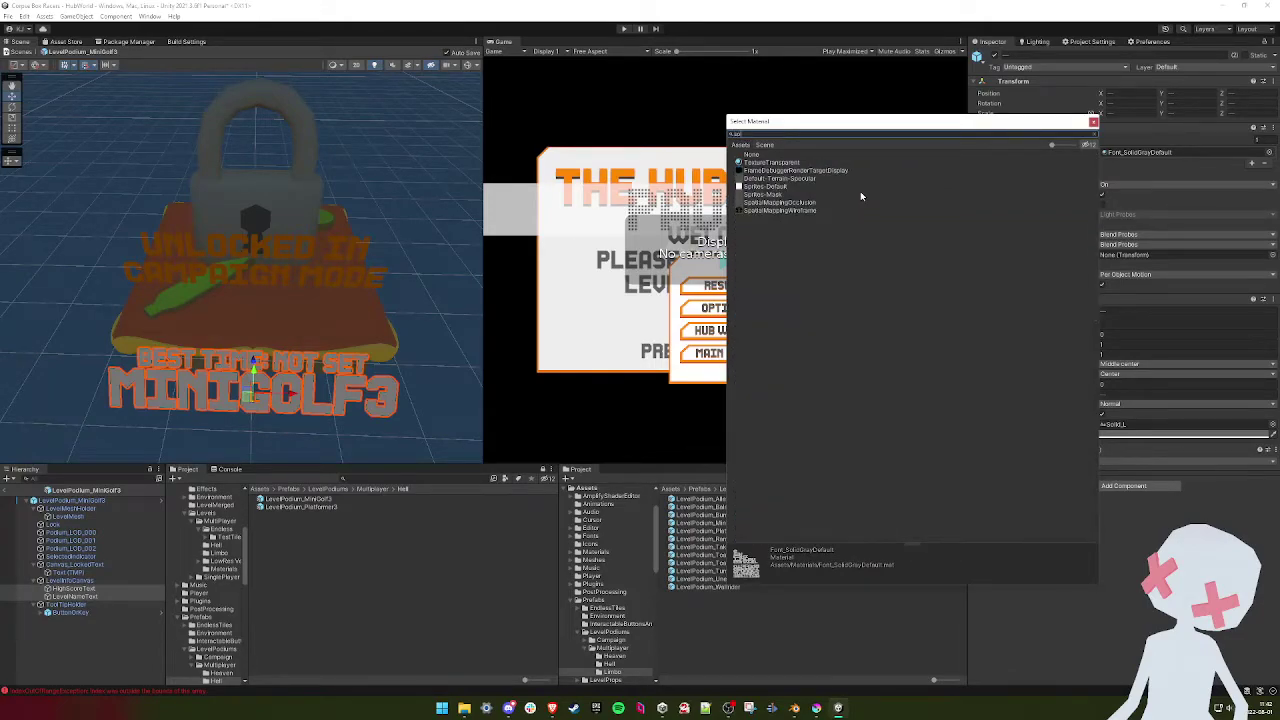
ctrl+scroll(788, 204, up, 3)
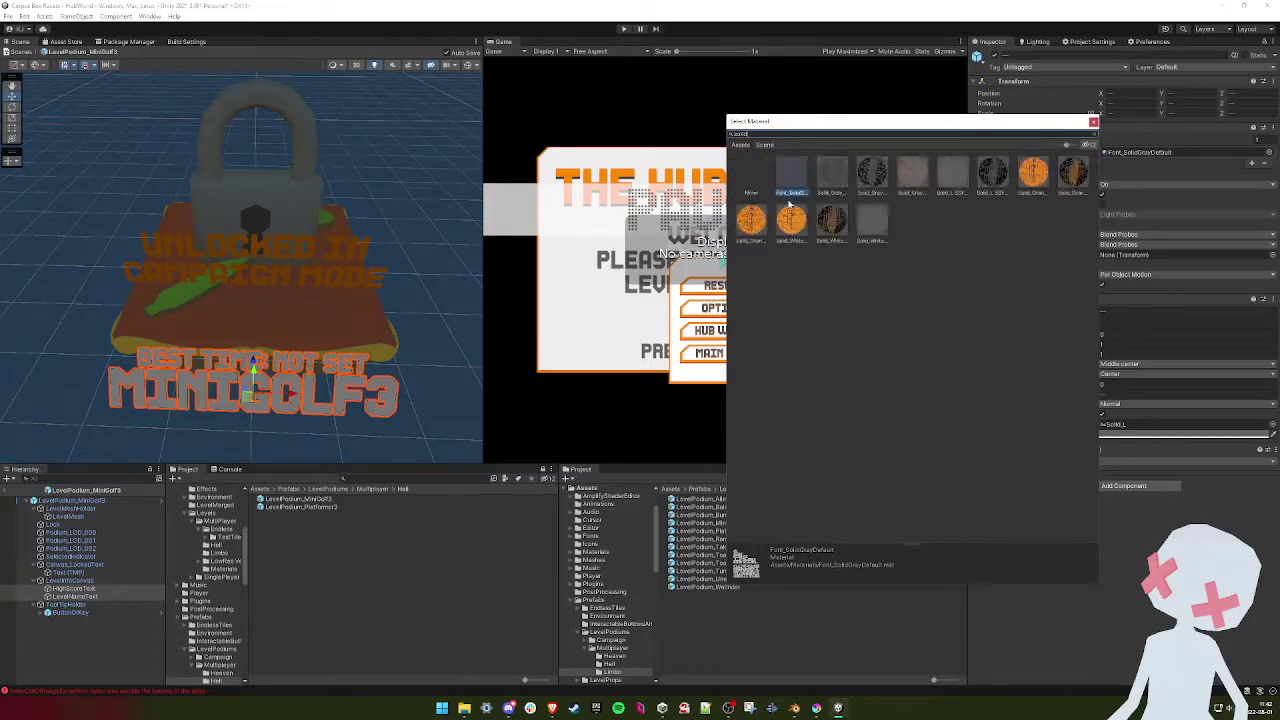
ctrl+scroll(789, 203, down, 5)
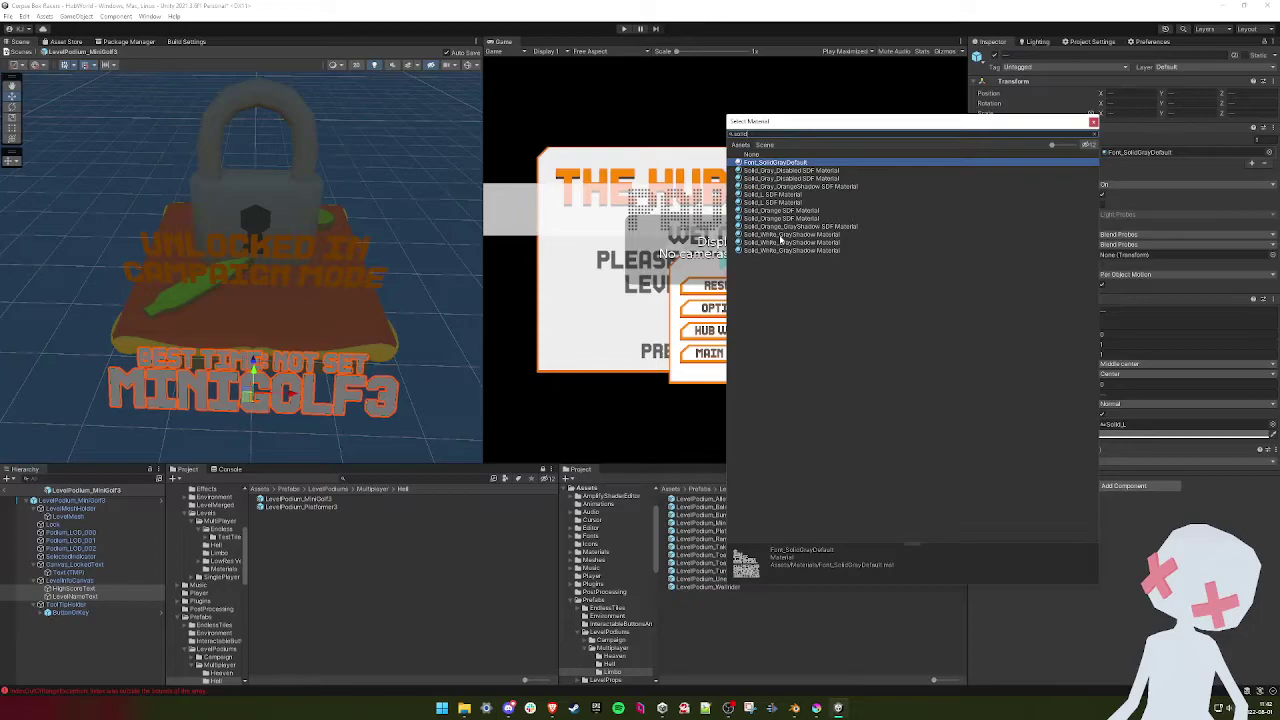
- Try the Solid orange, white and gray font materials on both MiniGolf3 texts and go back to Font_SolidGrayDefault
click(773, 211)
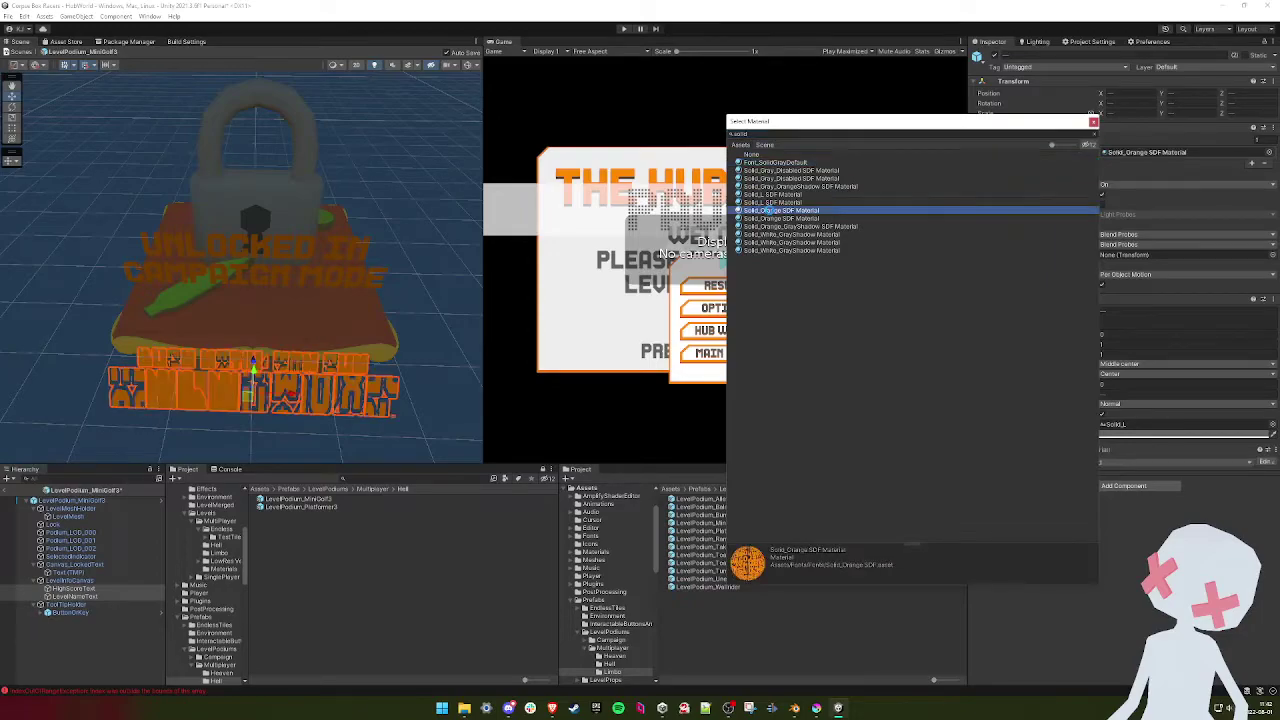
click(772, 219)
click(770, 226)
click(769, 235)
click(769, 250)
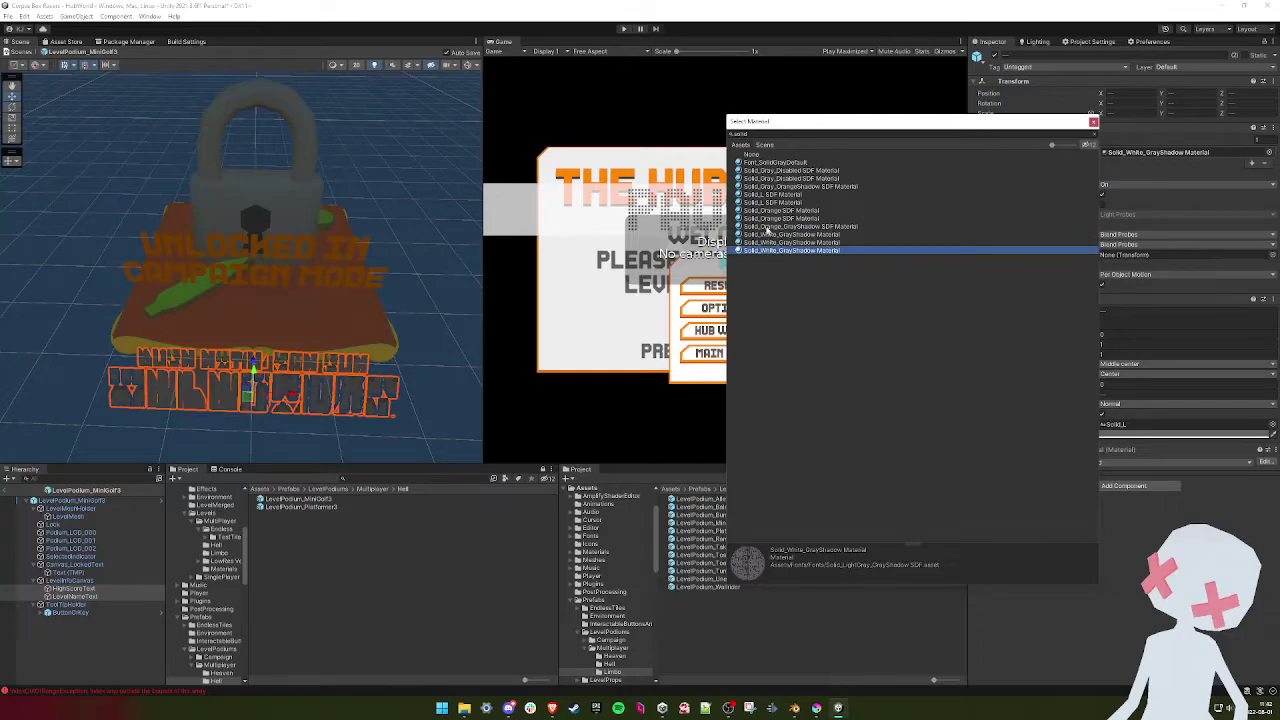
click(766, 196)
click(770, 187)
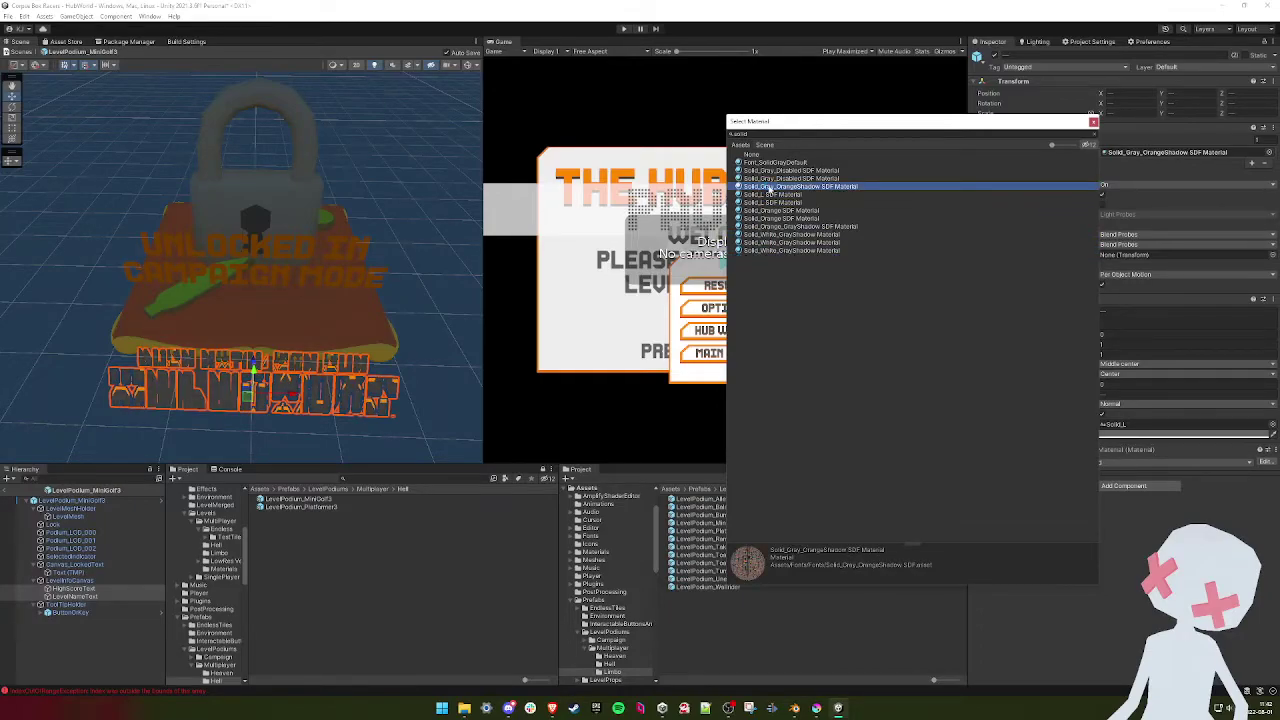
key(Up)
key(Up)
key(Up)
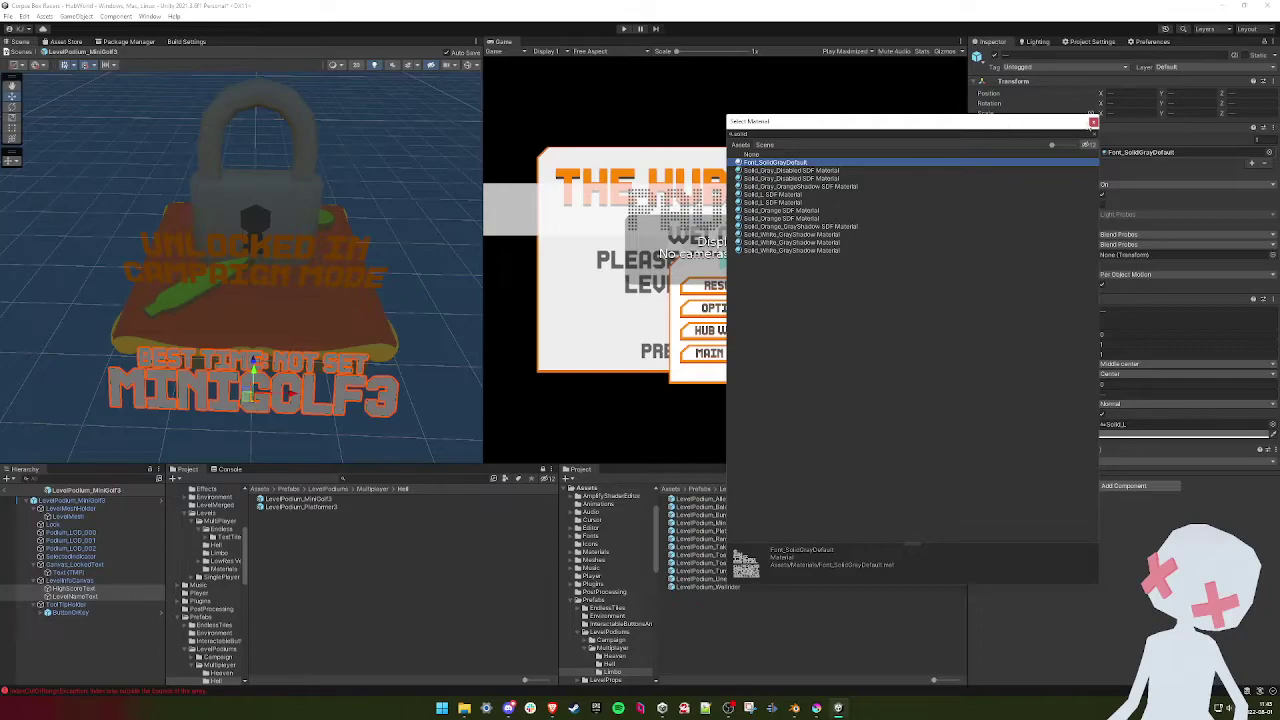
click(1092, 122)
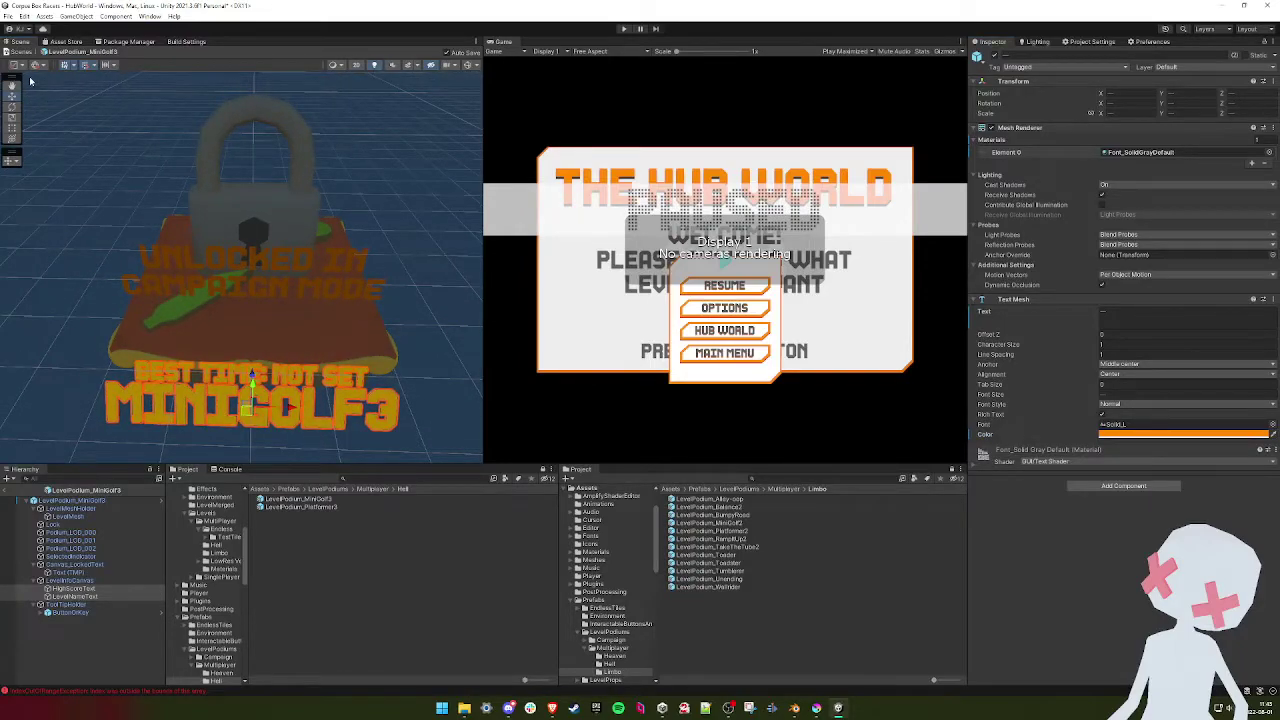
- Return to the scene, try a redder orange on the MiniGolf3 podium's LevelNameText, and revert that colour override
click(6, 491)
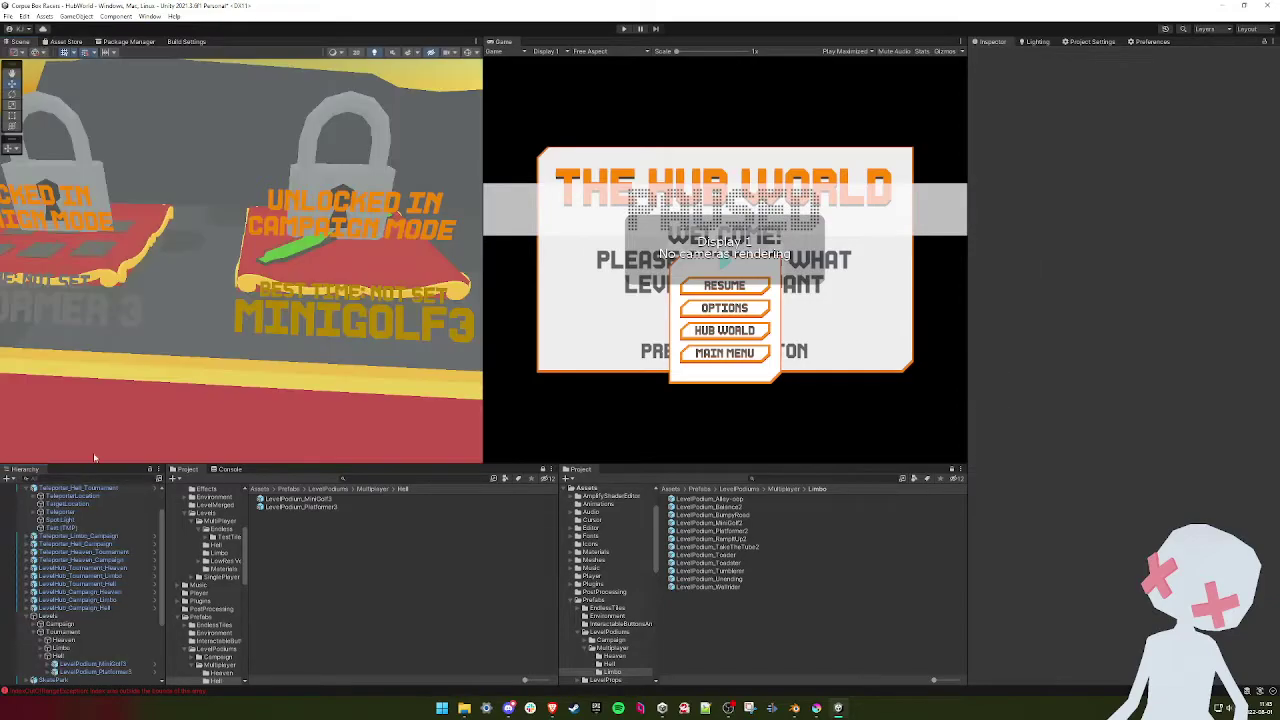
key(d)
right_drag(213, 266, 215, 262)
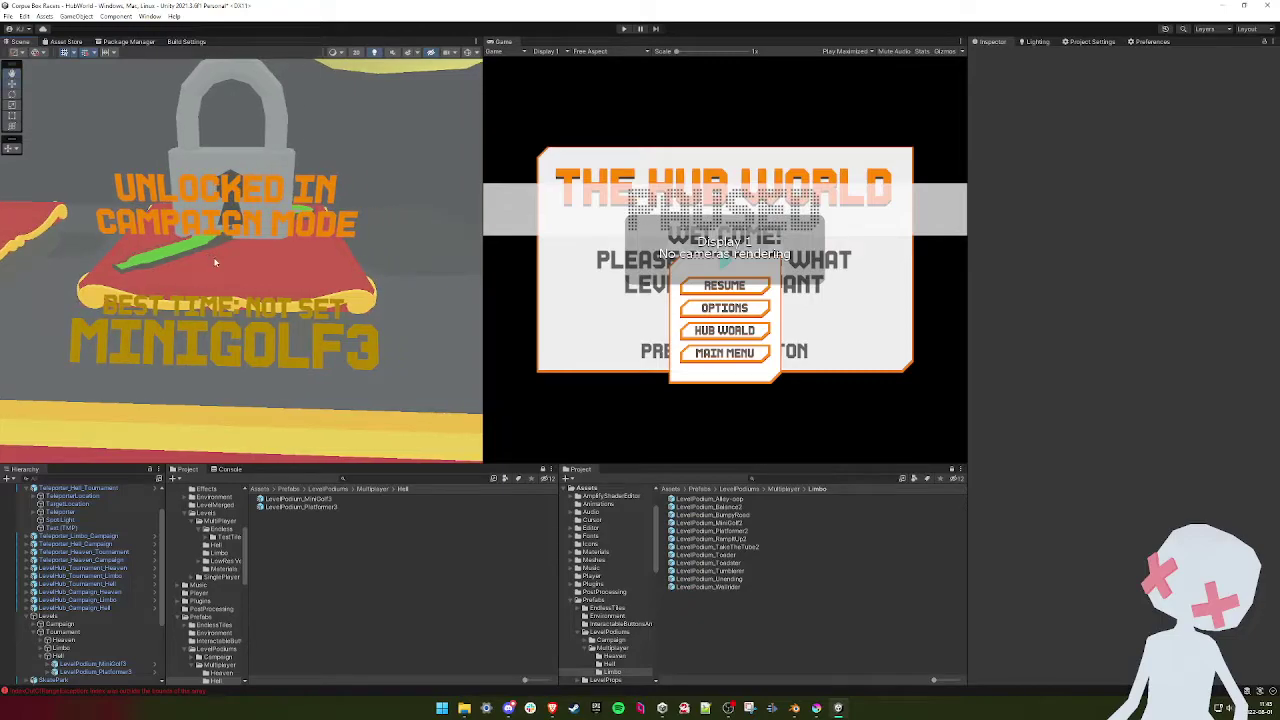
click(194, 345)
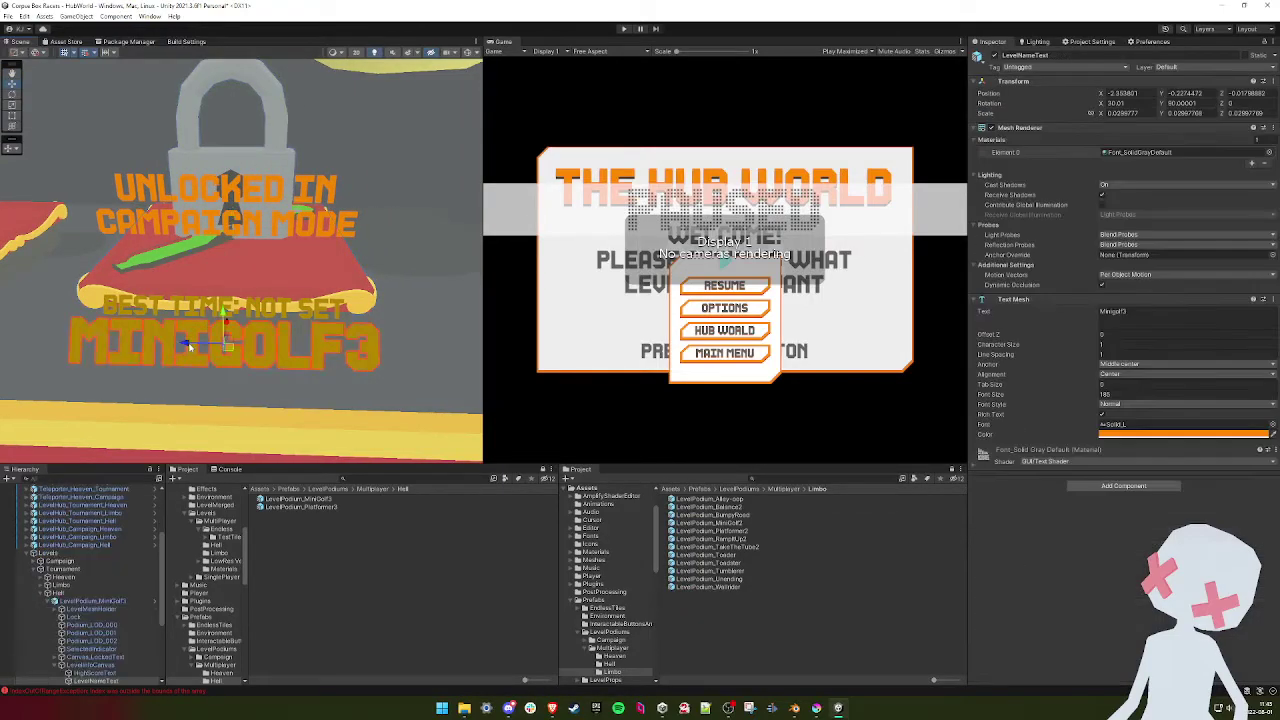
click(1104, 433)
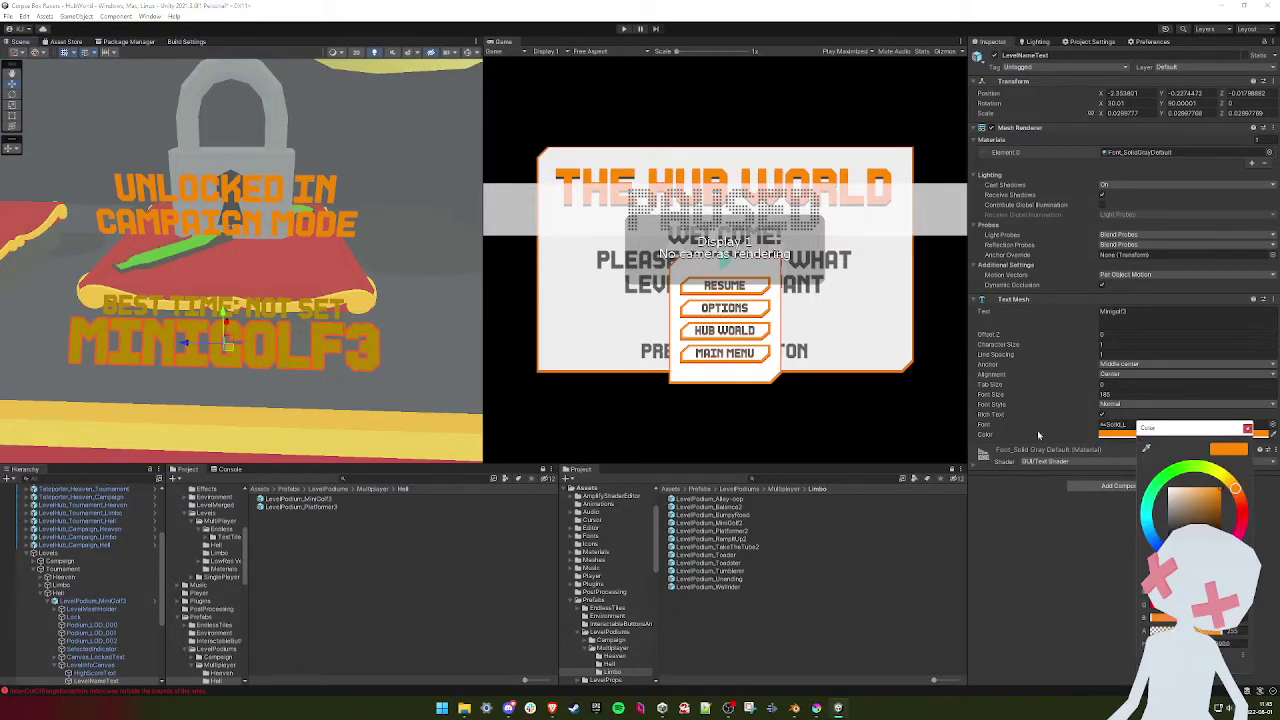
drag(1232, 503, 1239, 496)
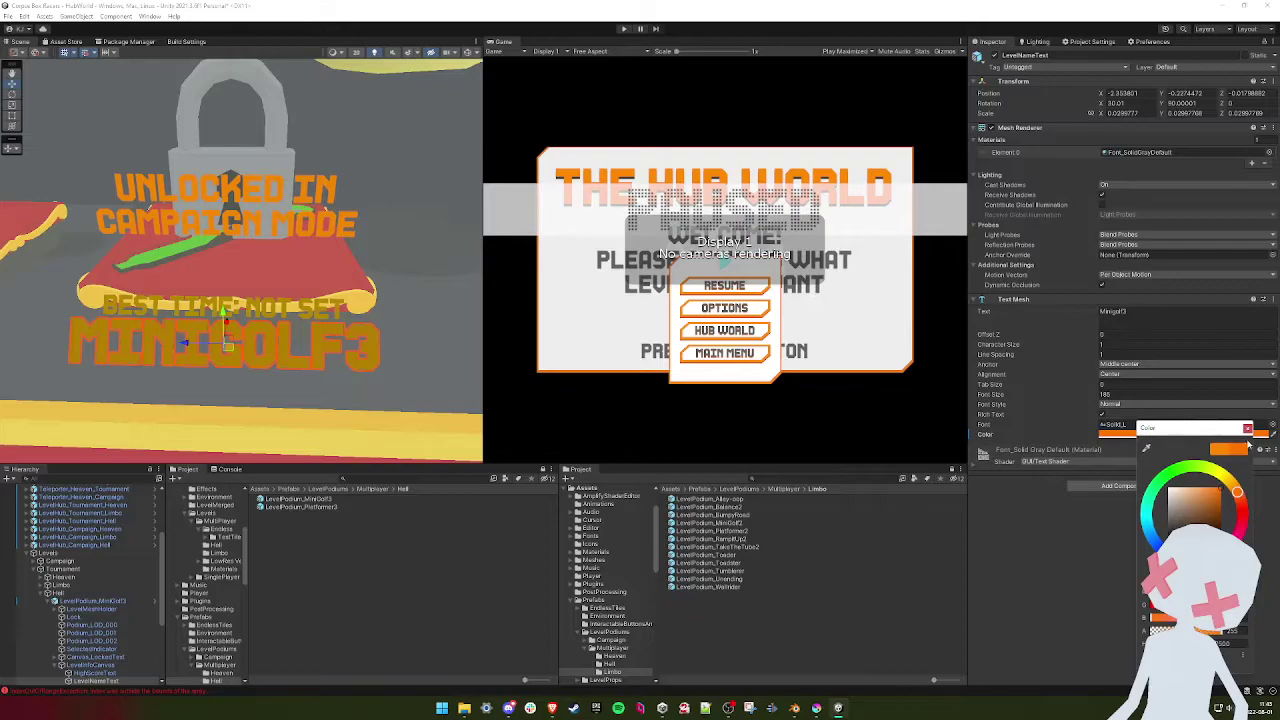
click(1247, 428)
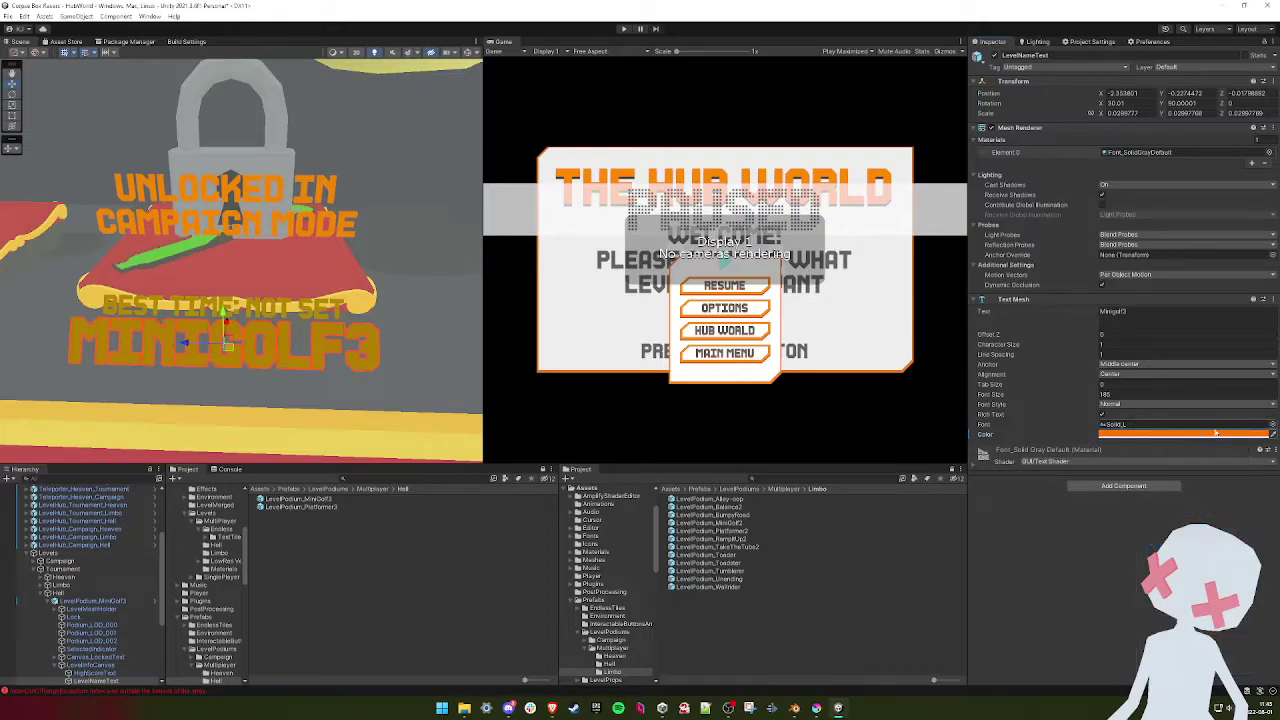
right_click(990, 440)
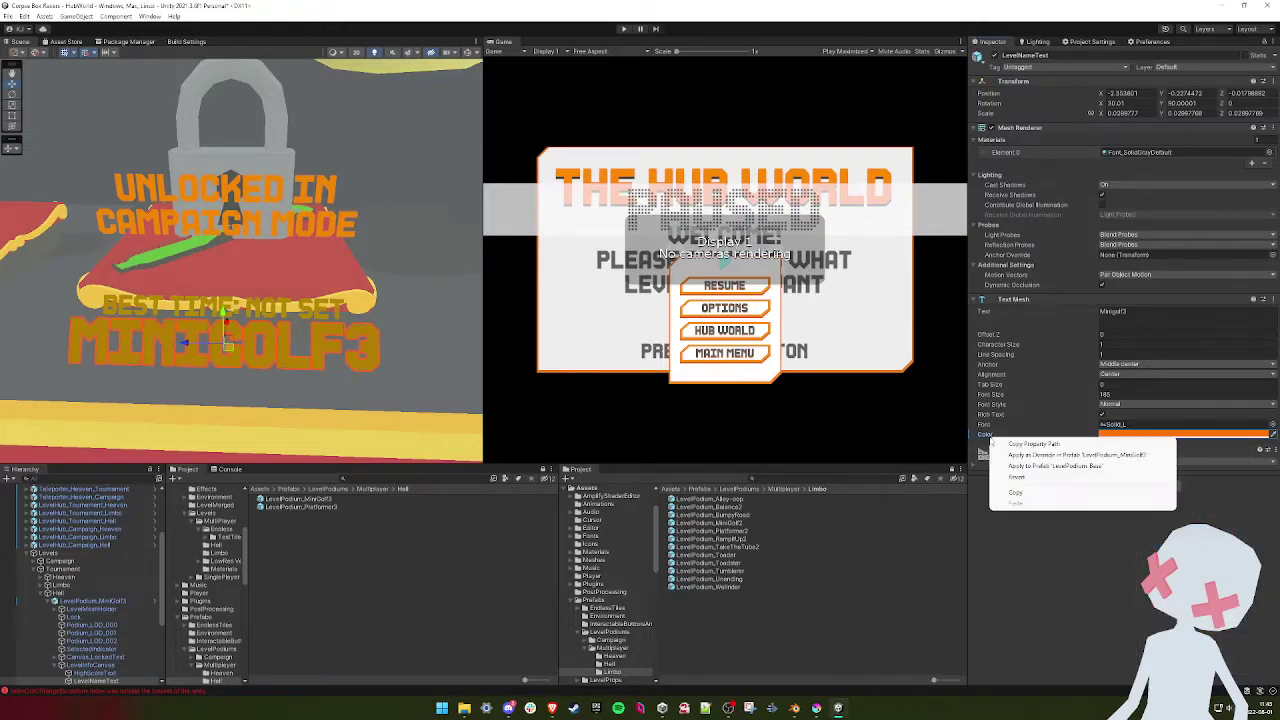
click(1003, 484)
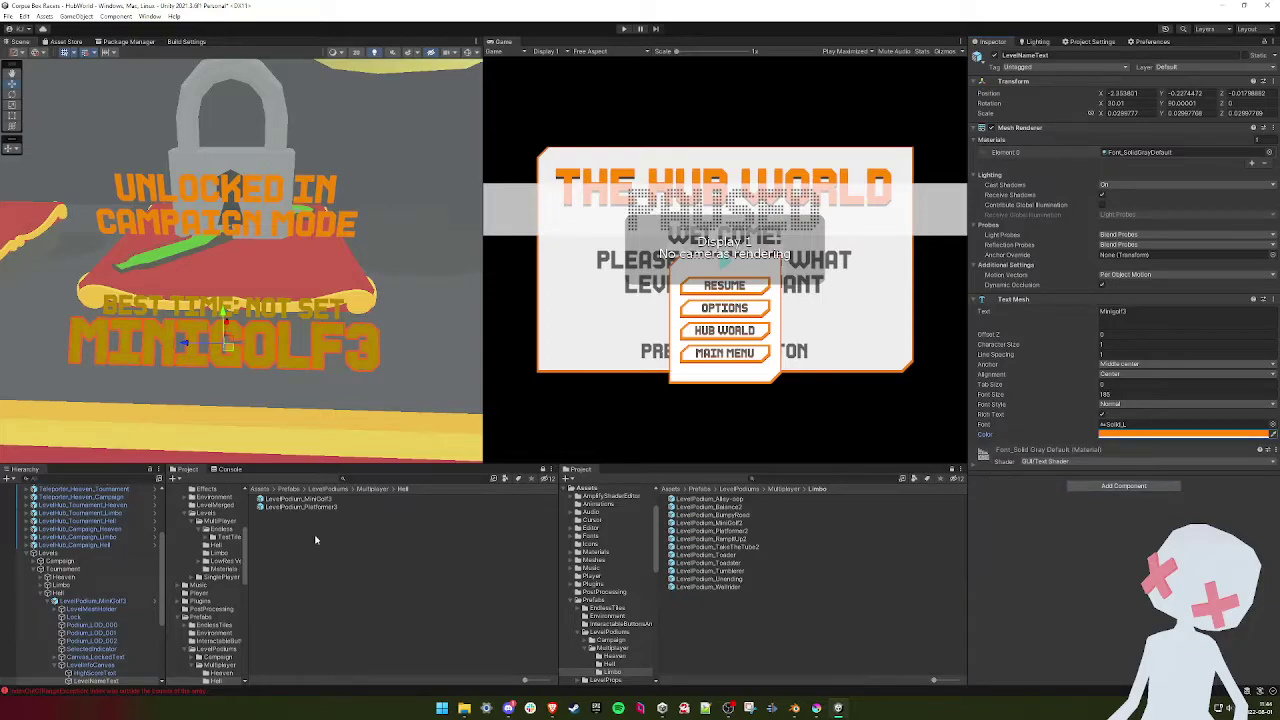
- Look up the HighScoreText colour's hex code in the LevelPodium_Platformer3 prefab and return to the scene
double_click(309, 506)
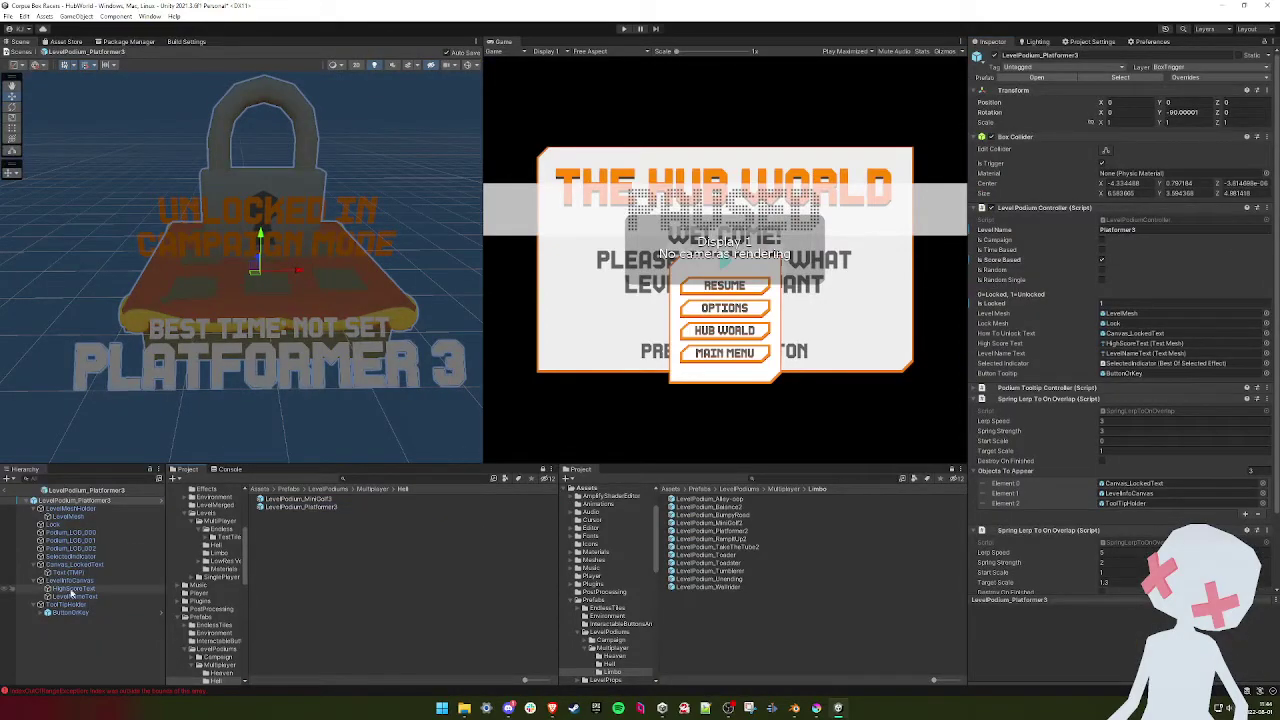
click(72, 589)
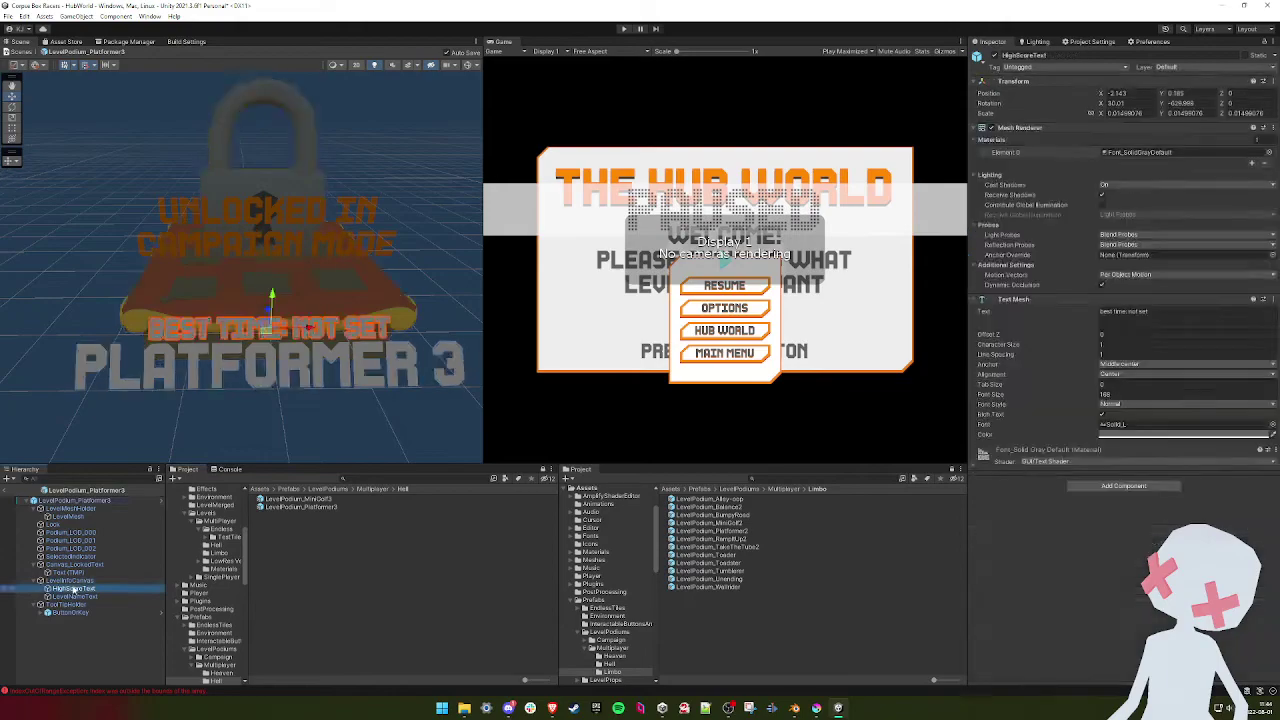
click(1204, 437)
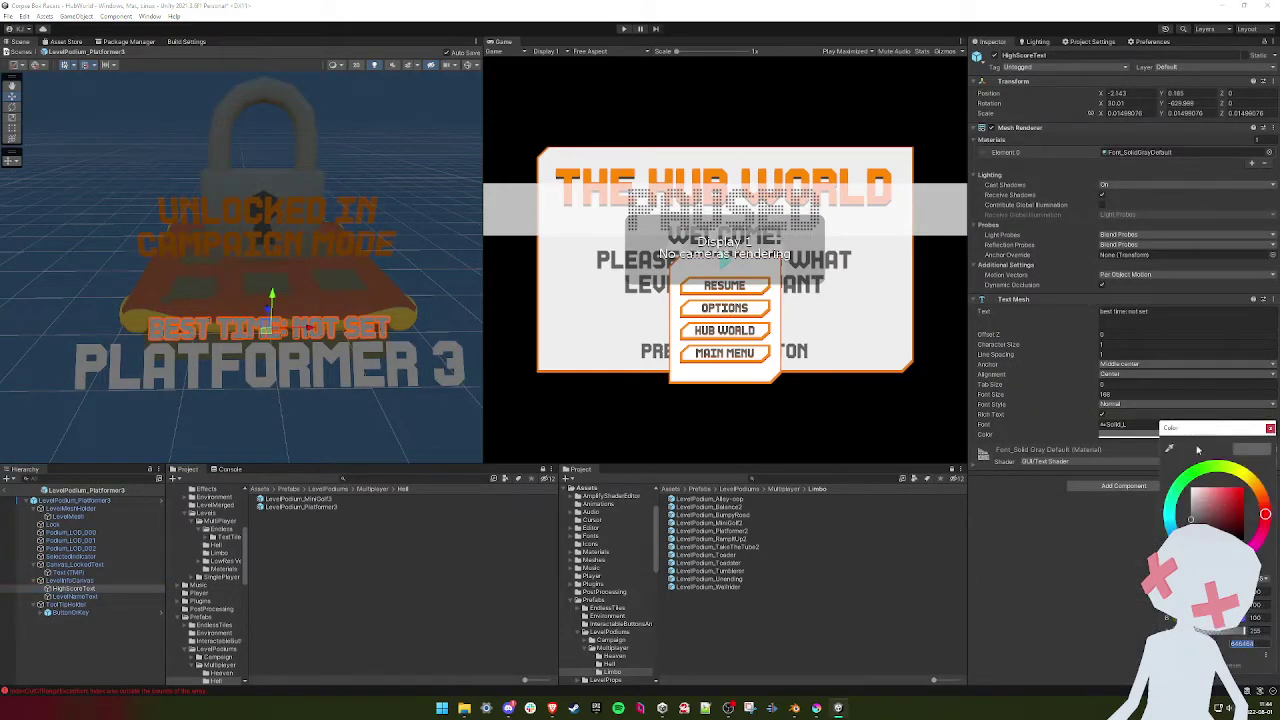
click(1270, 428)
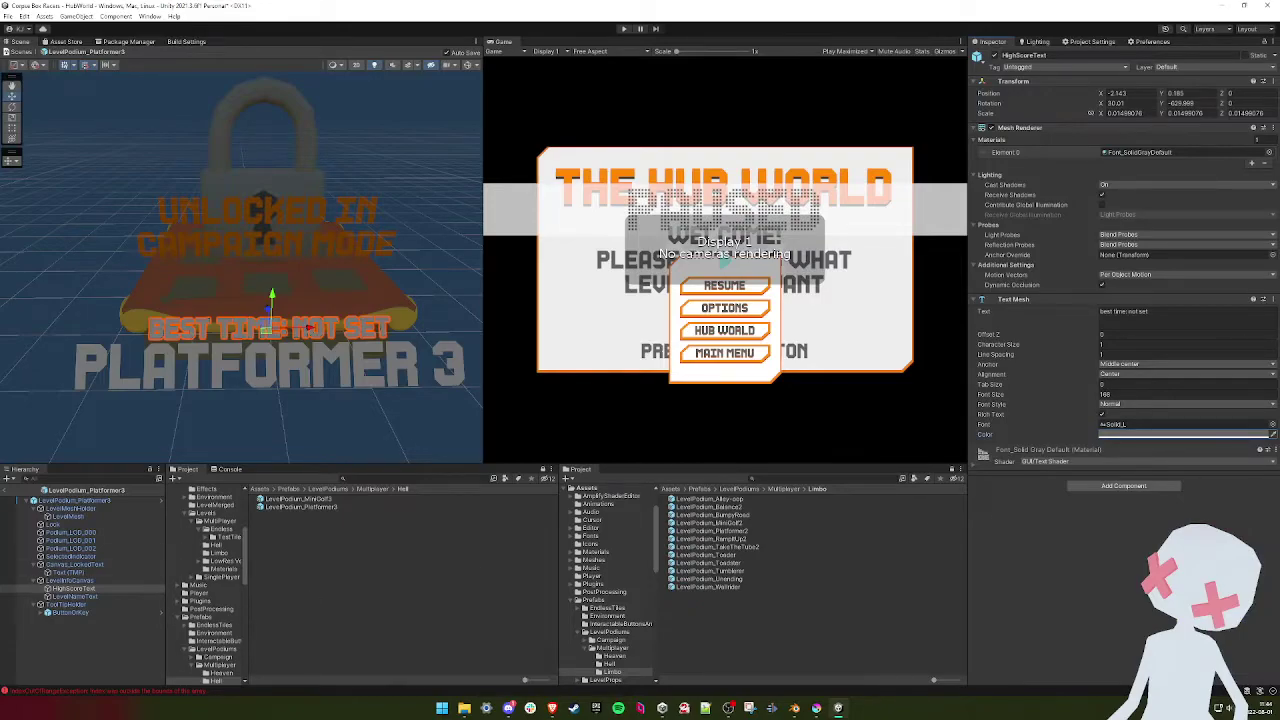
click(6, 490)
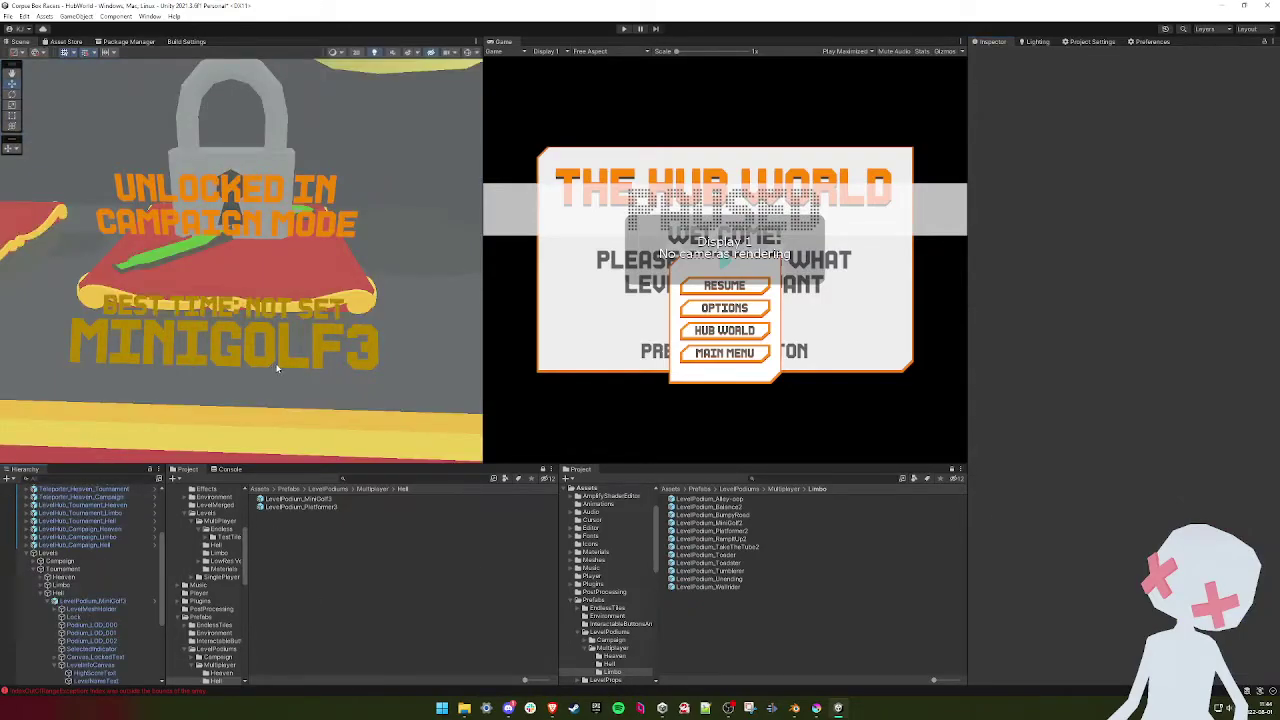
- Set the colour of HighScoreText and LevelNameText in the LevelPodium_MiniGolf3 prefab to 646464 and return to the scene
click(302, 499)
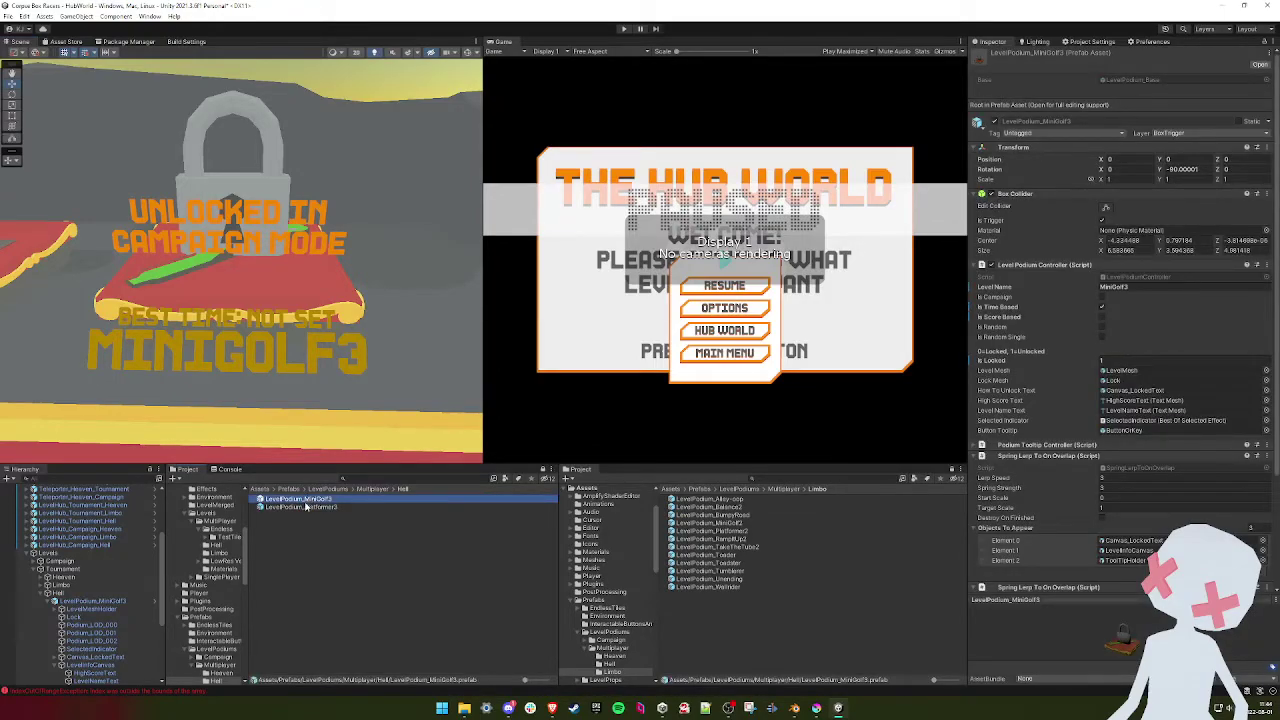
double_click(305, 501)
click(80, 596)
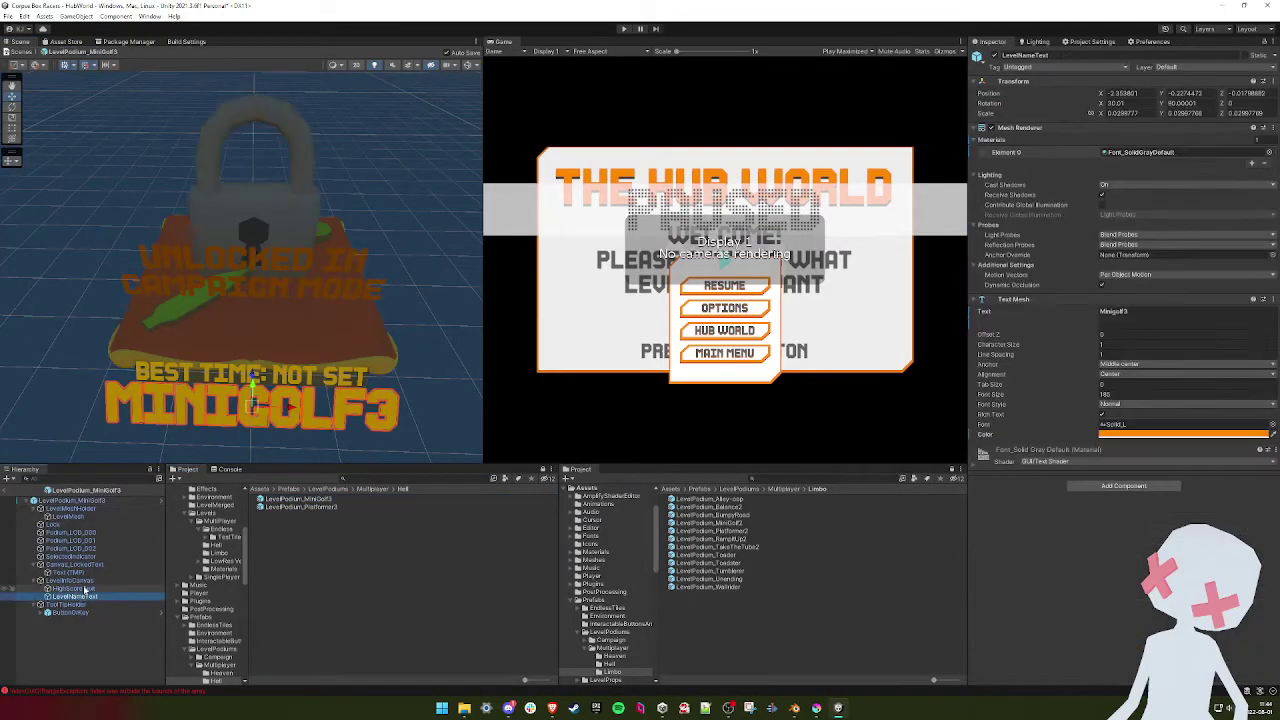
shift+click(86, 589)
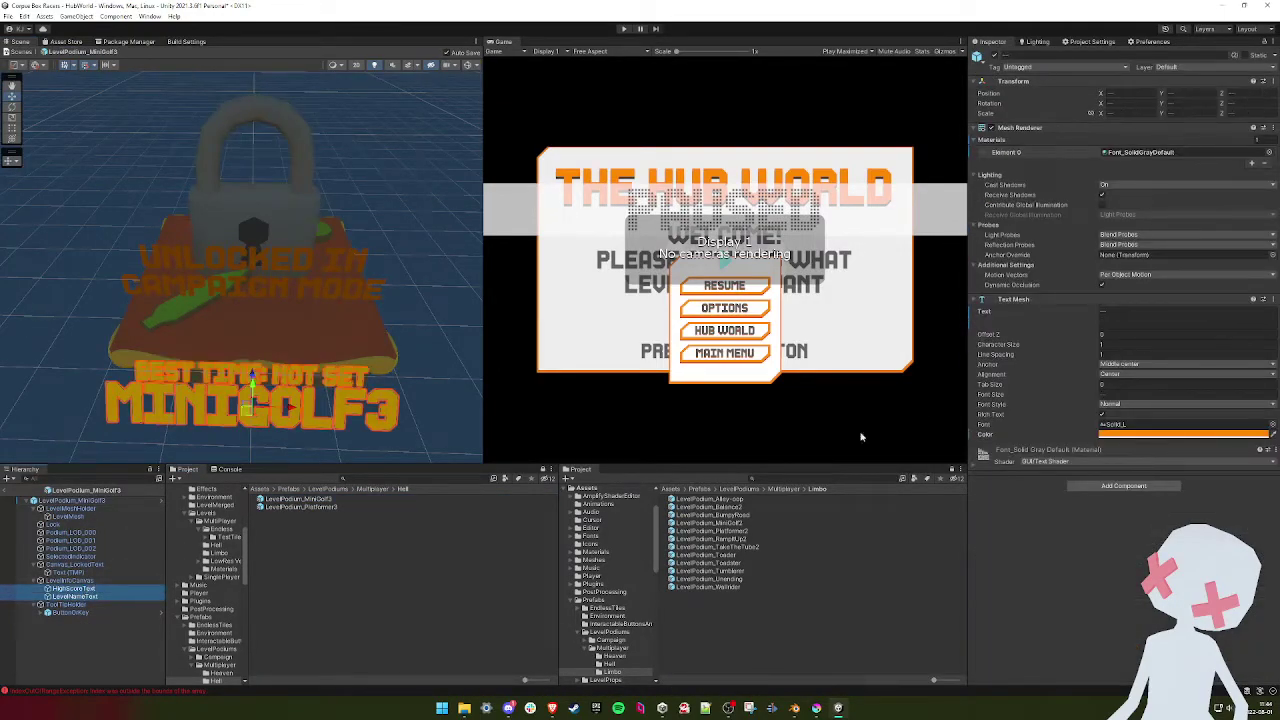
click(1263, 435)
click(1260, 641)
text(646464)
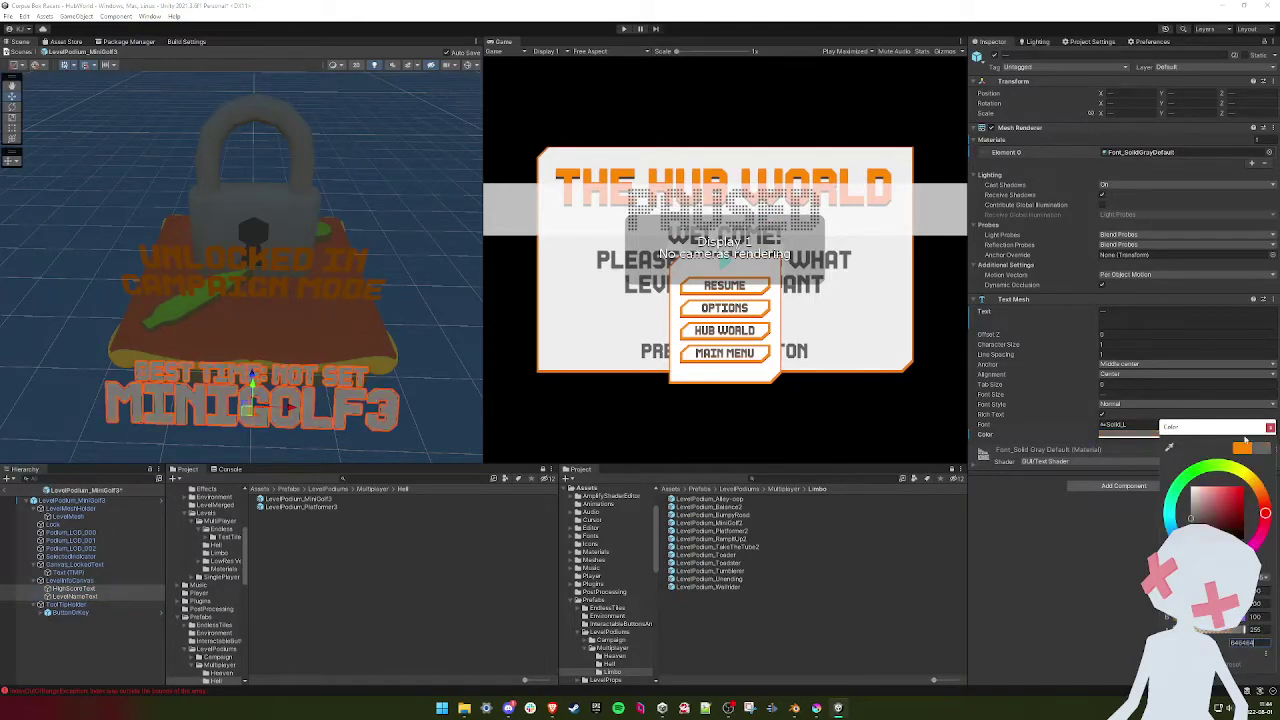
click(1270, 427)
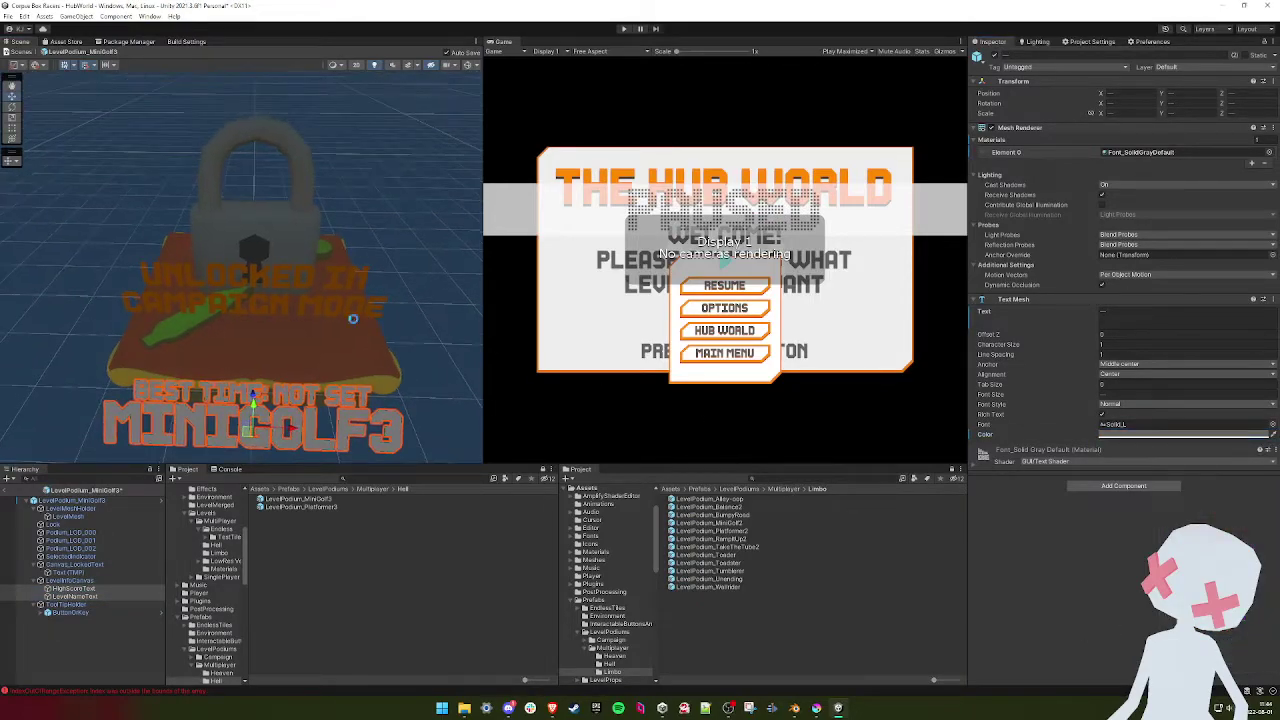
click(6, 491)
- Assign the Environment_Hell material to Podium_LOD_000, Podium_LOD_001 and Podium_LOD_002 of LevelPodium_RandomFill in the Hell hub
right_drag(293, 362, 312, 298)
key(s)
click(400, 332)
click(385, 326)
right_drag(385, 326, 318, 328)
scroll(99, 605, down, 2)
shift+click(98, 608)
right_drag(290, 382, 169, 336)
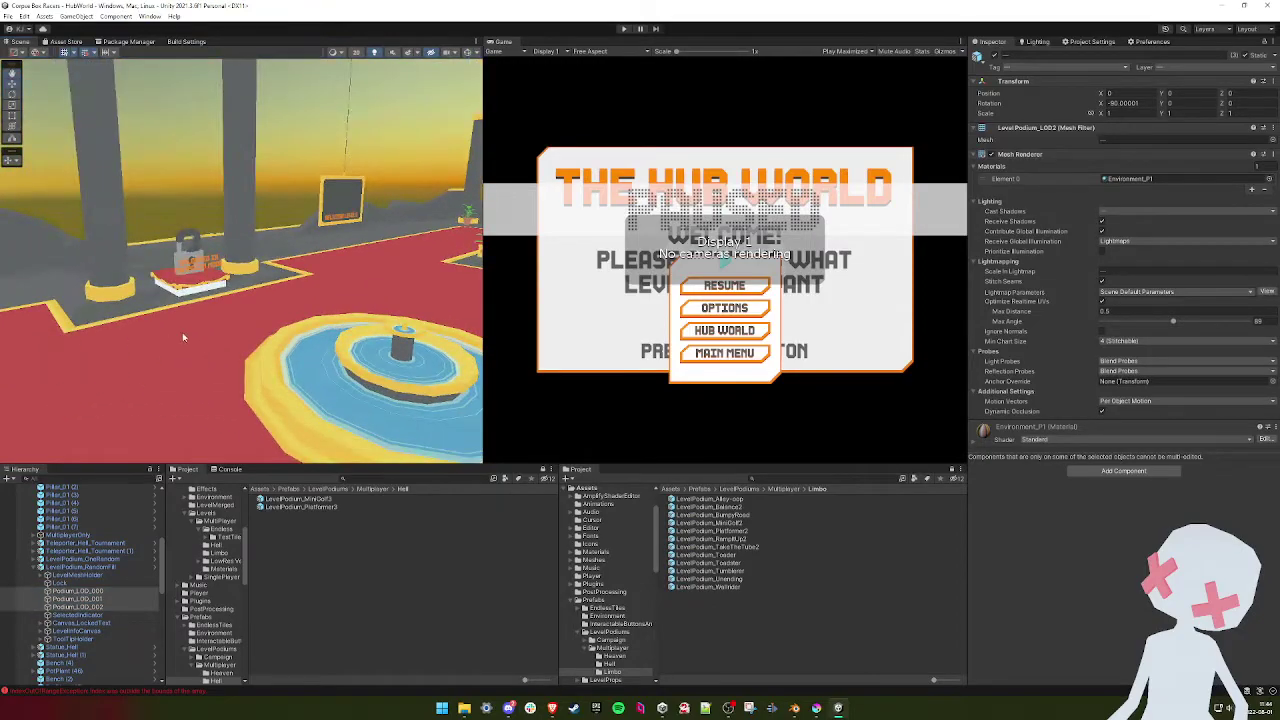
click(1270, 178)
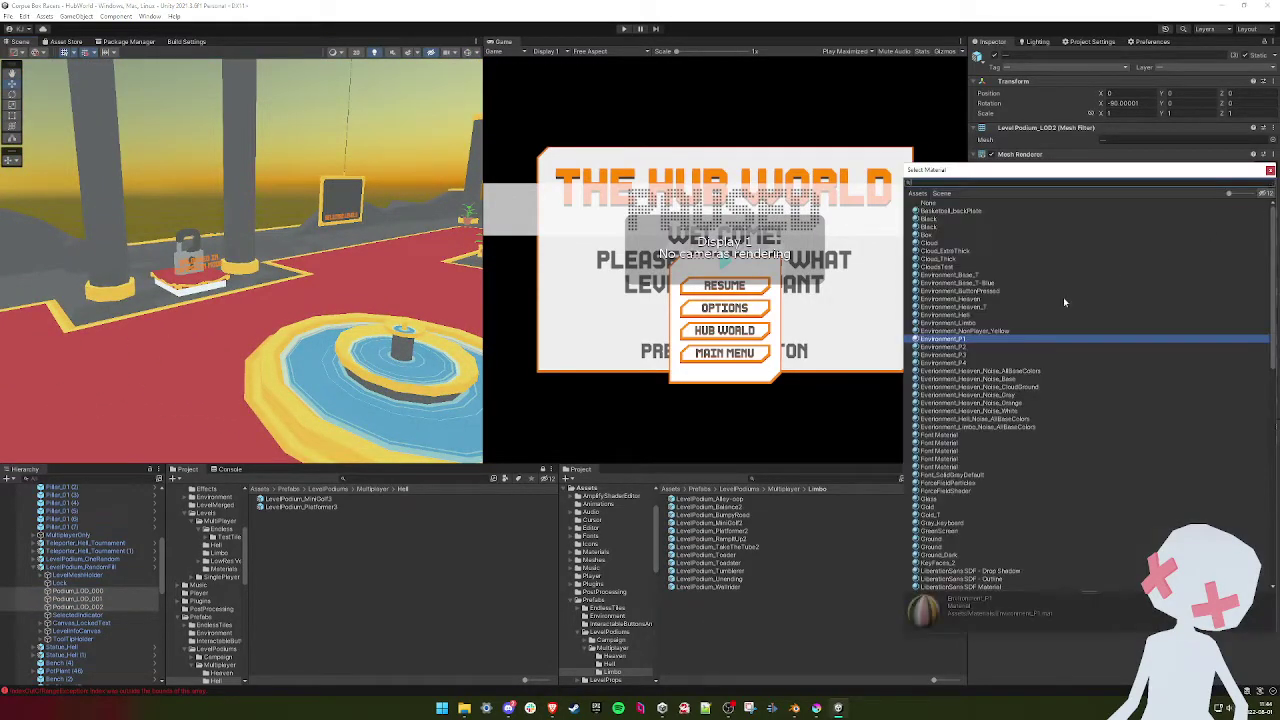
double_click(945, 314)
- Assign the Environment_Hell material to Podium_LOD_000, Podium_LOD_001 and Podium_LOD_002 of LevelPodium_OneRandom in the Hell hub and save the scene
right_drag(383, 246, 252, 322)
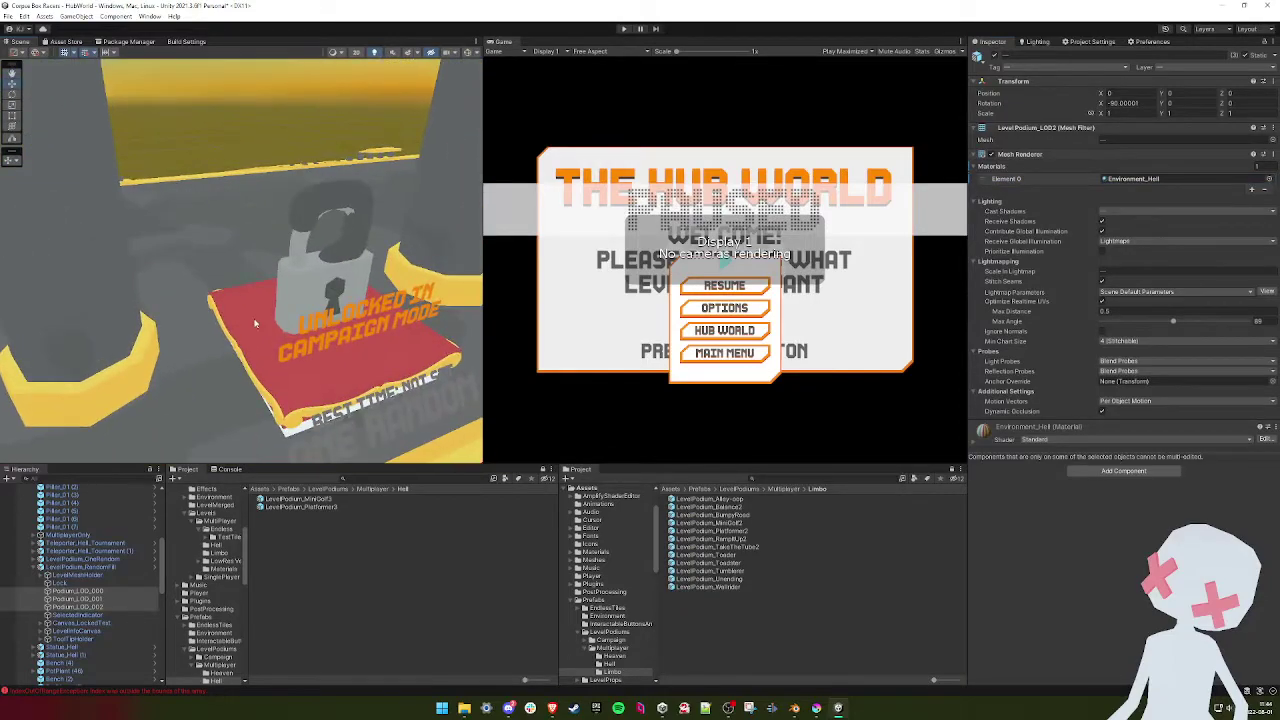
click(240, 322)
scroll(100, 580, down, 3)
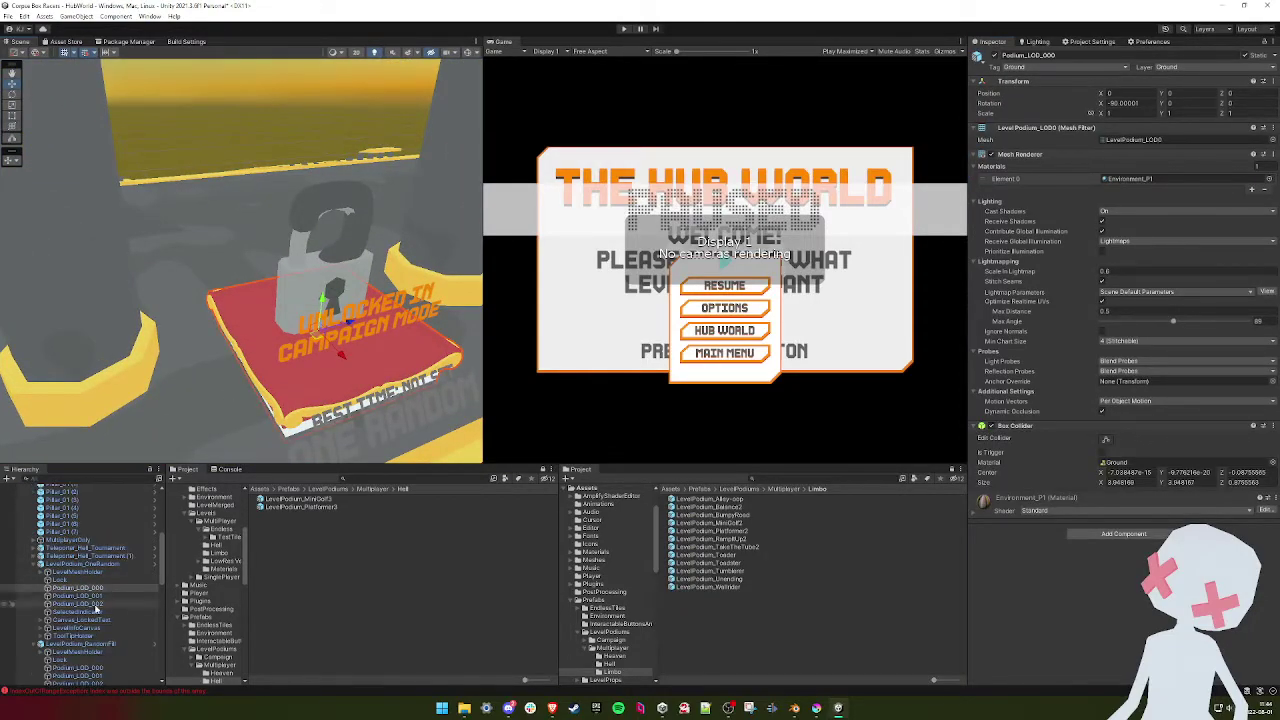
shift+click(78, 603)
click(1269, 178)
double_click(966, 318)
scroll(251, 271, down, 5)
right_drag(251, 271, 296, 212)
key(ctrl+s)
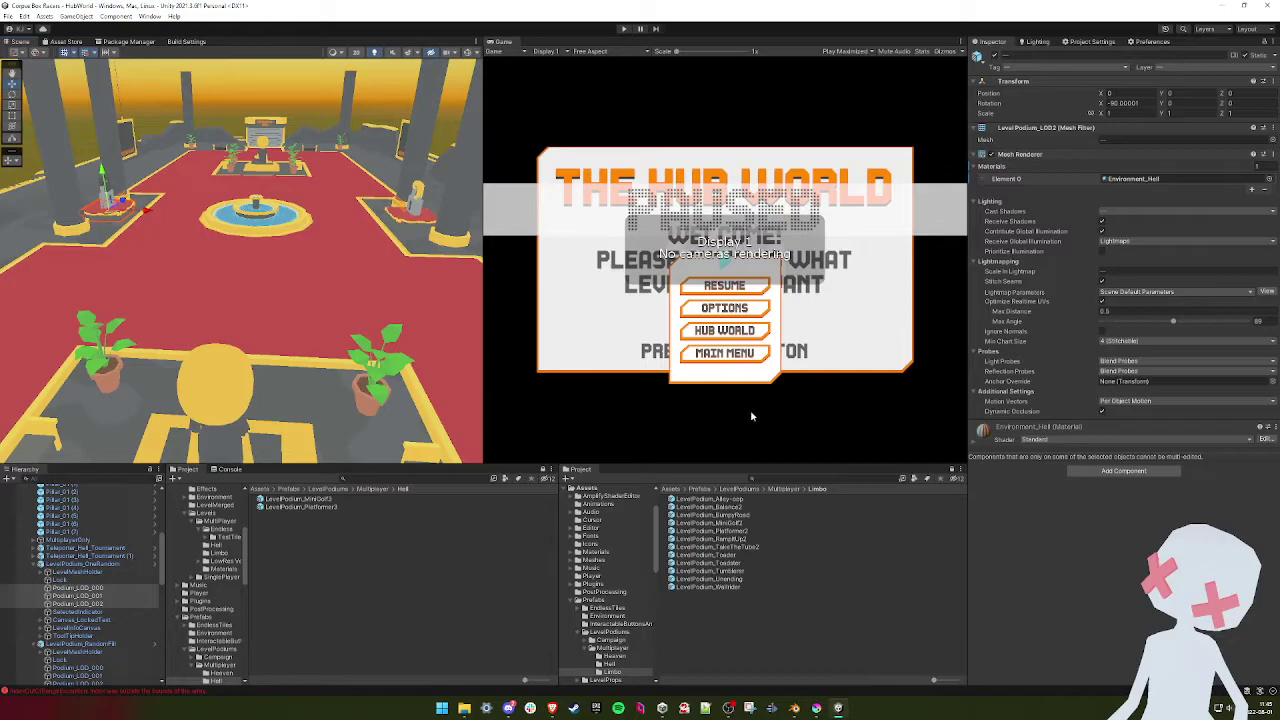
- Open InitializingScene from the root Assets folder and start play mode
click(671, 489)
scroll(701, 611, down, 3)
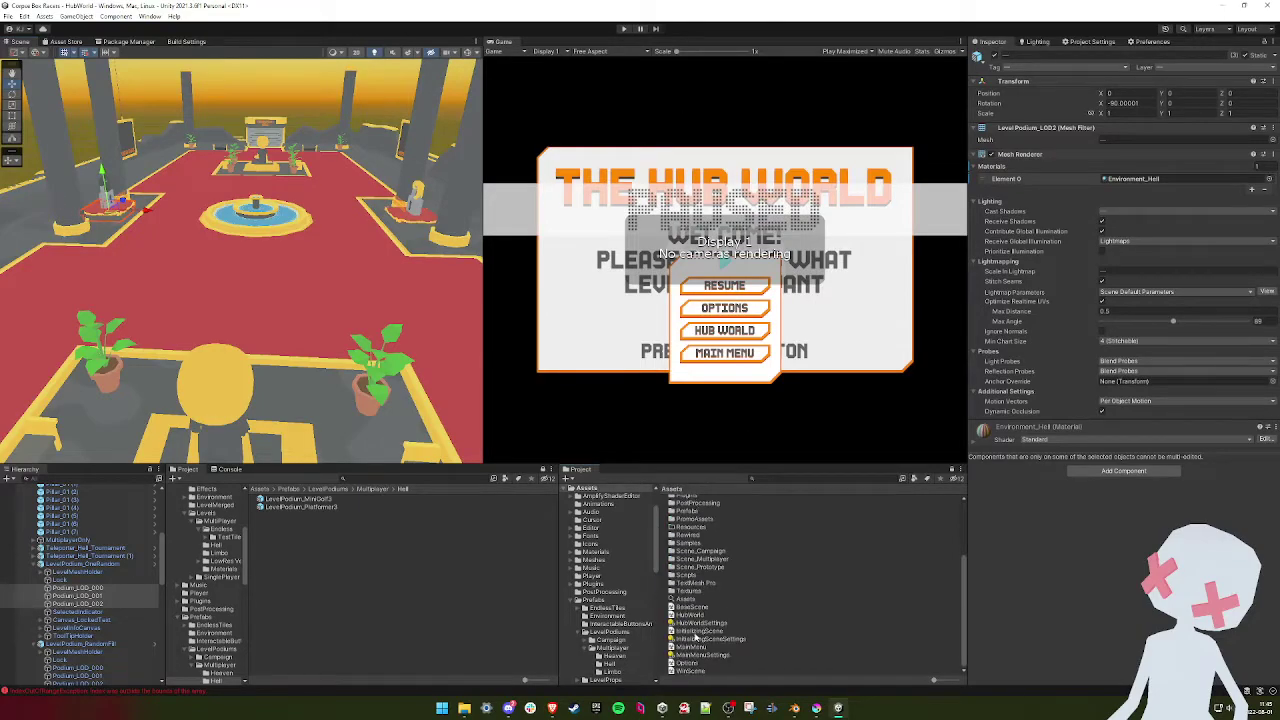
double_click(698, 631)
click(624, 29)
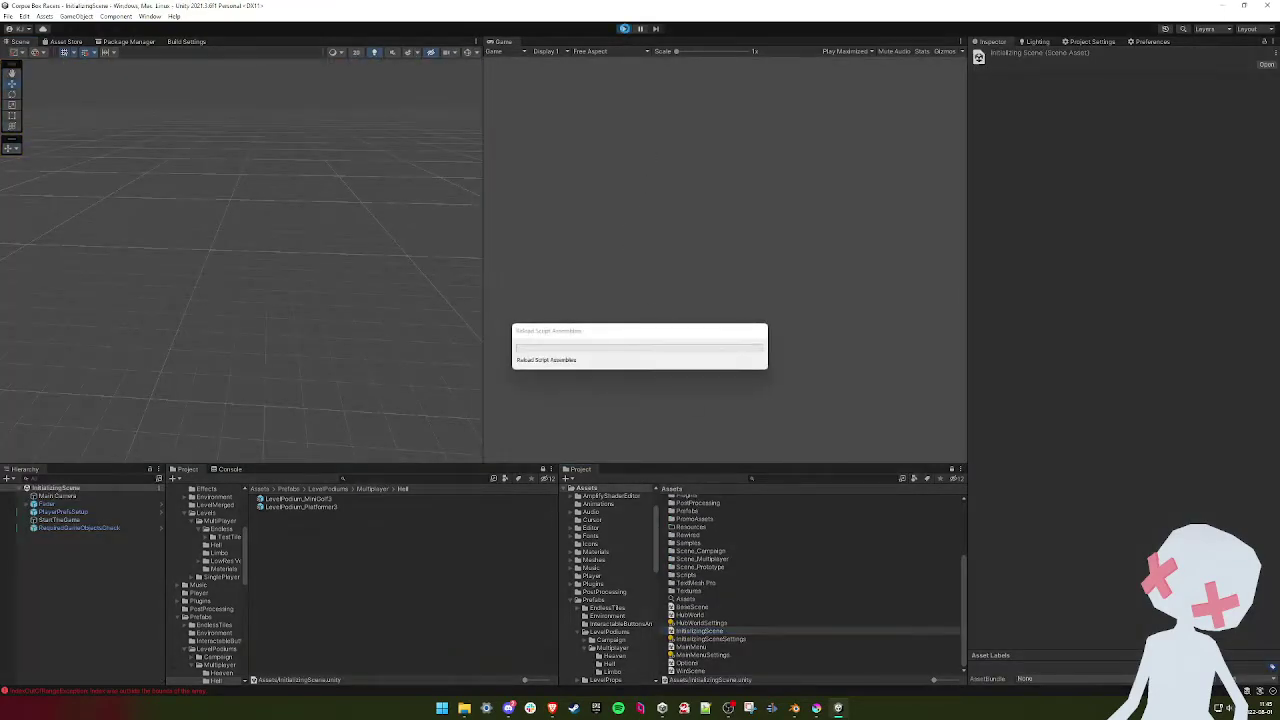
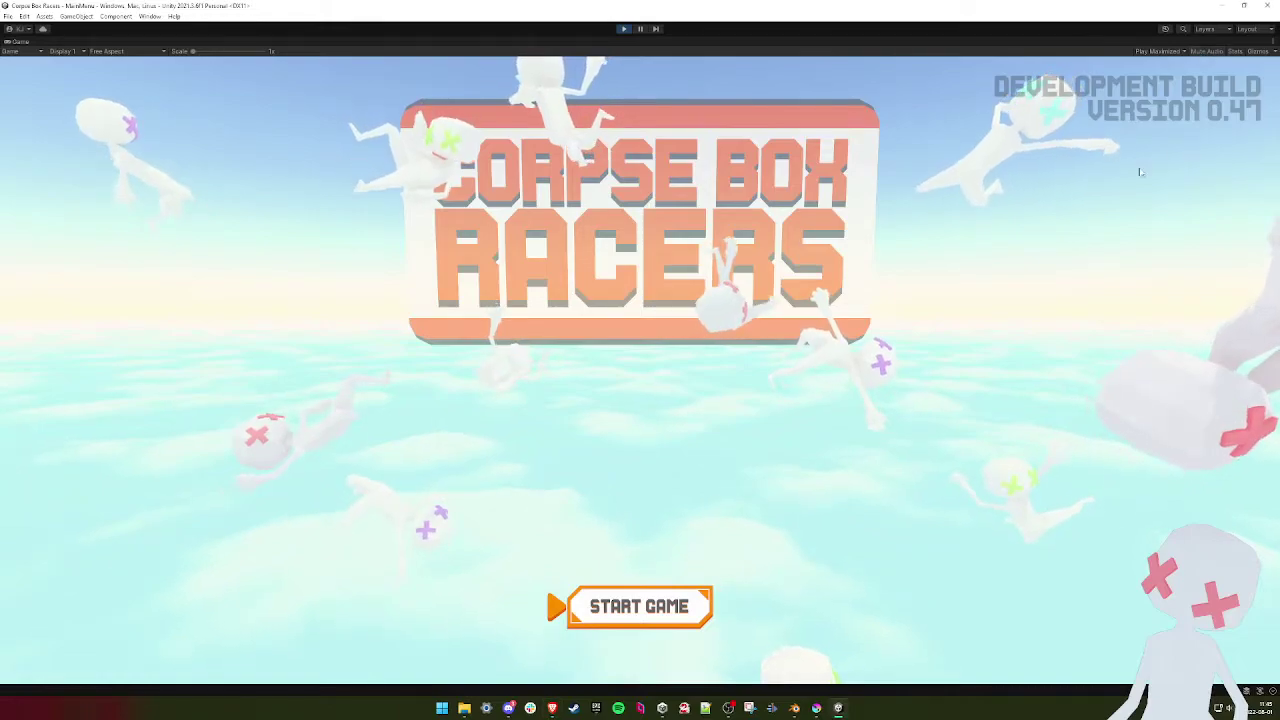
- Enter the game's main menu, open its options and set the Music volume to about 20%
key(Return)
key(Down)
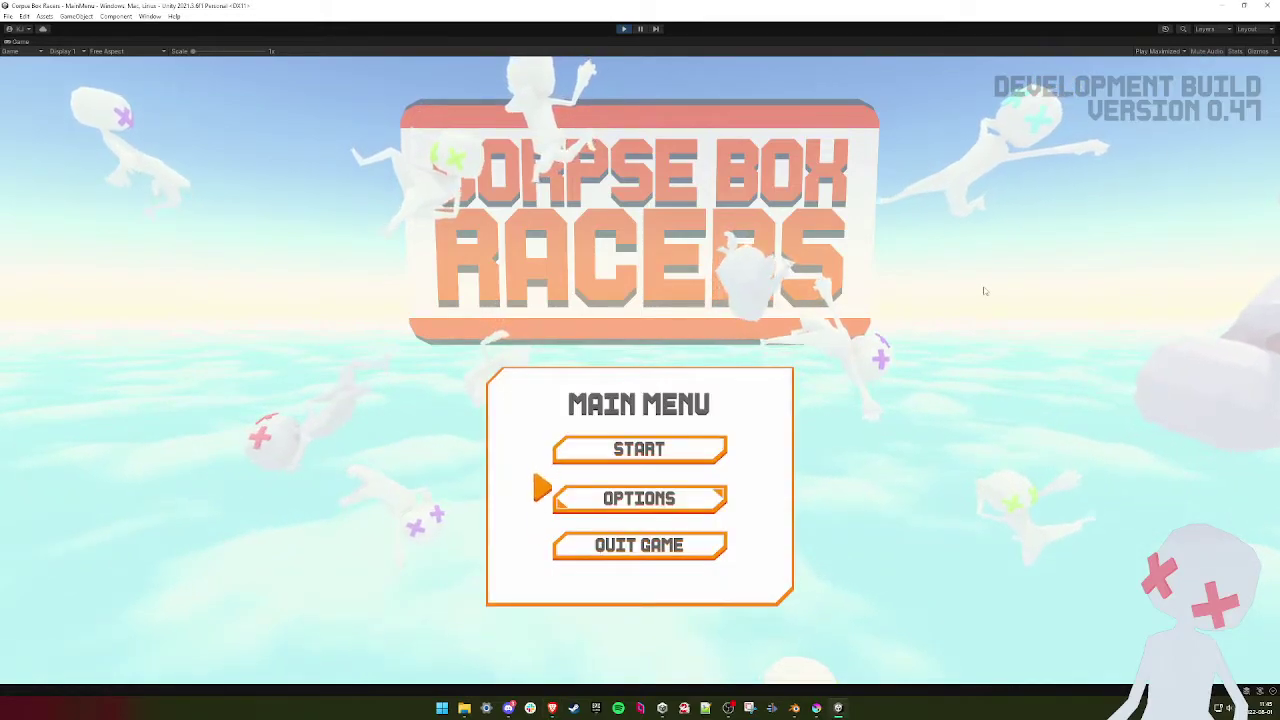
key(Return)
key(Up)
key(Up)
key(Up)
key(Up)
key(Right)
key(Right)
key(Right)
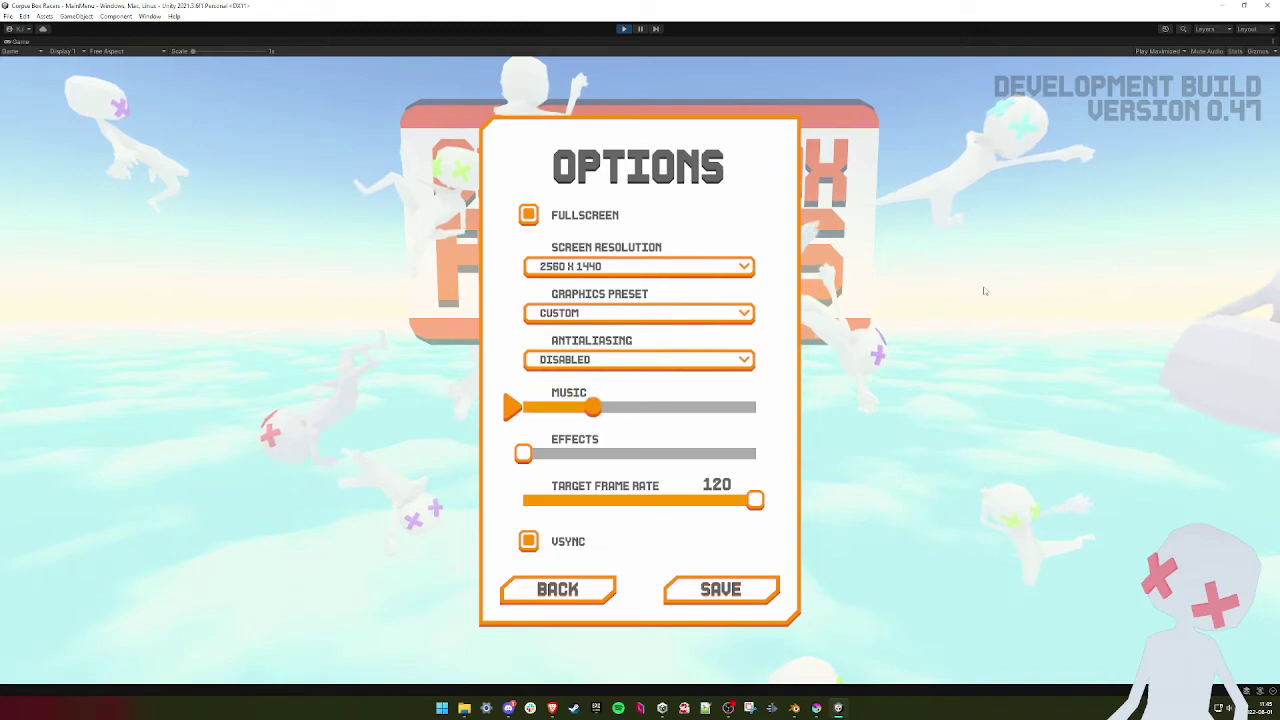
key(Left)
- Raise the Effects volume to about 20%, matching the Music volume, and save the game options
key(Down)
key(Right)
key(Right)
key(Up)
key(Right)
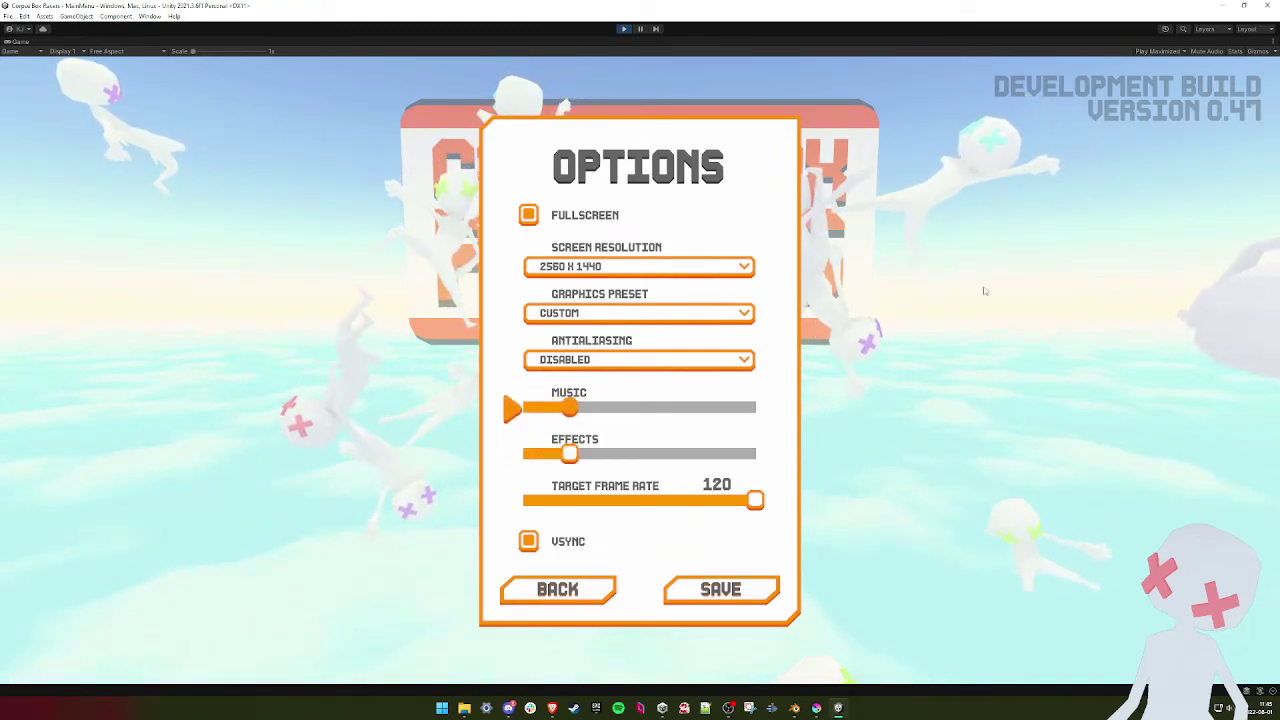
key(Down)
key(Down)
key(Down)
key(Down)
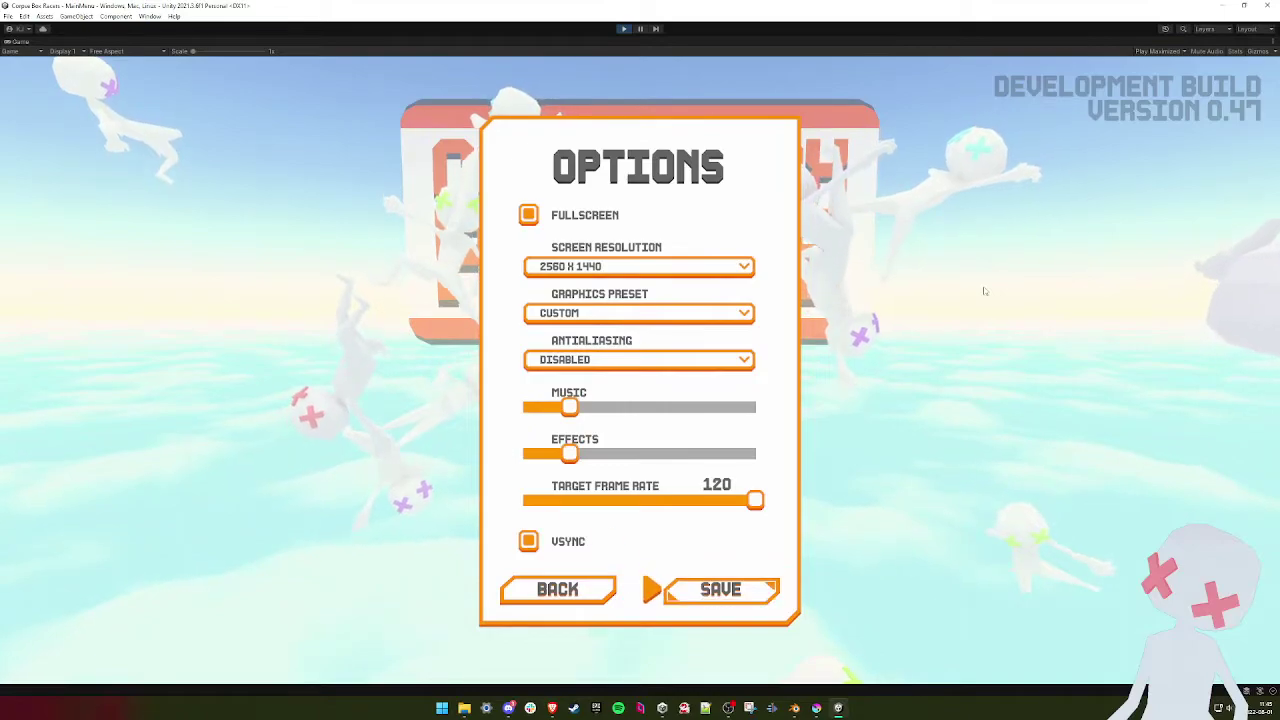
key(Return)
- Start a two-player Tournament game with a length of best of 3 levels
key(Return)
key(Page_Down)
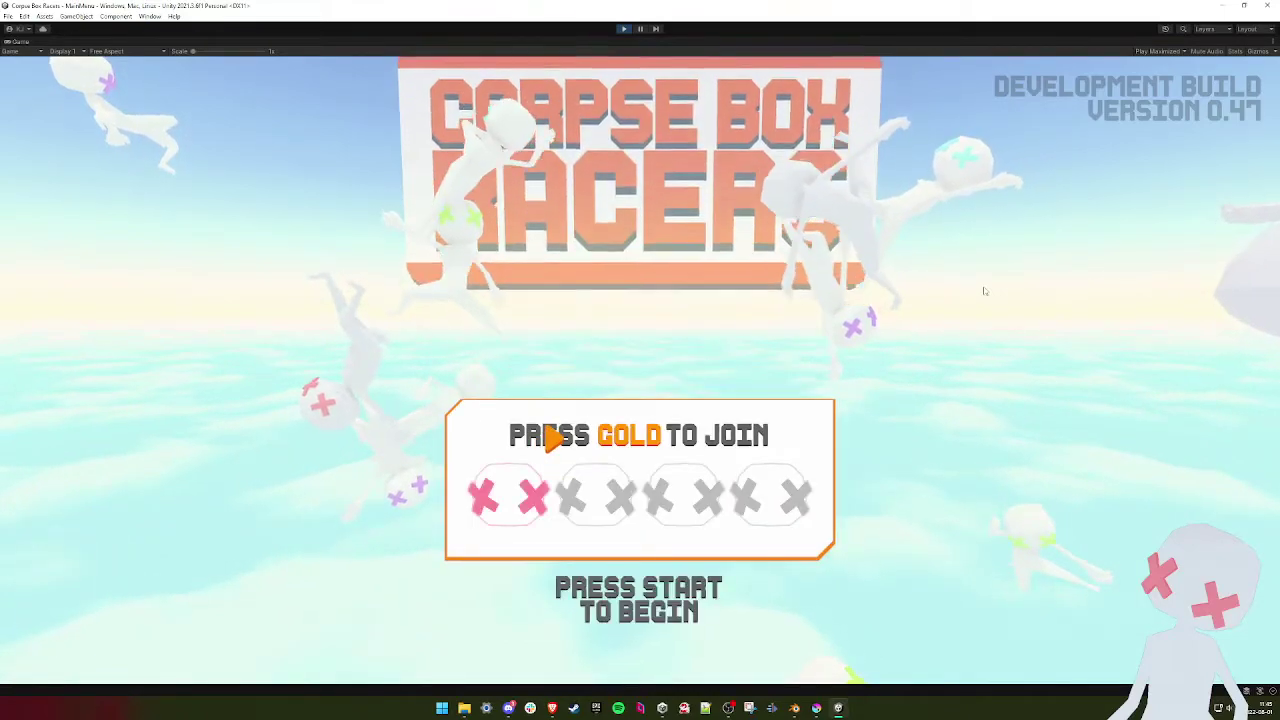
key(6)
key(Return)
key(Right)
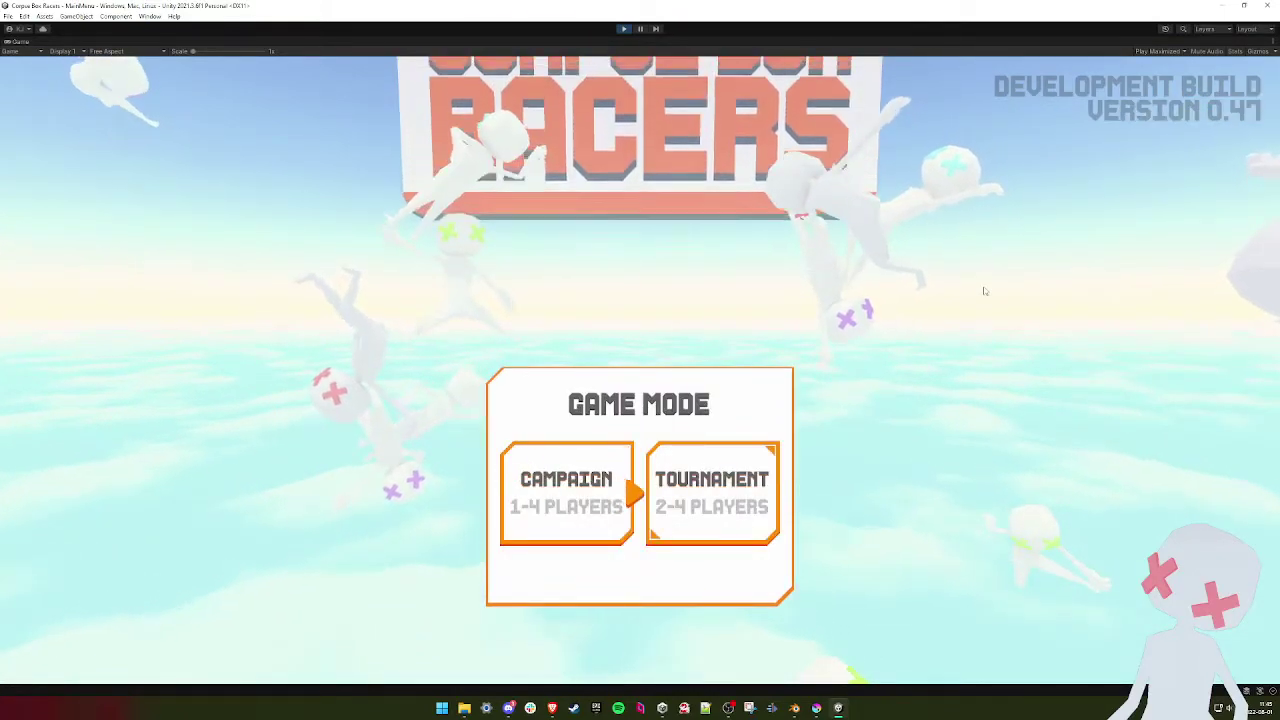
key(Return)
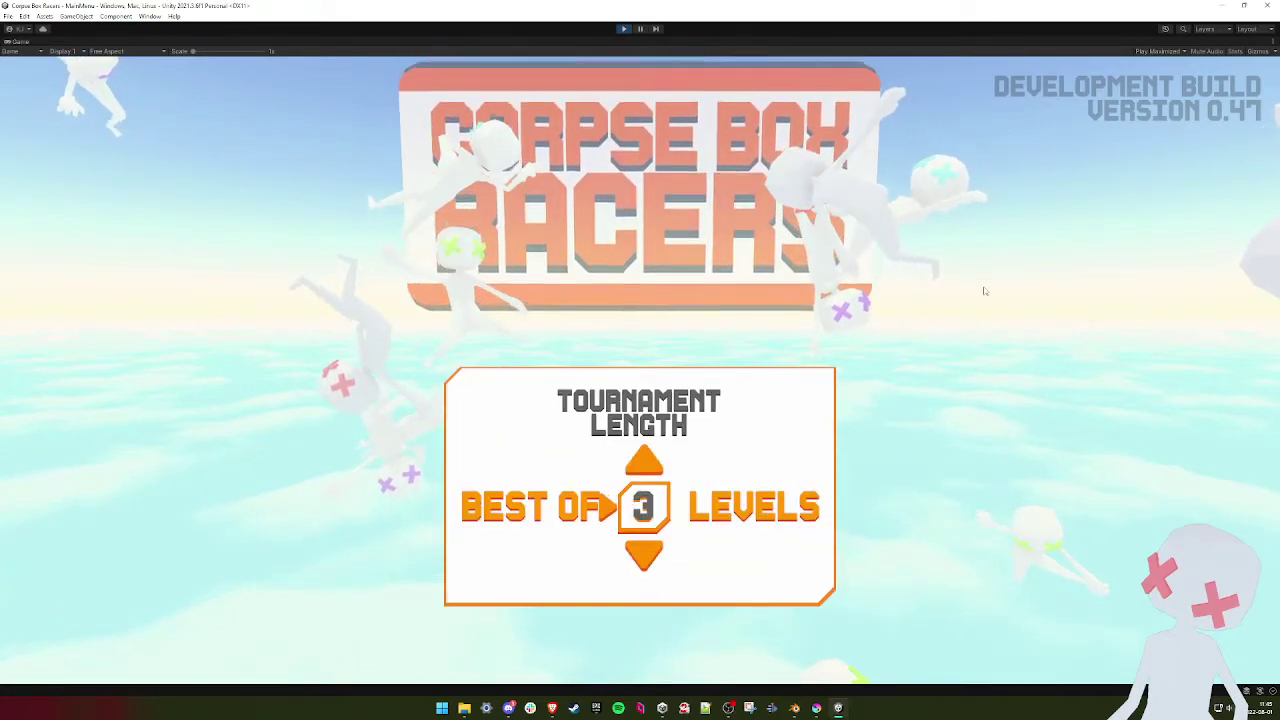
key(Return)
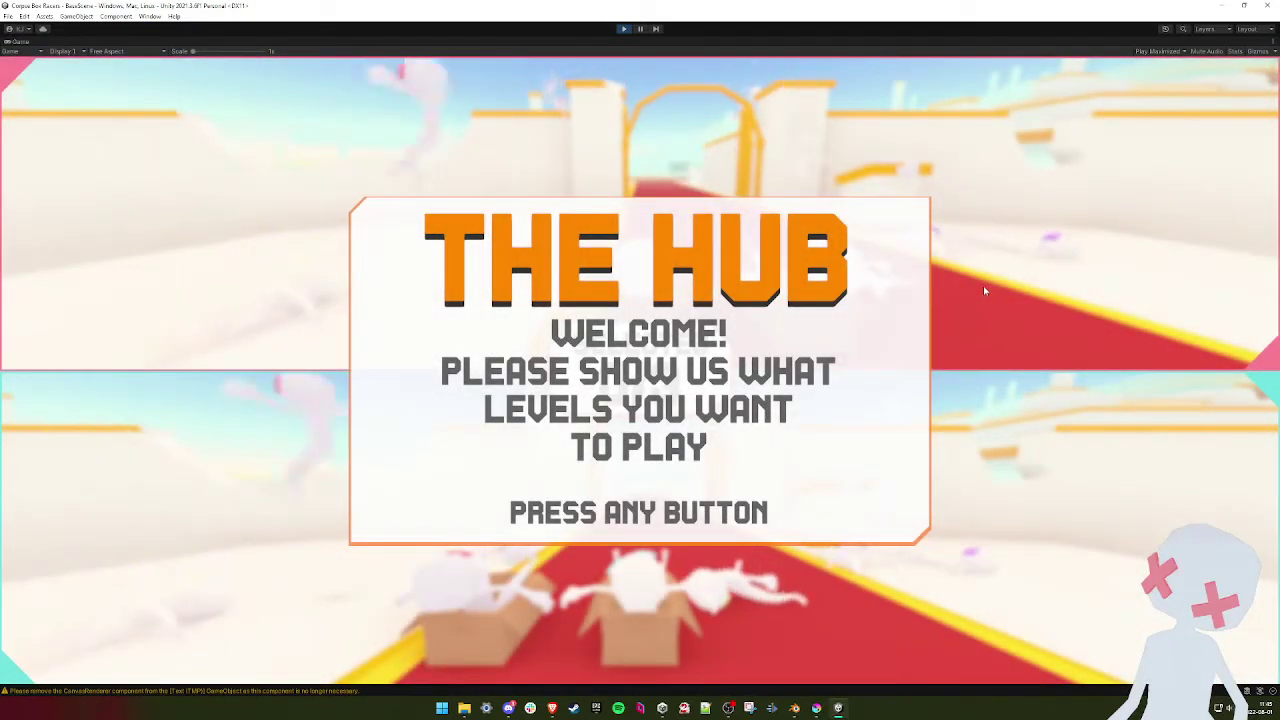
- Dismiss the hub welcome message, lower Music and Effects to about 10% in the pause options, and resume the game
key(space)
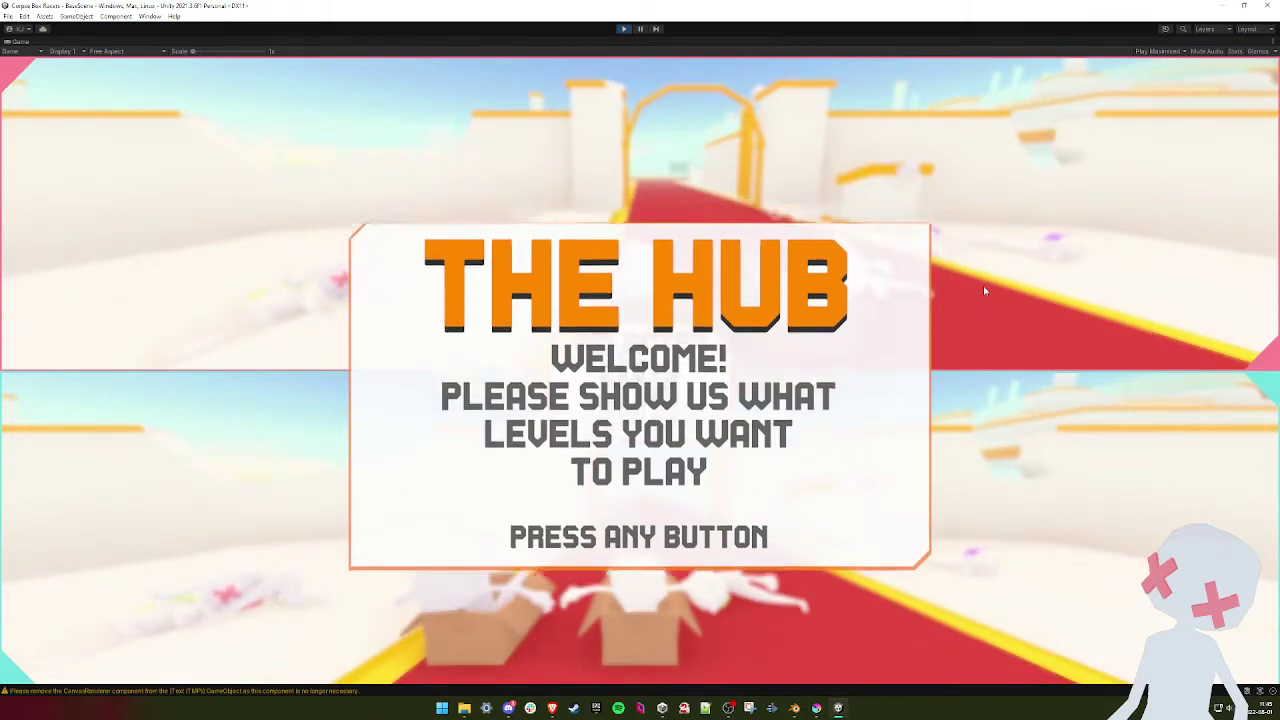
key(Escape)
key(Down)
key(Return)
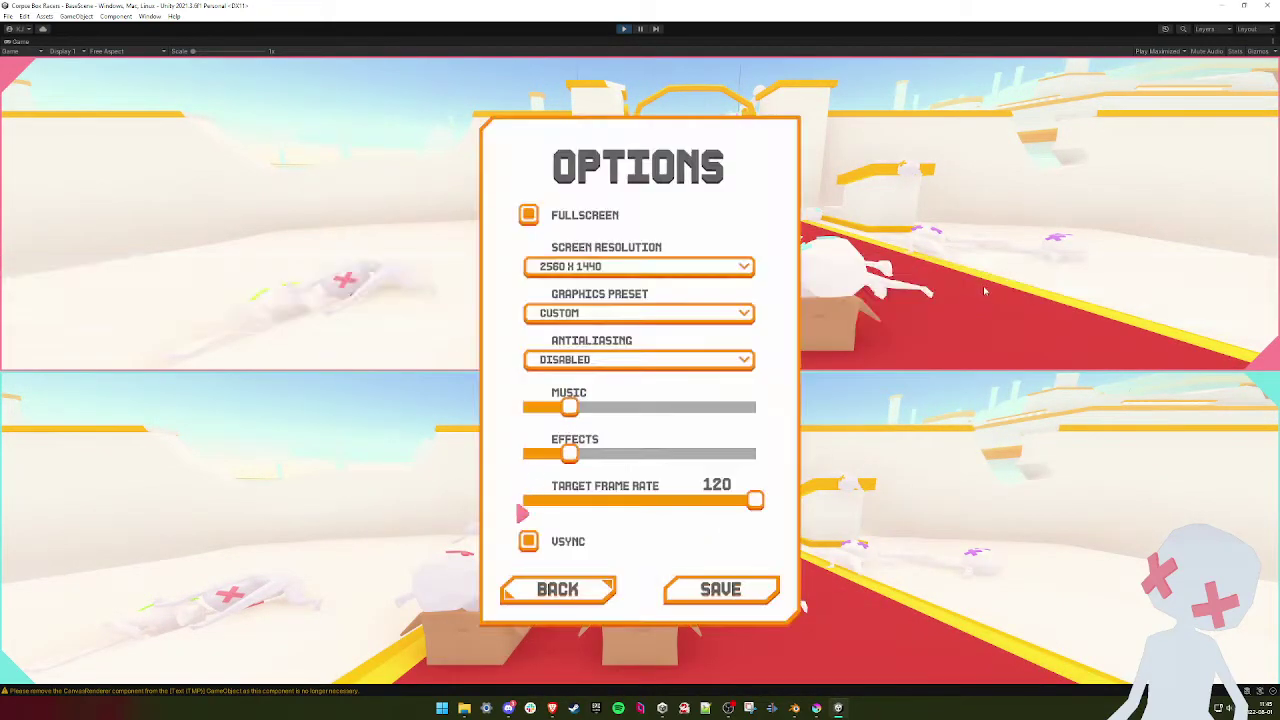
key(Left)
key(Up)
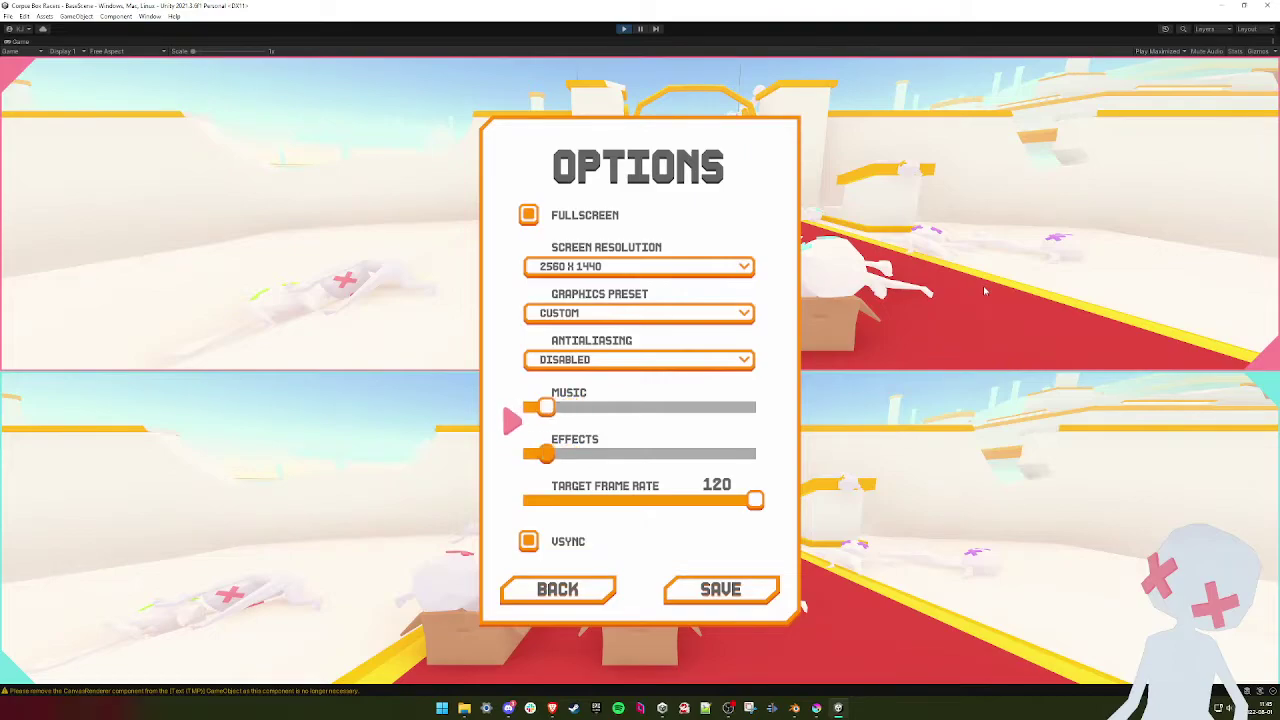
key(Return)
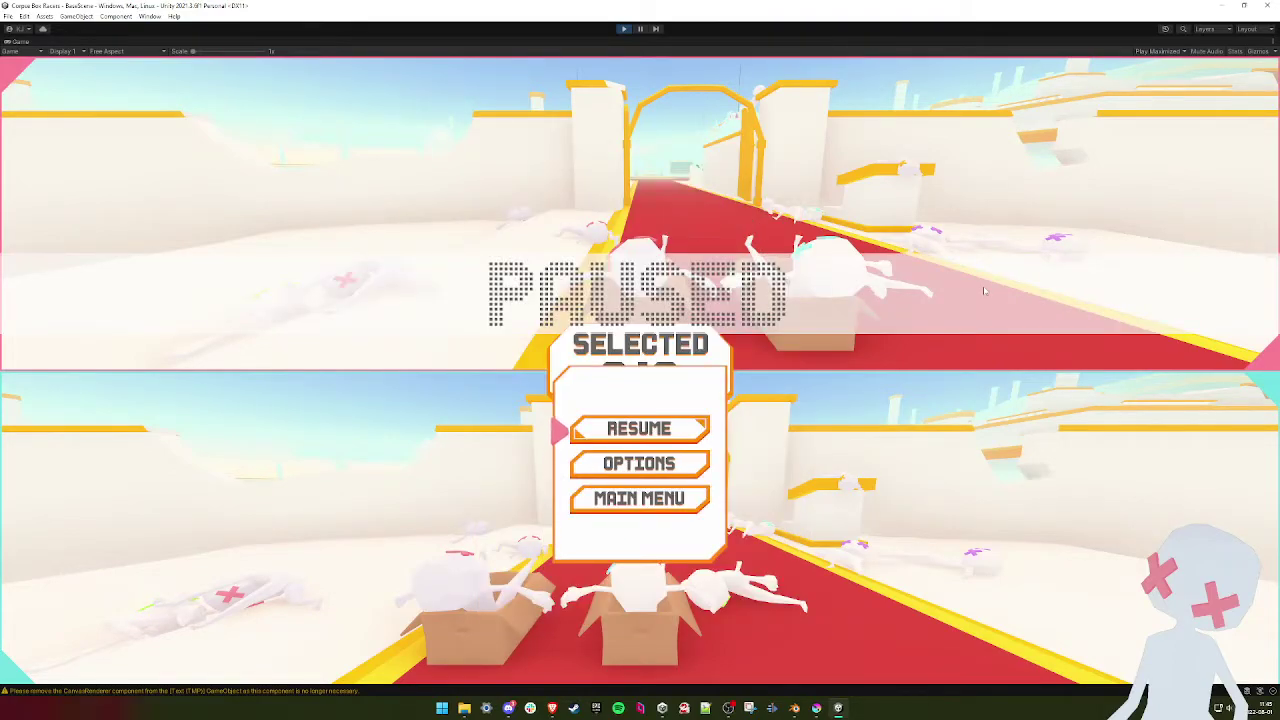
key(Return)
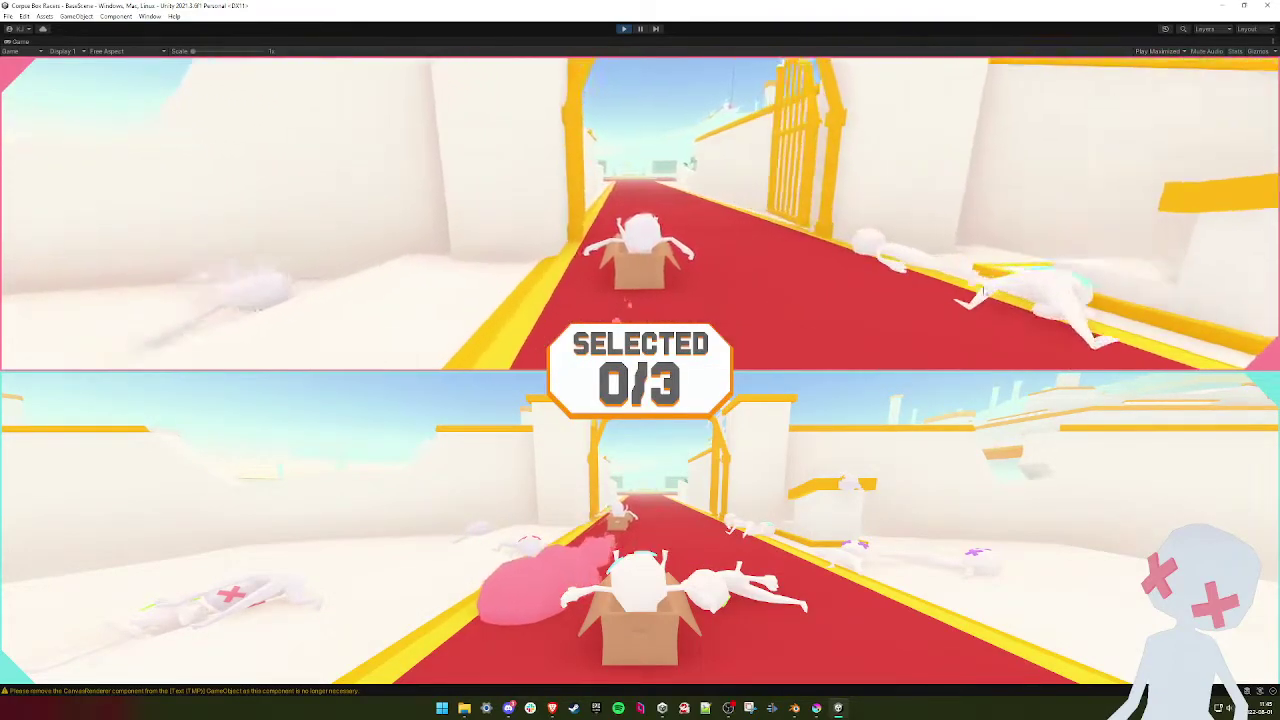
- Drive the first player through the gate and along the red carpet into the tournament teleporter to reach the Heaven hub
key(Up)
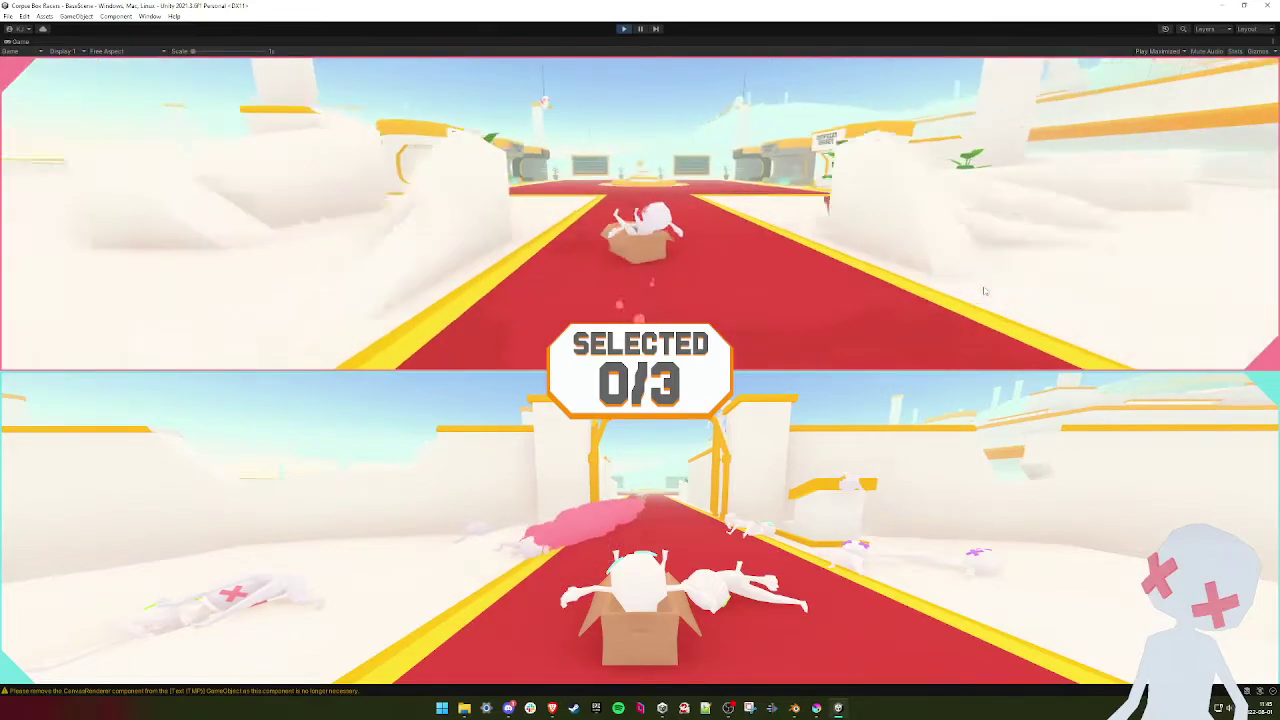
key(Up)
key(Left)
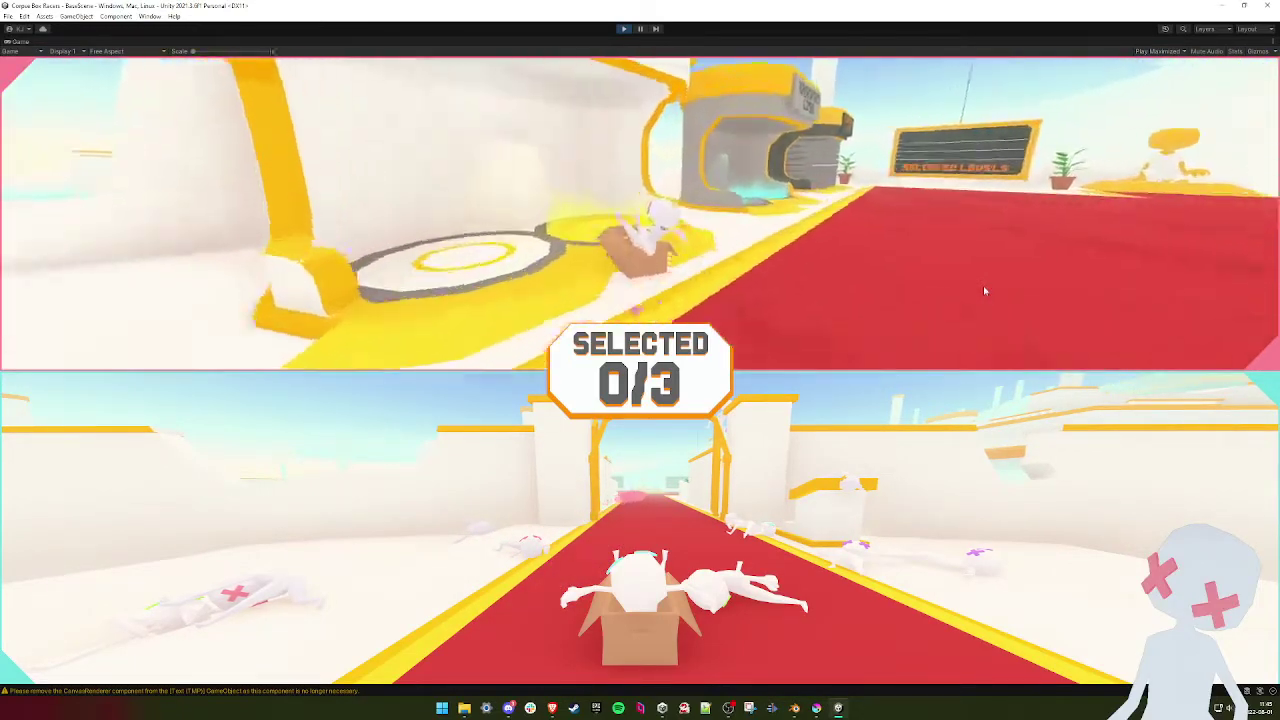
key(Up)
key(Right)
key(Left)
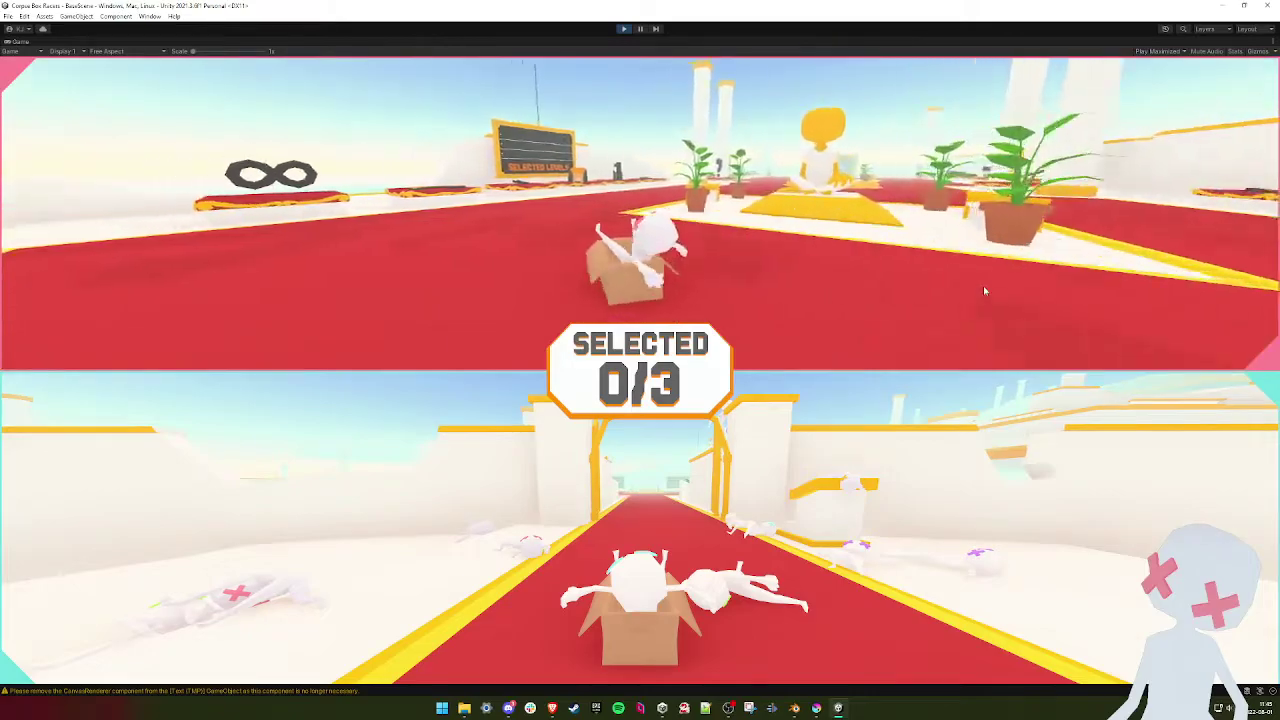
- Drive along the outer edge of the Heaven tournament hub to inspect its level podiums and selected-levels boards
key(Up)
key(Left)
key(Right)
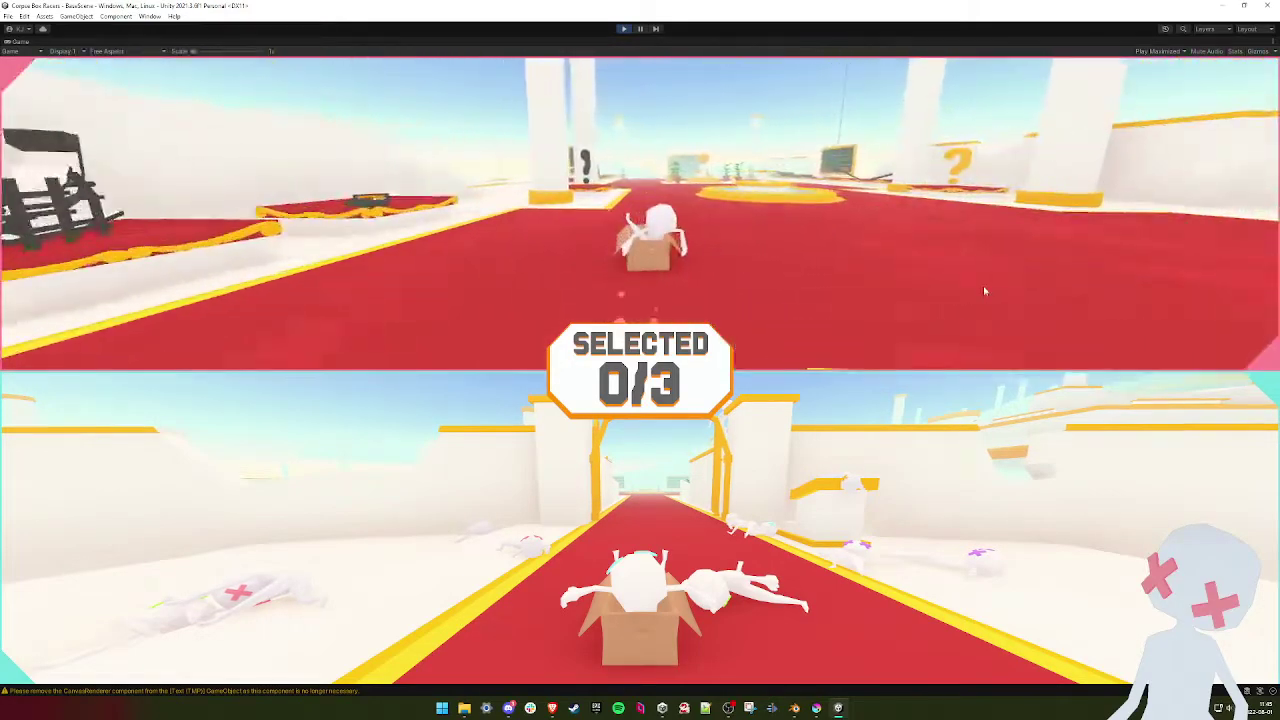
key(Up)
key(Left)
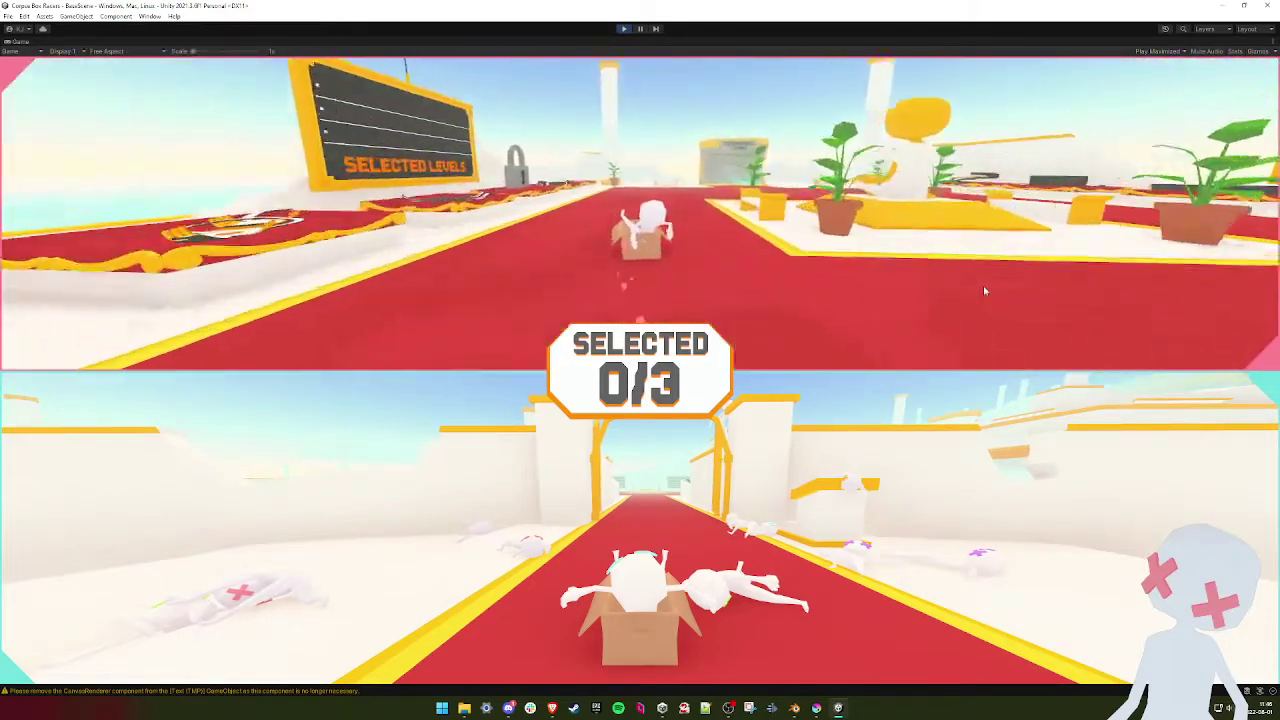
key(Right)
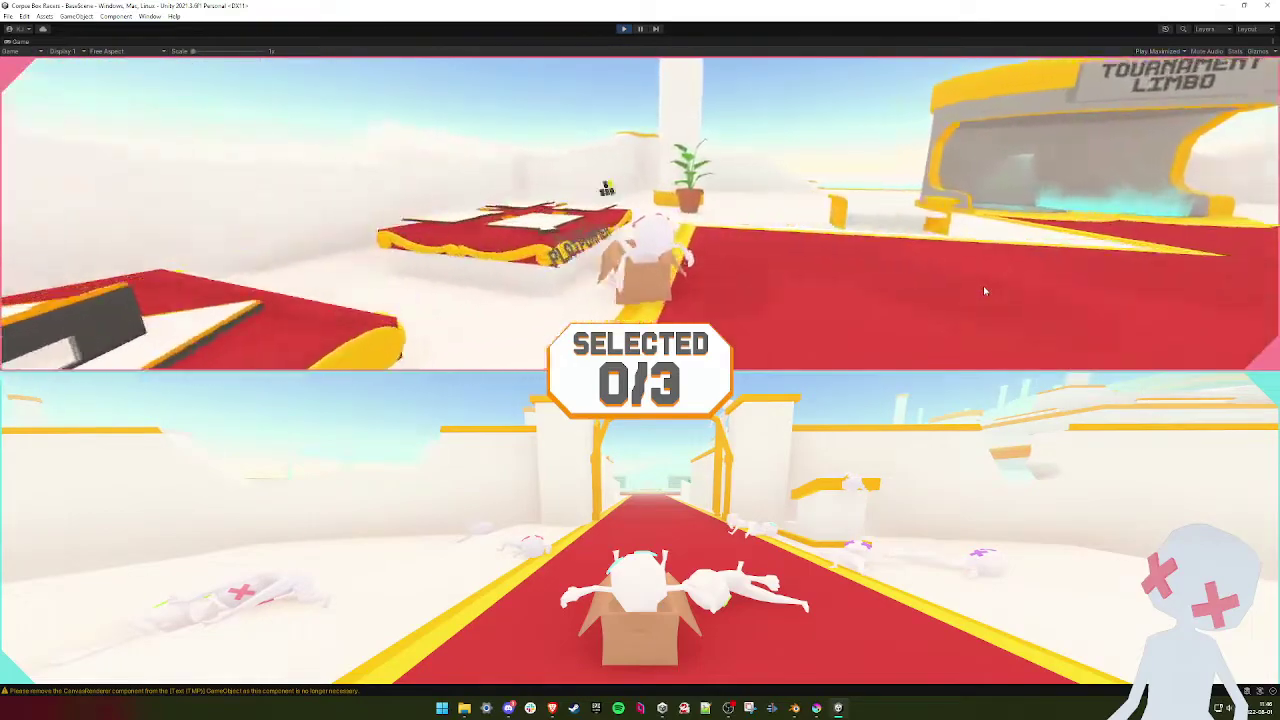
- Add the Platformer level to the tournament selection at its podium in the Heaven hub
key(Left)
key(Up)
key(Left)
key(Up)
key(Right)
key(Right)
key(Left)
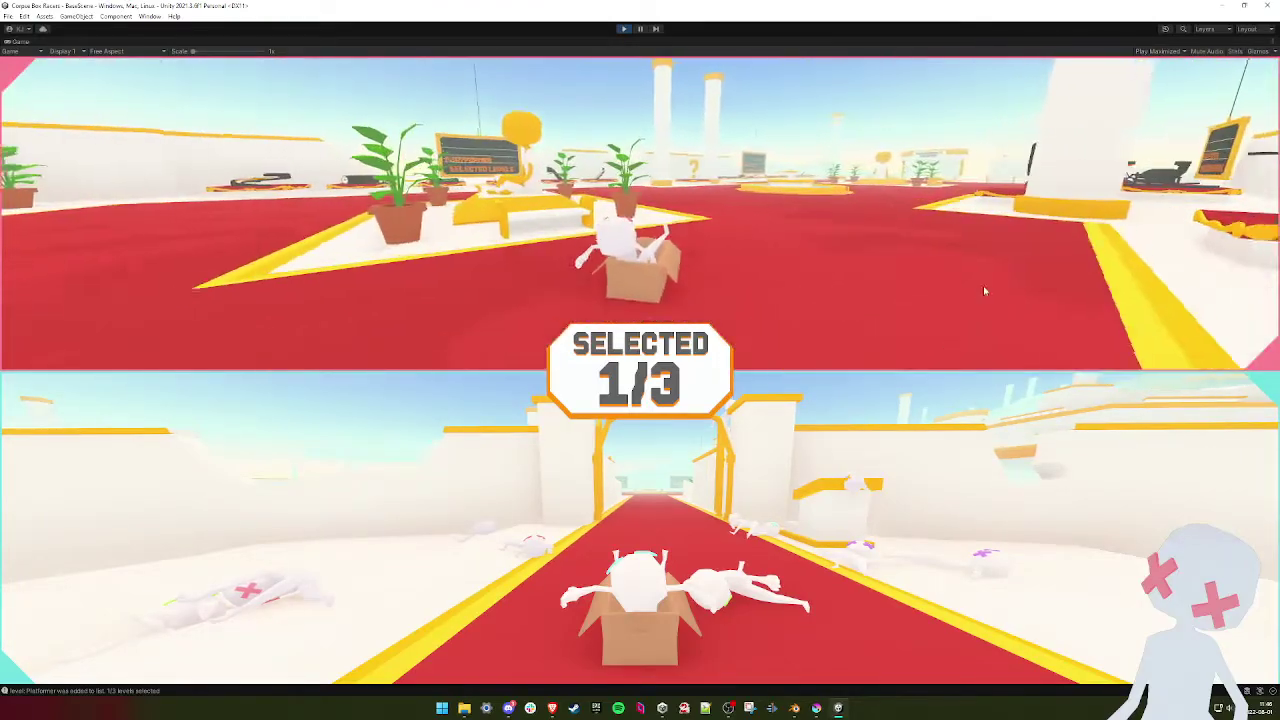
- Drive back across the Heaven hub and take the Tournament Limbo teleporter
key(Up)
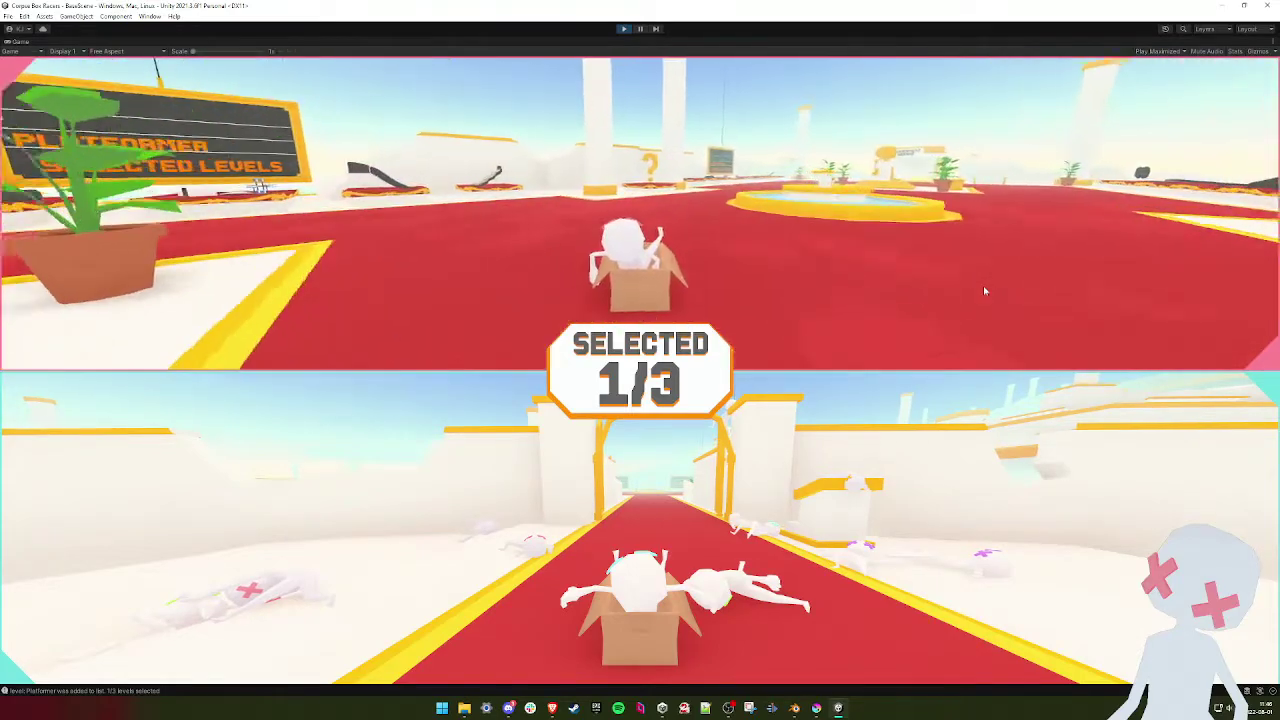
key(Left)
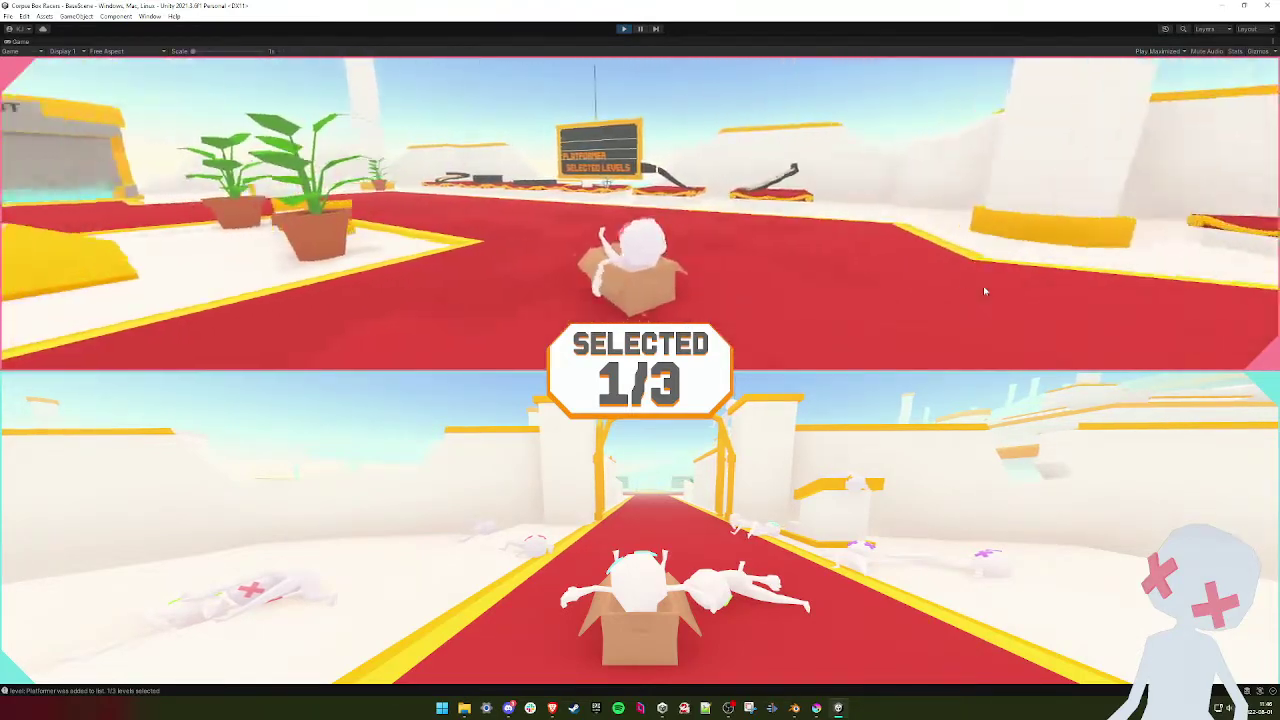
key(Left)
key(Up)
key(Left)
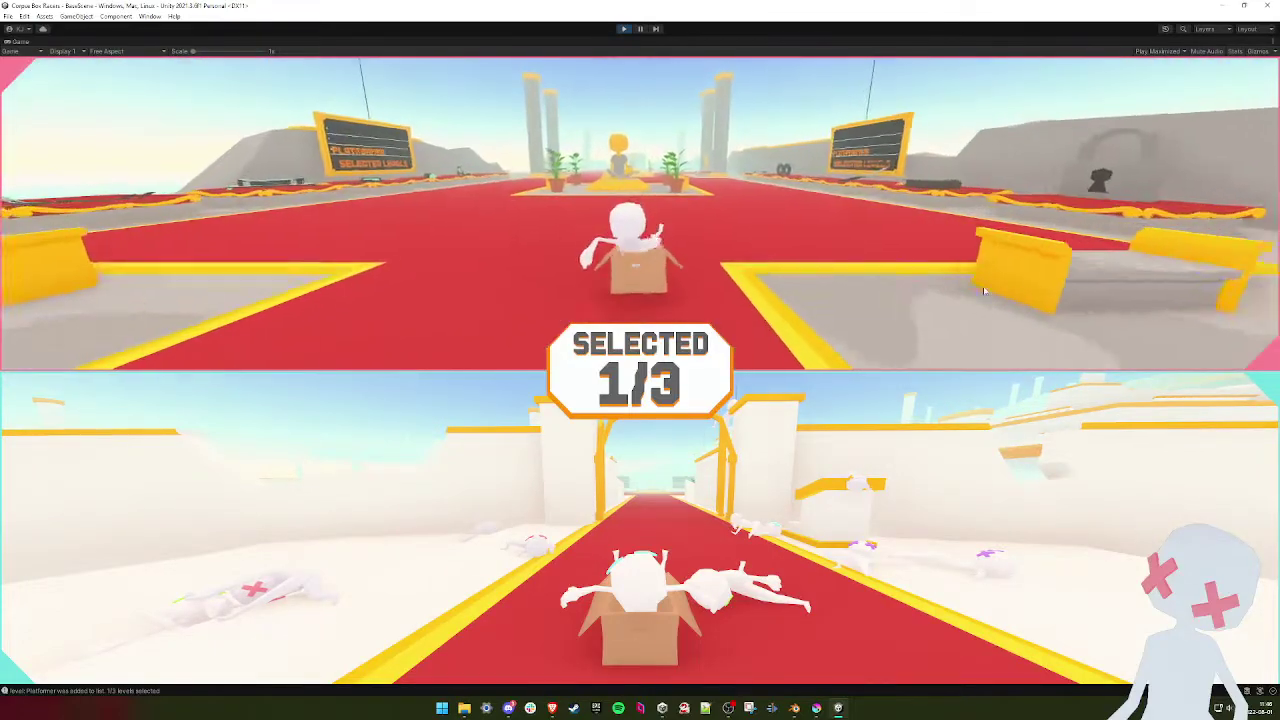
- Drive the first player around the Limbo tournament hub to inspect its level podiums and selected-levels boards
key(Up)
key(Right)
key(Up)
key(Right)
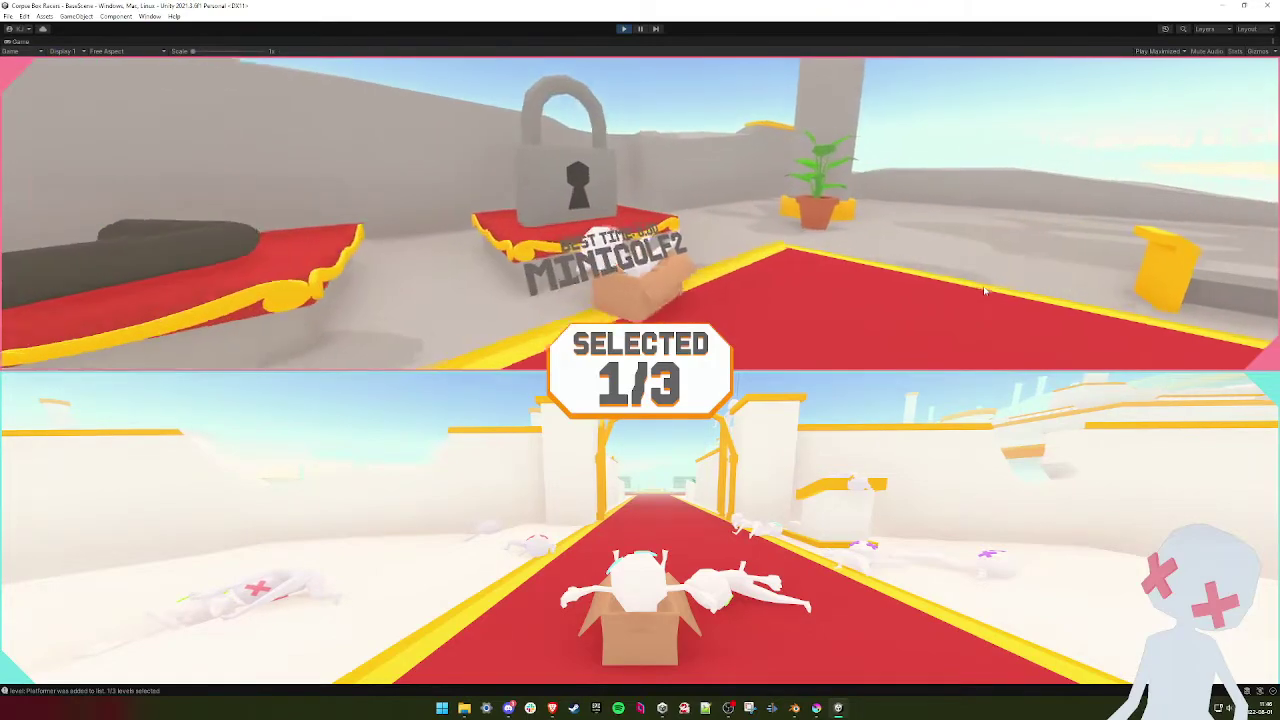
key(Right)
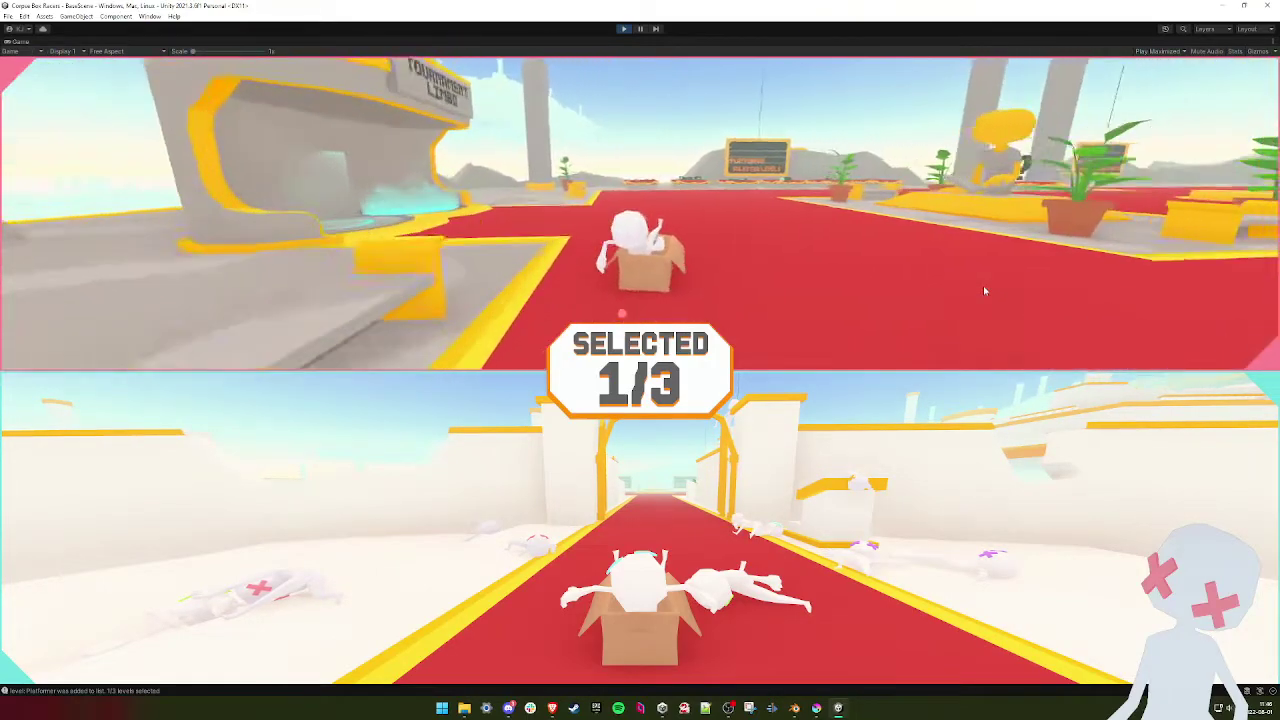
key(Right)
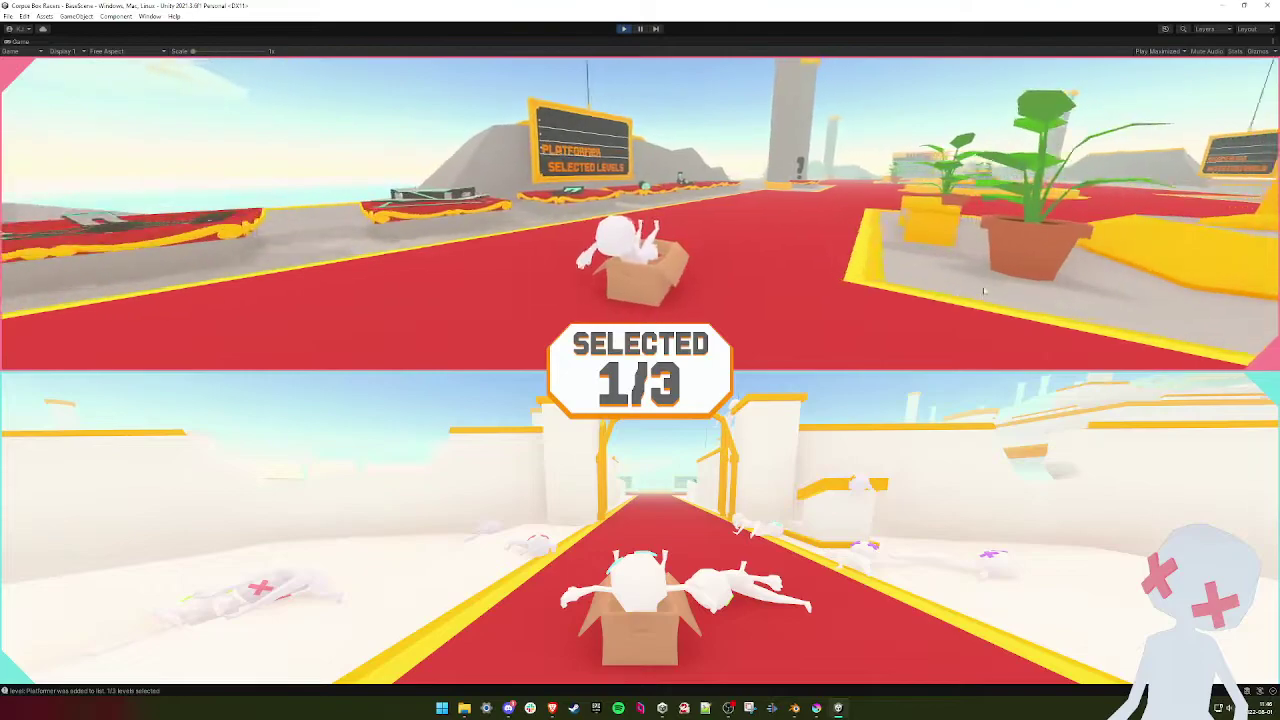
key(Right)
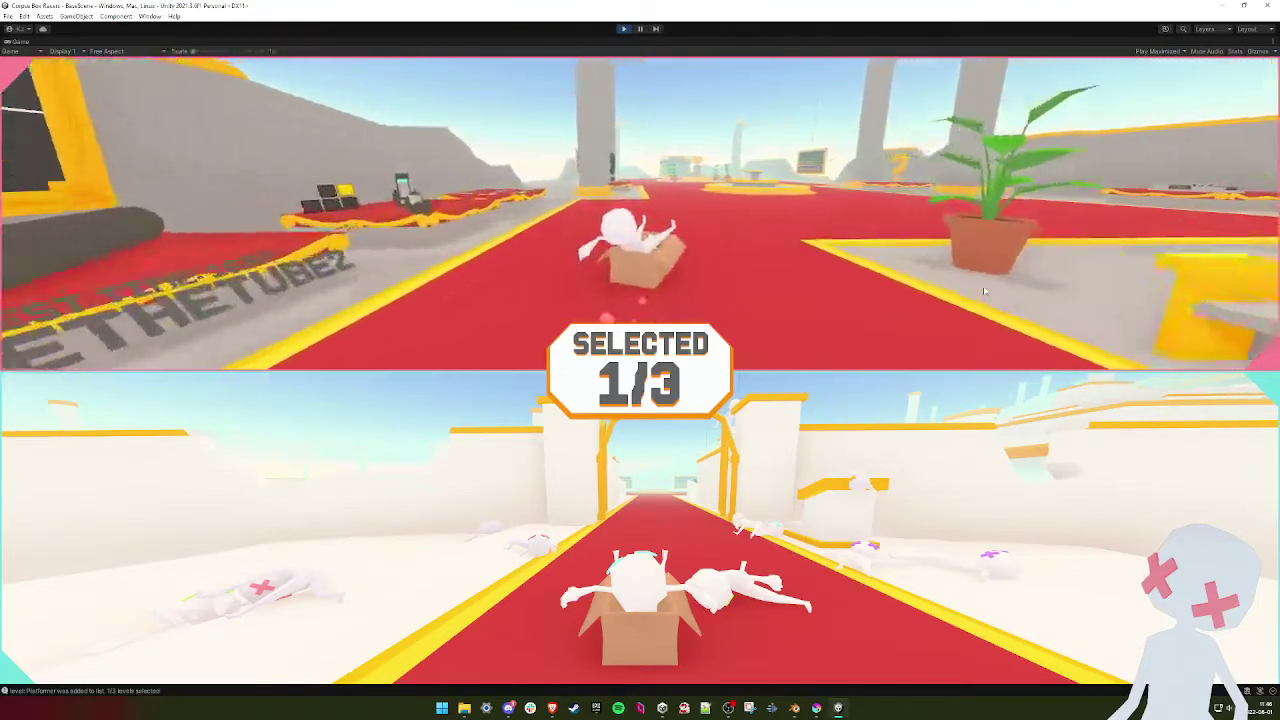
key(Right)
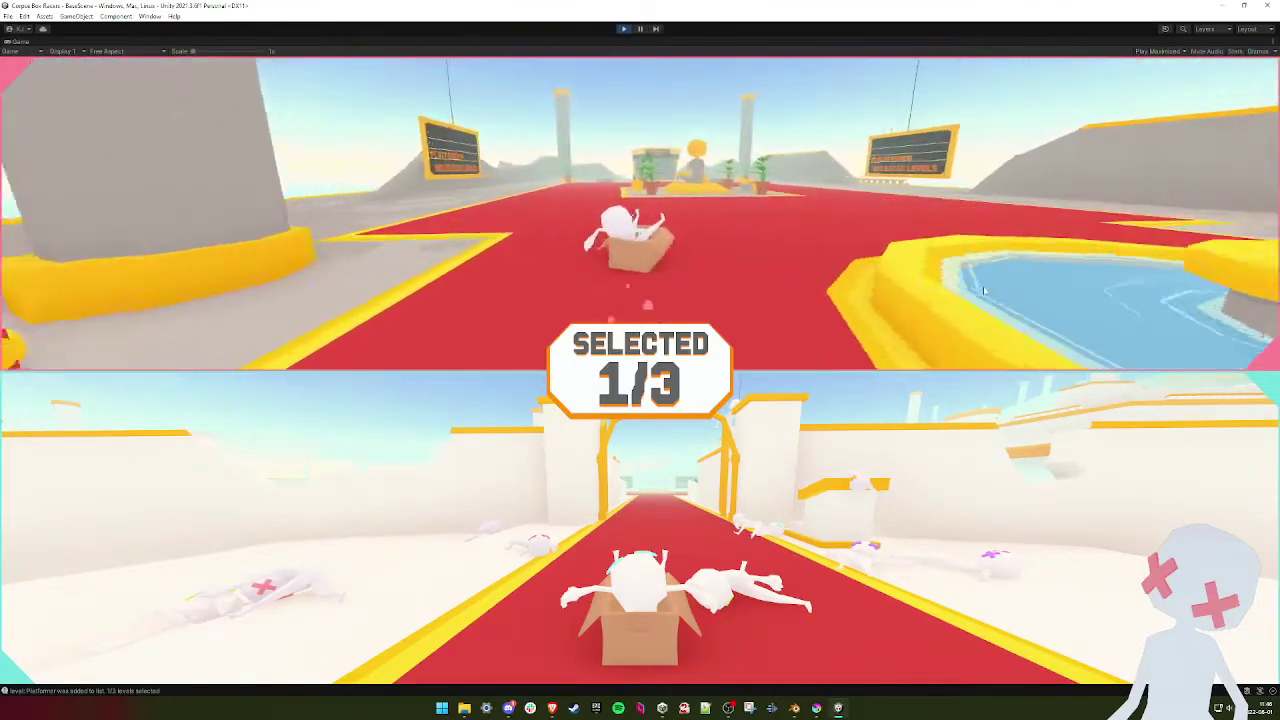
key(Right)
key(Right)
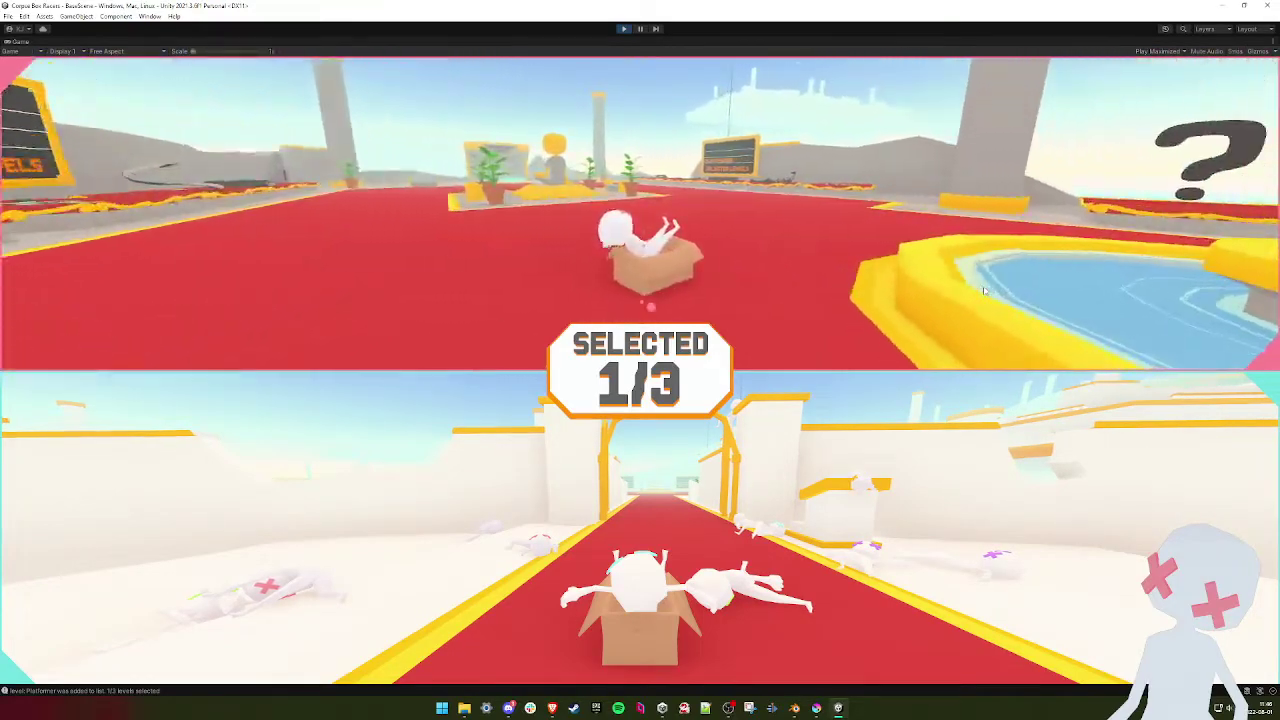
- Add the Platformer2 level to the tournament selection at its podium in the Limbo hub
key(Right)
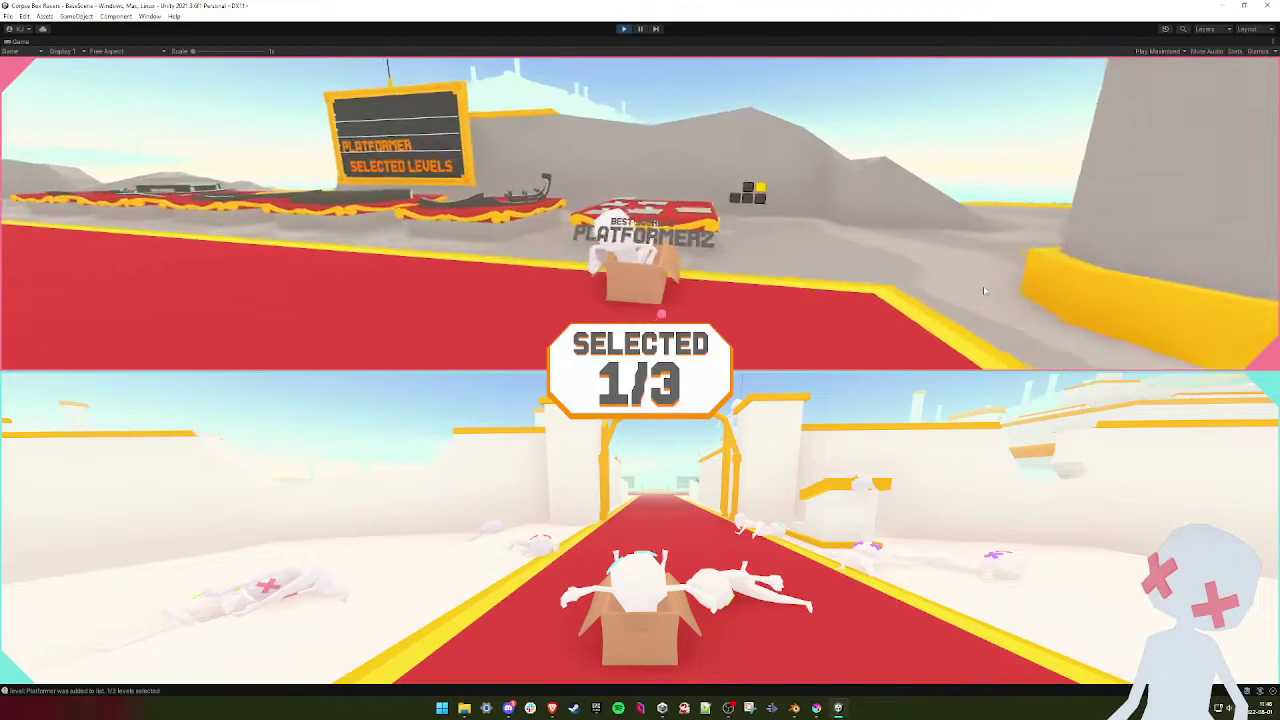
key(Right)
key(Left)
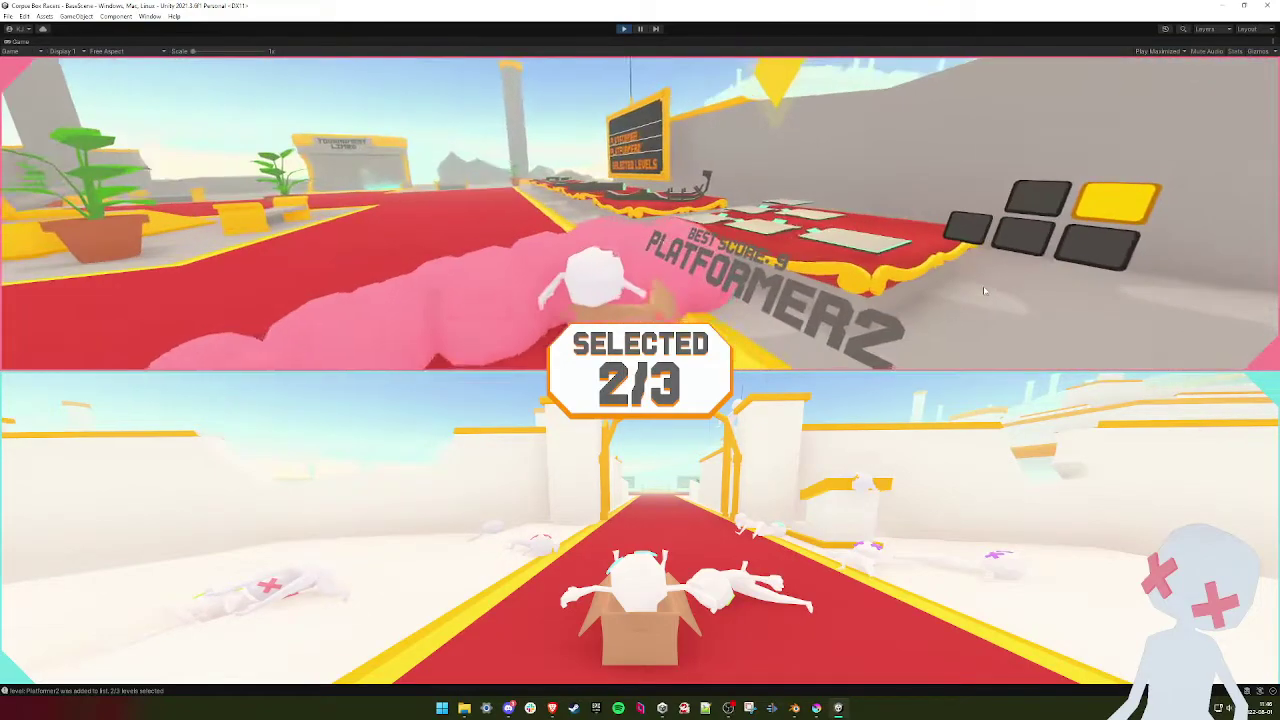
- Pick Reverser2 as the third level to launch the tournament, and stop the playtest
key(Left)
key(Right)
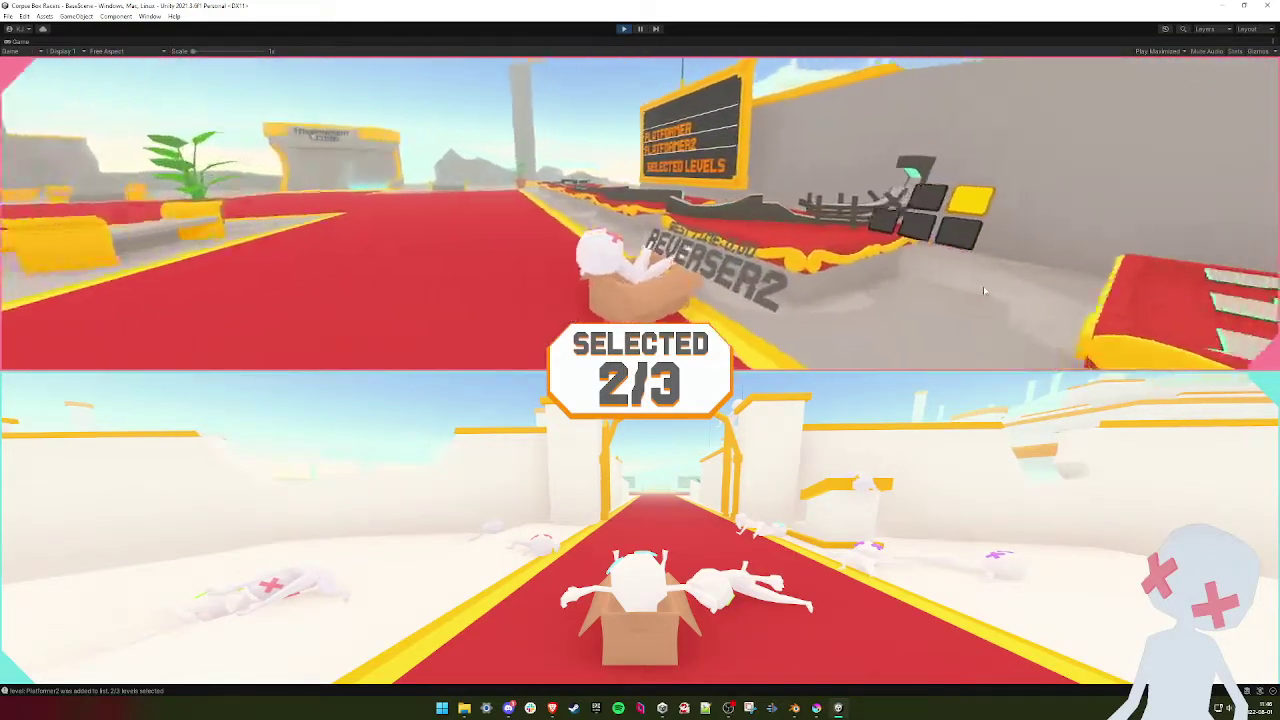
key(Right)
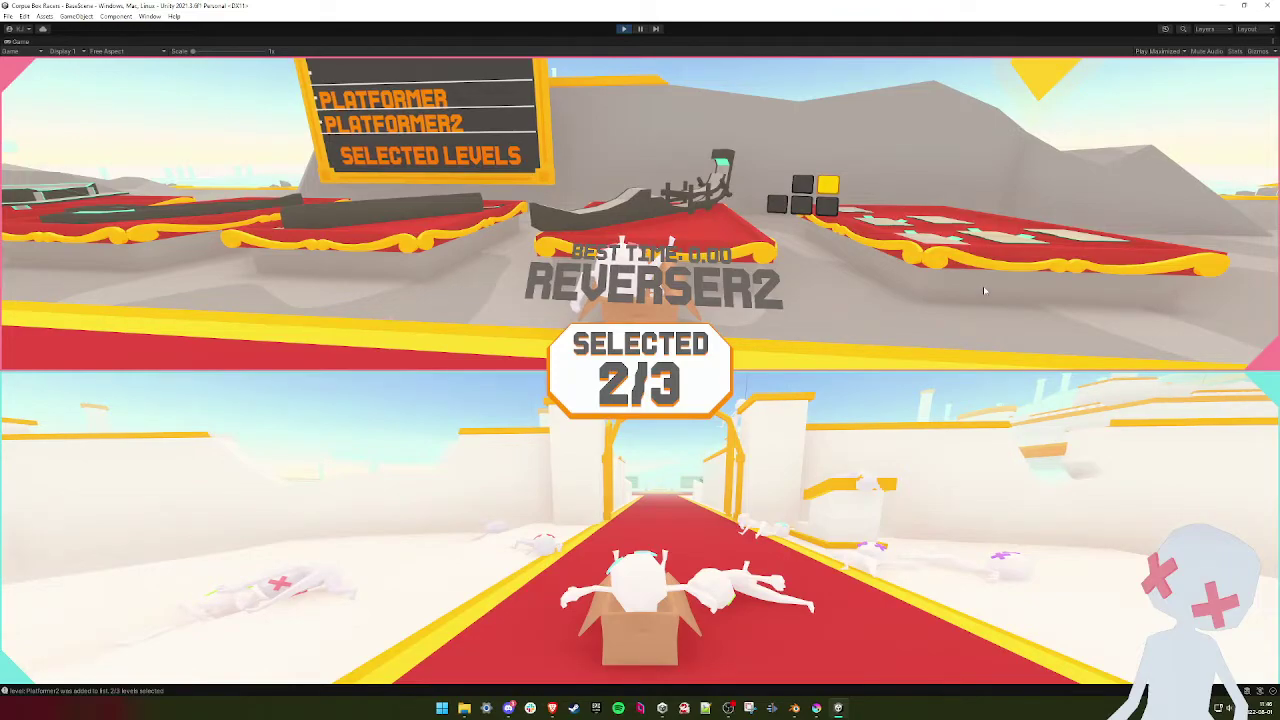
key(space)
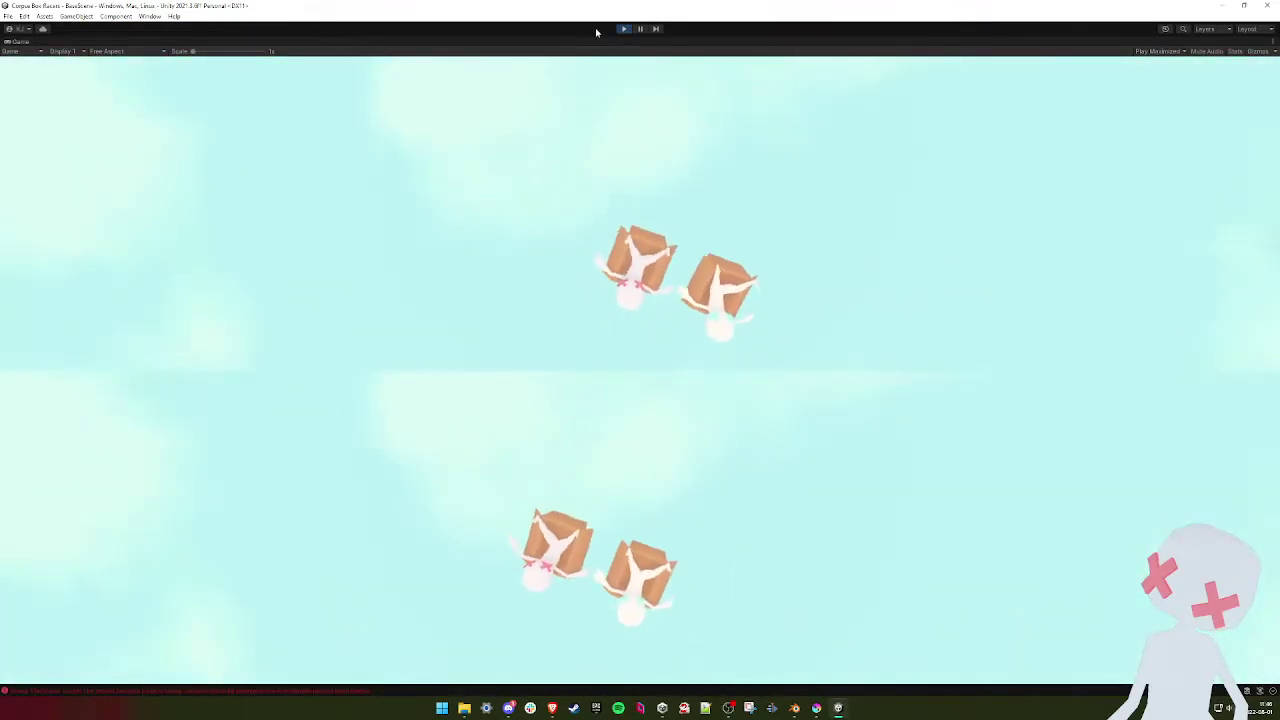
click(624, 29)
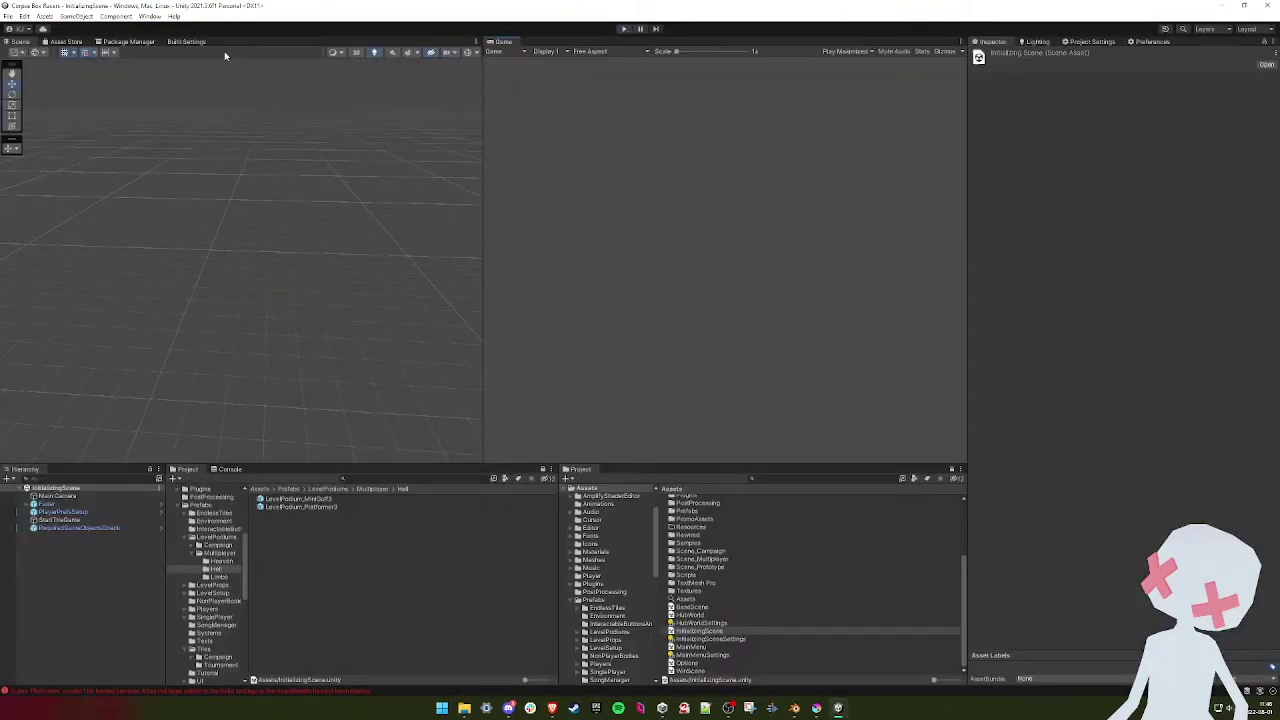
- Check the build scene list and the Scene_Multiplayer/Heaven folder for the Platformer scene
click(187, 41)
scroll(152, 211, down, 1)
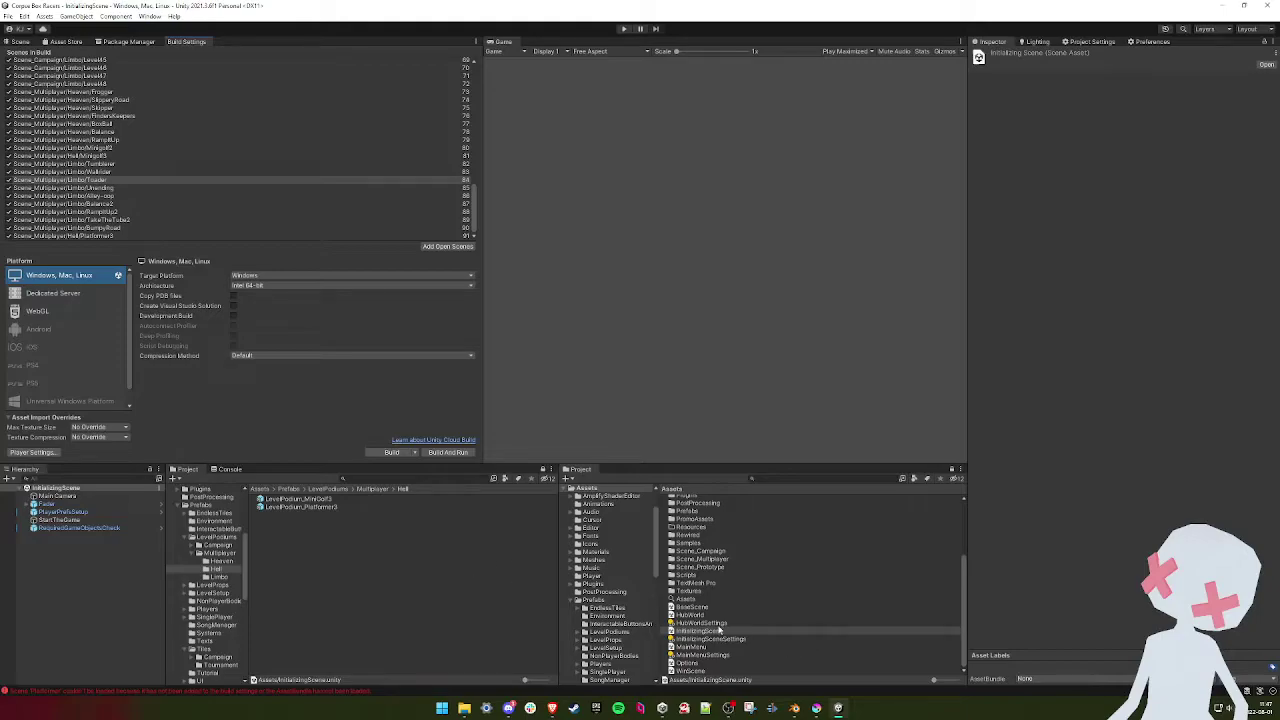
double_click(705, 561)
double_click(686, 499)
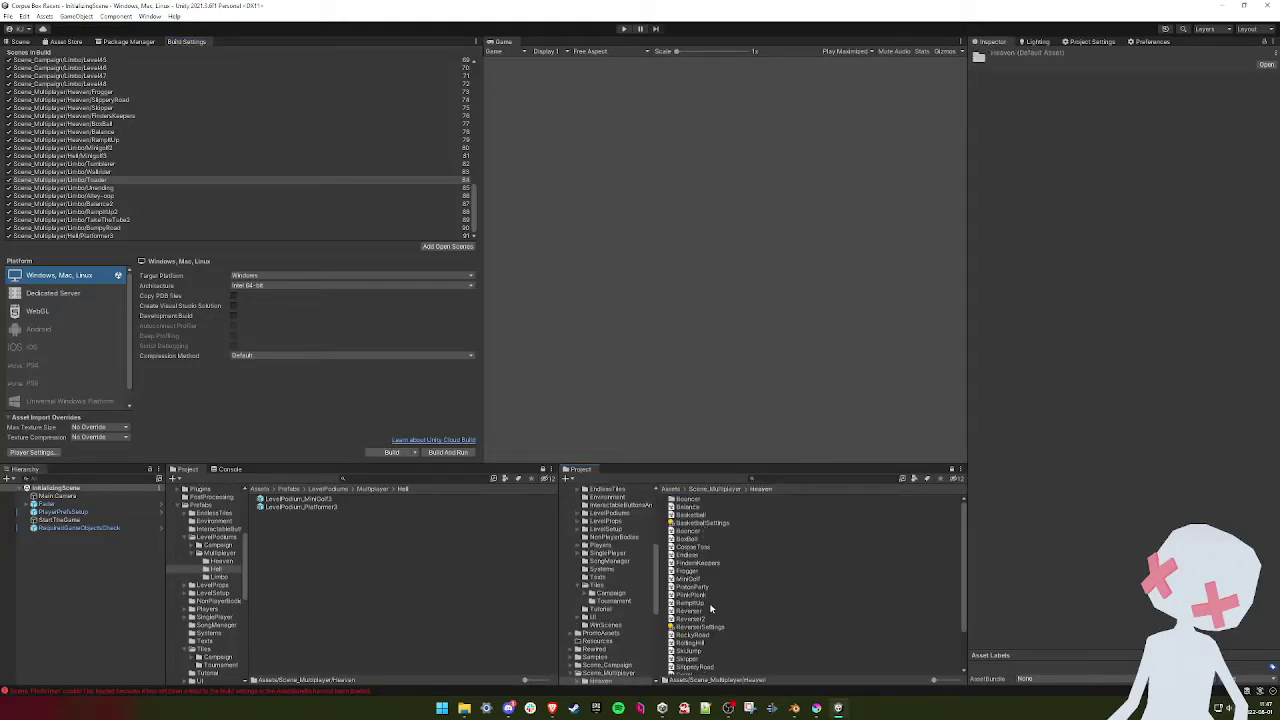
scroll(711, 609, down, 2)
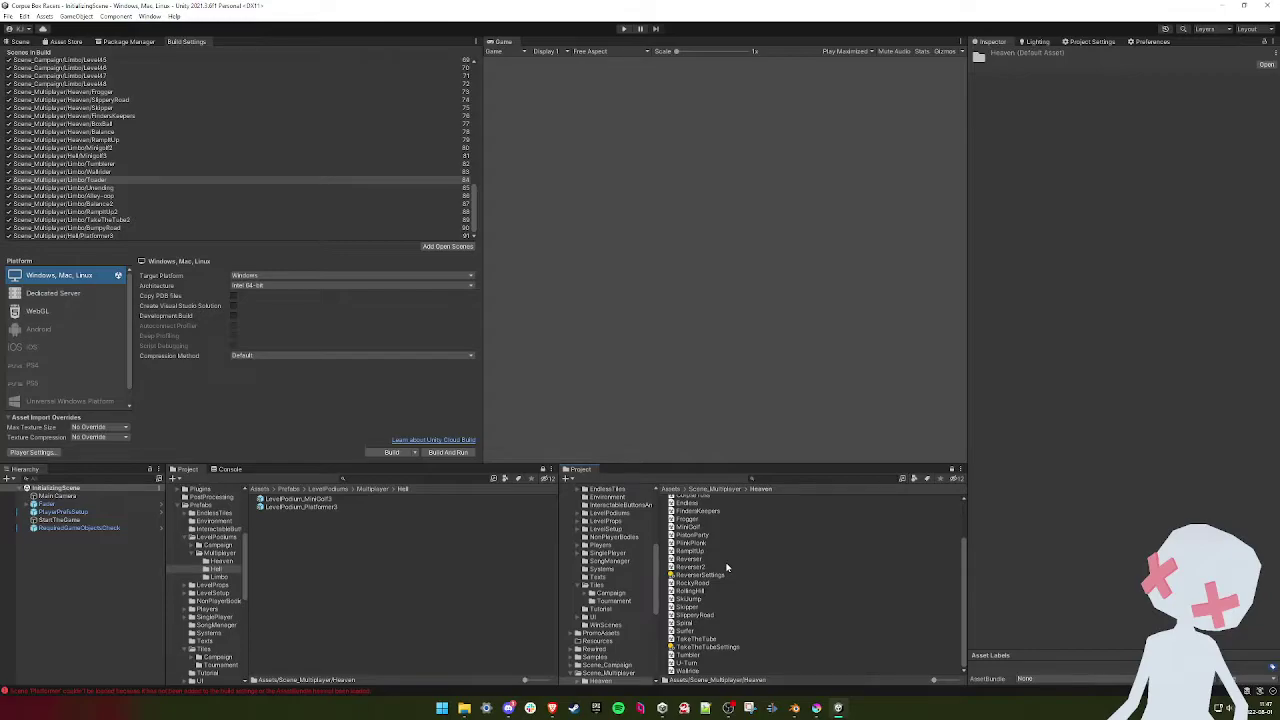
click(694, 535)
click(705, 545)
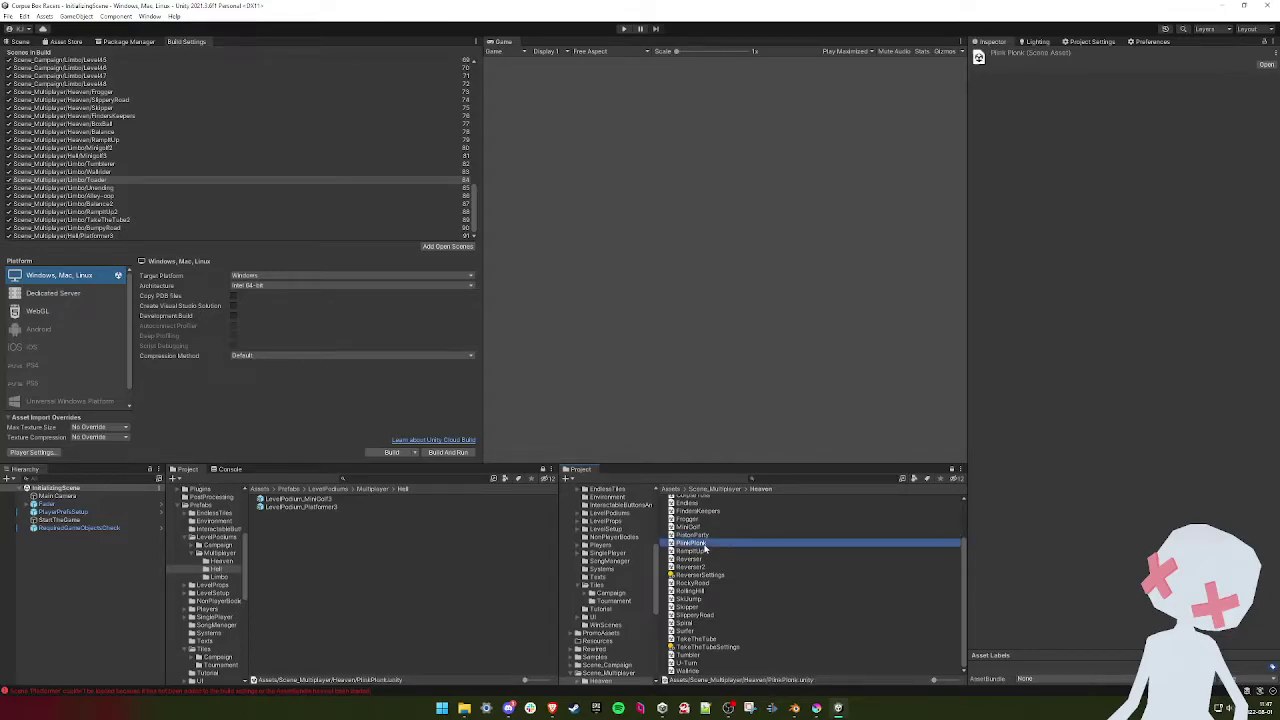
scroll(703, 547, up, 3)
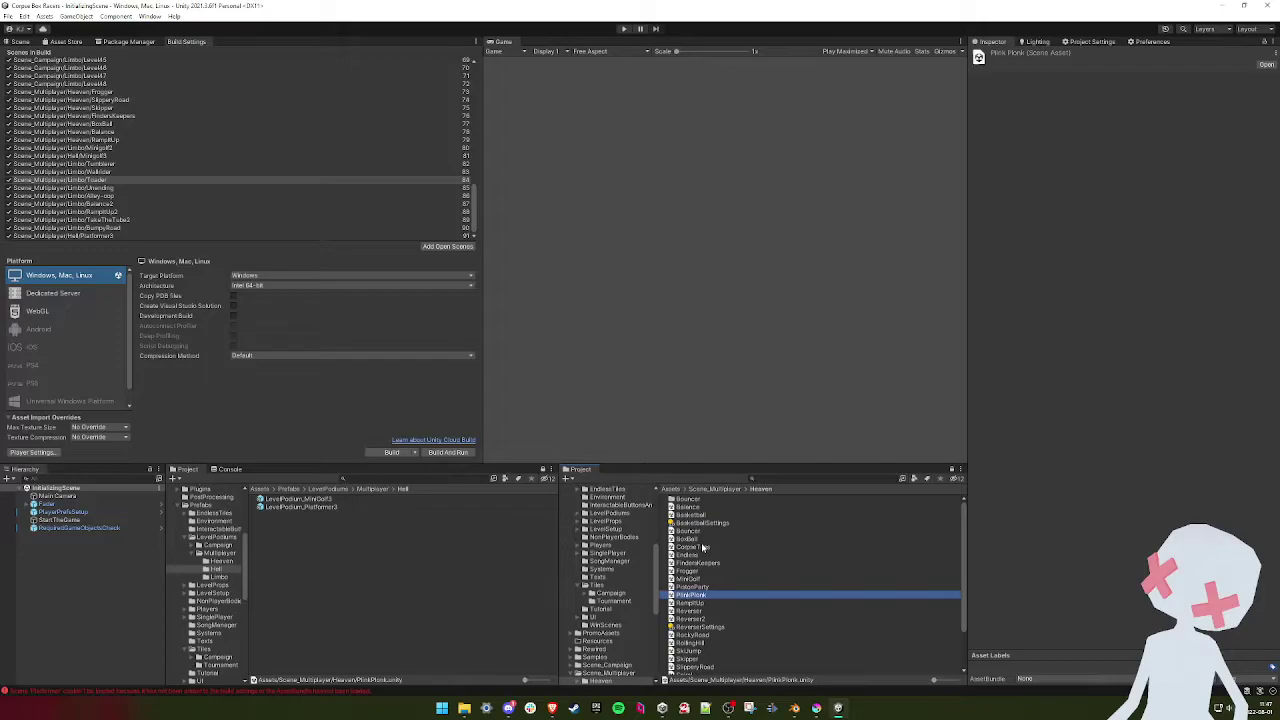
scroll(703, 547, down, 3)
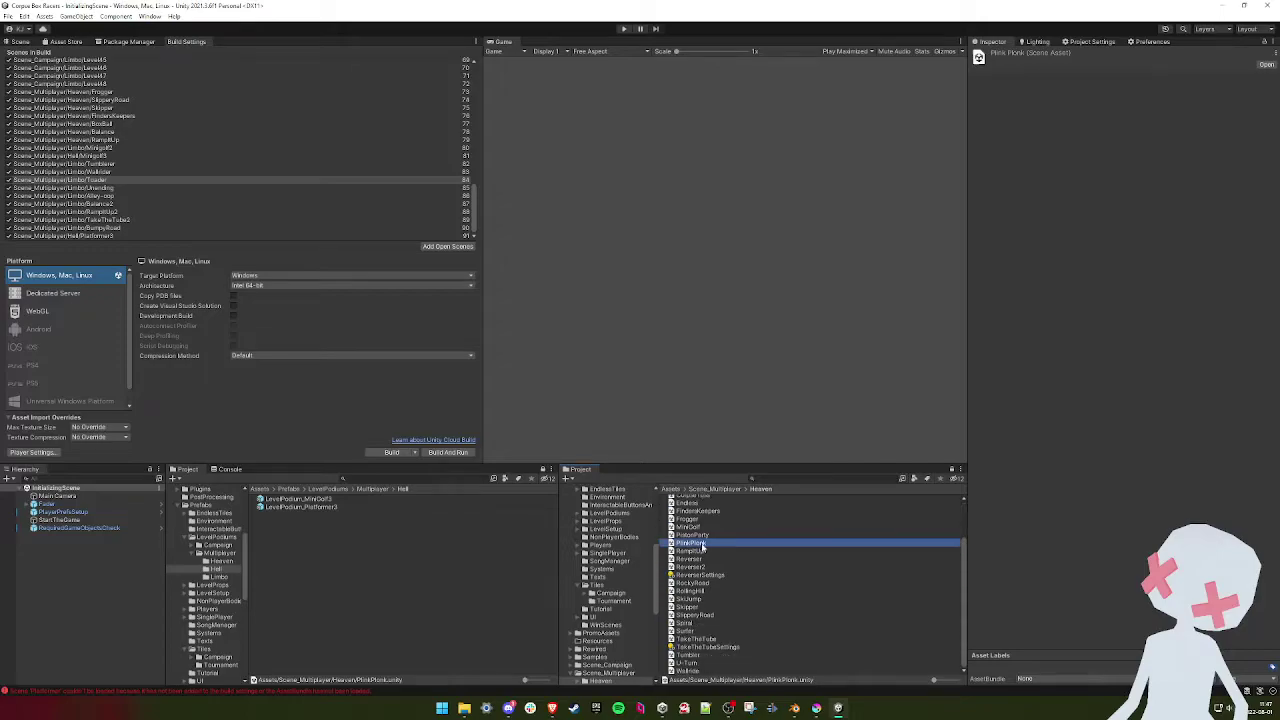
- Go up to the LevelPodiums folder, collapse Prefabs, and look through the remaining project folders
click(371, 489)
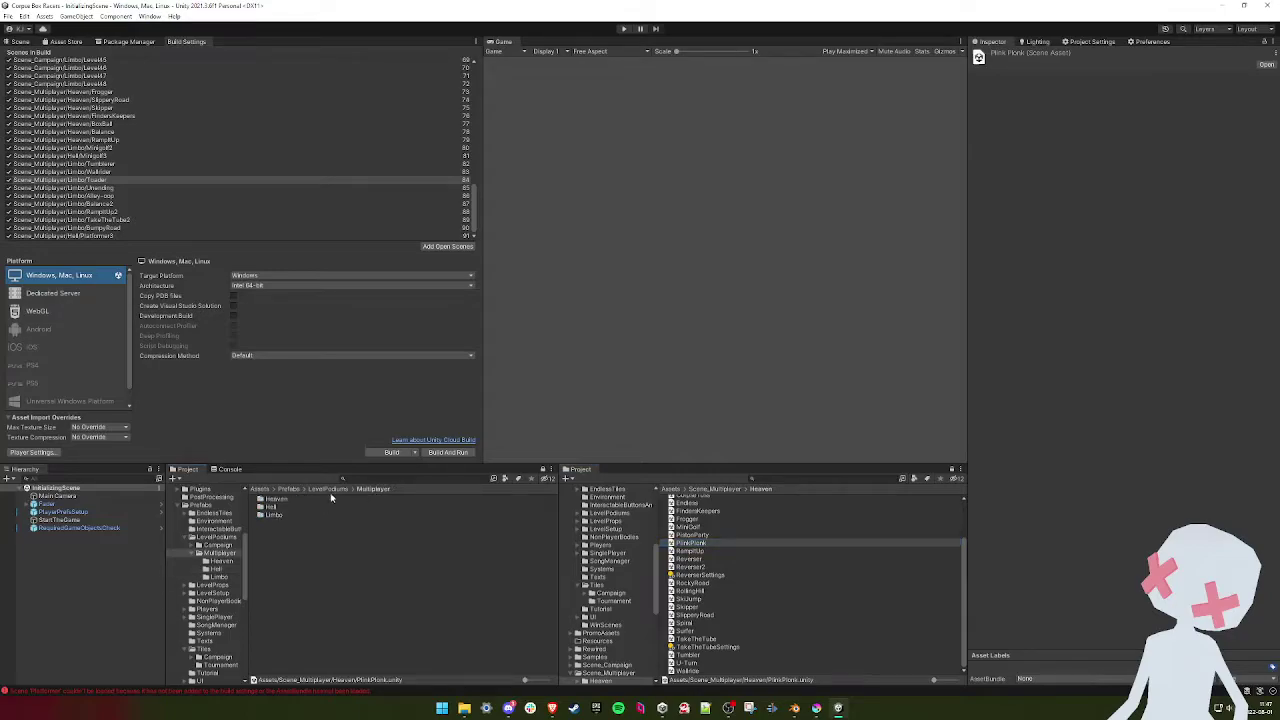
click(328, 489)
scroll(193, 581, up, 3)
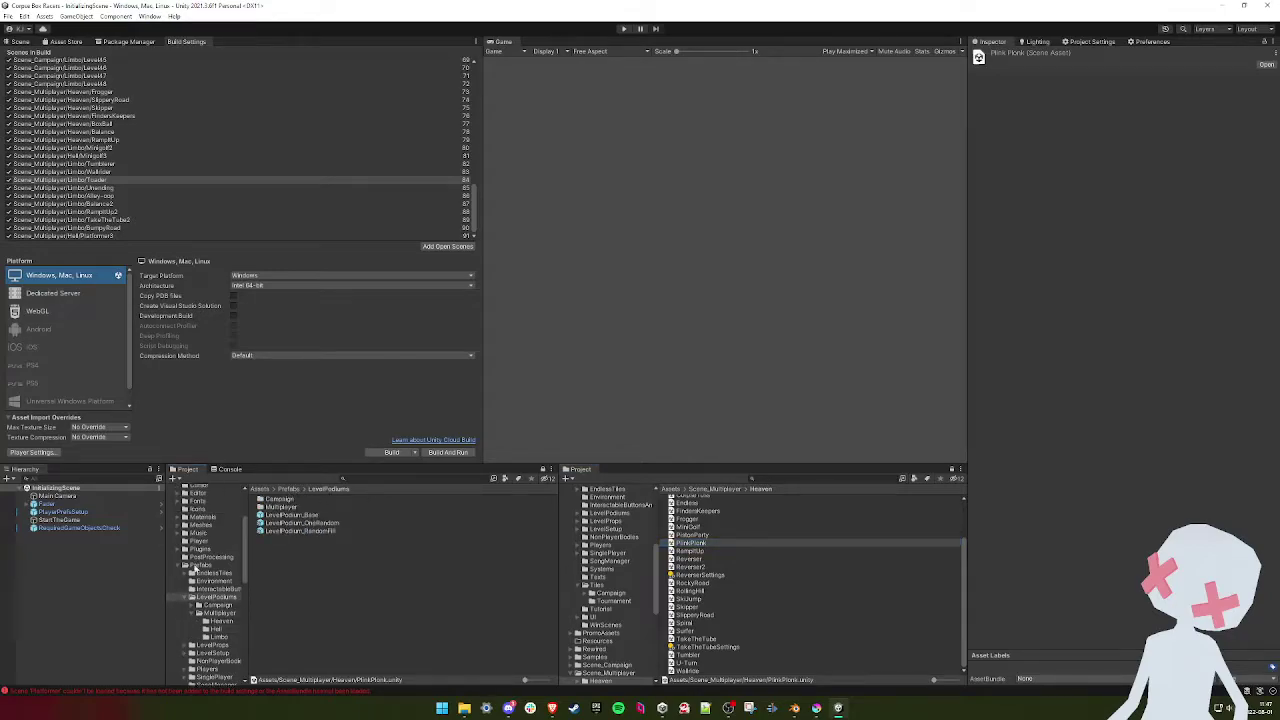
click(177, 566)
scroll(204, 586, down, 7)
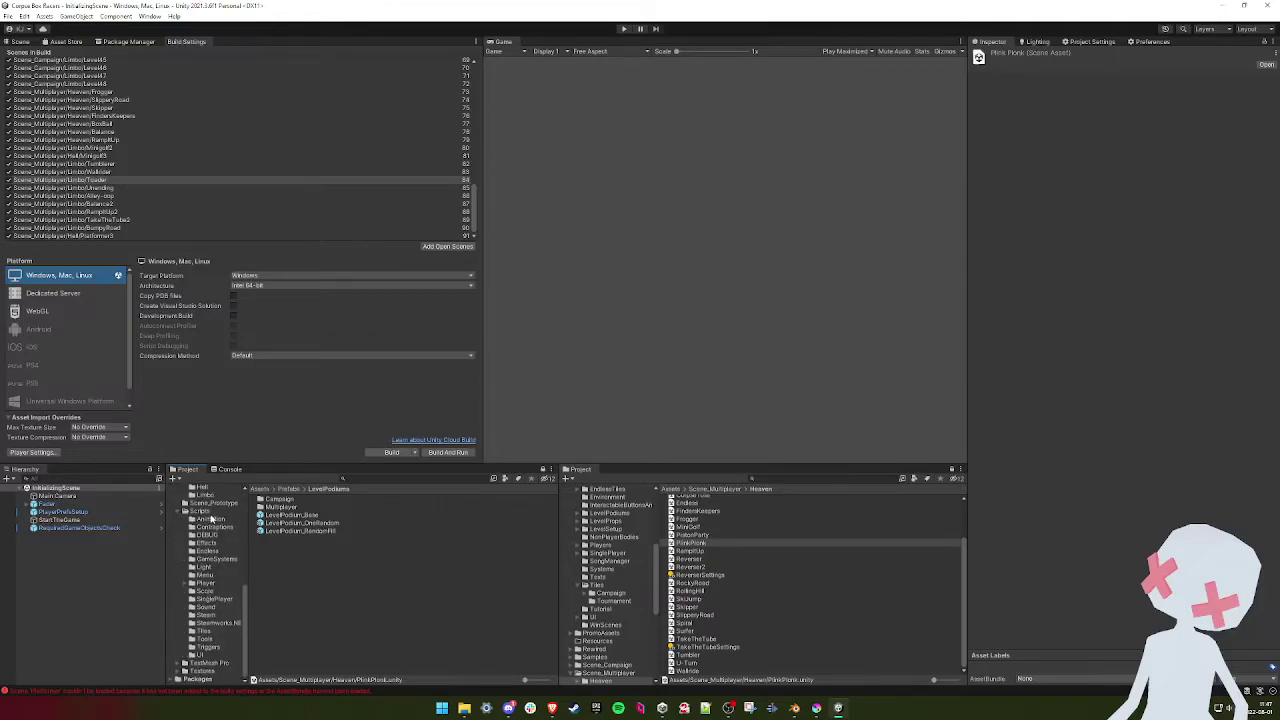
- Return to the Scene_Multiplayer/Heaven folder, search the assets for "platformer", and check where the Platformer2 and Platformer3 scenes are stored
click(705, 489)
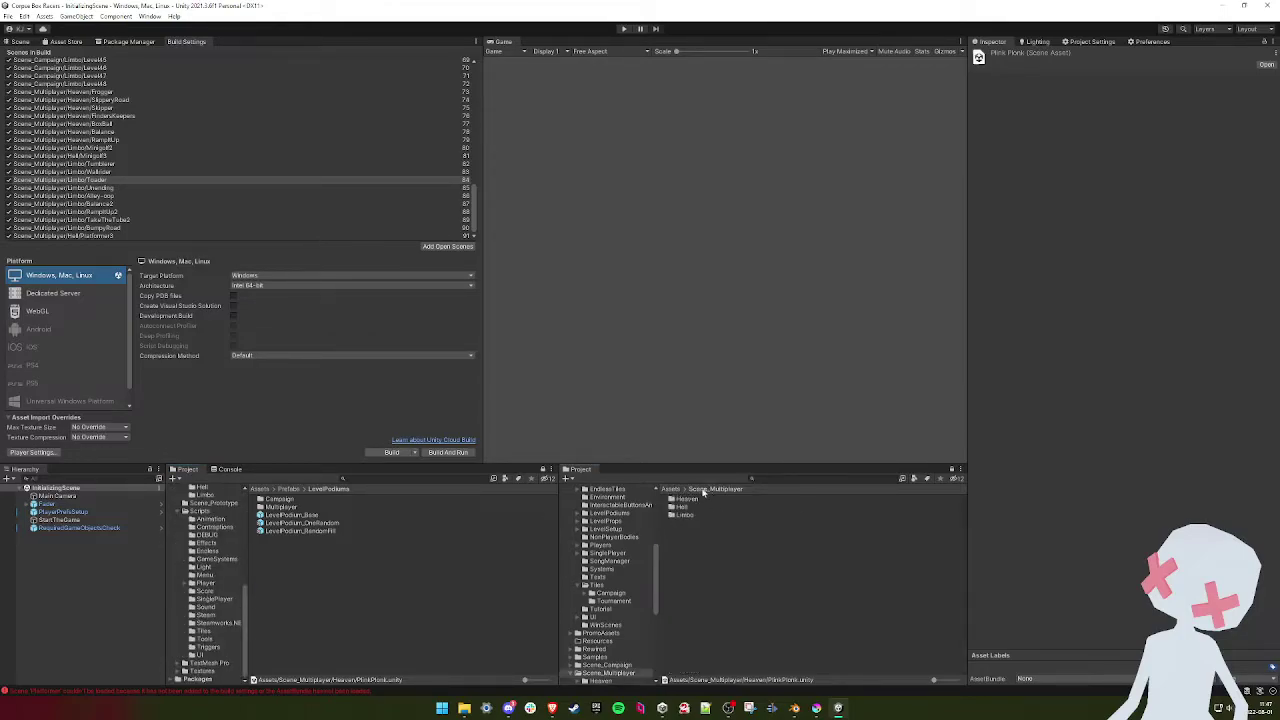
double_click(681, 499)
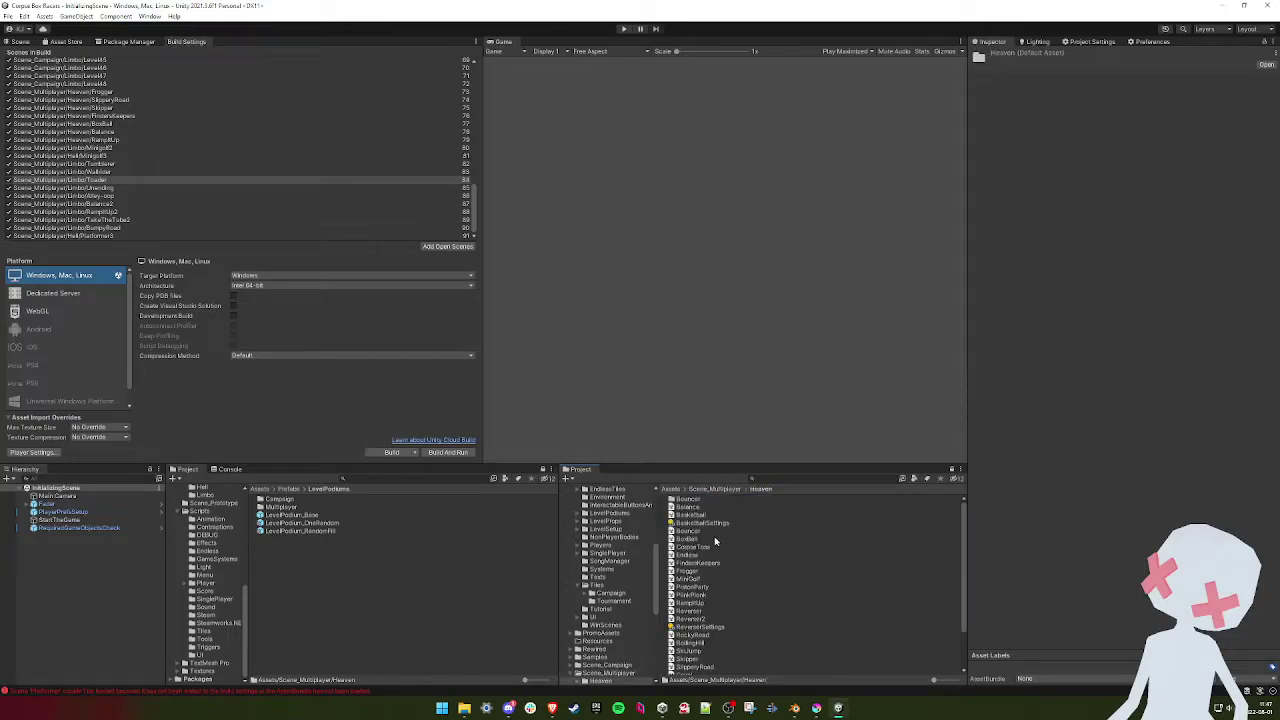
scroll(715, 541, down, 1)
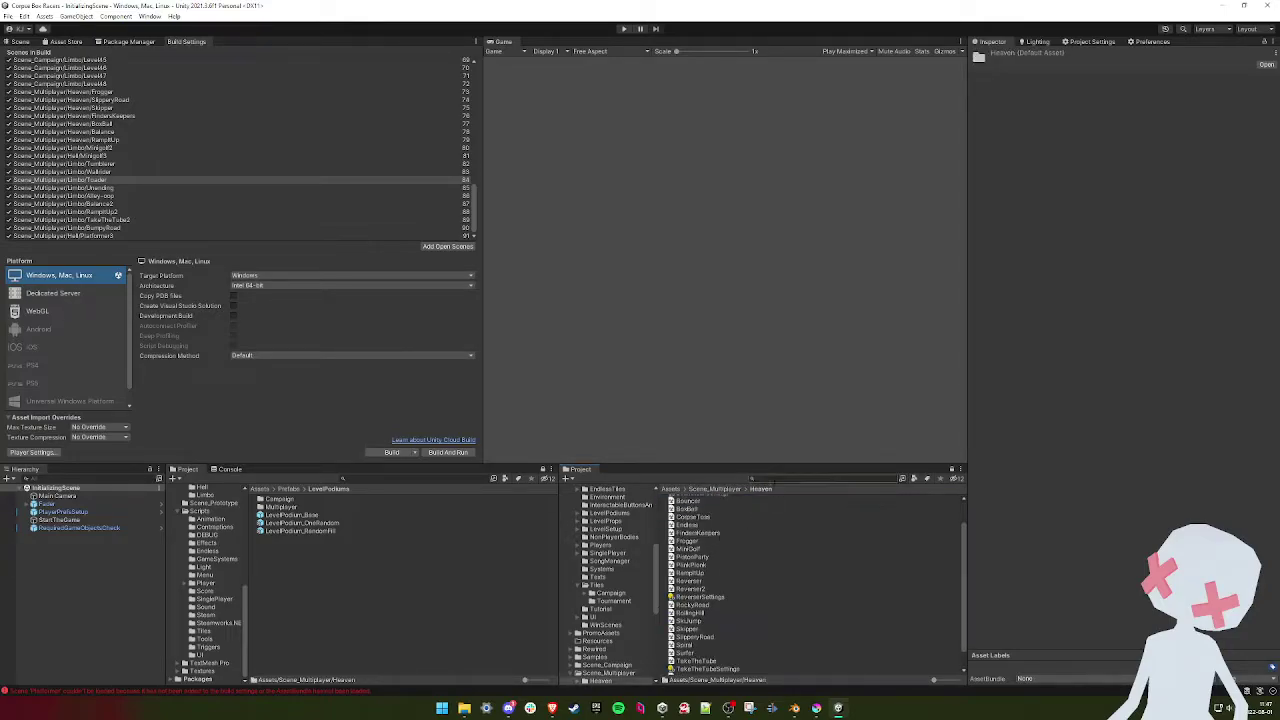
text(platformer)
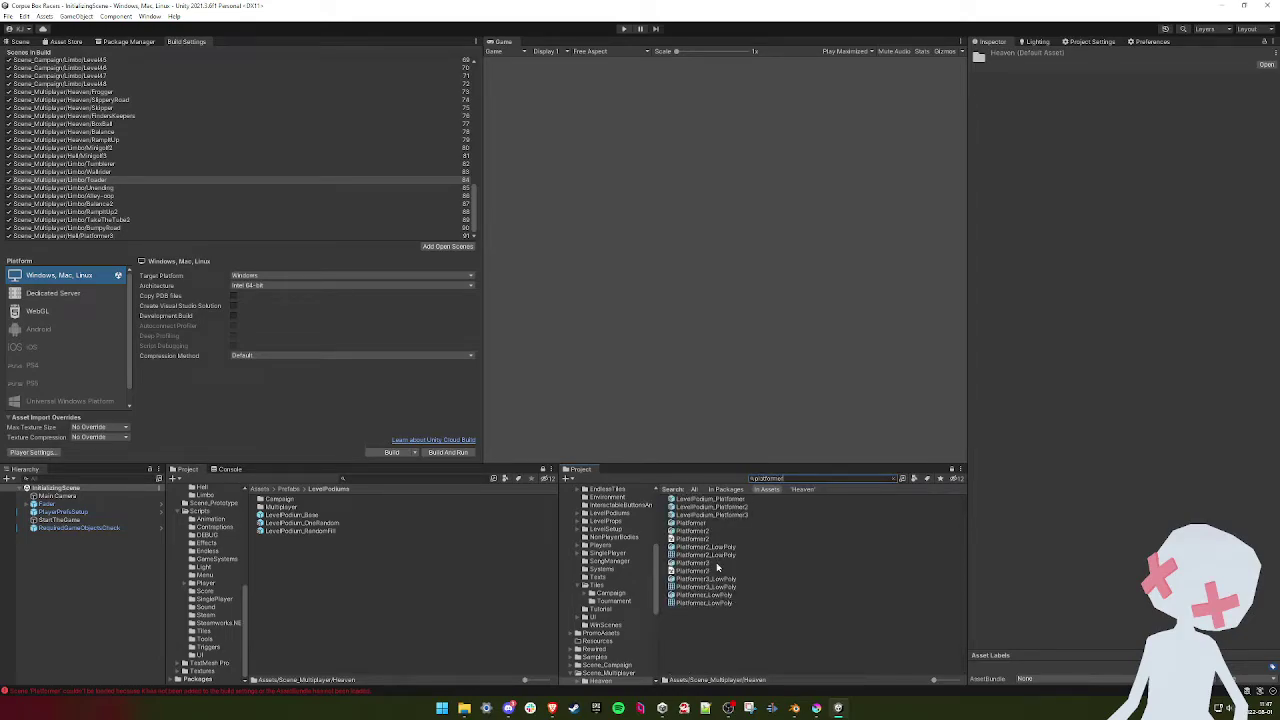
click(702, 544)
click(703, 573)
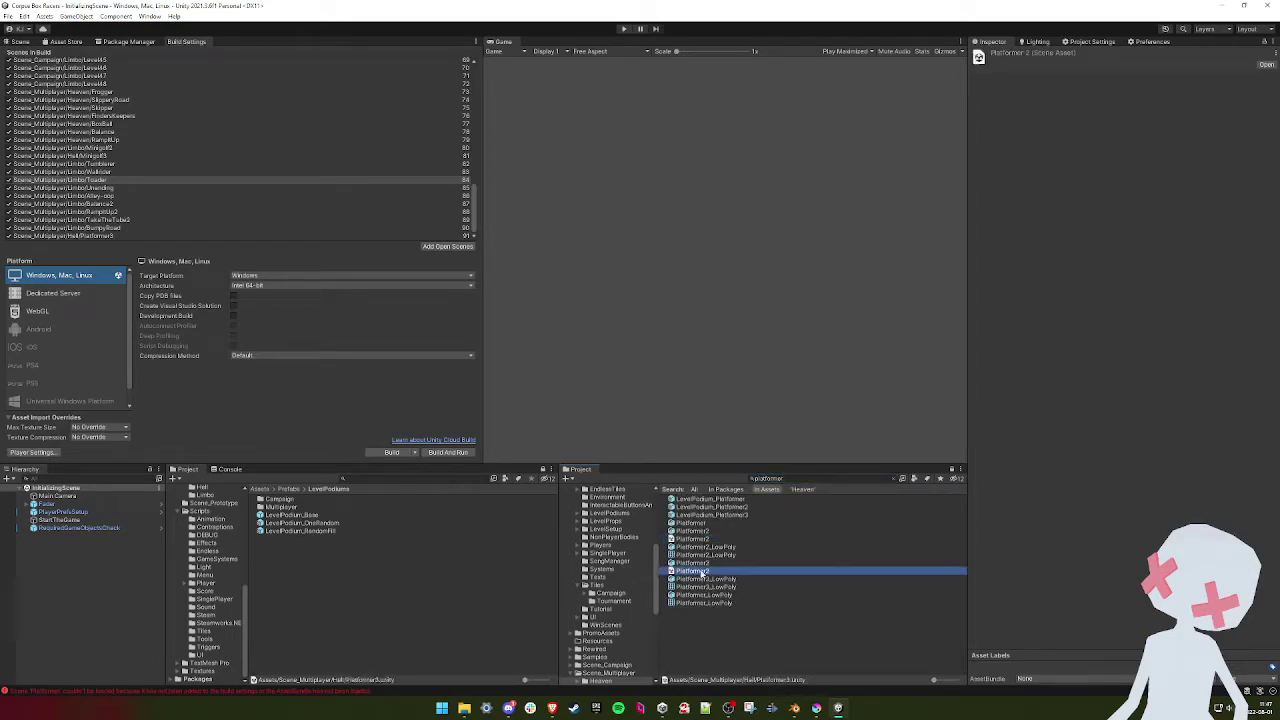
- Open the Platformer2 scene and inspect its platform layout in the Scene view
double_click(697, 541)
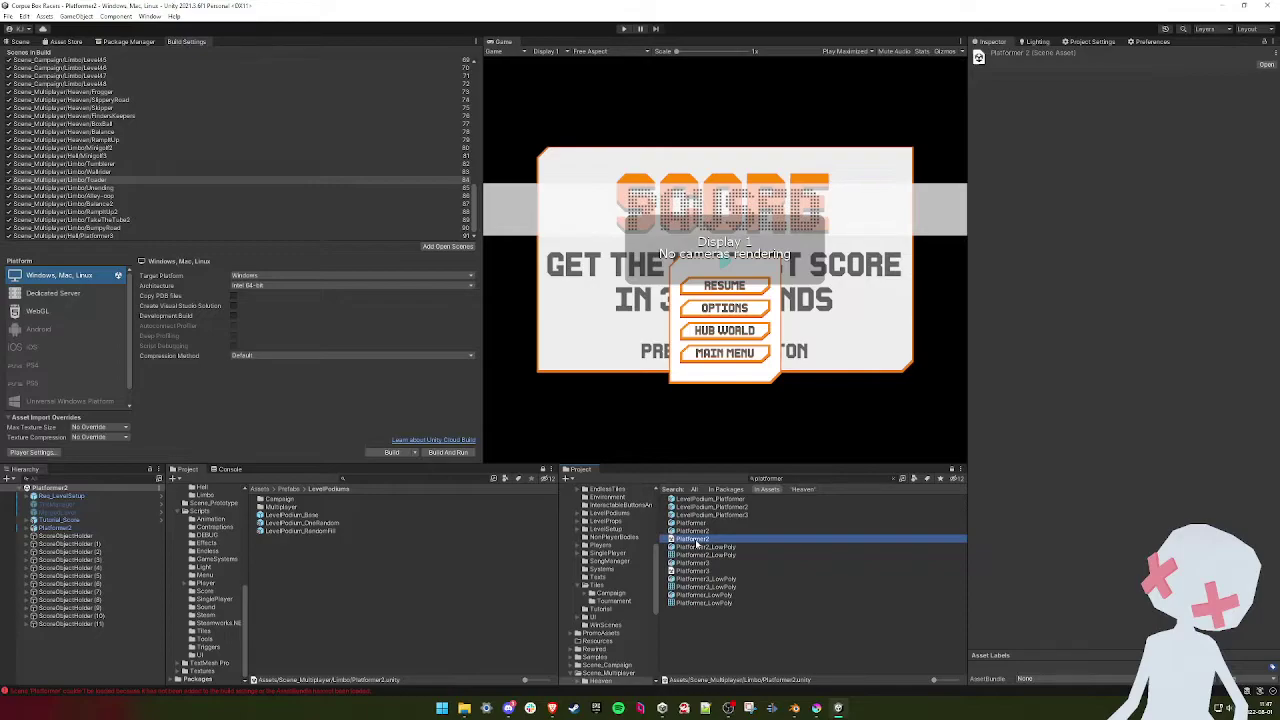
click(21, 42)
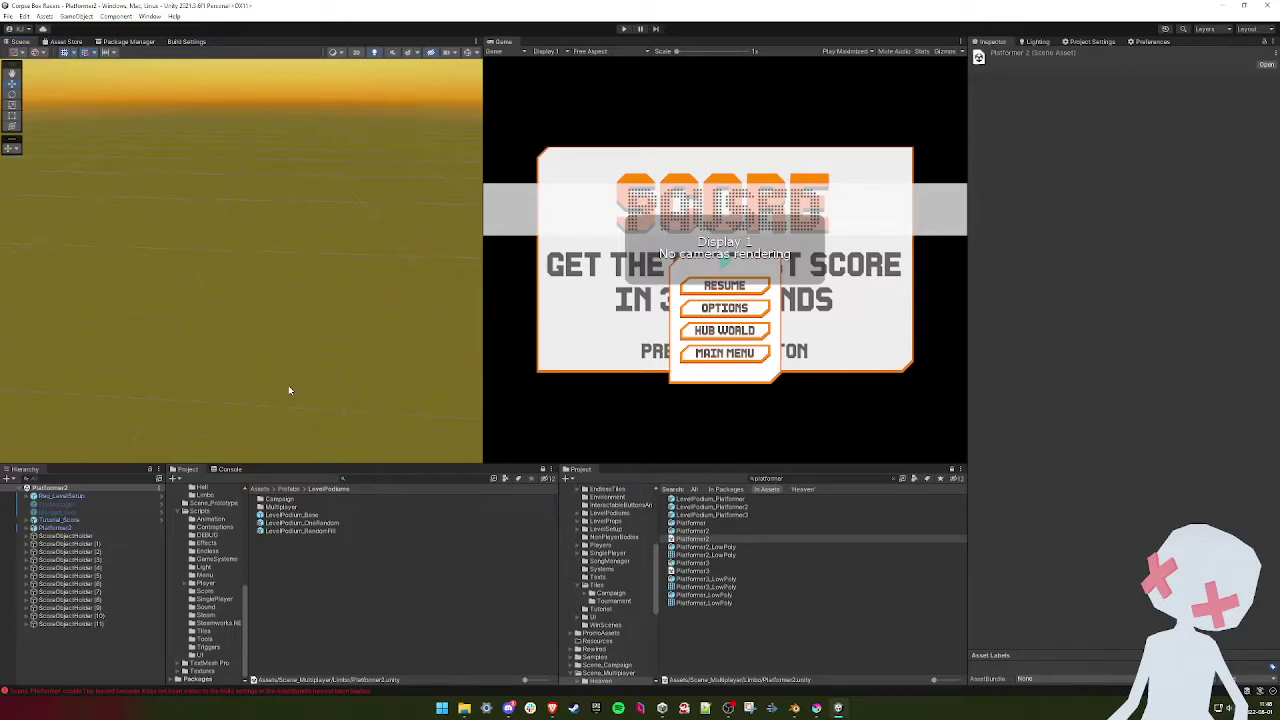
right_drag(288, 388, 430, 345)
key(w)
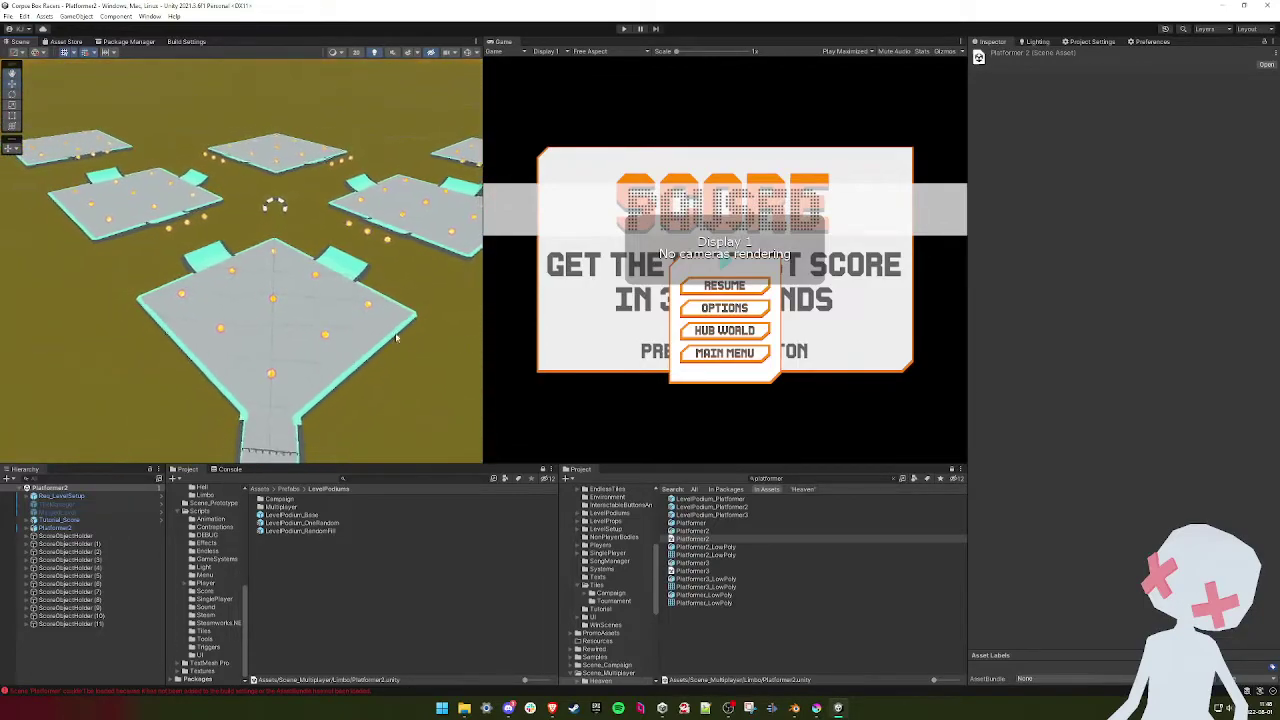
- Save a copy of the Platformer2 scene as Platformer in Scene_Multiplayer/Heaven, and clear the asset search
click(8, 16)
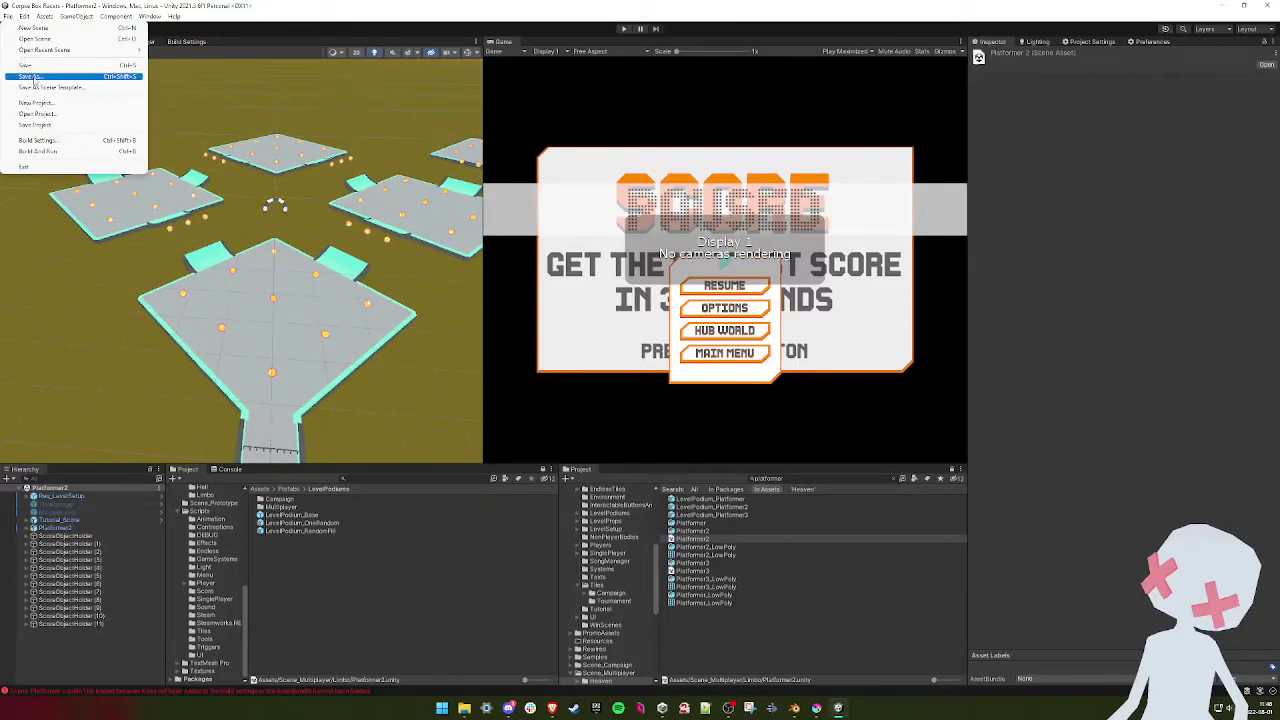
click(33, 77)
scroll(610, 340, down, 5)
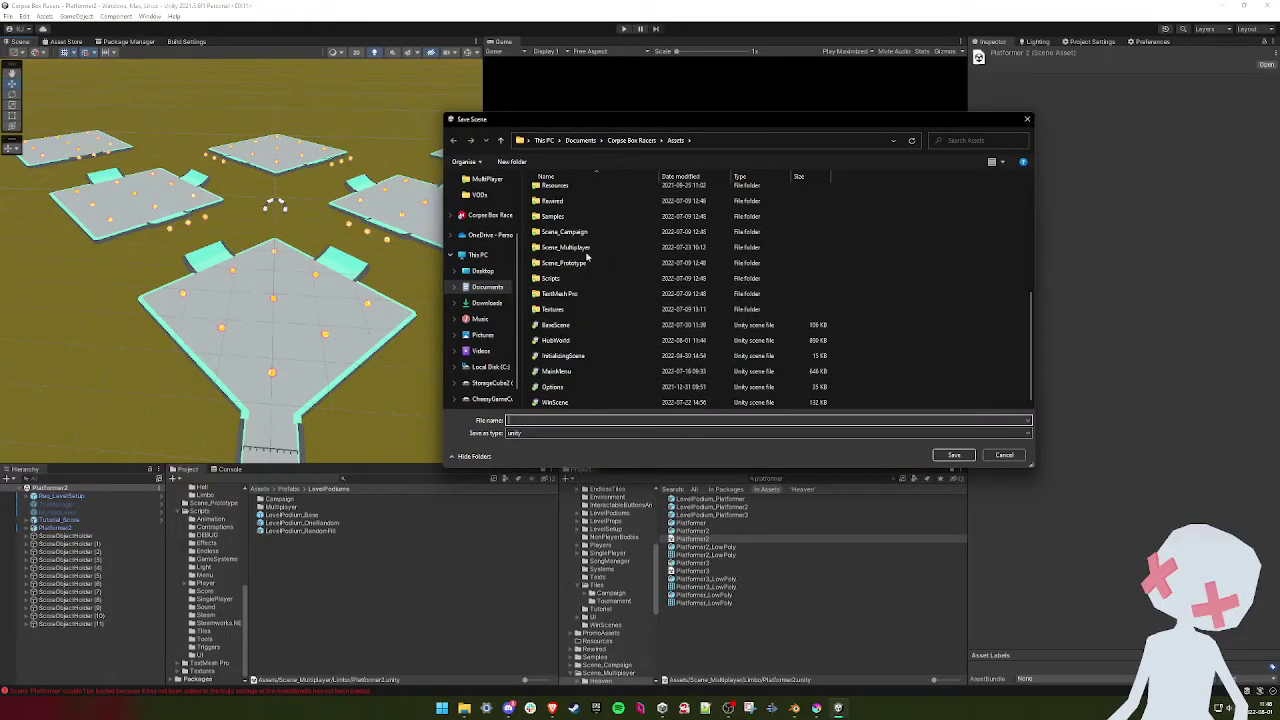
double_click(578, 247)
double_click(552, 192)
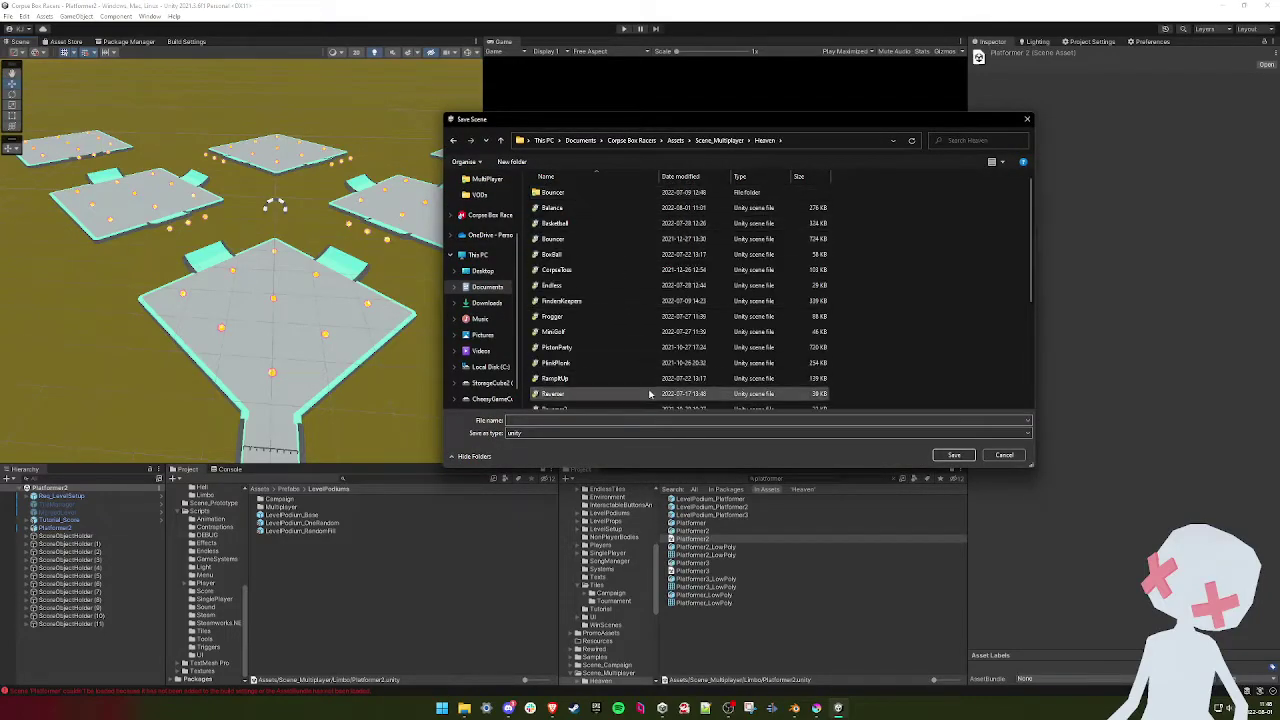
click(578, 420)
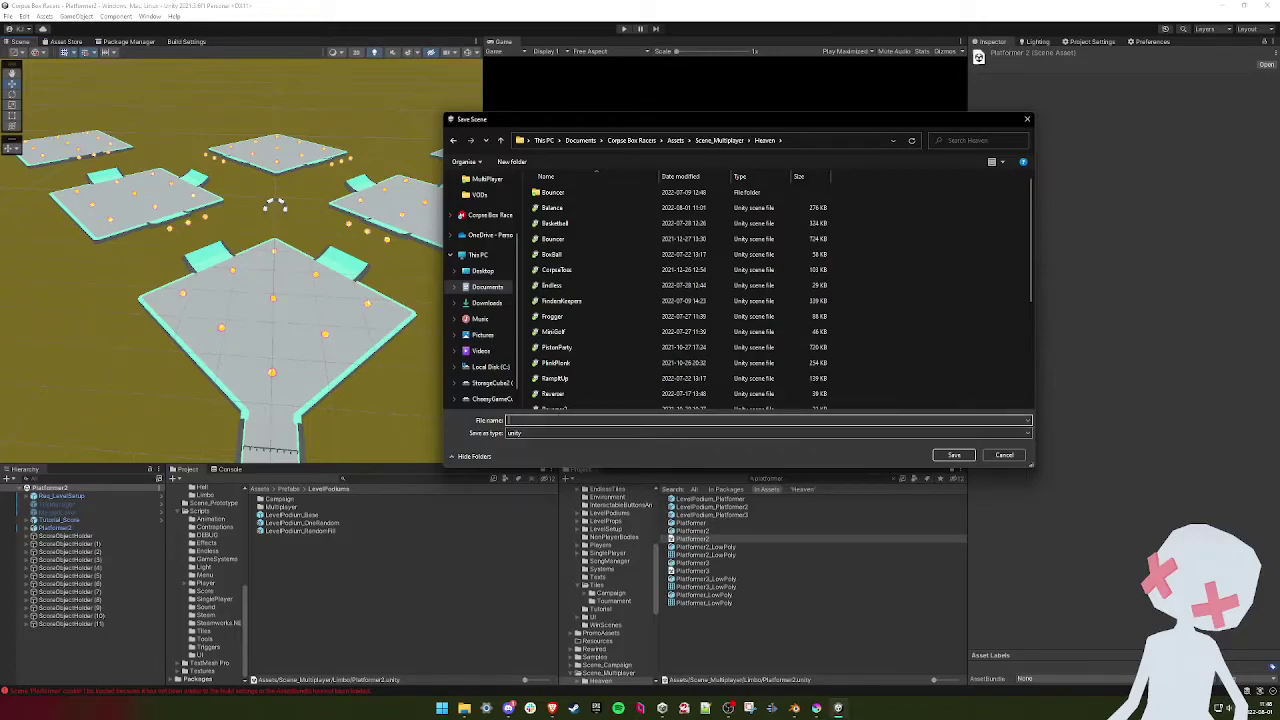
text(Platformer)
key(Return)
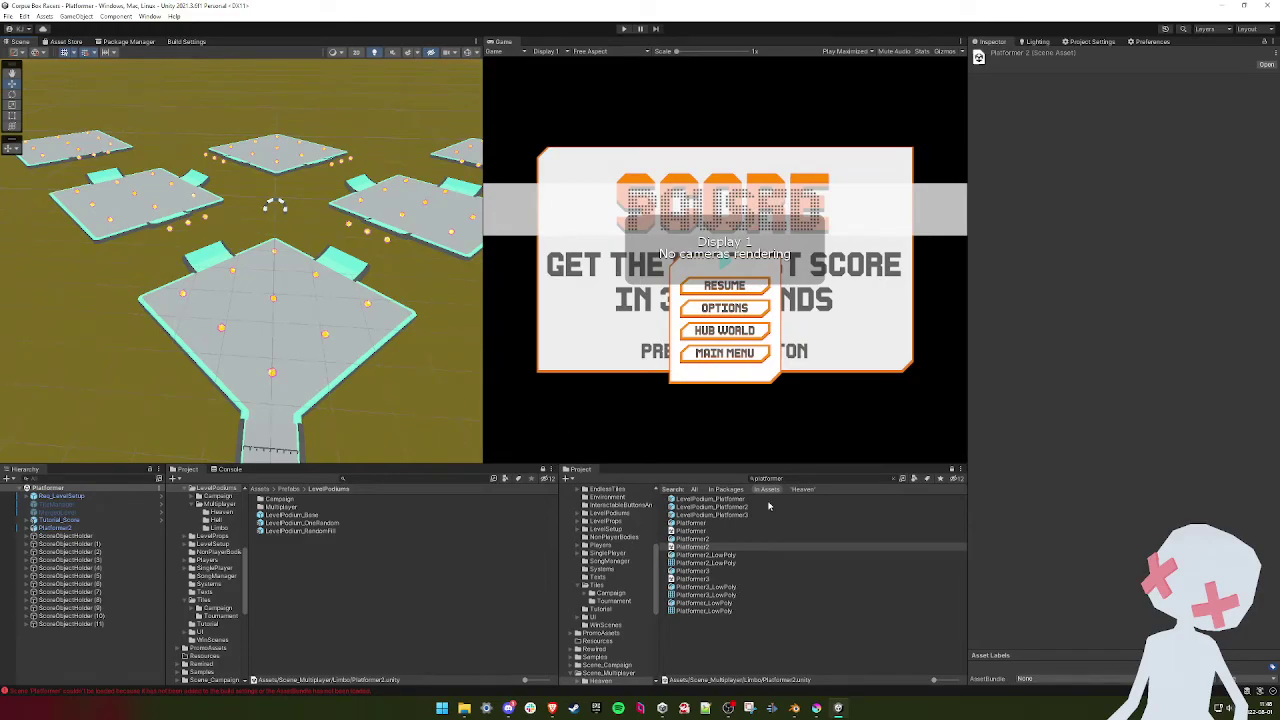
click(893, 480)
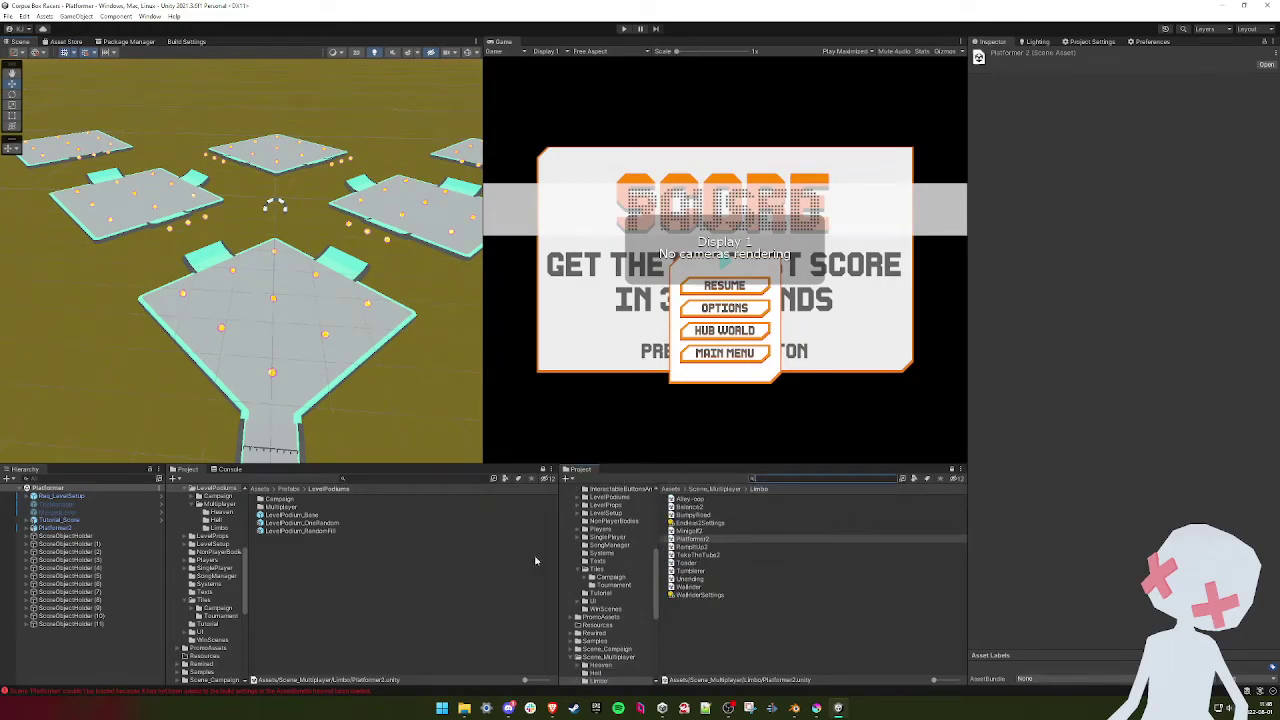
- Open the Scene_Multiplayer/Heaven folder, check the Build Settings, and return to the Scene view
click(716, 489)
double_click(684, 499)
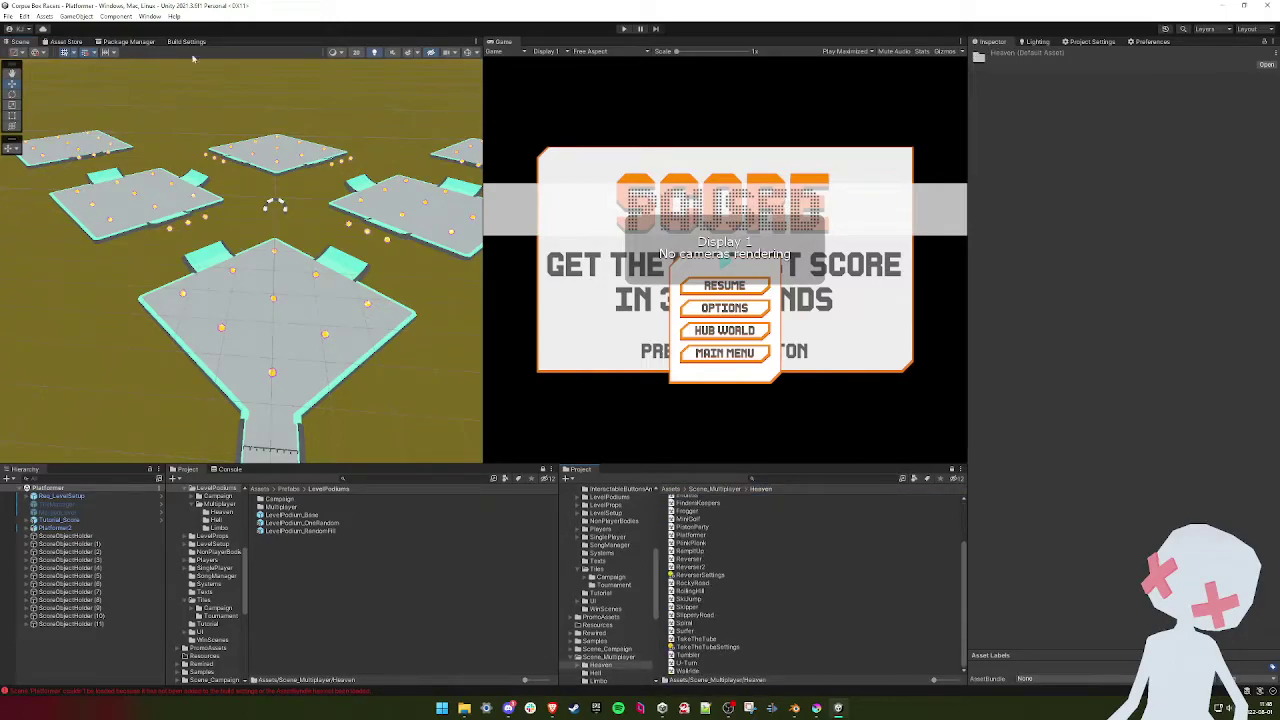
click(186, 41)
click(34, 42)
- In Req_LevelSetup's level data, set the level name to Platformer and the level area to Heaven, and turn off Use Debug Setup
click(83, 497)
click(1155, 195)
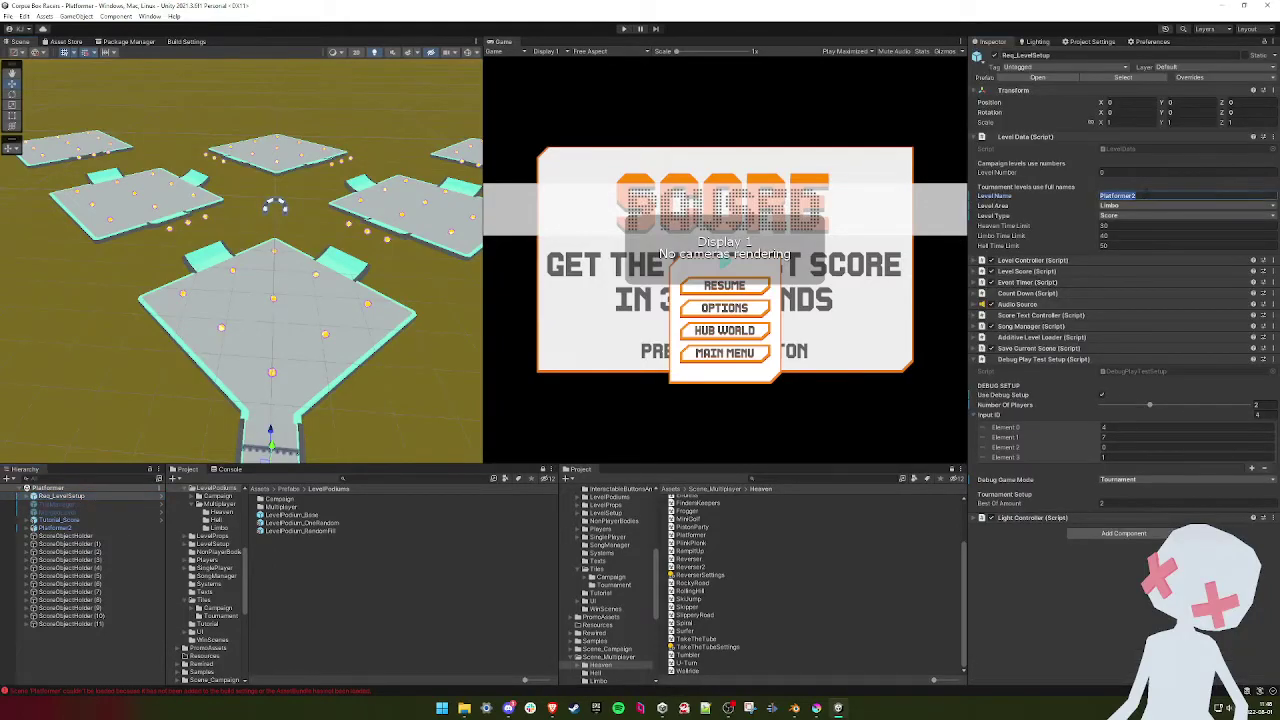
click(1150, 205)
click(1125, 217)
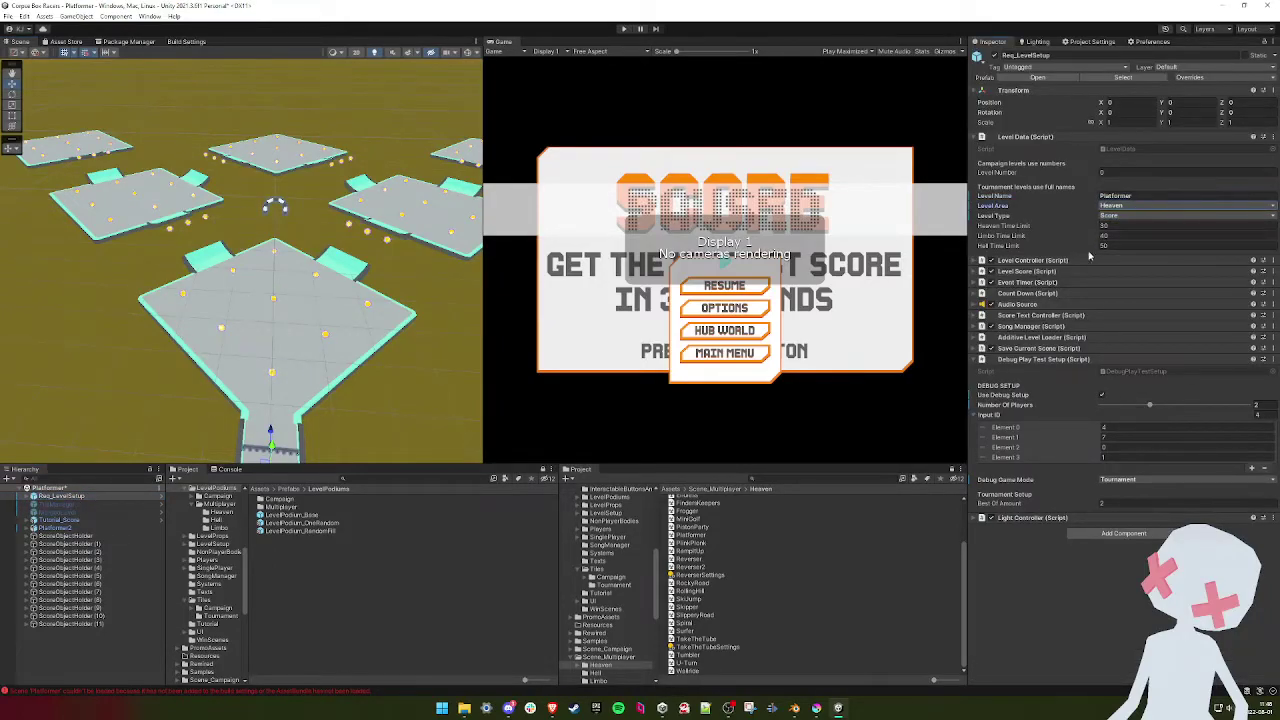
click(1102, 396)
- Locate the Platformer2 model's source asset and browse its parent MultiPlayer mesh folder for the Platformer model
right_drag(306, 324, 319, 321)
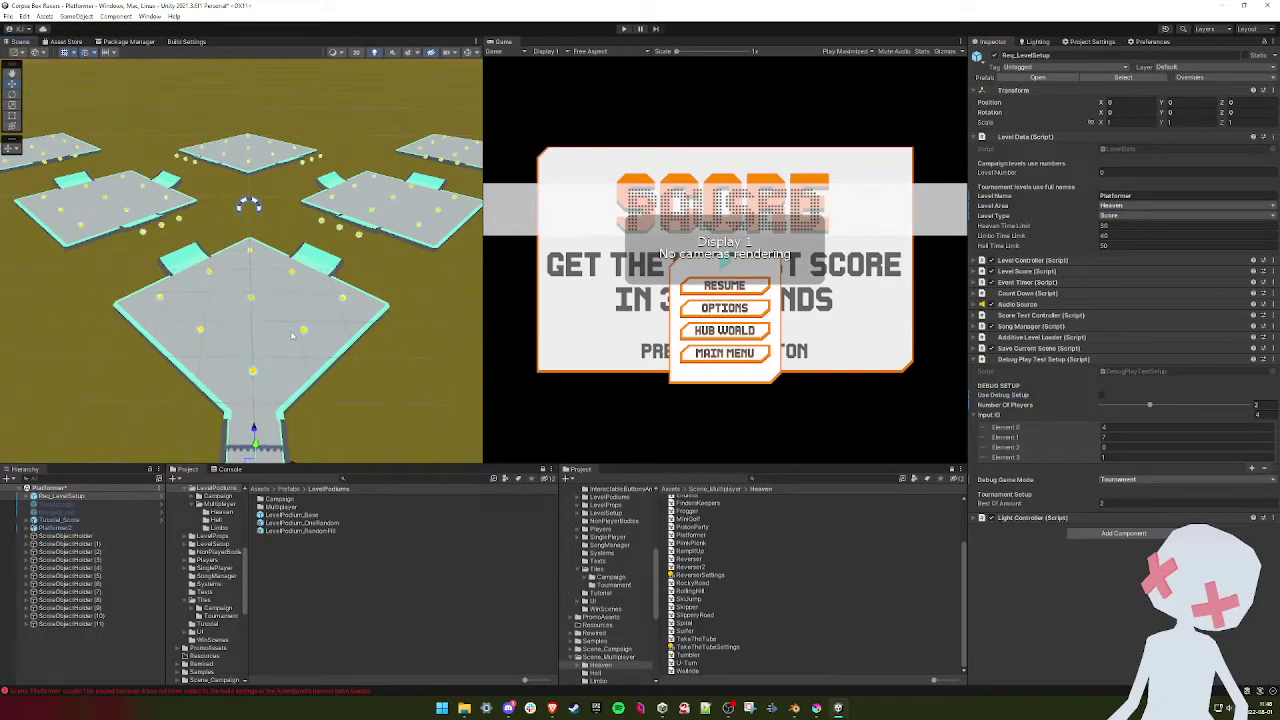
click(60, 528)
right_click(58, 528)
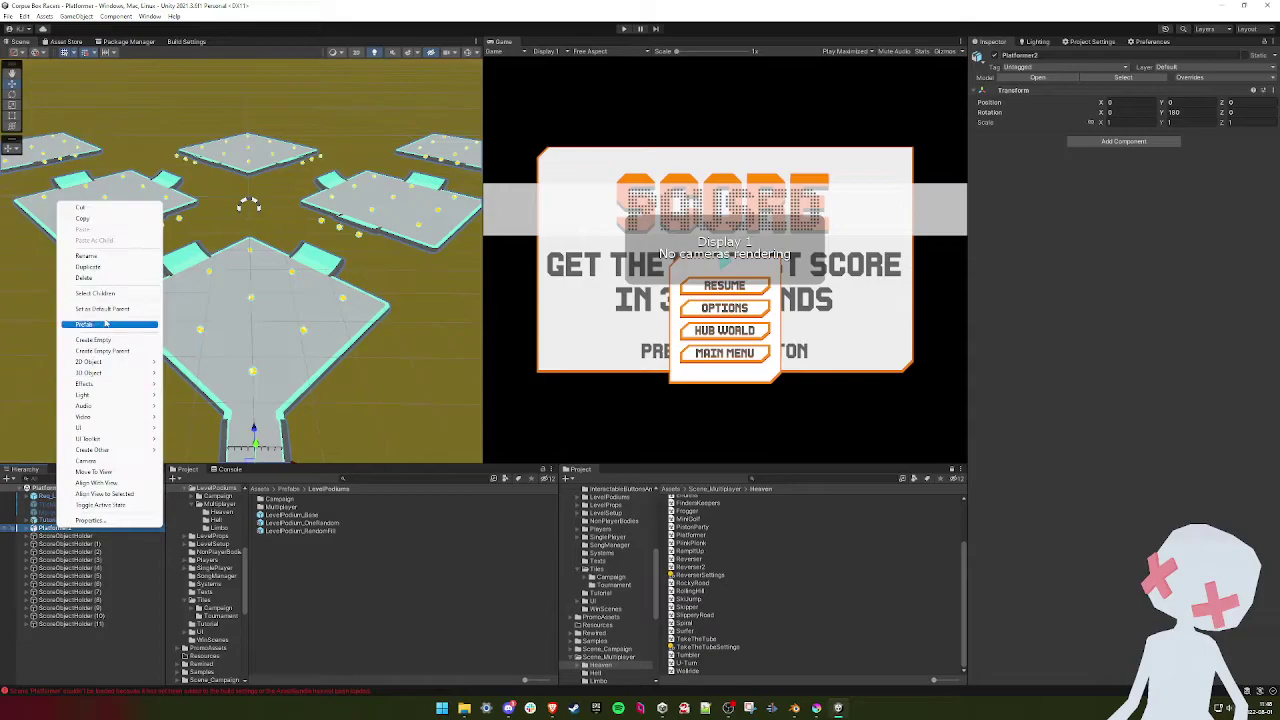
mouse_move(112, 325)
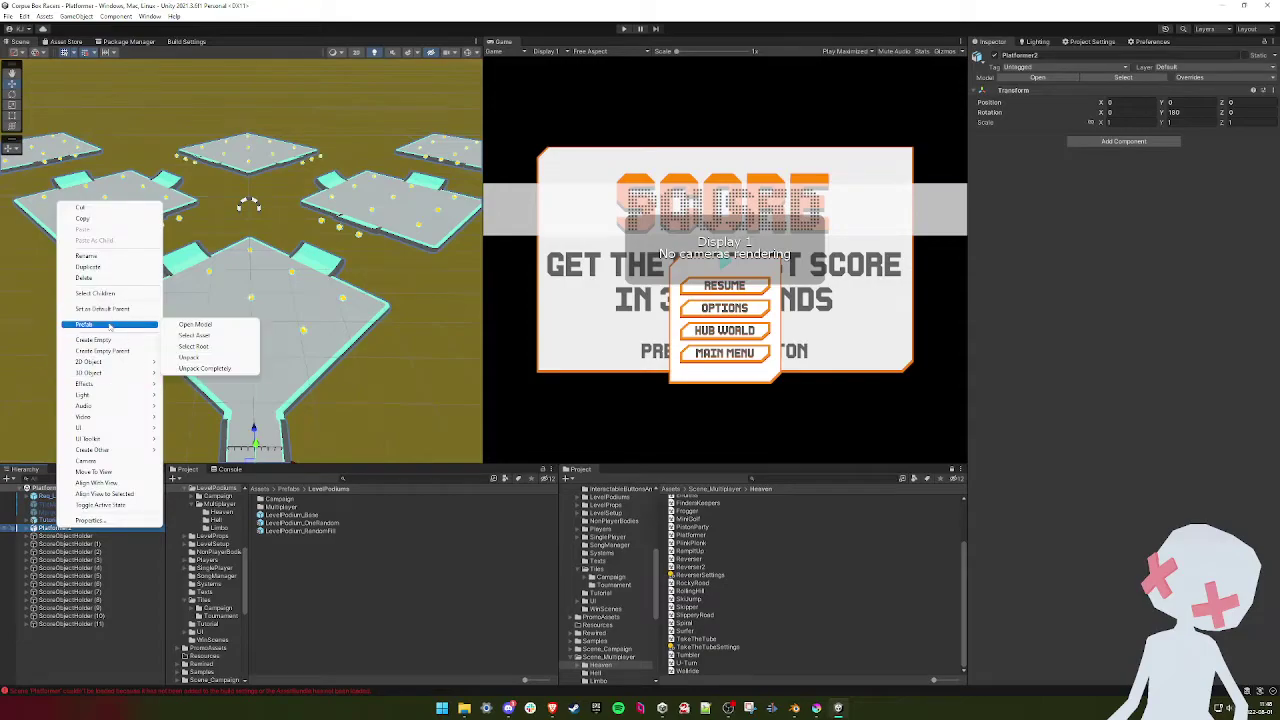
click(194, 335)
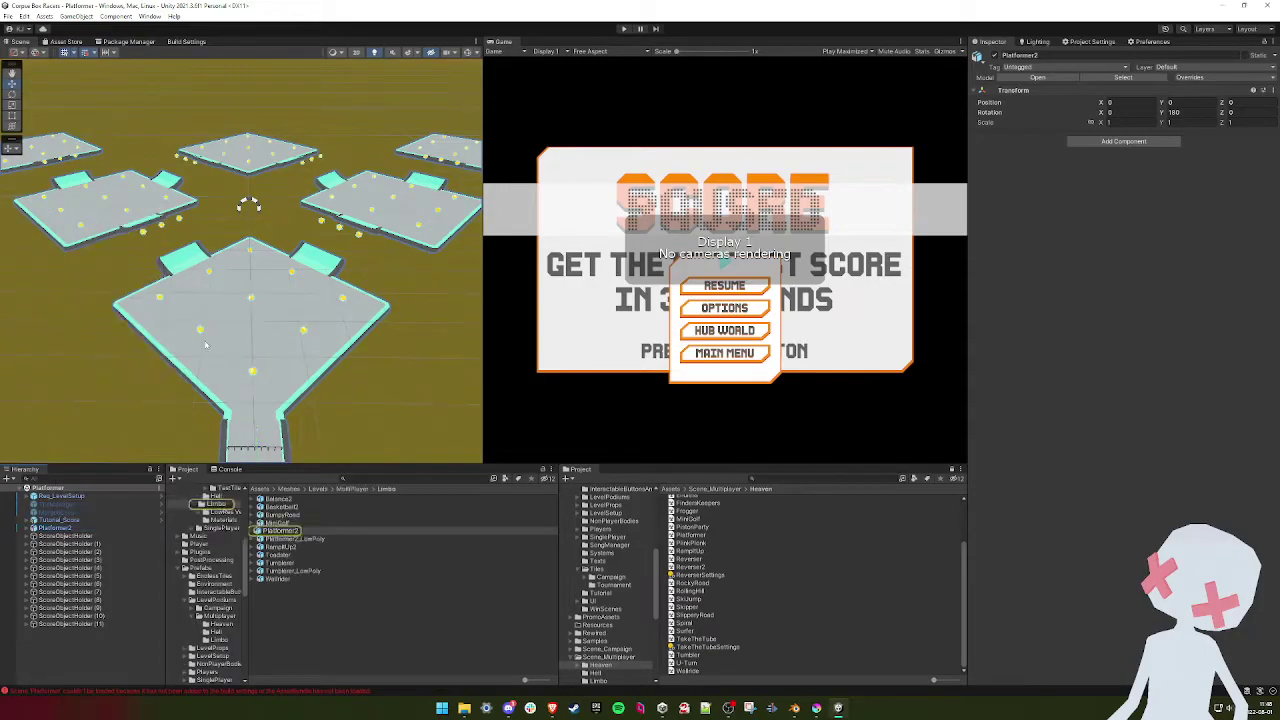
click(355, 489)
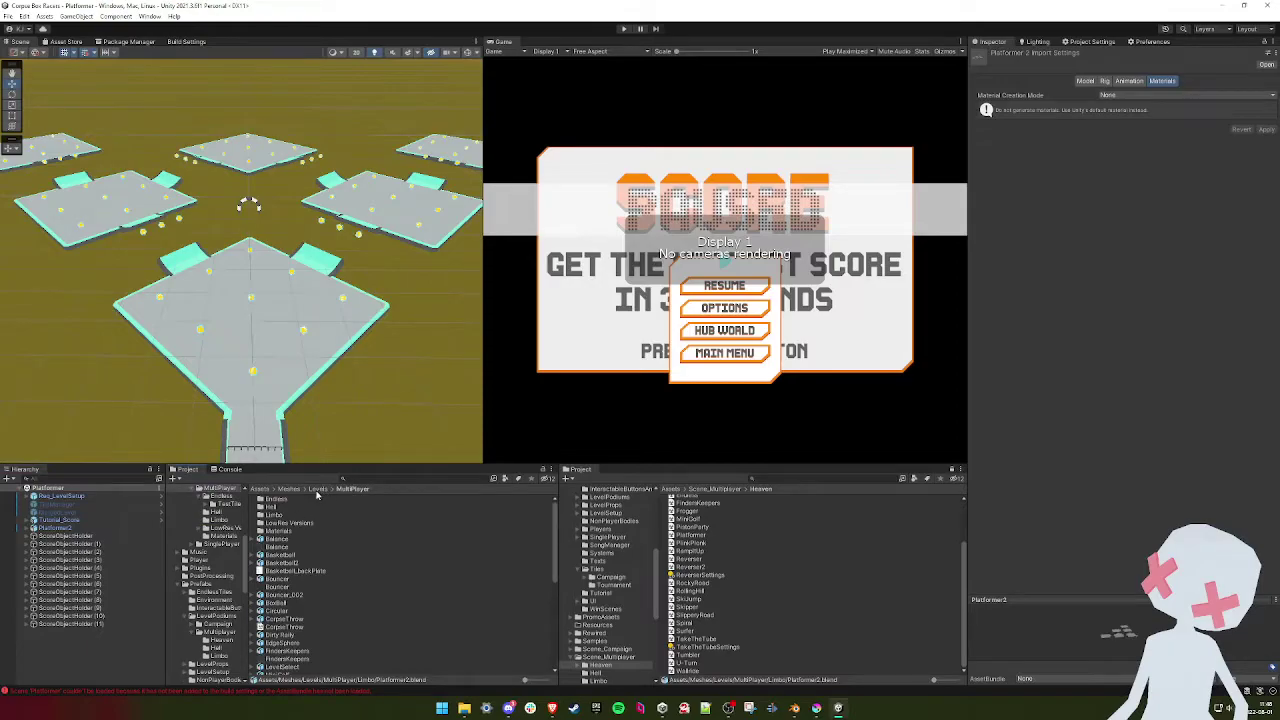
scroll(331, 570, down, 10)
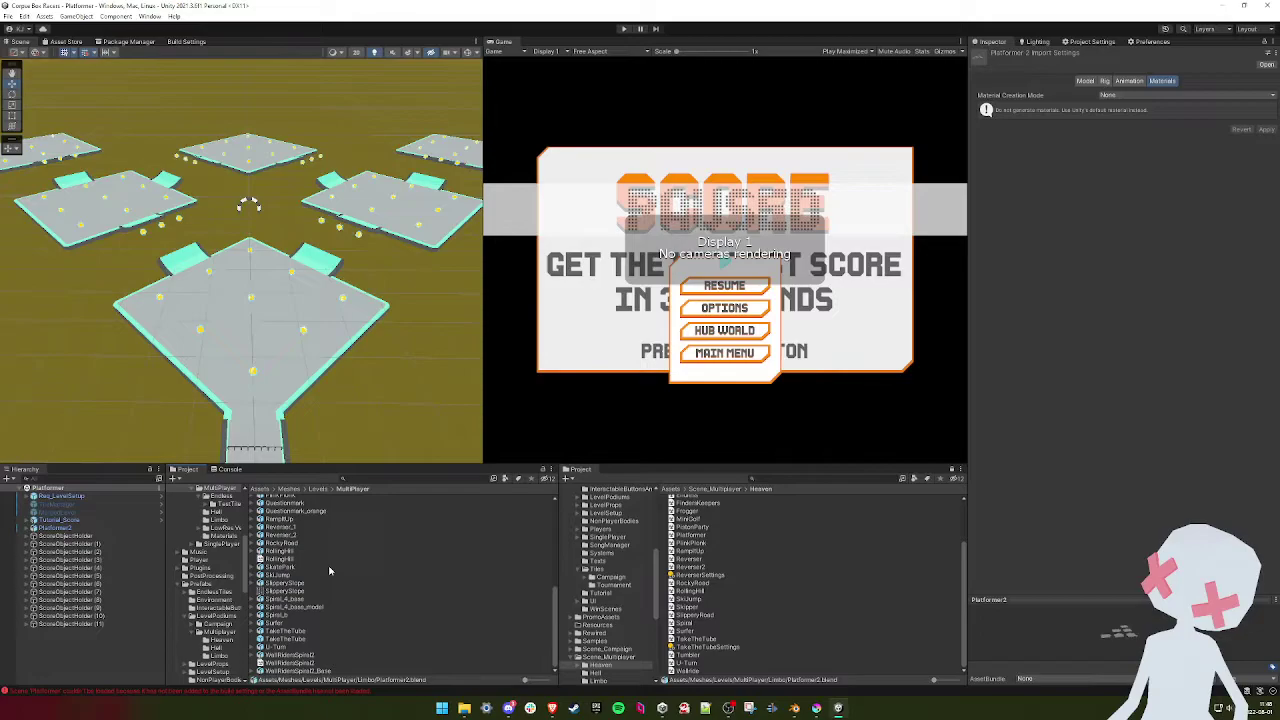
scroll(326, 567, up, 2)
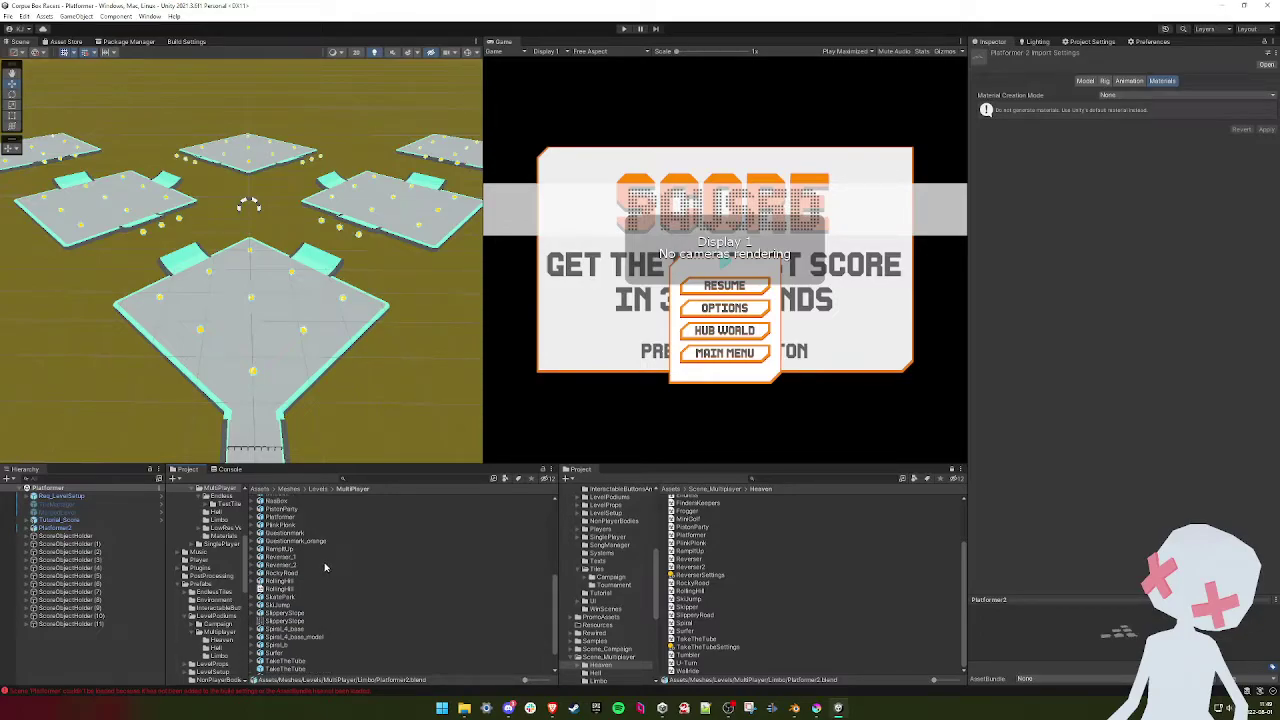
- Add the Platformer model to the scene with a Y rotation of 180, and delete the Platformer2 model
drag(292, 518, 40, 525)
click(1176, 112)
text(1)
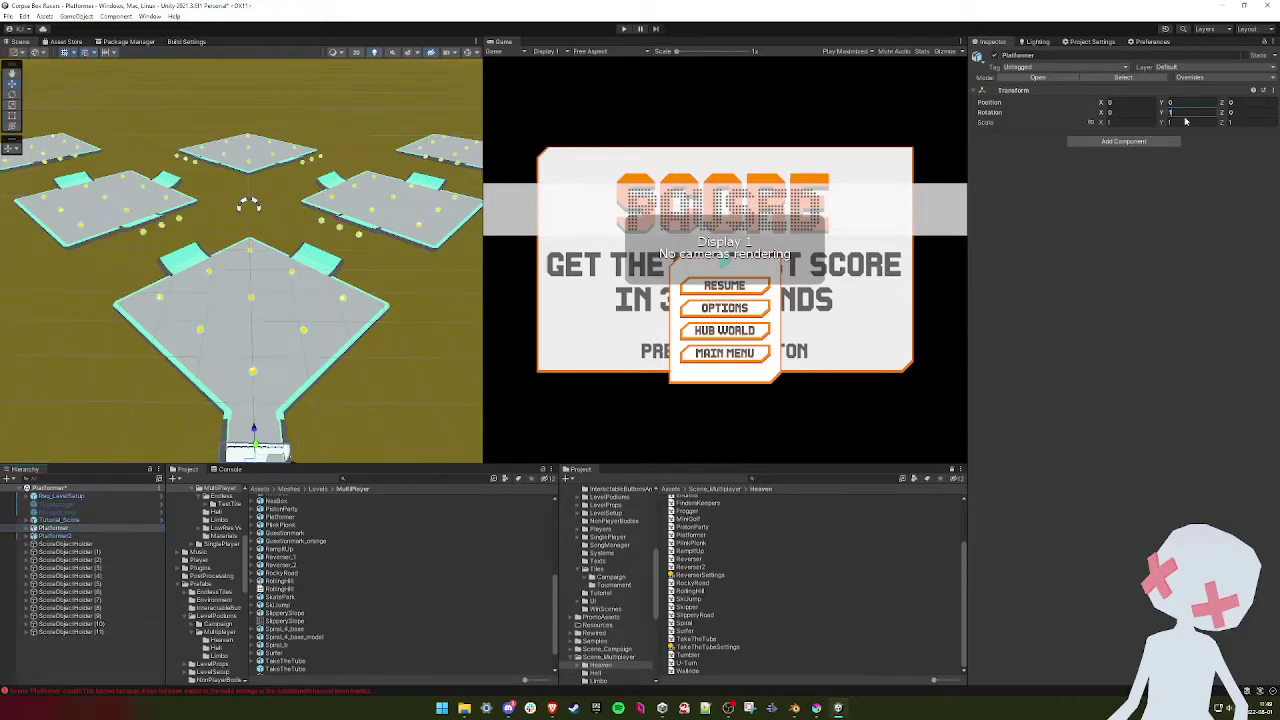
text(80)
click(42, 536)
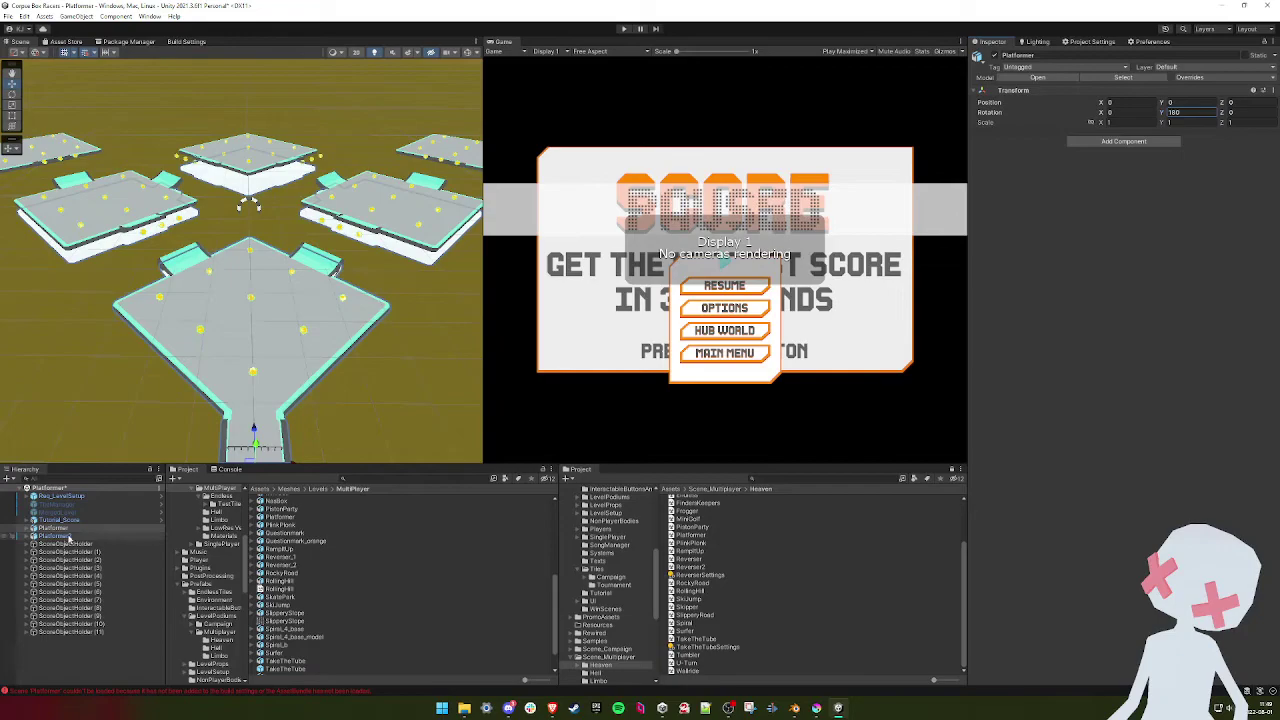
key(Delete)
- Add a Mesh Collider with the Ground physics material to all child meshes of the Platformer model
click(42, 528)
click(26, 528)
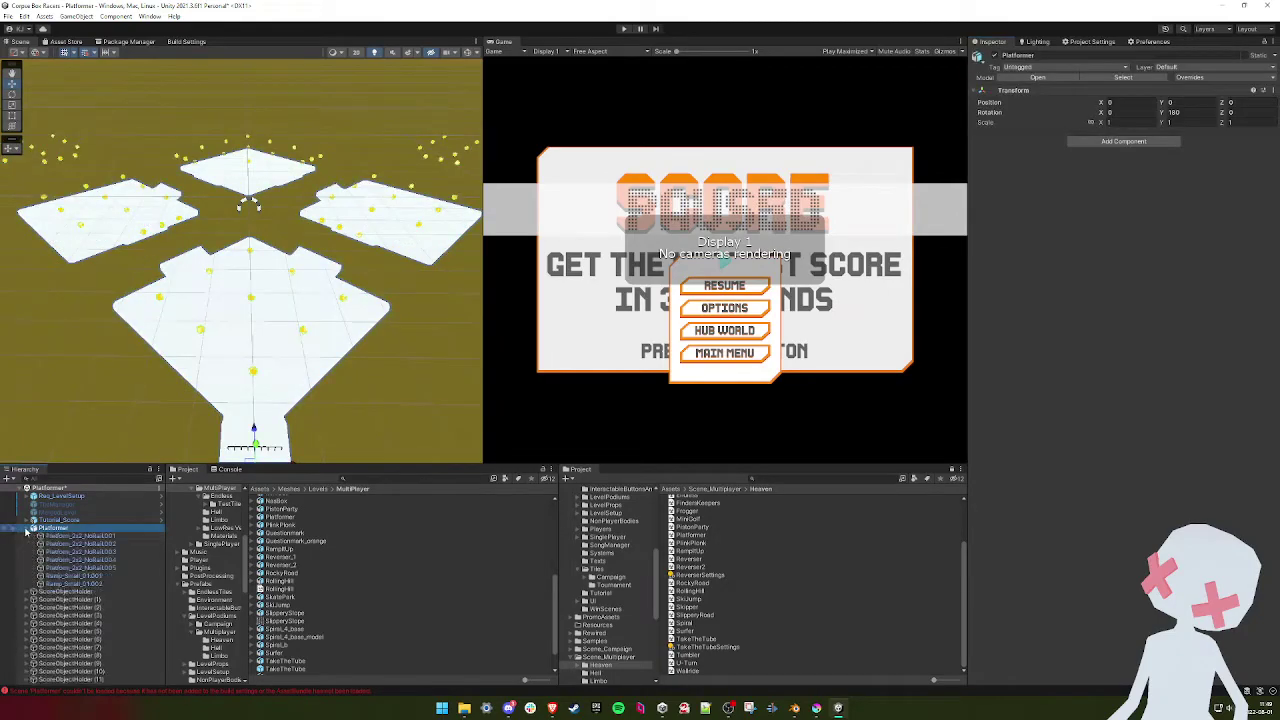
click(68, 539)
scroll(85, 560, down, 2)
shift+click(70, 611)
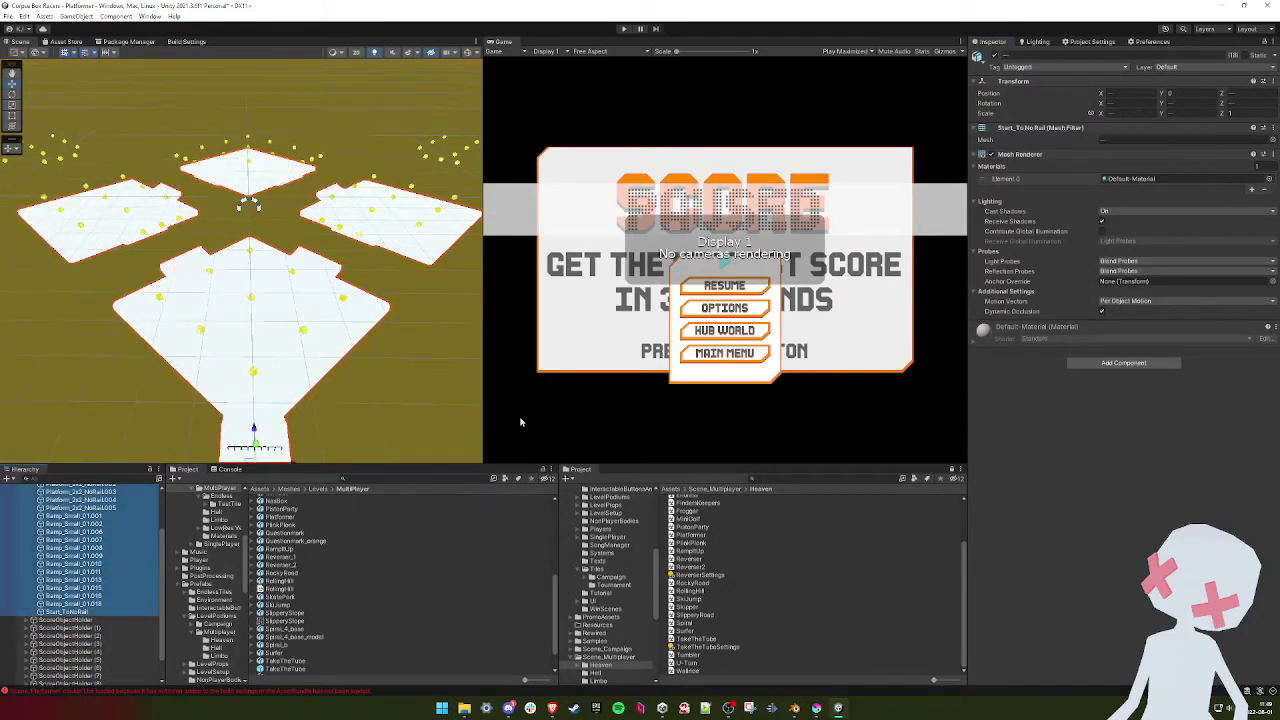
click(1104, 365)
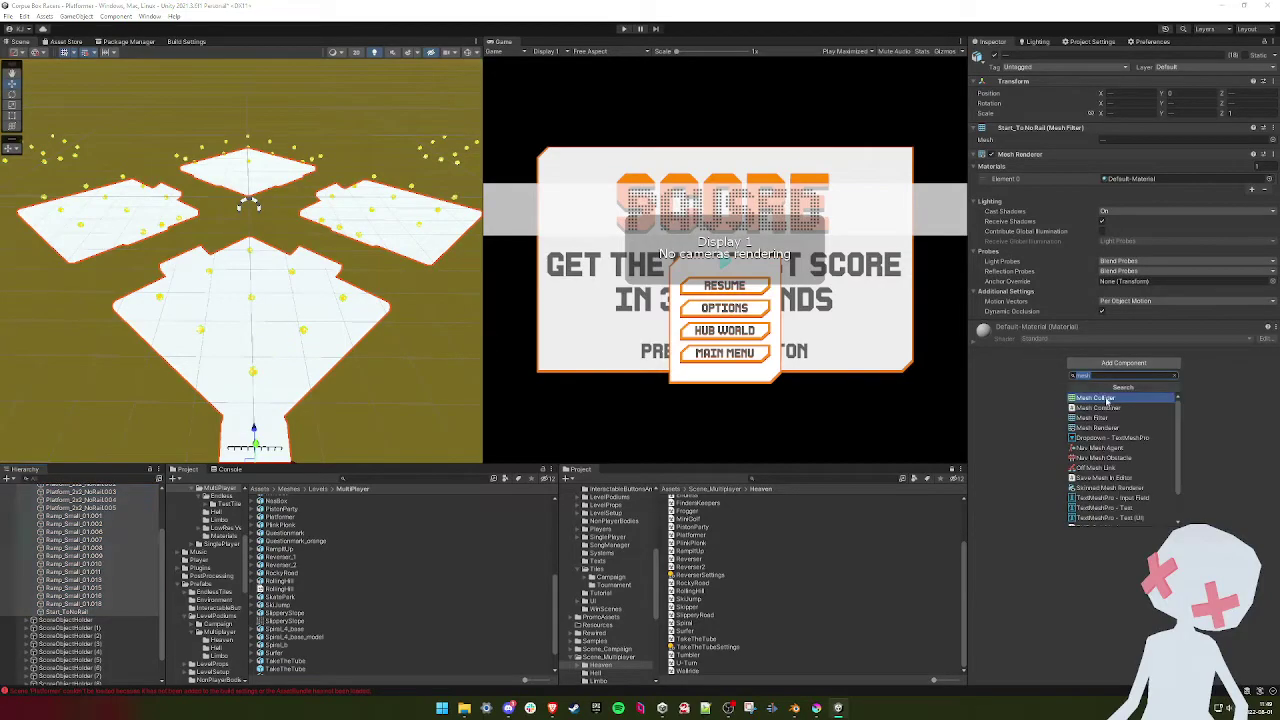
click(1108, 403)
click(1270, 372)
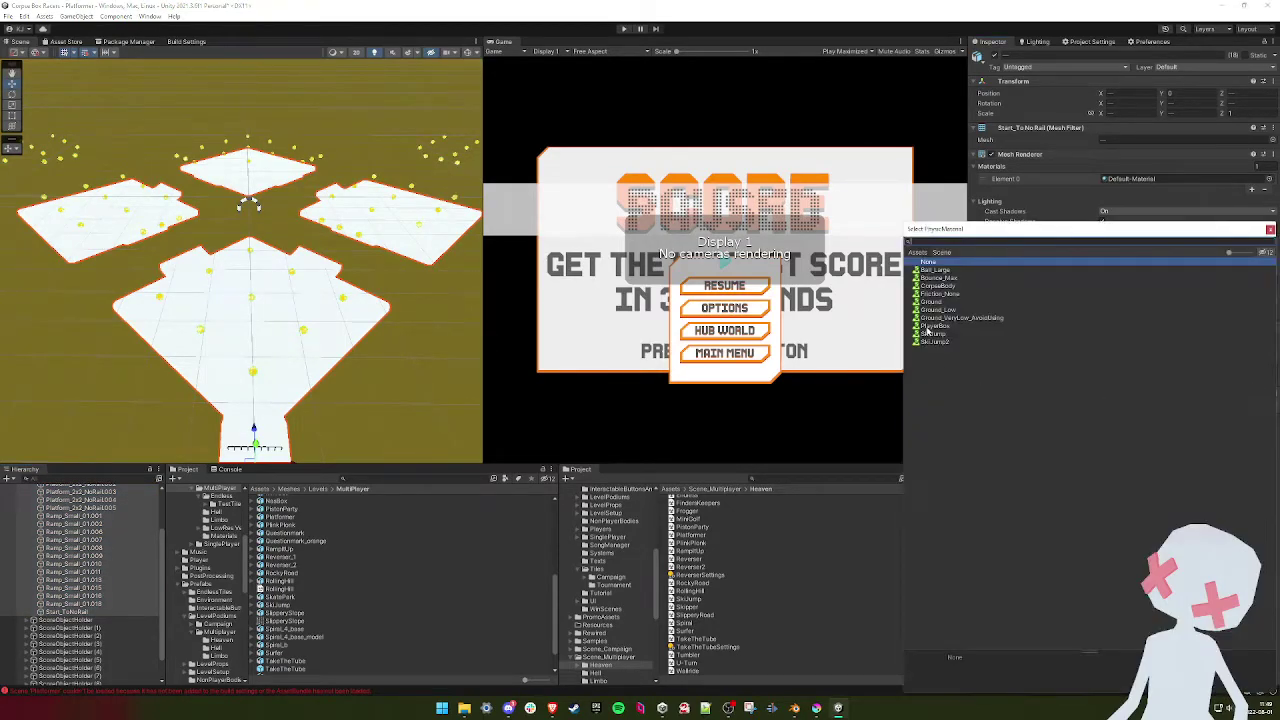
double_click(936, 302)
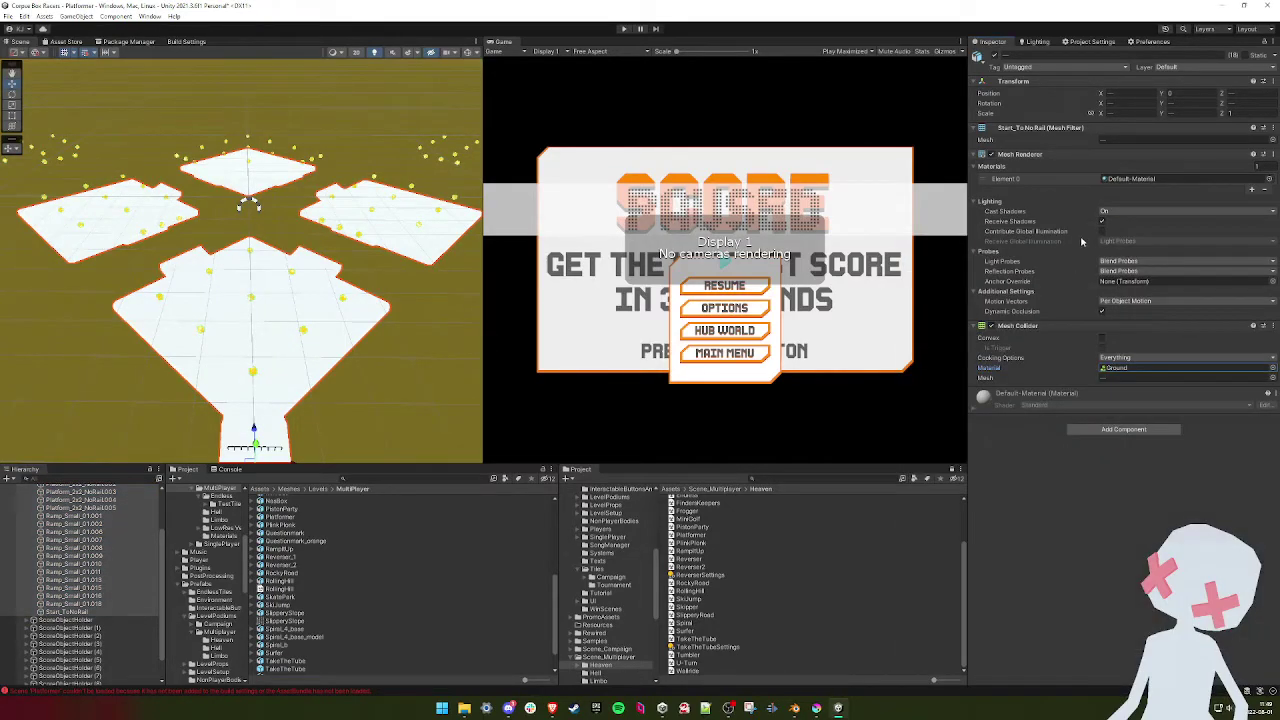
- Assign the Ground tag, the Ground layer and the Heaven noise AllBaseColors environment material to the selected platform meshes
click(1024, 72)
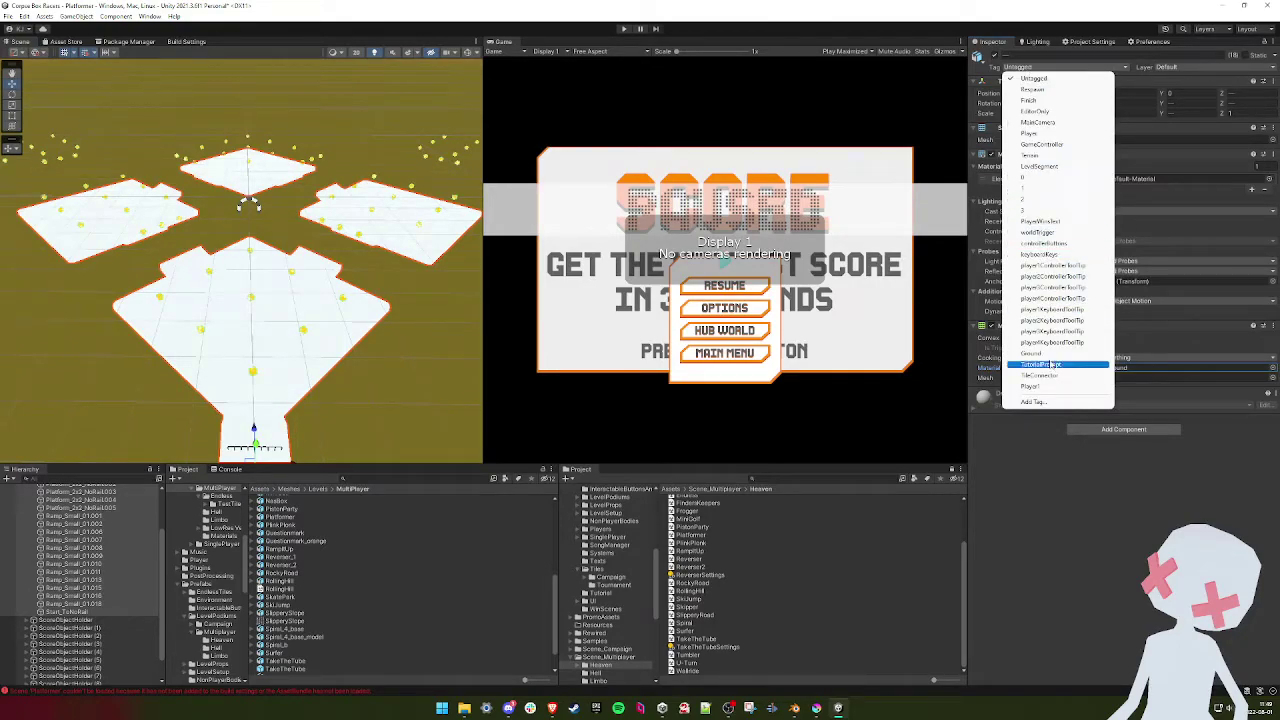
click(1060, 365)
click(1189, 67)
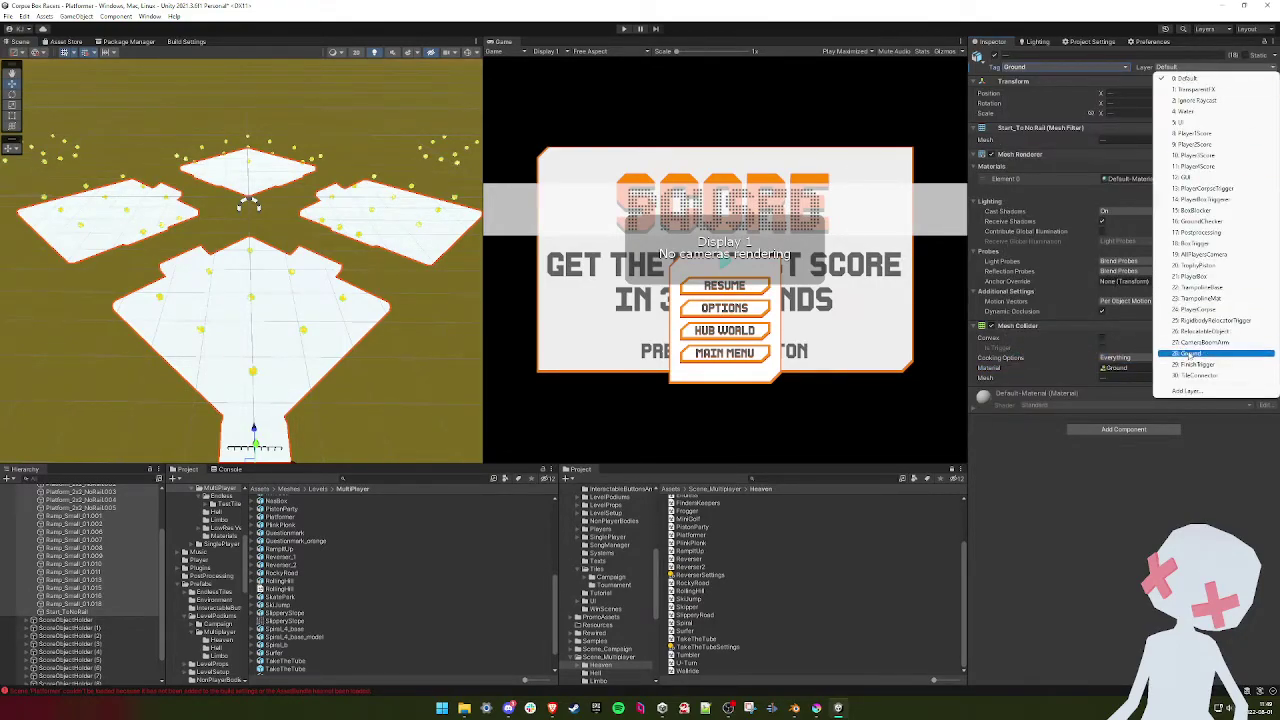
click(1195, 354)
click(1269, 178)
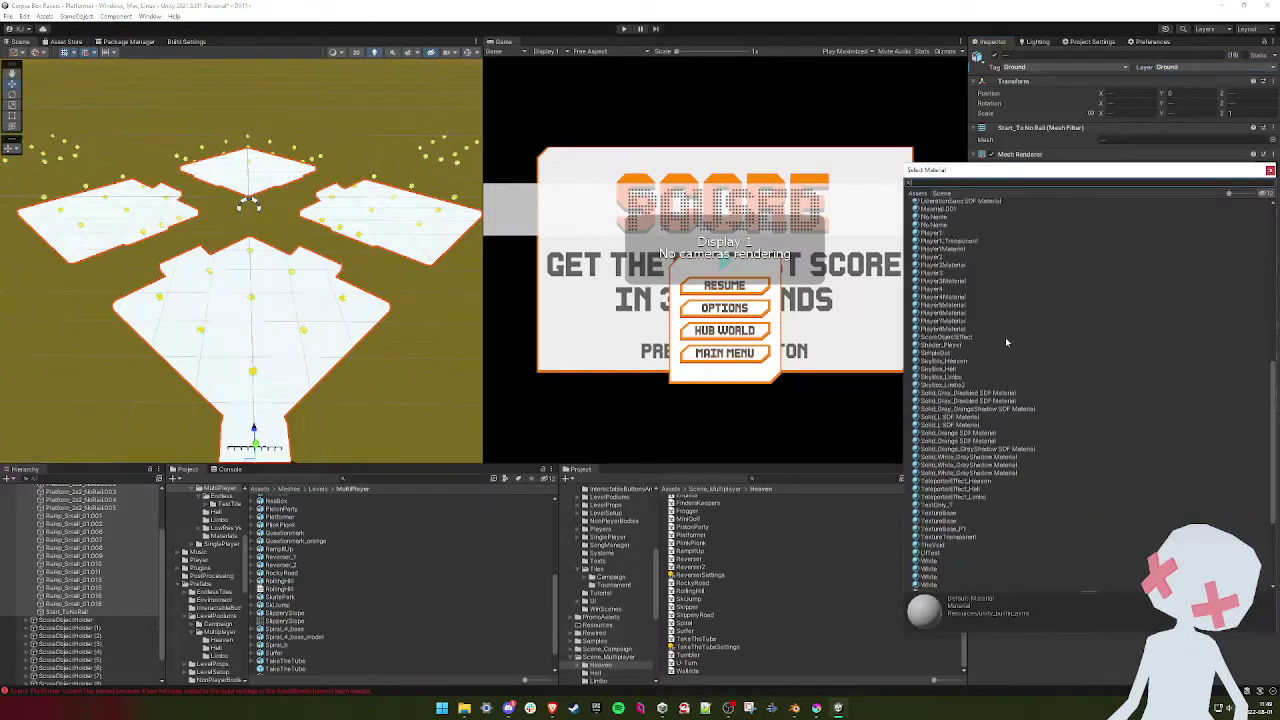
double_click(997, 374)
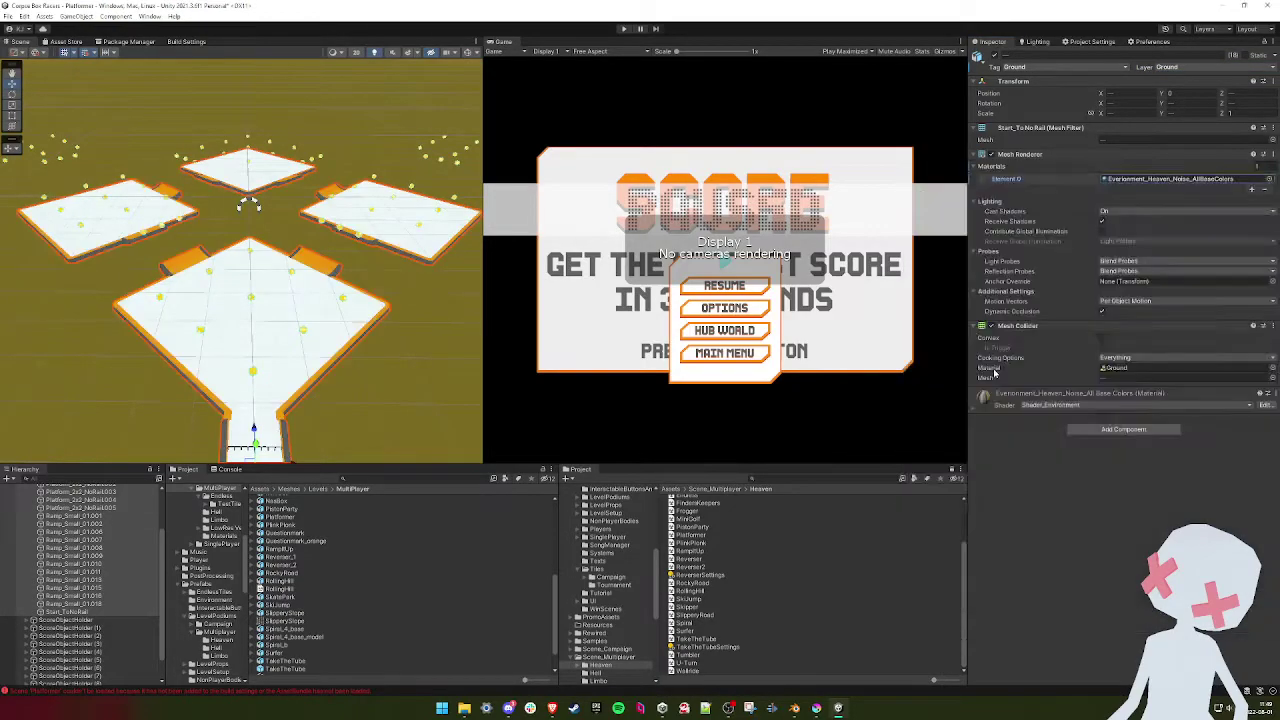
- Delete ScoreObjectHolder (8) through (11), whose score objects float where the new layout has no platforms
key(w)
key(a)
right_drag(313, 331, 231, 237)
click(227, 230)
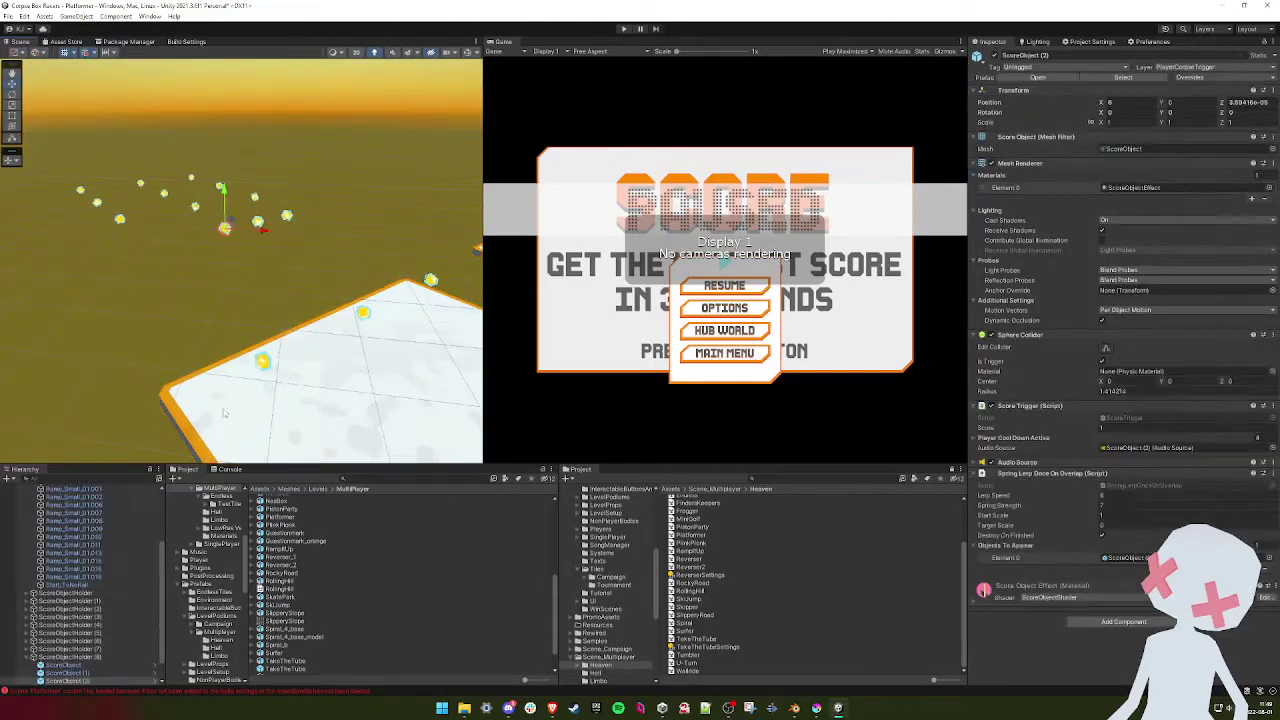
click(29, 634)
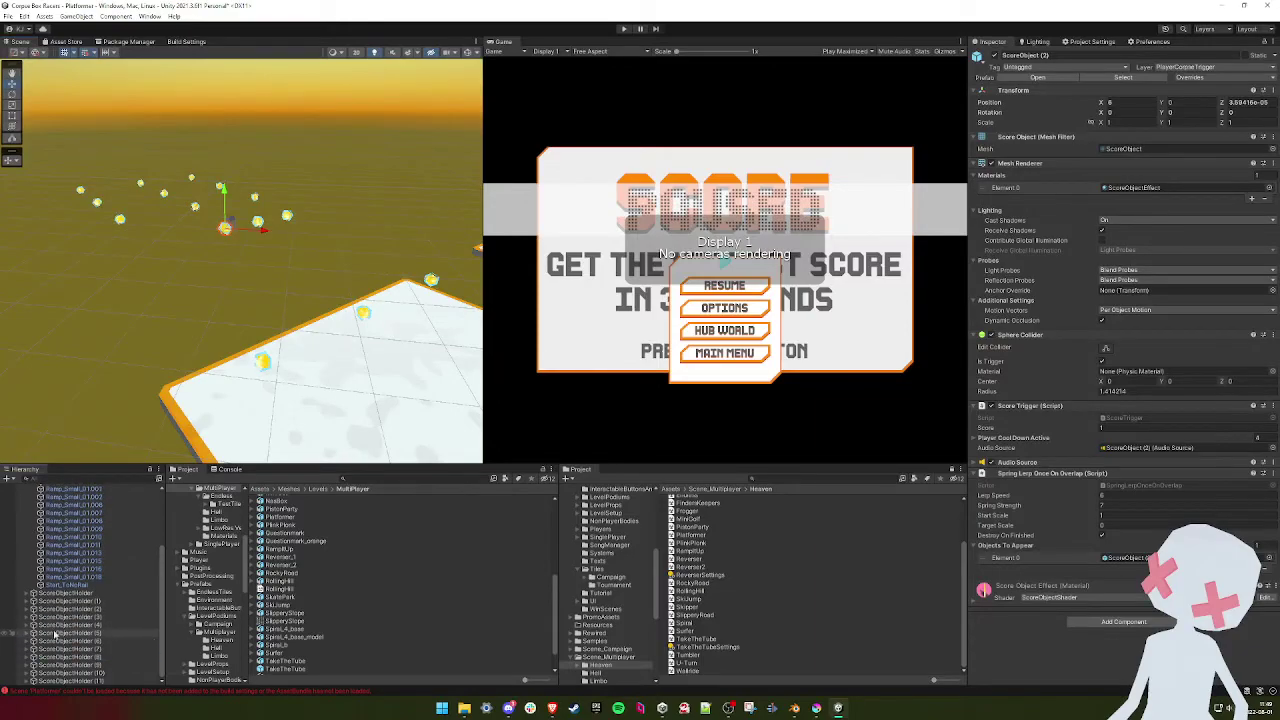
click(95, 657)
key(f)
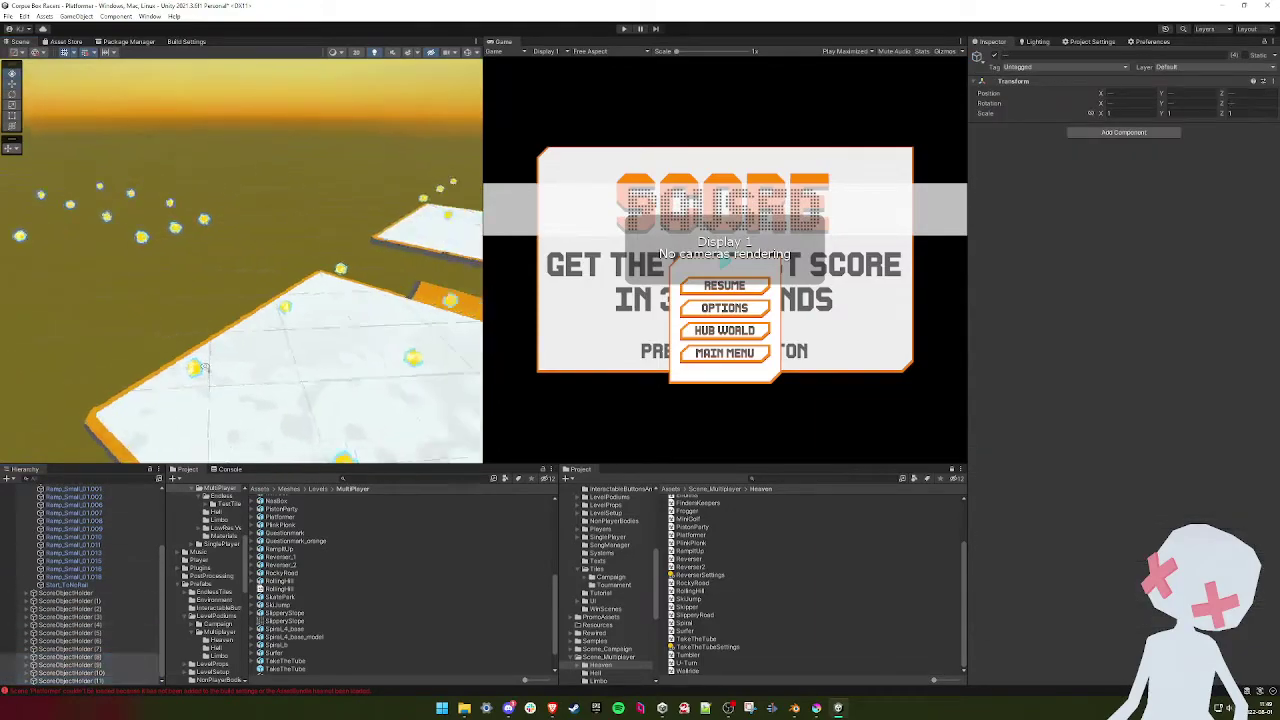
click(88, 681)
key(Delete)
click(86, 674)
click(86, 680)
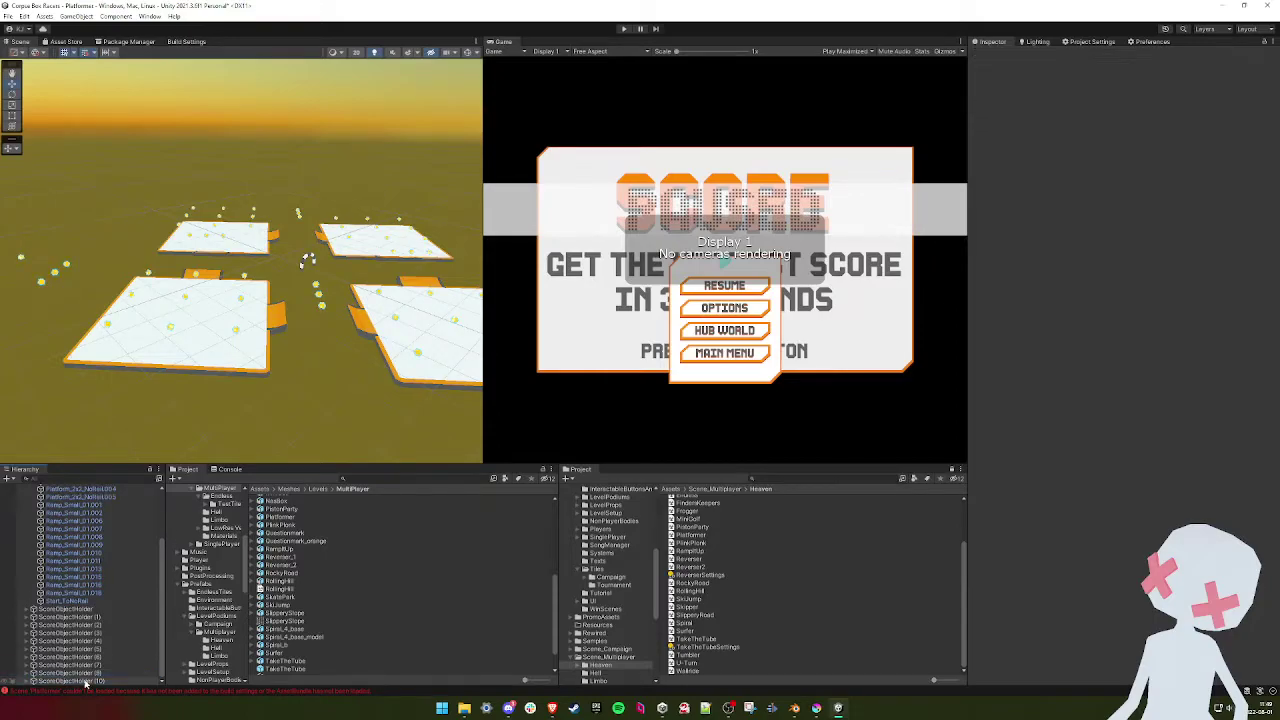
key(Delete)
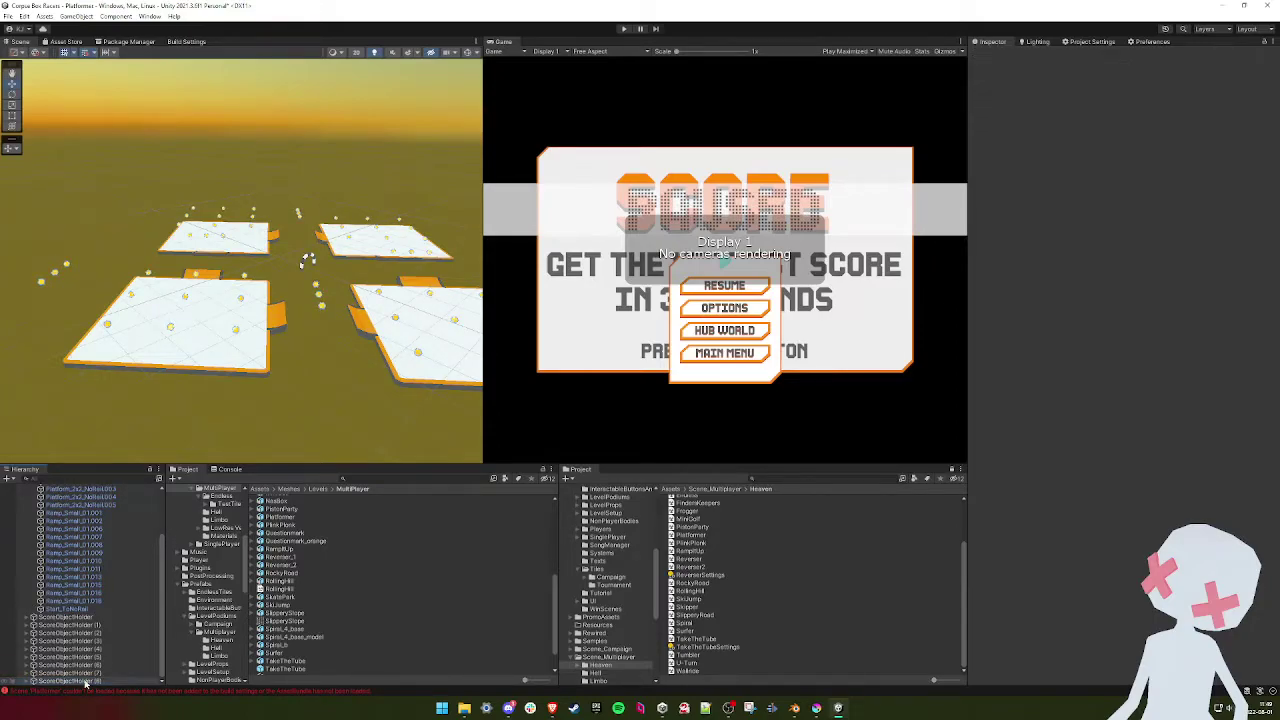
click(86, 680)
key(Delete)
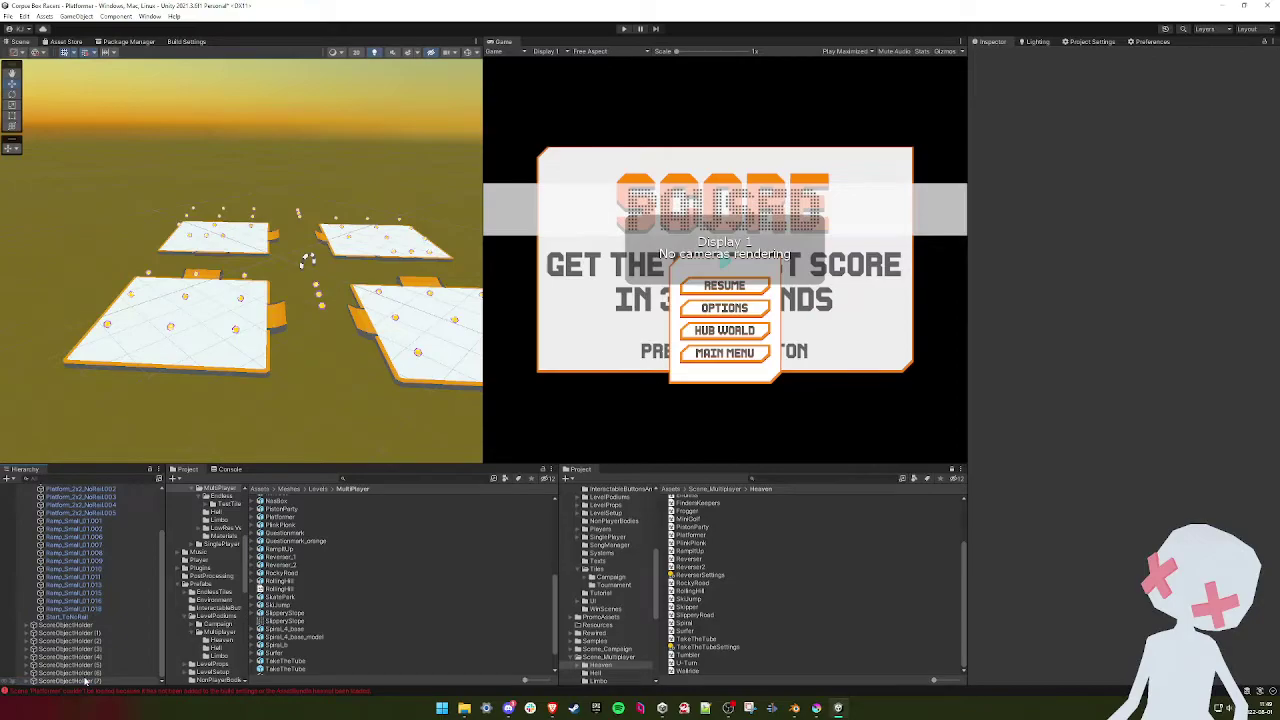
- Inspect the height of ScoreObjectHolder (7), and lower ScoreObjectHolder (6) to a Y position of 5
click(86, 680)
key(f)
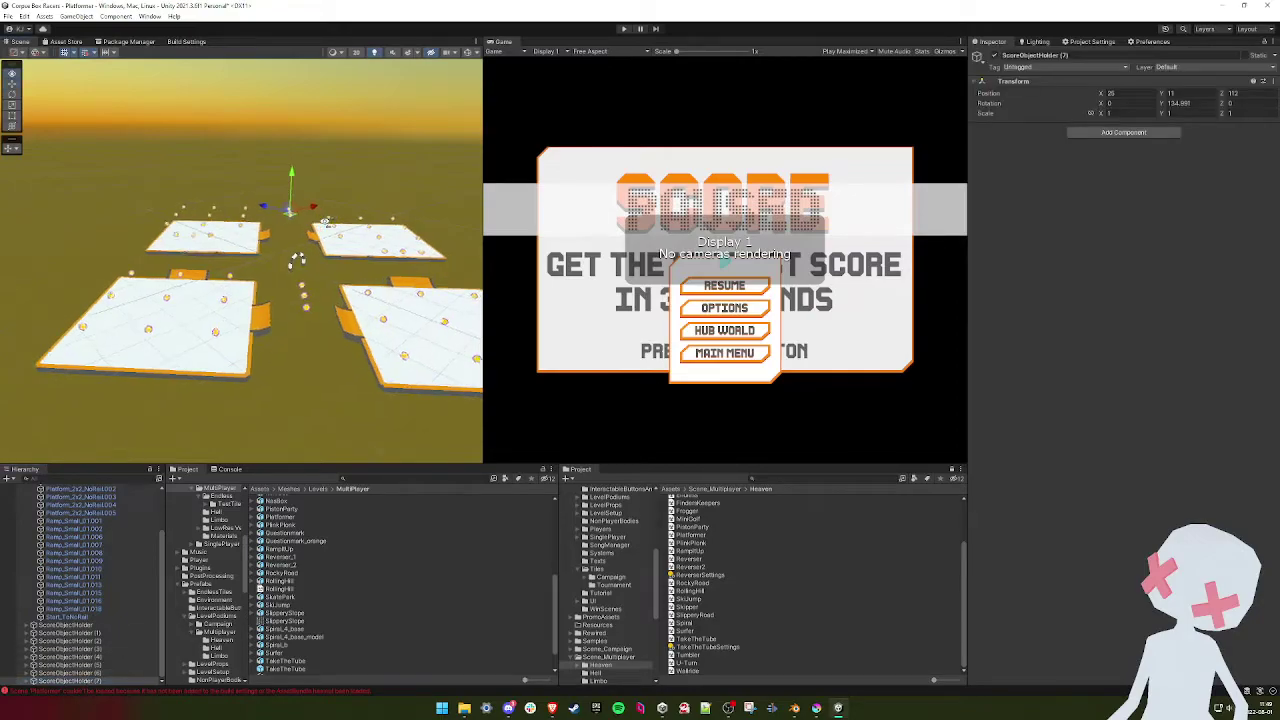
alt+drag(326, 200, 334, 180)
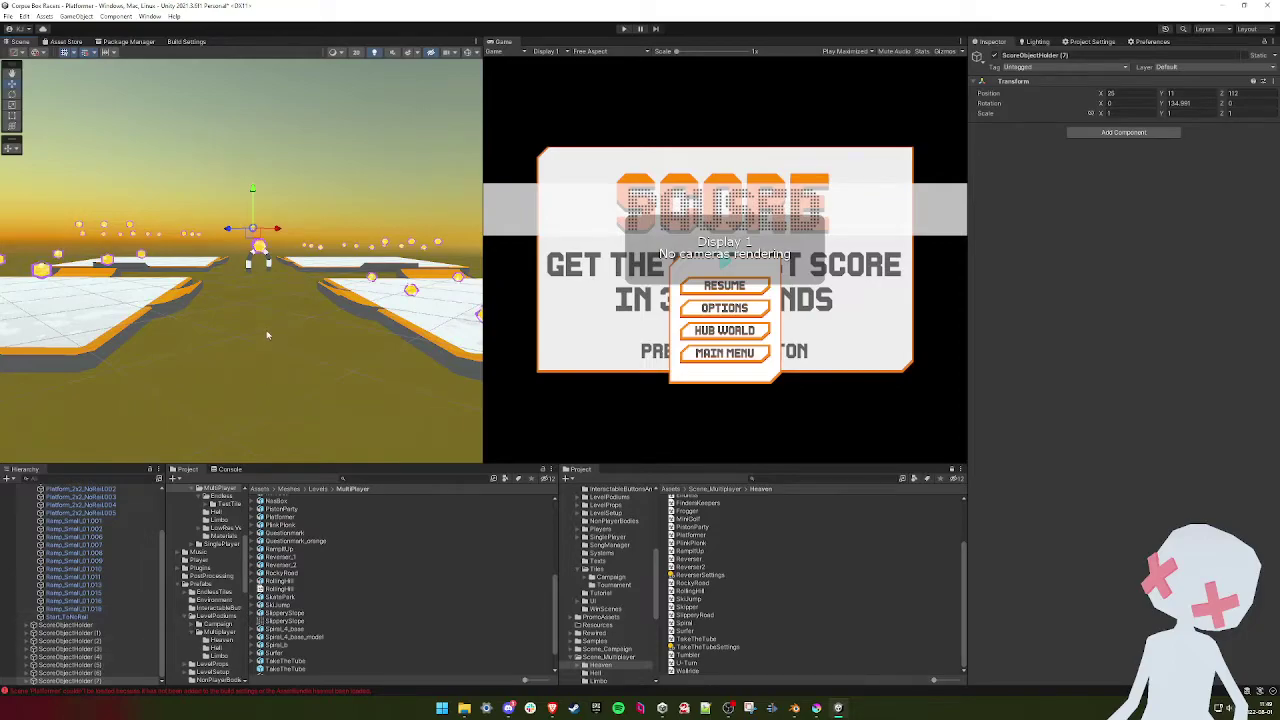
click(106, 675)
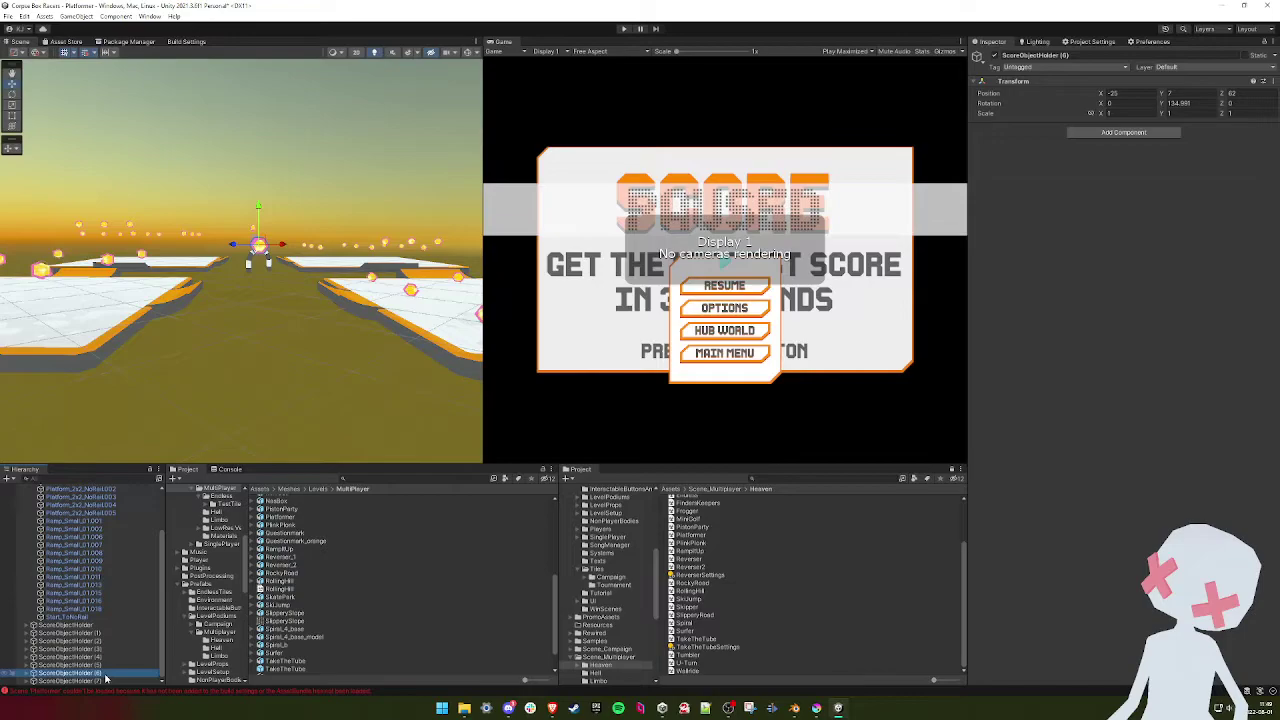
right_drag(181, 357, 200, 324)
drag(249, 209, 250, 225)
right_drag(290, 266, 240, 254)
- Select the Req_LevelSetup object at the start of the scene hierarchy
scroll(76, 526, up, 3)
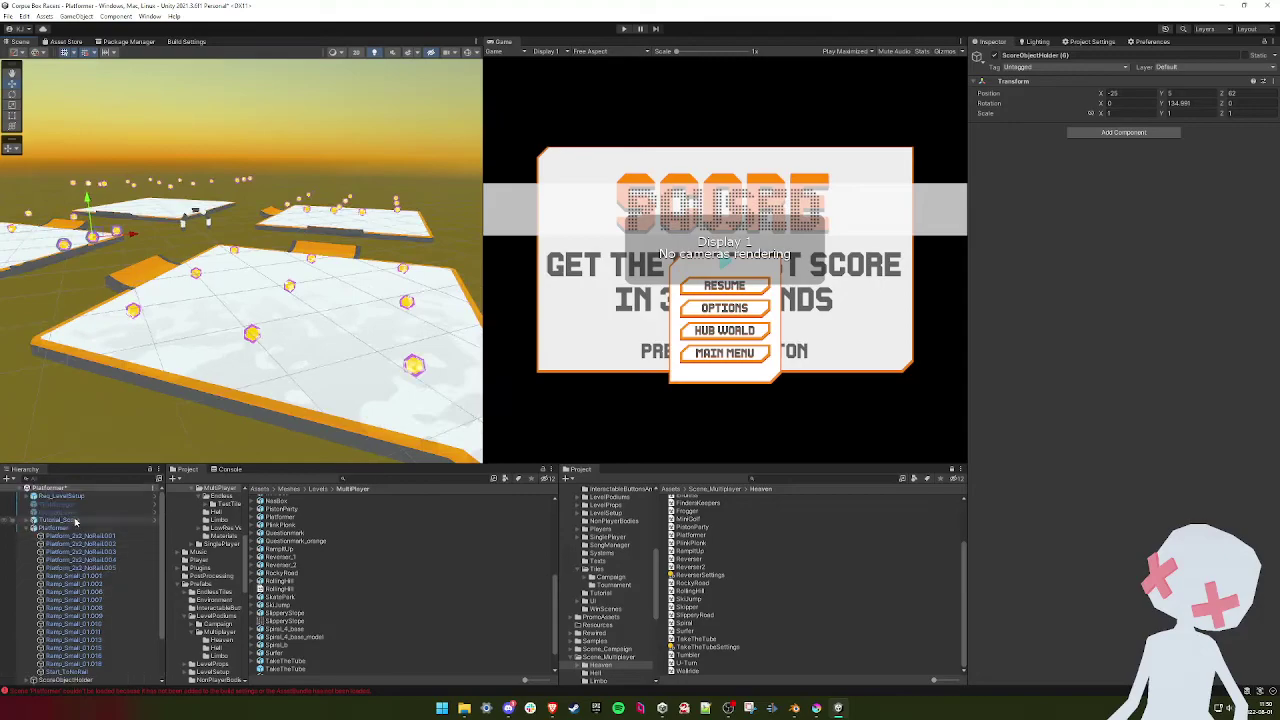
click(60, 495)
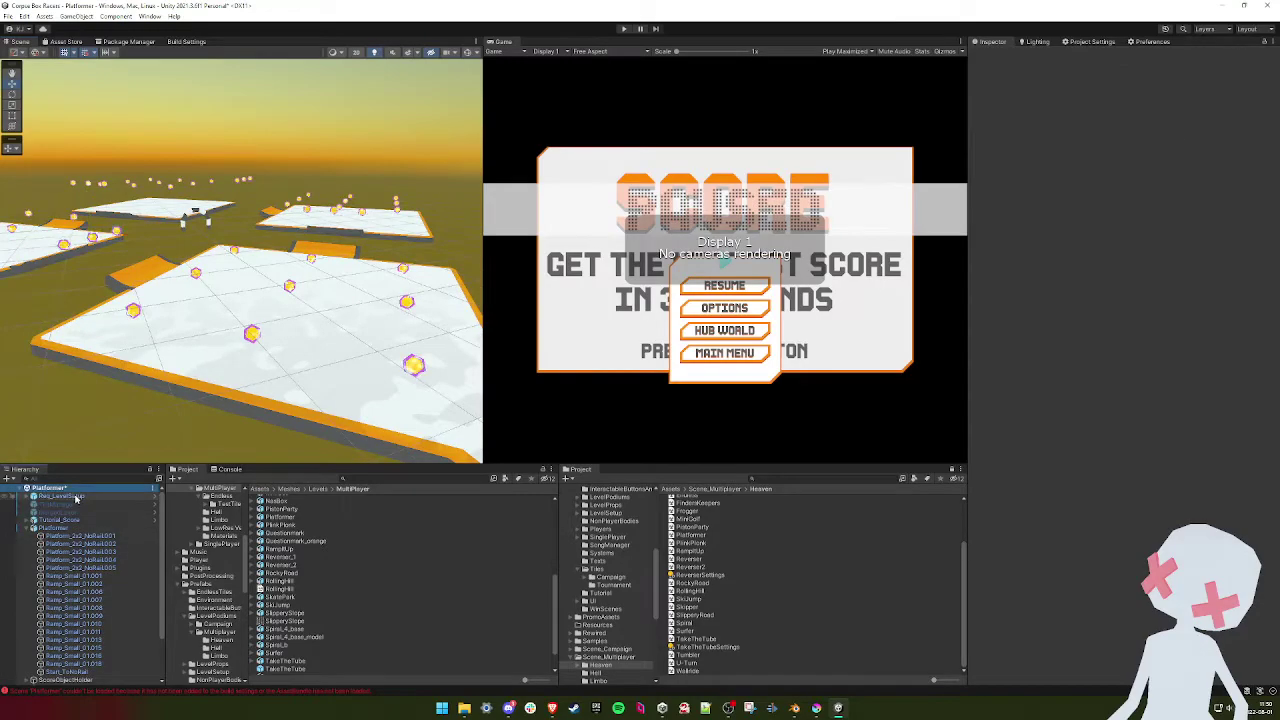
- Add BaseScene to the open Platformer level, select Req_LevelSetup and enable its debug setup with 2 players
click(668, 490)
drag(689, 607, 86, 571)
scroll(130, 562, down, 3)
scroll(120, 550, up, 3)
click(96, 497)
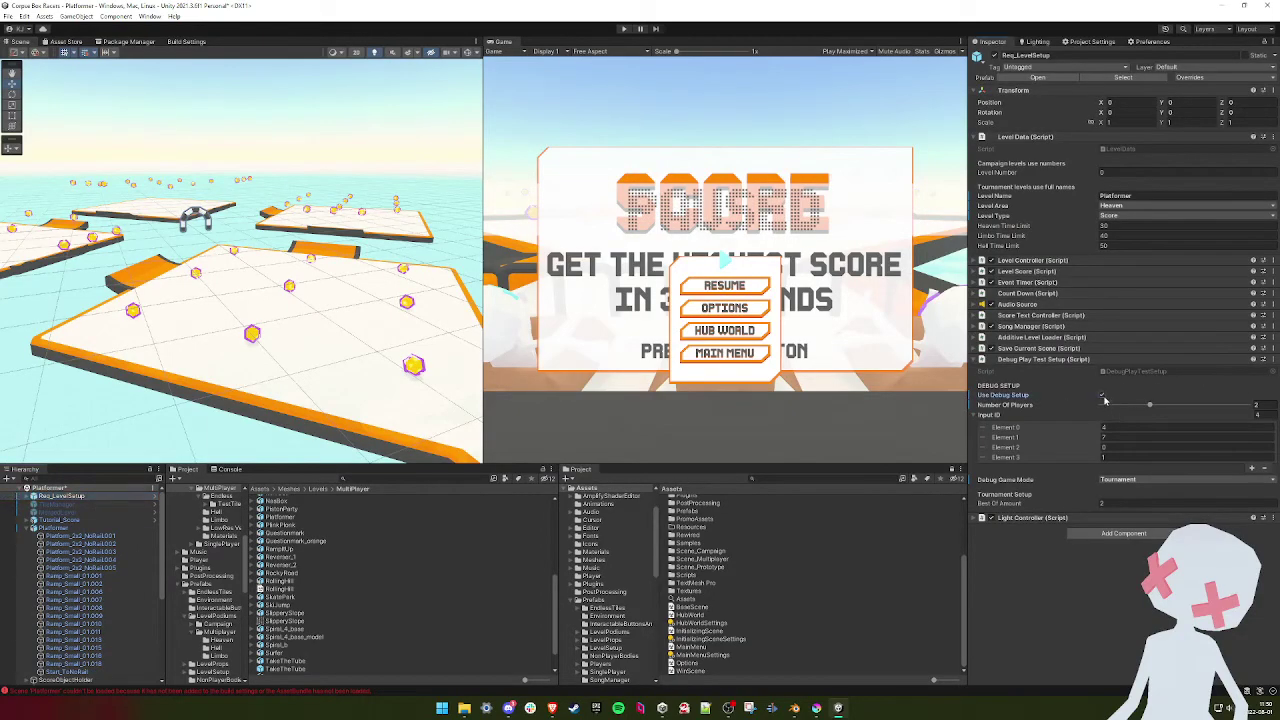
- Playtest the Platformer level, stop the test and mute the game audio
click(624, 28)
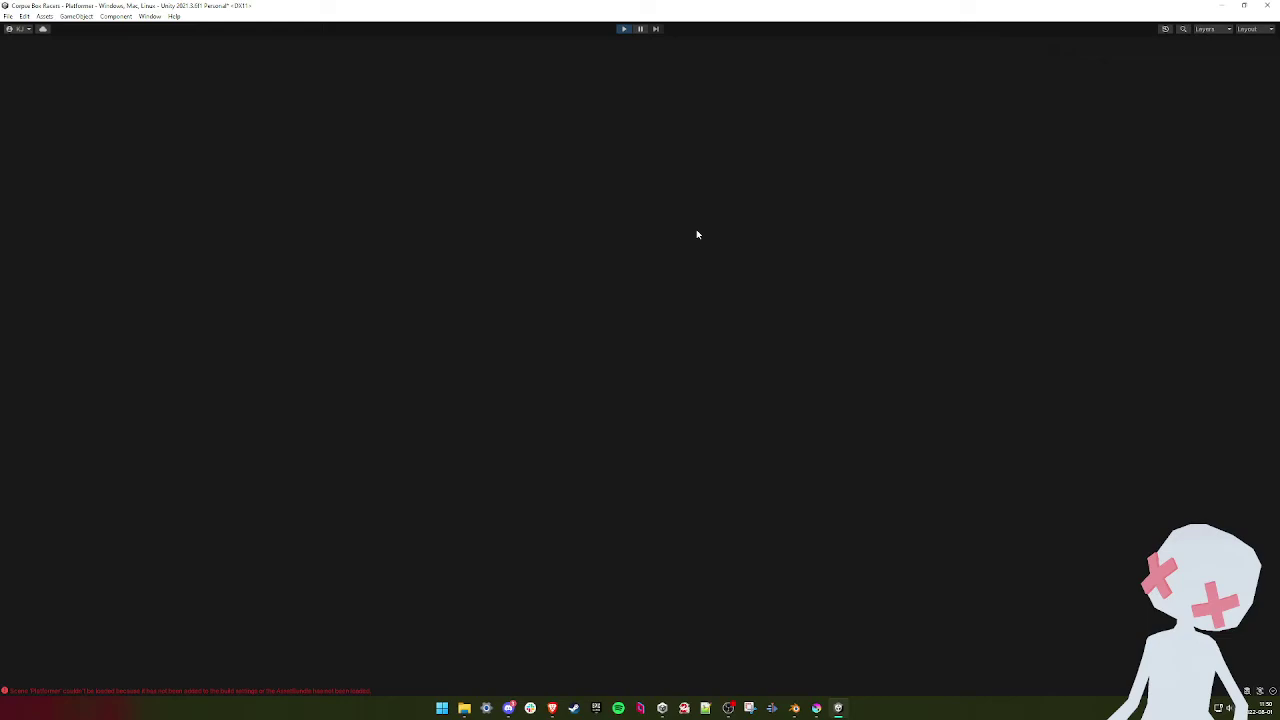
key(space)
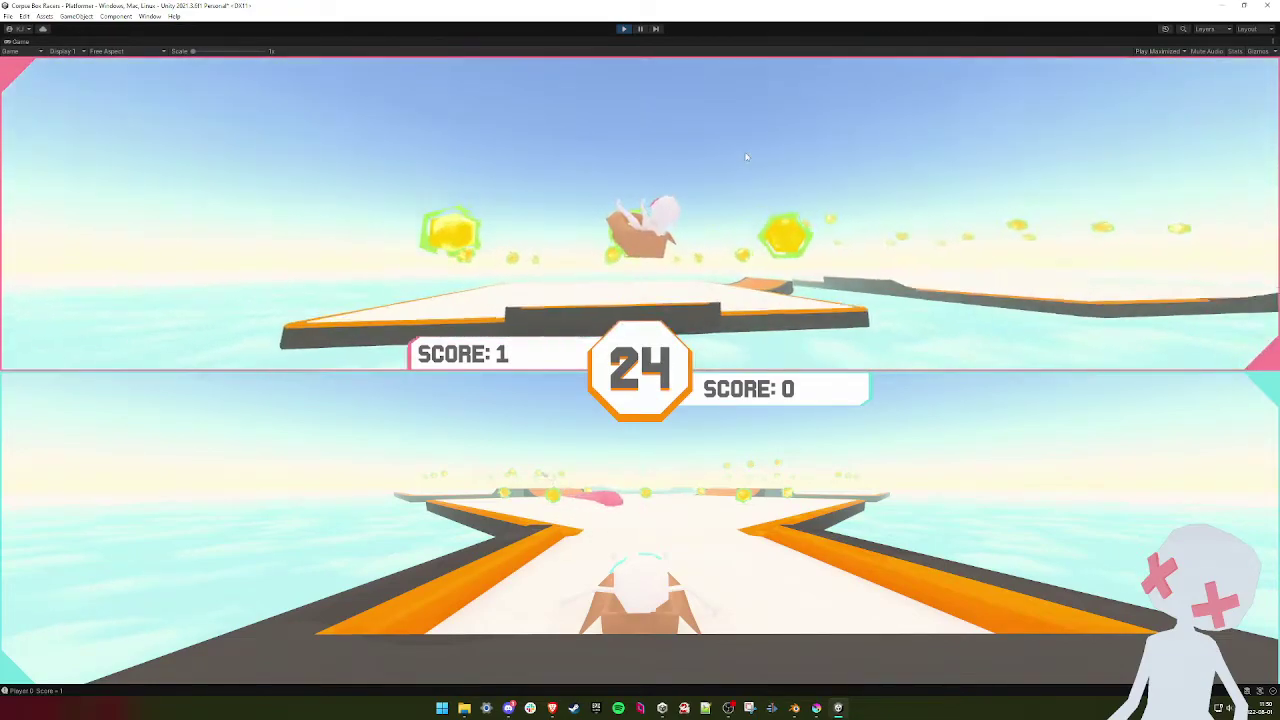
click(624, 29)
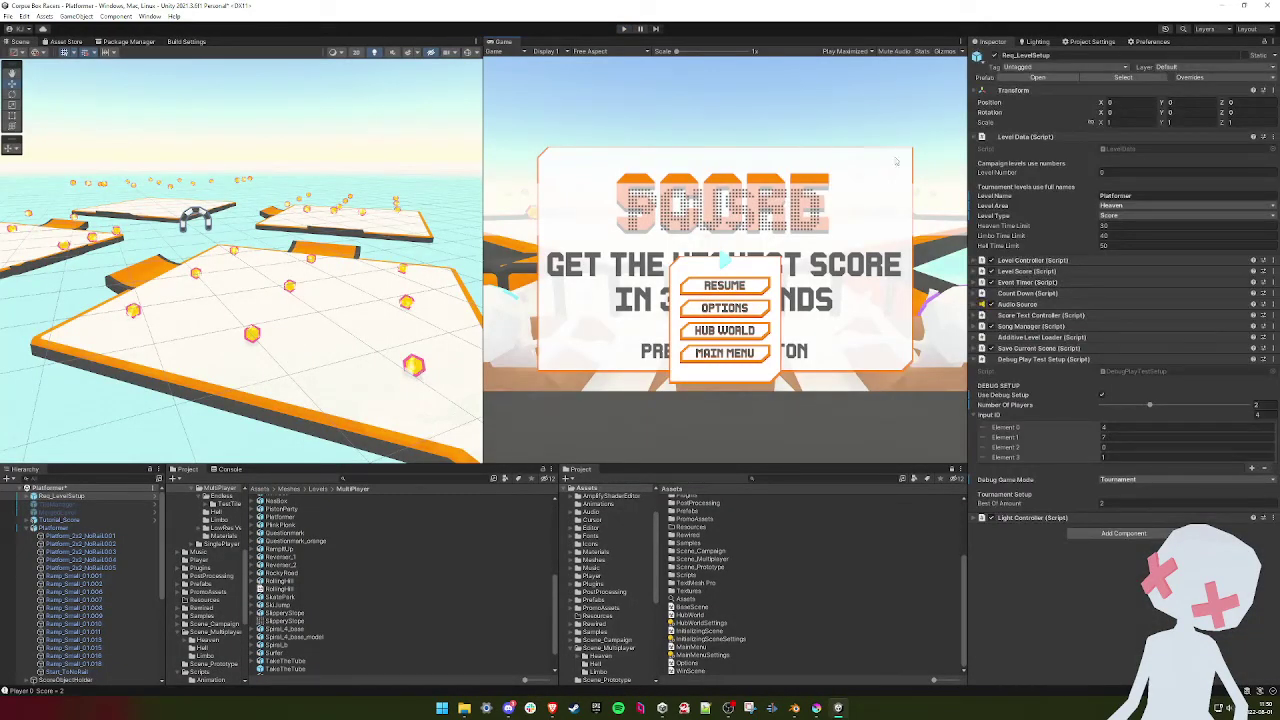
click(917, 52)
click(920, 52)
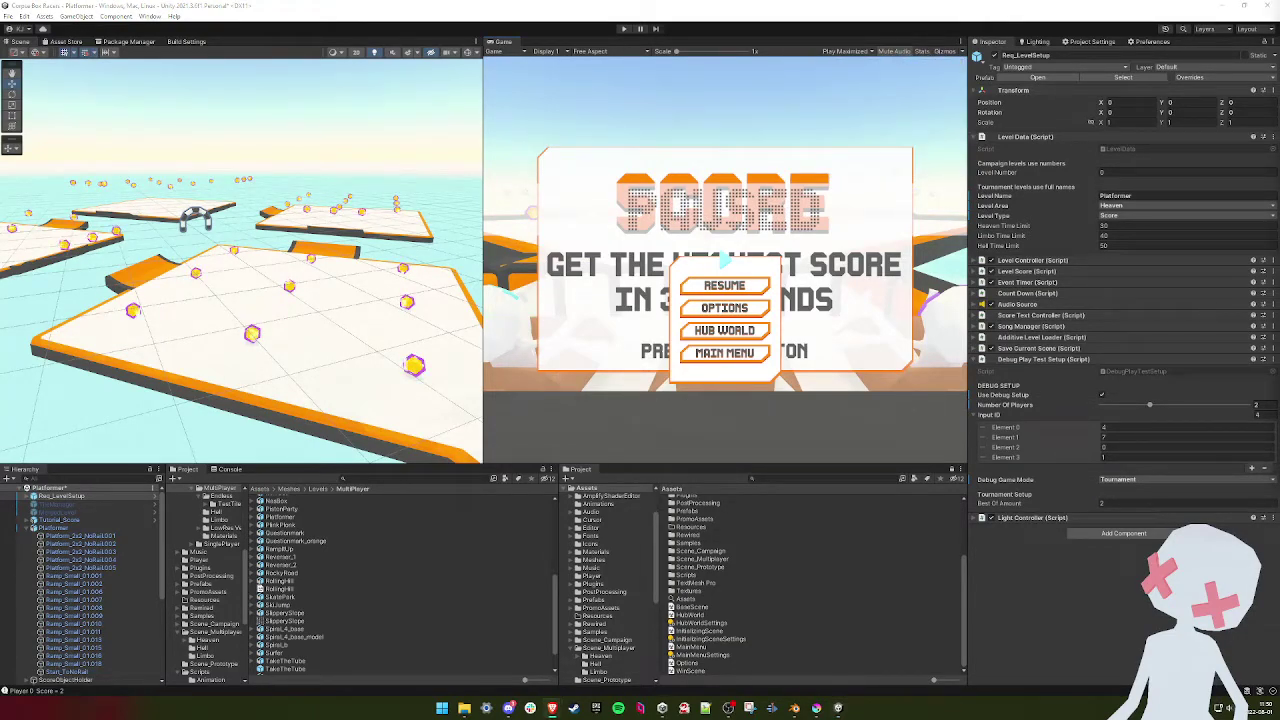
- Lower ScoreObjectHolder (7) to a Y position of 5
right_drag(266, 315, 302, 285)
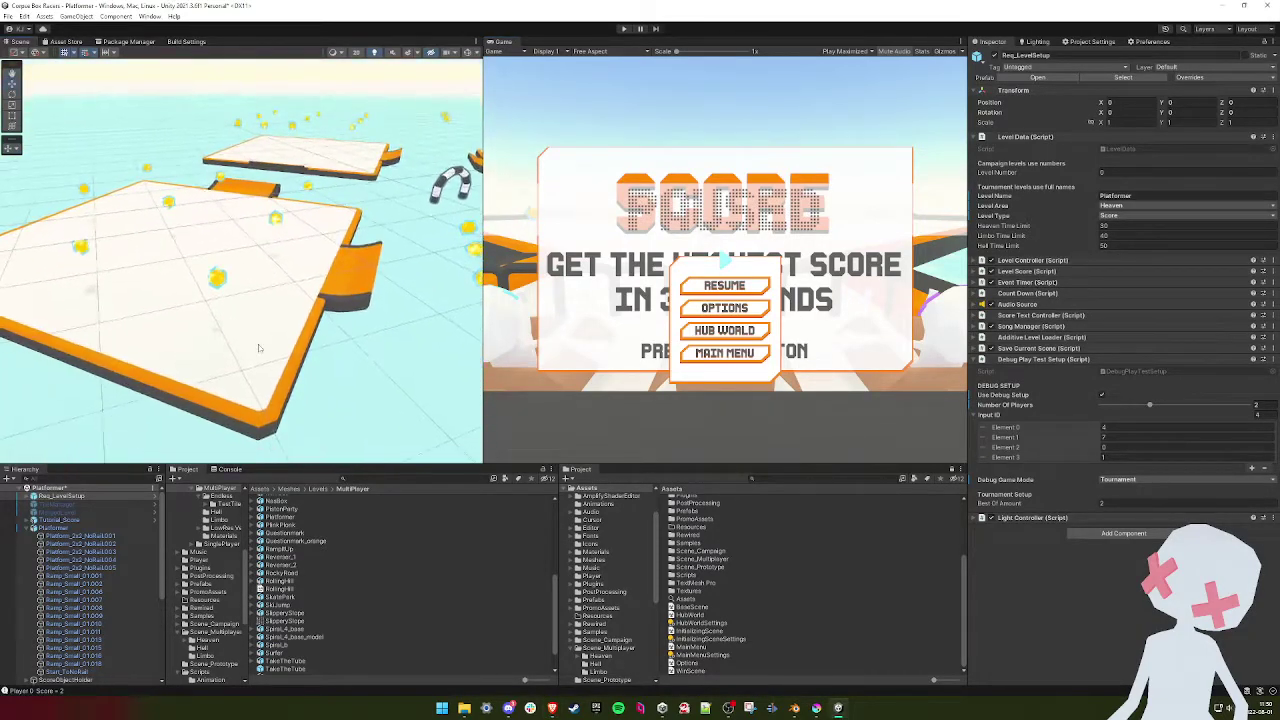
click(25, 531)
click(70, 577)
key(f)
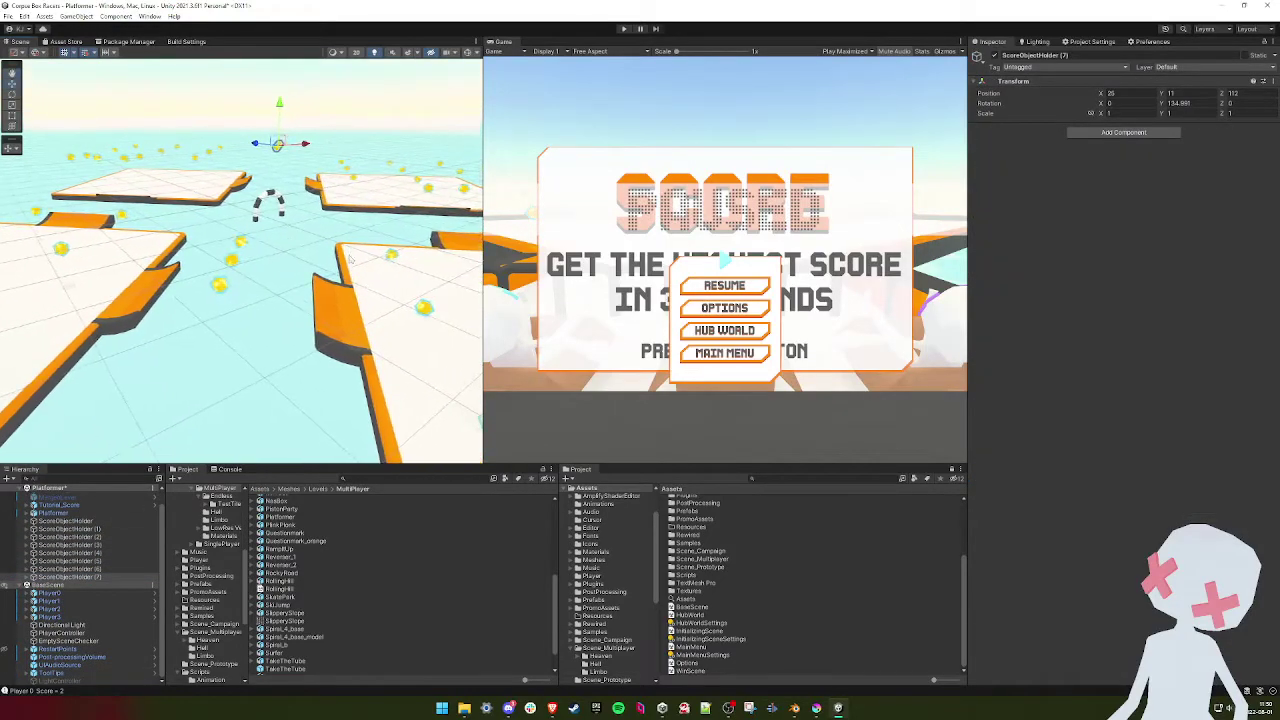
drag(279, 104, 280, 121)
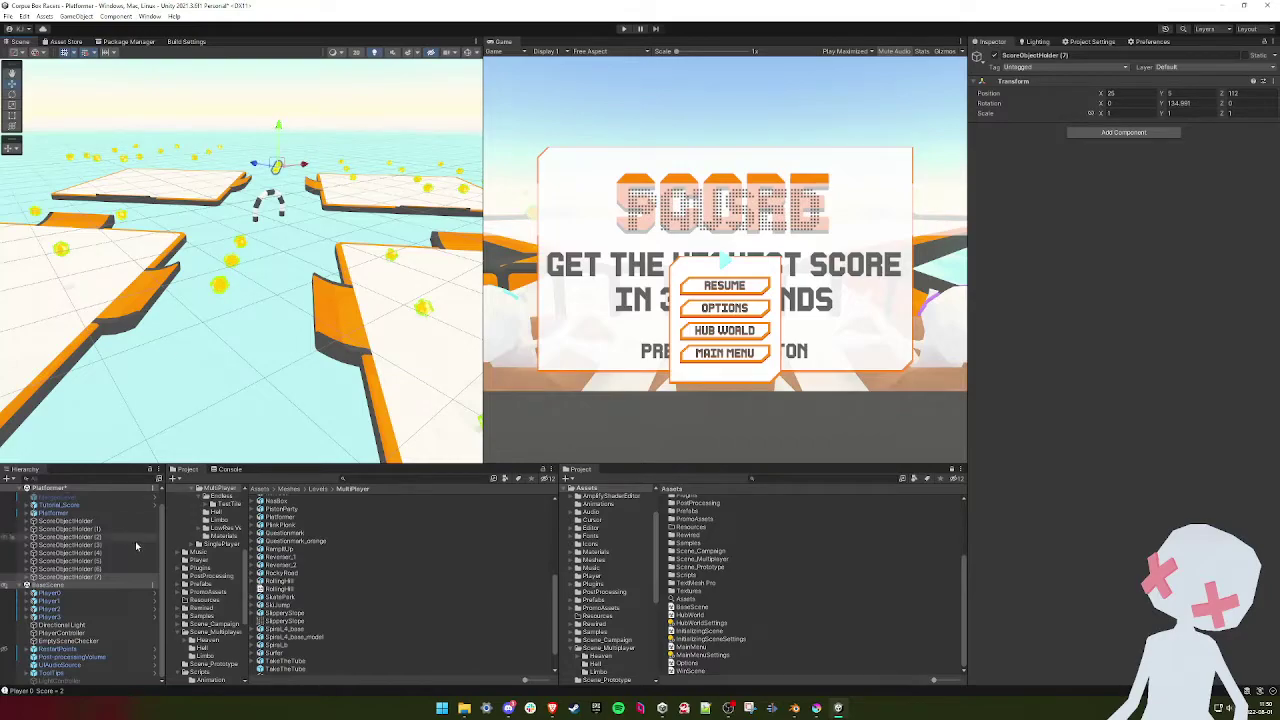
- Set ScoreObjectHolder (5)'s Y position to 5 and open ScoreObjectHolder (4)'s Y position for editing
click(95, 561)
click(99, 569)
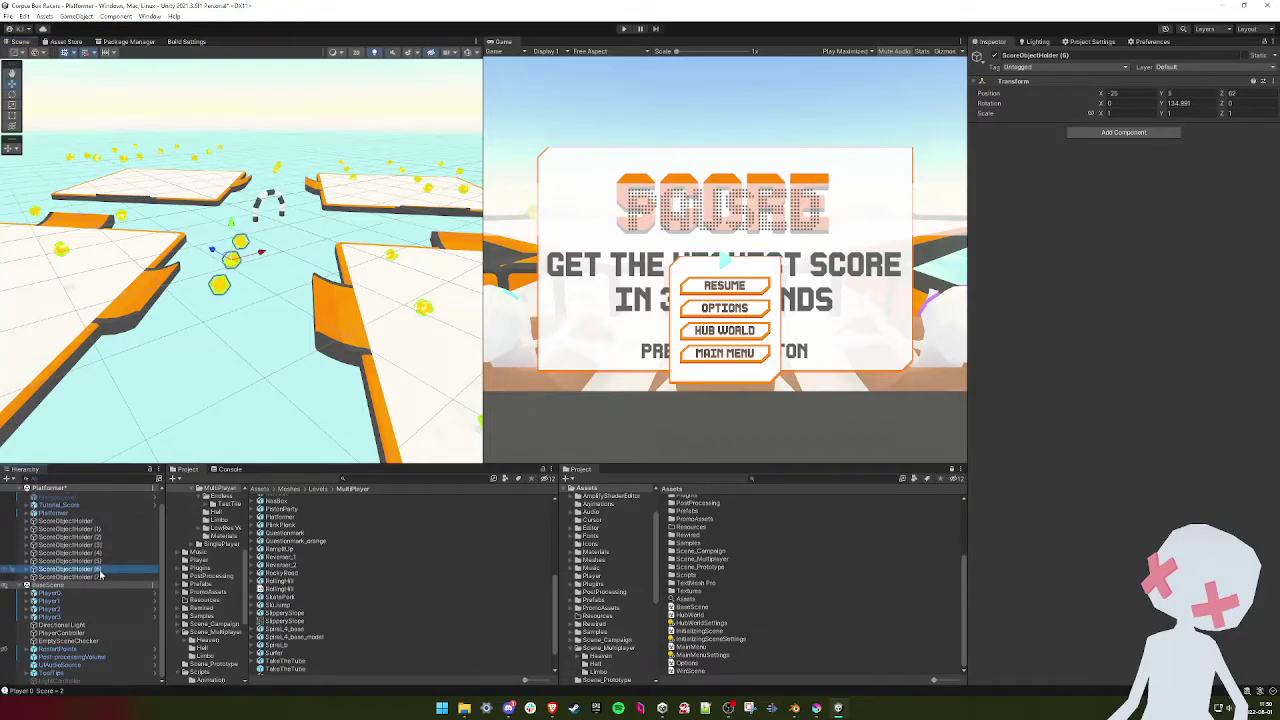
click(100, 562)
click(1188, 93)
text(5)
click(99, 555)
click(1180, 93)
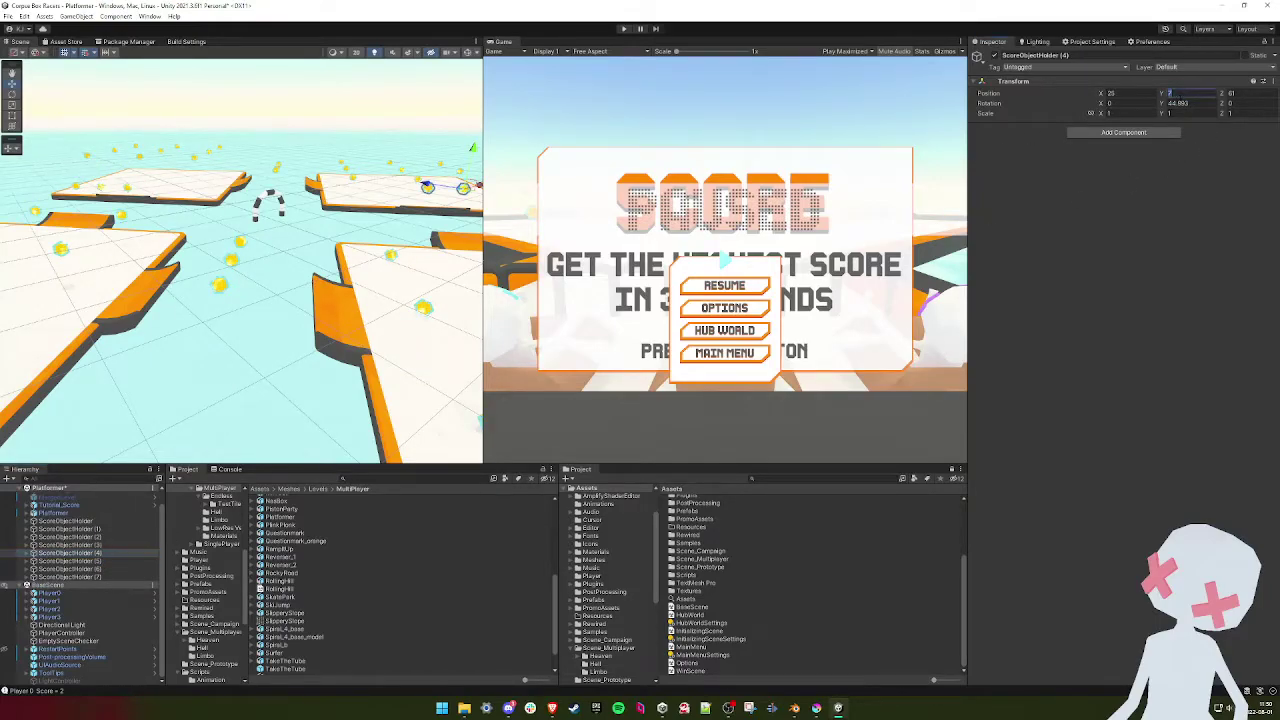
- Lower ScoreObjectHolder (3) and ScoreObjectHolder (2) closer to their platforms
click(97, 544)
key(f)
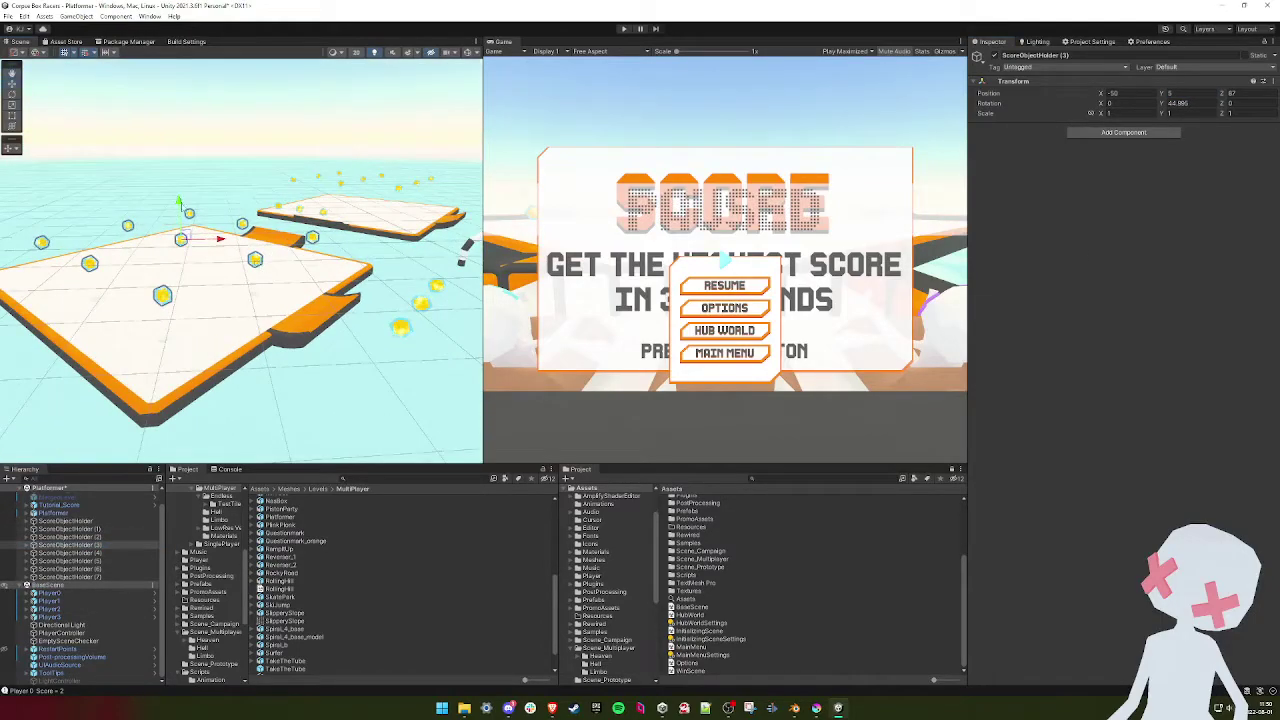
click(90, 537)
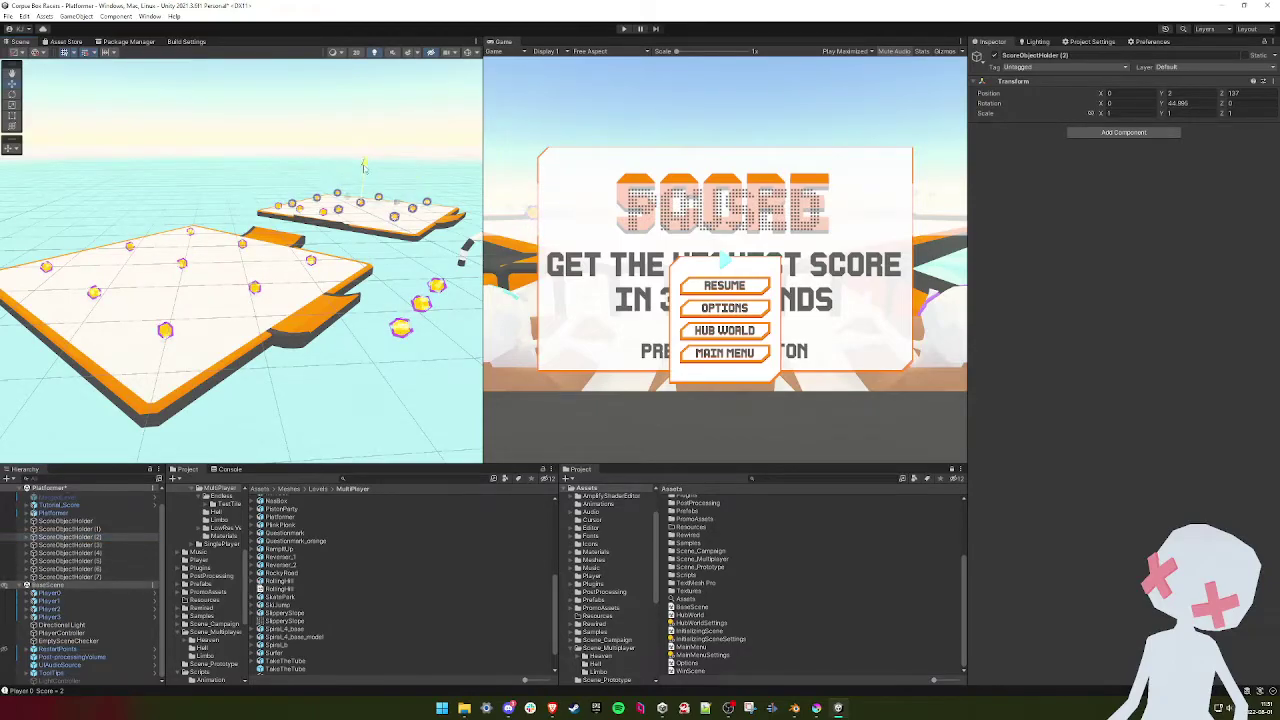
key(f)
alt+drag(329, 300, 340, 274)
drag(266, 188, 266, 200)
right_drag(294, 224, 440, 282)
key(s)
- Lower ScoreObjectHolder (1) closer to its platform
click(104, 529)
drag(353, 181, 353, 199)
key(f)
alt+drag(320, 300, 298, 258)
scroll(298, 258, down, 3)
- Select the distant platform without score objects together with its four ramps and deactivate them
right_drag(299, 259, 330, 270)
click(370, 182)
click(370, 182)
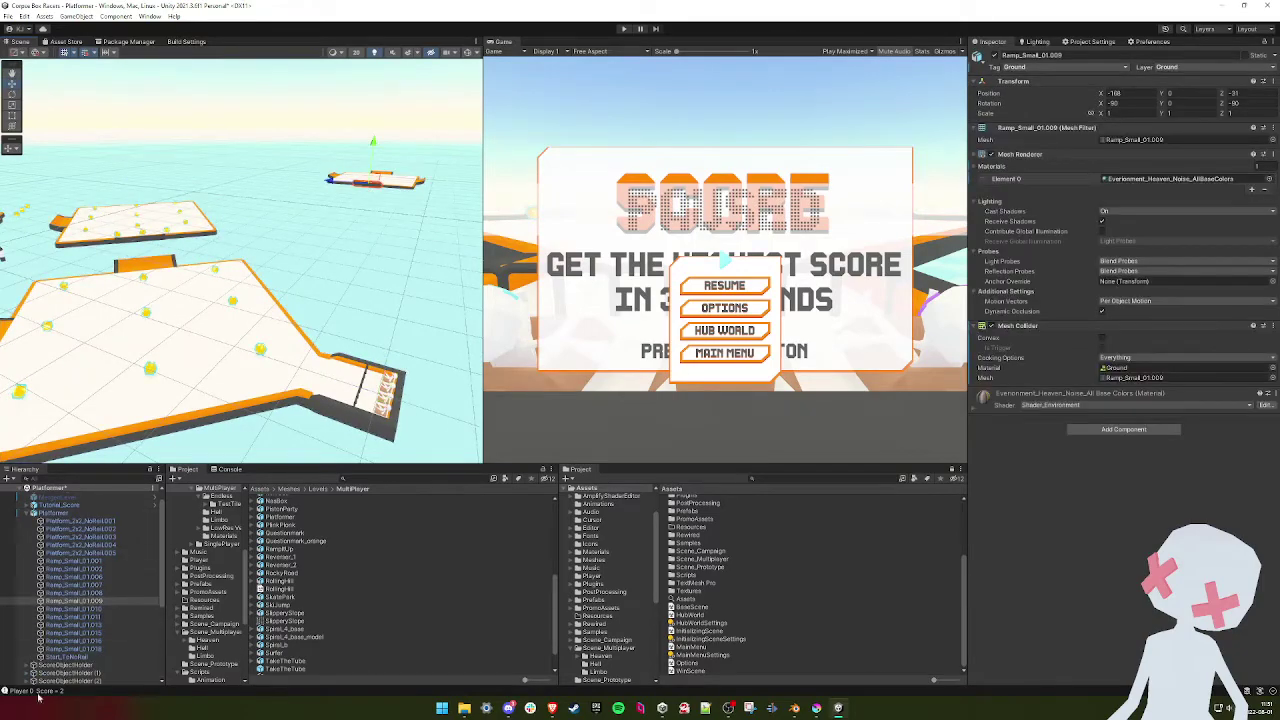
key(f)
shift+click(342, 275)
shift+click(366, 254)
shift+click(250, 208)
shift+click(134, 233)
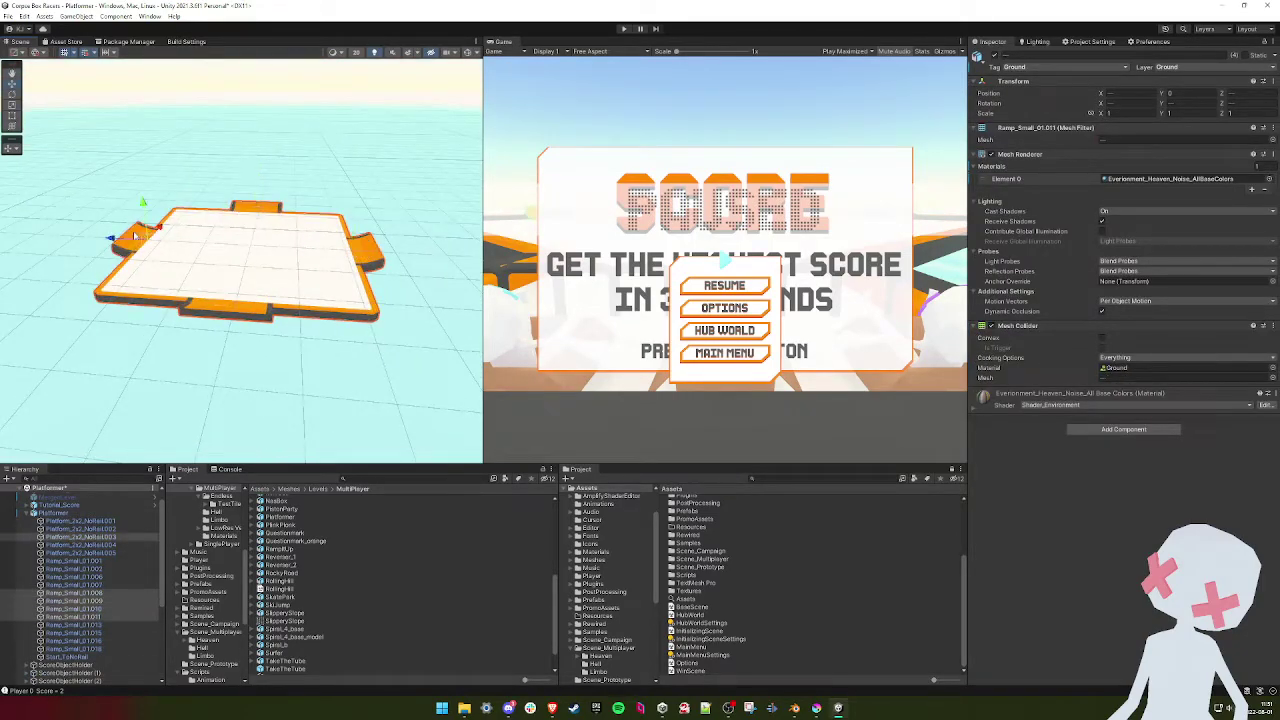
click(994, 56)
- Save the Platformer scene and collapse the Platformer object in the hierarchy
right_drag(285, 225, 306, 312)
key(w)
key(s)
key(w)
key(ctrl+s)
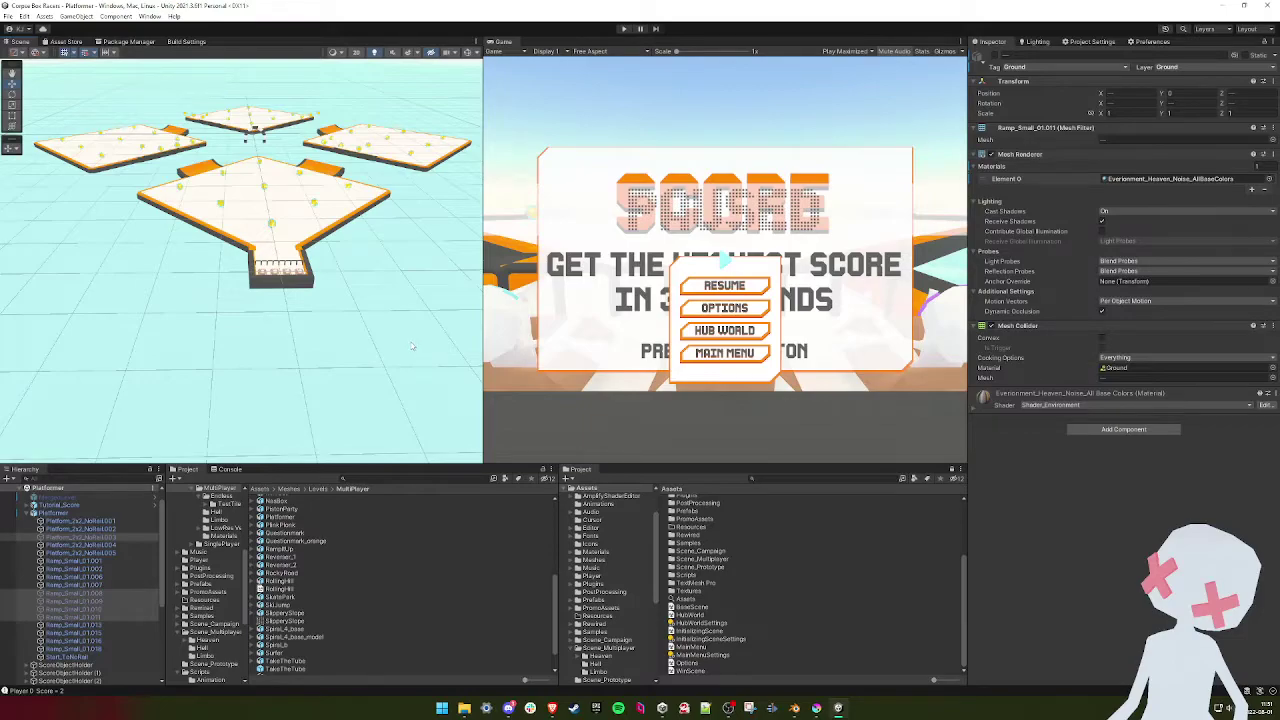
click(26, 513)
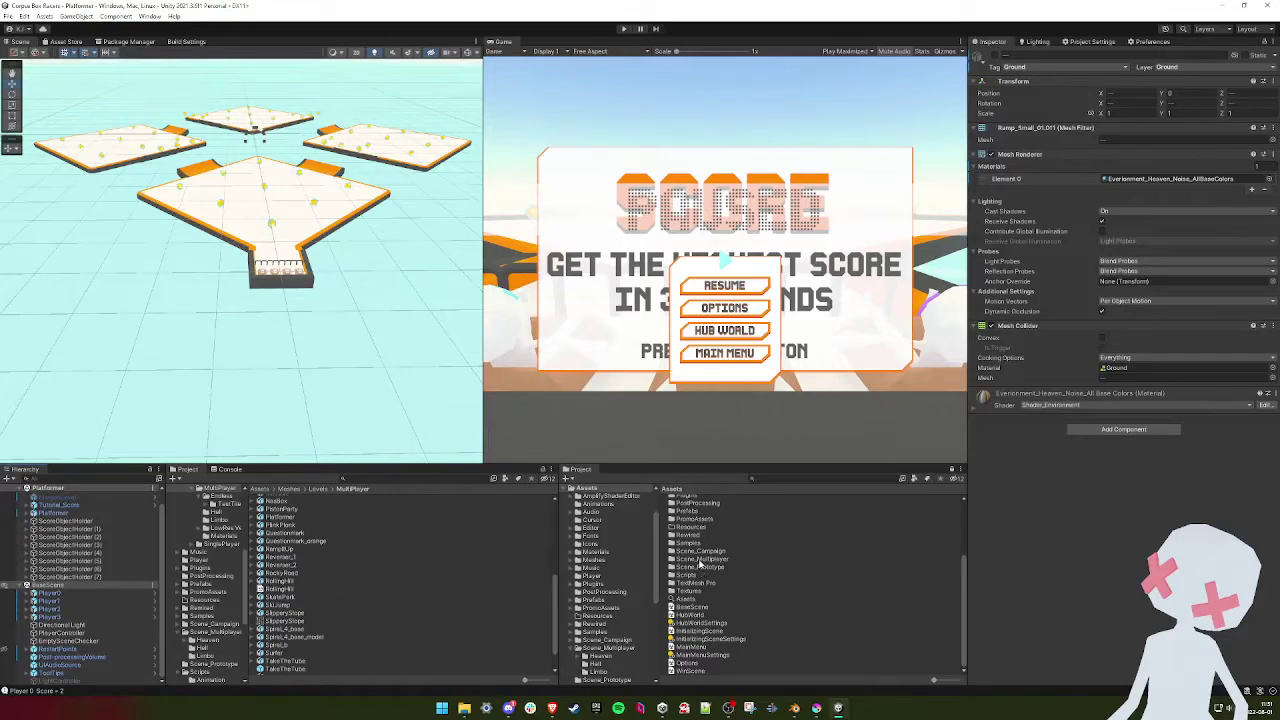
- Move the Reverser2 scene from the Heaven folder to the Limbo folder in Scene_Multiplayer
double_click(699, 560)
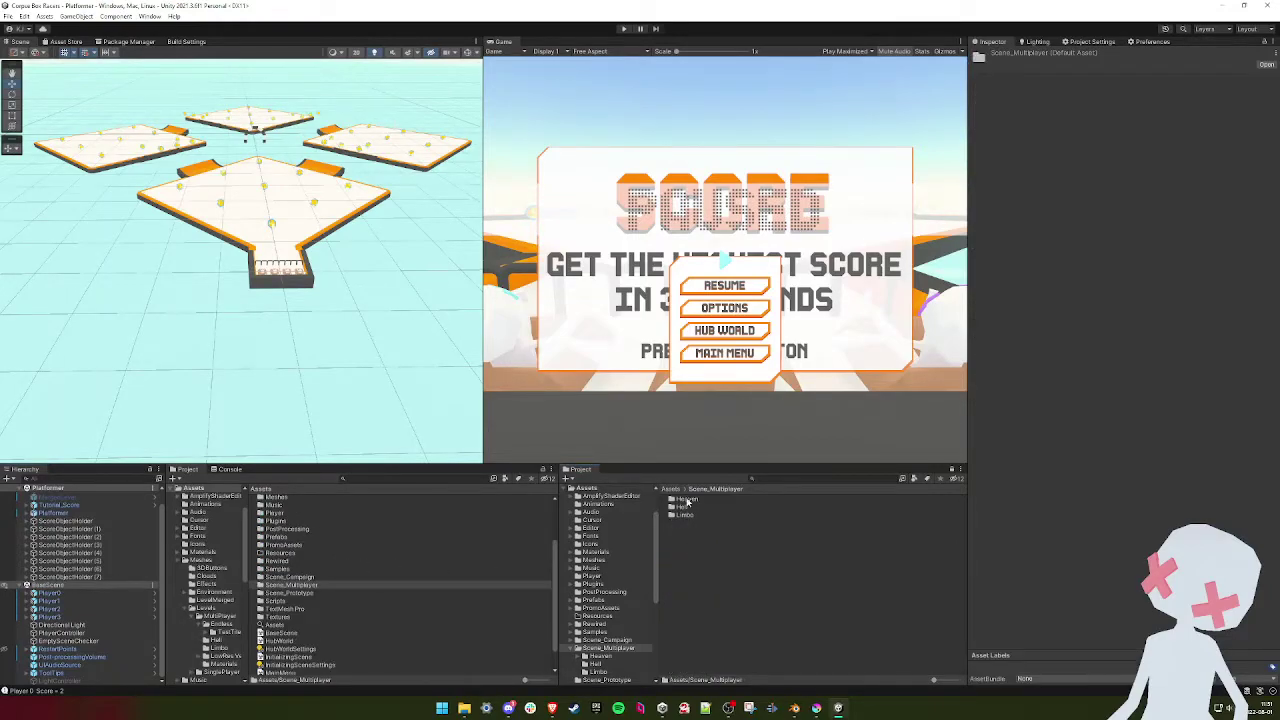
double_click(684, 515)
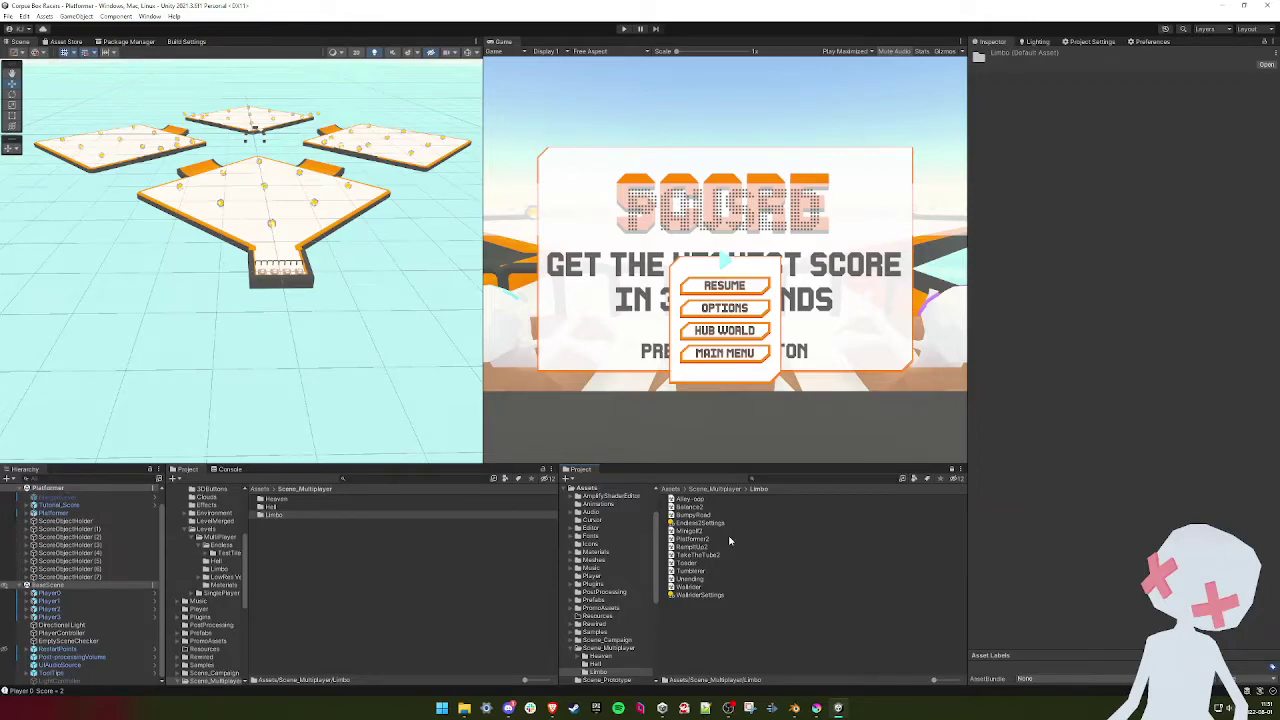
click(260, 489)
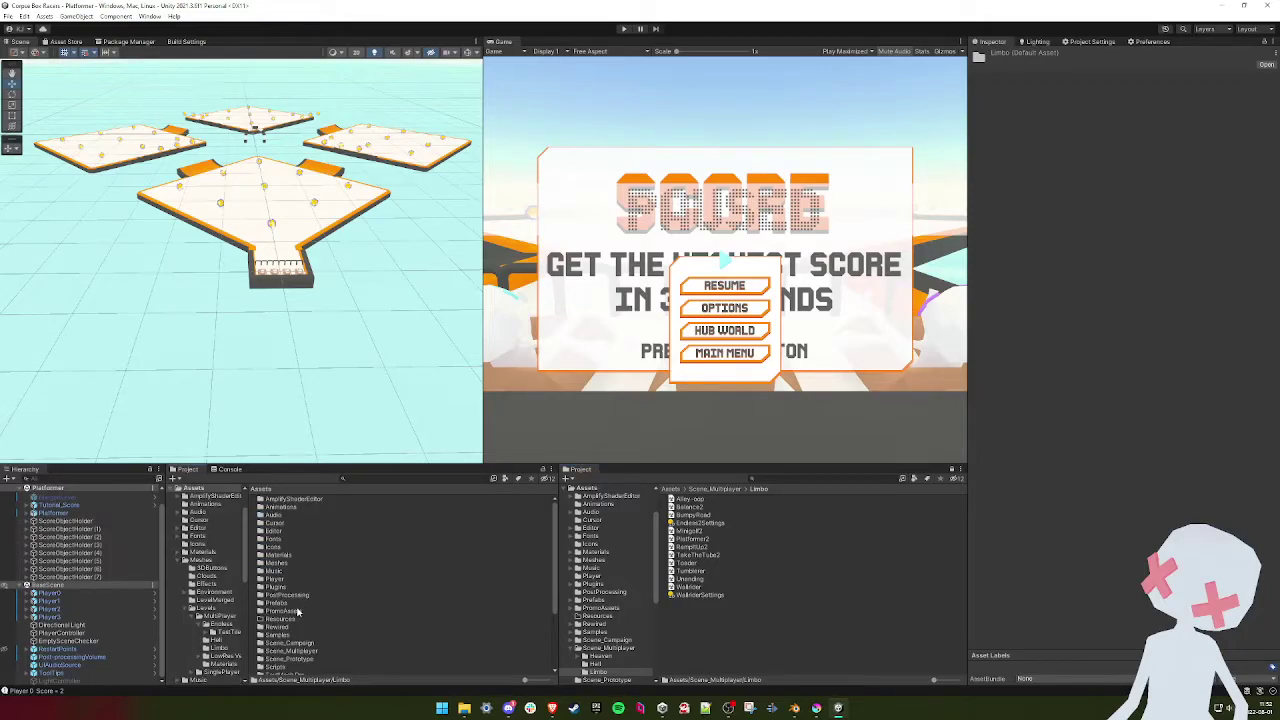
click(182, 561)
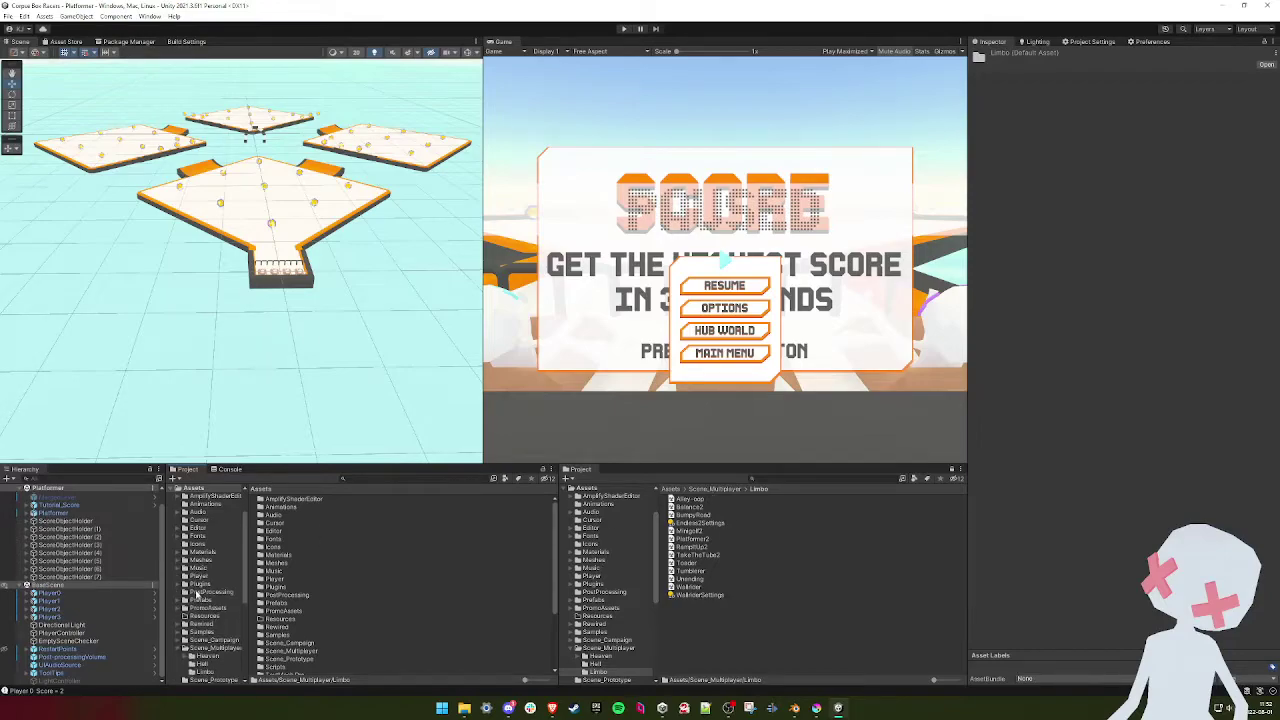
click(213, 655)
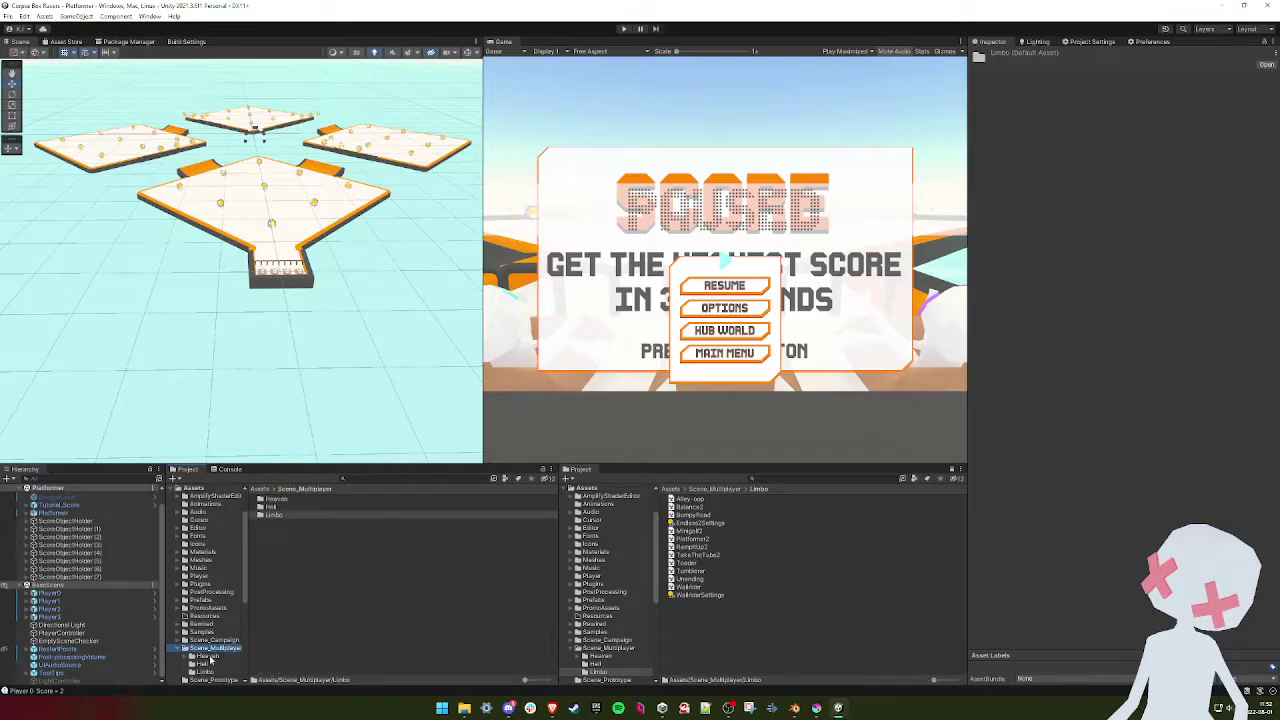
scroll(316, 587, down, 3)
drag(284, 569, 711, 613)
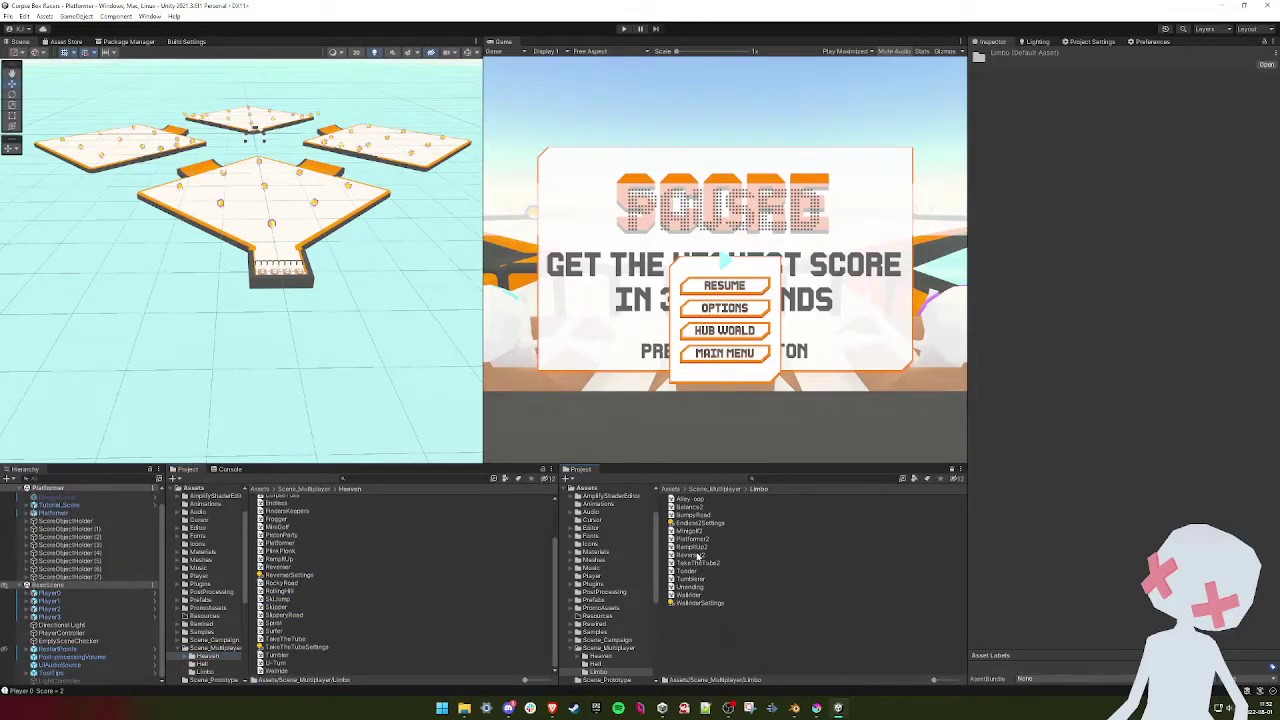
- Open the Reverser2 scene and set Req_LevelSetup's Level Area to Limbo
double_click(697, 556)
right_drag(305, 287, 323, 269)
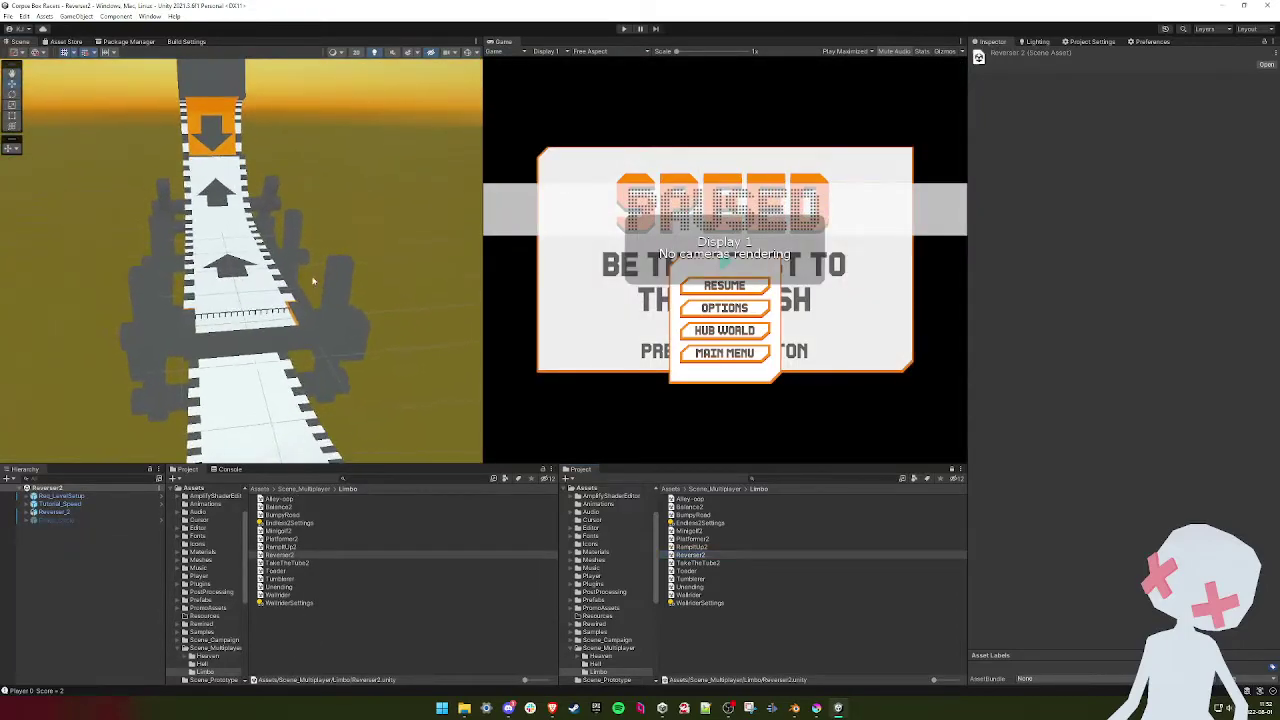
click(80, 496)
click(1171, 206)
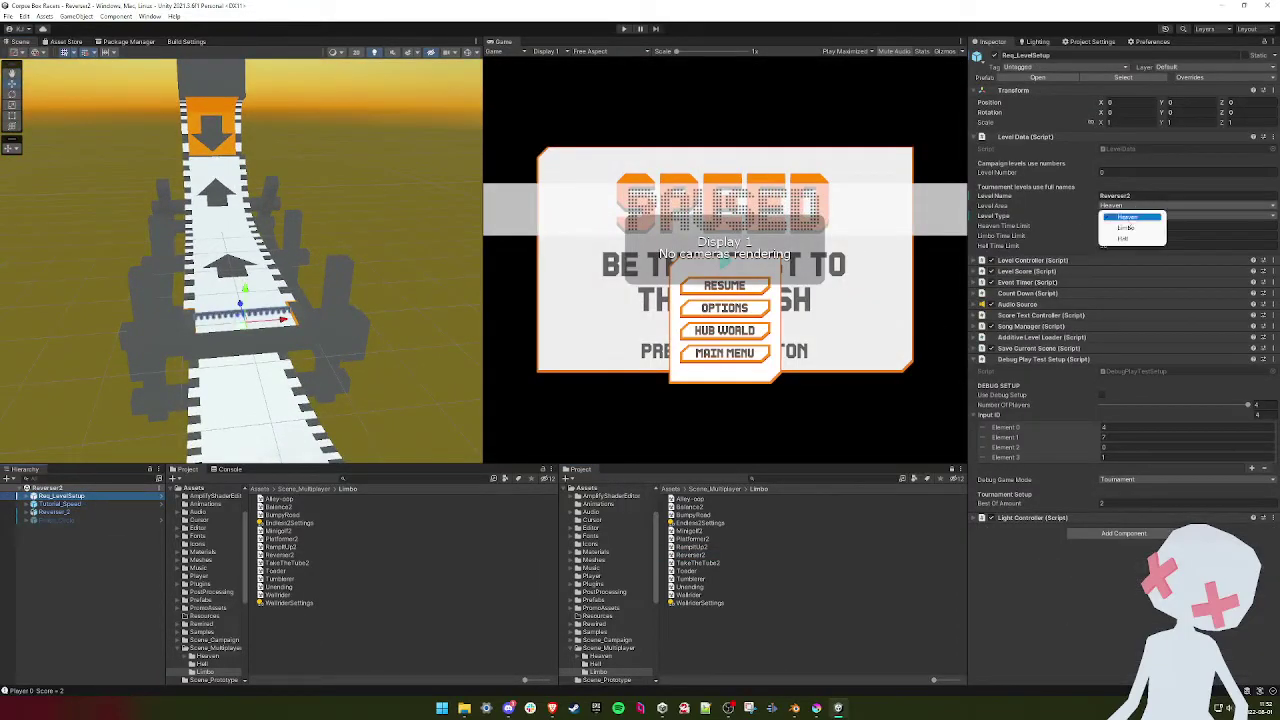
click(1131, 229)
- Assign the Everionment_Limbo_Noise_AllBaseColors material to Reverser_2_LOD0 and StartRamp
right_drag(244, 269, 266, 313)
click(266, 313)
click(266, 313)
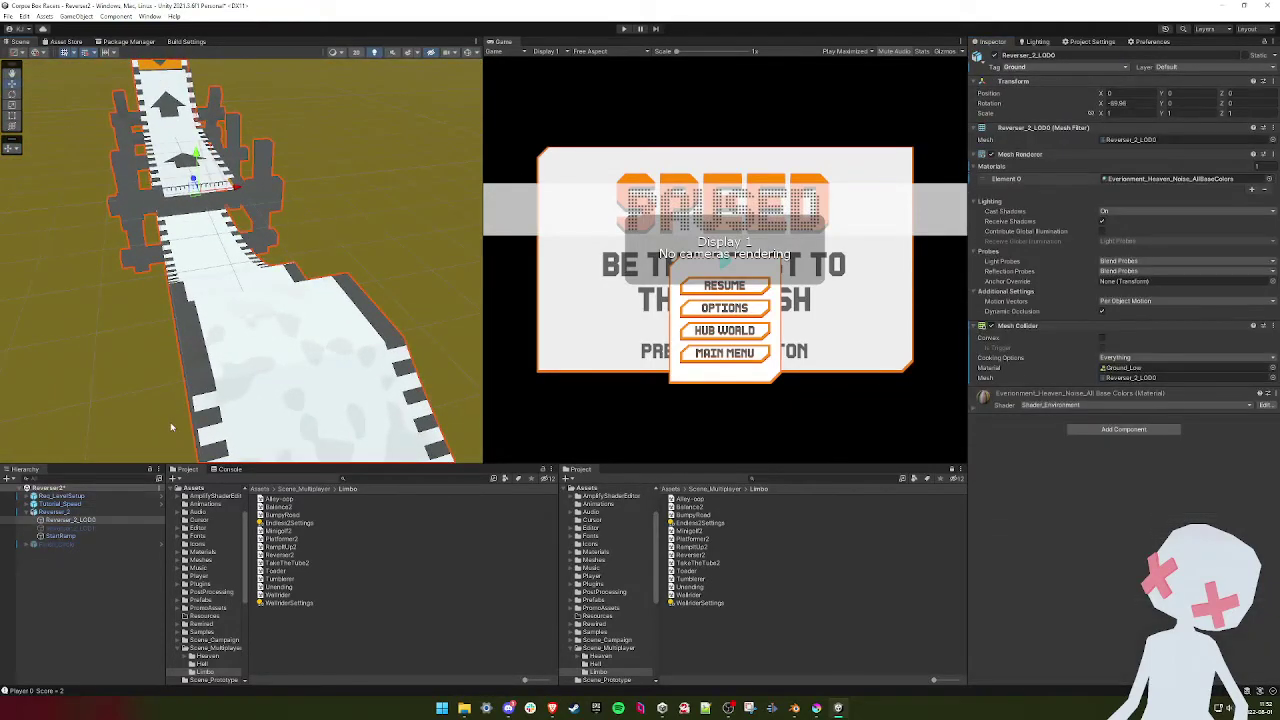
double_click(69, 537)
ctrl+click(70, 520)
click(1269, 178)
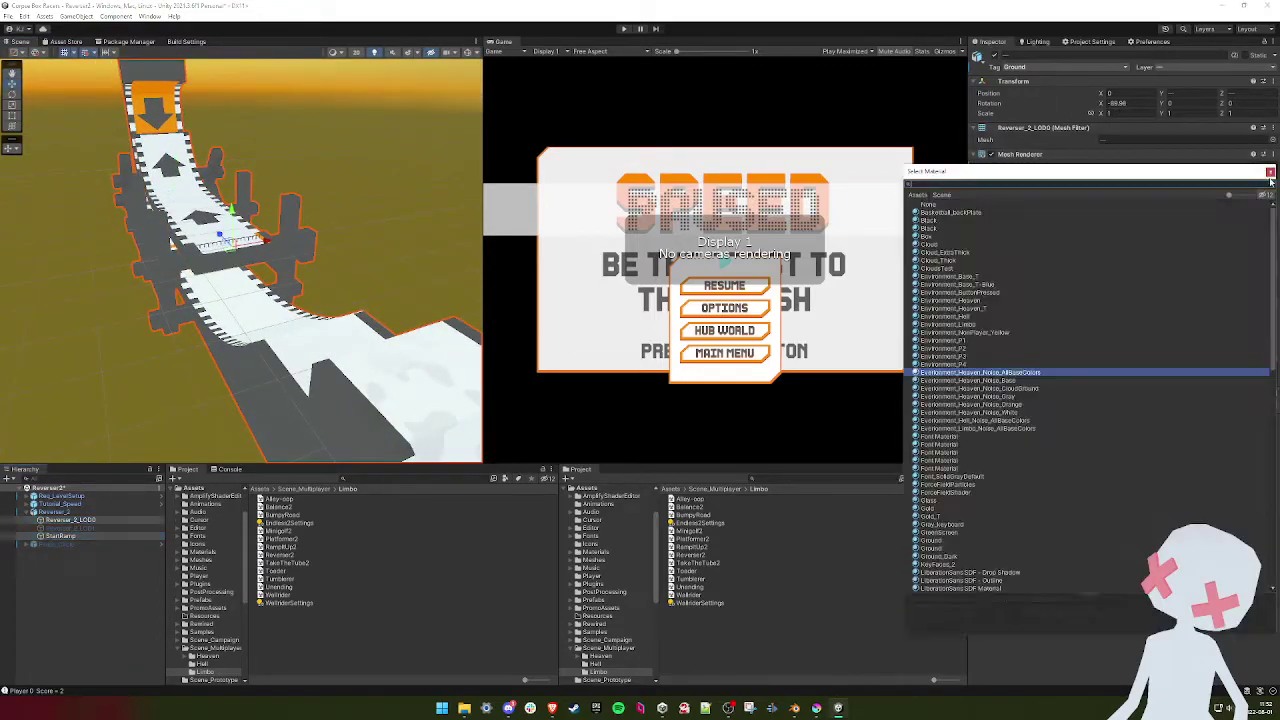
click(956, 325)
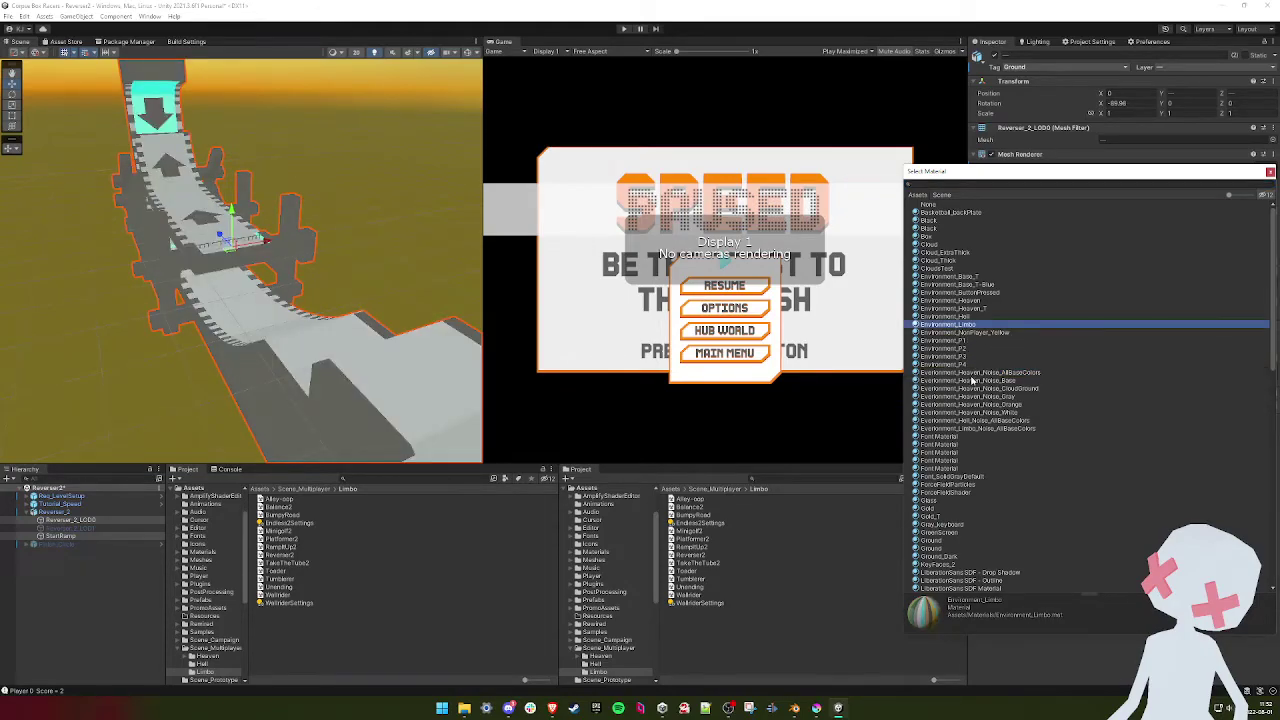
double_click(977, 429)
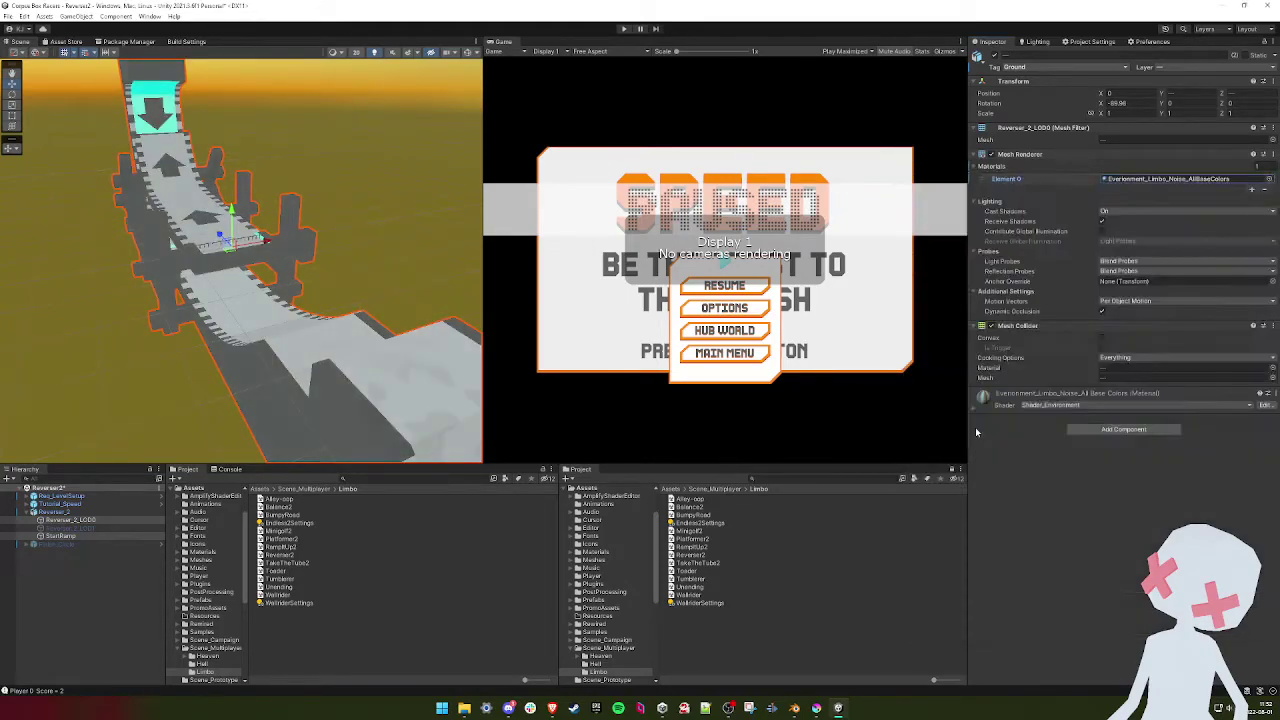
right_drag(271, 229, 360, 240)
key(d)
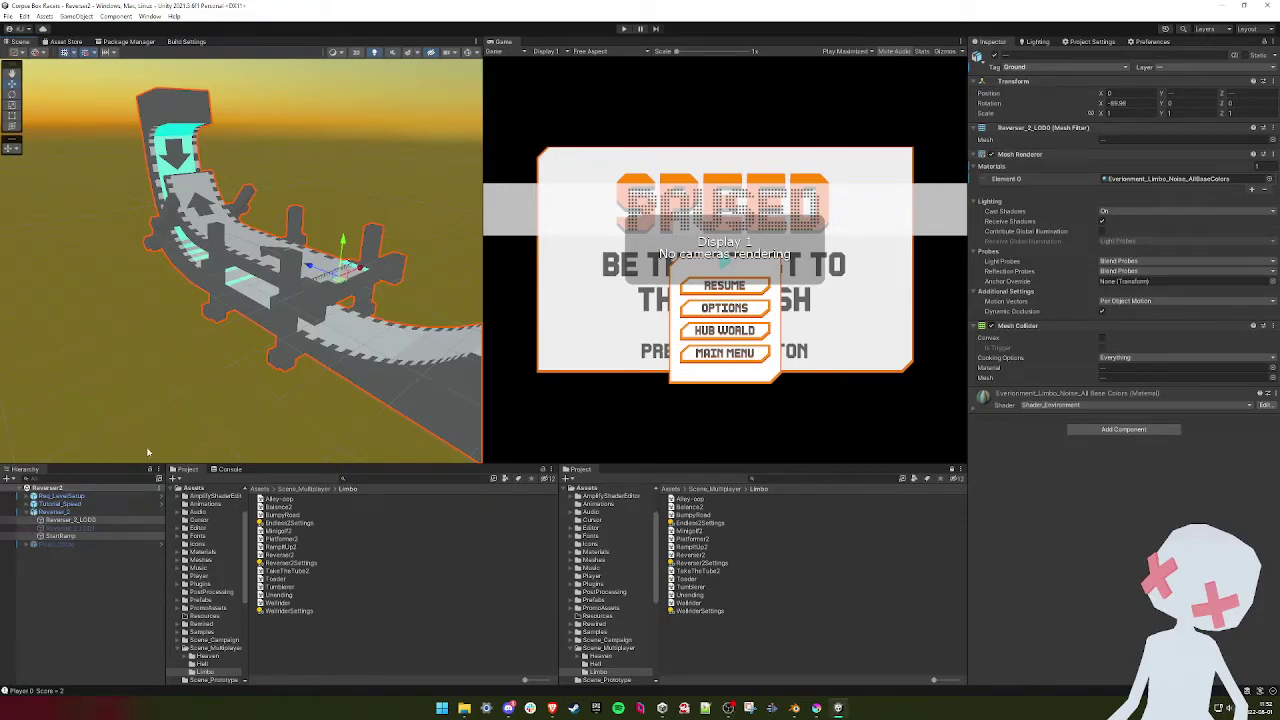
right_drag(272, 399, 290, 379)
- Open the HubWorld scene from the main Assets folder and run it in play mode
click(679, 488)
scroll(712, 616, down, 5)
click(690, 615)
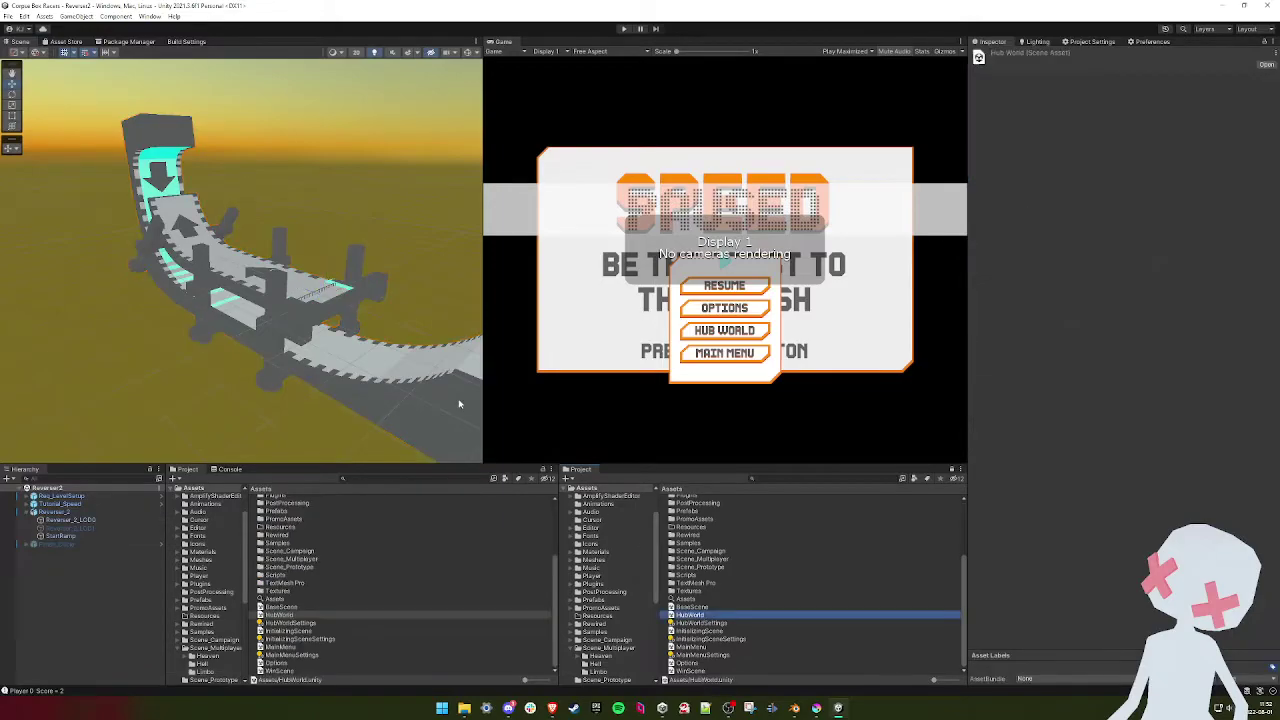
click(623, 29)
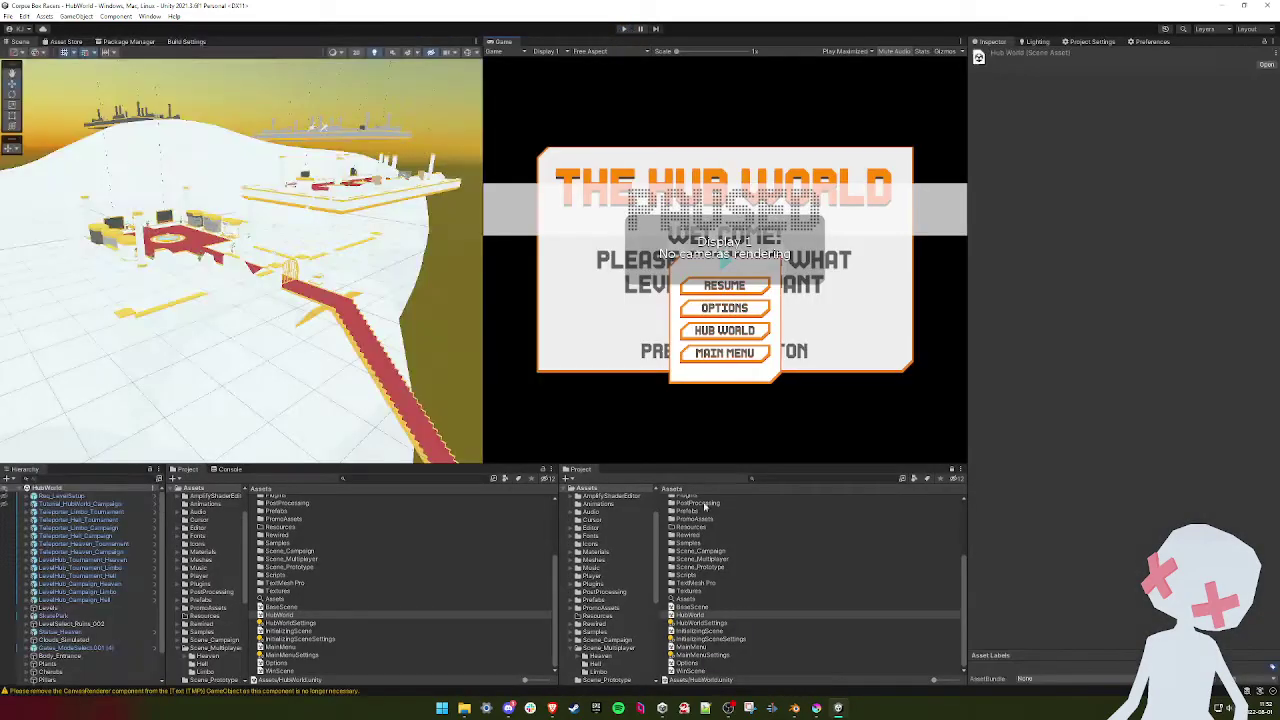
- Reopen the Platformer scene from the Heaven folder in Scene_Multiplayer
double_click(710, 560)
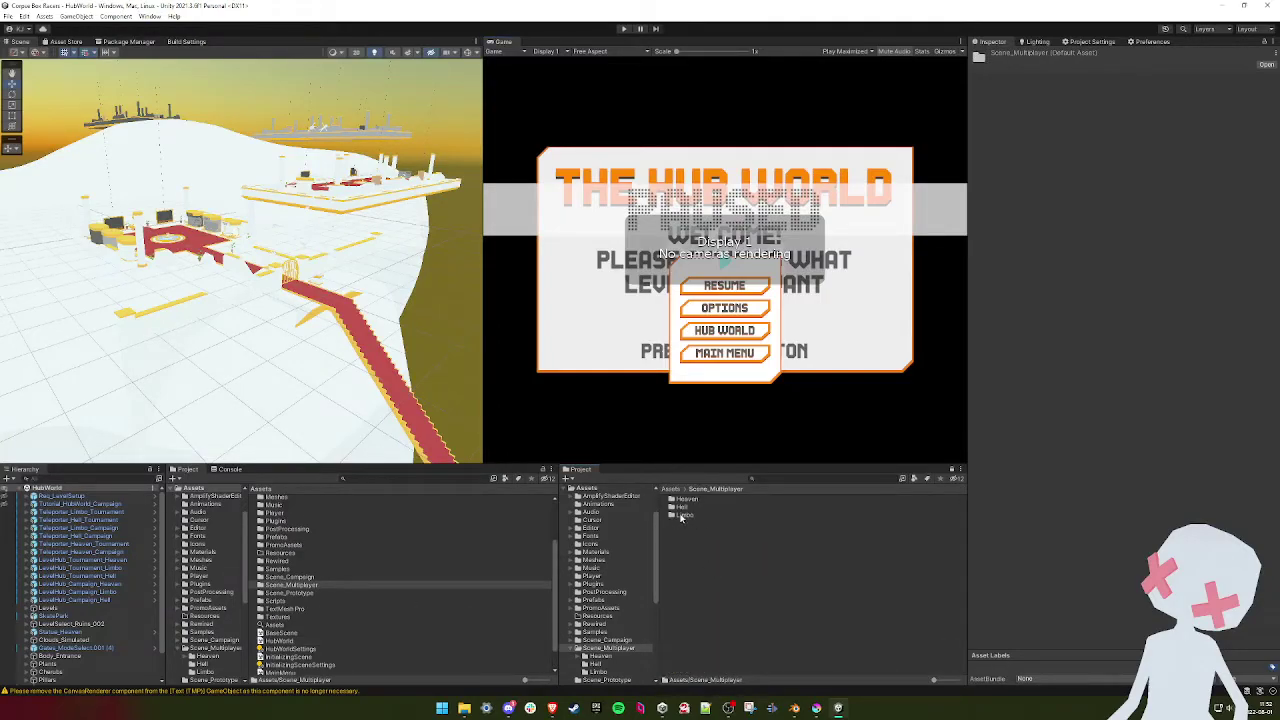
click(684, 515)
double_click(685, 516)
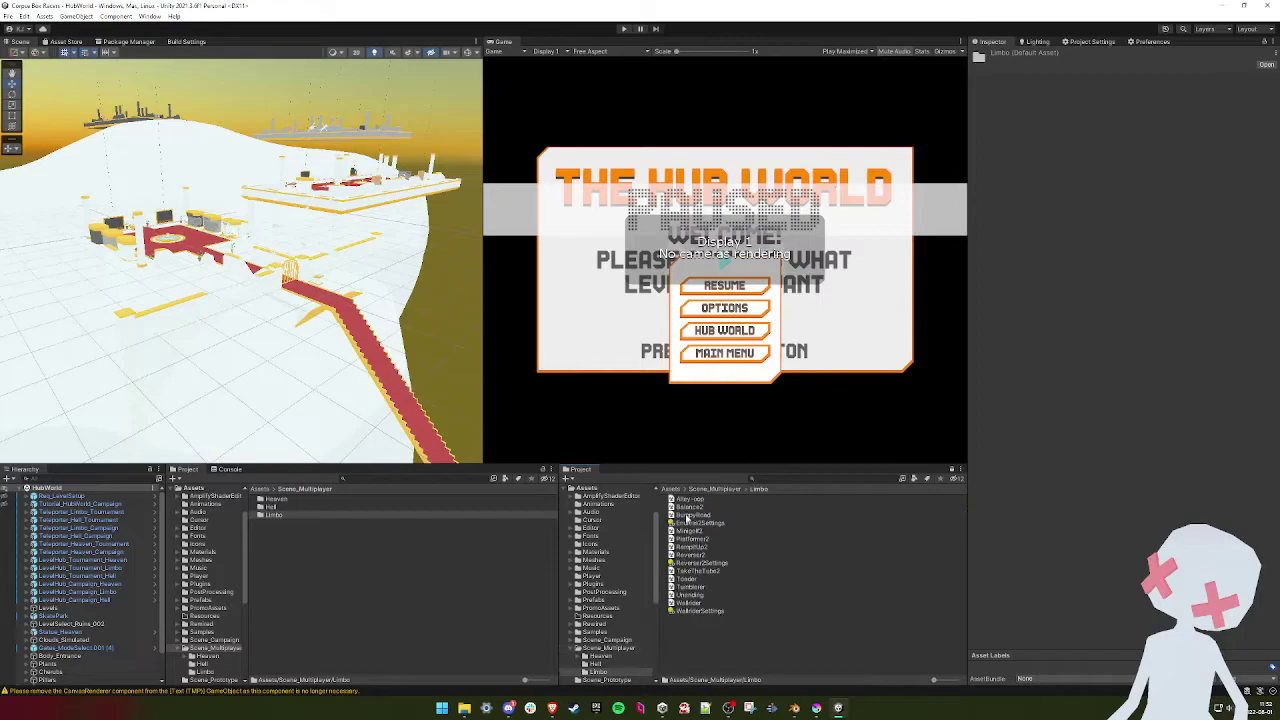
click(705, 489)
double_click(688, 499)
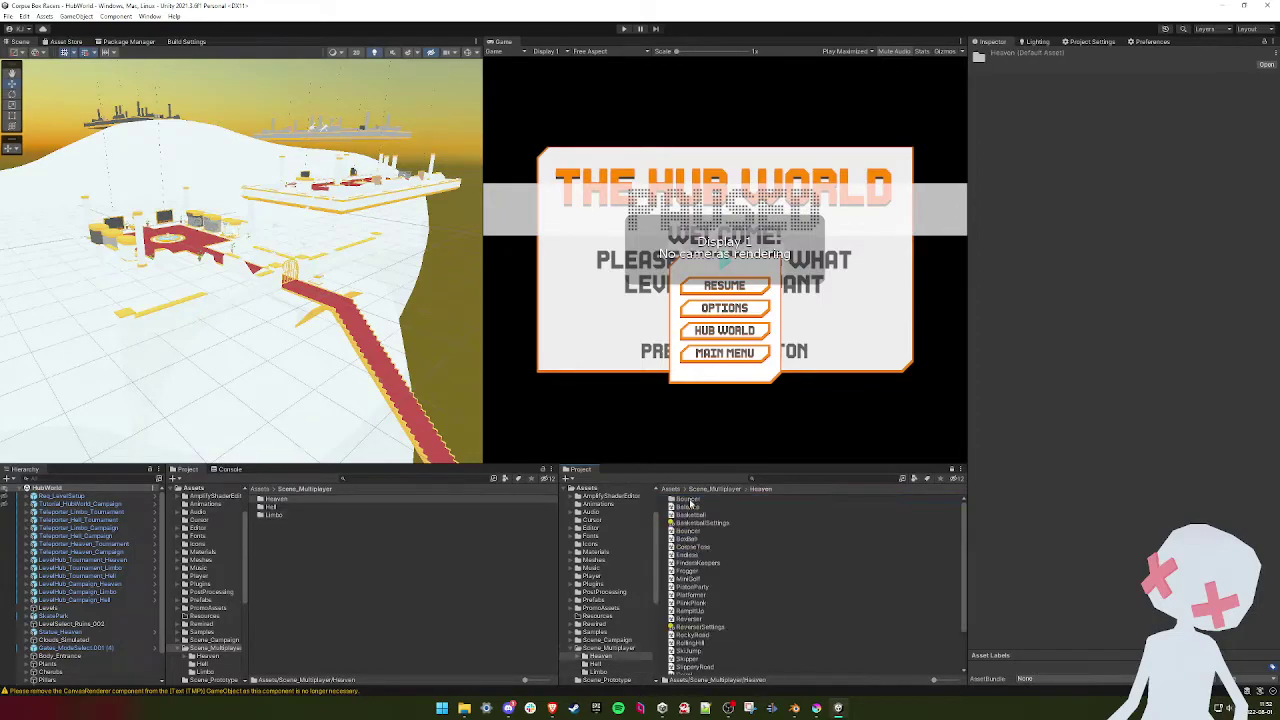
double_click(698, 596)
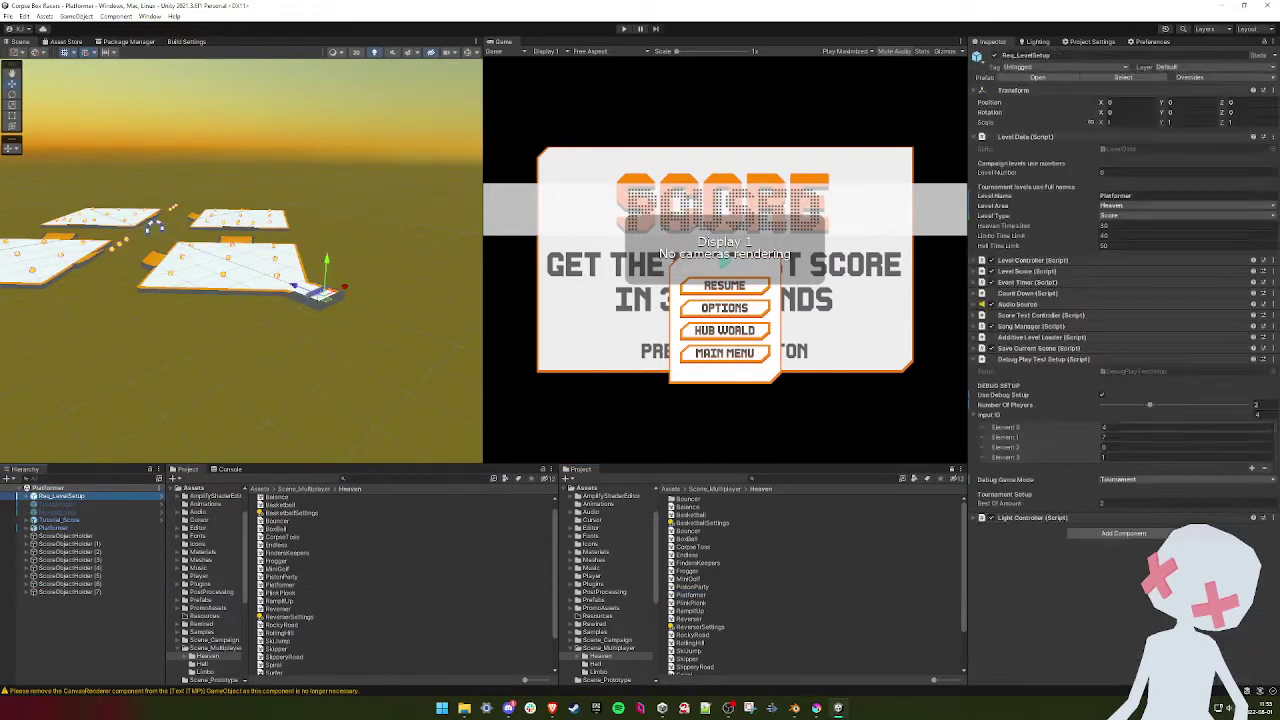
- Turn off Use Debug Setup on the Platformer scene's Req_LevelSetup
click(1102, 395)
right_drag(218, 303, 277, 322)
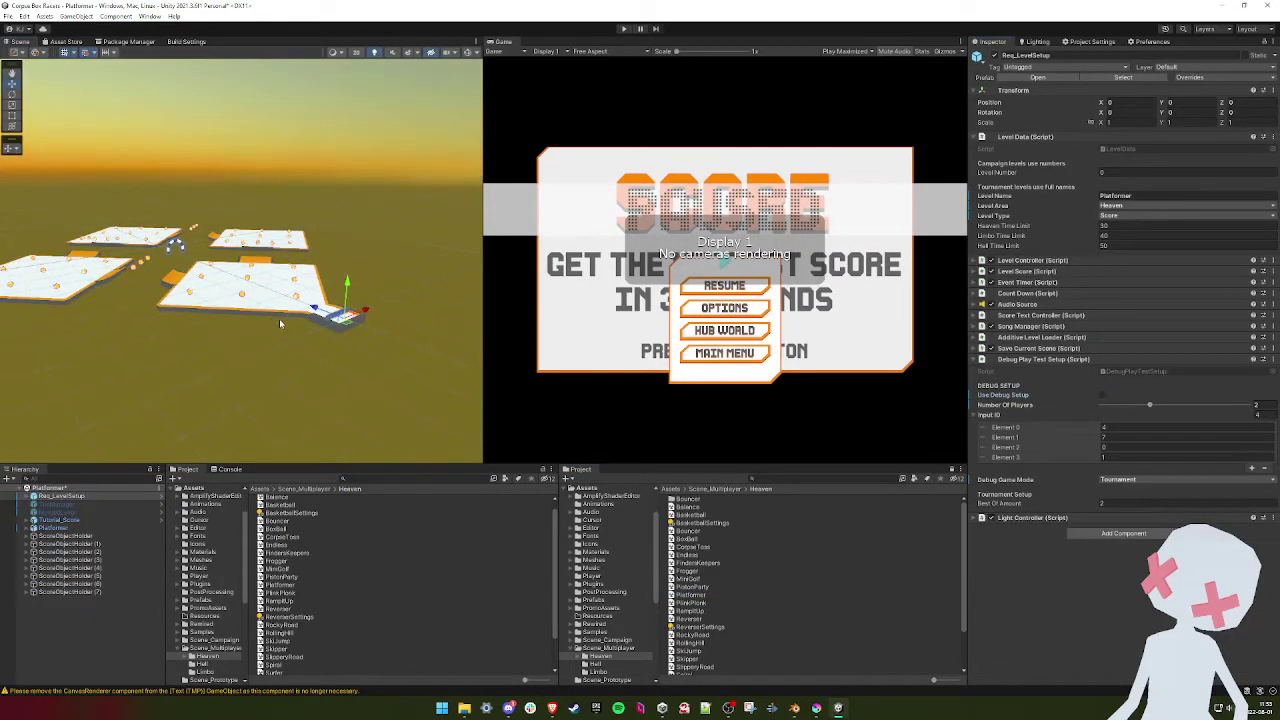
- Open Platformer3 and Minigolf3 from the Hell folder and check the debug setup option on each scene's Req_LevelSetup
click(720, 489)
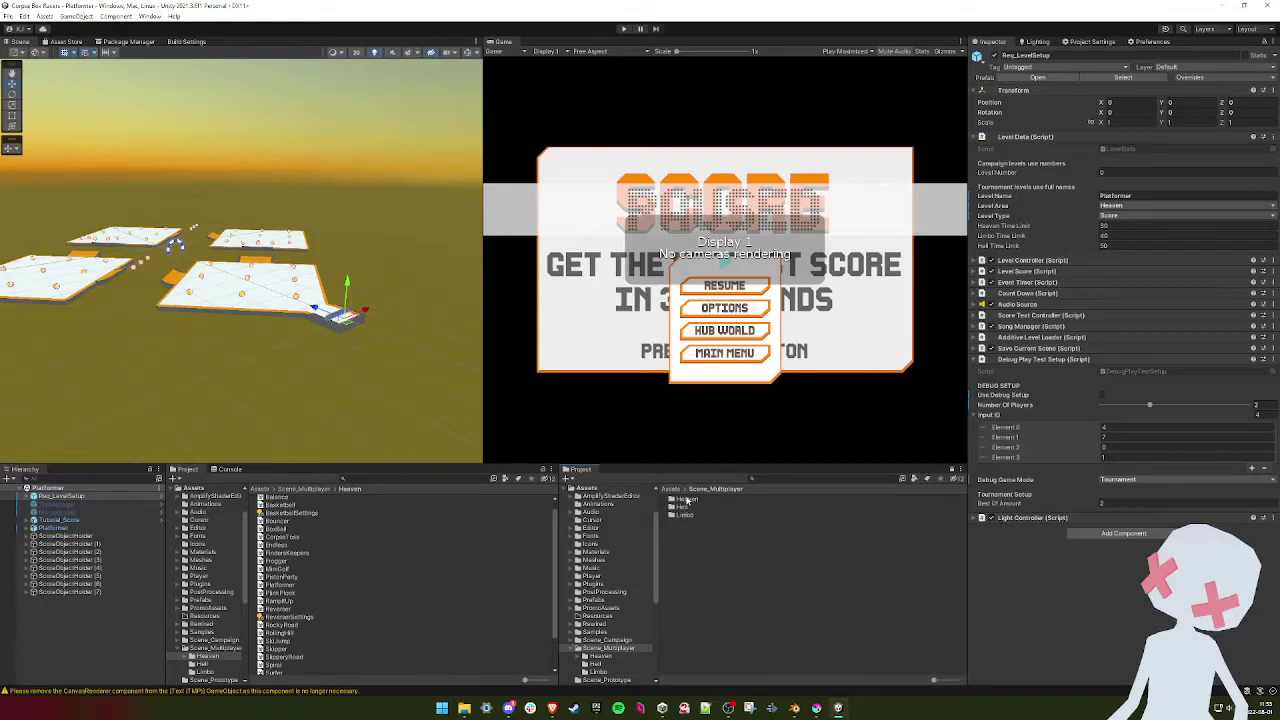
double_click(684, 507)
click(689, 507)
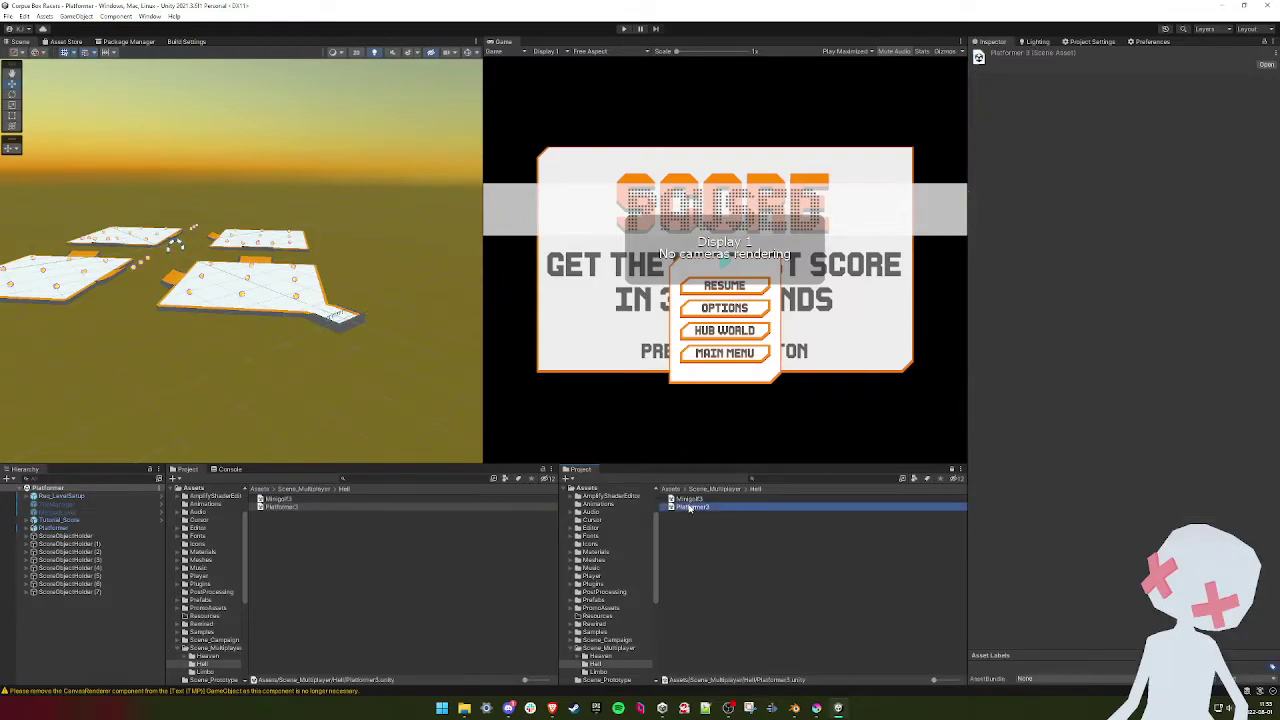
double_click(689, 507)
click(62, 496)
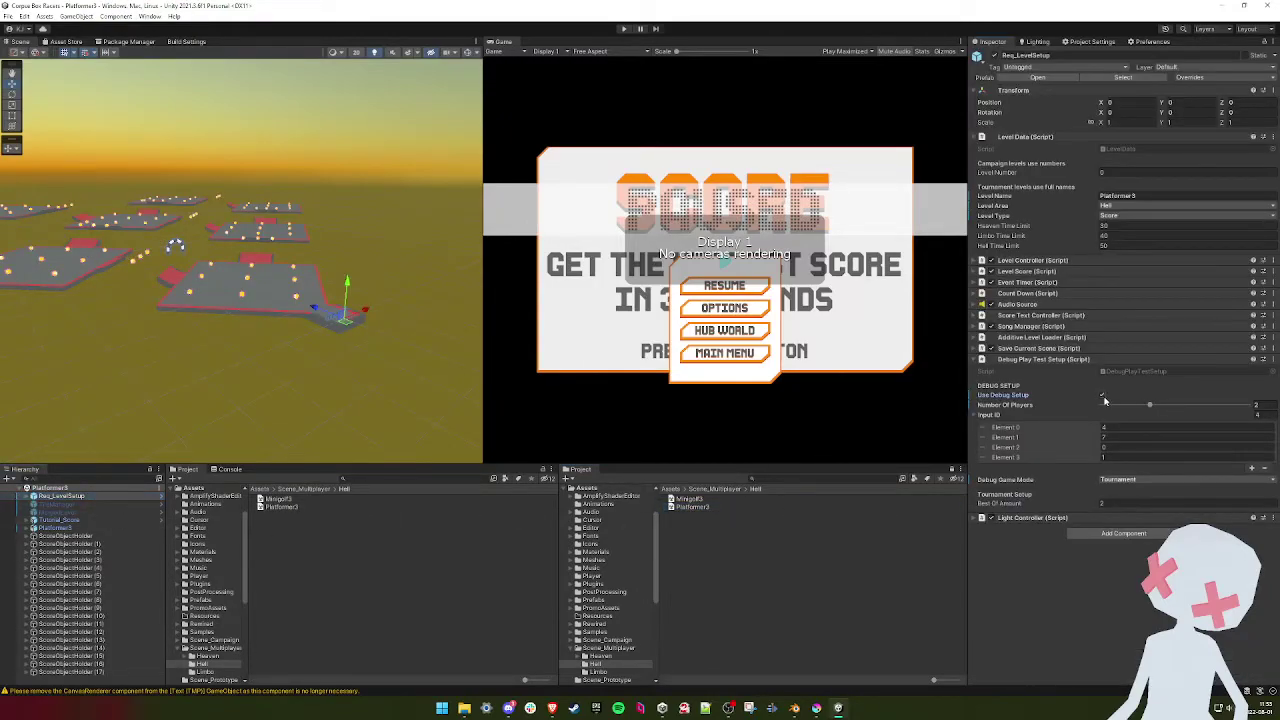
double_click(688, 499)
click(104, 497)
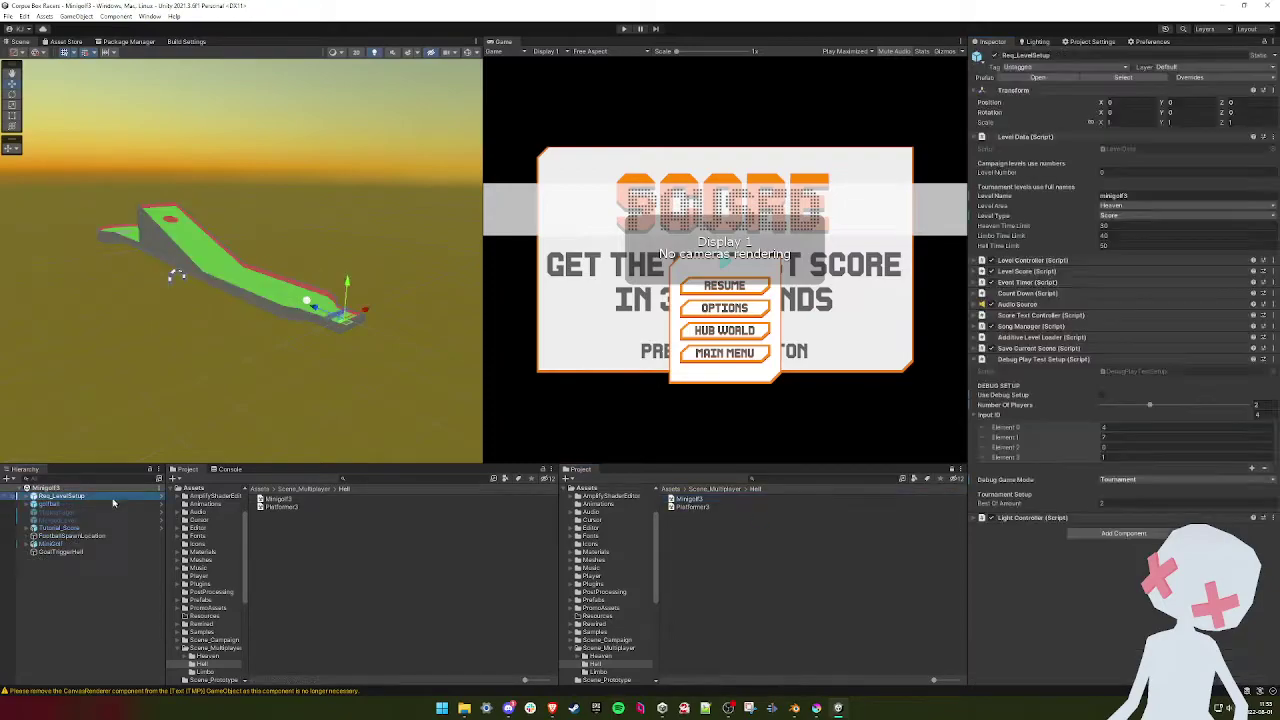
- Open the Platformer2 scene from the Limbo folder and turn off Use Debug Setup on its Req_LevelSetup
click(713, 488)
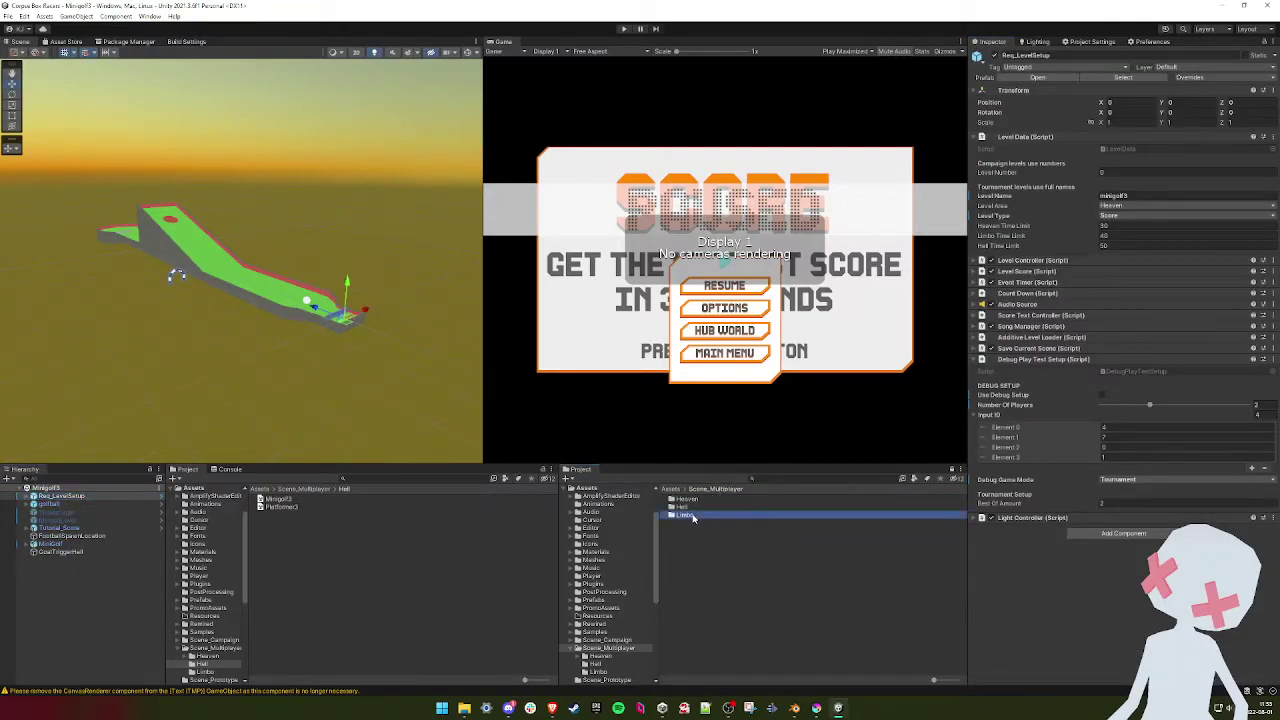
double_click(685, 515)
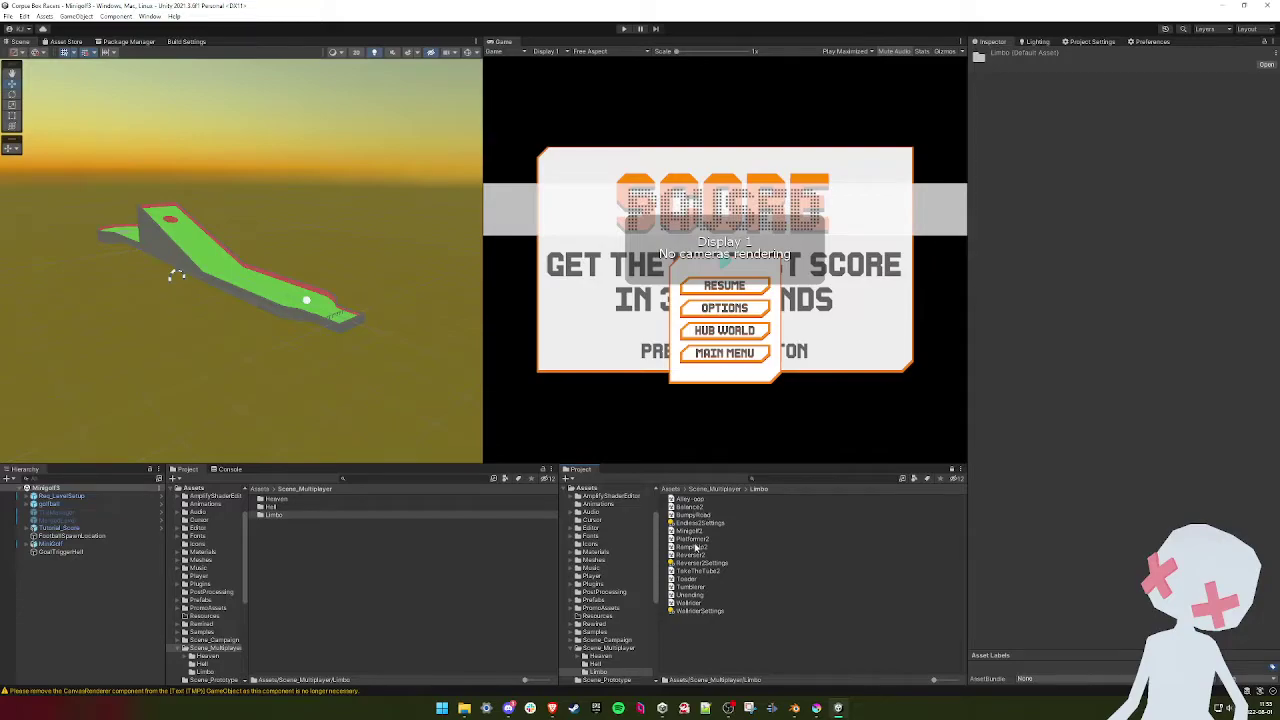
double_click(700, 540)
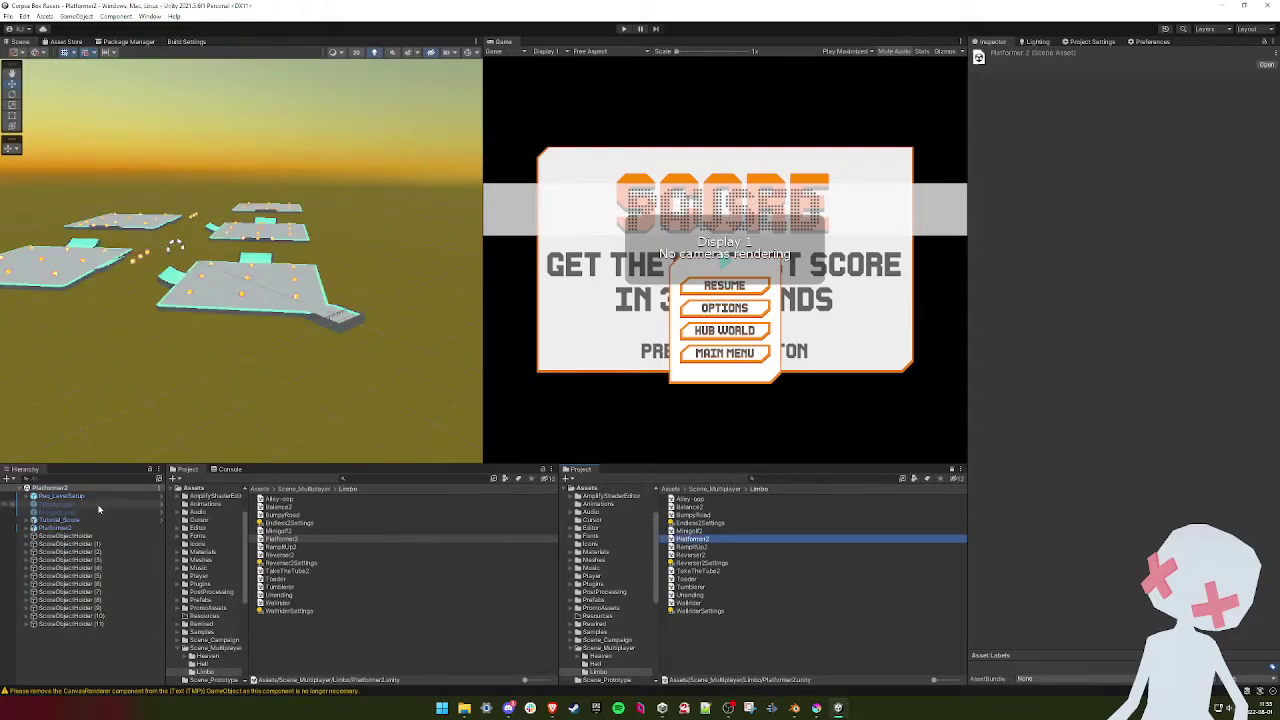
click(113, 498)
click(1101, 396)
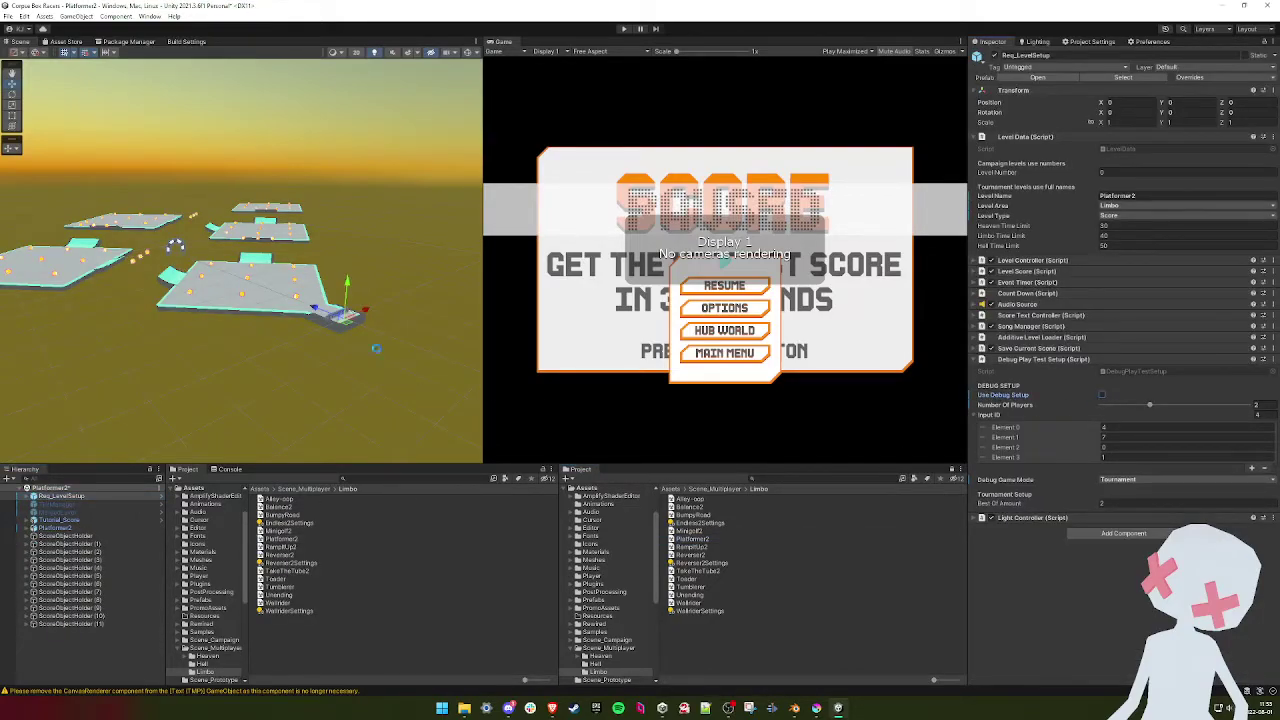
- Open InitializingScene from the main Assets folder and run it in play mode
click(676, 490)
scroll(697, 615, down, 3)
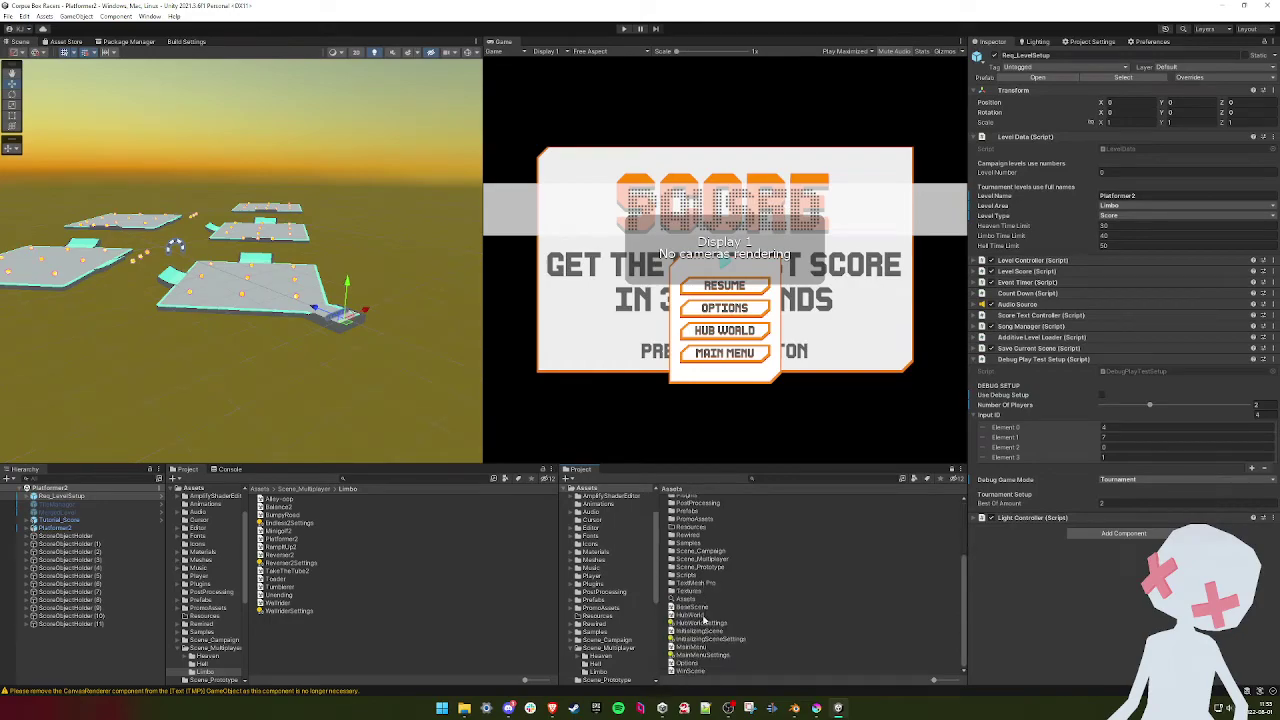
double_click(690, 632)
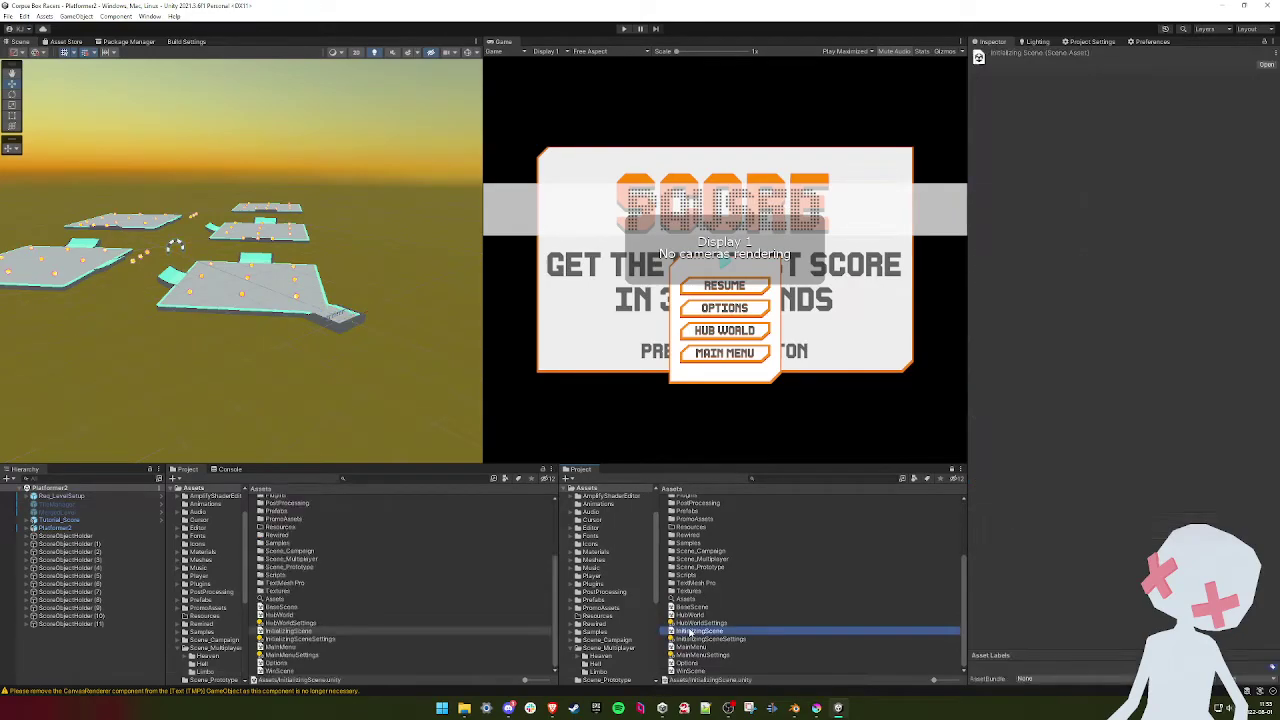
click(622, 29)
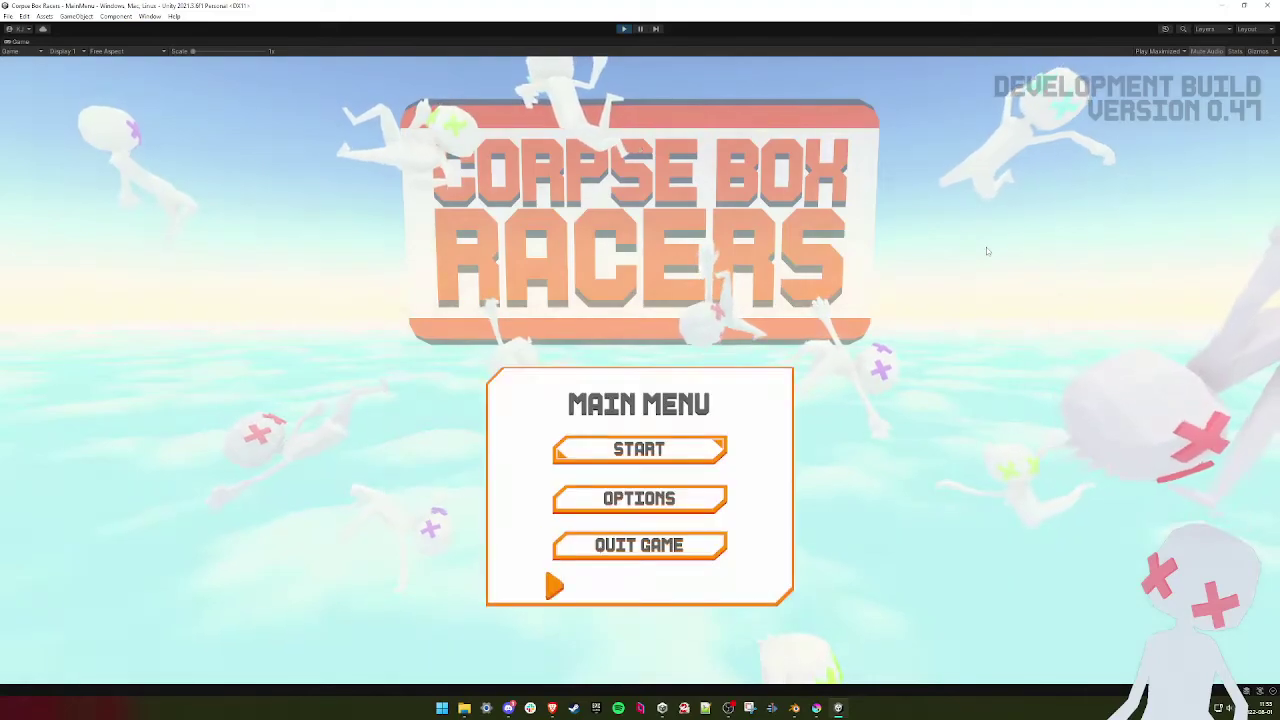
- Start a two-player game from the main menu and playtest the Platformer level
key(Return)
key(space)
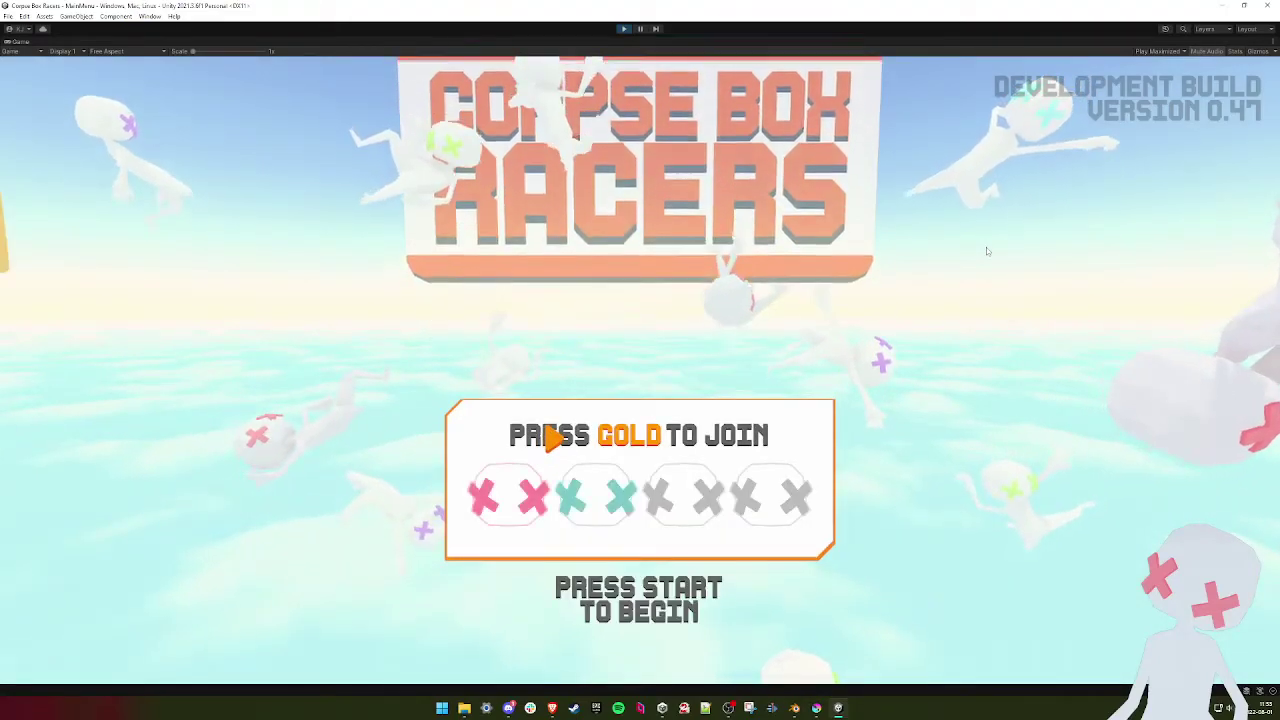
key(Return)
key(Right)
key(Return)
key(Return)
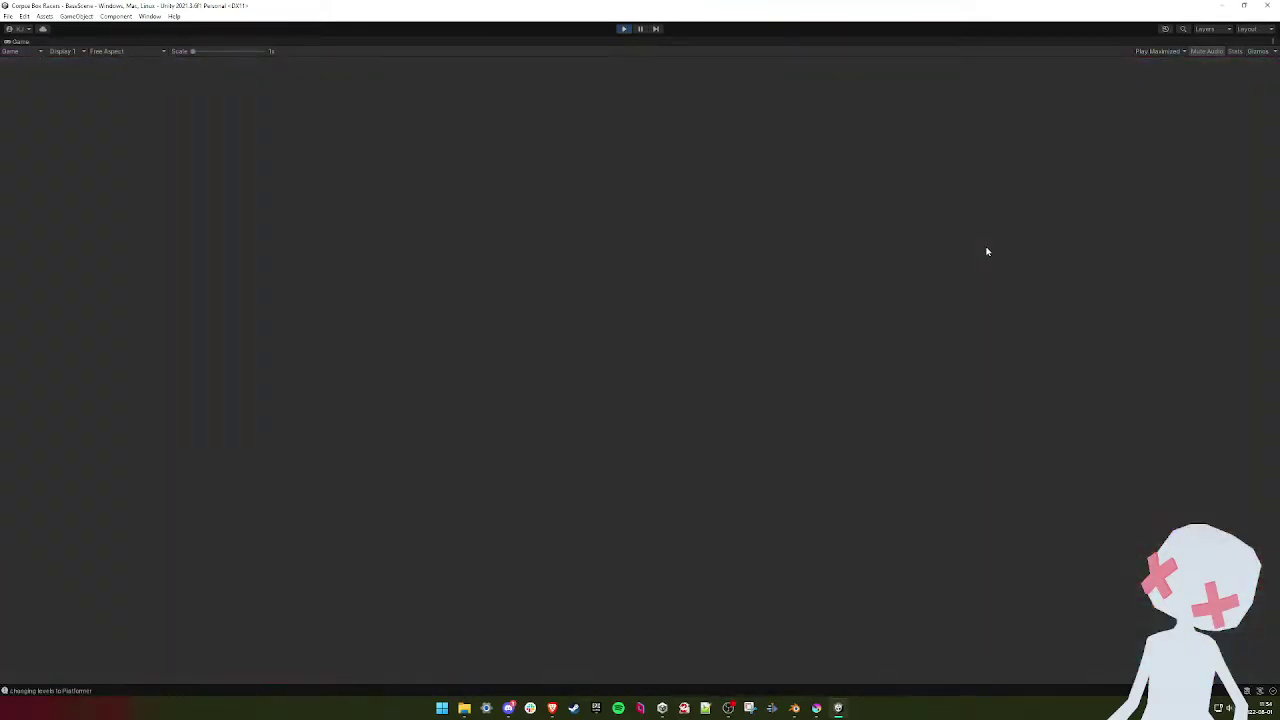
key(space)
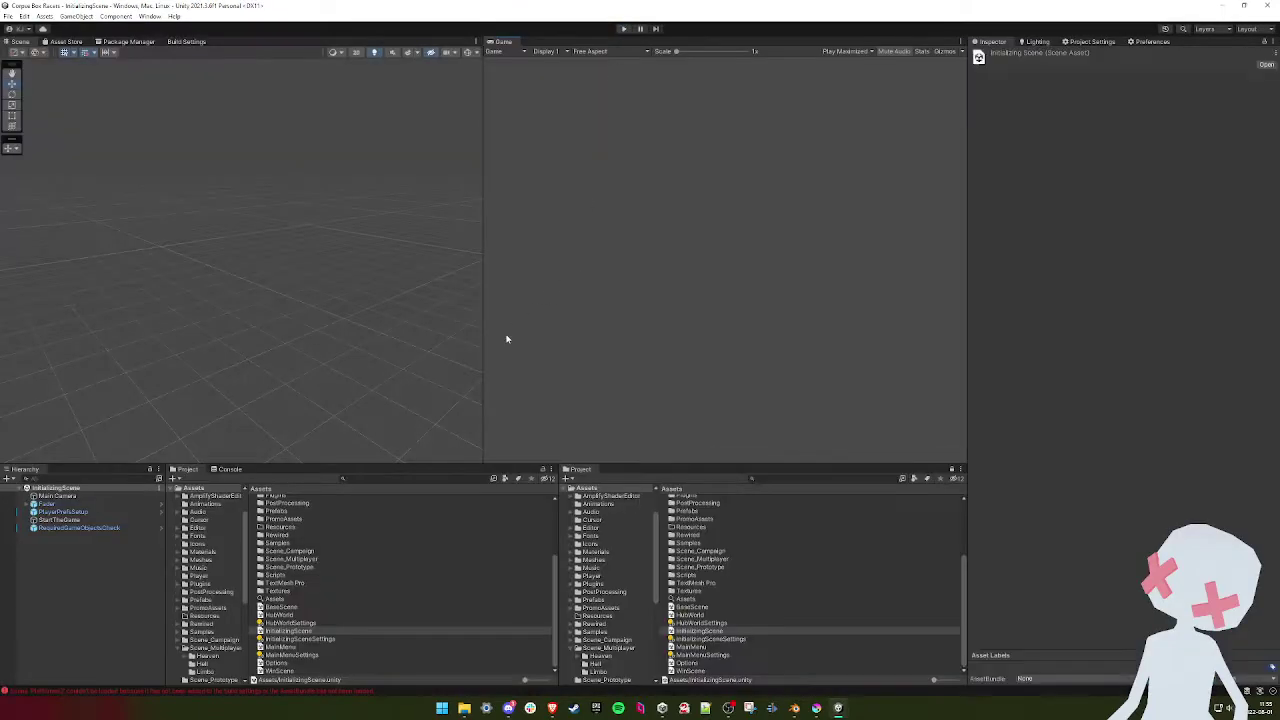
- Add the Limbo Platformer2 scene to Scenes in Build and check the Hell, Heaven and Limbo Platformer entries in the list
double_click(303, 559)
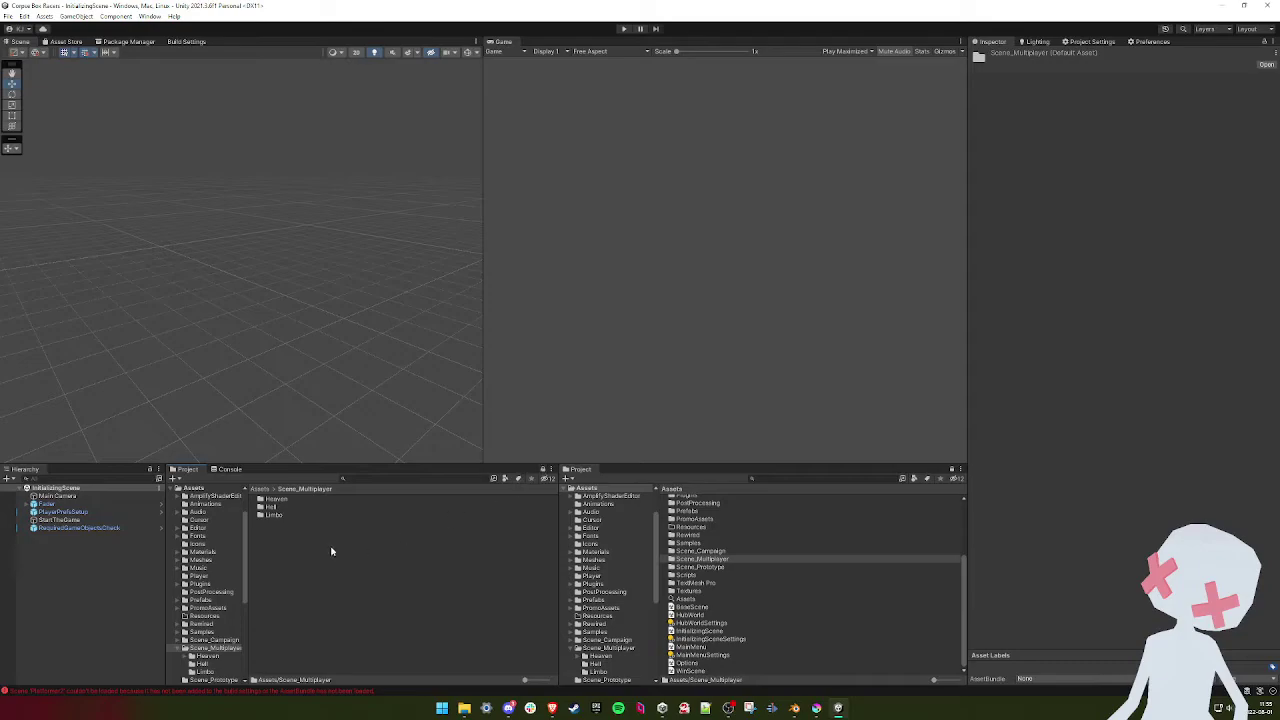
double_click(275, 515)
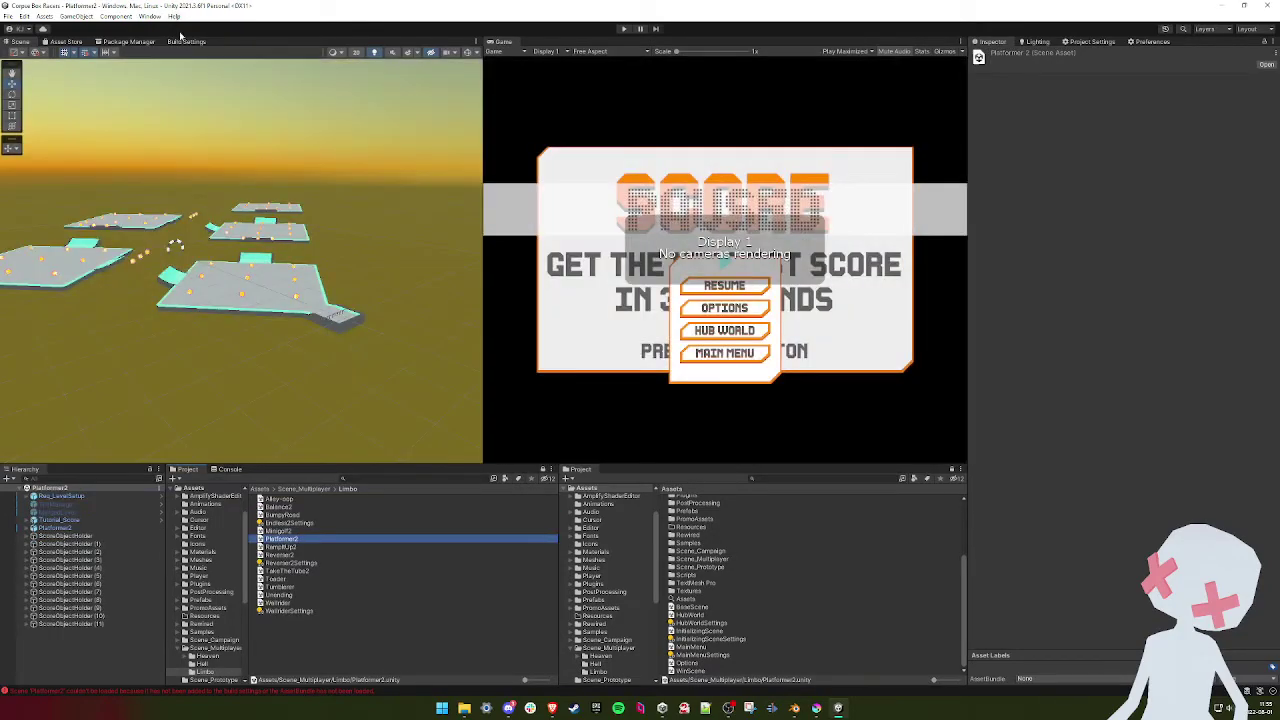
click(186, 41)
scroll(174, 215, down, 1)
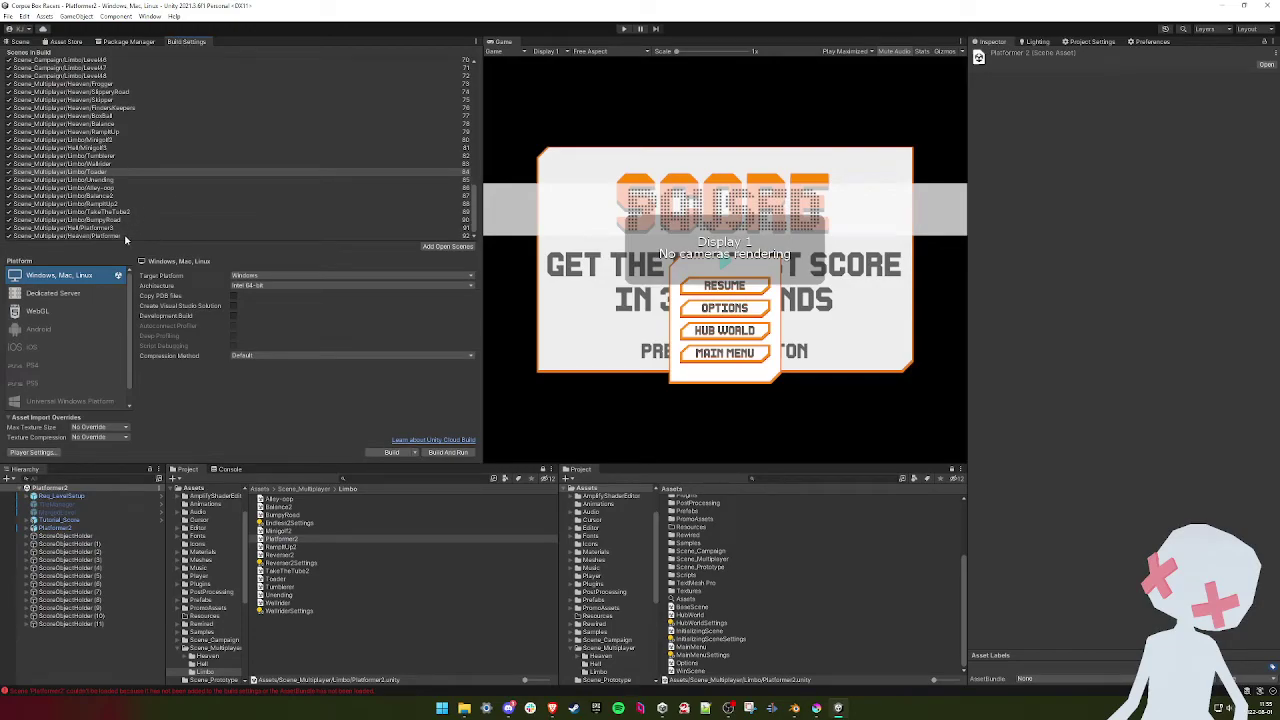
click(439, 248)
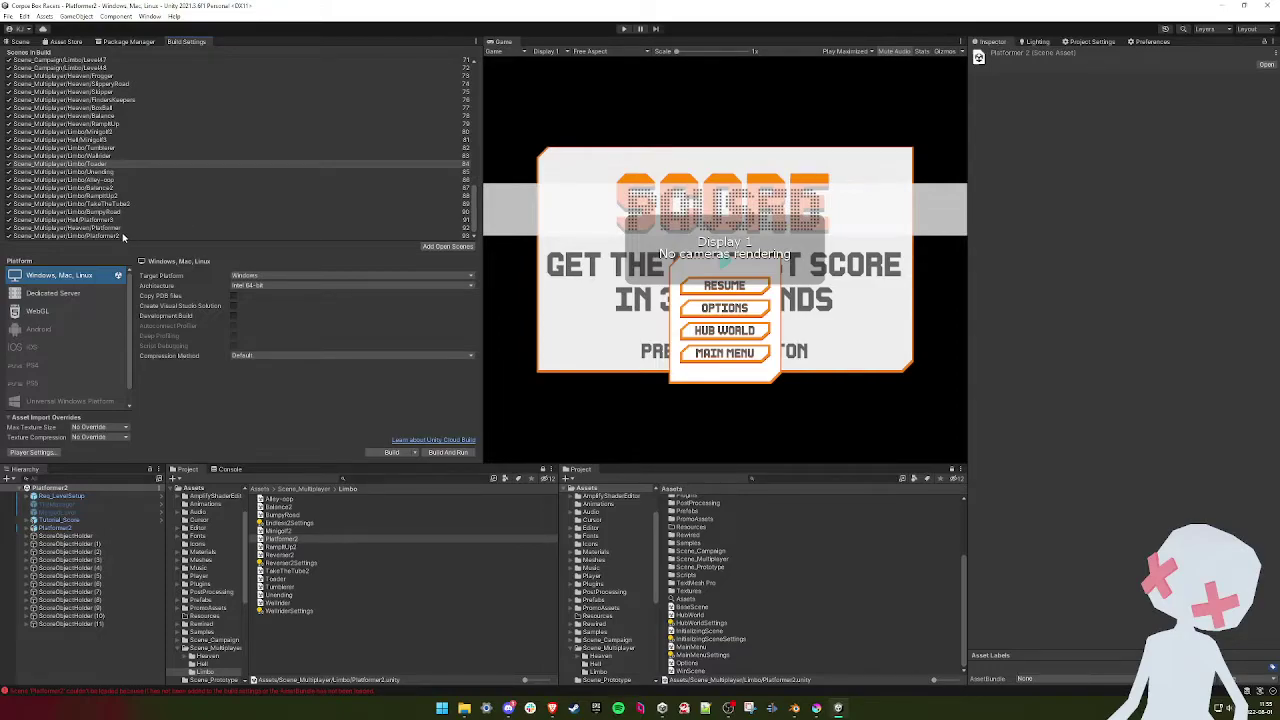
click(107, 220)
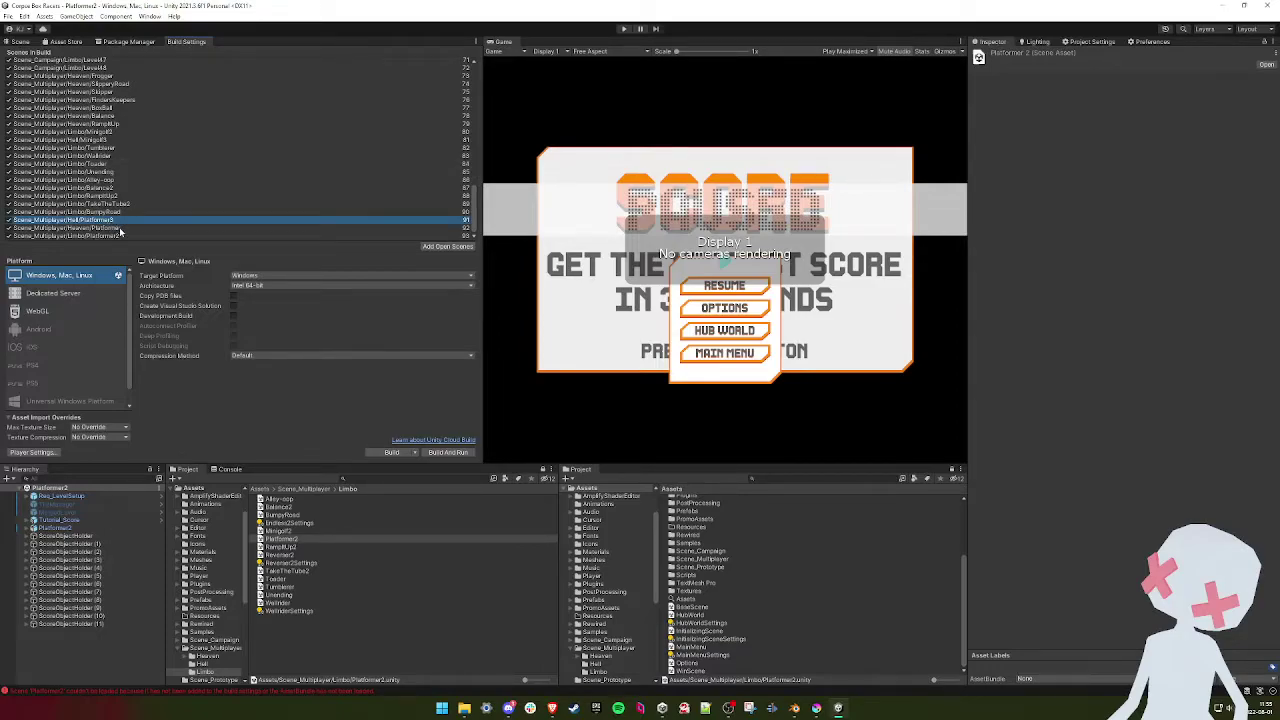
click(119, 229)
click(115, 237)
click(111, 221)
click(19, 43)
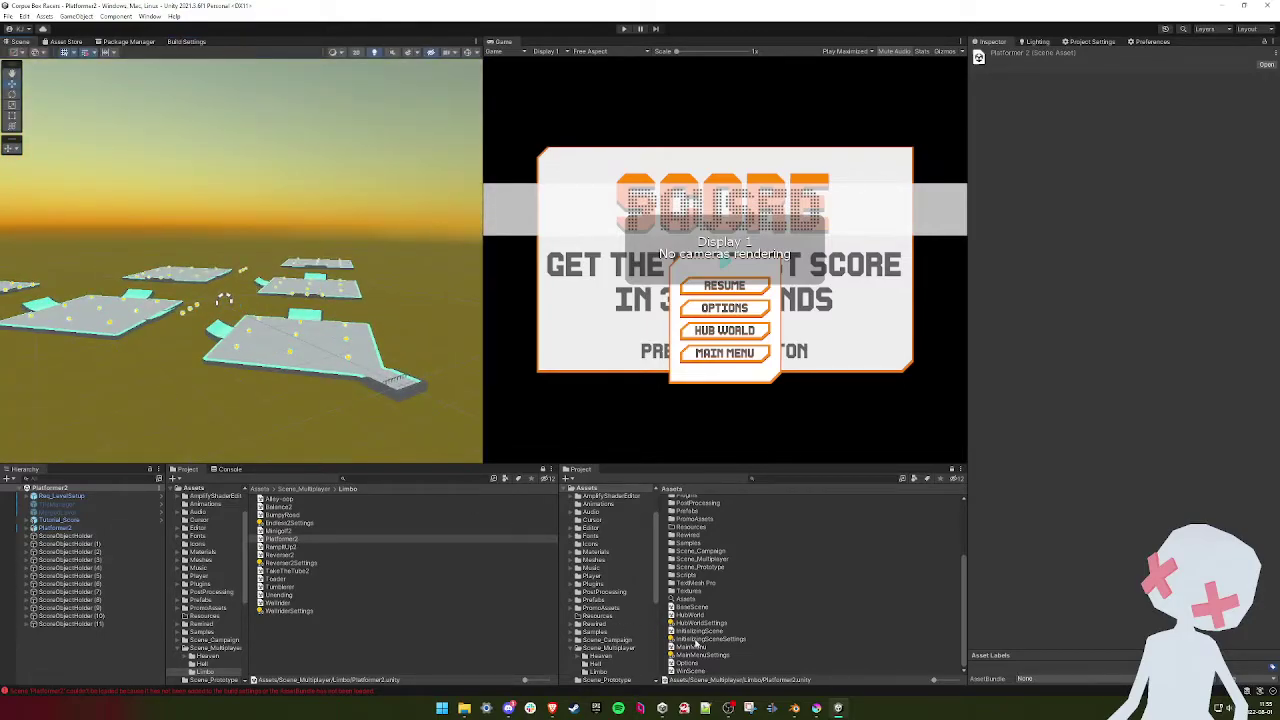
- Reopen InitializingScene and restart play mode from it
click(697, 615)
double_click(700, 631)
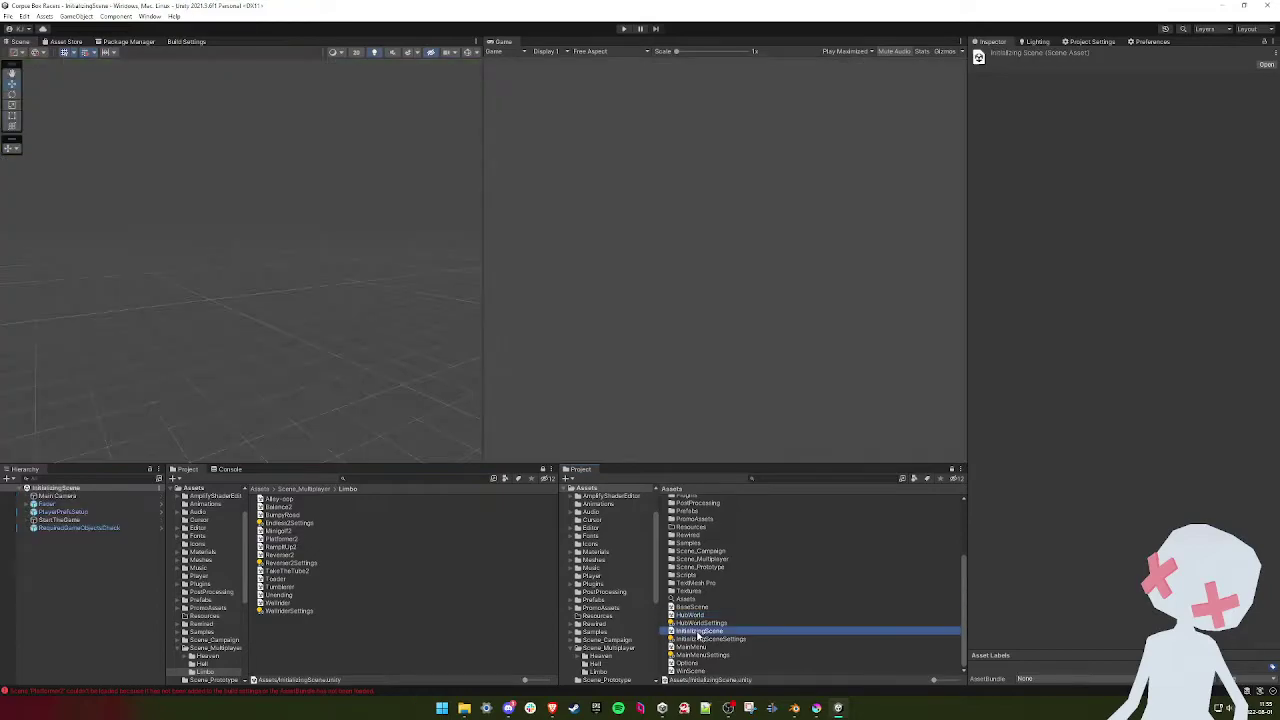
click(621, 28)
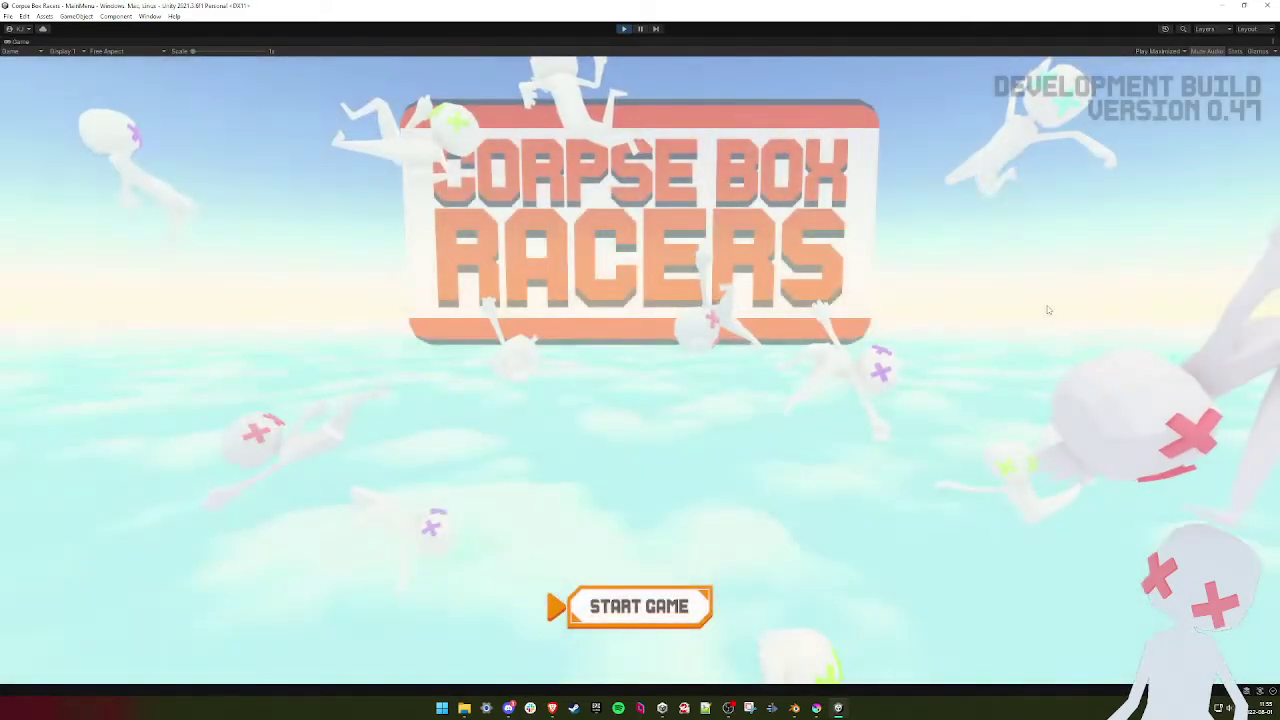
- Join two players from the main menu and start a Tournament game
key(Up)
key(Return)
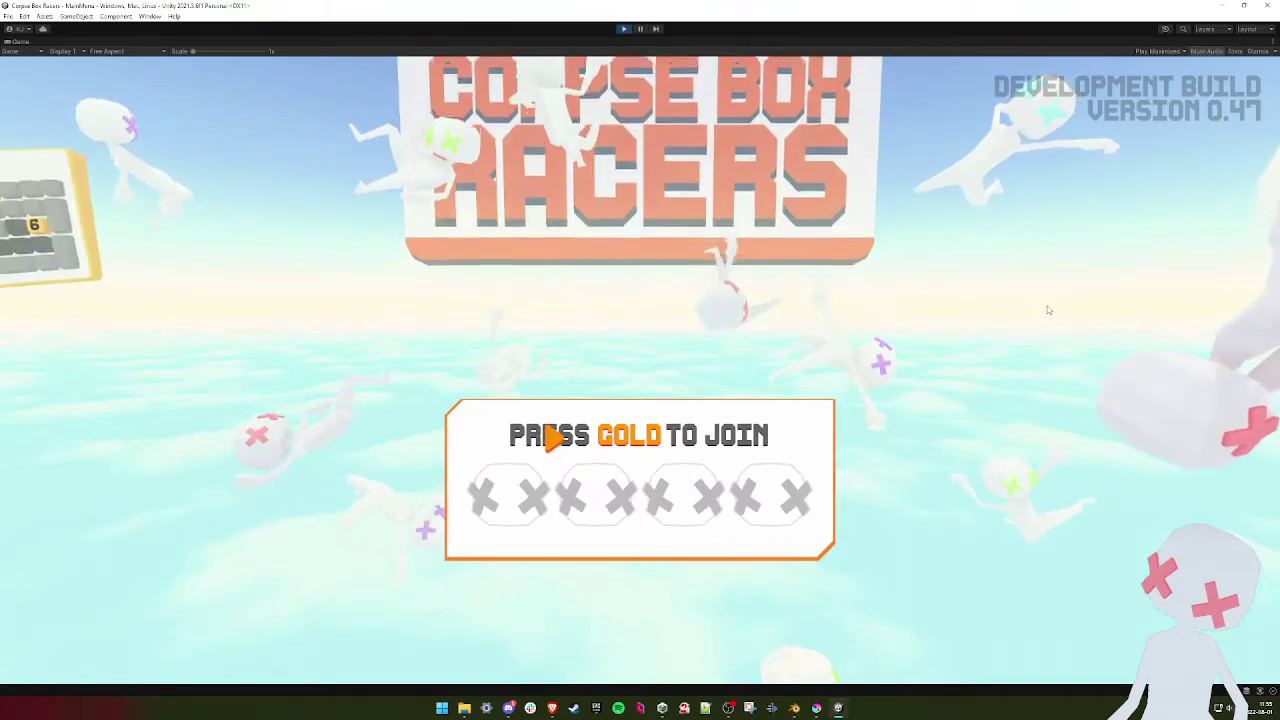
key(o)
key(Return)
key(Right)
key(Right)
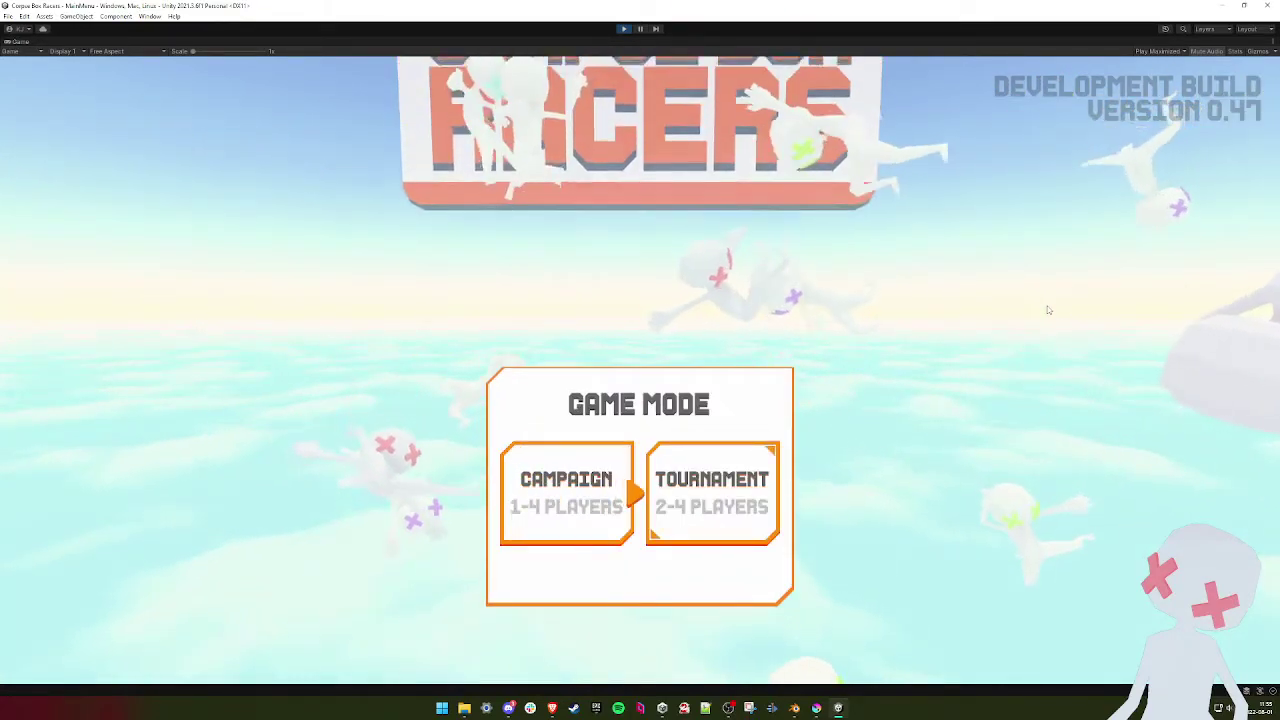
key(Return)
key(Down)
key(Return)
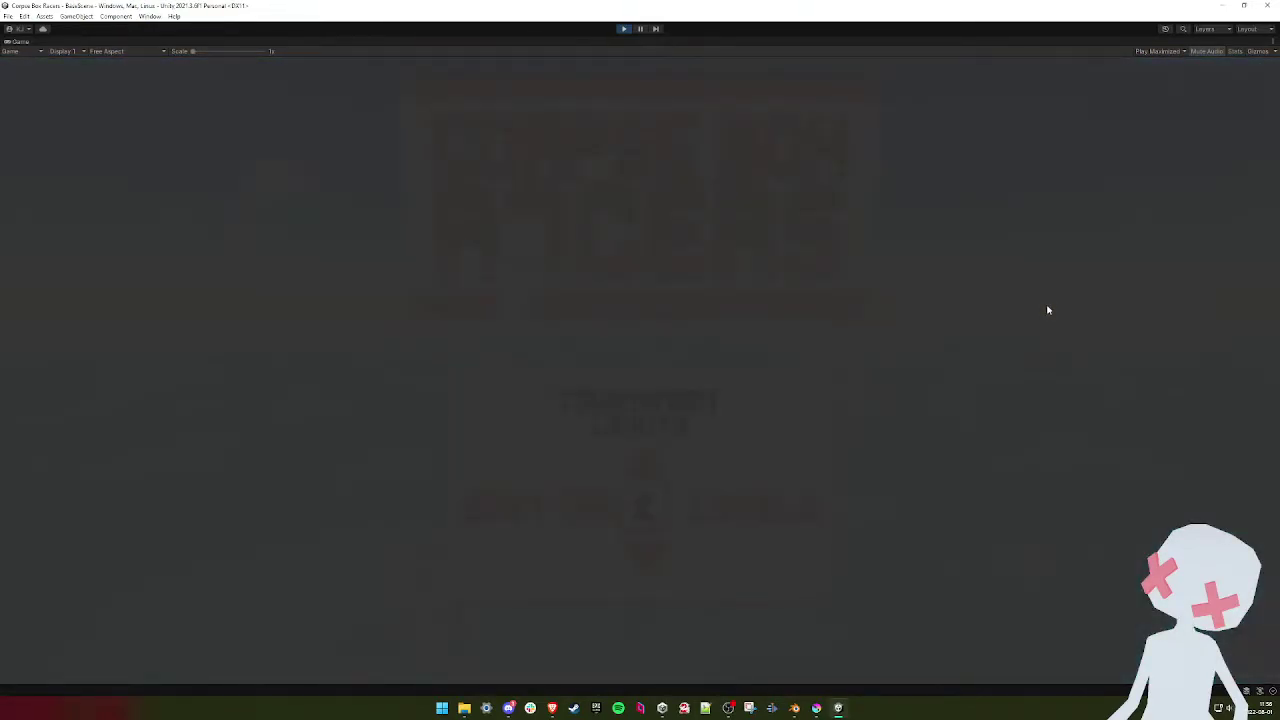
- Drive the second player's box through the hub world and launch the Reverser2 level
key(Return)
key(Up)
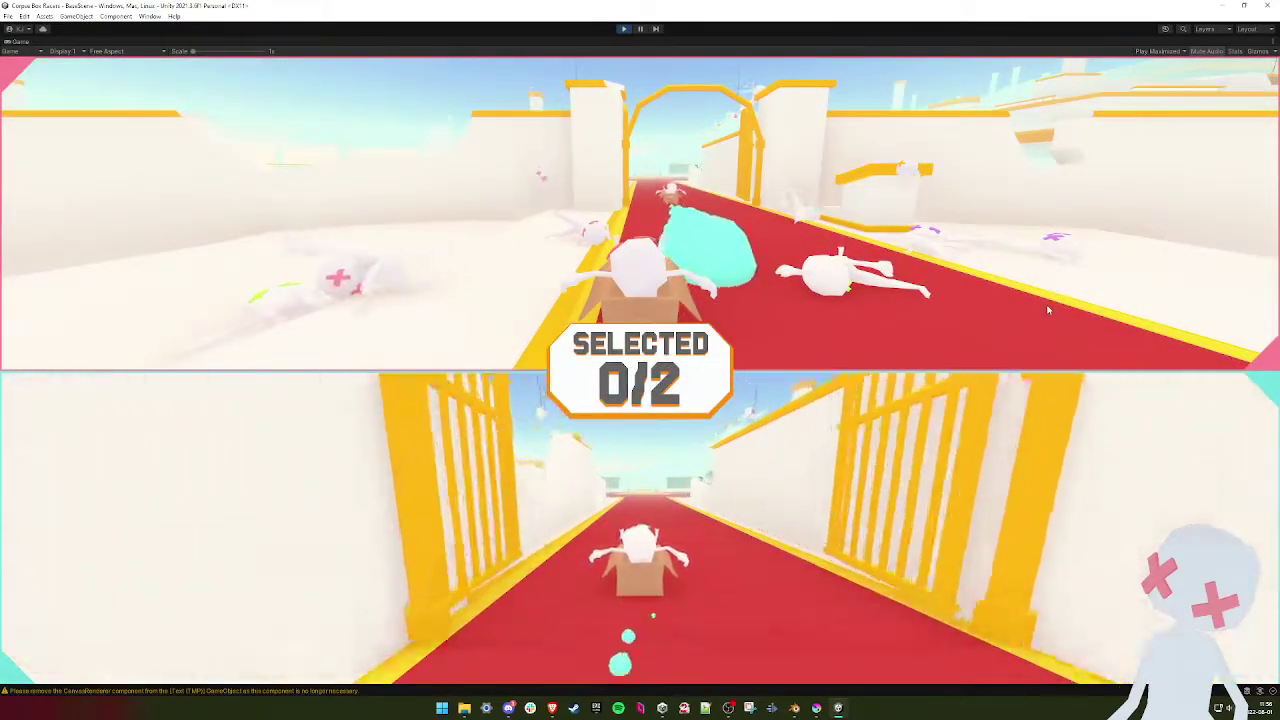
key(Up)
key(Left)
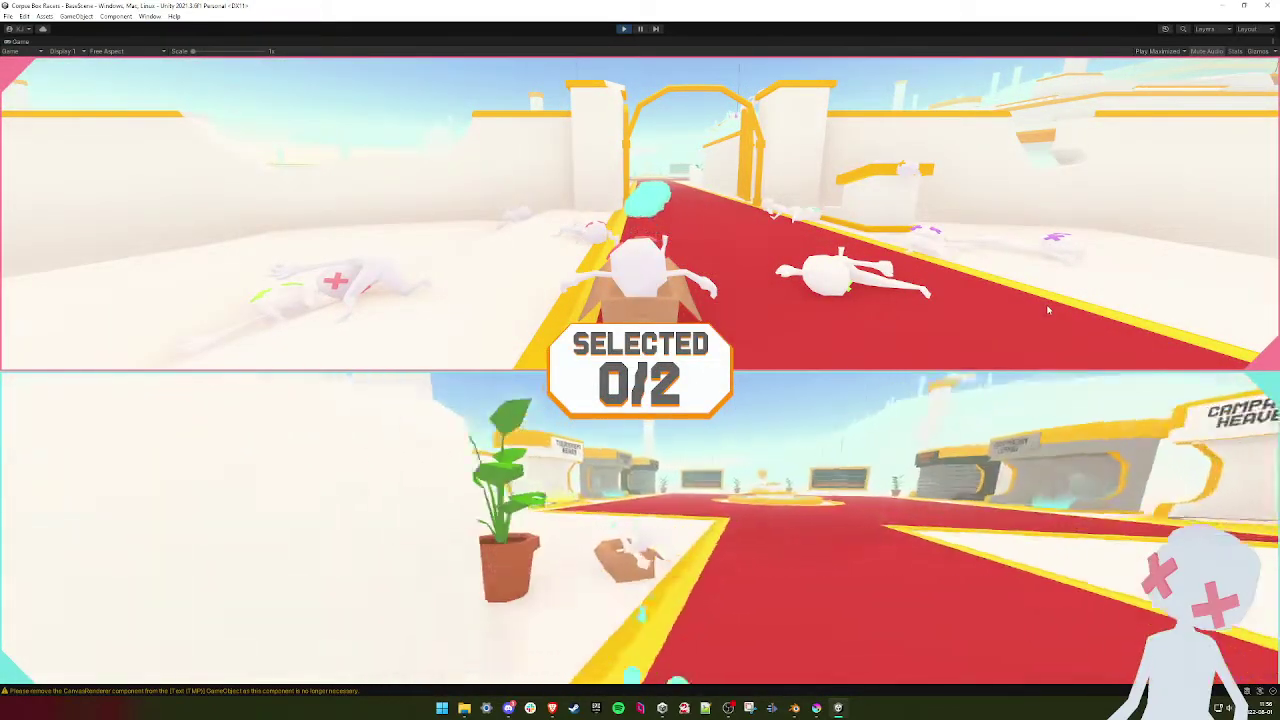
key(Right)
key(Up)
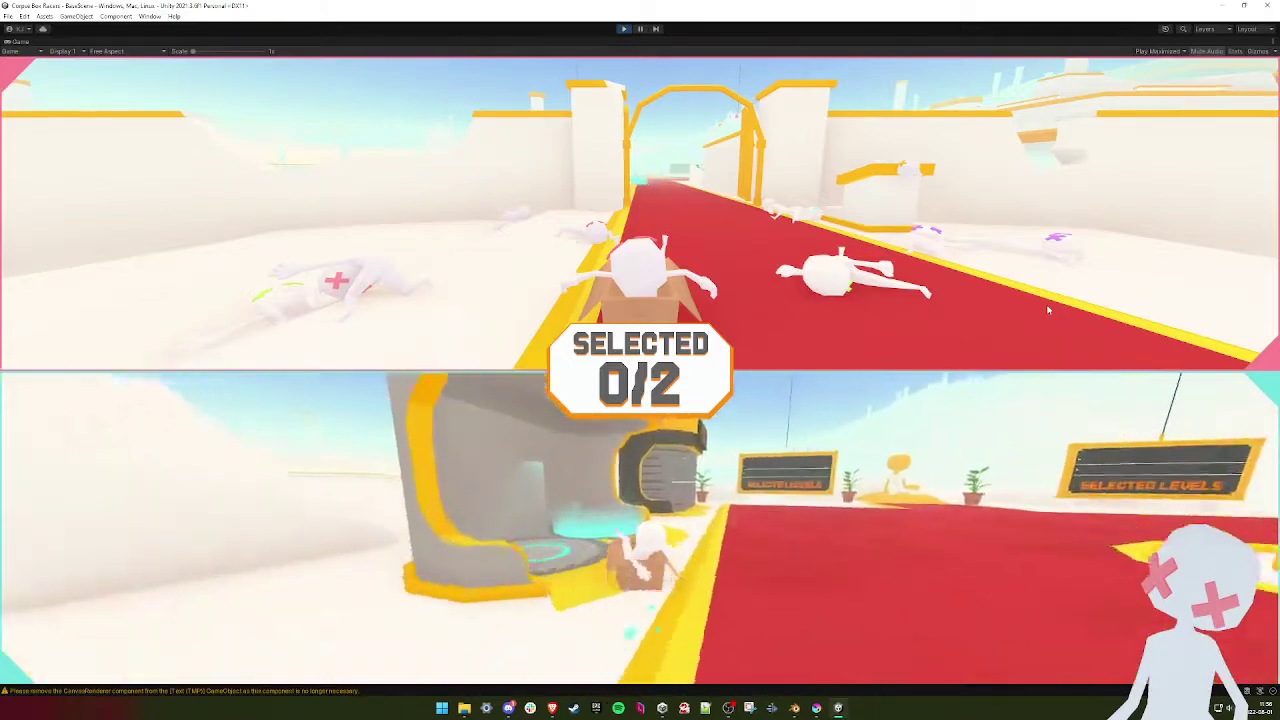
key(Right)
key(Up)
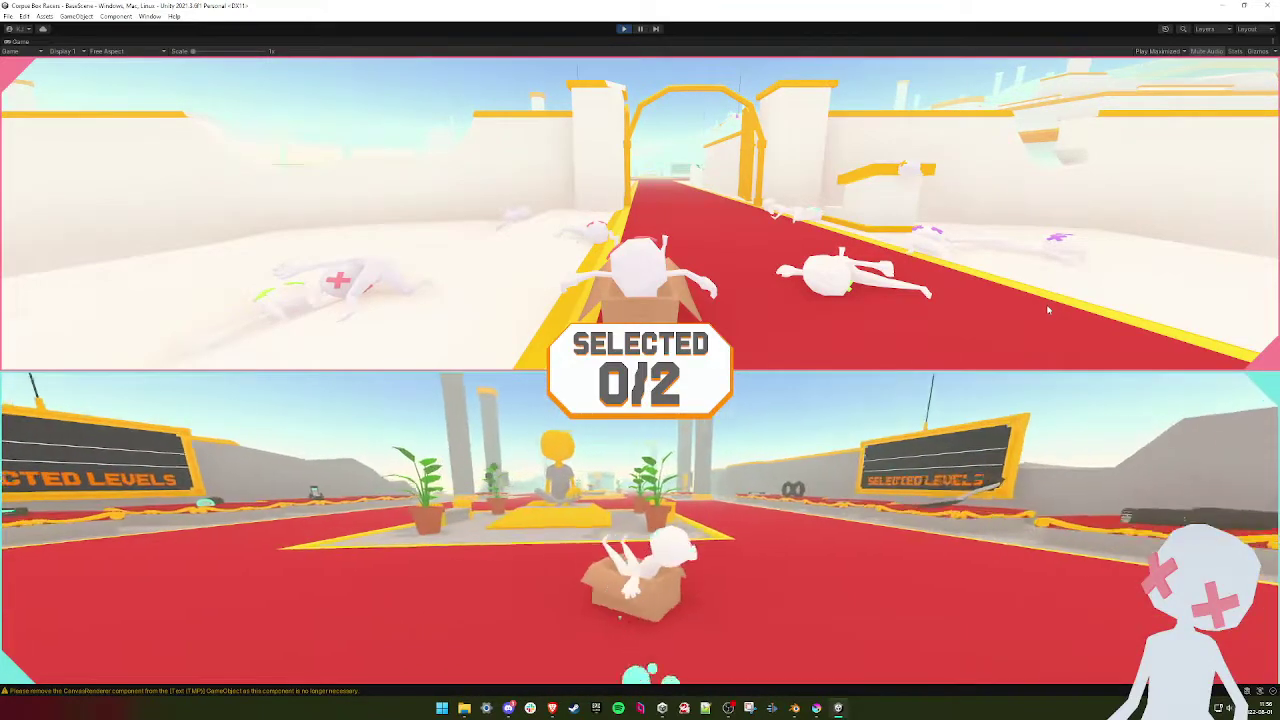
key(Left)
key(Up)
key(Left)
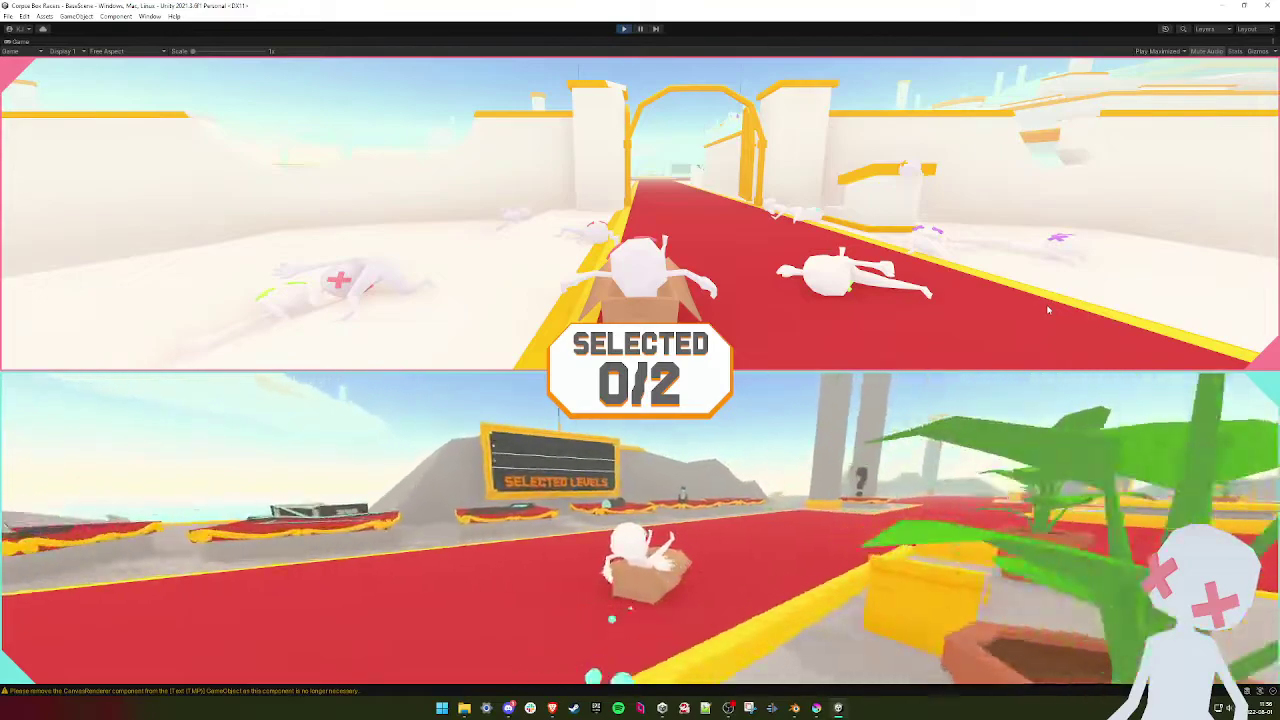
key(Right)
key(Up)
key(Right)
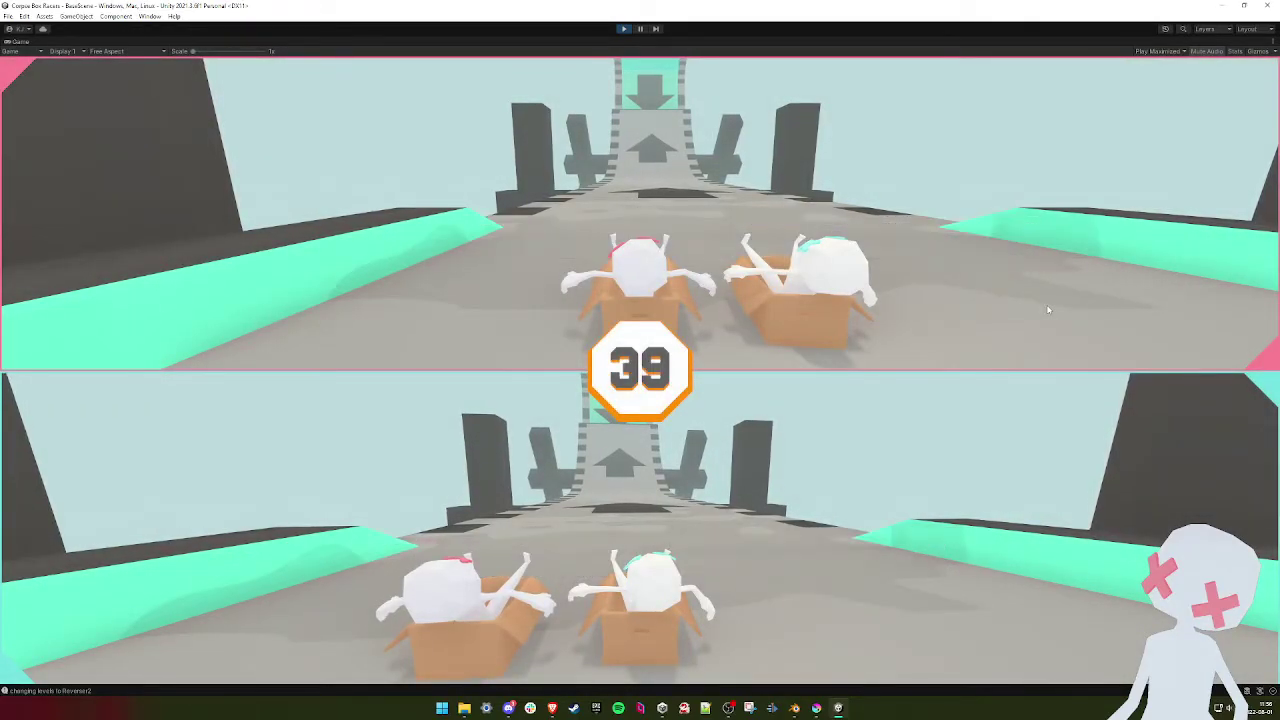
- Playtest Reverser2 by driving the second player's box up the reversing wall and back along the track
key(Up)
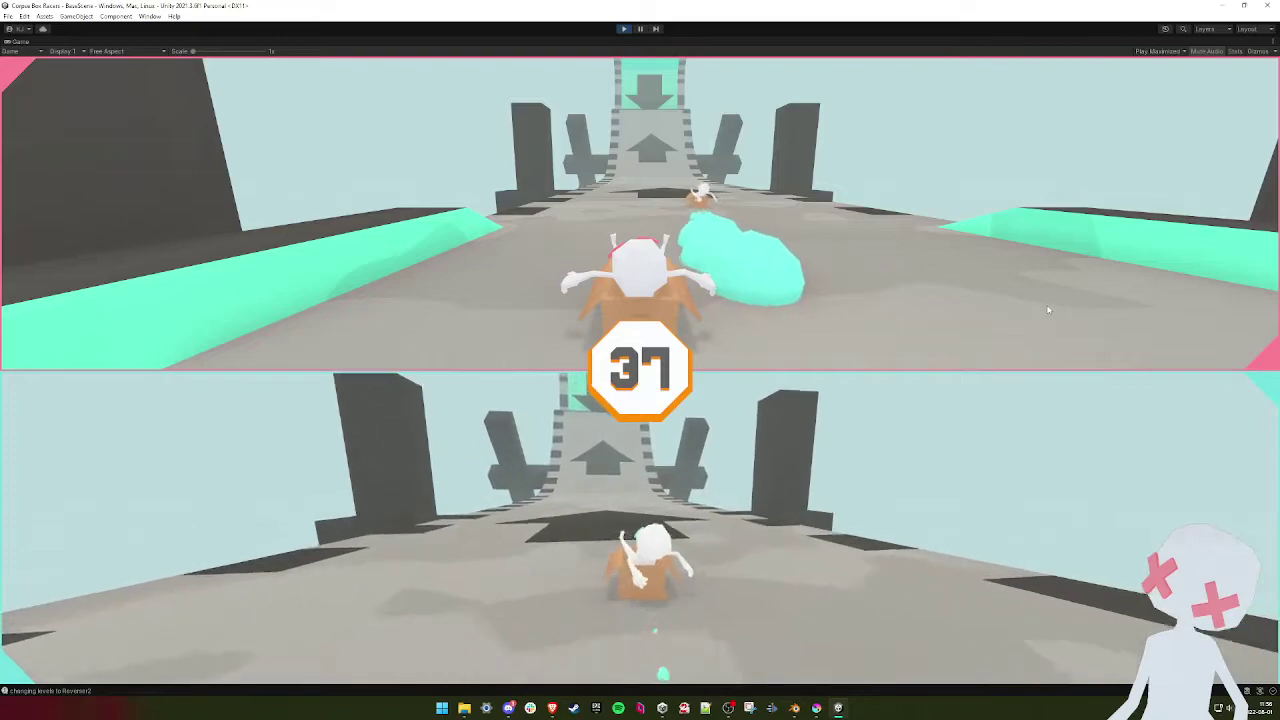
key(Up)
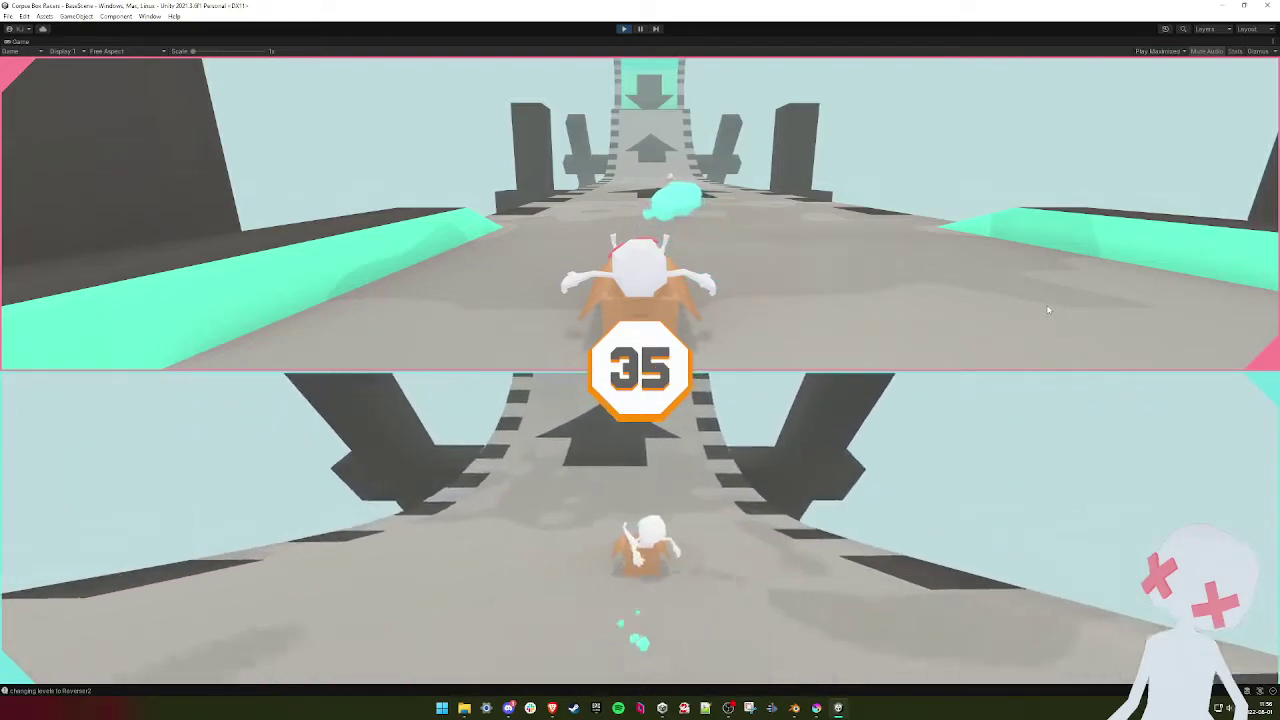
key(Up)
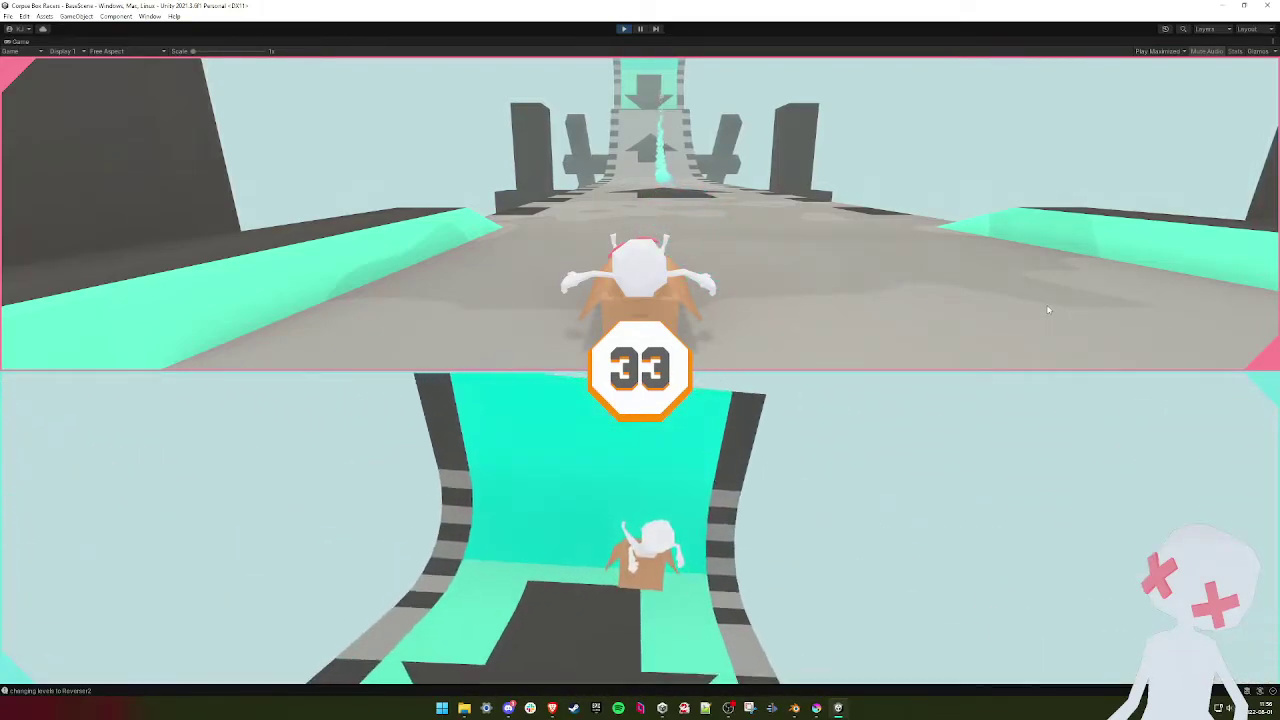
key(Up)
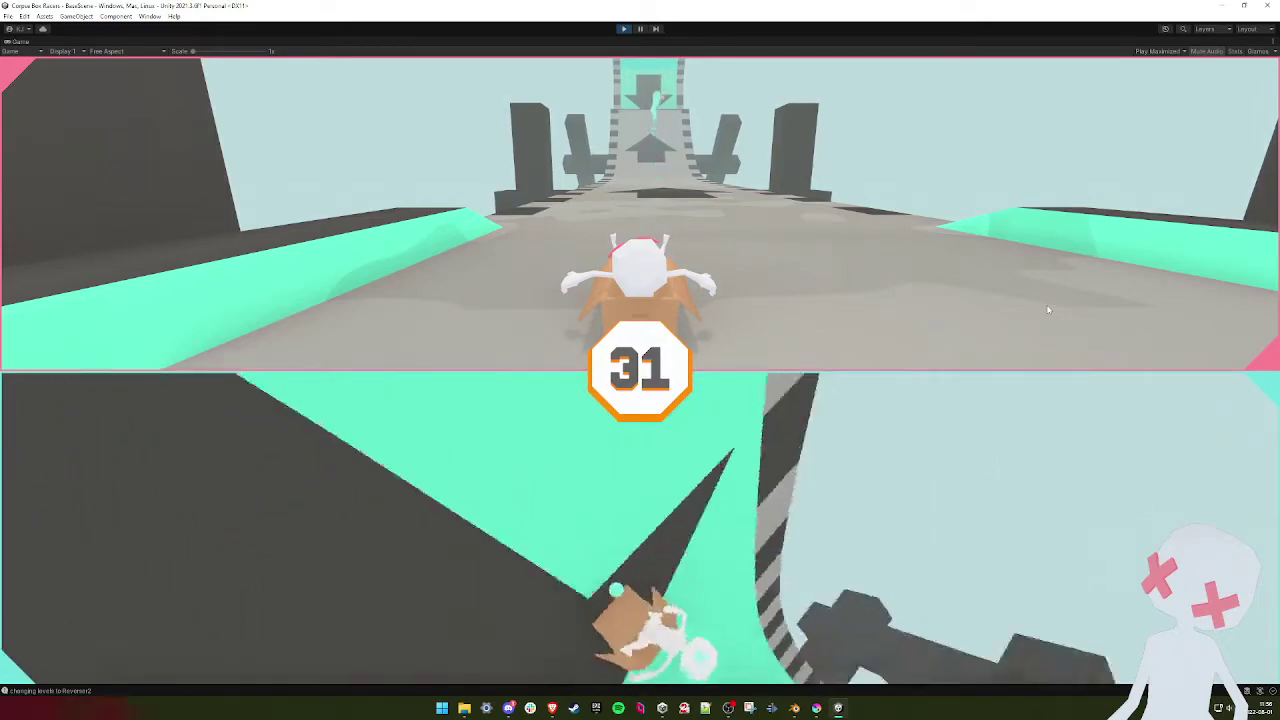
key(Up)
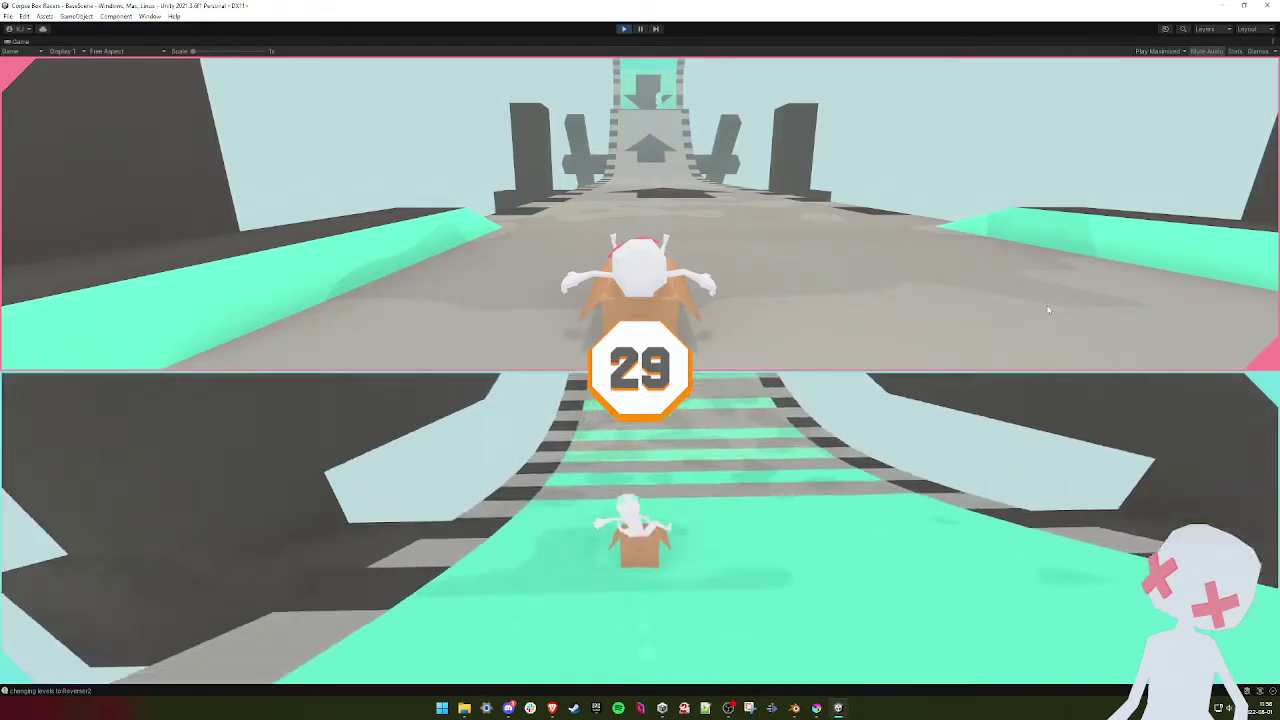
key(Up)
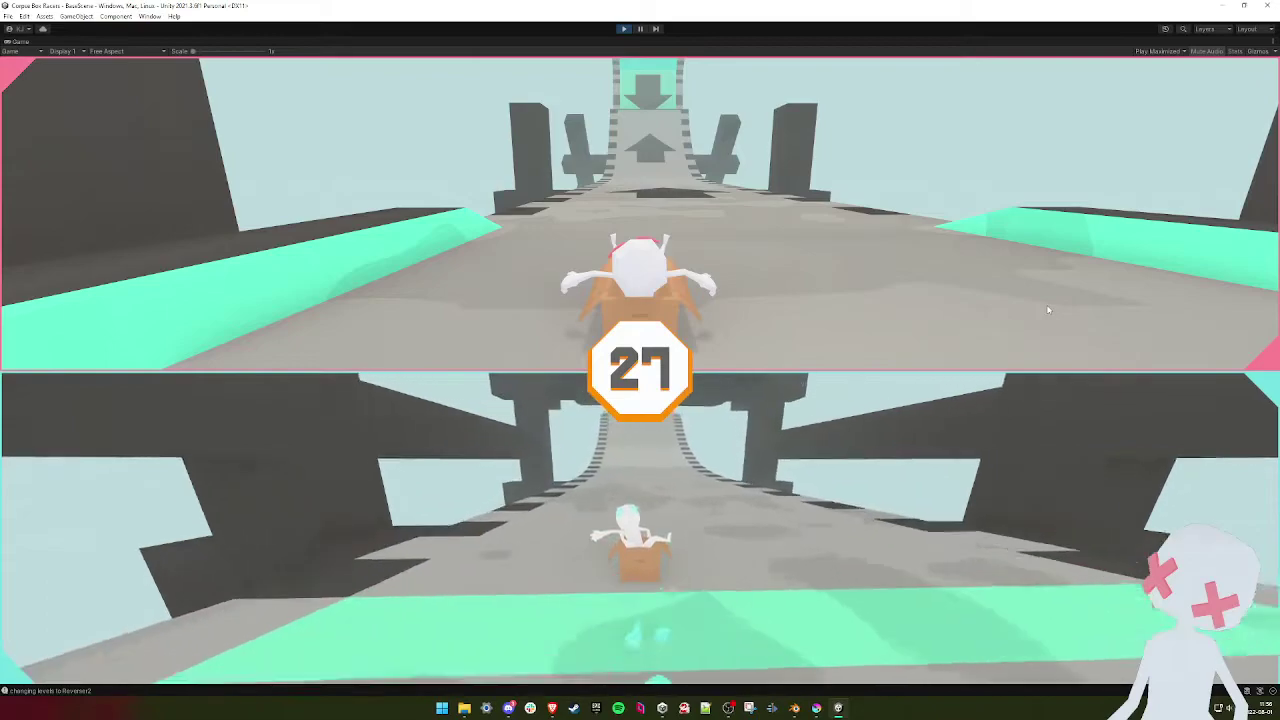
key(Up)
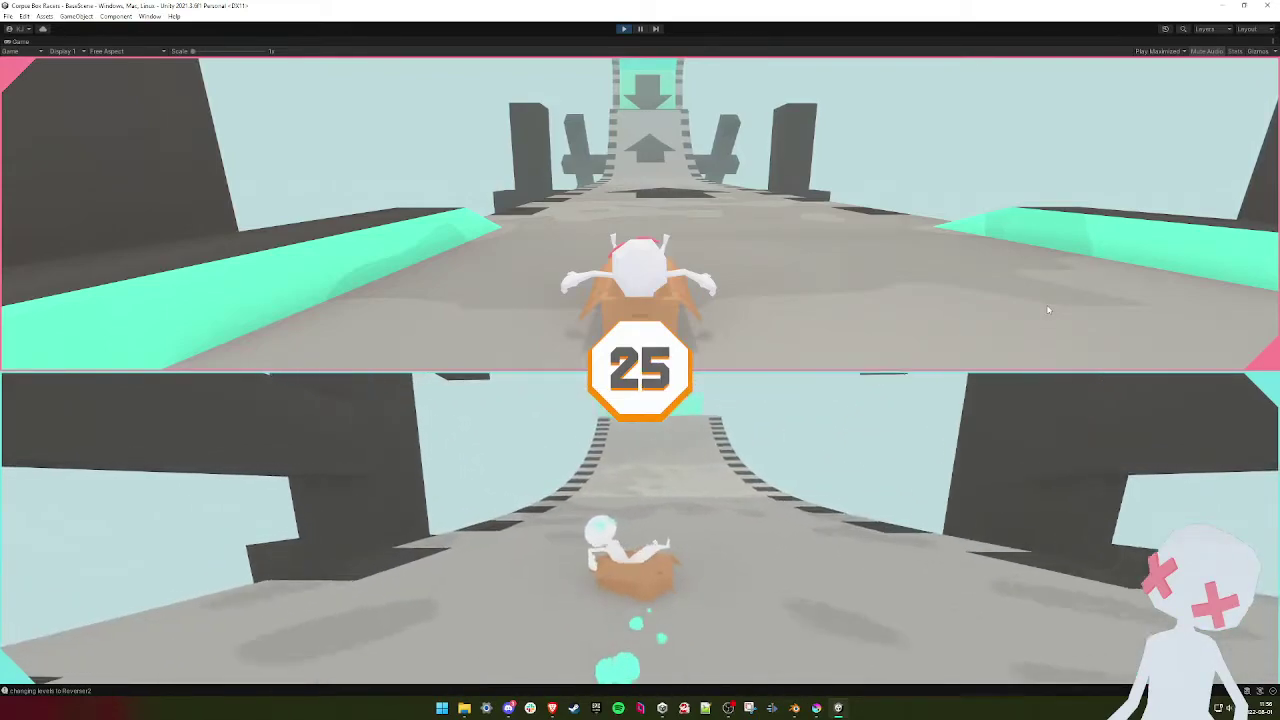
- Drive the second player's box through another Reverser2 lap until the timer runs out, and start the Platformer2 round
key(Up)
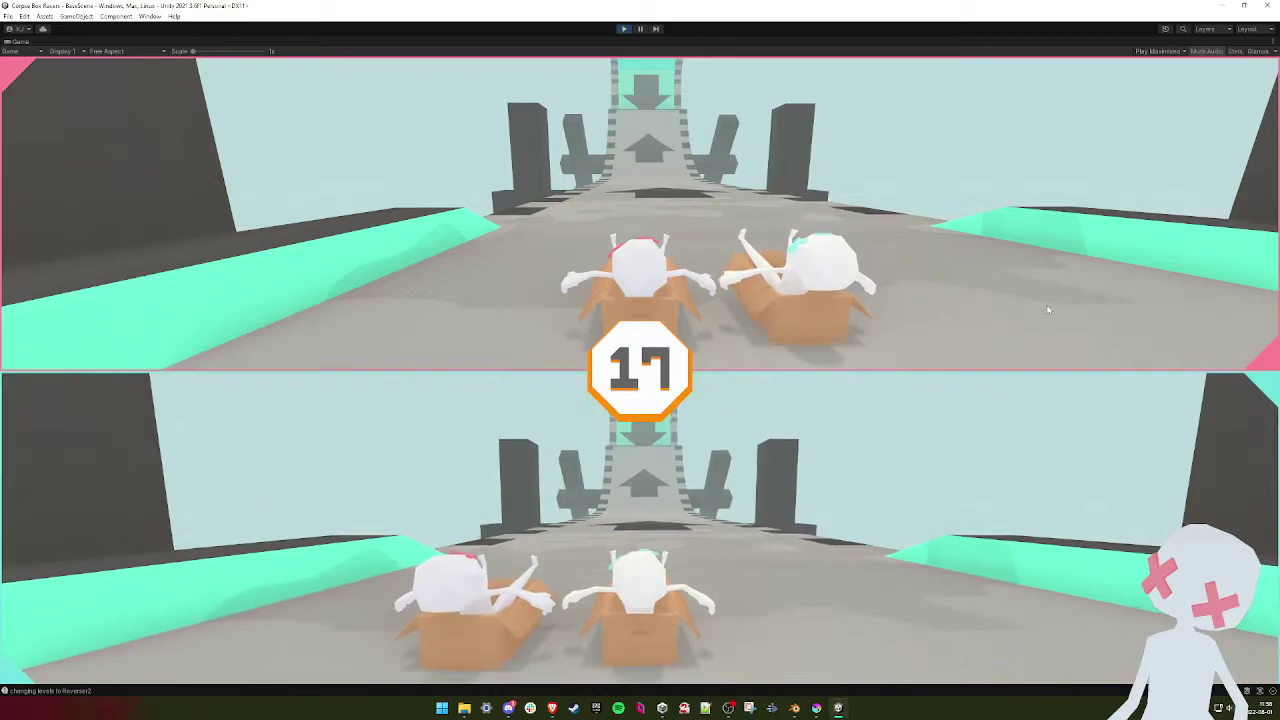
key(Up)
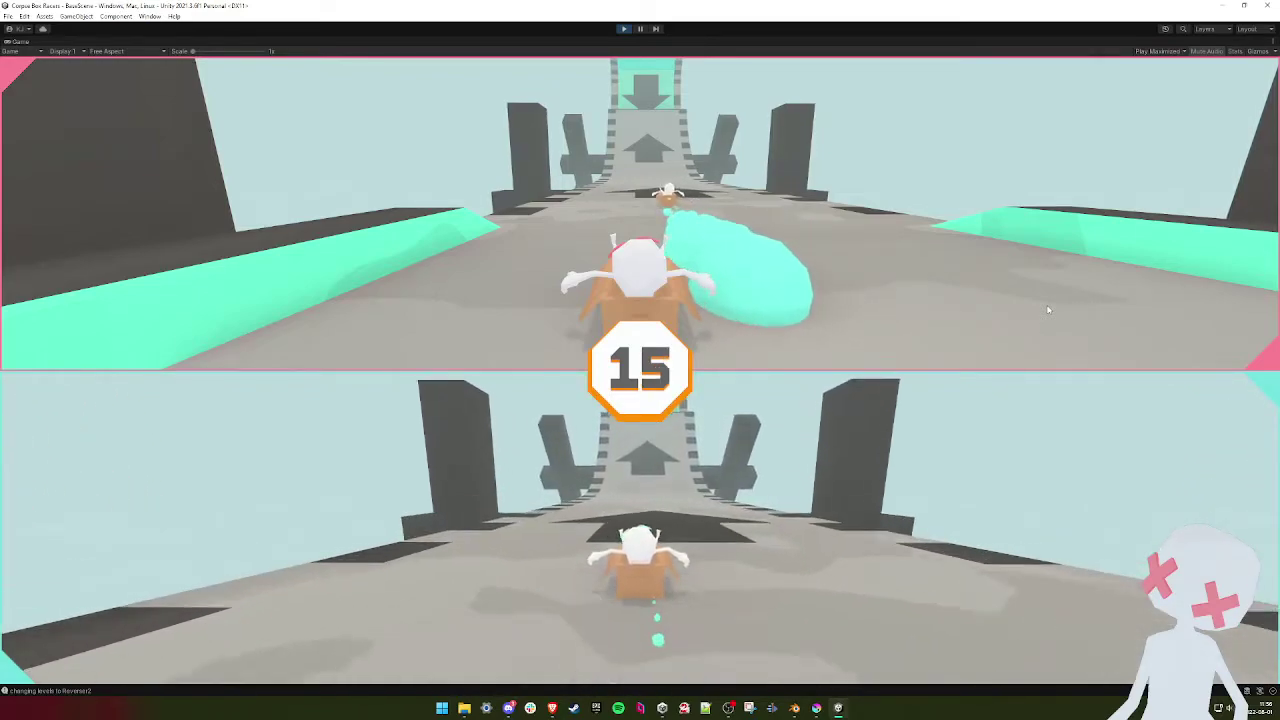
key(Up)
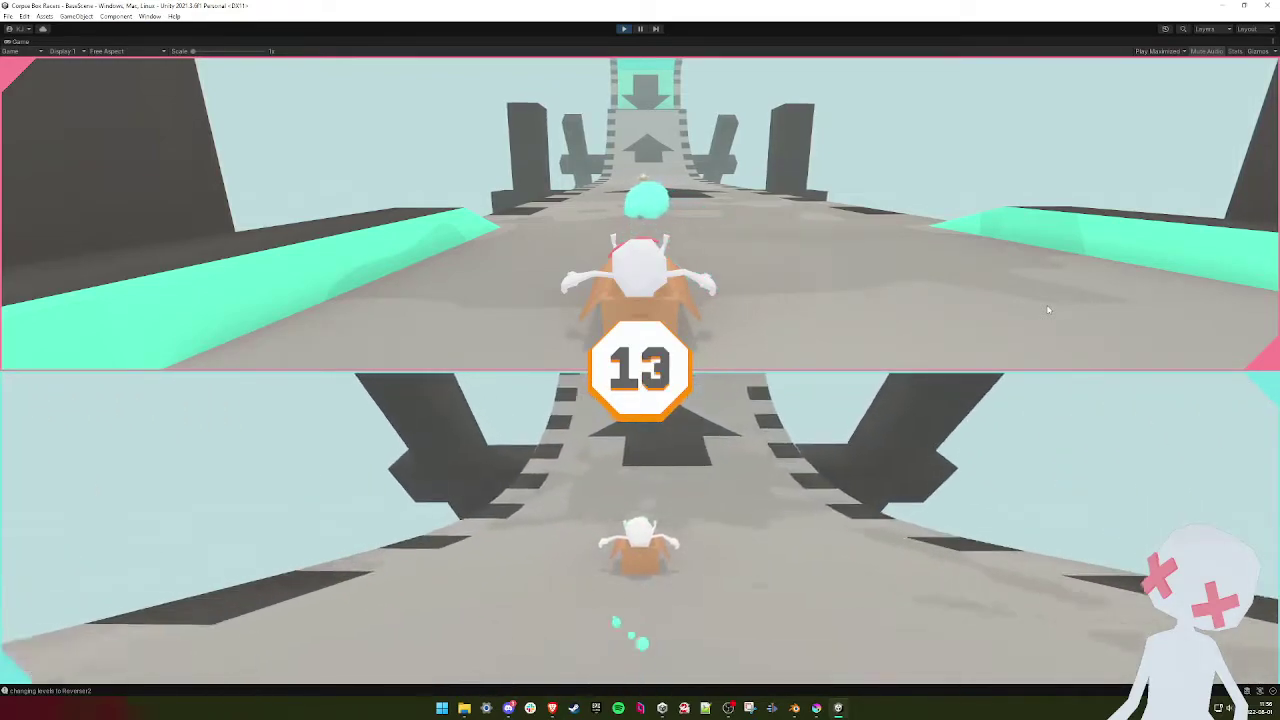
key(Up)
key(Up)
key(Up)
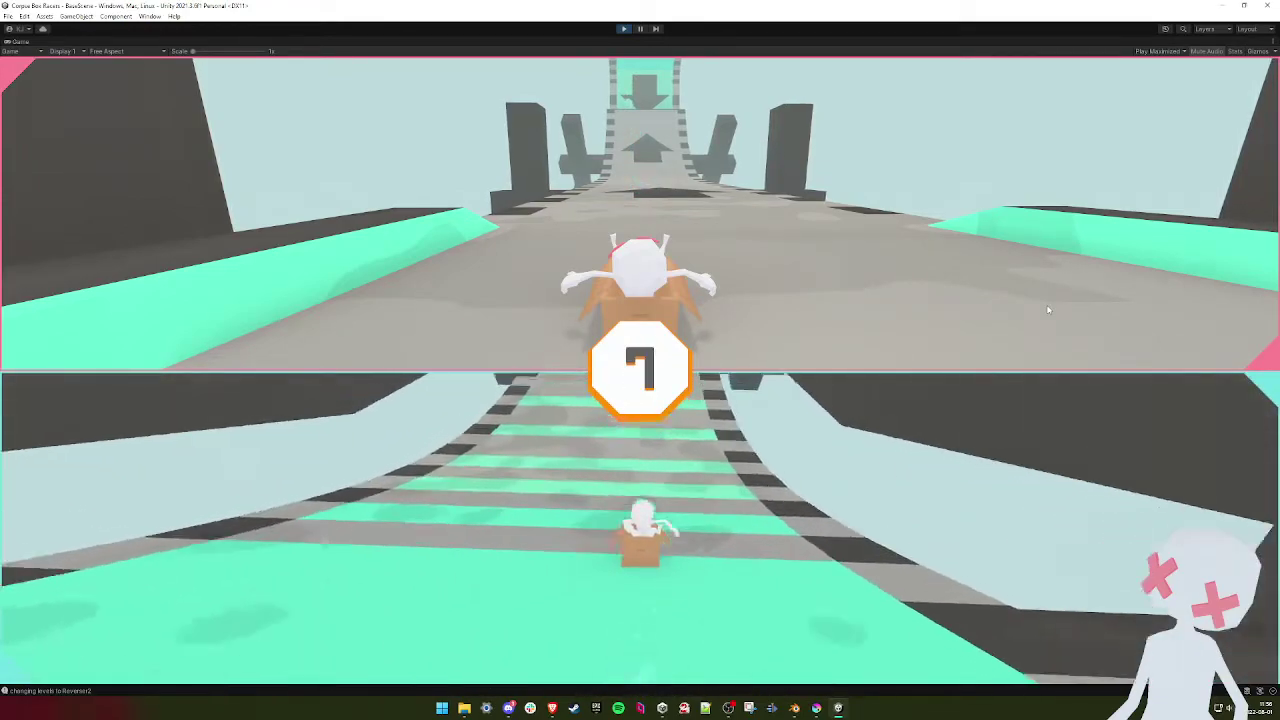
key(Up)
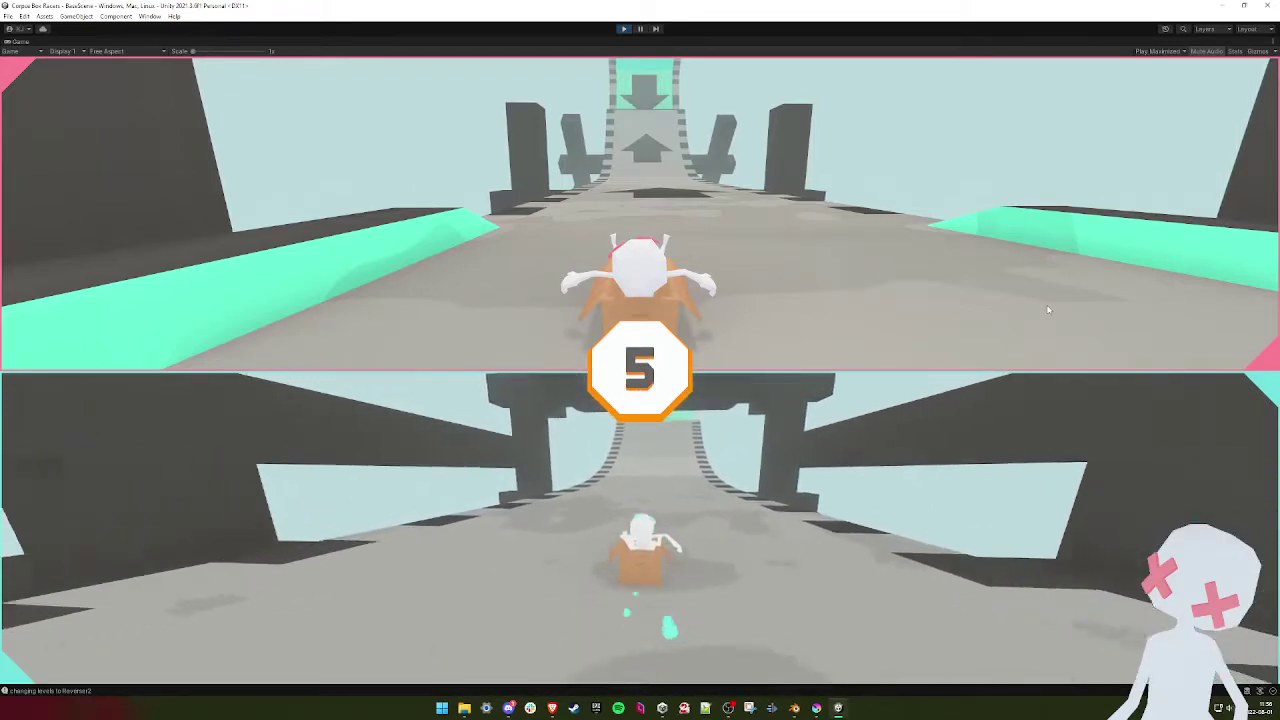
key(Up)
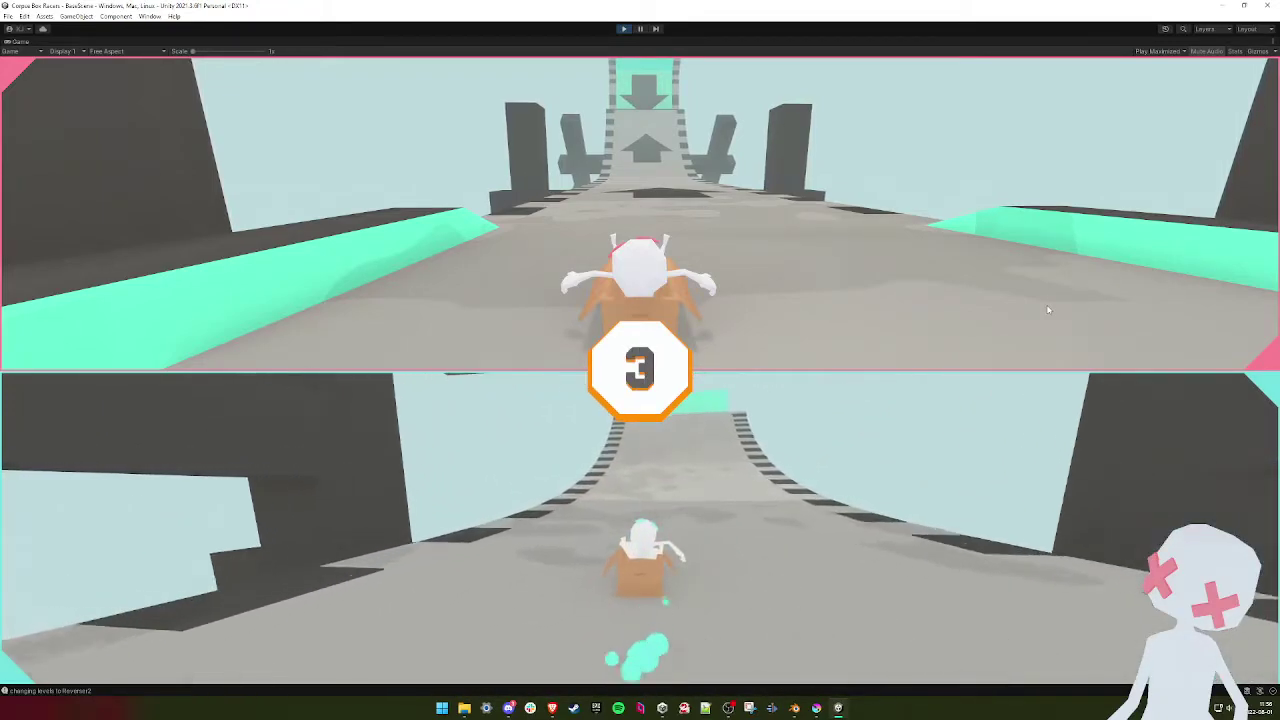
key(Up)
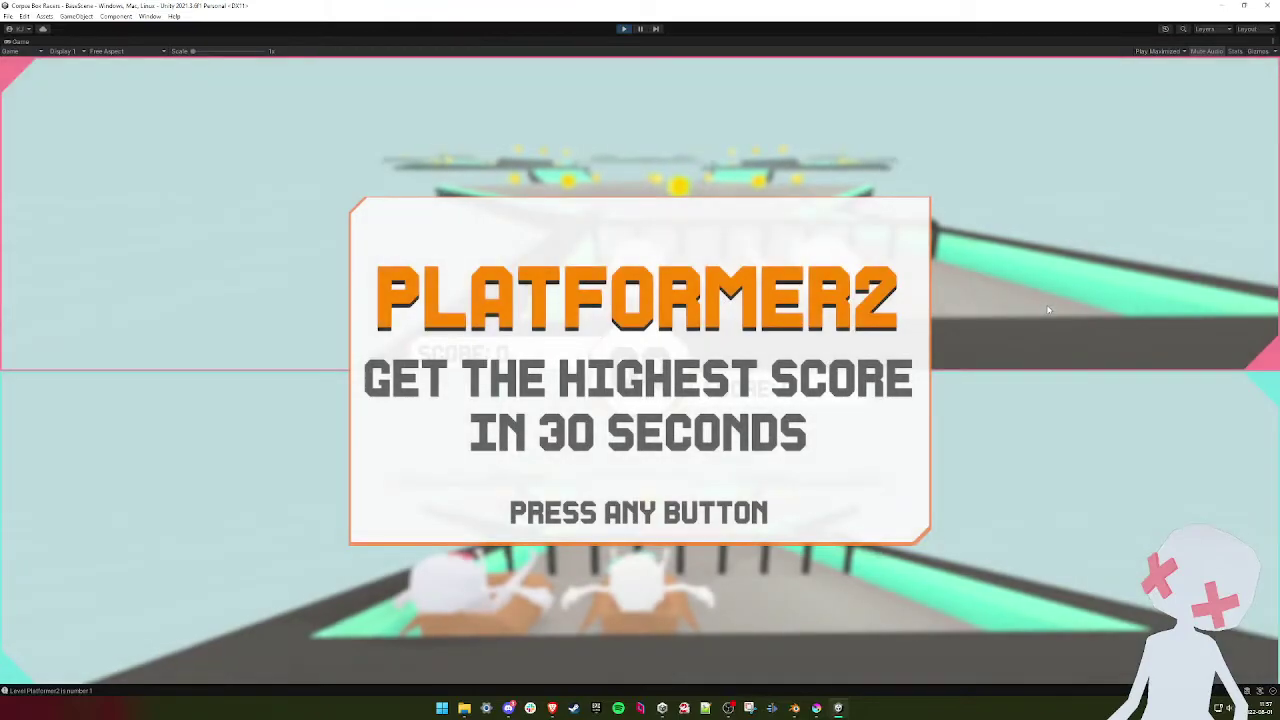
key(space)
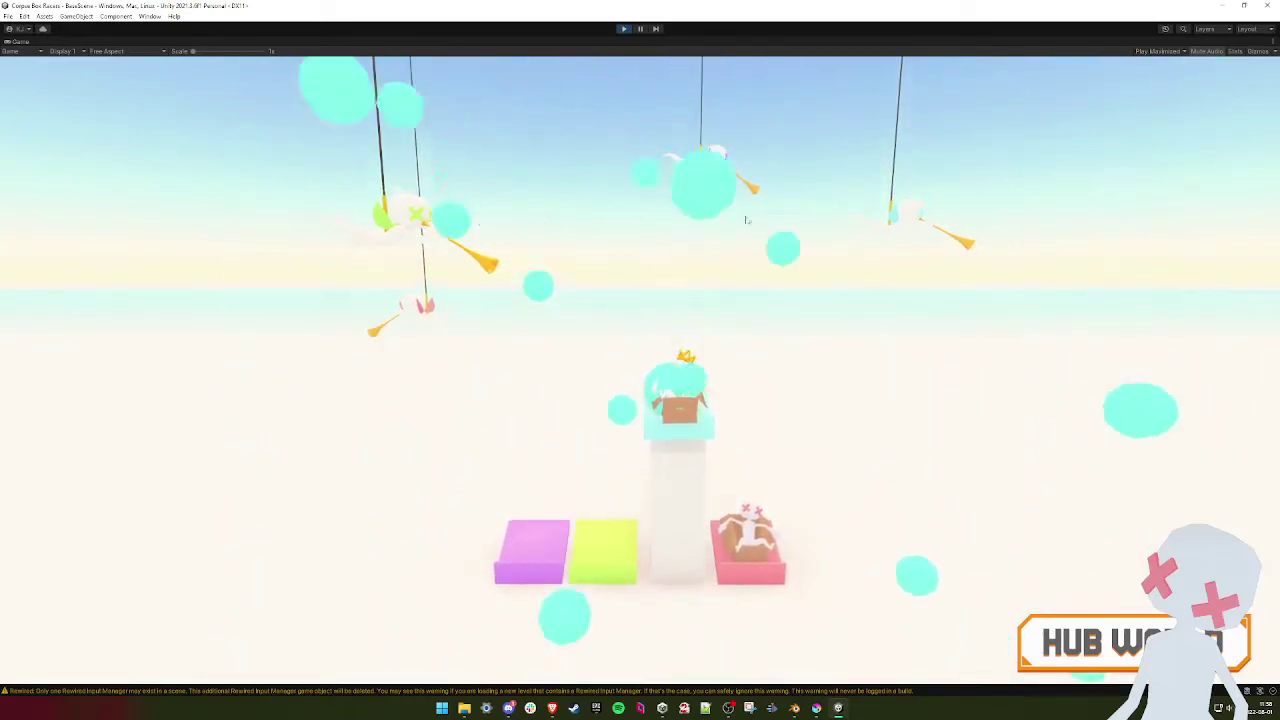
- Stop play mode, open the Reverser2 scene from the Limbo multiplayer folder and select the track geometry in the scene
click(623, 28)
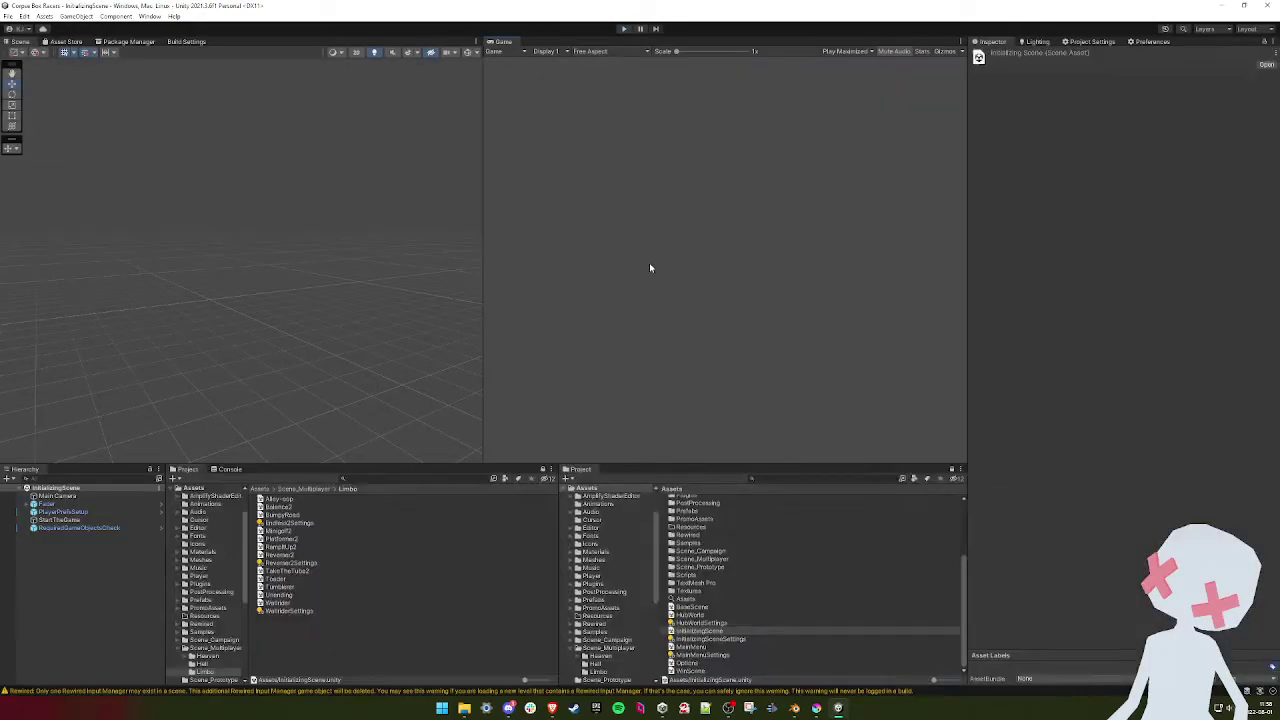
scroll(708, 543, up, 1)
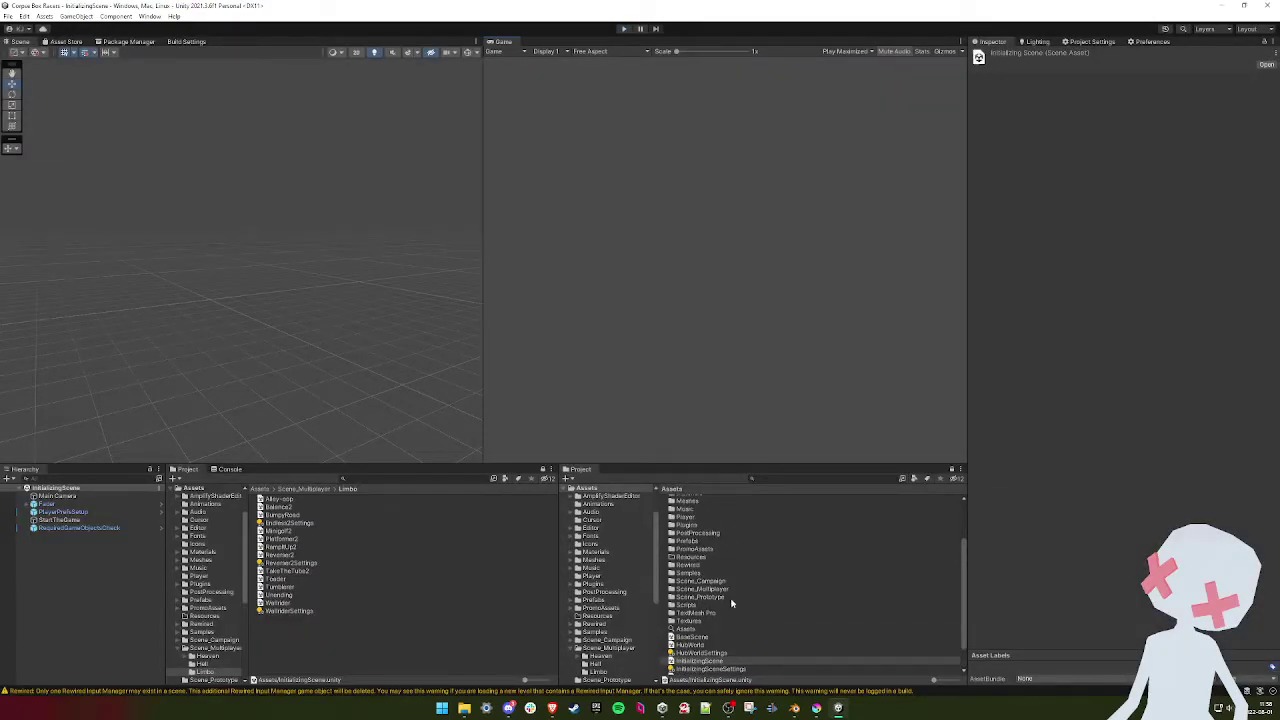
double_click(705, 589)
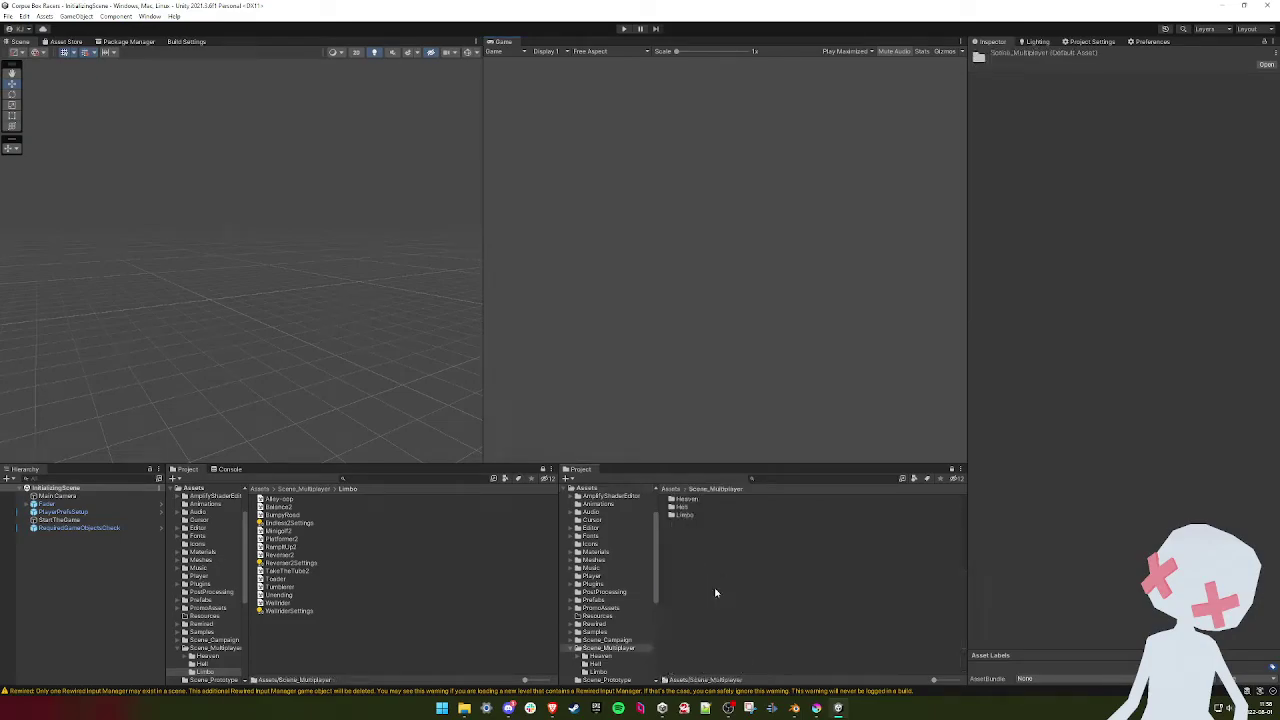
double_click(684, 515)
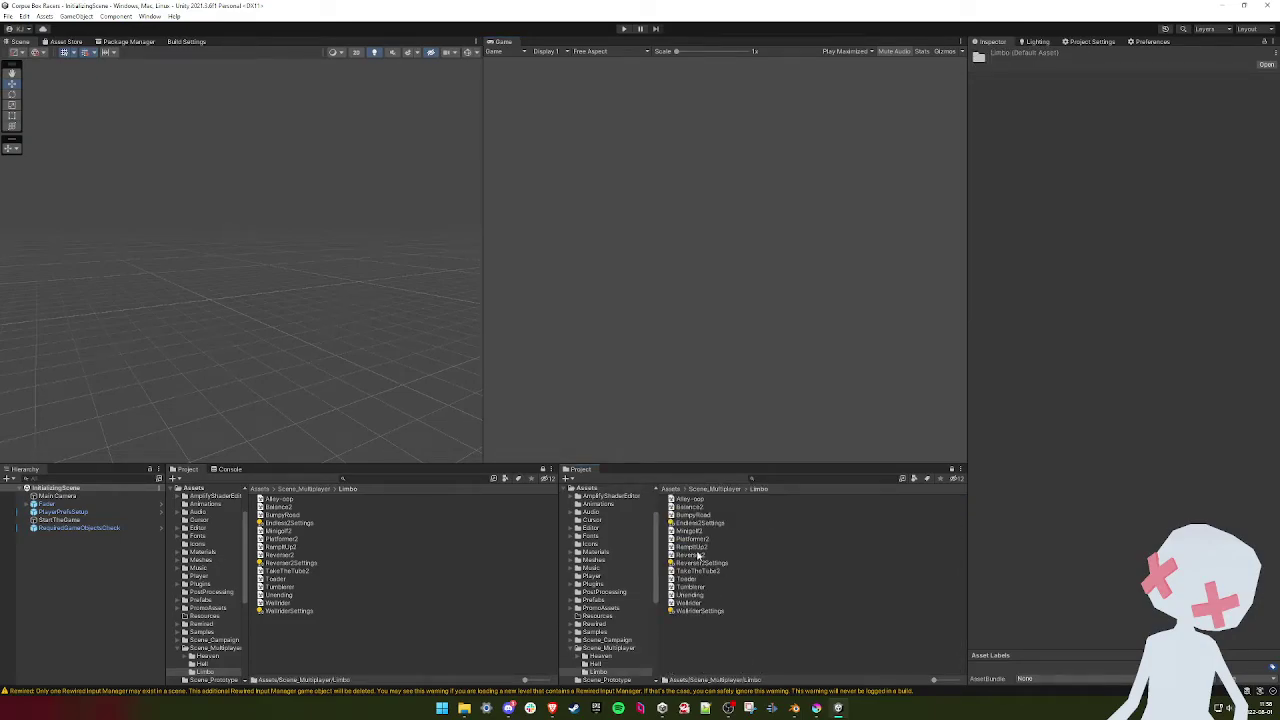
double_click(690, 555)
right_drag(248, 369, 375, 360)
click(333, 345)
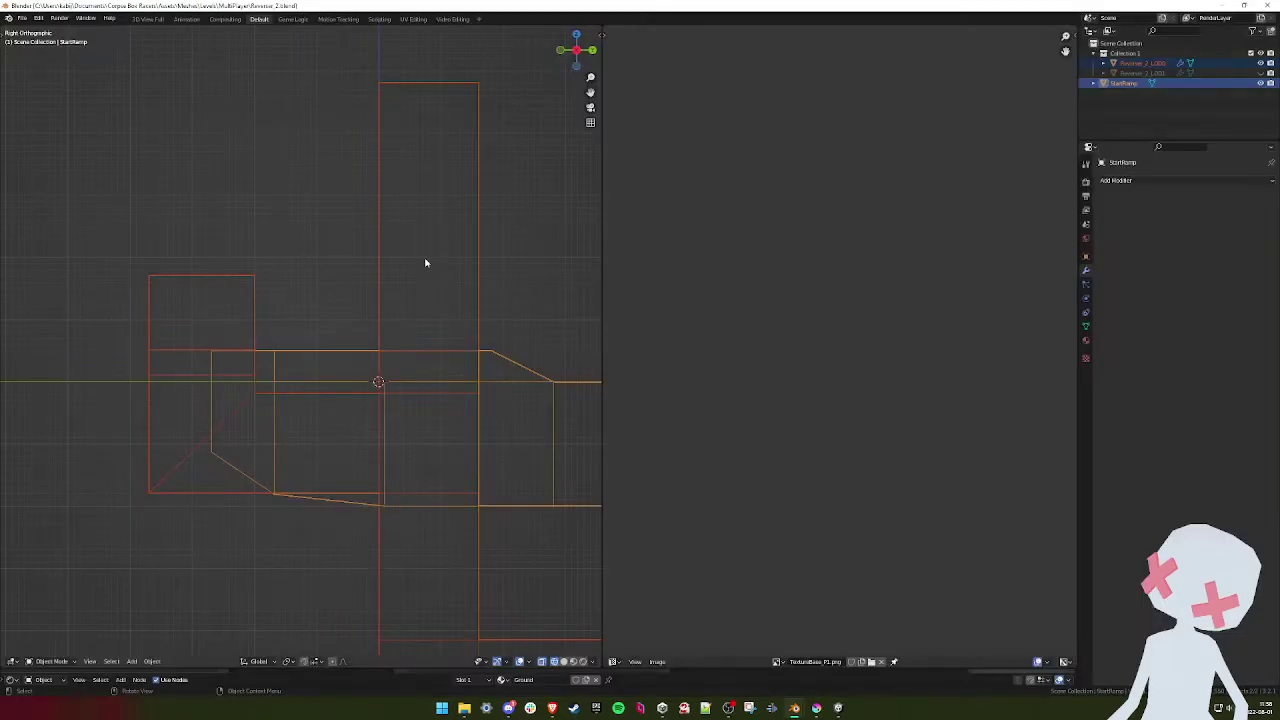
- In Blender, show the Reverser_2 track and StartRamp in solid shading and enter Edit Mode at the vertical step
scroll(352, 297, down, 4)
mouse_move(352, 297)
middle_down()
mouse_move(337, 343)
mouse_move(307, 328)
mouse_move(355, 338)
mouse_move(317, 323)
middle_up()
scroll(317, 323, up, 3)
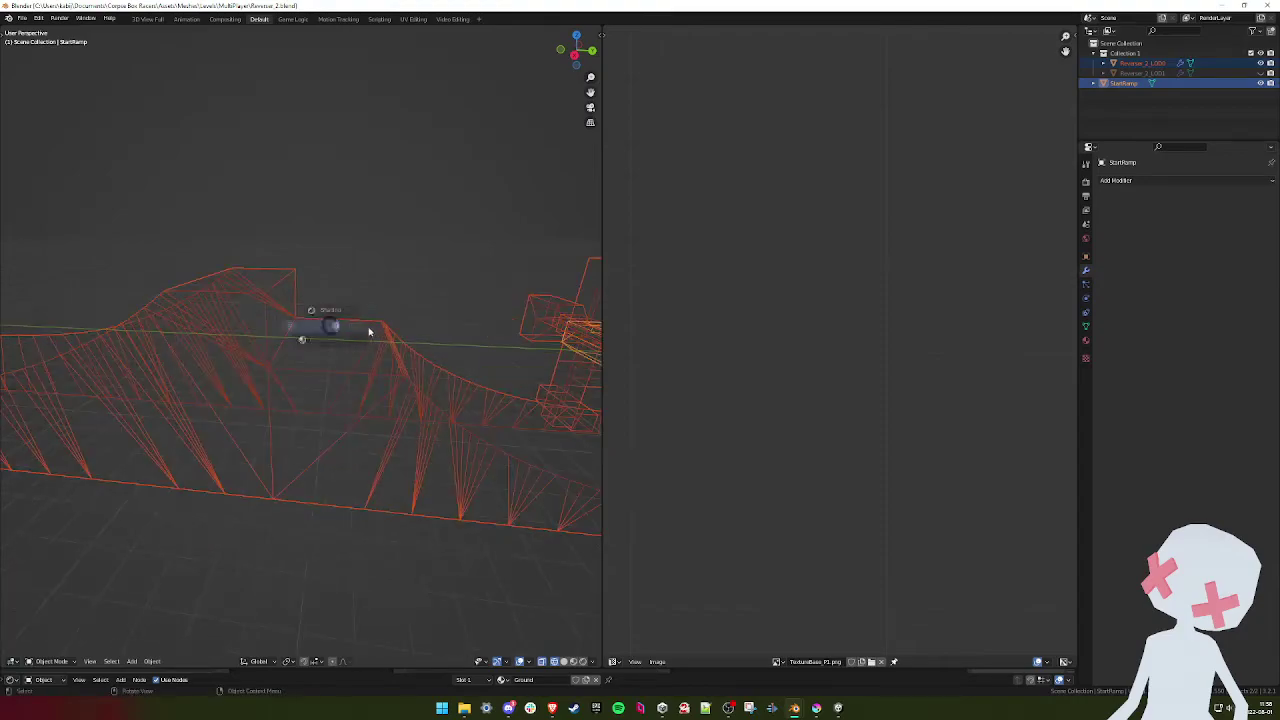
key(shift+z)
middle_drag(400, 333, 294, 351)
key(Tab)
scroll(294, 351, up, 1)
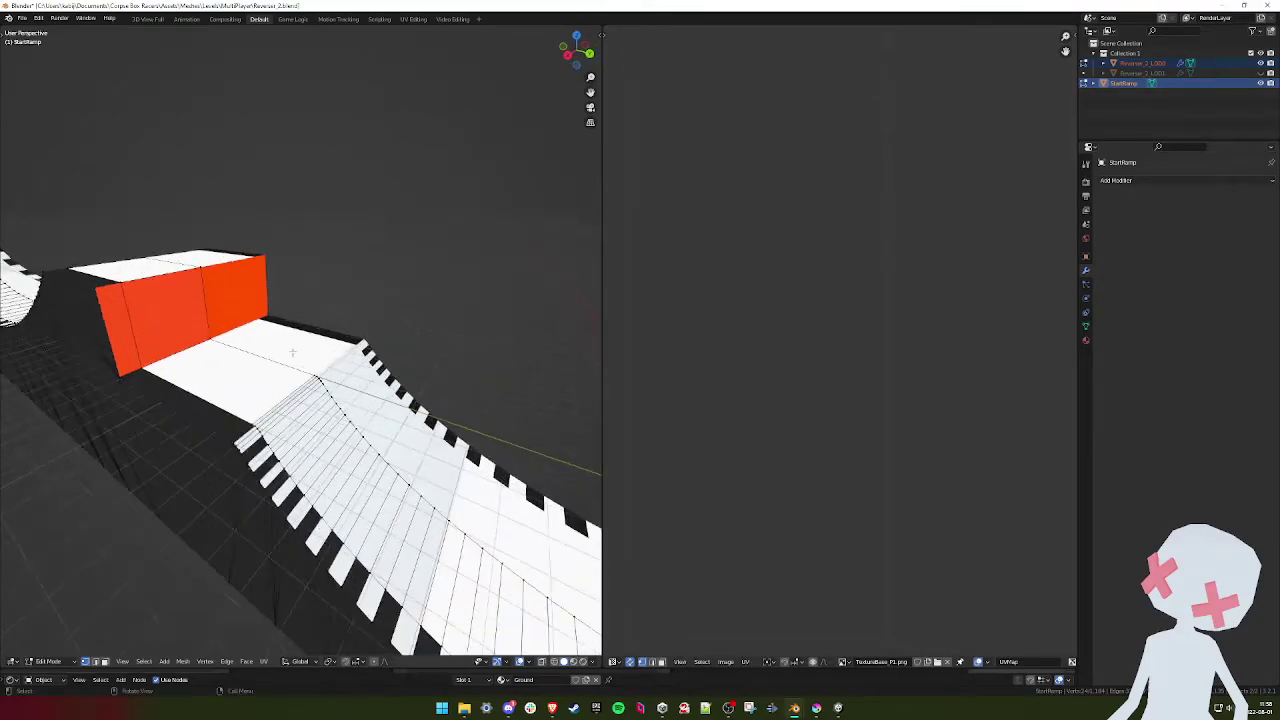
- Remove the vertical step on Reverser_2_LOD0 by merging its lower vertices into the matching upper vertices with At Last
shift+middle_drag(130, 378, 212, 382)
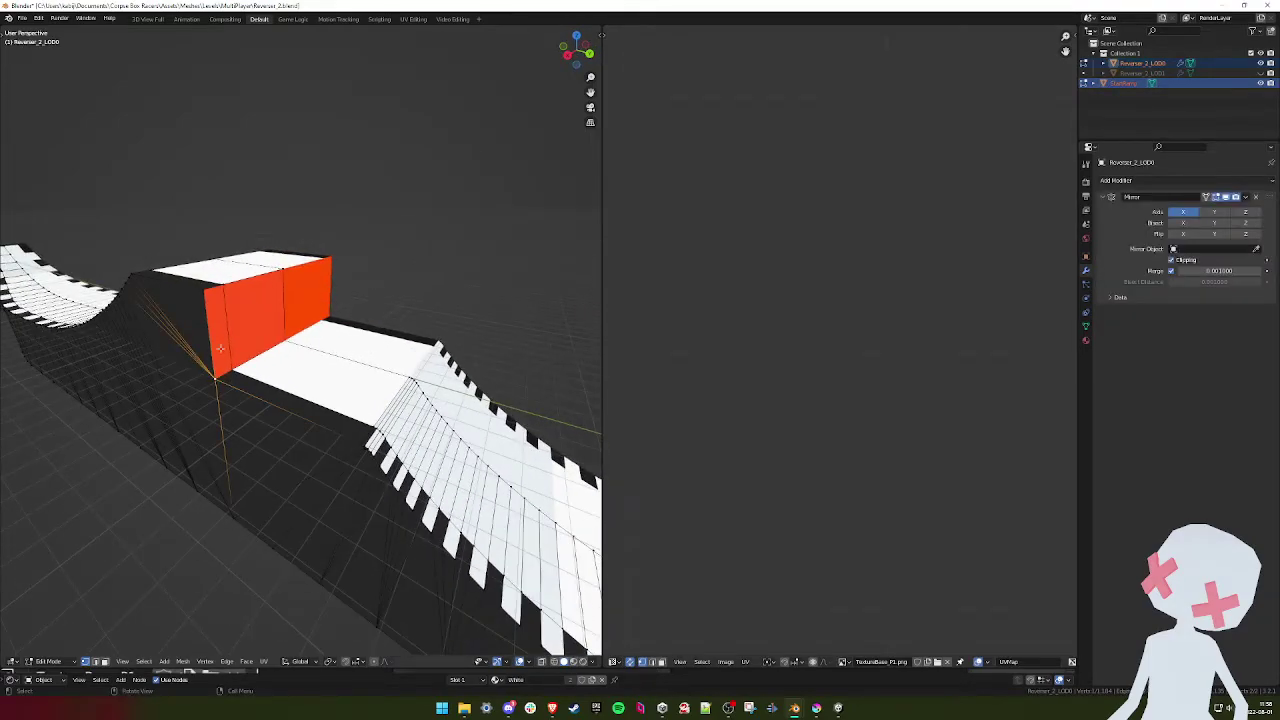
key(m)
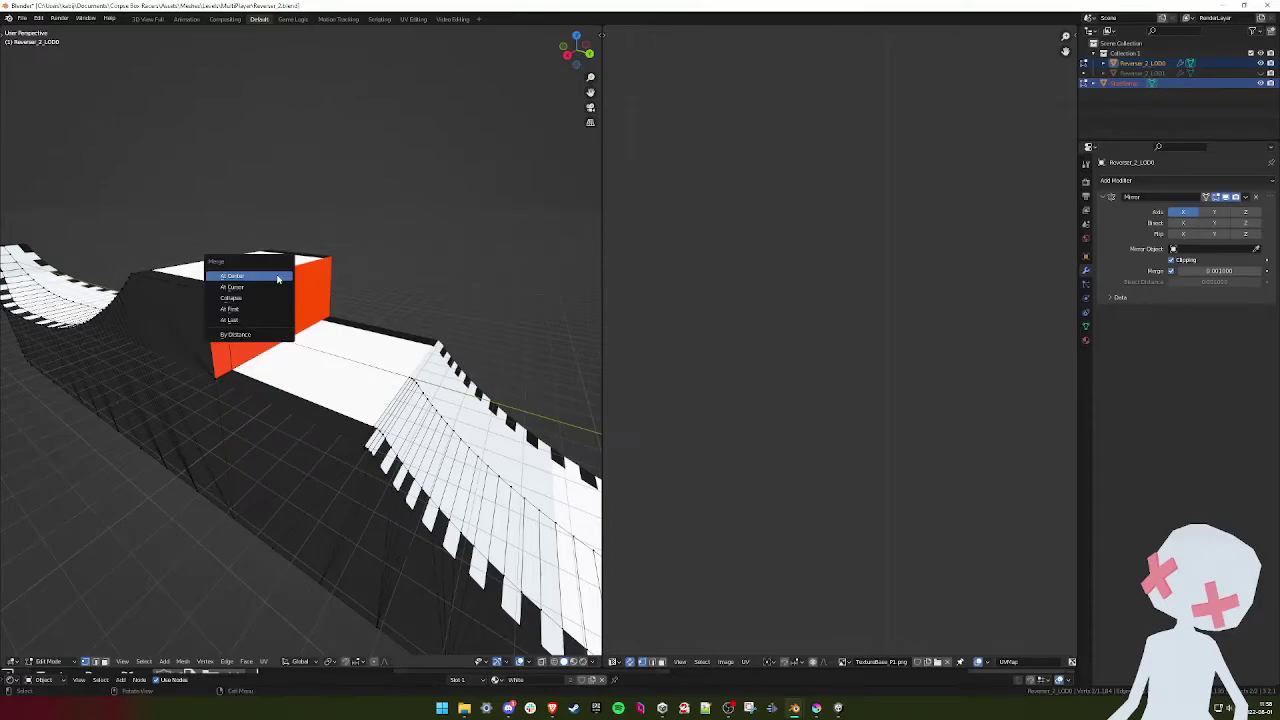
click(240, 320)
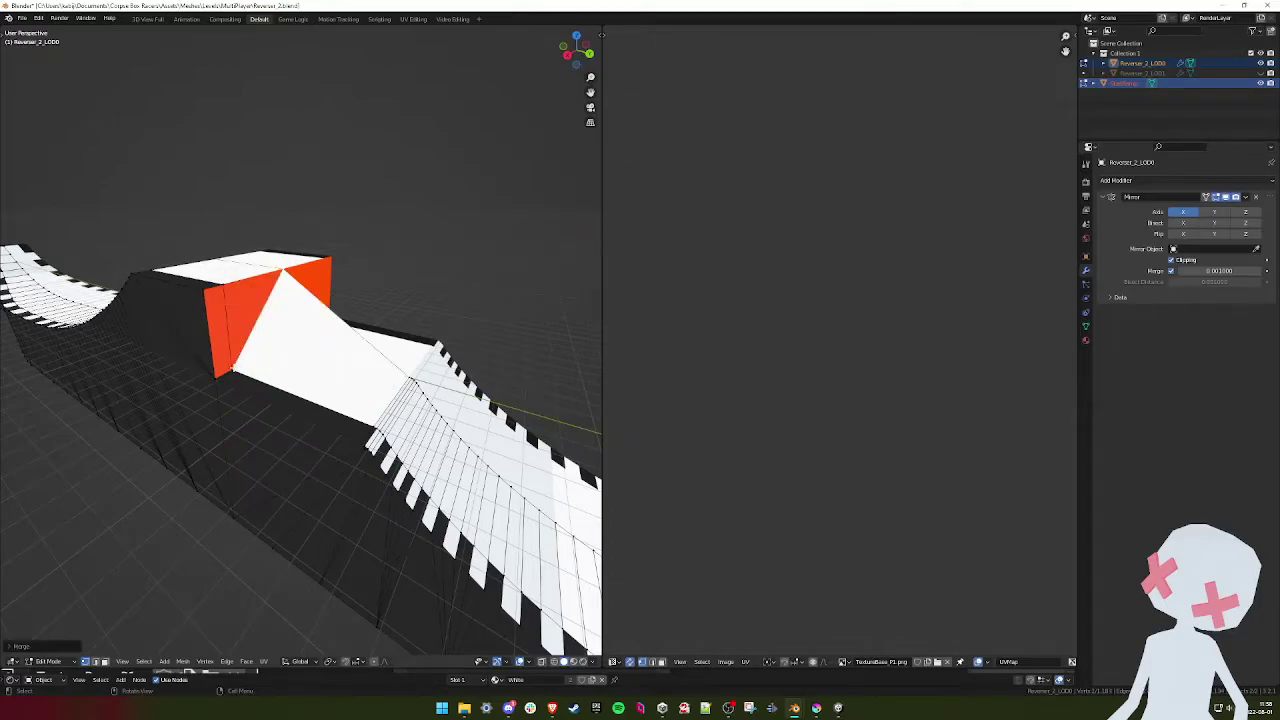
key(m)
click(226, 293)
key(m)
click(210, 294)
- Merge the surplus vertices at the outer side edge of the lower crest into the neighbouring corner vertex with At Last
mouse_move(342, 338)
middle_down()
mouse_move(389, 349)
mouse_move(345, 360)
middle_up()
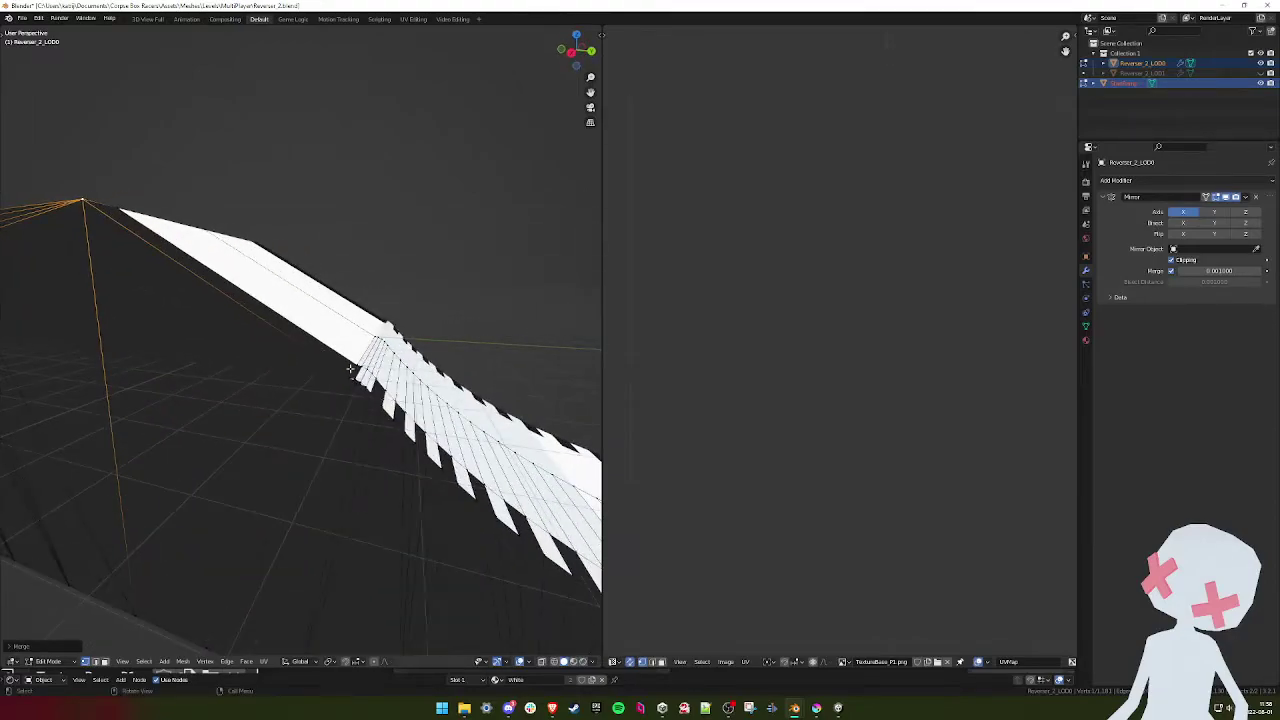
scroll(352, 371, up, 2)
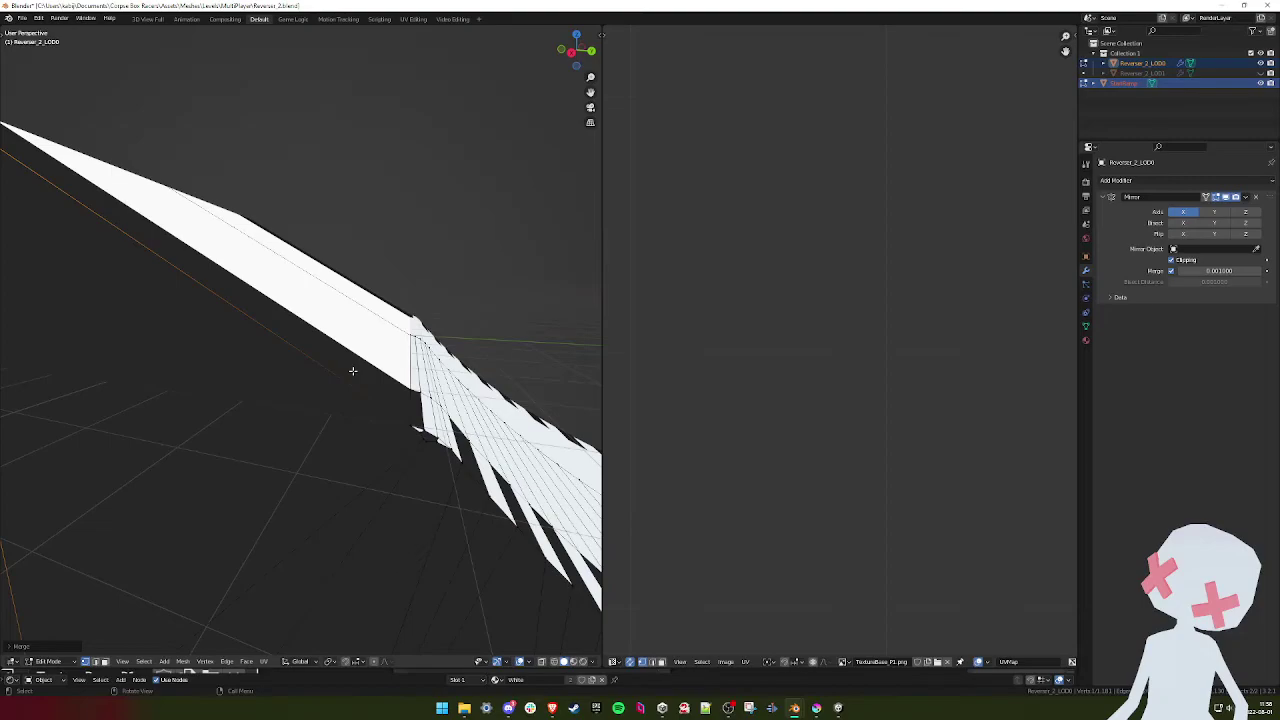
middle_drag(353, 371, 351, 368)
click(321, 464)
ctrl+click(288, 439)
key(m)
click(286, 436)
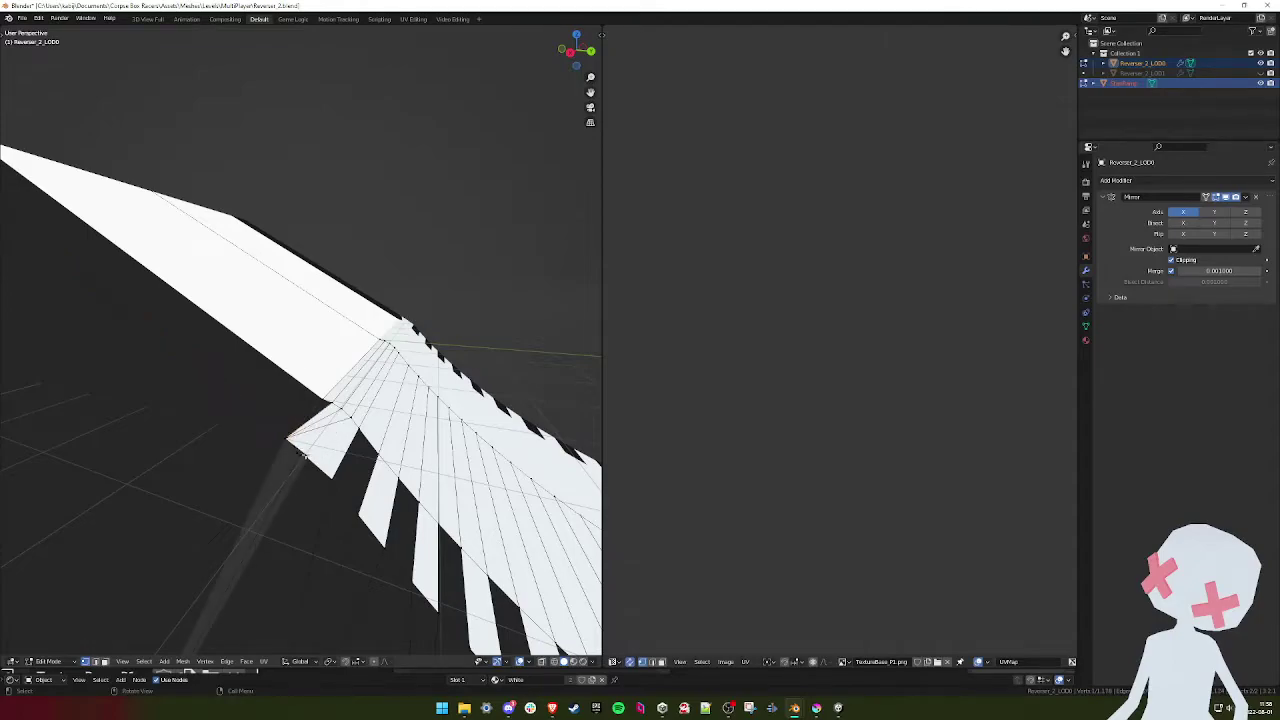
scroll(306, 455, up, 3)
scroll(308, 457, down, 3)
shift+middle_drag(306, 455, 309, 437)
alt+click(309, 437)
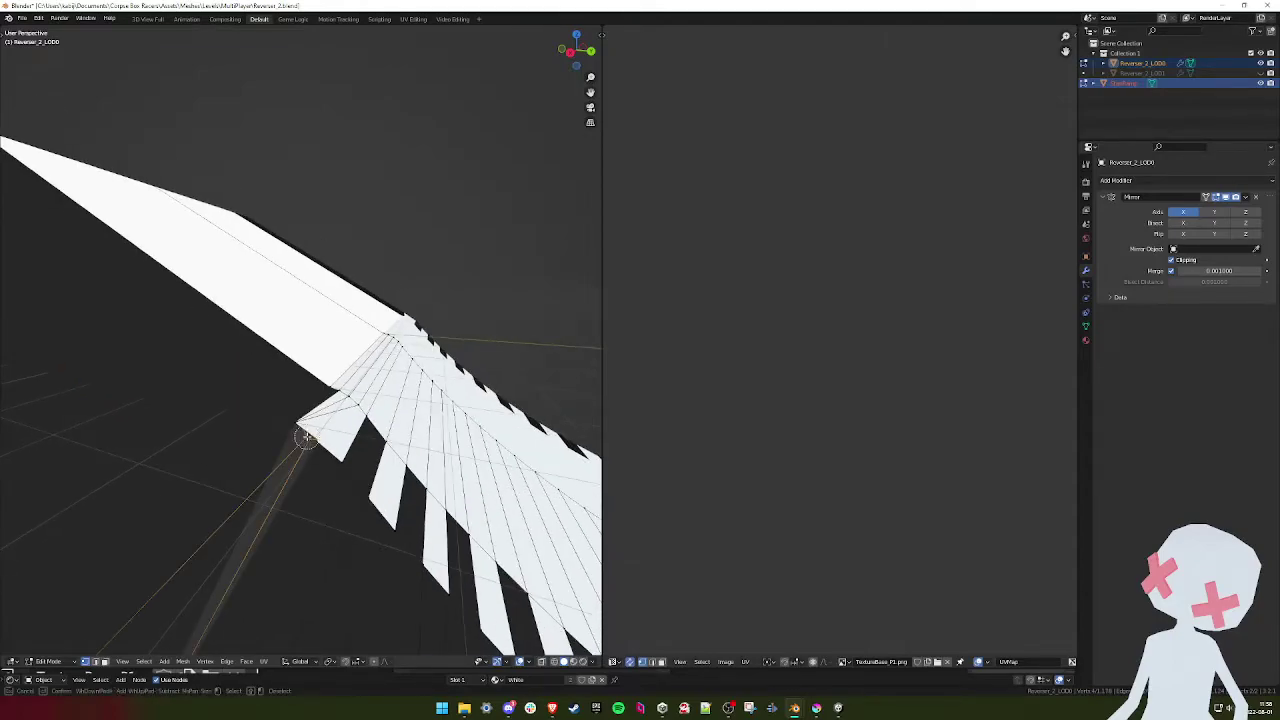
shift+click(298, 424)
key(m)
click(295, 420)
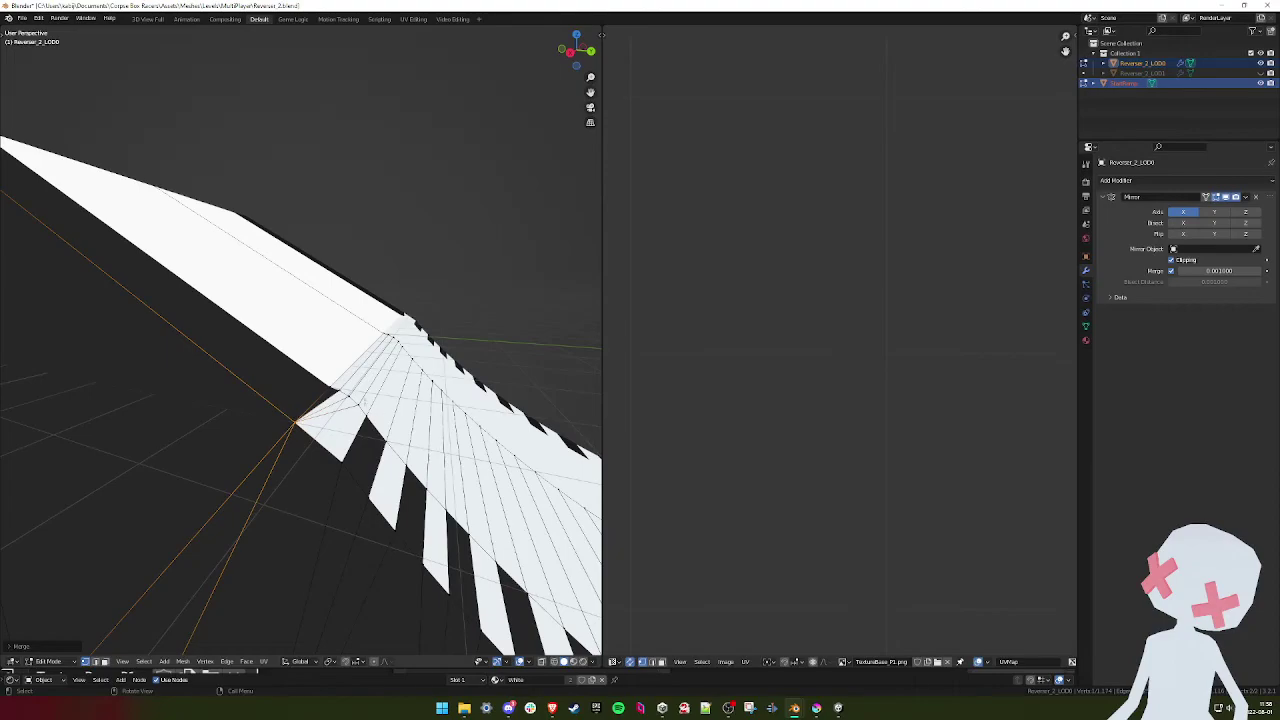
- Merge the surplus vertices at the crest's inner border and centre line into the crest edge with At Last
click(360, 405)
ctrl+click(330, 387)
key(m)
click(325, 381)
middle_drag(396, 382, 350, 408)
click(358, 417)
ctrl+click(343, 396)
key(m)
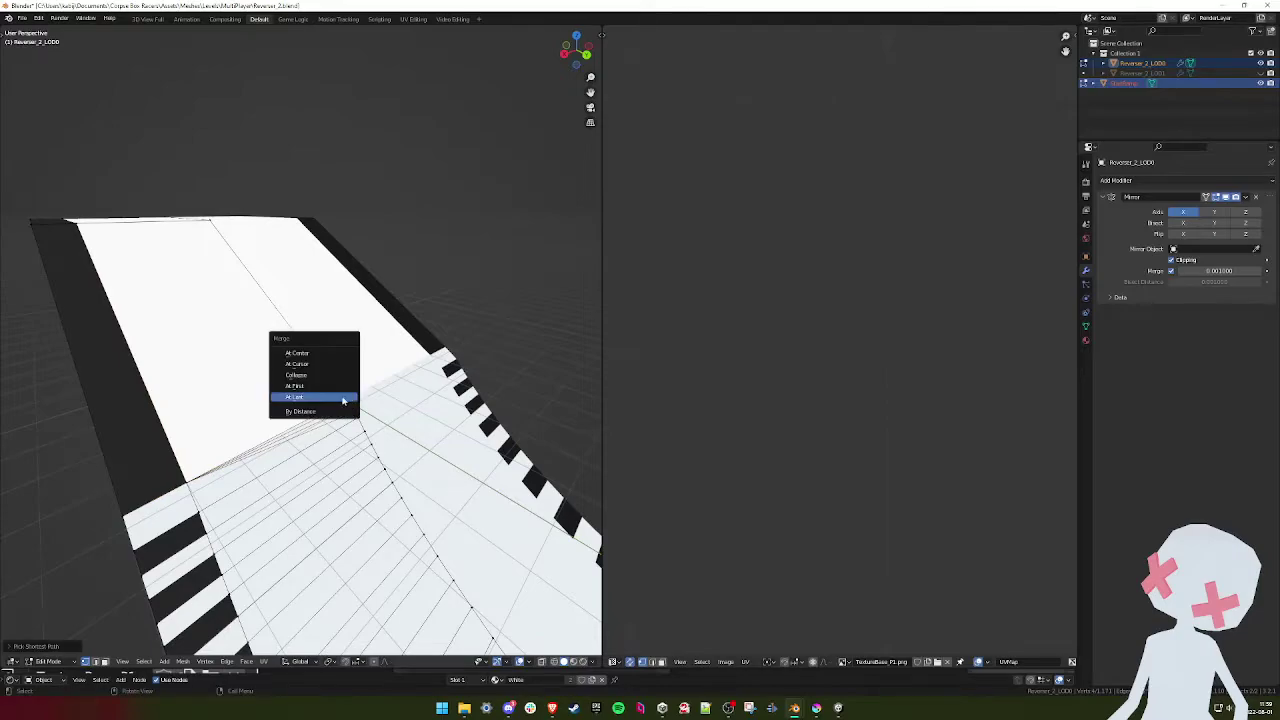
click(343, 398)
- Select the cross edge at the opposite end of the flat crest and move it about 1 unit inward along Y
scroll(343, 398, down, 3)
shift+middle_drag(286, 407, 330, 408)
shift+click(226, 393)
scroll(278, 362, down, 4)
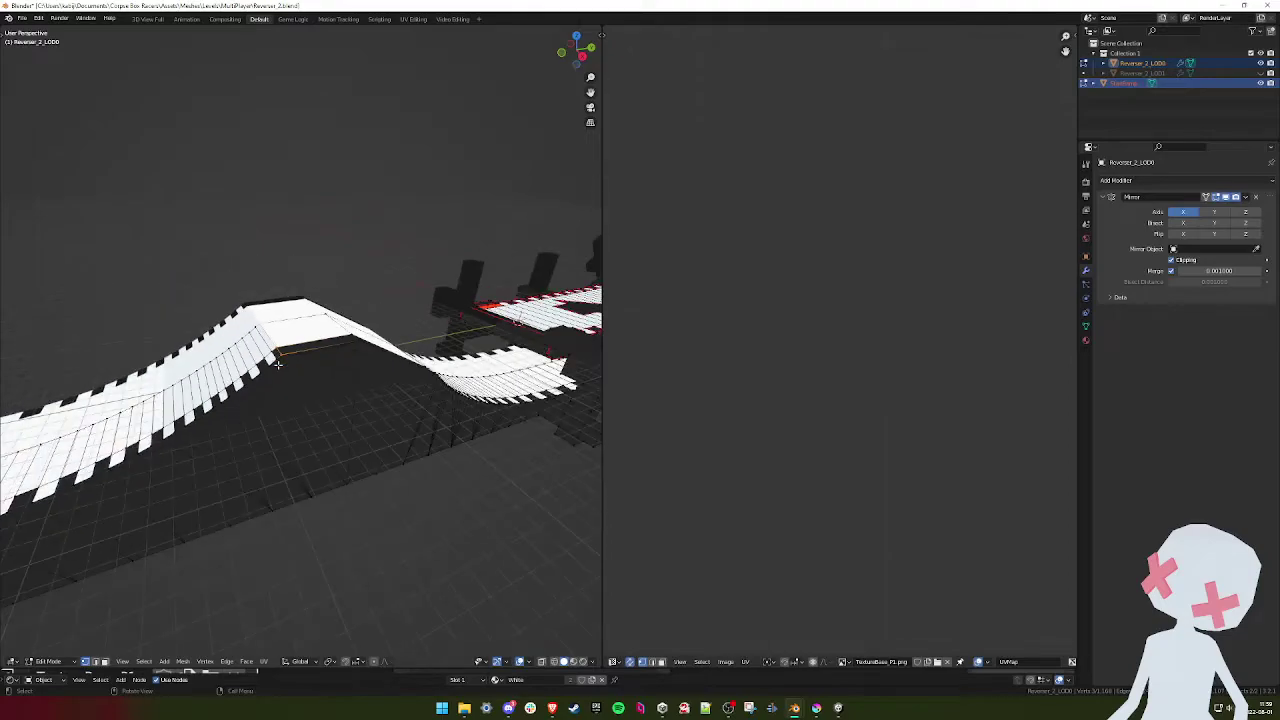
key(KP_7)
scroll(278, 363, up, 3)
shift+middle_drag(393, 383, 283, 383)
key(g)
key(z)
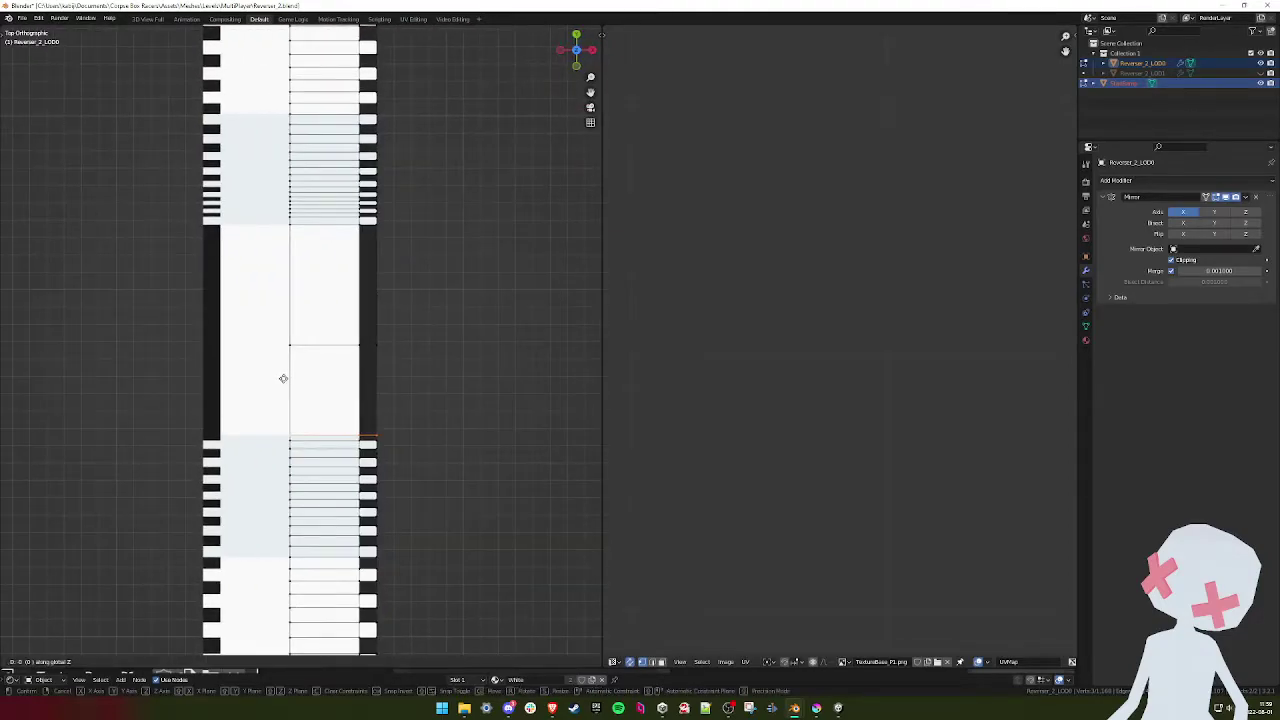
key(y)
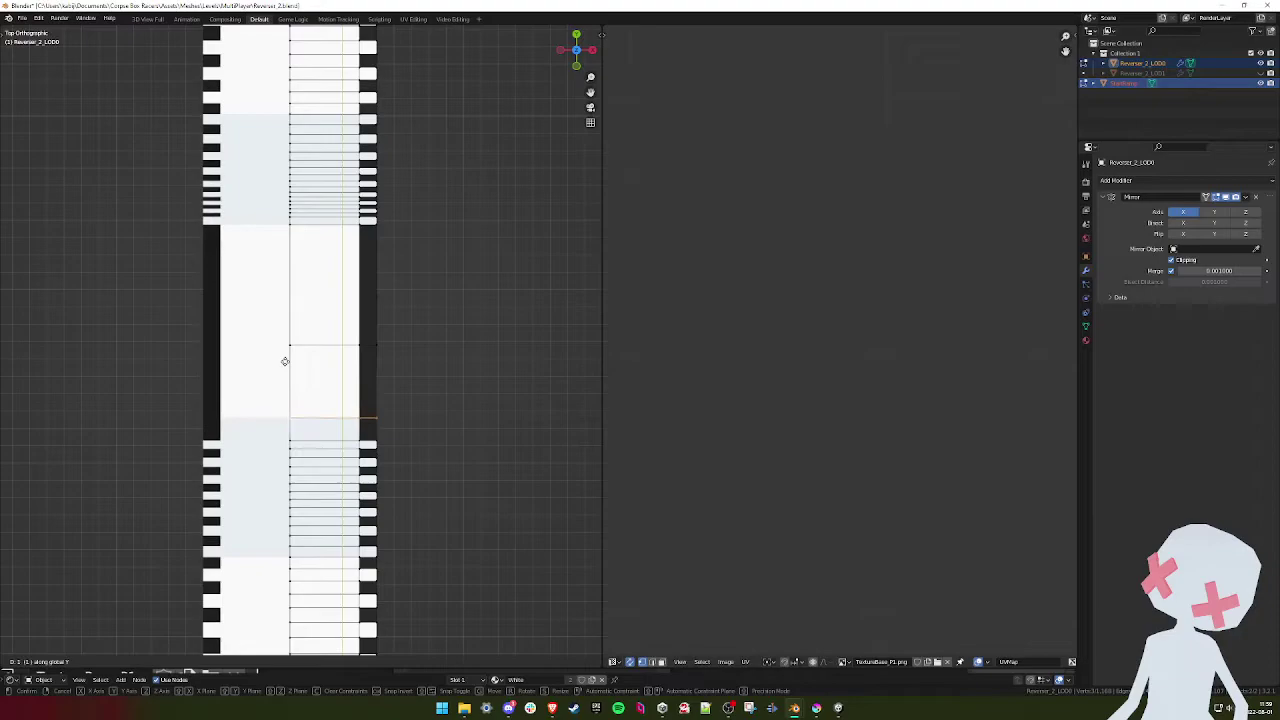
click(285, 359)
middle_drag(370, 414, 319, 351)
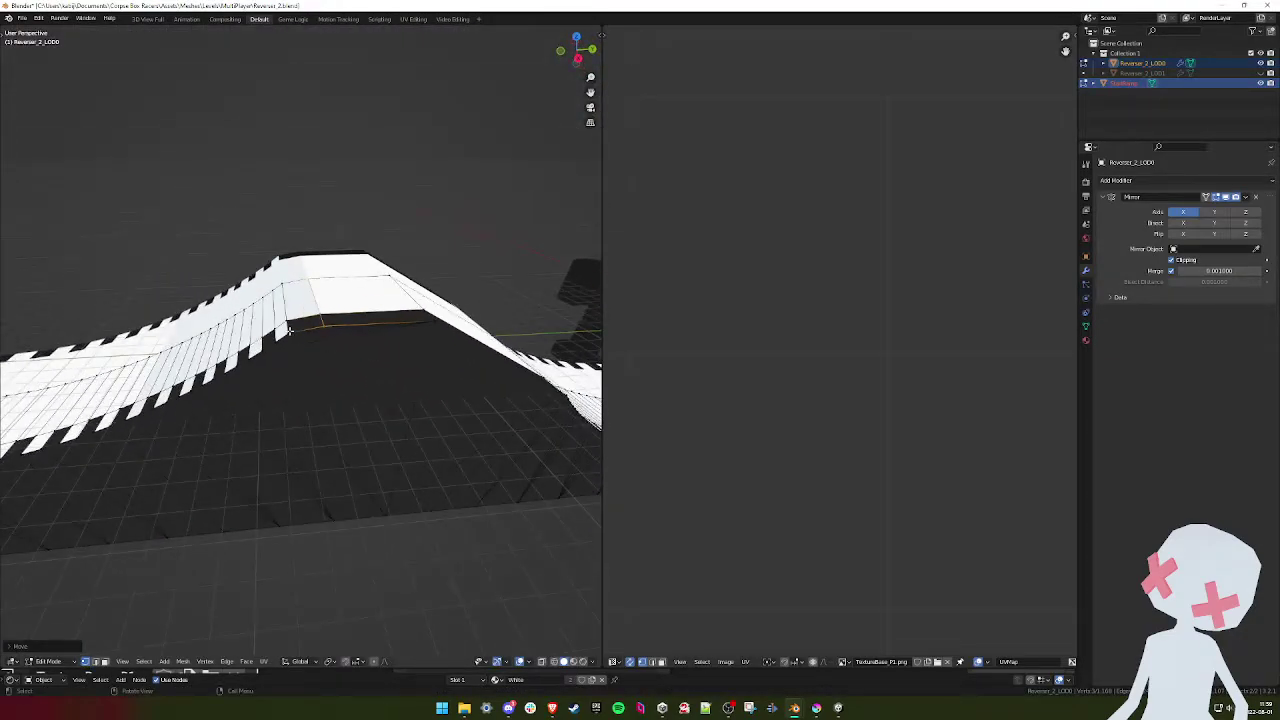
- Merge the surplus vertices along the outer and inner borders beside the moved crest edge into its corner vertices with At Last
click(261, 349)
ctrl+click(326, 325)
key(m)
click(330, 327)
click(264, 335)
ctrl+click(320, 313)
key(m)
click(322, 314)
- Merge the surplus centre-line vertices beside the moved crest edge into that edge's centre vertex with At Last
click(260, 294)
key(ctrl+x)
click(309, 295)
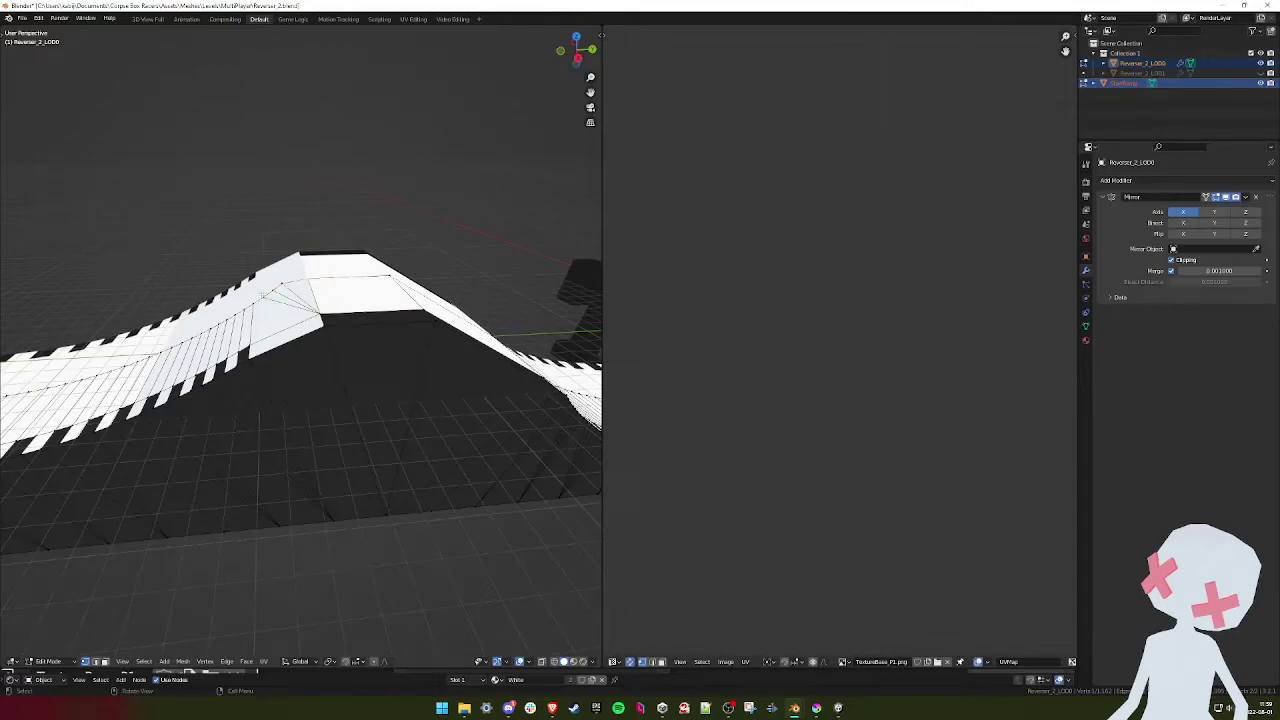
ctrl+click(308, 279)
key(m)
click(316, 276)
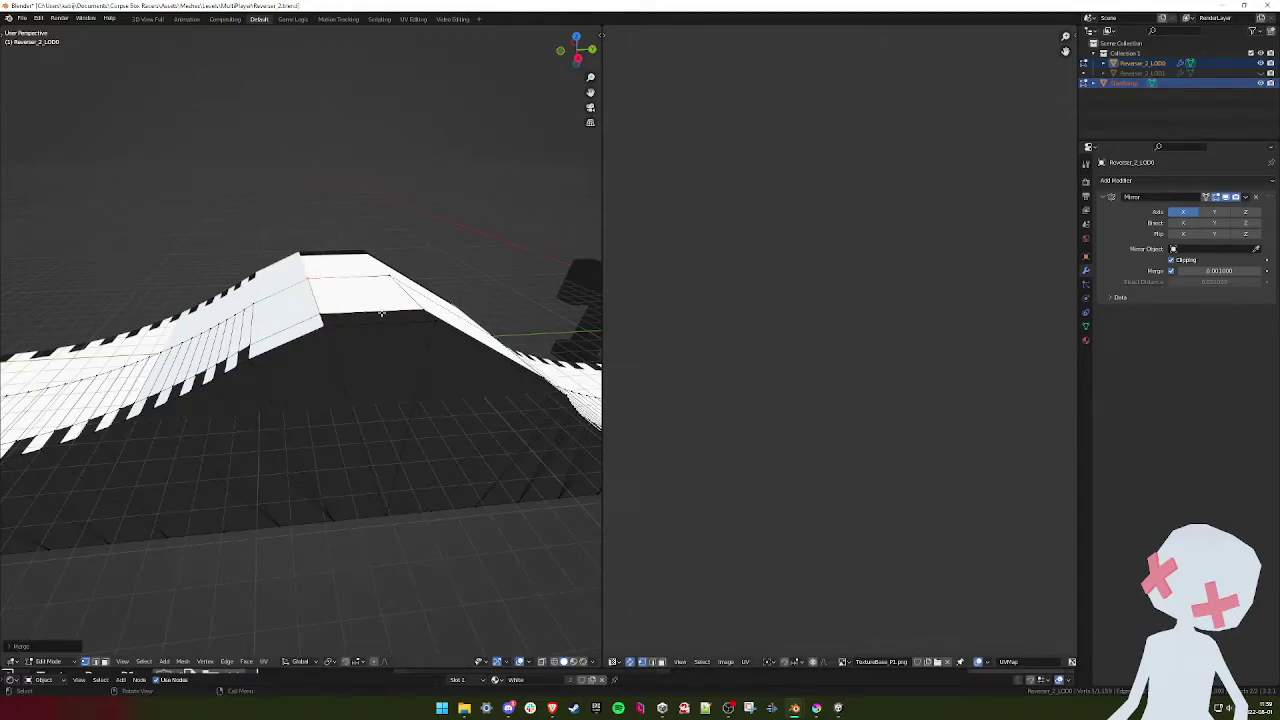
key(ctrl+b)
right_click(401, 206)
- Merge the surplus border and centre-line vertices at the foot of the long slope into that slope's end edge with At Last
middle_drag(369, 351, 295, 386)
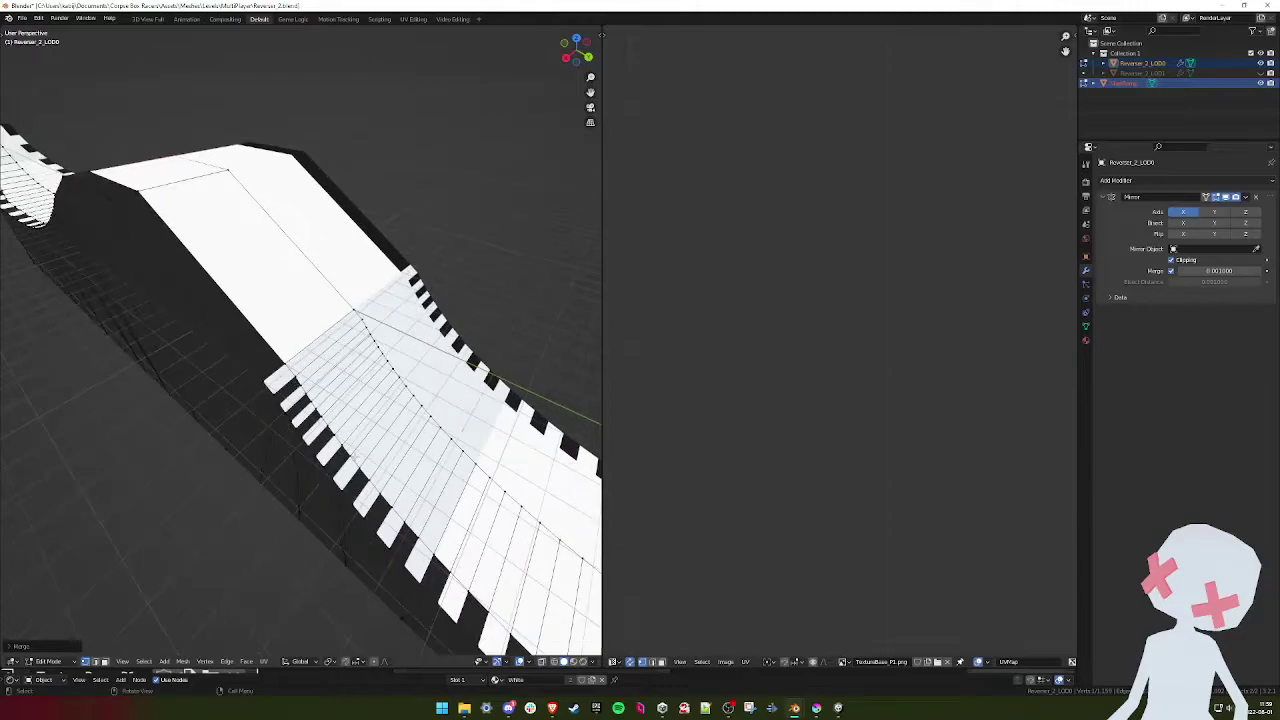
click(280, 362)
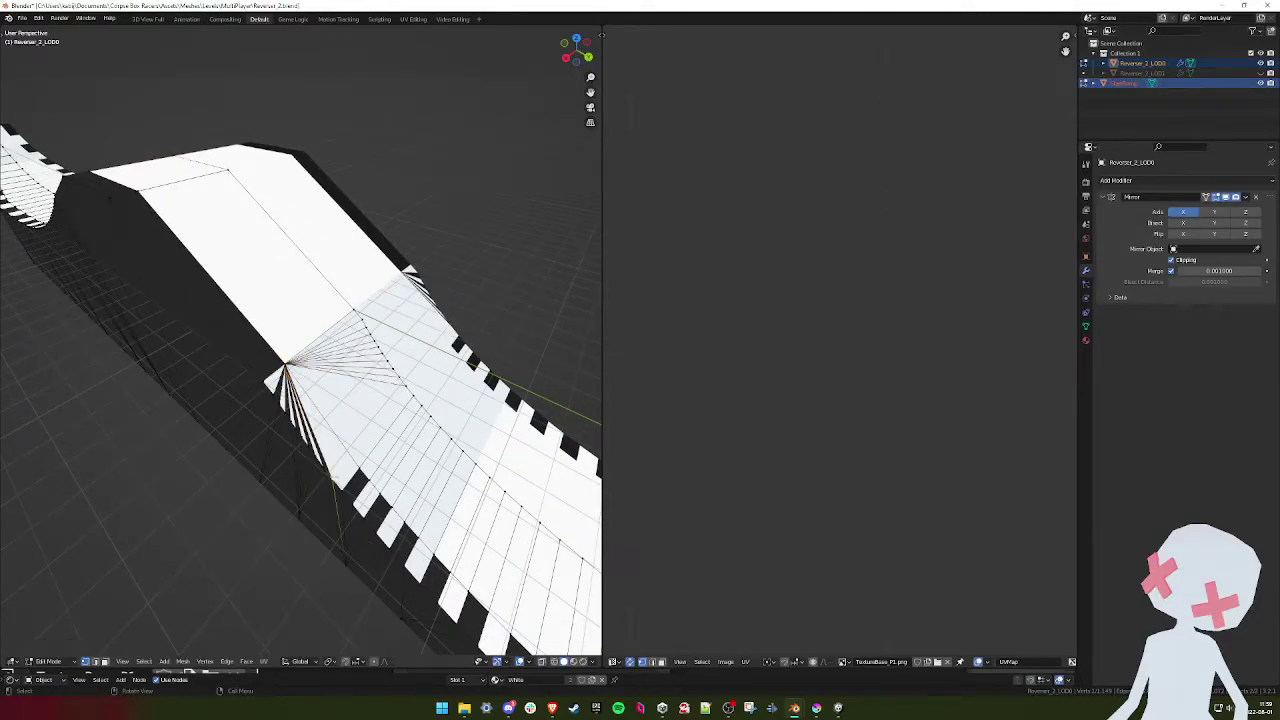
ctrl+click(251, 381)
key(m)
click(251, 381)
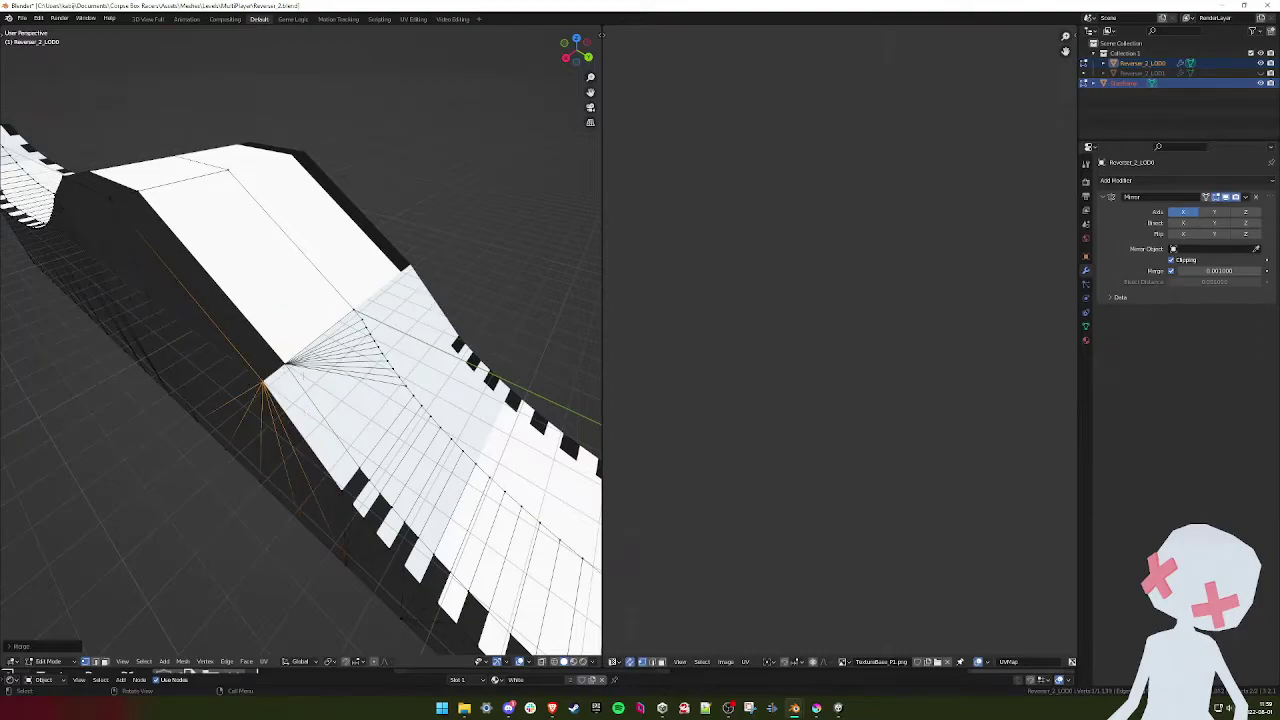
click(406, 385)
ctrl+click(355, 311)
key(m)
click(359, 338)
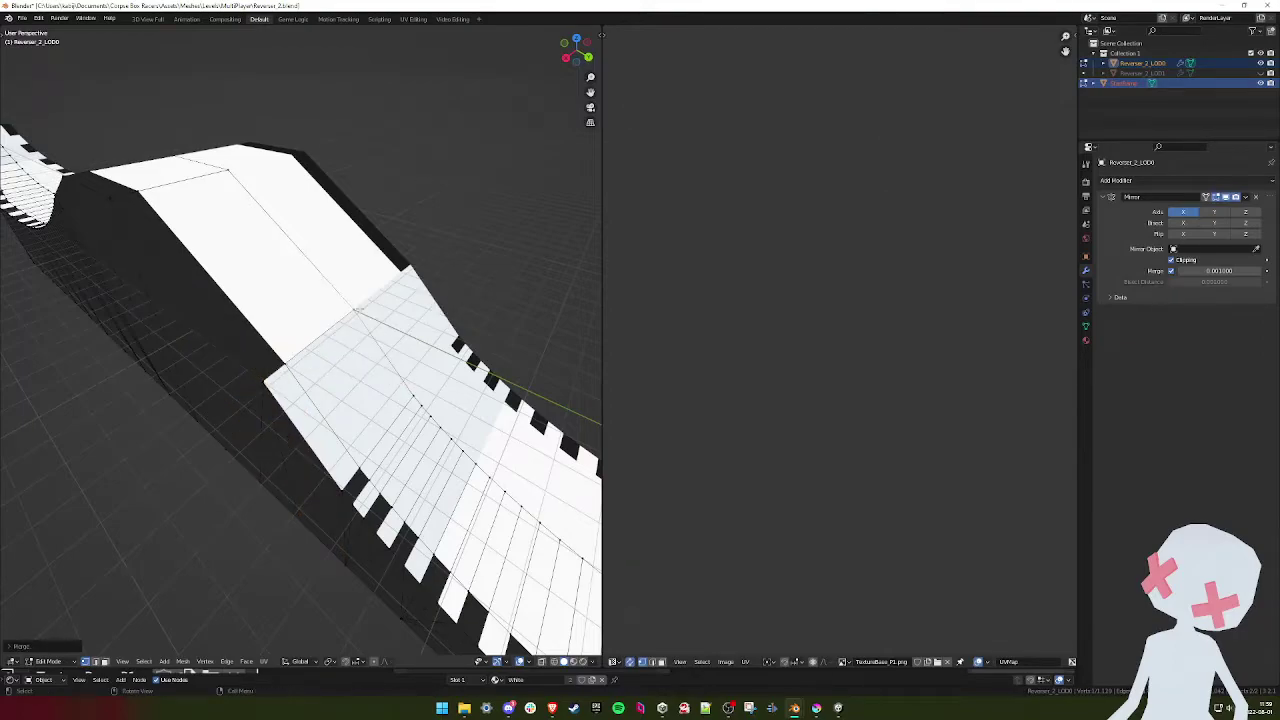
- Select the cross edge at the foot of the long slope and bevel it with several segments to round the transition
scroll(360, 341, down, 1)
middle_drag(358, 339, 257, 497)
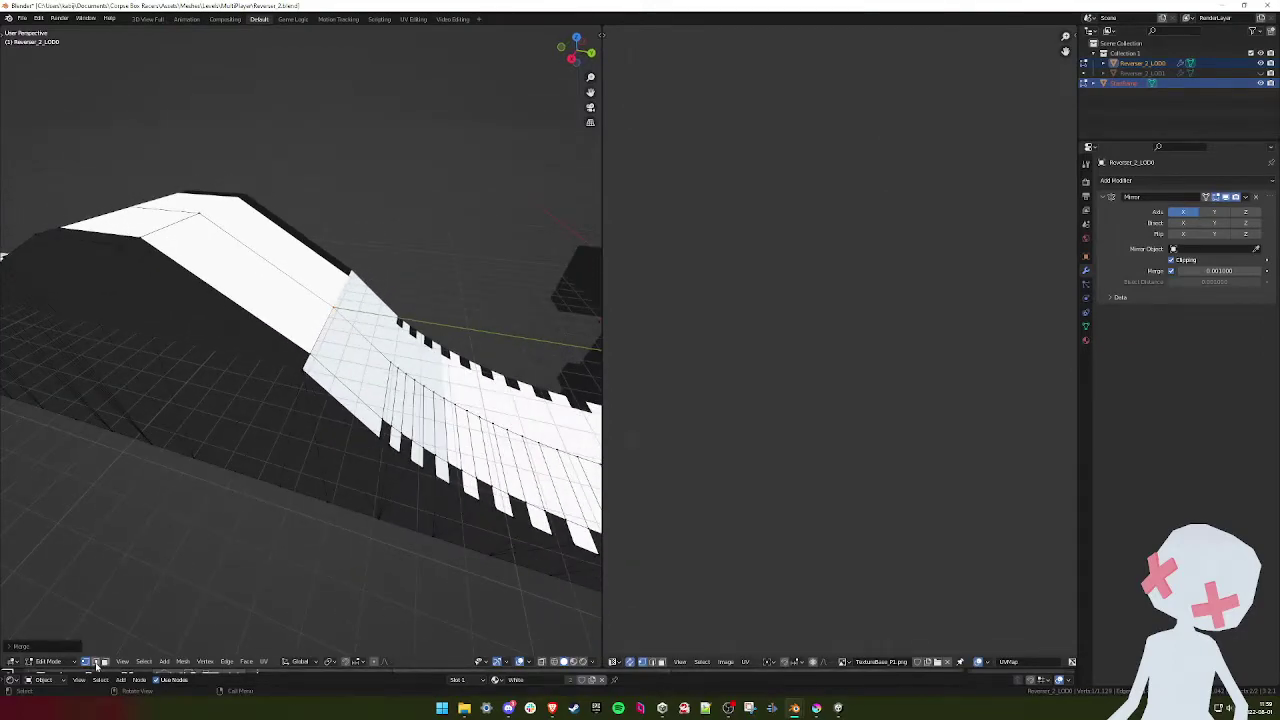
click(322, 338)
ctrl+click(343, 291)
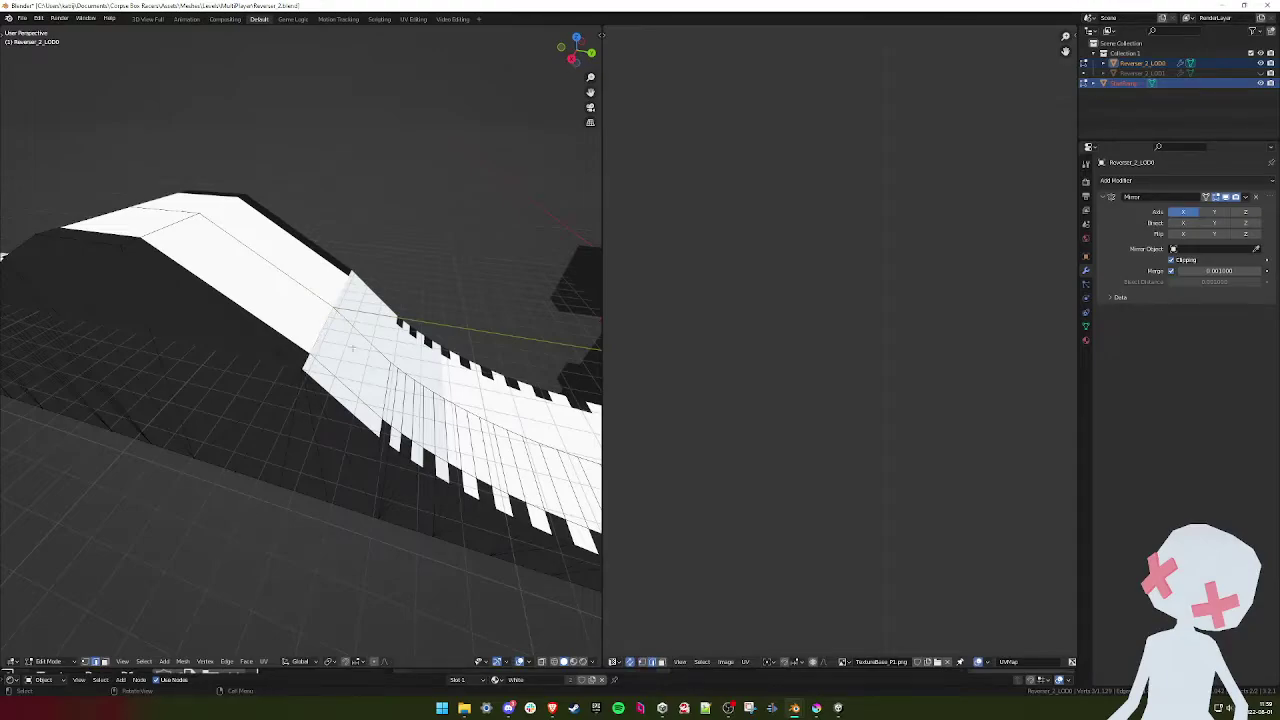
scroll(350, 310, down, 2)
middle_drag(356, 316, 354, 301)
key(ctrl+b)
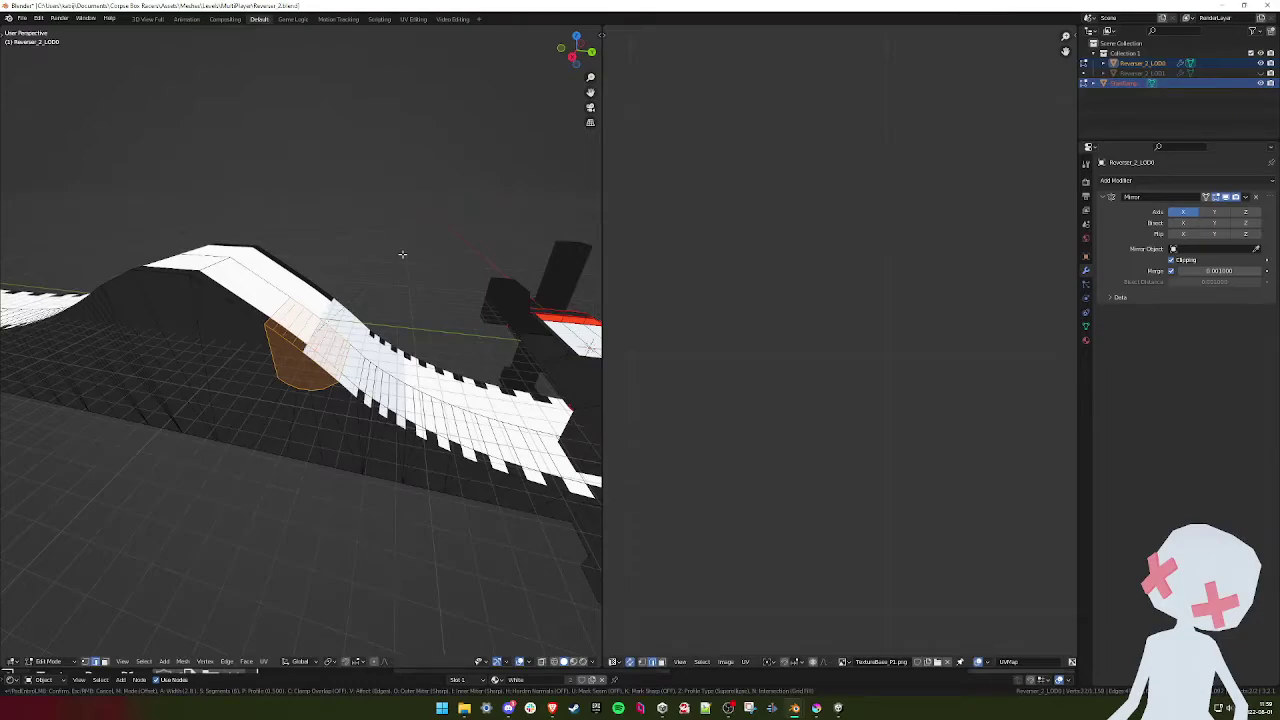
click(403, 240)
- Bevel the cross edge where the long slope meets the flat crest into a rounded curve
middle_drag(372, 300, 312, 306)
key(ctrl+z)
key(ctrl+b)
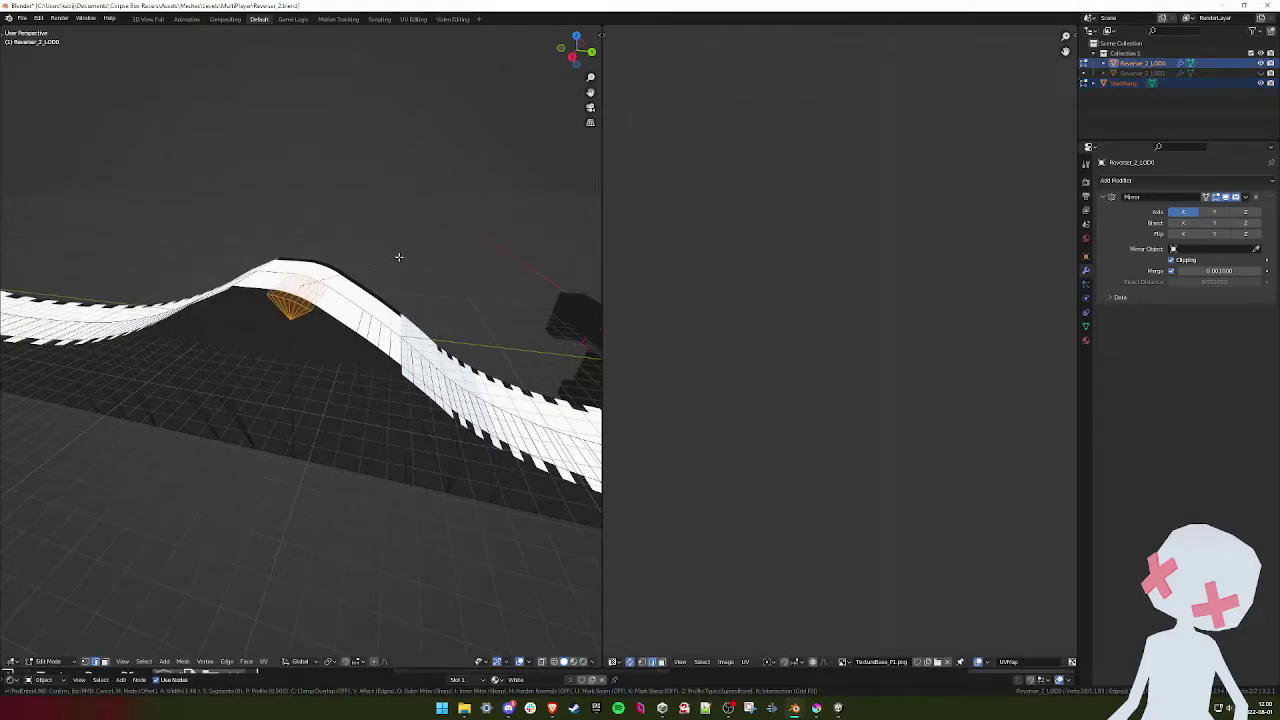
click(398, 257)
middle_drag(394, 257, 365, 317)
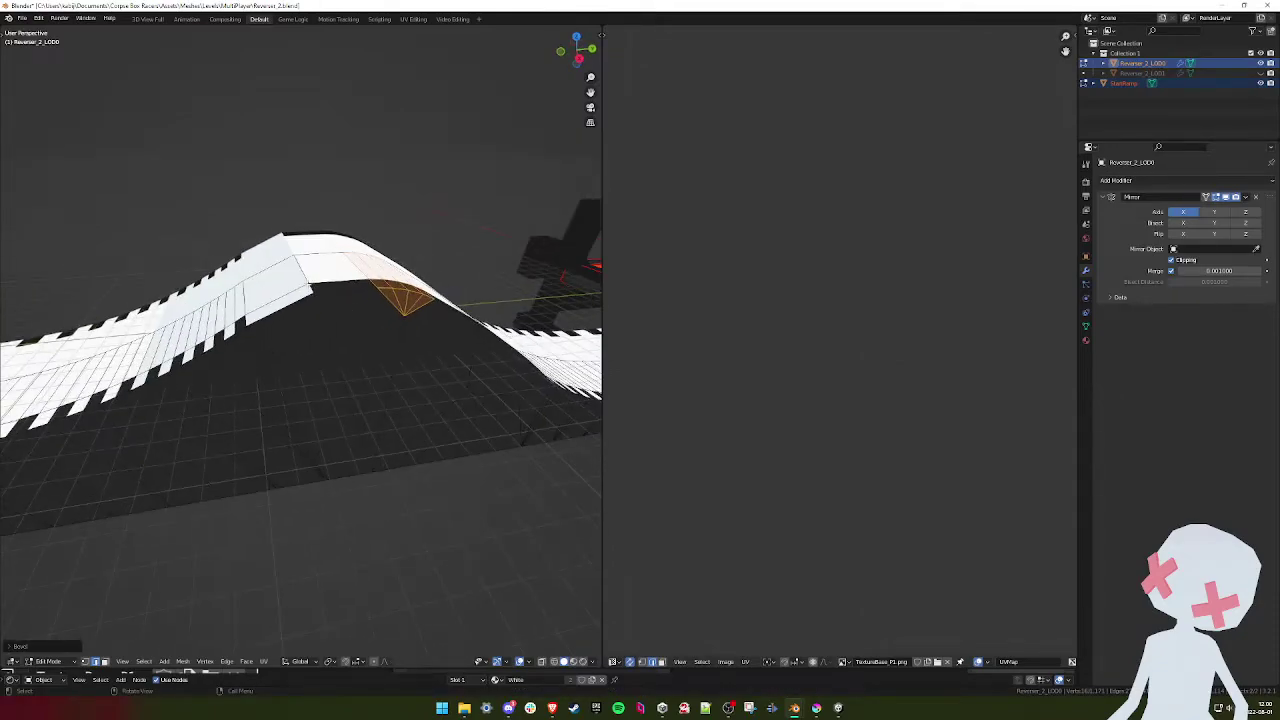
- Bevel the cross edge at the opposite end of the flat crest with seven segments
key(alt+a)
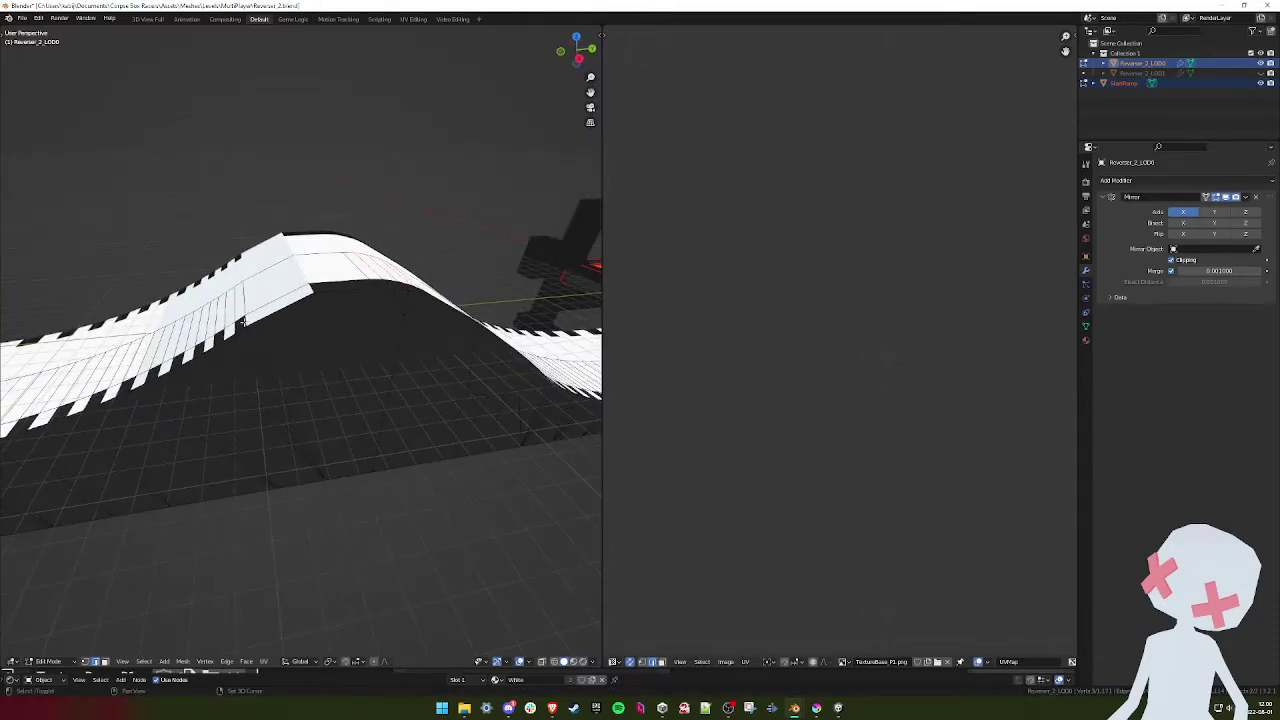
click(320, 290)
key(ctrl+b)
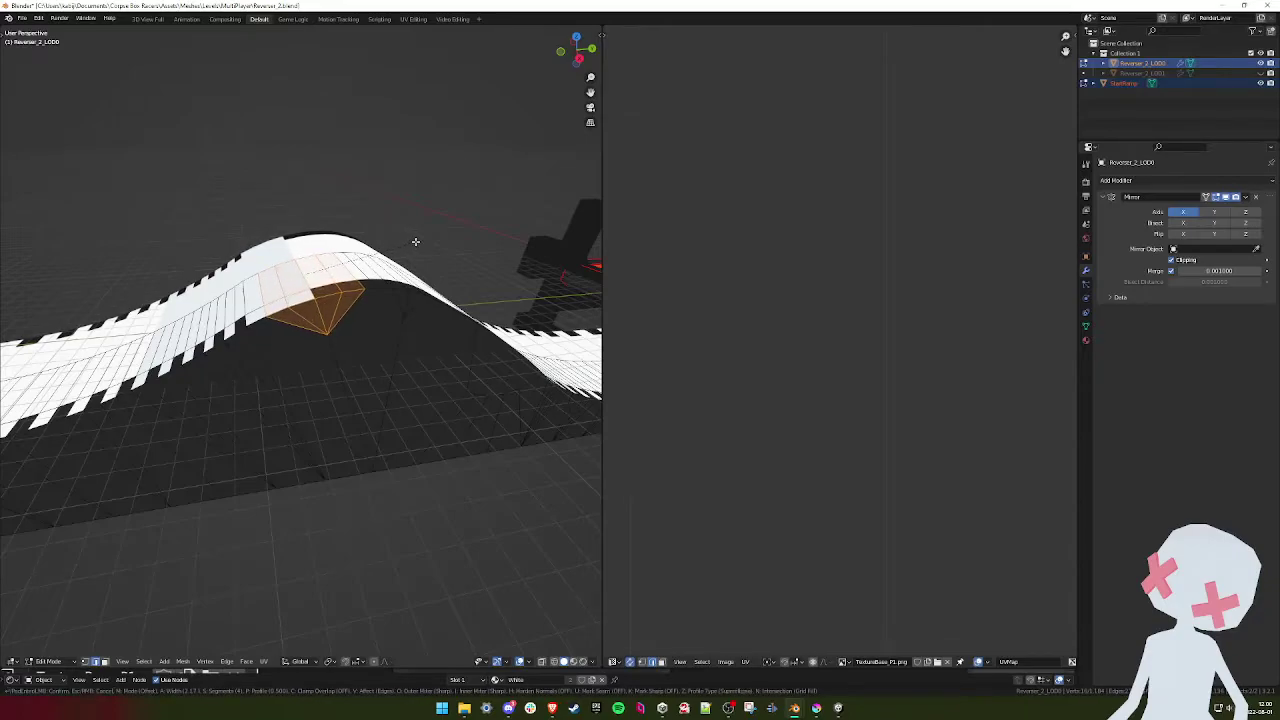
scroll(414, 241, up, 3)
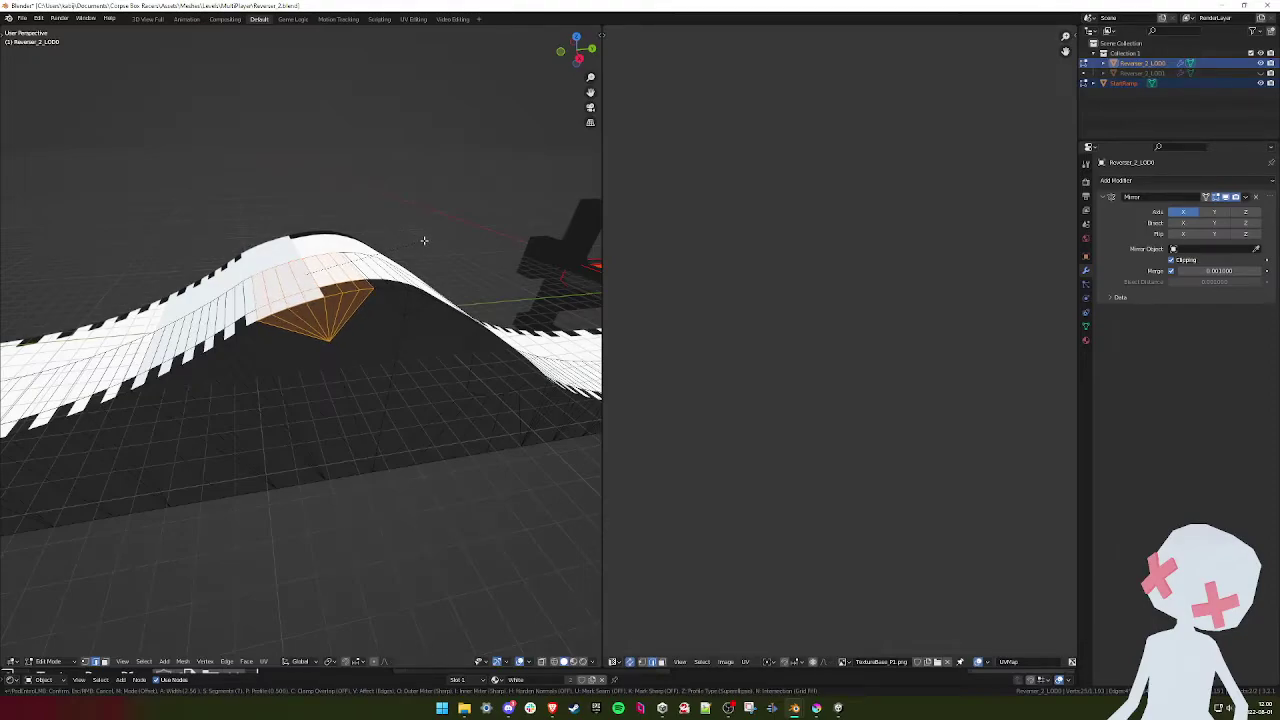
click(424, 240)
middle_drag(393, 285, 332, 328)
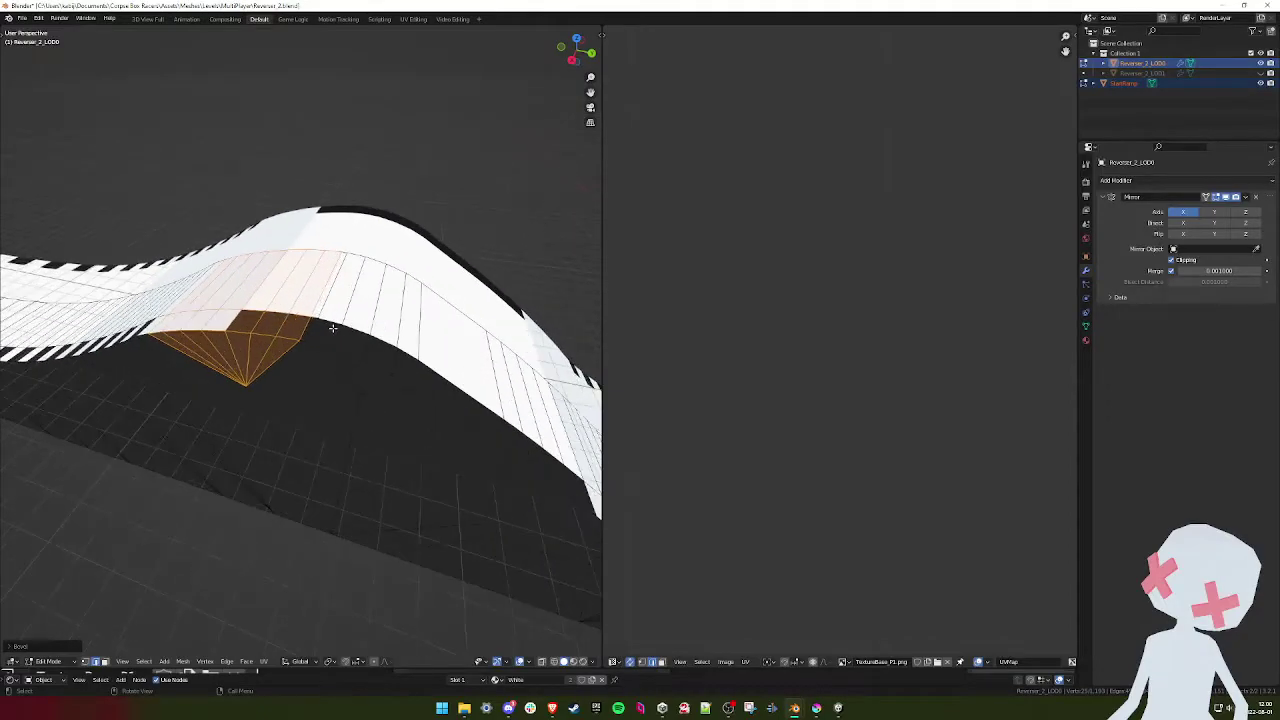
- Edge-slide the neighbouring cross edges on top of the rounded crest one after another to even out their spacing
key(ctrl+z)
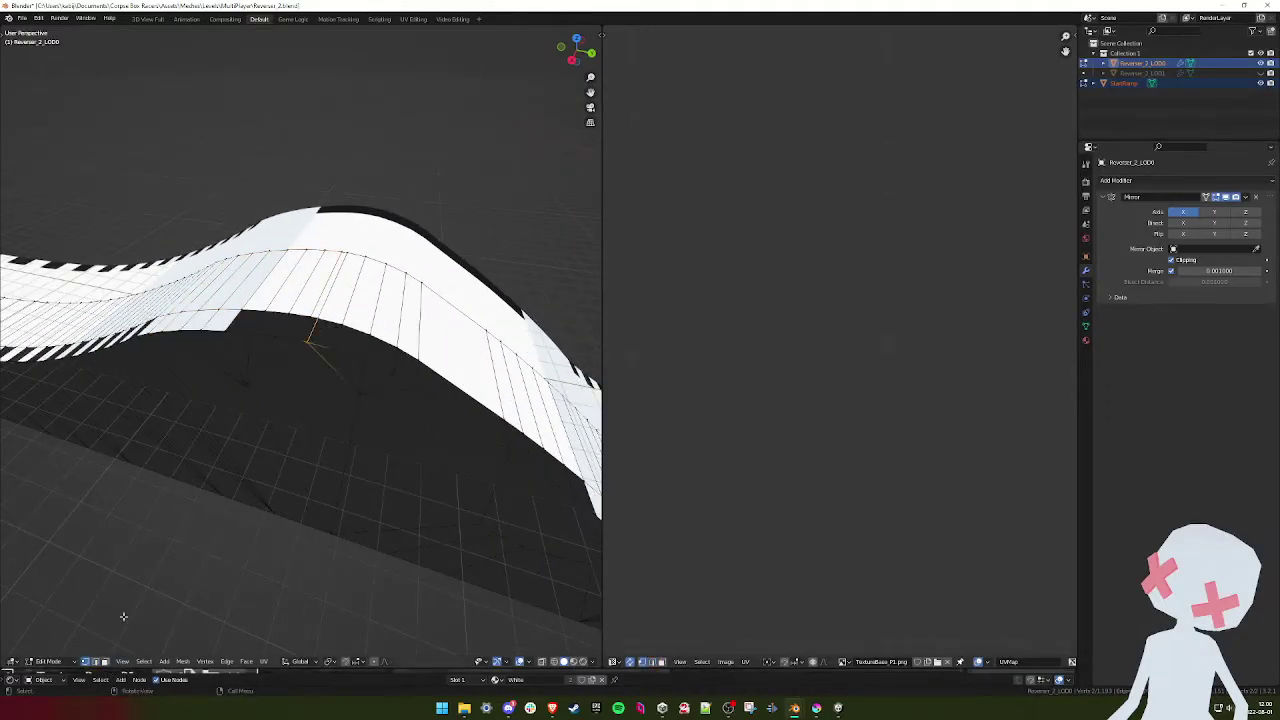
key(ctrl+shift+z)
middle_drag(307, 342, 318, 333)
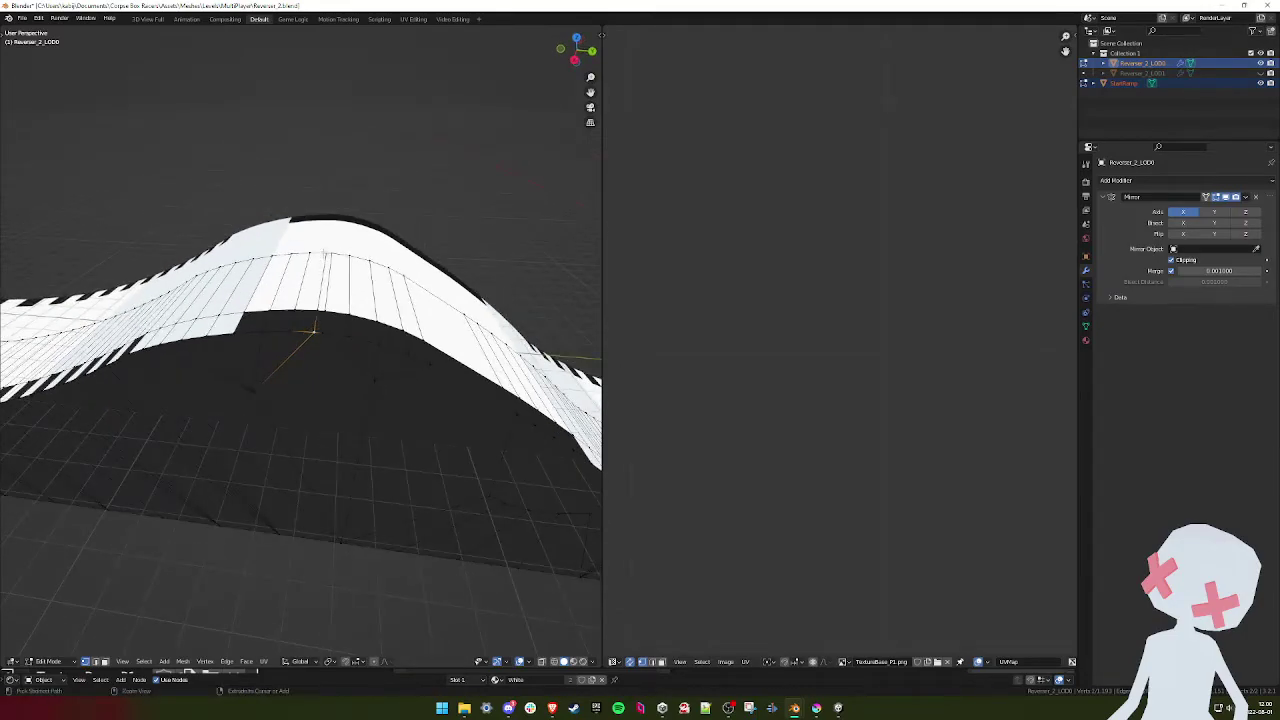
key(g)
key(g)
click(330, 287)
click(323, 331)
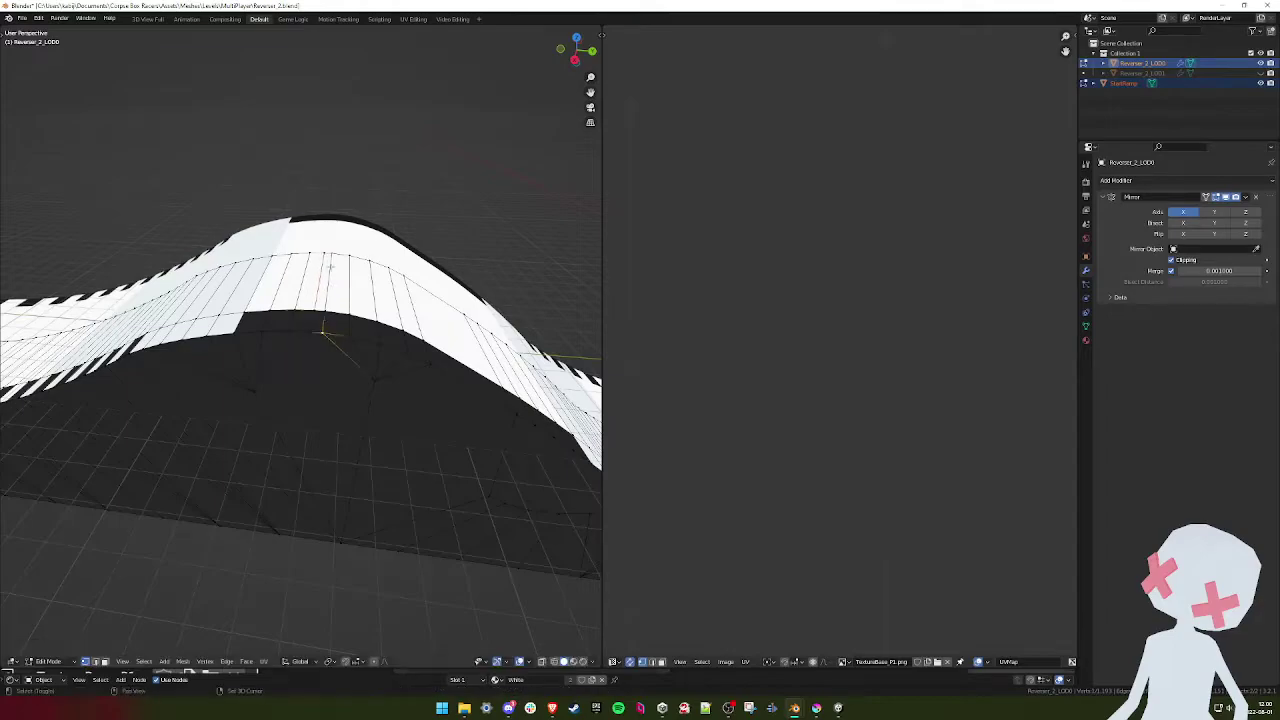
key(g)
key(g)
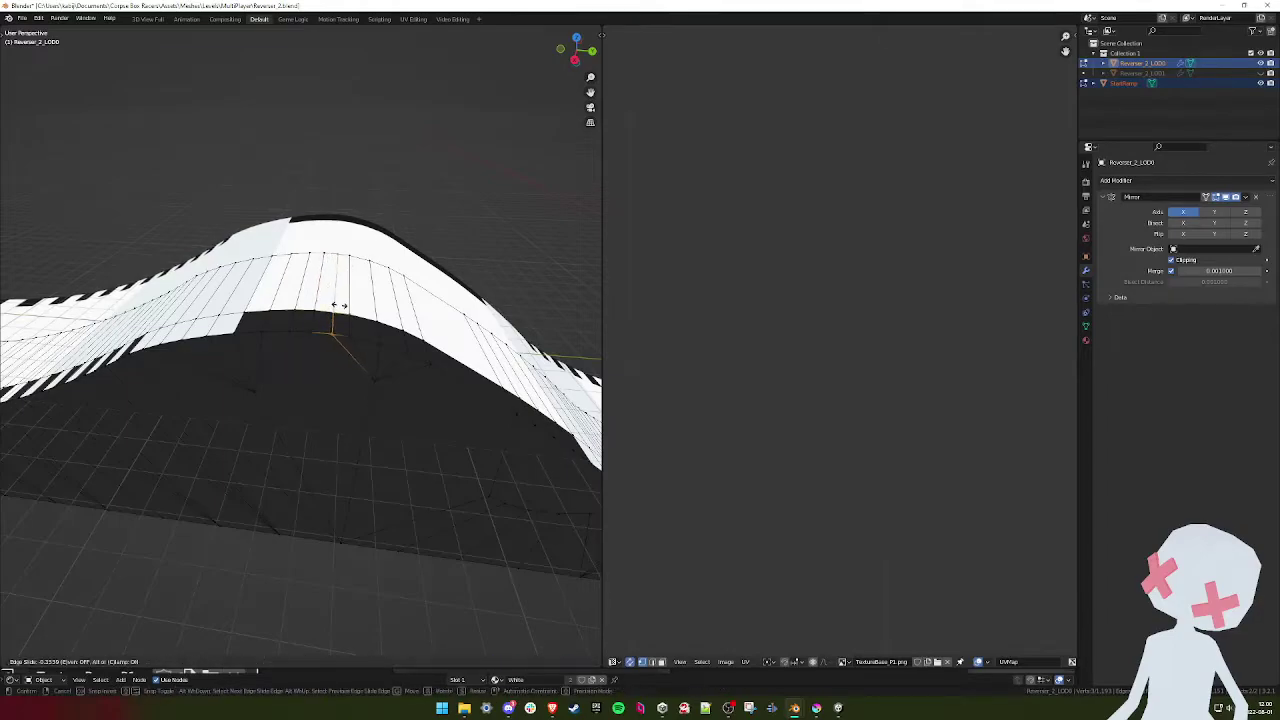
click(338, 305)
click(351, 336)
ctrl+click(351, 258)
key(g)
key(g)
click(373, 276)
- Add several evenly spaced loop cuts across the long undivided section of the slope without sliding them
middle_drag(373, 276, 54, 316)
scroll(301, 365, up, 3)
click(301, 365)
right_click(303, 366)
scroll(263, 354, down, 5)
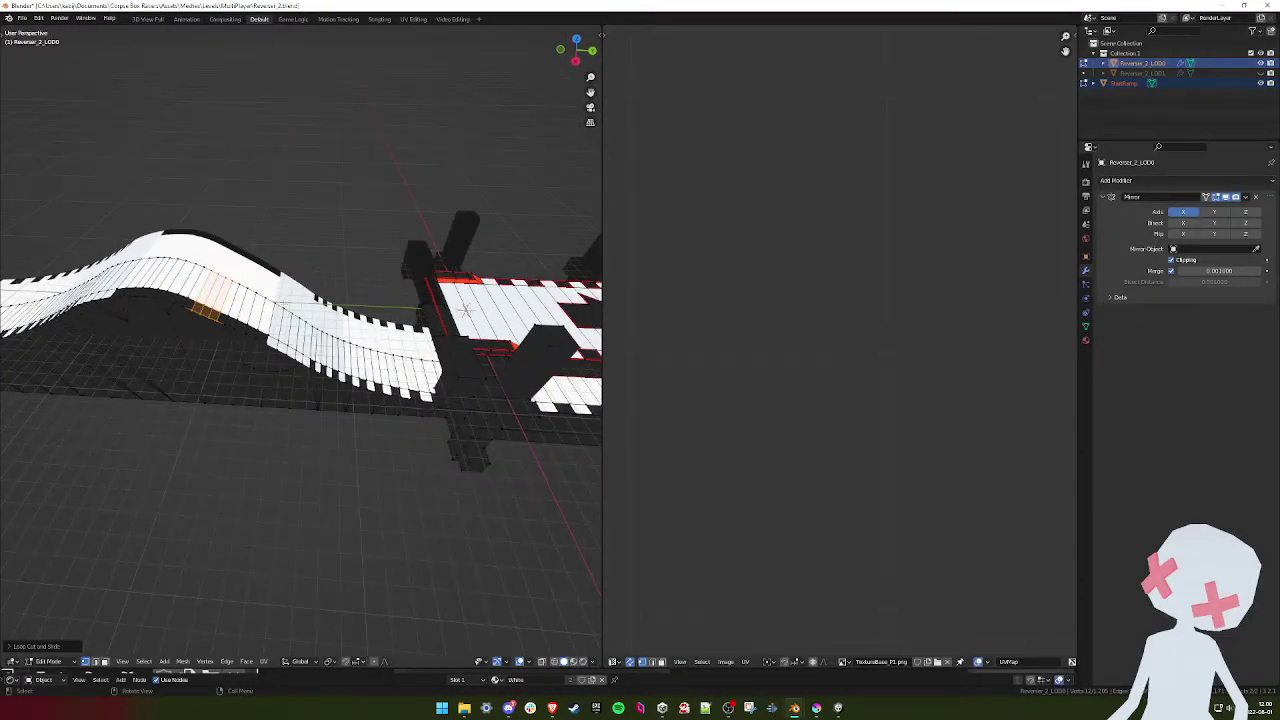
- Select the dark side-strip faces and the adjoining white road faces along the long slope, from its foot up to the crest
shift+middle_drag(283, 303, 313, 316)
scroll(313, 316, up, 2)
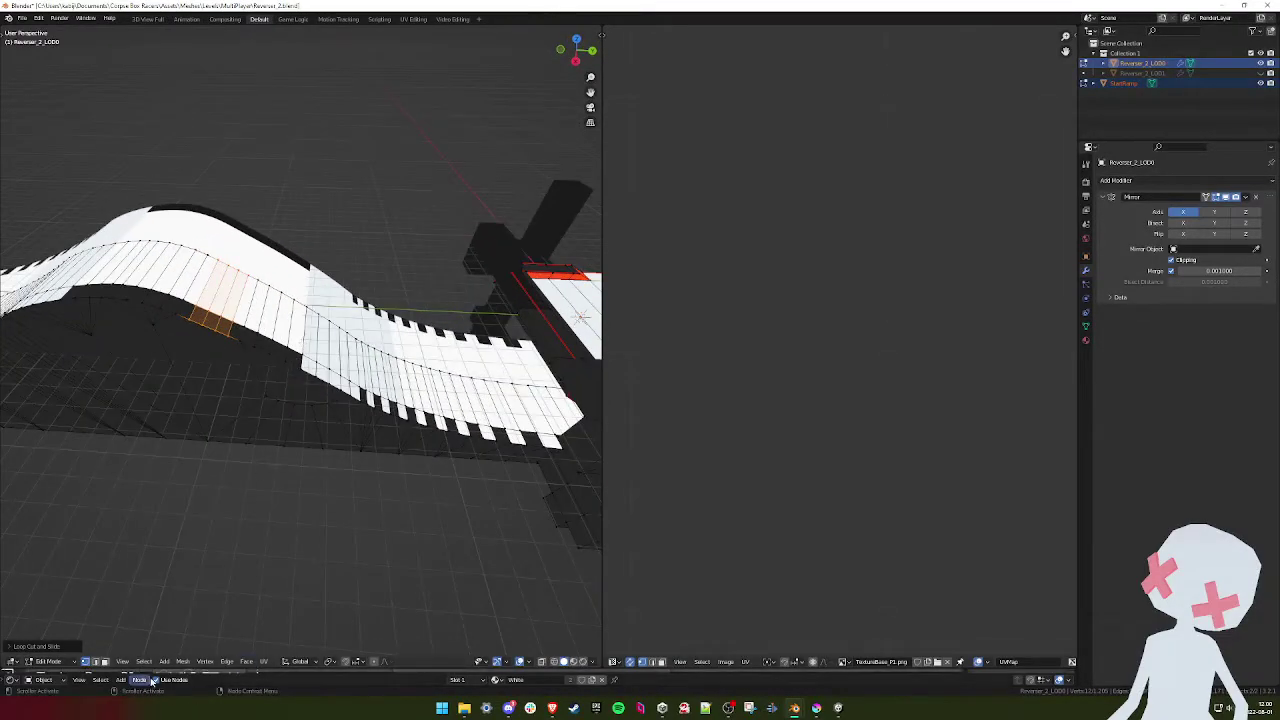
click(105, 662)
shift+middle_drag(280, 340, 322, 351)
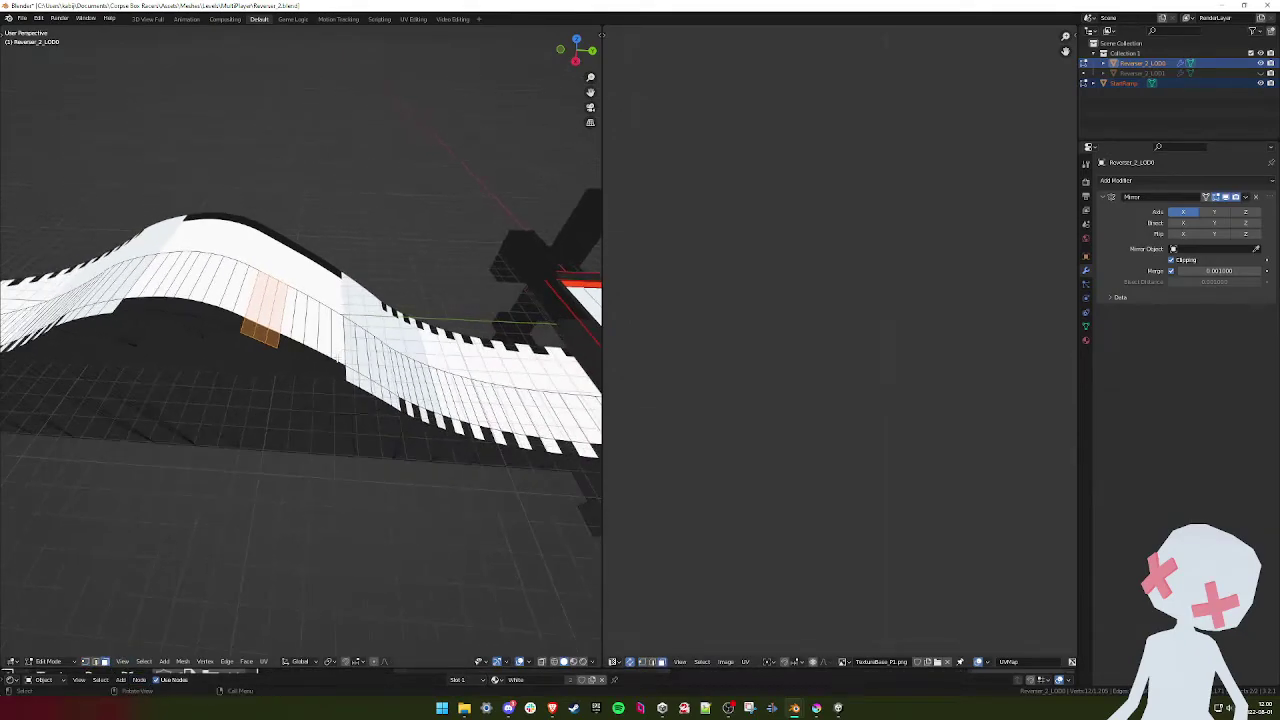
click(339, 370)
ctrl+click(232, 316)
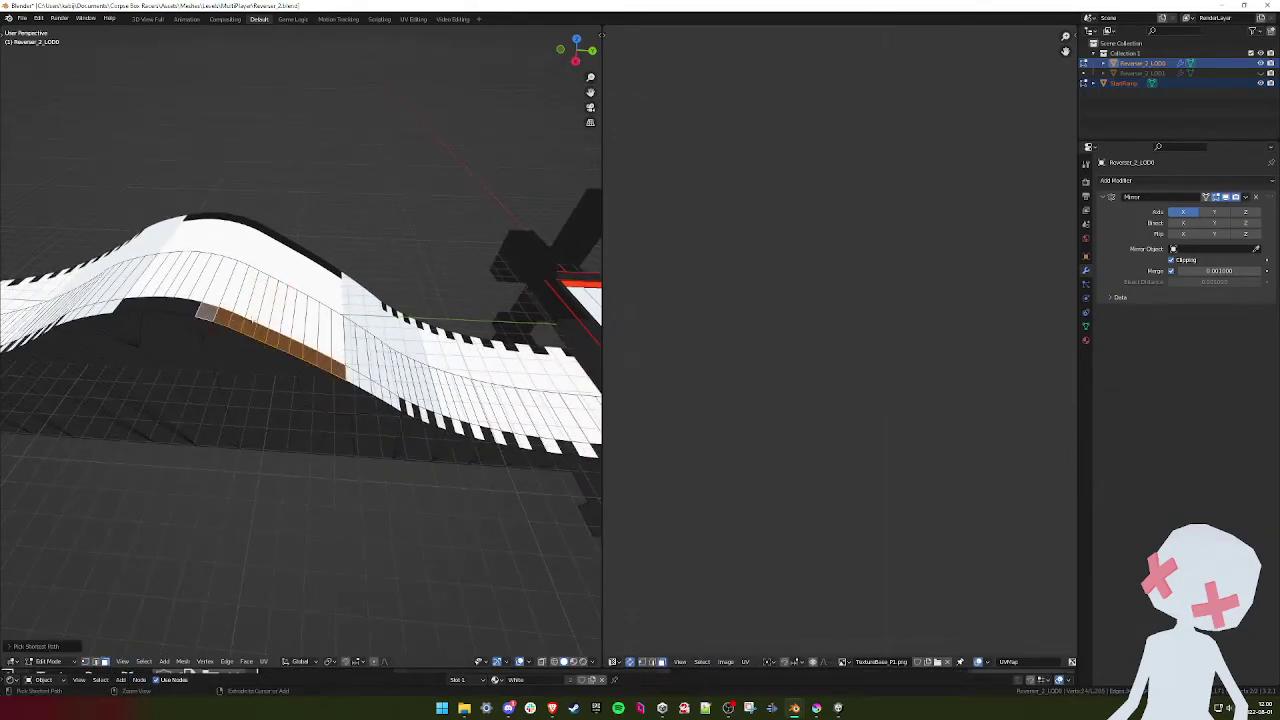
ctrl+shift+click(337, 281)
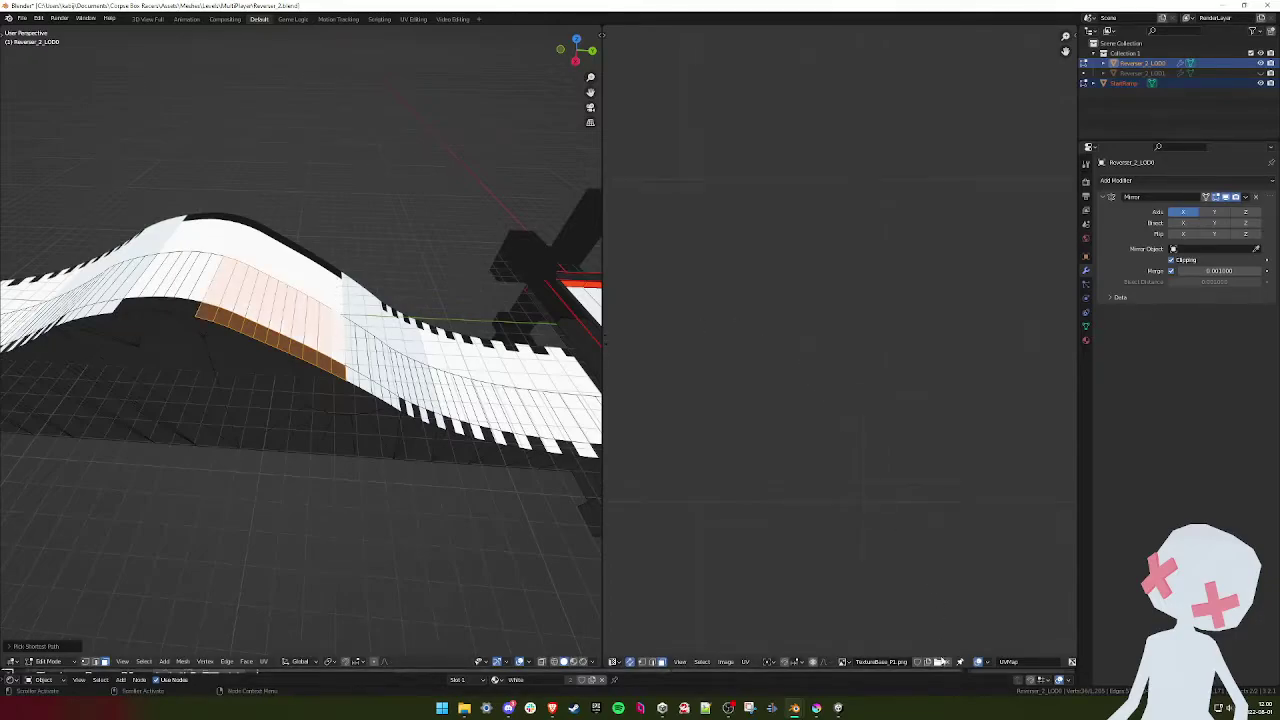
- Load TextureBase_P1.png from the Textures folder into the image texture node of the White material
click(841, 662)
click(894, 565)
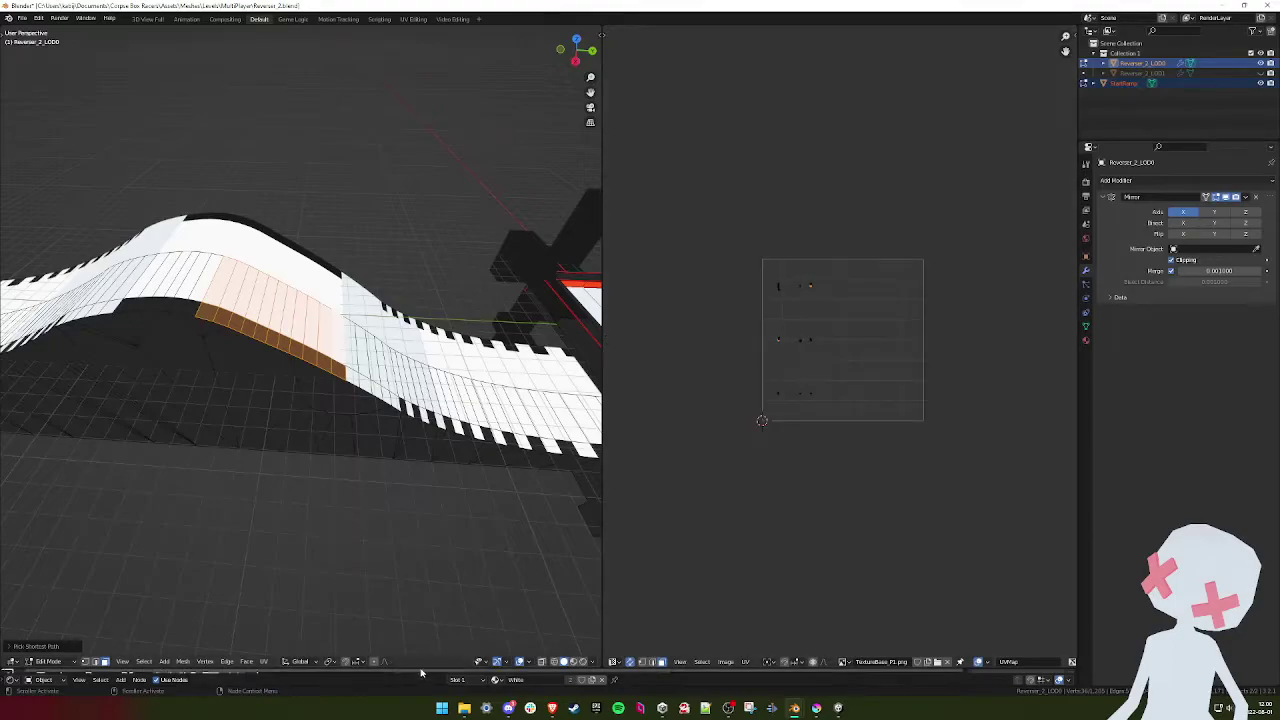
drag(421, 667, 450, 399)
scroll(366, 457, down, 3)
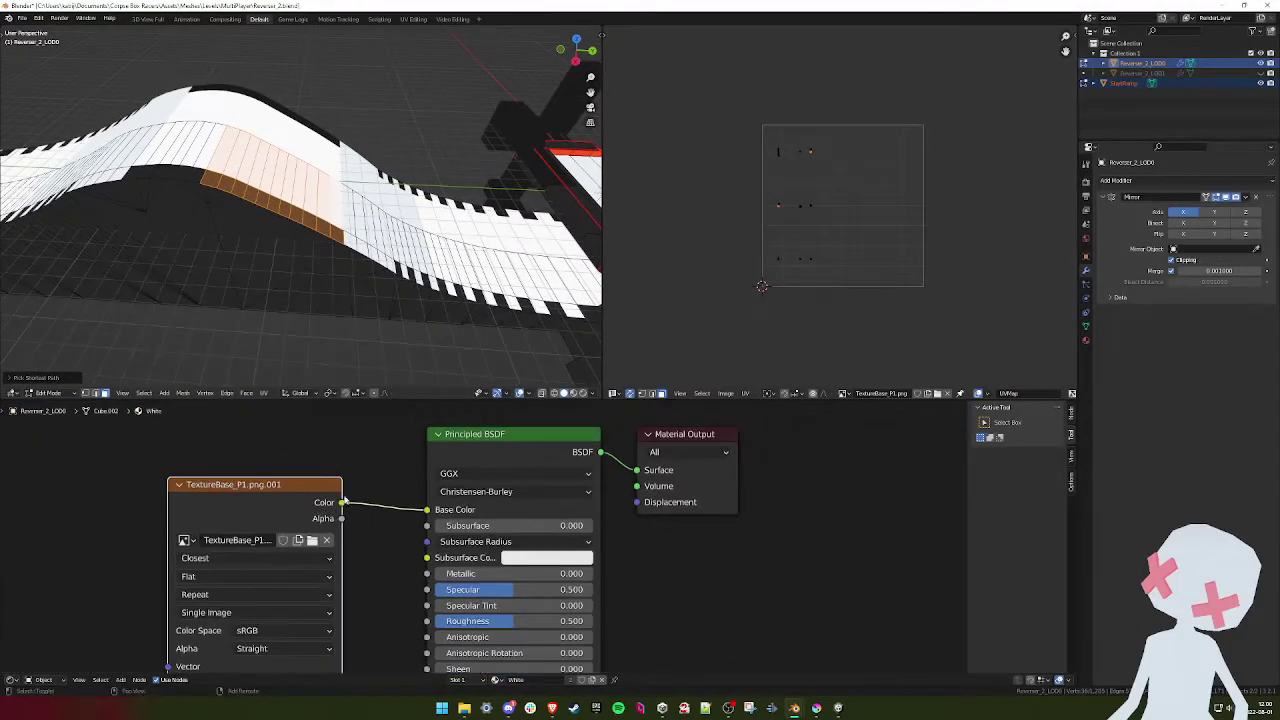
middle_drag(203, 590, 261, 514)
click(266, 485)
click(270, 488)
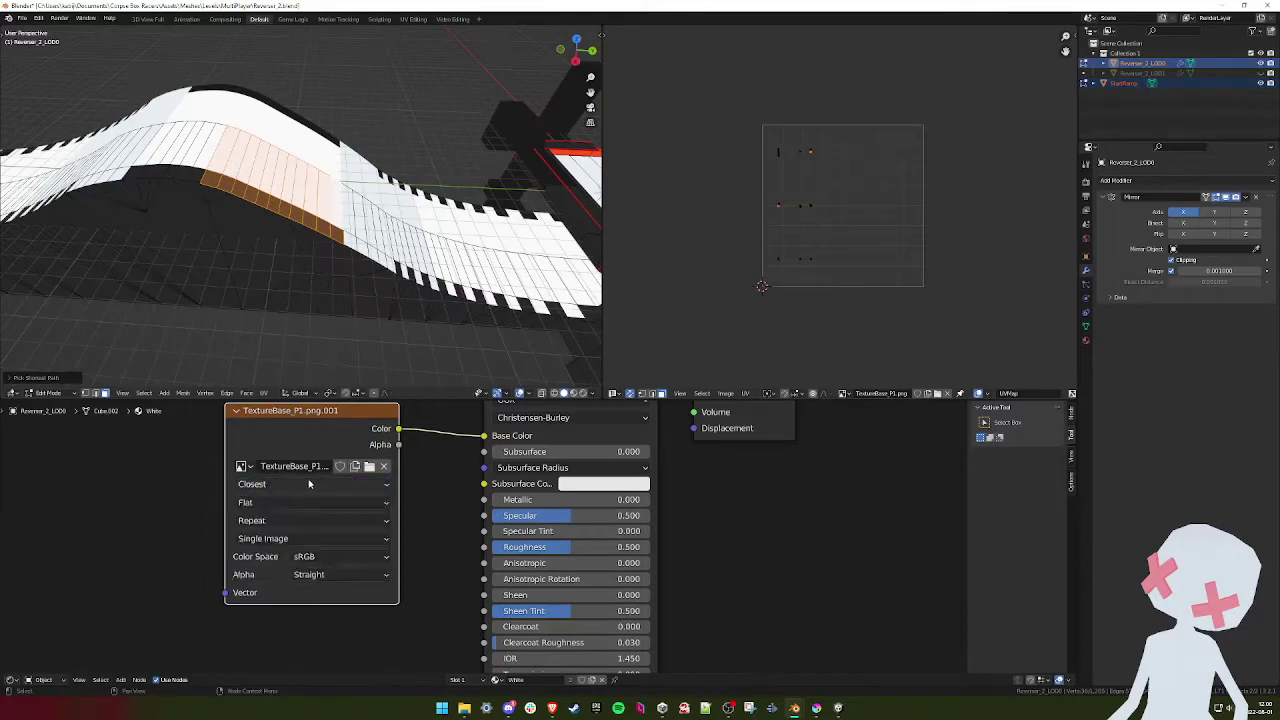
click(369, 466)
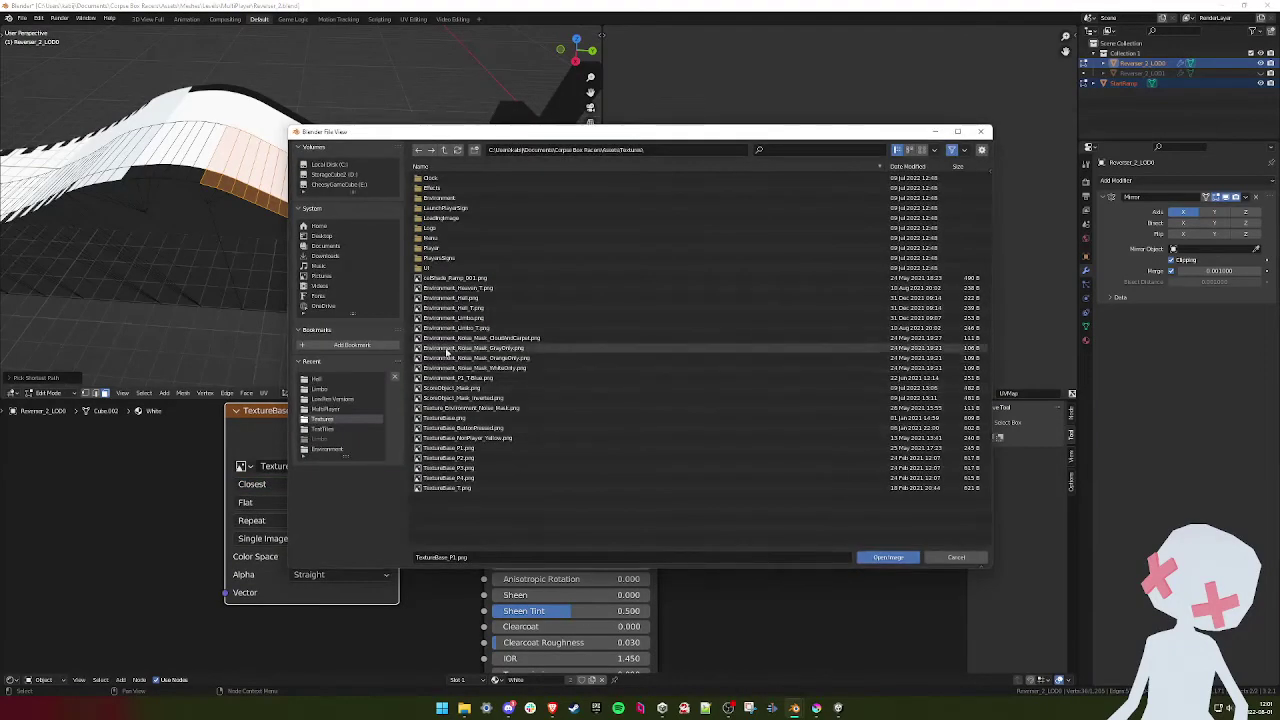
click(466, 288)
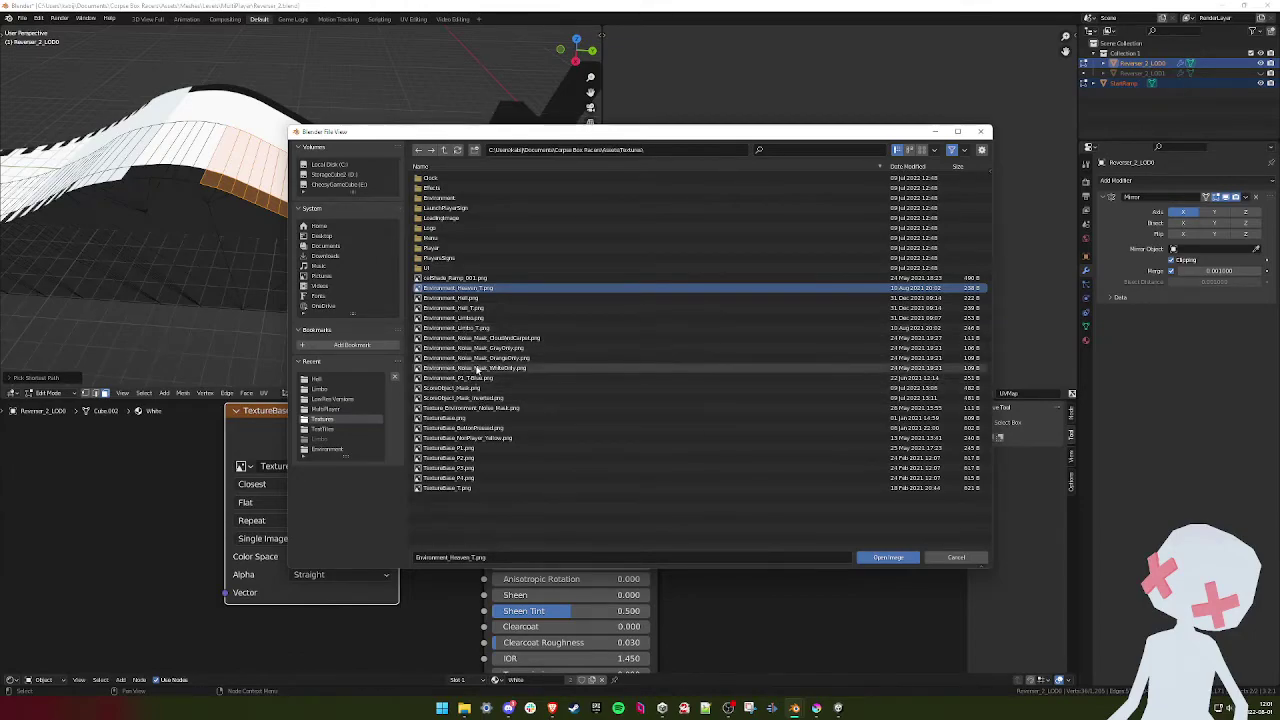
click(457, 449)
double_click(457, 450)
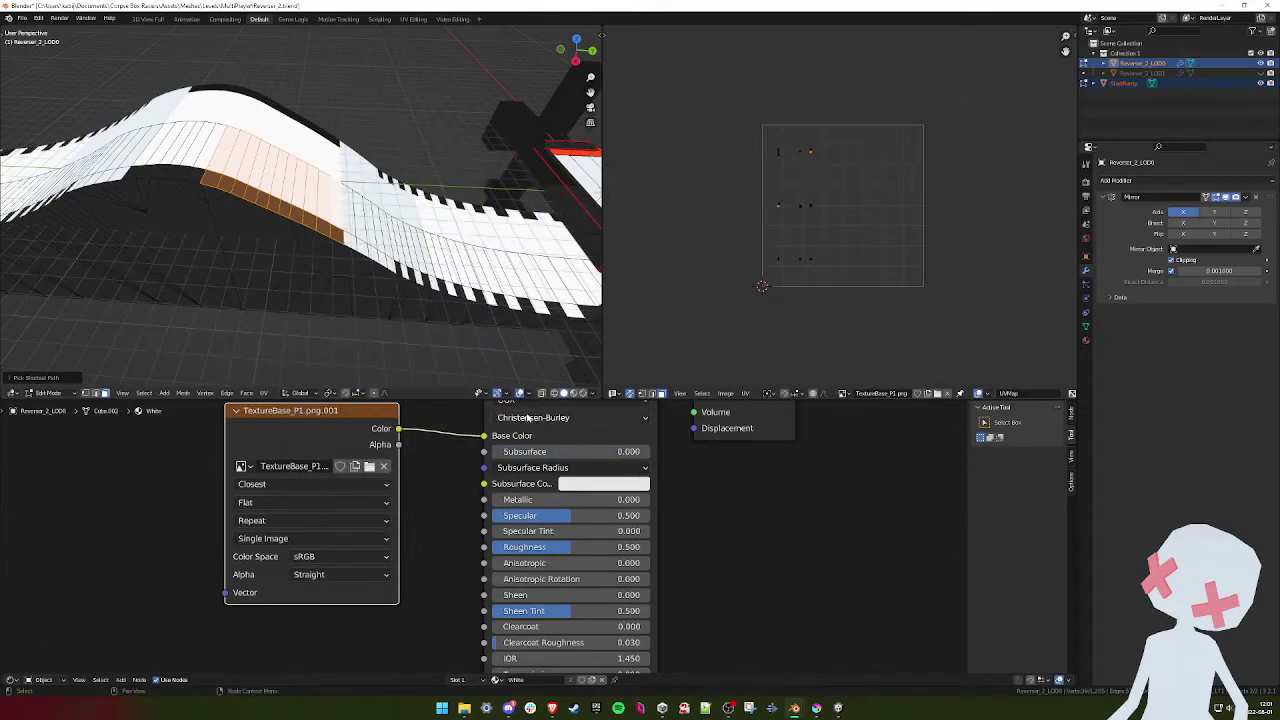
- Display the TextureBase_P1.png.001 colour palette in the UV editor and collapse the shader editor again
click(853, 396)
click(853, 413)
scroll(838, 235, up, 10)
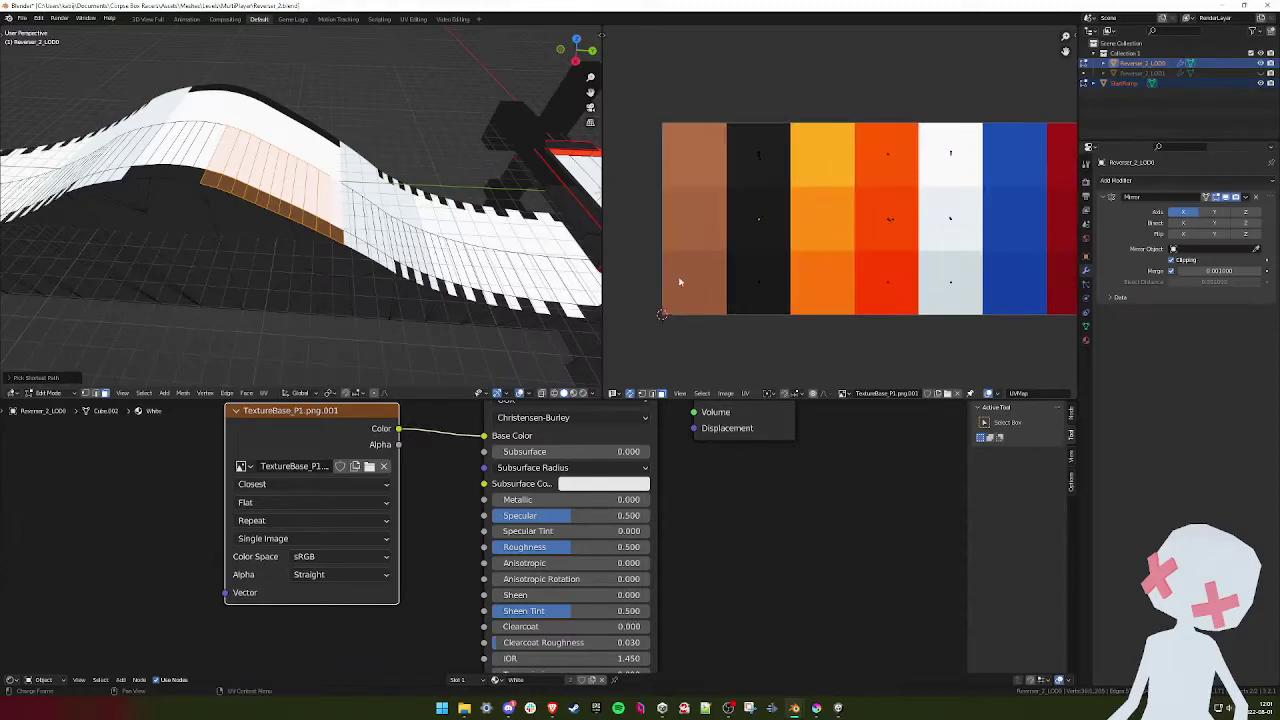
drag(663, 400, 663, 668)
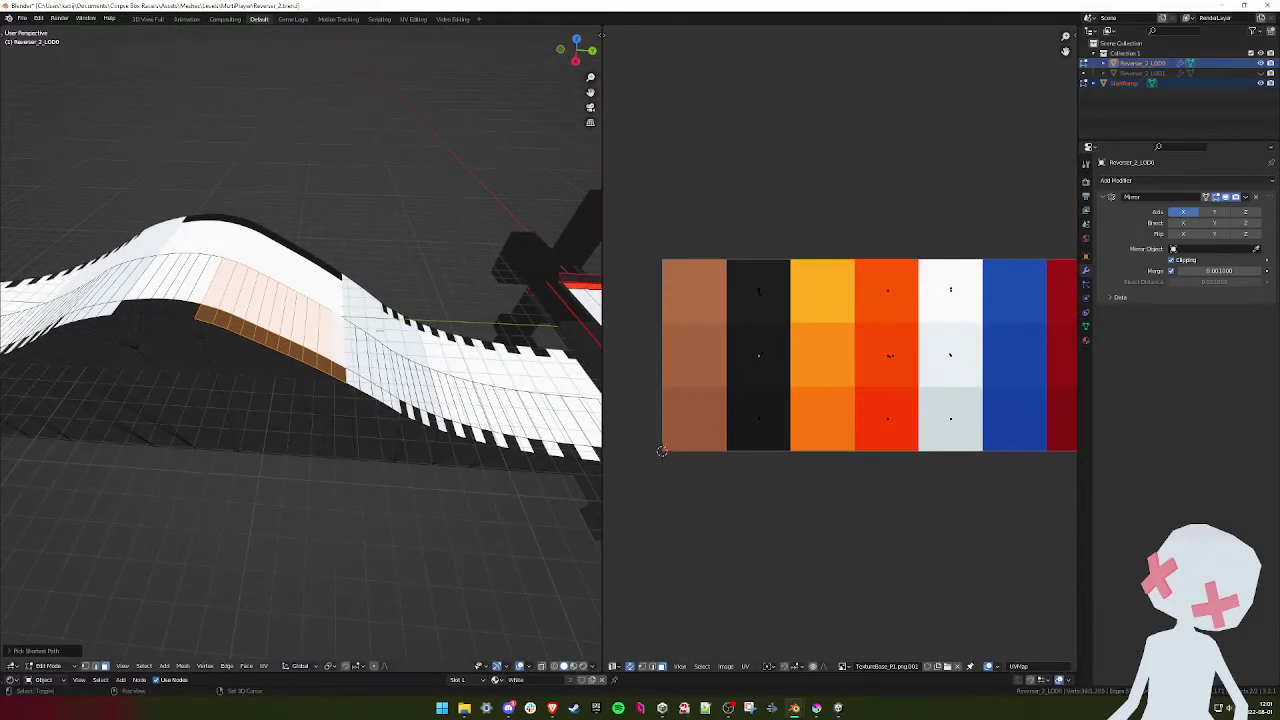
shift+middle_drag(342, 318, 372, 319)
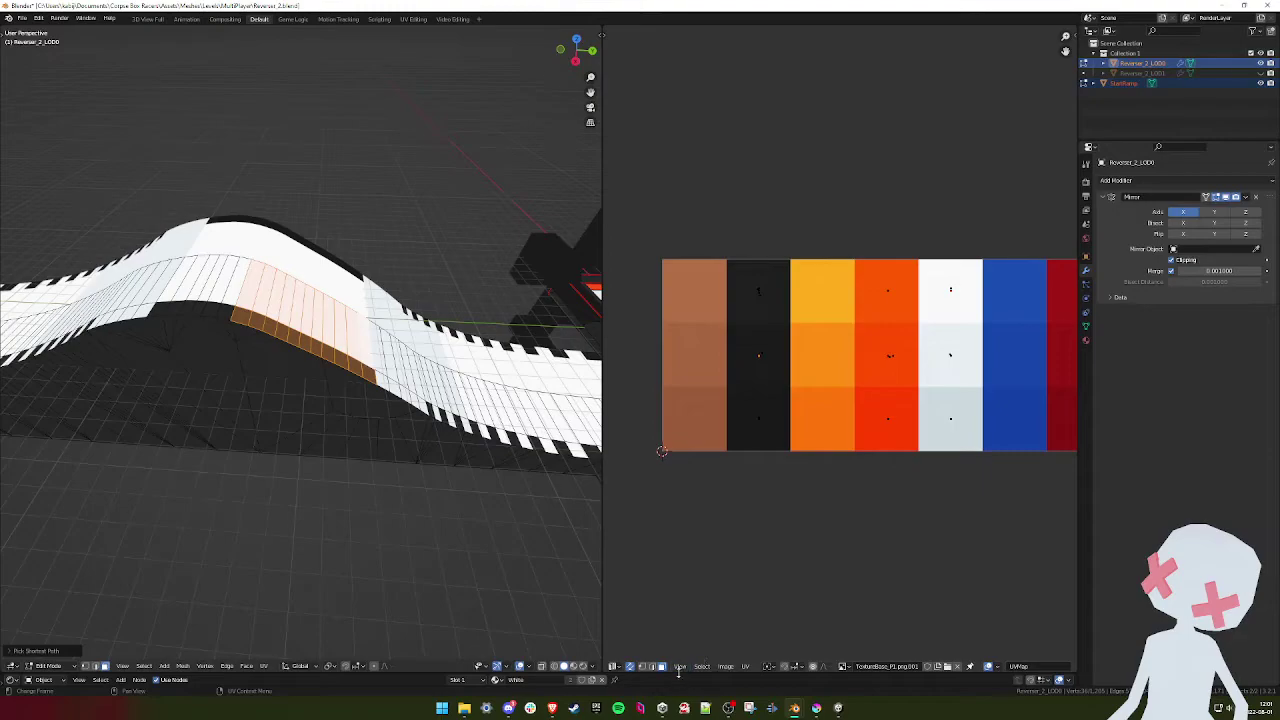
- Reopen the shader editor and replace the White material's node image with Environment_Limbo_T.png
drag(678, 661, 670, 420)
click(362, 480)
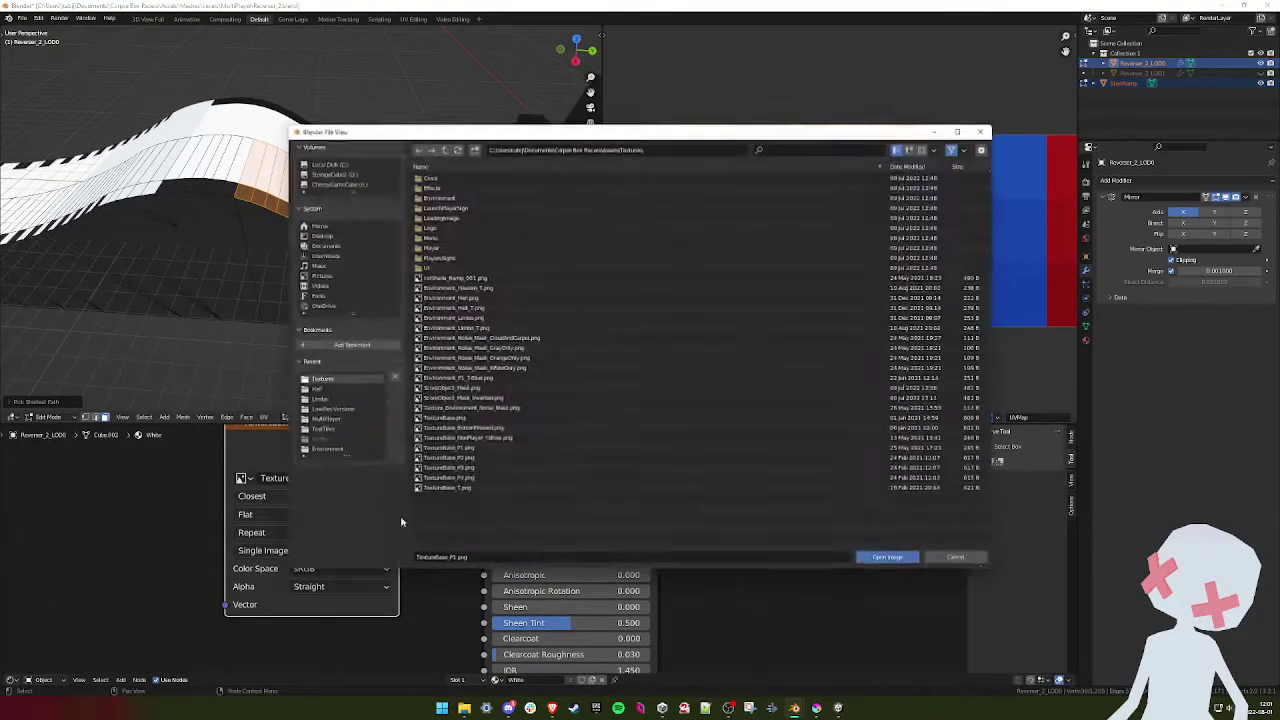
double_click(470, 327)
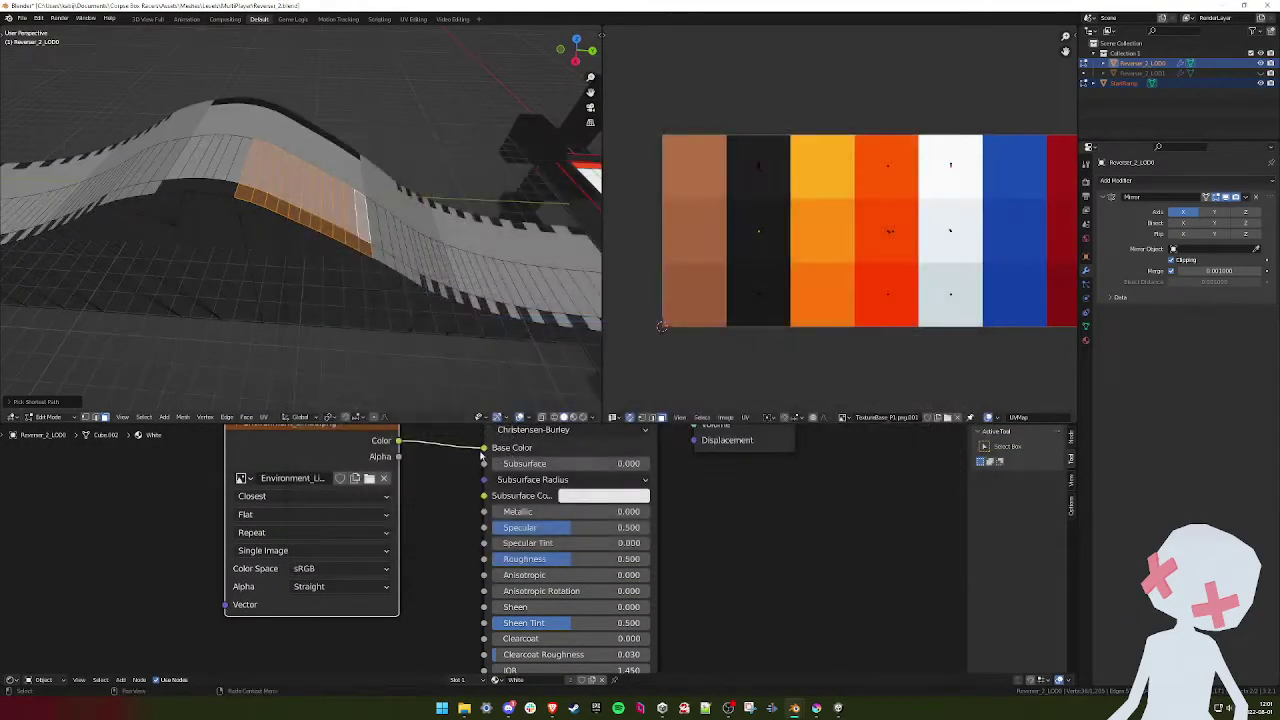
- Collapse the shader editor and display the Environment_Limbo.png palette in the UV editor
drag(440, 424, 440, 664)
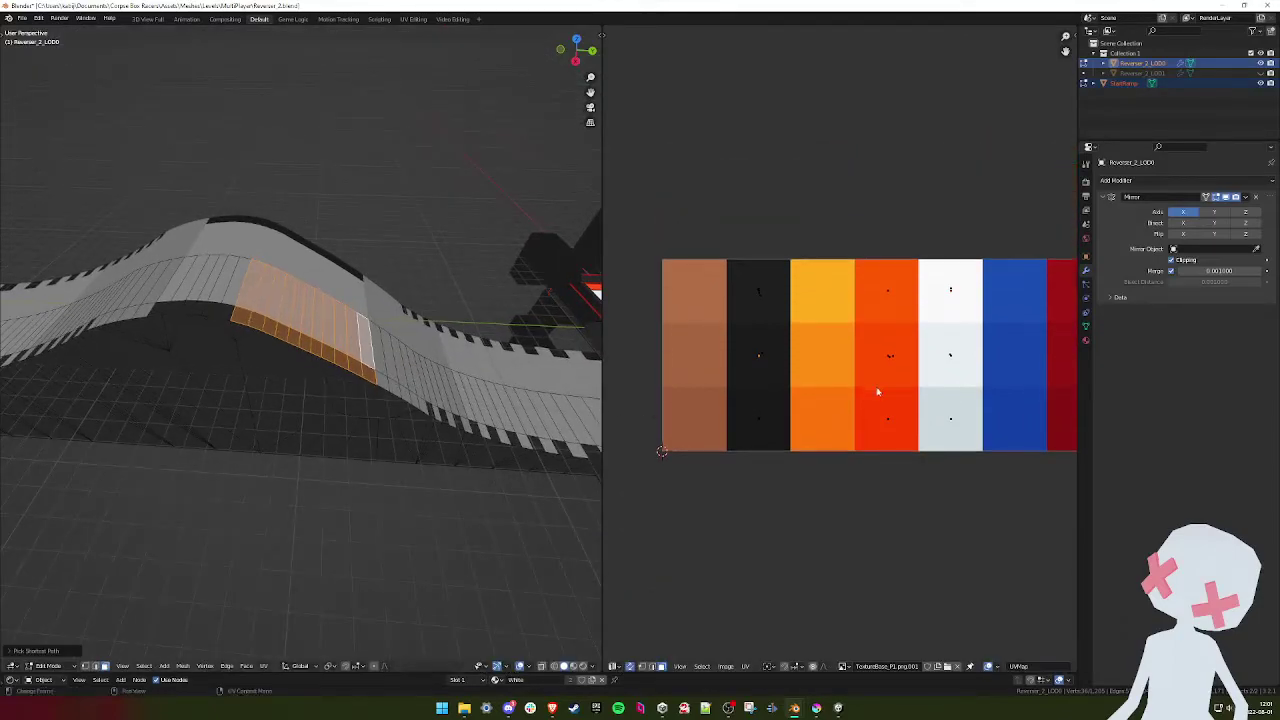
scroll(865, 385, down, 2)
click(843, 666)
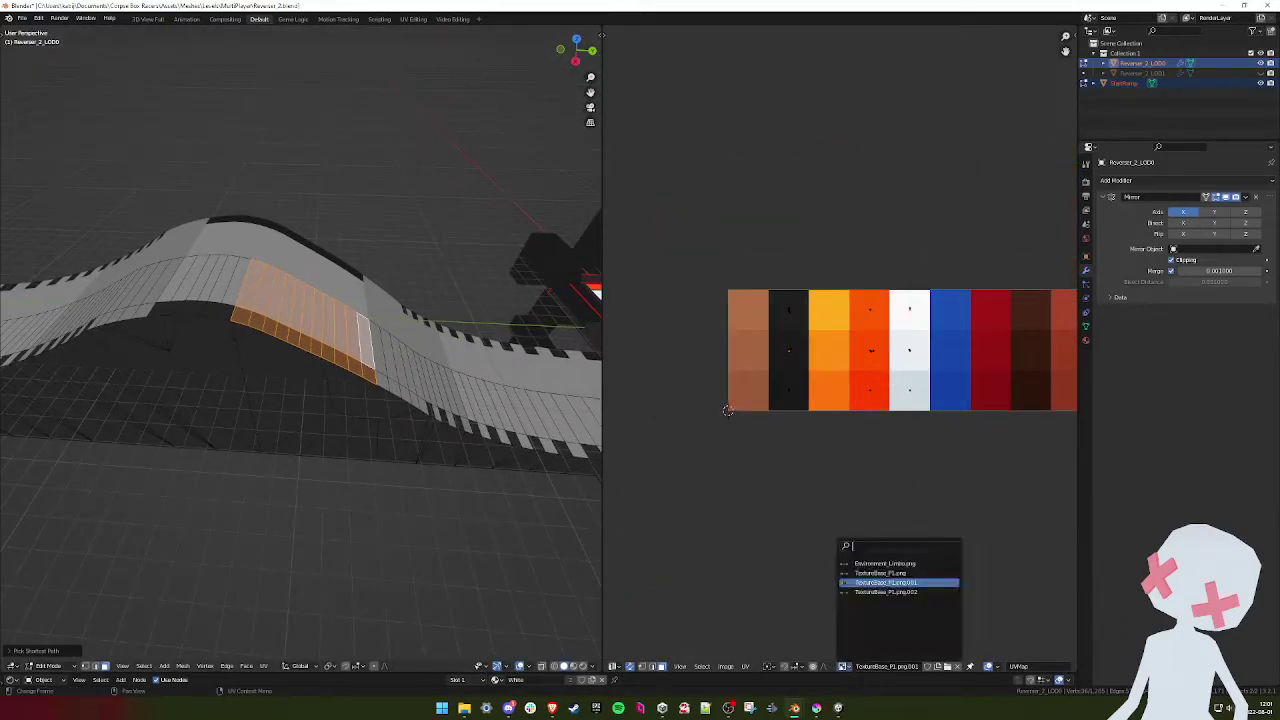
click(880, 568)
- Move the UVs of the selected slope road and border faces onto the grey swatch of the palette
middle_drag(384, 308, 366, 309)
scroll(366, 309, up, 2)
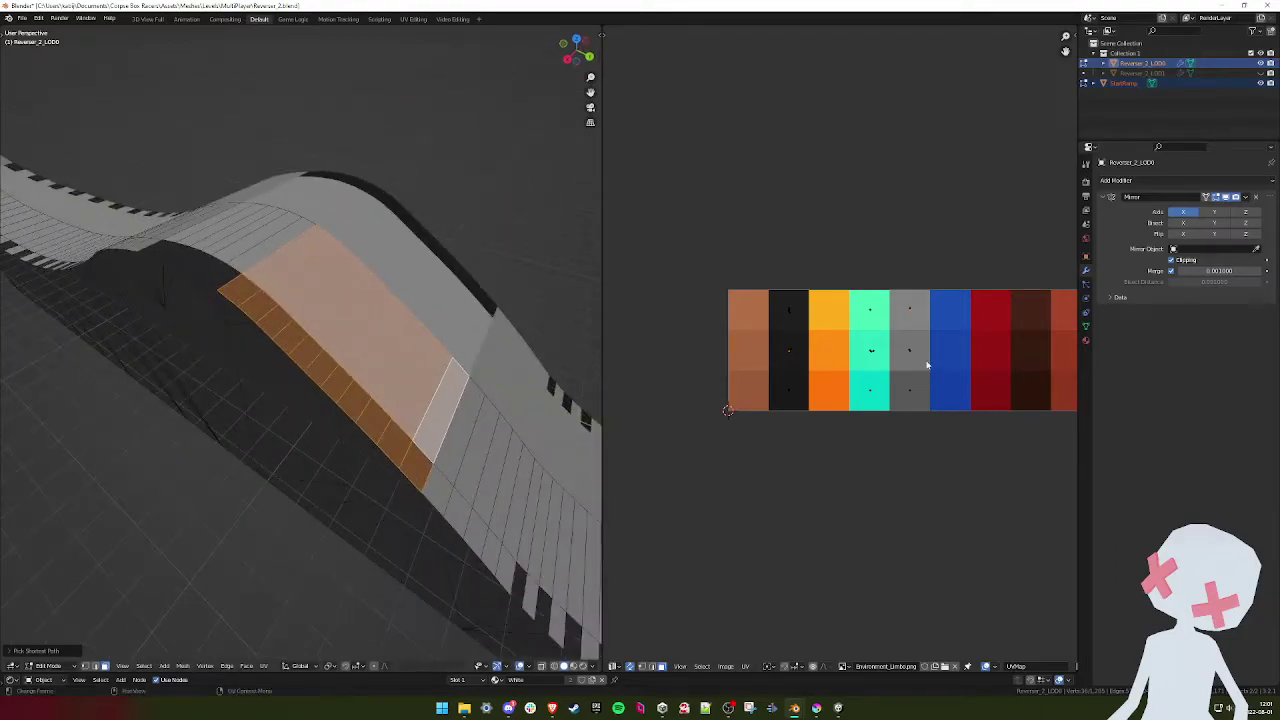
key(g)
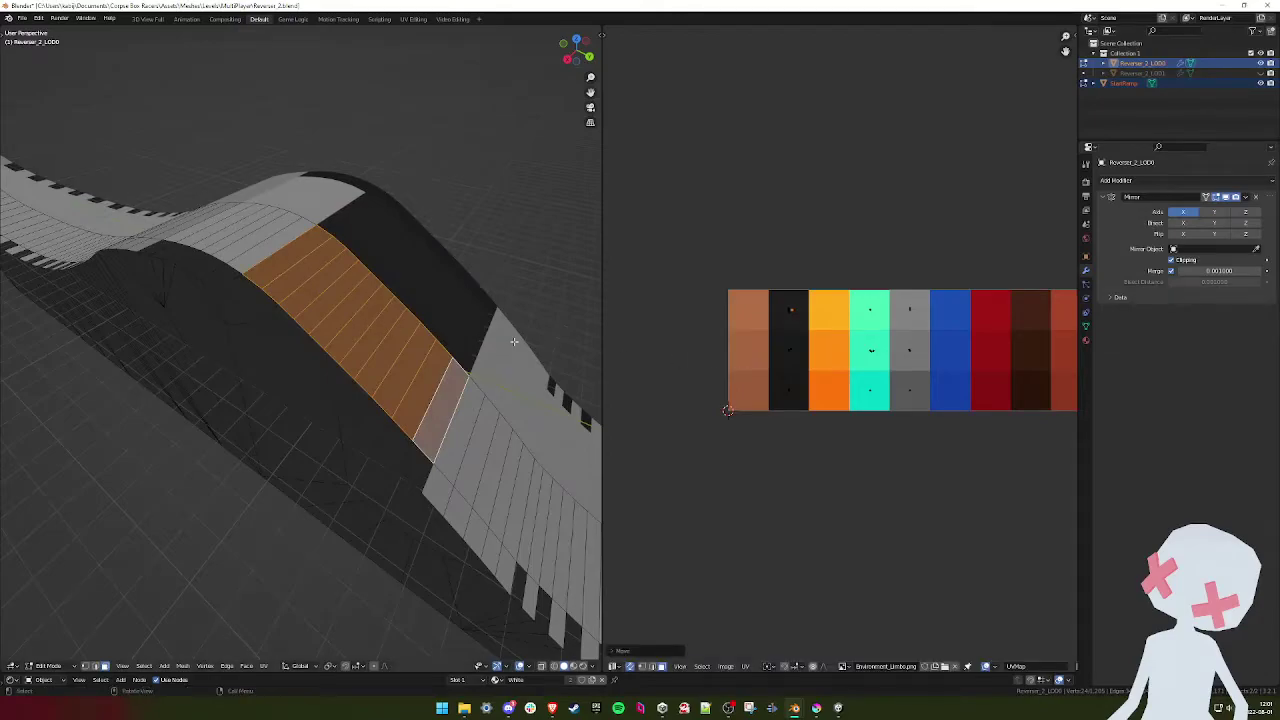
click(859, 390)
- Select two alternate grey border faces near the foot of the slope and move their UVs onto the black swatch
middle_drag(400, 349, 295, 350)
click(280, 375)
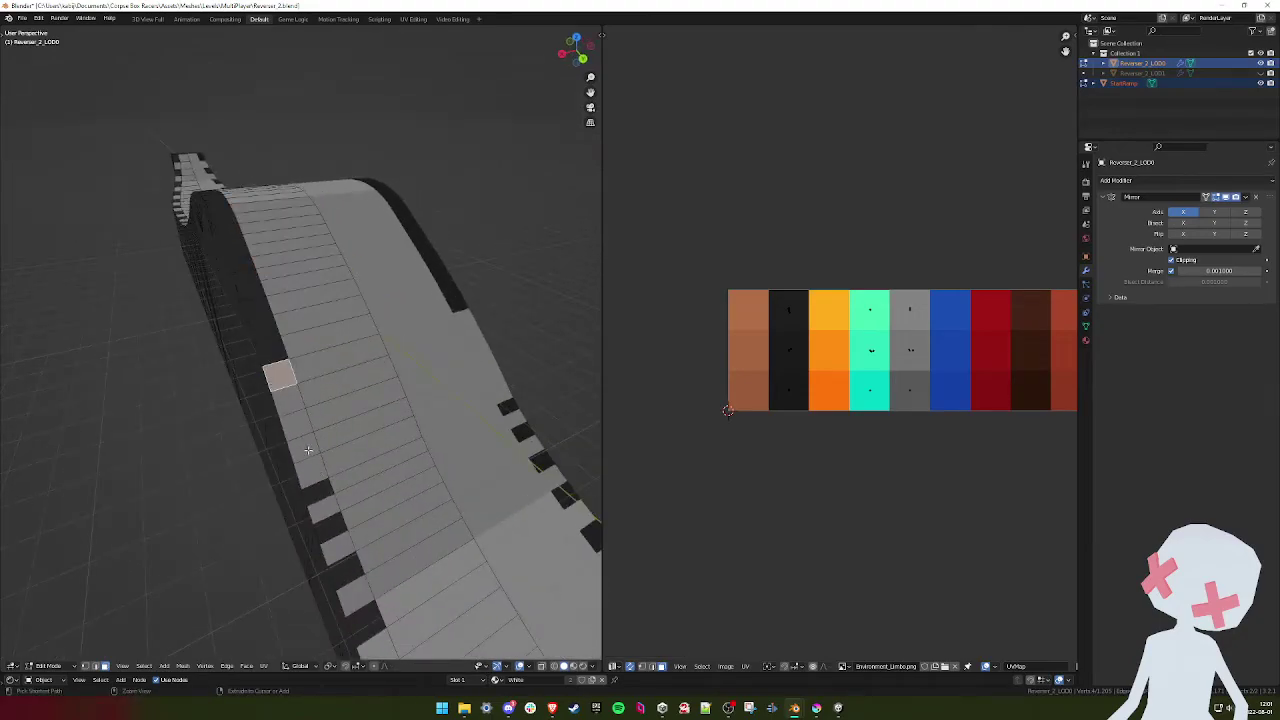
click(308, 450)
shift+click(295, 406)
middle_drag(295, 406, 369, 413)
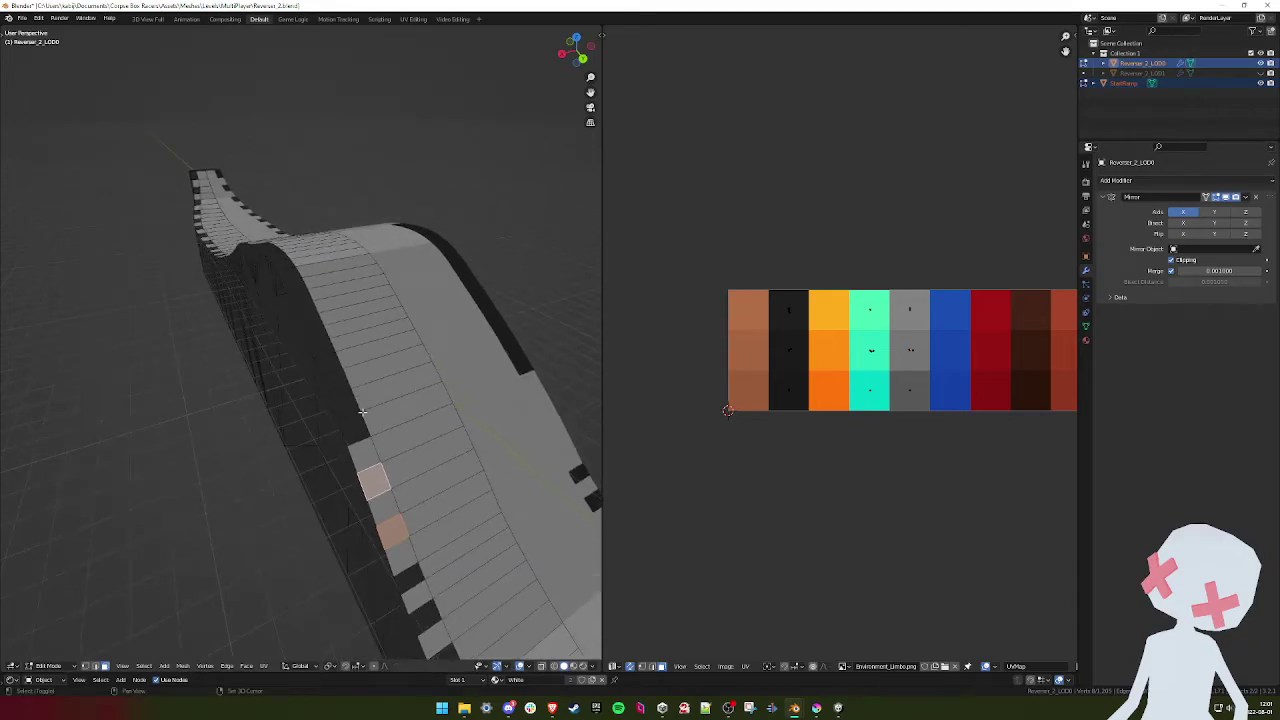
key(g)
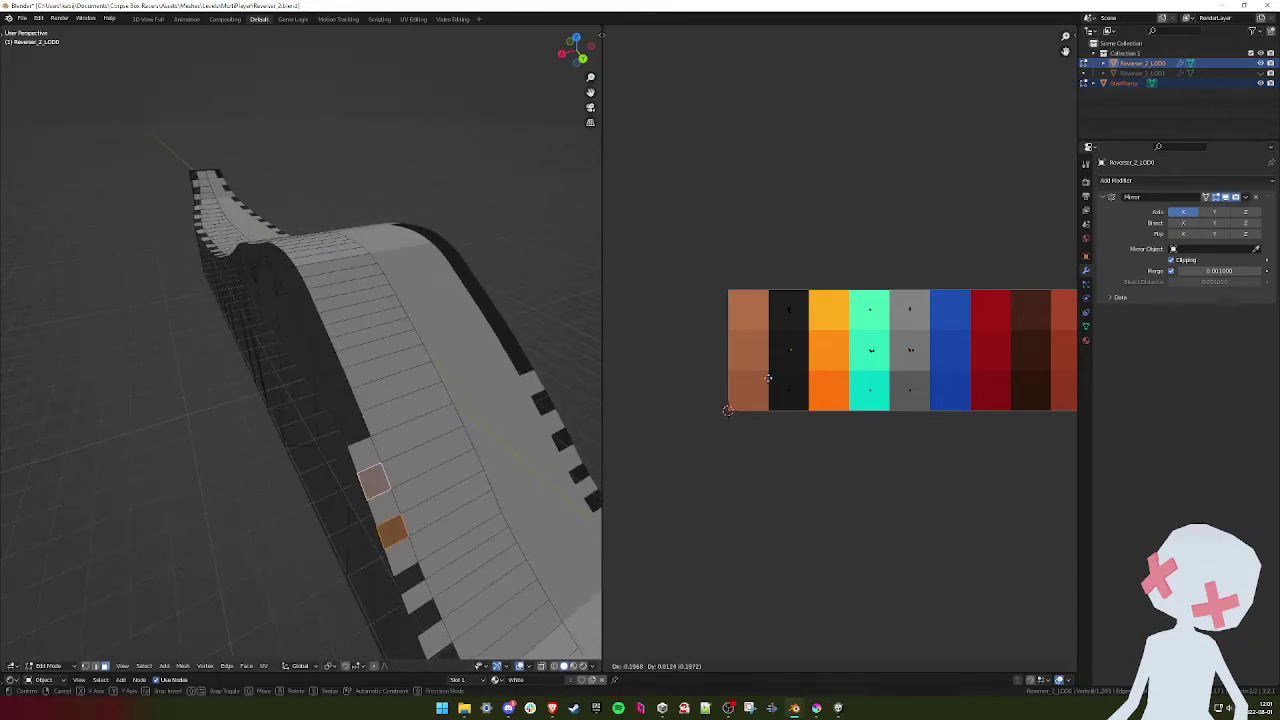
click(772, 378)
- Select the run of grey border faces on the other side of the crest and move their UVs onto the black swatch
shift+middle_drag(361, 350, 391, 363)
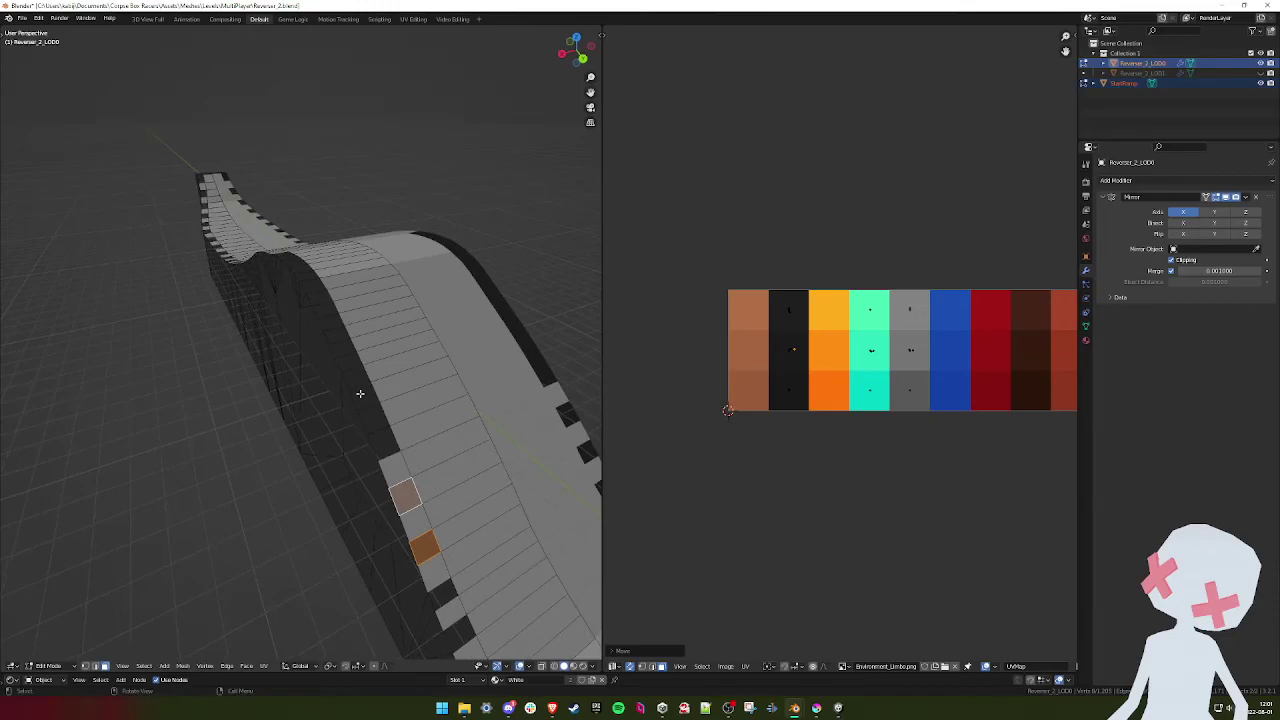
click(374, 420)
middle_drag(292, 373, 360, 382)
middle_drag(207, 331, 231, 323)
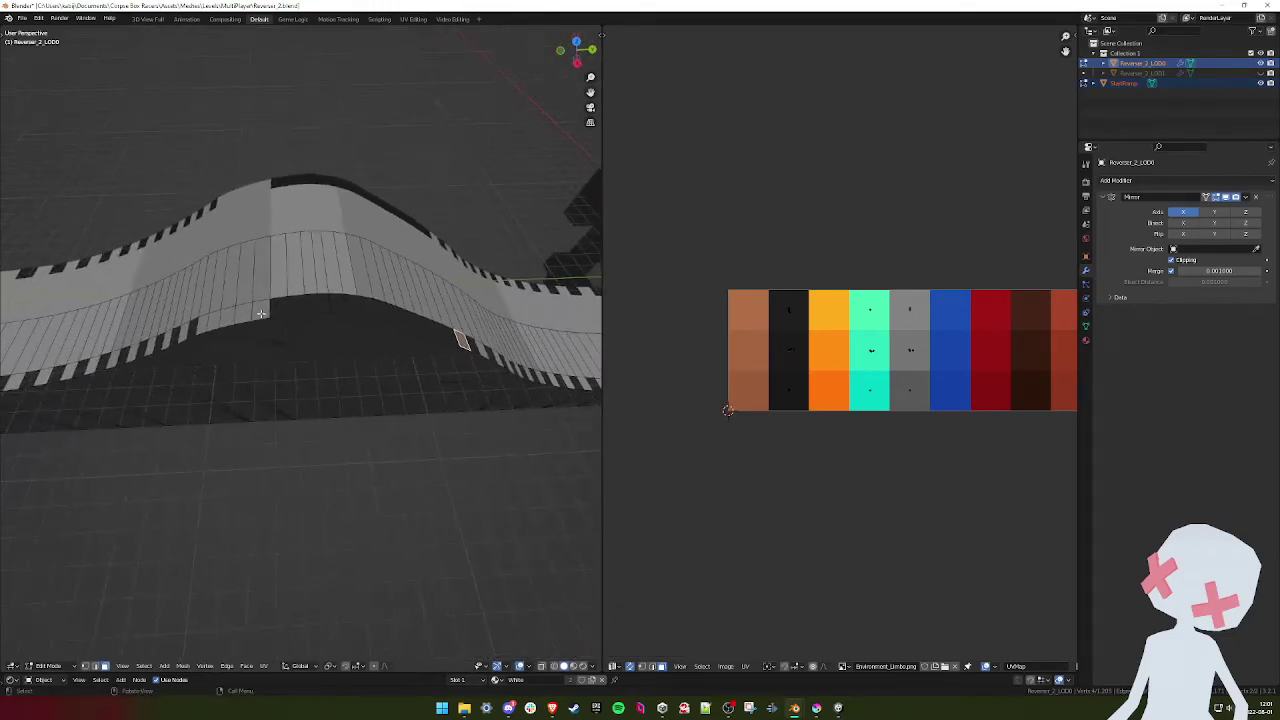
click(212, 321)
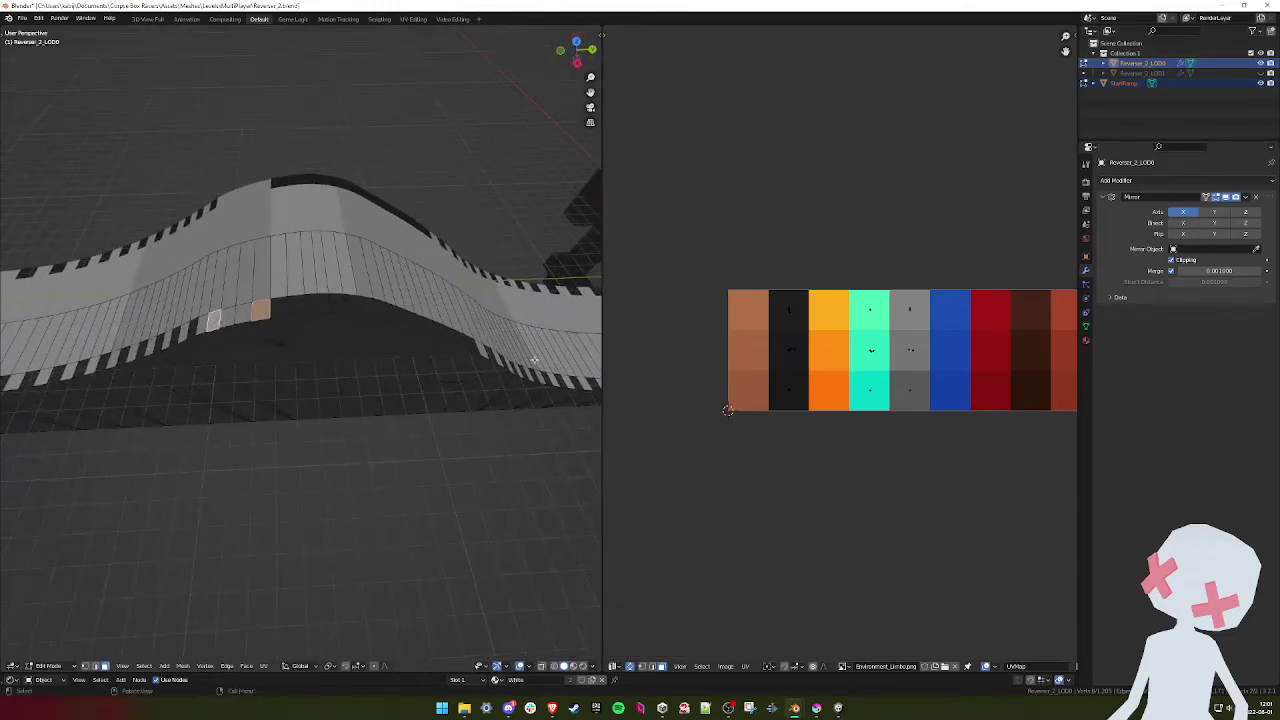
click(255, 313)
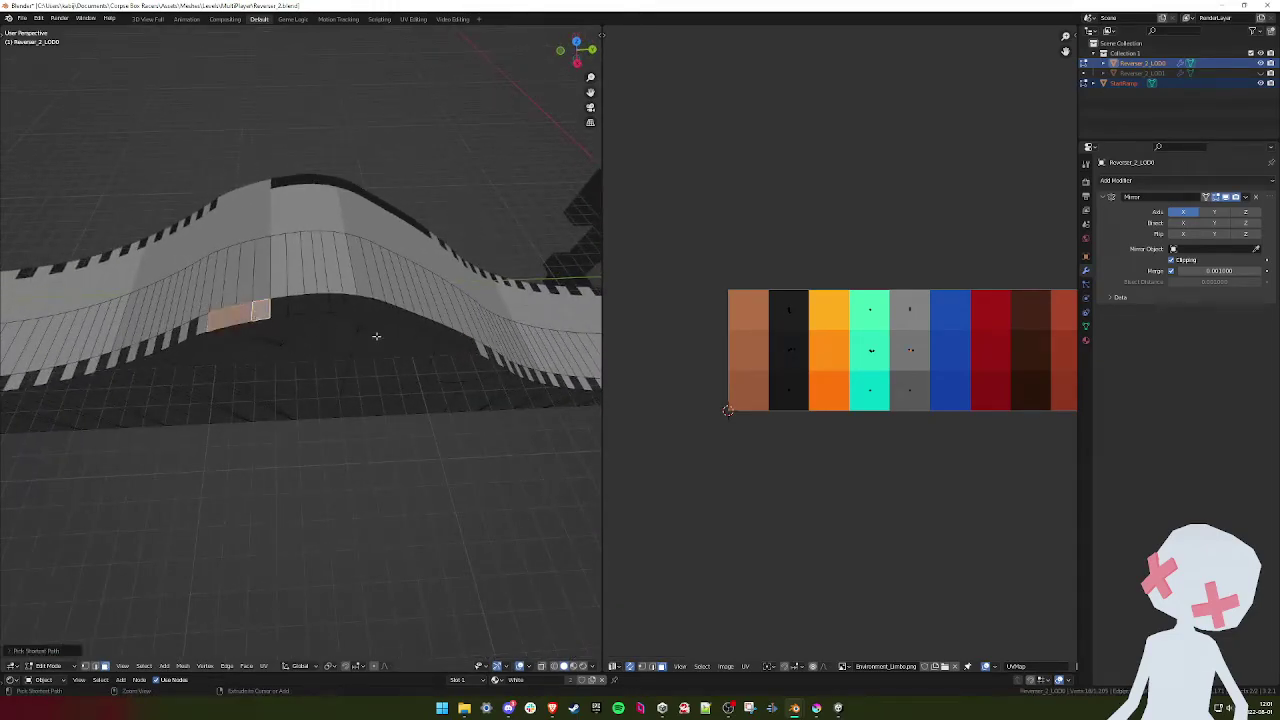
click(742, 398)
middle_drag(301, 298, 265, 257)
click(458, 325)
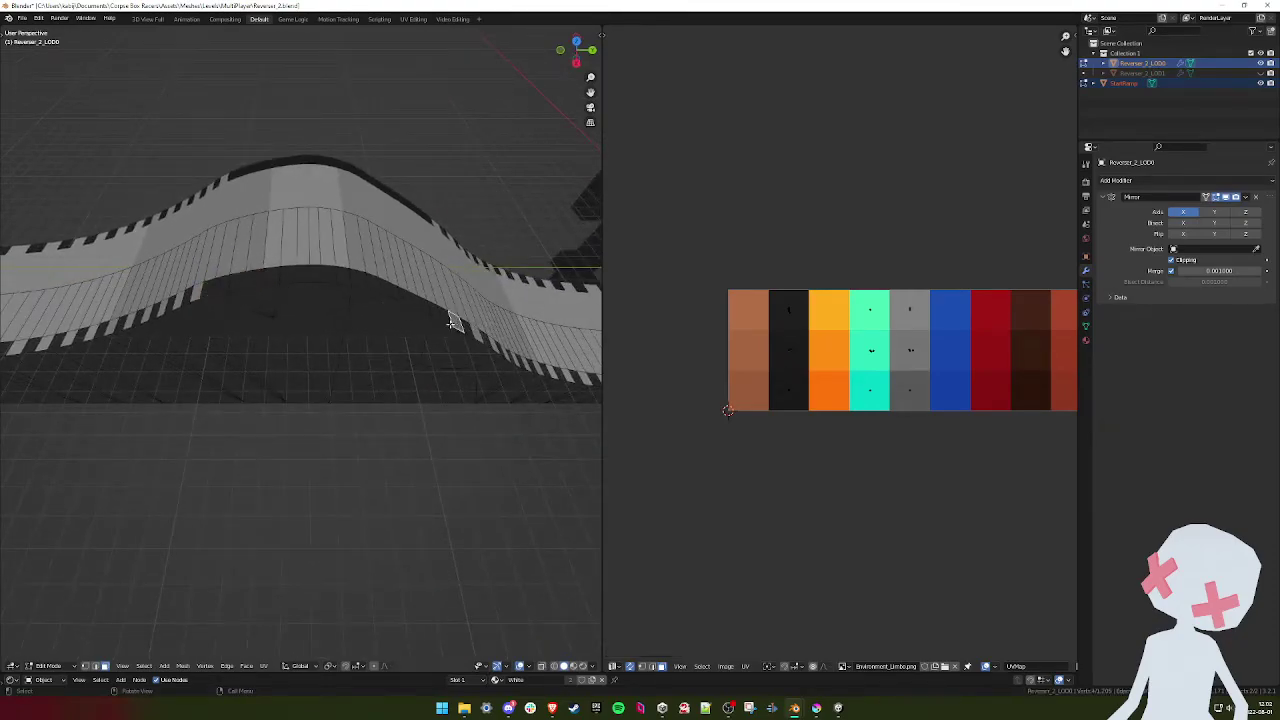
middle_drag(415, 316, 414, 329)
ctrl+click(217, 290)
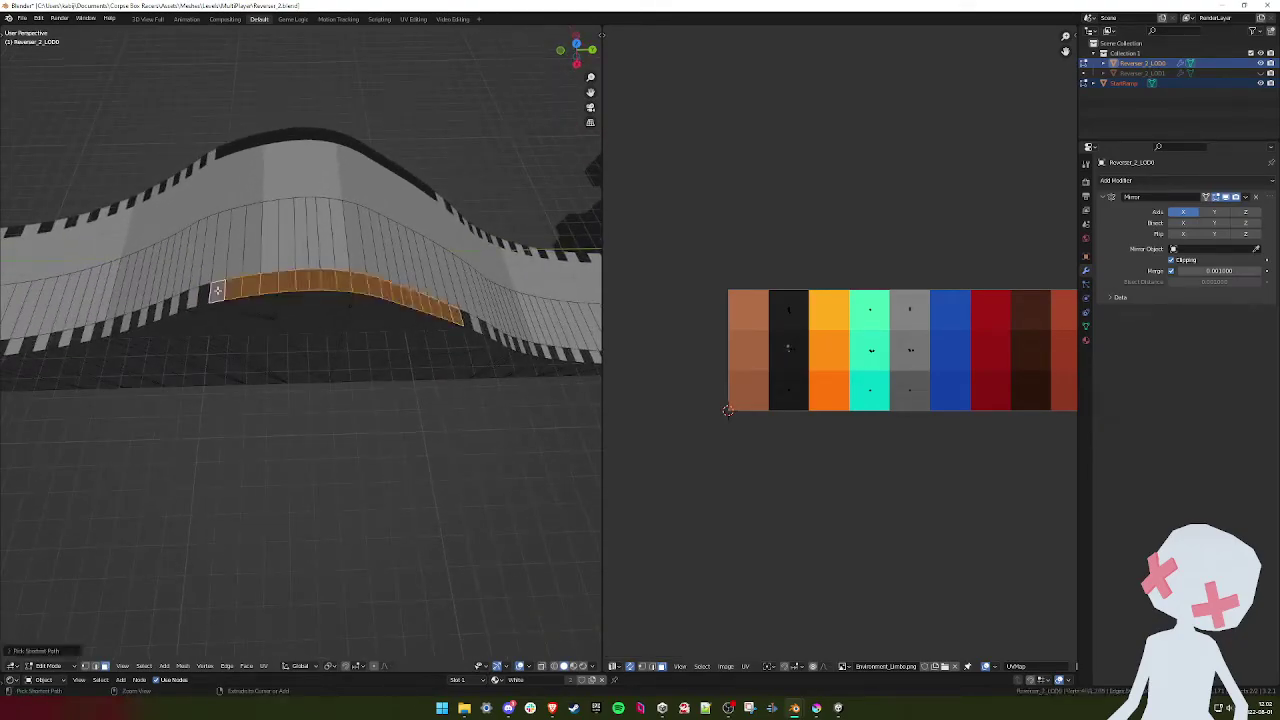
click(146, 669)
click(162, 575)
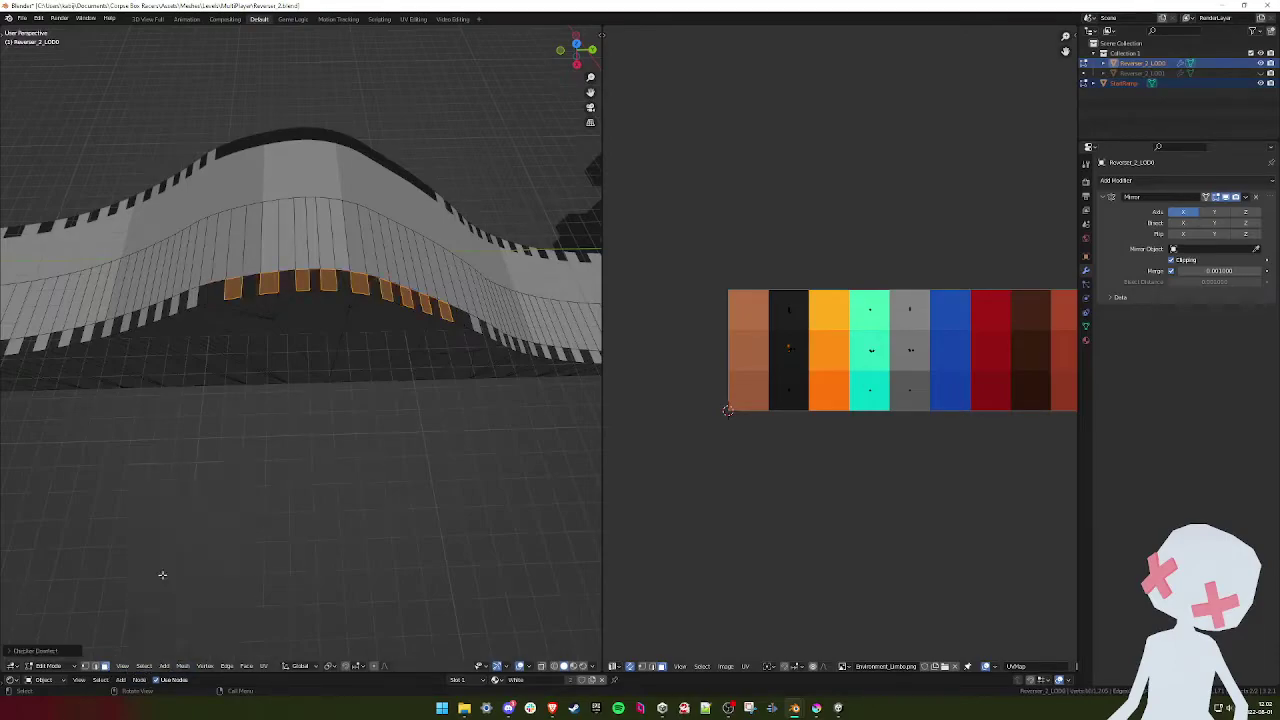
shift+middle_drag(424, 408, 308, 417)
- Select the border faces over the crest, thin them with Checker Deselect and move the remaining faces' UVs onto the grey swatch
click(371, 338)
shift+middle_drag(258, 360, 374, 369)
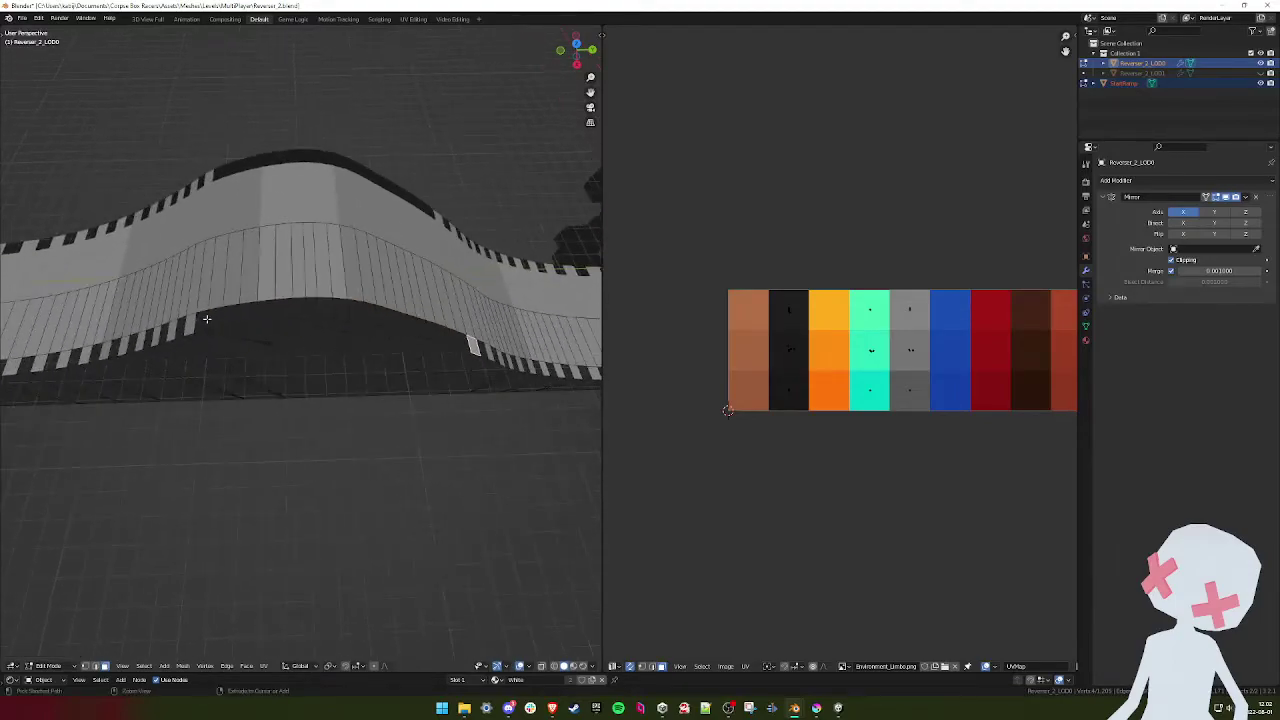
ctrl+click(206, 318)
click(144, 666)
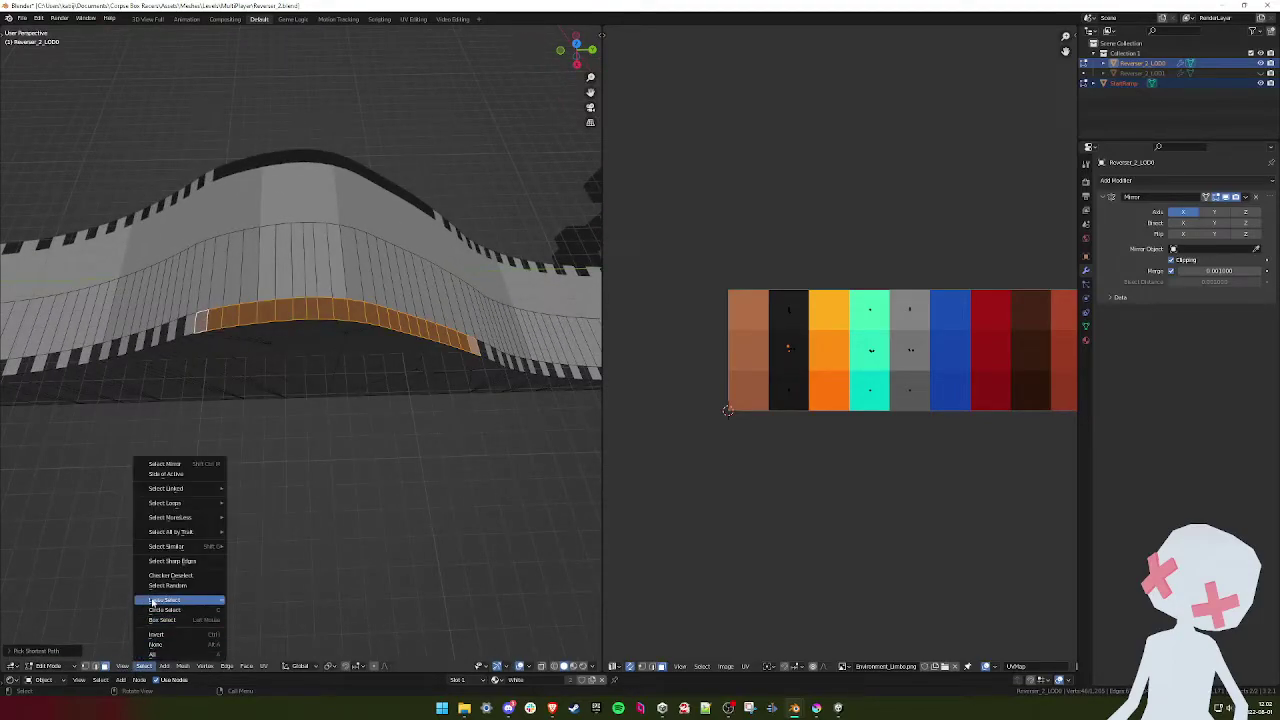
click(166, 576)
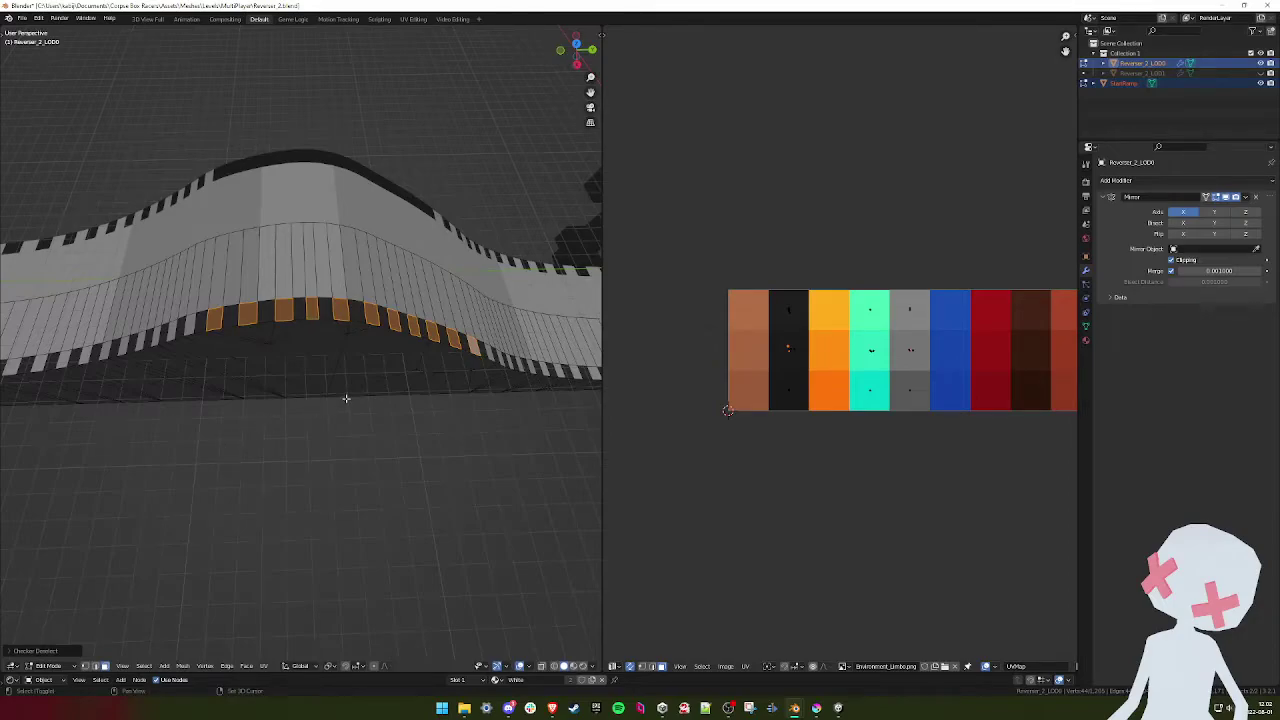
shift+middle_drag(346, 398, 281, 402)
key(g)
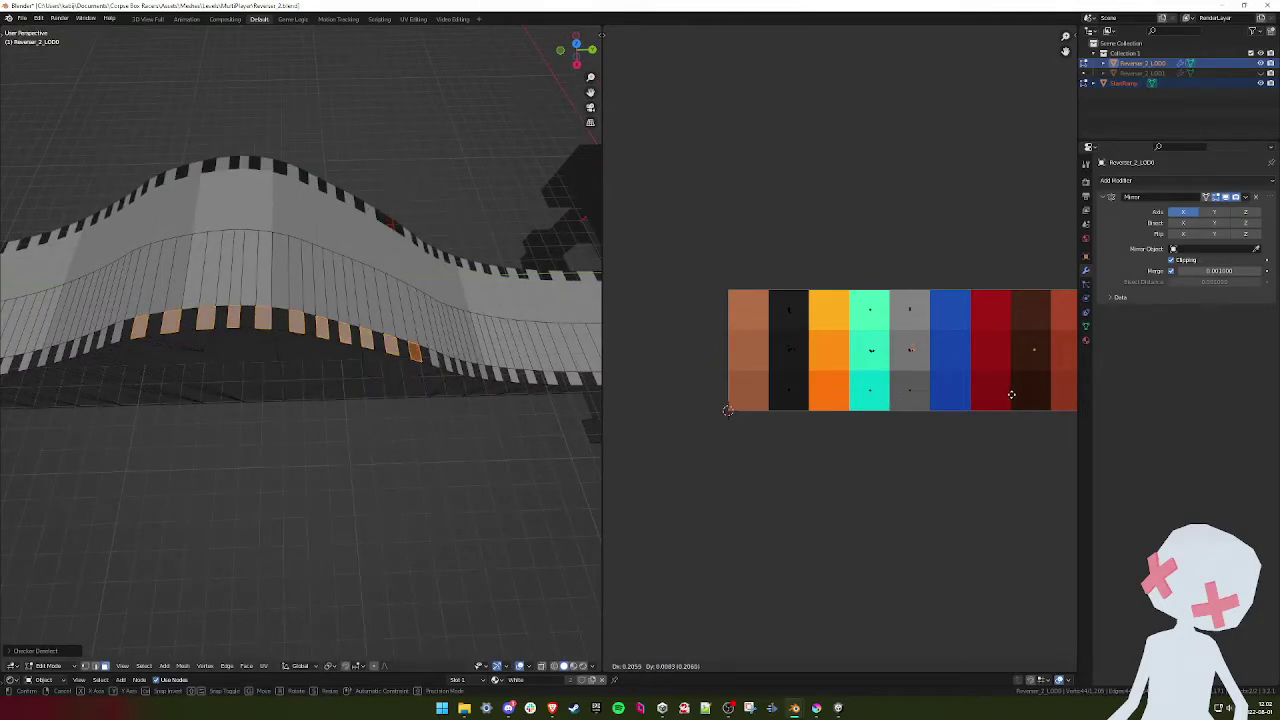
click(1032, 356)
- Move the stray border face's UVs from the dark brown swatch onto the grey swatch and return to Object Mode
key(b)
drag(930, 340, 889, 371)
key(g)
click(789, 364)
shift+middle_drag(208, 350, 279, 359)
key(Tab)
scroll(271, 356, down, 3)
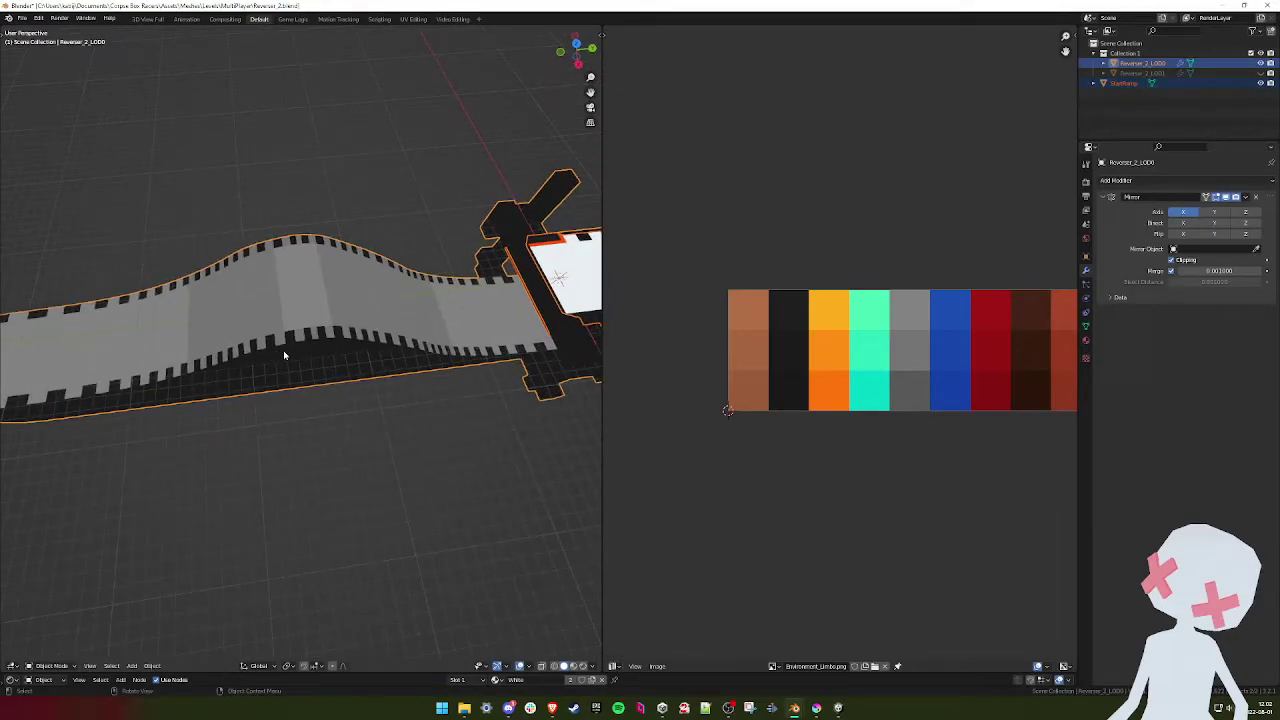
- Select the patch of road and border faces where the hill begins to rise and shift their UVs on the palette to match the adjoining road
middle_drag(234, 320, 326, 358)
key(Tab)
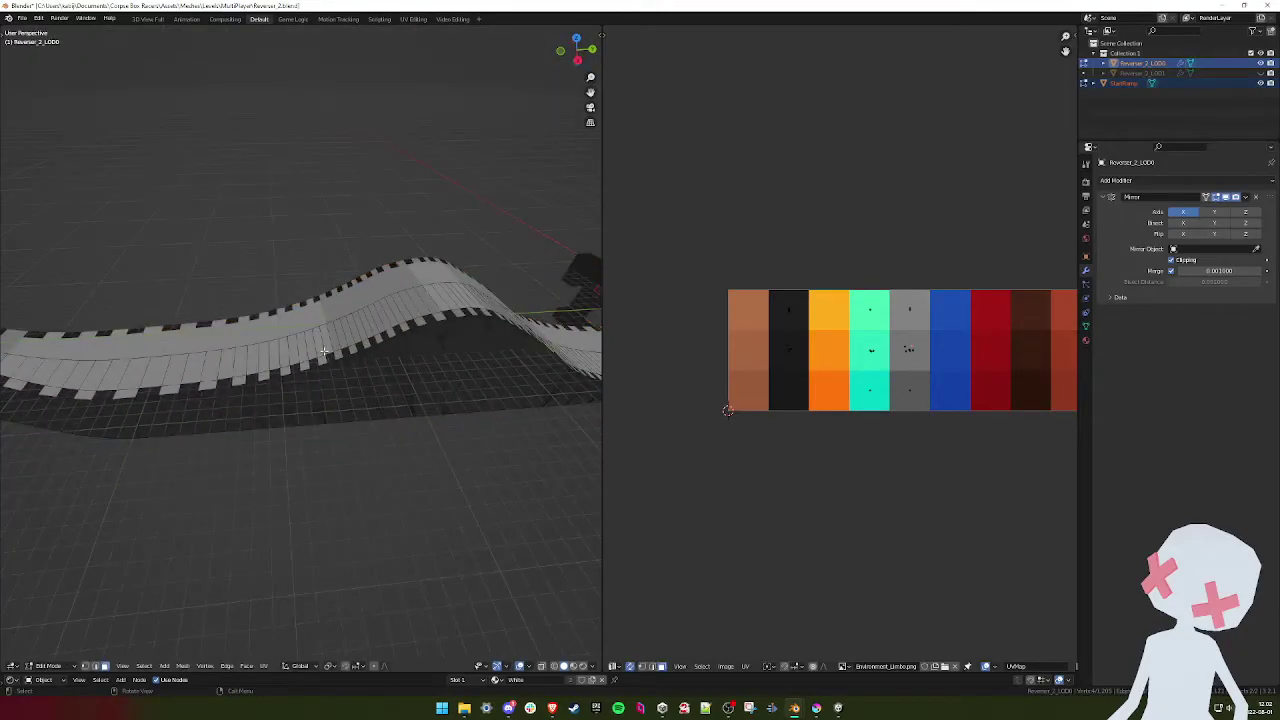
scroll(340, 355, up, 2)
click(342, 341)
ctrl+click(288, 356)
ctrl+click(296, 386)
ctrl+click(354, 369)
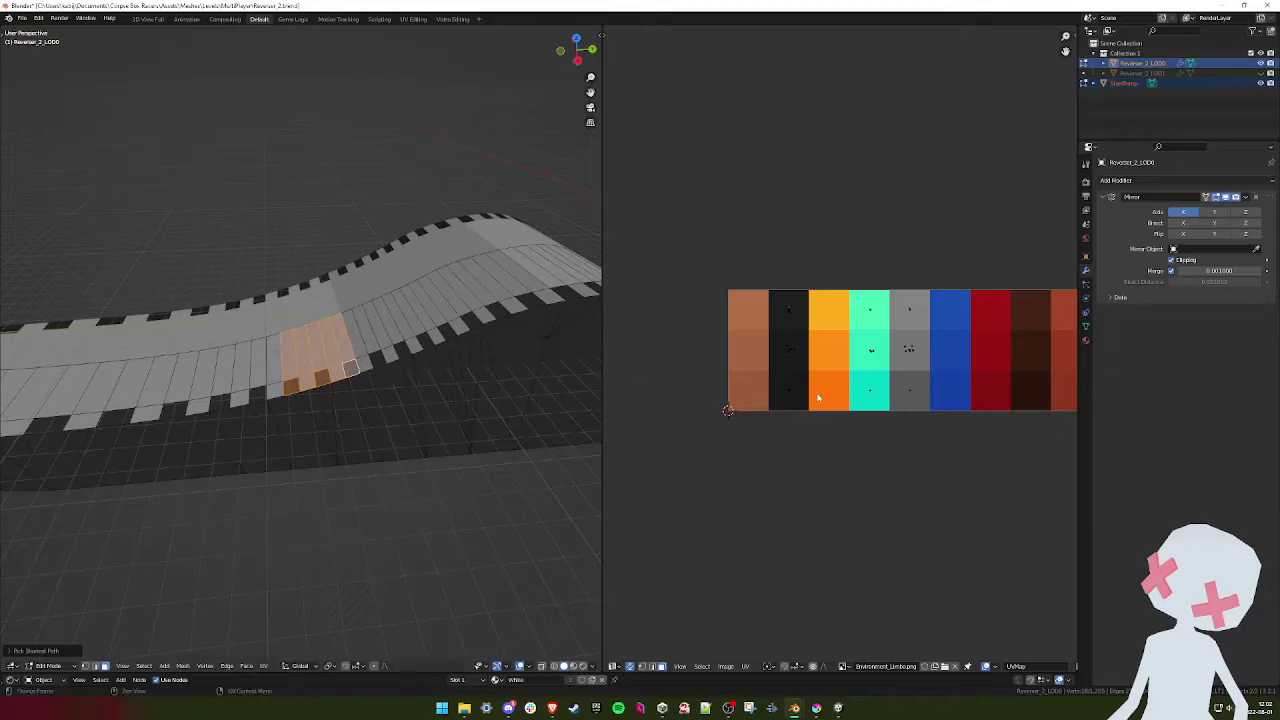
key(g)
click(854, 418)
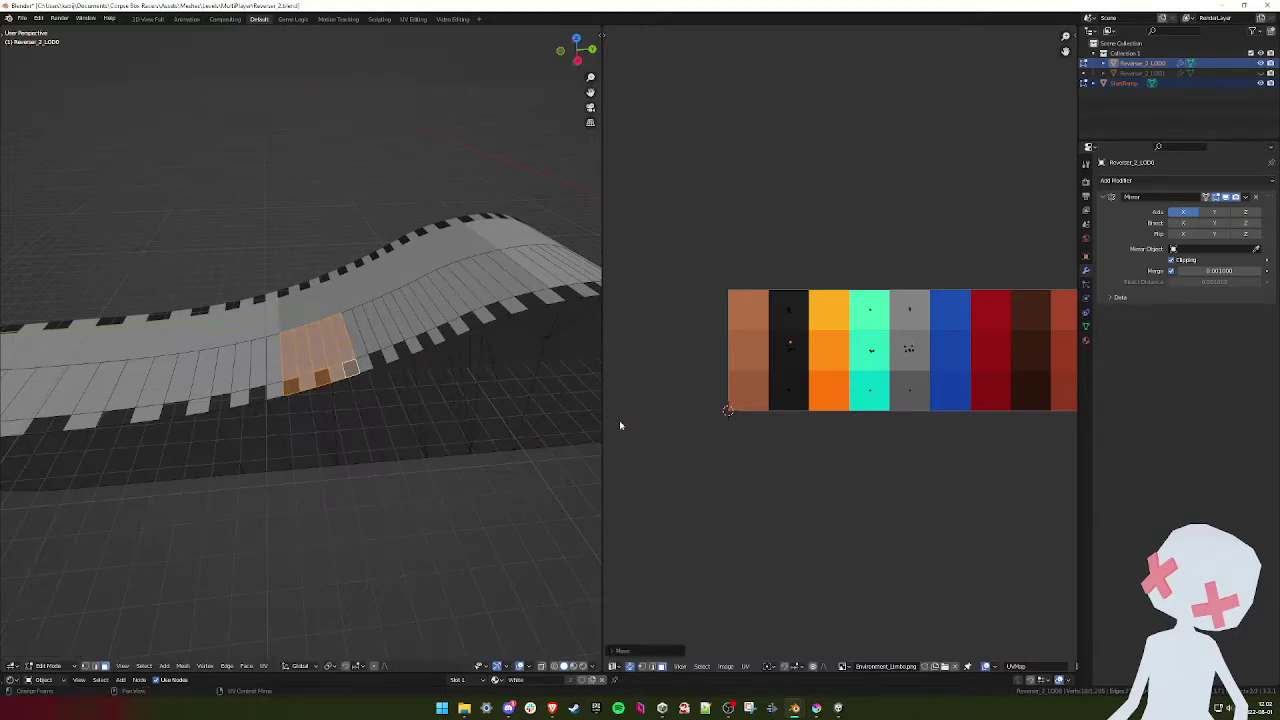
- Select another block of road and border faces along the track and shift their UVs on the palette, then leave Edit Mode
scroll(300, 368, down, 2)
key(Tab)
middle_drag(308, 370, 288, 354)
scroll(310, 356, up, 3)
key(Tab)
click(282, 366)
ctrl+click(364, 378)
middle_drag(364, 378, 378, 408)
ctrl+click(378, 410)
ctrl+click(290, 401)
key(g)
click(849, 416)
key(Tab)
- Compare the material and base colour texture of StartRamp with those of the Reverser_2_LOD0 track
scroll(400, 370, down, 4)
shift+middle_drag(295, 356, 415, 356)
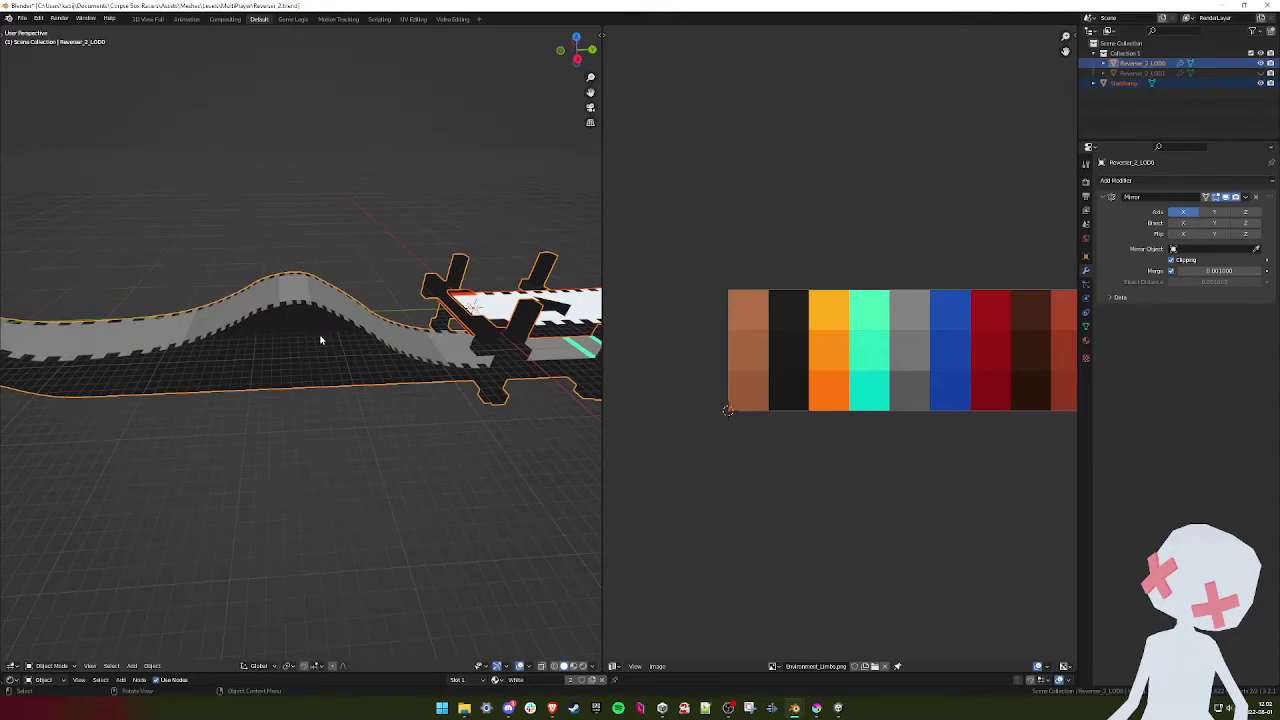
middle_drag(420, 333, 308, 331)
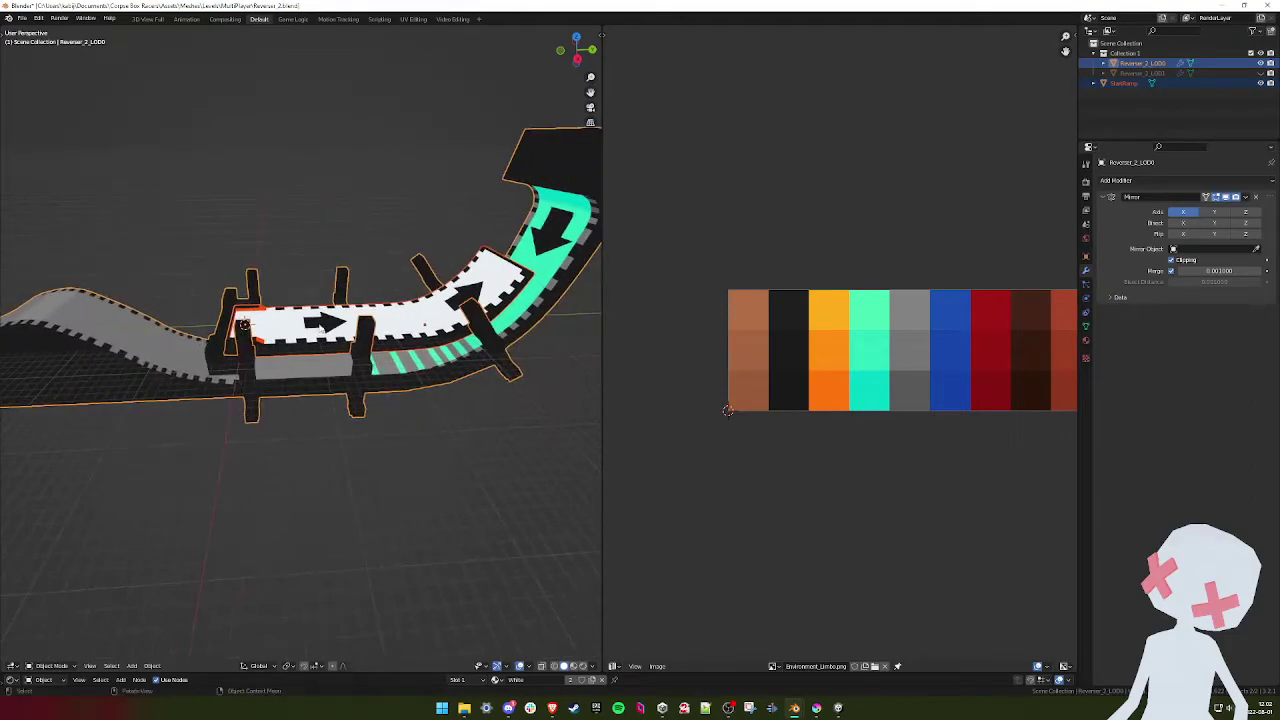
click(363, 326)
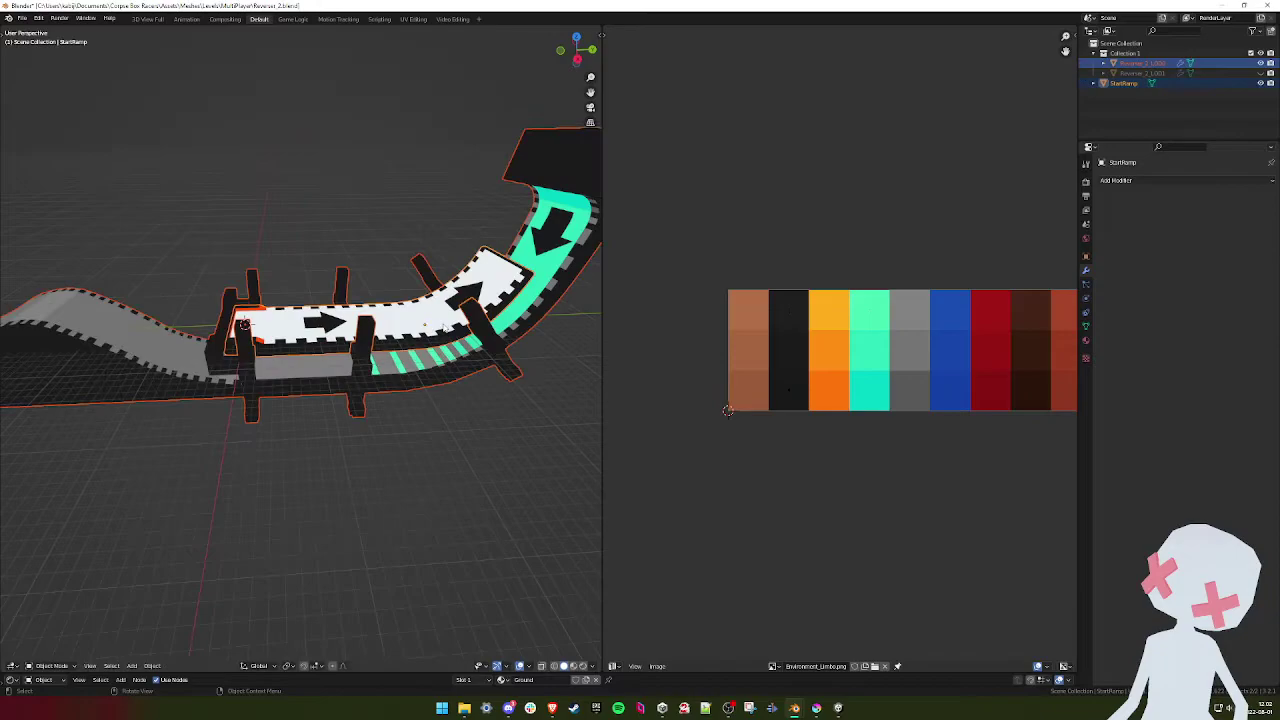
click(1086, 341)
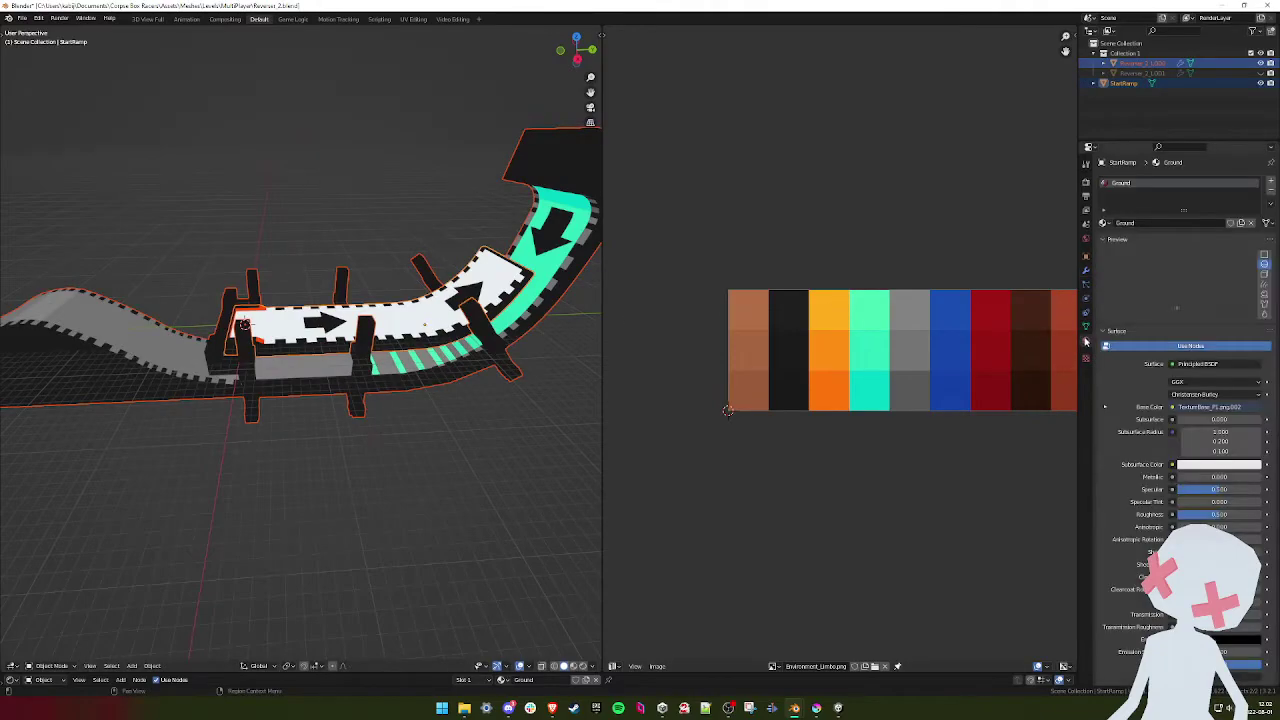
key(Tab)
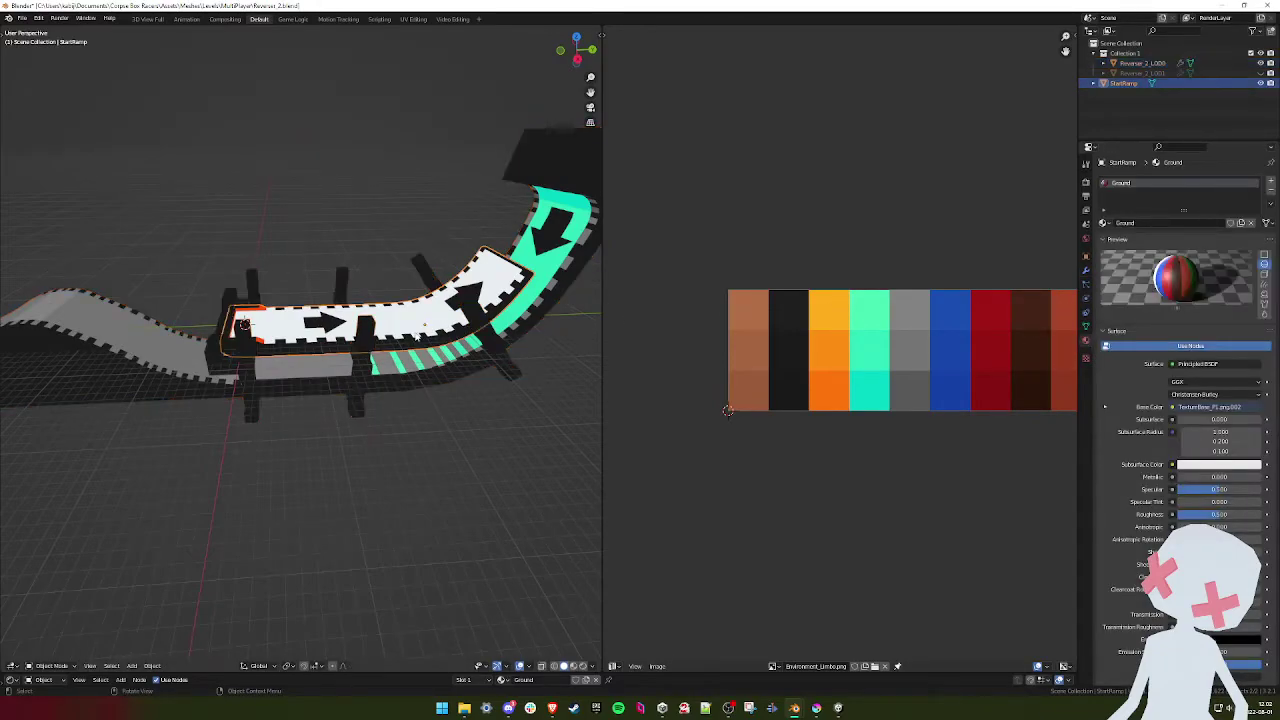
key(a)
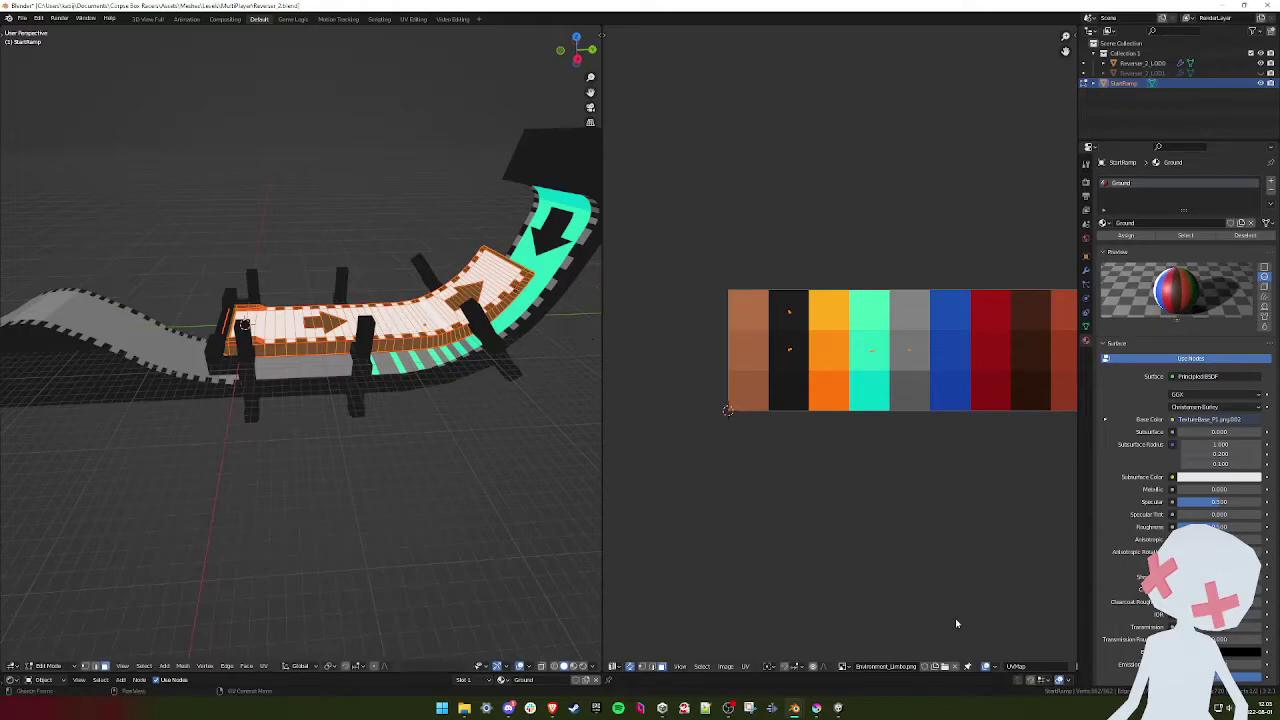
click(847, 666)
click(1104, 224)
key(Tab)
click(331, 395)
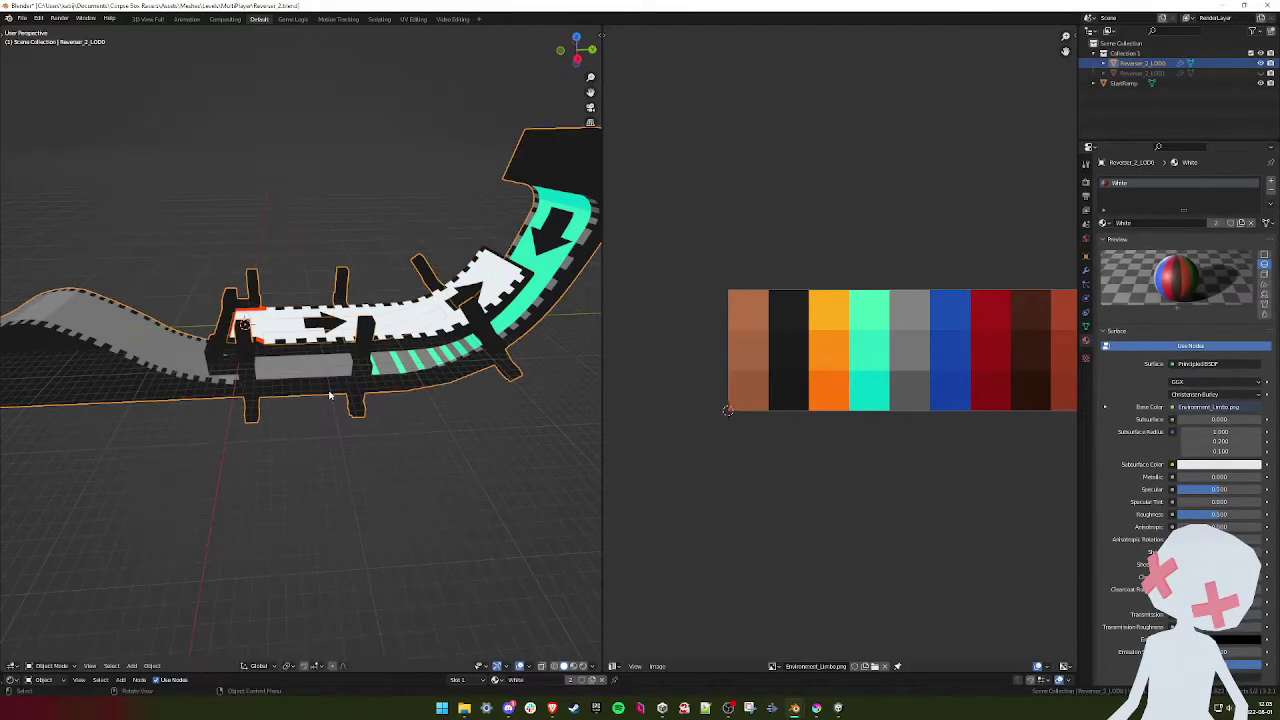
- Assign the White material to StartRamp in place of Ground
click(505, 282)
click(1104, 223)
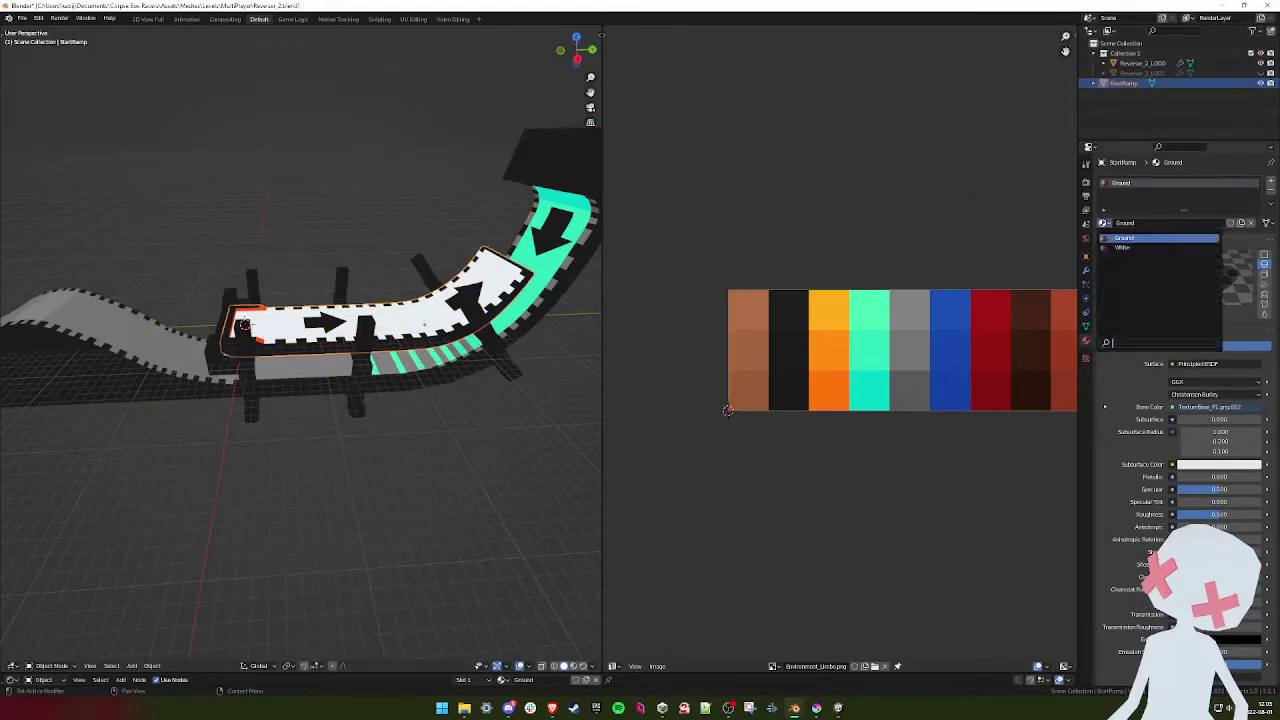
click(1128, 245)
mouse_move(198, 318)
shift+middle_down()
mouse_move(295, 327)
mouse_move(224, 322)
mouse_move(289, 336)
mouse_move(297, 294)
mouse_move(300, 309)
mouse_move(428, 324)
mouse_move(323, 338)
mouse_move(350, 358)
mouse_move(421, 305)
shift+middle_up()
scroll(356, 352, up, 3)
click(422, 305)
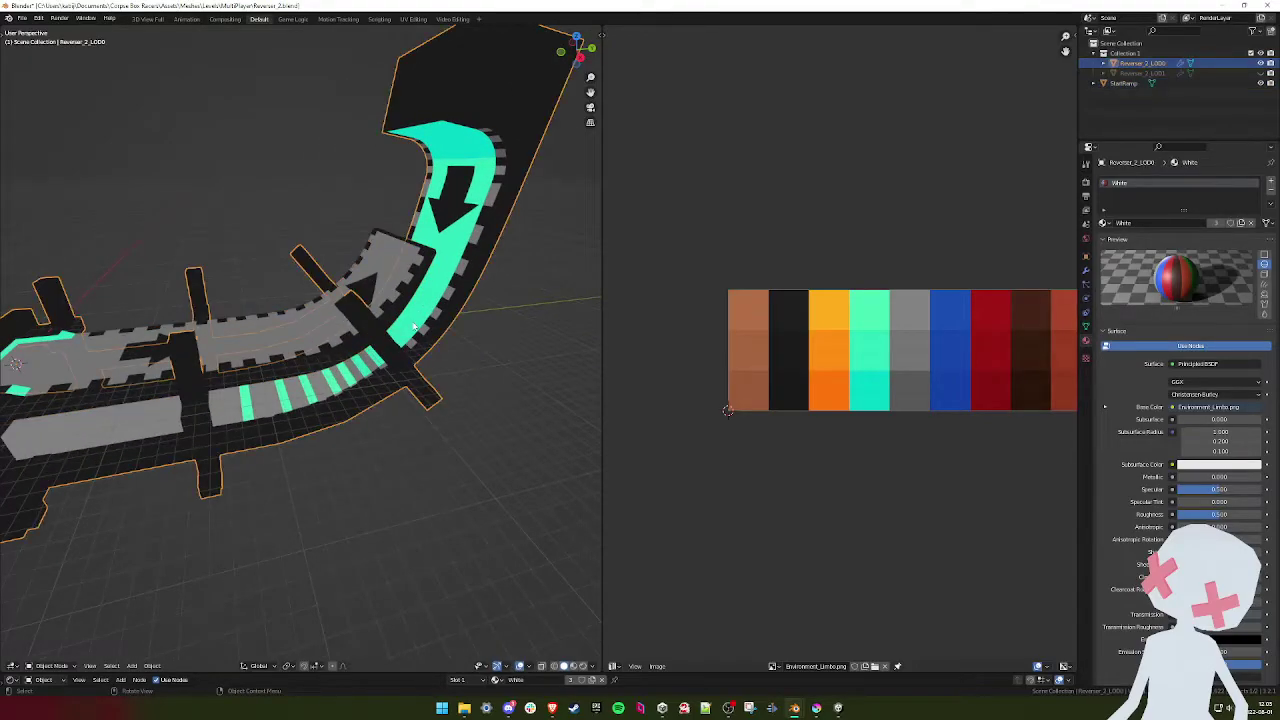
key(Tab)
key(Tab)
middle_drag(432, 290, 403, 328)
- Select StartRamp's flat front section, with its road strips, border tiles and arrow, and shift those faces' UVs up to the lightest palette row
click(405, 318)
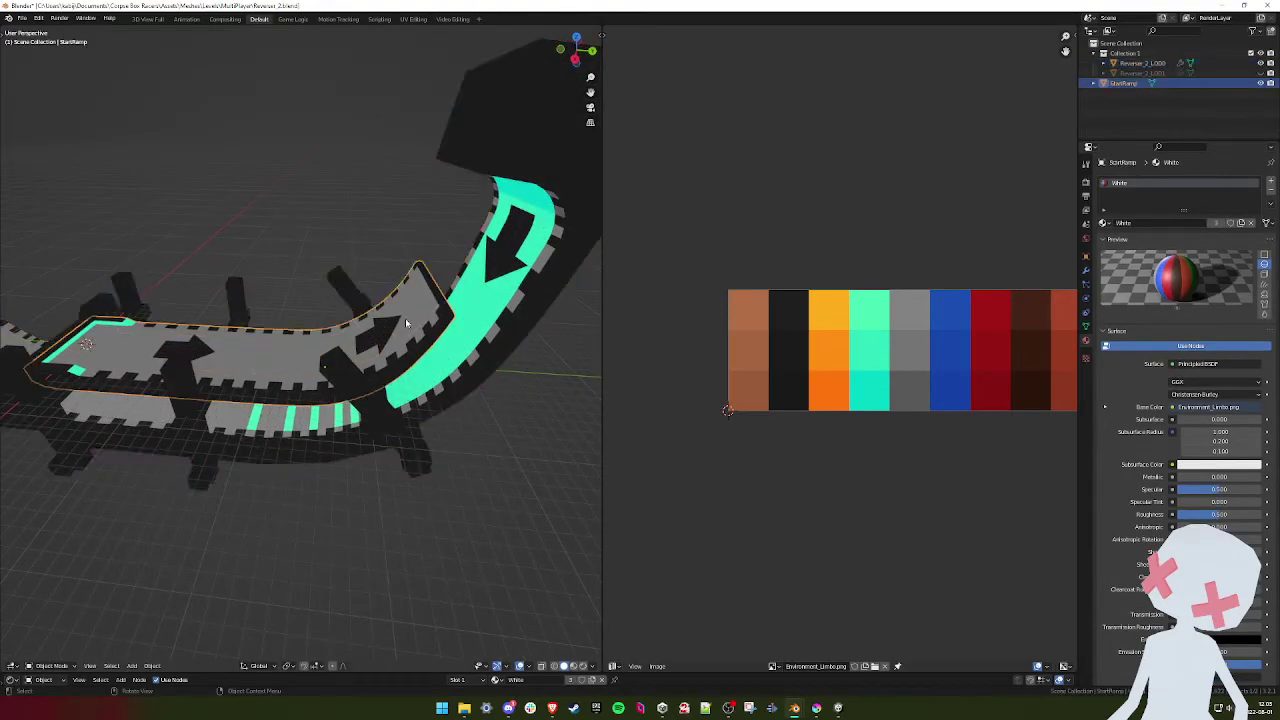
key(Tab)
middle_drag(304, 339, 425, 350)
click(527, 304)
shift+middle_drag(527, 304, 600, 322)
ctrl+click(174, 326)
ctrl+click(166, 290)
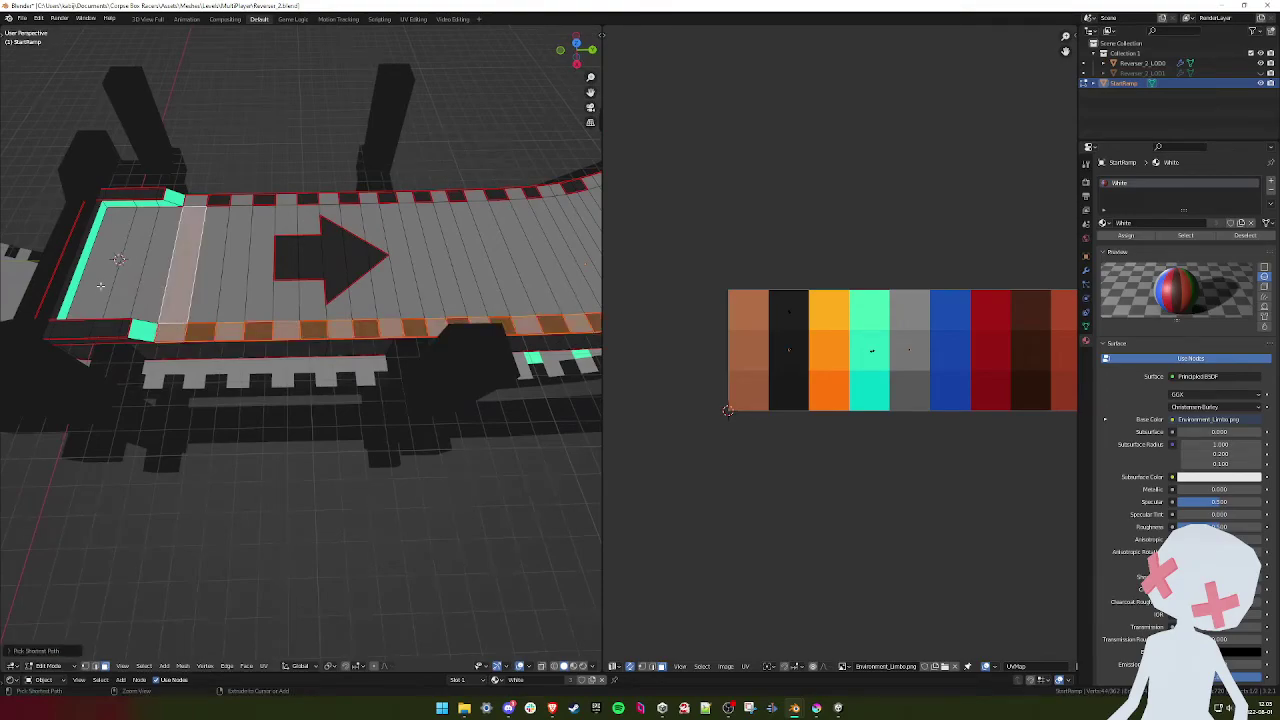
ctrl+click(104, 287)
middle_drag(538, 262, 596, 273)
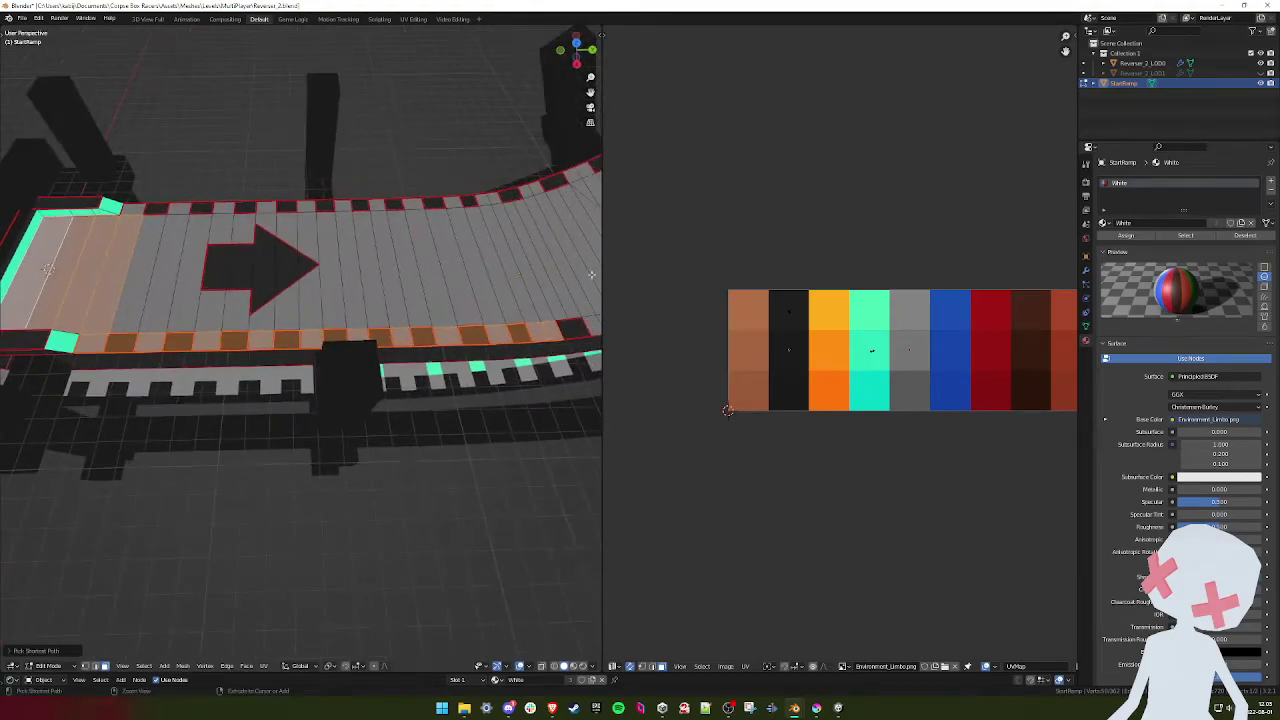
shift+click(533, 279)
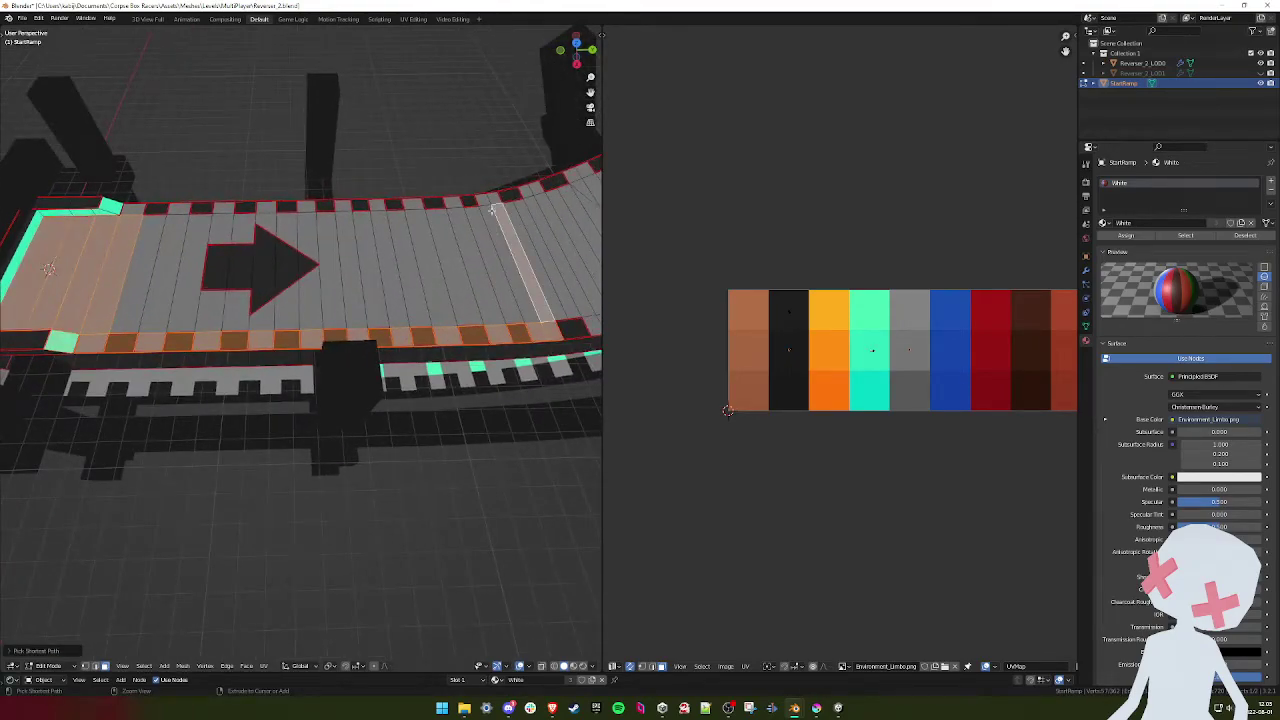
ctrl+click(127, 262)
ctrl+click(143, 264)
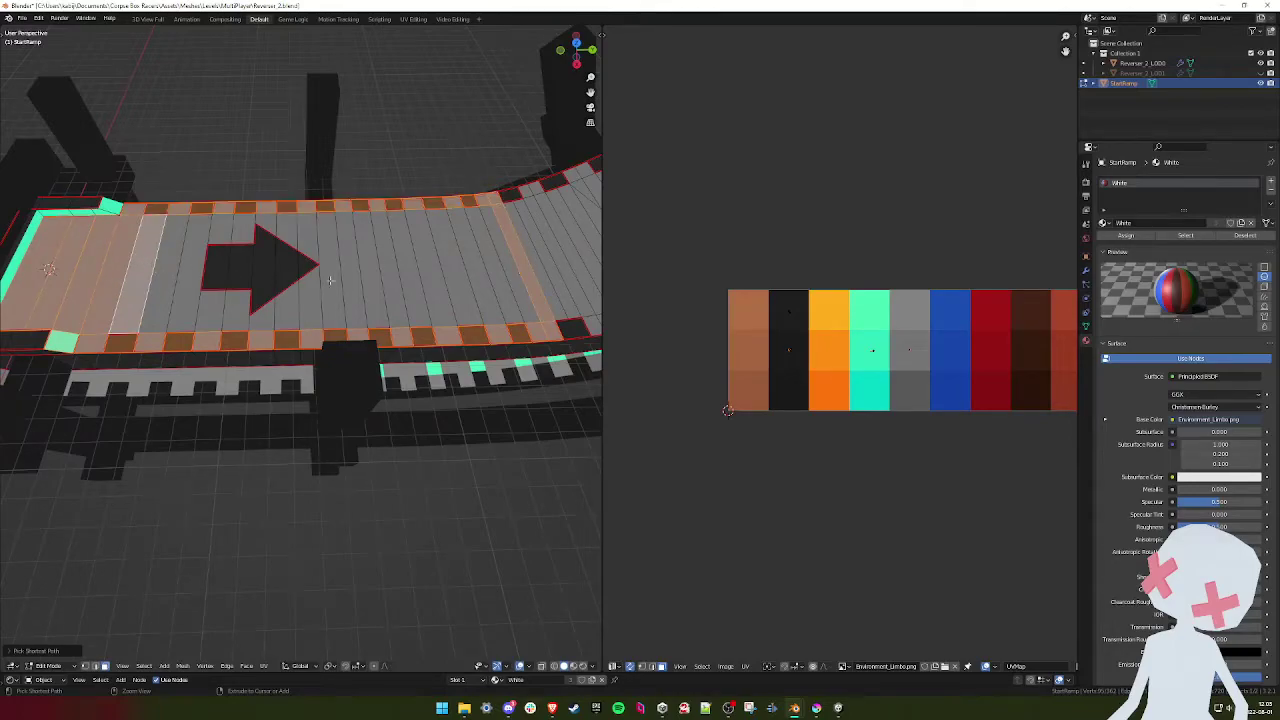
shift+click(500, 264)
key(c)
mouse_move(480, 268)
mouse_down()
mouse_move(166, 272)
mouse_move(309, 245)
mouse_move(283, 265)
mouse_up()
key(Escape)
middle_drag(455, 275, 347, 265)
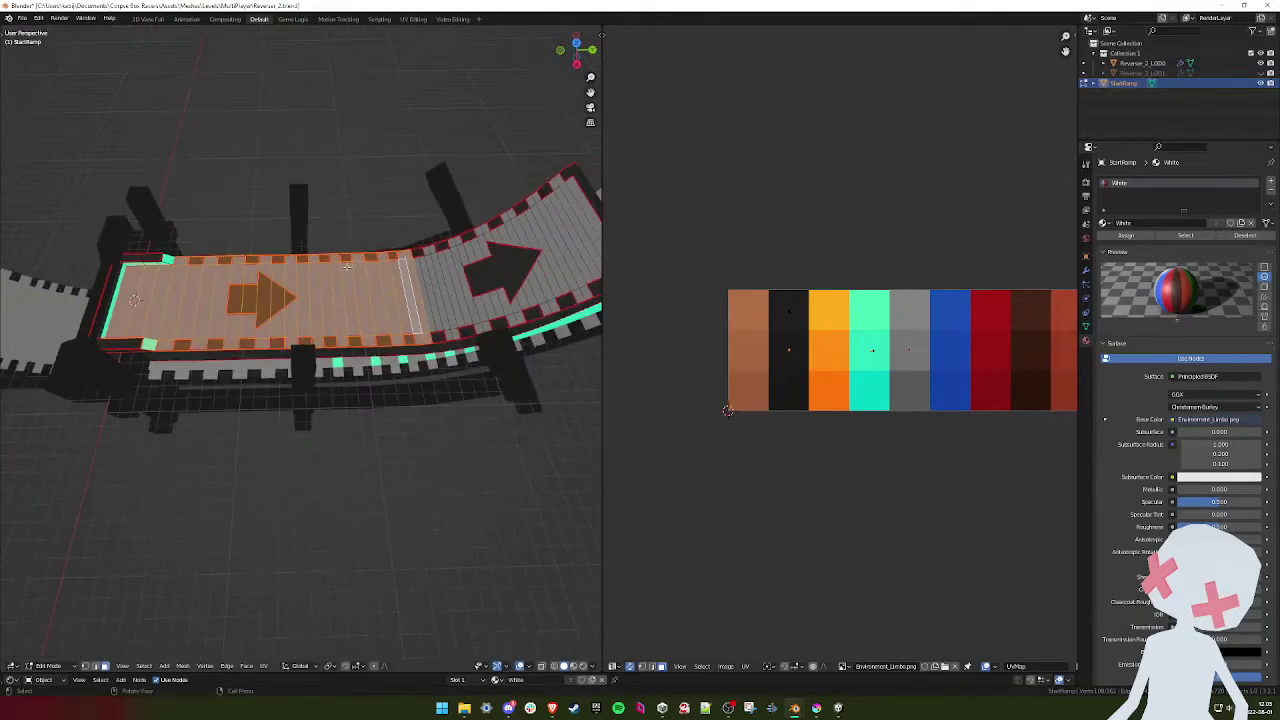
key(g)
click(768, 315)
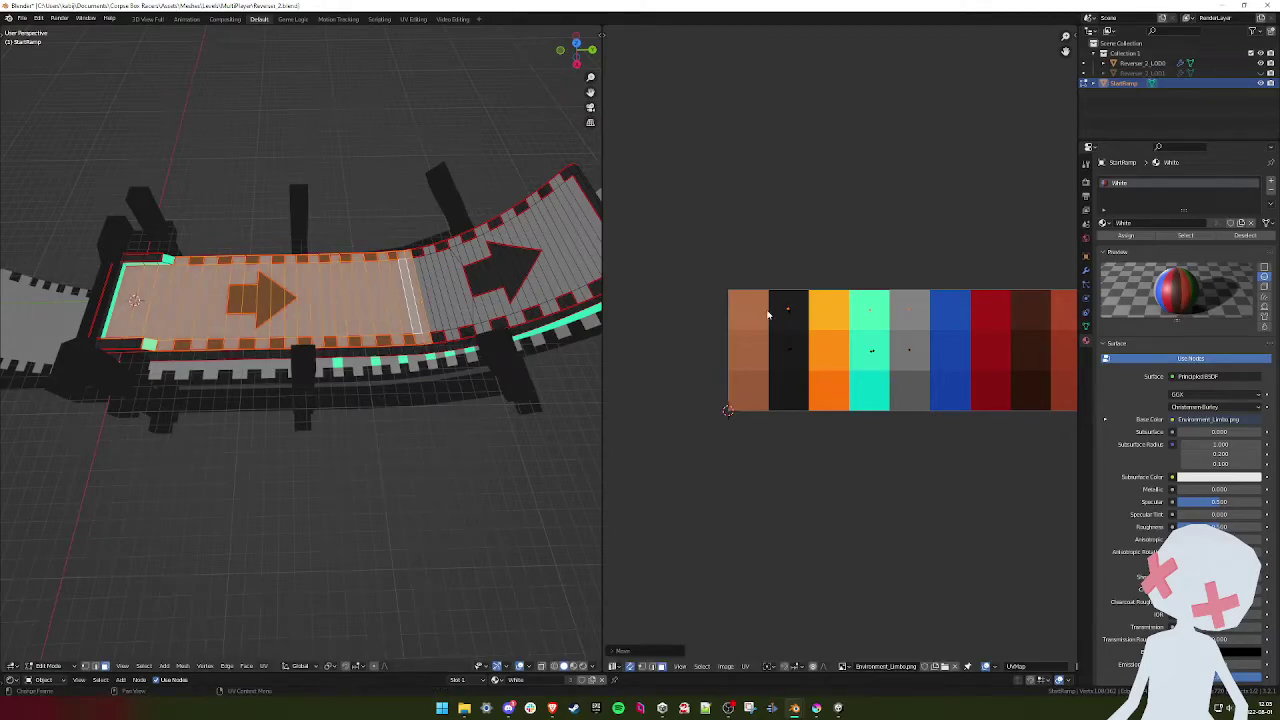
- Select the teal corner tiles at the front of the start ramp and move their UVs down to the middle teal shade
scroll(309, 310, up, 3)
middle_drag(309, 310, 245, 250)
shift+middle_drag(245, 250, 270, 307)
click(400, 336)
middle_drag(350, 365, 298, 282)
ctrl+click(368, 365)
key(g)
click(884, 445)
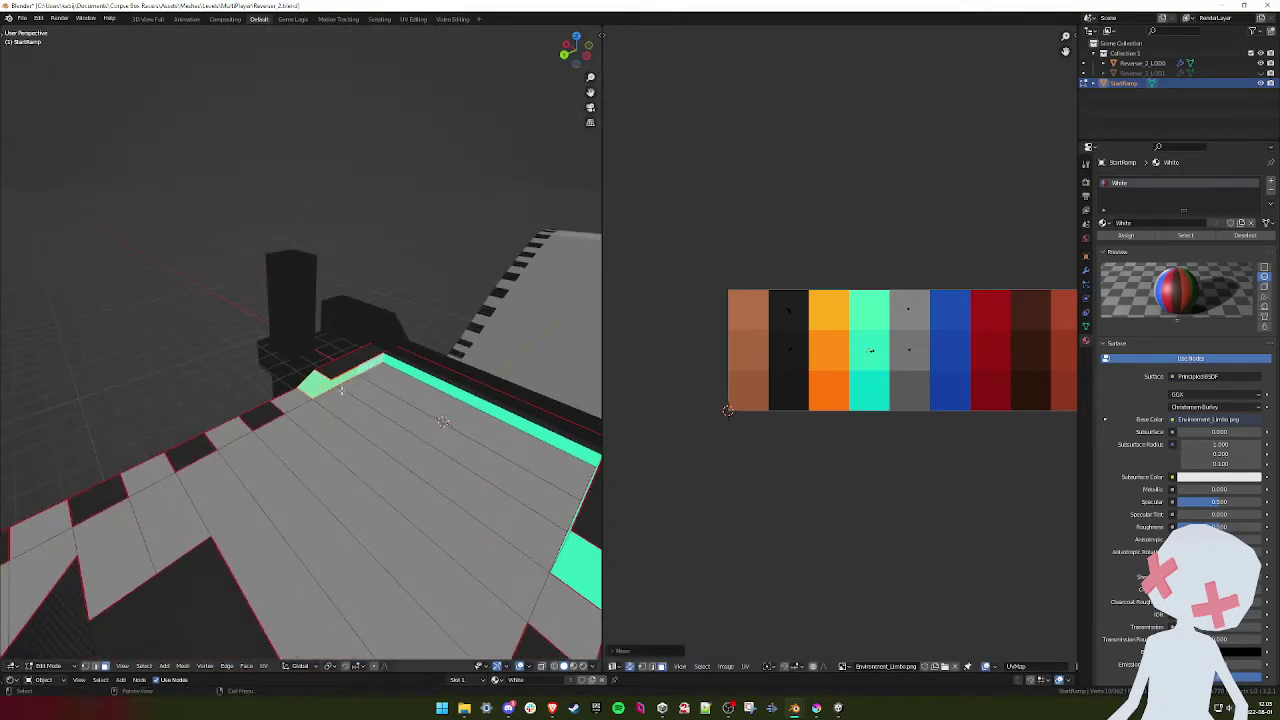
- Select the road strips behind the first arrow and compare their shade with the rest of the ramp outside Edit Mode
scroll(311, 394, down, 3)
middle_drag(311, 394, 298, 371)
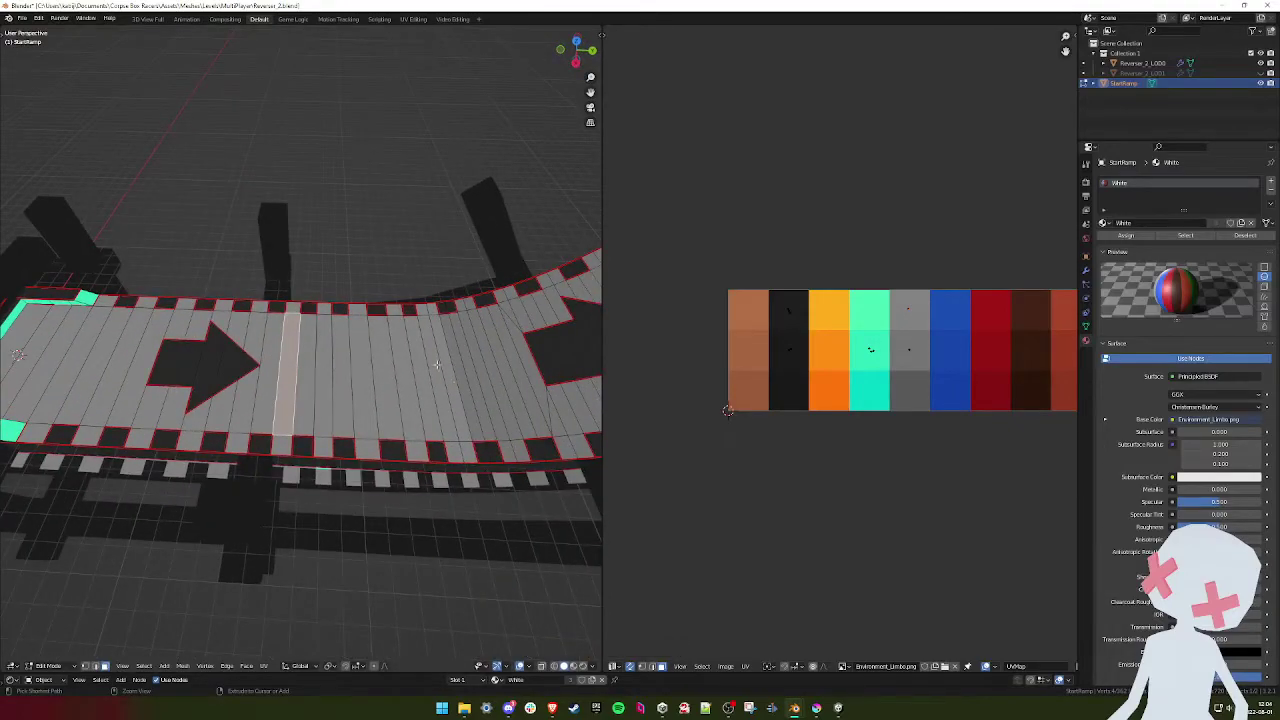
ctrl+shift+click(447, 415)
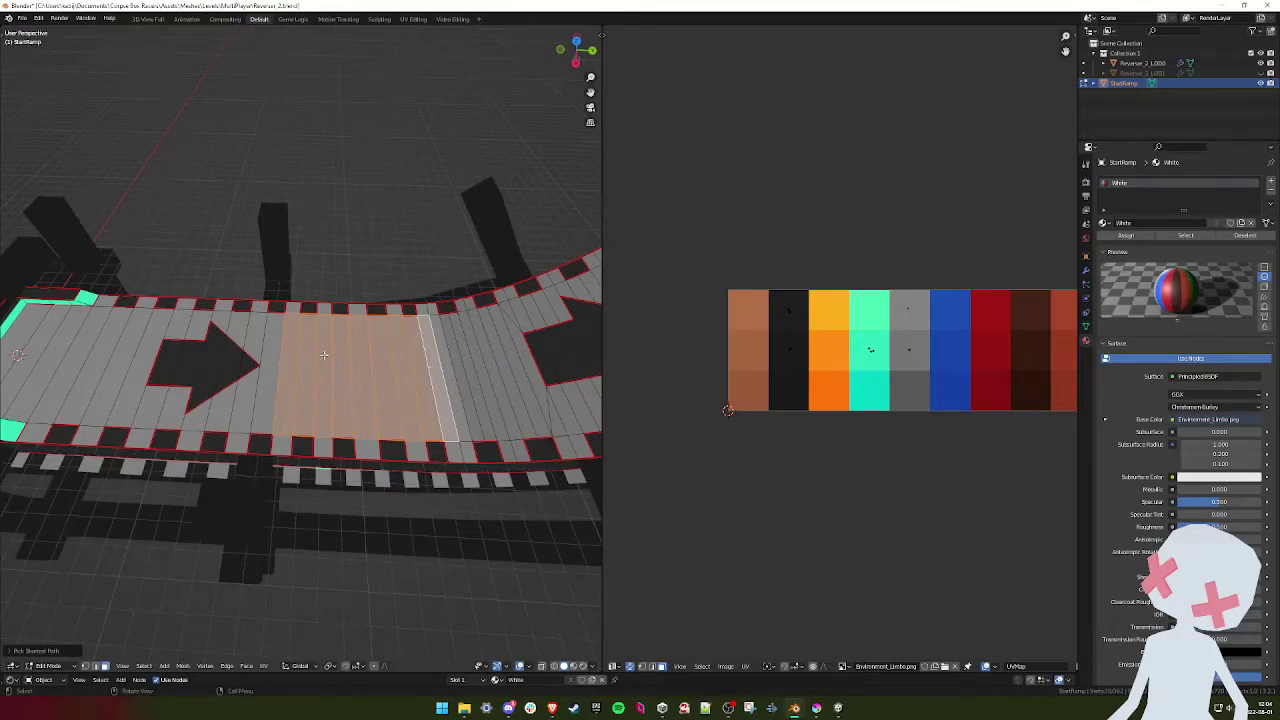
key(Tab)
middle_drag(324, 354, 320, 377)
scroll(352, 374, up, 3)
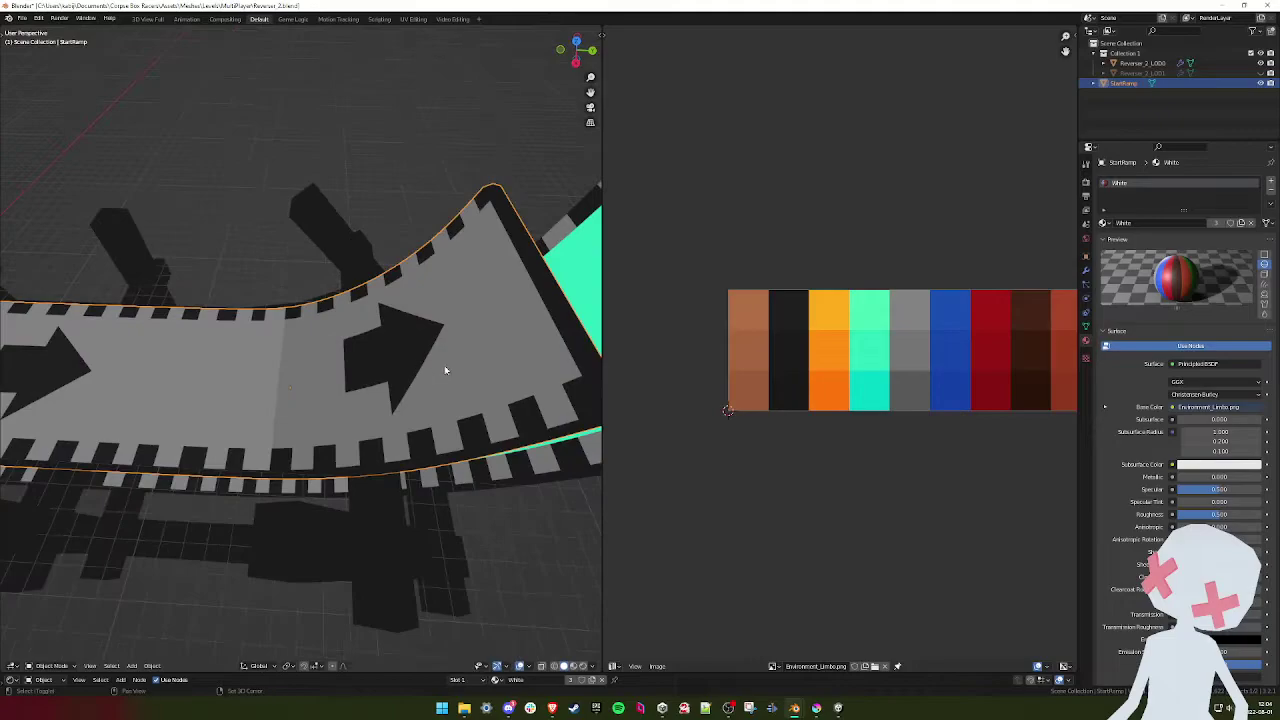
- Select the dark faces along the start ramp's raised end lip and shift their UVs up to the lightest black shade
middle_drag(446, 370, 310, 338)
key(Tab)
click(299, 336)
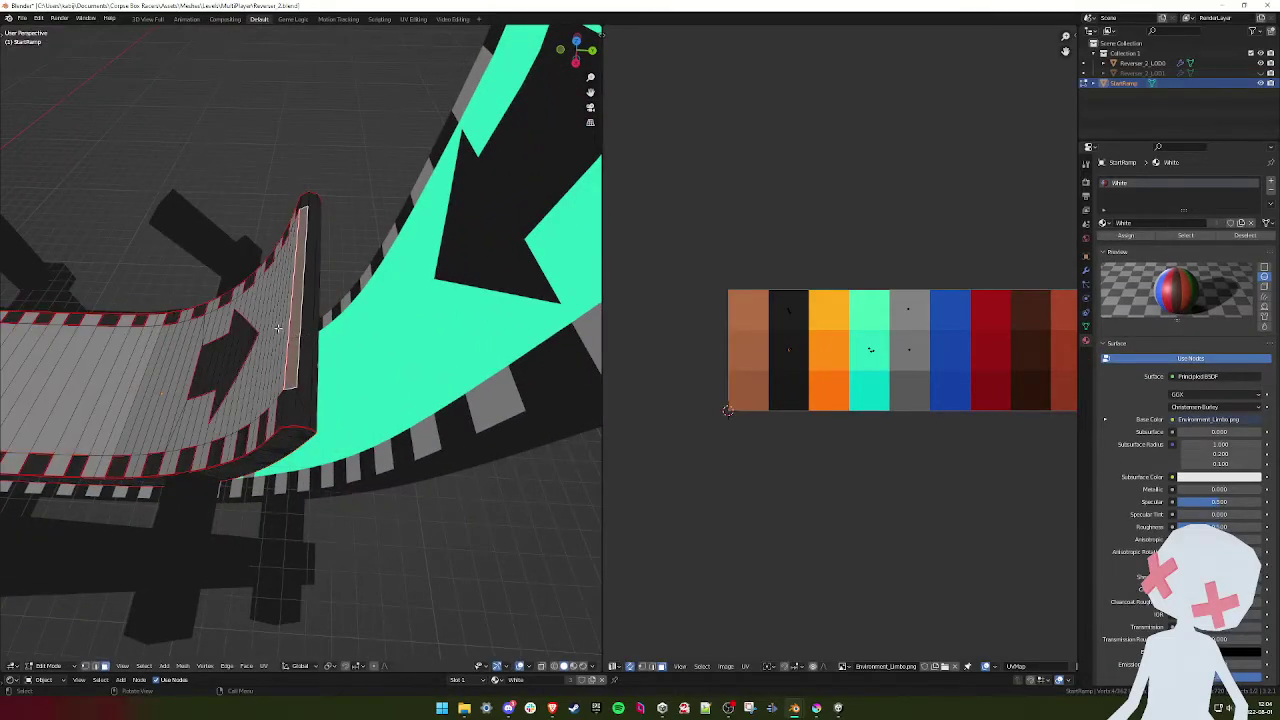
shift+click(306, 199)
alt+shift+click(310, 222)
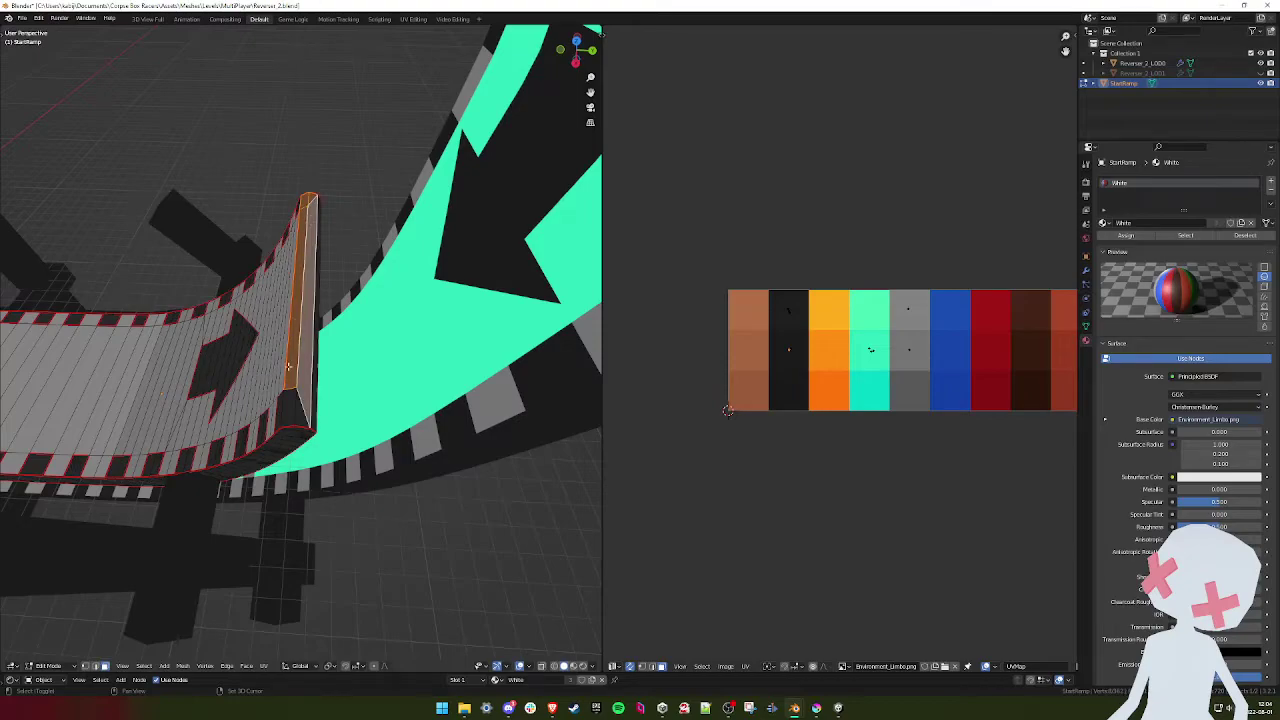
alt+shift+click(296, 400)
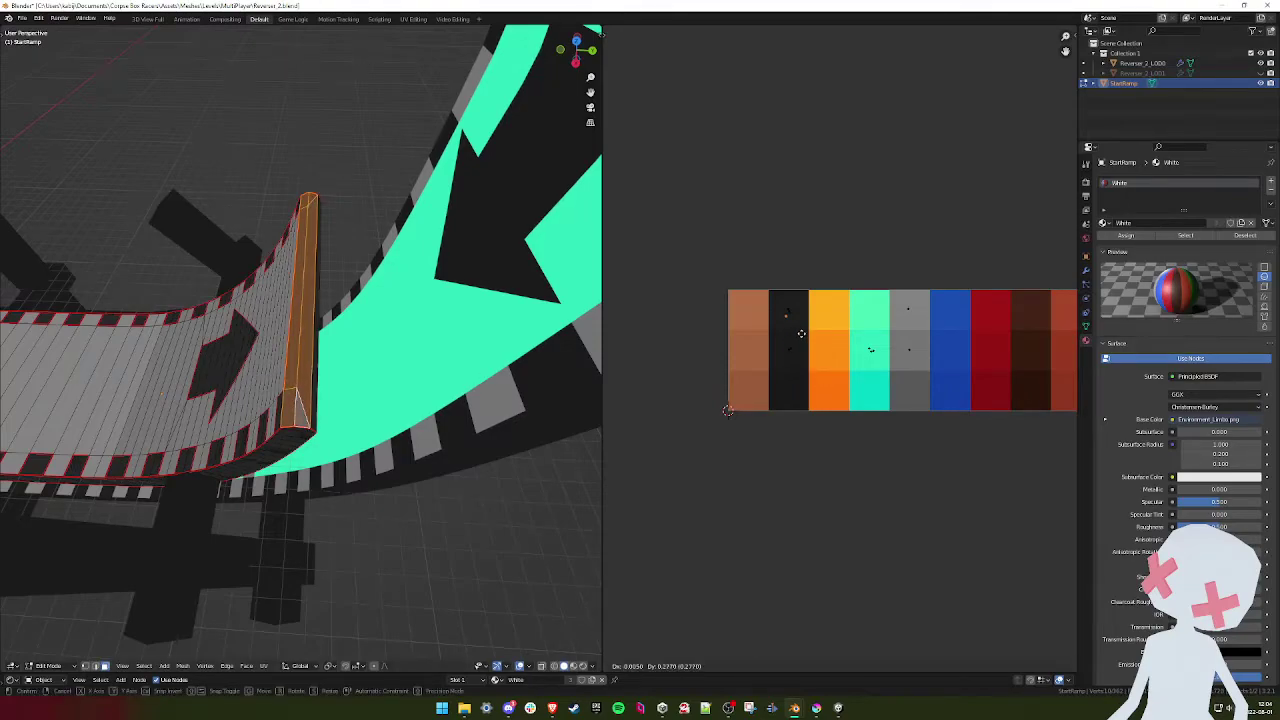
- Examine the shading of the start ramp's end lip, road and side faces in and out of Edit Mode
mouse_move(330, 318)
middle_down()
mouse_move(449, 299)
mouse_move(333, 322)
mouse_move(389, 326)
mouse_move(305, 344)
mouse_move(321, 360)
mouse_move(340, 309)
middle_up()
scroll(355, 321, down, 4)
key(Tab)
scroll(305, 344, up, 4)
key(Tab)
click(247, 344)
scroll(297, 360, up, 1)
click(299, 392)
scroll(302, 386, down, 8)
scroll(340, 311, up, 4)
click(370, 420)
- Select the curved underside faces of the start ramp, move their UVs down to the darkest black shade and save the file
middle_drag(370, 418, 397, 360)
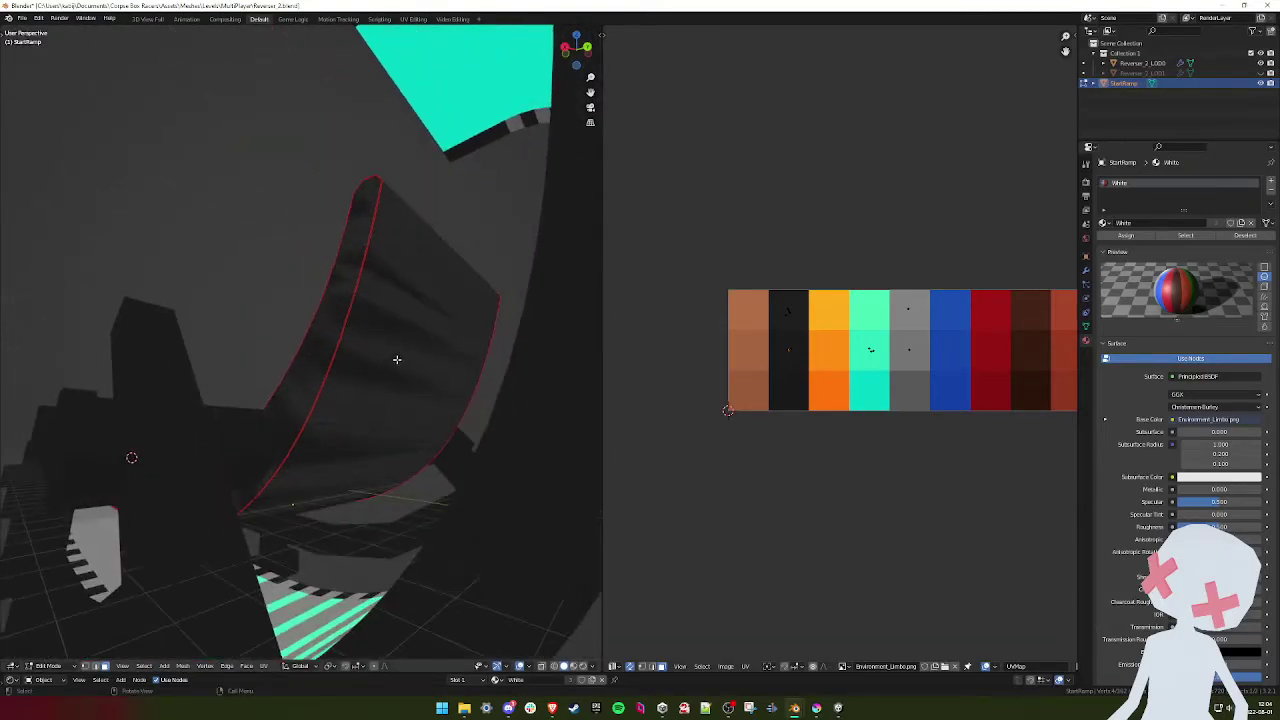
key(l)
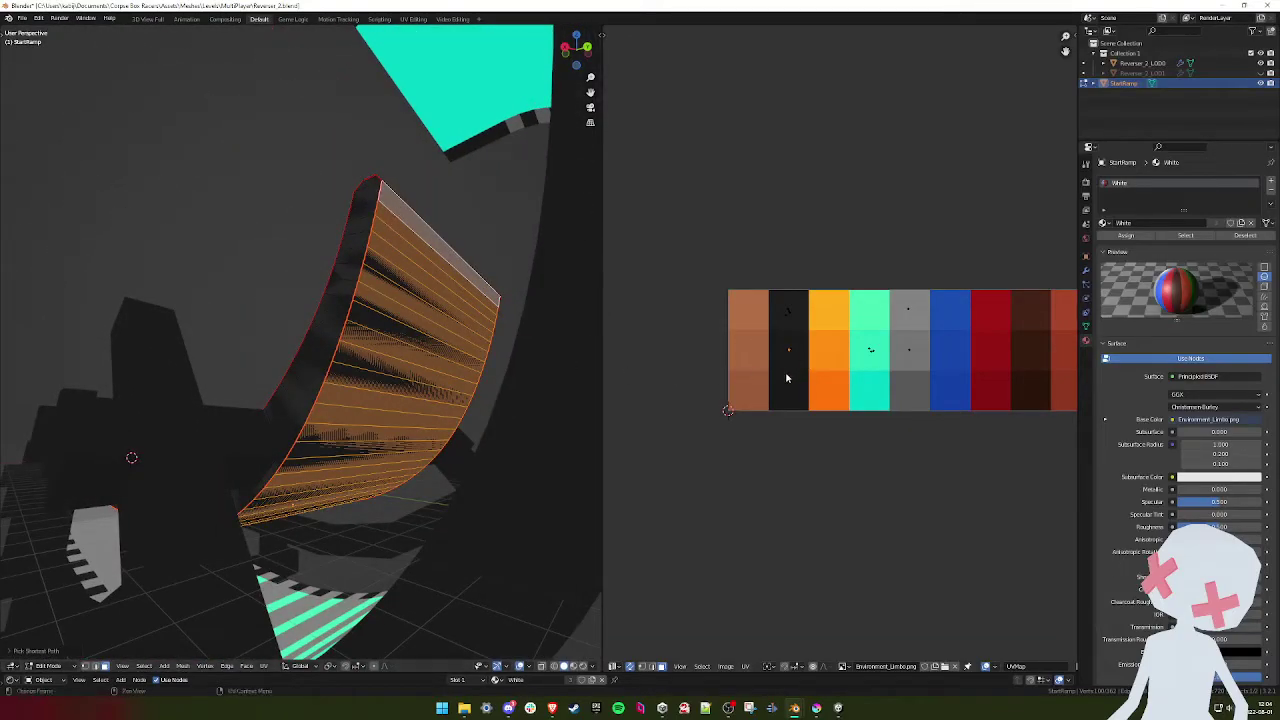
key(g)
click(791, 432)
mouse_move(440, 340)
middle_down()
mouse_move(394, 391)
mouse_move(451, 372)
mouse_move(414, 380)
mouse_move(297, 338)
mouse_move(371, 306)
mouse_move(279, 347)
mouse_move(286, 334)
mouse_move(365, 354)
mouse_move(277, 350)
mouse_move(347, 332)
mouse_move(331, 356)
middle_up()
scroll(400, 385, down, 6)
key(Tab)
key(ctrl+s)
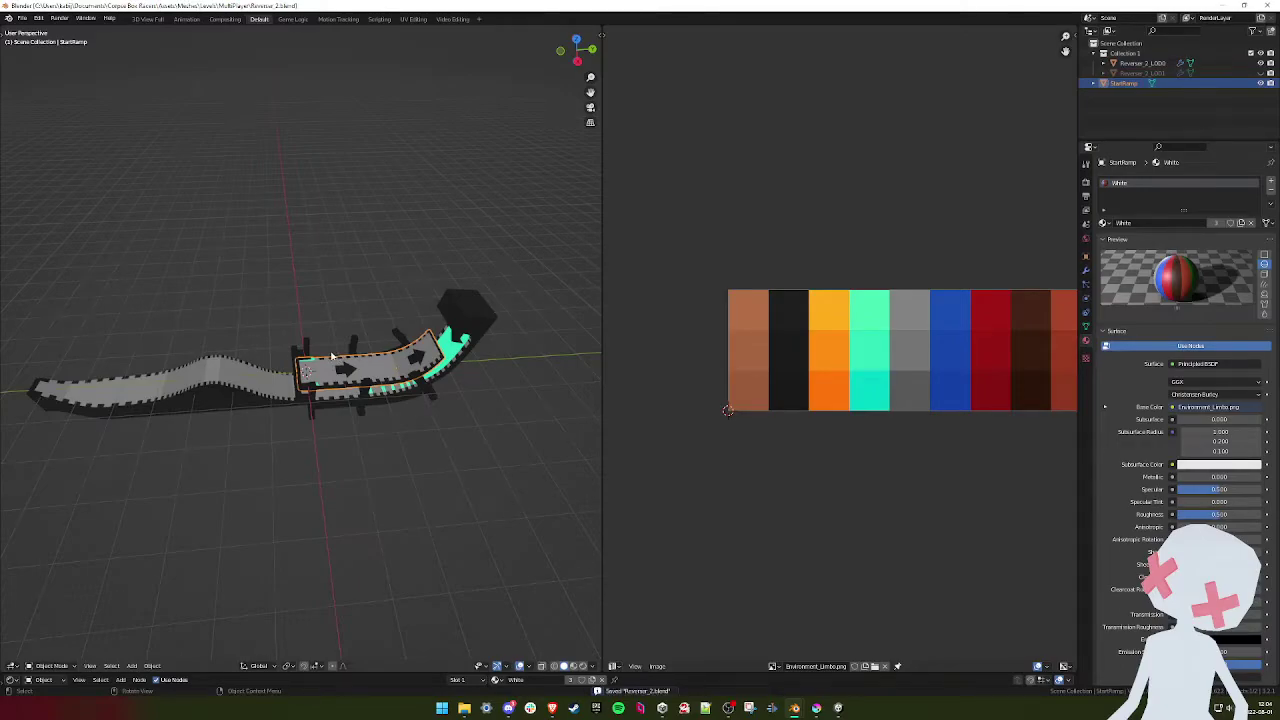
- Switch to Unity, load BaseScene with the level and play-test it with Use Debug Setup enabled for 2 players
click(816, 708)
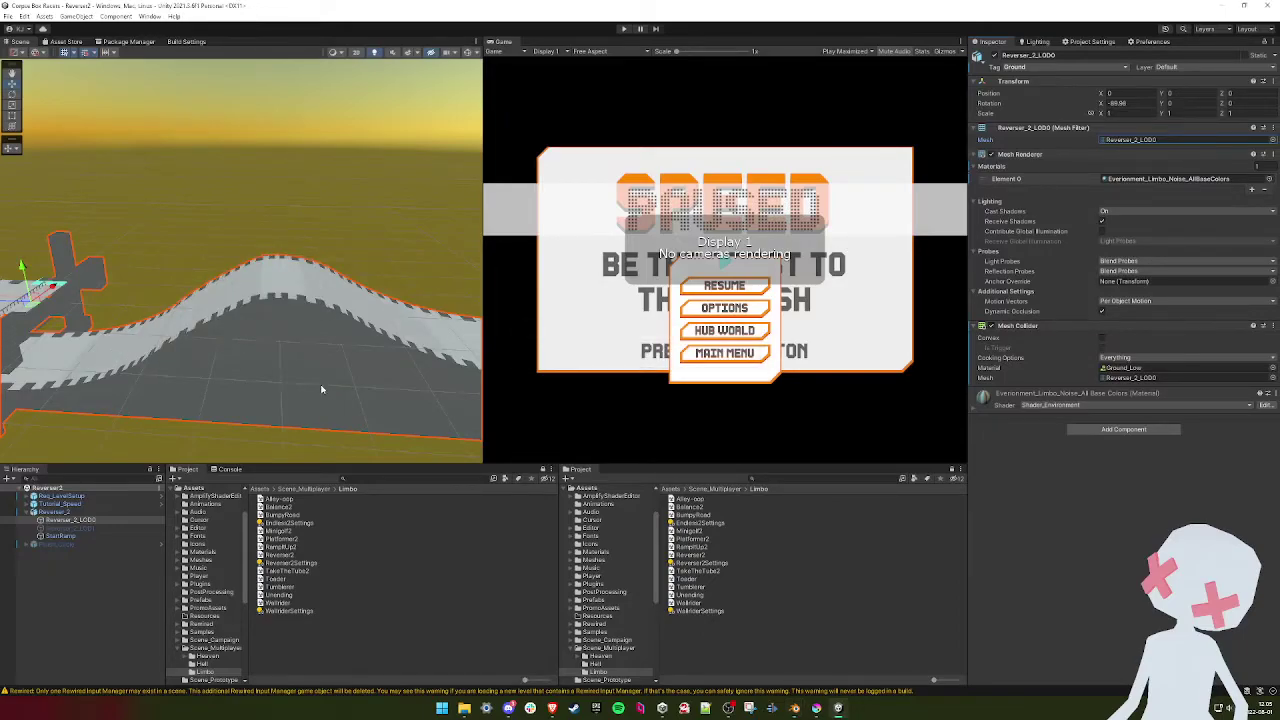
mouse_move(274, 382)
right_down()
mouse_move(286, 320)
mouse_move(235, 341)
mouse_move(280, 307)
right_up()
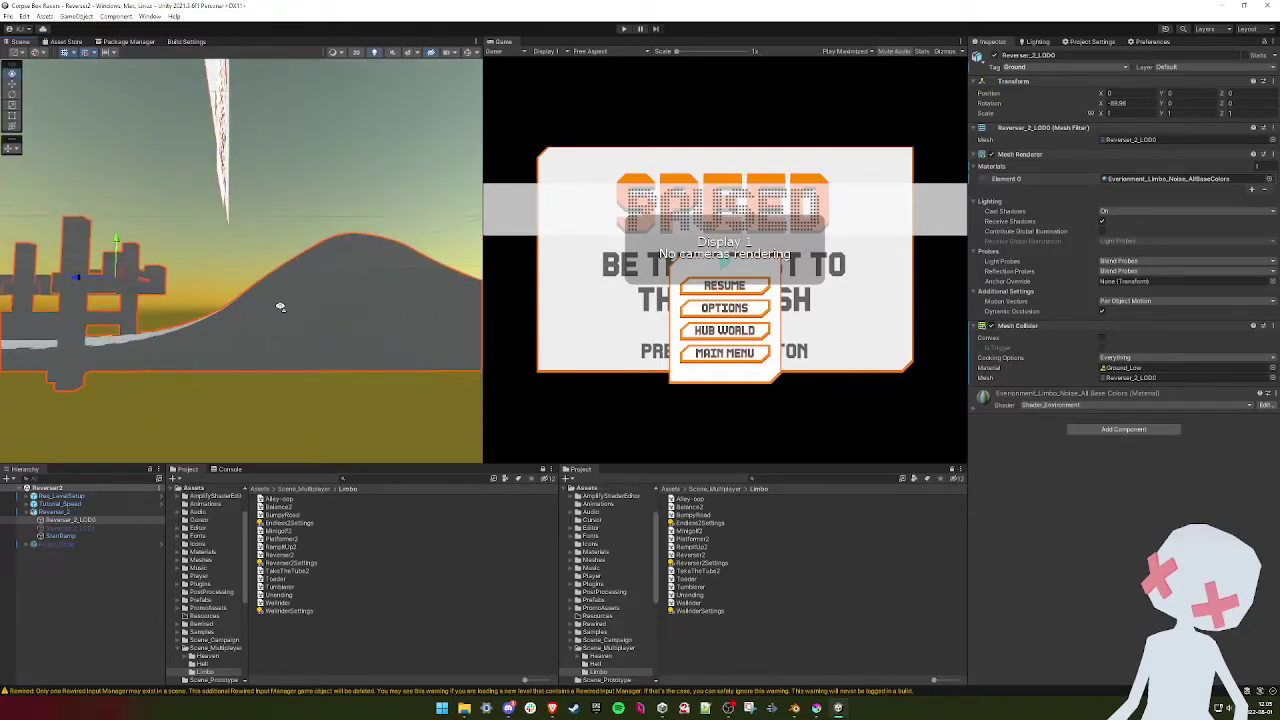
click(669, 489)
scroll(717, 600, down, 3)
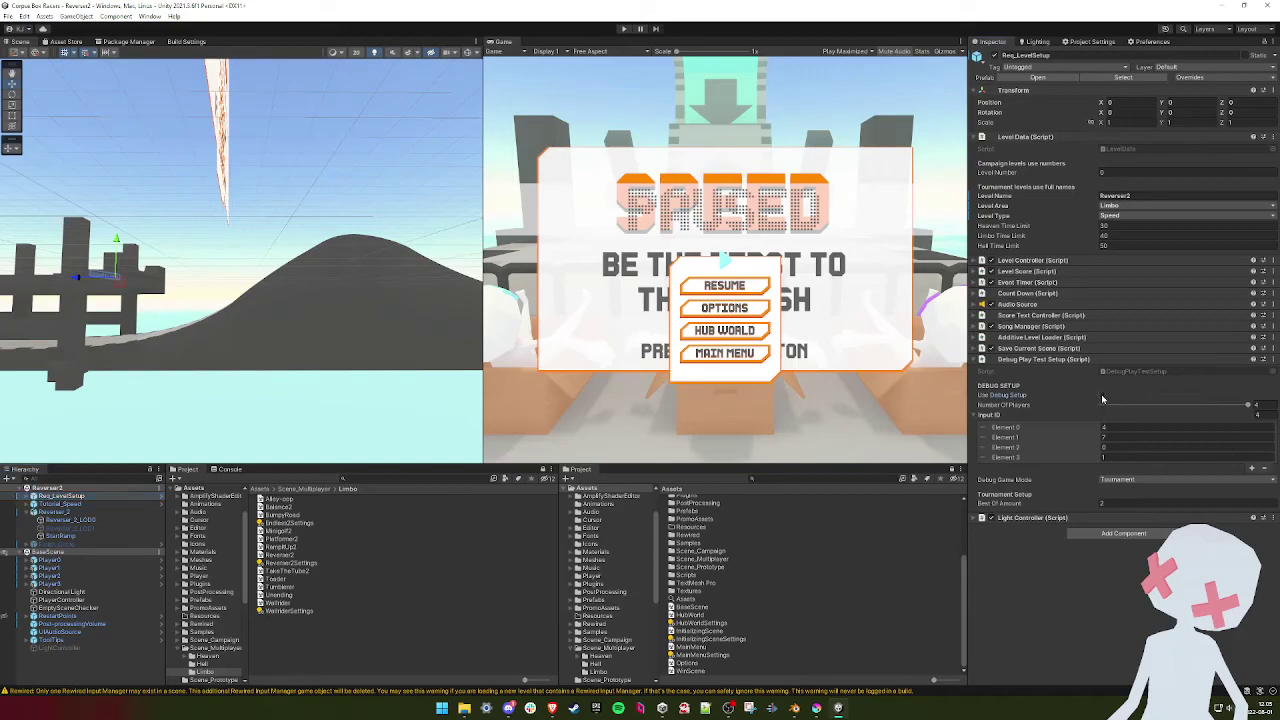
click(623, 28)
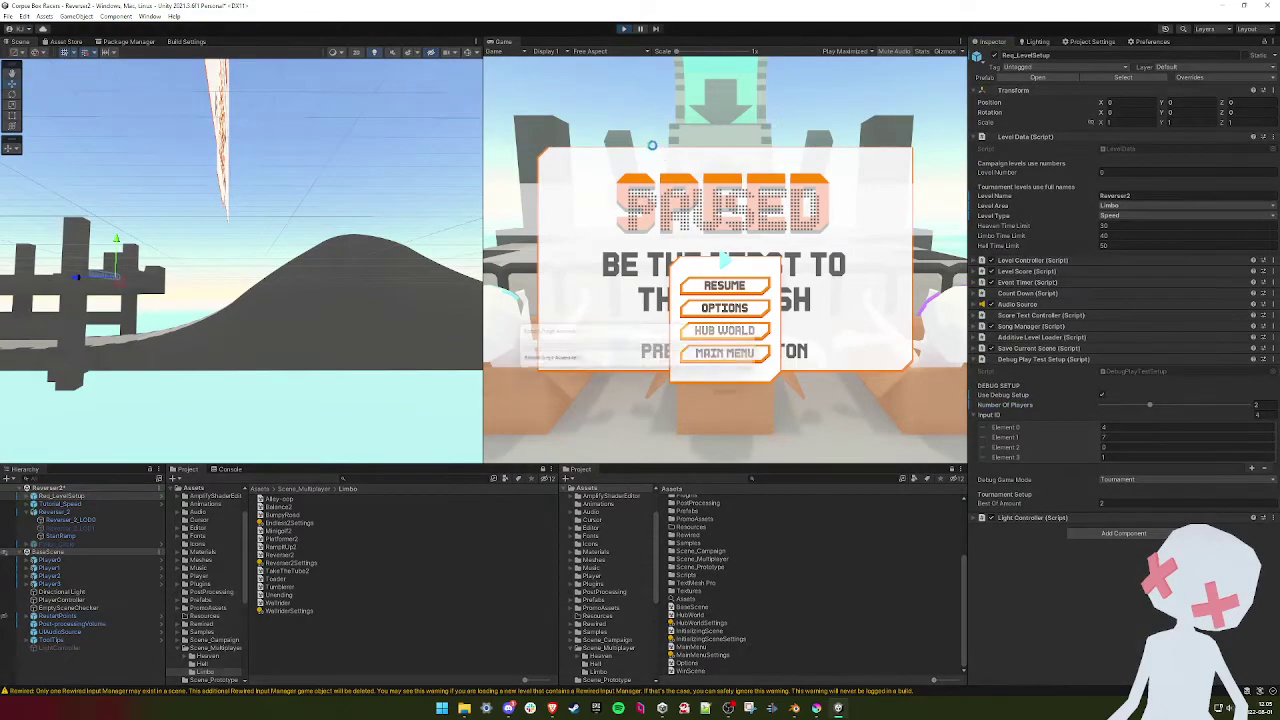
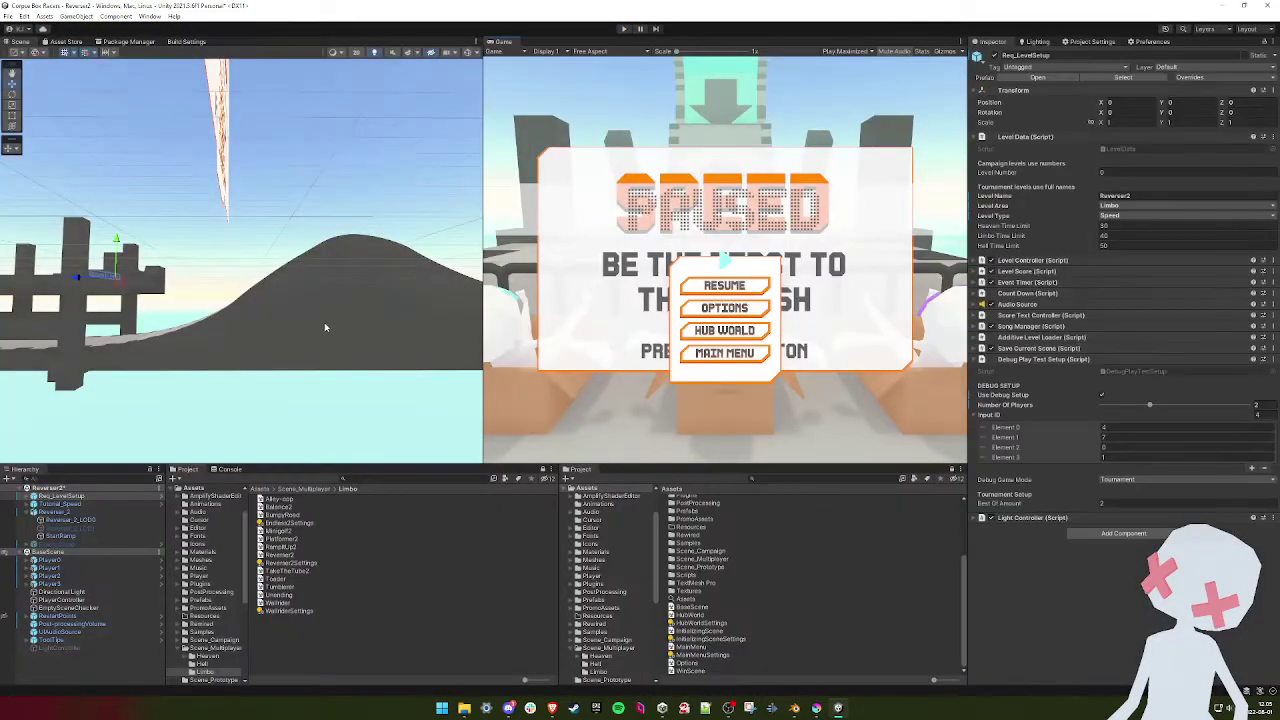
- Check the hill's side in the scene view, close the platformer file in Blender and return to the Reverser_2 file
right_drag(324, 327, 331, 334)
key(e)
key(w)
mouse_move(801, 712)
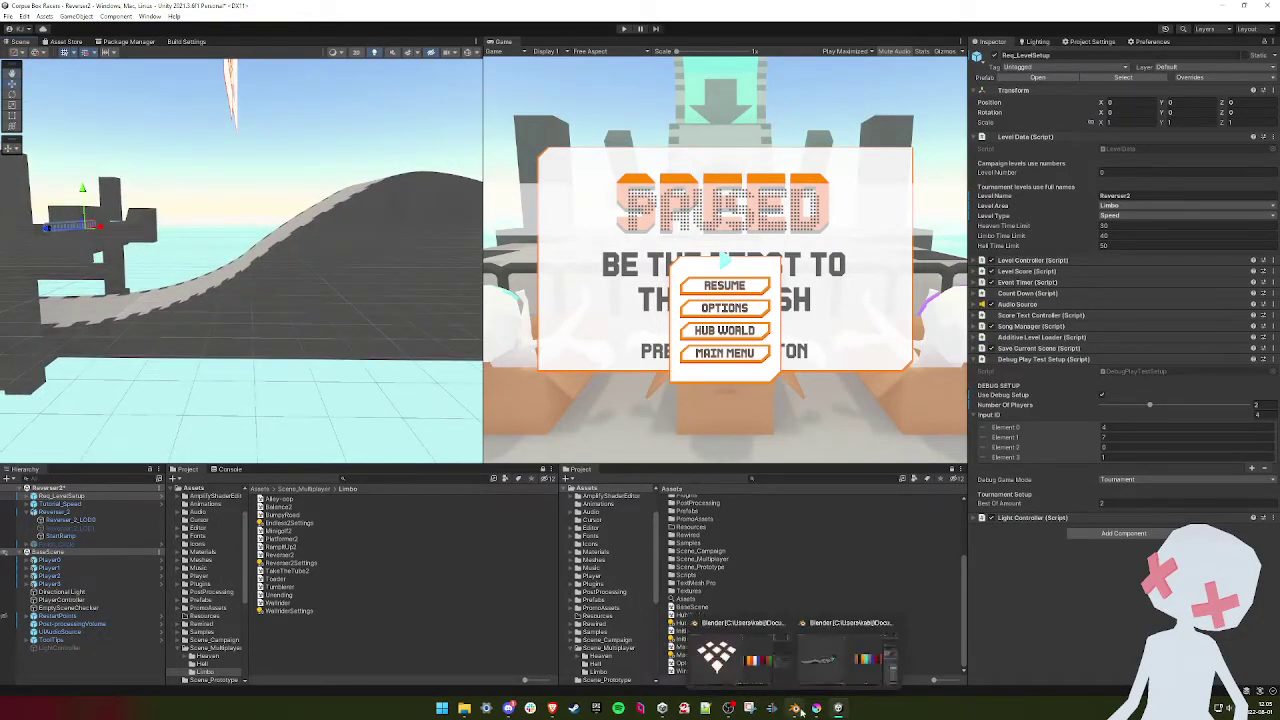
click(740, 650)
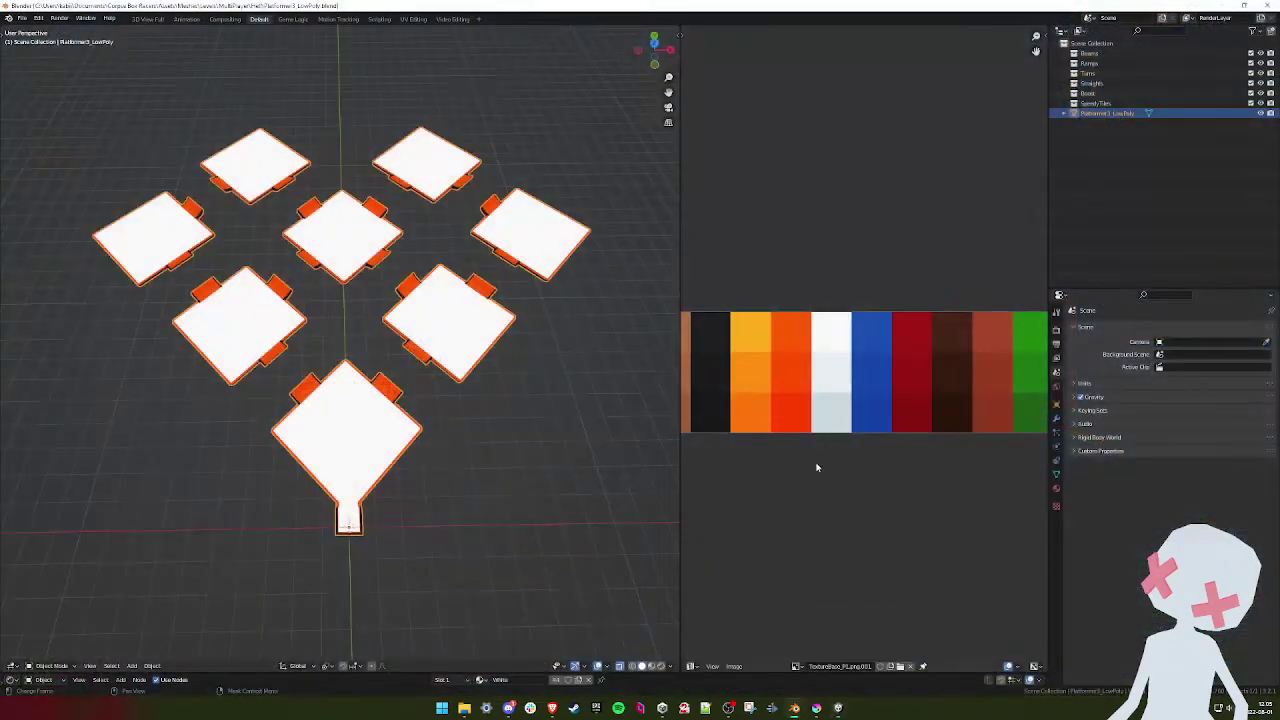
click(1266, 6)
click(796, 708)
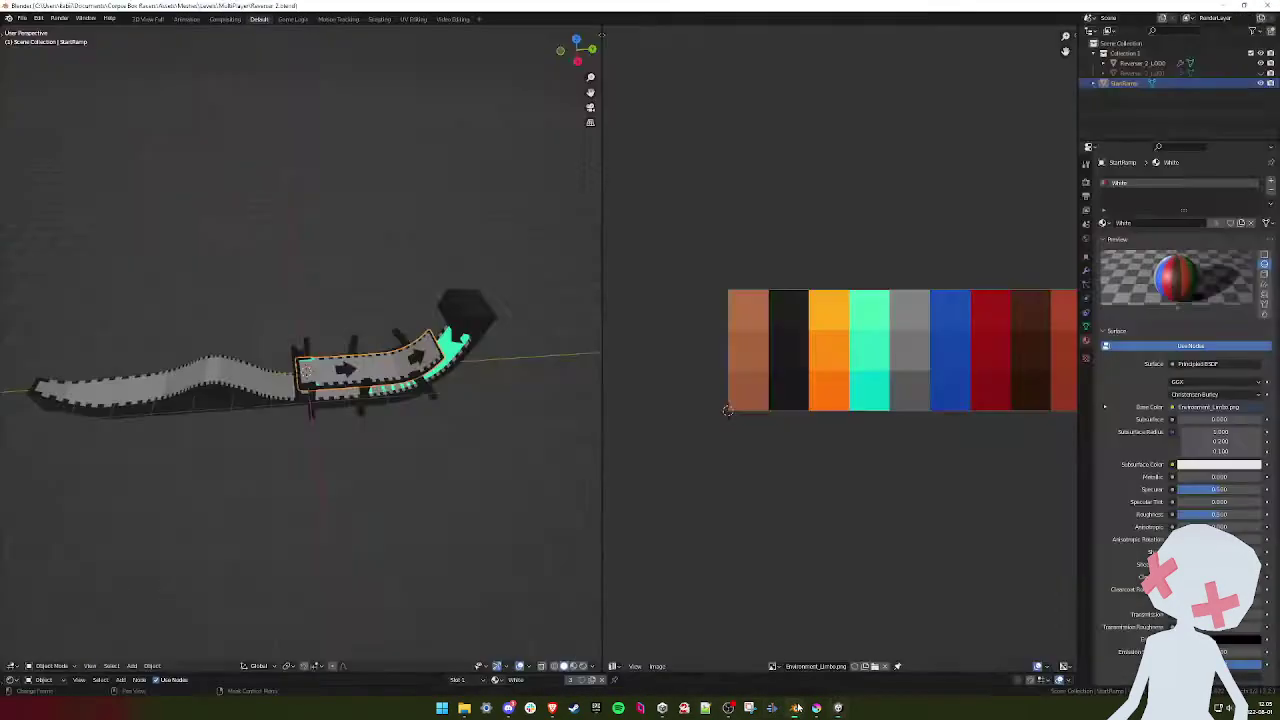
- Enter Edit Mode on Reverser_2_LOD0 and merge a run of border vertices along the hill's descending slope into one
shift+middle_drag(480, 400, 524, 375)
middle_drag(340, 395, 334, 340)
scroll(323, 374, up, 4)
click(333, 340)
key(Tab)
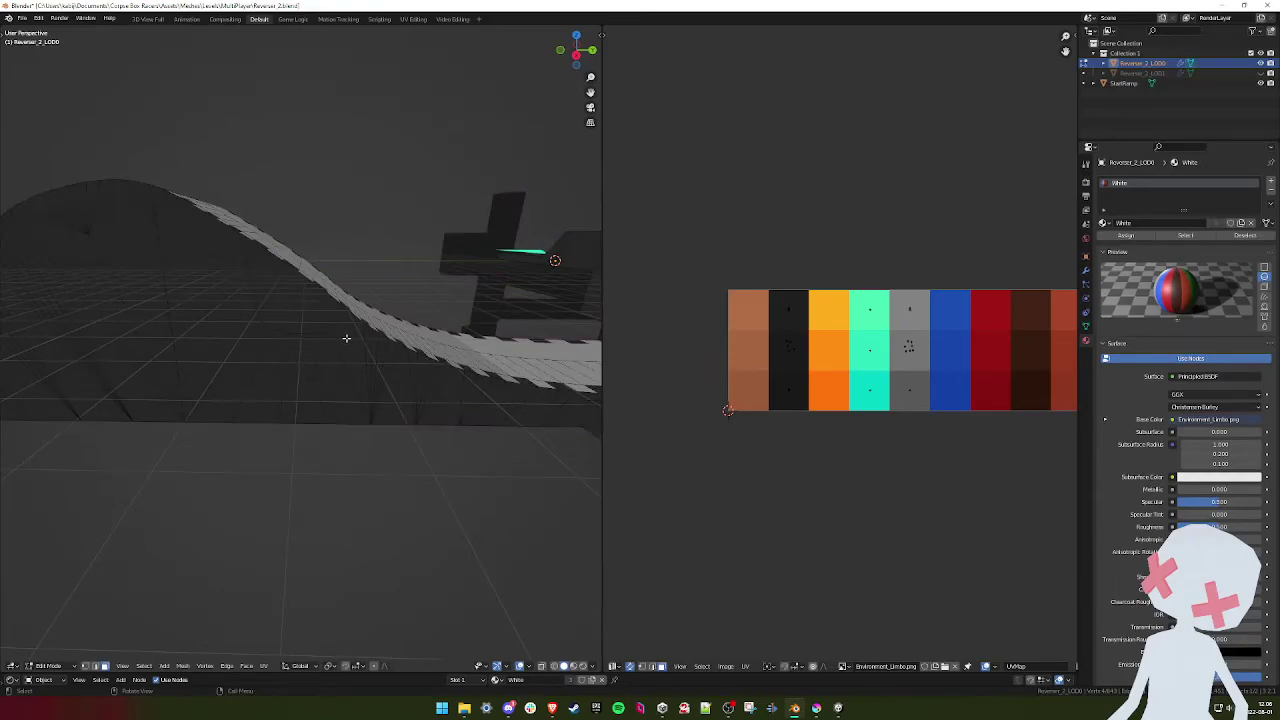
mouse_move(346, 338)
middle_down()
mouse_move(319, 356)
mouse_move(337, 328)
mouse_move(327, 349)
middle_up()
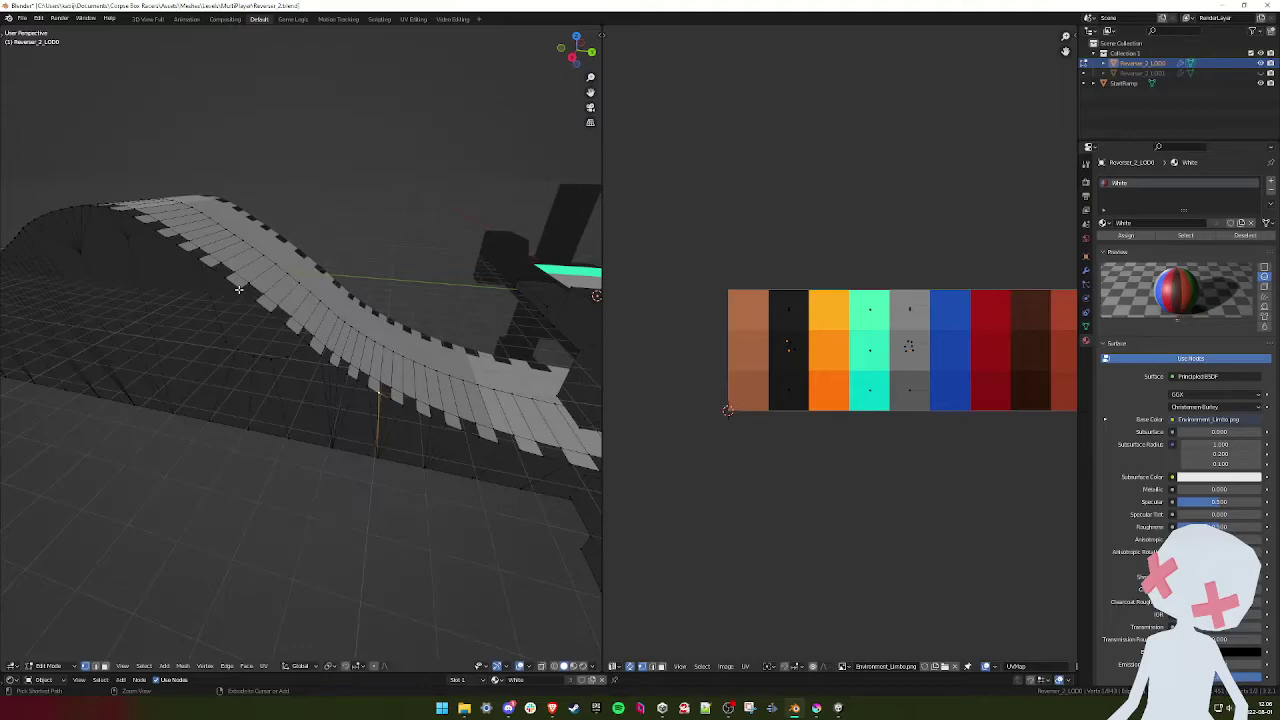
ctrl+click(230, 279)
key(m)
click(232, 287)
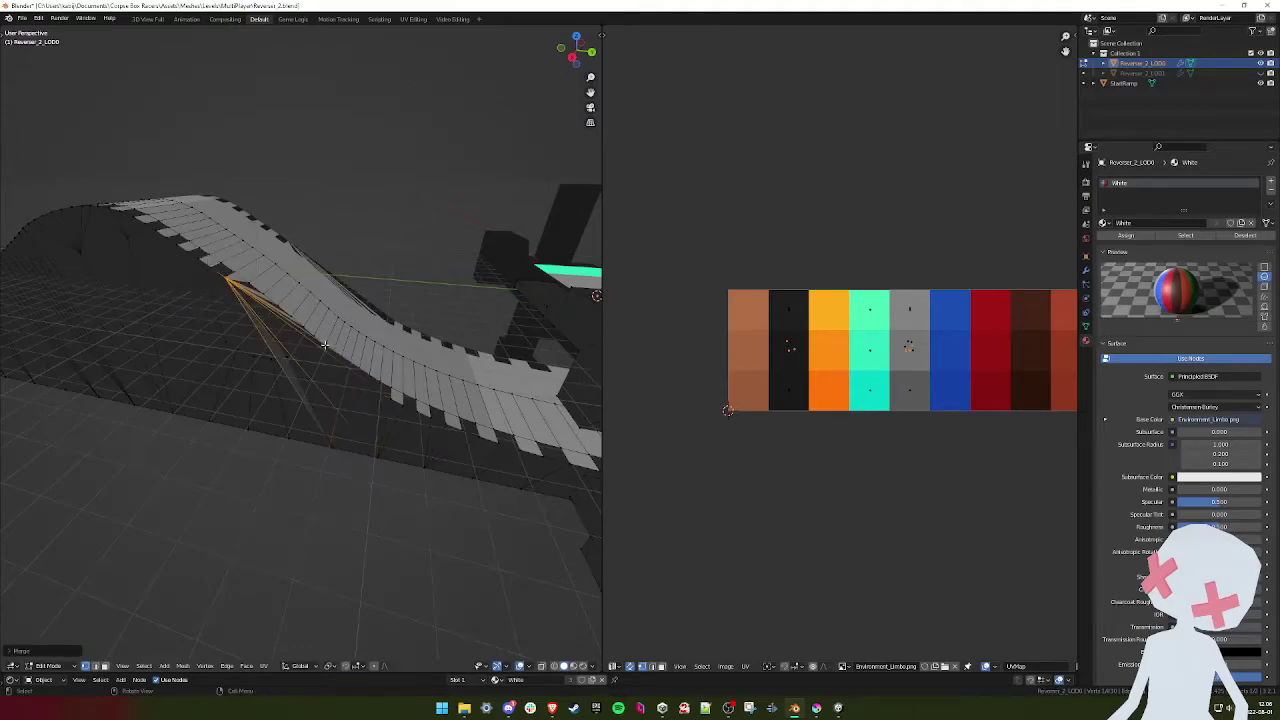
- Merge the neighbouring runs of vertices along the border's inner edge and the road's centre line on the same slope
middle_drag(325, 346, 324, 363)
click(200, 318)
click(235, 303)
right_click(235, 303)
click(235, 303)
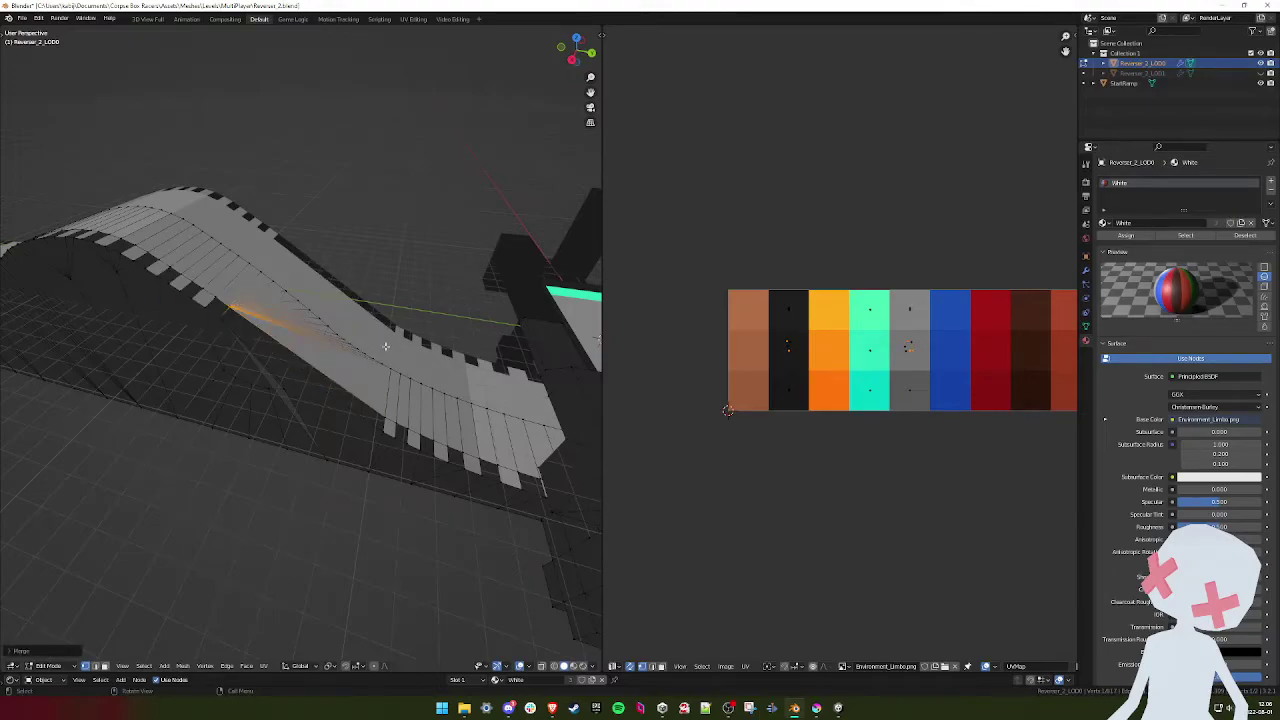
right_click(262, 277)
click(262, 272)
middle_drag(262, 272, 330, 365)
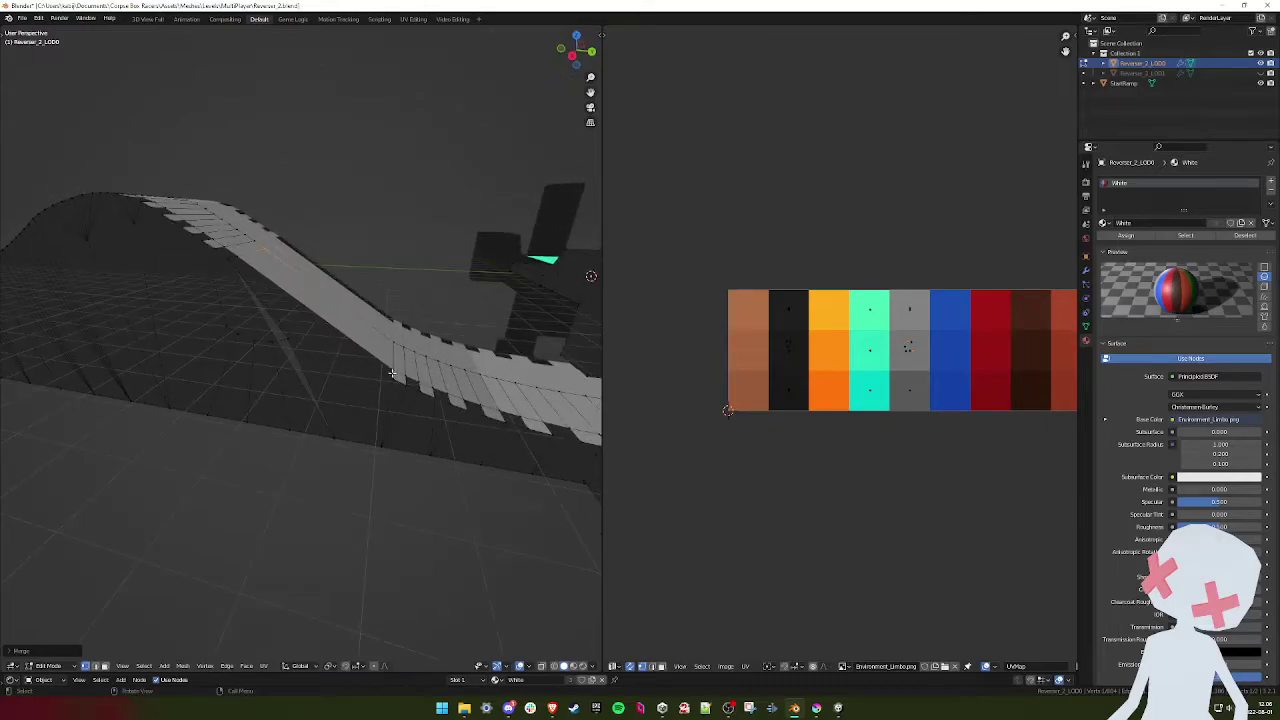
- Select the stray vertices on the side wall beneath the simplified slope and merge them
click(326, 289)
click(326, 289)
click(286, 338)
shift+click(270, 341)
key(m)
click(269, 342)
scroll(322, 333, up, 2)
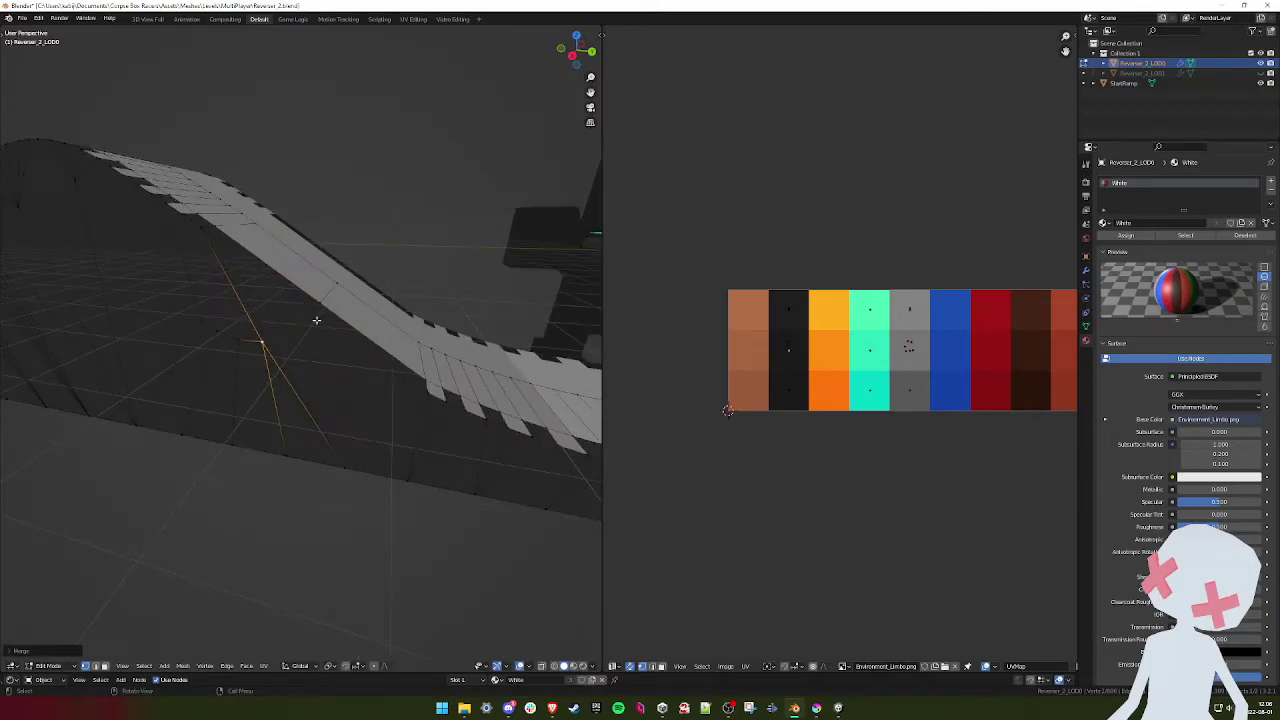
- Cut a new edge across the simplified slope with the Knife and merge the side wall vertices beneath it
key(k)
click(322, 304)
key(Return)
scroll(316, 331, up, 2)
click(343, 317)
key(m)
click(322, 298)
- Select the cut edge crossing the simplified slope in edge mode and try to bevel it
middle_drag(337, 340, 310, 341)
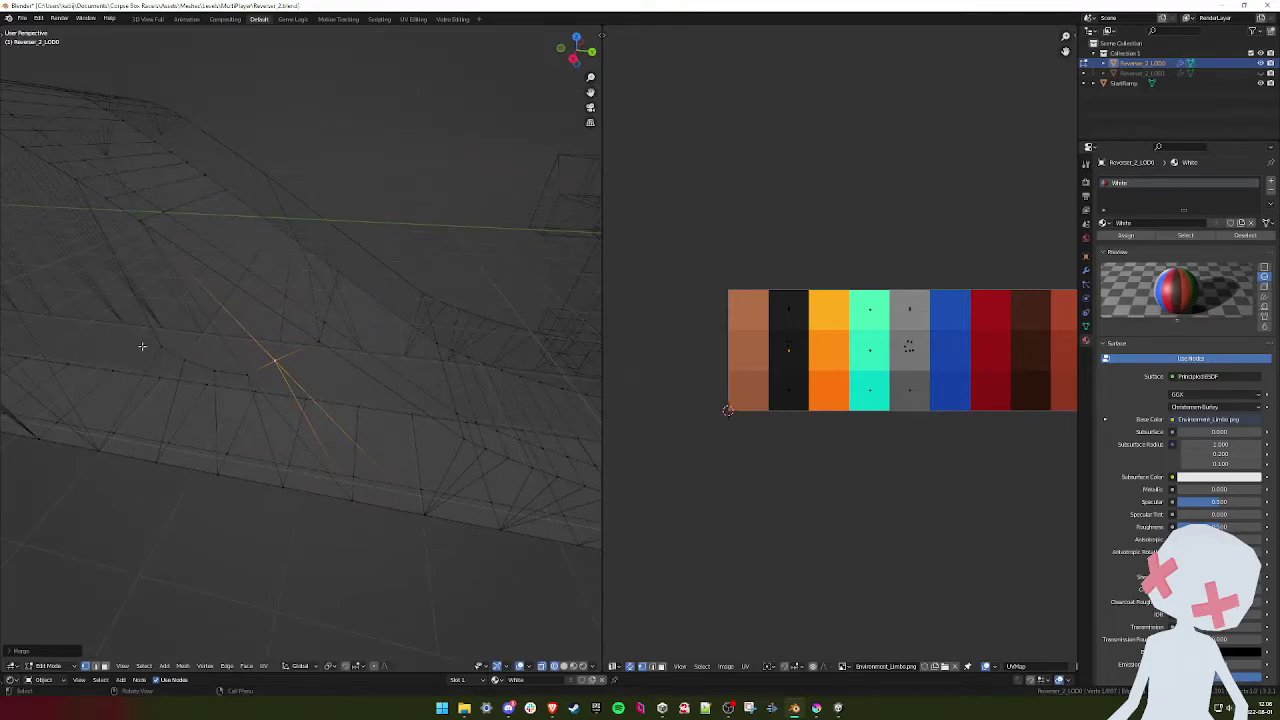
key(shift+z)
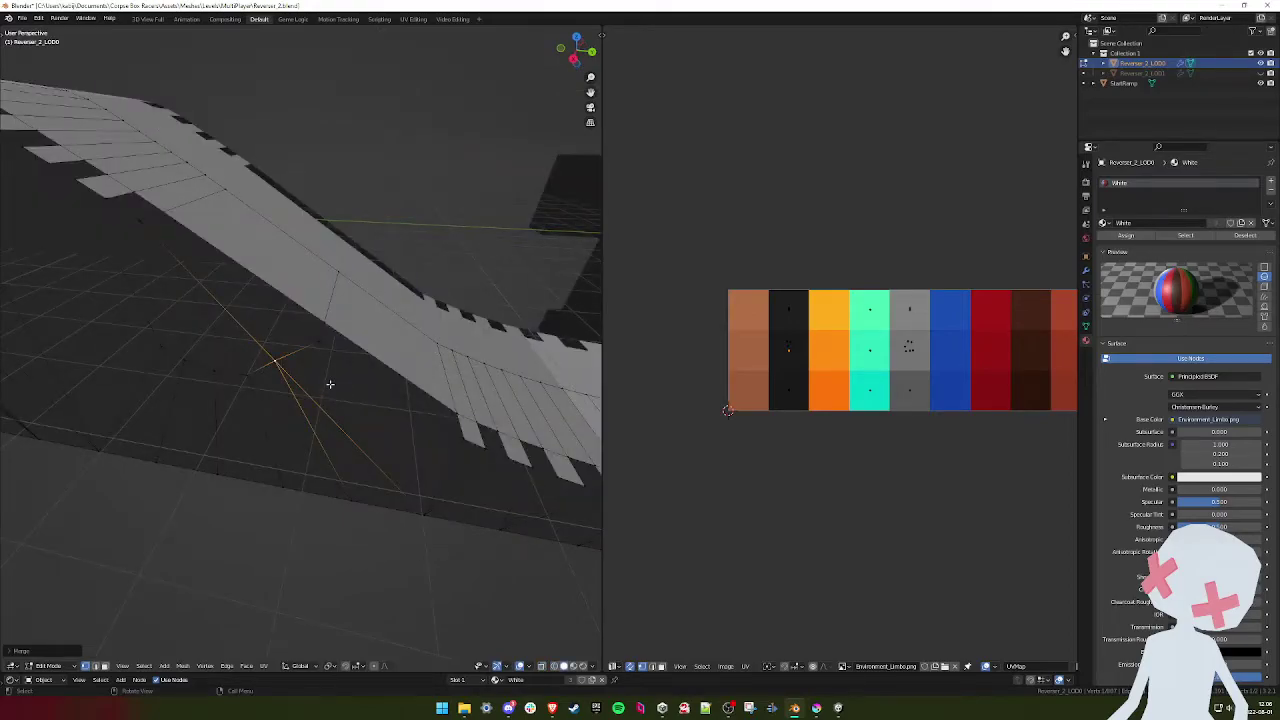
middle_drag(372, 366, 350, 387)
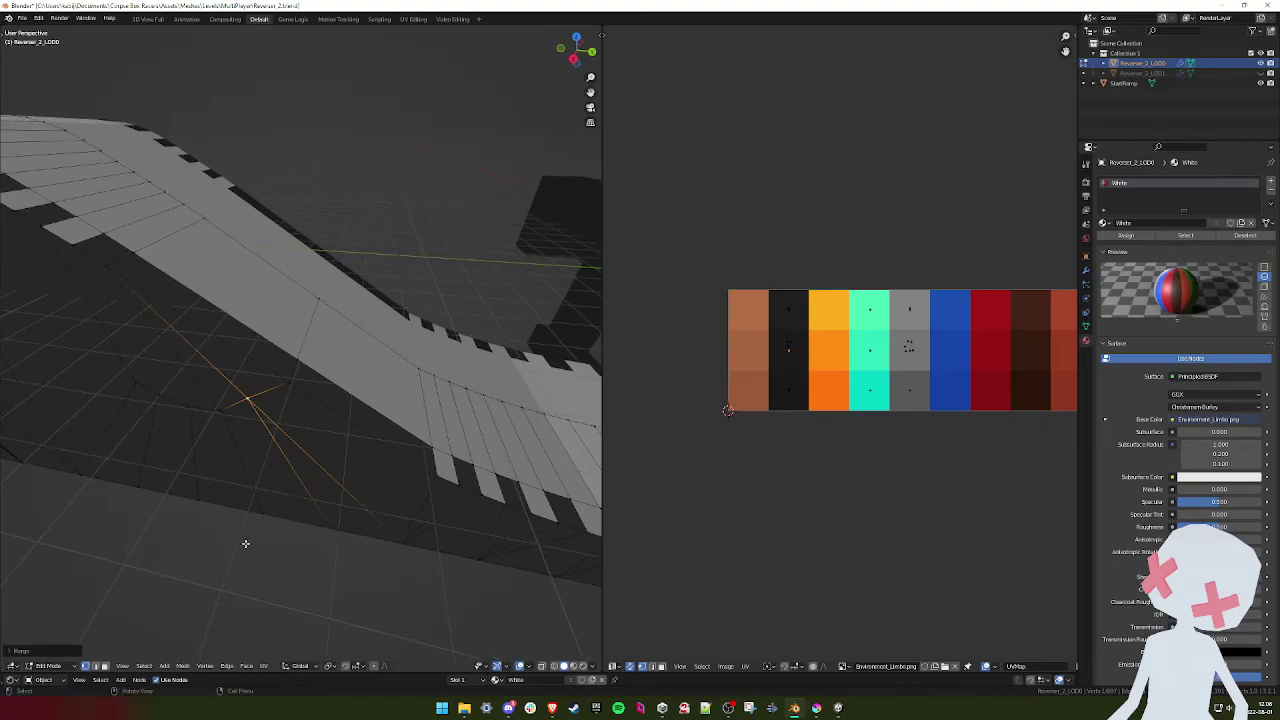
click(216, 582)
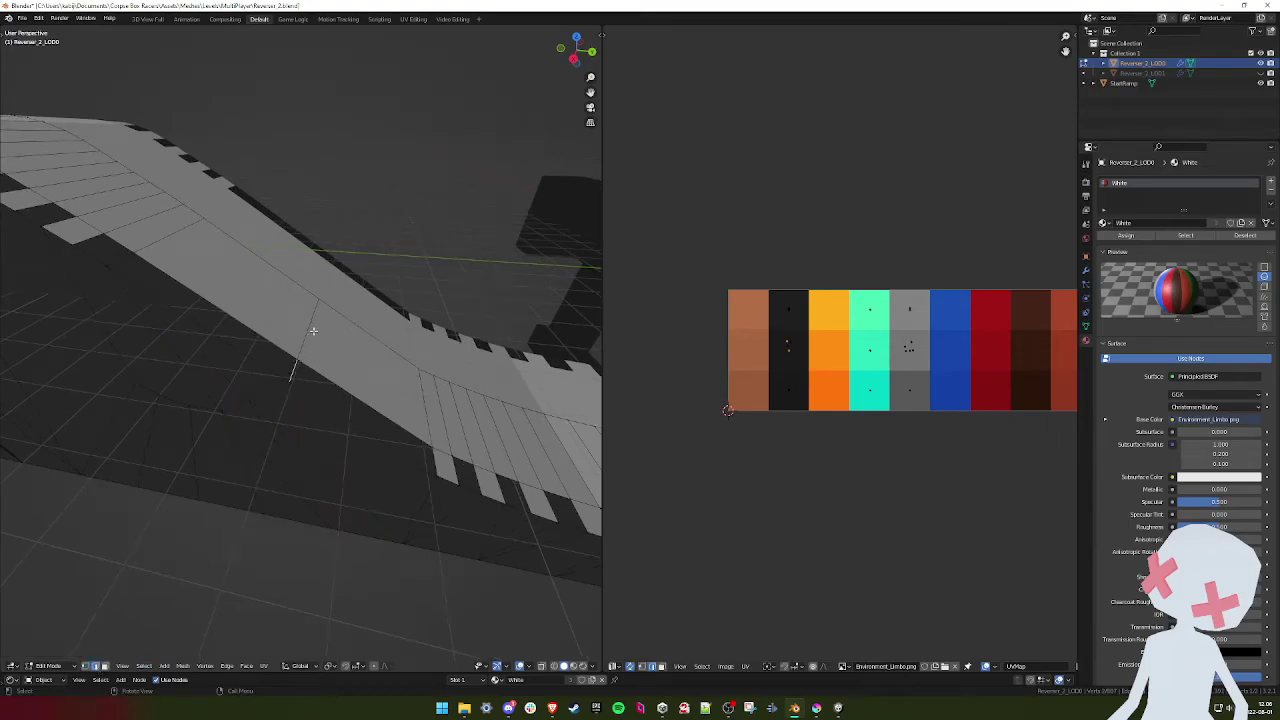
scroll(338, 320, down, 4)
key(ctrl+b)
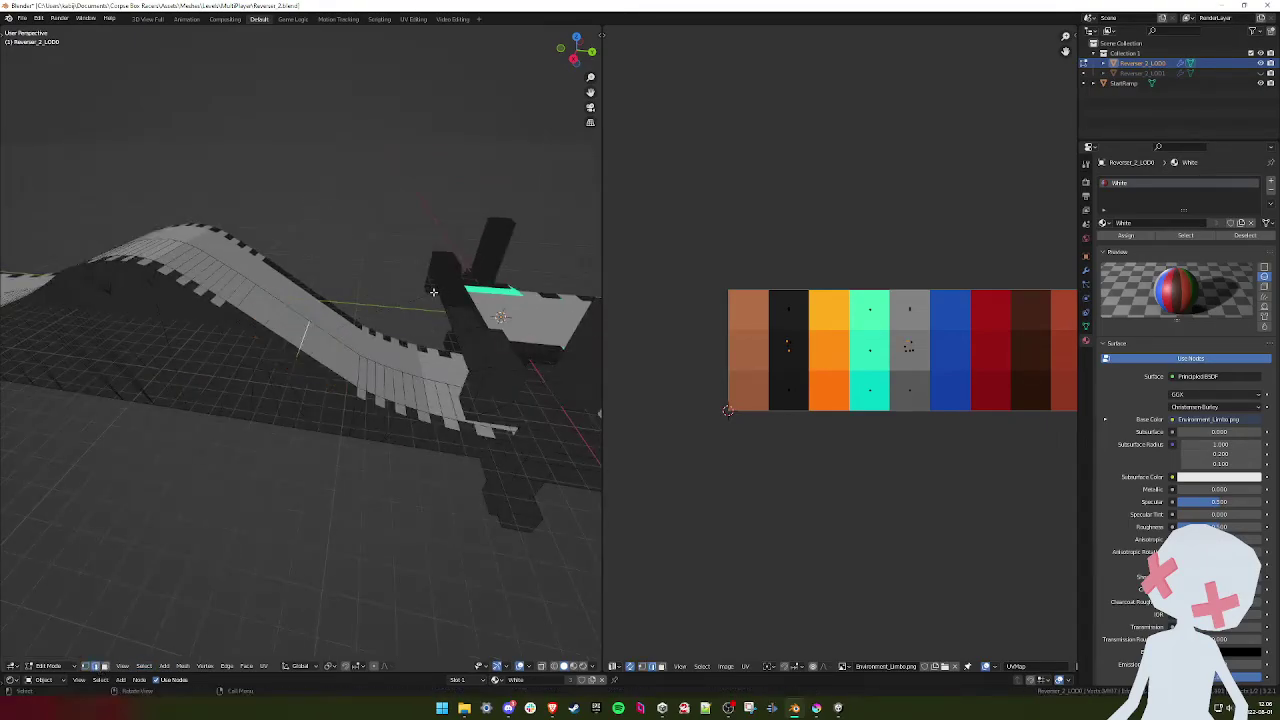
right_click(434, 292)
scroll(374, 351, up, 4)
mouse_move(374, 351)
middle_down()
mouse_move(365, 343)
mouse_move(405, 308)
mouse_move(377, 343)
mouse_move(393, 345)
middle_up()
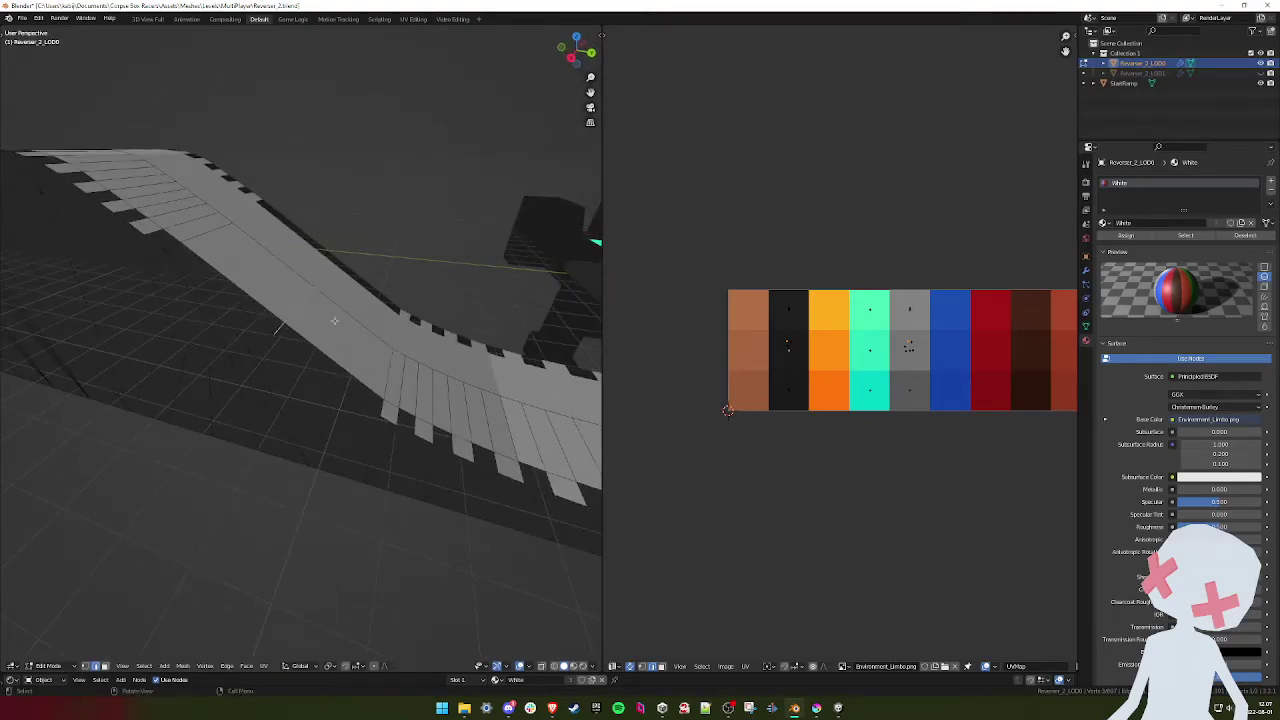
- Move the selected cross edge downward in the side view so the slope dips towards its foot
key(KP_7)
key(KP_3)
shift+middle_drag(334, 320, 298, 346)
key(shift+z)
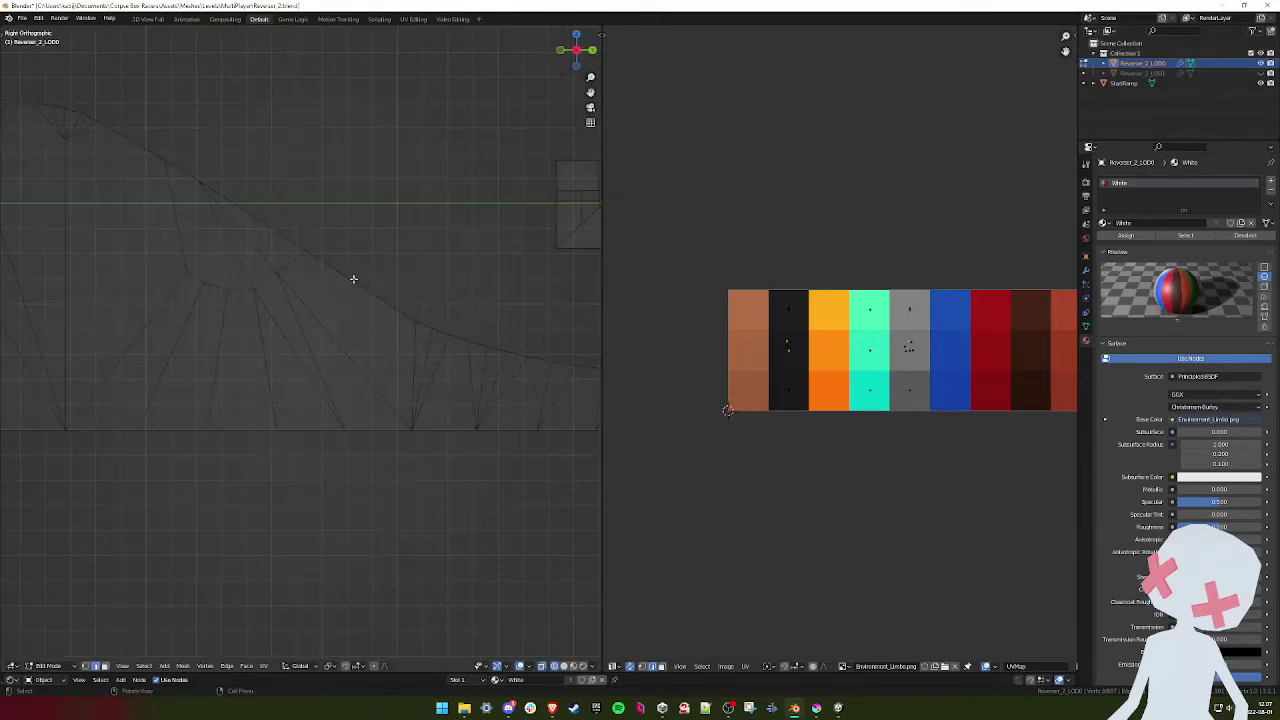
key(g)
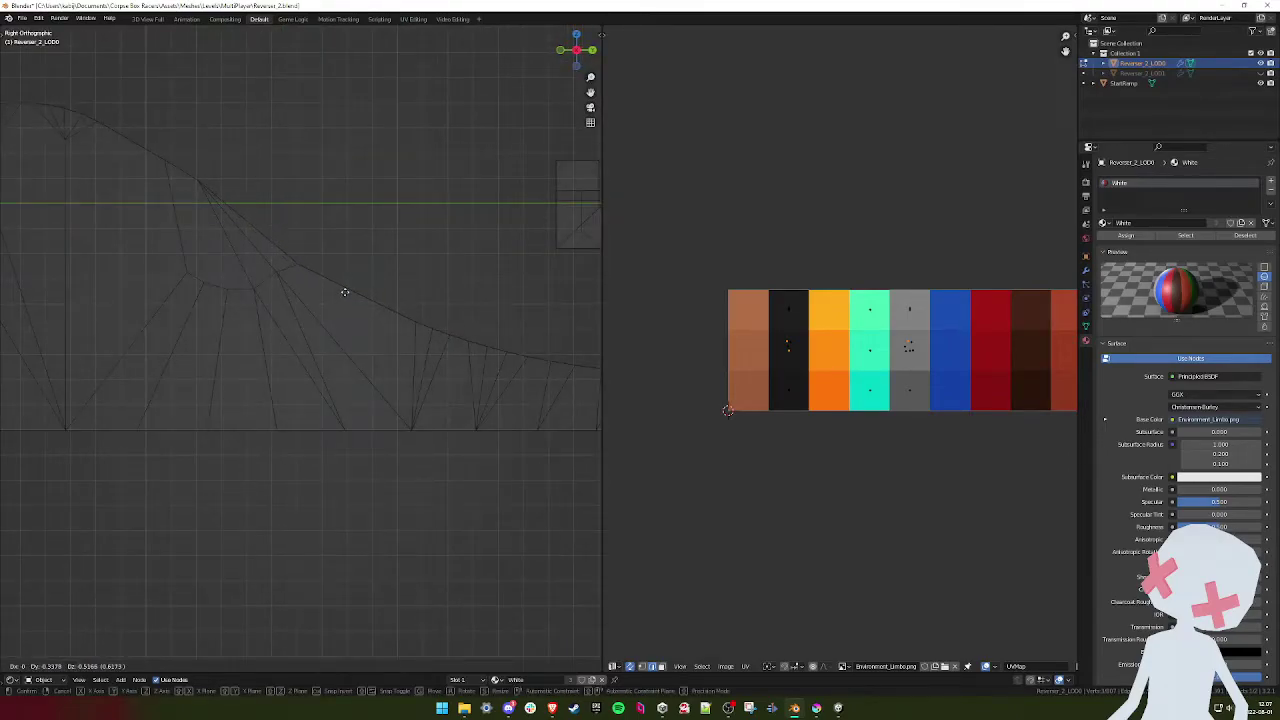
click(358, 304)
mouse_move(363, 289)
middle_down()
mouse_move(360, 314)
mouse_move(358, 302)
middle_up()
key(z)
click(379, 298)
- Try a multi-segment bevel on the lowered cross edge, inspect the resulting curve and undo it
key(ctrl+b)
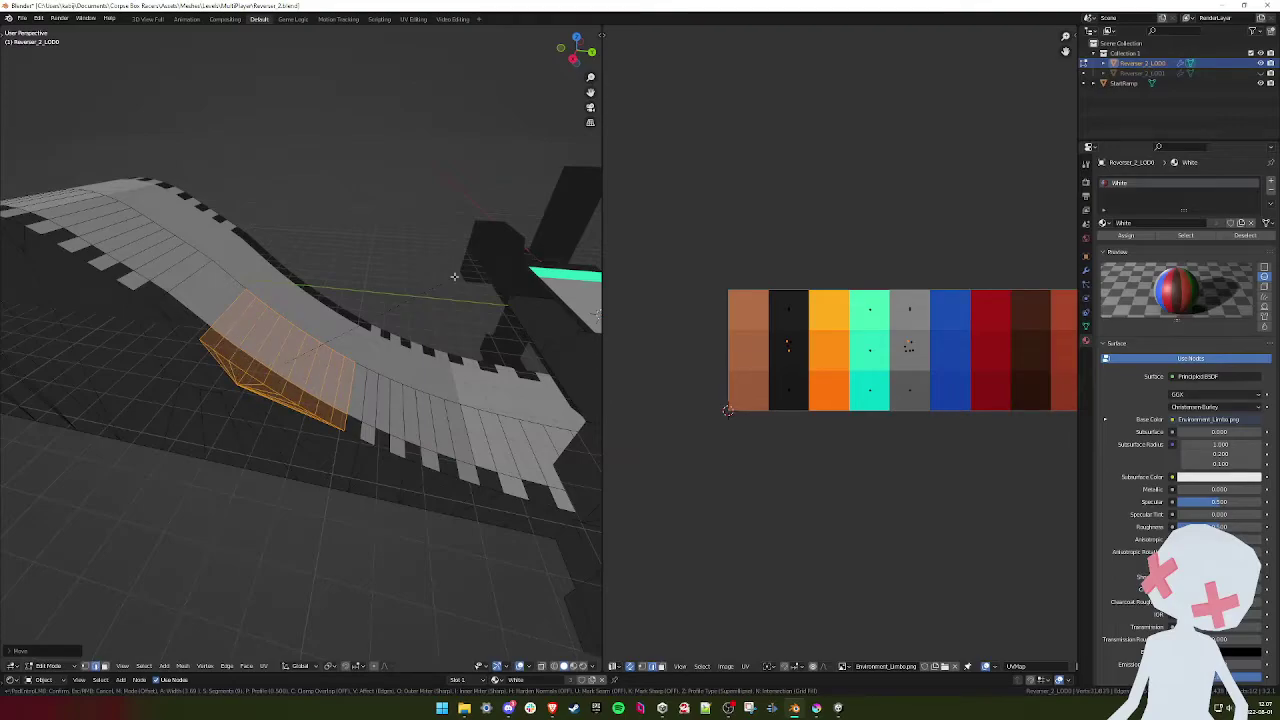
click(454, 276)
middle_drag(454, 276, 302, 290)
scroll(303, 283, up, 5)
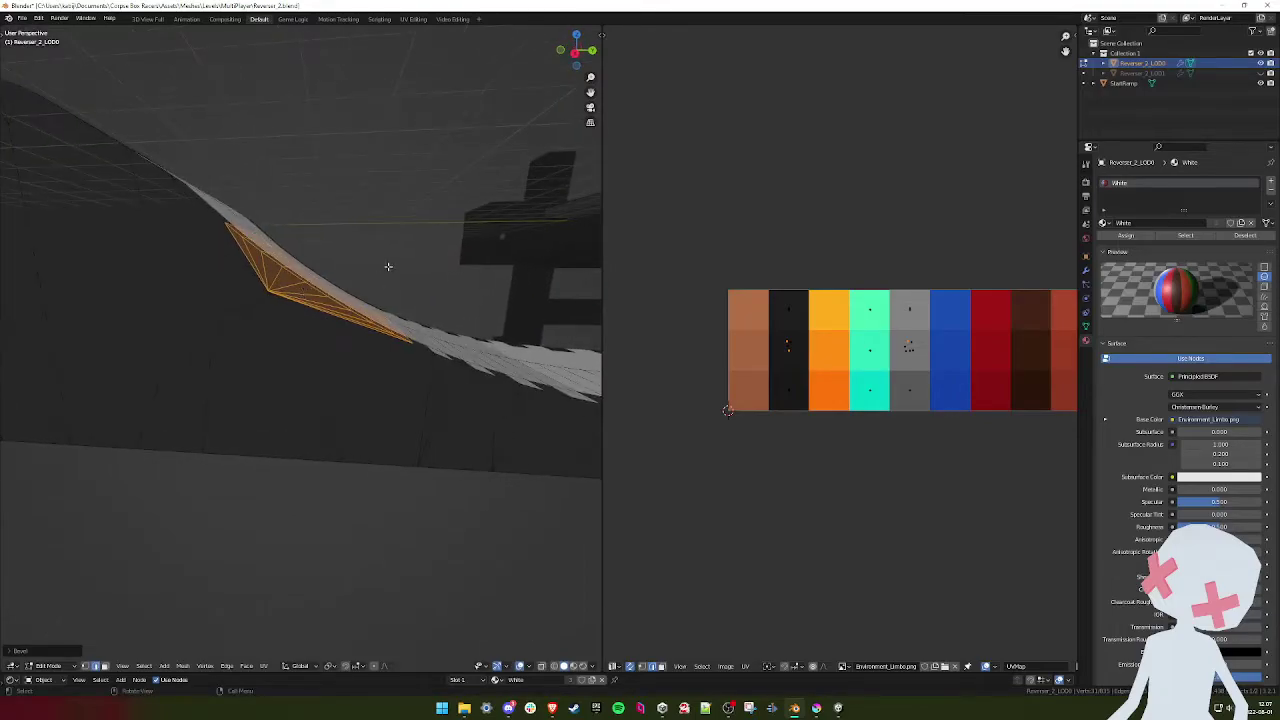
middle_drag(388, 266, 385, 295)
key(ctrl+z)
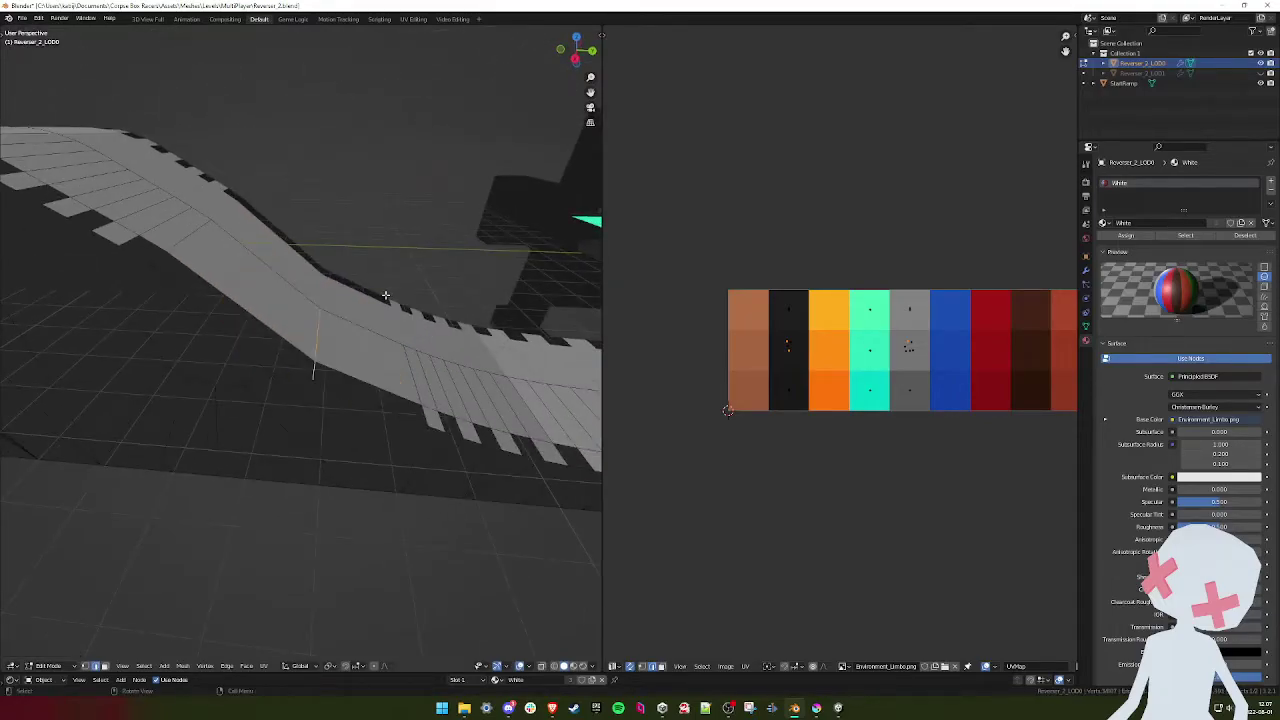
- Raise the cross edge slightly in the side view and bevel it into a smooth multi-segment curve
key(KP_3)
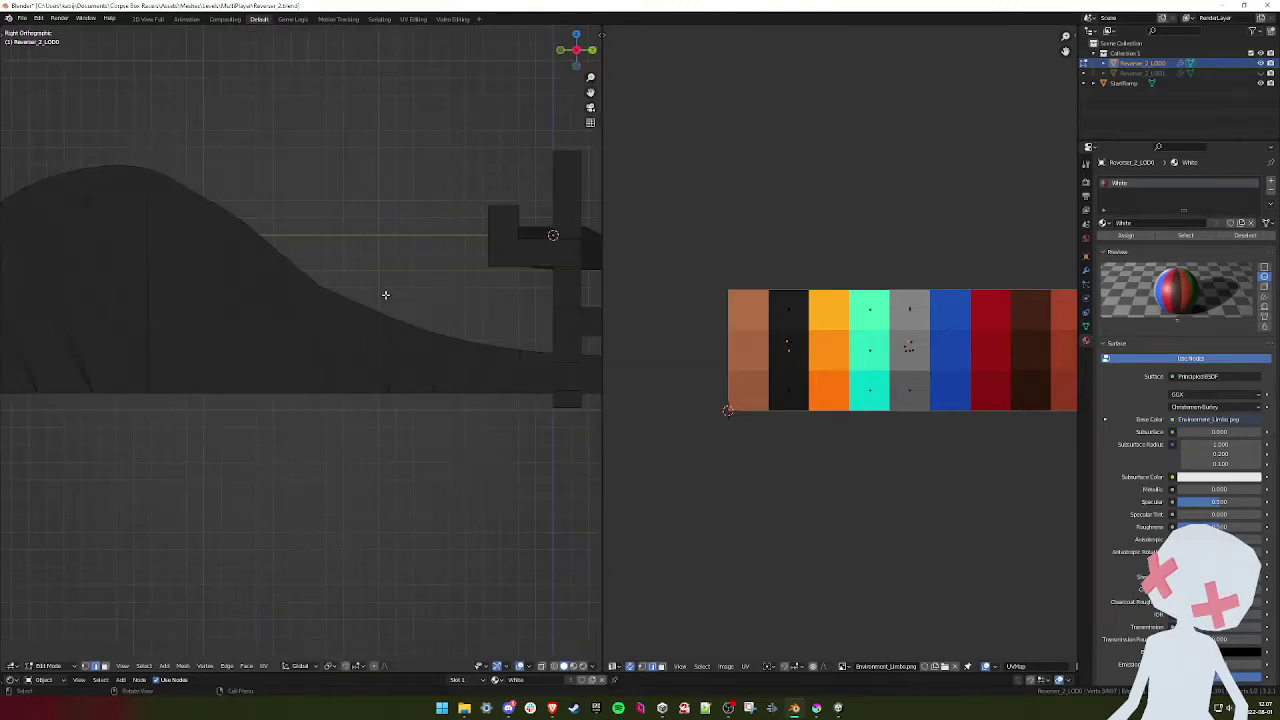
key(g)
click(395, 257)
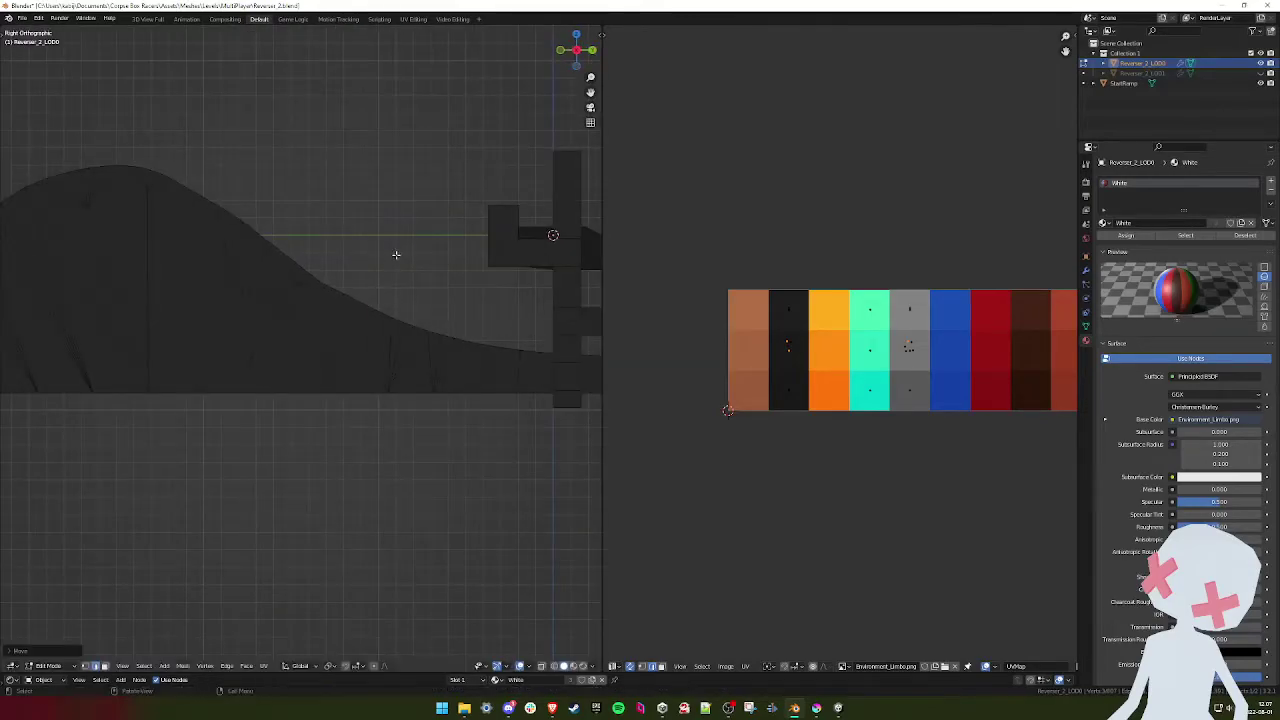
middle_drag(394, 252, 380, 277)
key(ctrl+b)
click(489, 248)
middle_drag(489, 248, 288, 258)
- Slide the cross edge above the new curve down the slope and bevel it to smooth the transition
click(269, 216)
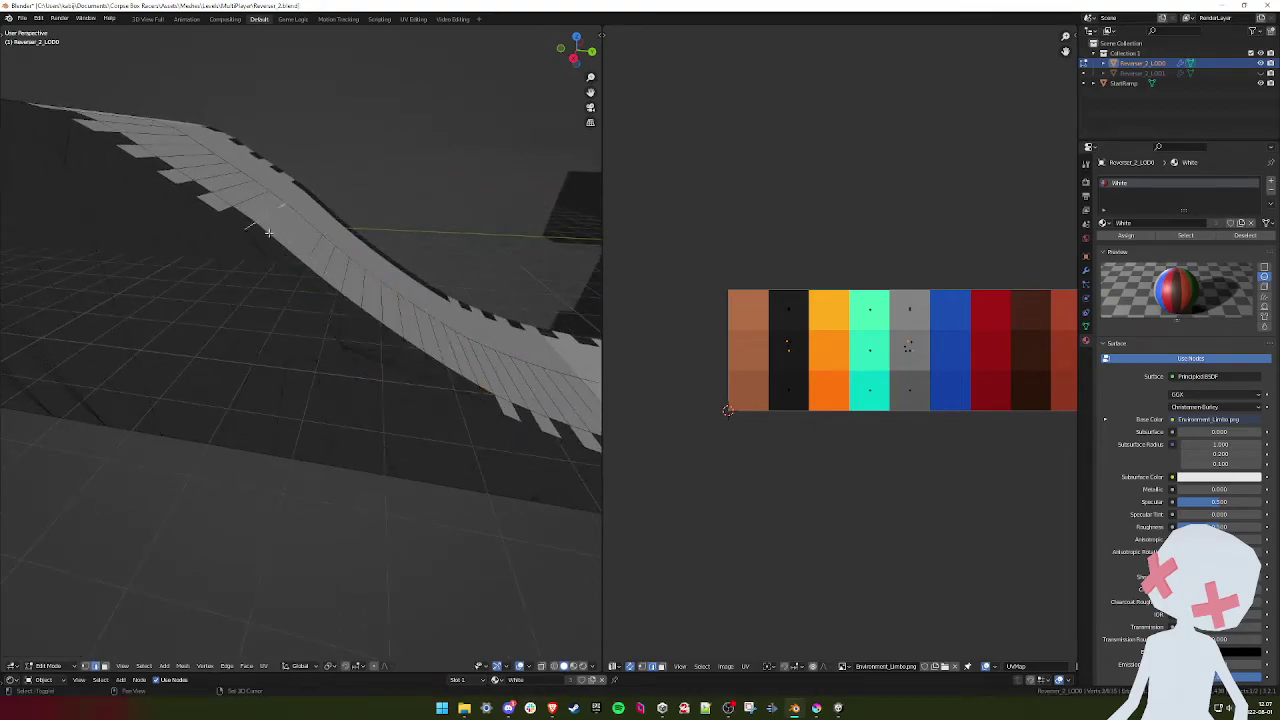
key(g)
key(g)
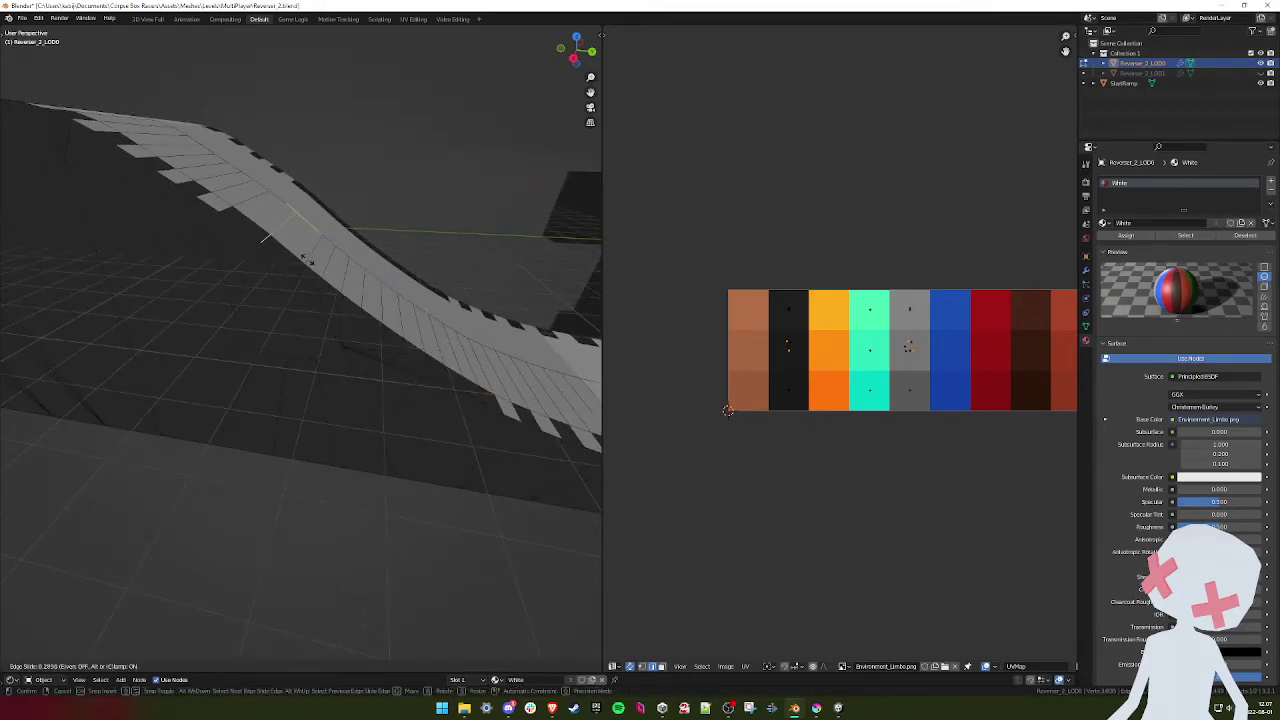
click(327, 253)
key(ctrl+b)
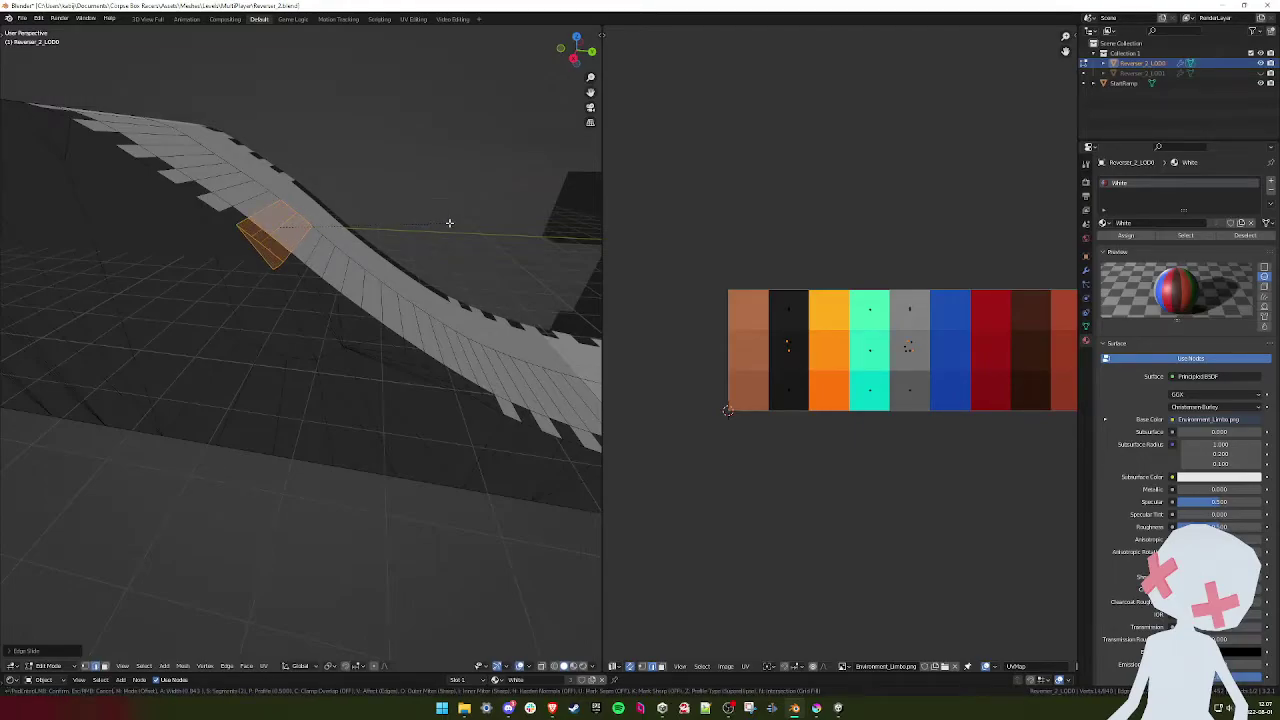
click(450, 223)
- Leave Edit Mode, save Reverser_2.blend, then play-test Reverser2 in Unity and check the hill's profile in the scene
key(Tab)
middle_drag(389, 309, 354, 286)
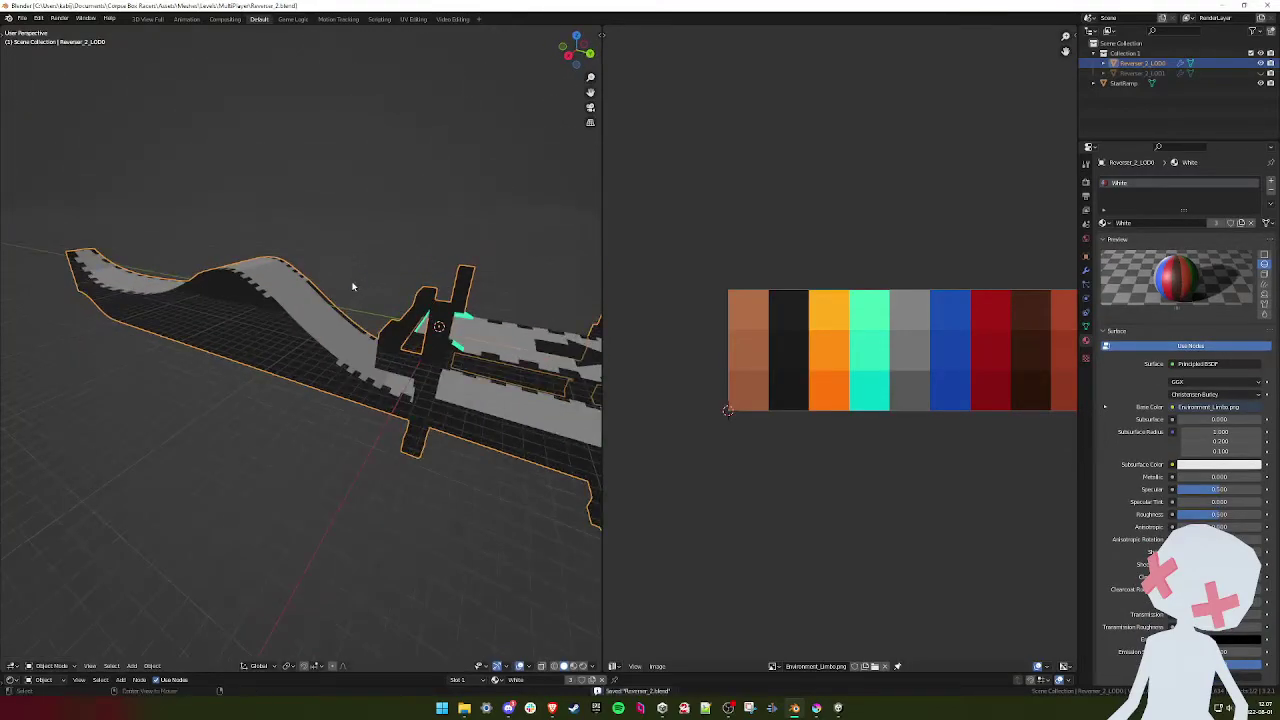
key(alt+Tab)
click(626, 29)
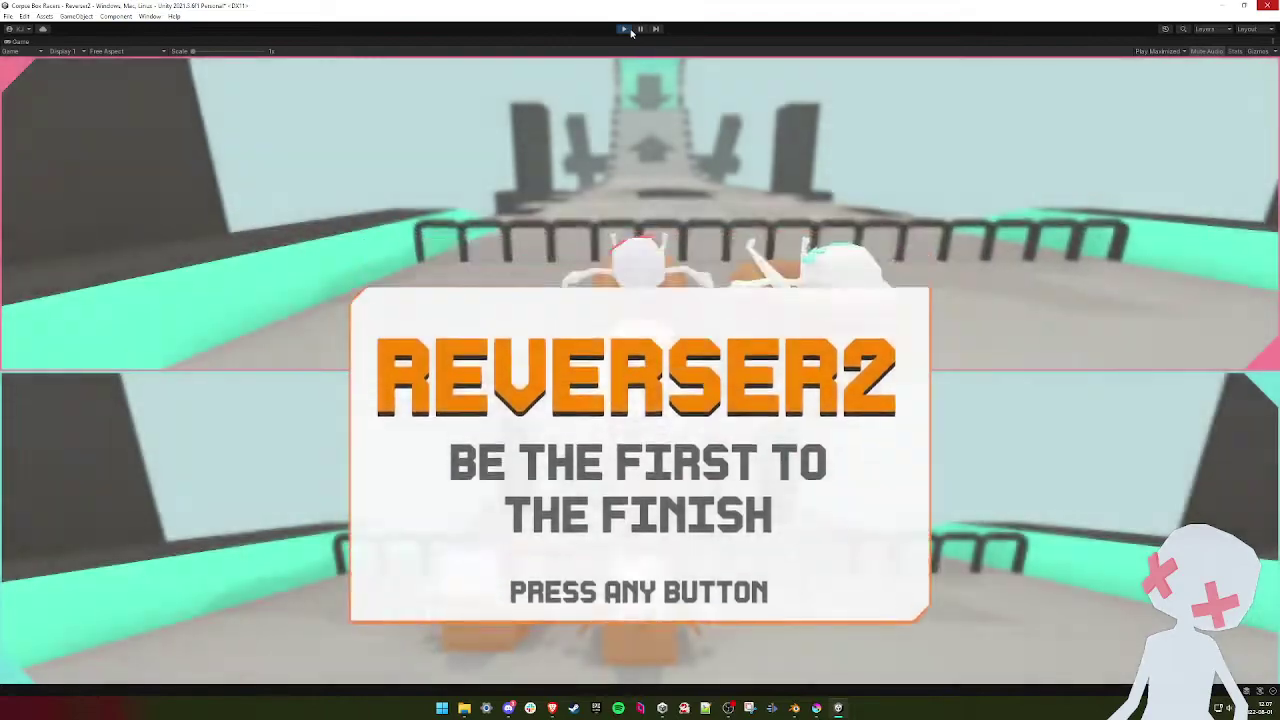
key(space)
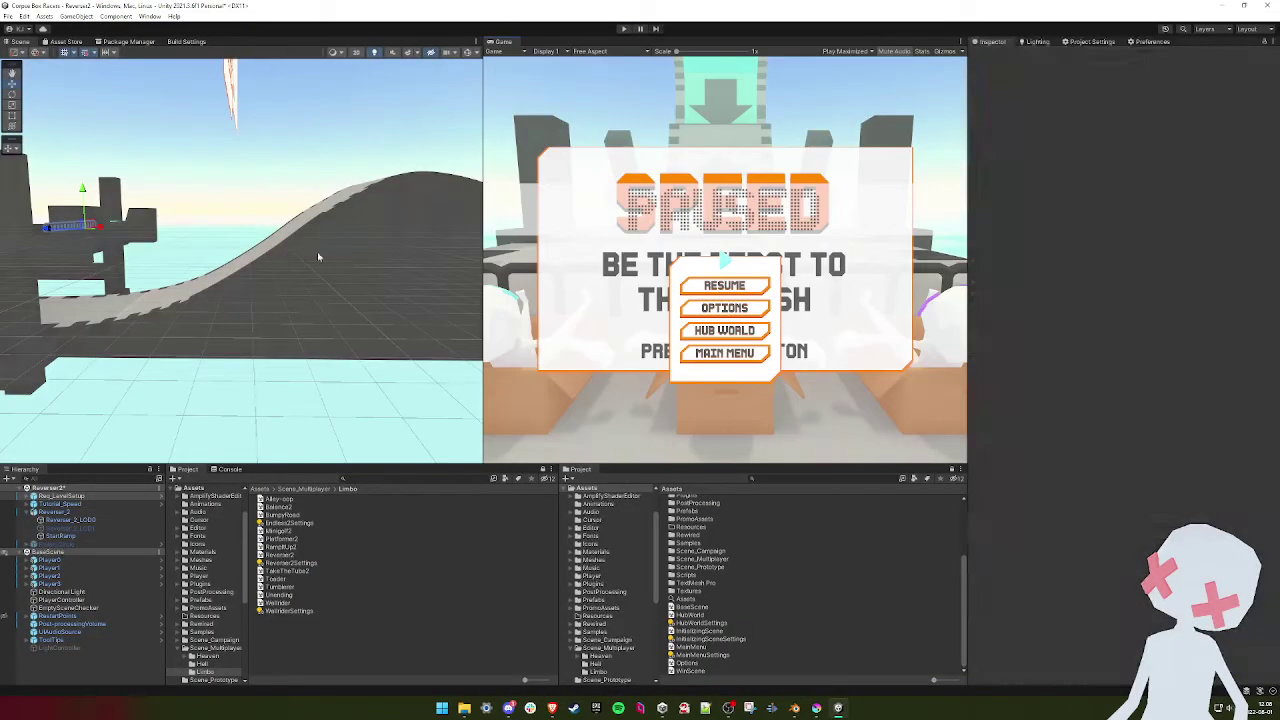
scroll(363, 257, down, 3)
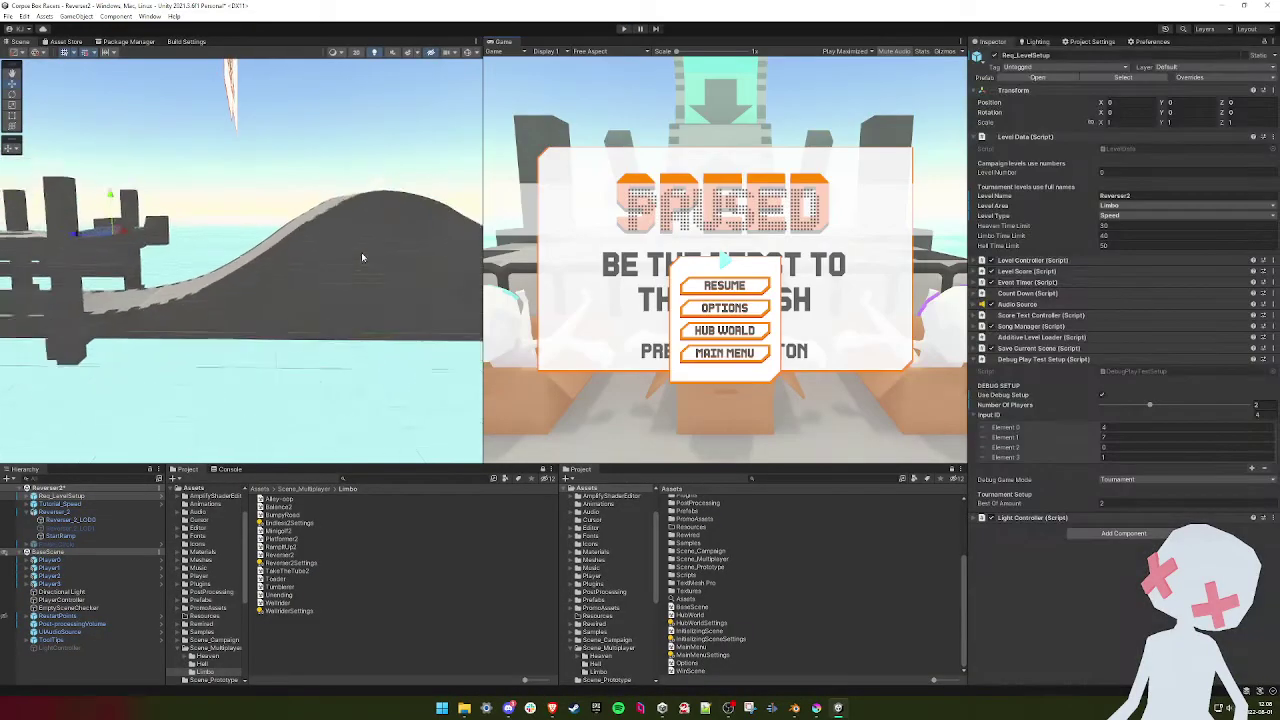
mouse_move(304, 247)
middle_down()
mouse_move(312, 277)
mouse_move(311, 257)
middle_up()
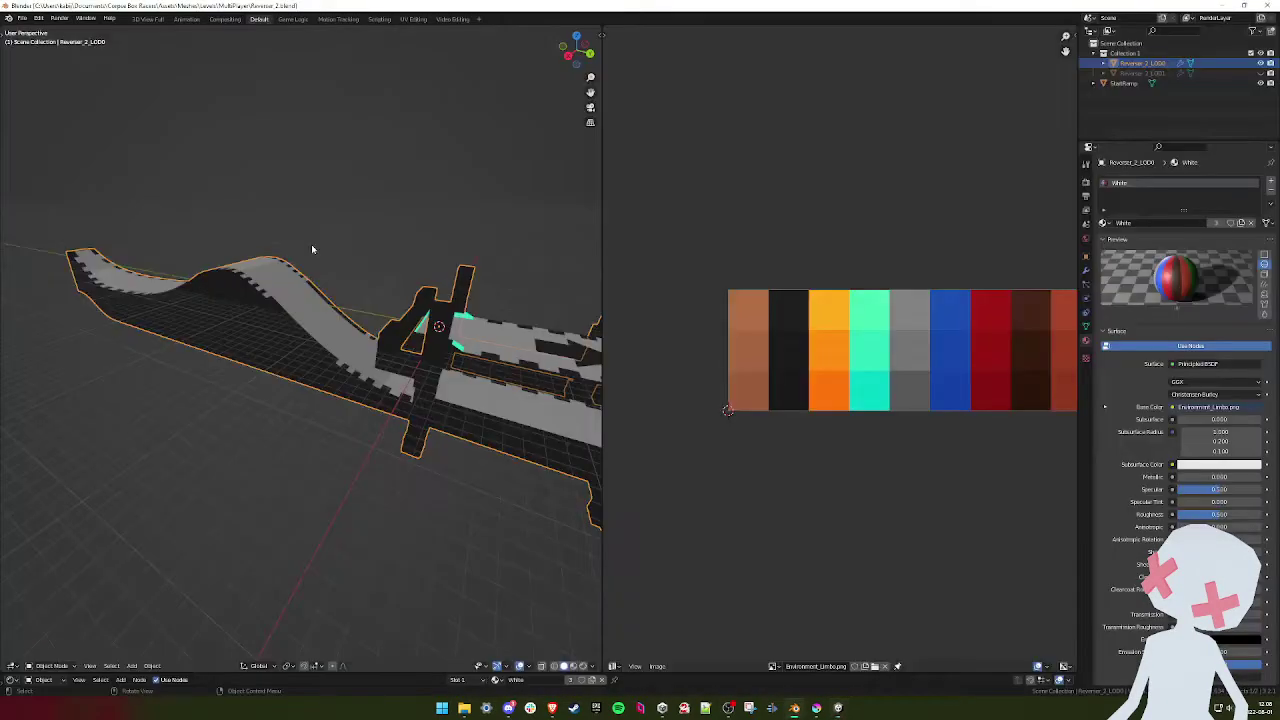
- Switch back to Blender and examine the track's curved end, arrows and start ramp from several angles
right_click(336, 289)
click(338, 288)
middle_drag(408, 214, 452, 228)
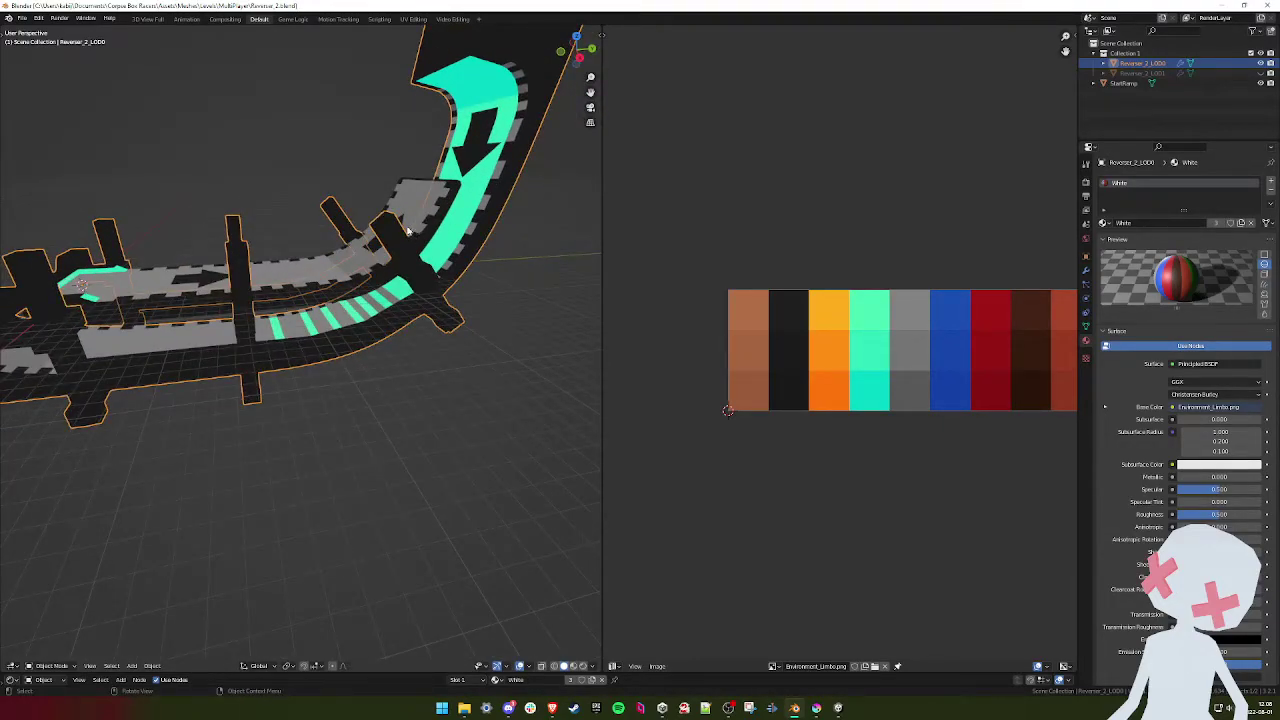
middle_drag(406, 230, 493, 187)
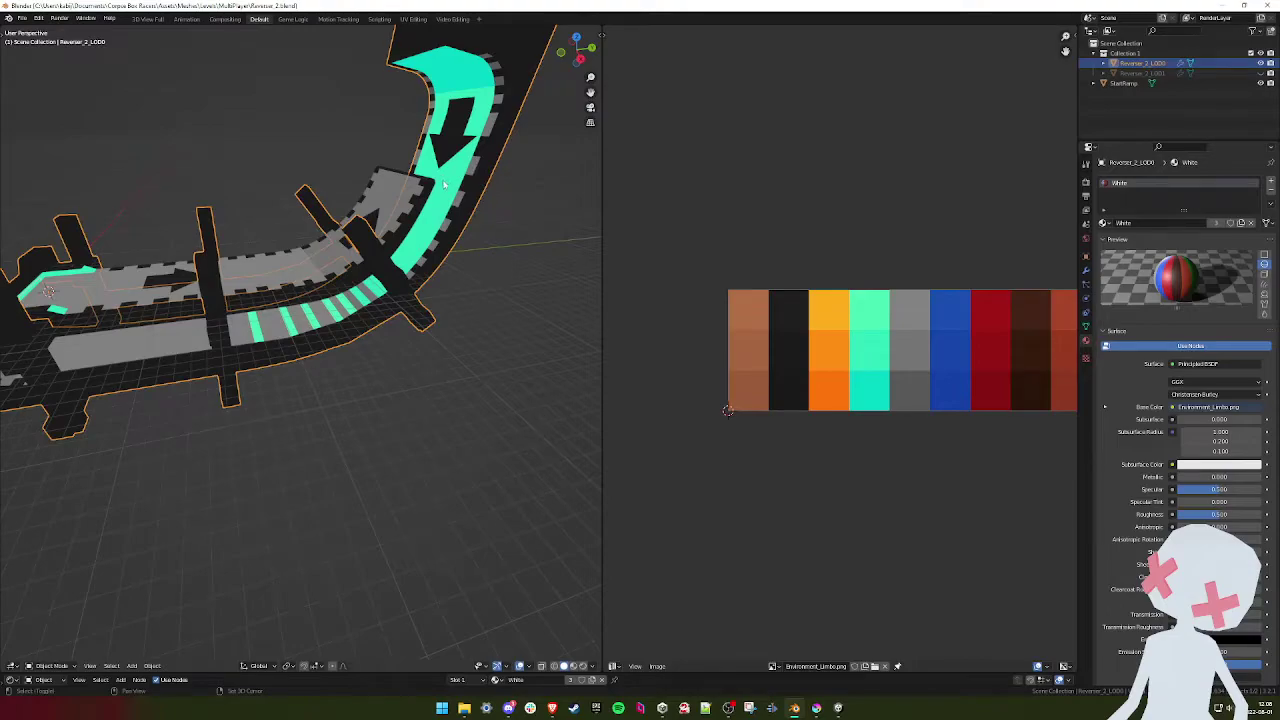
middle_drag(444, 183, 452, 206)
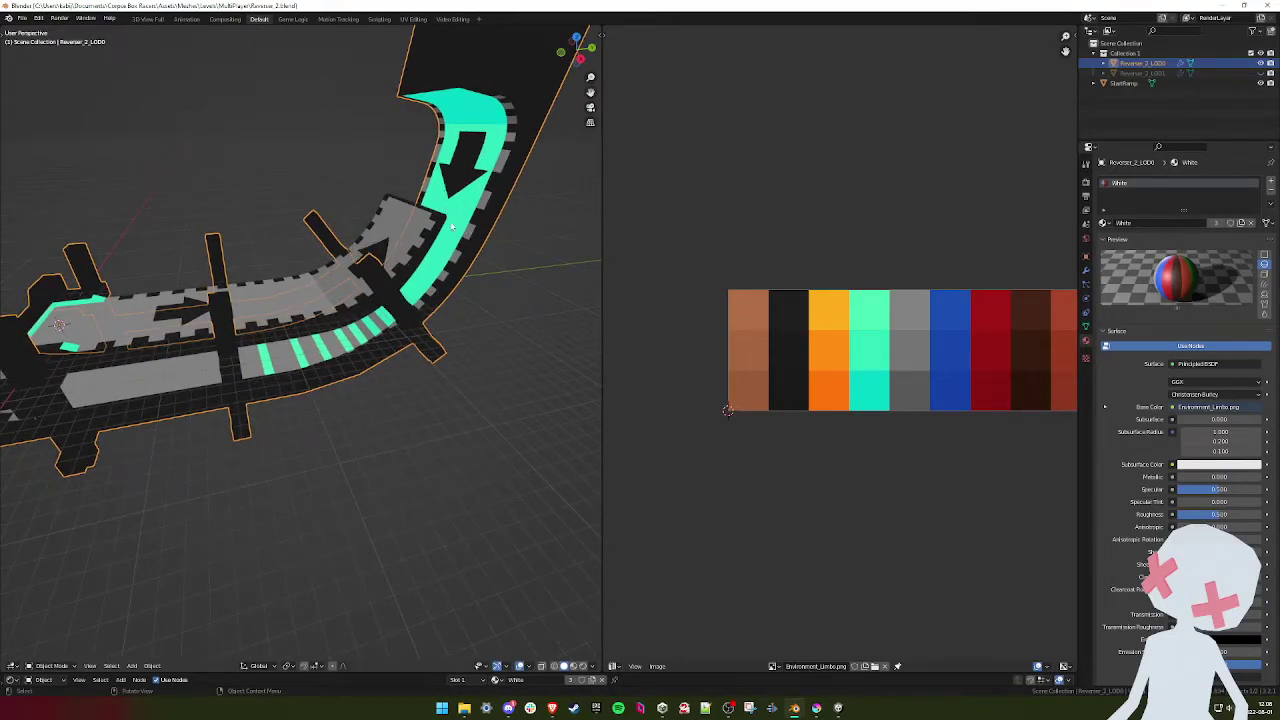
shift+middle_drag(356, 273, 307, 326)
click(439, 262)
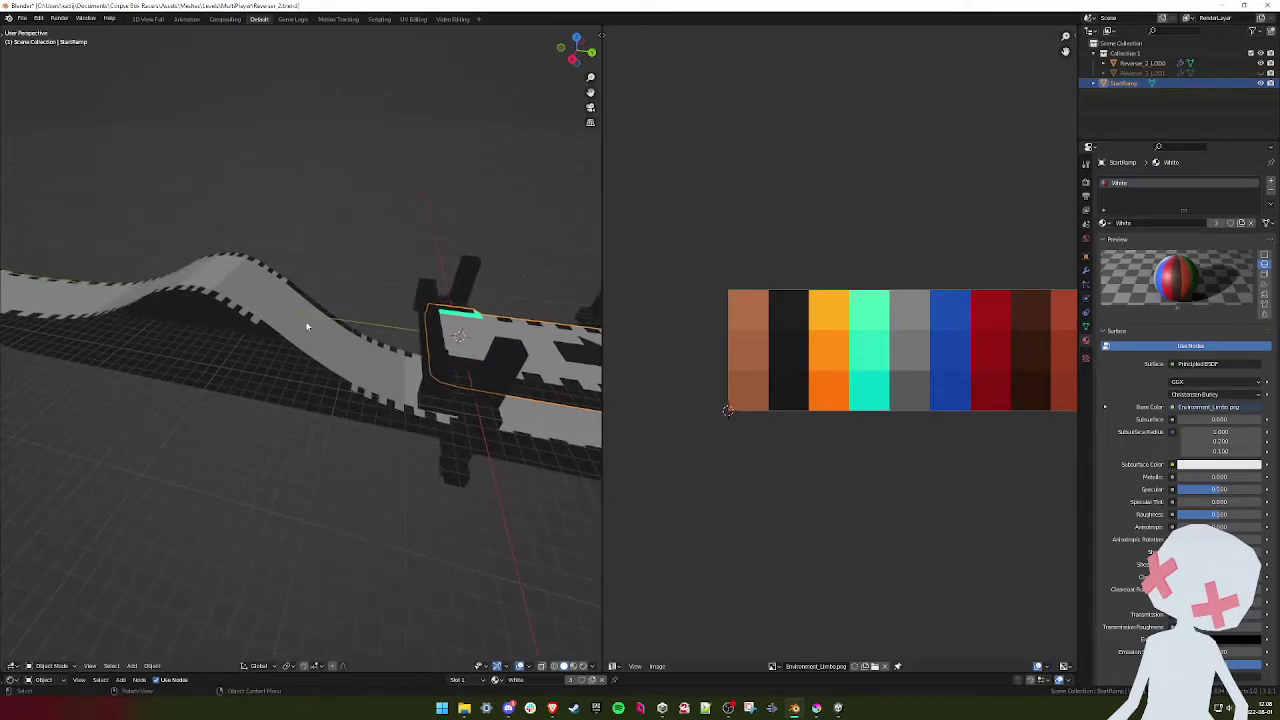
- Enter Edit Mode on Reverser_2_LOD0, select the run of border faces along the rebuilt slope and apply Checker Deselect
click(307, 326)
key(Tab)
scroll(323, 319, up, 3)
click(240, 313)
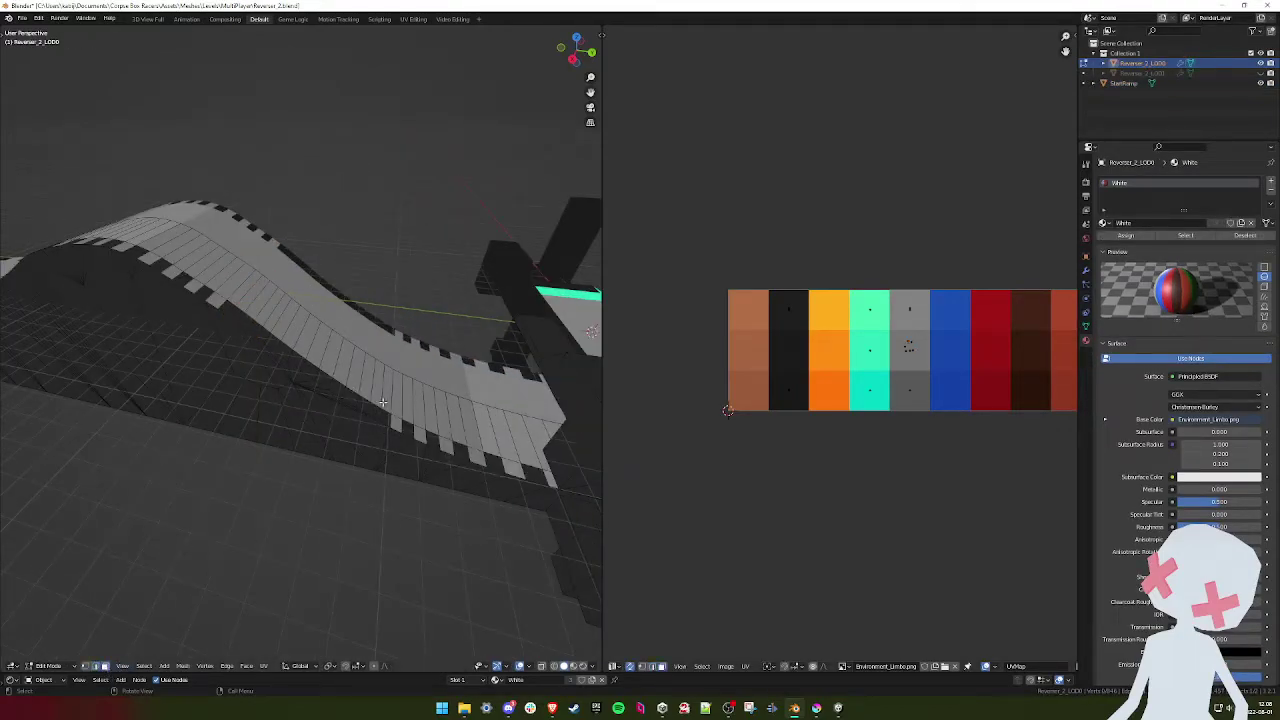
ctrl+click(218, 302)
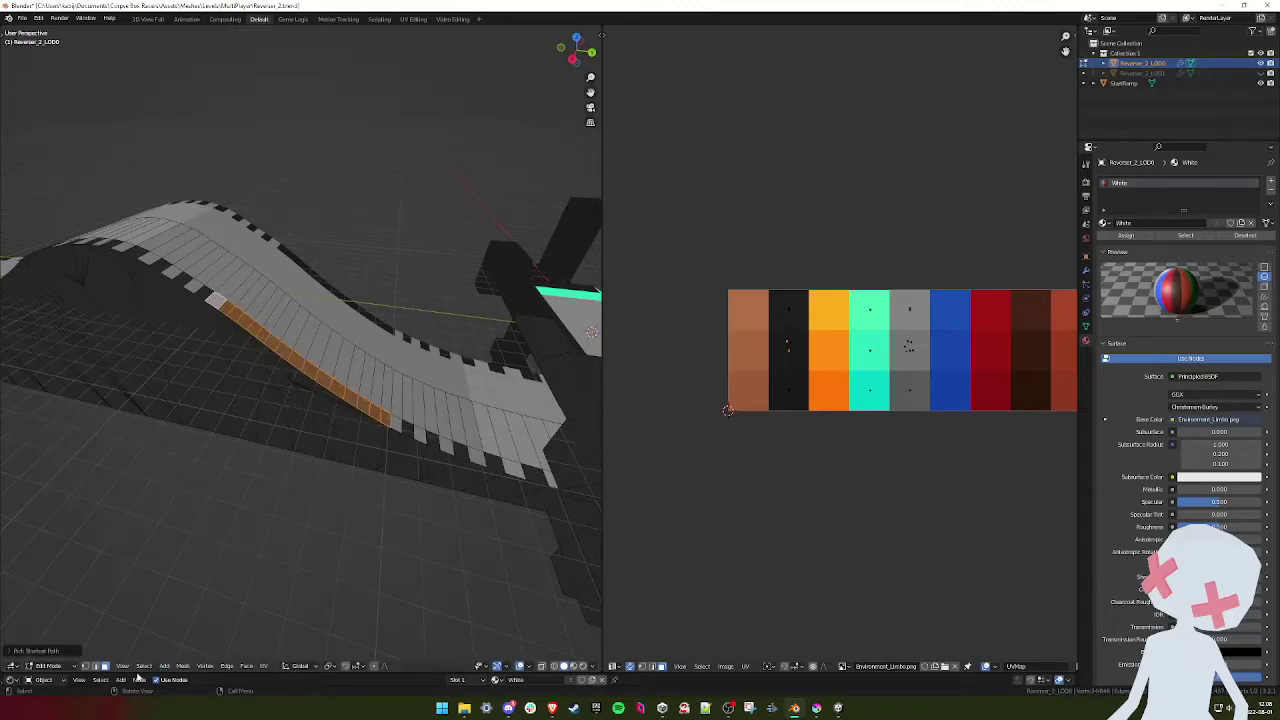
click(182, 666)
mouse_move(220, 600)
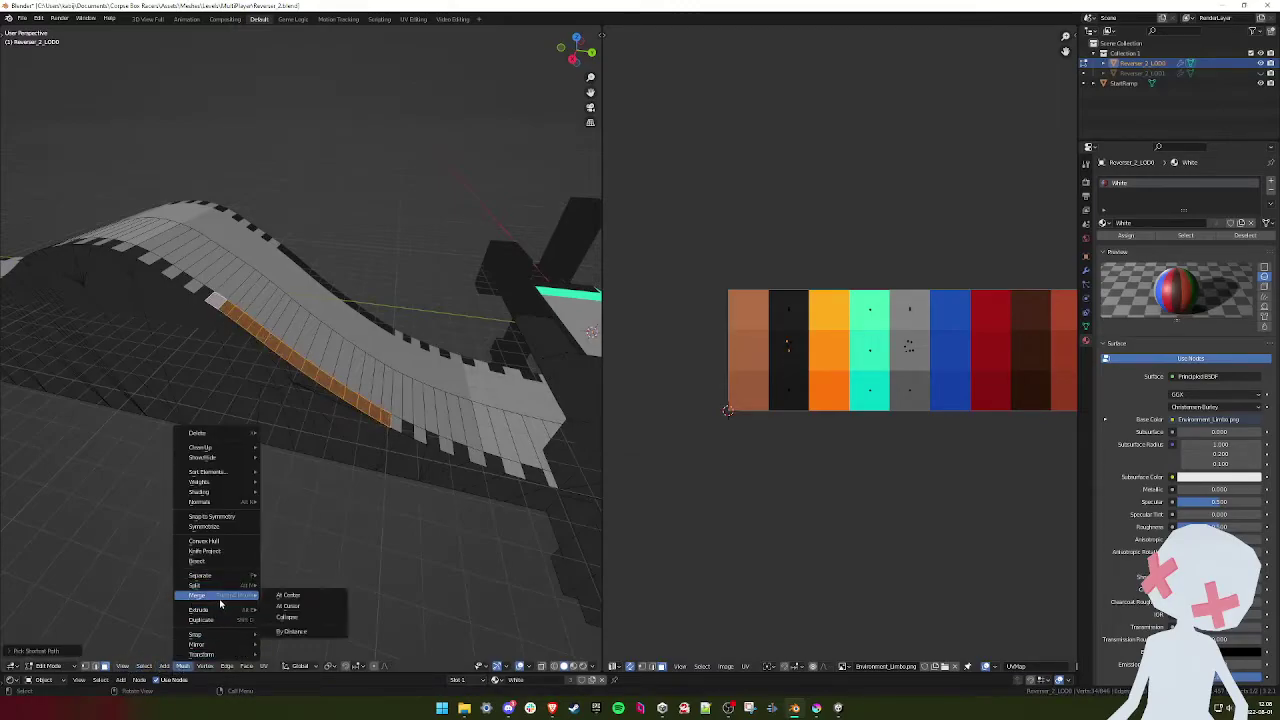
click(144, 666)
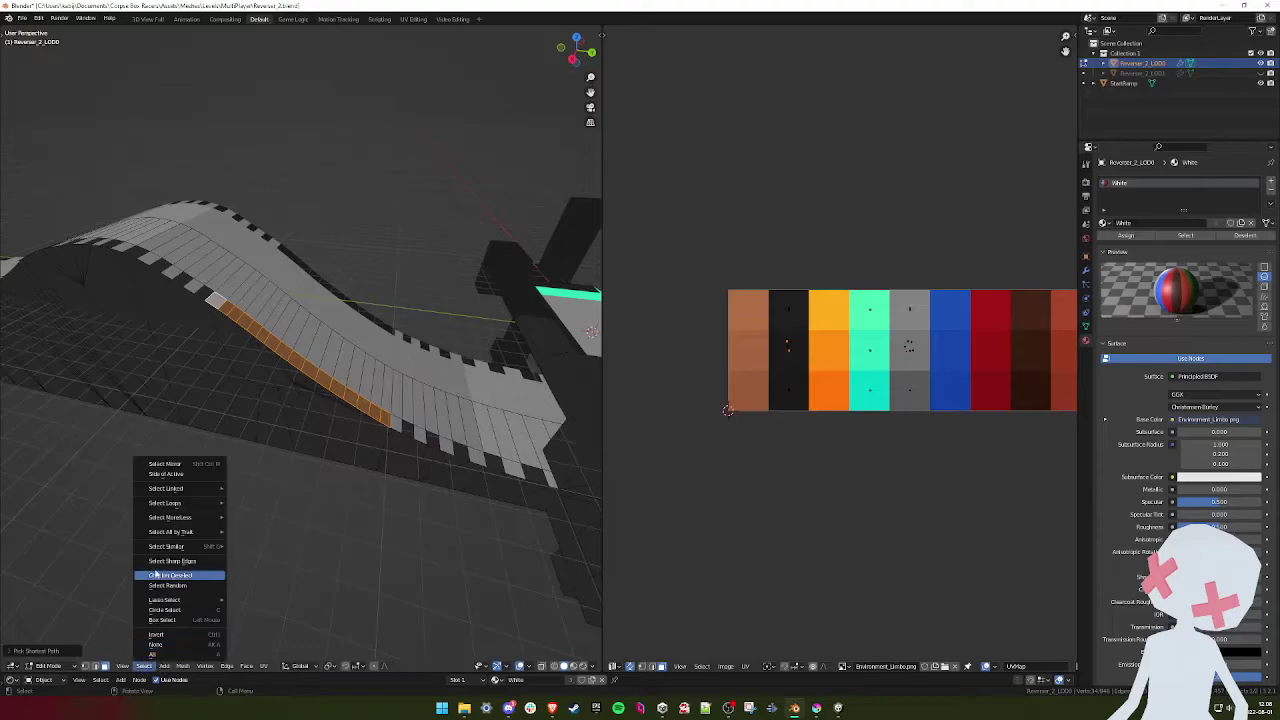
click(158, 576)
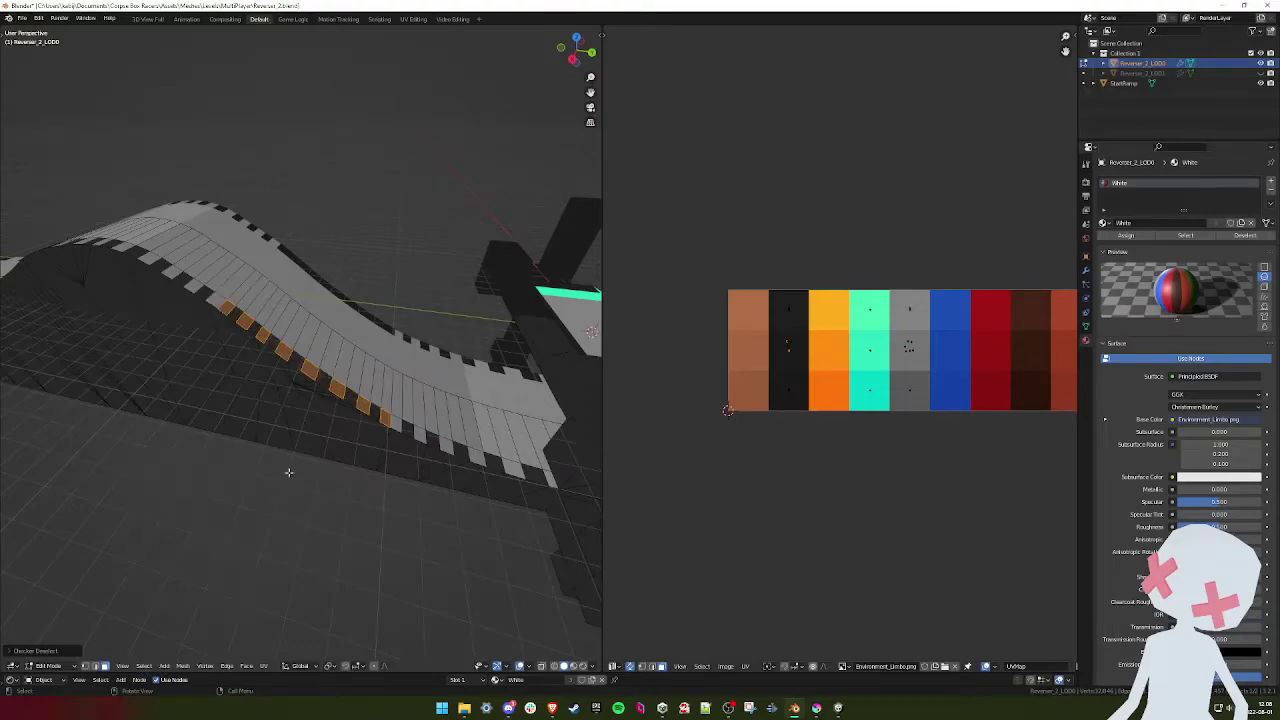
- Clear the selection, reselect the border run starting one face higher up the slope and apply Checker Deselect
key(alt+a)
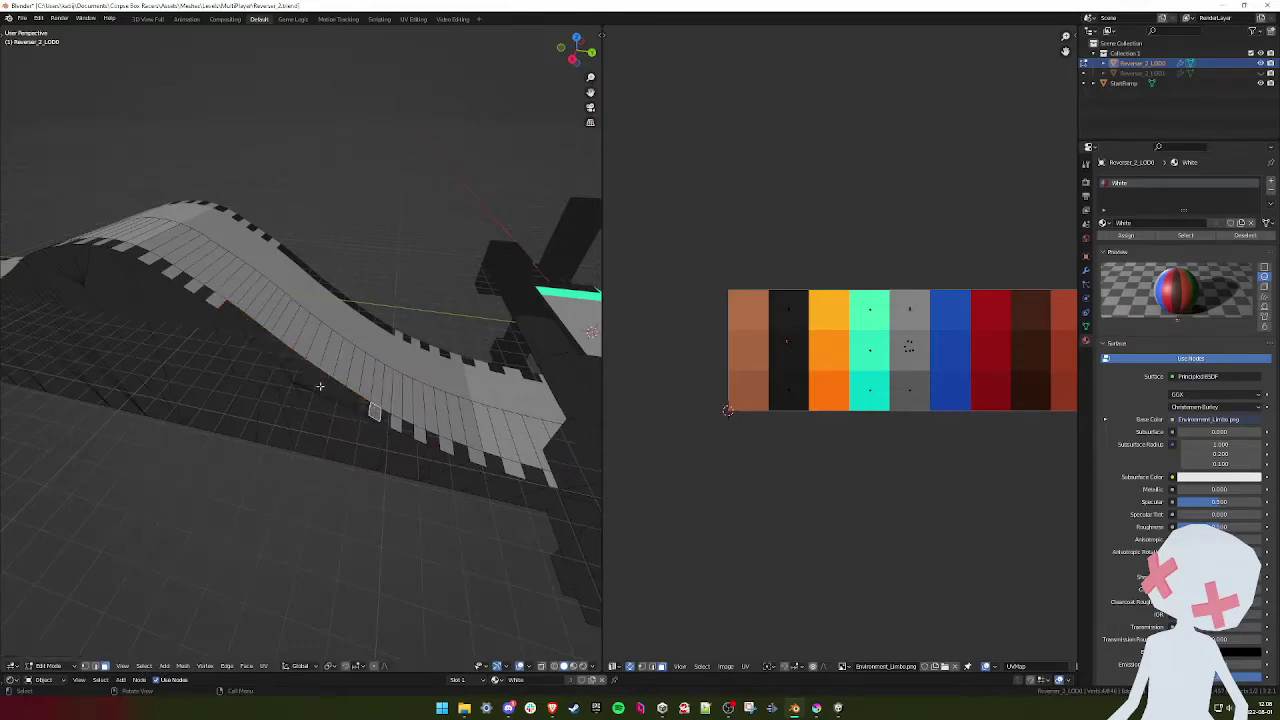
ctrl+click(213, 300)
click(145, 666)
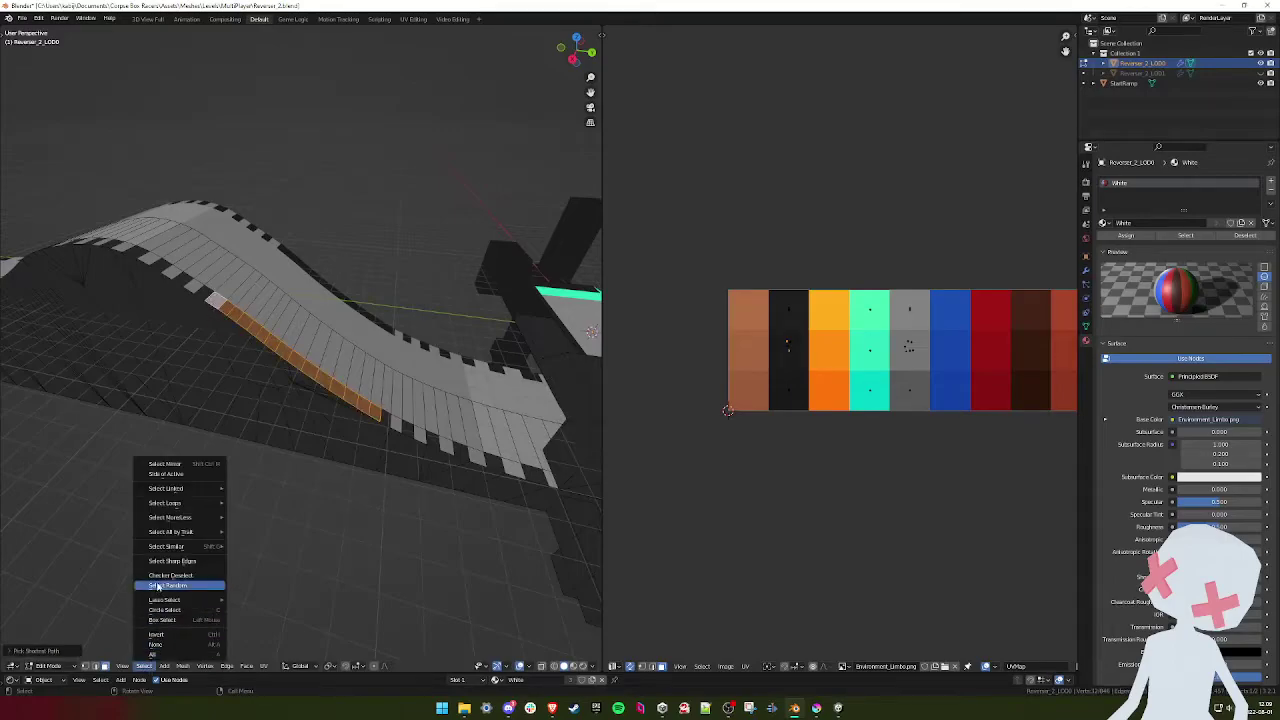
click(159, 577)
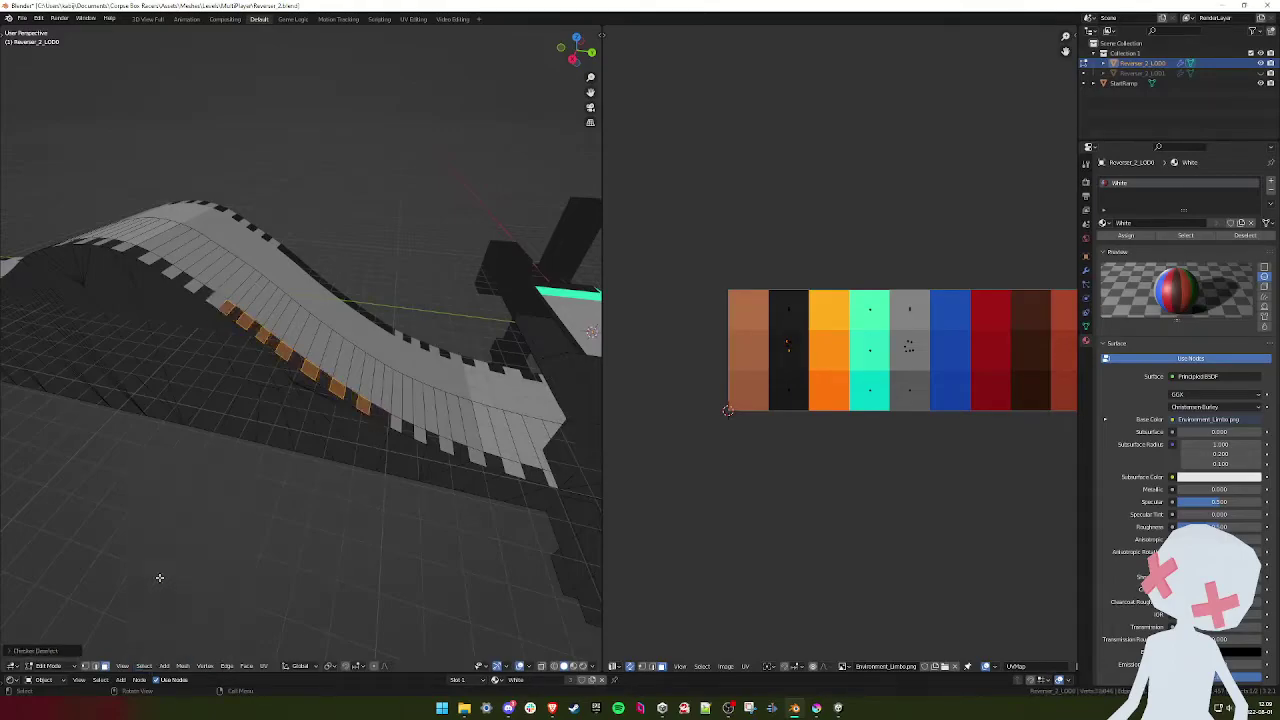
- Reselect the border run with both ends one face lower down the slope and keep alternate faces with Checker Deselect
click(389, 420)
ctrl+click(228, 307)
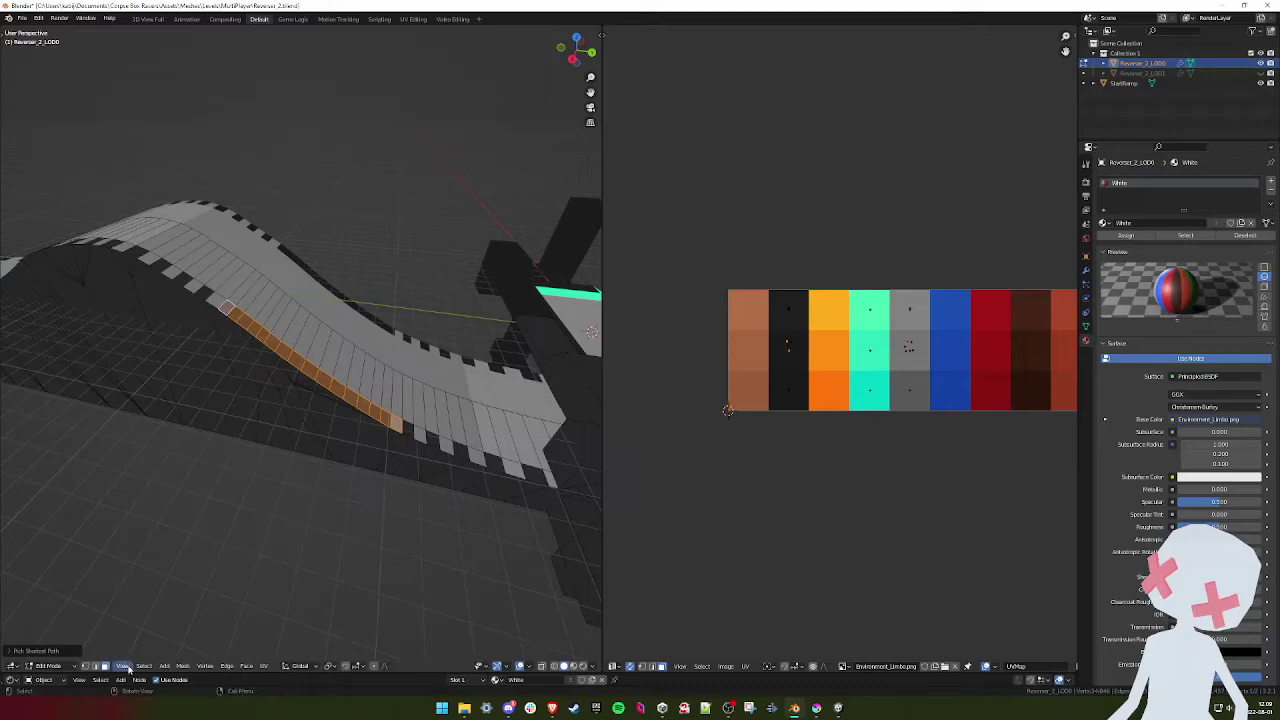
click(144, 666)
click(182, 577)
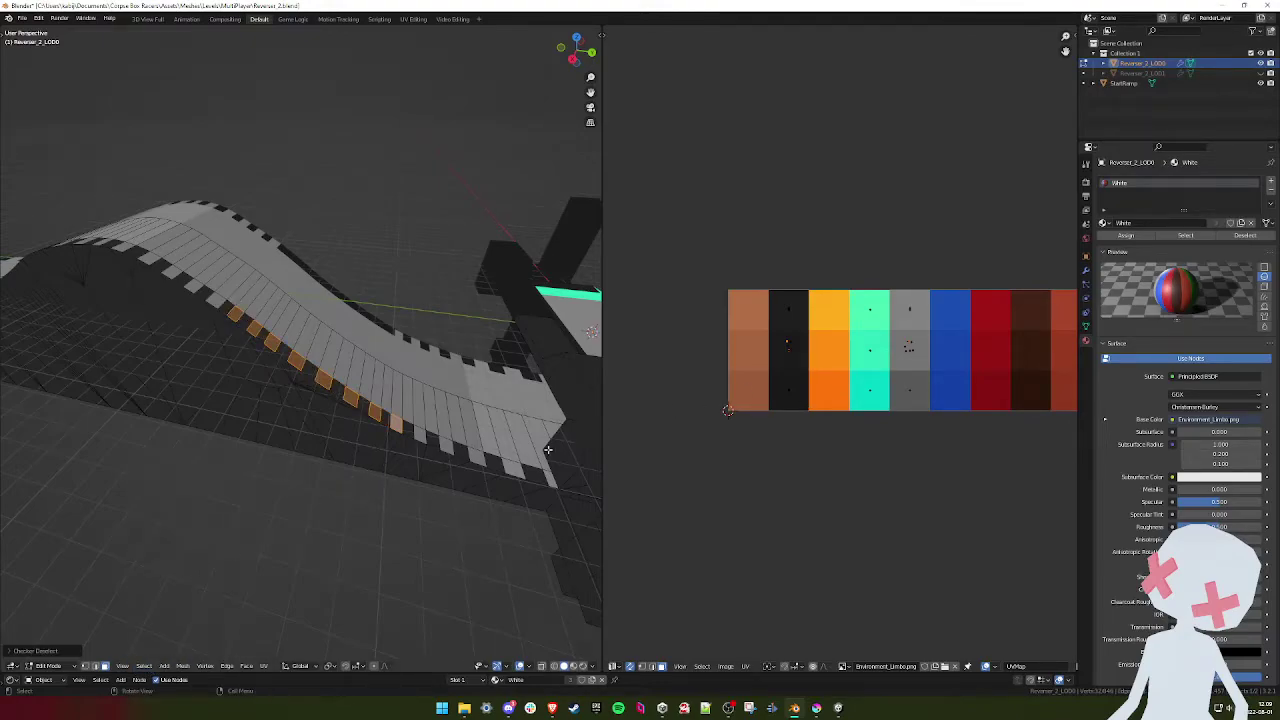
- Move the UVs of the alternate border faces along the hill's slope onto the palette's grey swatch and clear the selection
key(g)
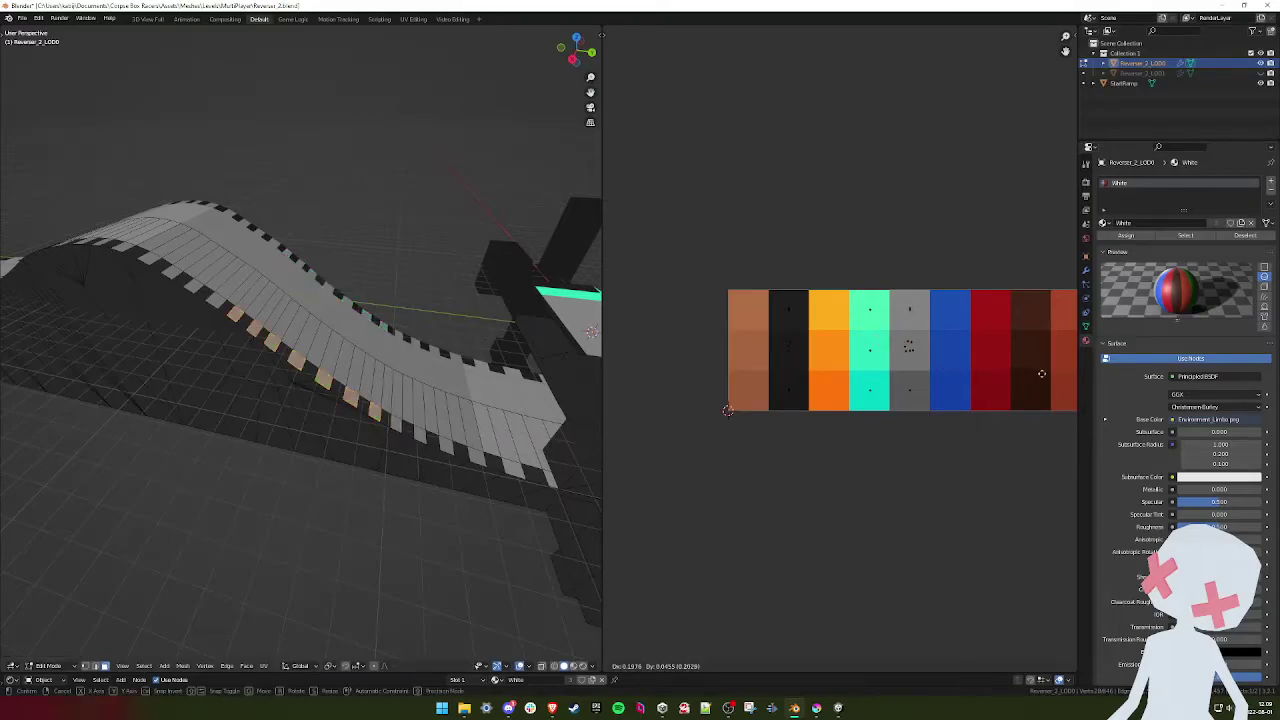
click(1032, 379)
key(a)
key(alt+a)
- Select the run of road faces from the foot of the hill up to just below its crest
shift+middle_drag(446, 399, 301, 348)
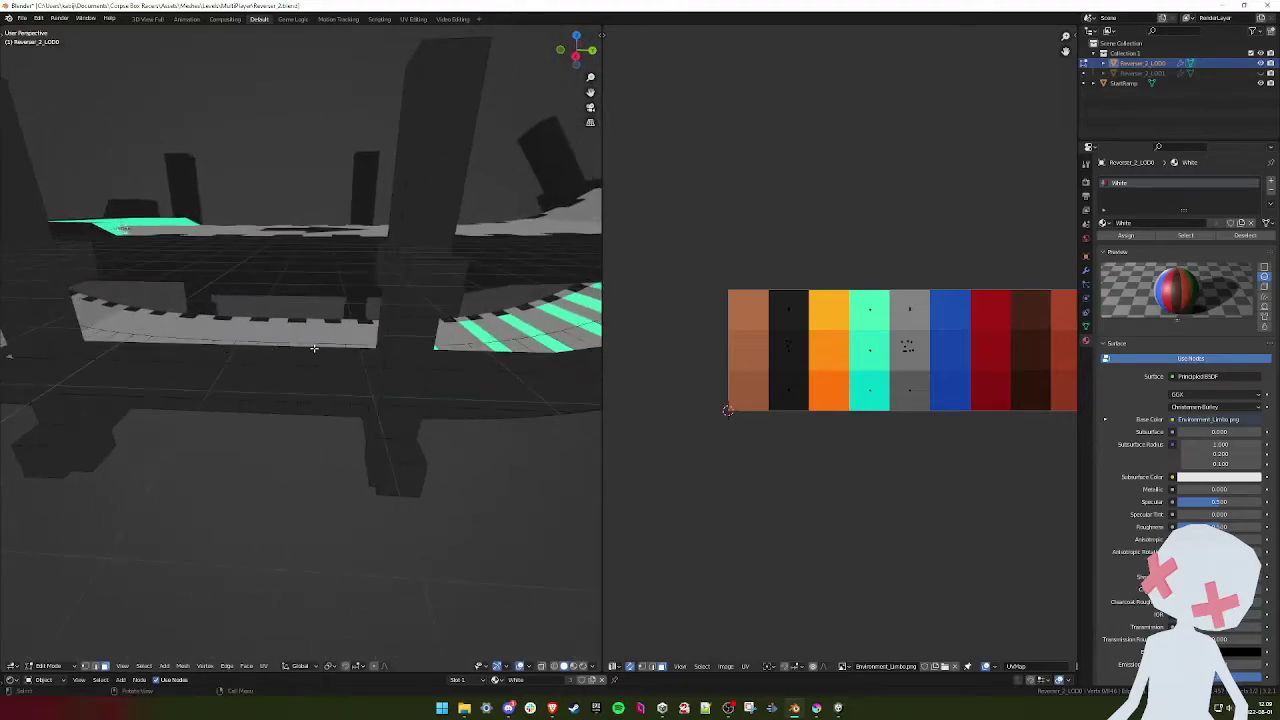
middle_drag(392, 329, 453, 316)
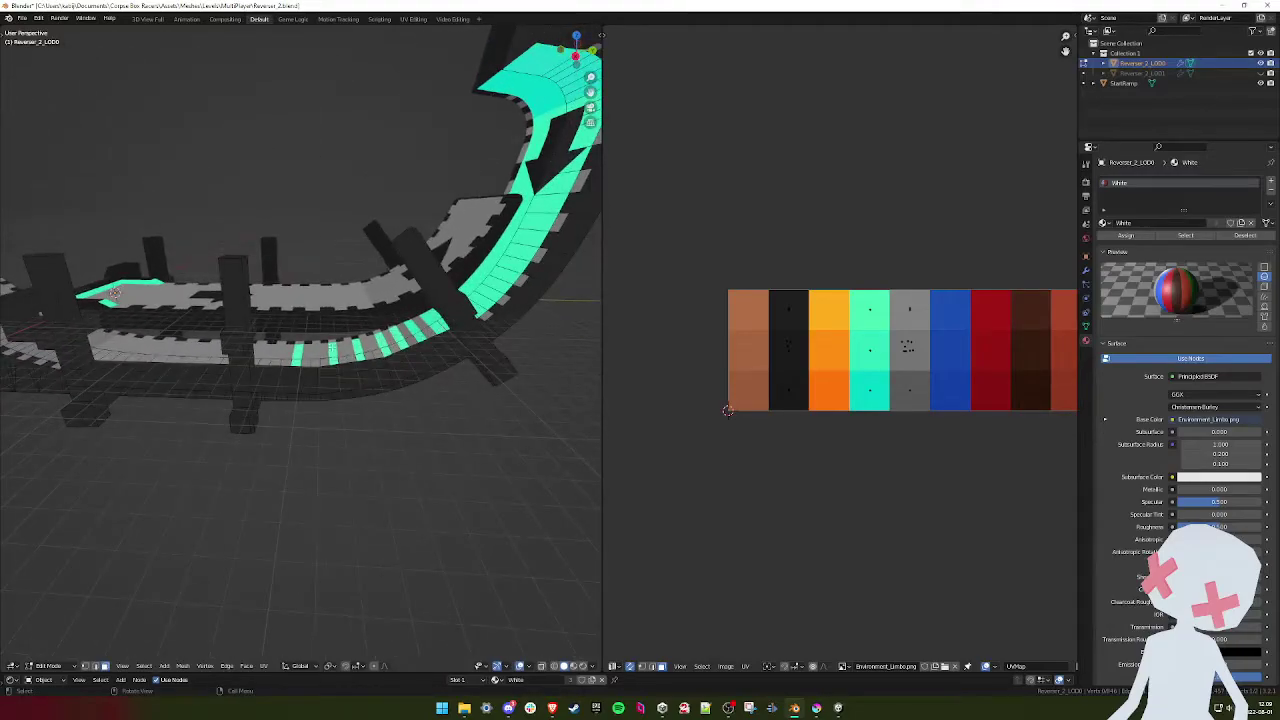
middle_drag(371, 340, 333, 372)
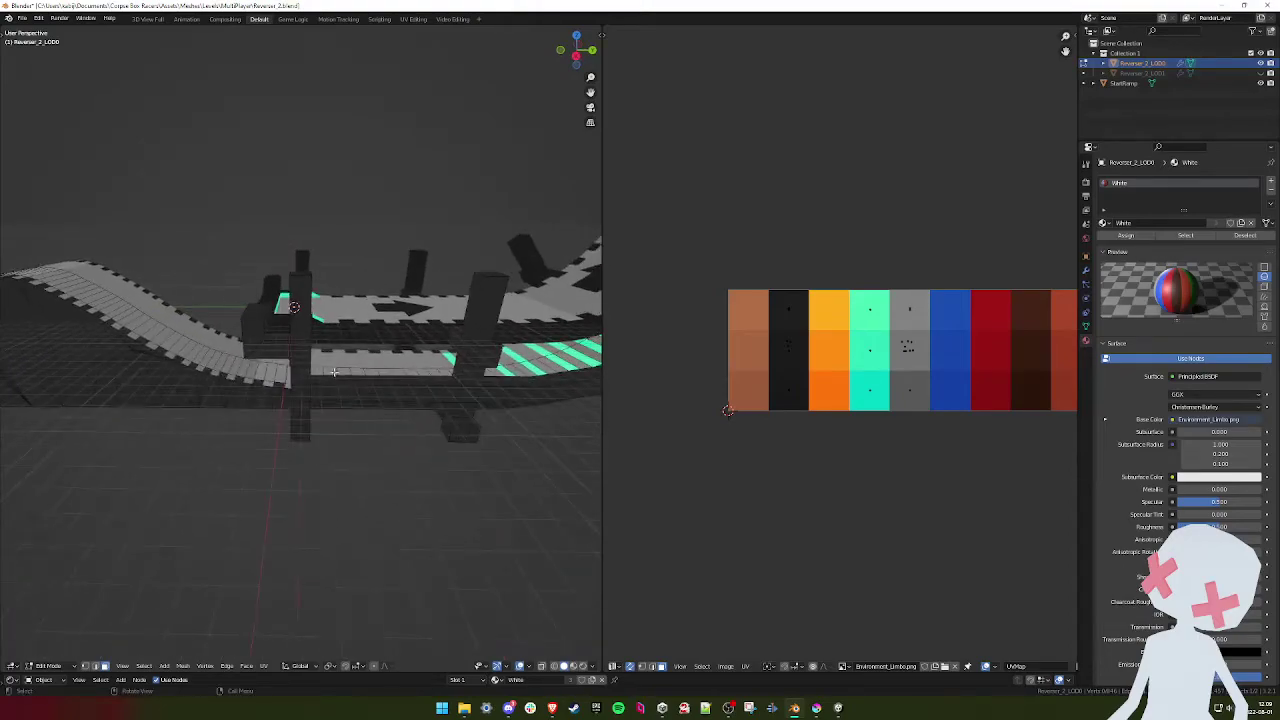
middle_drag(255, 365, 129, 314)
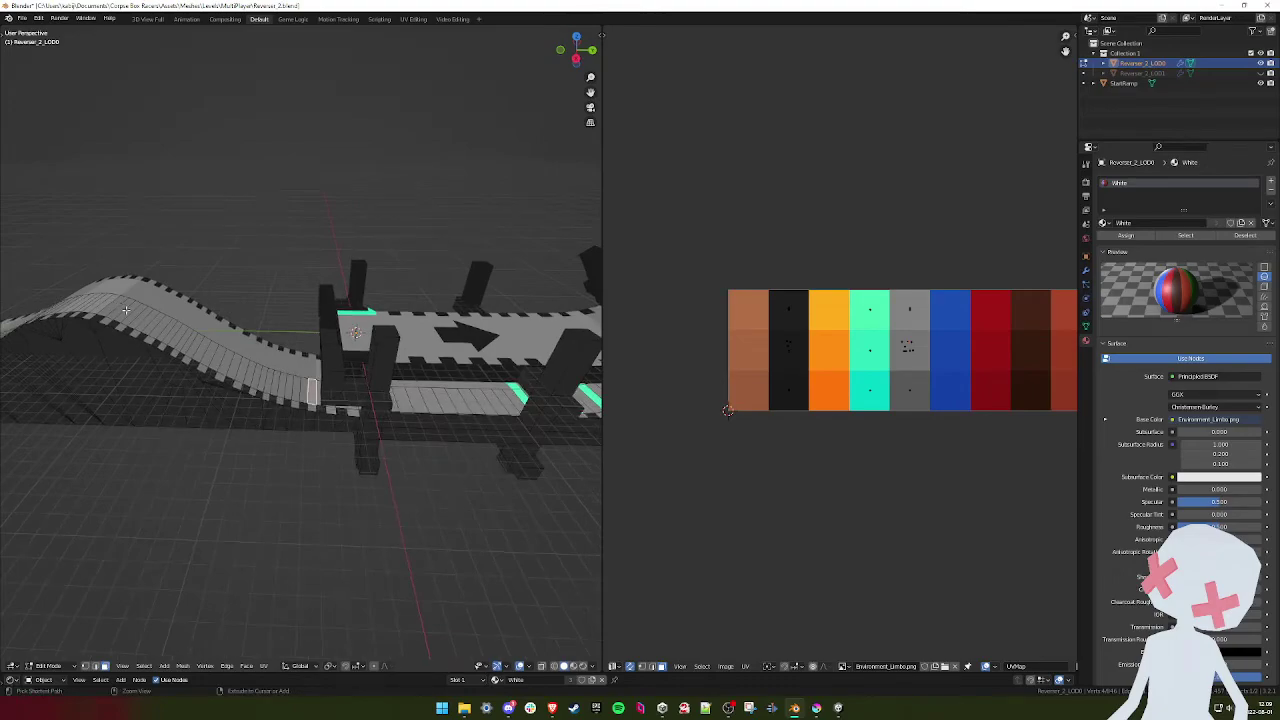
ctrl+click(115, 302)
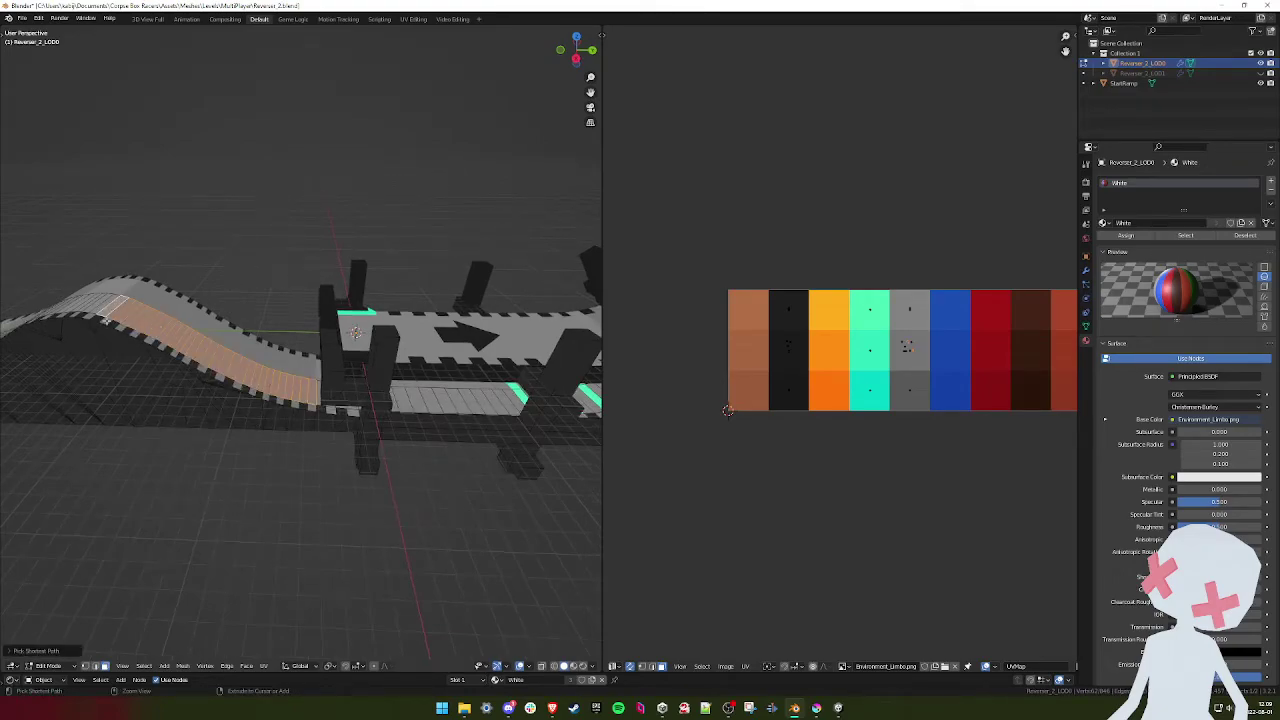
scroll(106, 320, up, 3)
shift+middle_drag(106, 320, 251, 340)
shift+click(115, 349)
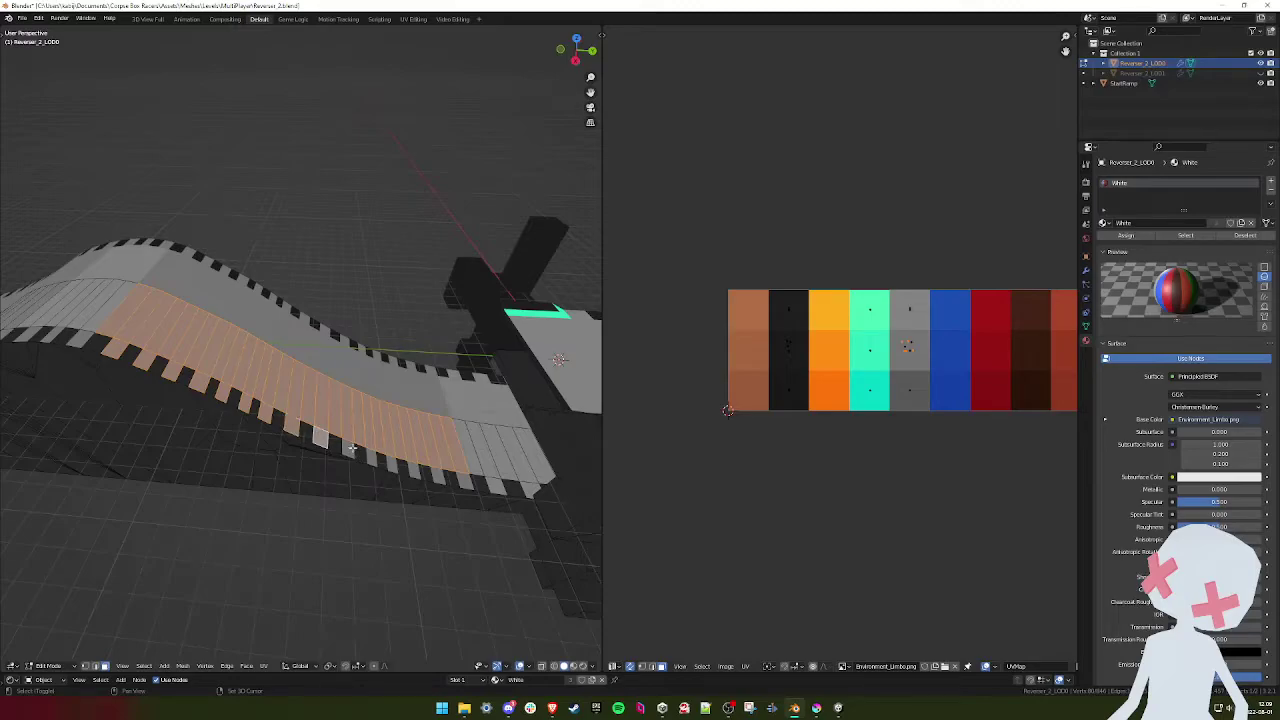
scroll(352, 448, down, 5)
shift+middle_drag(320, 410, 294, 386)
scroll(294, 386, up, 7)
key(ctrl+z)
key(ctrl+z)
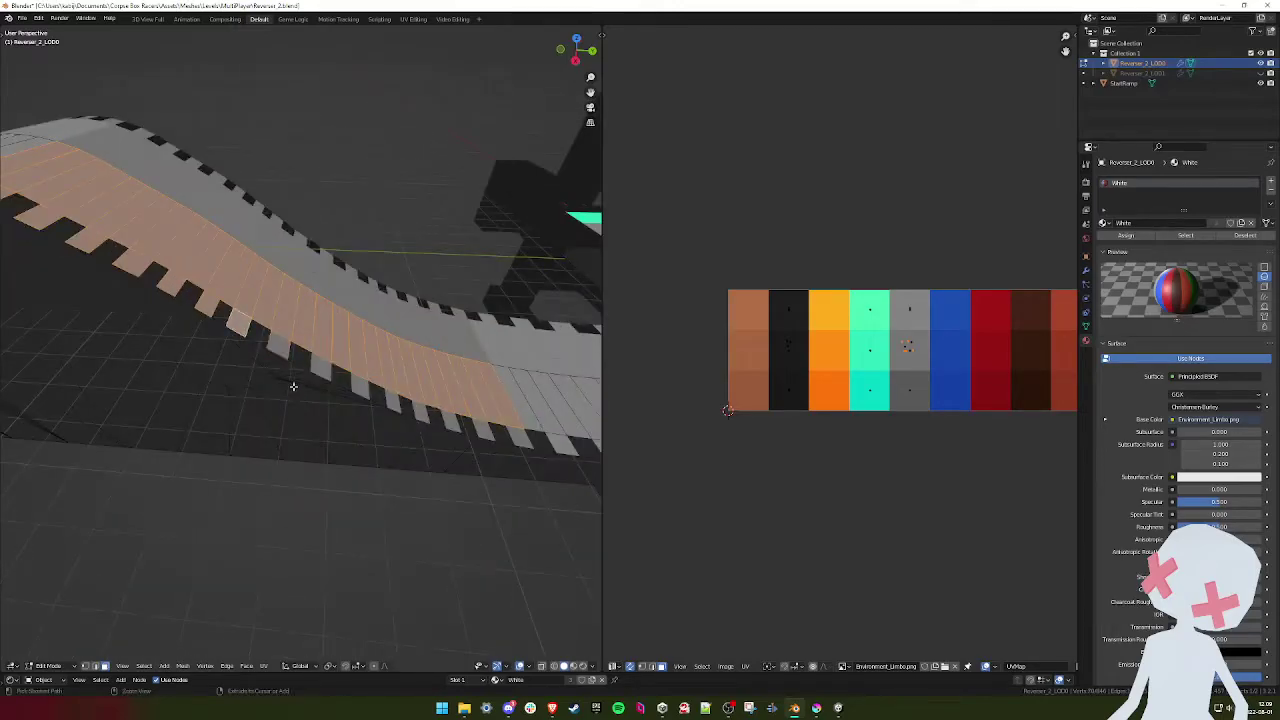
key(ctrl+z)
key(ctrl+z)
key(ctrl+z)
key(ctrl+z)
key(ctrl+z)
key(ctrl+z)
- Recolour the selected slope faces by moving their UVs onto the palette's turquoise swatch
scroll(293, 383, down, 3)
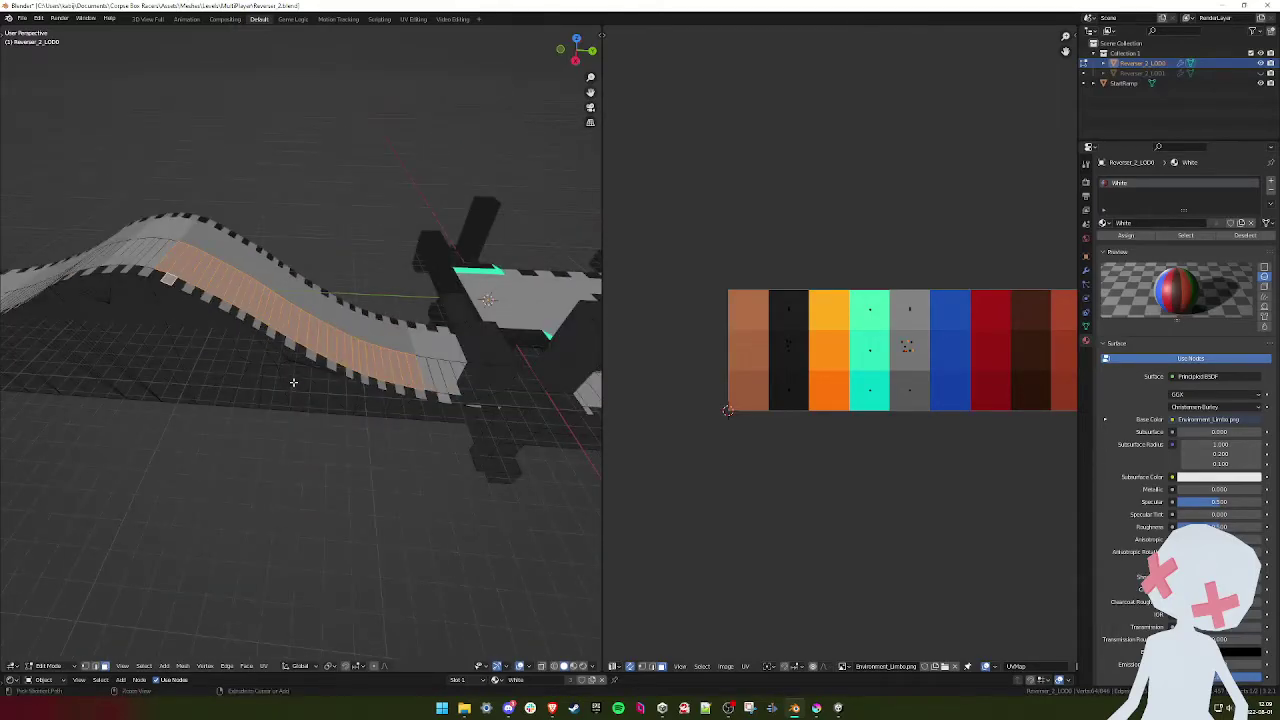
middle_drag(293, 382, 296, 376)
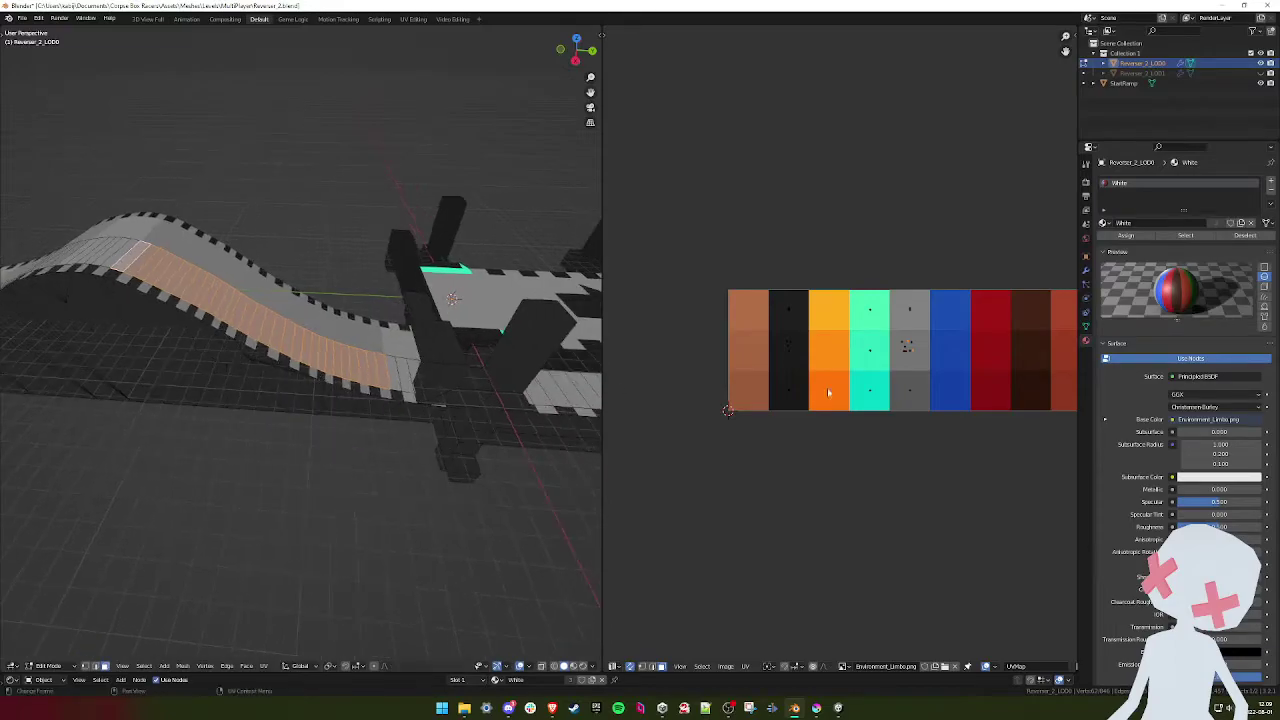
key(g)
click(813, 390)
- Select spaced road faces on the flat stretch beyond the hill's foot and move their UVs onto the turquoise swatch as stripes
shift+middle_drag(443, 402, 271, 337)
scroll(271, 337, up, 4)
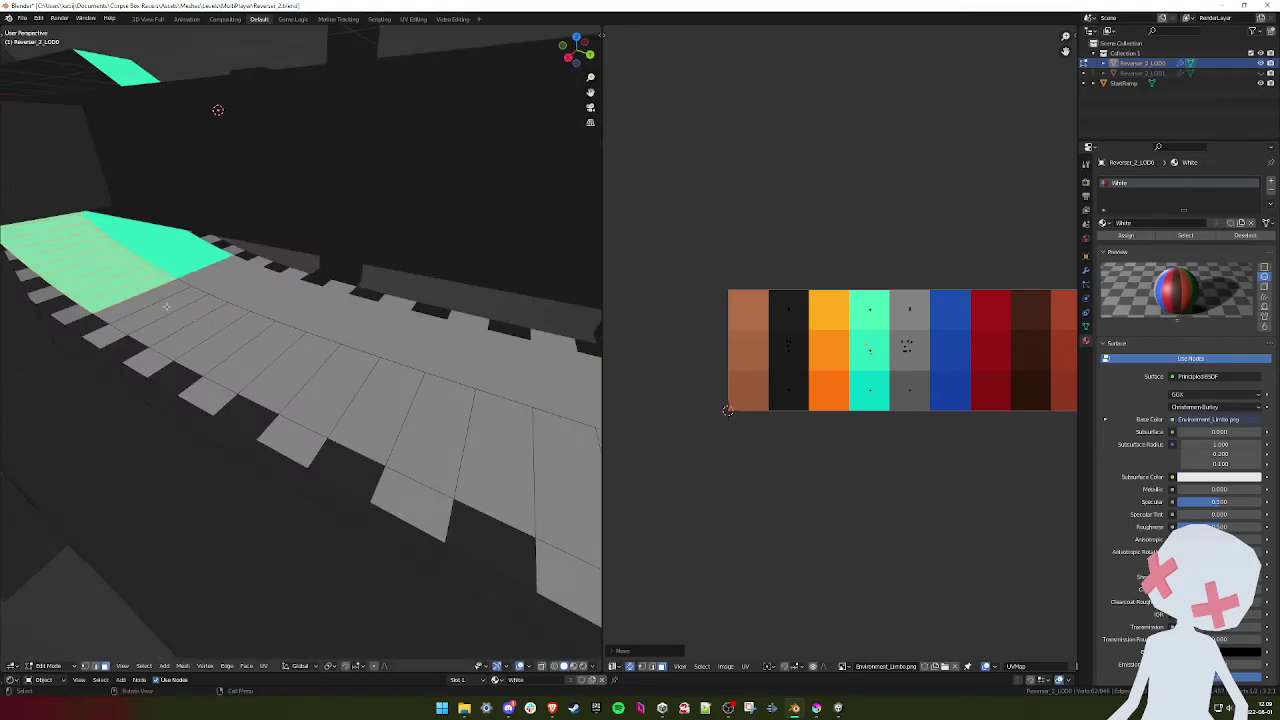
click(167, 307)
scroll(252, 334, down, 8)
scroll(286, 337, up, 2)
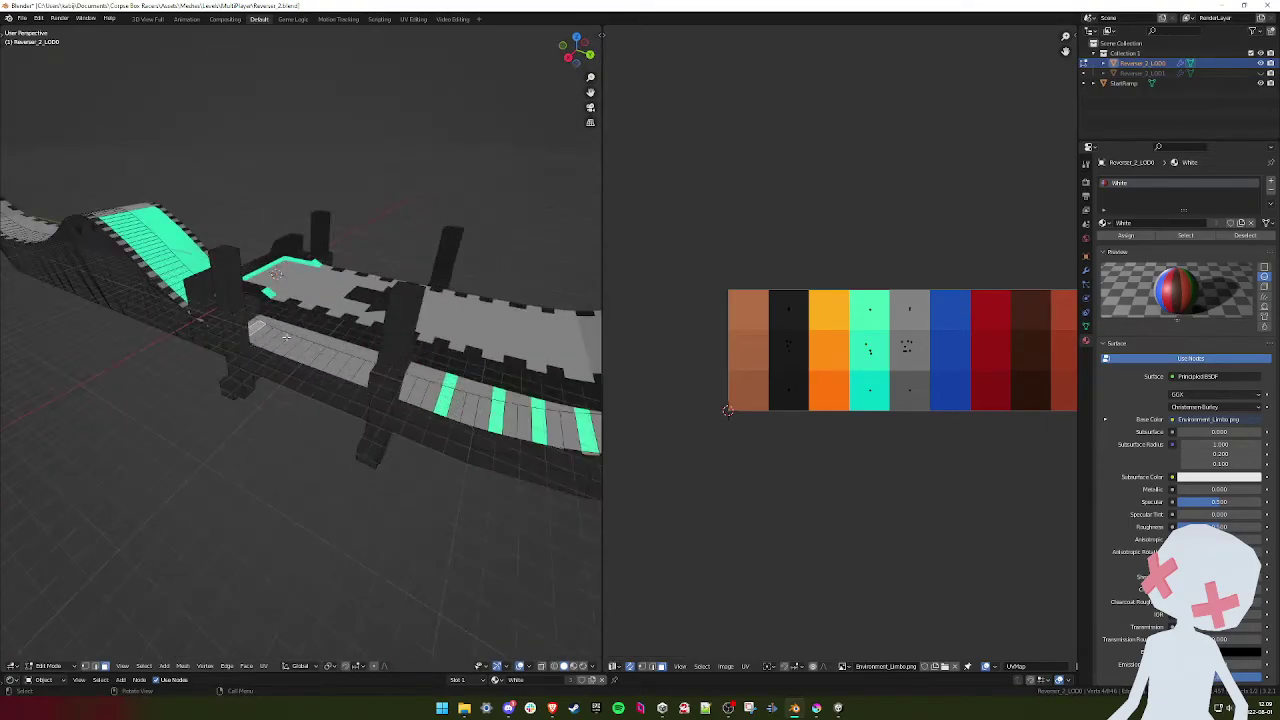
scroll(284, 337, up, 4)
shift+click(250, 336)
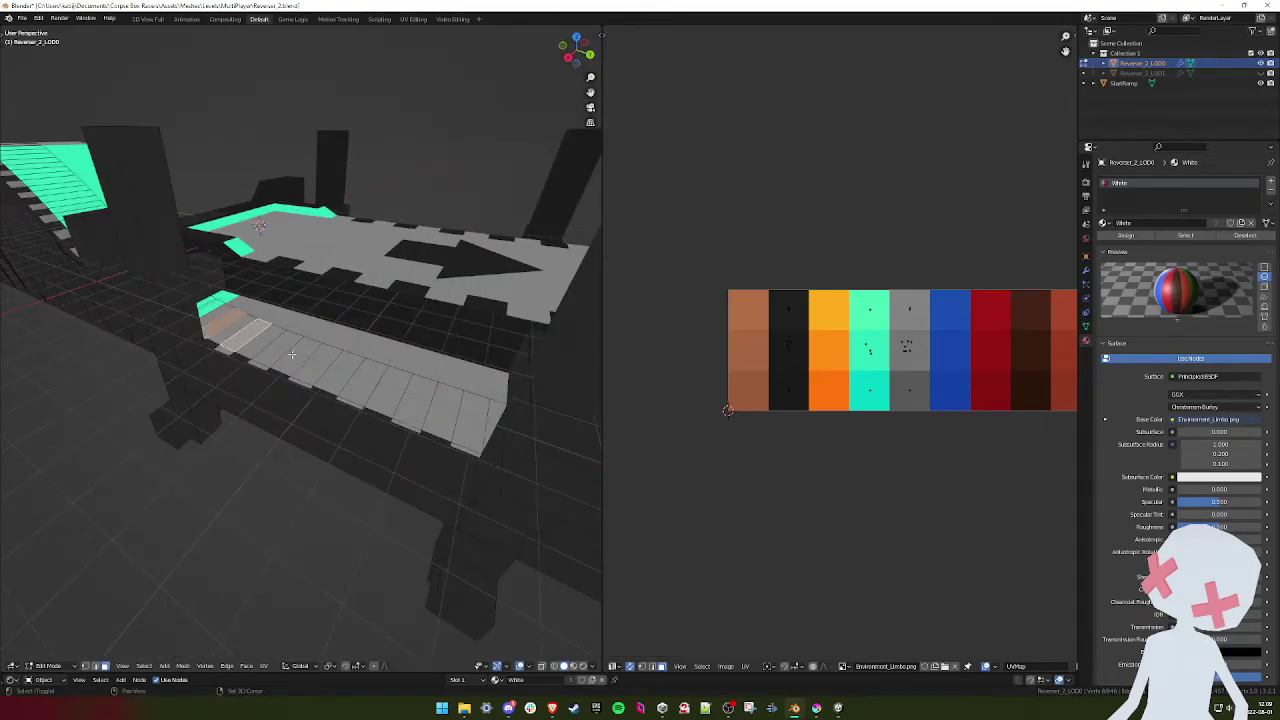
shift+click(293, 355)
scroll(349, 376, down, 5)
mouse_move(349, 376)
middle_down()
mouse_move(366, 370)
mouse_move(358, 348)
mouse_move(405, 345)
mouse_move(381, 310)
mouse_move(343, 328)
mouse_move(389, 310)
middle_up()
scroll(366, 370, up, 2)
key(g)
click(857, 357)
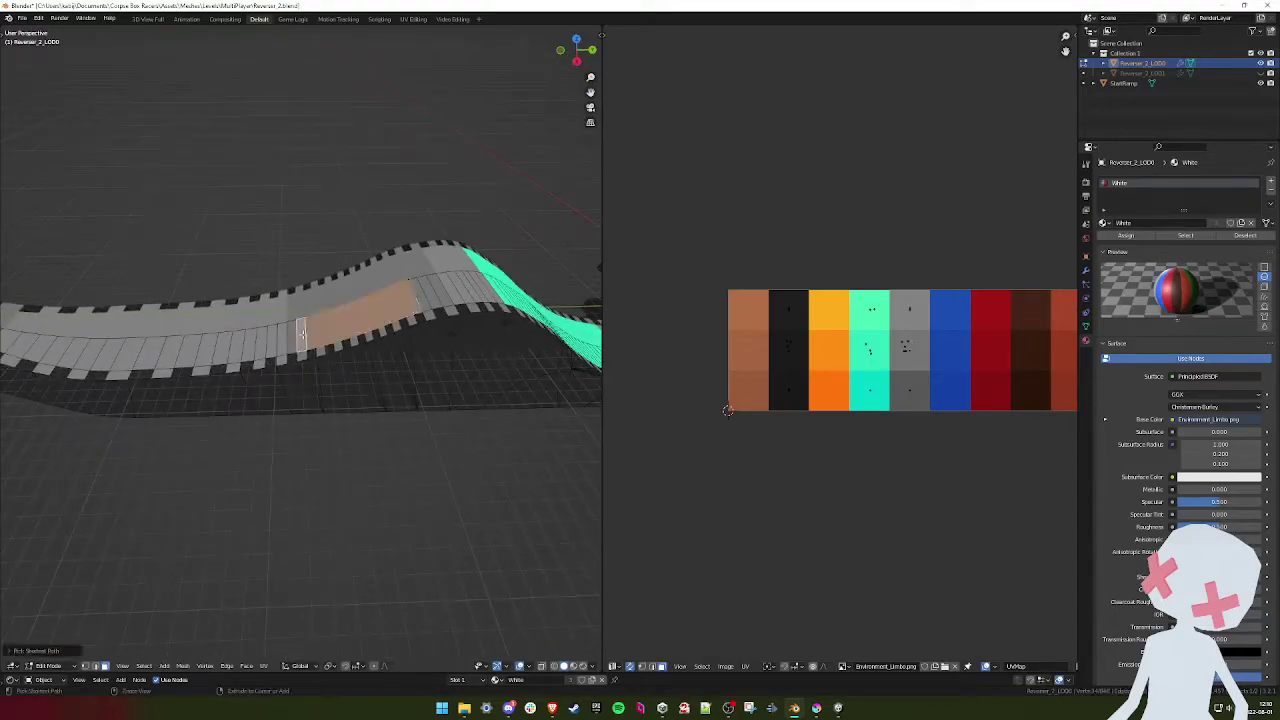
- Extend the road-face selection on the hill's opposite slope by one face and move its UVs onto the turquoise swatch
ctrl+click(298, 331)
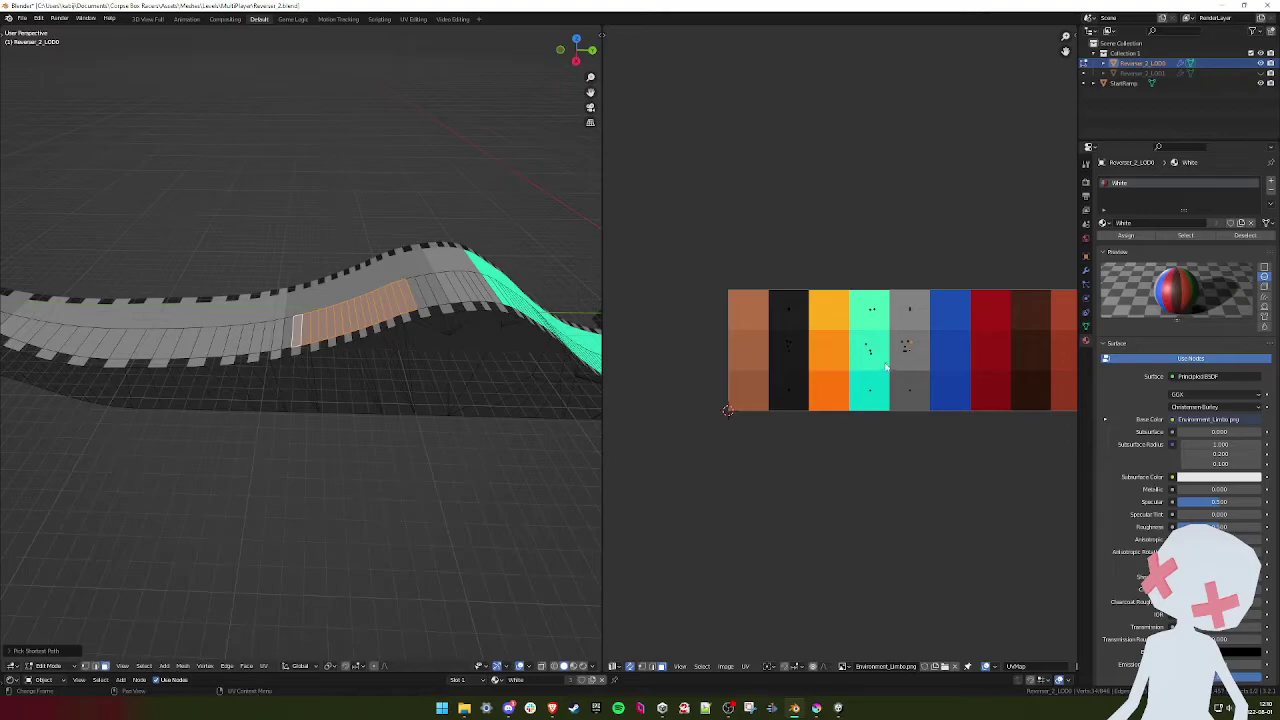
key(g)
click(848, 364)
- Select four increasingly spaced road faces before that slope and move their UVs onto the turquoise swatch as stripes
shift+middle_drag(285, 322, 372, 318)
scroll(372, 318, up, 3)
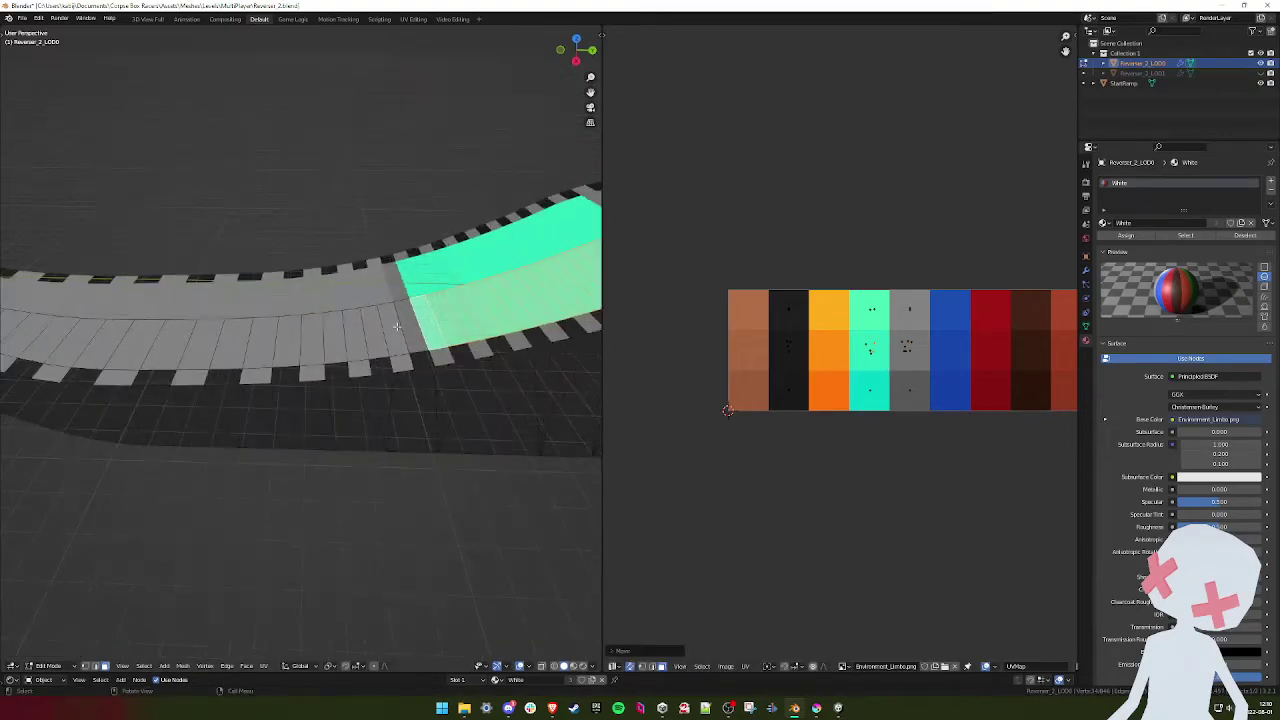
click(390, 330)
shift+click(356, 330)
shift+click(282, 345)
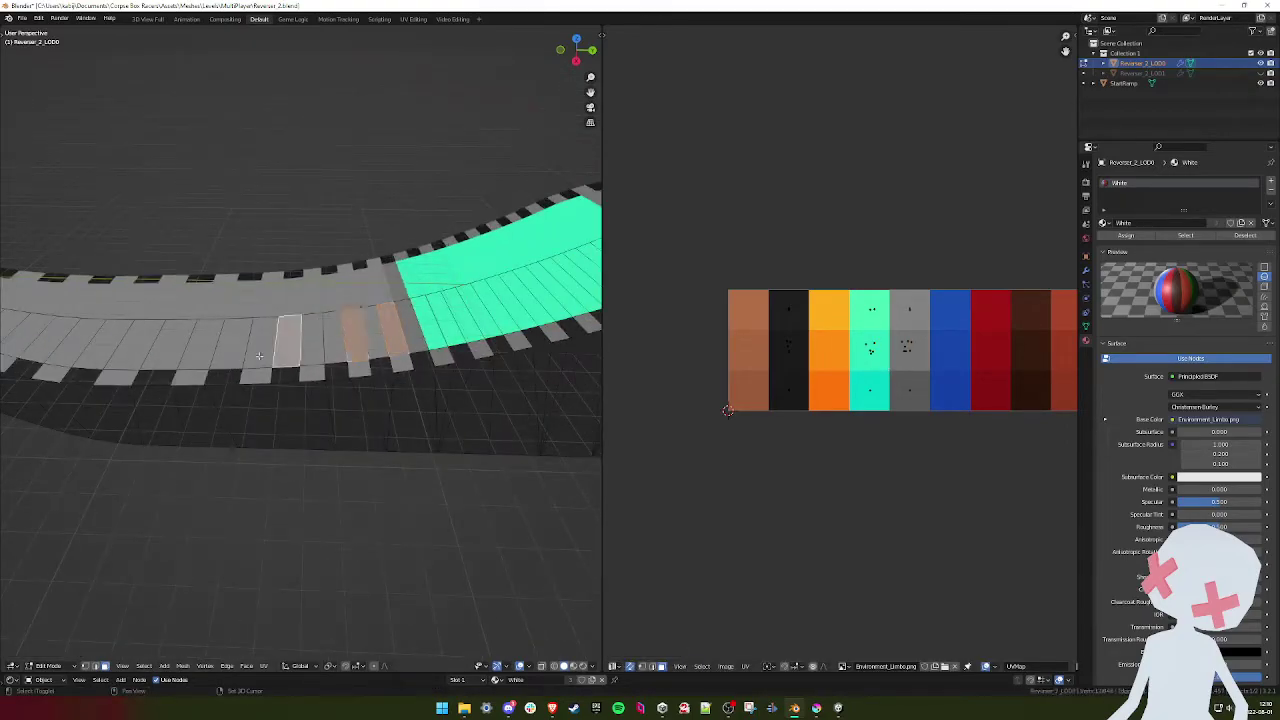
shift+click(204, 343)
key(g)
click(805, 374)
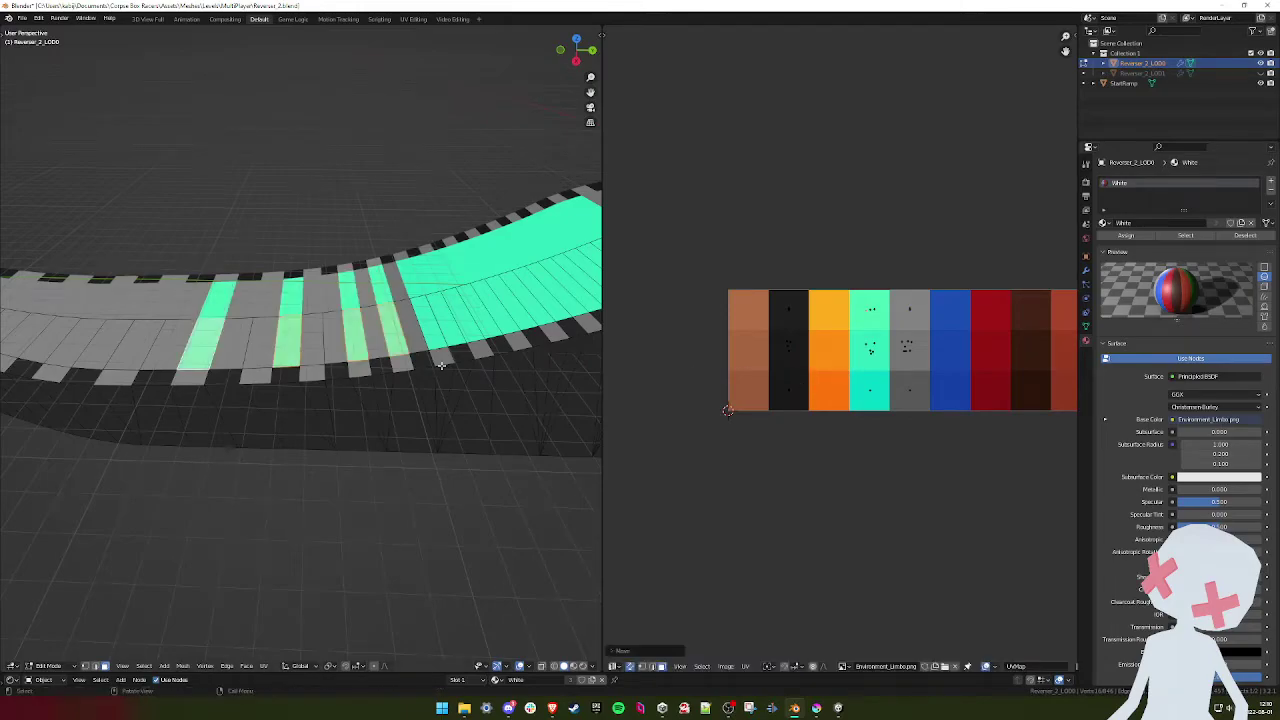
- Select the road faces at the track's far end plus two spaced faces beside them and recolour them turquoise in the UV layout
scroll(497, 370, down, 5)
key(Tab)
shift+middle_drag(420, 334, 310, 316)
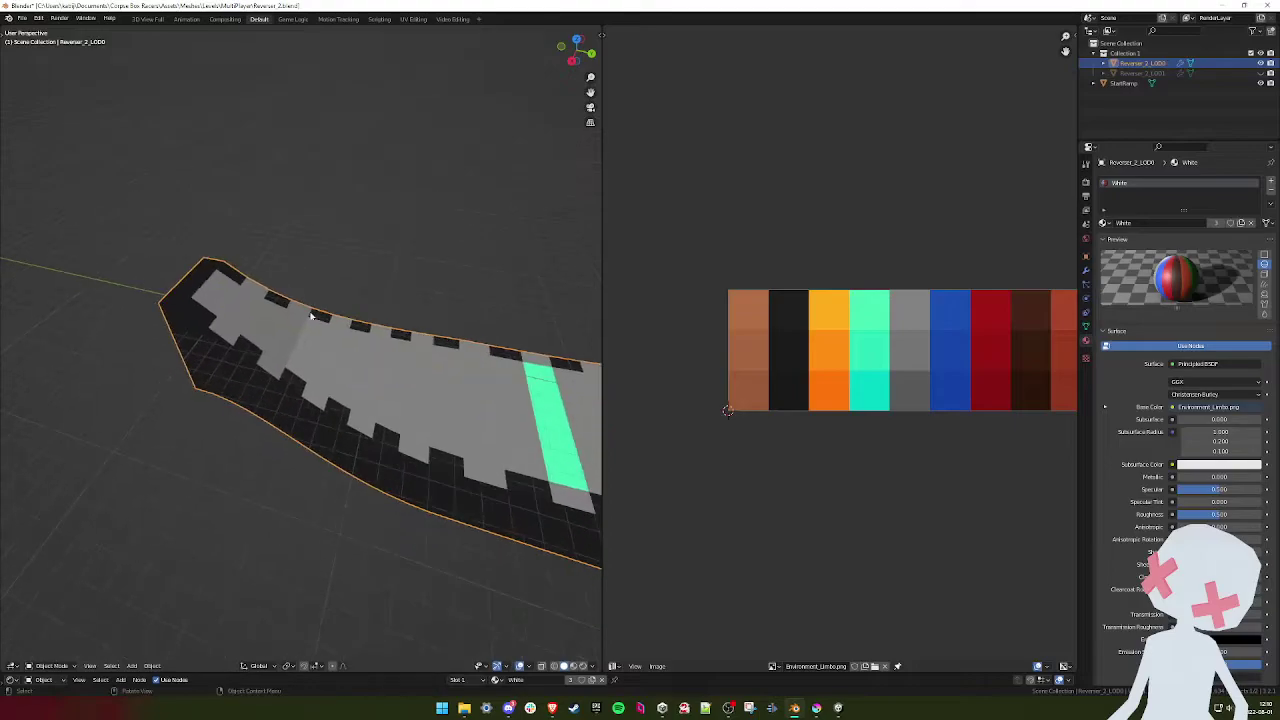
key(Tab)
click(212, 296)
ctrl+click(303, 356)
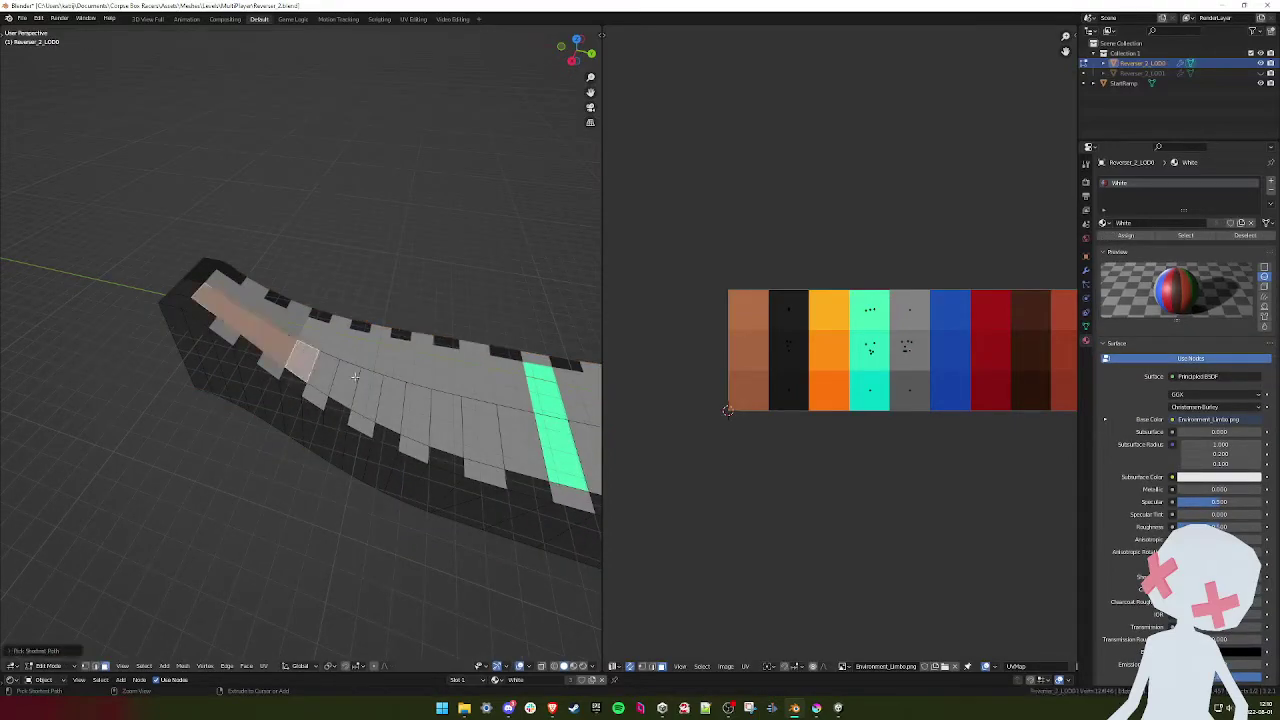
middle_drag(346, 380, 359, 363)
shift+click(352, 343)
shift+click(440, 381)
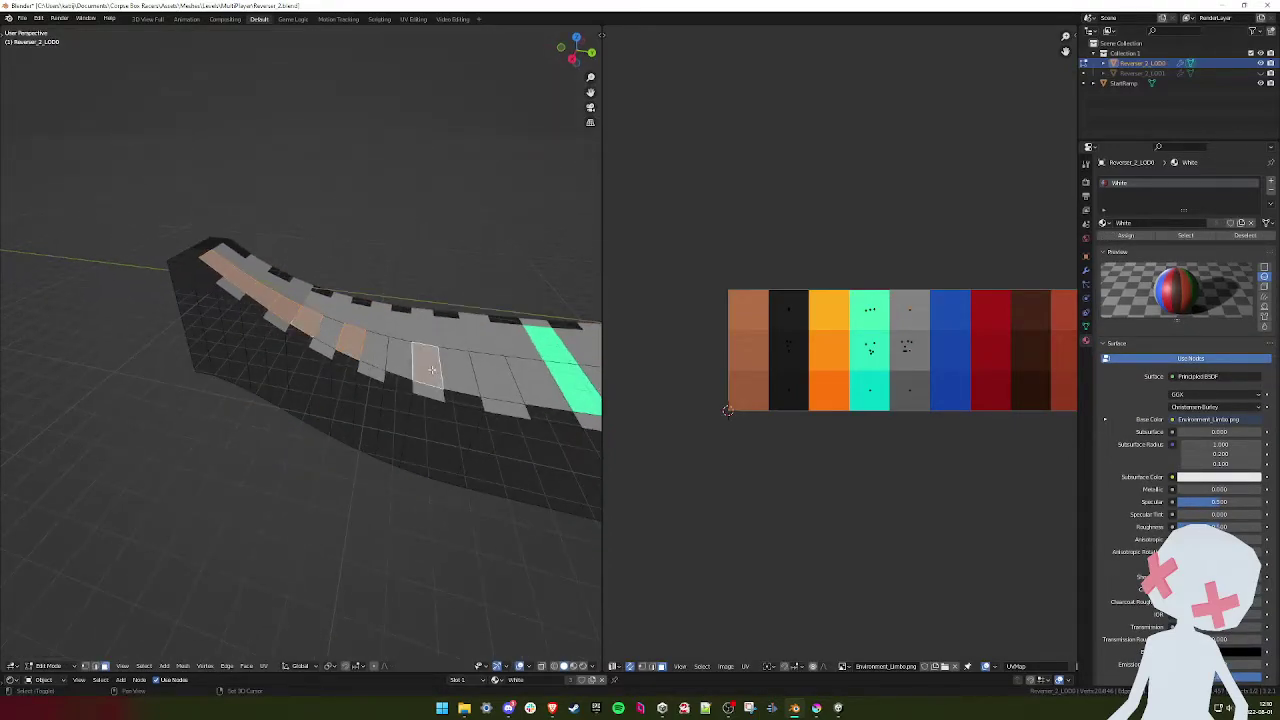
key(g)
click(853, 345)
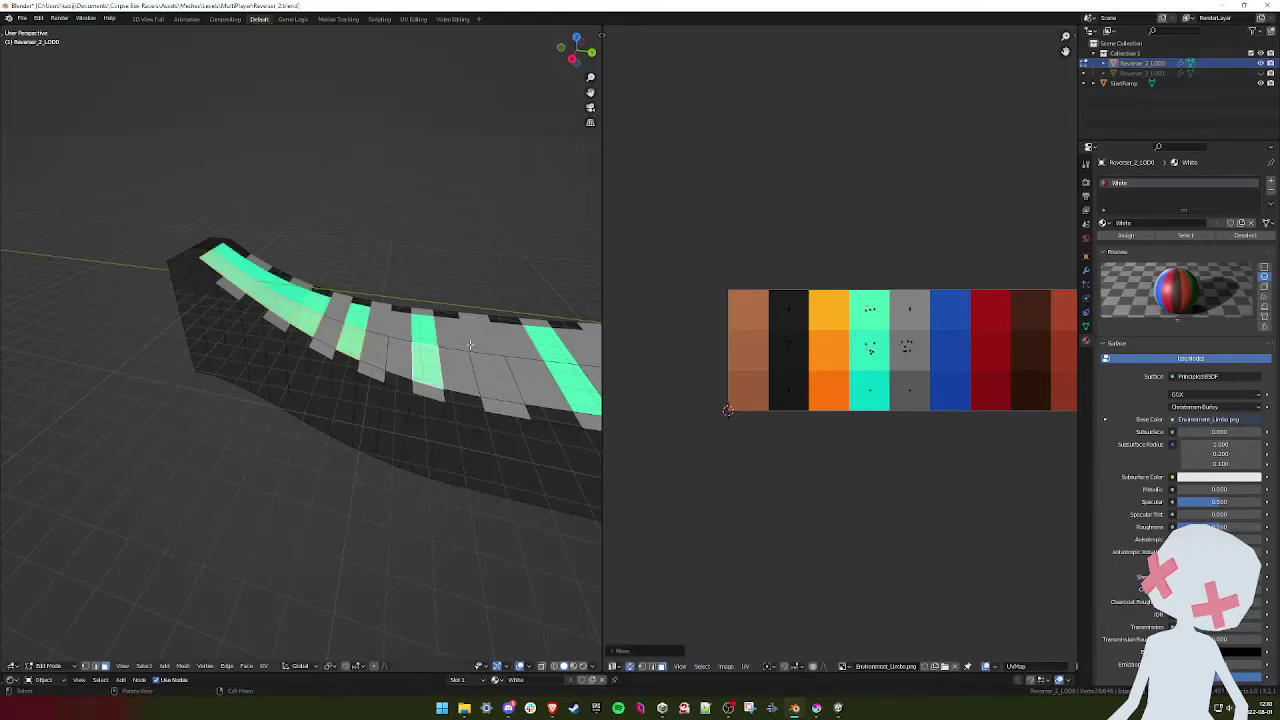
- Review the whole track, and return the innermost stripe near its far end to the grey swatch
scroll(473, 345, down, 5)
key(Tab)
middle_drag(459, 346, 397, 337)
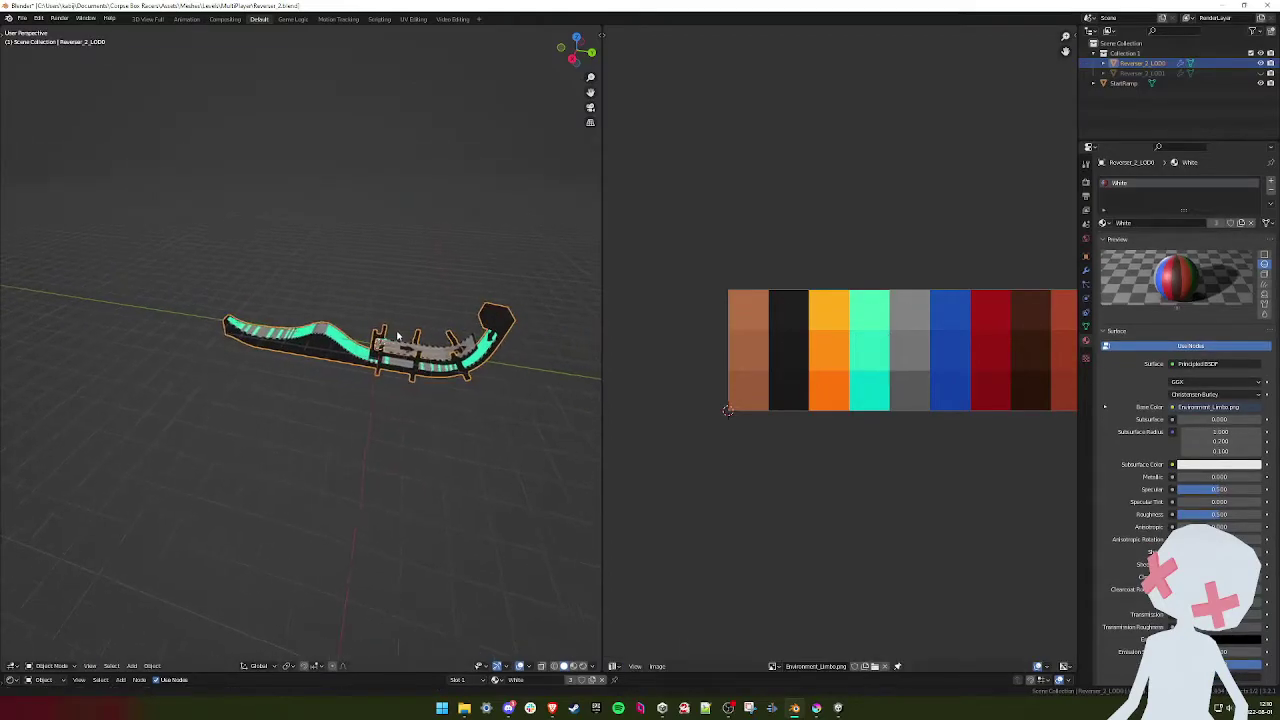
scroll(397, 337, up, 10)
key(Tab)
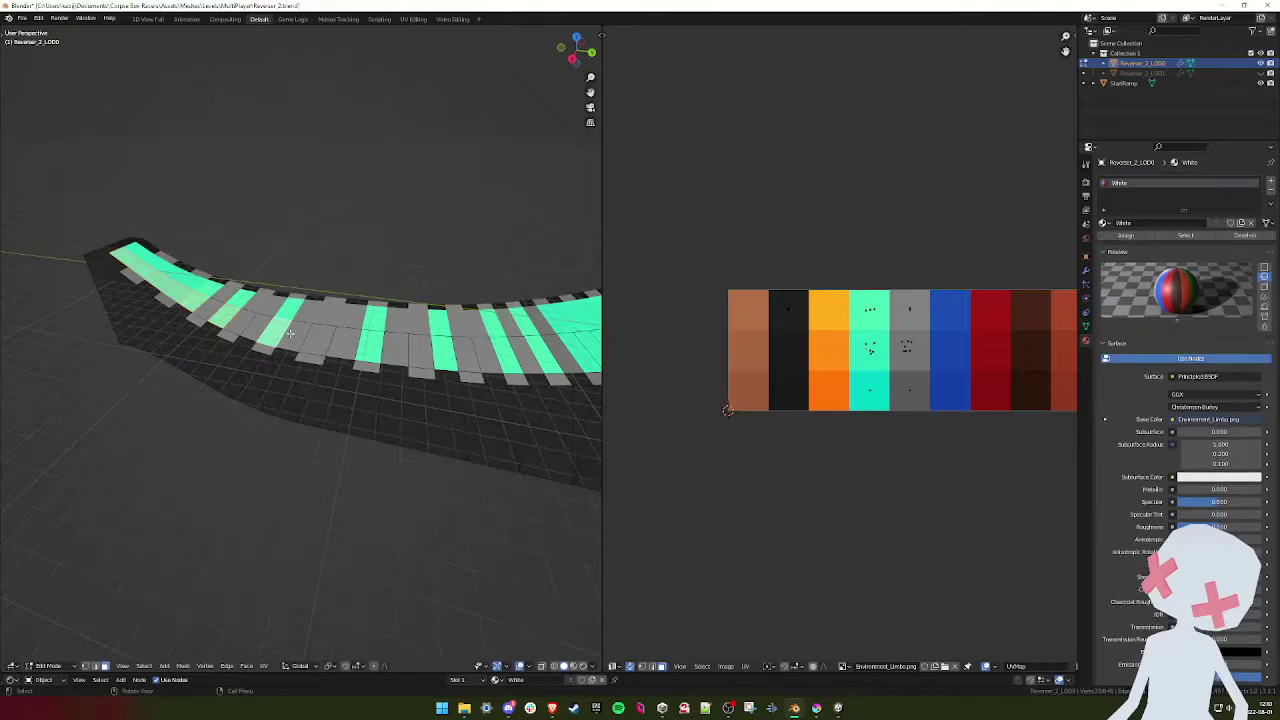
key(g)
click(930, 350)
key(Tab)
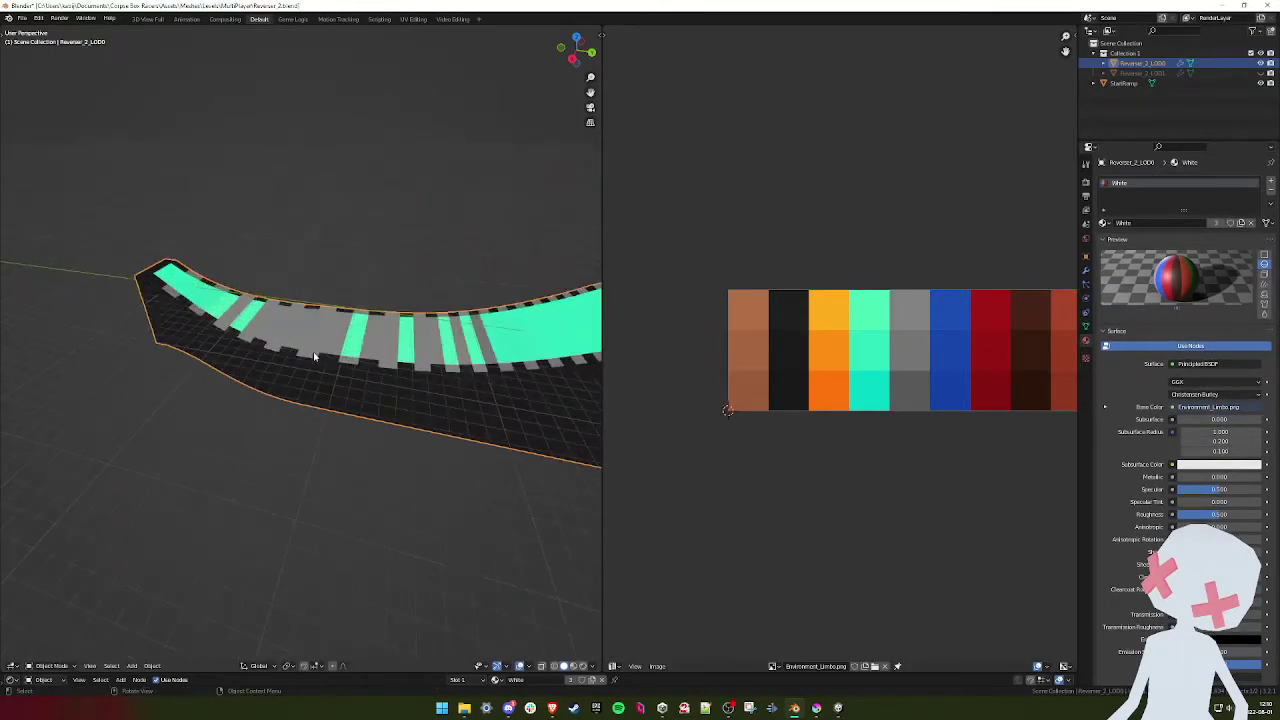
- Recolour the road faces beside the far end's turquoise run so the solid turquoise area extends to the former outer stripe
key(Tab)
click(242, 322)
key(g)
click(842, 365)
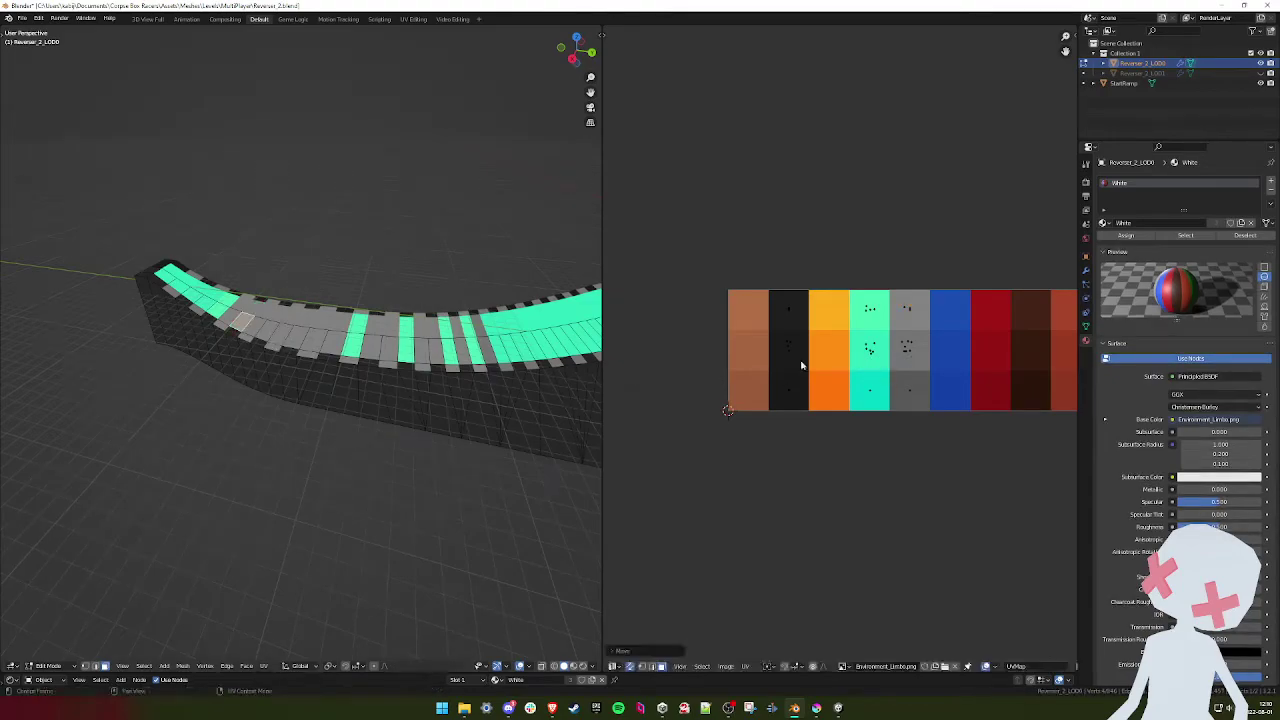
key(g)
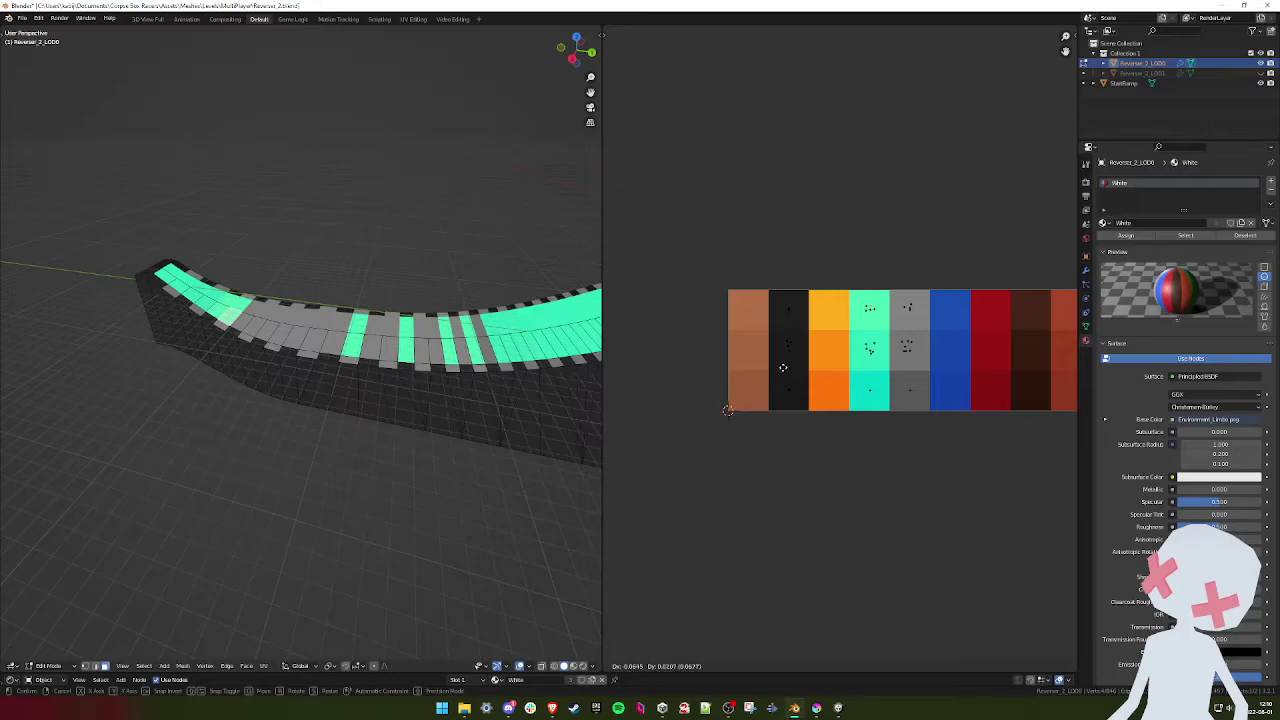
click(783, 368)
- Switch to edge selection and edge-slide the cross edges on the grey stretch next to the turquoise stripe to adjust the face spacing
key(Tab)
scroll(343, 377, down, 6)
mouse_move(351, 371)
middle_down()
mouse_move(320, 366)
mouse_move(349, 371)
mouse_move(338, 375)
middle_up()
scroll(350, 371, up, 5)
key(Tab)
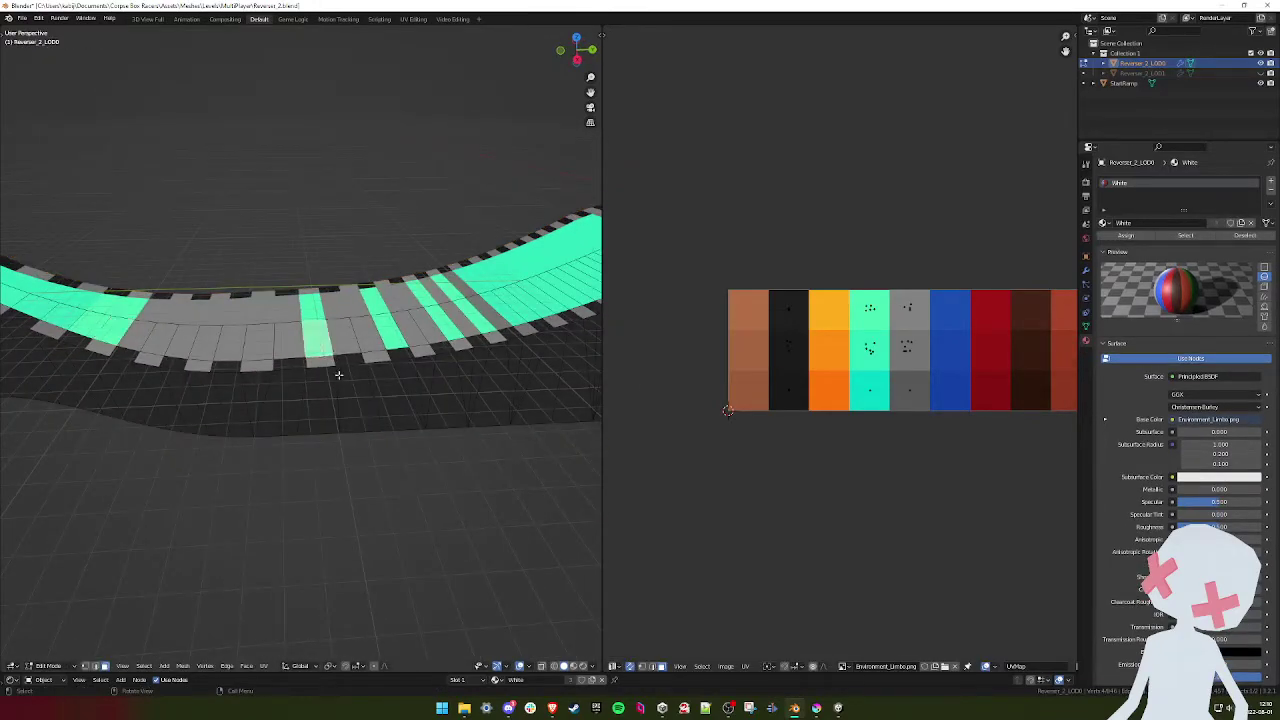
click(96, 667)
key(g)
key(g)
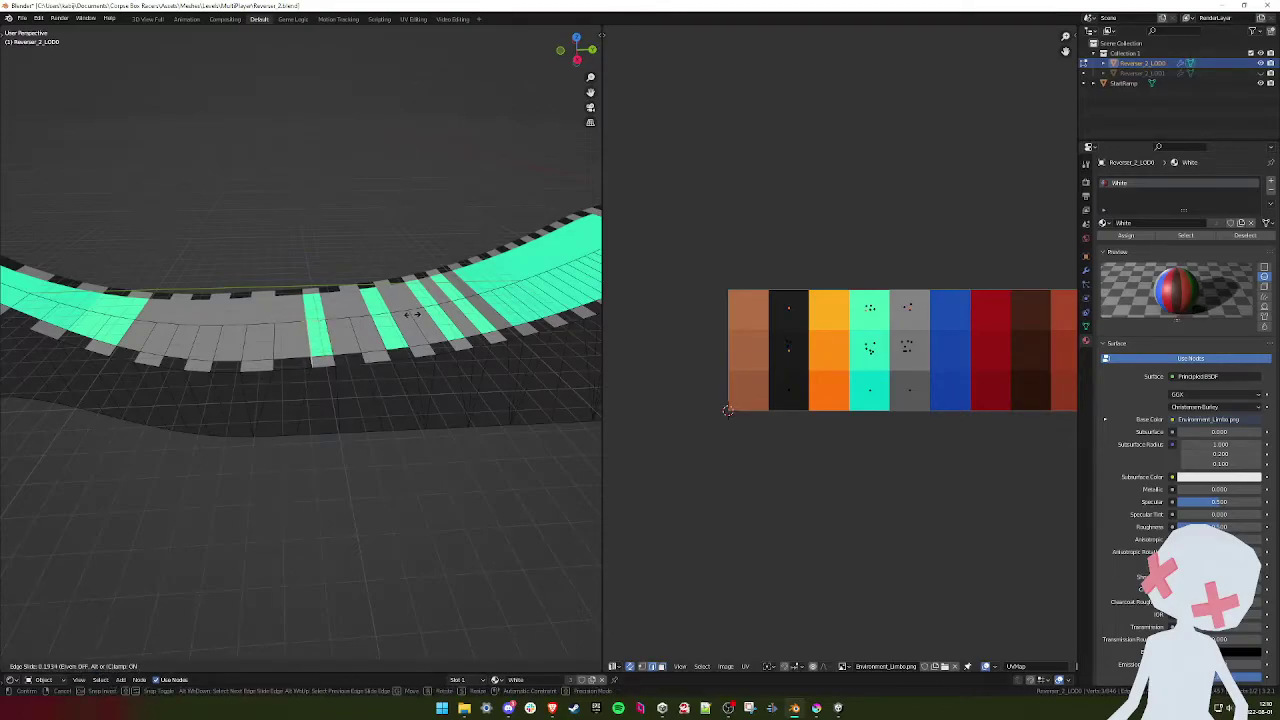
click(411, 314)
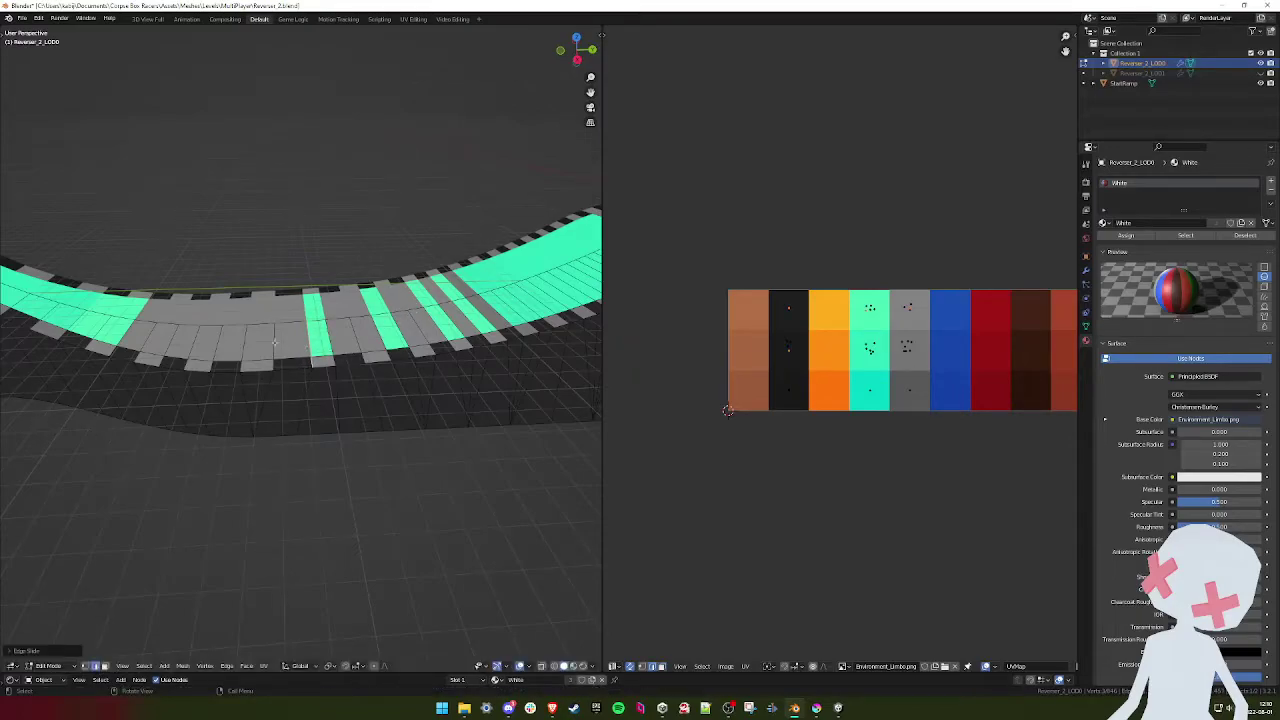
key(g)
key(g)
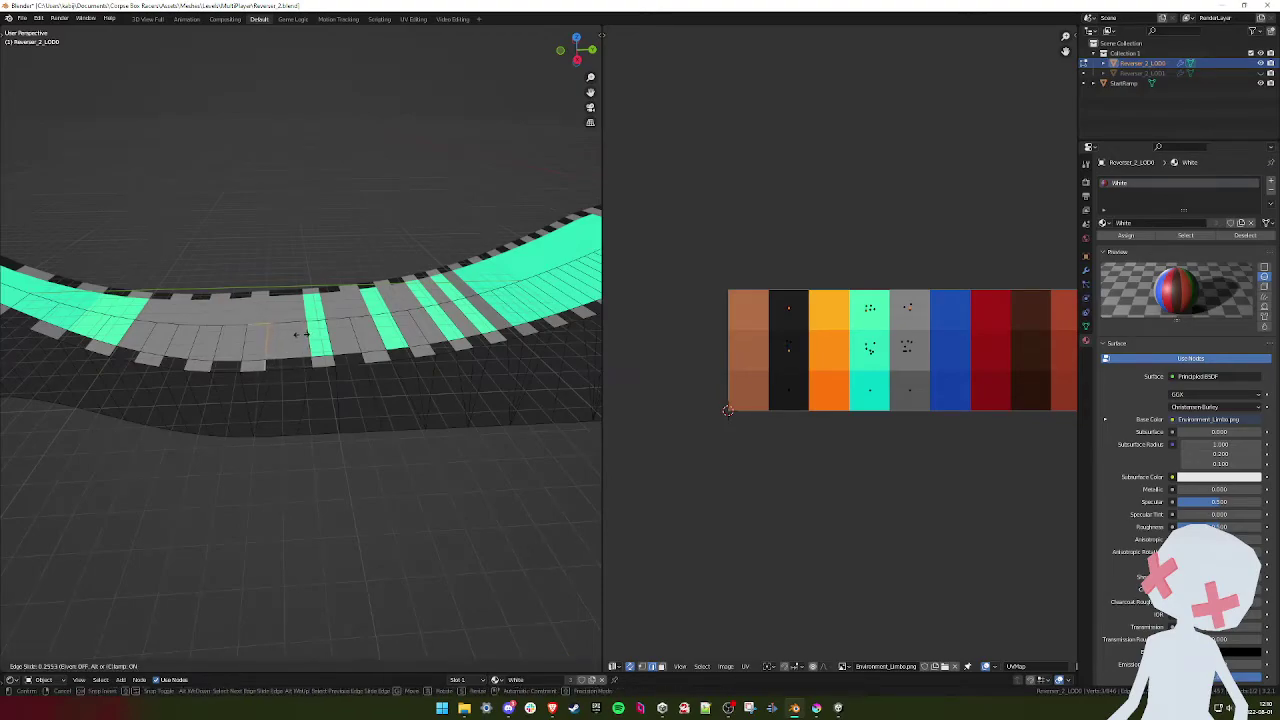
click(300, 333)
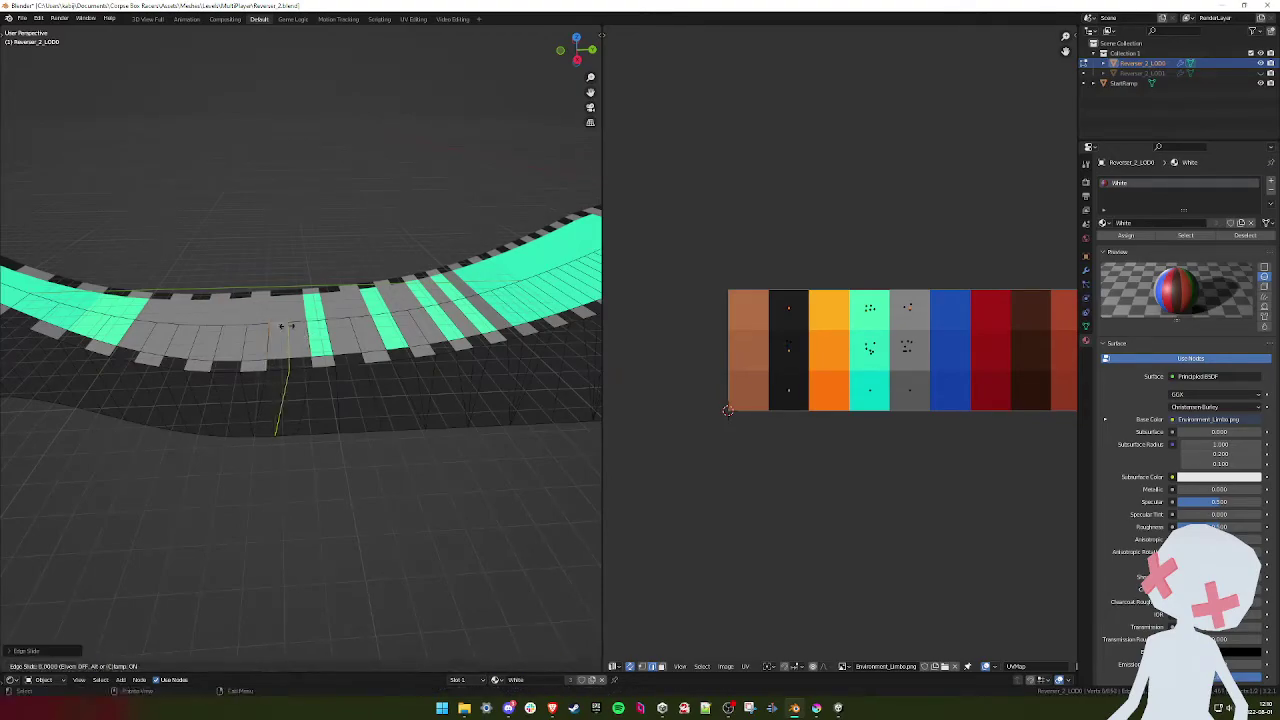
middle_drag(285, 328, 336, 376)
- Switch to face selection, select the alternate border faces along the track's far end, and place their UVs on the black swatch
click(104, 667)
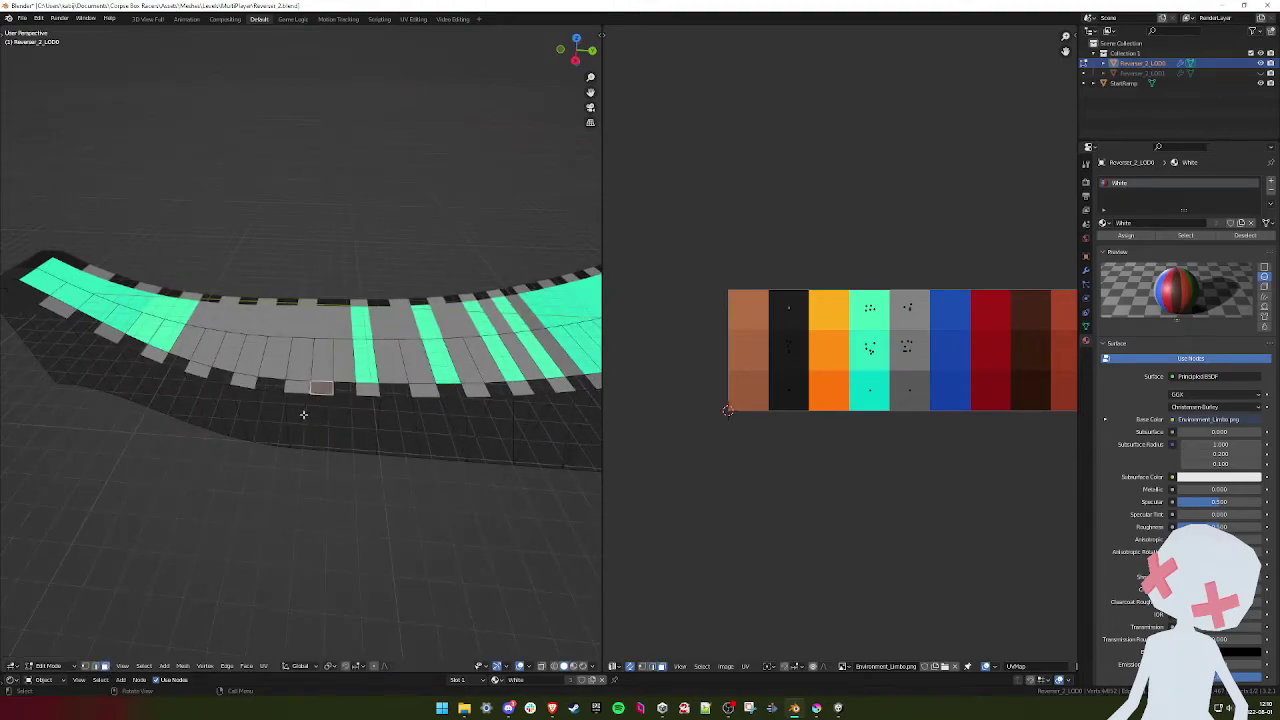
ctrl+click(36, 298)
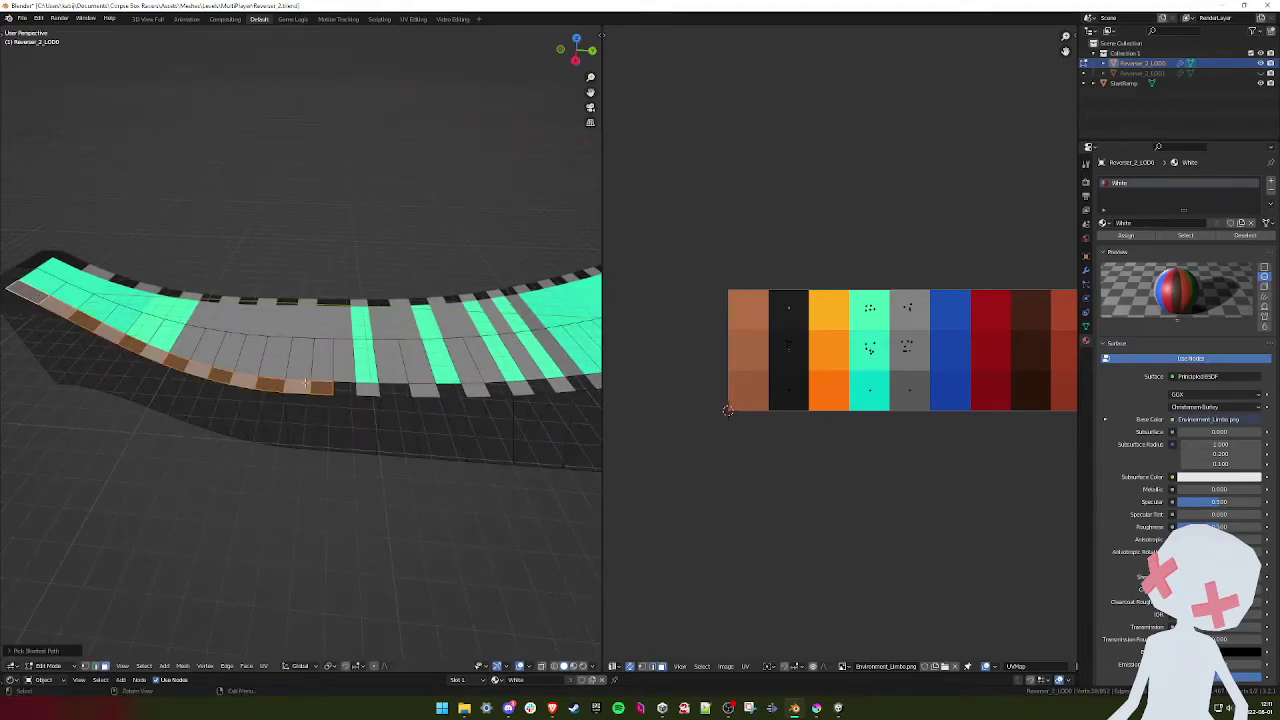
key(g)
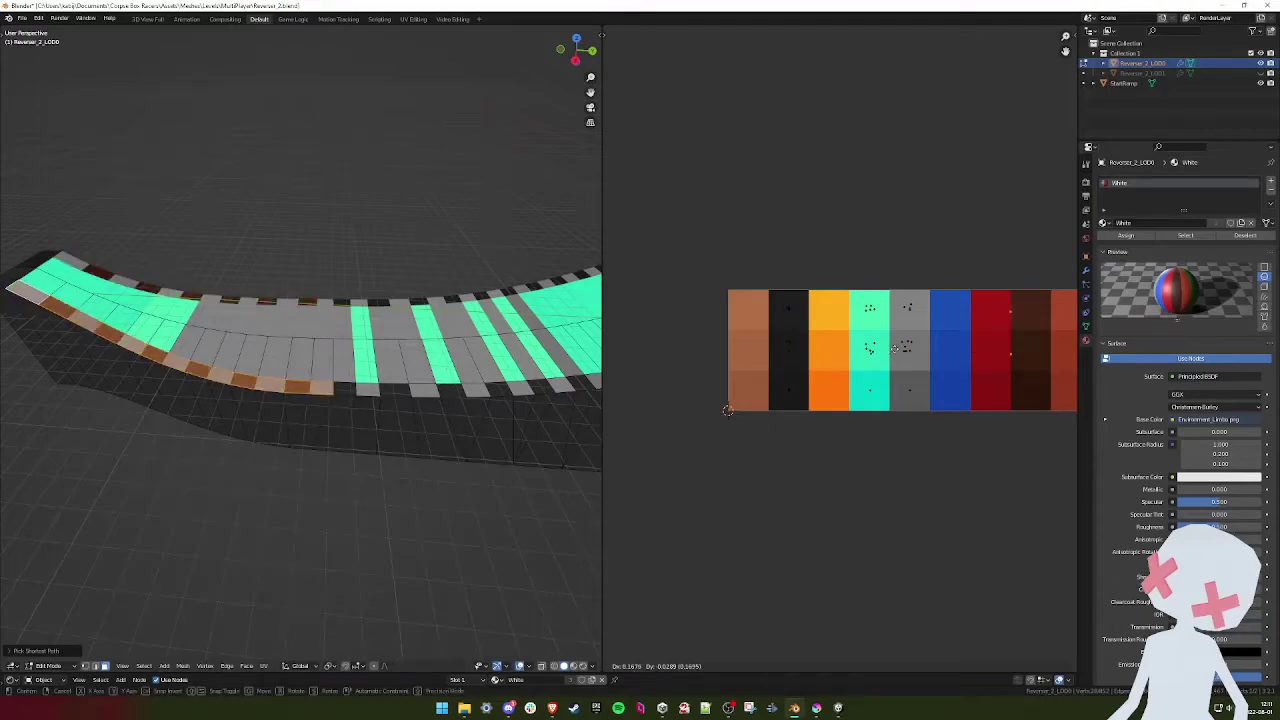
click(923, 348)
key(g)
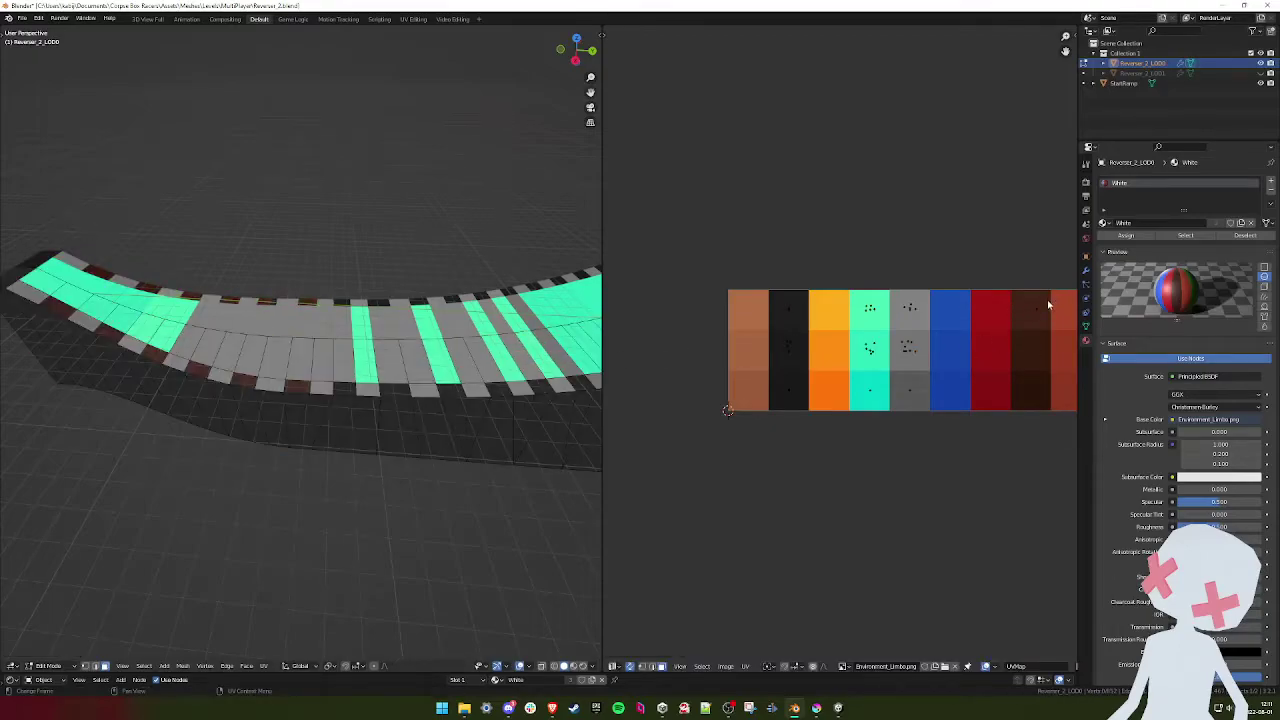
click(769, 369)
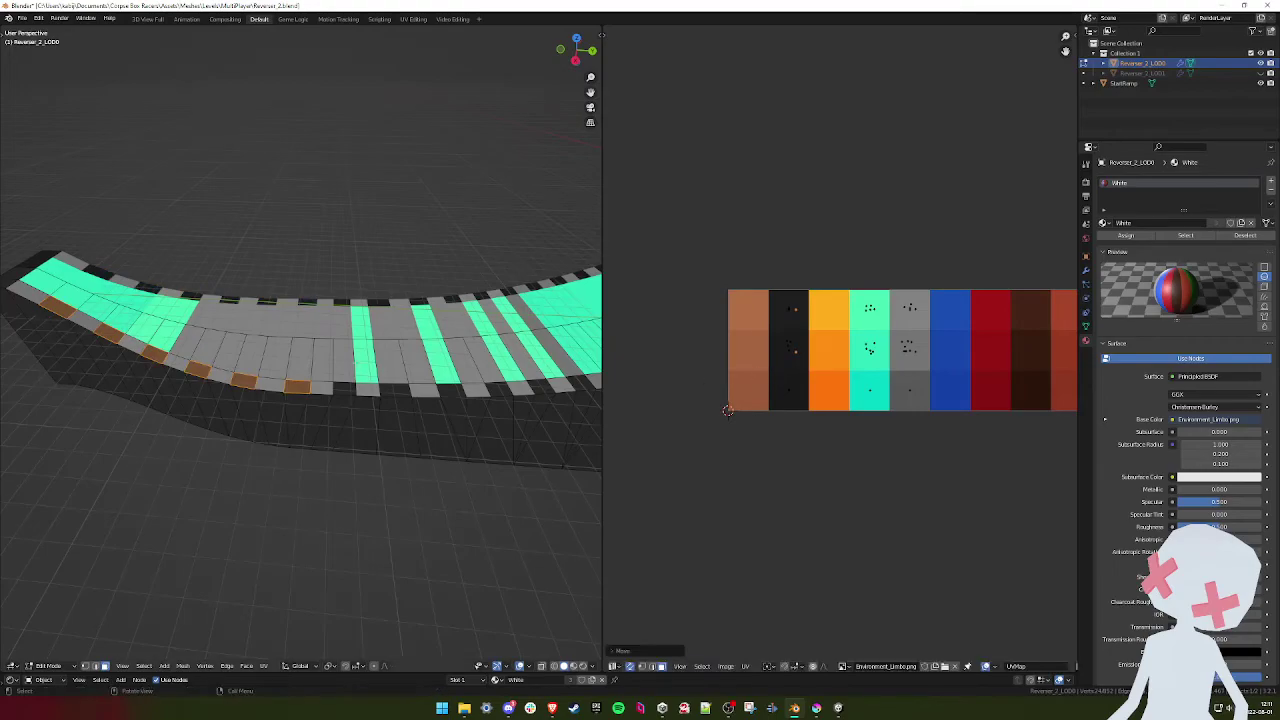
- Leave edit mode, review the striped road and its checkered border, and save the Blender file
key(Tab)
scroll(334, 364, down, 7)
scroll(334, 364, up, 3)
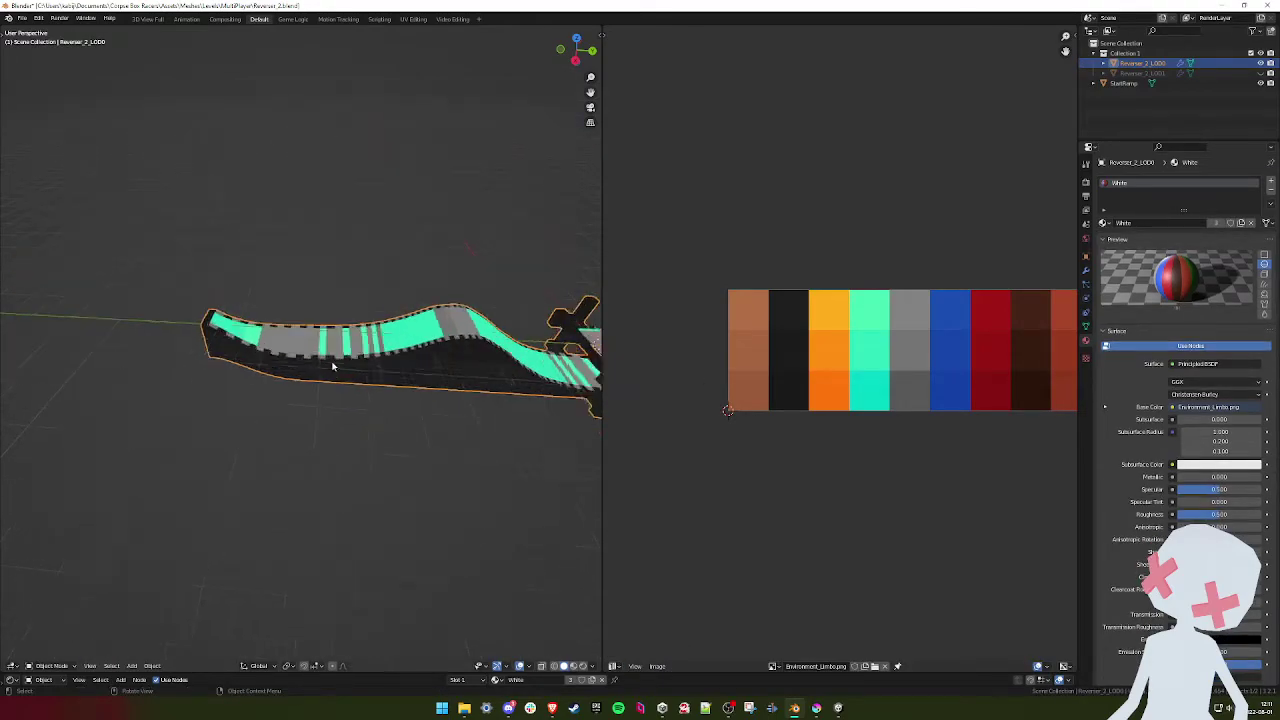
shift+middle_drag(337, 361, 250, 365)
key(ctrl+s)
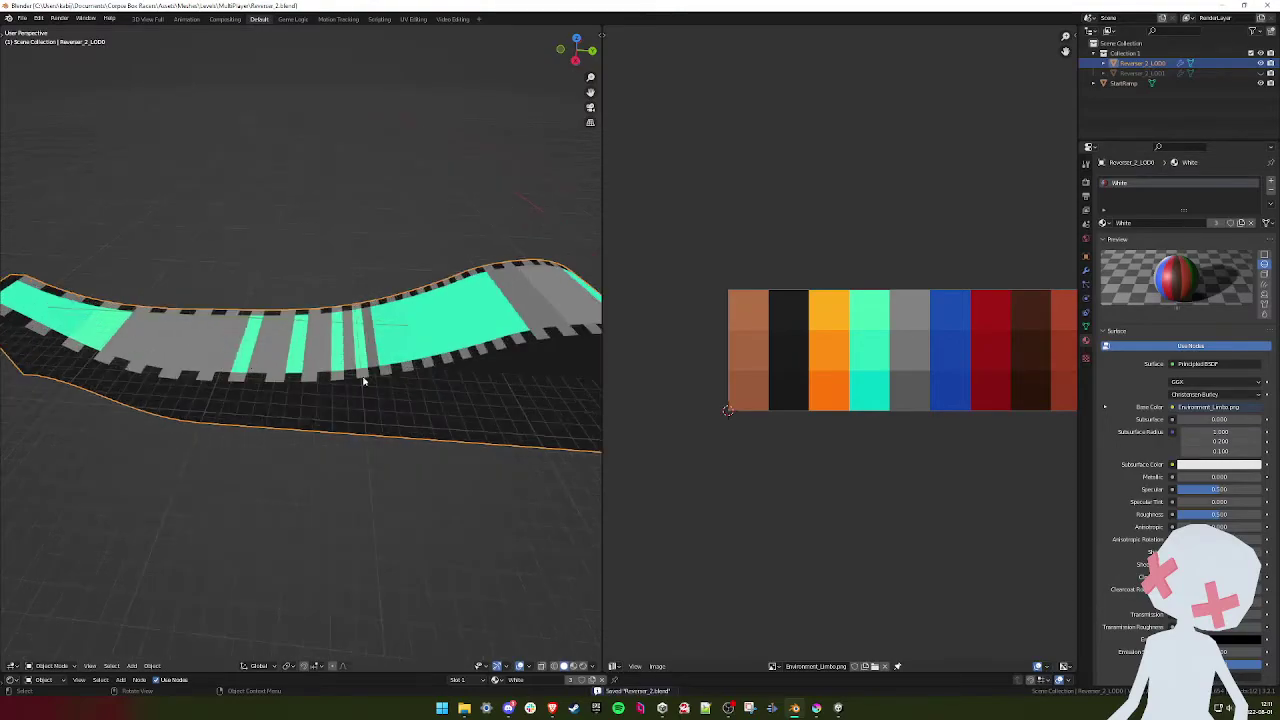
- Switch to Unity, playtest the Reverser2 level to the finish, stop it, and inspect the track and its supports in the scene
click(837, 710)
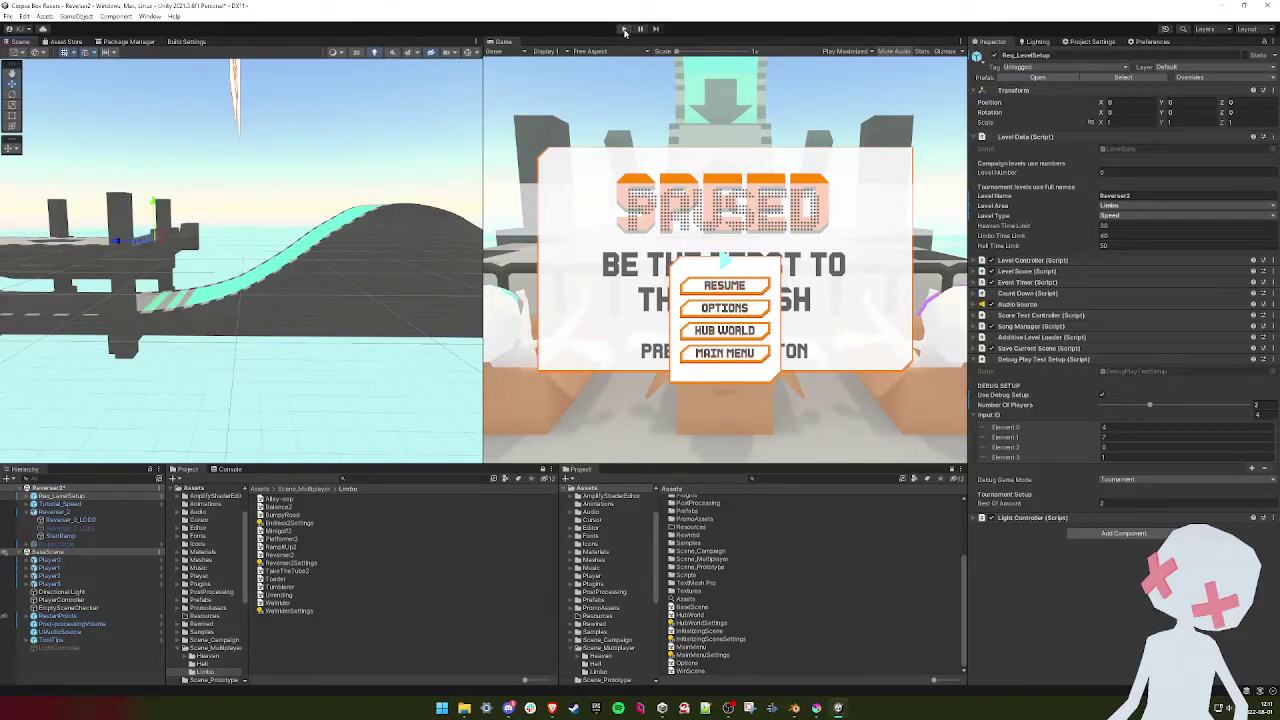
click(622, 30)
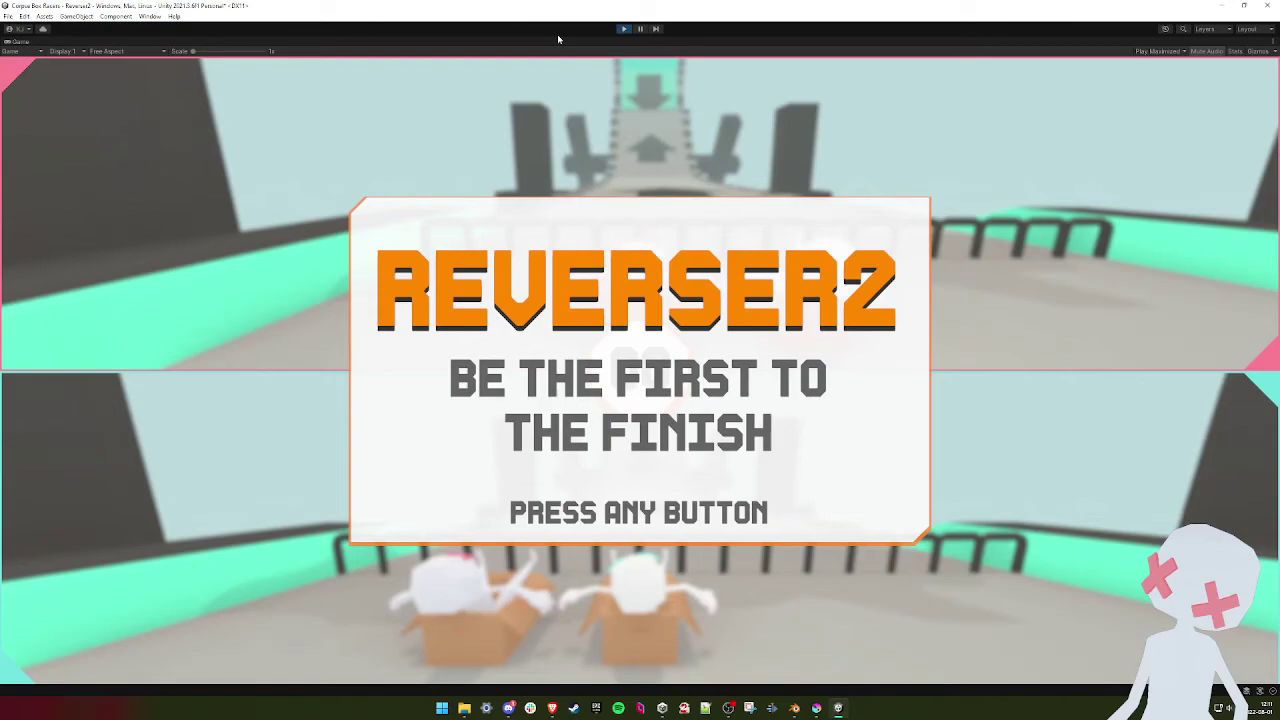
key(space)
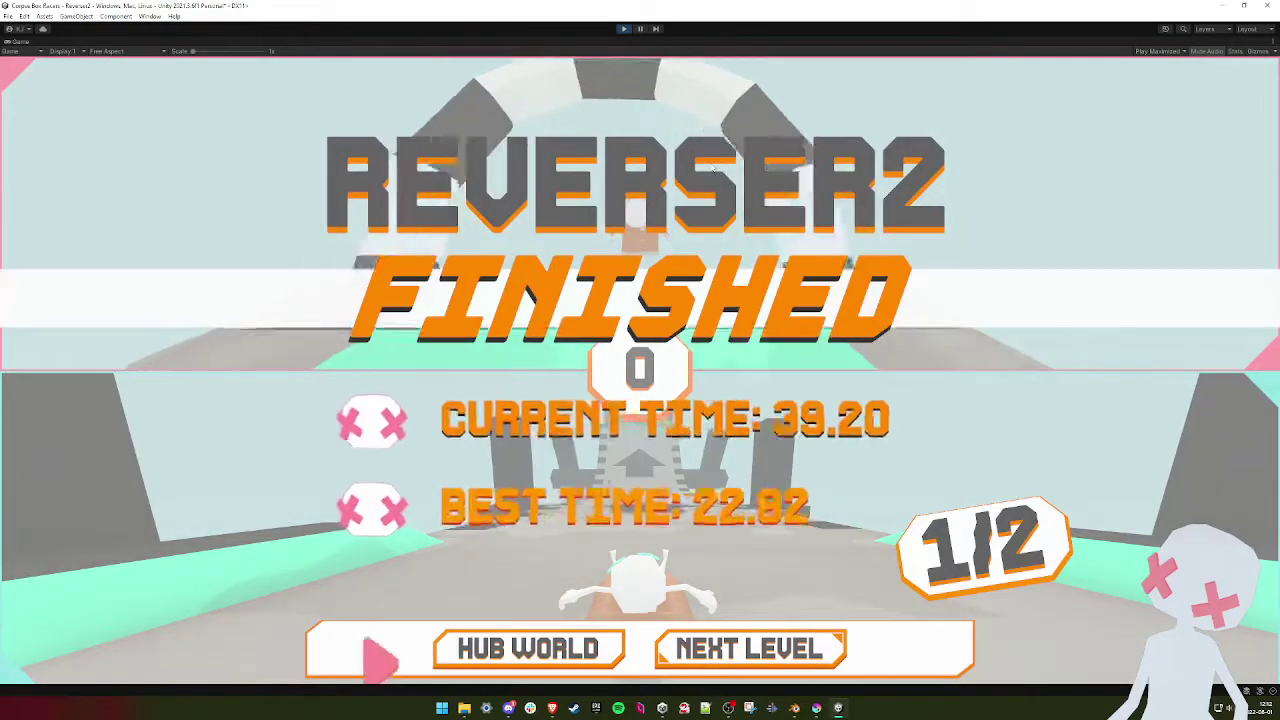
click(624, 29)
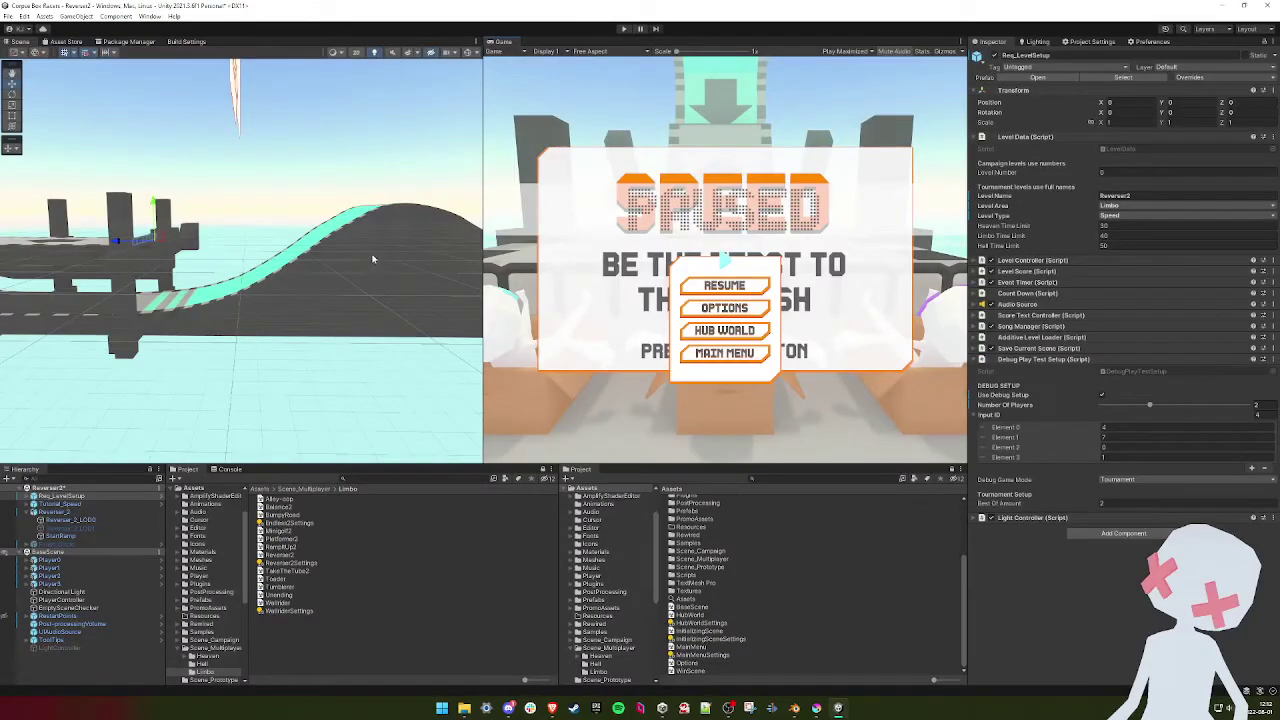
right_drag(372, 259, 795, 572)
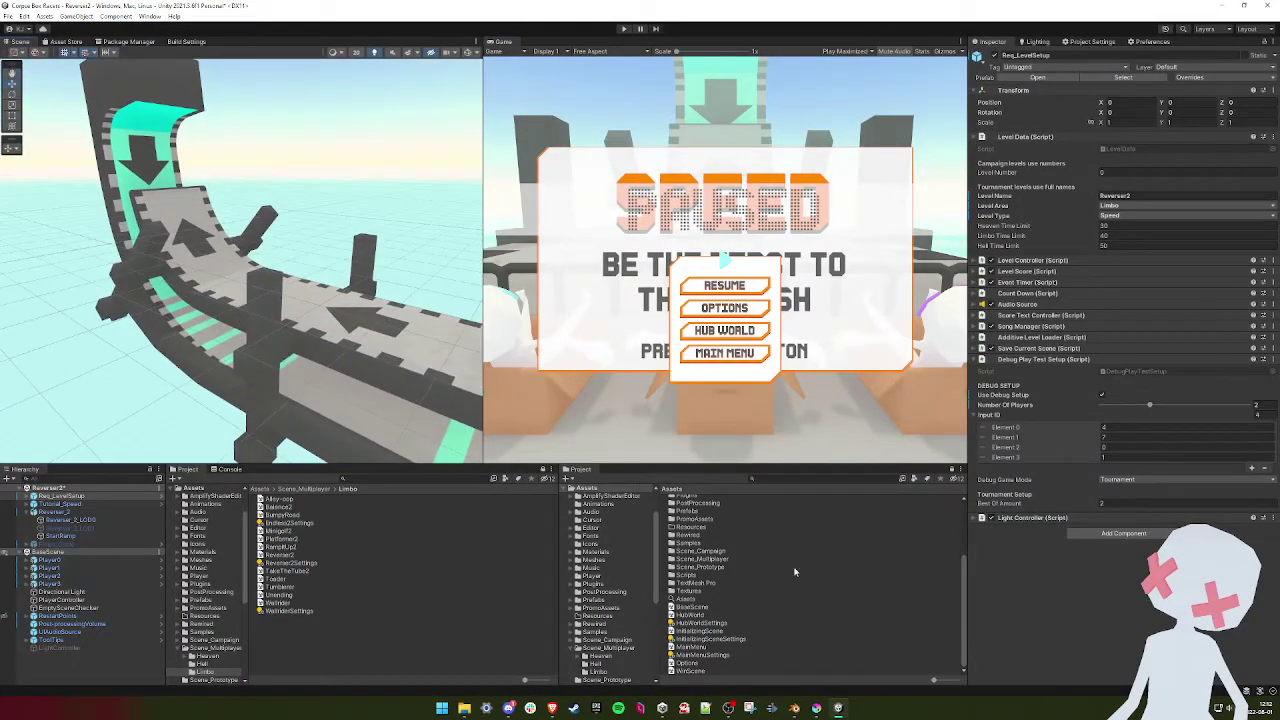
- Switch to Blender, enter edit mode, and show the diagonal support beam in a right-side wireframe view
click(801, 707)
middle_drag(300, 403, 268, 336)
key(Tab)
scroll(357, 329, up, 5)
scroll(360, 330, down, 5)
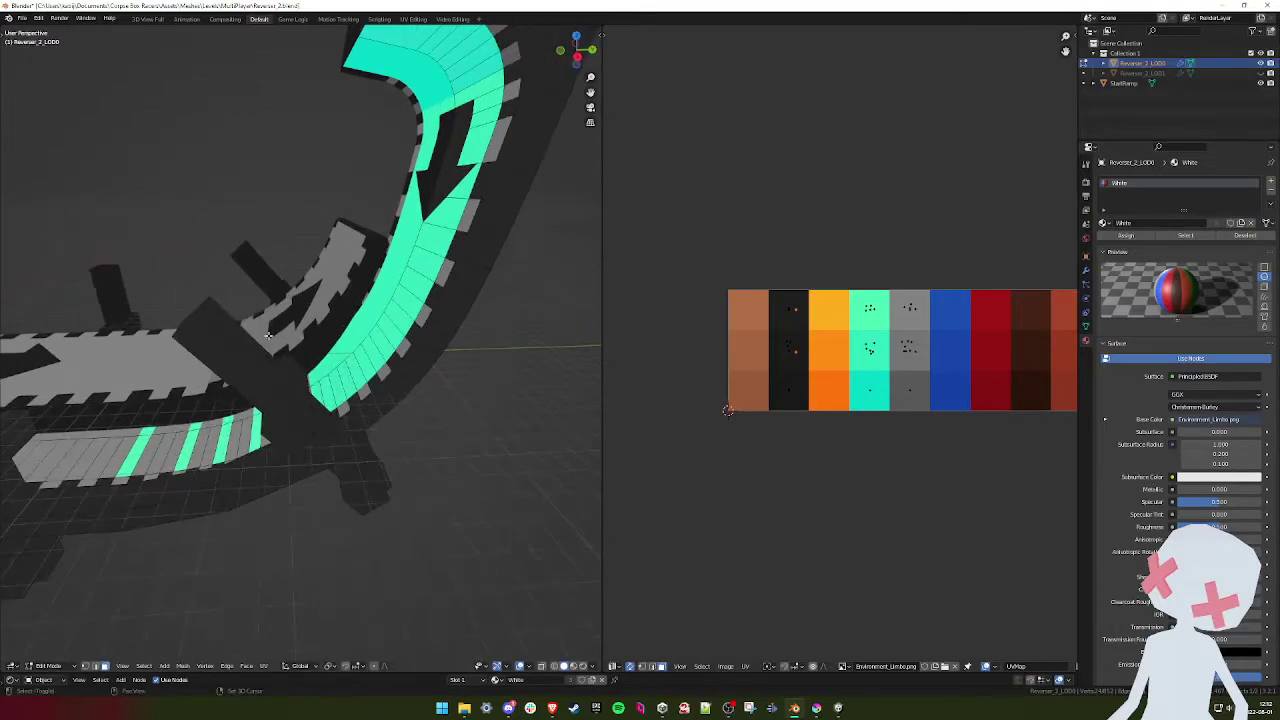
key(KP_3)
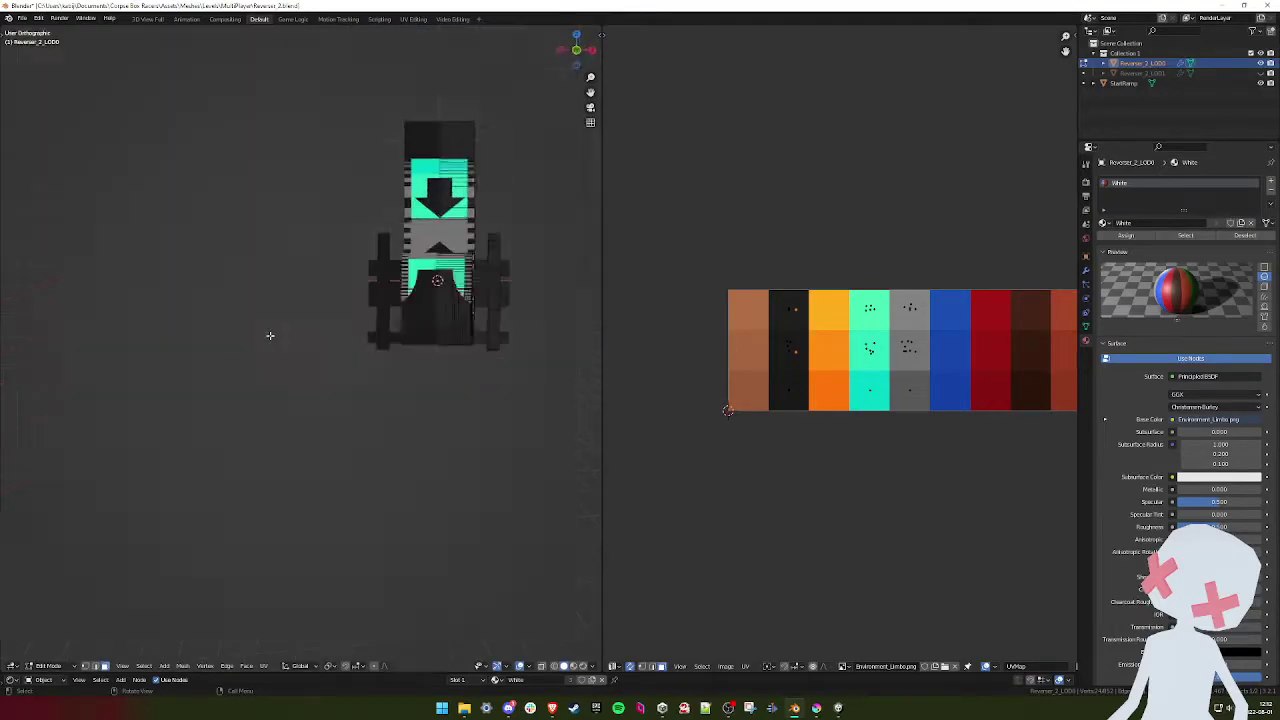
scroll(271, 335, up, 5)
key(z)
click(221, 376)
scroll(360, 321, up, 3)
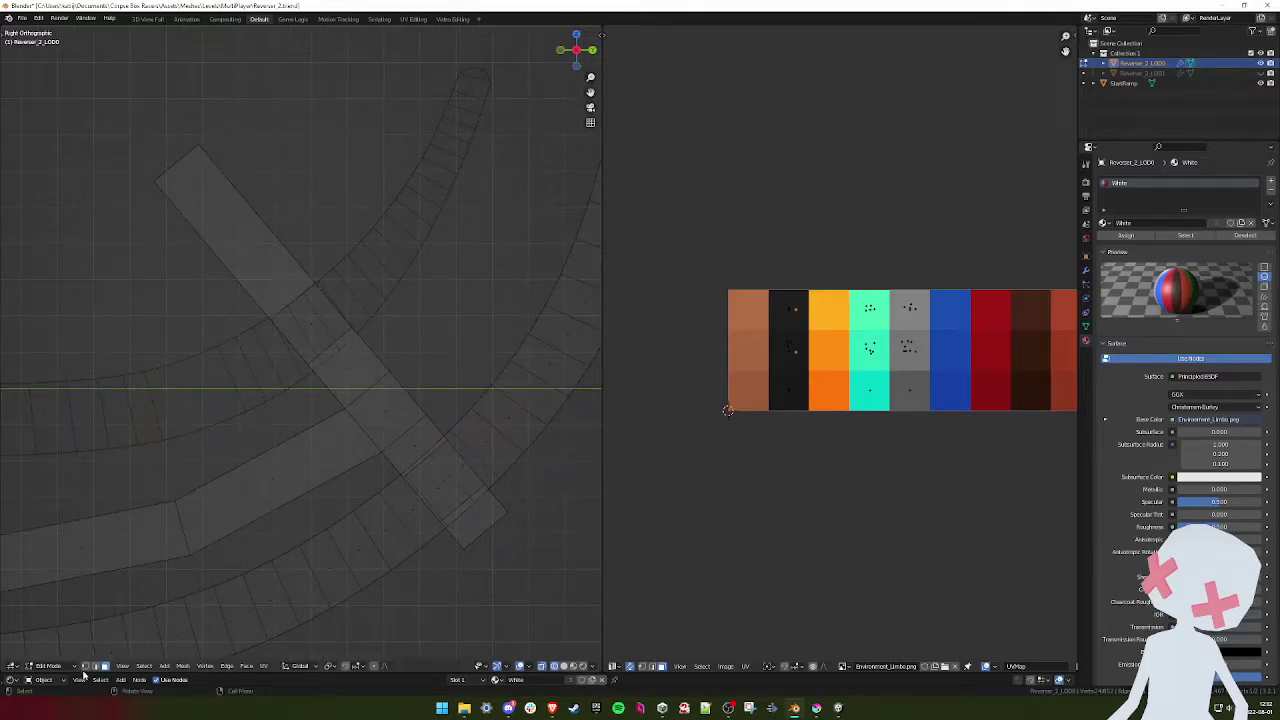
- Select the vertices around the diagonal support beam's middle section and shift them slightly downward along the beam
drag(351, 277, 269, 350)
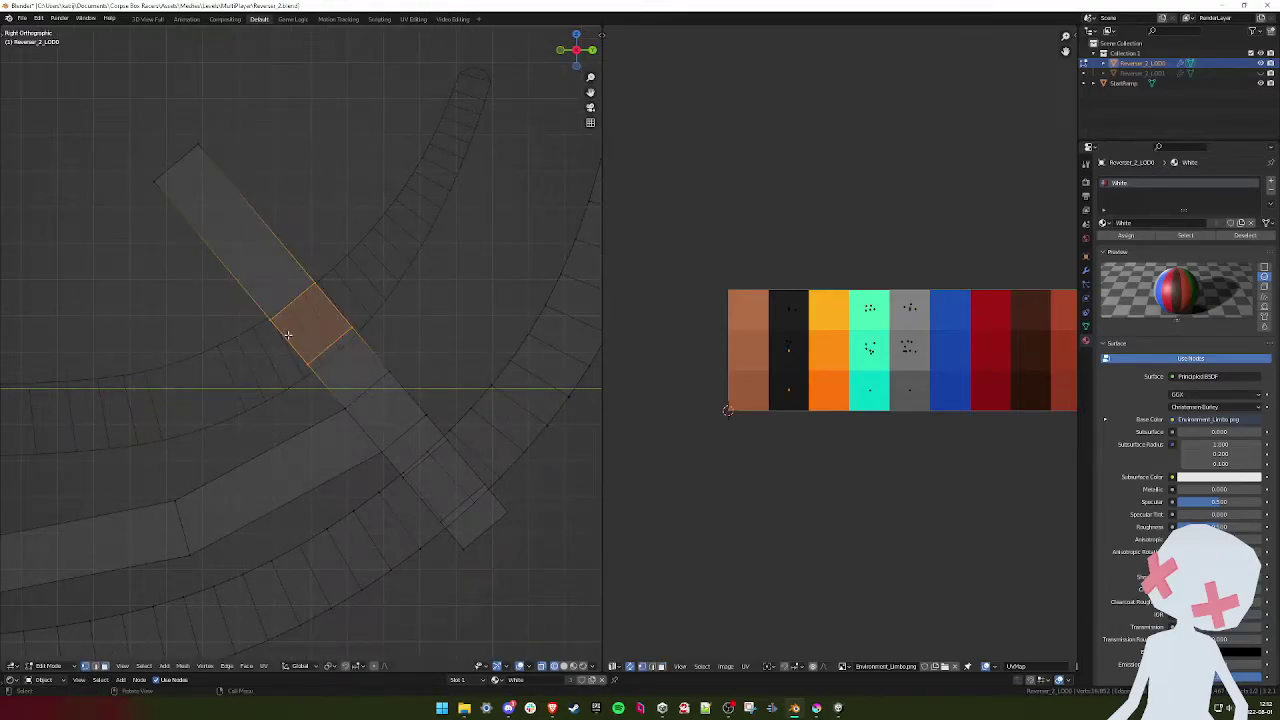
key(shift+v)
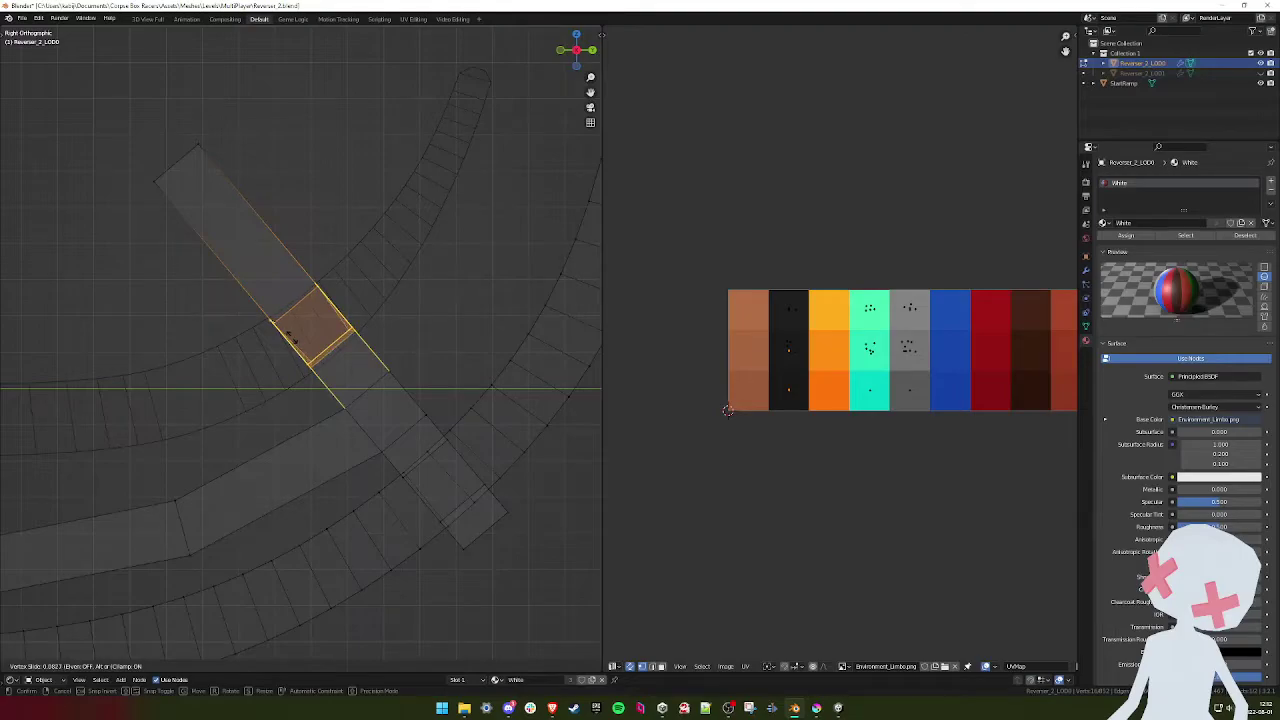
click(343, 349)
scroll(342, 348, up, 1)
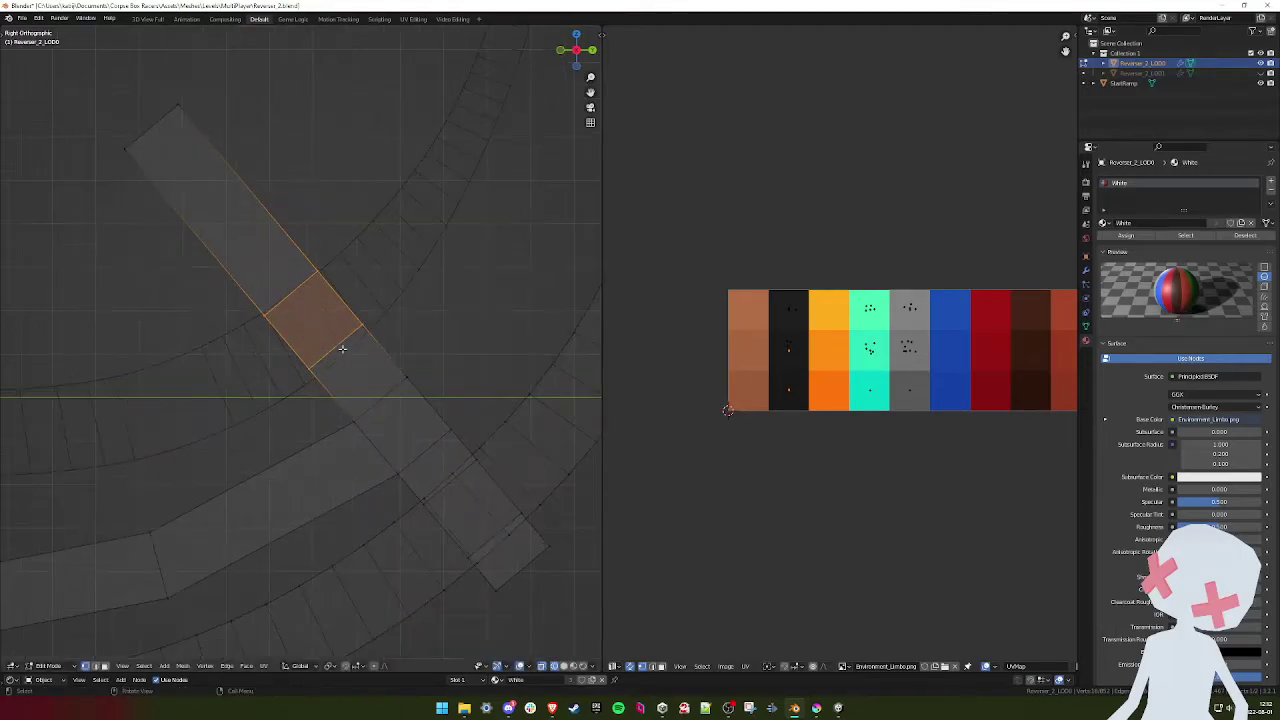
key(g)
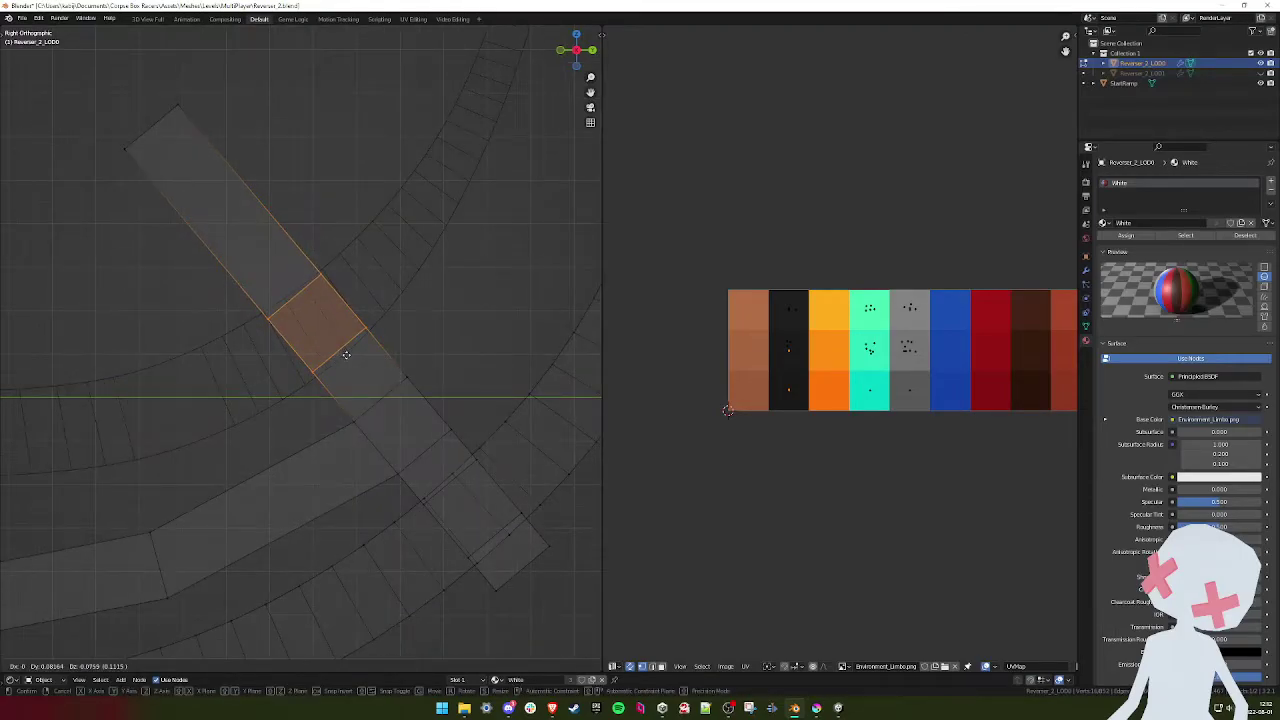
click(346, 355)
shift+middle_drag(268, 311, 297, 351)
click(342, 306)
- Turn off wireframe shading and bring up the hill's turquoise slope in edit mode
mouse_move(344, 310)
middle_down()
mouse_move(386, 360)
mouse_move(363, 377)
mouse_move(323, 343)
middle_up()
key(z)
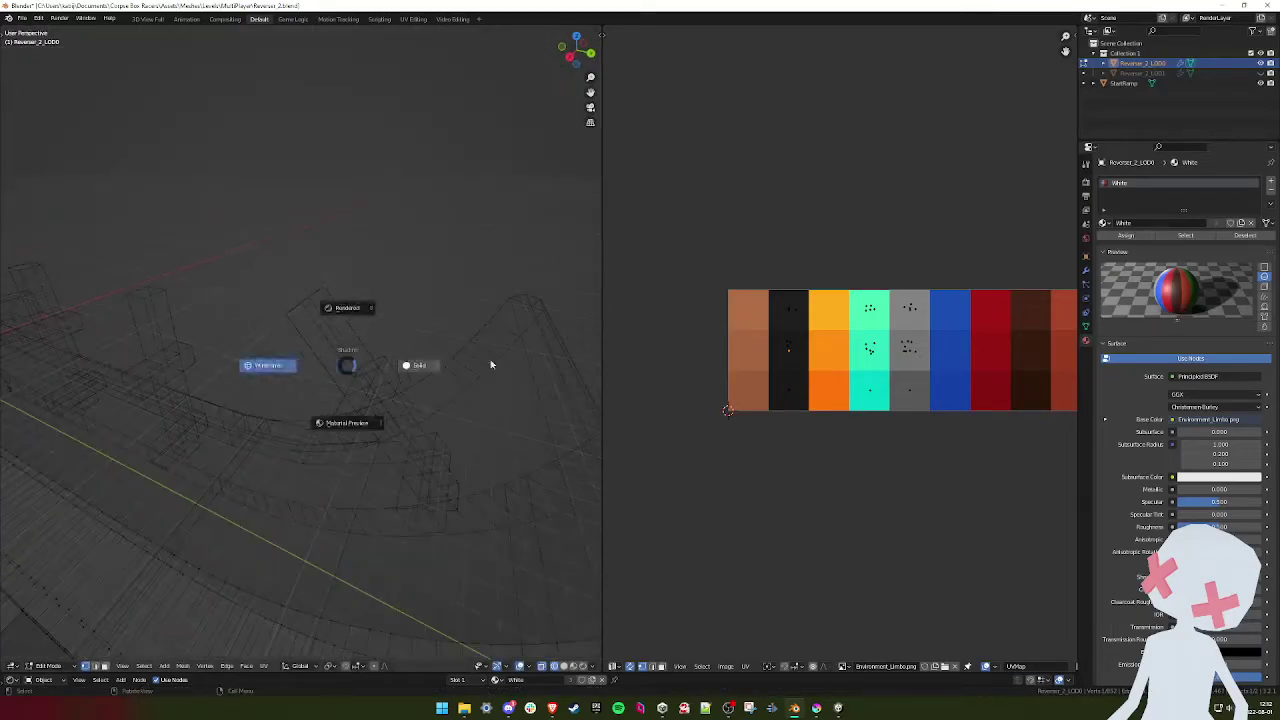
click(392, 376)
middle_drag(392, 376, 300, 420)
shift+middle_drag(150, 385, 338, 366)
key(Tab)
scroll(258, 387, up, 5)
key(Tab)
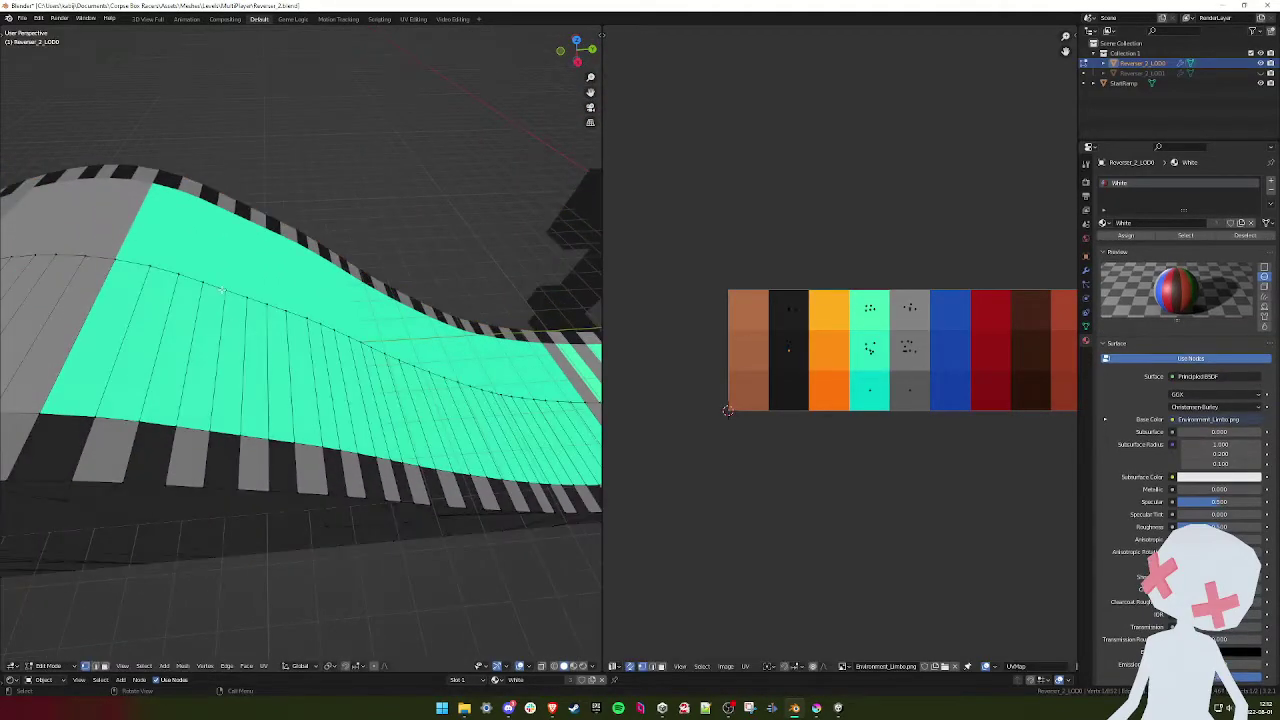
- Nudge and vertex-slide a centre-line vertex on the upper part of the hill's turquoise slope
scroll(226, 289, up, 3)
shift+middle_drag(222, 250, 277, 281)
key(g)
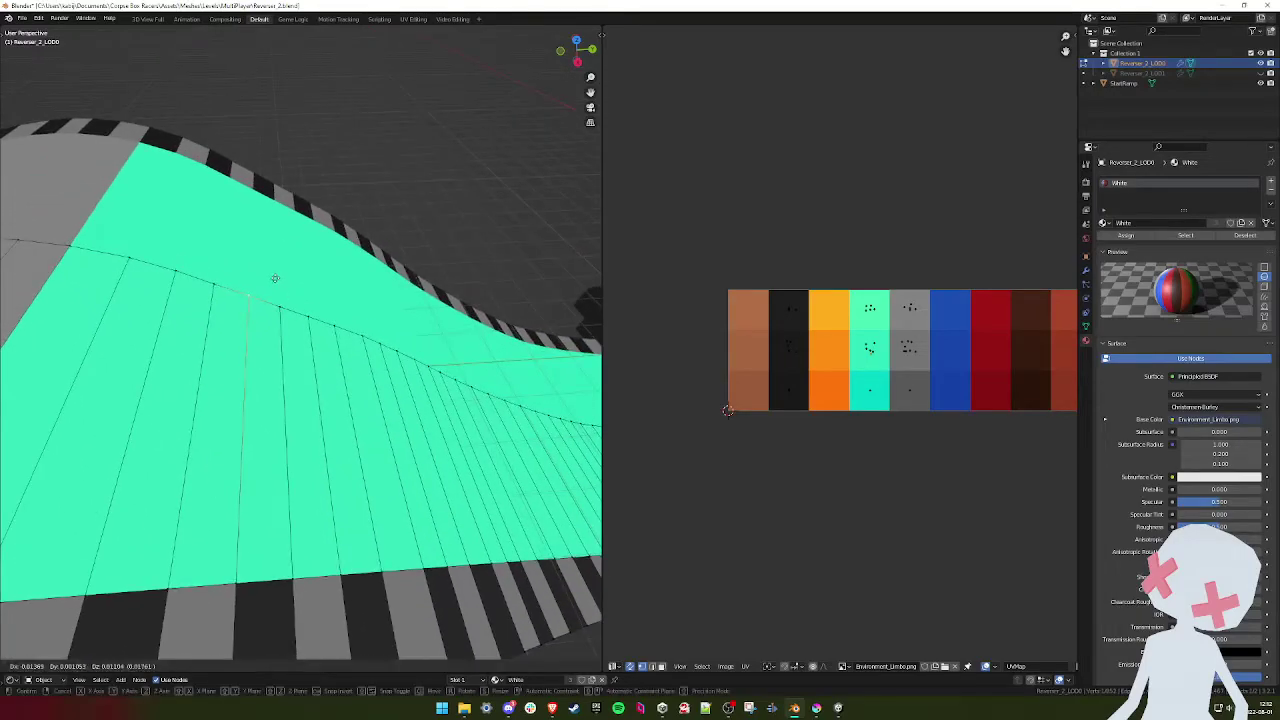
click(249, 296)
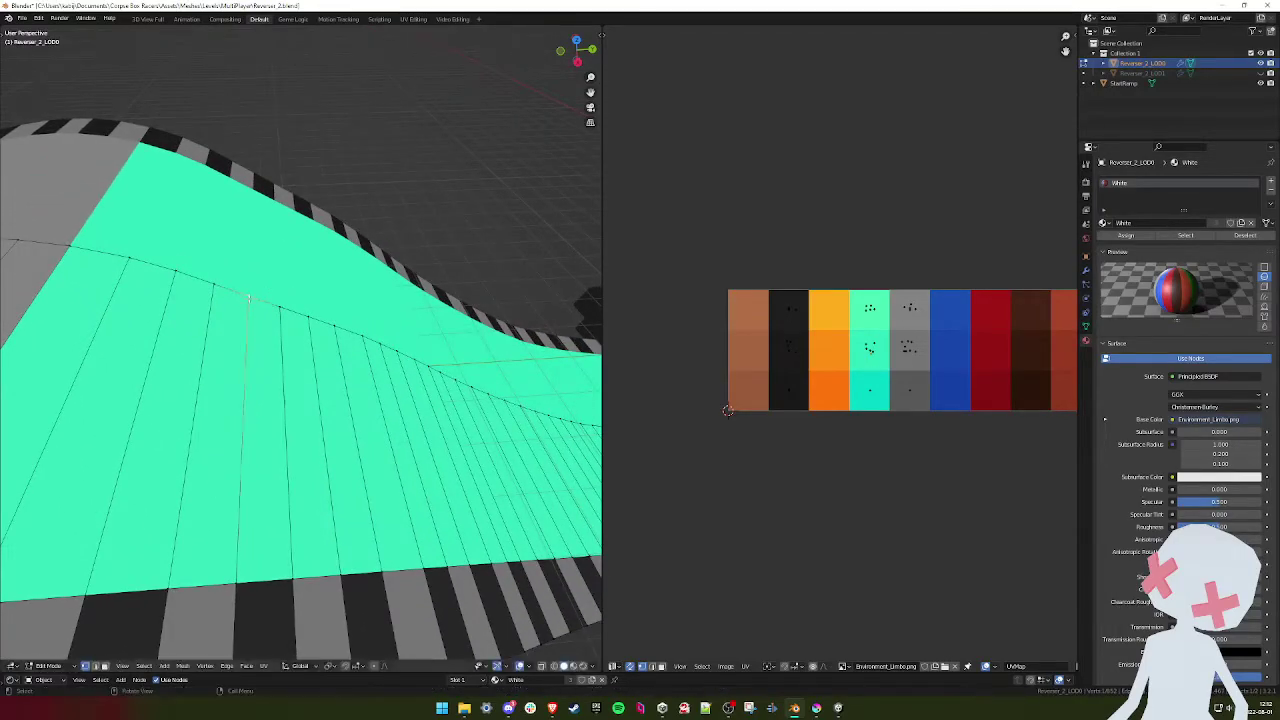
key(shift+v)
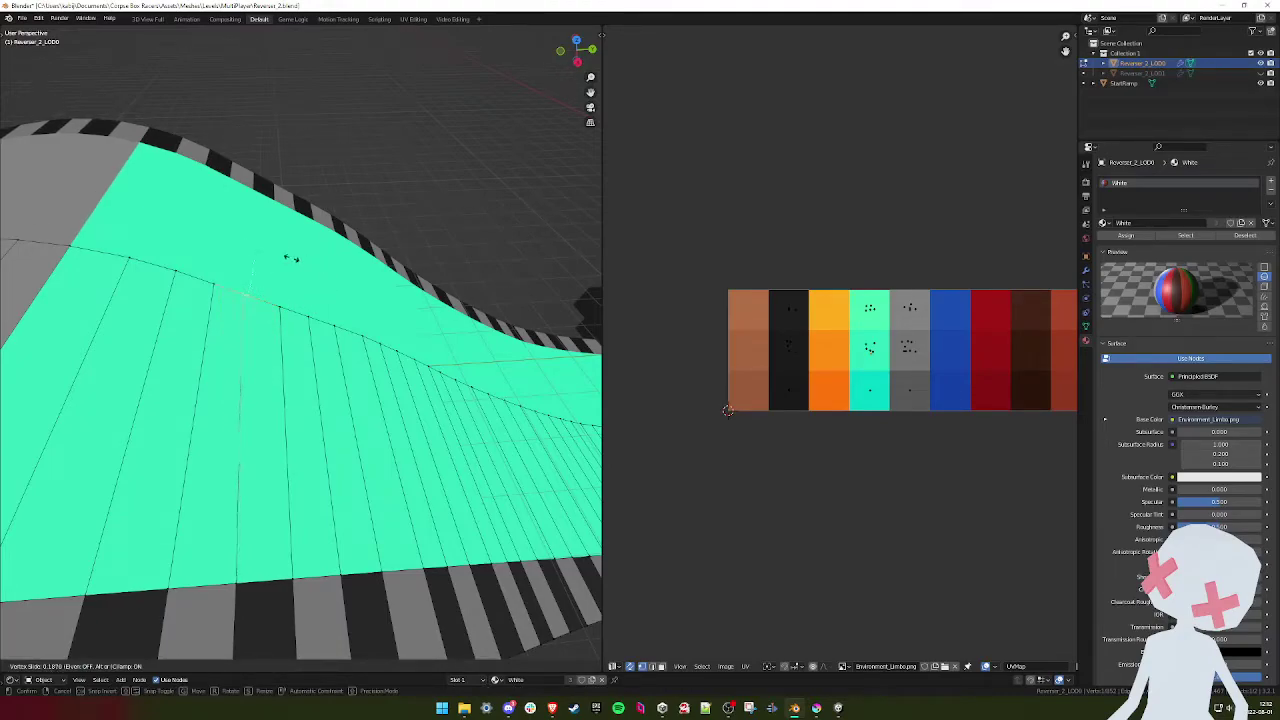
click(228, 262)
- Vertex-slide the same centre-line vertex toward its uphill neighbour and check the slope from a distance
scroll(227, 260, up, 3)
scroll(227, 260, down, 3)
shift+middle_drag(227, 260, 367, 381)
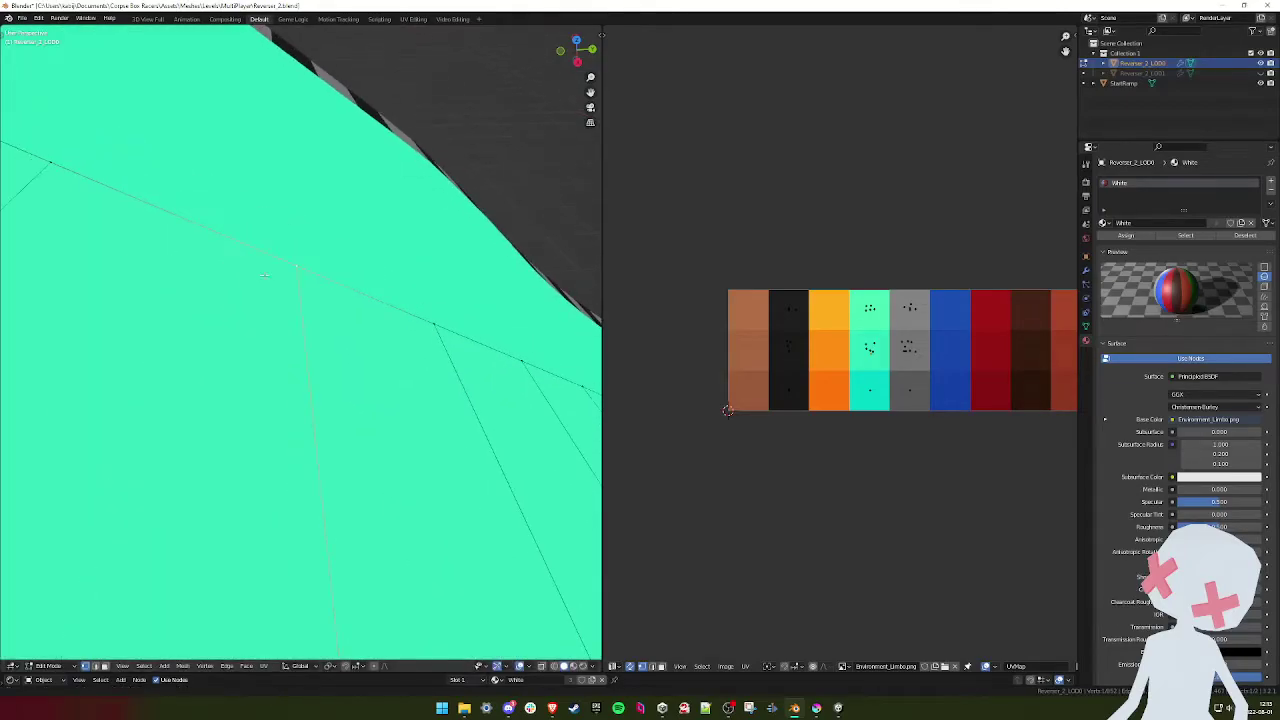
key(g)
key(g)
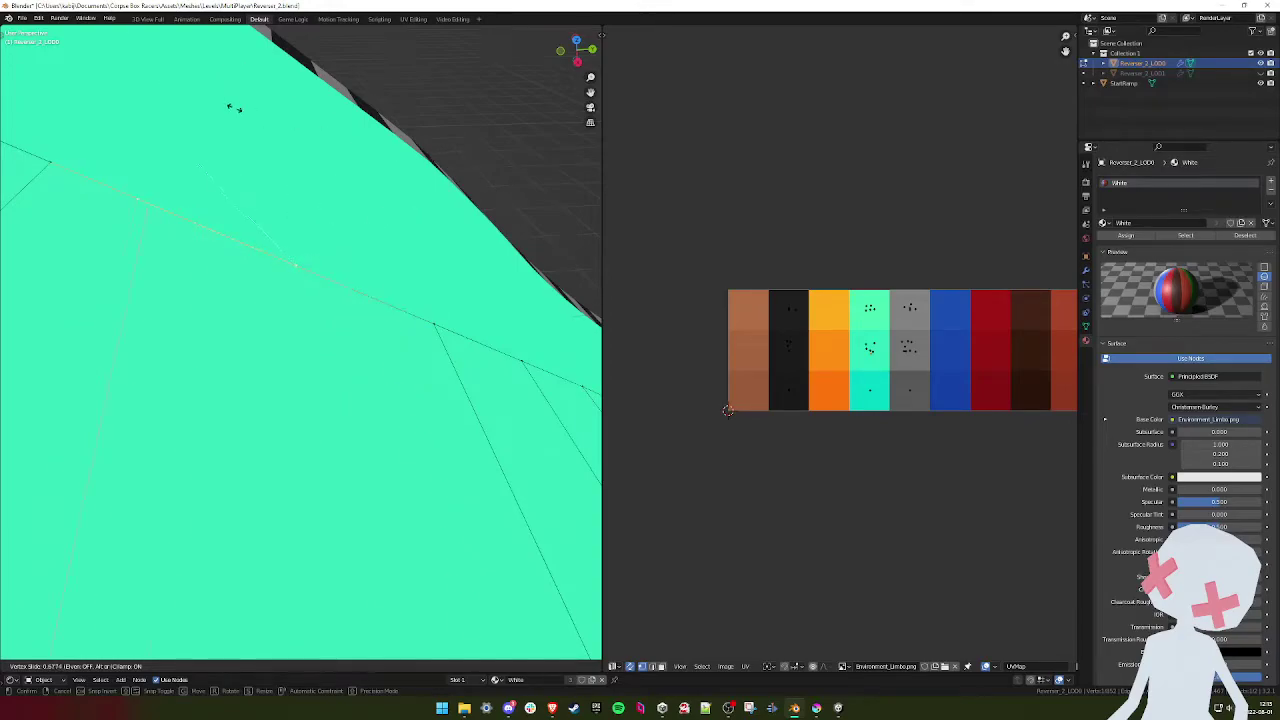
click(354, 188)
scroll(355, 226, down, 10)
middle_drag(361, 264, 306, 292)
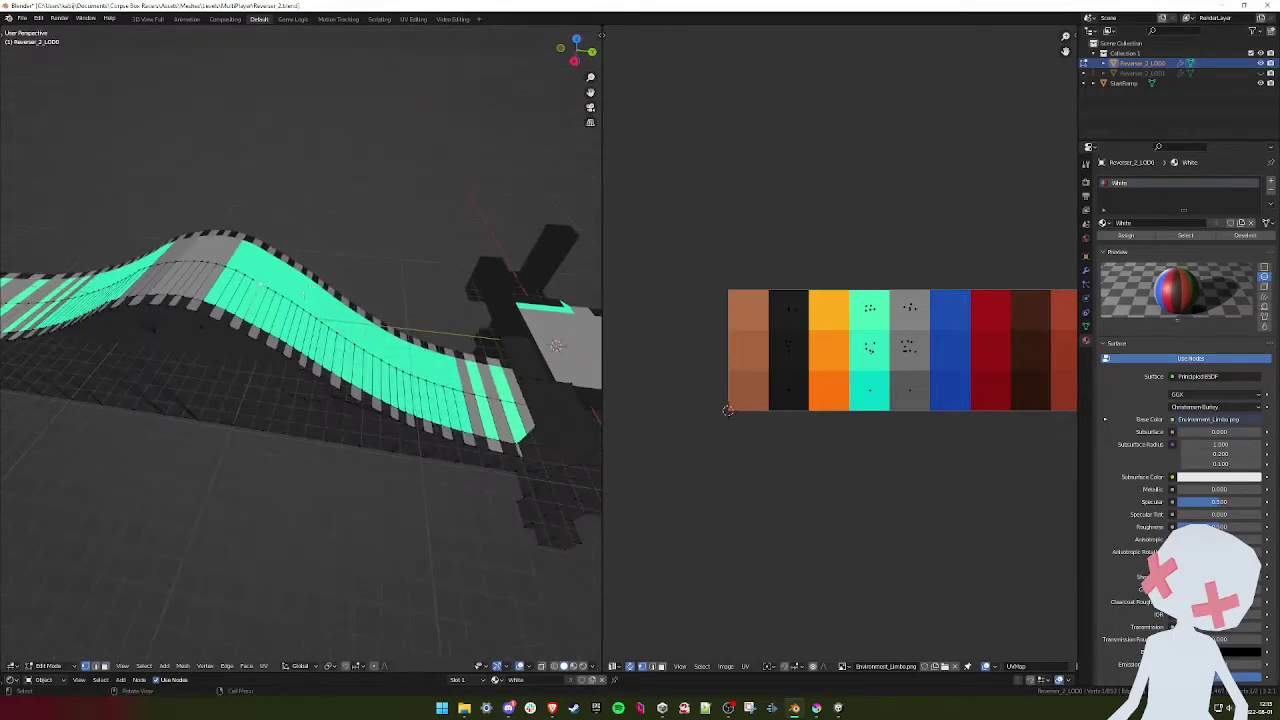
- Freely move the selected slope vertex, leave edit mode, and save the Blender file
scroll(306, 288, up, 4)
shift+middle_drag(225, 228, 326, 224)
key(g)
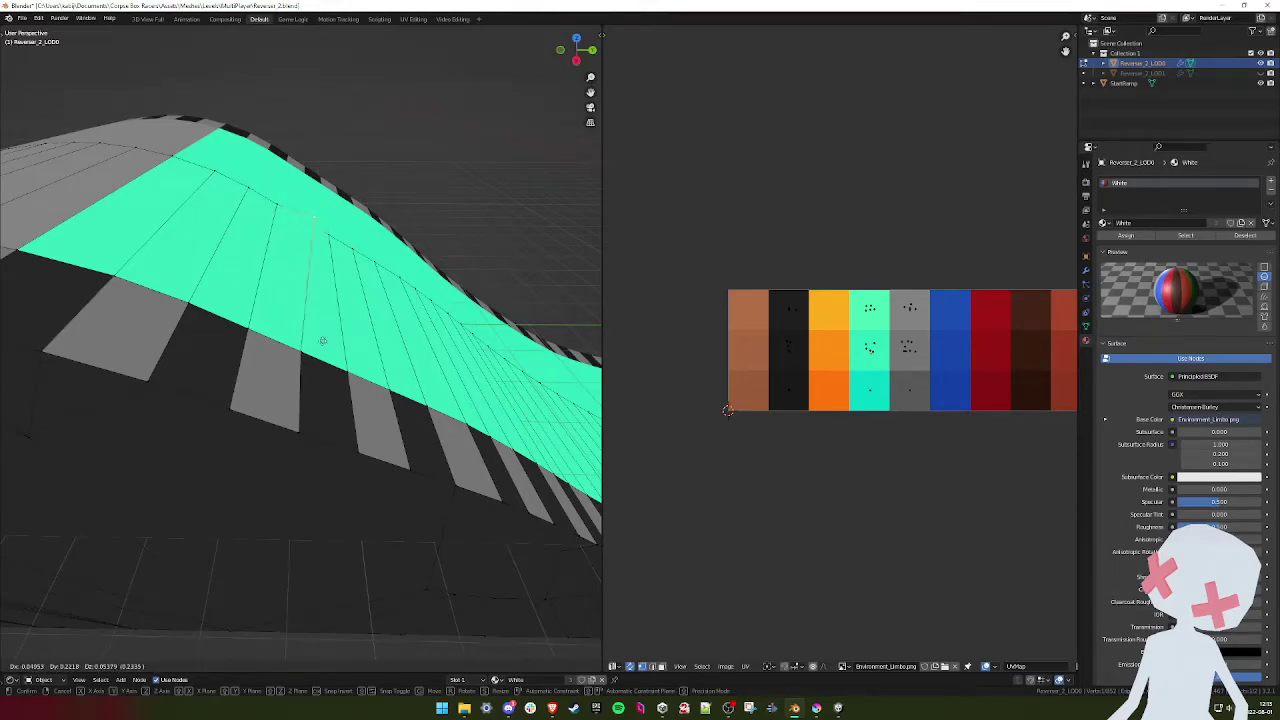
click(249, 374)
scroll(450, 285, down, 7)
shift+middle_drag(450, 285, 319, 268)
scroll(268, 294, down, 3)
key(Tab)
key(ctrl+s)
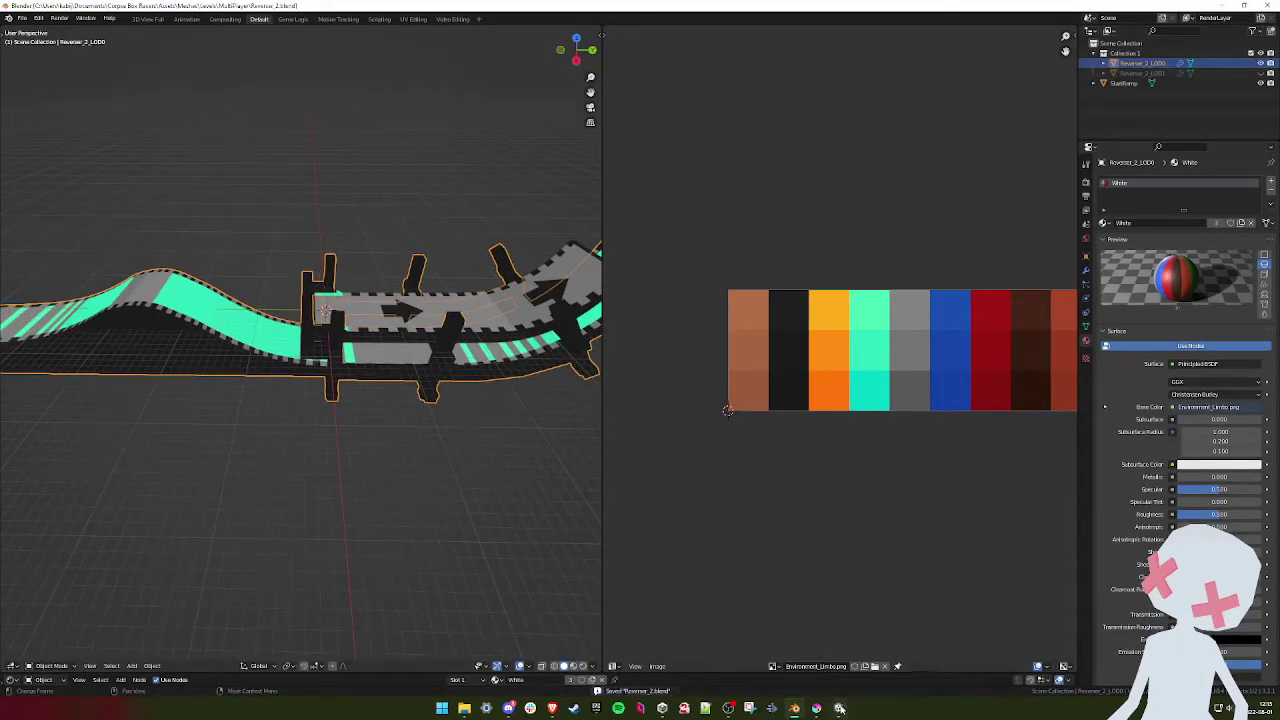
shift+middle_drag(352, 342, 361, 359)
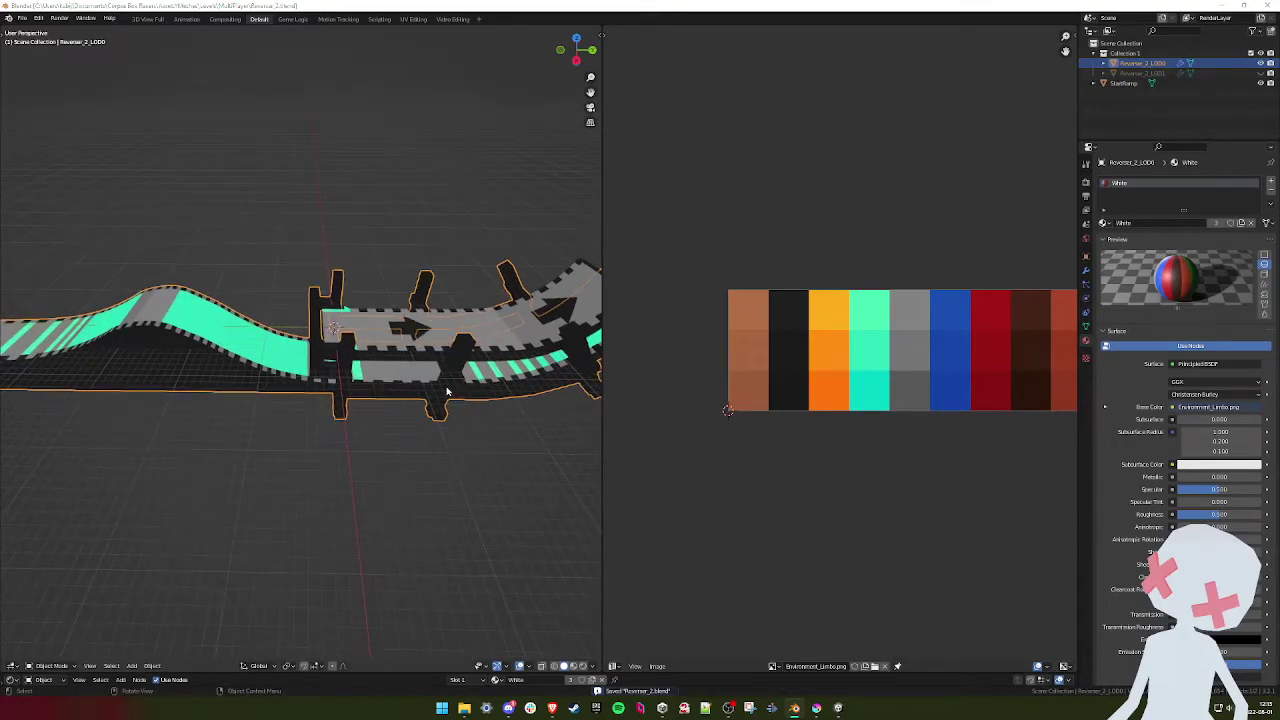
- Switch to Unity and inspect the updated Reverser2 track from several angles in the scene
key(alt+Tab)
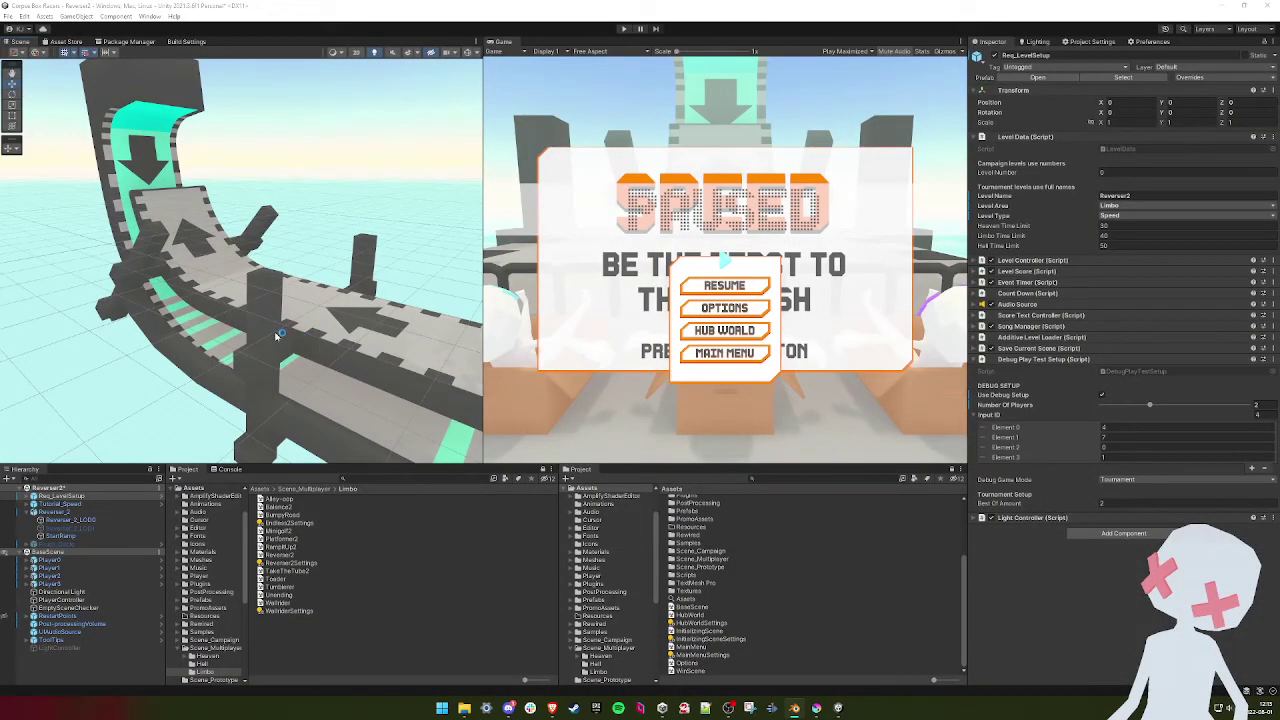
key(f)
mouse_move(277, 318)
right_down()
mouse_move(300, 322)
mouse_move(241, 322)
mouse_move(222, 308)
right_up()
key(s)
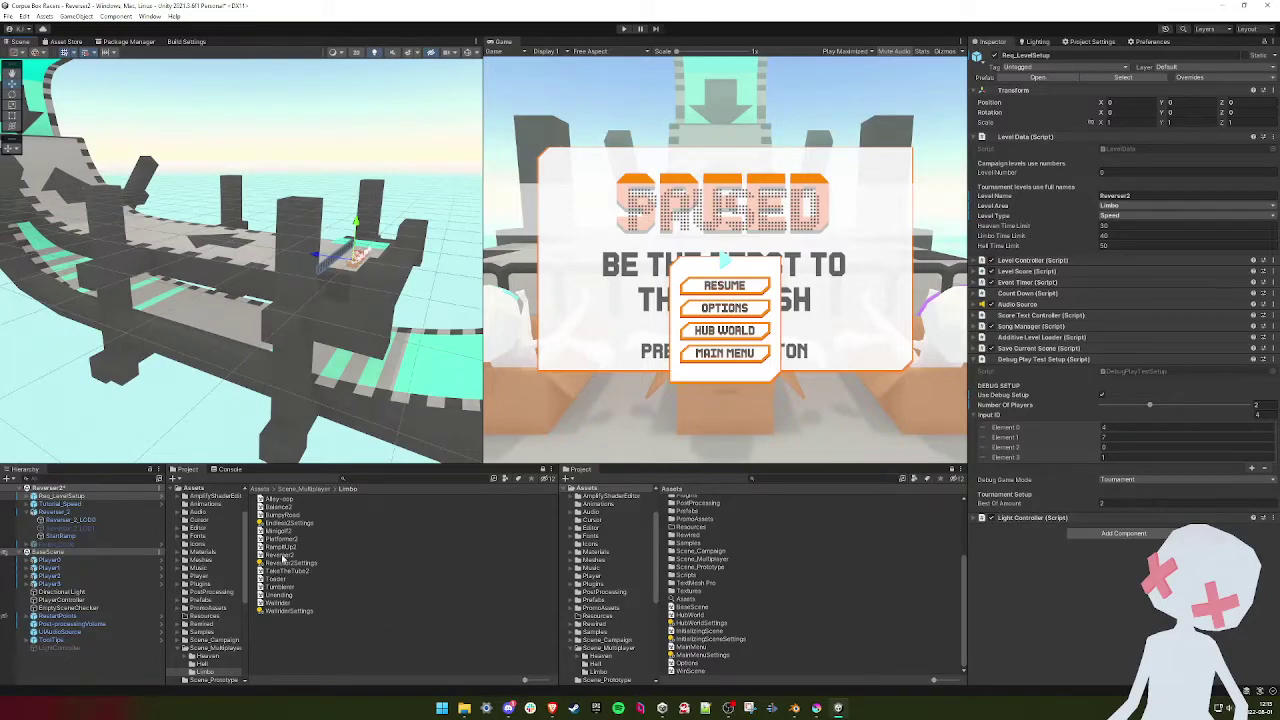
key(s)
right_drag(193, 291, 280, 300)
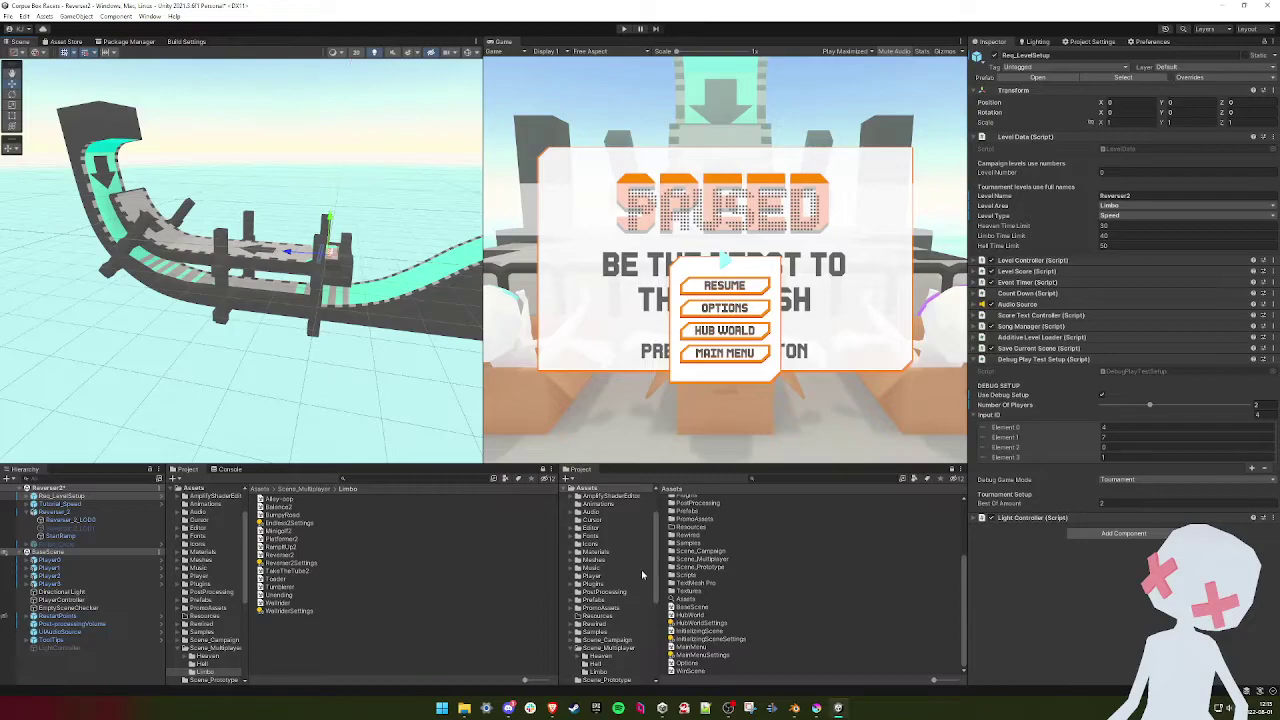
- Save the modified Reverser2 scene, open the Reverser scene from Scene_Multiplayer/Heaven, and inspect its track and supports
double_click(708, 560)
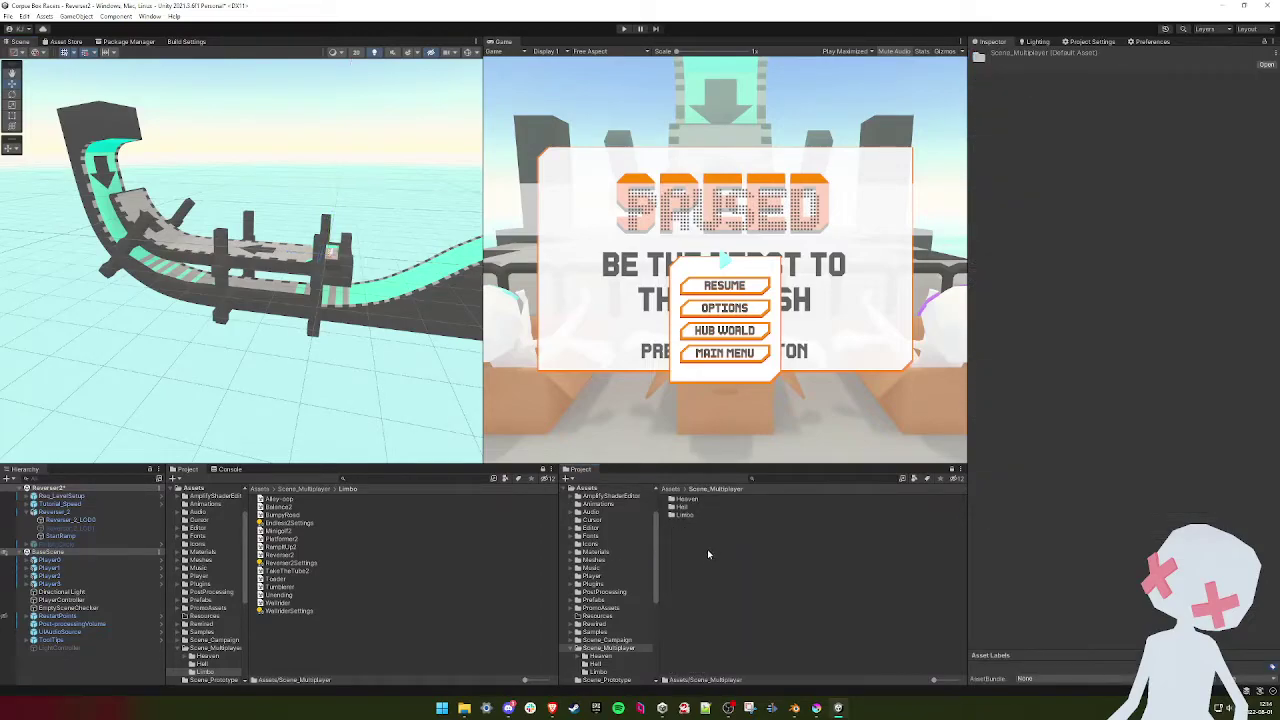
double_click(684, 501)
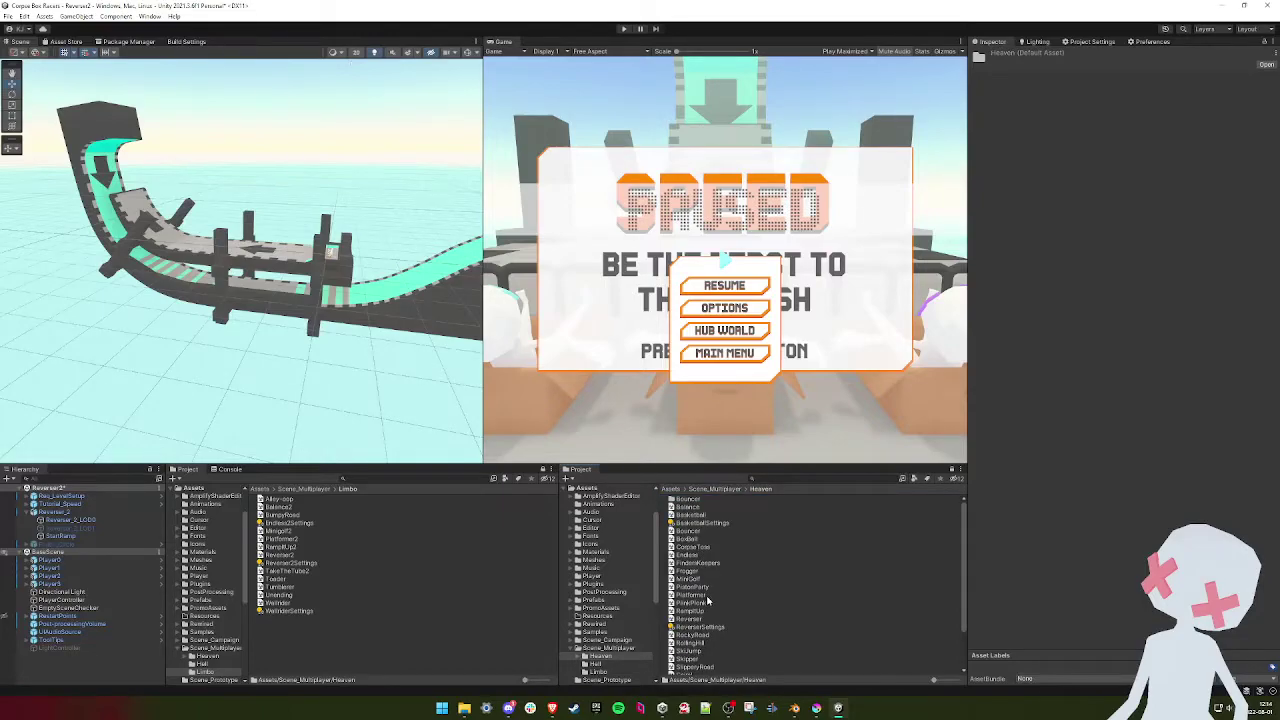
double_click(696, 620)
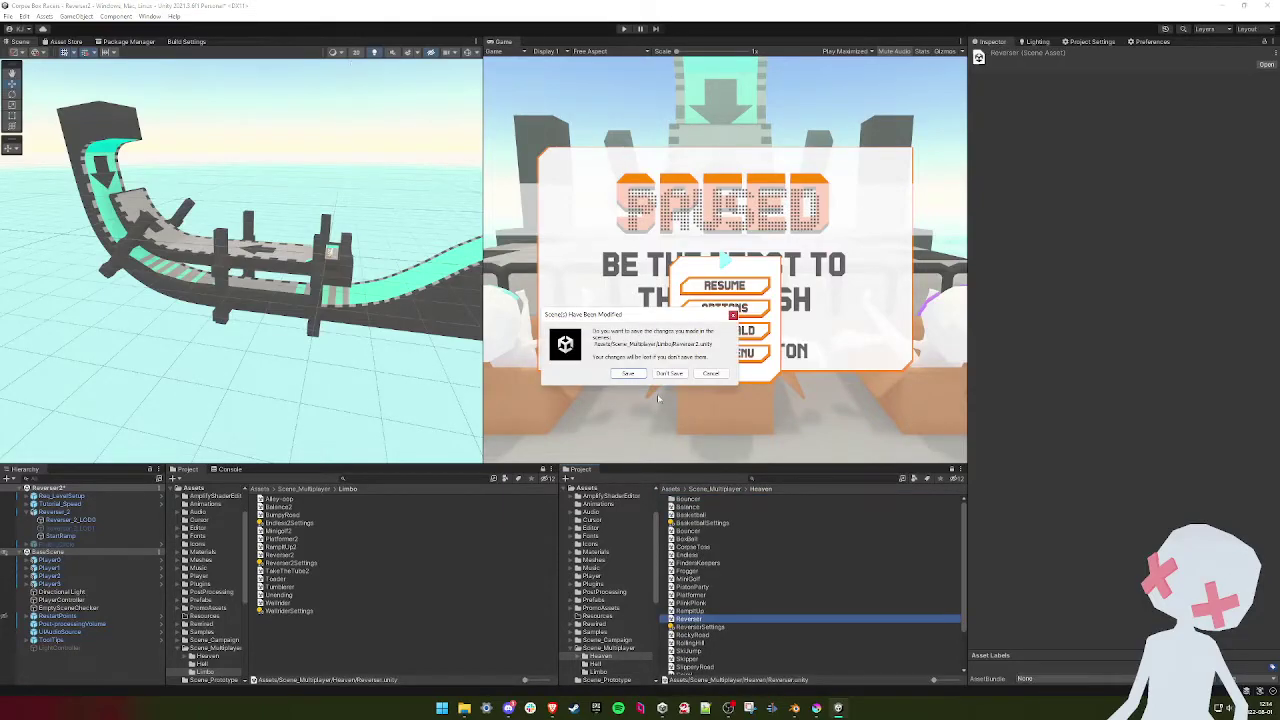
click(630, 376)
right_drag(250, 330, 340, 285)
alt+drag(340, 287, 320, 293)
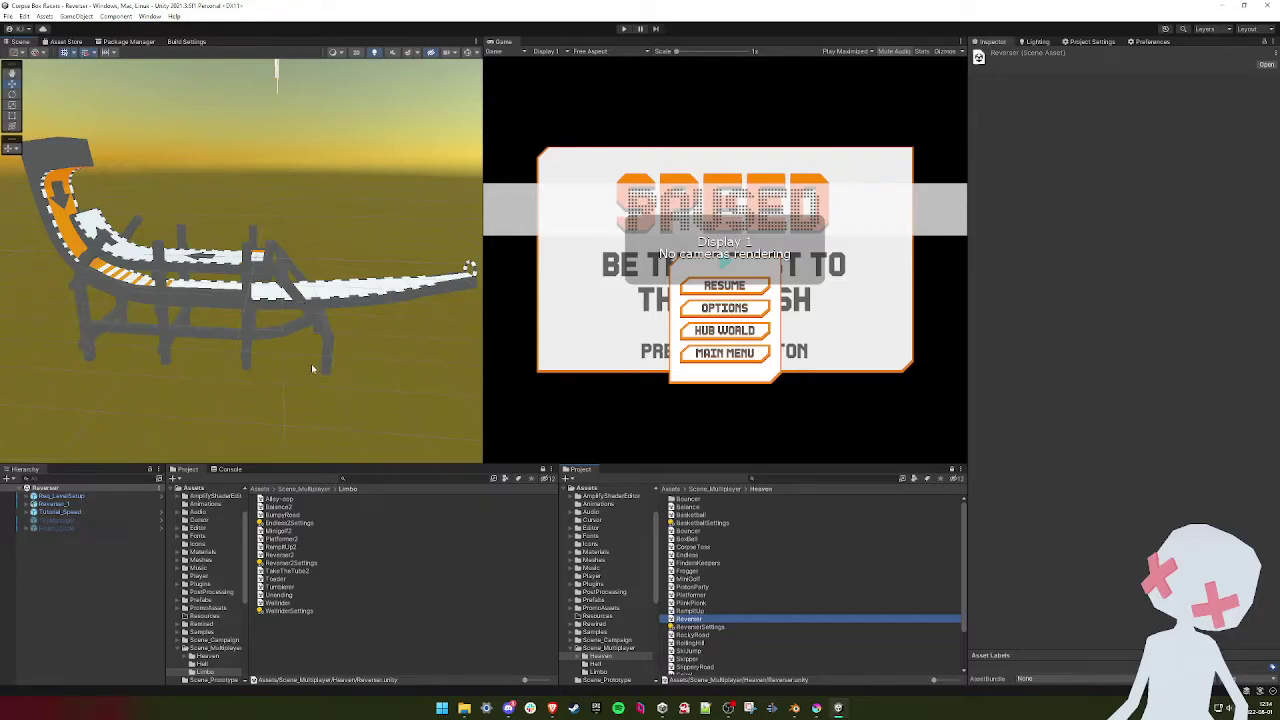
alt+drag(291, 360, 222, 348)
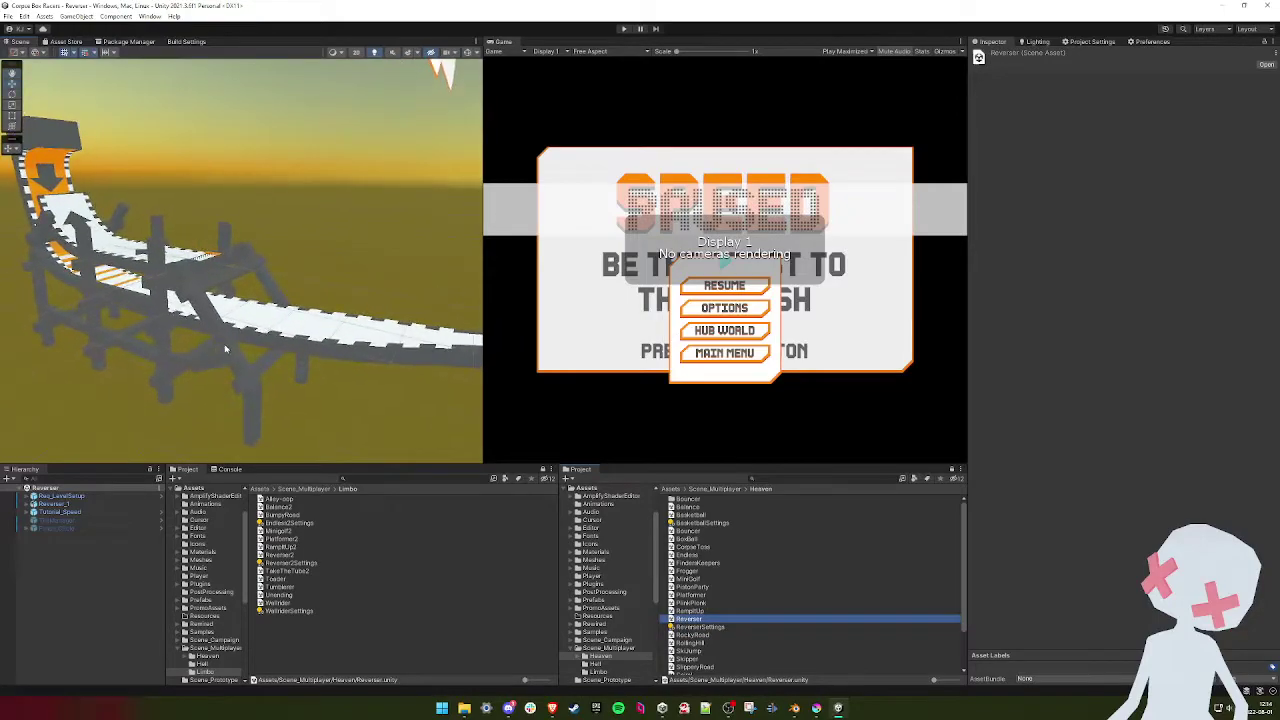
- Reopen Reverser2 from the Limbo folder, disable Use Debug Setup on Req_LevelSetup, and save the scene
click(590, 431)
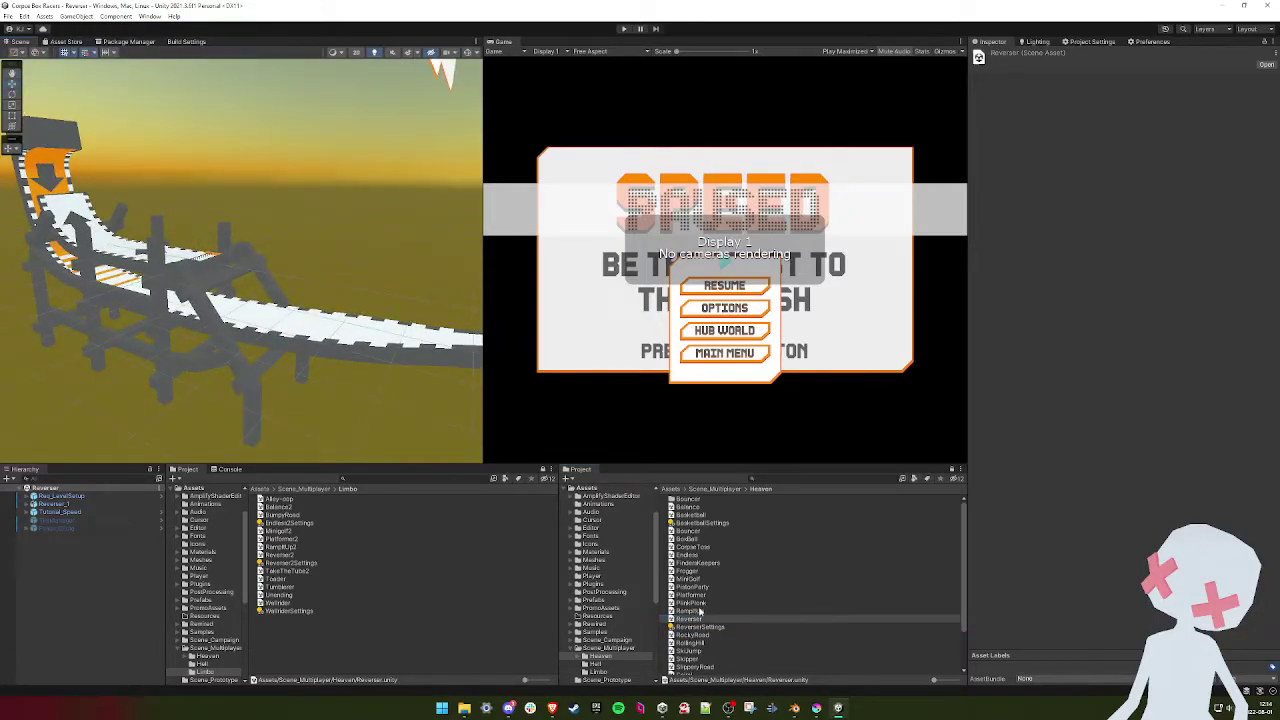
click(715, 489)
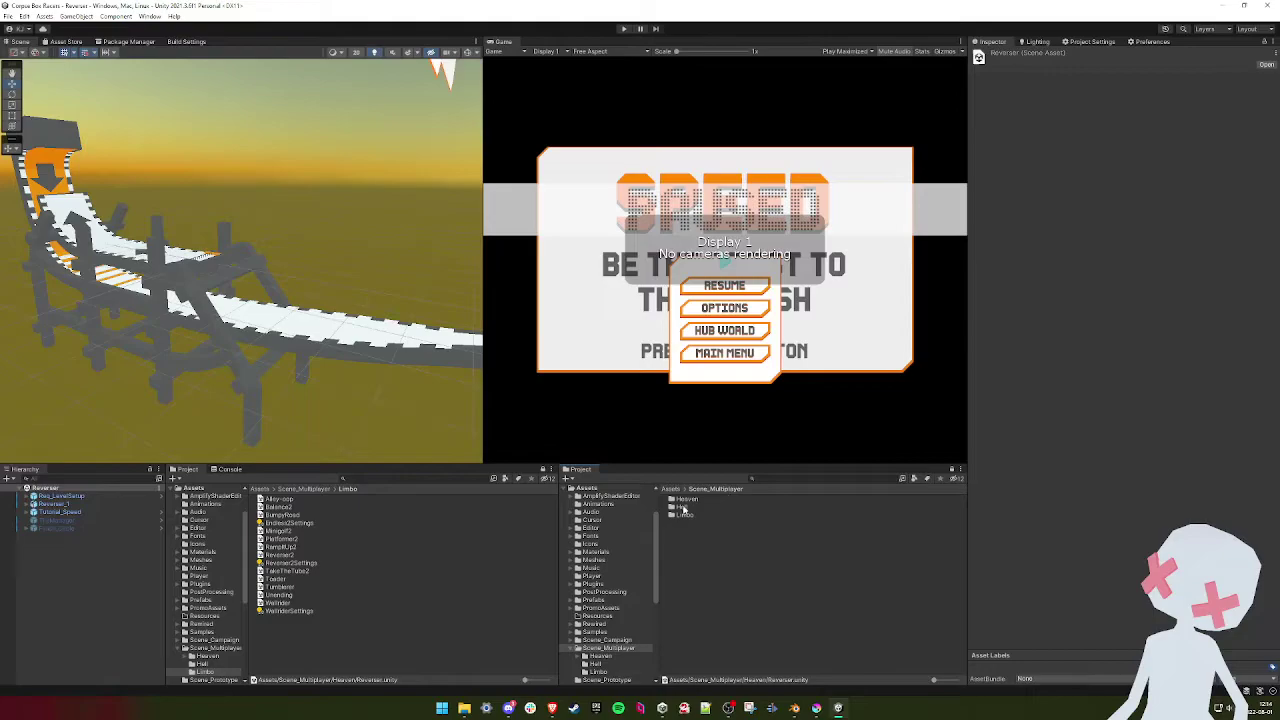
double_click(683, 514)
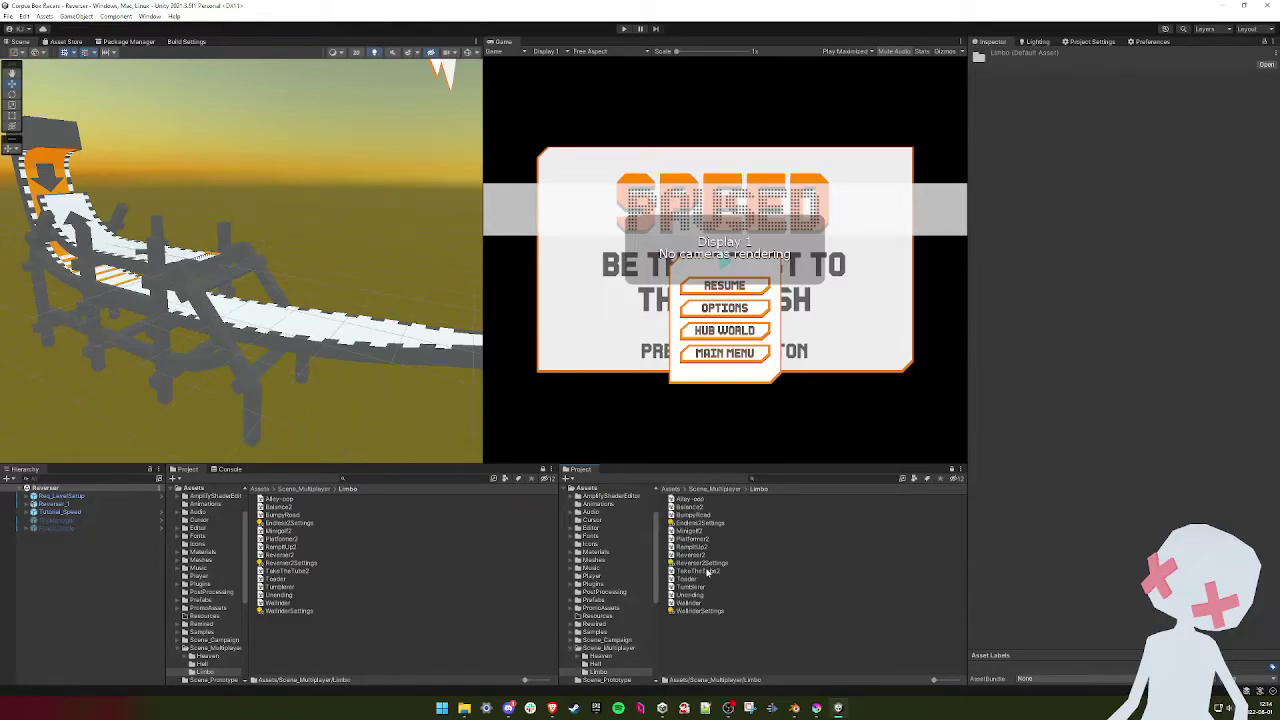
double_click(700, 556)
click(60, 496)
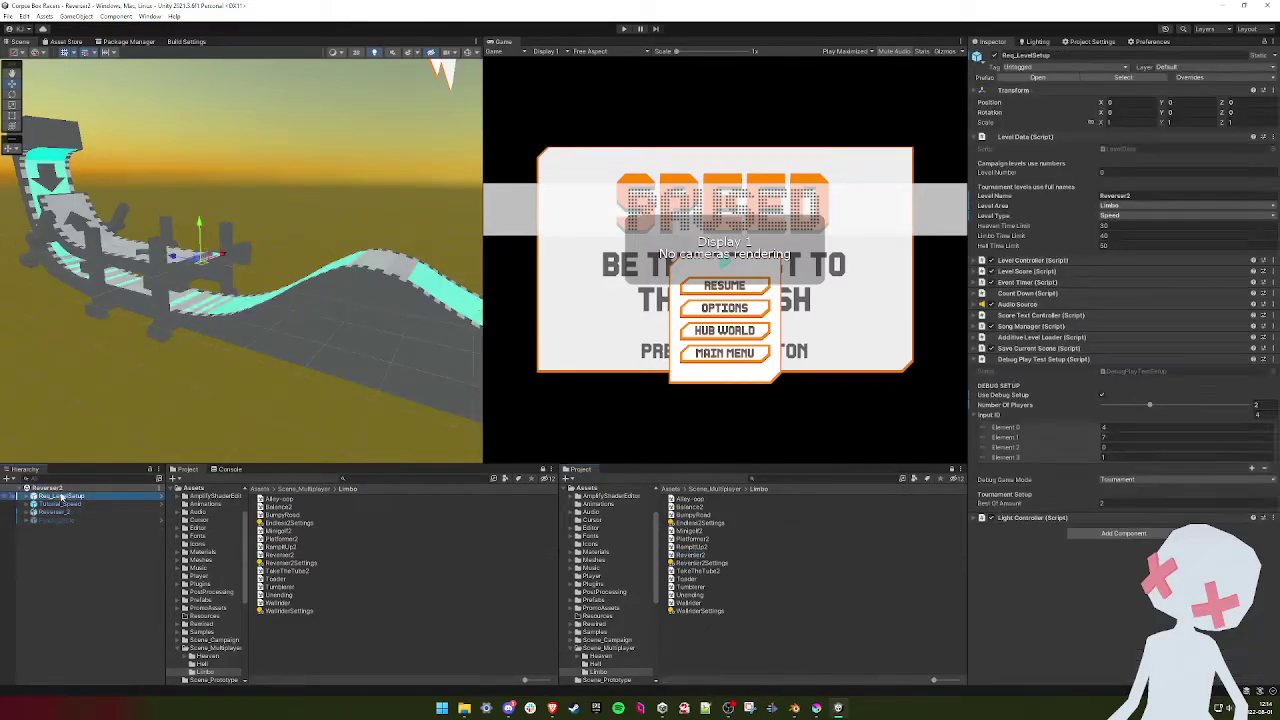
click(1103, 395)
right_drag(335, 338, 286, 343)
key(ctrl+s)
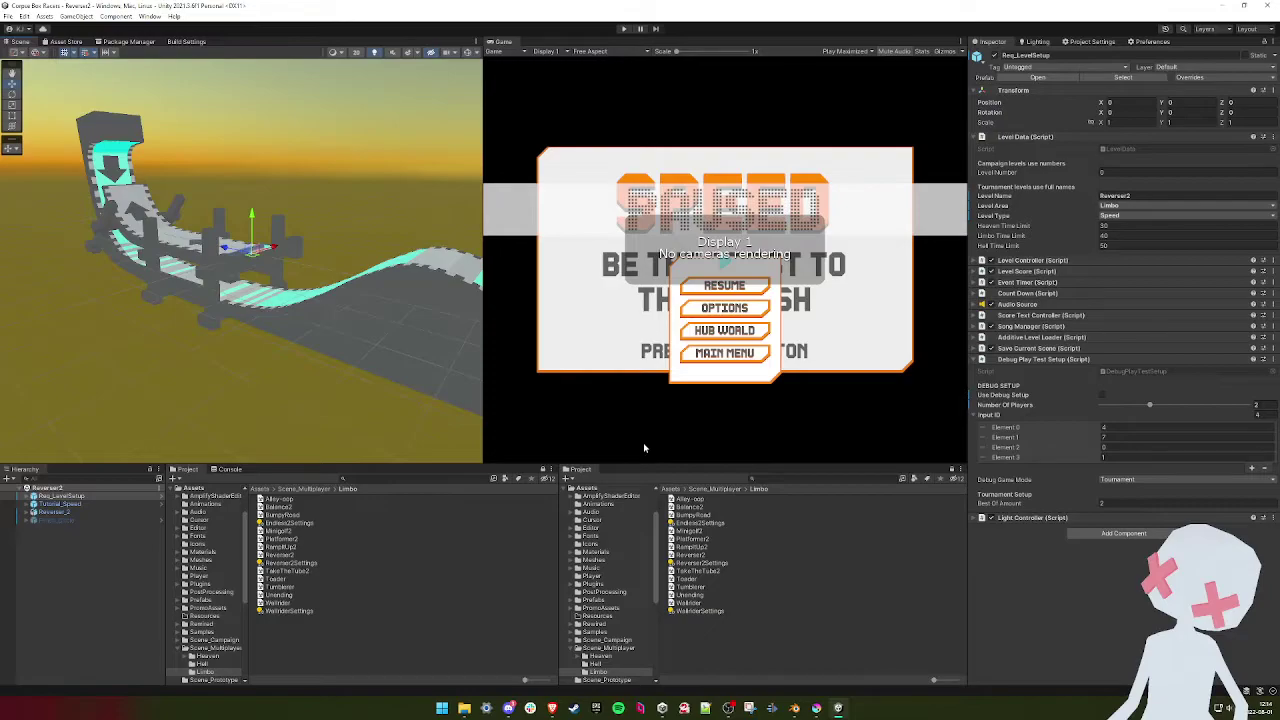
- Open the HubWorld scene from the Assets root and examine the locked Platformer level podium
click(670, 489)
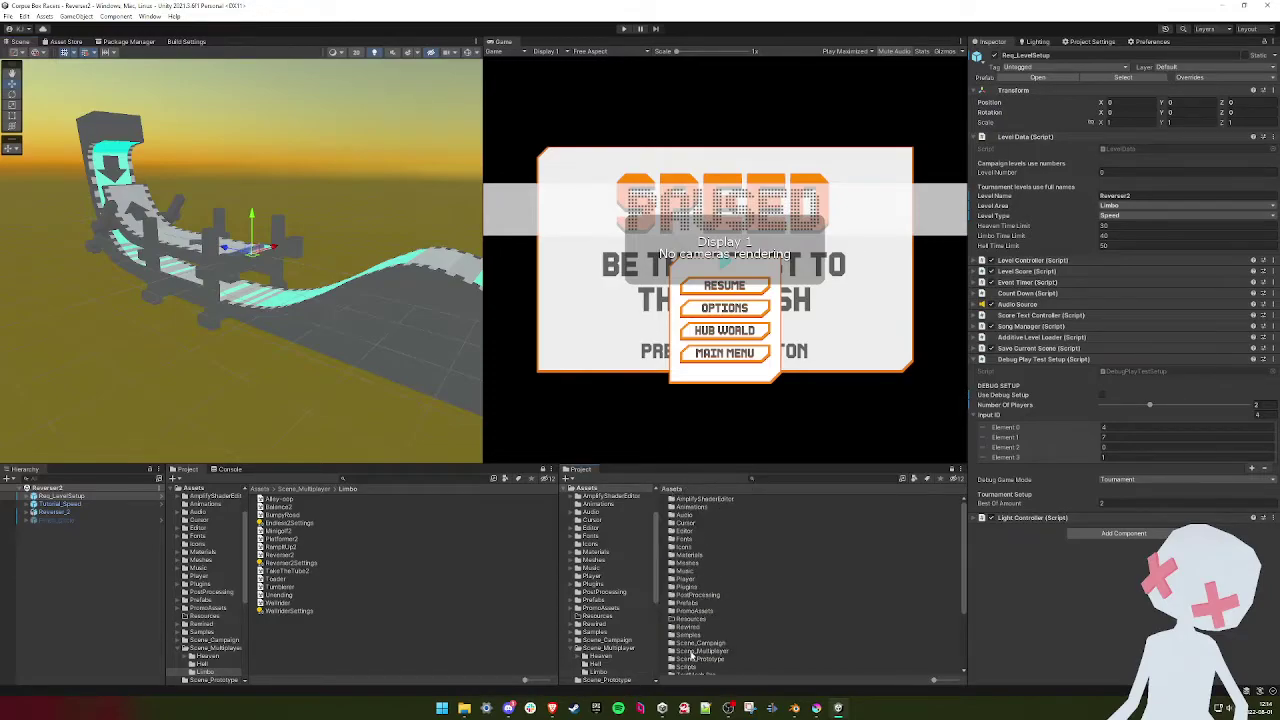
scroll(693, 640, down, 3)
click(691, 615)
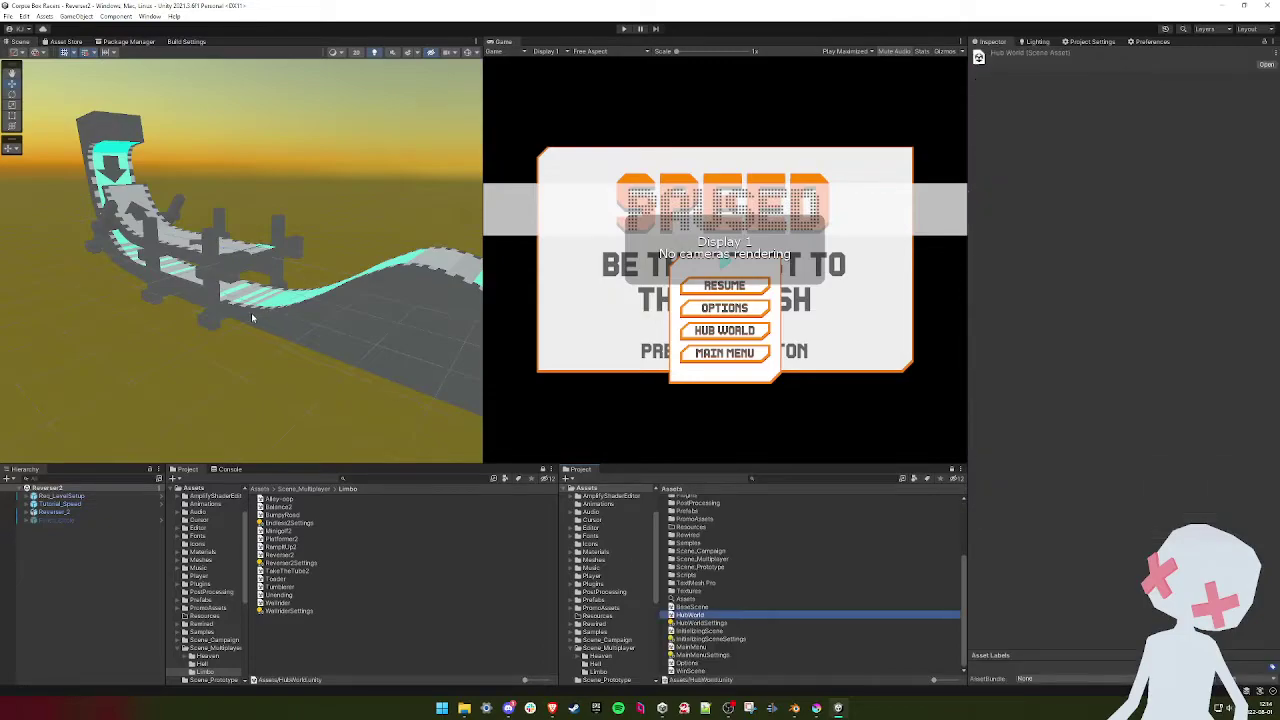
mouse_move(291, 287)
right_down()
mouse_move(262, 258)
mouse_move(302, 291)
mouse_move(445, 276)
mouse_move(301, 289)
right_up()
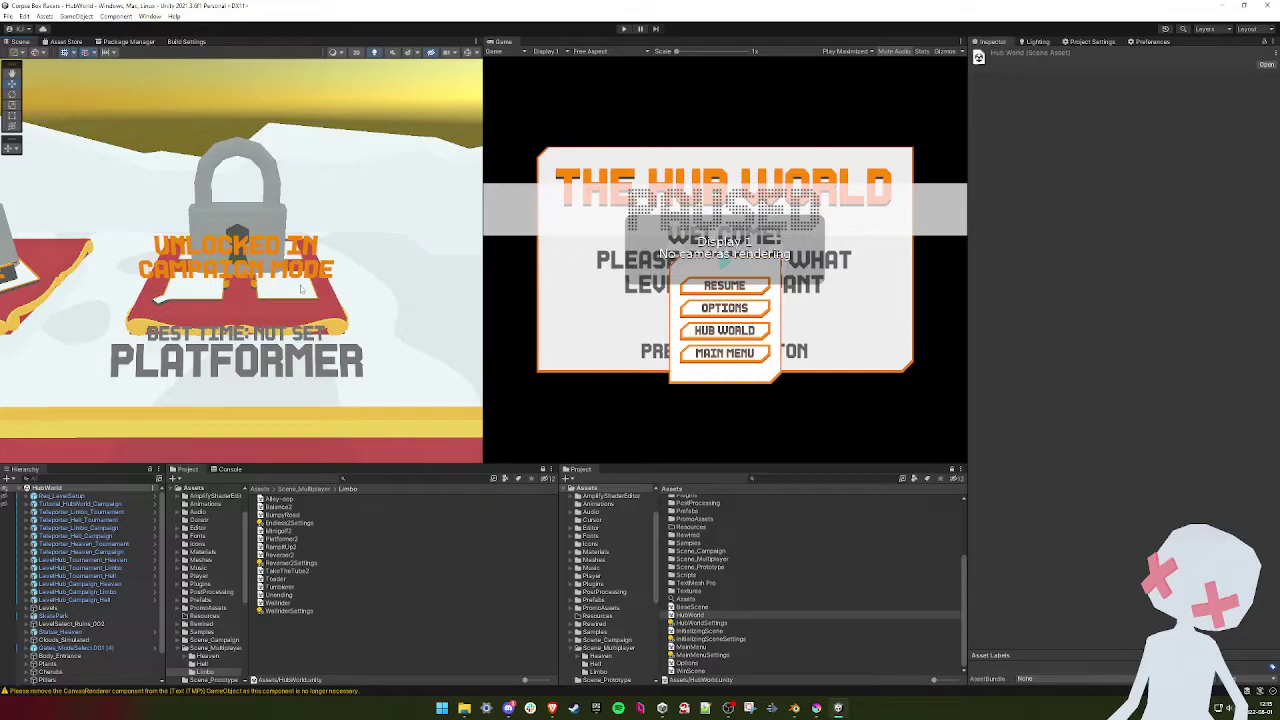
mouse_move(300, 287)
right_down()
mouse_move(286, 270)
mouse_move(303, 276)
right_up()
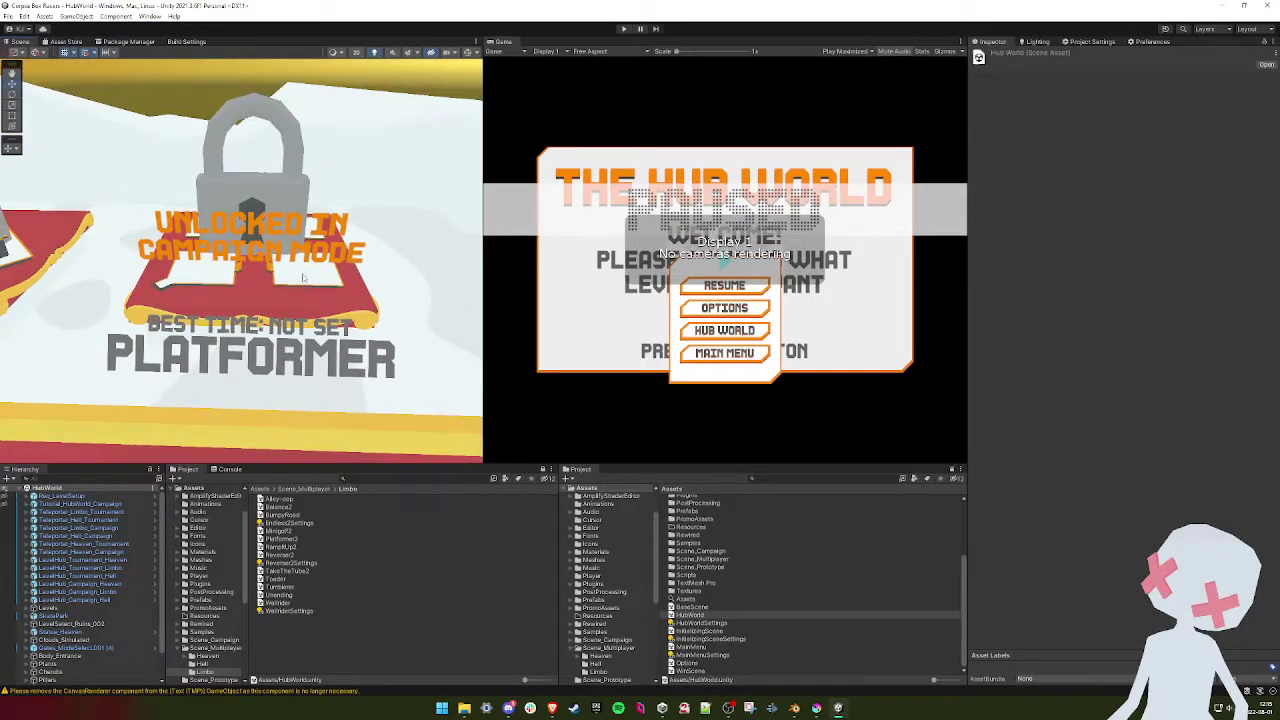
- Open the Platformer scene from Scene_Multiplayer/Heaven and look over its platforms
double_click(699, 557)
double_click(684, 505)
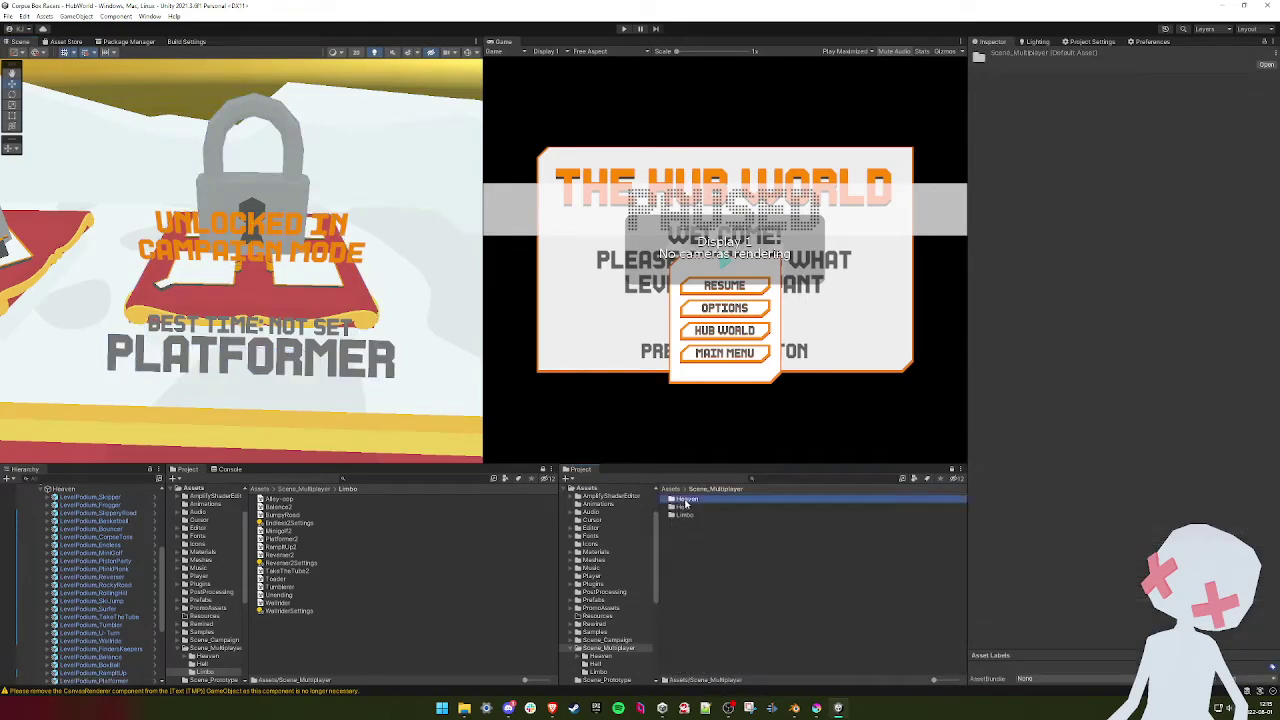
scroll(718, 558, down, 1)
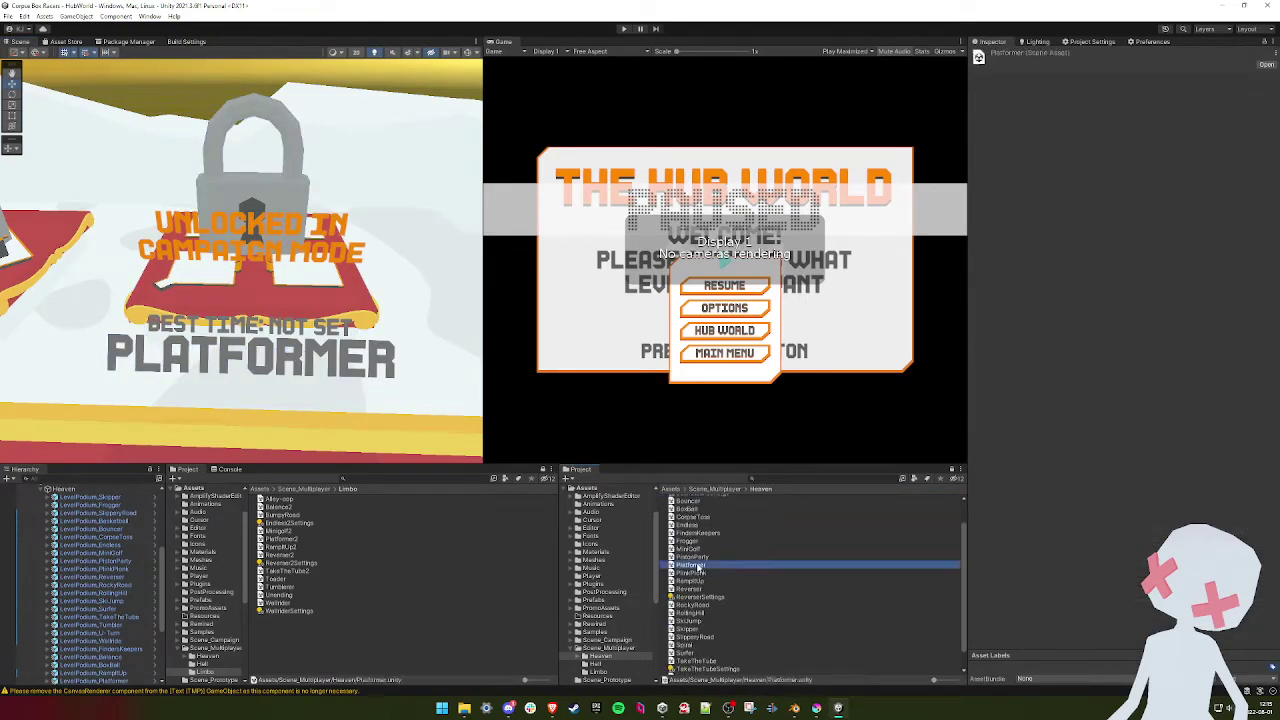
double_click(698, 567)
right_drag(337, 357, 251, 230)
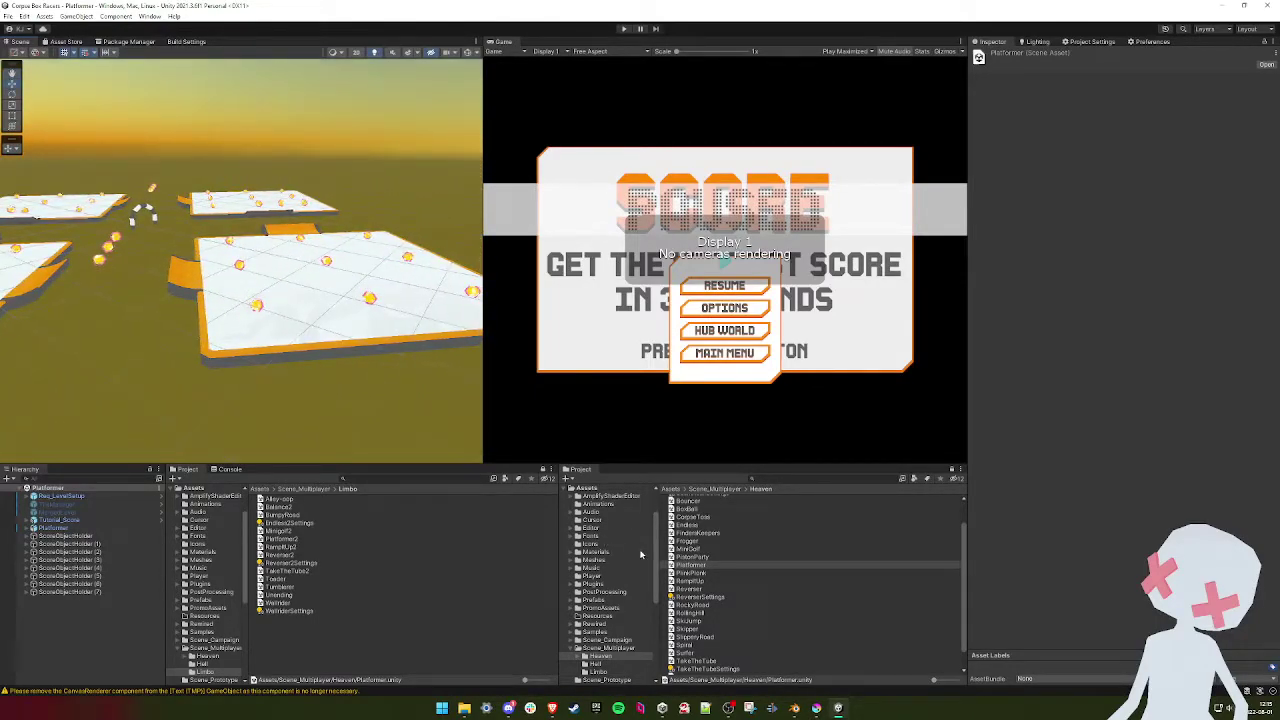
- Open the Platformer2 scene from the Limbo folder and view its platform layout for comparison
click(720, 490)
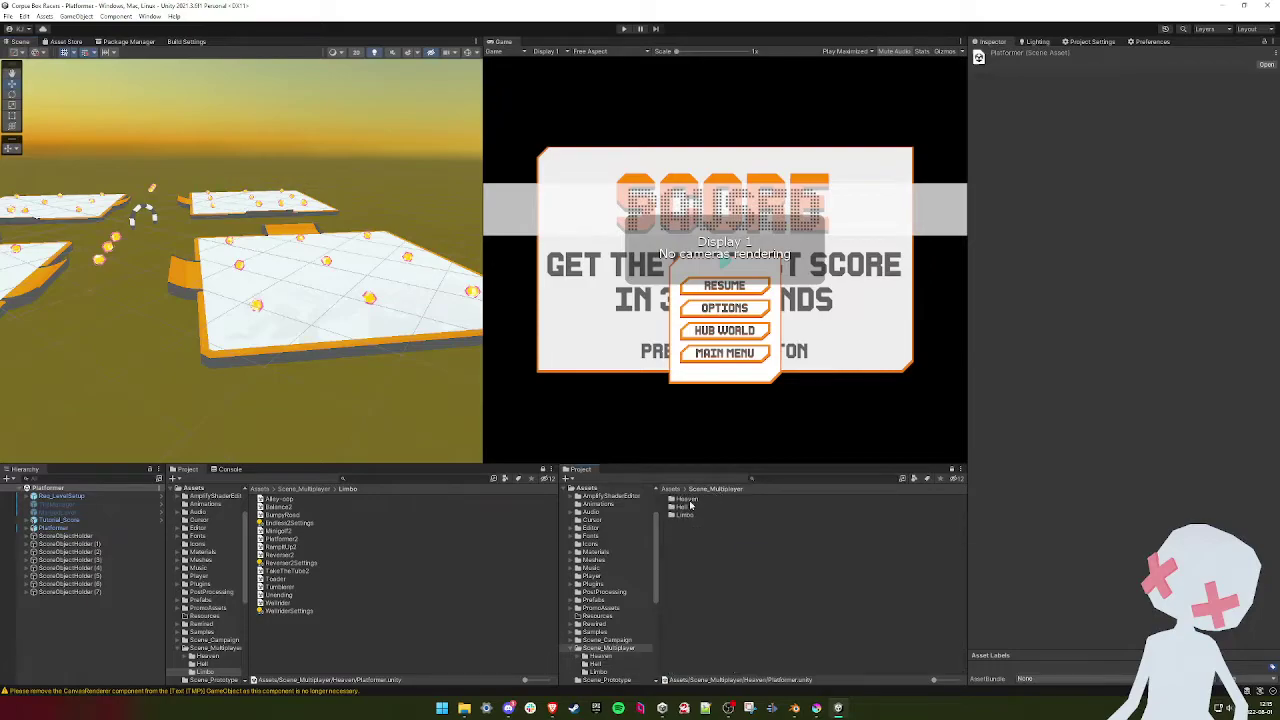
double_click(685, 517)
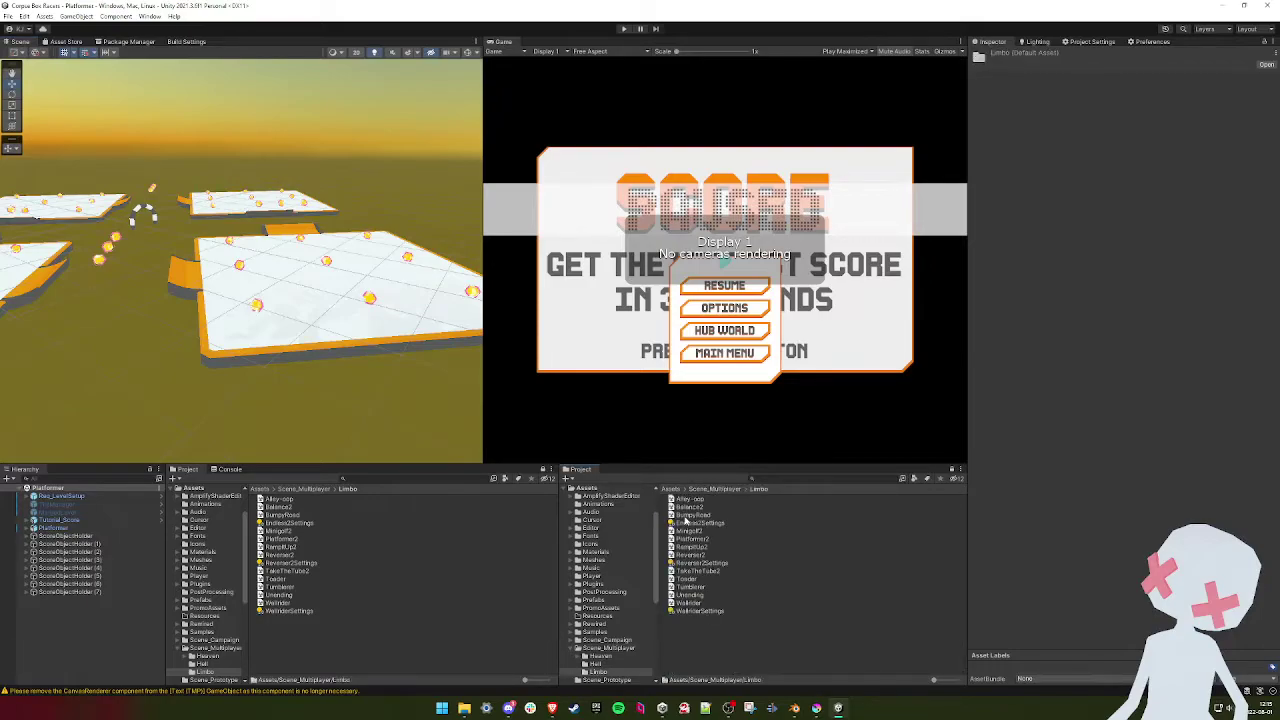
double_click(693, 541)
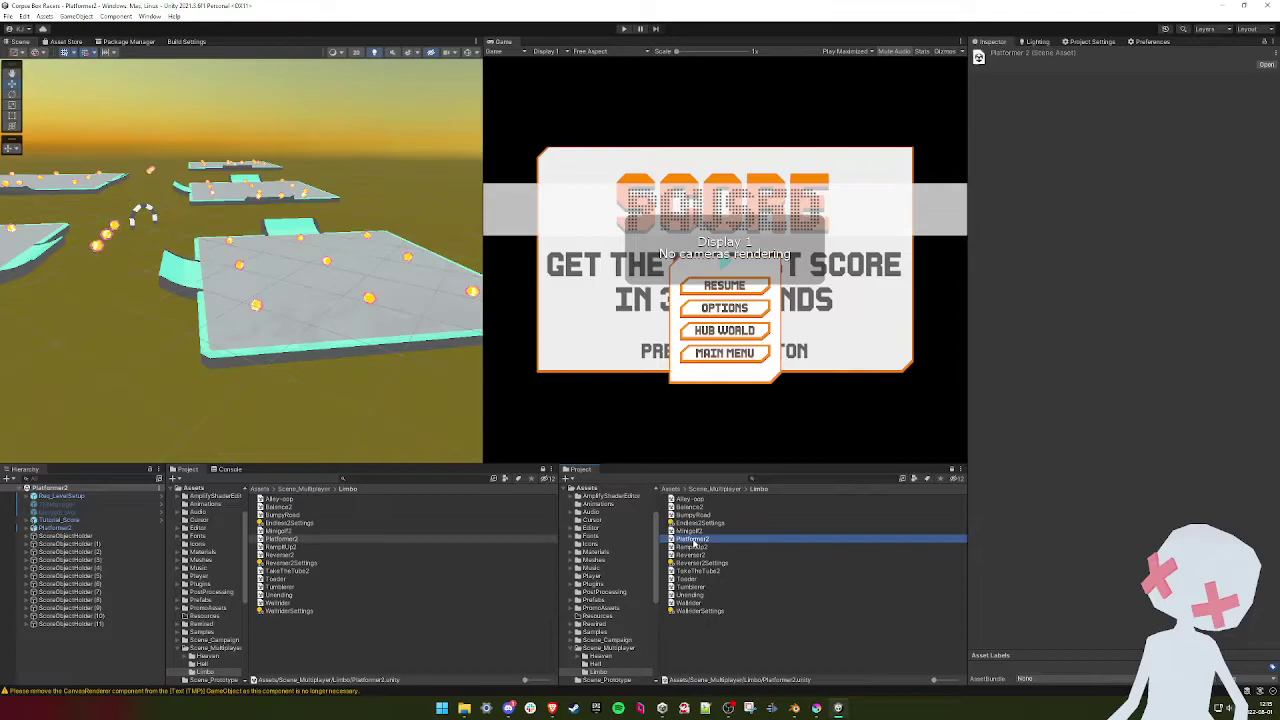
key(w)
right_drag(350, 368, 350, 306)
- Open the Platformer3 scene from the Hell folder and survey its platforms from several angles
click(712, 489)
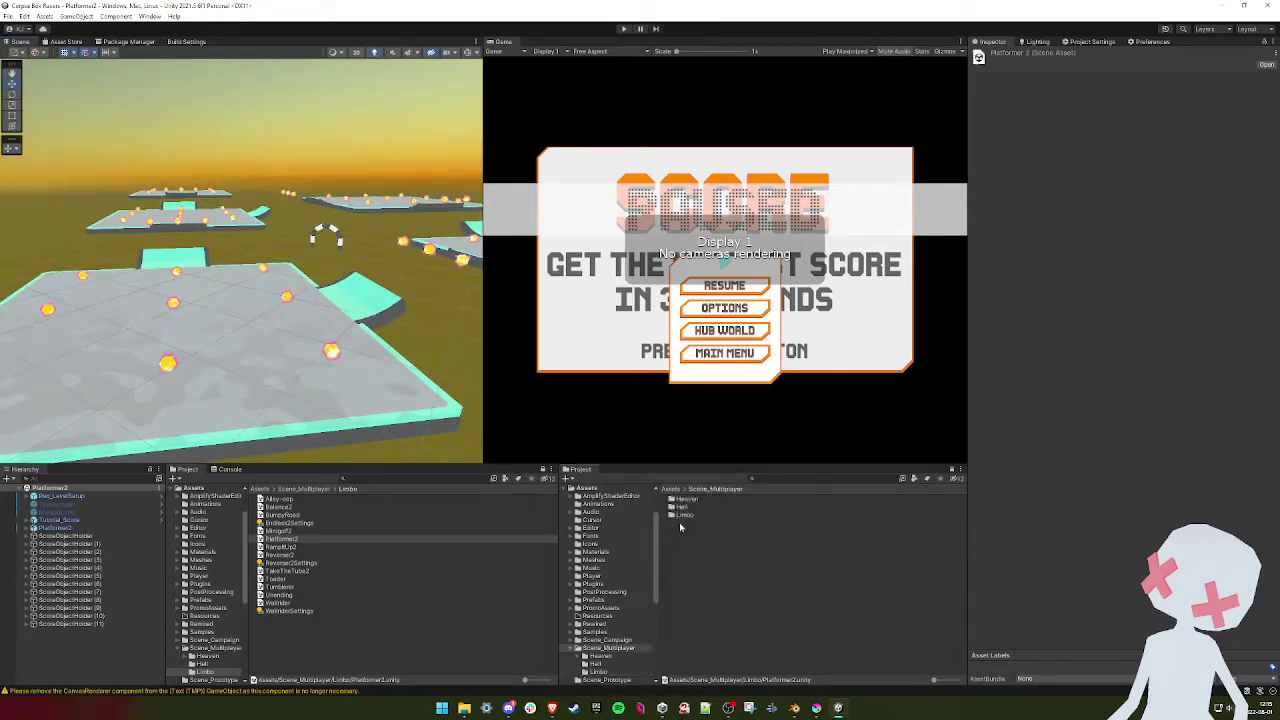
double_click(683, 507)
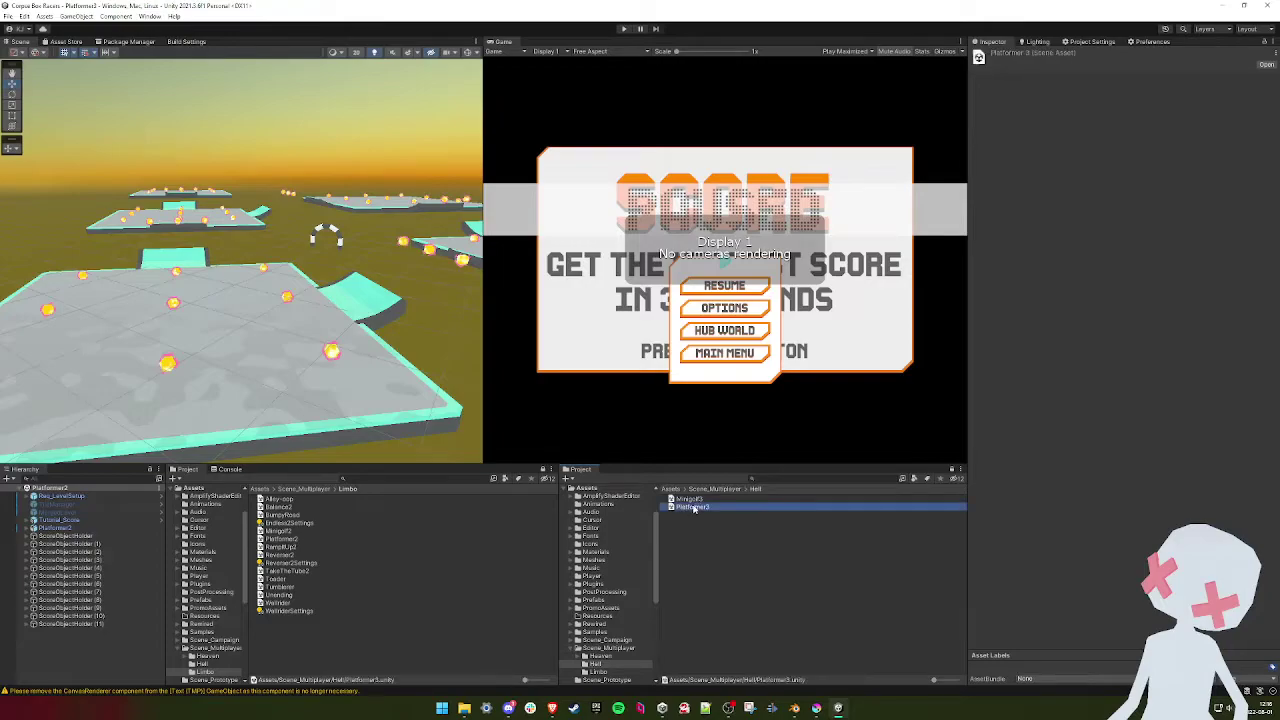
double_click(694, 508)
right_drag(214, 312, 112, 352)
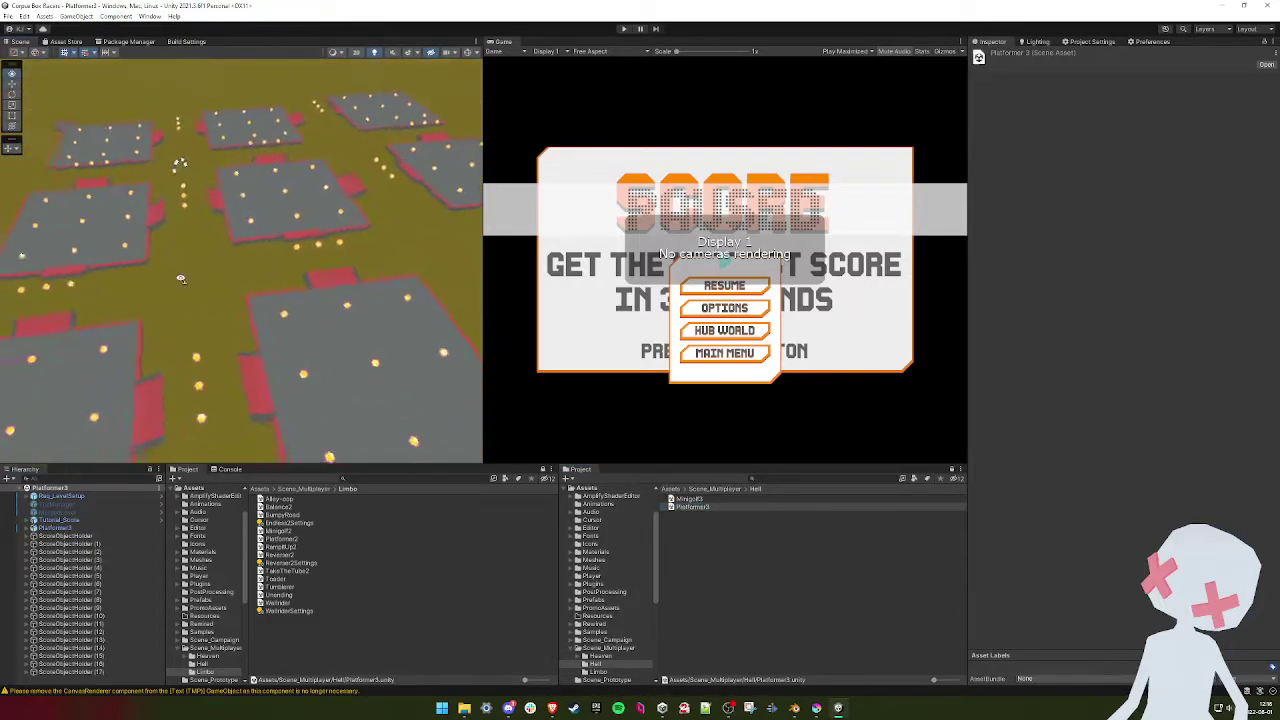
right_drag(181, 279, 363, 316)
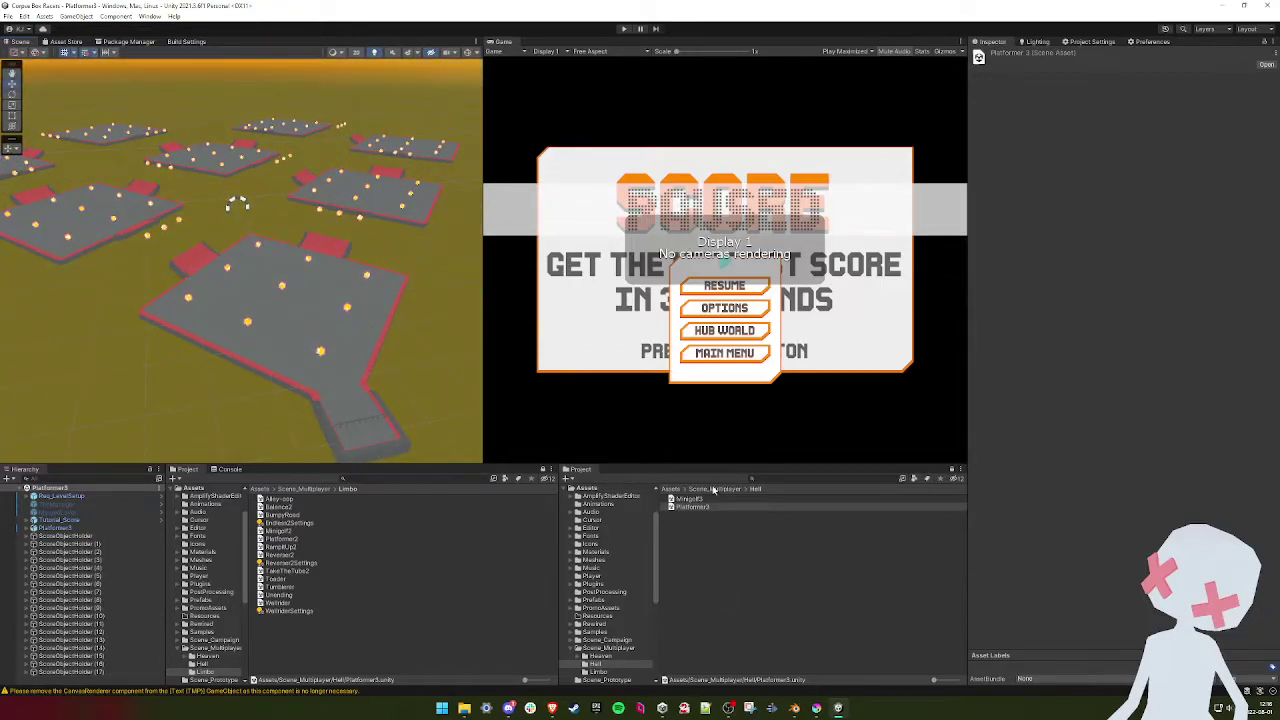
- Return to the HubWorld scene and look around the level podium areas and the surrounding hub terrain
click(671, 489)
scroll(726, 636, down, 4)
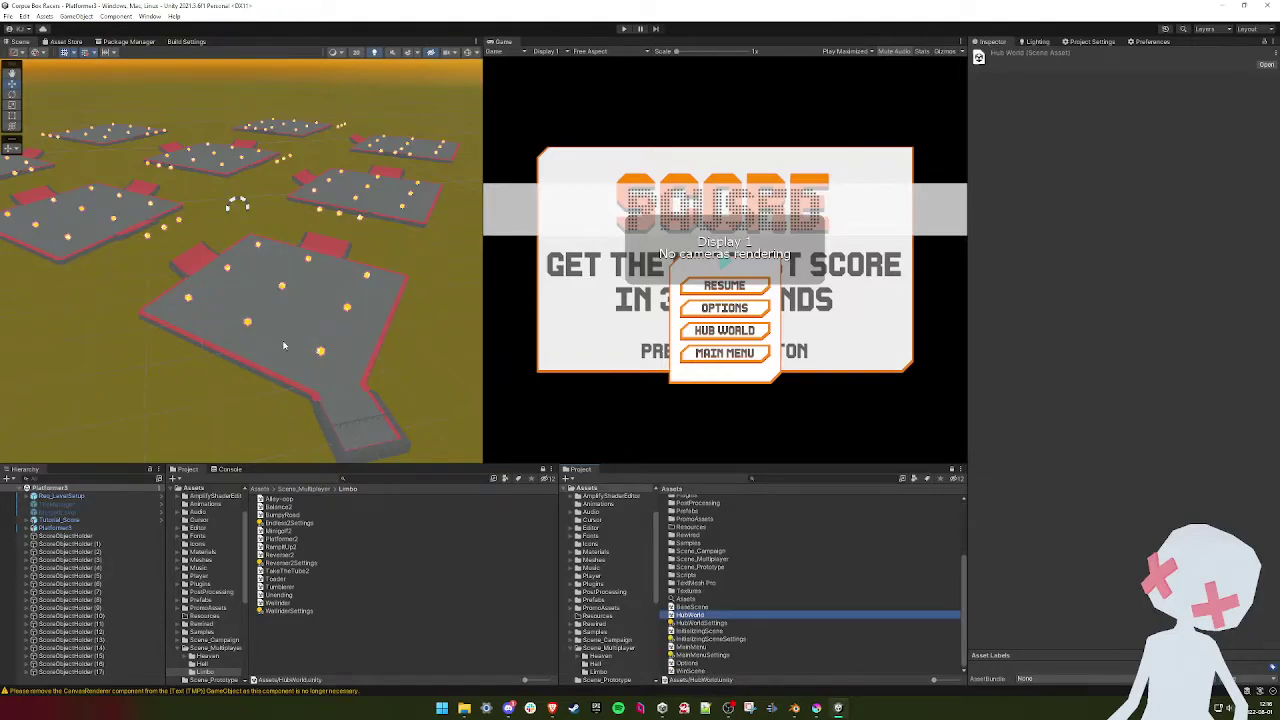
mouse_move(268, 322)
right_down()
mouse_move(354, 292)
mouse_move(226, 265)
mouse_move(239, 294)
mouse_move(253, 281)
mouse_move(216, 268)
mouse_move(239, 265)
mouse_move(208, 245)
mouse_move(201, 253)
mouse_move(382, 263)
mouse_move(335, 280)
mouse_move(369, 298)
mouse_move(260, 303)
right_up()
key(e)
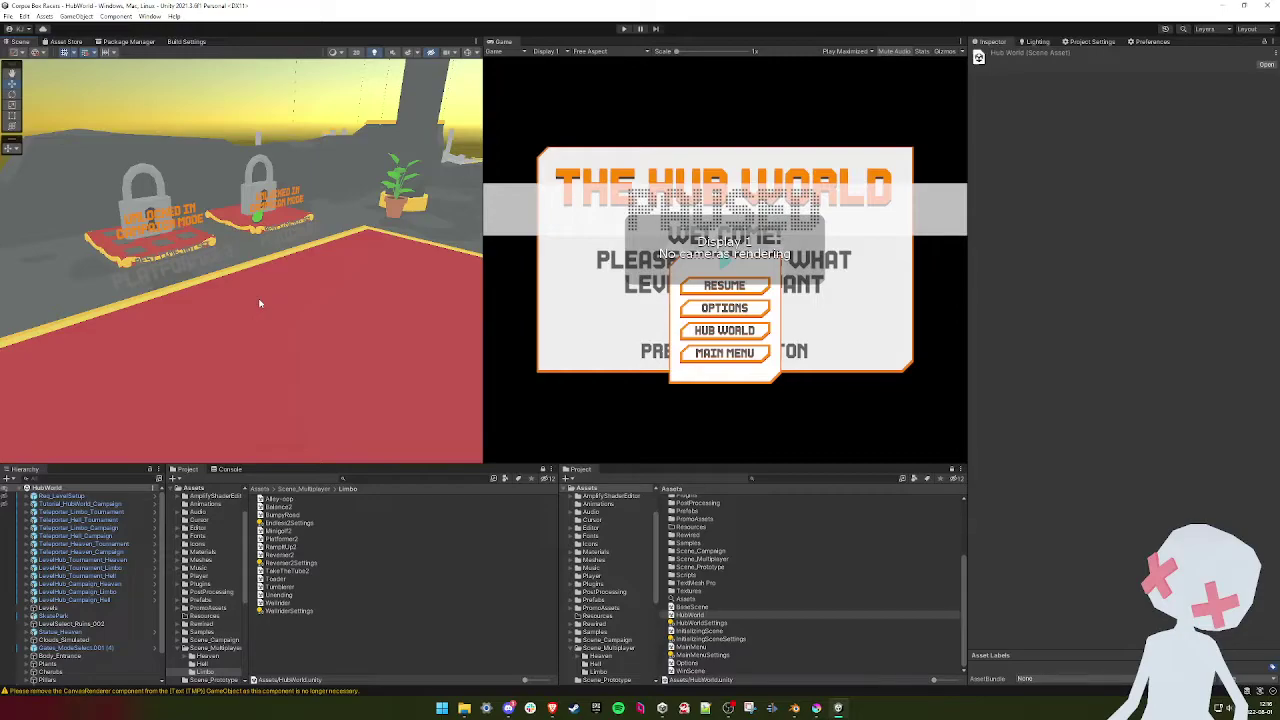
right_drag(259, 303, 199, 233)
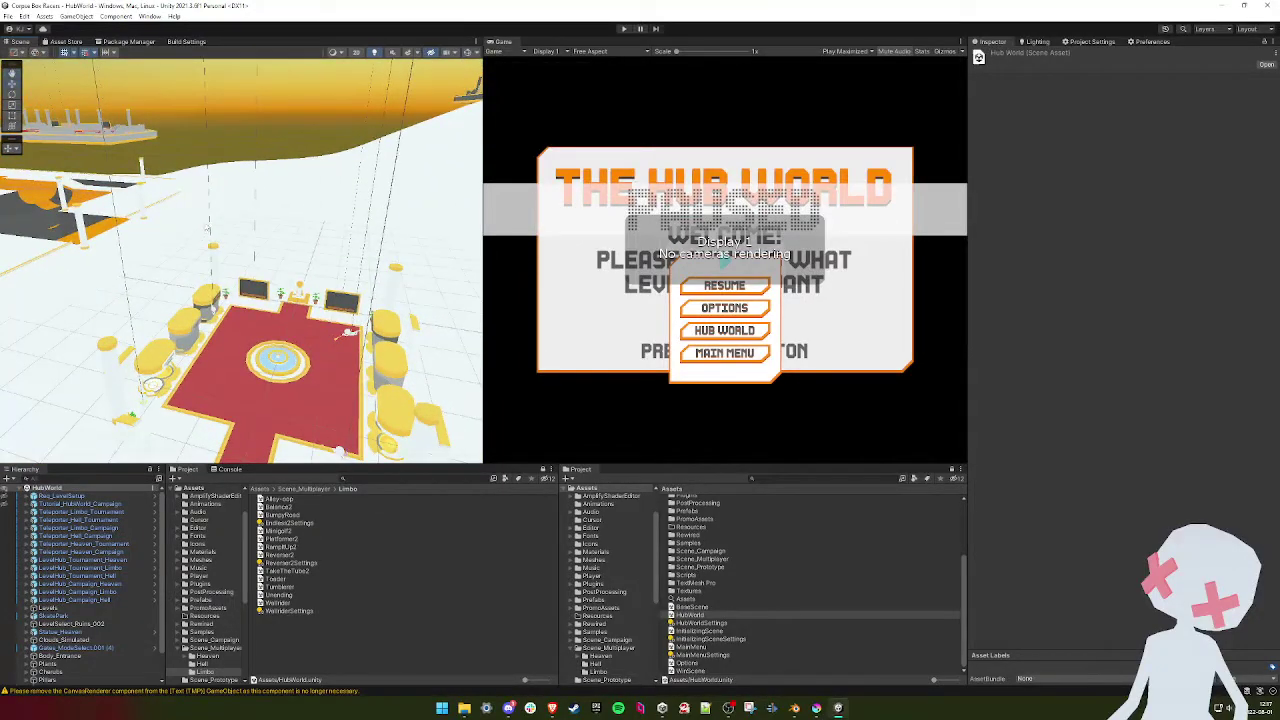